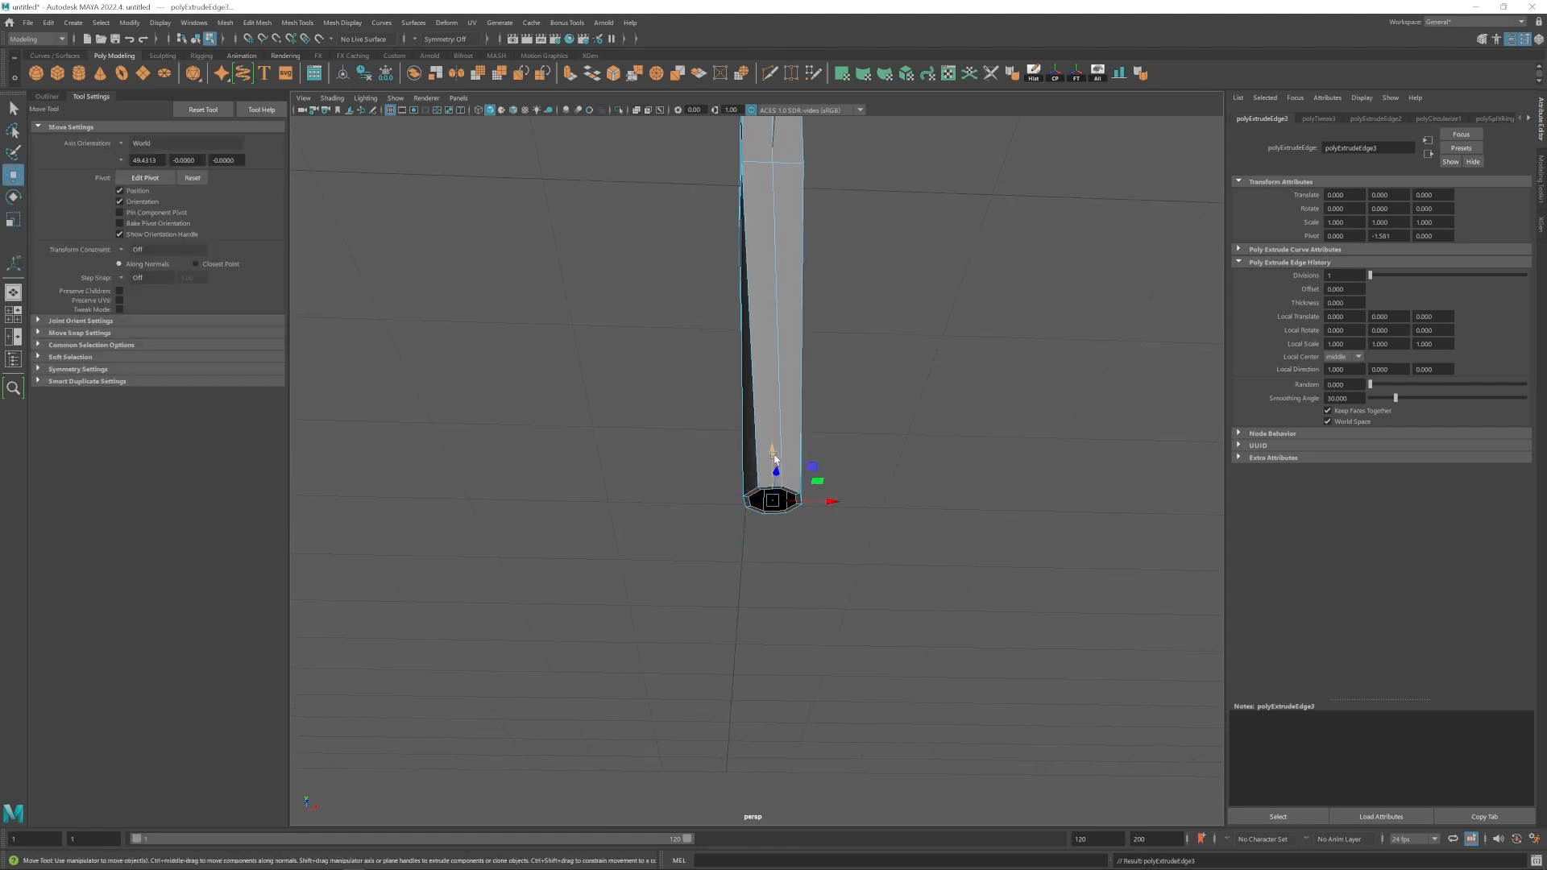
Preview the long tapered bar smoothed in object mode and inspect its overall shape.
{"action": "key", "text": "F8"}
{"action": "left_click", "coordinate": [756, 379]}
{"action": "mouse_move", "coordinate": [725, 342]}
{"action": "left_mouse_down", "text": "alt"}
{"action": "mouse_move", "coordinate": [805, 380]}
{"action": "mouse_move", "coordinate": [734, 346]}
{"action": "left_mouse_up", "text": "alt"}
{"action": "key", "text": "3"}
{"action": "left_click", "coordinate": [807, 382]}
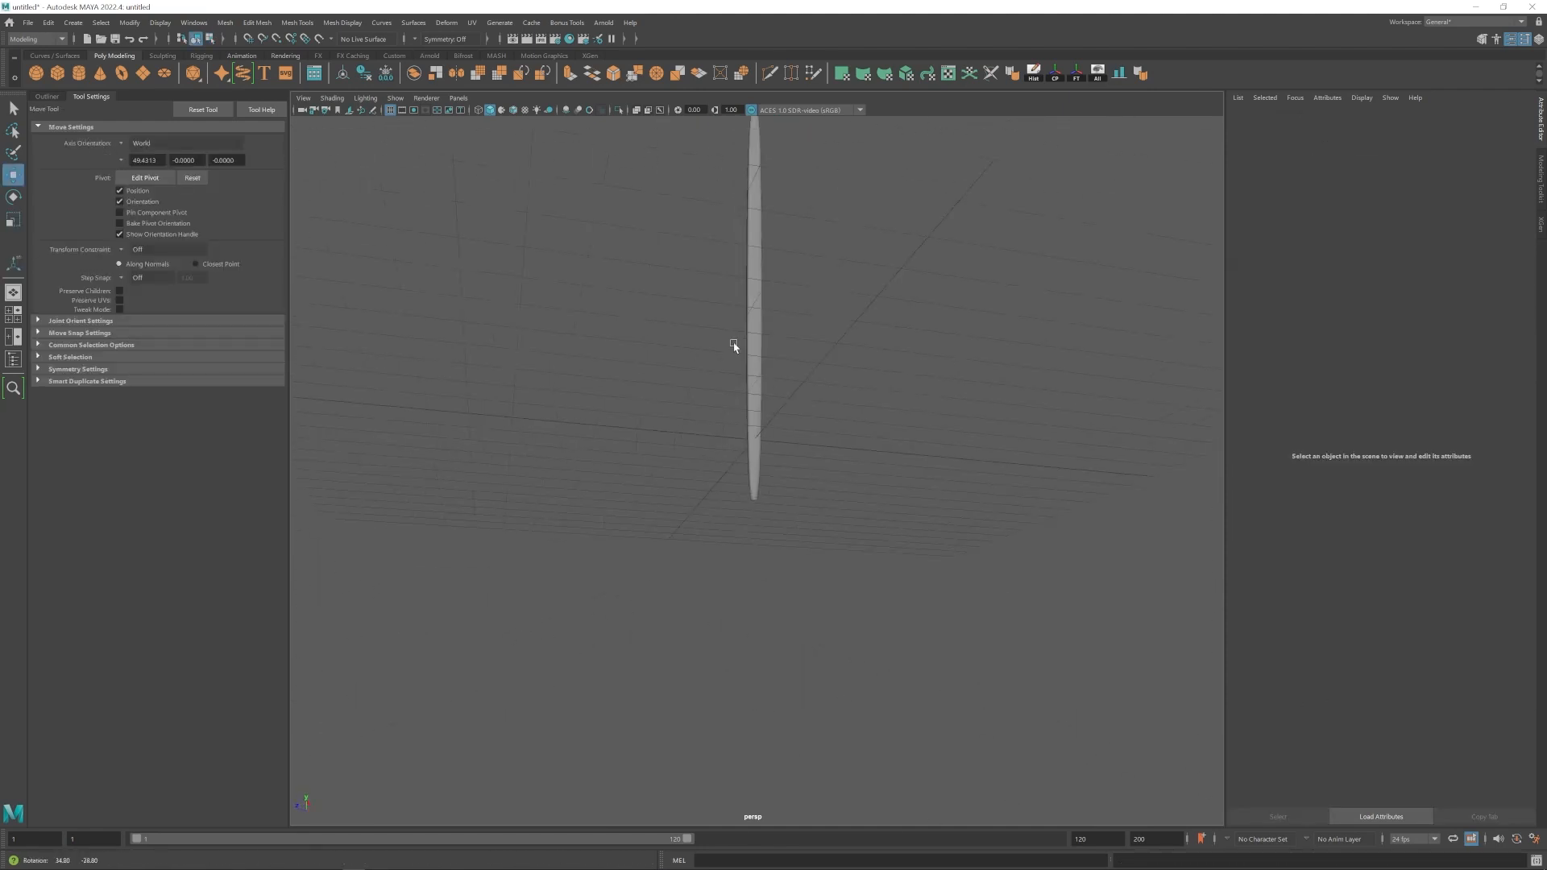
{"action": "left_click_drag", "start_coordinate": [1046, 584], "coordinate": [888, 577], "text": "alt"}
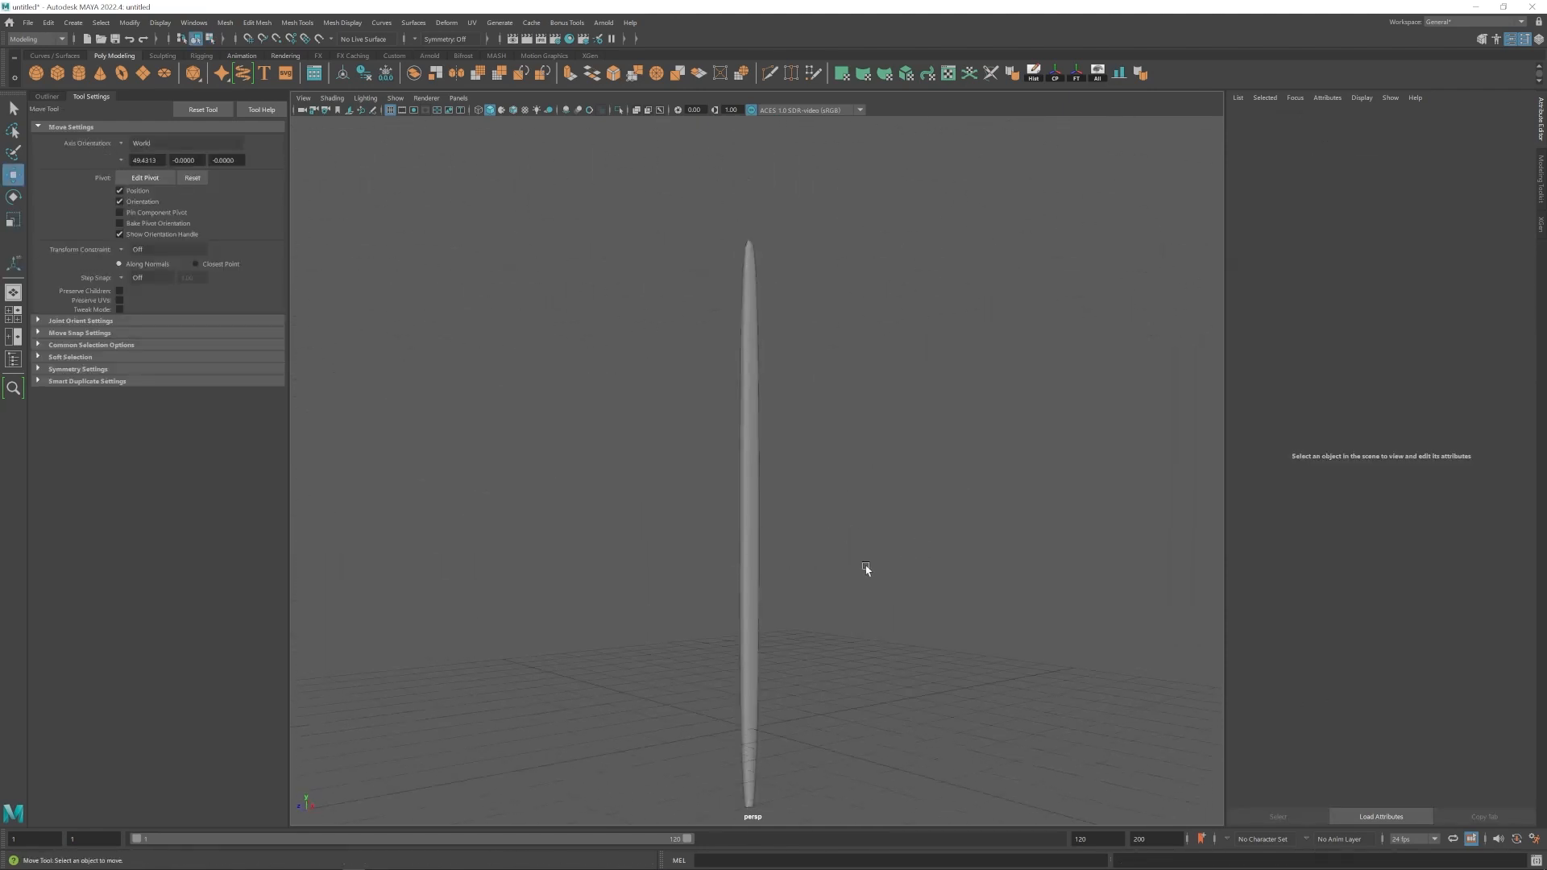
Return the bar to its unsmoothed display and insert an edge loop close to its upper end with Multi-Cut.
{"action": "left_click", "coordinate": [750, 523]}
{"action": "key", "text": "1"}
{"action": "scroll", "coordinate": [783, 462], "scroll_direction": "up", "scroll_amount": 8}
{"action": "middle_click_drag", "start_coordinate": [783, 462], "coordinate": [800, 567], "text": "alt"}
{"action": "key", "text": "ctrl+shift+x"}
{"action": "left_click", "coordinate": [719, 475], "text": "ctrl"}
{"action": "key", "text": "w"}
{"action": "left_click", "coordinate": [836, 485]}
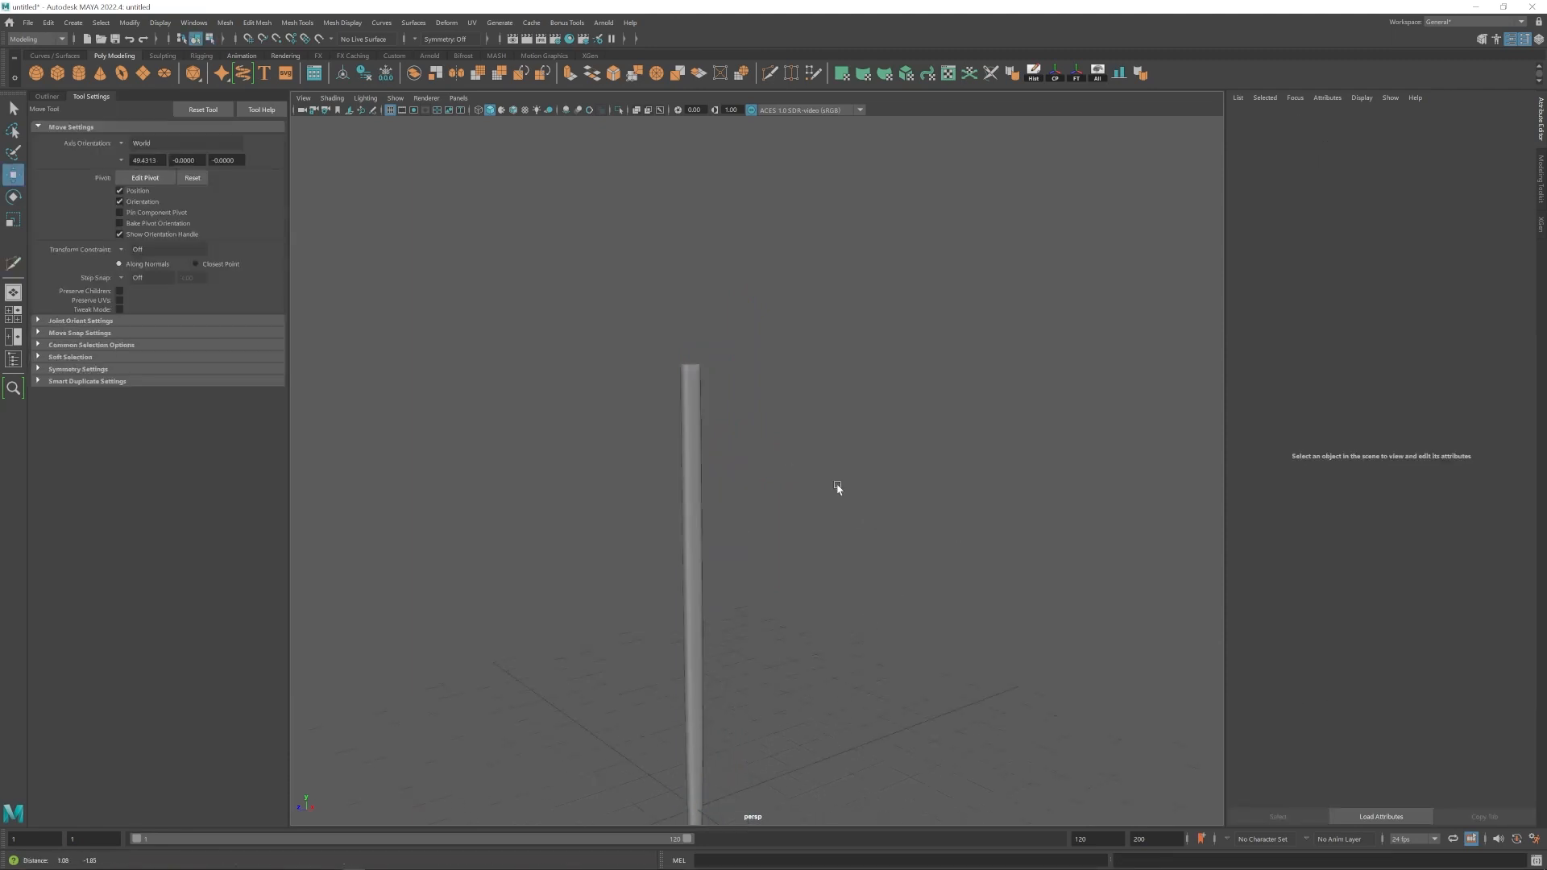
Insert another supporting edge loop at the bar's upper end and preview the smoothed shape.
{"action": "left_click", "coordinate": [691, 452]}
{"action": "scroll", "coordinate": [691, 419], "scroll_direction": "up", "scroll_amount": 5}
{"action": "key", "text": "ctrl+shift+x"}
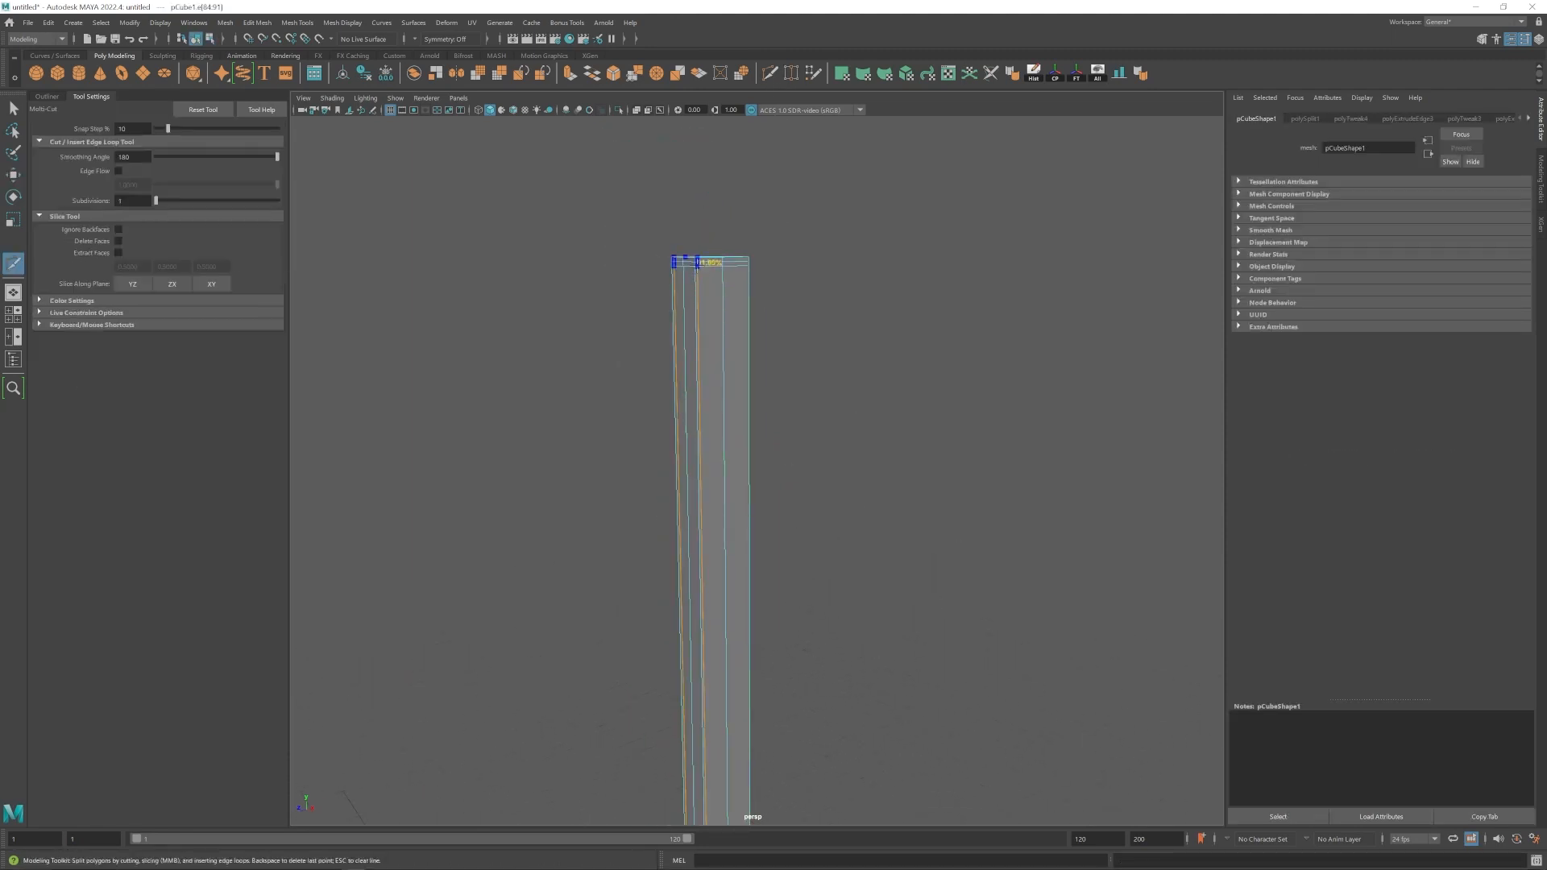
{"action": "key", "text": "w"}
{"action": "key", "text": "3"}
{"action": "left_click", "coordinate": [861, 339]}
{"action": "left_click_drag", "start_coordinate": [934, 572], "coordinate": [904, 419], "text": "alt"}
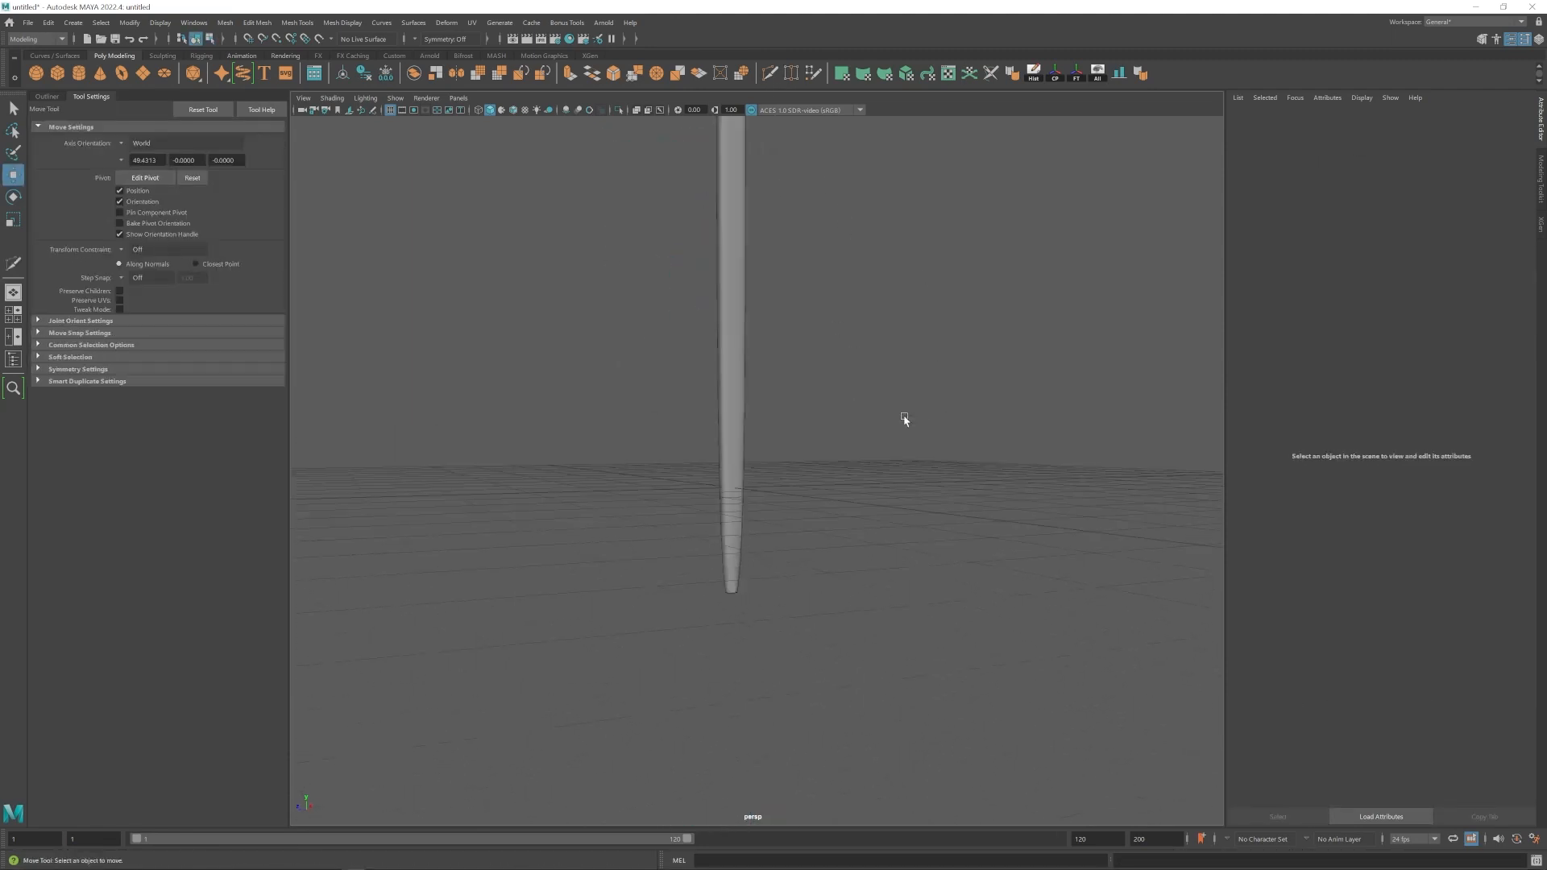
Bevel the long vertical corner edges of the tapered bar with a fraction of 0.5 and one segment.
{"action": "left_click", "coordinate": [732, 346]}
{"action": "left_click_drag", "start_coordinate": [731, 345], "coordinate": [741, 357], "text": "alt"}
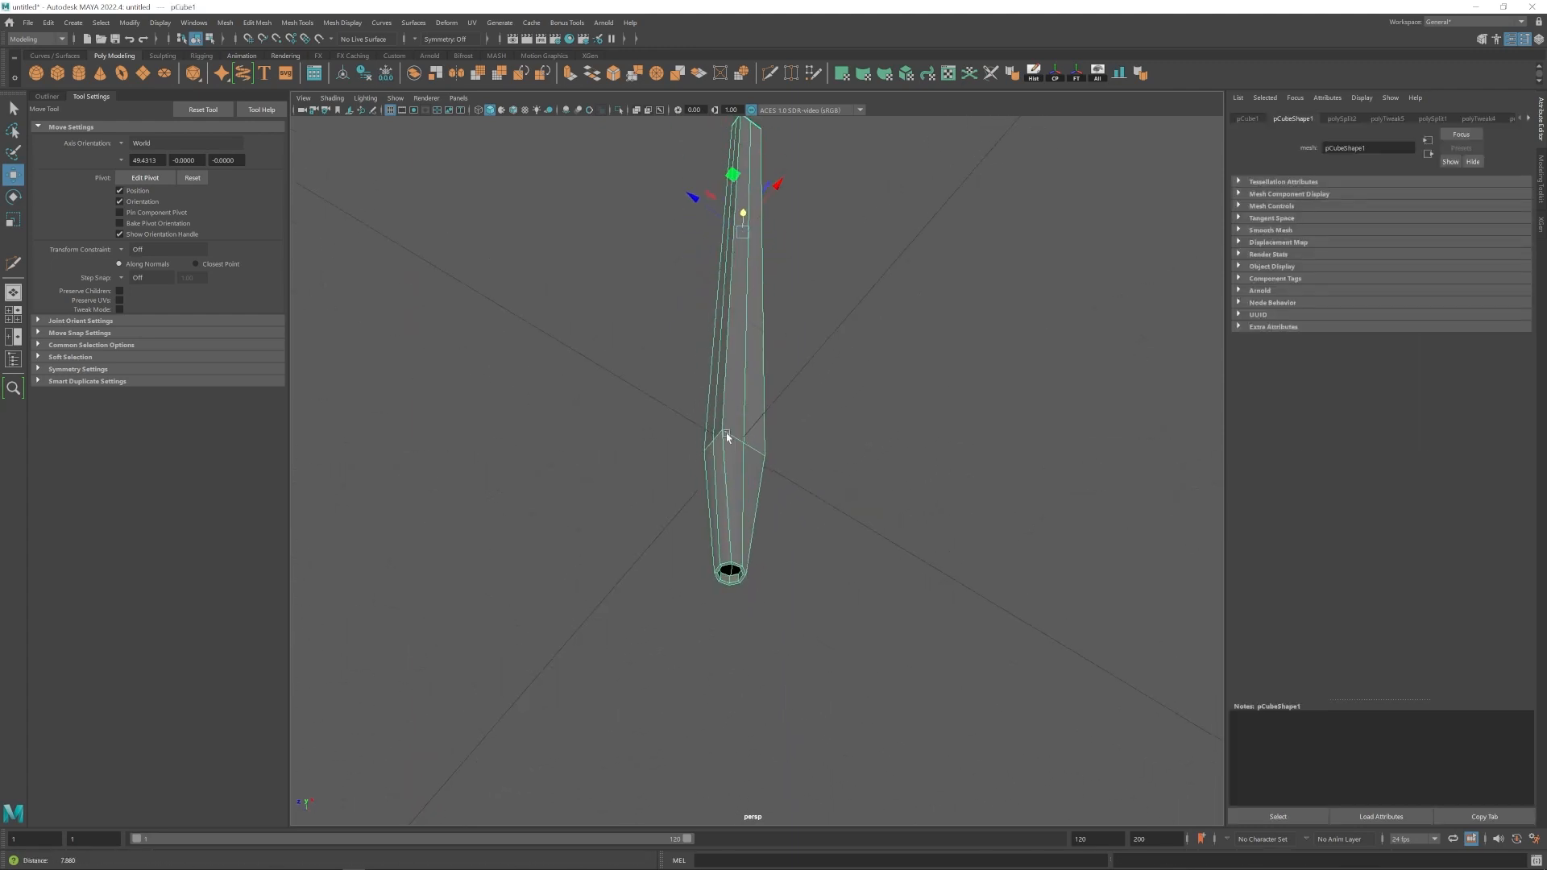
{"action": "left_click_drag", "start_coordinate": [727, 436], "coordinate": [708, 319], "text": "alt"}
{"action": "left_click_drag", "start_coordinate": [730, 412], "coordinate": [834, 456], "text": "alt"}
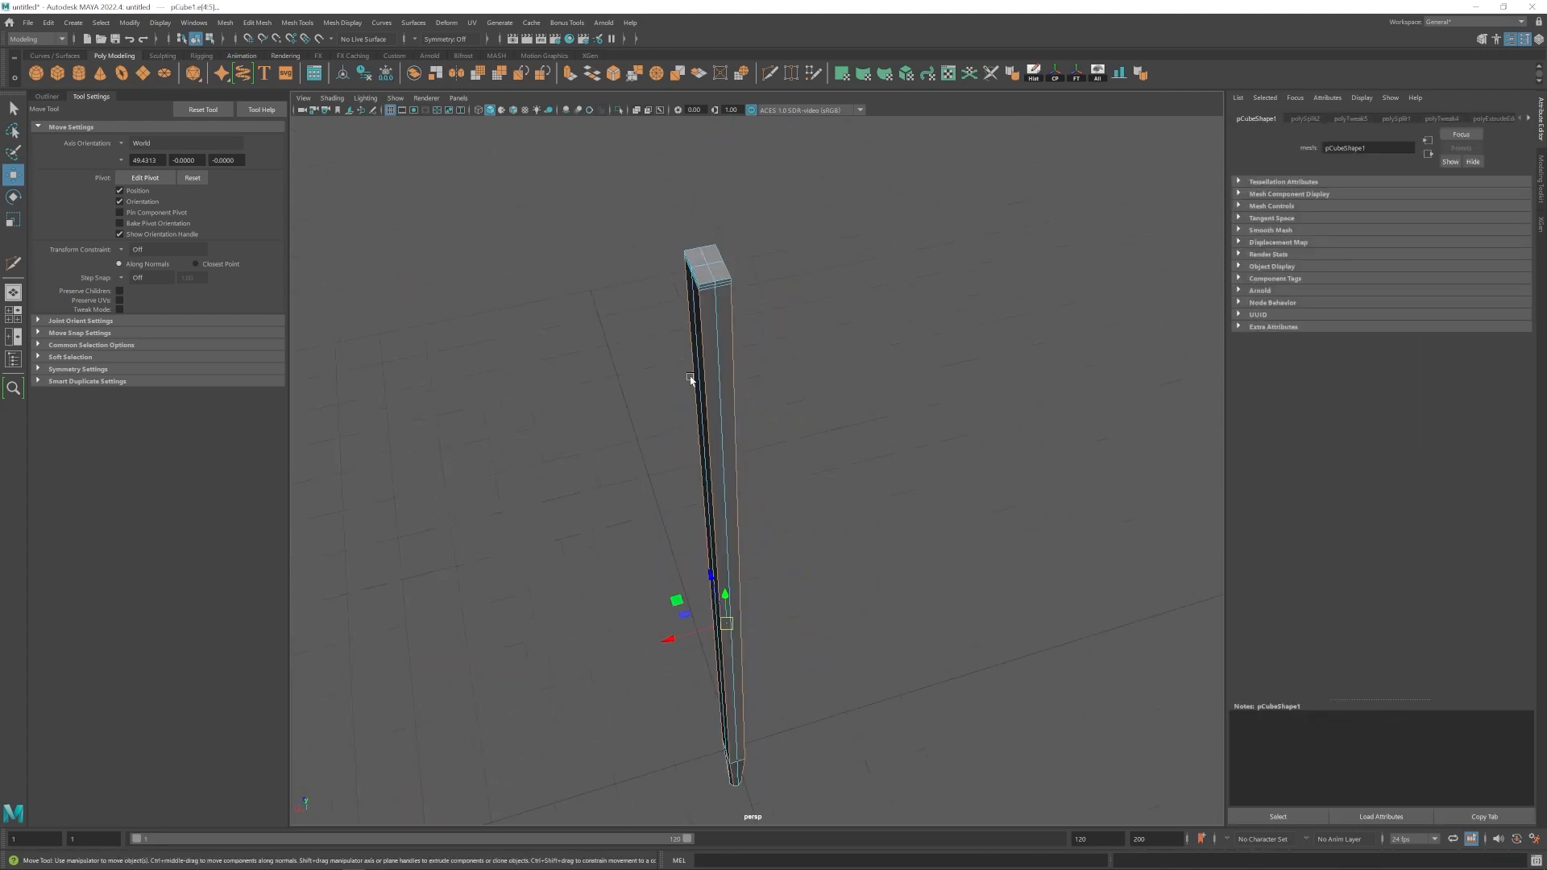
{"action": "scroll", "coordinate": [691, 379], "scroll_direction": "up", "scroll_amount": 5}
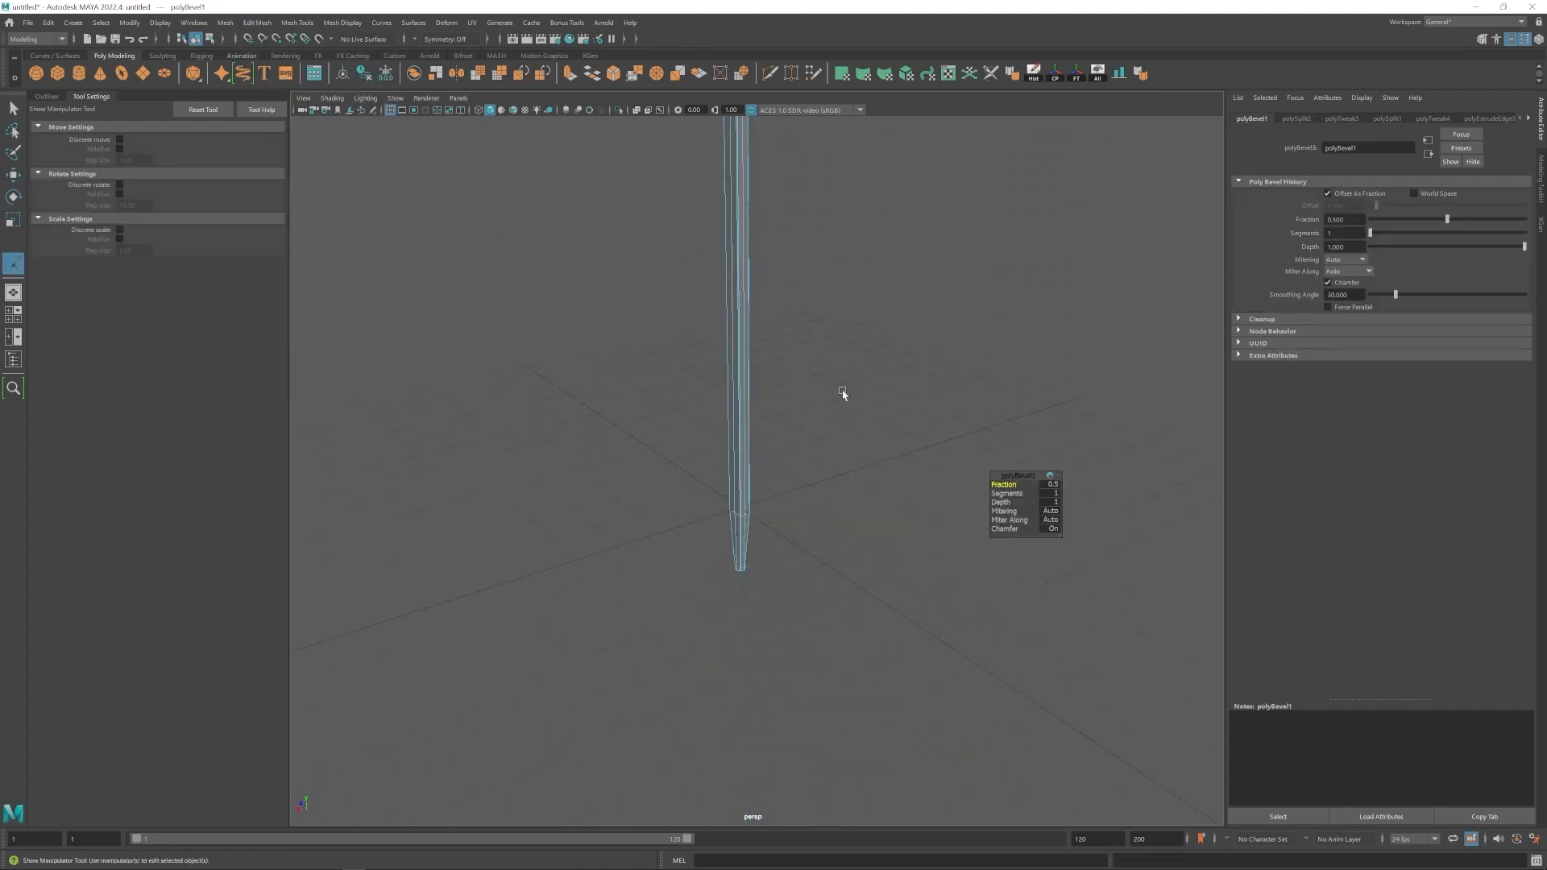
{"action": "mouse_move", "coordinate": [842, 394]}
{"action": "left_mouse_down", "text": "alt"}
{"action": "mouse_move", "coordinate": [726, 525]}
{"action": "mouse_move", "coordinate": [865, 348]}
{"action": "mouse_move", "coordinate": [709, 423]}
{"action": "left_mouse_up", "text": "alt"}
{"action": "left_click", "coordinate": [865, 349]}
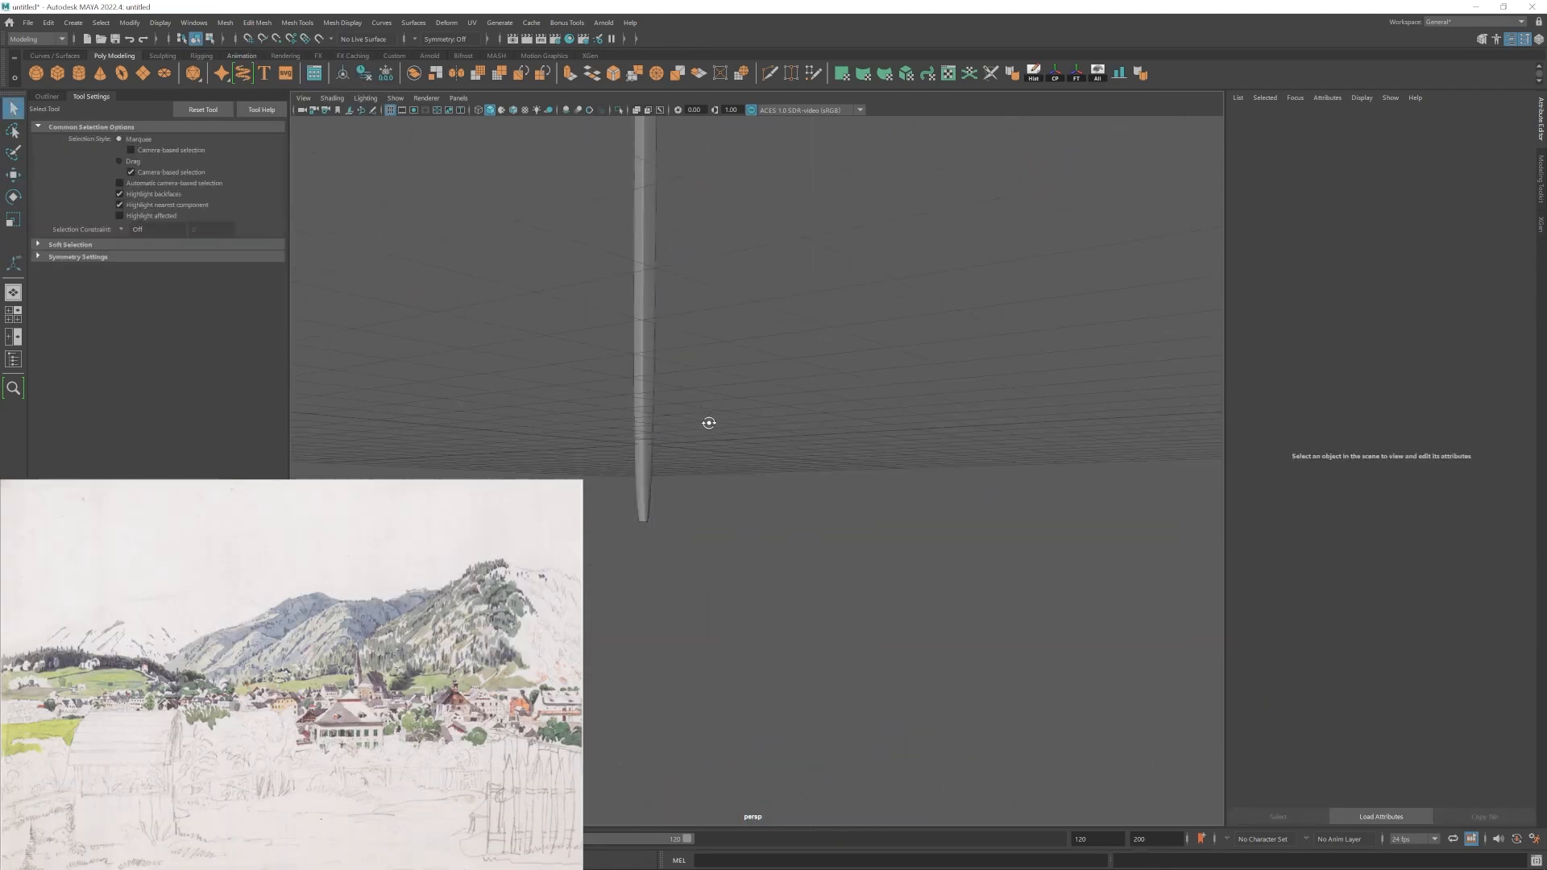
Create a polygon cube, scale it to a narrow block and place it against the side of the tapered bar.
{"action": "left_click_drag", "start_coordinate": [772, 477], "coordinate": [722, 482], "text": "alt"}
{"action": "left_click", "coordinate": [722, 482]}
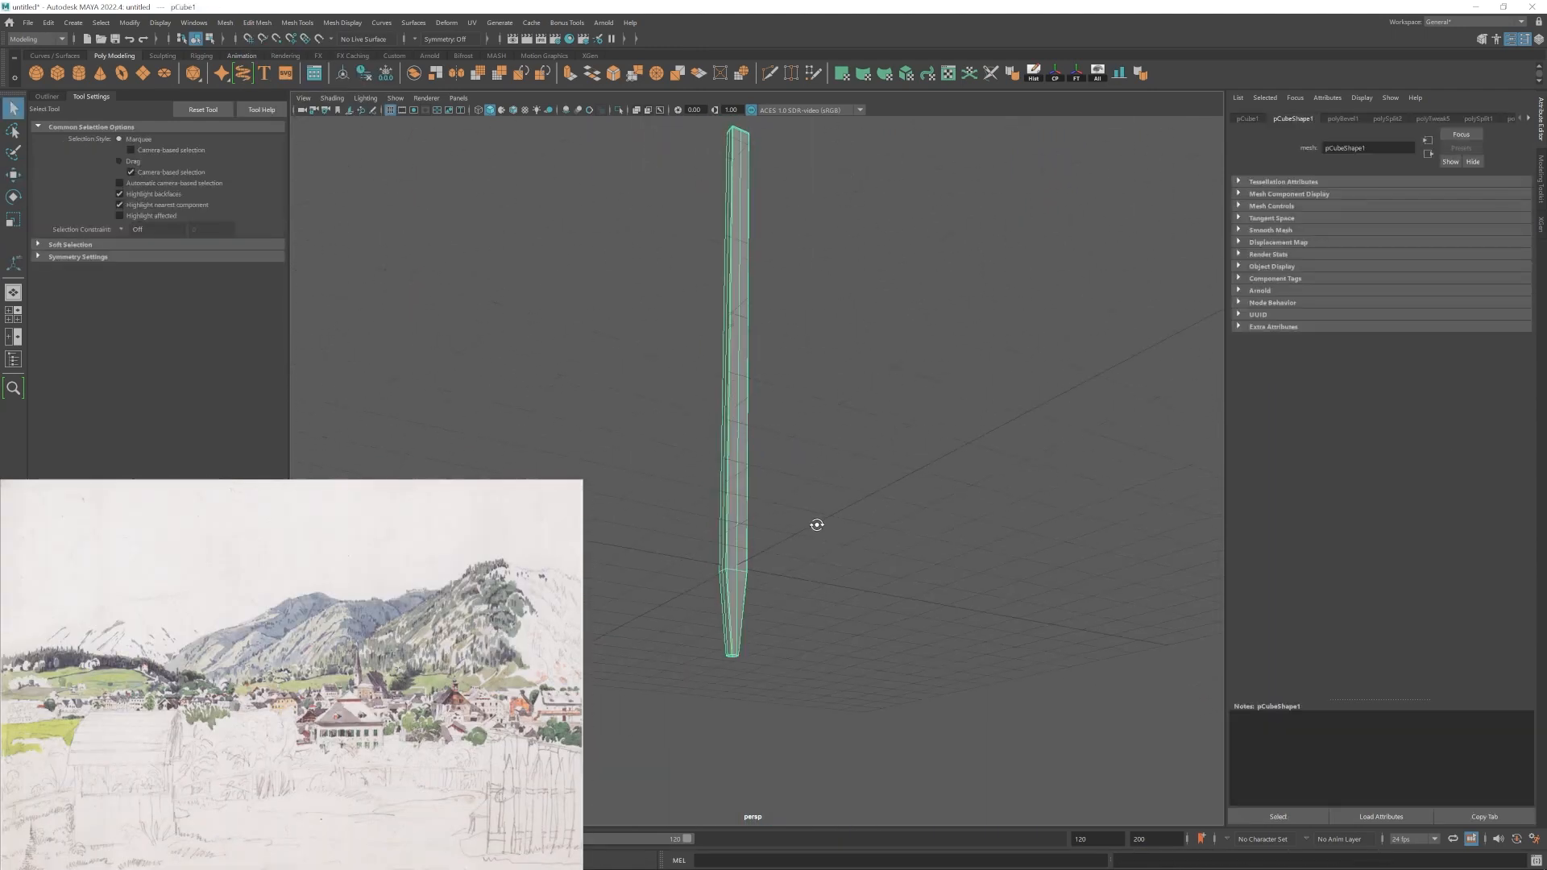
{"action": "left_click_drag", "start_coordinate": [852, 558], "coordinate": [567, 378], "text": "alt"}
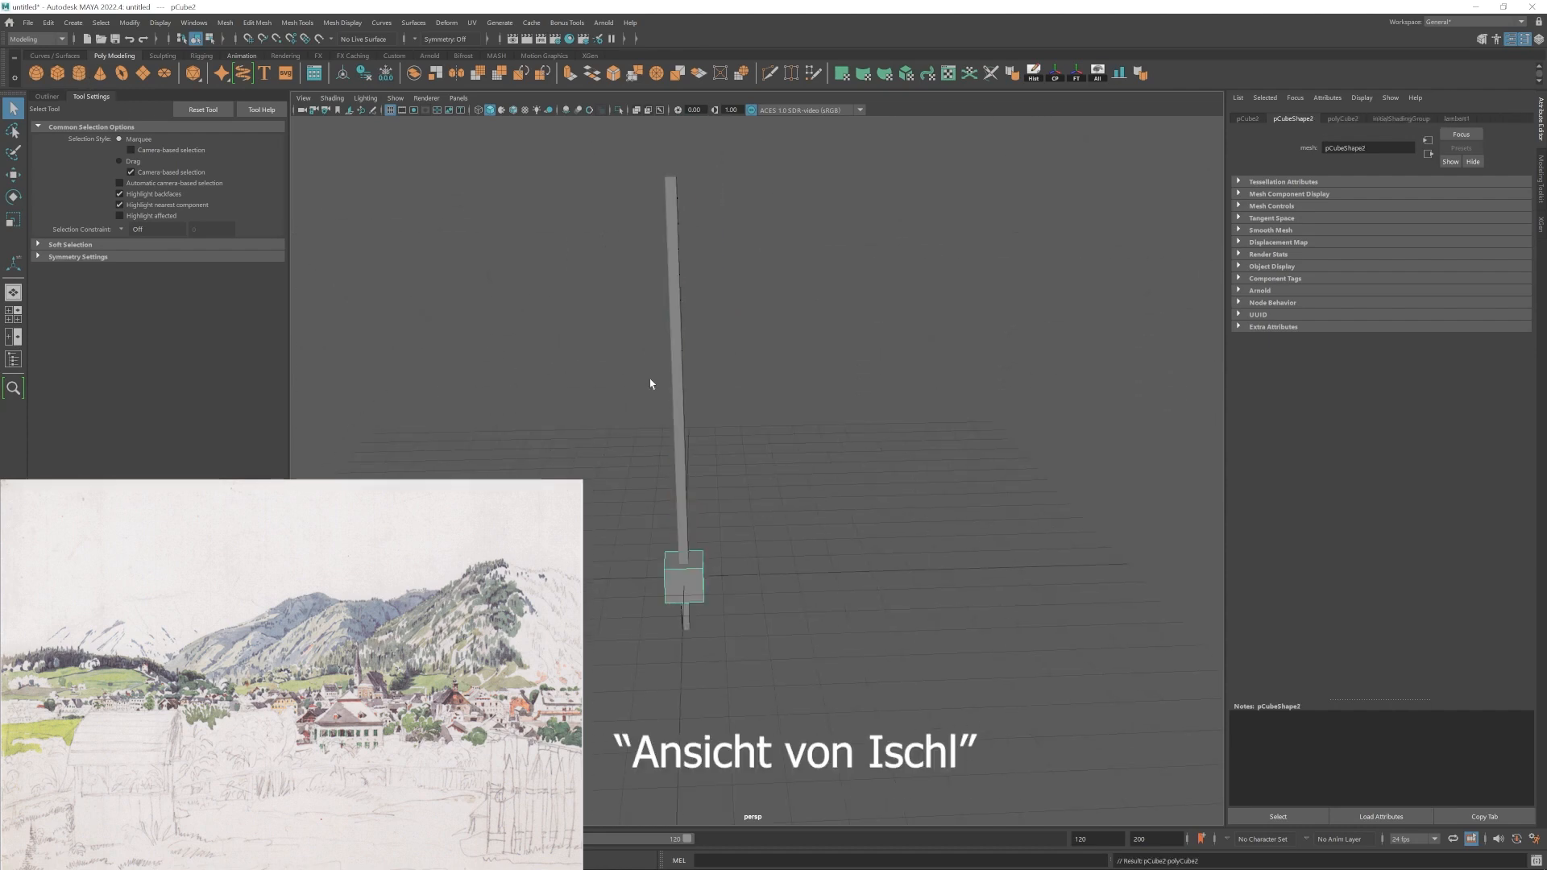
{"action": "key", "text": "r"}
{"action": "left_click_drag", "start_coordinate": [628, 588], "coordinate": [670, 589]}
{"action": "right_click_drag", "start_coordinate": [670, 589], "coordinate": [725, 600], "text": "alt"}
{"action": "left_click_drag", "start_coordinate": [629, 597], "coordinate": [685, 589], "text": "alt"}
{"action": "mouse_move", "coordinate": [656, 584]}
{"action": "left_mouse_down"}
{"action": "mouse_move", "coordinate": [832, 548]}
{"action": "mouse_move", "coordinate": [720, 494]}
{"action": "left_mouse_up"}
{"action": "key", "text": "w"}
{"action": "key", "text": "r"}
{"action": "key", "text": "w"}
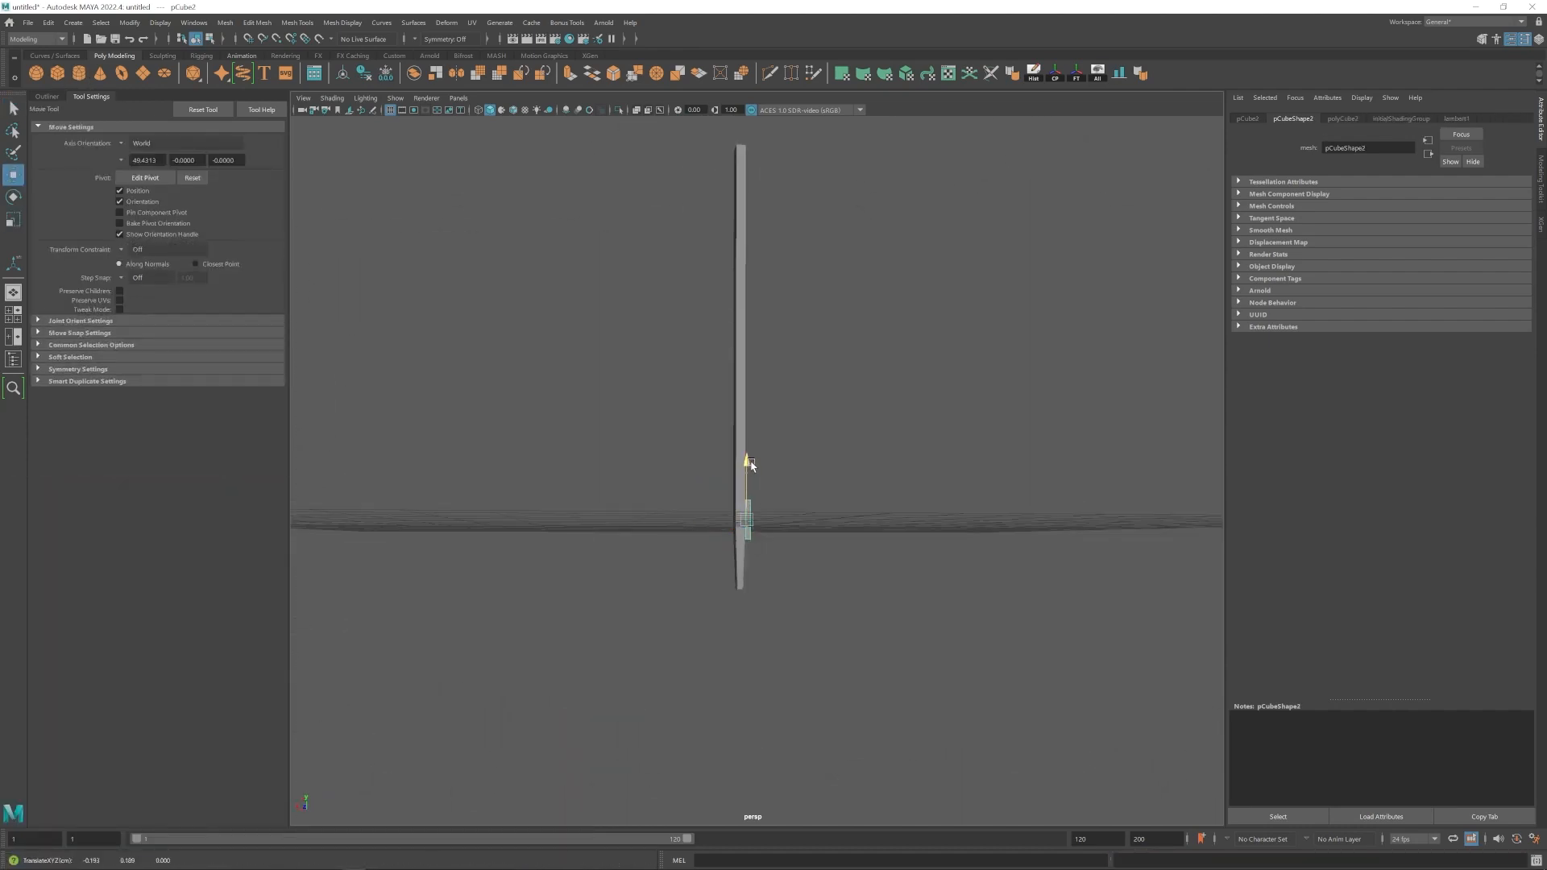
Stretch the narrow block into a long strip beside the bar by raising its top vertices above the bar's end.
{"action": "right_click_drag", "start_coordinate": [790, 447], "coordinate": [645, 448]}
{"action": "left_click_drag", "start_coordinate": [705, 468], "coordinate": [774, 503]}
{"action": "left_click_drag", "start_coordinate": [722, 511], "coordinate": [717, 496], "text": "alt"}
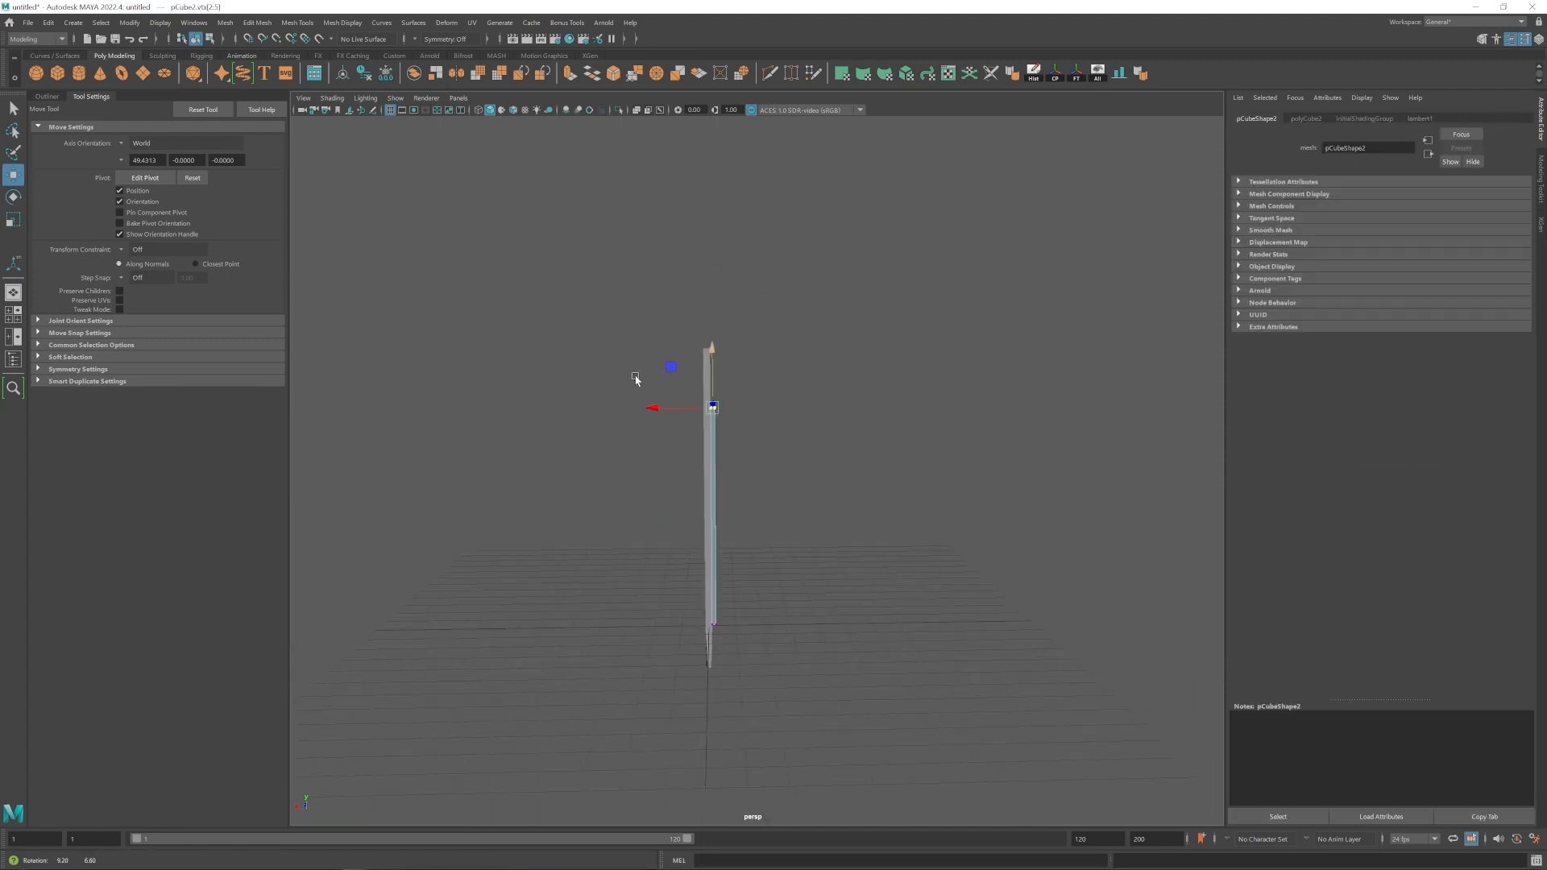
{"action": "right_click_drag", "start_coordinate": [726, 342], "coordinate": [657, 342]}
{"action": "left_click_drag", "start_coordinate": [669, 318], "coordinate": [729, 361]}
{"action": "left_click_drag", "start_coordinate": [699, 289], "coordinate": [700, 288]}
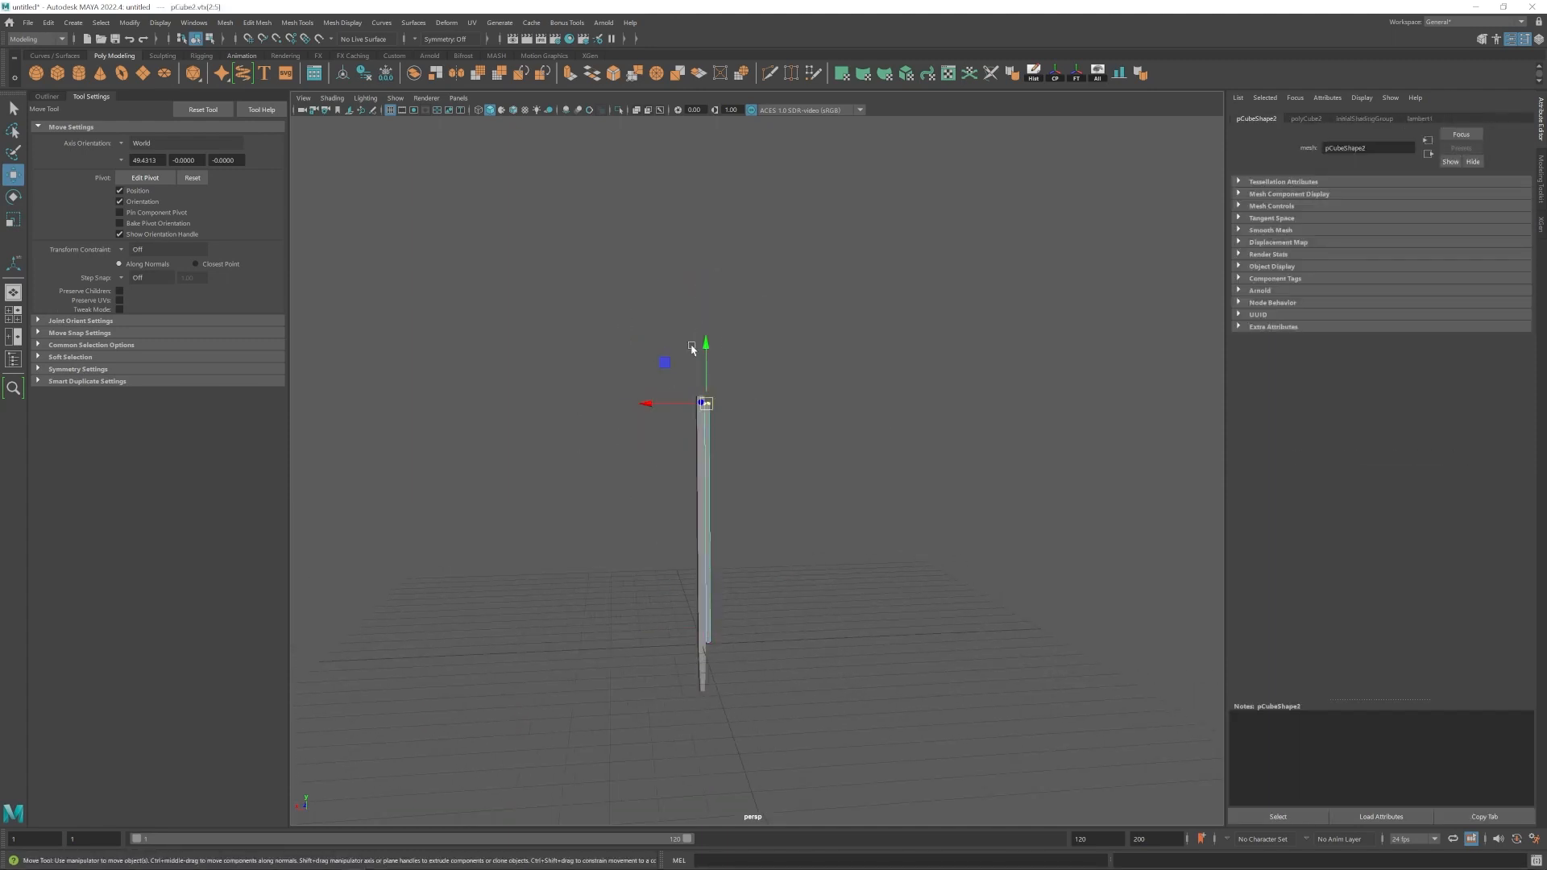
{"action": "left_click", "coordinate": [741, 430]}
{"action": "scroll", "coordinate": [709, 432], "scroll_direction": "up", "scroll_amount": 2}
{"action": "right_click_drag", "start_coordinate": [685, 438], "coordinate": [737, 395]}
{"action": "left_click", "coordinate": [770, 428]}
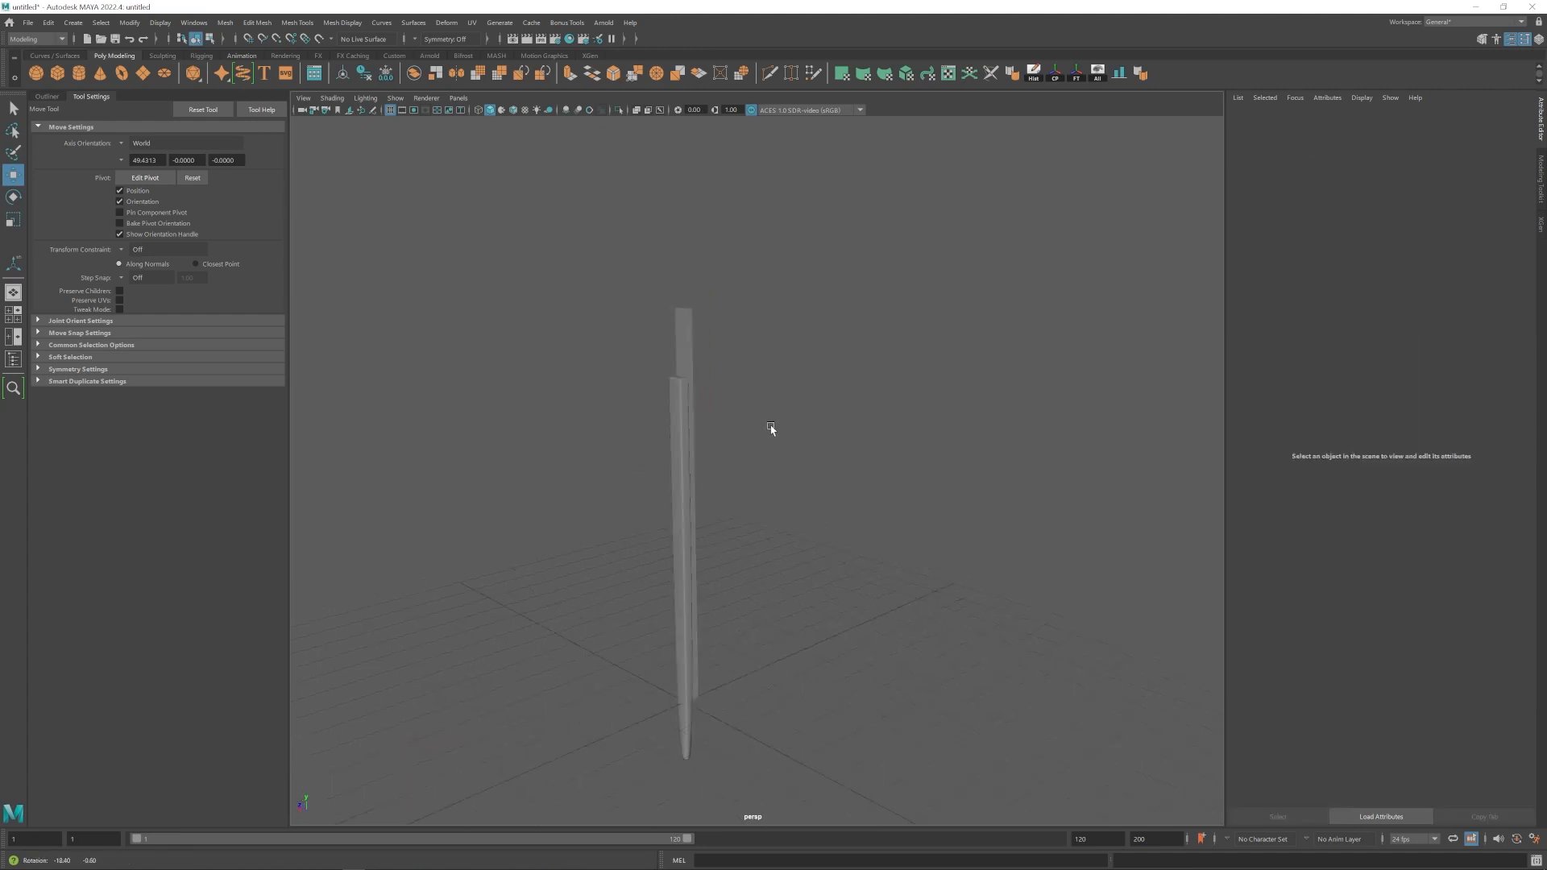
{"action": "left_click", "coordinate": [700, 399]}
{"action": "left_click_drag", "start_coordinate": [709, 394], "coordinate": [698, 387], "text": "alt"}
{"action": "scroll", "coordinate": [698, 385], "scroll_direction": "up", "scroll_amount": 3}
{"action": "right_click_drag", "start_coordinate": [698, 378], "coordinate": [746, 342]}
{"action": "left_click_drag", "start_coordinate": [742, 355], "coordinate": [745, 415], "text": "alt"}
{"action": "right_click_drag", "start_coordinate": [723, 470], "coordinate": [673, 469]}
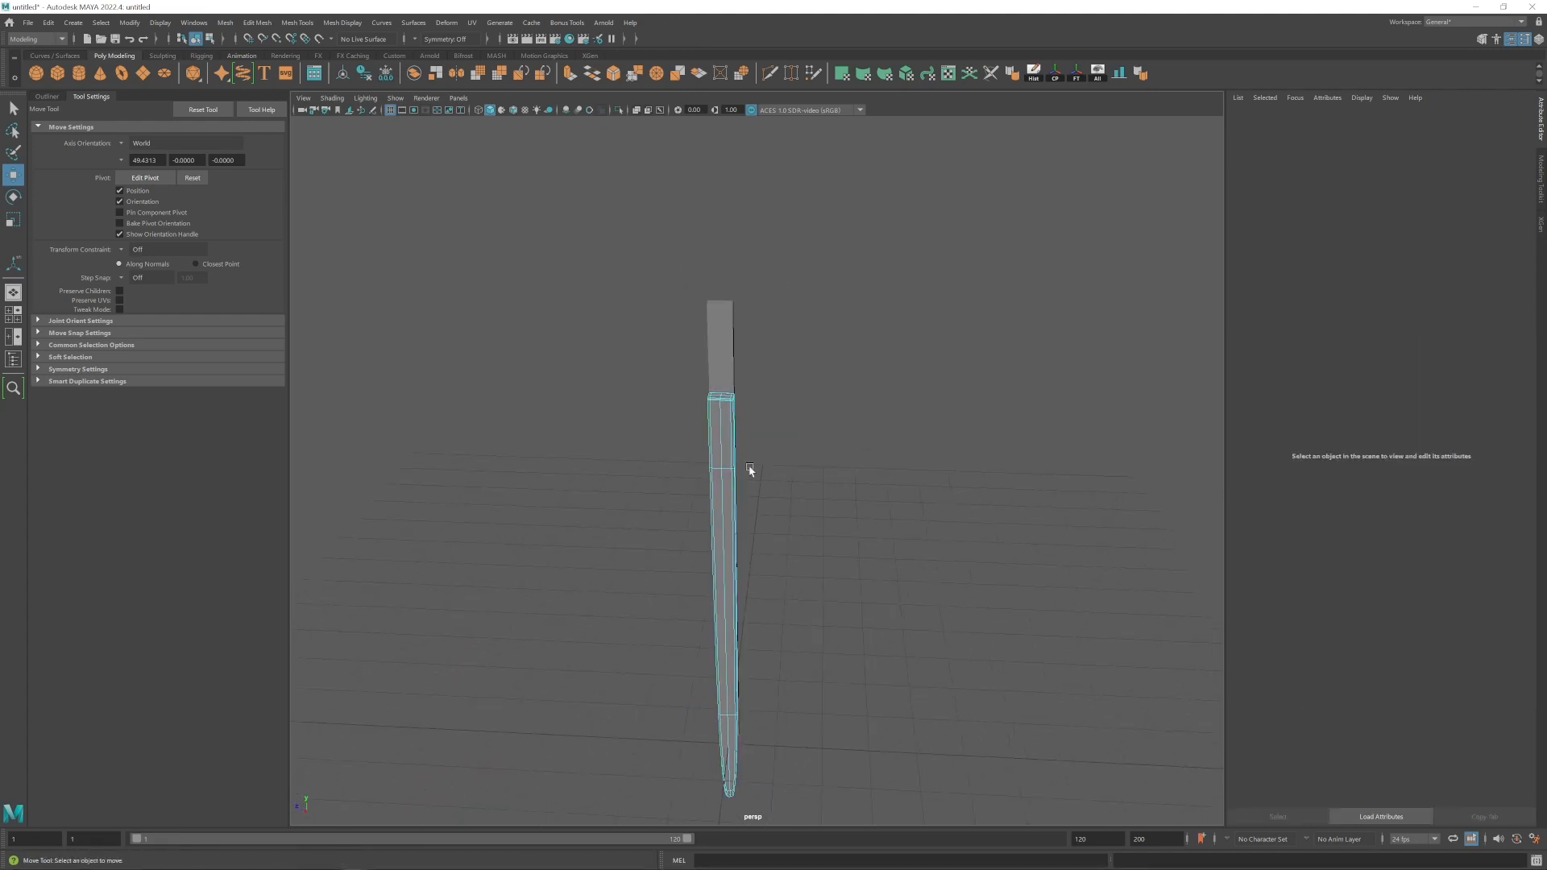
{"action": "right_click_drag", "start_coordinate": [814, 447], "coordinate": [871, 404]}
{"action": "left_click", "coordinate": [870, 404]}
Adjust the scale and position of the long strip against the tapered bar.
{"action": "scroll", "coordinate": [774, 467], "scroll_direction": "down", "scroll_amount": 3}
{"action": "left_click_drag", "start_coordinate": [749, 484], "coordinate": [670, 283], "text": "alt"}
{"action": "left_click", "coordinate": [670, 283]}
{"action": "key", "text": "r"}
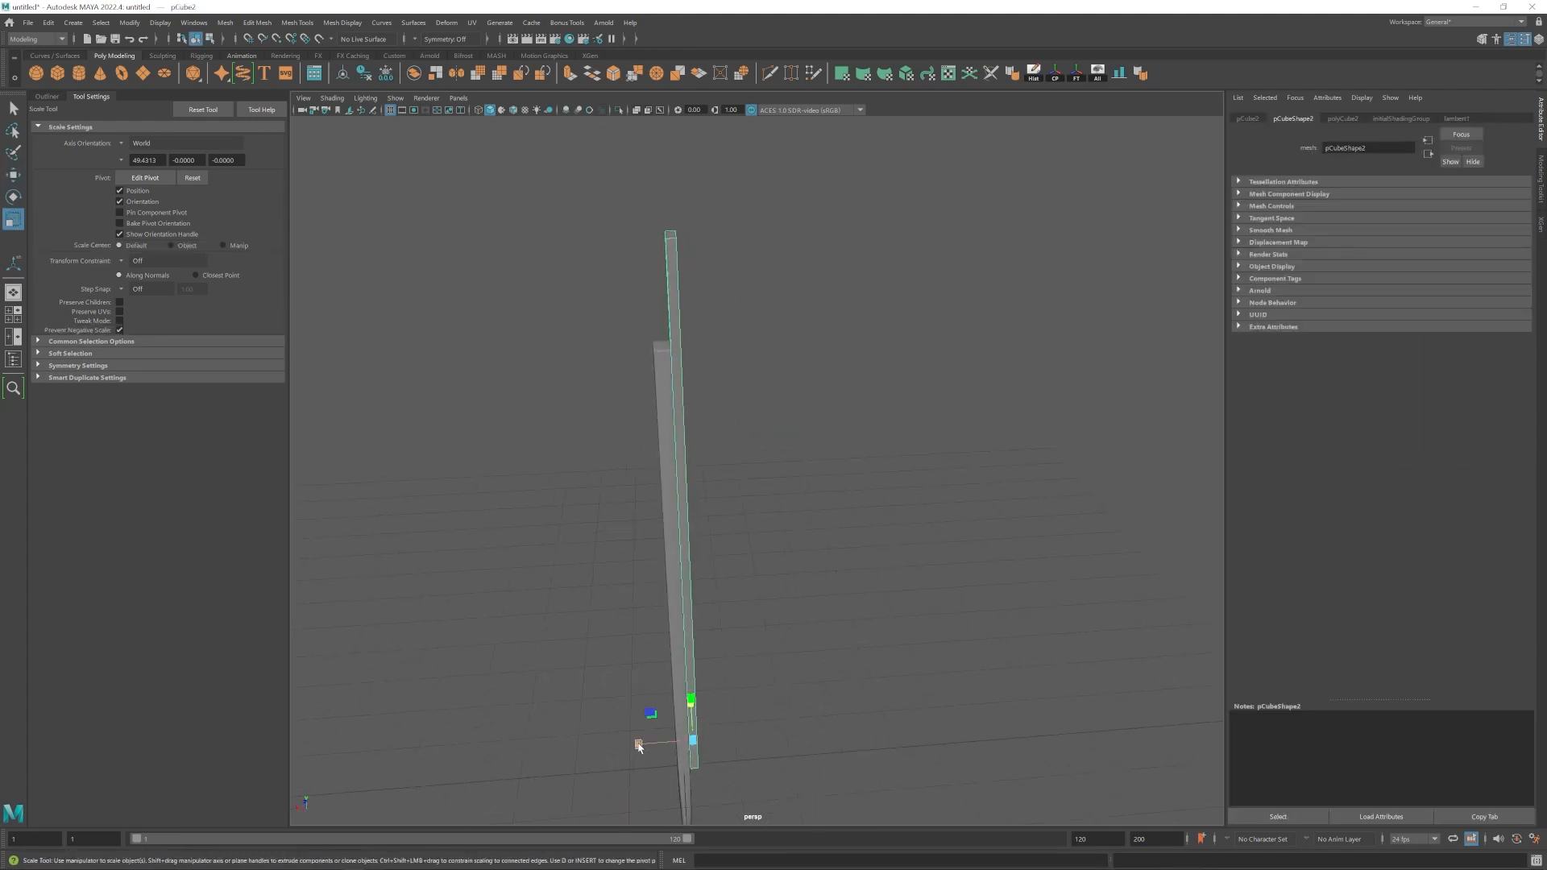
{"action": "key", "text": "w"}
{"action": "scroll", "coordinate": [632, 709], "scroll_direction": "down", "scroll_amount": 4}
{"action": "left_click", "coordinate": [629, 677]}
Bevel the long strip's edges with a fraction of 0.5 and raise the number of segments.
{"action": "left_click", "coordinate": [711, 491]}
{"action": "scroll", "coordinate": [773, 467], "scroll_direction": "up", "scroll_amount": 5}
{"action": "key", "text": "ctrl+b"}
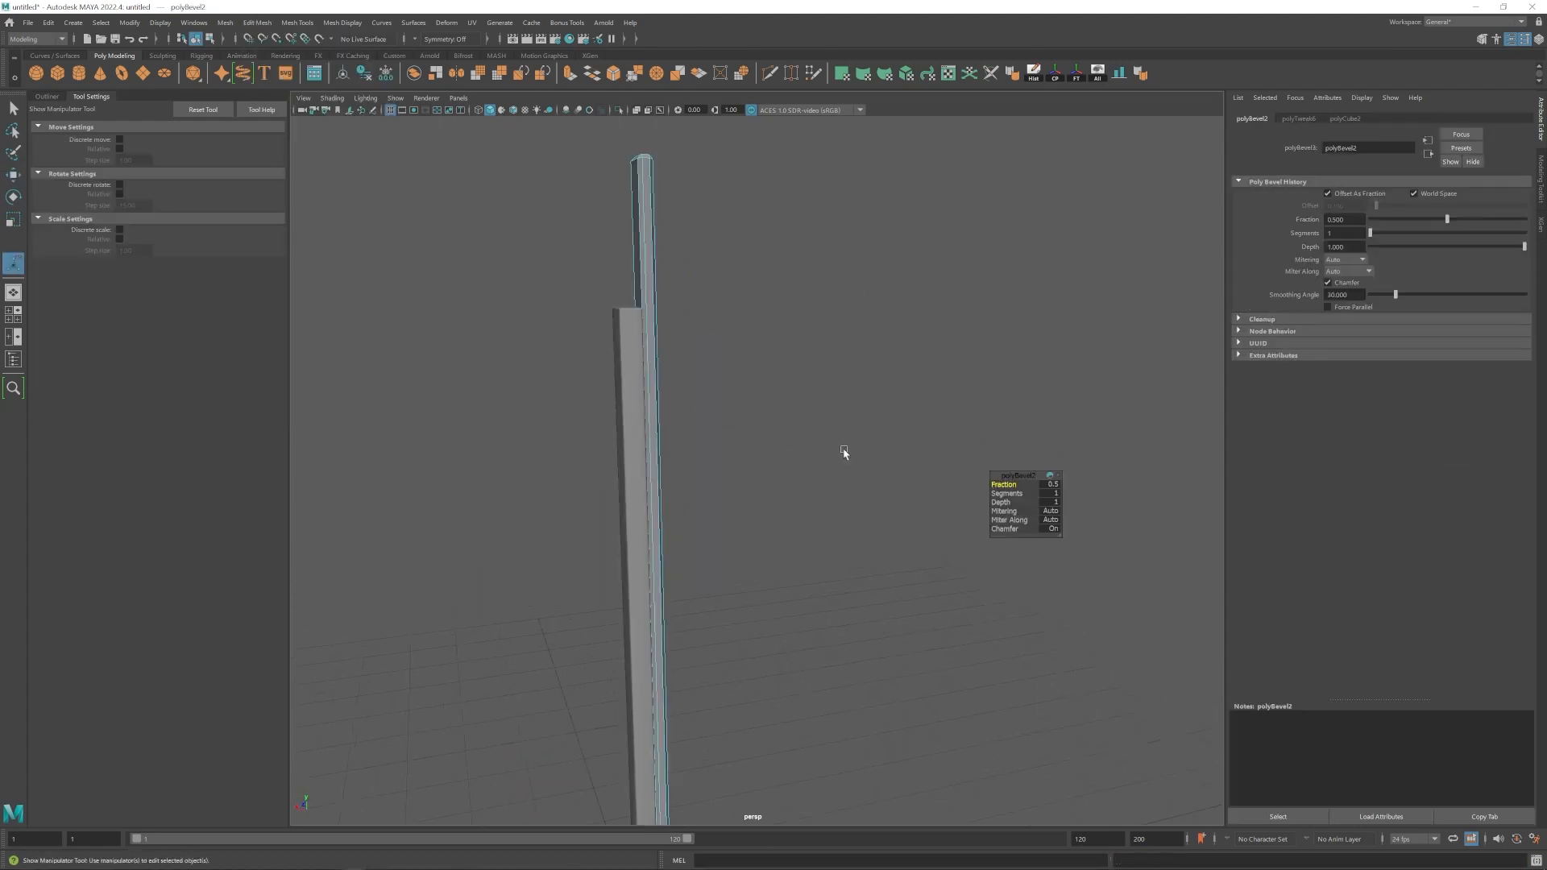
{"action": "left_click_drag", "start_coordinate": [846, 452], "coordinate": [878, 472], "text": "alt"}
{"action": "left_click", "coordinate": [1431, 232]}
{"action": "key", "text": "q"}
{"action": "left_click", "coordinate": [895, 201]}
{"action": "scroll", "coordinate": [895, 202], "scroll_direction": "down", "scroll_amount": 3}
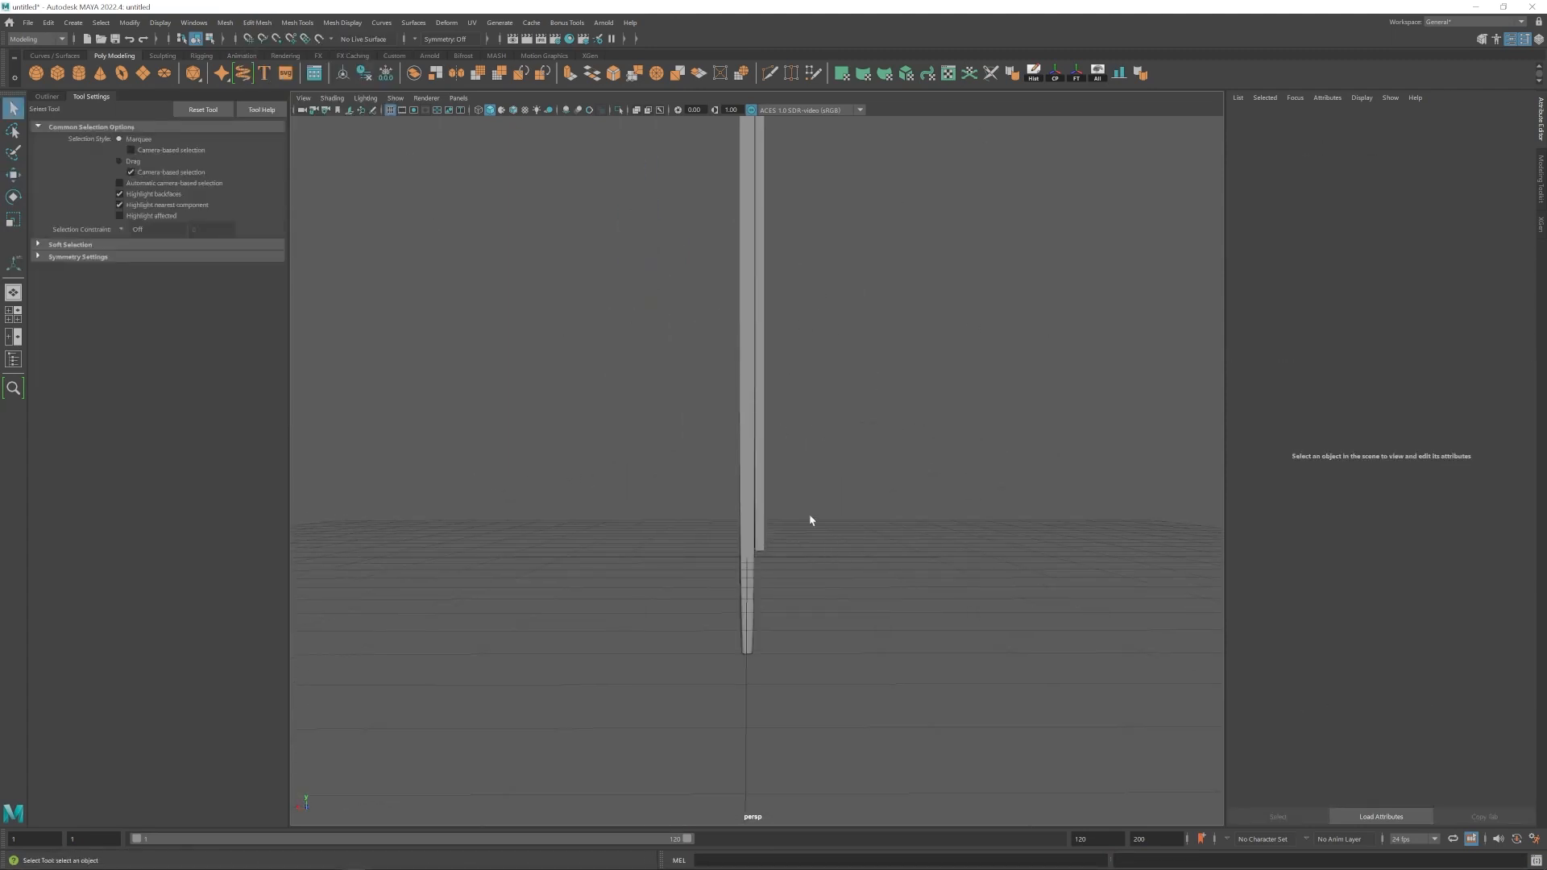
Create a polygon cylinder, scale it down uniformly and fit it at the lower tip of the tapered bar.
{"action": "middle_click_drag", "start_coordinate": [781, 578], "coordinate": [760, 461], "text": "alt"}
{"action": "scroll", "coordinate": [760, 461], "scroll_direction": "up", "scroll_amount": 3}
{"action": "left_click", "coordinate": [79, 73]}
{"action": "key", "text": "r"}
{"action": "left_click_drag", "start_coordinate": [755, 344], "coordinate": [646, 356]}
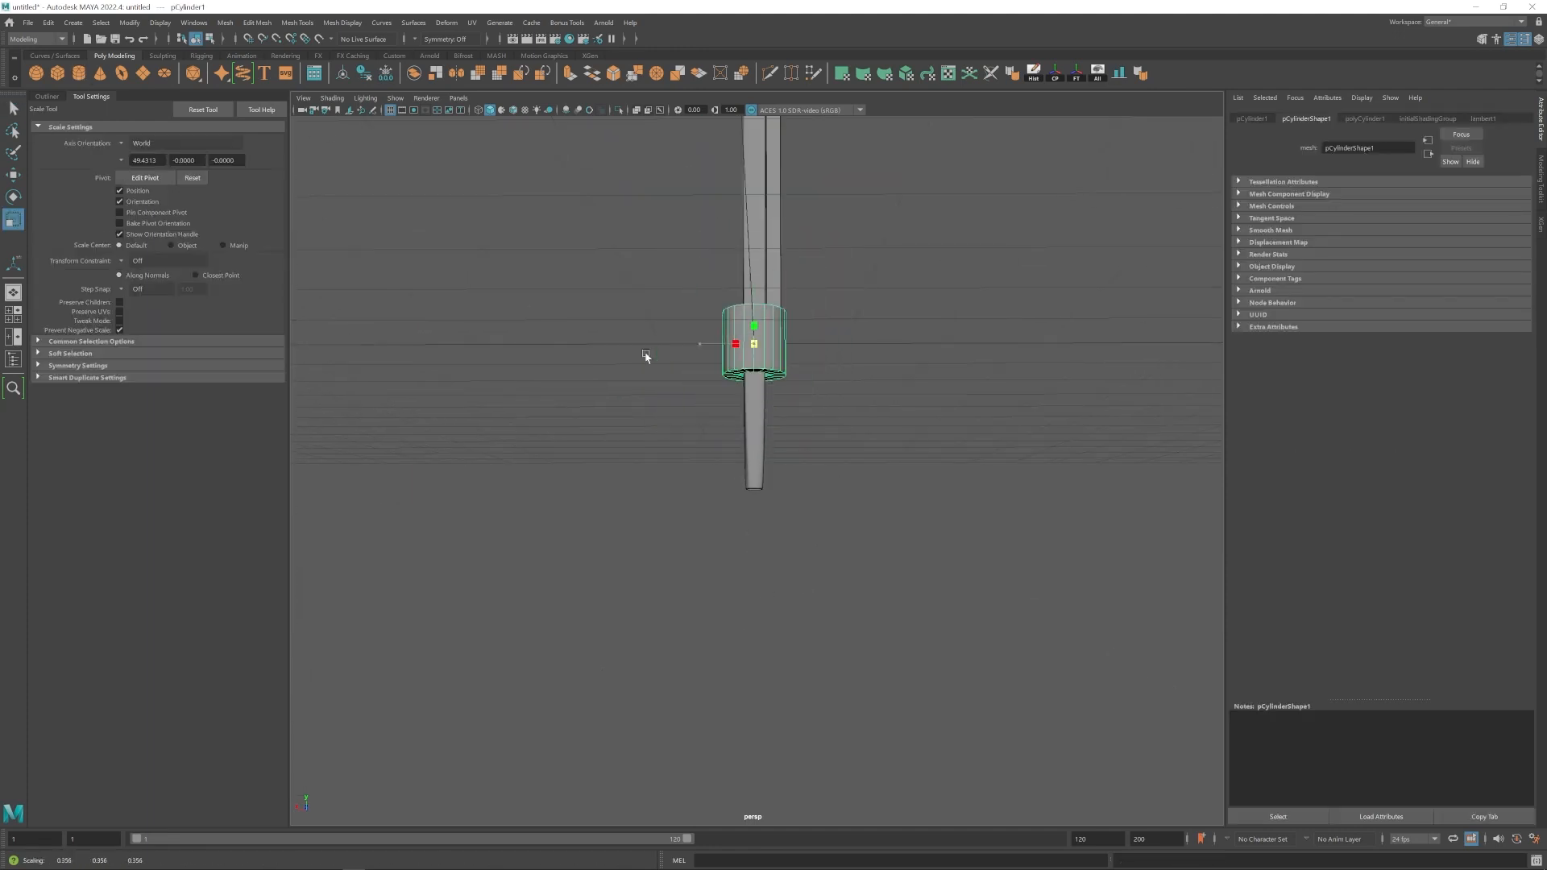
{"action": "key", "text": "r"}
{"action": "scroll", "coordinate": [756, 451], "scroll_direction": "up", "scroll_amount": 3}
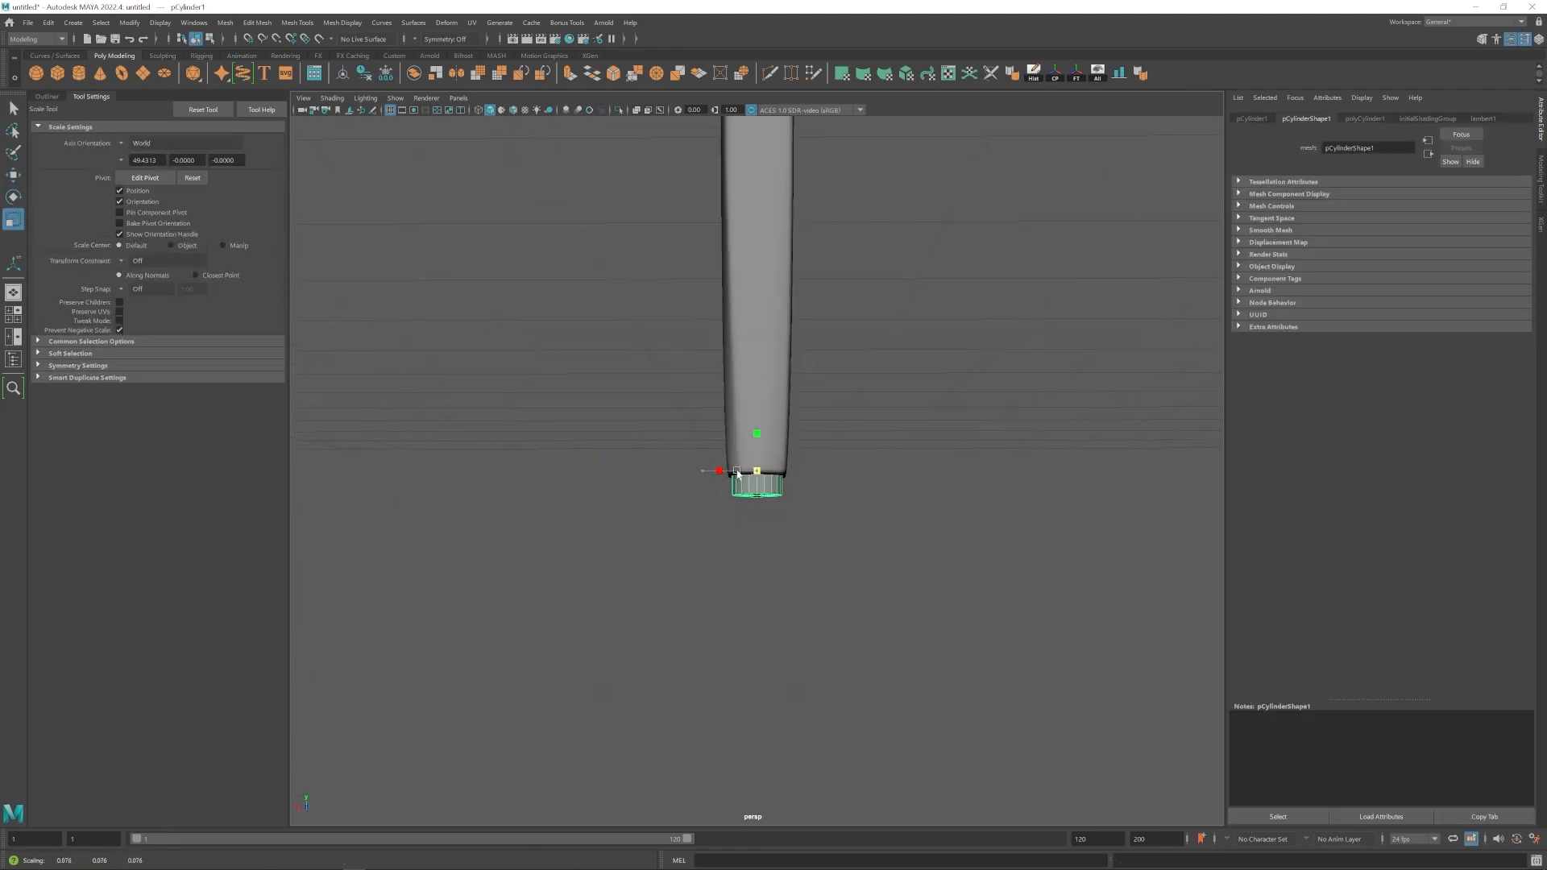
Lengthen the tip cylinder downward and taper it by editing its bottom vertices.
{"action": "scroll", "coordinate": [765, 420], "scroll_direction": "down", "scroll_amount": 3}
{"action": "right_click_drag", "start_coordinate": [743, 443], "coordinate": [693, 443]}
{"action": "left_click_drag", "start_coordinate": [693, 443], "coordinate": [764, 439]}
{"action": "scroll", "coordinate": [764, 439], "scroll_direction": "up", "scroll_amount": 1}
{"action": "key", "text": "w"}
{"action": "left_click_drag", "start_coordinate": [743, 389], "coordinate": [742, 396]}
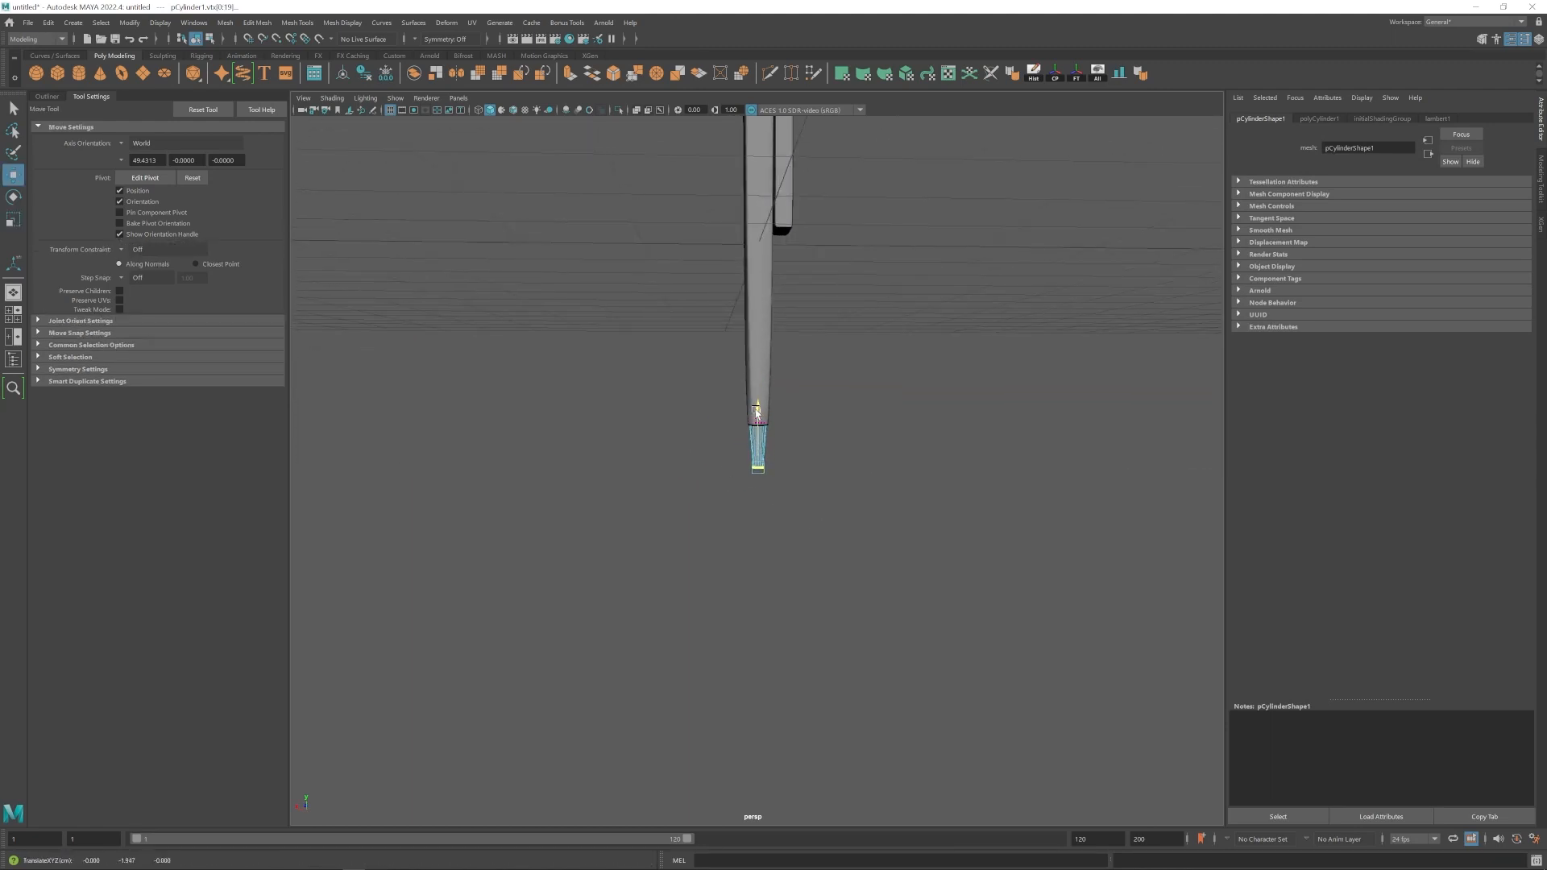
{"action": "scroll", "coordinate": [756, 413], "scroll_direction": "up", "scroll_amount": 3}
{"action": "middle_click_drag", "start_coordinate": [756, 413], "coordinate": [775, 361], "text": "alt"}
{"action": "left_click", "coordinate": [869, 356]}
{"action": "left_click", "coordinate": [758, 439]}
{"action": "right_click_drag", "start_coordinate": [909, 386], "coordinate": [909, 346]}
{"action": "left_click_drag", "start_coordinate": [654, 426], "coordinate": [822, 435]}
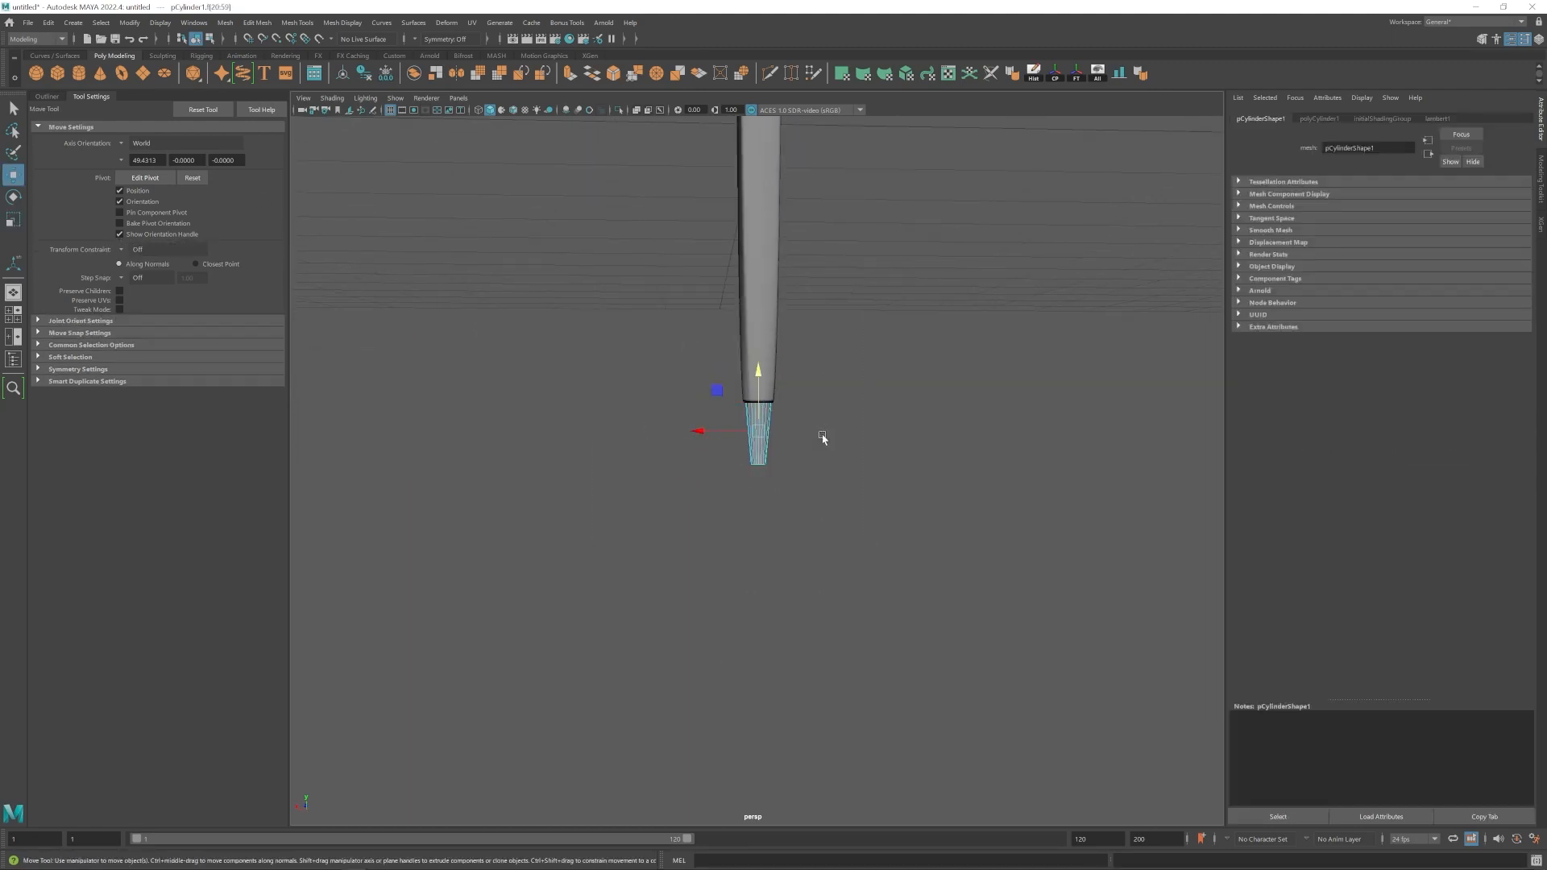
Create a second small cylinder and position it at the lower end of the tapered tip cylinder.
{"action": "left_click", "coordinate": [79, 73]}
{"action": "middle_click_drag", "start_coordinate": [760, 421], "coordinate": [759, 432]}
{"action": "key", "text": "r"}
{"action": "left_click_drag", "start_coordinate": [756, 432], "coordinate": [484, 441]}
{"action": "key", "text": "w"}
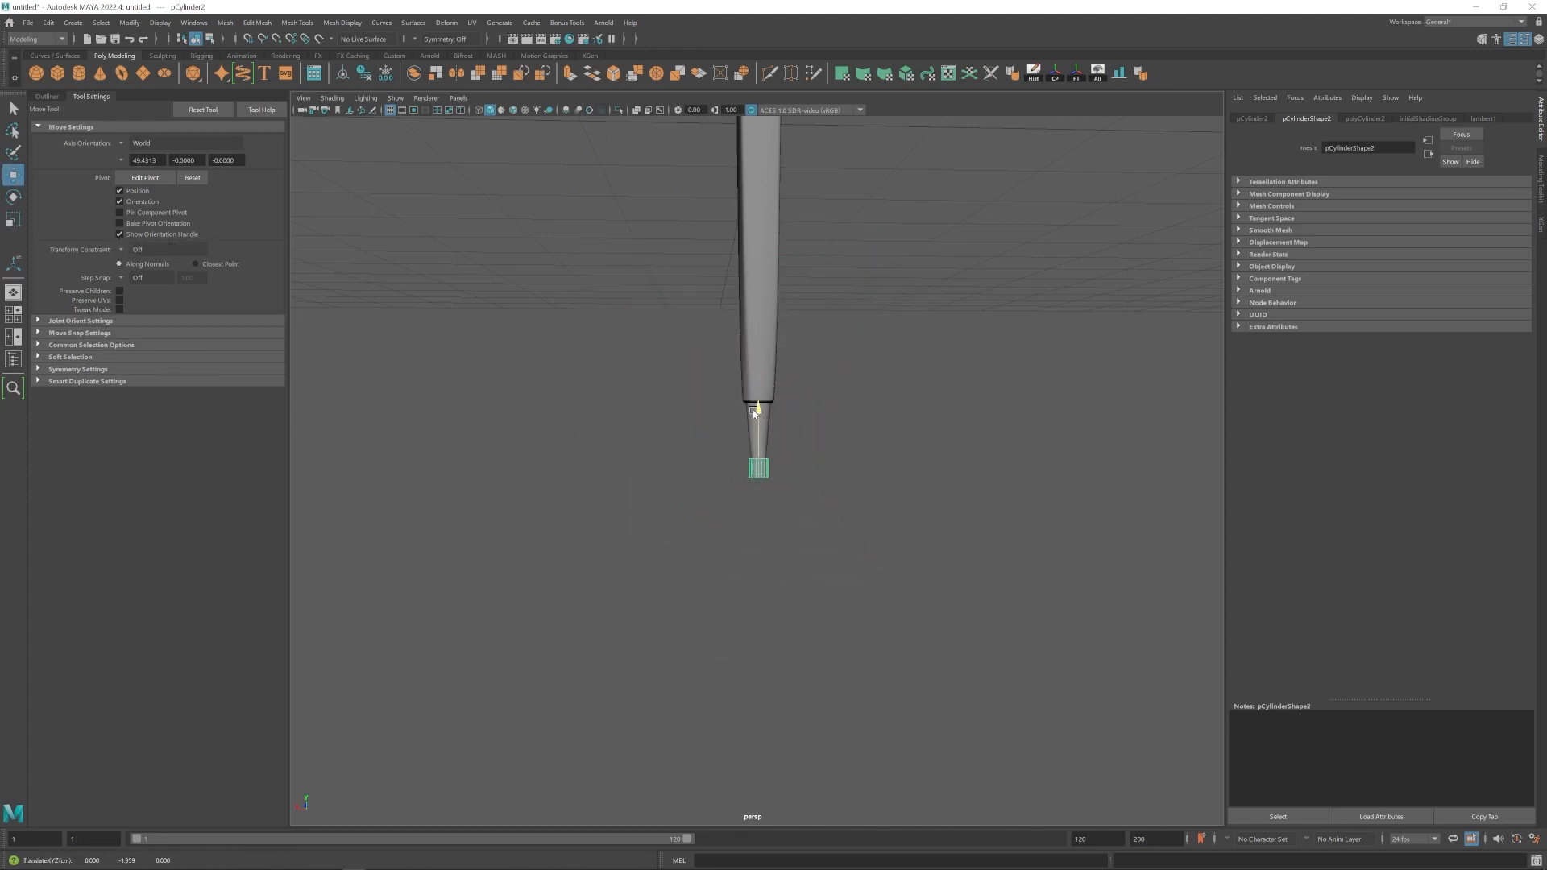
{"action": "middle_click_drag", "start_coordinate": [777, 479], "coordinate": [805, 428], "text": "alt"}
{"action": "left_click_drag", "start_coordinate": [805, 427], "coordinate": [843, 414], "text": "alt"}
Bevel the top and bottom edge loops of the small end cylinder with a reduced fraction.
{"action": "right_click_drag", "start_coordinate": [843, 413], "coordinate": [843, 371]}
{"action": "scroll", "coordinate": [830, 386], "scroll_direction": "up", "scroll_amount": 5}
{"action": "double_click", "coordinate": [824, 330]}
{"action": "double_click", "coordinate": [822, 394], "text": "shift"}
{"action": "left_click", "coordinate": [257, 23]}
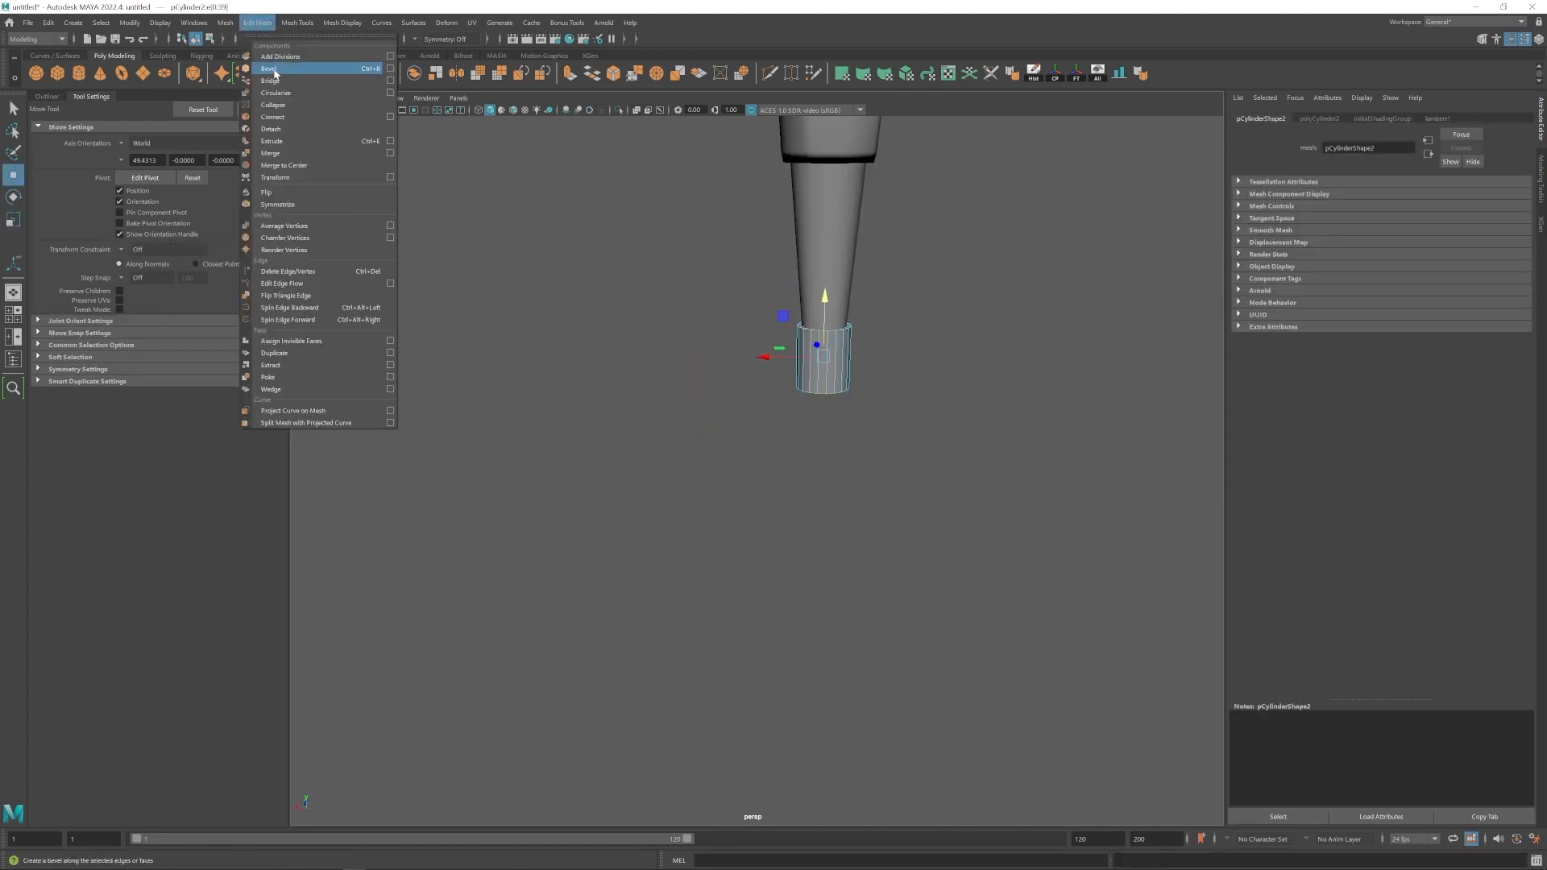
{"action": "left_click", "coordinate": [275, 71]}
{"action": "left_click_drag", "start_coordinate": [1453, 218], "coordinate": [1398, 217]}
{"action": "right_click_drag", "start_coordinate": [830, 366], "coordinate": [878, 331]}
{"action": "left_click", "coordinate": [1034, 73]}
{"action": "left_click", "coordinate": [911, 355]}
Move both tip cylinders together vertically to fit them to the lower end of the tapered bar.
{"action": "scroll", "coordinate": [797, 452], "scroll_direction": "down", "scroll_amount": 10}
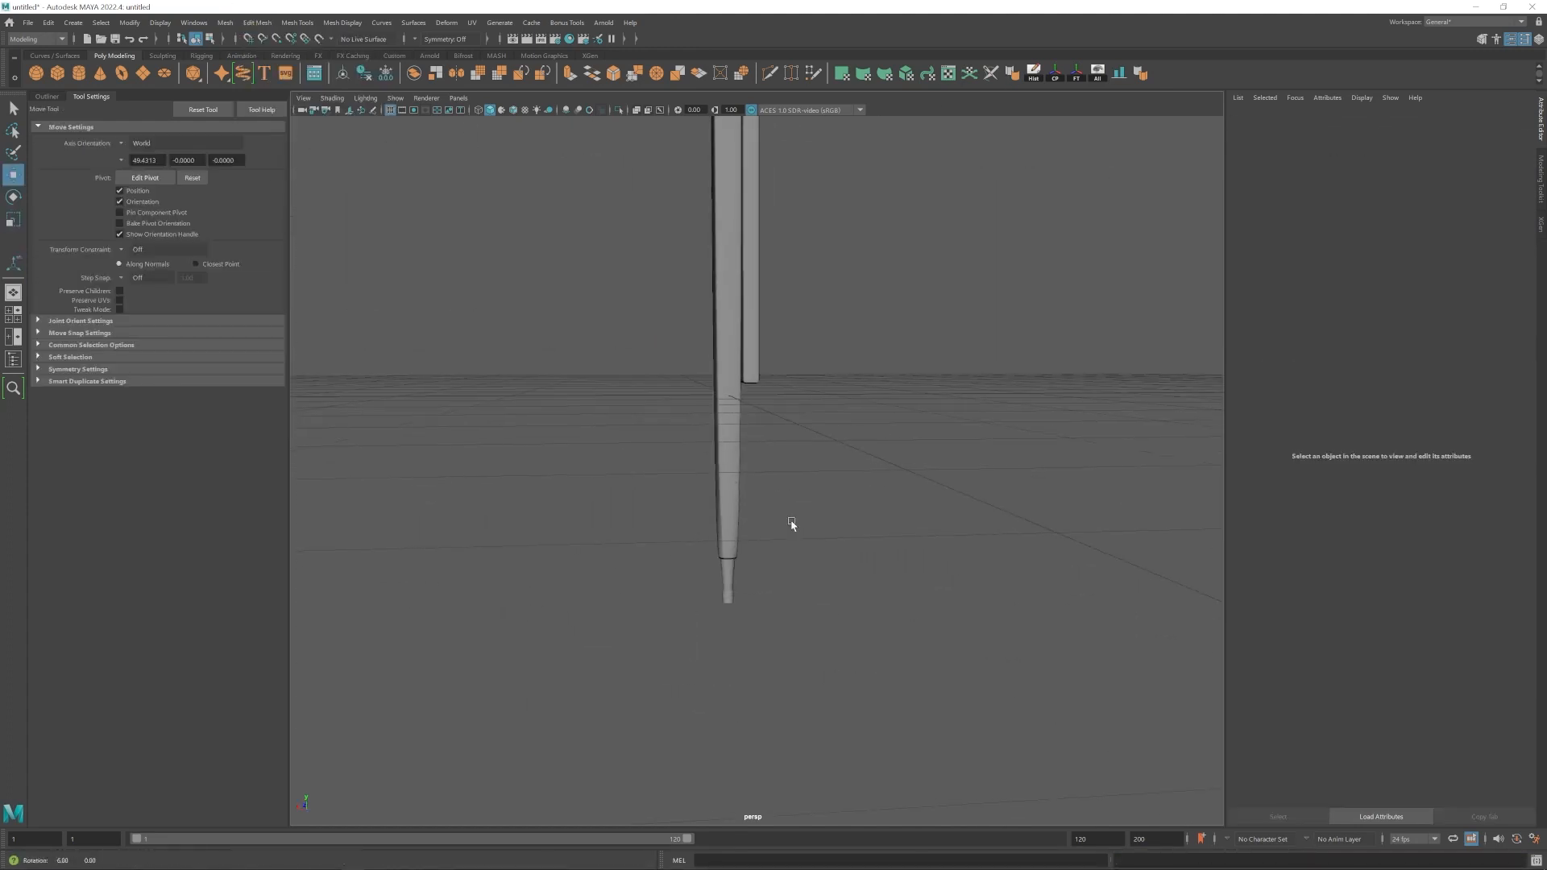
{"action": "left_click_drag", "start_coordinate": [792, 525], "coordinate": [770, 543], "text": "alt"}
{"action": "left_click_drag", "start_coordinate": [761, 487], "coordinate": [756, 492]}
{"action": "key", "text": "r"}
{"action": "scroll", "coordinate": [859, 528], "scroll_direction": "up", "scroll_amount": 5}
{"action": "left_click_drag", "start_coordinate": [860, 528], "coordinate": [840, 483], "text": "alt"}
{"action": "key", "text": "w"}
{"action": "left_click_drag", "start_coordinate": [784, 380], "coordinate": [782, 389]}
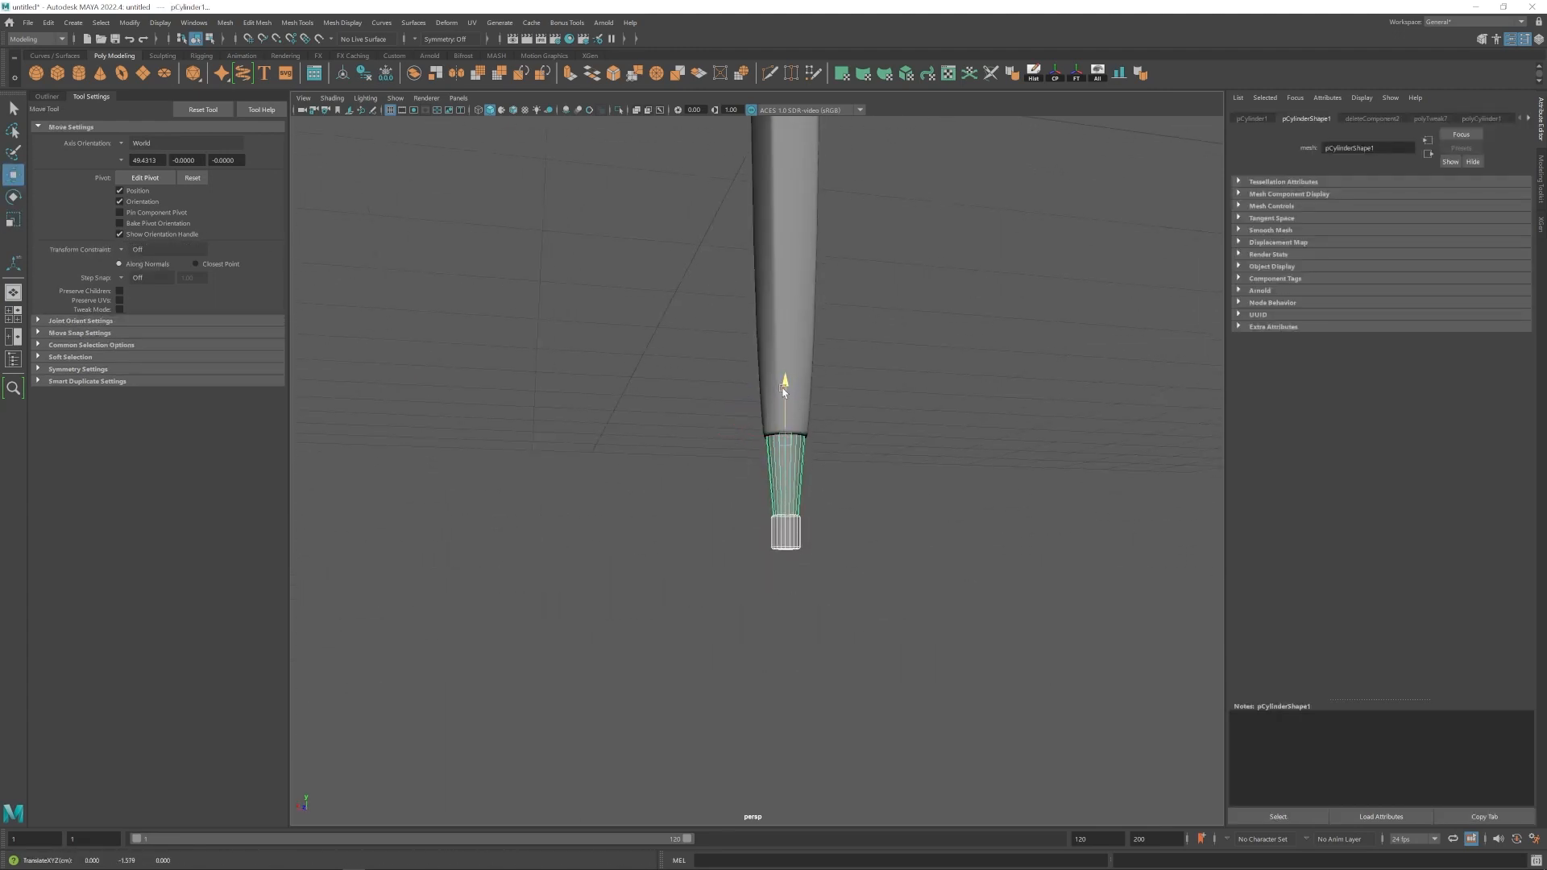
{"action": "scroll", "coordinate": [898, 460], "scroll_direction": "down", "scroll_amount": 6}
{"action": "left_click", "coordinate": [898, 459]}
{"action": "left_click", "coordinate": [846, 475]}
{"action": "left_click_drag", "start_coordinate": [725, 451], "coordinate": [687, 483], "text": "alt"}
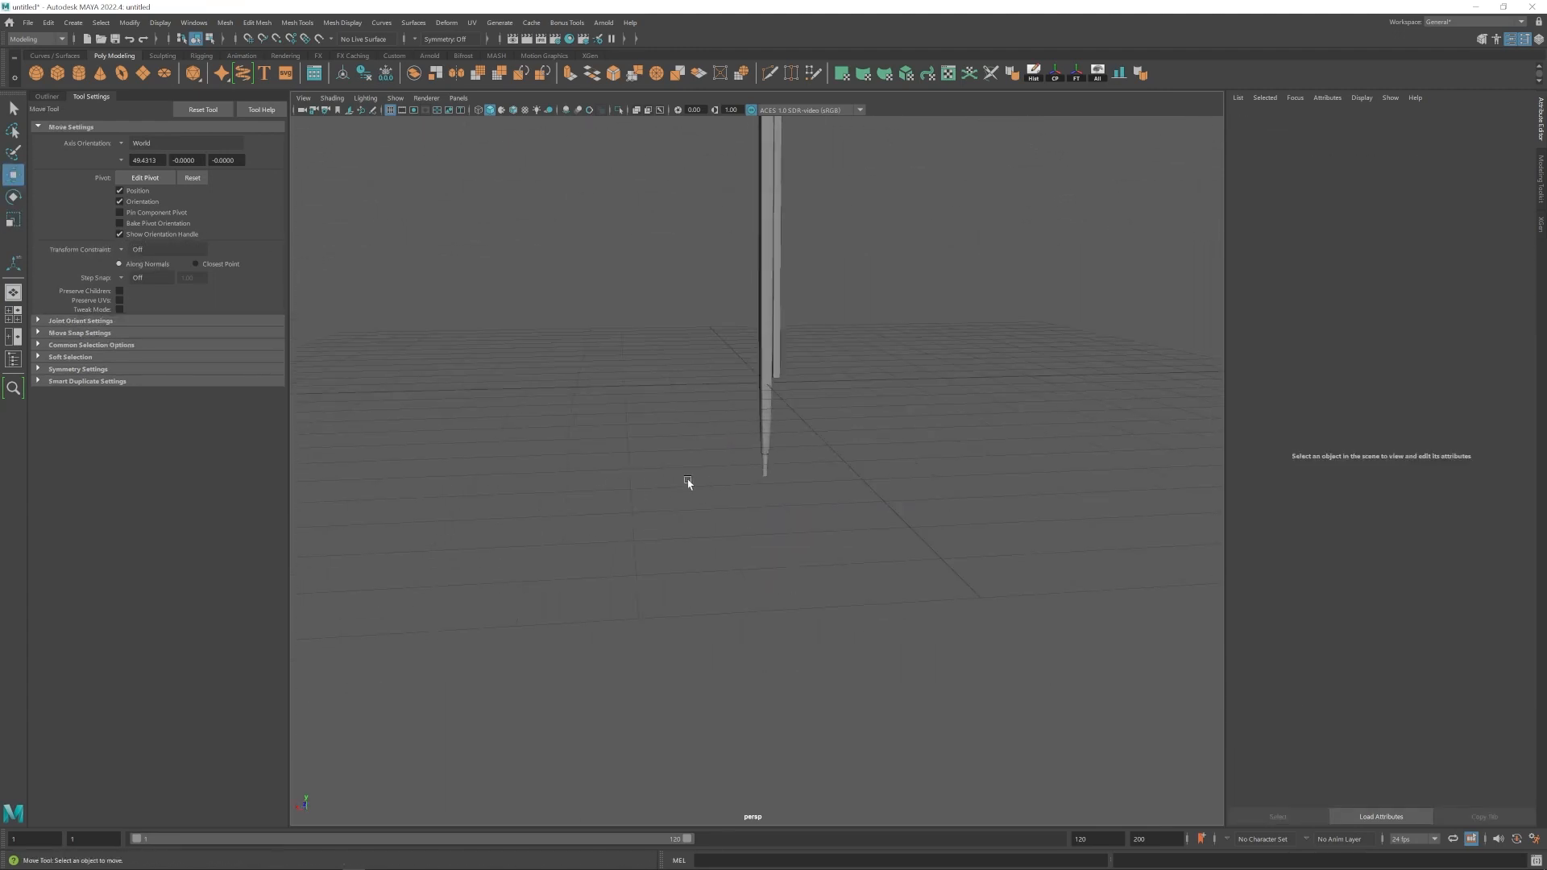
Adjust the scale of the small end cylinder and select the vertices around its joint with the tapered tip.
{"action": "scroll", "coordinate": [790, 499], "scroll_direction": "up", "scroll_amount": 8}
{"action": "left_click", "coordinate": [796, 539]}
{"action": "key", "text": "r"}
{"action": "left_click_drag", "start_coordinate": [797, 520], "coordinate": [800, 523]}
{"action": "key", "text": "F9"}
{"action": "left_click_drag", "start_coordinate": [720, 460], "coordinate": [822, 536]}
{"action": "scroll", "coordinate": [668, 566], "scroll_direction": "down", "scroll_amount": 5}
{"action": "left_click_drag", "start_coordinate": [725, 515], "coordinate": [701, 546], "text": "alt"}
{"action": "left_click", "coordinate": [814, 475]}
{"action": "scroll", "coordinate": [773, 500], "scroll_direction": "down", "scroll_amount": 8}
{"action": "scroll", "coordinate": [722, 580], "scroll_direction": "up", "scroll_amount": 6}
{"action": "scroll", "coordinate": [701, 546], "scroll_direction": "up", "scroll_amount": 1}
Create a polygon cube and scale it down to a small block on the lower part of the tapered bar.
{"action": "left_click", "coordinate": [57, 73]}
{"action": "left_click_drag", "start_coordinate": [756, 455], "coordinate": [737, 498], "text": "alt"}
{"action": "key", "text": "r"}
{"action": "left_click_drag", "start_coordinate": [706, 577], "coordinate": [722, 516]}
{"action": "key", "text": "w"}
{"action": "scroll", "coordinate": [709, 583], "scroll_direction": "up", "scroll_amount": 3}
{"action": "key", "text": "r"}
{"action": "key", "text": "w"}
{"action": "key", "text": "r"}
{"action": "key", "text": "w"}
Move the small block up along the tapered bar and fit it around the bar.
{"action": "left_click_drag", "start_coordinate": [739, 496], "coordinate": [740, 399]}
{"action": "left_click", "coordinate": [775, 434]}
{"action": "left_click_drag", "start_coordinate": [749, 481], "coordinate": [749, 443]}
{"action": "left_click", "coordinate": [701, 538]}
{"action": "scroll", "coordinate": [702, 539], "scroll_direction": "down", "scroll_amount": 8}
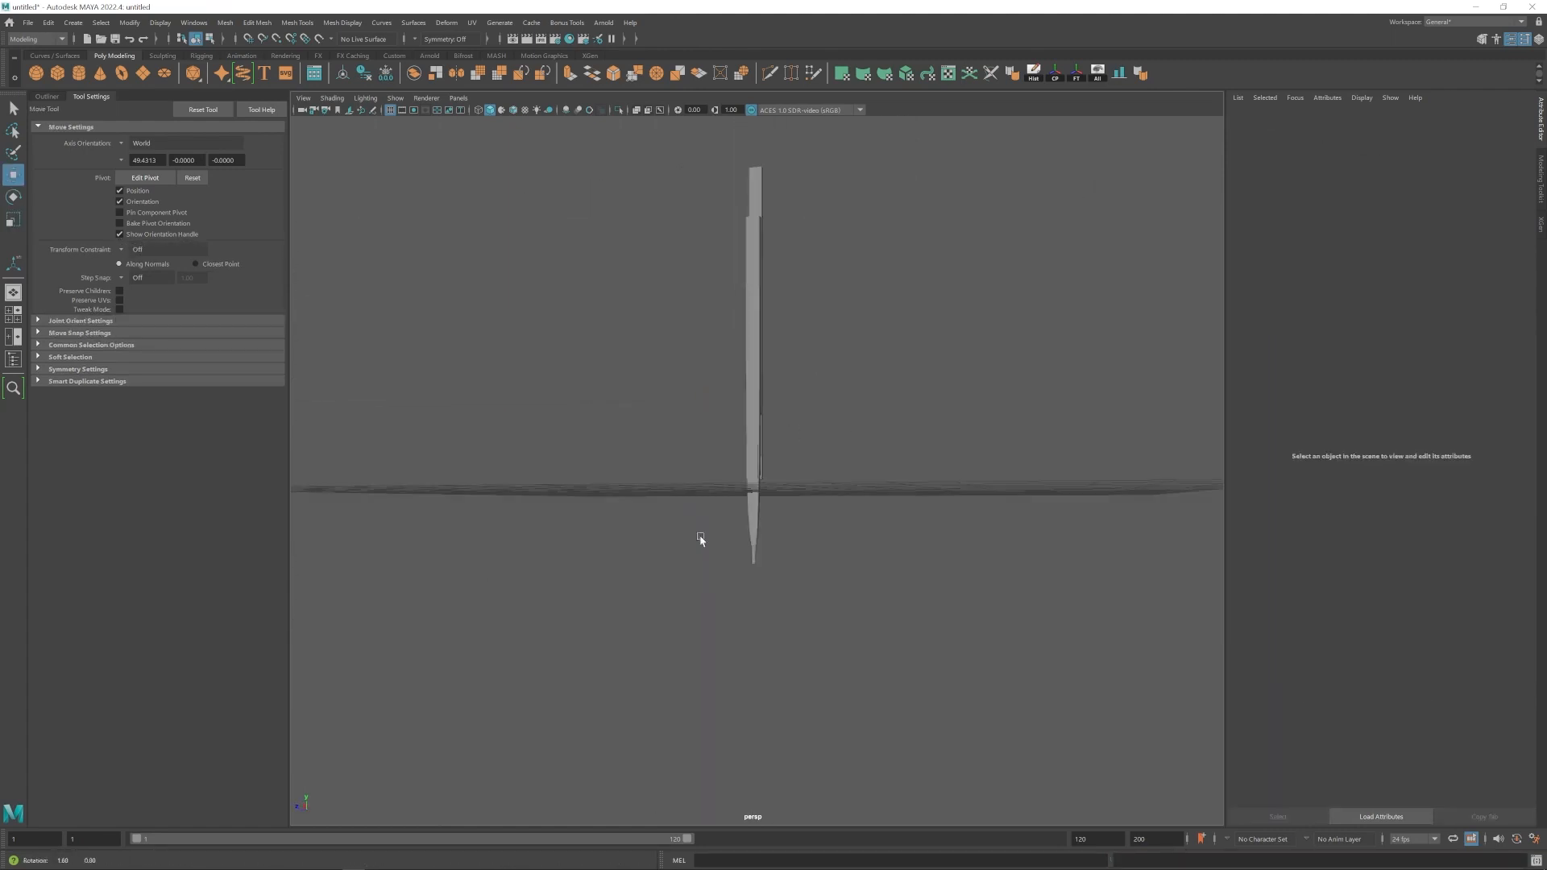
Adjust the small block's vertices and side face to fit it as a thin plate on one face of the tapered bar.
{"action": "scroll", "coordinate": [785, 492], "scroll_direction": "up", "scroll_amount": 8}
{"action": "right_click_drag", "start_coordinate": [738, 439], "coordinate": [689, 440]}
{"action": "left_click_drag", "start_coordinate": [793, 556], "coordinate": [718, 504], "text": "alt"}
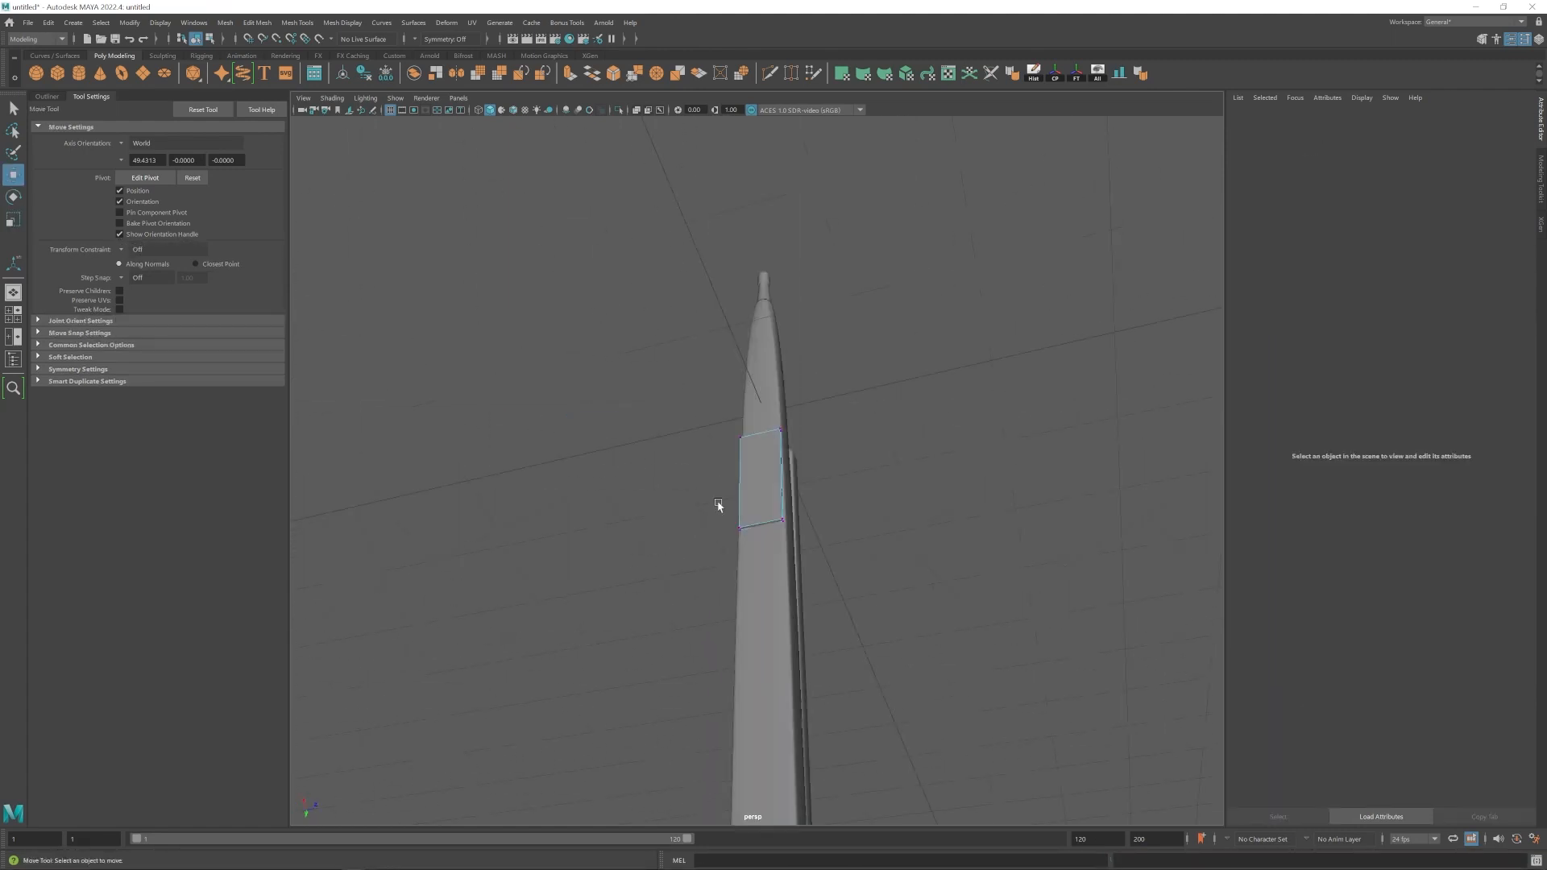
{"action": "left_click_drag", "start_coordinate": [717, 406], "coordinate": [762, 524], "text": "alt"}
{"action": "left_click_drag", "start_coordinate": [701, 419], "coordinate": [729, 445], "text": "alt"}
{"action": "left_click_drag", "start_coordinate": [722, 338], "coordinate": [722, 332]}
{"action": "left_click_drag", "start_coordinate": [806, 451], "coordinate": [760, 477], "text": "alt"}
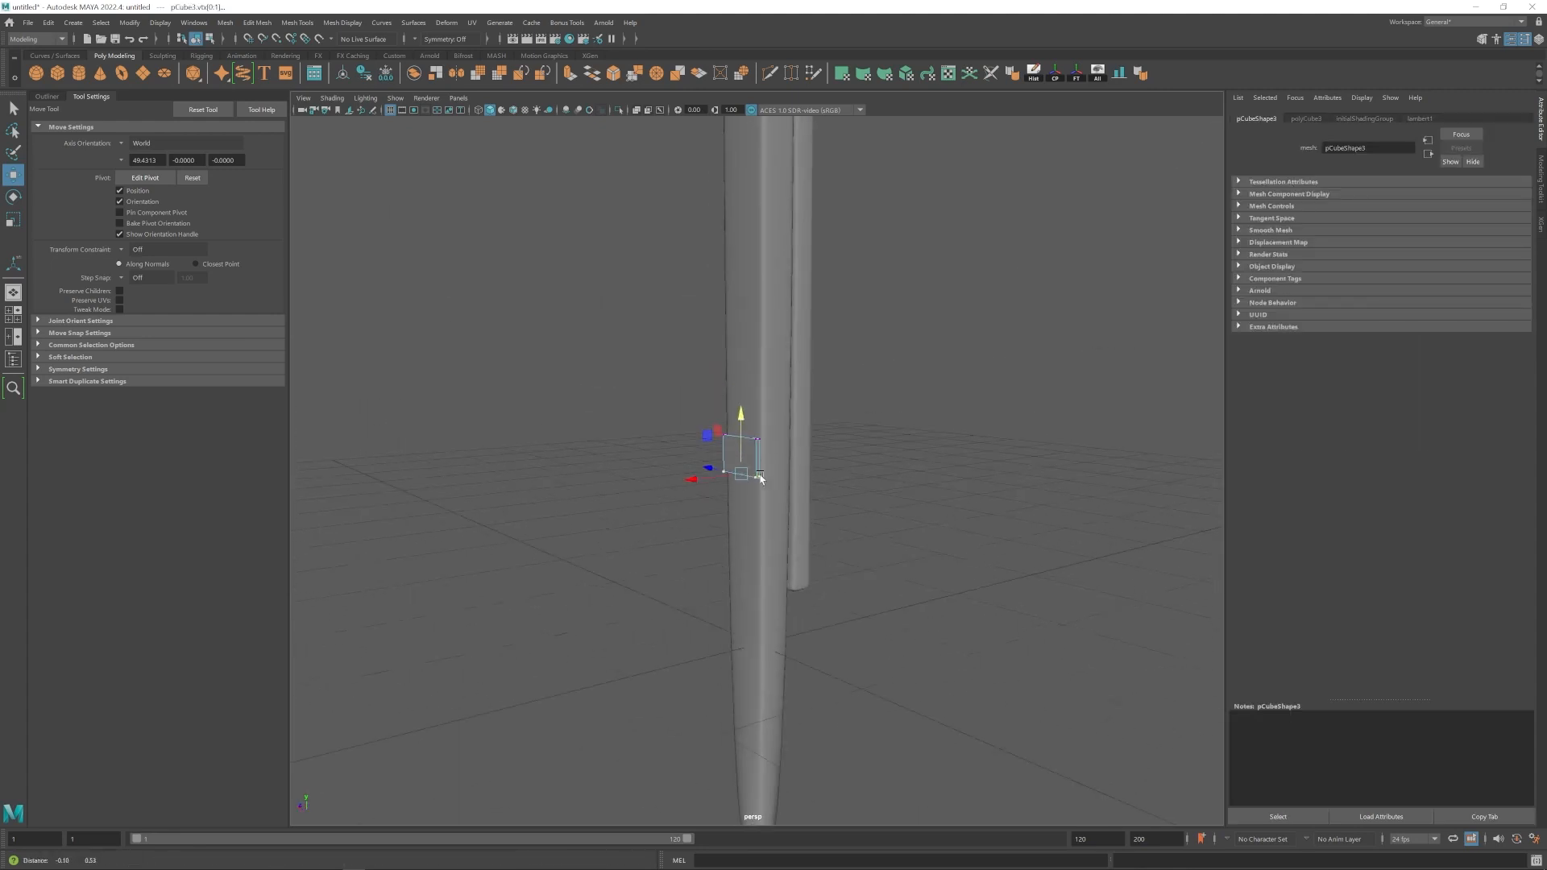
{"action": "right_click_drag", "start_coordinate": [749, 451], "coordinate": [750, 499]}
{"action": "left_click", "coordinate": [758, 465]}
{"action": "left_click_drag", "start_coordinate": [760, 471], "coordinate": [709, 556], "text": "alt"}
Duplicate the thin plate, then rotate and move the copy onto the adjacent face of the bar.
{"action": "right_click_drag", "start_coordinate": [684, 456], "coordinate": [749, 423]}
{"action": "key", "text": "ctrl+d"}
{"action": "key", "text": "e"}
{"action": "key", "text": "w"}
{"action": "left_click_drag", "start_coordinate": [704, 500], "coordinate": [786, 458]}
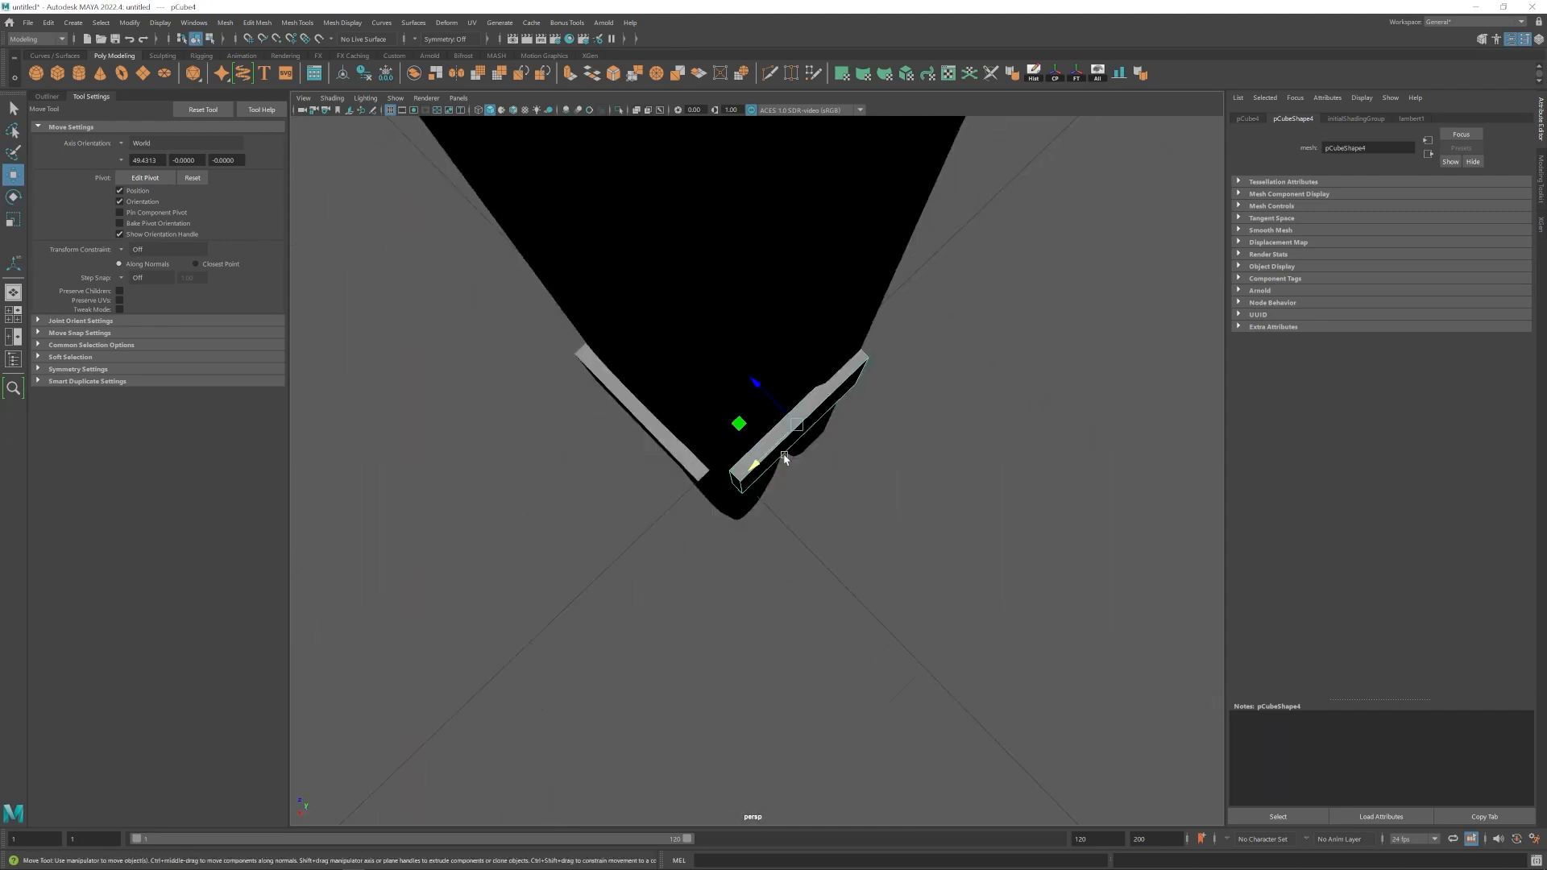
Combine the two plates on the bar's adjacent faces into a single mesh.
{"action": "left_click_drag", "start_coordinate": [613, 424], "coordinate": [617, 334], "text": "alt"}
{"action": "left_click", "coordinate": [794, 387], "text": "shift"}
{"action": "left_click", "coordinate": [225, 23]}
{"action": "left_click", "coordinate": [235, 65]}
Delete the facing end faces of the two plates and select the border edges of both openings.
{"action": "right_click_drag", "start_coordinate": [681, 386], "coordinate": [683, 431]}
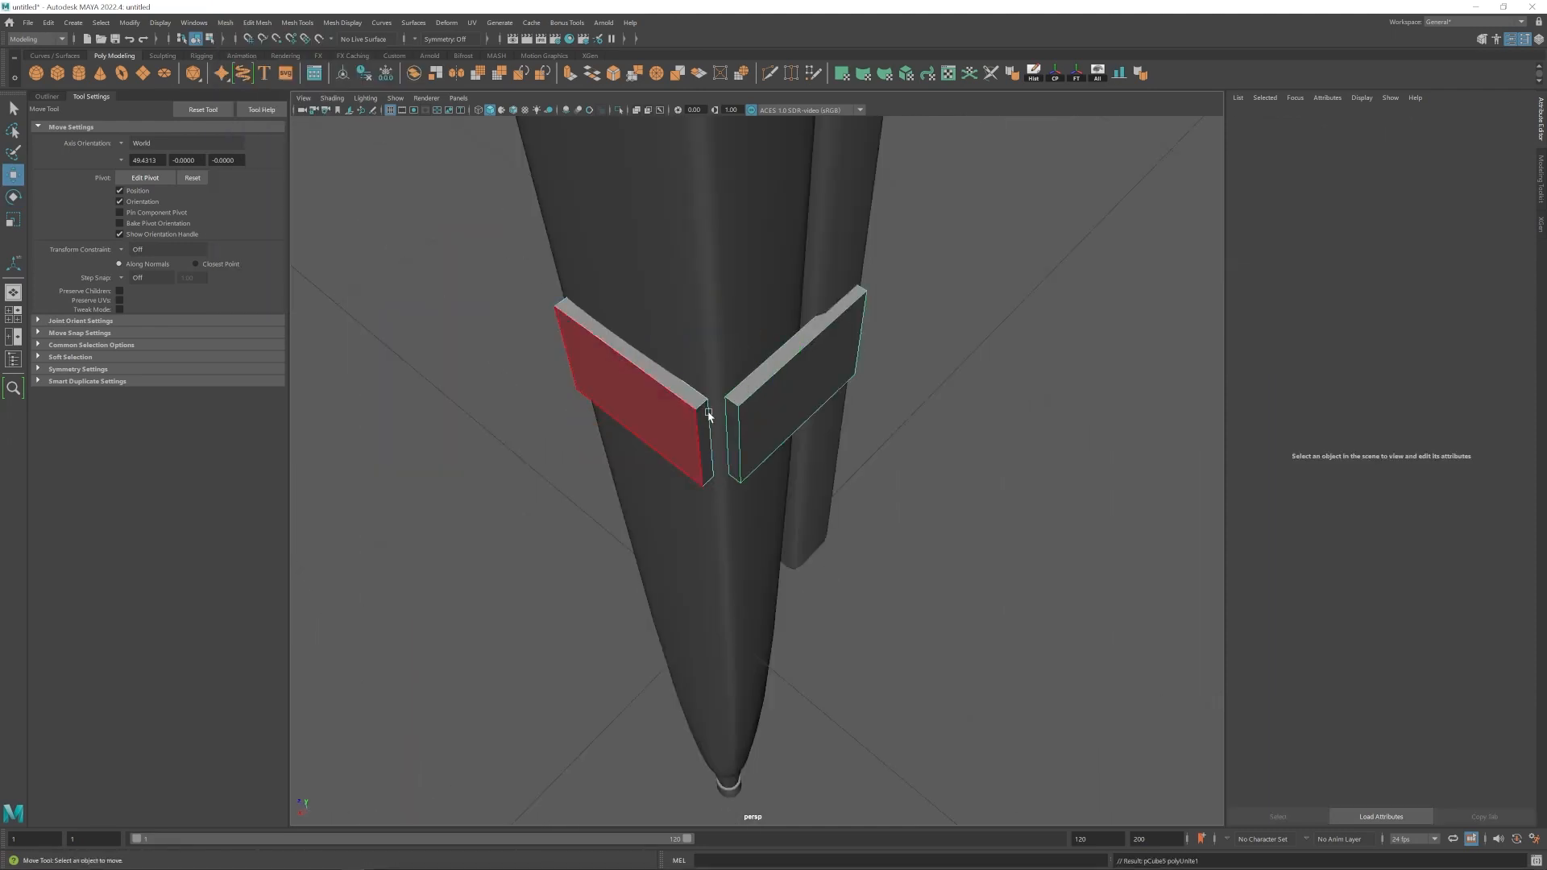
{"action": "left_click", "coordinate": [732, 442]}
{"action": "left_click", "coordinate": [702, 435], "text": "shift"}
{"action": "double_click", "coordinate": [704, 414], "text": "shift"}
{"action": "left_click", "coordinate": [257, 22]}
{"action": "left_click", "coordinate": [267, 66]}
{"action": "key", "text": "ctrl+z"}
Bridge the open borders of the two plates to form a continuous band around the bar's corner.
{"action": "left_click", "coordinate": [257, 22]}
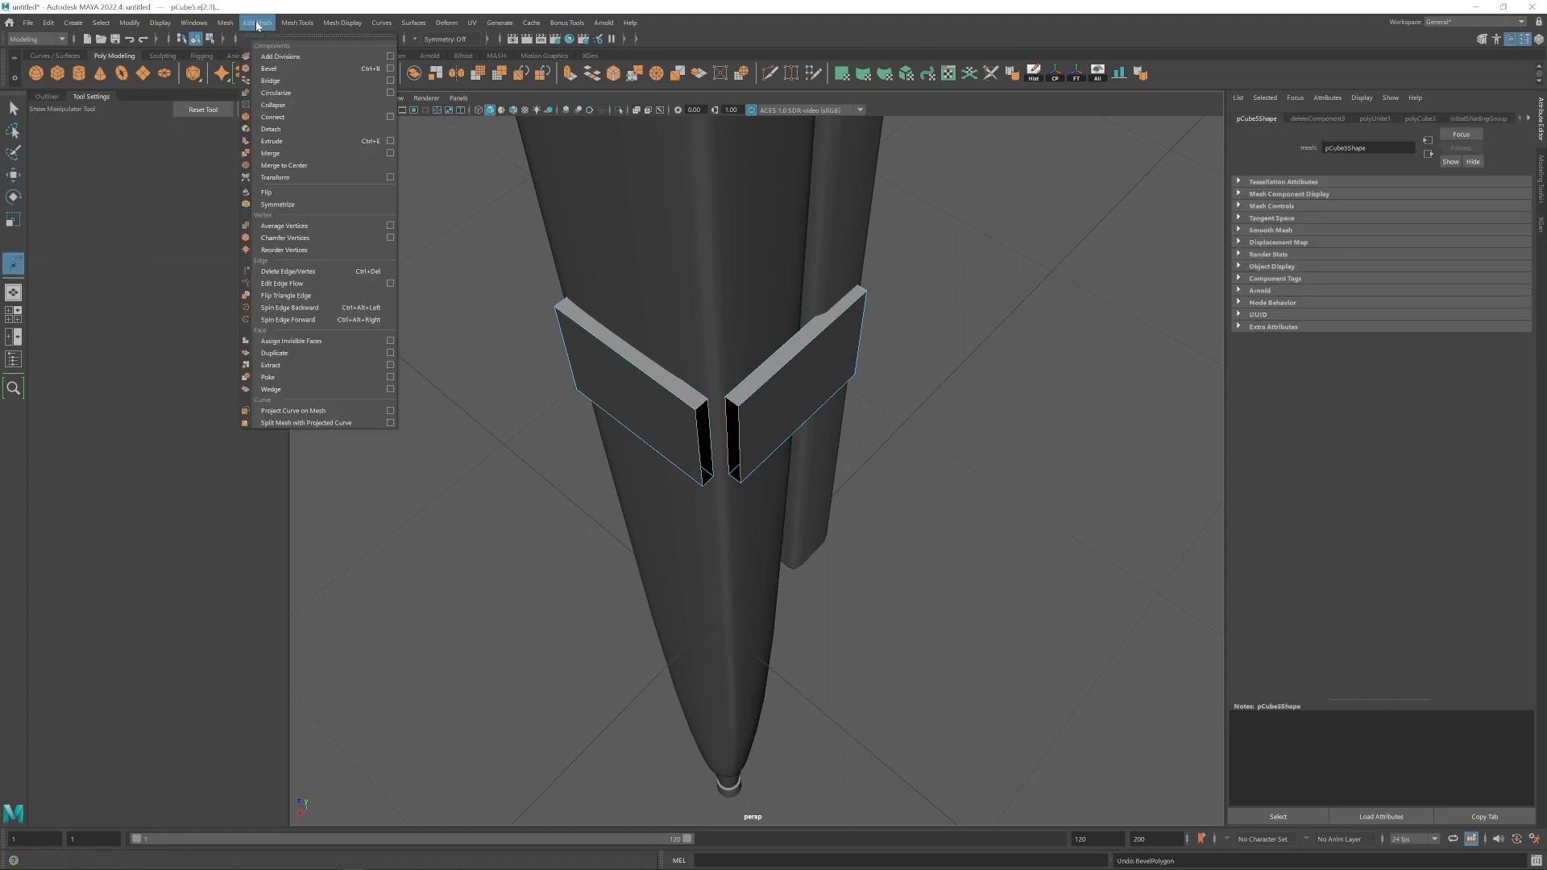
{"action": "left_click", "coordinate": [268, 78]}
{"action": "left_click_drag", "start_coordinate": [911, 516], "coordinate": [814, 435], "text": "alt"}
{"action": "left_click", "coordinate": [704, 431]}
{"action": "key", "text": "w"}
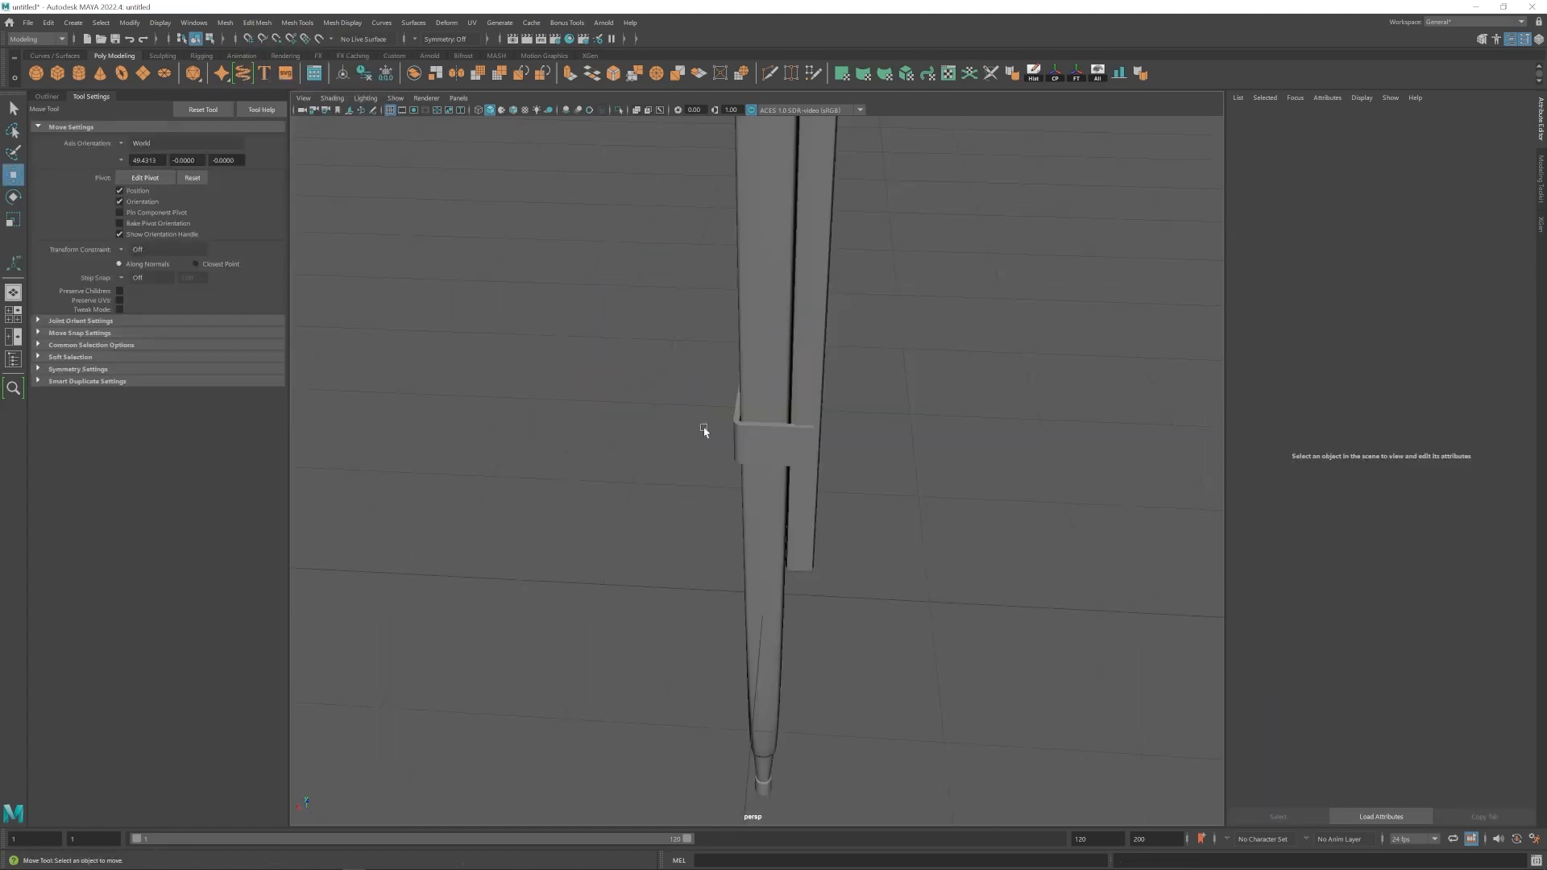
Select the vertices at the end of the corner band beside the side strip.
{"action": "left_click", "coordinate": [762, 440]}
{"action": "right_click_drag", "start_coordinate": [766, 442], "coordinate": [708, 441]}
{"action": "left_click_drag", "start_coordinate": [856, 374], "coordinate": [770, 434]}
{"action": "mouse_move", "coordinate": [771, 434]}
{"action": "left_mouse_down", "text": "alt"}
{"action": "mouse_move", "coordinate": [705, 449]}
{"action": "mouse_move", "coordinate": [757, 407]}
{"action": "mouse_move", "coordinate": [767, 463]}
{"action": "left_mouse_up", "text": "alt"}
{"action": "right_click_drag", "start_coordinate": [767, 463], "coordinate": [819, 456]}
Adjust the side strip's size with a single-axis scale so it fits beside the corner band.
{"action": "left_click", "coordinate": [846, 515]}
{"action": "key", "text": "r"}
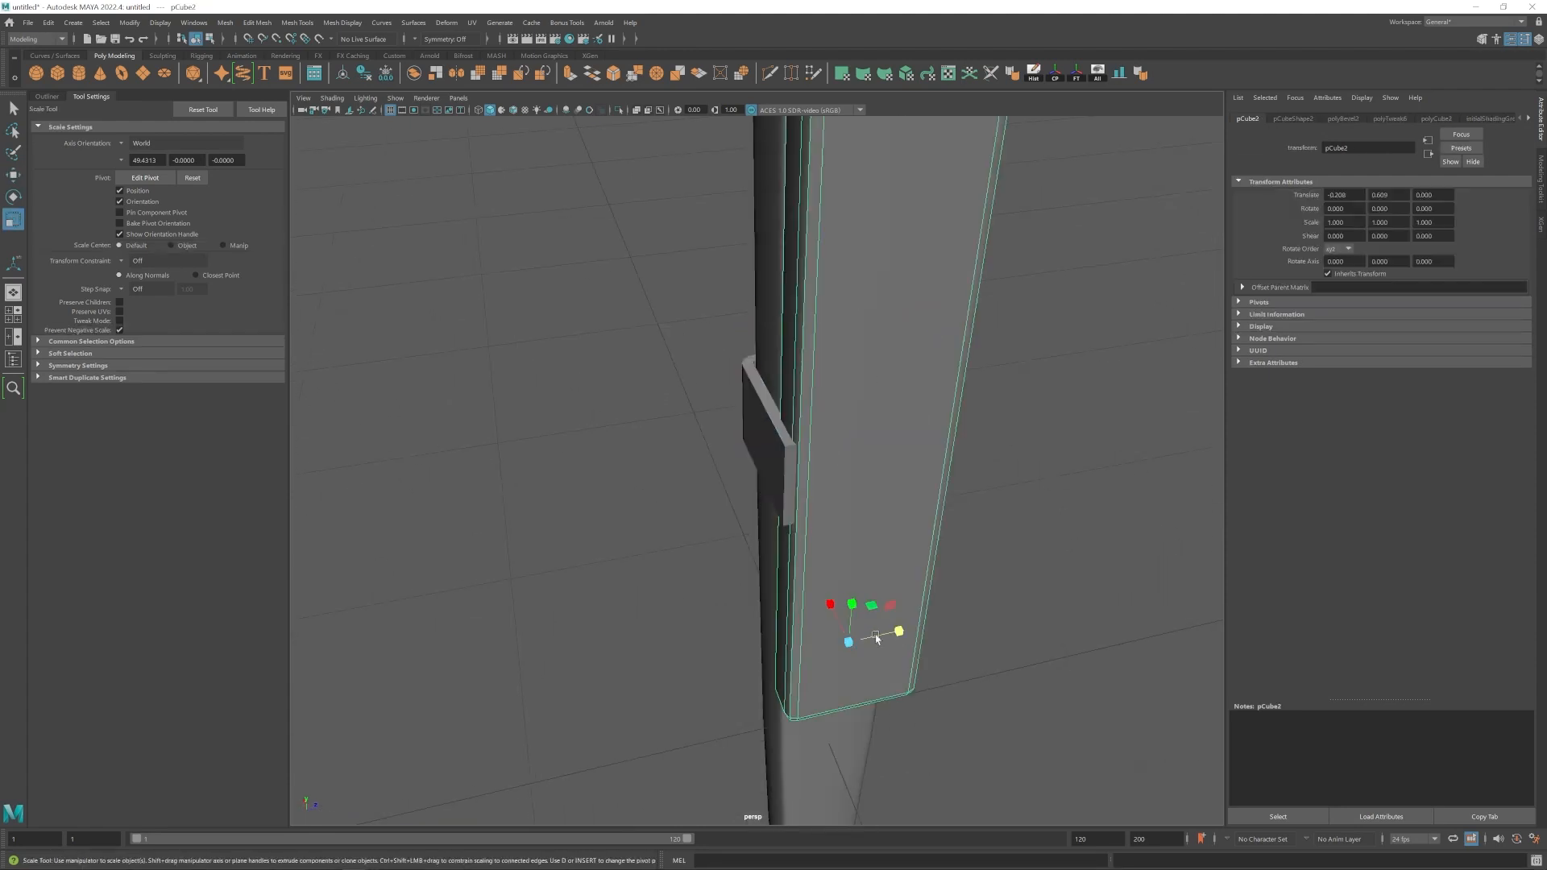
{"action": "left_click_drag", "start_coordinate": [898, 632], "coordinate": [904, 631]}
{"action": "key", "text": "w"}
{"action": "right_click_drag", "start_coordinate": [903, 451], "coordinate": [903, 378]}
Shorten the corner band to about half the width of the bar's face and remove its end face.
{"action": "scroll", "coordinate": [846, 451], "scroll_direction": "down", "scroll_amount": 4}
{"action": "left_click", "coordinate": [765, 455]}
{"action": "left_click_drag", "start_coordinate": [753, 486], "coordinate": [677, 542], "text": "alt"}
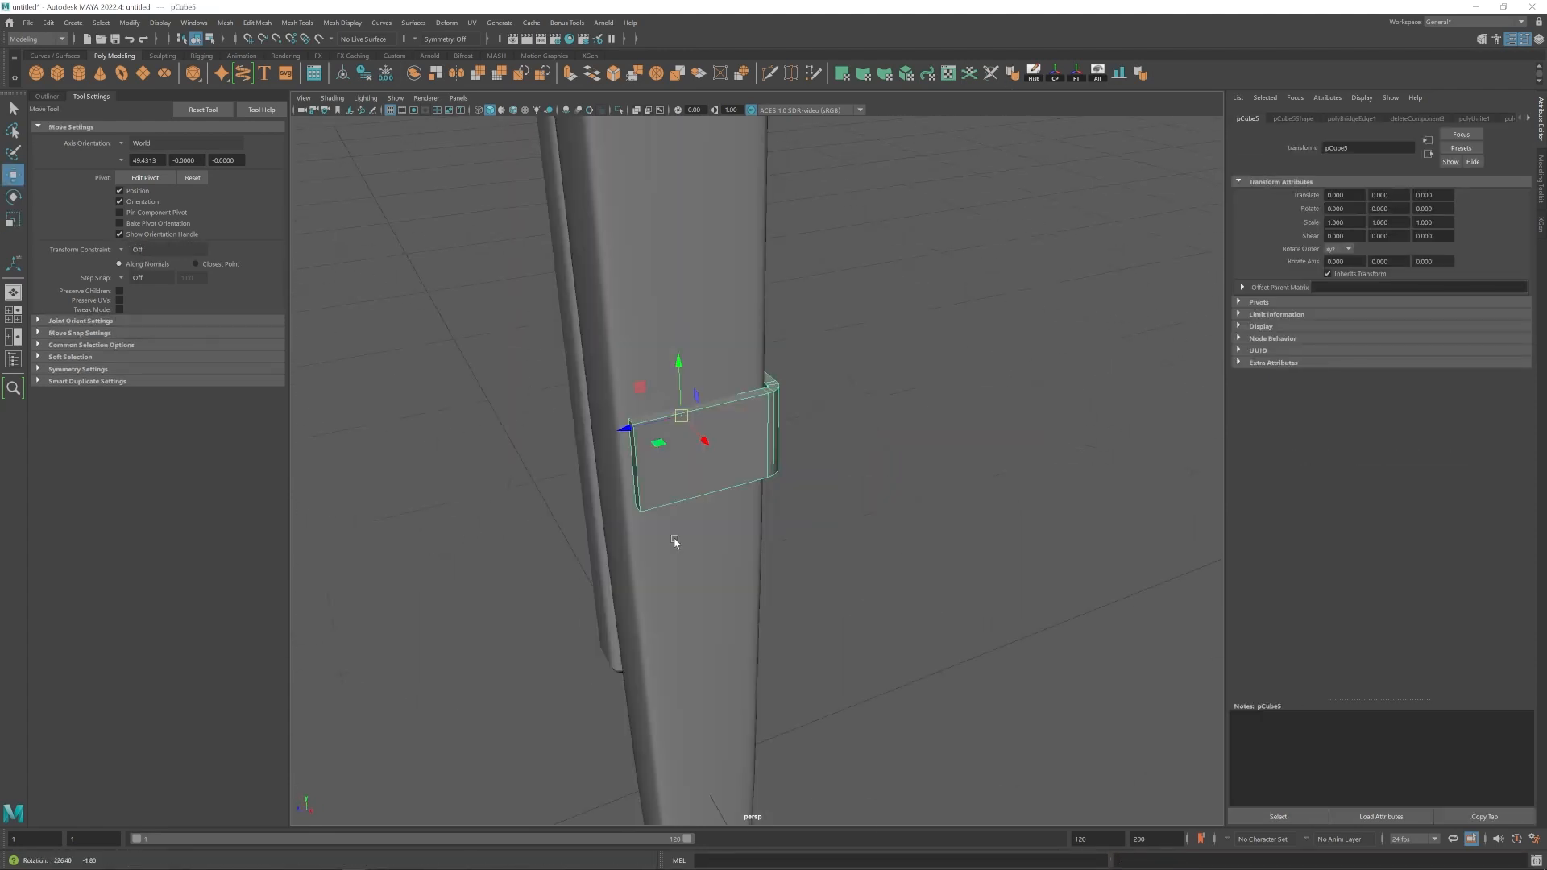
{"action": "right_click_drag", "start_coordinate": [695, 475], "coordinate": [695, 542]}
{"action": "left_click_drag", "start_coordinate": [677, 542], "coordinate": [690, 514], "text": "alt"}
{"action": "right_click_drag", "start_coordinate": [740, 502], "coordinate": [779, 487]}
Duplicate the half band, rotate the copy 180 degrees and move it to the bar's opposite corner.
{"action": "left_click_drag", "start_coordinate": [779, 487], "coordinate": [451, 324], "text": "alt"}
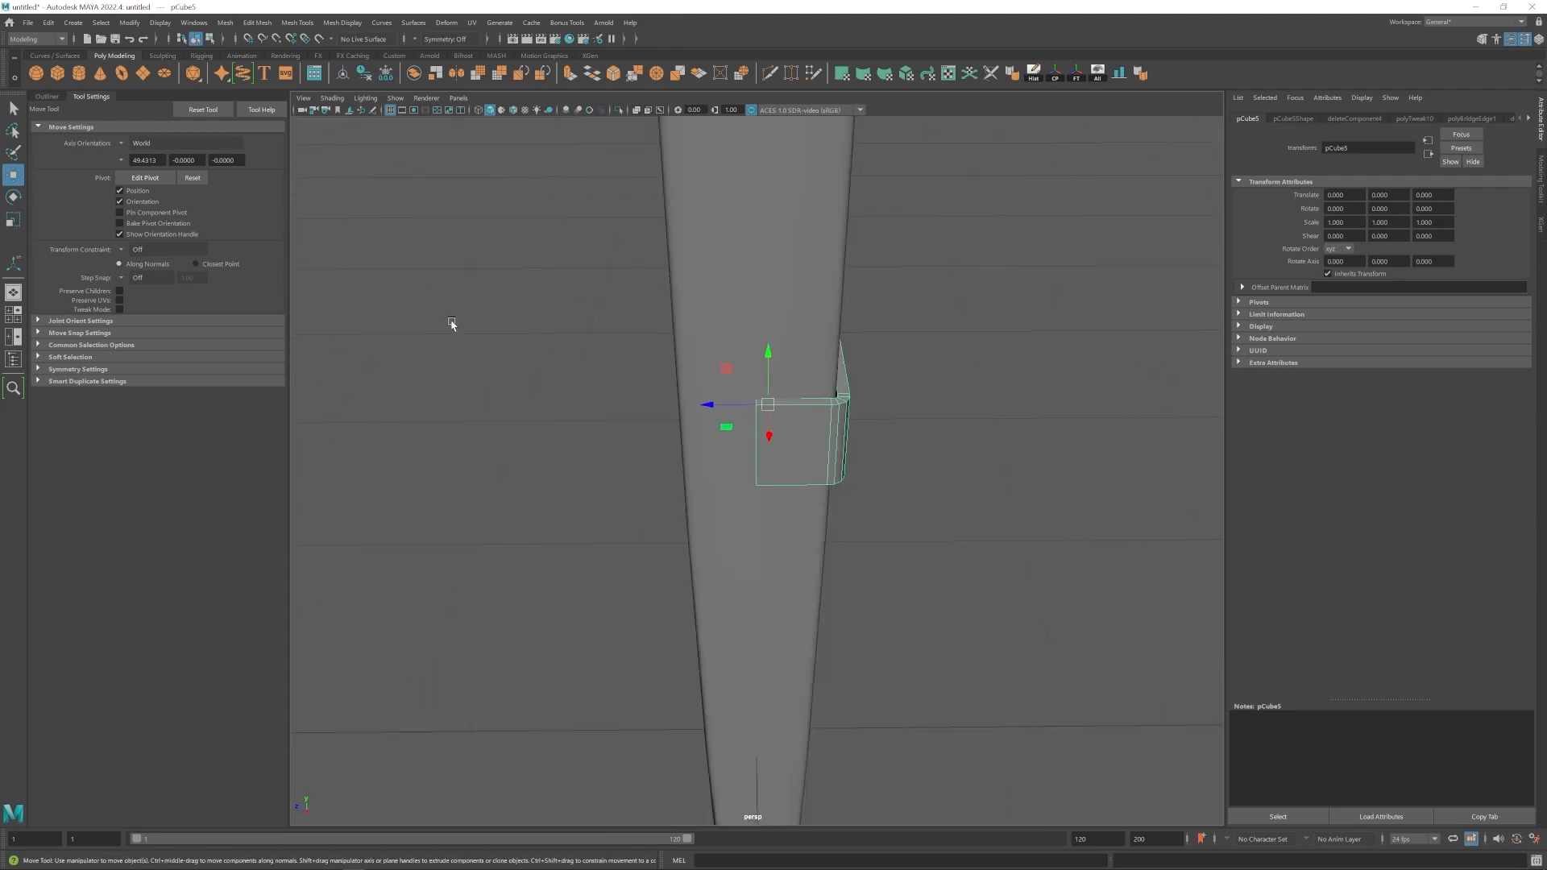
{"action": "left_click_drag", "start_coordinate": [663, 398], "coordinate": [660, 401]}
{"action": "key", "text": "w"}
{"action": "left_click_drag", "start_coordinate": [660, 401], "coordinate": [663, 405]}
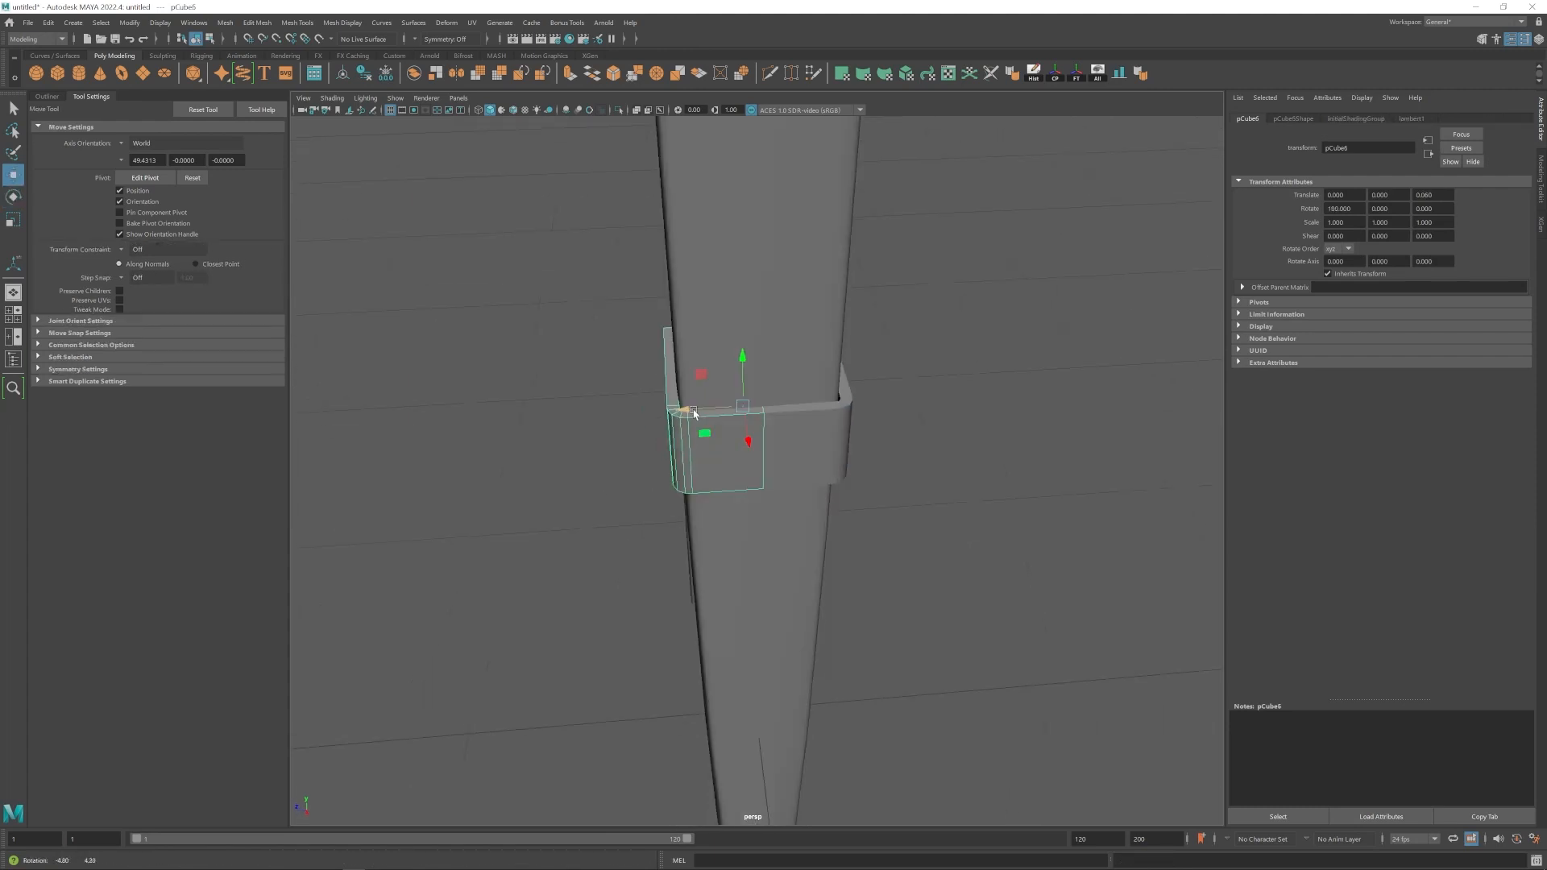
Move the end vertices of the duplicated half band to leave a small gap to the original.
{"action": "left_click_drag", "start_coordinate": [729, 472], "coordinate": [704, 428], "text": "alt"}
{"action": "right_click_drag", "start_coordinate": [706, 430], "coordinate": [657, 430]}
{"action": "left_click_drag", "start_coordinate": [783, 346], "coordinate": [729, 496]}
{"action": "left_click_drag", "start_coordinate": [698, 425], "coordinate": [687, 426]}
Combine the two half bands into a single mesh.
{"action": "left_click", "coordinate": [814, 437], "text": "shift"}
{"action": "right_click_drag", "start_coordinate": [717, 451], "coordinate": [727, 415]}
{"action": "left_click", "coordinate": [225, 22]}
{"action": "left_click", "coordinate": [260, 70]}
Bridge the gap between the two half bands and delete the leftover edges at the joint.
{"action": "left_click", "coordinate": [742, 430]}
{"action": "left_click", "coordinate": [257, 22]}
{"action": "left_click", "coordinate": [278, 82]}
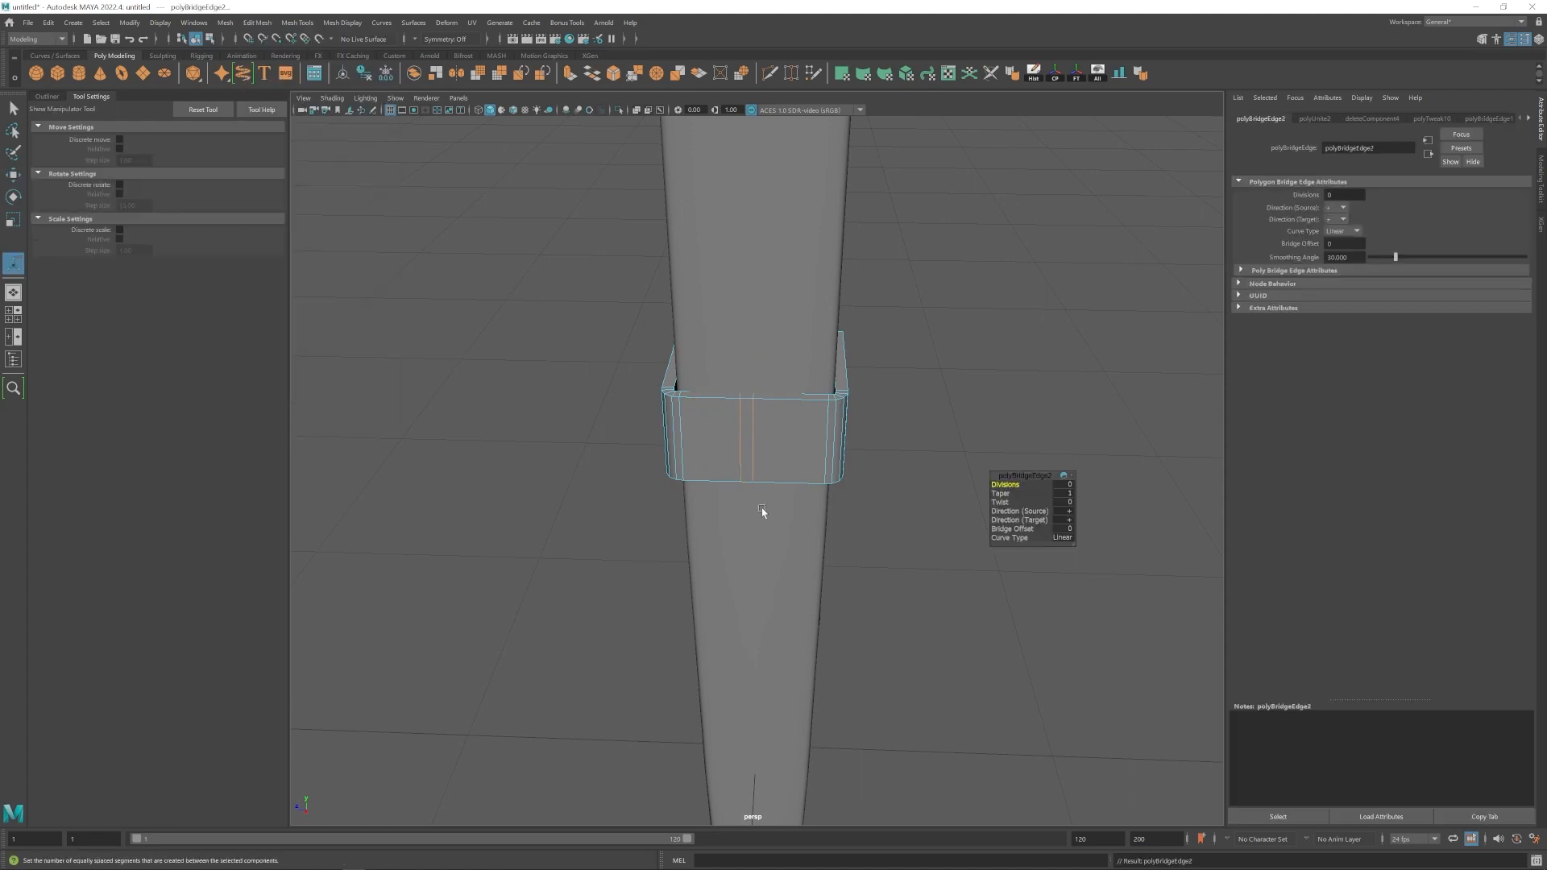
{"action": "key", "text": "ctrl+Delete"}
Select the edges of the joined band, leaving out the unwanted ones.
{"action": "left_click_drag", "start_coordinate": [761, 508], "coordinate": [789, 448], "text": "alt"}
{"action": "left_click_drag", "start_coordinate": [644, 346], "coordinate": [847, 592]}
{"action": "left_click_drag", "start_coordinate": [846, 593], "coordinate": [894, 387], "text": "alt"}
{"action": "left_click", "coordinate": [808, 419], "text": "ctrl"}
{"action": "left_click", "coordinate": [257, 22]}
{"action": "left_click", "coordinate": [274, 70]}
{"action": "left_click_drag", "start_coordinate": [1365, 233], "coordinate": [1373, 236]}
{"action": "key", "text": "ctrl+z"}
Refine the band's edge selection and bevel it with fraction 0.214 and 2 segments.
{"action": "left_click_drag", "start_coordinate": [870, 387], "coordinate": [794, 499], "text": "alt"}
{"action": "left_click", "coordinate": [691, 515], "text": "ctrl"}
{"action": "left_click_drag", "start_coordinate": [690, 515], "coordinate": [600, 409], "text": "alt"}
{"action": "left_click", "coordinate": [656, 418], "text": "ctrl"}
{"action": "left_click", "coordinate": [689, 413], "text": "ctrl"}
{"action": "left_click", "coordinate": [248, 23]}
{"action": "left_click", "coordinate": [270, 70]}
{"action": "left_click_drag", "start_coordinate": [1372, 234], "coordinate": [1380, 234]}
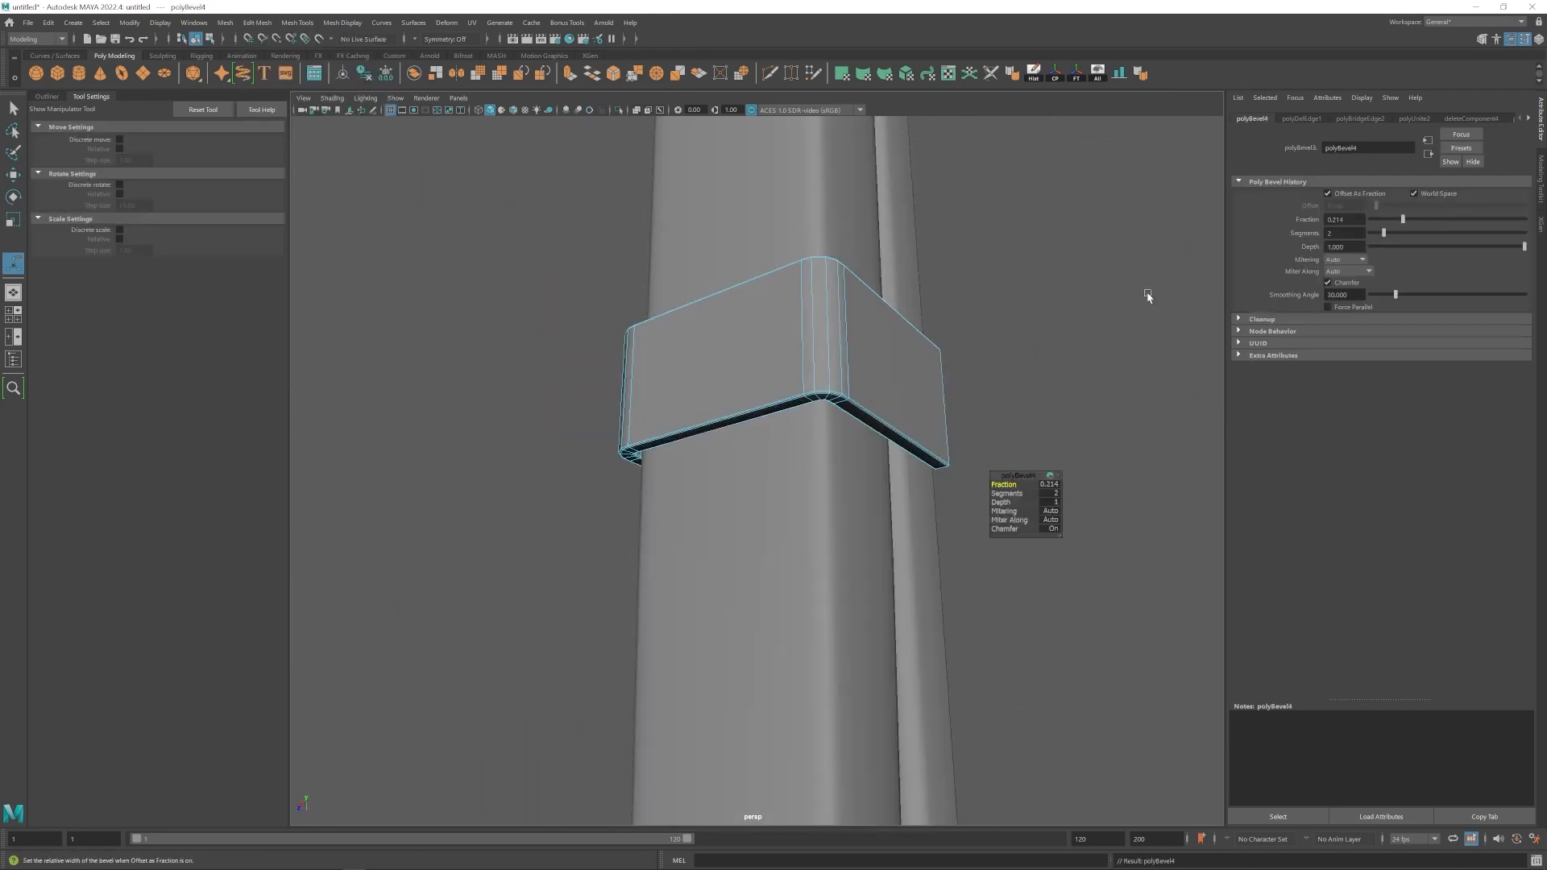
{"action": "key", "text": "w"}
Adjust the beveled band's height by scaling it vertically.
{"action": "left_click_drag", "start_coordinate": [1148, 296], "coordinate": [636, 452], "text": "alt"}
{"action": "left_click", "coordinate": [760, 456]}
{"action": "key", "text": "r"}
{"action": "left_click_drag", "start_coordinate": [770, 388], "coordinate": [769, 386]}
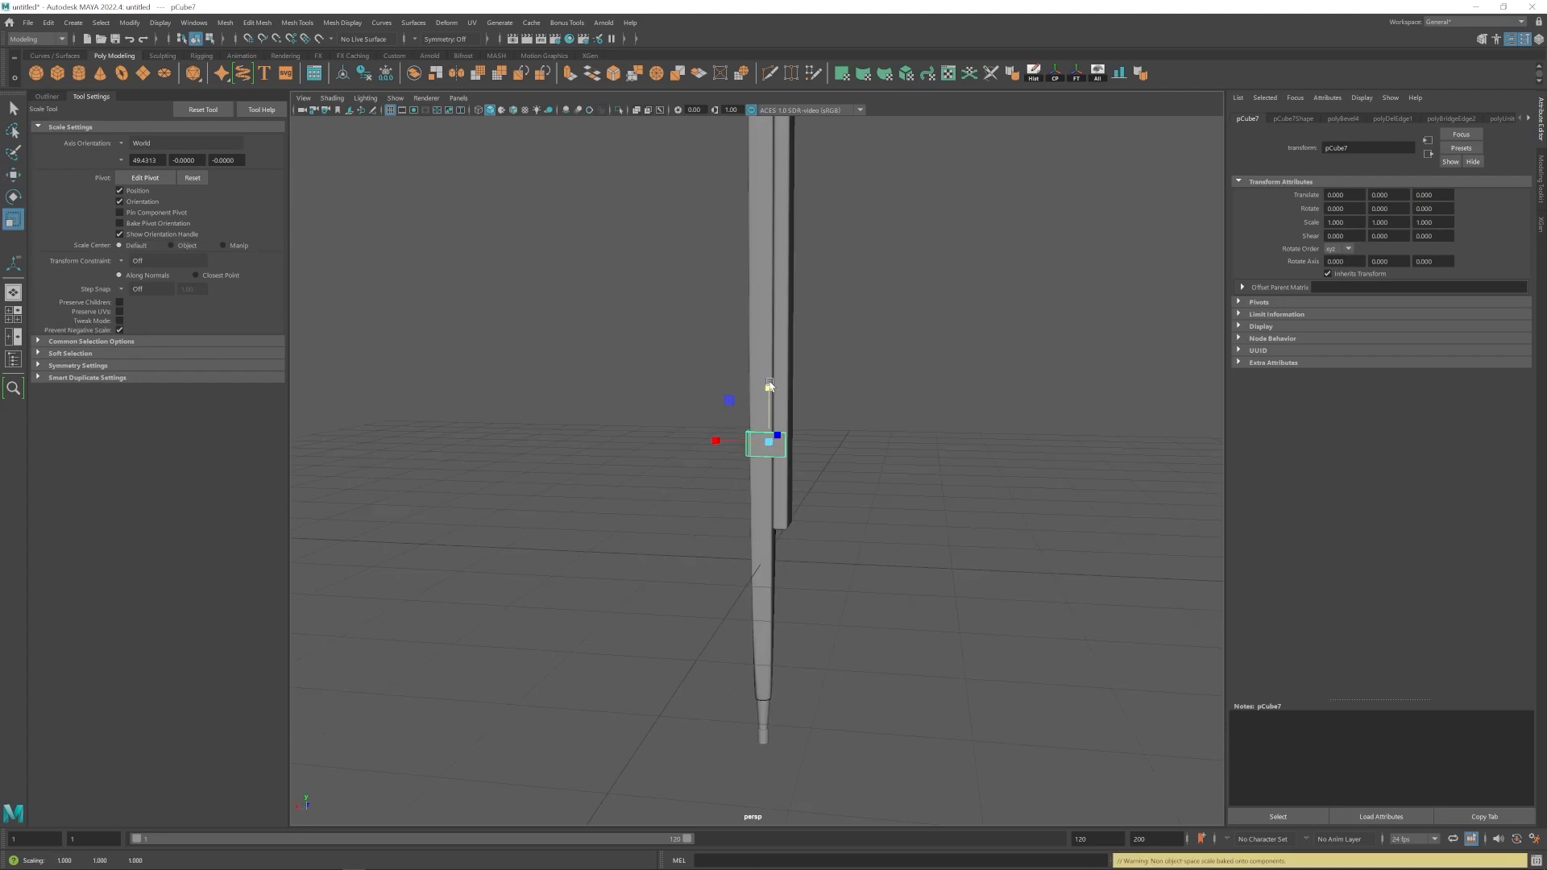
Edit the band's vertices and fine-tune its height with another vertical scale.
{"action": "scroll", "coordinate": [877, 389], "scroll_direction": "up", "scroll_amount": 4}
{"action": "right_click_drag", "start_coordinate": [762, 421], "coordinate": [717, 421]}
{"action": "key", "text": "w"}
{"action": "left_click_drag", "start_coordinate": [838, 387], "coordinate": [633, 457]}
{"action": "left_click", "coordinate": [709, 421]}
{"action": "scroll", "coordinate": [757, 421], "scroll_direction": "down", "scroll_amount": 4}
{"action": "left_click", "coordinate": [752, 456]}
{"action": "key", "text": "r"}
{"action": "left_click_drag", "start_coordinate": [757, 399], "coordinate": [761, 403]}
{"action": "left_click", "coordinate": [693, 413]}
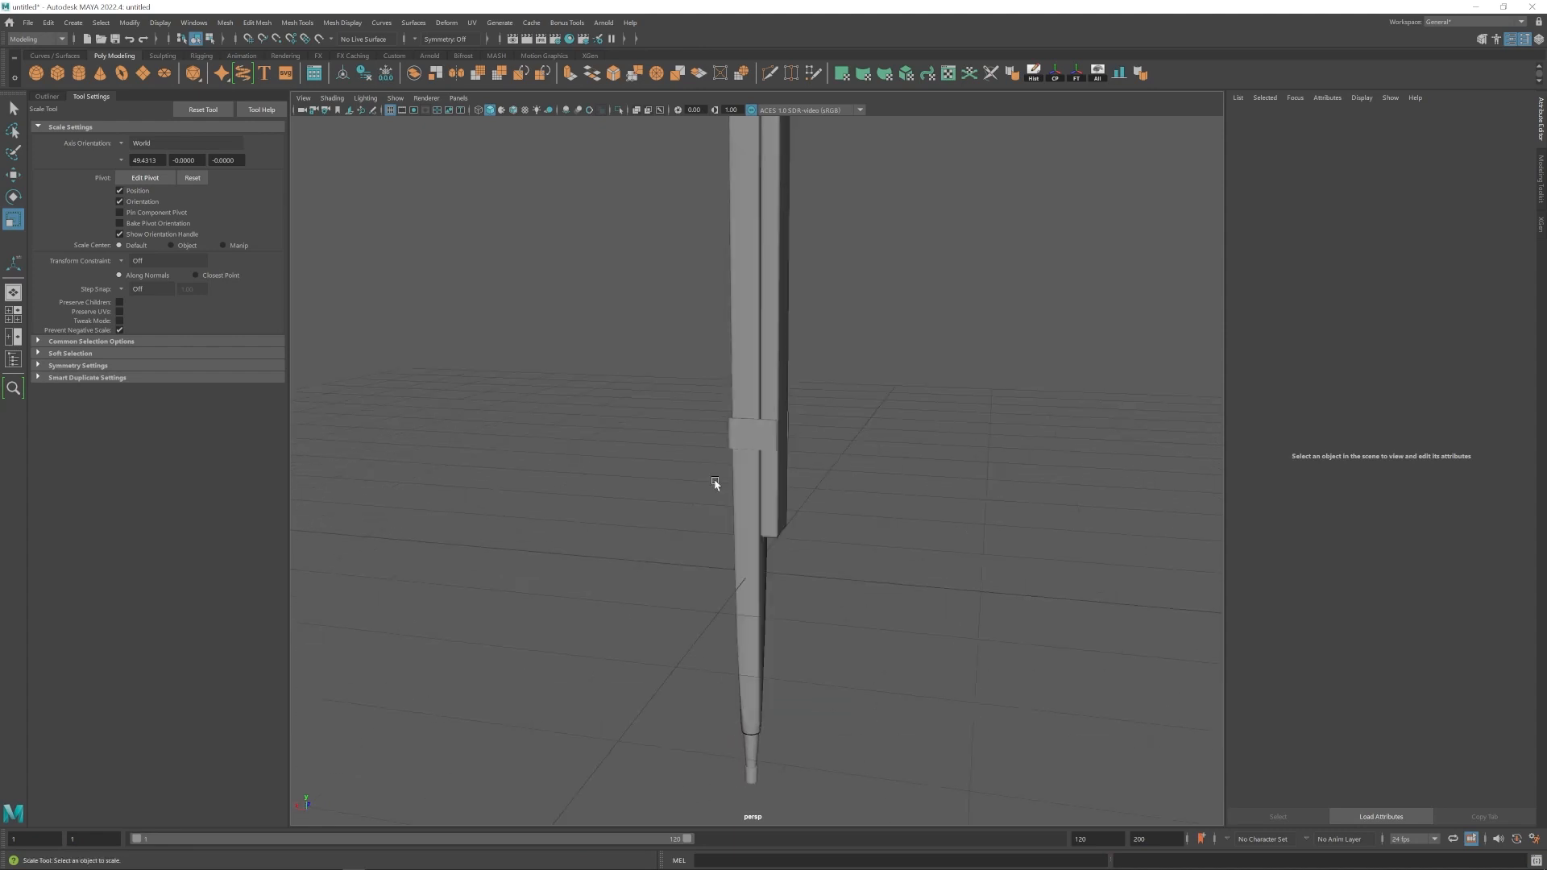
Create a polygon cylinder and rotate it -90 degrees about X so it lies horizontally.
{"action": "scroll", "coordinate": [673, 456], "scroll_direction": "up", "scroll_amount": 4}
{"action": "middle_click_drag", "start_coordinate": [673, 457], "coordinate": [601, 494], "text": "alt"}
{"action": "left_click", "coordinate": [79, 73]}
{"action": "key", "text": "f"}
{"action": "key", "text": "e"}
{"action": "left_click_drag", "start_coordinate": [795, 499], "coordinate": [681, 484], "text": "alt"}
{"action": "key", "text": "j"}
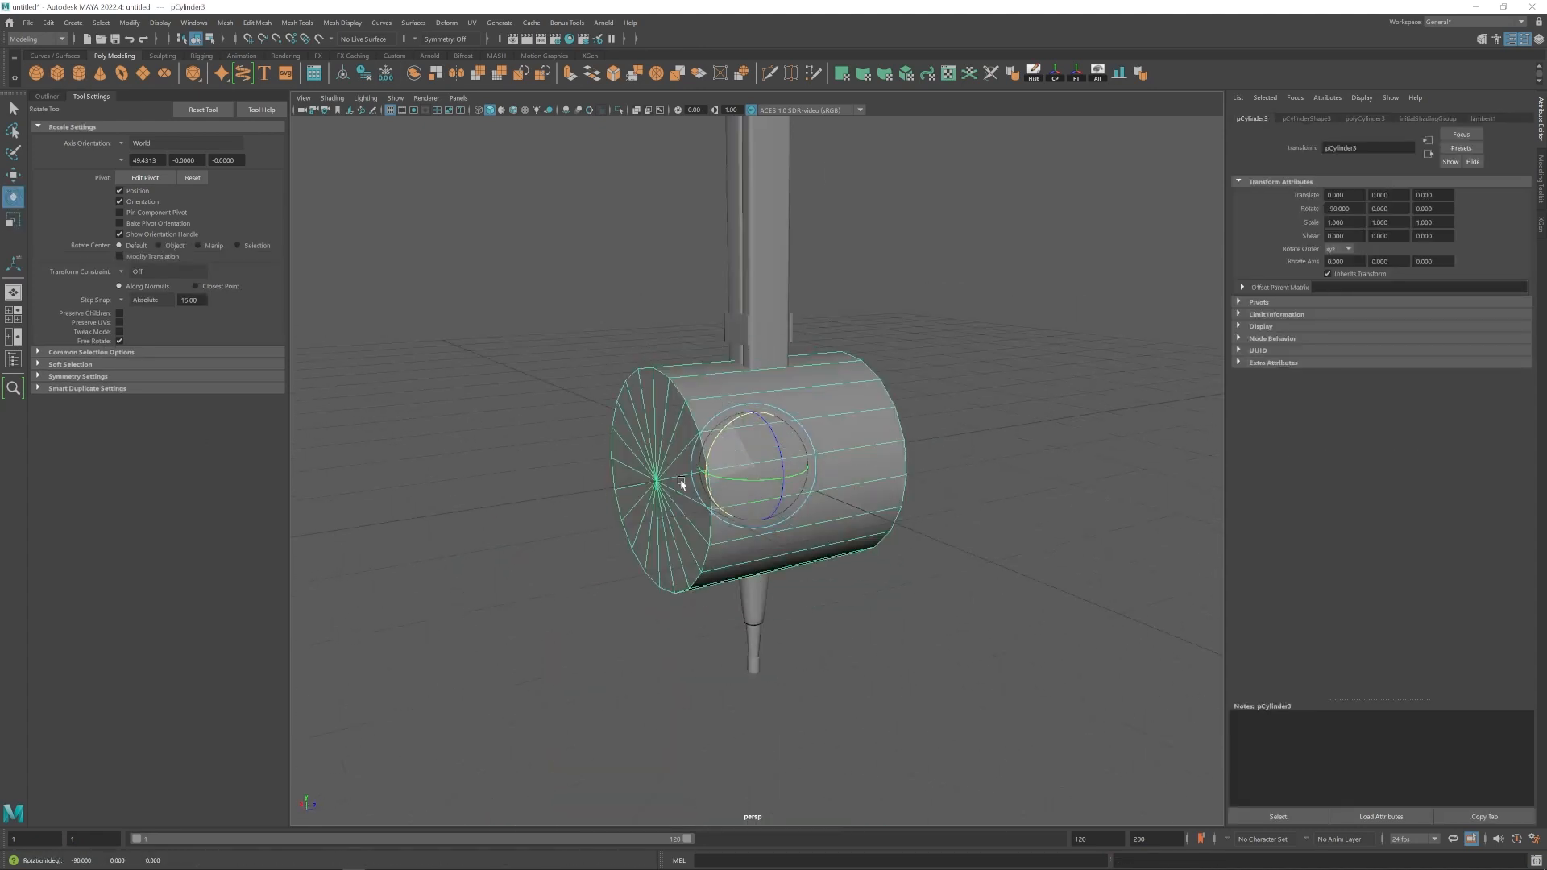
Move the cylinder along its axis and delete a narrow strip of faces across the middle of its end.
{"action": "key", "text": "w"}
{"action": "left_click_drag", "start_coordinate": [813, 457], "coordinate": [687, 478]}
{"action": "scroll", "coordinate": [687, 476], "scroll_direction": "down", "scroll_amount": 3}
{"action": "right_click_drag", "start_coordinate": [687, 443], "coordinate": [687, 472]}
{"action": "left_click_drag", "start_coordinate": [687, 472], "coordinate": [654, 463], "text": "alt"}
{"action": "left_click_drag", "start_coordinate": [701, 355], "coordinate": [718, 604]}
{"action": "key", "text": "Delete"}
Bridge opposite edges of the opening left by the deleted faces of the cylinder.
{"action": "left_click_drag", "start_coordinate": [645, 516], "coordinate": [653, 476], "text": "alt"}
{"action": "left_click", "coordinate": [774, 547], "text": "shift"}
{"action": "left_click", "coordinate": [257, 23]}
{"action": "left_click", "coordinate": [280, 82]}
Fill the remaining open borders on the cylinder's end.
{"action": "double_click", "coordinate": [718, 366]}
{"action": "left_click", "coordinate": [257, 23]}
{"action": "mouse_move", "coordinate": [225, 24]}
{"action": "left_click", "coordinate": [250, 114]}
{"action": "key", "text": "g"}
Extrude the two half-circle faces of the cylinder's end outward to form a slot between them.
{"action": "left_click", "coordinate": [653, 485]}
{"action": "left_click", "coordinate": [711, 506], "text": "shift"}
{"action": "key", "text": "ctrl+e"}
{"action": "key", "text": "w"}
{"action": "middle_click_drag", "start_coordinate": [711, 506], "coordinate": [693, 518]}
{"action": "left_click_drag", "start_coordinate": [693, 518], "coordinate": [685, 460], "text": "alt"}
{"action": "scroll", "coordinate": [684, 441], "scroll_direction": "up", "scroll_amount": 3}
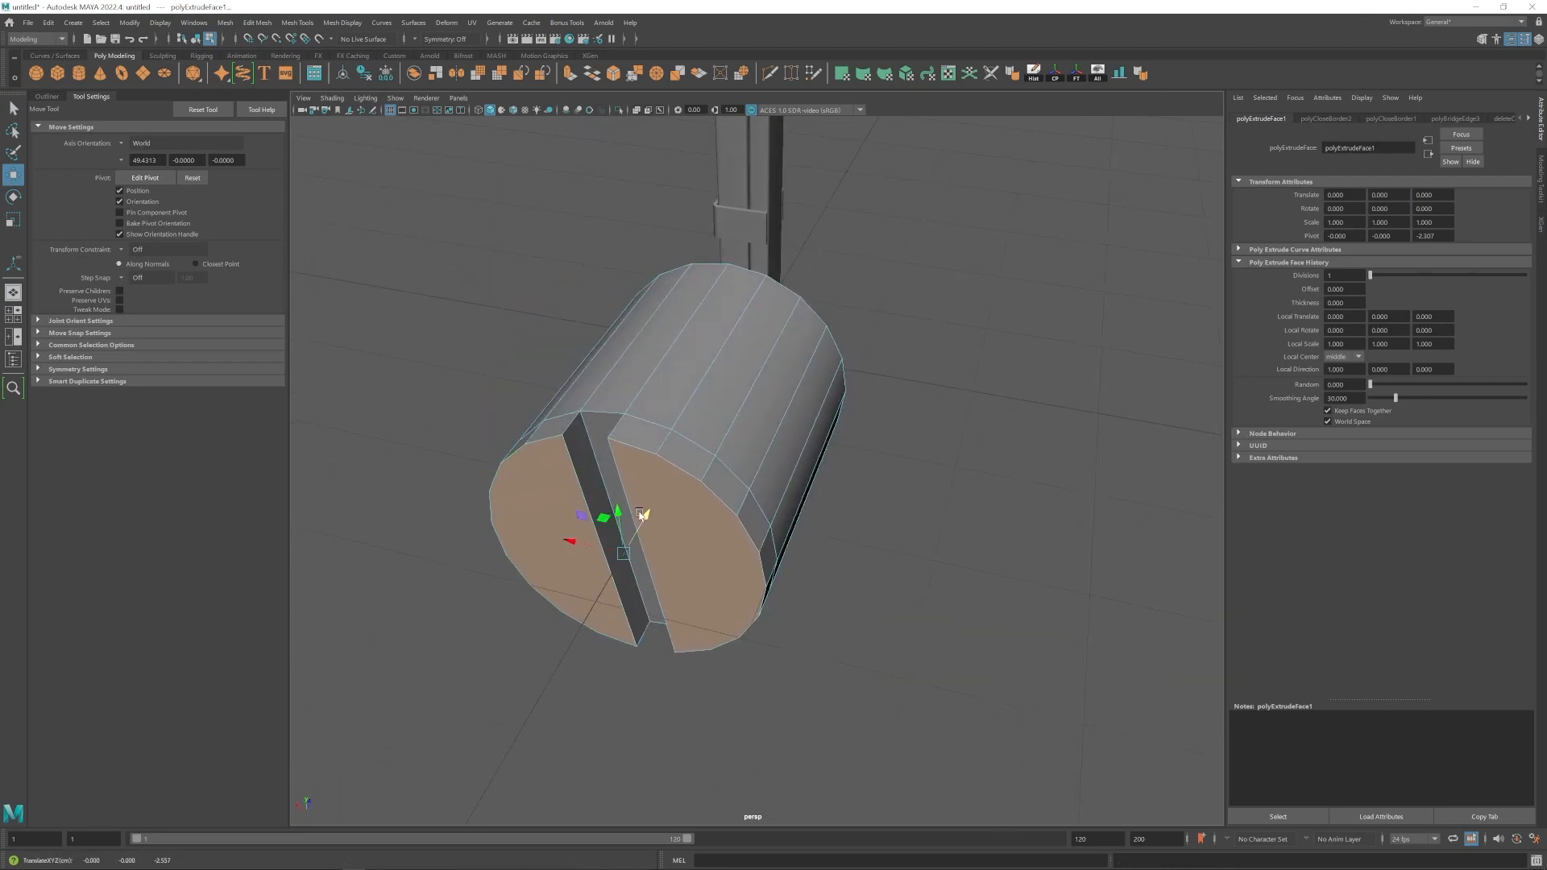
Move the cylinder's rear vertices toward the slotted end to shorten it into a screw head.
{"action": "left_click_drag", "start_coordinate": [641, 516], "coordinate": [500, 468], "text": "alt"}
{"action": "scroll", "coordinate": [641, 483], "scroll_direction": "down", "scroll_amount": 4}
{"action": "key", "text": "F9"}
{"action": "left_click_drag", "start_coordinate": [941, 309], "coordinate": [787, 525]}
{"action": "left_click_drag", "start_coordinate": [853, 422], "coordinate": [788, 431]}
{"action": "key", "text": "F8"}
Center the slotted cylinder's pivot and freeze its transformations.
{"action": "left_click_drag", "start_coordinate": [621, 473], "coordinate": [774, 484], "text": "alt"}
{"action": "left_click", "coordinate": [1055, 74]}
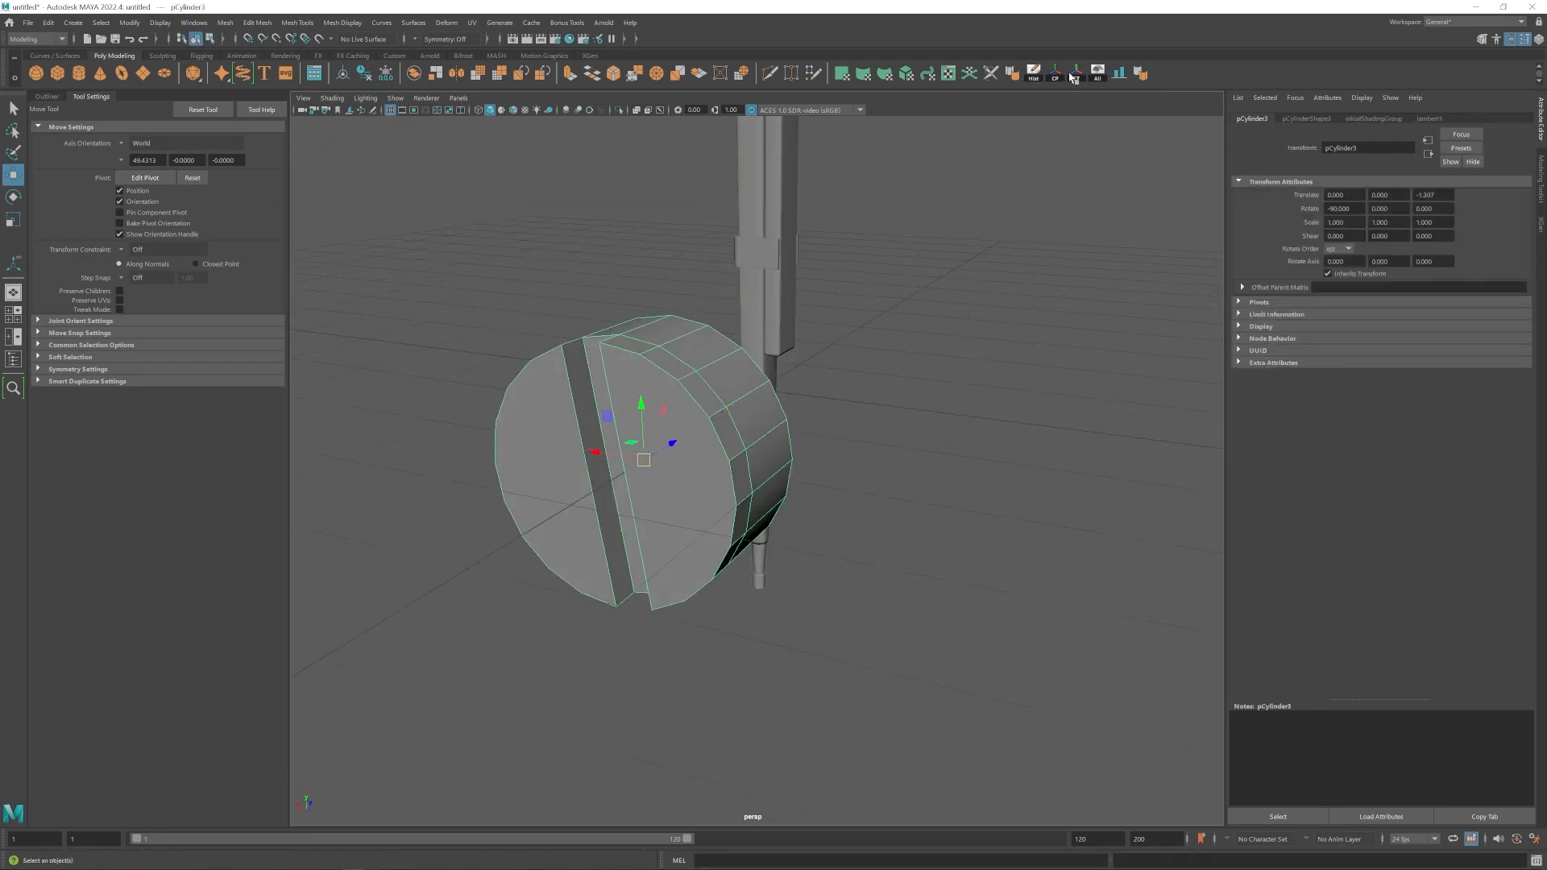
{"action": "left_click", "coordinate": [1075, 74]}
Cut edges across the screw head's two half-circle faces with Multi-Cut, joining opposite rim vertices parallel to the slot.
{"action": "left_click_drag", "start_coordinate": [677, 403], "coordinate": [730, 399], "text": "alt"}
{"action": "middle_click_drag", "start_coordinate": [730, 399], "coordinate": [782, 366], "text": "alt"}
{"action": "left_click", "coordinate": [770, 73]}
{"action": "left_click", "coordinate": [755, 303]}
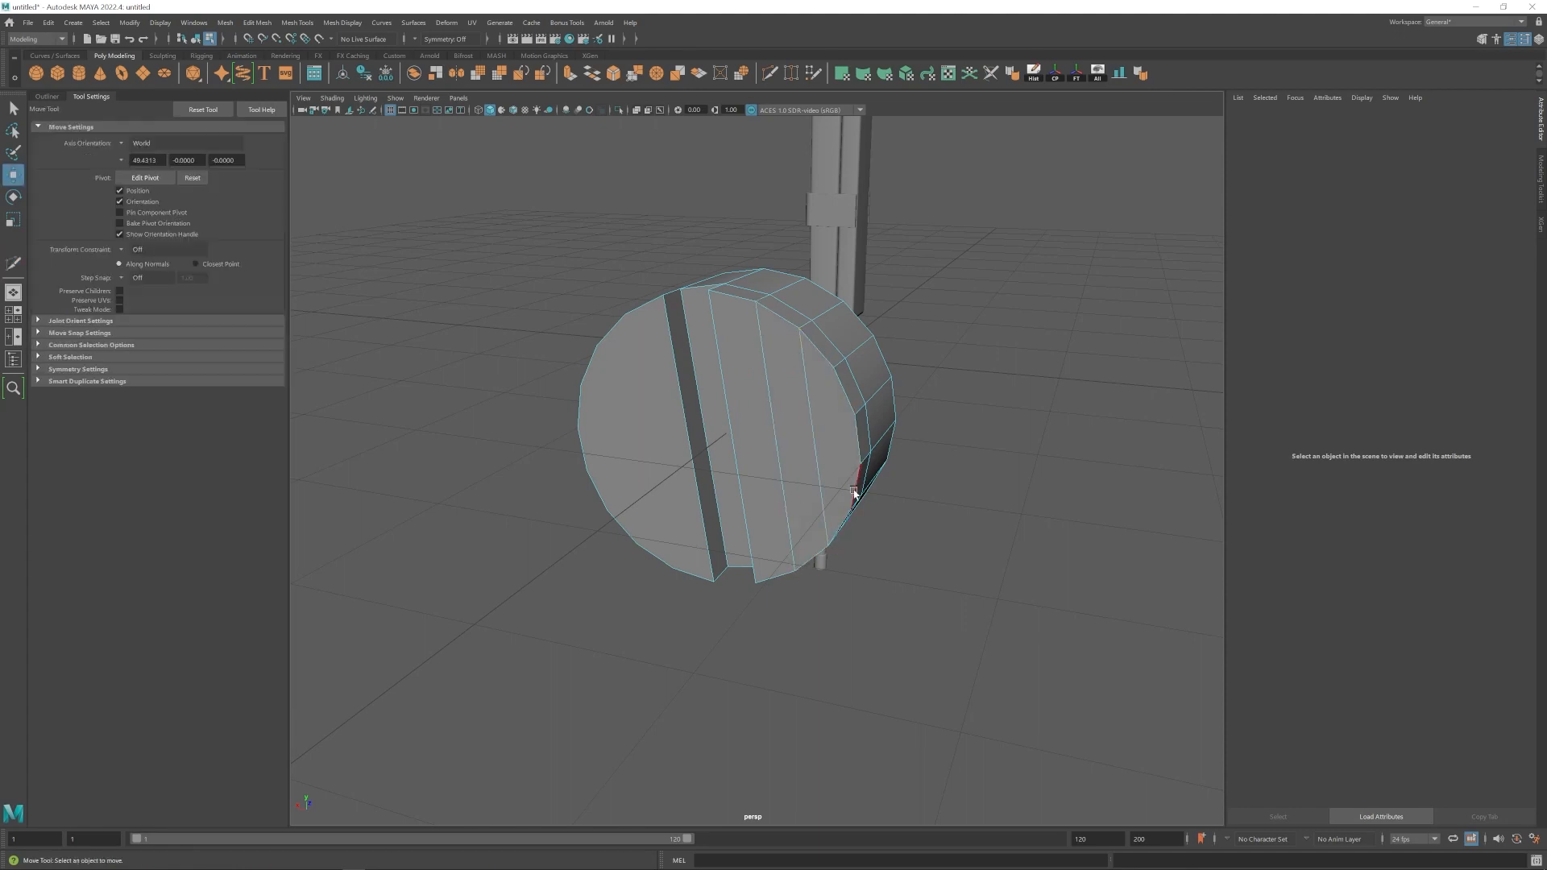
{"action": "left_click_drag", "start_coordinate": [853, 487], "coordinate": [772, 310], "text": "alt"}
{"action": "left_click", "coordinate": [799, 547]}
{"action": "right_click", "coordinate": [799, 547]}
{"action": "left_click", "coordinate": [729, 312]}
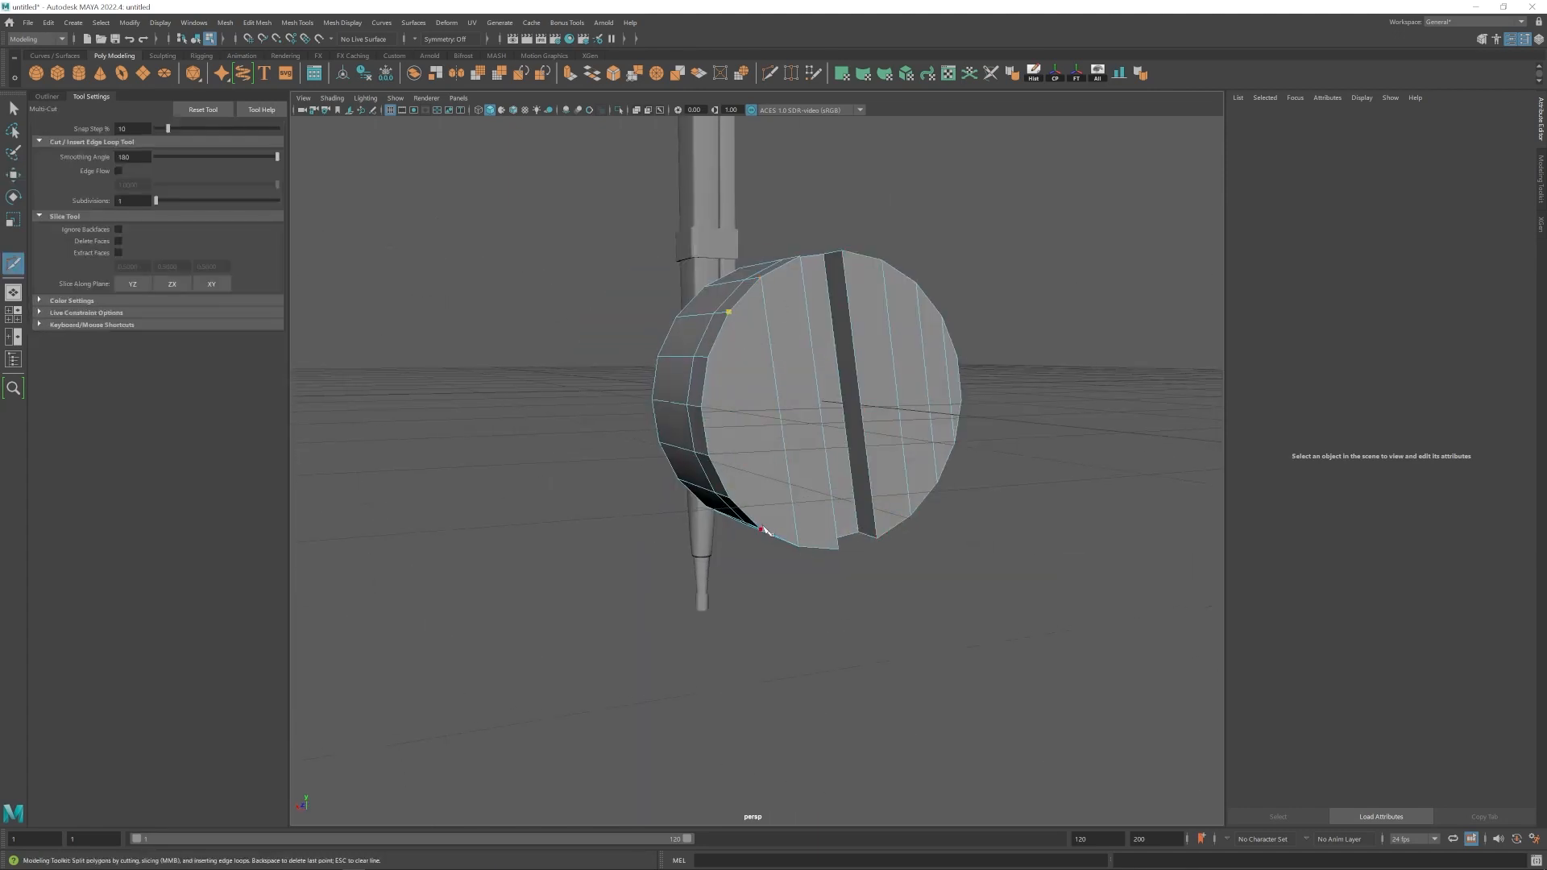
{"action": "left_click_drag", "start_coordinate": [734, 502], "coordinate": [708, 466], "text": "alt"}
{"action": "right_click_drag", "start_coordinate": [708, 467], "coordinate": [761, 427], "text": "alt"}
{"action": "left_click_drag", "start_coordinate": [761, 428], "coordinate": [814, 483], "text": "alt"}
{"action": "key", "text": "w"}
Bevel the rim and slot edges of the screw head.
{"action": "right_click_drag", "start_coordinate": [843, 279], "coordinate": [838, 363], "text": "alt"}
{"action": "left_click_drag", "start_coordinate": [838, 363], "coordinate": [796, 508], "text": "alt"}
{"action": "left_click_drag", "start_coordinate": [959, 564], "coordinate": [690, 484]}
{"action": "left_click_drag", "start_coordinate": [782, 520], "coordinate": [758, 431], "text": "alt"}
{"action": "left_click_drag", "start_coordinate": [742, 337], "coordinate": [830, 427], "text": "alt"}
{"action": "left_click", "coordinate": [257, 23]}
{"action": "left_click", "coordinate": [270, 69]}
Insert a supporting edge loop around the side of the screw head near the slot's floor.
{"action": "left_click_drag", "start_coordinate": [903, 483], "coordinate": [757, 445], "text": "alt"}
{"action": "key", "text": "ctrl+shift+x"}
{"action": "left_click", "coordinate": [757, 445], "text": "ctrl"}
{"action": "scroll", "coordinate": [758, 445], "scroll_direction": "up", "scroll_amount": 4}
{"action": "middle_click_drag", "start_coordinate": [757, 446], "coordinate": [780, 349], "text": "alt"}
{"action": "key", "text": "w"}
{"action": "left_click_drag", "start_coordinate": [780, 349], "coordinate": [791, 479], "text": "alt"}
{"action": "key", "text": "ctrl+shift+x"}
{"action": "key", "text": "w"}
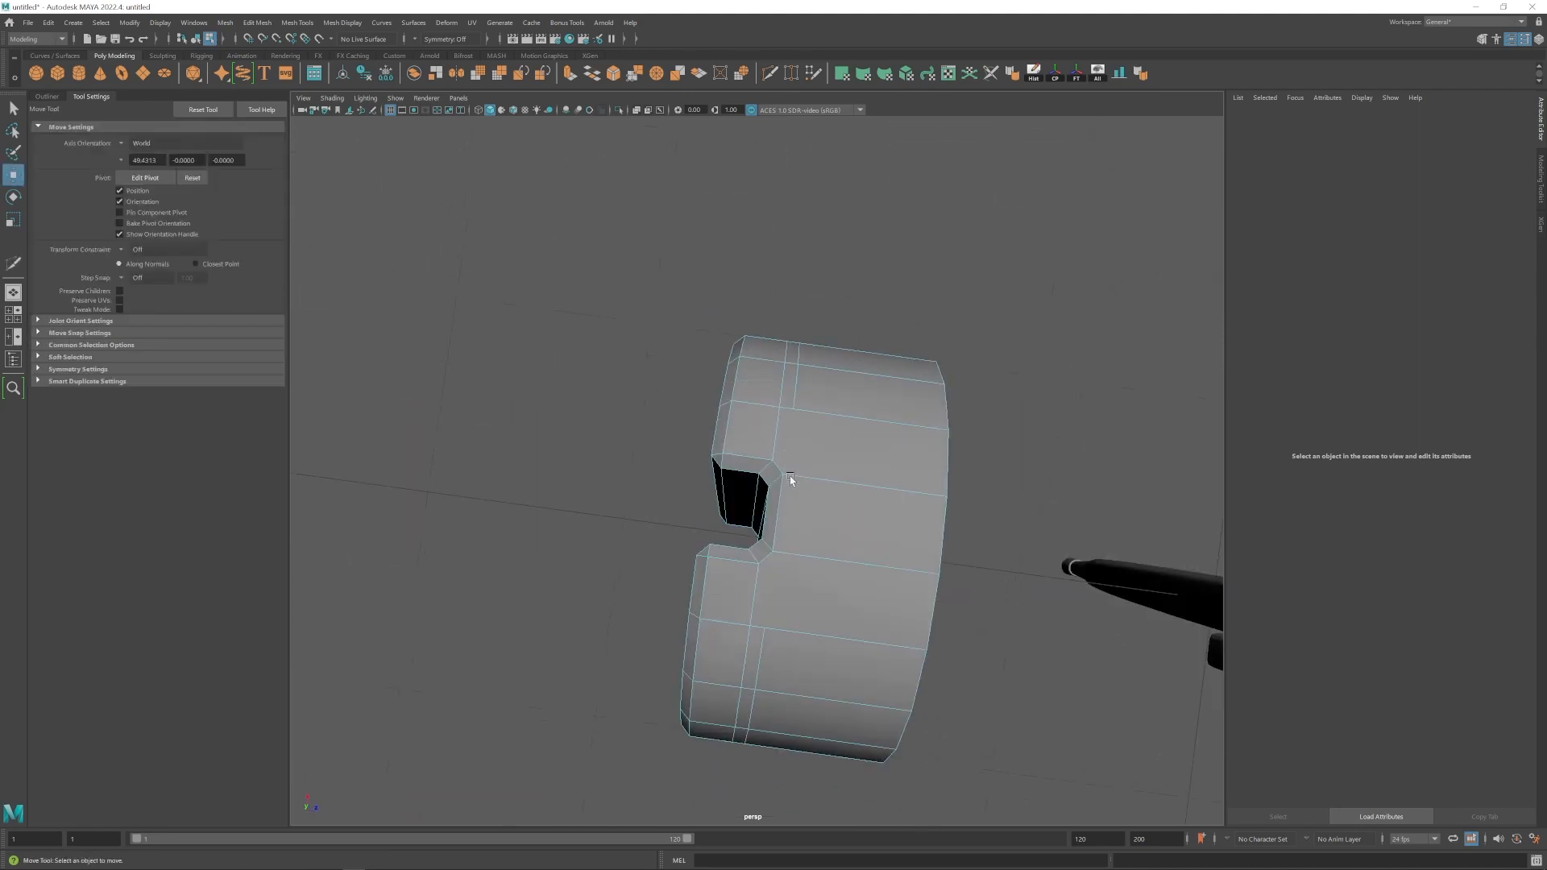
Add further Multi-Cut edges on the screw head's side, above and below the slot opening.
{"action": "left_click", "coordinate": [770, 74]}
{"action": "left_click", "coordinate": [794, 410]}
{"action": "left_click", "coordinate": [765, 628]}
{"action": "key", "text": "w"}
{"action": "scroll", "coordinate": [760, 632], "scroll_direction": "down", "scroll_amount": 5}
{"action": "left_click", "coordinate": [812, 535]}
{"action": "left_click_drag", "start_coordinate": [760, 631], "coordinate": [794, 485], "text": "alt"}
{"action": "scroll", "coordinate": [836, 493], "scroll_direction": "up", "scroll_amount": 3}
Scale the screw head uniformly down to about 0.03 and move it toward the wrap-around band.
{"action": "left_click", "coordinate": [839, 489]}
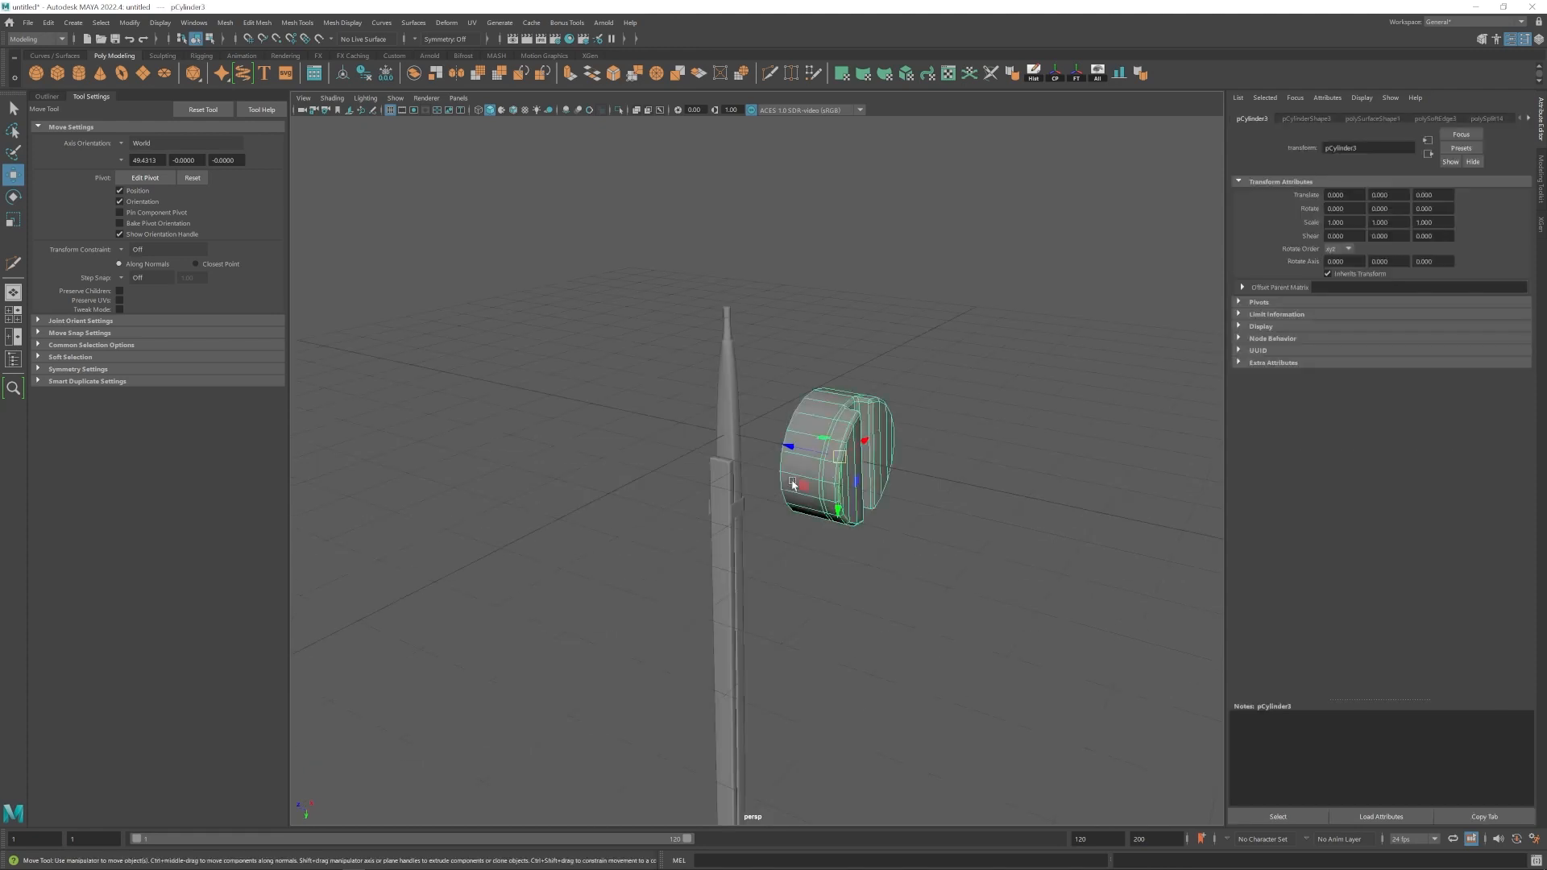
{"action": "left_click", "coordinate": [1115, 73]}
{"action": "left_click_drag", "start_coordinate": [806, 355], "coordinate": [782, 487], "text": "alt"}
{"action": "left_click", "coordinate": [691, 459]}
{"action": "key", "text": "r"}
{"action": "key", "text": "w"}
{"action": "scroll", "coordinate": [629, 508], "scroll_direction": "up", "scroll_amount": 10}
{"action": "scroll", "coordinate": [782, 487], "scroll_direction": "up", "scroll_amount": 5}
{"action": "mouse_move", "coordinate": [782, 487]}
{"action": "left_mouse_down", "text": "alt"}
{"action": "mouse_move", "coordinate": [758, 516]}
{"action": "mouse_move", "coordinate": [806, 505]}
{"action": "left_mouse_up", "text": "alt"}
{"action": "key", "text": "w"}
Position the small screw head against the band's outer face, close to its open end.
{"action": "left_click_drag", "start_coordinate": [894, 548], "coordinate": [765, 465], "text": "alt"}
{"action": "scroll", "coordinate": [795, 505], "scroll_direction": "down", "scroll_amount": 3}
{"action": "scroll", "coordinate": [652, 480], "scroll_direction": "down", "scroll_amount": 4}
{"action": "left_click_drag", "start_coordinate": [765, 465], "coordinate": [715, 476], "text": "alt"}
{"action": "left_click_drag", "start_coordinate": [715, 474], "coordinate": [717, 474]}
{"action": "scroll", "coordinate": [736, 474], "scroll_direction": "down", "scroll_amount": 8}
{"action": "left_click", "coordinate": [801, 587]}
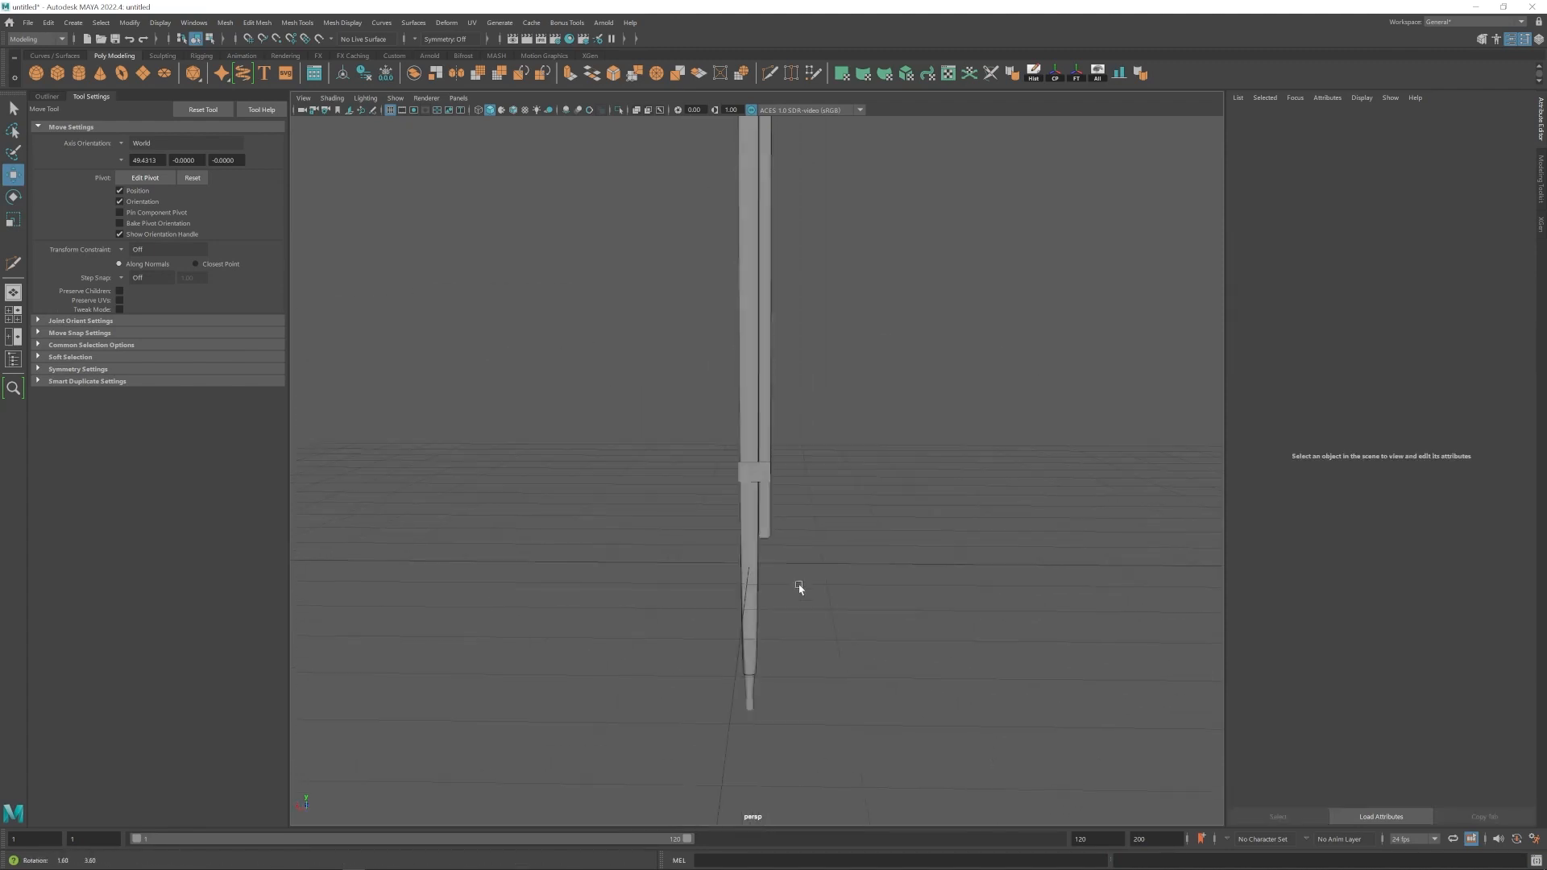
{"action": "left_click_drag", "start_coordinate": [801, 587], "coordinate": [684, 521], "text": "alt"}
{"action": "scroll", "coordinate": [685, 522], "scroll_direction": "up", "scroll_amount": 8}
{"action": "left_click", "coordinate": [763, 484]}
{"action": "scroll", "coordinate": [817, 546], "scroll_direction": "up", "scroll_amount": 6}
{"action": "left_click_drag", "start_coordinate": [415, 286], "coordinate": [463, 242], "text": "alt"}
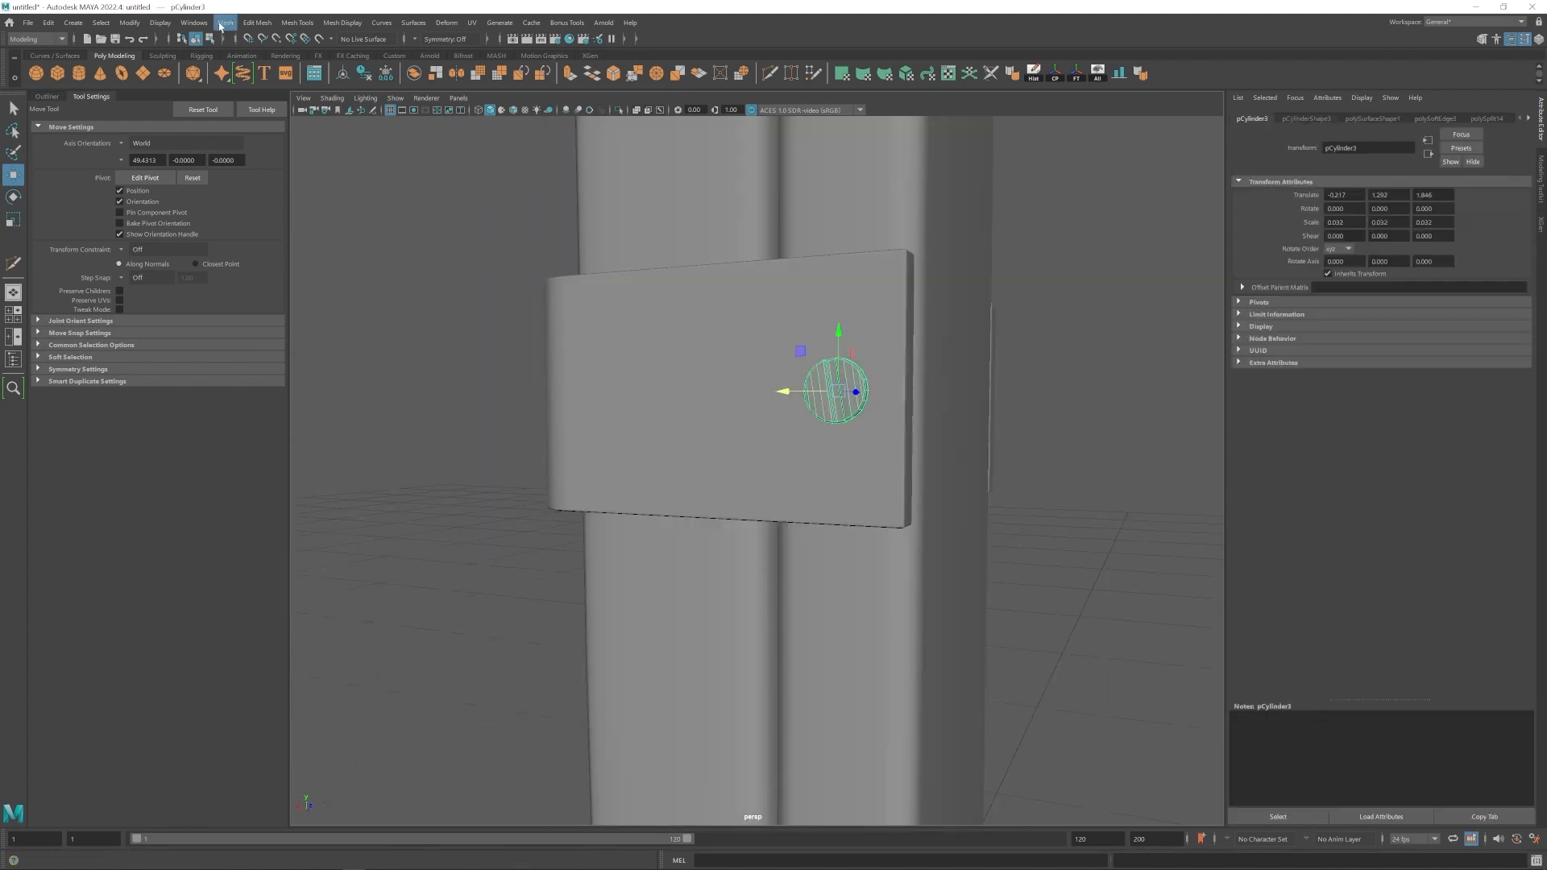
Smooth the screw head's mesh and isolate it in the viewport.
{"action": "left_click", "coordinate": [225, 22]}
{"action": "left_click", "coordinate": [271, 179]}
{"action": "left_click_drag", "start_coordinate": [910, 463], "coordinate": [848, 502], "text": "alt"}
{"action": "key", "text": "w"}
{"action": "left_click_drag", "start_coordinate": [757, 556], "coordinate": [800, 536], "text": "alt"}
{"action": "scroll", "coordinate": [799, 535], "scroll_direction": "up", "scroll_amount": 8}
{"action": "key", "text": "f"}
{"action": "left_click", "coordinate": [620, 111]}
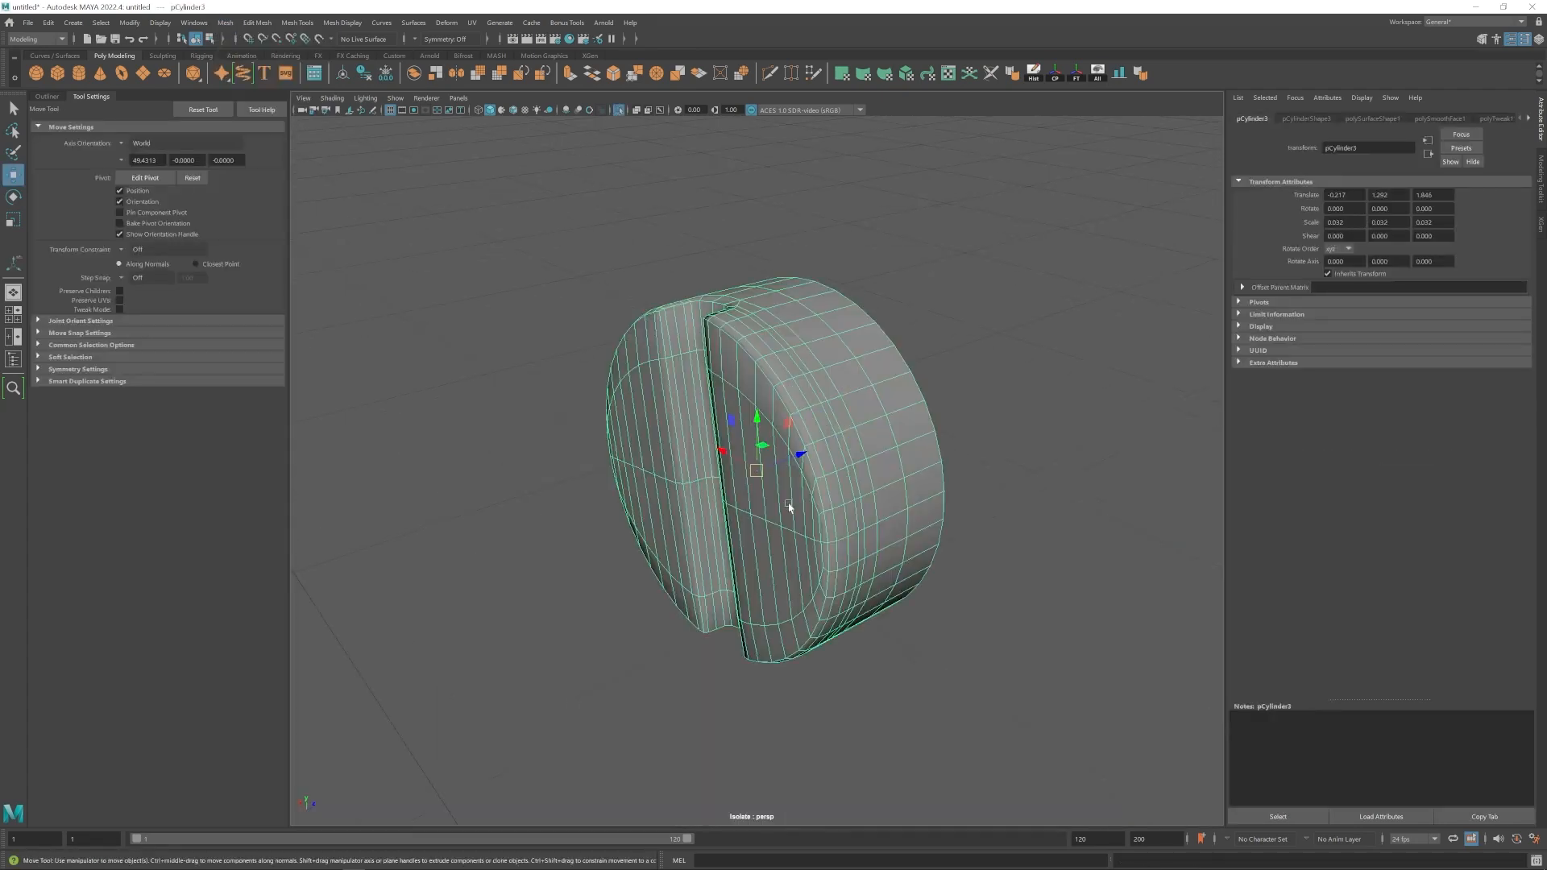
Delete a redundant edge loop near the rim of the smoothed screw head.
{"action": "right_click_drag", "start_coordinate": [810, 415], "coordinate": [815, 347]}
{"action": "left_click_drag", "start_coordinate": [816, 346], "coordinate": [864, 548], "text": "alt"}
{"action": "double_click", "coordinate": [645, 477]}
{"action": "scroll", "coordinate": [815, 427], "scroll_direction": "down", "scroll_amount": 4}
{"action": "right_click_drag", "start_coordinate": [815, 428], "coordinate": [867, 383]}
{"action": "left_click_drag", "start_coordinate": [866, 475], "coordinate": [964, 463], "text": "alt"}
{"action": "left_click", "coordinate": [964, 463]}
{"action": "left_click", "coordinate": [822, 459]}
{"action": "mouse_move", "coordinate": [822, 460]}
{"action": "left_mouse_down", "text": "alt"}
{"action": "mouse_move", "coordinate": [868, 476]}
{"action": "mouse_move", "coordinate": [814, 496]}
{"action": "mouse_move", "coordinate": [837, 460]}
{"action": "left_mouse_up", "text": "alt"}
Remove surplus circular edges from the screw head's slotted face.
{"action": "right_click_drag", "start_coordinate": [834, 427], "coordinate": [828, 366]}
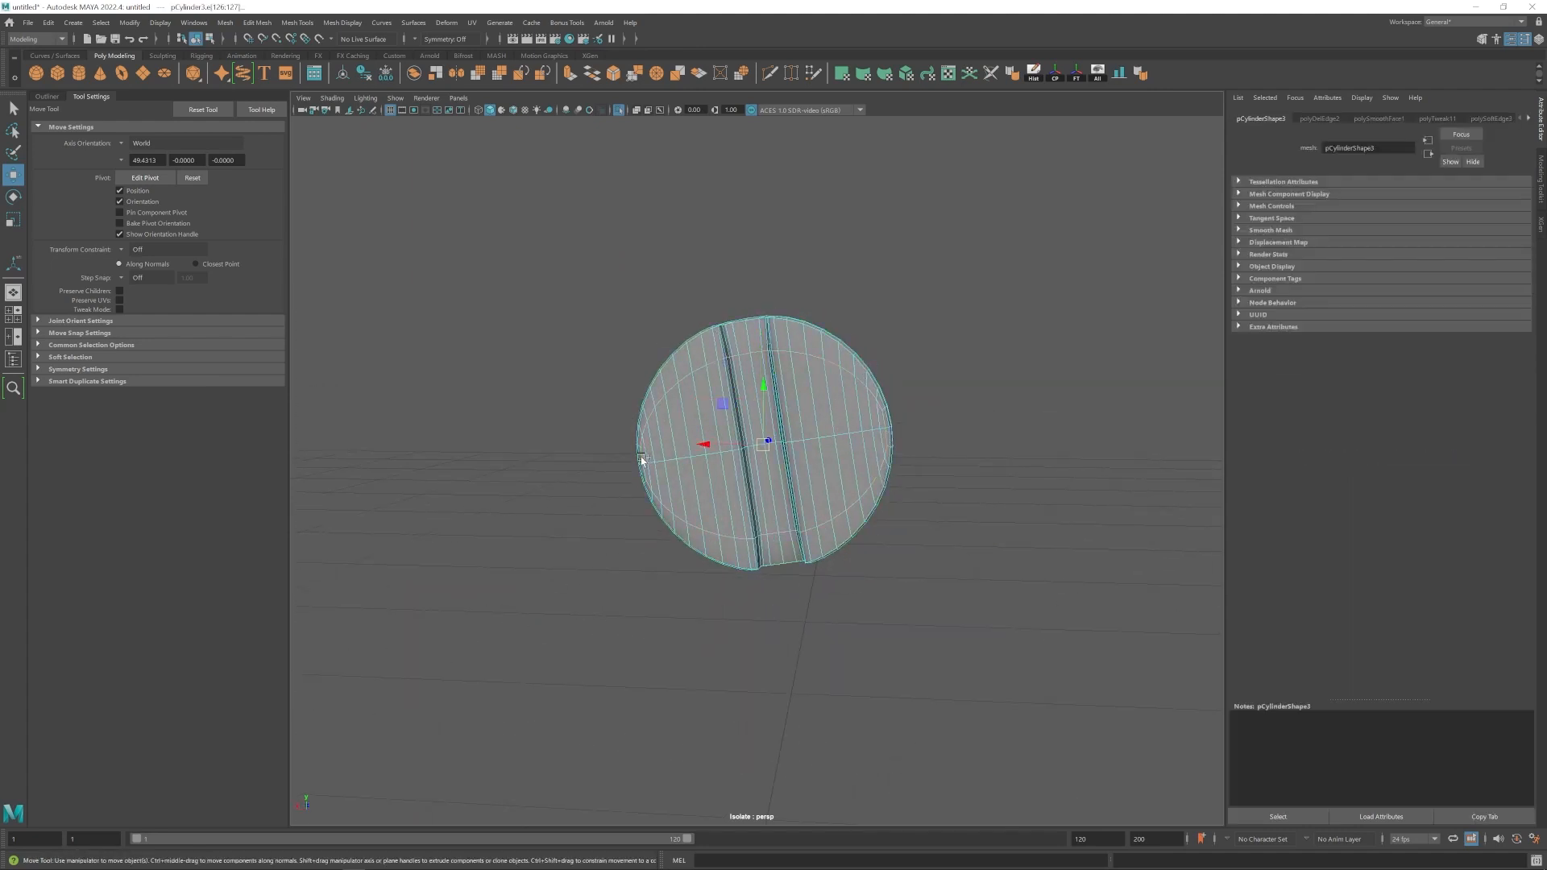
{"action": "mouse_move", "coordinate": [740, 474]}
{"action": "left_mouse_down", "text": "alt"}
{"action": "mouse_move", "coordinate": [704, 473]}
{"action": "mouse_move", "coordinate": [723, 464]}
{"action": "left_mouse_up", "text": "alt"}
{"action": "left_click", "coordinate": [723, 465]}
{"action": "right_click_drag", "start_coordinate": [724, 464], "coordinate": [786, 407]}
{"action": "left_click", "coordinate": [991, 311]}
{"action": "scroll", "coordinate": [987, 338], "scroll_direction": "down", "scroll_amount": 5}
{"action": "left_click_drag", "start_coordinate": [979, 403], "coordinate": [940, 546], "text": "alt"}
{"action": "key", "text": "w"}
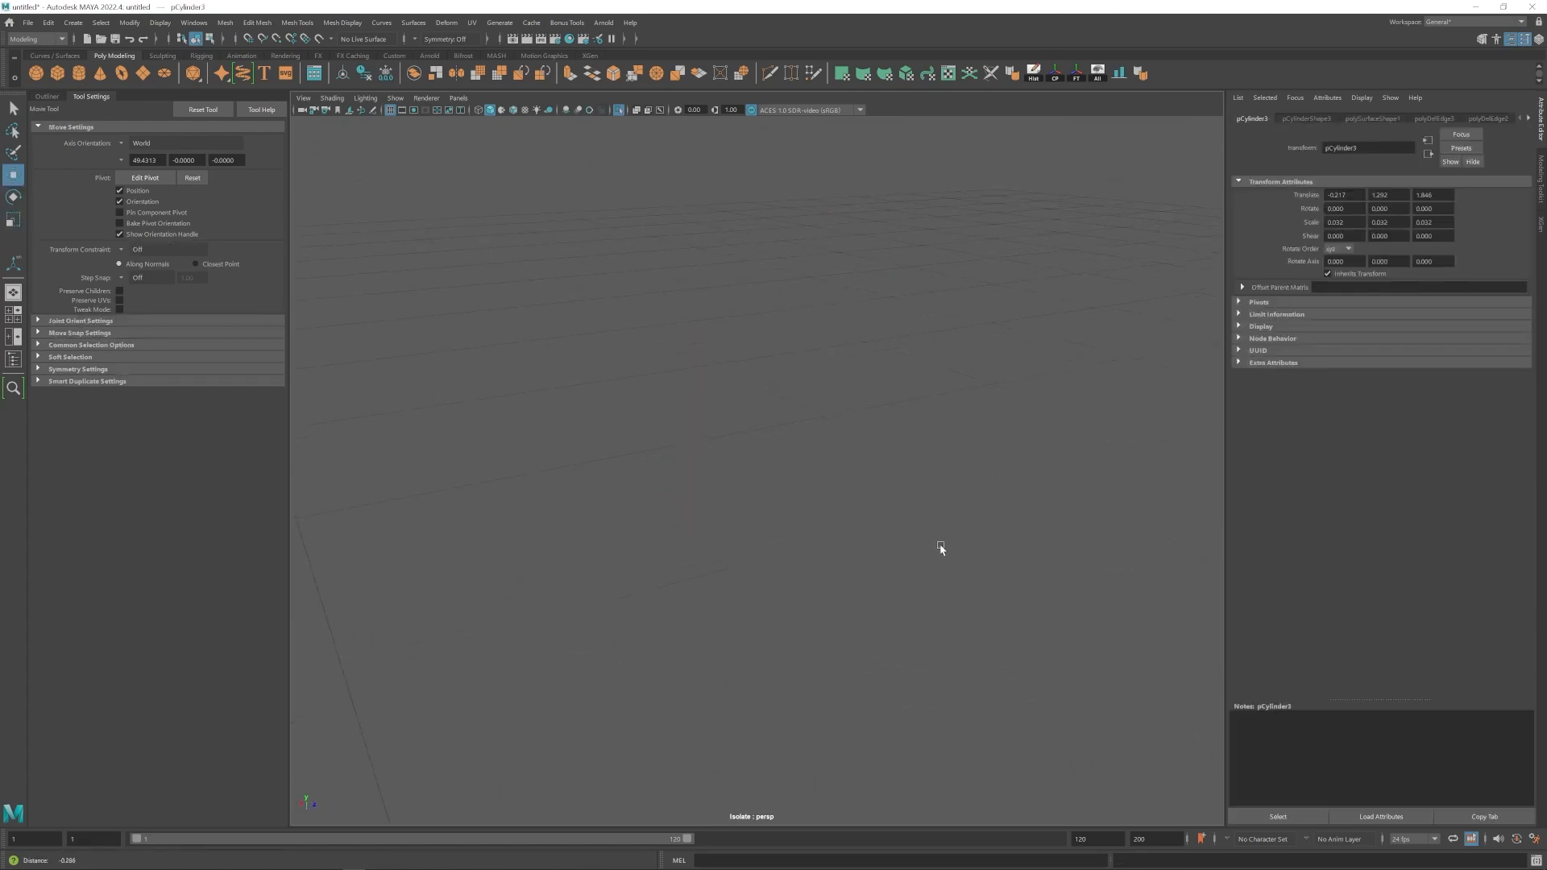
Remove the remaining unneeded edge loops around the screw head's rim and side, keeping its rounded shape.
{"action": "key", "text": "f"}
{"action": "right_click_drag", "start_coordinate": [818, 519], "coordinate": [814, 470]}
{"action": "left_click", "coordinate": [815, 470]}
{"action": "left_click_drag", "start_coordinate": [815, 470], "coordinate": [870, 426], "text": "alt"}
{"action": "left_click_drag", "start_coordinate": [884, 487], "coordinate": [685, 487], "text": "alt"}
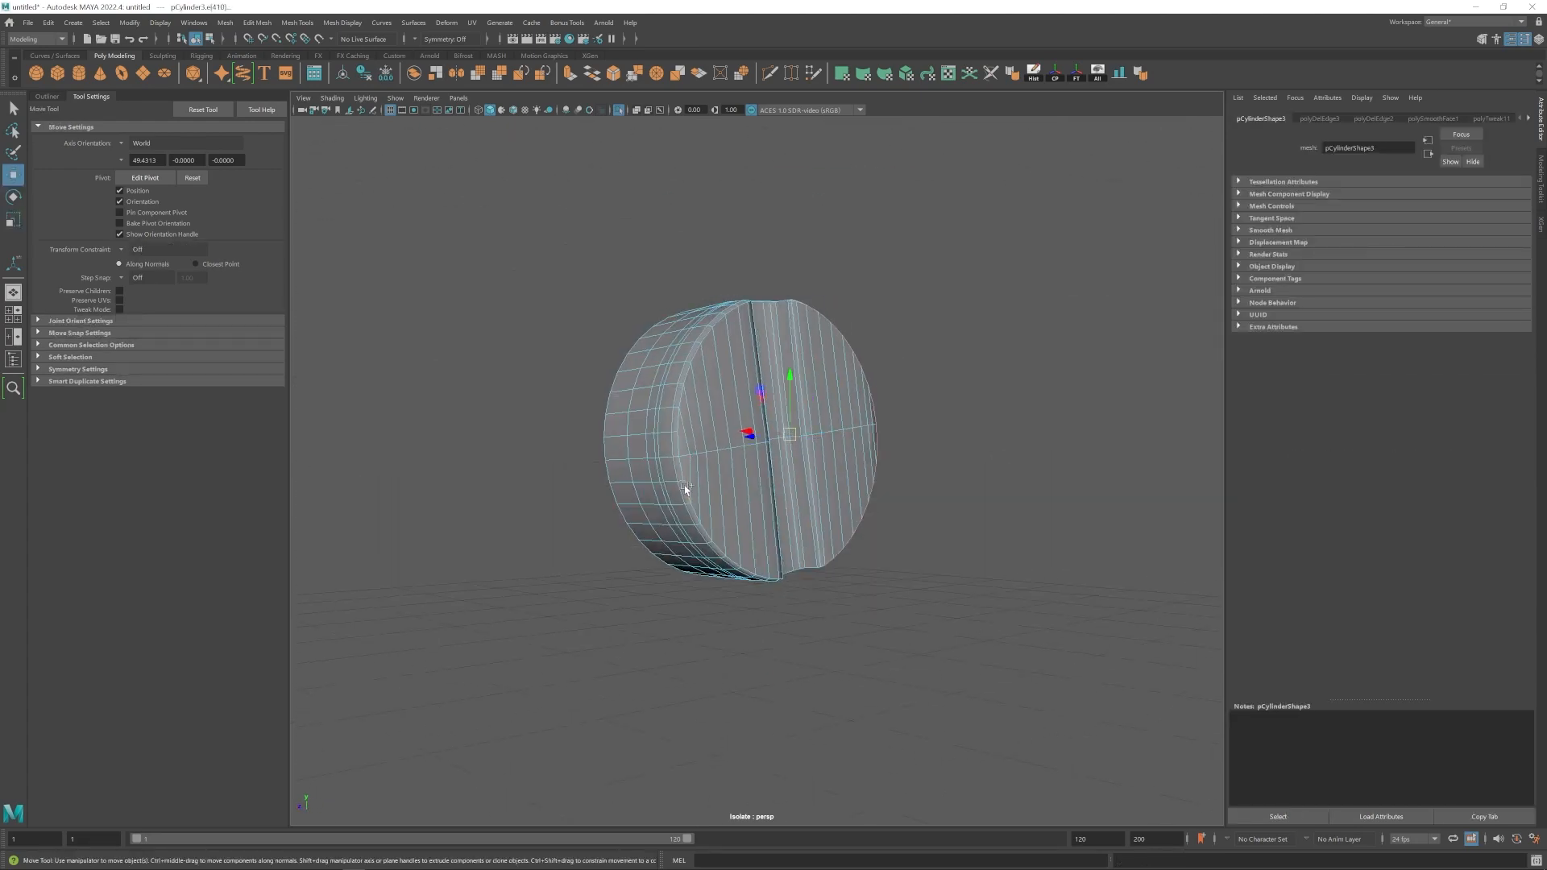
{"action": "right_click_drag", "start_coordinate": [814, 375], "coordinate": [874, 318]}
{"action": "left_click", "coordinate": [949, 244]}
{"action": "scroll", "coordinate": [733, 482], "scroll_direction": "down", "scroll_amount": 5}
{"action": "scroll", "coordinate": [732, 484], "scroll_direction": "up", "scroll_amount": 5}
{"action": "left_click_drag", "start_coordinate": [733, 483], "coordinate": [746, 473], "text": "alt"}
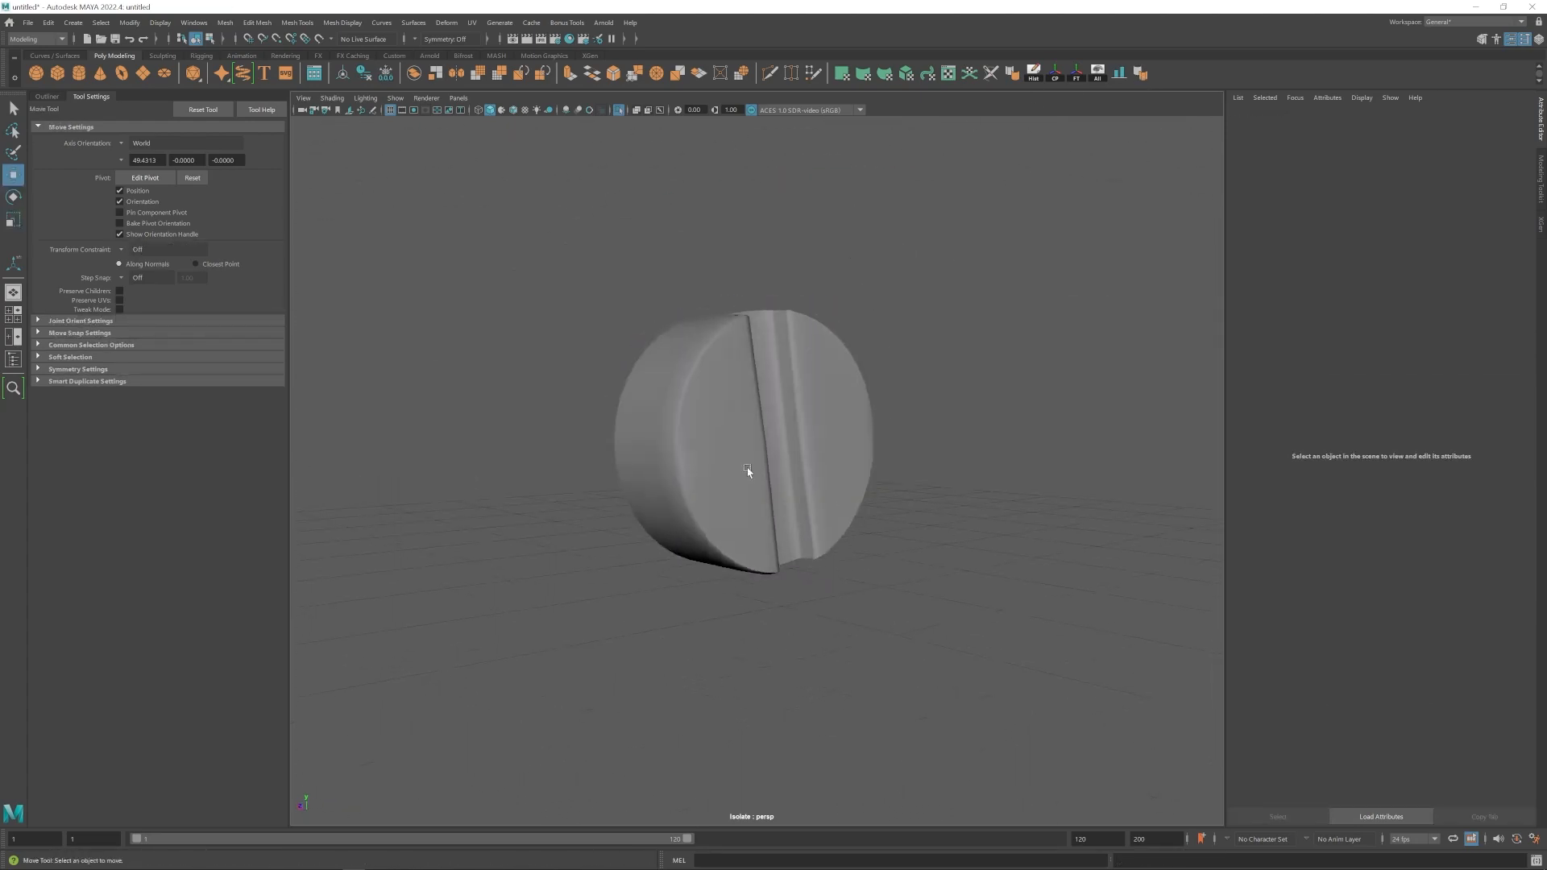
{"action": "right_click_drag", "start_coordinate": [747, 473], "coordinate": [743, 423]}
{"action": "left_click_drag", "start_coordinate": [743, 423], "coordinate": [840, 379], "text": "alt"}
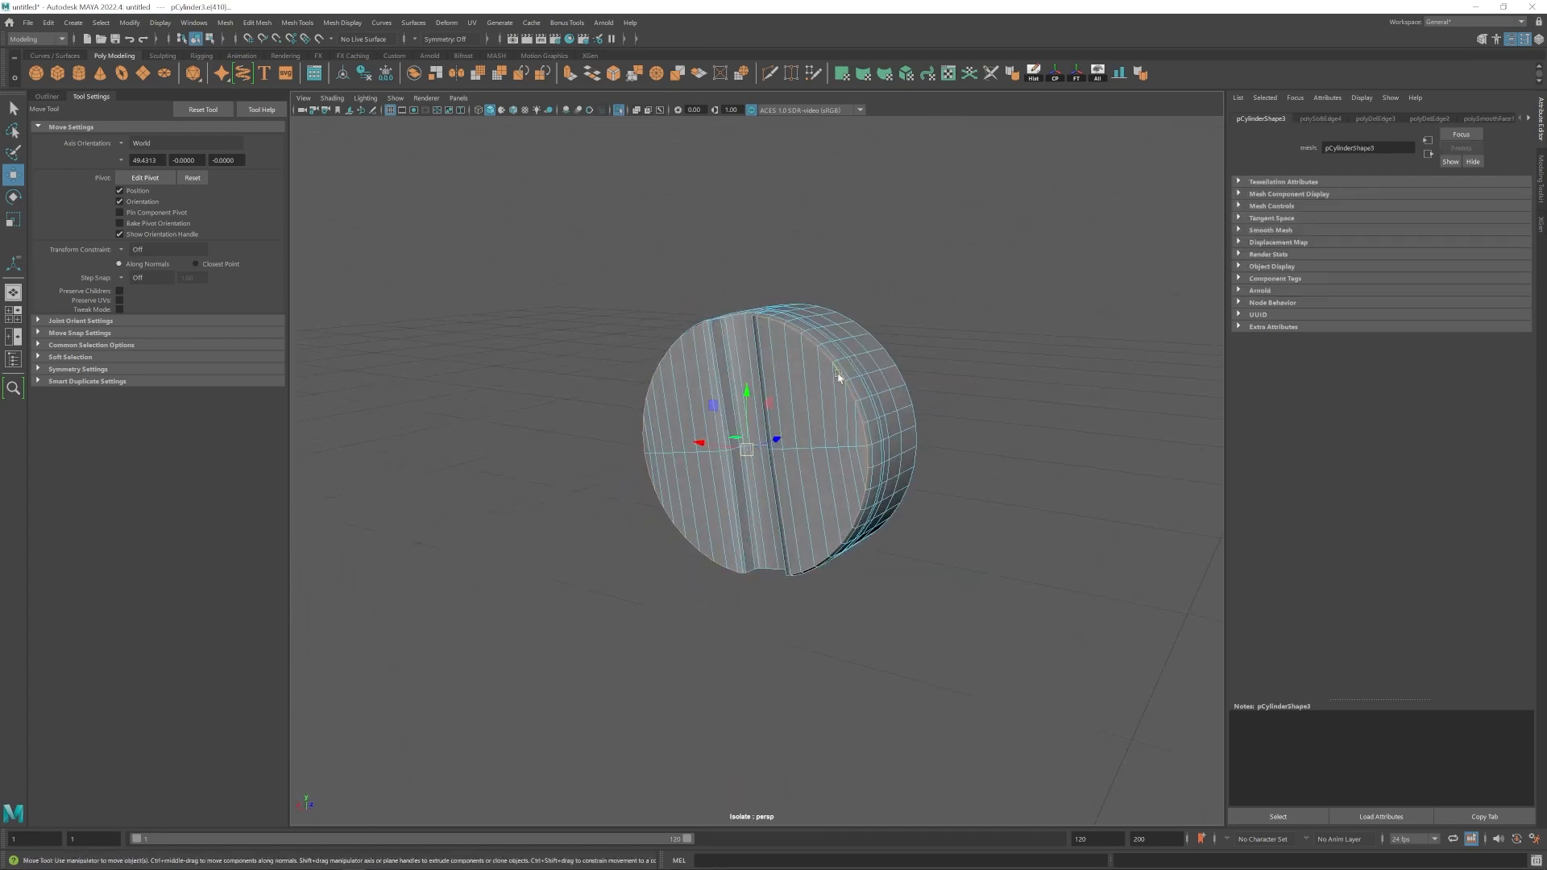
{"action": "right_click_drag", "start_coordinate": [840, 379], "coordinate": [900, 323]}
{"action": "left_click", "coordinate": [943, 443]}
Show the whole scene again, then center the screw head's pivot, freeze its transformations and delete its history.
{"action": "scroll", "coordinate": [949, 443], "scroll_direction": "down", "scroll_amount": 10}
{"action": "left_click", "coordinate": [619, 109]}
{"action": "left_click", "coordinate": [737, 427]}
{"action": "left_click_drag", "start_coordinate": [762, 504], "coordinate": [793, 451], "text": "alt"}
{"action": "scroll", "coordinate": [794, 452], "scroll_direction": "down", "scroll_amount": 5}
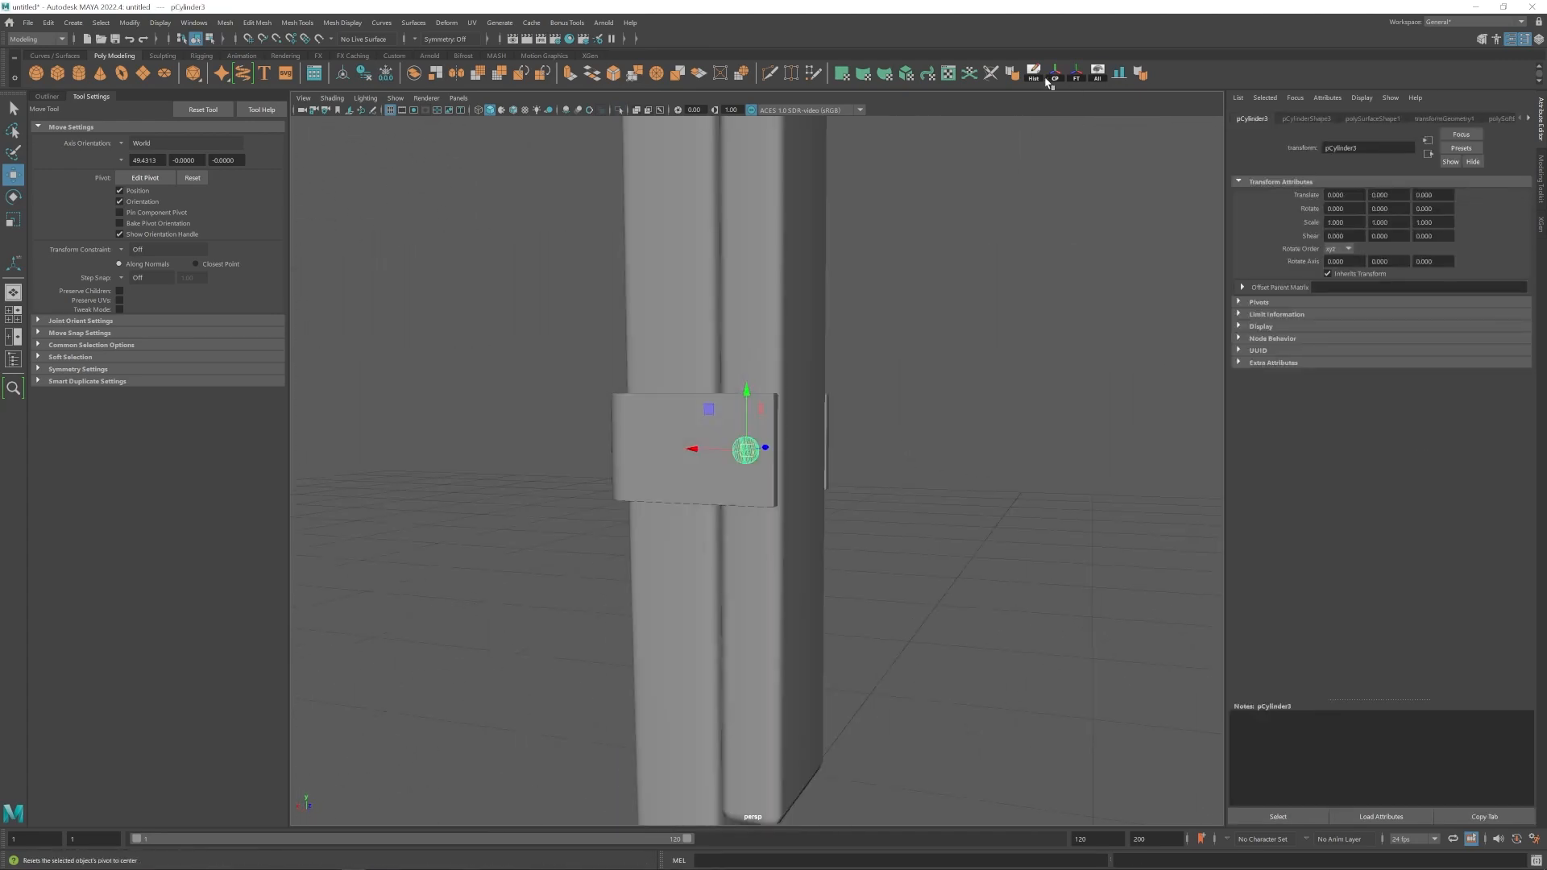
{"action": "left_click", "coordinate": [1036, 74]}
Create a camera-based UV projection for the screw head, then unfold and lay out its single shell.
{"action": "left_click", "coordinate": [949, 74]}
{"action": "left_click", "coordinate": [472, 22]}
{"action": "left_click", "coordinate": [507, 119]}
{"action": "scroll", "coordinate": [1150, 580], "scroll_direction": "down", "scroll_amount": 7}
{"action": "left_click", "coordinate": [1103, 554]}
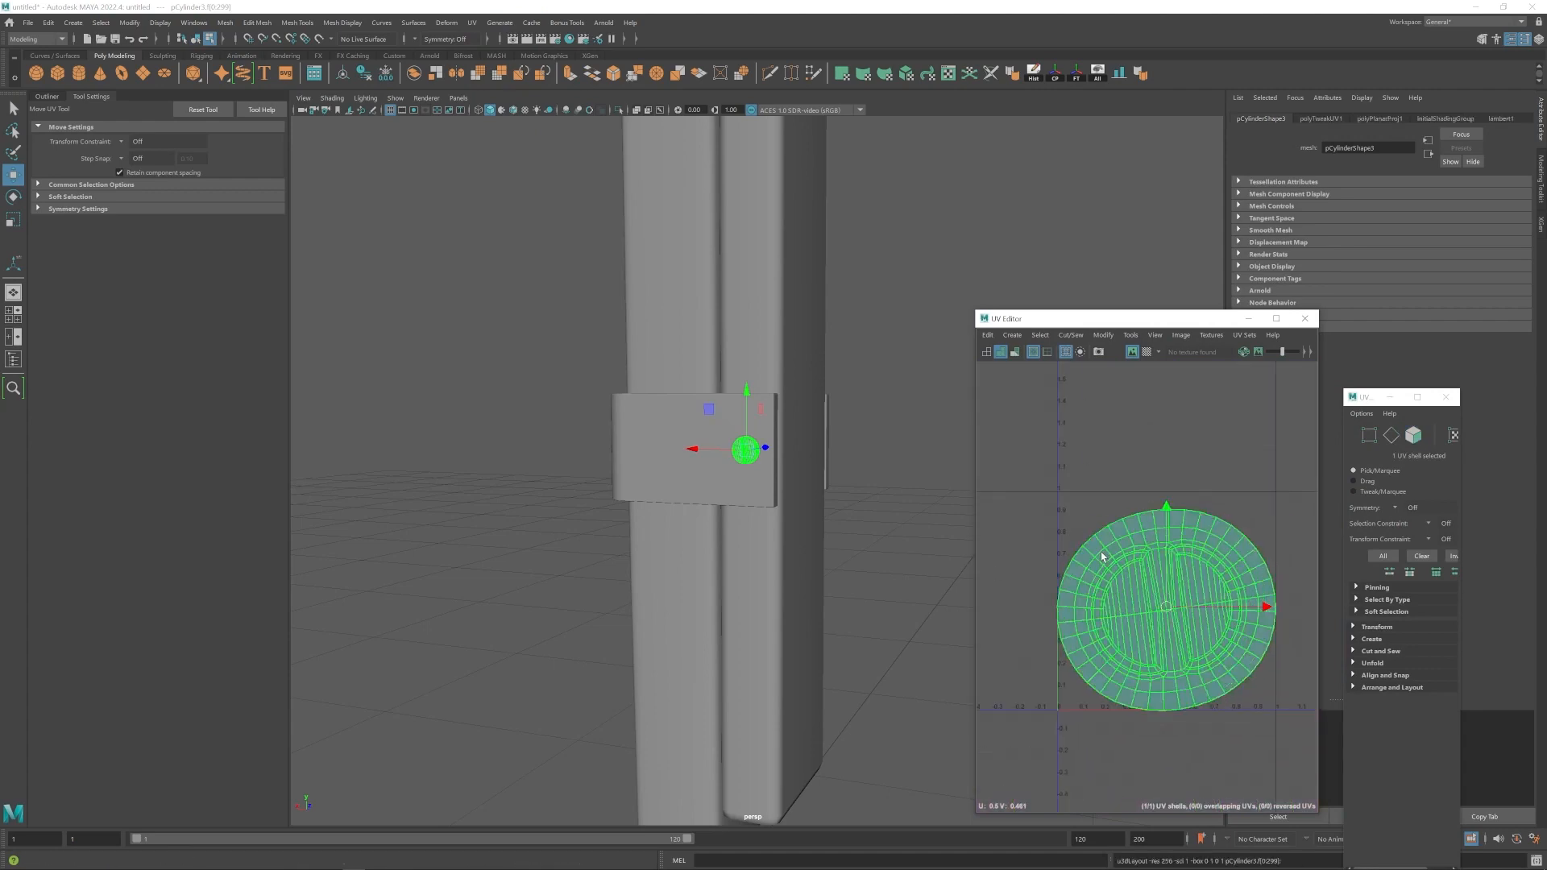
{"action": "left_click", "coordinate": [1120, 451]}
{"action": "left_click", "coordinate": [1146, 352]}
{"action": "scroll", "coordinate": [673, 467], "scroll_direction": "up", "scroll_amount": 8}
{"action": "left_click", "coordinate": [1146, 353]}
Scale the screw head's UV shell down, move it outside the 0–1 tile and minimize the UV Editor.
{"action": "left_click", "coordinate": [1167, 596]}
{"action": "key", "text": "r"}
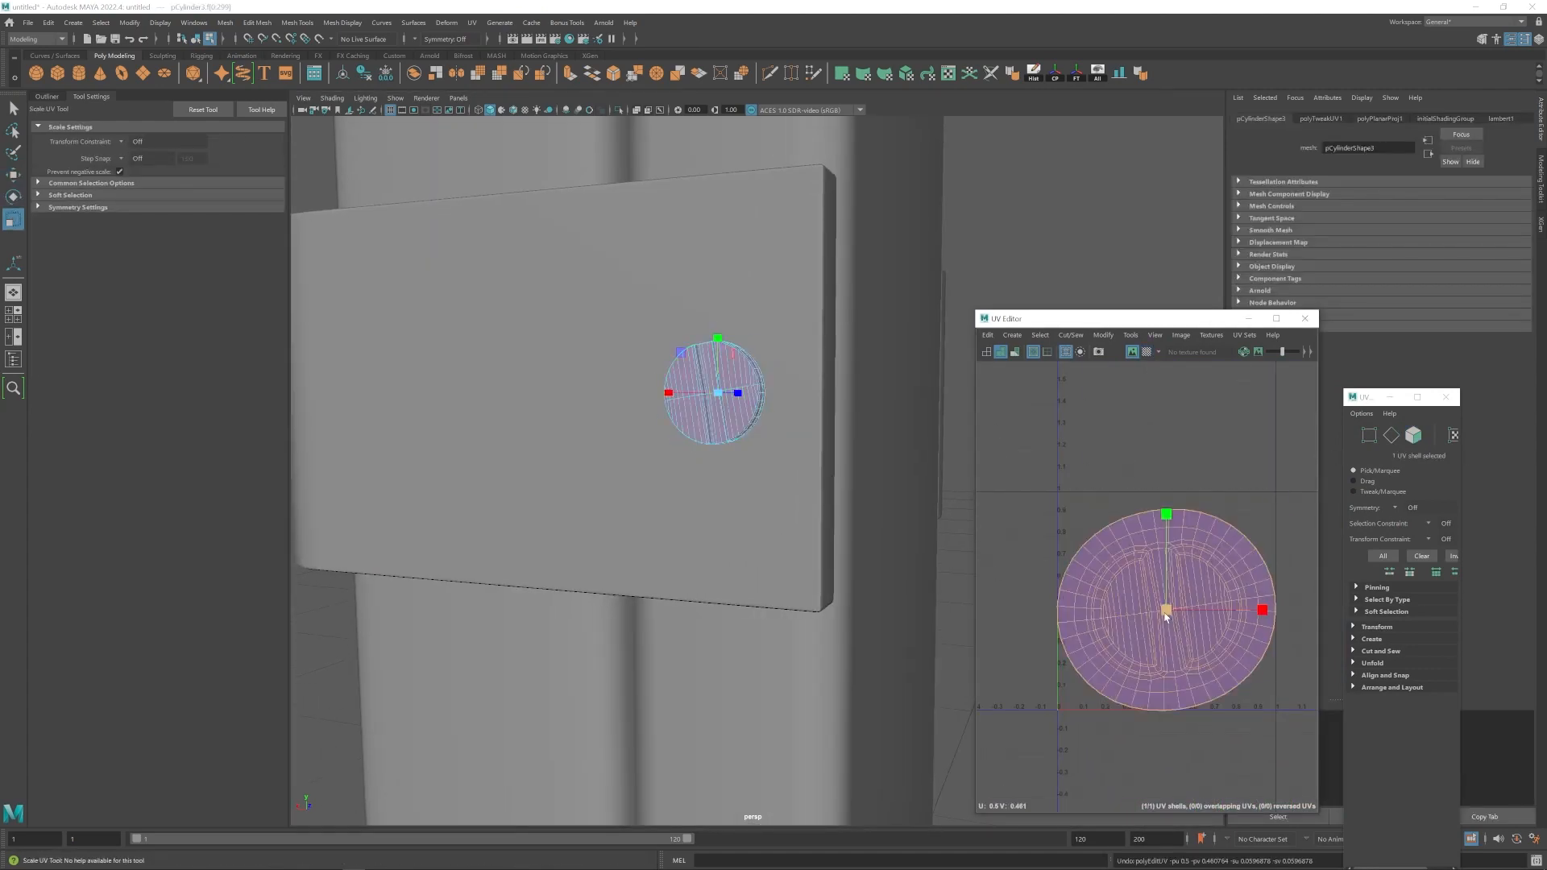
{"action": "left_click_drag", "start_coordinate": [1167, 610], "coordinate": [1056, 614]}
{"action": "key", "text": "w"}
{"action": "left_click_drag", "start_coordinate": [1166, 610], "coordinate": [1024, 685]}
{"action": "left_click_drag", "start_coordinate": [1367, 403], "coordinate": [1315, 404]}
{"action": "left_click", "coordinate": [1368, 318]}
Delete the screw head's history and rename it Screw_01 in the Outliner.
{"action": "right_click_drag", "start_coordinate": [717, 431], "coordinate": [738, 412]}
{"action": "scroll", "coordinate": [737, 415], "scroll_direction": "down", "scroll_amount": 5}
{"action": "left_click", "coordinate": [1037, 79]}
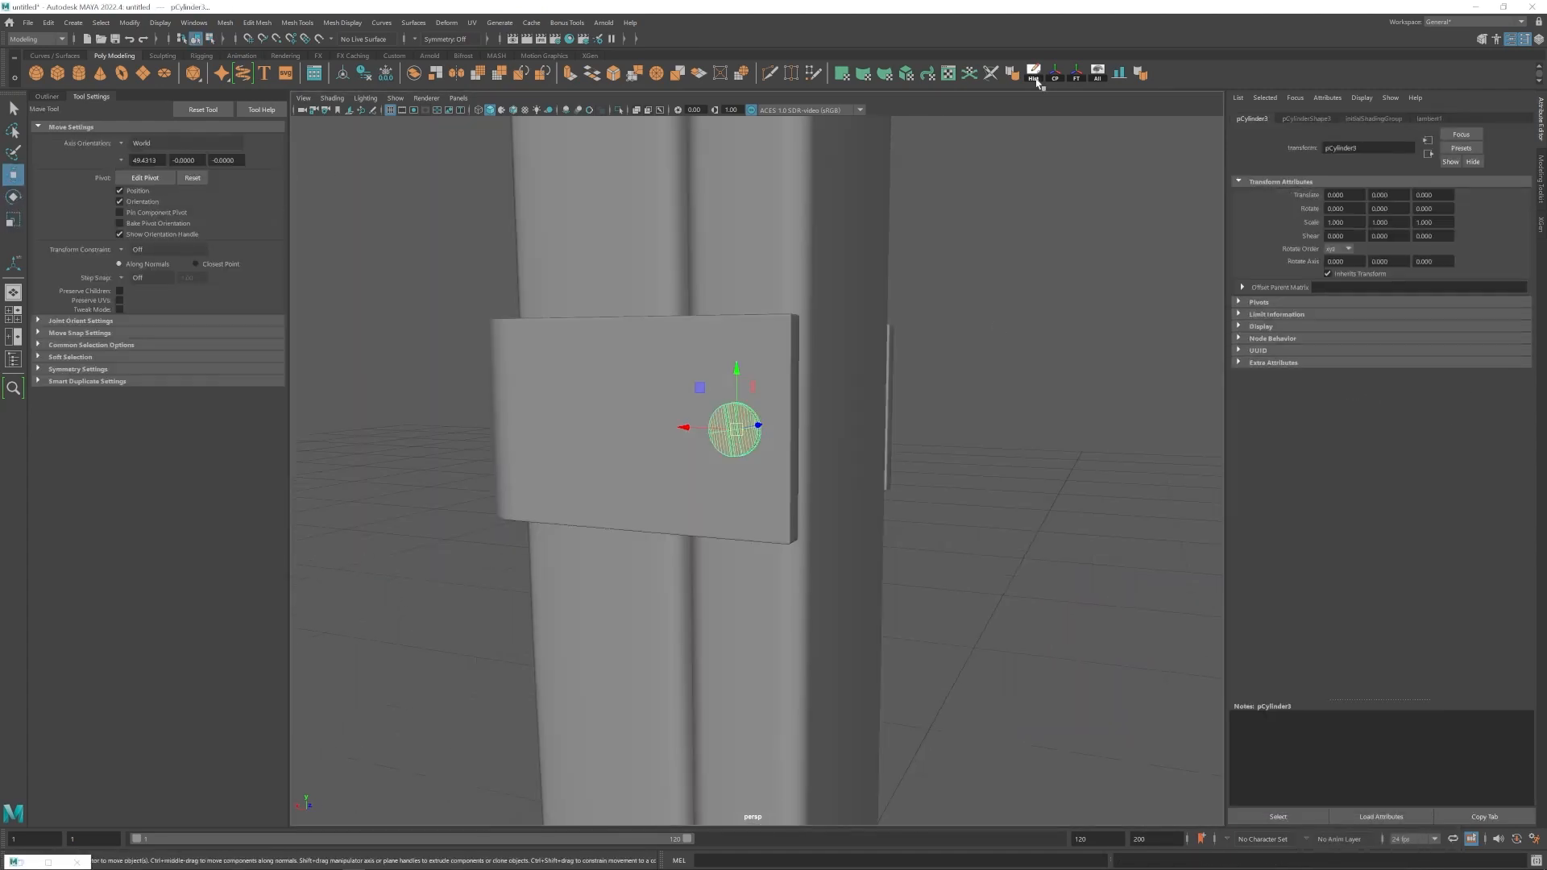
{"action": "left_click", "coordinate": [46, 97]}
{"action": "double_click", "coordinate": [78, 293]}
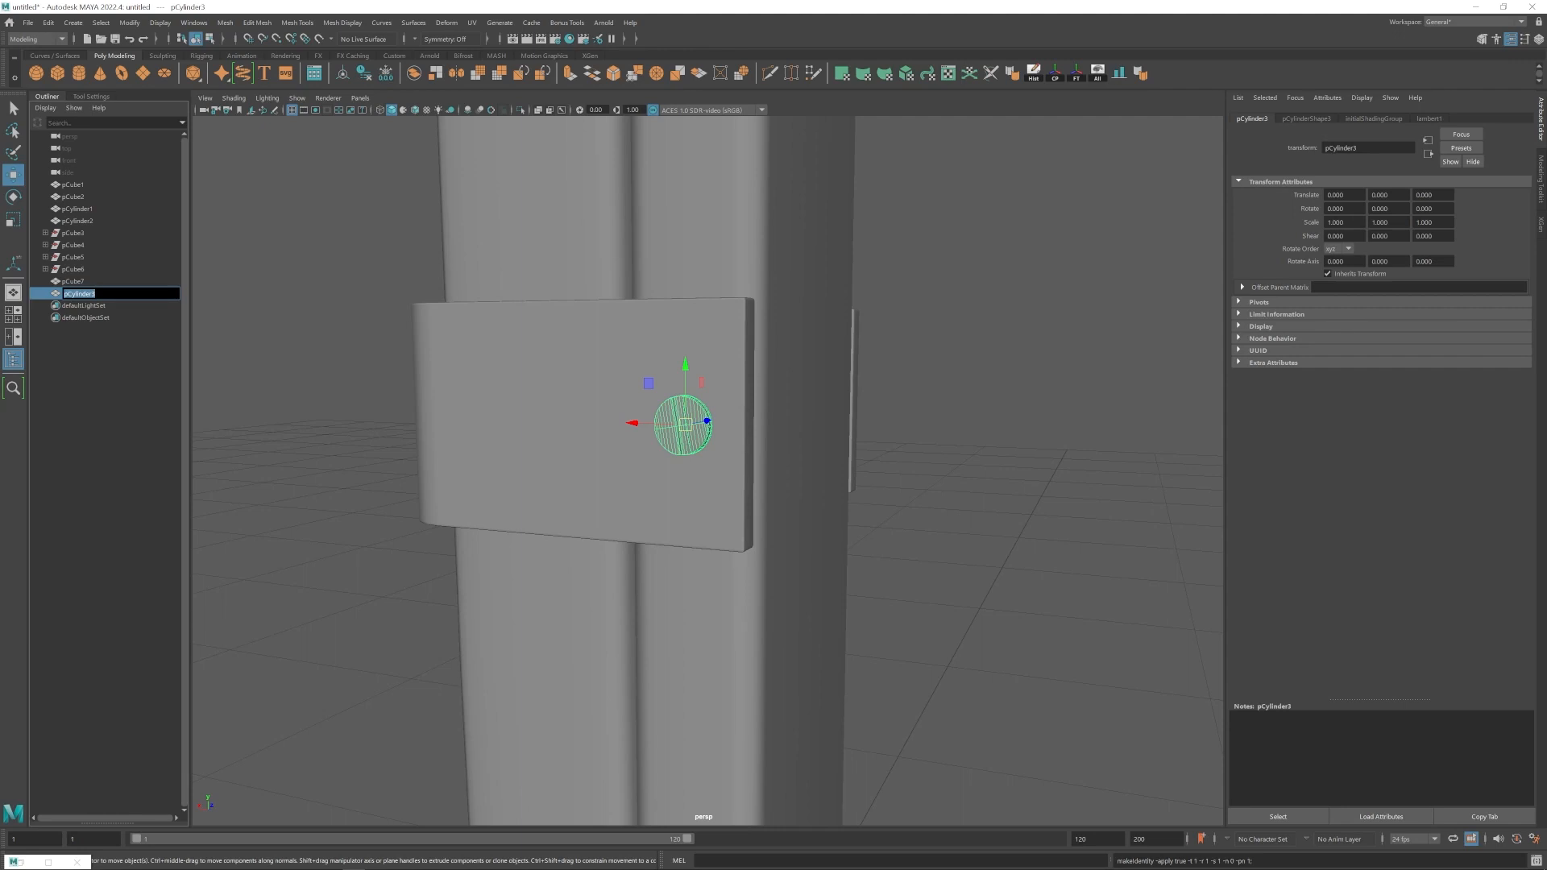
Apply a camera-based UV projection to the wrap-around band and isolate it in the viewport.
{"action": "left_click", "coordinate": [531, 418]}
{"action": "left_click", "coordinate": [948, 73]}
{"action": "left_click_drag", "start_coordinate": [774, 343], "coordinate": [703, 420], "text": "alt"}
{"action": "left_click", "coordinate": [472, 23]}
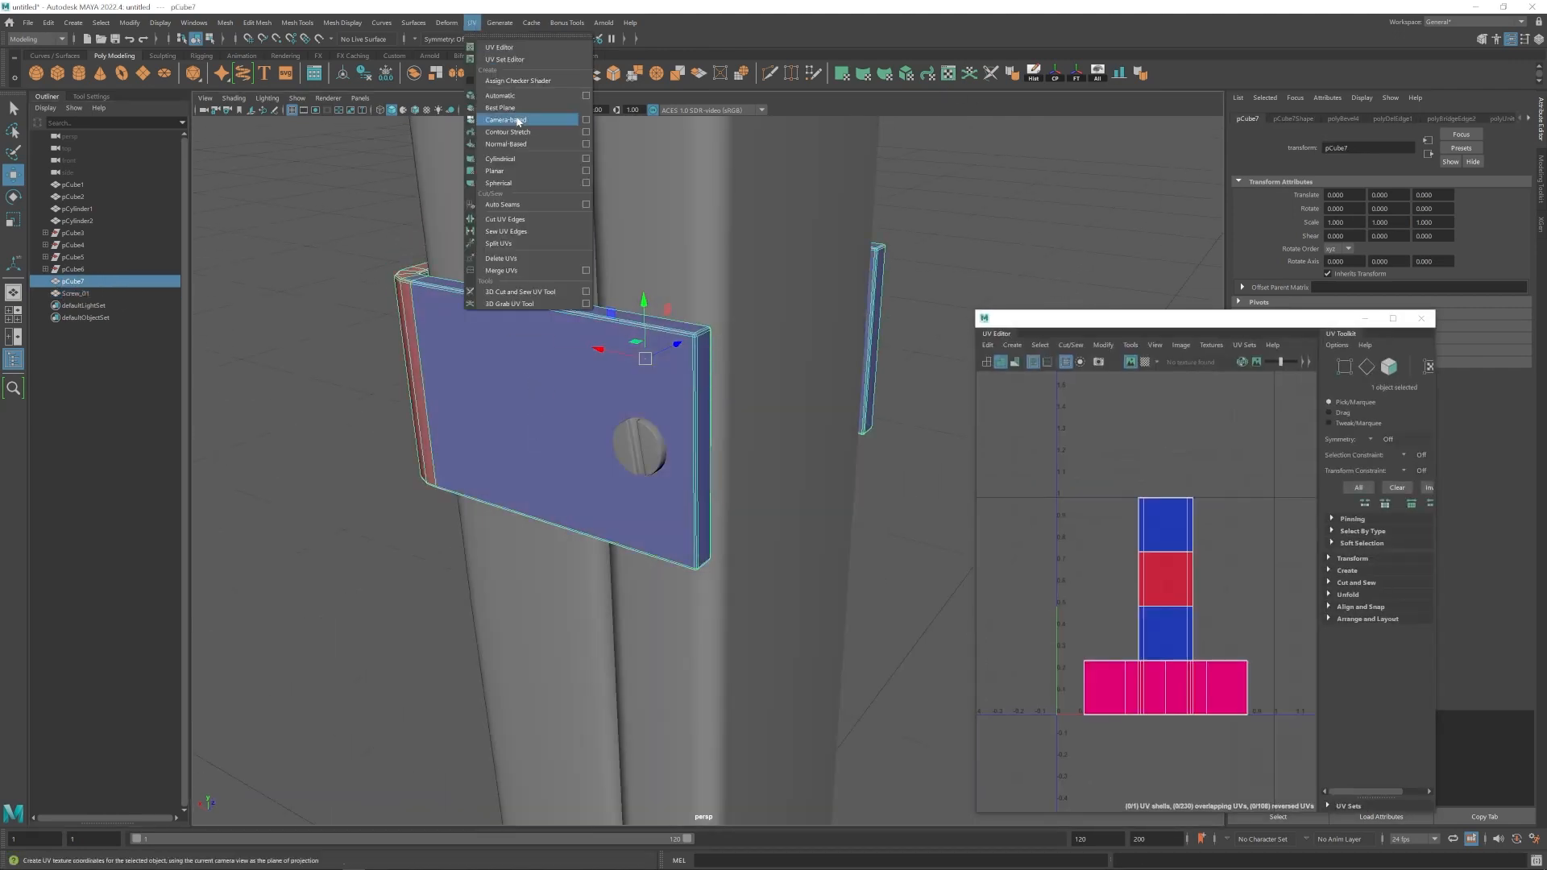
{"action": "left_click", "coordinate": [518, 119]}
{"action": "key", "text": "ctrl+1"}
{"action": "right_click_drag", "start_coordinate": [566, 346], "coordinate": [586, 323]}
Cut the band's UVs along its border edges into outer, inner, upper and lower shells, and unfold them.
{"action": "left_click", "coordinate": [991, 74]}
{"action": "left_click", "coordinate": [601, 314]}
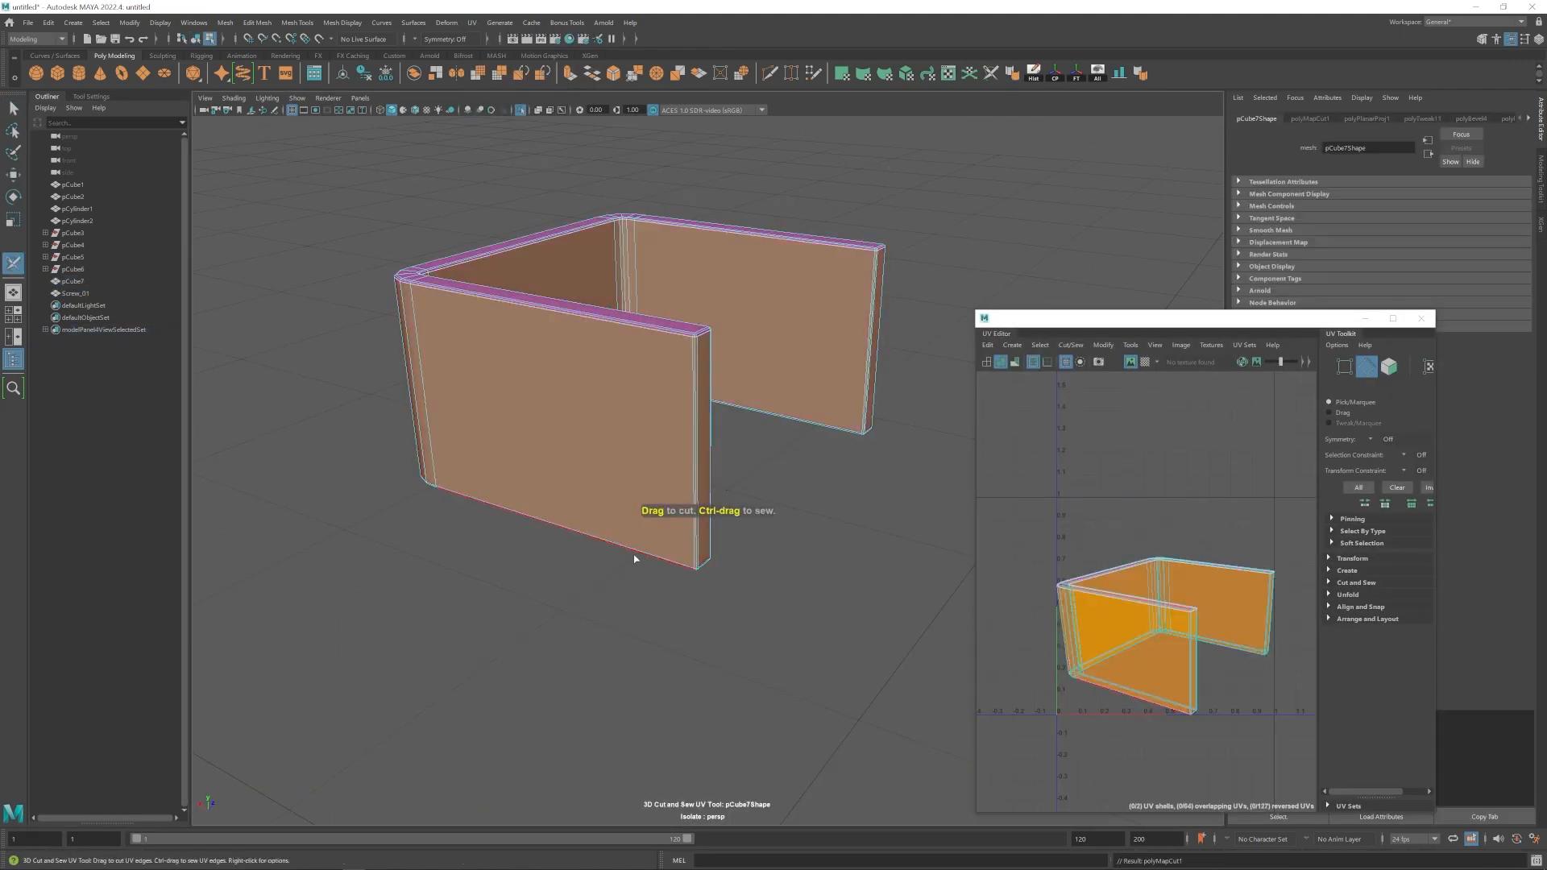
{"action": "mouse_move", "coordinate": [726, 459]}
{"action": "left_mouse_down", "text": "alt"}
{"action": "mouse_move", "coordinate": [701, 379]}
{"action": "mouse_move", "coordinate": [720, 461]}
{"action": "left_mouse_up", "text": "alt"}
{"action": "left_click_drag", "start_coordinate": [1019, 516], "coordinate": [1285, 736]}
{"action": "key", "text": "ctrl+u"}
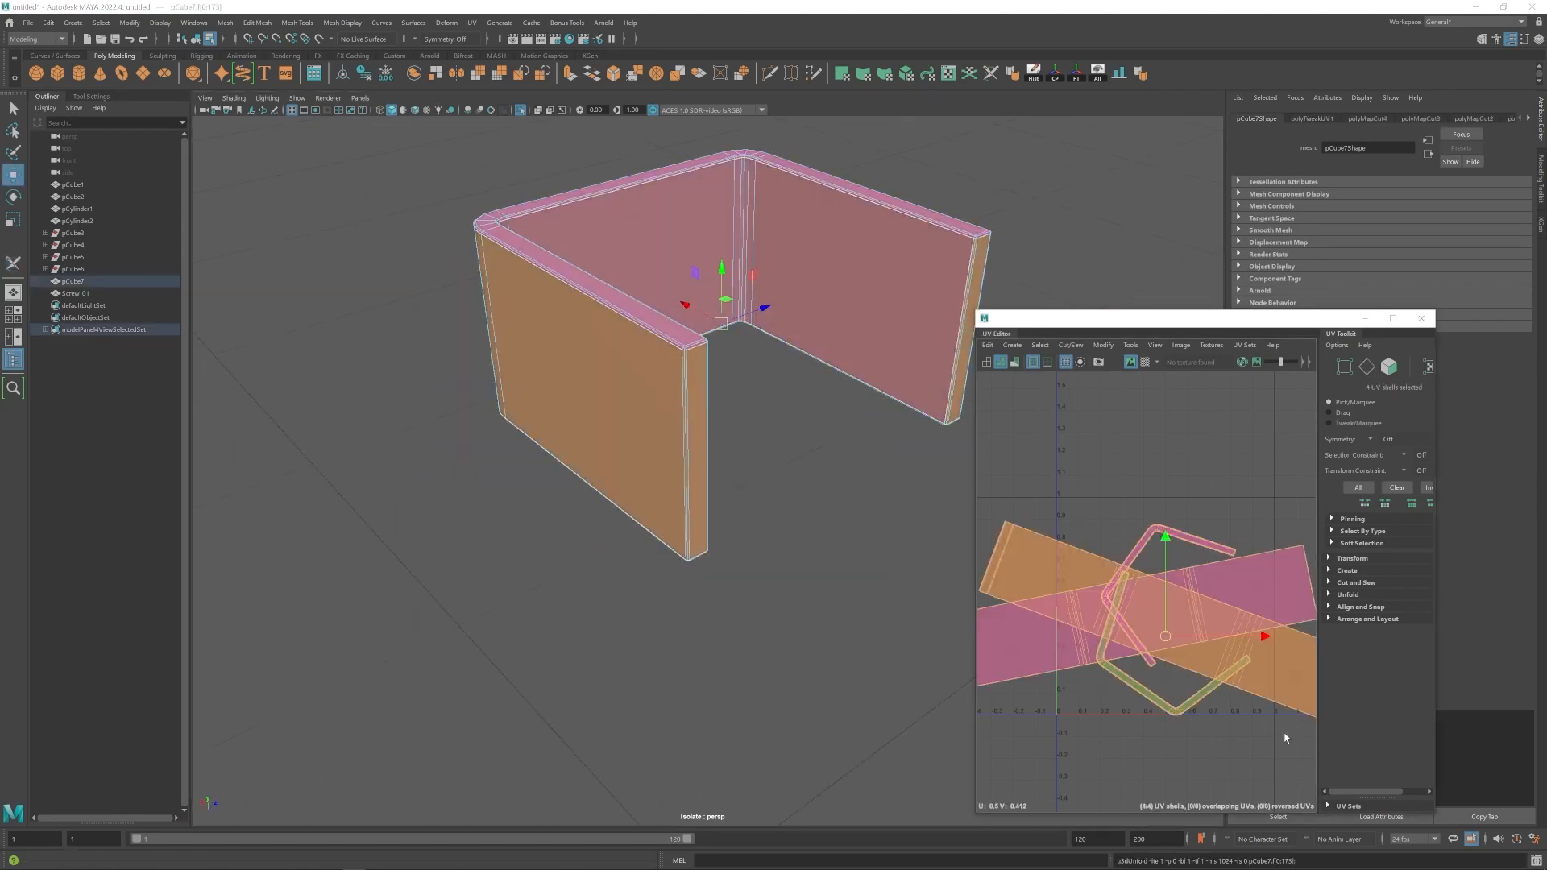
Straighten the UVs of the band's long outer and inner shells and align them horizontally.
{"action": "left_click", "coordinate": [1121, 593]}
{"action": "key", "text": "e"}
{"action": "left_click", "coordinate": [1347, 594]}
{"action": "left_click", "coordinate": [1373, 655]}
{"action": "left_click", "coordinate": [1132, 661]}
{"action": "left_click", "coordinate": [1080, 570]}
{"action": "left_click", "coordinate": [1087, 632]}
{"action": "left_click_drag", "start_coordinate": [1071, 594], "coordinate": [1053, 623]}
Rotate a bent edge-strip shell of the band and lay out all four UV shells.
{"action": "left_click", "coordinate": [1075, 518]}
{"action": "left_click", "coordinate": [1217, 662]}
{"action": "left_click_drag", "start_coordinate": [1177, 557], "coordinate": [1195, 728]}
{"action": "left_click_drag", "start_coordinate": [1028, 475], "coordinate": [1298, 689]}
{"action": "key", "text": "ctrl+l"}
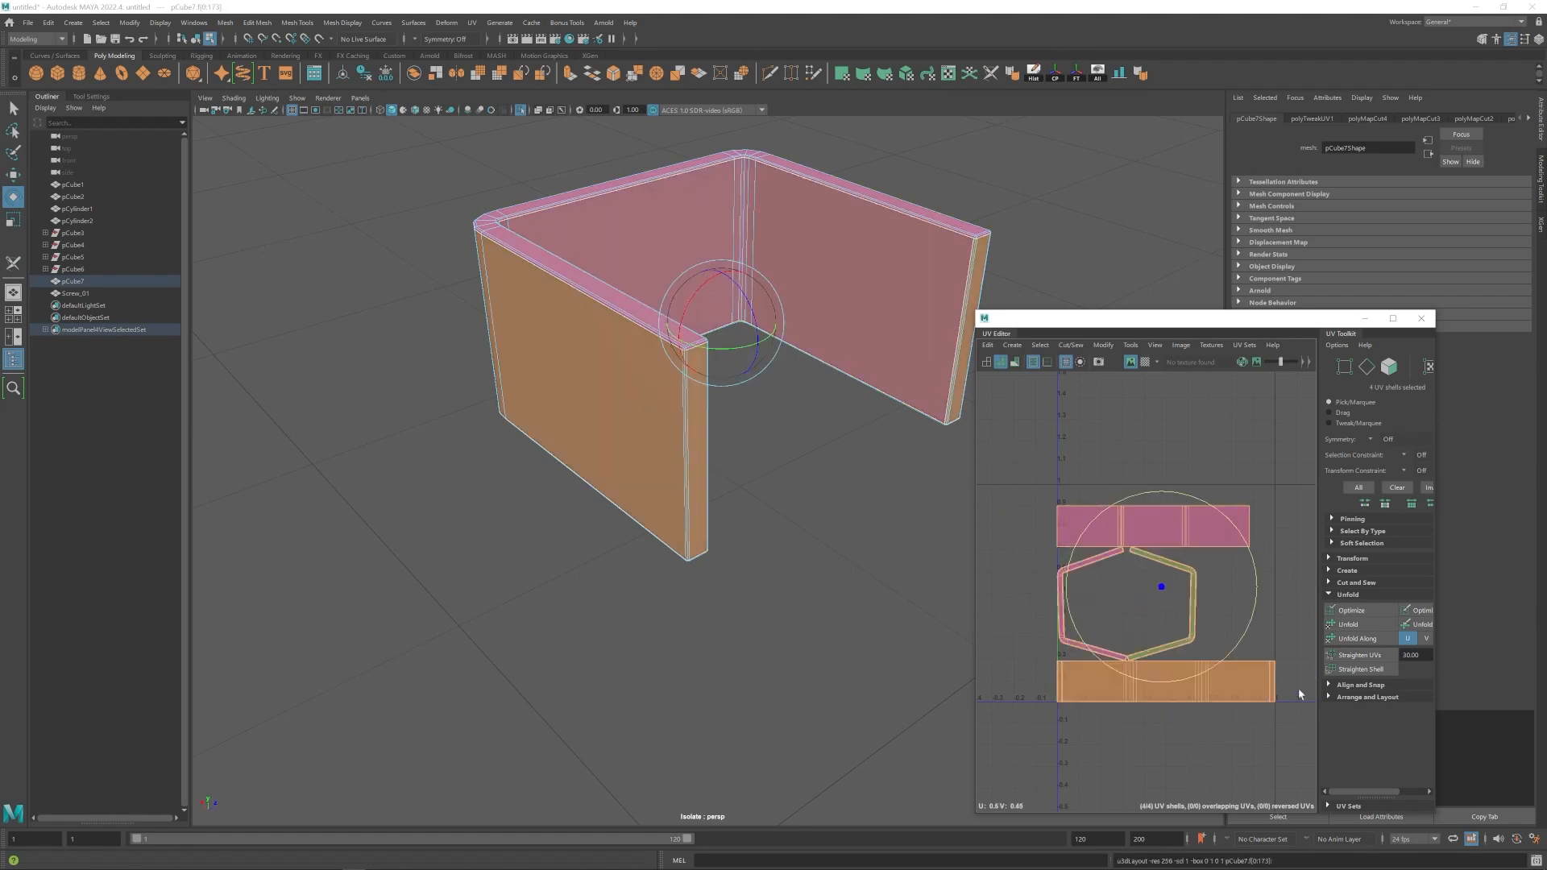
Rotate the other bent edge-strip shell to match its twin and lay out the band's UVs again.
{"action": "left_click", "coordinate": [1193, 605]}
{"action": "key", "text": "r"}
{"action": "key", "text": "e"}
{"action": "left_click_drag", "start_coordinate": [1135, 513], "coordinate": [1214, 755]}
{"action": "left_click_drag", "start_coordinate": [1027, 479], "coordinate": [1295, 736]}
{"action": "key", "text": "ctrl+l"}
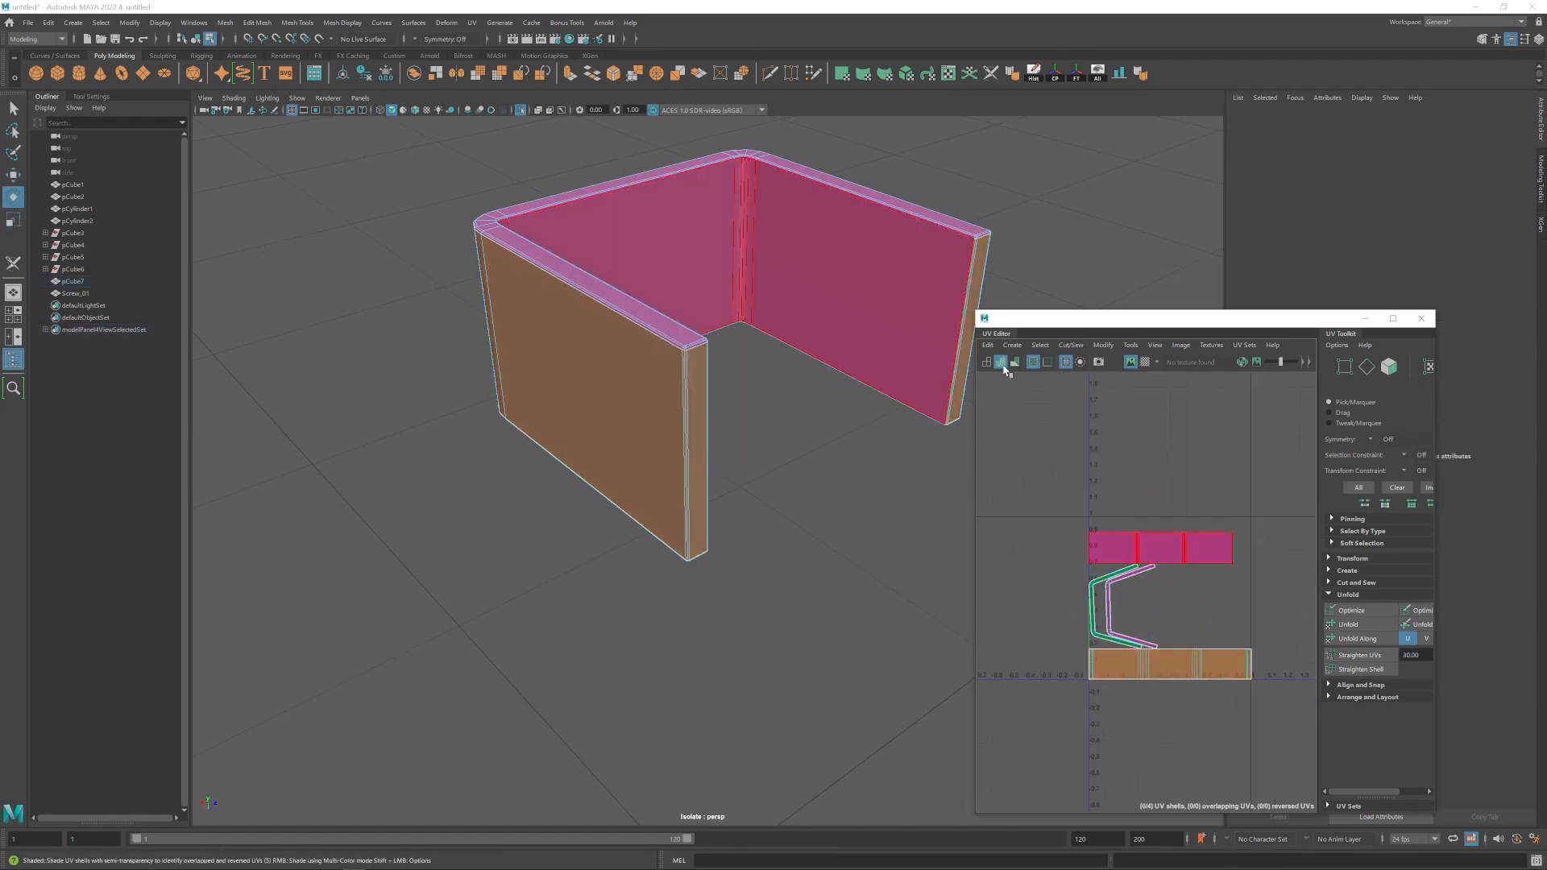
Stack the band's inner-face UV shell by the others, scale all its shells down and move them above the UV tile's left side.
{"action": "left_click", "coordinate": [1161, 547]}
{"action": "key", "text": "w"}
{"action": "left_click_drag", "start_coordinate": [1160, 454], "coordinate": [1161, 617]}
{"action": "left_click_drag", "start_coordinate": [1063, 536], "coordinate": [1286, 742]}
{"action": "key", "text": "r"}
{"action": "left_click_drag", "start_coordinate": [1170, 639], "coordinate": [1126, 639]}
{"action": "key", "text": "w"}
{"action": "left_click_drag", "start_coordinate": [1170, 638], "coordinate": [1020, 477]}
{"action": "key", "text": "F8"}
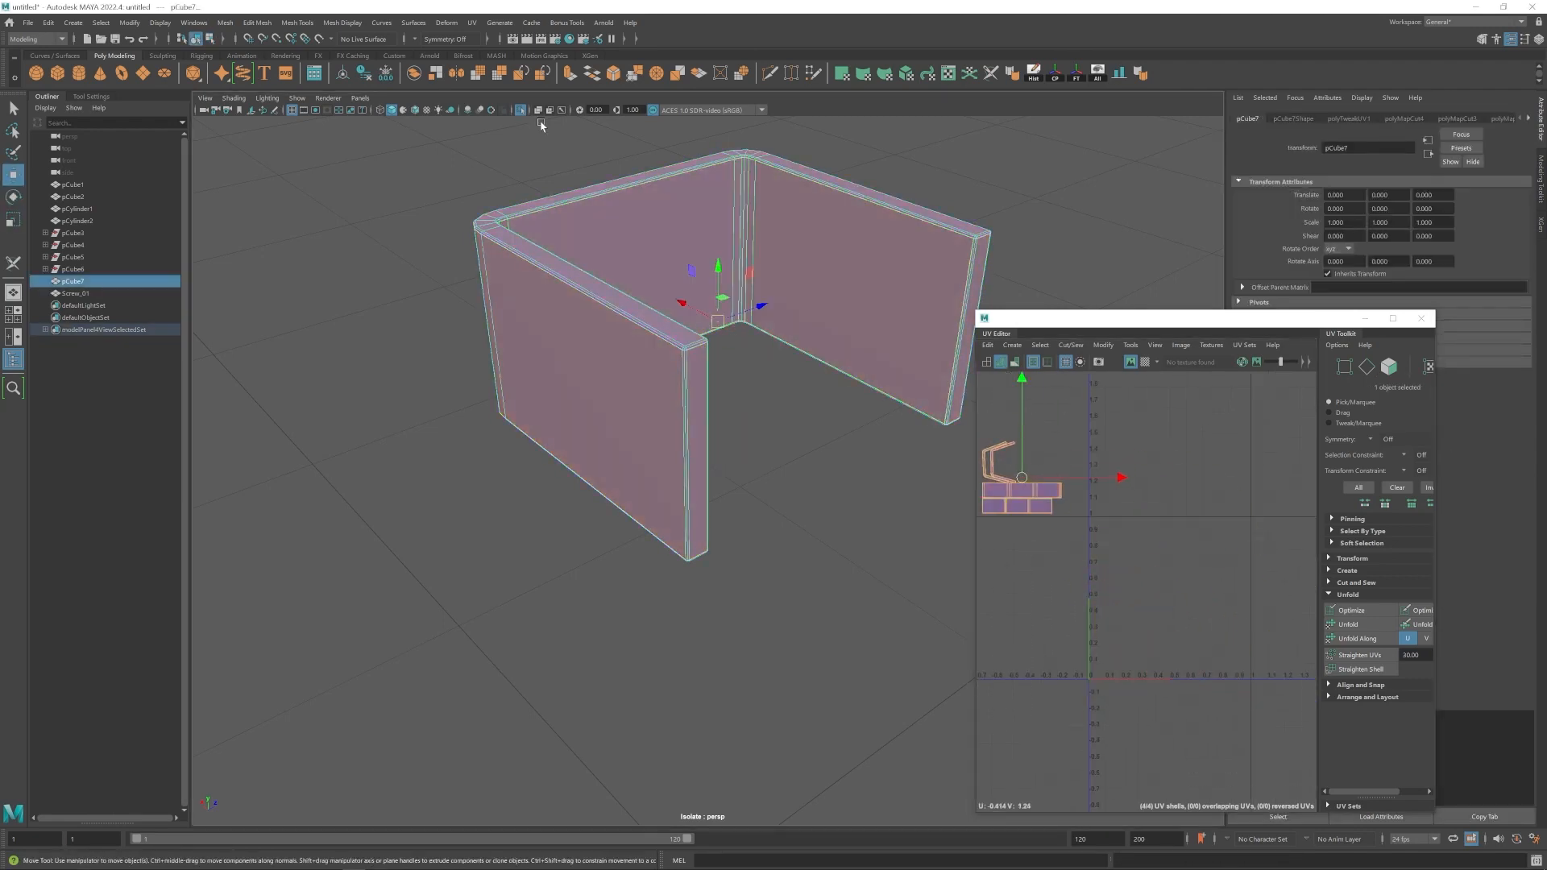
Show all parts again and duplicate the screw, turning the copy 180 degrees about X and placing it on the band's opposite side.
{"action": "left_click", "coordinate": [521, 110]}
{"action": "left_click_drag", "start_coordinate": [645, 484], "coordinate": [677, 387], "text": "alt"}
{"action": "left_click", "coordinate": [670, 454]}
{"action": "left_click_drag", "start_coordinate": [675, 458], "coordinate": [593, 480], "text": "alt"}
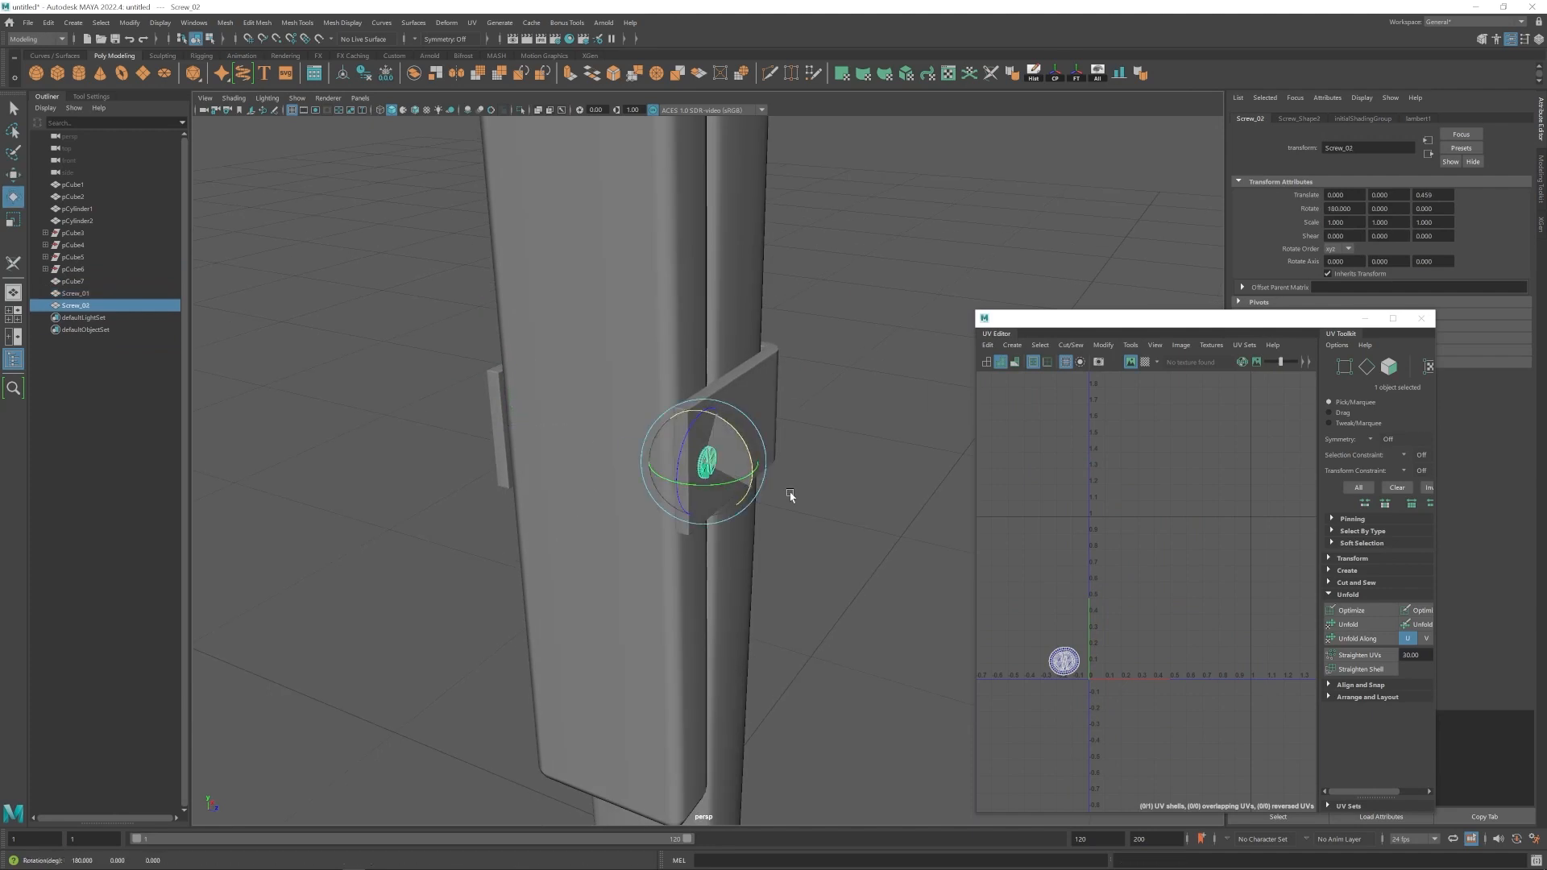
{"action": "left_click_drag", "start_coordinate": [791, 496], "coordinate": [708, 473], "text": "alt"}
{"action": "key", "text": "w"}
{"action": "left_click", "coordinate": [581, 594]}
{"action": "left_click_drag", "start_coordinate": [580, 594], "coordinate": [687, 536], "text": "alt"}
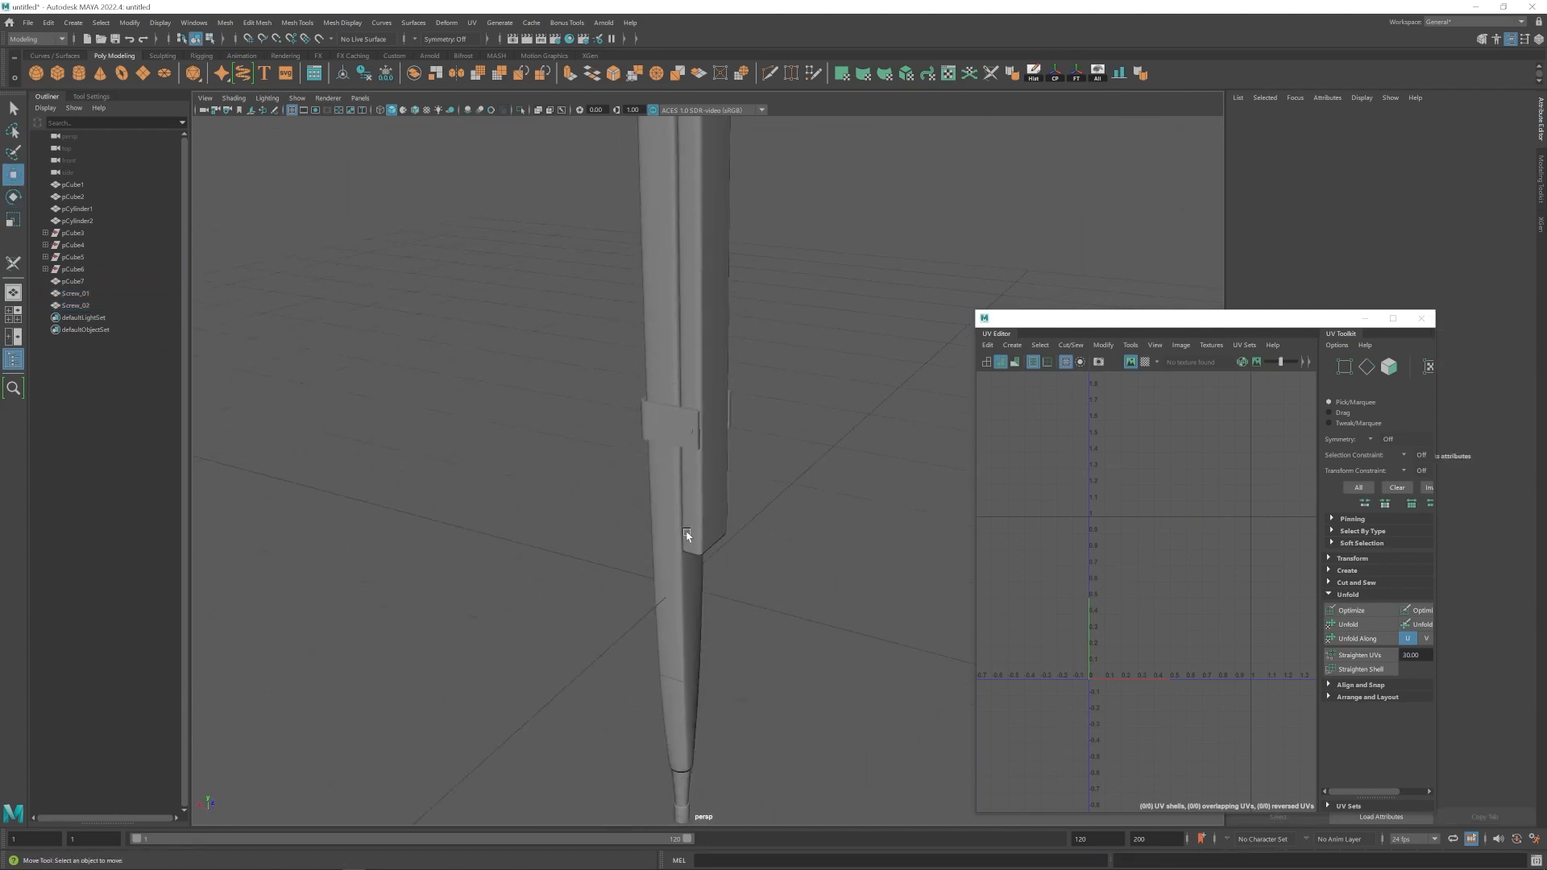
Increase the Fraction of the wrap-around band's bevel to slightly above 0.52.
{"action": "right_click_drag", "start_coordinate": [687, 536], "coordinate": [523, 479], "text": "alt"}
{"action": "right_click_drag", "start_coordinate": [741, 536], "coordinate": [886, 556], "text": "alt"}
{"action": "left_click_drag", "start_coordinate": [774, 484], "coordinate": [717, 403], "text": "alt"}
{"action": "left_click", "coordinate": [693, 322]}
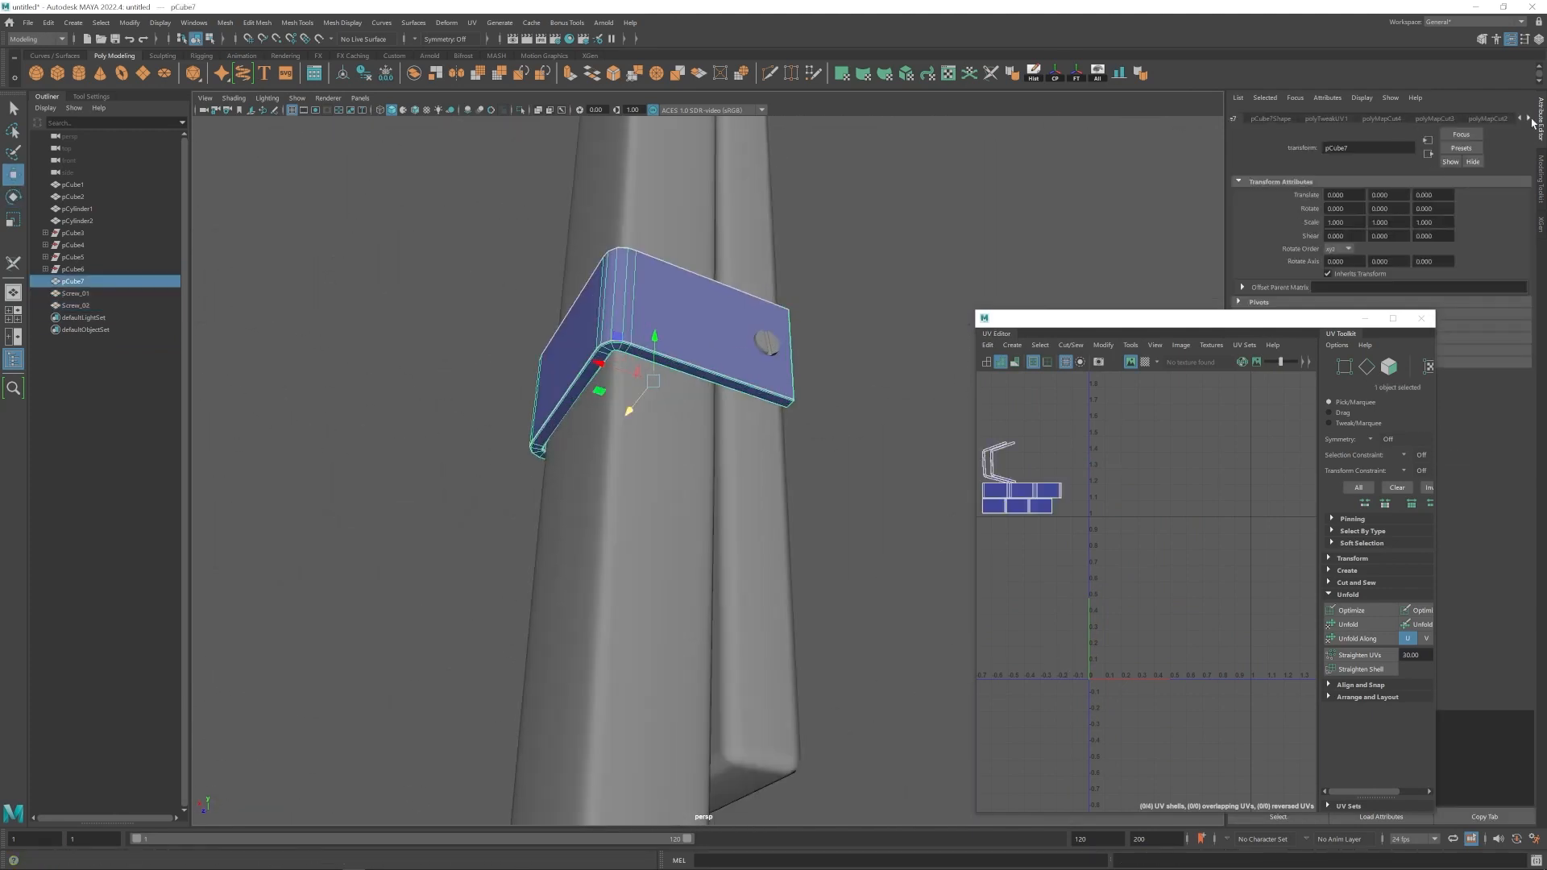
{"action": "left_click", "coordinate": [1330, 119]}
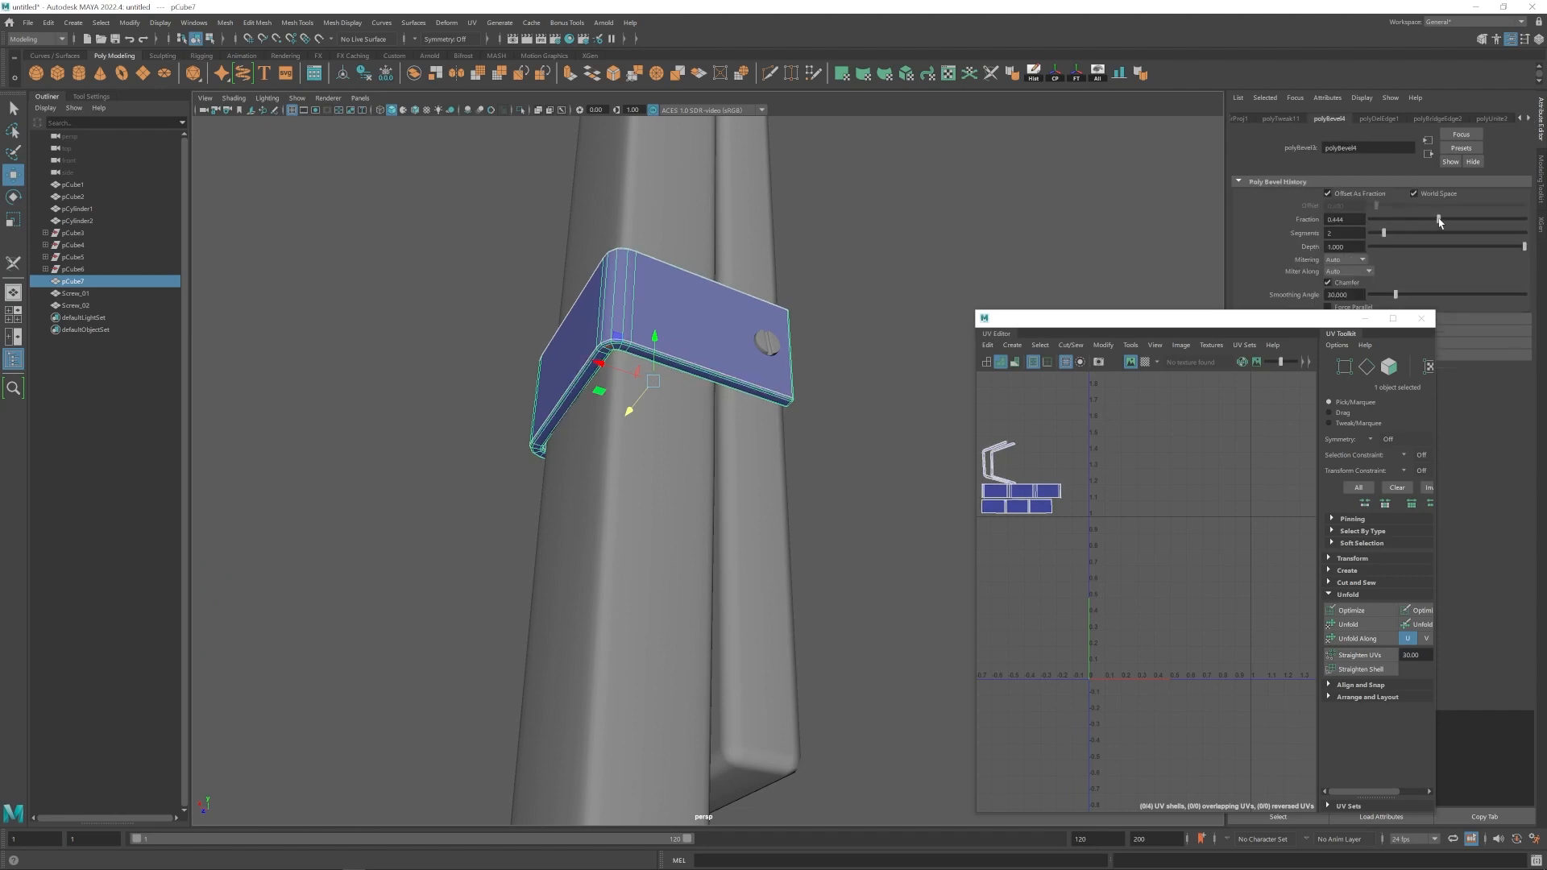
{"action": "left_click", "coordinate": [874, 363]}
{"action": "left_click_drag", "start_coordinate": [773, 338], "coordinate": [709, 395], "text": "alt"}
{"action": "left_click", "coordinate": [639, 373]}
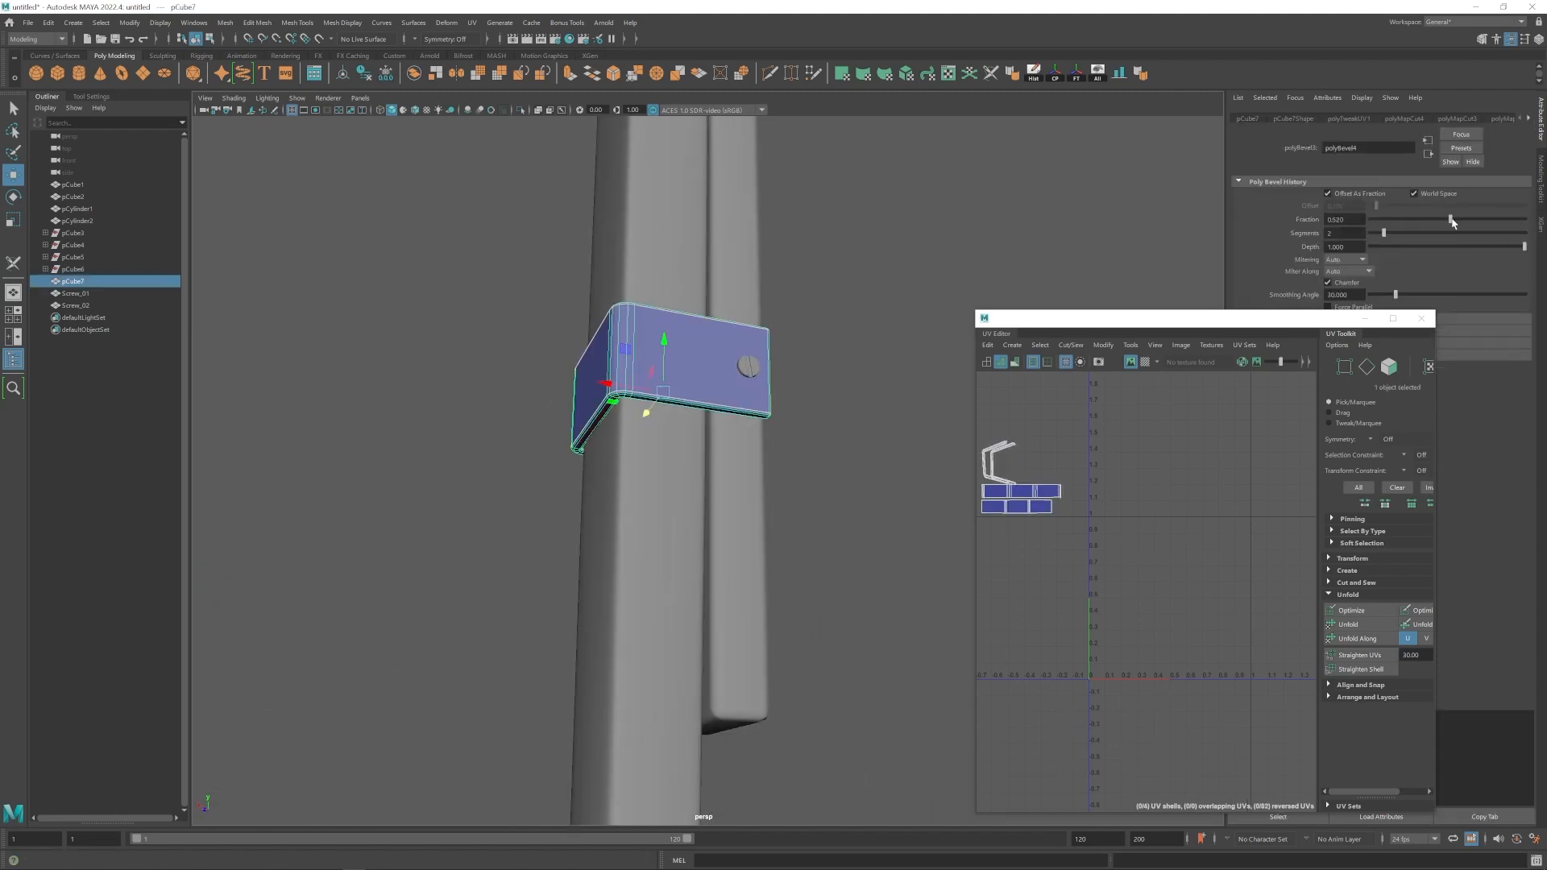
{"action": "left_click_drag", "start_coordinate": [1451, 220], "coordinate": [1460, 220]}
{"action": "left_click", "coordinate": [871, 355]}
Clear the leftover pCube3 to pCube6 nodes from the scene.
{"action": "left_click_drag", "start_coordinate": [766, 347], "coordinate": [570, 414], "text": "alt"}
{"action": "left_click", "coordinate": [668, 425]}
{"action": "left_click", "coordinate": [854, 387]}
{"action": "left_click_drag", "start_coordinate": [750, 516], "coordinate": [694, 532], "text": "alt"}
{"action": "left_click", "coordinate": [671, 433]}
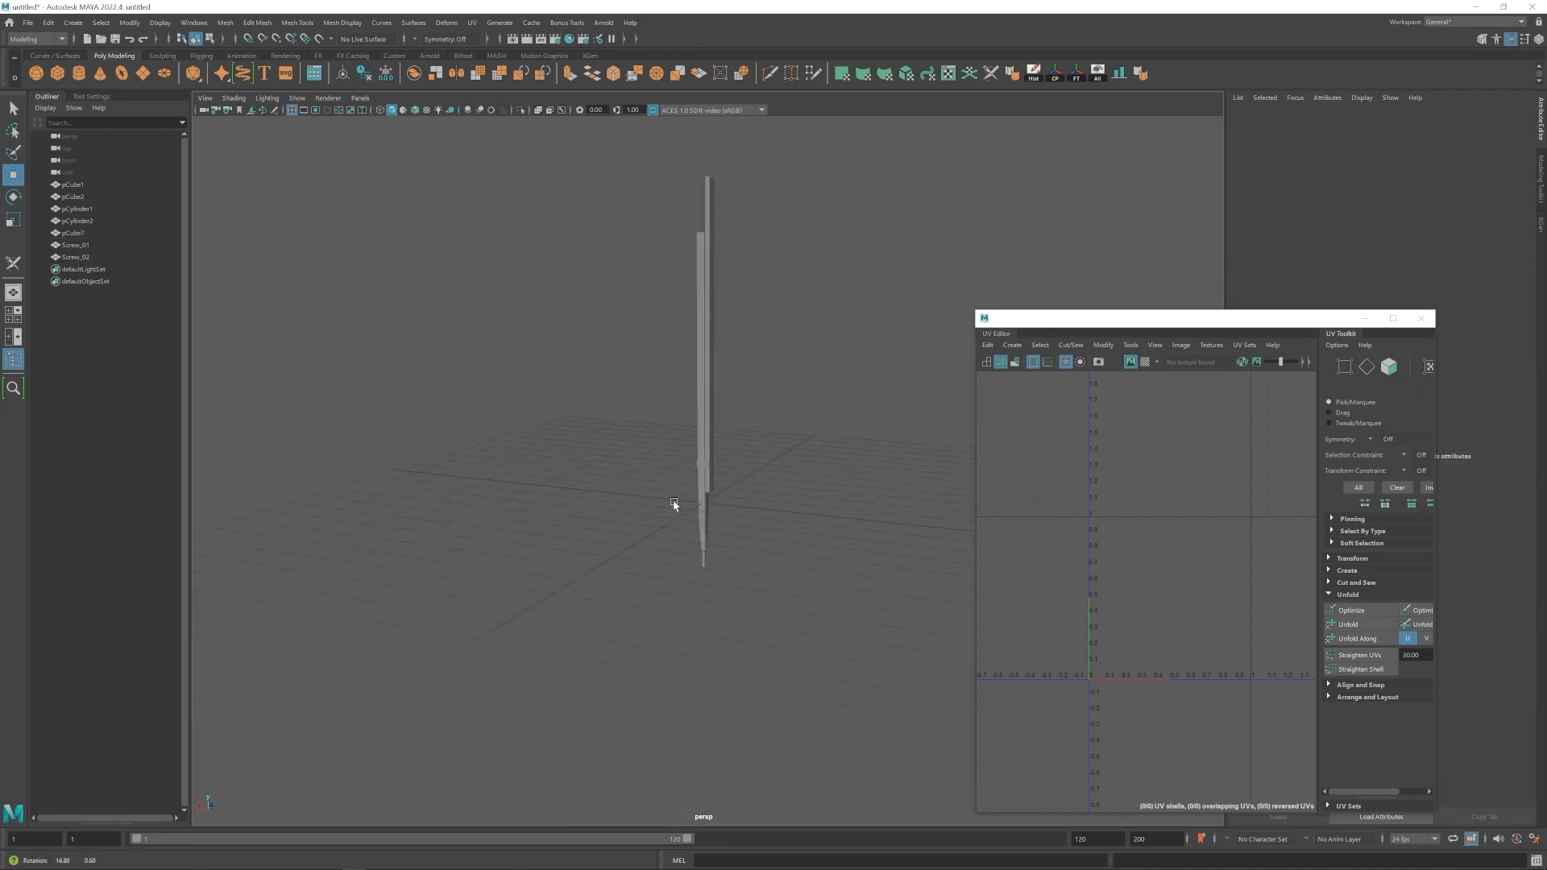
Adjust the lower vertex ring of the tapered tip cylinder to fit the small end cylinder.
{"action": "right_click_drag", "start_coordinate": [685, 530], "coordinate": [793, 524], "text": "alt"}
{"action": "left_click_drag", "start_coordinate": [794, 524], "coordinate": [752, 440], "text": "alt"}
{"action": "left_click", "coordinate": [753, 435]}
{"action": "middle_click_drag", "start_coordinate": [791, 411], "coordinate": [742, 481], "text": "alt"}
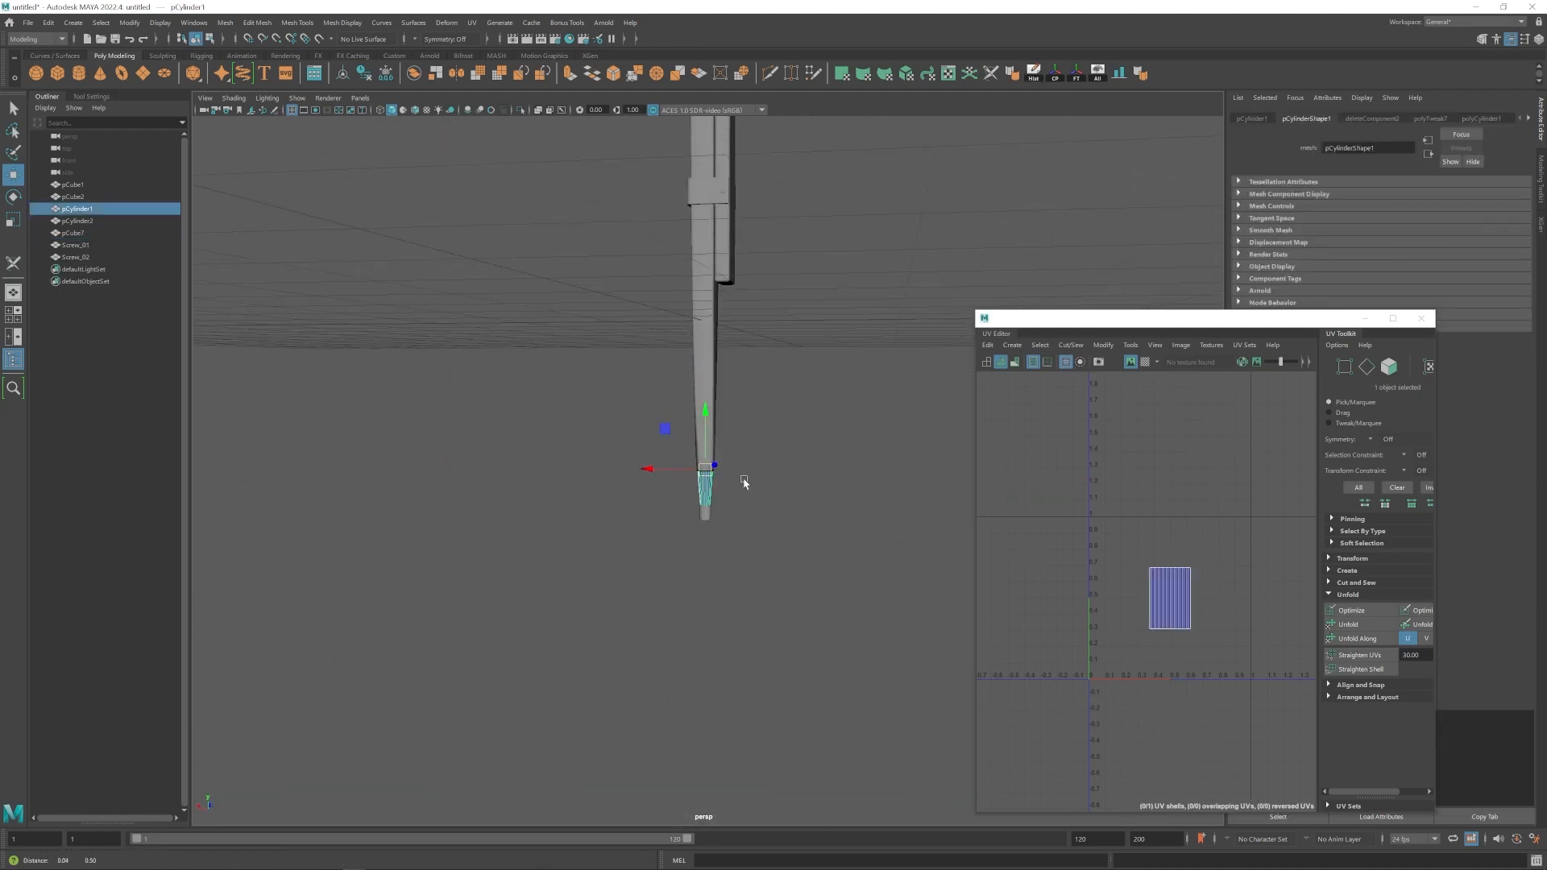
{"action": "left_click_drag", "start_coordinate": [742, 481], "coordinate": [765, 484], "text": "alt"}
{"action": "left_click", "coordinate": [709, 464]}
{"action": "left_click", "coordinate": [707, 483]}
{"action": "right_click_drag", "start_coordinate": [781, 500], "coordinate": [1193, 677], "text": "alt"}
{"action": "middle_click_drag", "start_coordinate": [710, 286], "coordinate": [687, 346], "text": "alt"}
{"action": "key", "text": "r"}
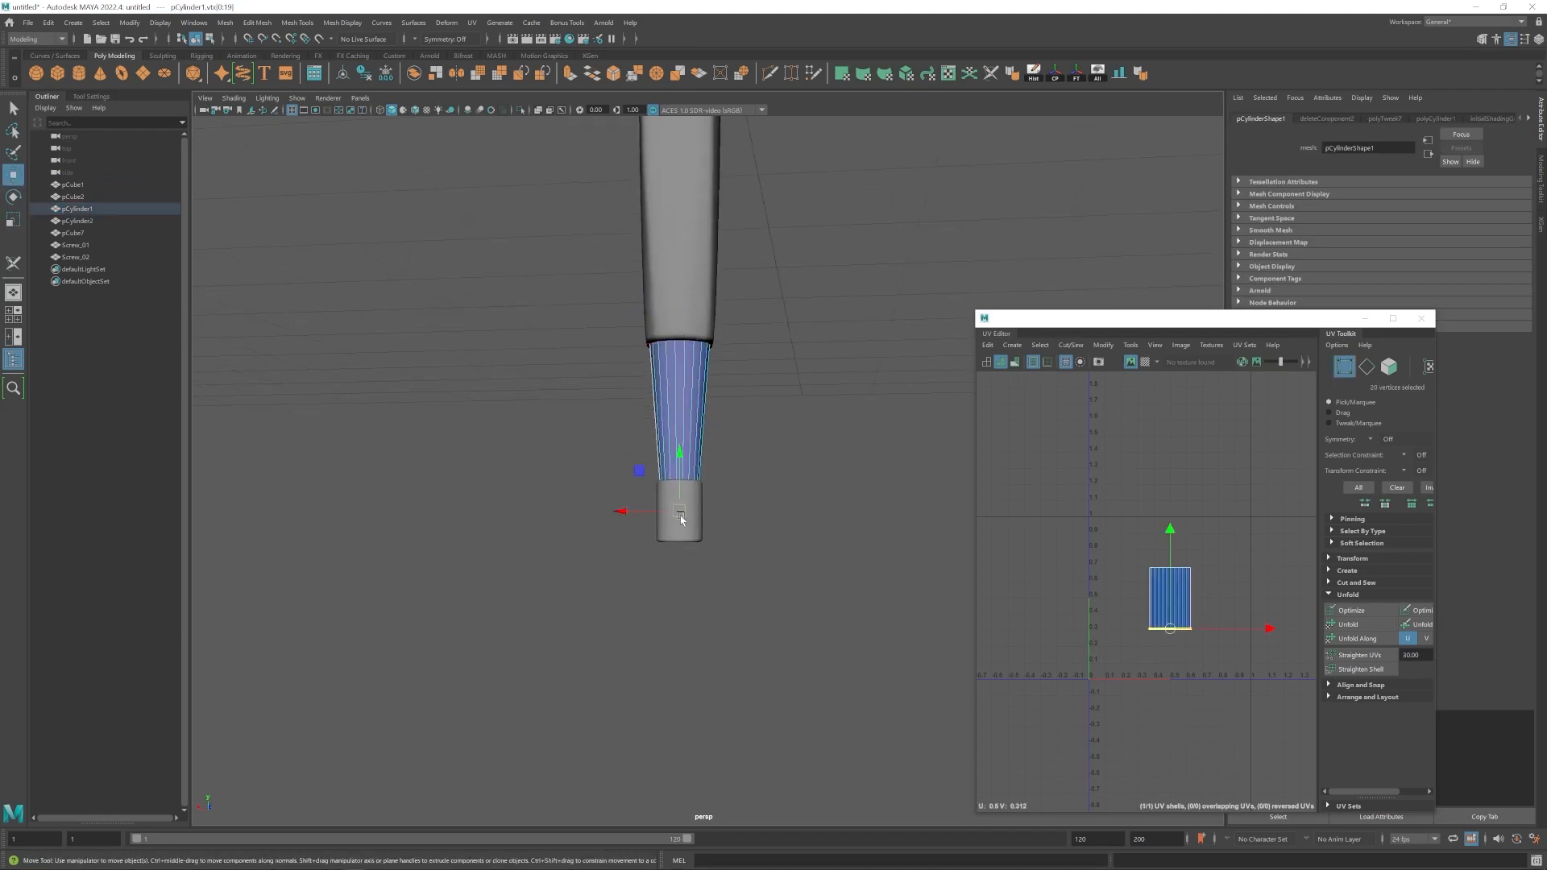
Nudge the small end cylinder slightly down along the tip.
{"action": "right_click_drag", "start_coordinate": [680, 519], "coordinate": [717, 483]}
{"action": "left_click", "coordinate": [691, 534]}
{"action": "mouse_move", "coordinate": [680, 432]}
{"action": "left_mouse_down"}
{"action": "mouse_move", "coordinate": [680, 473]}
{"action": "mouse_move", "coordinate": [680, 436]}
{"action": "left_mouse_up"}
{"action": "left_click", "coordinate": [773, 524]}
{"action": "right_click_drag", "start_coordinate": [854, 556], "coordinate": [766, 539], "text": "alt"}
{"action": "left_click_drag", "start_coordinate": [767, 538], "coordinate": [753, 492], "text": "alt"}
Unfold the tapered tip cylinder's UVs, then scale the shell down and move it beyond the UV tile's upper right corner.
{"action": "left_click", "coordinate": [691, 444]}
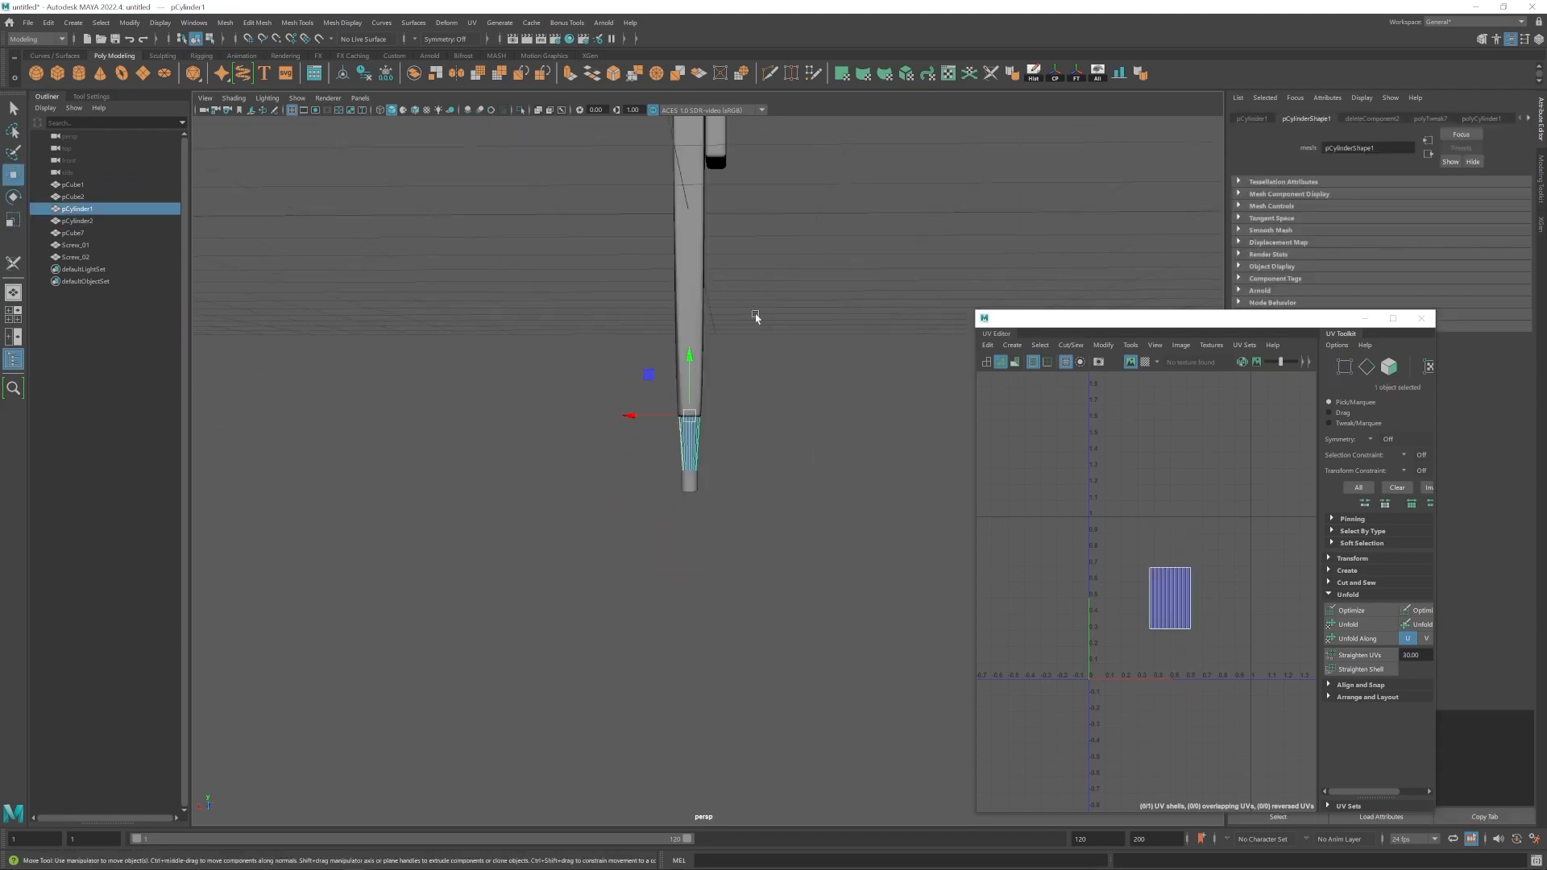
{"action": "left_click", "coordinate": [1172, 614]}
{"action": "key", "text": "ctrl+u"}
{"action": "key", "text": "r"}
{"action": "left_click_drag", "start_coordinate": [1170, 598], "coordinate": [1134, 600]}
{"action": "key", "text": "w"}
{"action": "left_click_drag", "start_coordinate": [1170, 598], "coordinate": [1298, 449]}
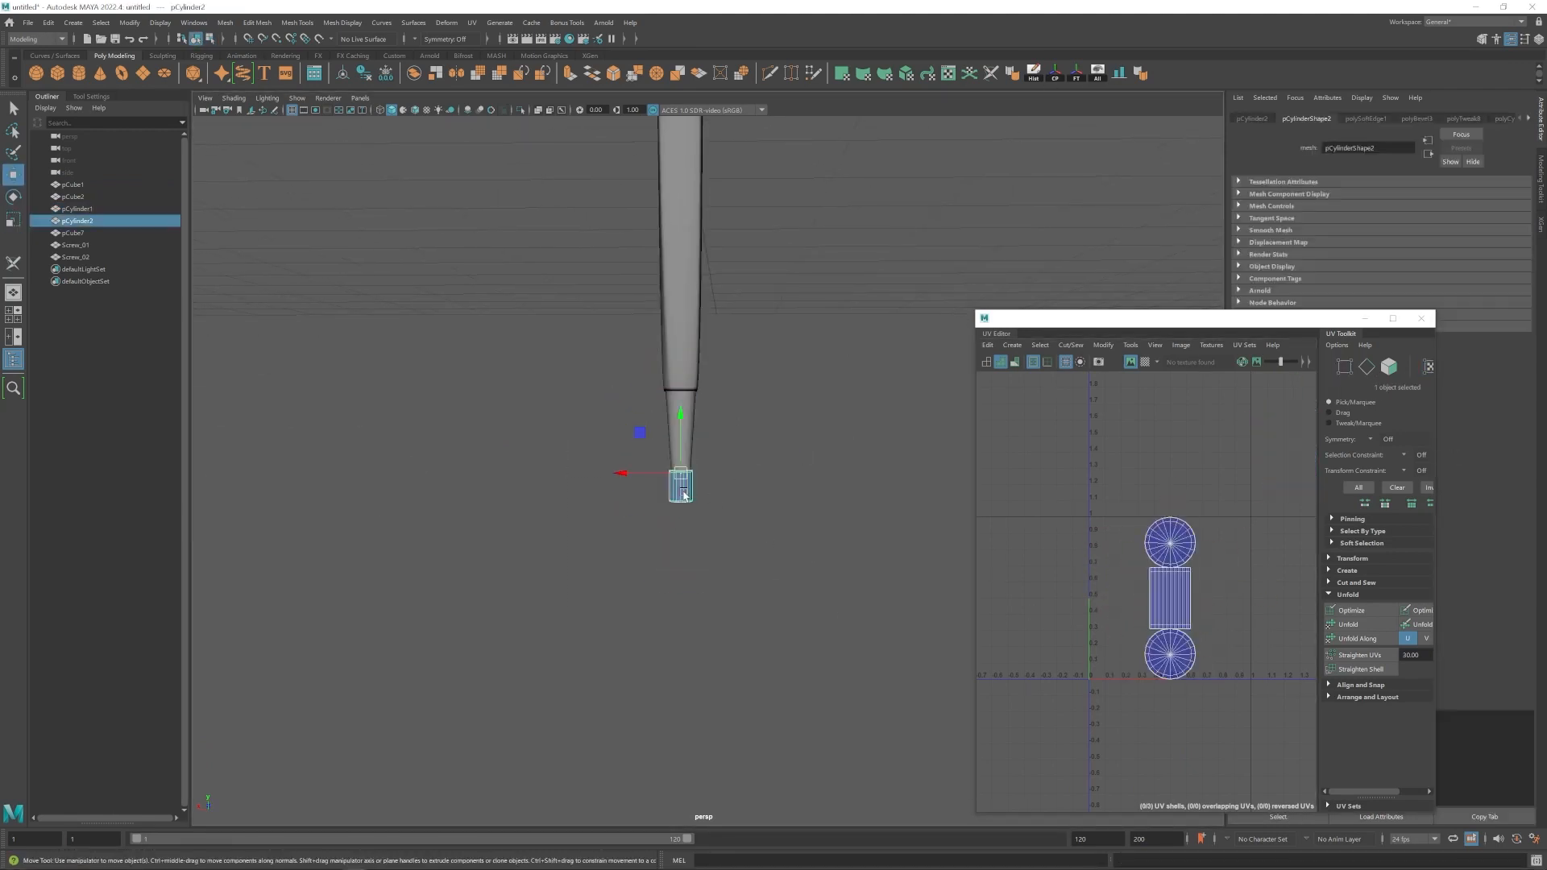
Unfold the end cylinder's UVs and straighten its side shell.
{"action": "left_click_drag", "start_coordinate": [1084, 509], "coordinate": [1217, 695]}
{"action": "key", "text": "ctrl+u"}
{"action": "key", "text": "e"}
{"action": "left_click_drag", "start_coordinate": [1148, 521], "coordinate": [1177, 522]}
{"action": "key", "text": "w"}
{"action": "left_click", "coordinate": [1201, 628]}
{"action": "left_click", "coordinate": [1350, 655]}
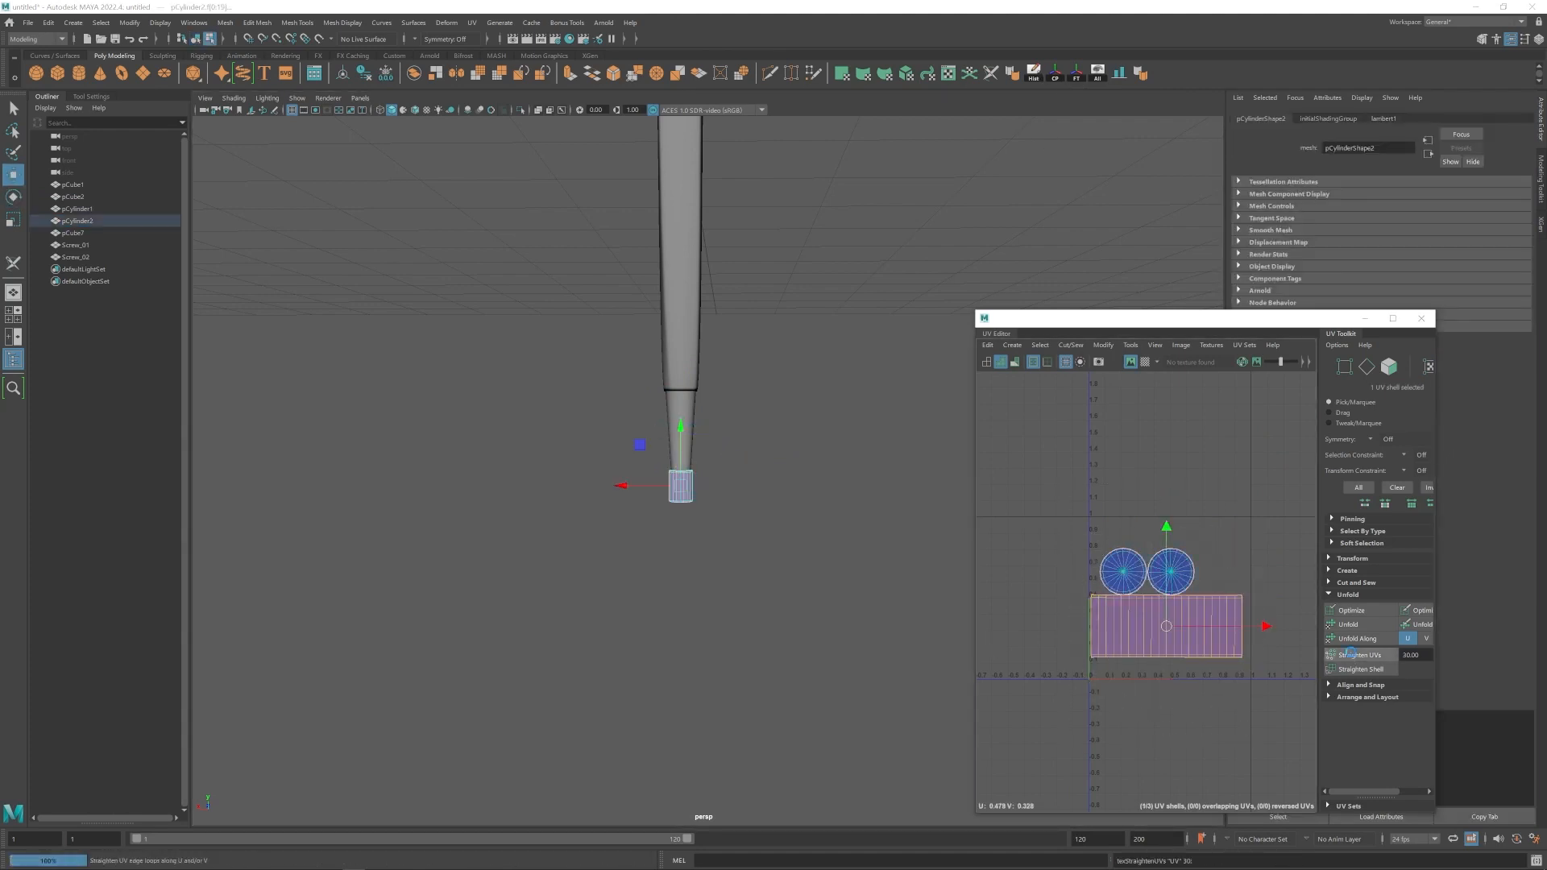
Scale down the end cylinder's UVs and move them outside the UV tile's upper right corner.
{"action": "key", "text": "r"}
{"action": "left_click_drag", "start_coordinate": [1167, 603], "coordinate": [1118, 605]}
{"action": "key", "text": "w"}
Group all the parts of the leg together.
{"action": "left_click", "coordinate": [786, 436]}
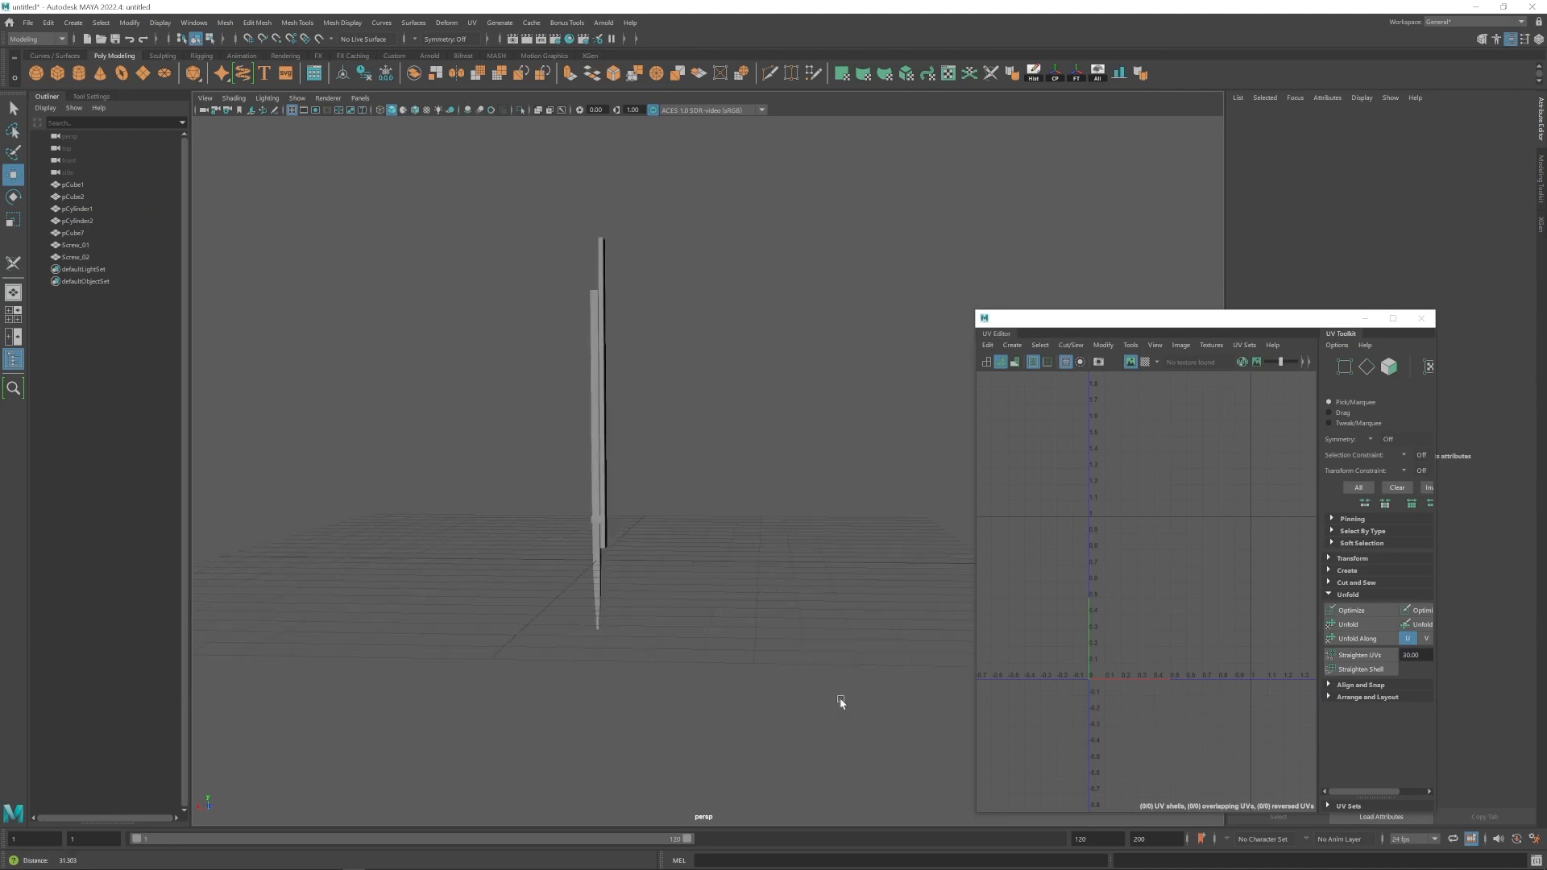
{"action": "left_click_drag", "start_coordinate": [506, 248], "coordinate": [792, 389]}
{"action": "key", "text": "ctrl+g"}
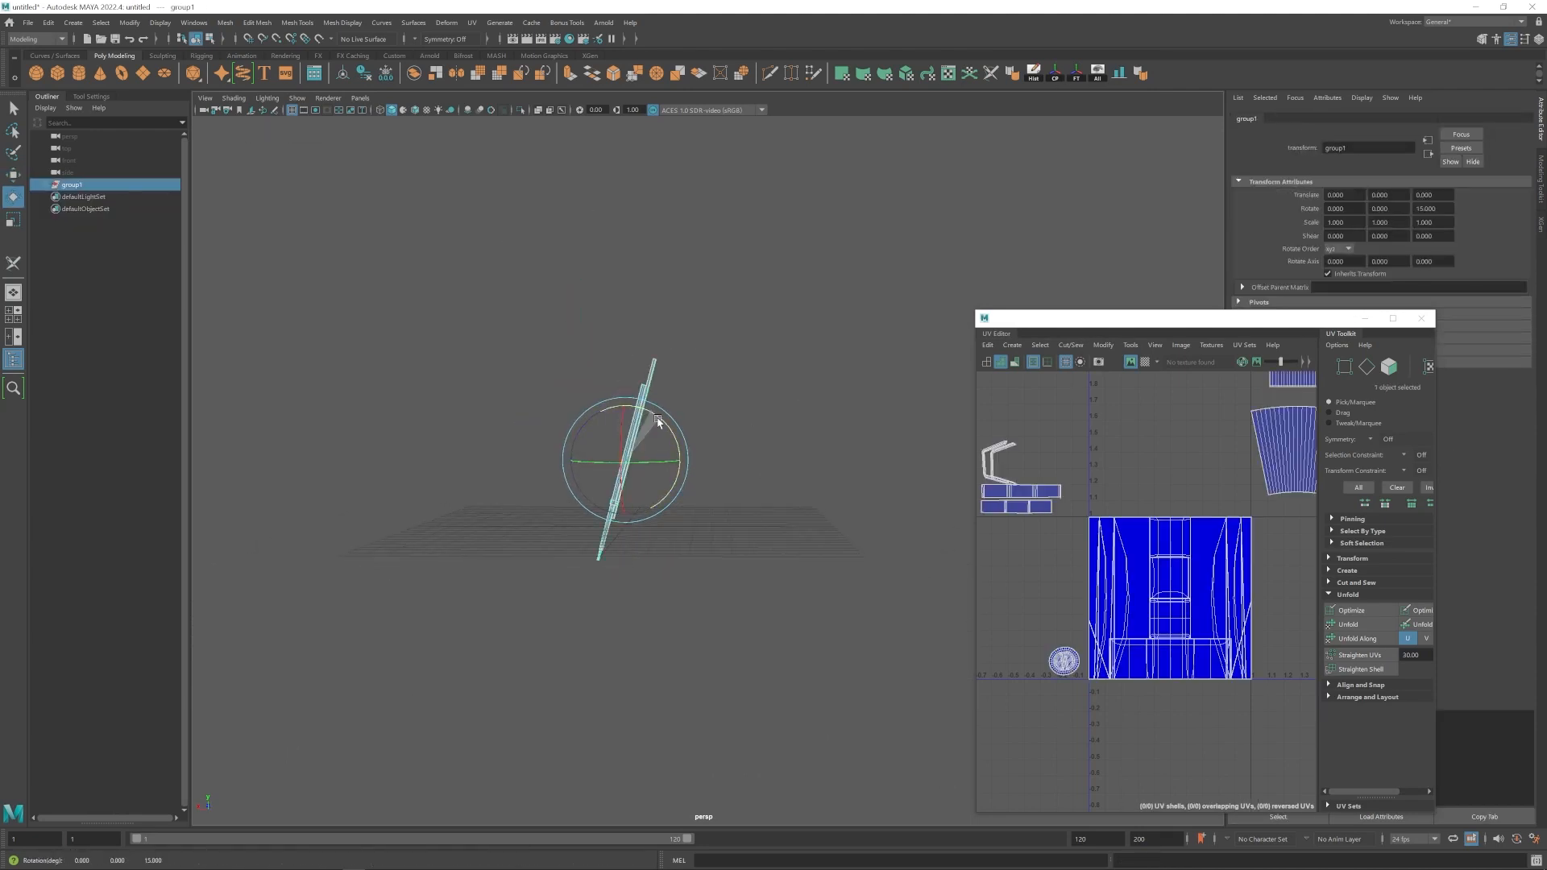
Try tilting the leg group 15 degrees about Z and placing a turned duplicate as the opposite leg.
{"action": "left_click", "coordinate": [48, 23]}
{"action": "left_click", "coordinate": [594, 484]}
{"action": "scroll", "coordinate": [594, 485], "scroll_direction": "down", "scroll_amount": 1}
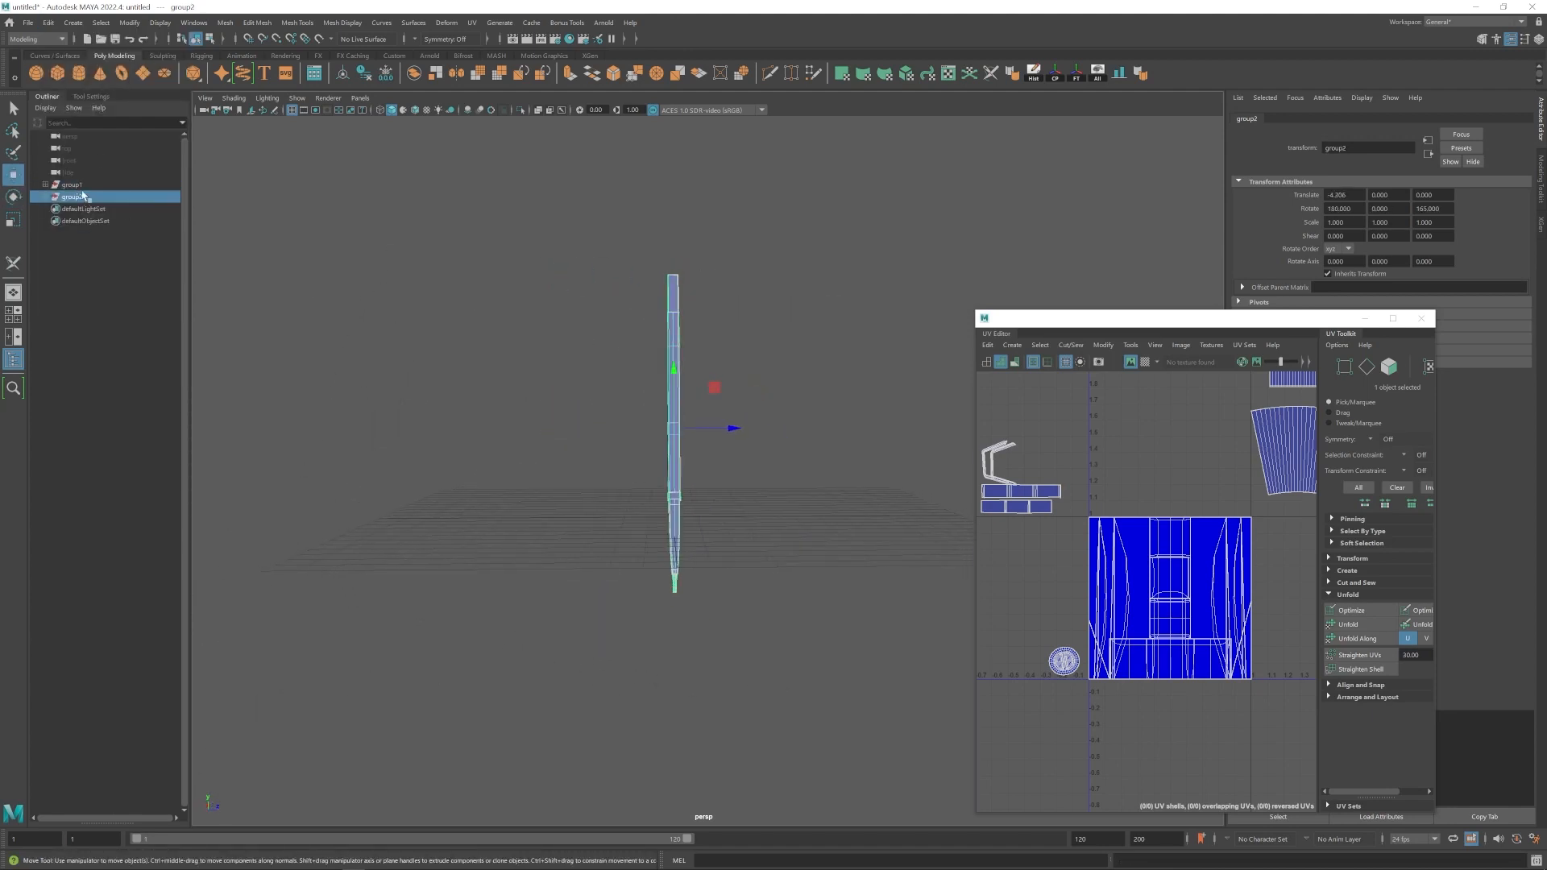
{"action": "left_click_drag", "start_coordinate": [702, 382], "coordinate": [707, 387]}
{"action": "left_click", "coordinate": [708, 403]}
{"action": "left_click_drag", "start_coordinate": [693, 414], "coordinate": [819, 677], "text": "alt"}
{"action": "scroll", "coordinate": [710, 429], "scroll_direction": "up", "scroll_amount": 3}
Undo the duplicated leg and the tilt of the original group.
{"action": "key", "text": "ctrl+z"}
{"action": "left_click", "coordinate": [707, 456]}
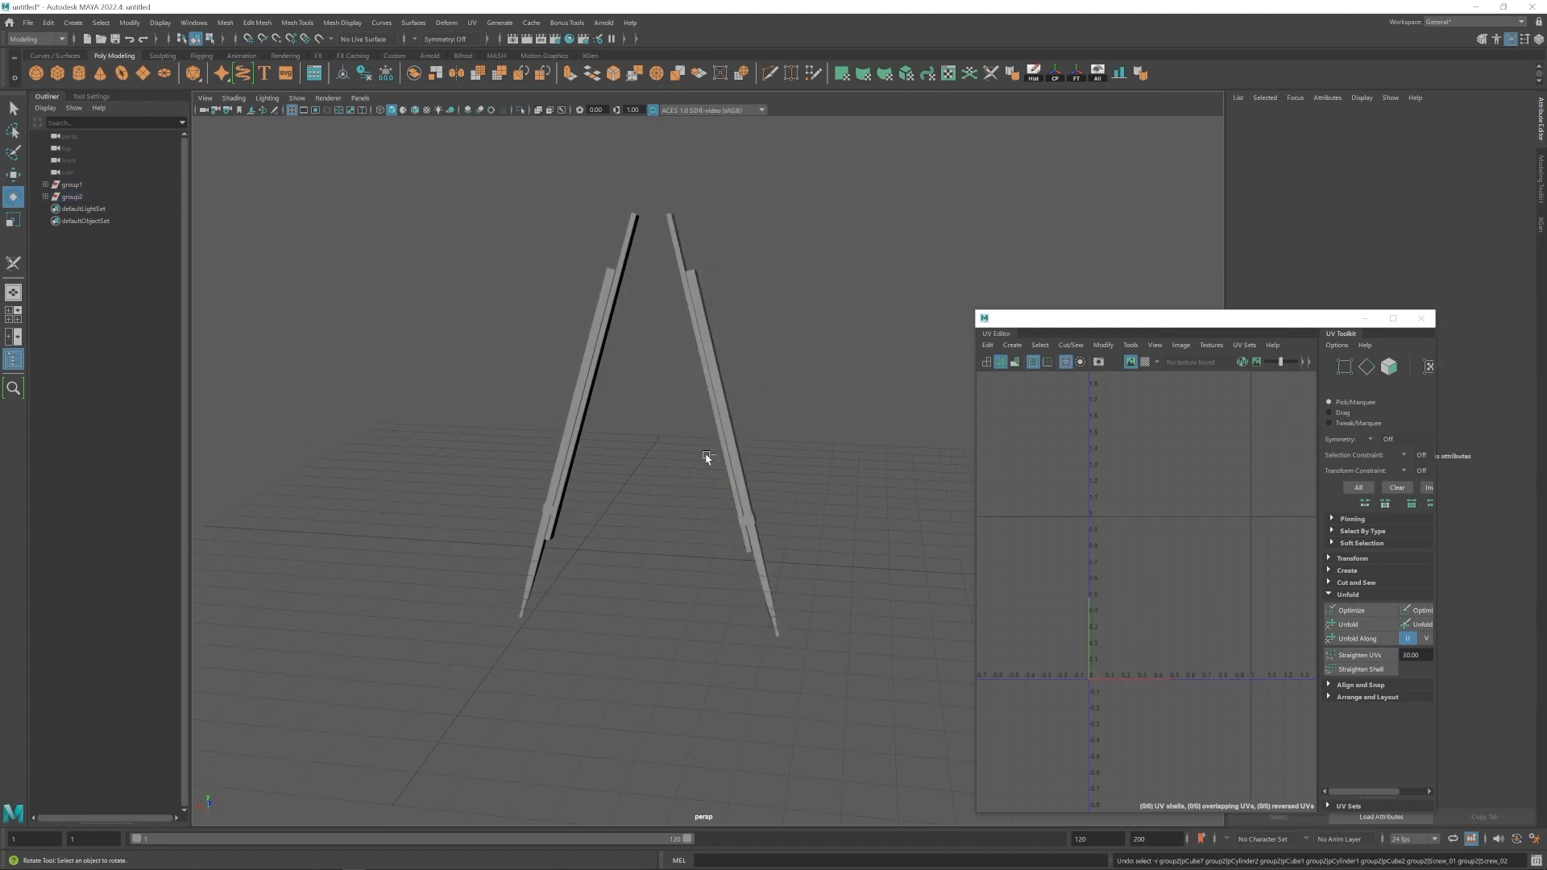
{"action": "key", "text": "ctrl+z"}
{"action": "key", "text": "ctrl+z"}
{"action": "key", "text": "ctrl+z"}
{"action": "key", "text": "ctrl+z"}
{"action": "left_click", "coordinate": [708, 456]}
Create a polygon cube and move it up beside the leg.
{"action": "left_click_drag", "start_coordinate": [707, 456], "coordinate": [873, 598], "text": "alt"}
{"action": "scroll", "coordinate": [873, 599], "scroll_direction": "up", "scroll_amount": 3}
{"action": "left_click_drag", "start_coordinate": [539, 601], "coordinate": [600, 556], "text": "alt"}
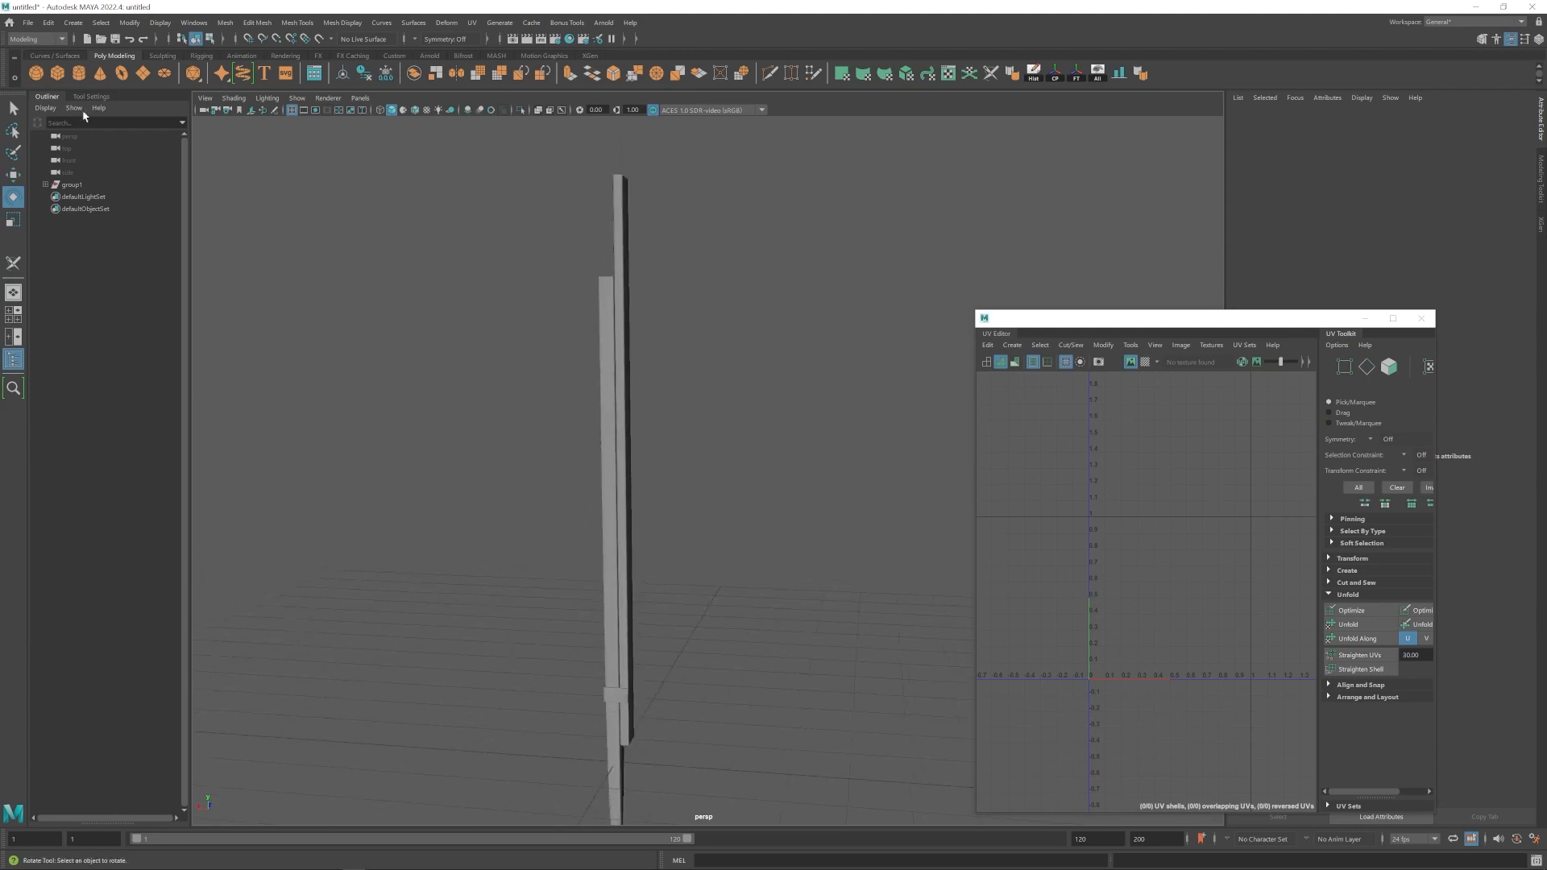
{"action": "left_click", "coordinate": [57, 73]}
{"action": "left_click_drag", "start_coordinate": [604, 690], "coordinate": [621, 691], "text": "alt"}
{"action": "left_click_drag", "start_coordinate": [633, 284], "coordinate": [632, 266]}
Flatten the new cube along X into a thin plate in front of the side strip.
{"action": "left_click_drag", "start_coordinate": [685, 451], "coordinate": [905, 559], "text": "alt"}
{"action": "scroll", "coordinate": [905, 559], "scroll_direction": "up", "scroll_amount": 3}
{"action": "key", "text": "r"}
{"action": "left_click_drag", "start_coordinate": [653, 518], "coordinate": [622, 526]}
{"action": "key", "text": "w"}
{"action": "scroll", "coordinate": [624, 592], "scroll_direction": "down", "scroll_amount": 5}
{"action": "left_click_drag", "start_coordinate": [625, 592], "coordinate": [628, 280], "text": "alt"}
Lower the plate to the band's height and bring it closer to the leg, at X 0.140.
{"action": "key", "text": "r"}
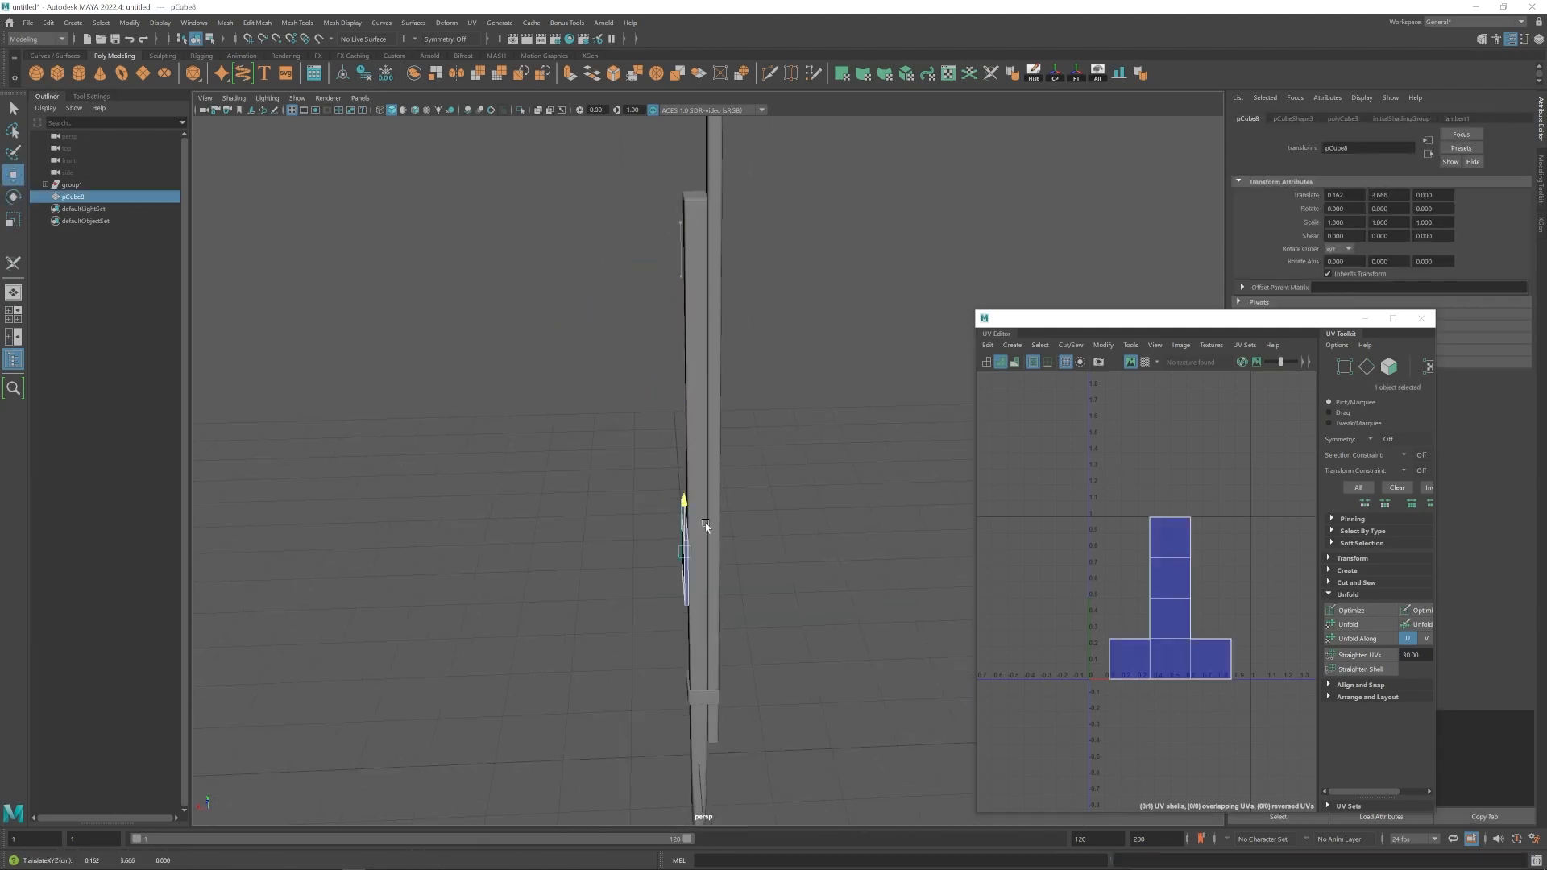
{"action": "left_click_drag", "start_coordinate": [706, 525], "coordinate": [709, 674]}
{"action": "middle_click_drag", "start_coordinate": [710, 674], "coordinate": [691, 483], "text": "alt"}
{"action": "scroll", "coordinate": [691, 483], "scroll_direction": "up", "scroll_amount": 5}
{"action": "left_click_drag", "start_coordinate": [691, 484], "coordinate": [671, 618], "text": "alt"}
{"action": "left_click_drag", "start_coordinate": [654, 513], "coordinate": [659, 514]}
{"action": "left_click_drag", "start_coordinate": [659, 514], "coordinate": [664, 518], "text": "alt"}
{"action": "key", "text": "w"}
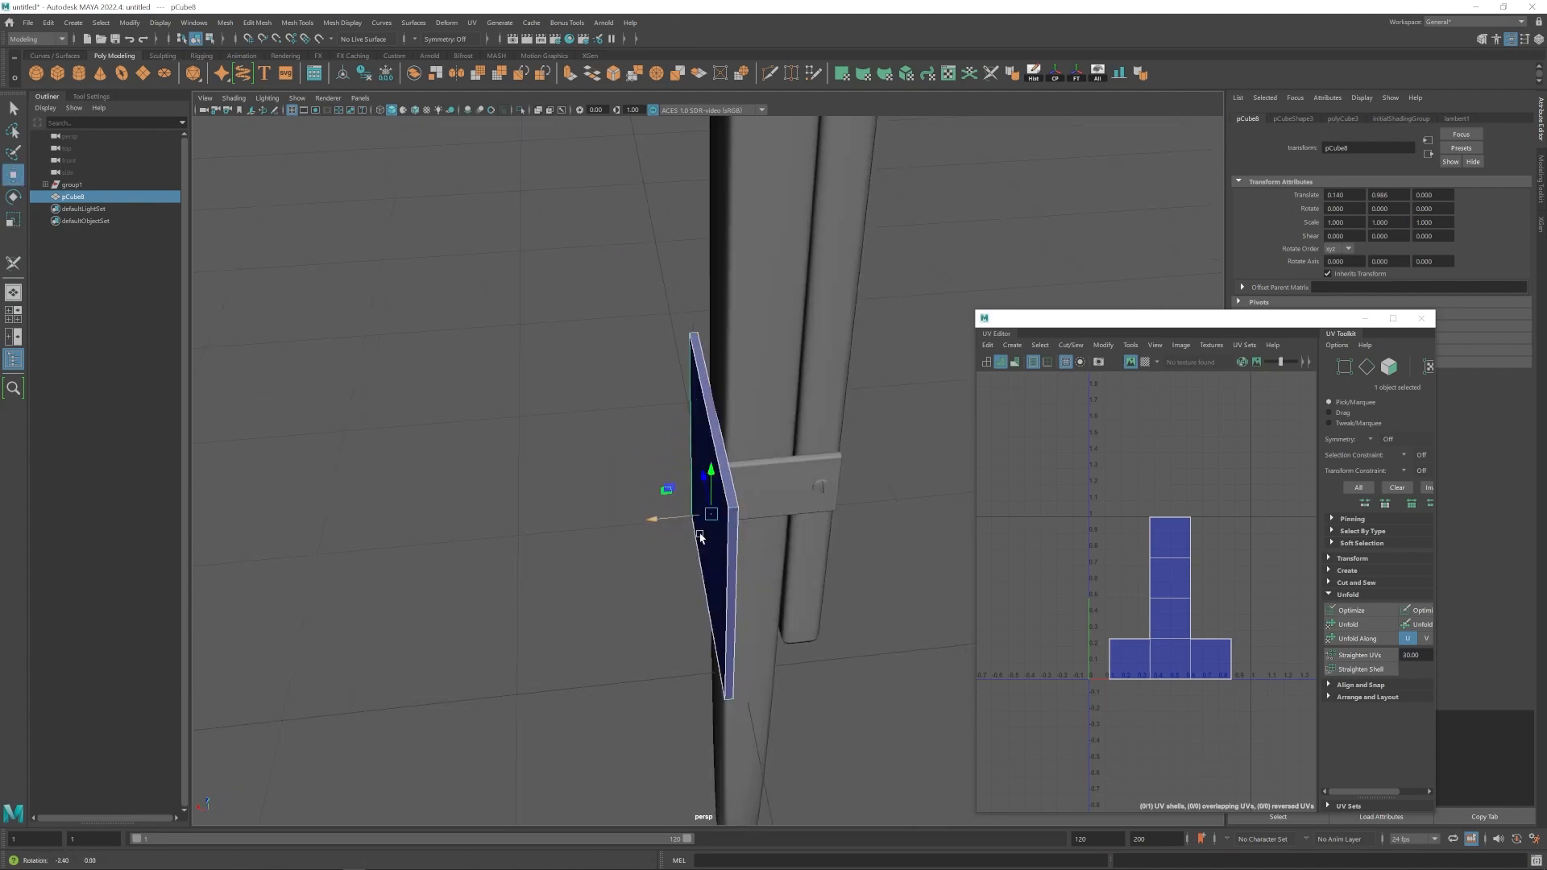
Move the plate up near the top of the side strip, to Y 7.875, and scale it to suit the strip.
{"action": "scroll", "coordinate": [700, 539], "scroll_direction": "down", "scroll_amount": 5}
{"action": "left_click_drag", "start_coordinate": [684, 592], "coordinate": [684, 322]}
{"action": "key", "text": "f"}
{"action": "left_click_drag", "start_coordinate": [684, 355], "coordinate": [700, 524], "text": "alt"}
{"action": "middle_click_drag", "start_coordinate": [699, 524], "coordinate": [664, 495], "text": "alt"}
{"action": "left_click_drag", "start_coordinate": [620, 446], "coordinate": [635, 410]}
{"action": "left_click_drag", "start_coordinate": [650, 364], "coordinate": [663, 409]}
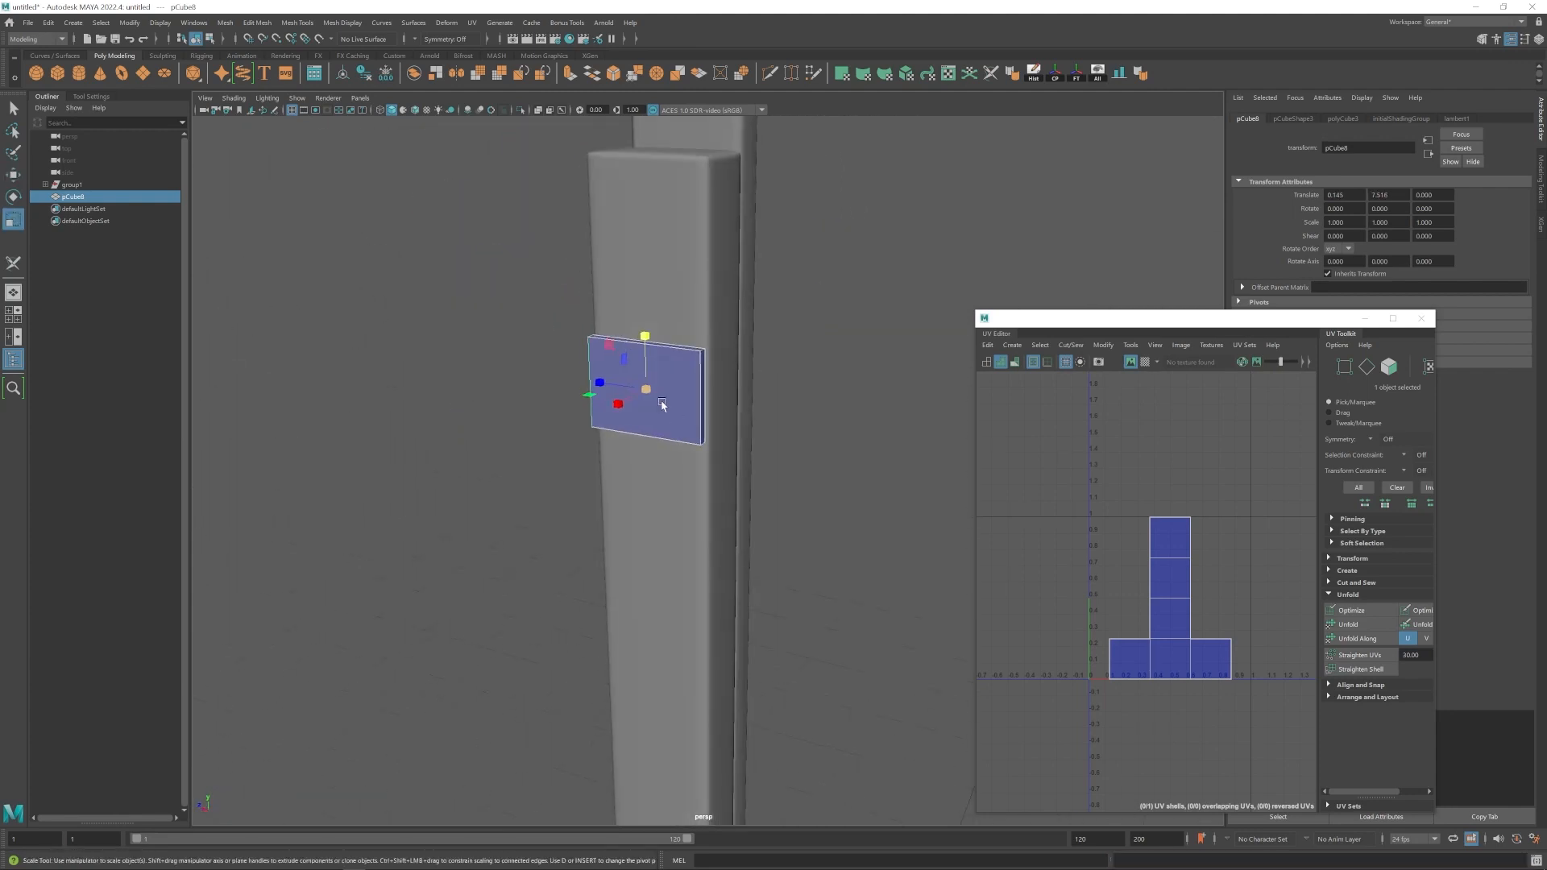
{"action": "key", "text": "w"}
{"action": "left_click_drag", "start_coordinate": [647, 336], "coordinate": [698, 269]}
Delete one half of the plate and shift its open border edges along the strip's width.
{"action": "right_click_drag", "start_coordinate": [657, 278], "coordinate": [657, 318]}
{"action": "left_click_drag", "start_coordinate": [546, 223], "coordinate": [633, 353]}
{"action": "left_click_drag", "start_coordinate": [610, 230], "coordinate": [672, 362], "text": "ctrl"}
{"action": "key", "text": "Delete"}
{"action": "right_click_drag", "start_coordinate": [650, 326], "coordinate": [632, 249]}
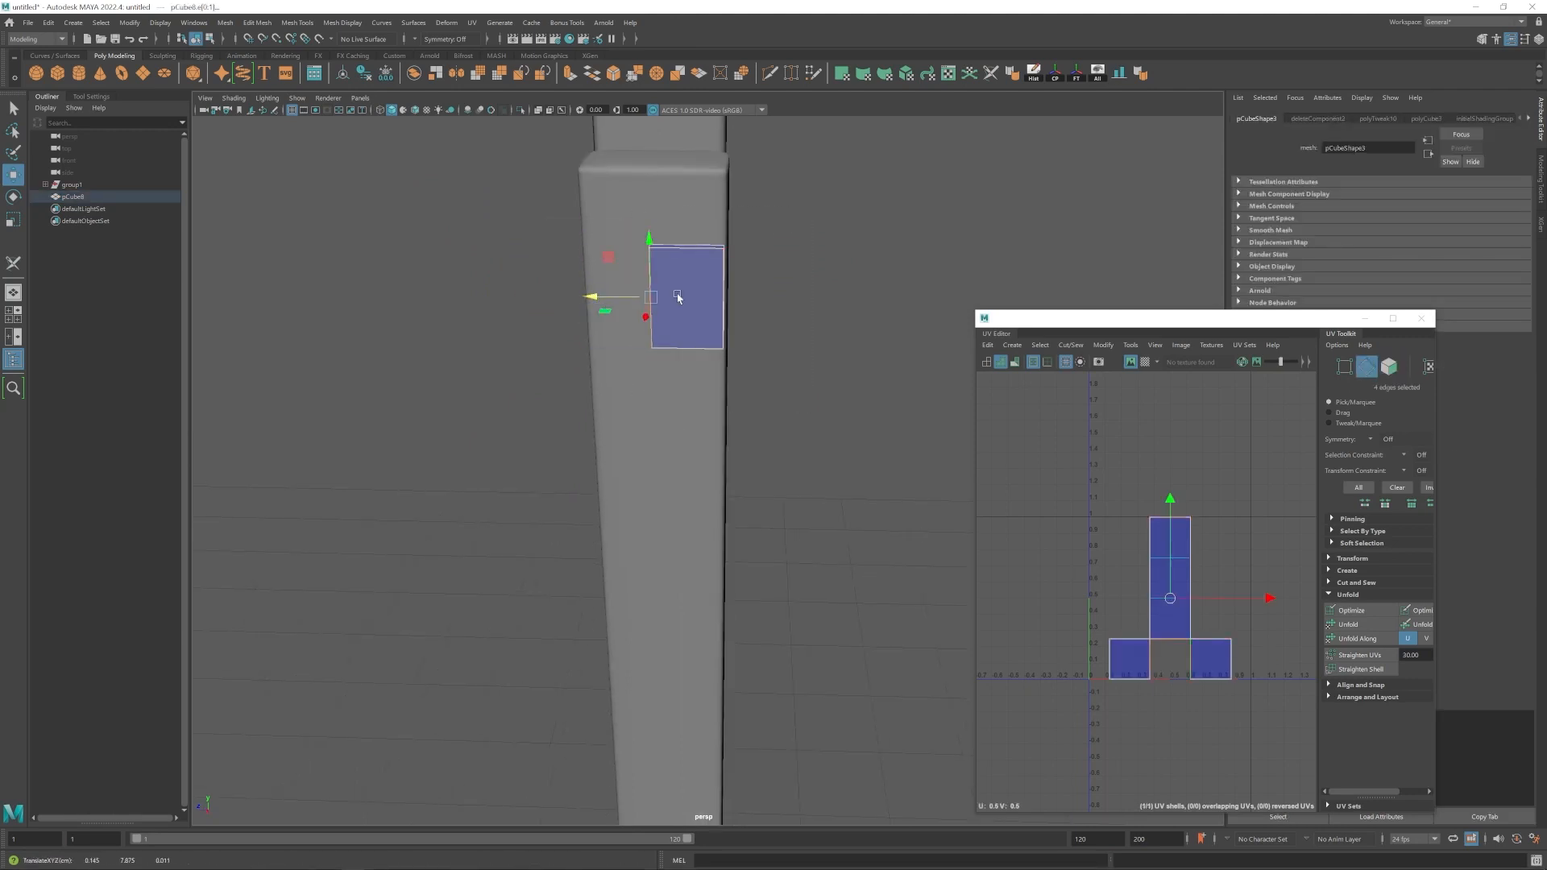
{"action": "left_click_drag", "start_coordinate": [678, 297], "coordinate": [642, 316], "text": "alt"}
Duplicate the half plate, rotate the copy about Y and place it on the strip's adjacent side to form a corner.
{"action": "right_click_drag", "start_coordinate": [666, 345], "coordinate": [702, 323]}
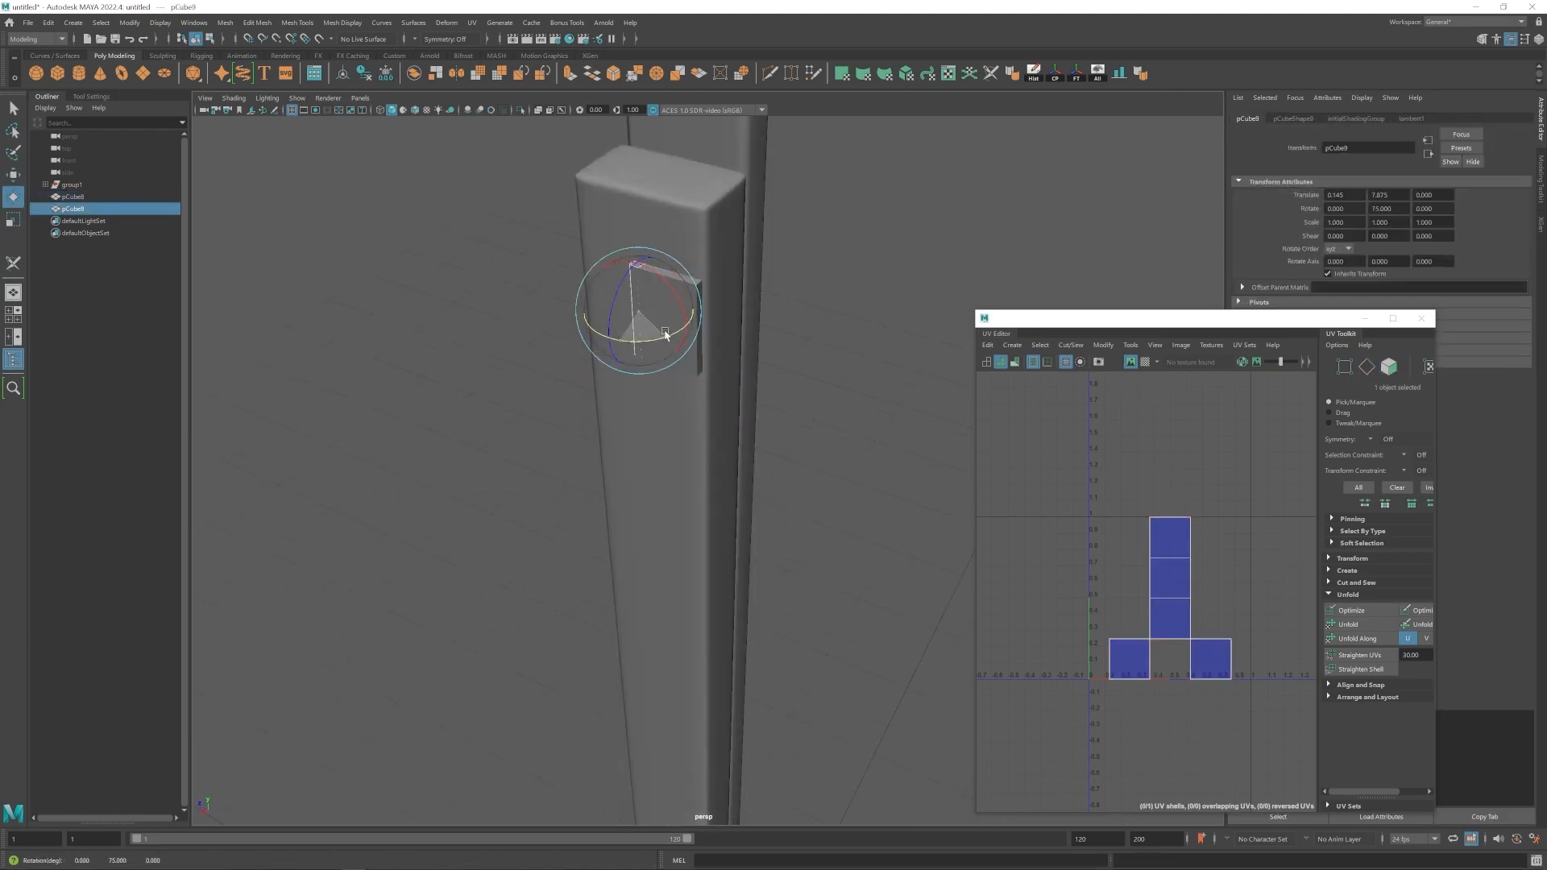
{"action": "left_click_drag", "start_coordinate": [658, 315], "coordinate": [623, 331], "text": "alt"}
{"action": "right_click_drag", "start_coordinate": [596, 355], "coordinate": [625, 359], "text": "alt"}
{"action": "left_click_drag", "start_coordinate": [518, 456], "coordinate": [535, 444]}
Combine the two corner plates into a single mesh.
{"action": "left_click", "coordinate": [511, 360]}
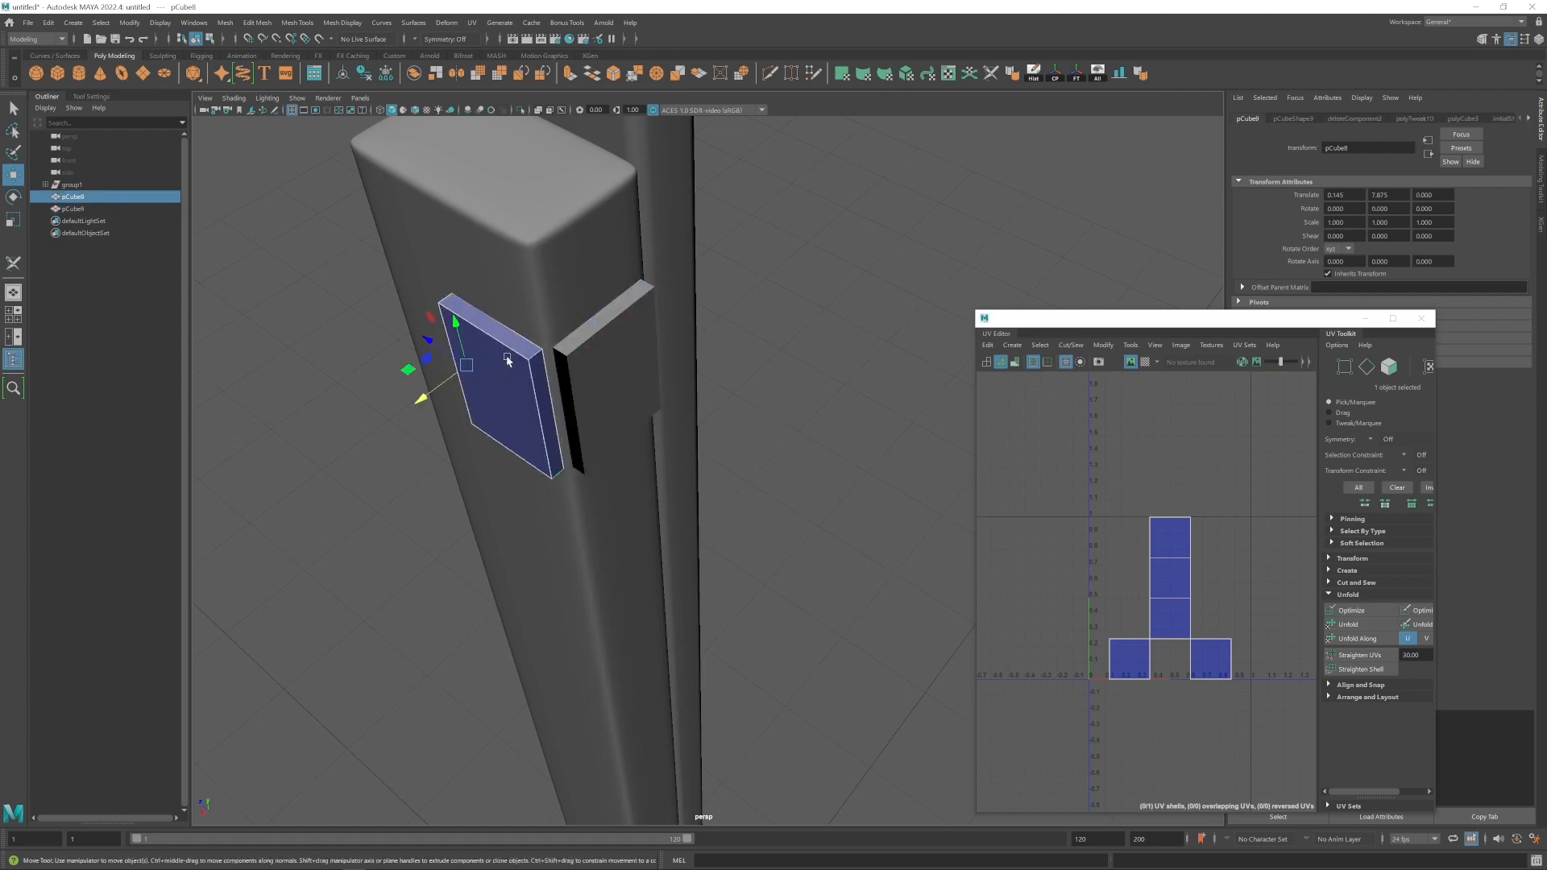
{"action": "left_click", "coordinate": [618, 349], "text": "shift"}
{"action": "left_click_drag", "start_coordinate": [618, 349], "coordinate": [631, 334], "text": "alt"}
{"action": "left_click", "coordinate": [225, 22]}
{"action": "left_click", "coordinate": [241, 67]}
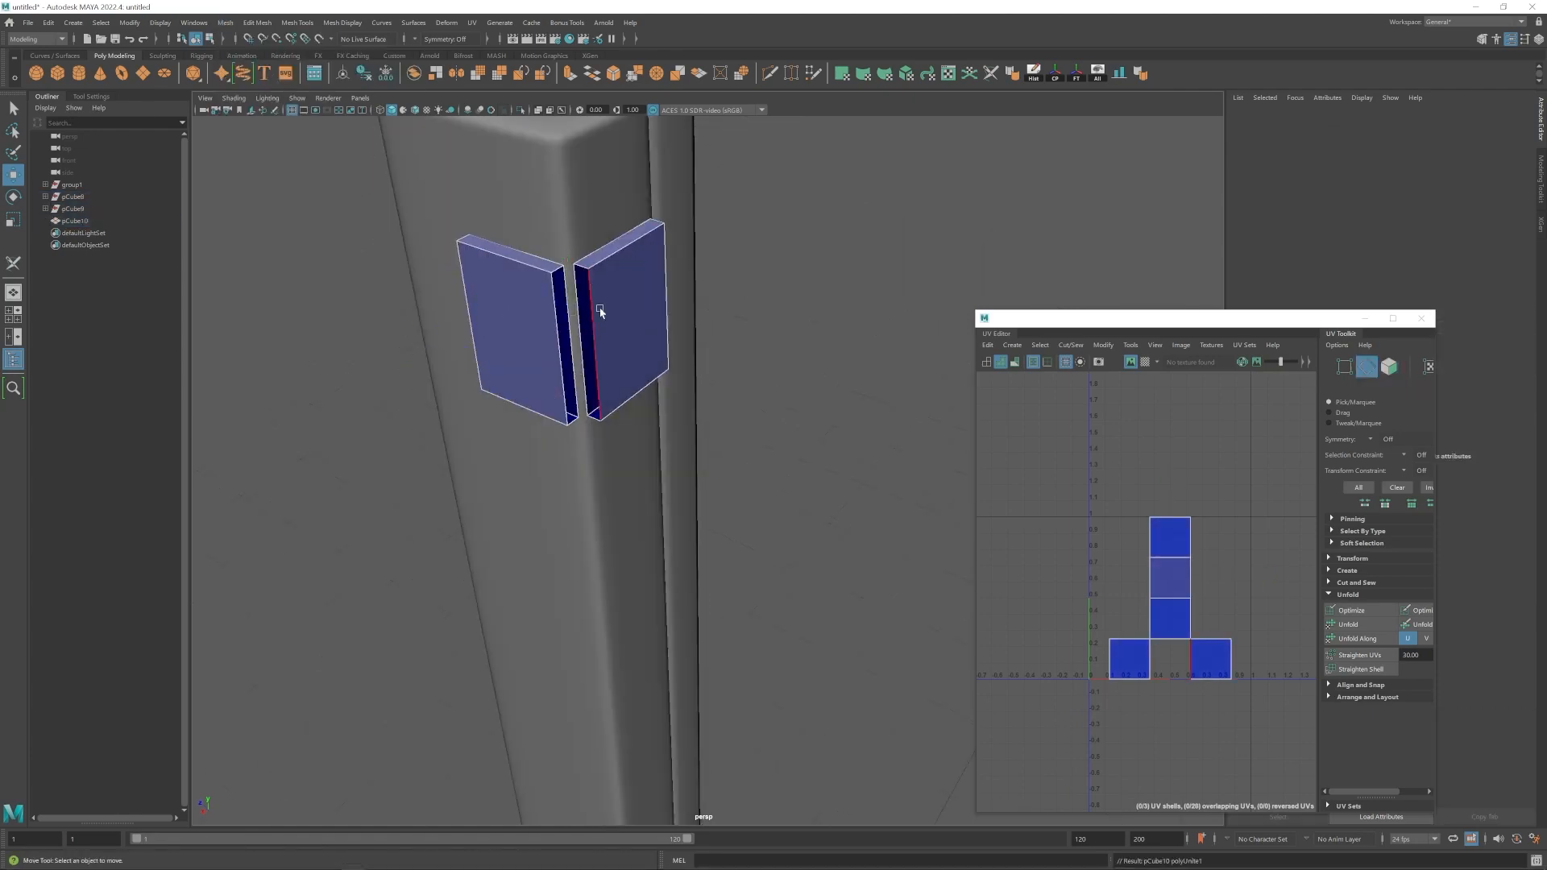
Bridge the open edges between the two plates using the Blend curve type and 1 division.
{"action": "left_click", "coordinate": [257, 22]}
{"action": "left_click", "coordinate": [266, 78]}
{"action": "left_click", "coordinate": [1365, 318]}
{"action": "left_click", "coordinate": [1037, 538]}
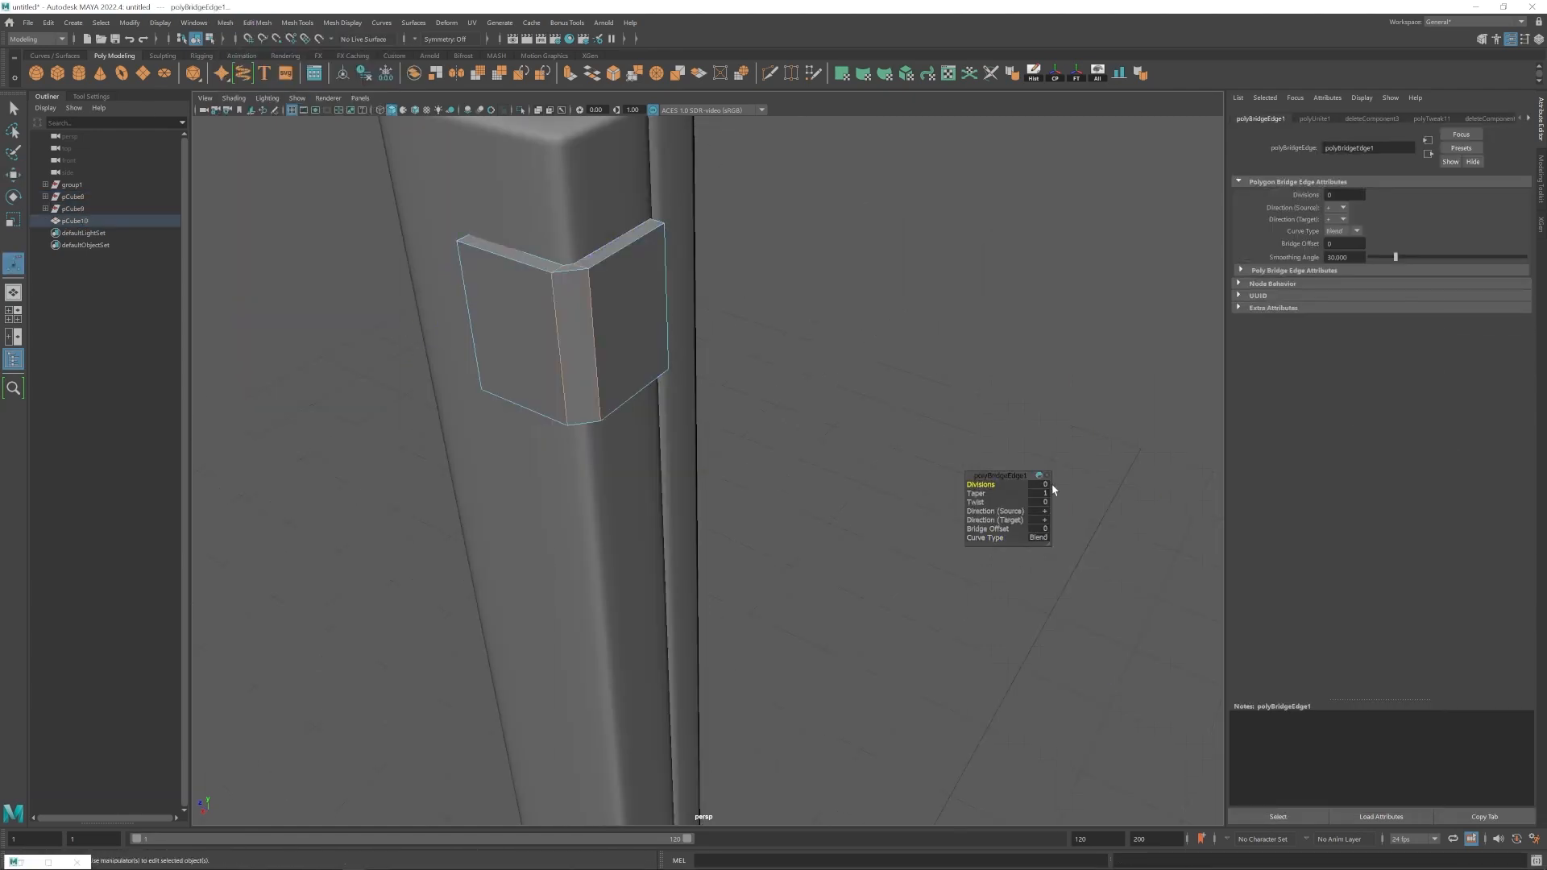
{"action": "type", "text": "1"}
{"action": "key", "text": "Return"}
{"action": "key", "text": "w"}
Line up the end vertices of the corner bracket's side plate with the edge of the side strip.
{"action": "left_click_drag", "start_coordinate": [774, 322], "coordinate": [732, 372], "text": "alt"}
{"action": "right_click_drag", "start_coordinate": [701, 418], "coordinate": [685, 419]}
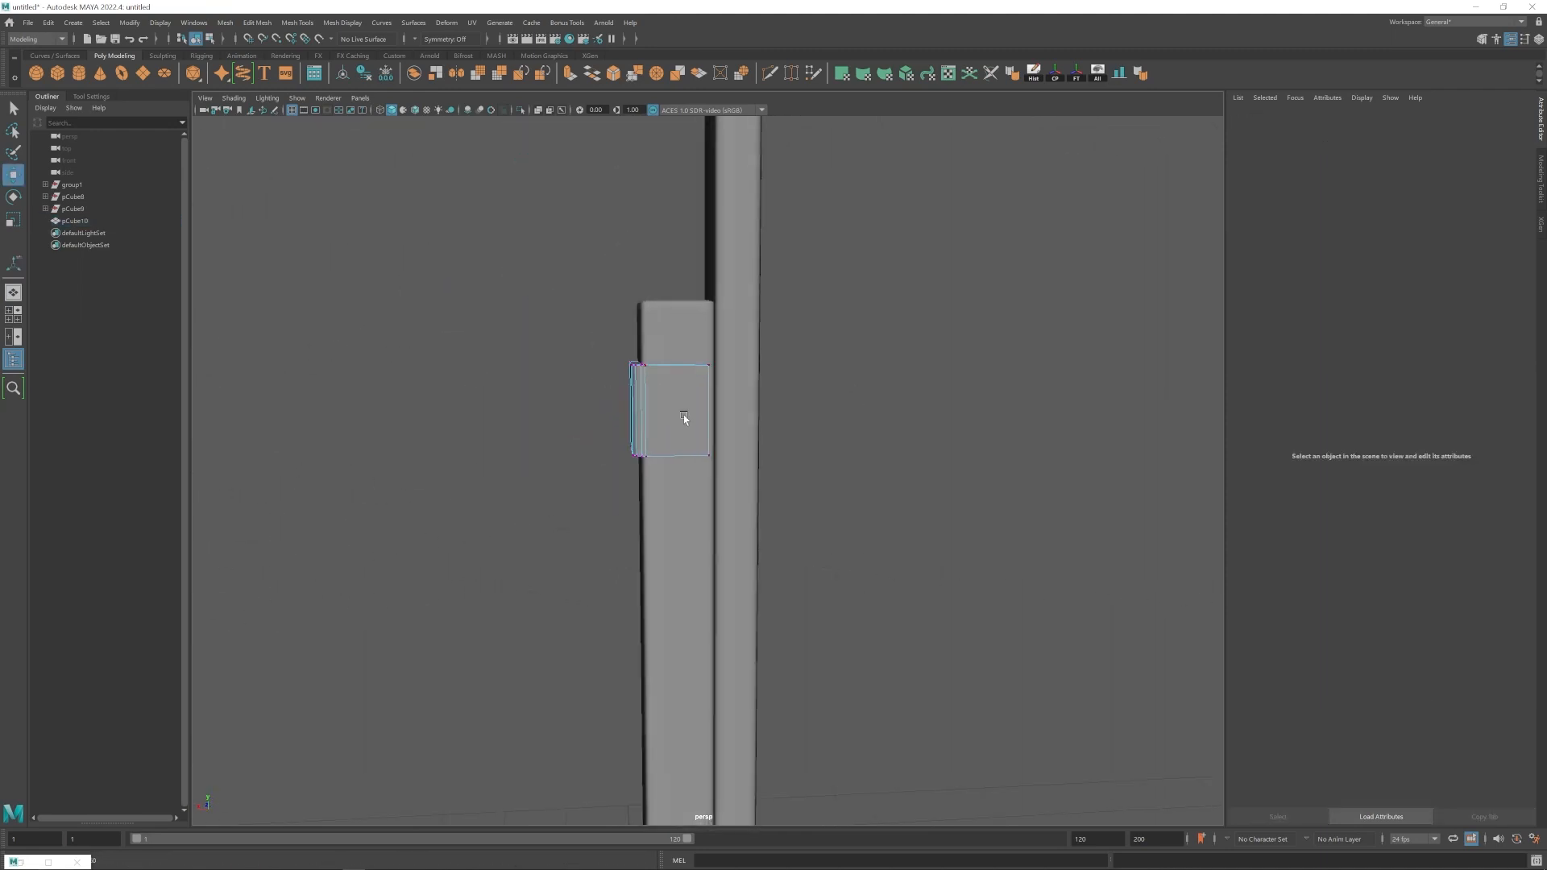
{"action": "left_click_drag", "start_coordinate": [735, 343], "coordinate": [693, 480]}
{"action": "left_click_drag", "start_coordinate": [707, 404], "coordinate": [732, 636], "text": "alt"}
Examine how the side strip and the wrap-around band fit together around the leg.
{"action": "left_click", "coordinate": [751, 427]}
{"action": "key", "text": "r"}
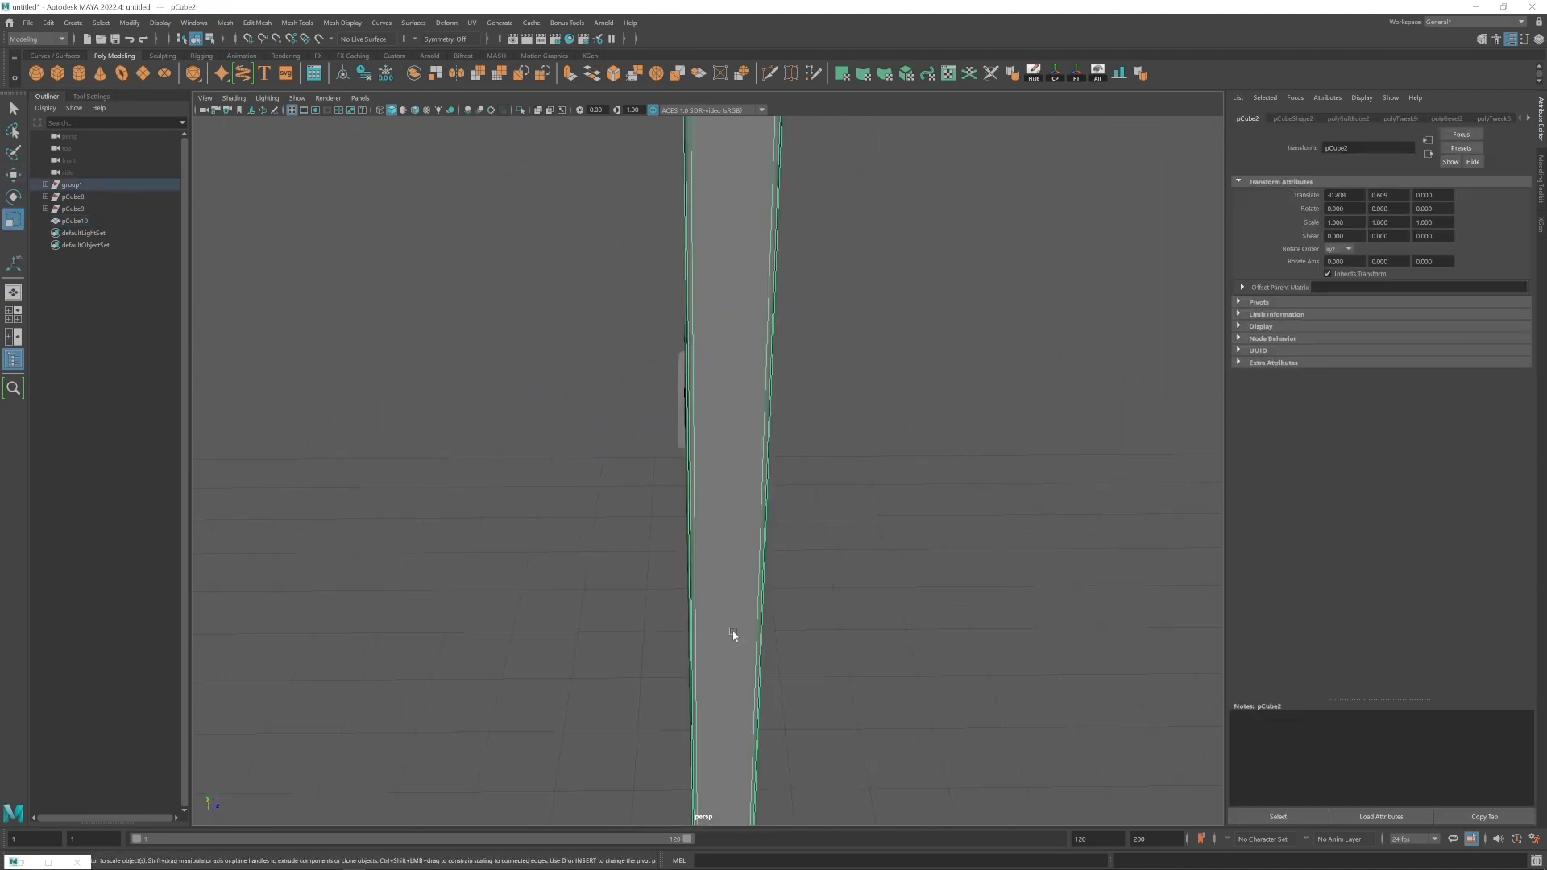
{"action": "middle_click_drag", "start_coordinate": [732, 636], "coordinate": [739, 549], "text": "alt"}
{"action": "mouse_move", "coordinate": [739, 549]}
{"action": "right_mouse_down", "text": "alt"}
{"action": "mouse_move", "coordinate": [797, 669]}
{"action": "mouse_move", "coordinate": [717, 564]}
{"action": "right_mouse_up", "text": "alt"}
{"action": "left_click_drag", "start_coordinate": [717, 564], "coordinate": [681, 395], "text": "alt"}
{"action": "left_click", "coordinate": [629, 435]}
{"action": "left_click", "coordinate": [681, 395]}
{"action": "right_click_drag", "start_coordinate": [680, 395], "coordinate": [762, 272], "text": "alt"}
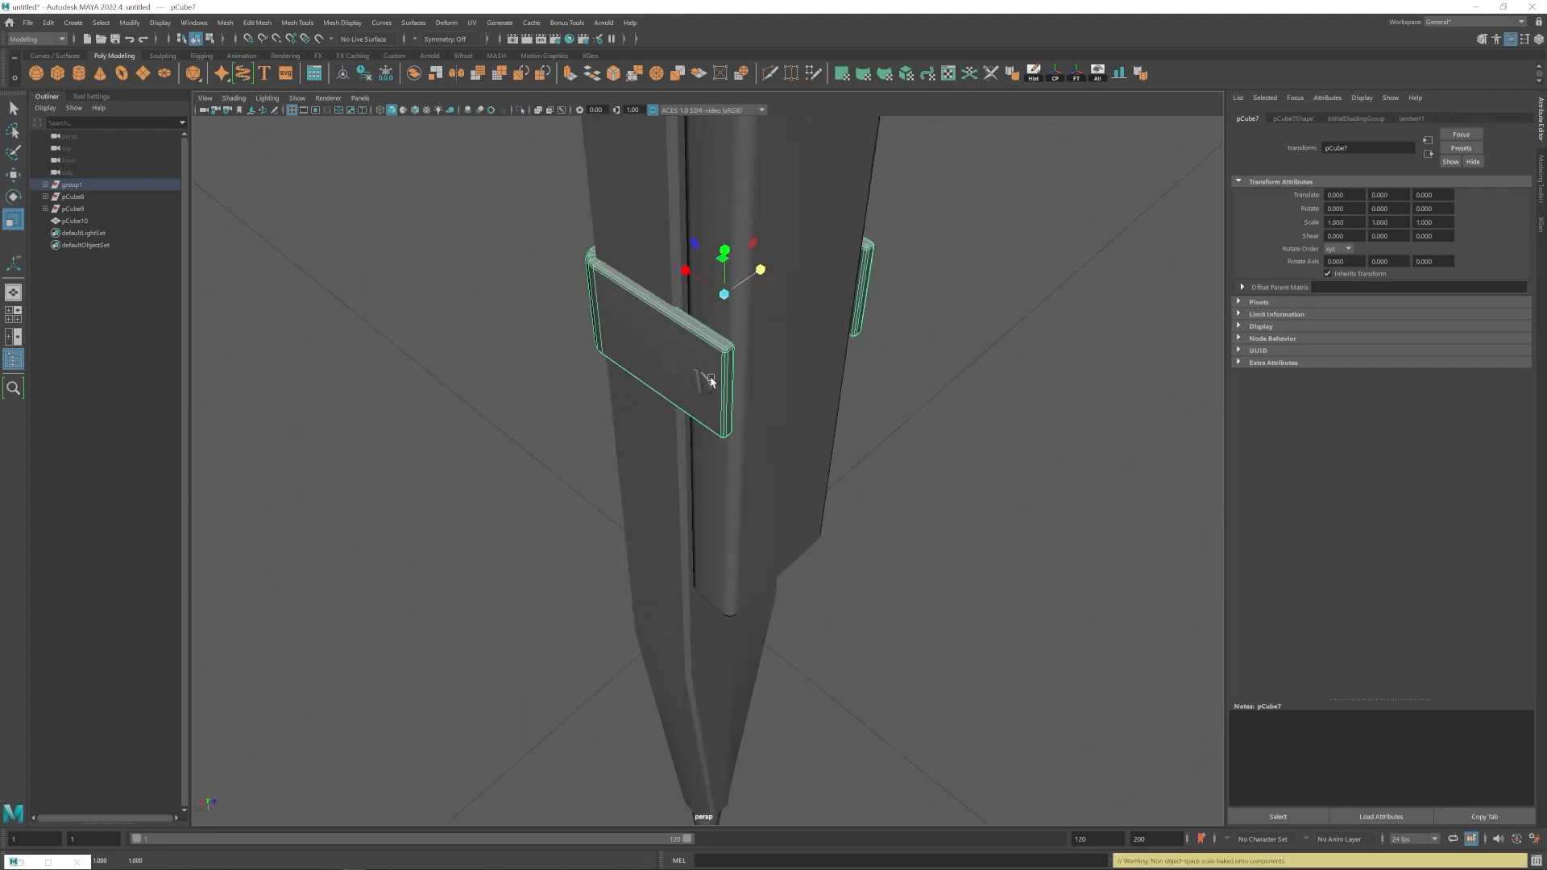
Try the Multi-Cut tool on the wrap-around band's flat side.
{"action": "left_click_drag", "start_coordinate": [739, 356], "coordinate": [604, 322], "text": "alt"}
{"action": "left_click_drag", "start_coordinate": [598, 282], "coordinate": [766, 403]}
{"action": "left_click", "coordinate": [614, 278]}
{"action": "left_click", "coordinate": [722, 483]}
{"action": "left_click", "coordinate": [769, 75]}
{"action": "key", "text": "w"}
{"action": "left_click", "coordinate": [852, 553]}
Examine the side strip and the corner bracket from several sides to check their fit around the leg.
{"action": "right_click_drag", "start_coordinate": [853, 553], "coordinate": [774, 593], "text": "alt"}
{"action": "left_click_drag", "start_coordinate": [774, 594], "coordinate": [685, 556], "text": "alt"}
{"action": "left_click", "coordinate": [590, 506]}
{"action": "left_click", "coordinate": [685, 564]}
{"action": "right_click_drag", "start_coordinate": [621, 588], "coordinate": [660, 612], "text": "alt"}
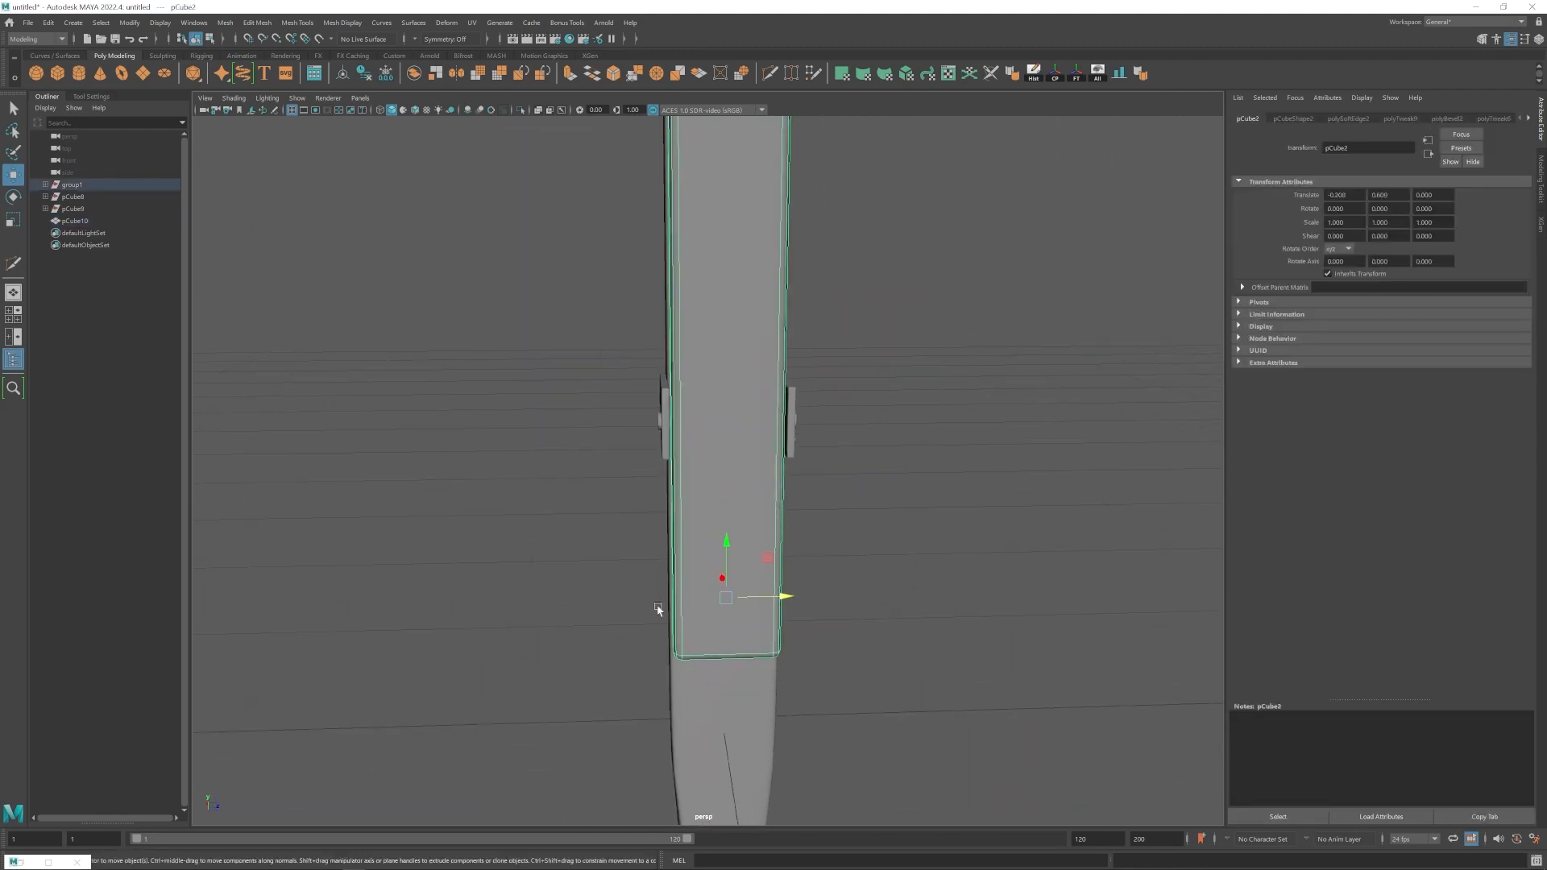
{"action": "left_click_drag", "start_coordinate": [660, 612], "coordinate": [666, 619], "text": "alt"}
{"action": "key", "text": "r"}
{"action": "left_click", "coordinate": [854, 624]}
{"action": "right_click_drag", "start_coordinate": [854, 624], "coordinate": [718, 625], "text": "alt"}
{"action": "key", "text": "w"}
{"action": "left_click", "coordinate": [670, 556]}
{"action": "left_click_drag", "start_coordinate": [718, 626], "coordinate": [658, 401], "text": "alt"}
Duplicate the corner bracket, rotate the copy -90° in Y and position it at the free end of the long plate.
{"action": "right_click_drag", "start_coordinate": [656, 391], "coordinate": [656, 439]}
{"action": "left_click_drag", "start_coordinate": [657, 439], "coordinate": [819, 449], "text": "alt"}
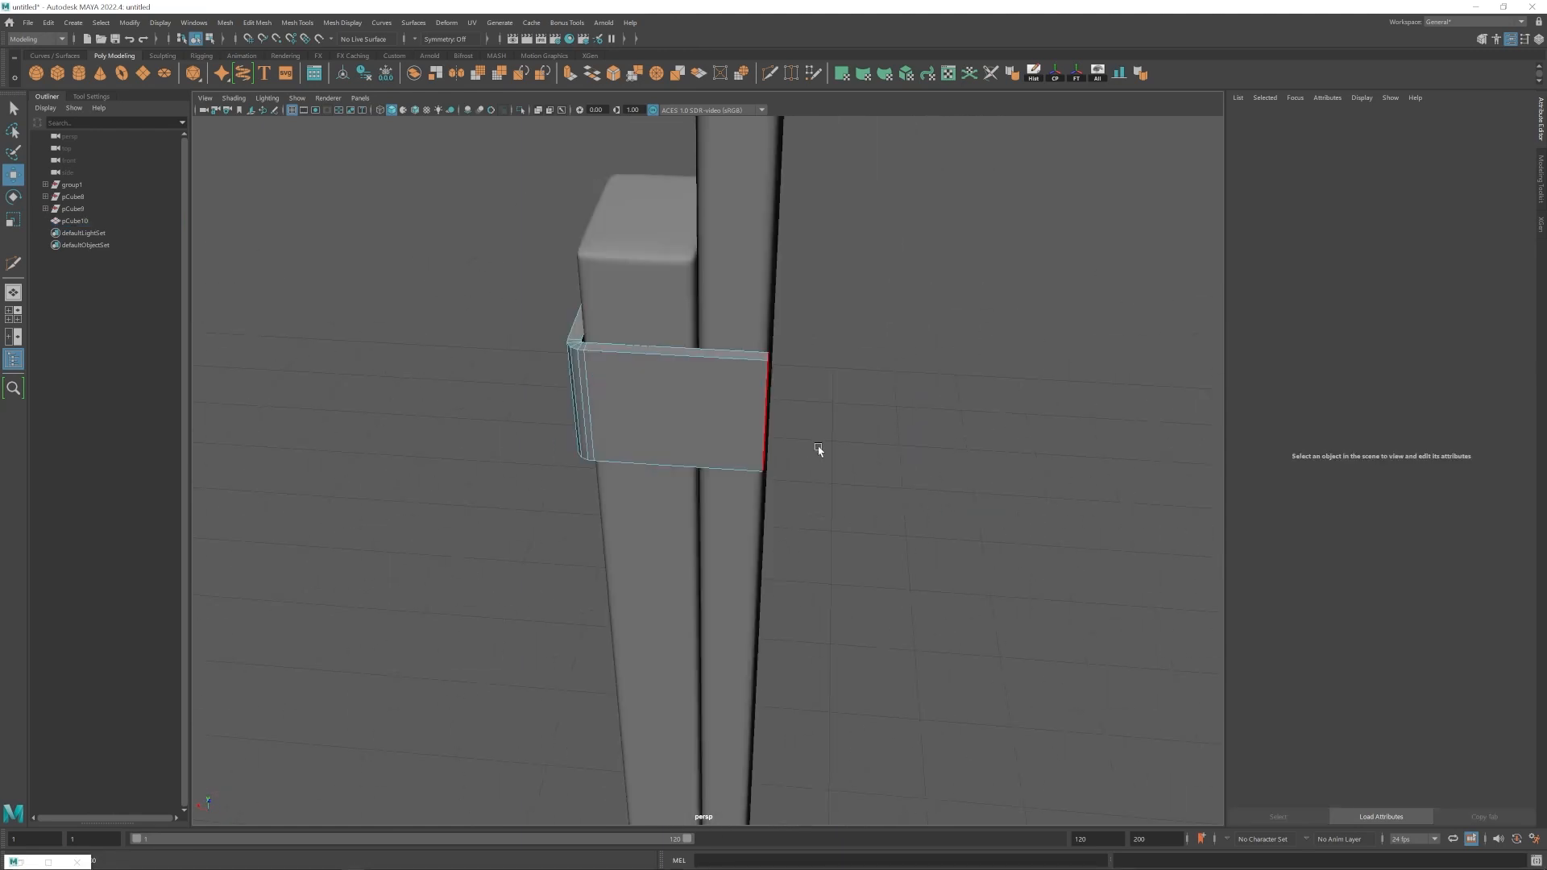
{"action": "right_click_drag", "start_coordinate": [645, 443], "coordinate": [675, 415]}
{"action": "key", "text": "ctrl+d"}
{"action": "left_click_drag", "start_coordinate": [672, 416], "coordinate": [595, 411], "text": "alt"}
{"action": "left_click_drag", "start_coordinate": [652, 324], "coordinate": [862, 308]}
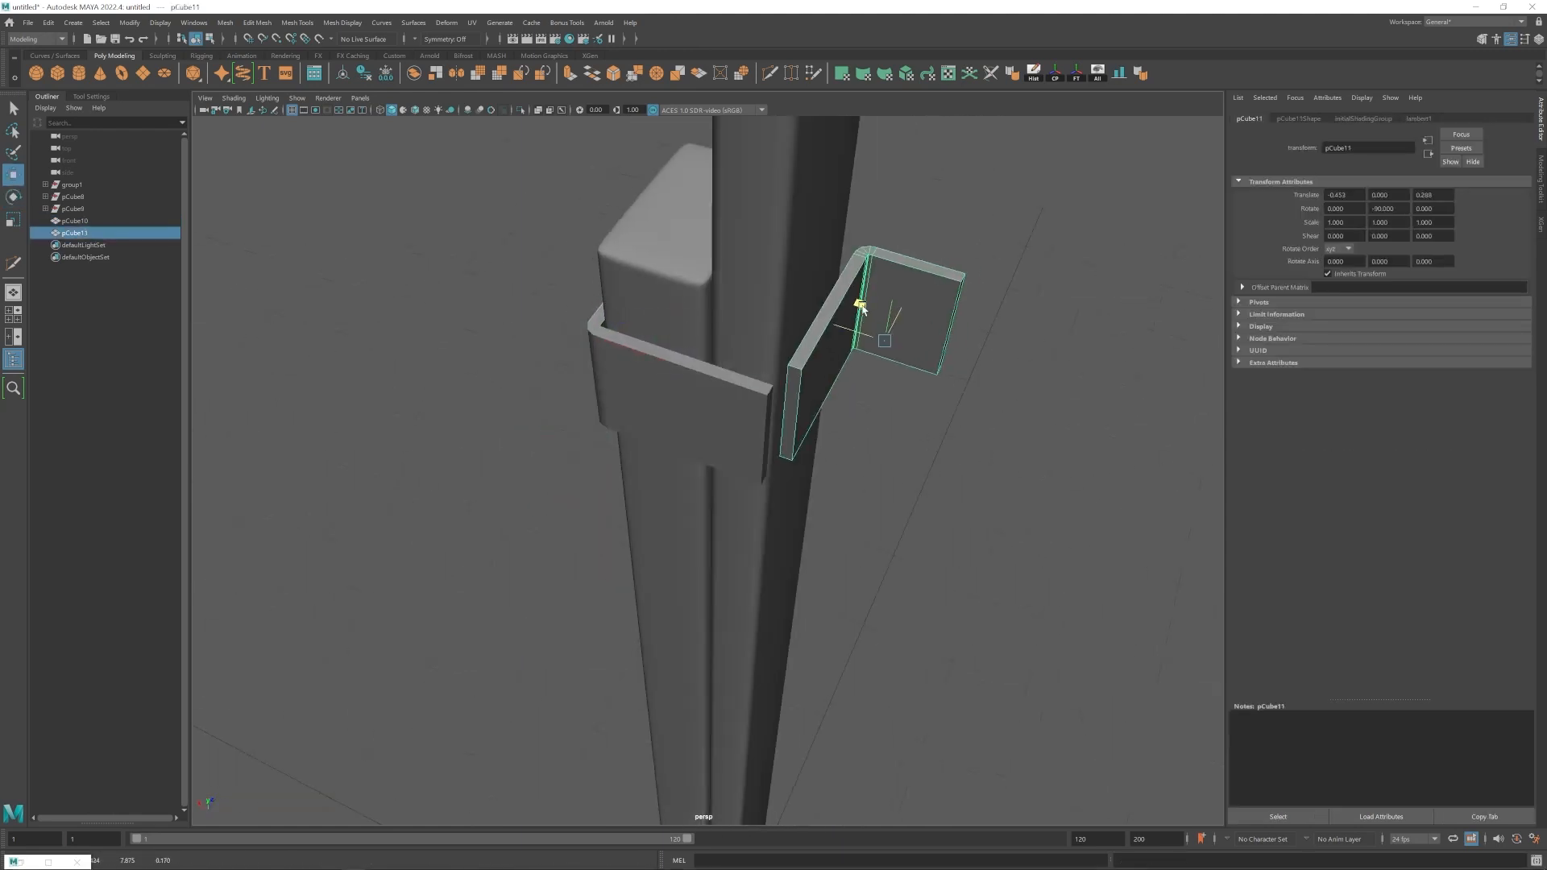
{"action": "left_click_drag", "start_coordinate": [927, 403], "coordinate": [782, 346], "text": "alt"}
{"action": "mouse_move", "coordinate": [956, 482]}
{"action": "left_mouse_down"}
{"action": "mouse_move", "coordinate": [940, 480]}
{"action": "mouse_move", "coordinate": [979, 468]}
{"action": "left_mouse_up"}
Delete the faces of the duplicate's surplus plate, keeping only the plate that continues around the corner.
{"action": "right_click_drag", "start_coordinate": [854, 403], "coordinate": [854, 451]}
{"action": "left_click_drag", "start_coordinate": [1027, 318], "coordinate": [862, 525]}
{"action": "key", "text": "Delete"}
Combine the corner bracket and the trimmed duplicate plate into one mesh.
{"action": "left_click_drag", "start_coordinate": [734, 459], "coordinate": [810, 516], "text": "alt"}
{"action": "right_click_drag", "start_coordinate": [749, 413], "coordinate": [780, 382]}
{"action": "left_click", "coordinate": [645, 411], "text": "shift"}
{"action": "left_click", "coordinate": [225, 22]}
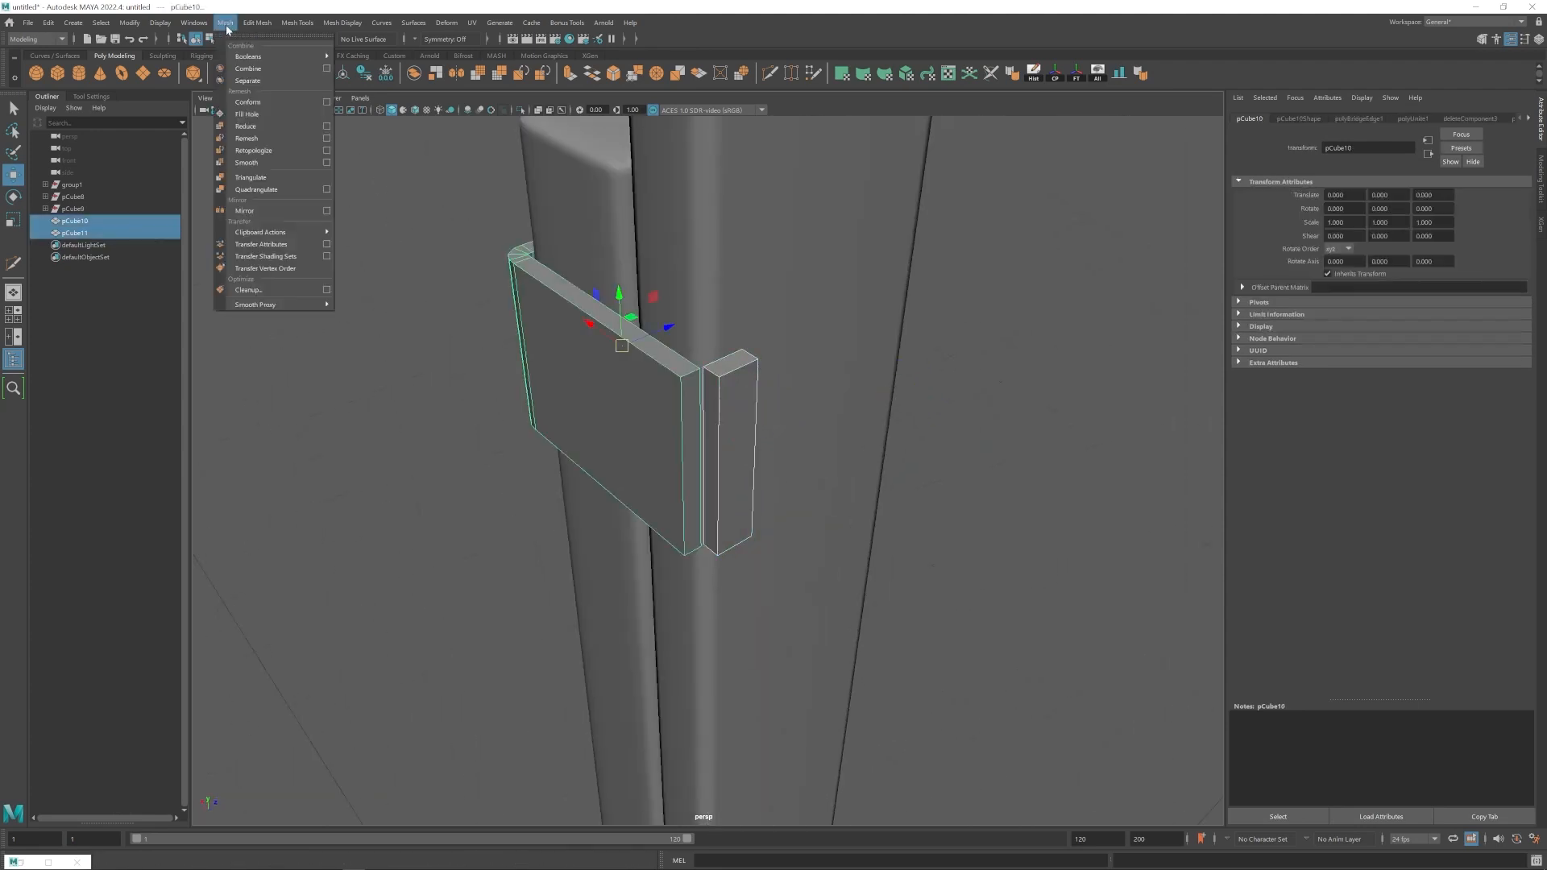
{"action": "left_click", "coordinate": [244, 65]}
Delete the facing end faces of the two plates and bridge the opening into a rounded corner with the Blend curve type.
{"action": "right_click_drag", "start_coordinate": [1019, 302], "coordinate": [1018, 349]}
{"action": "left_click", "coordinate": [691, 427]}
{"action": "left_click", "coordinate": [710, 417], "text": "shift"}
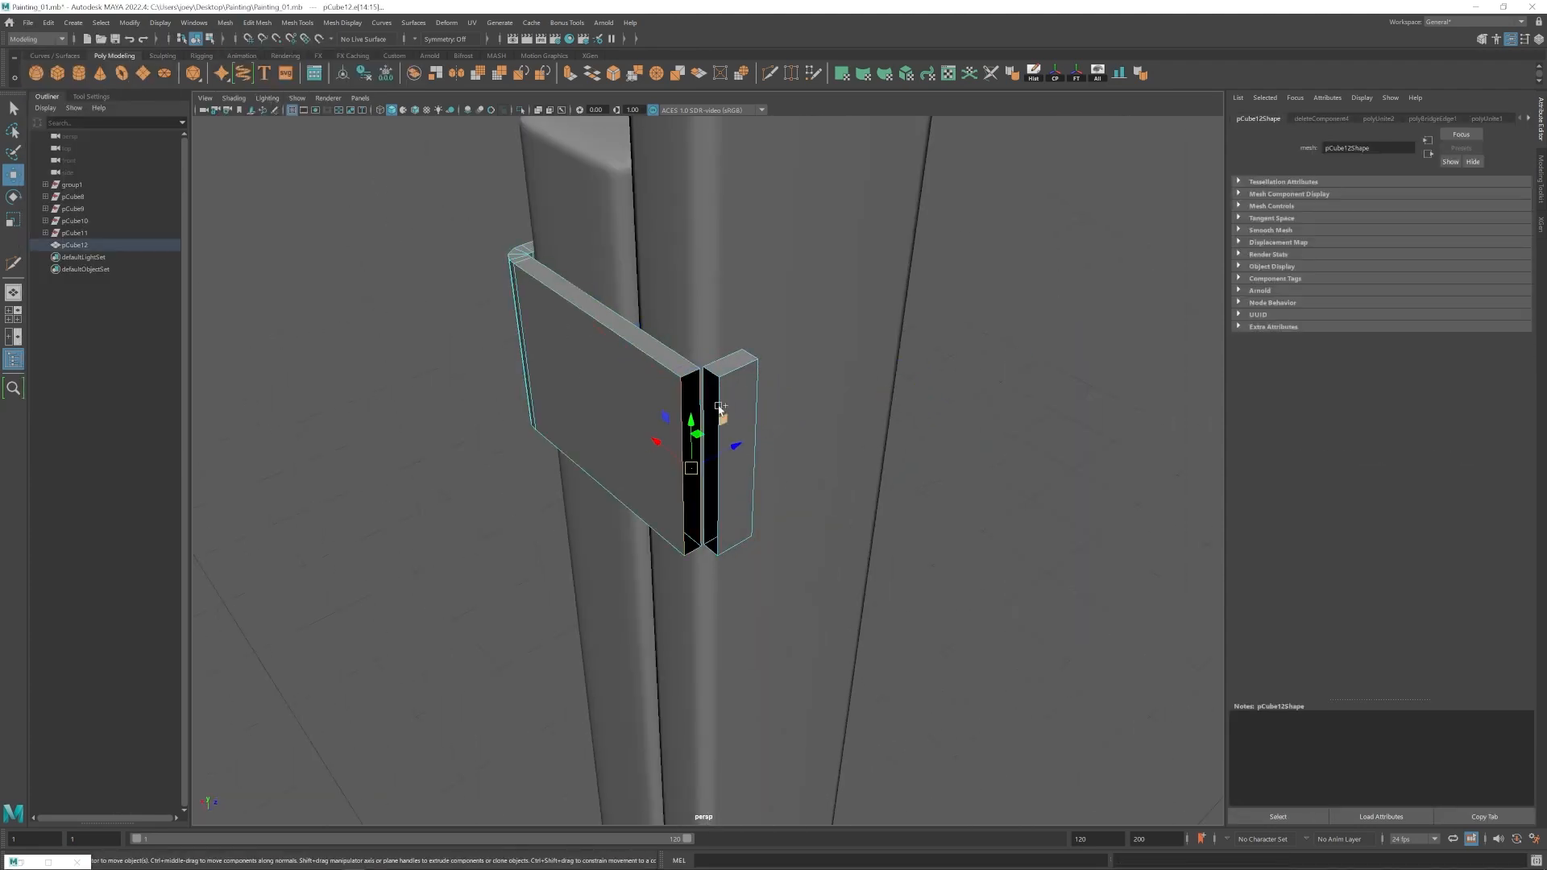
{"action": "right_click_drag", "start_coordinate": [720, 409], "coordinate": [812, 420], "text": "shift"}
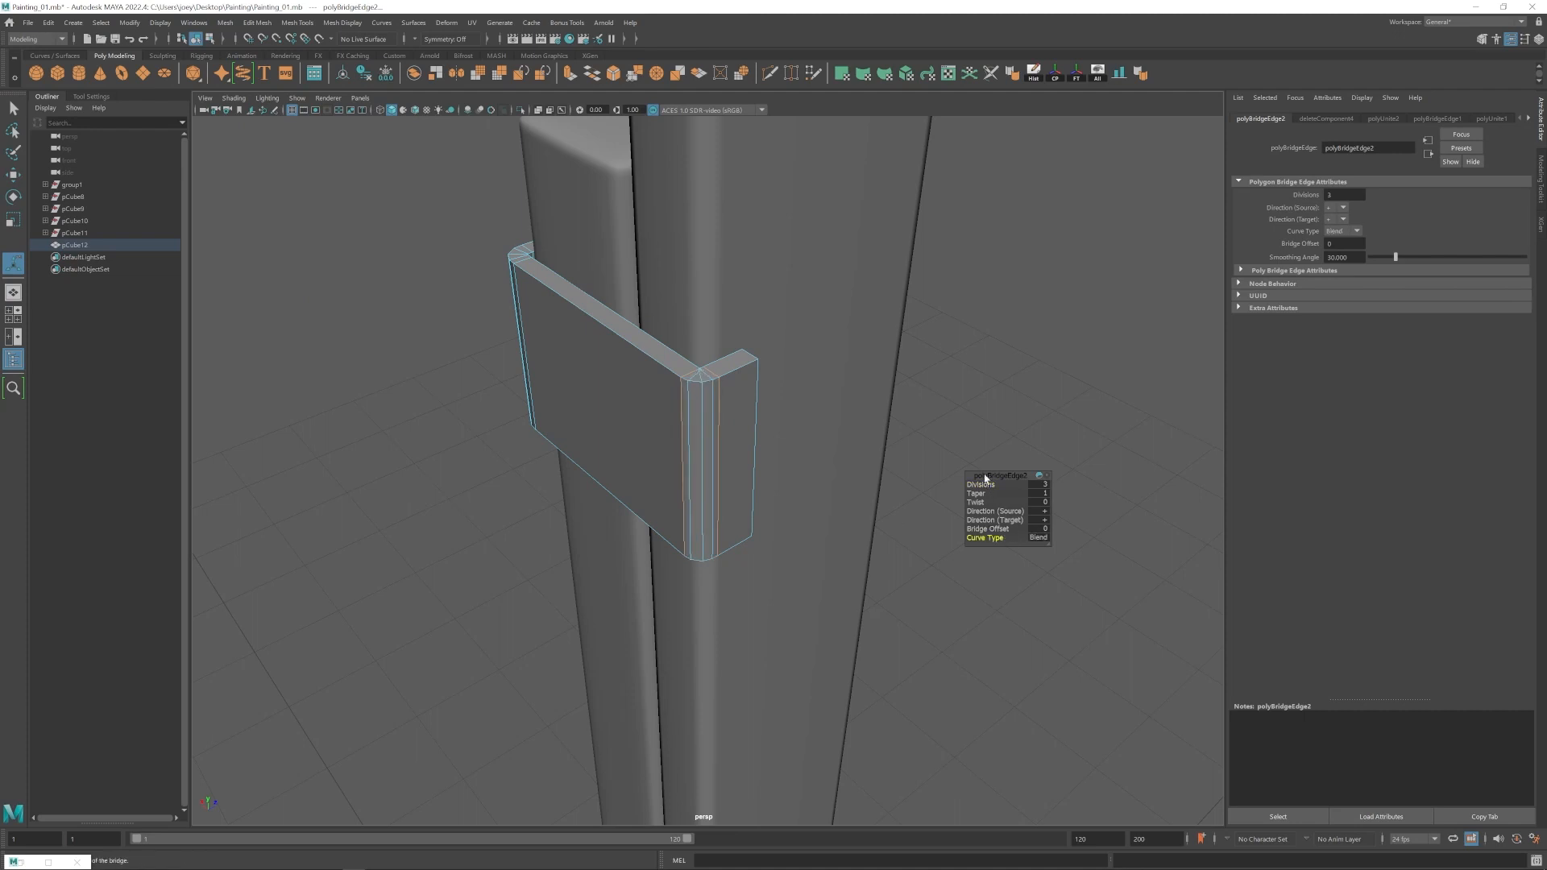
{"action": "middle_click_drag", "start_coordinate": [983, 486], "coordinate": [967, 485]}
{"action": "right_click_drag", "start_coordinate": [709, 452], "coordinate": [741, 419]}
{"action": "key", "text": "w"}
Target-weld the stray vertices on the inner side of the new bridged corner.
{"action": "left_click_drag", "start_coordinate": [725, 427], "coordinate": [680, 518], "text": "alt"}
{"action": "scroll", "coordinate": [680, 518], "scroll_direction": "up", "scroll_amount": 8}
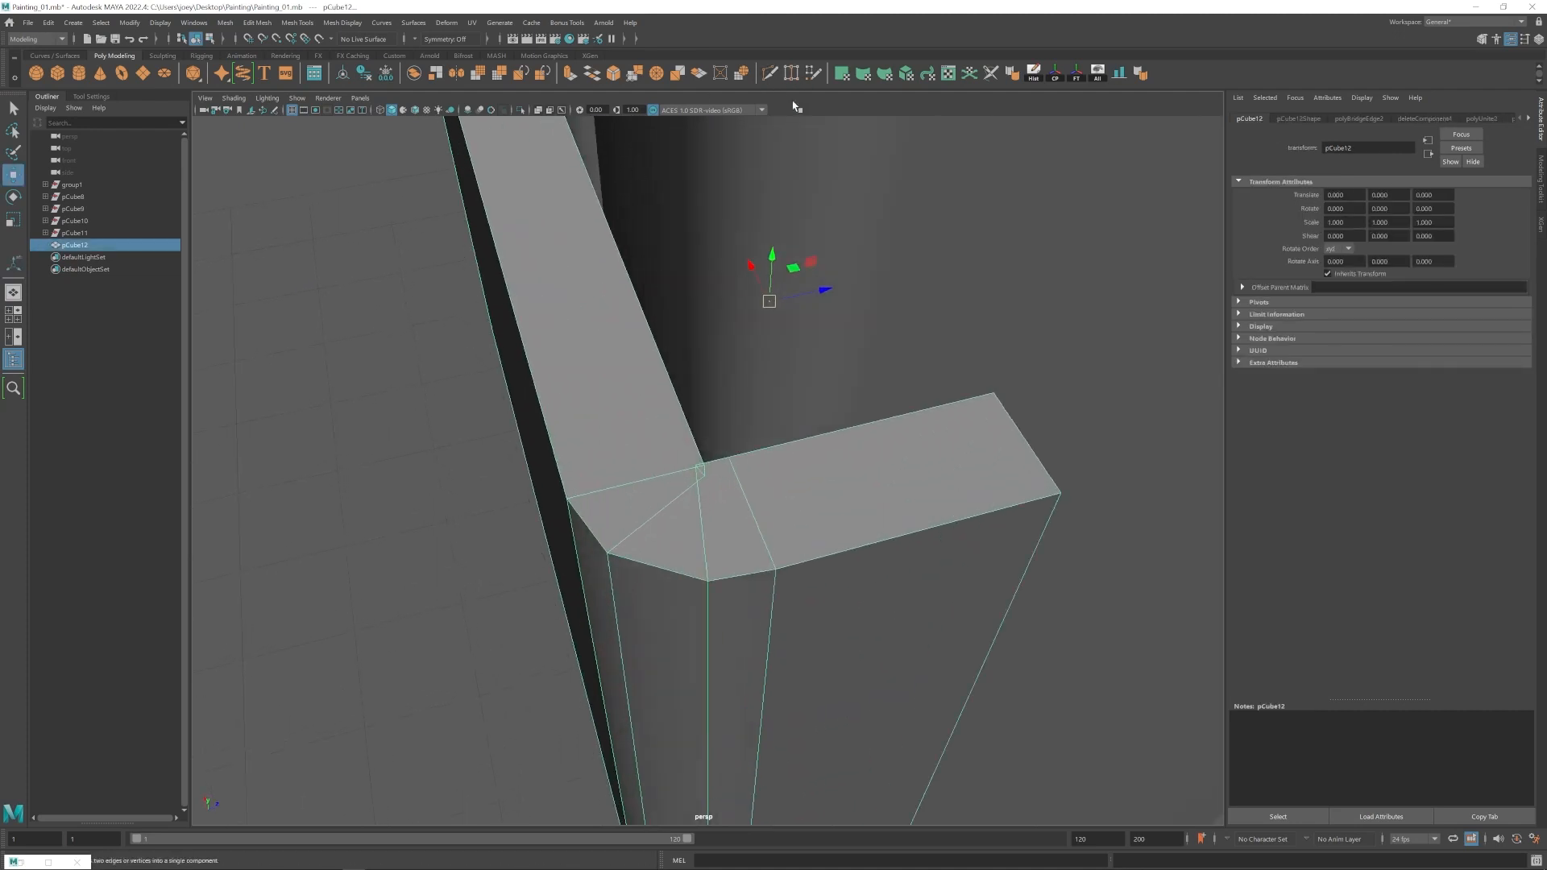
{"action": "right_click_drag", "start_coordinate": [700, 451], "coordinate": [703, 480], "text": "shift"}
{"action": "middle_click_drag", "start_coordinate": [695, 466], "coordinate": [700, 572], "text": "alt"}
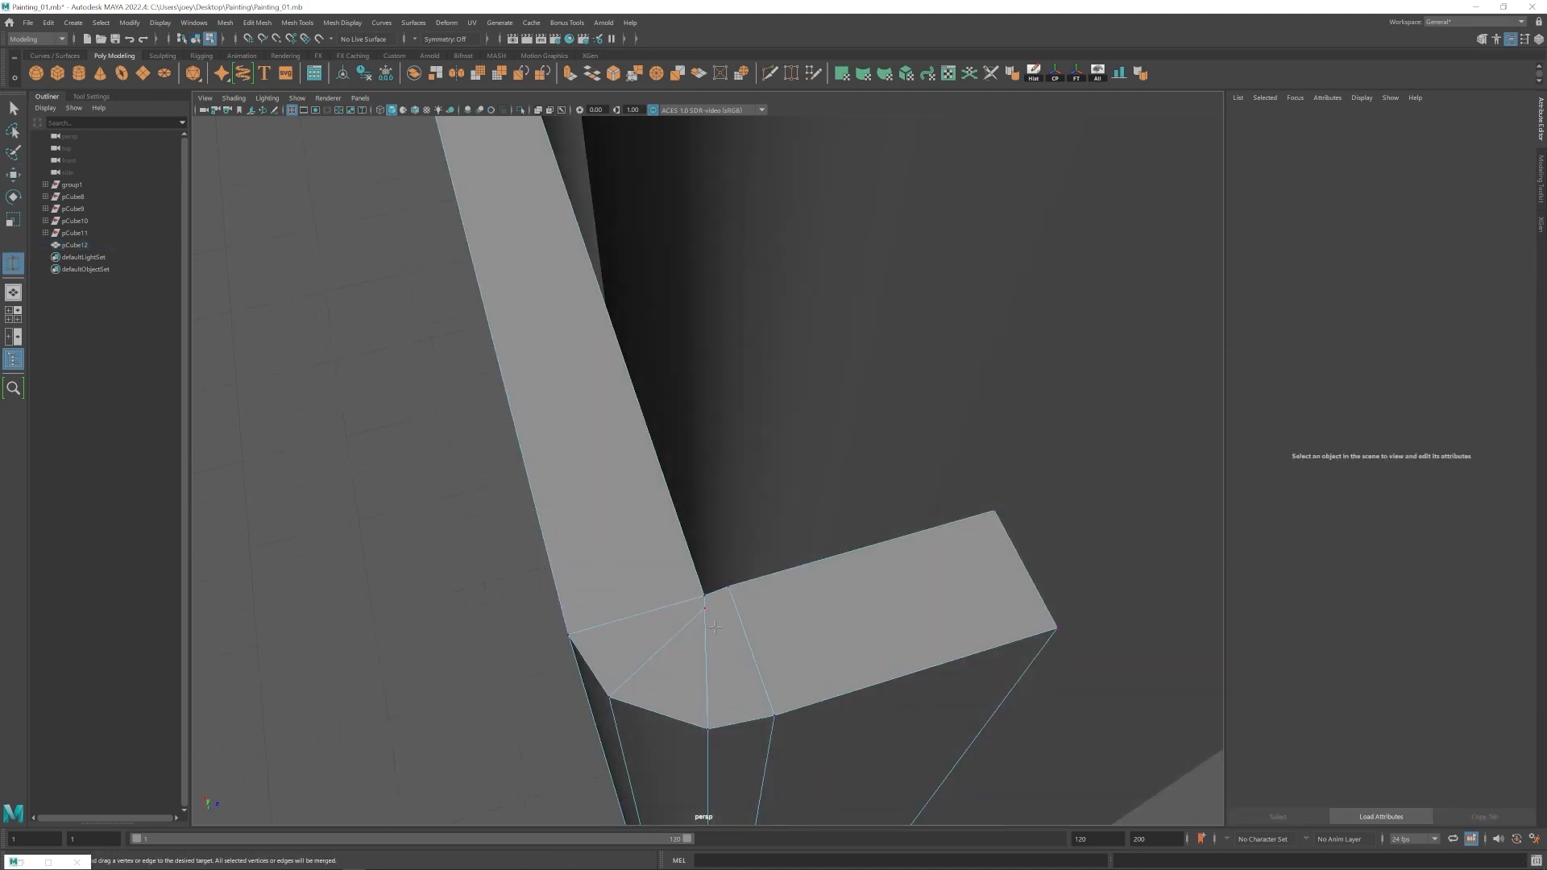
{"action": "left_click_drag", "start_coordinate": [732, 627], "coordinate": [754, 474], "text": "alt"}
{"action": "scroll", "coordinate": [753, 474], "scroll_direction": "down", "scroll_amount": 6}
{"action": "key", "text": "w"}
Isolate the bracket and target-weld the crowded inner vertices along the upper rim of its rounded corner.
{"action": "right_click_drag", "start_coordinate": [656, 520], "coordinate": [684, 495]}
{"action": "left_click_drag", "start_coordinate": [685, 494], "coordinate": [974, 459], "text": "alt"}
{"action": "left_click", "coordinate": [611, 508]}
{"action": "left_click", "coordinate": [752, 439]}
{"action": "key", "text": "ctrl+1"}
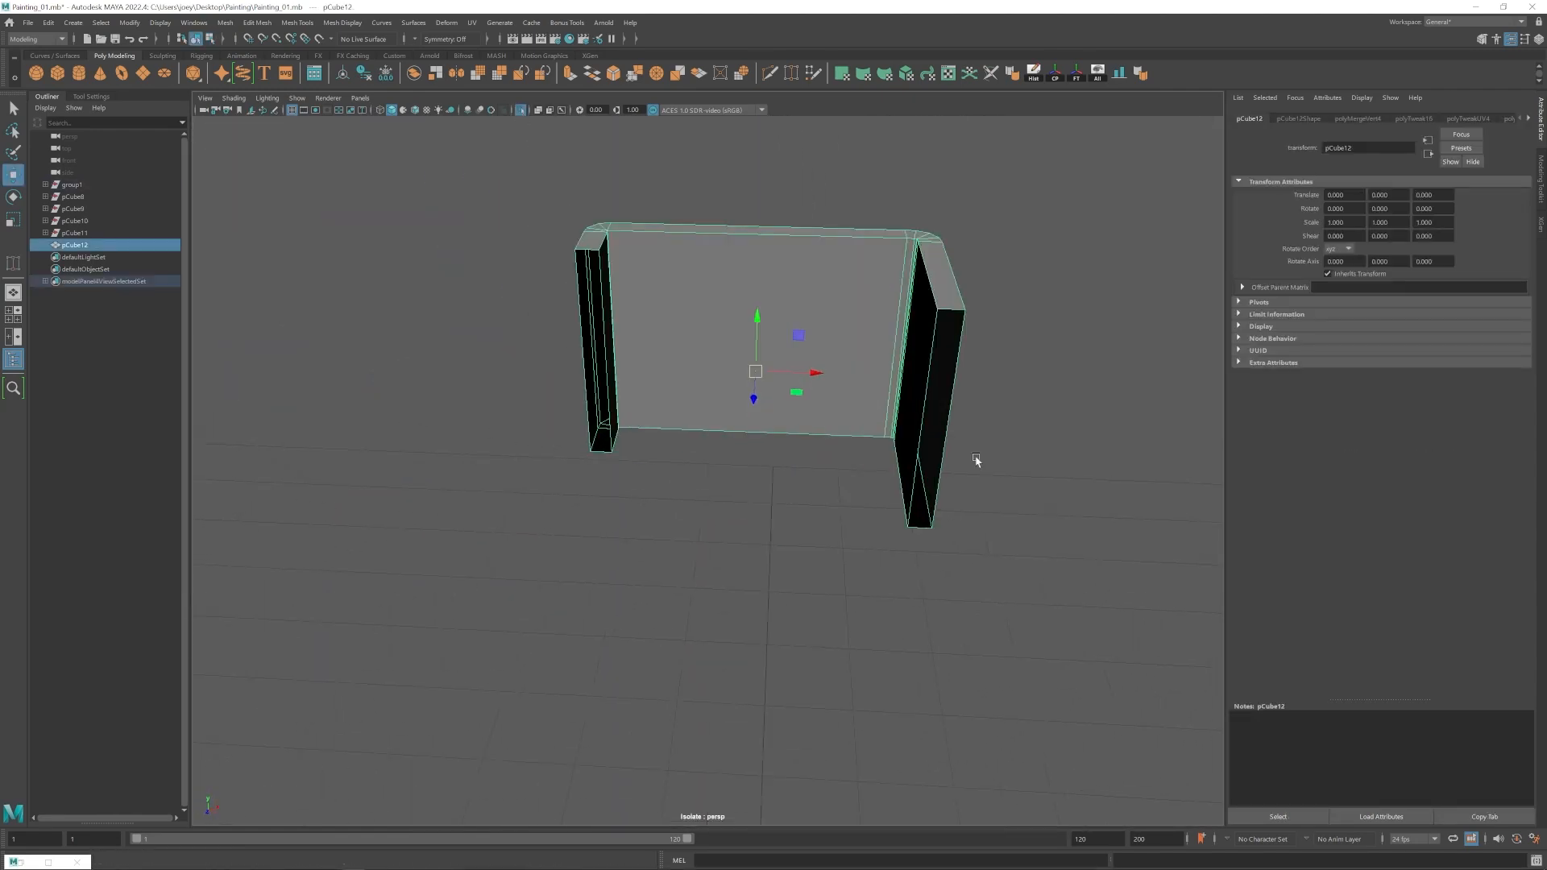
{"action": "middle_click_drag", "start_coordinate": [973, 459], "coordinate": [606, 468], "text": "alt"}
{"action": "scroll", "coordinate": [606, 469], "scroll_direction": "up", "scroll_amount": 5}
{"action": "scroll", "coordinate": [675, 482], "scroll_direction": "up", "scroll_amount": 5}
{"action": "left_click_drag", "start_coordinate": [607, 468], "coordinate": [678, 452], "text": "alt"}
{"action": "key", "text": "g"}
{"action": "scroll", "coordinate": [676, 482], "scroll_direction": "down", "scroll_amount": 3}
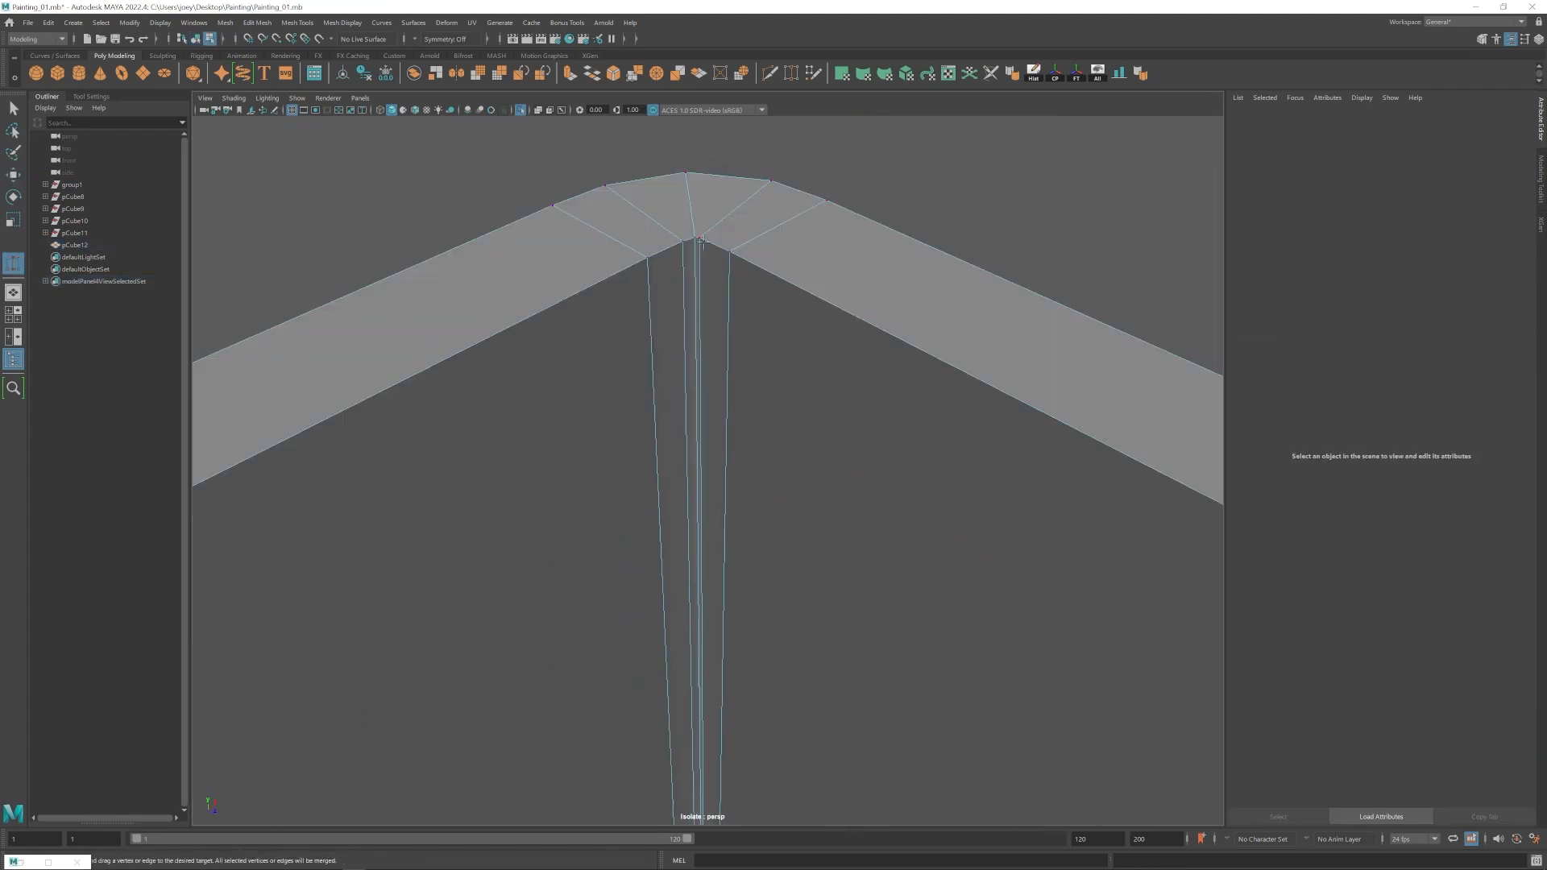
Target-weld the remaining crowded inner vertices along the lower rim of the bracket's corners.
{"action": "middle_click_drag", "start_coordinate": [679, 693], "coordinate": [676, 440], "text": "alt"}
{"action": "scroll", "coordinate": [686, 457], "scroll_direction": "down", "scroll_amount": 5}
{"action": "left_click_drag", "start_coordinate": [686, 457], "coordinate": [730, 268], "text": "alt"}
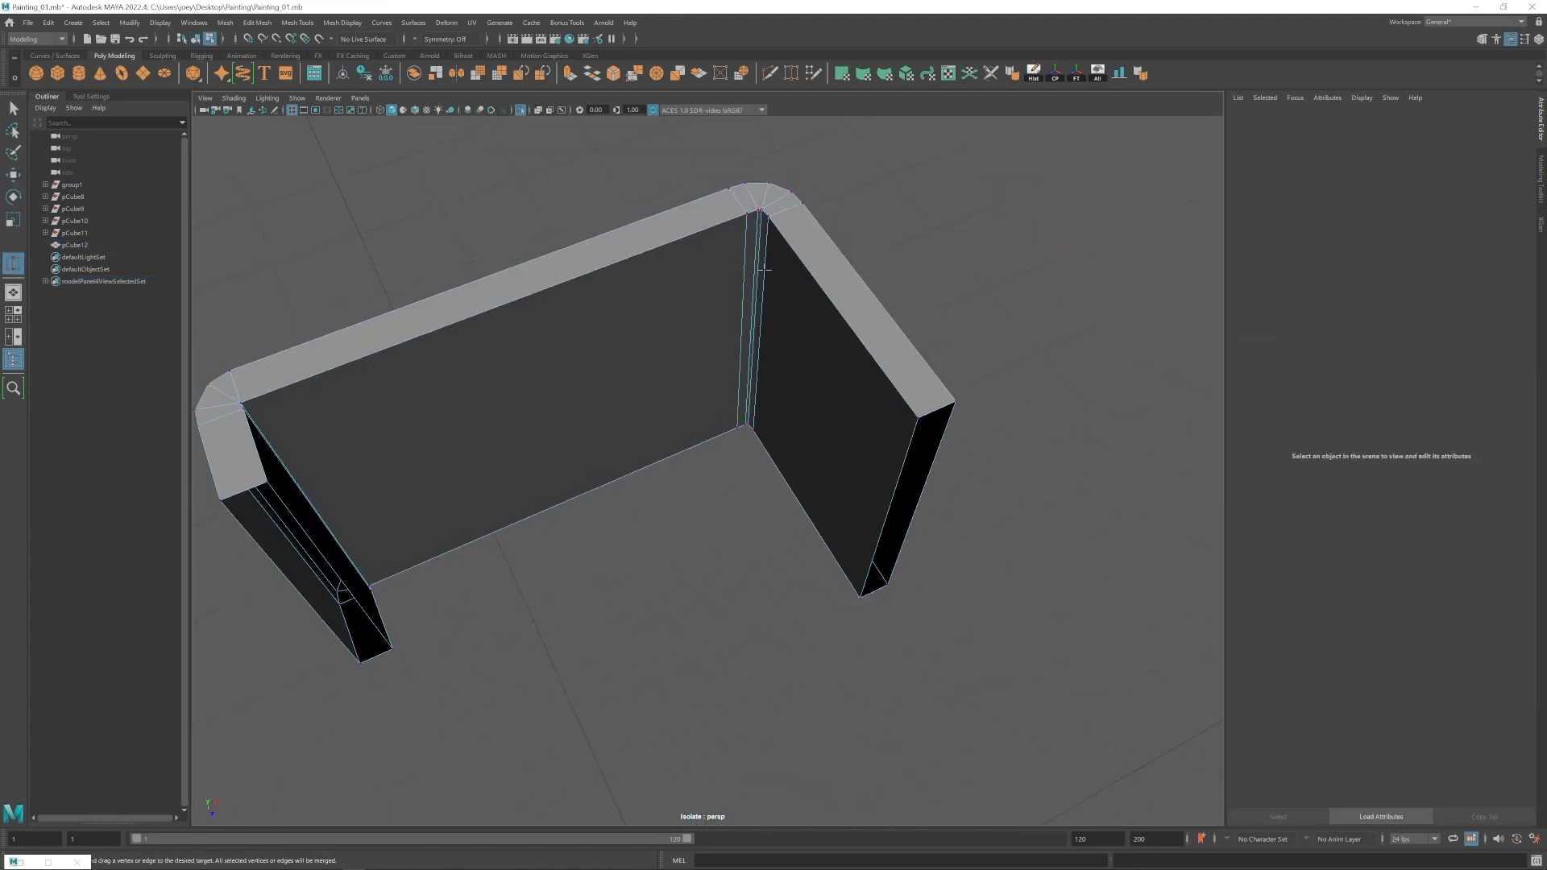
{"action": "mouse_move", "coordinate": [749, 423]}
{"action": "left_mouse_down", "text": "alt"}
{"action": "mouse_move", "coordinate": [725, 338]}
{"action": "mouse_move", "coordinate": [732, 403]}
{"action": "left_mouse_up", "text": "alt"}
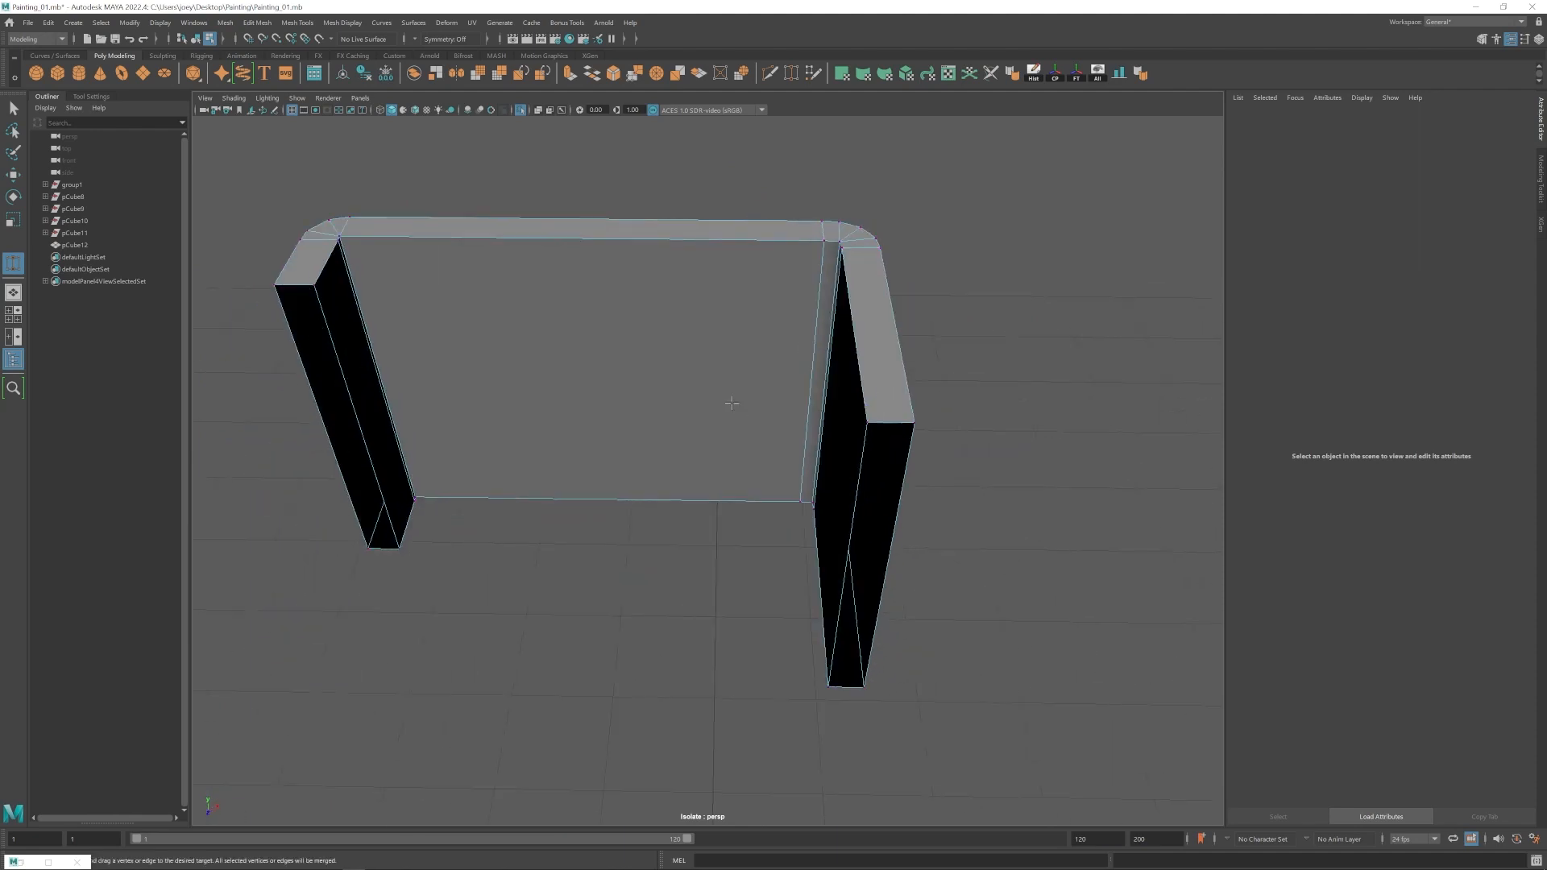
{"action": "left_click_drag", "start_coordinate": [414, 500], "coordinate": [535, 397], "text": "alt"}
{"action": "key", "text": "w"}
Fill the open ends of the bracket's two side plates.
{"action": "left_click", "coordinate": [685, 263]}
{"action": "left_click_drag", "start_coordinate": [770, 378], "coordinate": [749, 328], "text": "alt"}
{"action": "scroll", "coordinate": [773, 387], "scroll_direction": "down", "scroll_amount": 3}
{"action": "double_click", "coordinate": [794, 441]}
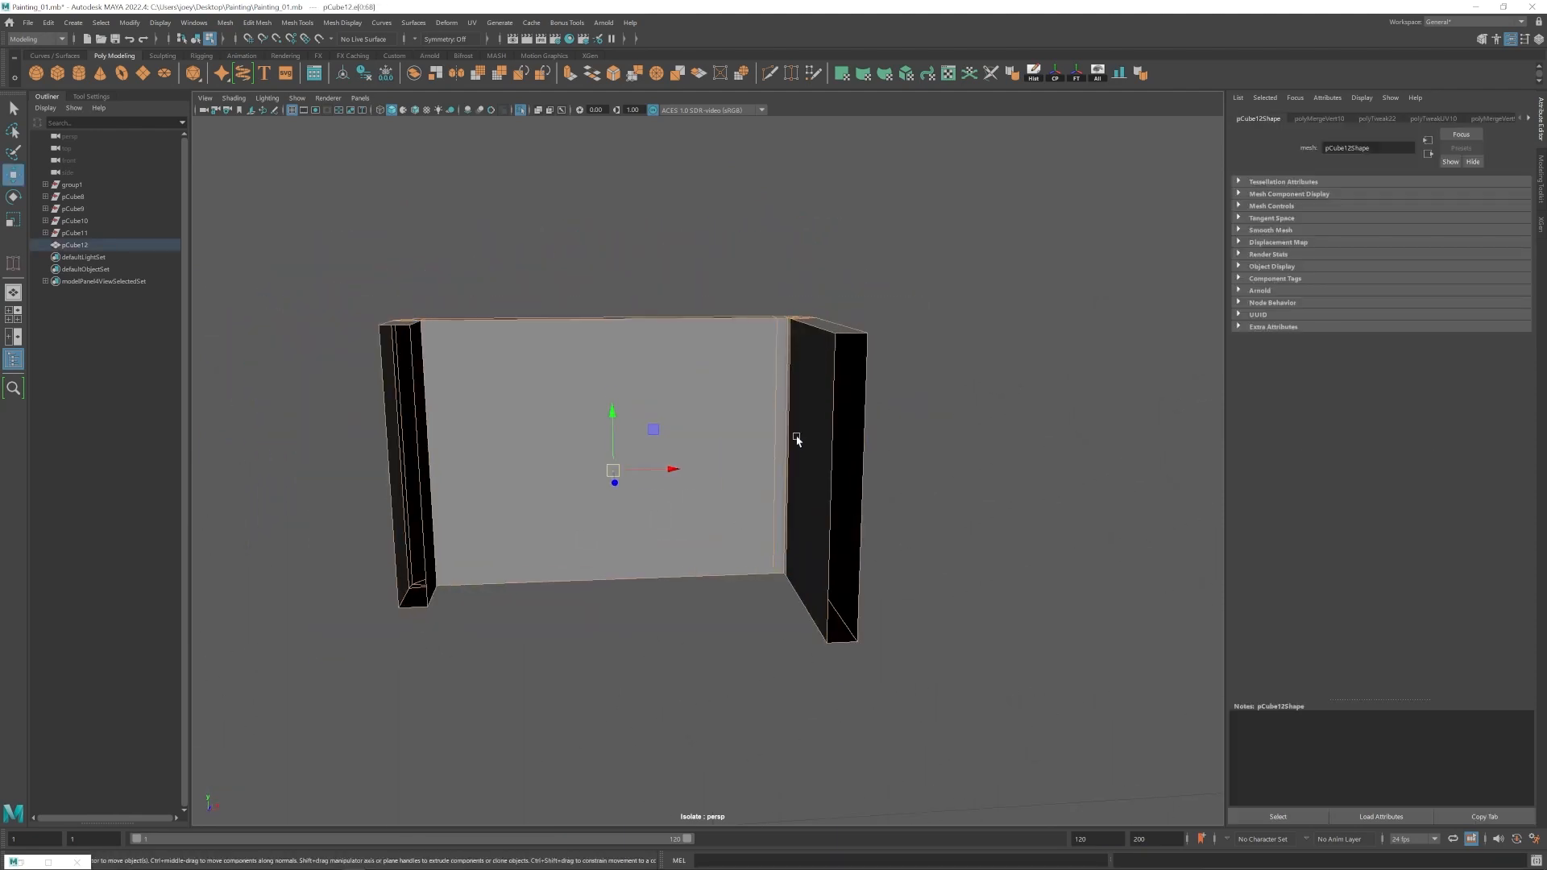
{"action": "left_click_drag", "start_coordinate": [795, 442], "coordinate": [853, 414], "text": "alt"}
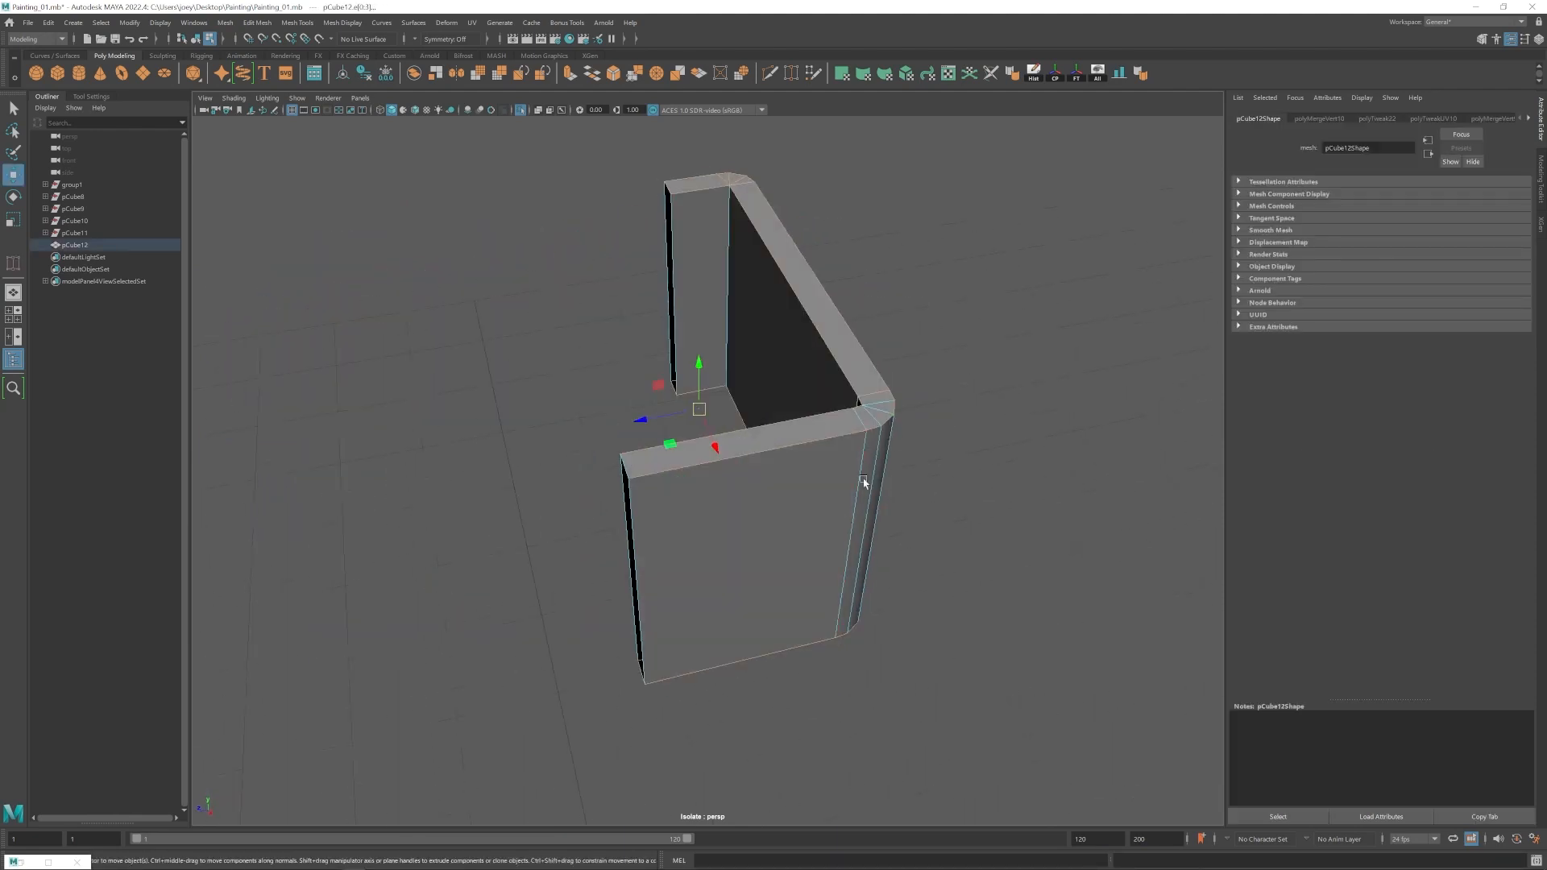
{"action": "left_click_drag", "start_coordinate": [751, 376], "coordinate": [794, 343], "text": "alt"}
{"action": "left_click_drag", "start_coordinate": [548, 443], "coordinate": [729, 397], "text": "alt"}
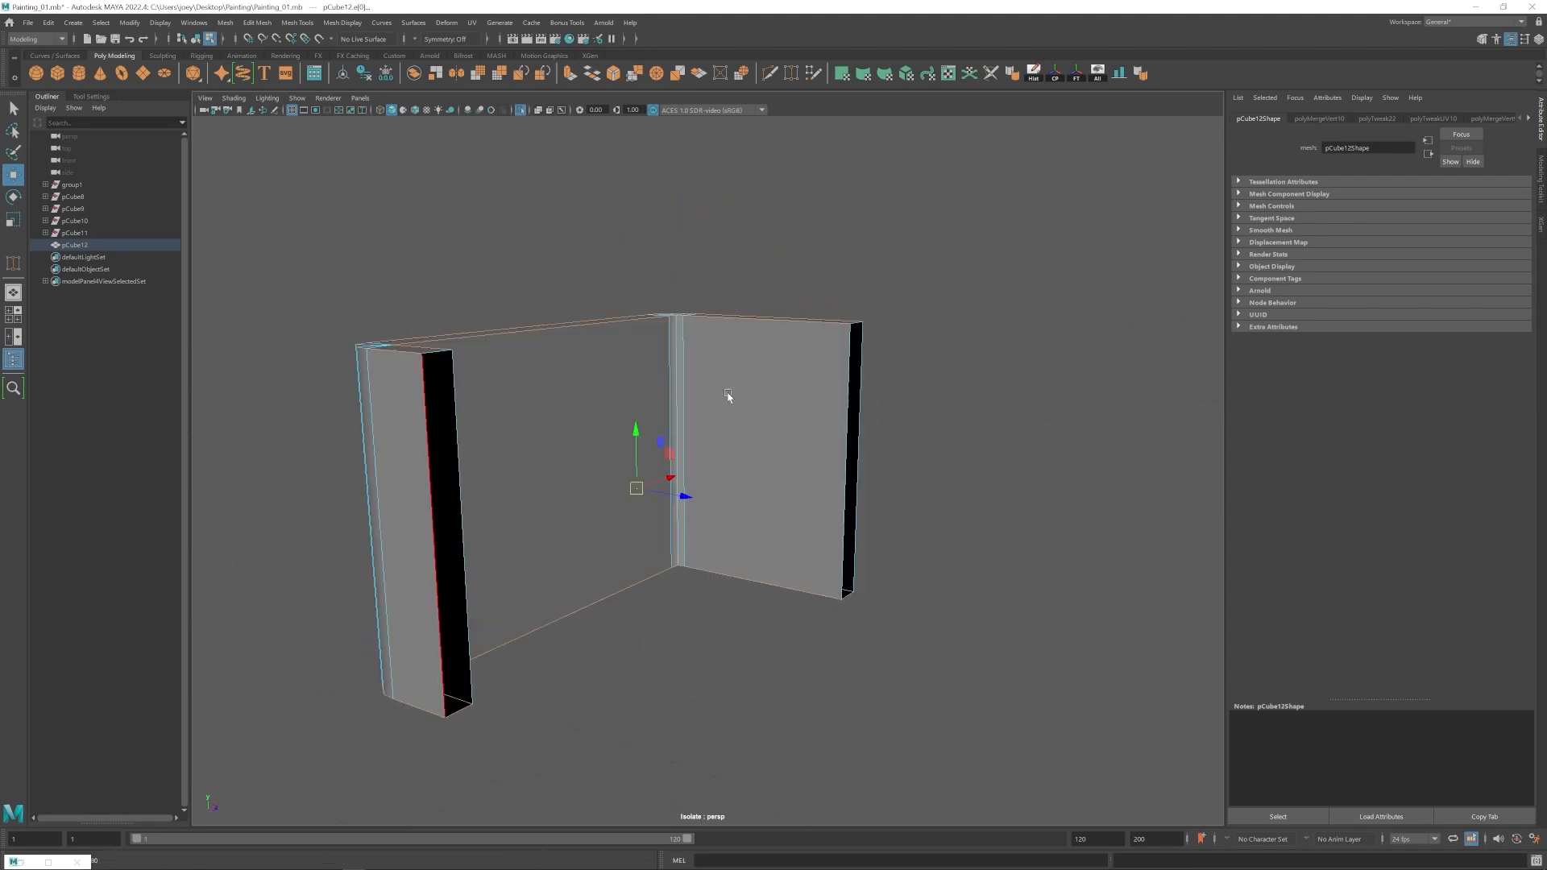
{"action": "double_click", "coordinate": [428, 421]}
{"action": "left_click", "coordinate": [225, 22]}
{"action": "left_click", "coordinate": [247, 114]}
Select the bracket's outline edges, leaving out the vertical edges of the rounded corners.
{"action": "left_click_drag", "start_coordinate": [774, 452], "coordinate": [511, 401], "text": "alt"}
{"action": "left_click_drag", "start_coordinate": [452, 282], "coordinate": [911, 685]}
{"action": "left_click_drag", "start_coordinate": [926, 403], "coordinate": [798, 484], "text": "alt"}
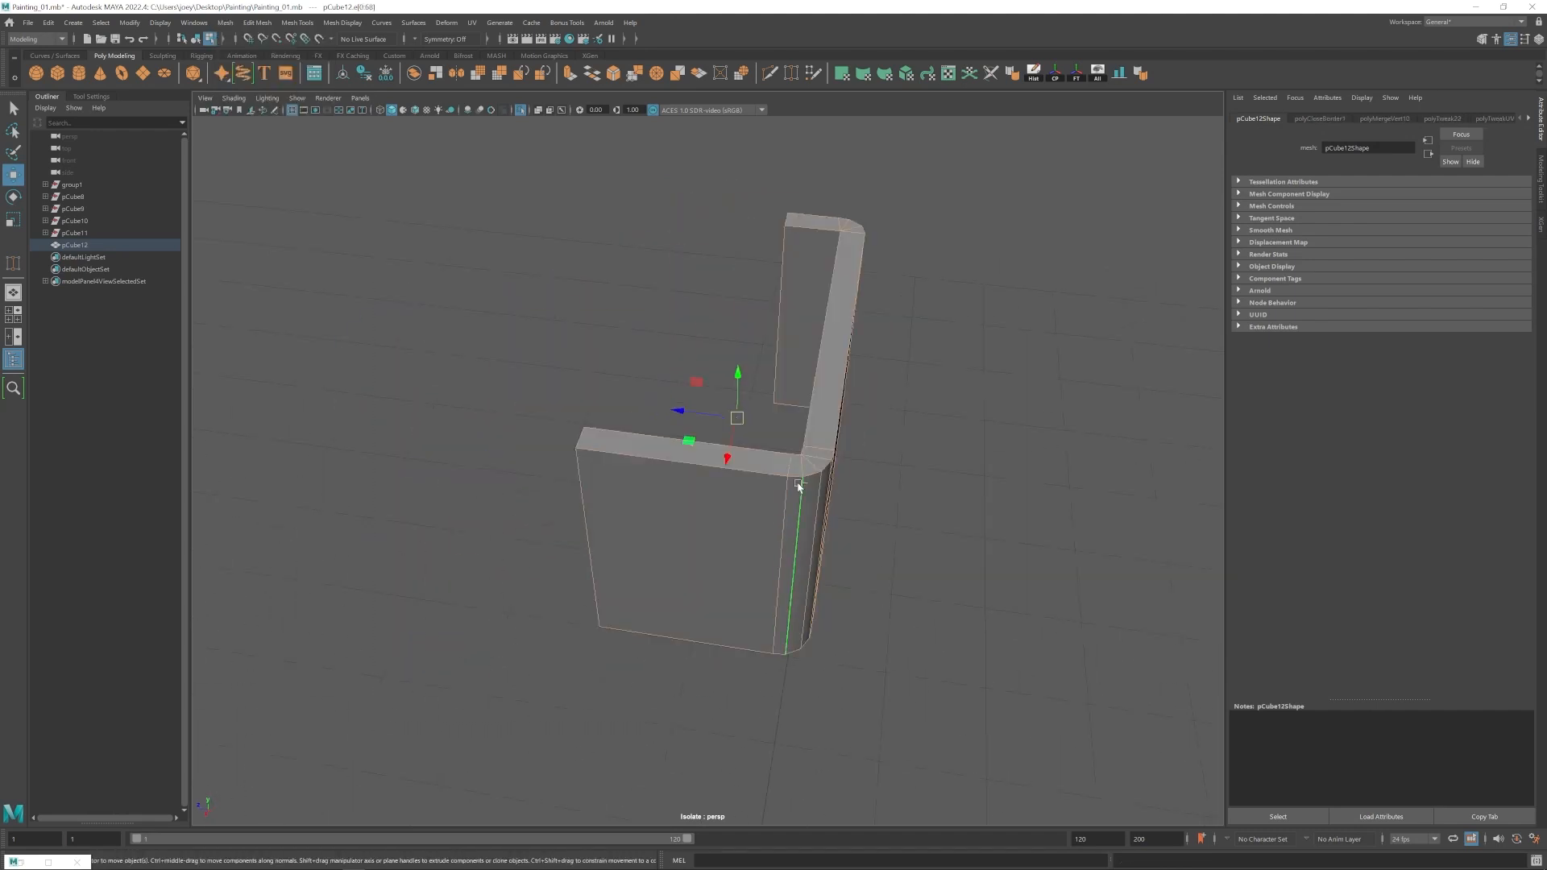
{"action": "middle_click_drag", "start_coordinate": [797, 484], "coordinate": [762, 484], "text": "alt"}
{"action": "scroll", "coordinate": [942, 423], "scroll_direction": "up", "scroll_amount": 5}
{"action": "scroll", "coordinate": [941, 424], "scroll_direction": "down", "scroll_amount": 5}
{"action": "left_click_drag", "start_coordinate": [886, 475], "coordinate": [780, 539], "text": "alt"}
{"action": "left_click_drag", "start_coordinate": [540, 467], "coordinate": [879, 532], "text": "ctrl"}
{"action": "left_click_drag", "start_coordinate": [854, 524], "coordinate": [775, 353], "text": "alt"}
{"action": "scroll", "coordinate": [645, 490], "scroll_direction": "up", "scroll_amount": 4}
{"action": "left_click_drag", "start_coordinate": [577, 514], "coordinate": [524, 411], "text": "alt"}
Bevel the selected bracket edges with 2 segments, raise the bevel fraction and turn off isolation.
{"action": "left_click", "coordinate": [256, 23]}
{"action": "left_click", "coordinate": [268, 68]}
{"action": "left_click", "coordinate": [520, 110]}
{"action": "left_click_drag", "start_coordinate": [645, 387], "coordinate": [735, 419], "text": "alt"}
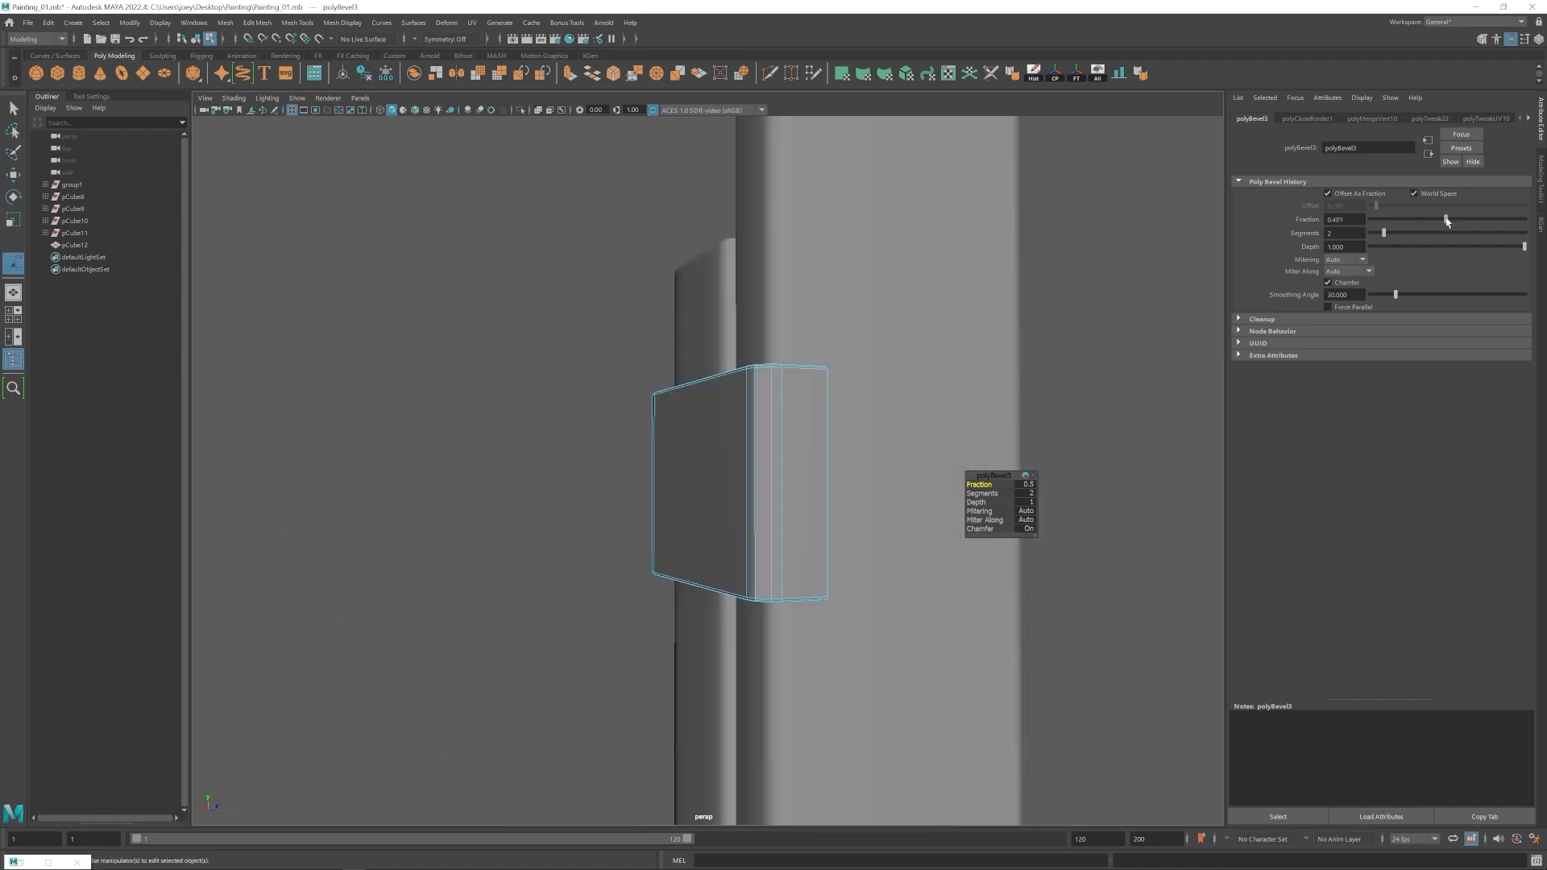
{"action": "left_click_drag", "start_coordinate": [1447, 219], "coordinate": [1495, 219]}
{"action": "left_click_drag", "start_coordinate": [725, 419], "coordinate": [790, 515], "text": "alt"}
Target-weld the crowded inner vertices on top of the bracket's rounded corner and reroute its edges with cuts.
{"action": "key", "text": "w"}
{"action": "right_click_drag", "start_coordinate": [854, 628], "coordinate": [1007, 564]}
{"action": "middle_click_drag", "start_coordinate": [927, 483], "coordinate": [854, 561], "text": "alt"}
{"action": "left_click", "coordinate": [297, 23]}
{"action": "left_click", "coordinate": [317, 240]}
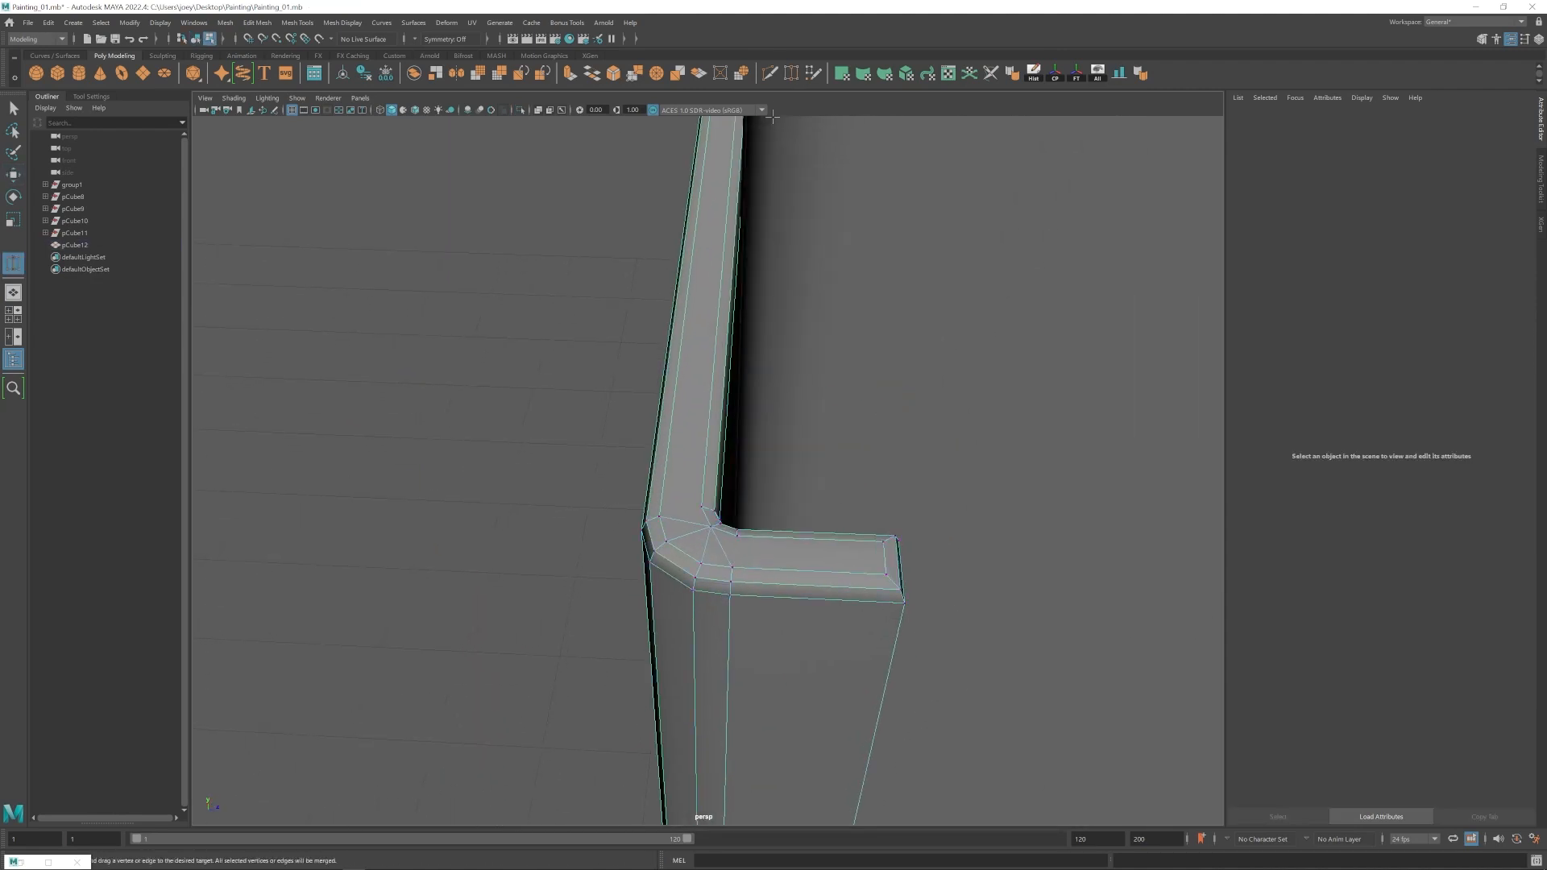
{"action": "left_click", "coordinate": [732, 569]}
{"action": "key", "text": "w"}
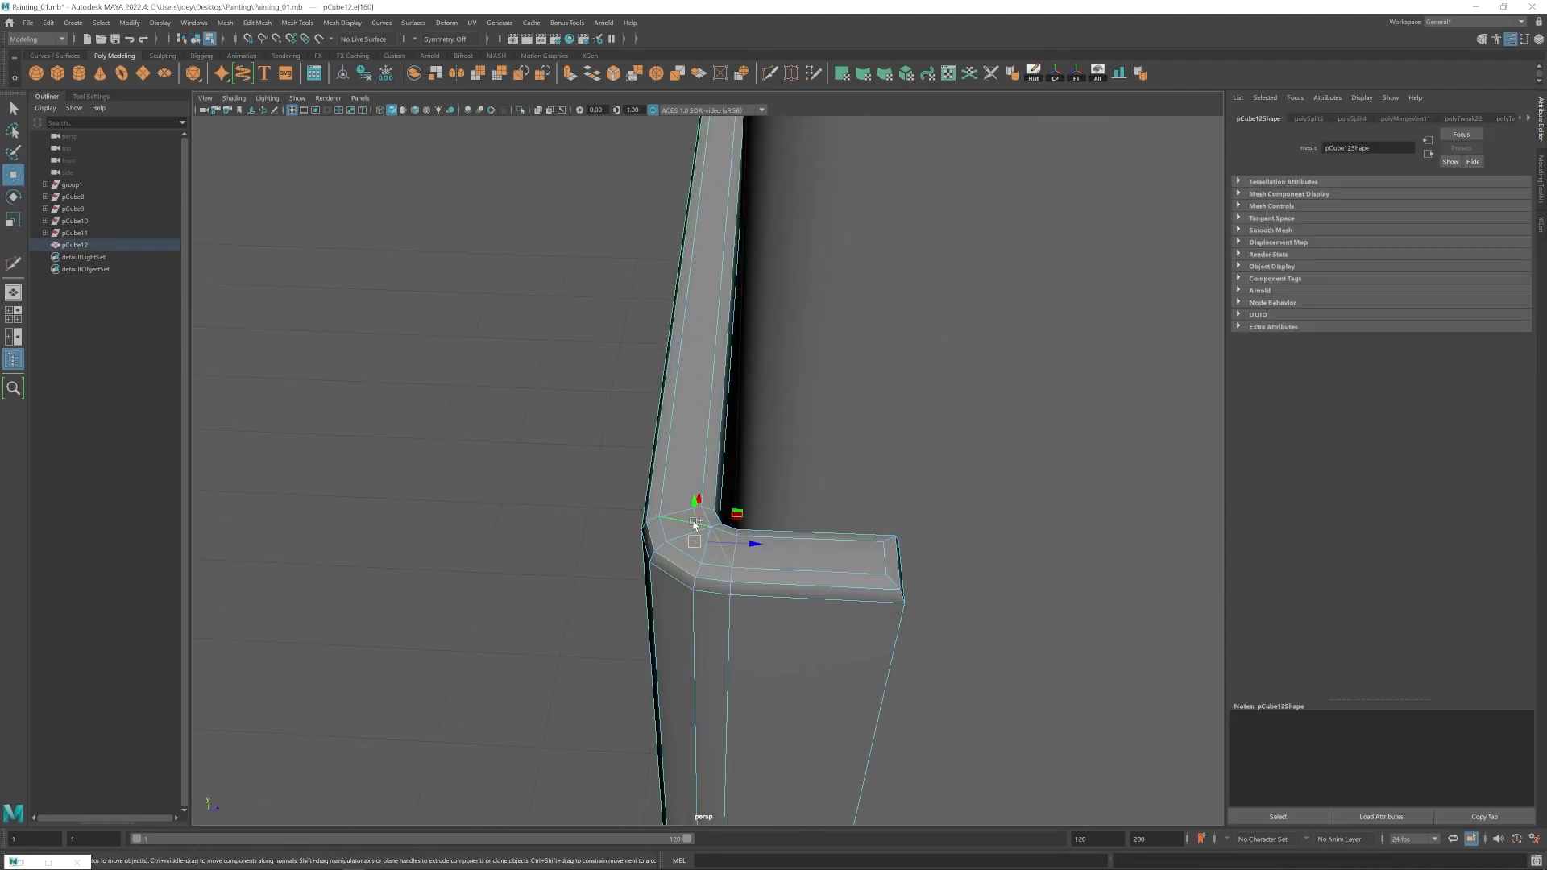
Clean up the top of the bracket's opposite corner by welding its inner vertices and recutting the edges.
{"action": "left_click_drag", "start_coordinate": [695, 528], "coordinate": [612, 587], "text": "alt"}
{"action": "right_click_drag", "start_coordinate": [612, 588], "coordinate": [668, 576], "text": "alt"}
{"action": "left_click", "coordinate": [297, 23]}
{"action": "left_click", "coordinate": [317, 240]}
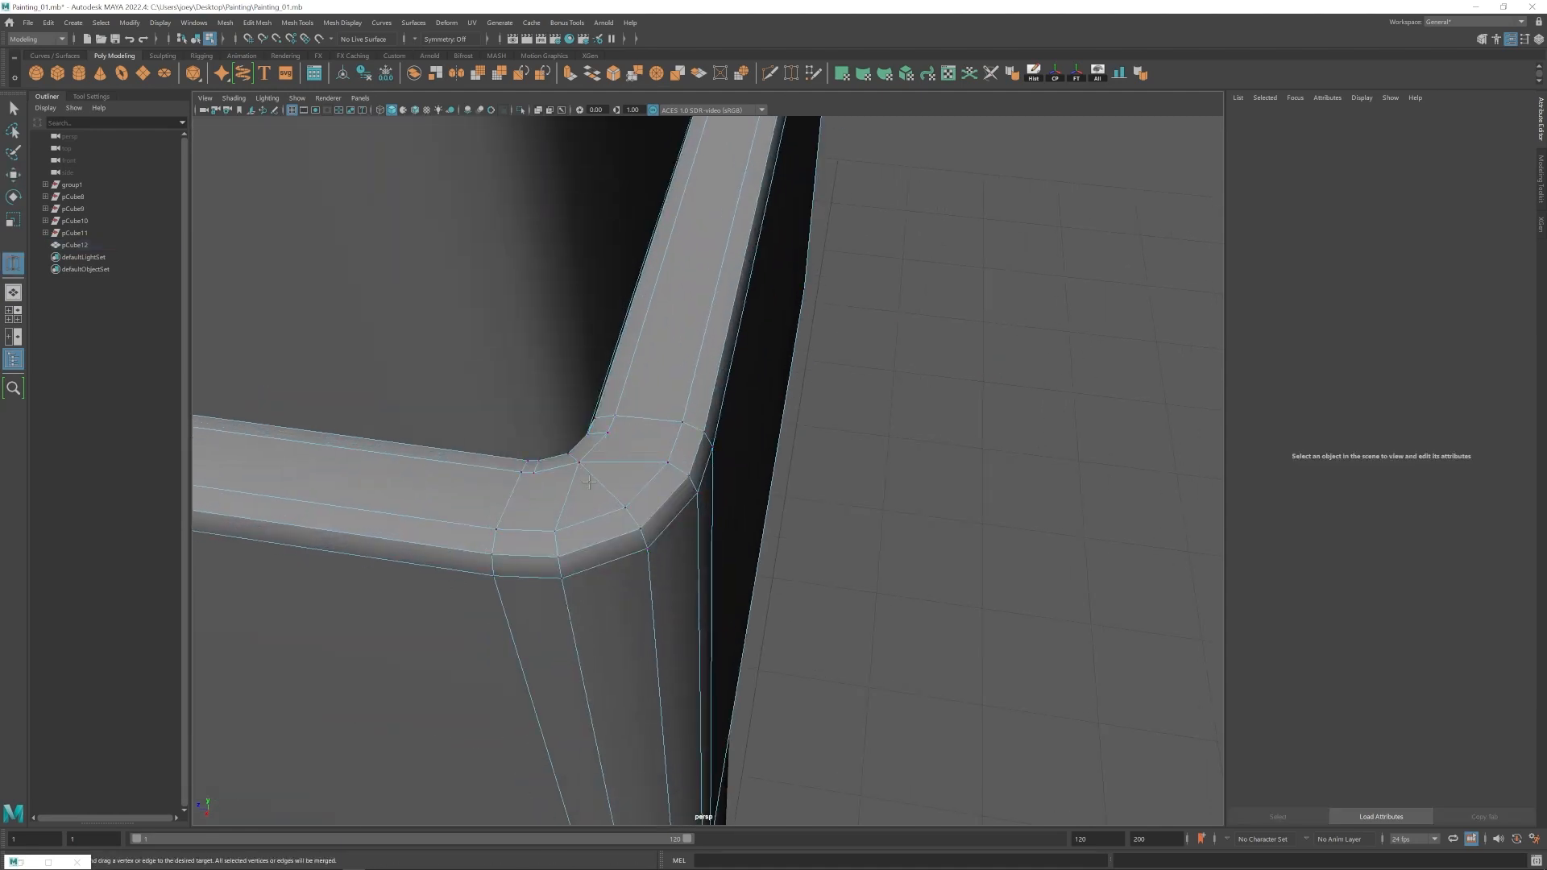
{"action": "key", "text": "w"}
{"action": "left_click_drag", "start_coordinate": [589, 482], "coordinate": [649, 516], "text": "alt"}
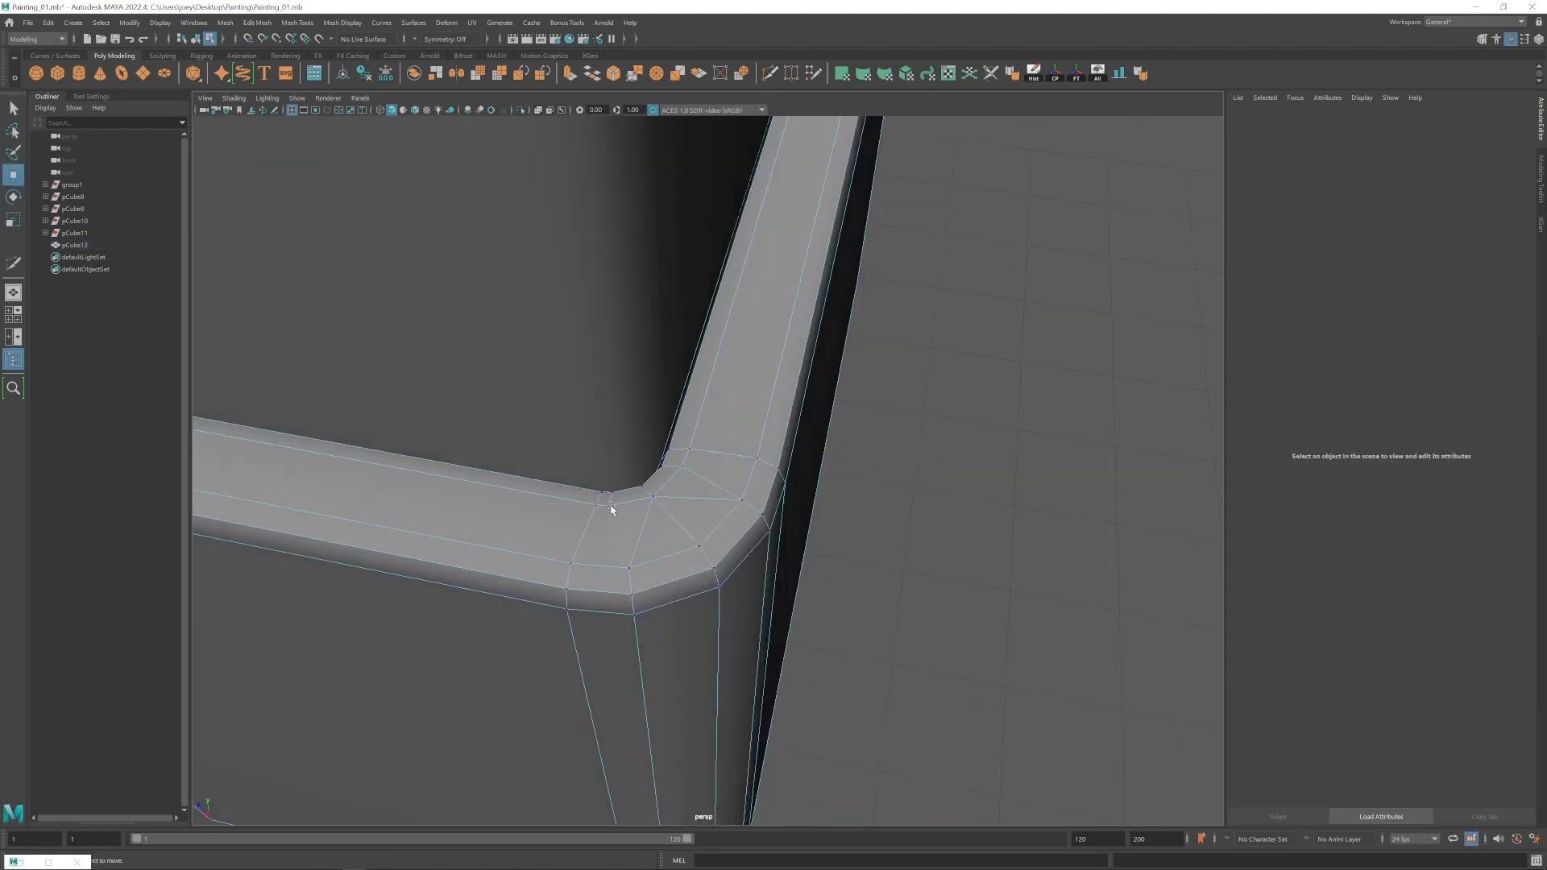
Weld the inner vertices on the underside of the same corner and reroute the edges around it.
{"action": "right_click_drag", "start_coordinate": [649, 532], "coordinate": [691, 494]}
{"action": "left_click_drag", "start_coordinate": [691, 494], "coordinate": [615, 511], "text": "alt"}
{"action": "right_click_drag", "start_coordinate": [615, 511], "coordinate": [690, 457], "text": "alt"}
{"action": "right_click_drag", "start_coordinate": [690, 458], "coordinate": [657, 449]}
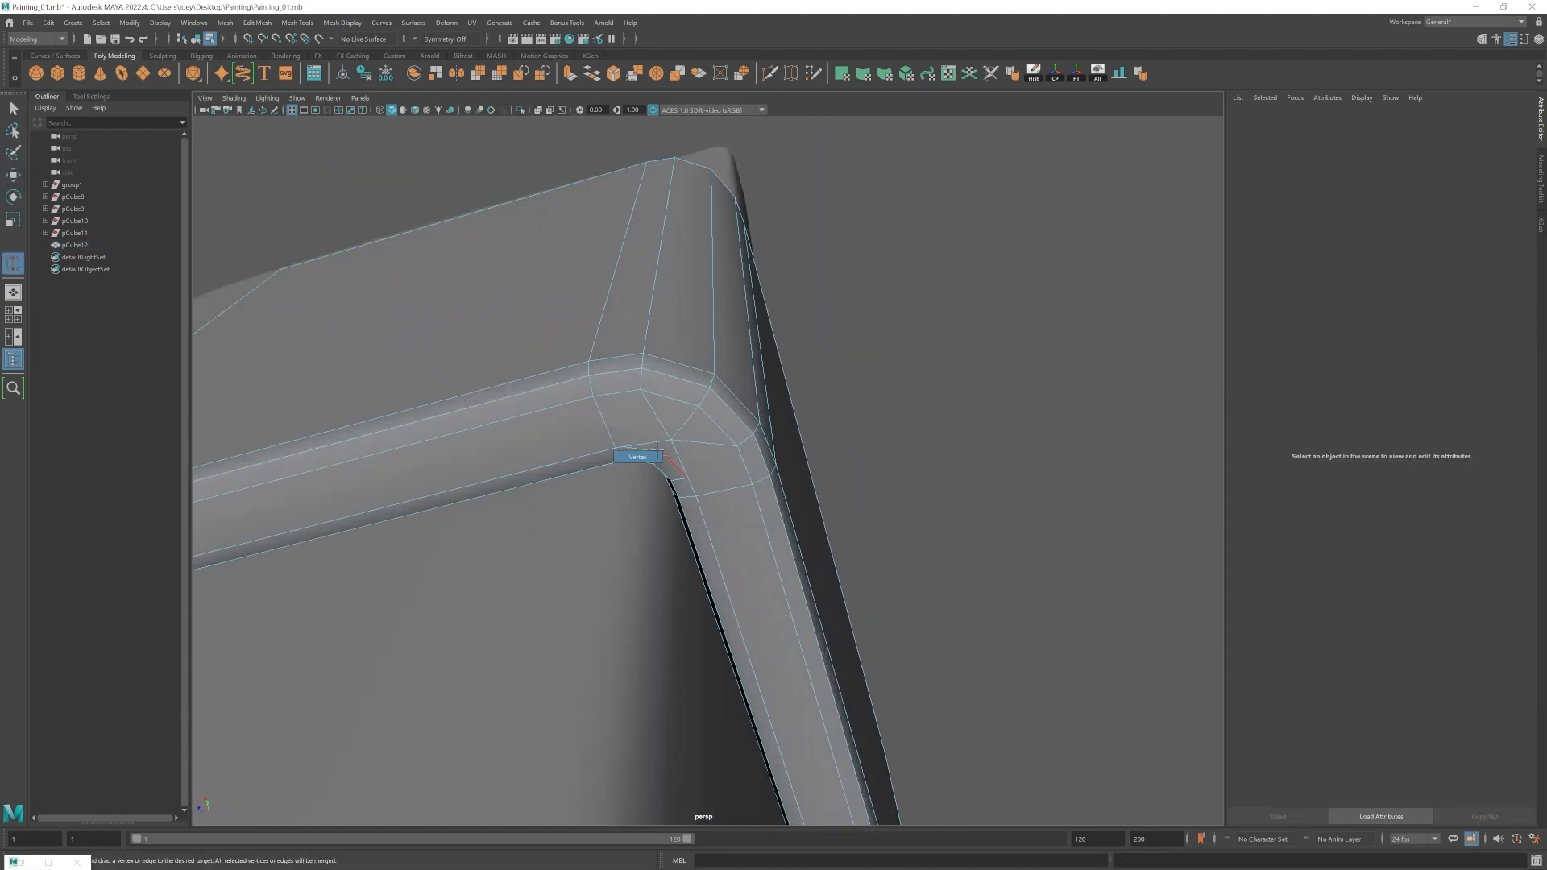
{"action": "left_click_drag", "start_coordinate": [737, 448], "coordinate": [703, 451]}
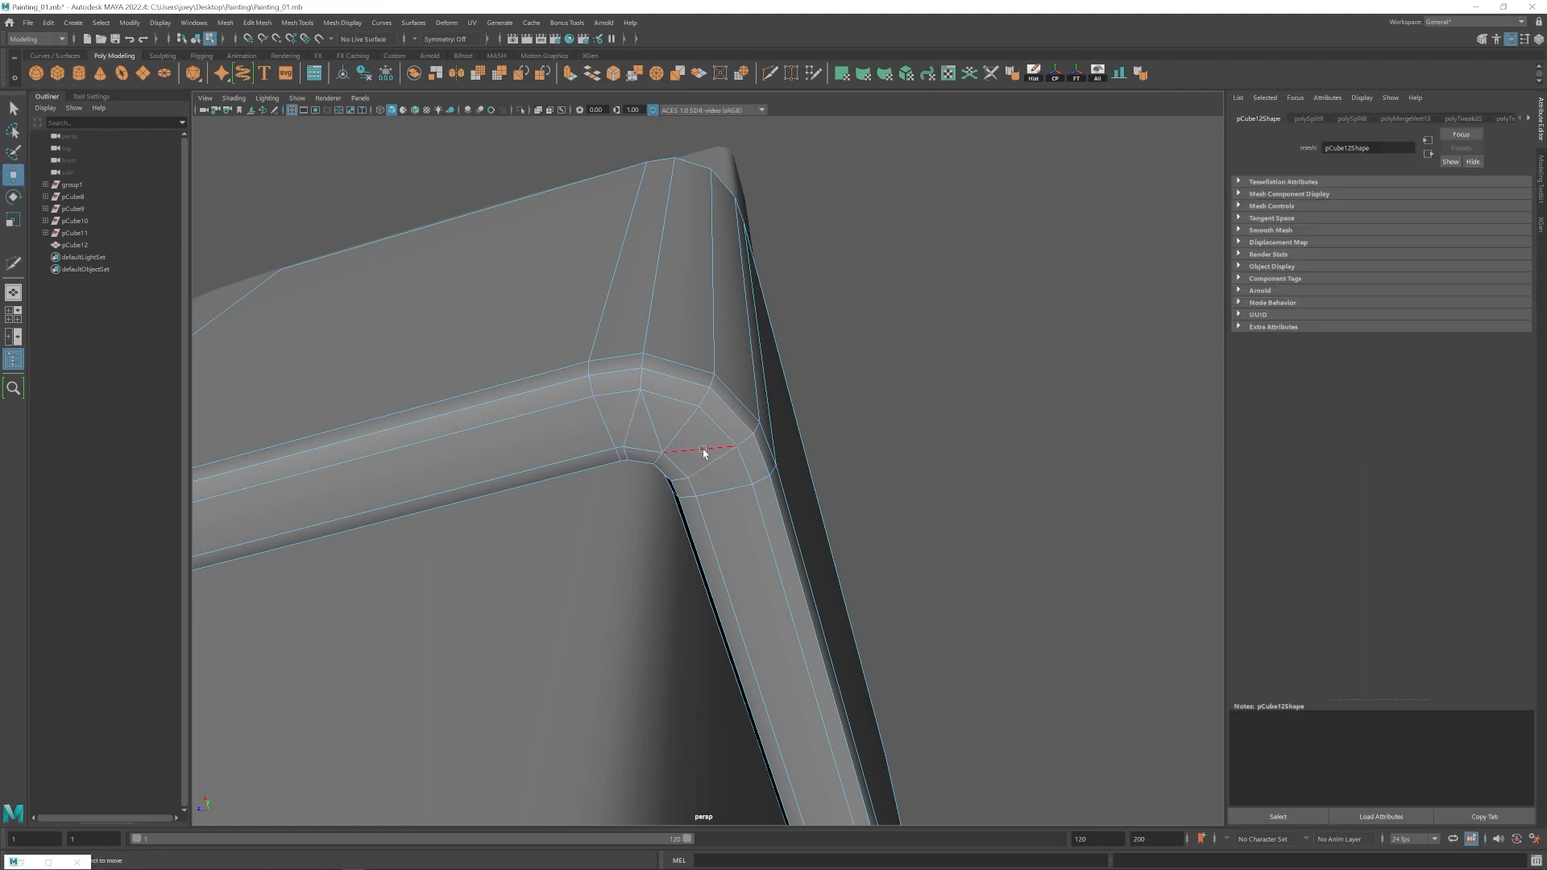
{"action": "left_click_drag", "start_coordinate": [649, 406], "coordinate": [649, 422], "text": "alt"}
Weld the inner vertices under the bracket's remaining corner and delete the two leftover edges.
{"action": "middle_click_drag", "start_coordinate": [649, 422], "coordinate": [564, 516], "text": "alt"}
{"action": "left_click", "coordinate": [791, 73]}
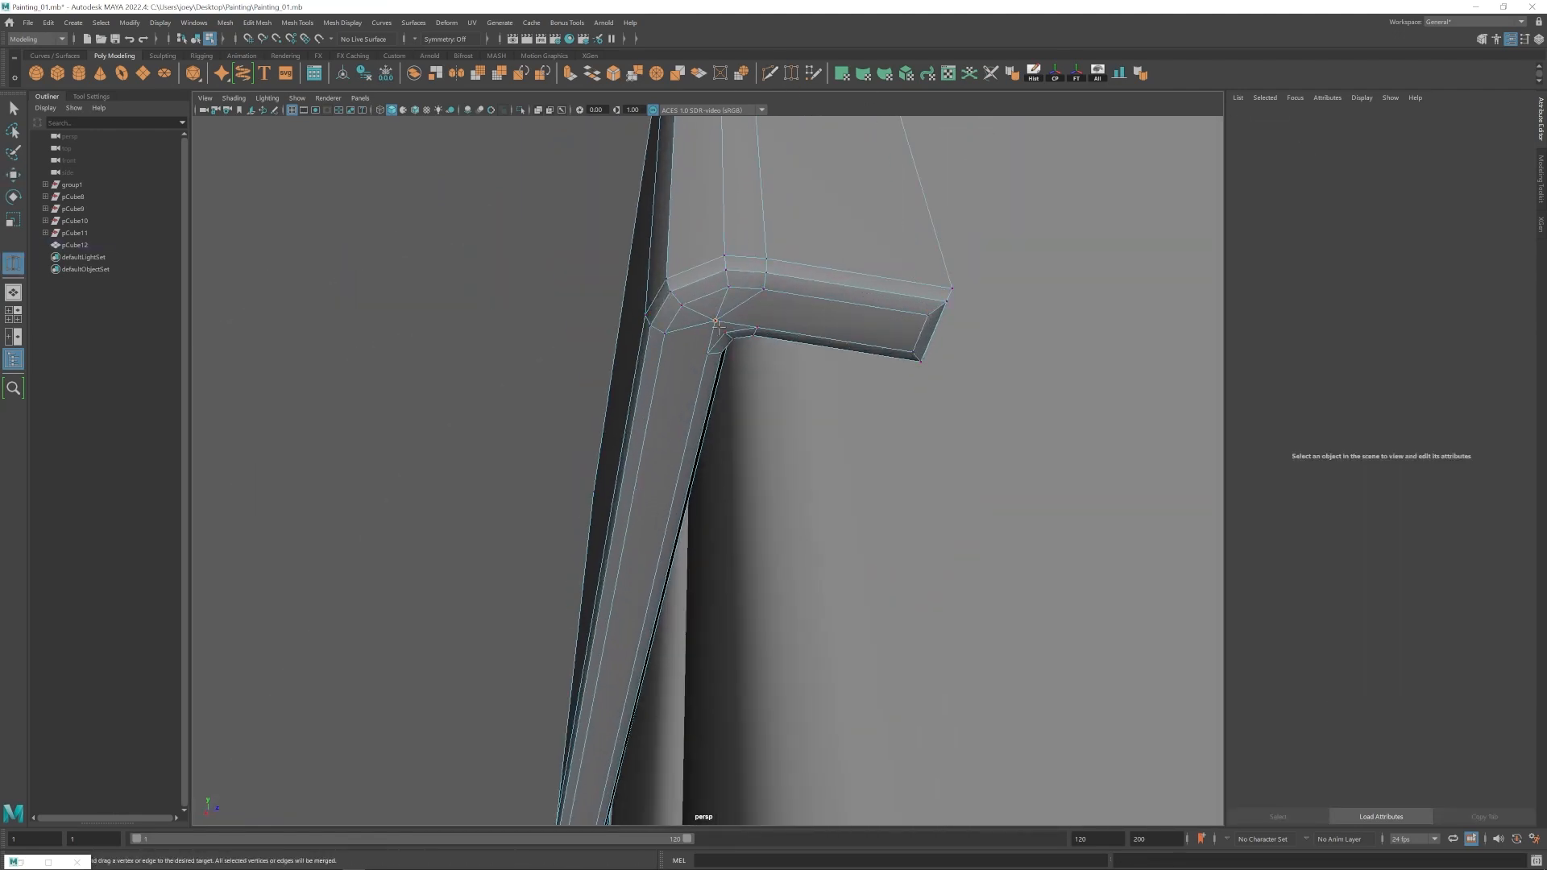
{"action": "left_click", "coordinate": [692, 334]}
{"action": "left_click", "coordinate": [749, 310], "text": "shift"}
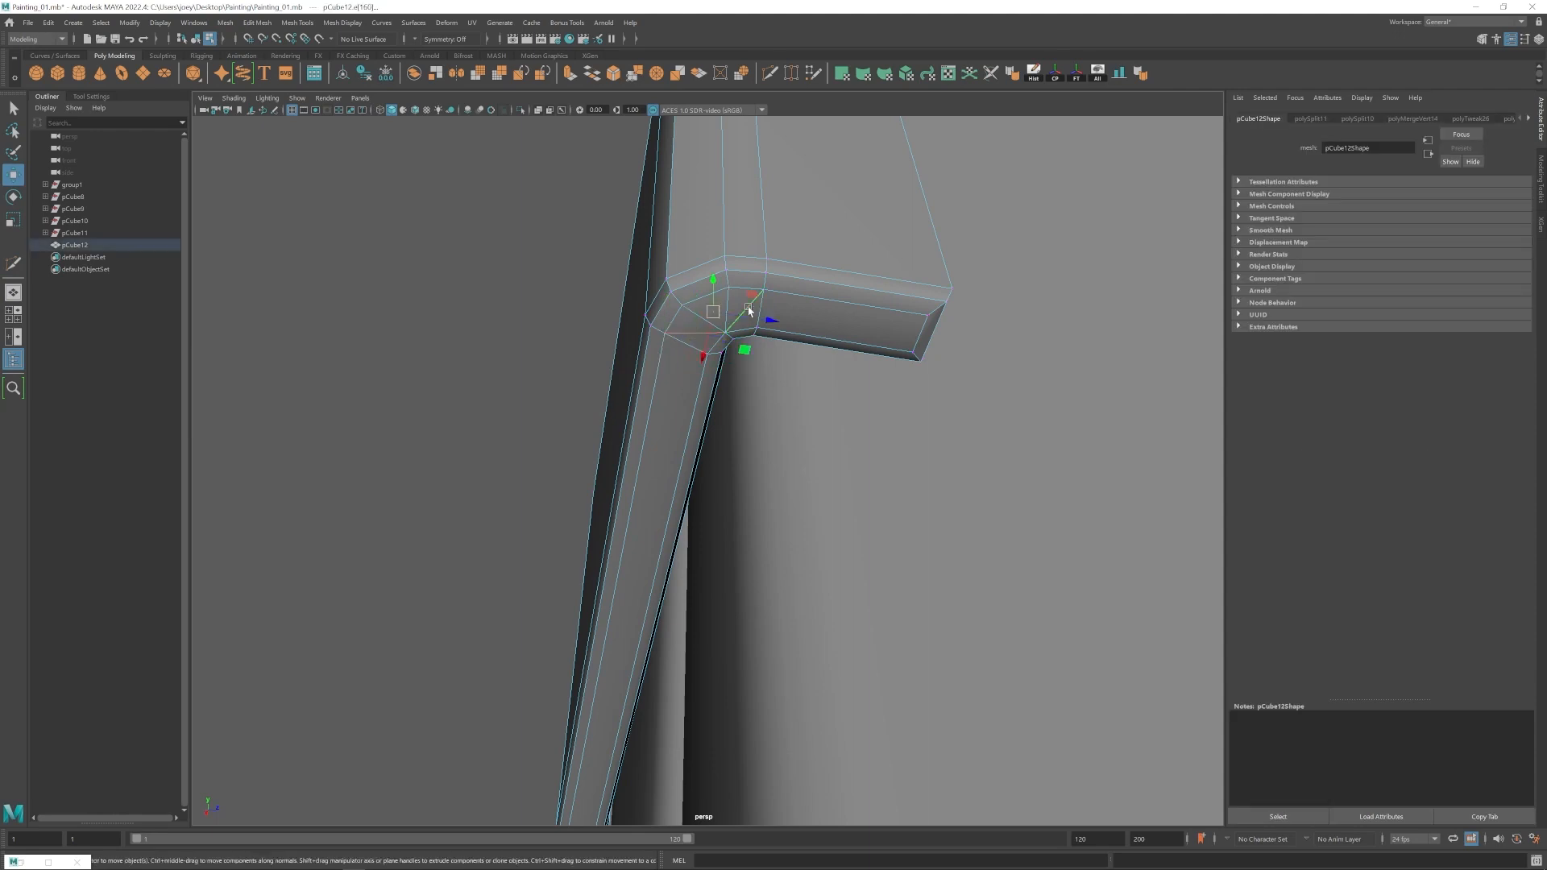
{"action": "key", "text": "ctrl+Delete"}
Bevel the vertical edges at the end of the bracket's side plate with 2 segments.
{"action": "left_click_drag", "start_coordinate": [710, 387], "coordinate": [618, 546], "text": "alt"}
{"action": "right_click_drag", "start_coordinate": [618, 546], "coordinate": [573, 511], "text": "alt"}
{"action": "left_click_drag", "start_coordinate": [573, 511], "coordinate": [532, 520], "text": "alt"}
{"action": "left_click", "coordinate": [597, 524]}
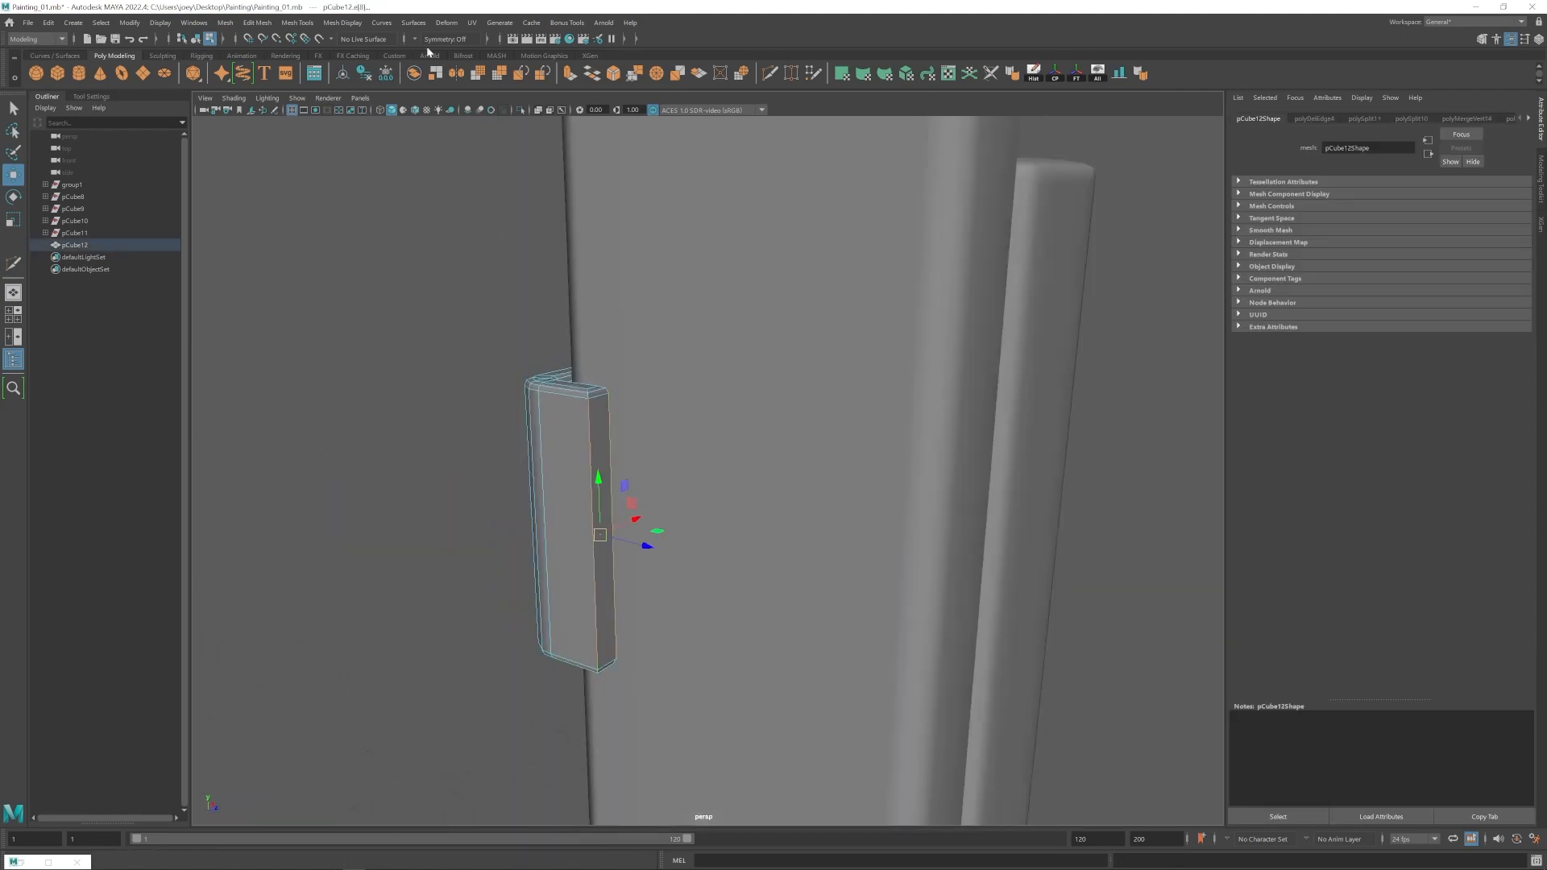
{"action": "left_click", "coordinate": [297, 22]}
{"action": "mouse_move", "coordinate": [258, 23]}
{"action": "left_click", "coordinate": [279, 70]}
{"action": "left_click_drag", "start_coordinate": [1377, 233], "coordinate": [1384, 234]}
{"action": "left_click_drag", "start_coordinate": [644, 500], "coordinate": [709, 548], "text": "alt"}
{"action": "right_click_drag", "start_coordinate": [709, 548], "coordinate": [846, 645], "text": "alt"}
Cut connecting edges with Multi-Cut at the upper and lower corners of the side plate's bevelled end.
{"action": "key", "text": "w"}
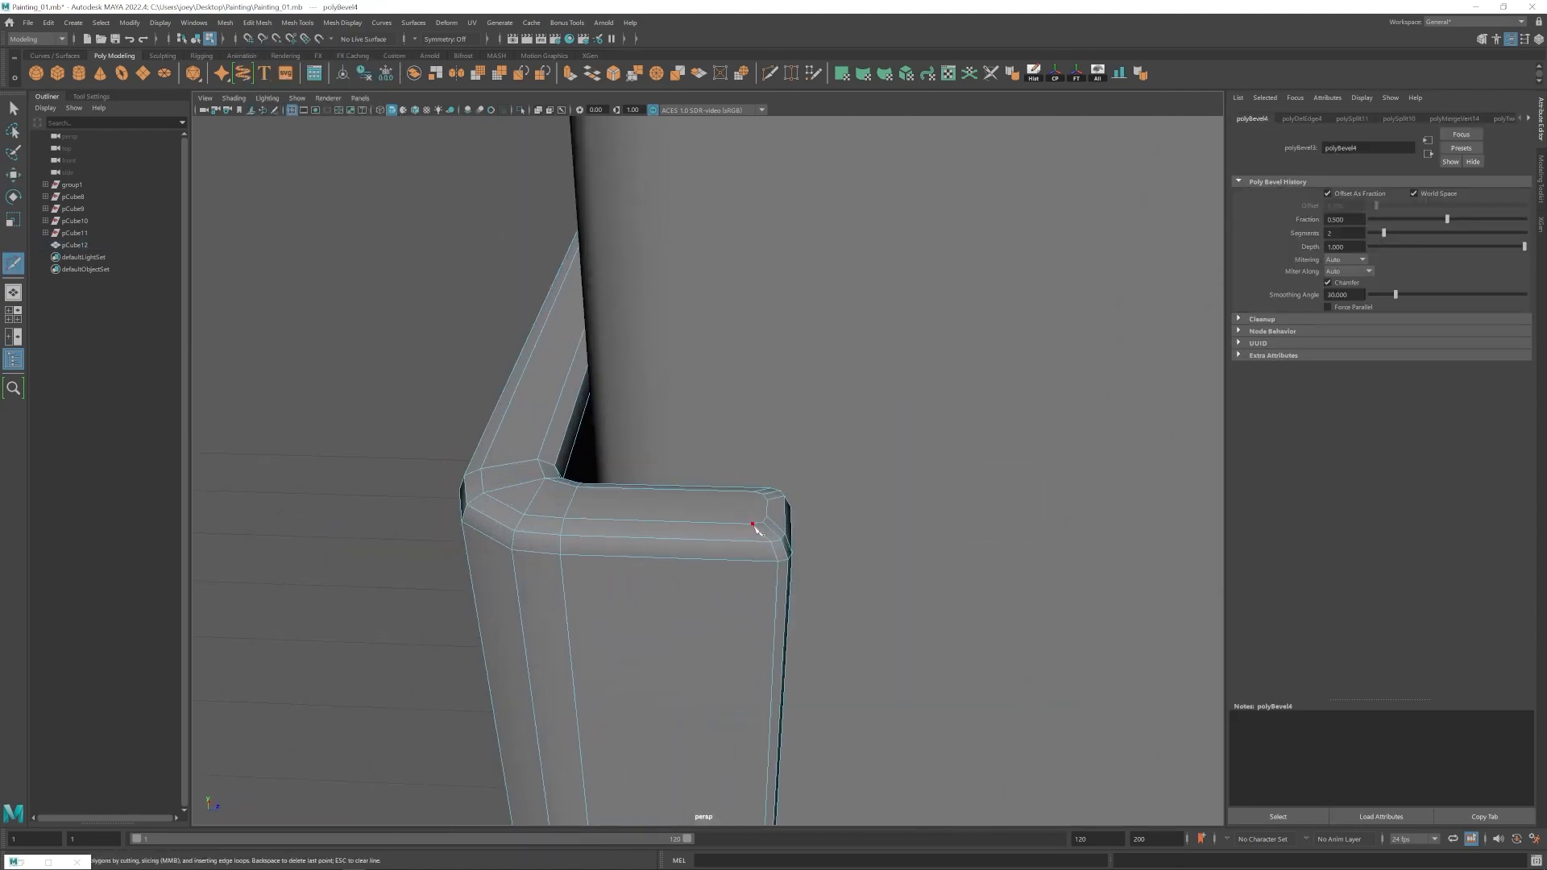
{"action": "left_click", "coordinate": [771, 73]}
{"action": "left_click_drag", "start_coordinate": [745, 451], "coordinate": [737, 266], "text": "alt"}
{"action": "middle_click_drag", "start_coordinate": [738, 266], "coordinate": [729, 184], "text": "alt"}
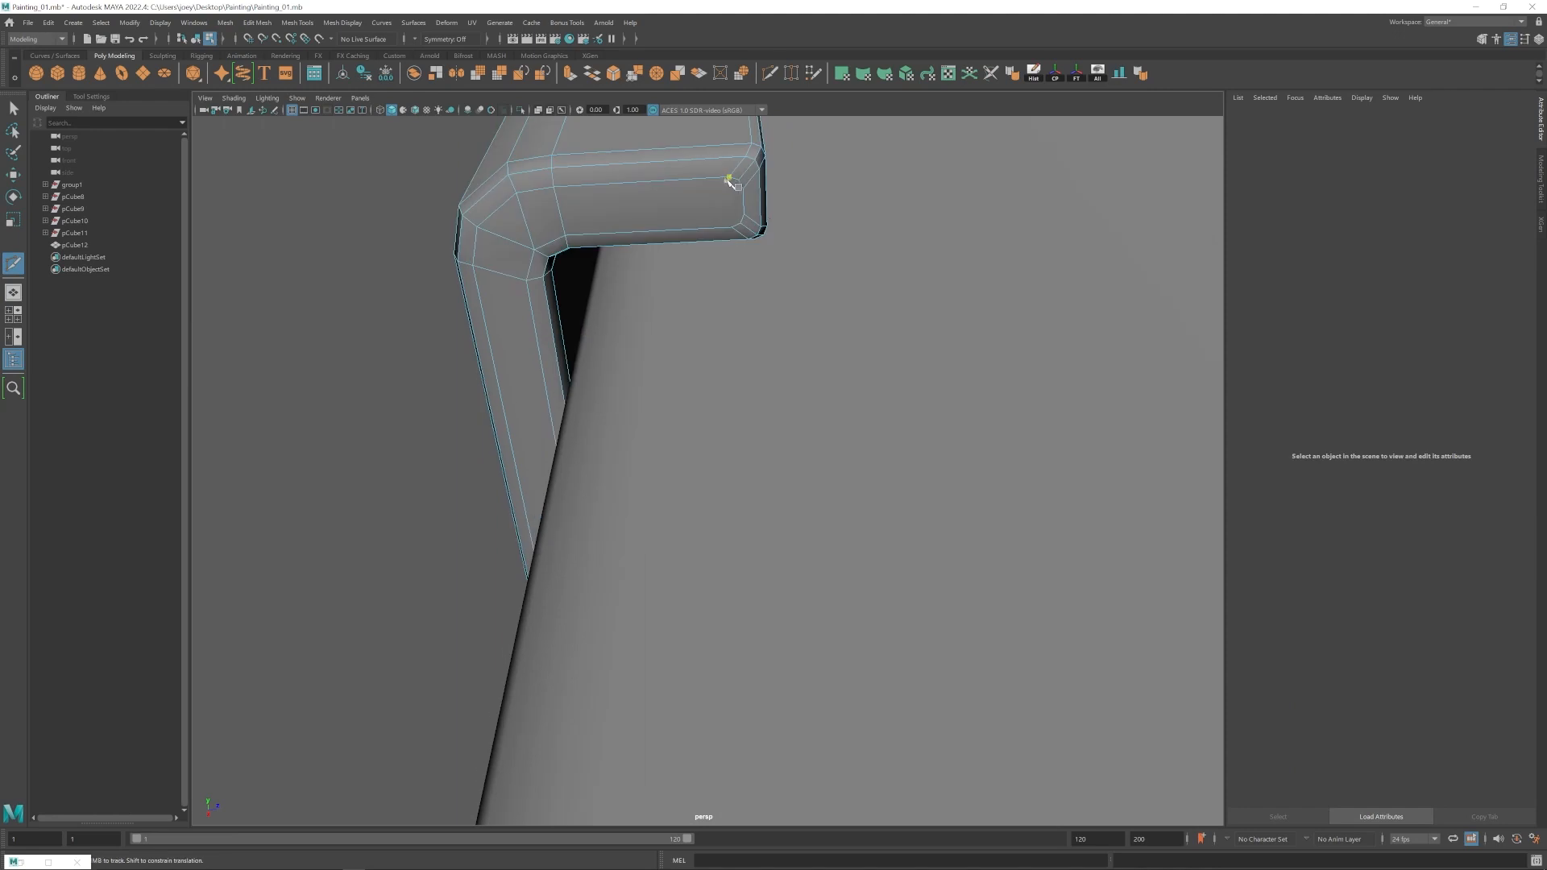
{"action": "left_click", "coordinate": [743, 227]}
{"action": "key", "text": "w"}
{"action": "left_click_drag", "start_coordinate": [738, 194], "coordinate": [722, 282], "text": "alt"}
{"action": "left_click", "coordinate": [770, 73]}
{"action": "left_click", "coordinate": [771, 530]}
{"action": "key", "text": "w"}
{"action": "right_click_drag", "start_coordinate": [694, 515], "coordinate": [483, 387], "text": "alt"}
{"action": "left_click", "coordinate": [397, 291]}
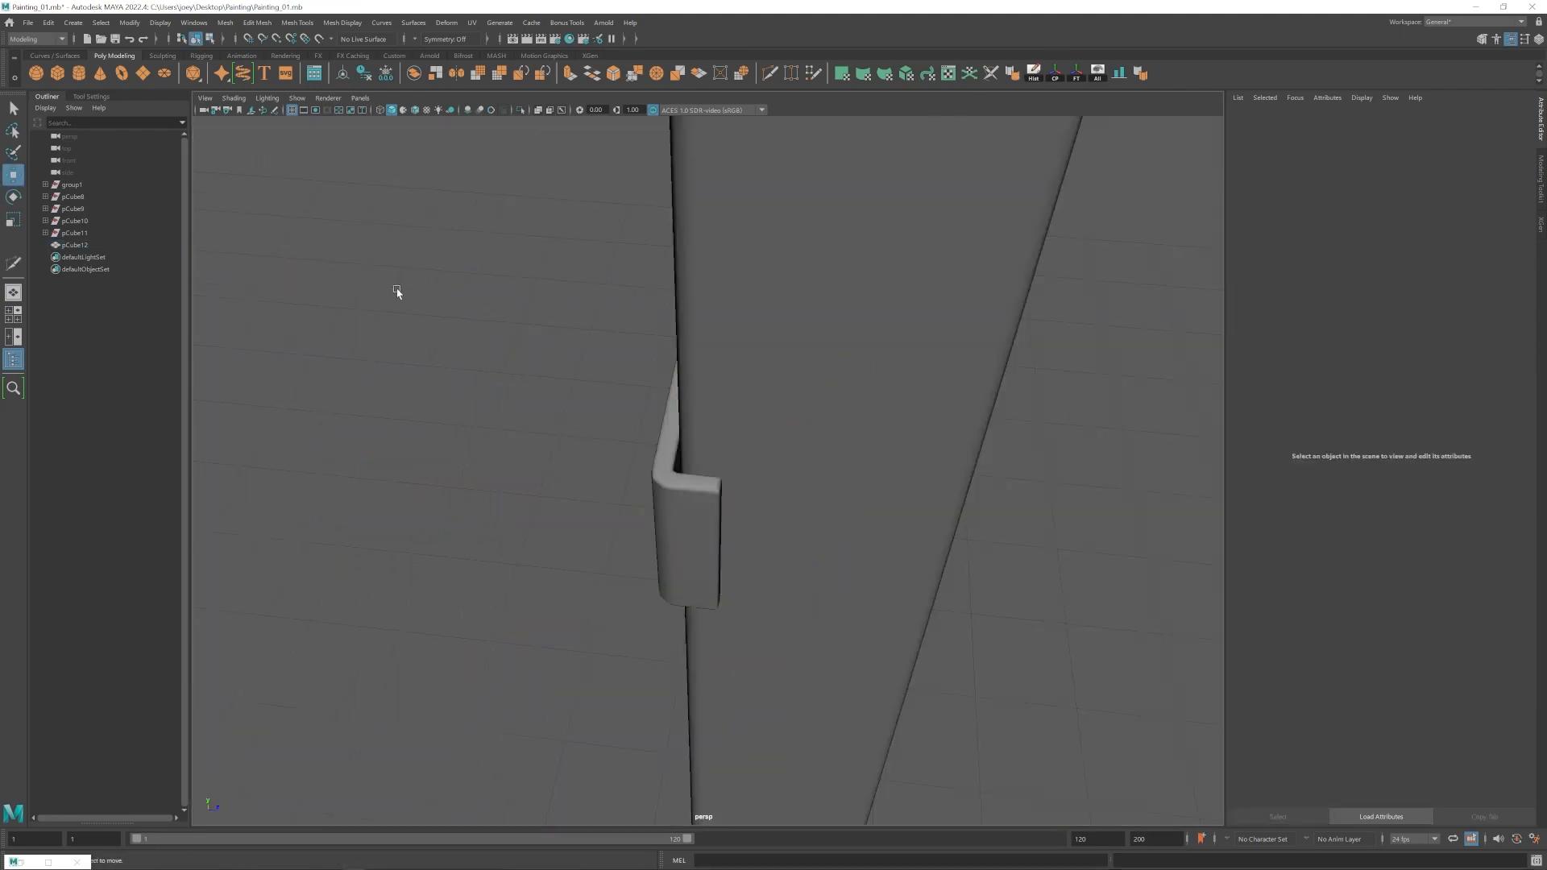
Shift the end vertices of the bracket's side plate slightly along the leg's face.
{"action": "left_click_drag", "start_coordinate": [397, 292], "coordinate": [613, 451], "text": "alt"}
{"action": "left_click", "coordinate": [698, 484]}
{"action": "right_click_drag", "start_coordinate": [698, 483], "coordinate": [637, 484]}
{"action": "left_click_drag", "start_coordinate": [749, 443], "coordinate": [709, 548]}
{"action": "left_click_drag", "start_coordinate": [770, 495], "coordinate": [775, 497]}
{"action": "left_click_drag", "start_coordinate": [564, 452], "coordinate": [725, 483], "text": "alt"}
{"action": "right_click_drag", "start_coordinate": [703, 518], "coordinate": [773, 427]}
Duplicate the bracket, rotate the copy 180° in X and move it along Z to the opposite side of the leg.
{"action": "left_click_drag", "start_coordinate": [750, 515], "coordinate": [814, 476], "text": "alt"}
{"action": "right_click_drag", "start_coordinate": [774, 556], "coordinate": [829, 571], "text": "alt"}
{"action": "left_click_drag", "start_coordinate": [696, 405], "coordinate": [709, 460], "text": "alt"}
{"action": "key", "text": "w"}
{"action": "left_click_drag", "start_coordinate": [692, 384], "coordinate": [598, 386]}
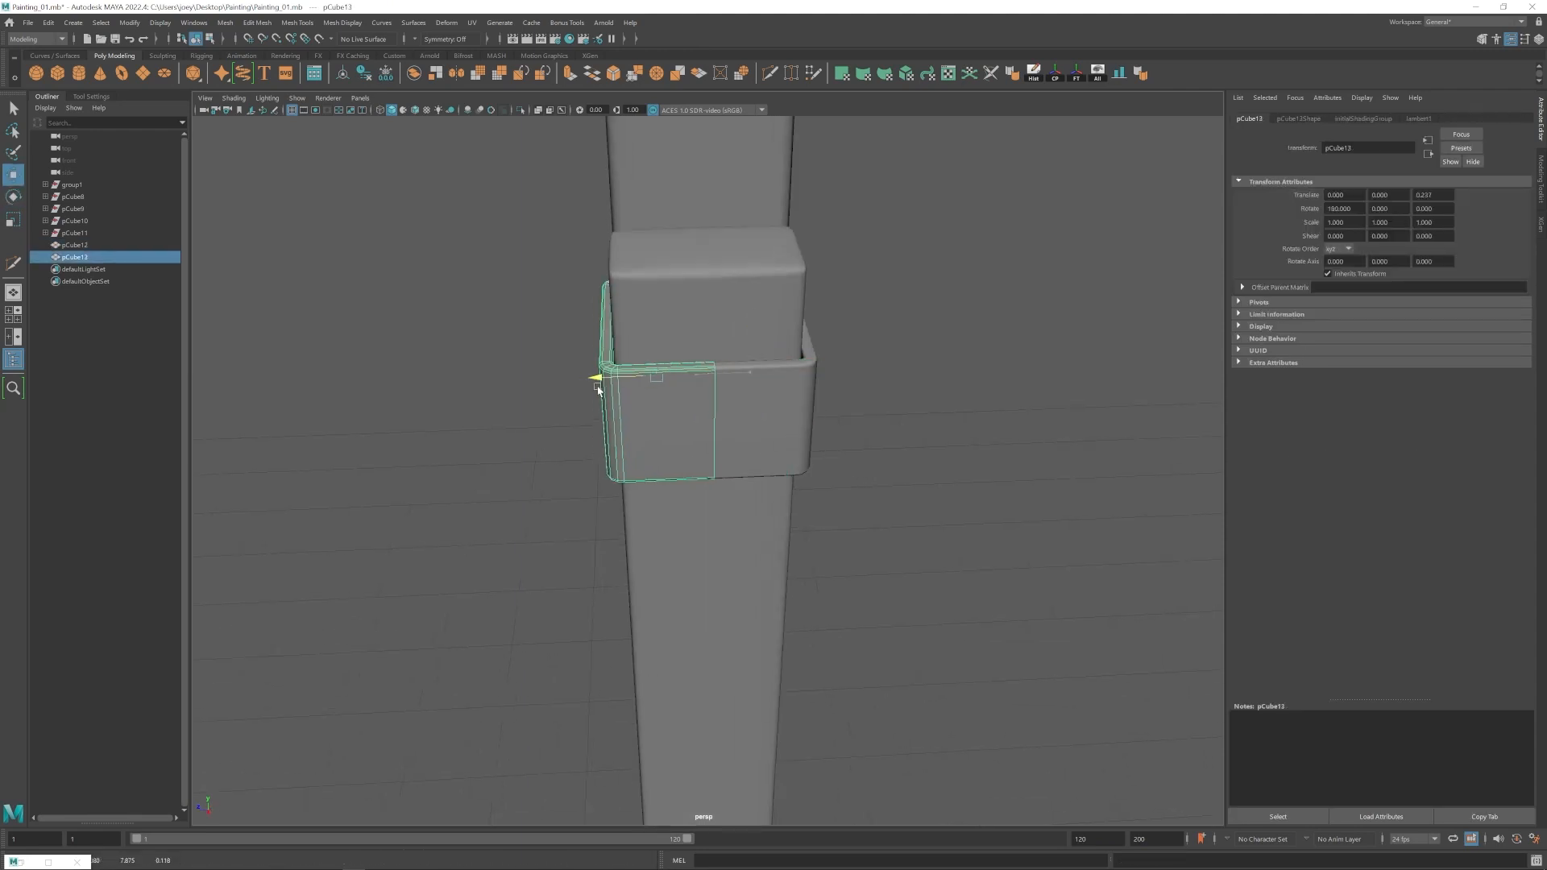
Pull the copy's front plate end vertices back to leave a gap between the brackets, and select both brackets.
{"action": "right_click_drag", "start_coordinate": [661, 419], "coordinate": [609, 420]}
{"action": "left_click_drag", "start_coordinate": [777, 514], "coordinate": [698, 349]}
{"action": "left_click_drag", "start_coordinate": [649, 419], "coordinate": [630, 419]}
{"action": "right_click_drag", "start_coordinate": [754, 403], "coordinate": [794, 367]}
{"action": "left_click", "coordinate": [760, 420], "text": "shift"}
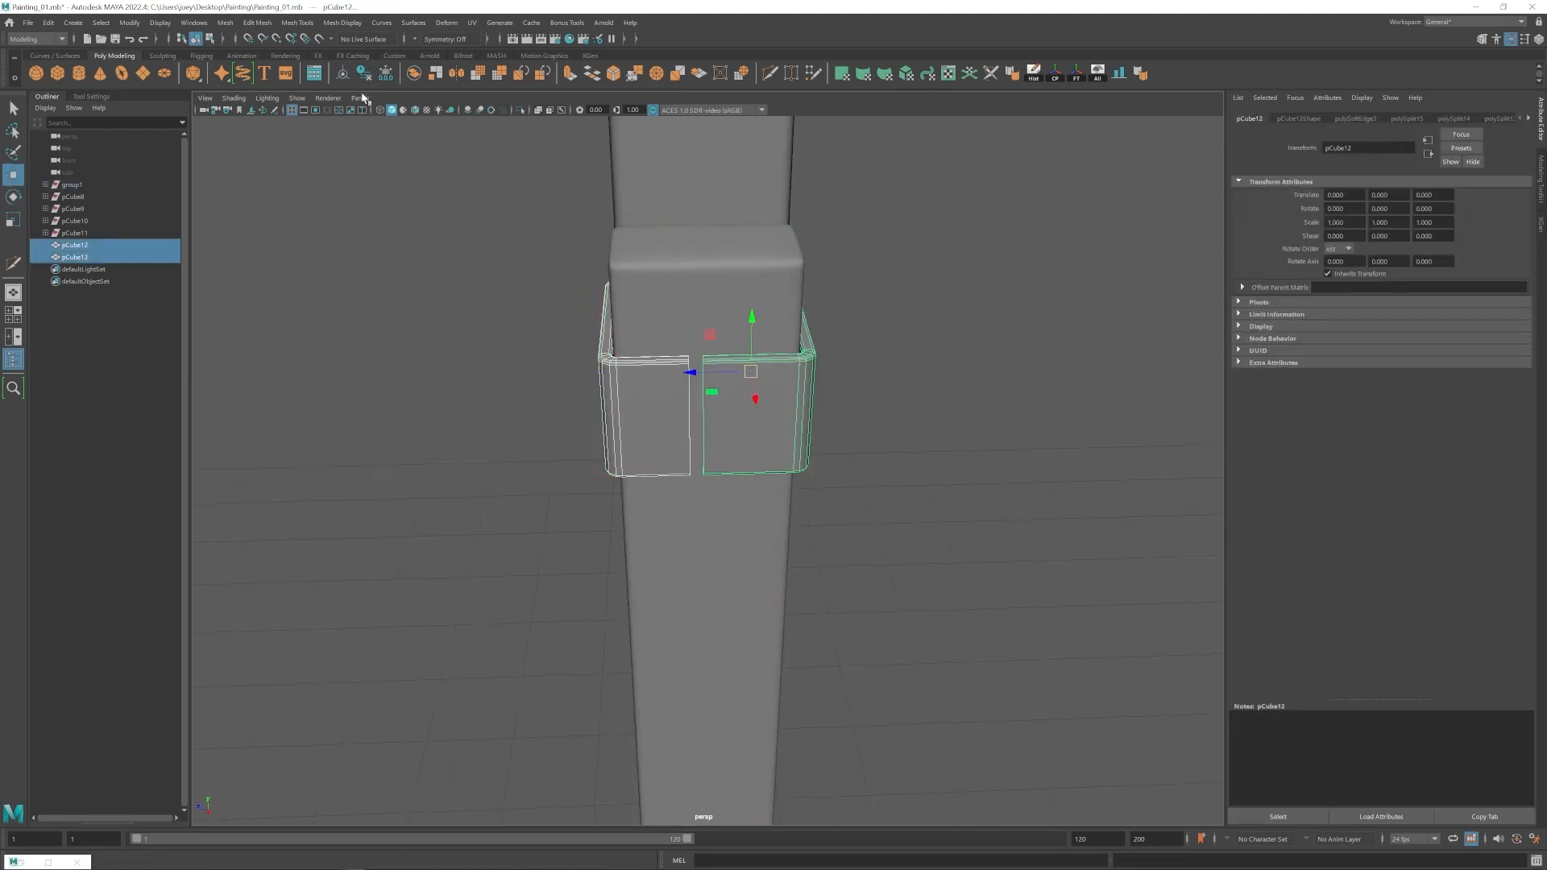
Combine the two brackets into one mesh and bridge their facing end edges to close the front gap.
{"action": "left_click", "coordinate": [225, 22]}
{"action": "left_click", "coordinate": [245, 63]}
{"action": "right_click_drag", "start_coordinate": [682, 500], "coordinate": [682, 459]}
{"action": "double_click", "coordinate": [688, 453]}
{"action": "double_click", "coordinate": [703, 443], "text": "shift"}
{"action": "left_click", "coordinate": [257, 23]}
{"action": "left_click", "coordinate": [266, 75]}
{"action": "right_click_drag", "start_coordinate": [445, 424], "coordinate": [493, 379]}
{"action": "left_click", "coordinate": [500, 419]}
Create a polygon cylinder and match its position to the clamp band around the leg.
{"action": "left_click_drag", "start_coordinate": [499, 484], "coordinate": [639, 573], "text": "alt"}
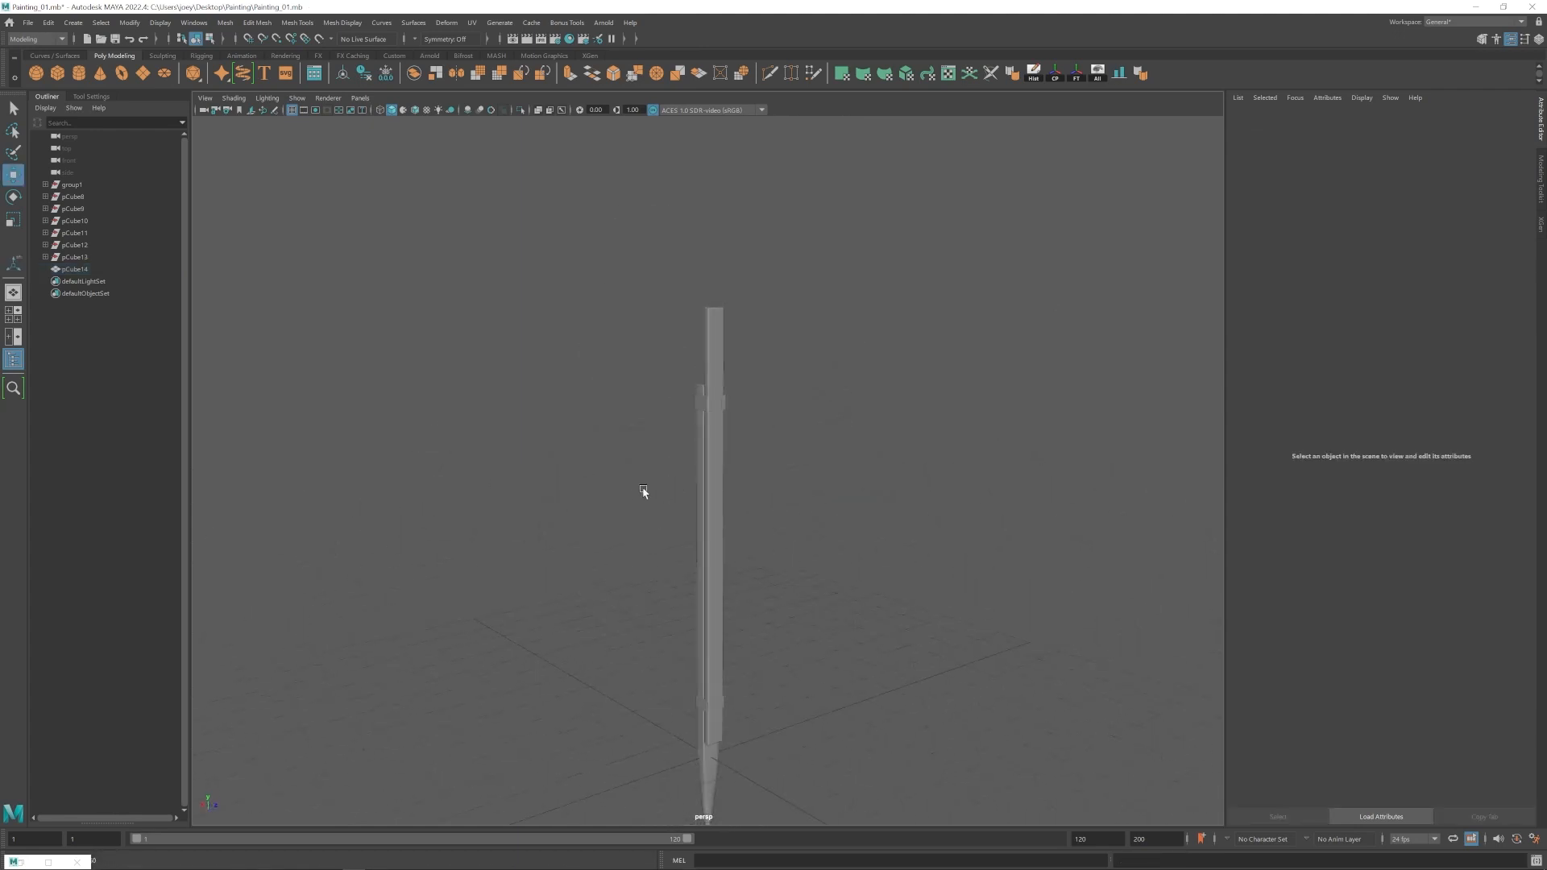
{"action": "middle_click_drag", "start_coordinate": [644, 493], "coordinate": [622, 548], "text": "alt"}
{"action": "right_click_drag", "start_coordinate": [622, 549], "coordinate": [729, 556], "text": "alt"}
{"action": "left_click", "coordinate": [79, 74]}
{"action": "left_click_drag", "start_coordinate": [629, 471], "coordinate": [682, 483], "text": "alt"}
{"action": "left_click", "coordinate": [698, 446], "text": "shift"}
{"action": "left_click", "coordinate": [129, 22]}
Rotate the cylinder 90° in Z and shrink it to a uniform scale of 0.027 beside the clamp band.
{"action": "key", "text": "e"}
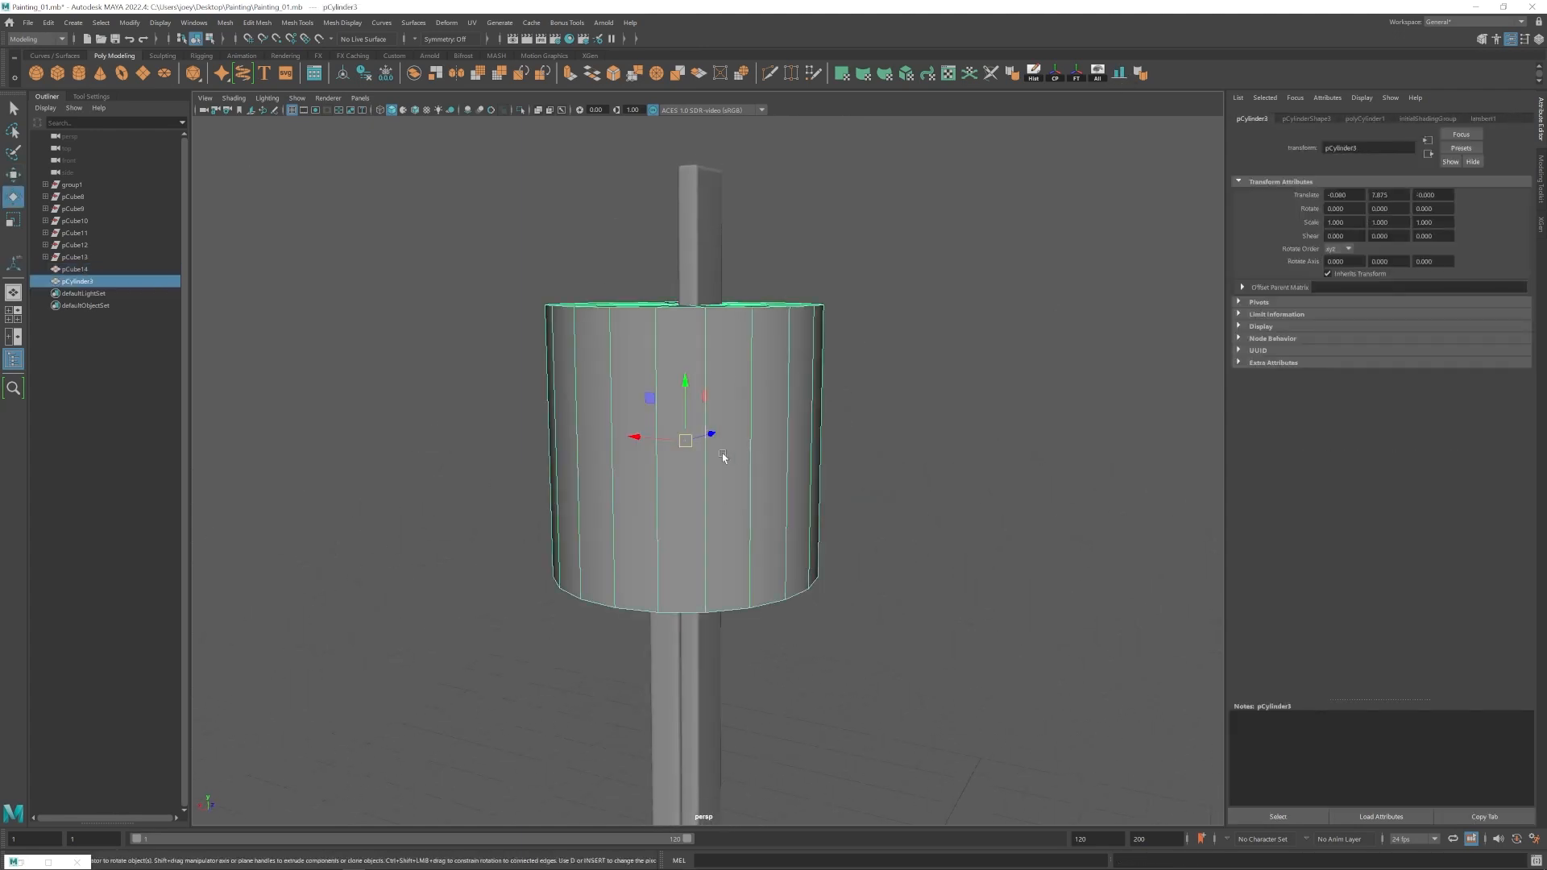
{"action": "left_click_drag", "start_coordinate": [690, 387], "coordinate": [623, 448]}
{"action": "key", "text": "r"}
{"action": "key", "text": "w"}
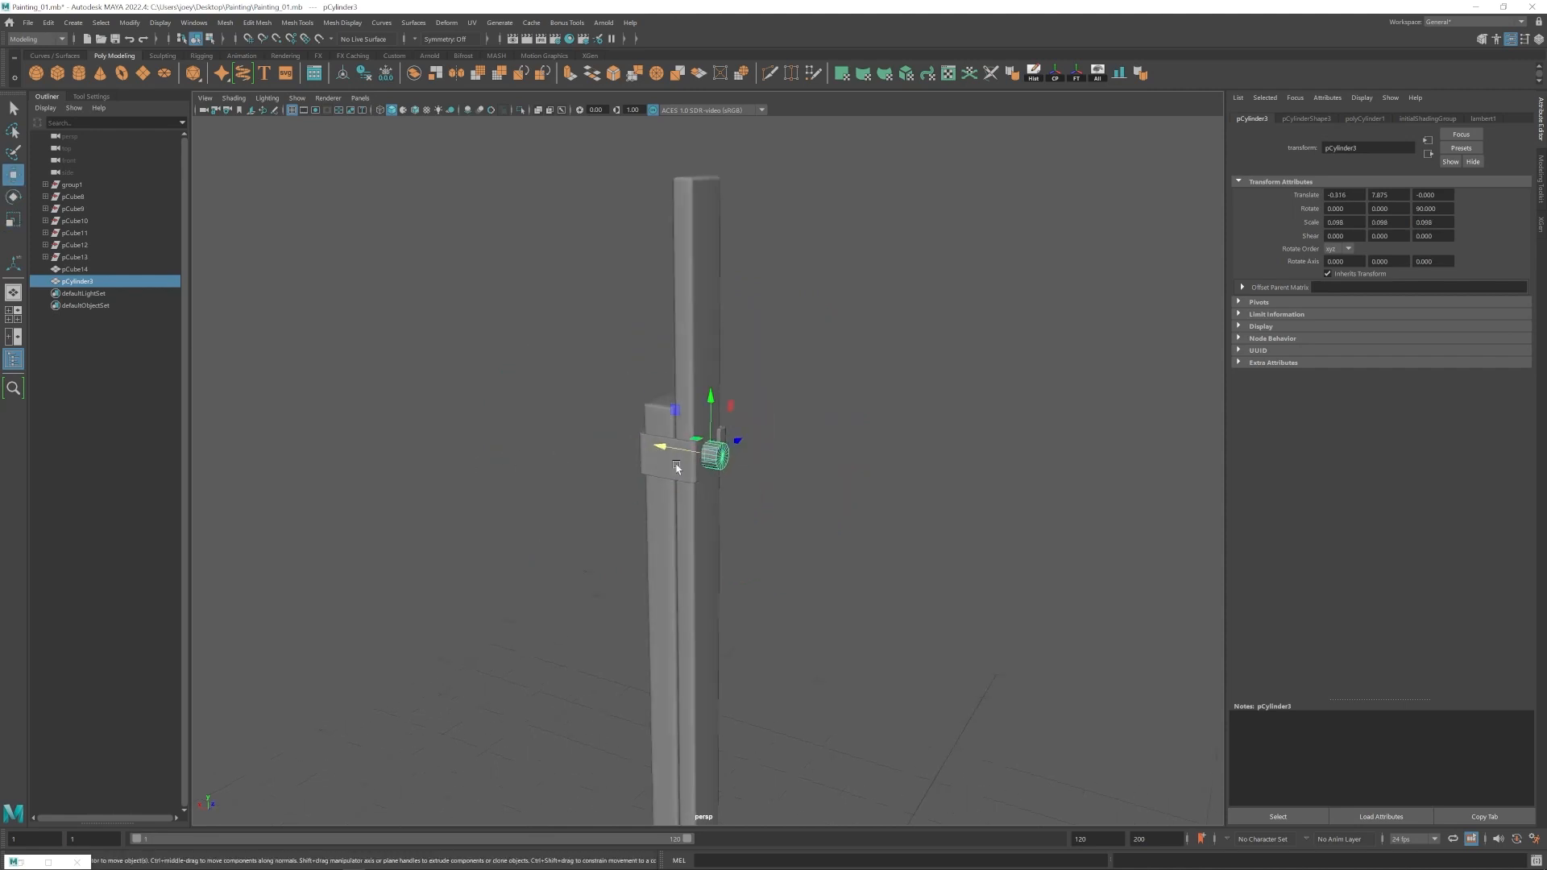
{"action": "right_click_drag", "start_coordinate": [676, 468], "coordinate": [735, 474], "text": "alt"}
{"action": "key", "text": "r"}
{"action": "left_click_drag", "start_coordinate": [715, 440], "coordinate": [719, 475]}
{"action": "right_click_drag", "start_coordinate": [720, 476], "coordinate": [820, 516], "text": "alt"}
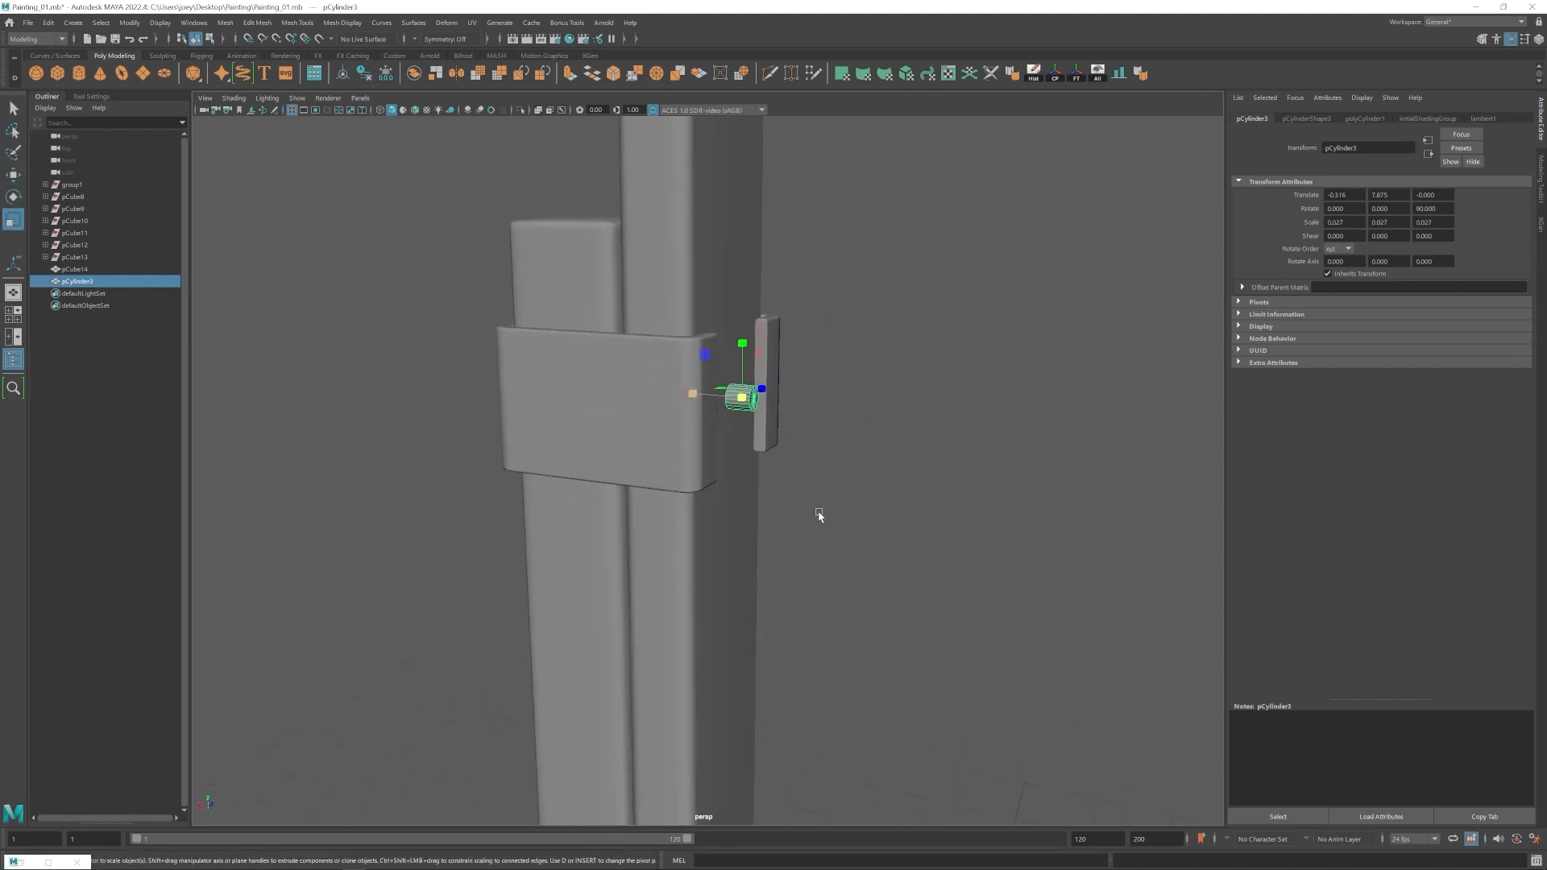
{"action": "middle_click_drag", "start_coordinate": [819, 516], "coordinate": [829, 535], "text": "alt"}
{"action": "right_click_drag", "start_coordinate": [829, 535], "coordinate": [871, 546], "text": "alt"}
{"action": "mouse_move", "coordinate": [719, 393]}
{"action": "left_mouse_down"}
{"action": "mouse_move", "coordinate": [731, 396]}
{"action": "mouse_move", "coordinate": [711, 393]}
{"action": "left_mouse_up"}
Scale the small cylinder's outer end inward and extrude it outward into a narrower, closed neck.
{"action": "left_click_drag", "start_coordinate": [782, 387], "coordinate": [830, 366], "text": "alt"}
{"action": "right_click_drag", "start_coordinate": [776, 367], "coordinate": [776, 419]}
{"action": "left_click_drag", "start_coordinate": [770, 330], "coordinate": [779, 399]}
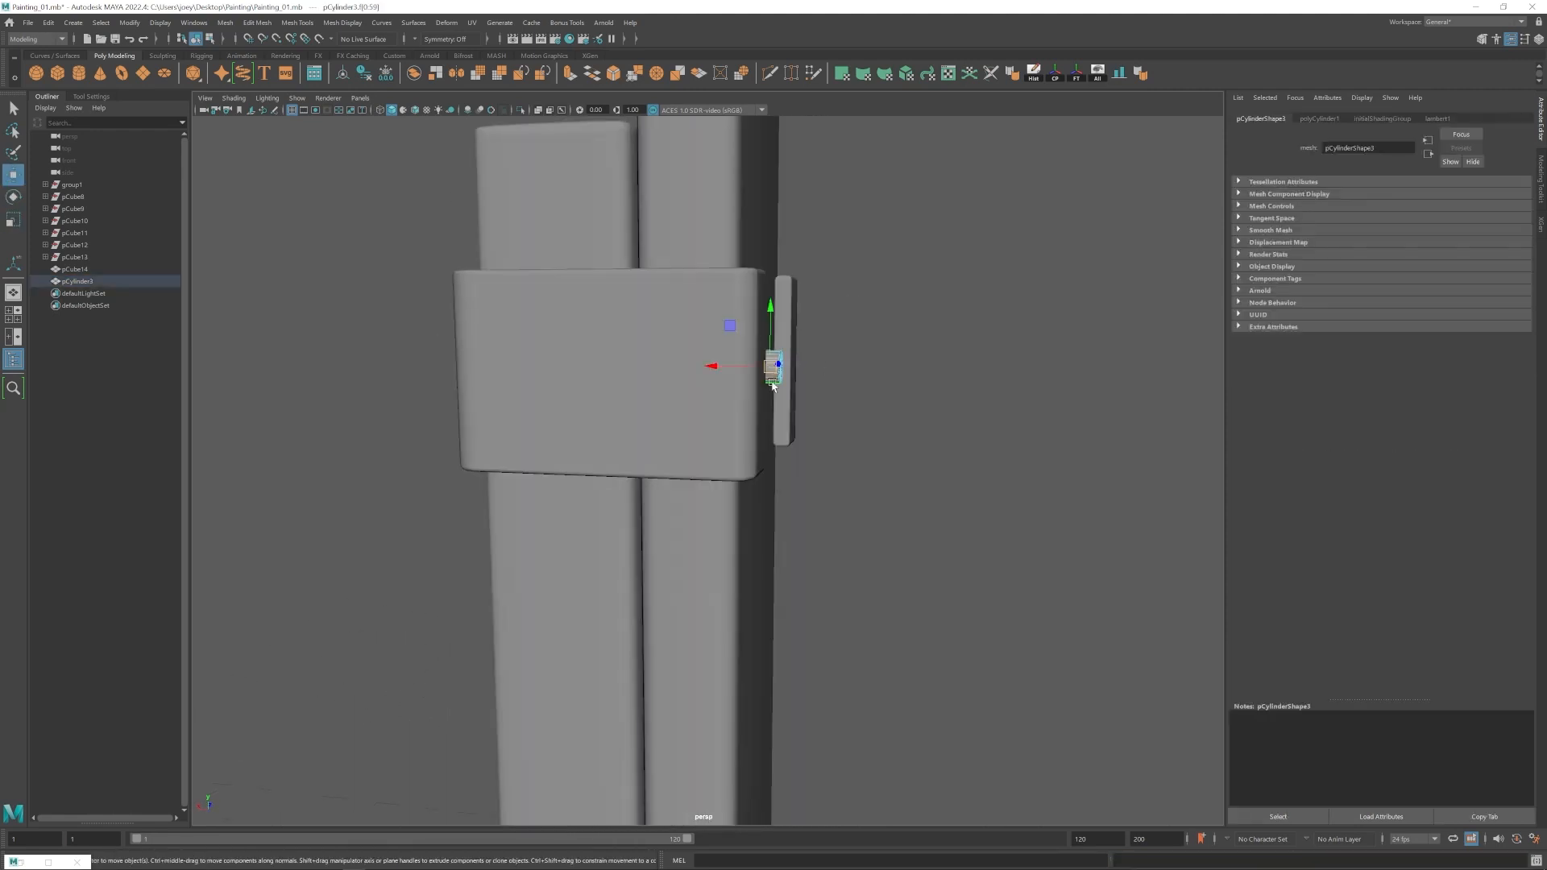
{"action": "middle_click_drag", "start_coordinate": [779, 371], "coordinate": [729, 427], "text": "alt"}
{"action": "left_click", "coordinate": [719, 395], "text": "ctrl"}
{"action": "right_click_drag", "start_coordinate": [730, 427], "coordinate": [818, 435], "text": "alt"}
{"action": "key", "text": "r"}
{"action": "left_click_drag", "start_coordinate": [756, 398], "coordinate": [709, 402]}
{"action": "key", "text": "ctrl+e"}
{"action": "key", "text": "w"}
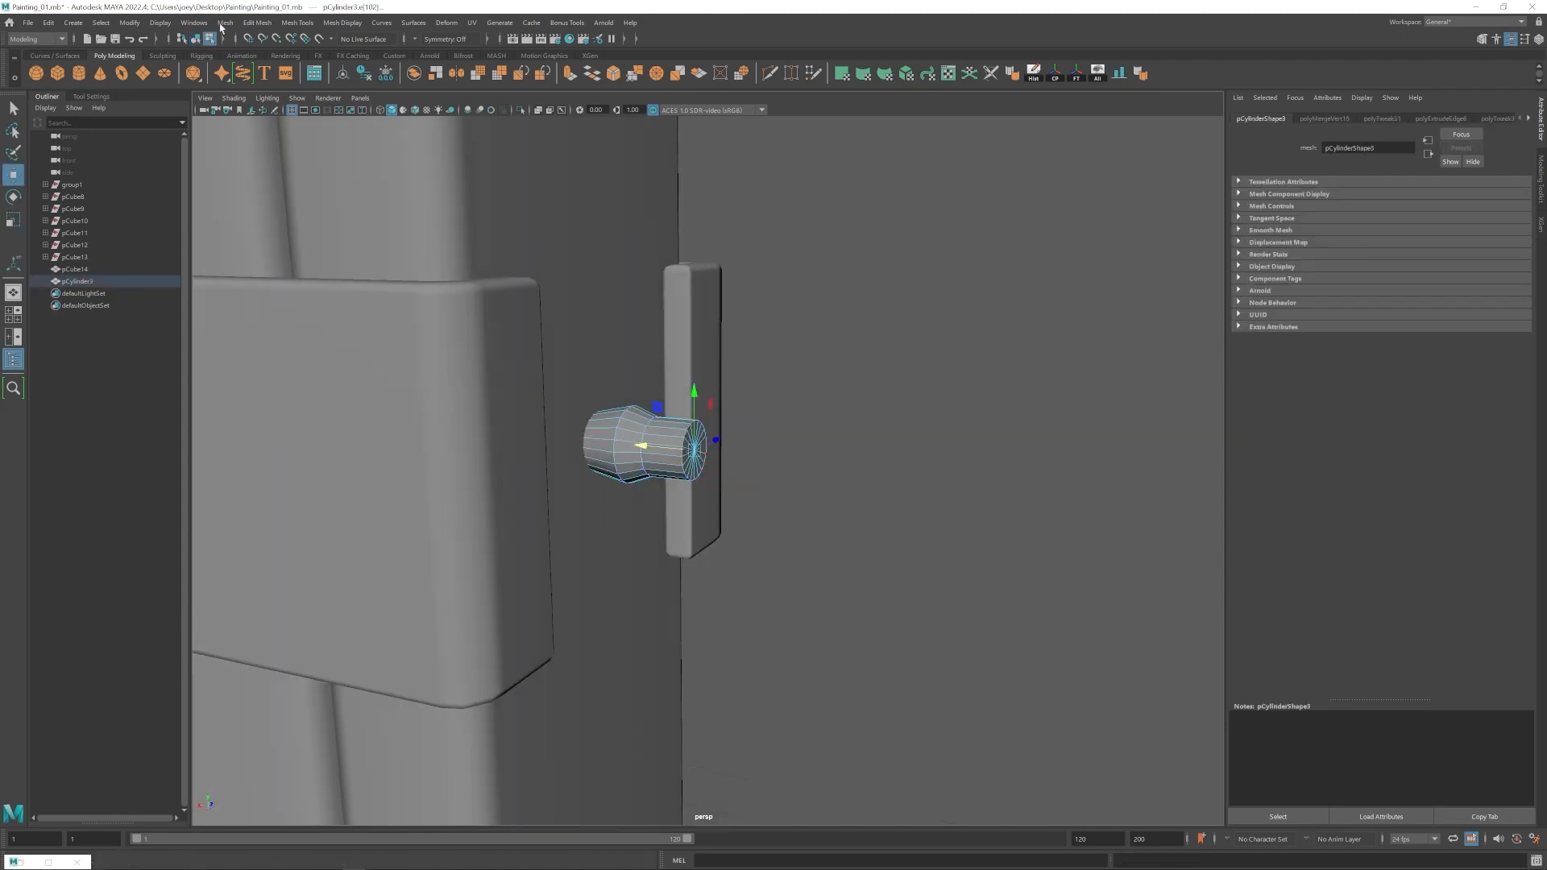
Bevel the pin's end edge with fraction 1 and 2 segments, and its body loop with fraction 0.5 and 2 segments.
{"action": "key", "text": "ctrl+b"}
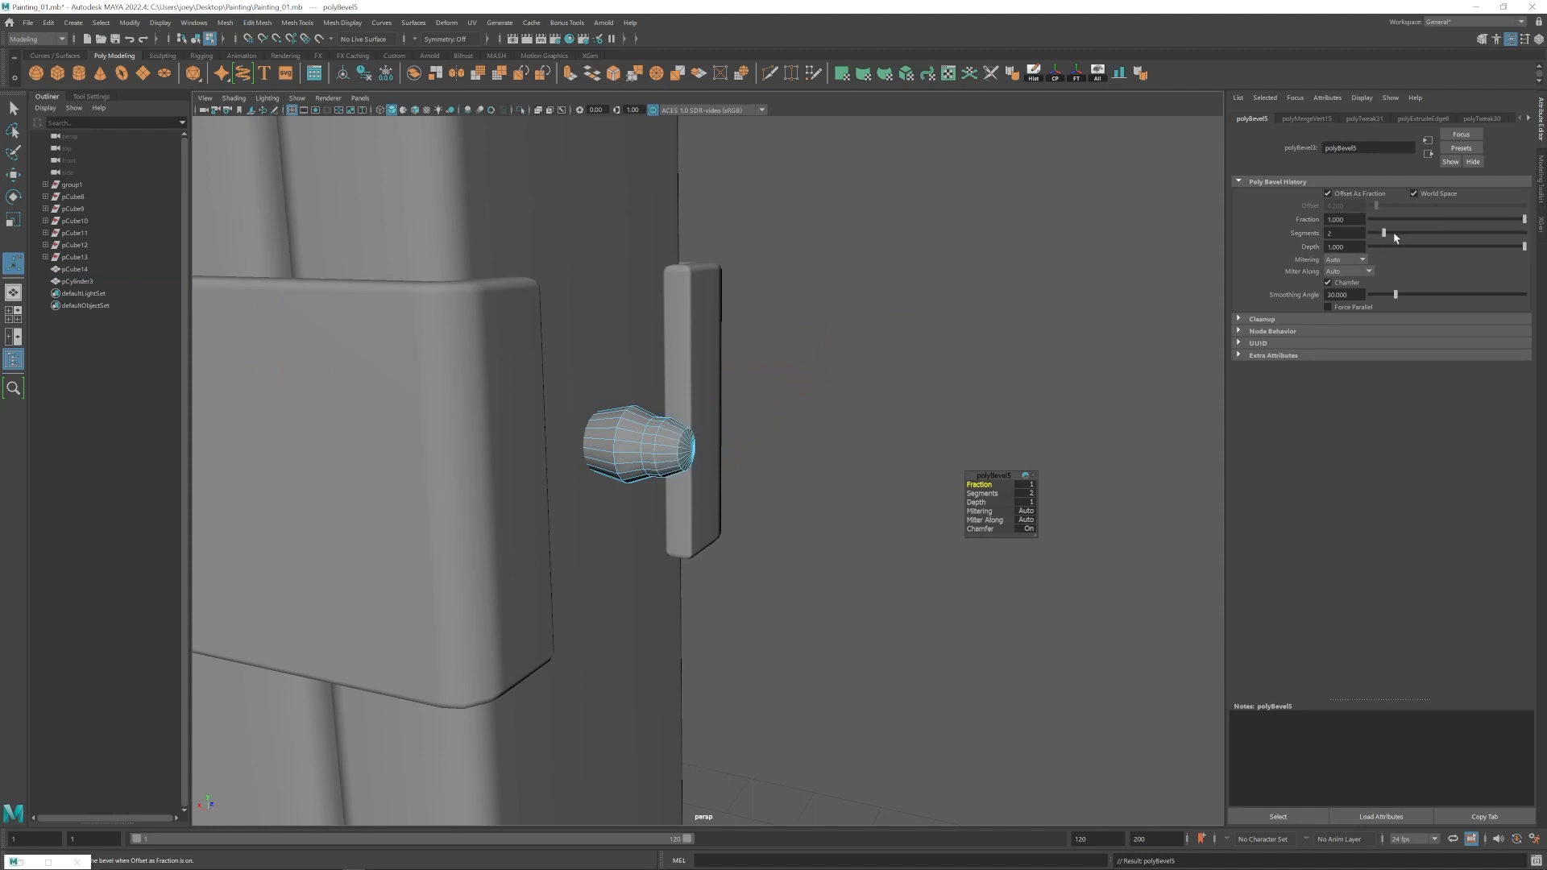
{"action": "double_click", "coordinate": [614, 444]}
{"action": "key", "text": "ctrl+b"}
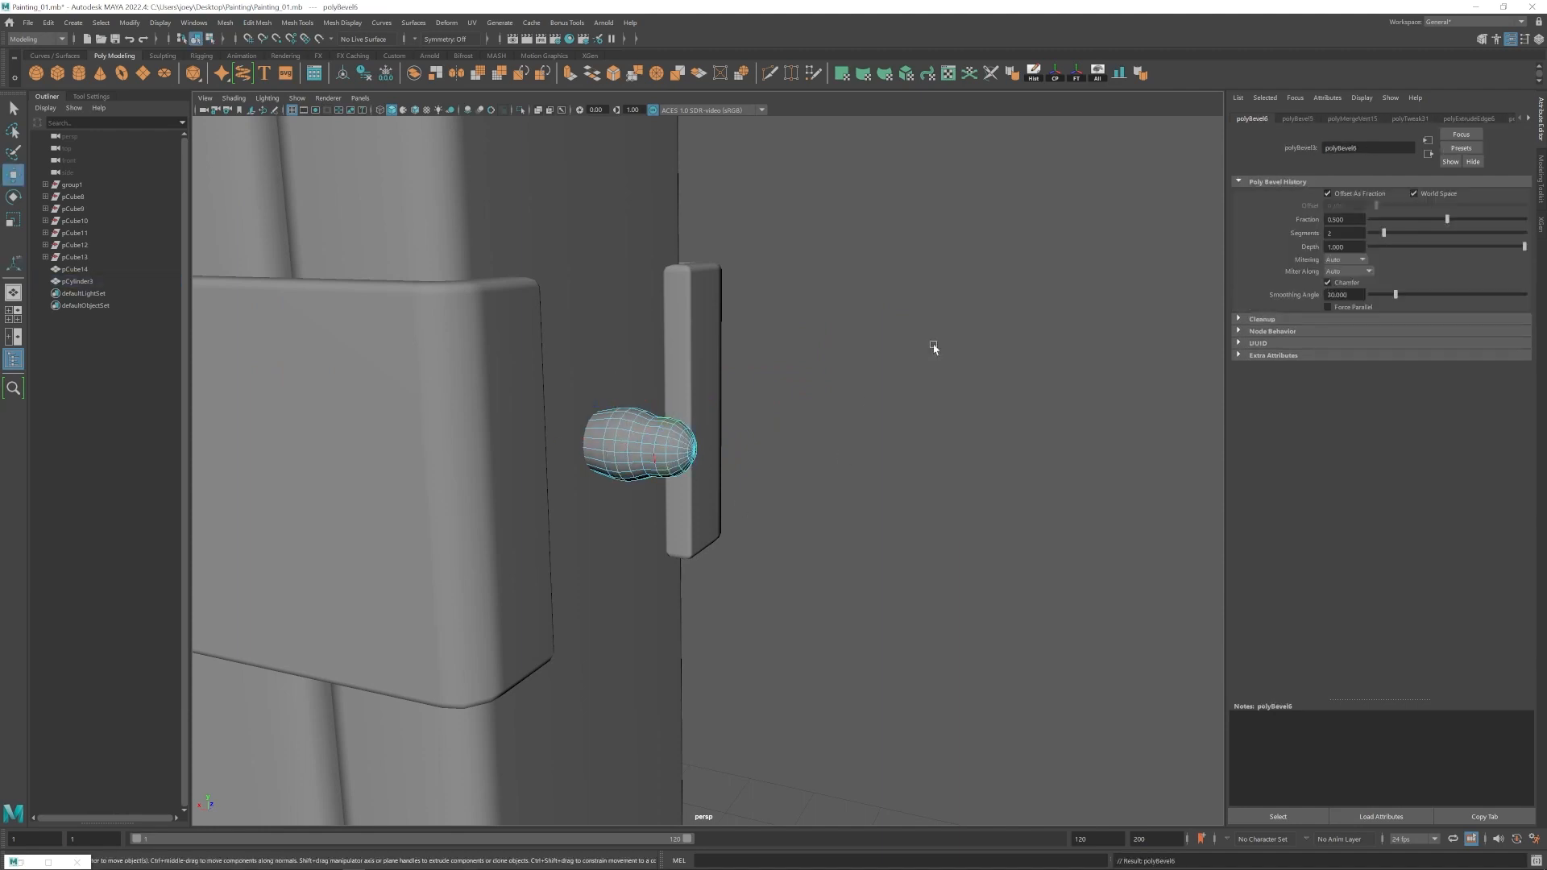
{"action": "left_click", "coordinate": [934, 346]}
Pull the vertices of the pin's rounded tip outward along X to lengthen its neck.
{"action": "right_click_drag", "start_coordinate": [935, 346], "coordinate": [734, 403], "text": "alt"}
{"action": "left_click", "coordinate": [732, 449]}
{"action": "double_click", "coordinate": [740, 447]}
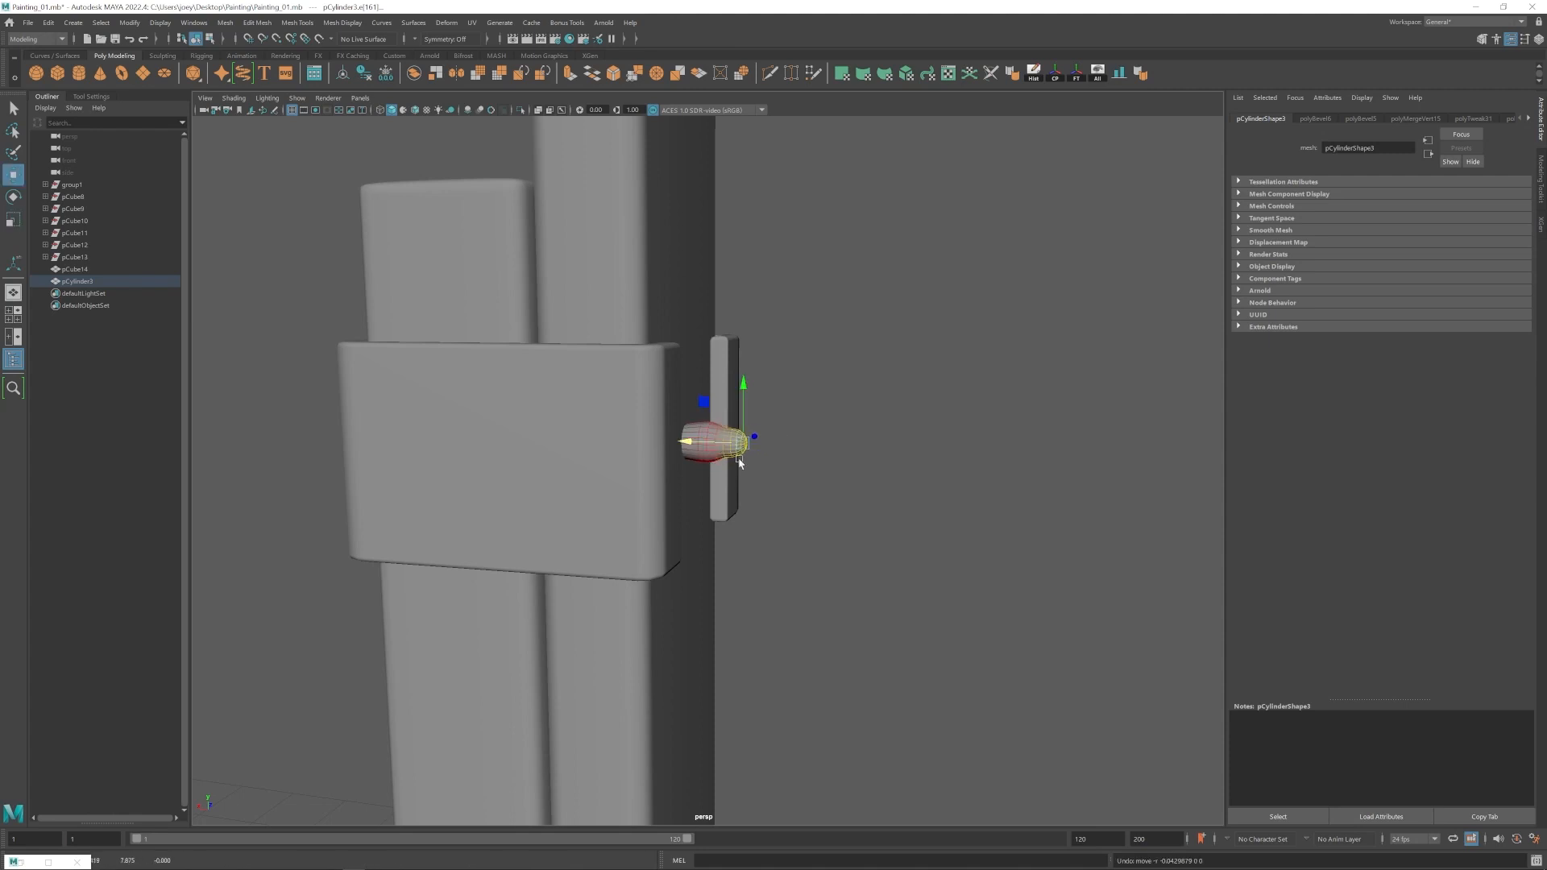
{"action": "left_click_drag", "start_coordinate": [740, 462], "coordinate": [758, 452], "text": "alt"}
{"action": "right_click_drag", "start_coordinate": [757, 452], "coordinate": [729, 433], "text": "alt"}
{"action": "left_click_drag", "start_coordinate": [853, 367], "coordinate": [787, 480]}
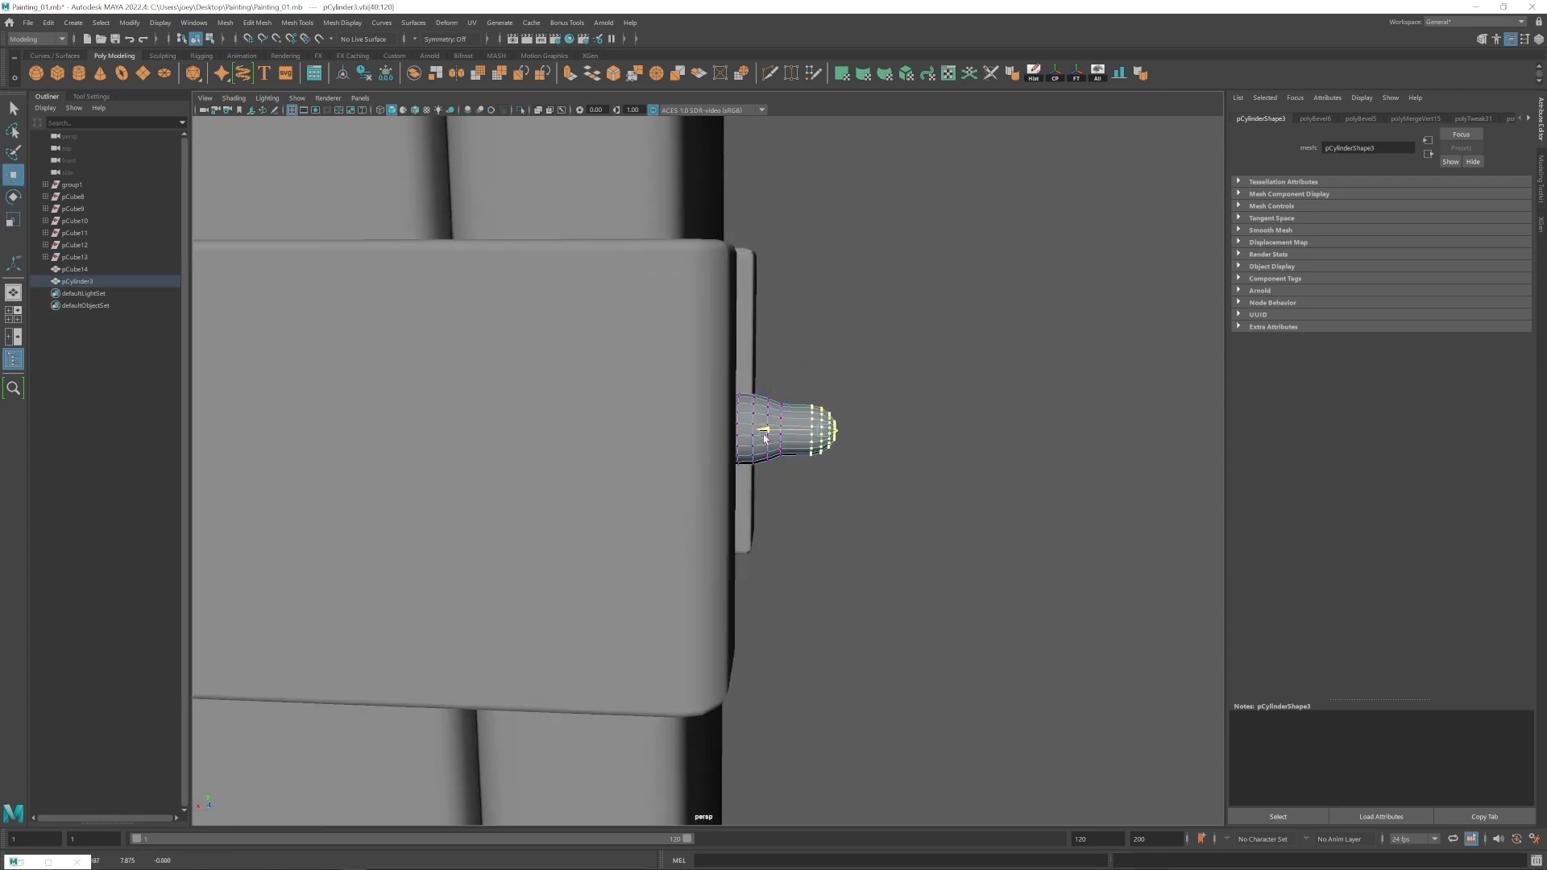
{"action": "left_click", "coordinate": [903, 472]}
{"action": "right_click_drag", "start_coordinate": [903, 472], "coordinate": [822, 475], "text": "alt"}
{"action": "left_click_drag", "start_coordinate": [822, 476], "coordinate": [794, 492], "text": "alt"}
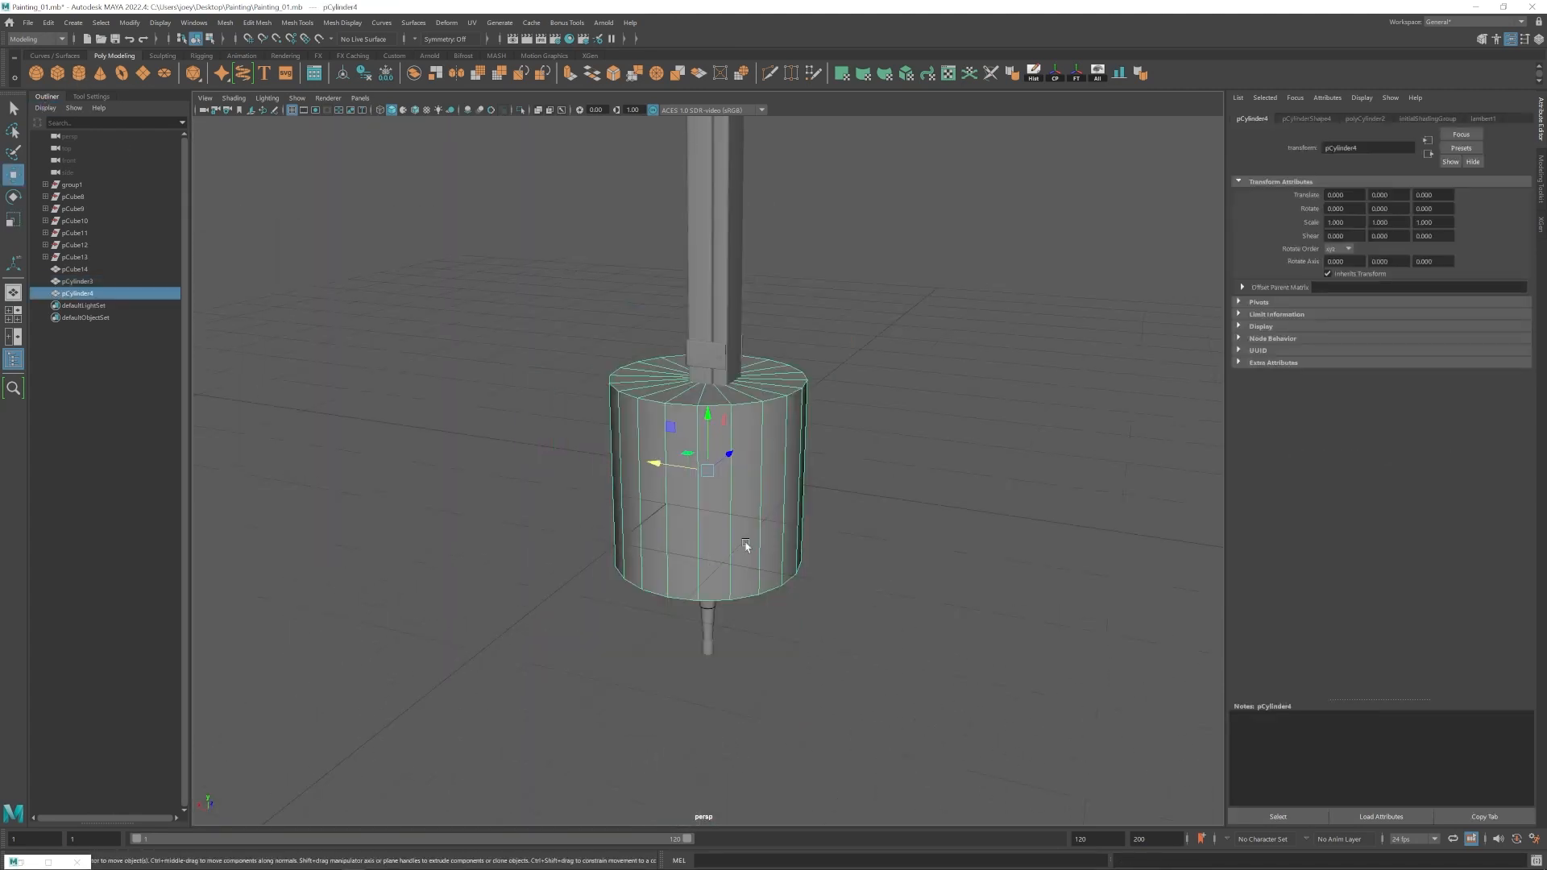
Create another polygon cylinder, place it beside the leg and flatten it into a thin disc.
{"action": "mouse_move", "coordinate": [739, 542]}
{"action": "right_mouse_down", "text": "alt"}
{"action": "mouse_move", "coordinate": [709, 516]}
{"action": "mouse_move", "coordinate": [749, 557]}
{"action": "right_mouse_up", "text": "alt"}
{"action": "left_click_drag", "start_coordinate": [749, 556], "coordinate": [669, 479], "text": "alt"}
{"action": "right_click_drag", "start_coordinate": [669, 479], "coordinate": [712, 535], "text": "alt"}
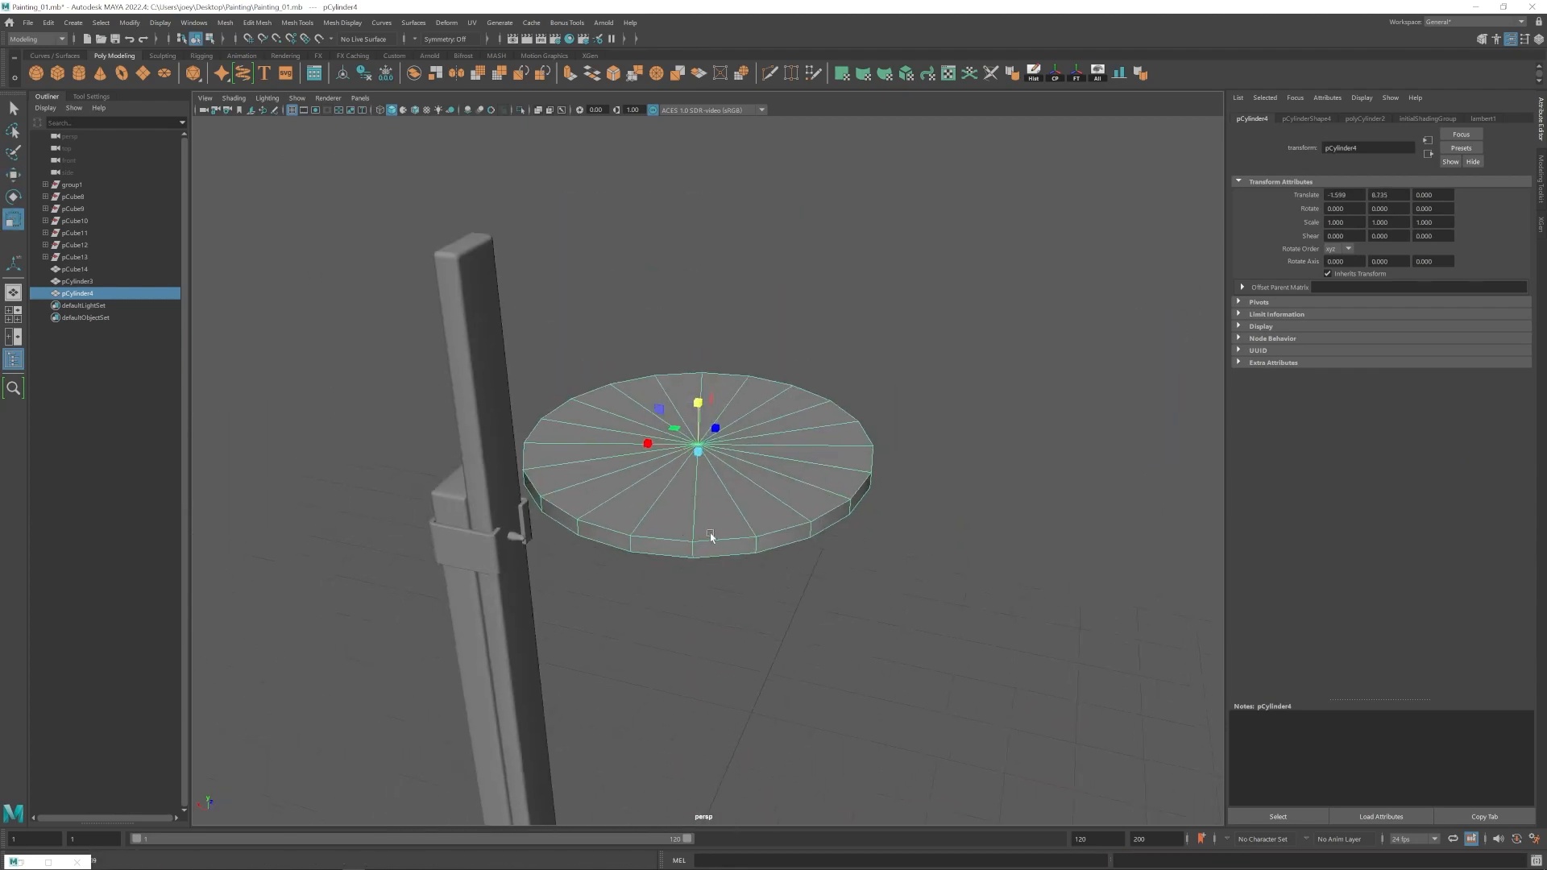
{"action": "left_click_drag", "start_coordinate": [711, 535], "coordinate": [709, 512], "text": "alt"}
{"action": "key", "text": "ctrl+e"}
{"action": "key", "text": "w"}
{"action": "key", "text": "ctrl+z"}
Duplicate the disc and move the copy along X to about -2.78 so that the two discs partly overlap.
{"action": "key", "text": "ctrl+d"}
{"action": "left_click_drag", "start_coordinate": [642, 420], "coordinate": [774, 494]}
{"action": "left_click_drag", "start_coordinate": [766, 419], "coordinate": [718, 421]}
{"action": "left_click_drag", "start_coordinate": [798, 442], "coordinate": [767, 384], "text": "alt"}
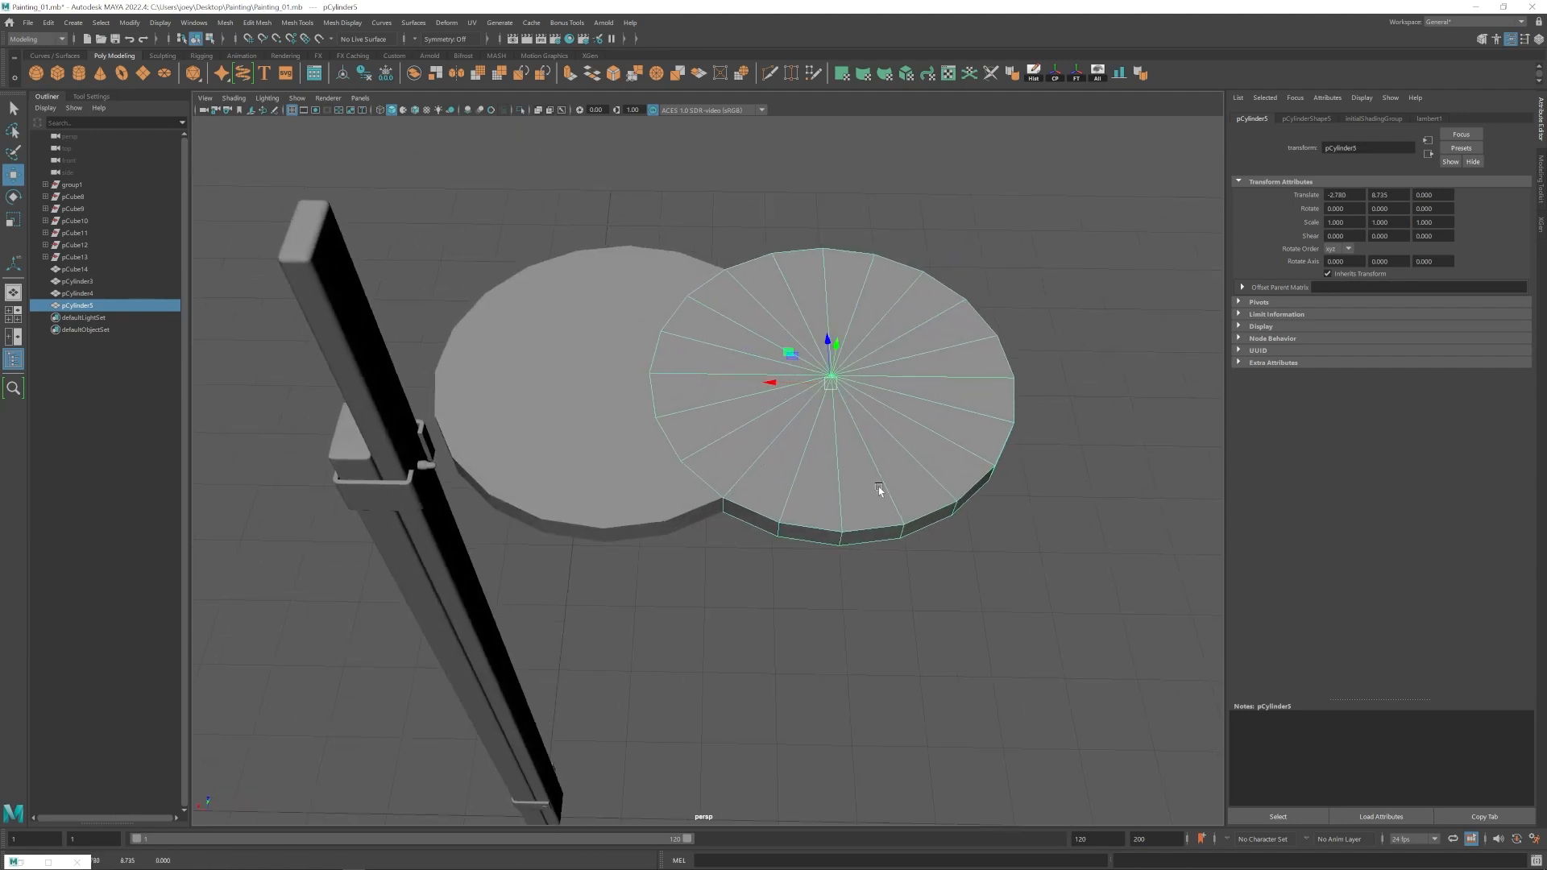
Delete the faces of both discs that lie inside their overlapping area.
{"action": "left_click_drag", "start_coordinate": [880, 490], "coordinate": [886, 548], "text": "alt"}
{"action": "right_click_drag", "start_coordinate": [846, 379], "coordinate": [785, 378]}
{"action": "left_click_drag", "start_coordinate": [634, 270], "coordinate": [739, 494]}
{"action": "key", "text": "Delete"}
{"action": "left_click", "coordinate": [661, 350]}
{"action": "right_click_drag", "start_coordinate": [660, 349], "coordinate": [665, 348]}
{"action": "left_click_drag", "start_coordinate": [829, 280], "coordinate": [727, 500]}
{"action": "right_click_drag", "start_coordinate": [717, 403], "coordinate": [657, 401]}
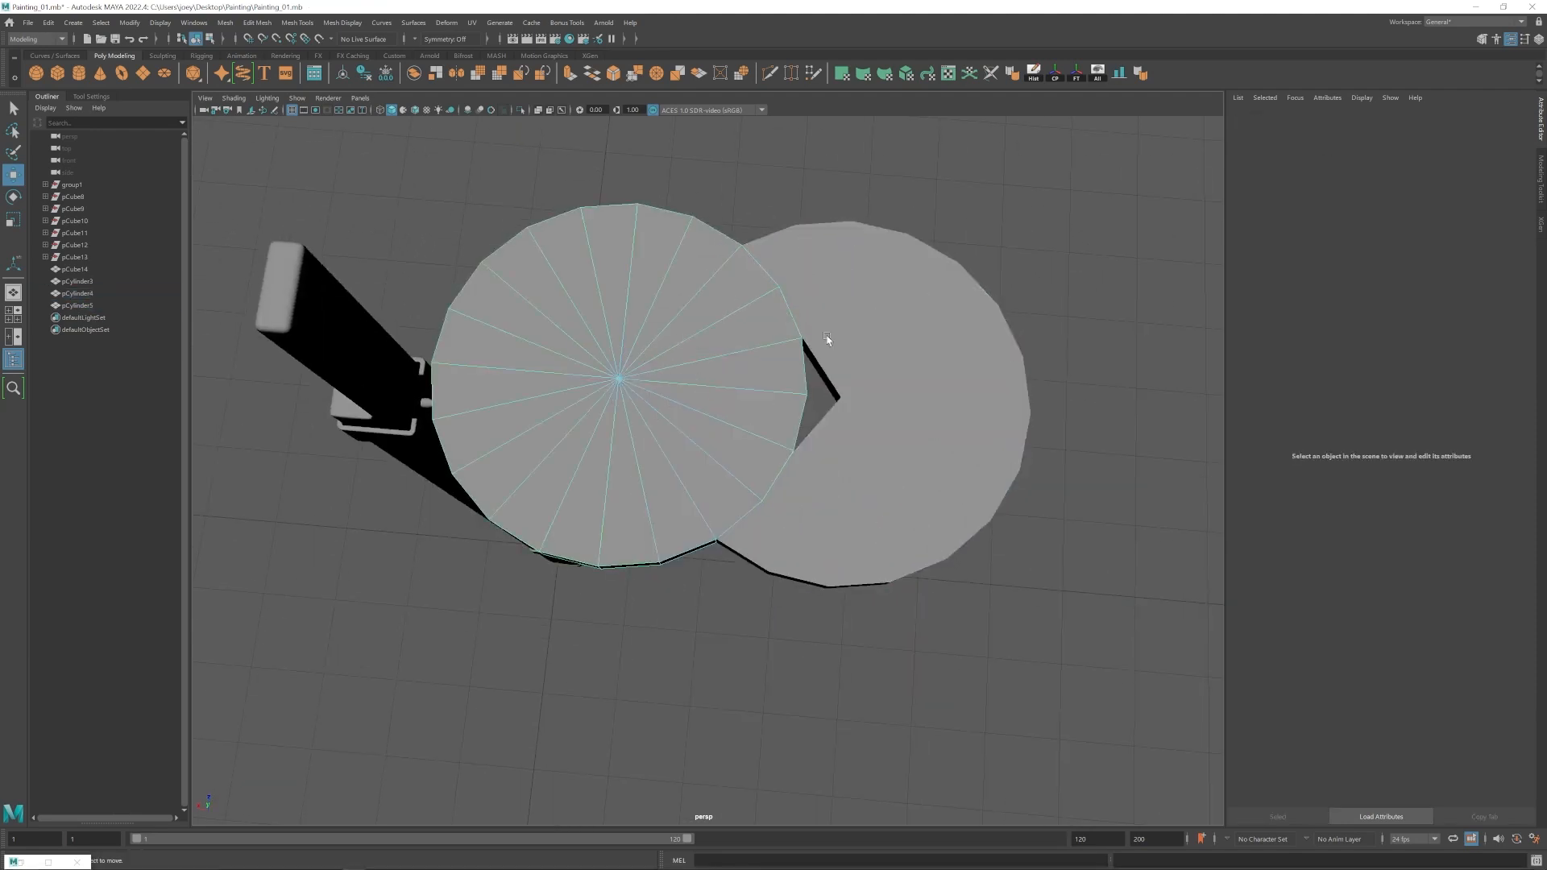
{"action": "left_click_drag", "start_coordinate": [828, 339], "coordinate": [781, 445]}
{"action": "key", "text": "Delete"}
Combine both discs into one mesh and weld the vertices where their rims meet.
{"action": "left_click_drag", "start_coordinate": [703, 483], "coordinate": [677, 408], "text": "alt"}
{"action": "left_click", "coordinate": [786, 459]}
{"action": "left_click", "coordinate": [644, 331], "text": "shift"}
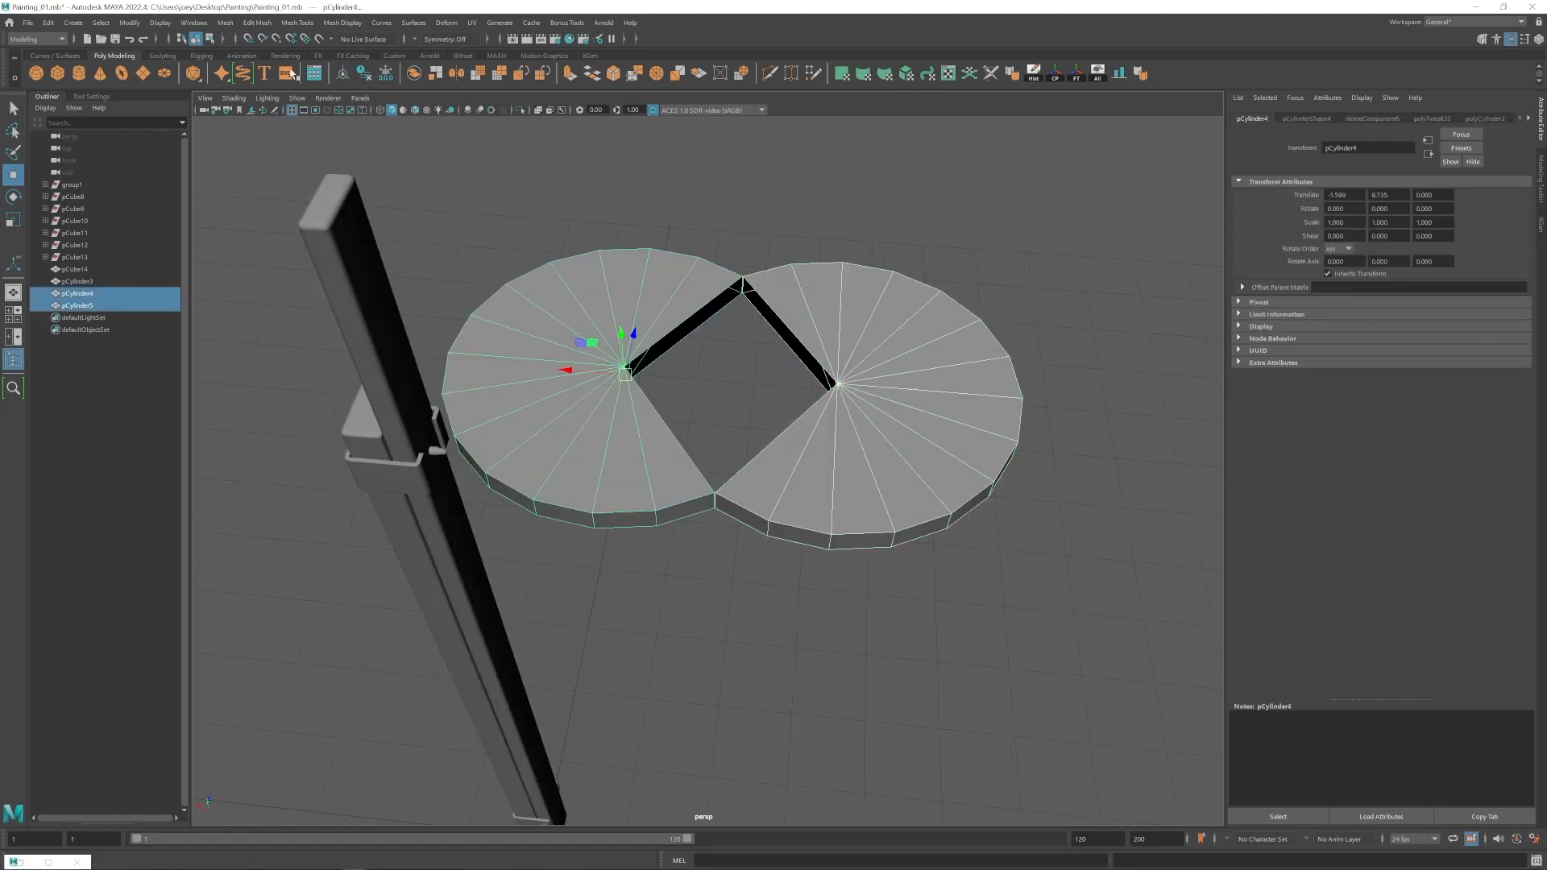
{"action": "left_click", "coordinate": [225, 23]}
{"action": "left_click", "coordinate": [255, 69]}
{"action": "right_click_drag", "start_coordinate": [701, 322], "coordinate": [701, 270]}
{"action": "double_click", "coordinate": [780, 317]}
{"action": "left_click_drag", "start_coordinate": [780, 317], "coordinate": [739, 439], "text": "alt"}
{"action": "scroll", "coordinate": [739, 438], "scroll_direction": "up", "scroll_amount": 5}
{"action": "left_click", "coordinate": [297, 23]}
{"action": "left_click", "coordinate": [314, 218]}
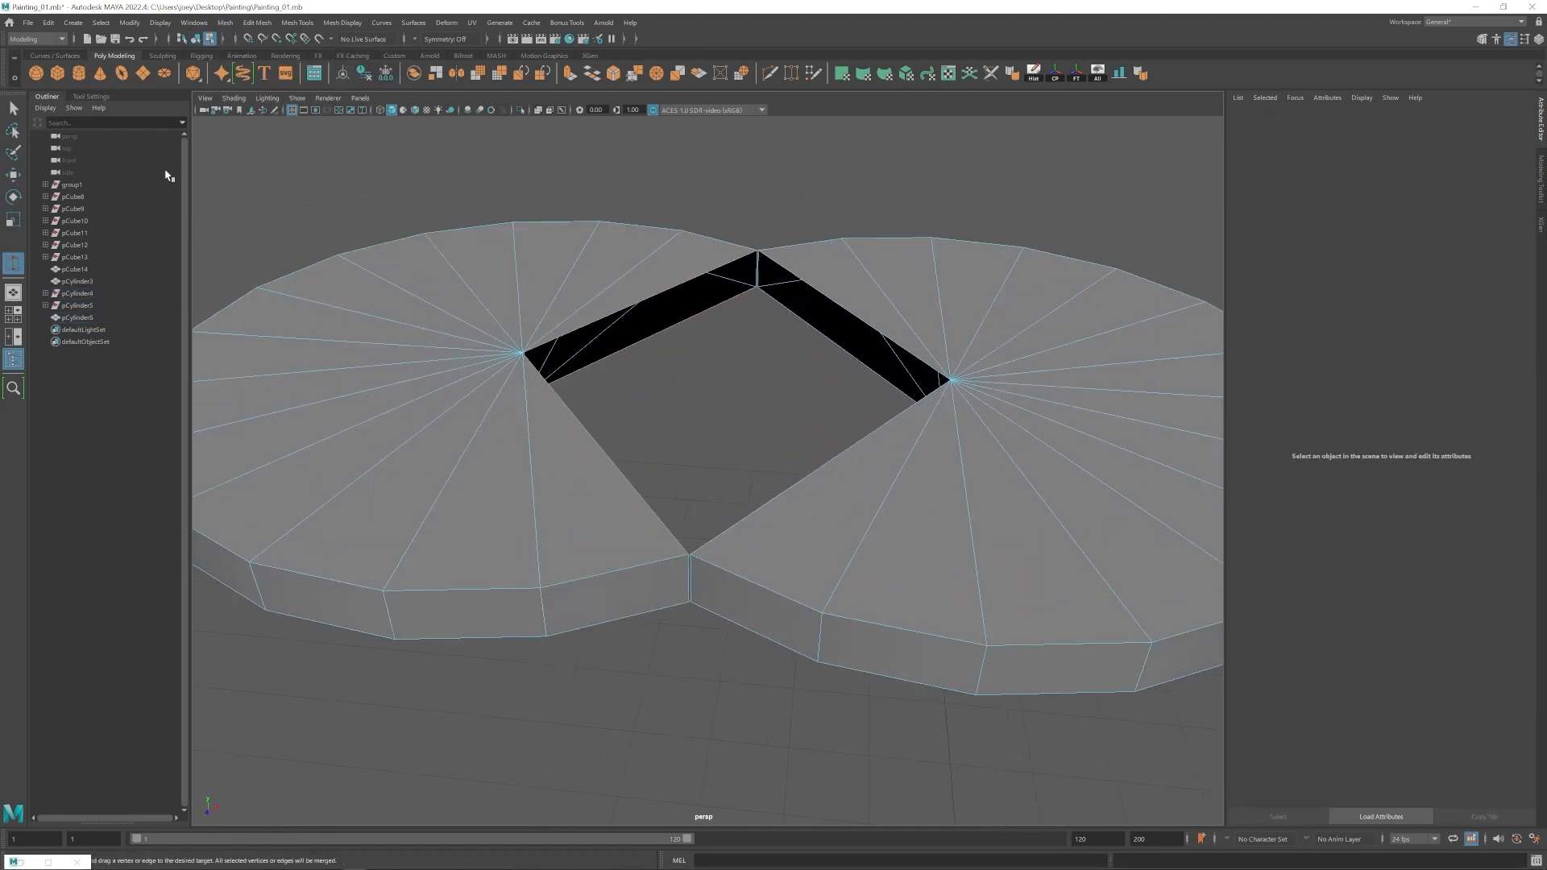
{"action": "left_click", "coordinate": [91, 97]}
{"action": "key", "text": "w"}
Fill the diamond-shaped holes on the upper and lower sides of the combined disc.
{"action": "double_click", "coordinate": [862, 350]}
{"action": "left_click", "coordinate": [225, 23]}
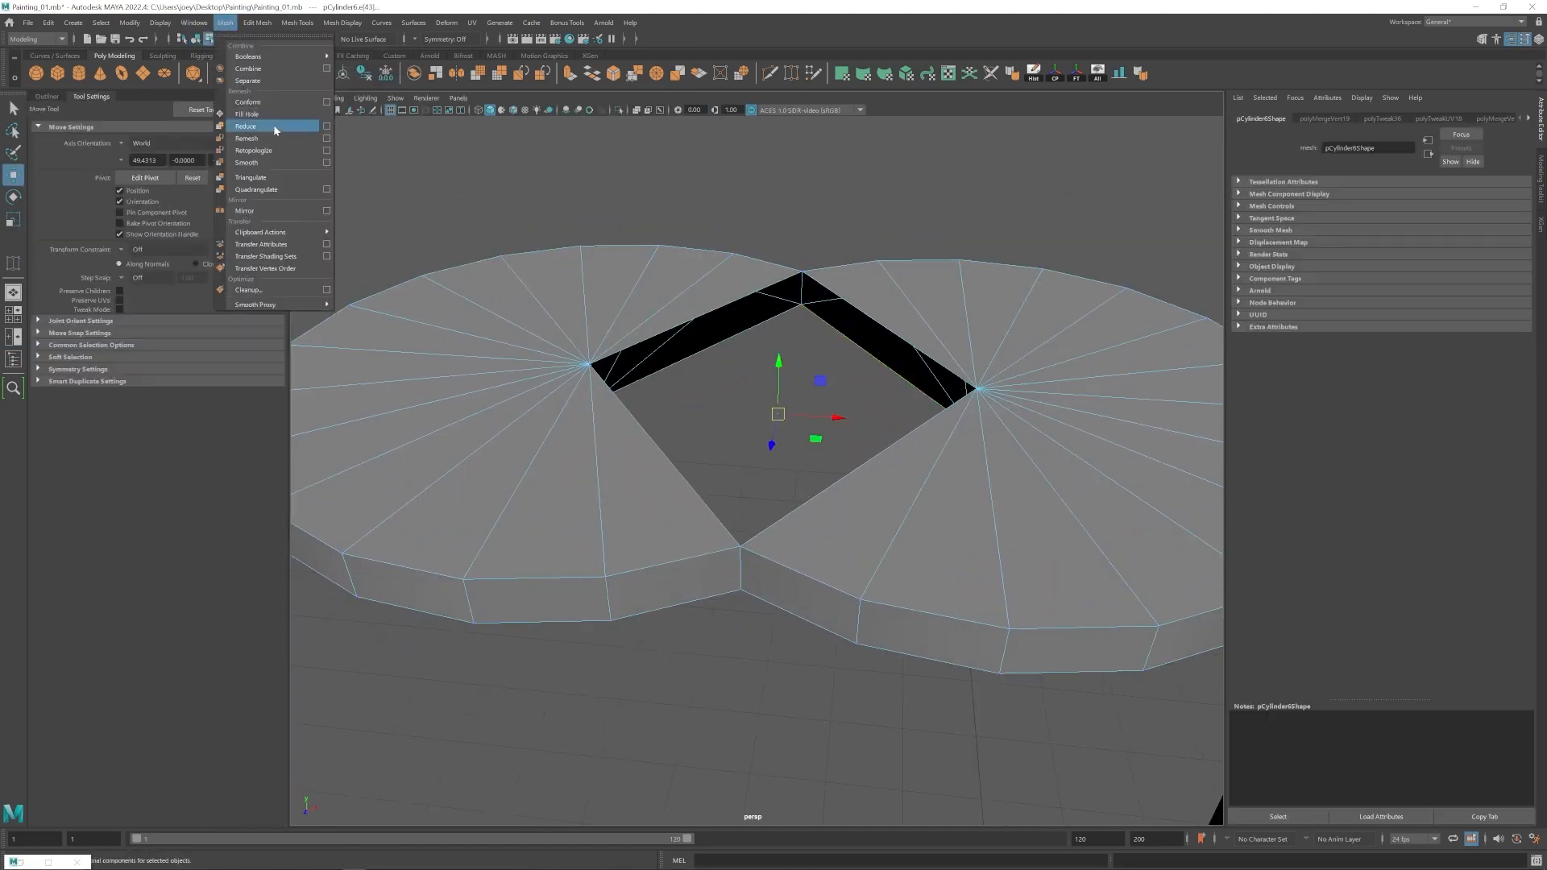
{"action": "left_click", "coordinate": [276, 129]}
{"action": "double_click", "coordinate": [707, 310]}
{"action": "key", "text": "g"}
{"action": "left_click_drag", "start_coordinate": [708, 311], "coordinate": [695, 387], "text": "alt"}
Cut an edge between the two disc centres across the filled upper face with Multi-Cut.
{"action": "left_click", "coordinate": [770, 73]}
{"action": "left_click", "coordinate": [649, 438]}
{"action": "left_click", "coordinate": [901, 451]}
{"action": "key", "text": "w"}
{"action": "left_click_drag", "start_coordinate": [847, 628], "coordinate": [820, 456], "text": "alt"}
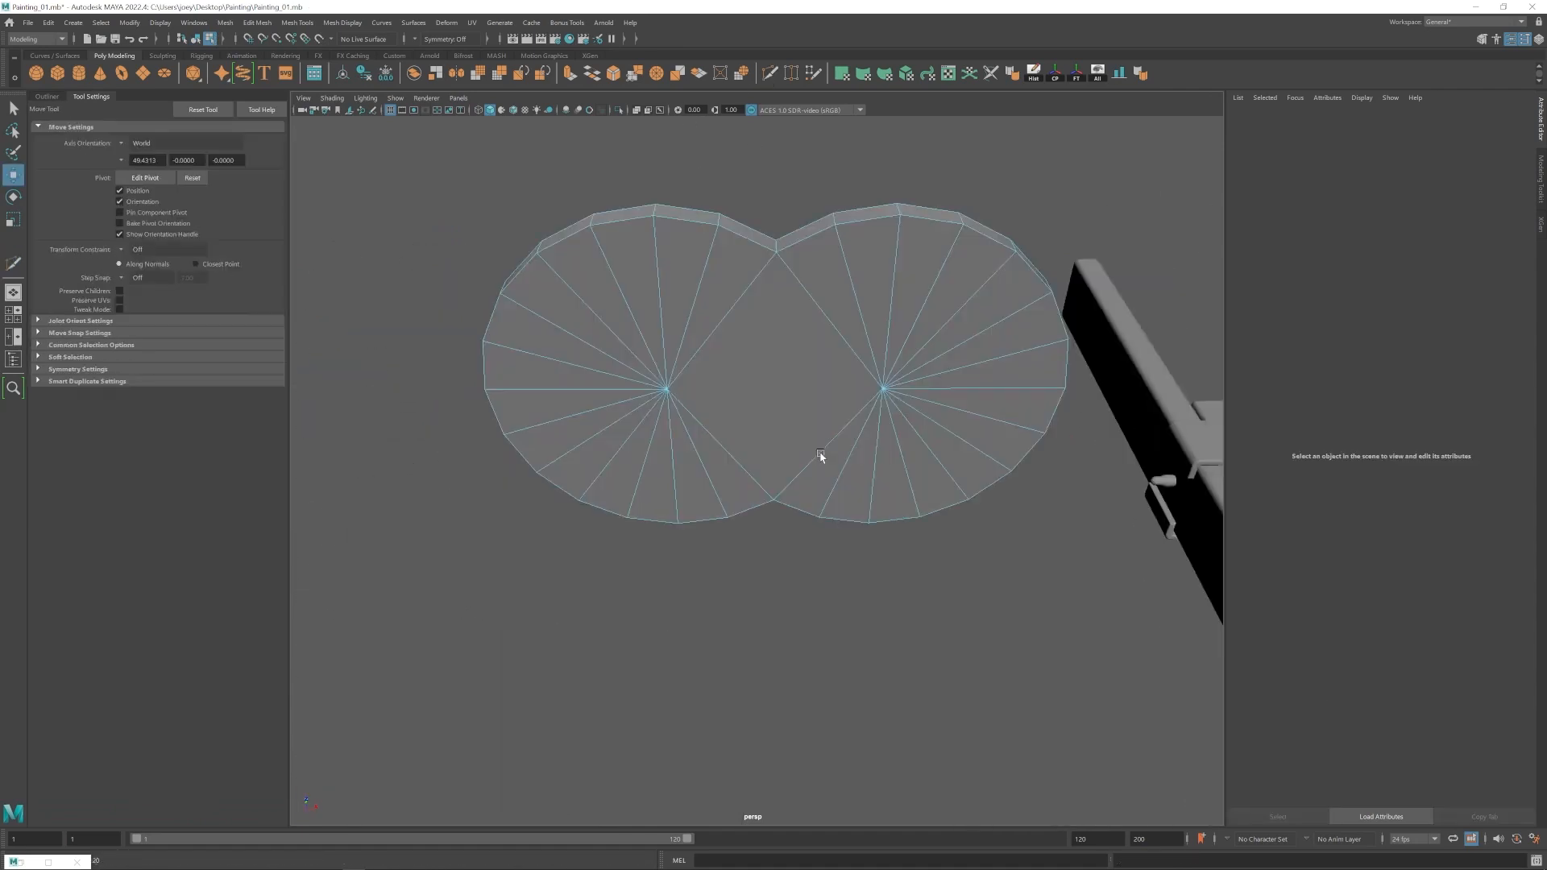
Cut edges on the underside from disc centre to disc centre and from notch to notch.
{"action": "key", "text": "g"}
{"action": "left_click", "coordinate": [666, 406]}
{"action": "left_click", "coordinate": [879, 398]}
{"action": "left_click", "coordinate": [755, 253]}
{"action": "left_click", "coordinate": [784, 526]}
{"action": "key", "text": "w"}
Cut an edge across the upper face between the two notches of the double disc.
{"action": "left_click_drag", "start_coordinate": [786, 528], "coordinate": [770, 661], "text": "alt"}
{"action": "key", "text": "g"}
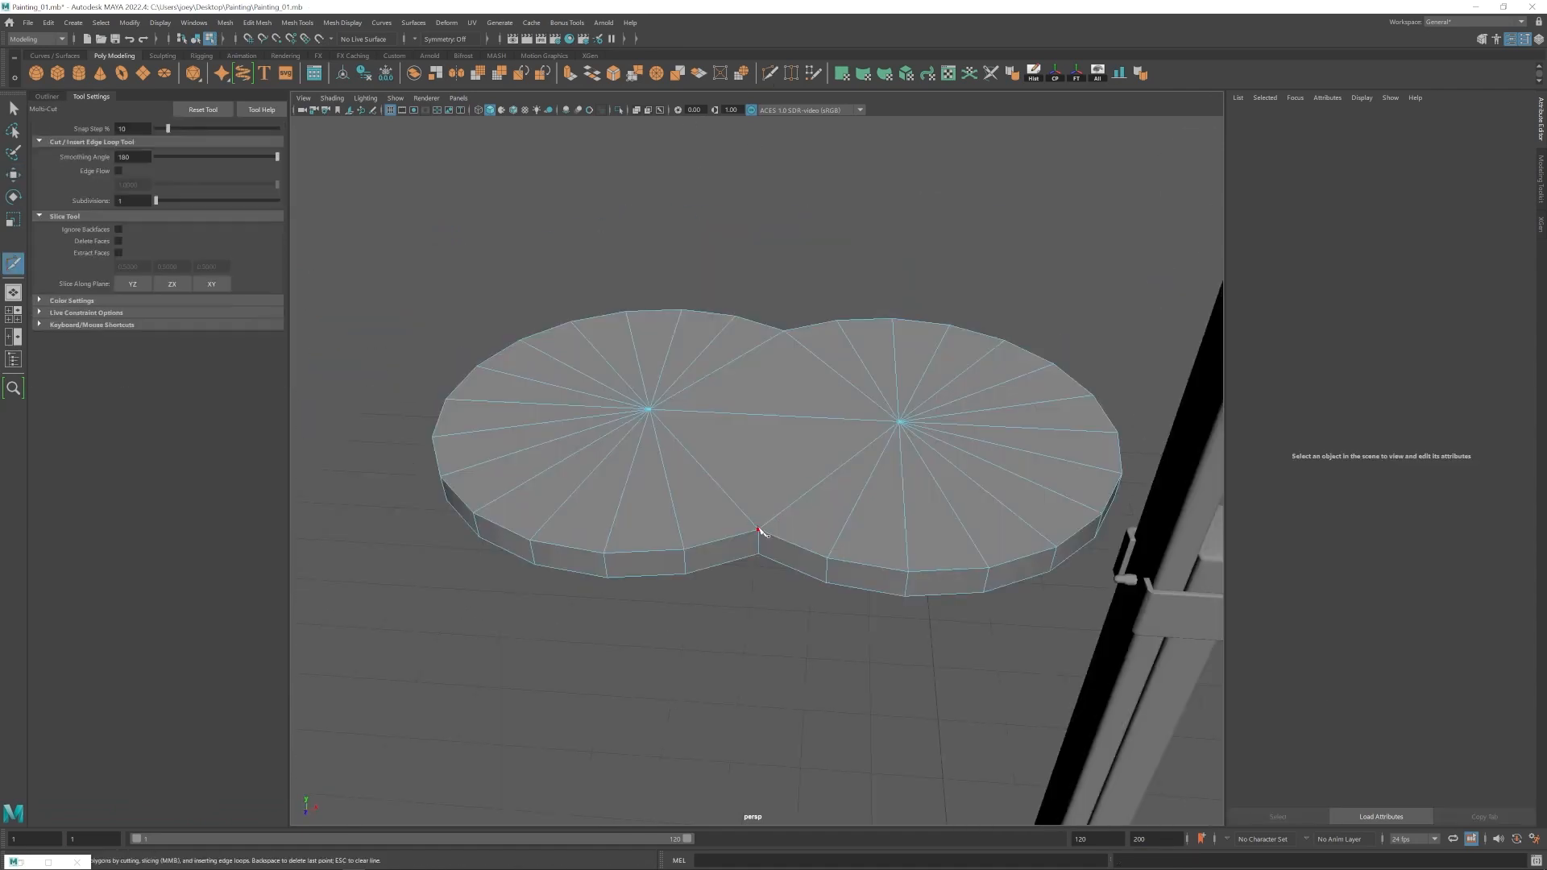
{"action": "left_click", "coordinate": [762, 529]}
{"action": "left_click", "coordinate": [787, 332]}
{"action": "key", "text": "w"}
Bevel the double disc's upper and lower rim edges with extra segments and a reduced fraction, and preview it smoothed.
{"action": "double_click", "coordinate": [777, 475]}
{"action": "double_click", "coordinate": [816, 281], "text": "shift"}
{"action": "left_click_drag", "start_coordinate": [816, 282], "coordinate": [851, 431], "text": "alt"}
{"action": "double_click", "coordinate": [715, 427], "text": "shift"}
{"action": "left_click_drag", "start_coordinate": [814, 483], "coordinate": [749, 487], "text": "alt"}
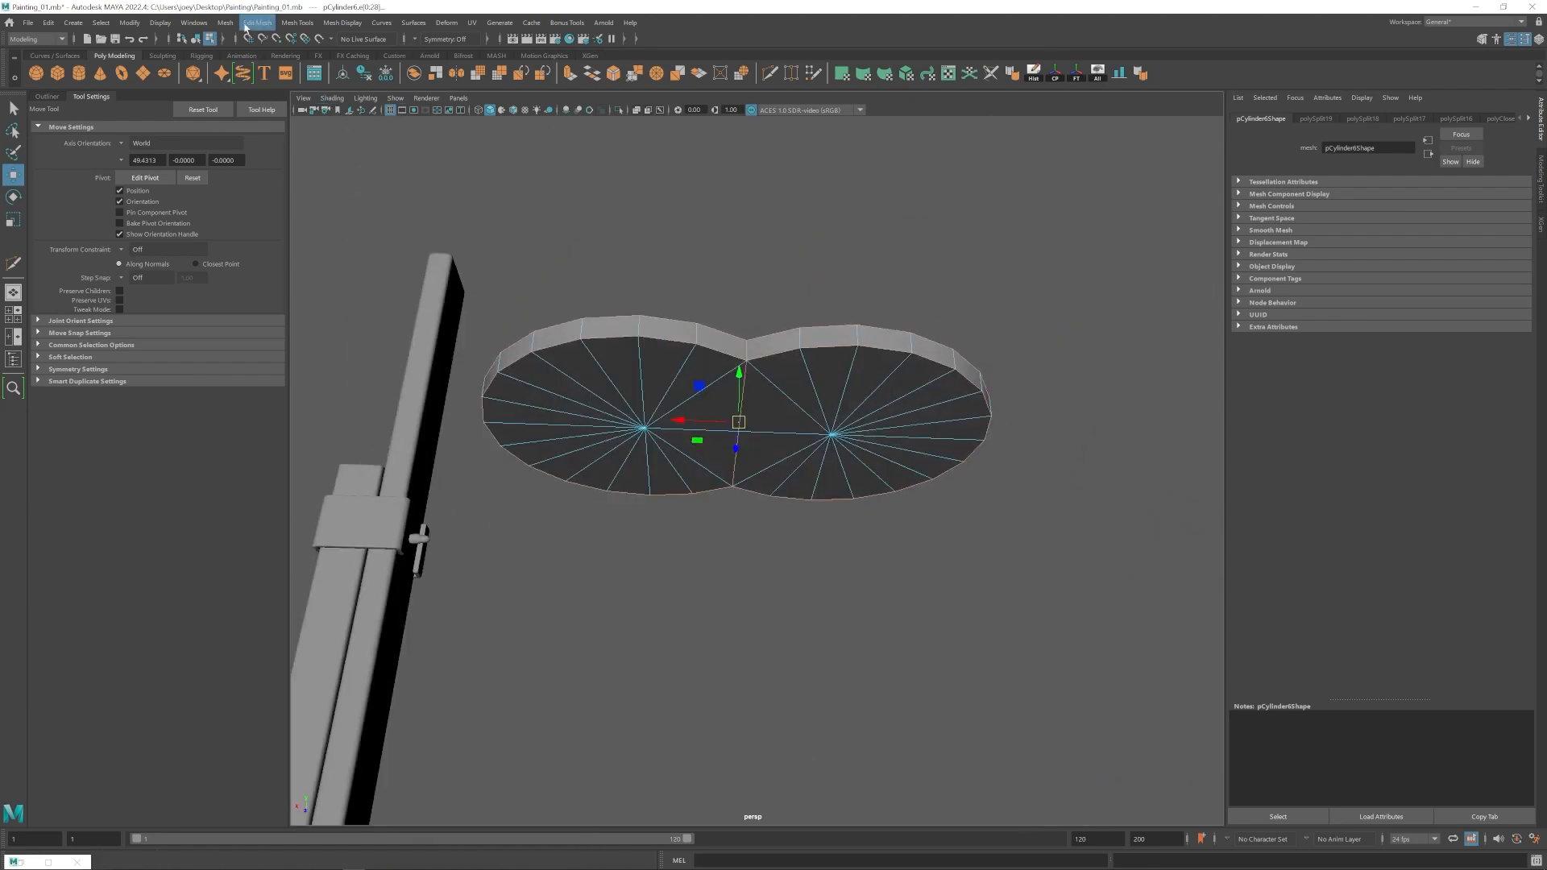
{"action": "left_click", "coordinate": [258, 24]}
{"action": "left_click", "coordinate": [274, 62]}
{"action": "left_click_drag", "start_coordinate": [1377, 233], "coordinate": [1386, 233]}
{"action": "left_click_drag", "start_coordinate": [1447, 218], "coordinate": [1416, 218]}
{"action": "key", "text": "w"}
{"action": "key", "text": "3"}
{"action": "left_click", "coordinate": [959, 282]}
{"action": "left_click_drag", "start_coordinate": [920, 266], "coordinate": [749, 484], "text": "alt"}
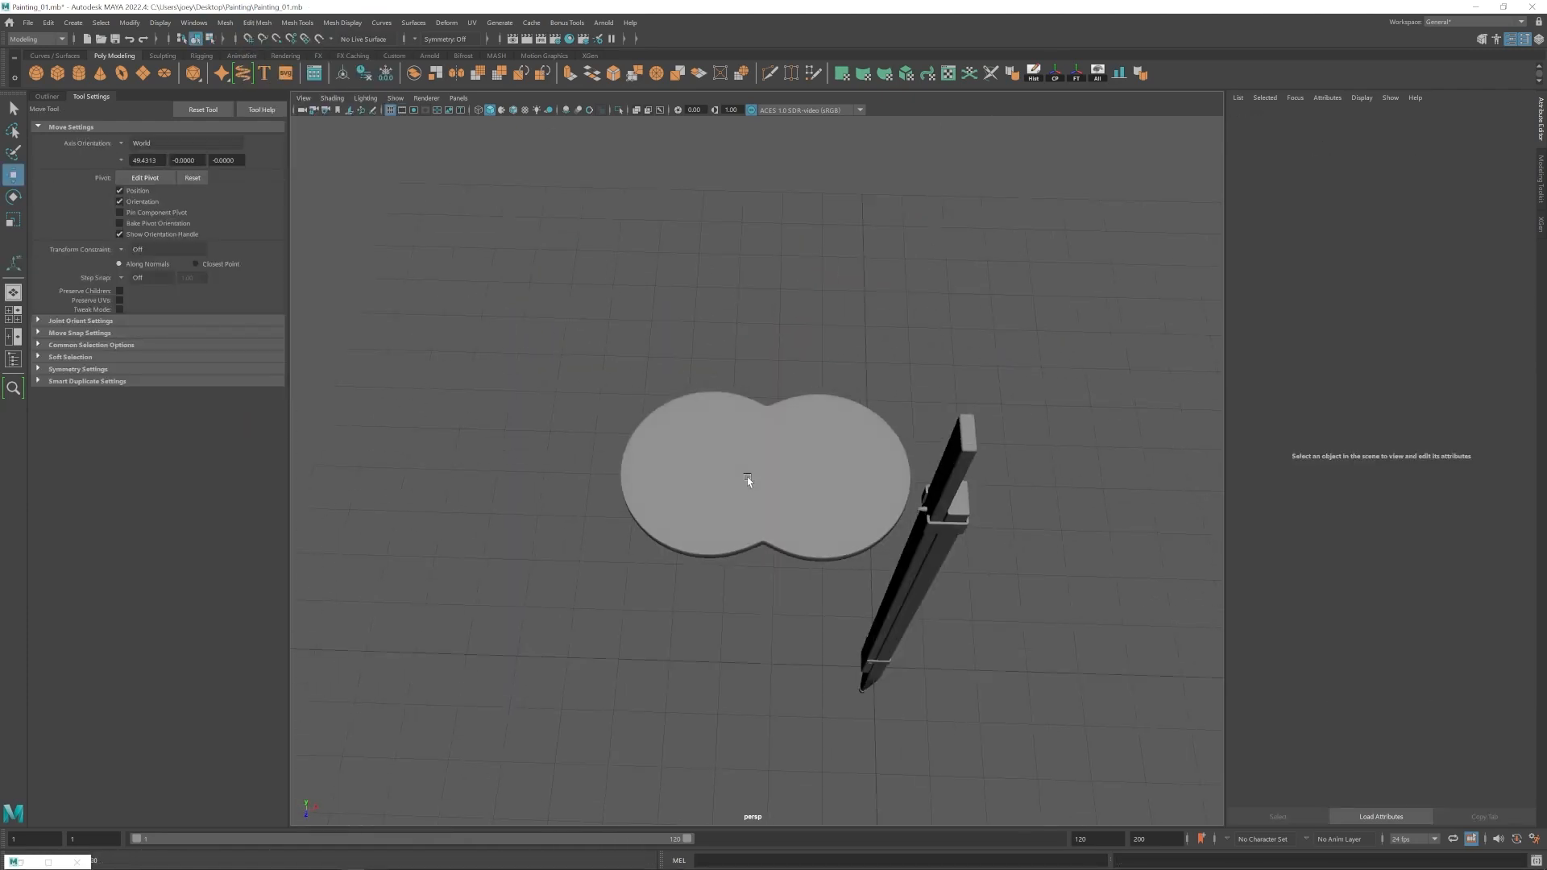
Scale the double disc's middle edge loops inward to narrow its waist, and turn the smooth preview back on.
{"action": "left_click", "coordinate": [690, 479]}
{"action": "key", "text": "1"}
{"action": "key", "text": "r"}
{"action": "scroll", "coordinate": [770, 474], "scroll_direction": "down", "scroll_amount": 4}
{"action": "right_click_drag", "start_coordinate": [770, 472], "coordinate": [771, 420]}
{"action": "scroll", "coordinate": [771, 421], "scroll_direction": "up", "scroll_amount": 8}
{"action": "left_click", "coordinate": [770, 420]}
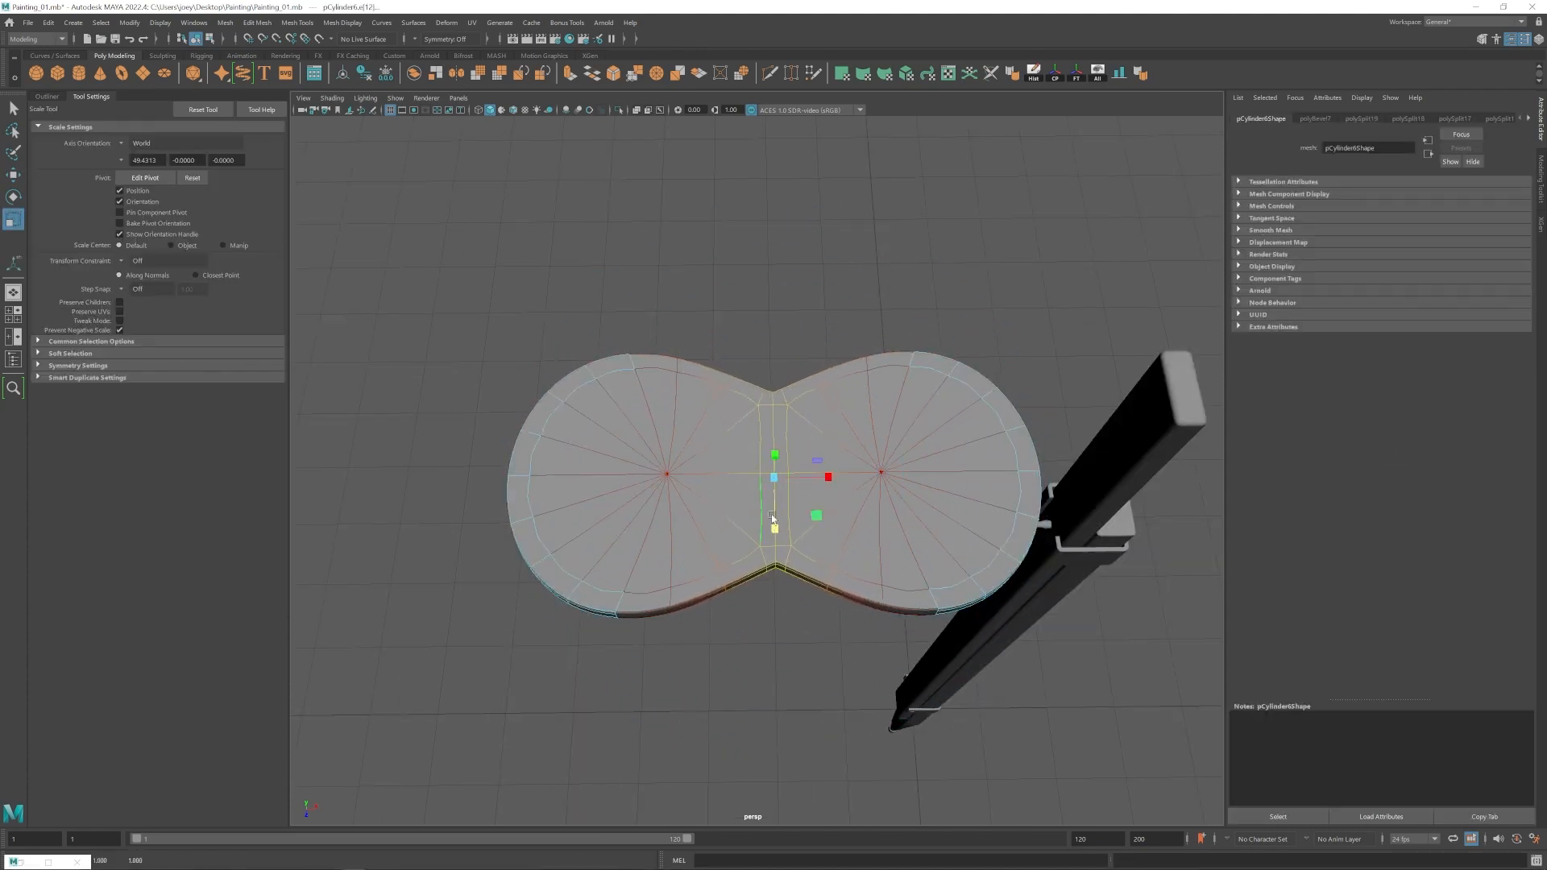
{"action": "key", "text": "3"}
Move the double disc over to the small pin beside the leg's clamp band.
{"action": "key", "text": "w"}
{"action": "left_click_drag", "start_coordinate": [772, 514], "coordinate": [498, 350], "text": "alt"}
{"action": "left_click", "coordinate": [498, 350]}
{"action": "key", "text": "r"}
{"action": "left_click_drag", "start_coordinate": [718, 400], "coordinate": [836, 494], "text": "alt"}
{"action": "scroll", "coordinate": [835, 494], "scroll_direction": "up", "scroll_amount": 5}
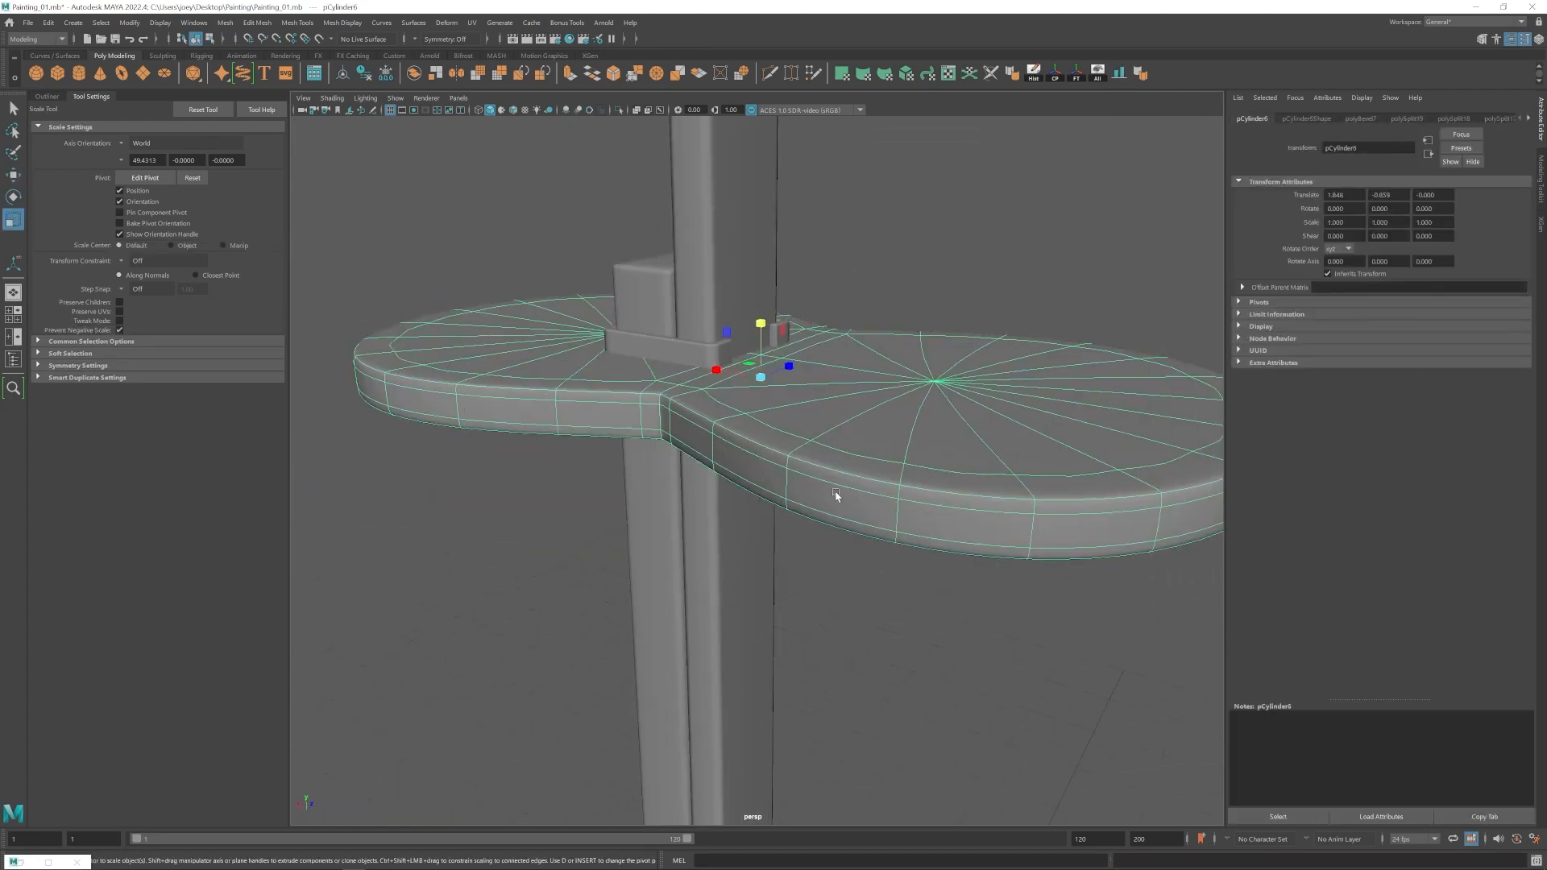
Rotate the double disc 90° in Z and scale it uniformly to about 0.061.
{"action": "key", "text": "e"}
{"action": "left_click_drag", "start_coordinate": [748, 338], "coordinate": [259, 407]}
{"action": "key", "text": "r"}
{"action": "left_click_drag", "start_coordinate": [693, 482], "coordinate": [745, 454], "text": "alt"}
{"action": "scroll", "coordinate": [746, 454], "scroll_direction": "up", "scroll_amount": 3}
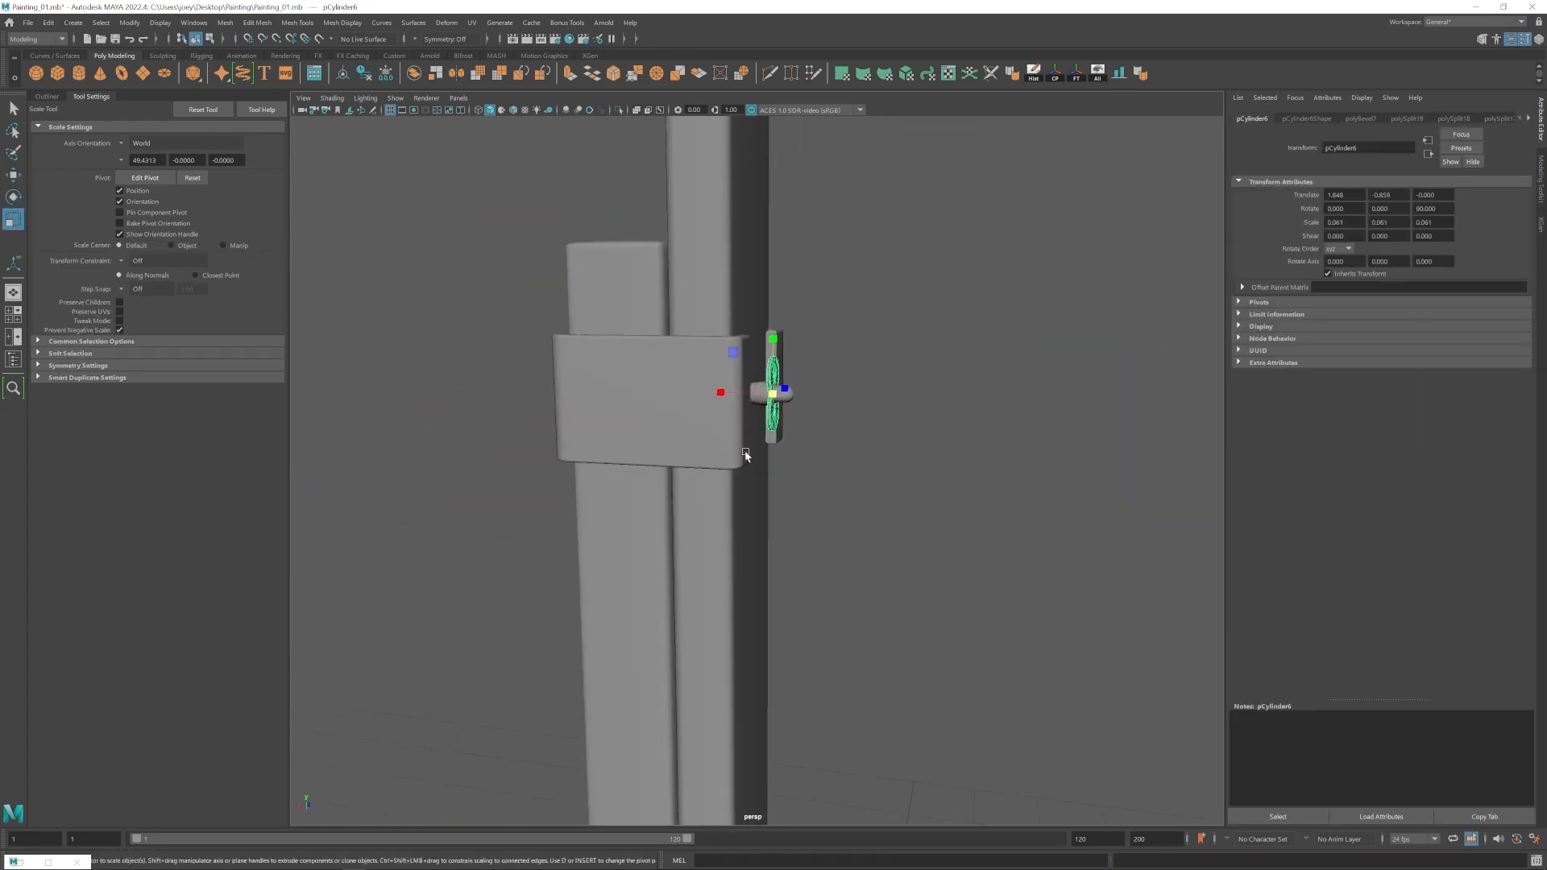
Turn the wing-shaped disc to a diagonal angle around the pin's axis and seat it on the pin's neck.
{"action": "left_click_drag", "start_coordinate": [824, 405], "coordinate": [669, 435], "text": "alt"}
{"action": "key", "text": "j"}
{"action": "left_click_drag", "start_coordinate": [635, 344], "coordinate": [683, 369]}
{"action": "left_click_drag", "start_coordinate": [588, 427], "coordinate": [799, 528], "text": "alt"}
{"action": "key", "text": "r"}
{"action": "scroll", "coordinate": [705, 451], "scroll_direction": "up", "scroll_amount": 5}
{"action": "key", "text": "w"}
{"action": "left_click_drag", "start_coordinate": [800, 528], "coordinate": [757, 451], "text": "alt"}
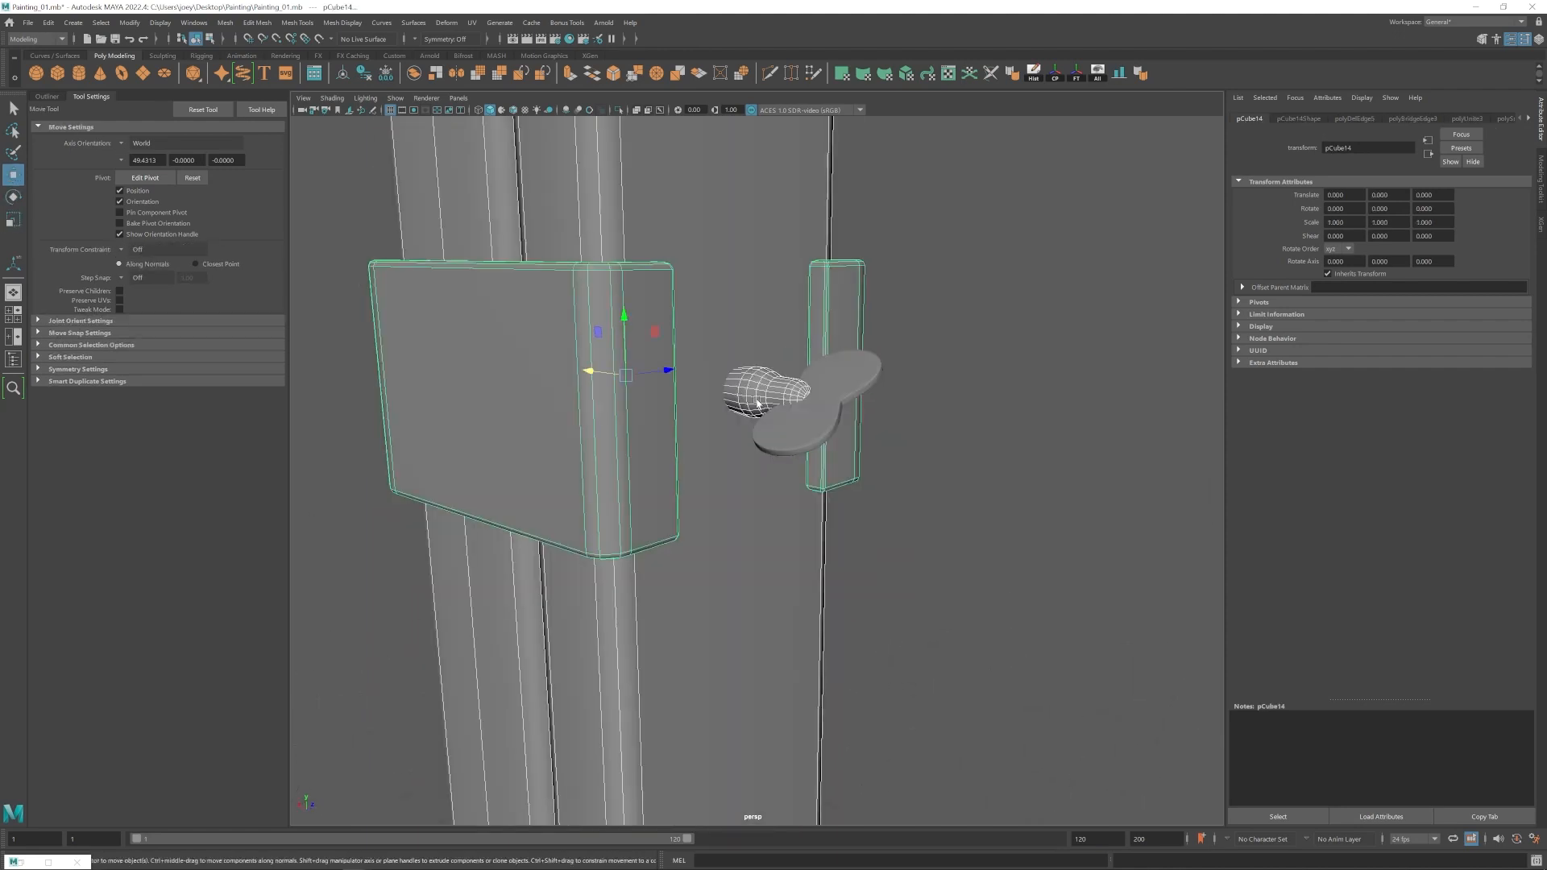
Adjust the scale of the pin and its wing grip so the wing screw suits the clamp.
{"action": "left_click", "coordinate": [755, 406]}
{"action": "key", "text": "r"}
{"action": "left_click_drag", "start_coordinate": [748, 391], "coordinate": [810, 458]}
{"action": "left_click", "coordinate": [854, 483]}
{"action": "key", "text": "w"}
{"action": "key", "text": "r"}
{"action": "left_click_drag", "start_coordinate": [854, 456], "coordinate": [821, 459]}
Move the wing screw along X against the leg's face, centred in the opening of the clamp band.
{"action": "left_click_drag", "start_coordinate": [821, 516], "coordinate": [349, 221], "text": "alt"}
{"action": "key", "text": "w"}
{"action": "left_click_drag", "start_coordinate": [814, 282], "coordinate": [733, 379], "text": "alt"}
{"action": "left_click_drag", "start_coordinate": [748, 357], "coordinate": [723, 352]}
{"action": "left_click", "coordinate": [874, 451]}
{"action": "scroll", "coordinate": [780, 480], "scroll_direction": "down", "scroll_amount": 5}
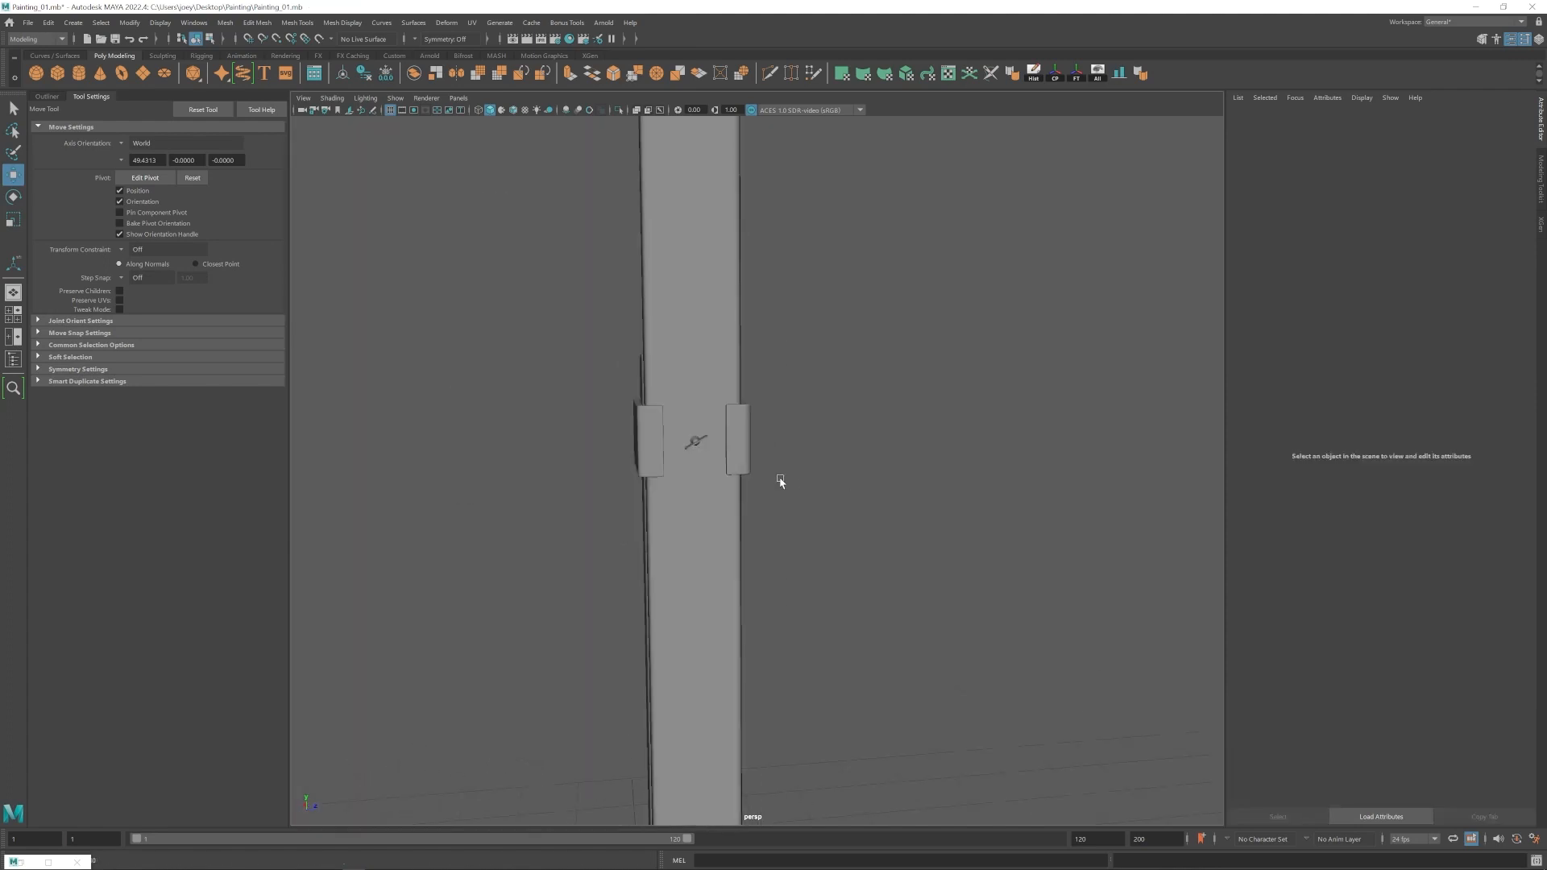
Set the scale axis orientation to Object and adjust the scale of the wing-shaped grip on the pin.
{"action": "scroll", "coordinate": [729, 525], "scroll_direction": "up", "scroll_amount": 5}
{"action": "left_click_drag", "start_coordinate": [780, 480], "coordinate": [814, 475], "text": "alt"}
{"action": "left_click", "coordinate": [855, 438]}
{"action": "key", "text": "r"}
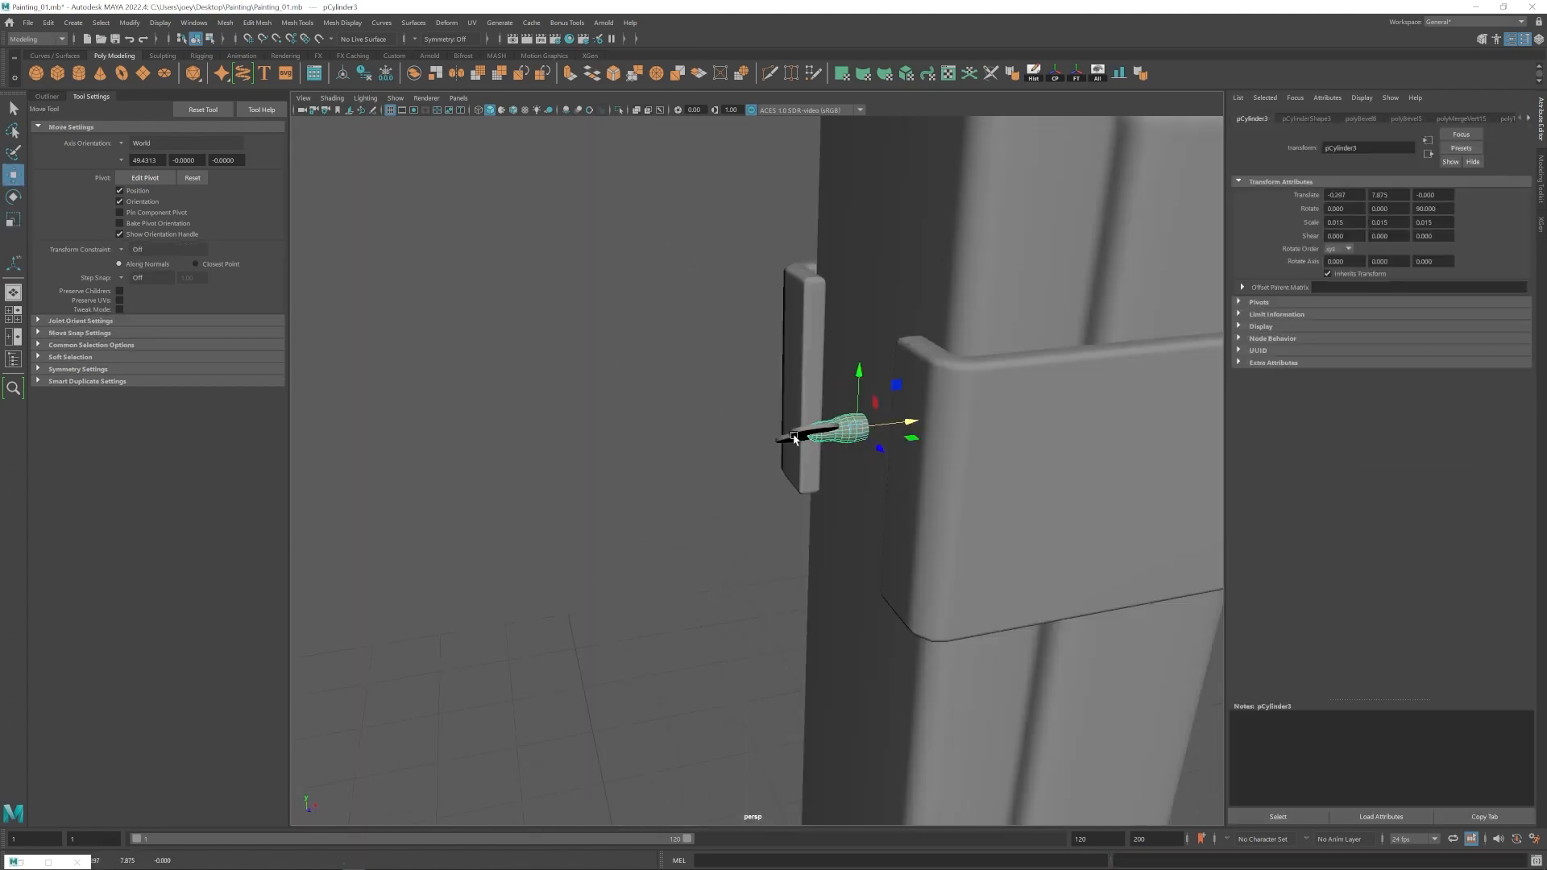
{"action": "left_click", "coordinate": [794, 437]}
{"action": "key", "text": "r"}
{"action": "scroll", "coordinate": [794, 437], "scroll_direction": "up", "scroll_amount": 3}
{"action": "left_click_drag", "start_coordinate": [501, 240], "coordinate": [663, 376], "text": "alt"}
{"action": "left_click", "coordinate": [122, 143]}
{"action": "left_click", "coordinate": [144, 152]}
{"action": "left_click_drag", "start_coordinate": [515, 451], "coordinate": [878, 484], "text": "alt"}
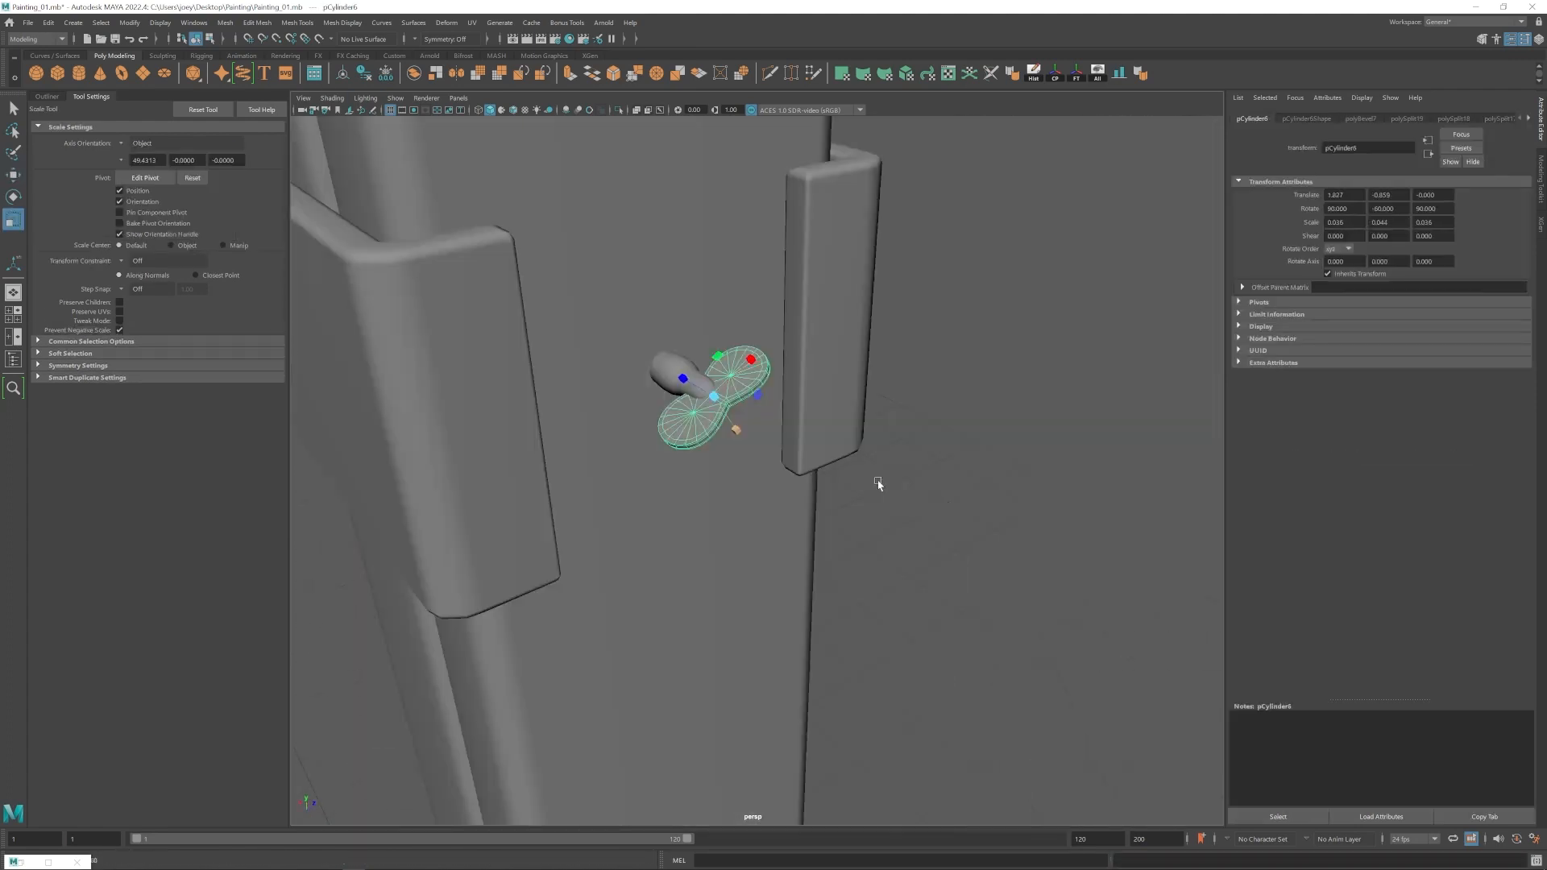
{"action": "left_click_drag", "start_coordinate": [713, 397], "coordinate": [735, 396]}
Move the wing-shaped grip slightly along the pin's axis.
{"action": "key", "text": "w"}
{"action": "left_click_drag", "start_coordinate": [735, 396], "coordinate": [652, 483], "text": "alt"}
{"action": "left_click_drag", "start_coordinate": [658, 452], "coordinate": [645, 453]}
{"action": "left_click", "coordinate": [806, 484]}
Scale the edge loop at the base end of the wing screw's pin, and return to object selection.
{"action": "scroll", "coordinate": [725, 483], "scroll_direction": "down", "scroll_amount": 5}
{"action": "left_click_drag", "start_coordinate": [773, 565], "coordinate": [765, 387], "text": "alt"}
{"action": "scroll", "coordinate": [736, 529], "scroll_direction": "down", "scroll_amount": 4}
{"action": "scroll", "coordinate": [735, 529], "scroll_direction": "up", "scroll_amount": 6}
{"action": "scroll", "coordinate": [793, 483], "scroll_direction": "up", "scroll_amount": 4}
{"action": "left_click", "coordinate": [806, 440]}
{"action": "key", "text": "q"}
{"action": "right_click_drag", "start_coordinate": [766, 387], "coordinate": [767, 355]}
{"action": "left_click", "coordinate": [478, 110]}
{"action": "double_click", "coordinate": [747, 404]}
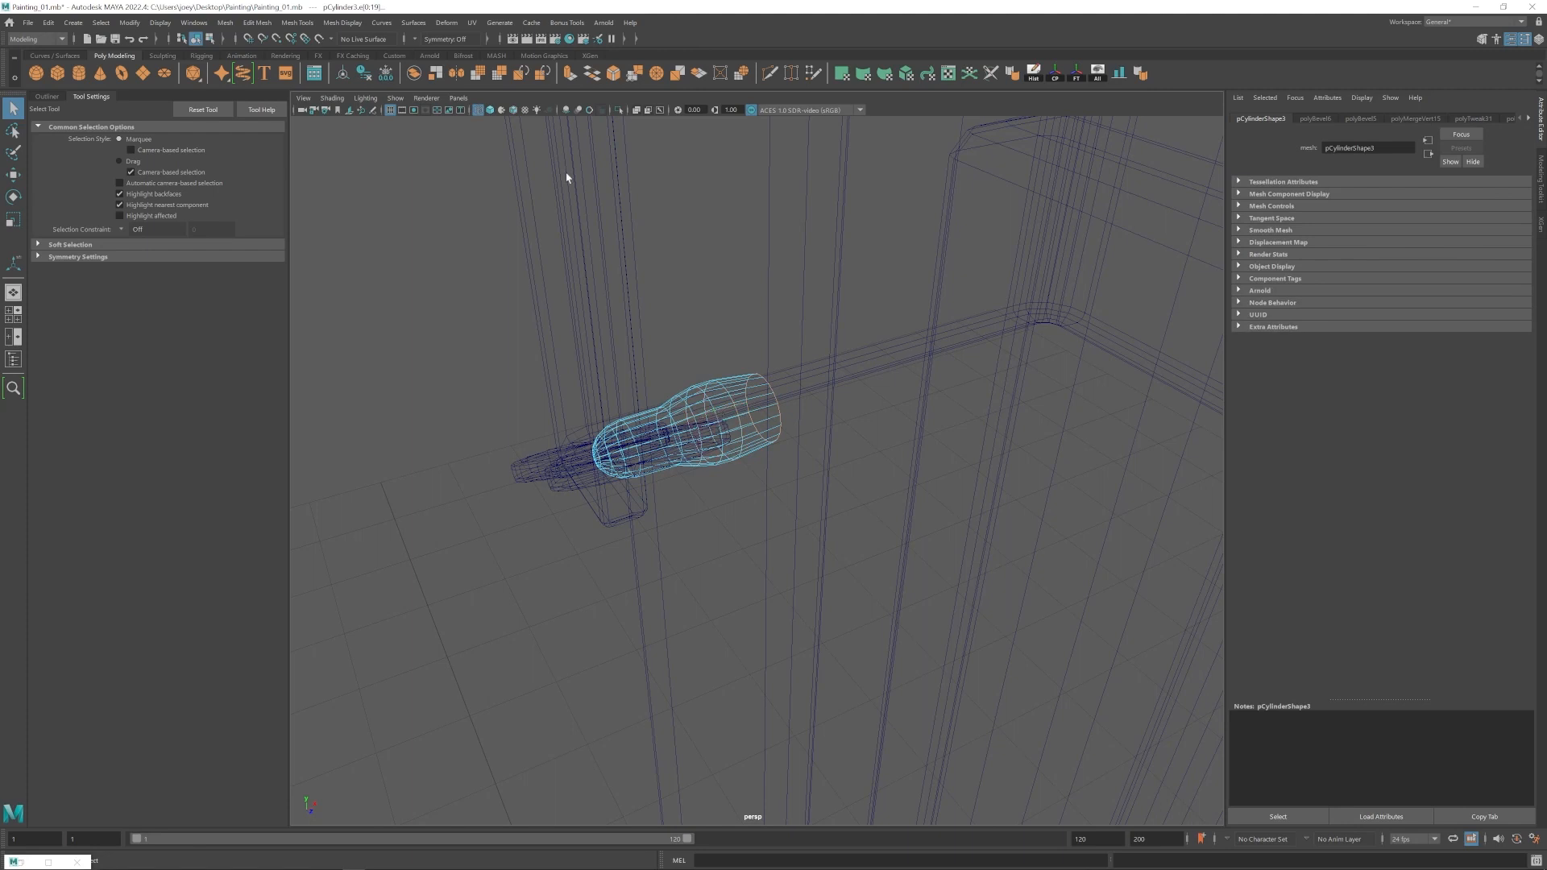
{"action": "left_click", "coordinate": [489, 109]}
{"action": "key", "text": "r"}
{"action": "mouse_move", "coordinate": [724, 421]}
{"action": "left_mouse_down"}
{"action": "mouse_move", "coordinate": [779, 413]}
{"action": "mouse_move", "coordinate": [744, 418]}
{"action": "left_mouse_up"}
{"action": "key", "text": "w"}
{"action": "key", "text": "r"}
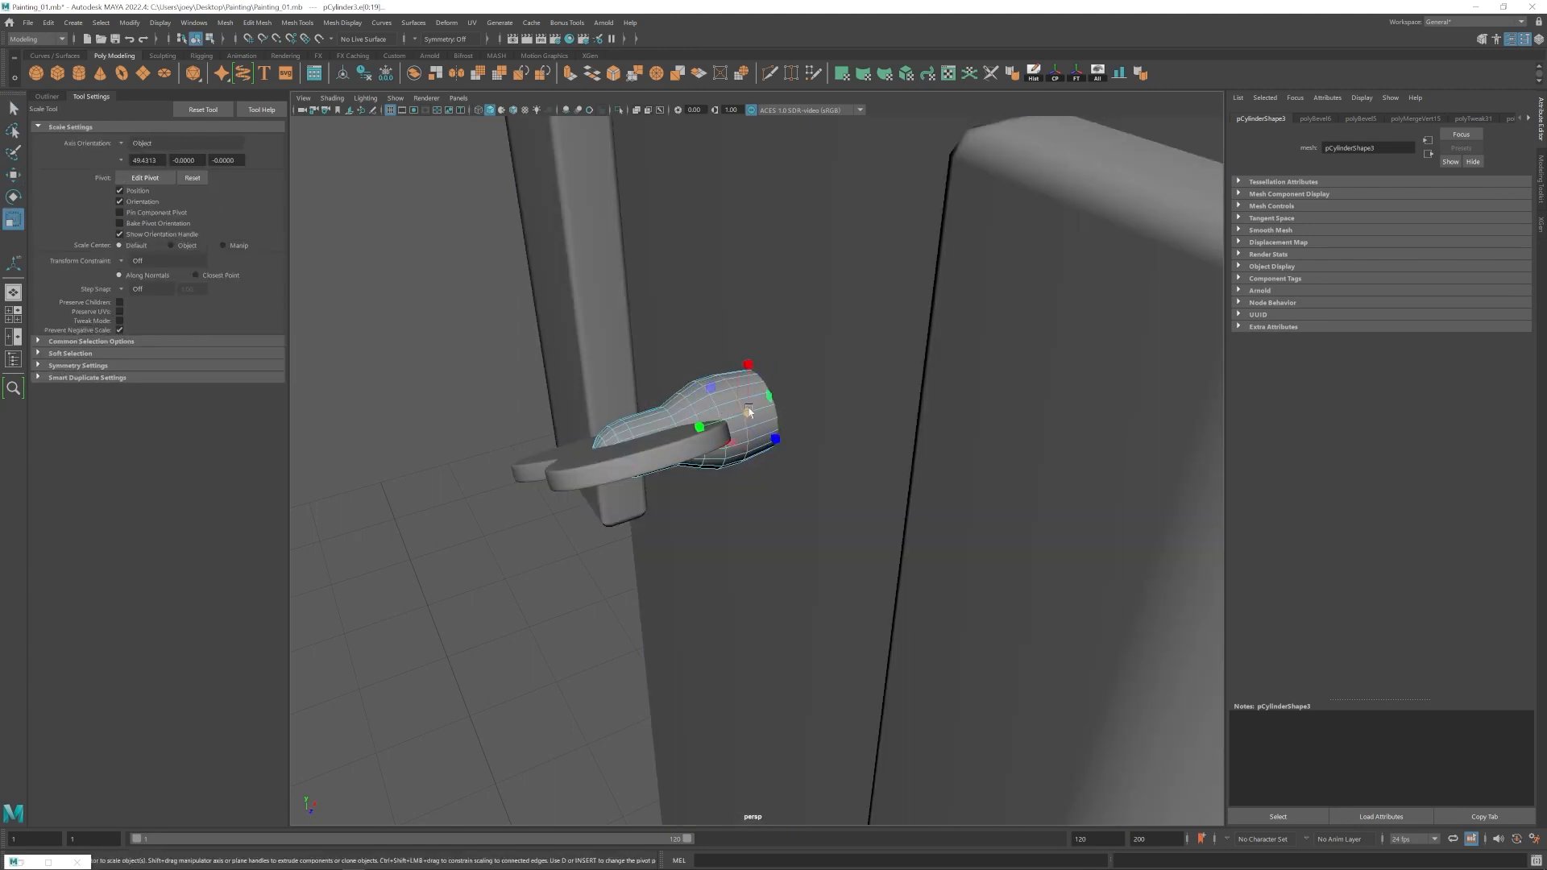
{"action": "right_click_drag", "start_coordinate": [732, 390], "coordinate": [770, 359]}
{"action": "scroll", "coordinate": [645, 451], "scroll_direction": "down", "scroll_amount": 8}
{"action": "left_click", "coordinate": [504, 483]}
Examine how the wing screw sits in the clamp band's opening from several sides.
{"action": "left_click_drag", "start_coordinate": [564, 516], "coordinate": [829, 556], "text": "alt"}
{"action": "scroll", "coordinate": [834, 564], "scroll_direction": "up", "scroll_amount": 5}
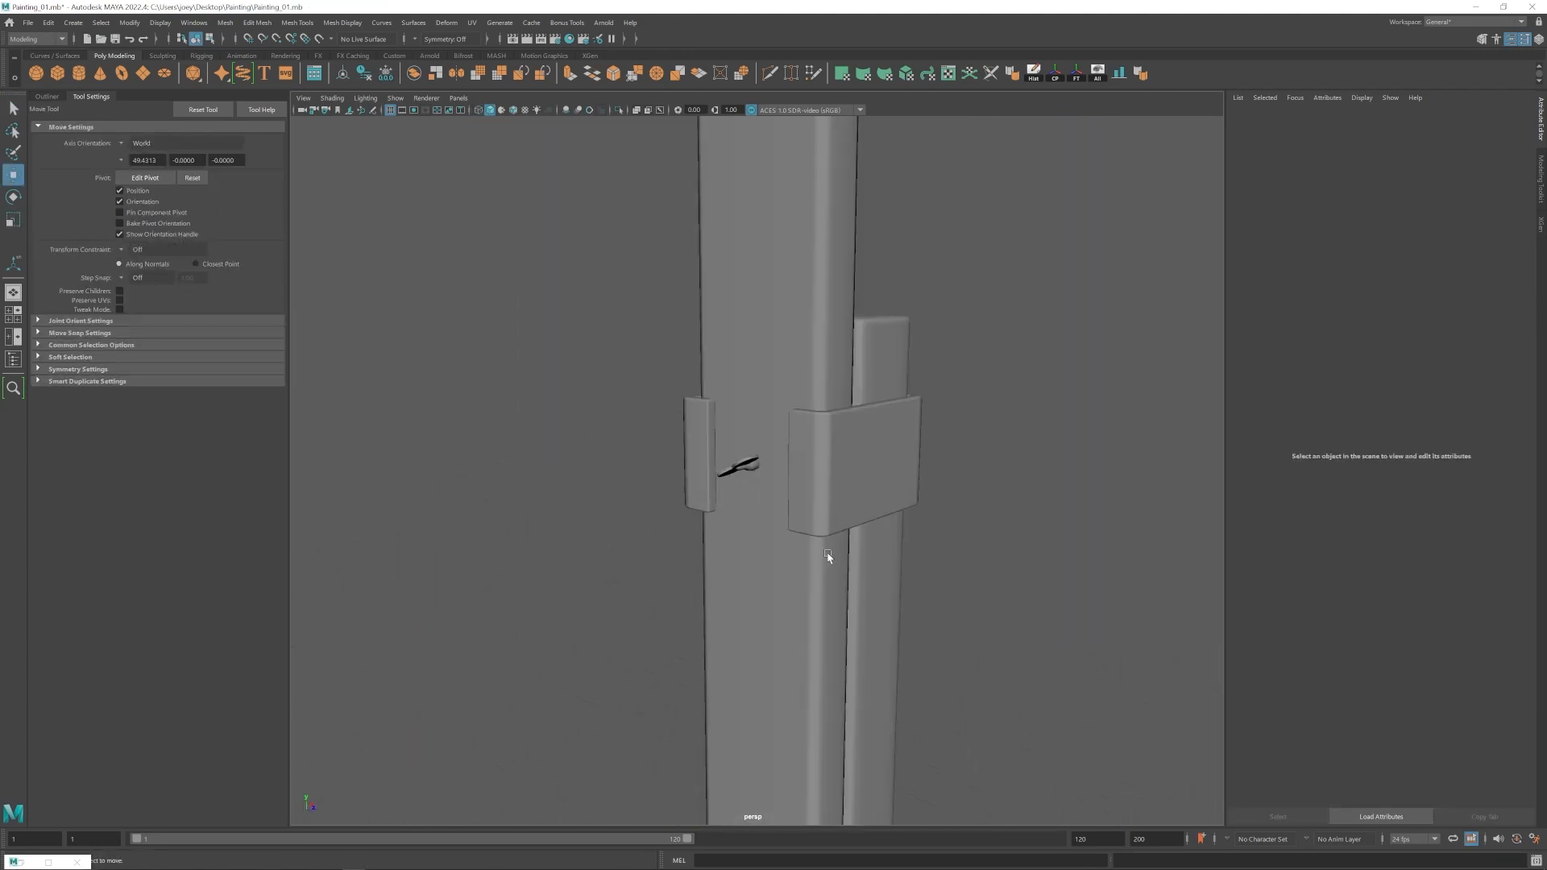
{"action": "left_click", "coordinate": [752, 471], "text": "shift"}
{"action": "key", "text": "q"}
{"action": "key", "text": "Up"}
{"action": "key", "text": "r"}
{"action": "left_click_drag", "start_coordinate": [752, 473], "coordinate": [711, 525], "text": "alt"}
{"action": "scroll", "coordinate": [757, 405], "scroll_direction": "down", "scroll_amount": 8}
{"action": "left_click", "coordinate": [822, 451]}
Nudge the wing-shaped grip so it seats properly on the pin's neck.
{"action": "left_click_drag", "start_coordinate": [822, 451], "coordinate": [798, 526], "text": "alt"}
{"action": "scroll", "coordinate": [760, 539], "scroll_direction": "up", "scroll_amount": 8}
{"action": "left_click", "coordinate": [743, 557]}
{"action": "left_click", "coordinate": [760, 516], "text": "shift"}
{"action": "key", "text": "w"}
{"action": "left_click", "coordinate": [819, 530]}
{"action": "key", "text": "r"}
{"action": "left_click_drag", "start_coordinate": [798, 527], "coordinate": [763, 545], "text": "alt"}
{"action": "key", "text": "w"}
{"action": "left_click_drag", "start_coordinate": [753, 532], "coordinate": [739, 528]}
{"action": "key", "text": "w"}
{"action": "left_click", "coordinate": [866, 592]}
Copy a screw from the lower band and raise it along Y to the height of the clamp band.
{"action": "scroll", "coordinate": [801, 621], "scroll_direction": "down", "scroll_amount": 10}
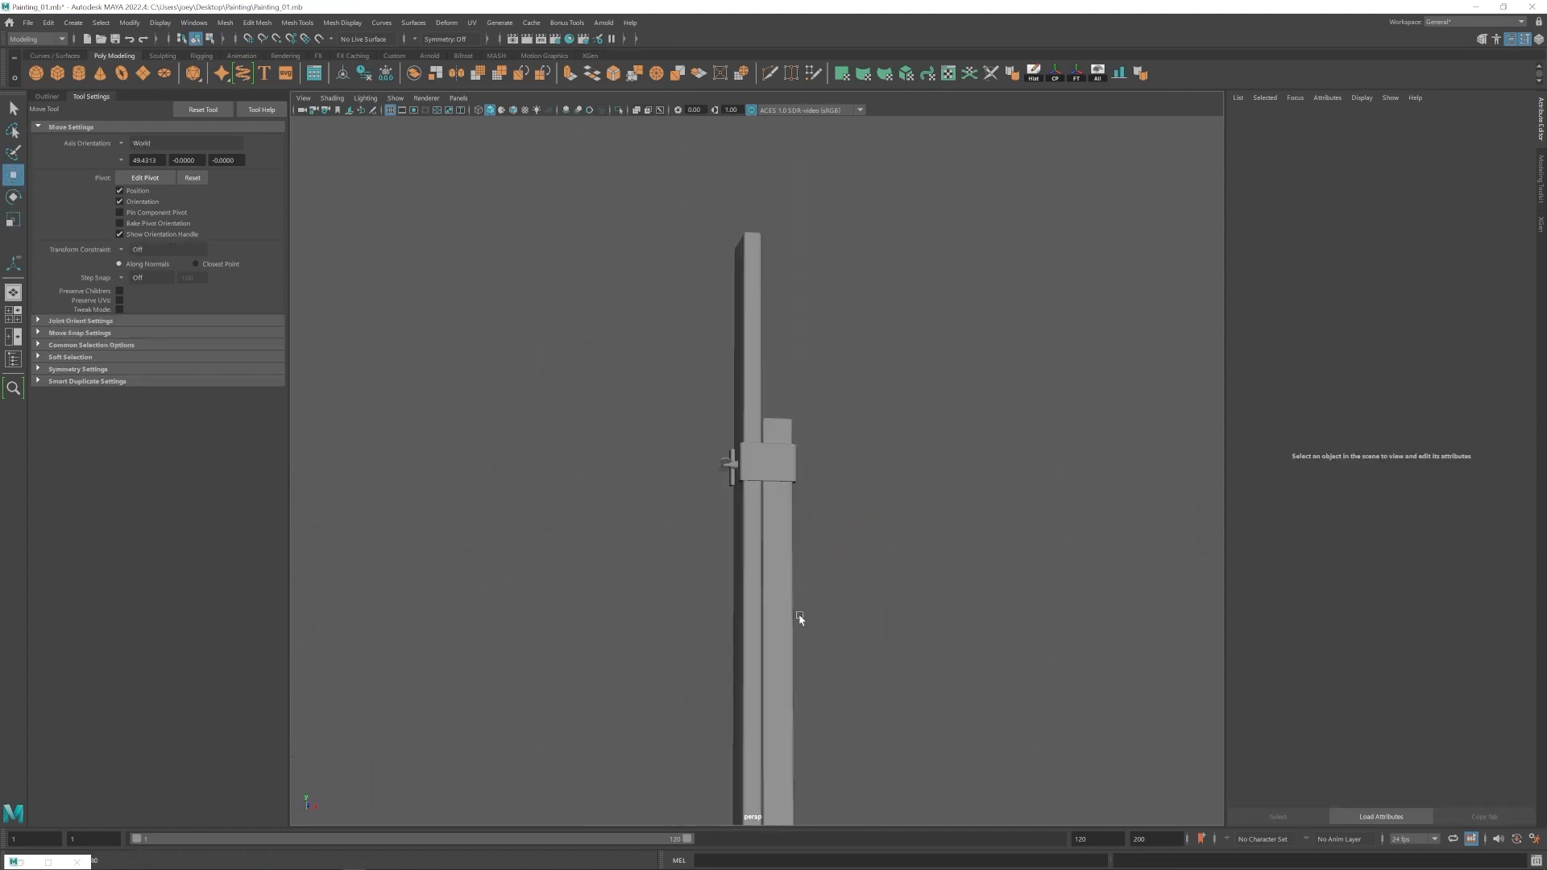
{"action": "left_click_drag", "start_coordinate": [801, 621], "coordinate": [833, 653], "text": "alt"}
{"action": "left_click", "coordinate": [794, 738]}
{"action": "left_click_drag", "start_coordinate": [805, 565], "coordinate": [735, 538], "text": "alt"}
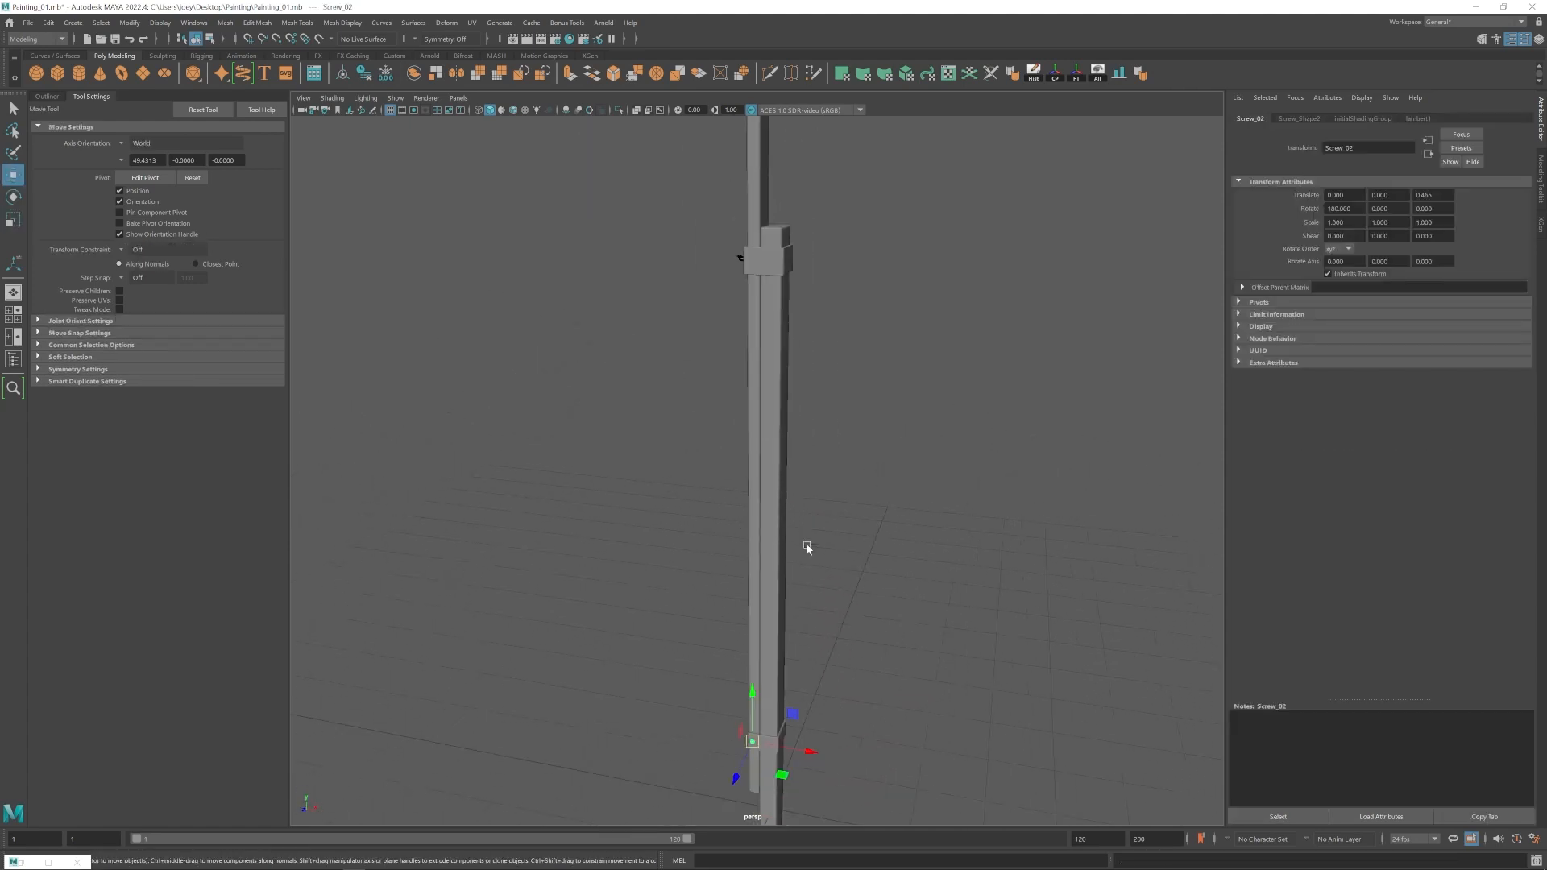
{"action": "left_click_drag", "start_coordinate": [749, 218], "coordinate": [750, 204]}
{"action": "key", "text": "f"}
{"action": "scroll", "coordinate": [754, 403], "scroll_direction": "down", "scroll_amount": 5}
{"action": "left_click_drag", "start_coordinate": [757, 411], "coordinate": [757, 400]}
Seat the raised screw on the clamp's side face at about 0.475 in Z and duplicate it.
{"action": "left_click_drag", "start_coordinate": [757, 411], "coordinate": [814, 452], "text": "alt"}
{"action": "scroll", "coordinate": [810, 455], "scroll_direction": "up", "scroll_amount": 5}
{"action": "mouse_move", "coordinate": [802, 460]}
{"action": "left_mouse_down"}
{"action": "mouse_move", "coordinate": [767, 478]}
{"action": "mouse_move", "coordinate": [833, 476]}
{"action": "mouse_move", "coordinate": [808, 463]}
{"action": "left_mouse_up"}
{"action": "left_click", "coordinate": [766, 456], "text": "shift"}
{"action": "key", "text": "ctrl+d"}
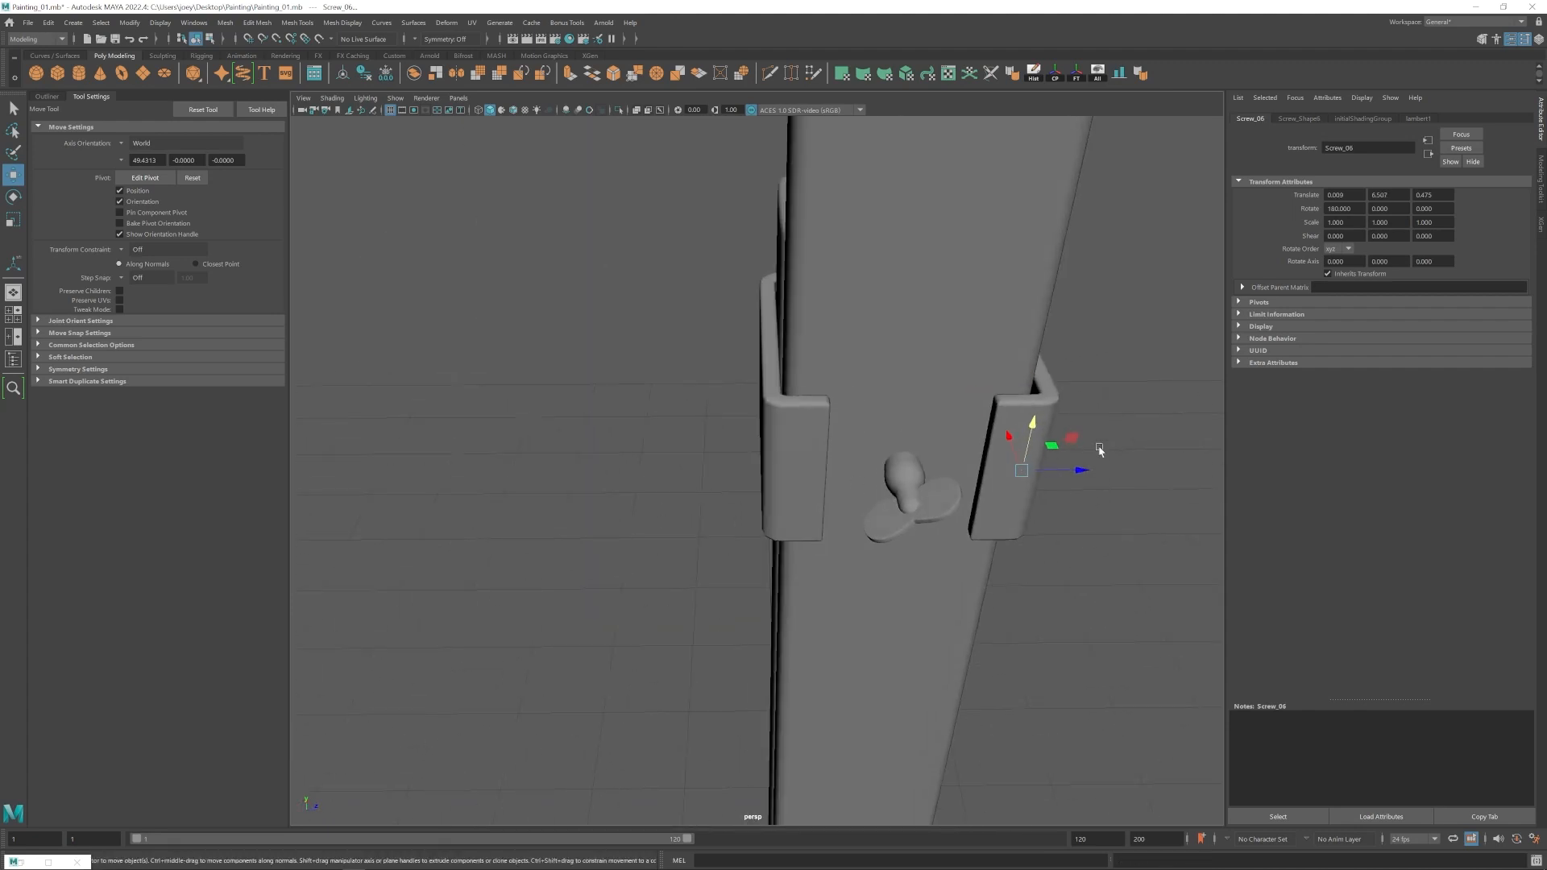
Position the duplicated screws on the clamp band's side face.
{"action": "left_click_drag", "start_coordinate": [693, 249], "coordinate": [866, 580]}
{"action": "right_click_drag", "start_coordinate": [806, 423], "coordinate": [874, 362]}
{"action": "left_click_drag", "start_coordinate": [636, 371], "coordinate": [722, 508]}
{"action": "key", "text": "e"}
{"action": "key", "text": "w"}
{"action": "left_click_drag", "start_coordinate": [709, 428], "coordinate": [750, 447]}
{"action": "left_click_drag", "start_coordinate": [773, 408], "coordinate": [929, 525]}
{"action": "scroll", "coordinate": [929, 525], "scroll_direction": "up", "scroll_amount": 4}
{"action": "left_click", "coordinate": [660, 556]}
Add a cylinder and match it to the wing screw pin's position and 90° Z rotation.
{"action": "scroll", "coordinate": [798, 583], "scroll_direction": "down", "scroll_amount": 12}
{"action": "left_click_drag", "start_coordinate": [798, 583], "coordinate": [703, 632], "text": "alt"}
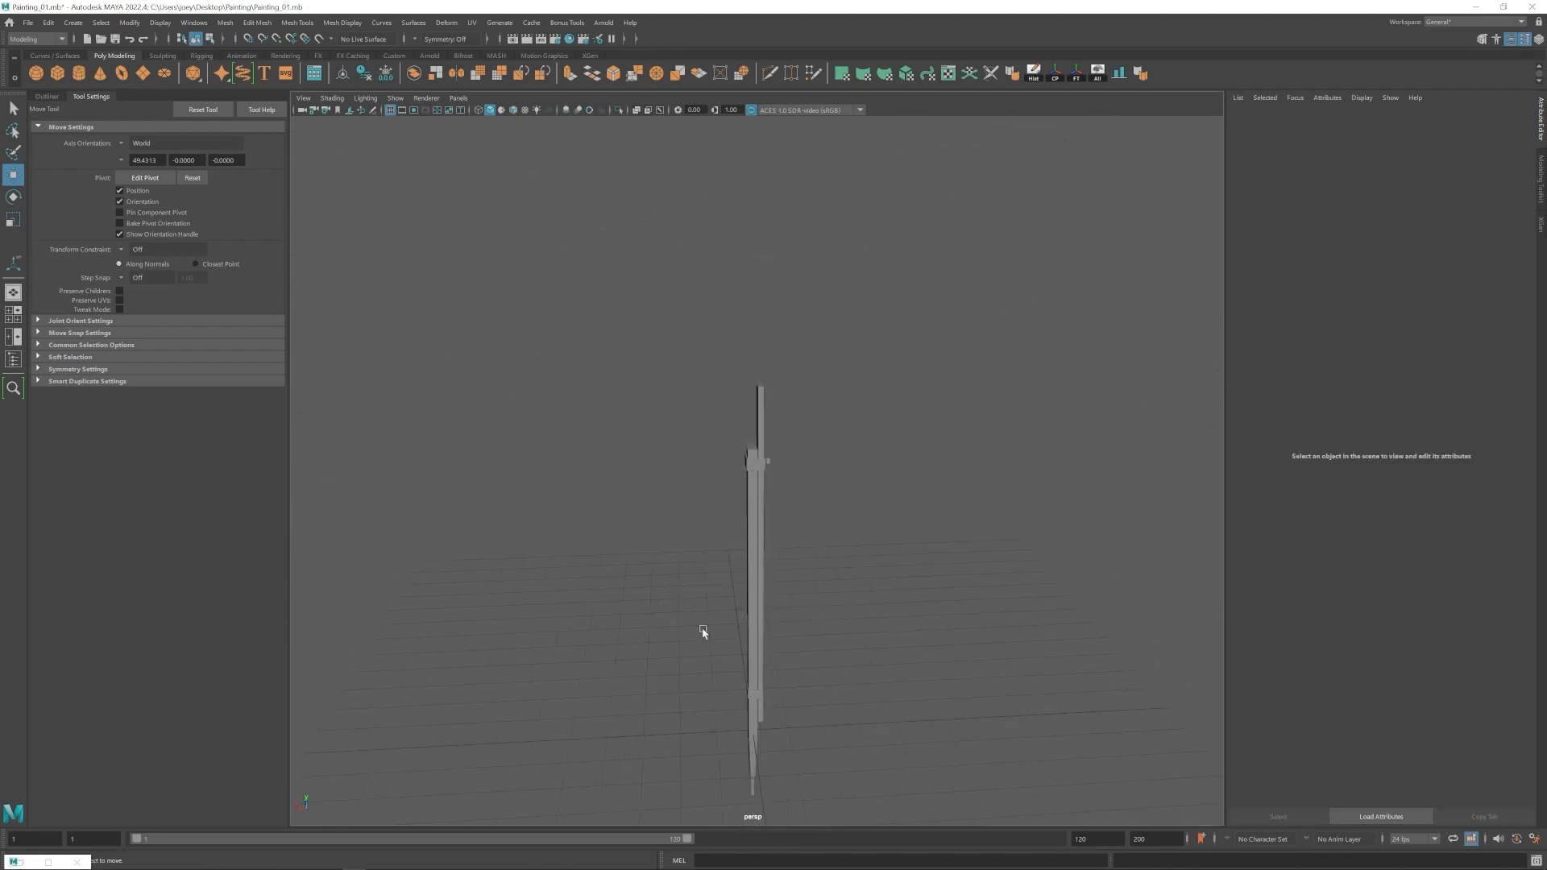
{"action": "middle_click_drag", "start_coordinate": [616, 508], "coordinate": [701, 580], "text": "alt"}
{"action": "scroll", "coordinate": [701, 580], "scroll_direction": "up", "scroll_amount": 8}
{"action": "left_click_drag", "start_coordinate": [701, 580], "coordinate": [738, 601], "text": "alt"}
{"action": "left_click", "coordinate": [79, 73]}
{"action": "left_click", "coordinate": [685, 418], "text": "shift"}
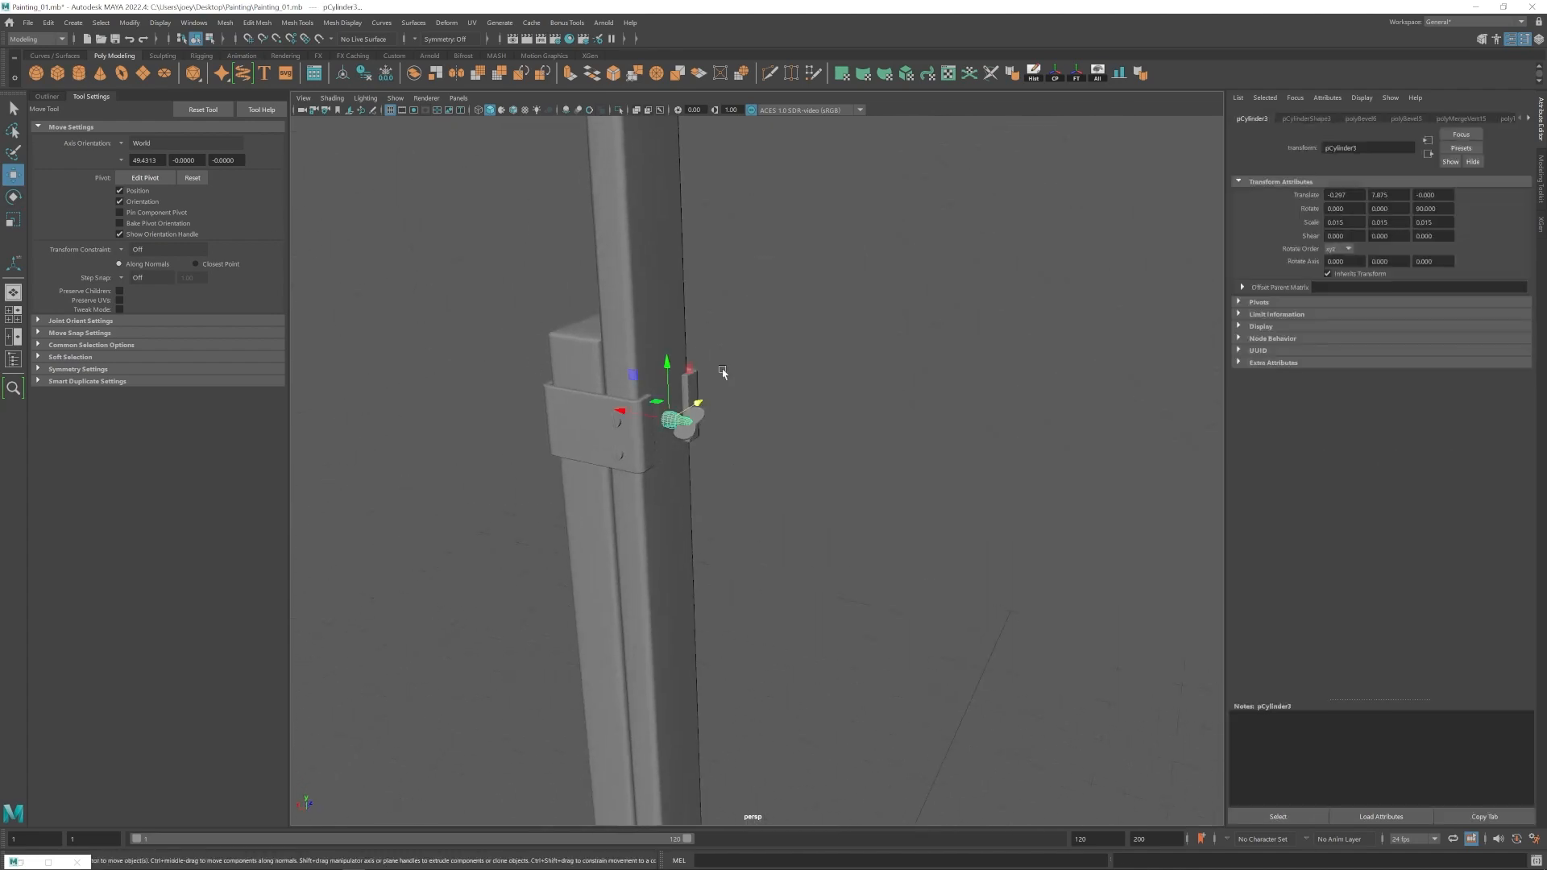
{"action": "scroll", "coordinate": [726, 387], "scroll_direction": "down", "scroll_amount": 4}
{"action": "key", "text": "e"}
{"action": "left_click_drag", "start_coordinate": [728, 399], "coordinate": [501, 449]}
Scale the new cylinder into a thin collar of about 0.040 × 0.012 × 0.040 and slide it along the pin's base.
{"action": "key", "text": "r"}
{"action": "scroll", "coordinate": [725, 451], "scroll_direction": "up", "scroll_amount": 8}
{"action": "key", "text": "w"}
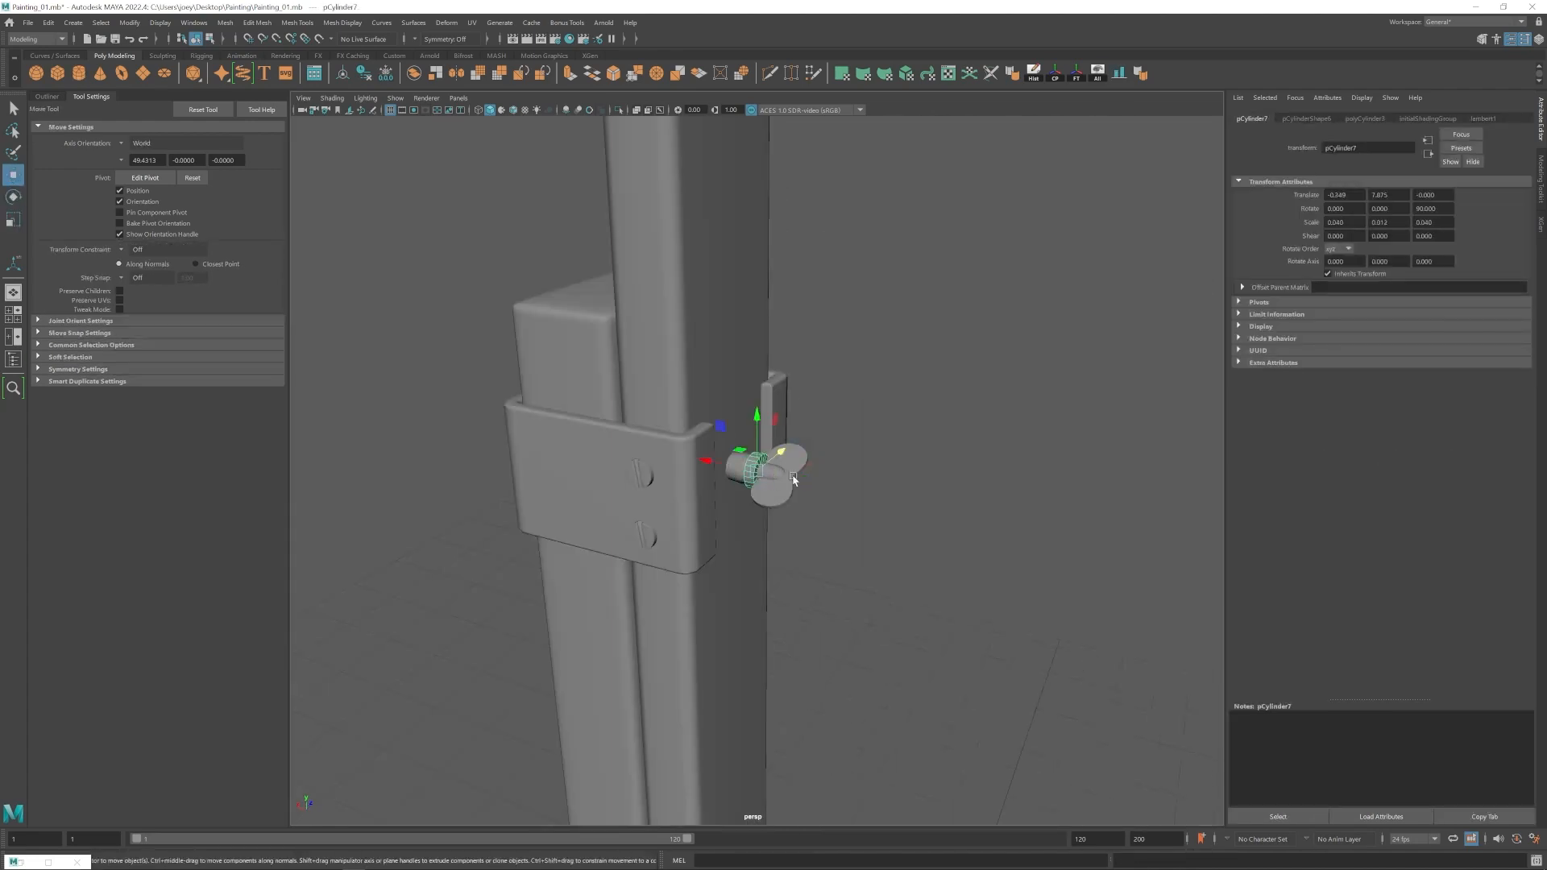
{"action": "left_click_drag", "start_coordinate": [782, 453], "coordinate": [793, 474]}
Isolate the collar and remove its unneeded end face, then show the whole scene again.
{"action": "scroll", "coordinate": [829, 541], "scroll_direction": "up", "scroll_amount": 8}
{"action": "left_click_drag", "start_coordinate": [793, 474], "coordinate": [814, 516], "text": "alt"}
{"action": "right_click", "coordinate": [708, 388]}
{"action": "key", "text": "ctrl+1"}
{"action": "left_click_drag", "start_coordinate": [708, 388], "coordinate": [749, 383], "text": "alt"}
{"action": "right_click_drag", "start_coordinate": [749, 383], "coordinate": [750, 427]}
{"action": "left_click_drag", "start_coordinate": [629, 685], "coordinate": [745, 685]}
{"action": "key", "text": "ctrl+1"}
Bevel the collar's edges with 2 segments.
{"action": "left_click_drag", "start_coordinate": [716, 457], "coordinate": [796, 495], "text": "alt"}
{"action": "key", "text": "ctrl+b"}
{"action": "key", "text": "w"}
{"action": "scroll", "coordinate": [806, 500], "scroll_direction": "down", "scroll_amount": 10}
{"action": "left_click", "coordinate": [895, 516]}
{"action": "scroll", "coordinate": [781, 597], "scroll_direction": "down", "scroll_amount": 4}
{"action": "scroll", "coordinate": [796, 495], "scroll_direction": "up", "scroll_amount": 8}
{"action": "left_click", "coordinate": [798, 492]}
{"action": "key", "text": "r"}
{"action": "left_click", "coordinate": [1422, 119]}
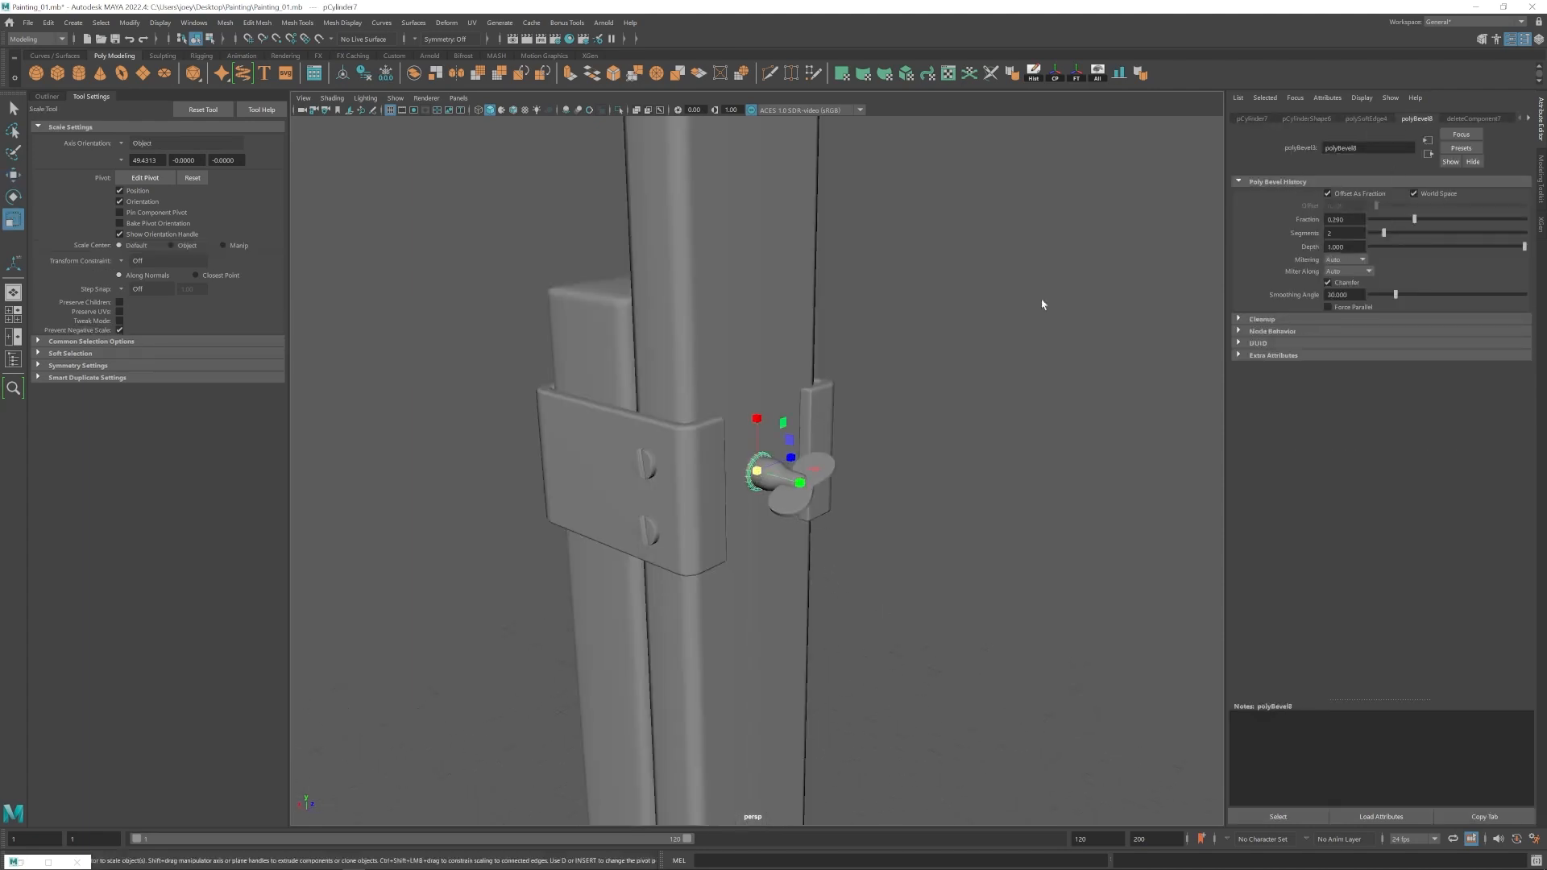
{"action": "left_click", "coordinate": [1043, 305]}
Move the top vertices of the leg's bars upward so they extend further above the clamp.
{"action": "scroll", "coordinate": [967, 355], "scroll_direction": "down", "scroll_amount": 8}
{"action": "left_click_drag", "start_coordinate": [835, 570], "coordinate": [771, 514], "text": "alt"}
{"action": "right_click_drag", "start_coordinate": [770, 514], "coordinate": [713, 514]}
{"action": "key", "text": "w"}
{"action": "left_click_drag", "start_coordinate": [745, 407], "coordinate": [806, 458]}
{"action": "left_click_drag", "start_coordinate": [778, 392], "coordinate": [814, 413]}
{"action": "left_click", "coordinate": [818, 472]}
{"action": "scroll", "coordinate": [817, 472], "scroll_direction": "down", "scroll_amount": 5}
{"action": "left_click_drag", "start_coordinate": [760, 359], "coordinate": [760, 343]}
{"action": "left_click", "coordinate": [1050, 619]}
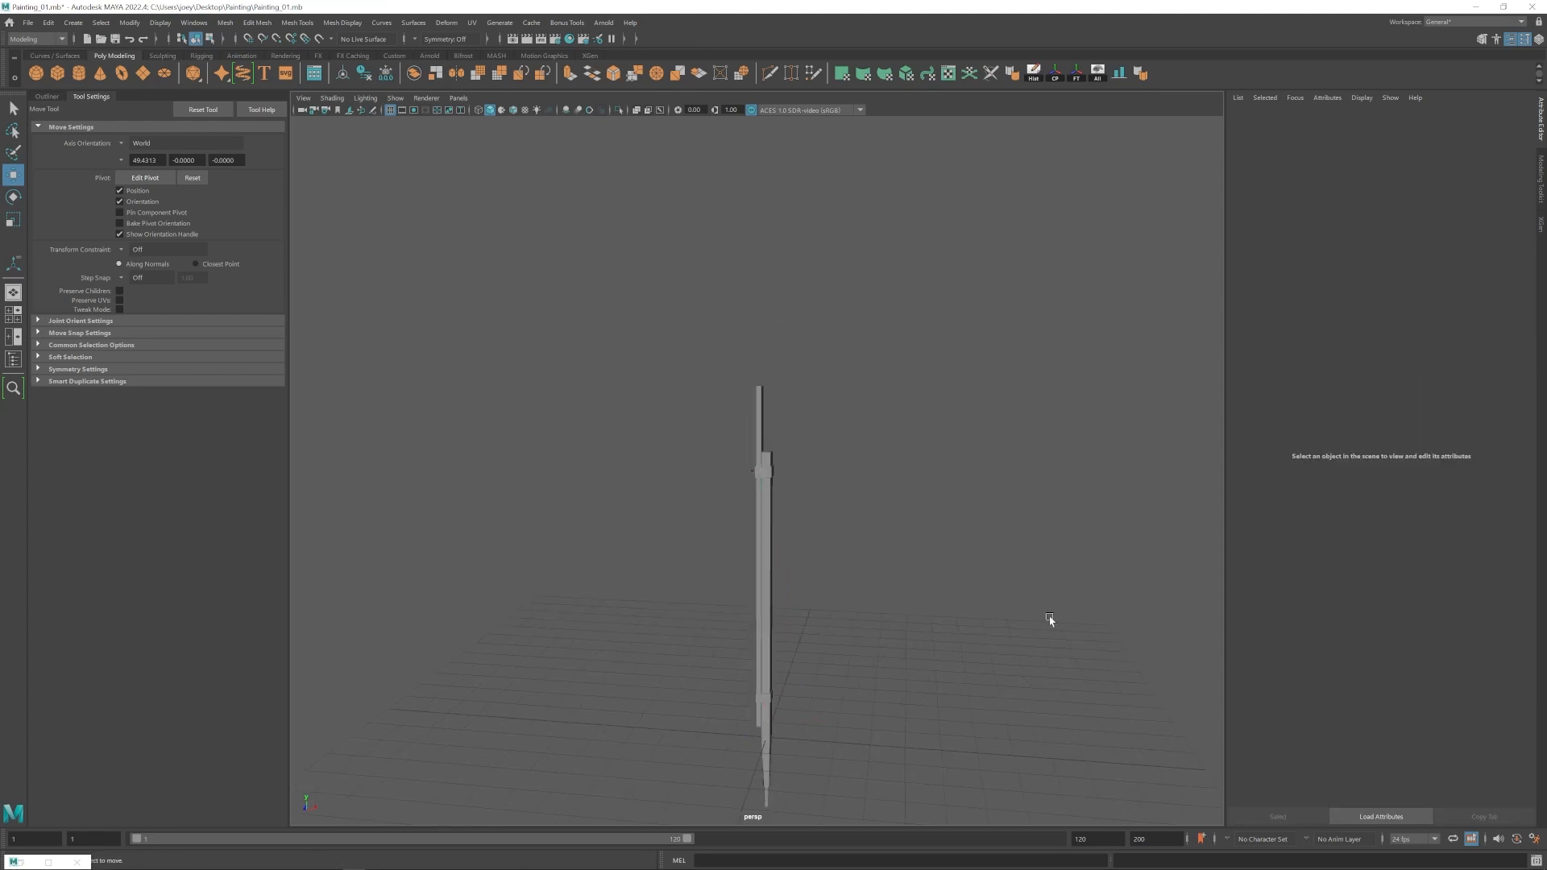
Select all parts of the leg and group them together.
{"action": "left_click_drag", "start_coordinate": [637, 556], "coordinate": [635, 557]}
{"action": "key", "text": "ctrl+g"}
{"action": "key", "text": "e"}
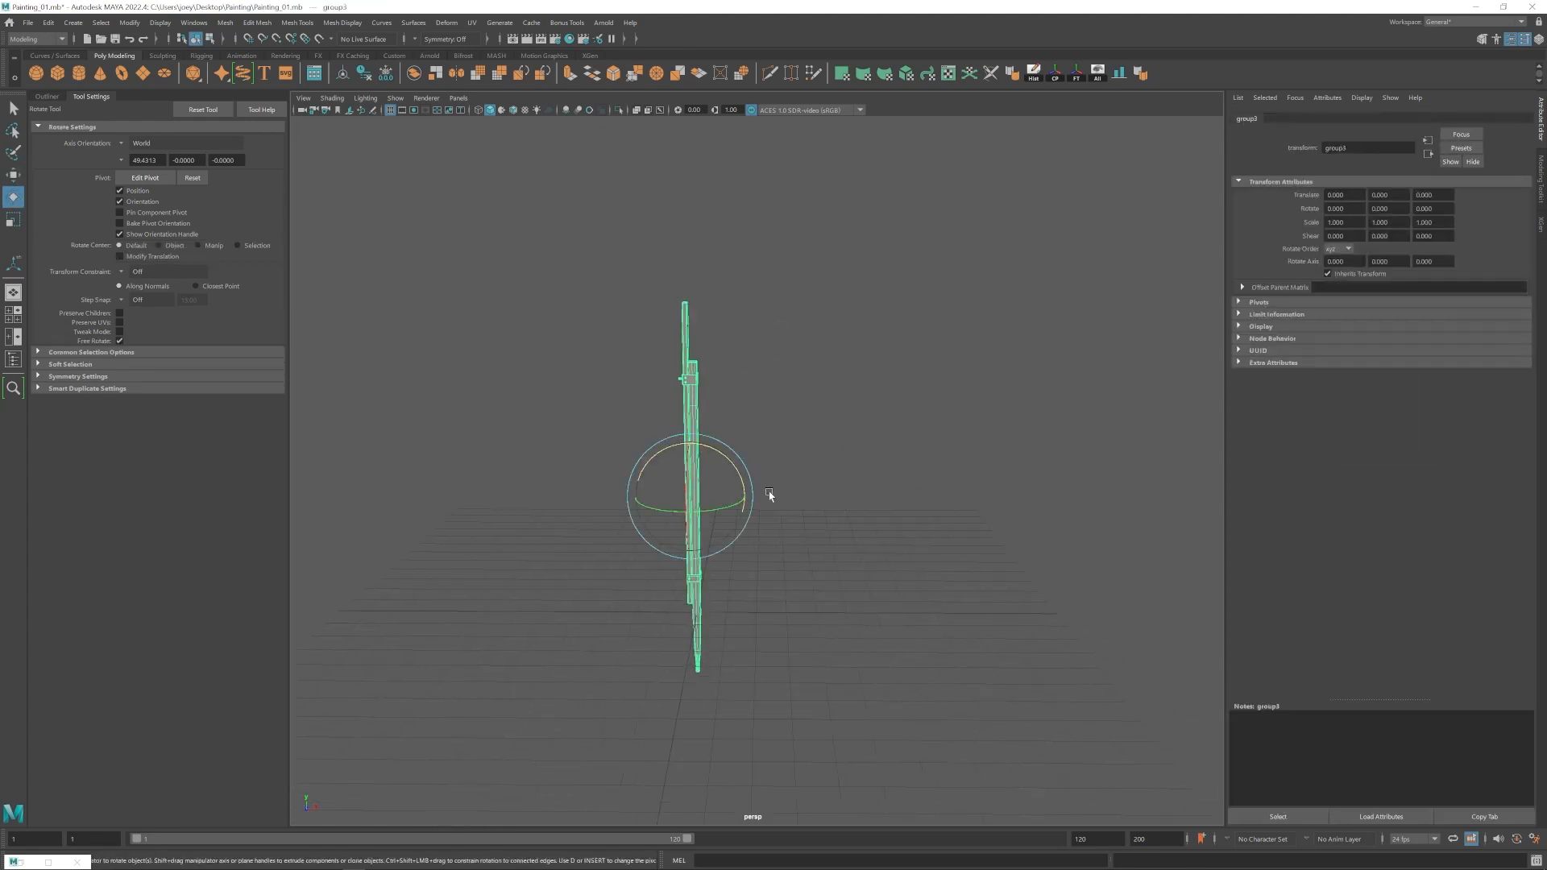
Delete the leftover nodes and the redundant group3 from the scene hierarchy.
{"action": "left_click", "coordinate": [46, 97]}
{"action": "left_click", "coordinate": [77, 307]}
{"action": "left_click", "coordinate": [81, 294]}
{"action": "left_click", "coordinate": [105, 184], "text": "shift"}
{"action": "key", "text": "Delete"}
{"action": "left_click", "coordinate": [96, 184]}
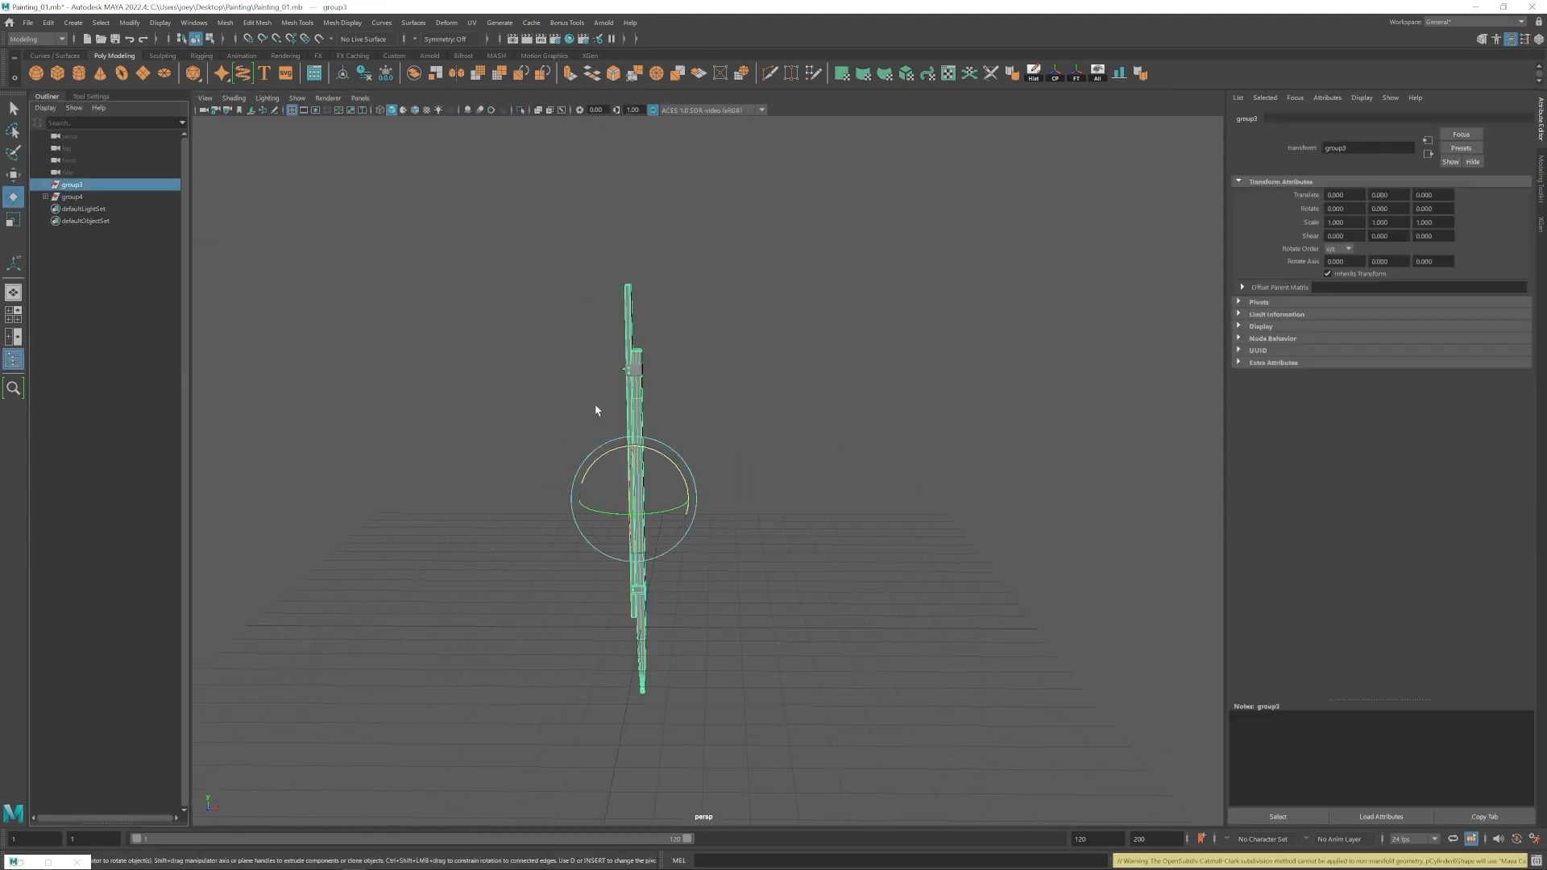
{"action": "left_click_drag", "start_coordinate": [594, 410], "coordinate": [633, 431], "text": "alt"}
{"action": "key", "text": "w"}
{"action": "key", "text": "Delete"}
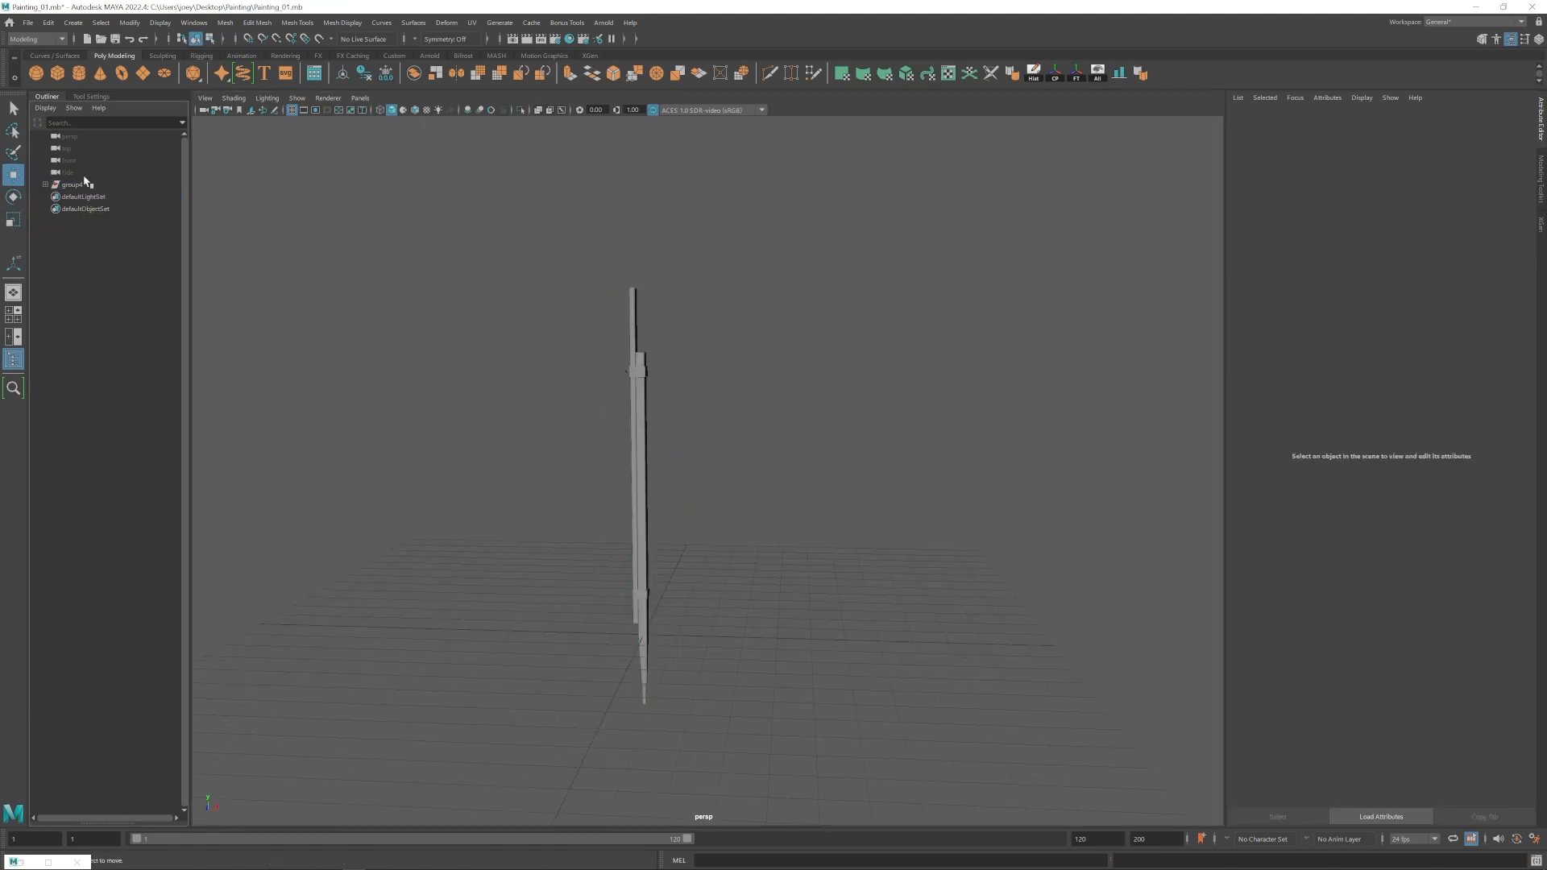
Duplicate the leg's group and hide one copy as a backup.
{"action": "left_click", "coordinate": [85, 185]}
{"action": "left_click_drag", "start_coordinate": [725, 484], "coordinate": [701, 577], "text": "alt"}
{"action": "left_click", "coordinate": [773, 499]}
{"action": "scroll", "coordinate": [701, 577], "scroll_direction": "down", "scroll_amount": 3}
{"action": "left_click", "coordinate": [95, 185]}
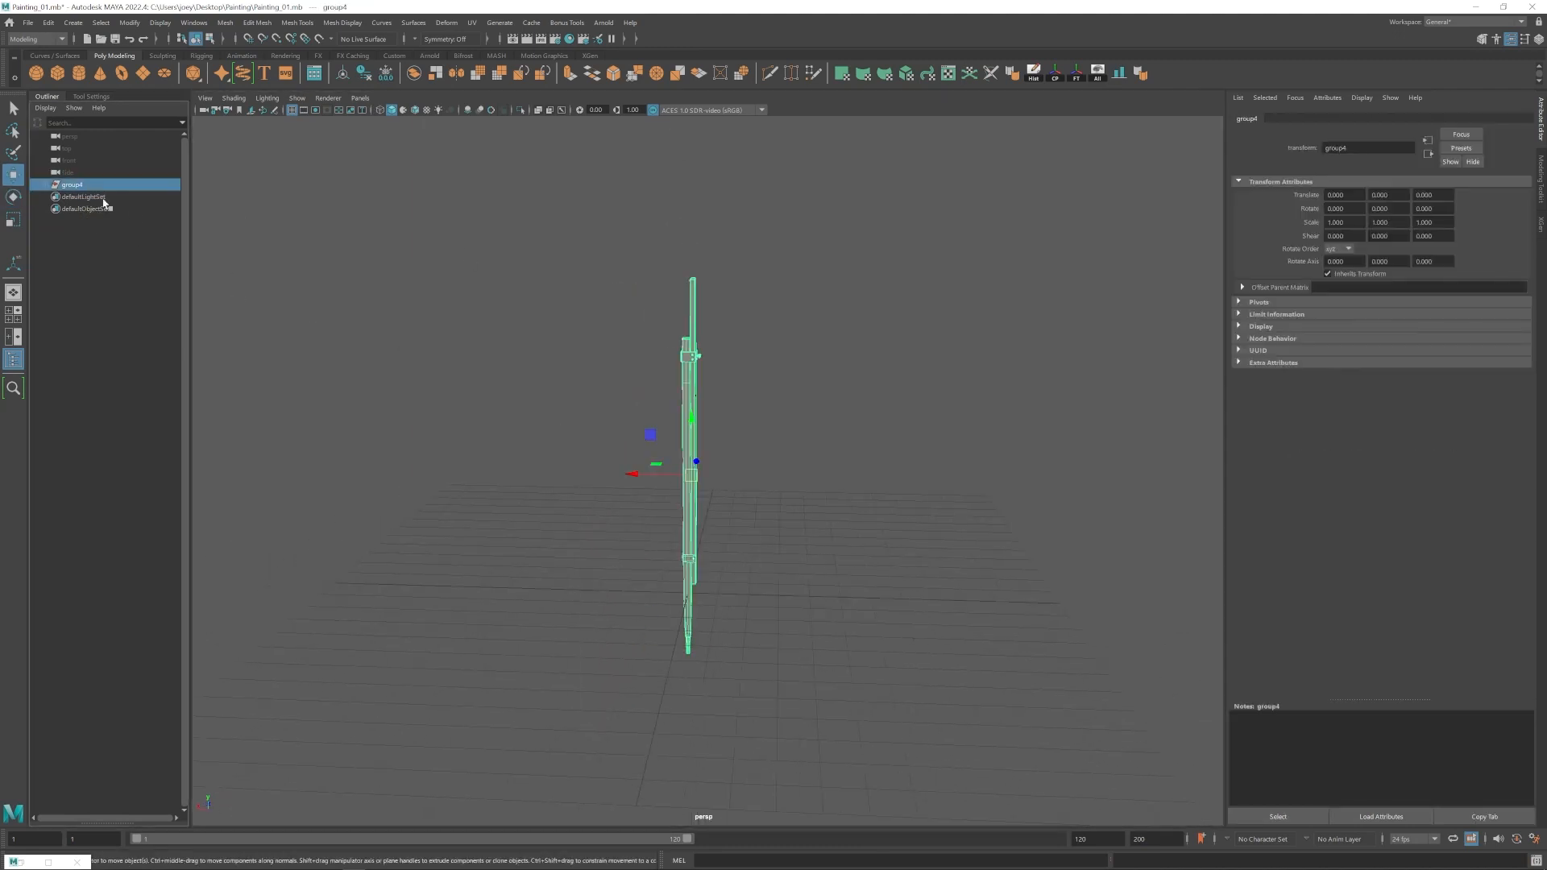
{"action": "key", "text": "ctrl+h"}
Tilt the visible leg group by 15° in Z.
{"action": "left_click", "coordinate": [73, 184]}
{"action": "key", "text": "e"}
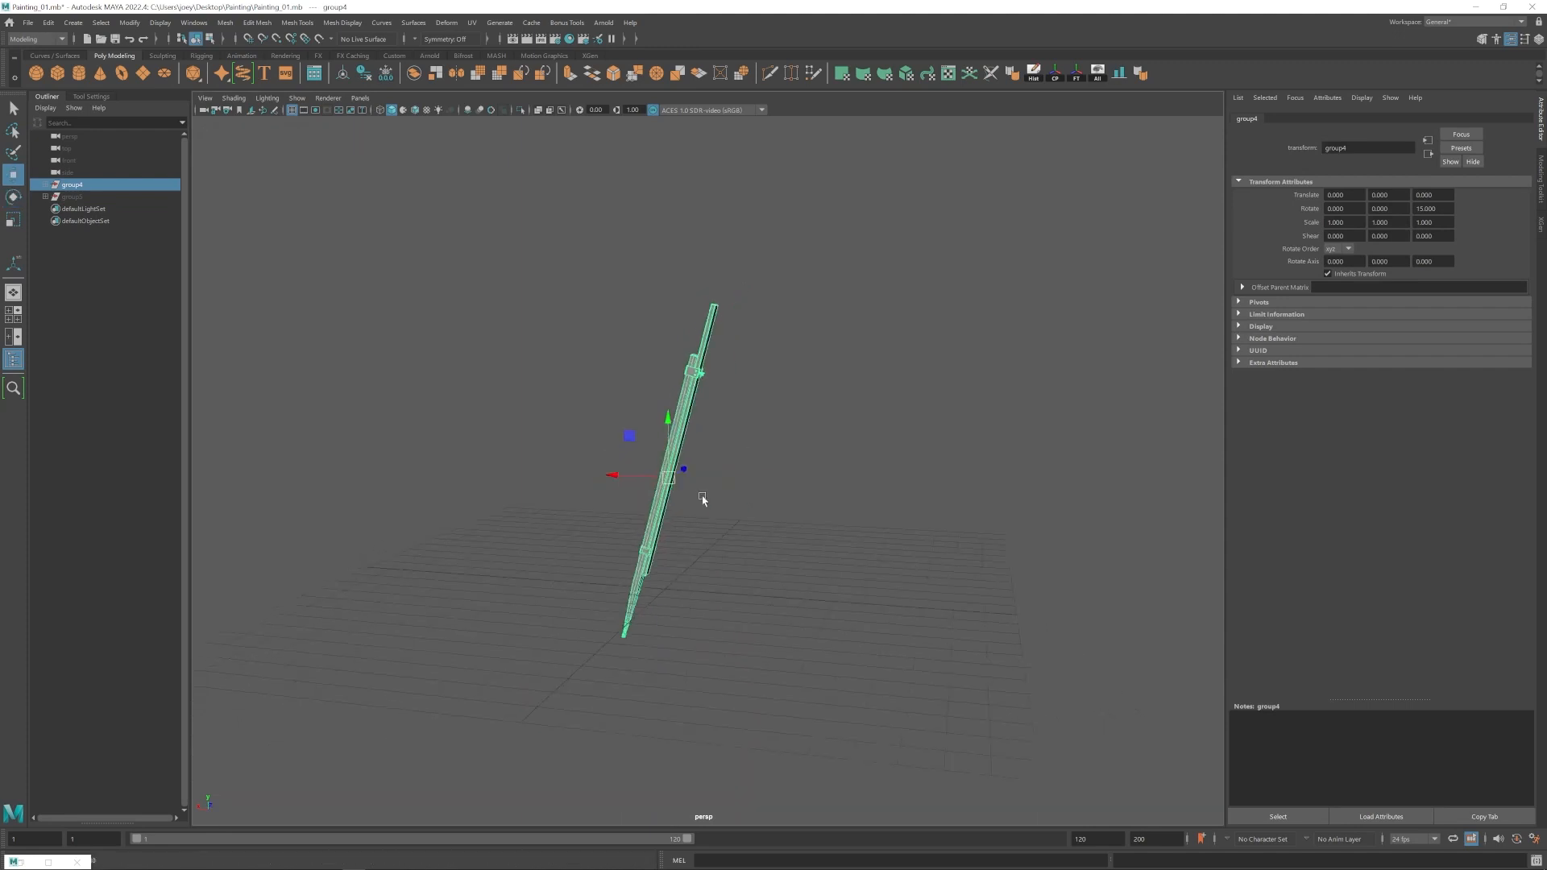
{"action": "left_click", "coordinate": [776, 482]}
Group the clamp band with its screws and wing screw, and set the move axis orientation to Object.
{"action": "scroll", "coordinate": [776, 481], "scroll_direction": "up", "scroll_amount": 3}
{"action": "left_click_drag", "start_coordinate": [776, 481], "coordinate": [884, 229], "text": "alt"}
{"action": "left_click_drag", "start_coordinate": [884, 229], "coordinate": [632, 323]}
{"action": "left_click", "coordinate": [1058, 79]}
{"action": "double_click", "coordinate": [13, 175]}
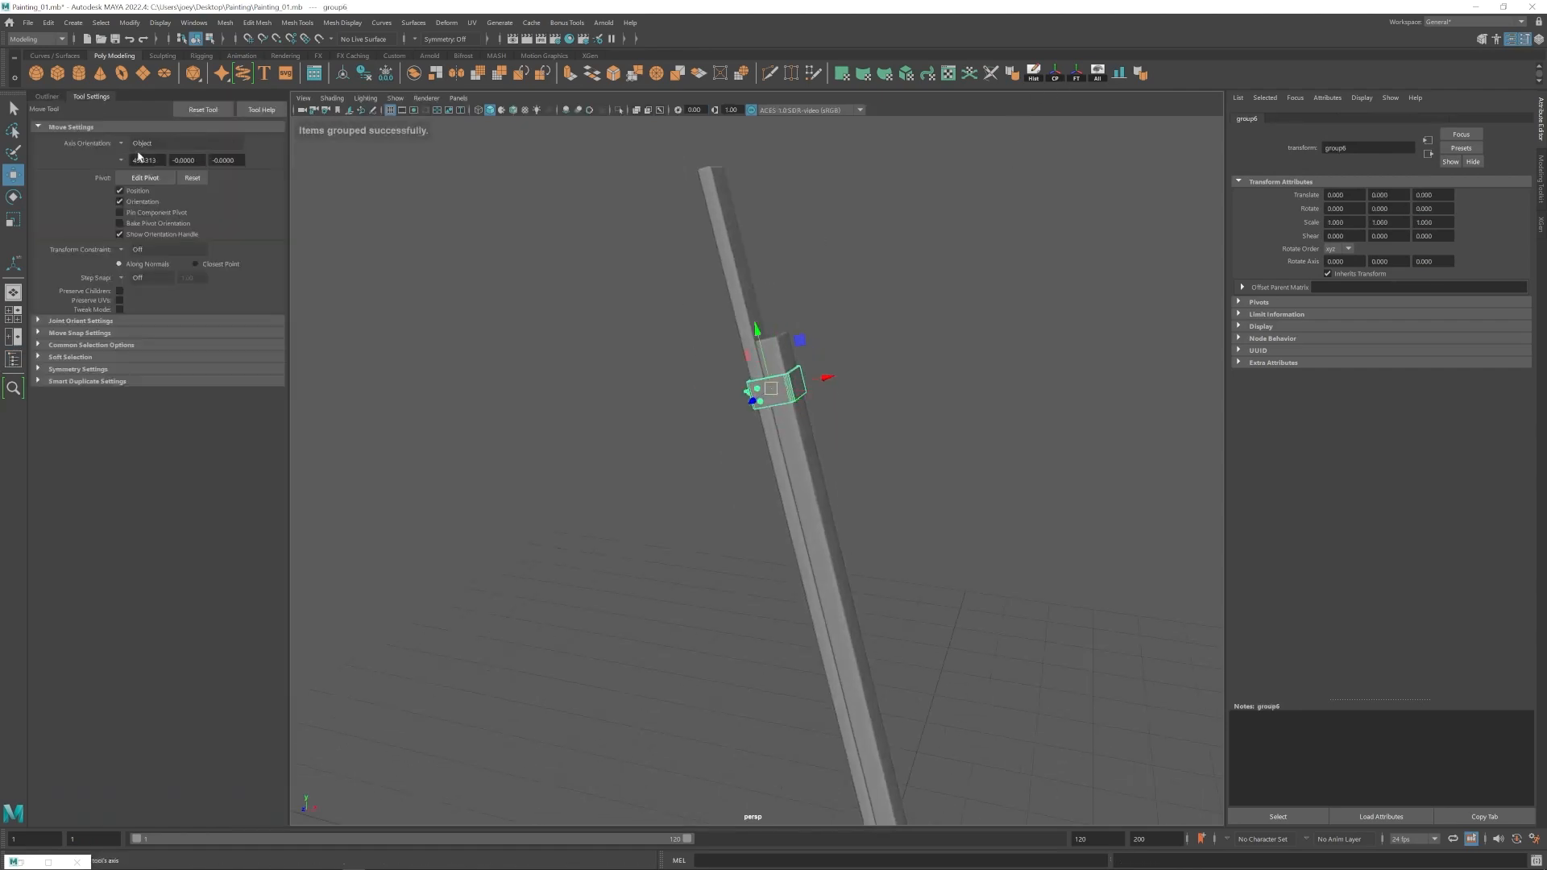
Turn the clamp group about the leg's long axis so the wing screw faces the shorter bar's side.
{"action": "key", "text": "e"}
{"action": "left_click_drag", "start_coordinate": [787, 432], "coordinate": [618, 426], "text": "alt"}
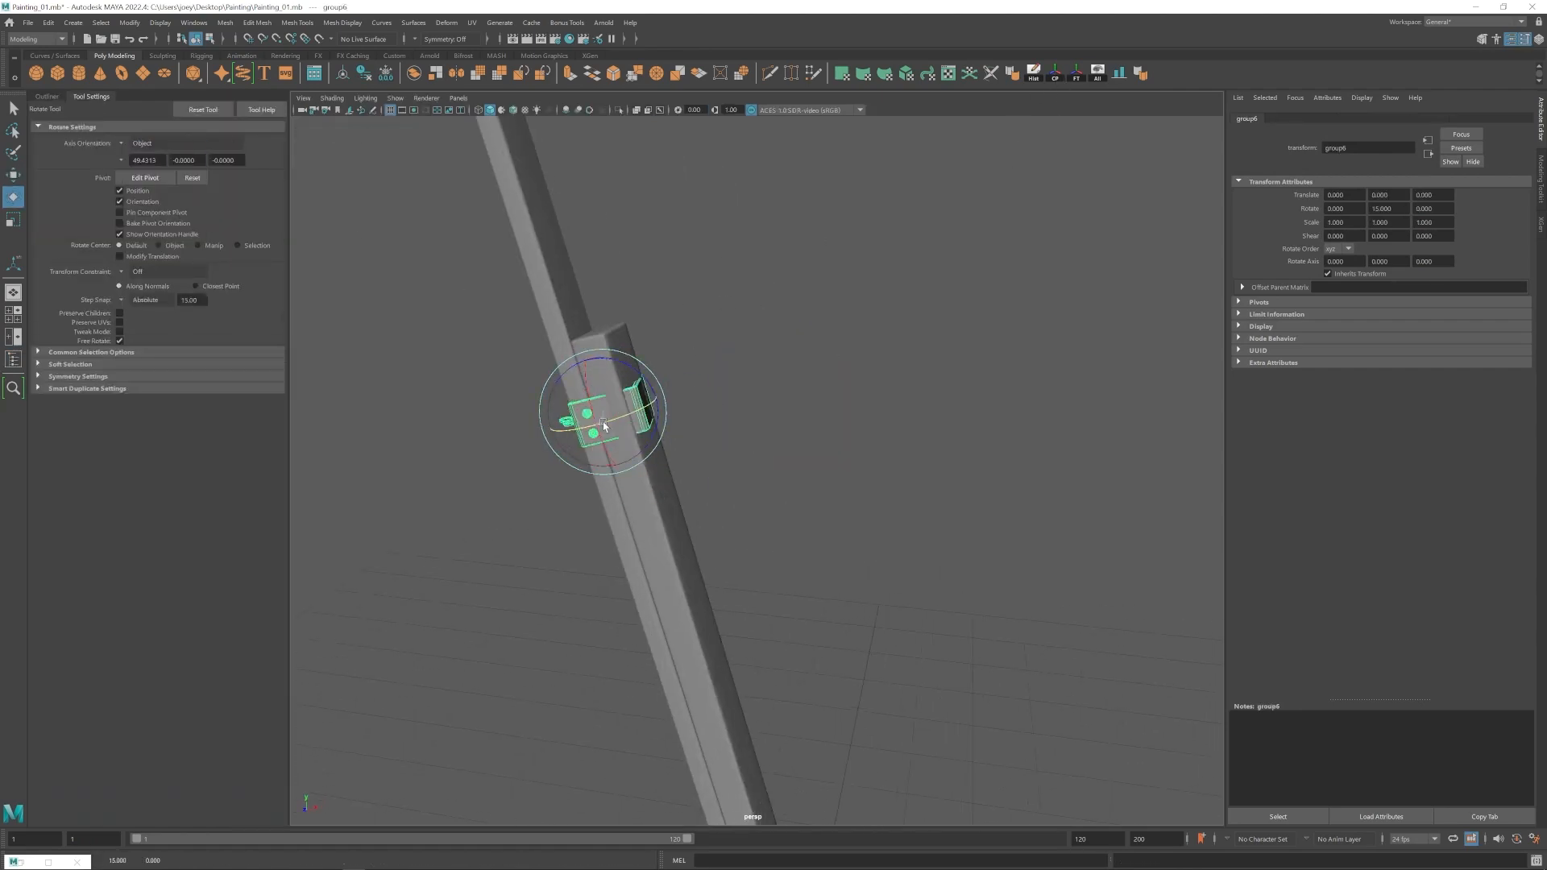
{"action": "left_click_drag", "start_coordinate": [686, 389], "coordinate": [712, 393], "text": "alt"}
{"action": "key", "text": "w"}
Shift the turned clamp group across the leg so it wraps around both bars.
{"action": "left_click_drag", "start_coordinate": [493, 403], "coordinate": [605, 463]}
{"action": "key", "text": "f"}
{"action": "left_click_drag", "start_coordinate": [703, 485], "coordinate": [726, 478]}
{"action": "scroll", "coordinate": [726, 478], "scroll_direction": "down", "scroll_amount": 5}
{"action": "left_click", "coordinate": [926, 419]}
Shift the end vertices of the clamp band on the wing screw side so the band fits around both bars.
{"action": "left_click_drag", "start_coordinate": [927, 419], "coordinate": [856, 432], "text": "alt"}
{"action": "right_click_drag", "start_coordinate": [794, 439], "coordinate": [725, 440]}
{"action": "left_click_drag", "start_coordinate": [895, 366], "coordinate": [786, 564]}
{"action": "scroll", "coordinate": [809, 460], "scroll_direction": "up", "scroll_amount": 4}
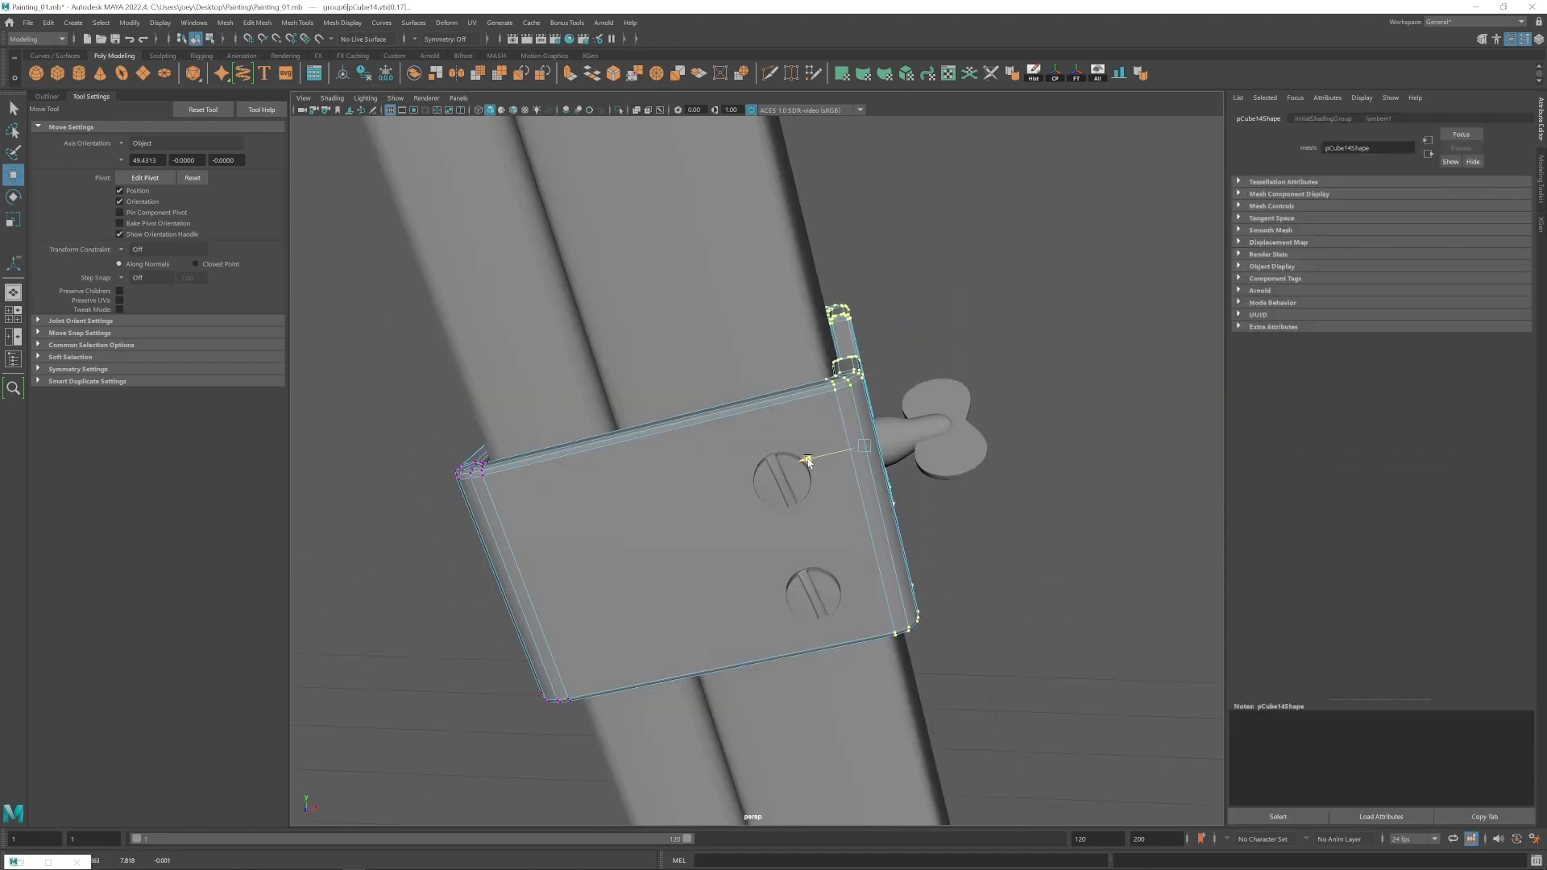
{"action": "left_click_drag", "start_coordinate": [808, 460], "coordinate": [814, 458]}
{"action": "left_click", "coordinate": [887, 340]}
{"action": "key", "text": "a"}
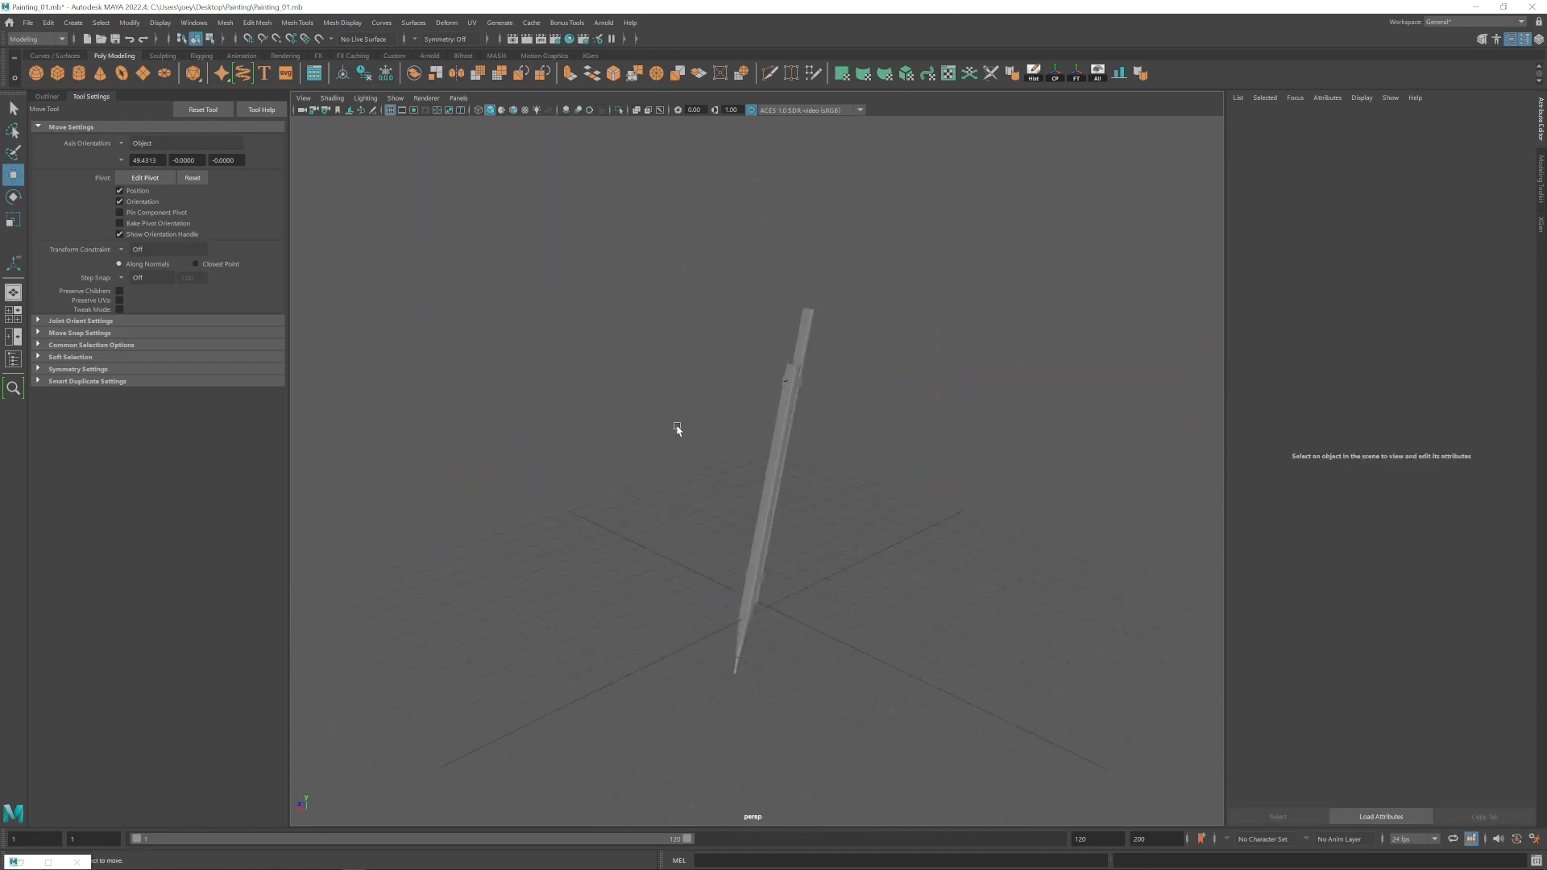
Nudge the wing of the wing screw slightly along the screw's axis toward the clamp.
{"action": "left_click_drag", "start_coordinate": [677, 430], "coordinate": [812, 460], "text": "alt"}
{"action": "scroll", "coordinate": [811, 459], "scroll_direction": "up", "scroll_amount": 4}
{"action": "scroll", "coordinate": [812, 459], "scroll_direction": "down", "scroll_amount": 2}
{"action": "middle_click_drag", "start_coordinate": [663, 428], "coordinate": [736, 593], "text": "alt"}
{"action": "scroll", "coordinate": [736, 483], "scroll_direction": "up", "scroll_amount": 6}
{"action": "left_click", "coordinate": [742, 400]}
{"action": "key", "text": "r"}
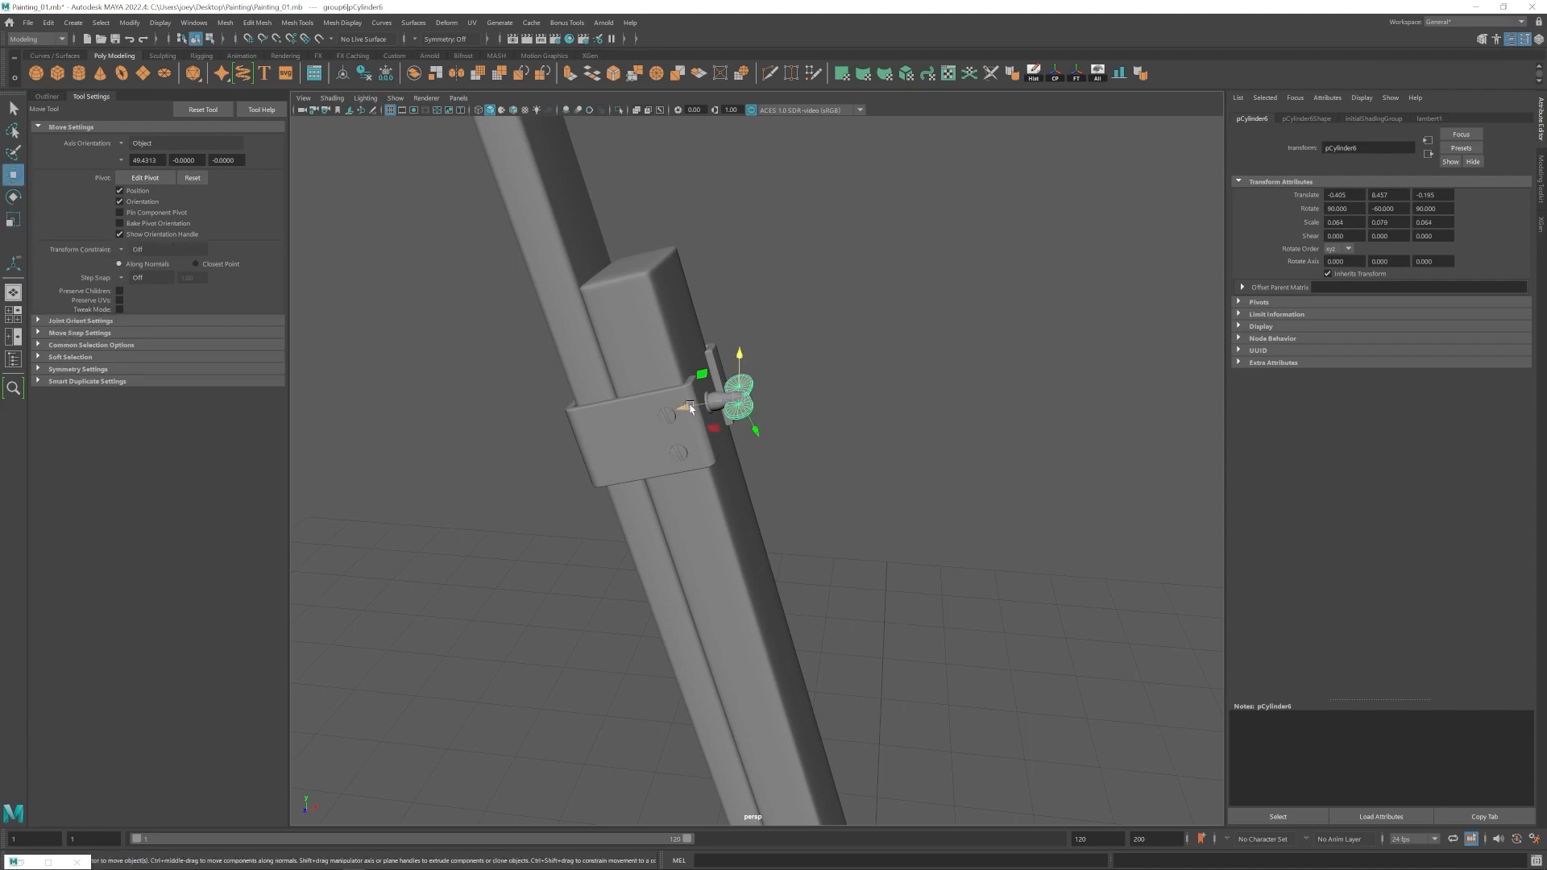
{"action": "left_click", "coordinate": [951, 516]}
Adjust the edges of the wing screw's stem, and center the pivots of the wing and stem.
{"action": "right_click_drag", "start_coordinate": [951, 516], "coordinate": [1242, 703], "text": "alt"}
{"action": "middle_click_drag", "start_coordinate": [669, 266], "coordinate": [758, 411], "text": "alt"}
{"action": "left_click", "coordinate": [718, 332]}
{"action": "left_click_drag", "start_coordinate": [718, 332], "coordinate": [738, 342], "text": "alt"}
{"action": "right_click_drag", "start_coordinate": [738, 355], "coordinate": [739, 322]}
{"action": "double_click", "coordinate": [741, 332]}
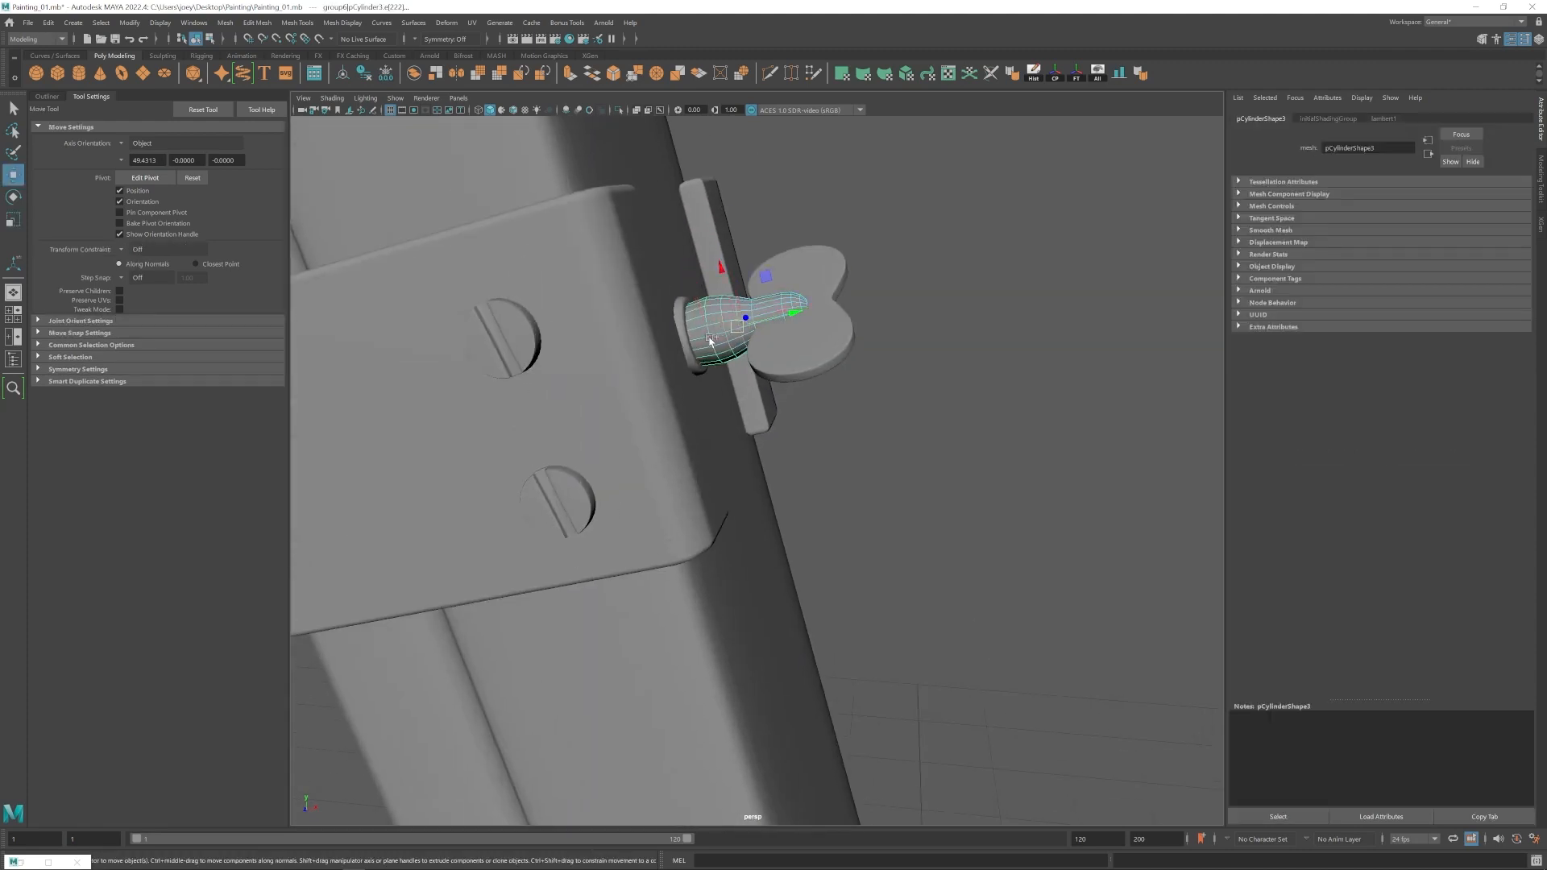
{"action": "left_click", "coordinate": [903, 240]}
{"action": "right_click_drag", "start_coordinate": [903, 239], "coordinate": [903, 556], "text": "alt"}
{"action": "left_click", "coordinate": [824, 409]}
{"action": "left_click", "coordinate": [771, 394], "text": "shift"}
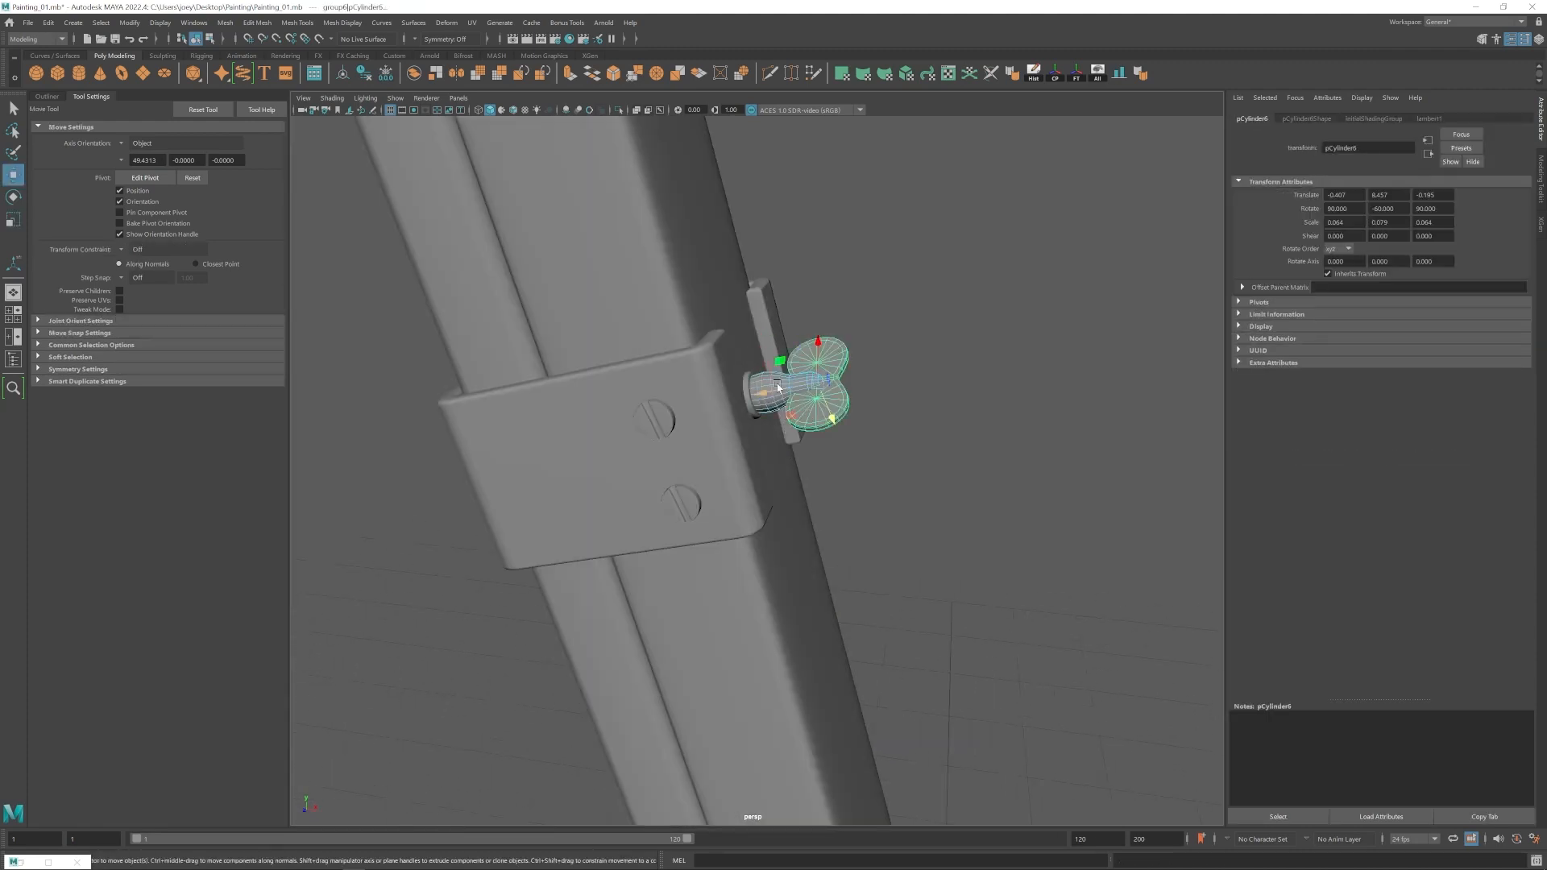
{"action": "left_click", "coordinate": [1057, 75]}
{"action": "left_click", "coordinate": [959, 346]}
Create a polygon cube and scale it down near the leg's upper end.
{"action": "right_click_drag", "start_coordinate": [934, 403], "coordinate": [701, 511], "text": "alt"}
{"action": "left_click_drag", "start_coordinate": [701, 511], "coordinate": [746, 179], "text": "alt"}
{"action": "left_click", "coordinate": [750, 403]}
{"action": "left_click", "coordinate": [58, 73]}
{"action": "key", "text": "e"}
{"action": "key", "text": "w"}
{"action": "key", "text": "r"}
{"action": "left_click_drag", "start_coordinate": [805, 221], "coordinate": [762, 229]}
{"action": "right_click_drag", "start_coordinate": [761, 242], "coordinate": [862, 409], "text": "alt"}
{"action": "left_click_drag", "start_coordinate": [862, 408], "coordinate": [754, 419], "text": "alt"}
Flatten the cube into a thin hinge plate and fit it against the upper face of the longer bar.
{"action": "right_click_drag", "start_coordinate": [754, 419], "coordinate": [701, 444], "text": "alt"}
{"action": "key", "text": "w"}
{"action": "key", "text": "r"}
{"action": "mouse_move", "coordinate": [808, 458]}
{"action": "left_mouse_down"}
{"action": "mouse_move", "coordinate": [844, 448]}
{"action": "mouse_move", "coordinate": [817, 453]}
{"action": "left_mouse_up"}
{"action": "key", "text": "w"}
{"action": "left_click_drag", "start_coordinate": [817, 452], "coordinate": [709, 464], "text": "alt"}
Lay a small cylinder across the bar with -90° X rotation, stretch it to the plate's width and place it on the plate's upper edge.
{"action": "key", "text": "r"}
{"action": "left_click_drag", "start_coordinate": [707, 474], "coordinate": [832, 436]}
{"action": "key", "text": "w"}
{"action": "key", "text": "r"}
{"action": "key", "text": "w"}
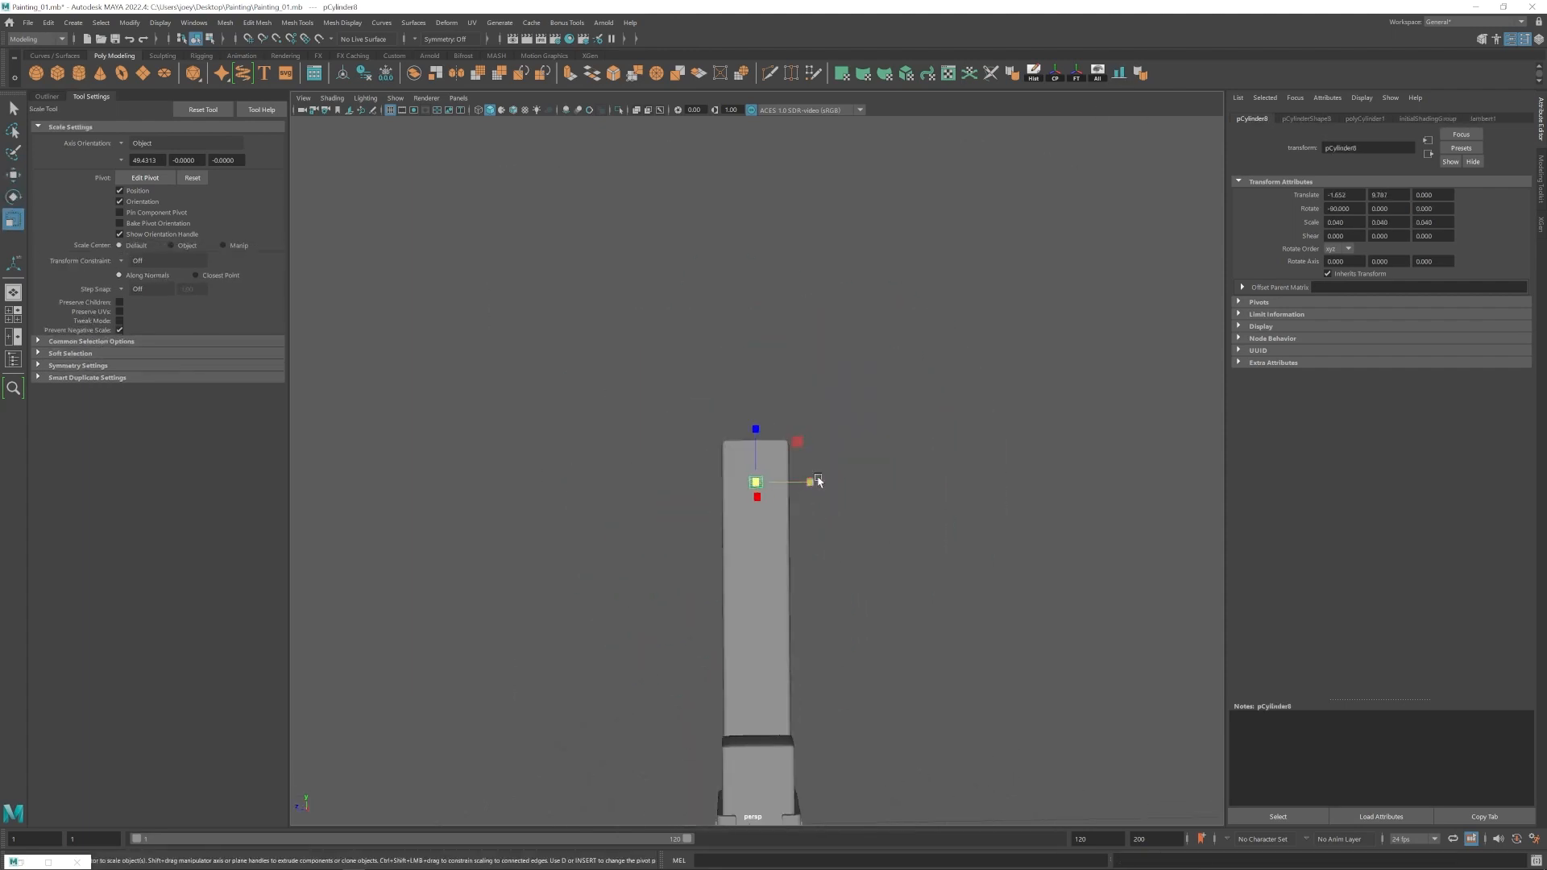
{"action": "left_click_drag", "start_coordinate": [811, 482], "coordinate": [1057, 484]}
{"action": "left_click_drag", "start_coordinate": [756, 483], "coordinate": [748, 483]}
{"action": "key", "text": "w"}
{"action": "left_click_drag", "start_coordinate": [742, 501], "coordinate": [875, 512], "text": "alt"}
{"action": "left_click_drag", "start_coordinate": [827, 443], "coordinate": [812, 390]}
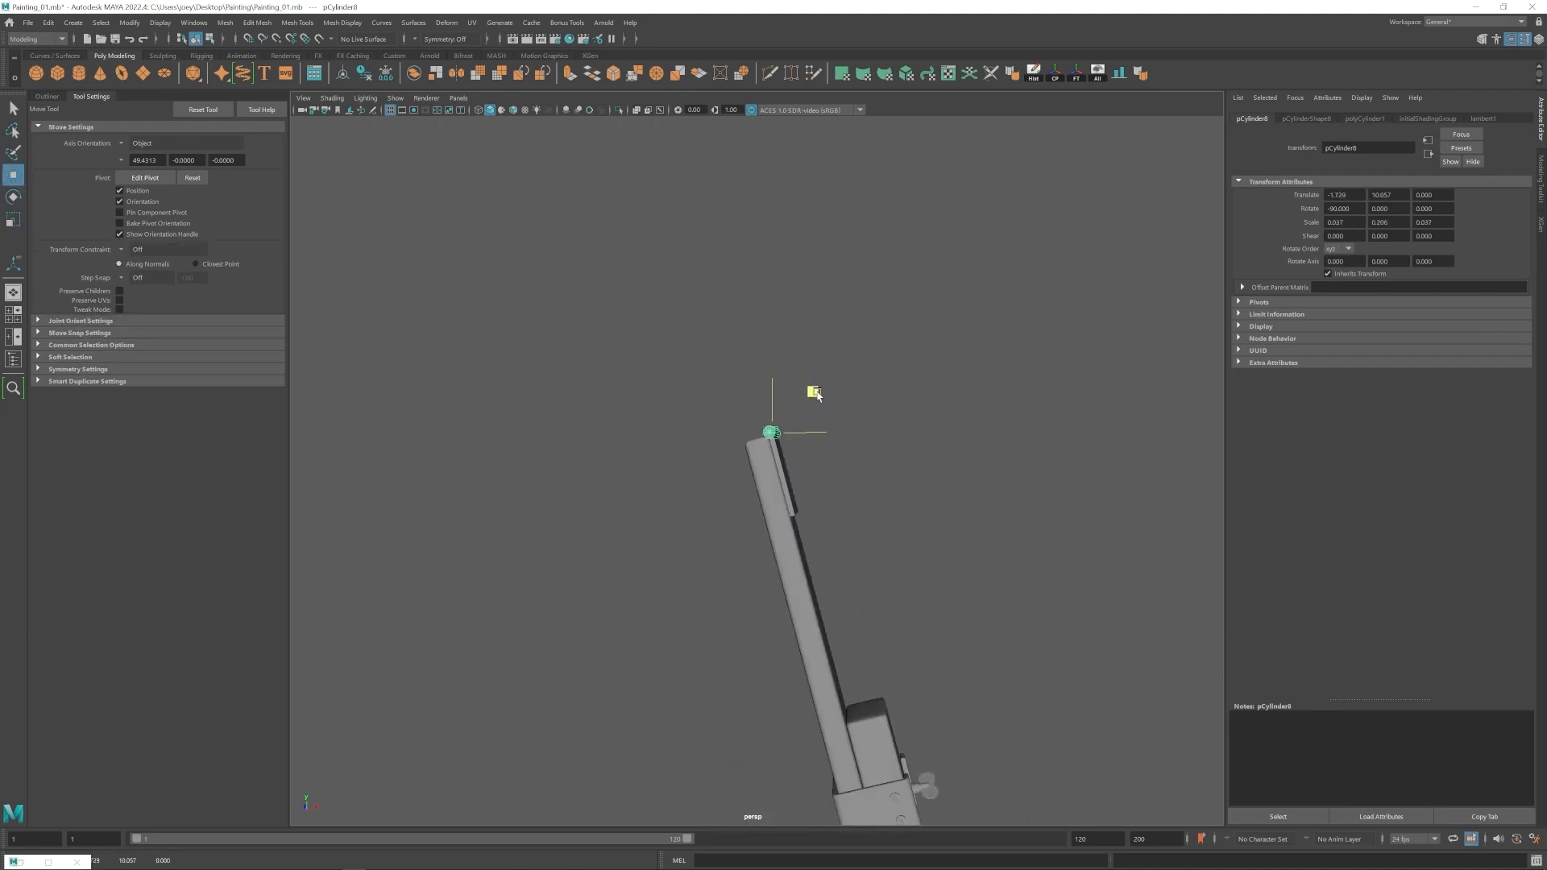
Bevel the edge loops at both ends of the hinge cylinder with additional segments to round them.
{"action": "key", "text": "f"}
{"action": "scroll", "coordinate": [686, 454], "scroll_direction": "down", "scroll_amount": 5}
{"action": "left_click_drag", "start_coordinate": [686, 454], "coordinate": [741, 493], "text": "alt"}
{"action": "left_click", "coordinate": [673, 487]}
{"action": "right_click_drag", "start_coordinate": [674, 501], "coordinate": [674, 463]}
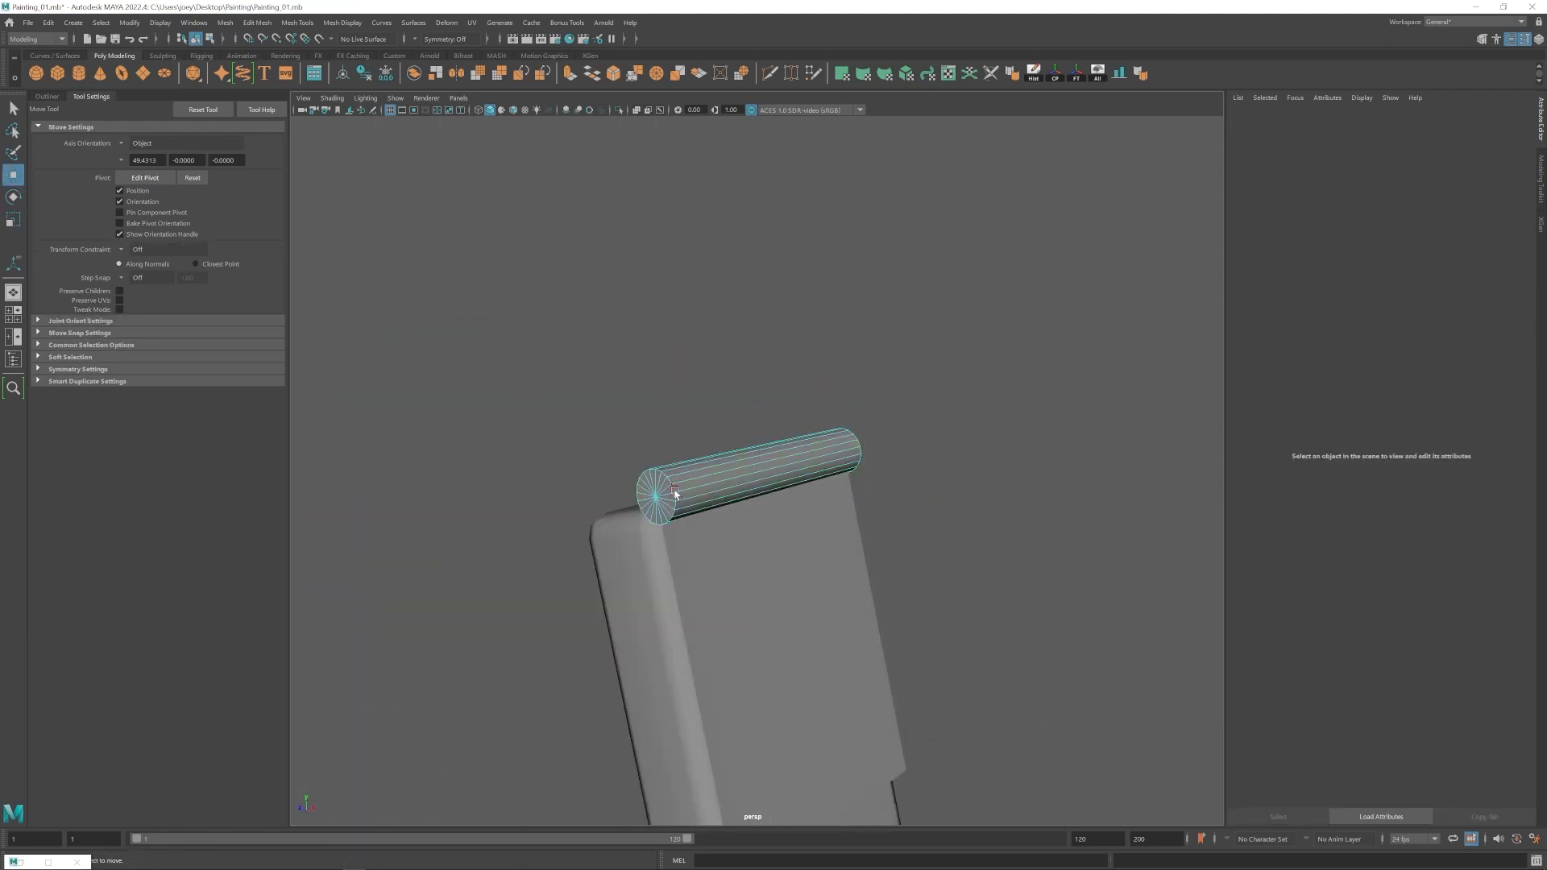
{"action": "double_click", "coordinate": [675, 493]}
{"action": "double_click", "coordinate": [860, 458], "text": "shift"}
{"action": "left_click", "coordinate": [261, 25]}
{"action": "left_click", "coordinate": [266, 61]}
{"action": "left_click_drag", "start_coordinate": [1383, 233], "coordinate": [1399, 232]}
Fine-tune the hinge cylinder's length to match the width of the plate.
{"action": "left_click_drag", "start_coordinate": [685, 516], "coordinate": [777, 537], "text": "alt"}
{"action": "left_click", "coordinate": [779, 471]}
{"action": "key", "text": "r"}
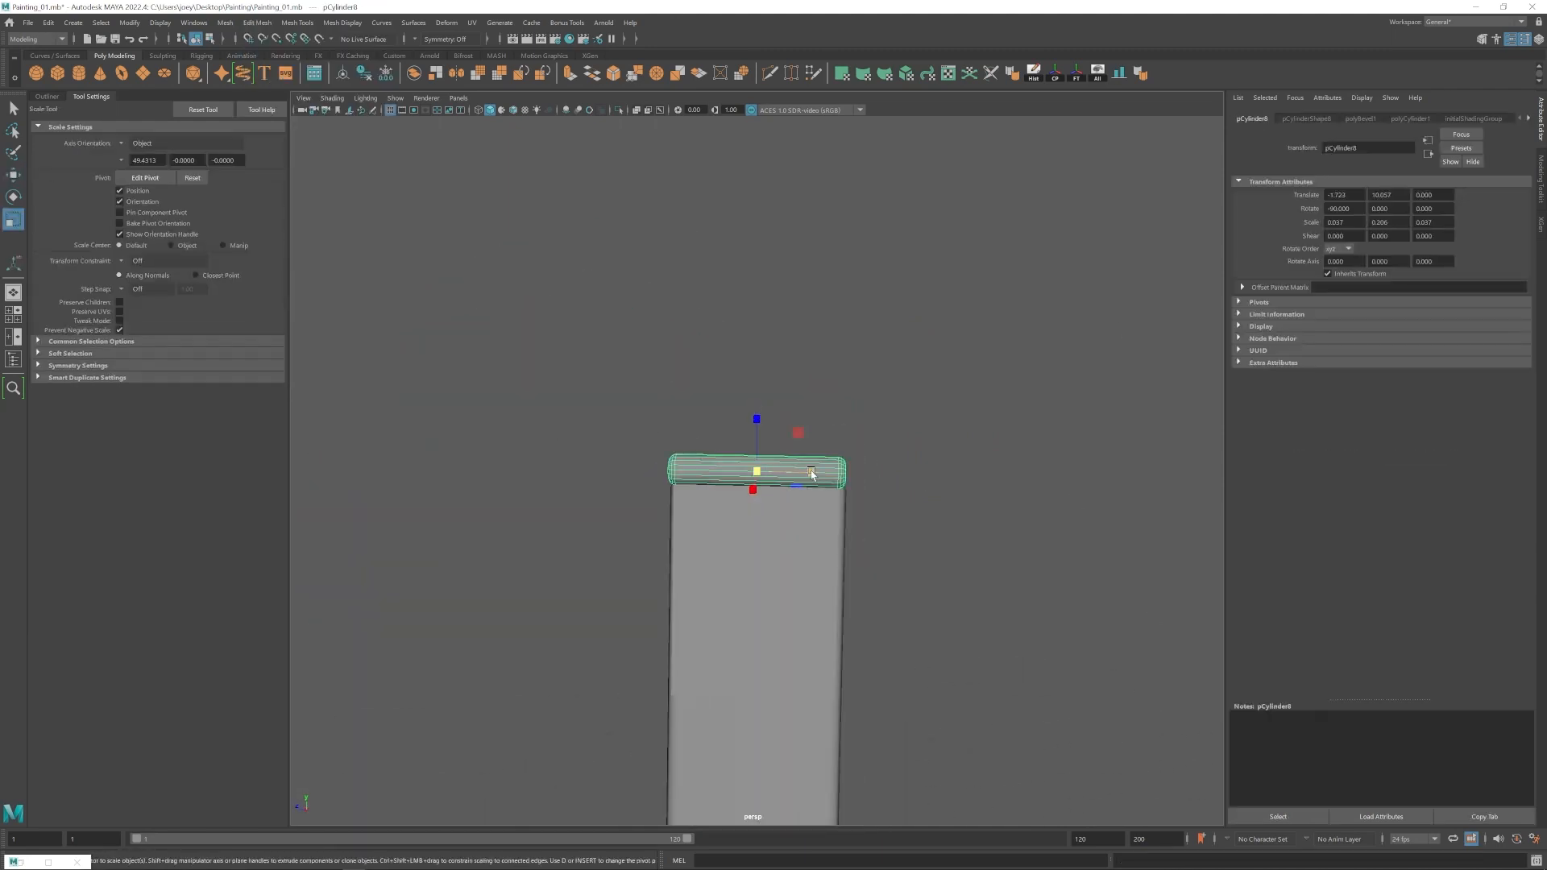
{"action": "left_click", "coordinate": [651, 530]}
{"action": "scroll", "coordinate": [651, 531], "scroll_direction": "down", "scroll_amount": 6}
Delete the central cap faces at both ends of the hinge cylinder from the front view.
{"action": "left_click", "coordinate": [758, 471]}
{"action": "key", "text": "f"}
{"action": "left_click_drag", "start_coordinate": [713, 487], "coordinate": [756, 474], "text": "alt"}
{"action": "right_click_drag", "start_coordinate": [756, 473], "coordinate": [754, 501]}
{"action": "key", "text": "space"}
{"action": "key", "text": "space"}
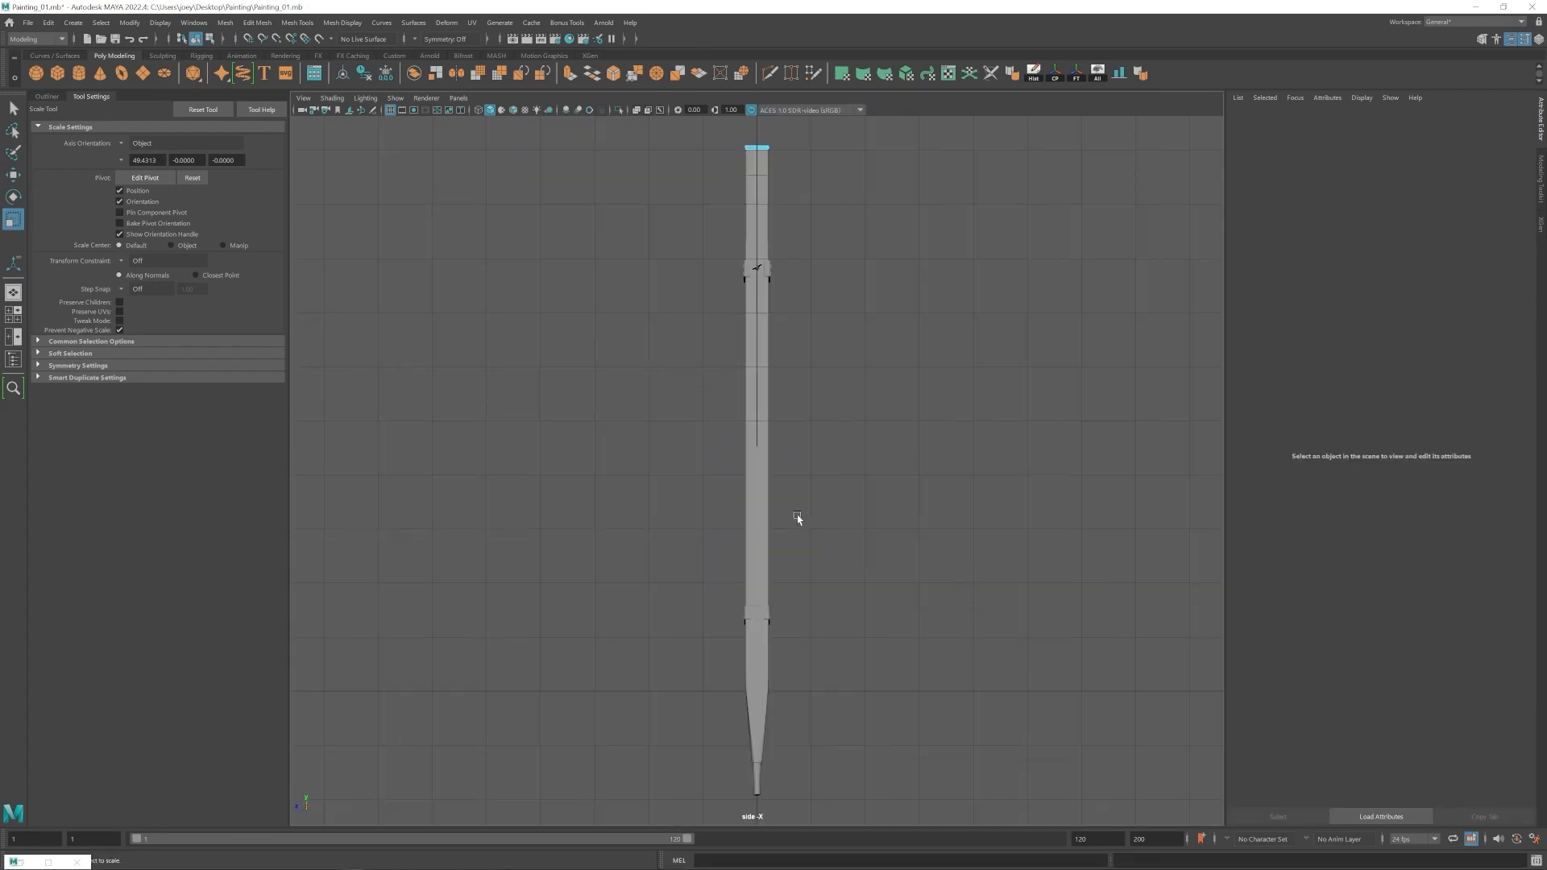
{"action": "key", "text": "space"}
{"action": "key", "text": "space"}
{"action": "left_click_drag", "start_coordinate": [725, 125], "coordinate": [792, 171]}
{"action": "key", "text": "f"}
{"action": "scroll", "coordinate": [760, 403], "scroll_direction": "up", "scroll_amount": 4}
{"action": "left_click_drag", "start_coordinate": [743, 457], "coordinate": [770, 481]}
{"action": "key", "text": "Delete"}
Extrude the open border edges at both ends of the hinge cylinder inward to form recesses.
{"action": "right_click_drag", "start_coordinate": [762, 482], "coordinate": [757, 451]}
{"action": "double_click", "coordinate": [738, 482]}
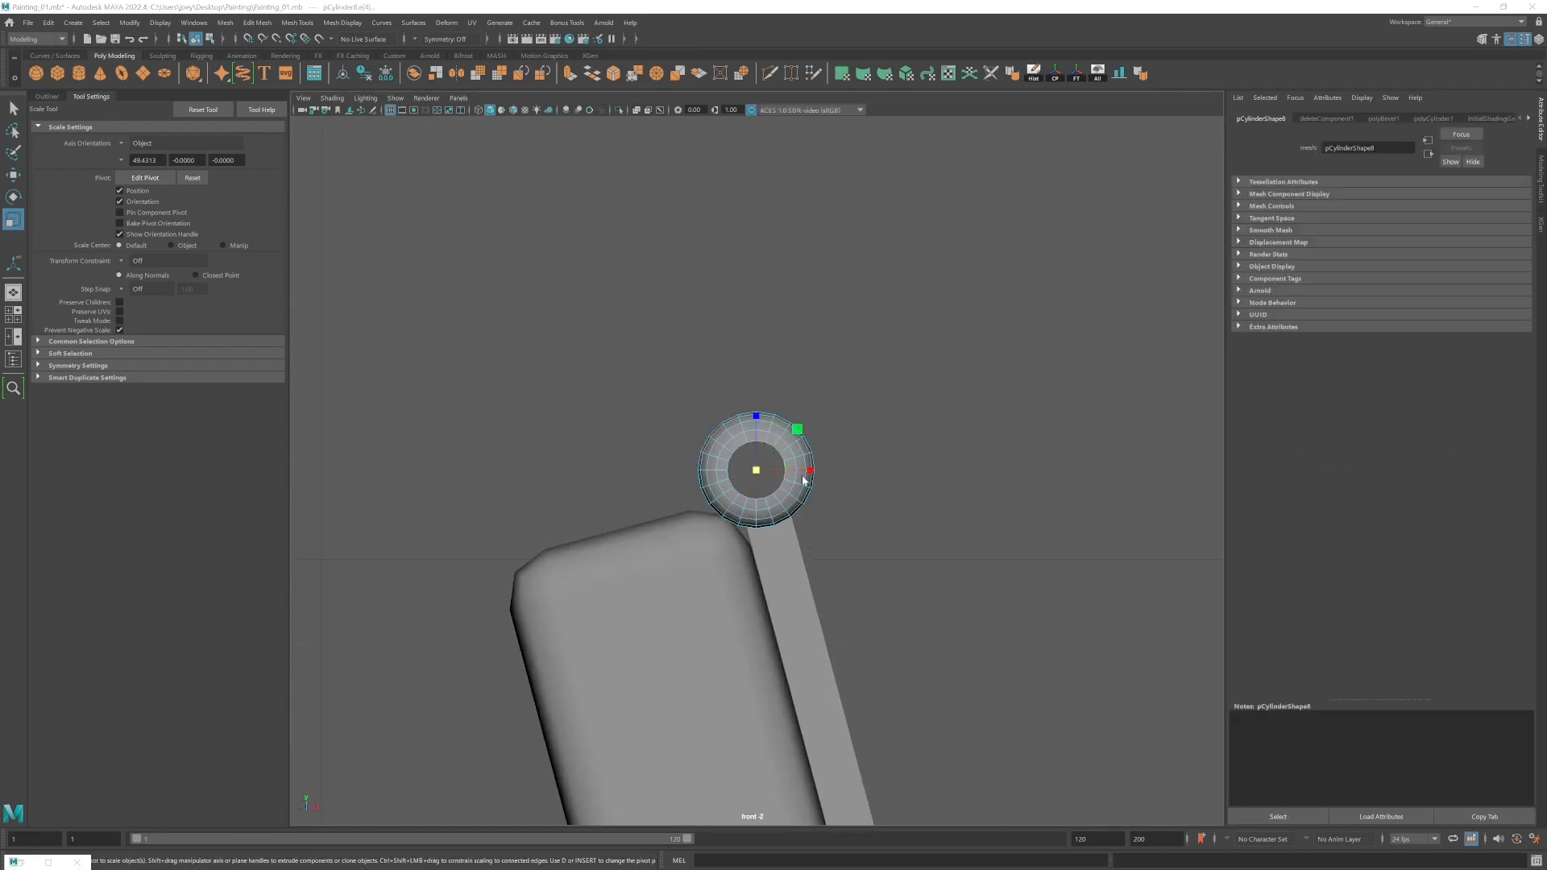
{"action": "key", "text": "space"}
{"action": "key", "text": "space"}
{"action": "double_click", "coordinate": [931, 557], "text": "shift"}
{"action": "scroll", "coordinate": [902, 540], "scroll_direction": "up", "scroll_amount": 3}
{"action": "left_click_drag", "start_coordinate": [903, 540], "coordinate": [806, 516], "text": "alt"}
{"action": "key", "text": "ctrl+e"}
{"action": "key", "text": "r"}
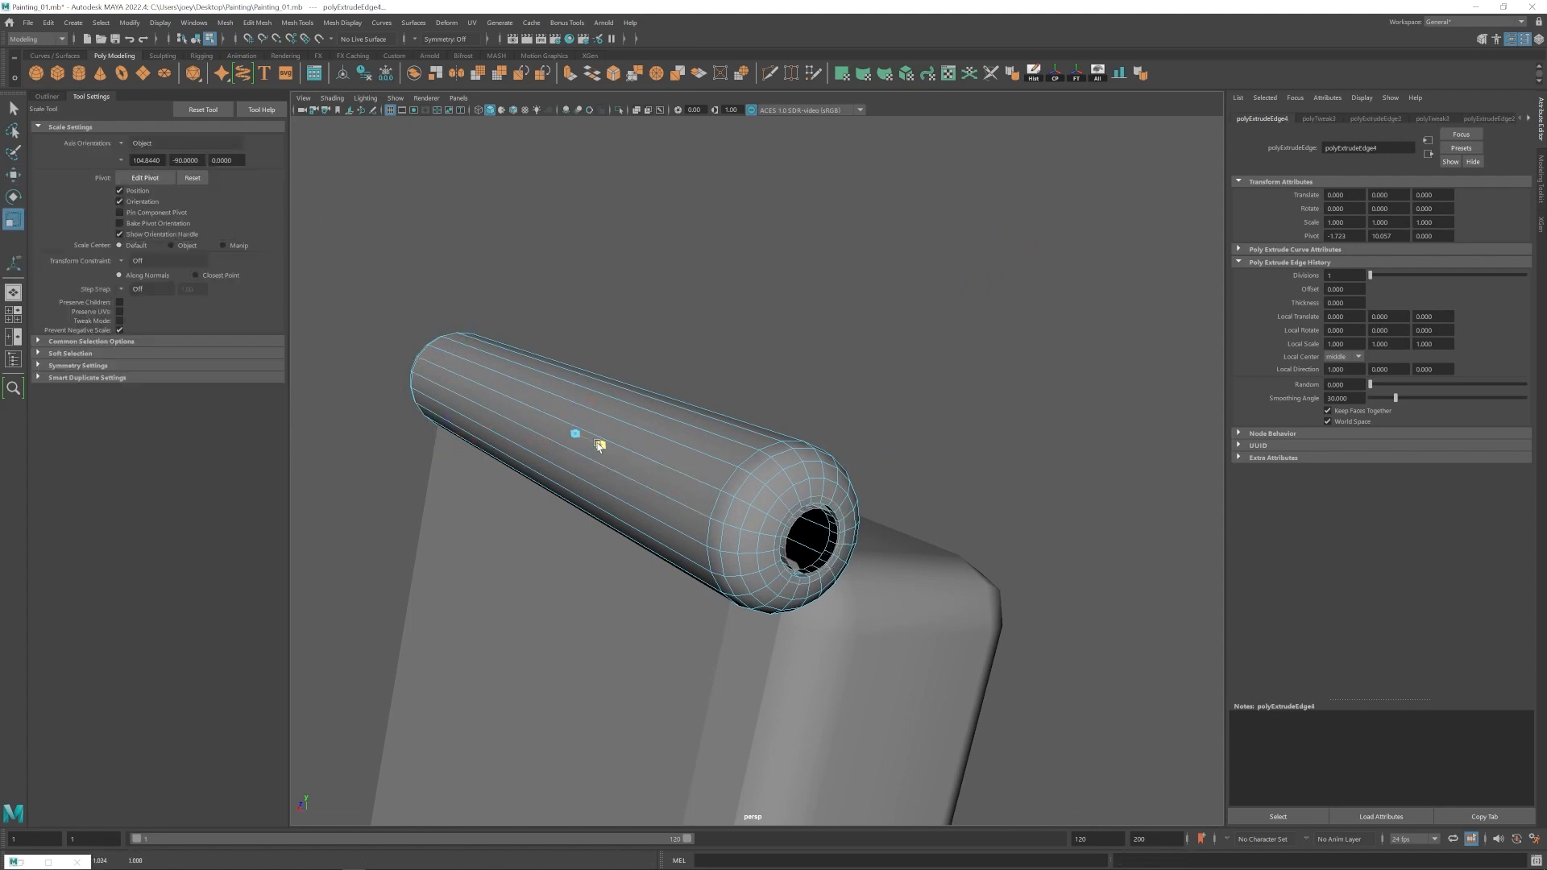
Close the recess at each end by extruding its inner border edge and merging it to the center.
{"action": "double_click", "coordinate": [790, 532]}
{"action": "key", "text": "ctrl+e"}
{"action": "left_click", "coordinate": [258, 23]}
{"action": "left_click", "coordinate": [286, 165]}
{"action": "left_click_drag", "start_coordinate": [452, 516], "coordinate": [726, 524], "text": "alt"}
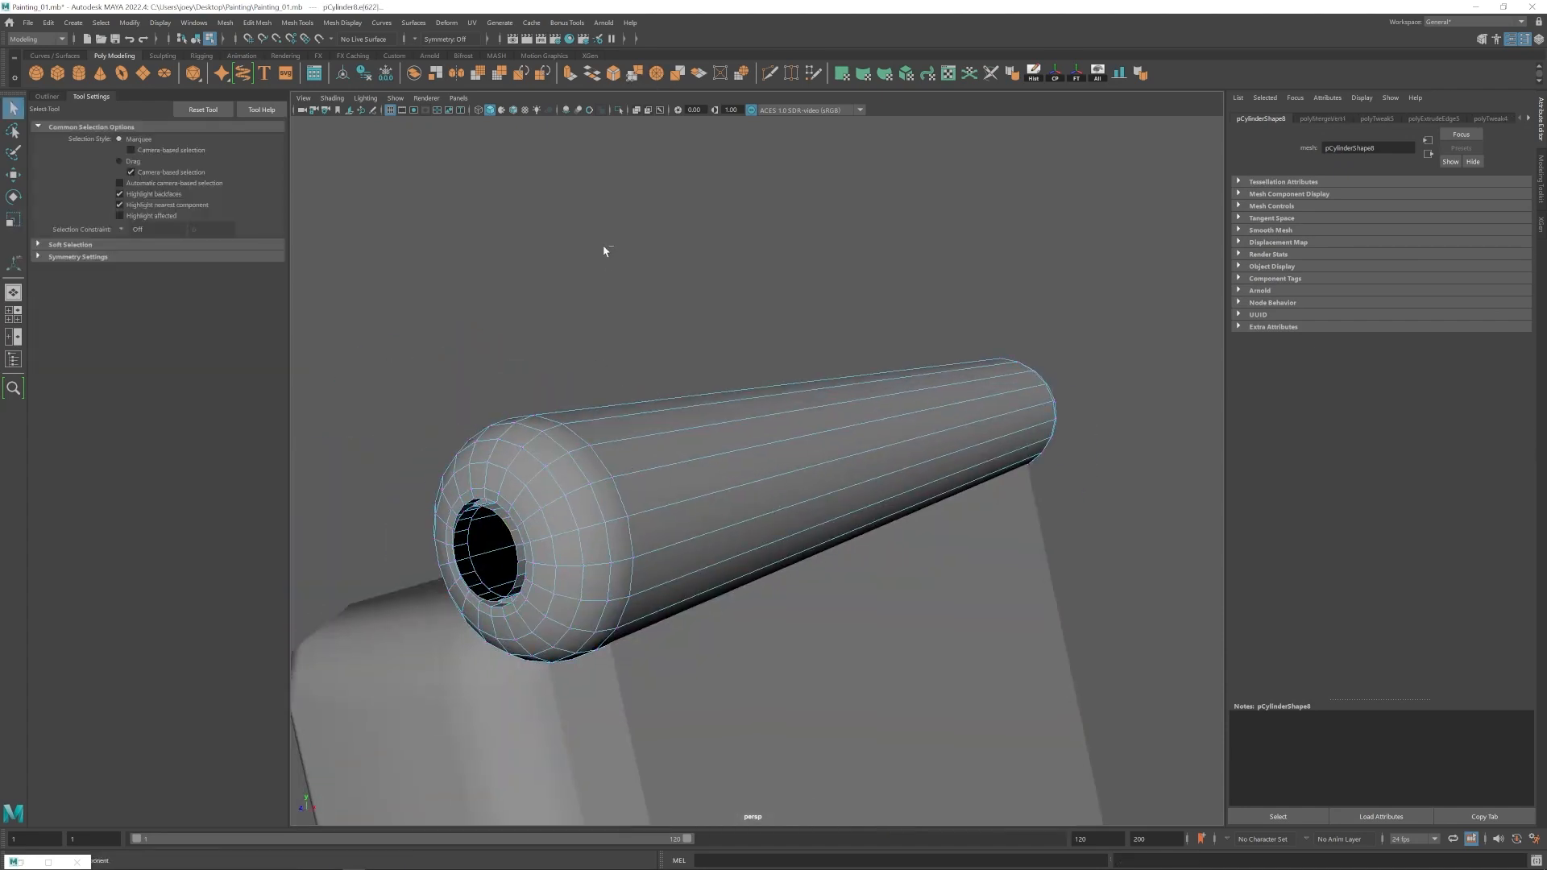
{"action": "key", "text": "ctrl+e"}
{"action": "left_click", "coordinate": [616, 78]}
{"action": "left_click_drag", "start_coordinate": [519, 543], "coordinate": [788, 419], "text": "alt"}
Bevel the rim edge loops of the recesses at both ends of the hinge cylinder.
{"action": "key", "text": "q"}
{"action": "double_click", "coordinate": [747, 355]}
{"action": "scroll", "coordinate": [753, 357], "scroll_direction": "up", "scroll_amount": 3}
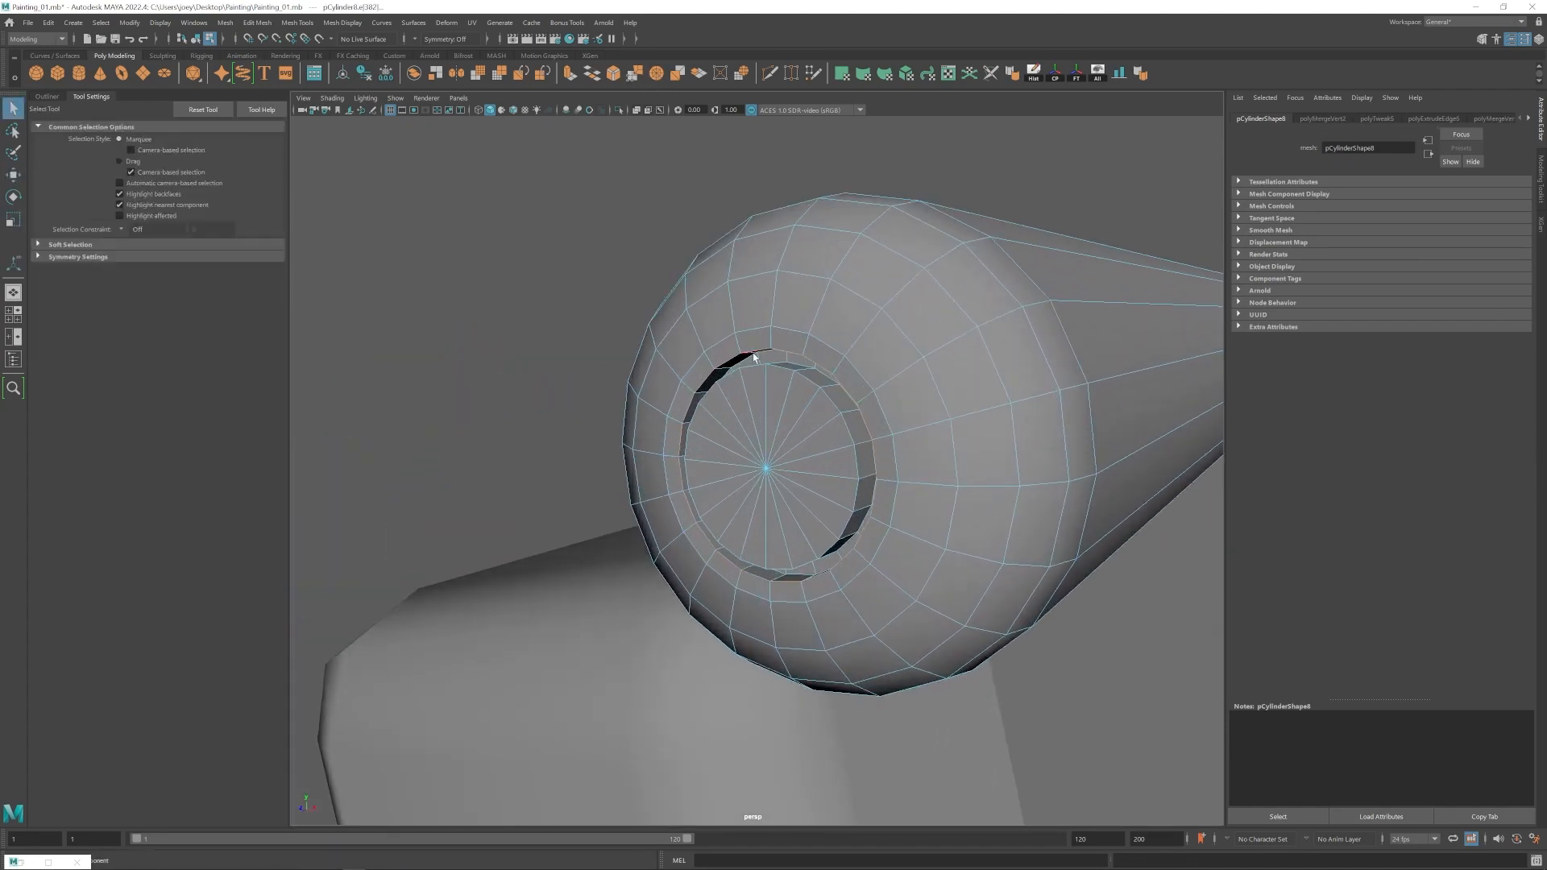
{"action": "key", "text": "Up"}
{"action": "left_click", "coordinate": [728, 365]}
{"action": "left_click_drag", "start_coordinate": [822, 477], "coordinate": [1128, 496], "text": "alt"}
{"action": "scroll", "coordinate": [673, 311], "scroll_direction": "up", "scroll_amount": 2}
{"action": "double_click", "coordinate": [675, 336], "text": "shift"}
{"action": "left_click", "coordinate": [257, 22]}
{"action": "left_click", "coordinate": [270, 62]}
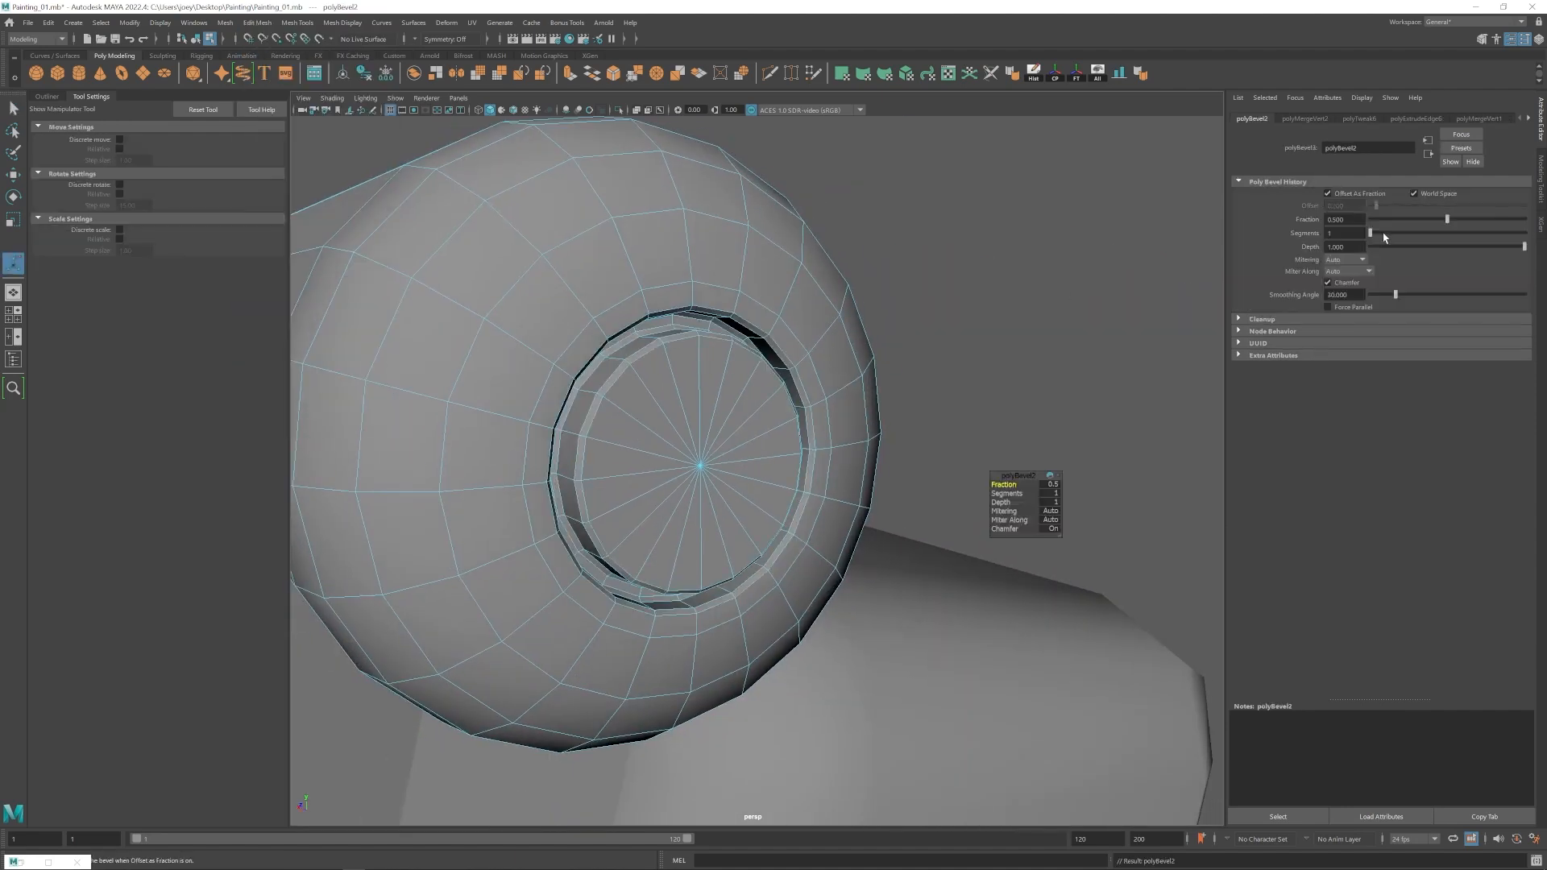
{"action": "key", "text": "w"}
Divide the hinge cylinder with four evenly spaced edge loops and bevel them with a fraction of about 0.107.
{"action": "scroll", "coordinate": [757, 470], "scroll_direction": "down", "scroll_amount": 10}
{"action": "left_click_drag", "start_coordinate": [757, 470], "coordinate": [819, 559], "text": "alt"}
{"action": "left_click", "coordinate": [775, 485]}
{"action": "key", "text": "1"}
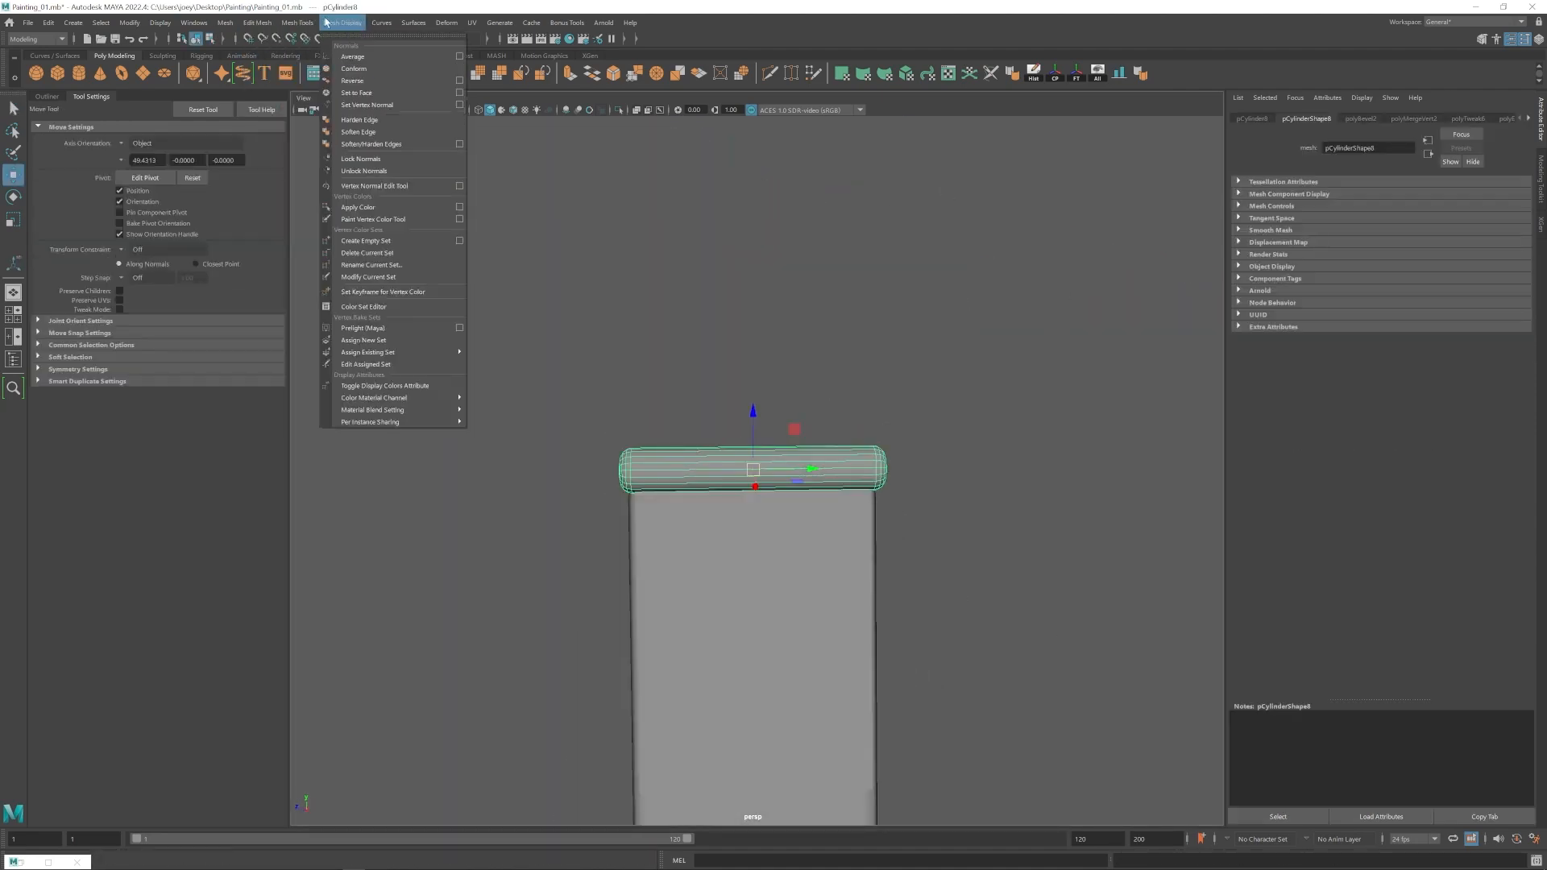
{"action": "left_click", "coordinate": [270, 62]}
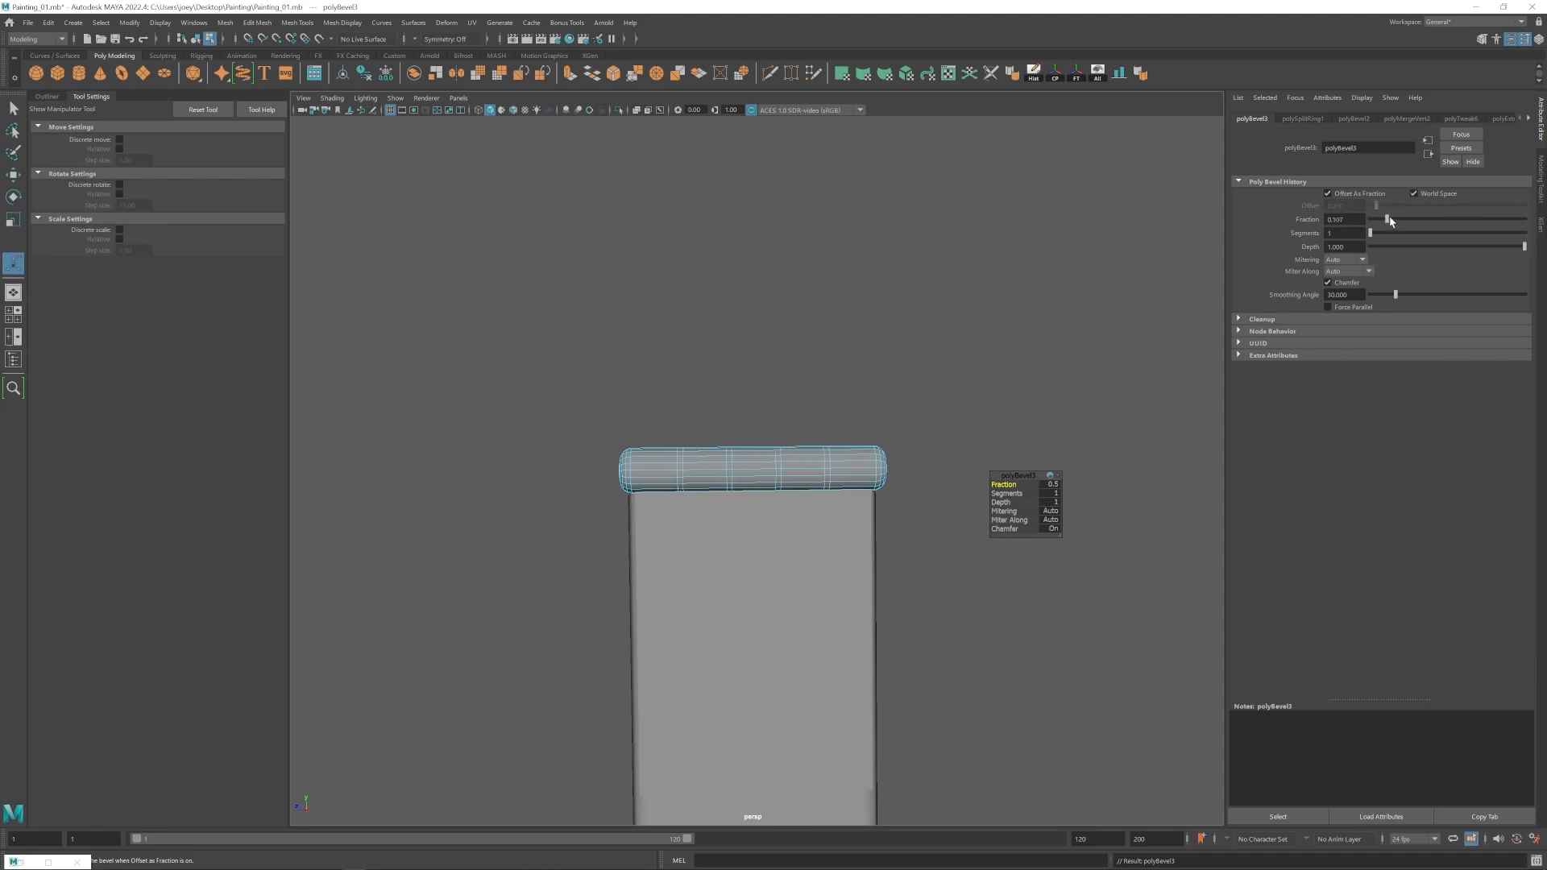
{"action": "key", "text": "w"}
Extrude the four narrow face rings of the hinge cylinder and scale them inward with Component axis orientation to form grooves.
{"action": "mouse_move", "coordinate": [745, 475]}
{"action": "left_mouse_down", "text": "alt"}
{"action": "mouse_move", "coordinate": [811, 474]}
{"action": "mouse_move", "coordinate": [762, 463]}
{"action": "left_mouse_up", "text": "alt"}
{"action": "key", "text": "q"}
{"action": "left_click", "coordinate": [756, 459]}
{"action": "left_click", "coordinate": [700, 472], "text": "shift"}
{"action": "right_click_drag", "start_coordinate": [707, 457], "coordinate": [708, 487]}
{"action": "double_click", "coordinate": [701, 472], "text": "shift"}
{"action": "double_click", "coordinate": [864, 446], "text": "shift"}
{"action": "key", "text": "ctrl+e"}
{"action": "key", "text": "r"}
{"action": "scroll", "coordinate": [729, 491], "scroll_direction": "up", "scroll_amount": 4}
{"action": "left_click", "coordinate": [153, 144]}
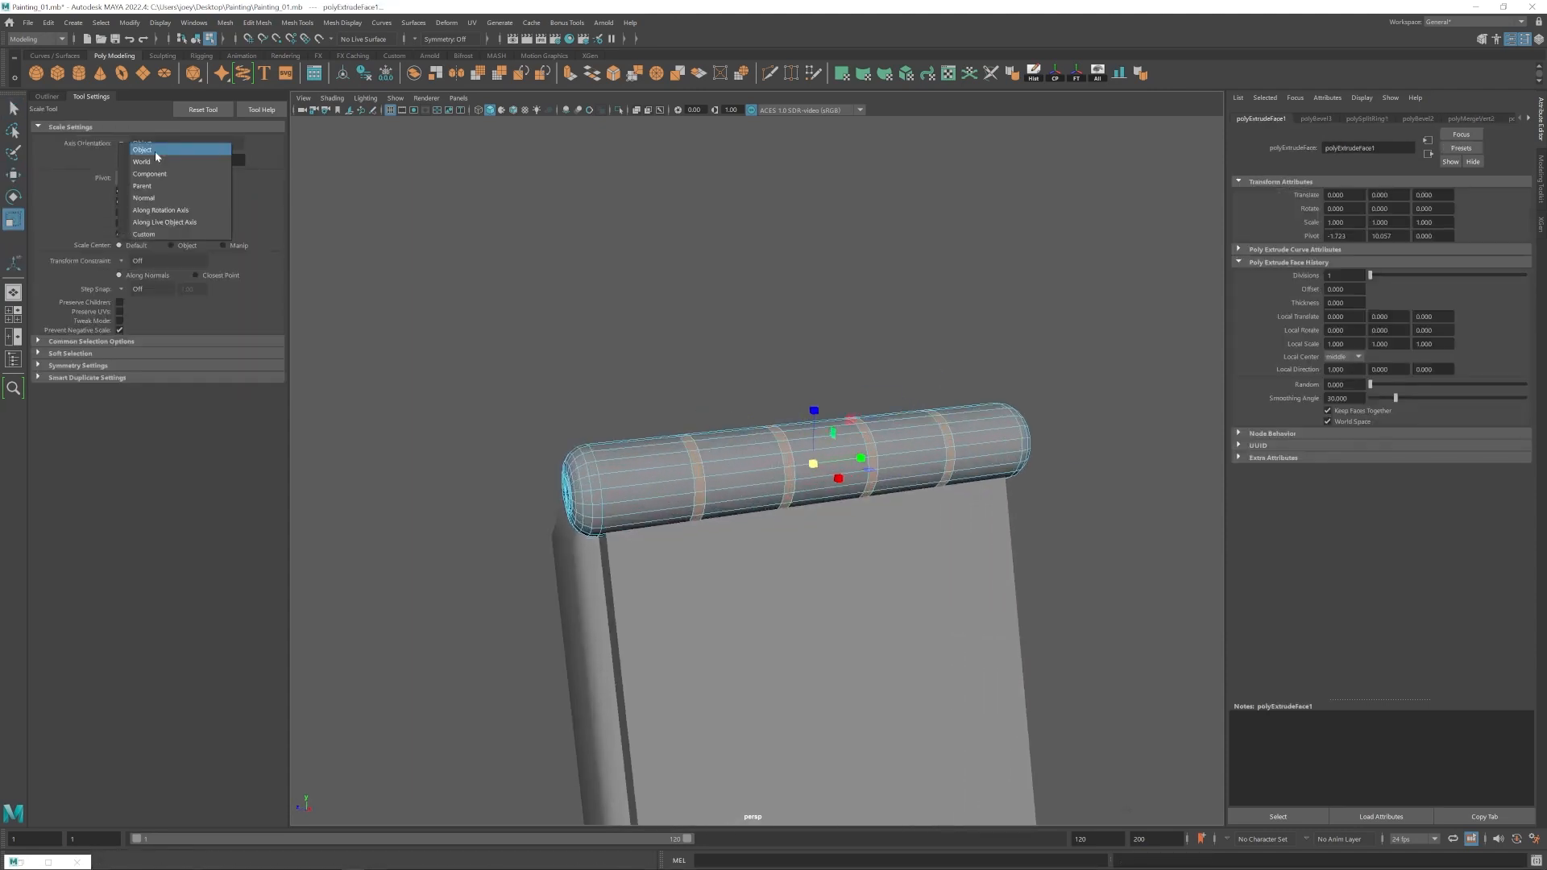
{"action": "left_click", "coordinate": [150, 174]}
{"action": "left_click_drag", "start_coordinate": [1035, 436], "coordinate": [999, 437]}
{"action": "key", "text": "w"}
{"action": "left_click", "coordinate": [785, 294]}
Bevel the selected edges of the hinge plate below the cylinder.
{"action": "scroll", "coordinate": [774, 403], "scroll_direction": "down", "scroll_amount": 10}
{"action": "mouse_move", "coordinate": [774, 483]}
{"action": "left_mouse_down", "text": "alt"}
{"action": "mouse_move", "coordinate": [679, 497]}
{"action": "mouse_move", "coordinate": [882, 598]}
{"action": "left_mouse_up", "text": "alt"}
{"action": "left_click", "coordinate": [752, 471]}
{"action": "scroll", "coordinate": [739, 484], "scroll_direction": "up", "scroll_amount": 3}
{"action": "left_click", "coordinate": [257, 23]}
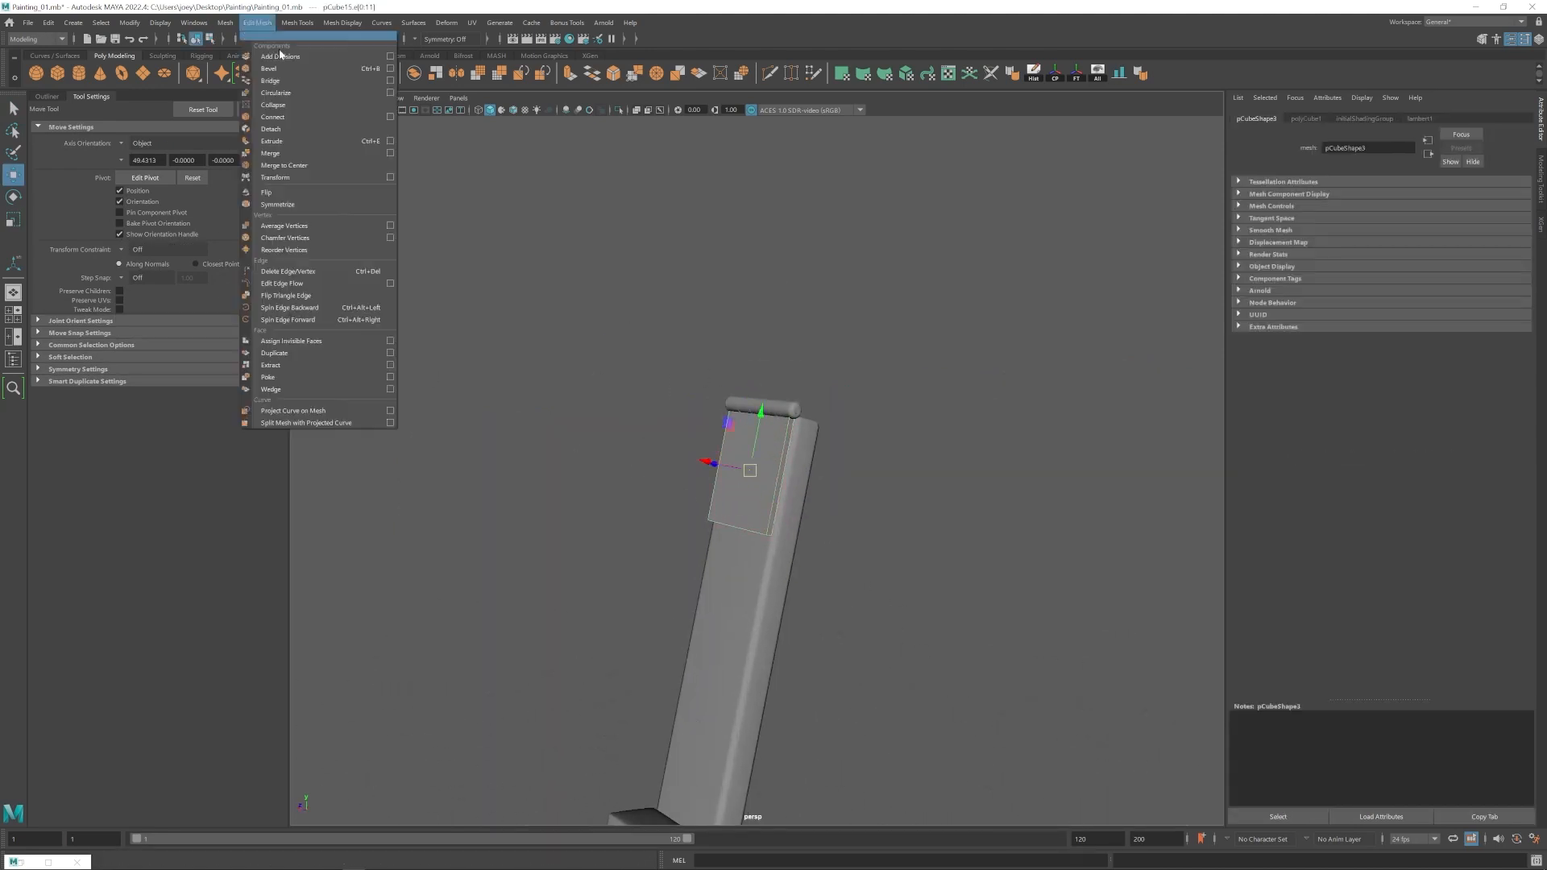
{"action": "left_click", "coordinate": [273, 68]}
{"action": "key", "text": "w"}
{"action": "left_click", "coordinate": [887, 483]}
Duplicate the hinge plate, rotate the copy and place it above the hinge cylinder as the second leaf.
{"action": "scroll", "coordinate": [806, 499], "scroll_direction": "down", "scroll_amount": 5}
{"action": "left_click_drag", "start_coordinate": [758, 516], "coordinate": [852, 532], "text": "alt"}
{"action": "left_click", "coordinate": [769, 471]}
{"action": "left_click_drag", "start_coordinate": [769, 476], "coordinate": [842, 477], "text": "alt"}
{"action": "key", "text": "ctrl+d"}
{"action": "key", "text": "e"}
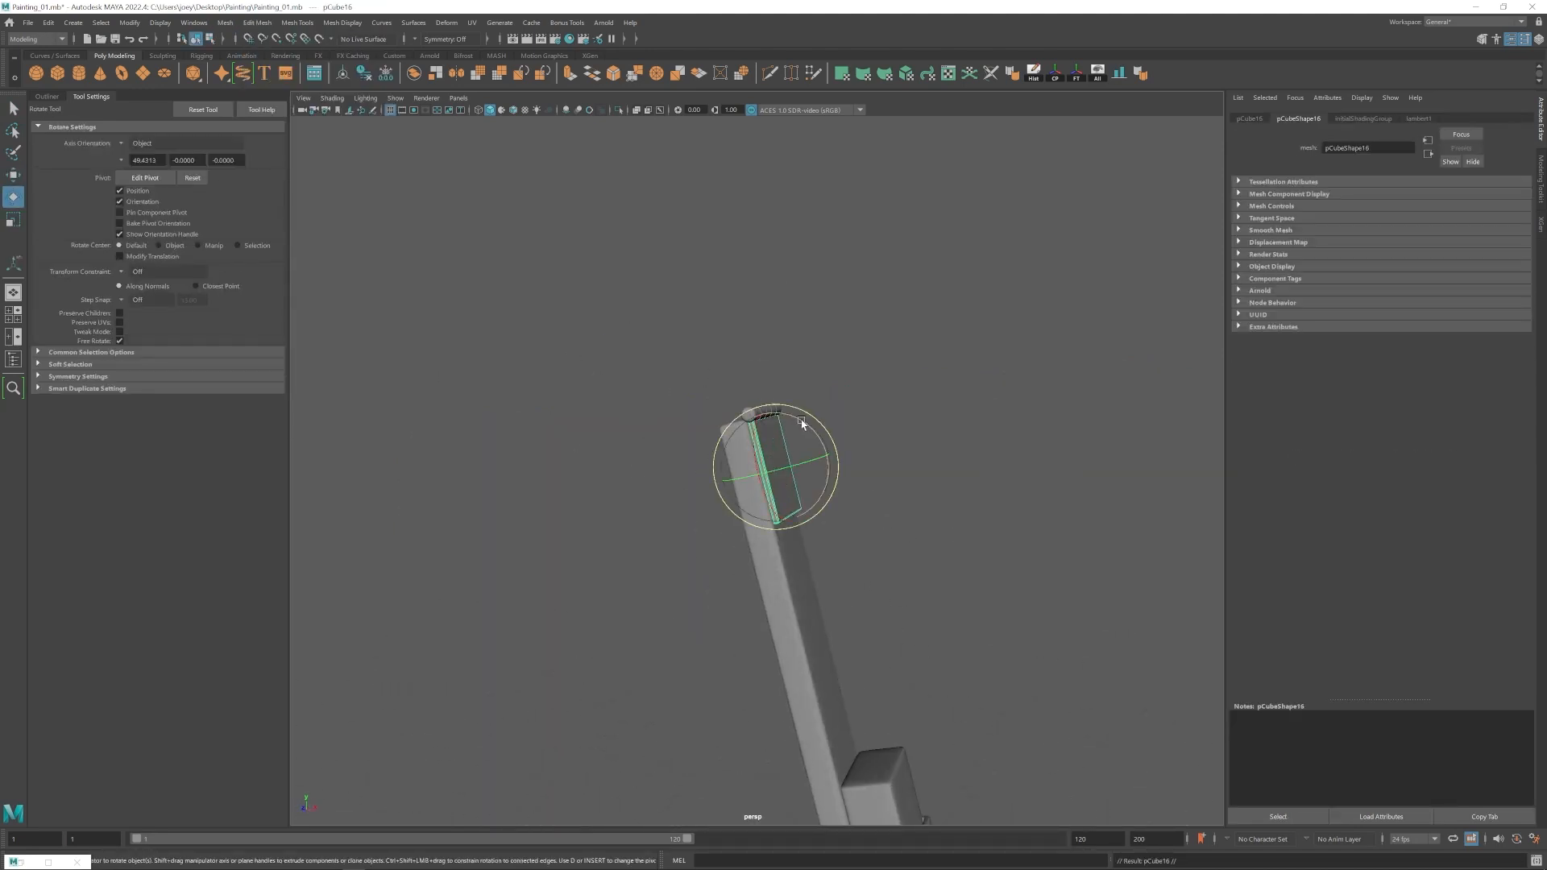
{"action": "left_click_drag", "start_coordinate": [801, 425], "coordinate": [811, 432]}
{"action": "key", "text": "w"}
{"action": "left_click_drag", "start_coordinate": [786, 475], "coordinate": [798, 481], "text": "alt"}
{"action": "left_click_drag", "start_coordinate": [822, 357], "coordinate": [823, 358]}
{"action": "left_click_drag", "start_coordinate": [903, 435], "coordinate": [725, 440], "text": "alt"}
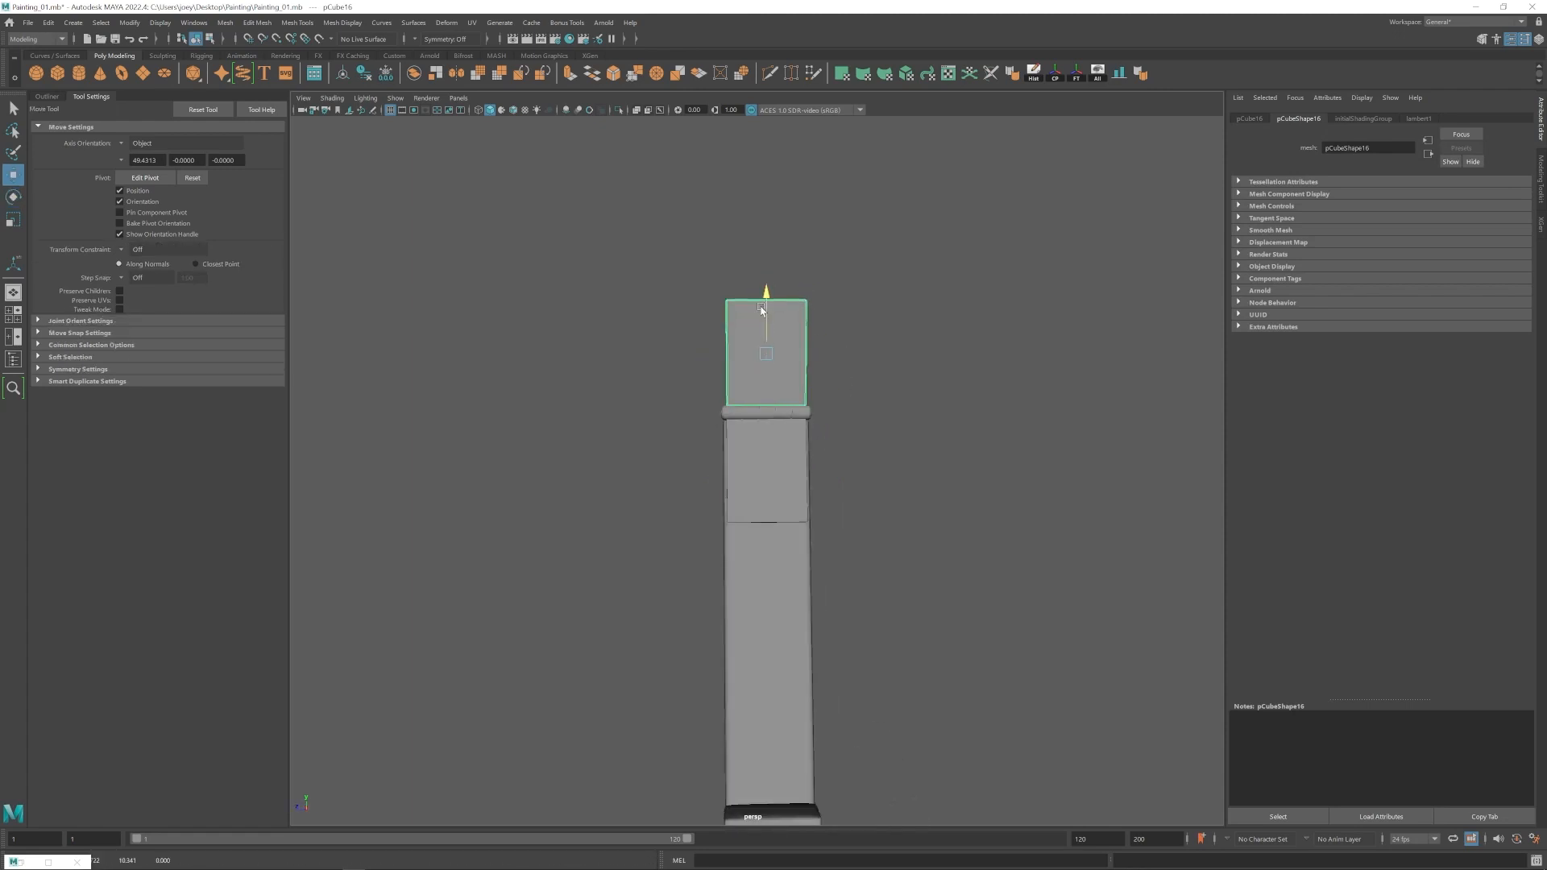
Lower the second hinge leaf slightly so it sits close above the hinge cylinder.
{"action": "left_click_drag", "start_coordinate": [766, 300], "coordinate": [767, 304]}
{"action": "left_click", "coordinate": [903, 419]}
{"action": "scroll", "coordinate": [911, 452], "scroll_direction": "down", "scroll_amount": 3}
{"action": "left_click_drag", "start_coordinate": [887, 464], "coordinate": [984, 480], "text": "alt"}
{"action": "scroll", "coordinate": [953, 494], "scroll_direction": "down", "scroll_amount": 5}
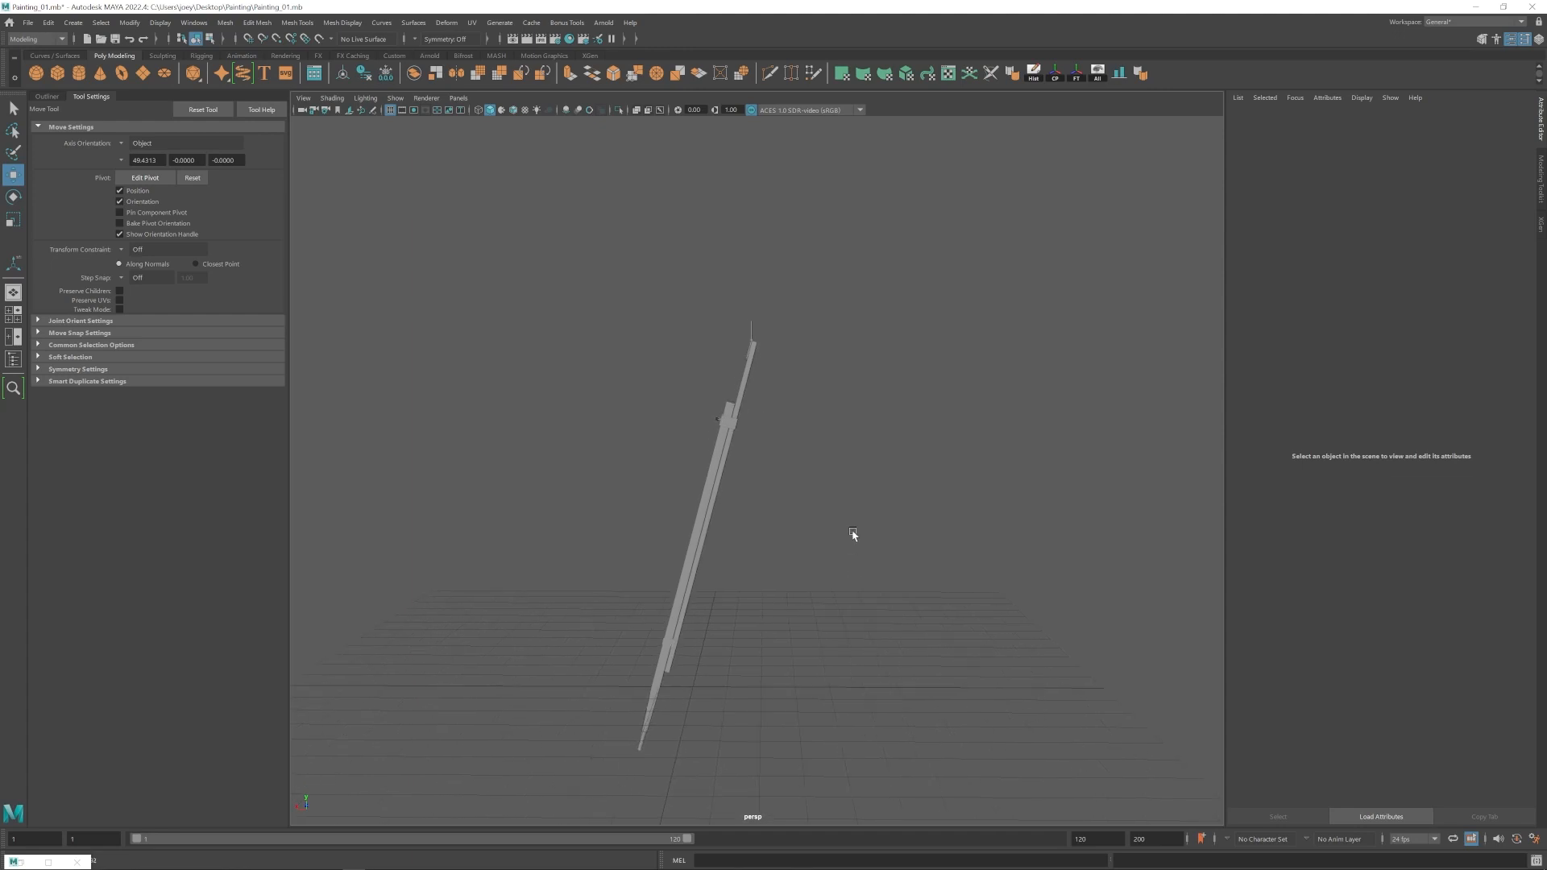
Parent the loose hinge parts to the leg's group, group4.
{"action": "left_click", "coordinate": [754, 364]}
{"action": "left_click", "coordinate": [660, 387]}
{"action": "left_click_drag", "start_coordinate": [764, 488], "coordinate": [794, 459], "text": "alt"}
{"action": "left_click", "coordinate": [756, 365]}
{"action": "left_click", "coordinate": [806, 459]}
{"action": "left_click_drag", "start_coordinate": [798, 564], "coordinate": [775, 607], "text": "alt"}
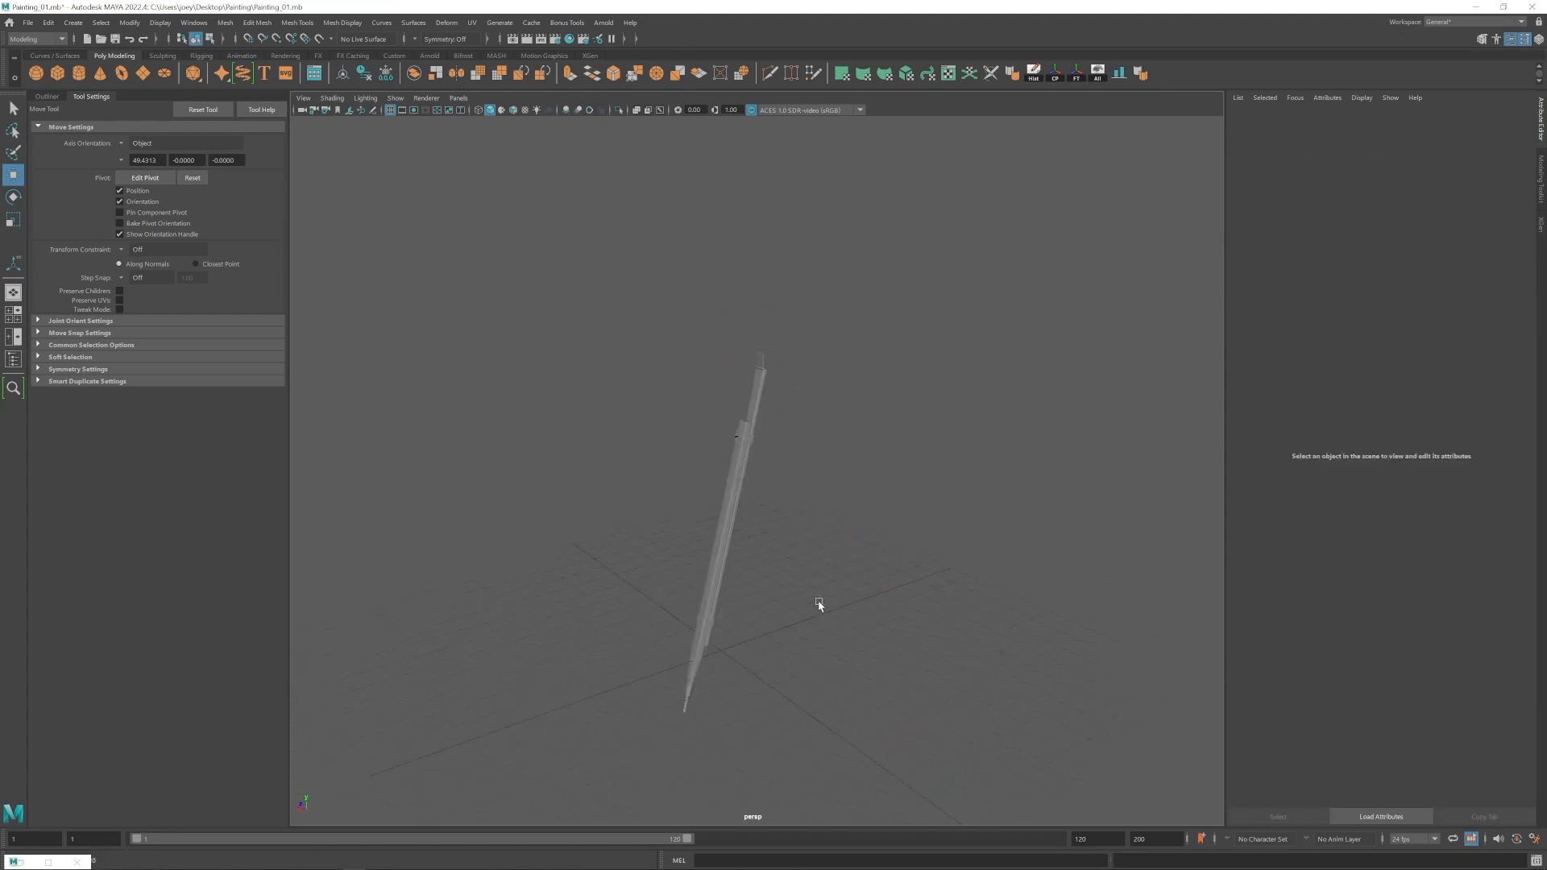
{"action": "scroll", "coordinate": [816, 459], "scroll_direction": "down", "scroll_amount": 2}
{"action": "left_click", "coordinate": [47, 96]}
{"action": "left_click", "coordinate": [75, 208]}
{"action": "left_click", "coordinate": [76, 232], "text": "shift"}
{"action": "middle_click_drag", "start_coordinate": [76, 231], "coordinate": [75, 186]}
Duplicate the leg group, rotate the copy with World axis orientation to lean the opposite way, and move it across from the original.
{"action": "left_click", "coordinate": [76, 185]}
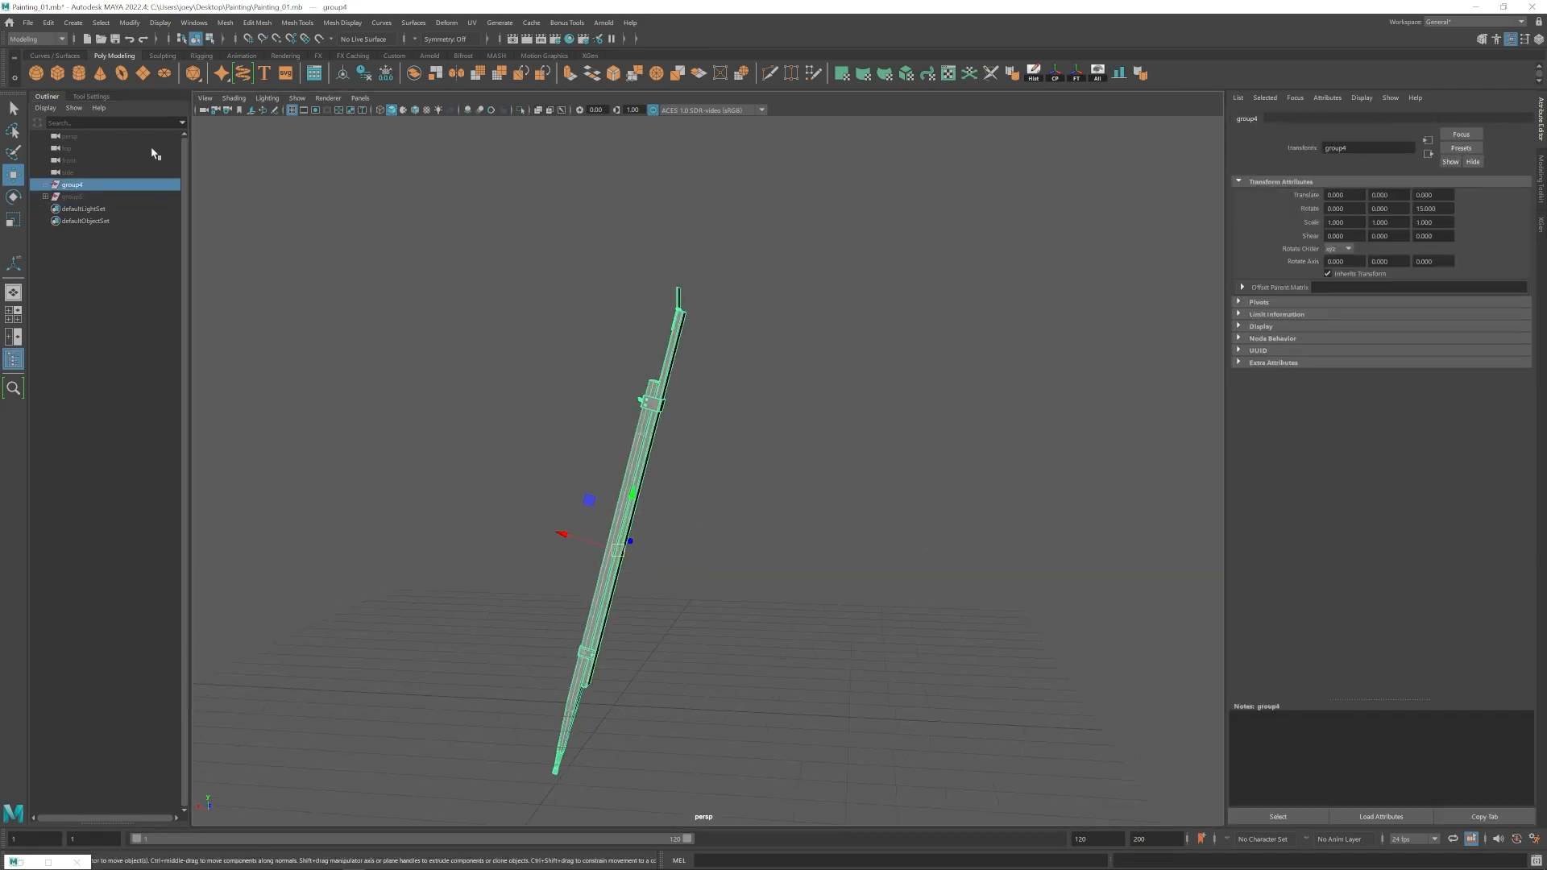
{"action": "left_click_drag", "start_coordinate": [806, 467], "coordinate": [742, 468], "text": "alt"}
{"action": "left_click", "coordinate": [91, 97]}
{"action": "key", "text": "e"}
{"action": "left_click", "coordinate": [148, 144]}
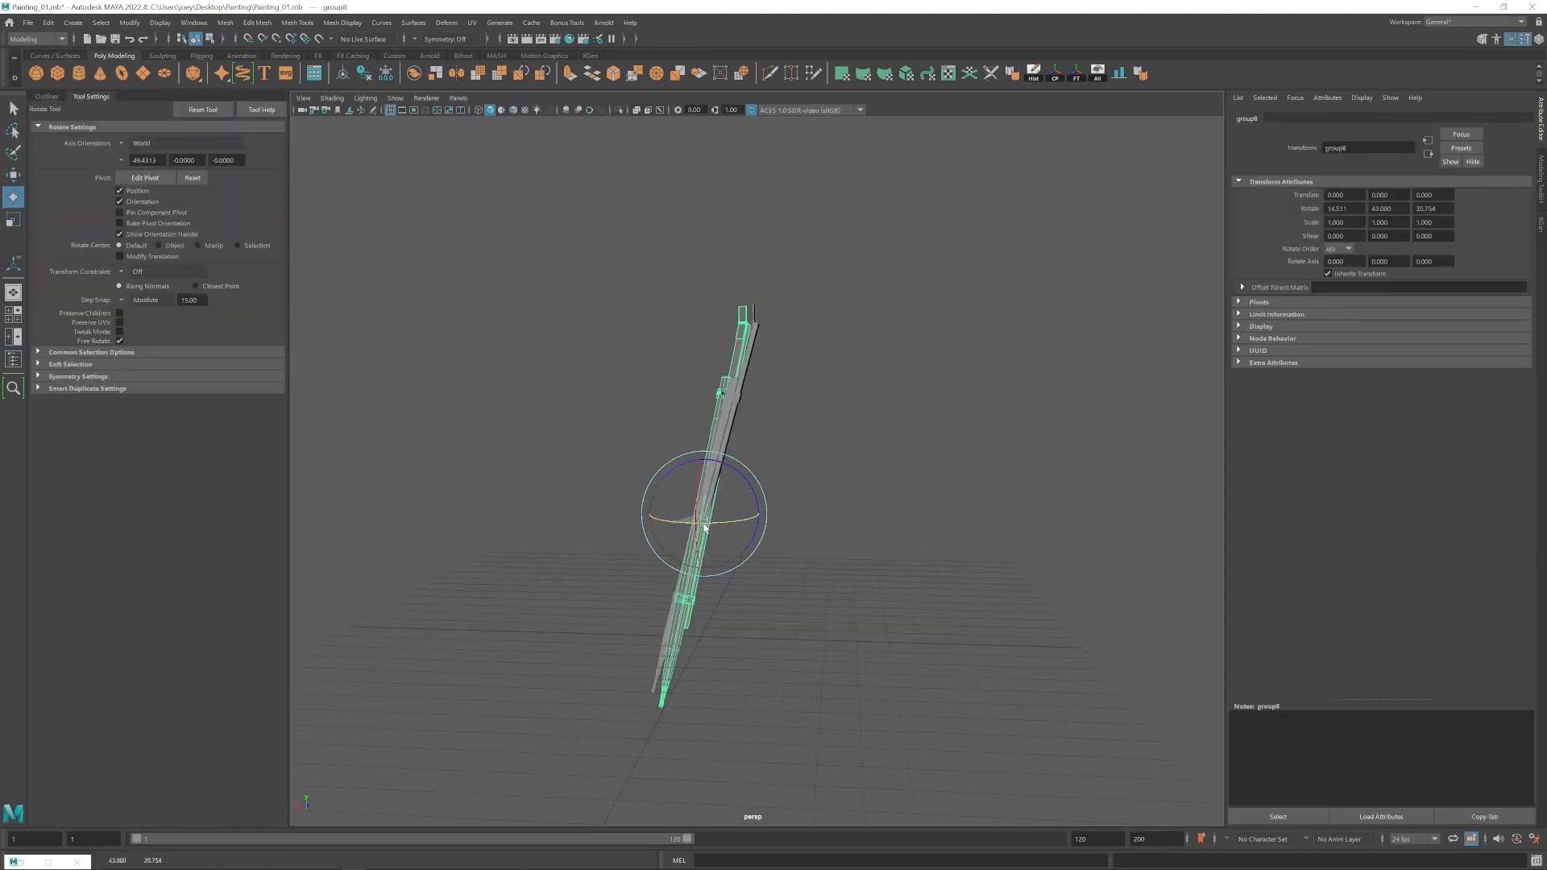
{"action": "left_click_drag", "start_coordinate": [742, 509], "coordinate": [753, 498]}
{"action": "key", "text": "w"}
{"action": "left_click_drag", "start_coordinate": [729, 661], "coordinate": [722, 525], "text": "alt"}
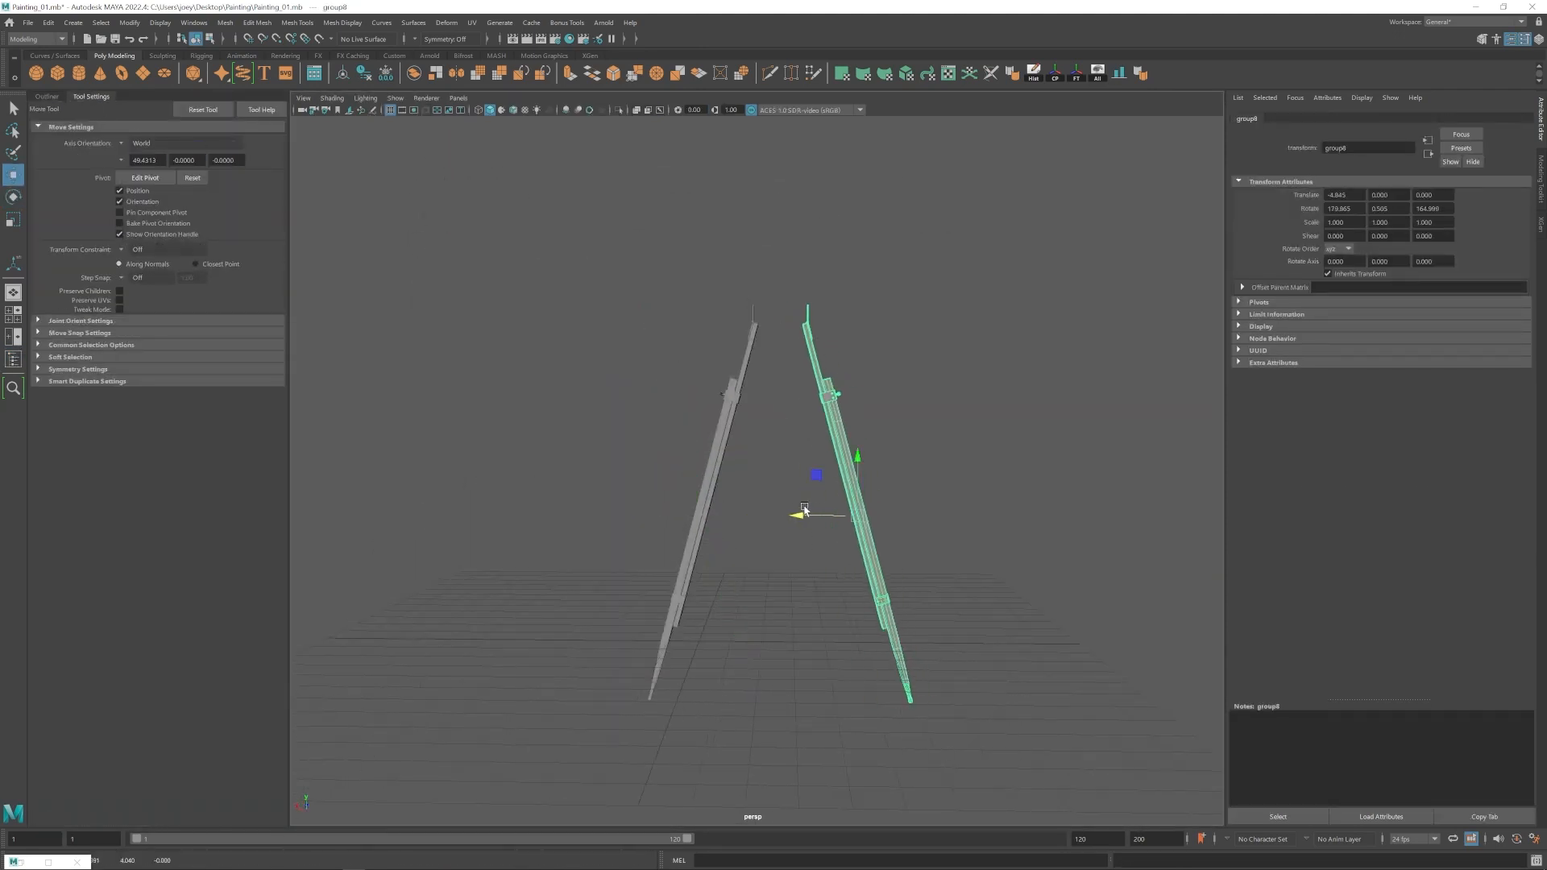
{"action": "middle_click_drag", "start_coordinate": [804, 509], "coordinate": [774, 571], "text": "alt"}
Create a polygon cube and move it up between the upper ends of the two legs.
{"action": "left_click", "coordinate": [645, 403]}
{"action": "scroll", "coordinate": [725, 403], "scroll_direction": "up", "scroll_amount": 4}
{"action": "left_click", "coordinate": [58, 73]}
{"action": "middle_click_drag", "start_coordinate": [645, 564], "coordinate": [645, 444], "text": "alt"}
{"action": "left_click_drag", "start_coordinate": [626, 677], "coordinate": [654, 201]}
{"action": "middle_click_drag", "start_coordinate": [645, 241], "coordinate": [637, 379], "text": "alt"}
{"action": "left_click_drag", "start_coordinate": [527, 380], "coordinate": [650, 382]}
{"action": "scroll", "coordinate": [693, 403], "scroll_direction": "up", "scroll_amount": 5}
{"action": "middle_click_drag", "start_coordinate": [721, 379], "coordinate": [739, 484], "text": "alt"}
{"action": "left_click_drag", "start_coordinate": [739, 484], "coordinate": [737, 443], "text": "alt"}
{"action": "left_click_drag", "start_coordinate": [708, 348], "coordinate": [709, 324]}
{"action": "left_click_drag", "start_coordinate": [708, 324], "coordinate": [704, 333], "text": "alt"}
{"action": "left_click_drag", "start_coordinate": [703, 346], "coordinate": [685, 359], "text": "alt"}
Move the vertices on one side of the cube into line with a leg's upper hinge leaf.
{"action": "right_click_drag", "start_coordinate": [710, 371], "coordinate": [645, 371]}
{"action": "left_click_drag", "start_coordinate": [832, 266], "coordinate": [718, 476]}
{"action": "left_click_drag", "start_coordinate": [696, 395], "coordinate": [766, 395]}
{"action": "right_click_drag", "start_coordinate": [806, 484], "coordinate": [1064, 590], "text": "alt"}
{"action": "left_click_drag", "start_coordinate": [1064, 591], "coordinate": [991, 564], "text": "alt"}
{"action": "left_click_drag", "start_coordinate": [715, 291], "coordinate": [704, 291]}
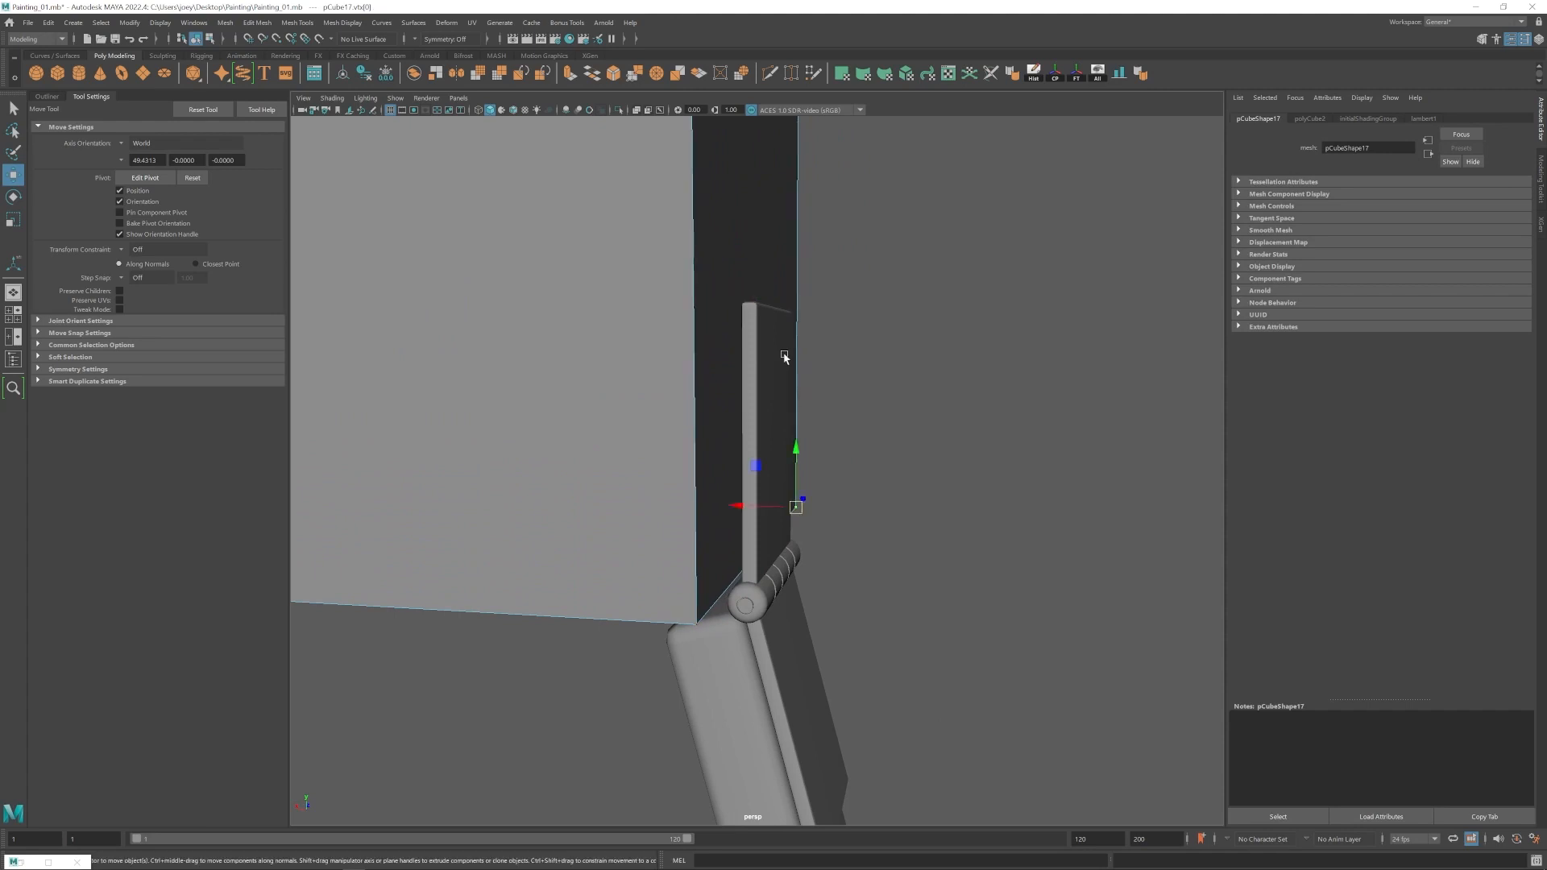
{"action": "right_click_drag", "start_coordinate": [786, 358], "coordinate": [842, 322]}
{"action": "scroll", "coordinate": [806, 403], "scroll_direction": "down", "scroll_amount": 5}
Raise the cube's upper vertices to make the block between the legs taller.
{"action": "left_click", "coordinate": [759, 451]}
{"action": "left_click", "coordinate": [946, 294]}
{"action": "left_click_drag", "start_coordinate": [946, 293], "coordinate": [814, 435], "text": "alt"}
{"action": "left_click", "coordinate": [768, 509]}
{"action": "left_click", "coordinate": [903, 468]}
{"action": "scroll", "coordinate": [725, 423], "scroll_direction": "down", "scroll_amount": 5}
{"action": "left_click", "coordinate": [705, 418]}
{"action": "scroll", "coordinate": [774, 484], "scroll_direction": "down", "scroll_amount": 5}
{"action": "middle_click_drag", "start_coordinate": [780, 501], "coordinate": [778, 544], "text": "alt"}
{"action": "right_click_drag", "start_coordinate": [766, 464], "coordinate": [701, 463]}
{"action": "left_click_drag", "start_coordinate": [834, 459], "coordinate": [709, 386]}
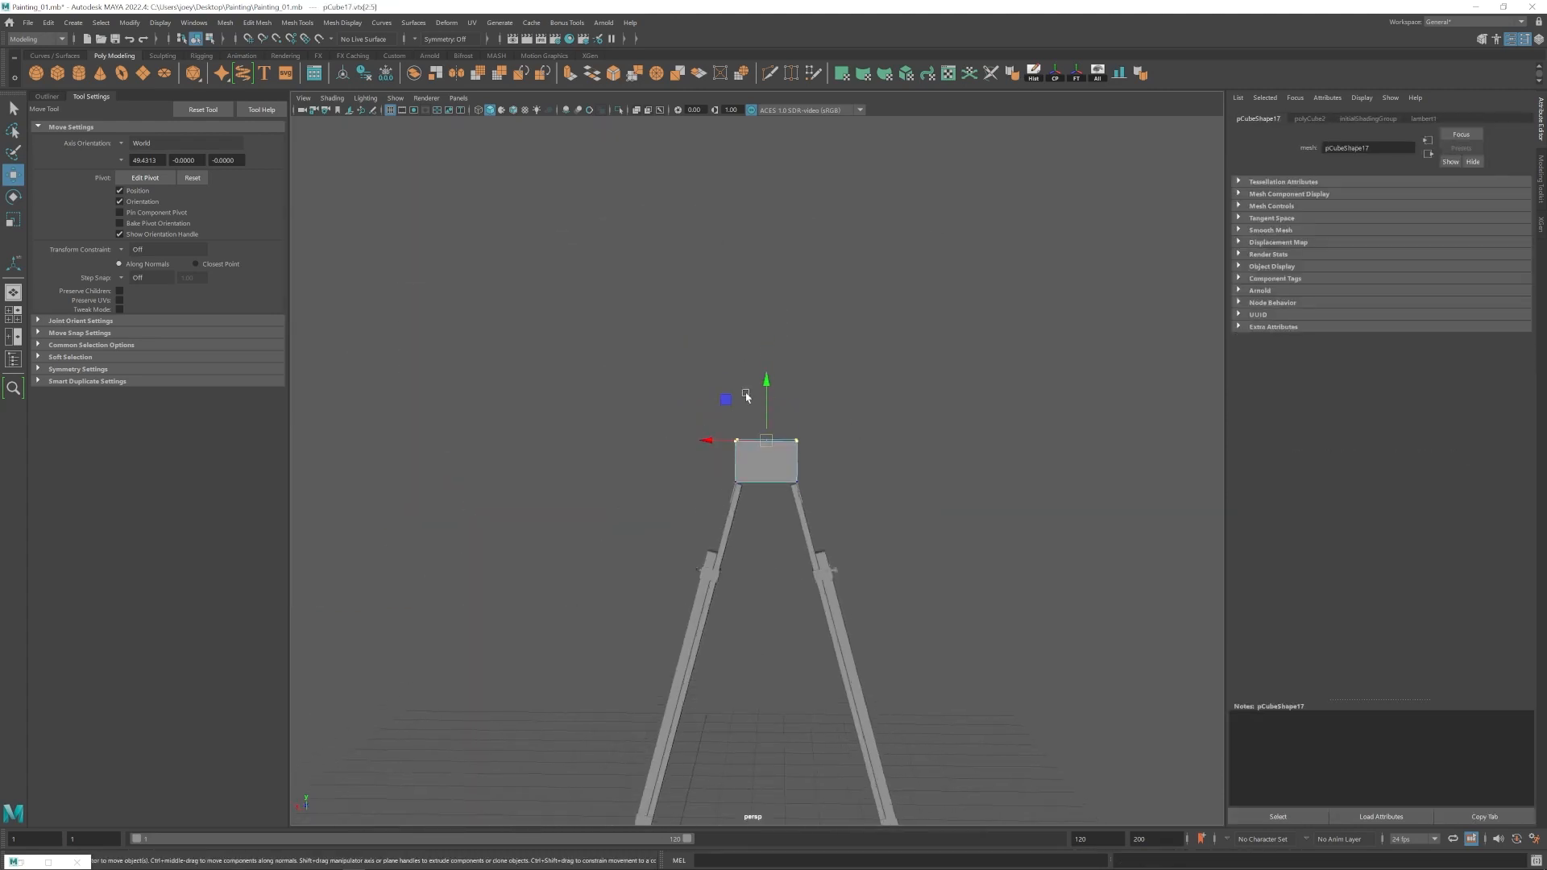
{"action": "right_click_drag", "start_coordinate": [769, 451], "coordinate": [830, 415]}
{"action": "left_click", "coordinate": [854, 467]}
{"action": "left_click_drag", "start_coordinate": [855, 468], "coordinate": [834, 499], "text": "alt"}
{"action": "middle_click_drag", "start_coordinate": [834, 499], "coordinate": [851, 411], "text": "alt"}
Move the block's other side vertices so its width fits between the two leg hinges.
{"action": "left_click", "coordinate": [876, 580]}
{"action": "left_click", "coordinate": [56, 97]}
{"action": "scroll", "coordinate": [765, 516], "scroll_direction": "up", "scroll_amount": 3}
{"action": "right_click_drag", "start_coordinate": [717, 387], "coordinate": [653, 387]}
{"action": "left_click_drag", "start_coordinate": [717, 302], "coordinate": [763, 470]}
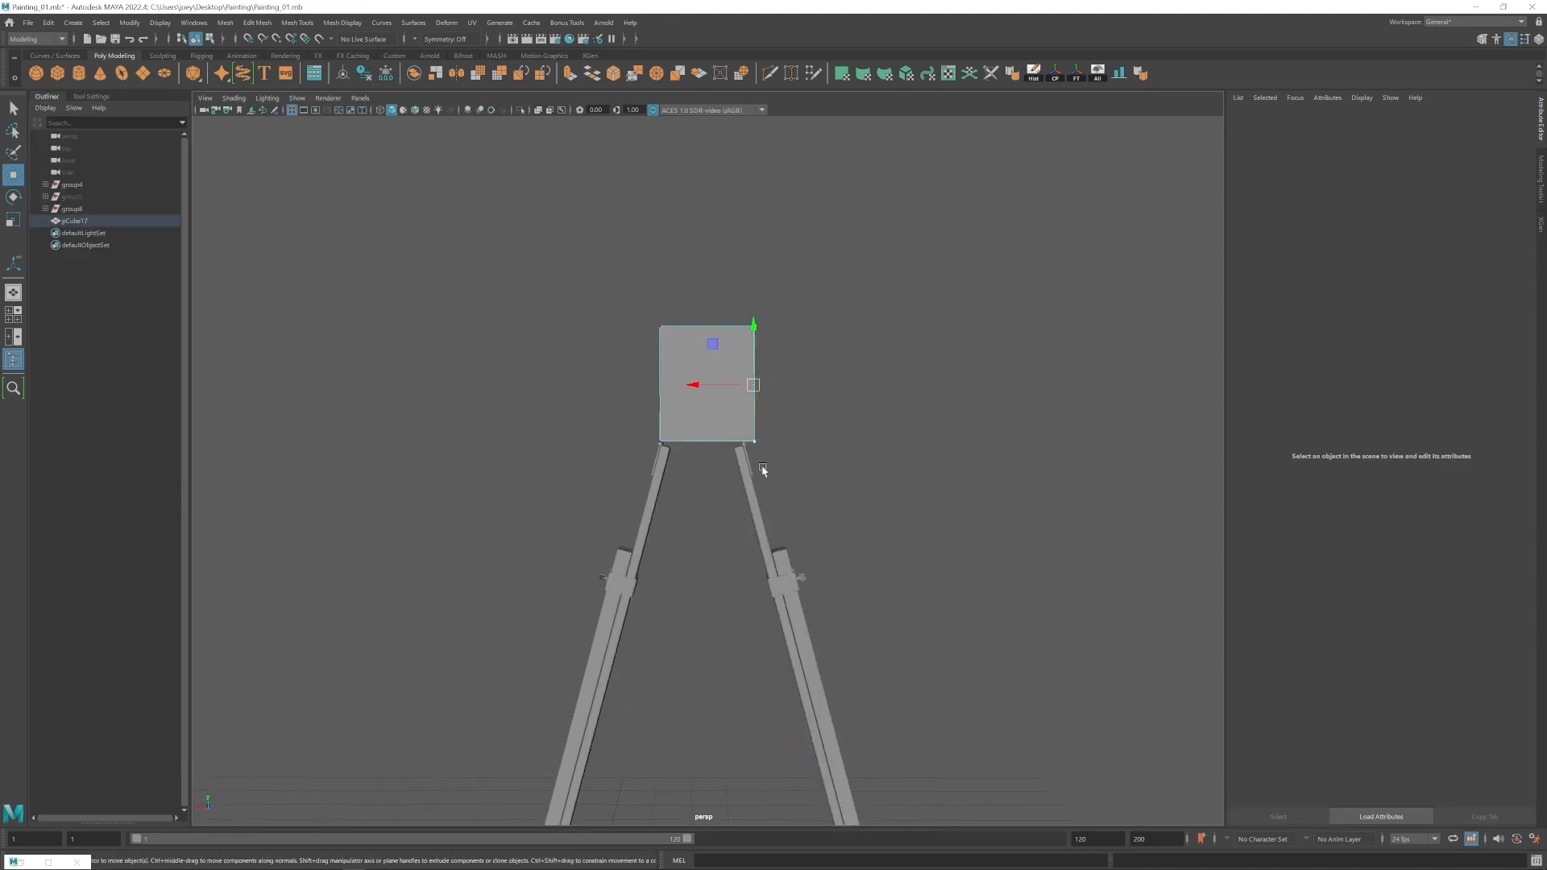
{"action": "scroll", "coordinate": [763, 469], "scroll_direction": "up", "scroll_amount": 8}
{"action": "middle_click_drag", "start_coordinate": [806, 363], "coordinate": [718, 511], "text": "alt"}
{"action": "left_click_drag", "start_coordinate": [761, 412], "coordinate": [701, 413]}
{"action": "left_click_drag", "start_coordinate": [718, 511], "coordinate": [681, 515], "text": "alt"}
{"action": "left_click_drag", "start_coordinate": [695, 416], "coordinate": [684, 418]}
{"action": "left_click_drag", "start_coordinate": [699, 603], "coordinate": [522, 630], "text": "alt"}
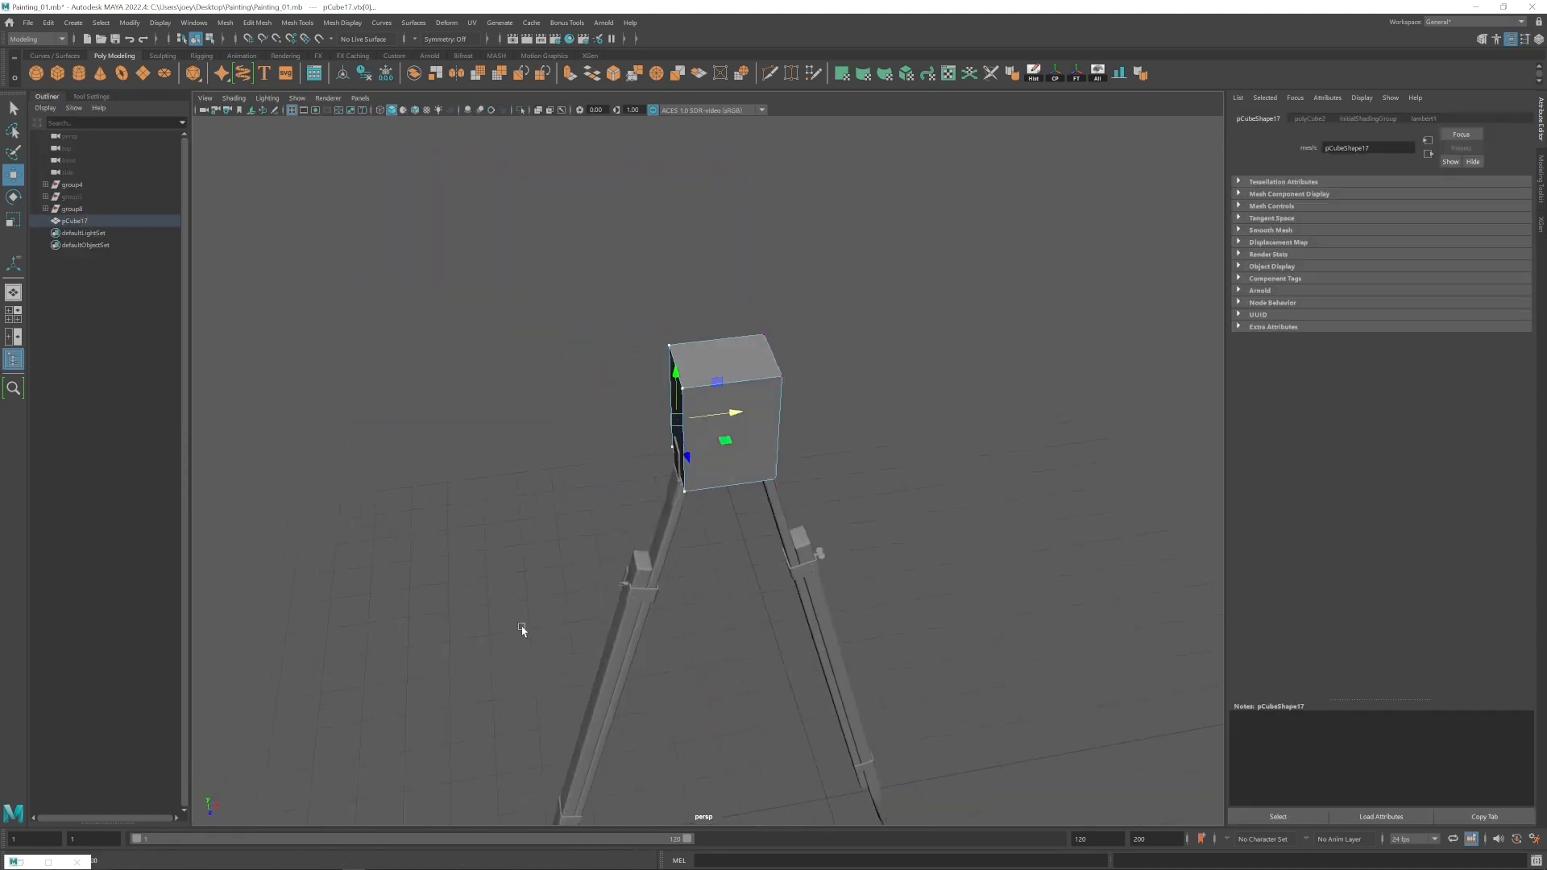
{"action": "left_click_drag", "start_coordinate": [635, 534], "coordinate": [640, 474], "text": "alt"}
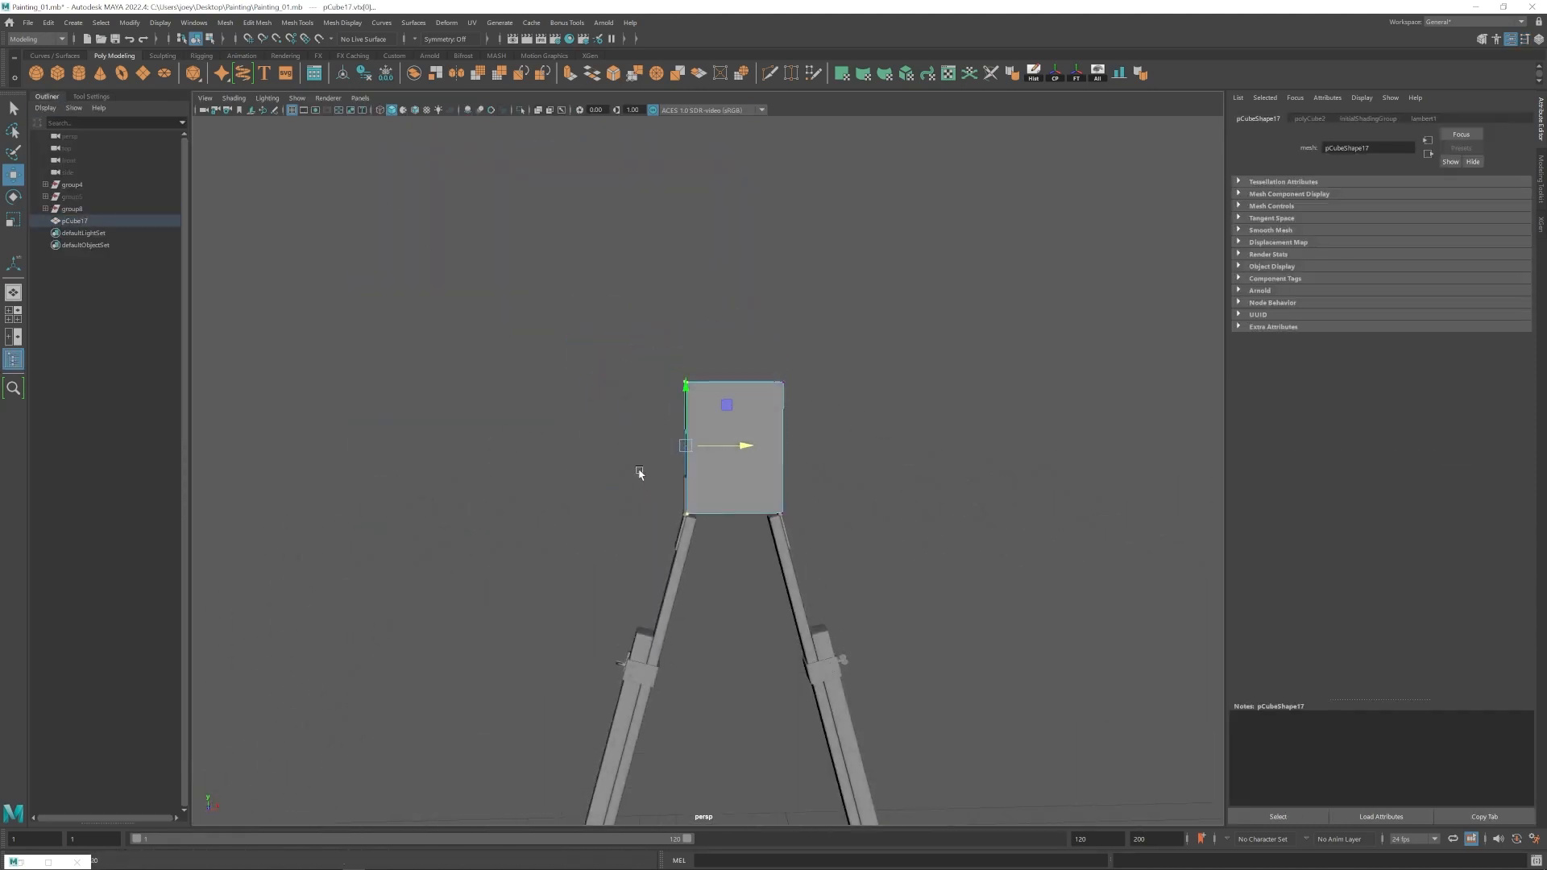
Move one side face of the block inward to reduce it to a thin plate against a leg's hinge leaf.
{"action": "left_click_drag", "start_coordinate": [729, 367], "coordinate": [723, 389], "text": "alt"}
{"action": "right_click_drag", "start_coordinate": [723, 388], "coordinate": [762, 348]}
{"action": "left_click_drag", "start_coordinate": [645, 381], "coordinate": [689, 395], "text": "alt"}
{"action": "right_click_drag", "start_coordinate": [690, 395], "coordinate": [690, 440]}
{"action": "left_click", "coordinate": [669, 421]}
{"action": "left_click_drag", "start_coordinate": [718, 406], "coordinate": [810, 388]}
{"action": "left_click_drag", "start_coordinate": [669, 423], "coordinate": [858, 515], "text": "alt"}
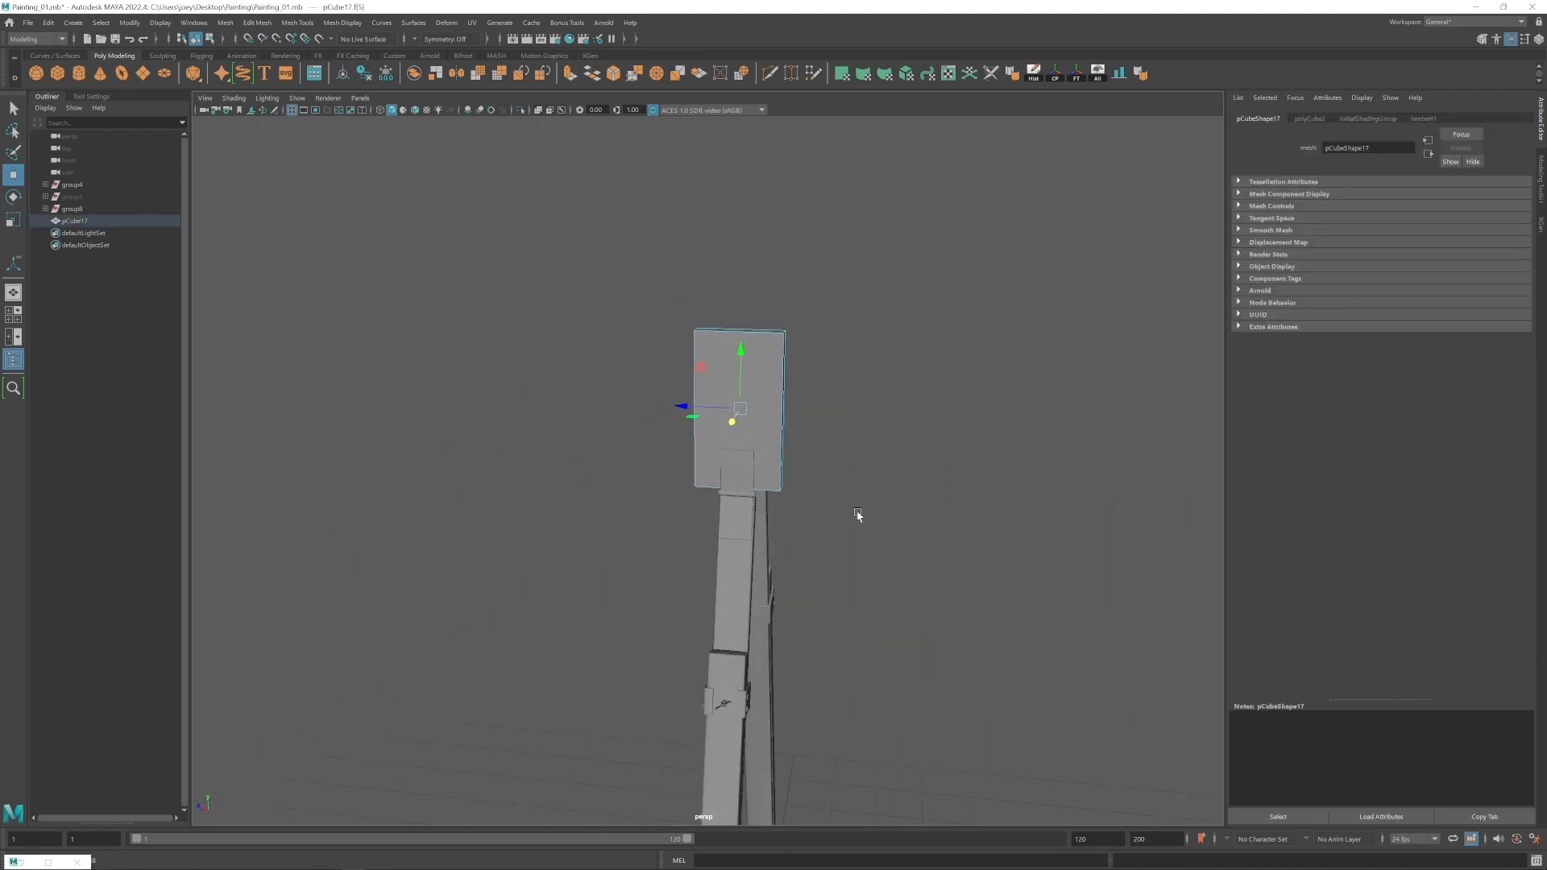
Shift the plate sideways over the leg and adjust the vertices at one of its ends.
{"action": "right_click_drag", "start_coordinate": [727, 381], "coordinate": [764, 347]}
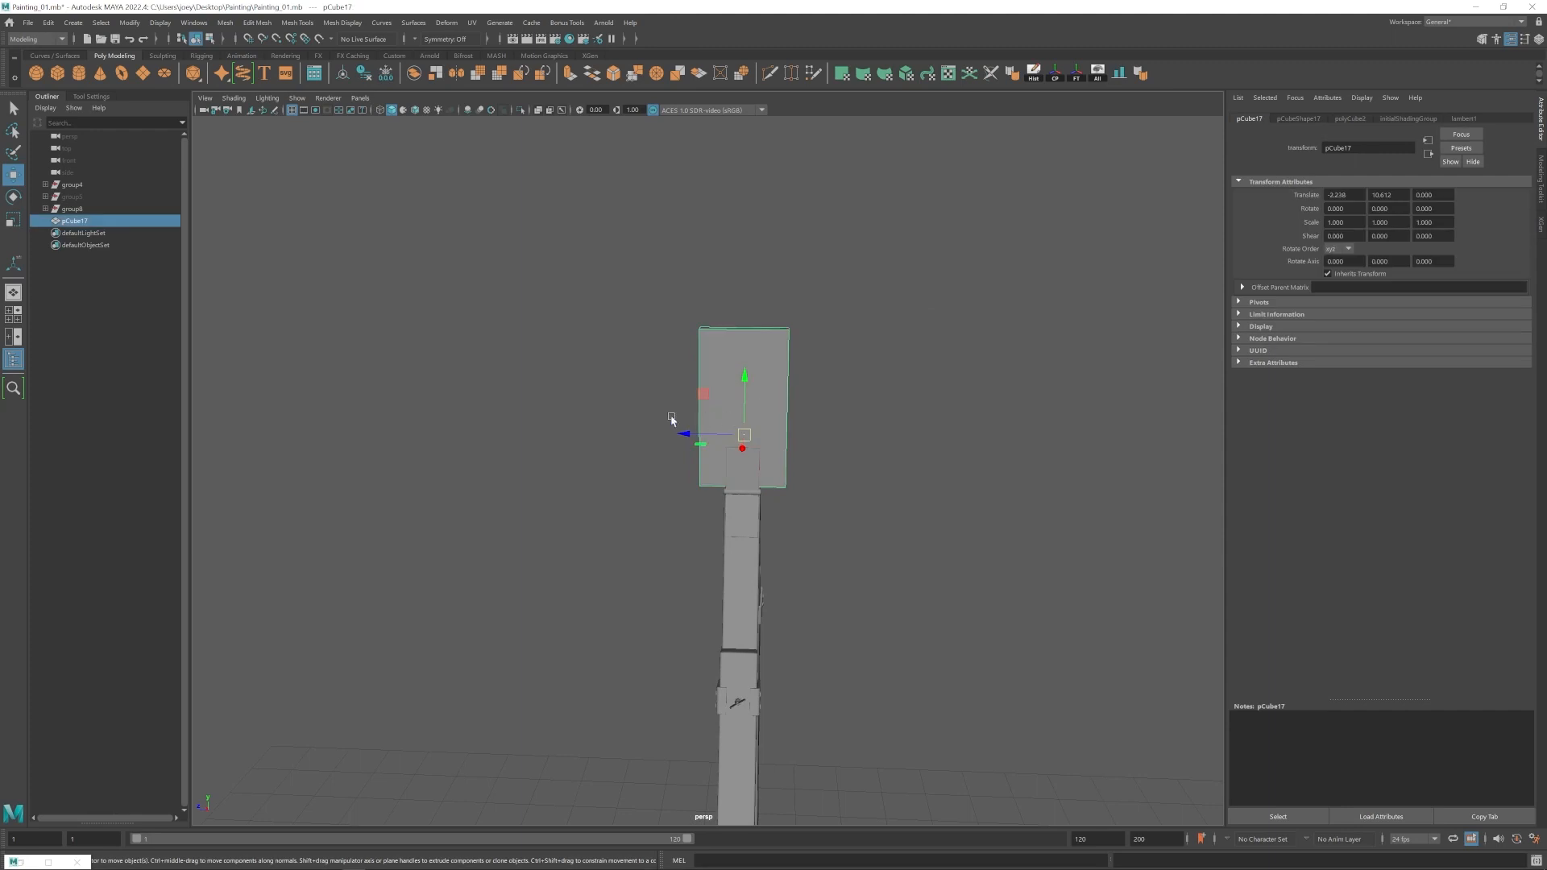
{"action": "left_click_drag", "start_coordinate": [683, 432], "coordinate": [717, 434]}
{"action": "left_click_drag", "start_coordinate": [718, 433], "coordinate": [780, 437], "text": "alt"}
{"action": "right_click_drag", "start_coordinate": [780, 435], "coordinate": [729, 434]}
{"action": "left_click_drag", "start_coordinate": [834, 282], "coordinate": [770, 504]}
{"action": "left_click_drag", "start_coordinate": [732, 392], "coordinate": [727, 392]}
{"action": "mouse_move", "coordinate": [727, 392]}
{"action": "left_mouse_down", "text": "alt"}
{"action": "mouse_move", "coordinate": [778, 428]}
{"action": "mouse_move", "coordinate": [728, 418]}
{"action": "left_mouse_up", "text": "alt"}
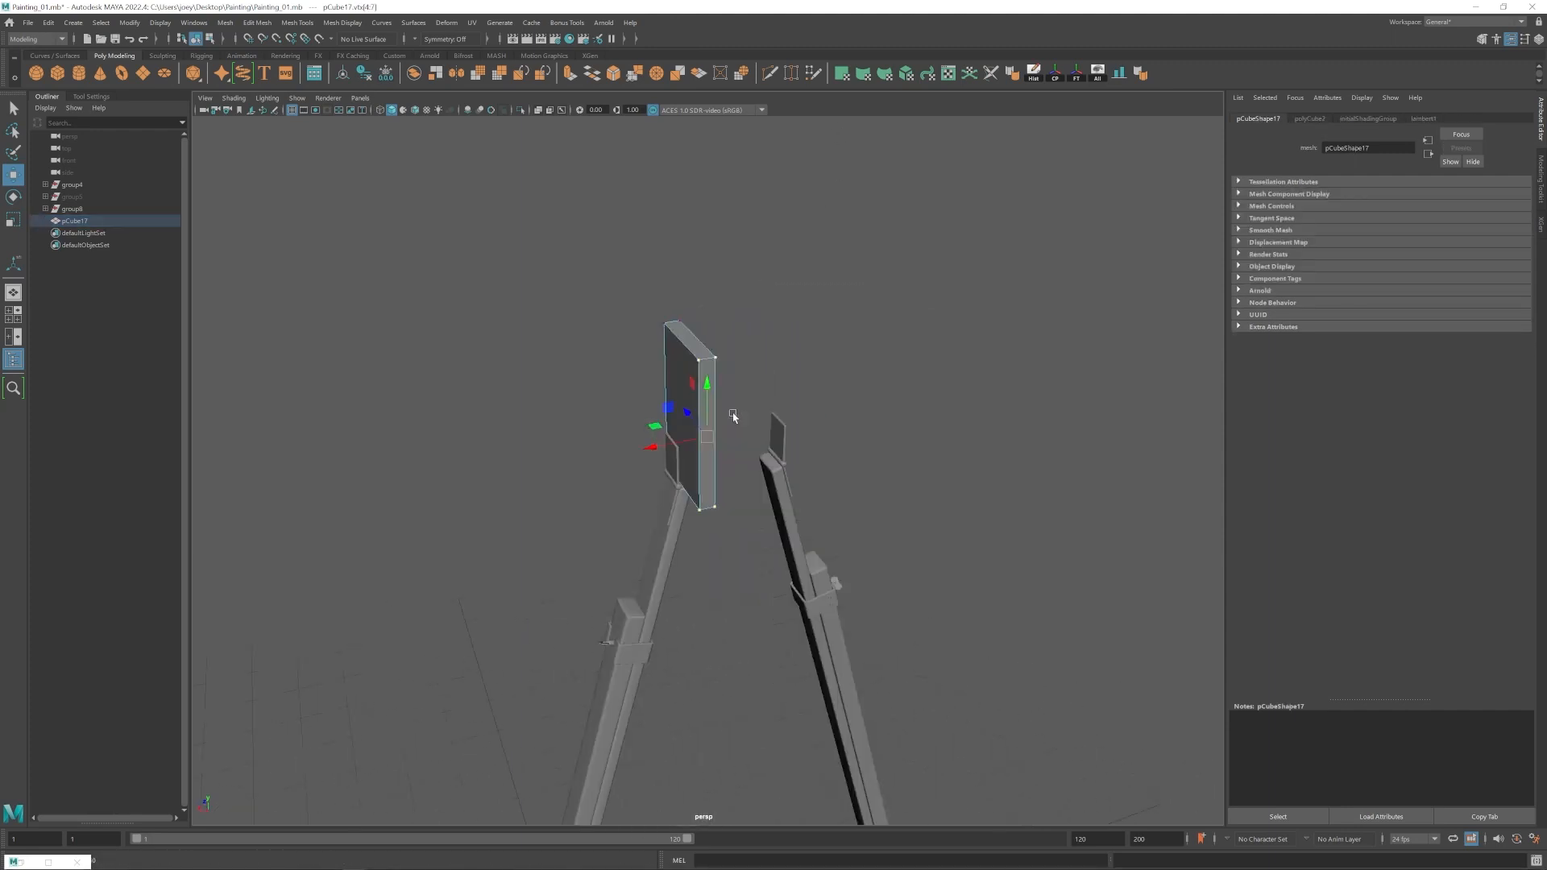
Duplicate the plate, rotate the copy to an angle and place it beside the first plate's end.
{"action": "right_click_drag", "start_coordinate": [728, 418], "coordinate": [689, 408]}
{"action": "left_click_drag", "start_coordinate": [700, 472], "coordinate": [766, 470]}
{"action": "key", "text": "w"}
{"action": "mouse_move", "coordinate": [685, 468]}
{"action": "left_mouse_down", "text": "alt"}
{"action": "mouse_move", "coordinate": [757, 481]}
{"action": "mouse_move", "coordinate": [709, 483]}
{"action": "left_mouse_up", "text": "alt"}
{"action": "left_click_drag", "start_coordinate": [681, 481], "coordinate": [728, 428]}
Combine the two plates and bridge their adjacent ends into a rounded corner bracket.
{"action": "left_click", "coordinate": [671, 403], "text": "shift"}
{"action": "left_click", "coordinate": [225, 23]}
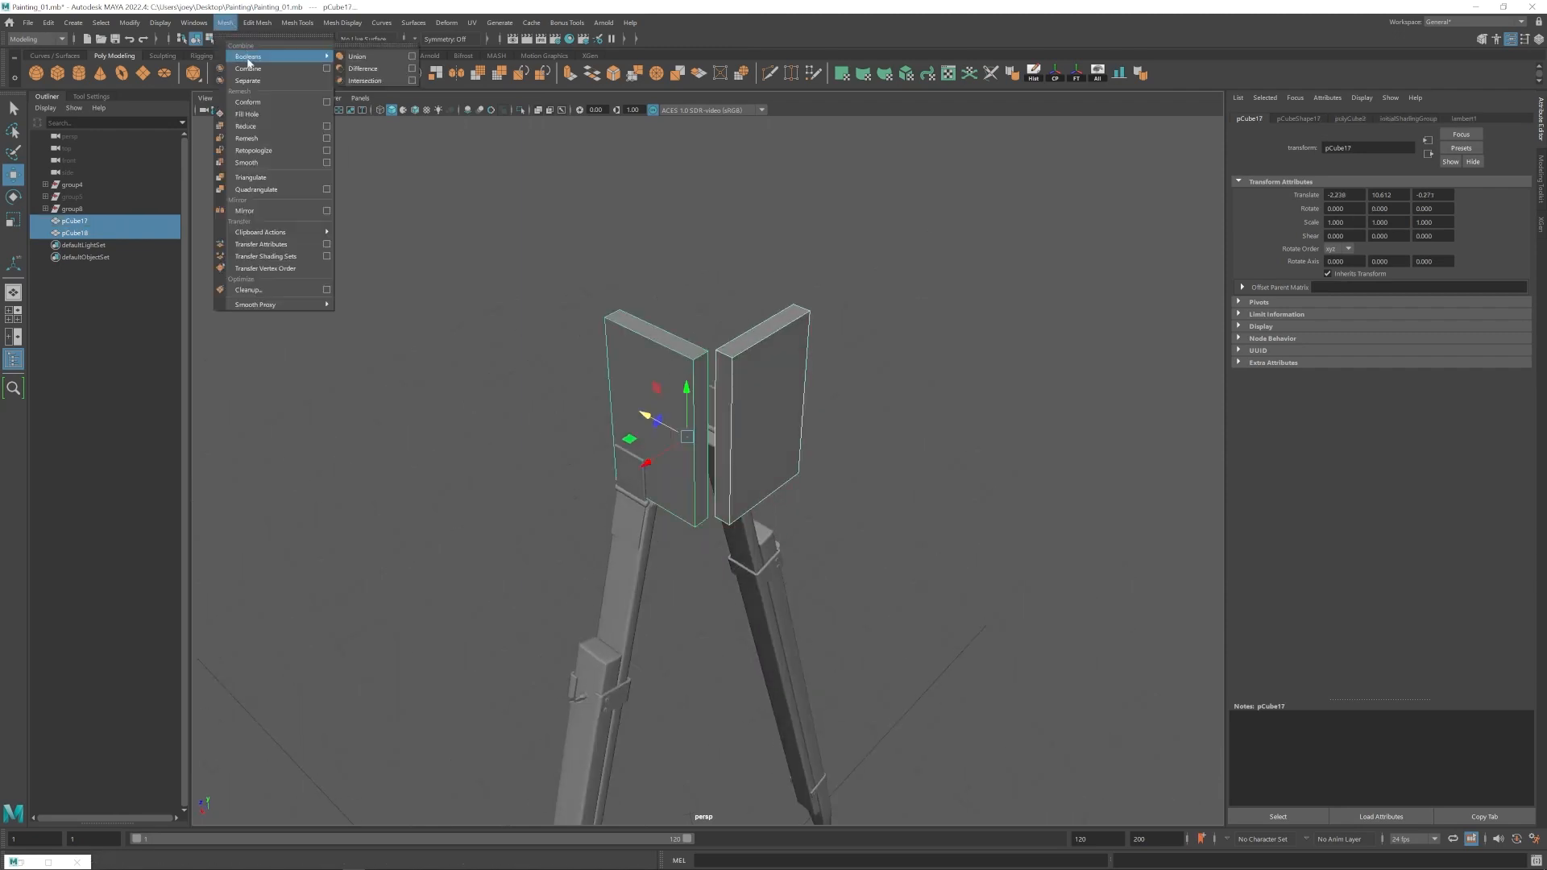
{"action": "left_click", "coordinate": [250, 68]}
{"action": "right_click_drag", "start_coordinate": [738, 403], "coordinate": [737, 451]}
{"action": "left_click", "coordinate": [724, 403]}
{"action": "left_click", "coordinate": [703, 387], "text": "shift"}
{"action": "left_click", "coordinate": [257, 23]}
{"action": "left_click", "coordinate": [274, 76]}
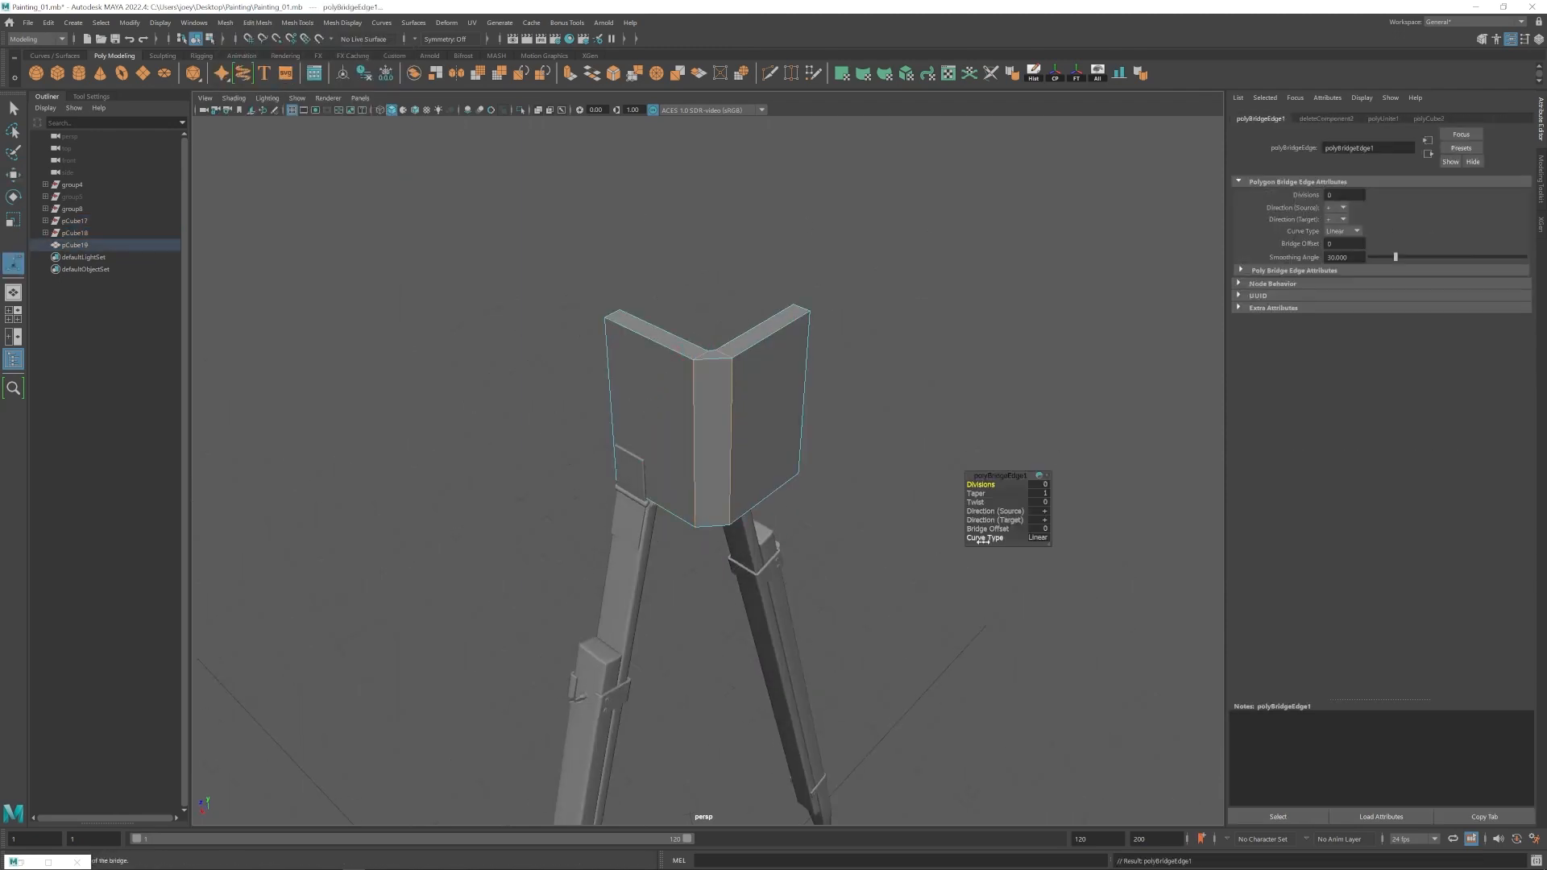
{"action": "left_click_drag", "start_coordinate": [664, 426], "coordinate": [725, 452], "text": "alt"}
{"action": "scroll", "coordinate": [725, 435], "scroll_direction": "down", "scroll_amount": 4}
{"action": "key", "text": "w"}
{"action": "left_click", "coordinate": [871, 403]}
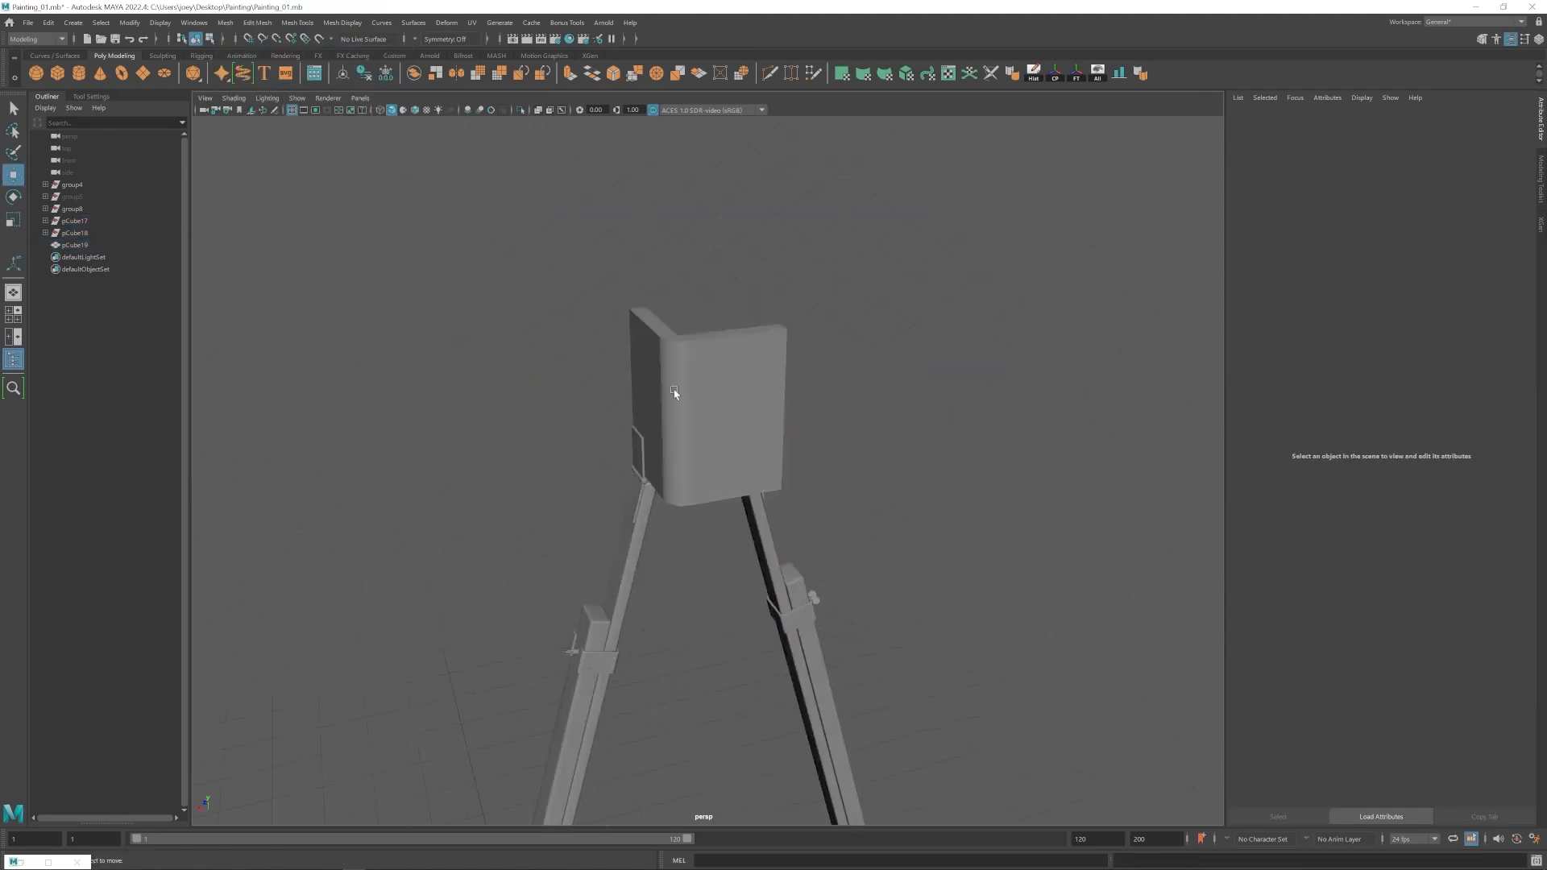
Move the vertices at the end of one bracket wing to adjust its length.
{"action": "left_click", "coordinate": [674, 394]}
{"action": "left_click_drag", "start_coordinate": [846, 460], "coordinate": [904, 473], "text": "alt"}
{"action": "right_click_drag", "start_coordinate": [725, 362], "coordinate": [667, 363]}
{"action": "left_click_drag", "start_coordinate": [790, 282], "coordinate": [709, 524]}
{"action": "left_click_drag", "start_coordinate": [679, 405], "coordinate": [661, 405]}
{"action": "left_click_drag", "start_coordinate": [999, 307], "coordinate": [822, 339], "text": "alt"}
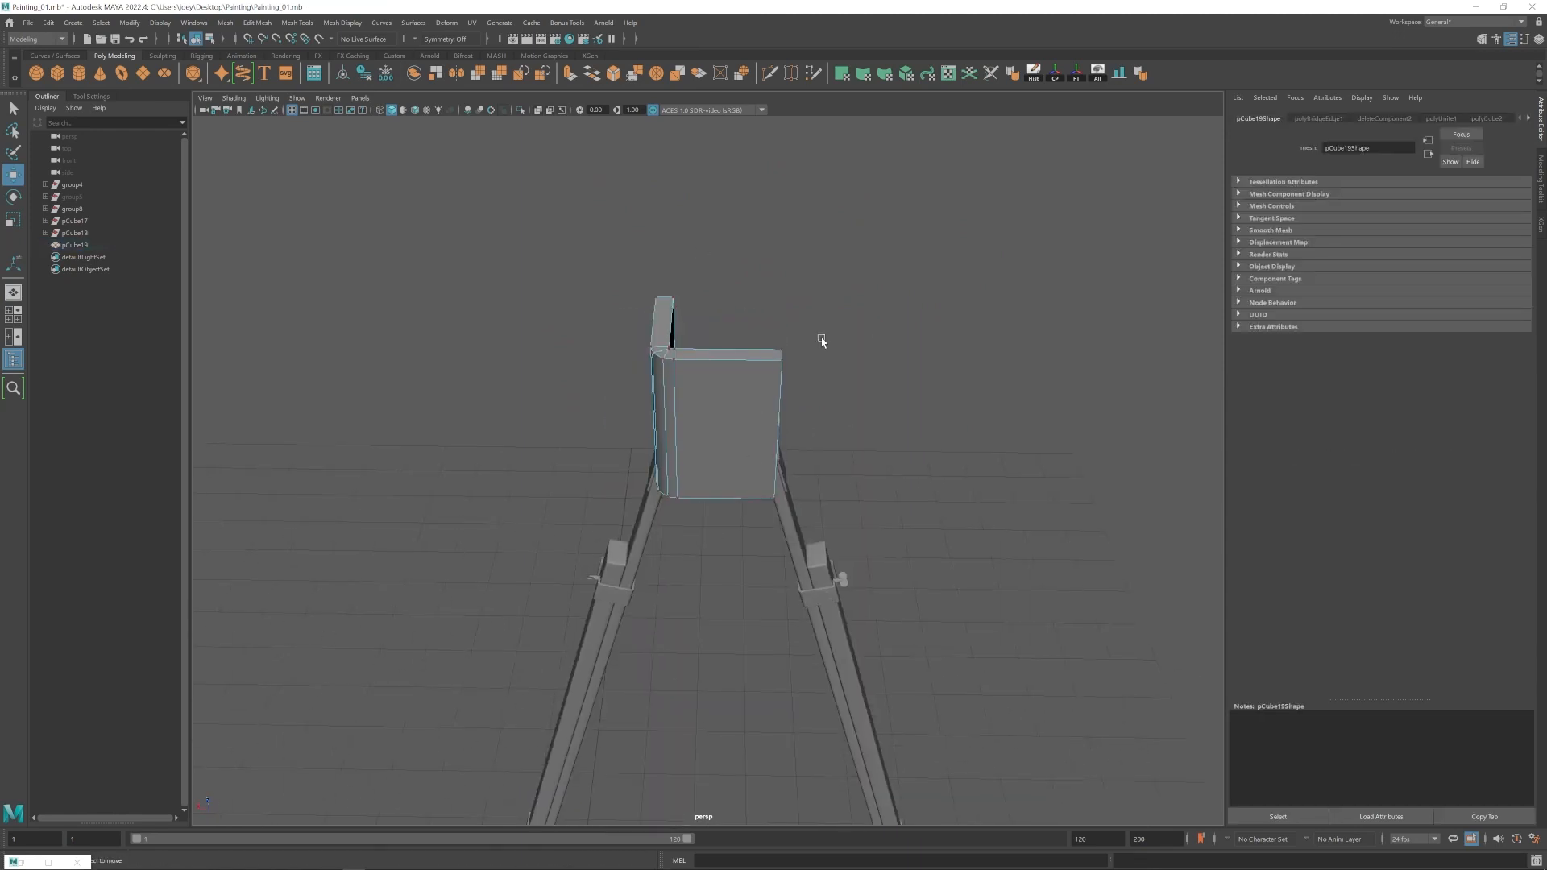
Shorten the bracket's wide front wing by moving its end vertices inward.
{"action": "right_click_drag", "start_coordinate": [815, 342], "coordinate": [755, 342]}
{"action": "left_click_drag", "start_coordinate": [822, 319], "coordinate": [758, 524]}
{"action": "left_click_drag", "start_coordinate": [726, 428], "coordinate": [659, 427]}
{"action": "left_click", "coordinate": [782, 348]}
{"action": "left_click_drag", "start_coordinate": [781, 348], "coordinate": [734, 548], "text": "alt"}
Duplicate the leg's wooden beam, rotate the copy upright and position it between the legs beside the bracket.
{"action": "left_click", "coordinate": [758, 566]}
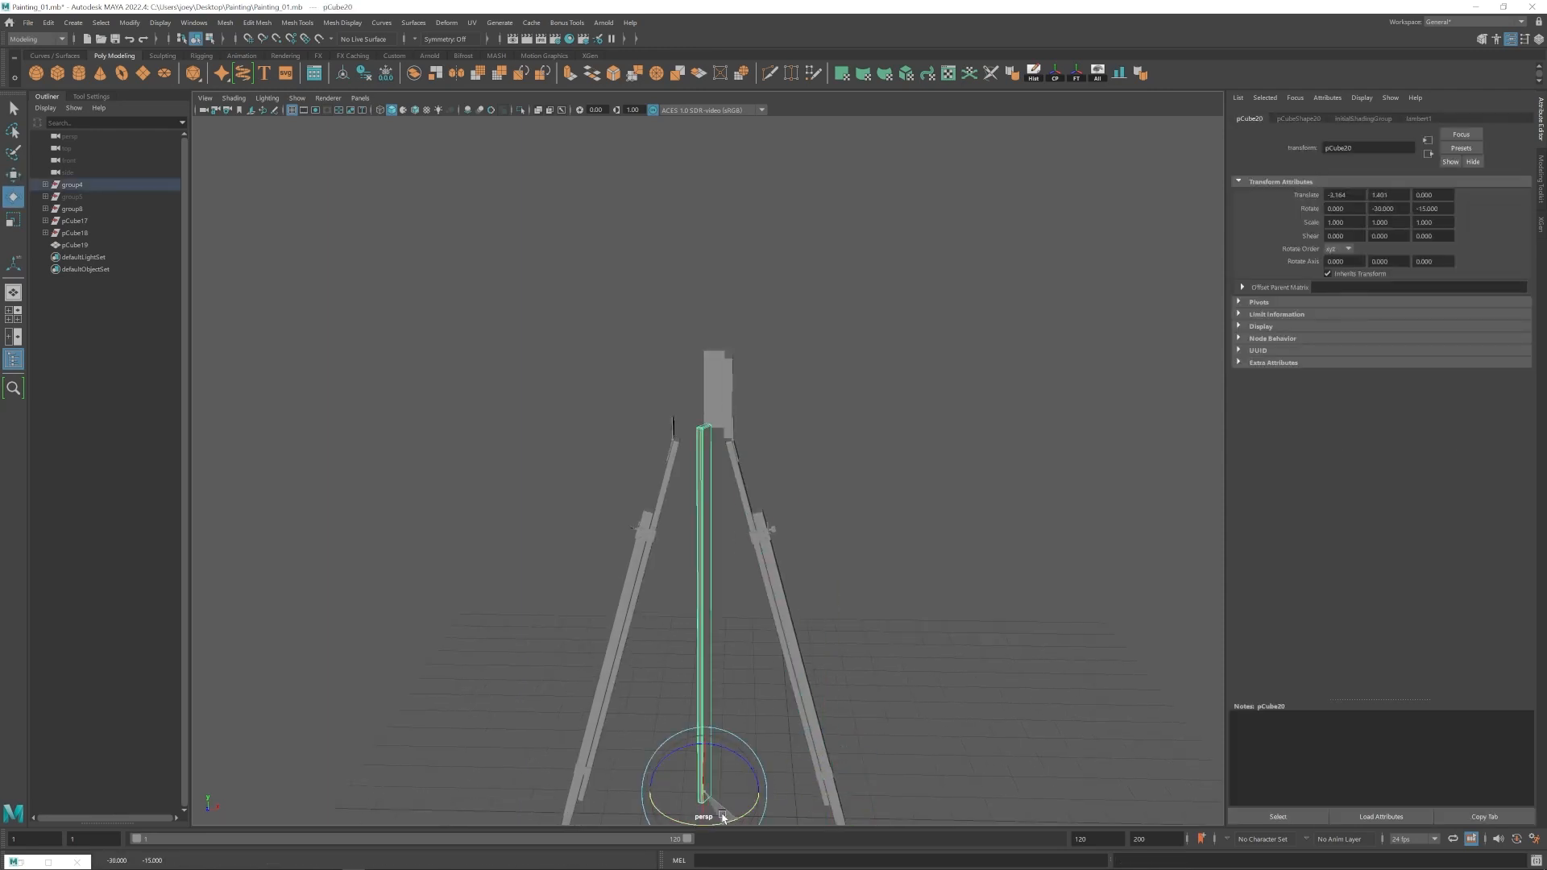
{"action": "left_click_drag", "start_coordinate": [756, 455], "coordinate": [762, 496], "text": "alt"}
{"action": "scroll", "coordinate": [761, 495], "scroll_direction": "up", "scroll_amount": 4}
{"action": "left_click_drag", "start_coordinate": [738, 722], "coordinate": [751, 722]}
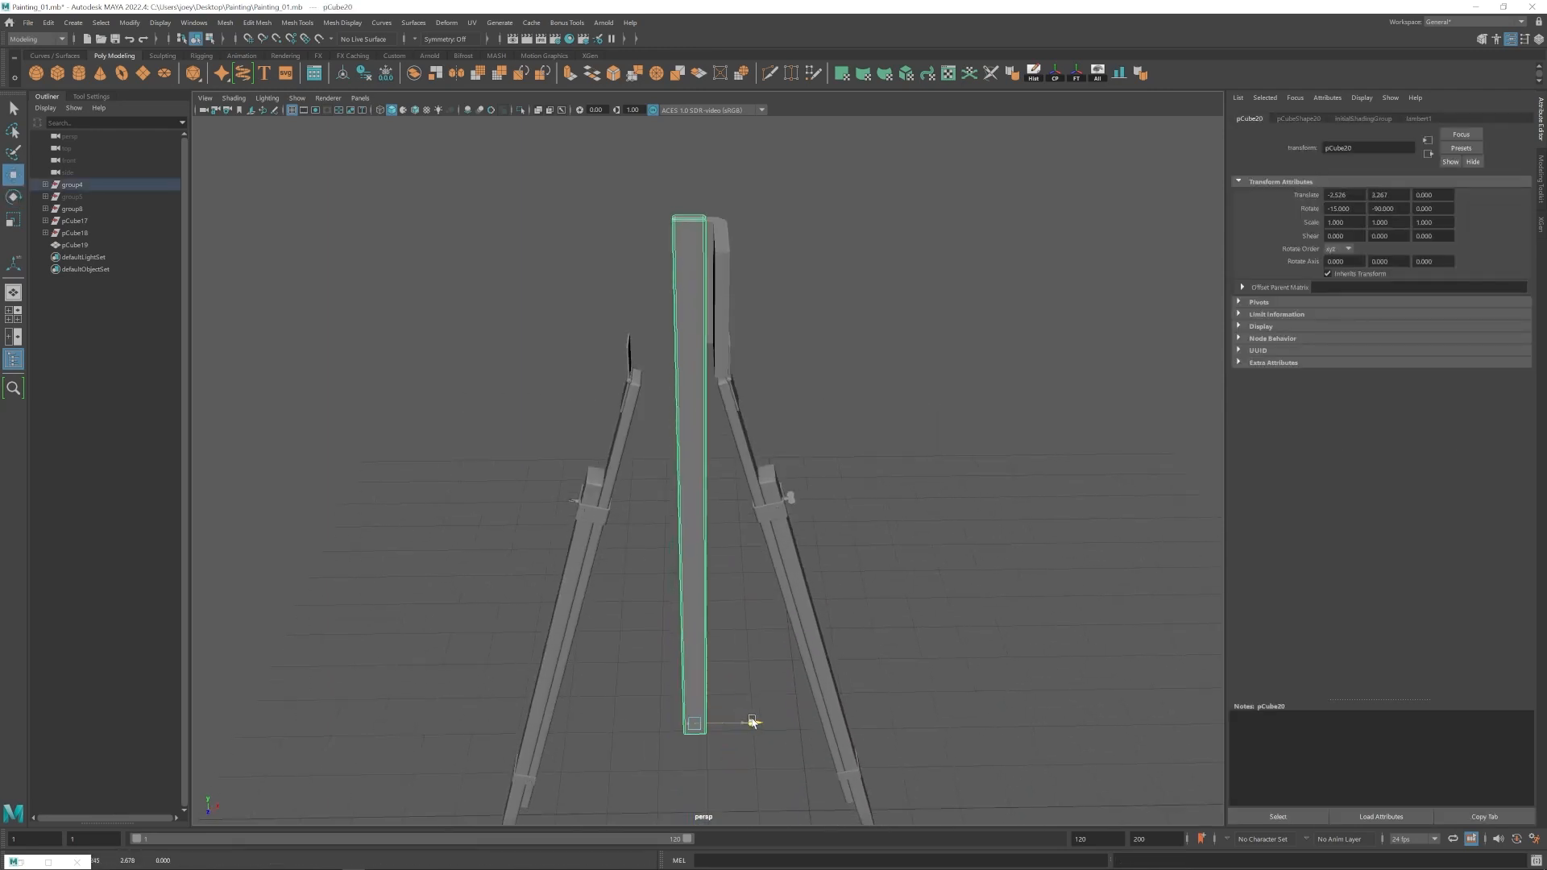
Undo the last edits made around the corner bracket.
{"action": "key", "text": "ctrl+z"}
{"action": "key", "text": "ctrl+z"}
{"action": "key", "text": "ctrl+z"}
{"action": "key", "text": "ctrl+z"}
{"action": "key", "text": "ctrl+z"}
{"action": "key", "text": "ctrl+z"}
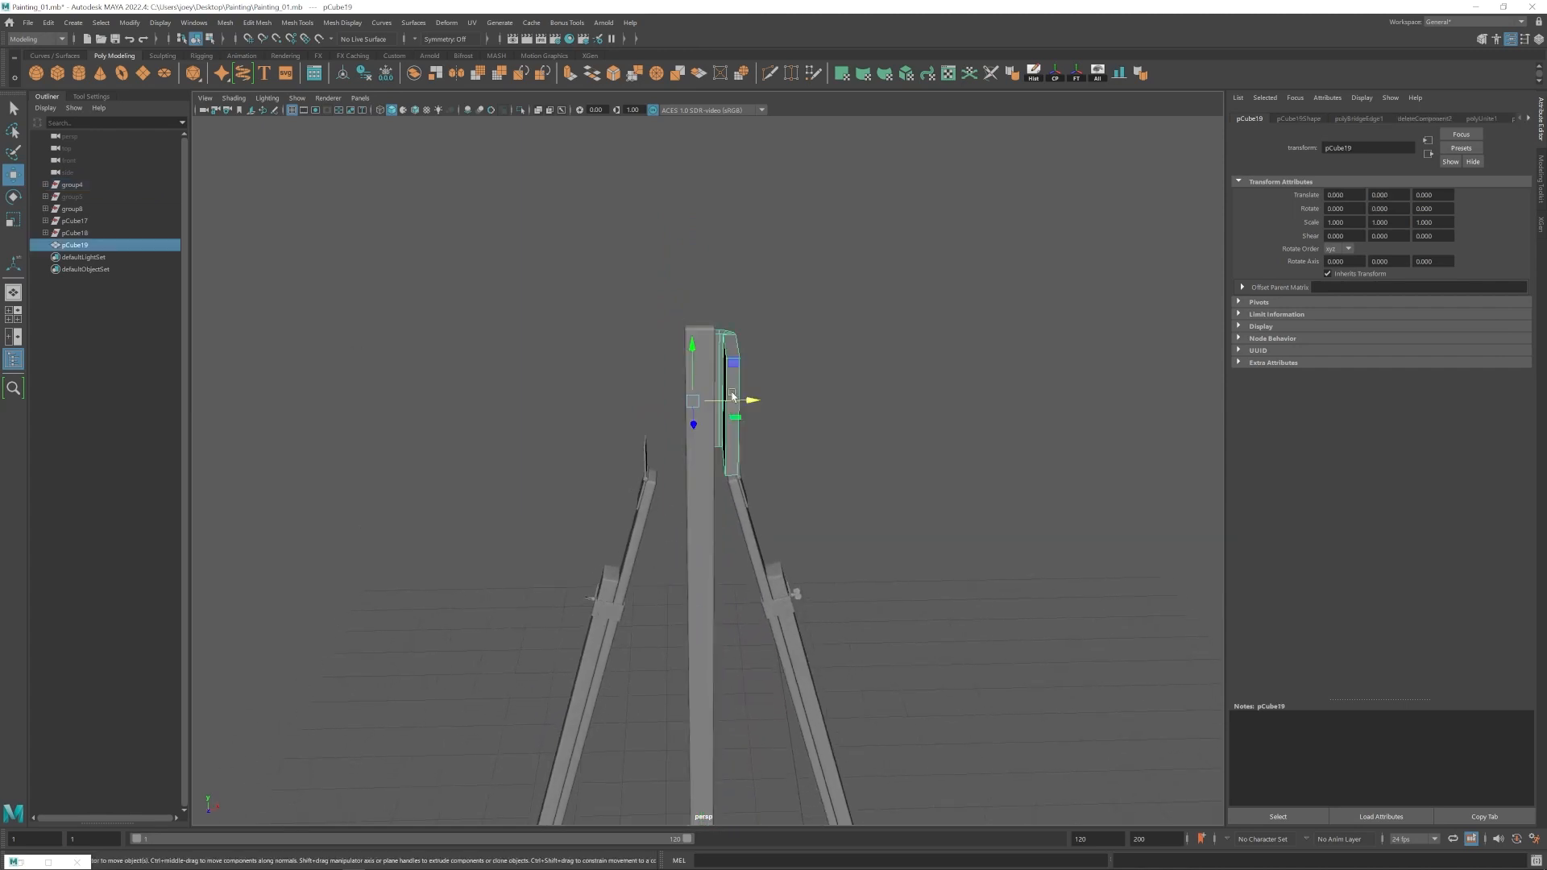
{"action": "key", "text": "ctrl+z"}
{"action": "key", "text": "ctrl+z"}
Merge the vertices along the bracket's inner corner with Target Weld.
{"action": "left_click", "coordinate": [735, 378]}
{"action": "left_click_drag", "start_coordinate": [735, 377], "coordinate": [746, 451], "text": "alt"}
{"action": "scroll", "coordinate": [746, 451], "scroll_direction": "up", "scroll_amount": 5}
{"action": "left_click", "coordinate": [791, 73]}
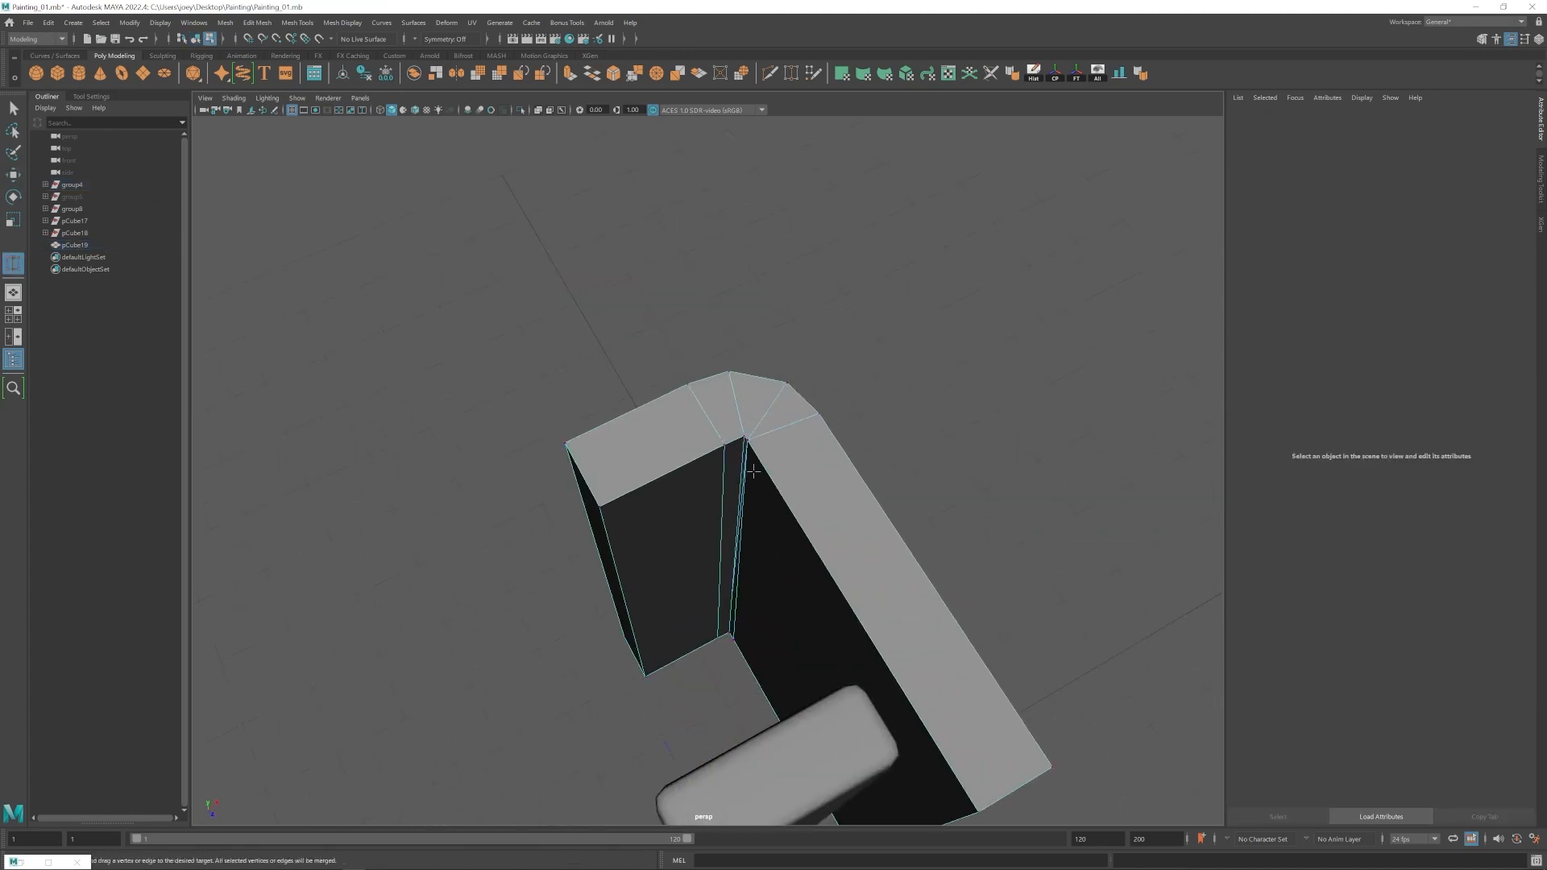
{"action": "left_click_drag", "start_coordinate": [750, 749], "coordinate": [819, 604], "text": "alt"}
{"action": "scroll", "coordinate": [819, 604], "scroll_direction": "down", "scroll_amount": 5}
{"action": "key", "text": "w"}
Duplicate the bracket, rotate the copy 180 degrees to the other side of the central beam, and combine both halves.
{"action": "key", "text": "F8"}
{"action": "left_click_drag", "start_coordinate": [713, 538], "coordinate": [735, 460], "text": "alt"}
{"action": "key", "text": "ctrl+d"}
{"action": "key", "text": "e"}
{"action": "key", "text": "F10"}
{"action": "key", "text": "F8"}
{"action": "left_click", "coordinate": [750, 349], "text": "shift"}
{"action": "left_click", "coordinate": [224, 22]}
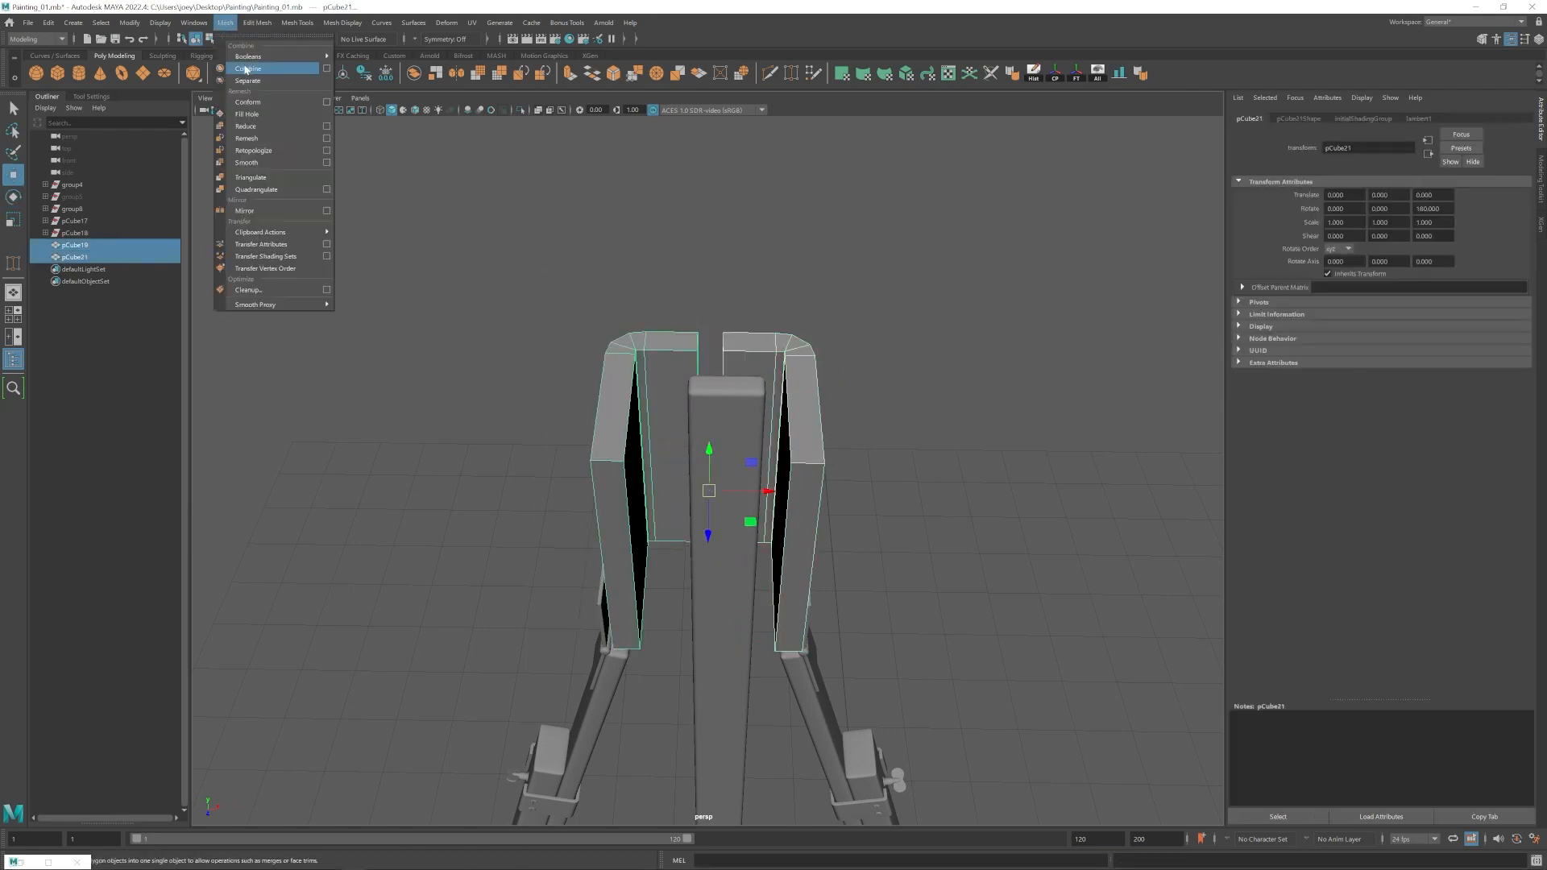
{"action": "left_click", "coordinate": [247, 68]}
Bridge the facing ends of the two bracket halves and delete the redundant edges in the middle.
{"action": "key", "text": "F10"}
{"action": "left_click_drag", "start_coordinate": [735, 360], "coordinate": [640, 378]}
{"action": "left_click", "coordinate": [257, 22]}
{"action": "left_click", "coordinate": [287, 83]}
{"action": "key", "text": "ctrl+Delete"}
{"action": "left_click_drag", "start_coordinate": [718, 498], "coordinate": [721, 497]}
{"action": "key", "text": "F8"}
{"action": "left_click", "coordinate": [875, 467]}
{"action": "left_click_drag", "start_coordinate": [810, 461], "coordinate": [807, 415], "text": "alt"}
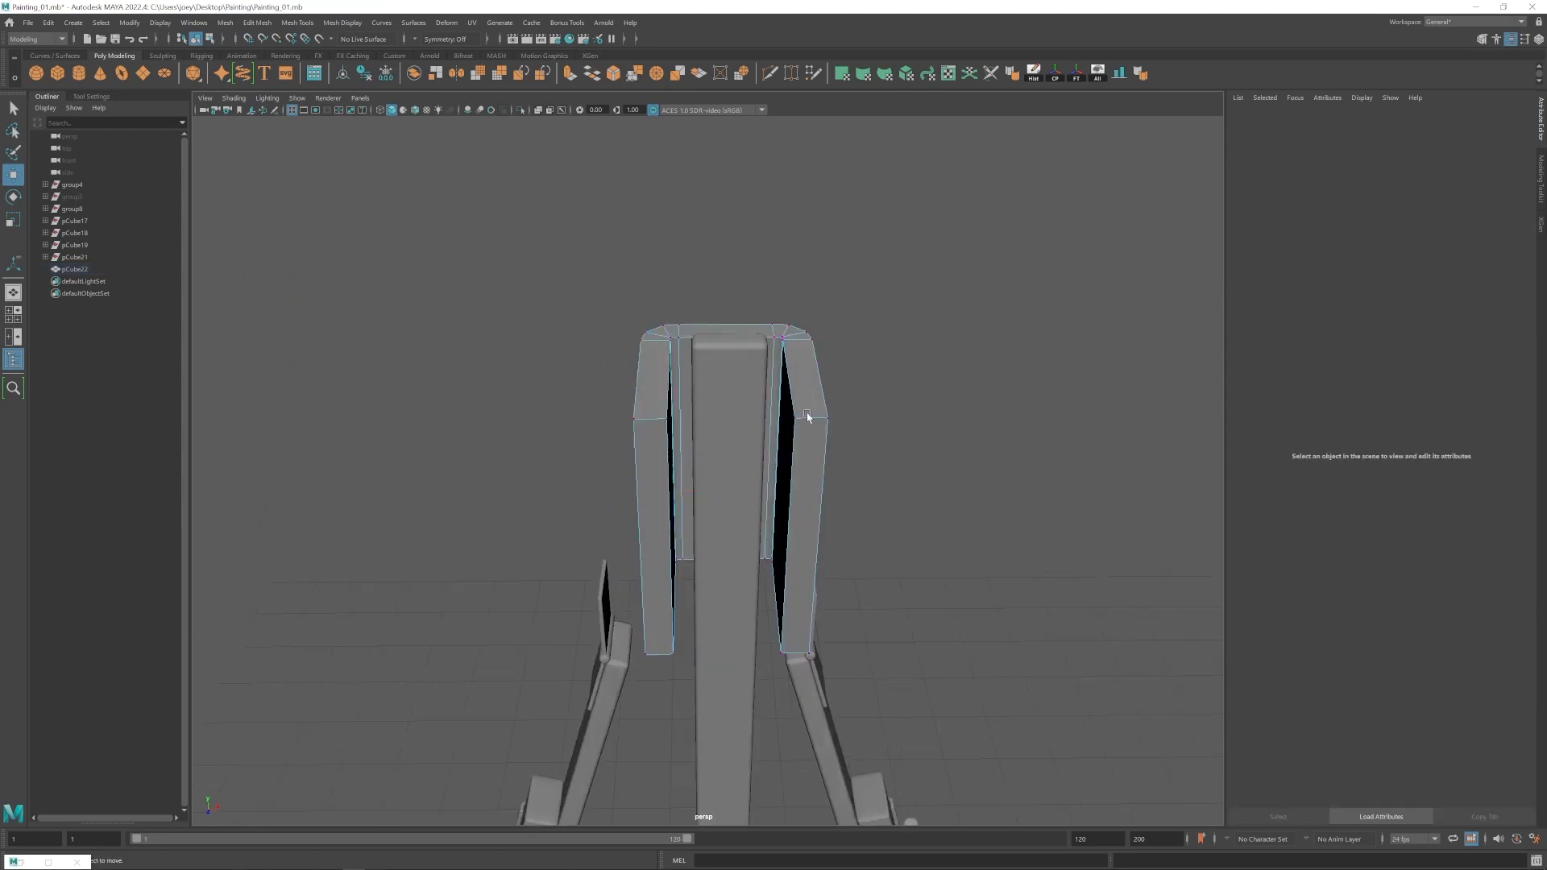
Create a polygon cube and move it up over the bracket at the head of the central beam.
{"action": "right_click_drag", "start_coordinate": [837, 484], "coordinate": [840, 542], "text": "shift"}
{"action": "left_click", "coordinate": [777, 803]}
{"action": "scroll", "coordinate": [777, 802], "scroll_direction": "down", "scroll_amount": 3}
{"action": "left_click_drag", "start_coordinate": [722, 743], "coordinate": [738, 377]}
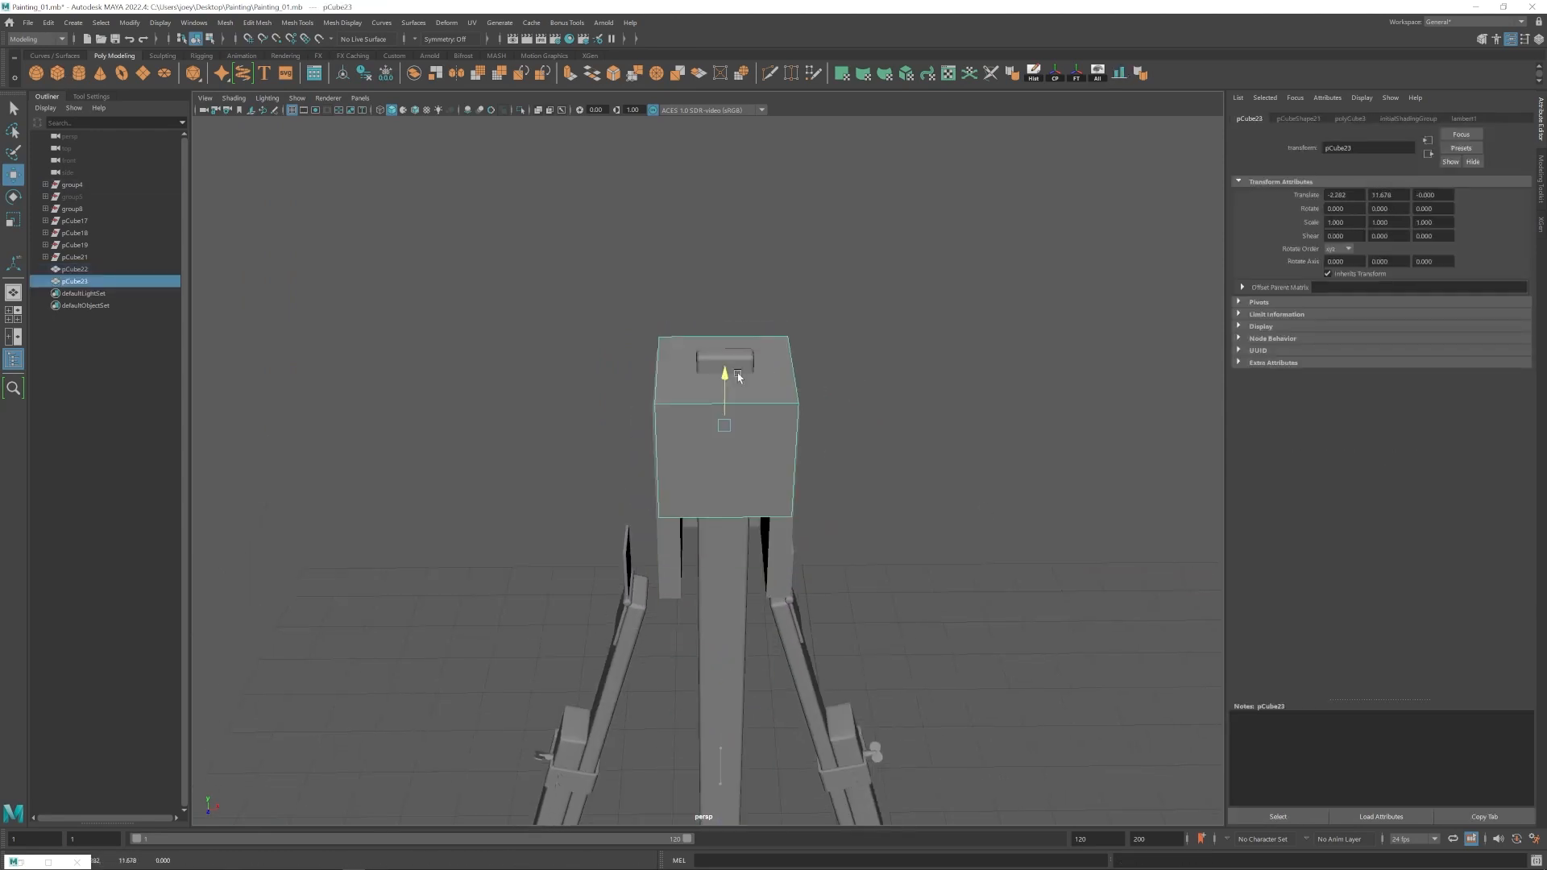
Scale the cube into a thin plate, about 0.095 in X and 0.751 in Z, and place it between the beam and bracket arm.
{"action": "left_click_drag", "start_coordinate": [735, 436], "coordinate": [733, 436]}
{"action": "key", "text": "w"}
{"action": "left_click_drag", "start_coordinate": [777, 436], "coordinate": [874, 483]}
{"action": "key", "text": "r"}
{"action": "key", "text": "ctrl+z"}
{"action": "left_click_drag", "start_coordinate": [818, 482], "coordinate": [762, 354]}
{"action": "left_click_drag", "start_coordinate": [770, 331], "coordinate": [770, 356]}
{"action": "scroll", "coordinate": [762, 379], "scroll_direction": "down", "scroll_amount": 3}
Move the plate's end vertices vertically to match its height to the bracket arm.
{"action": "left_click", "coordinate": [737, 421], "text": "shift"}
{"action": "right_click_drag", "start_coordinate": [738, 421], "coordinate": [673, 419]}
{"action": "left_click_drag", "start_coordinate": [508, 314], "coordinate": [891, 500]}
{"action": "left_click_drag", "start_coordinate": [710, 372], "coordinate": [790, 475]}
{"action": "left_click", "coordinate": [791, 573]}
{"action": "right_click_drag", "start_coordinate": [780, 484], "coordinate": [826, 444]}
{"action": "left_click", "coordinate": [770, 451]}
{"action": "left_click_drag", "start_coordinate": [751, 377], "coordinate": [769, 362], "text": "alt"}
{"action": "right_click_drag", "start_coordinate": [768, 443], "coordinate": [709, 442]}
{"action": "left_click_drag", "start_coordinate": [513, 591], "coordinate": [818, 483]}
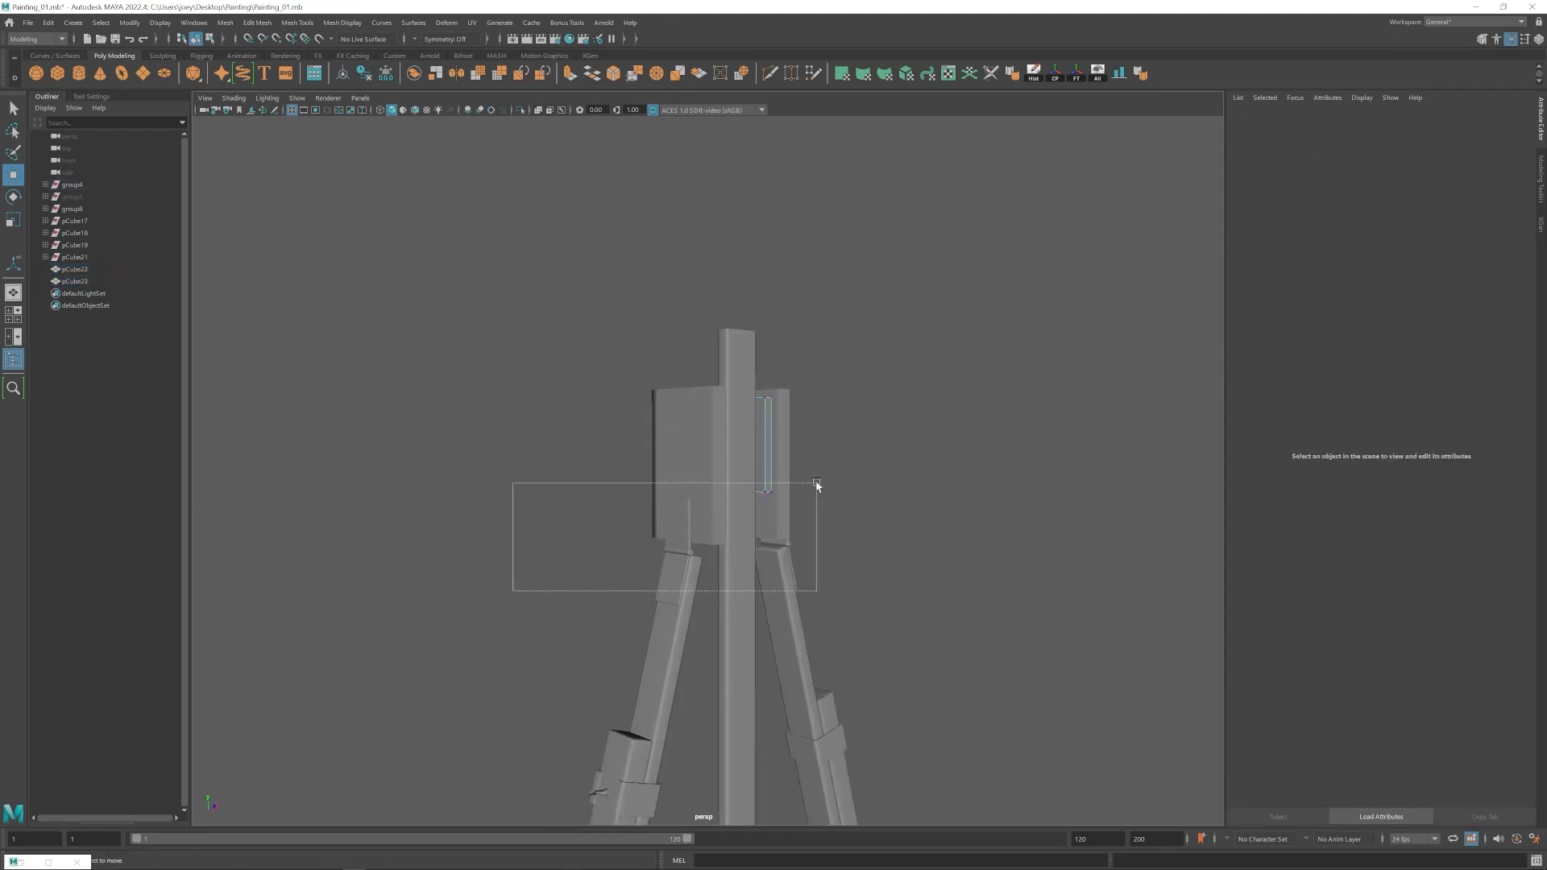
{"action": "left_click_drag", "start_coordinate": [736, 412], "coordinate": [735, 460]}
{"action": "left_click_drag", "start_coordinate": [735, 461], "coordinate": [718, 476], "text": "alt"}
{"action": "right_click_drag", "start_coordinate": [731, 447], "coordinate": [760, 414]}
{"action": "left_click", "coordinate": [732, 419]}
{"action": "scroll", "coordinate": [753, 403], "scroll_direction": "up", "scroll_amount": 3}
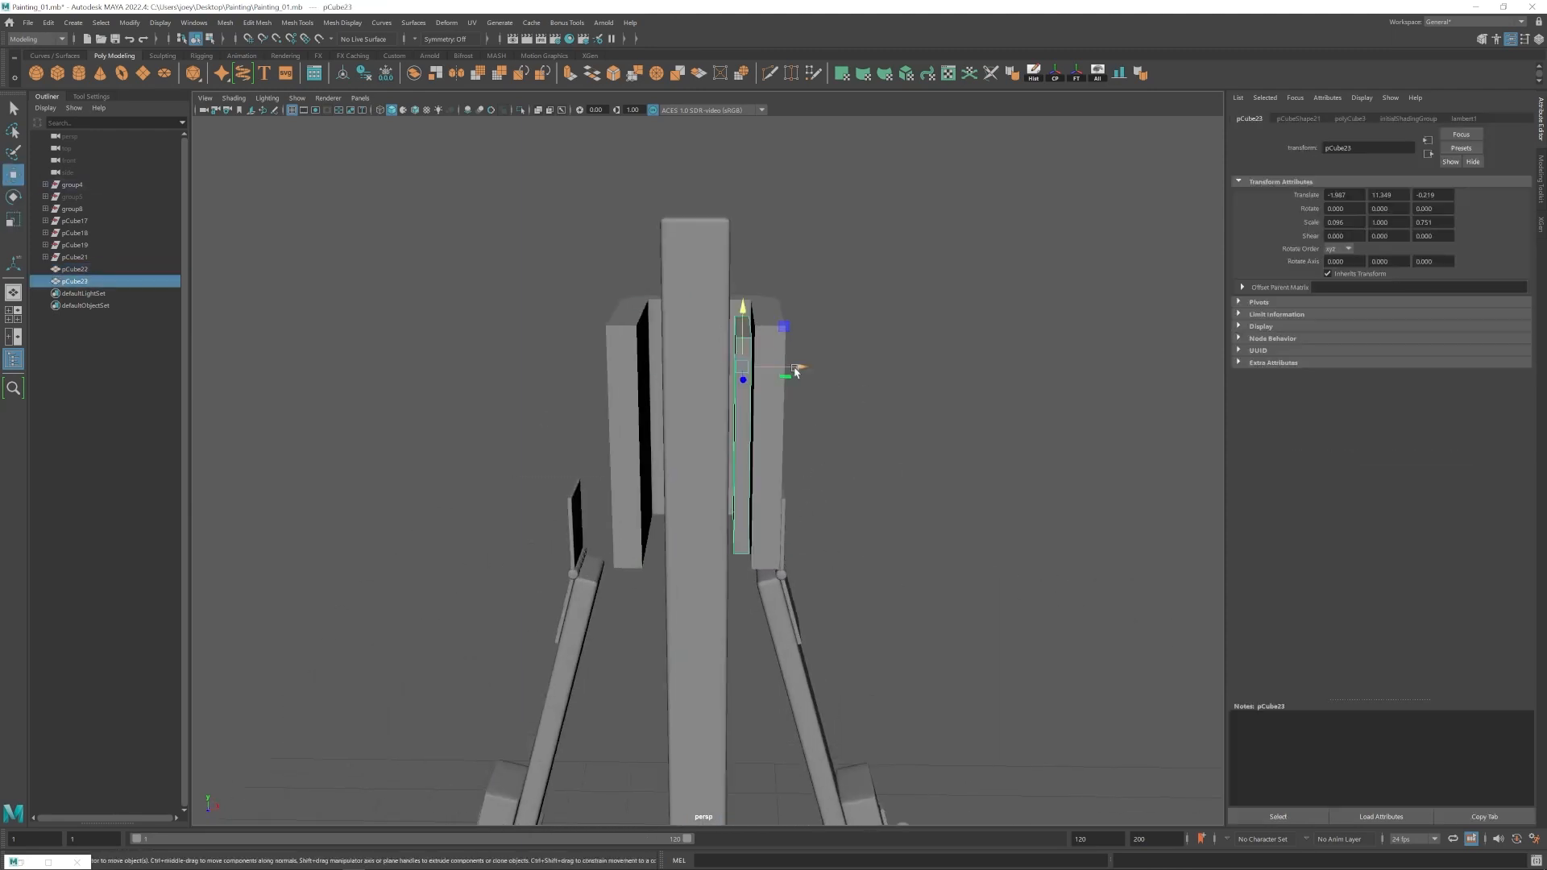
Duplicate the thin plate and move the copy to the opposite side of the central beam, inside the other bracket arm.
{"action": "left_click", "coordinate": [711, 359]}
{"action": "key", "text": "f"}
{"action": "left_click_drag", "start_coordinate": [758, 582], "coordinate": [763, 624], "text": "alt"}
{"action": "left_click_drag", "start_coordinate": [757, 548], "coordinate": [746, 484]}
{"action": "left_click", "coordinate": [746, 379]}
{"action": "left_click_drag", "start_coordinate": [729, 366], "coordinate": [749, 390], "text": "alt"}
{"action": "key", "text": "ctrl+d"}
{"action": "left_click_drag", "start_coordinate": [757, 388], "coordinate": [699, 390]}
{"action": "right_click_drag", "start_coordinate": [671, 354], "coordinate": [620, 352]}
{"action": "left_click_drag", "start_coordinate": [594, 196], "coordinate": [687, 556]}
{"action": "left_click_drag", "start_coordinate": [692, 379], "coordinate": [704, 429], "text": "alt"}
{"action": "scroll", "coordinate": [706, 427], "scroll_direction": "up", "scroll_amount": 3}
{"action": "left_click", "coordinate": [978, 588]}
{"action": "left_click_drag", "start_coordinate": [927, 645], "coordinate": [978, 587], "text": "alt"}
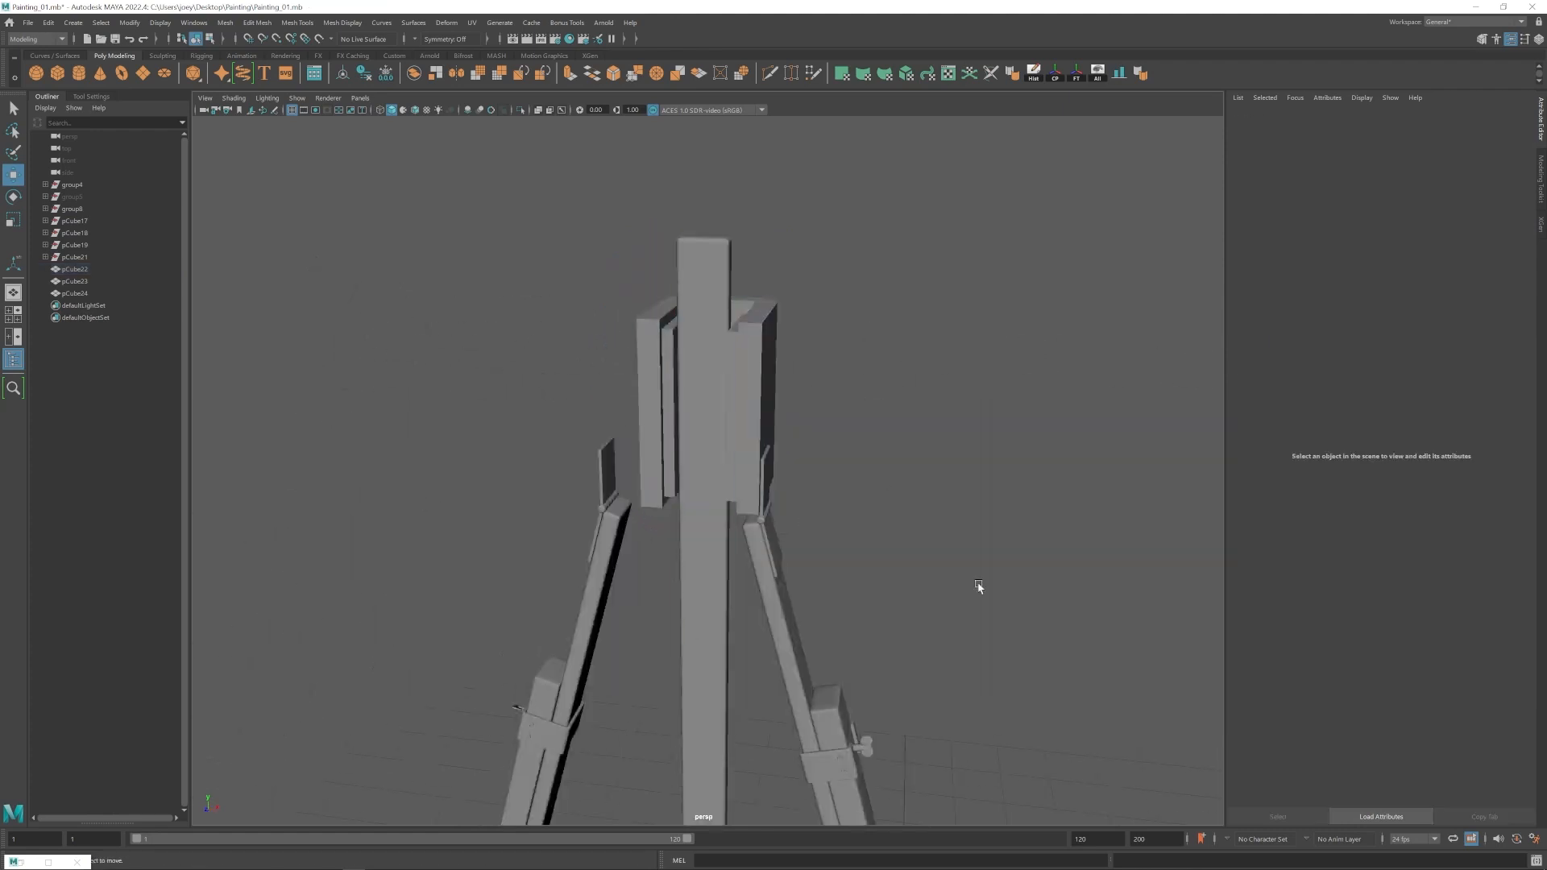
Scale the two thin plates beside the beam slightly taller.
{"action": "left_click", "coordinate": [782, 386]}
{"action": "left_click", "coordinate": [630, 387], "text": "shift"}
{"action": "key", "text": "r"}
{"action": "left_click_drag", "start_coordinate": [664, 295], "coordinate": [663, 283]}
{"action": "left_click", "coordinate": [887, 451]}
Select the whole left leg group and move it inward along X to about -4.177, against the bracket.
{"action": "left_click_drag", "start_coordinate": [685, 628], "coordinate": [594, 713], "text": "alt"}
{"action": "middle_click_drag", "start_coordinate": [595, 713], "coordinate": [631, 597], "text": "alt"}
{"action": "left_click", "coordinate": [632, 597]}
{"action": "key", "text": "Up"}
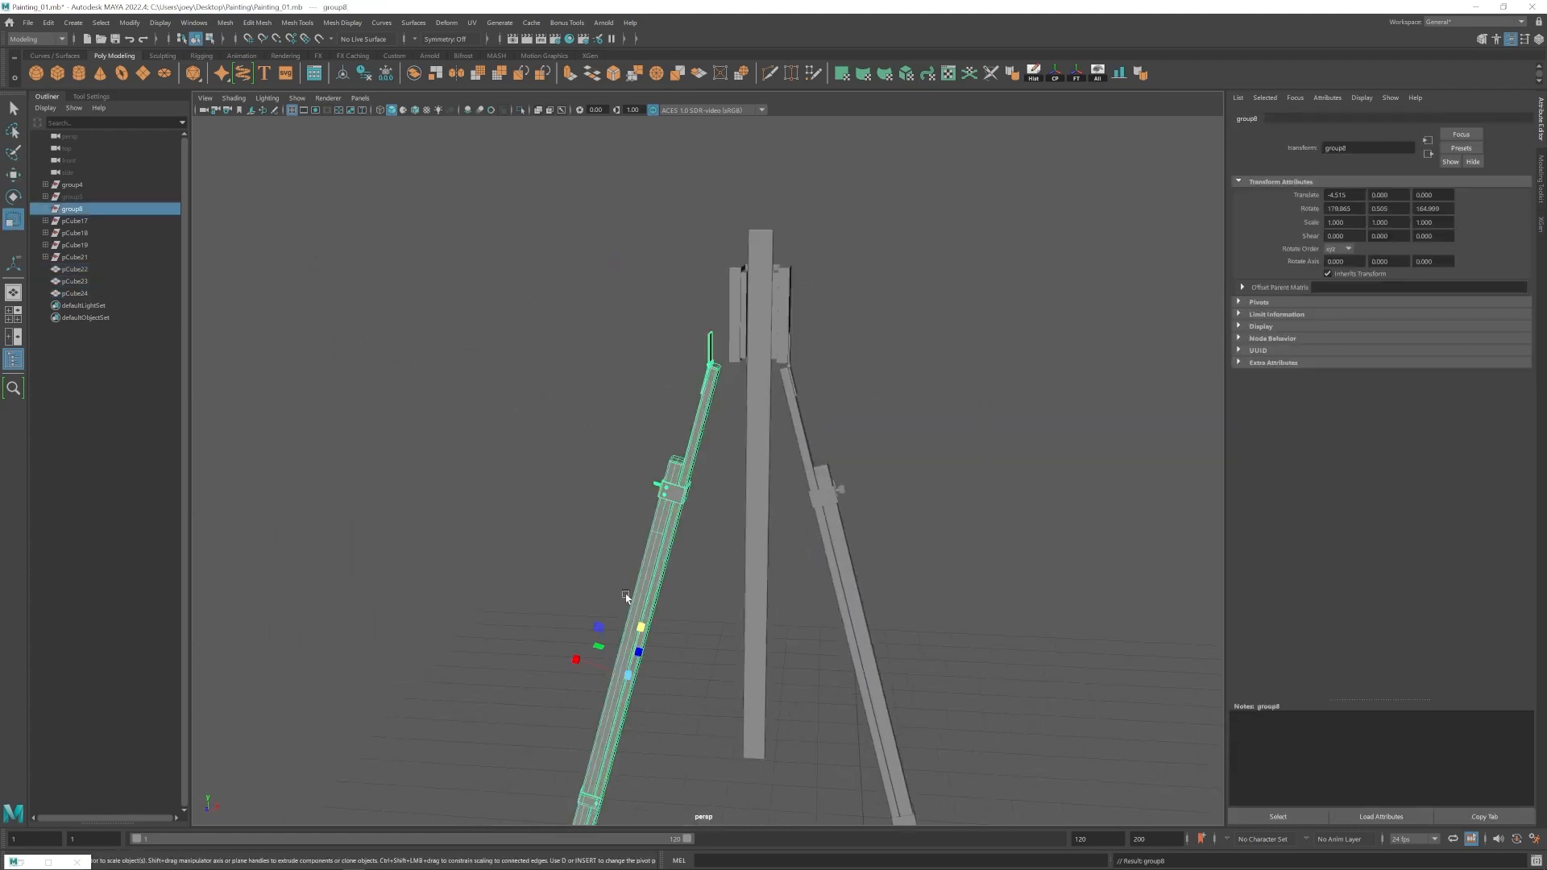
{"action": "scroll", "coordinate": [794, 636], "scroll_direction": "up", "scroll_amount": 4}
{"action": "left_click_drag", "start_coordinate": [709, 690], "coordinate": [750, 685], "text": "alt"}
{"action": "left_click_drag", "start_coordinate": [645, 771], "coordinate": [651, 771]}
{"action": "left_click", "coordinate": [718, 645]}
{"action": "scroll", "coordinate": [725, 596], "scroll_direction": "down", "scroll_amount": 4}
{"action": "mouse_move", "coordinate": [717, 588]}
{"action": "left_mouse_down", "text": "alt"}
{"action": "mouse_move", "coordinate": [746, 546]}
{"action": "mouse_move", "coordinate": [694, 574]}
{"action": "left_mouse_up", "text": "alt"}
Move the vertices at the bracket's closed end slightly toward the central beam to shorten the bracket's depth.
{"action": "left_click", "coordinate": [698, 474]}
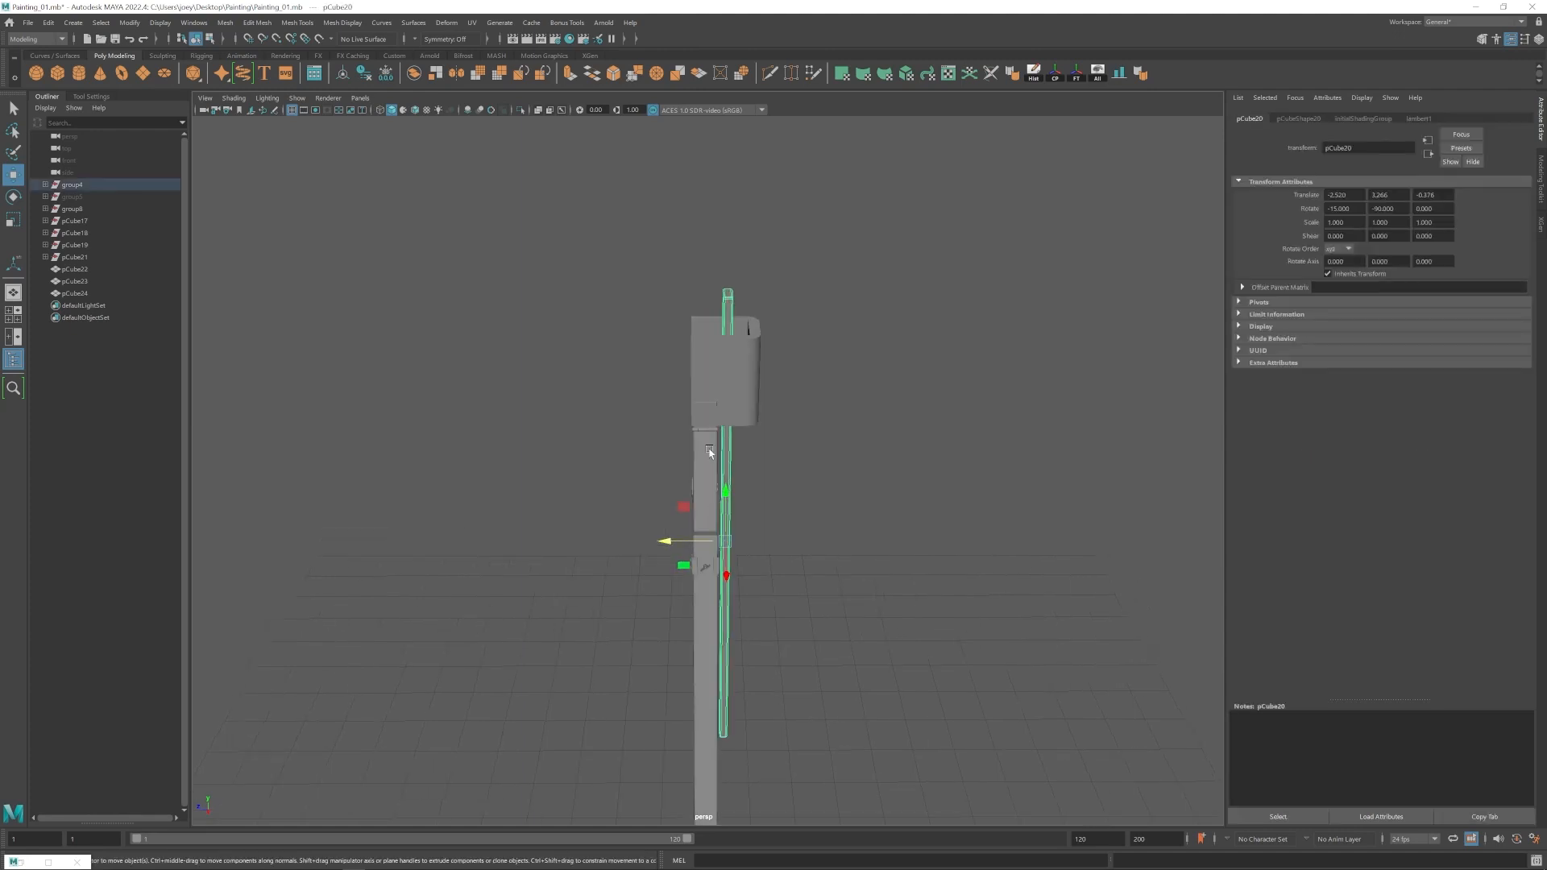
{"action": "left_click_drag", "start_coordinate": [713, 304], "coordinate": [750, 483], "text": "alt"}
{"action": "right_click_drag", "start_coordinate": [750, 516], "coordinate": [693, 515]}
{"action": "middle_click_drag", "start_coordinate": [830, 535], "coordinate": [796, 397], "text": "alt"}
{"action": "left_click_drag", "start_coordinate": [797, 326], "coordinate": [716, 475]}
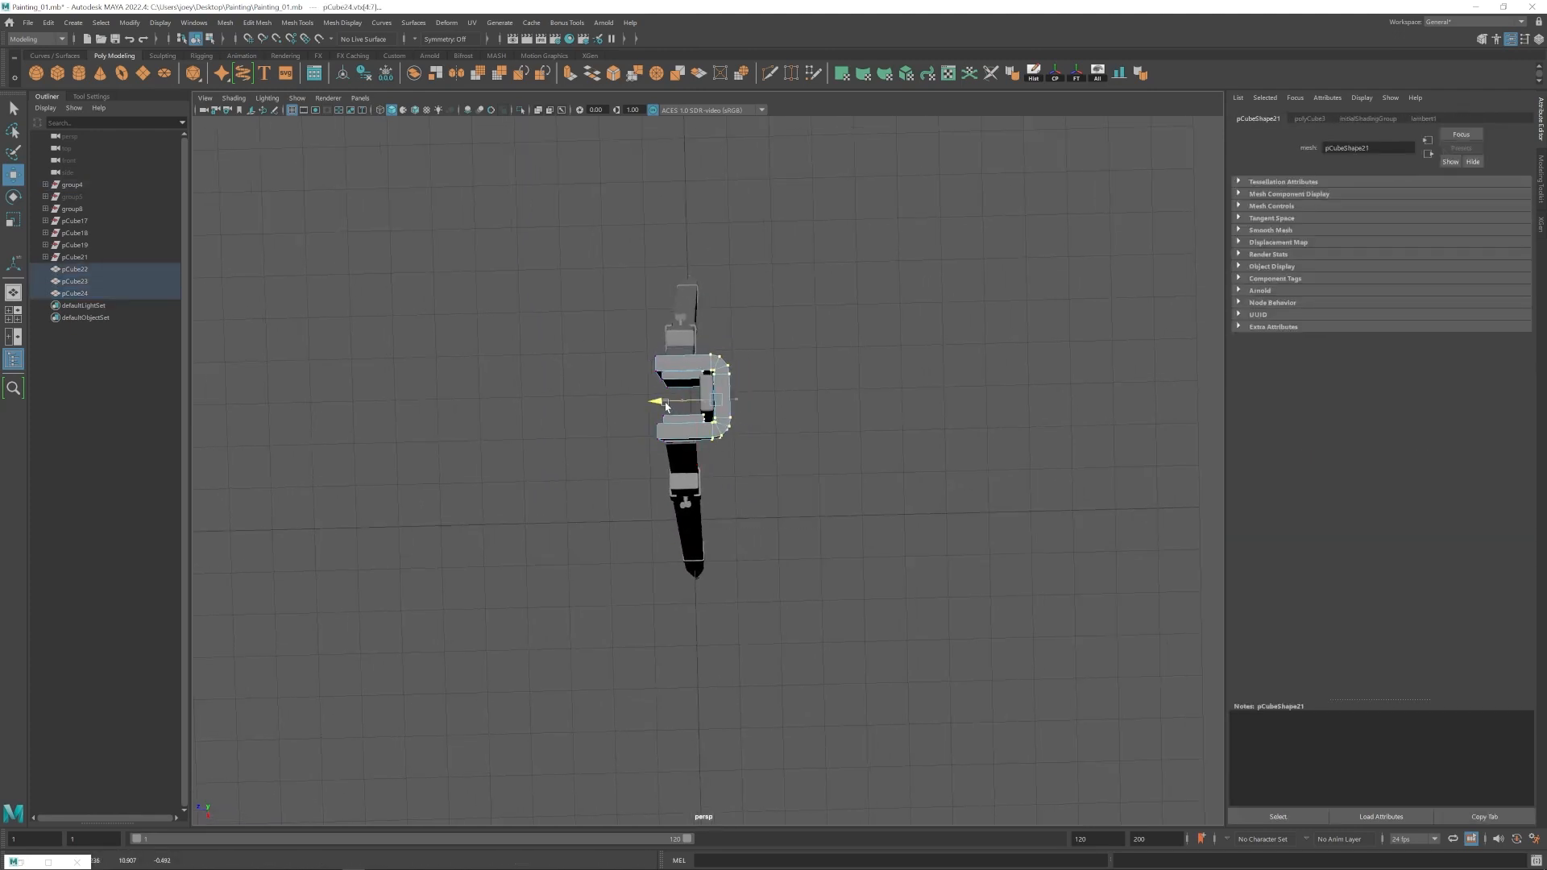
{"action": "left_click_drag", "start_coordinate": [666, 405], "coordinate": [663, 406]}
{"action": "mouse_move", "coordinate": [693, 362]}
{"action": "right_mouse_down"}
{"action": "mouse_move", "coordinate": [741, 322]}
{"action": "mouse_move", "coordinate": [669, 354]}
{"action": "right_mouse_up"}
{"action": "left_click_drag", "start_coordinate": [788, 232], "coordinate": [709, 500]}
{"action": "right_click_drag", "start_coordinate": [693, 484], "coordinate": [741, 443]}
{"action": "left_click", "coordinate": [814, 516]}
{"action": "left_click_drag", "start_coordinate": [814, 565], "coordinate": [654, 485], "text": "alt"}
{"action": "scroll", "coordinate": [787, 459], "scroll_direction": "down", "scroll_amount": 5}
{"action": "left_click_drag", "start_coordinate": [929, 574], "coordinate": [814, 516], "text": "alt"}
Scale the two vertical edge loops on the bracket's closed face slightly apart sideways.
{"action": "left_click", "coordinate": [737, 359]}
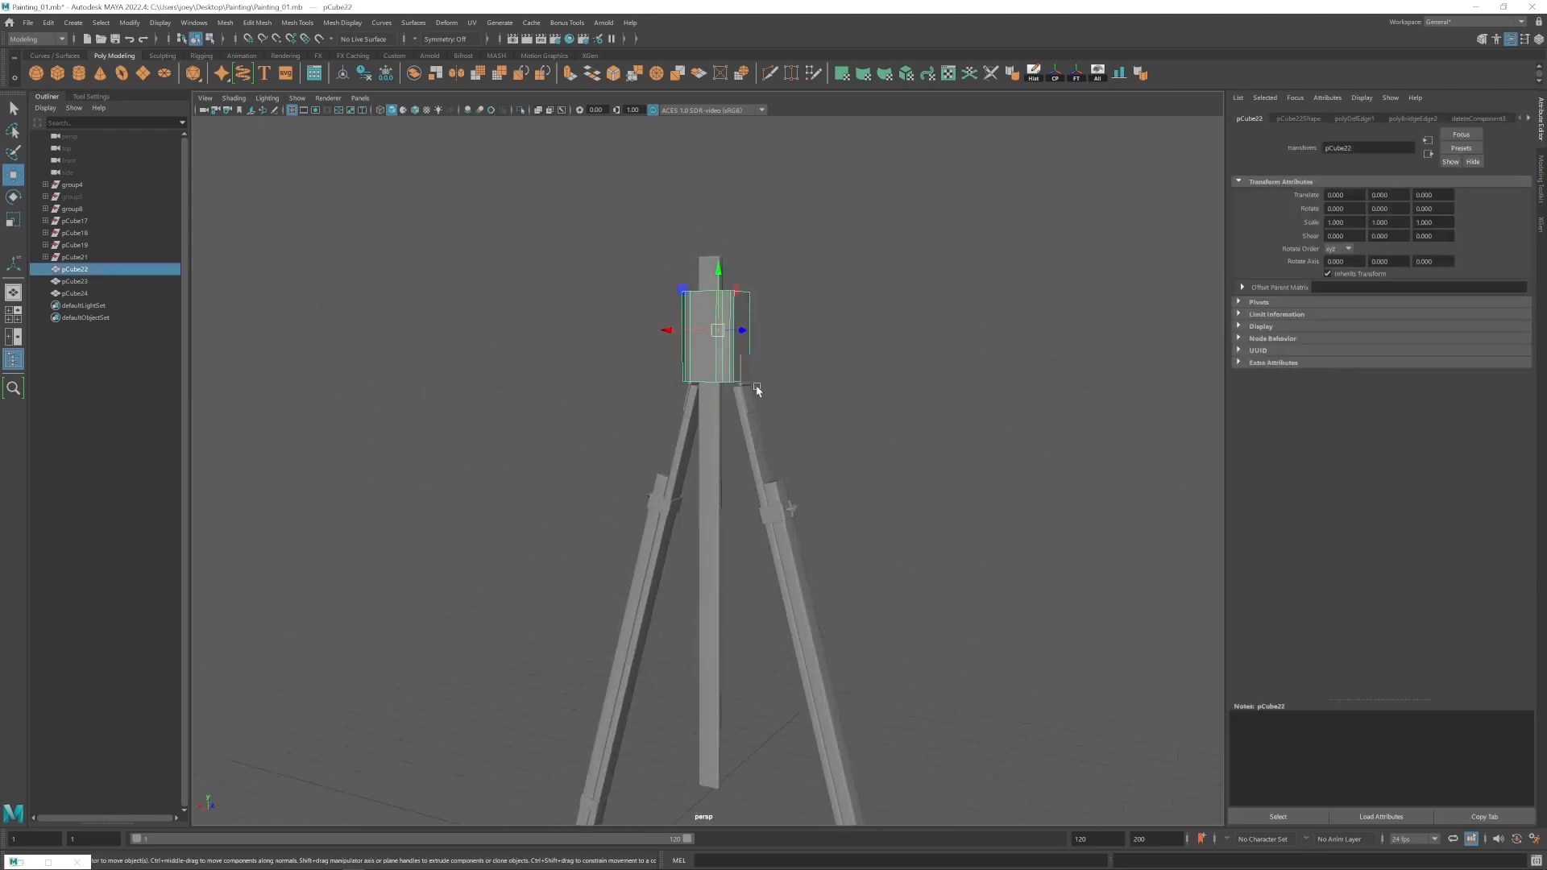
{"action": "left_click", "coordinate": [814, 451]}
{"action": "scroll", "coordinate": [670, 501], "scroll_direction": "down", "scroll_amount": 5}
{"action": "scroll", "coordinate": [681, 390], "scroll_direction": "up", "scroll_amount": 5}
{"action": "left_click_drag", "start_coordinate": [680, 390], "coordinate": [725, 419], "text": "alt"}
{"action": "right_click_drag", "start_coordinate": [717, 346], "coordinate": [717, 298]}
{"action": "double_click", "coordinate": [729, 322]}
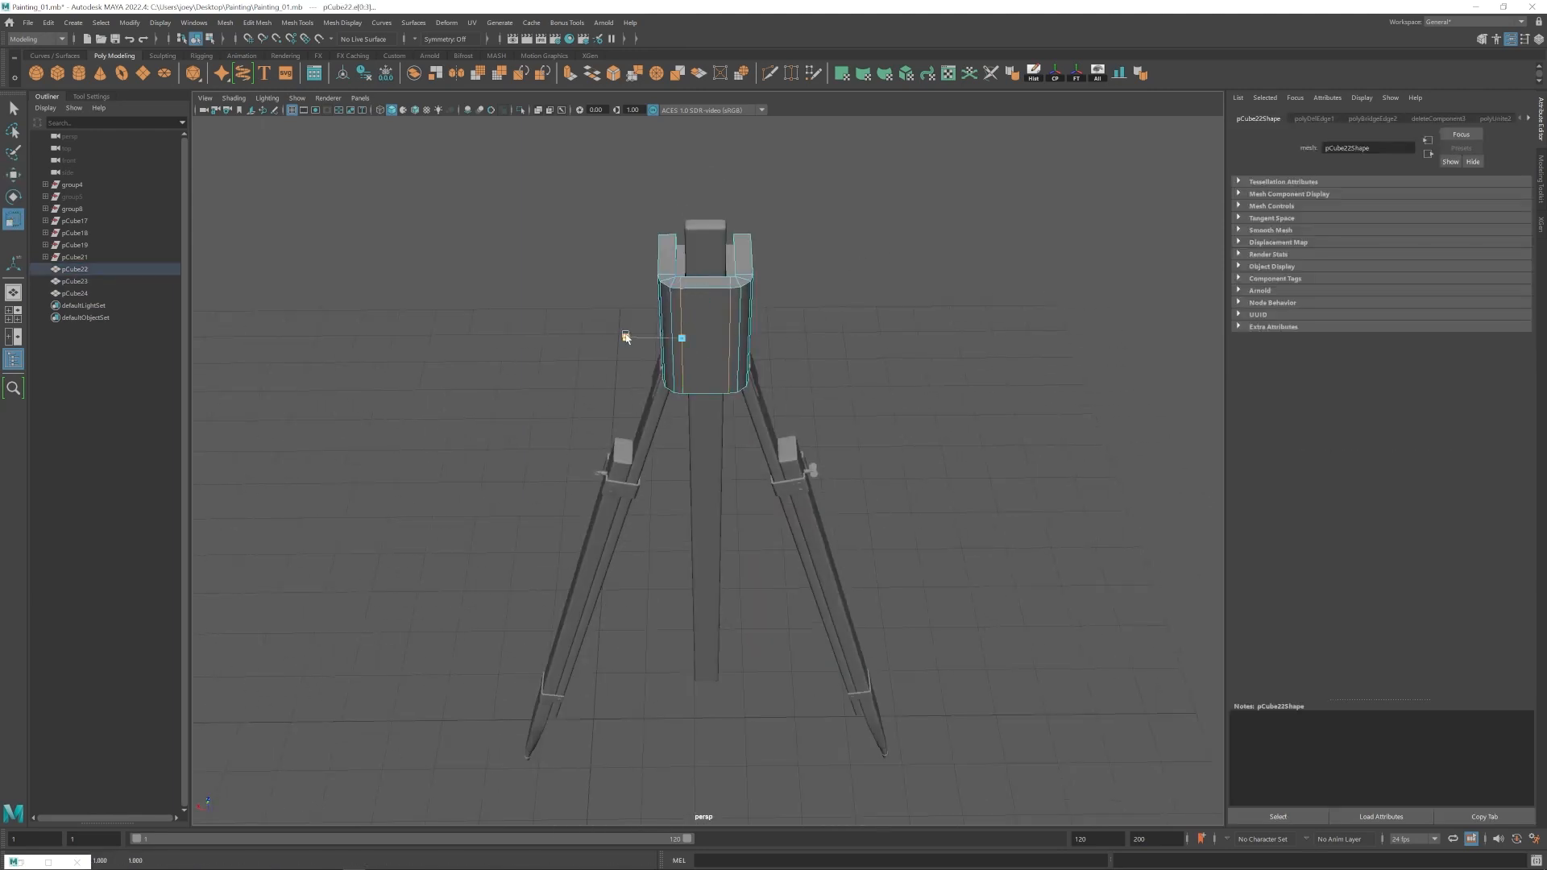
{"action": "left_click", "coordinate": [91, 97]}
{"action": "left_click_drag", "start_coordinate": [694, 350], "coordinate": [686, 351]}
{"action": "key", "text": "w"}
{"action": "left_click", "coordinate": [895, 335]}
{"action": "left_click_drag", "start_coordinate": [894, 335], "coordinate": [805, 370], "text": "alt"}
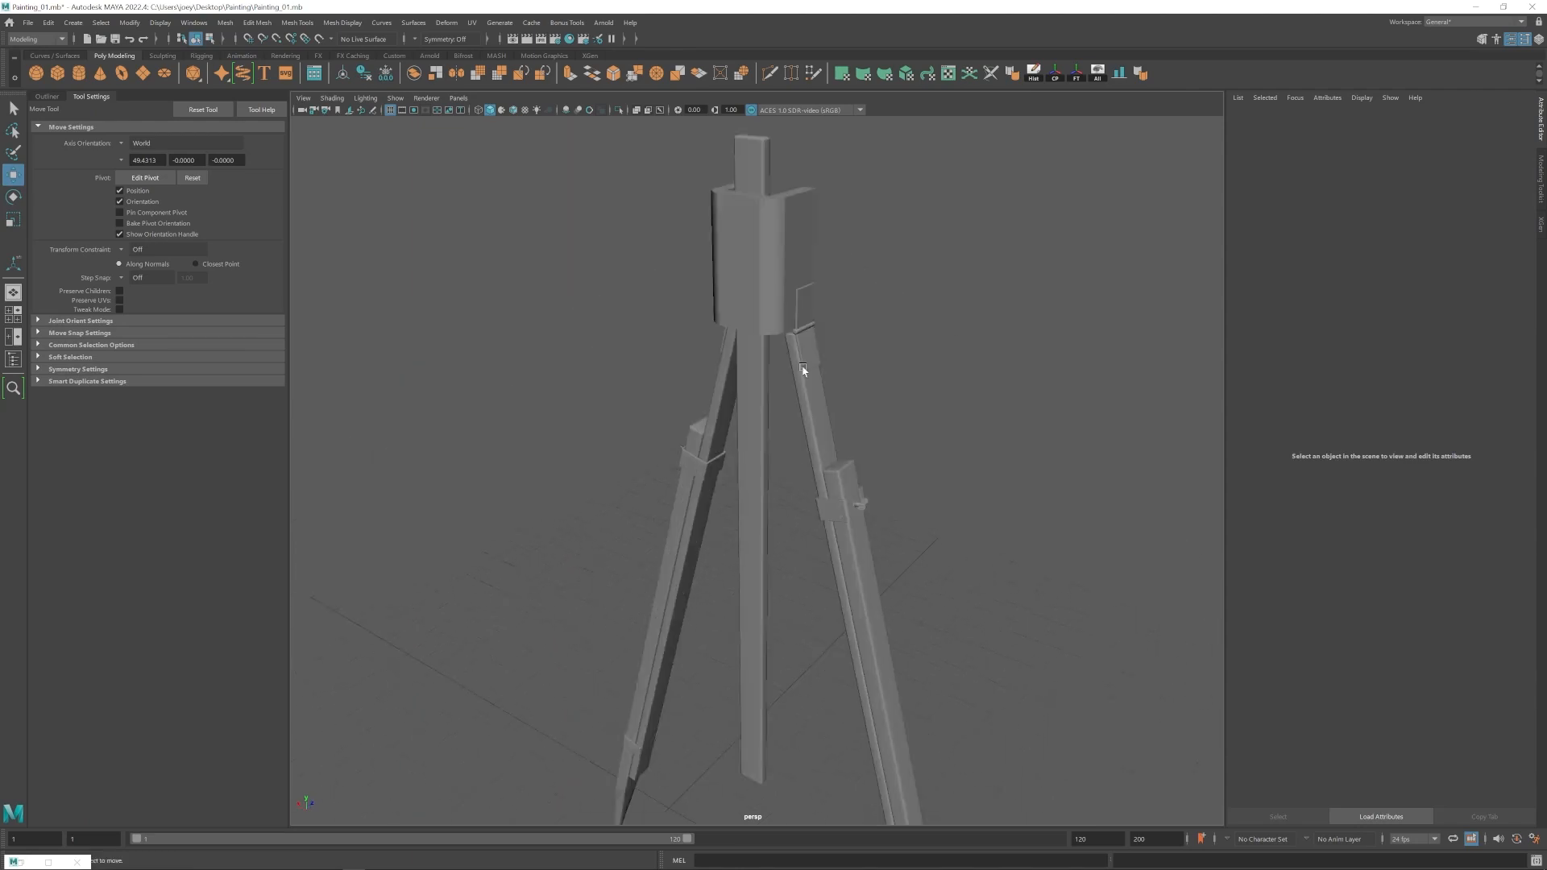
Move the top vertices of the bracket, the thin plates and the central beam vertically to adjust the head's height.
{"action": "left_click", "coordinate": [739, 252]}
{"action": "left_click", "coordinate": [873, 403]}
{"action": "scroll", "coordinate": [873, 452], "scroll_direction": "down", "scroll_amount": 5}
{"action": "left_click_drag", "start_coordinate": [806, 435], "coordinate": [873, 453], "text": "alt"}
{"action": "left_click_drag", "start_coordinate": [814, 266], "coordinate": [693, 318]}
{"action": "right_click_drag", "start_coordinate": [737, 310], "coordinate": [685, 311]}
{"action": "left_click_drag", "start_coordinate": [830, 303], "coordinate": [631, 242]}
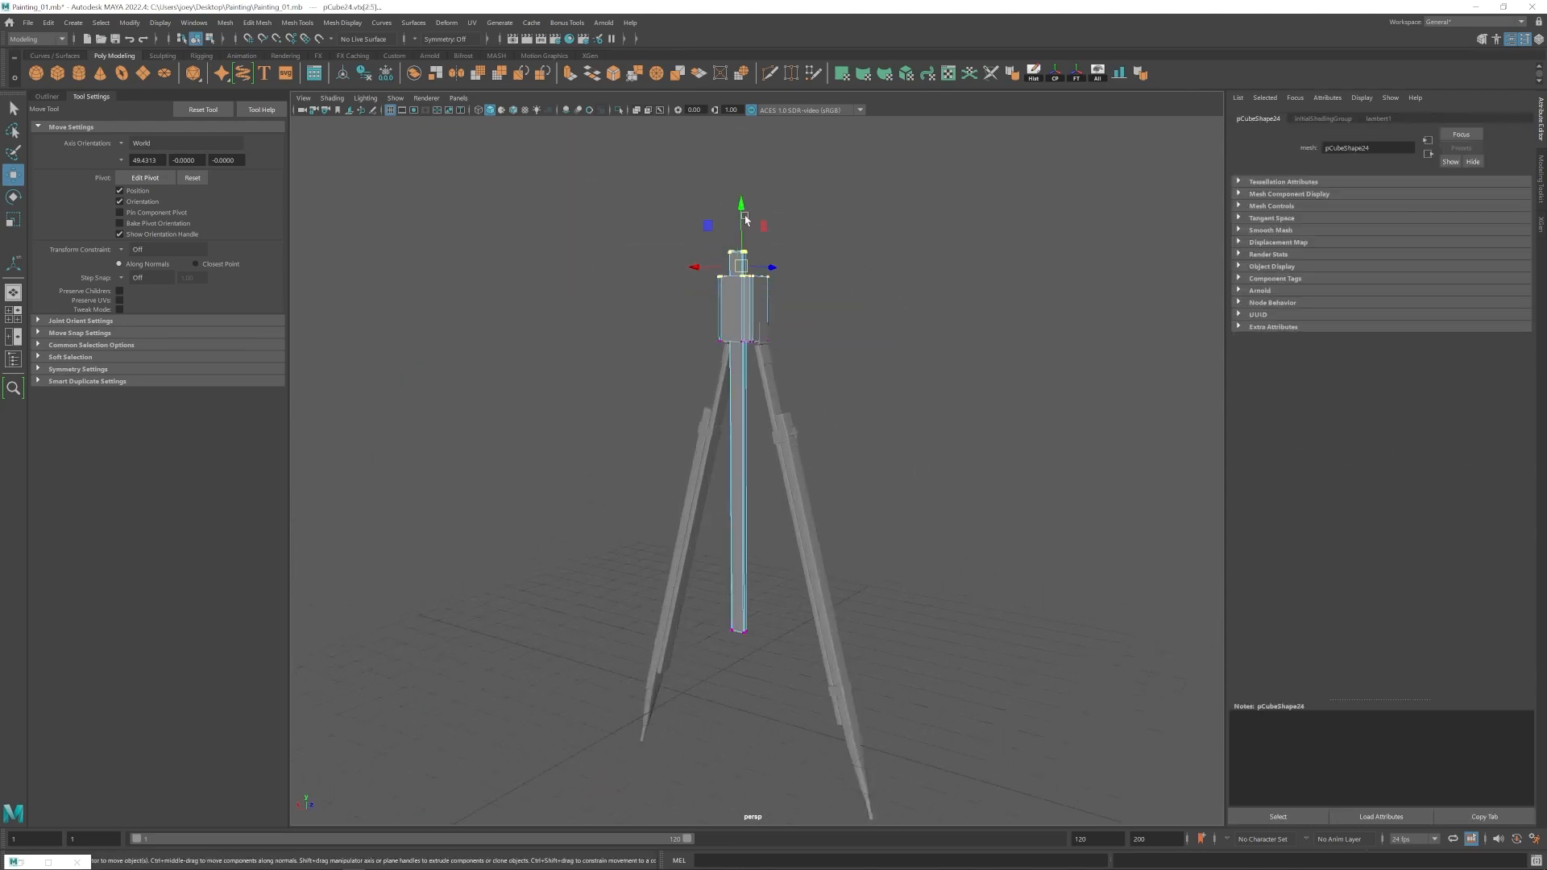
{"action": "left_click_drag", "start_coordinate": [751, 271], "coordinate": [627, 470], "text": "alt"}
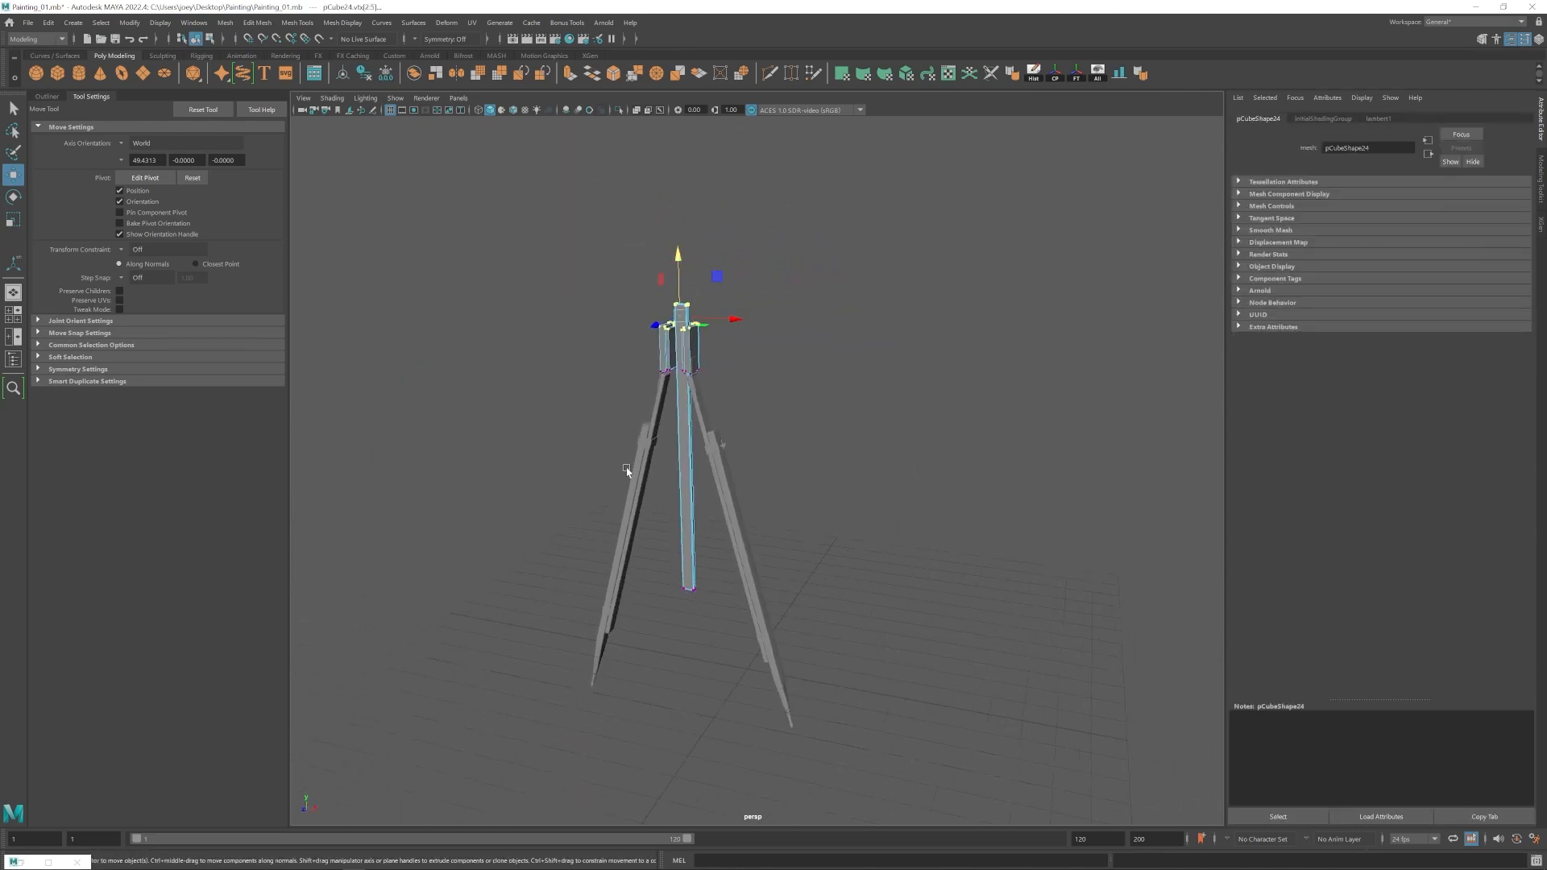
{"action": "right_click_drag", "start_coordinate": [741, 513], "coordinate": [786, 476]}
{"action": "left_click", "coordinate": [785, 476]}
Duplicate the central beam, offset the copy in depth so it sits against the original, and adjust its height.
{"action": "left_click", "coordinate": [672, 467]}
{"action": "middle_click_drag", "start_coordinate": [628, 446], "coordinate": [708, 484], "text": "alt"}
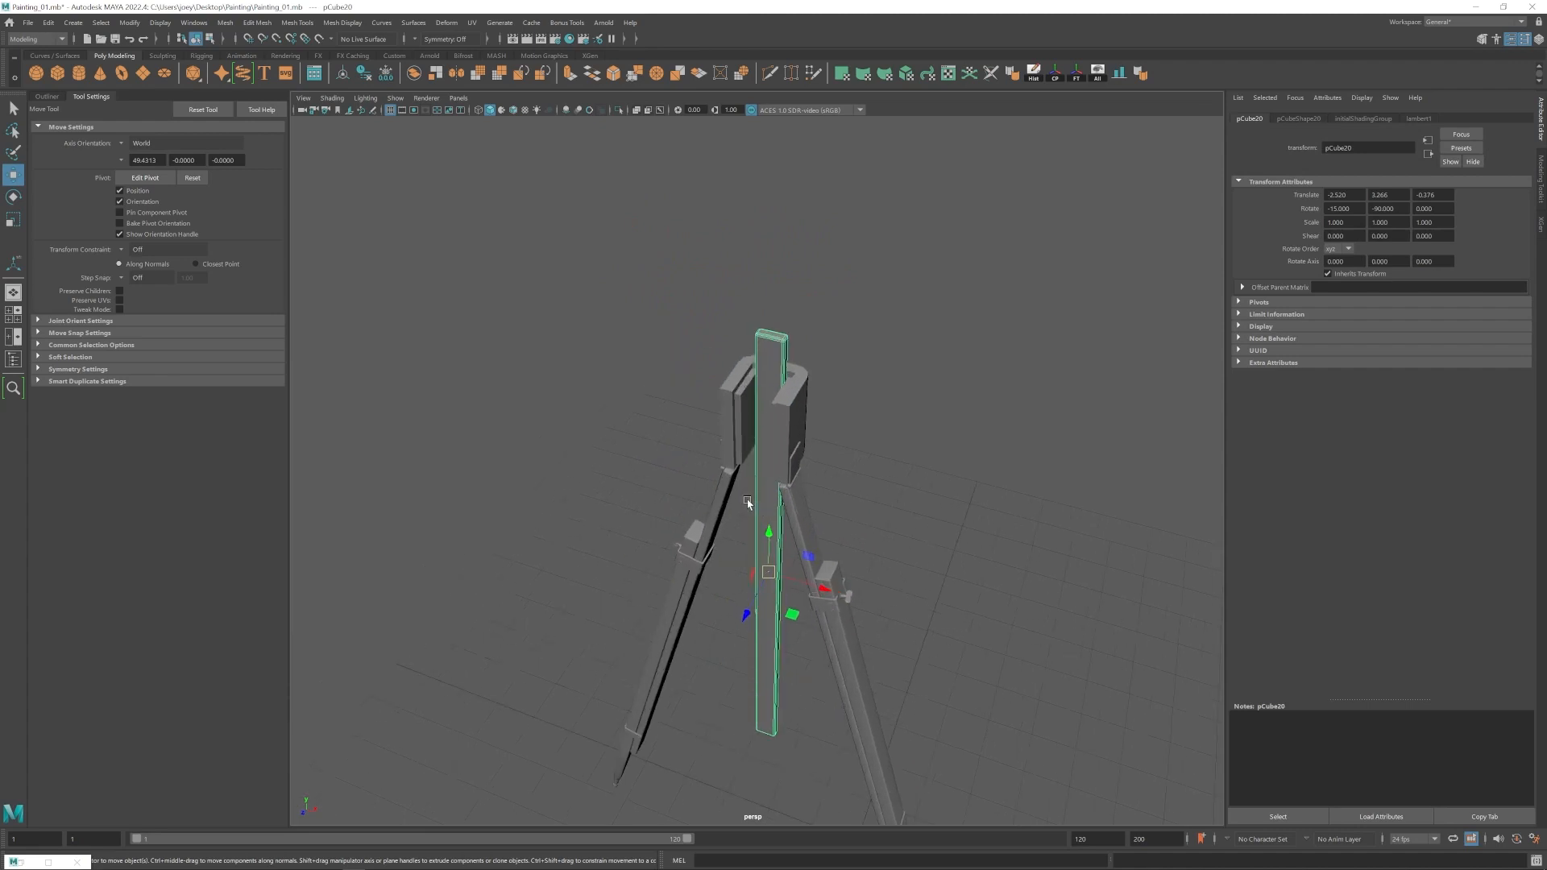
{"action": "left_click_drag", "start_coordinate": [764, 508], "coordinate": [738, 520], "text": "alt"}
{"action": "key", "text": "ctrl+d"}
{"action": "left_click_drag", "start_coordinate": [727, 610], "coordinate": [719, 619]}
{"action": "left_click_drag", "start_coordinate": [745, 616], "coordinate": [683, 596], "text": "alt"}
{"action": "left_click_drag", "start_coordinate": [685, 598], "coordinate": [700, 556], "text": "alt"}
{"action": "mouse_move", "coordinate": [710, 525]}
{"action": "left_mouse_down"}
{"action": "mouse_move", "coordinate": [711, 546]}
{"action": "mouse_move", "coordinate": [714, 500]}
{"action": "left_mouse_up"}
{"action": "left_click_drag", "start_coordinate": [687, 476], "coordinate": [735, 451], "text": "alt"}
{"action": "left_click_drag", "start_coordinate": [732, 391], "coordinate": [731, 394]}
{"action": "left_click", "coordinate": [823, 350]}
{"action": "left_click_drag", "start_coordinate": [824, 351], "coordinate": [779, 396], "text": "alt"}
Adjust the vertices at the bracket's closed end so the bracket fits around both beams.
{"action": "left_click", "coordinate": [765, 388]}
{"action": "right_click_drag", "start_coordinate": [764, 389], "coordinate": [765, 355]}
{"action": "left_click", "coordinate": [742, 444]}
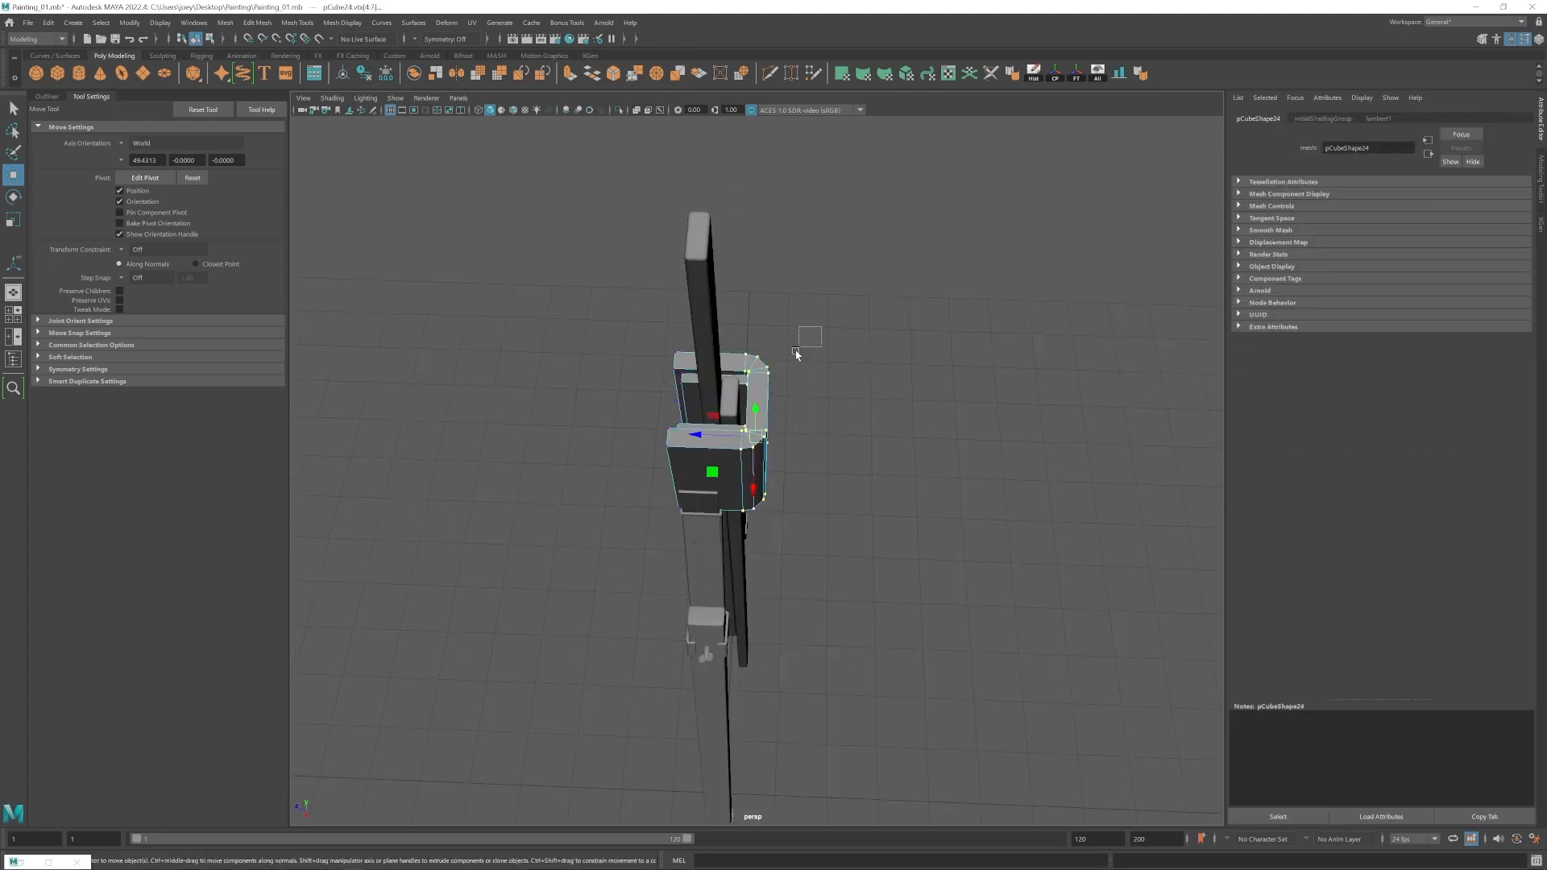
{"action": "right_click_drag", "start_coordinate": [692, 439], "coordinate": [721, 412]}
{"action": "left_click", "coordinate": [645, 516]}
{"action": "left_click_drag", "start_coordinate": [645, 515], "coordinate": [795, 511], "text": "alt"}
{"action": "scroll", "coordinate": [784, 480], "scroll_direction": "down", "scroll_amount": 3}
{"action": "middle_click_drag", "start_coordinate": [794, 511], "coordinate": [808, 502], "text": "alt"}
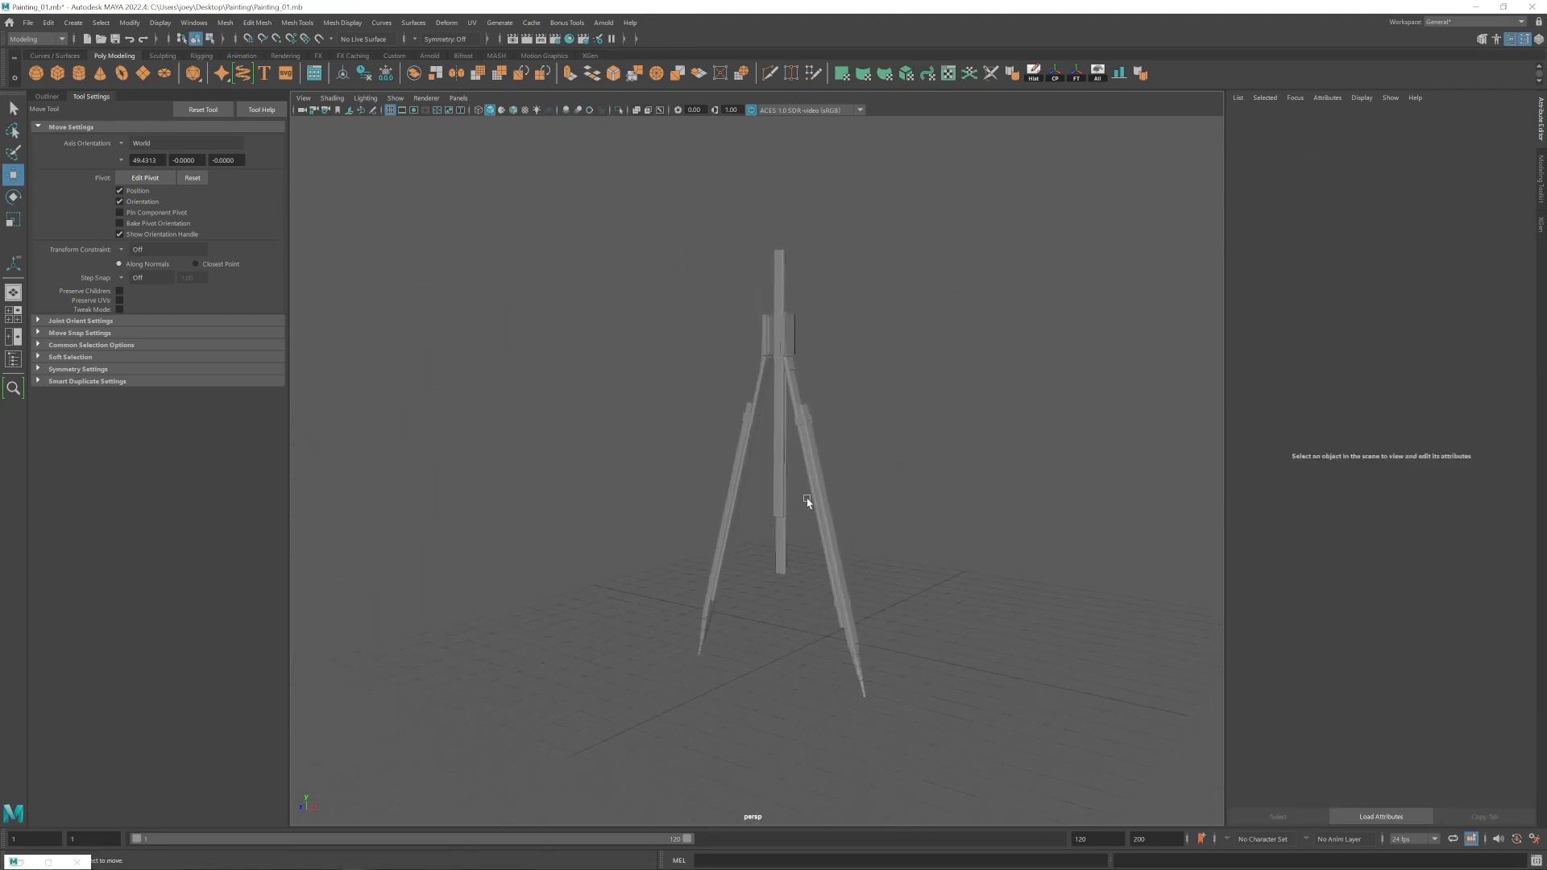
Duplicate the left leg group, rotate the copy about 90 degrees, and place it at the bracket's closed side as a third leg.
{"action": "left_click", "coordinate": [791, 471]}
{"action": "left_click_drag", "start_coordinate": [791, 471], "coordinate": [802, 563], "text": "alt"}
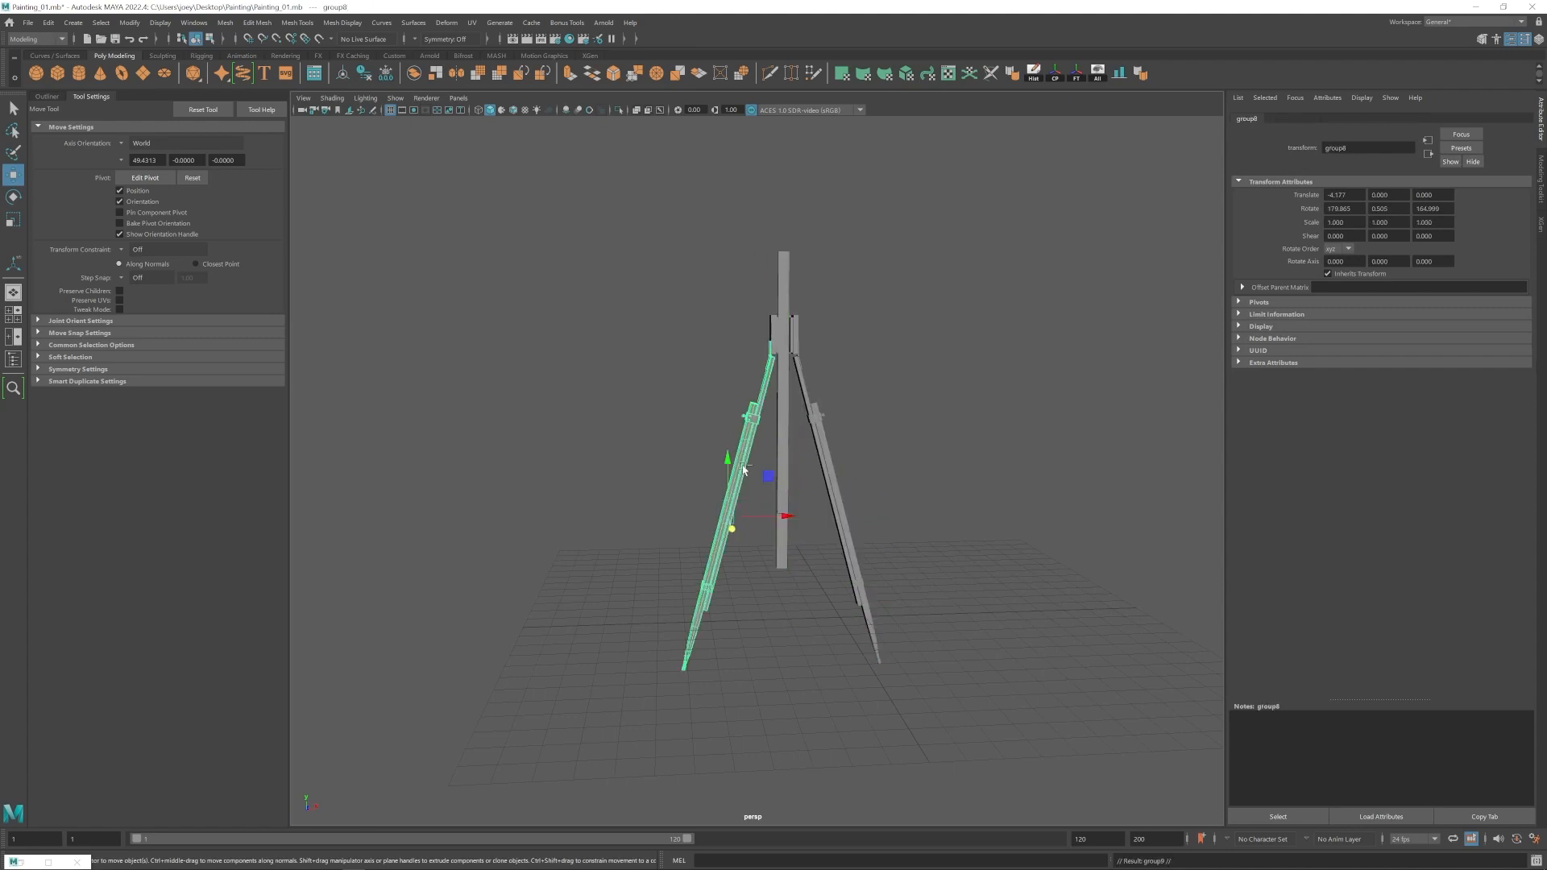
{"action": "key", "text": "e"}
{"action": "left_click_drag", "start_coordinate": [722, 615], "coordinate": [846, 637], "text": "alt"}
{"action": "left_click_drag", "start_coordinate": [771, 551], "coordinate": [728, 555]}
{"action": "key", "text": "w"}
{"action": "left_click_drag", "start_coordinate": [762, 614], "coordinate": [804, 560], "text": "alt"}
{"action": "scroll", "coordinate": [819, 546], "scroll_direction": "up", "scroll_amount": 3}
{"action": "left_click_drag", "start_coordinate": [668, 552], "coordinate": [667, 551]}
{"action": "left_click_drag", "start_coordinate": [668, 551], "coordinate": [584, 538], "text": "alt"}
{"action": "left_click_drag", "start_coordinate": [731, 520], "coordinate": [819, 594]}
{"action": "scroll", "coordinate": [819, 594], "scroll_direction": "up", "scroll_amount": 4}
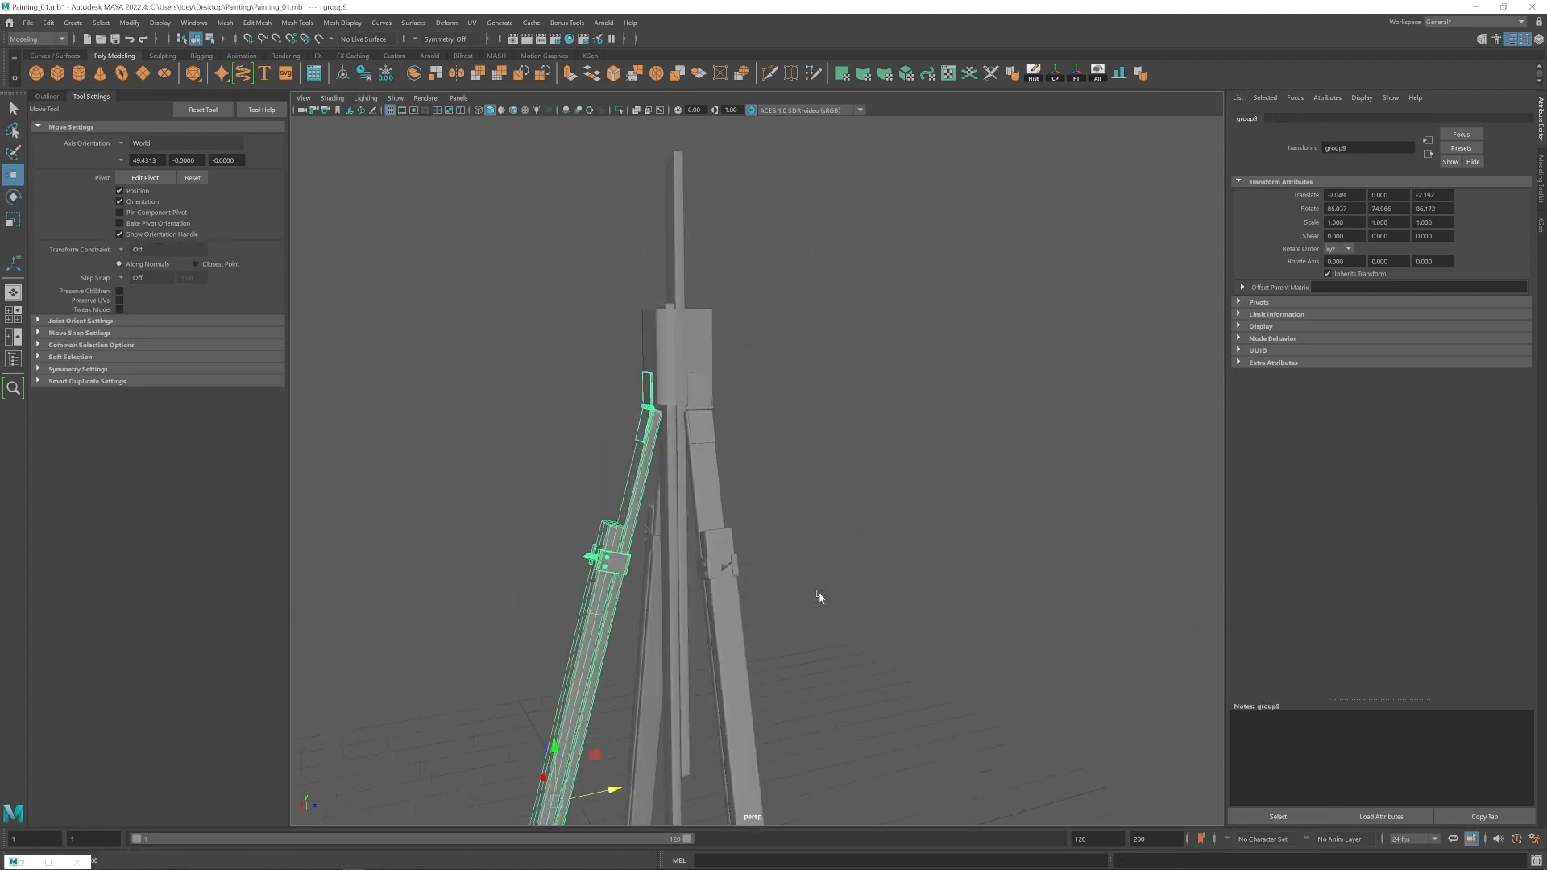
{"action": "middle_click_drag", "start_coordinate": [819, 594], "coordinate": [871, 491], "text": "alt"}
{"action": "left_click_drag", "start_coordinate": [673, 668], "coordinate": [830, 582]}
{"action": "left_click_drag", "start_coordinate": [920, 309], "coordinate": [814, 303], "text": "alt"}
Select the lower vertices of the legs' hinge plates and set the Move tool's axis orientation to Component.
{"action": "key", "text": "F9"}
{"action": "left_click_drag", "start_coordinate": [685, 241], "coordinate": [825, 401]}
{"action": "scroll", "coordinate": [825, 401], "scroll_direction": "up", "scroll_amount": 3}
{"action": "left_click", "coordinate": [815, 354]}
{"action": "left_click_drag", "start_coordinate": [725, 350], "coordinate": [999, 379], "text": "alt"}
{"action": "left_click_drag", "start_coordinate": [860, 395], "coordinate": [865, 437], "text": "alt"}
{"action": "key", "text": "w"}
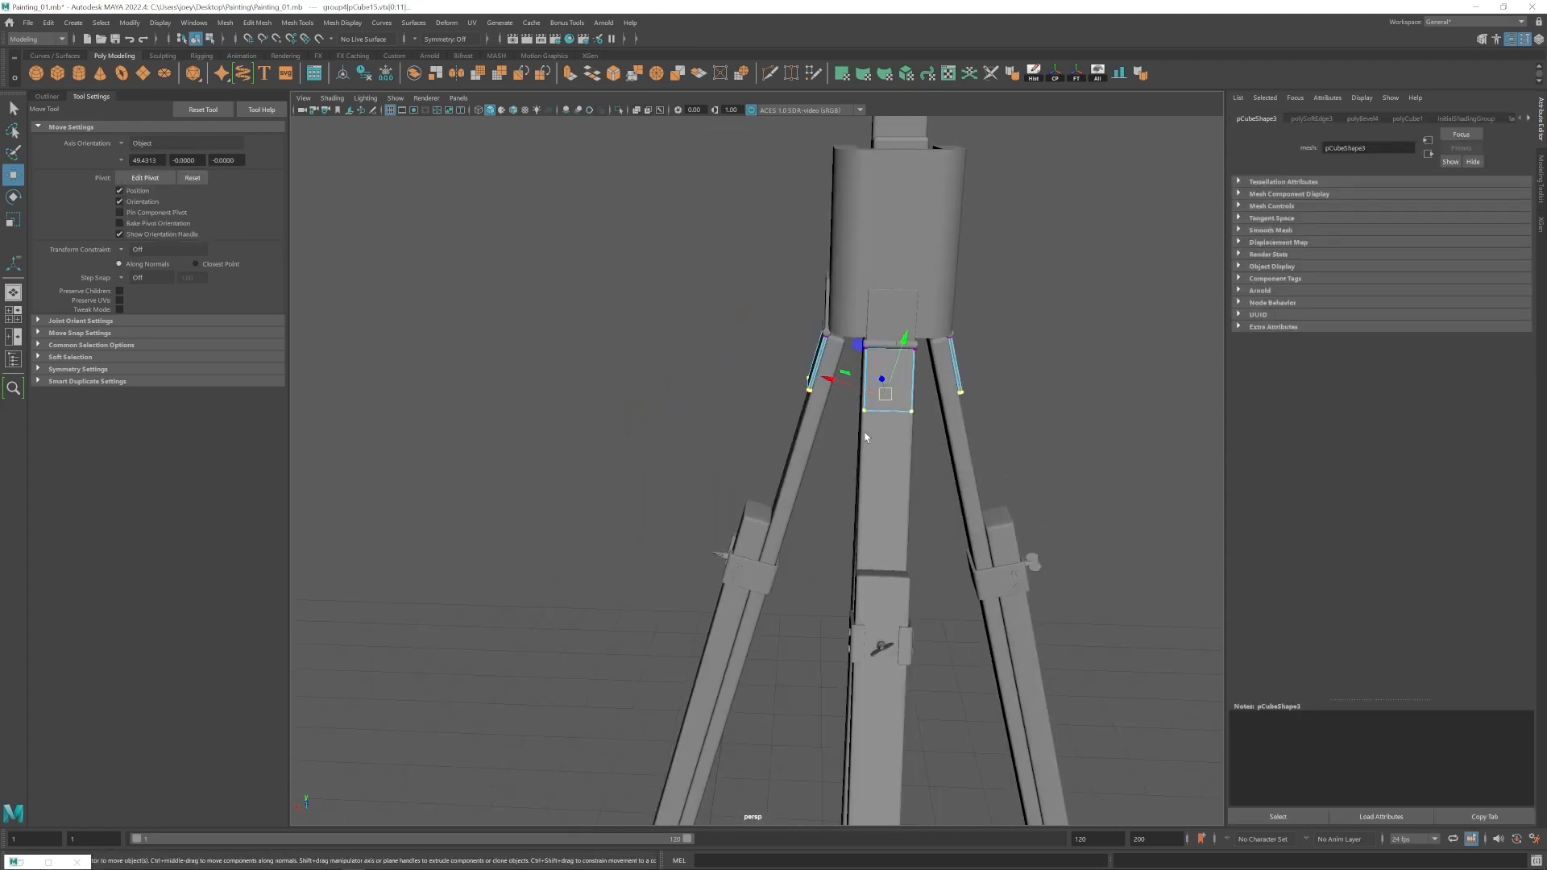
{"action": "left_click", "coordinate": [151, 175]}
{"action": "left_click_drag", "start_coordinate": [773, 419], "coordinate": [796, 424], "text": "alt"}
{"action": "key", "text": "F8"}
{"action": "left_click", "coordinate": [838, 467]}
Tilt the third leg group further outward, reposition its hinge against the bracket, and bring back the Outliner.
{"action": "scroll", "coordinate": [798, 467], "scroll_direction": "down", "scroll_amount": 5}
{"action": "left_click_drag", "start_coordinate": [892, 468], "coordinate": [737, 571], "text": "alt"}
{"action": "scroll", "coordinate": [737, 571], "scroll_direction": "down", "scroll_amount": 5}
{"action": "left_click_drag", "start_coordinate": [594, 504], "coordinate": [680, 498], "text": "alt"}
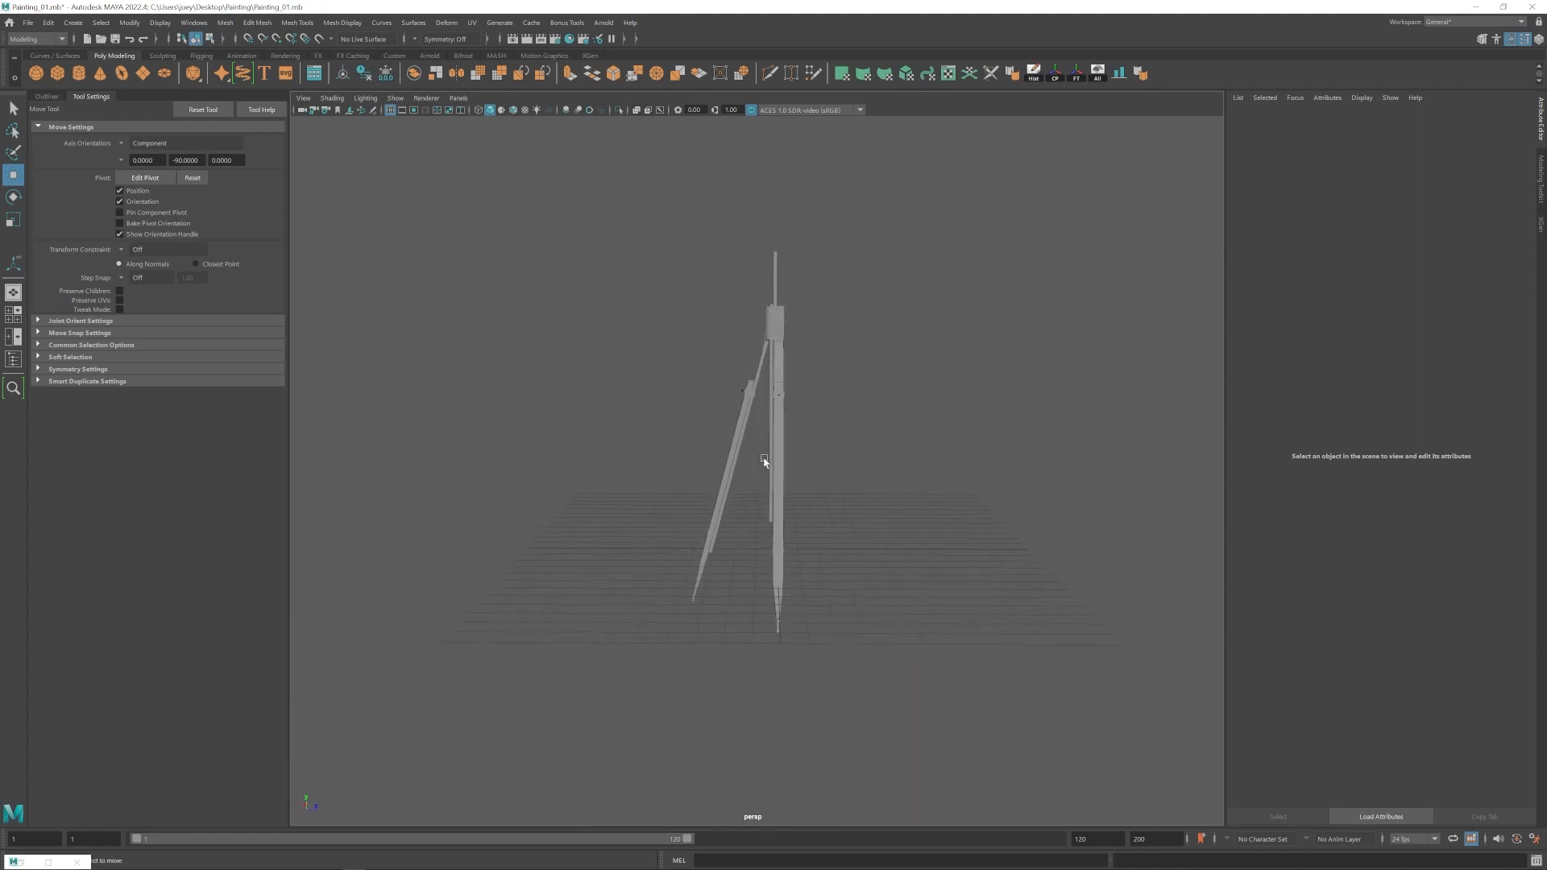
{"action": "left_click", "coordinate": [733, 465]}
{"action": "key", "text": "Up"}
{"action": "middle_click_drag", "start_coordinate": [733, 465], "coordinate": [741, 489], "text": "alt"}
{"action": "scroll", "coordinate": [740, 489], "scroll_direction": "up", "scroll_amount": 4}
{"action": "key", "text": "e"}
{"action": "left_click_drag", "start_coordinate": [717, 465], "coordinate": [666, 501]}
{"action": "key", "text": "w"}
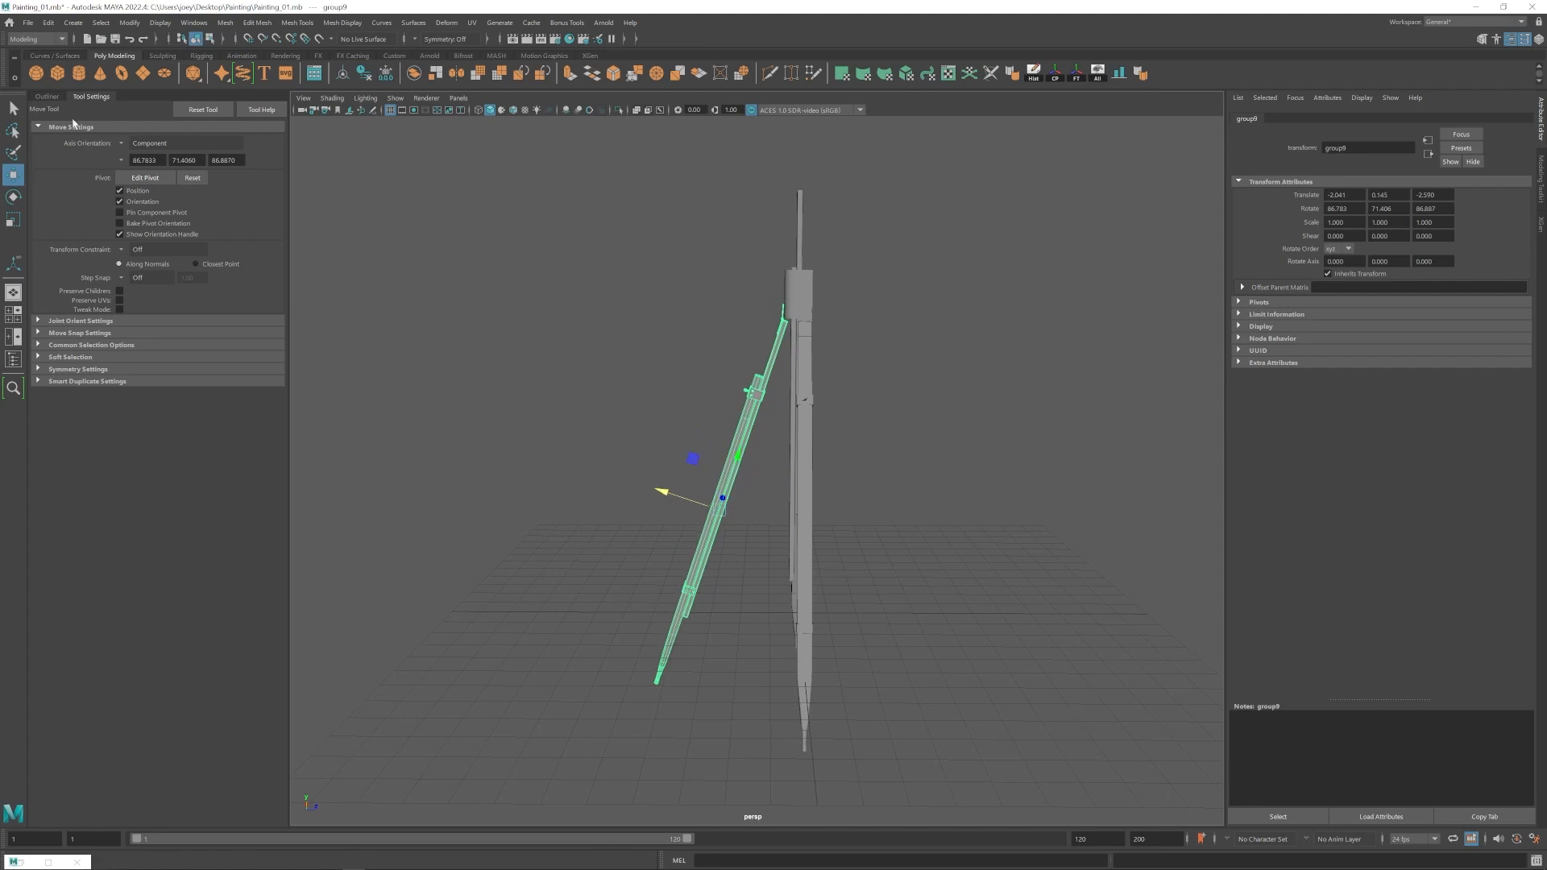
{"action": "left_click", "coordinate": [47, 97]}
{"action": "left_click", "coordinate": [151, 187]}
{"action": "left_click", "coordinate": [150, 188], "text": "ctrl"}
{"action": "left_click", "coordinate": [72, 296]}
{"action": "scroll", "coordinate": [704, 359], "scroll_direction": "down", "scroll_amount": 3}
{"action": "left_click_drag", "start_coordinate": [704, 360], "coordinate": [717, 363], "text": "alt"}
{"action": "left_click_drag", "start_coordinate": [596, 210], "coordinate": [838, 718]}
{"action": "key", "text": "e"}
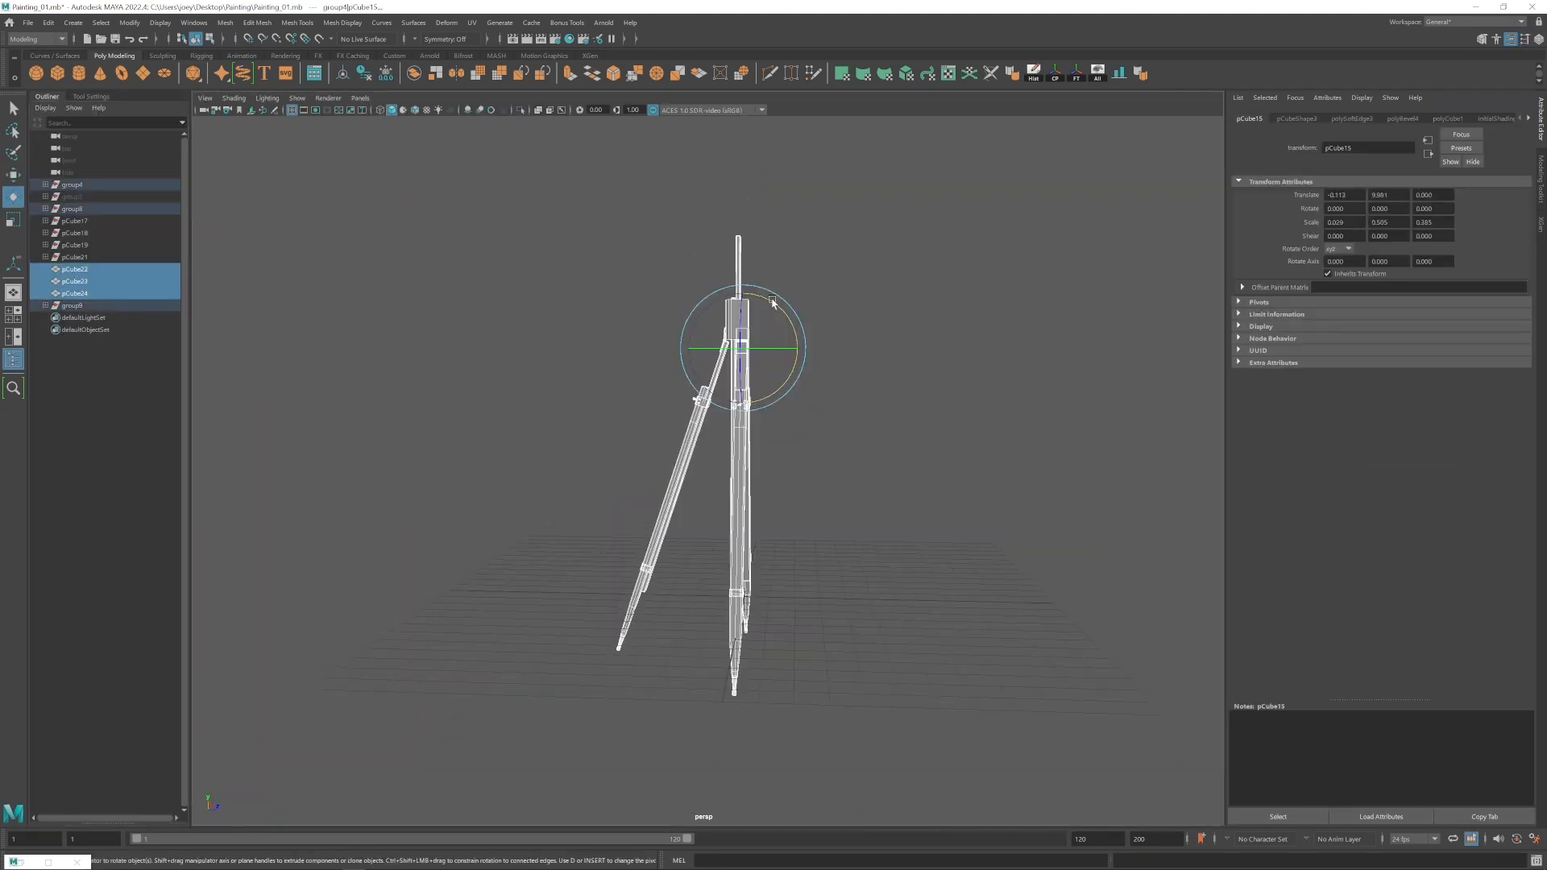
{"action": "left_click_drag", "start_coordinate": [772, 302], "coordinate": [811, 473], "text": "alt"}
{"action": "left_click", "coordinate": [780, 470]}
{"action": "middle_click_drag", "start_coordinate": [811, 473], "coordinate": [718, 563], "text": "alt"}
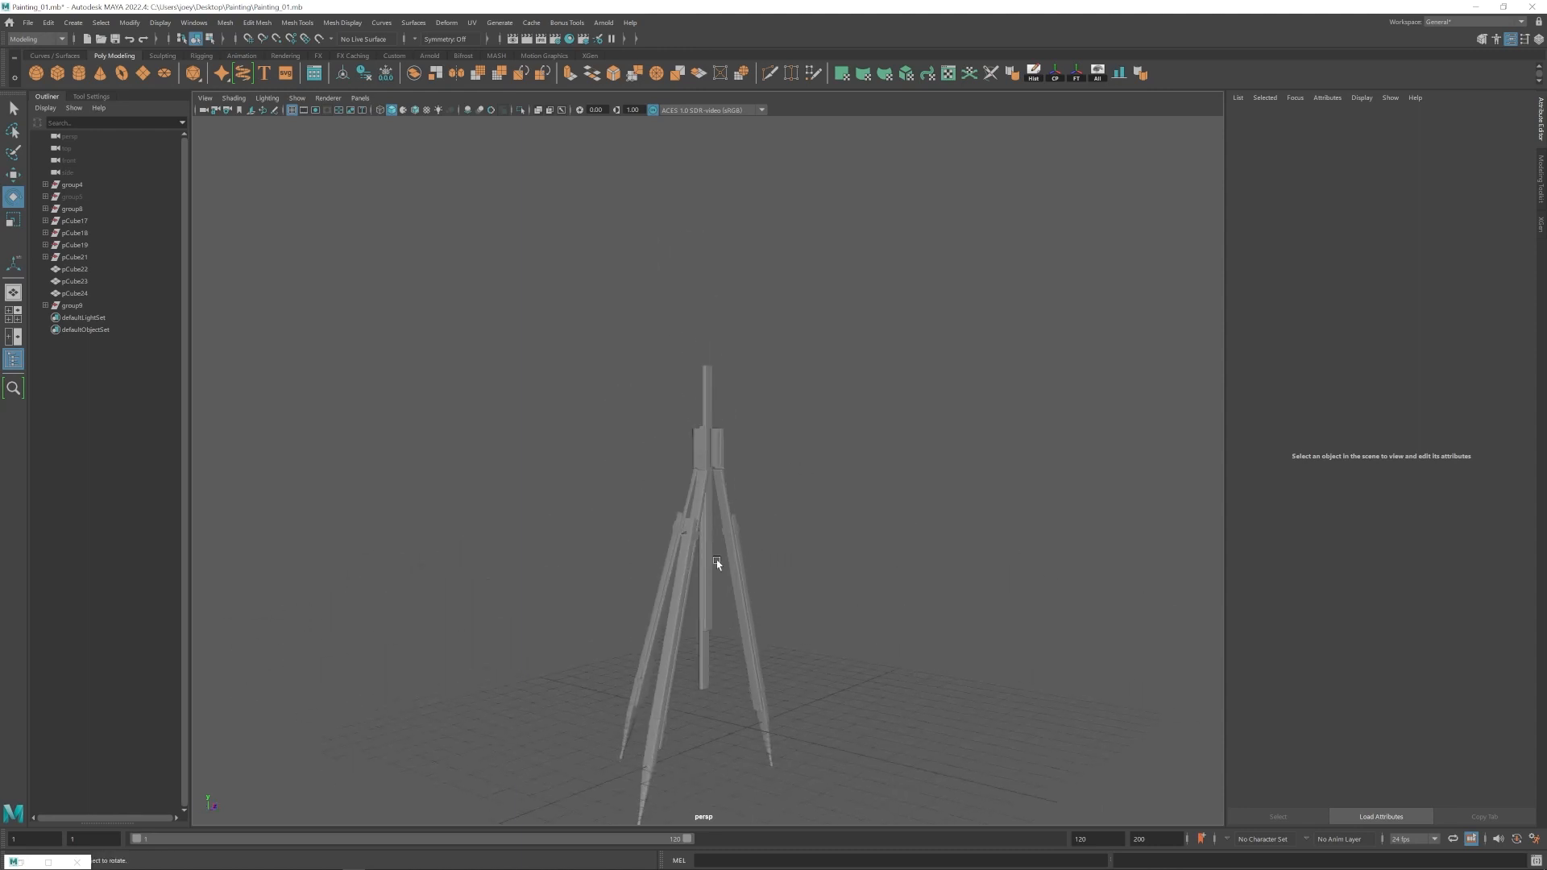
Create a cube, align it with the lower central beam, and place it just below the beam's end.
{"action": "left_click_drag", "start_coordinate": [718, 563], "coordinate": [763, 570], "text": "alt"}
{"action": "scroll", "coordinate": [763, 570], "scroll_direction": "up", "scroll_amount": 4}
{"action": "middle_click_drag", "start_coordinate": [763, 570], "coordinate": [747, 488], "text": "alt"}
{"action": "scroll", "coordinate": [746, 488], "scroll_direction": "up", "scroll_amount": 3}
{"action": "left_click", "coordinate": [1119, 75]}
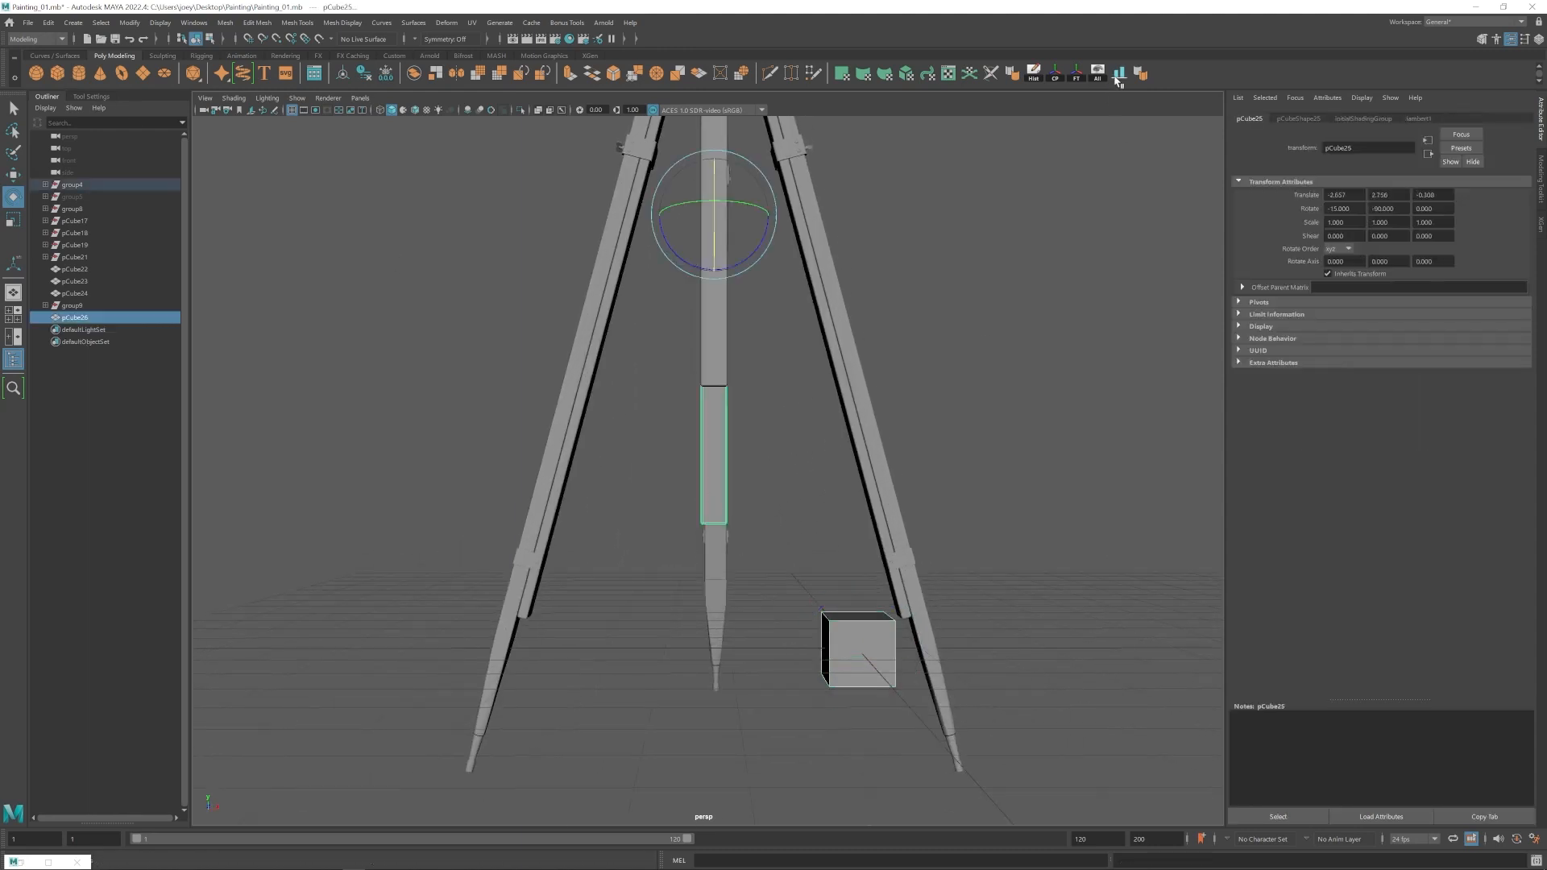
{"action": "left_click_drag", "start_coordinate": [714, 495], "coordinate": [714, 535]}
Extend the lower central beam by moving its bottom vertices down toward the new cube.
{"action": "mouse_move", "coordinate": [714, 535]}
{"action": "left_mouse_down", "text": "alt"}
{"action": "mouse_move", "coordinate": [732, 553]}
{"action": "mouse_move", "coordinate": [704, 507]}
{"action": "left_mouse_up", "text": "alt"}
{"action": "key", "text": "w"}
{"action": "right_click_drag", "start_coordinate": [705, 507], "coordinate": [653, 508]}
{"action": "scroll", "coordinate": [706, 508], "scroll_direction": "down", "scroll_amount": 4}
{"action": "left_click_drag", "start_coordinate": [774, 471], "coordinate": [614, 537]}
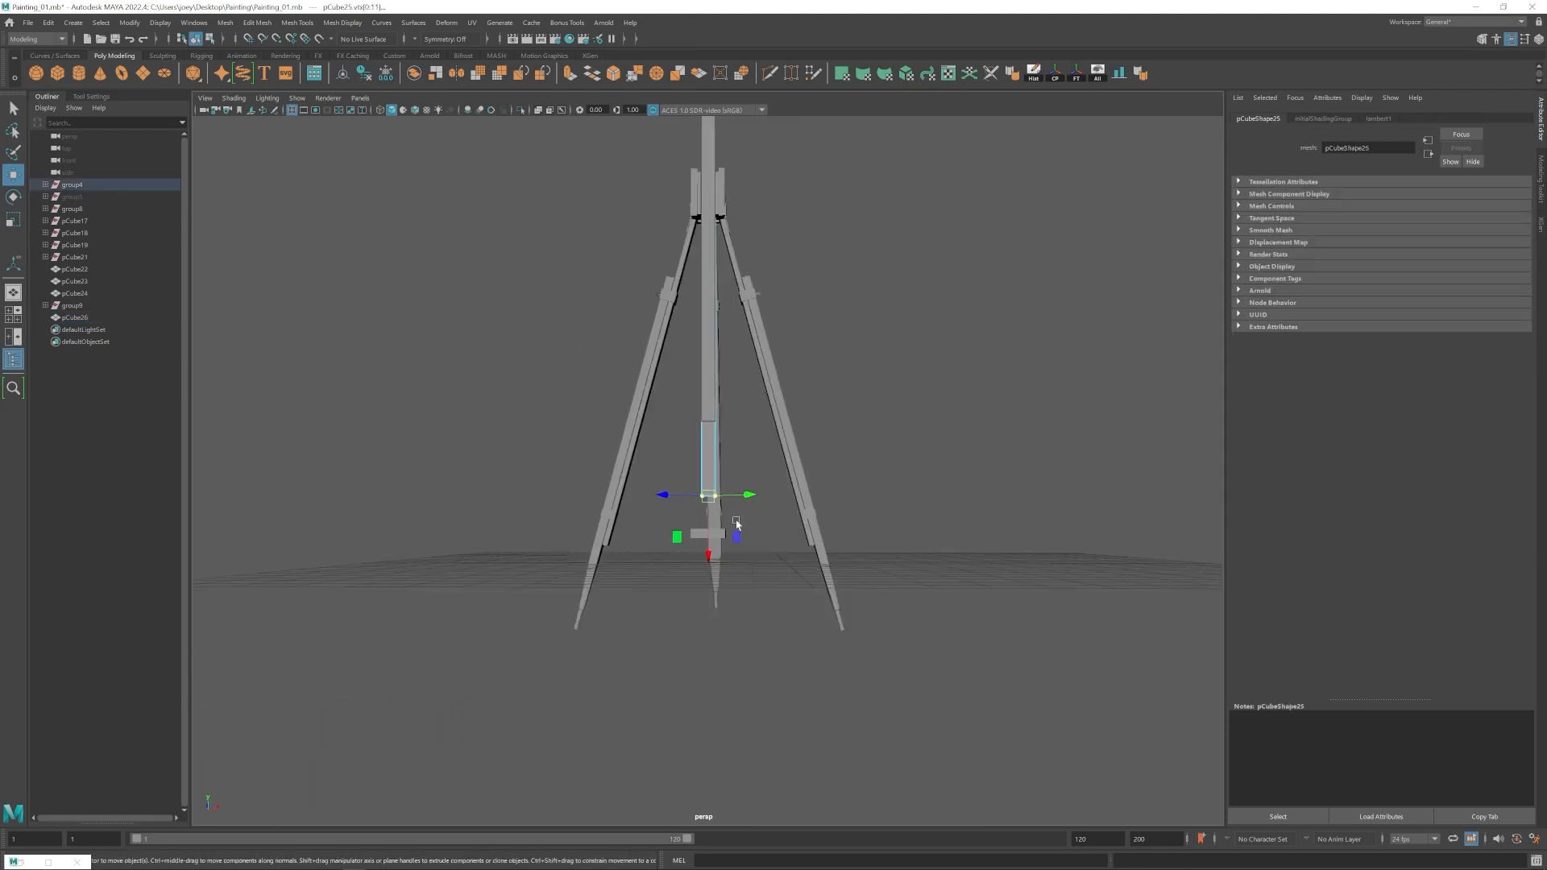
{"action": "scroll", "coordinate": [735, 523], "scroll_direction": "up", "scroll_amount": 4}
{"action": "middle_click_drag", "start_coordinate": [754, 579], "coordinate": [756, 532], "text": "alt"}
{"action": "left_click_drag", "start_coordinate": [709, 509], "coordinate": [781, 642]}
Scale the cube into a thin horizontal crossbar spanning the gap between the two front legs.
{"action": "left_click", "coordinate": [694, 517]}
{"action": "middle_click_drag", "start_coordinate": [781, 642], "coordinate": [861, 581], "text": "alt"}
{"action": "key", "text": "r"}
{"action": "left_click_drag", "start_coordinate": [638, 552], "coordinate": [667, 534]}
{"action": "left_click_drag", "start_coordinate": [667, 534], "coordinate": [685, 594], "text": "alt"}
{"action": "left_click_drag", "start_coordinate": [685, 594], "coordinate": [711, 569], "text": "alt"}
{"action": "left_click_drag", "start_coordinate": [778, 511], "coordinate": [1029, 512]}
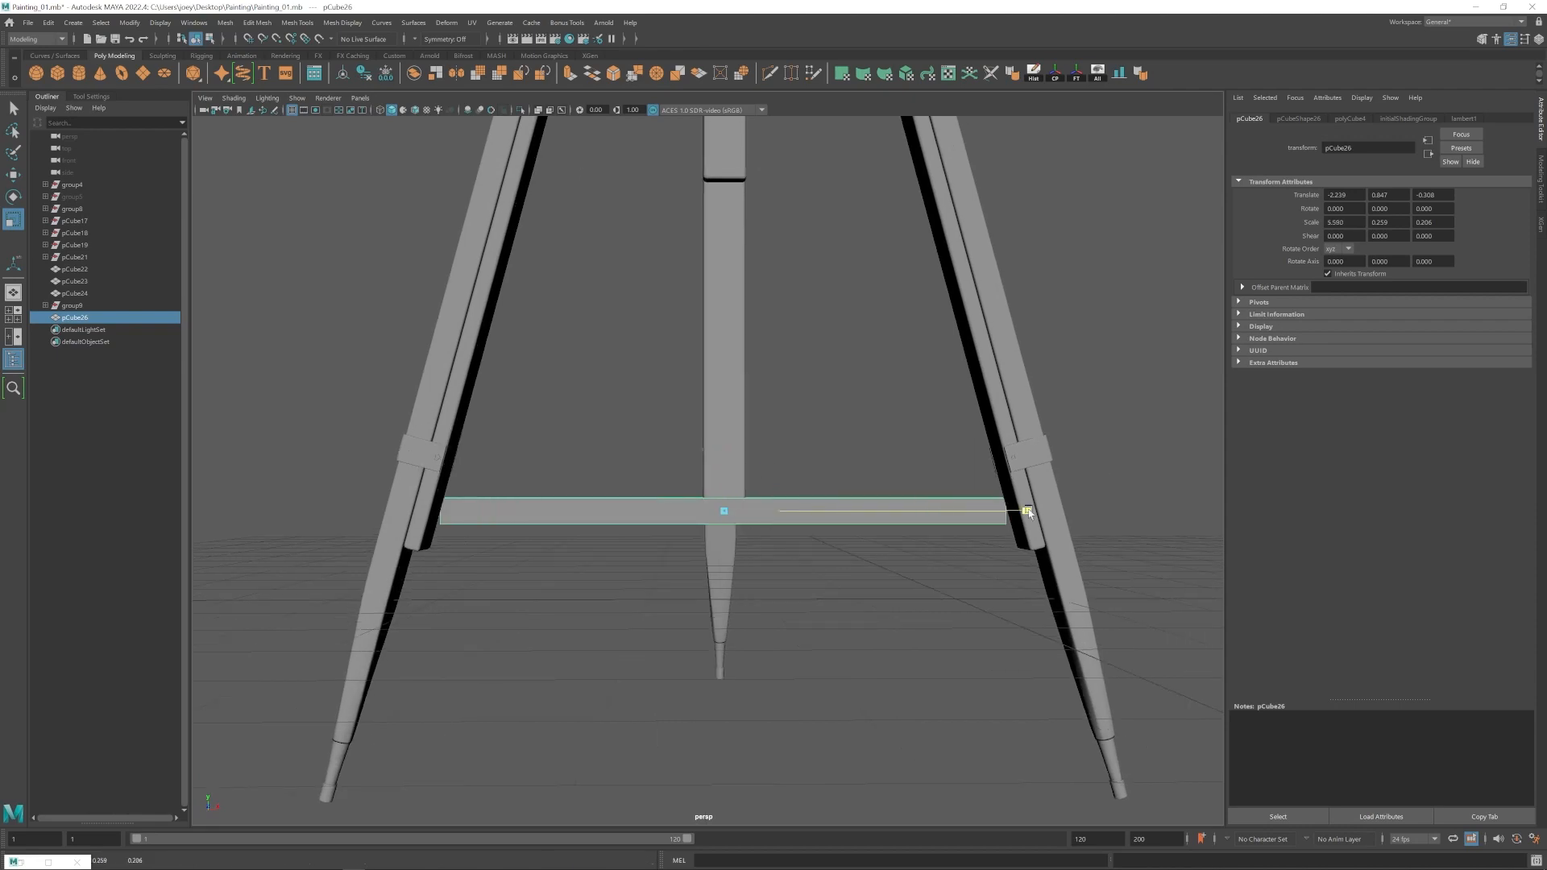
Resize the crossbar to a scale of about 6.0 × 0.17 × 0.17 and raise it against the beam's lower end.
{"action": "left_click_drag", "start_coordinate": [769, 556], "coordinate": [901, 566], "text": "alt"}
{"action": "middle_click_drag", "start_coordinate": [901, 566], "coordinate": [708, 549], "text": "alt"}
{"action": "right_click_drag", "start_coordinate": [707, 548], "coordinate": [777, 524], "text": "alt"}
{"action": "left_click_drag", "start_coordinate": [766, 412], "coordinate": [758, 412]}
{"action": "left_click_drag", "start_coordinate": [758, 412], "coordinate": [839, 435], "text": "alt"}
{"action": "right_click_drag", "start_coordinate": [838, 435], "coordinate": [657, 463], "text": "alt"}
{"action": "mouse_move", "coordinate": [658, 464]}
{"action": "left_mouse_down", "text": "alt"}
{"action": "mouse_move", "coordinate": [689, 471]}
{"action": "mouse_move", "coordinate": [650, 472]}
{"action": "left_mouse_up", "text": "alt"}
{"action": "left_click_drag", "start_coordinate": [566, 481], "coordinate": [563, 481]}
{"action": "left_click_drag", "start_coordinate": [713, 470], "coordinate": [645, 439], "text": "alt"}
{"action": "key", "text": "w"}
{"action": "left_click_drag", "start_coordinate": [646, 423], "coordinate": [632, 408]}
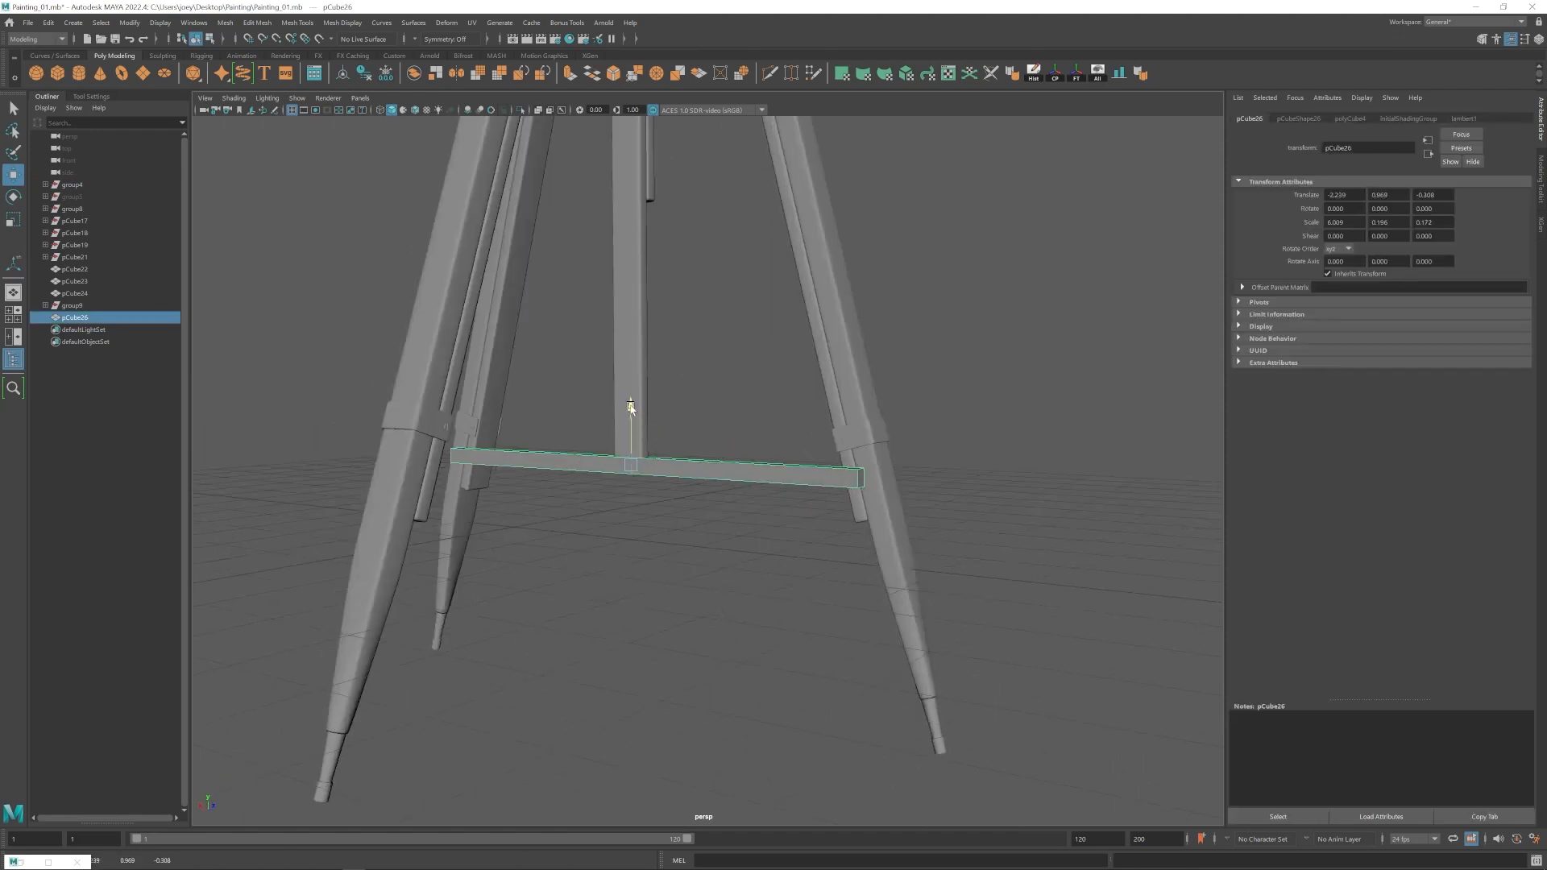
Cut an edge loop near the central beam's lower end and adjust its bottom vertices at the crossbar.
{"action": "right_click_drag", "start_coordinate": [632, 408], "coordinate": [582, 409]}
{"action": "left_click_drag", "start_coordinate": [632, 511], "coordinate": [727, 504], "text": "alt"}
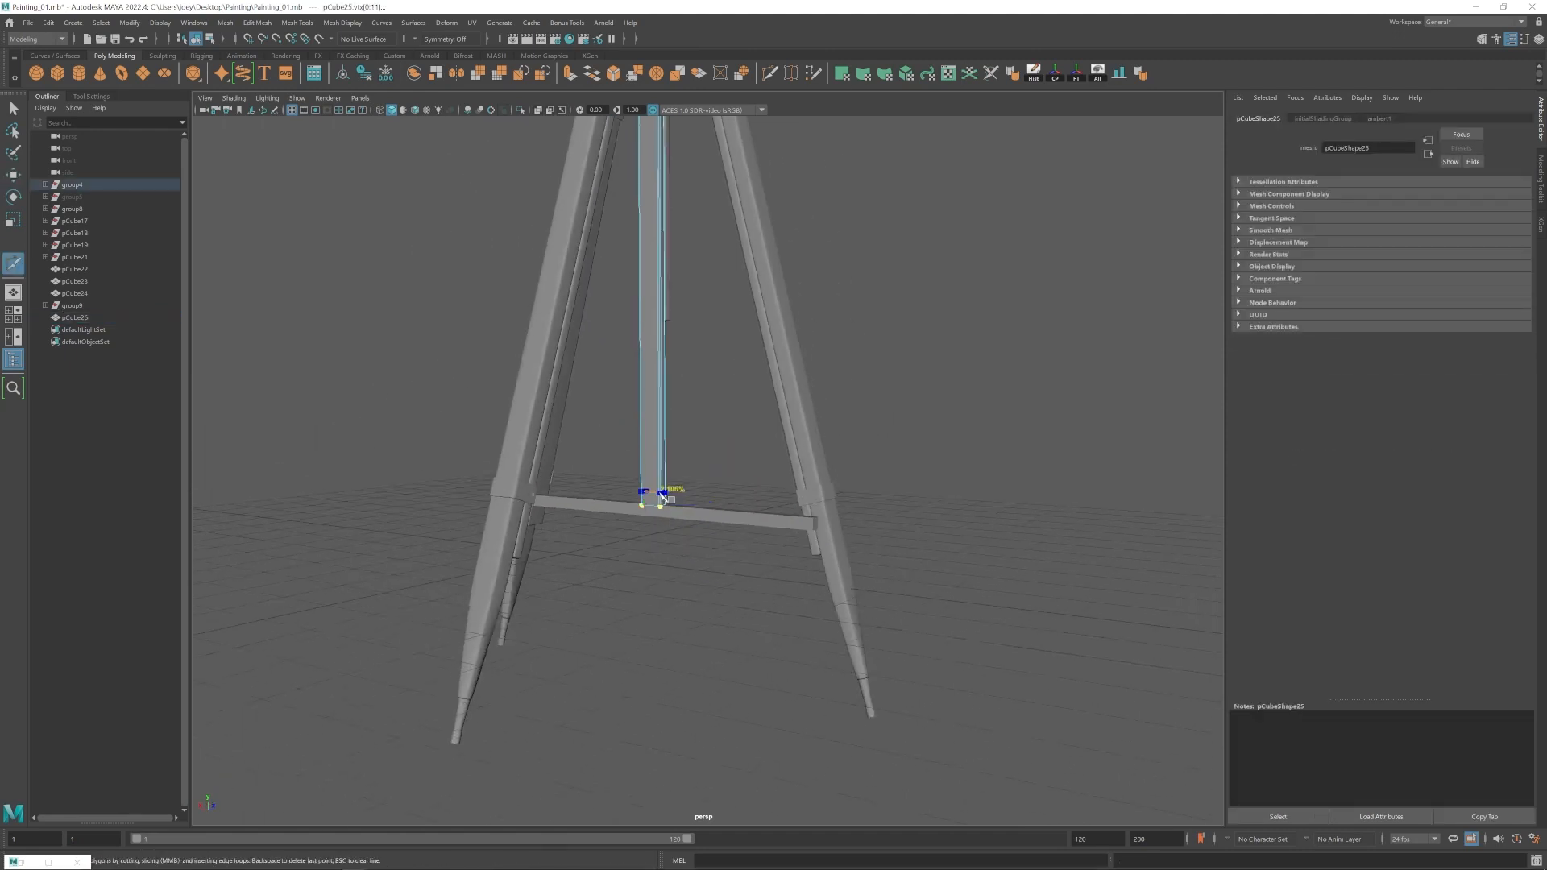
{"action": "key", "text": "w"}
{"action": "left_click_drag", "start_coordinate": [594, 562], "coordinate": [542, 522]}
{"action": "scroll", "coordinate": [645, 516], "scroll_direction": "up", "scroll_amount": 4}
{"action": "key", "text": "r"}
{"action": "key", "text": "w"}
Bevel the crossbar's edges with two segments and a reduced fraction.
{"action": "left_click", "coordinate": [725, 508]}
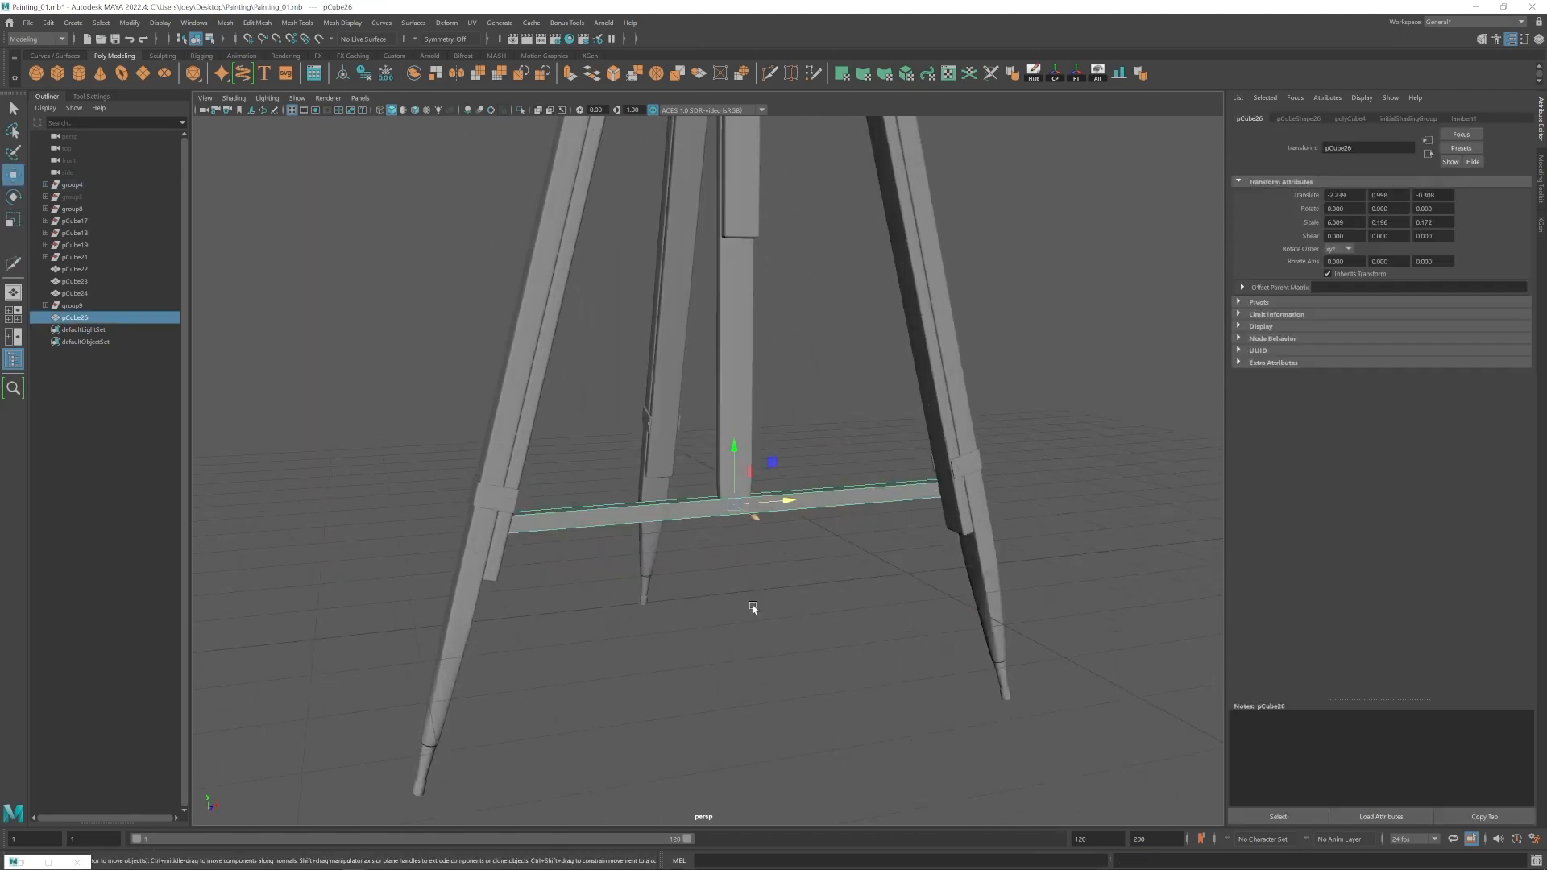
{"action": "right_click_drag", "start_coordinate": [754, 609], "coordinate": [753, 556]}
{"action": "left_click", "coordinate": [750, 513]}
{"action": "left_click_drag", "start_coordinate": [754, 608], "coordinate": [564, 379], "text": "alt"}
{"action": "key", "text": "ctrl+b"}
{"action": "left_click_drag", "start_coordinate": [1448, 219], "coordinate": [1402, 219]}
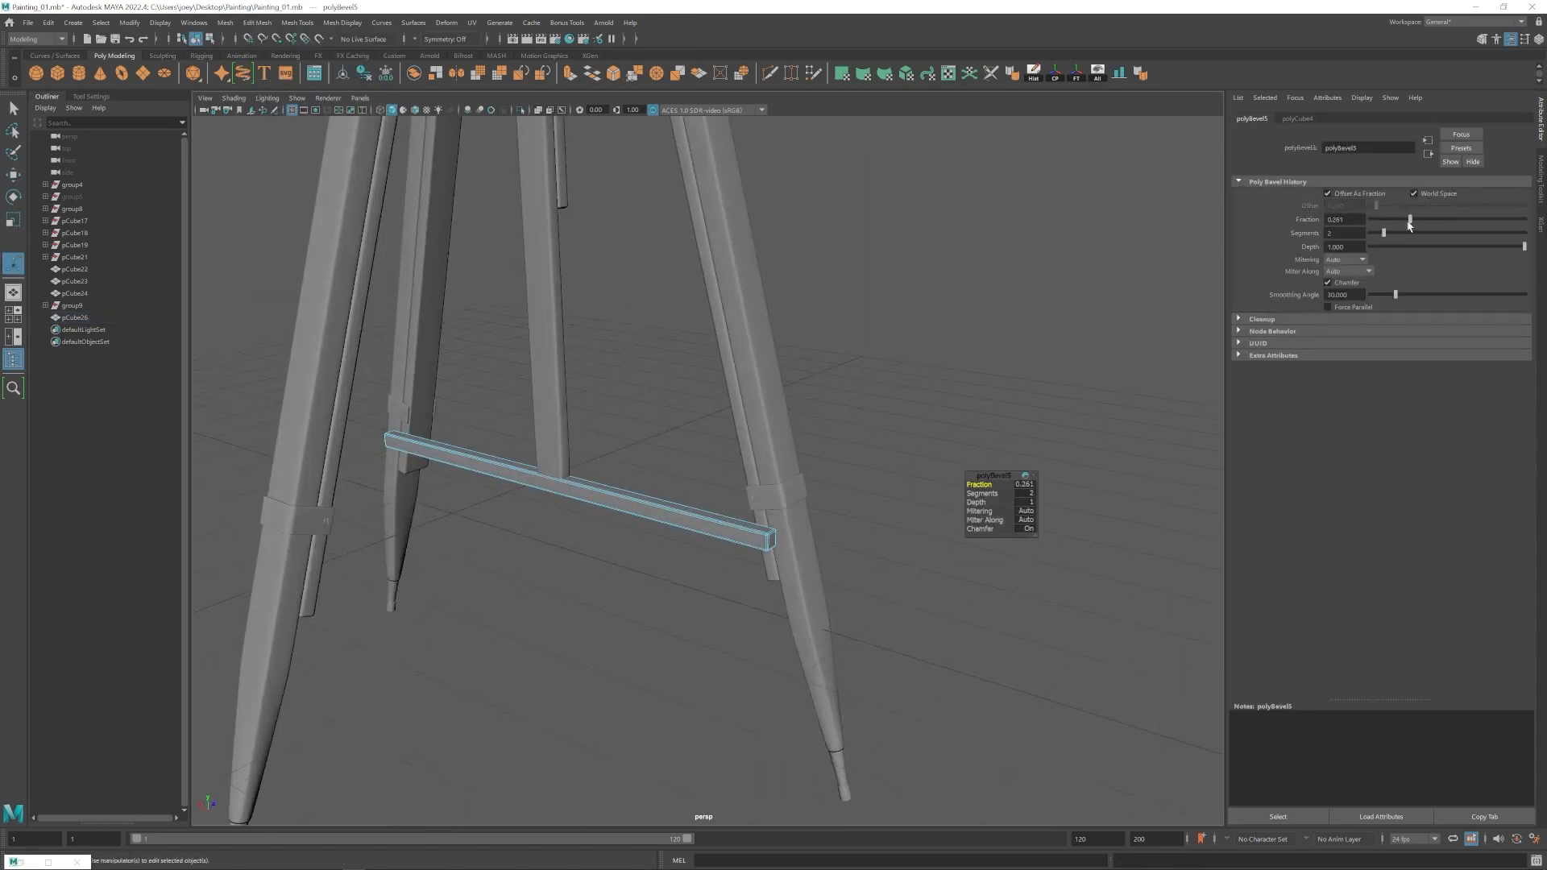
{"action": "key", "text": "w"}
{"action": "left_click", "coordinate": [911, 492]}
Create another cube and place it on the upright central beam between the legs.
{"action": "scroll", "coordinate": [674, 535], "scroll_direction": "down", "scroll_amount": 5}
{"action": "left_click_drag", "start_coordinate": [674, 535], "coordinate": [527, 454], "text": "alt"}
{"action": "scroll", "coordinate": [527, 454], "scroll_direction": "down", "scroll_amount": 4}
{"action": "scroll", "coordinate": [782, 603], "scroll_direction": "up", "scroll_amount": 4}
{"action": "left_click_drag", "start_coordinate": [781, 603], "coordinate": [718, 583], "text": "alt"}
{"action": "scroll", "coordinate": [759, 614], "scroll_direction": "up", "scroll_amount": 3}
{"action": "left_click_drag", "start_coordinate": [860, 615], "coordinate": [822, 645], "text": "shift"}
{"action": "key", "text": "r"}
{"action": "left_click", "coordinate": [732, 595]}
{"action": "scroll", "coordinate": [732, 595], "scroll_direction": "down", "scroll_amount": 5}
{"action": "left_click_drag", "start_coordinate": [688, 356], "coordinate": [711, 480], "text": "alt"}
{"action": "scroll", "coordinate": [667, 355], "scroll_direction": "up", "scroll_amount": 5}
{"action": "left_click", "coordinate": [57, 74]}
{"action": "left_click", "coordinate": [669, 342], "text": "shift"}
{"action": "left_click", "coordinate": [643, 322]}
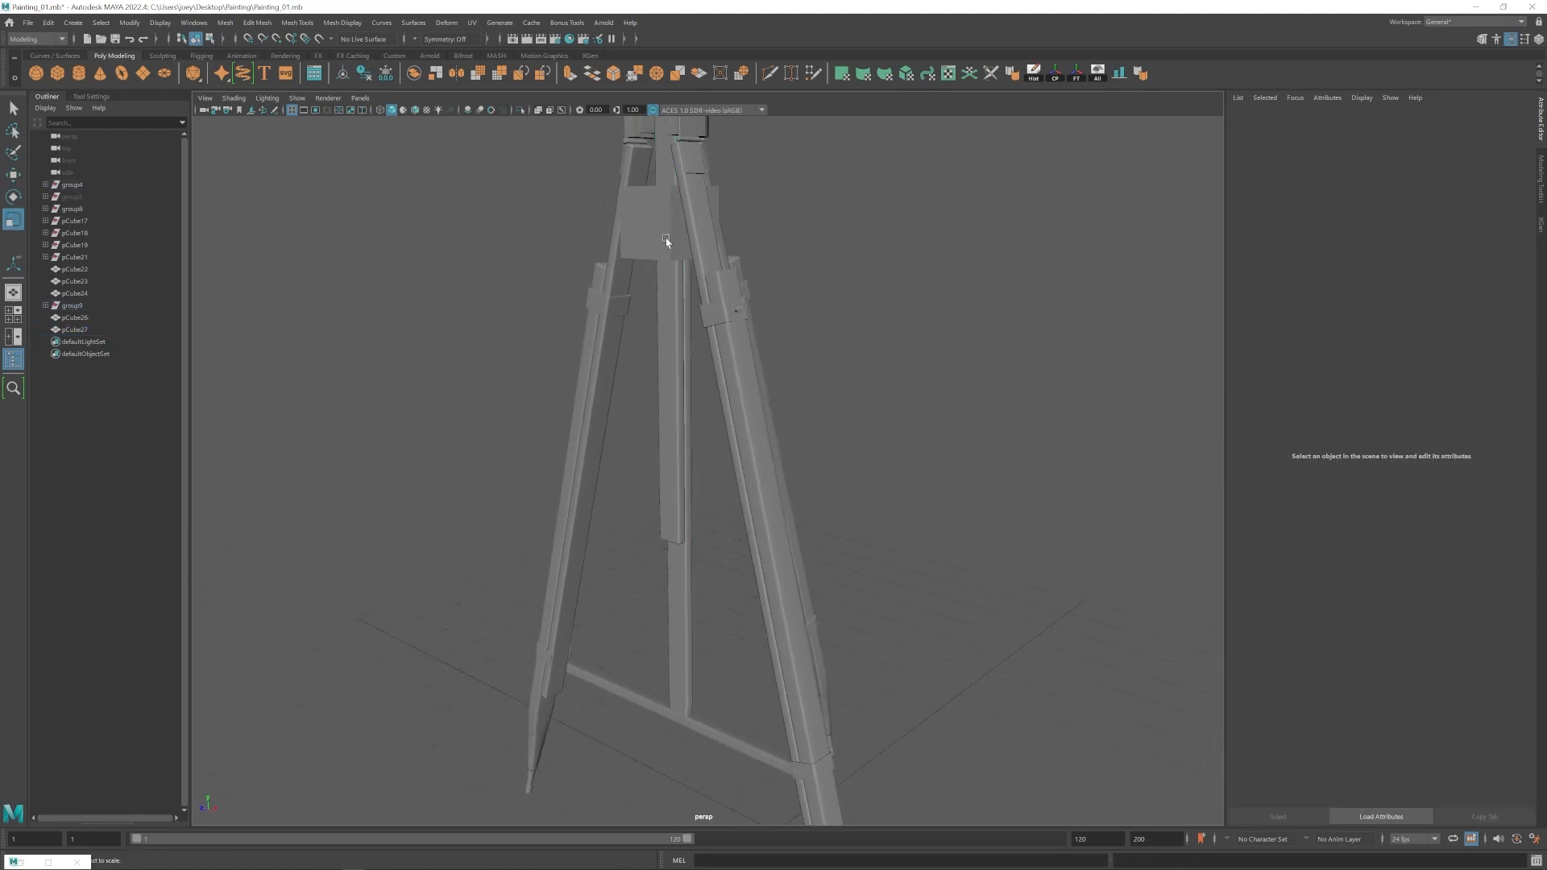
Flatten the new cube into a thin horizontal plate around the central beam, with a vertical scale of about 0.16.
{"action": "left_click", "coordinate": [667, 240]}
{"action": "key", "text": "w"}
{"action": "left_click_drag", "start_coordinate": [662, 375], "coordinate": [681, 499], "text": "alt"}
{"action": "key", "text": "w"}
{"action": "key", "text": "r"}
{"action": "left_click_drag", "start_coordinate": [713, 509], "coordinate": [693, 502]}
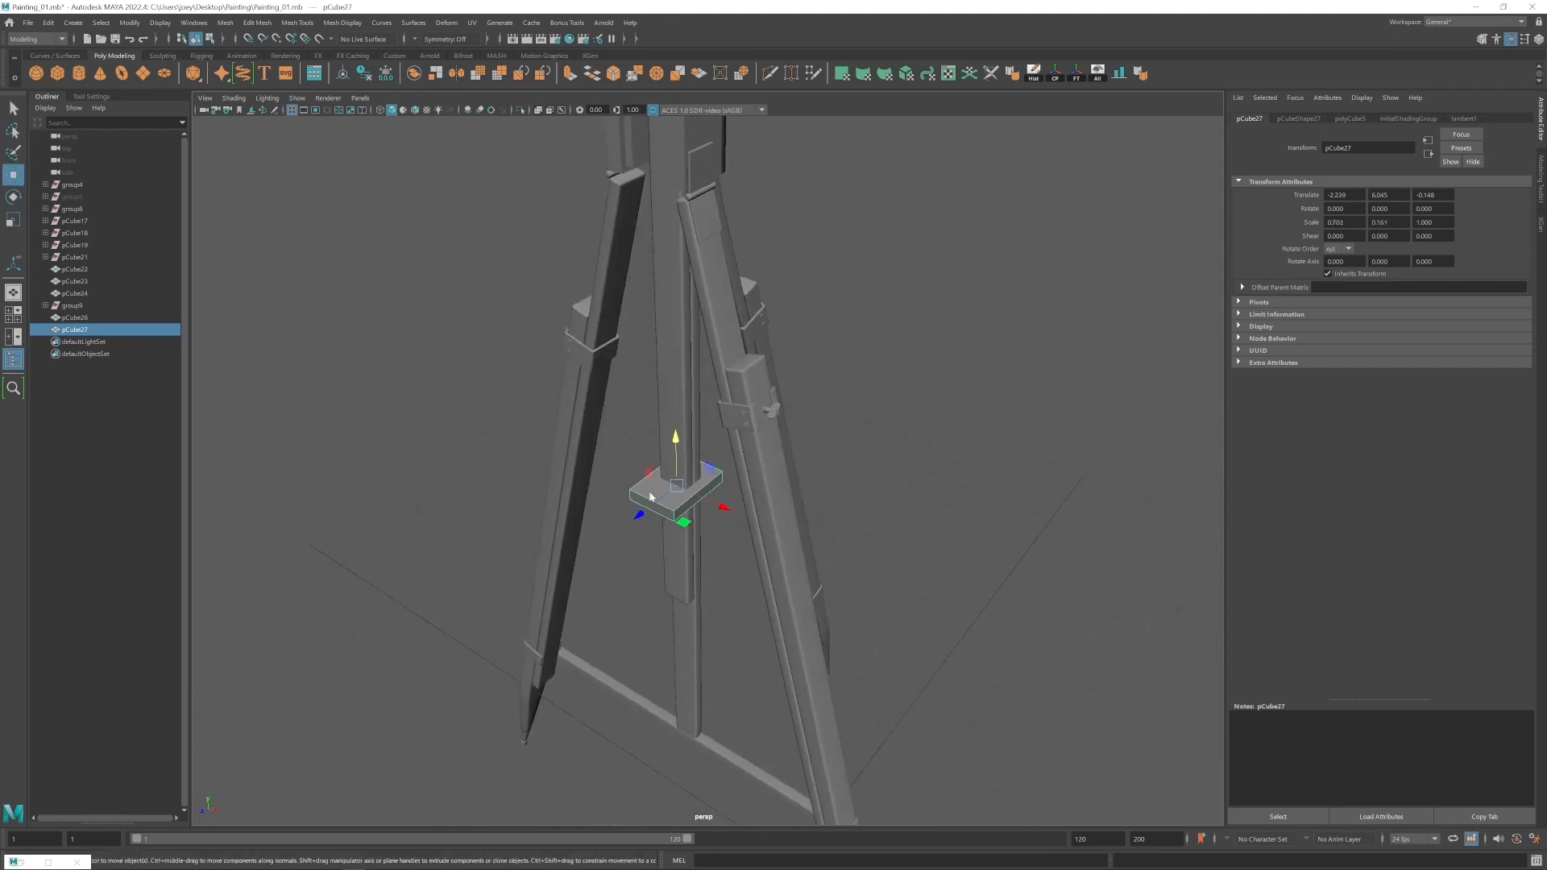
Extrude the plate's side faces and scale them so the plate has a notched outline around the beam.
{"action": "right_click_drag", "start_coordinate": [652, 497], "coordinate": [605, 539]}
{"action": "left_click", "coordinate": [678, 518]}
{"action": "left_click_drag", "start_coordinate": [678, 518], "coordinate": [766, 503], "text": "alt"}
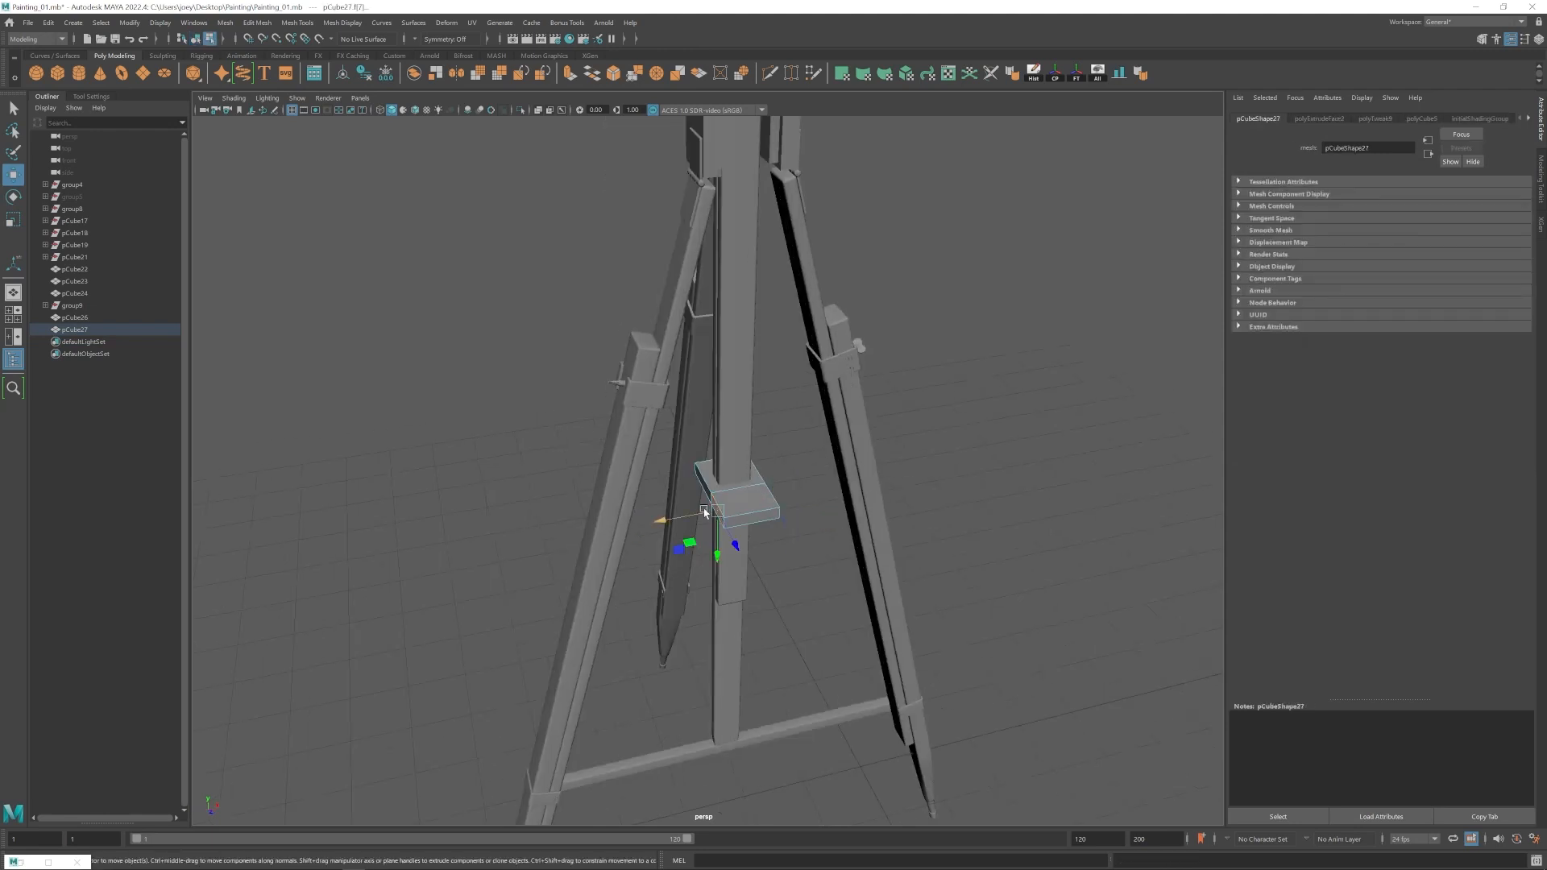
{"action": "left_click", "coordinate": [709, 513], "text": "shift"}
{"action": "right_click_drag", "start_coordinate": [726, 508], "coordinate": [676, 532], "text": "shift"}
{"action": "key", "text": "r"}
{"action": "left_click_drag", "start_coordinate": [795, 496], "coordinate": [848, 487]}
Bevel the plate's inner notch edges with a fraction of about 0.875 and several segments to form rounded cutouts.
{"action": "left_click_drag", "start_coordinate": [848, 487], "coordinate": [637, 484], "text": "alt"}
{"action": "key", "text": "w"}
{"action": "right_click_drag", "start_coordinate": [621, 456], "coordinate": [614, 425]}
{"action": "left_click", "coordinate": [615, 424]}
{"action": "left_click_drag", "start_coordinate": [615, 424], "coordinate": [515, 419], "text": "alt"}
{"action": "left_click", "coordinate": [257, 22]}
{"action": "left_click", "coordinate": [268, 65]}
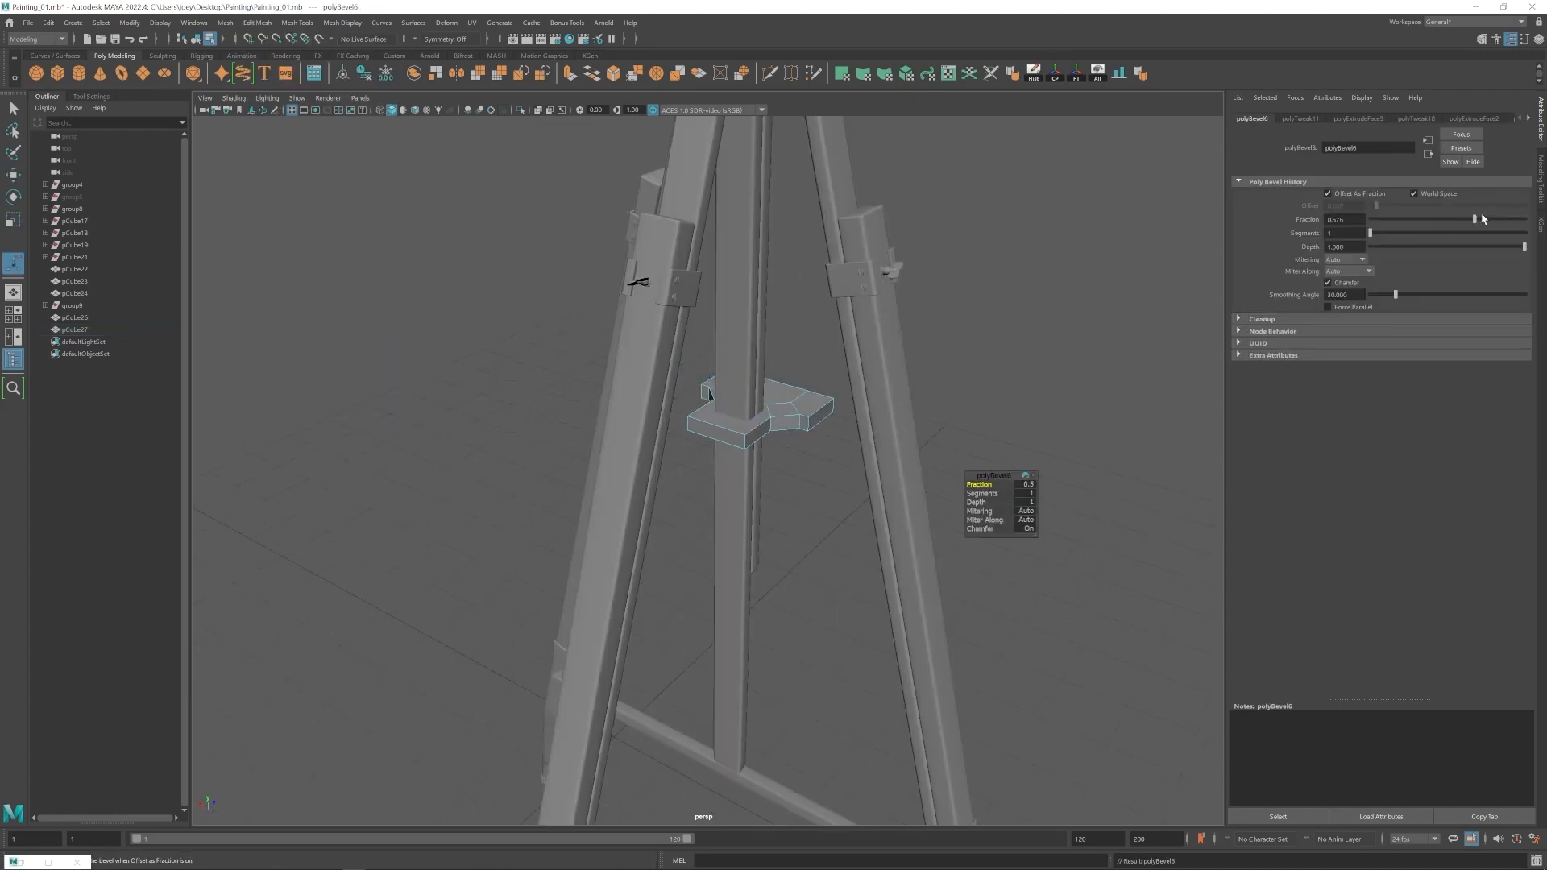
{"action": "left_click_drag", "start_coordinate": [1371, 233], "coordinate": [1426, 233]}
Rescale the notched plate's width and adjust its vertices around the central beam.
{"action": "left_click_drag", "start_coordinate": [911, 456], "coordinate": [714, 517], "text": "alt"}
{"action": "right_click_drag", "start_coordinate": [714, 516], "coordinate": [770, 501]}
{"action": "key", "text": "r"}
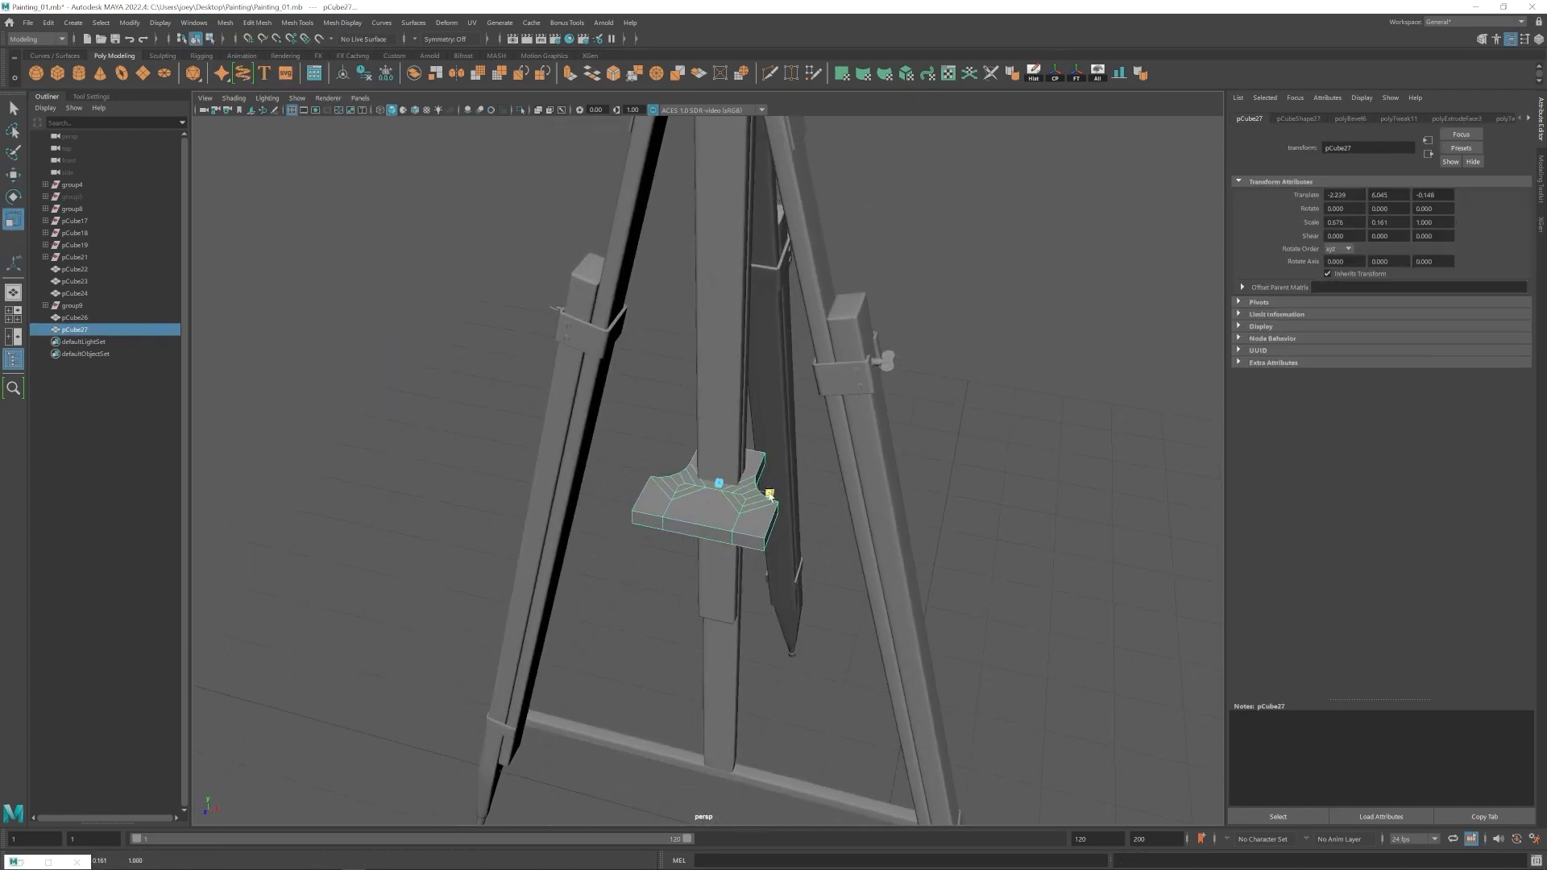
{"action": "left_click_drag", "start_coordinate": [770, 500], "coordinate": [798, 439], "text": "alt"}
{"action": "key", "text": "w"}
{"action": "right_click_drag", "start_coordinate": [693, 443], "coordinate": [645, 443]}
{"action": "left_click_drag", "start_coordinate": [722, 403], "coordinate": [725, 454]}
{"action": "left_click", "coordinate": [971, 537]}
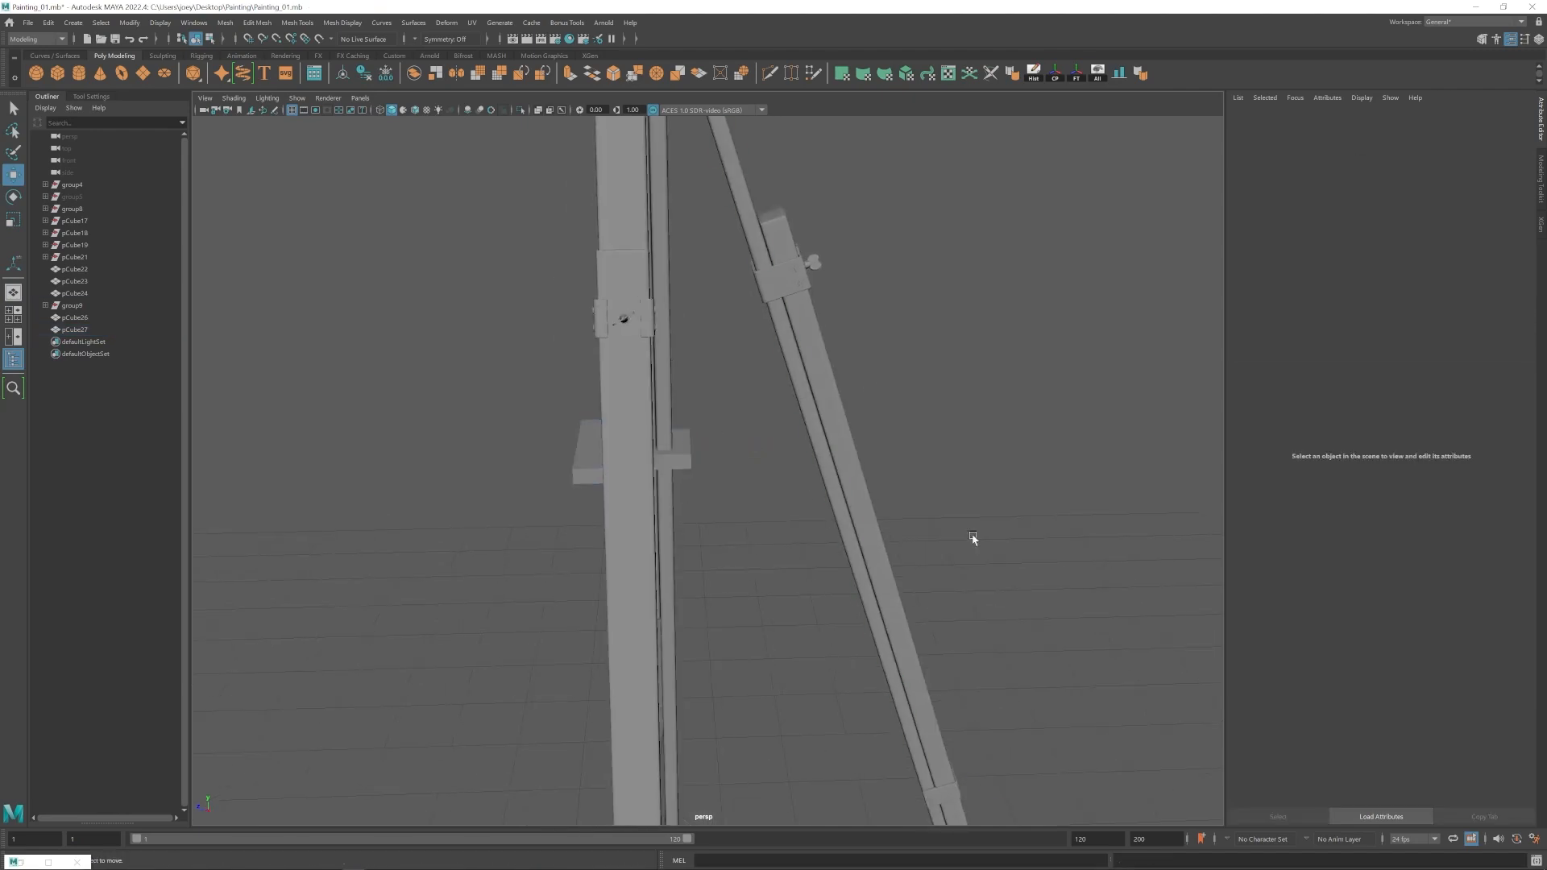
Scale the plate's opposite faces and widen the whole plate to an X scale of about 0.73.
{"action": "left_click_drag", "start_coordinate": [970, 537], "coordinate": [757, 556], "text": "alt"}
{"action": "left_click", "coordinate": [663, 489]}
{"action": "left_click_drag", "start_coordinate": [664, 490], "coordinate": [722, 487], "text": "alt"}
{"action": "right_click_drag", "start_coordinate": [722, 487], "coordinate": [725, 520]}
{"action": "left_click_drag", "start_coordinate": [726, 520], "coordinate": [793, 473], "text": "alt"}
{"action": "left_click", "coordinate": [793, 490]}
{"action": "left_click", "coordinate": [642, 477], "text": "shift"}
{"action": "key", "text": "r"}
{"action": "left_click_drag", "start_coordinate": [793, 473], "coordinate": [757, 508], "text": "alt"}
{"action": "left_click_drag", "start_coordinate": [781, 513], "coordinate": [771, 512]}
{"action": "right_click_drag", "start_coordinate": [771, 511], "coordinate": [801, 498]}
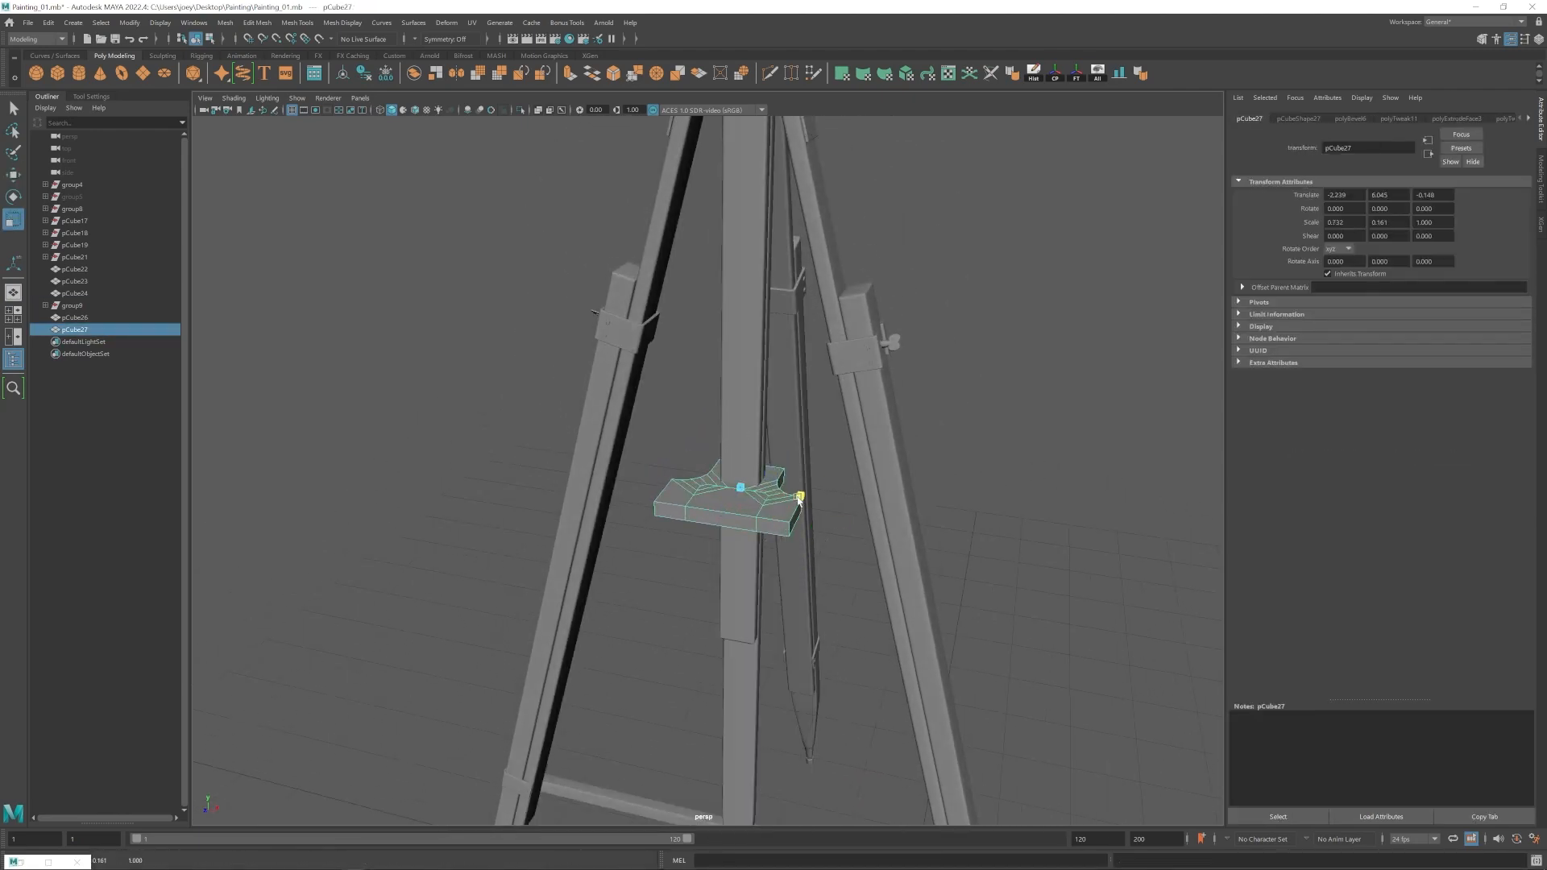
Extrude the three faces along the plate's long front edge outward.
{"action": "left_click_drag", "start_coordinate": [801, 498], "coordinate": [816, 489], "text": "alt"}
{"action": "right_click_drag", "start_coordinate": [808, 483], "coordinate": [809, 516]}
{"action": "left_click", "coordinate": [774, 493]}
{"action": "left_click", "coordinate": [710, 482], "text": "shift"}
{"action": "left_click", "coordinate": [646, 474], "text": "shift"}
{"action": "key", "text": "w"}
{"action": "left_click_drag", "start_coordinate": [685, 498], "coordinate": [645, 487], "text": "shift"}
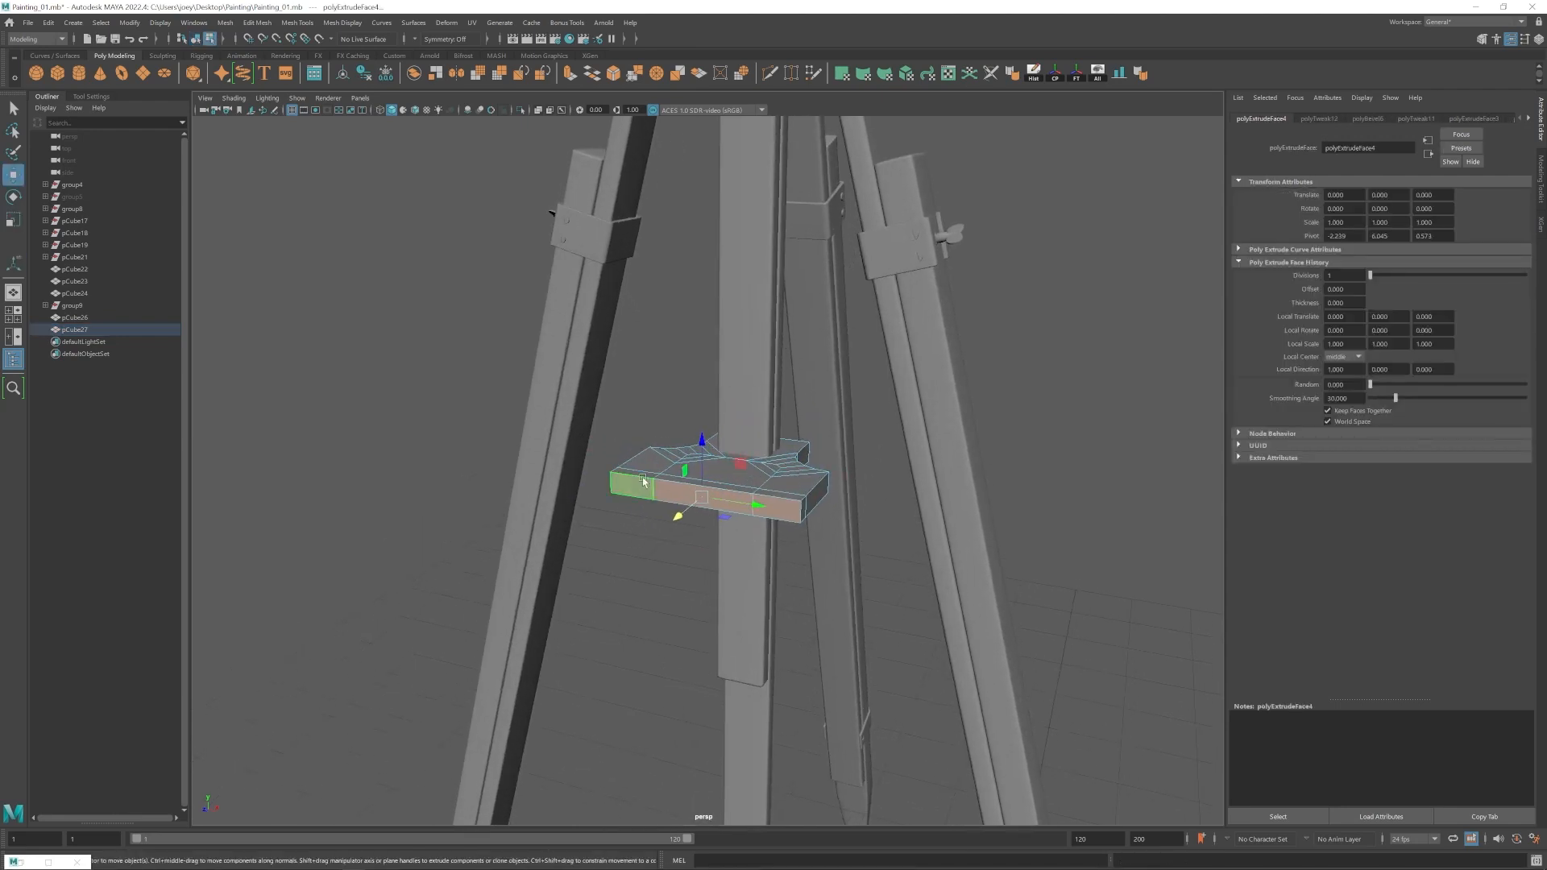
Extrude the top faces of the new front strip upward to form a raised lip.
{"action": "left_click", "coordinate": [634, 475]}
{"action": "left_click", "coordinate": [771, 495], "text": "shift"}
{"action": "key", "text": "ctrl+e"}
{"action": "right_click_drag", "start_coordinate": [729, 488], "coordinate": [765, 469]}
{"action": "left_click", "coordinate": [660, 564]}
Select the plate's outer edges, including those around the raised lip.
{"action": "scroll", "coordinate": [728, 490], "scroll_direction": "down", "scroll_amount": 8}
{"action": "left_click_drag", "start_coordinate": [758, 484], "coordinate": [729, 490], "text": "alt"}
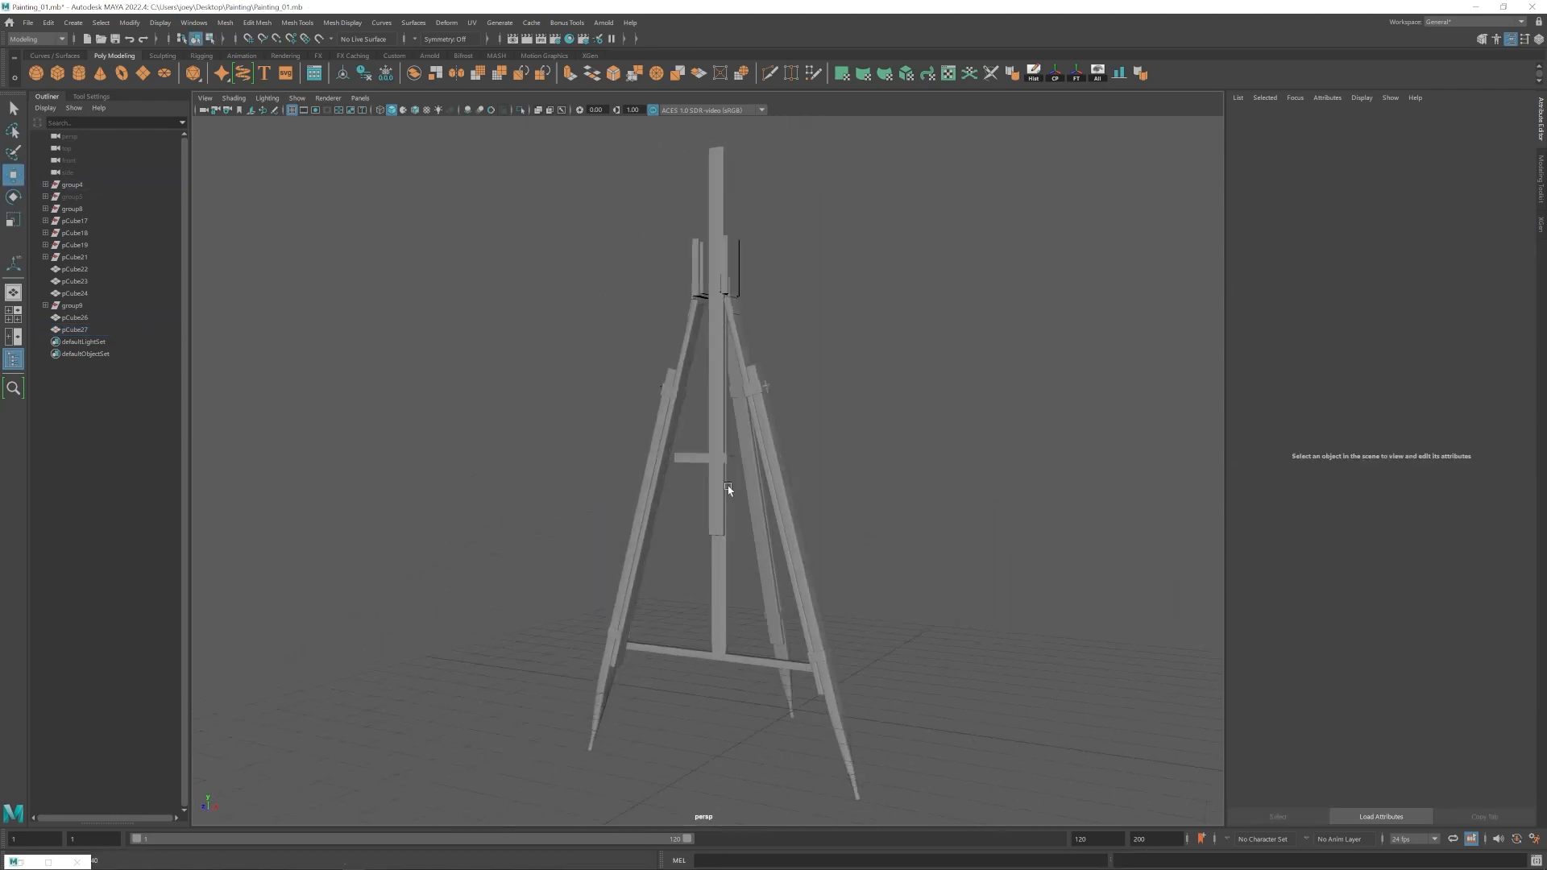
{"action": "left_click", "coordinate": [695, 459]}
{"action": "scroll", "coordinate": [646, 515], "scroll_direction": "up", "scroll_amount": 6}
{"action": "left_click_drag", "start_coordinate": [645, 515], "coordinate": [710, 541], "text": "alt"}
{"action": "right_click_drag", "start_coordinate": [713, 558], "coordinate": [718, 539]}
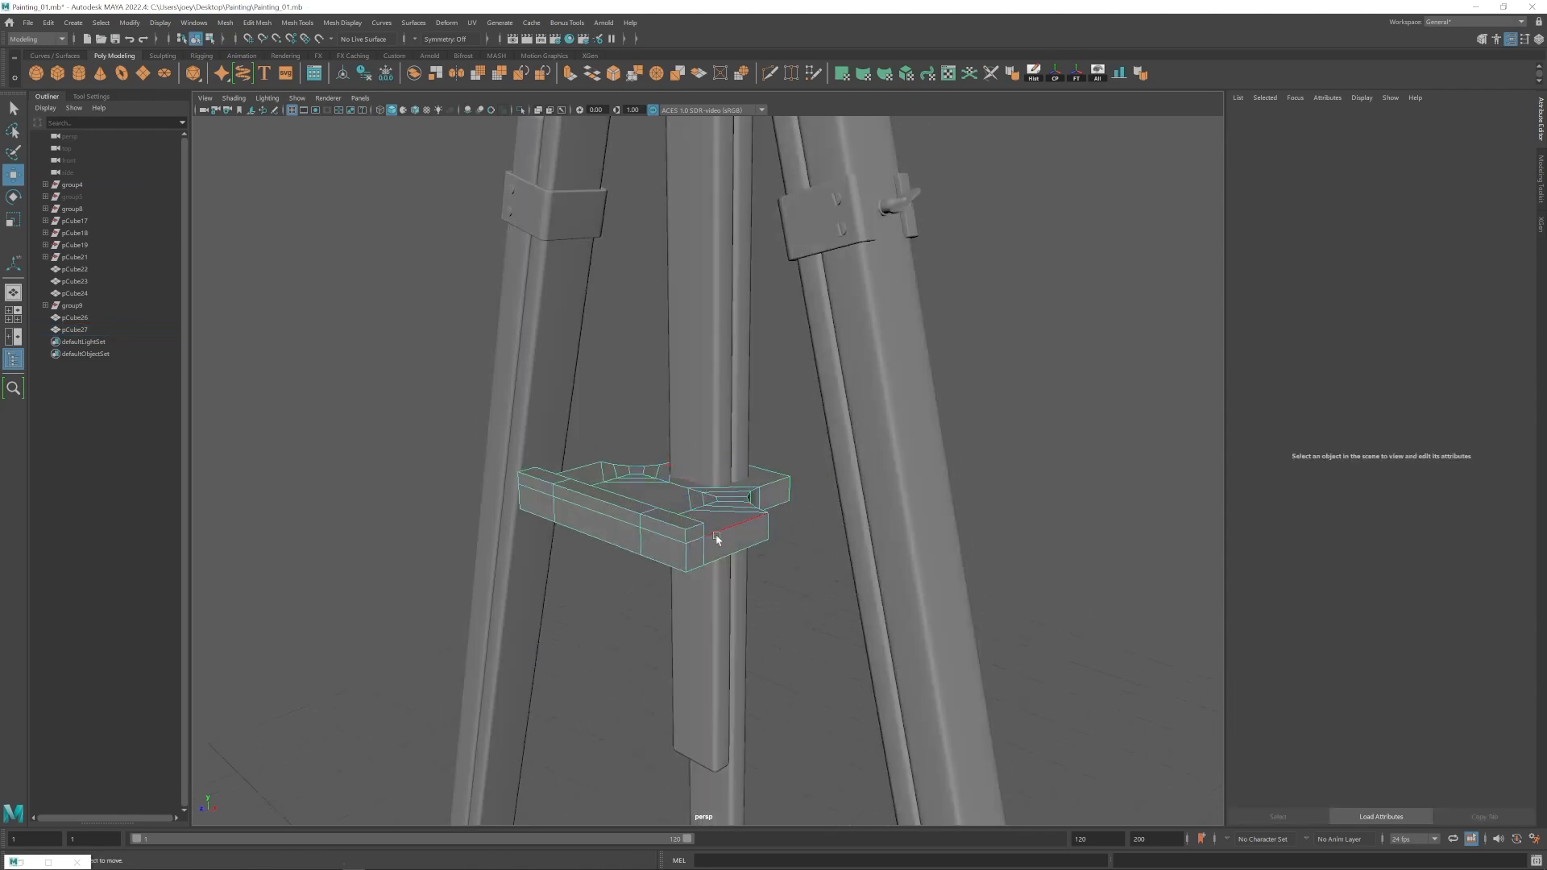
{"action": "left_click_drag", "start_coordinate": [718, 539], "coordinate": [738, 528], "text": "alt"}
{"action": "double_click", "coordinate": [738, 528]}
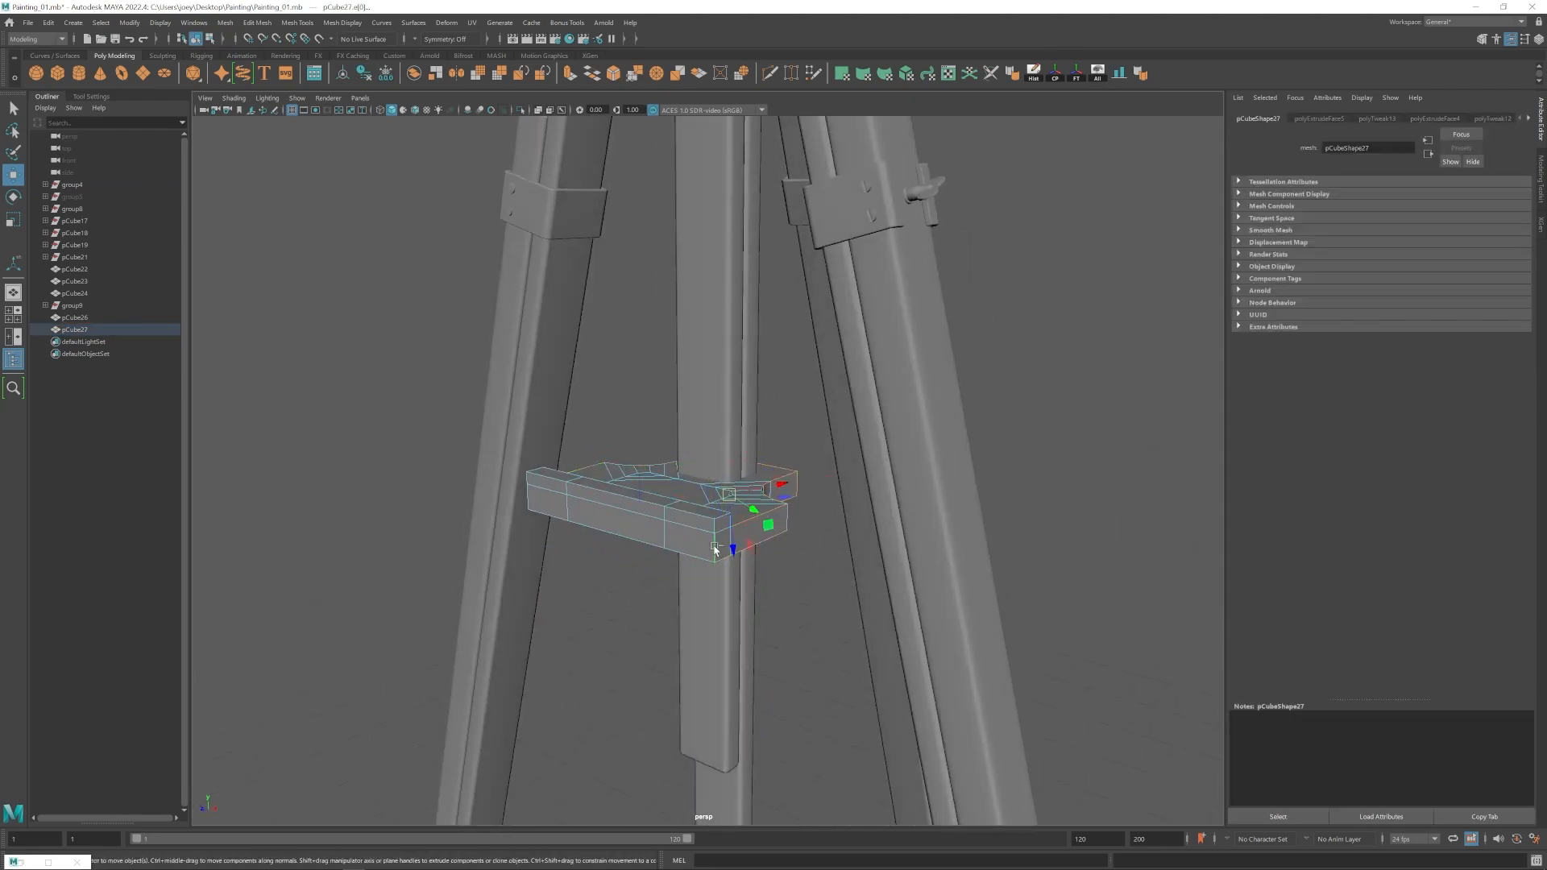
{"action": "left_click_drag", "start_coordinate": [687, 561], "coordinate": [838, 375], "text": "alt"}
{"action": "left_click", "coordinate": [257, 23]}
{"action": "left_click", "coordinate": [278, 69]}
{"action": "scroll", "coordinate": [970, 605], "scroll_direction": "up", "scroll_amount": 3}
{"action": "left_click_drag", "start_coordinate": [926, 596], "coordinate": [911, 632], "text": "alt"}
{"action": "key", "text": "ctrl+z"}
{"action": "key", "text": "ctrl+z"}
Bevel the selected edges of the lipped plate.
{"action": "left_click", "coordinate": [257, 22]}
{"action": "left_click", "coordinate": [278, 69]}
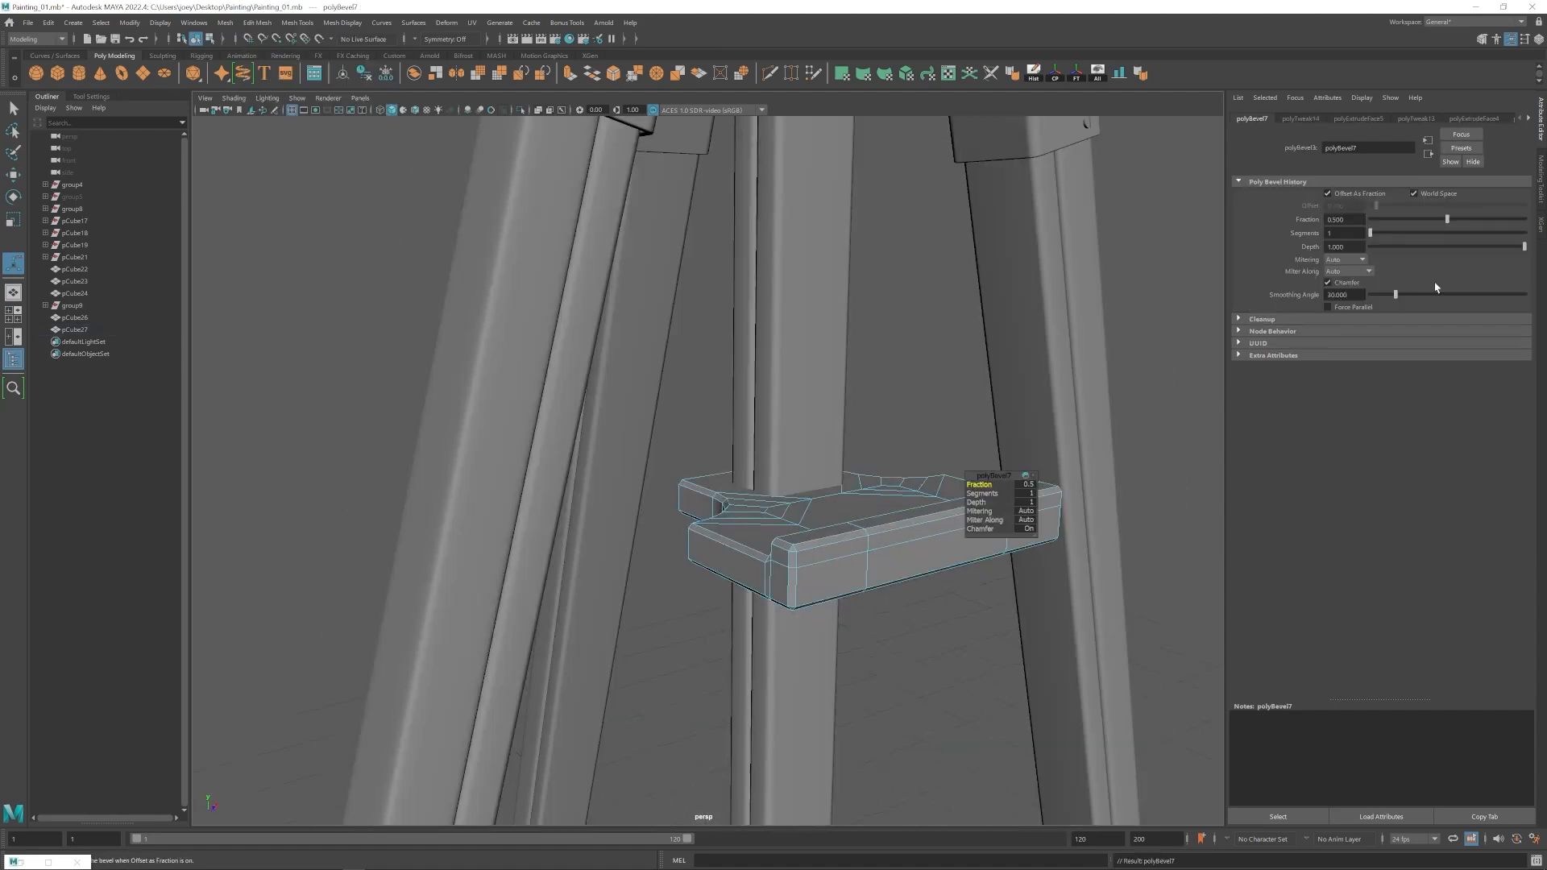
{"action": "key", "text": "w"}
{"action": "left_click", "coordinate": [1128, 451]}
Undo the last change and adjust the lipped plate's vertices.
{"action": "left_click_drag", "start_coordinate": [612, 492], "coordinate": [819, 586], "text": "alt"}
{"action": "scroll", "coordinate": [806, 488], "scroll_direction": "down", "scroll_amount": 8}
{"action": "scroll", "coordinate": [819, 586], "scroll_direction": "up", "scroll_amount": 6}
{"action": "left_click", "coordinate": [784, 501]}
{"action": "left_click_drag", "start_coordinate": [735, 509], "coordinate": [729, 463], "text": "alt"}
{"action": "key", "text": "ctrl+z"}
{"action": "scroll", "coordinate": [729, 464], "scroll_direction": "up", "scroll_amount": 6}
{"action": "right_click_drag", "start_coordinate": [596, 477], "coordinate": [492, 467]}
{"action": "left_click_drag", "start_coordinate": [449, 390], "coordinate": [564, 440], "text": "alt"}
{"action": "scroll", "coordinate": [587, 453], "scroll_direction": "up", "scroll_amount": 4}
{"action": "left_click_drag", "start_coordinate": [556, 384], "coordinate": [912, 363]}
{"action": "right_click_drag", "start_coordinate": [911, 451], "coordinate": [967, 395]}
Delete the construction history of the lipped plate and clear the selection.
{"action": "scroll", "coordinate": [806, 467], "scroll_direction": "down", "scroll_amount": 8}
{"action": "left_click", "coordinate": [729, 471]}
{"action": "left_click", "coordinate": [1034, 73]}
{"action": "left_click", "coordinate": [910, 387]}
{"action": "scroll", "coordinate": [725, 532], "scroll_direction": "down", "scroll_amount": 3}
{"action": "left_click", "coordinate": [725, 470]}
{"action": "scroll", "coordinate": [725, 483], "scroll_direction": "down", "scroll_amount": 2}
{"action": "left_click_drag", "start_coordinate": [709, 484], "coordinate": [891, 506], "text": "alt"}
{"action": "left_click", "coordinate": [798, 491]}
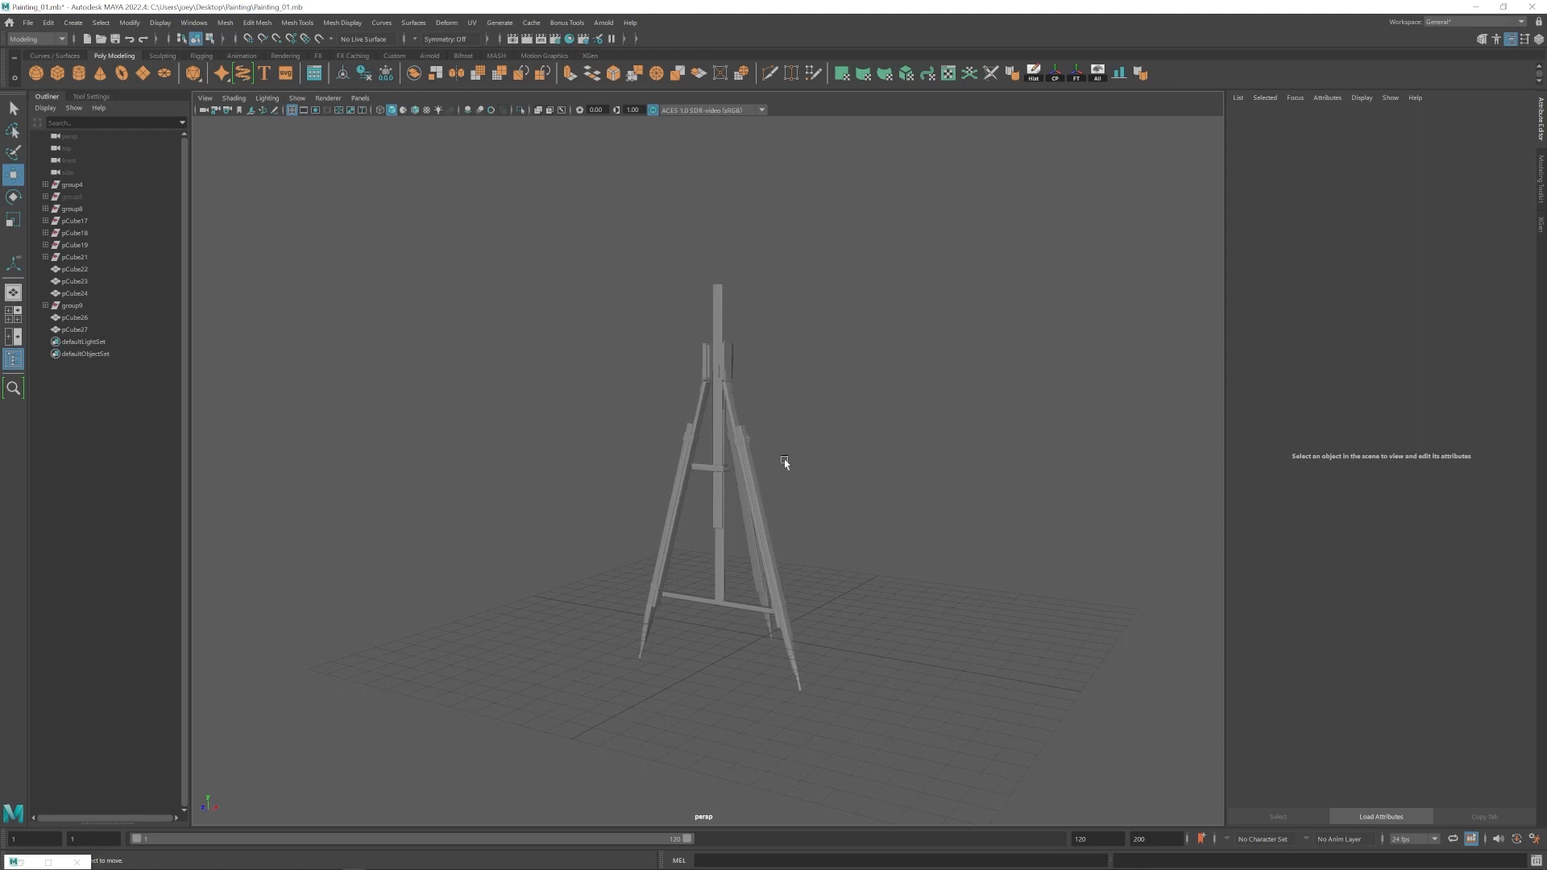
Insert a lengthwise edge loop down the middle of the tall central beam.
{"action": "left_click_drag", "start_coordinate": [691, 559], "coordinate": [644, 569], "text": "alt"}
{"action": "scroll", "coordinate": [693, 516], "scroll_direction": "up", "scroll_amount": 2}
{"action": "left_click", "coordinate": [715, 451]}
{"action": "right_click_drag", "start_coordinate": [715, 403], "coordinate": [645, 379]}
{"action": "left_click_drag", "start_coordinate": [774, 387], "coordinate": [633, 314]}
{"action": "scroll", "coordinate": [717, 266], "scroll_direction": "up", "scroll_amount": 4}
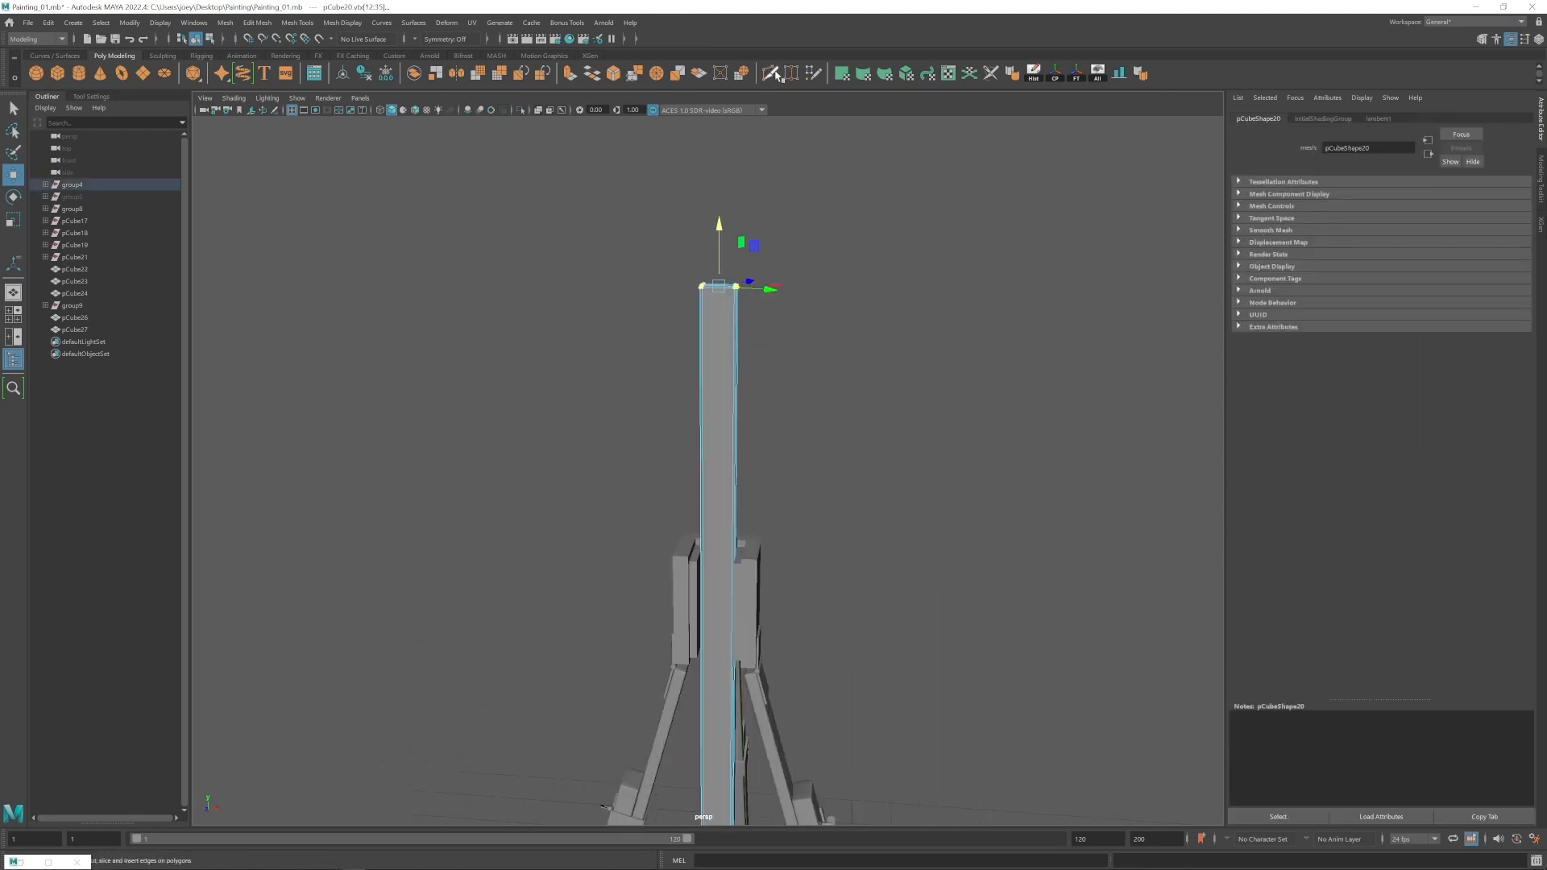
{"action": "left_click", "coordinate": [716, 286], "text": "ctrl"}
{"action": "key", "text": "w"}
Select the vertices at the upper end of the central beam and scale them.
{"action": "left_click_drag", "start_coordinate": [717, 286], "coordinate": [704, 274], "text": "alt"}
{"action": "scroll", "coordinate": [705, 274], "scroll_direction": "up", "scroll_amount": 3}
{"action": "left_click_drag", "start_coordinate": [644, 226], "coordinate": [793, 294]}
{"action": "key", "text": "r"}
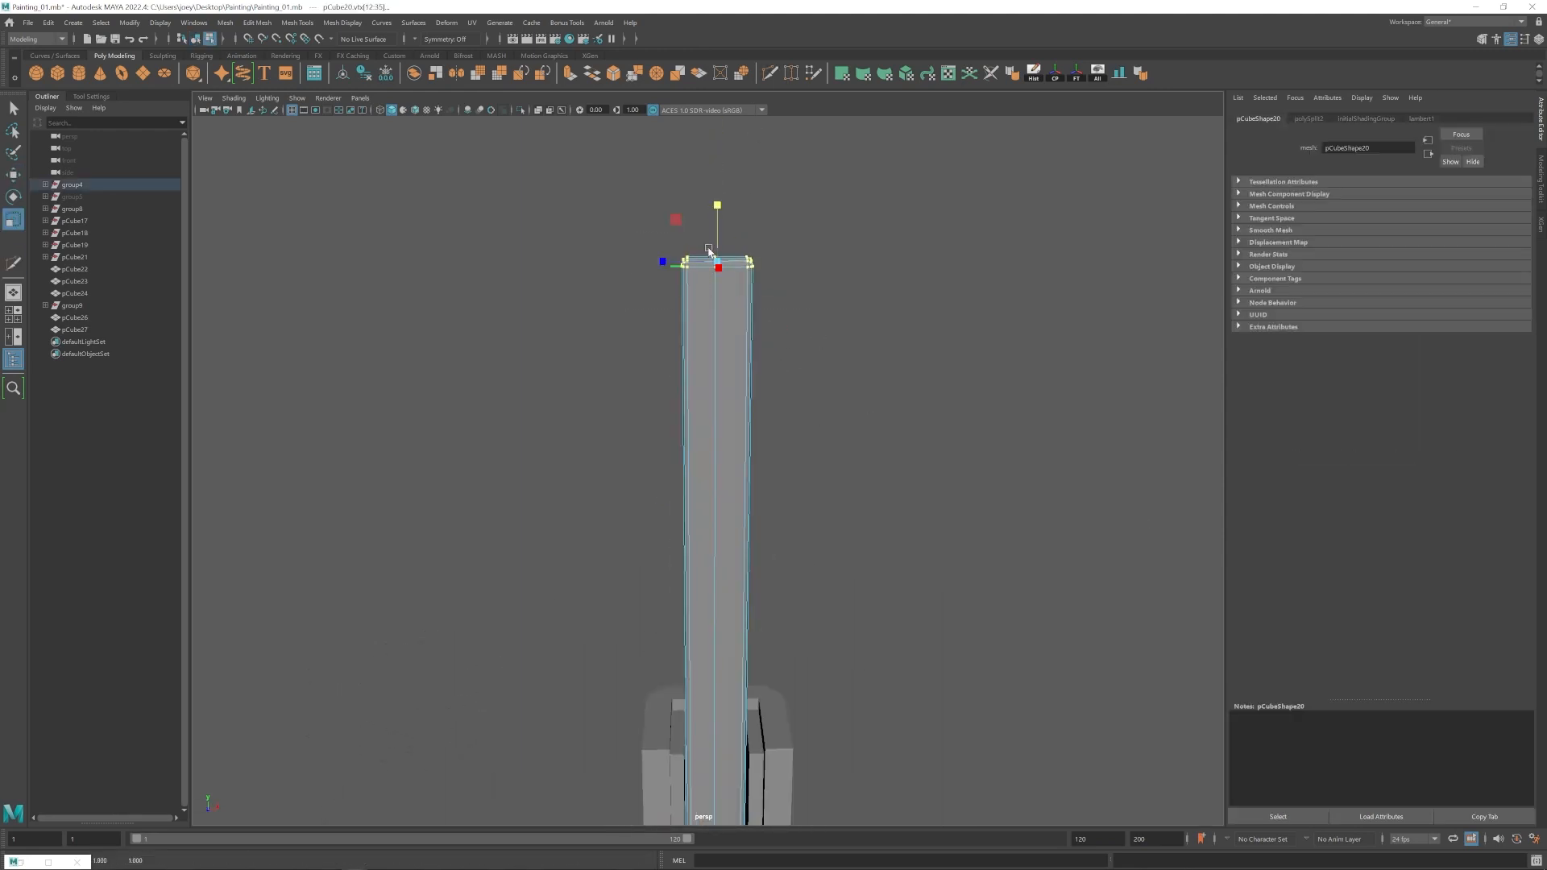
{"action": "left_click", "coordinate": [814, 338]}
Move the horizontal edge loop of the central beam up to just below its upper end.
{"action": "scroll", "coordinate": [718, 419], "scroll_direction": "down", "scroll_amount": 6}
{"action": "left_click_drag", "start_coordinate": [718, 418], "coordinate": [742, 508], "text": "alt"}
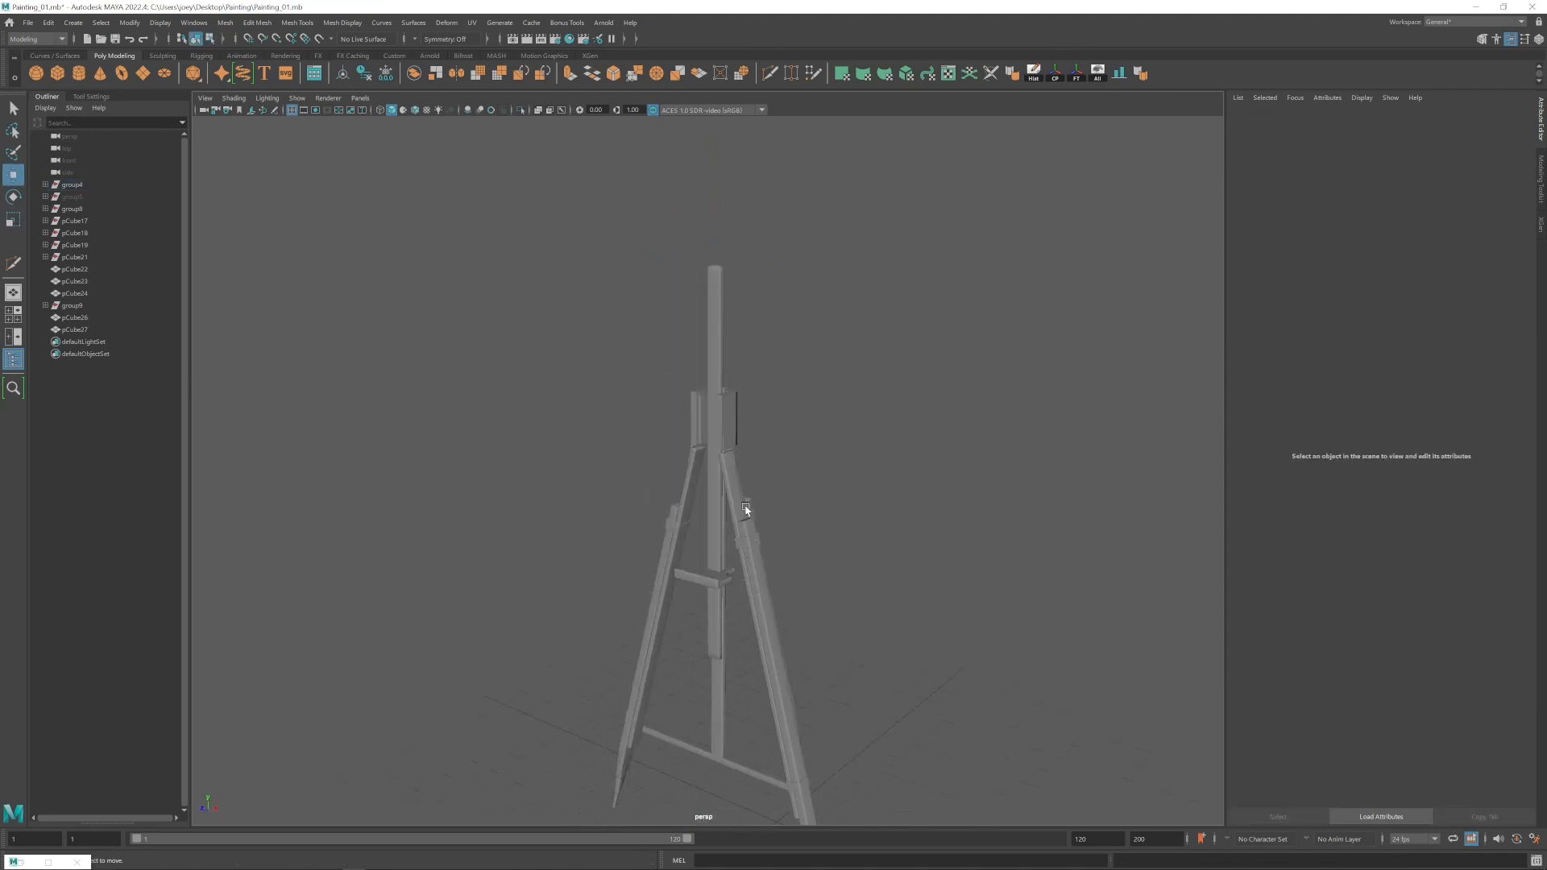
{"action": "scroll", "coordinate": [750, 483], "scroll_direction": "up", "scroll_amount": 6}
{"action": "left_click", "coordinate": [787, 452]}
{"action": "right_click_drag", "start_coordinate": [782, 451], "coordinate": [781, 403]}
{"action": "double_click", "coordinate": [746, 685]}
{"action": "left_click_drag", "start_coordinate": [737, 629], "coordinate": [736, 297]}
{"action": "left_click", "coordinate": [814, 362]}
{"action": "scroll", "coordinate": [725, 523], "scroll_direction": "down", "scroll_amount": 6}
{"action": "left_click_drag", "start_coordinate": [669, 540], "coordinate": [725, 563], "text": "alt"}
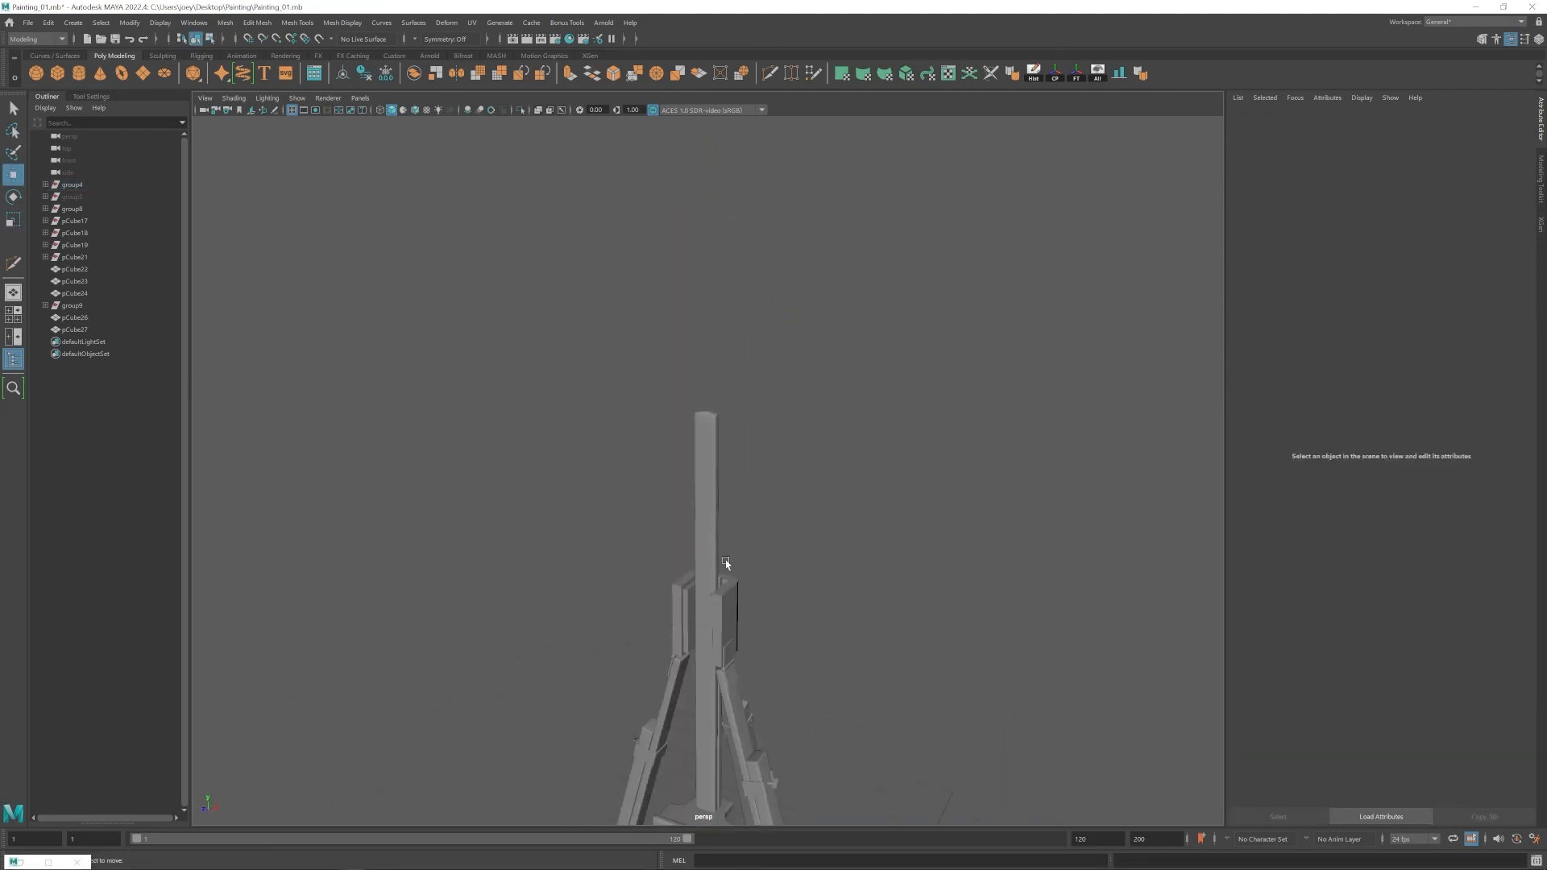
Set the transform constraint to Edge and scale the edge loop around the beam's upper end.
{"action": "scroll", "coordinate": [680, 485], "scroll_direction": "up", "scroll_amount": 6}
{"action": "left_click", "coordinate": [685, 485]}
{"action": "right_click_drag", "start_coordinate": [685, 485], "coordinate": [685, 439]}
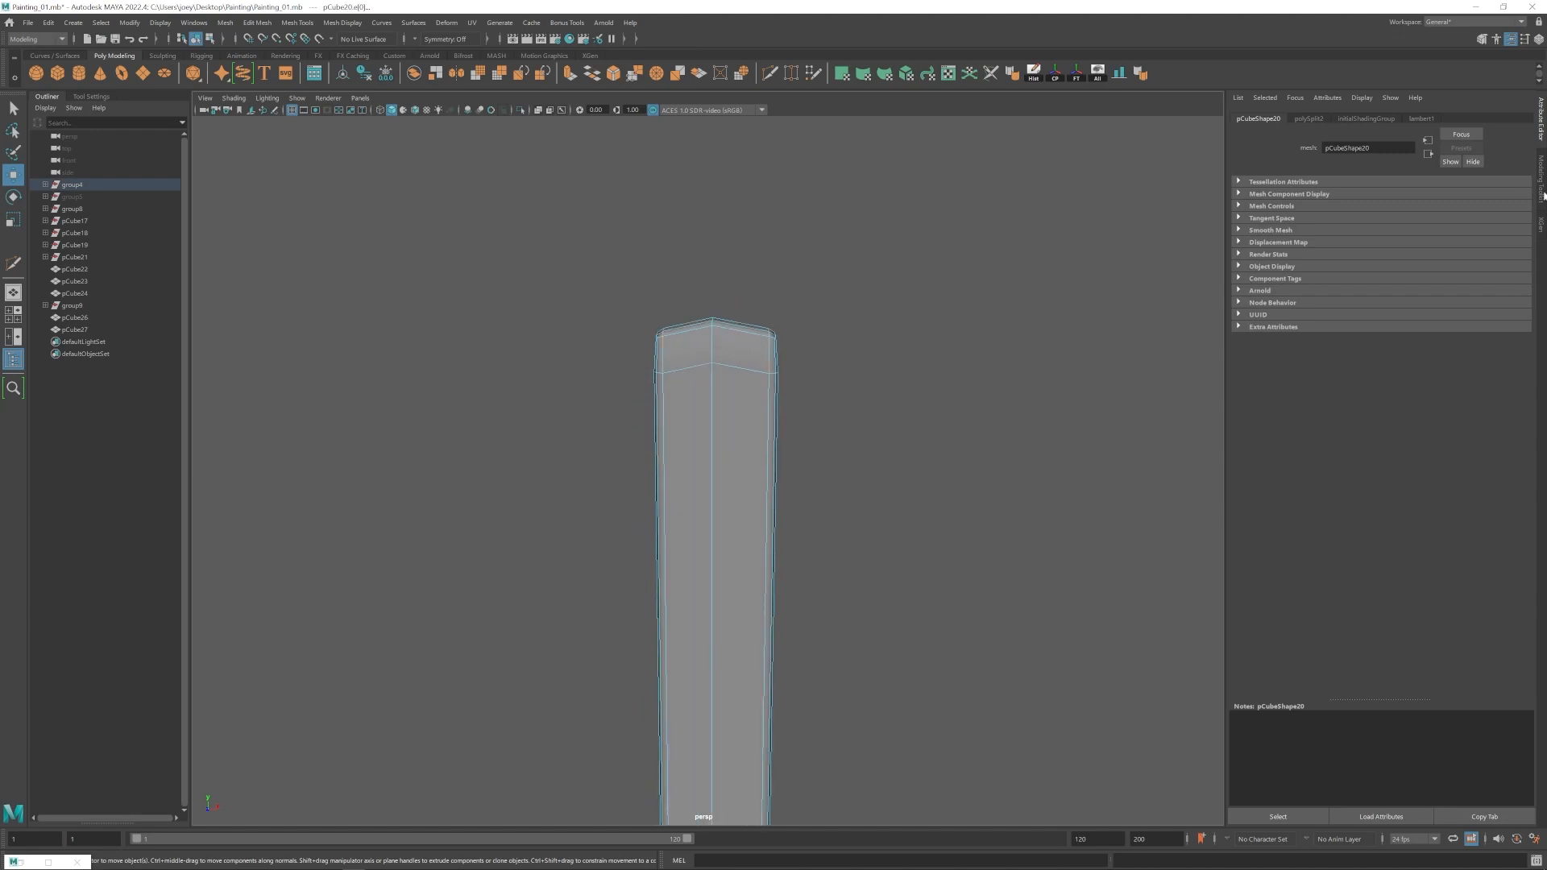
{"action": "left_click", "coordinate": [1542, 185]}
{"action": "left_click", "coordinate": [1360, 297]}
{"action": "right_click_drag", "start_coordinate": [698, 336], "coordinate": [1208, 749], "text": "alt"}
{"action": "double_click", "coordinate": [706, 327]}
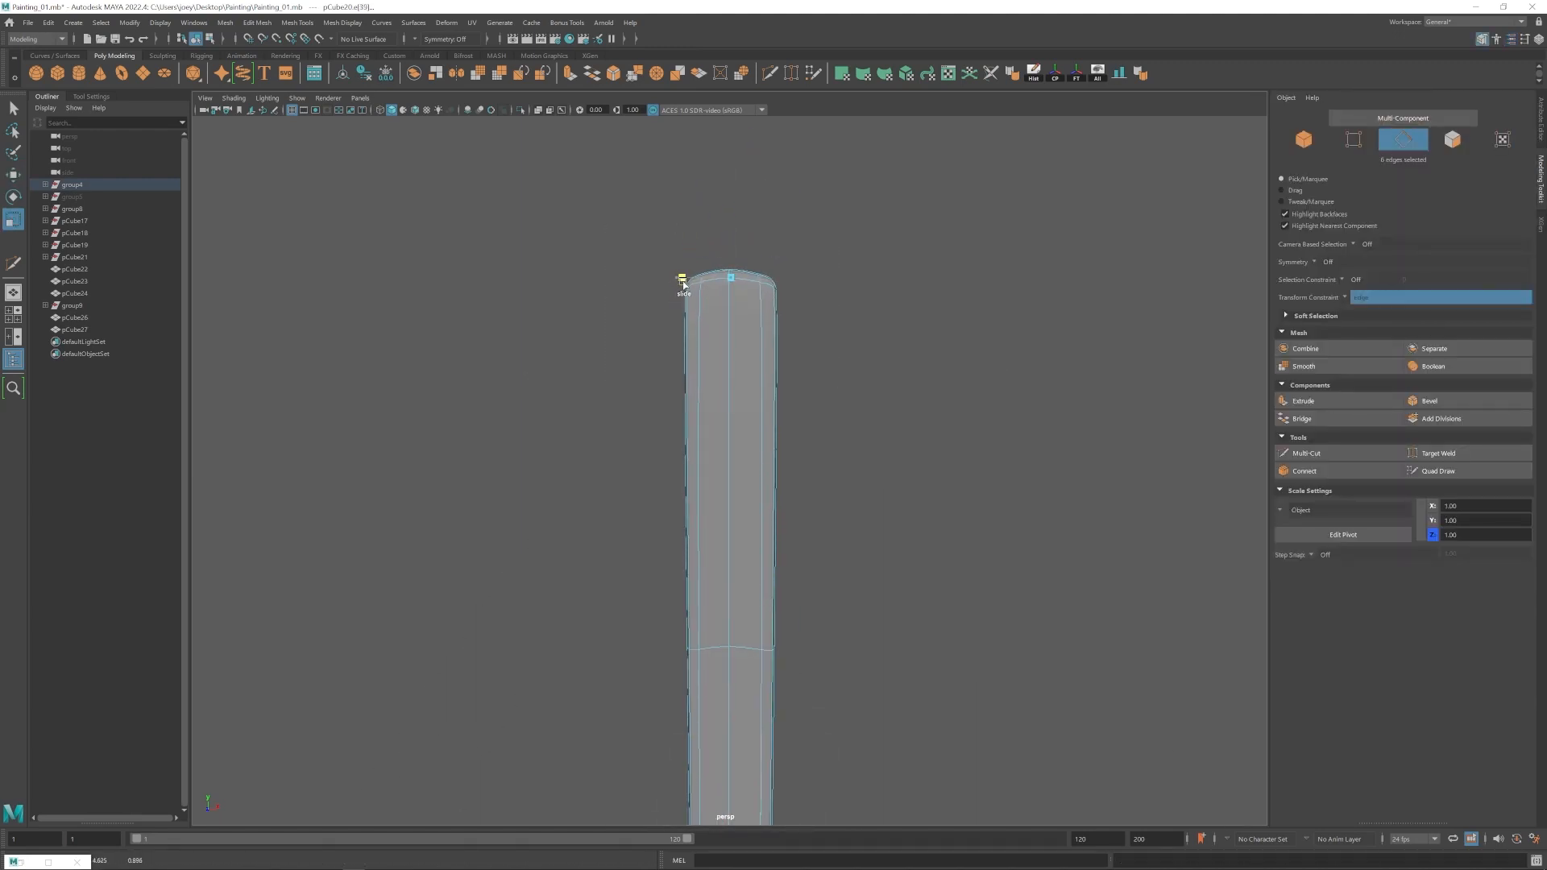
{"action": "key", "text": "w"}
Turn the transform constraint off and clear the selection on the central beam.
{"action": "left_click", "coordinate": [87, 97]}
{"action": "left_click", "coordinate": [1368, 302]}
{"action": "key", "text": "f"}
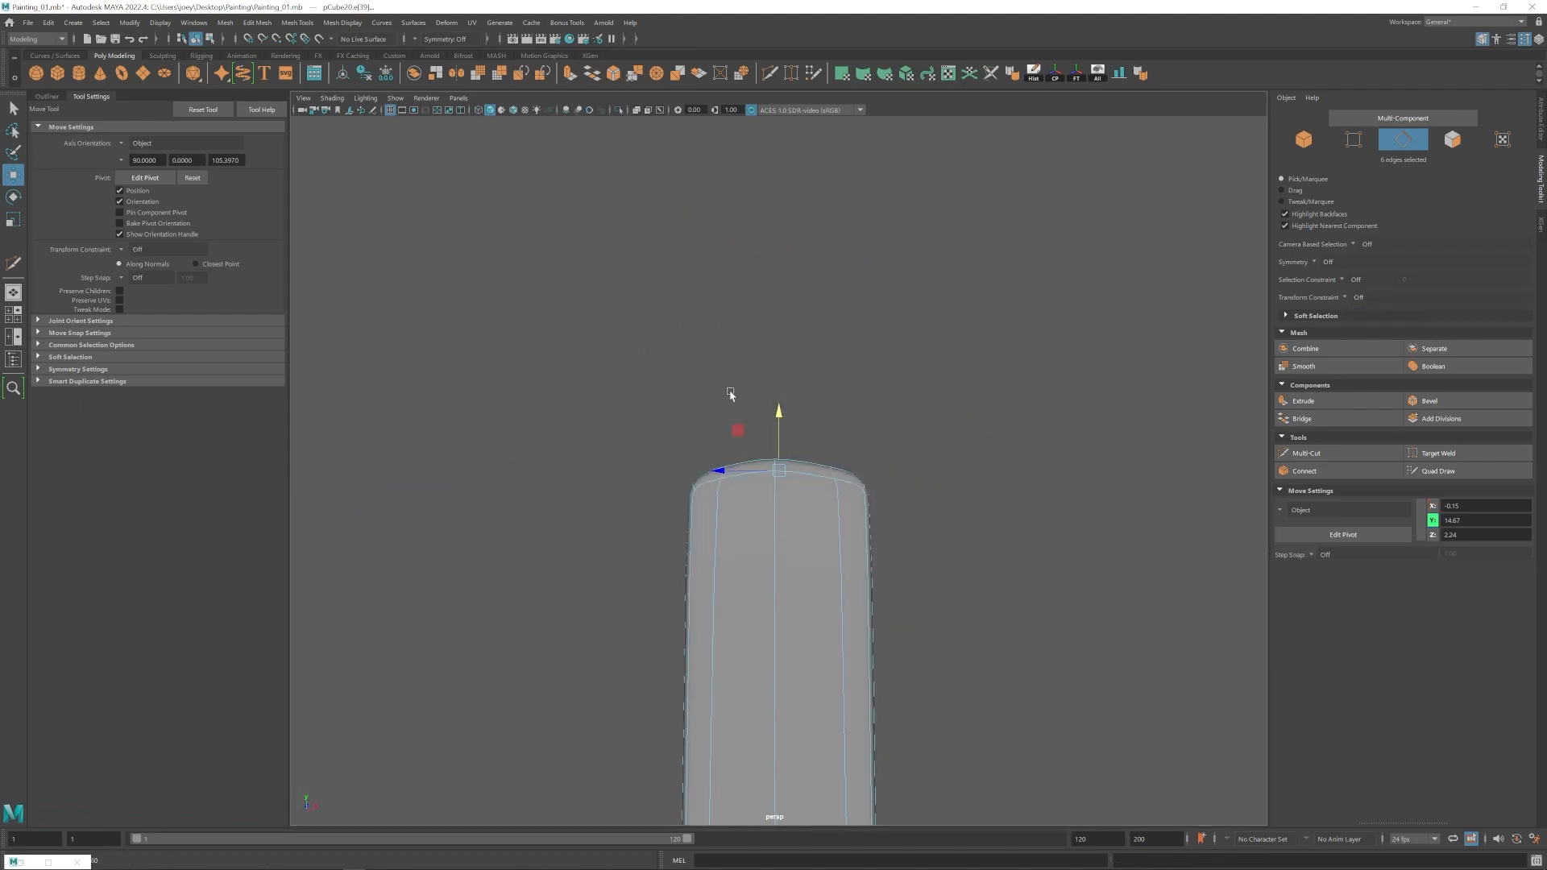
{"action": "left_click", "coordinate": [880, 550]}
{"action": "scroll", "coordinate": [879, 550], "scroll_direction": "down", "scroll_amount": 3}
{"action": "left_click", "coordinate": [842, 600]}
{"action": "left_click", "coordinate": [1541, 120]}
{"action": "scroll", "coordinate": [1101, 387], "scroll_direction": "down", "scroll_amount": 5}
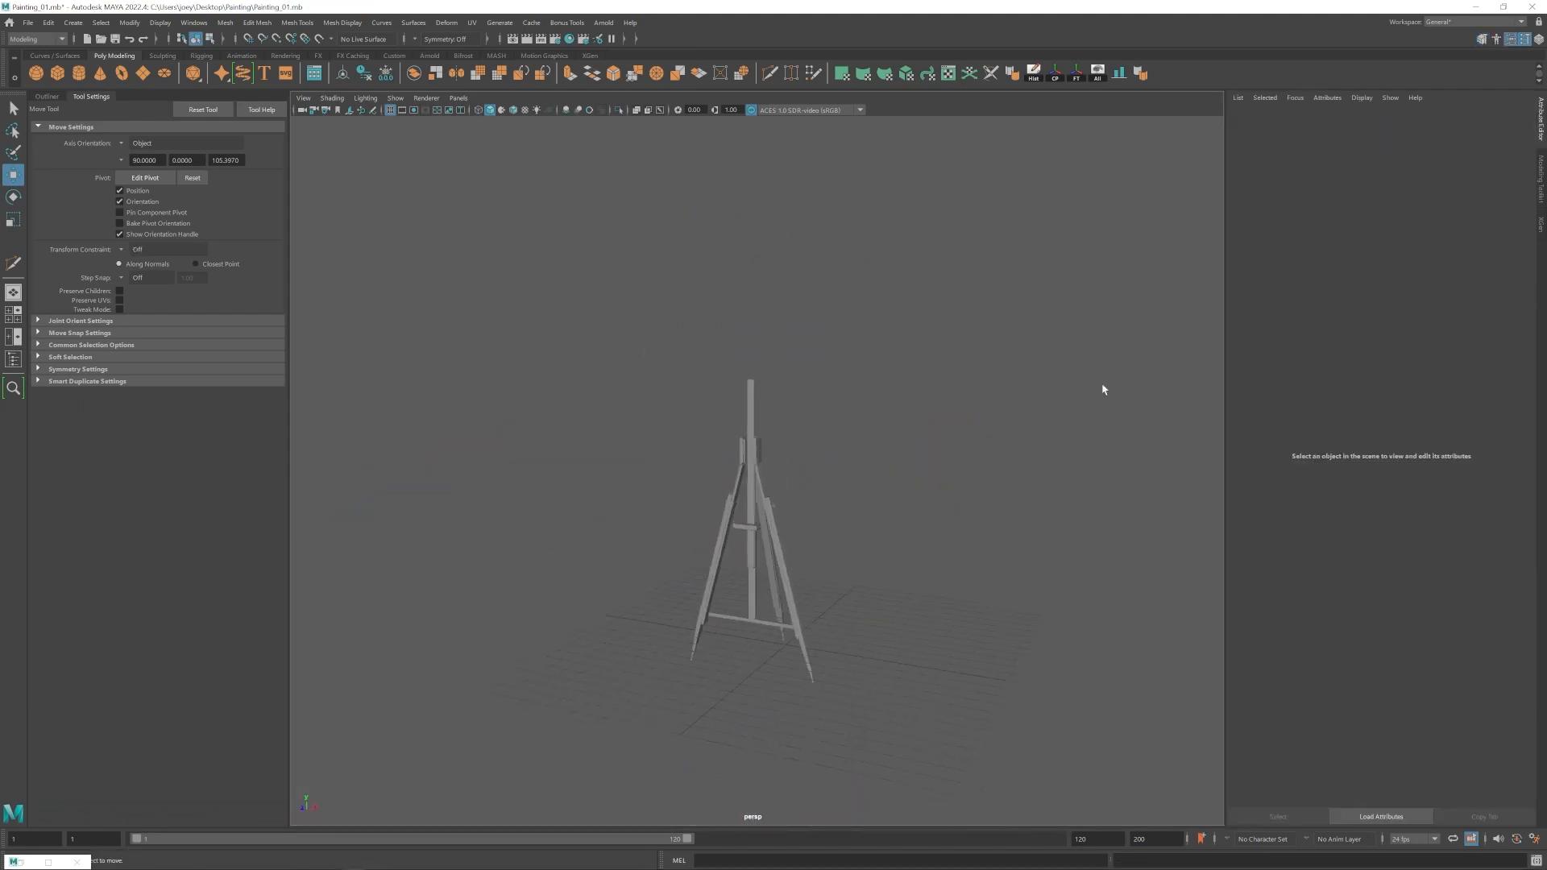
Create a polygon cube and shape and place it as a small bar resting on the lipped ledge.
{"action": "scroll", "coordinate": [856, 553], "scroll_direction": "up", "scroll_amount": 4}
{"action": "left_click_drag", "start_coordinate": [857, 552], "coordinate": [910, 557], "text": "alt"}
{"action": "left_click", "coordinate": [57, 73]}
{"action": "middle_click", "coordinate": [728, 498]}
{"action": "middle_click_drag", "start_coordinate": [711, 516], "coordinate": [771, 485], "text": "alt"}
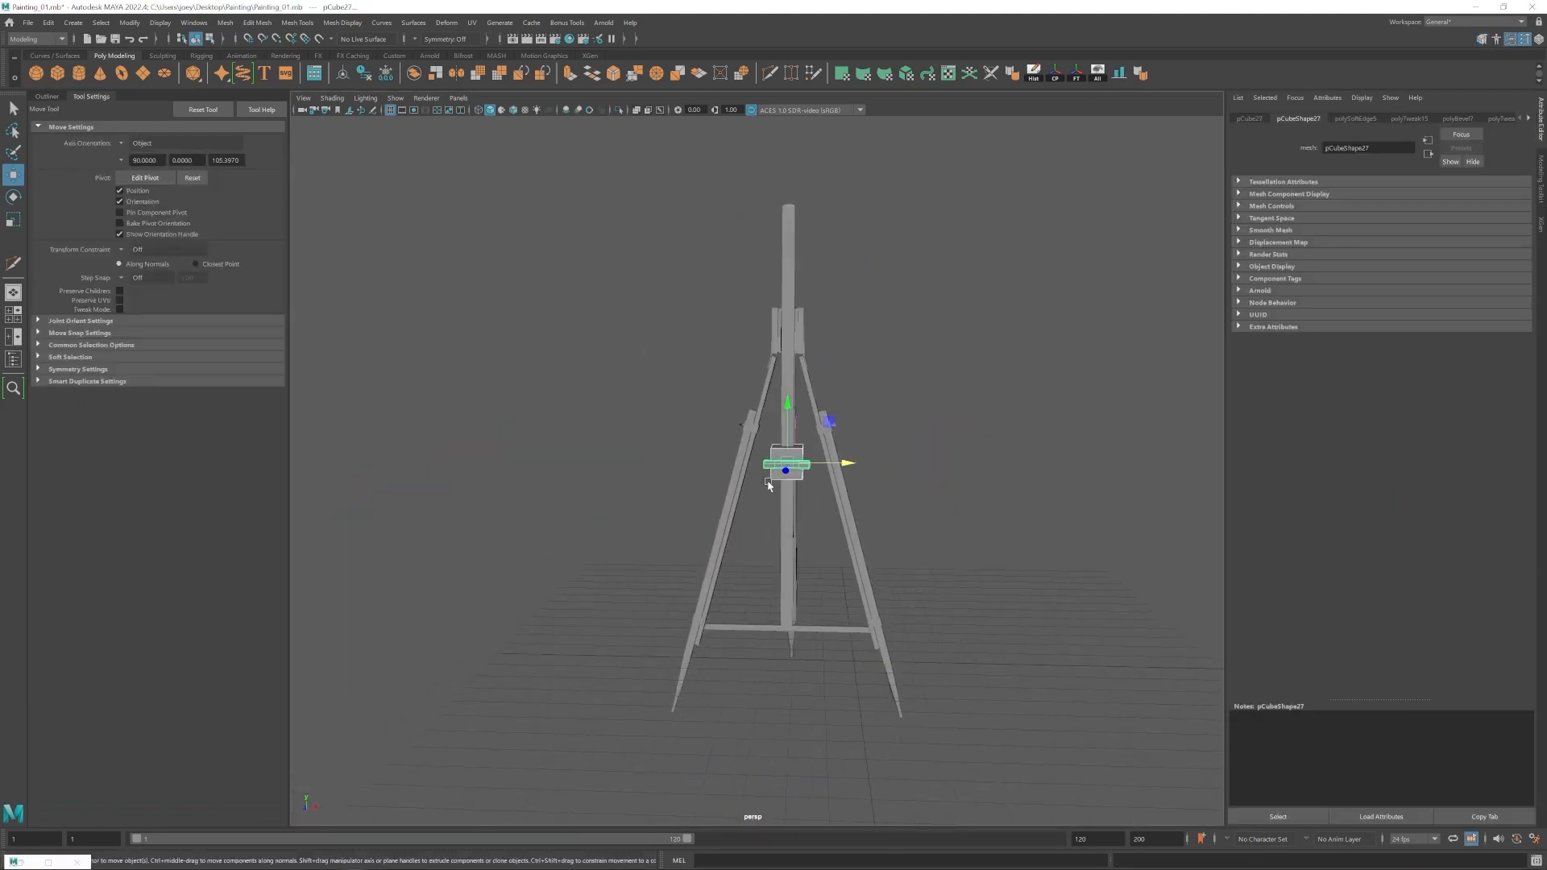
{"action": "scroll", "coordinate": [771, 485], "scroll_direction": "up", "scroll_amount": 4}
{"action": "left_click_drag", "start_coordinate": [770, 486], "coordinate": [830, 463], "text": "alt"}
{"action": "left_click", "coordinate": [828, 456]}
{"action": "left_click_drag", "start_coordinate": [826, 373], "coordinate": [809, 469], "text": "alt"}
{"action": "left_click_drag", "start_coordinate": [749, 471], "coordinate": [619, 474], "text": "alt"}
{"action": "key", "text": "w"}
{"action": "left_click_drag", "start_coordinate": [725, 378], "coordinate": [726, 417]}
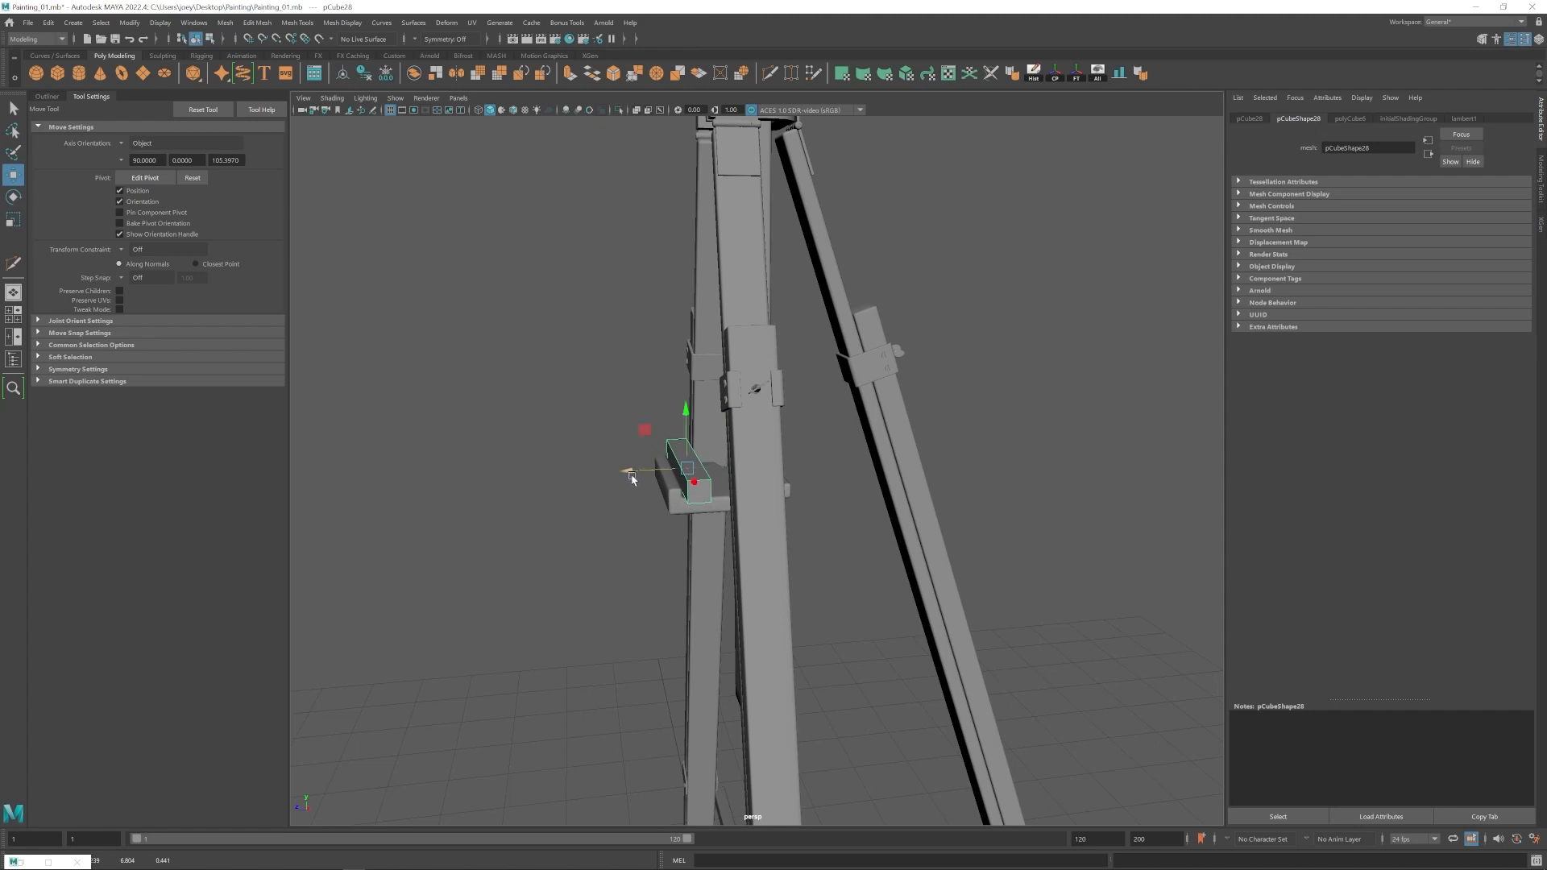
Lengthen the bar on the ledge sideways into a long rail reaching past both front legs.
{"action": "left_click_drag", "start_coordinate": [631, 476], "coordinate": [874, 477], "text": "alt"}
{"action": "scroll", "coordinate": [758, 455], "scroll_direction": "down", "scroll_amount": 2}
{"action": "key", "text": "r"}
{"action": "right_click_drag", "start_coordinate": [784, 483], "coordinate": [784, 470]}
{"action": "left_click_drag", "start_coordinate": [911, 395], "coordinate": [927, 391], "text": "alt"}
Duplicate the long rail and move the copy up in front of the head bracket.
{"action": "key", "text": "ctrl+d"}
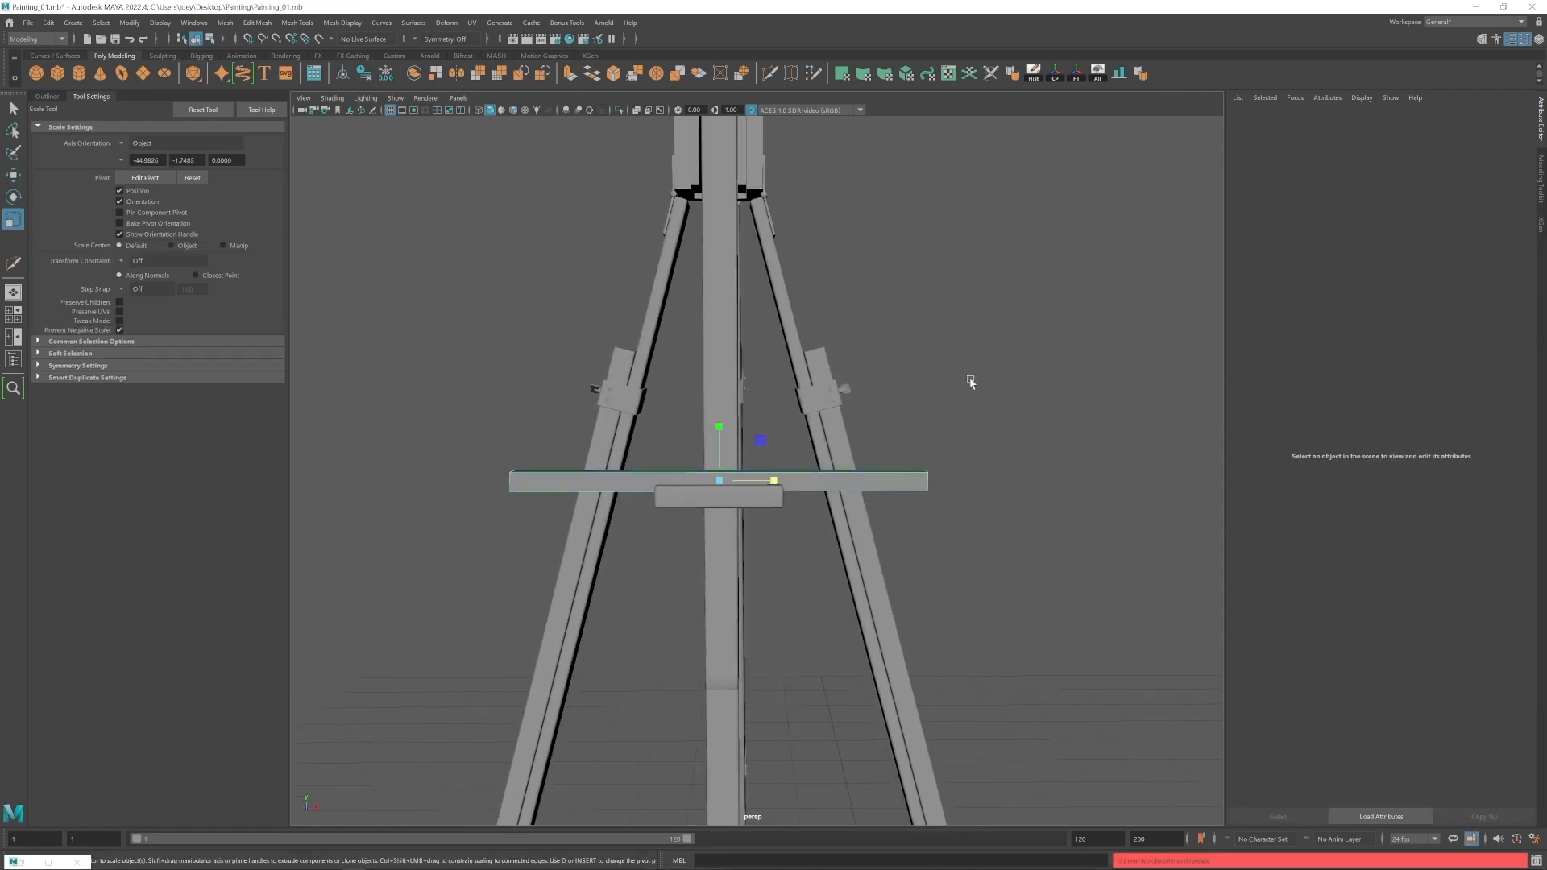
{"action": "right_click_drag", "start_coordinate": [971, 383], "coordinate": [999, 355]}
{"action": "key", "text": "ctrl+d"}
{"action": "key", "text": "w"}
{"action": "left_click_drag", "start_coordinate": [718, 419], "coordinate": [690, 163]}
{"action": "scroll", "coordinate": [690, 242], "scroll_direction": "down", "scroll_amount": 6}
{"action": "left_click_drag", "start_coordinate": [725, 322], "coordinate": [737, 363], "text": "alt"}
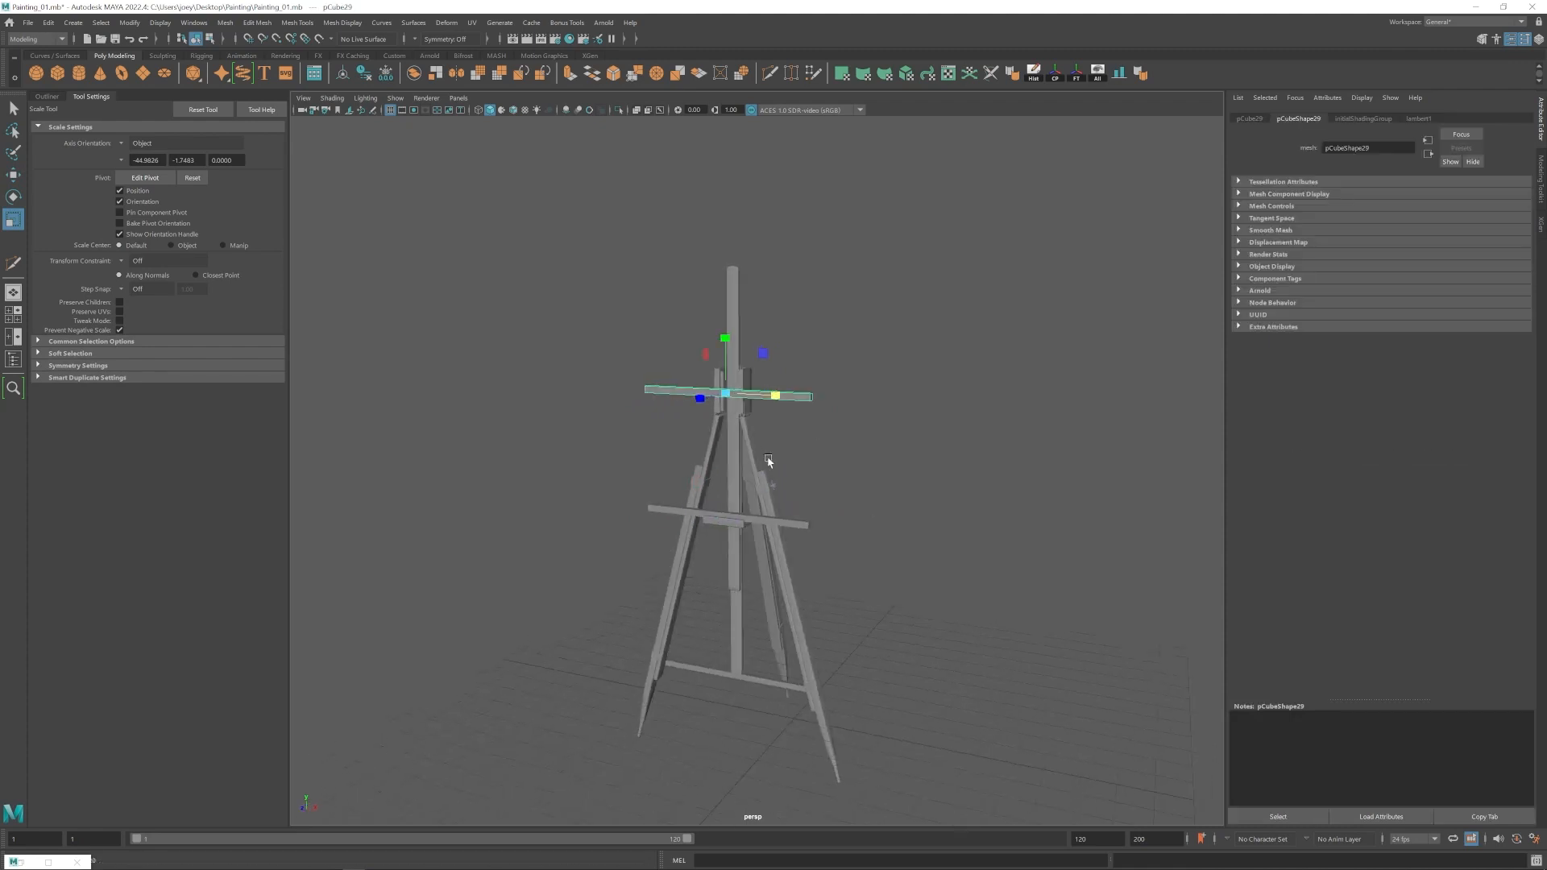
Duplicate the upper rail, rotate the copy upright and place it beneath one end of the upper rail.
{"action": "left_click_drag", "start_coordinate": [768, 461], "coordinate": [790, 448], "text": "alt"}
{"action": "scroll", "coordinate": [786, 436], "scroll_direction": "up", "scroll_amount": 3}
{"action": "key", "text": "ctrl+d"}
{"action": "key", "text": "e"}
{"action": "left_click_drag", "start_coordinate": [758, 334], "coordinate": [769, 407]}
{"action": "key", "text": "w"}
{"action": "left_click_drag", "start_coordinate": [766, 411], "coordinate": [795, 416], "text": "alt"}
{"action": "scroll", "coordinate": [810, 391], "scroll_direction": "up", "scroll_amount": 2}
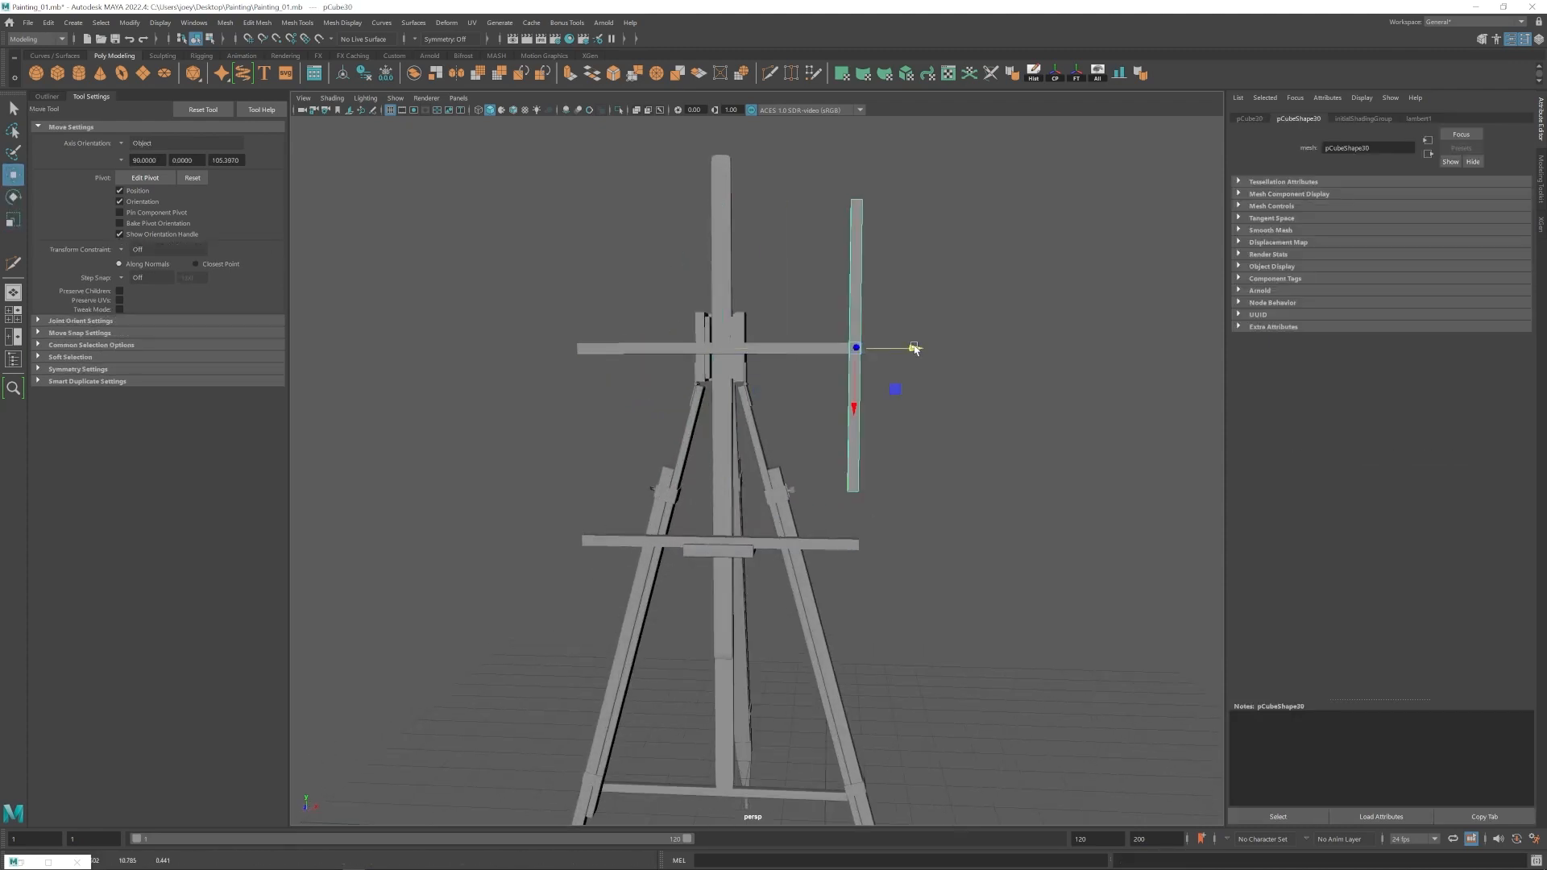
{"action": "left_click_drag", "start_coordinate": [914, 348], "coordinate": [787, 642], "text": "alt"}
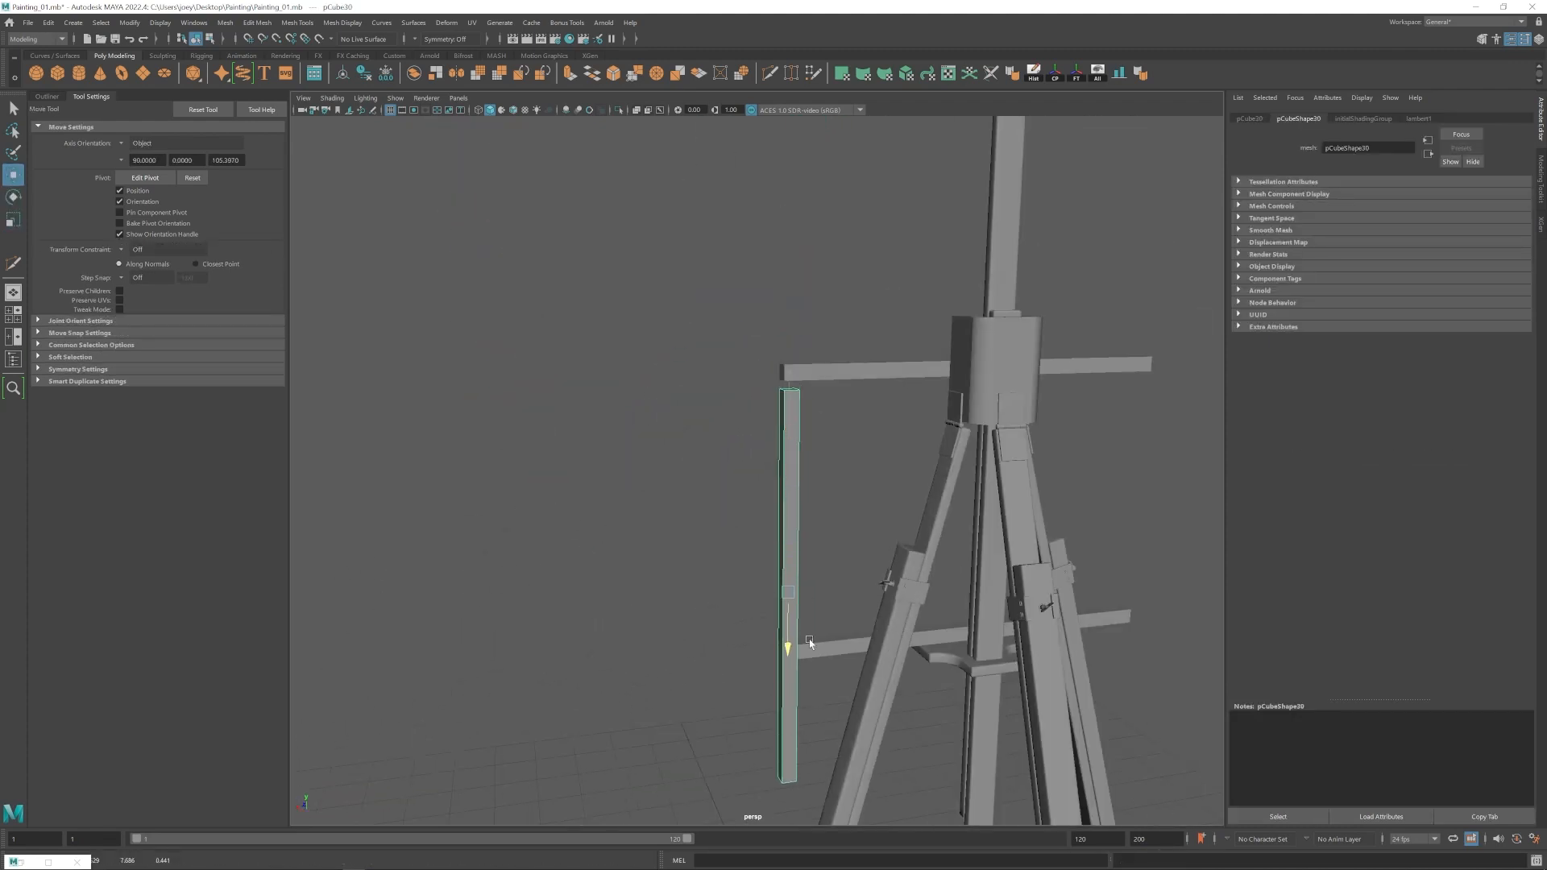
Shorten the side upright by moving its lower end vertices up to meet the lower rail.
{"action": "left_click", "coordinate": [677, 548]}
{"action": "left_click_drag", "start_coordinate": [677, 548], "coordinate": [810, 703]}
{"action": "left_click_drag", "start_coordinate": [763, 716], "coordinate": [760, 584]}
{"action": "key", "text": "f"}
{"action": "scroll", "coordinate": [854, 375], "scroll_direction": "down", "scroll_amount": 10}
{"action": "left_click_drag", "start_coordinate": [854, 375], "coordinate": [814, 354], "text": "alt"}
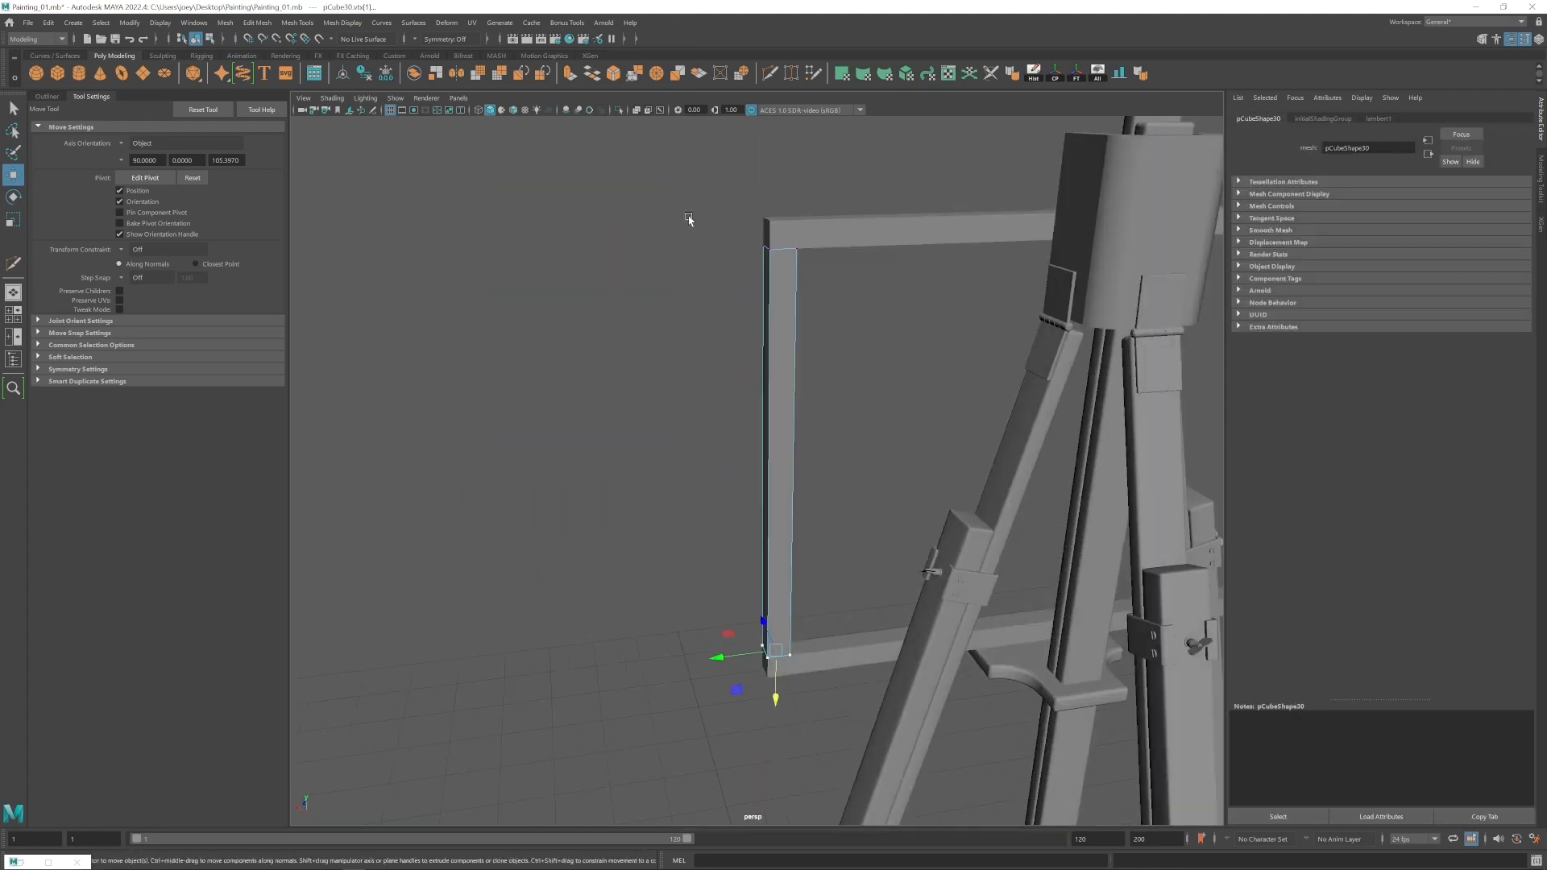
Fit the upper end vertices of the side upright to the upper rail and return to shaded object mode.
{"action": "left_click_drag", "start_coordinate": [690, 221], "coordinate": [822, 278]}
{"action": "key", "text": "f"}
{"action": "mouse_move", "coordinate": [822, 516]}
{"action": "left_mouse_down", "text": "alt"}
{"action": "mouse_move", "coordinate": [757, 508]}
{"action": "mouse_move", "coordinate": [754, 525]}
{"action": "left_mouse_up", "text": "alt"}
{"action": "key", "text": "4"}
{"action": "left_click", "coordinate": [941, 466]}
{"action": "right_click_drag", "start_coordinate": [941, 466], "coordinate": [987, 427]}
{"action": "left_click", "coordinate": [927, 387]}
{"action": "left_click", "coordinate": [490, 110]}
{"action": "scroll", "coordinate": [685, 452], "scroll_direction": "down", "scroll_amount": 10}
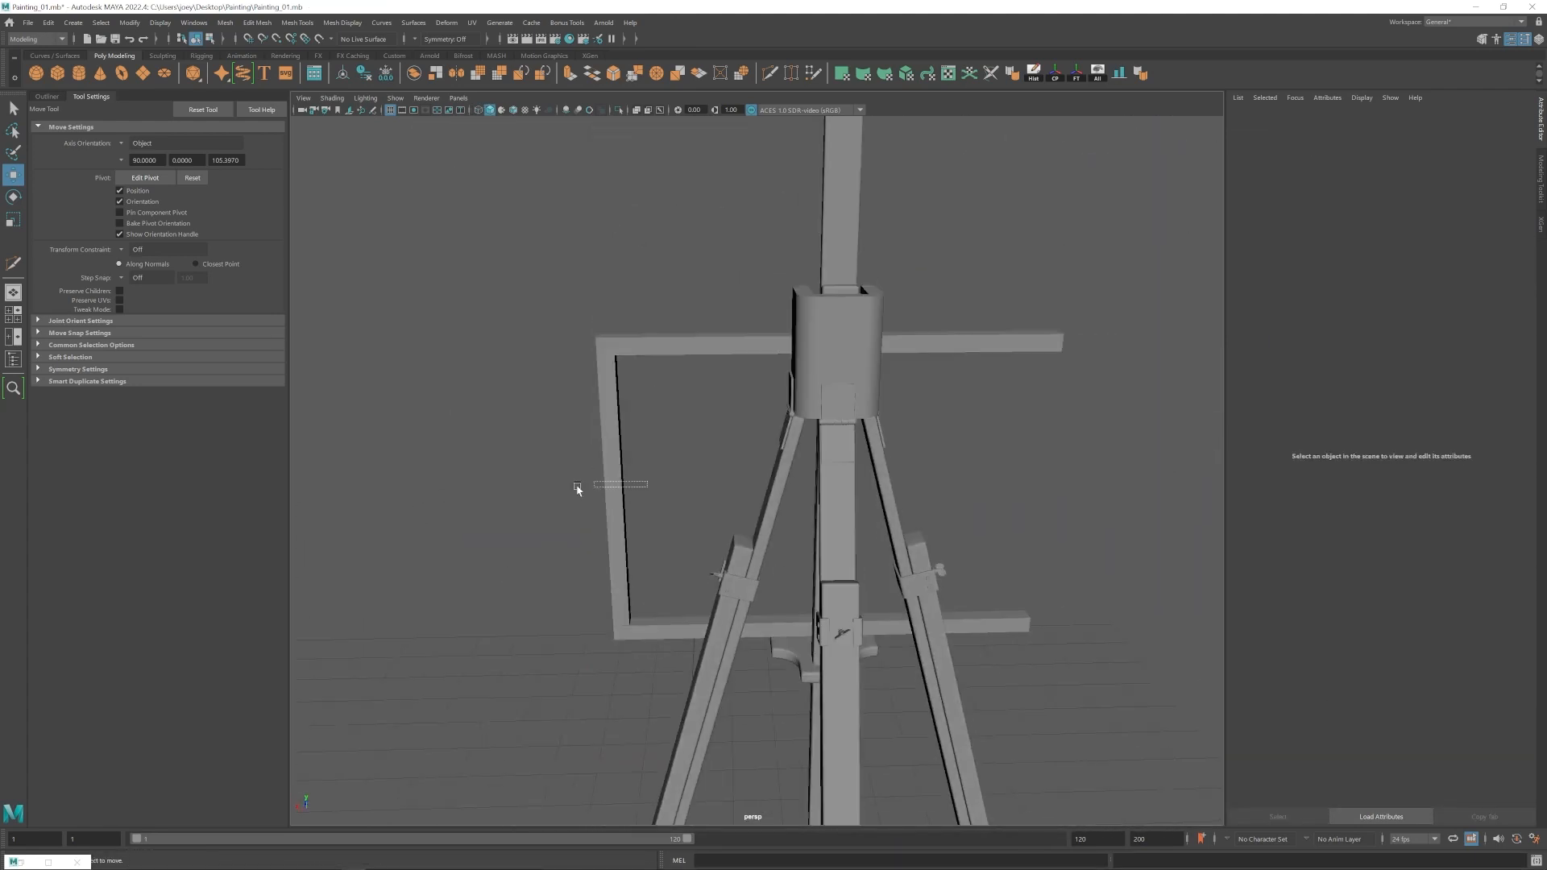
Duplicate the side upright and place the copy at the opposite ends of the rails to close the frame.
{"action": "left_click", "coordinate": [619, 492]}
{"action": "scroll", "coordinate": [902, 564], "scroll_direction": "down", "scroll_amount": 4}
{"action": "left_click_drag", "start_coordinate": [960, 563], "coordinate": [840, 520], "text": "alt"}
{"action": "scroll", "coordinate": [840, 521], "scroll_direction": "down", "scroll_amount": 3}
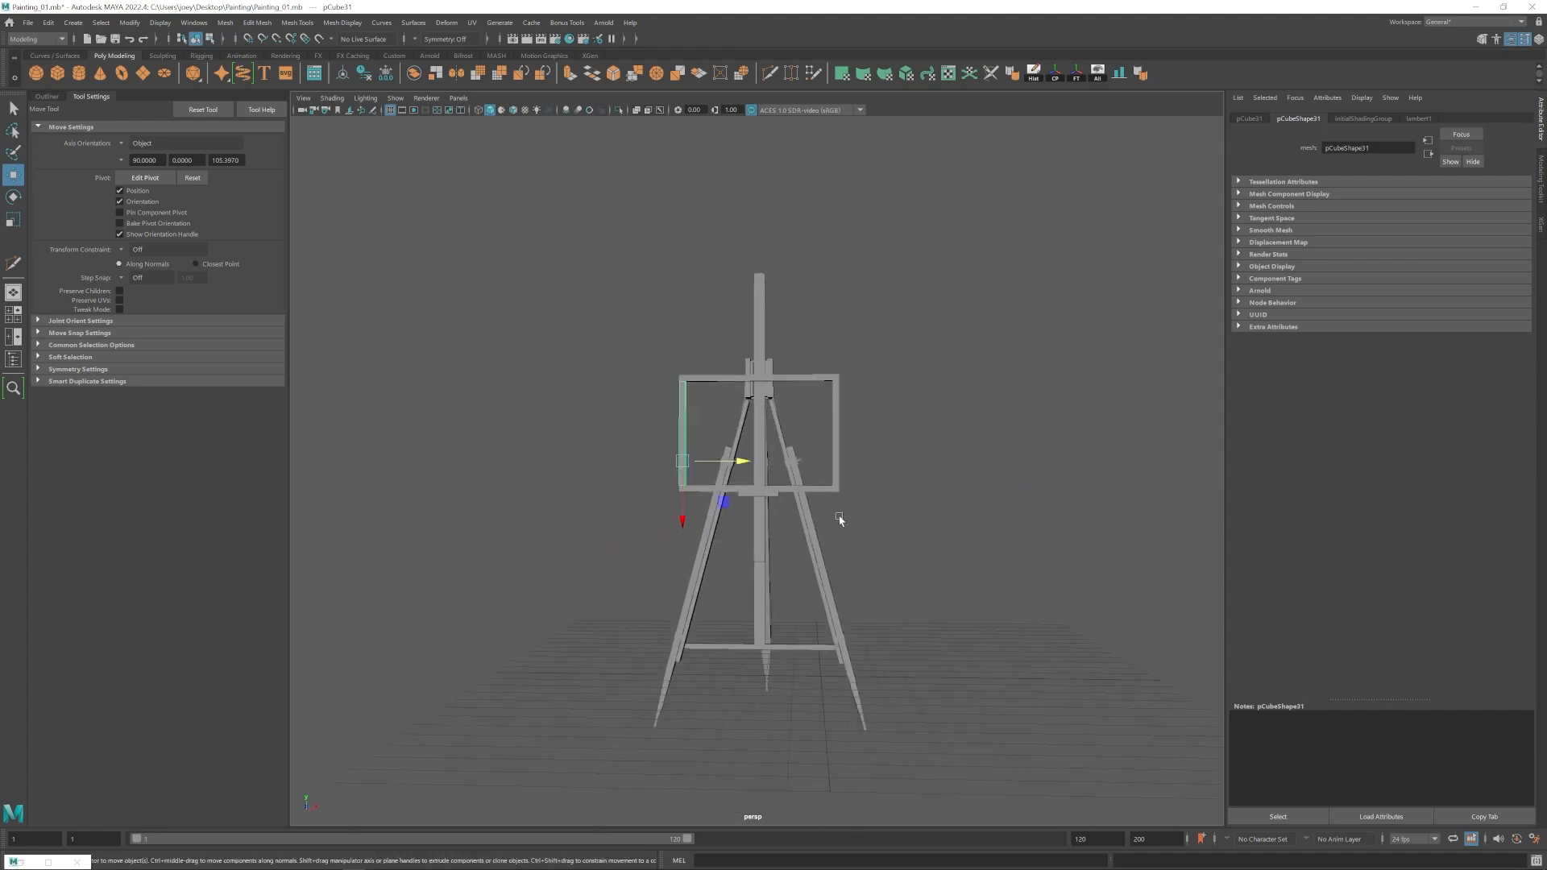
{"action": "key", "text": "w"}
{"action": "scroll", "coordinate": [825, 428], "scroll_direction": "up", "scroll_amount": 3}
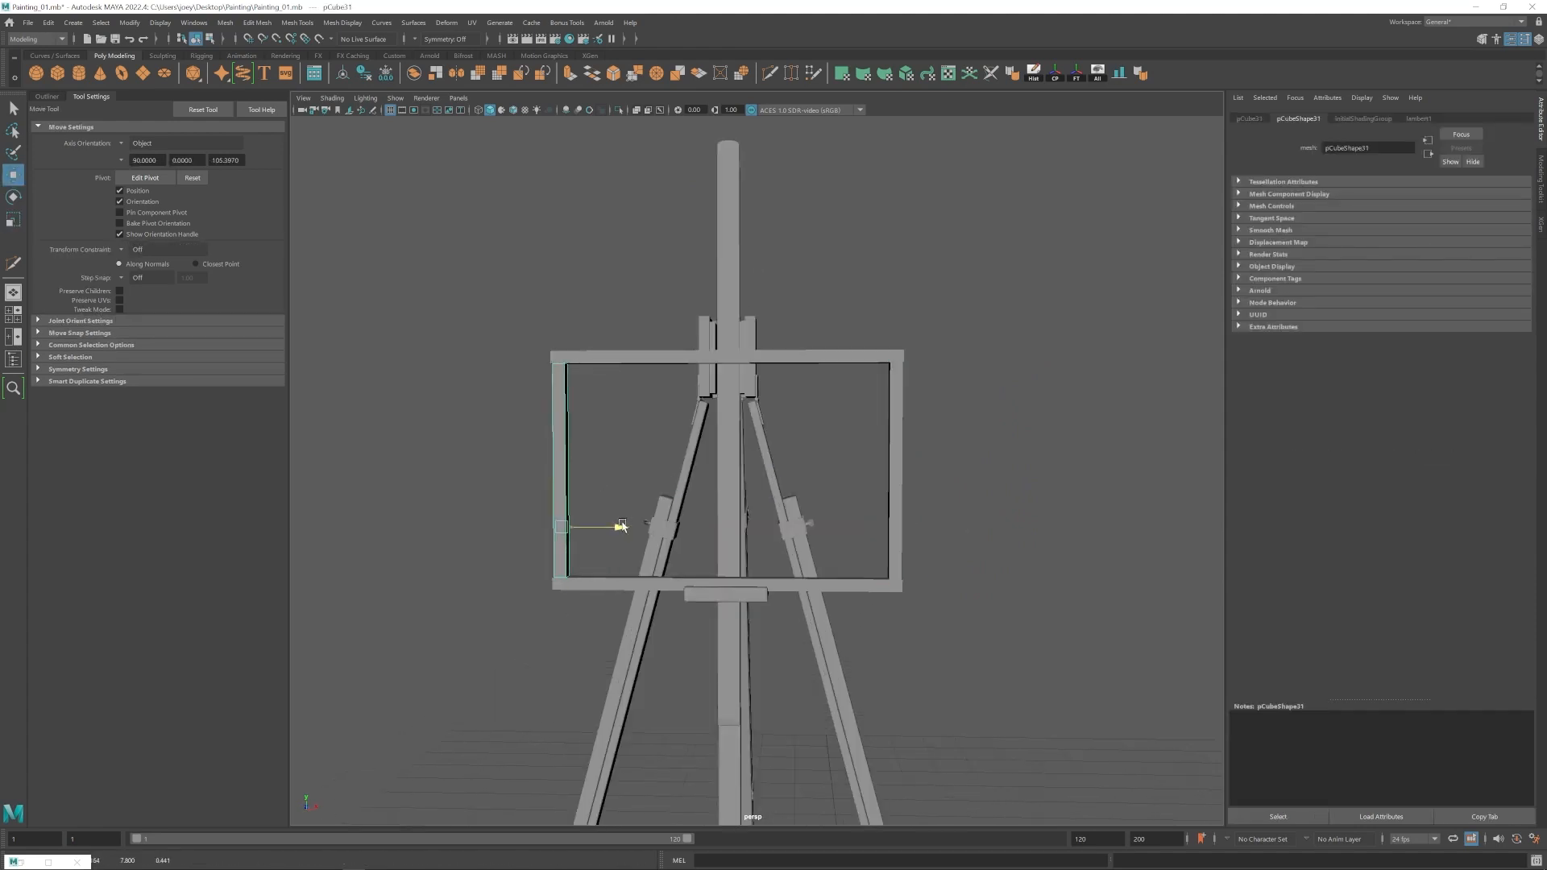
{"action": "left_click", "coordinate": [492, 528]}
Duplicate a side upright of the frame and move the copy out beside the frame.
{"action": "left_click_drag", "start_coordinate": [491, 527], "coordinate": [732, 456], "text": "alt"}
{"action": "scroll", "coordinate": [732, 457], "scroll_direction": "up", "scroll_amount": 4}
{"action": "left_click", "coordinate": [626, 483]}
{"action": "key", "text": "ctrl+d"}
{"action": "left_click_drag", "start_coordinate": [569, 536], "coordinate": [769, 538]}
{"action": "left_click_drag", "start_coordinate": [770, 538], "coordinate": [942, 525], "text": "alt"}
{"action": "left_click_drag", "start_coordinate": [818, 515], "coordinate": [667, 480]}
{"action": "key", "text": "ctrl+d"}
{"action": "left_click_drag", "start_coordinate": [761, 511], "coordinate": [499, 544]}
Scale the duplicated upright, rotate it diagonally and fit it as a brace across an upper corner of the frame.
{"action": "key", "text": "r"}
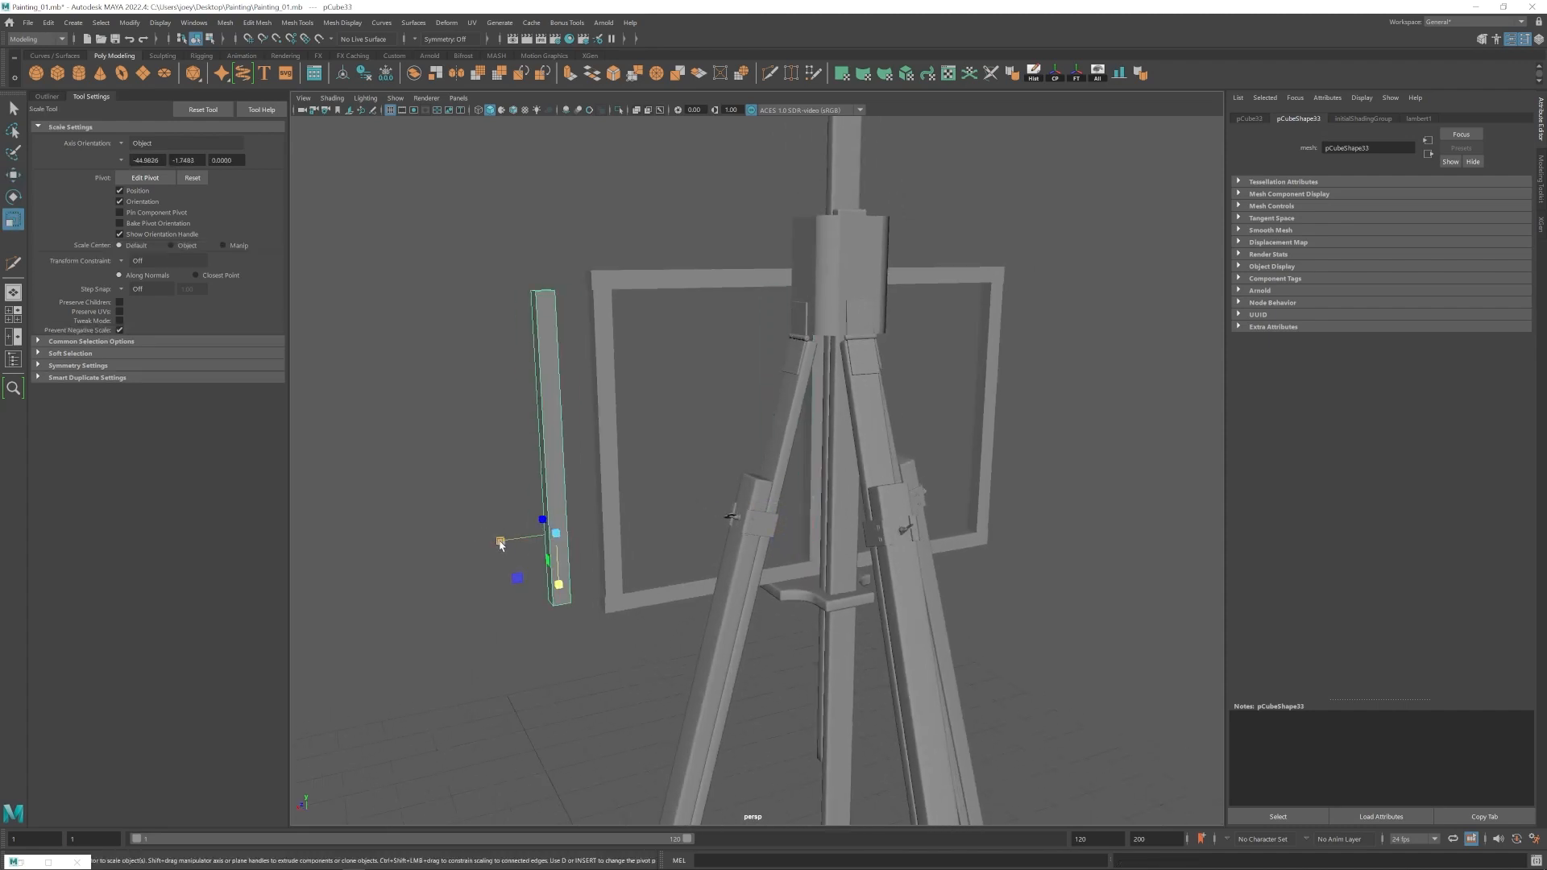
{"action": "left_click_drag", "start_coordinate": [384, 474], "coordinate": [612, 502], "text": "alt"}
{"action": "left_click_drag", "start_coordinate": [657, 509], "coordinate": [545, 449]}
{"action": "key", "text": "e"}
{"action": "left_click_drag", "start_coordinate": [613, 392], "coordinate": [657, 432]}
{"action": "key", "text": "w"}
{"action": "left_click_drag", "start_coordinate": [554, 482], "coordinate": [678, 370]}
{"action": "key", "text": "F8"}
{"action": "key", "text": "w"}
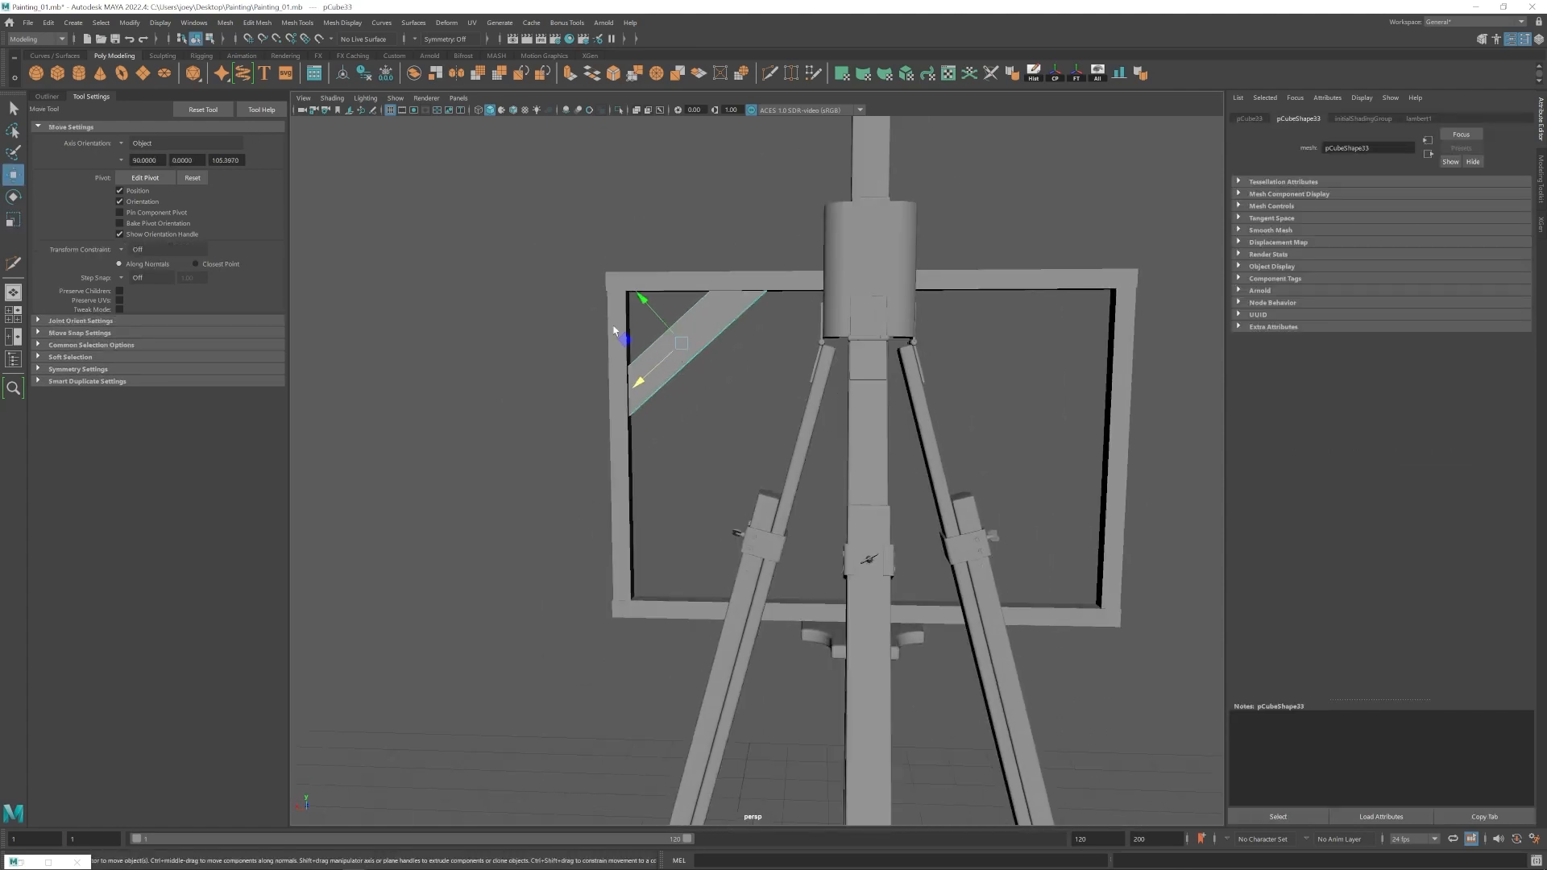
Duplicate the diagonal brace and rotate and move the copy into the opposite upper corner using world axes.
{"action": "key", "text": "ctrl+d"}
{"action": "key", "text": "e"}
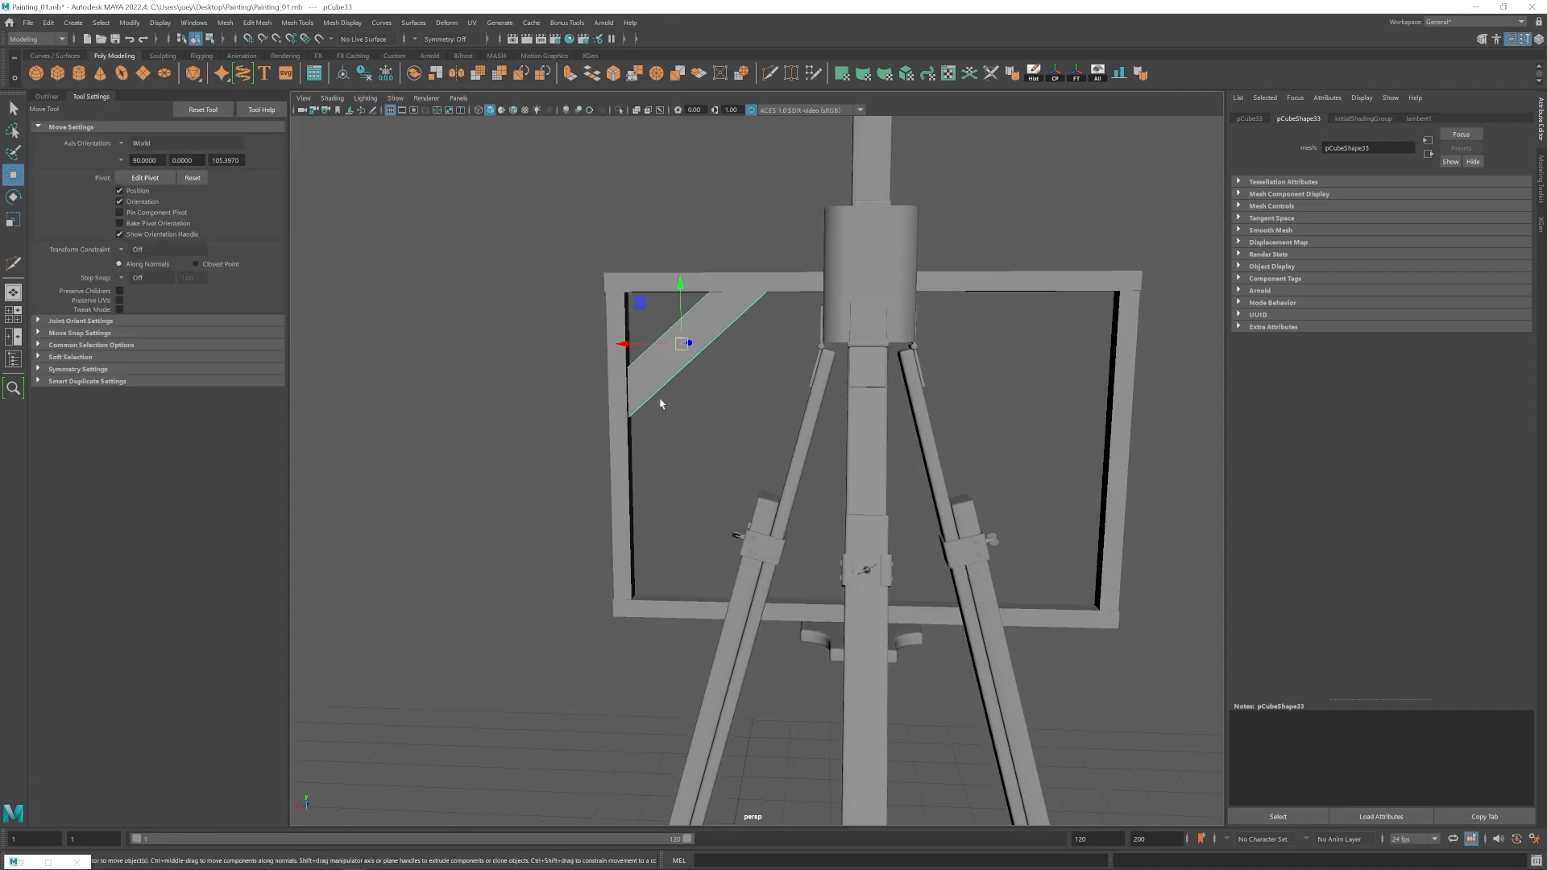
{"action": "key", "text": "w"}
{"action": "left_click_drag", "start_coordinate": [619, 345], "coordinate": [993, 346]}
{"action": "scroll", "coordinate": [993, 346], "scroll_direction": "down", "scroll_amount": 3}
{"action": "left_click_drag", "start_coordinate": [993, 345], "coordinate": [923, 322], "text": "alt"}
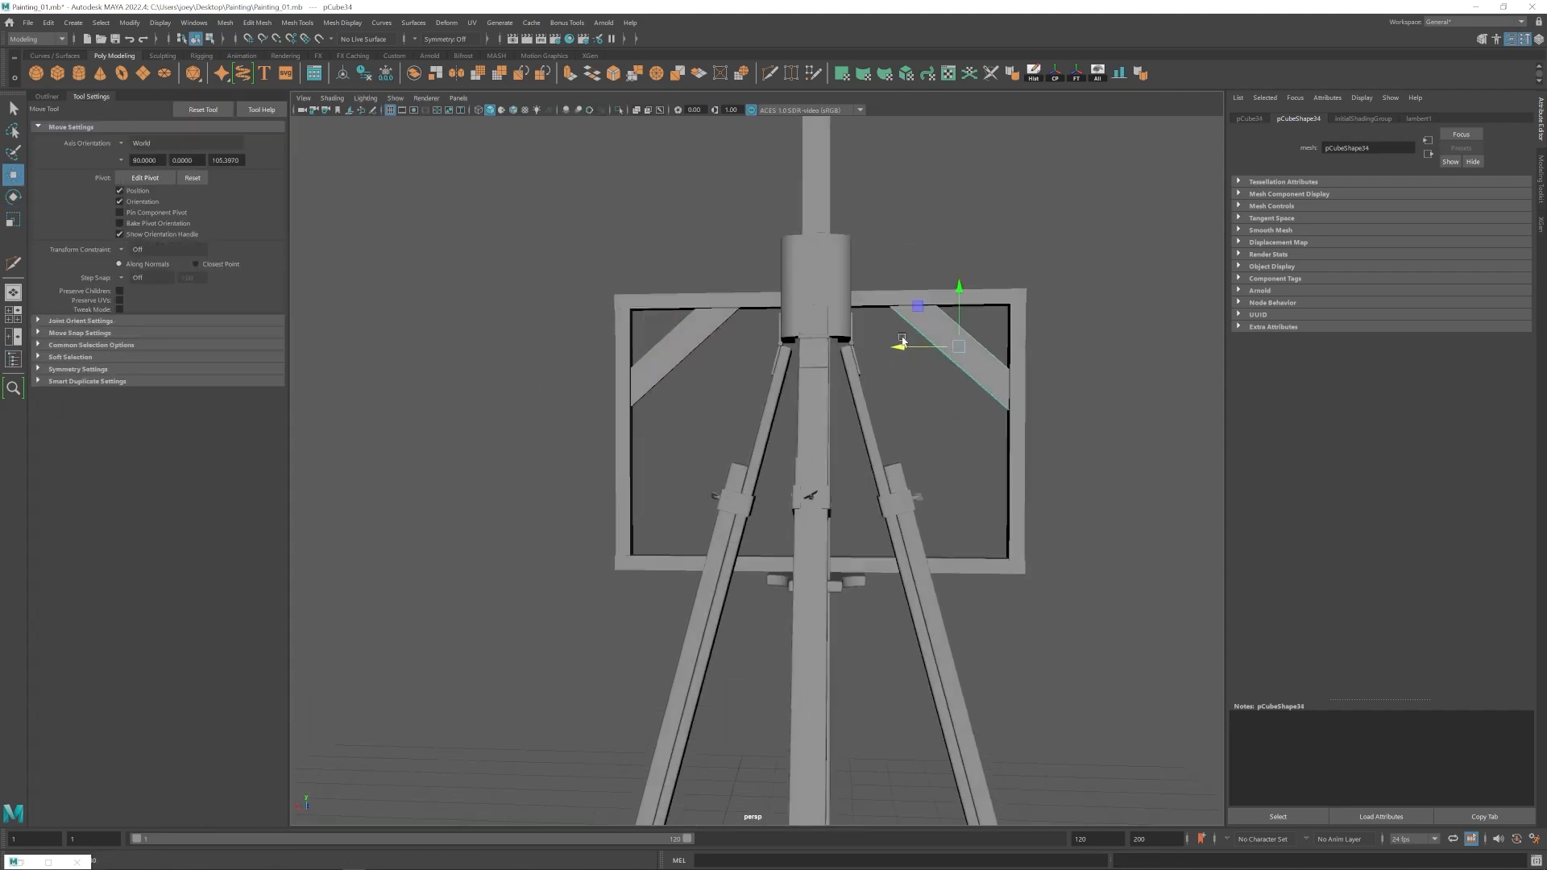
Duplicate both upper corner braces, rotate the copies and move them down to the lower corners of the frame.
{"action": "scroll", "coordinate": [913, 376], "scroll_direction": "down", "scroll_amount": 3}
{"action": "left_click", "coordinate": [648, 352], "text": "shift"}
{"action": "key", "text": "ctrl+d"}
{"action": "key", "text": "e"}
{"action": "left_click_drag", "start_coordinate": [648, 339], "coordinate": [659, 420]}
{"action": "left_click_drag", "start_coordinate": [658, 425], "coordinate": [663, 411], "text": "alt"}
{"action": "key", "text": "w"}
{"action": "left_click_drag", "start_coordinate": [640, 415], "coordinate": [710, 448]}
Rotate and reposition the second lower brace to fit its corner of the frame, and clear the selection.
{"action": "left_click", "coordinate": [775, 458]}
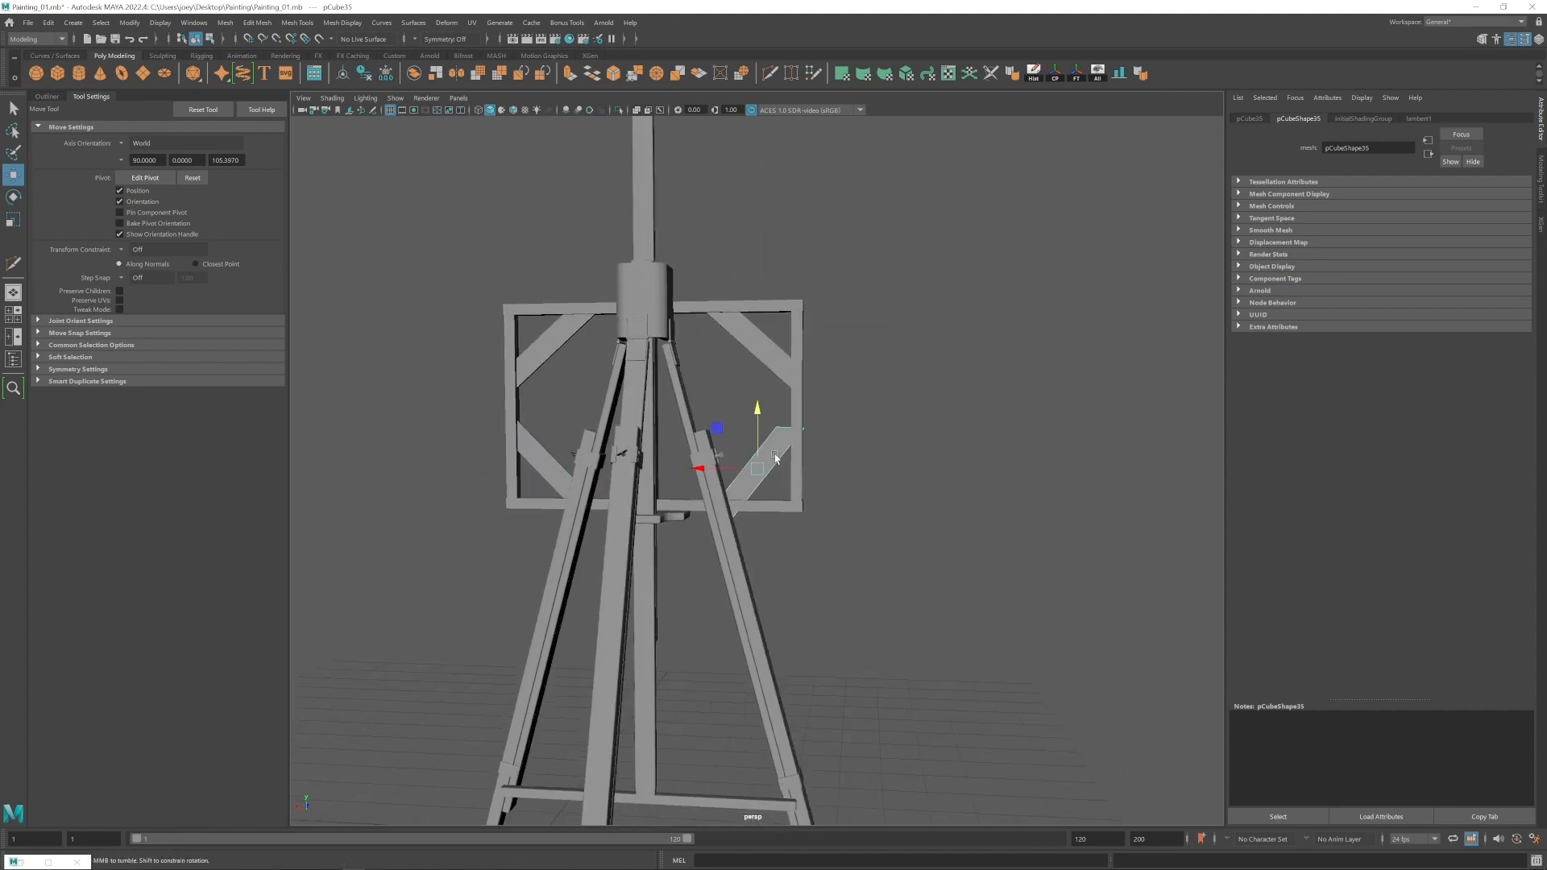
{"action": "key", "text": "e"}
{"action": "left_click_drag", "start_coordinate": [816, 441], "coordinate": [760, 423]}
{"action": "key", "text": "w"}
{"action": "left_click_drag", "start_coordinate": [794, 431], "coordinate": [756, 466], "text": "alt"}
{"action": "left_click", "coordinate": [742, 439]}
Create a polygon plane, stand it upright at the upper rail and set its width and height subdivisions to 1.
{"action": "scroll", "coordinate": [729, 453], "scroll_direction": "down", "scroll_amount": 4}
{"action": "scroll", "coordinate": [756, 467], "scroll_direction": "up", "scroll_amount": 2}
{"action": "left_click", "coordinate": [677, 341]}
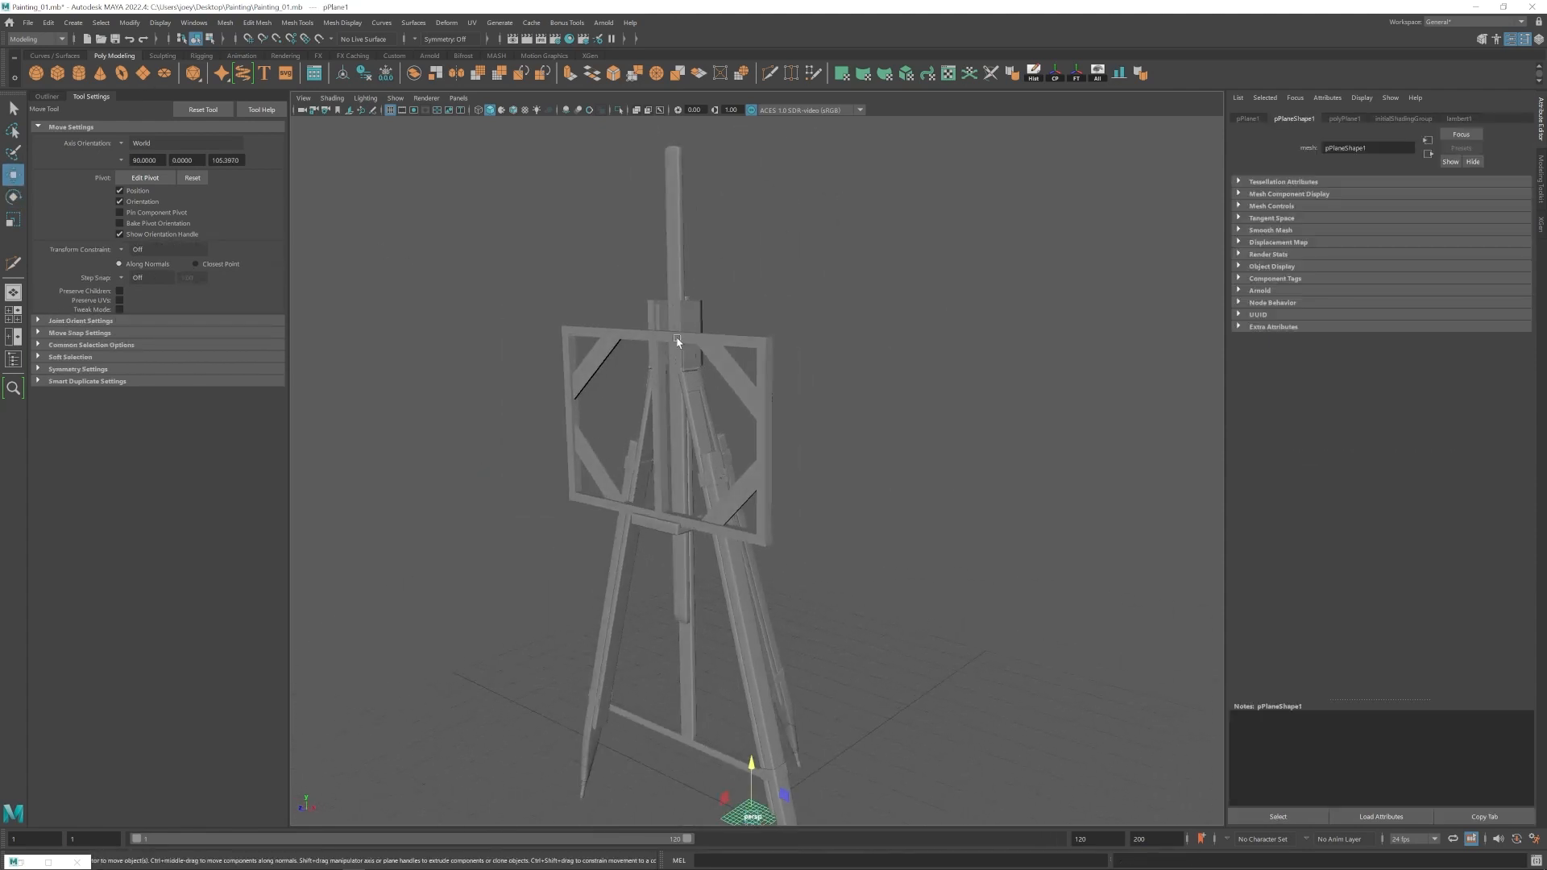
{"action": "left_click", "coordinate": [669, 337]}
{"action": "key", "text": "e"}
{"action": "key", "text": "w"}
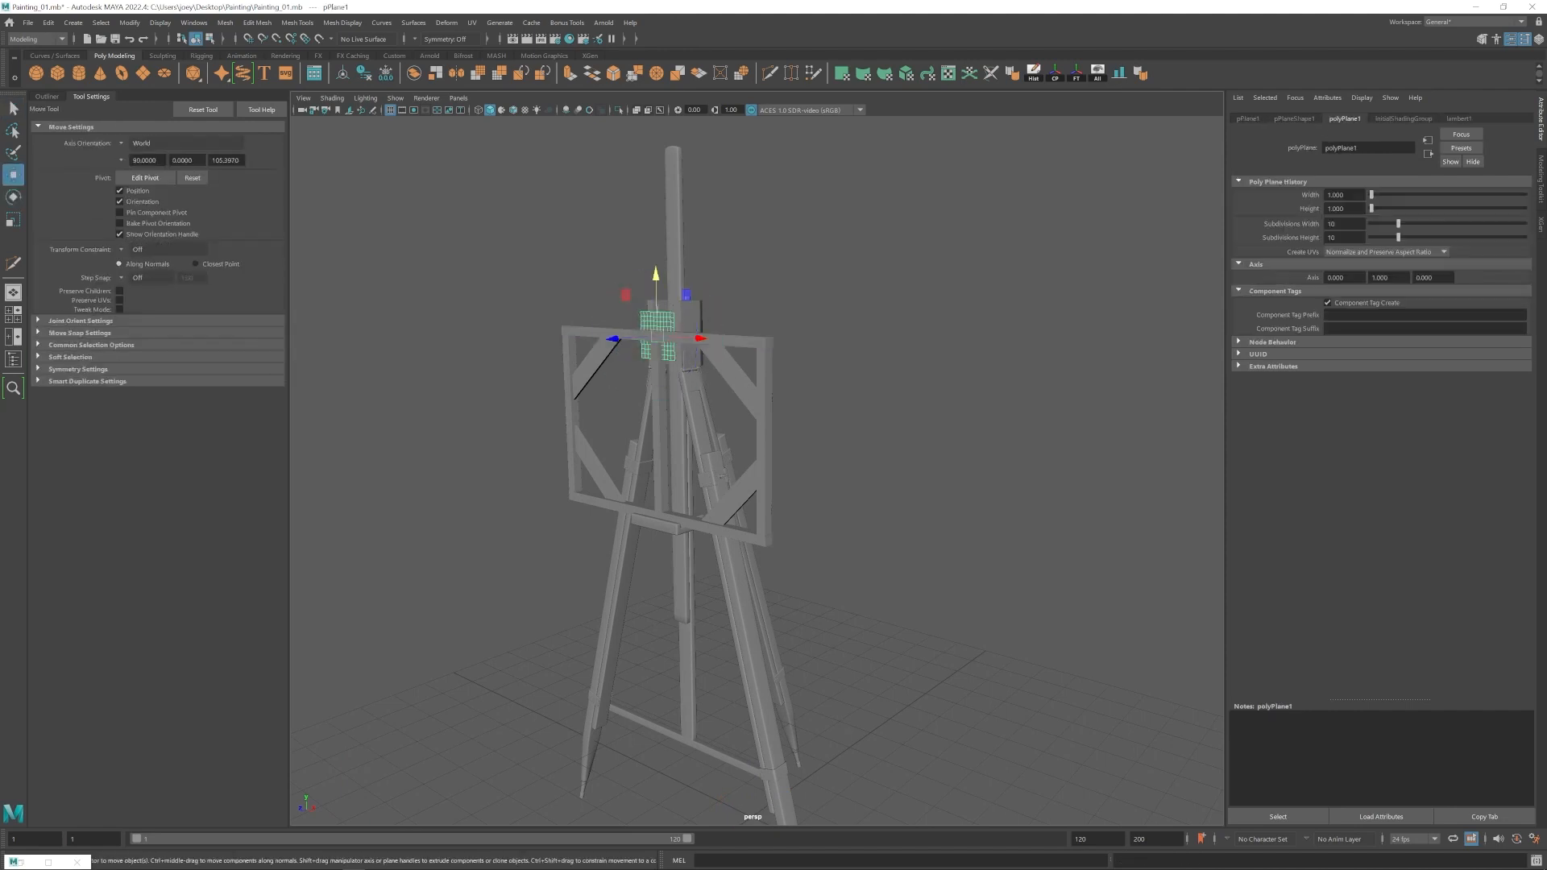
{"action": "key", "text": "Return"}
Position the plane against the front of the frame, centred on the beam and level with the upper rail.
{"action": "key", "text": "f"}
{"action": "left_click_drag", "start_coordinate": [790, 484], "coordinate": [681, 486], "text": "alt"}
{"action": "left_click_drag", "start_coordinate": [653, 548], "coordinate": [757, 570], "text": "alt"}
{"action": "scroll", "coordinate": [755, 556], "scroll_direction": "down", "scroll_amount": 5}
{"action": "middle_click_drag", "start_coordinate": [757, 570], "coordinate": [744, 465], "text": "alt"}
{"action": "left_click_drag", "start_coordinate": [750, 307], "coordinate": [750, 331]}
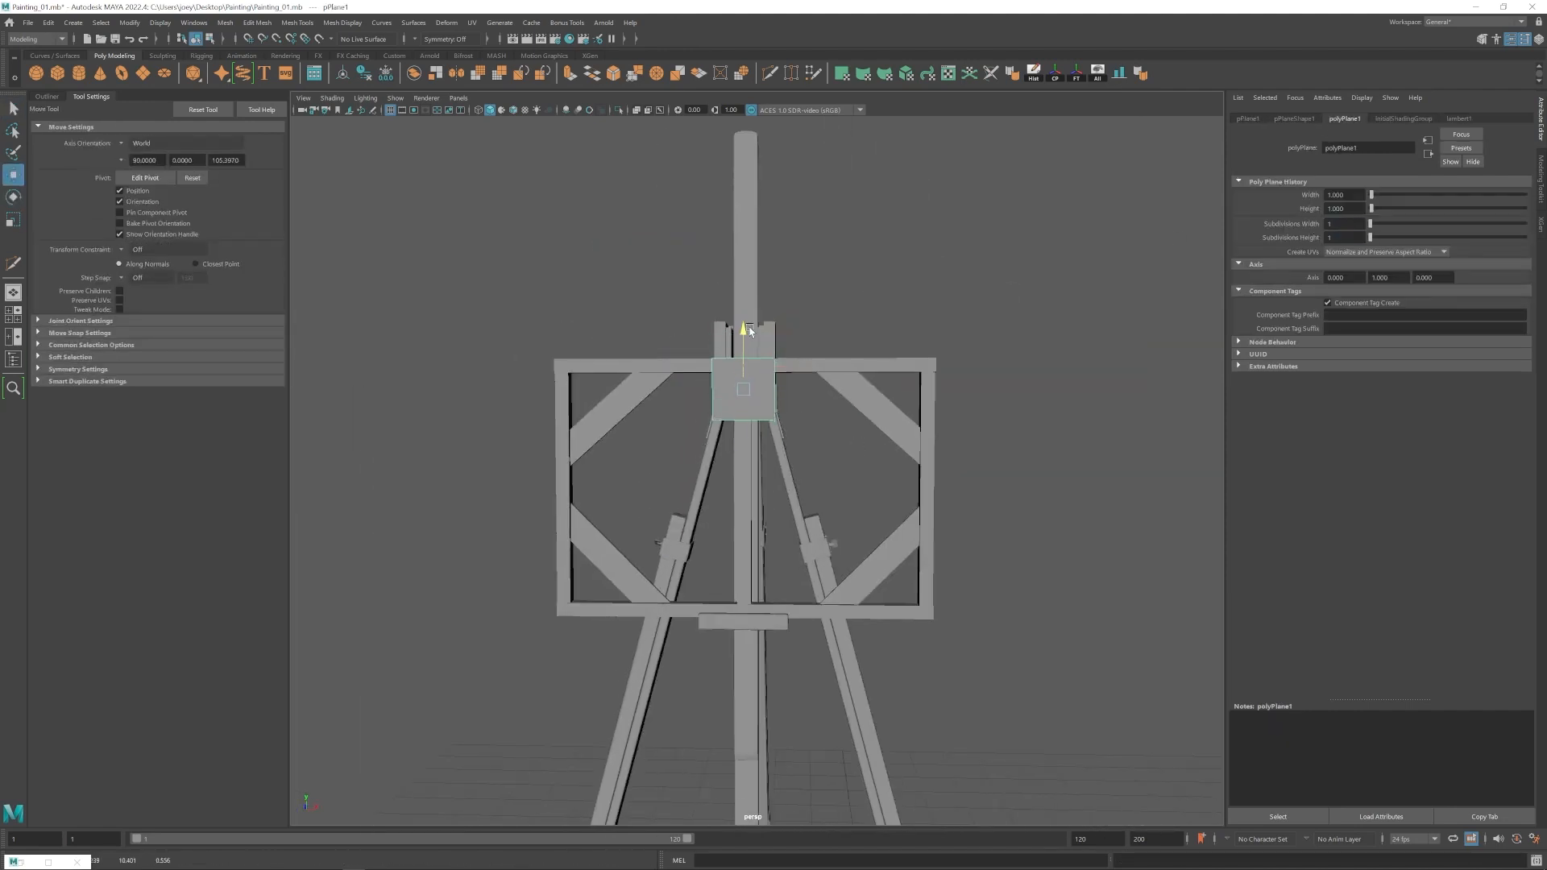
Stretch the plane by its edges to cover the frame, with its lower edge moved down to the ledge.
{"action": "right_click_drag", "start_coordinate": [887, 399], "coordinate": [887, 345]}
{"action": "left_click", "coordinate": [830, 420]}
{"action": "key", "text": "w"}
{"action": "left_click_drag", "start_coordinate": [742, 363], "coordinate": [742, 559]}
{"action": "key", "text": "f"}
{"action": "left_click_drag", "start_coordinate": [829, 594], "coordinate": [645, 592], "text": "alt"}
{"action": "middle_click_drag", "start_coordinate": [645, 592], "coordinate": [435, 604], "text": "alt"}
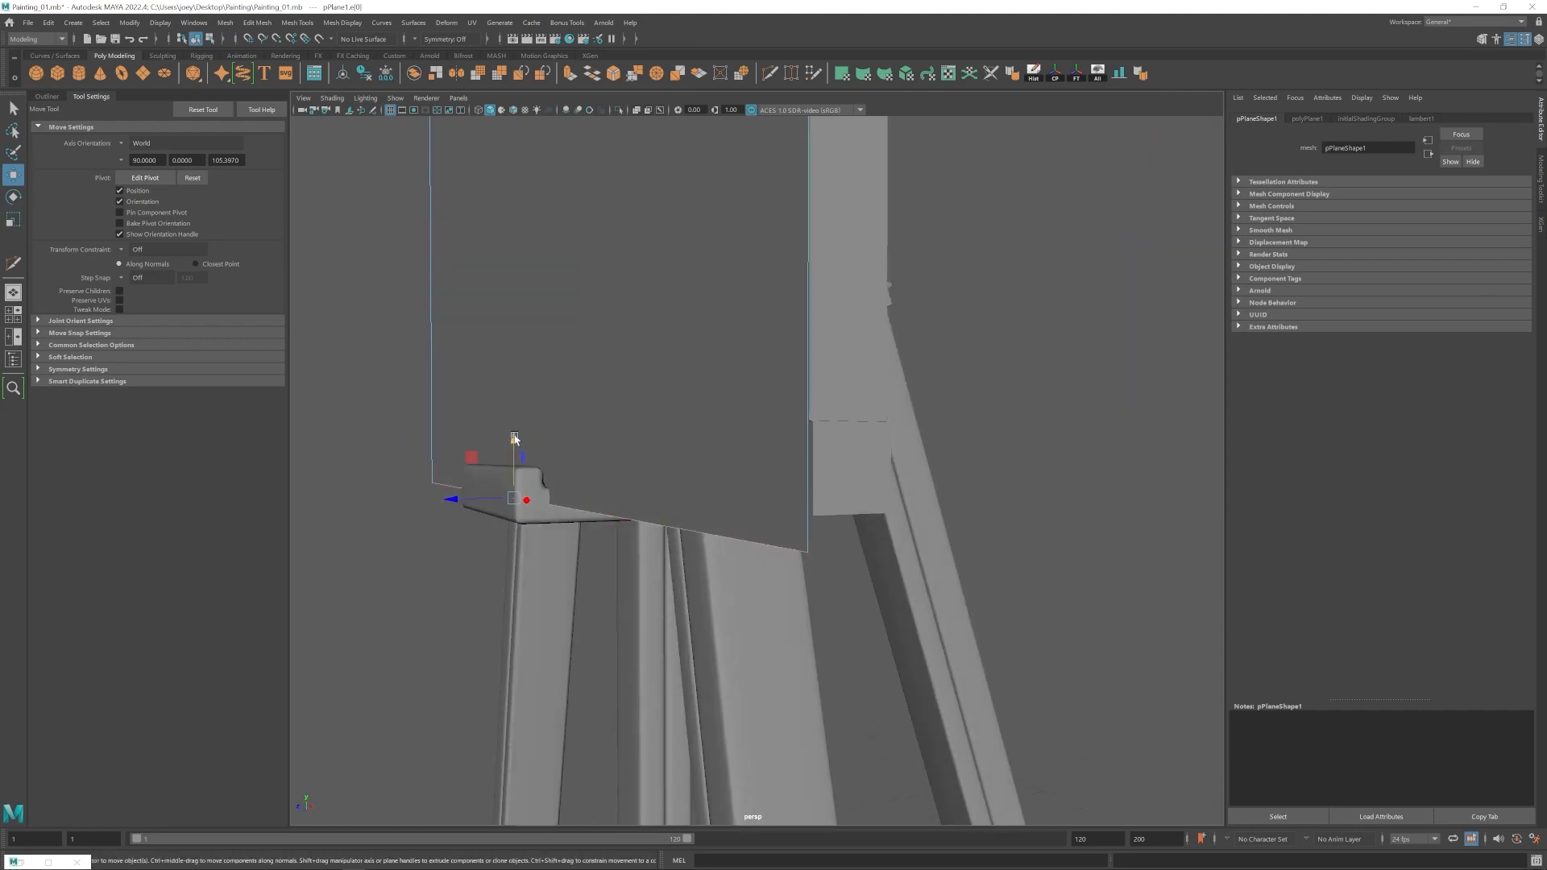
{"action": "left_click_drag", "start_coordinate": [514, 422], "coordinate": [514, 421]}
Select the plane's border edges and extrude them backward to give the canvas its sides.
{"action": "scroll", "coordinate": [515, 419], "scroll_direction": "down", "scroll_amount": 6}
{"action": "middle_click_drag", "start_coordinate": [621, 234], "coordinate": [632, 398], "text": "alt"}
{"action": "left_click_drag", "start_coordinate": [632, 398], "coordinate": [585, 419], "text": "alt"}
{"action": "left_click", "coordinate": [696, 370], "text": "shift"}
{"action": "middle_click_drag", "start_coordinate": [680, 466], "coordinate": [659, 416], "text": "alt"}
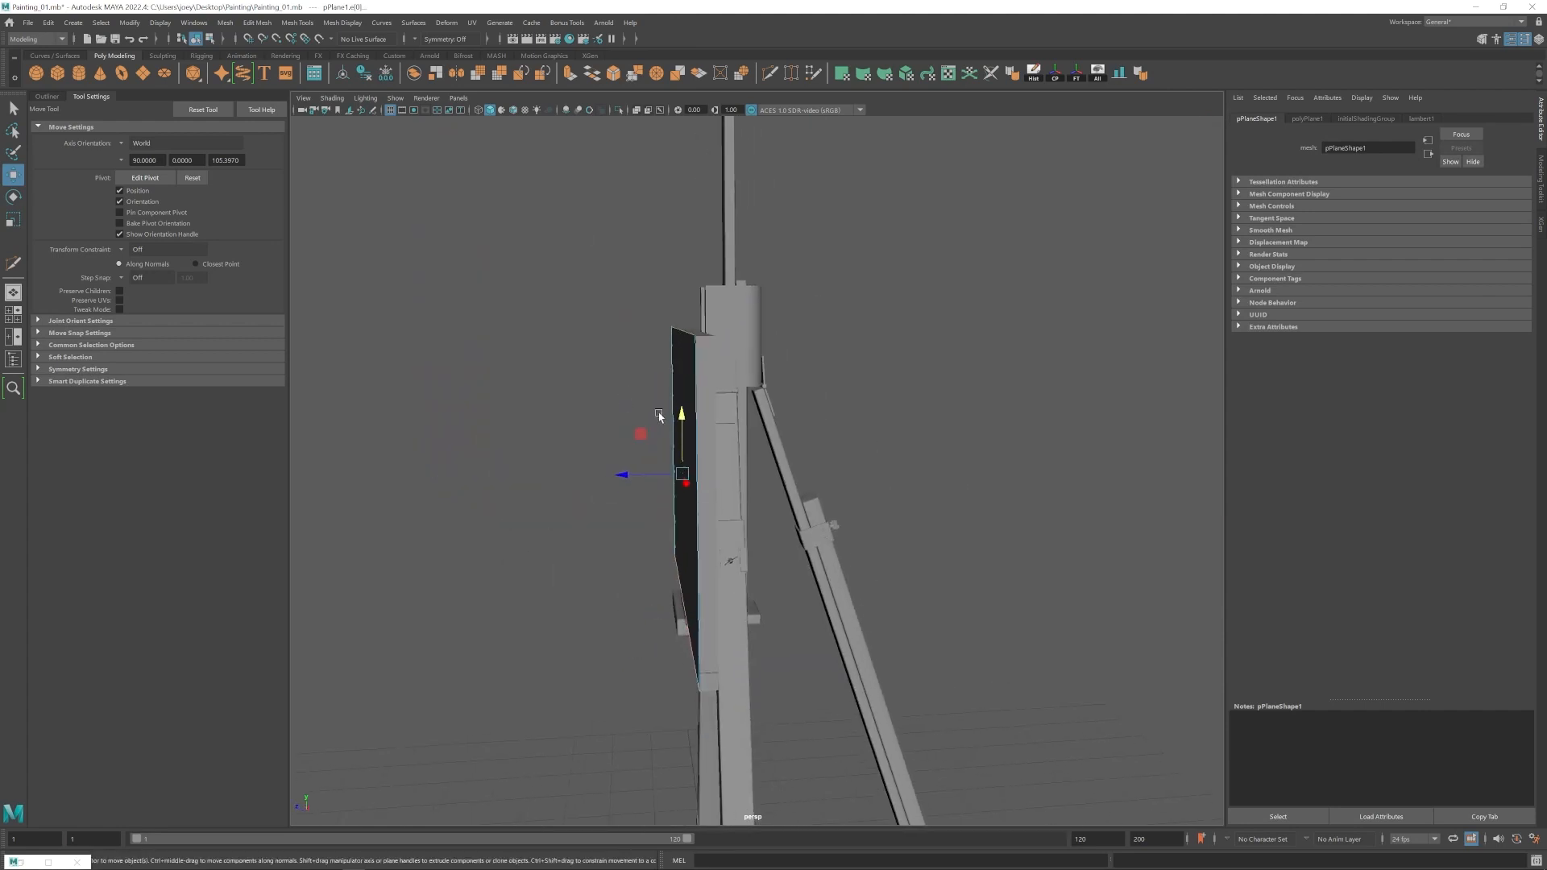
{"action": "left_click_drag", "start_coordinate": [659, 416], "coordinate": [635, 395], "text": "alt"}
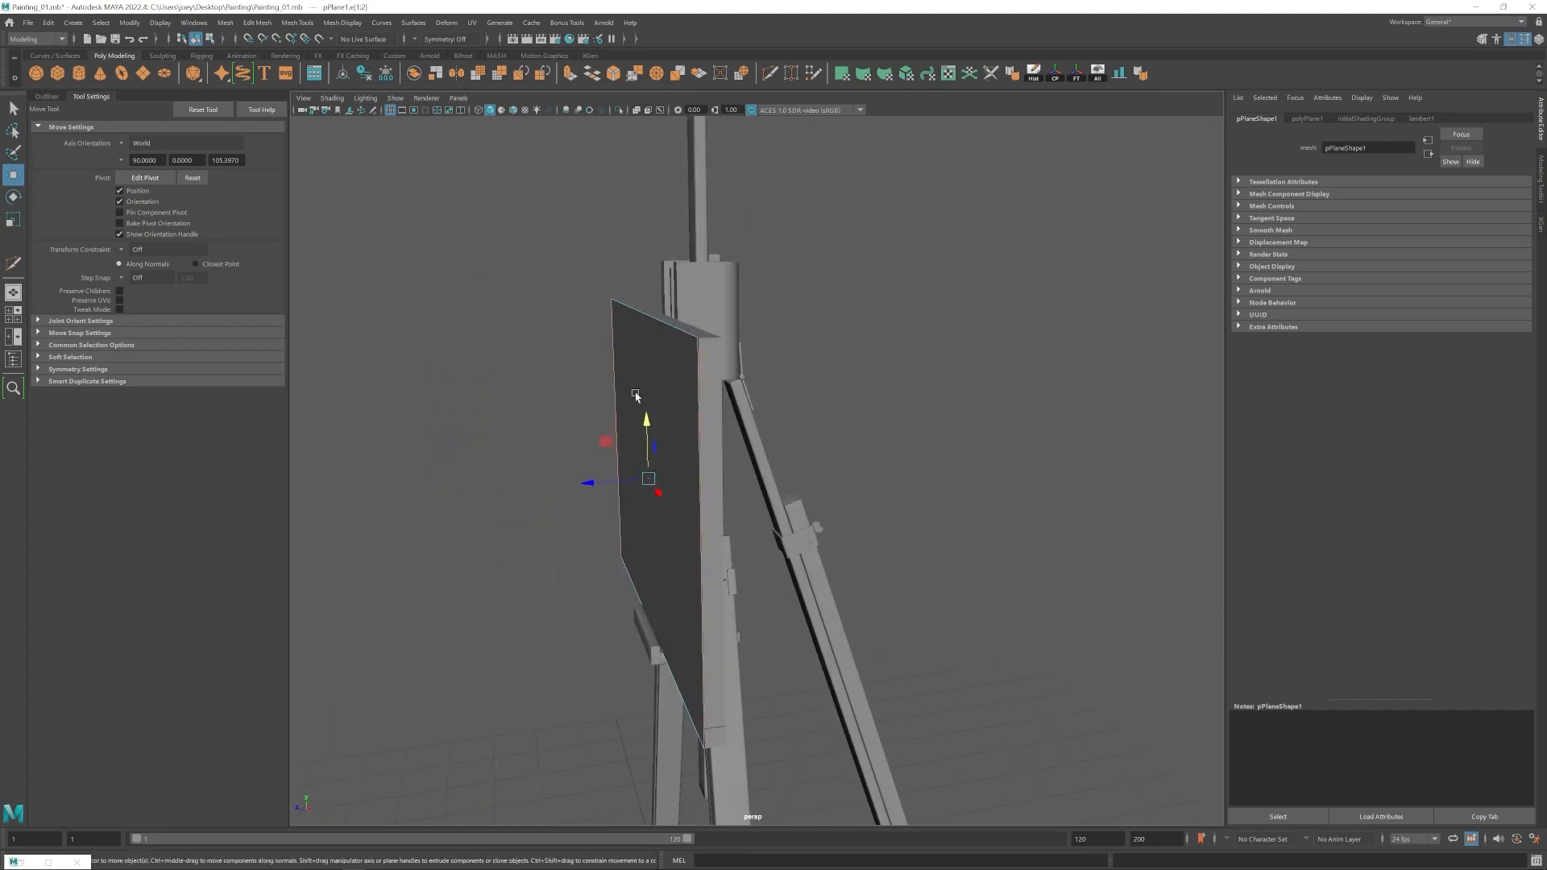
{"action": "left_click_drag", "start_coordinate": [587, 481], "coordinate": [587, 482], "text": "shift"}
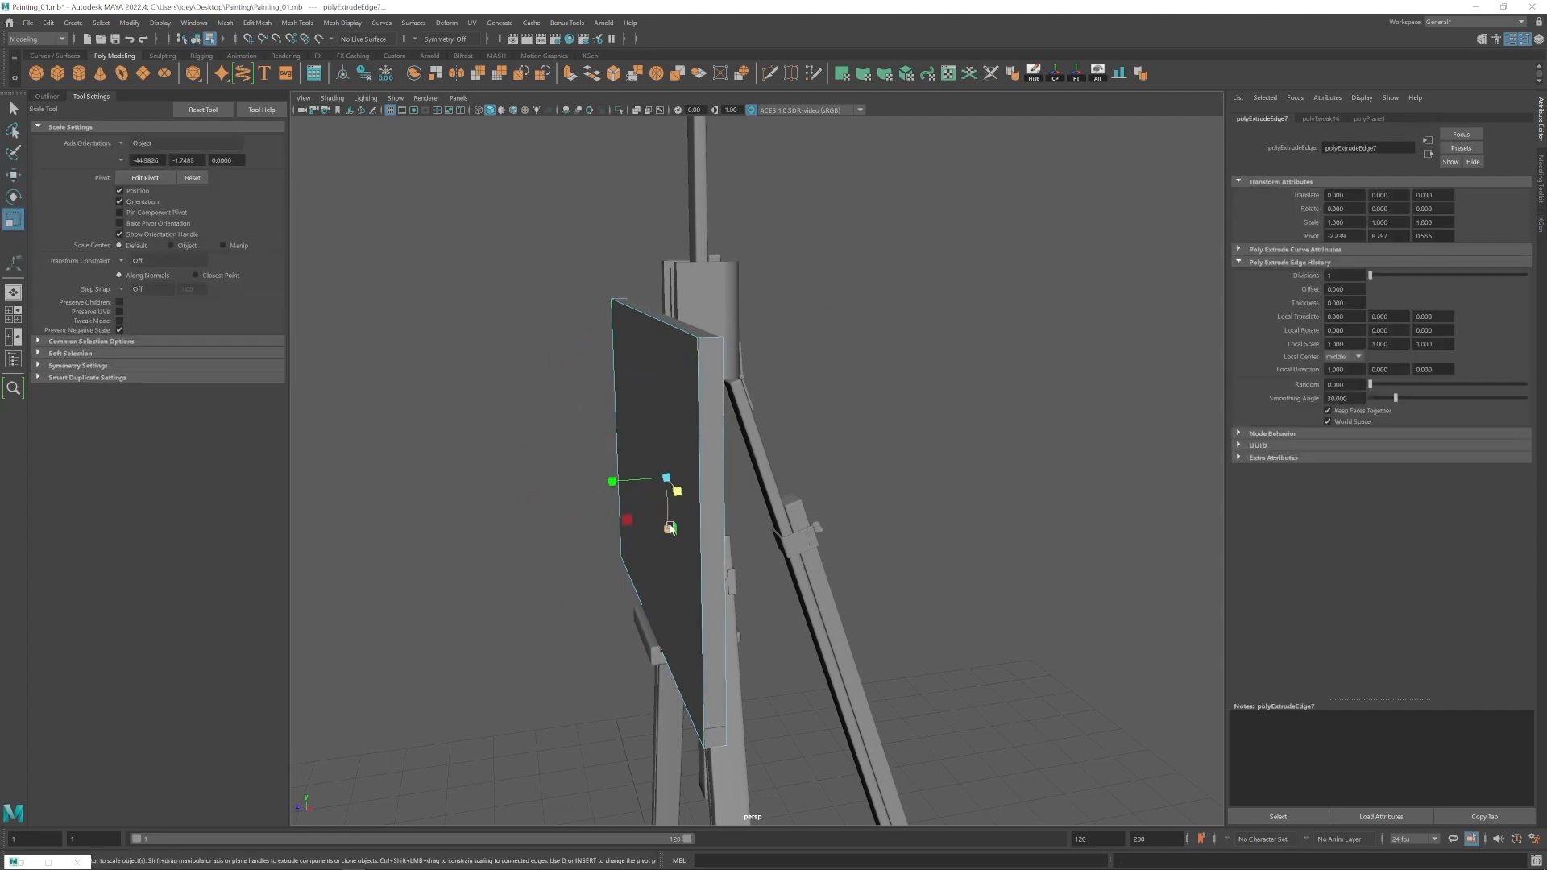
Select the side edges of the canvas from behind and shift them along the frame's outer sides.
{"action": "left_click_drag", "start_coordinate": [669, 529], "coordinate": [766, 538], "text": "alt"}
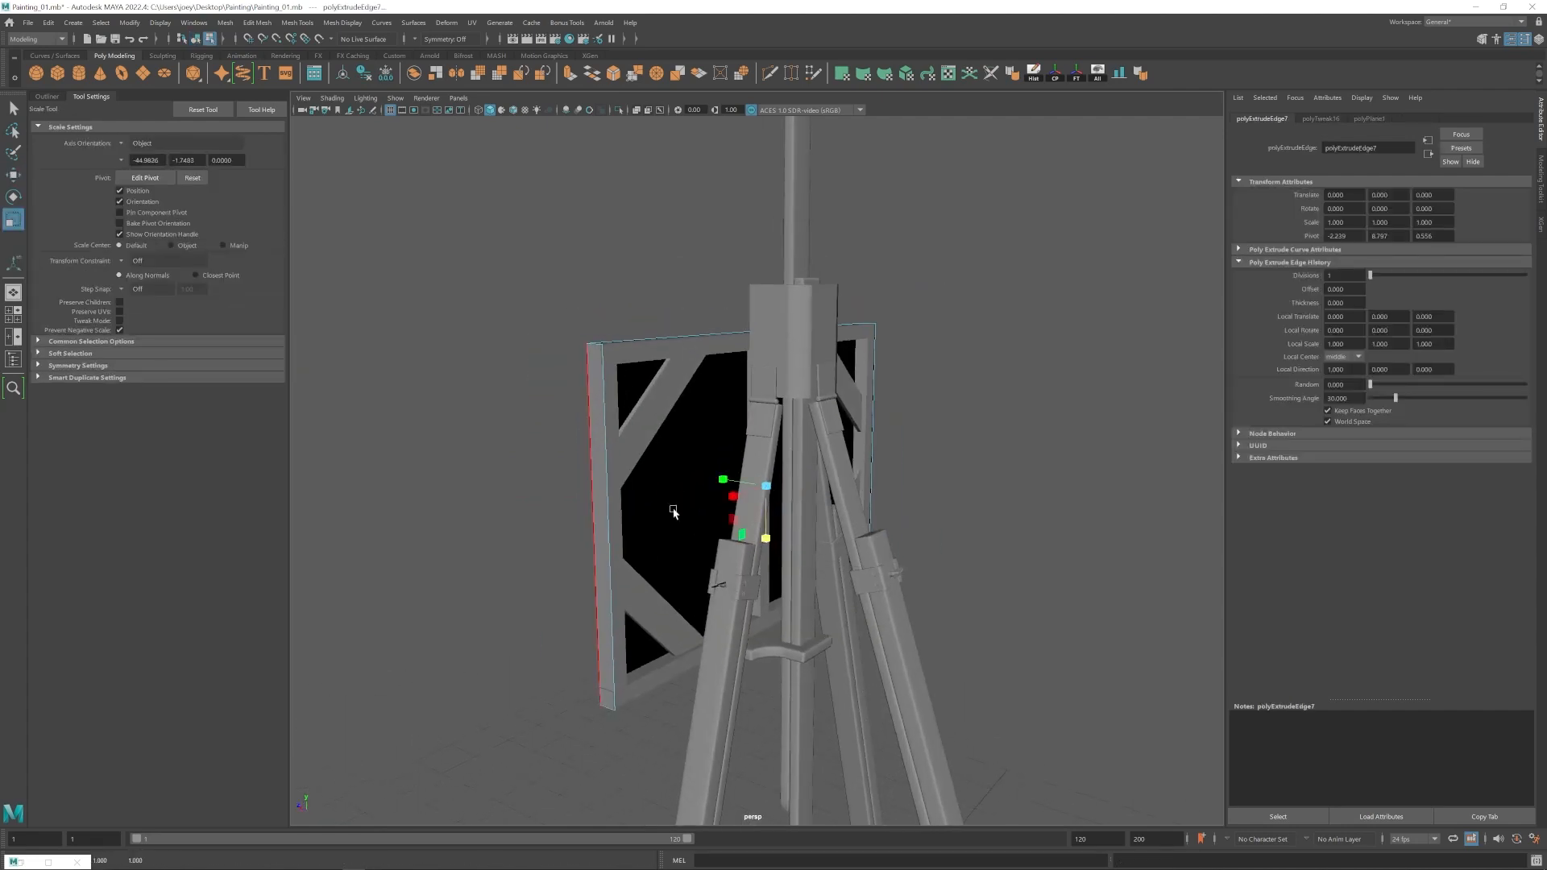
{"action": "left_click_drag", "start_coordinate": [674, 513], "coordinate": [935, 600], "text": "alt"}
{"action": "left_click", "coordinate": [633, 452]}
{"action": "left_click", "coordinate": [922, 307], "text": "shift"}
{"action": "key", "text": "w"}
{"action": "left_click_drag", "start_coordinate": [714, 561], "coordinate": [655, 556]}
{"action": "key", "text": "r"}
Inspect the canvas's rear edges and corners against the wooden frame from behind.
{"action": "right_click_drag", "start_coordinate": [878, 523], "coordinate": [830, 565], "text": "alt"}
{"action": "left_click", "coordinate": [831, 580]}
{"action": "key", "text": "w"}
{"action": "right_click_drag", "start_coordinate": [831, 596], "coordinate": [846, 775], "text": "alt"}
{"action": "left_click_drag", "start_coordinate": [806, 651], "coordinate": [1064, 593], "text": "alt"}
{"action": "left_click", "coordinate": [660, 476]}
{"action": "left_click_drag", "start_coordinate": [659, 477], "coordinate": [710, 548], "text": "alt"}
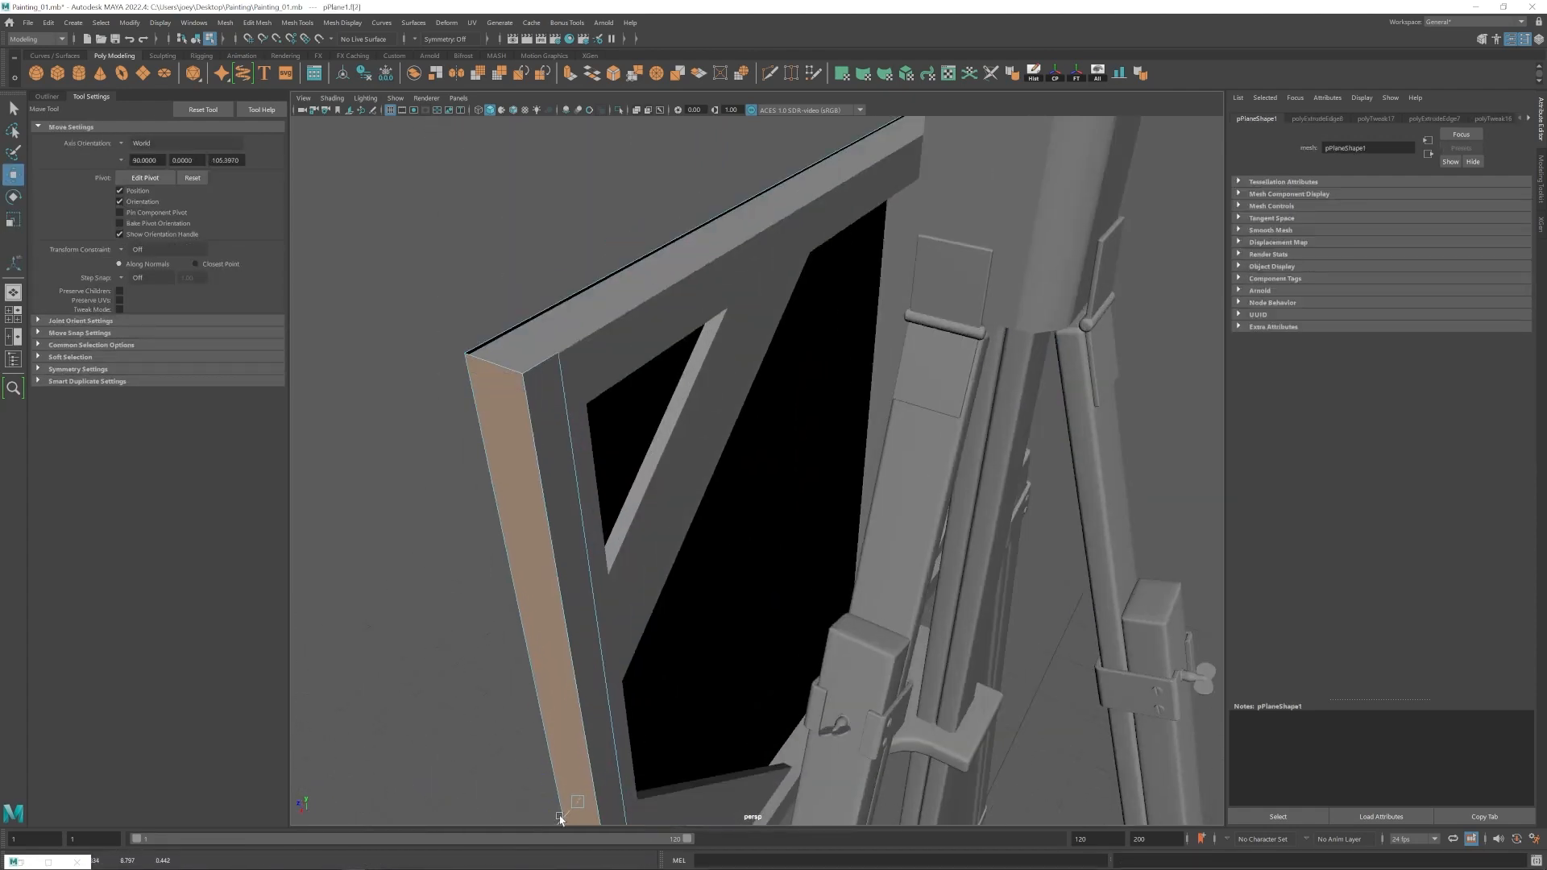
{"action": "right_click_drag", "start_coordinate": [709, 548], "coordinate": [677, 451], "text": "alt"}
{"action": "left_click_drag", "start_coordinate": [677, 451], "coordinate": [661, 381], "text": "alt"}
Select the canvas's rear border edge loop and extrude it, scaling the new edges slightly.
{"action": "right_click_drag", "start_coordinate": [661, 381], "coordinate": [663, 318]}
{"action": "double_click", "coordinate": [680, 419]}
{"action": "left_click_drag", "start_coordinate": [680, 419], "coordinate": [636, 574], "text": "alt"}
{"action": "key", "text": "ctrl+e"}
{"action": "key", "text": "r"}
{"action": "left_click_drag", "start_coordinate": [800, 409], "coordinate": [801, 408], "text": "shift"}
{"action": "left_click_drag", "start_coordinate": [801, 408], "coordinate": [722, 462], "text": "alt"}
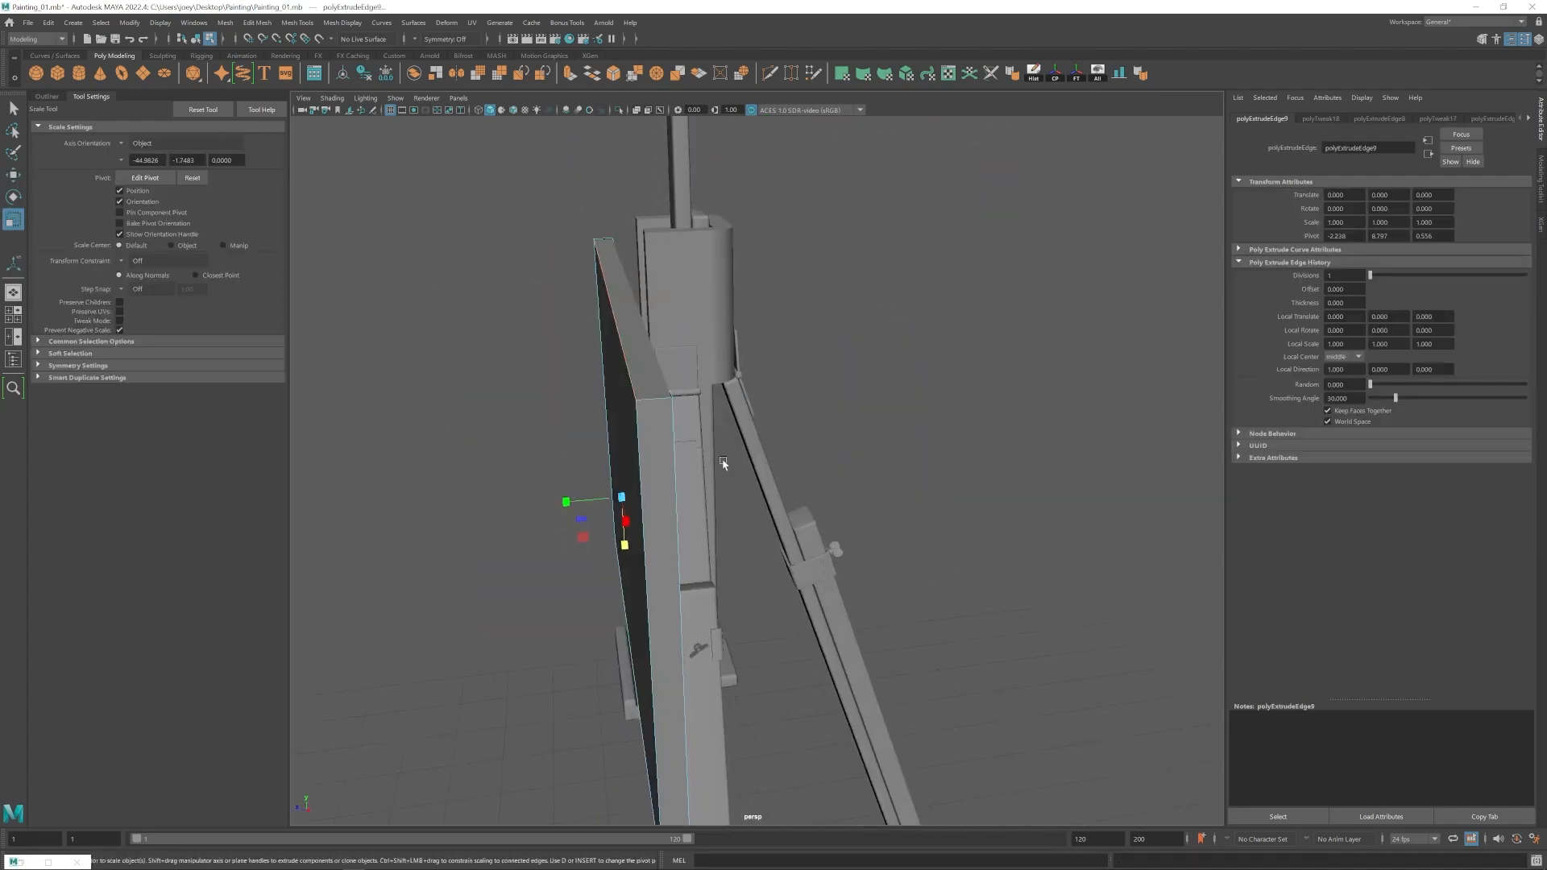
Shift the new border edges slightly behind the frame and scale out another extrusion from them.
{"action": "key", "text": "w"}
{"action": "left_click_drag", "start_coordinate": [559, 508], "coordinate": [556, 508]}
{"action": "left_click_drag", "start_coordinate": [645, 503], "coordinate": [522, 508], "text": "alt"}
{"action": "right_click_drag", "start_coordinate": [521, 508], "coordinate": [725, 491], "text": "alt"}
{"action": "key", "text": "r"}
{"action": "left_click_drag", "start_coordinate": [864, 454], "coordinate": [855, 457], "text": "shift"}
Move the folded border edges toward the frame's back and extrude them inward once more.
{"action": "left_click_drag", "start_coordinate": [717, 461], "coordinate": [833, 467], "text": "alt"}
{"action": "key", "text": "w"}
{"action": "left_click_drag", "start_coordinate": [696, 414], "coordinate": [684, 414]}
{"action": "left_click_drag", "start_coordinate": [785, 435], "coordinate": [859, 502], "text": "alt"}
{"action": "key", "text": "ctrl+e"}
{"action": "key", "text": "r"}
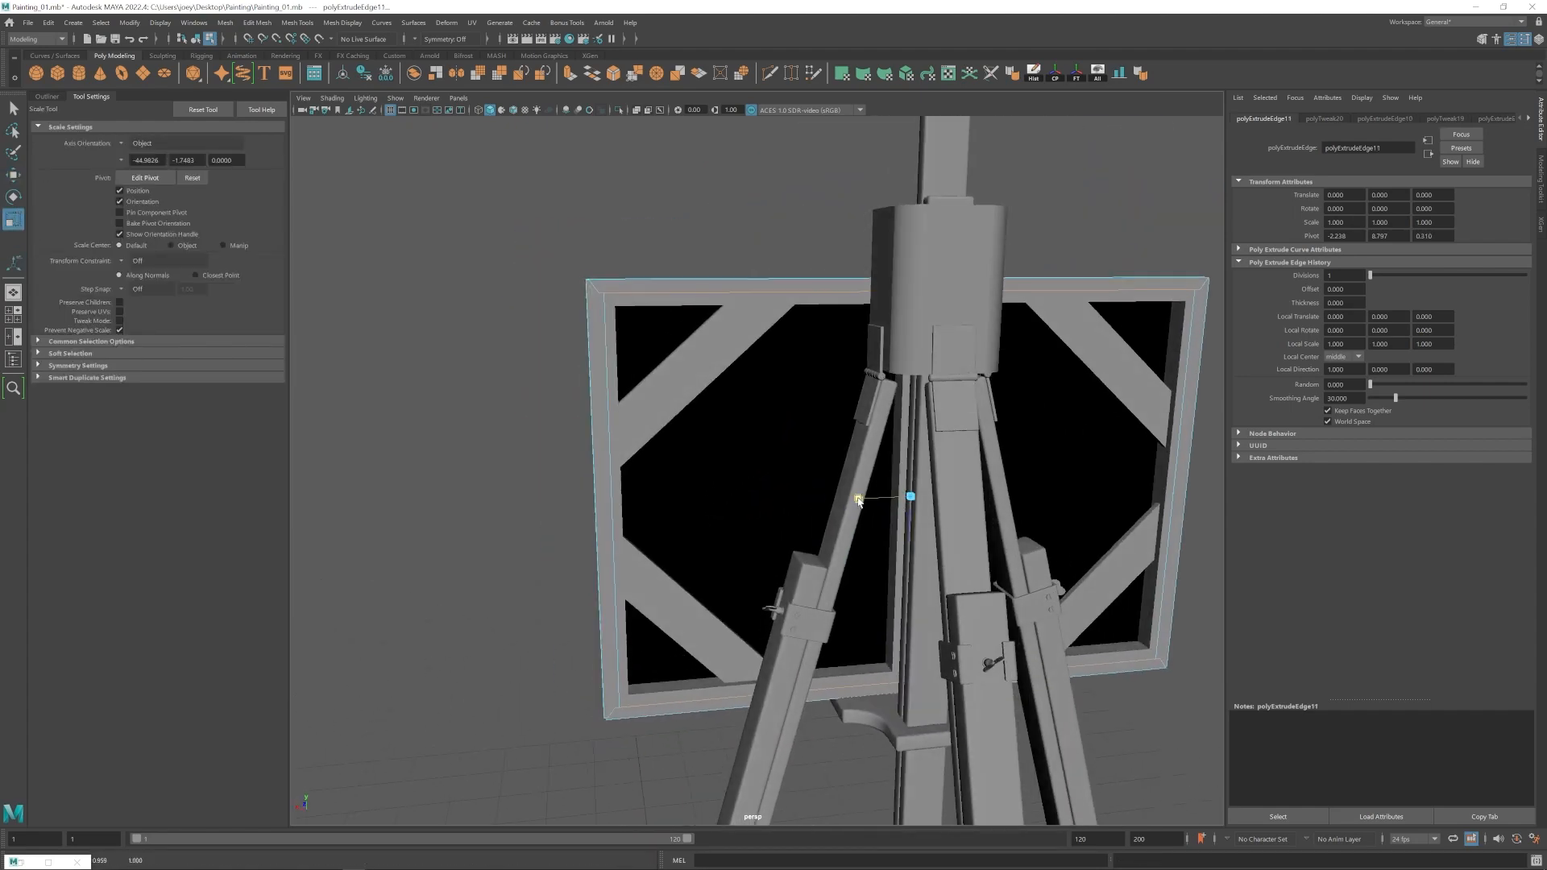
Select the upper and lower edges of the canvas's folded border and shift them slightly toward the frame.
{"action": "left_click", "coordinate": [657, 399]}
{"action": "left_click_drag", "start_coordinate": [656, 399], "coordinate": [838, 452], "text": "alt"}
{"action": "key", "text": "w"}
{"action": "left_click", "coordinate": [656, 228]}
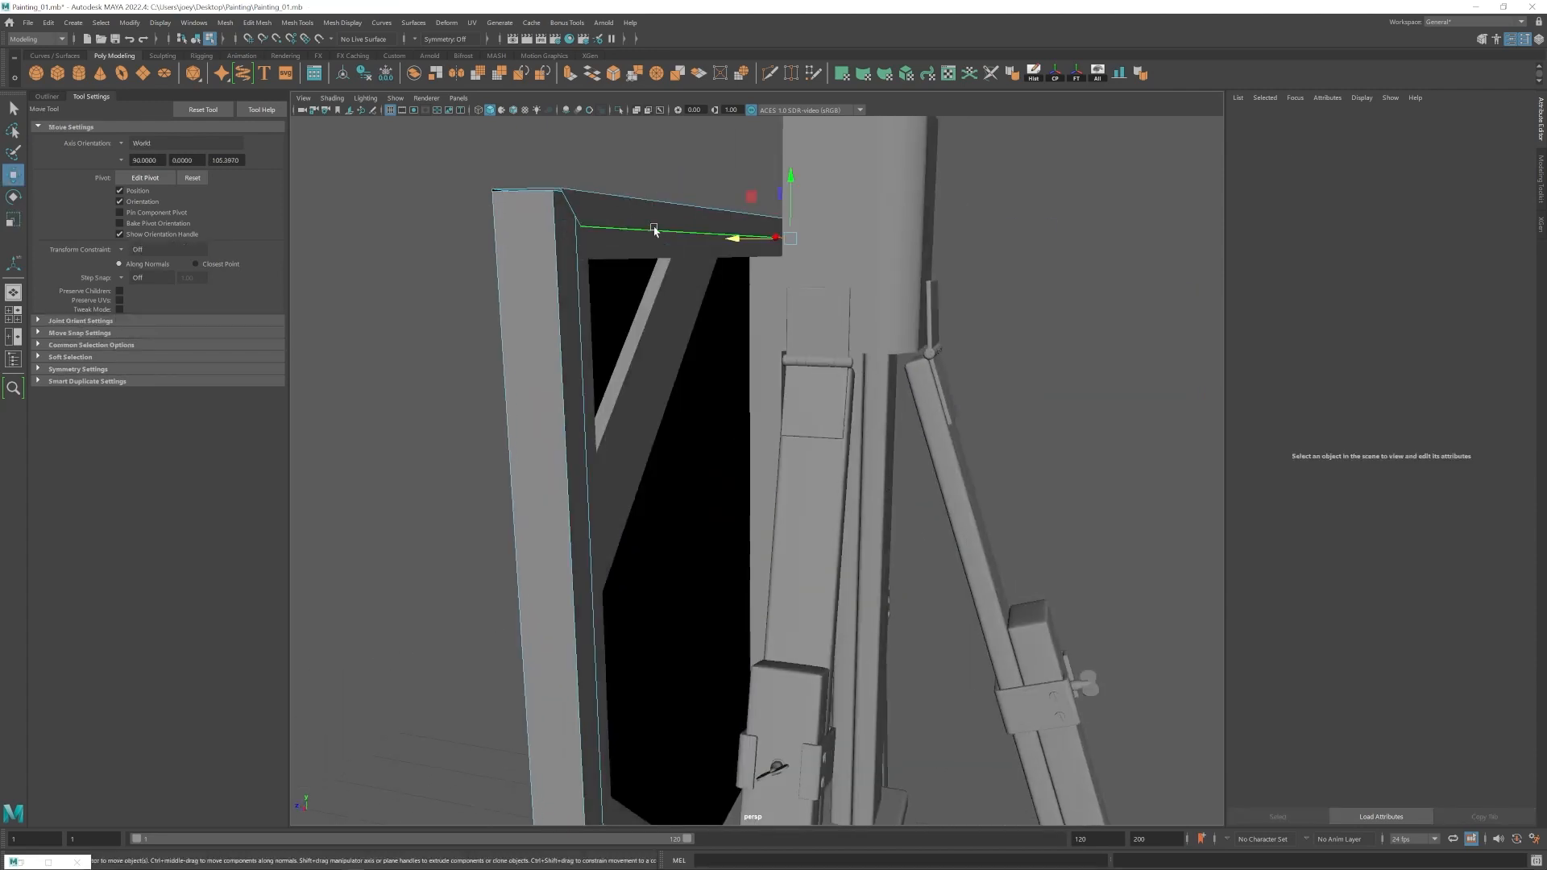
{"action": "left_click_drag", "start_coordinate": [656, 228], "coordinate": [709, 242], "text": "alt"}
{"action": "middle_click_drag", "start_coordinate": [684, 794], "coordinate": [679, 546], "text": "alt"}
{"action": "left_click", "coordinate": [685, 514]}
{"action": "left_click_drag", "start_coordinate": [685, 514], "coordinate": [770, 564], "text": "alt"}
{"action": "left_click", "coordinate": [774, 596], "text": "shift"}
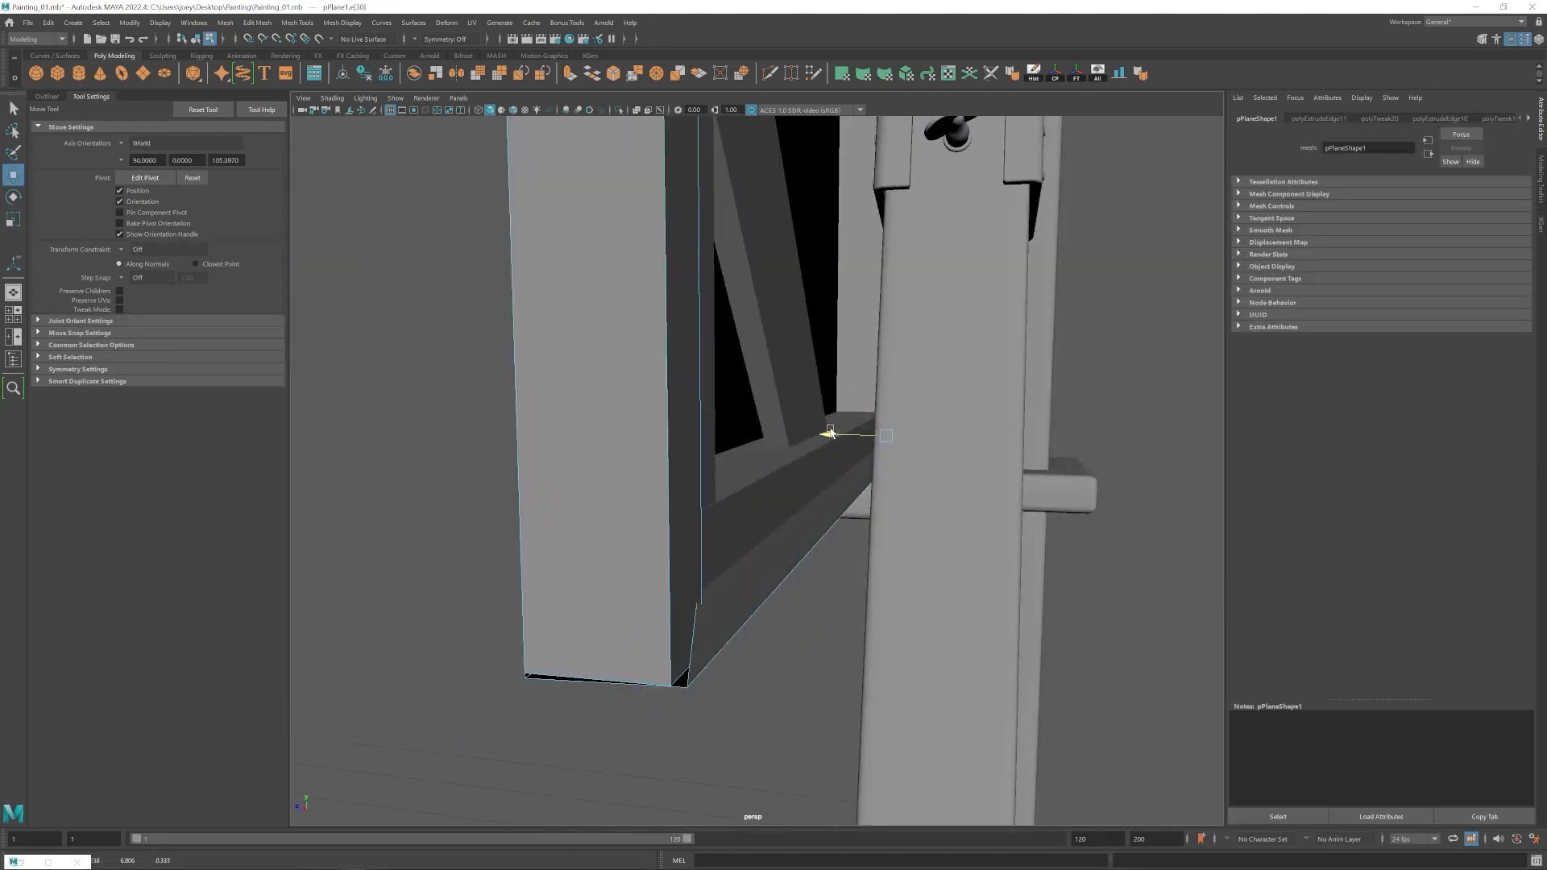
{"action": "right_click_drag", "start_coordinate": [773, 592], "coordinate": [802, 564], "text": "alt"}
{"action": "left_click_drag", "start_coordinate": [803, 564], "coordinate": [798, 397], "text": "alt"}
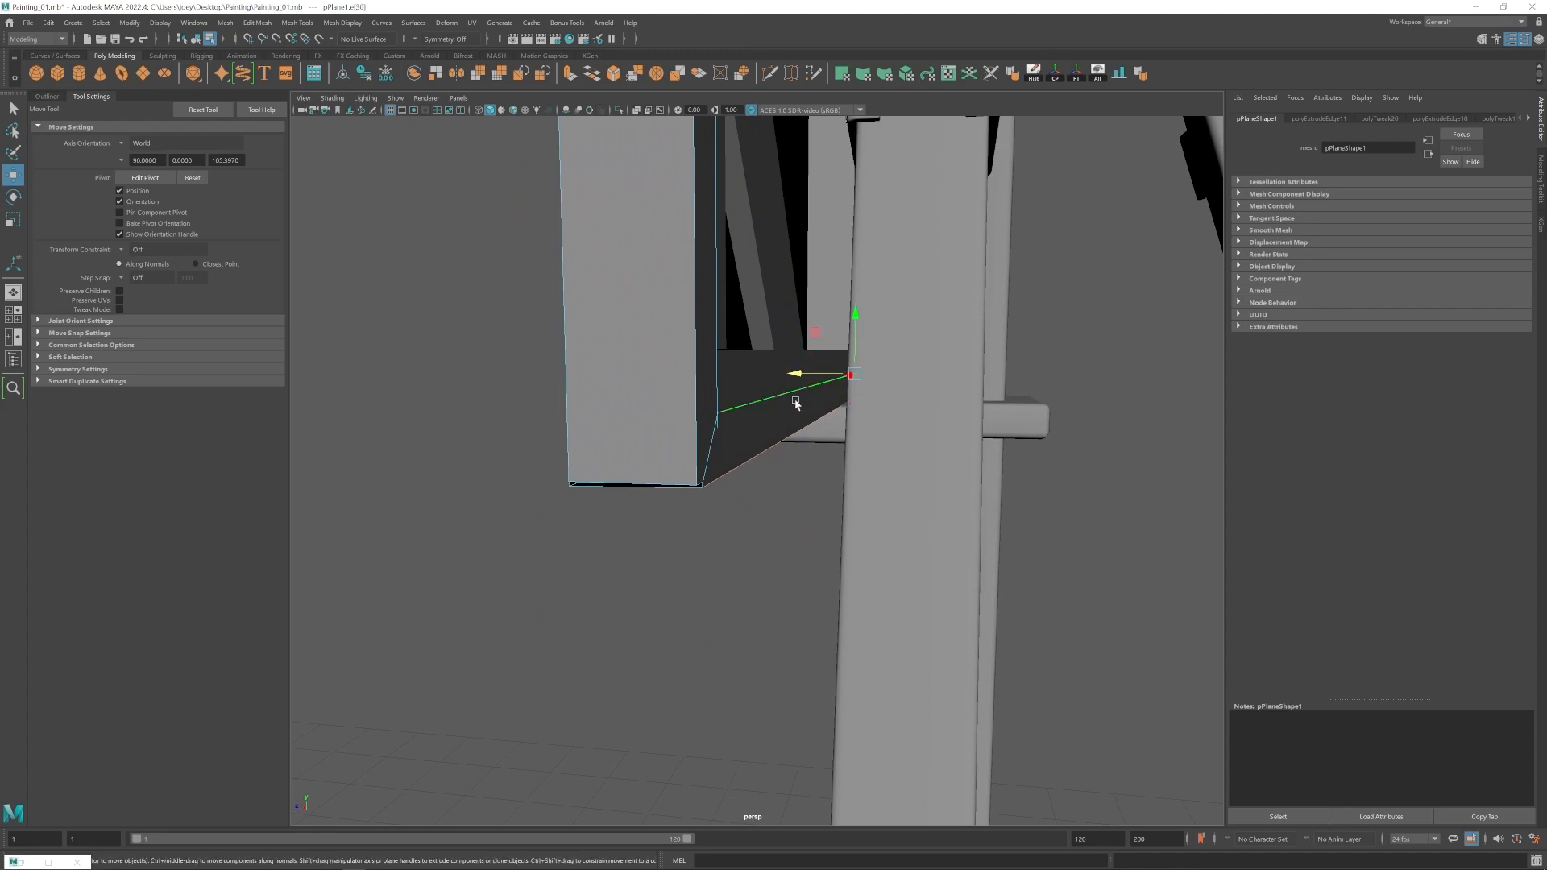
{"action": "left_click_drag", "start_coordinate": [661, 473], "coordinate": [659, 473]}
Inspect the folded canvas corners, return to object selection and examine the whole canvas from the front.
{"action": "middle_click_drag", "start_coordinate": [741, 412], "coordinate": [711, 504], "text": "alt"}
{"action": "middle_click_drag", "start_coordinate": [709, 242], "coordinate": [699, 479], "text": "alt"}
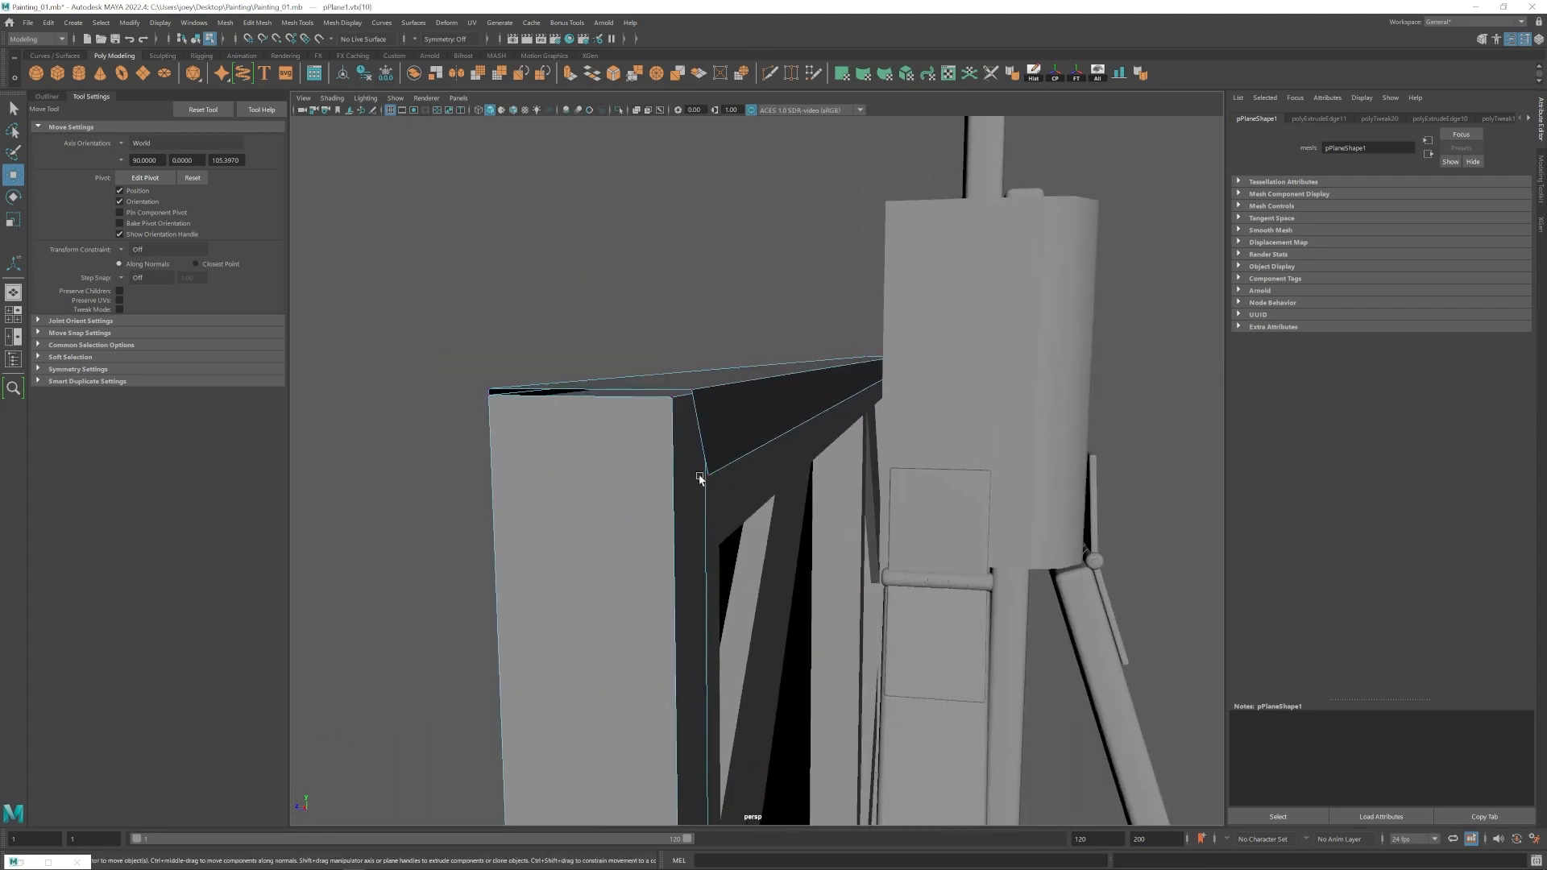
{"action": "left_click_drag", "start_coordinate": [726, 396], "coordinate": [656, 428], "text": "alt"}
{"action": "scroll", "coordinate": [806, 386], "scroll_direction": "down", "scroll_amount": 10}
{"action": "key", "text": "F8"}
{"action": "scroll", "coordinate": [661, 484], "scroll_direction": "down", "scroll_amount": 10}
{"action": "left_click", "coordinate": [676, 569]}
{"action": "left_click_drag", "start_coordinate": [677, 570], "coordinate": [940, 645], "text": "alt"}
{"action": "scroll", "coordinate": [940, 645], "scroll_direction": "up", "scroll_amount": 5}
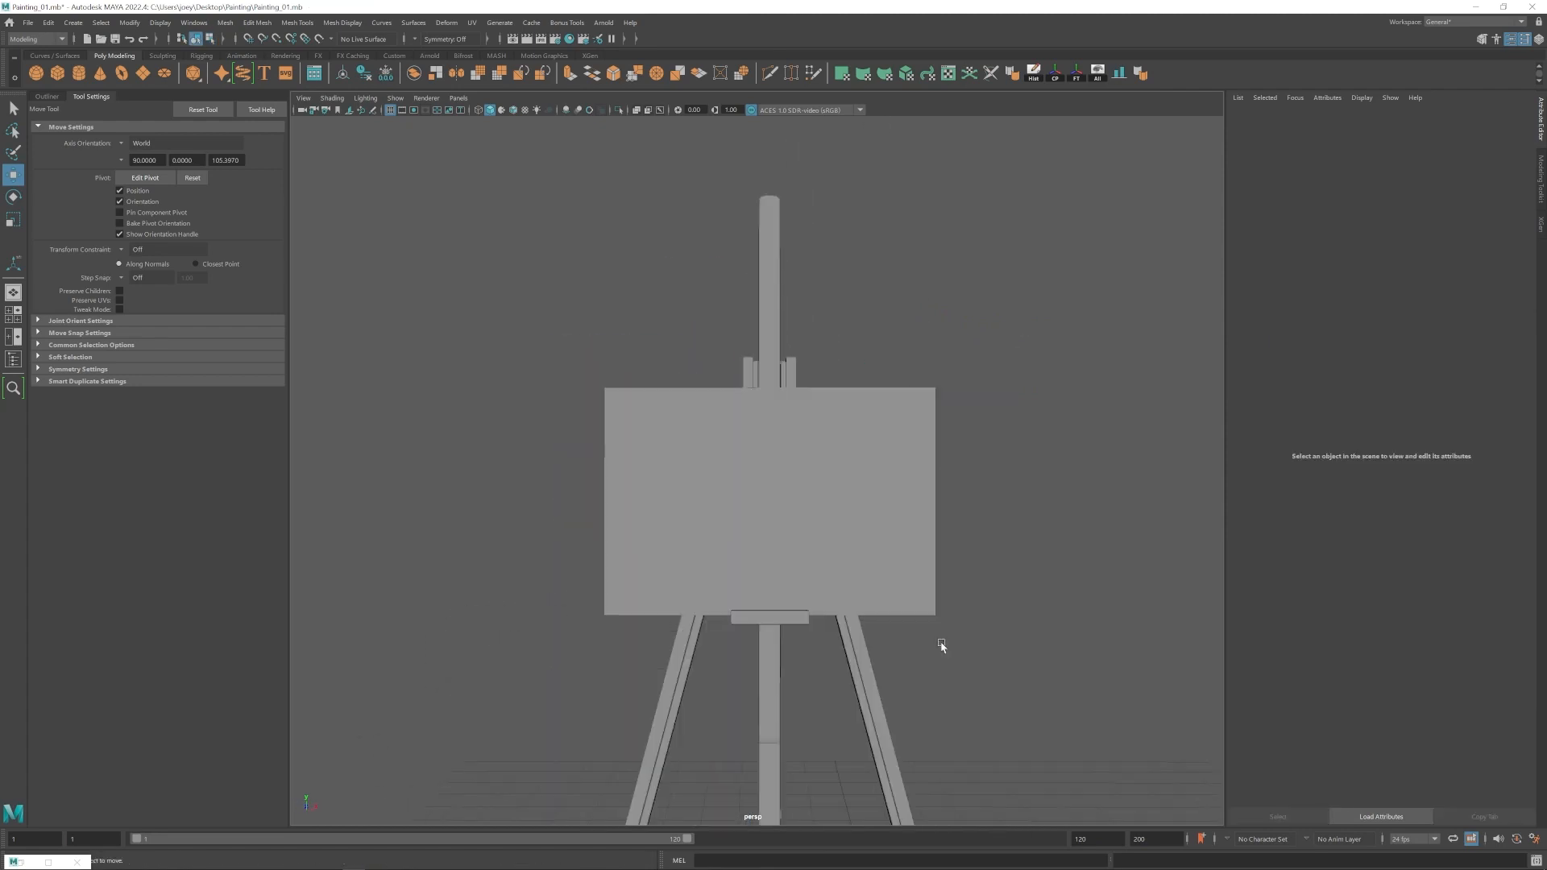
Insert edge loops near the lower and upper ends of the front central beam with Multi-Cut.
{"action": "middle_click_drag", "start_coordinate": [940, 646], "coordinate": [907, 541], "text": "alt"}
{"action": "left_click_drag", "start_coordinate": [791, 567], "coordinate": [727, 559], "text": "alt"}
{"action": "middle_click_drag", "start_coordinate": [727, 560], "coordinate": [697, 411], "text": "alt"}
{"action": "scroll", "coordinate": [758, 483], "scroll_direction": "up", "scroll_amount": 5}
{"action": "left_click", "coordinate": [764, 484]}
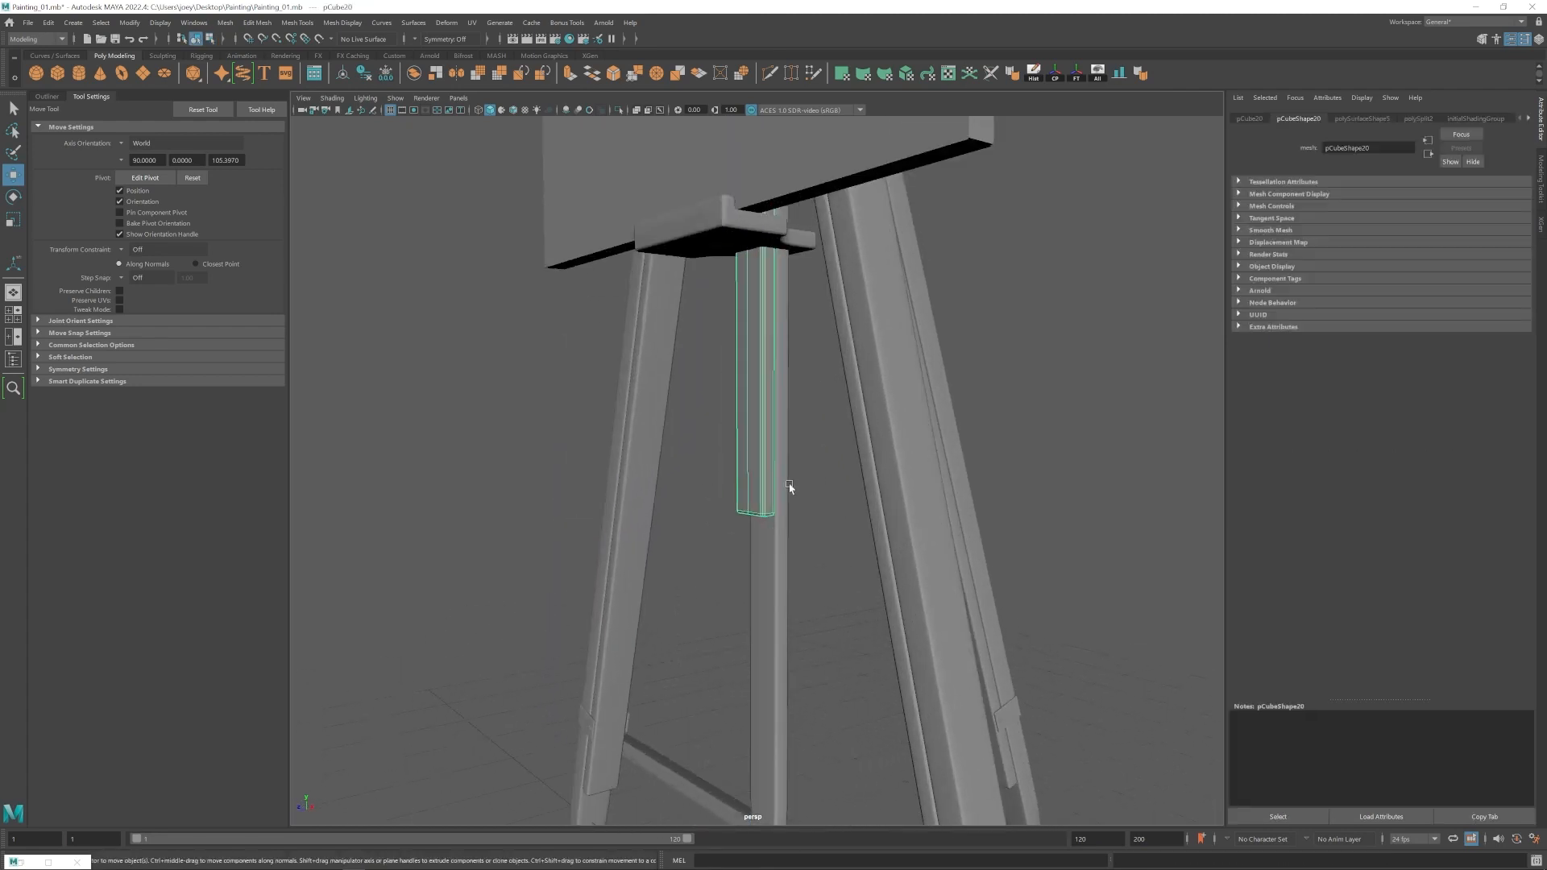
{"action": "key", "text": "ctrl+shift+x"}
{"action": "left_click", "coordinate": [764, 509], "text": "ctrl"}
{"action": "scroll", "coordinate": [788, 469], "scroll_direction": "down", "scroll_amount": 5}
{"action": "left_click_drag", "start_coordinate": [788, 469], "coordinate": [895, 500], "text": "alt"}
{"action": "scroll", "coordinate": [895, 500], "scroll_direction": "up", "scroll_amount": 4}
{"action": "middle_click_drag", "start_coordinate": [894, 501], "coordinate": [936, 716], "text": "alt"}
{"action": "left_click", "coordinate": [735, 187], "text": "ctrl"}
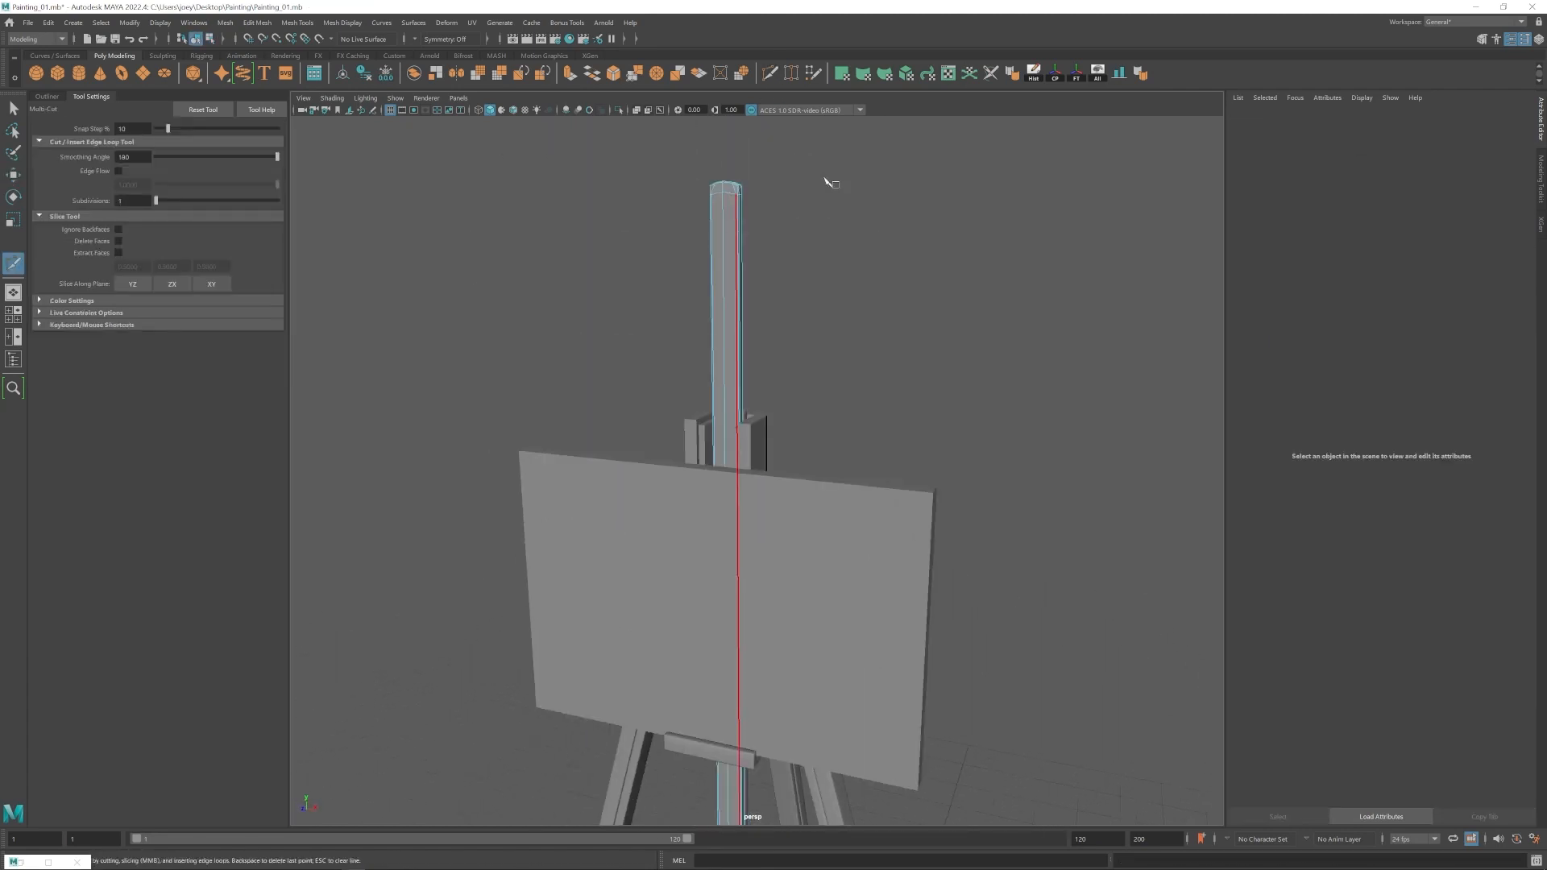
Select the vertices at the lower end of the front central beam, and return to object selection.
{"action": "scroll", "coordinate": [898, 318], "scroll_direction": "down", "scroll_amount": 5}
{"action": "left_click_drag", "start_coordinate": [898, 318], "coordinate": [677, 427], "text": "alt"}
{"action": "key", "text": "w"}
{"action": "left_click", "coordinate": [742, 483]}
{"action": "key", "text": "F9"}
{"action": "left_click_drag", "start_coordinate": [794, 568], "coordinate": [661, 549]}
{"action": "scroll", "coordinate": [725, 565], "scroll_direction": "up", "scroll_amount": 8}
{"action": "key", "text": "F8"}
{"action": "left_click", "coordinate": [901, 495]}
{"action": "scroll", "coordinate": [900, 495], "scroll_direction": "down", "scroll_amount": 8}
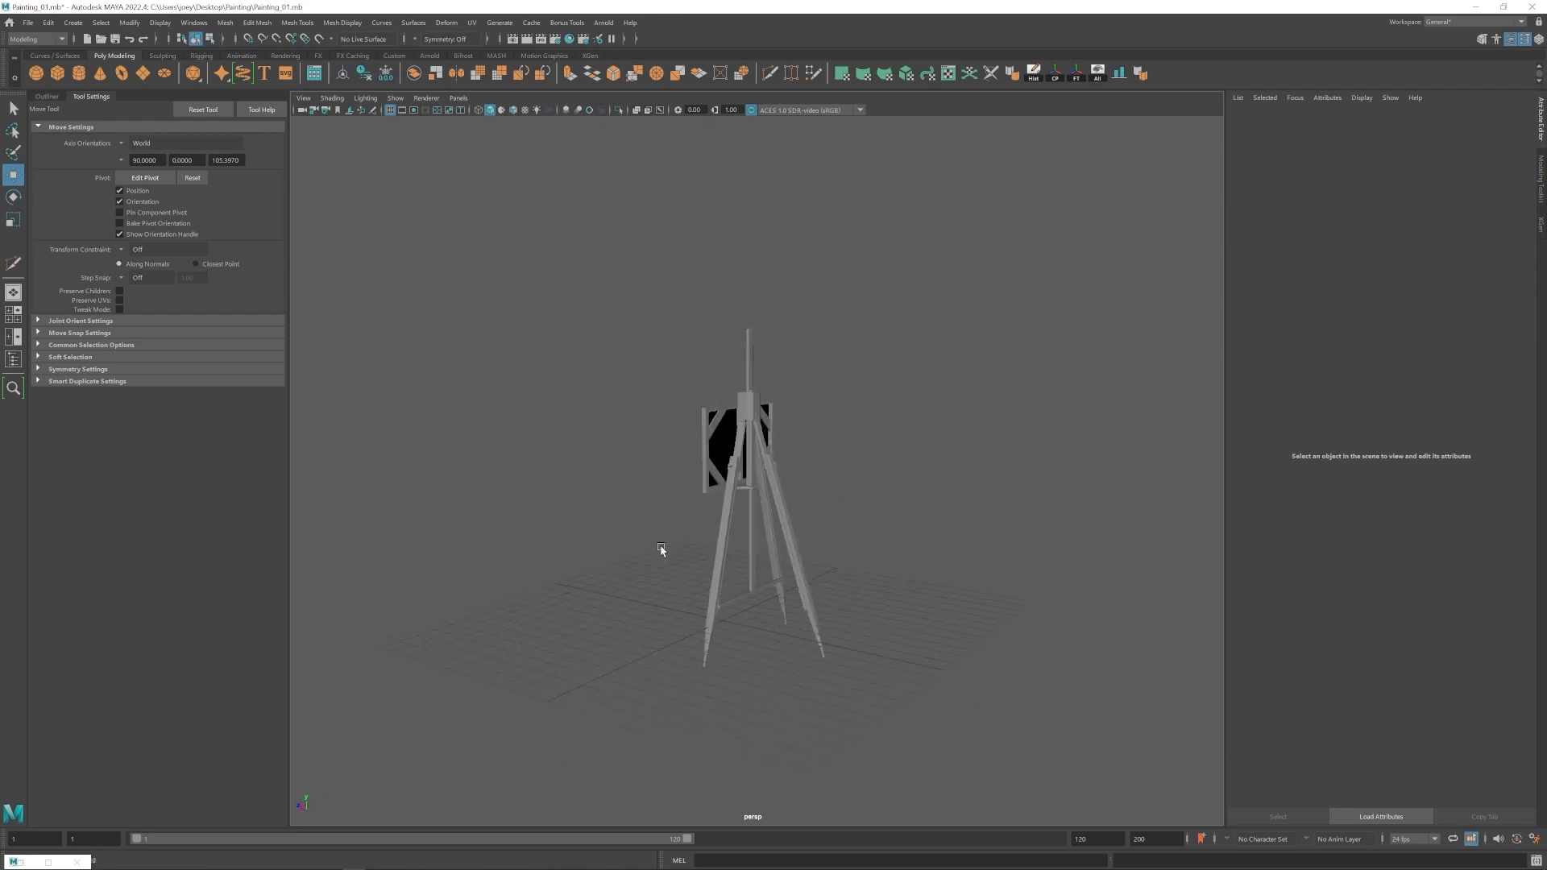
{"action": "left_click_drag", "start_coordinate": [756, 549], "coordinate": [732, 508], "text": "alt"}
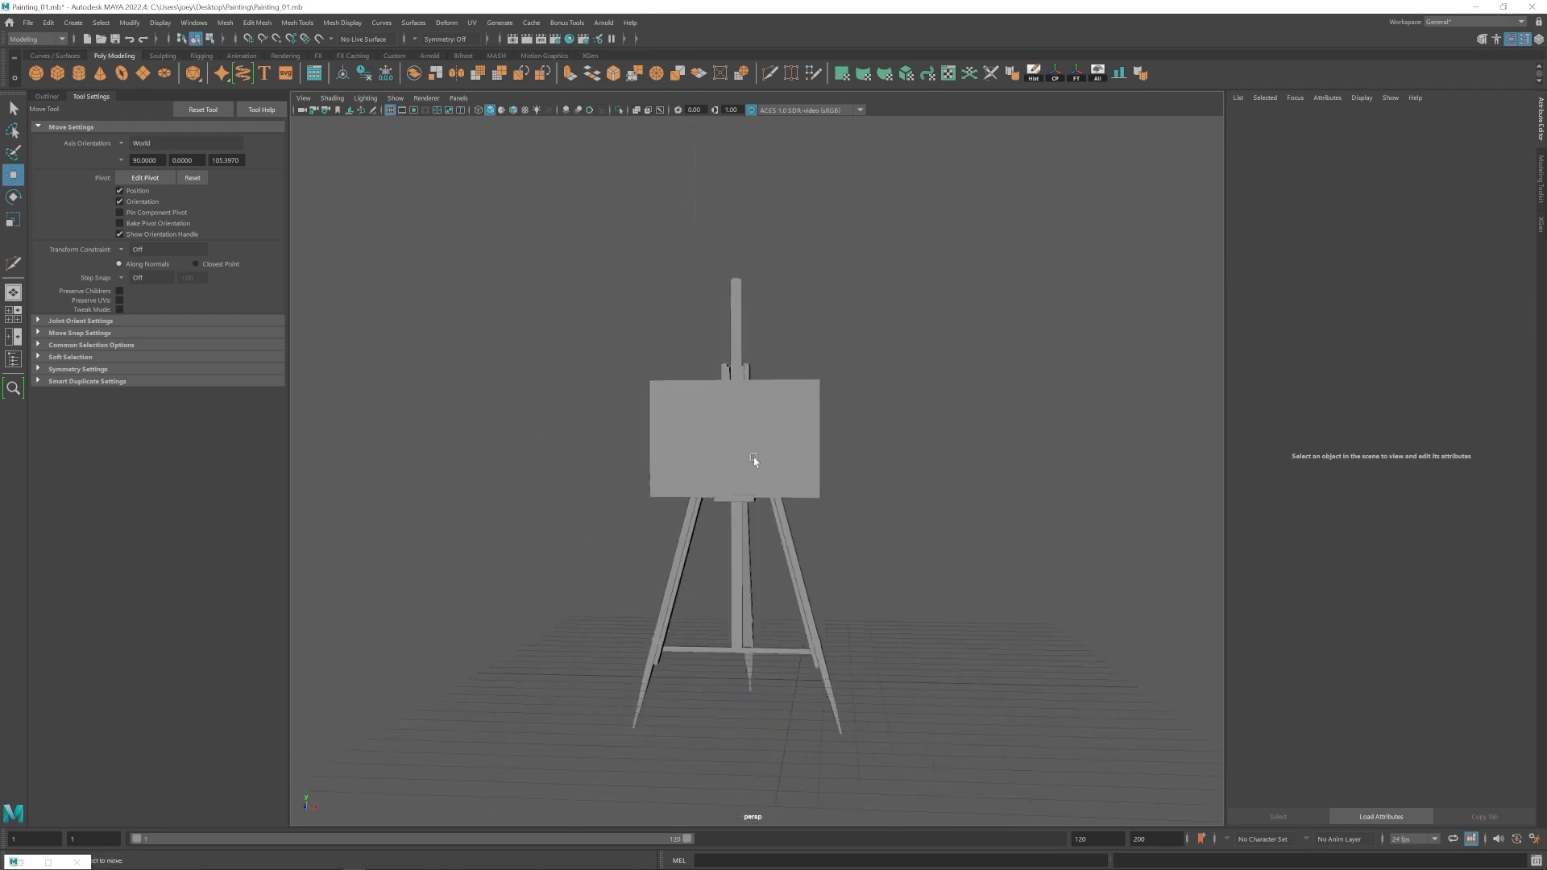
Raise the upper part of the front central beam slightly above the canvas.
{"action": "scroll", "coordinate": [753, 457], "scroll_direction": "up", "scroll_amount": 5}
{"action": "middle_click_drag", "start_coordinate": [753, 457], "coordinate": [759, 596], "text": "alt"}
{"action": "left_click", "coordinate": [734, 394]}
{"action": "left_click_drag", "start_coordinate": [618, 269], "coordinate": [791, 384]}
{"action": "left_click_drag", "start_coordinate": [733, 270], "coordinate": [733, 257]}
{"action": "left_click", "coordinate": [784, 431]}
{"action": "left_click", "coordinate": [734, 411]}
{"action": "left_click_drag", "start_coordinate": [806, 423], "coordinate": [728, 449], "text": "alt"}
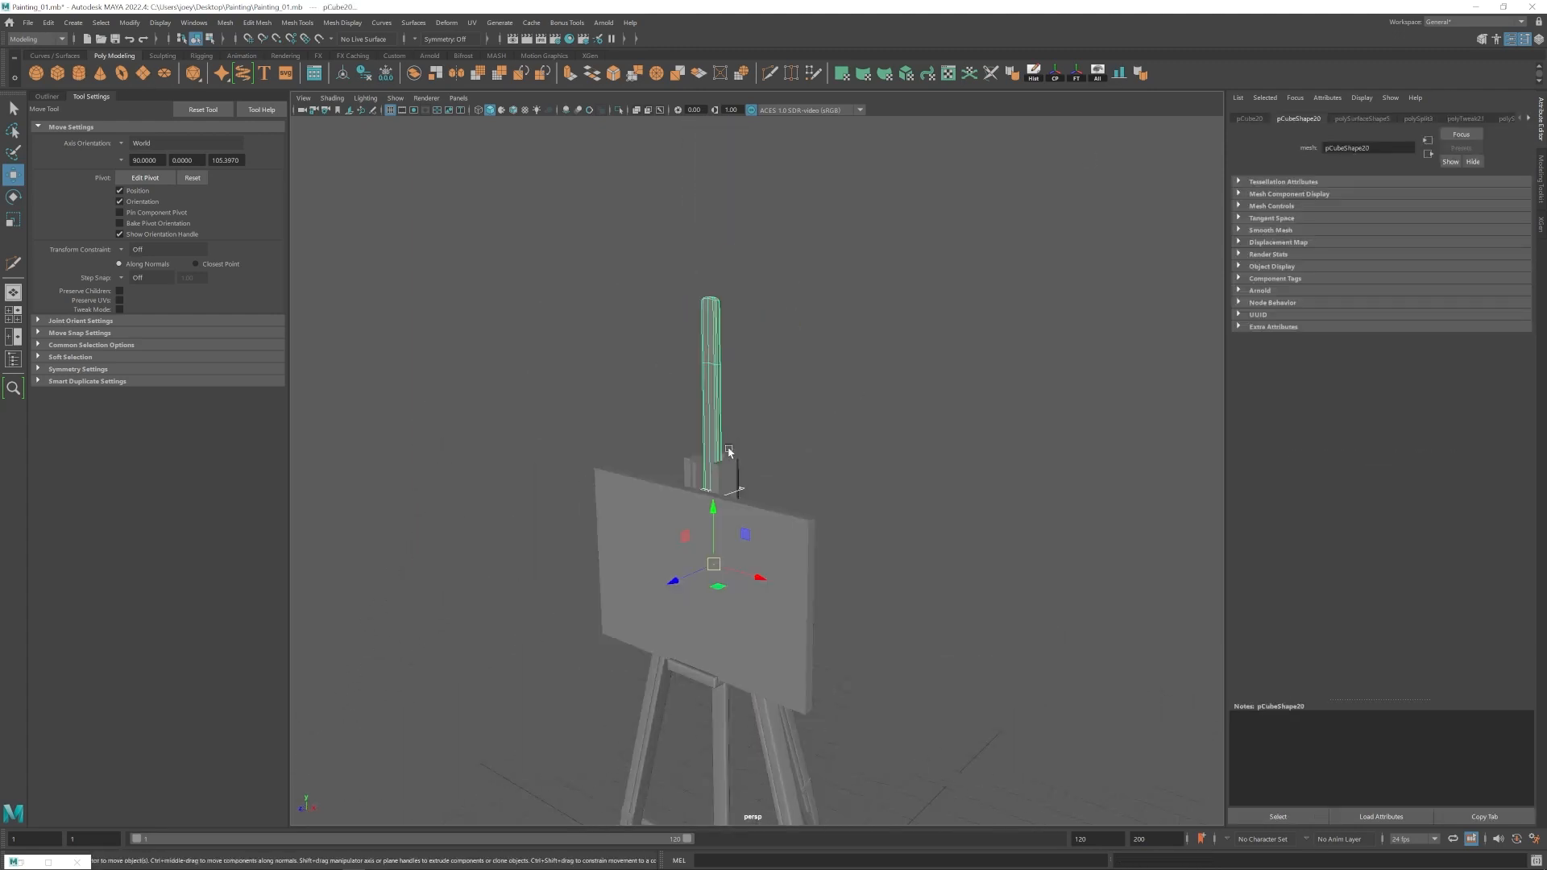
Create an upright polygon plane in front of the central beam above the canvas, with width and height subdivisions of 2.
{"action": "scroll", "coordinate": [728, 449], "scroll_direction": "up", "scroll_amount": 3}
{"action": "left_click", "coordinate": [681, 451]}
{"action": "key", "text": "e"}
{"action": "key", "text": "w"}
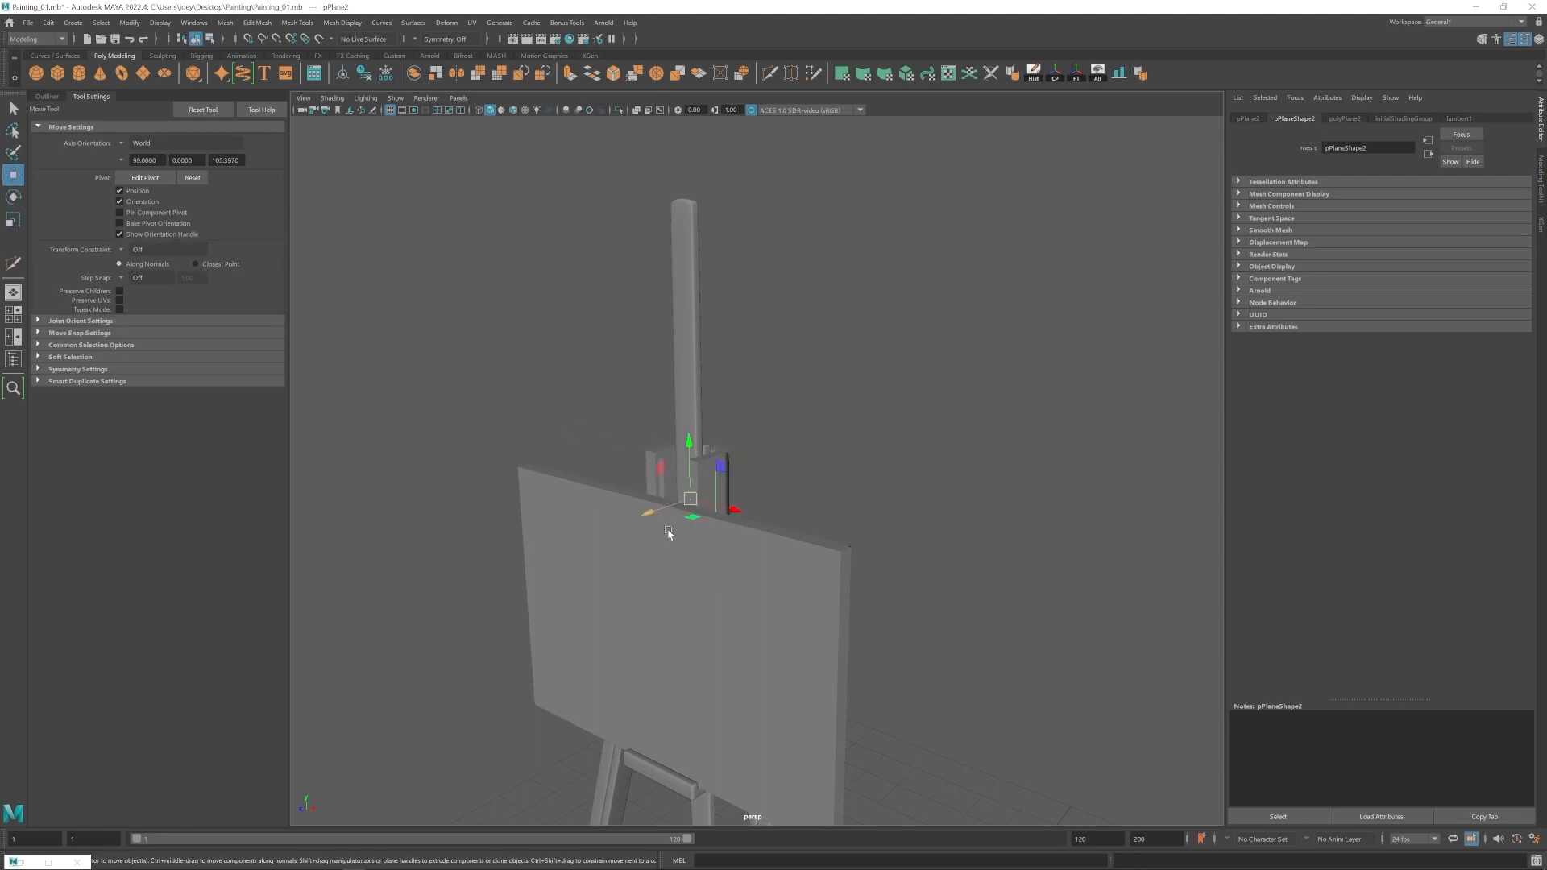
{"action": "scroll", "coordinate": [643, 539], "scroll_direction": "up", "scroll_amount": 3}
{"action": "left_click", "coordinate": [1345, 119]}
{"action": "left_click_drag", "start_coordinate": [1341, 224], "coordinate": [1324, 224]}
{"action": "type", "text": "2"}
{"action": "left_click_drag", "start_coordinate": [1339, 237], "coordinate": [1332, 237]}
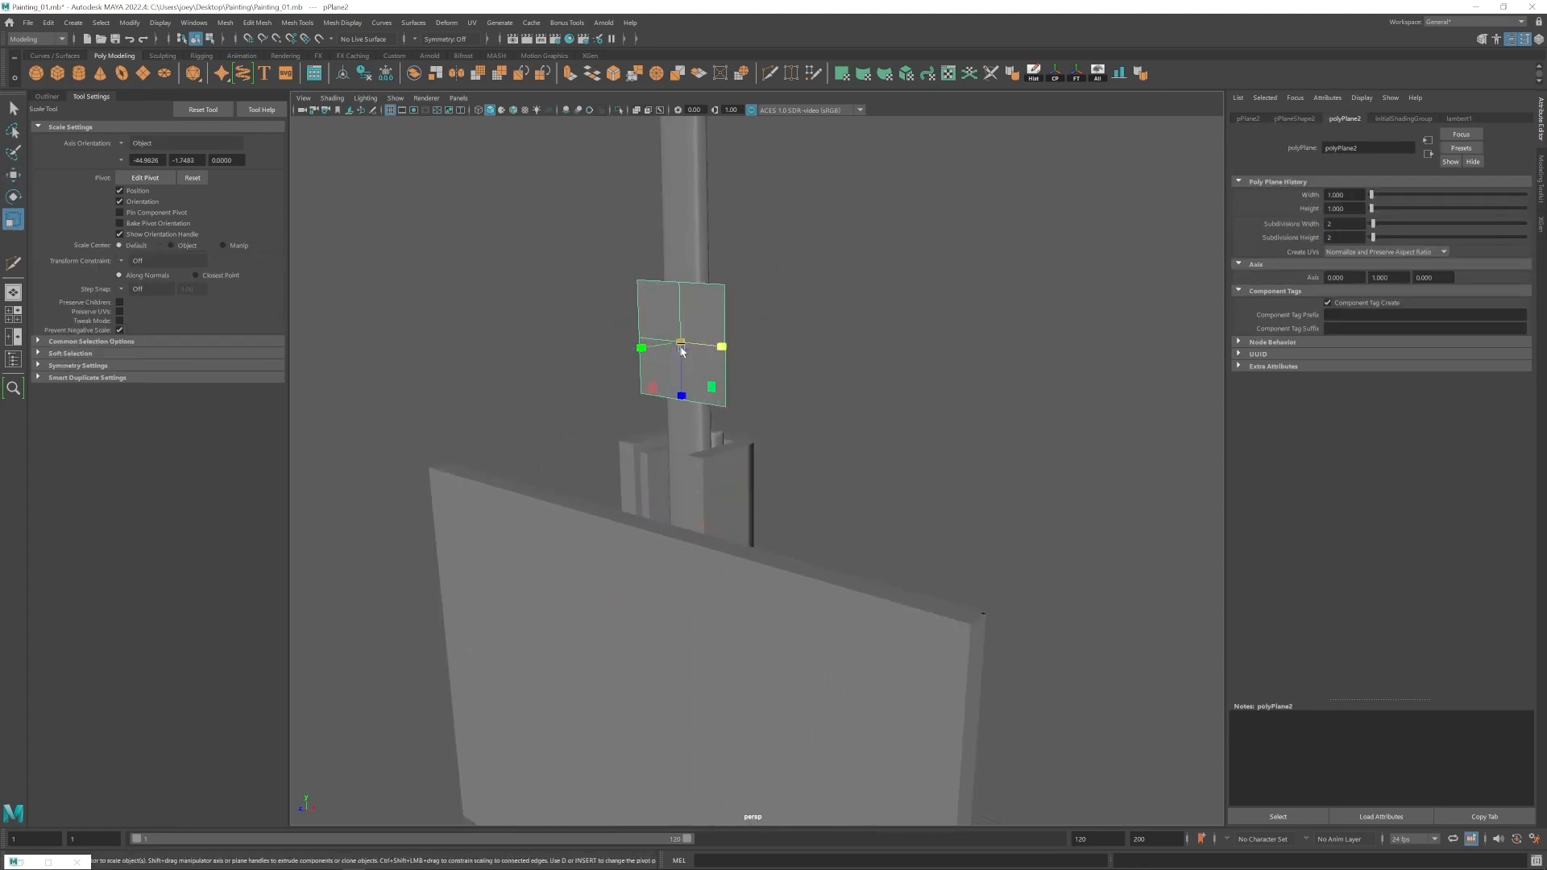
Widen the small plane horizontally so it extends past both sides of the beam.
{"action": "left_click_drag", "start_coordinate": [793, 343], "coordinate": [814, 345]}
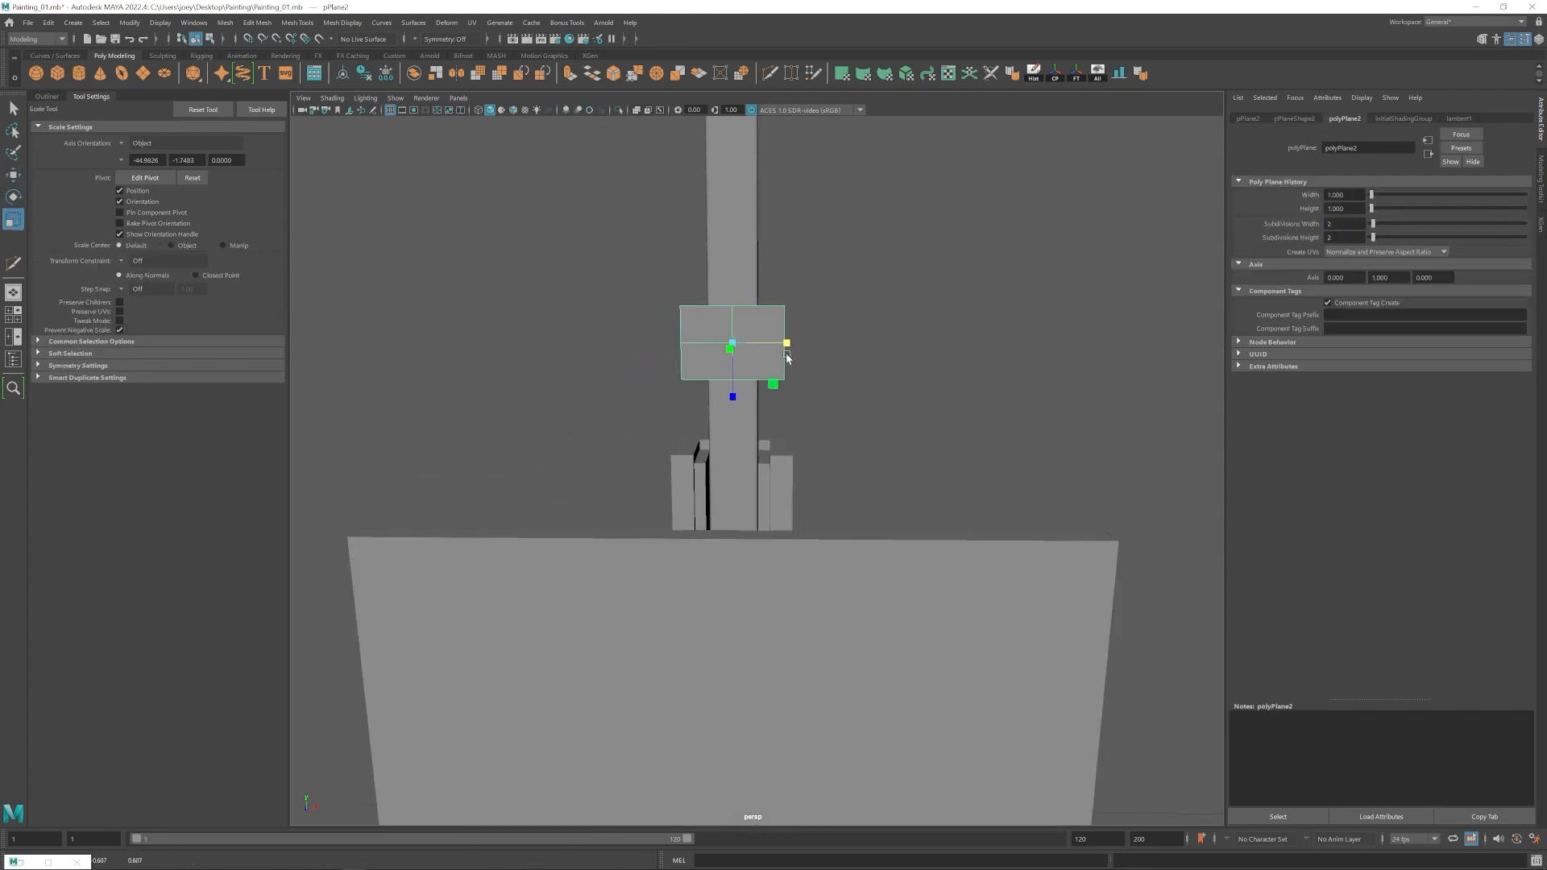
{"action": "scroll", "coordinate": [727, 374], "scroll_direction": "down", "scroll_amount": 1}
{"action": "middle_click_drag", "start_coordinate": [727, 374], "coordinate": [724, 396], "text": "alt"}
{"action": "scroll", "coordinate": [724, 396], "scroll_direction": "up", "scroll_amount": 2}
Select the small plane's border edges and extrude them slightly outward to form a rim.
{"action": "key", "text": "w"}
{"action": "right_click_drag", "start_coordinate": [725, 386], "coordinate": [728, 343]}
{"action": "double_click", "coordinate": [735, 325]}
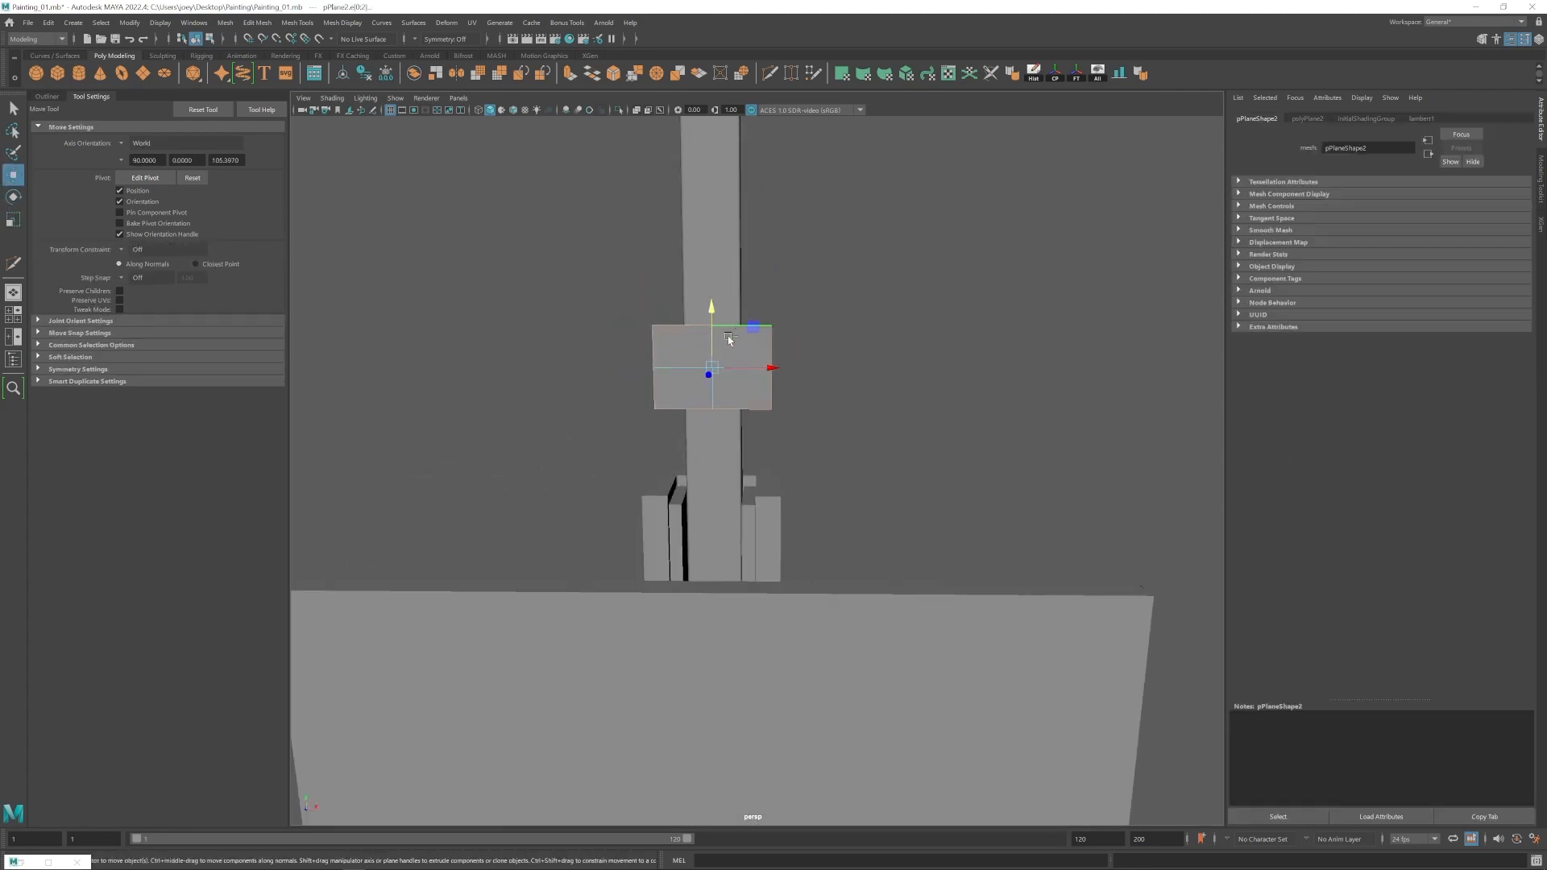
{"action": "key", "text": "r"}
{"action": "left_click_drag", "start_coordinate": [713, 367], "coordinate": [720, 366], "text": "shift"}
{"action": "right_click_drag", "start_coordinate": [712, 423], "coordinate": [755, 368]}
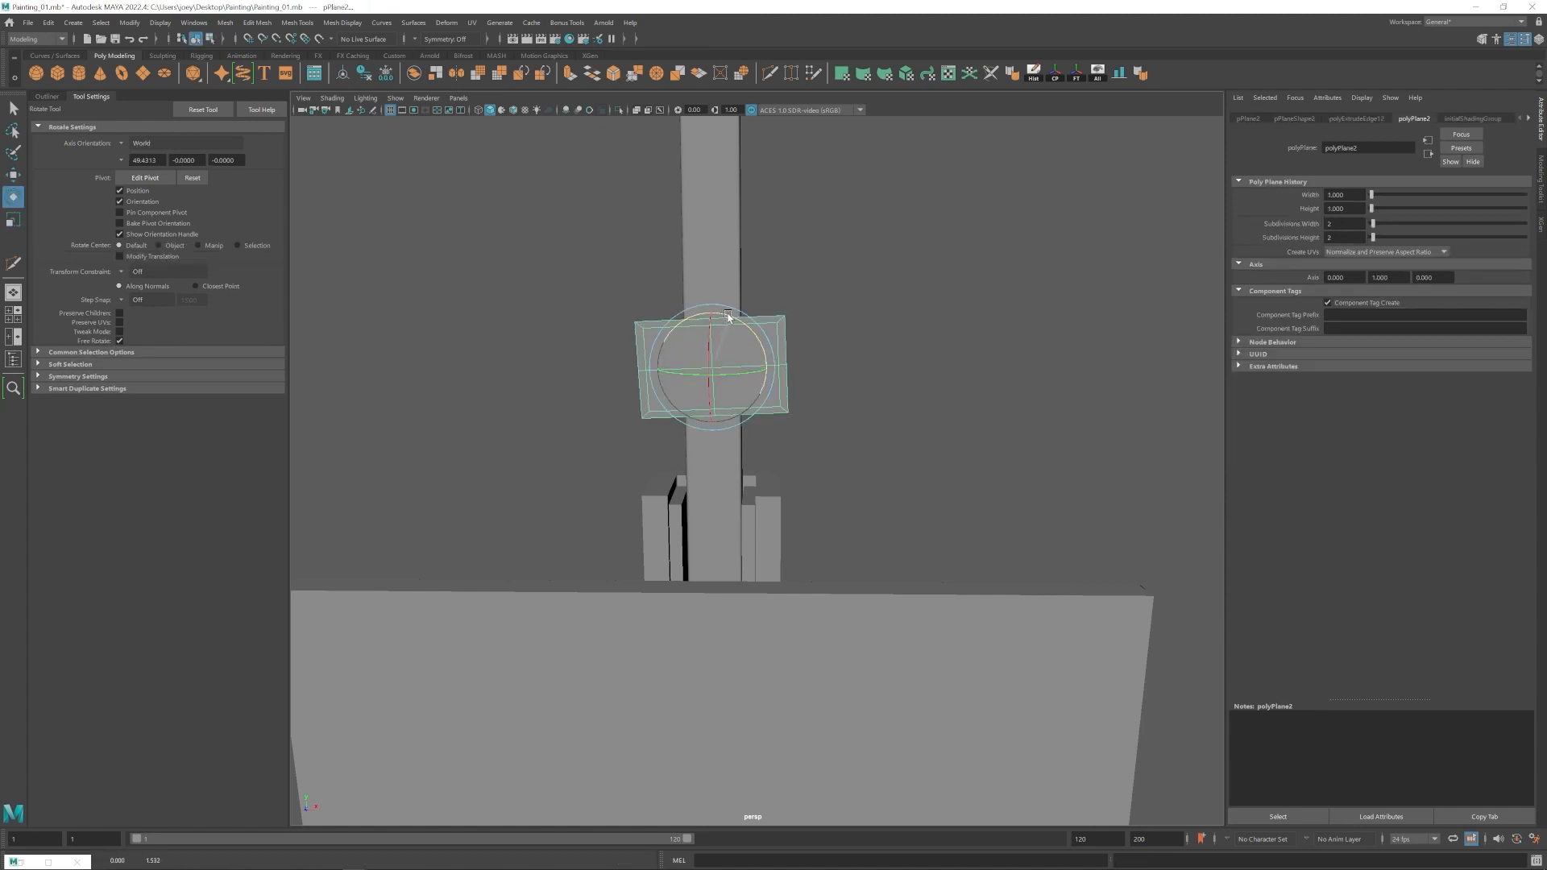
Tilt the small plane slightly and reposition it against the beam.
{"action": "left_click_drag", "start_coordinate": [728, 316], "coordinate": [722, 315]}
{"action": "scroll", "coordinate": [691, 370], "scroll_direction": "down", "scroll_amount": 2}
{"action": "scroll", "coordinate": [690, 371], "scroll_direction": "up", "scroll_amount": 4}
{"action": "middle_click_drag", "start_coordinate": [690, 370], "coordinate": [719, 417], "text": "alt"}
{"action": "key", "text": "w"}
{"action": "left_click_drag", "start_coordinate": [793, 357], "coordinate": [806, 358]}
{"action": "left_click_drag", "start_coordinate": [927, 484], "coordinate": [881, 487], "text": "alt"}
{"action": "left_click", "coordinate": [881, 487]}
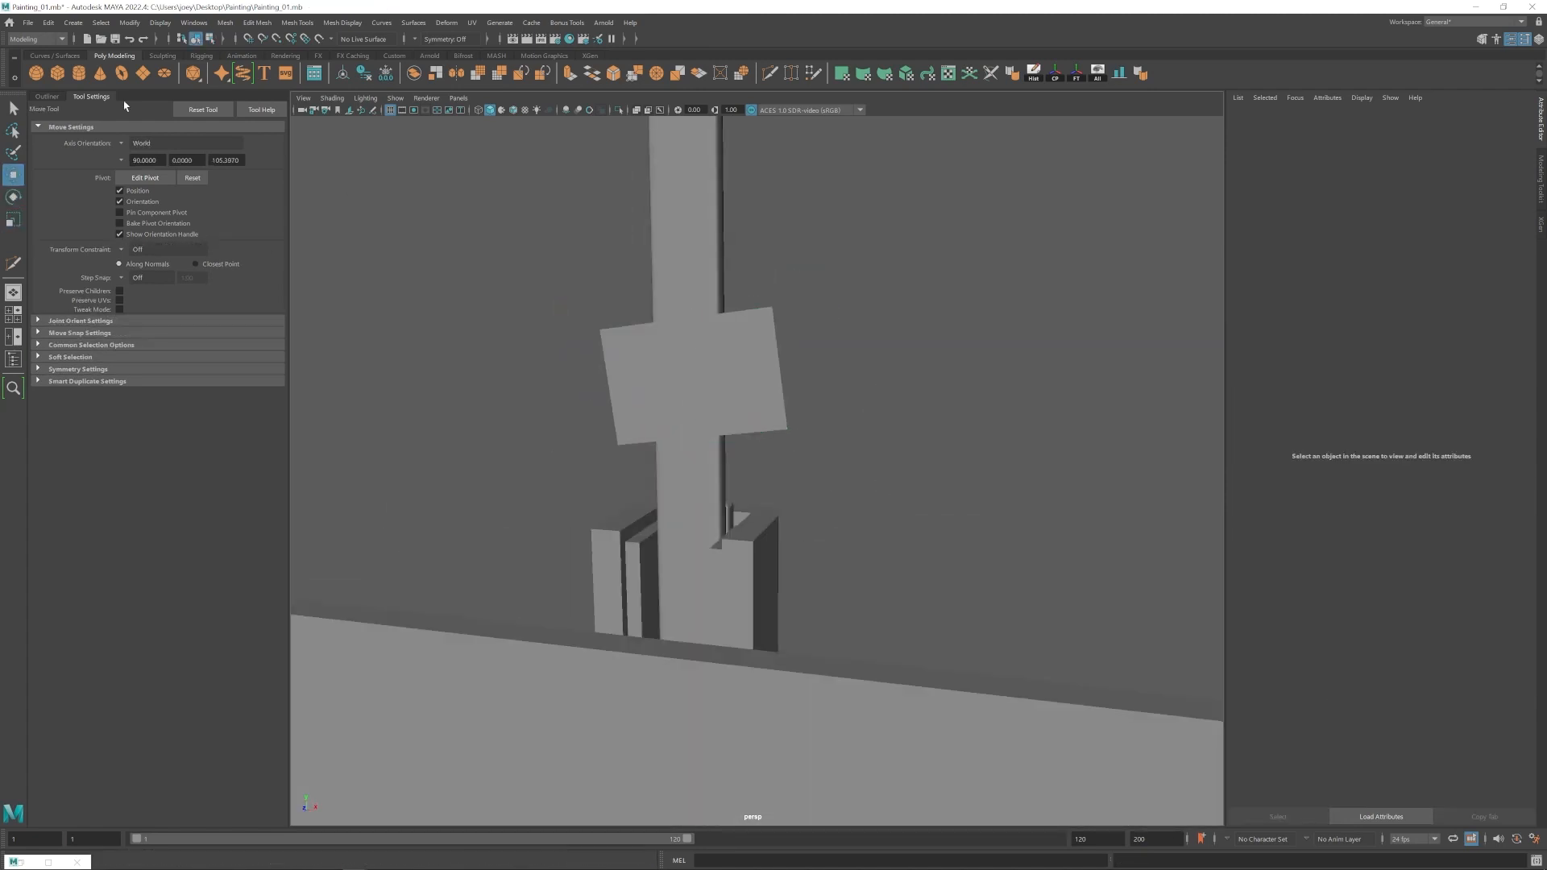
Create a polygon cylinder, raise it beside the upper beam and delete its end-cap faces.
{"action": "left_click", "coordinate": [79, 73]}
{"action": "scroll", "coordinate": [829, 473], "scroll_direction": "down", "scroll_amount": 5}
{"action": "left_click_drag", "start_coordinate": [746, 725], "coordinate": [746, 385]}
{"action": "scroll", "coordinate": [819, 476], "scroll_direction": "up", "scroll_amount": 4}
{"action": "left_click_drag", "start_coordinate": [808, 442], "coordinate": [917, 355]}
{"action": "scroll", "coordinate": [856, 403], "scroll_direction": "down", "scroll_amount": 2}
{"action": "right_click_drag", "start_coordinate": [758, 435], "coordinate": [758, 491]}
{"action": "left_click_drag", "start_coordinate": [629, 331], "coordinate": [645, 403]}
{"action": "key", "text": "Delete"}
Extrude the cylinder's lower border outward into a thick flange and close its underside by merging an extrusion to the center.
{"action": "right_click_drag", "start_coordinate": [749, 476], "coordinate": [749, 419]}
{"action": "double_click", "coordinate": [749, 511]}
{"action": "key", "text": "ctrl+e"}
{"action": "key", "text": "r"}
{"action": "left_click_drag", "start_coordinate": [747, 498], "coordinate": [794, 497]}
{"action": "key", "text": "w"}
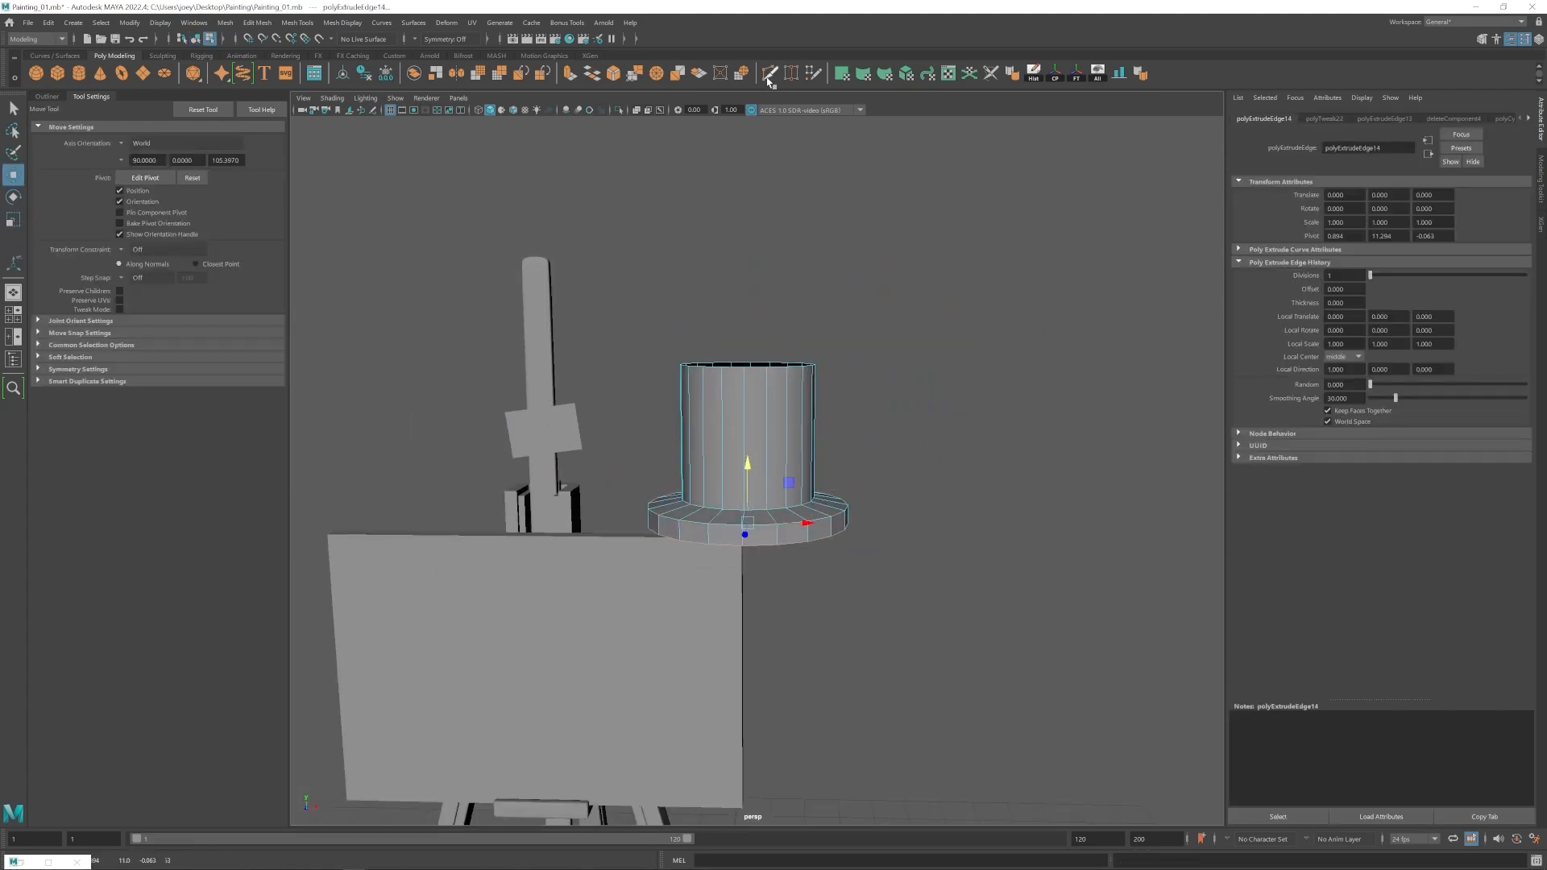
{"action": "key", "text": "ctrl+e"}
{"action": "left_click", "coordinate": [719, 73]}
Extrude the cylinder's upper border outward and upward into a raised band, and close its top by merging to the center.
{"action": "double_click", "coordinate": [735, 367]}
{"action": "key", "text": "ctrl+e"}
{"action": "key", "text": "r"}
{"action": "left_click_drag", "start_coordinate": [748, 365], "coordinate": [758, 366]}
{"action": "left_click_drag", "start_coordinate": [746, 297], "coordinate": [746, 291]}
{"action": "key", "text": "ctrl+e"}
{"action": "left_click", "coordinate": [720, 73]}
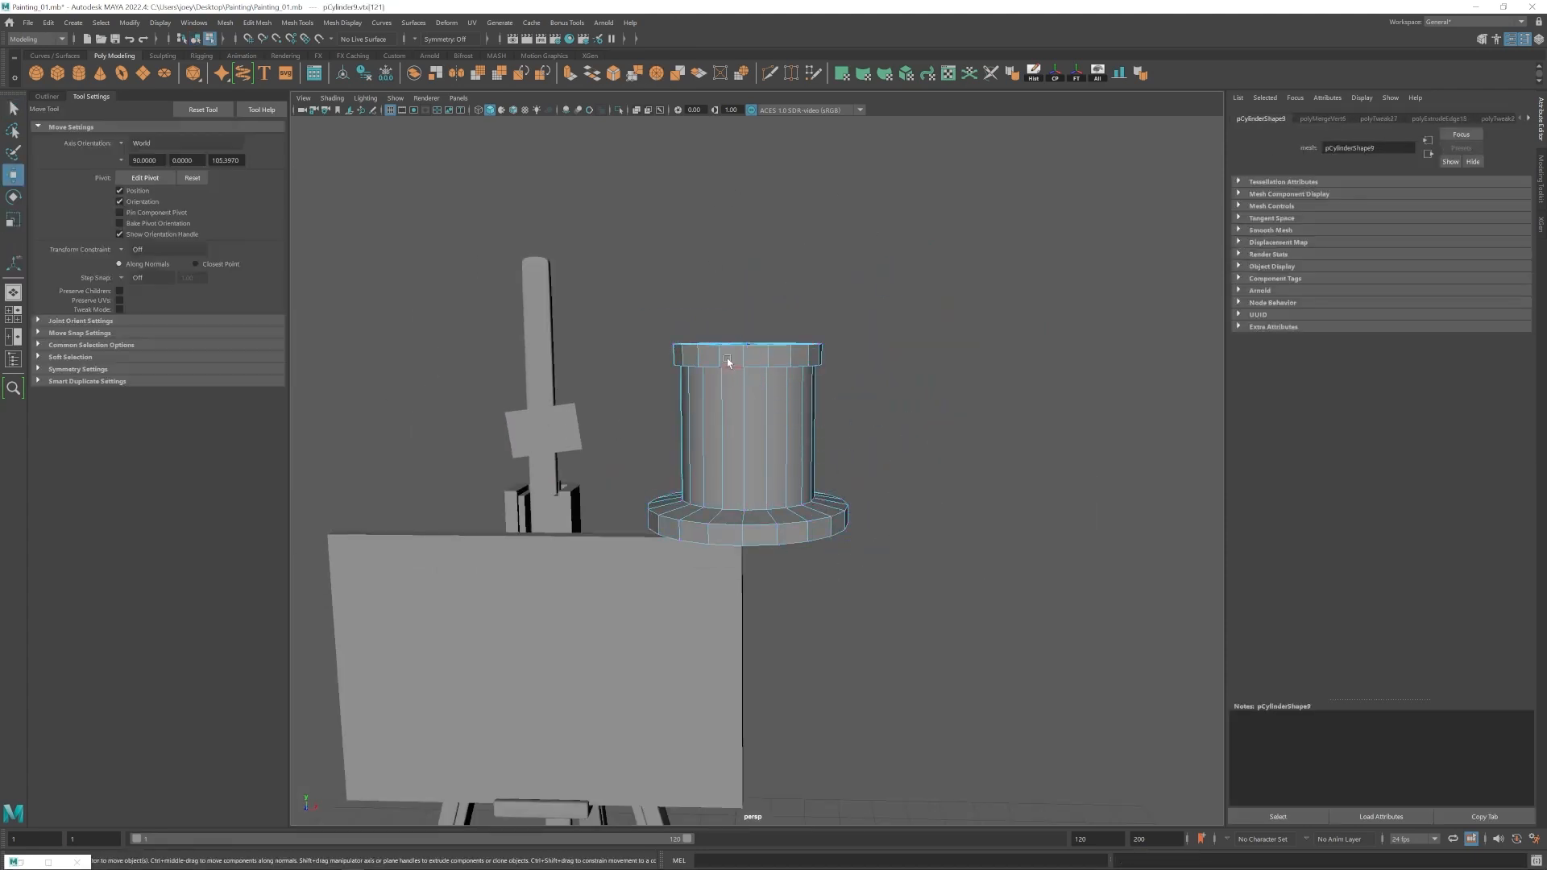
Bevel the upper band's edge loop with extra segments to round the cylinder's top.
{"action": "double_click", "coordinate": [738, 357]}
{"action": "left_click", "coordinate": [257, 23]}
{"action": "left_click", "coordinate": [272, 62]}
{"action": "left_click_drag", "start_coordinate": [1371, 233], "coordinate": [1398, 235]}
Select the edge loops around the cylinder's lower flange and bevel them with a reduced width.
{"action": "left_click_drag", "start_coordinate": [788, 536], "coordinate": [794, 512], "text": "alt"}
{"action": "double_click", "coordinate": [794, 510]}
{"action": "double_click", "coordinate": [795, 531], "text": "shift"}
{"action": "double_click", "coordinate": [796, 496], "text": "shift"}
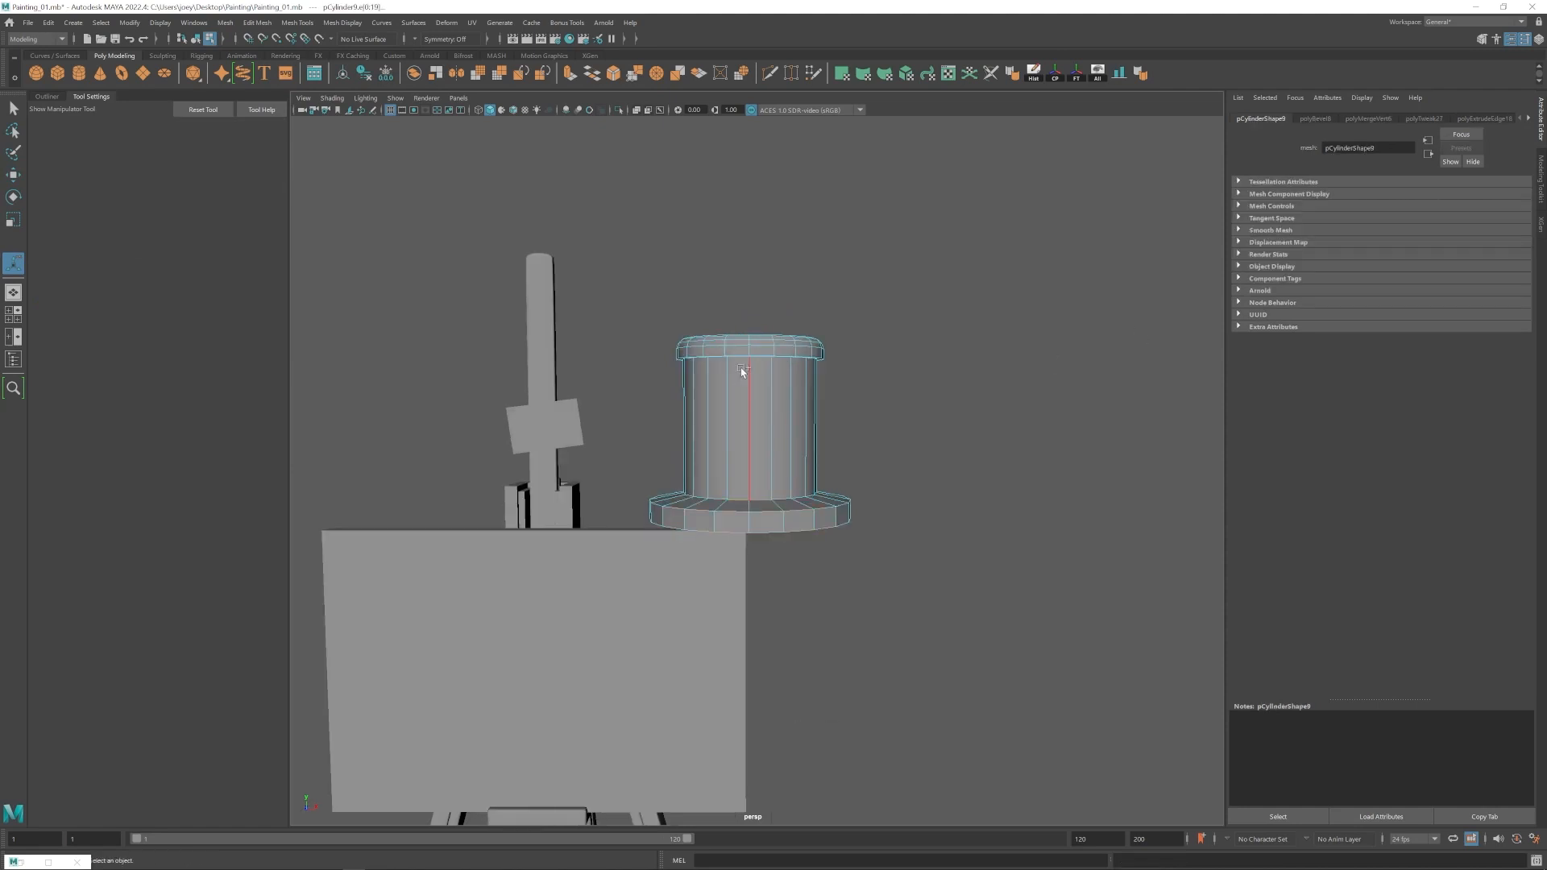
{"action": "key", "text": "ctrl+b"}
{"action": "left_click_drag", "start_coordinate": [1446, 221], "coordinate": [1390, 220]}
{"action": "key", "text": "w"}
Preview the flanged cylinder with smoothing and return to the unsmoothed display.
{"action": "scroll", "coordinate": [683, 498], "scroll_direction": "down", "scroll_amount": 8}
{"action": "left_click_drag", "start_coordinate": [684, 498], "coordinate": [589, 481], "text": "alt"}
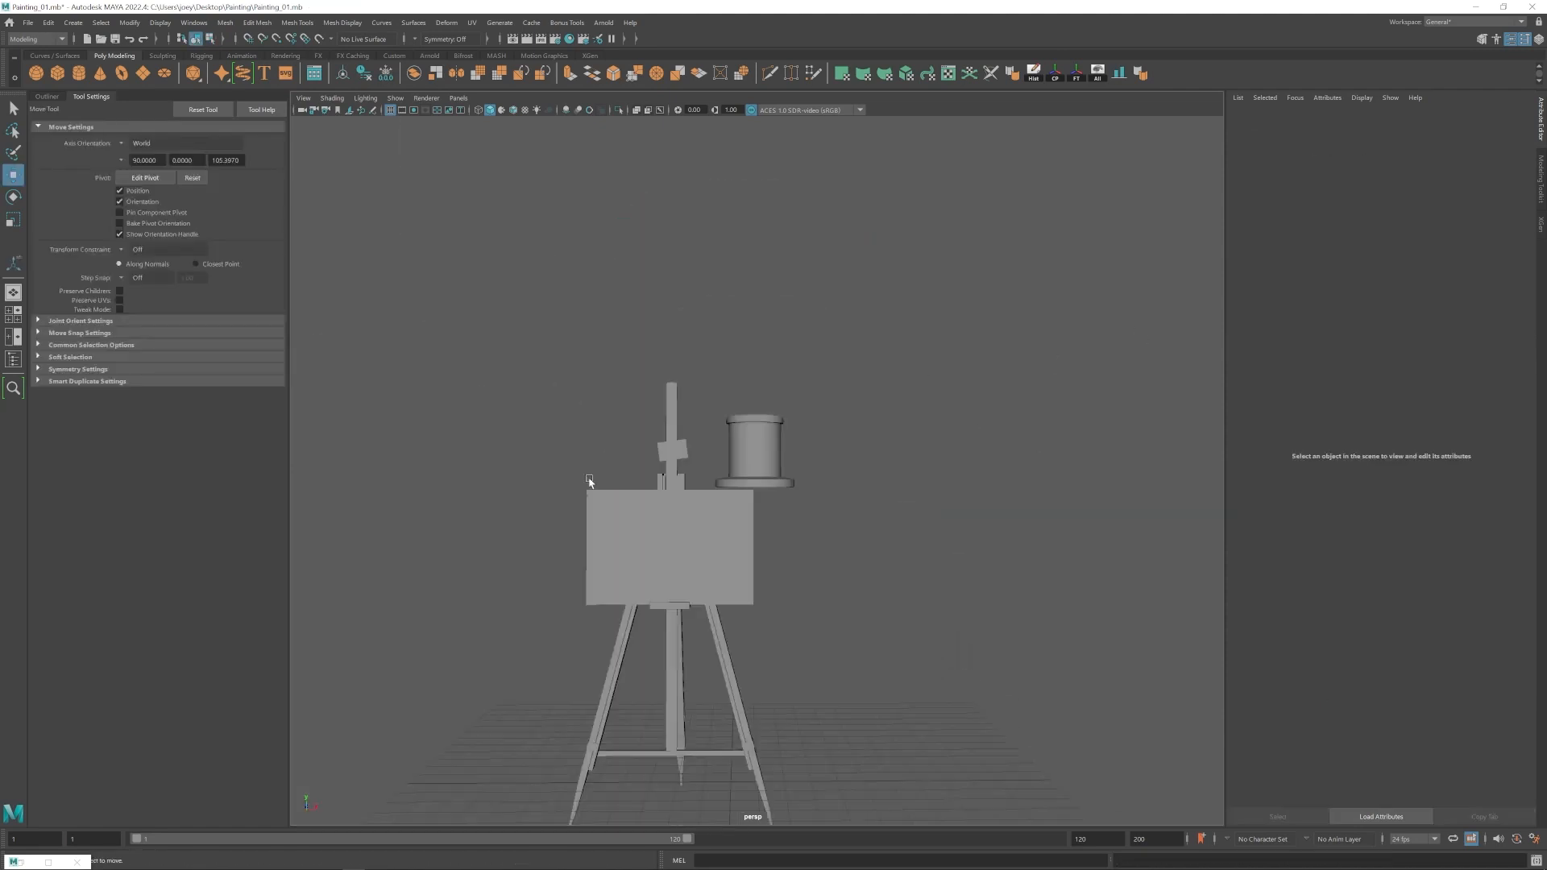
{"action": "left_click", "coordinate": [756, 452]}
{"action": "scroll", "coordinate": [678, 267], "scroll_direction": "up", "scroll_amount": 10}
{"action": "key", "text": "3"}
{"action": "key", "text": "1"}
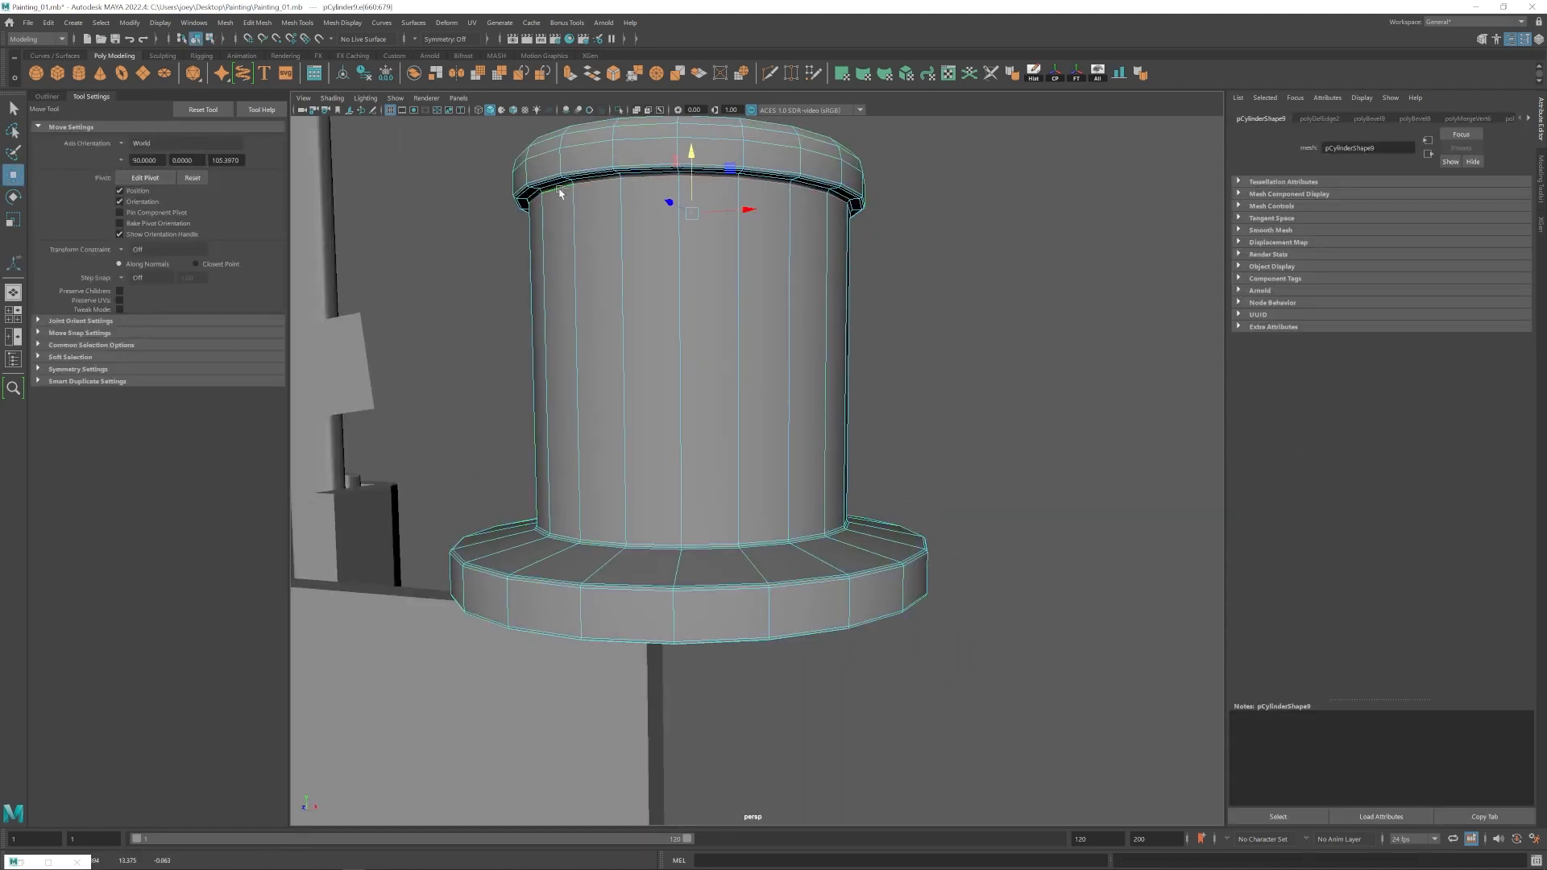
Scale the edge loop beneath the cylinder's upper band slightly inward and clear the selection.
{"action": "left_click_drag", "start_coordinate": [692, 212], "coordinate": [684, 213]}
{"action": "scroll", "coordinate": [790, 516], "scroll_direction": "down", "scroll_amount": 10}
{"action": "left_click", "coordinate": [805, 556]}
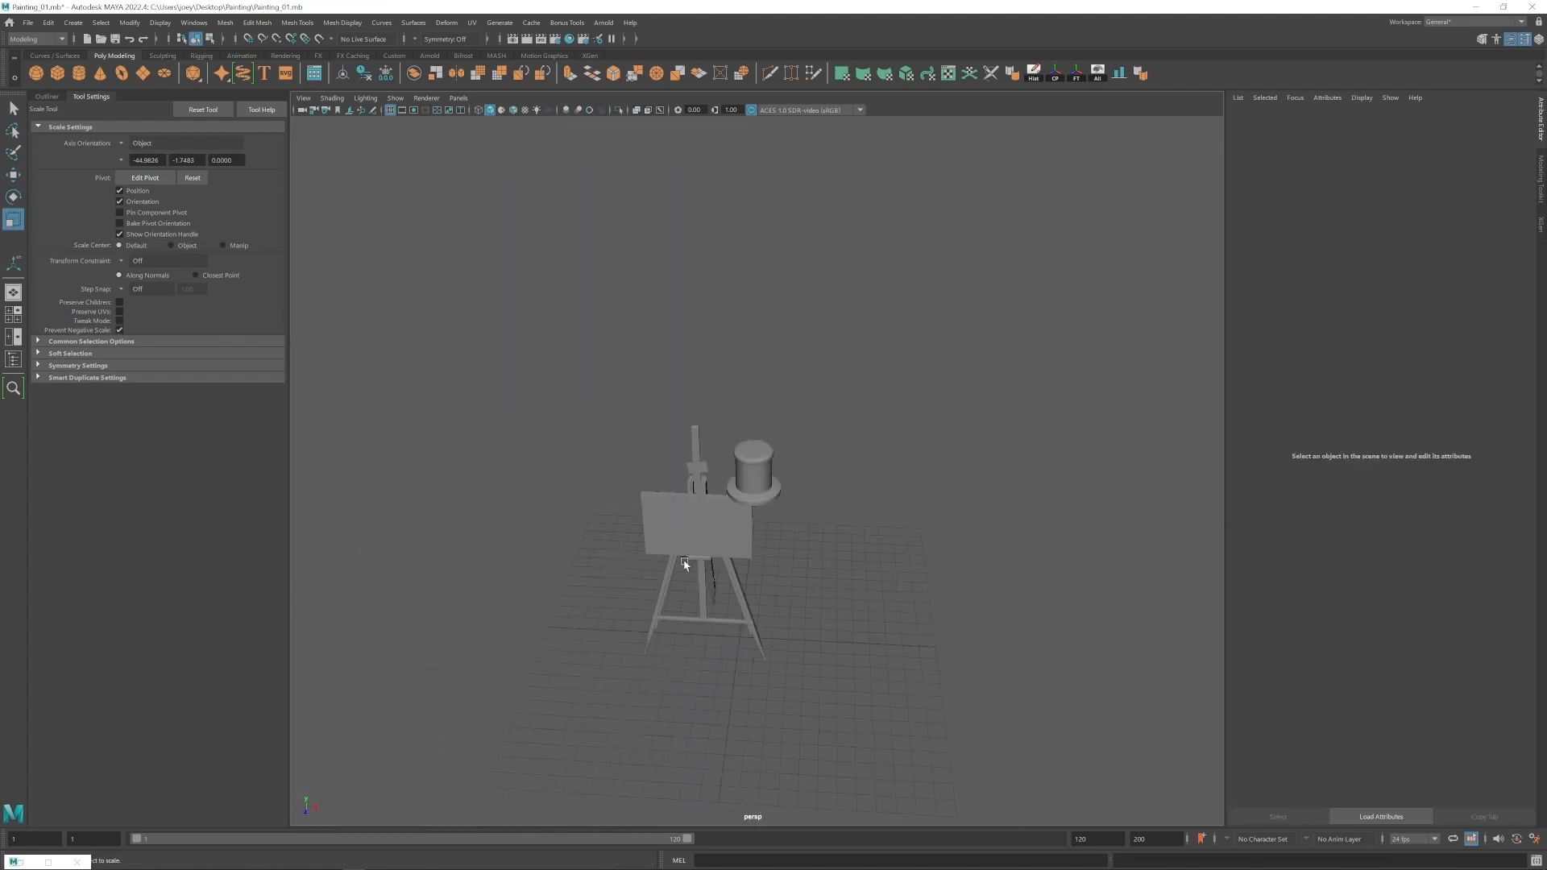
Delete an edge loop and its vertices from the flanged cylinder, and show the cylinder with smoothing.
{"action": "left_click", "coordinate": [753, 471]}
{"action": "scroll", "coordinate": [725, 444], "scroll_direction": "up", "scroll_amount": 12}
{"action": "double_click", "coordinate": [708, 423]}
{"action": "key", "text": "ctrl+Delete"}
{"action": "key", "text": "3"}
{"action": "scroll", "coordinate": [755, 408], "scroll_direction": "down", "scroll_amount": 12}
{"action": "left_click", "coordinate": [846, 516]}
Create a polygon cylinder with 12 axis subdivisions, make it thin and align it through the center of the flanged cylinder.
{"action": "left_click", "coordinate": [78, 74]}
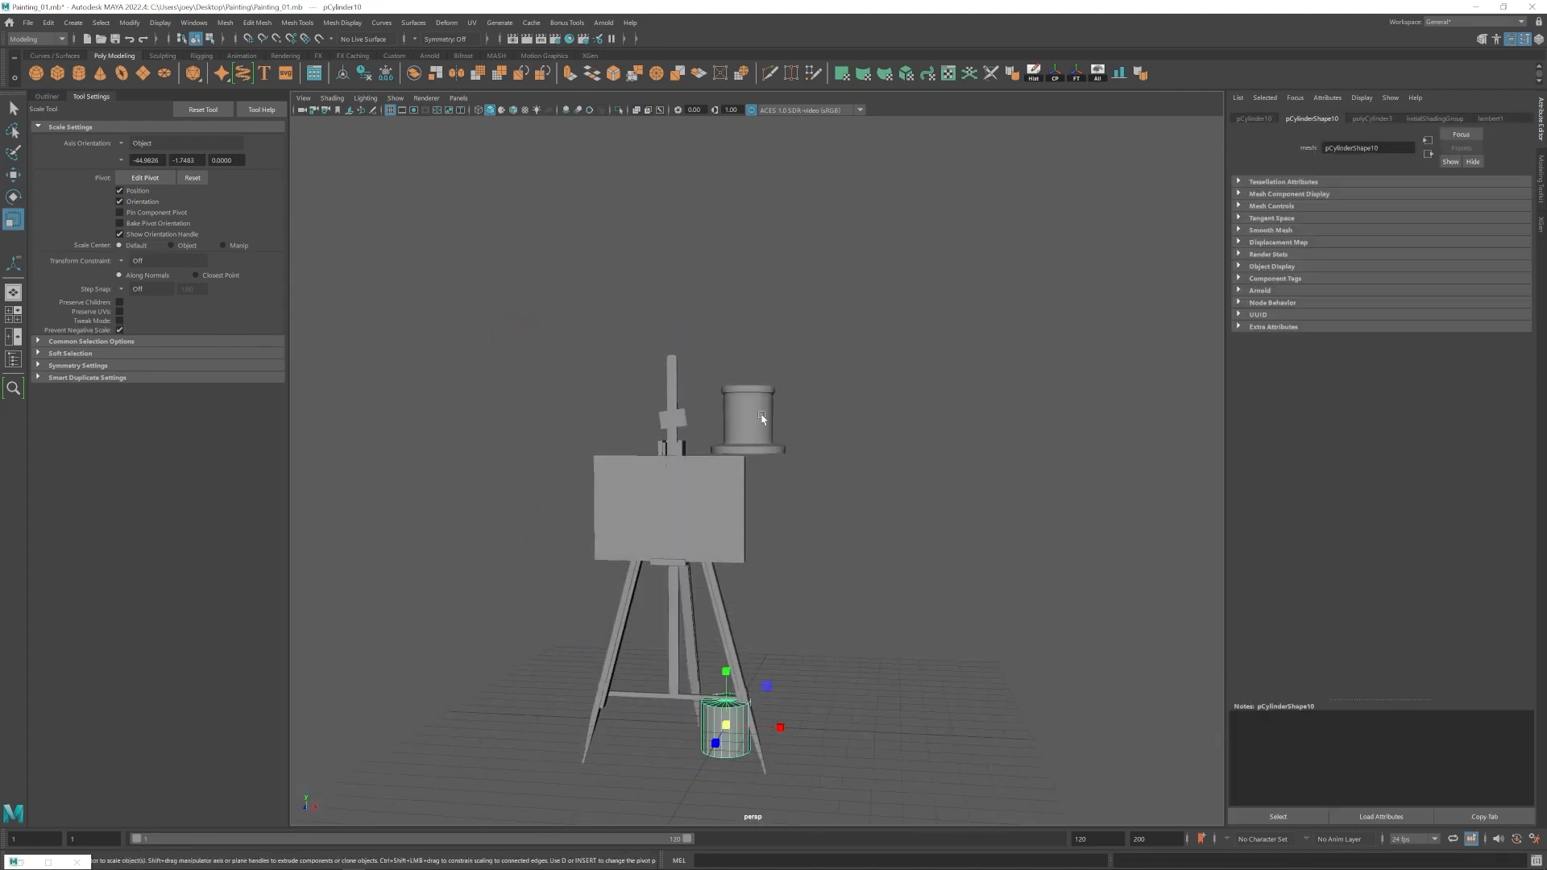
{"action": "key", "text": "w"}
{"action": "left_click_drag", "start_coordinate": [720, 725], "coordinate": [748, 420]}
{"action": "left_click", "coordinate": [748, 420]}
{"action": "left_click", "coordinate": [1373, 118]}
{"action": "double_click", "coordinate": [1332, 224]}
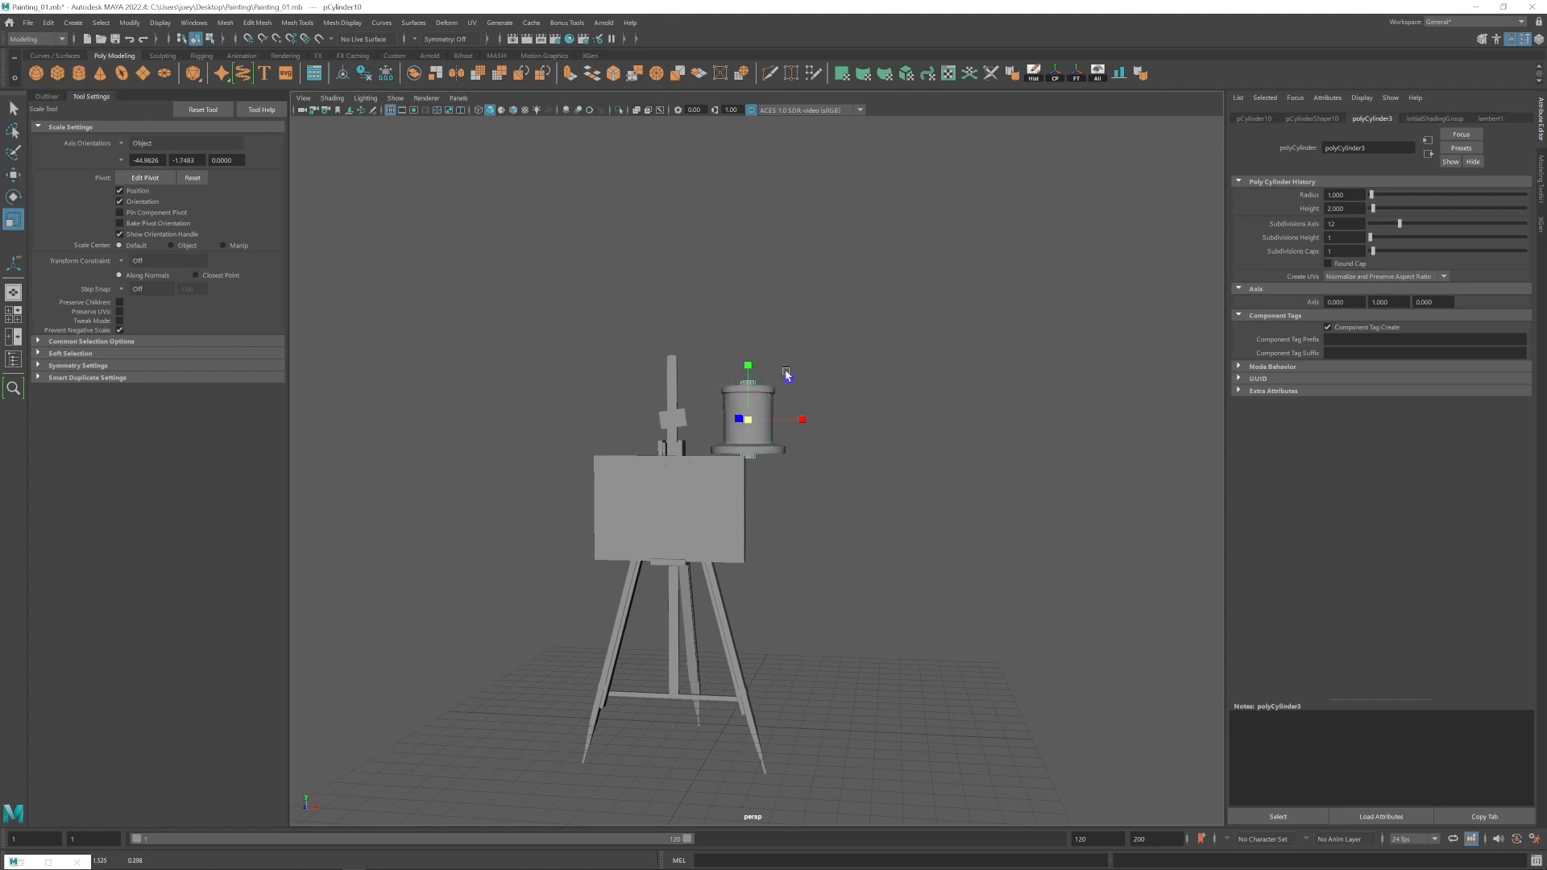
Raise the flanged cylinder's upper vertices to lengthen it, and place the thin cylinder below its flange as a long shaft.
{"action": "right_click_drag", "start_coordinate": [788, 401], "coordinate": [729, 401]}
{"action": "left_click_drag", "start_coordinate": [698, 367], "coordinate": [798, 403]}
{"action": "left_click_drag", "start_coordinate": [748, 329], "coordinate": [749, 311]}
{"action": "left_click", "coordinate": [751, 491]}
{"action": "left_click_drag", "start_coordinate": [749, 461], "coordinate": [747, 546]}
{"action": "key", "text": "r"}
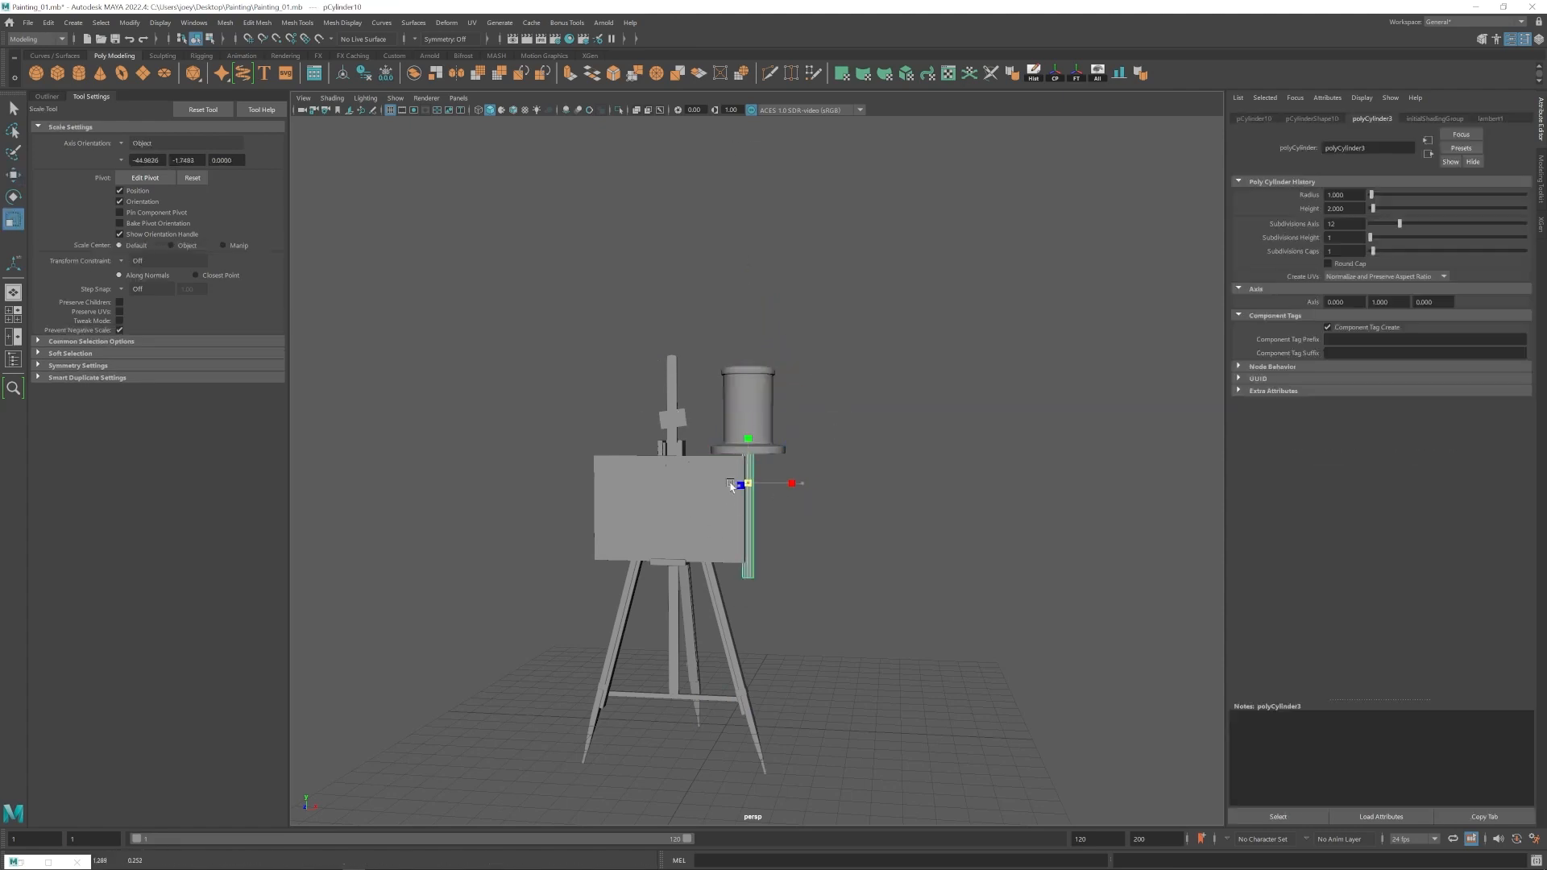
Select only the end cap faces of the thin shaft and delete them.
{"action": "key", "text": "w"}
{"action": "left_click_drag", "start_coordinate": [839, 451], "coordinate": [779, 421], "text": "alt"}
{"action": "right_click_drag", "start_coordinate": [779, 421], "coordinate": [779, 475]}
{"action": "left_click_drag", "start_coordinate": [806, 499], "coordinate": [588, 320]}
{"action": "left_click_drag", "start_coordinate": [806, 435], "coordinate": [622, 408], "text": "ctrl"}
{"action": "key", "text": "Delete"}
Extrude the shaft's lower edge loop downward and scale it inward to form a pointed tip.
{"action": "right_click_drag", "start_coordinate": [740, 419], "coordinate": [740, 366]}
{"action": "double_click", "coordinate": [740, 450]}
{"action": "left_click_drag", "start_coordinate": [741, 408], "coordinate": [742, 412], "text": "shift"}
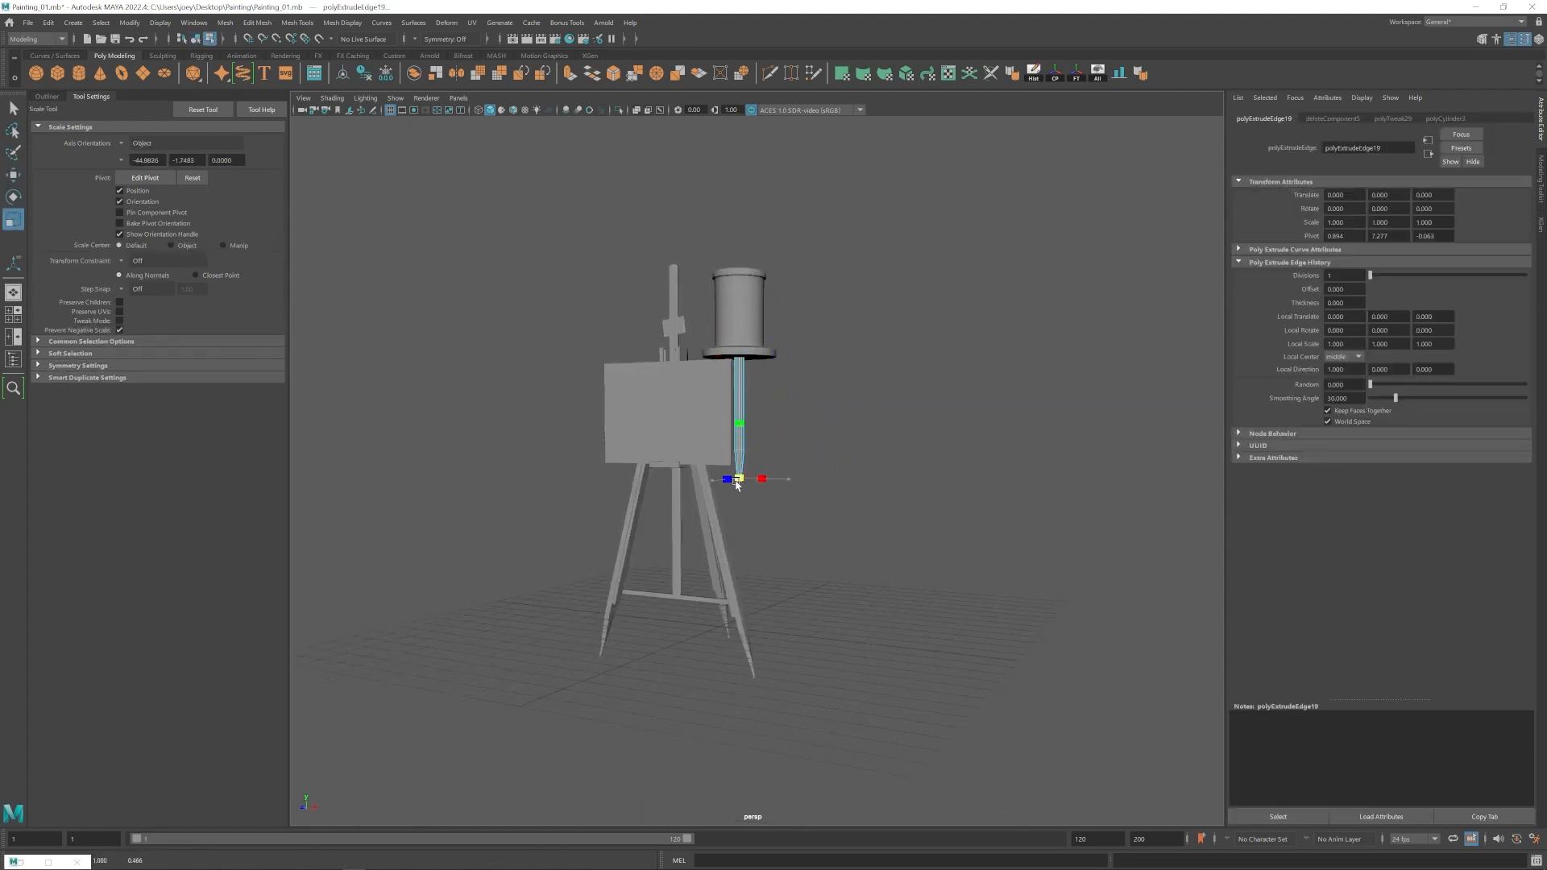
{"action": "key", "text": "w"}
{"action": "left_click", "coordinate": [814, 451]}
{"action": "scroll", "coordinate": [744, 390], "scroll_direction": "down", "scroll_amount": 6}
{"action": "left_click_drag", "start_coordinate": [748, 311], "coordinate": [749, 305]}
{"action": "right_click_drag", "start_coordinate": [748, 397], "coordinate": [784, 364]}
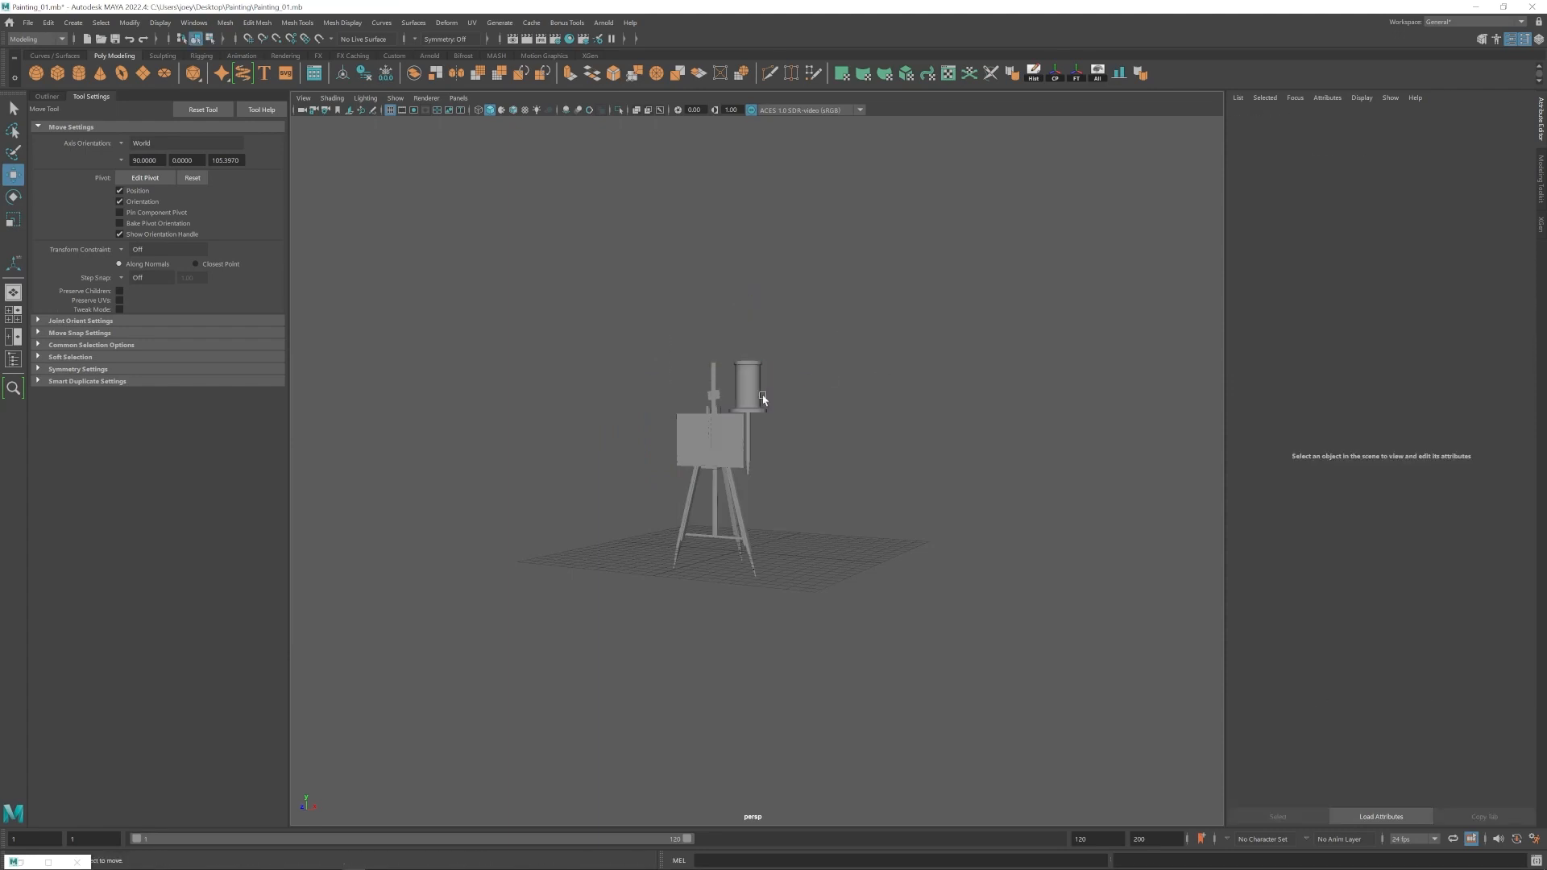
Group the flanged cylinder with its shaft as a pushpin, add the tilted plane to the selection and center the pivots.
{"action": "left_click", "coordinate": [756, 400]}
{"action": "left_click_drag", "start_coordinate": [756, 400], "coordinate": [737, 419], "text": "alt"}
{"action": "scroll", "coordinate": [744, 419], "scroll_direction": "up", "scroll_amount": 4}
{"action": "left_click", "coordinate": [743, 443], "text": "shift"}
{"action": "key", "text": "ctrl+g"}
{"action": "left_click_drag", "start_coordinate": [1044, 184], "coordinate": [943, 615], "text": "alt"}
{"action": "left_click", "coordinate": [601, 380], "text": "shift"}
{"action": "left_click", "coordinate": [1054, 73]}
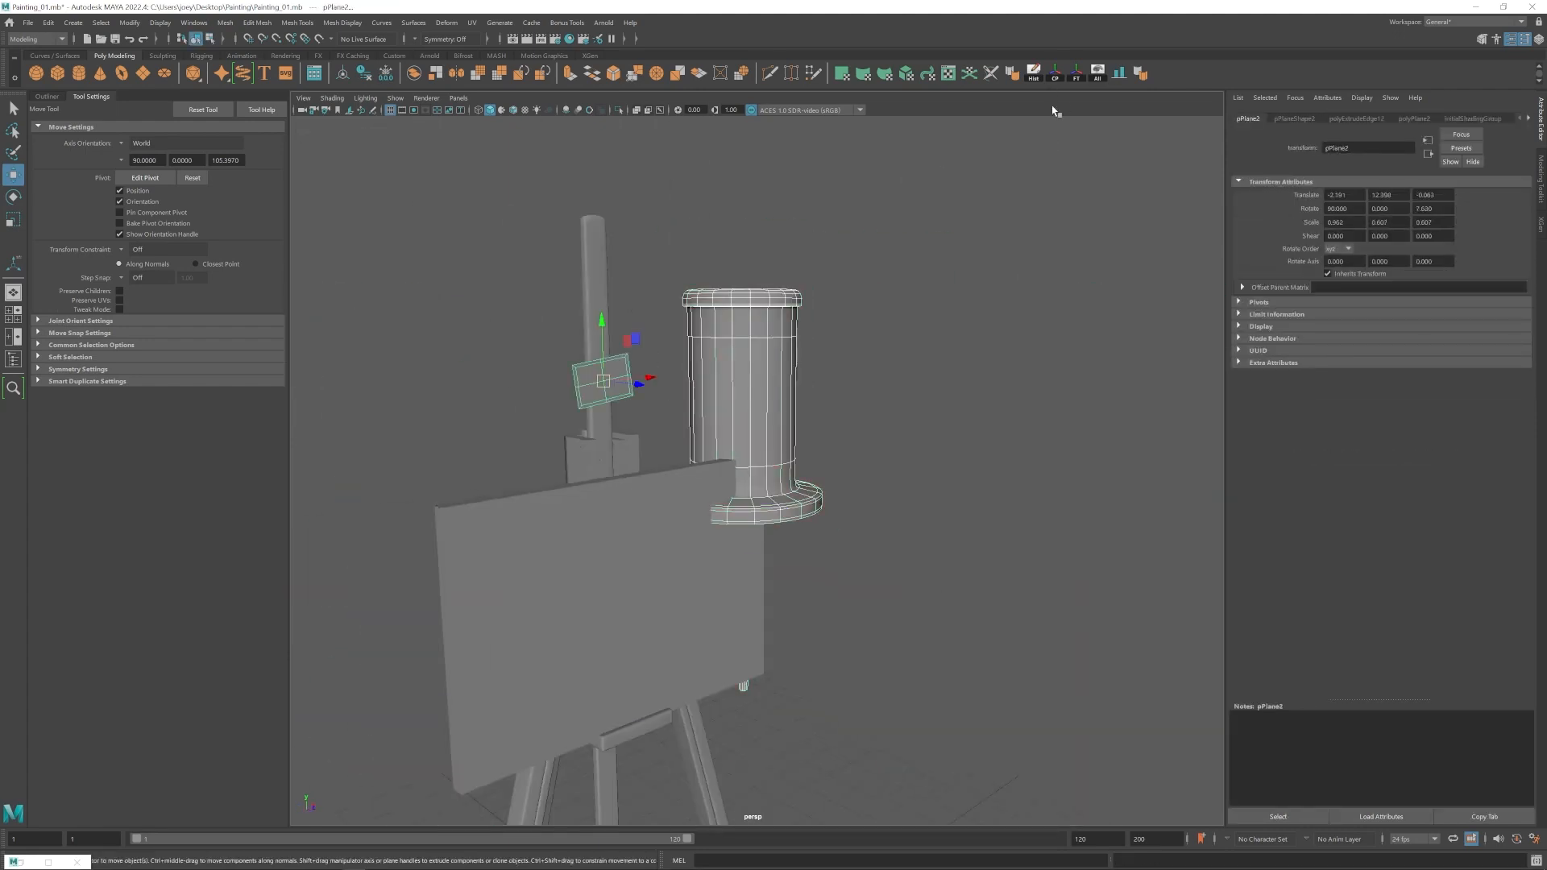
Shrink the pushpin group, rotate it to face forward and position it near the tilted plane's upper edge.
{"action": "left_click_drag", "start_coordinate": [887, 452], "coordinate": [569, 411], "text": "alt"}
{"action": "key", "text": "r"}
{"action": "scroll", "coordinate": [760, 403], "scroll_direction": "up", "scroll_amount": 8}
{"action": "key", "text": "e"}
{"action": "left_click_drag", "start_coordinate": [770, 415], "coordinate": [825, 493]}
{"action": "key", "text": "w"}
{"action": "key", "text": "r"}
{"action": "key", "text": "w"}
{"action": "left_click_drag", "start_coordinate": [826, 433], "coordinate": [951, 338]}
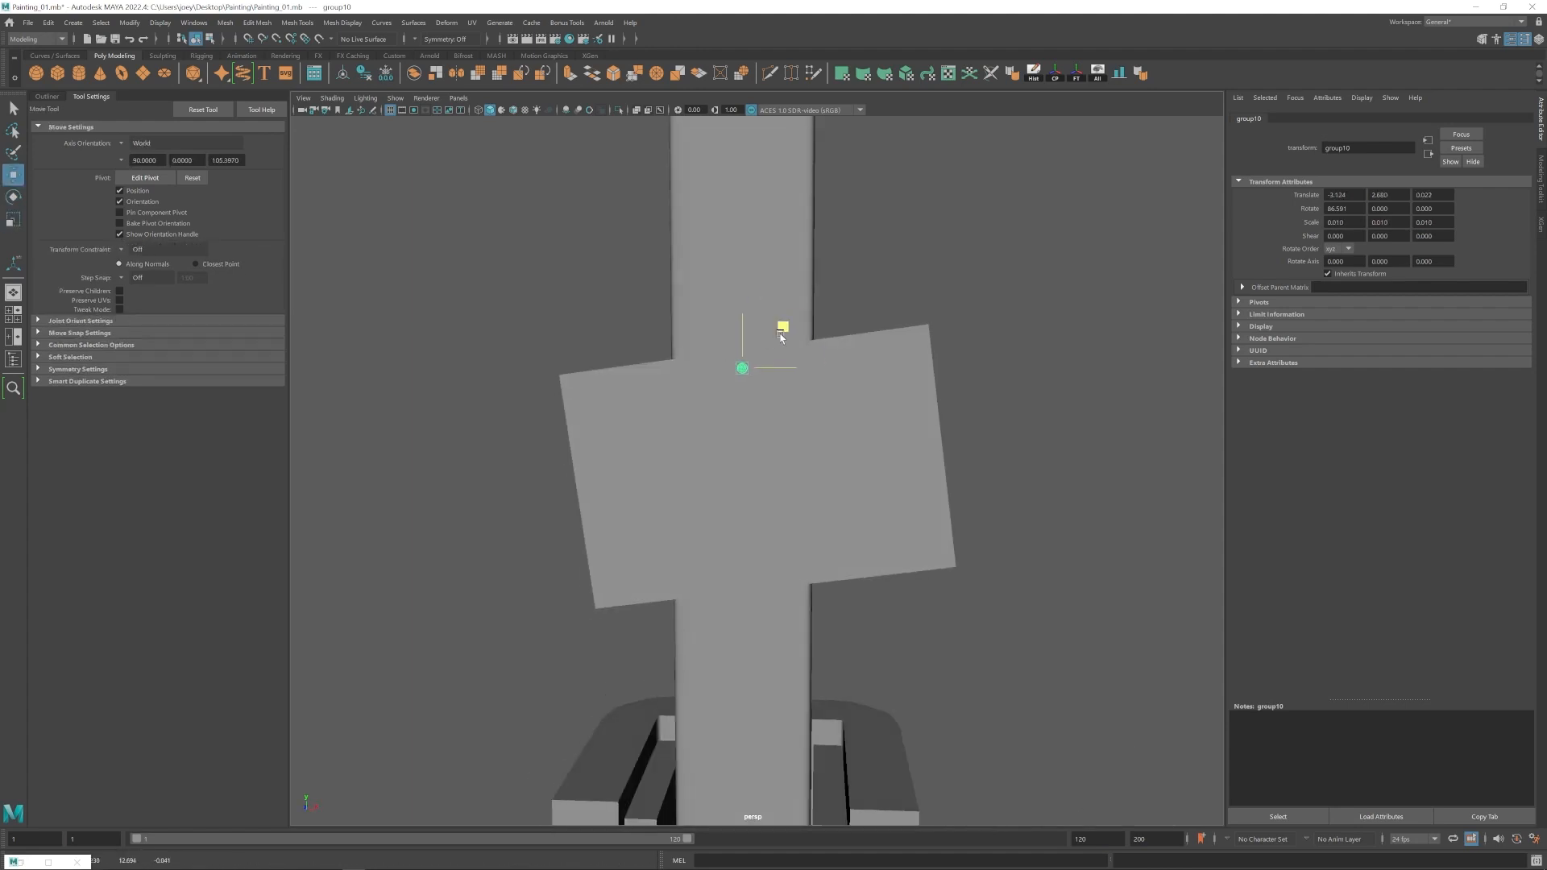
{"action": "left_click_drag", "start_coordinate": [784, 331], "coordinate": [771, 328]}
{"action": "key", "text": "e"}
{"action": "left_click", "coordinate": [983, 475]}
Insert additional vertical and horizontal edge loops across the tilted plane to form a denser grid.
{"action": "left_click_drag", "start_coordinate": [983, 476], "coordinate": [856, 404], "text": "alt"}
{"action": "scroll", "coordinate": [836, 579], "scroll_direction": "down", "scroll_amount": 8}
{"action": "left_click", "coordinate": [777, 373]}
{"action": "scroll", "coordinate": [785, 499], "scroll_direction": "up", "scroll_amount": 8}
{"action": "key", "text": "ctrl+shift+x"}
{"action": "left_click", "coordinate": [298, 23]}
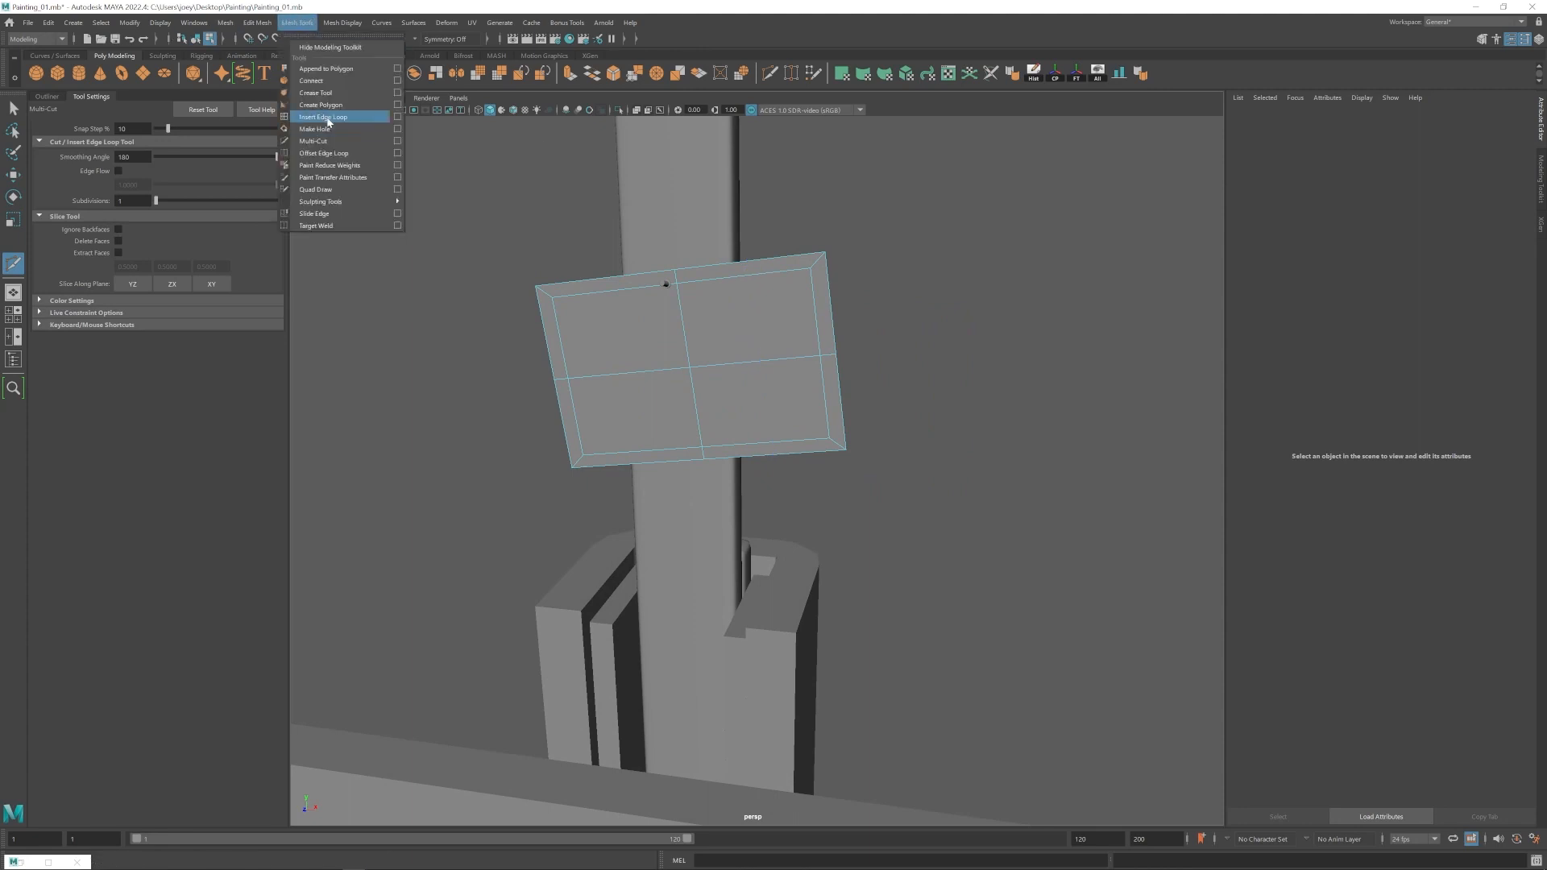
{"action": "left_click", "coordinate": [328, 118]}
{"action": "left_click", "coordinate": [720, 285]}
{"action": "left_click", "coordinate": [617, 290]}
{"action": "left_click", "coordinate": [558, 327]}
{"action": "left_click", "coordinate": [576, 418]}
Move the lower-right corner vertex of the tilted plane to bend that corner of the sheet.
{"action": "key", "text": "w"}
{"action": "right_click_drag", "start_coordinate": [846, 455], "coordinate": [778, 455]}
{"action": "left_click", "coordinate": [846, 451]}
{"action": "left_click_drag", "start_coordinate": [846, 453], "coordinate": [629, 533], "text": "alt"}
{"action": "key", "text": "e"}
{"action": "key", "text": "w"}
{"action": "left_click_drag", "start_coordinate": [595, 529], "coordinate": [701, 492]}
Shift vertices at the tilted plane's upper-left and lower-left corners to bend the sheet's edges.
{"action": "left_click", "coordinate": [605, 284]}
{"action": "left_click_drag", "start_coordinate": [612, 335], "coordinate": [645, 355], "text": "alt"}
{"action": "left_click_drag", "start_coordinate": [536, 299], "coordinate": [598, 342]}
{"action": "left_click", "coordinate": [581, 443]}
{"action": "key", "text": "e"}
{"action": "key", "text": "w"}
{"action": "left_click_drag", "start_coordinate": [586, 464], "coordinate": [714, 447], "text": "alt"}
{"action": "key", "text": "e"}
{"action": "key", "text": "w"}
{"action": "left_click_drag", "start_coordinate": [873, 401], "coordinate": [767, 407]}
Undo the last change on the tilted plane, preview it with smoothing and return to the unsmoothed display.
{"action": "left_click", "coordinate": [771, 407]}
{"action": "scroll", "coordinate": [766, 407], "scroll_direction": "down", "scroll_amount": 9}
{"action": "left_click", "coordinate": [743, 469]}
{"action": "scroll", "coordinate": [677, 415], "scroll_direction": "up", "scroll_amount": 6}
{"action": "key", "text": "ctrl+z"}
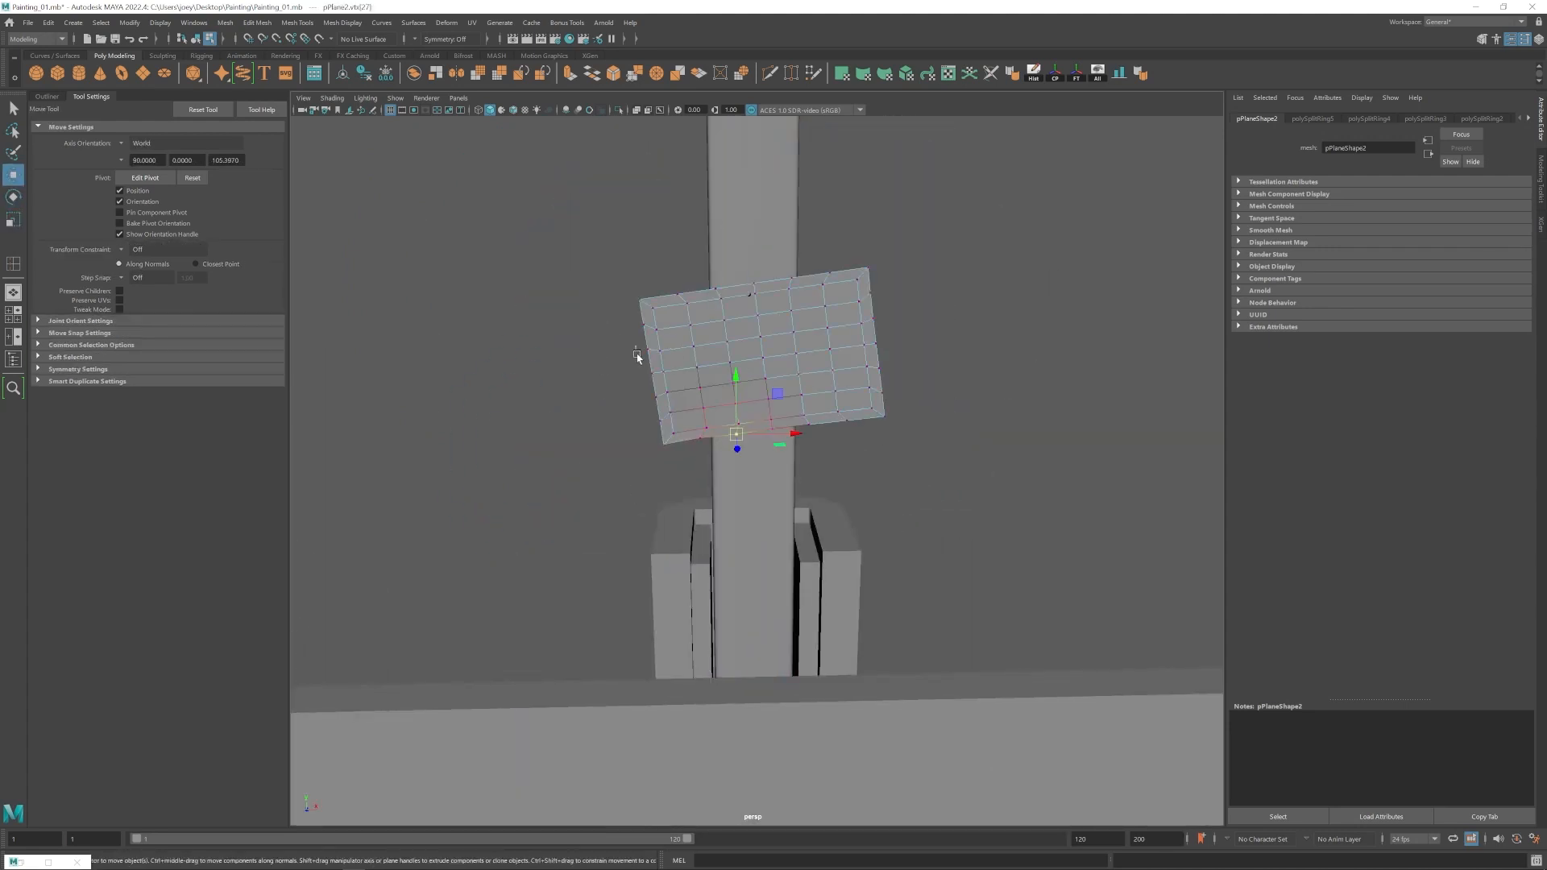
{"action": "left_click", "coordinate": [695, 288]}
{"action": "key", "text": "3"}
{"action": "scroll", "coordinate": [725, 355], "scroll_direction": "down", "scroll_amount": 4}
{"action": "left_click_drag", "start_coordinate": [695, 354], "coordinate": [809, 408], "text": "alt"}
{"action": "key", "text": "1"}
{"action": "scroll", "coordinate": [808, 408], "scroll_direction": "up", "scroll_amount": 7}
{"action": "left_click", "coordinate": [671, 329]}
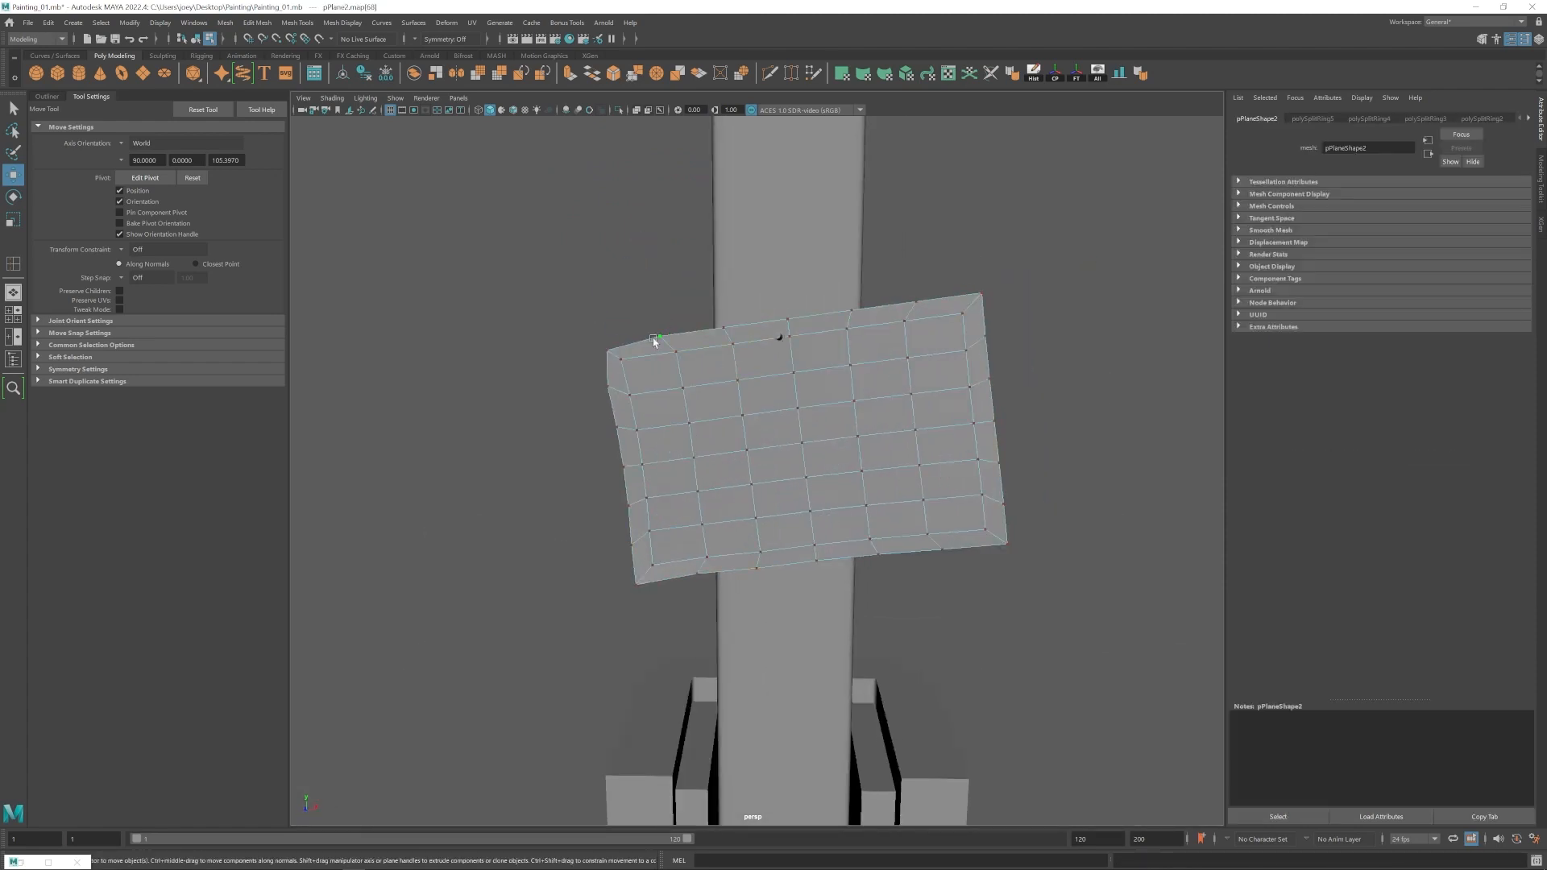
Nudge a vertex on the sheet's left edge slightly and return to object mode with nothing selected.
{"action": "key", "text": "F8"}
{"action": "scroll", "coordinate": [670, 324], "scroll_direction": "down", "scroll_amount": 7}
{"action": "left_click", "coordinate": [661, 476]}
{"action": "left_click_drag", "start_coordinate": [660, 476], "coordinate": [745, 490], "text": "alt"}
{"action": "scroll", "coordinate": [1015, 380], "scroll_direction": "up", "scroll_amount": 7}
{"action": "scroll", "coordinate": [745, 490], "scroll_direction": "down", "scroll_amount": 7}
{"action": "scroll", "coordinate": [745, 490], "scroll_direction": "up", "scroll_amount": 7}
{"action": "right_click_drag", "start_coordinate": [644, 282], "coordinate": [577, 276]}
{"action": "left_click", "coordinate": [583, 279]}
{"action": "left_click_drag", "start_coordinate": [639, 280], "coordinate": [643, 281]}
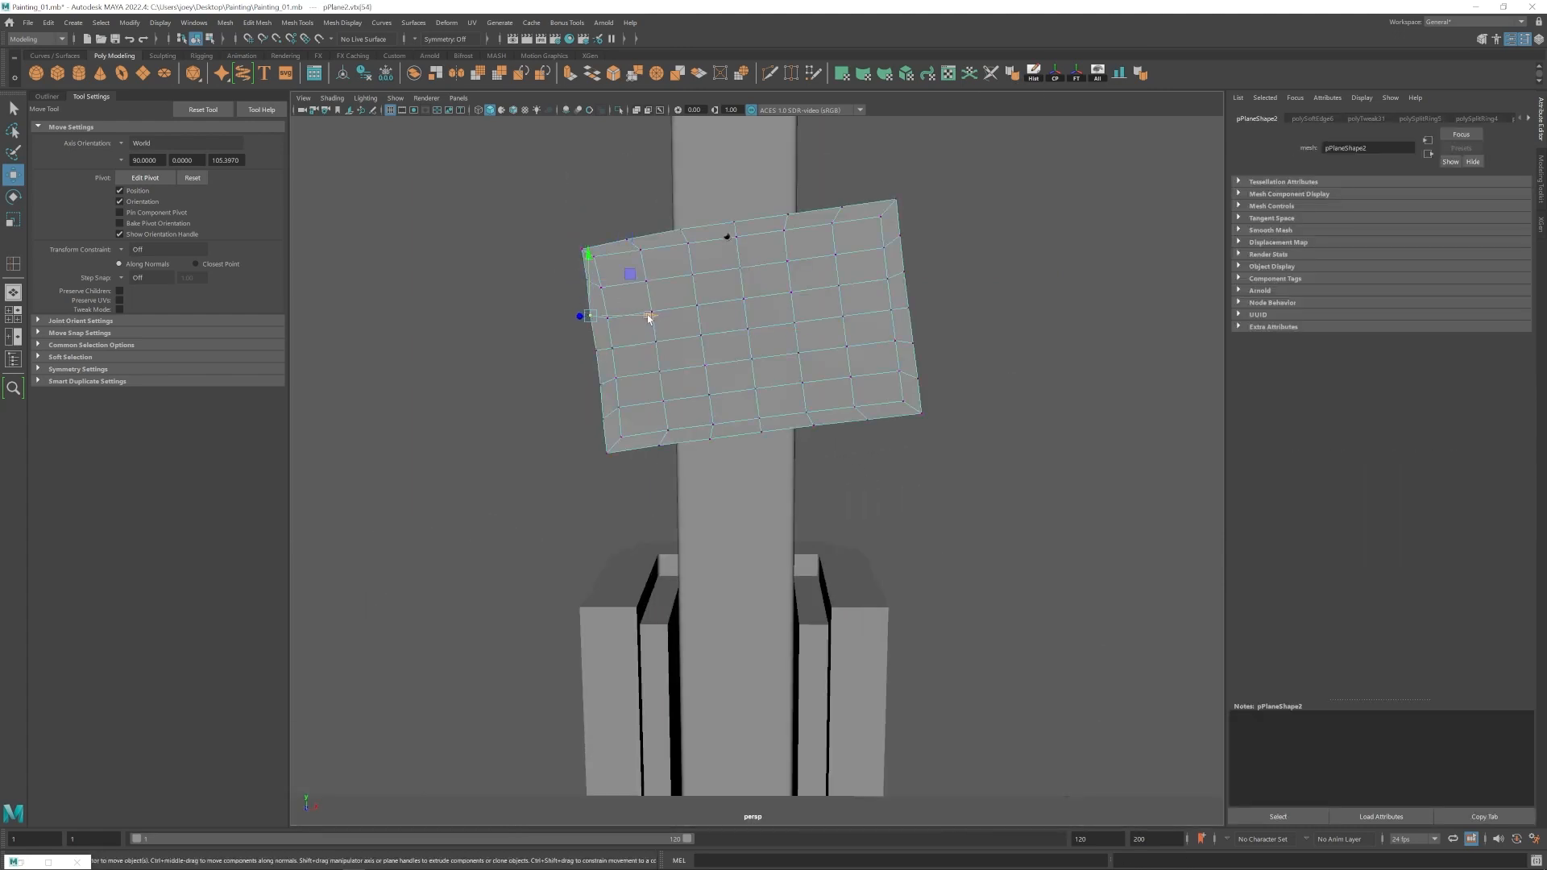
{"action": "right_click_drag", "start_coordinate": [645, 346], "coordinate": [697, 310]}
{"action": "left_click", "coordinate": [862, 172]}
{"action": "scroll", "coordinate": [806, 323], "scroll_direction": "down", "scroll_amount": 10}
{"action": "left_click_drag", "start_coordinate": [733, 528], "coordinate": [670, 553], "text": "alt"}
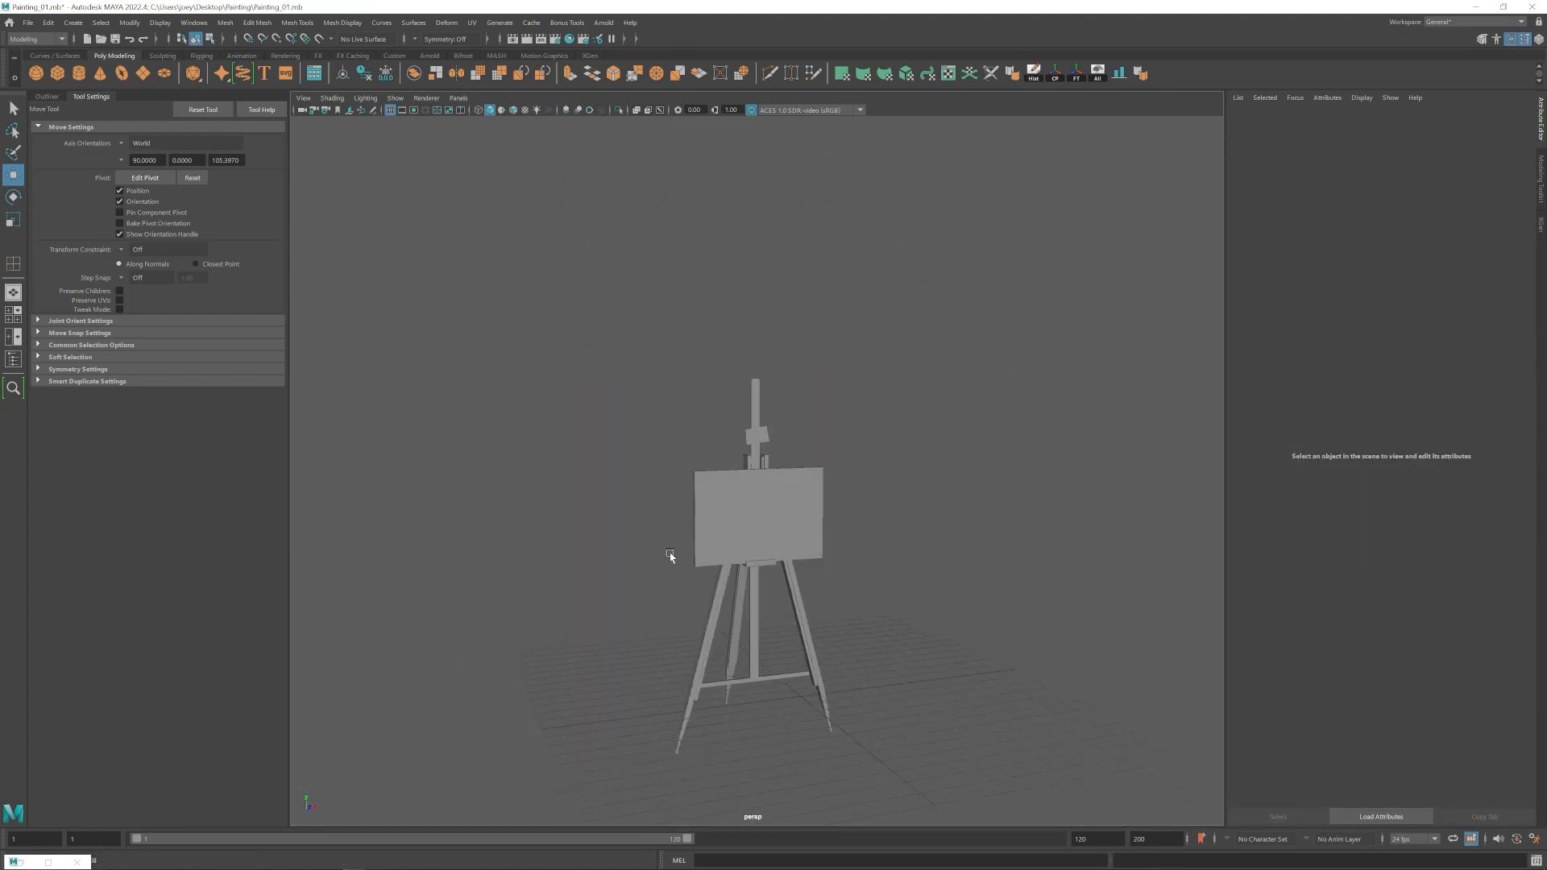
Select the sheet on the easel's upper mast, adjust its scale and clear the selection.
{"action": "middle_click_drag", "start_coordinate": [670, 553], "coordinate": [646, 492], "text": "alt"}
{"action": "scroll", "coordinate": [705, 488], "scroll_direction": "up", "scroll_amount": 3}
{"action": "scroll", "coordinate": [704, 483], "scroll_direction": "down", "scroll_amount": 3}
{"action": "left_click_drag", "start_coordinate": [704, 483], "coordinate": [721, 496], "text": "alt"}
{"action": "scroll", "coordinate": [721, 495], "scroll_direction": "up", "scroll_amount": 8}
{"action": "middle_click_drag", "start_coordinate": [709, 242], "coordinate": [723, 484], "text": "alt"}
{"action": "left_click", "coordinate": [722, 383]}
{"action": "key", "text": "r"}
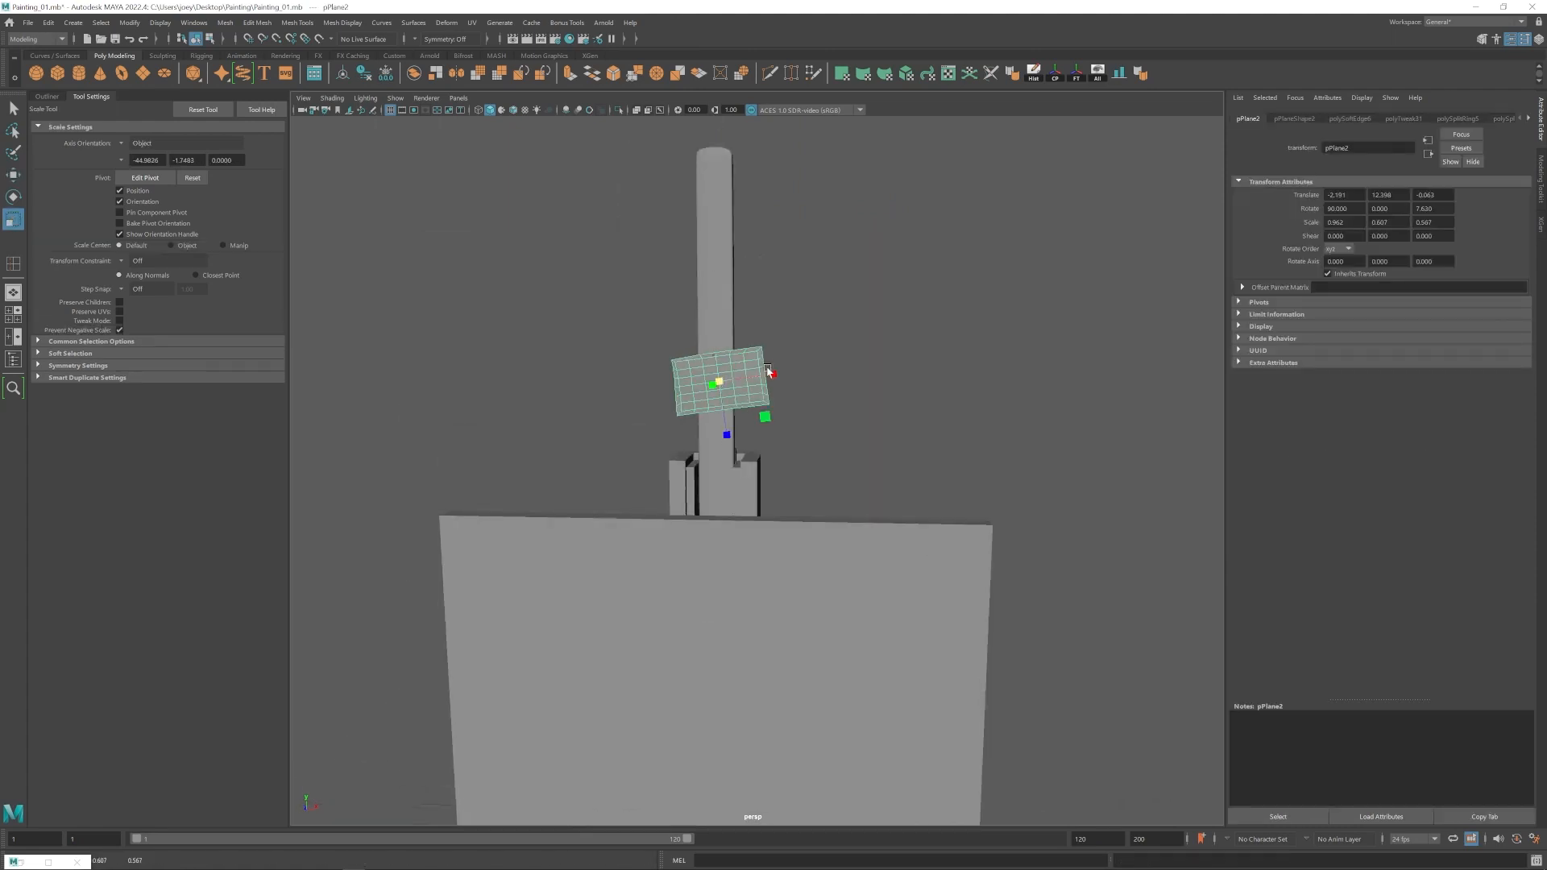
{"action": "left_click", "coordinate": [863, 403]}
Select the whole rear leg group of the easel and hide it.
{"action": "scroll", "coordinate": [863, 577], "scroll_direction": "down", "scroll_amount": 8}
{"action": "scroll", "coordinate": [967, 658], "scroll_direction": "down", "scroll_amount": 3}
{"action": "left_click_drag", "start_coordinate": [967, 658], "coordinate": [685, 617], "text": "alt"}
{"action": "left_click_drag", "start_coordinate": [791, 583], "coordinate": [681, 589], "text": "alt"}
{"action": "scroll", "coordinate": [951, 661], "scroll_direction": "up", "scroll_amount": 5}
{"action": "left_click_drag", "start_coordinate": [951, 661], "coordinate": [999, 656], "text": "alt"}
{"action": "left_click", "coordinate": [798, 423]}
{"action": "key", "text": "Up"}
{"action": "key", "text": "ctrl+h"}
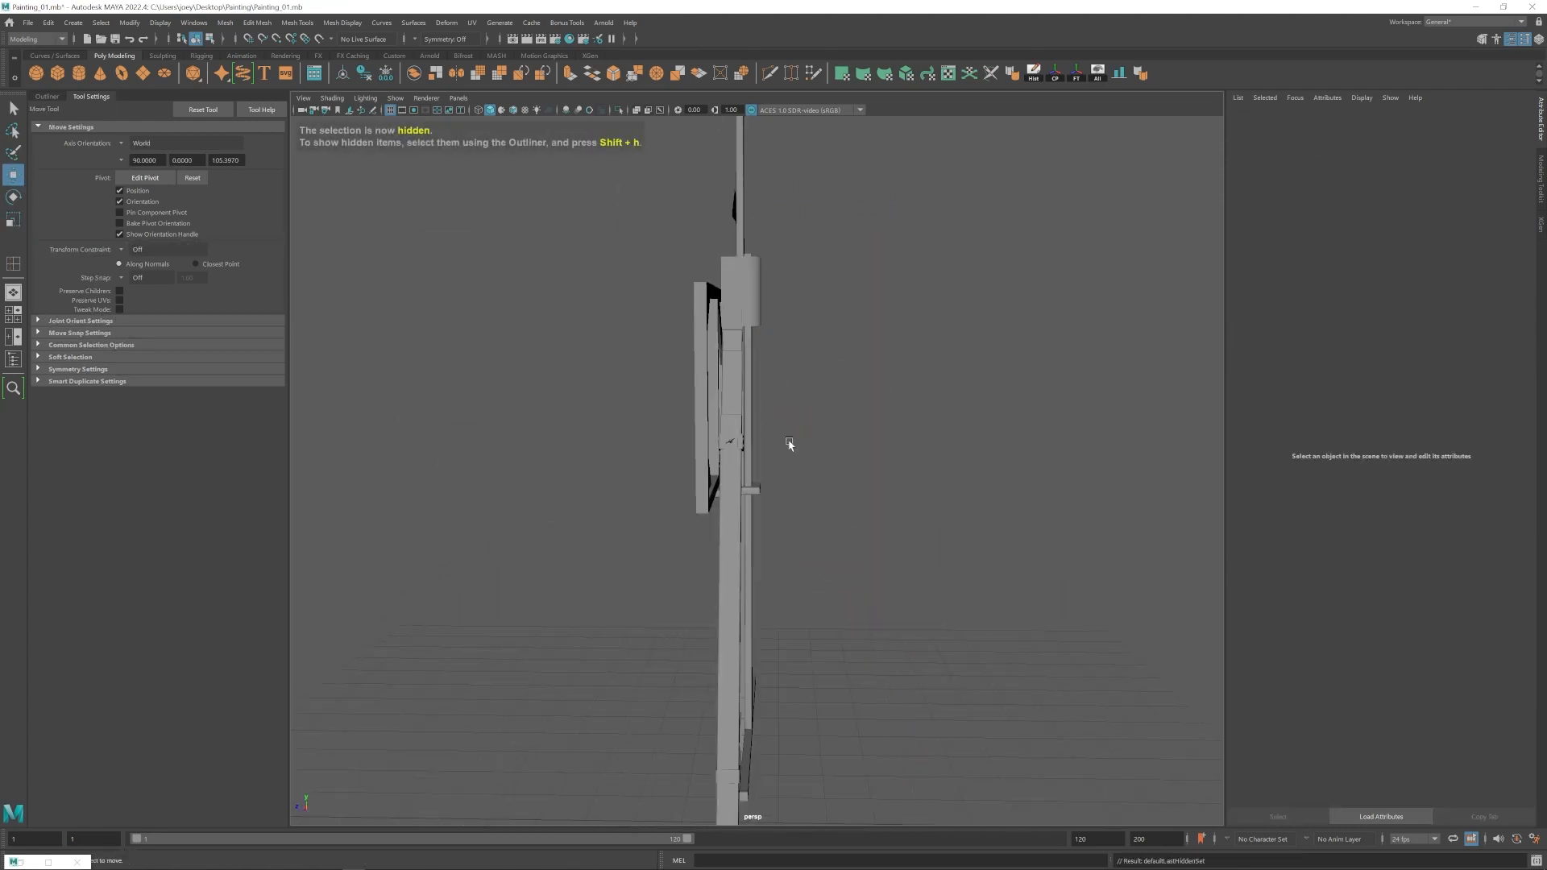
Group all remaining easel, canvas and prop parts, and rotate the group to lean slightly backward.
{"action": "scroll", "coordinate": [787, 443], "scroll_direction": "down", "scroll_amount": 5}
{"action": "left_click_drag", "start_coordinate": [855, 725], "coordinate": [629, 250]}
{"action": "left_click", "coordinate": [46, 96]}
{"action": "key", "text": "ctrl+g"}
{"action": "scroll", "coordinate": [387, 341], "scroll_direction": "up", "scroll_amount": 1}
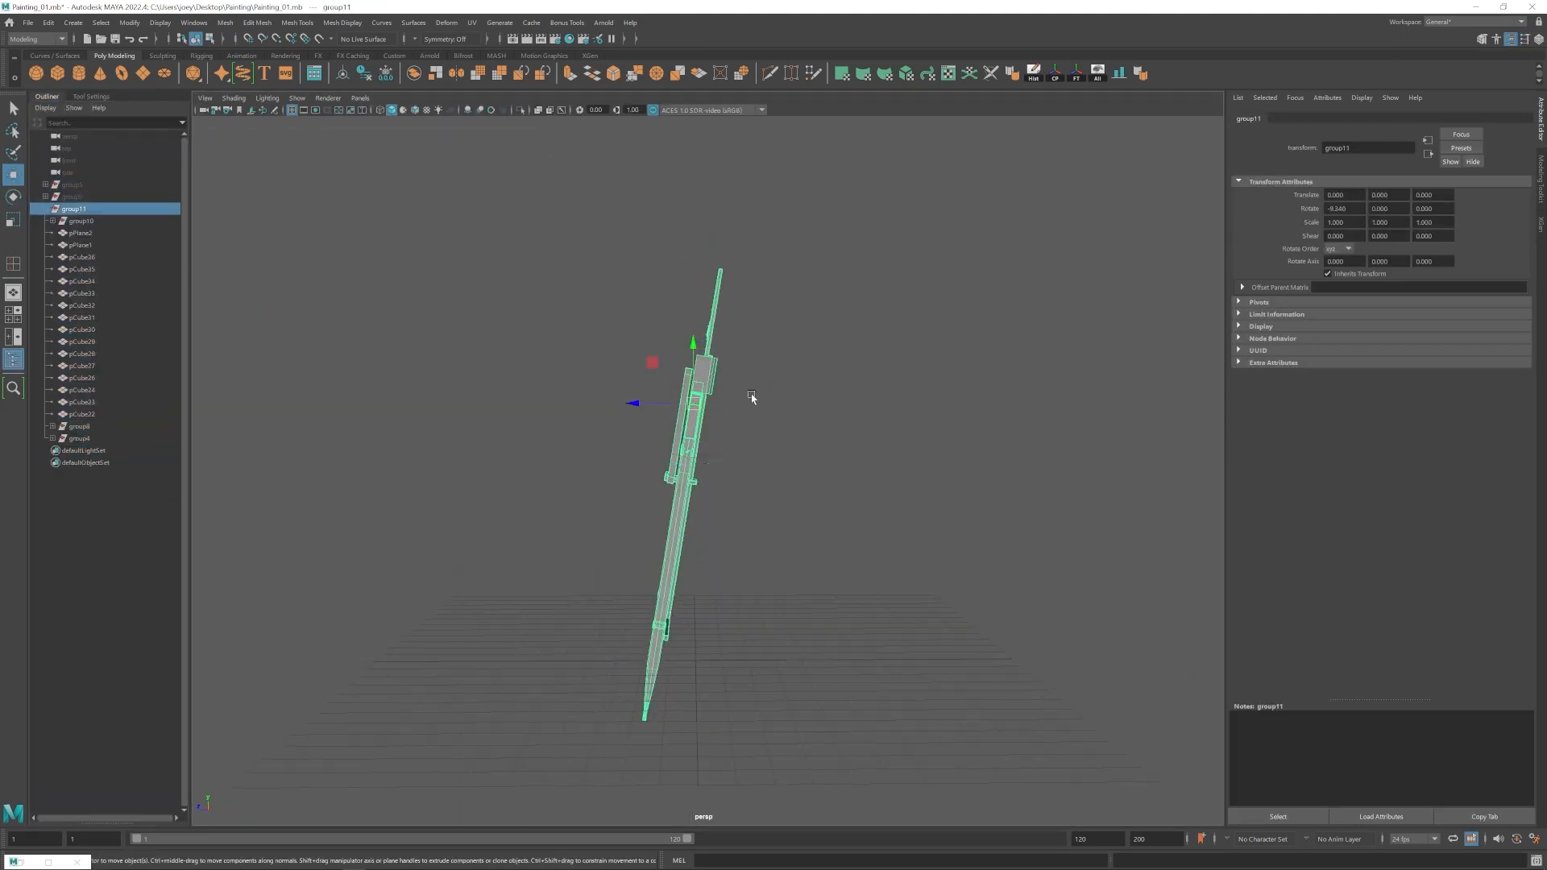
Unhide the rear leg group and move it so its top meets the back of the leaning mast.
{"action": "key", "text": "shift+h"}
{"action": "scroll", "coordinate": [786, 601], "scroll_direction": "up", "scroll_amount": 4}
{"action": "left_click_drag", "start_coordinate": [786, 600], "coordinate": [749, 598], "text": "alt"}
{"action": "left_click_drag", "start_coordinate": [750, 597], "coordinate": [728, 494], "text": "alt"}
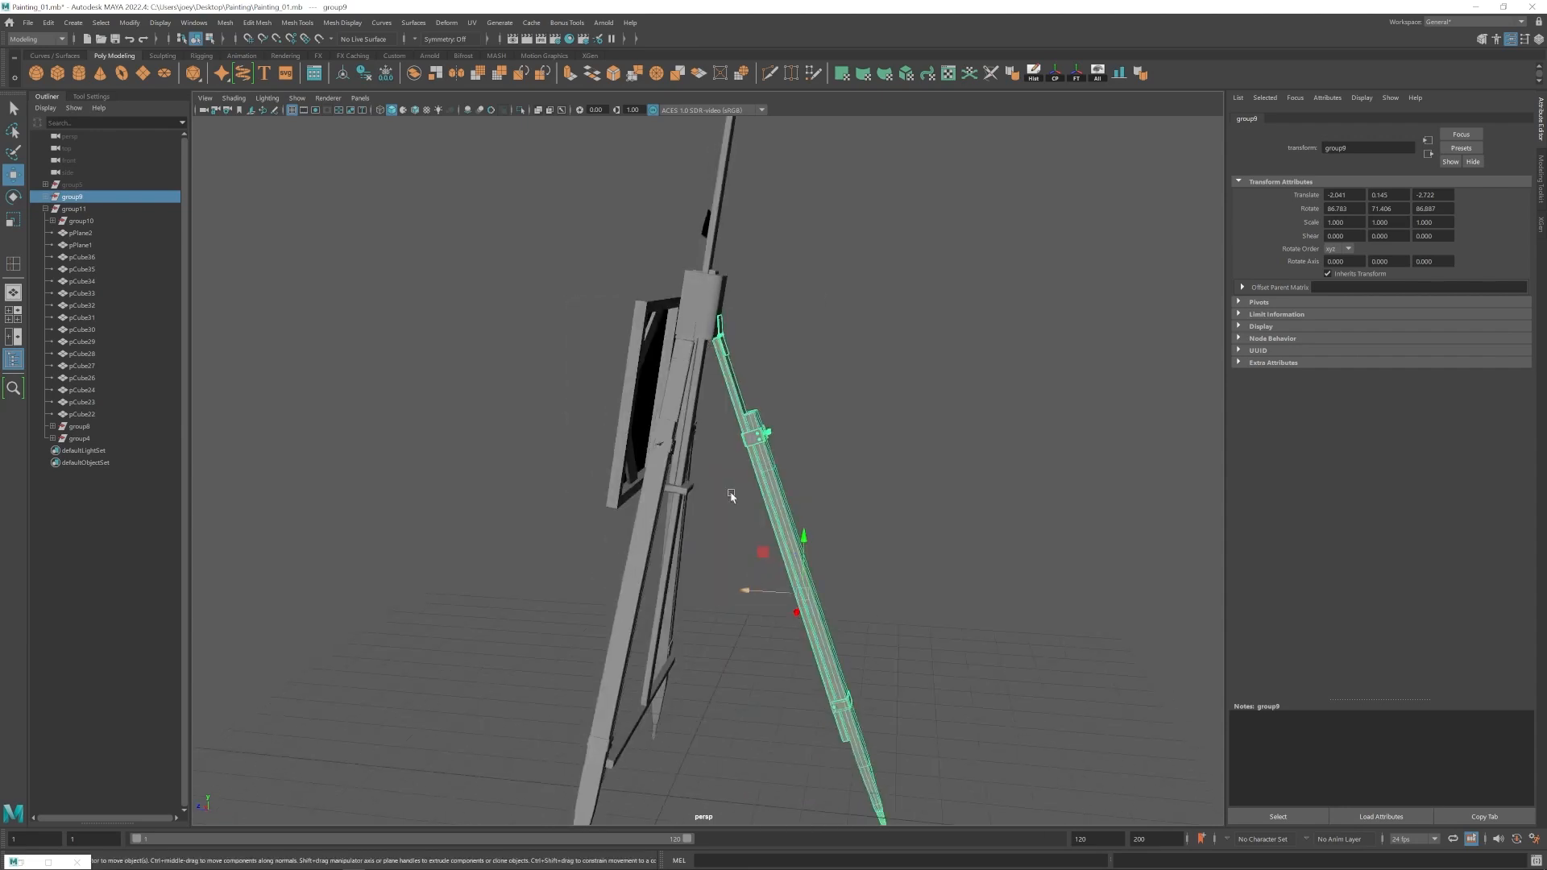
{"action": "scroll", "coordinate": [774, 516], "scroll_direction": "up", "scroll_amount": 2}
{"action": "middle_click_drag", "start_coordinate": [828, 554], "coordinate": [832, 462], "text": "alt"}
{"action": "left_click_drag", "start_coordinate": [819, 453], "coordinate": [819, 461]}
{"action": "middle_click_drag", "start_coordinate": [819, 464], "coordinate": [817, 520], "text": "alt"}
{"action": "left_click_drag", "start_coordinate": [774, 576], "coordinate": [783, 577]}
Rotate the hinge plate at the rear leg's top to match the lean of the mast.
{"action": "scroll", "coordinate": [806, 500], "scroll_direction": "up", "scroll_amount": 4}
{"action": "left_click_drag", "start_coordinate": [859, 459], "coordinate": [777, 452], "text": "alt"}
{"action": "left_click", "coordinate": [789, 224]}
{"action": "key", "text": "e"}
{"action": "left_click_drag", "start_coordinate": [833, 170], "coordinate": [837, 175]}
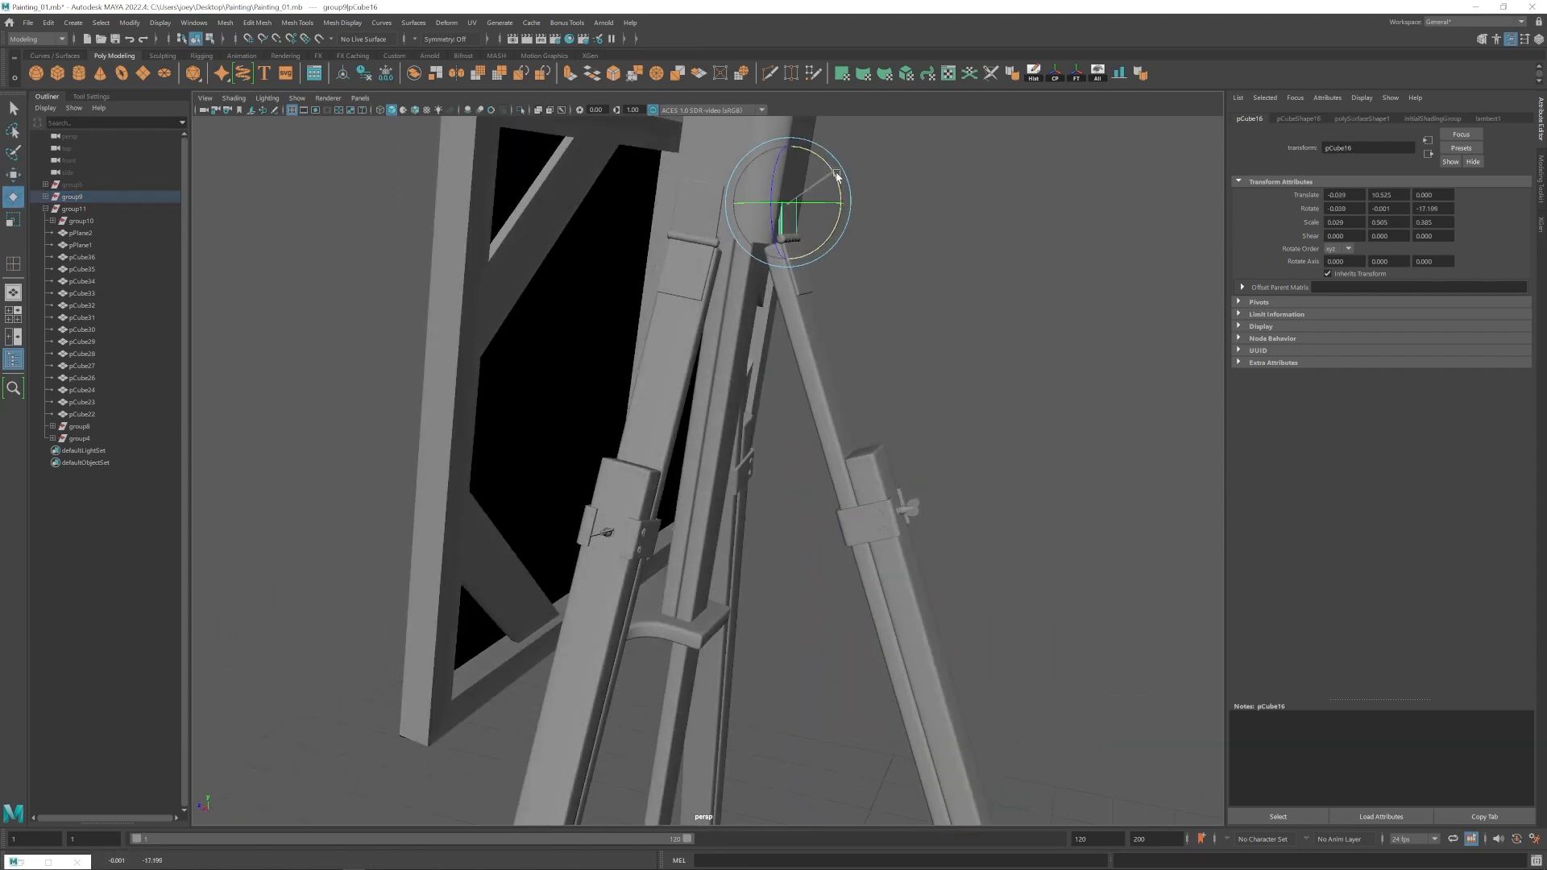
{"action": "scroll", "coordinate": [794, 202], "scroll_direction": "up", "scroll_amount": 3}
Select the whole rear leg group, fine-tune its position behind the mast and clear the selection.
{"action": "key", "text": "Up"}
{"action": "scroll", "coordinate": [863, 494], "scroll_direction": "down", "scroll_amount": 7}
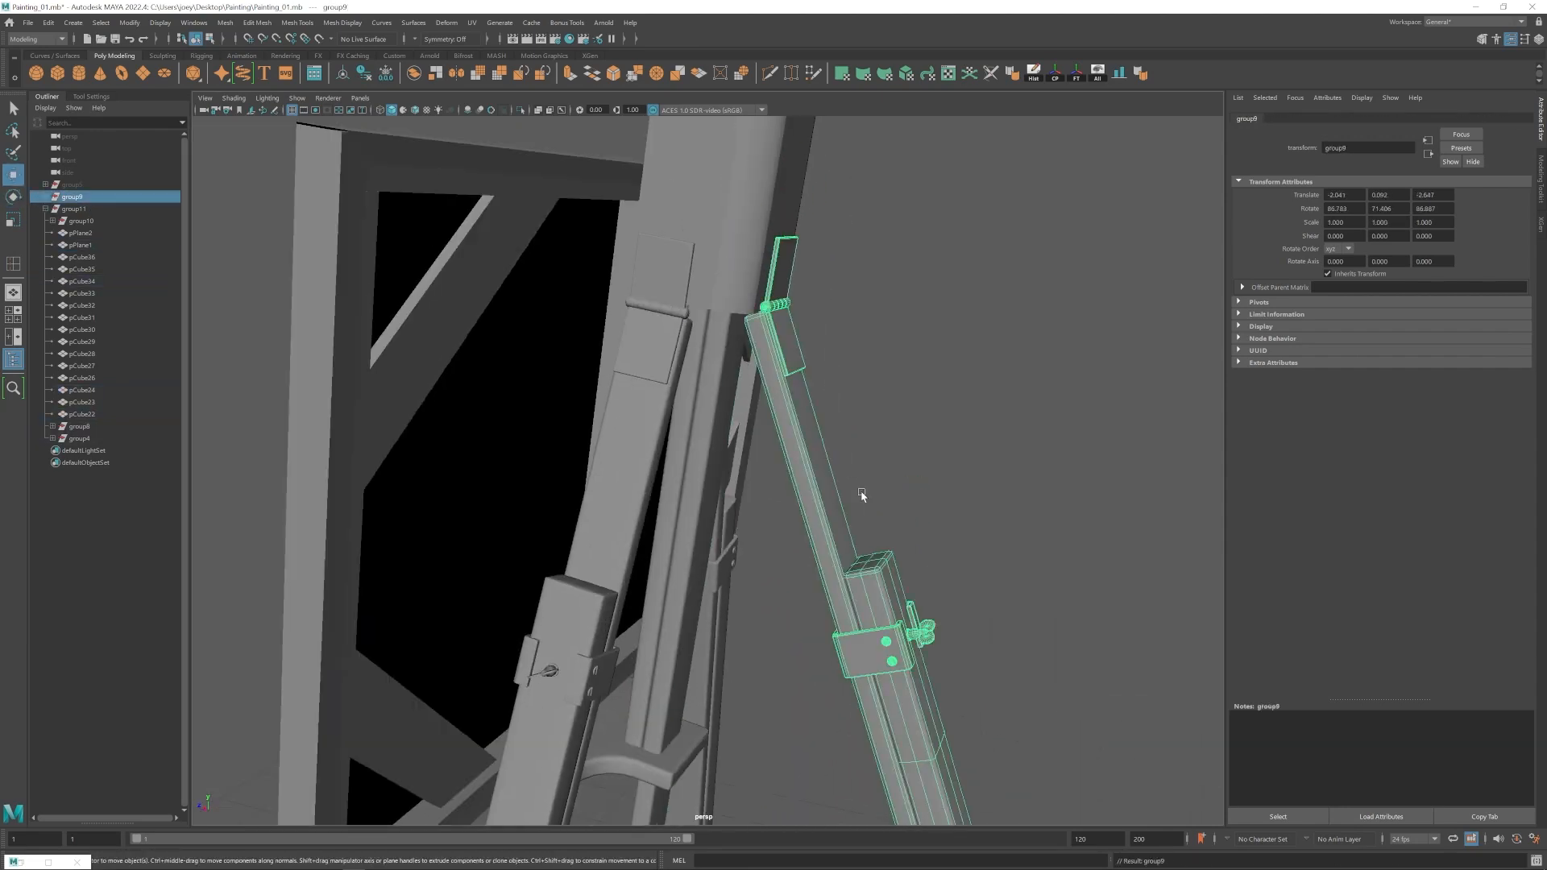
{"action": "left_click_drag", "start_coordinate": [951, 540], "coordinate": [822, 549], "text": "alt"}
{"action": "middle_click_drag", "start_coordinate": [822, 549], "coordinate": [819, 597], "text": "alt"}
{"action": "left_click_drag", "start_coordinate": [737, 675], "coordinate": [733, 676]}
{"action": "left_click_drag", "start_coordinate": [637, 564], "coordinate": [760, 497], "text": "alt"}
{"action": "left_click", "coordinate": [611, 525]}
{"action": "scroll", "coordinate": [760, 497], "scroll_direction": "down", "scroll_amount": 7}
{"action": "scroll", "coordinate": [746, 501], "scroll_direction": "up", "scroll_amount": 6}
{"action": "key", "text": "ctrl+z"}
{"action": "left_click_drag", "start_coordinate": [604, 727], "coordinate": [606, 727]}
{"action": "left_click", "coordinate": [745, 657]}
{"action": "left_click_drag", "start_coordinate": [746, 657], "coordinate": [992, 580], "text": "alt"}
{"action": "right_click_drag", "start_coordinate": [991, 580], "coordinate": [702, 536], "text": "alt"}
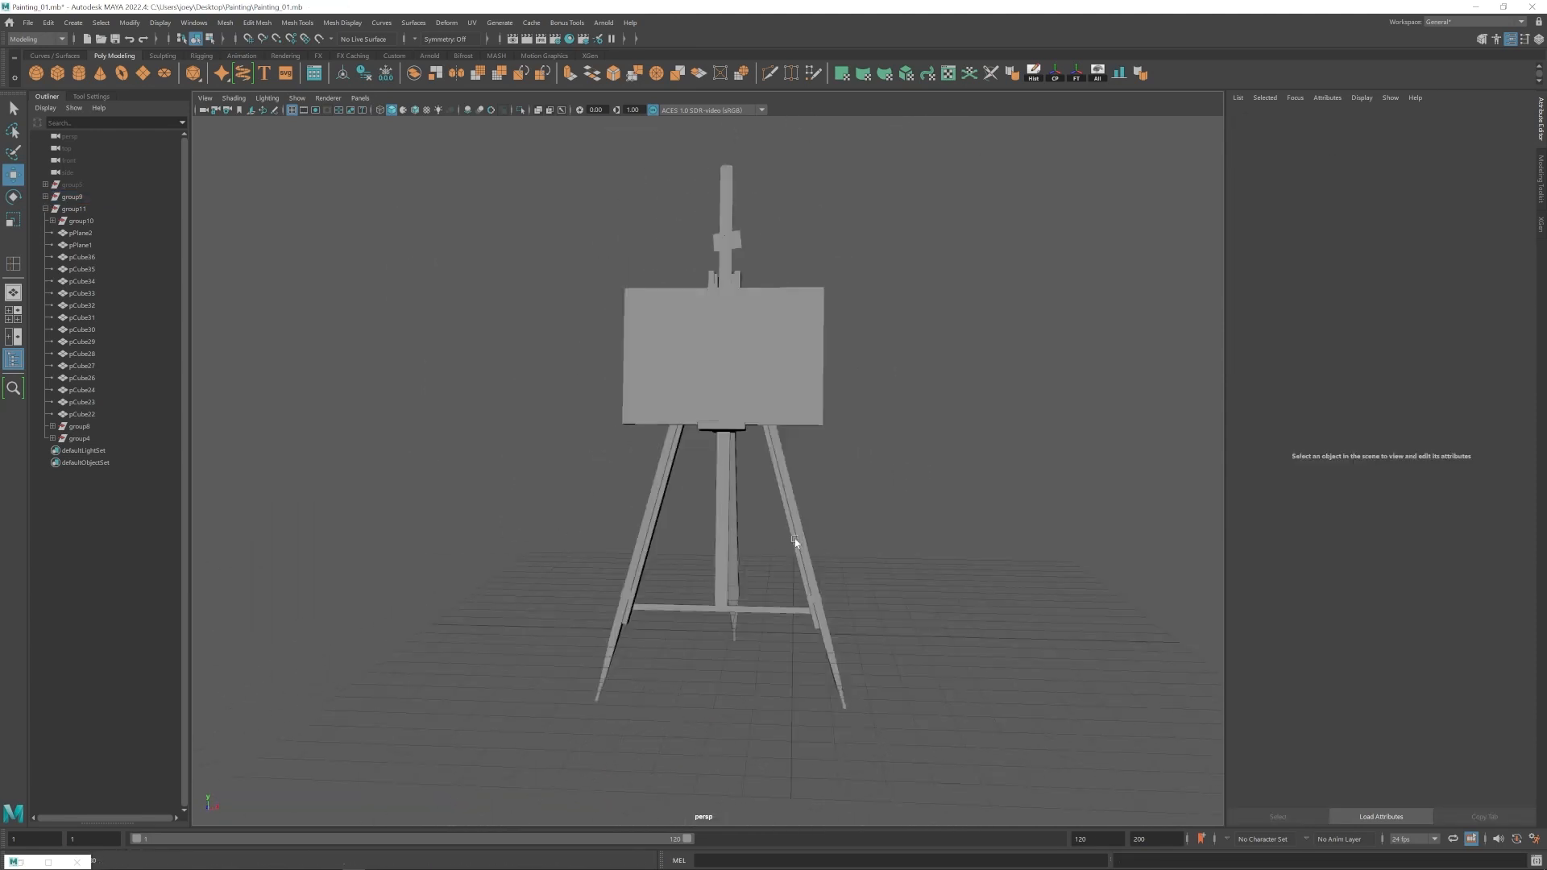
Rotate the left front leg group slightly and move it so its top hinge sits against the mast block.
{"action": "scroll", "coordinate": [725, 570], "scroll_direction": "down", "scroll_amount": 2}
{"action": "left_click", "coordinate": [665, 458]}
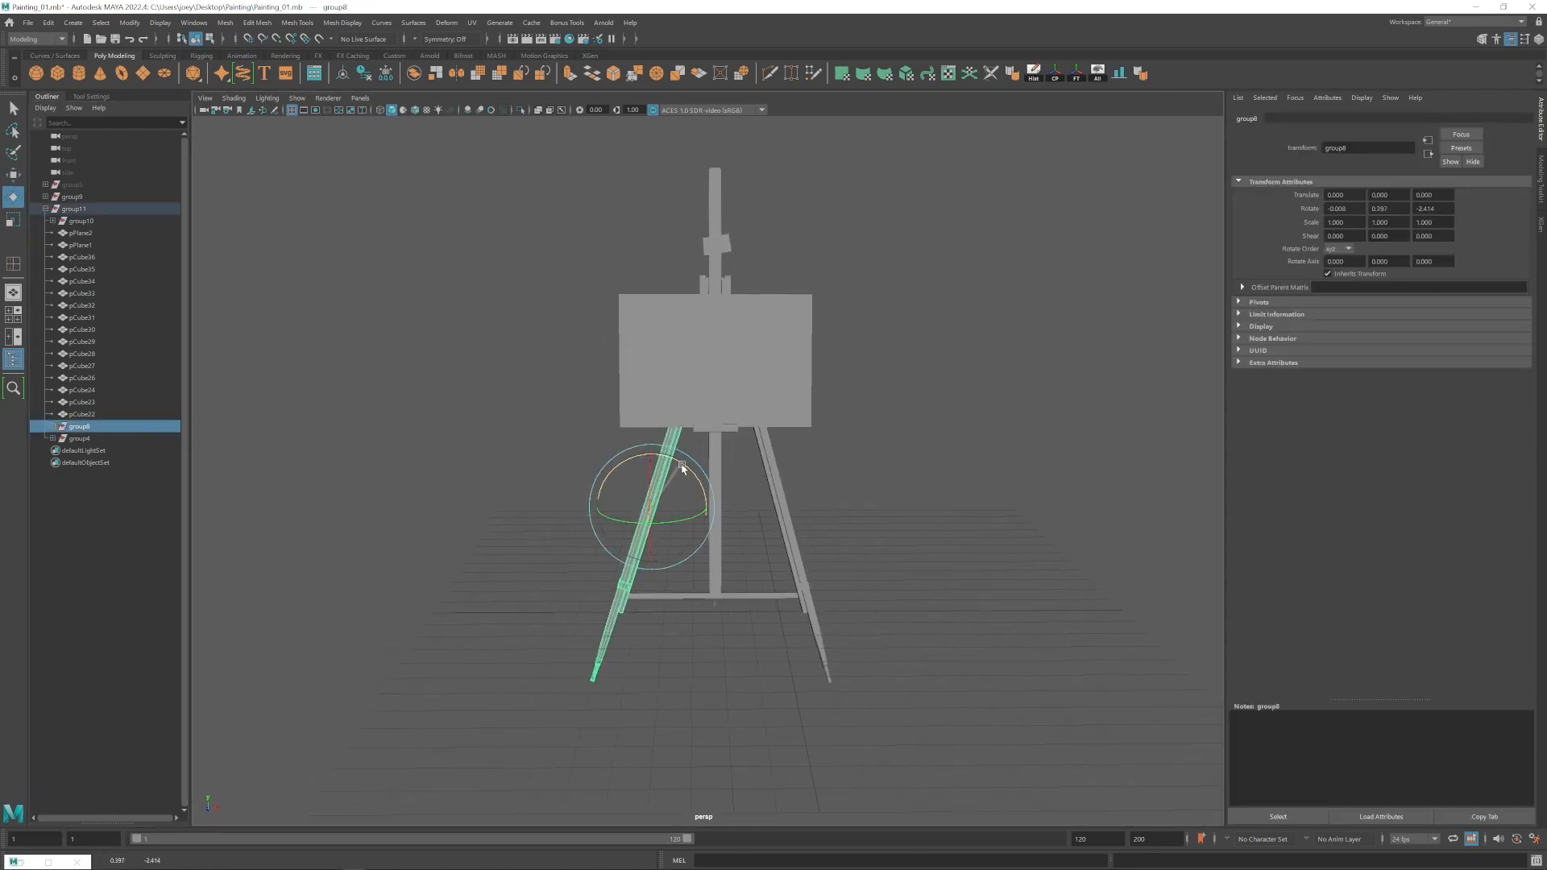
{"action": "scroll", "coordinate": [735, 522], "scroll_direction": "up", "scroll_amount": 3}
{"action": "left_click_drag", "start_coordinate": [738, 564], "coordinate": [804, 573]}
{"action": "left_click_drag", "start_coordinate": [804, 573], "coordinate": [790, 485], "text": "alt"}
{"action": "scroll", "coordinate": [791, 484], "scroll_direction": "down", "scroll_amount": 4}
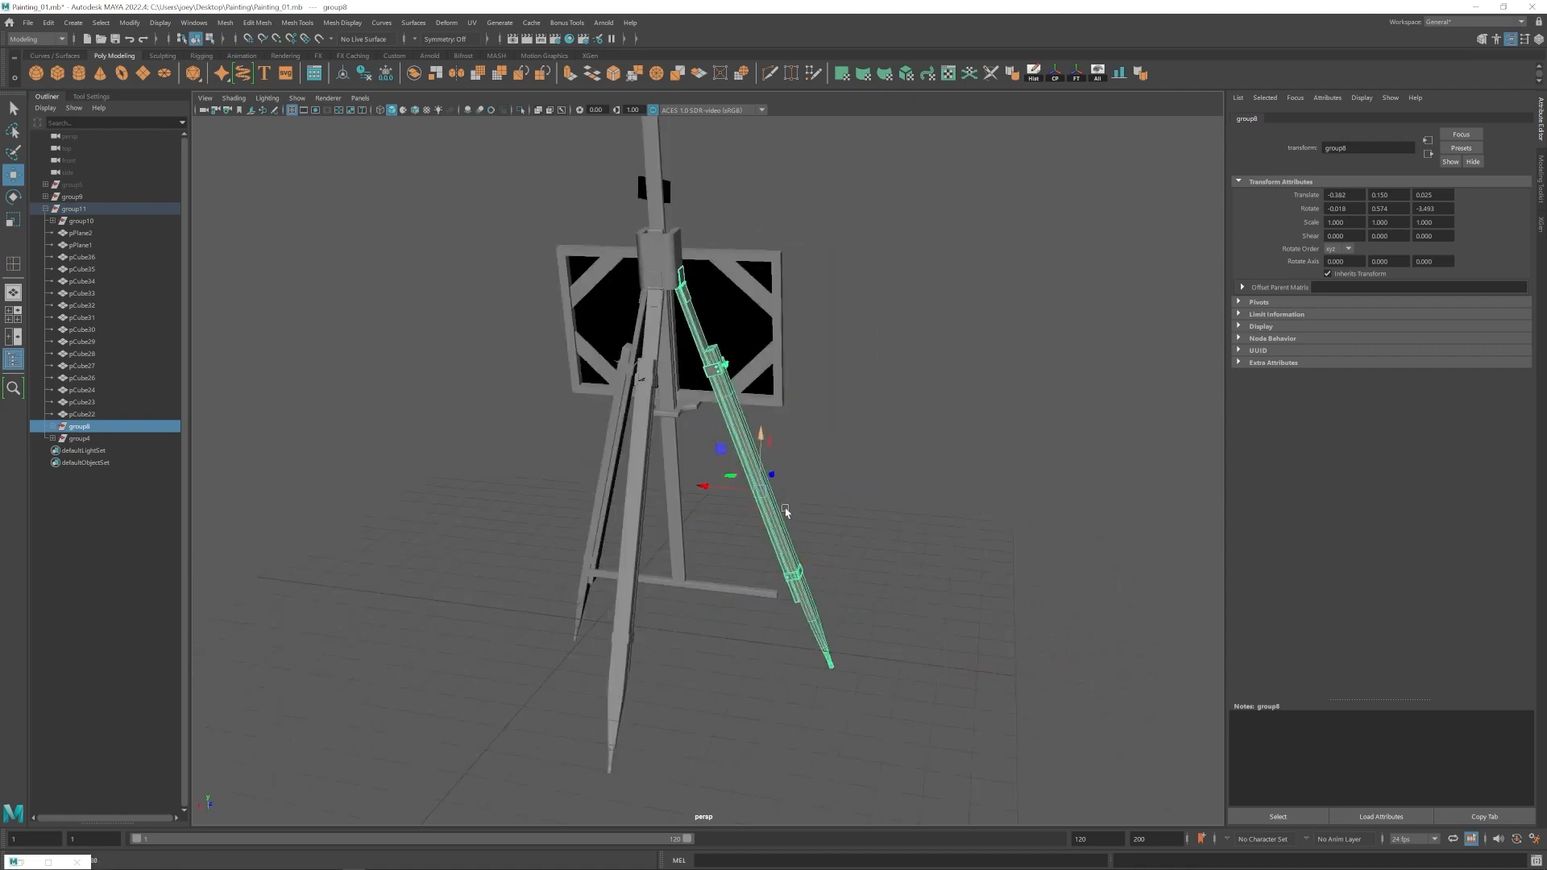
{"action": "scroll", "coordinate": [690, 570], "scroll_direction": "up", "scroll_amount": 8}
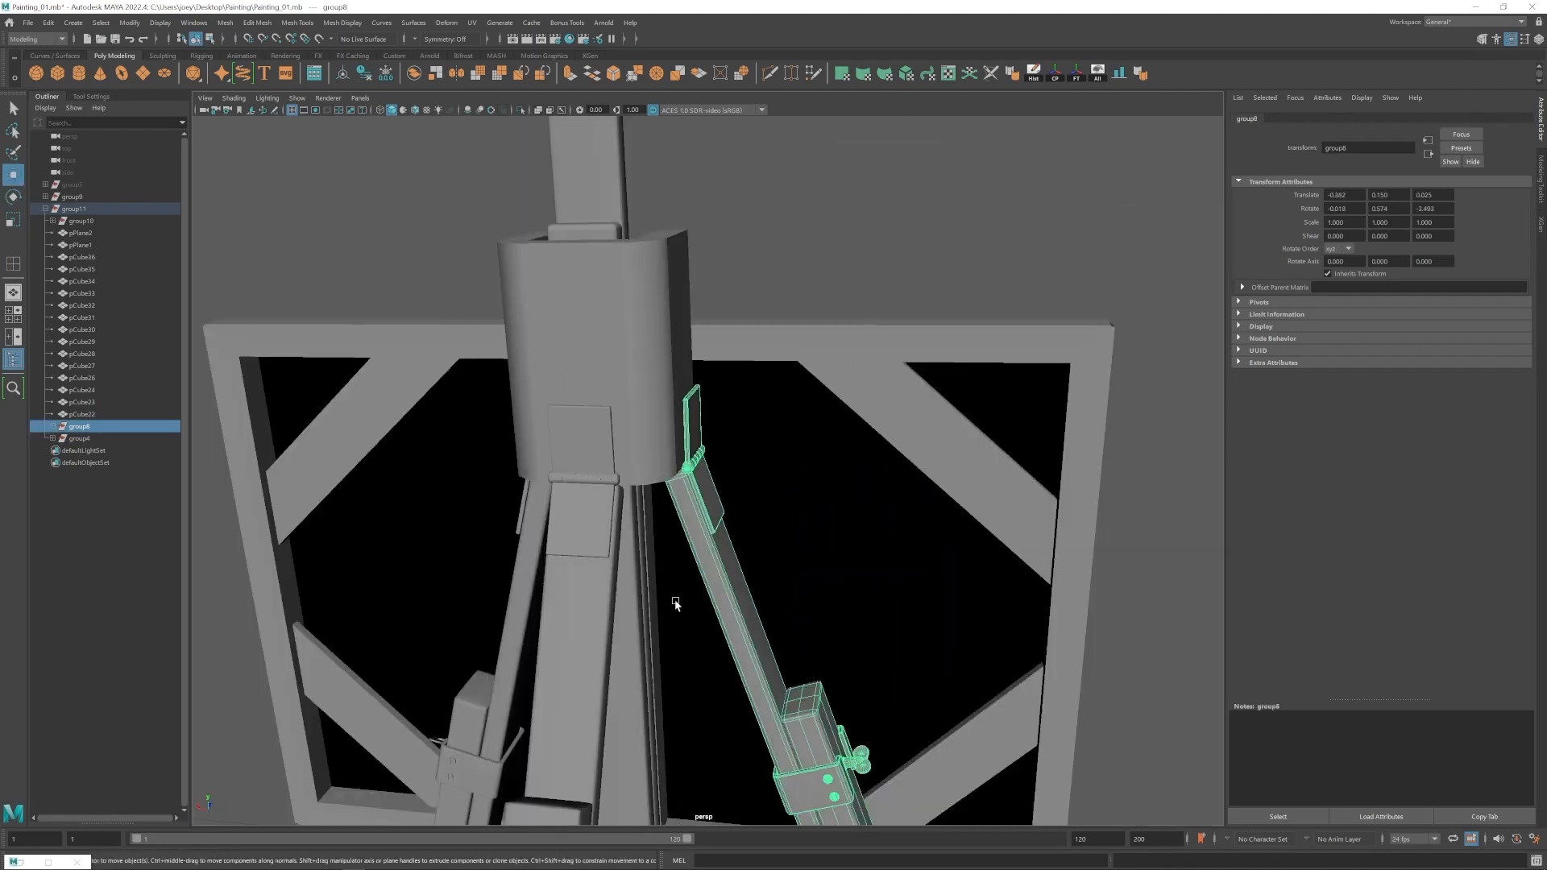
{"action": "left_click_drag", "start_coordinate": [675, 604], "coordinate": [764, 404], "text": "alt"}
{"action": "scroll", "coordinate": [764, 403], "scroll_direction": "down", "scroll_amount": 5}
{"action": "left_click", "coordinate": [981, 552]}
Take the mast pieces out of the right front leg's group so that it holds only the leg.
{"action": "left_click_drag", "start_coordinate": [980, 553], "coordinate": [794, 521], "text": "alt"}
{"action": "scroll", "coordinate": [795, 521], "scroll_direction": "down", "scroll_amount": 5}
{"action": "left_click", "coordinate": [782, 528]}
{"action": "key", "text": "Up"}
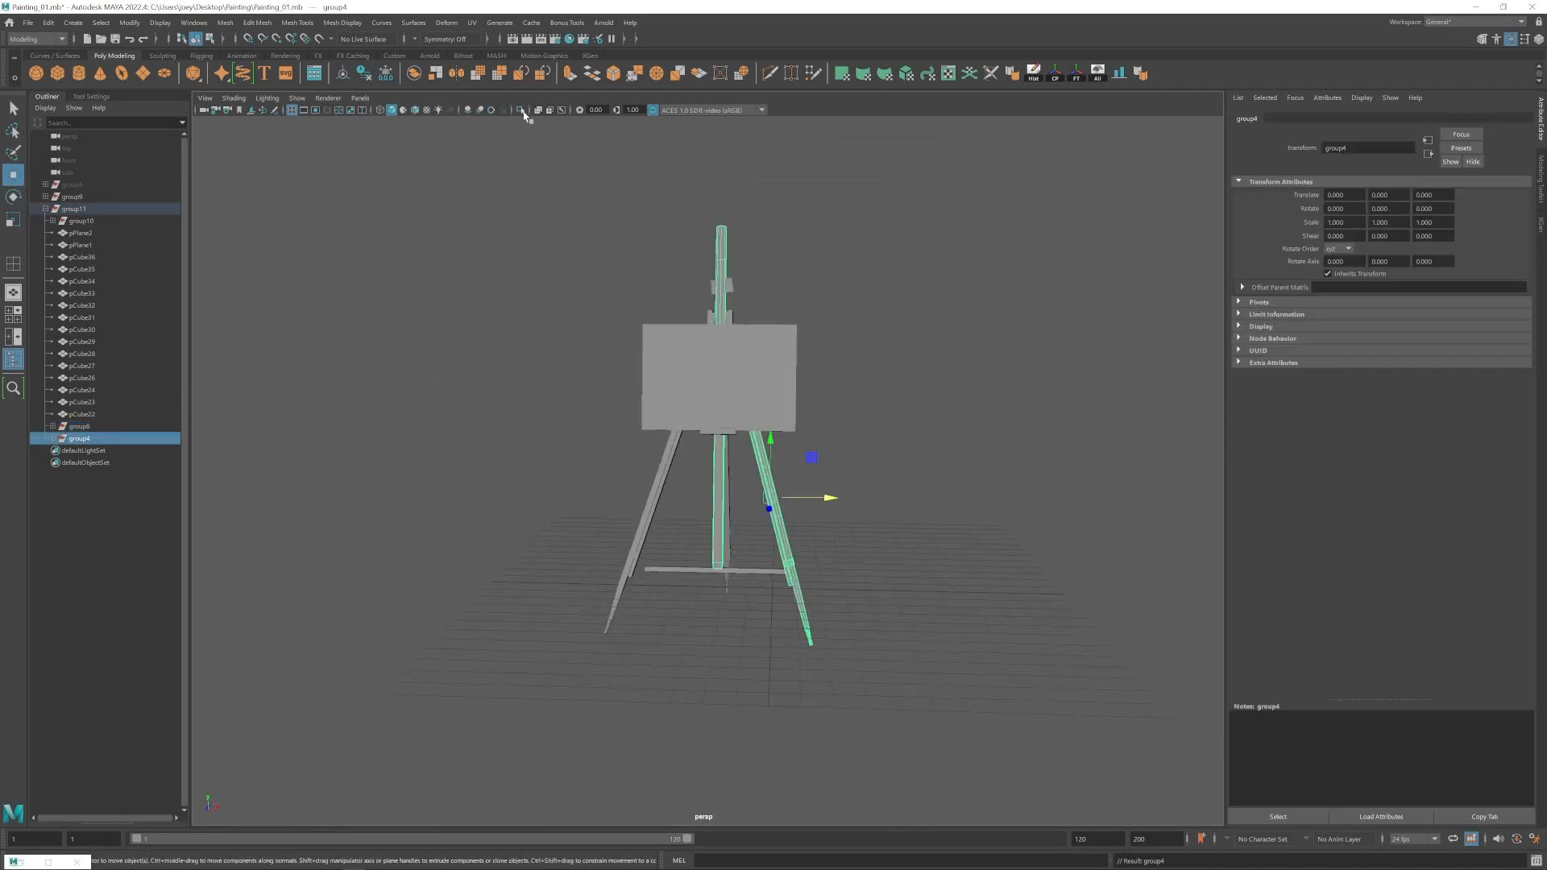
{"action": "left_click", "coordinate": [79, 437]}
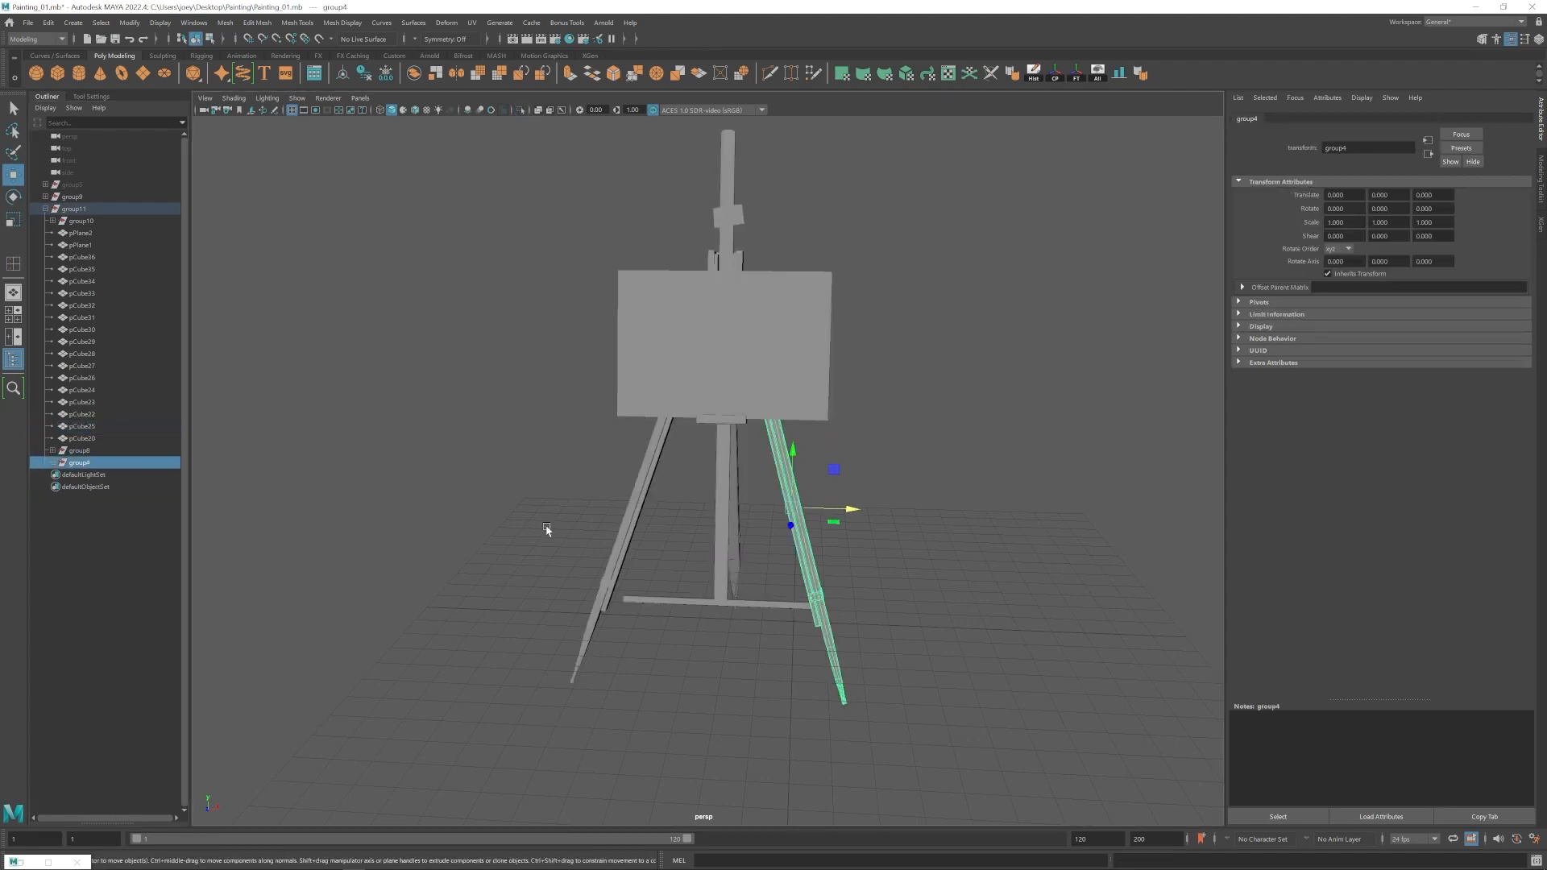
{"action": "key", "text": "ctrl+z"}
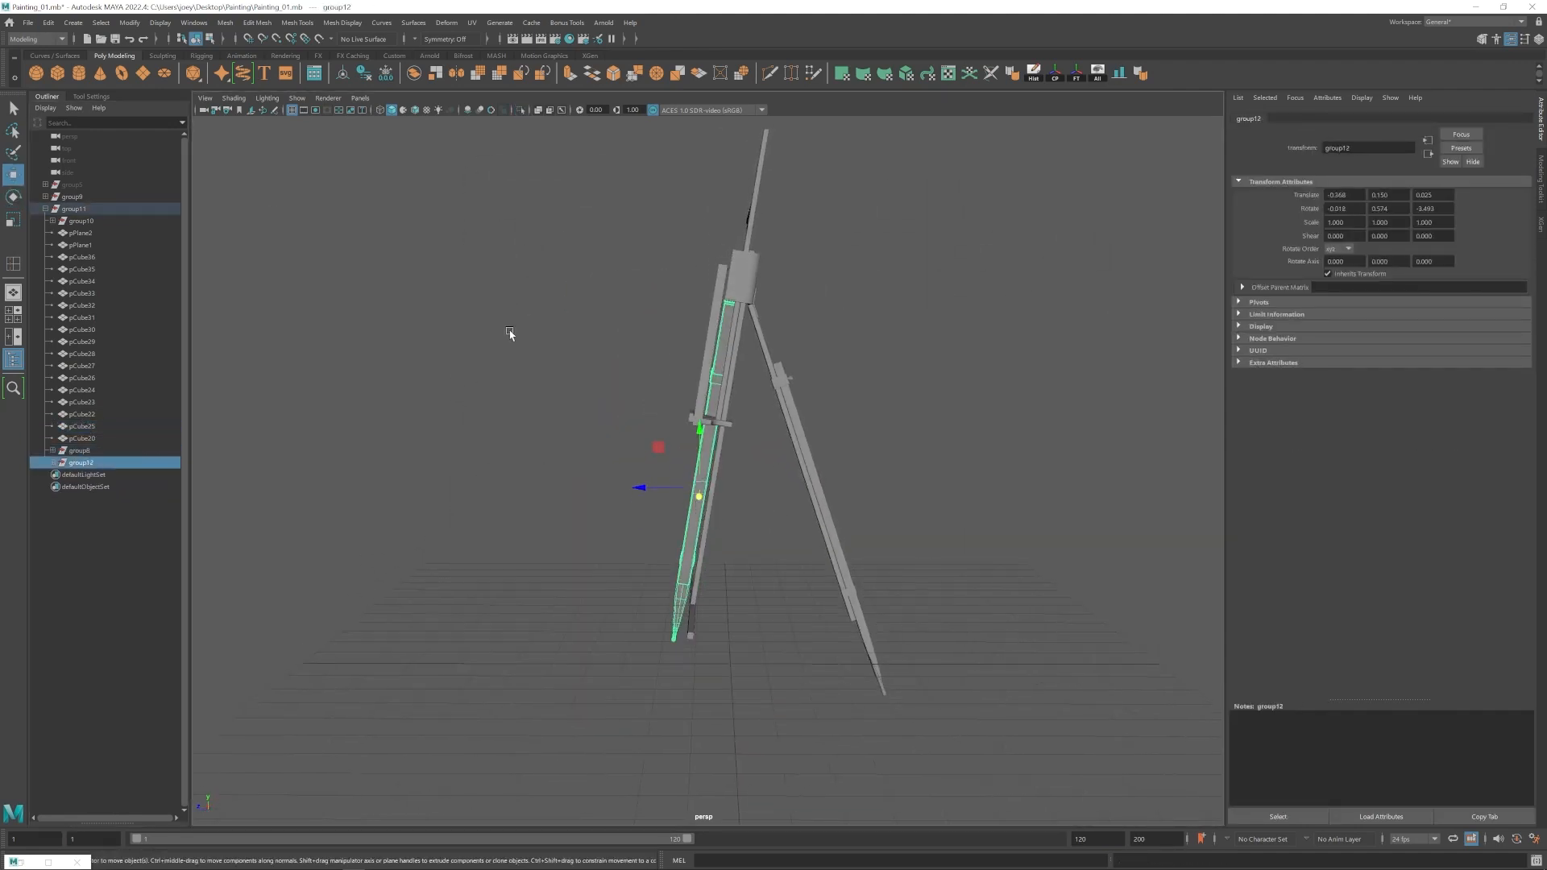
Try to mirror a duplicate of the left front leg with an X scale of -1 and move it to the opposite side.
{"action": "left_click", "coordinate": [49, 23]}
{"action": "left_click", "coordinate": [174, 226]}
{"action": "left_click", "coordinate": [951, 534]}
{"action": "left_click_drag", "start_coordinate": [765, 539], "coordinate": [1031, 536], "text": "alt"}
{"action": "left_click_drag", "start_coordinate": [698, 501], "coordinate": [351, 605]}
{"action": "scroll", "coordinate": [351, 605], "scroll_direction": "up", "scroll_amount": 4}
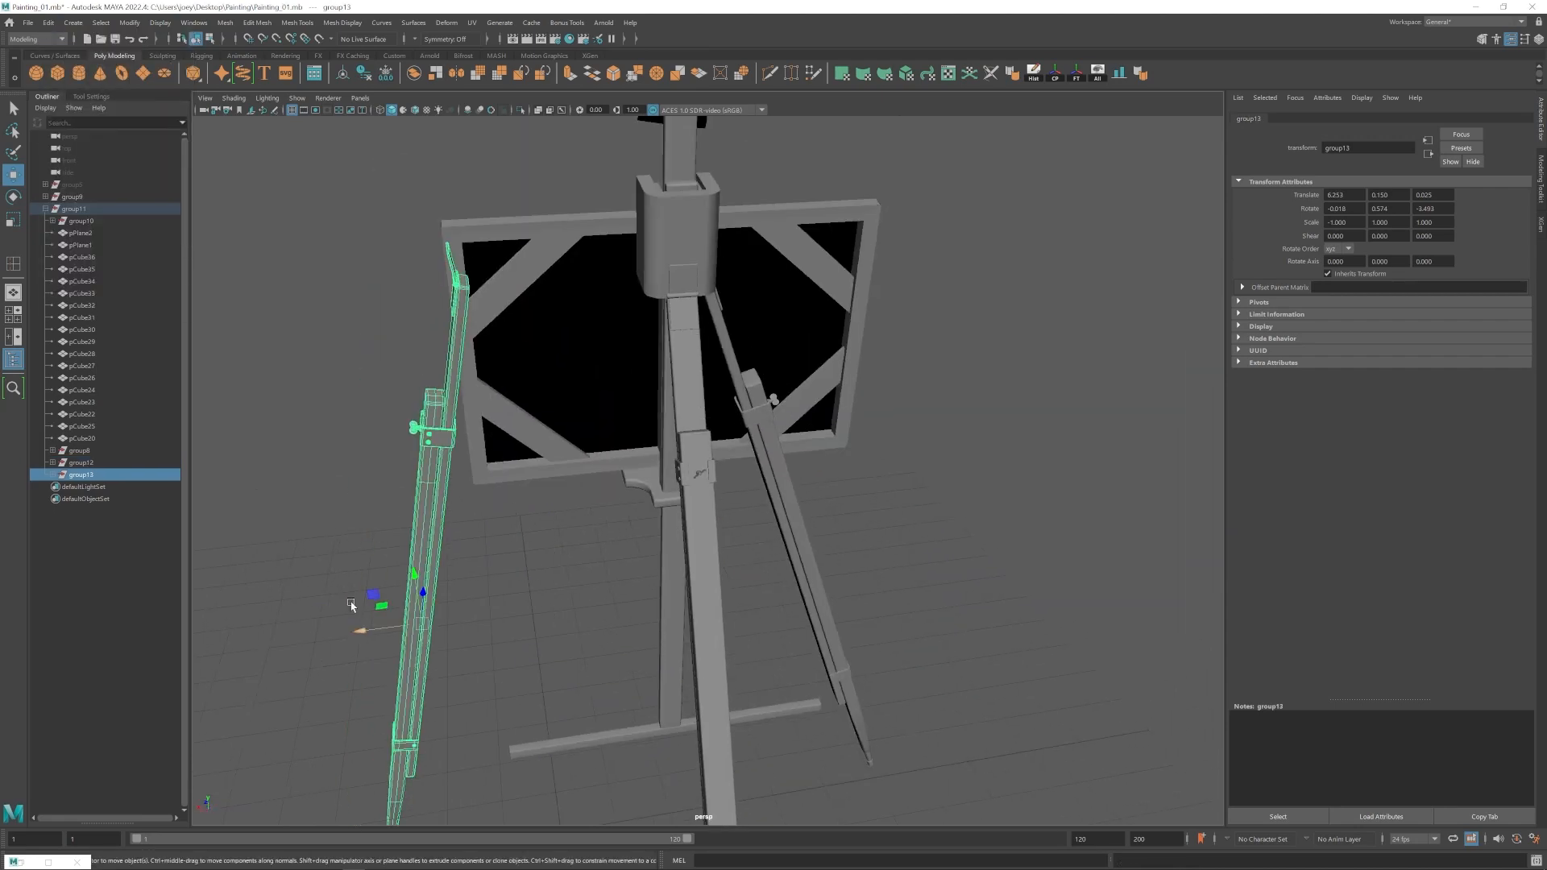
{"action": "left_click_drag", "start_coordinate": [517, 620], "coordinate": [616, 483], "text": "alt"}
{"action": "scroll", "coordinate": [617, 483], "scroll_direction": "down", "scroll_amount": 3}
{"action": "key", "text": "Delete"}
Freeze the left front leg group's transformations and place a mirrored copy of it on the opposite side of the mast.
{"action": "left_click", "coordinate": [791, 441]}
{"action": "key", "text": "Up"}
{"action": "left_click", "coordinate": [1073, 79]}
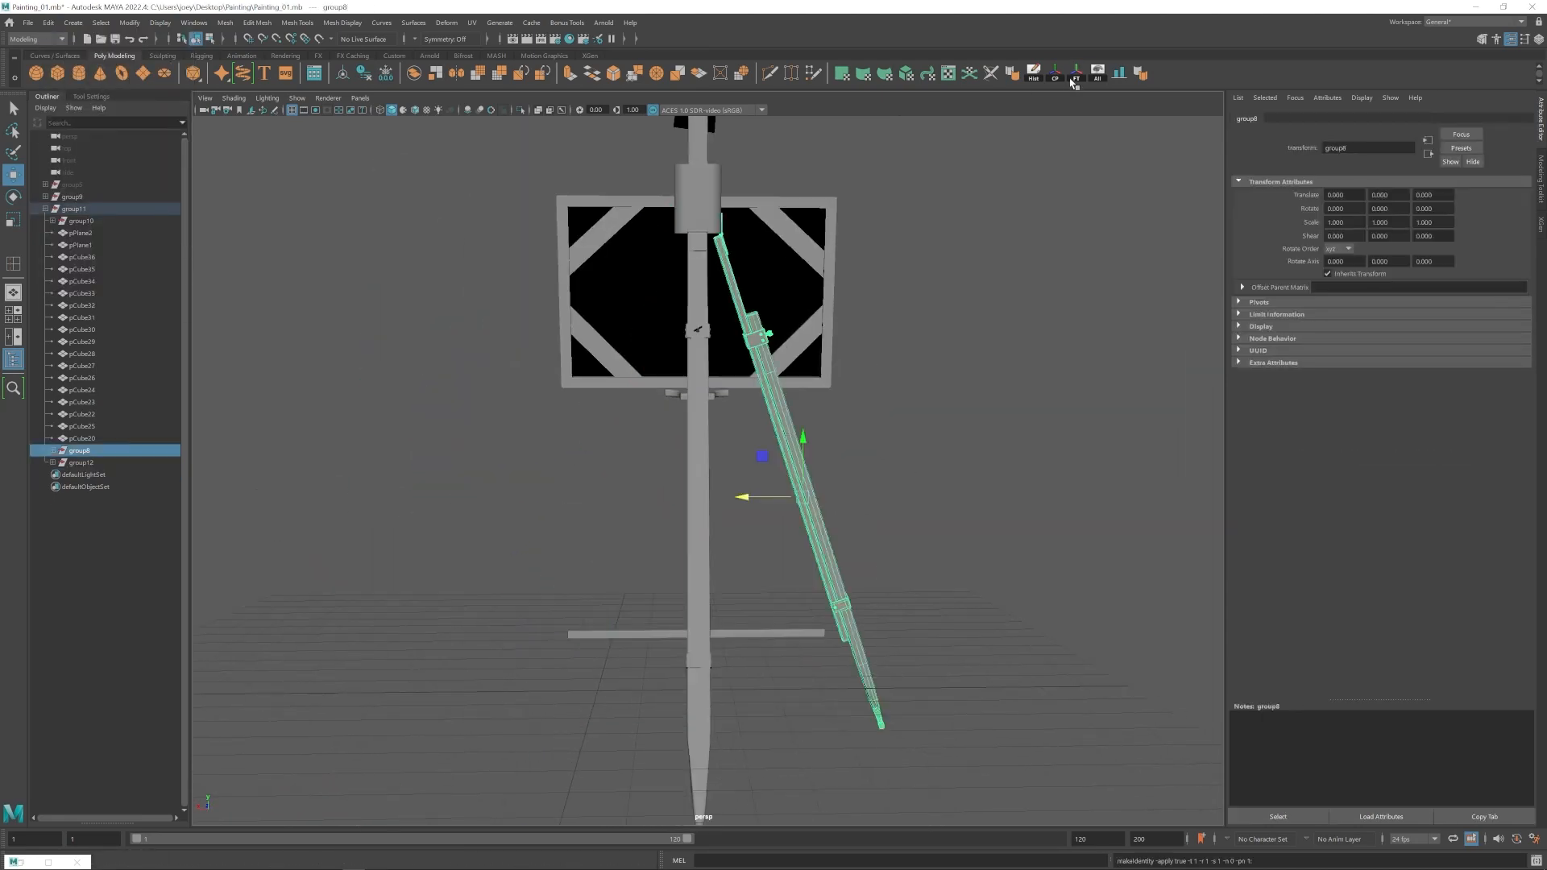
{"action": "left_click_drag", "start_coordinate": [758, 498], "coordinate": [537, 499]}
{"action": "left_click_drag", "start_coordinate": [726, 629], "coordinate": [911, 728], "text": "alt"}
{"action": "scroll", "coordinate": [911, 728], "scroll_direction": "up", "scroll_amount": 5}
{"action": "left_click", "coordinate": [377, 570]}
{"action": "scroll", "coordinate": [376, 570], "scroll_direction": "down", "scroll_amount": 8}
{"action": "left_click_drag", "start_coordinate": [377, 569], "coordinate": [791, 528], "text": "alt"}
Create a polygon plane under the easel as a ground reference and scale it uniformly to about 38.
{"action": "left_click", "coordinate": [142, 73]}
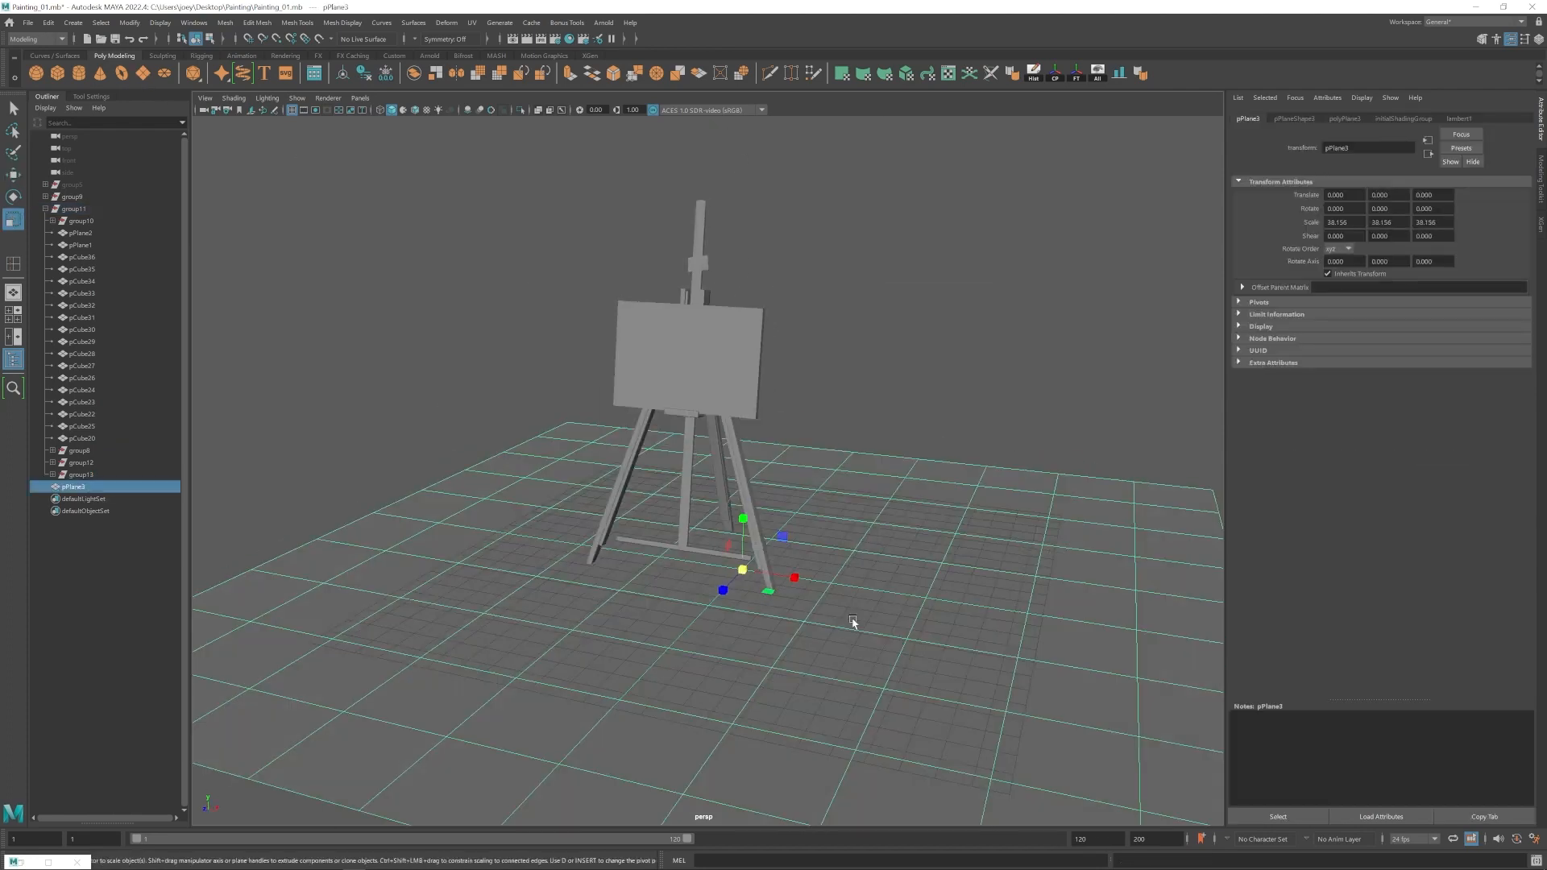
{"action": "scroll", "coordinate": [733, 546], "scroll_direction": "up", "scroll_amount": 5}
{"action": "scroll", "coordinate": [758, 285], "scroll_direction": "down", "scroll_amount": 8}
{"action": "left_click_drag", "start_coordinate": [773, 347], "coordinate": [577, 452], "text": "alt"}
Select the rear leg group and lower it slightly toward the ground plane, keeping its hinge at the back of the mast.
{"action": "left_click", "coordinate": [74, 208]}
{"action": "left_click_drag", "start_coordinate": [818, 514], "coordinate": [758, 531], "text": "alt"}
{"action": "left_click", "coordinate": [862, 522]}
{"action": "key", "text": "w"}
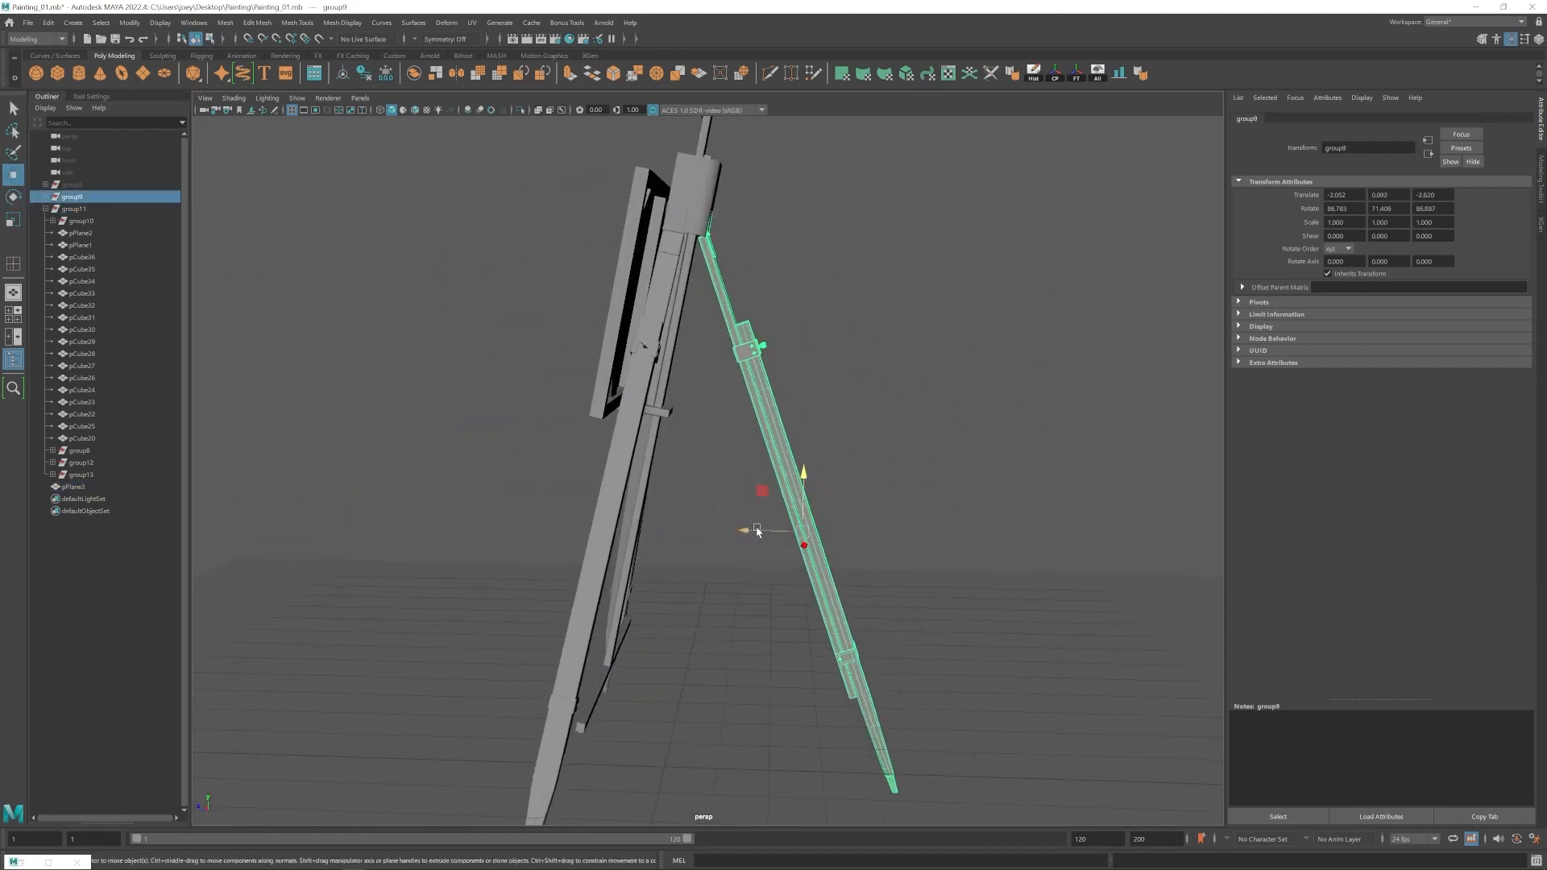
{"action": "left_click_drag", "start_coordinate": [805, 474], "coordinate": [805, 478]}
{"action": "right_click_drag", "start_coordinate": [765, 467], "coordinate": [895, 516], "text": "alt"}
{"action": "middle_click_drag", "start_coordinate": [814, 266], "coordinate": [801, 516], "text": "alt"}
{"action": "left_click_drag", "start_coordinate": [814, 500], "coordinate": [829, 526], "text": "alt"}
{"action": "right_click_drag", "start_coordinate": [829, 525], "coordinate": [1047, 643], "text": "alt"}
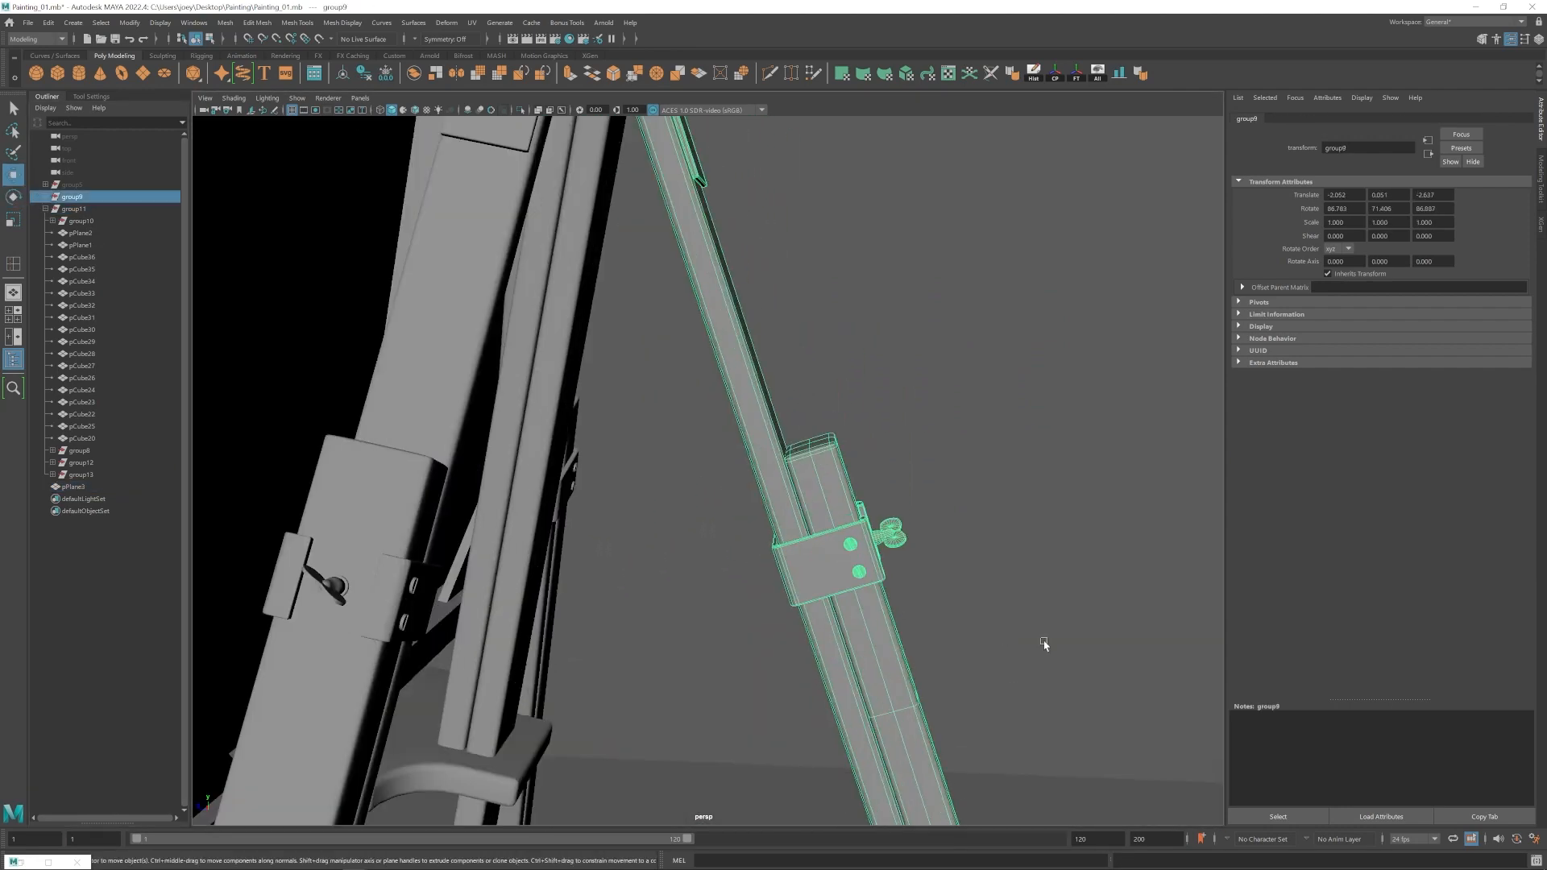
{"action": "middle_click_drag", "start_coordinate": [718, 359], "coordinate": [707, 507], "text": "alt"}
{"action": "right_click_drag", "start_coordinate": [681, 512], "coordinate": [532, 484], "text": "alt"}
Select the vertices at the rear leg's foot and adjust them to ground level, using the Object axis orientation for the Move tool.
{"action": "left_click", "coordinate": [822, 585]}
{"action": "left_click_drag", "start_coordinate": [1026, 646], "coordinate": [991, 596], "text": "alt"}
{"action": "middle_click_drag", "start_coordinate": [927, 725], "coordinate": [815, 539], "text": "alt"}
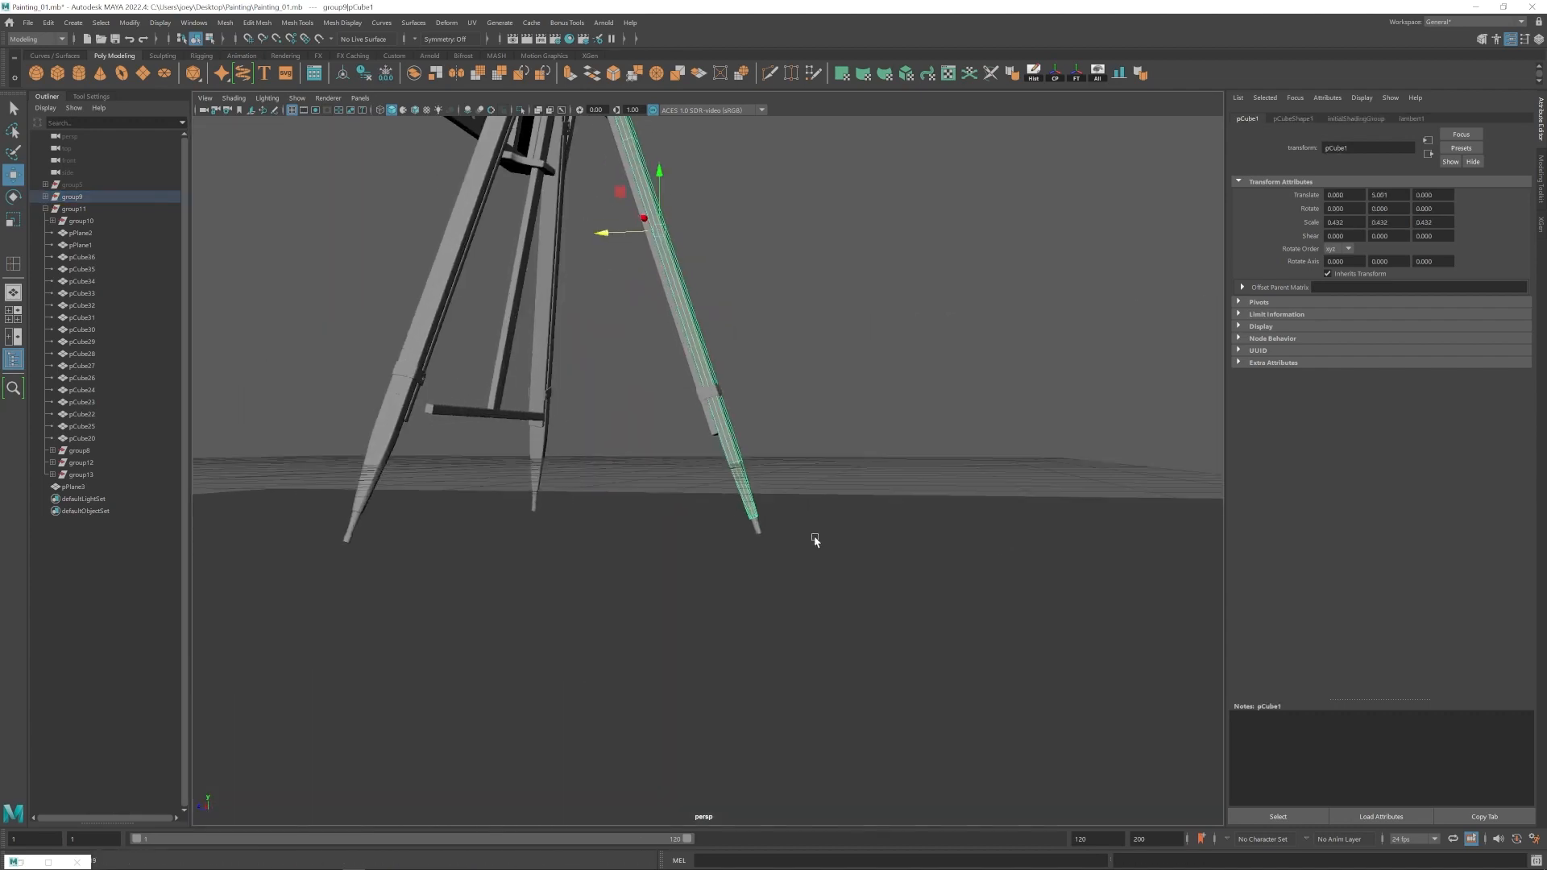
{"action": "right_click_drag", "start_coordinate": [814, 539], "coordinate": [919, 556], "text": "alt"}
{"action": "mouse_move", "coordinate": [854, 512]}
{"action": "right_mouse_down"}
{"action": "mouse_move", "coordinate": [796, 498]}
{"action": "mouse_move", "coordinate": [838, 447]}
{"action": "mouse_move", "coordinate": [709, 484]}
{"action": "right_mouse_up"}
{"action": "left_click", "coordinate": [766, 451]}
{"action": "left_click_drag", "start_coordinate": [887, 524], "coordinate": [762, 605]}
{"action": "mouse_move", "coordinate": [911, 431]}
{"action": "left_mouse_down", "text": "shift"}
{"action": "mouse_move", "coordinate": [786, 467]}
{"action": "mouse_move", "coordinate": [802, 439]}
{"action": "left_mouse_up", "text": "shift"}
{"action": "left_click", "coordinate": [91, 96]}
{"action": "right_click_drag", "start_coordinate": [806, 484], "coordinate": [563, 500], "text": "alt"}
{"action": "left_click", "coordinate": [563, 501]}
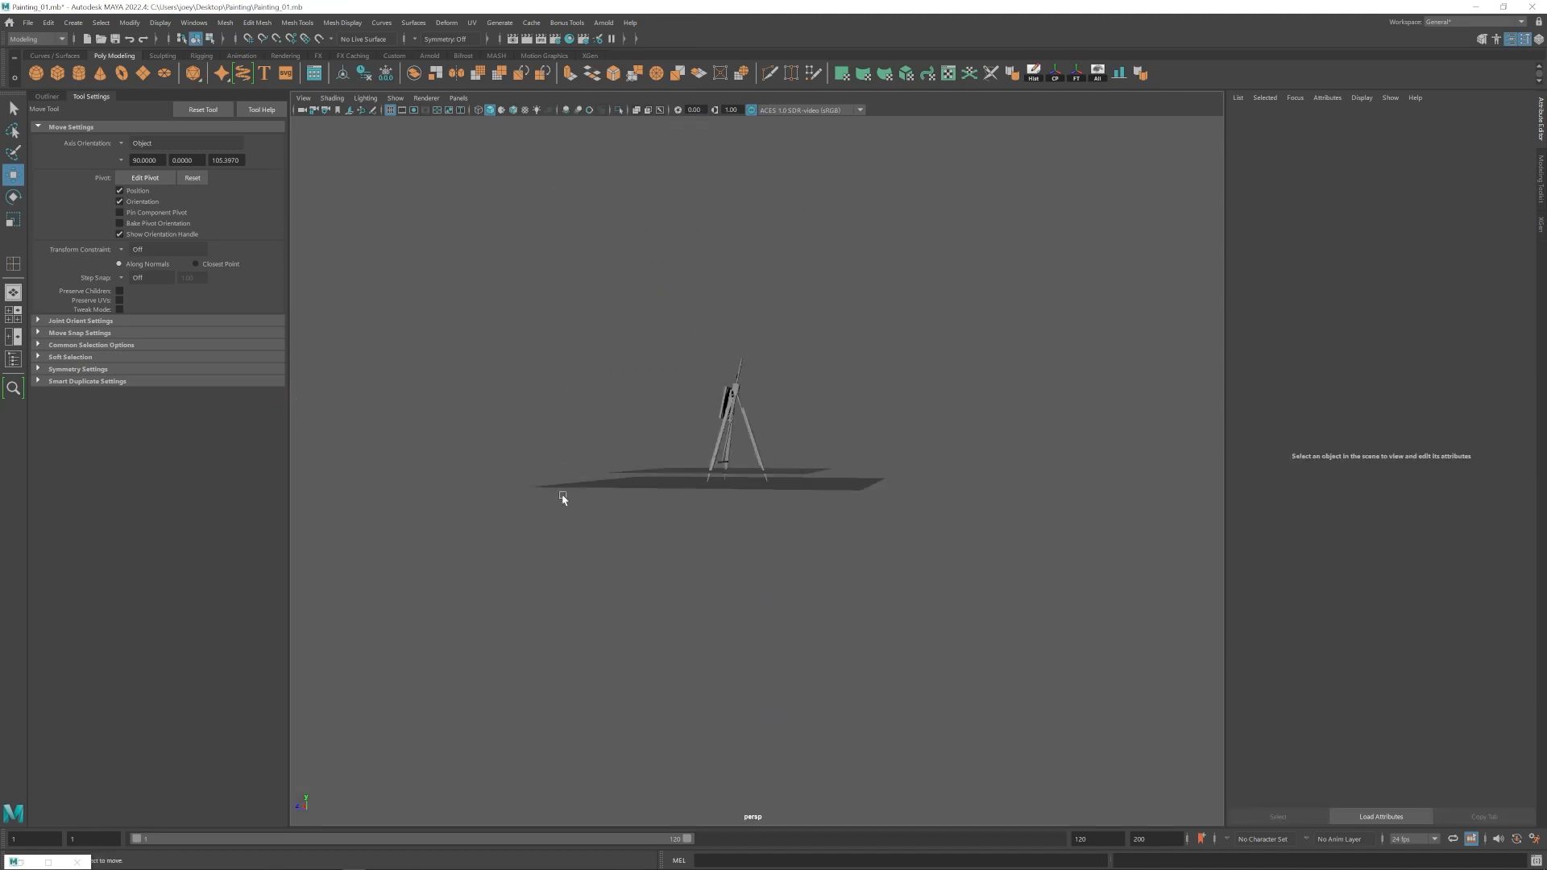
Delete the ground reference plane beneath the easel.
{"action": "left_click_drag", "start_coordinate": [563, 500], "coordinate": [677, 556], "text": "alt"}
{"action": "right_click_drag", "start_coordinate": [677, 556], "coordinate": [871, 613], "text": "alt"}
{"action": "left_click", "coordinate": [919, 694]}
{"action": "key", "text": "Delete"}
{"action": "left_click_drag", "start_coordinate": [919, 694], "coordinate": [862, 705], "text": "alt"}
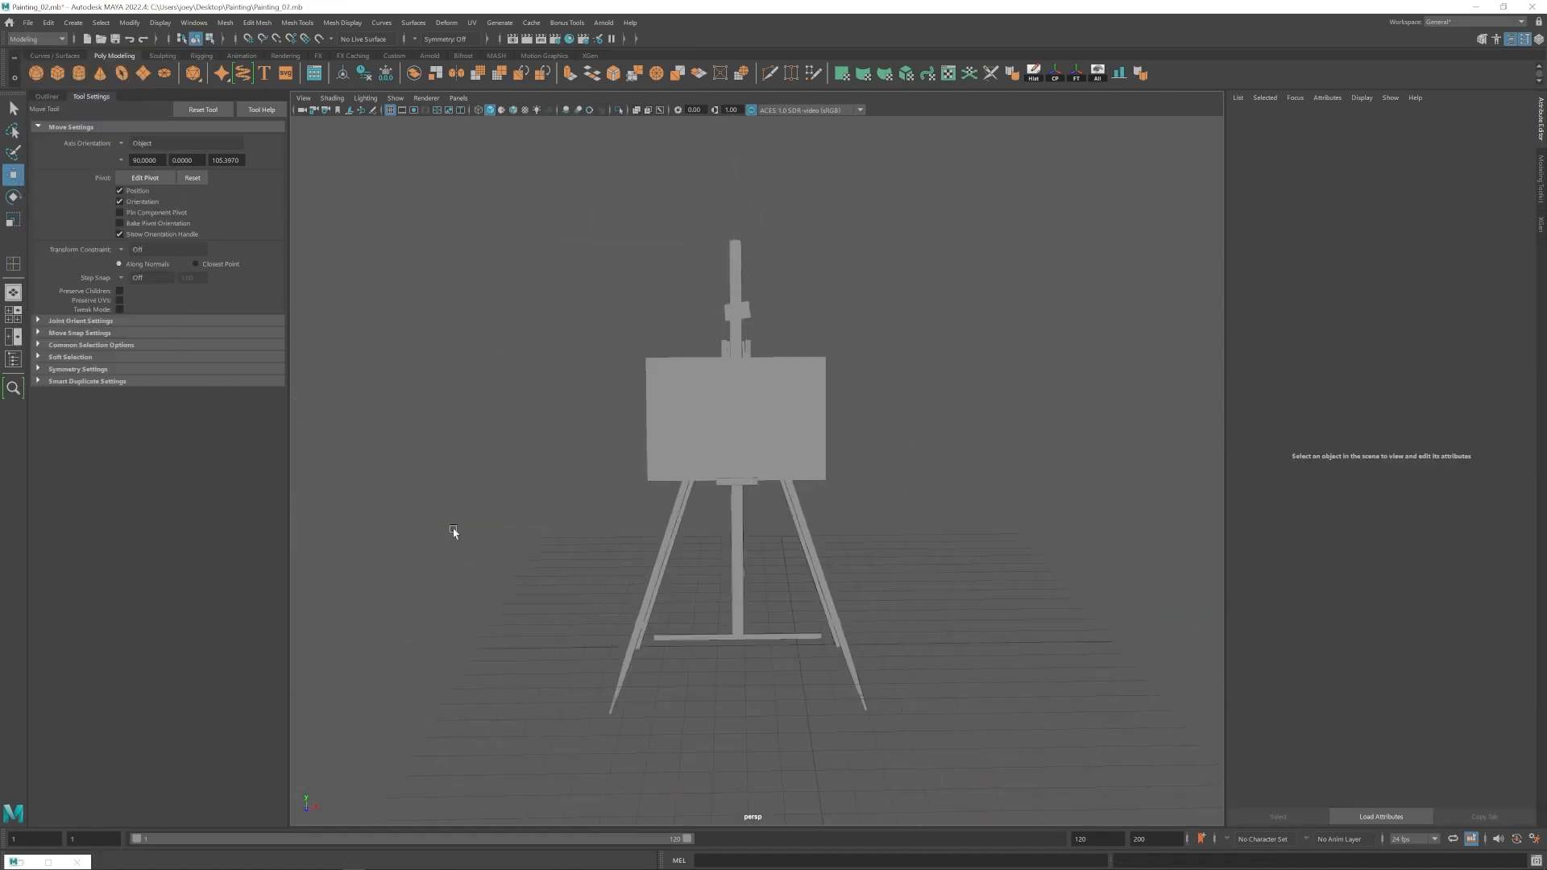
Select the canvas frame together with its corner braces, adjust their position on the easel and clear the selection.
{"action": "left_click_drag", "start_coordinate": [454, 532], "coordinate": [615, 570], "text": "alt"}
{"action": "scroll", "coordinate": [615, 574], "scroll_direction": "up", "scroll_amount": 8}
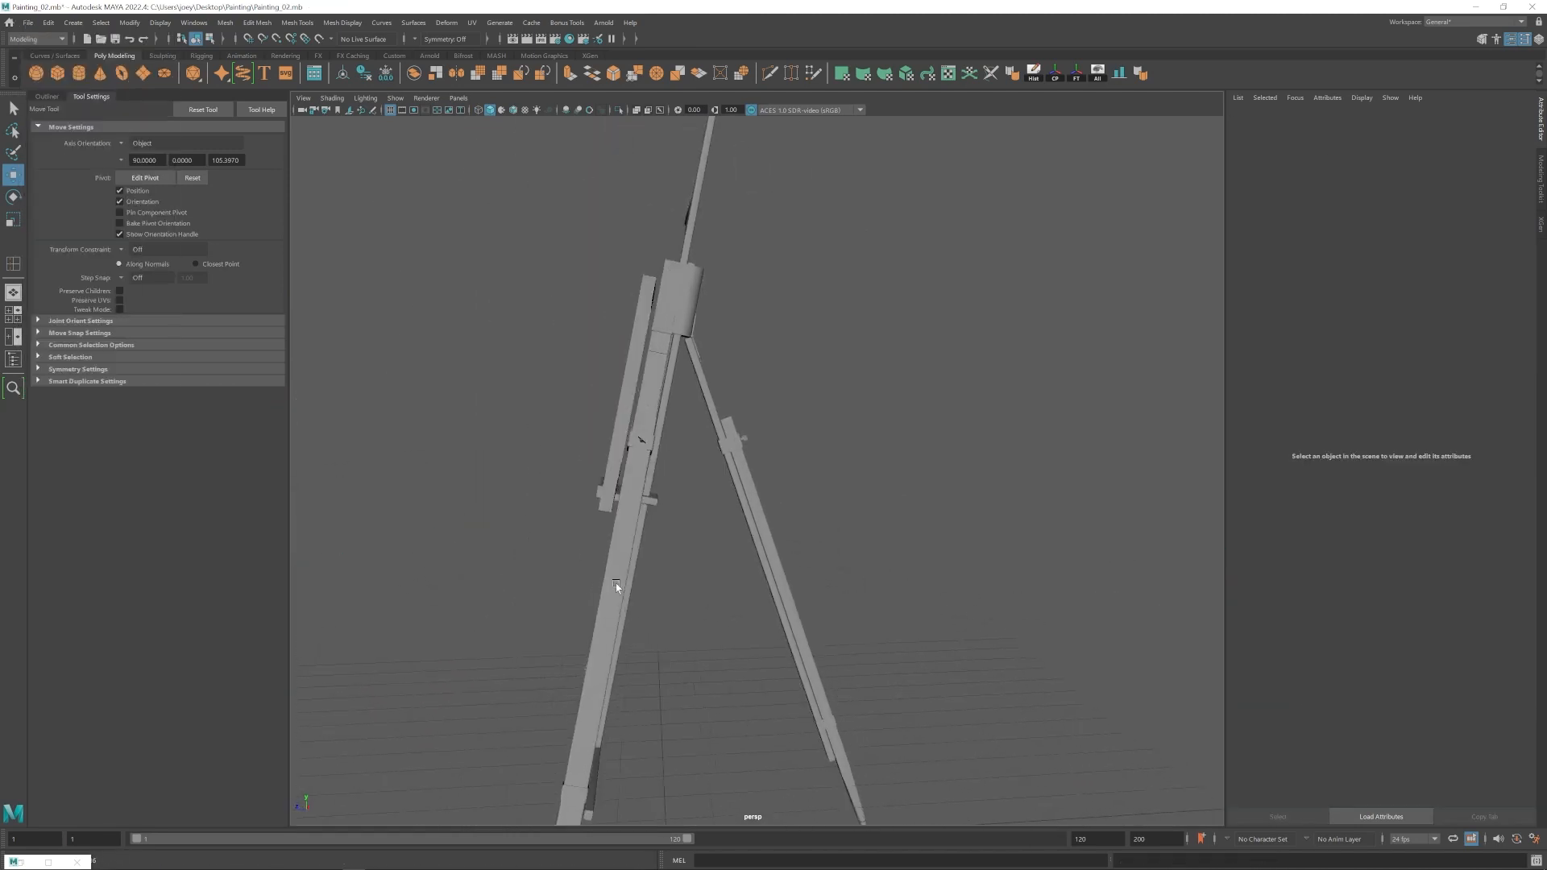
{"action": "left_click_drag", "start_coordinate": [592, 375], "coordinate": [631, 399]}
{"action": "left_click_drag", "start_coordinate": [669, 330], "coordinate": [576, 304], "text": "alt"}
{"action": "key", "text": "q"}
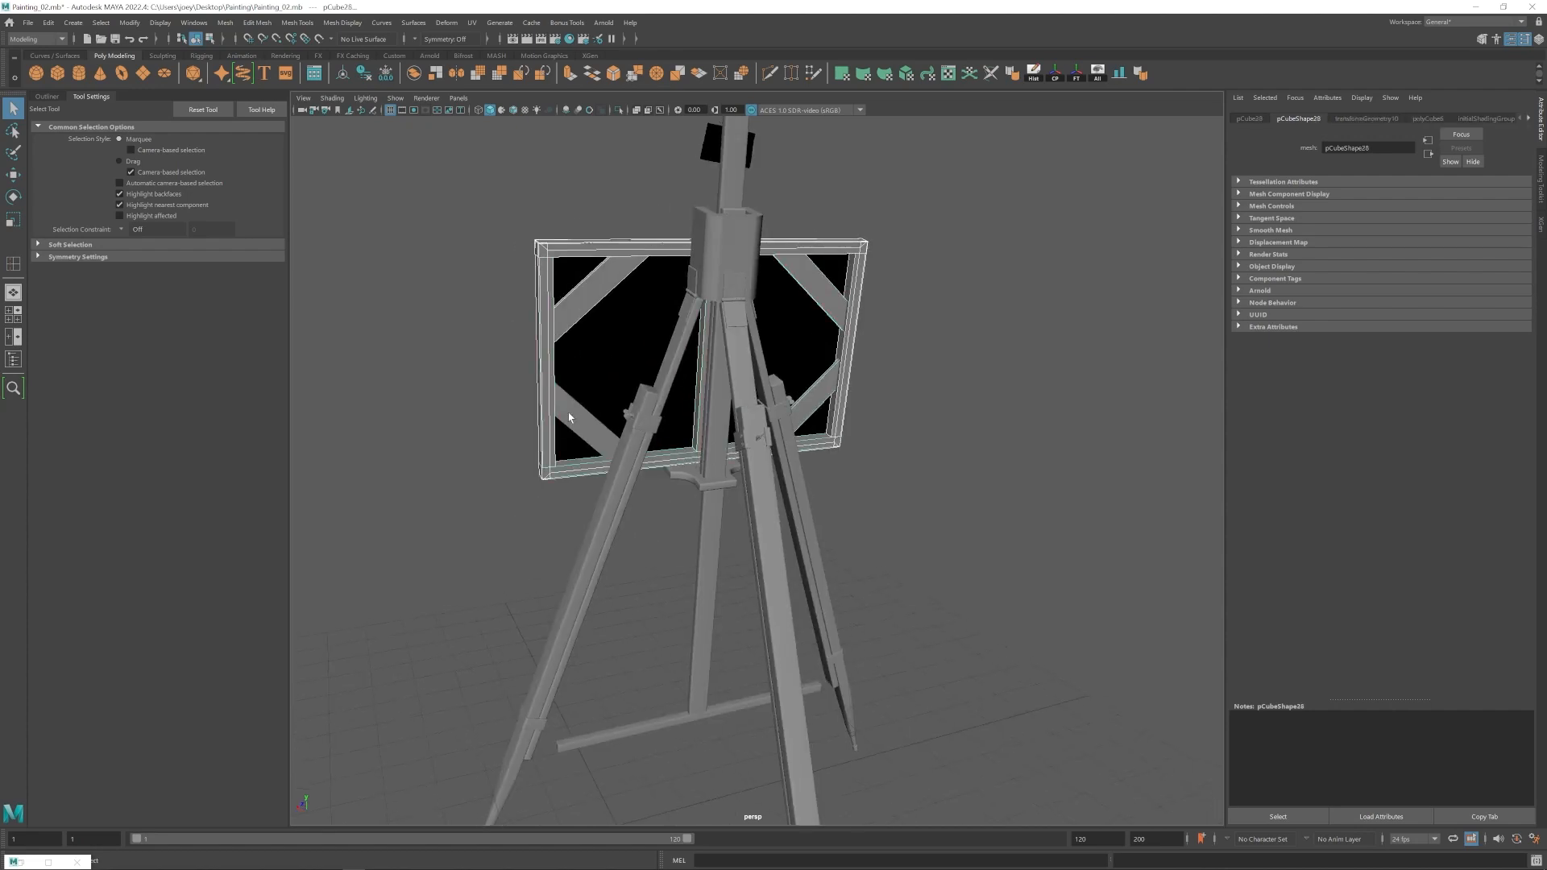
{"action": "left_click", "coordinate": [569, 417], "text": "shift"}
{"action": "mouse_move", "coordinate": [569, 418]}
{"action": "left_mouse_down", "text": "alt"}
{"action": "mouse_move", "coordinate": [722, 409]}
{"action": "mouse_move", "coordinate": [573, 421]}
{"action": "mouse_move", "coordinate": [578, 402]}
{"action": "left_mouse_up", "text": "alt"}
{"action": "key", "text": "w"}
{"action": "mouse_move", "coordinate": [571, 394]}
{"action": "left_mouse_down"}
{"action": "mouse_move", "coordinate": [543, 473]}
{"action": "mouse_move", "coordinate": [616, 458]}
{"action": "mouse_move", "coordinate": [662, 506]}
{"action": "left_mouse_up"}
{"action": "scroll", "coordinate": [663, 506], "scroll_direction": "down", "scroll_amount": 6}
{"action": "left_click", "coordinate": [664, 509]}
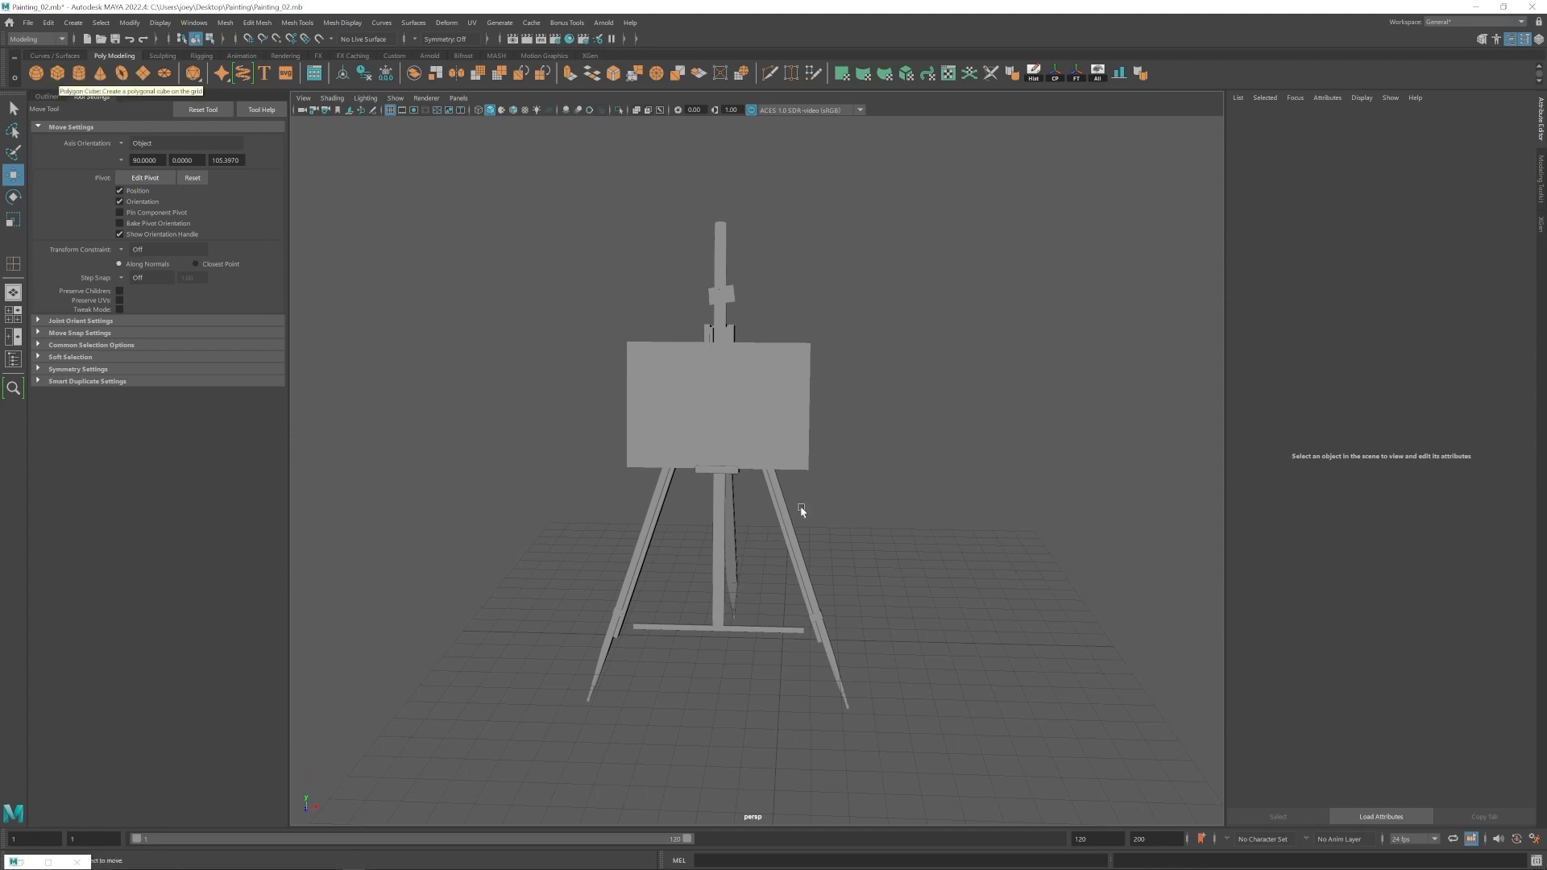
Duplicate the easel's small ledge, move the copy out beside the easel and freeze its transformations.
{"action": "left_click", "coordinate": [720, 470]}
{"action": "left_click_drag", "start_coordinate": [802, 510], "coordinate": [931, 471], "text": "alt"}
{"action": "right_click_drag", "start_coordinate": [932, 499], "coordinate": [887, 516], "text": "alt"}
{"action": "key", "text": "ctrl+z"}
{"action": "left_click_drag", "start_coordinate": [577, 457], "coordinate": [830, 461]}
{"action": "right_click_drag", "start_coordinate": [830, 483], "coordinate": [903, 512], "text": "alt"}
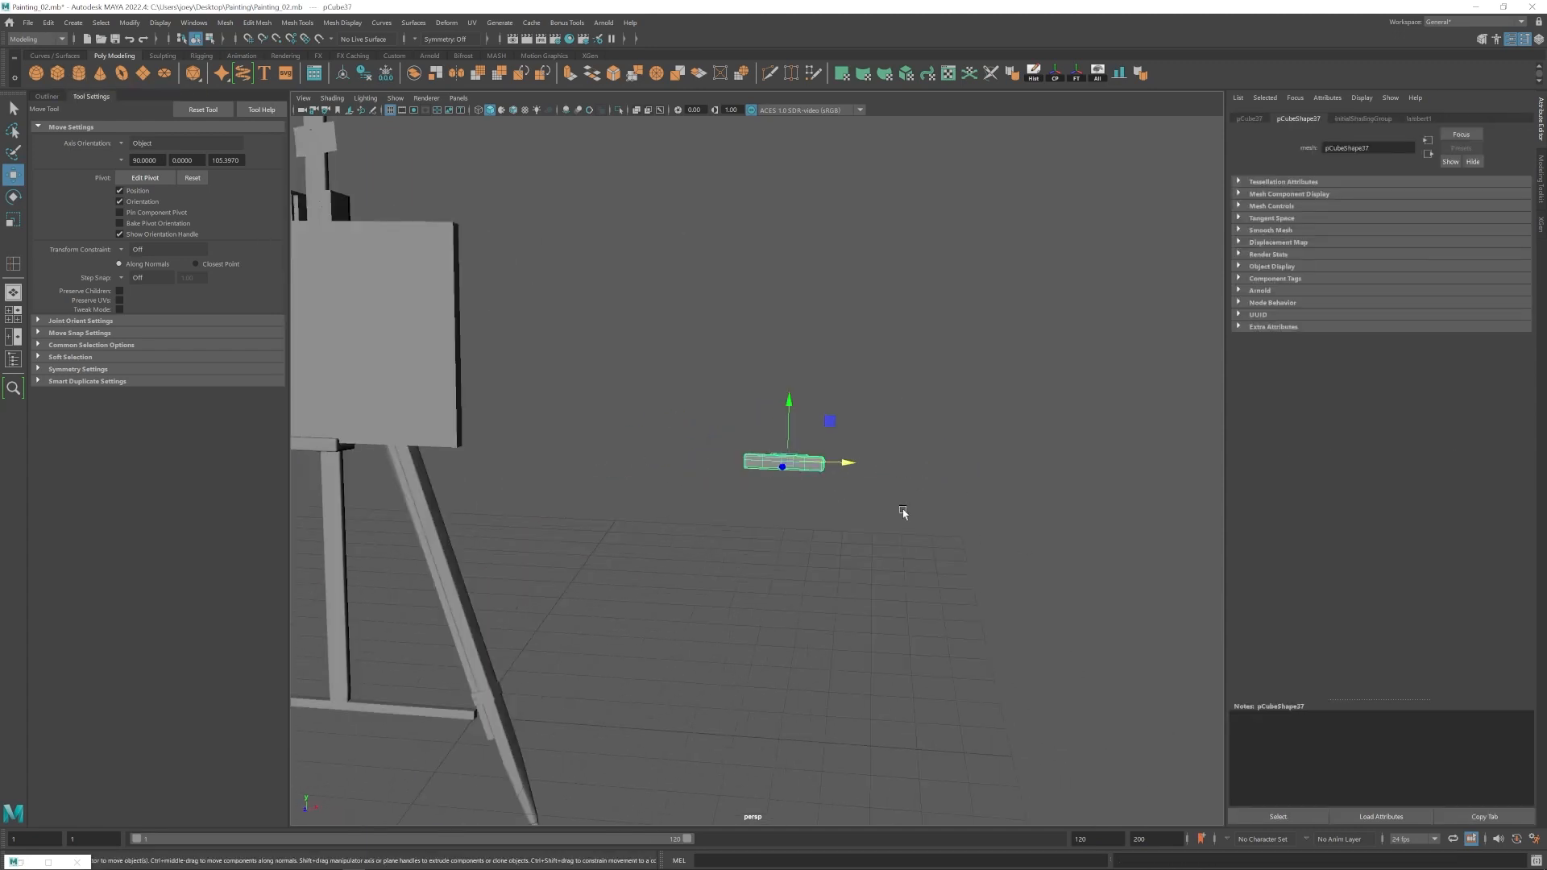
{"action": "middle_click_drag", "start_coordinate": [903, 513], "coordinate": [860, 477], "text": "alt"}
{"action": "right_click_drag", "start_coordinate": [860, 477], "coordinate": [806, 459], "text": "alt"}
{"action": "left_click", "coordinate": [1077, 75]}
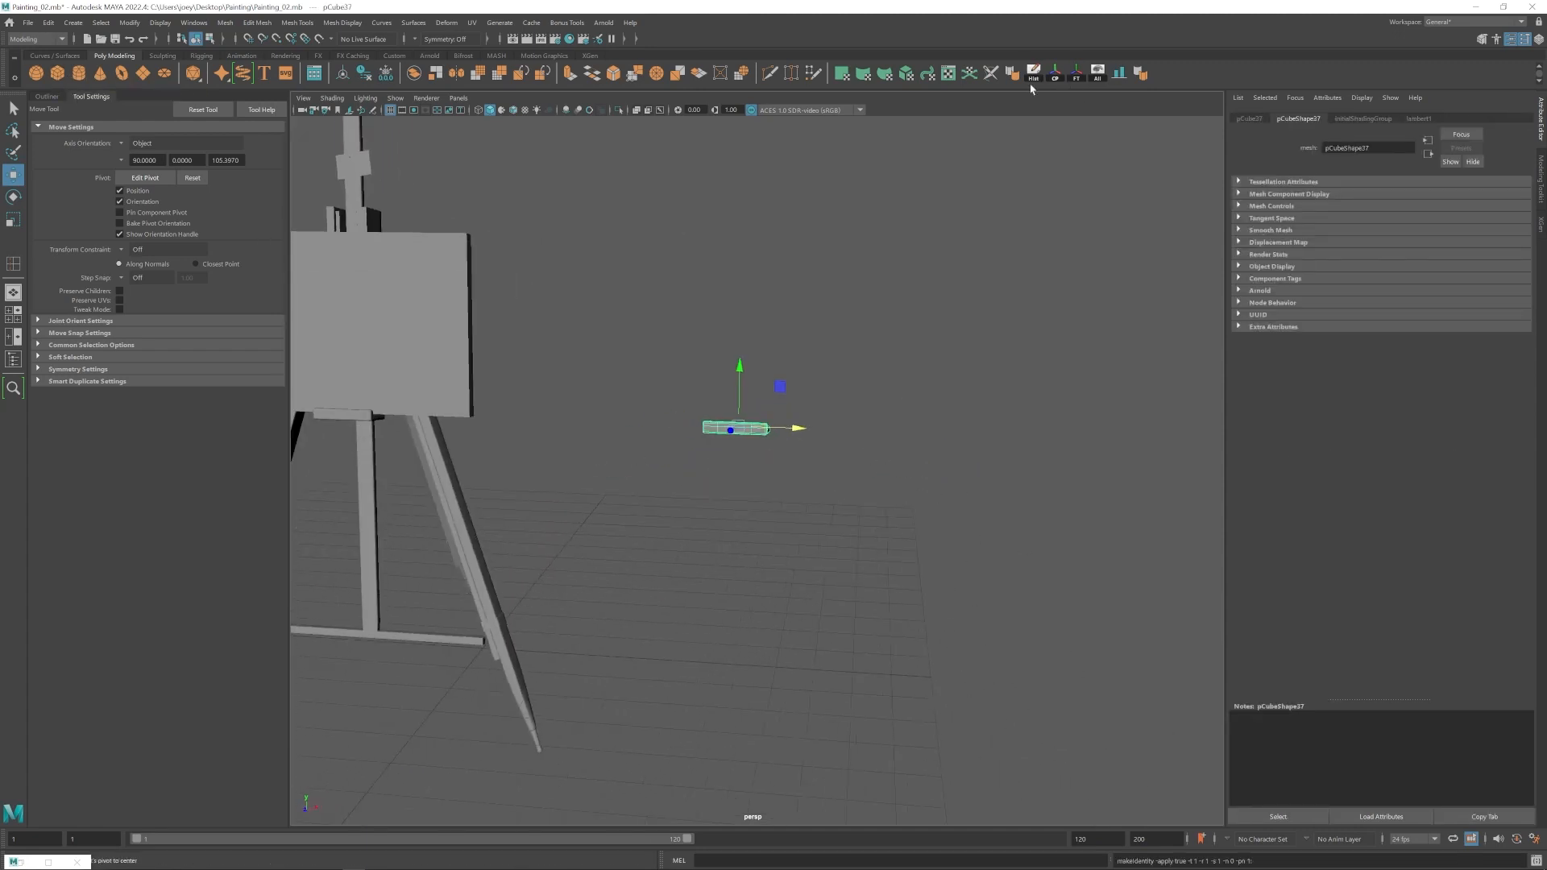
{"action": "left_click", "coordinate": [1141, 75]}
Create a polygon plane above the ledge copy with 20 width and 20 height subdivisions.
{"action": "left_click", "coordinate": [774, 386]}
{"action": "left_click", "coordinate": [739, 423]}
{"action": "left_click_drag", "start_coordinate": [749, 439], "coordinate": [556, 467], "text": "alt"}
{"action": "left_click_drag", "start_coordinate": [675, 355], "coordinate": [676, 338]}
{"action": "left_click", "coordinate": [1344, 118]}
{"action": "left_click_drag", "start_coordinate": [1359, 225], "coordinate": [1323, 227]}
{"action": "type", "text": "2"}
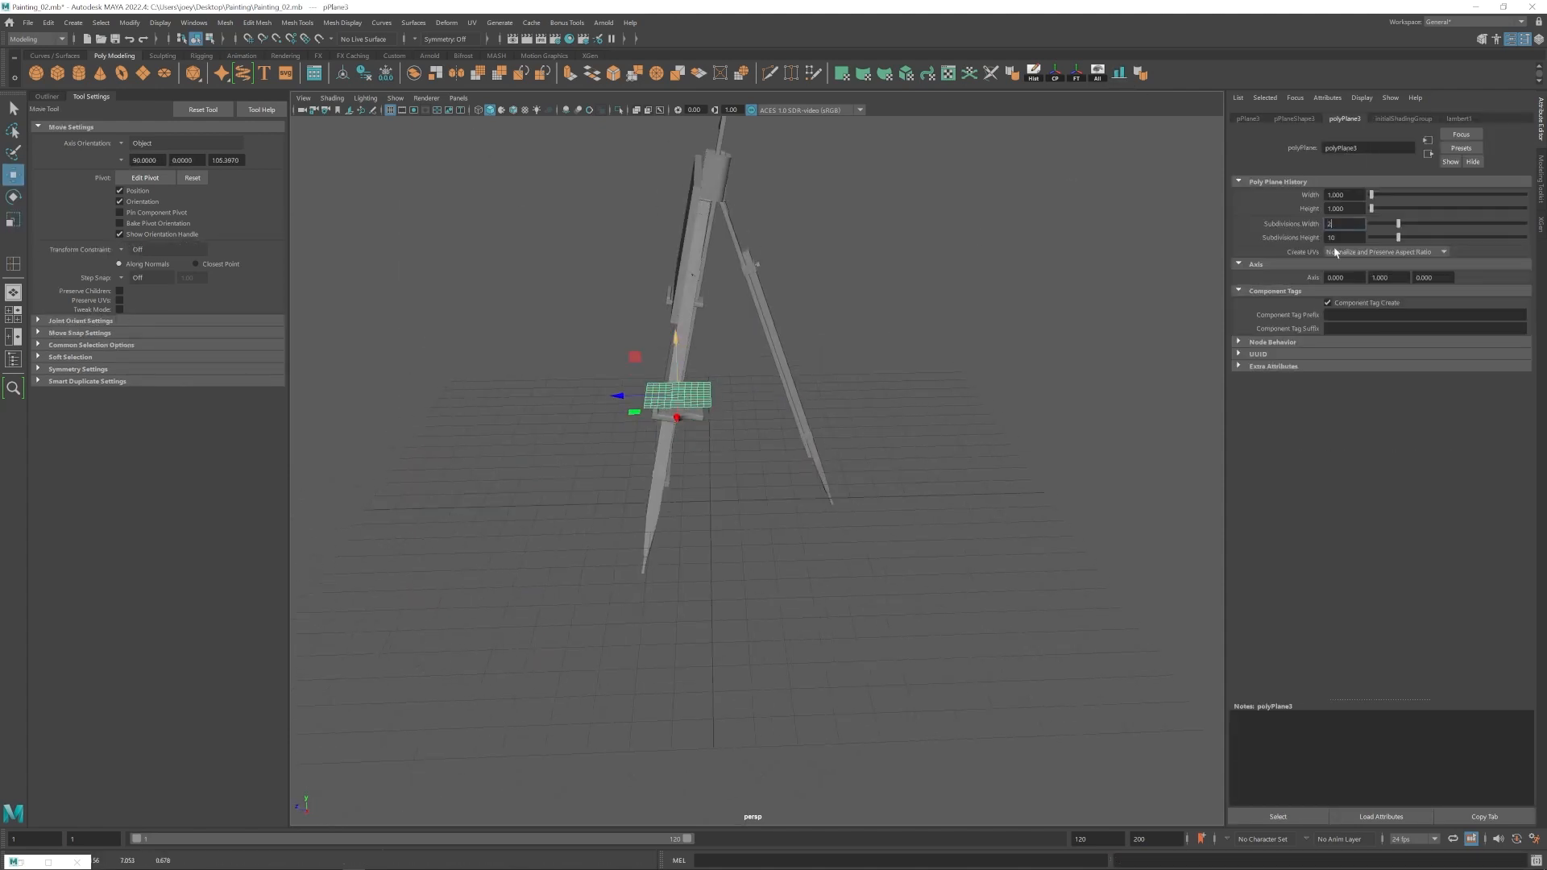
{"action": "key", "text": "Return"}
Position the subdivided plane directly above the ledge copy, offset towards one end of it.
{"action": "left_click_drag", "start_coordinate": [838, 484], "coordinate": [736, 511], "text": "alt"}
{"action": "key", "text": "d"}
{"action": "left_click_drag", "start_coordinate": [713, 435], "coordinate": [802, 401]}
{"action": "key", "text": "r"}
{"action": "key", "text": "w"}
{"action": "mouse_move", "coordinate": [803, 403]}
{"action": "right_mouse_down", "text": "alt"}
{"action": "mouse_move", "coordinate": [798, 418]}
{"action": "mouse_move", "coordinate": [774, 411]}
{"action": "right_mouse_up", "text": "alt"}
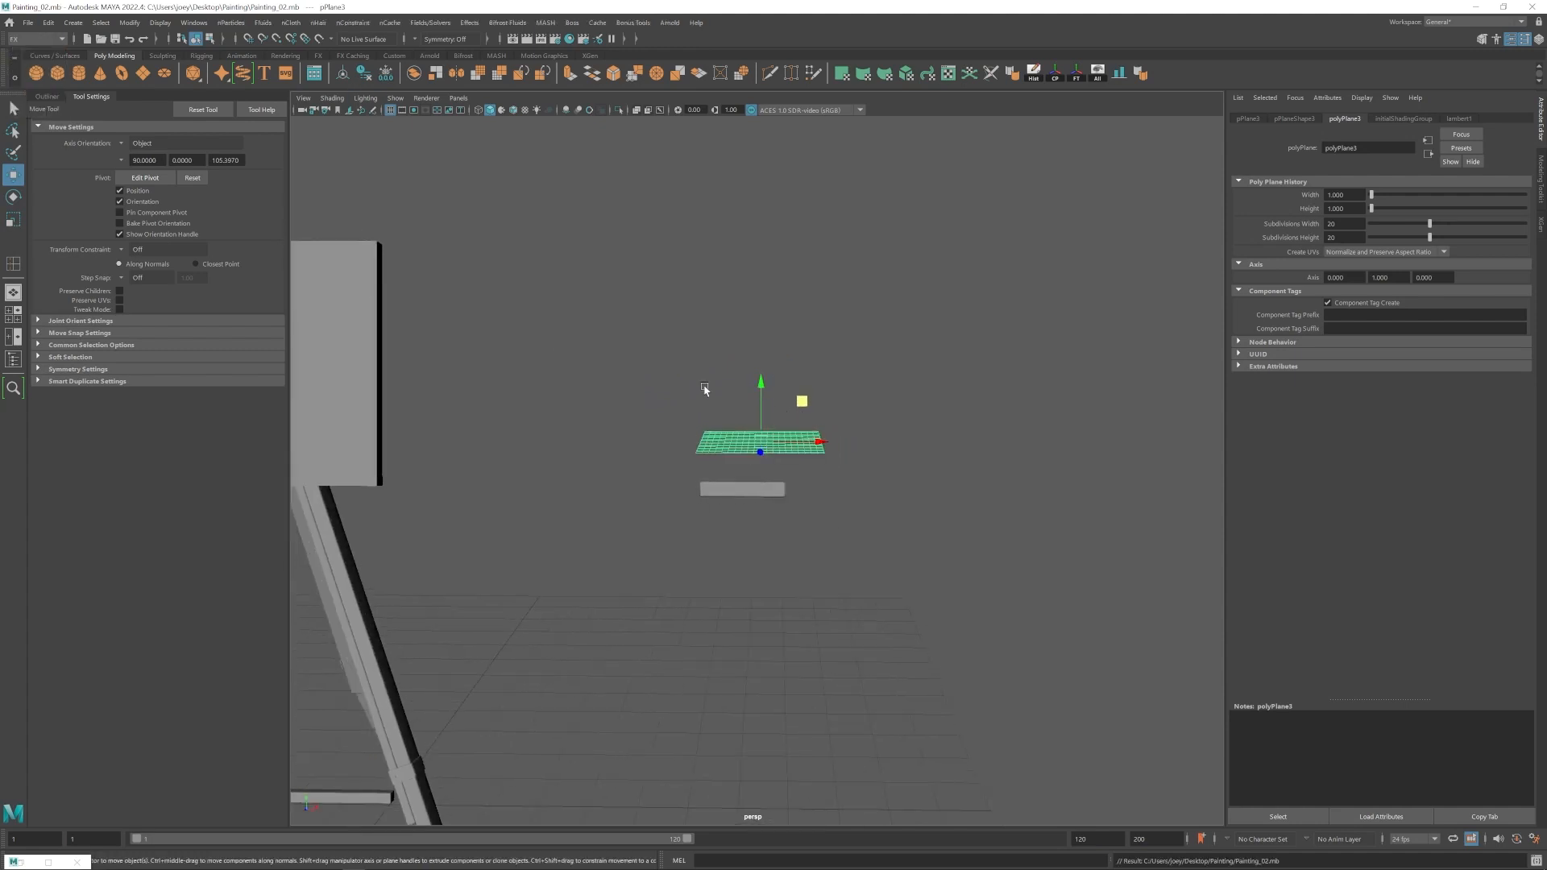
Turn the plane into an nCloth, show the time slider and play the drape simulation over the ledge copy.
{"action": "left_click", "coordinate": [291, 22]}
{"action": "left_click", "coordinate": [330, 61]}
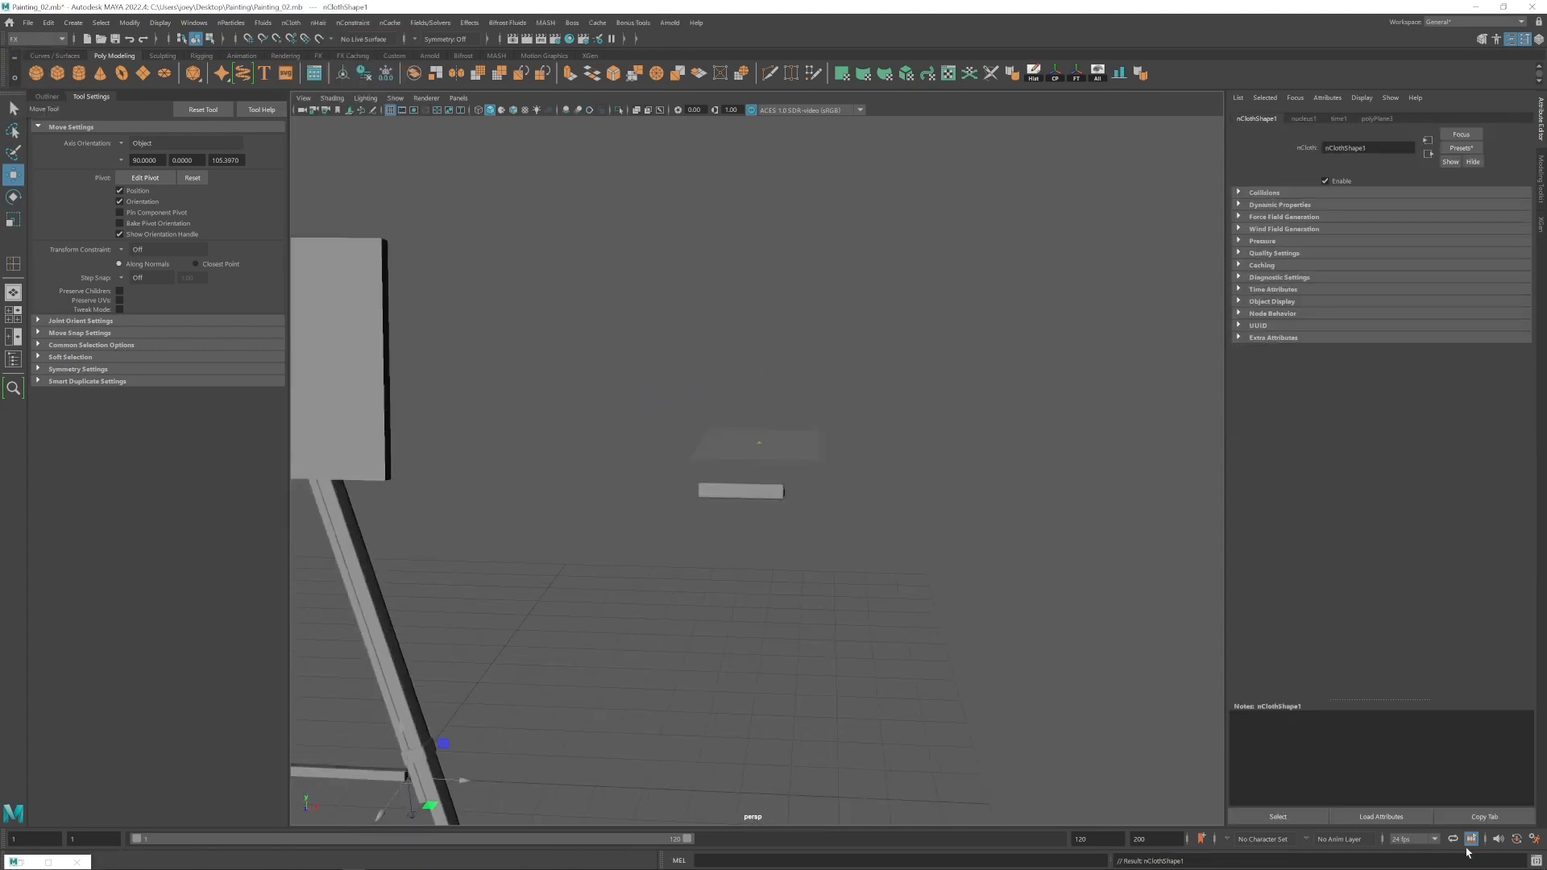
{"action": "left_click", "coordinate": [190, 23]}
{"action": "left_click", "coordinate": [354, 170]}
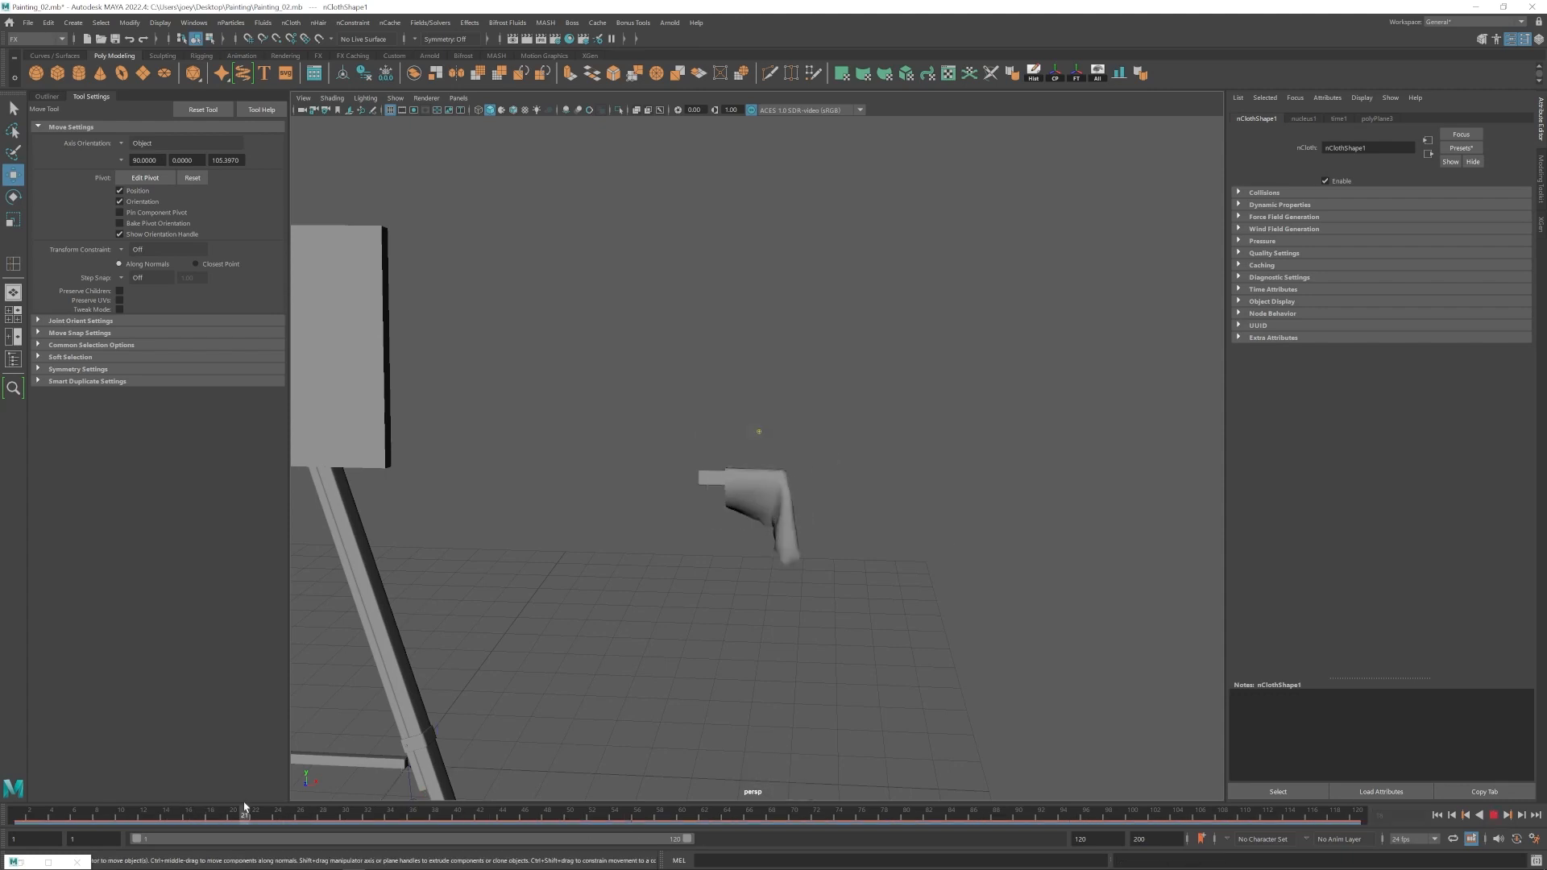
{"action": "key", "text": "alt+v"}
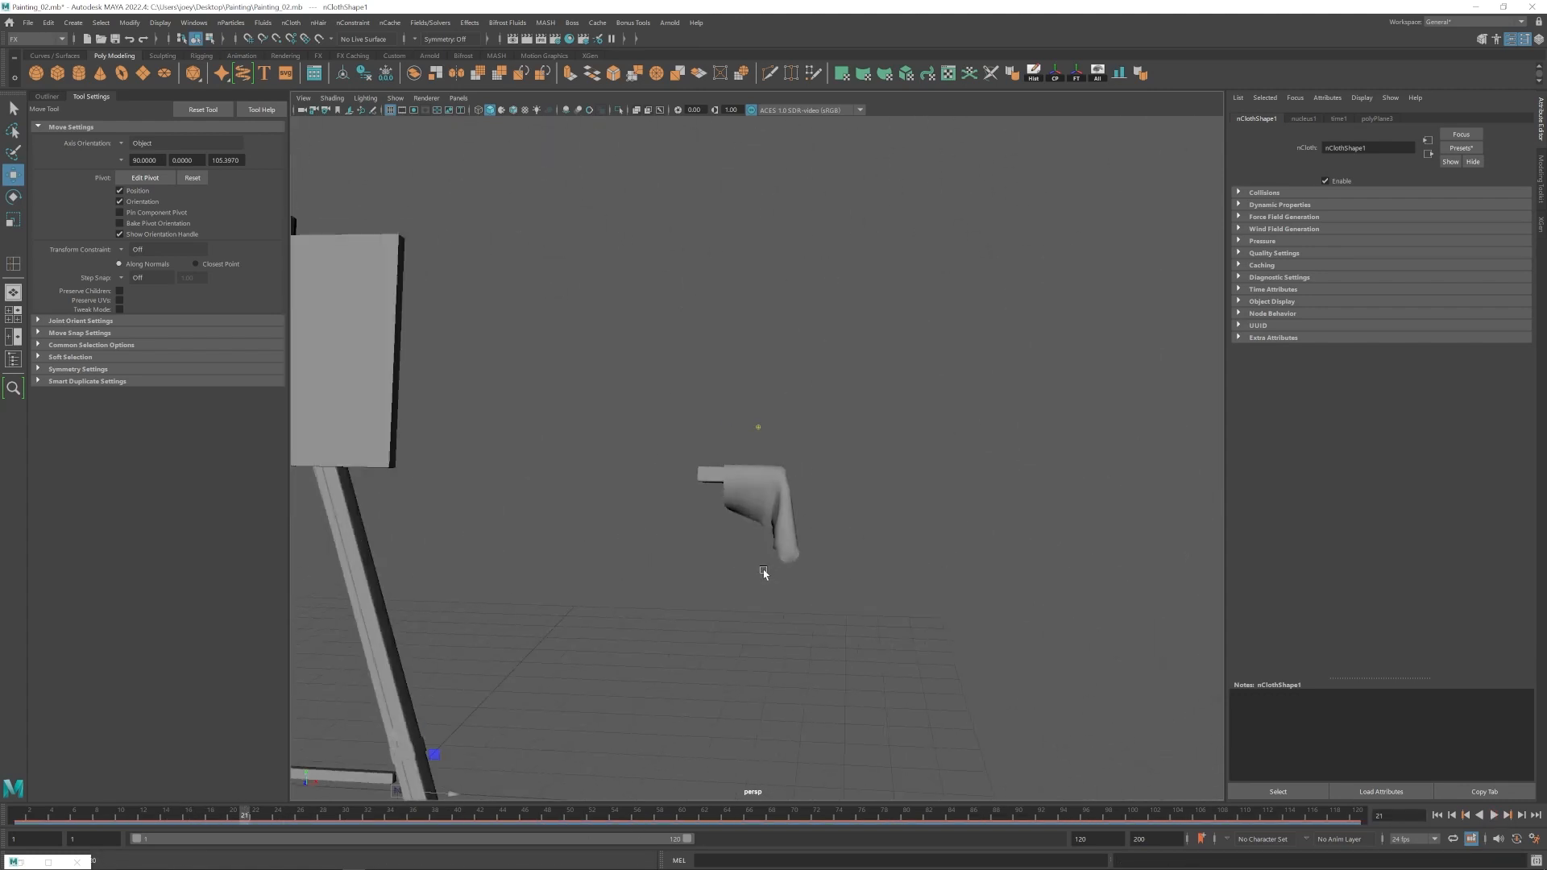
{"action": "key", "text": "Escape"}
Raise the cloth's nucleus gravity to about 13, replay the simulation and return to the start frame.
{"action": "left_click_drag", "start_coordinate": [793, 644], "coordinate": [708, 620], "text": "alt"}
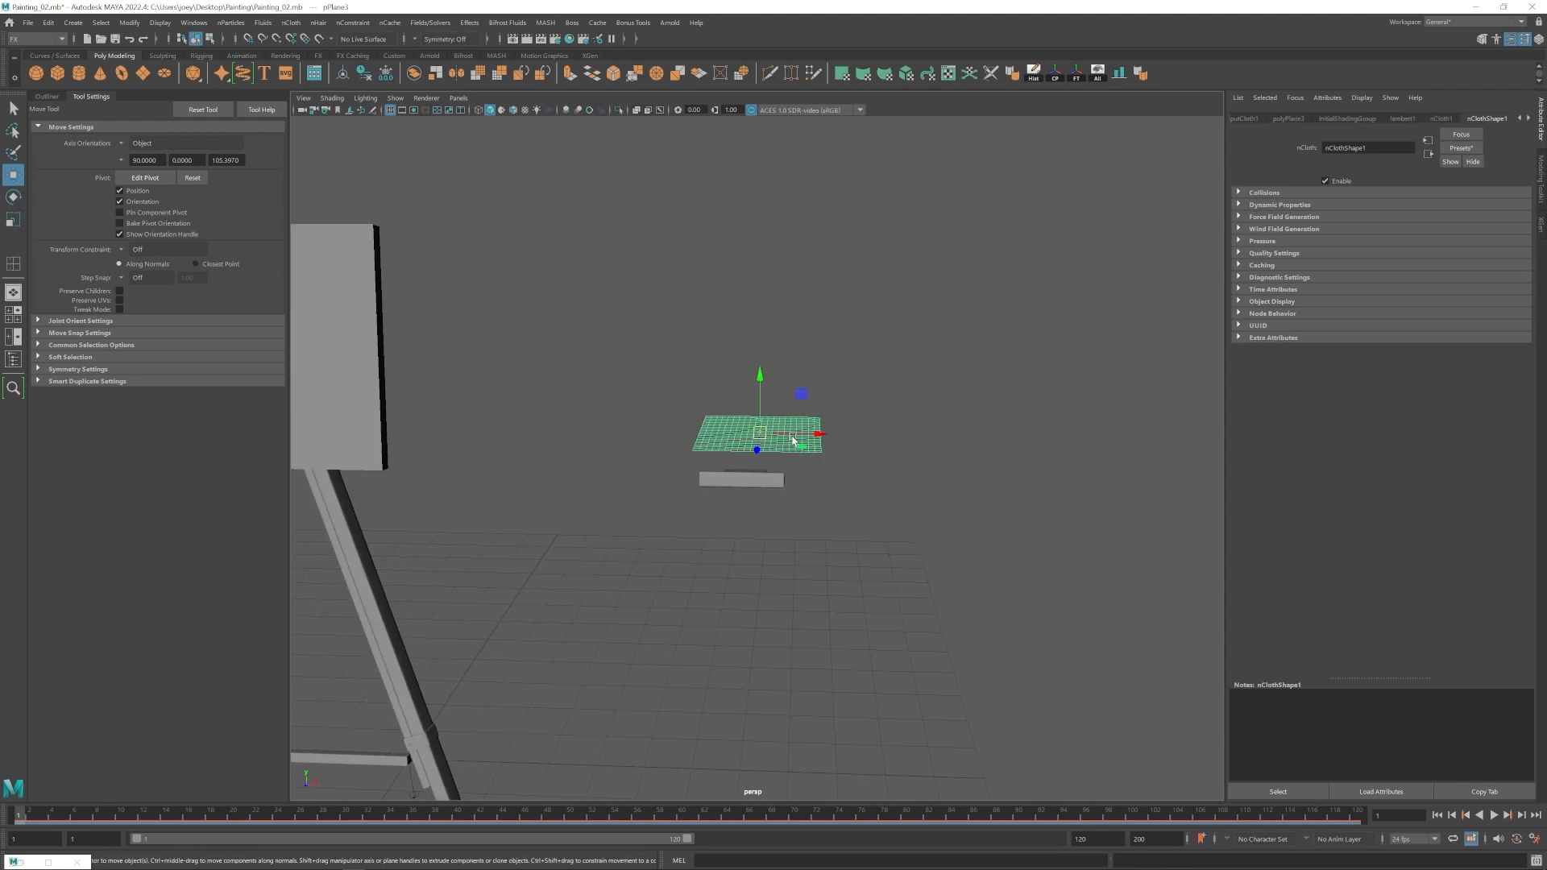
{"action": "left_click", "coordinate": [1424, 121]}
{"action": "left_click", "coordinate": [1477, 120]}
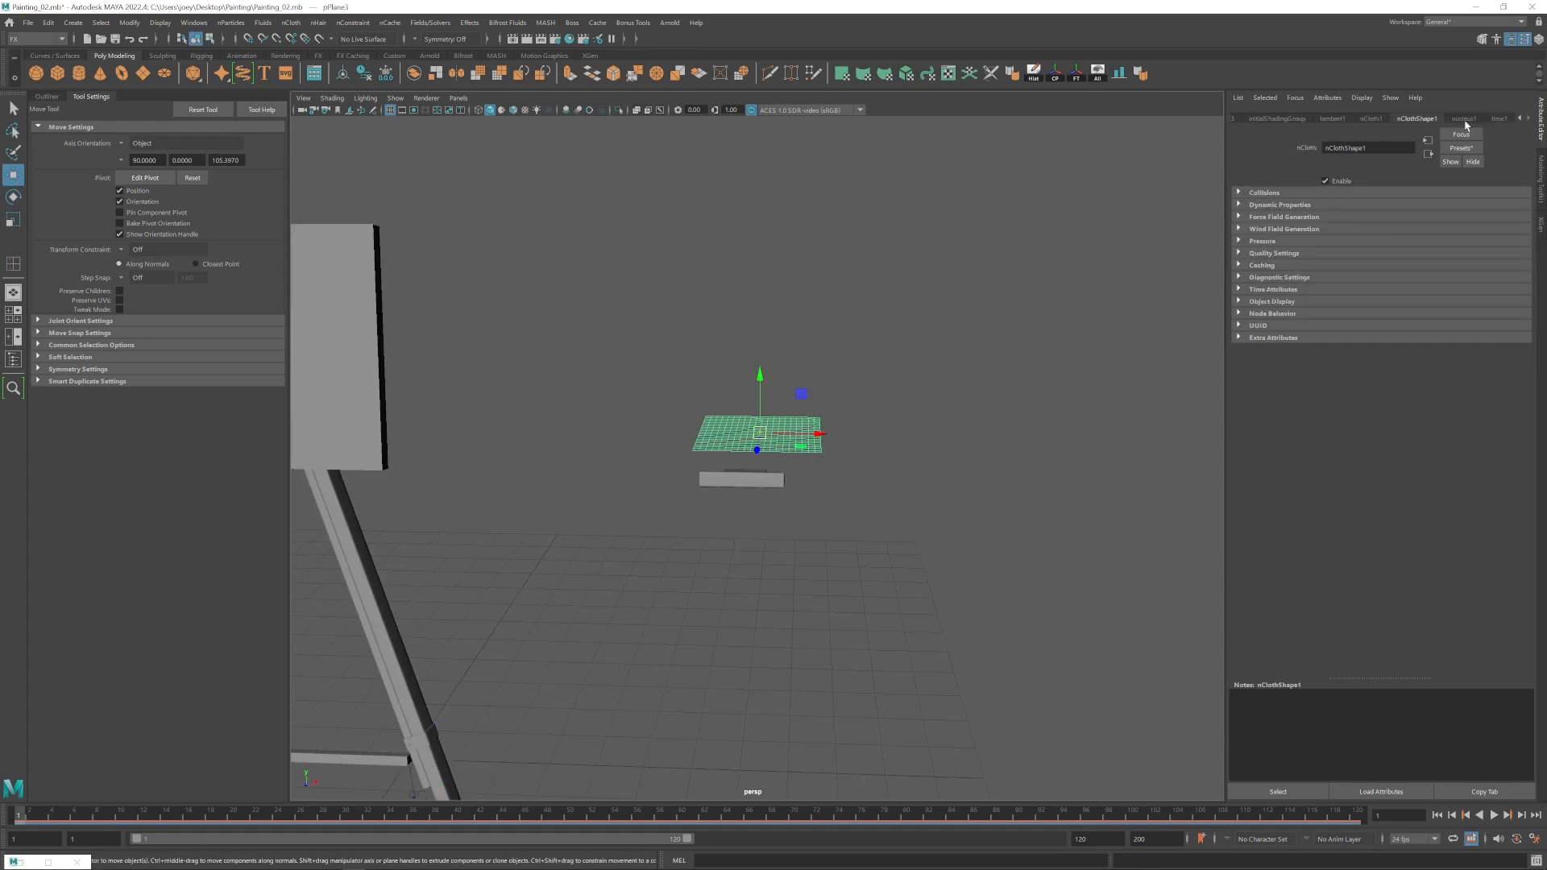
{"action": "left_click", "coordinate": [1464, 123]}
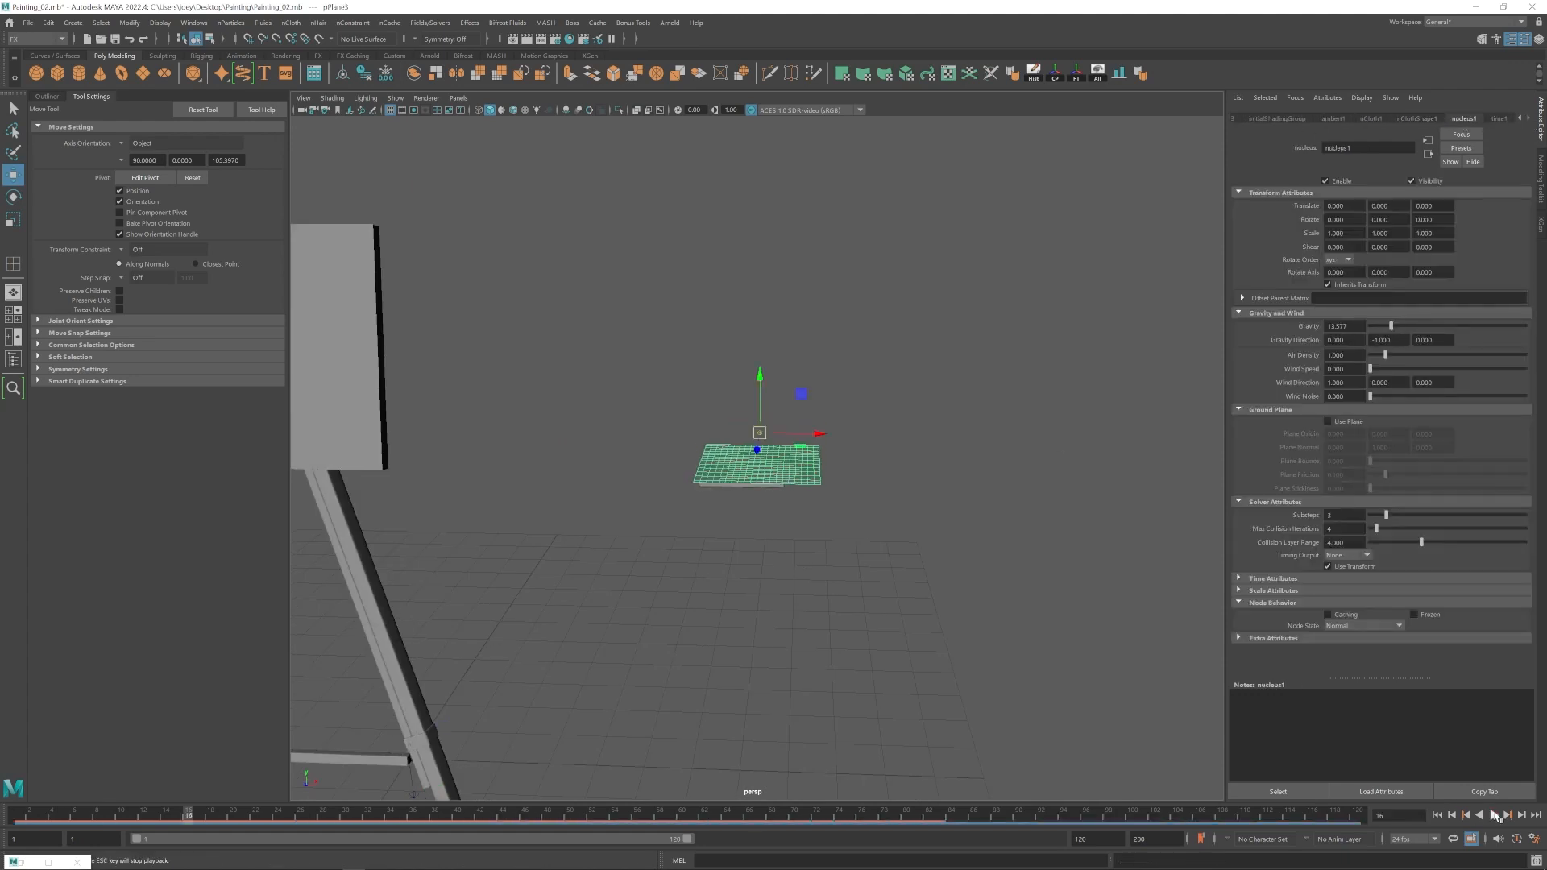
{"action": "left_click_drag", "start_coordinate": [700, 598], "coordinate": [749, 487], "text": "alt"}
{"action": "left_click", "coordinate": [725, 497]}
{"action": "scroll", "coordinate": [722, 498], "scroll_direction": "down", "scroll_amount": 5}
{"action": "scroll", "coordinate": [721, 498], "scroll_direction": "up", "scroll_amount": 4}
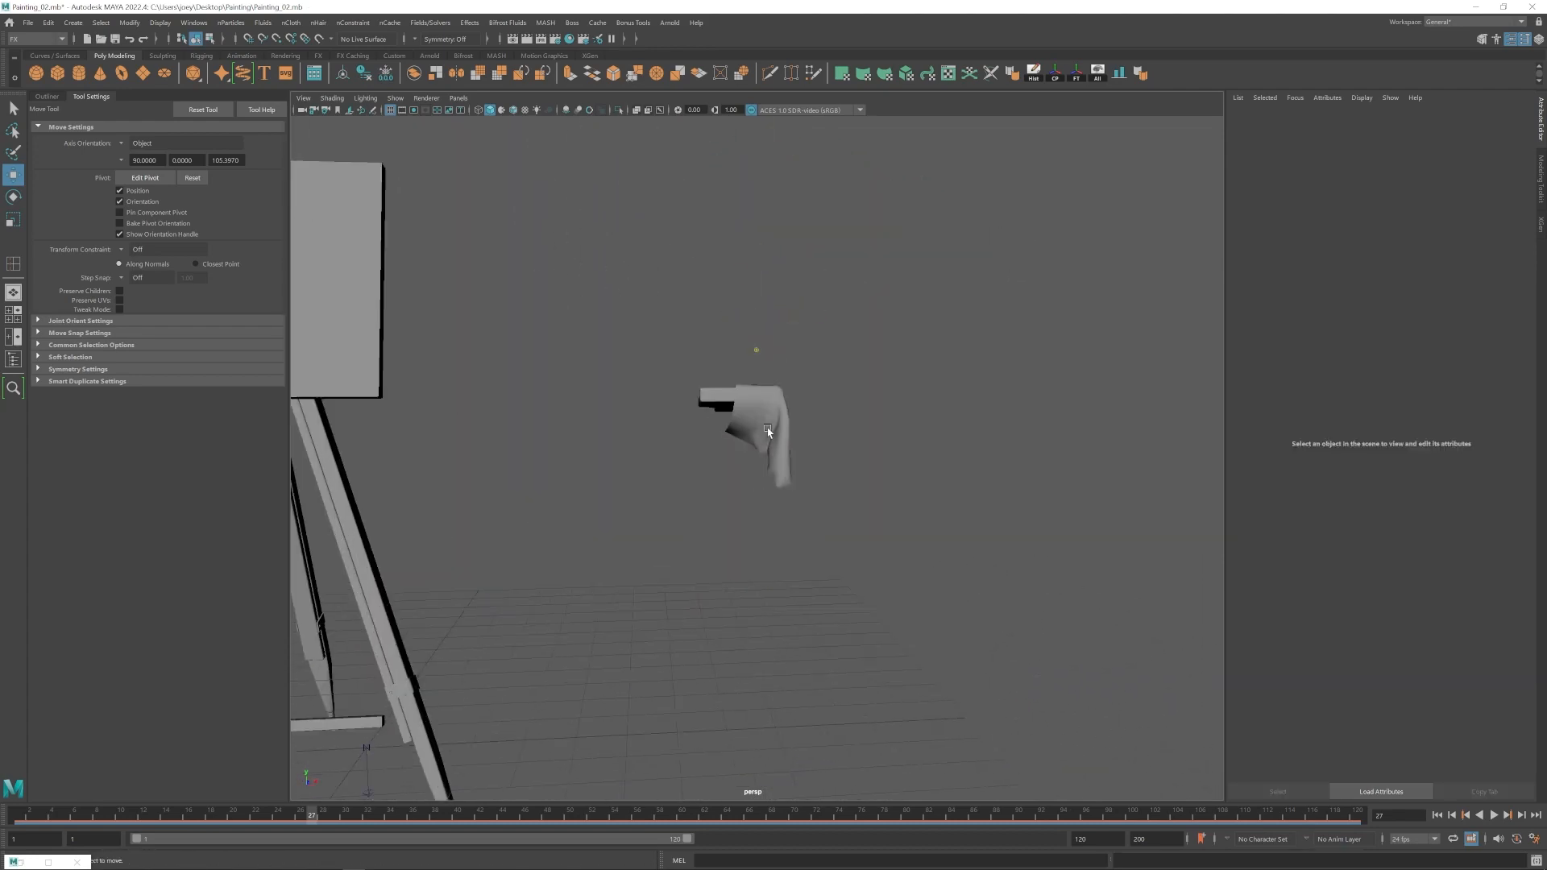
{"action": "left_click", "coordinate": [767, 443]}
{"action": "key", "text": "alt+shift+v"}
Rotate the flat cloth plane to an angle above the ledge copy and freeze its transformations.
{"action": "middle_click_drag", "start_coordinate": [767, 444], "coordinate": [722, 511], "text": "alt"}
{"action": "scroll", "coordinate": [722, 511], "scroll_direction": "up", "scroll_amount": 5}
{"action": "middle_click_drag", "start_coordinate": [624, 454], "coordinate": [687, 425], "text": "alt"}
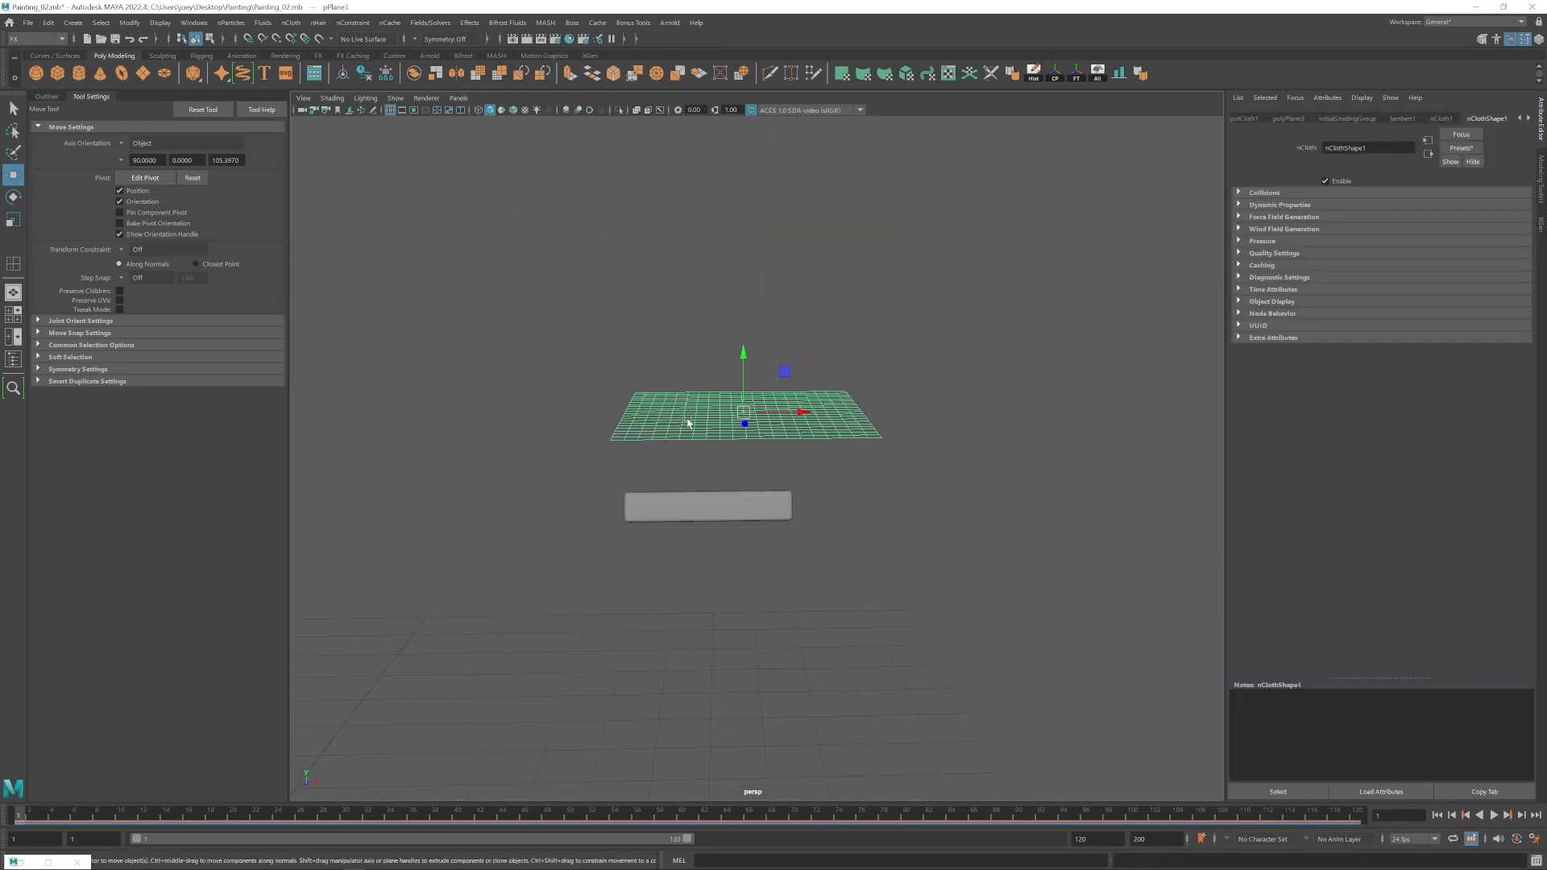
{"action": "key", "text": "Delete"}
{"action": "left_click_drag", "start_coordinate": [509, 292], "coordinate": [736, 484]}
{"action": "key", "text": "e"}
{"action": "left_click_drag", "start_coordinate": [687, 367], "coordinate": [631, 399]}
{"action": "key", "text": "w"}
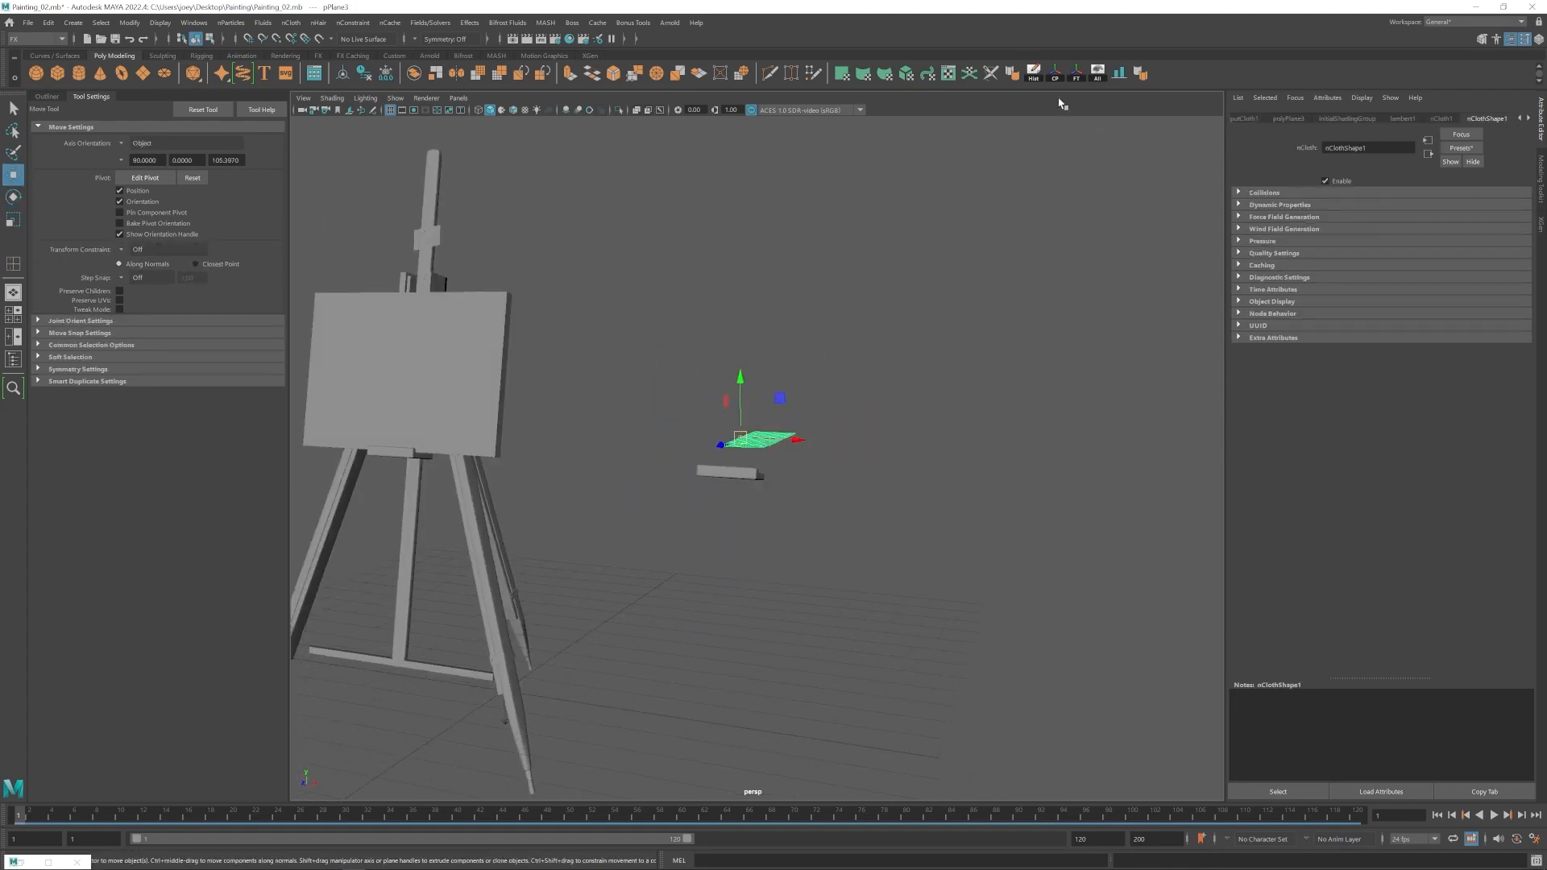
{"action": "left_click", "coordinate": [1076, 73]}
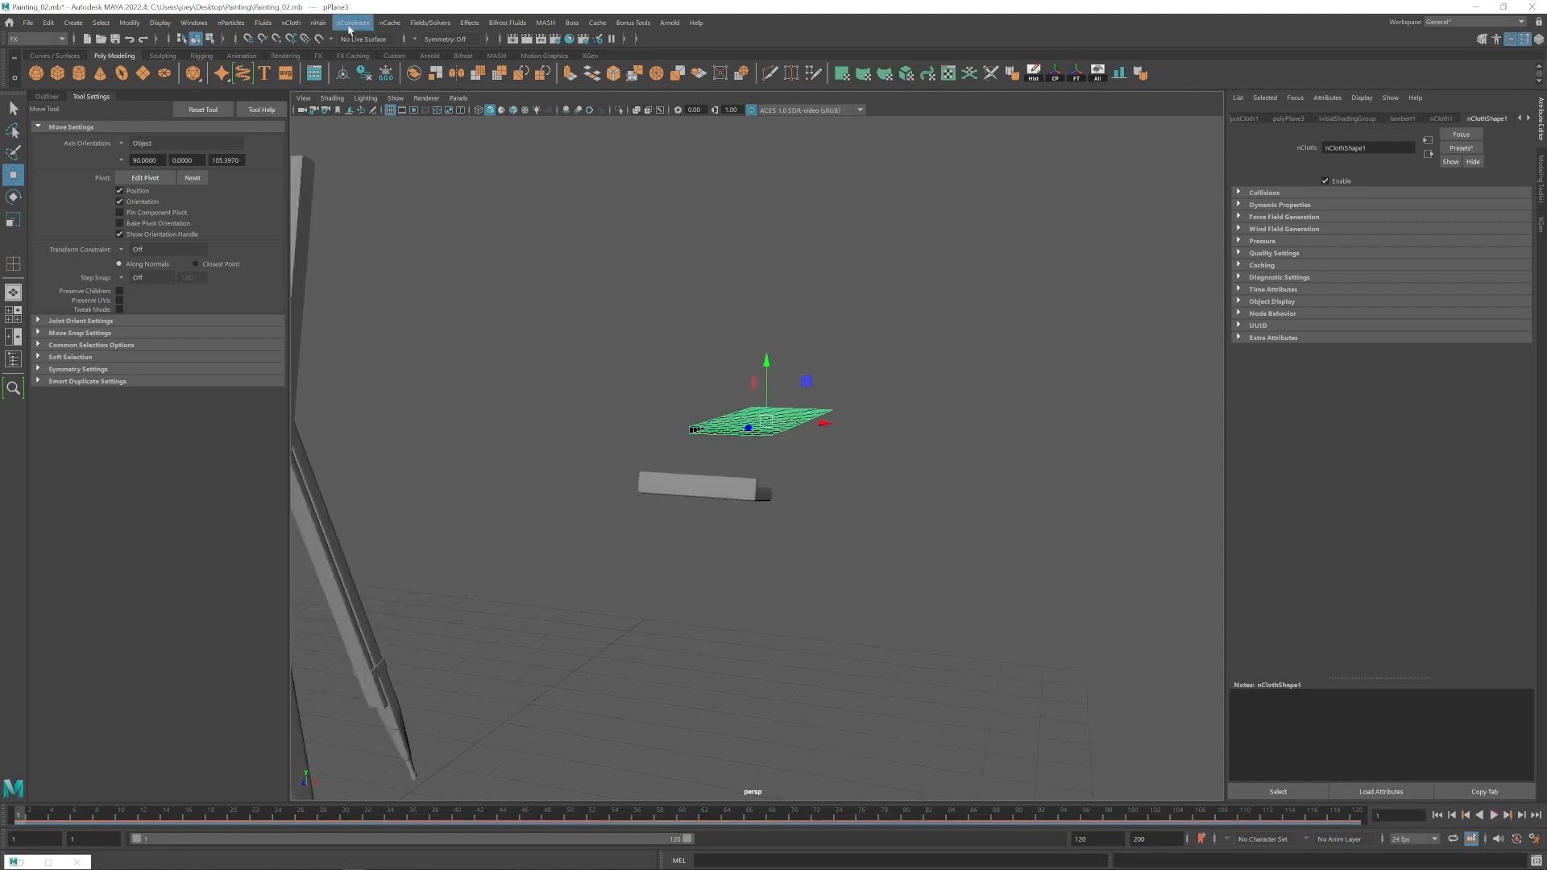
Create an nCloth on the rotated plane and run the simulation, stopping with the cloth draped at frame 15.
{"action": "left_click", "coordinate": [293, 23]}
{"action": "left_click", "coordinate": [313, 51]}
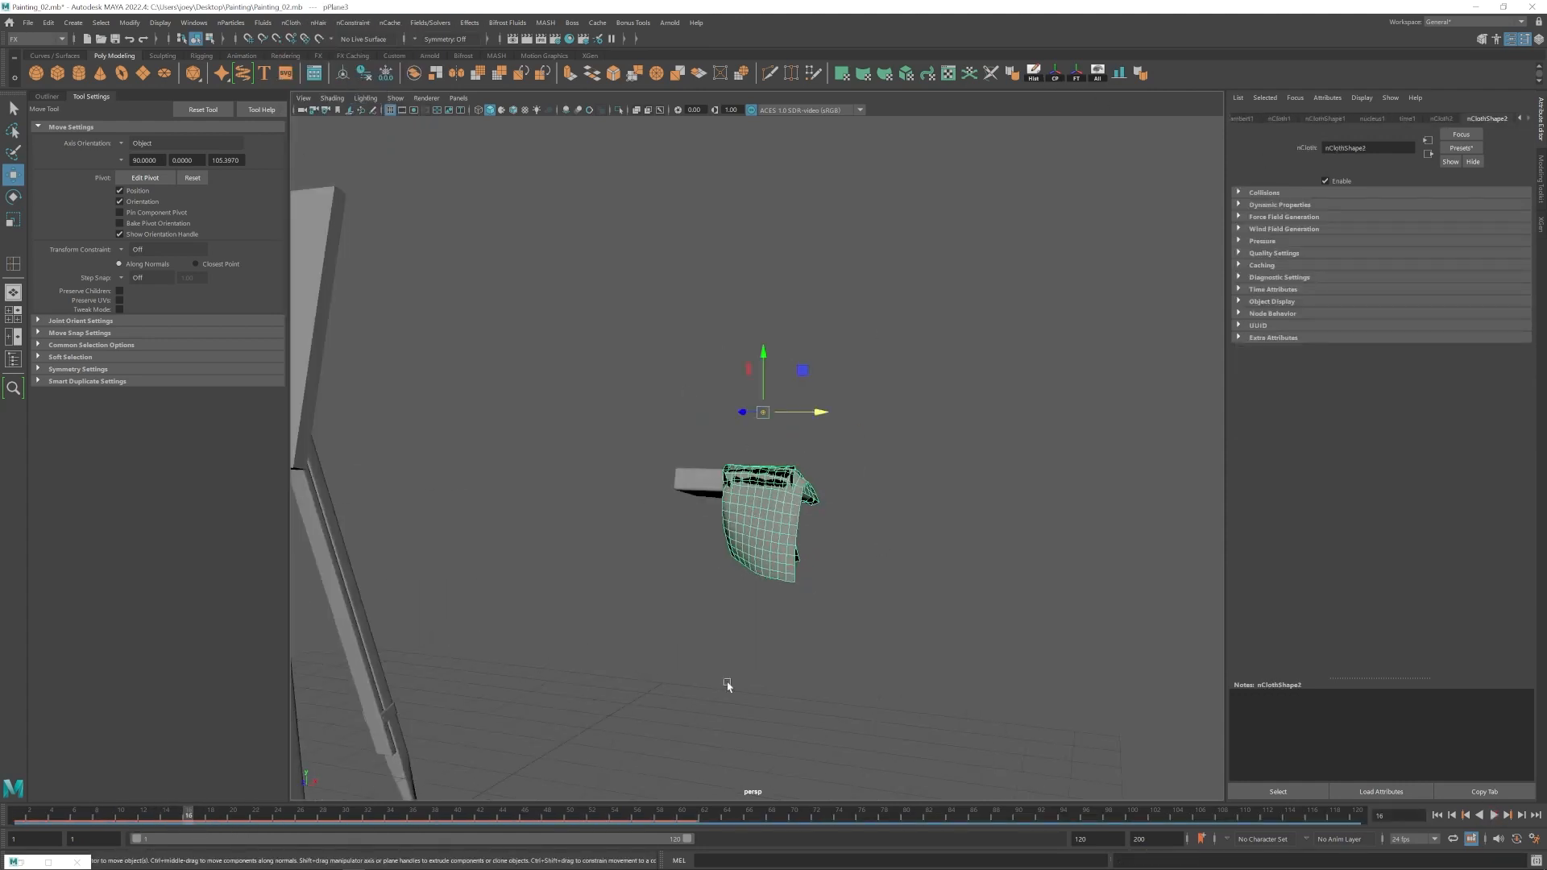
{"action": "left_click_drag", "start_coordinate": [727, 686], "coordinate": [784, 684], "text": "alt"}
{"action": "left_click_drag", "start_coordinate": [176, 845], "coordinate": [178, 843]}
{"action": "left_click_drag", "start_coordinate": [605, 695], "coordinate": [1085, 712], "text": "alt"}
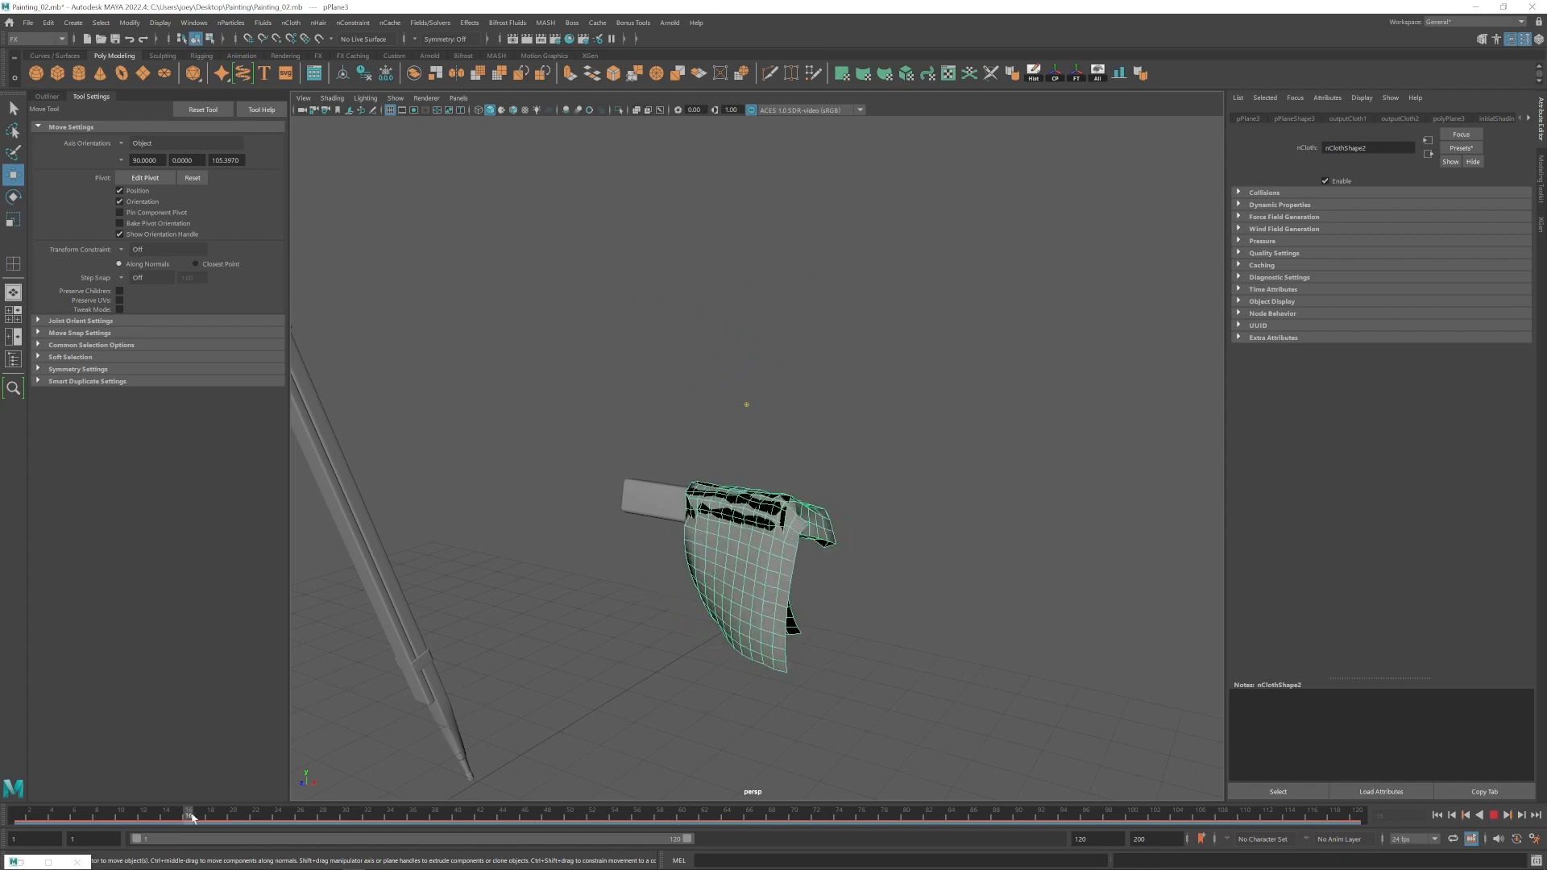
{"action": "left_click_drag", "start_coordinate": [191, 818], "coordinate": [179, 816]}
Scale the draped cloth slightly, centre its pivot and freeze its transformations.
{"action": "left_click_drag", "start_coordinate": [645, 685], "coordinate": [806, 645], "text": "alt"}
{"action": "key", "text": "r"}
{"action": "left_click_drag", "start_coordinate": [888, 403], "coordinate": [871, 411], "text": "alt"}
{"action": "key", "text": "w"}
{"action": "left_click", "coordinate": [1055, 74]}
{"action": "left_click", "coordinate": [1075, 74]}
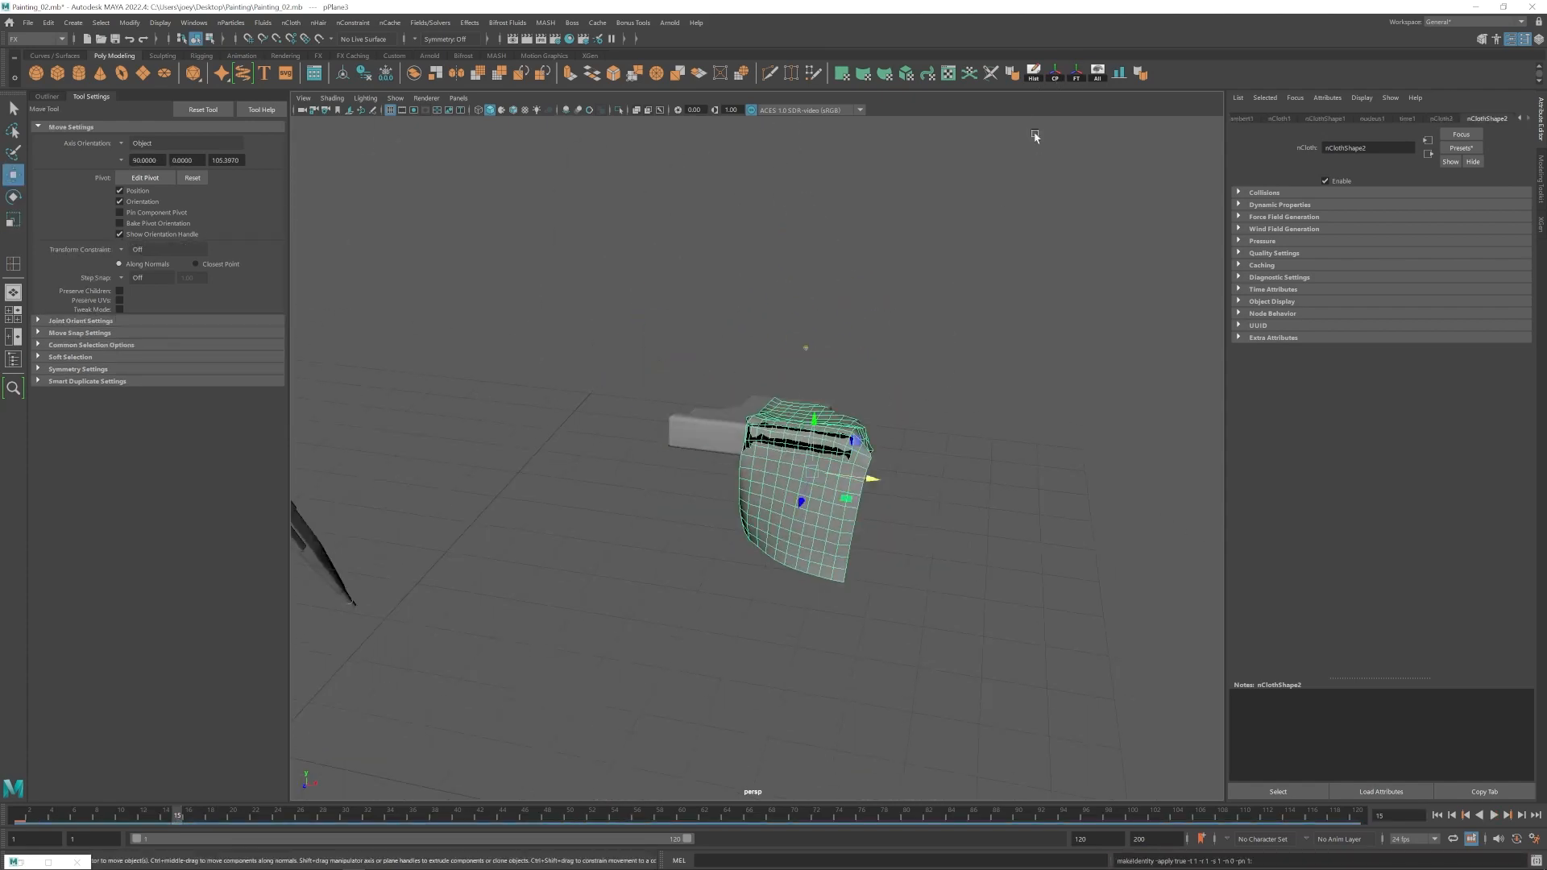
{"action": "key", "text": "r"}
{"action": "mouse_move", "coordinate": [866, 516]}
{"action": "left_mouse_down", "text": "alt"}
{"action": "mouse_move", "coordinate": [832, 473]}
{"action": "mouse_move", "coordinate": [854, 535]}
{"action": "mouse_move", "coordinate": [822, 500]}
{"action": "mouse_move", "coordinate": [848, 517]}
{"action": "left_mouse_up", "text": "alt"}
{"action": "key", "text": "w"}
Isolate the draped cloth and select its mesh components along the fold at the top of the hanging flap.
{"action": "left_click_drag", "start_coordinate": [758, 234], "coordinate": [632, 352], "text": "alt"}
{"action": "key", "text": "ctrl+1"}
{"action": "right_click_drag", "start_coordinate": [570, 435], "coordinate": [570, 483]}
{"action": "left_click", "coordinate": [557, 461]}
{"action": "double_click", "coordinate": [623, 503], "text": "shift"}
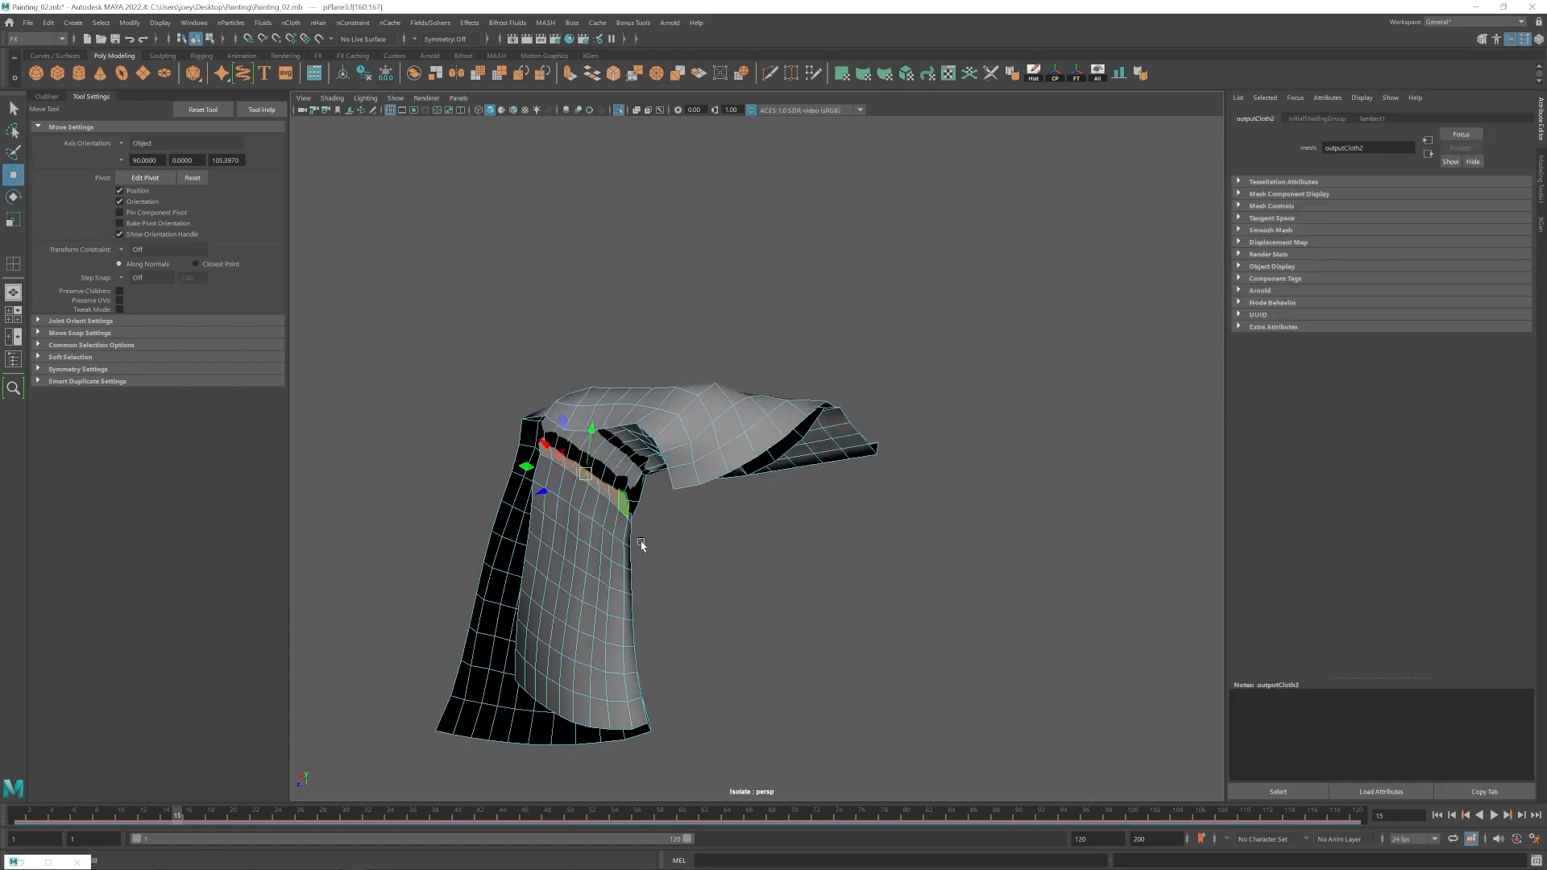
{"action": "key", "text": "4"}
{"action": "left_click_drag", "start_coordinate": [460, 532], "coordinate": [619, 479]}
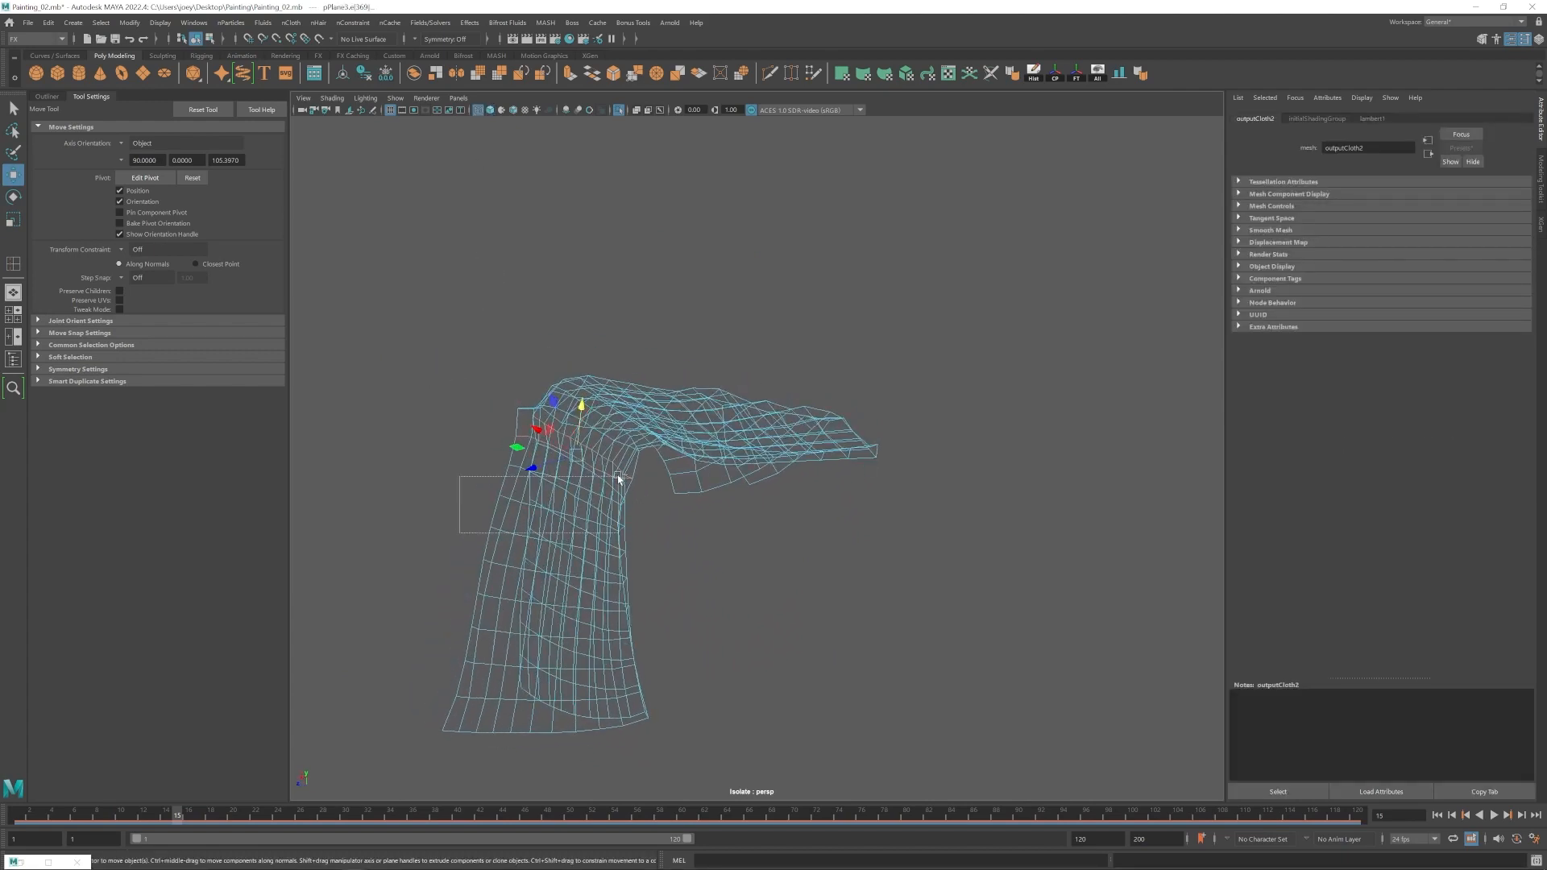
{"action": "key", "text": "5"}
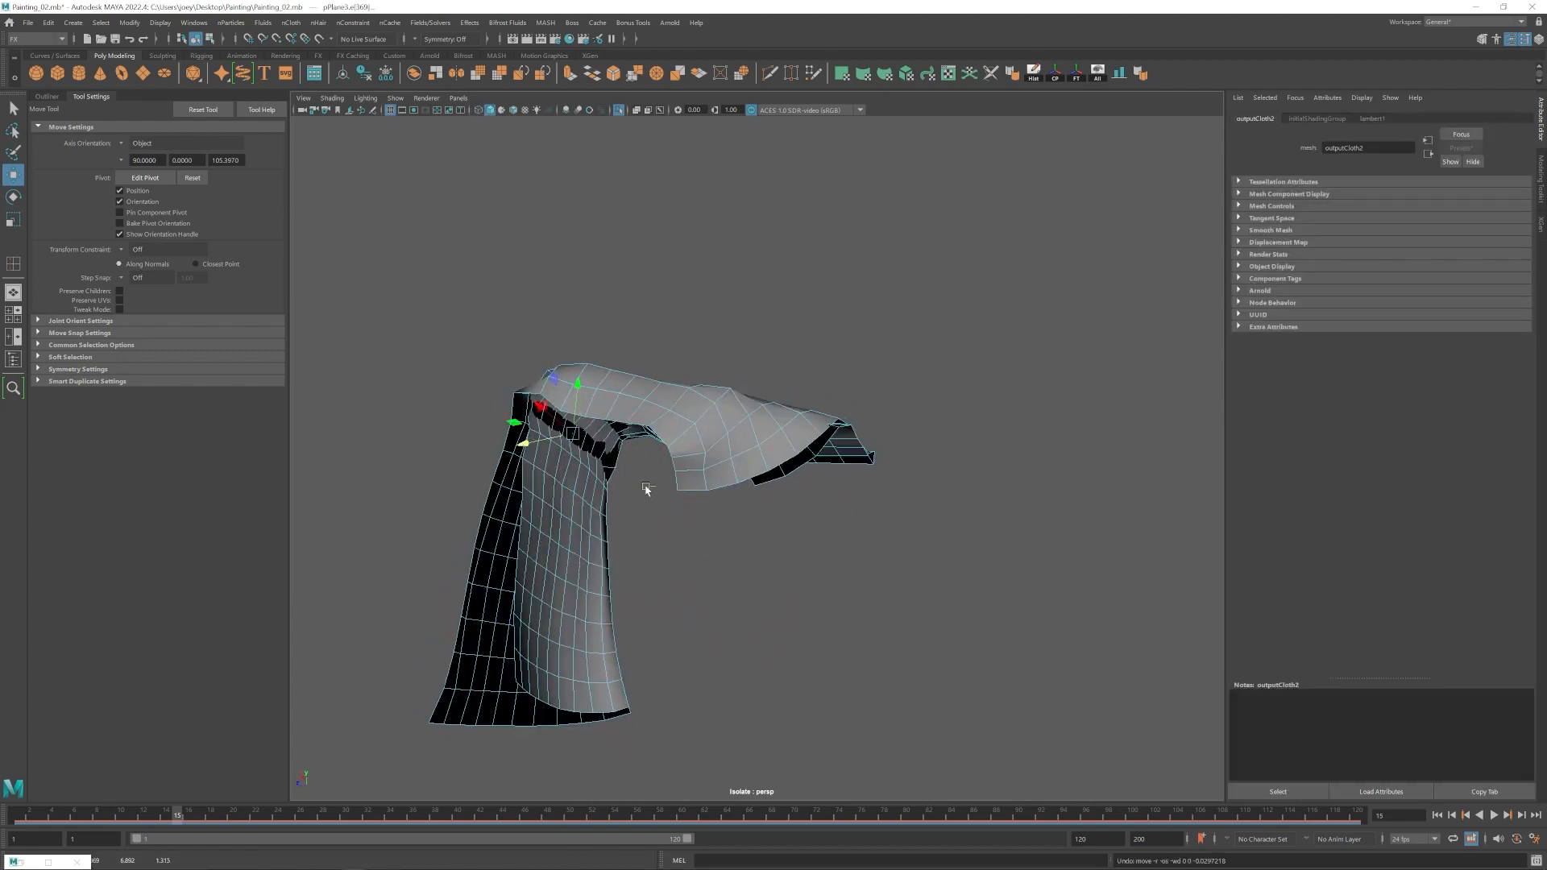
Reposition the selected edges along the cloth's fold and end the isolated view.
{"action": "left_click_drag", "start_coordinate": [525, 443], "coordinate": [645, 448], "text": "alt"}
{"action": "left_click_drag", "start_coordinate": [645, 448], "coordinate": [849, 532], "text": "alt"}
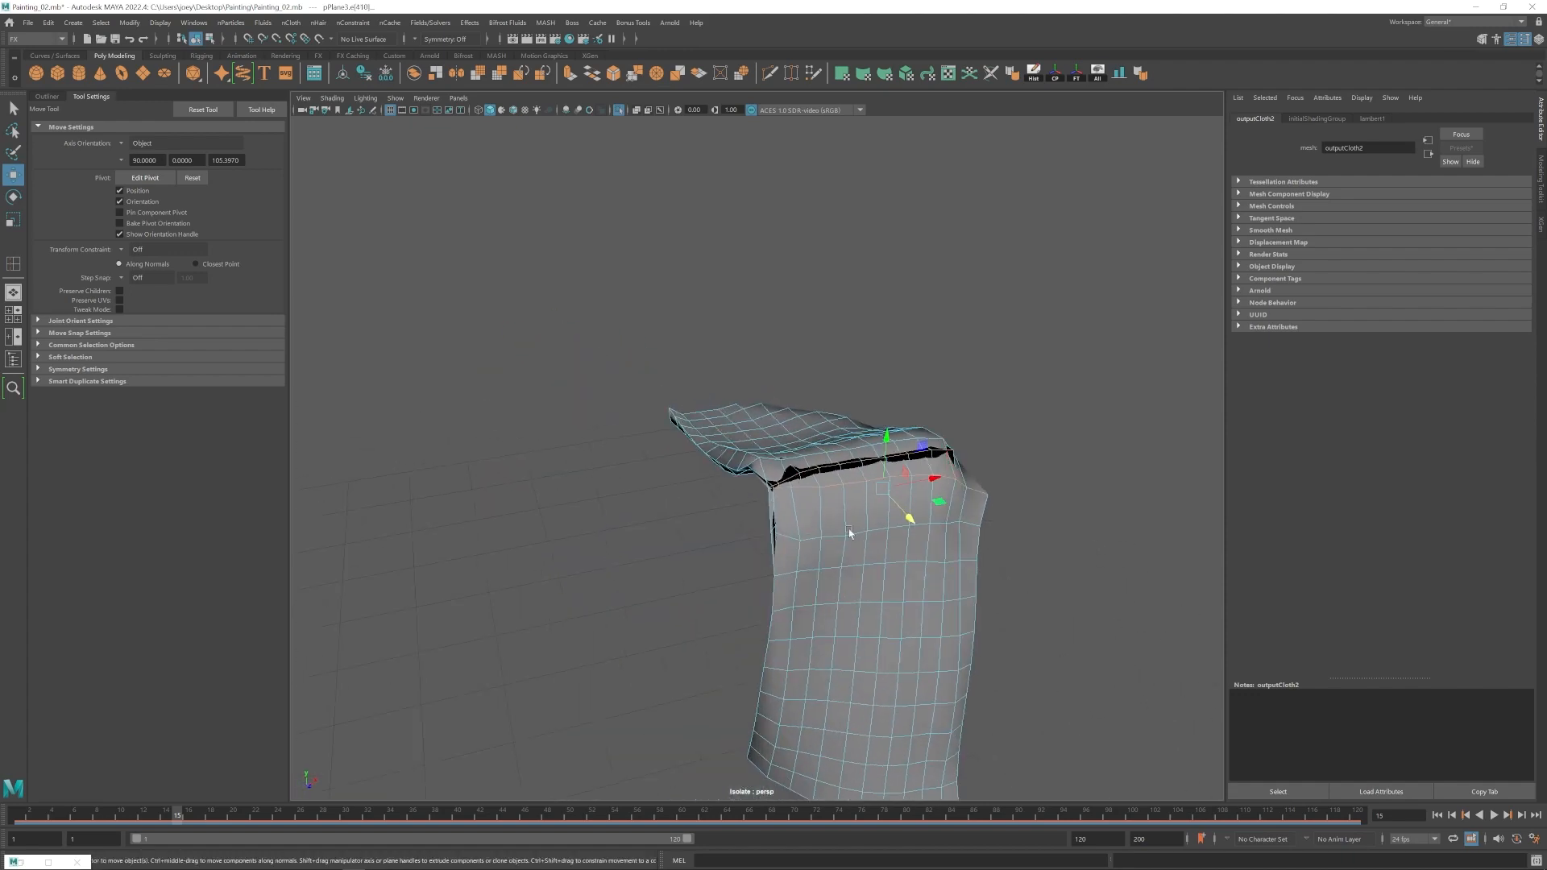
{"action": "right_click_drag", "start_coordinate": [849, 532], "coordinate": [951, 476], "text": "alt"}
{"action": "left_click_drag", "start_coordinate": [926, 528], "coordinate": [1122, 372], "text": "alt"}
{"action": "left_click_drag", "start_coordinate": [1057, 207], "coordinate": [1058, 230]}
{"action": "middle_click_drag", "start_coordinate": [1103, 320], "coordinate": [1002, 345], "text": "alt"}
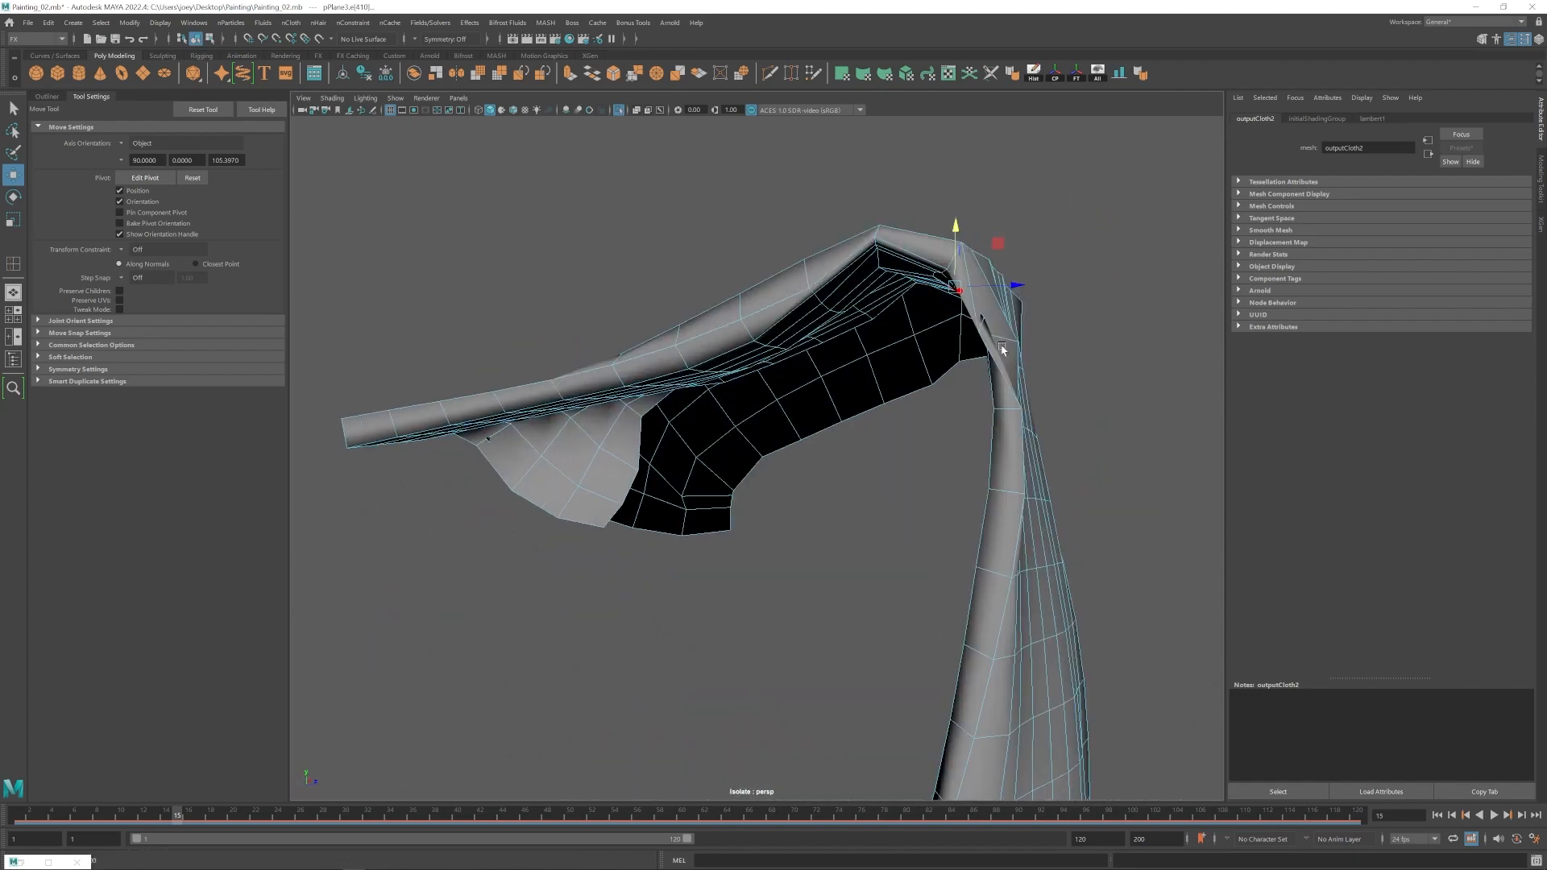
{"action": "right_click_drag", "start_coordinate": [1002, 345], "coordinate": [869, 376], "text": "alt"}
{"action": "left_click_drag", "start_coordinate": [874, 393], "coordinate": [937, 387], "text": "alt"}
{"action": "left_click", "coordinate": [890, 390]}
{"action": "key", "text": "ctrl+1"}
Try moving a single cloth vertex near the ledge corner and undo the last change.
{"action": "right_click_drag", "start_coordinate": [910, 452], "coordinate": [814, 468], "text": "alt"}
{"action": "left_click", "coordinate": [828, 451]}
{"action": "left_click_drag", "start_coordinate": [879, 453], "coordinate": [733, 455]}
{"action": "key", "text": "F8"}
{"action": "left_click", "coordinate": [727, 458]}
{"action": "key", "text": "ctrl+z"}
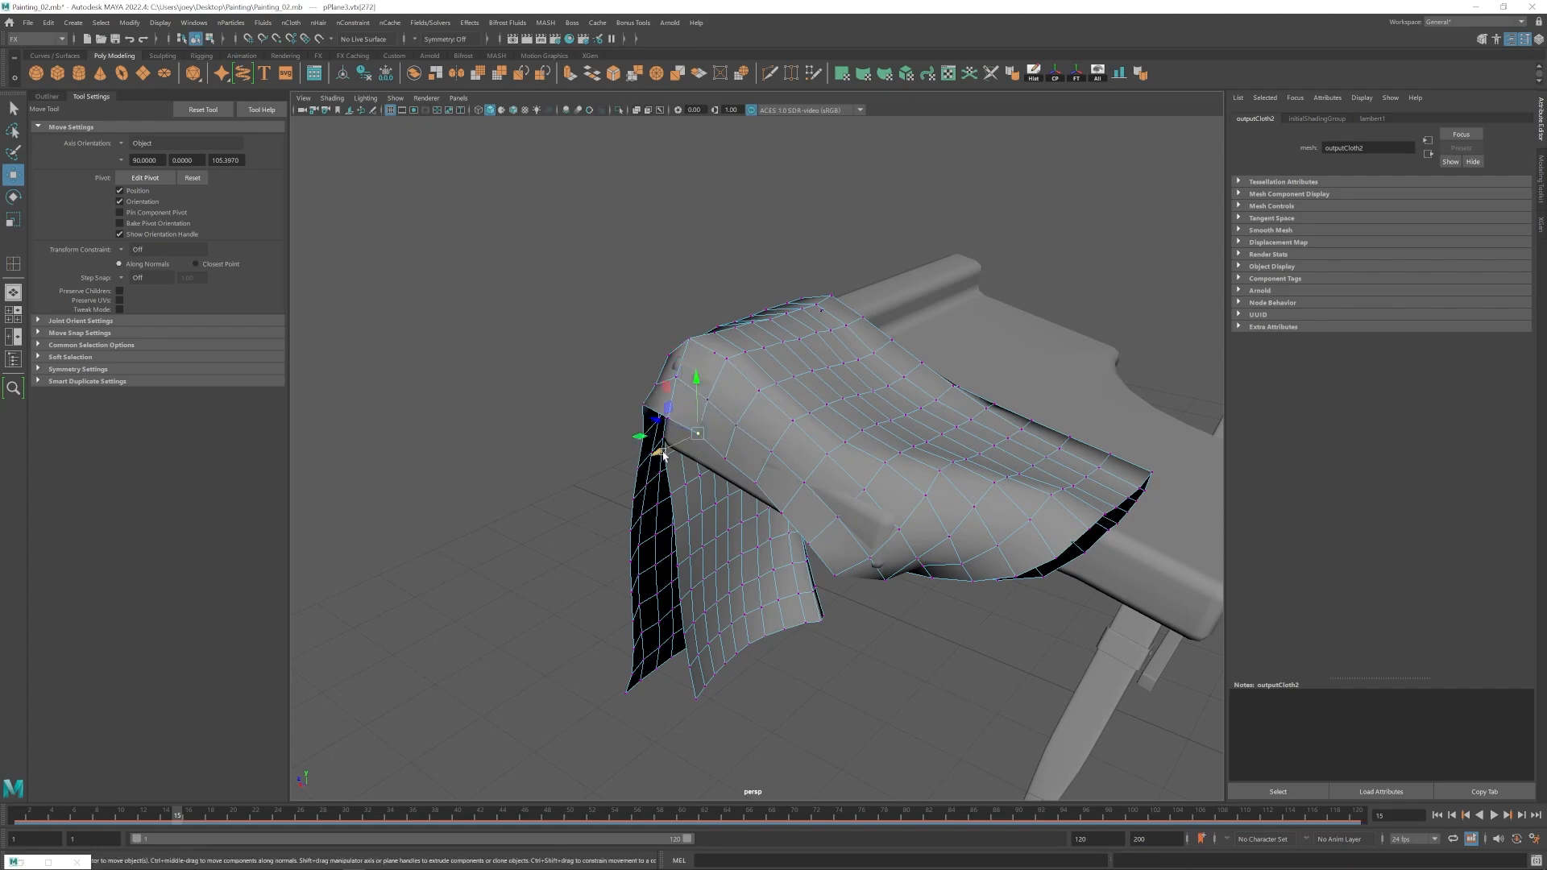
Reshape the hanging part of the cloth by moving its vertices with soft selection.
{"action": "left_click_drag", "start_coordinate": [728, 368], "coordinate": [834, 378], "text": "alt"}
{"action": "left_click_drag", "start_coordinate": [794, 379], "coordinate": [708, 432], "text": "alt"}
{"action": "left_click", "coordinate": [836, 442]}
{"action": "key", "text": "ctrl+z"}
{"action": "left_click", "coordinate": [834, 375]}
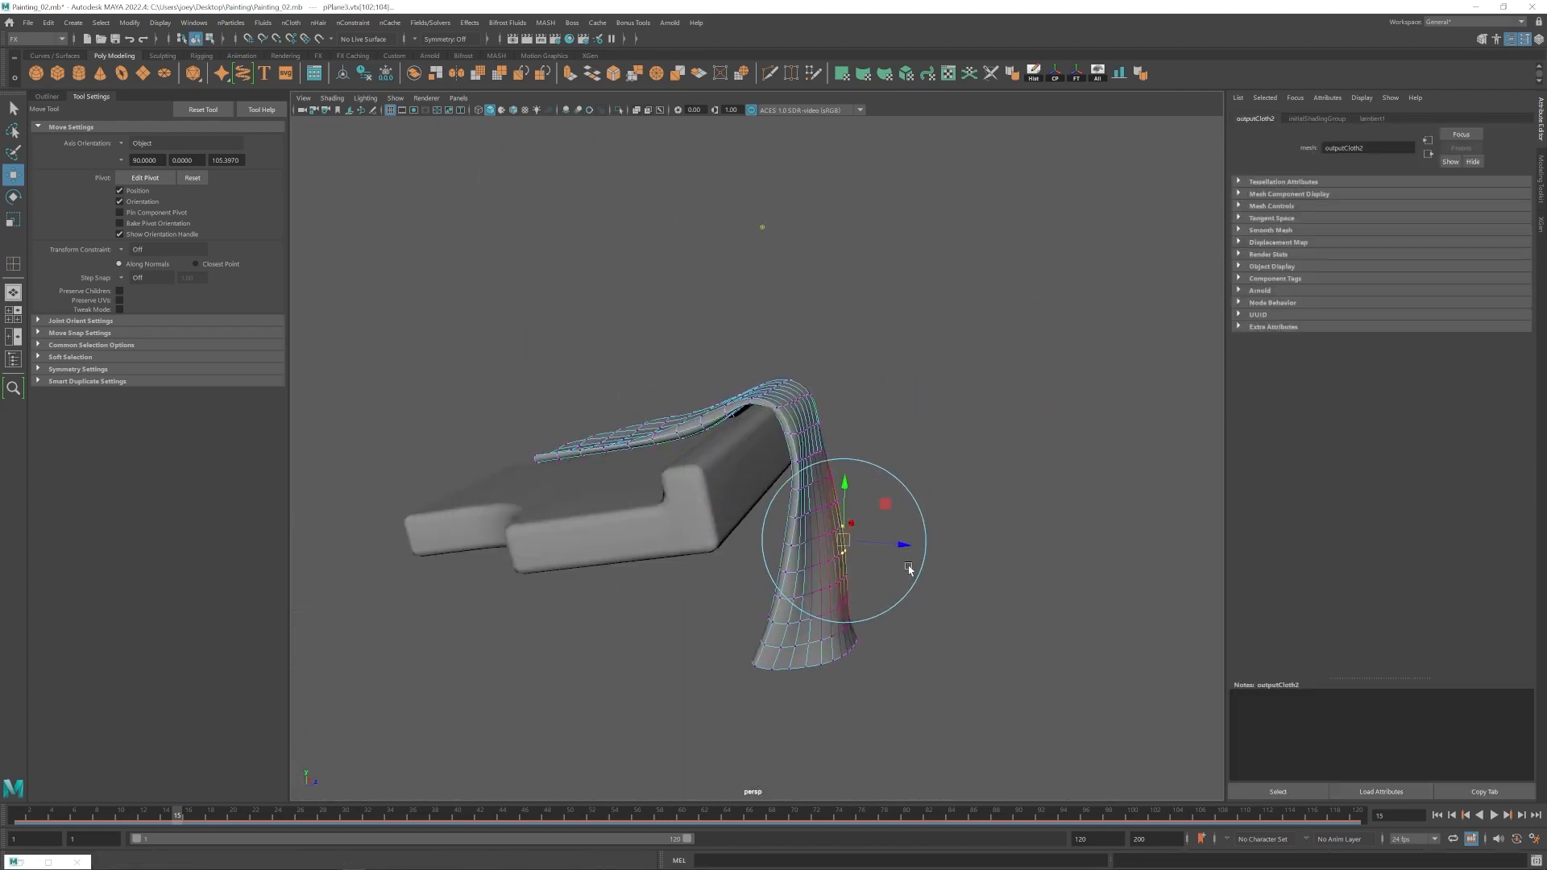
{"action": "left_click_drag", "start_coordinate": [909, 570], "coordinate": [870, 476], "text": "alt"}
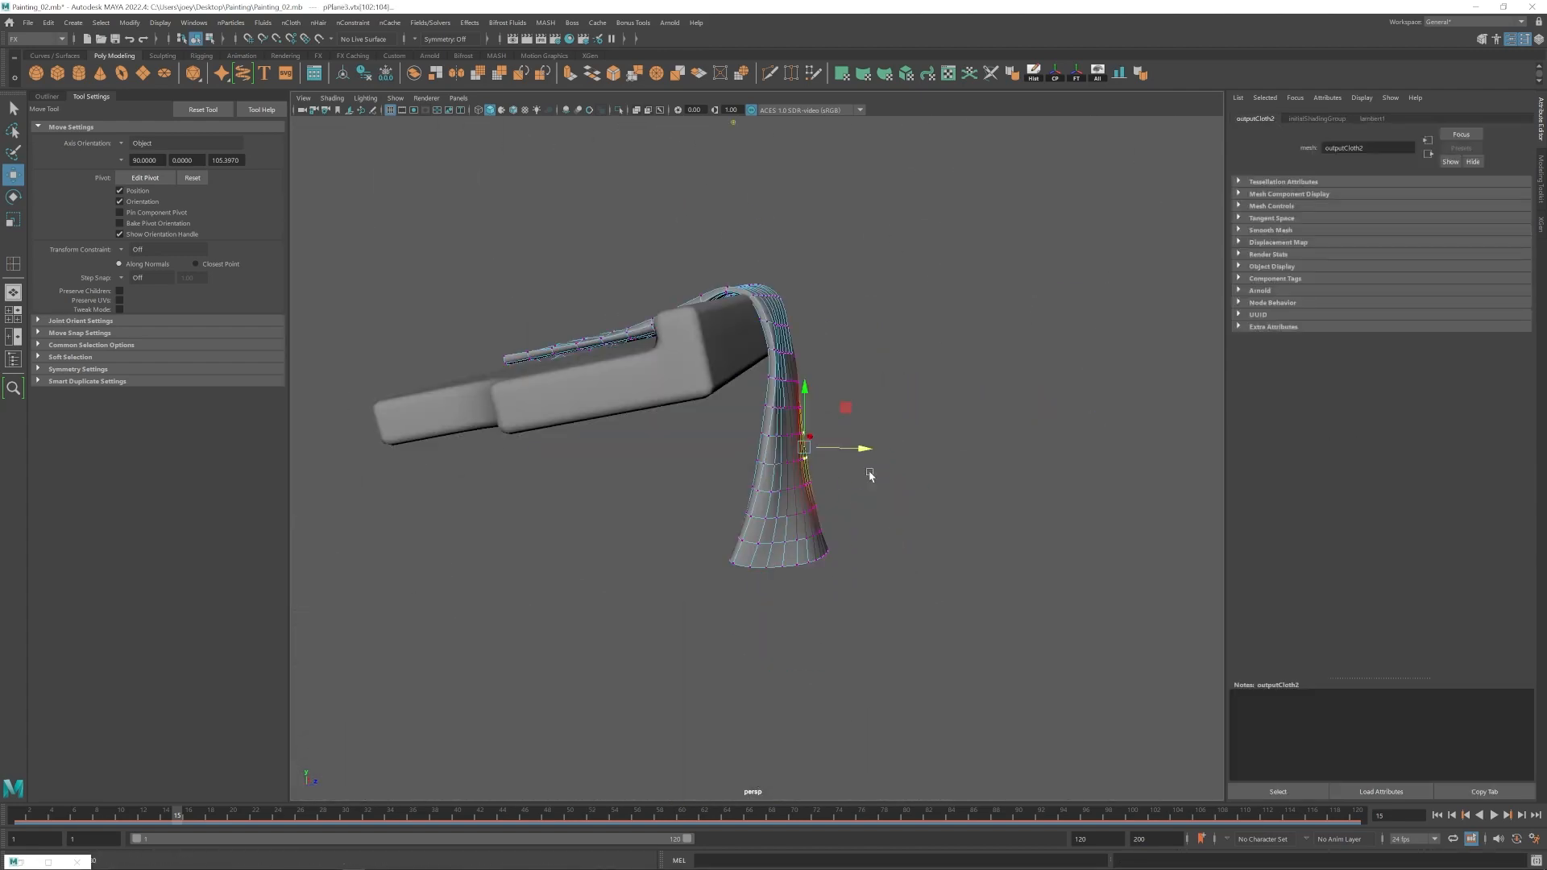
Group the canvas plane with all its frame and brace bars and raise the group slightly above the ledge.
{"action": "key", "text": "w"}
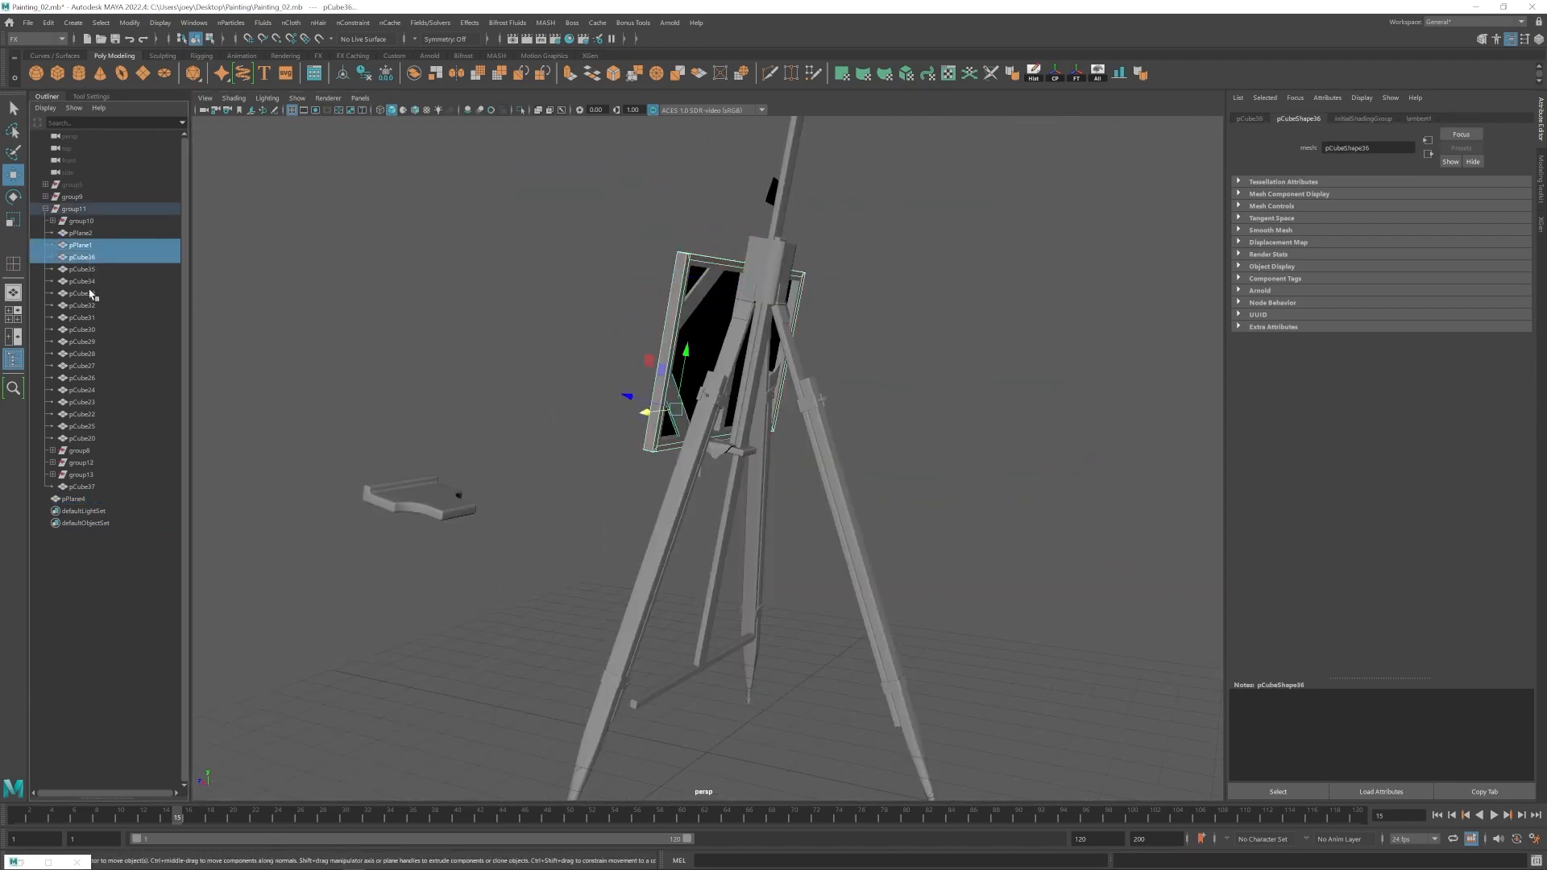
{"action": "left_click", "coordinate": [814, 363], "text": "shift"}
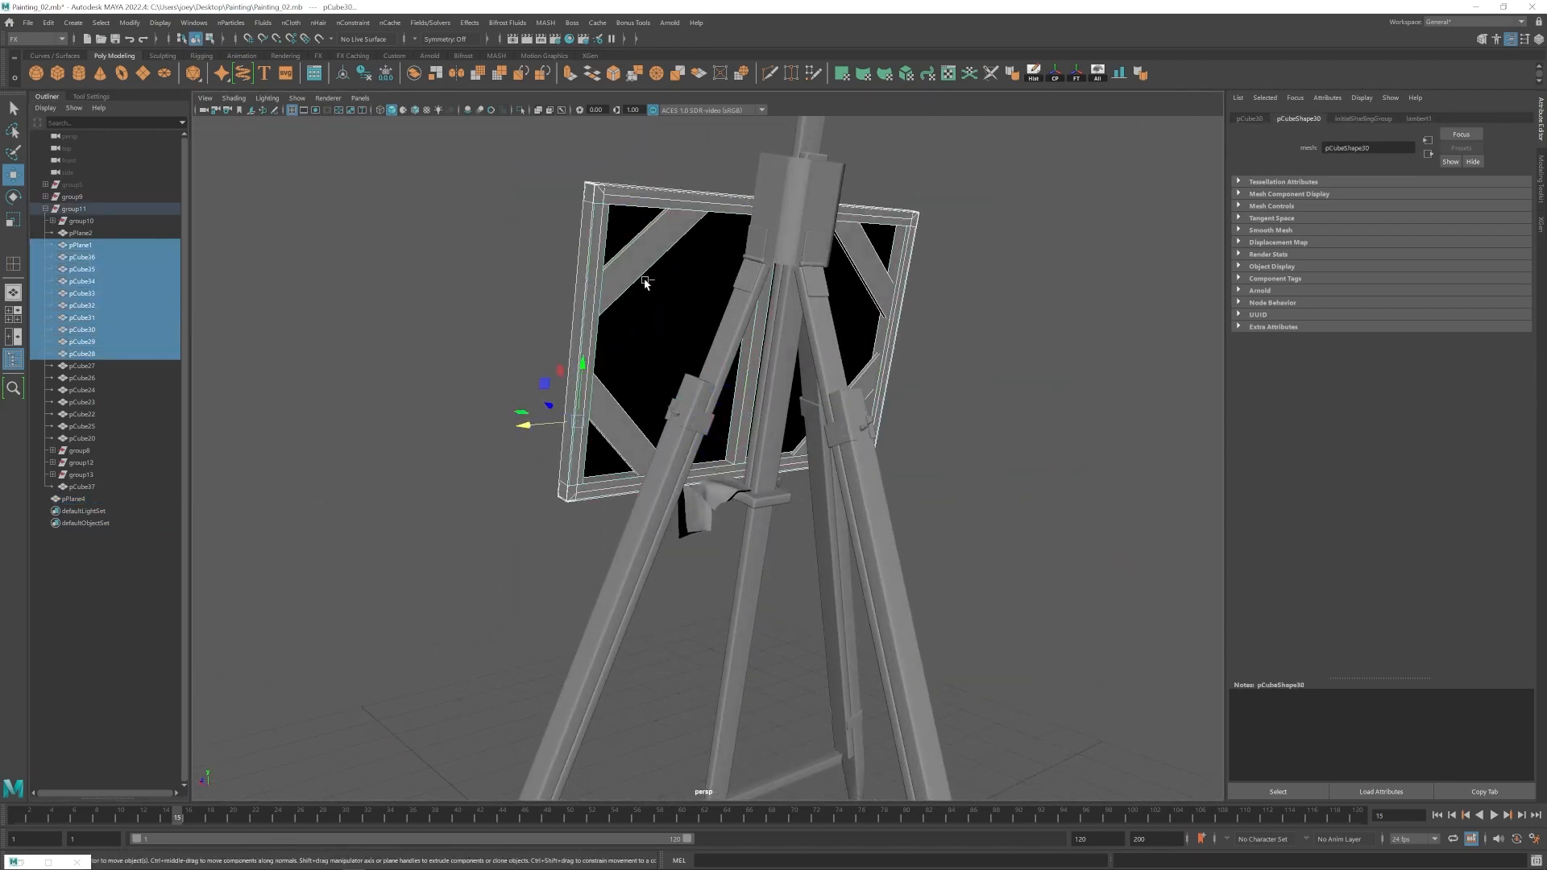
{"action": "key", "text": "ctrl+g"}
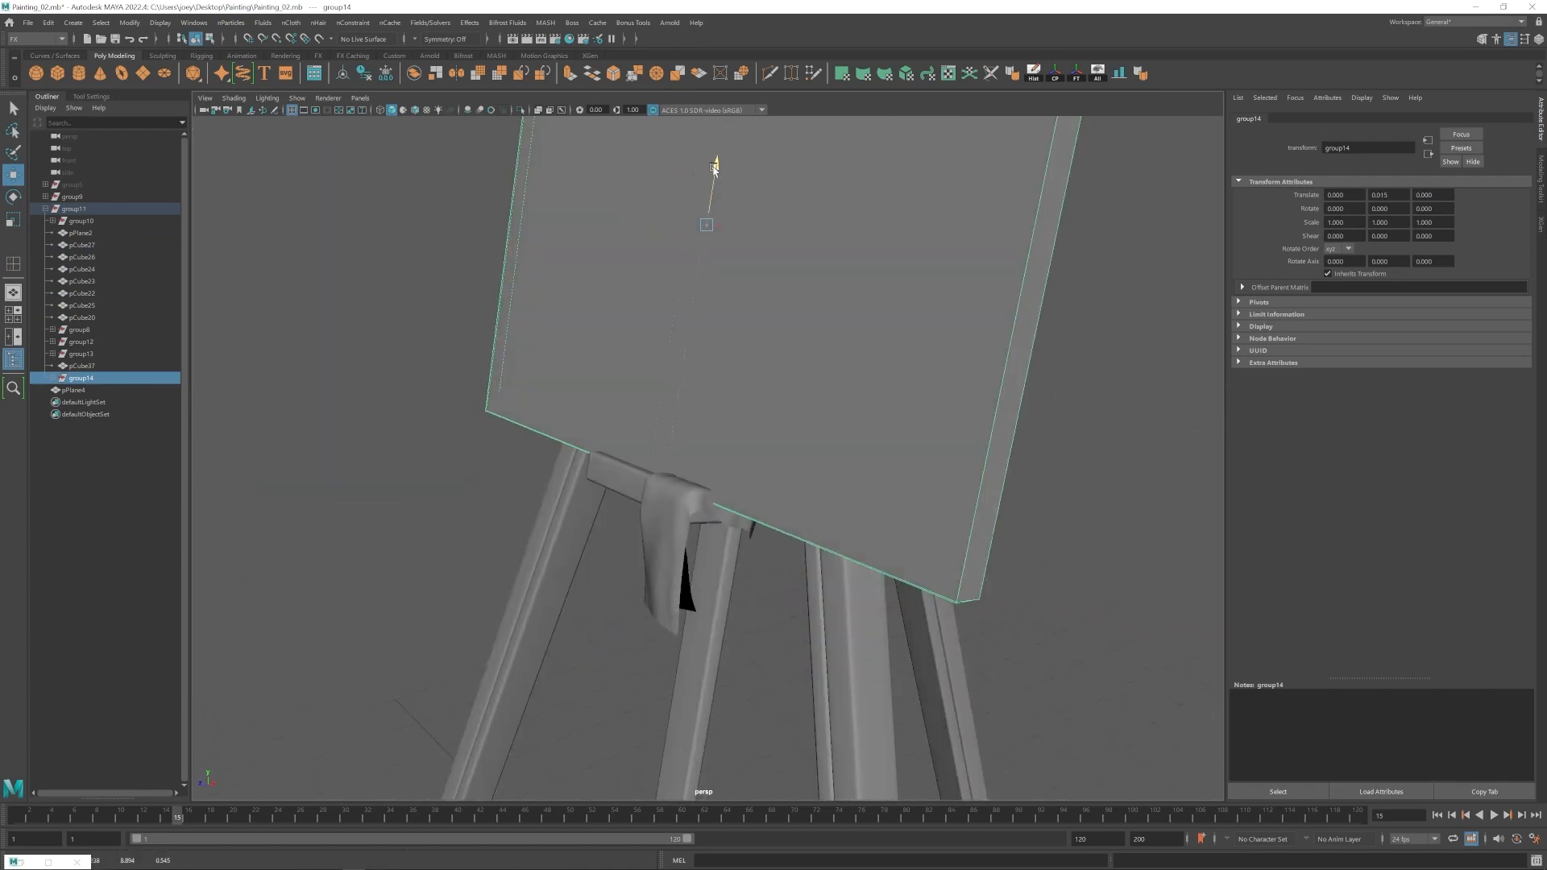
Adjust the cloth's edges beneath the canvas and shift the hanging flap's vertices with soft selection.
{"action": "left_click", "coordinate": [697, 425]}
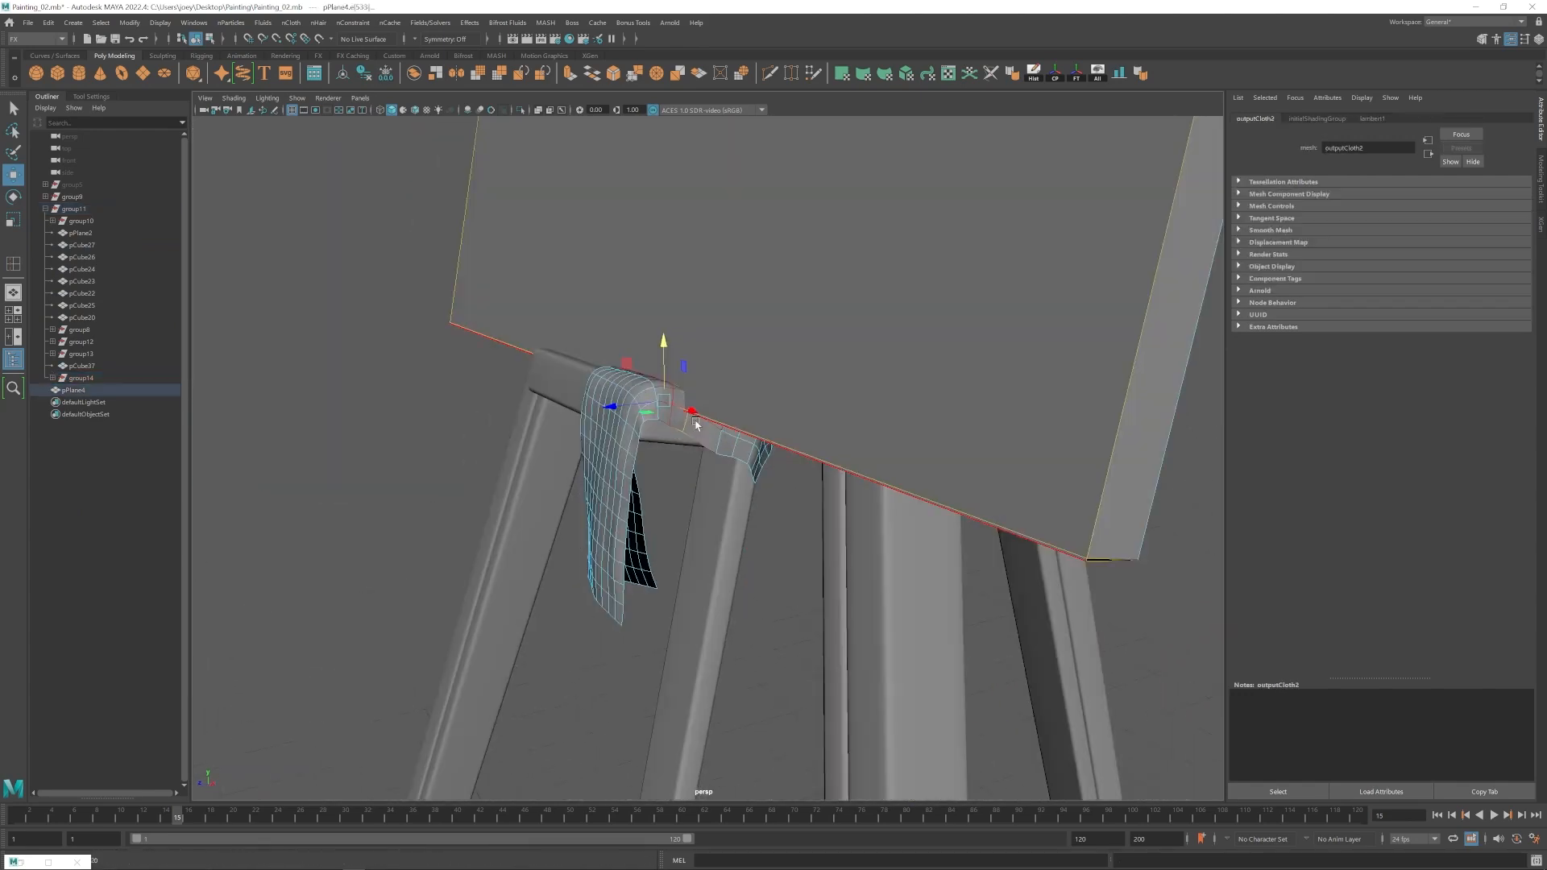
{"action": "left_click_drag", "start_coordinate": [695, 423], "coordinate": [691, 427], "text": "alt"}
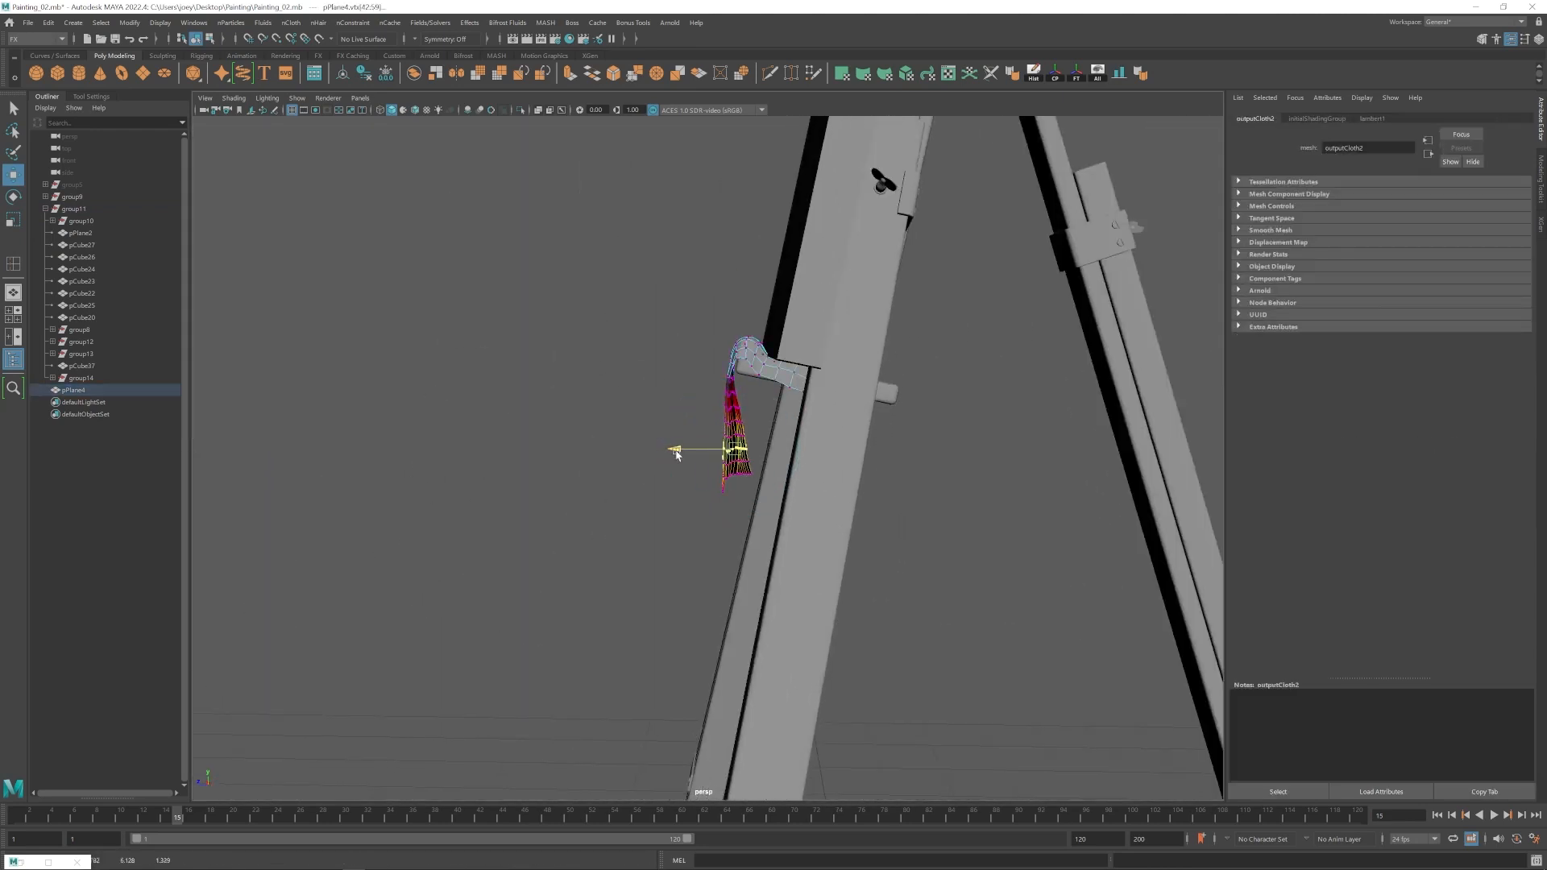
{"action": "left_click_drag", "start_coordinate": [676, 454], "coordinate": [771, 463], "text": "alt"}
{"action": "left_click_drag", "start_coordinate": [771, 463], "coordinate": [735, 462]}
{"action": "left_click", "coordinate": [674, 459]}
{"action": "left_click_drag", "start_coordinate": [735, 462], "coordinate": [757, 428], "text": "alt"}
{"action": "left_click", "coordinate": [810, 515]}
Create a polygon cylinder at the easel's ledge and rotate it -90 degrees about Z.
{"action": "scroll", "coordinate": [815, 546], "scroll_direction": "down", "scroll_amount": 5}
{"action": "left_click_drag", "start_coordinate": [815, 546], "coordinate": [587, 557], "text": "alt"}
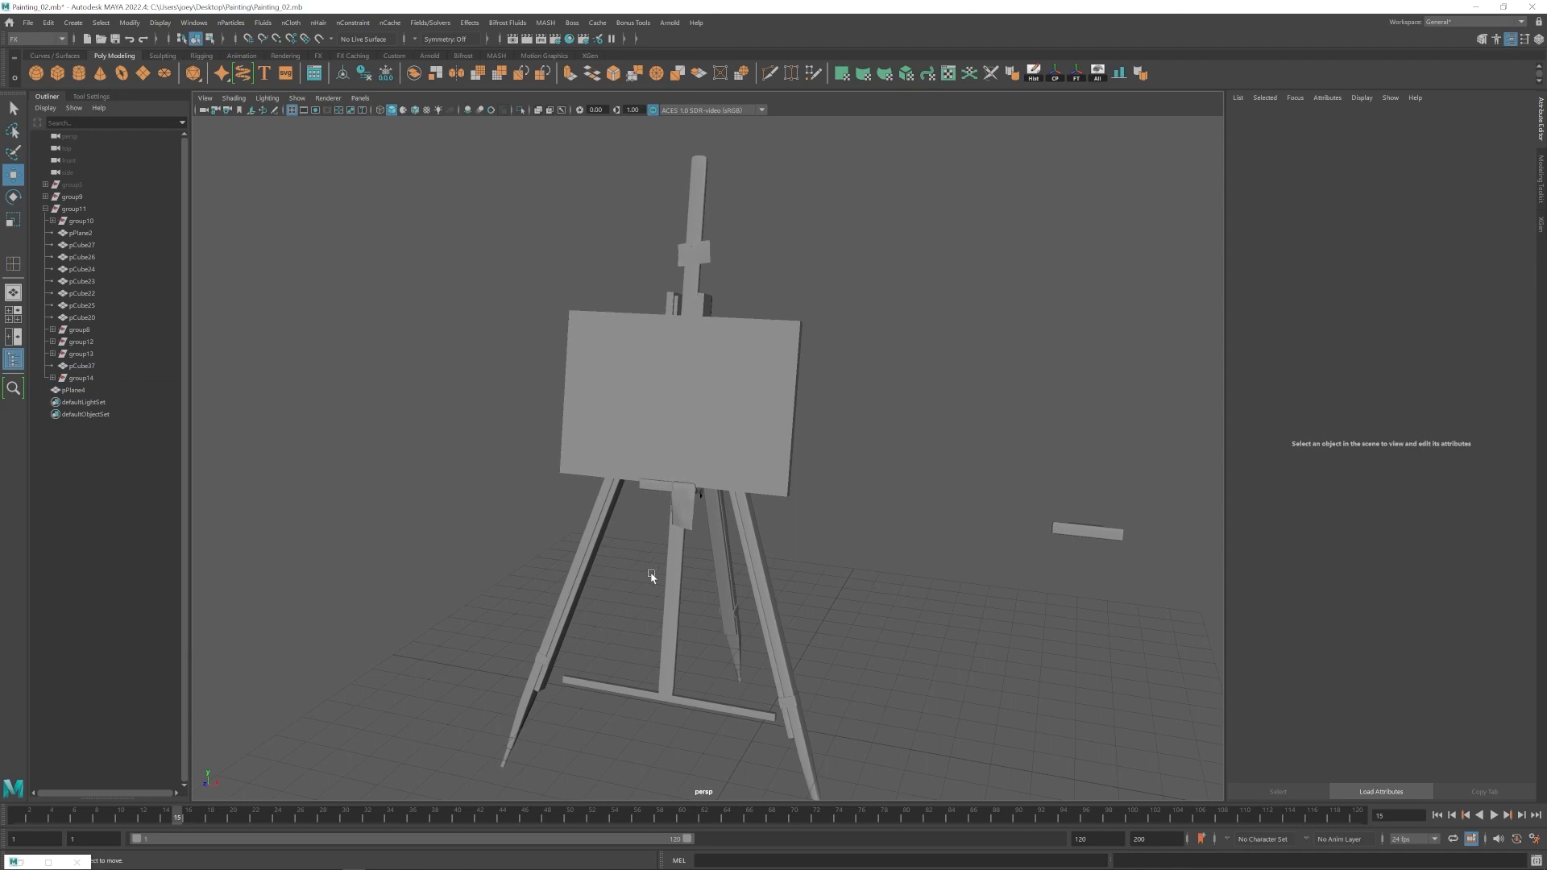
{"action": "scroll", "coordinate": [651, 576], "scroll_direction": "up", "scroll_amount": 6}
{"action": "left_click", "coordinate": [79, 73]}
{"action": "left_click", "coordinate": [649, 539], "text": "shift"}
{"action": "left_click_drag", "start_coordinate": [650, 516], "coordinate": [651, 424], "text": "alt"}
{"action": "left_click_drag", "start_coordinate": [651, 424], "coordinate": [655, 431]}
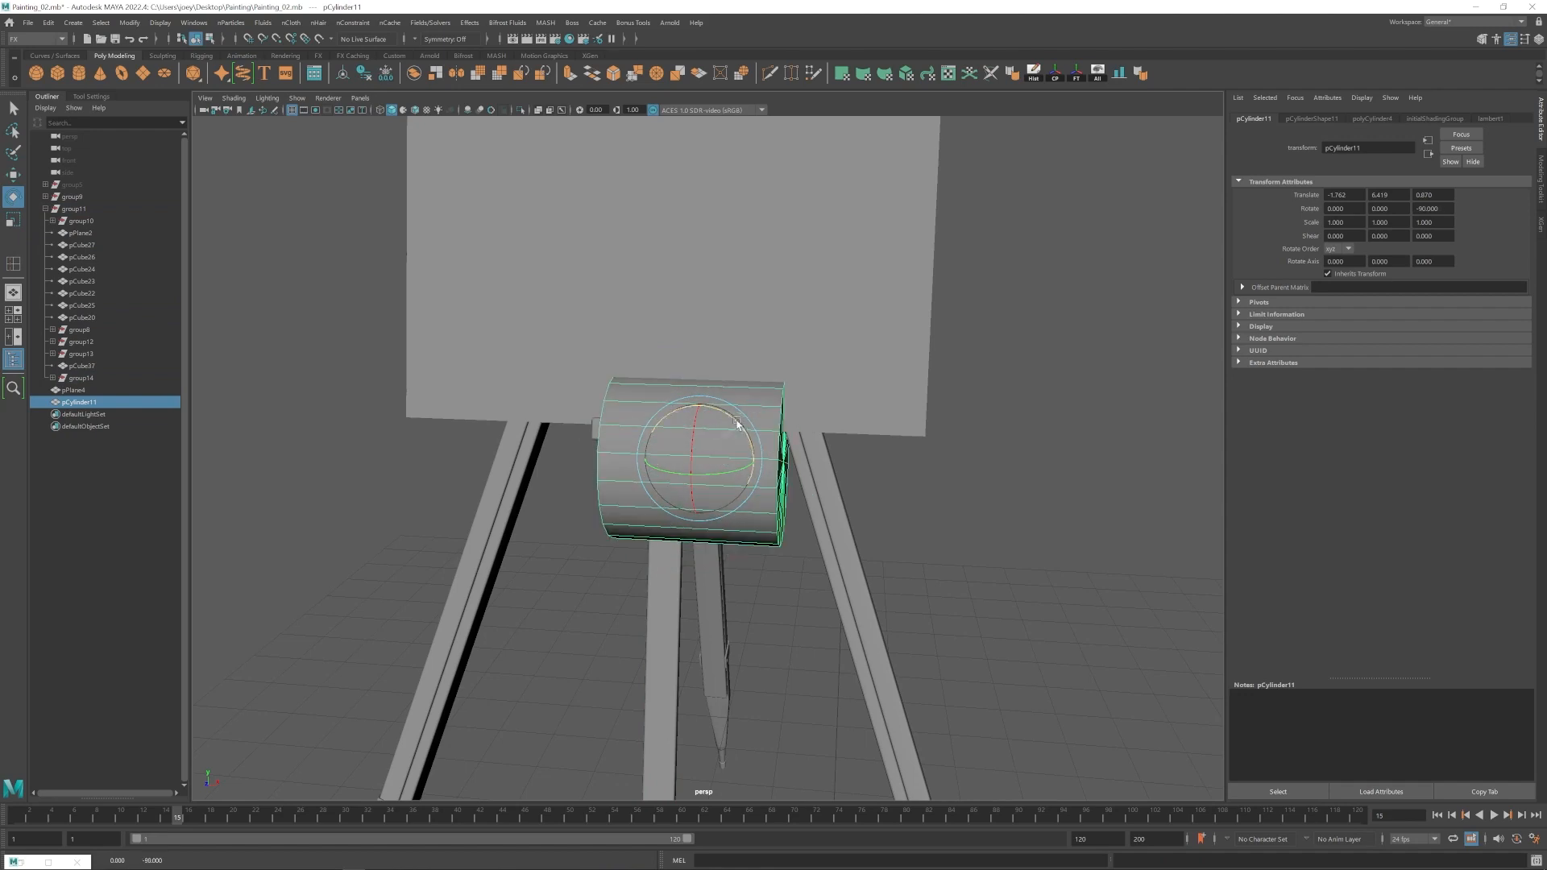
Move the cylinder sideways away from the easel's centre and scale it down.
{"action": "key", "text": "w"}
{"action": "left_click_drag", "start_coordinate": [694, 494], "coordinate": [696, 485], "text": "alt"}
{"action": "left_click_drag", "start_coordinate": [754, 432], "coordinate": [1007, 439]}
{"action": "left_click_drag", "start_coordinate": [951, 476], "coordinate": [725, 492], "text": "alt"}
{"action": "key", "text": "w"}
{"action": "key", "text": "r"}
{"action": "left_click_drag", "start_coordinate": [641, 456], "coordinate": [597, 449]}
Move the vertices at the cloth's rear end with soft selection to fit the cloth around the ledge.
{"action": "left_click_drag", "start_coordinate": [847, 443], "coordinate": [615, 456], "text": "alt"}
{"action": "right_click_drag", "start_coordinate": [753, 477], "coordinate": [814, 460], "text": "alt"}
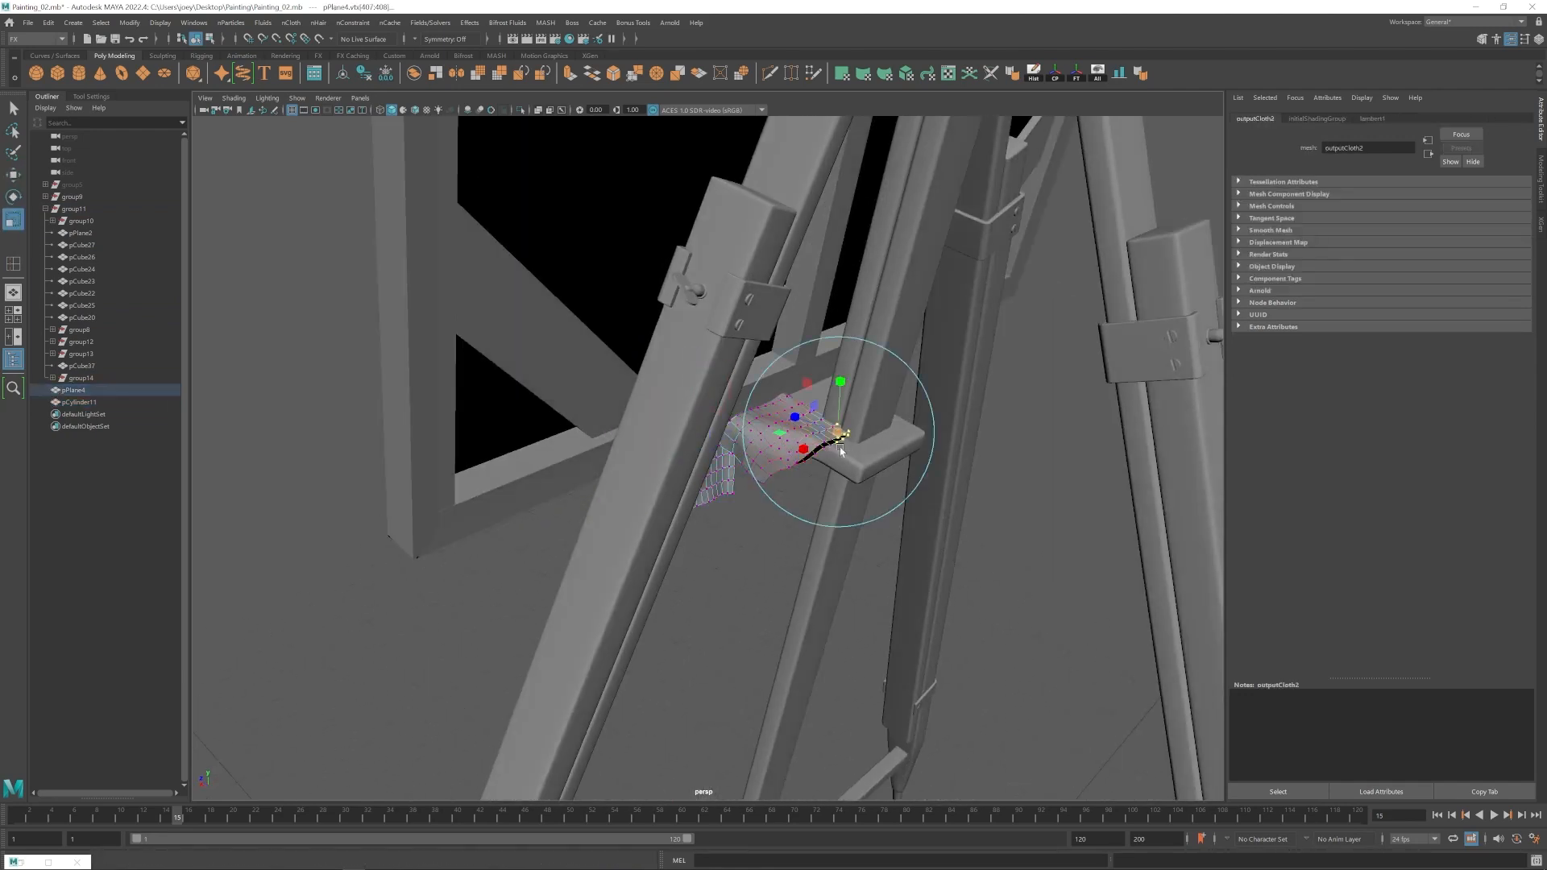
{"action": "left_click", "coordinate": [842, 455]}
{"action": "key", "text": "ctrl+z"}
{"action": "key", "text": "w"}
{"action": "left_click_drag", "start_coordinate": [801, 451], "coordinate": [794, 454]}
{"action": "left_click_drag", "start_coordinate": [806, 451], "coordinate": [811, 417], "text": "alt"}
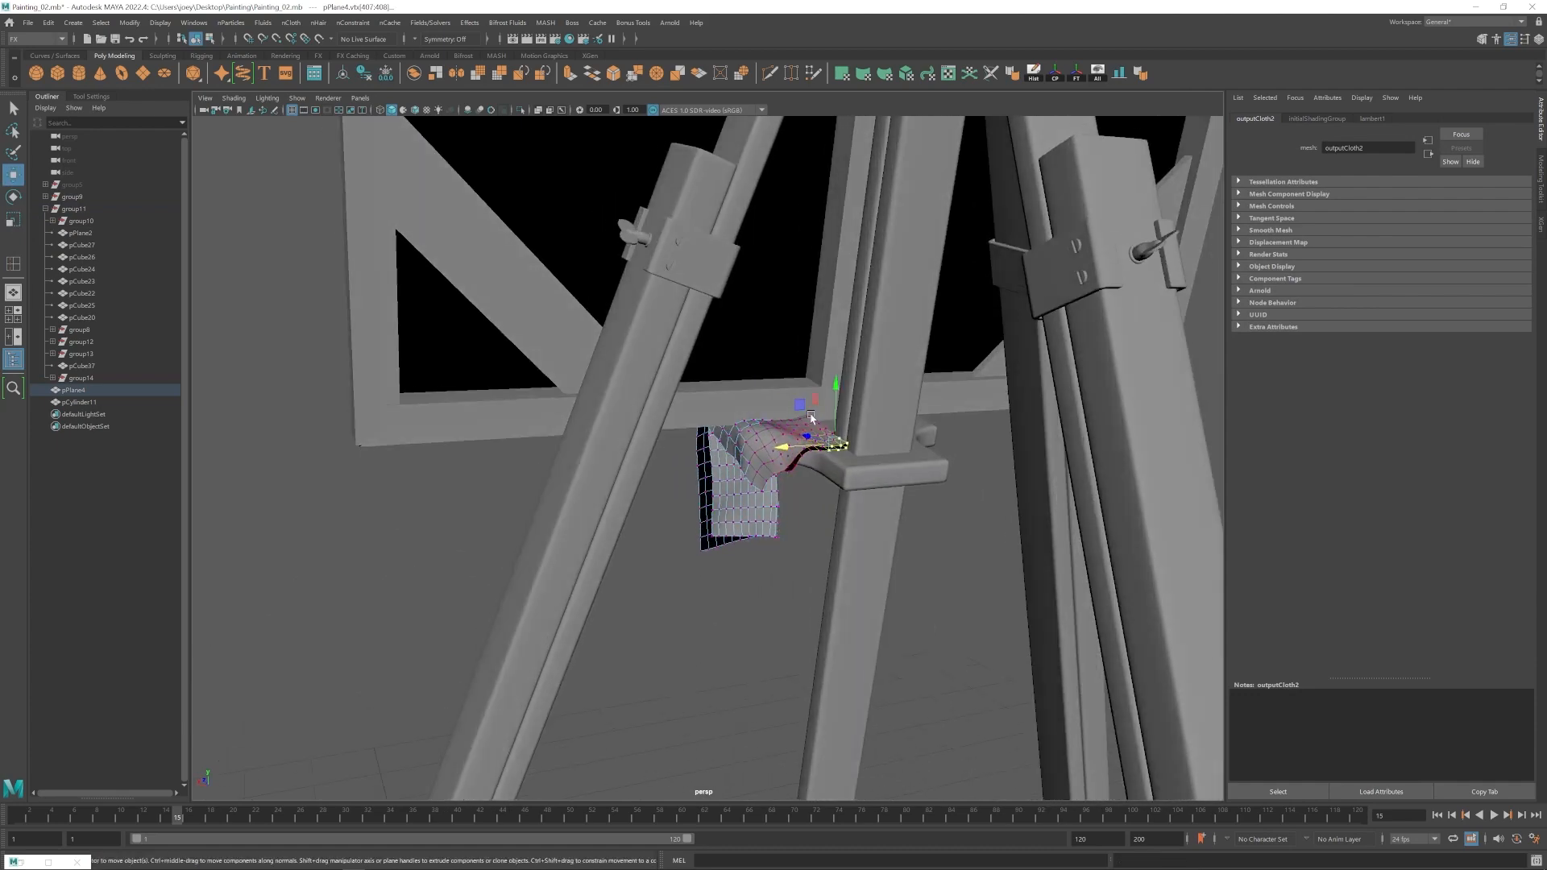
{"action": "right_click_drag", "start_coordinate": [789, 420], "coordinate": [843, 403], "text": "alt"}
{"action": "left_click_drag", "start_coordinate": [846, 342], "coordinate": [846, 350]}
{"action": "left_click_drag", "start_coordinate": [846, 355], "coordinate": [806, 386], "text": "alt"}
Deselect the cloth and examine how it drapes over the ledge from the side.
{"action": "left_click", "coordinate": [761, 413]}
{"action": "key", "text": "q"}
{"action": "left_click", "coordinate": [766, 411]}
{"action": "left_click", "coordinate": [894, 524]}
{"action": "right_click_drag", "start_coordinate": [886, 516], "coordinate": [602, 497], "text": "alt"}
{"action": "left_click_drag", "start_coordinate": [601, 497], "coordinate": [717, 532], "text": "alt"}
{"action": "right_click_drag", "start_coordinate": [628, 516], "coordinate": [710, 530], "text": "alt"}
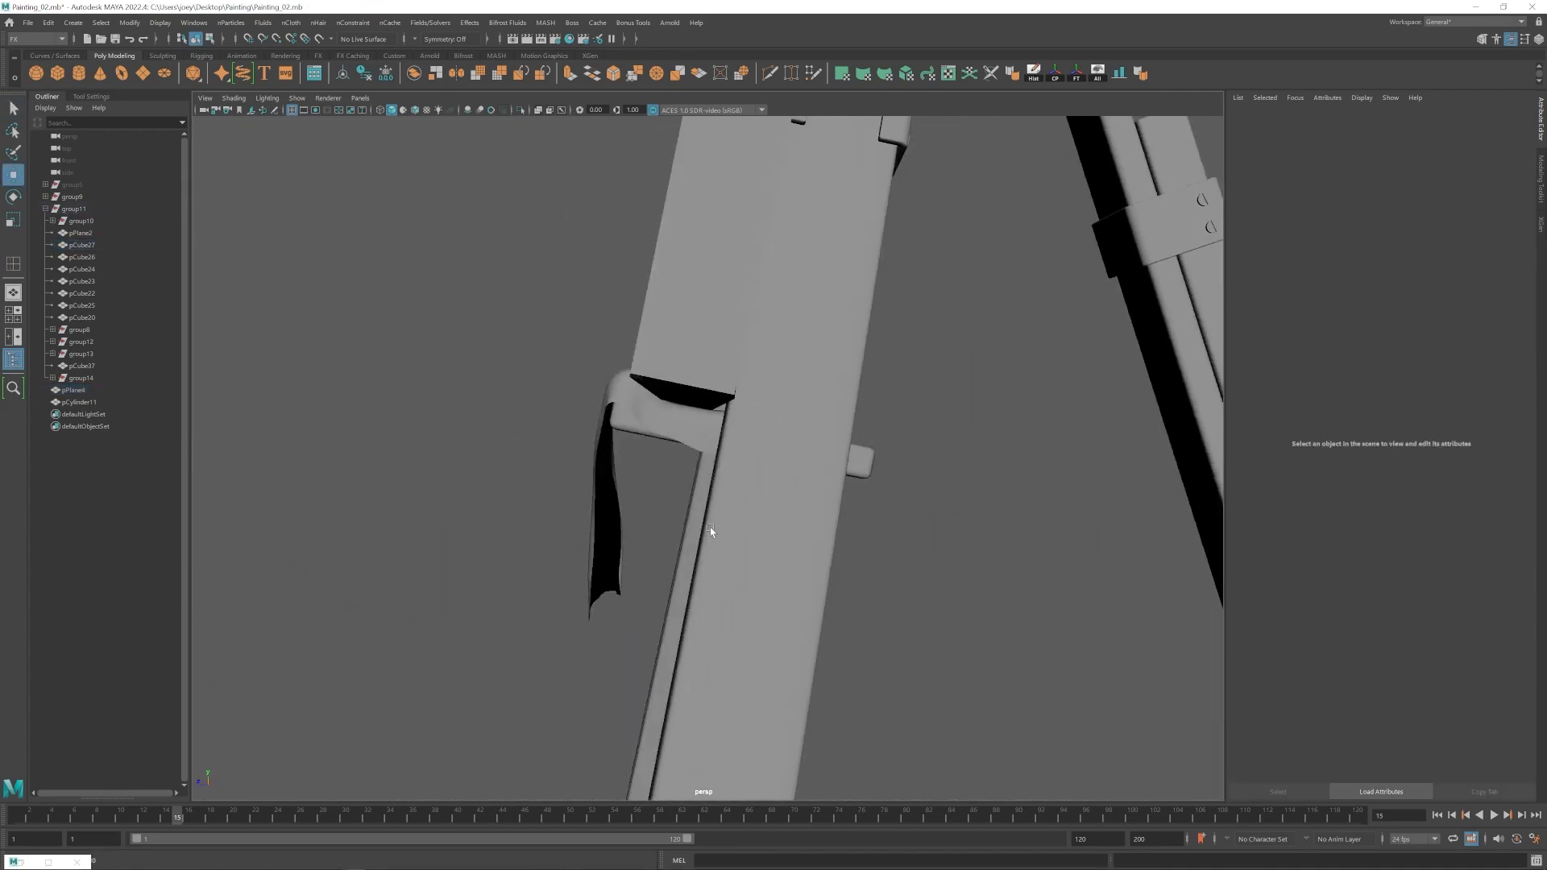
Scale the cylinder above the ledge into a thinner, longer rod for a paintbrush handle.
{"action": "left_click_drag", "start_coordinate": [710, 530], "coordinate": [645, 516], "text": "alt"}
{"action": "left_click", "coordinate": [616, 506]}
{"action": "left_click", "coordinate": [548, 516]}
{"action": "right_click_drag", "start_coordinate": [709, 524], "coordinate": [564, 523], "text": "alt"}
{"action": "left_click_drag", "start_coordinate": [564, 524], "coordinate": [612, 520], "text": "alt"}
{"action": "right_click_drag", "start_coordinate": [612, 519], "coordinate": [689, 512], "text": "alt"}
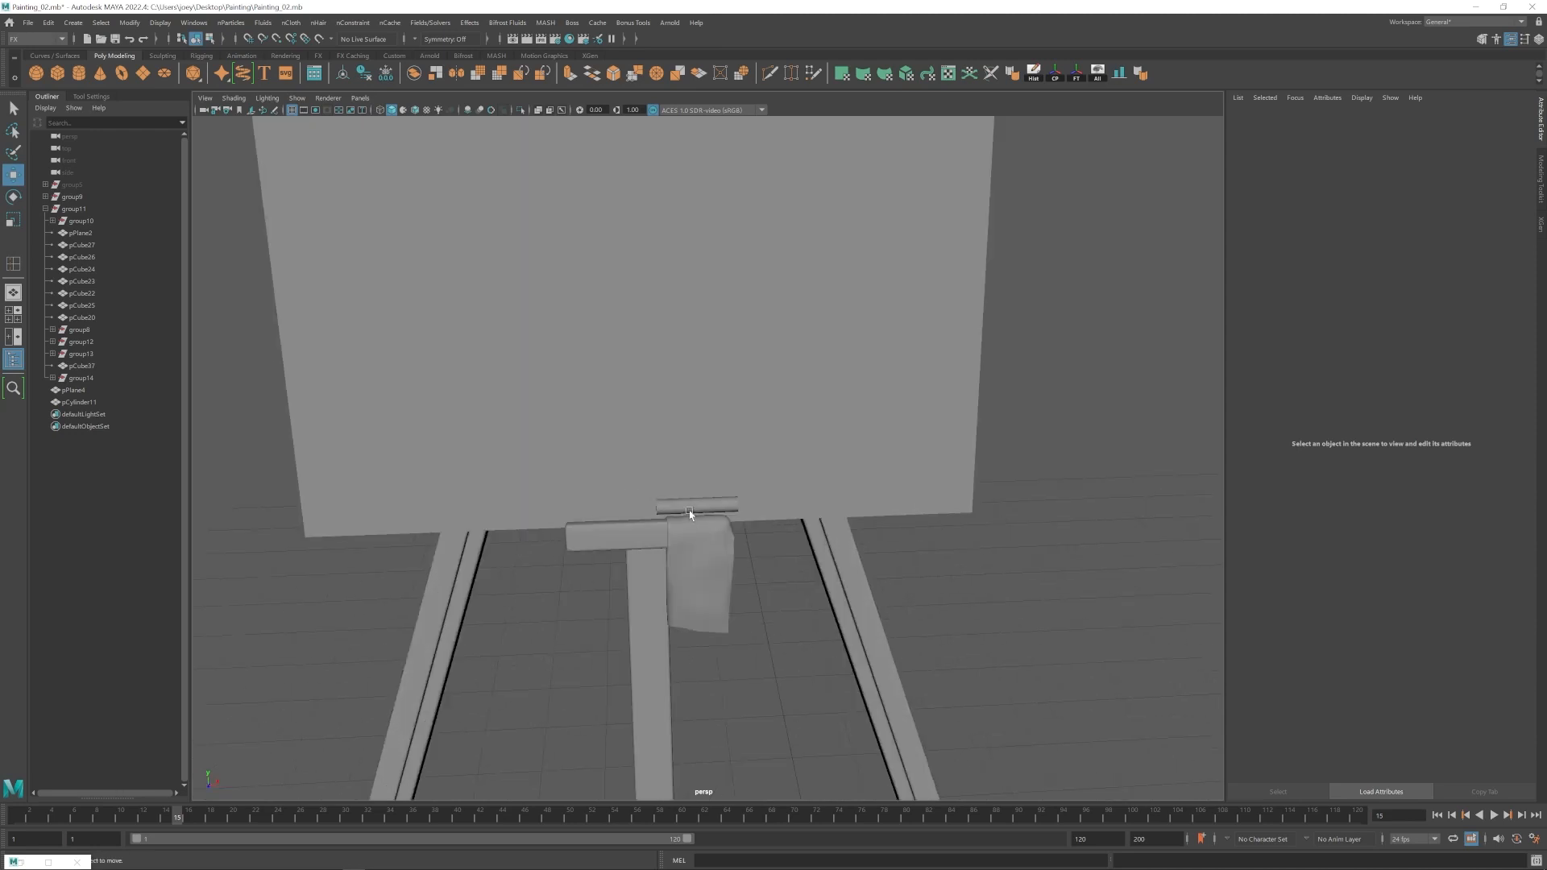
{"action": "left_click", "coordinate": [690, 512]}
{"action": "key", "text": "r"}
Taper the brush handle by scaling its end vertices with soft selection.
{"action": "key", "text": "F9"}
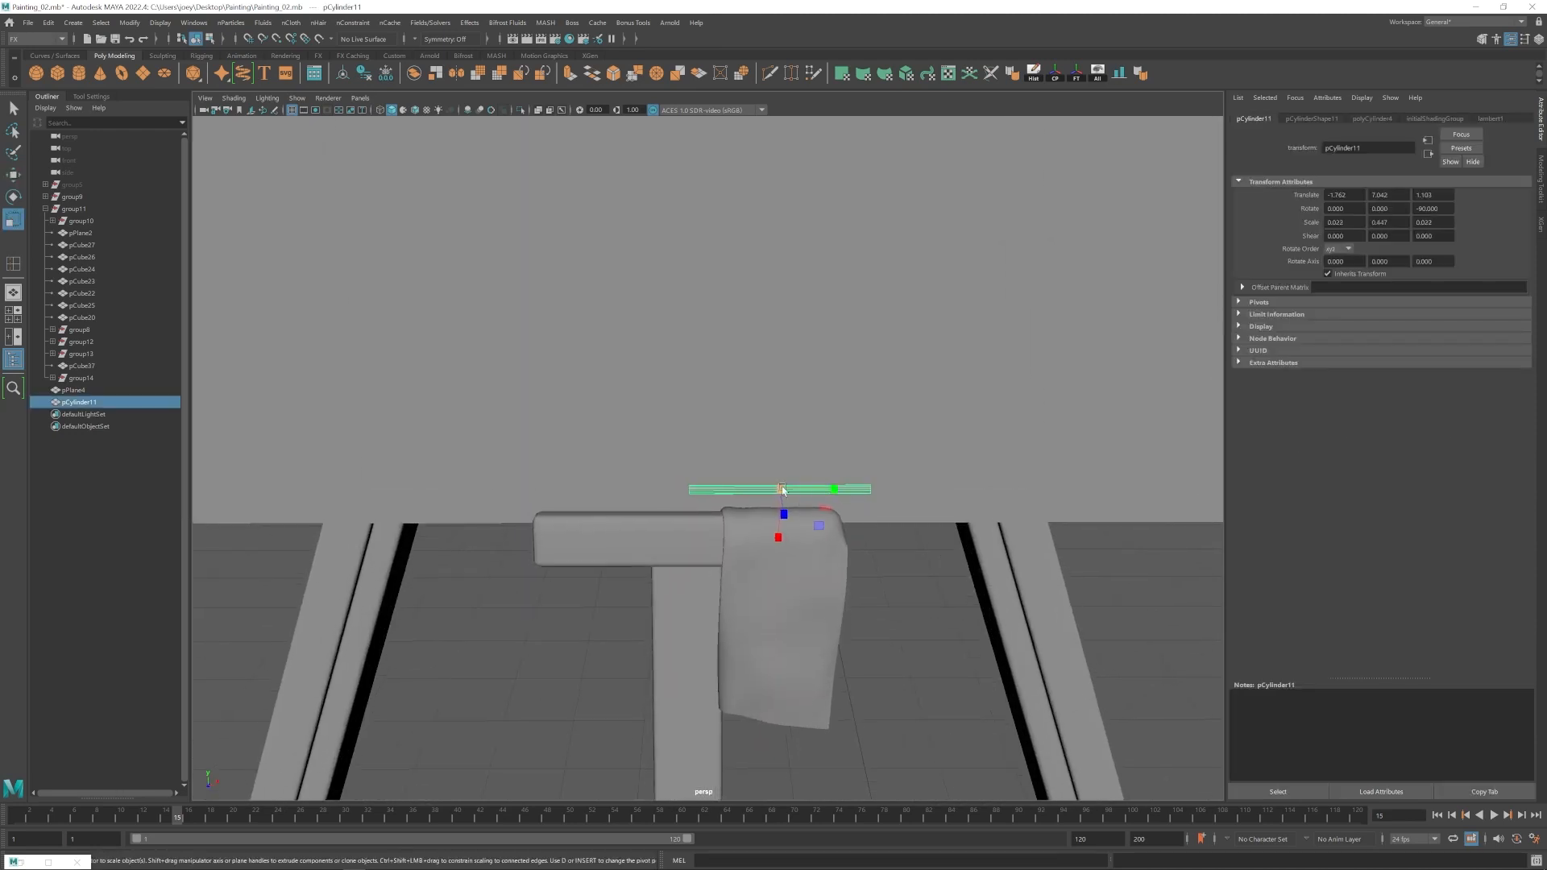
{"action": "left_click_drag", "start_coordinate": [636, 490], "coordinate": [669, 522]}
{"action": "key", "text": "f"}
{"action": "right_click_drag", "start_coordinate": [809, 545], "coordinate": [724, 500], "text": "alt"}
{"action": "left_click_drag", "start_coordinate": [724, 499], "coordinate": [806, 483], "text": "alt"}
{"action": "left_click_drag", "start_coordinate": [1072, 435], "coordinate": [1095, 461]}
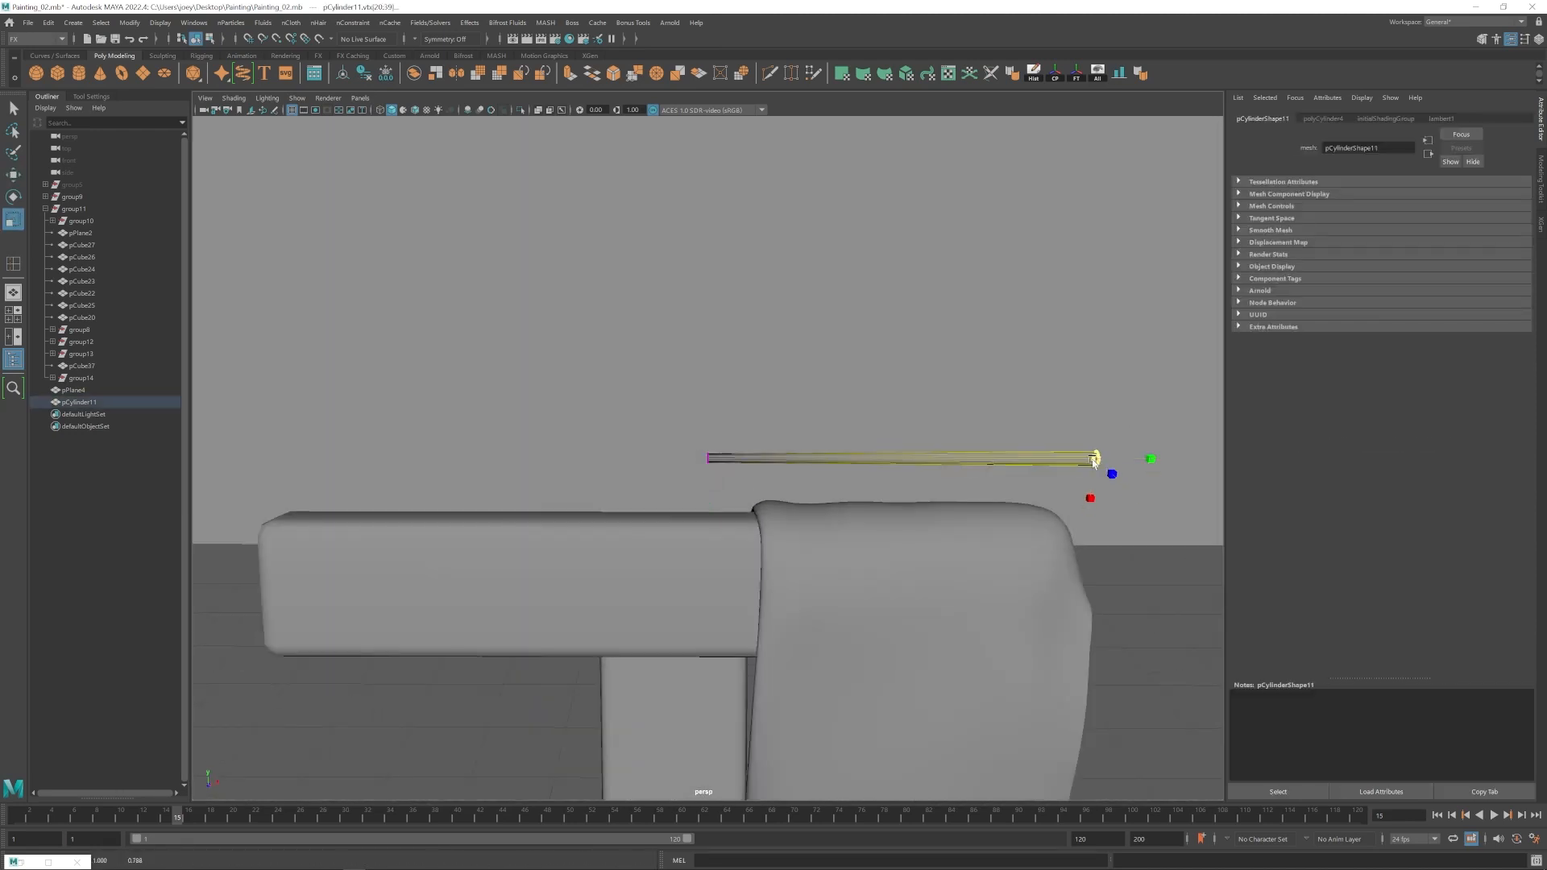
Round the handle's narrow end by bevelling its end edge loop with fraction 1 and 2 segments.
{"action": "key", "text": "F8"}
{"action": "left_click_drag", "start_coordinate": [747, 457], "coordinate": [793, 477], "text": "alt"}
{"action": "key", "text": "w"}
{"action": "scroll", "coordinate": [710, 461], "scroll_direction": "up", "scroll_amount": 4}
{"action": "key", "text": "F10"}
{"action": "double_click", "coordinate": [711, 462]}
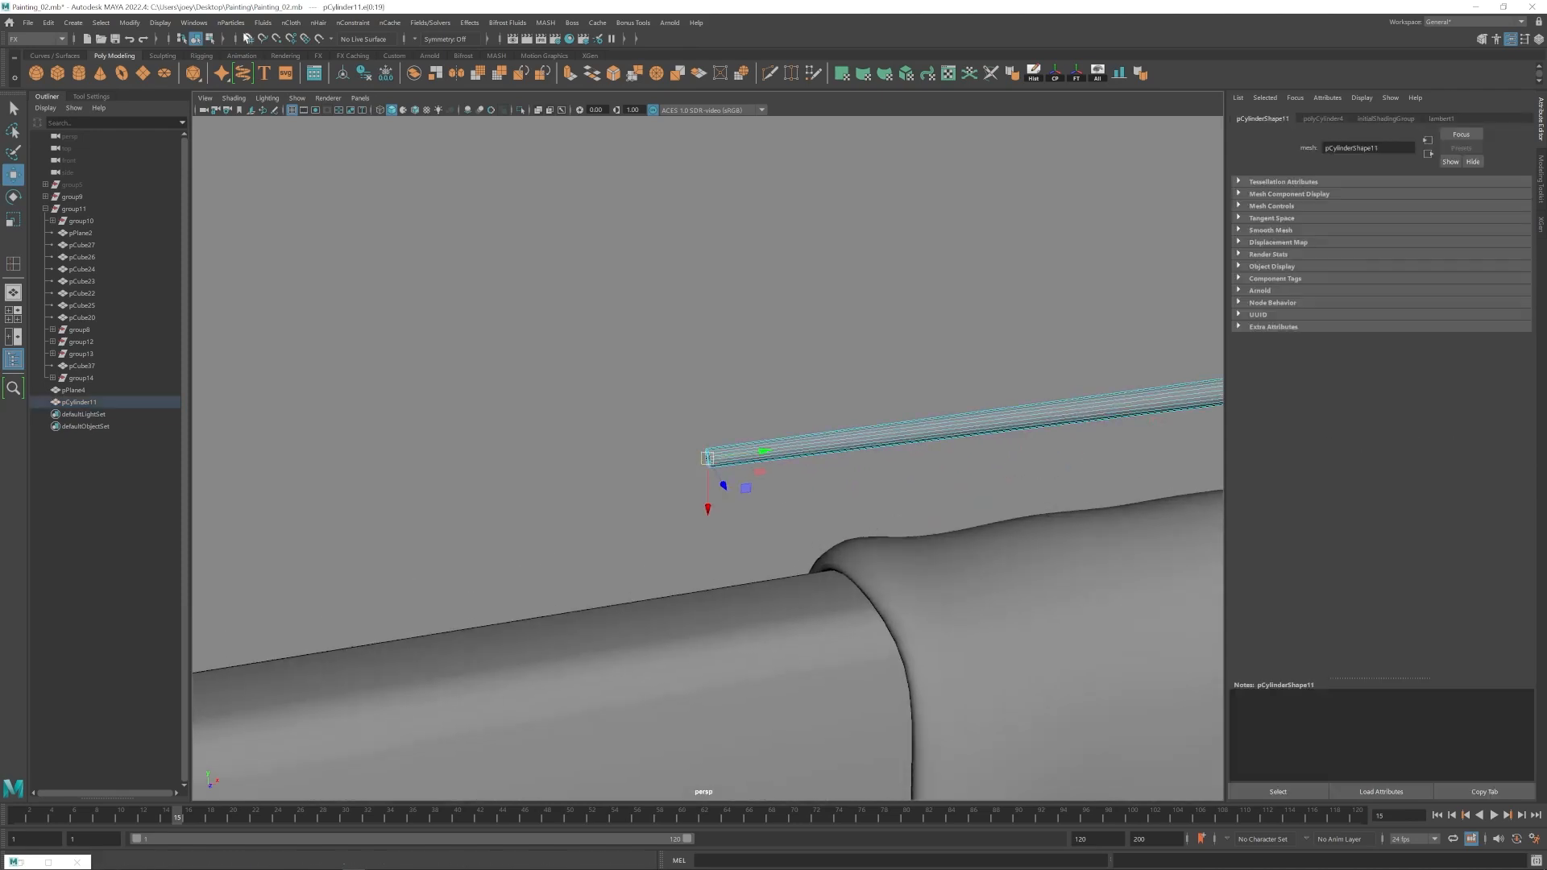
{"action": "left_click", "coordinate": [266, 68]}
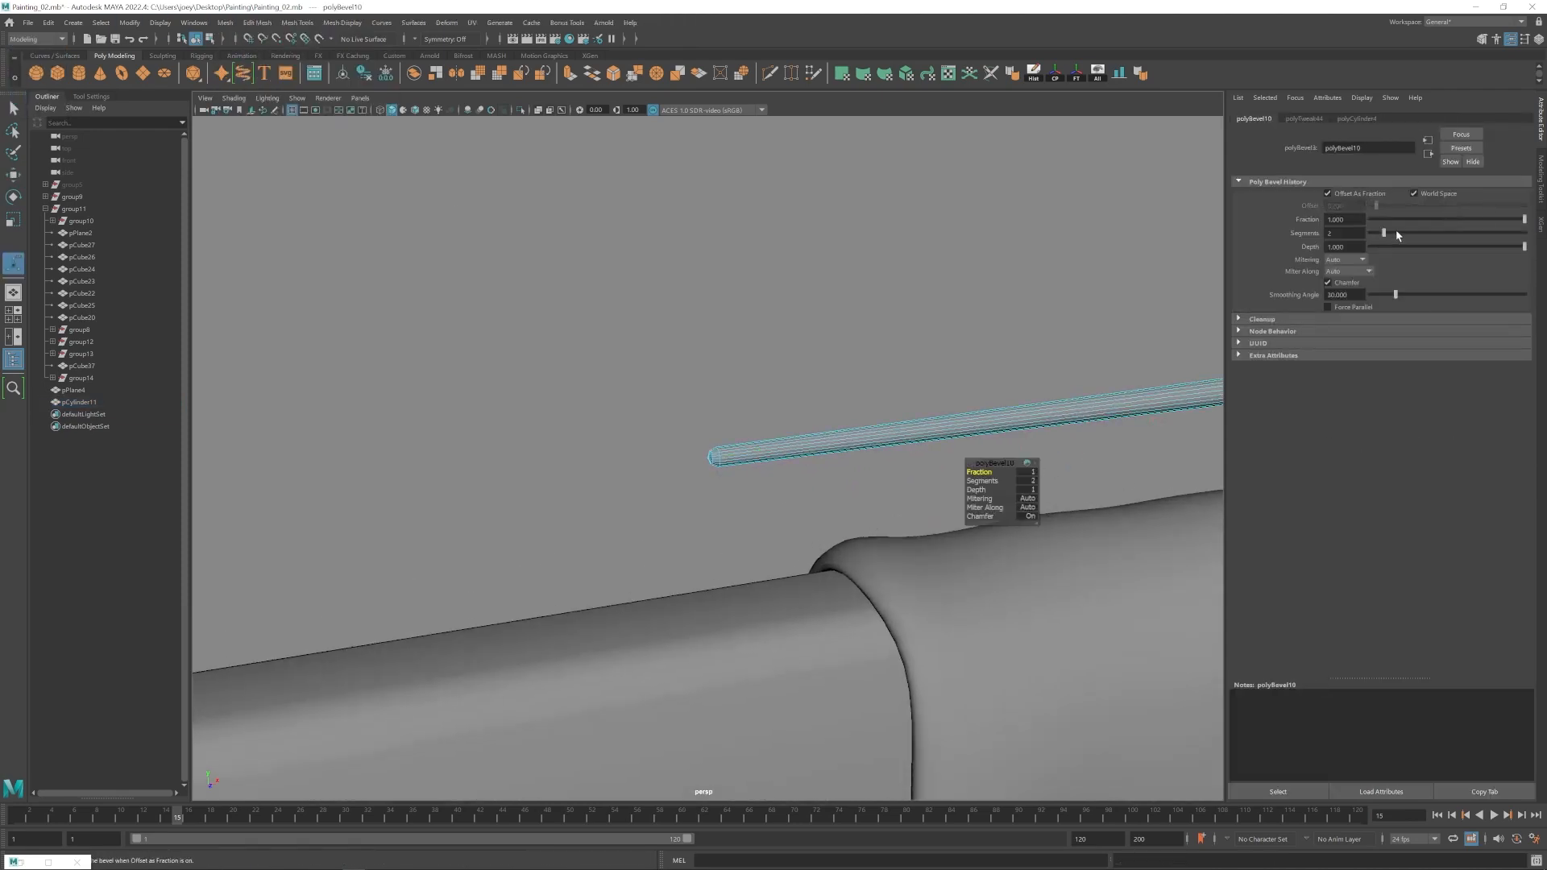
{"action": "left_click_drag", "start_coordinate": [806, 419], "coordinate": [895, 378], "text": "alt"}
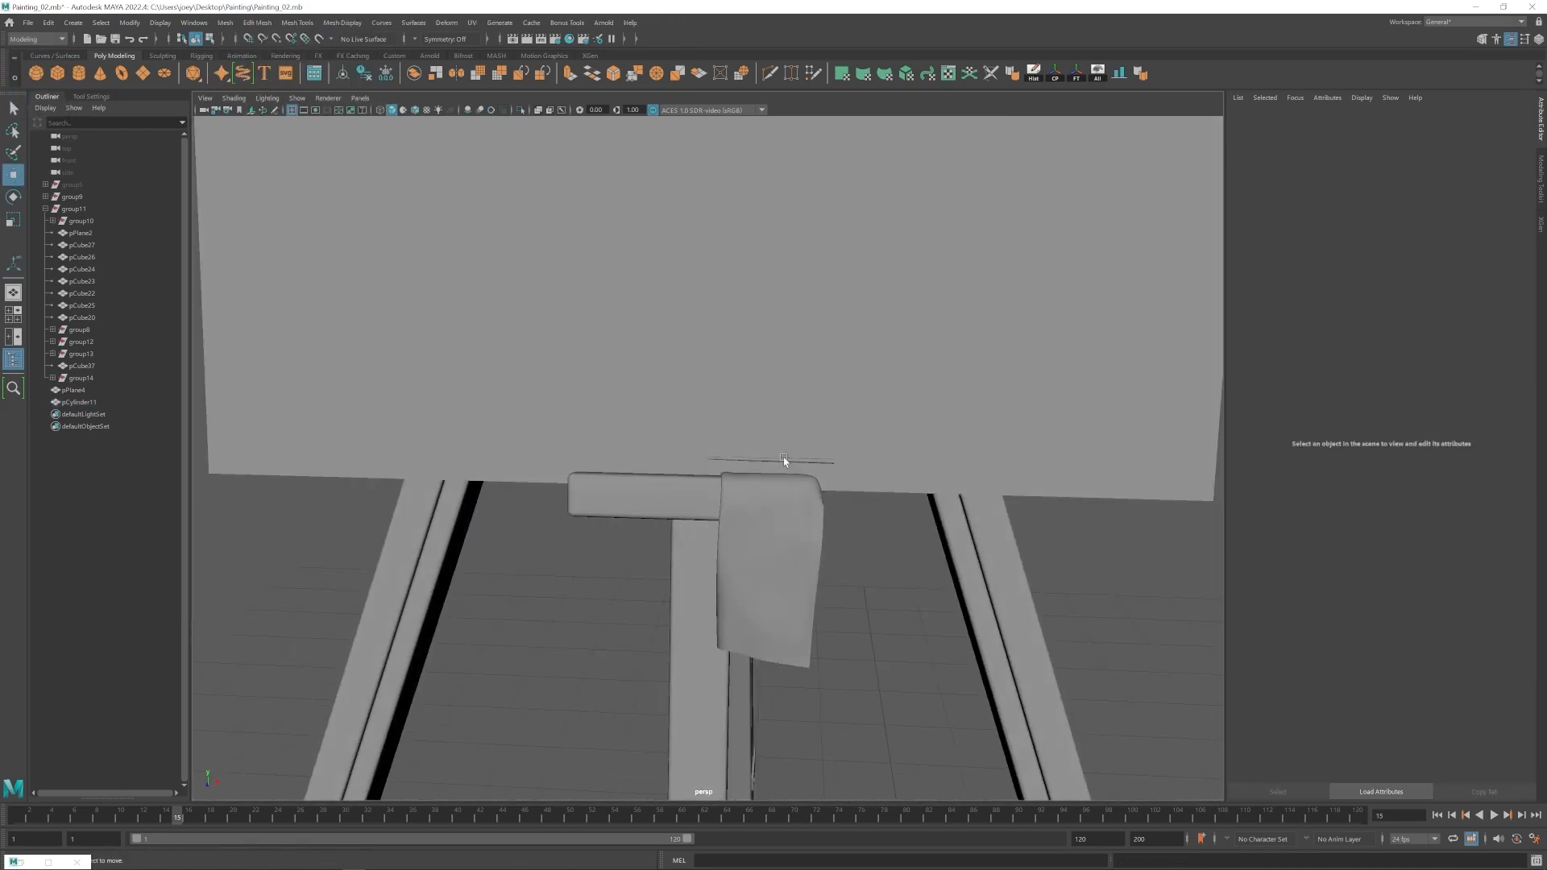
Lower the brush handle onto the ledge, slide it sideways and scale it longer.
{"action": "left_click", "coordinate": [783, 459]}
{"action": "left_click_drag", "start_coordinate": [783, 459], "coordinate": [777, 459], "text": "alt"}
{"action": "left_click_drag", "start_coordinate": [778, 458], "coordinate": [713, 538], "text": "alt"}
{"action": "scroll", "coordinate": [714, 476], "scroll_direction": "up", "scroll_amount": 5}
{"action": "left_click_drag", "start_coordinate": [685, 548], "coordinate": [764, 559], "text": "alt"}
{"action": "scroll", "coordinate": [763, 559], "scroll_direction": "down", "scroll_amount": 2}
{"action": "mouse_move", "coordinate": [700, 461]}
{"action": "left_mouse_down"}
{"action": "mouse_move", "coordinate": [728, 460]}
{"action": "mouse_move", "coordinate": [671, 463]}
{"action": "left_mouse_up"}
{"action": "key", "text": "r"}
{"action": "scroll", "coordinate": [709, 465], "scroll_direction": "down", "scroll_amount": 5}
{"action": "key", "text": "w"}
{"action": "scroll", "coordinate": [738, 466], "scroll_direction": "up", "scroll_amount": 5}
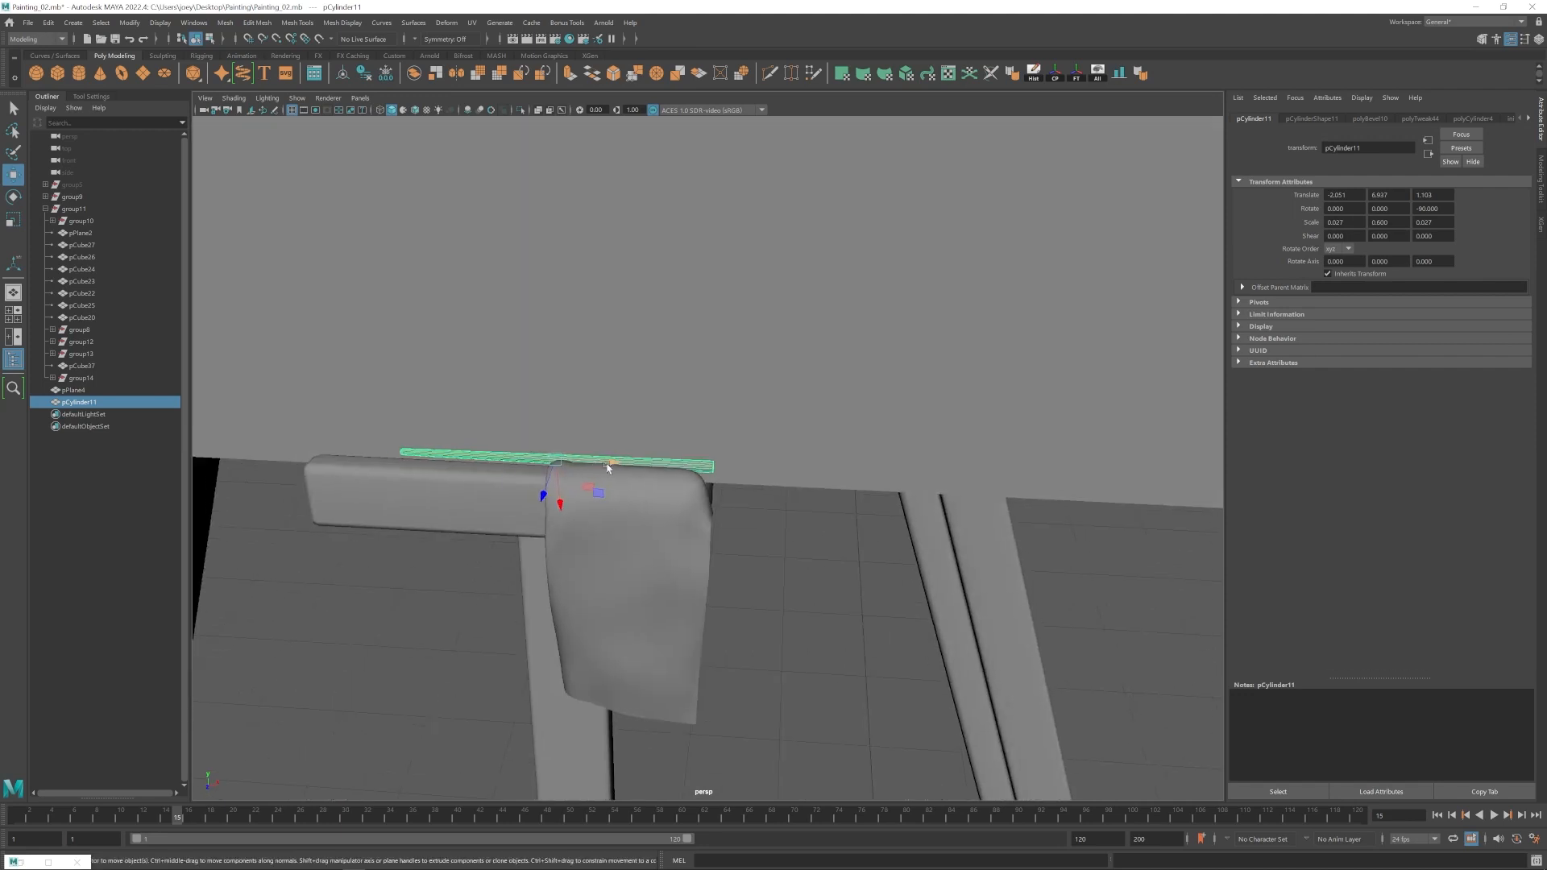
Create a second polygon cylinder, rotate it -90 degrees about Z, and scale and place it at the handle's wide end.
{"action": "right_click", "coordinate": [704, 482]}
{"action": "scroll", "coordinate": [650, 422], "scroll_direction": "down", "scroll_amount": 10}
{"action": "key", "text": "e"}
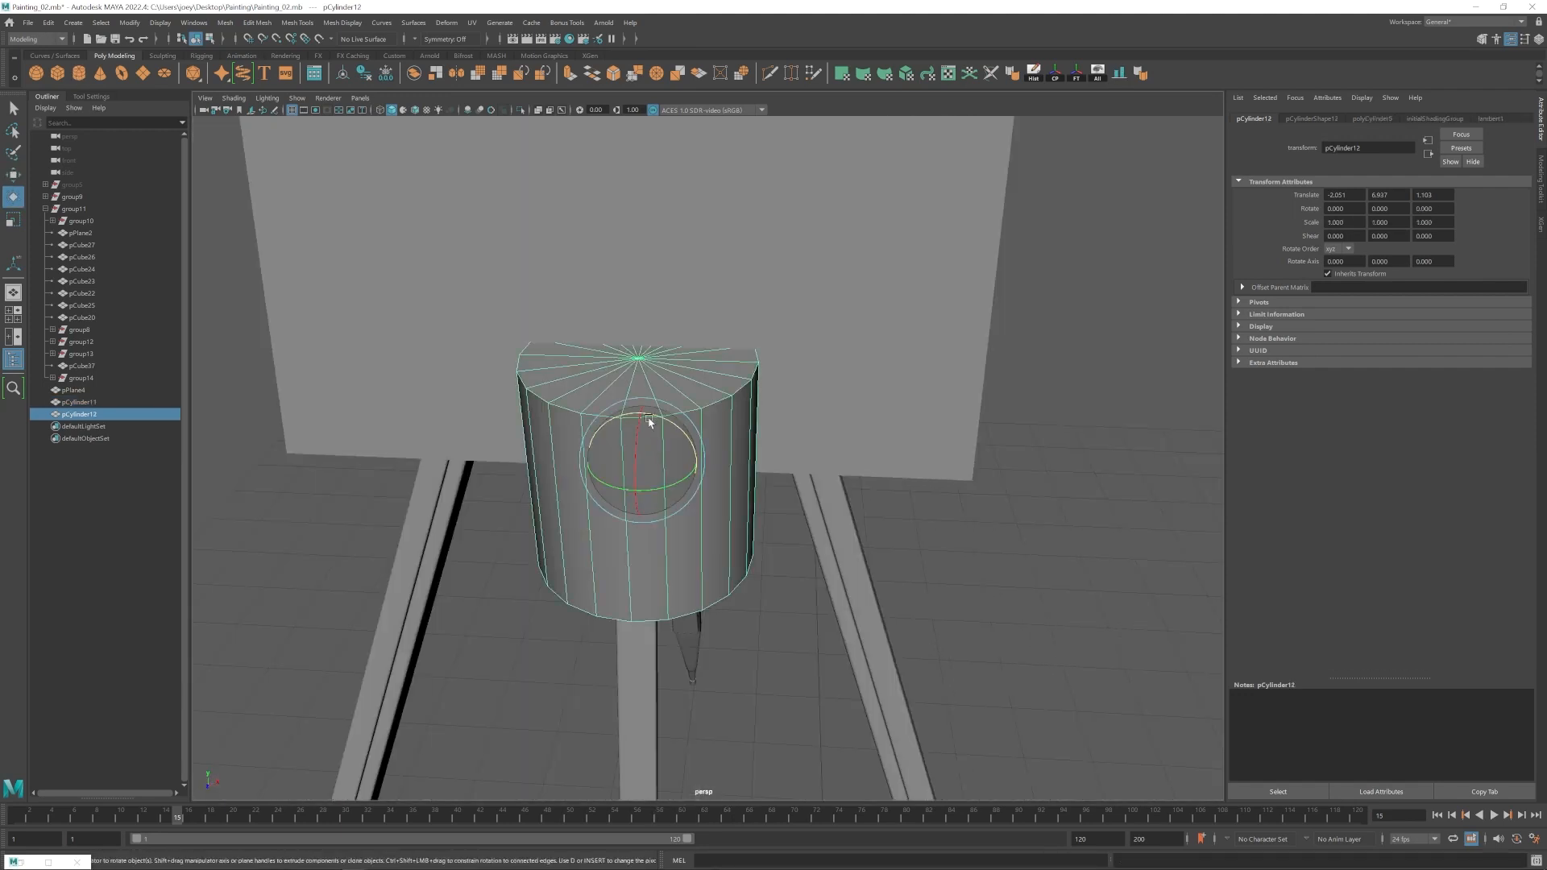
{"action": "left_click_drag", "start_coordinate": [649, 421], "coordinate": [1017, 518]}
{"action": "key", "text": "r"}
{"action": "scroll", "coordinate": [736, 518], "scroll_direction": "up", "scroll_amount": 10}
{"action": "key", "text": "w"}
{"action": "middle_click_drag", "start_coordinate": [1017, 519], "coordinate": [586, 472], "text": "alt"}
{"action": "key", "text": "r"}
{"action": "left_click_drag", "start_coordinate": [522, 458], "coordinate": [669, 456]}
{"action": "key", "text": "w"}
Delete the small cylinder's cap faces, then extrude its outer edge loop away from the handle into a narrowing ferrule.
{"action": "right_click_drag", "start_coordinate": [716, 421], "coordinate": [717, 464]}
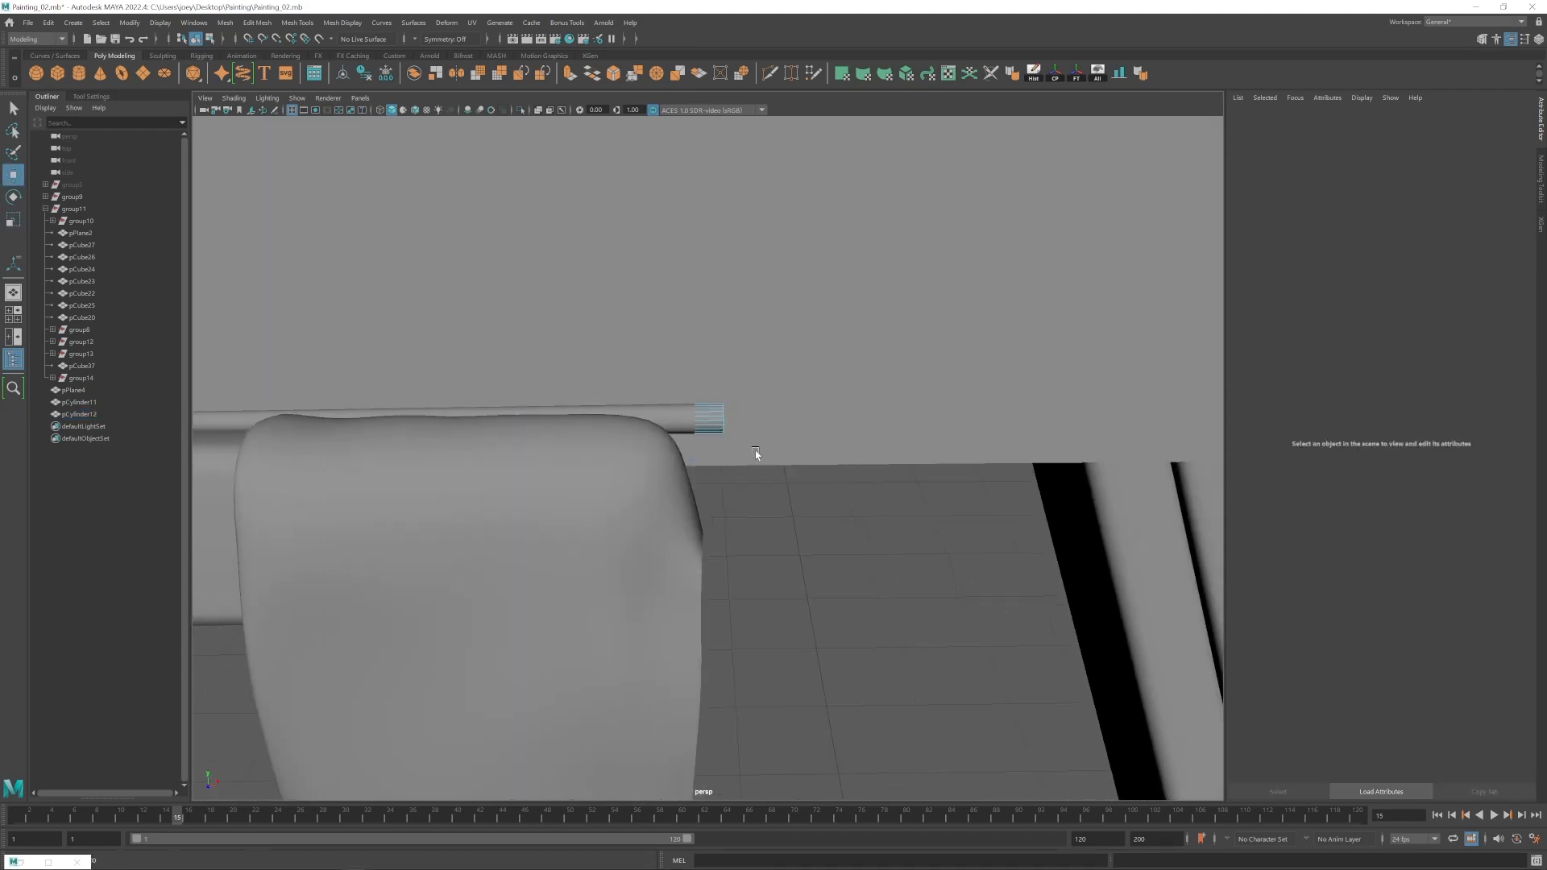
{"action": "left_click_drag", "start_coordinate": [757, 452], "coordinate": [724, 461], "text": "alt"}
{"action": "left_click_drag", "start_coordinate": [537, 334], "coordinate": [747, 451]}
{"action": "key", "text": "ctrl+e"}
{"action": "mouse_move", "coordinate": [747, 452]}
{"action": "left_mouse_down", "text": "alt"}
{"action": "mouse_move", "coordinate": [537, 509]}
{"action": "mouse_move", "coordinate": [536, 490]}
{"action": "mouse_move", "coordinate": [745, 476]}
{"action": "left_mouse_up", "text": "alt"}
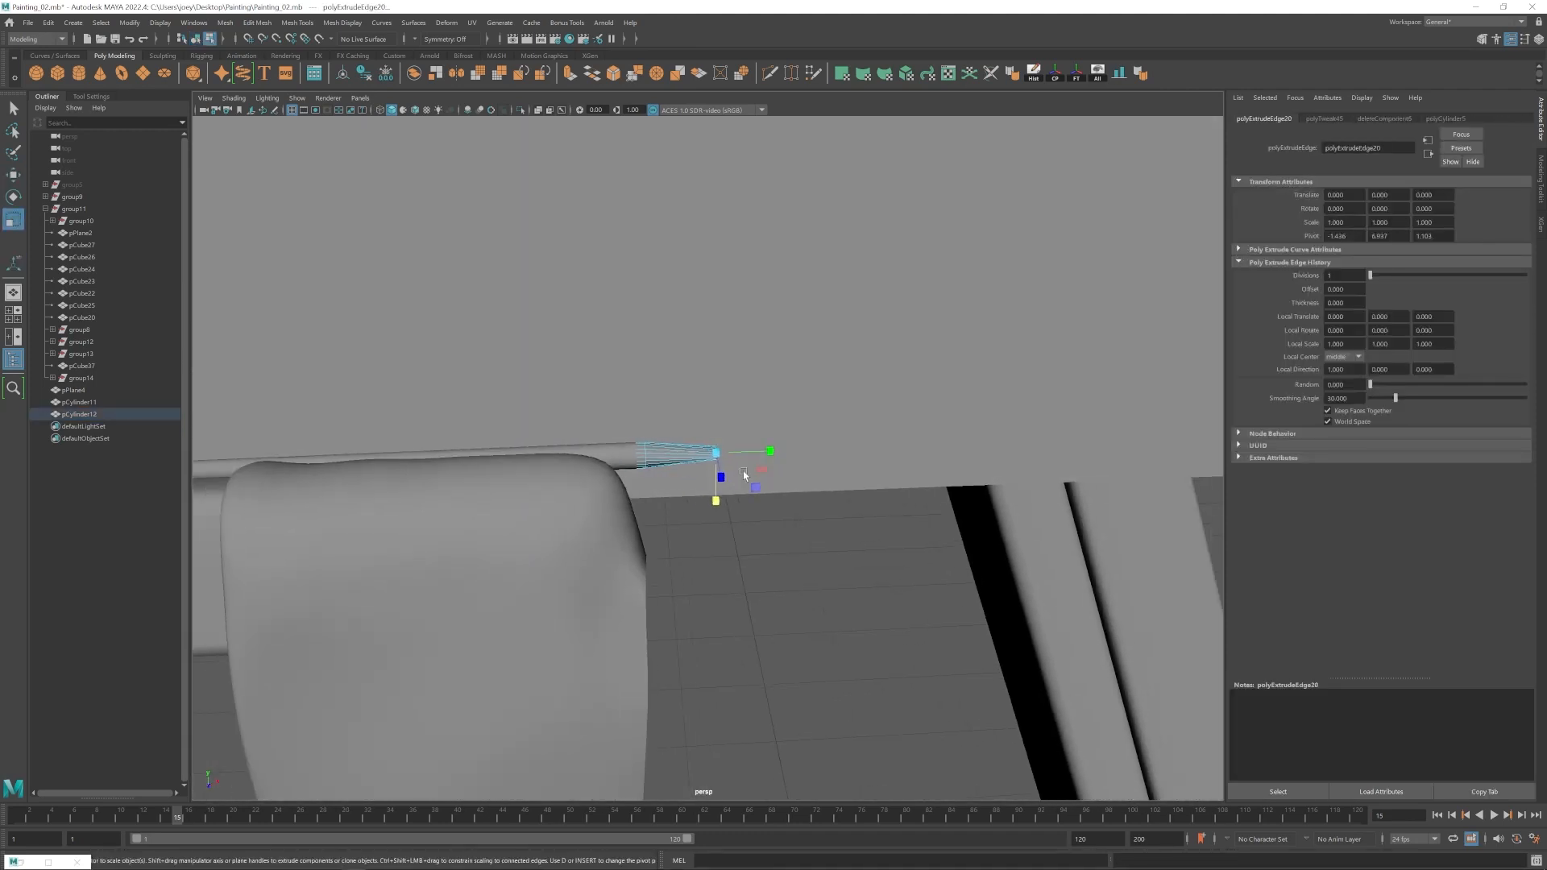
Insert an edge loop midway along the tapered part of the ferrule and scale it to curve the profile.
{"action": "right_click_drag", "start_coordinate": [565, 256], "coordinate": [678, 387], "text": "alt"}
{"action": "key", "text": "ctrl+shift+x"}
{"action": "left_click", "coordinate": [695, 439], "text": "ctrl"}
{"action": "key", "text": "r"}
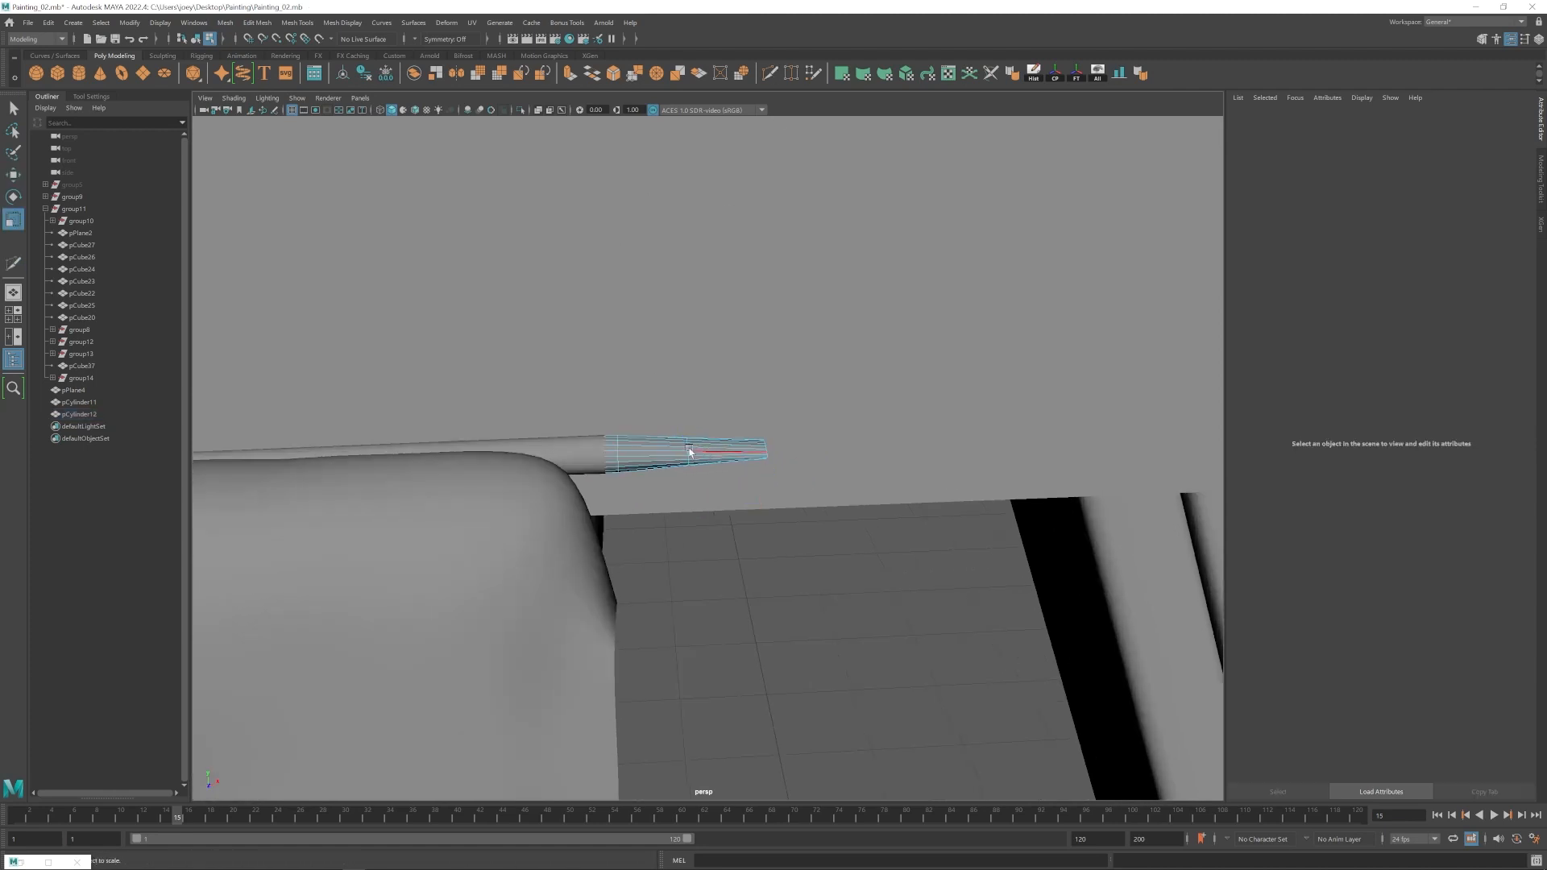
{"action": "double_click", "coordinate": [696, 452]}
{"action": "key", "text": "f"}
{"action": "right_click_drag", "start_coordinate": [680, 452], "coordinate": [580, 403], "text": "alt"}
{"action": "mouse_move", "coordinate": [709, 460]}
{"action": "left_mouse_down"}
{"action": "mouse_move", "coordinate": [677, 462]}
{"action": "mouse_move", "coordinate": [713, 467]}
{"action": "left_mouse_up"}
Flatten the ferrule's open outer edge loop by scaling it vertically.
{"action": "double_click", "coordinate": [837, 469]}
{"action": "left_click_drag", "start_coordinate": [834, 492], "coordinate": [798, 517], "text": "alt"}
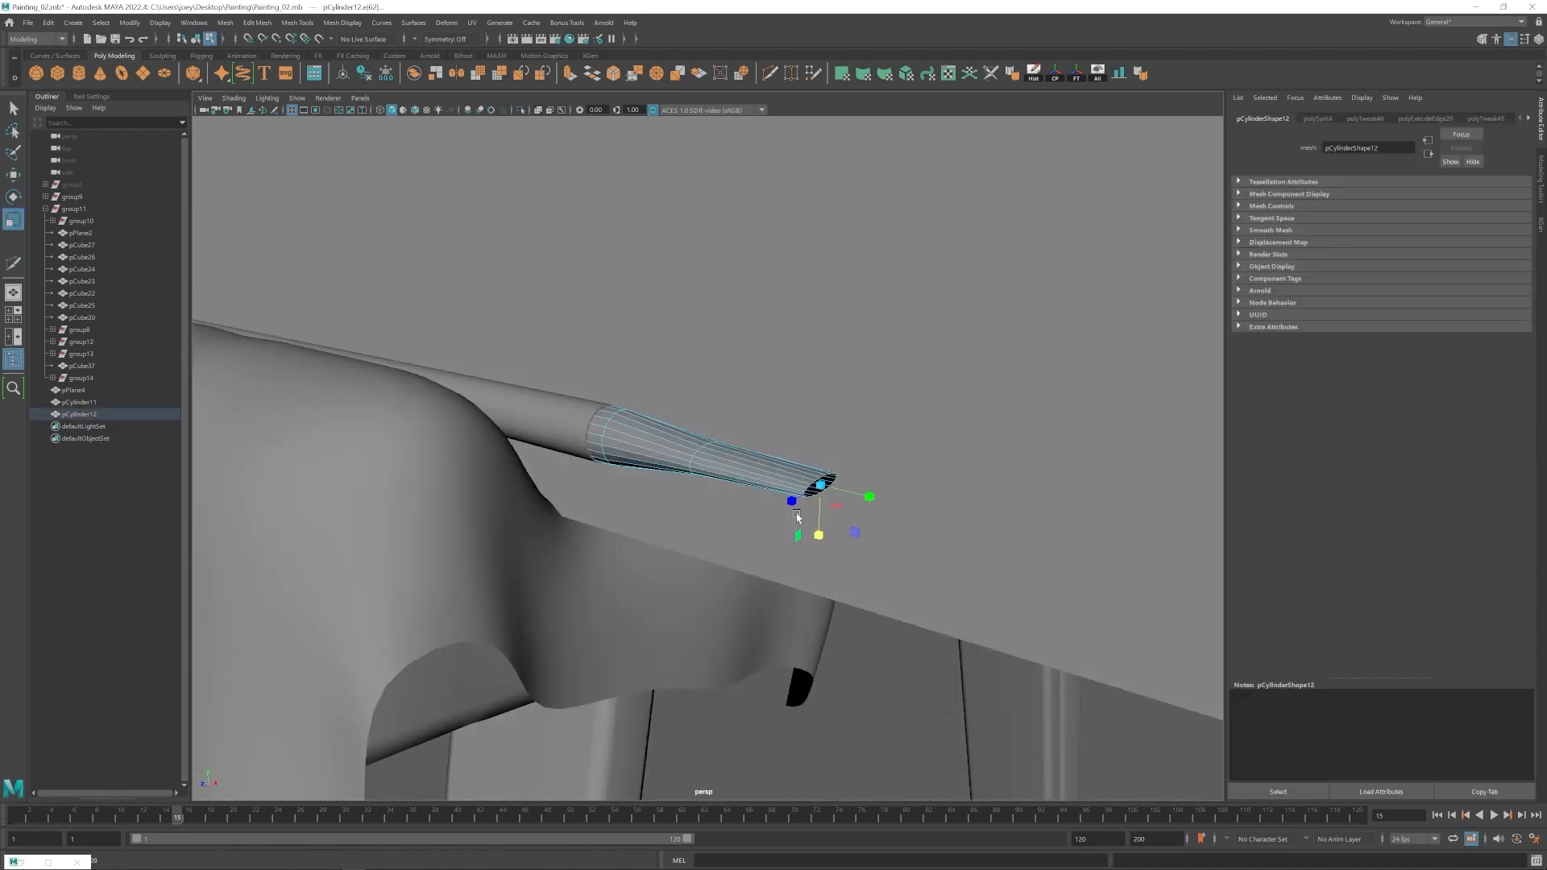
{"action": "right_click_drag", "start_coordinate": [798, 518], "coordinate": [669, 451], "text": "alt"}
{"action": "left_click_drag", "start_coordinate": [669, 451], "coordinate": [723, 486], "text": "alt"}
Duplicate the ferrule beyond its tip, delete the copy's extra faces and move the remaining section against the ferrule as bristles.
{"action": "left_click_drag", "start_coordinate": [621, 450], "coordinate": [860, 445]}
{"action": "right_click_drag", "start_coordinate": [864, 448], "coordinate": [862, 516]}
{"action": "left_click_drag", "start_coordinate": [726, 601], "coordinate": [867, 382]}
{"action": "key", "text": "Delete"}
{"action": "left_click_drag", "start_coordinate": [980, 445], "coordinate": [830, 446]}
{"action": "key", "text": "f"}
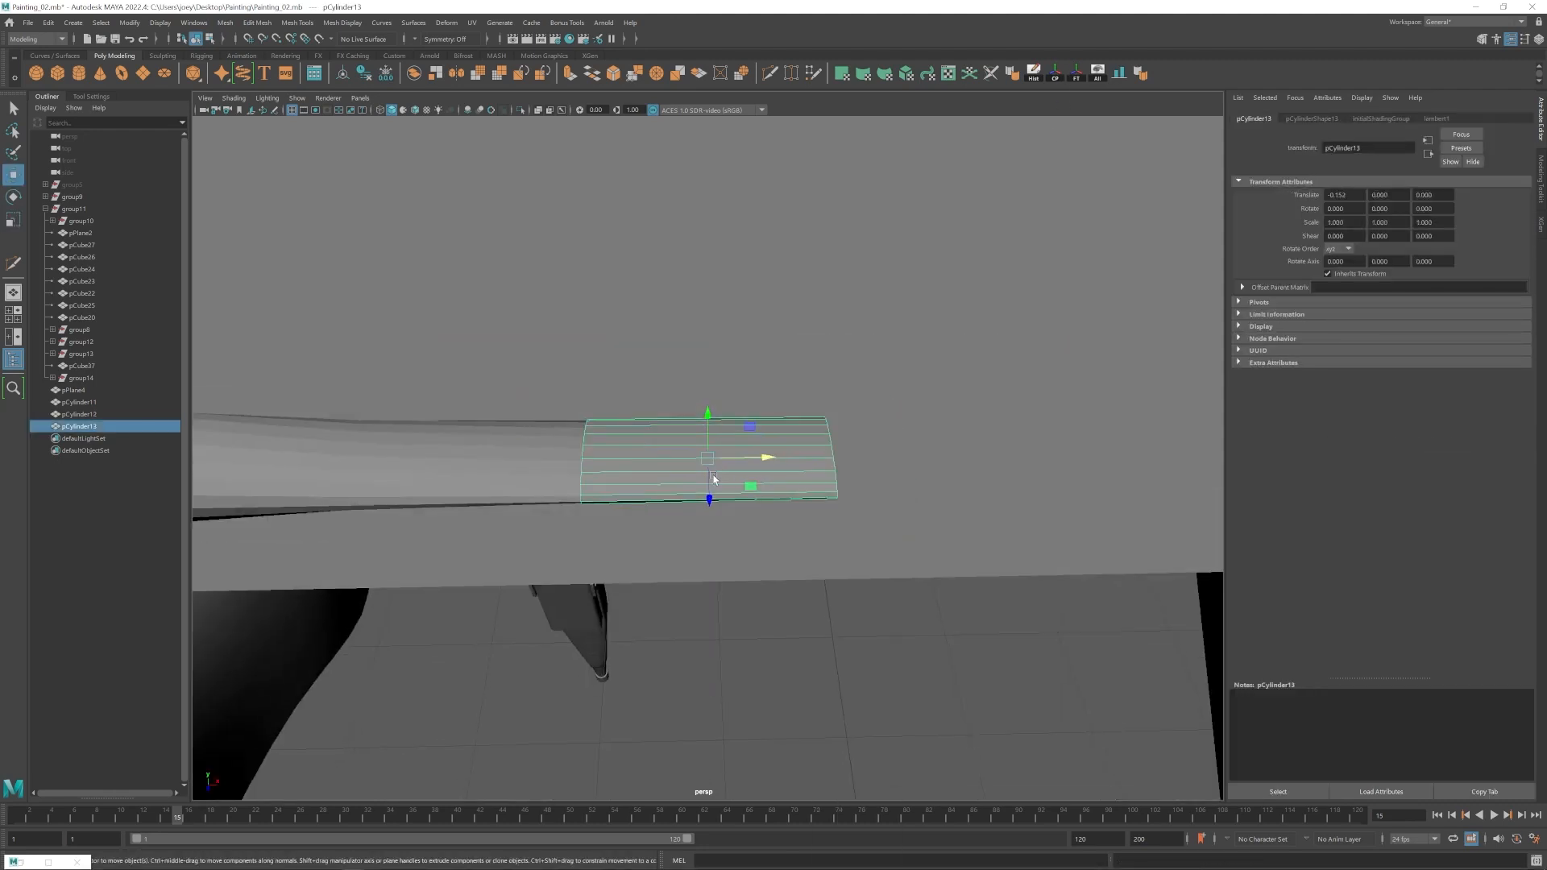
Scale the bristle section slightly thinner in height so it fits inside the ferrule.
{"action": "left_click_drag", "start_coordinate": [705, 459], "coordinate": [745, 447], "text": "alt"}
{"action": "left_click_drag", "start_coordinate": [708, 419], "coordinate": [708, 439]}
{"action": "right_click_drag", "start_coordinate": [709, 439], "coordinate": [621, 451], "text": "alt"}
{"action": "left_click_drag", "start_coordinate": [620, 451], "coordinate": [677, 481], "text": "alt"}
{"action": "left_click", "coordinate": [707, 534]}
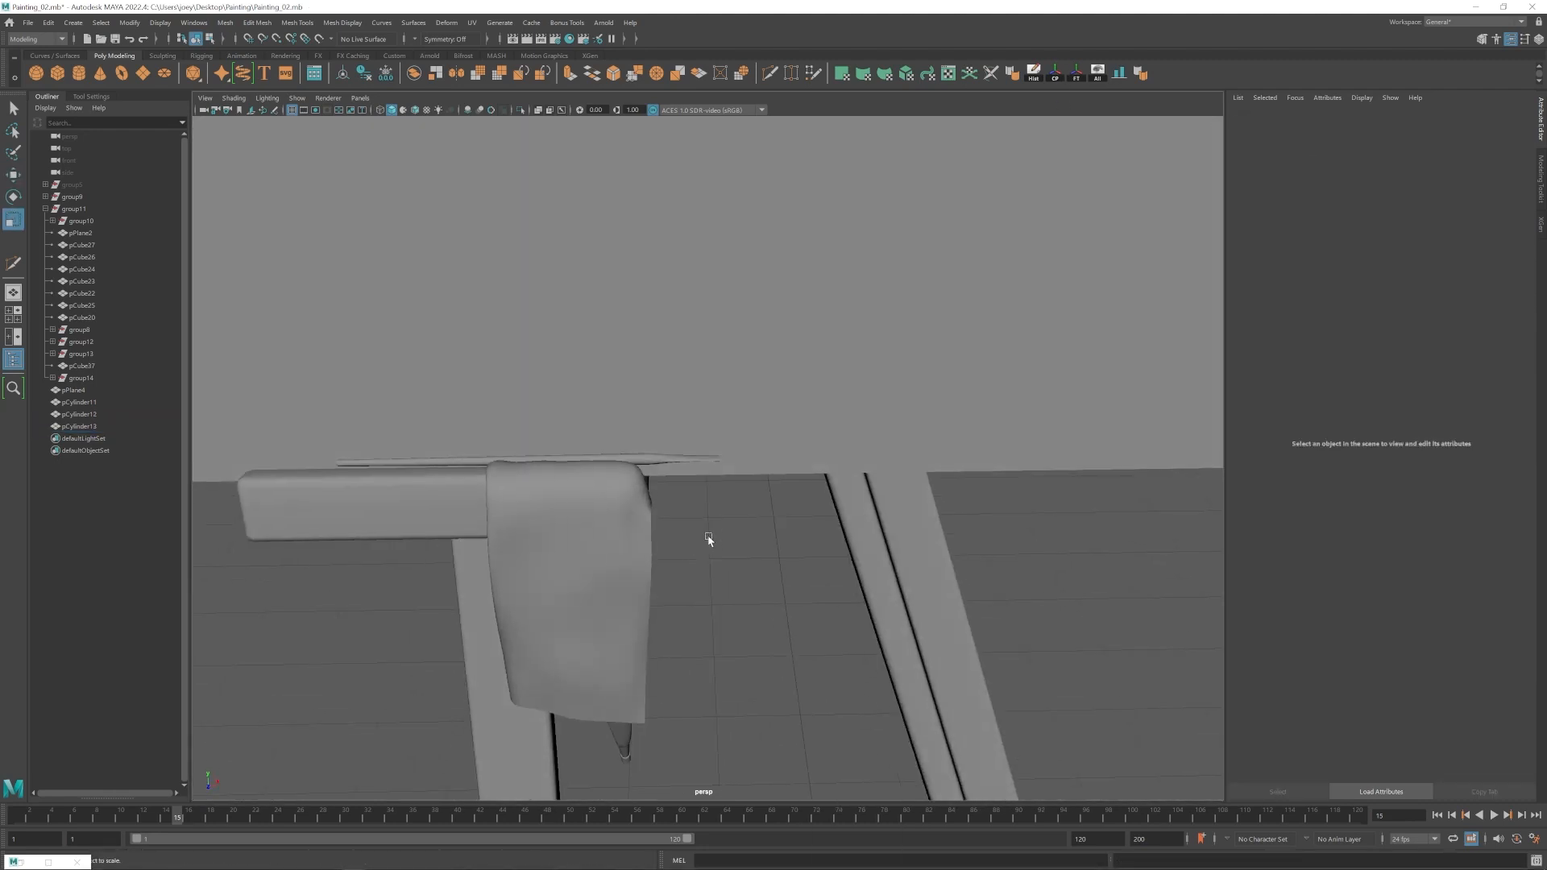
Scale the edge loop at the bristles' tip flatter so the brush head tapers.
{"action": "right_click_drag", "start_coordinate": [709, 539], "coordinate": [782, 516], "text": "alt"}
{"action": "right_click_drag", "start_coordinate": [711, 459], "coordinate": [648, 458]}
{"action": "key", "text": "w"}
{"action": "left_click_drag", "start_coordinate": [750, 487], "coordinate": [873, 538], "text": "alt"}
{"action": "right_click_drag", "start_coordinate": [873, 538], "coordinate": [951, 538], "text": "alt"}
{"action": "right_click_drag", "start_coordinate": [693, 459], "coordinate": [693, 403]}
{"action": "double_click", "coordinate": [578, 439]}
{"action": "double_click", "coordinate": [822, 477]}
{"action": "key", "text": "r"}
{"action": "left_click_drag", "start_coordinate": [836, 427], "coordinate": [838, 462]}
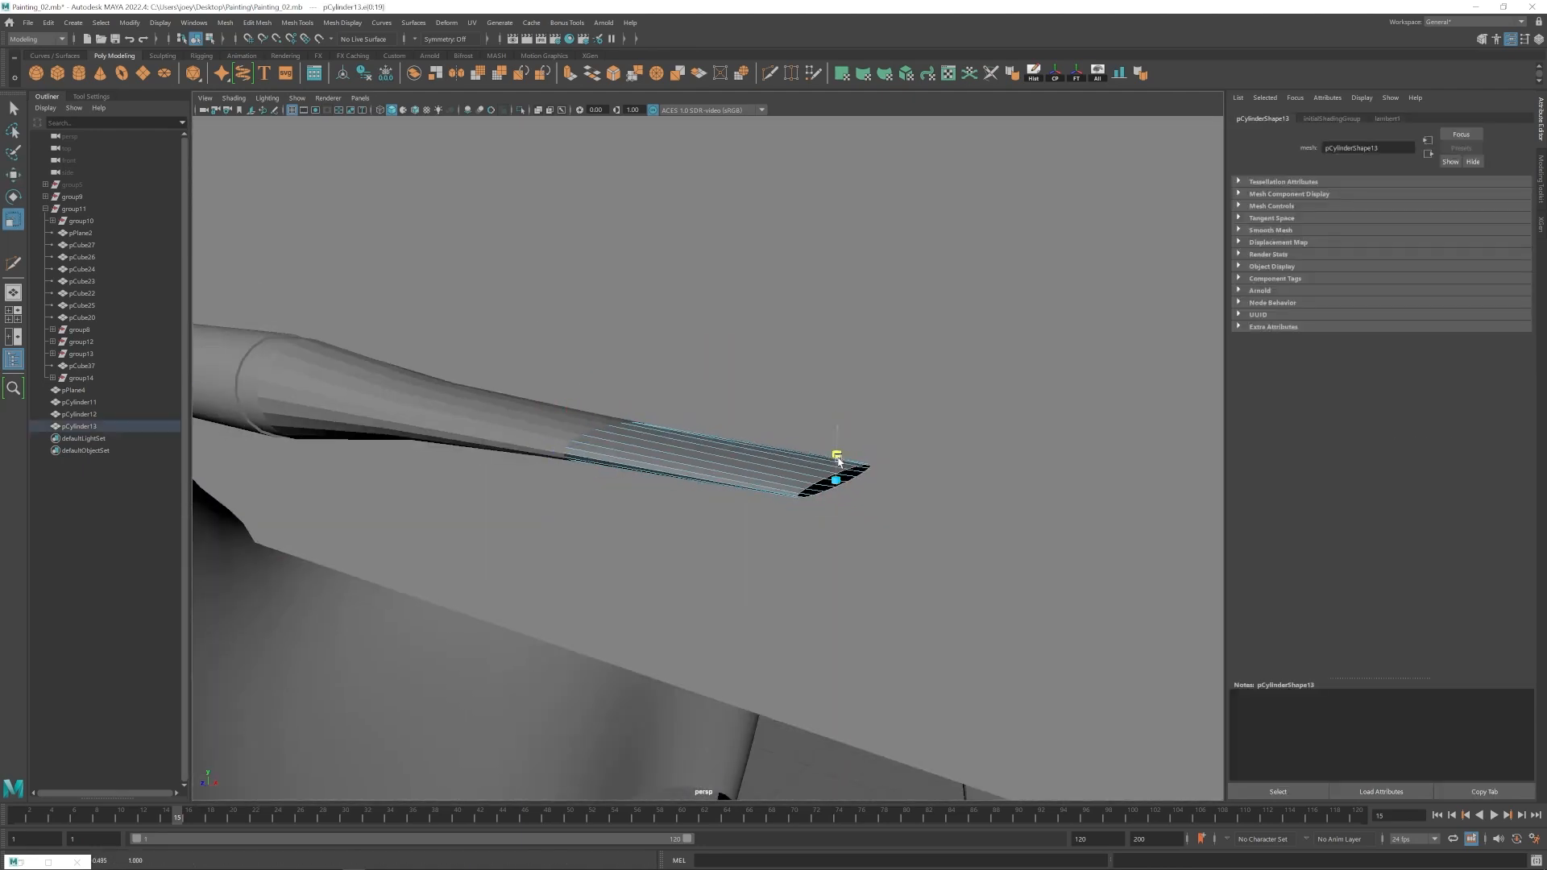
{"action": "key", "text": "w"}
{"action": "right_click_drag", "start_coordinate": [830, 596], "coordinate": [731, 646], "text": "alt"}
{"action": "left_click", "coordinate": [732, 646]}
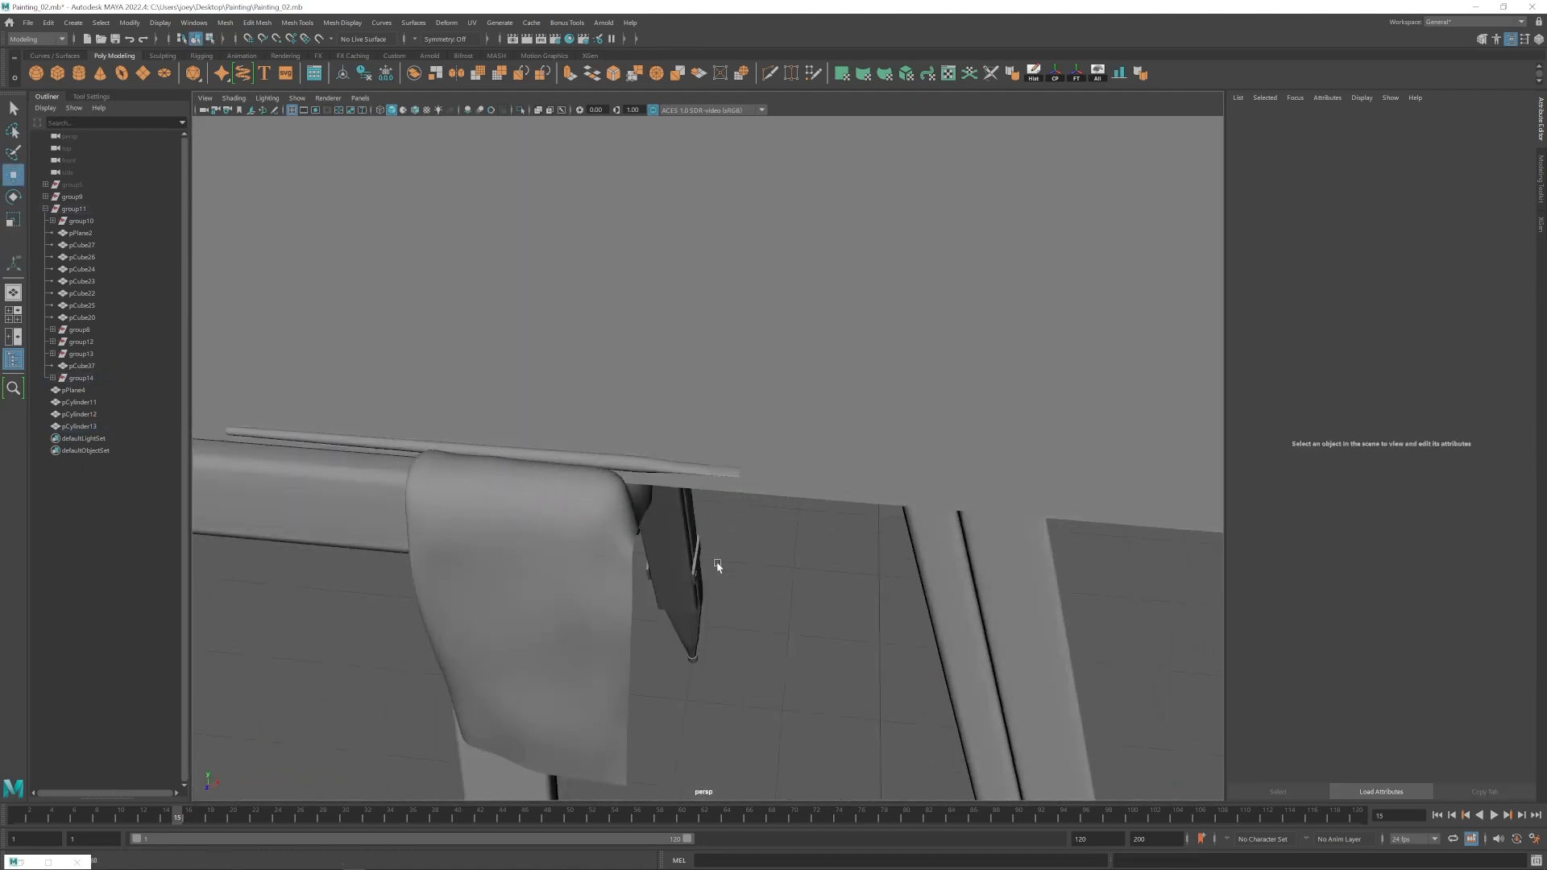
Move the vertices at the bristles' tip back toward the ferrule to shorten the bristle section.
{"action": "left_click_drag", "start_coordinate": [718, 567], "coordinate": [693, 612], "text": "alt"}
{"action": "left_click", "coordinate": [666, 518]}
{"action": "right_click_drag", "start_coordinate": [667, 518], "coordinate": [604, 516]}
{"action": "right_click_drag", "start_coordinate": [669, 516], "coordinate": [750, 516], "text": "alt"}
{"action": "left_click_drag", "start_coordinate": [789, 497], "coordinate": [753, 502]}
{"action": "left_click_drag", "start_coordinate": [755, 501], "coordinate": [774, 540], "text": "alt"}
{"action": "right_click_drag", "start_coordinate": [725, 524], "coordinate": [805, 524], "text": "alt"}
{"action": "left_click_drag", "start_coordinate": [718, 515], "coordinate": [661, 483]}
{"action": "right_click_drag", "start_coordinate": [660, 484], "coordinate": [618, 467], "text": "alt"}
{"action": "left_click_drag", "start_coordinate": [617, 468], "coordinate": [740, 466], "text": "alt"}
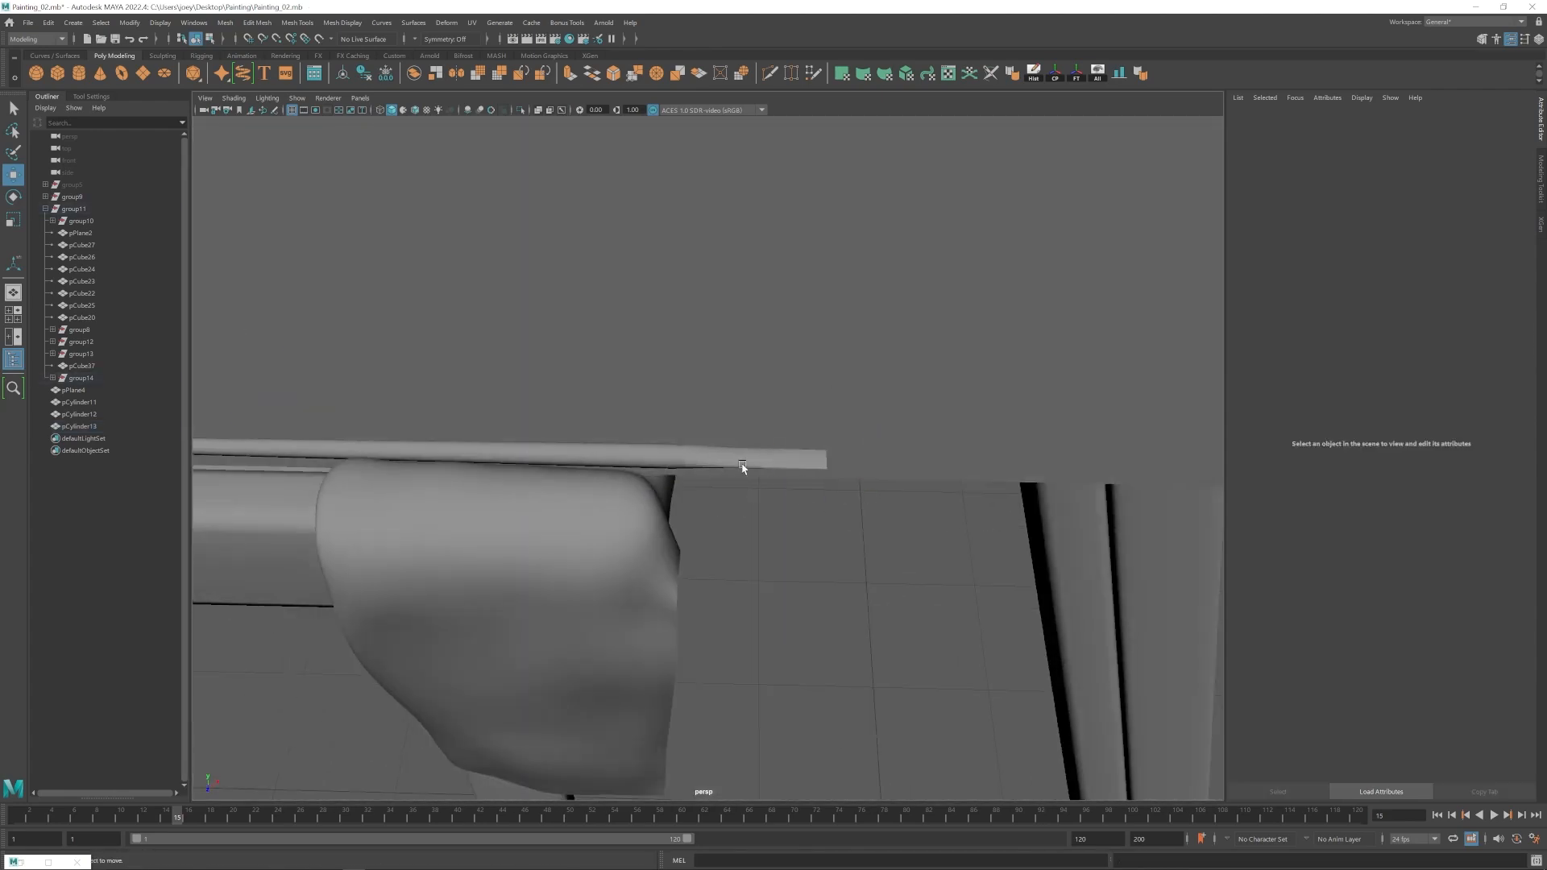
Insert a supporting edge loop near the ferrule's handle end.
{"action": "left_click", "coordinate": [740, 466]}
{"action": "right_click_drag", "start_coordinate": [740, 465], "coordinate": [876, 465], "text": "alt"}
{"action": "left_click", "coordinate": [769, 73]}
{"action": "left_click", "coordinate": [635, 462], "text": "ctrl"}
{"action": "key", "text": "w"}
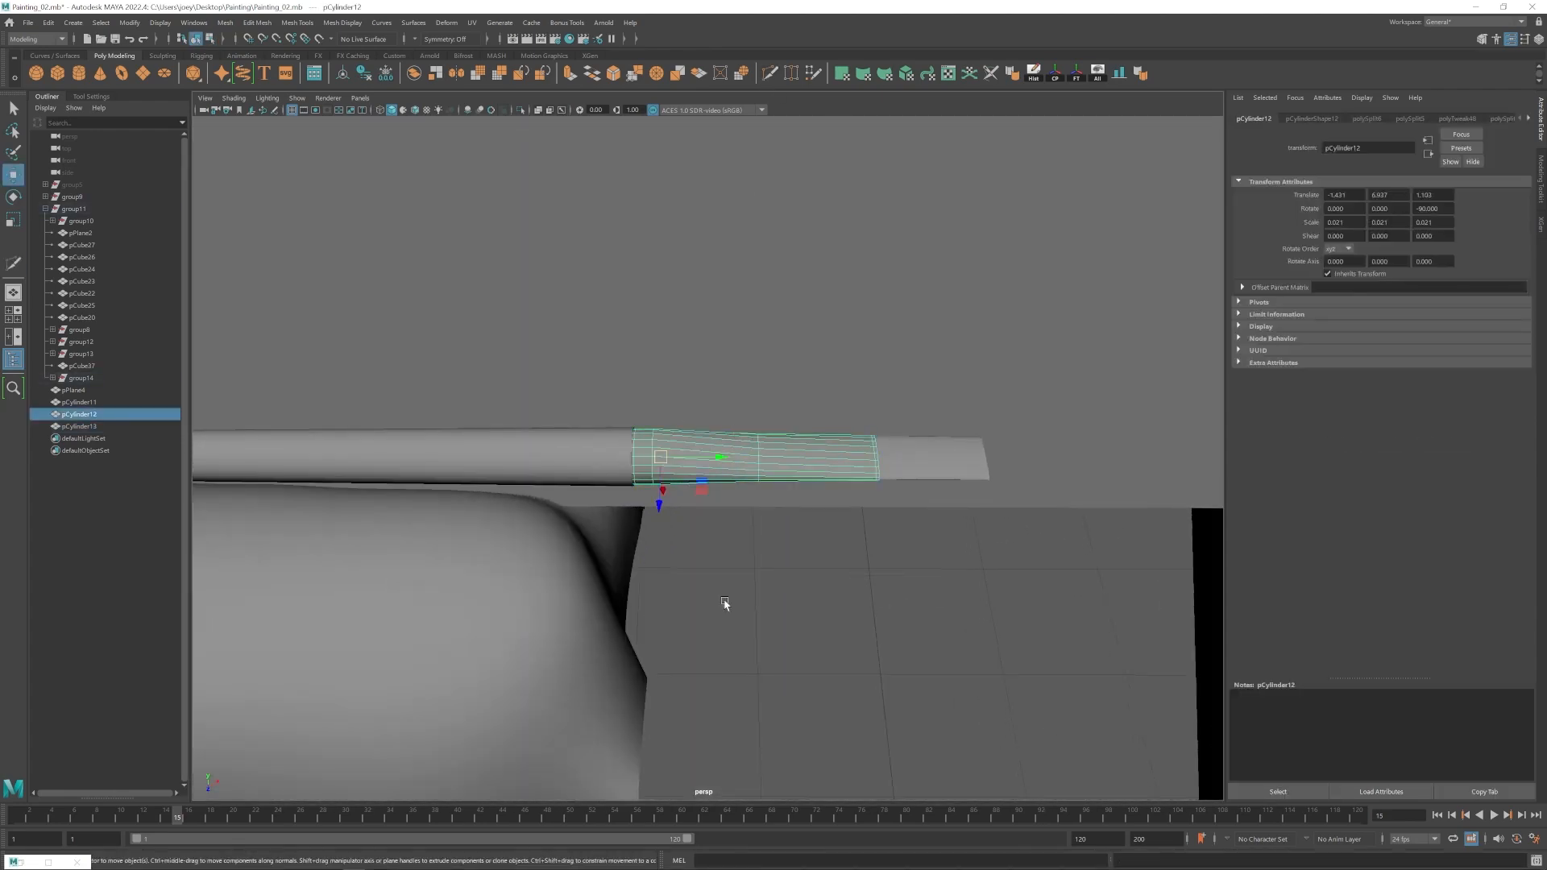
{"action": "left_click", "coordinate": [724, 601]}
Insert an edge loop on the ferrule close to the bristles and scale it to refine the taper.
{"action": "left_click_drag", "start_coordinate": [723, 601], "coordinate": [784, 529], "text": "alt"}
{"action": "right_click_drag", "start_coordinate": [784, 529], "coordinate": [806, 500], "text": "alt"}
{"action": "left_click", "coordinate": [750, 448]}
{"action": "left_click", "coordinate": [807, 488], "text": "shift"}
{"action": "left_click", "coordinate": [769, 74]}
{"action": "left_click_drag", "start_coordinate": [811, 518], "coordinate": [721, 450], "text": "alt"}
{"action": "left_click", "coordinate": [732, 449], "text": "ctrl"}
{"action": "key", "text": "r"}
{"action": "left_click_drag", "start_coordinate": [721, 449], "coordinate": [733, 507], "text": "alt"}
{"action": "key", "text": "w"}
{"action": "key", "text": "r"}
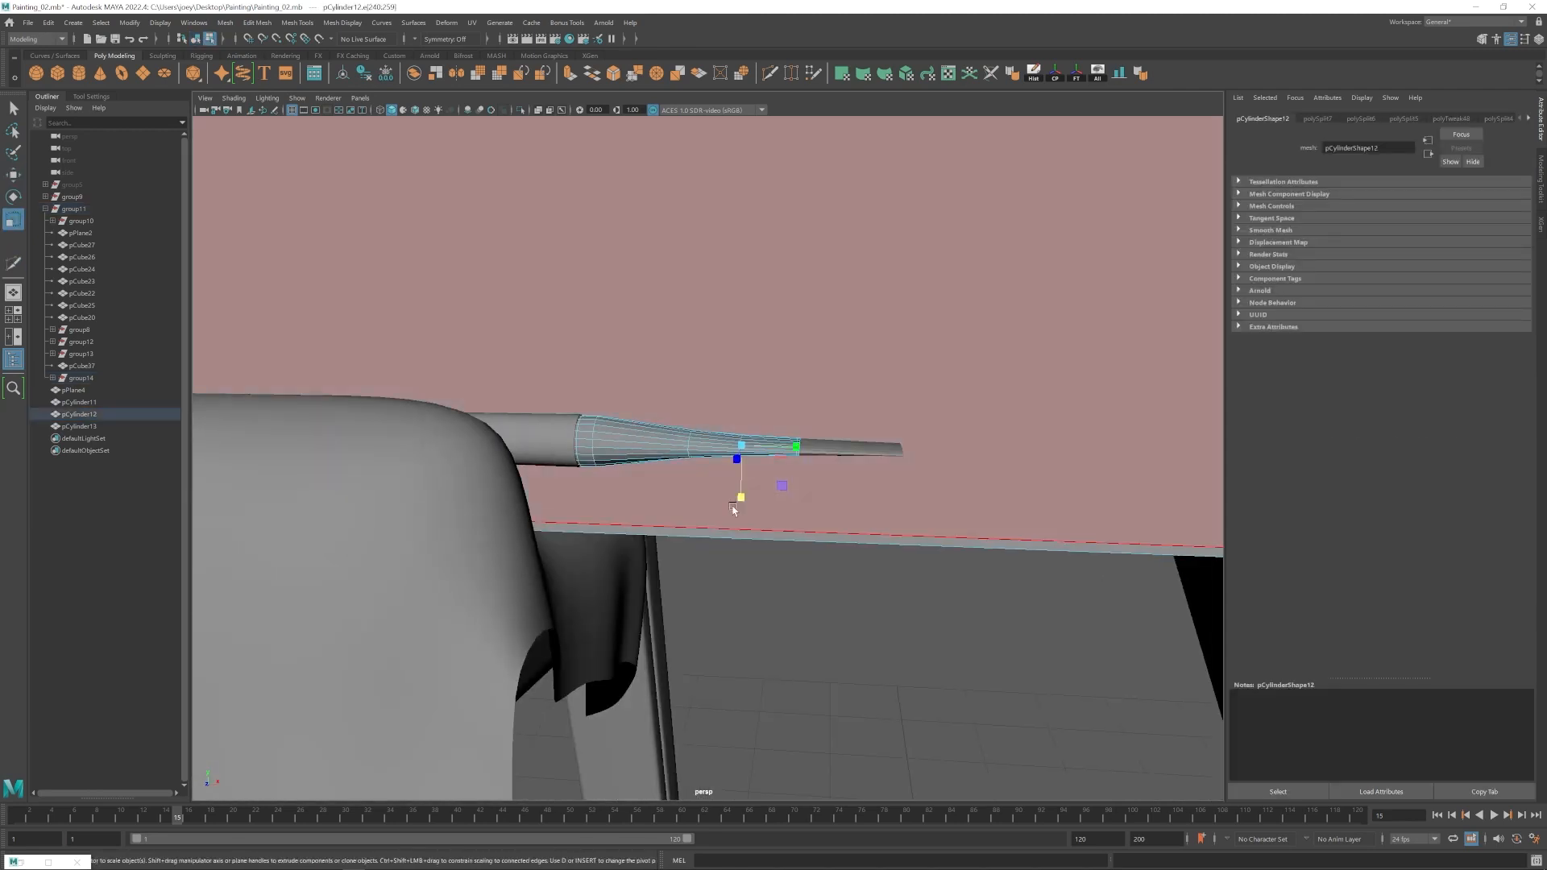
Bevel the scaled edge loop near the bristles with a reduced fraction.
{"action": "left_click", "coordinate": [257, 23]}
{"action": "left_click", "coordinate": [261, 62]}
{"action": "left_click_drag", "start_coordinate": [1448, 219], "coordinate": [1397, 219]}
{"action": "key", "text": "q"}
{"action": "left_click", "coordinate": [838, 596]}
{"action": "right_click_drag", "start_coordinate": [818, 483], "coordinate": [491, 515], "text": "alt"}
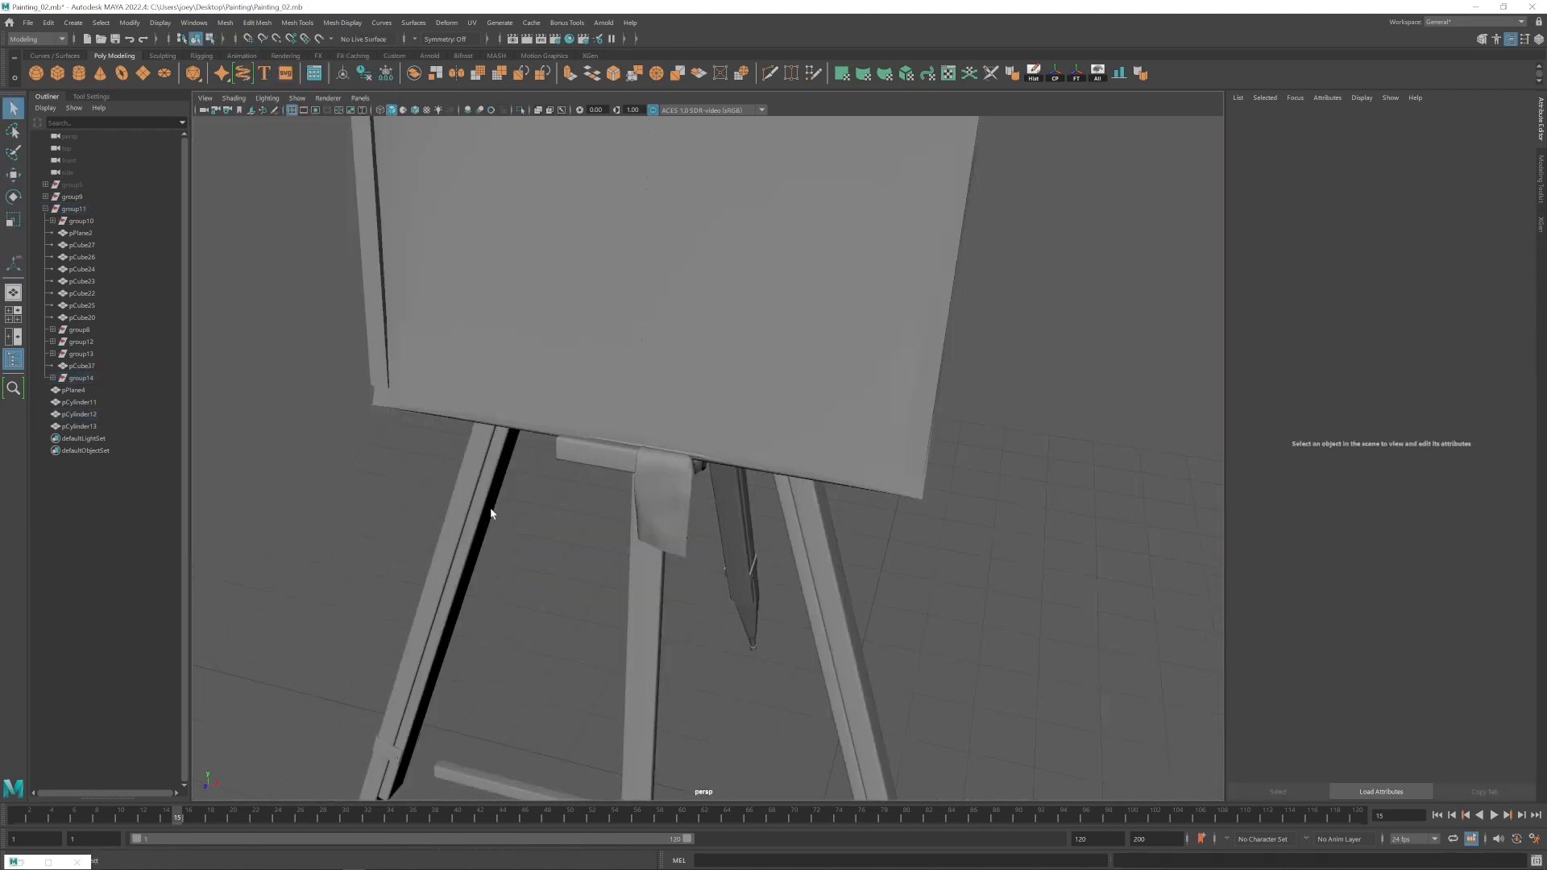
Scale the ferrule shorter along its length and shift it back against the handle.
{"action": "right_click_drag", "start_coordinate": [644, 556], "coordinate": [746, 587], "text": "alt"}
{"action": "right_click_drag", "start_coordinate": [726, 453], "coordinate": [669, 453]}
{"action": "left_click_drag", "start_coordinate": [753, 573], "coordinate": [745, 556], "text": "alt"}
{"action": "left_click", "coordinate": [771, 453]}
{"action": "key", "text": "w"}
{"action": "right_click_drag", "start_coordinate": [692, 458], "coordinate": [734, 419]}
{"action": "left_click", "coordinate": [685, 453]}
{"action": "key", "text": "r"}
{"action": "left_click_drag", "start_coordinate": [746, 548], "coordinate": [749, 528], "text": "alt"}
{"action": "right_click_drag", "start_coordinate": [750, 528], "coordinate": [794, 522], "text": "alt"}
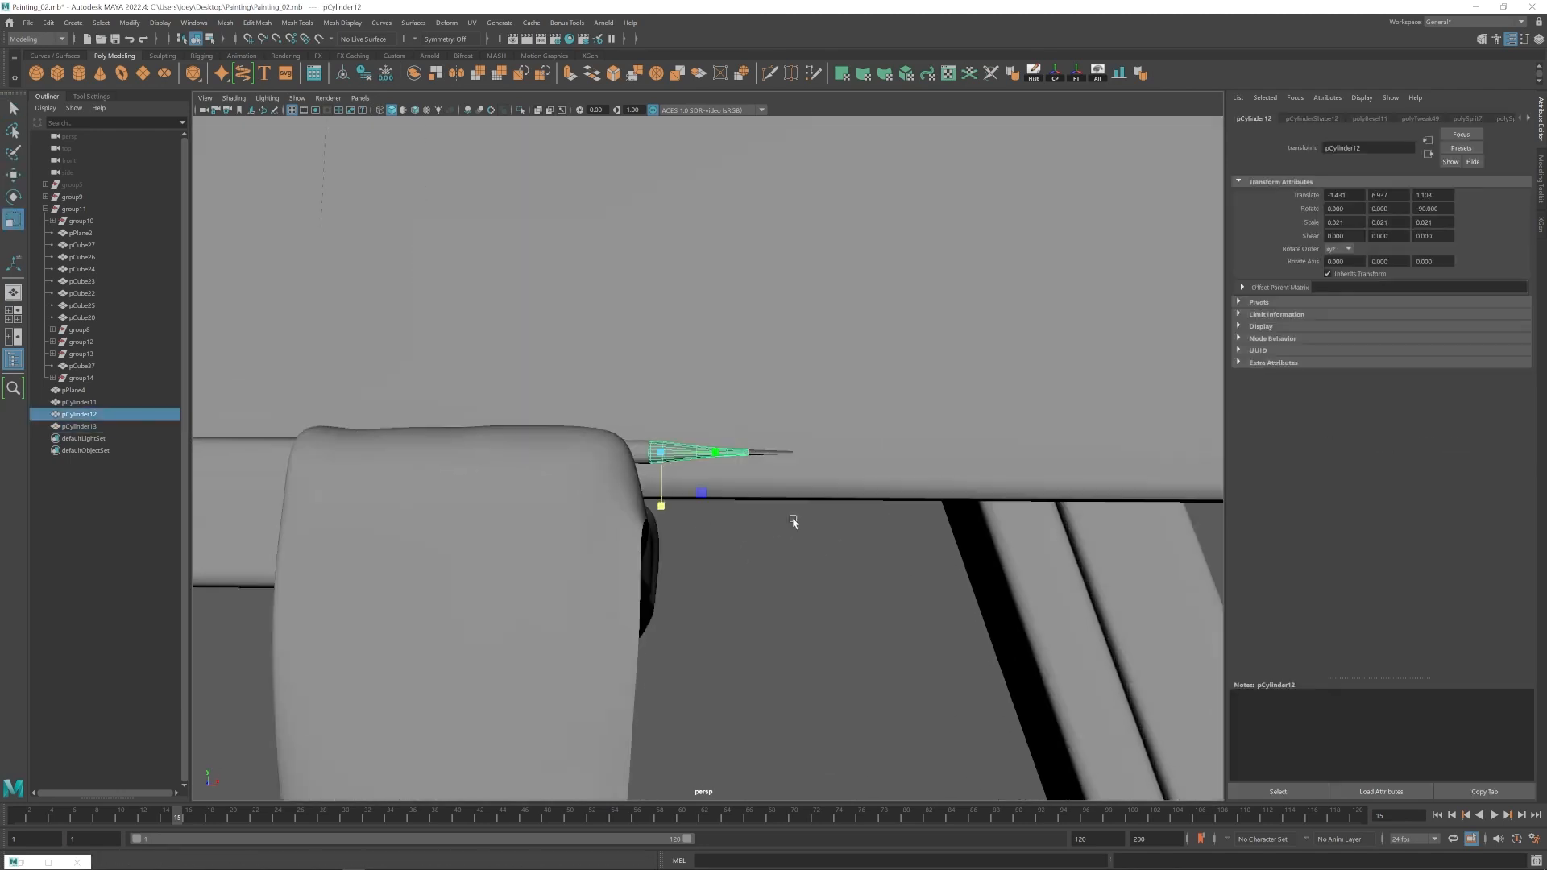
{"action": "key", "text": "w"}
{"action": "right_click_drag", "start_coordinate": [719, 457], "coordinate": [838, 496], "text": "alt"}
{"action": "key", "text": "r"}
Group the brush's handle, ferrule and bristles together.
{"action": "key", "text": "q"}
{"action": "left_click", "coordinate": [895, 490]}
{"action": "left_click", "coordinate": [859, 491], "text": "shift"}
{"action": "left_click", "coordinate": [825, 493], "text": "shift"}
{"action": "right_click_drag", "start_coordinate": [977, 177], "coordinate": [1072, 181], "text": "alt"}
Bevel the ferrule's two end edge loops with one segment and a small fraction.
{"action": "left_click", "coordinate": [794, 405]}
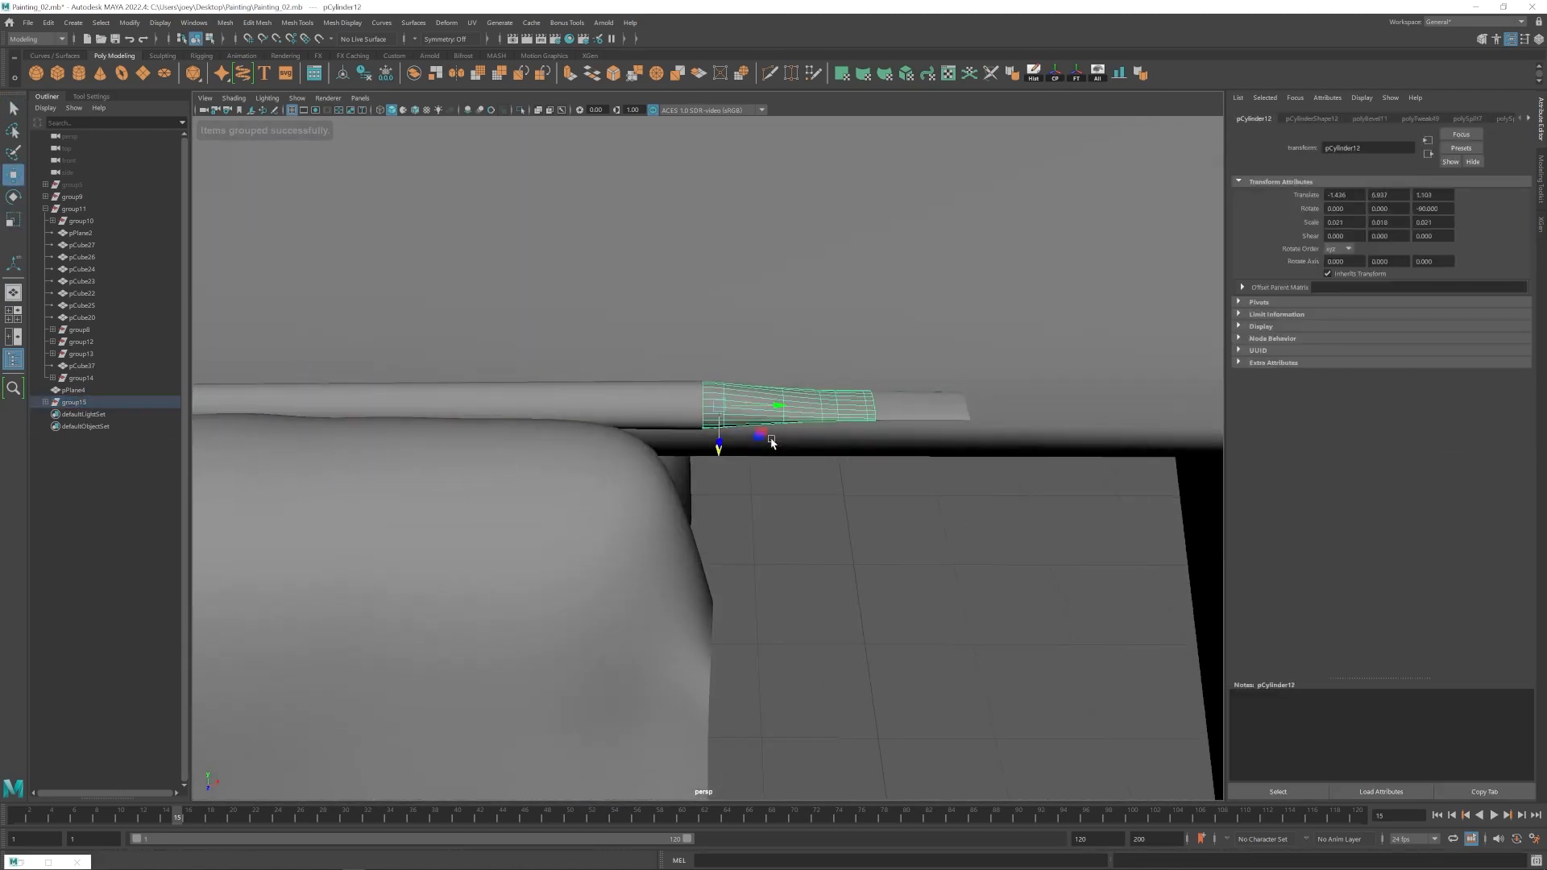
{"action": "right_click_drag", "start_coordinate": [771, 407], "coordinate": [771, 359]}
{"action": "double_click", "coordinate": [707, 404]}
{"action": "double_click", "coordinate": [879, 405], "text": "shift"}
{"action": "left_click", "coordinate": [257, 23]}
{"action": "left_click", "coordinate": [274, 68]}
{"action": "left_click_drag", "start_coordinate": [1449, 219], "coordinate": [1389, 218]}
{"action": "right_click_drag", "start_coordinate": [806, 451], "coordinate": [927, 452], "text": "alt"}
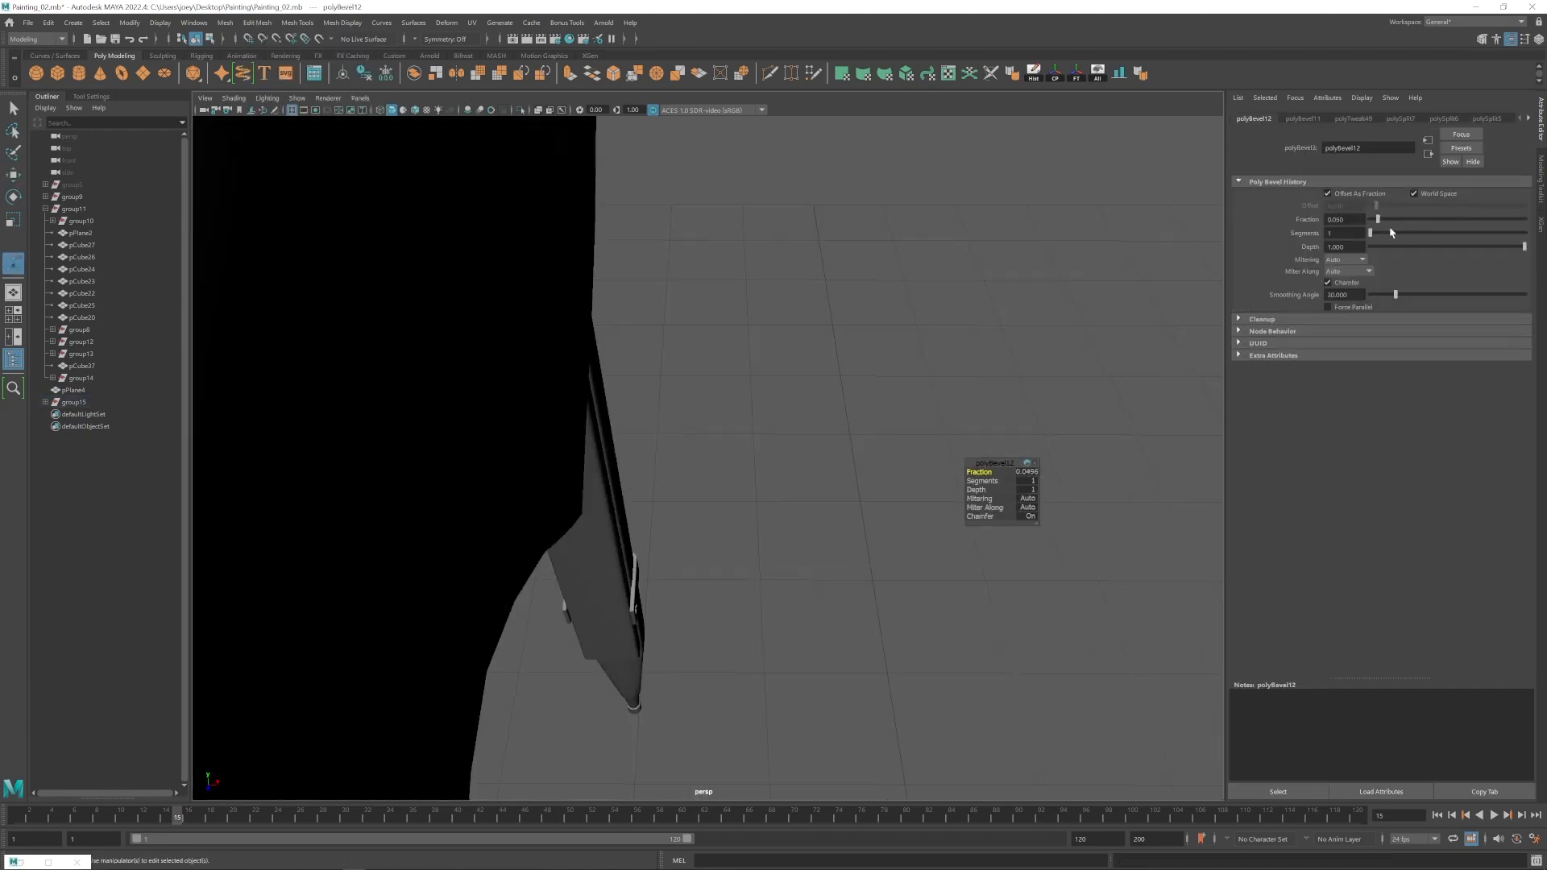
{"action": "left_click_drag", "start_coordinate": [1383, 220], "coordinate": [1402, 220]}
Extrude the ring of faces at the ferrule's handle end and scale it.
{"action": "right_click_drag", "start_coordinate": [709, 403], "coordinate": [710, 452]}
{"action": "left_click", "coordinate": [667, 396]}
{"action": "double_click", "coordinate": [667, 415], "text": "shift"}
{"action": "key", "text": "ctrl+e"}
{"action": "key", "text": "r"}
{"action": "left_click_drag", "start_coordinate": [668, 402], "coordinate": [665, 402]}
{"action": "key", "text": "w"}
Insert an edge loop around the ferrule beside its raised band and bevel it with one segment.
{"action": "right_click_drag", "start_coordinate": [667, 403], "coordinate": [734, 475], "text": "alt"}
{"action": "left_click", "coordinate": [736, 483]}
{"action": "left_click", "coordinate": [730, 452]}
{"action": "key", "text": "ctrl+shift+x"}
{"action": "left_click", "coordinate": [701, 462], "text": "ctrl"}
{"action": "key", "text": "w"}
{"action": "left_click", "coordinate": [257, 22]}
{"action": "left_click", "coordinate": [274, 68]}
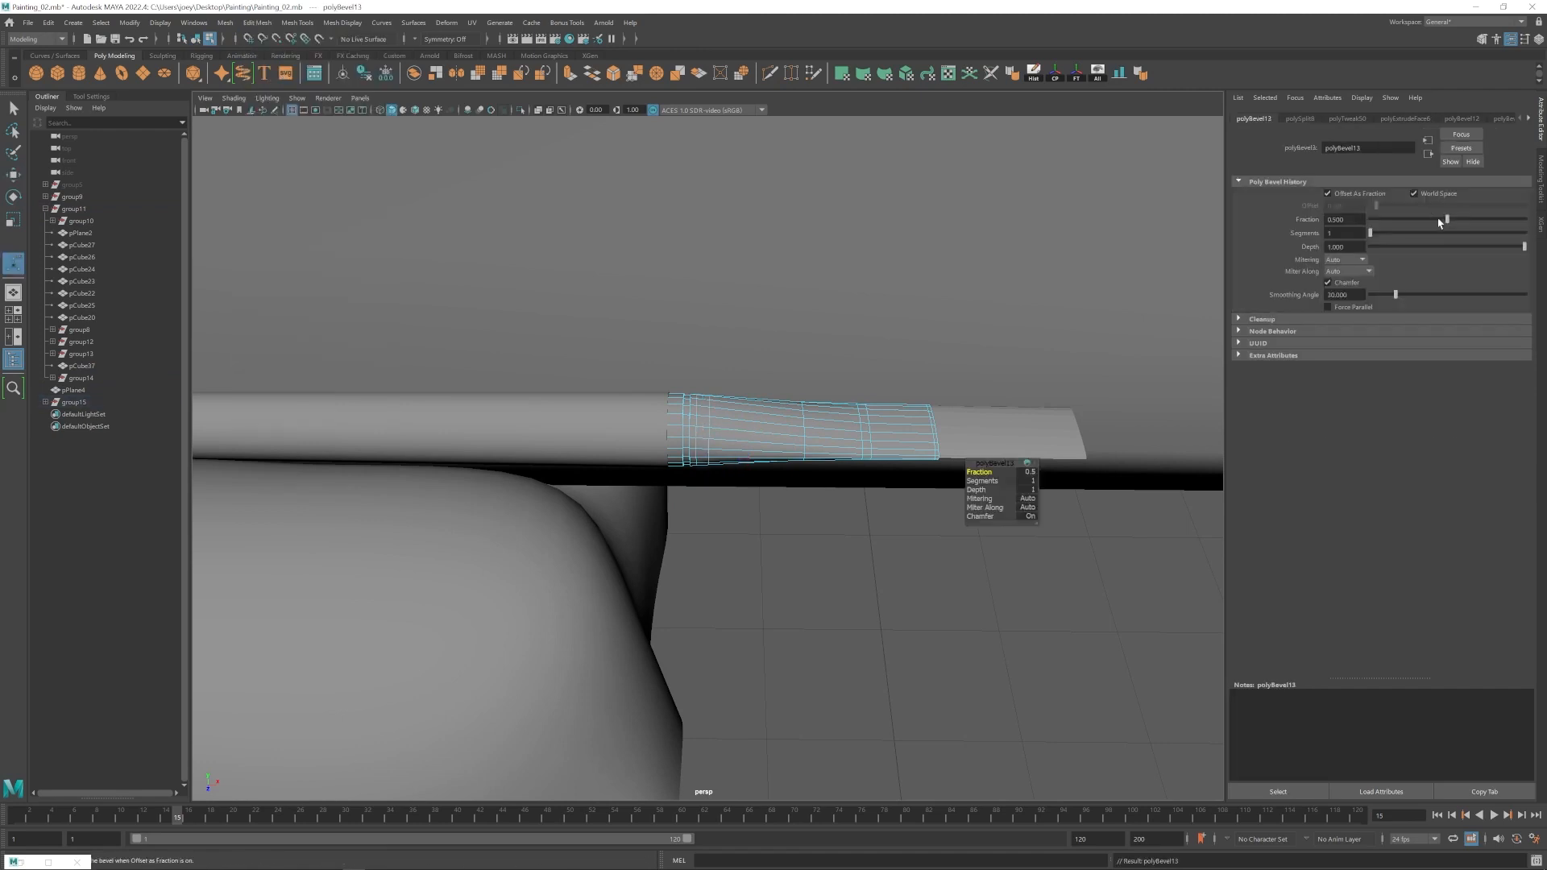
{"action": "key", "text": "F8"}
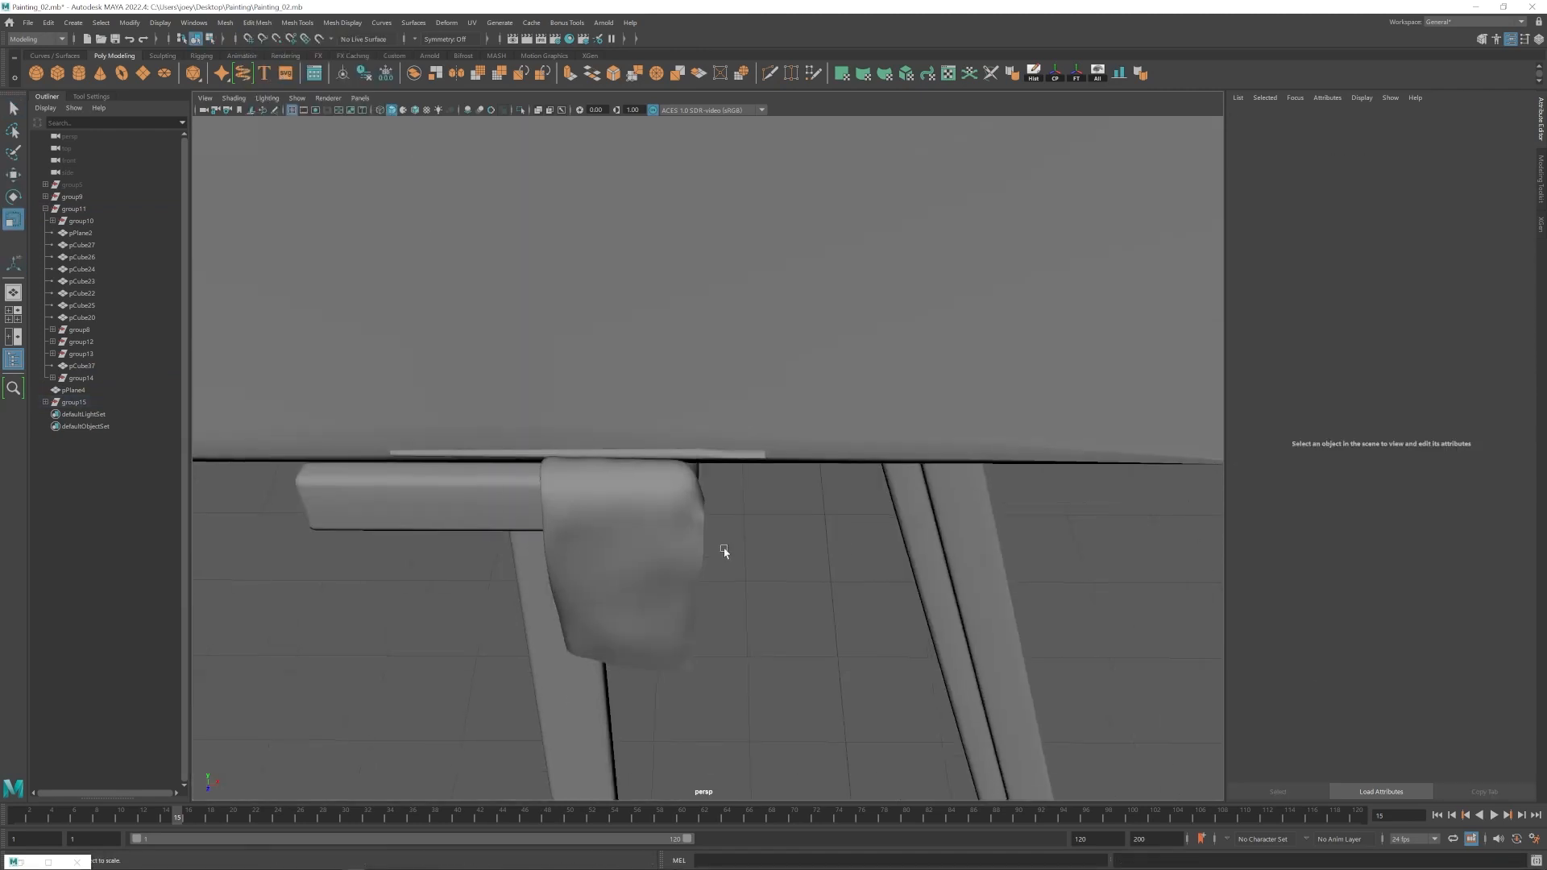
Scale the whole paintbrush group up slightly and shift it sideways along the ledge.
{"action": "left_click_drag", "start_coordinate": [726, 553], "coordinate": [608, 531], "text": "alt"}
{"action": "right_click_drag", "start_coordinate": [608, 531], "coordinate": [574, 526], "text": "alt"}
{"action": "left_click", "coordinate": [787, 432]}
{"action": "key", "text": "Up"}
{"action": "left_click_drag", "start_coordinate": [703, 433], "coordinate": [725, 429]}
{"action": "key", "text": "w"}
{"action": "right_click_drag", "start_coordinate": [798, 464], "coordinate": [761, 458], "text": "alt"}
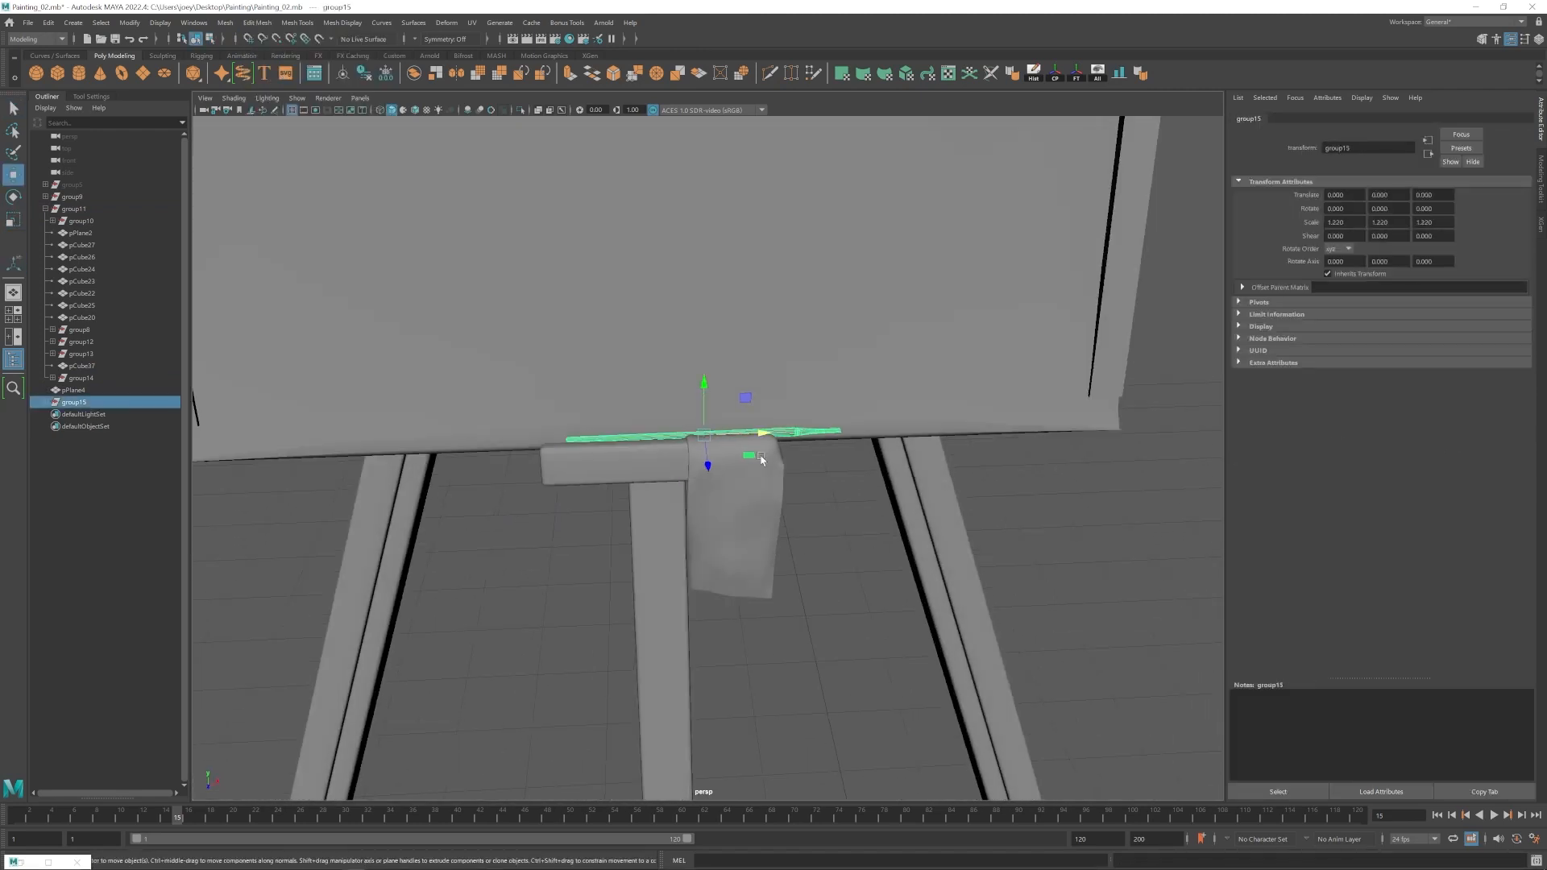
{"action": "left_click_drag", "start_coordinate": [782, 434], "coordinate": [764, 434]}
Delete the end faces of the brush's bristles and close the tip with a single flat cap.
{"action": "left_click", "coordinate": [936, 540]}
{"action": "right_click_drag", "start_coordinate": [975, 544], "coordinate": [926, 539], "text": "alt"}
{"action": "left_click", "coordinate": [926, 539]}
{"action": "left_click_drag", "start_coordinate": [926, 539], "coordinate": [777, 498], "text": "alt"}
{"action": "right_click_drag", "start_coordinate": [777, 497], "coordinate": [822, 501], "text": "alt"}
{"action": "left_click", "coordinate": [761, 434]}
{"action": "key", "text": "Up"}
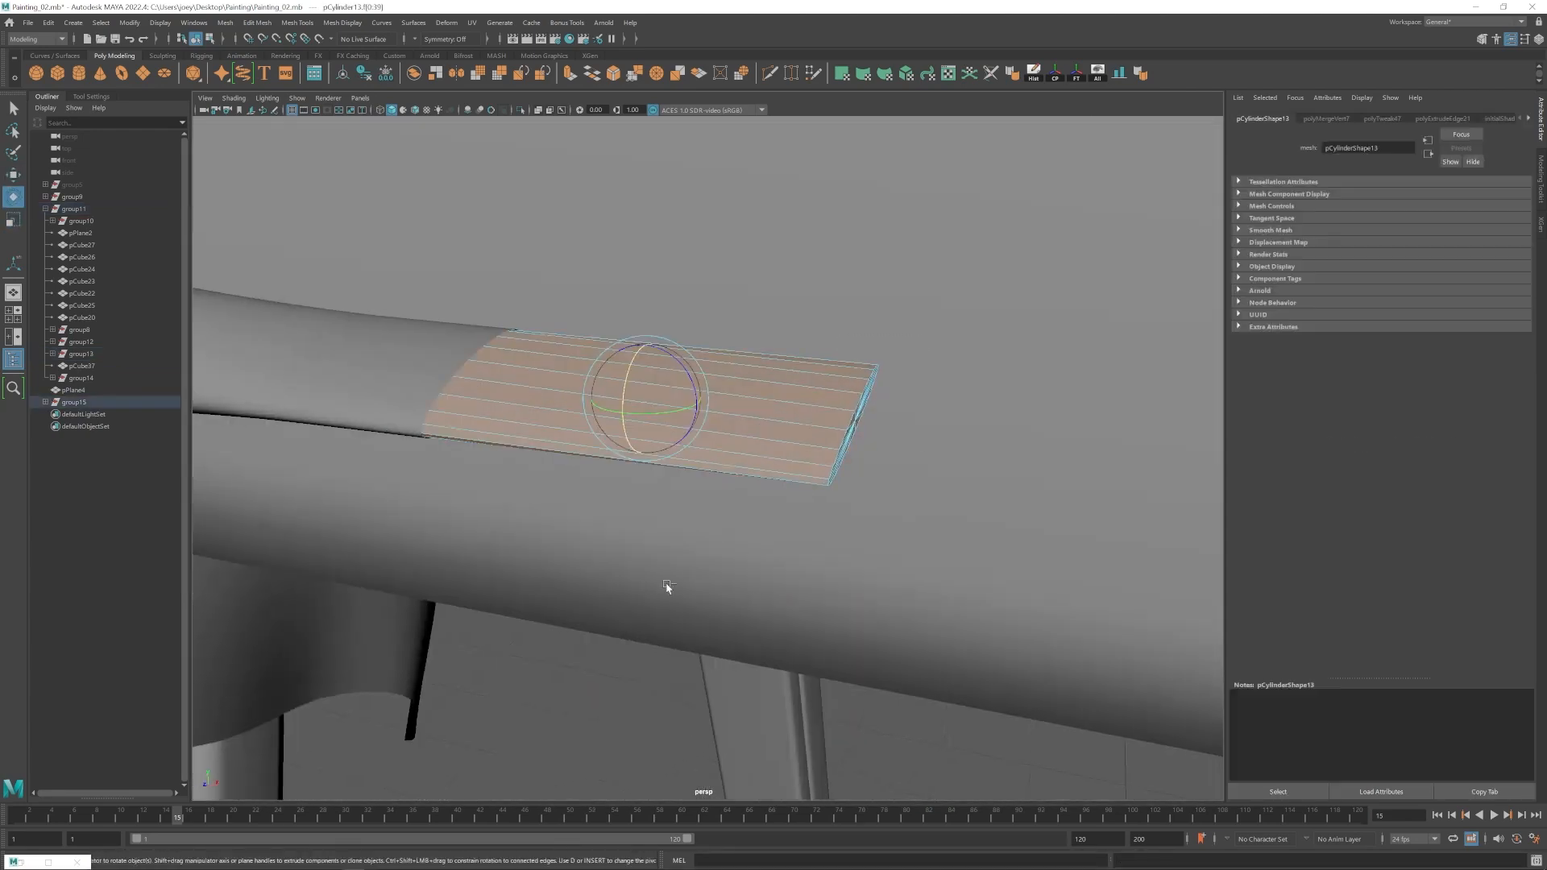
{"action": "key", "text": "Delete"}
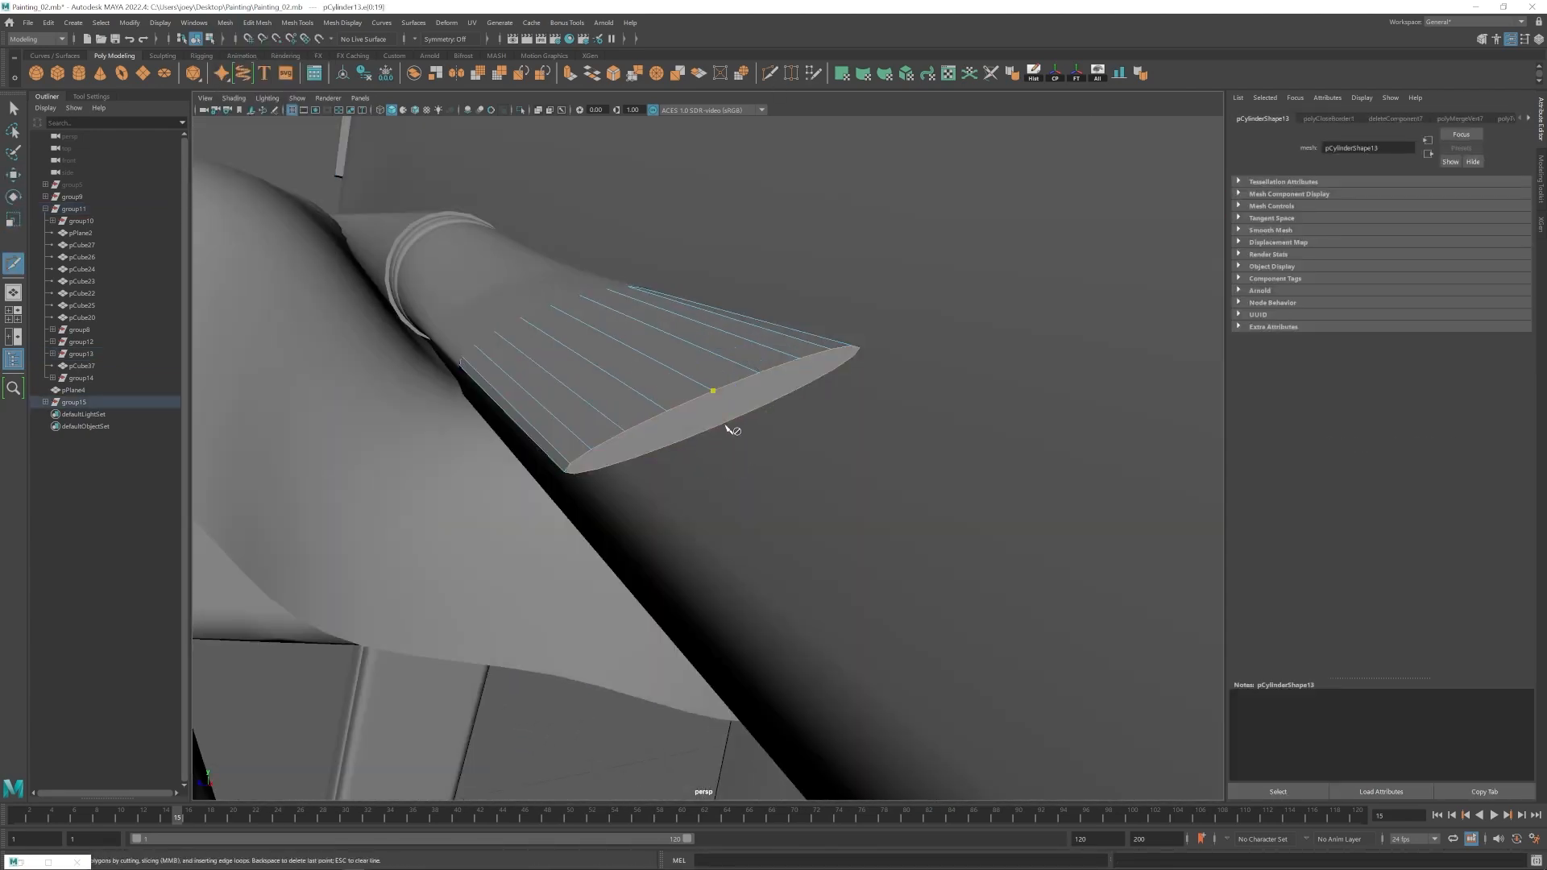
Cut edges across the bristles' flat end cap to connect its opposite vertices.
{"action": "left_click", "coordinate": [724, 423]}
{"action": "right_click", "coordinate": [724, 423]}
{"action": "left_click", "coordinate": [668, 411]}
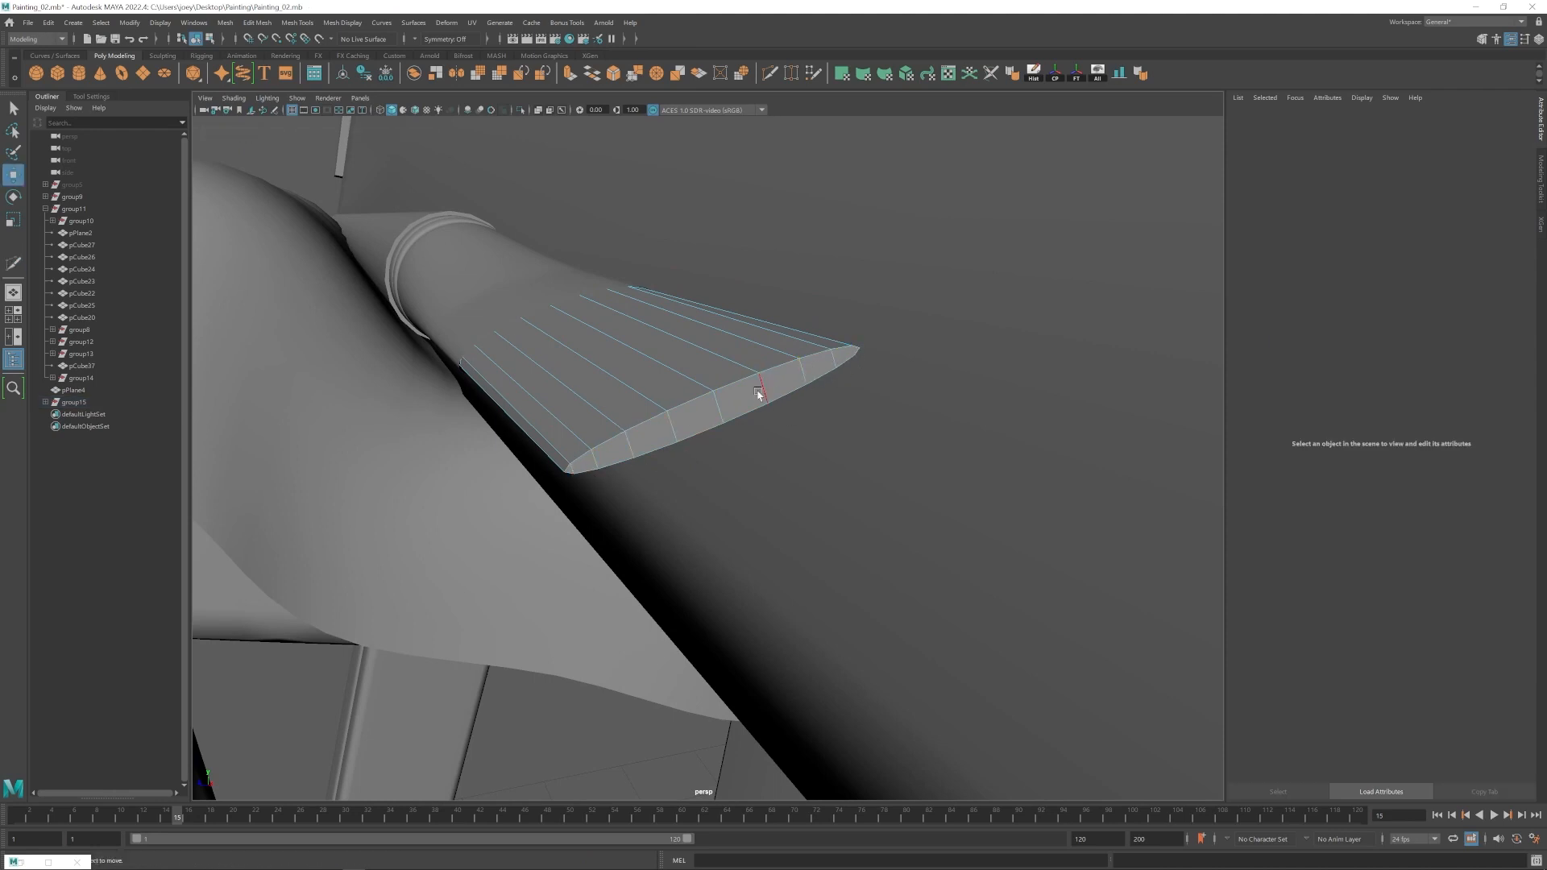
Move individual edges and vertices of the bristle tip to different lengths for an uneven, jagged end.
{"action": "left_click", "coordinate": [802, 374]}
{"action": "mouse_move", "coordinate": [830, 383]}
{"action": "left_mouse_down"}
{"action": "mouse_move", "coordinate": [815, 376]}
{"action": "mouse_move", "coordinate": [745, 536]}
{"action": "left_mouse_up"}
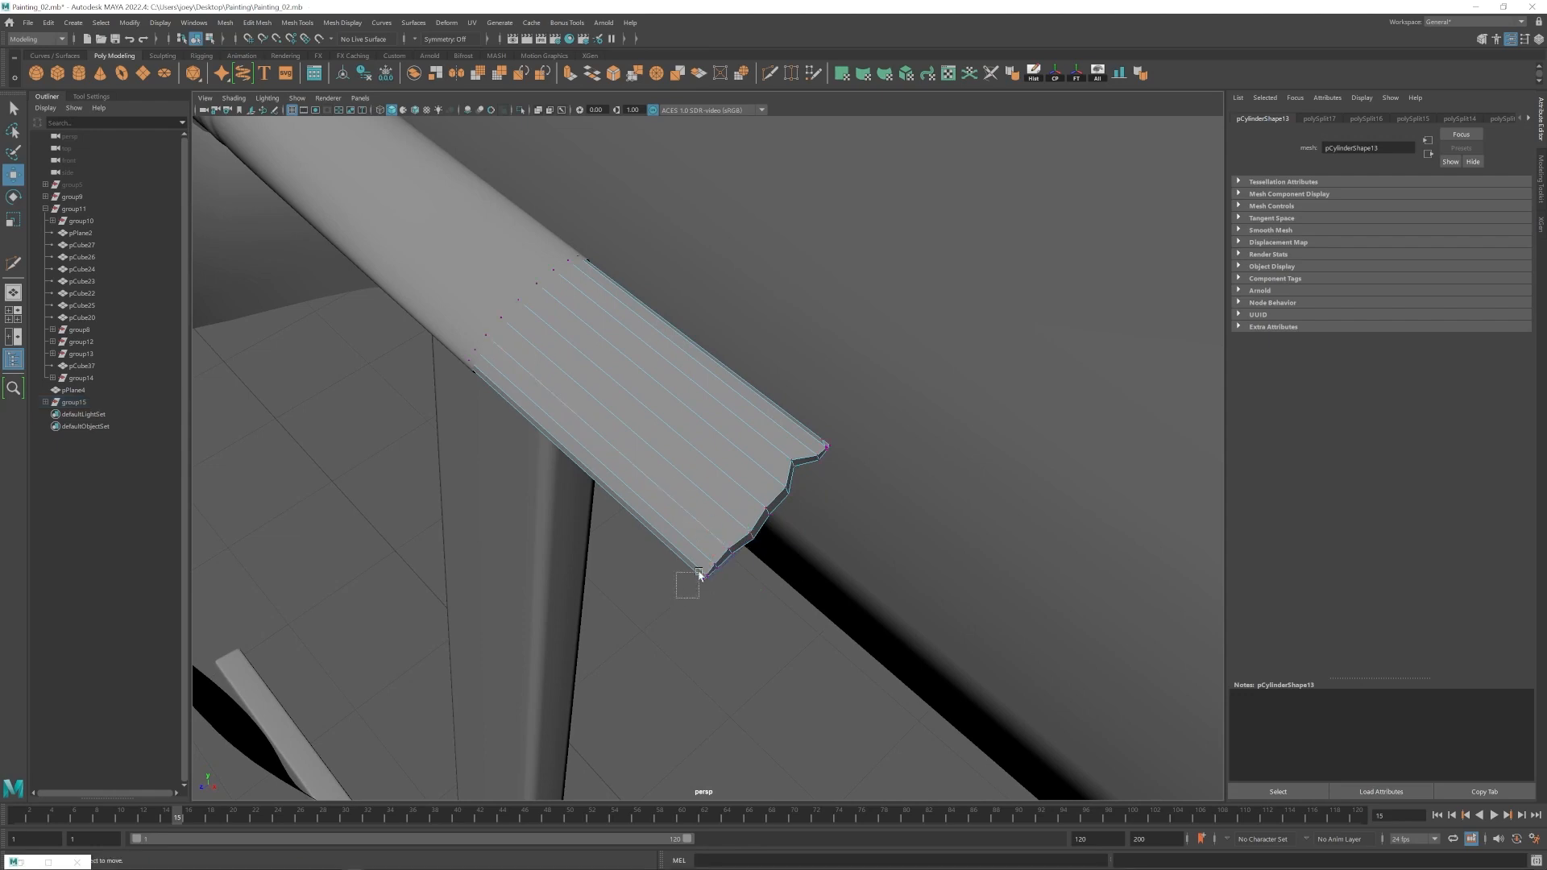
{"action": "right_click_drag", "start_coordinate": [844, 436], "coordinate": [887, 395]}
{"action": "scroll", "coordinate": [806, 500], "scroll_direction": "down", "scroll_amount": 8}
{"action": "left_click", "coordinate": [756, 552]}
Examine the jagged bristle tip of the paintbrush from several sides.
{"action": "left_click_drag", "start_coordinate": [755, 552], "coordinate": [642, 449], "text": "alt"}
{"action": "left_click", "coordinate": [685, 442]}
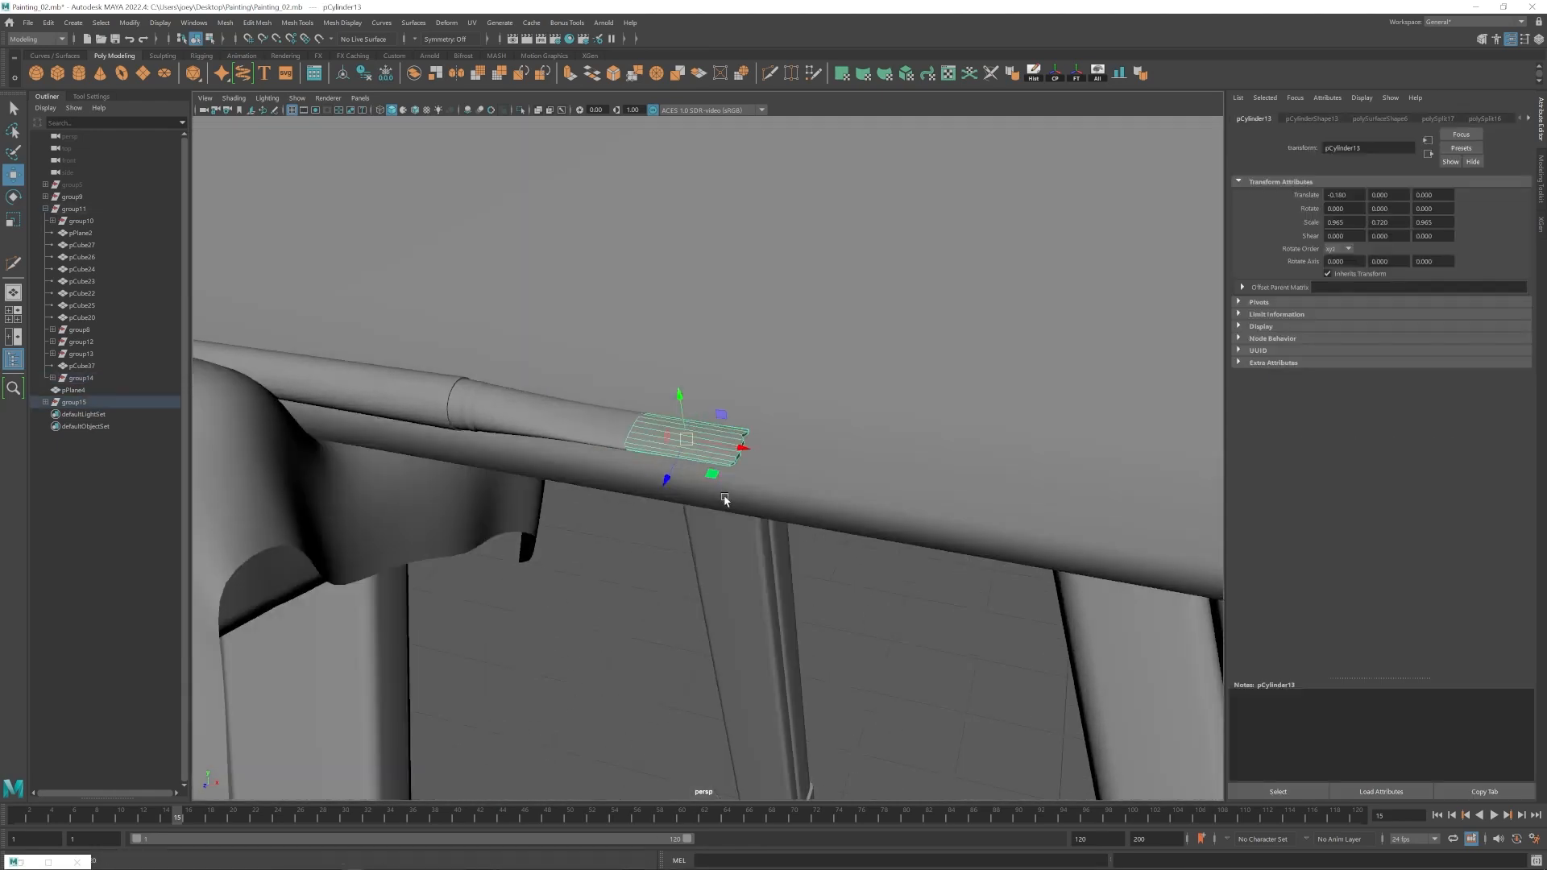
{"action": "scroll", "coordinate": [725, 500], "scroll_direction": "up", "scroll_amount": 5}
{"action": "right_click_drag", "start_coordinate": [644, 419], "coordinate": [645, 363]}
{"action": "left_click", "coordinate": [630, 406]}
{"action": "left_click_drag", "start_coordinate": [641, 329], "coordinate": [681, 370], "text": "alt"}
{"action": "right_click_drag", "start_coordinate": [681, 370], "coordinate": [725, 326]}
Set the current time to frame 1.
{"action": "left_click", "coordinate": [884, 814]}
{"action": "left_click", "coordinate": [884, 780]}
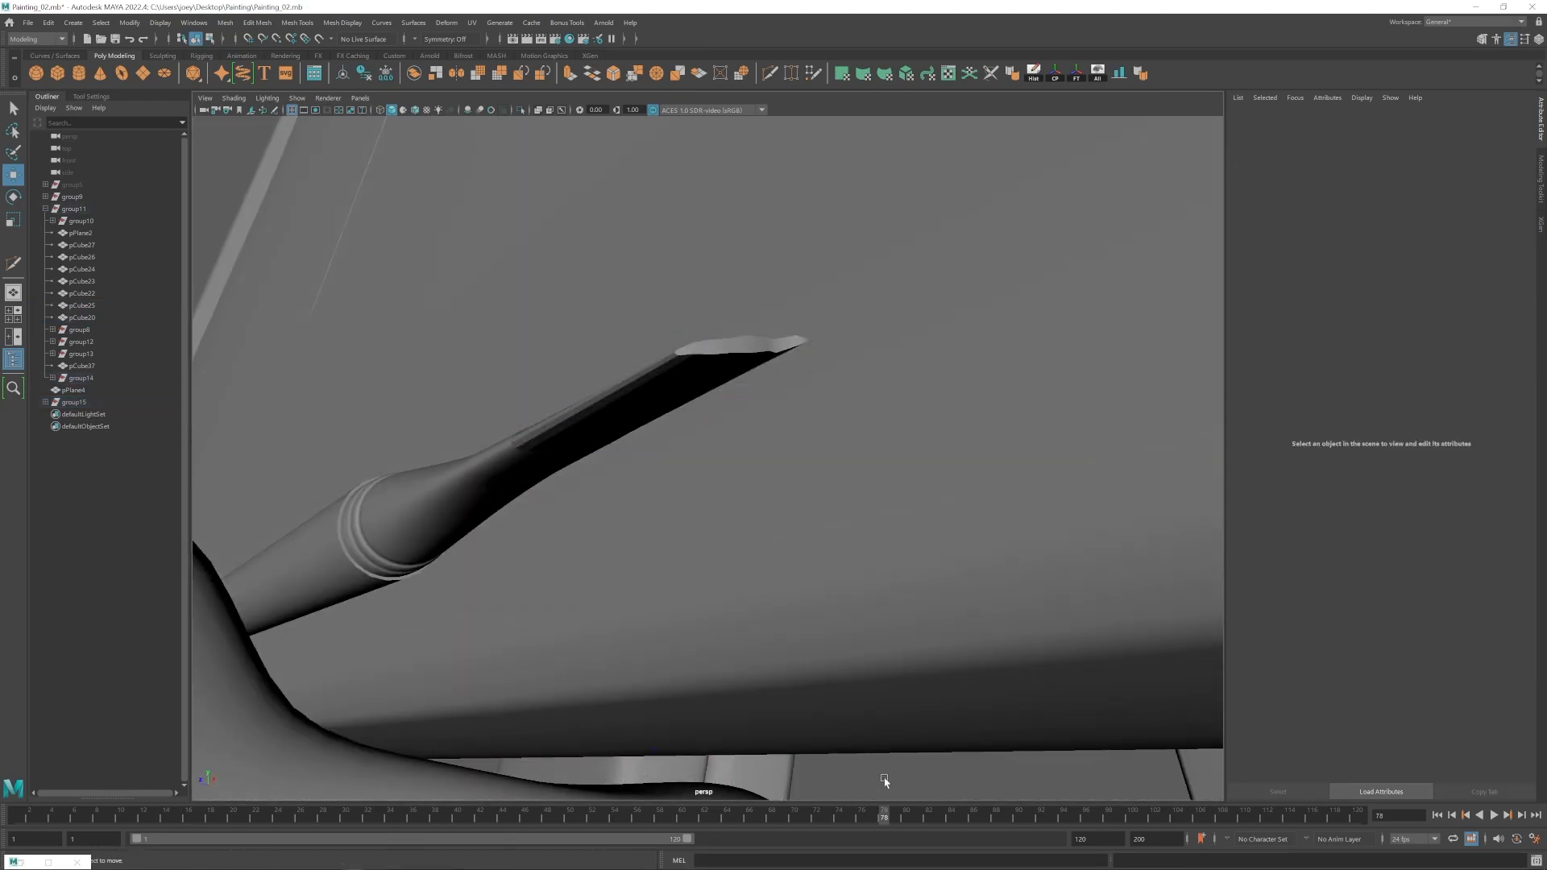
{"action": "left_click_drag", "start_coordinate": [884, 780], "coordinate": [835, 781], "text": "alt"}
{"action": "scroll", "coordinate": [835, 782], "scroll_direction": "down", "scroll_amount": 8}
{"action": "left_click", "coordinate": [20, 816]}
{"action": "left_click_drag", "start_coordinate": [726, 612], "coordinate": [903, 676], "text": "alt"}
{"action": "left_click", "coordinate": [691, 449]}
{"action": "scroll", "coordinate": [692, 449], "scroll_direction": "up", "scroll_amount": 6}
{"action": "mouse_move", "coordinate": [637, 435]}
{"action": "right_mouse_down"}
{"action": "mouse_move", "coordinate": [573, 435]}
{"action": "mouse_move", "coordinate": [610, 376]}
{"action": "right_mouse_up"}
Delete the leftover pCube37 mesh beside the easel.
{"action": "scroll", "coordinate": [565, 419], "scroll_direction": "down", "scroll_amount": 5}
{"action": "left_click", "coordinate": [691, 612]}
{"action": "left_click_drag", "start_coordinate": [580, 491], "coordinate": [525, 504], "text": "alt"}
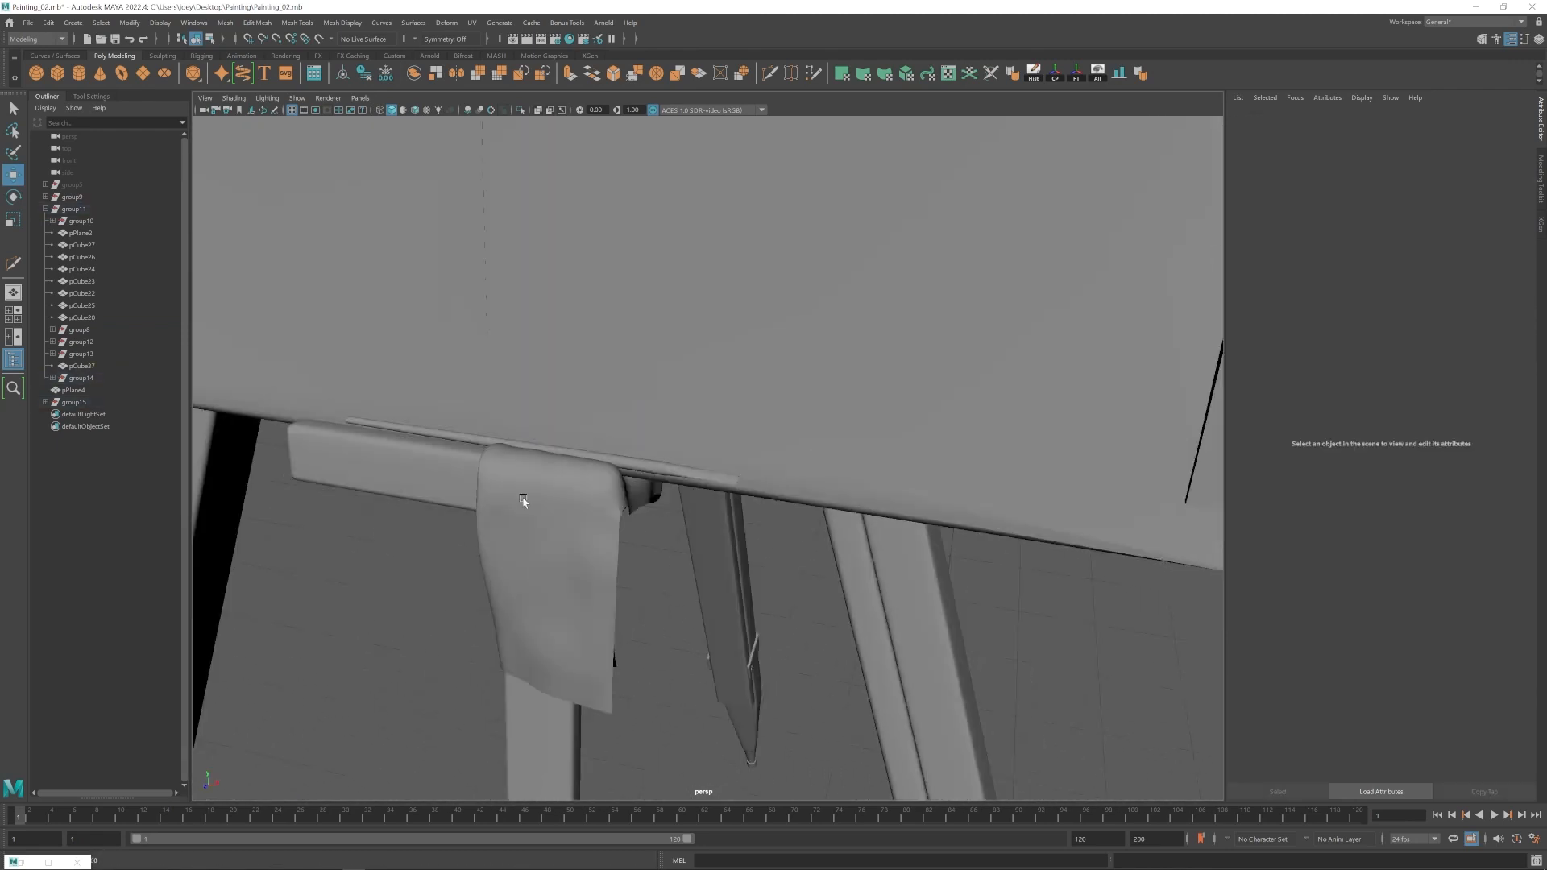
{"action": "scroll", "coordinate": [525, 504], "scroll_direction": "down", "scroll_amount": 8}
{"action": "left_click_drag", "start_coordinate": [748, 556], "coordinate": [806, 542], "text": "alt"}
{"action": "scroll", "coordinate": [806, 542], "scroll_direction": "down", "scroll_amount": 3}
{"action": "left_click_drag", "start_coordinate": [971, 409], "coordinate": [1075, 479]}
{"action": "key", "text": "Delete"}
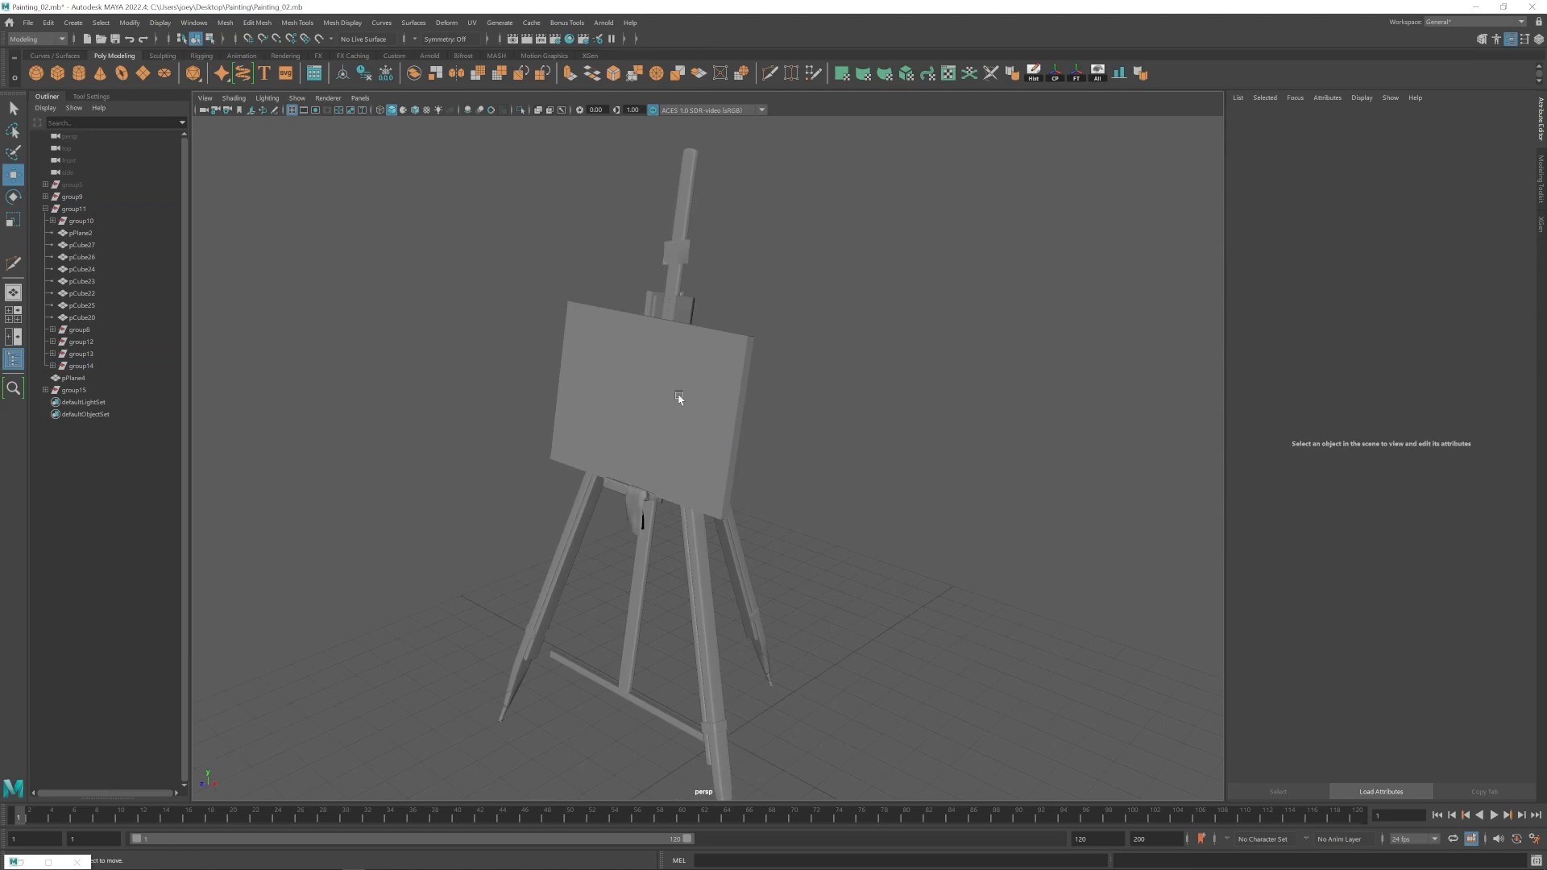
Select the canvas's top edge and adjust it along the vertical axis.
{"action": "left_click", "coordinate": [680, 400]}
{"action": "left_click_drag", "start_coordinate": [680, 401], "coordinate": [601, 355], "text": "alt"}
{"action": "scroll", "coordinate": [601, 356], "scroll_direction": "up", "scroll_amount": 4}
{"action": "left_click_drag", "start_coordinate": [726, 511], "coordinate": [736, 497], "text": "alt"}
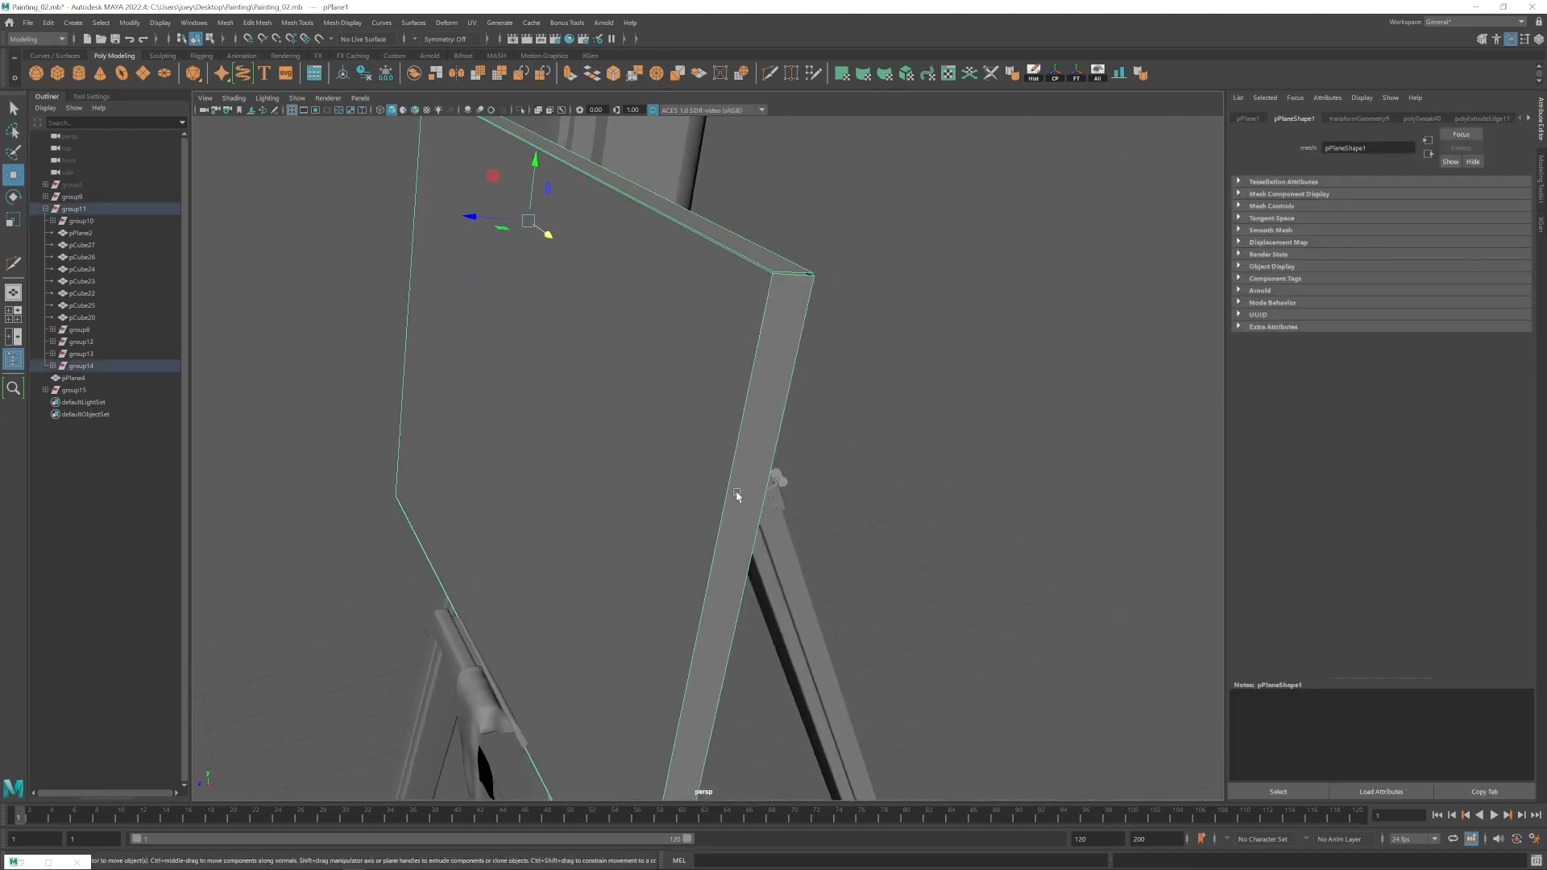
{"action": "right_click_drag", "start_coordinate": [685, 362], "coordinate": [672, 292]}
{"action": "scroll", "coordinate": [647, 263], "scroll_direction": "up", "scroll_amount": 4}
{"action": "left_click", "coordinate": [596, 215]}
{"action": "left_click_drag", "start_coordinate": [595, 215], "coordinate": [553, 150], "text": "alt"}
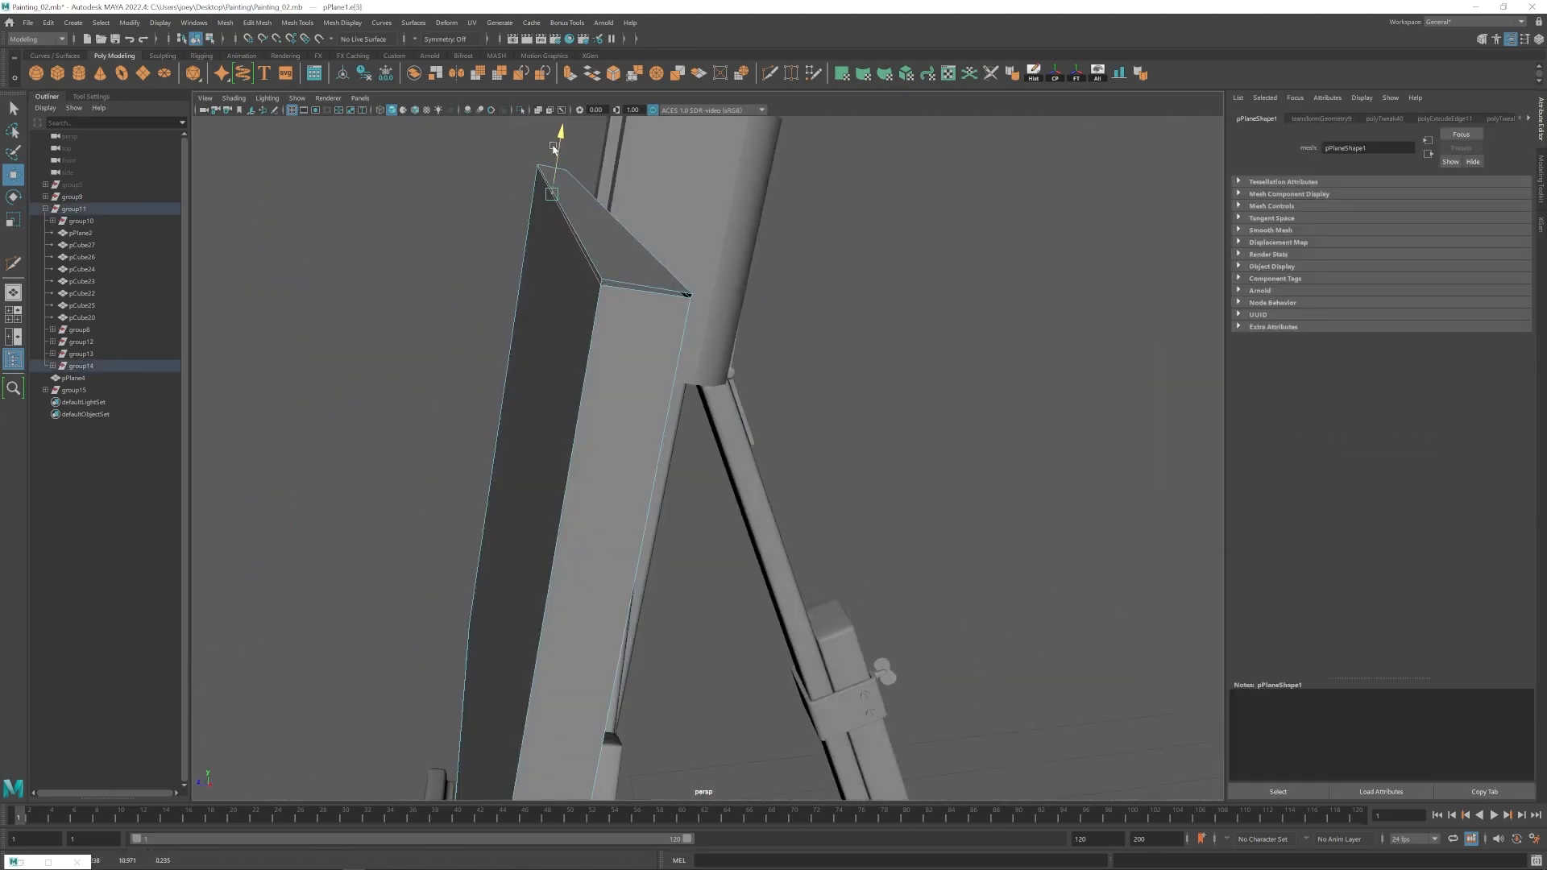
Bevel the edge loop running around the border of the canvas's front face.
{"action": "double_click", "coordinate": [571, 256]}
{"action": "left_click_drag", "start_coordinate": [571, 256], "coordinate": [484, 347], "text": "alt"}
{"action": "scroll", "coordinate": [486, 446], "scroll_direction": "down", "scroll_amount": 4}
{"action": "scroll", "coordinate": [532, 342], "scroll_direction": "up", "scroll_amount": 4}
{"action": "left_click", "coordinate": [257, 23]}
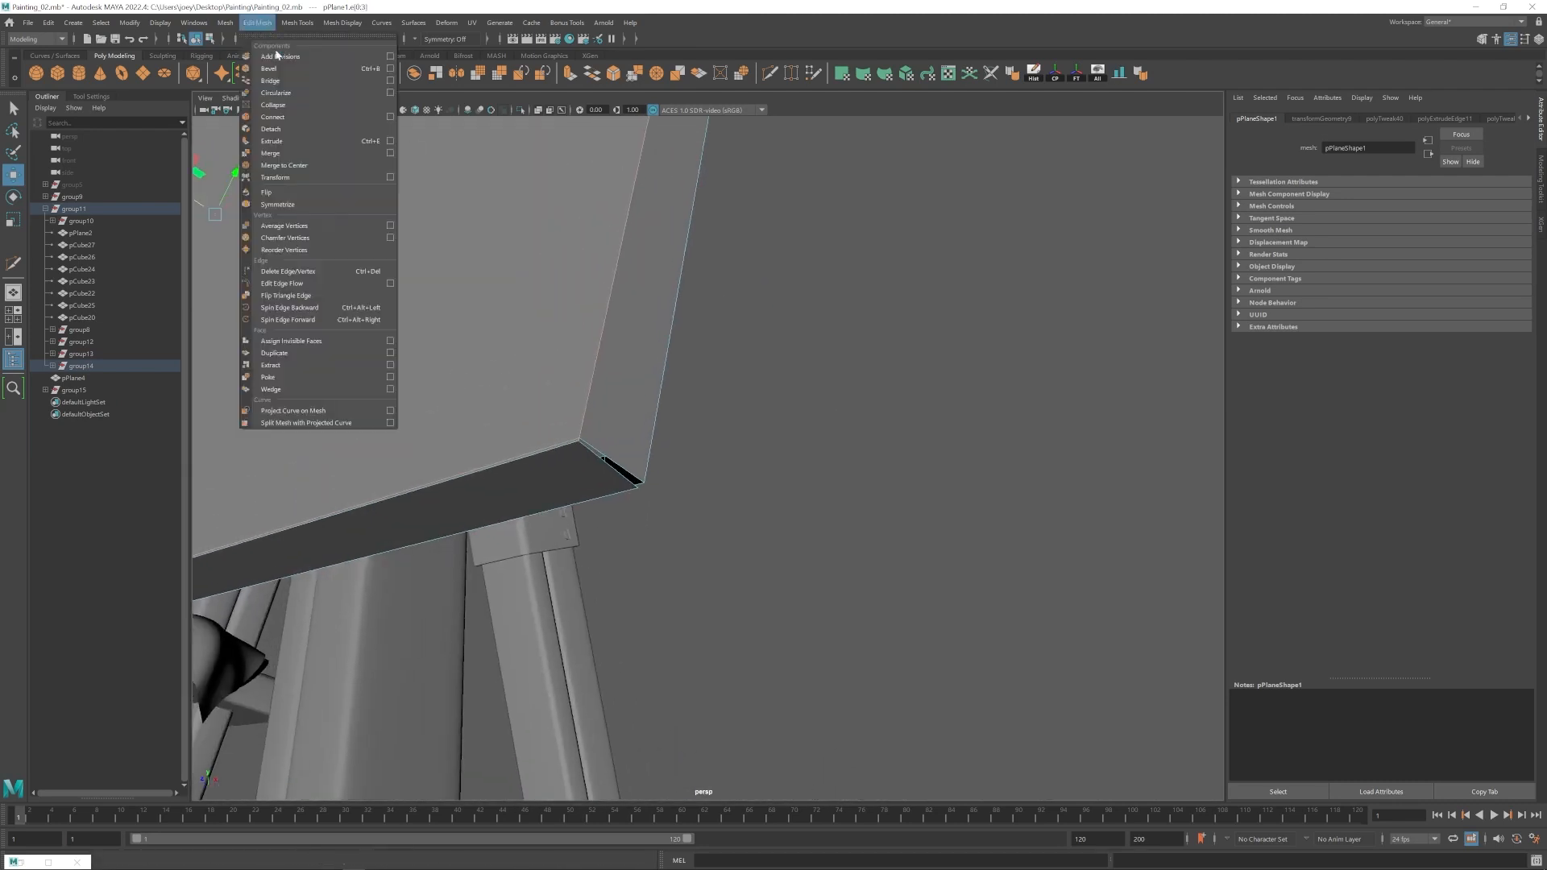
{"action": "left_click", "coordinate": [270, 69]}
{"action": "left_click_drag", "start_coordinate": [601, 349], "coordinate": [927, 484], "text": "alt"}
{"action": "scroll", "coordinate": [577, 349], "scroll_direction": "down", "scroll_amount": 5}
Isolate the canvas with its wooden frame to inspect the back, and return to the full scene.
{"action": "key", "text": "w"}
{"action": "left_click", "coordinate": [750, 354]}
{"action": "scroll", "coordinate": [926, 484], "scroll_direction": "up", "scroll_amount": 4}
{"action": "left_click", "coordinate": [773, 182]}
{"action": "left_click_drag", "start_coordinate": [995, 529], "coordinate": [633, 336], "text": "alt"}
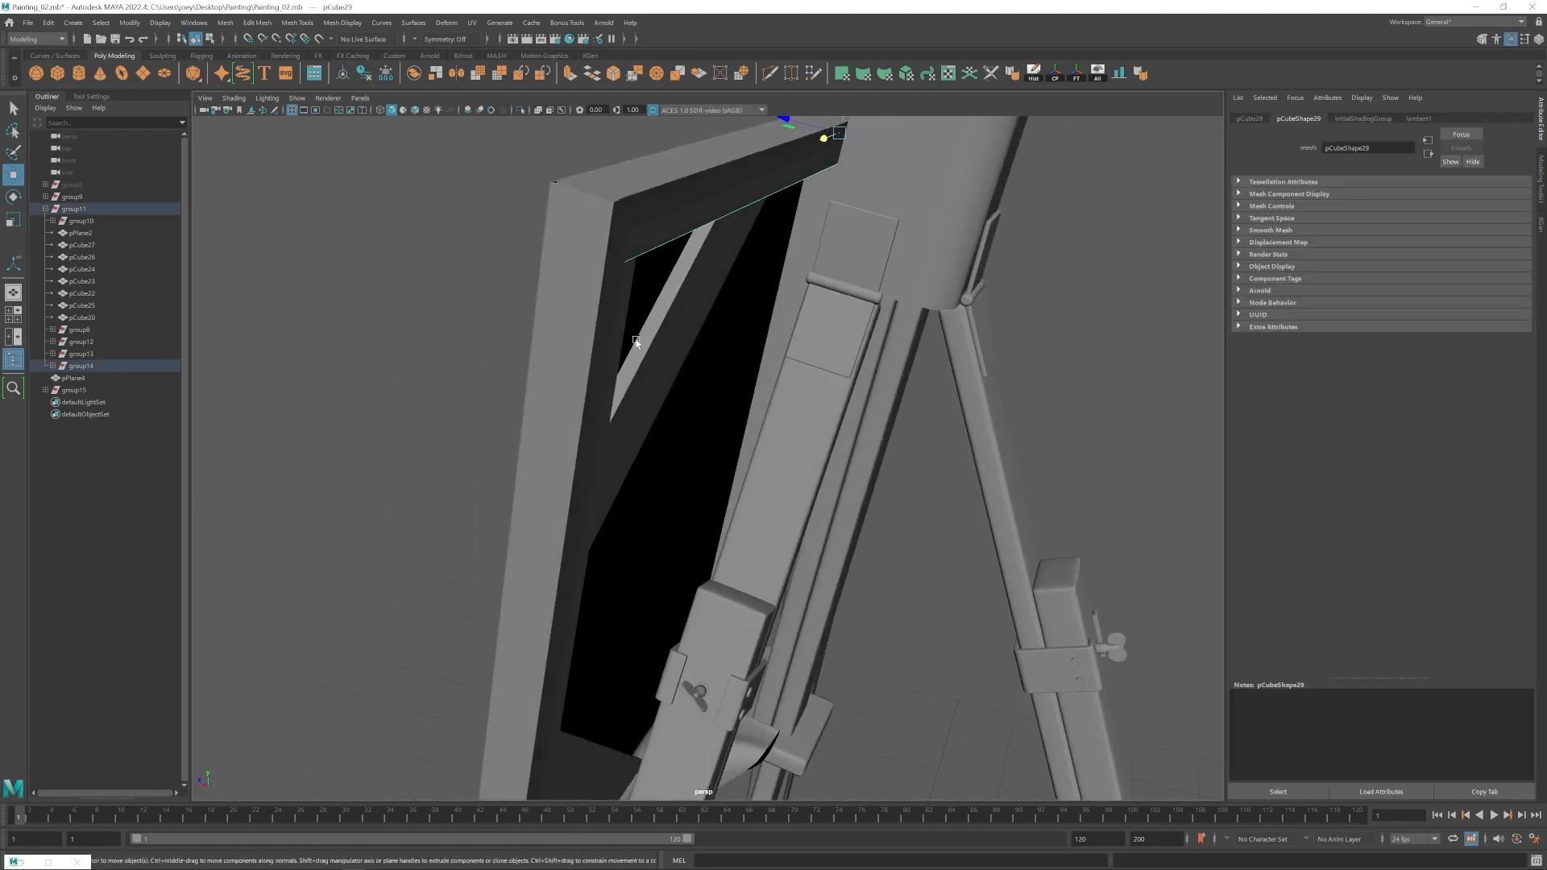
{"action": "key", "text": "Up"}
{"action": "left_click", "coordinate": [520, 110]}
{"action": "left_click", "coordinate": [595, 295]}
{"action": "left_click_drag", "start_coordinate": [516, 306], "coordinate": [518, 269], "text": "alt"}
{"action": "left_click", "coordinate": [522, 311]}
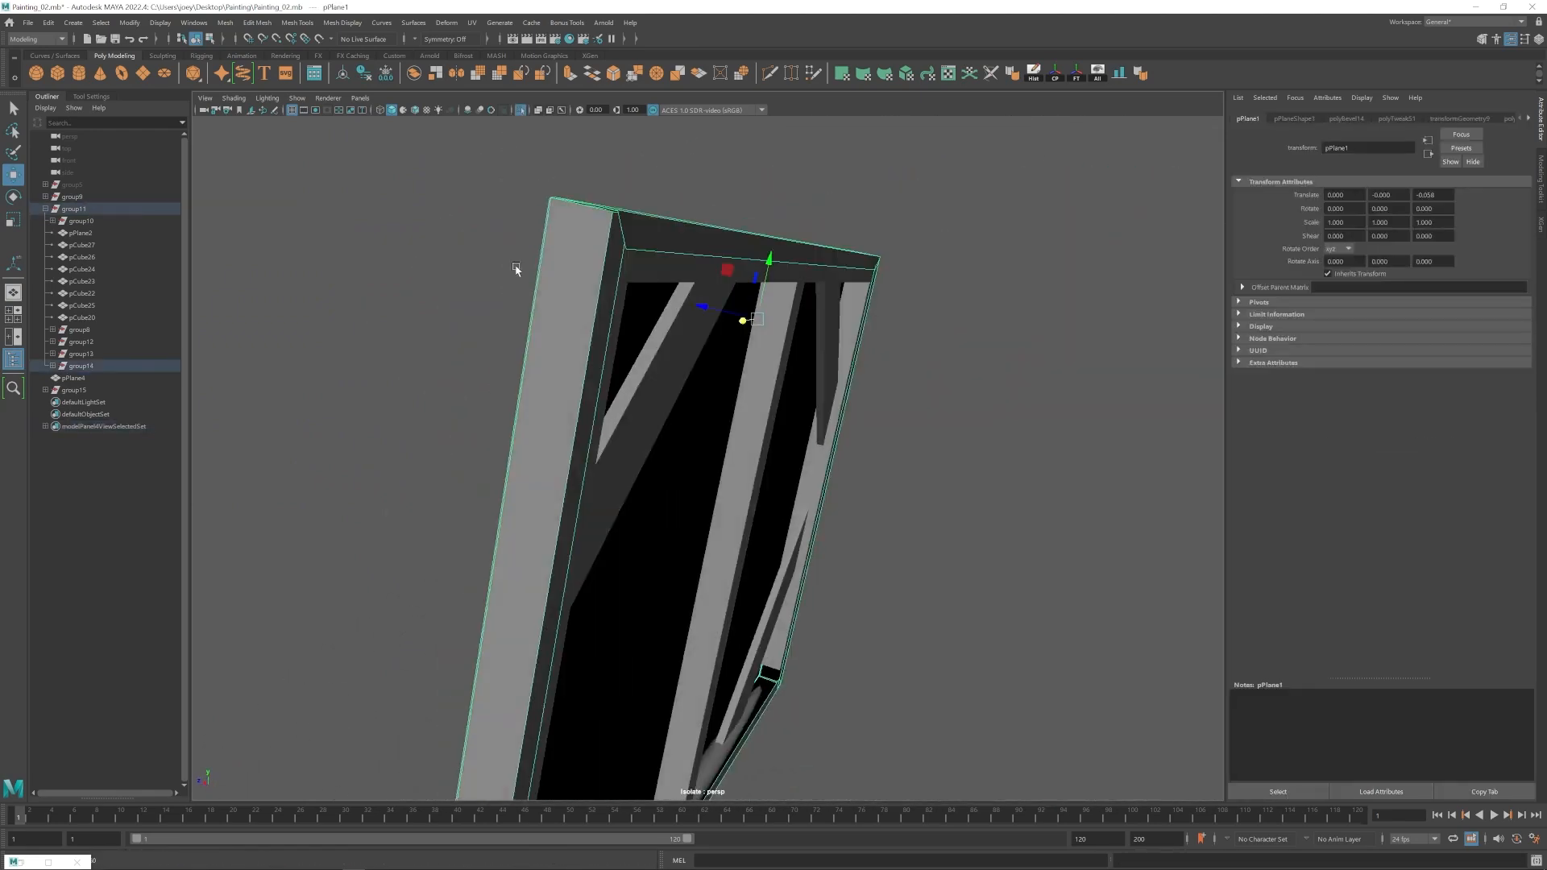
{"action": "scroll", "coordinate": [532, 290], "scroll_direction": "down", "scroll_amount": 5}
{"action": "left_click", "coordinate": [521, 110]}
Save the scene file Painting_02.mb.
{"action": "left_click", "coordinate": [698, 481]}
{"action": "scroll", "coordinate": [698, 481], "scroll_direction": "up", "scroll_amount": 3}
{"action": "left_click_drag", "start_coordinate": [709, 467], "coordinate": [629, 512], "text": "alt"}
{"action": "left_click", "coordinate": [629, 512]}
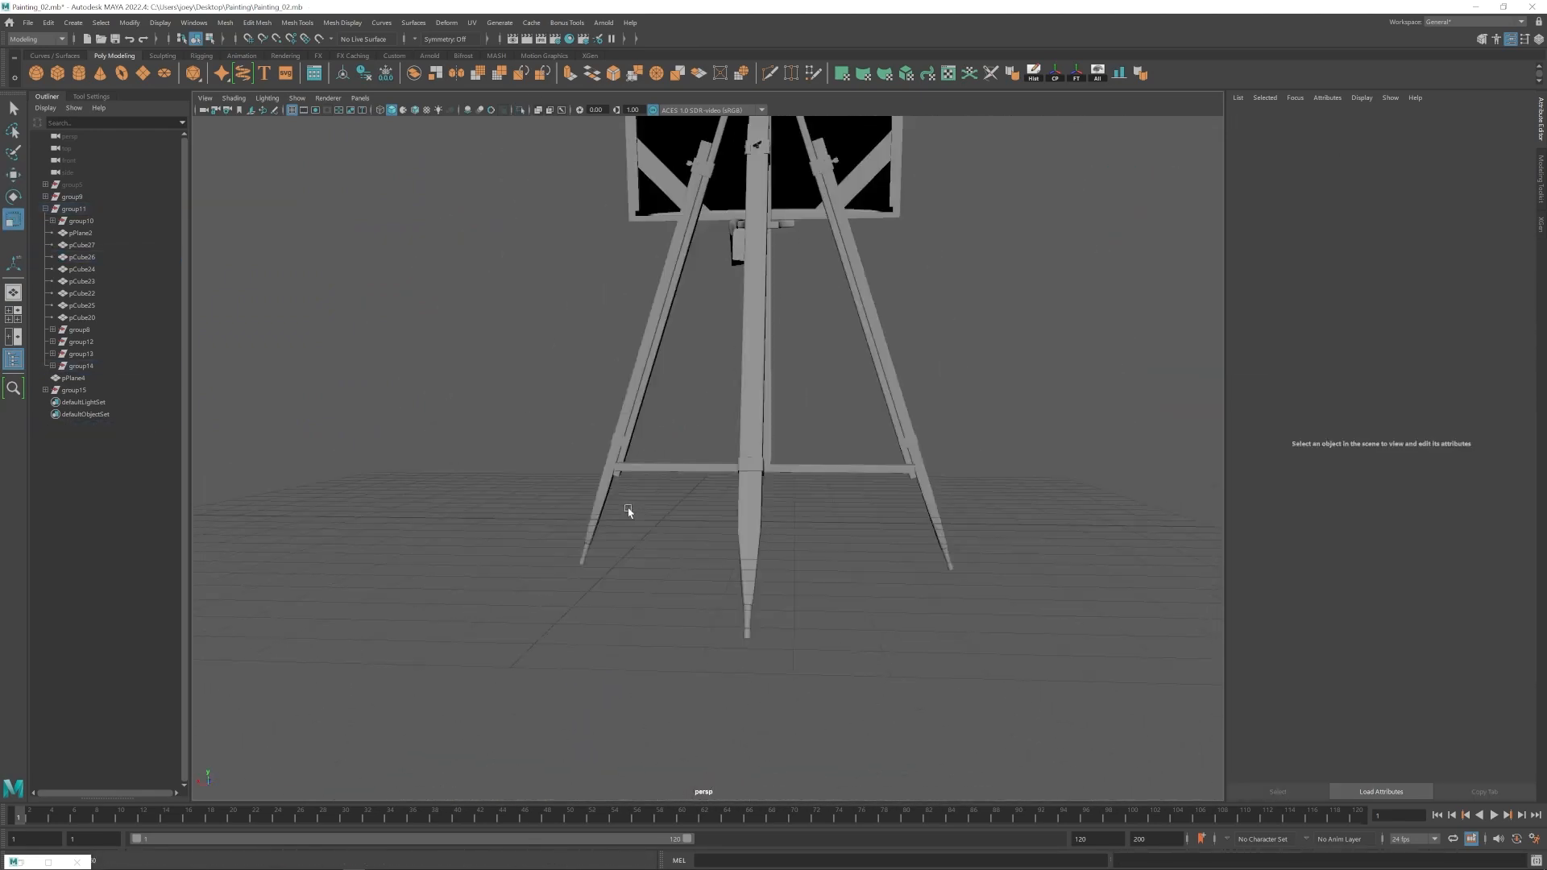
{"action": "scroll", "coordinate": [625, 511], "scroll_direction": "down", "scroll_amount": 5}
{"action": "left_click_drag", "start_coordinate": [573, 439], "coordinate": [752, 542], "text": "alt"}
{"action": "scroll", "coordinate": [752, 543], "scroll_direction": "up", "scroll_amount": 3}
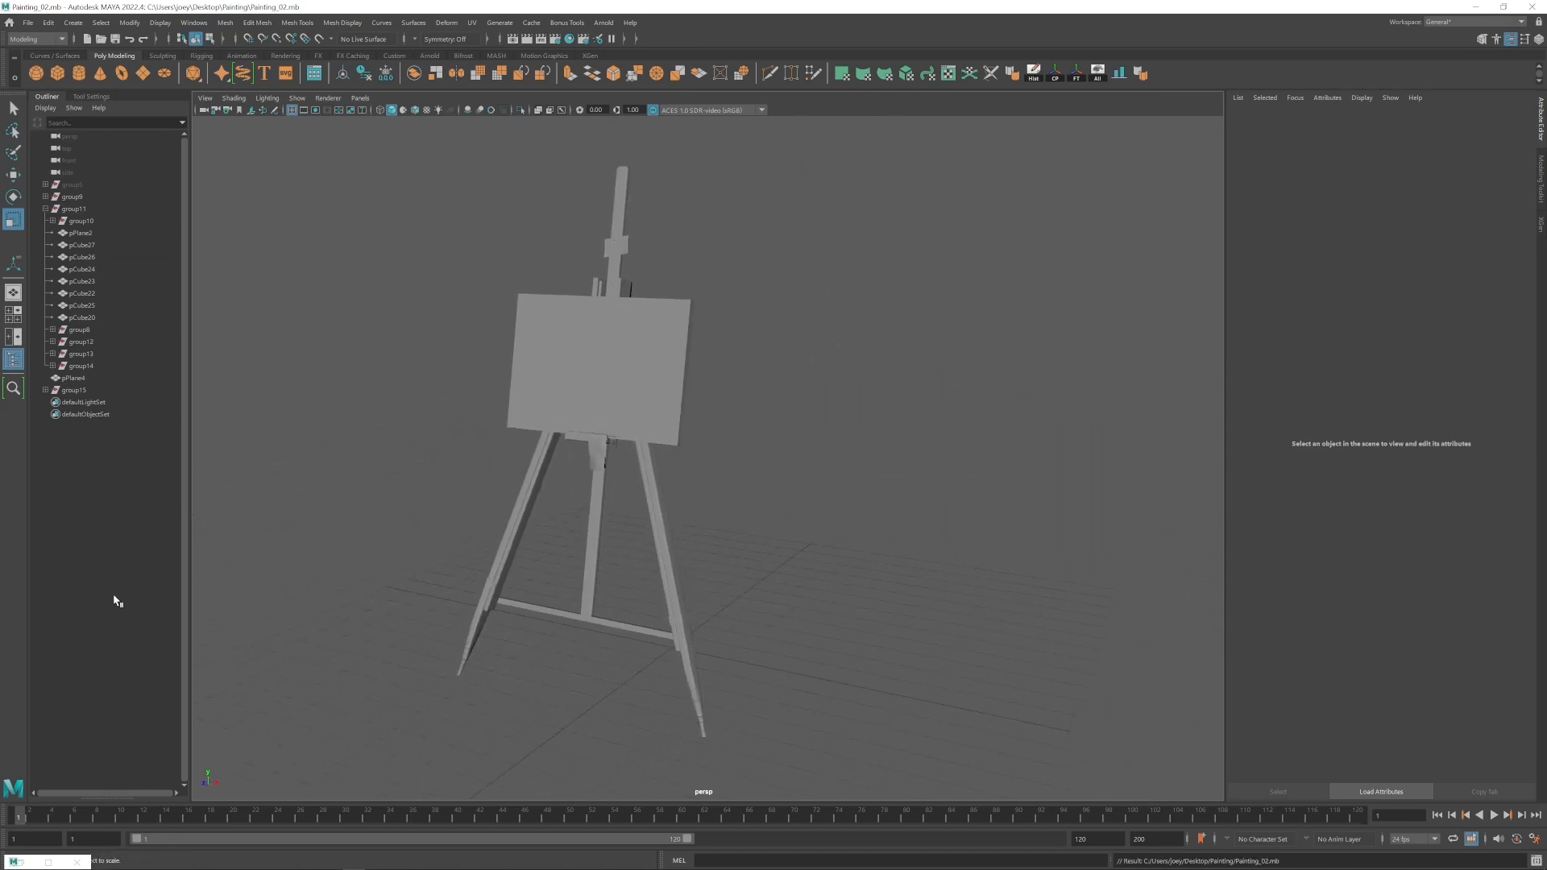
Select the vertical edges at the rounded corners of the easel's head bracket and move them to reshape the corners.
{"action": "left_click_drag", "start_coordinate": [308, 548], "coordinate": [711, 601], "text": "alt"}
{"action": "left_click", "coordinate": [657, 391]}
{"action": "key", "text": "f"}
{"action": "left_click_drag", "start_coordinate": [791, 529], "coordinate": [754, 556], "text": "alt"}
{"action": "right_click_drag", "start_coordinate": [753, 556], "coordinate": [754, 492]}
{"action": "left_click", "coordinate": [744, 483]}
{"action": "left_click", "coordinate": [732, 479], "text": "shift"}
{"action": "left_click", "coordinate": [638, 471], "text": "shift"}
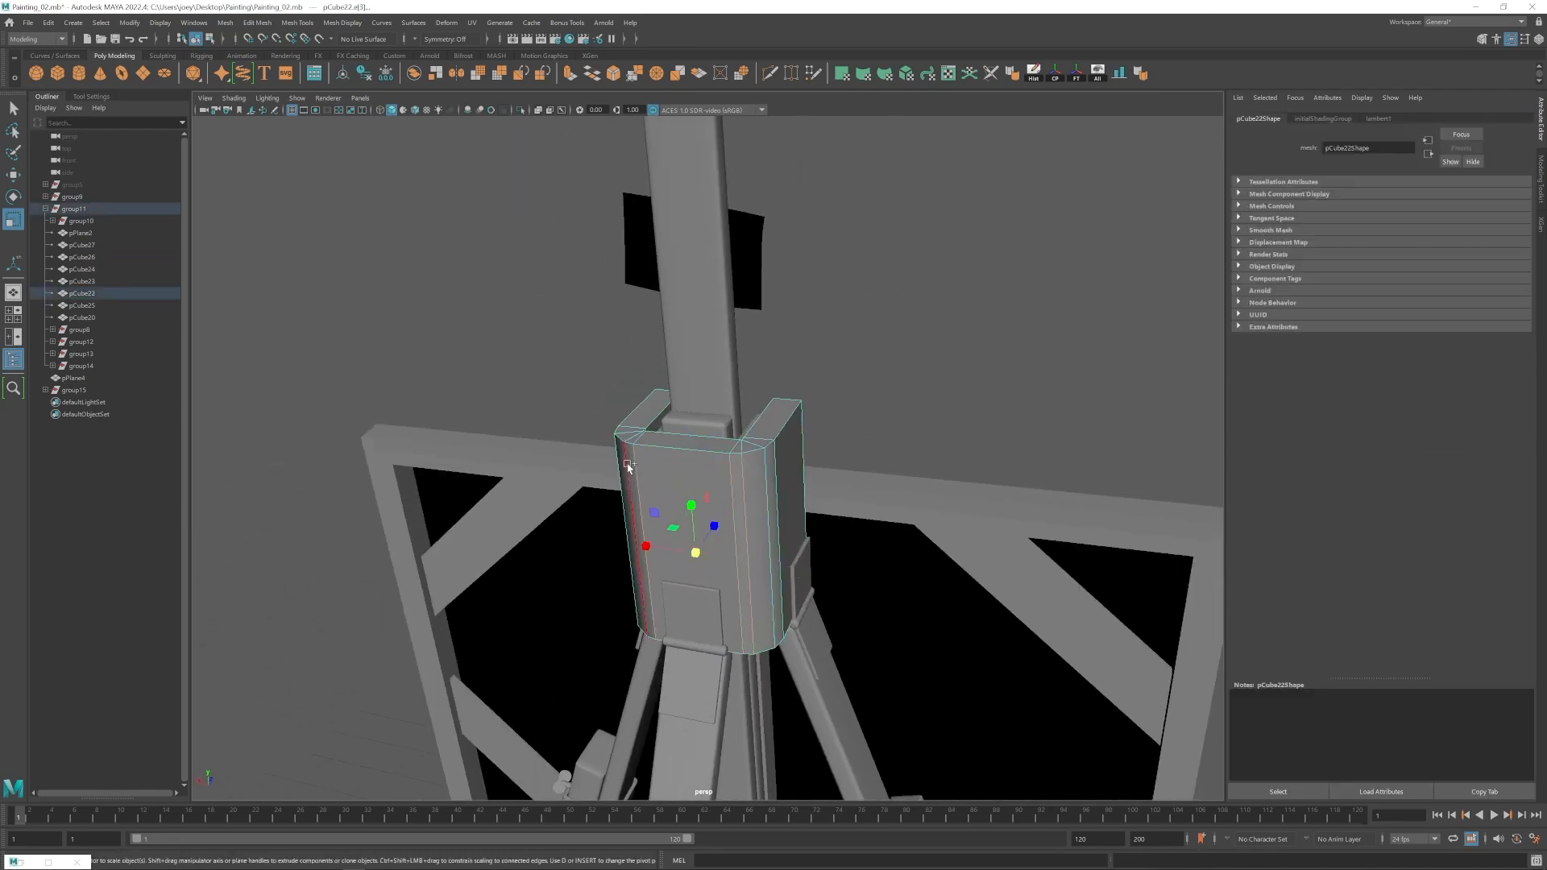
{"action": "left_click_drag", "start_coordinate": [630, 544], "coordinate": [679, 432], "text": "alt"}
{"action": "key", "text": "w"}
{"action": "left_click_drag", "start_coordinate": [601, 423], "coordinate": [701, 431], "text": "alt"}
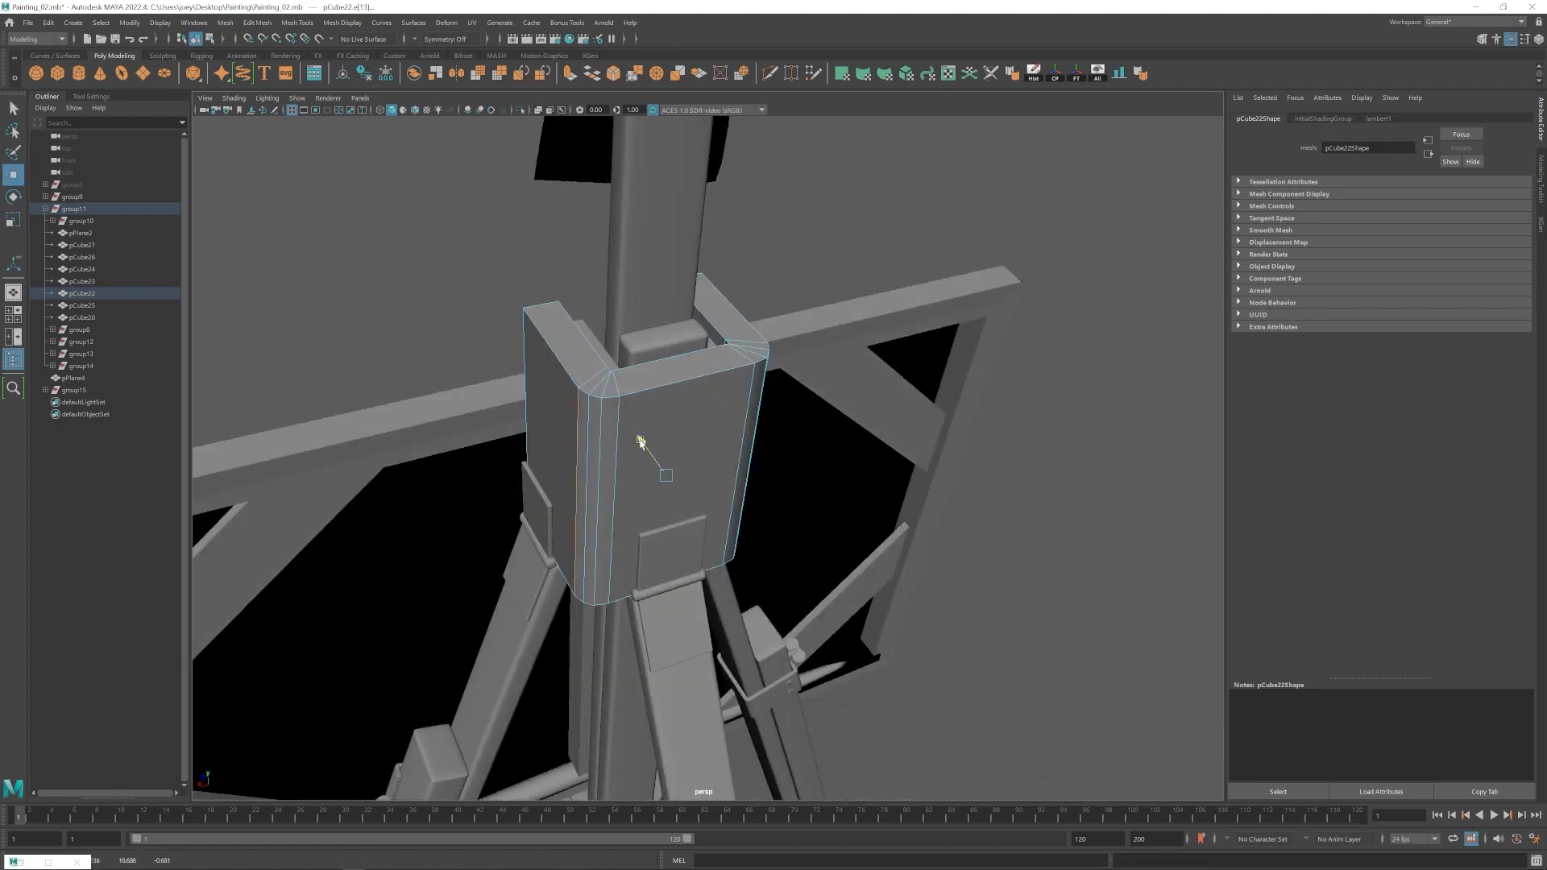
Select the head bracket's border edges, leaving out the inner corner loops, and isolate the bracket.
{"action": "right_click_drag", "start_coordinate": [639, 438], "coordinate": [673, 403]}
{"action": "scroll", "coordinate": [656, 401], "scroll_direction": "down", "scroll_amount": 5}
{"action": "left_click", "coordinate": [656, 400]}
{"action": "key", "text": "f"}
{"action": "left_click_drag", "start_coordinate": [645, 371], "coordinate": [653, 413], "text": "alt"}
{"action": "middle_click_drag", "start_coordinate": [625, 387], "coordinate": [677, 407], "text": "alt"}
{"action": "right_click_drag", "start_coordinate": [742, 408], "coordinate": [743, 377], "text": "ctrl"}
{"action": "left_click_drag", "start_coordinate": [743, 431], "coordinate": [706, 460], "text": "alt"}
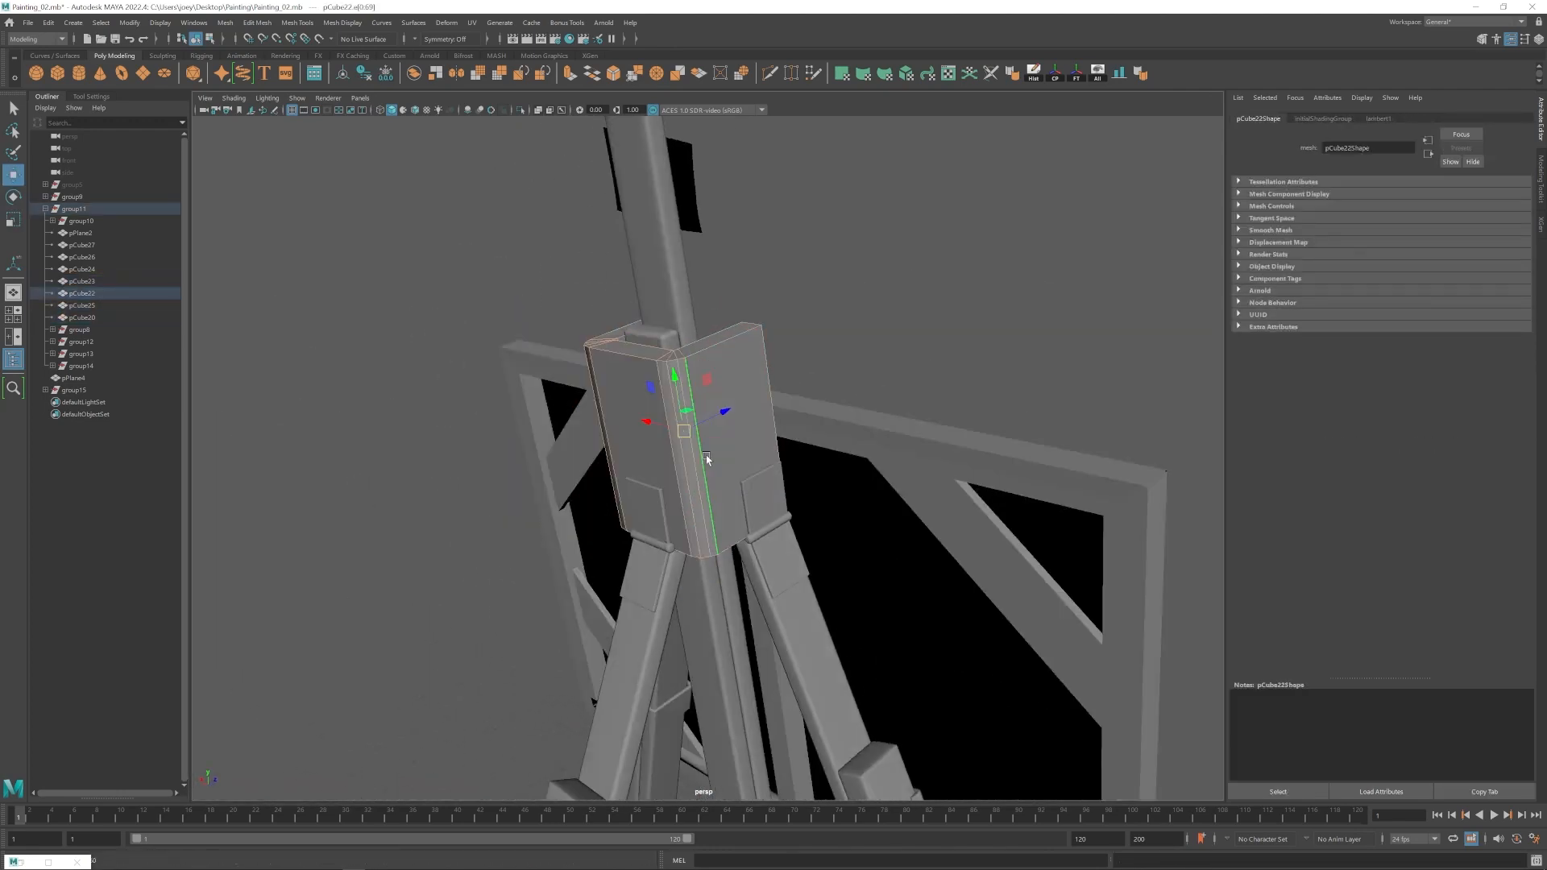
{"action": "double_click", "coordinate": [621, 338], "text": "shift"}
{"action": "left_click_drag", "start_coordinate": [745, 387], "coordinate": [667, 481], "text": "alt"}
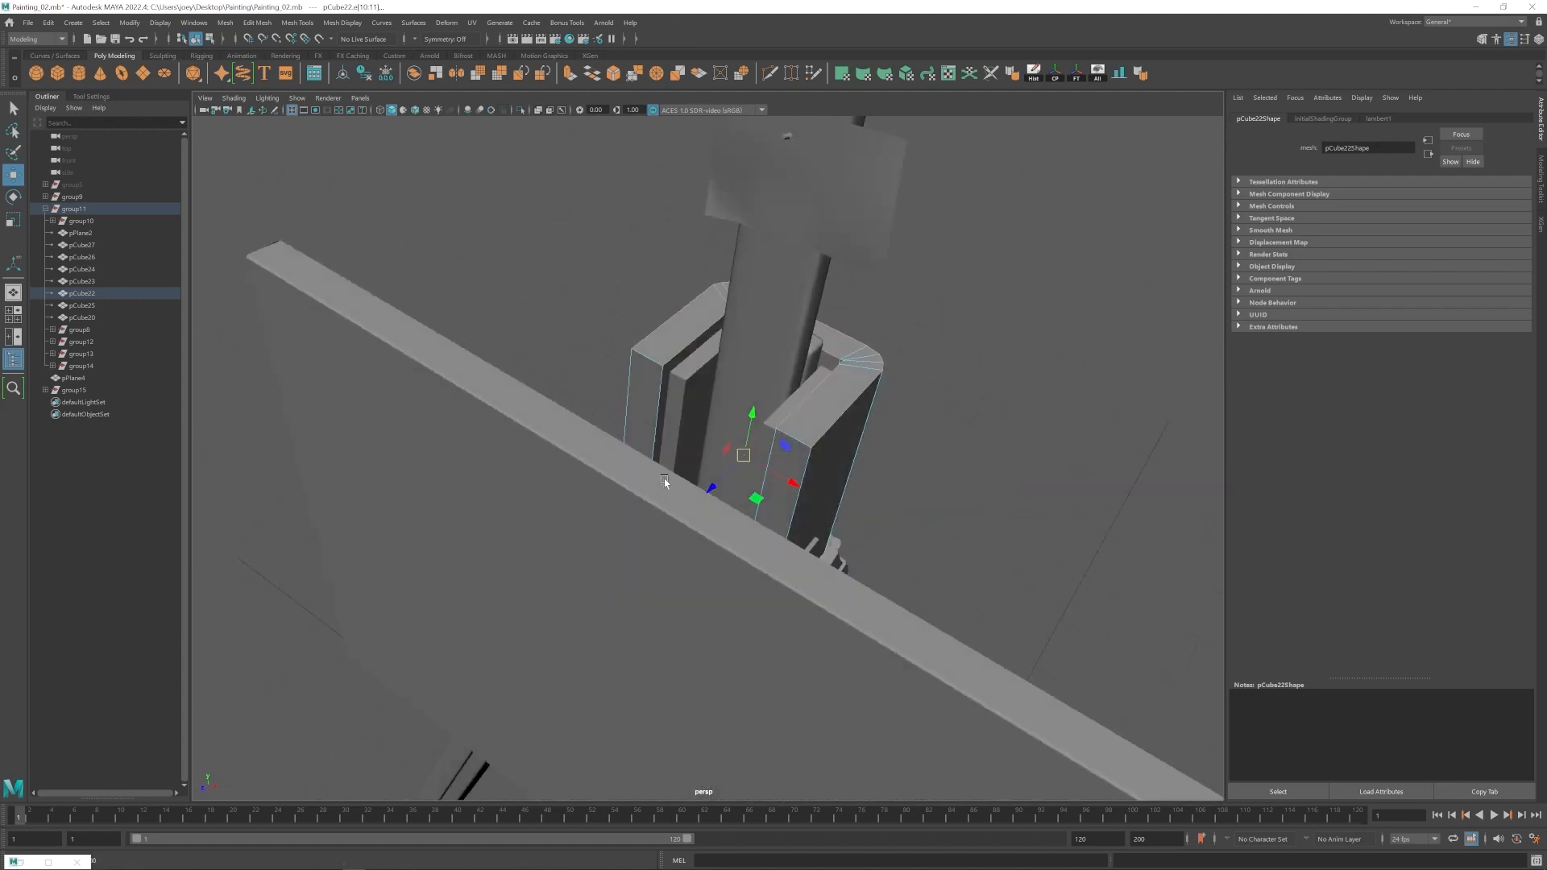
{"action": "left_click", "coordinate": [521, 110]}
{"action": "scroll", "coordinate": [693, 250], "scroll_direction": "up", "scroll_amount": 2}
{"action": "left_click_drag", "start_coordinate": [752, 285], "coordinate": [750, 255], "text": "alt"}
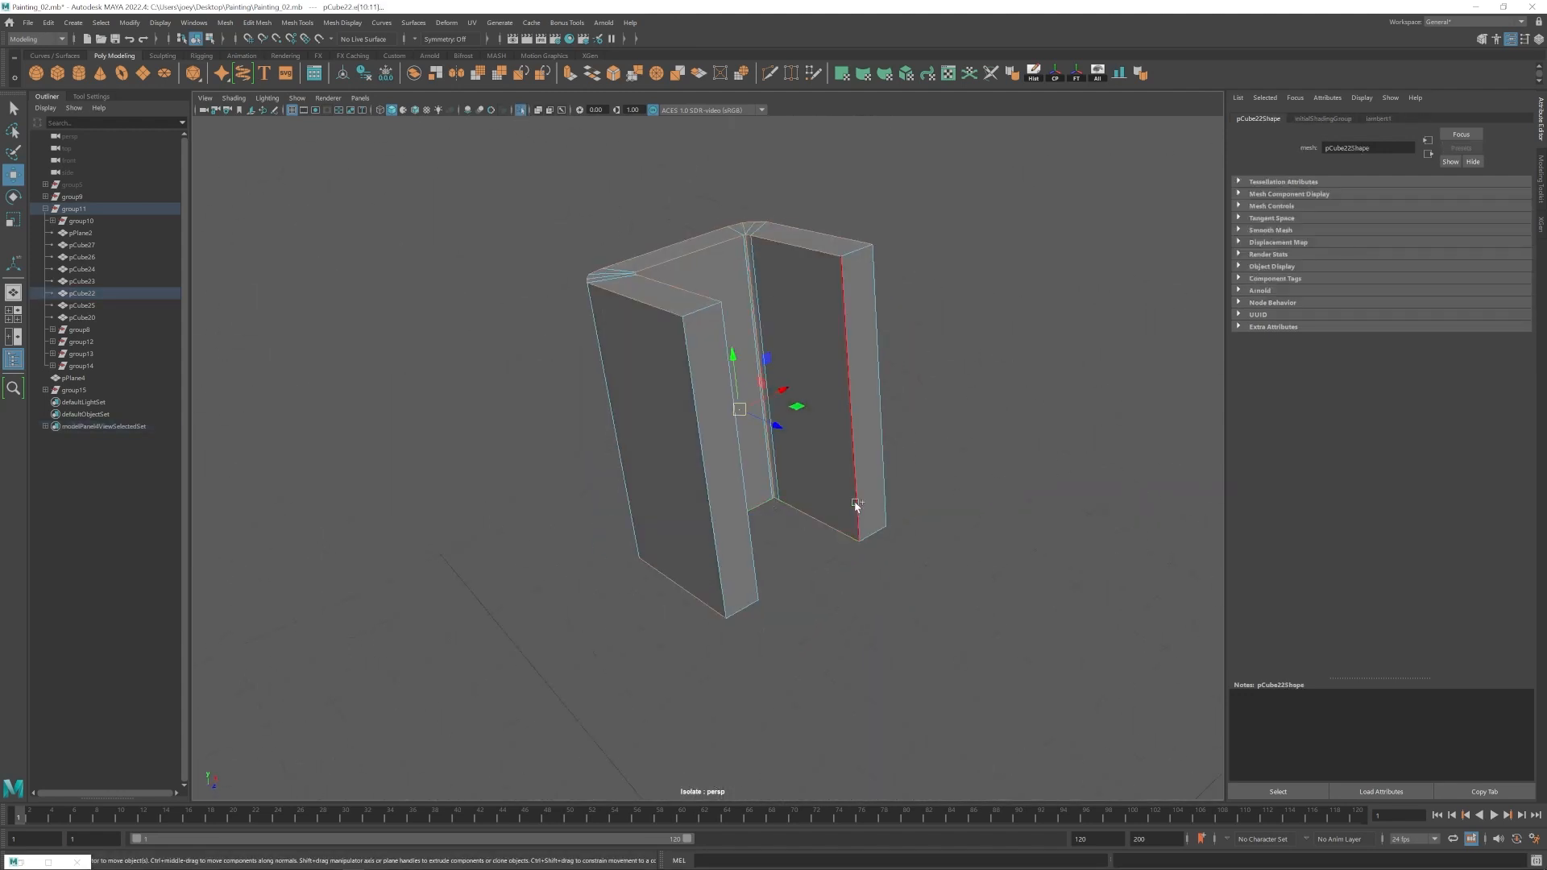
Bevel the head bracket's selected border edges and bring back the rest of the easel.
{"action": "left_click_drag", "start_coordinate": [749, 556], "coordinate": [725, 483], "text": "alt"}
{"action": "left_click", "coordinate": [257, 22]}
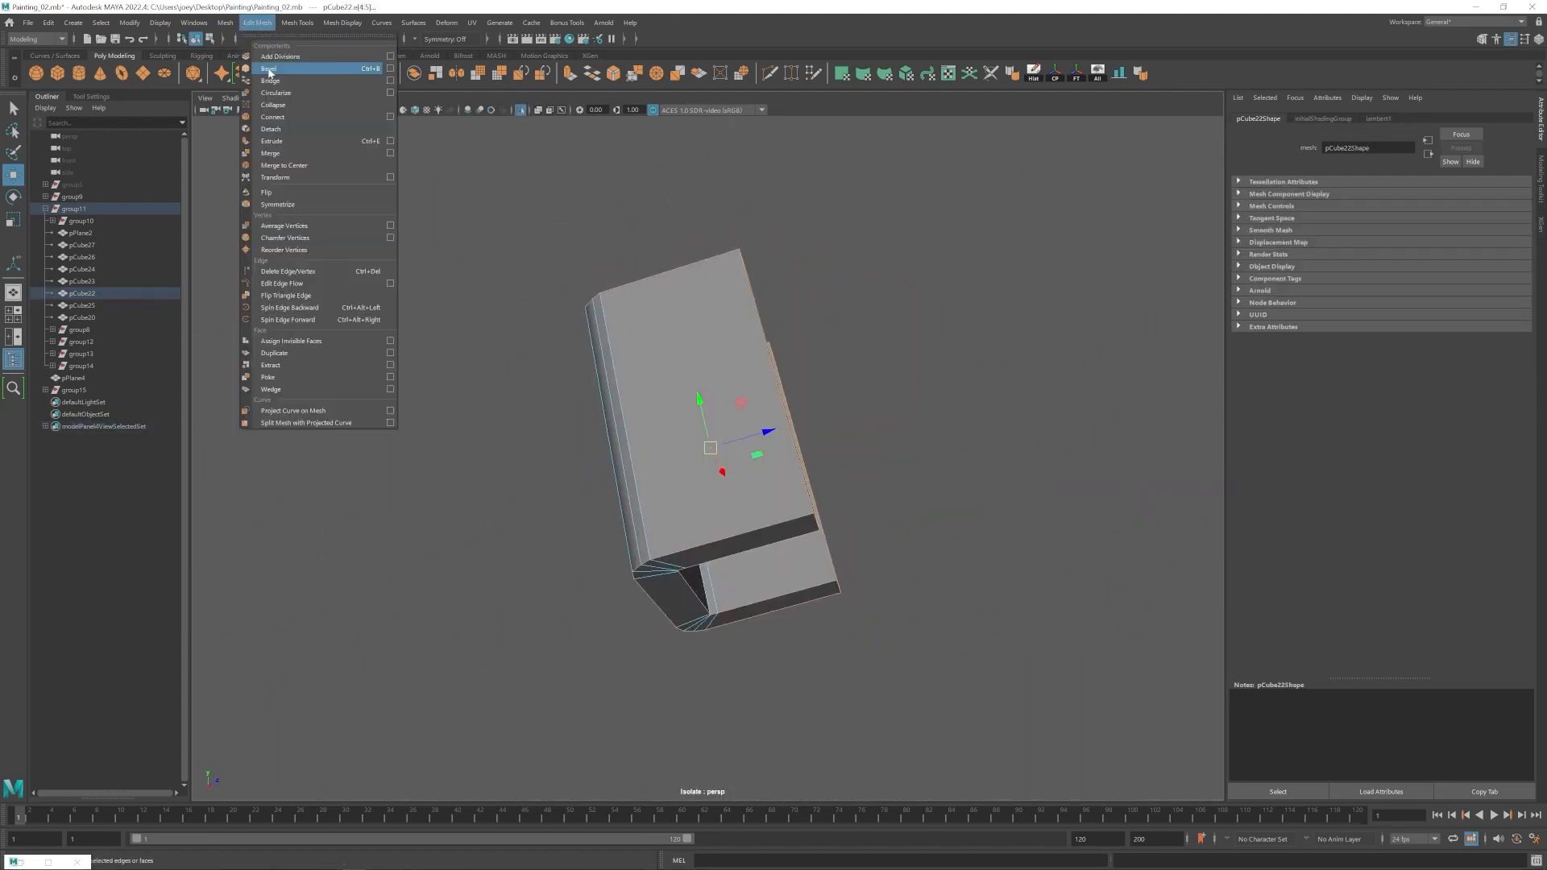
{"action": "left_click", "coordinate": [270, 63]}
{"action": "key", "text": "w"}
{"action": "left_click", "coordinate": [916, 401]}
{"action": "mouse_move", "coordinate": [556, 472]}
{"action": "left_mouse_down", "text": "alt"}
{"action": "mouse_move", "coordinate": [750, 435]}
{"action": "mouse_move", "coordinate": [746, 539]}
{"action": "mouse_move", "coordinate": [701, 539]}
{"action": "mouse_move", "coordinate": [784, 404]}
{"action": "mouse_move", "coordinate": [720, 365]}
{"action": "mouse_move", "coordinate": [598, 357]}
{"action": "left_mouse_up", "text": "alt"}
{"action": "left_click", "coordinate": [697, 427]}
{"action": "left_click", "coordinate": [815, 317]}
{"action": "left_click", "coordinate": [520, 111]}
{"action": "scroll", "coordinate": [706, 450], "scroll_direction": "down", "scroll_amount": 5}
{"action": "scroll", "coordinate": [706, 450], "scroll_direction": "up", "scroll_amount": 6}
{"action": "scroll", "coordinate": [784, 404], "scroll_direction": "down", "scroll_amount": 3}
{"action": "scroll", "coordinate": [770, 357], "scroll_direction": "up", "scroll_amount": 2}
{"action": "left_click", "coordinate": [57, 73]}
{"action": "left_click", "coordinate": [711, 448], "text": "shift"}
{"action": "key", "text": "ctrl+z"}
Duplicate a leg's hinge plate, and scale and rotate the copy against the side of the head bracket.
{"action": "left_click", "coordinate": [718, 502]}
{"action": "key", "text": "ctrl+d"}
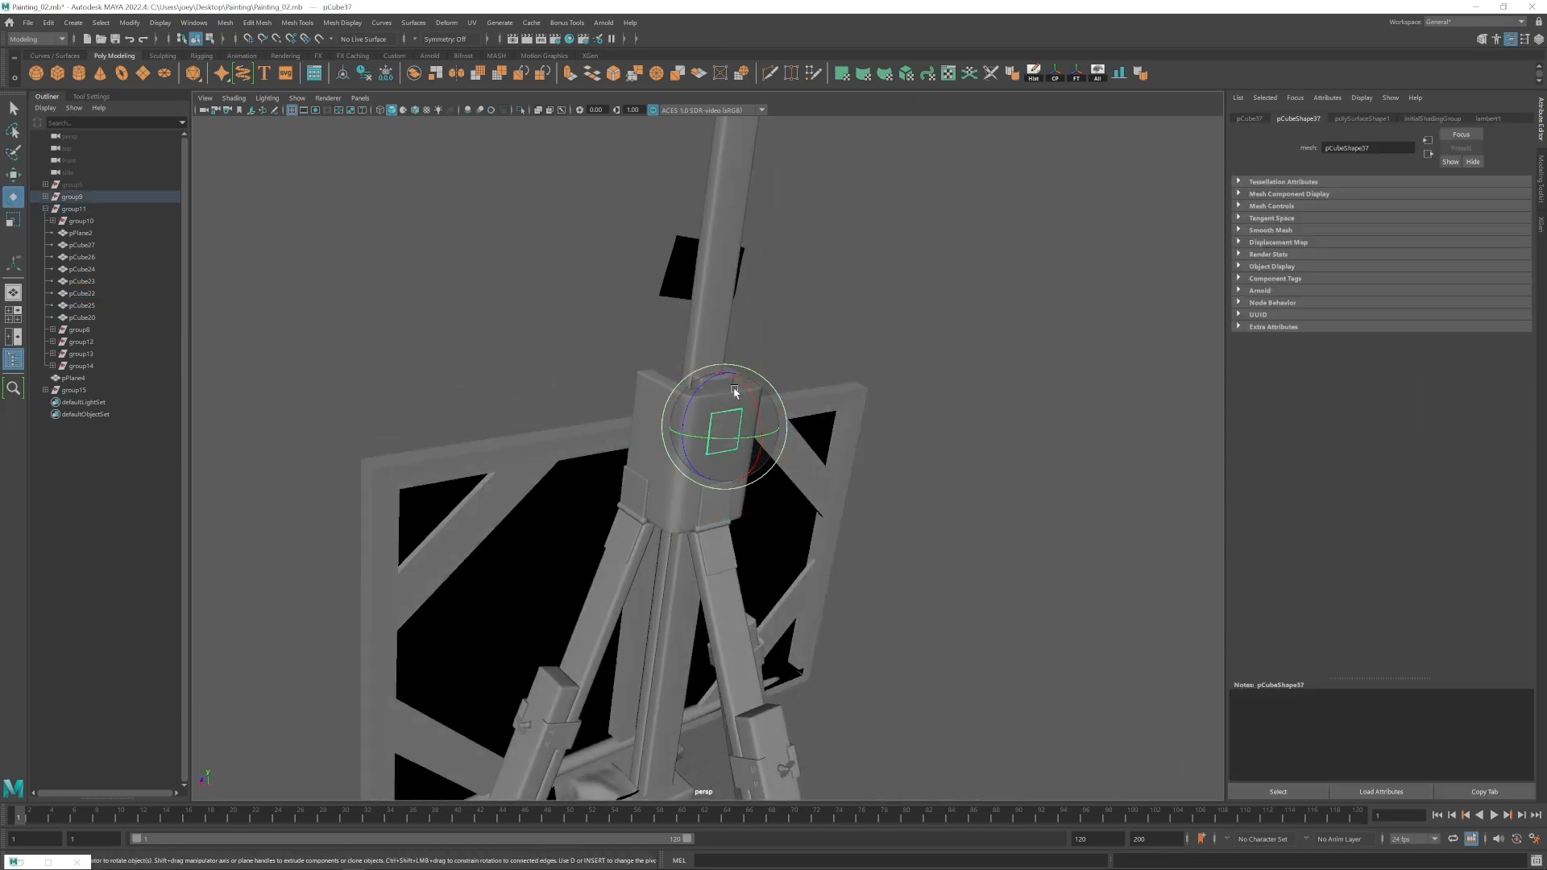
{"action": "key", "text": "r"}
{"action": "left_click_drag", "start_coordinate": [727, 380], "coordinate": [728, 406]}
{"action": "left_click_drag", "start_coordinate": [727, 406], "coordinate": [677, 412], "text": "alt"}
{"action": "left_click_drag", "start_coordinate": [645, 426], "coordinate": [759, 389]}
{"action": "scroll", "coordinate": [685, 415], "scroll_direction": "up", "scroll_amount": 5}
{"action": "left_click_drag", "start_coordinate": [759, 389], "coordinate": [812, 429], "text": "alt"}
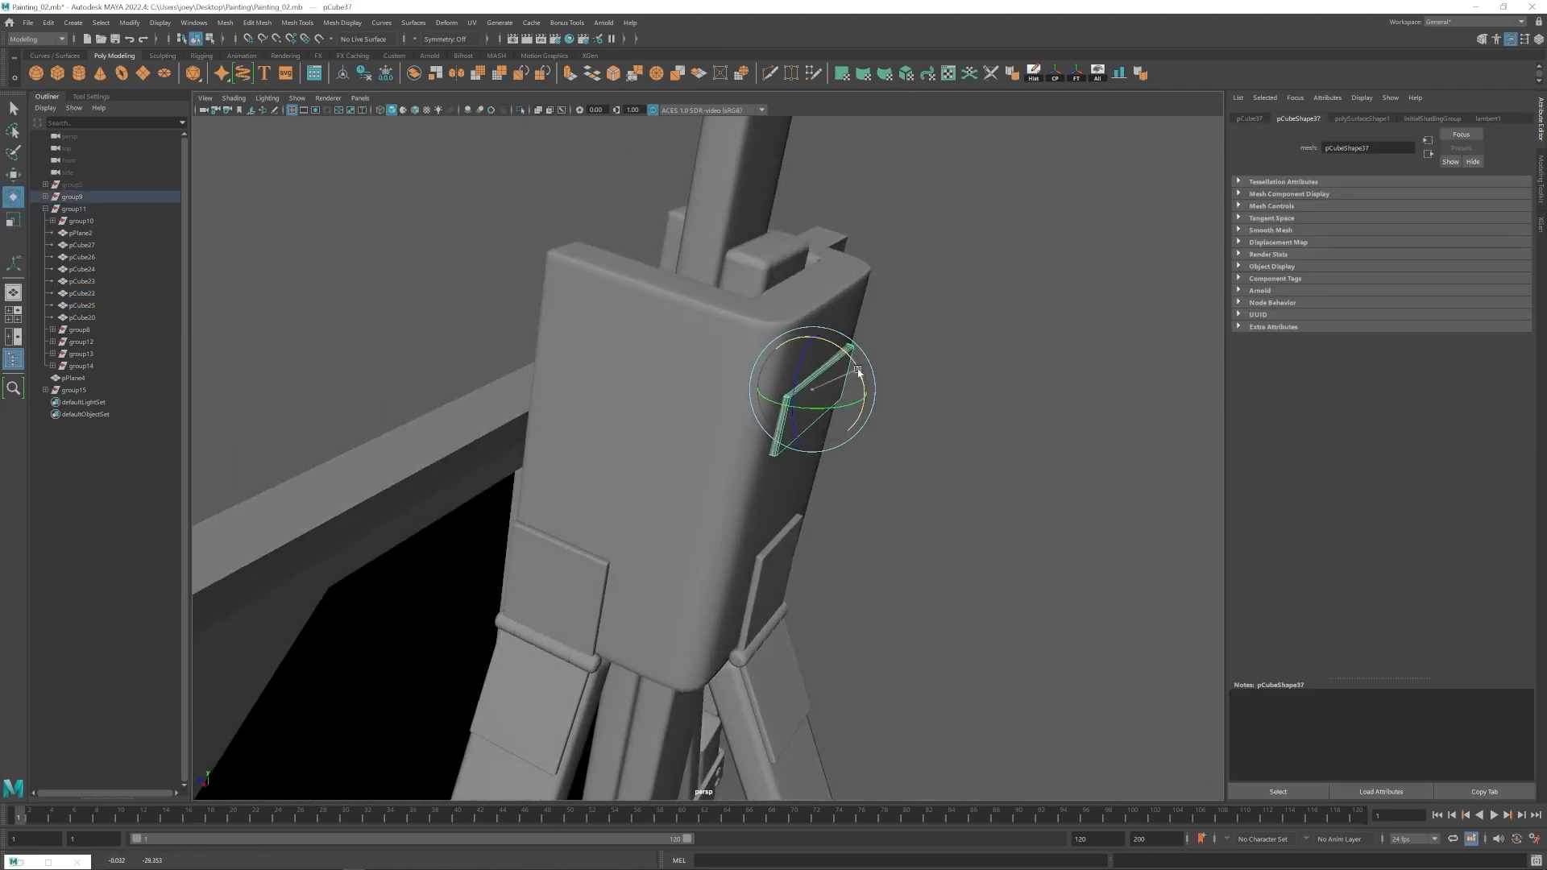
{"action": "key", "text": "w"}
{"action": "left_click", "coordinate": [951, 403]}
{"action": "scroll", "coordinate": [935, 435], "scroll_direction": "down", "scroll_amount": 6}
{"action": "left_click_drag", "start_coordinate": [935, 435], "coordinate": [661, 451], "text": "alt"}
{"action": "scroll", "coordinate": [886, 516], "scroll_direction": "down", "scroll_amount": 5}
{"action": "left_click_drag", "start_coordinate": [956, 543], "coordinate": [797, 484], "text": "alt"}
{"action": "scroll", "coordinate": [749, 435], "scroll_direction": "up", "scroll_amount": 3}
{"action": "left_click", "coordinate": [707, 372]}
{"action": "mouse_move", "coordinate": [790, 391]}
{"action": "left_mouse_down", "text": "alt"}
{"action": "mouse_move", "coordinate": [690, 408]}
{"action": "mouse_move", "coordinate": [790, 395]}
{"action": "left_mouse_up", "text": "alt"}
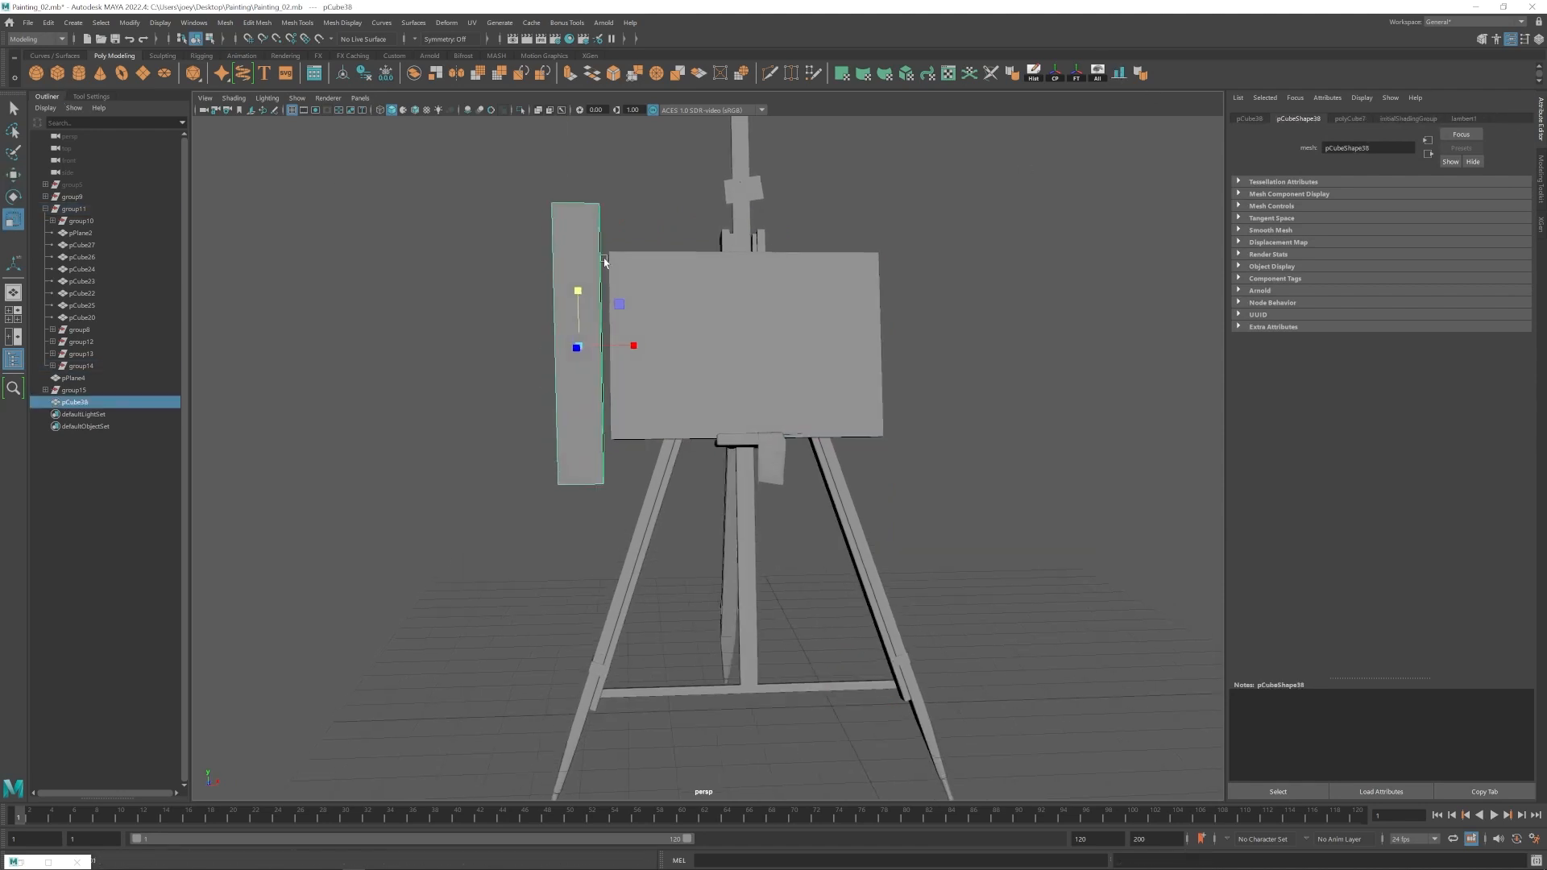
{"action": "key", "text": "w"}
{"action": "left_click_drag", "start_coordinate": [634, 345], "coordinate": [641, 346]}
{"action": "left_click_drag", "start_coordinate": [637, 323], "coordinate": [726, 350], "text": "alt"}
{"action": "scroll", "coordinate": [788, 394], "scroll_direction": "up", "scroll_amount": 5}
{"action": "left_click_drag", "start_coordinate": [787, 394], "coordinate": [620, 457], "text": "alt"}
{"action": "scroll", "coordinate": [620, 457], "scroll_direction": "down", "scroll_amount": 5}
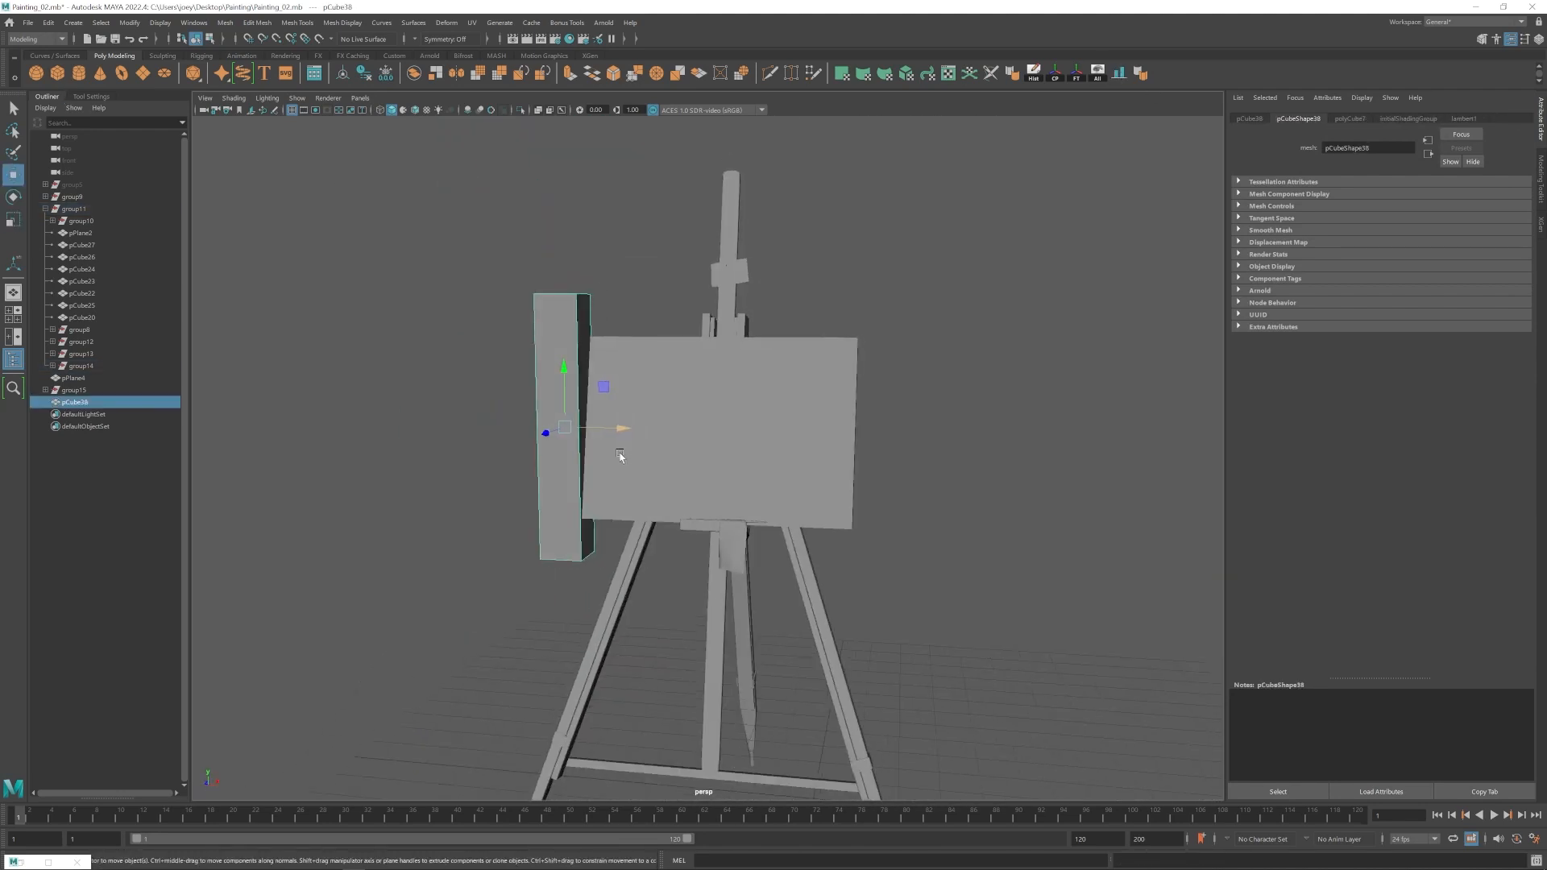
{"action": "key", "text": "Delete"}
Create a cylinder beside the easel and scale it into a flat round stool seat.
{"action": "scroll", "coordinate": [787, 467], "scroll_direction": "down", "scroll_amount": 5}
{"action": "left_click_drag", "start_coordinate": [788, 466], "coordinate": [797, 506], "text": "alt"}
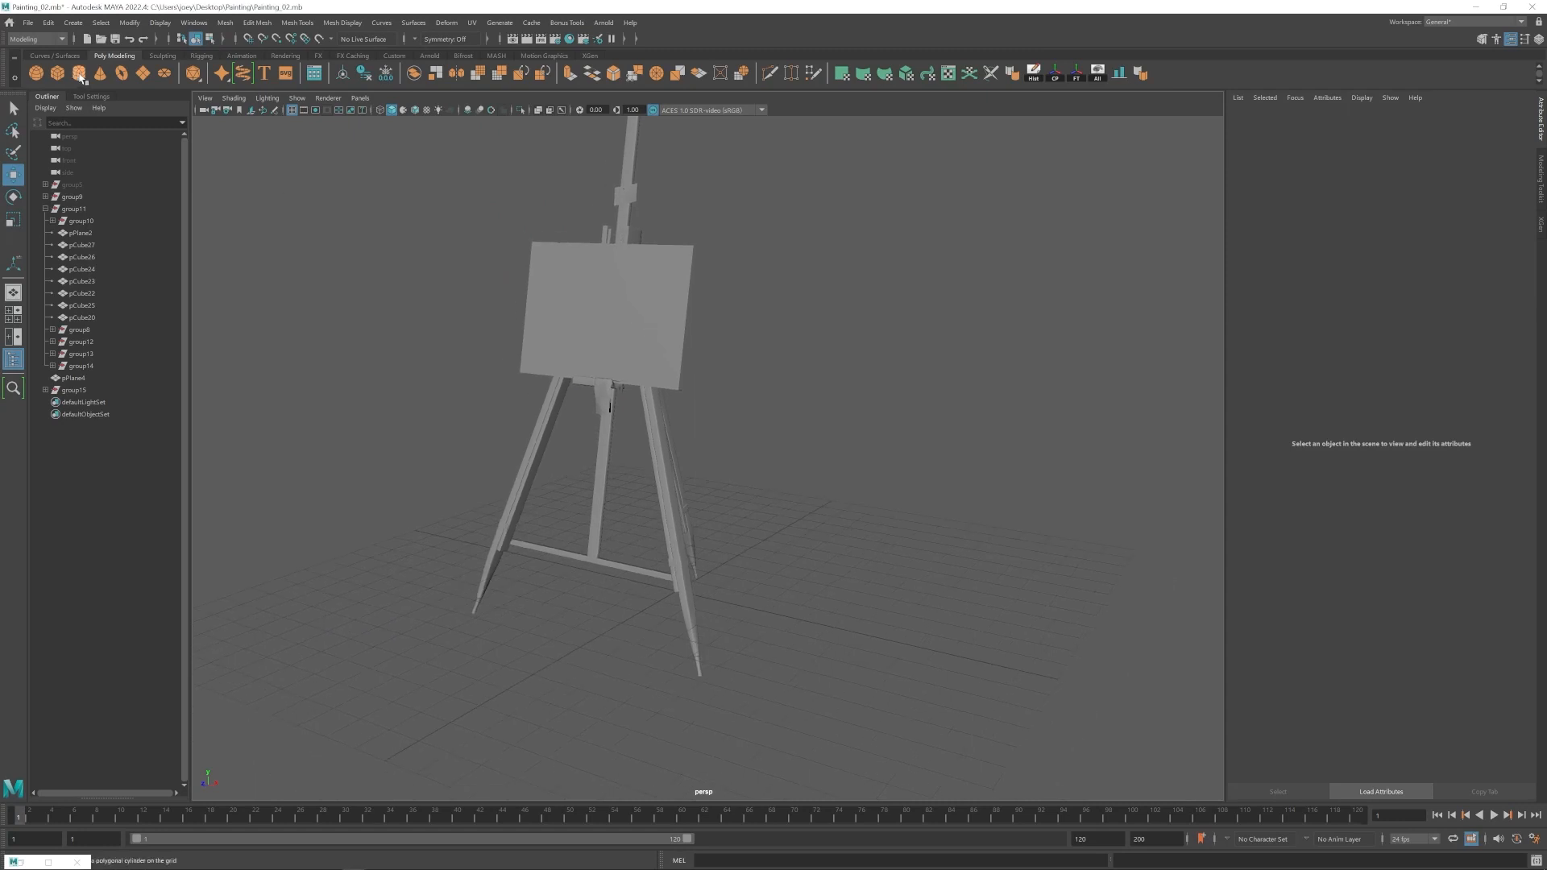
{"action": "left_click", "coordinate": [81, 74]}
{"action": "left_click_drag", "start_coordinate": [820, 442], "coordinate": [711, 504], "text": "alt"}
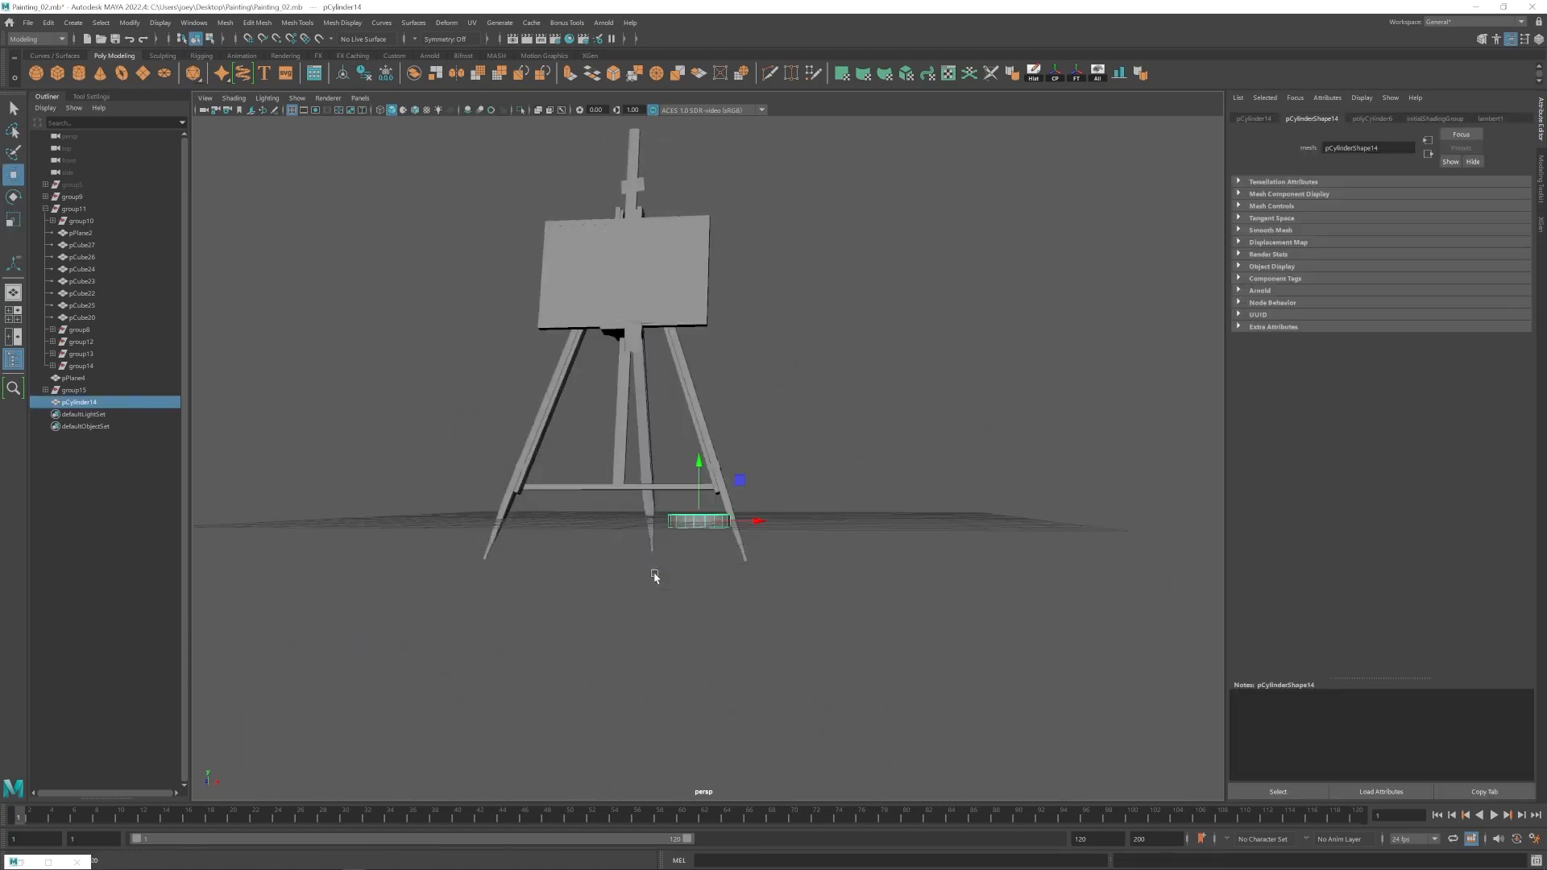
{"action": "left_click_drag", "start_coordinate": [654, 576], "coordinate": [661, 604], "text": "alt"}
{"action": "scroll", "coordinate": [661, 605], "scroll_direction": "up", "scroll_amount": 5}
{"action": "key", "text": "r"}
{"action": "left_click_drag", "start_coordinate": [721, 522], "coordinate": [722, 556]}
{"action": "middle_click_drag", "start_coordinate": [723, 556], "coordinate": [754, 436], "text": "alt"}
Bevel the top and bottom rim edges of the stool seat.
{"action": "key", "text": "w"}
{"action": "scroll", "coordinate": [744, 388], "scroll_direction": "up", "scroll_amount": 5}
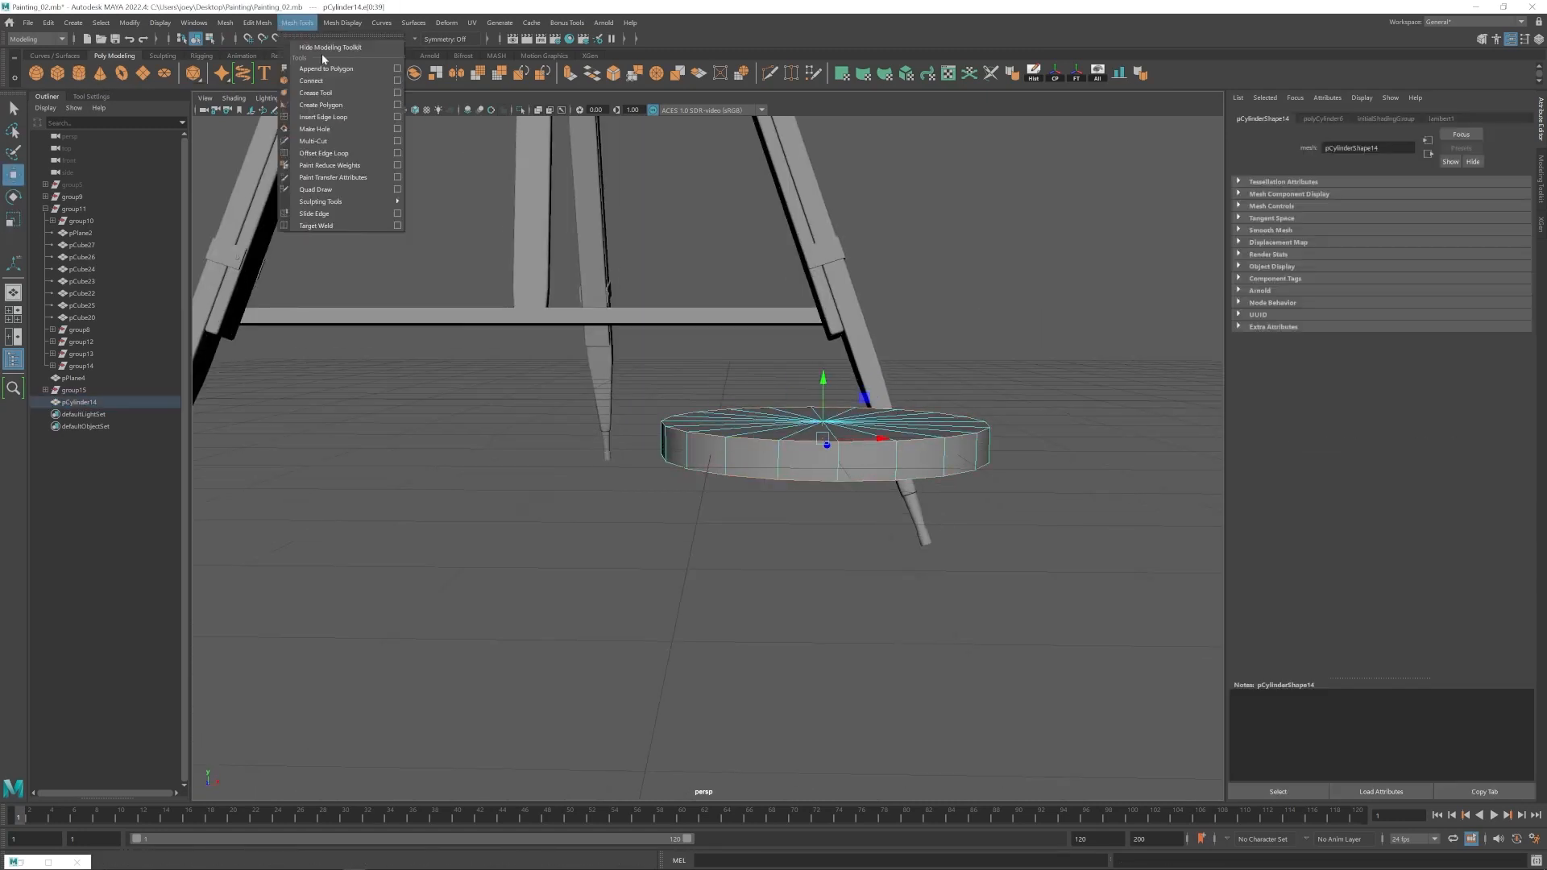
{"action": "key", "text": "ctrl+b"}
{"action": "key", "text": "w"}
{"action": "left_click", "coordinate": [1151, 478]}
Create a second cylinder, shape it into a slim stool leg and place it beneath the seat.
{"action": "scroll", "coordinate": [703, 469], "scroll_direction": "down", "scroll_amount": 5}
{"action": "middle_click_drag", "start_coordinate": [703, 468], "coordinate": [656, 458], "text": "alt"}
{"action": "left_click", "coordinate": [80, 74]}
{"action": "left_click", "coordinate": [764, 425], "text": "shift"}
{"action": "key", "text": "w"}
{"action": "left_click_drag", "start_coordinate": [711, 383], "coordinate": [712, 474]}
{"action": "middle_click_drag", "start_coordinate": [712, 473], "coordinate": [739, 318], "text": "alt"}
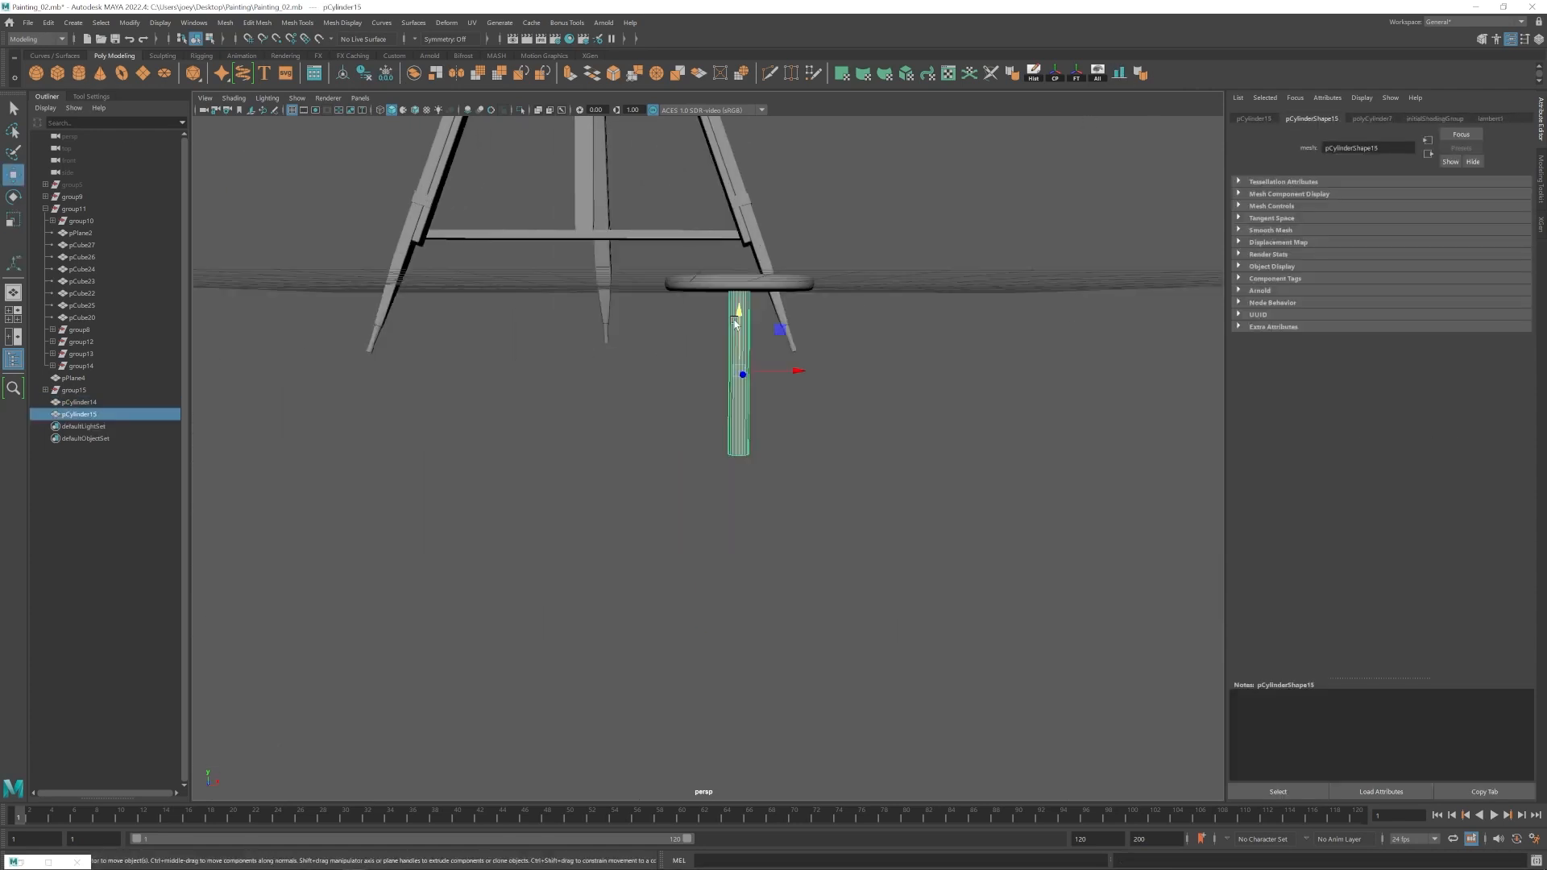
Select the edges around the lower end of the stool leg and bevel them.
{"action": "left_click_drag", "start_coordinate": [739, 318], "coordinate": [742, 354], "text": "alt"}
{"action": "scroll", "coordinate": [740, 387], "scroll_direction": "down", "scroll_amount": 3}
{"action": "right_click_drag", "start_coordinate": [738, 419], "coordinate": [693, 419]}
{"action": "left_click_drag", "start_coordinate": [709, 447], "coordinate": [769, 493]}
{"action": "double_click", "coordinate": [739, 494]}
{"action": "left_click", "coordinate": [257, 23]}
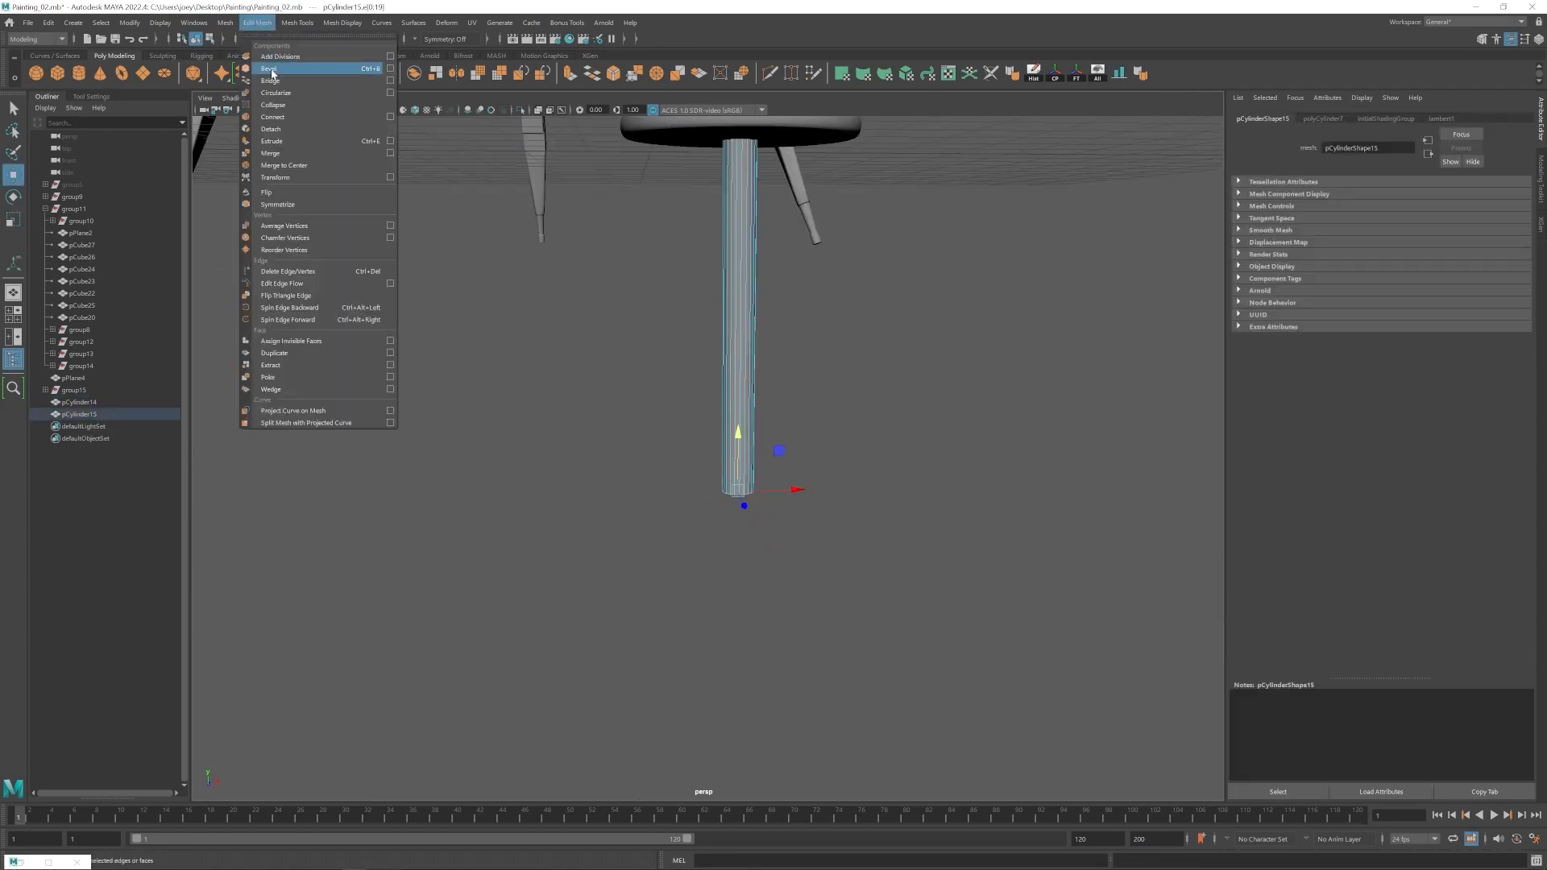
{"action": "left_click", "coordinate": [271, 71]}
{"action": "key", "text": "w"}
Return the leg to object mode and scale it to fit under the stool seat.
{"action": "right_click_drag", "start_coordinate": [740, 419], "coordinate": [786, 379]}
{"action": "scroll", "coordinate": [781, 405], "scroll_direction": "down", "scroll_amount": 3}
{"action": "left_click_drag", "start_coordinate": [781, 404], "coordinate": [777, 439], "text": "alt"}
{"action": "right_click_drag", "start_coordinate": [704, 444], "coordinate": [746, 407]}
{"action": "key", "text": "r"}
{"action": "scroll", "coordinate": [709, 435], "scroll_direction": "down", "scroll_amount": 3}
{"action": "left_click_drag", "start_coordinate": [685, 428], "coordinate": [724, 442], "text": "alt"}
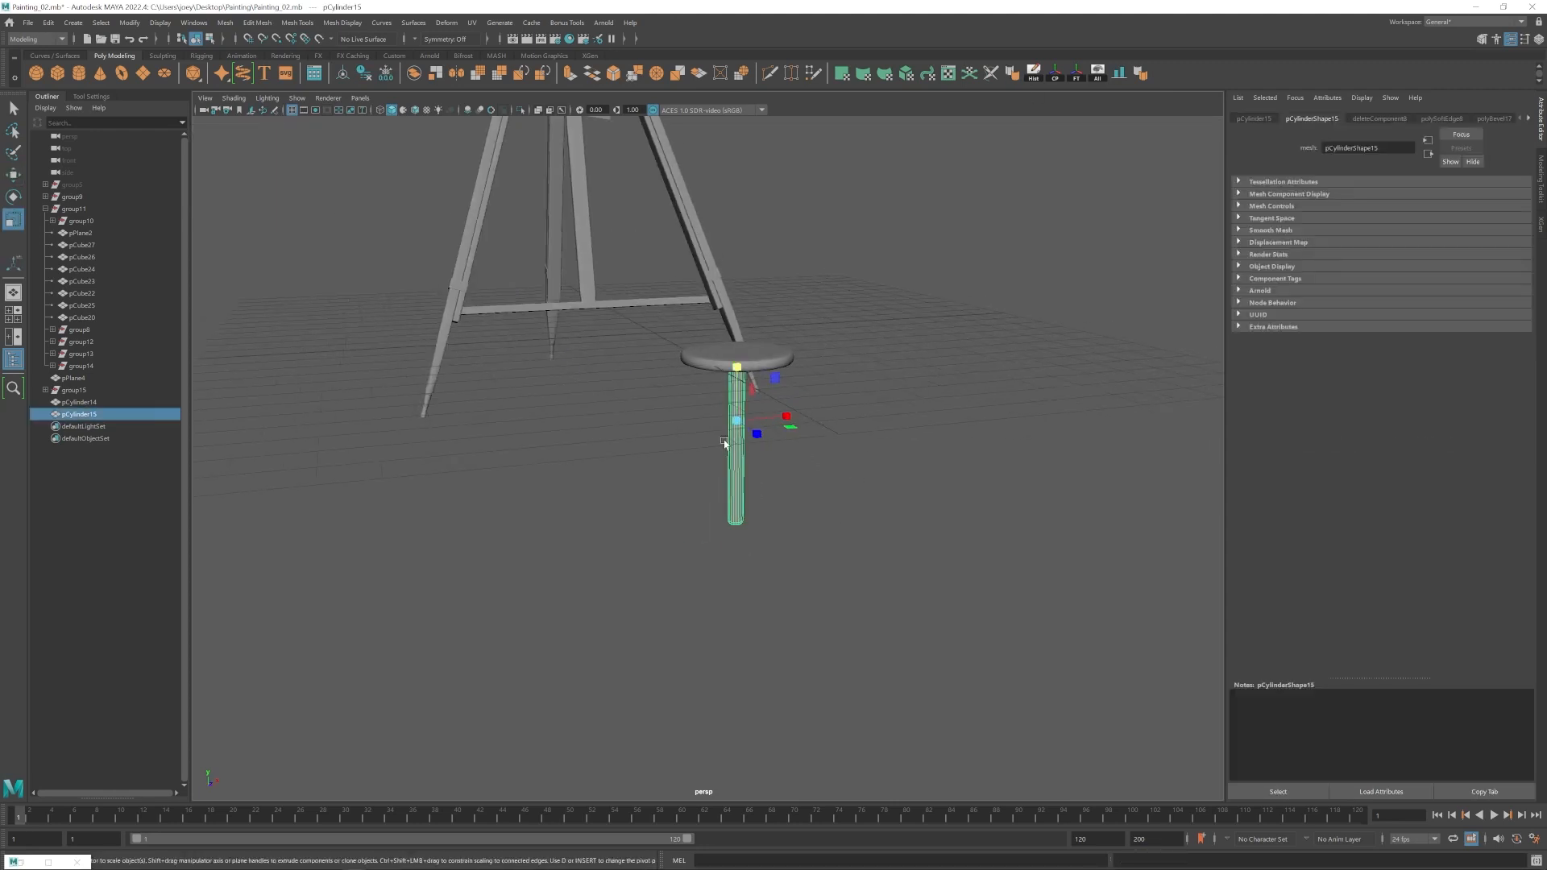
{"action": "left_click_drag", "start_coordinate": [743, 333], "coordinate": [743, 327]}
Move the leg under the seat's edge and tilt it outward.
{"action": "left_click_drag", "start_coordinate": [806, 403], "coordinate": [846, 451], "text": "alt"}
{"action": "left_click_drag", "start_coordinate": [855, 464], "coordinate": [898, 473]}
{"action": "scroll", "coordinate": [829, 421], "scroll_direction": "up", "scroll_amount": 3}
{"action": "key", "text": "e"}
{"action": "key", "text": "w"}
{"action": "left_click_drag", "start_coordinate": [830, 422], "coordinate": [822, 483], "text": "alt"}
{"action": "left_click", "coordinate": [1039, 77]}
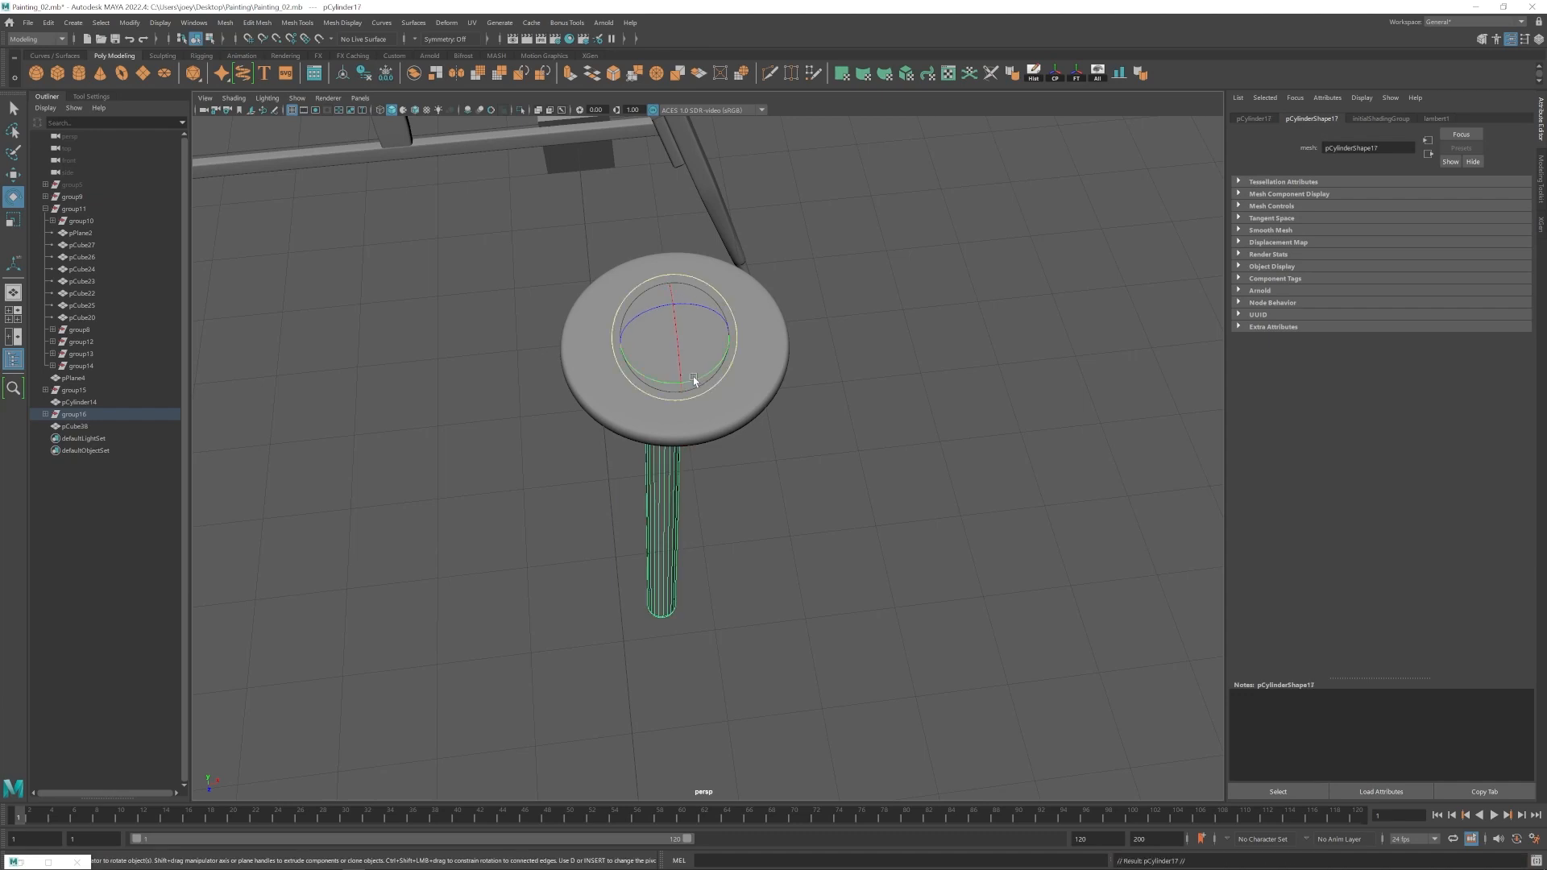
Repeat the rotated leg duplicate around the seat's centre to give the stool four legs.
{"action": "key", "text": "shift+d"}
{"action": "key", "text": "shift+d"}
{"action": "left_click_drag", "start_coordinate": [744, 484], "coordinate": [715, 463], "text": "alt"}
{"action": "left_click", "coordinate": [806, 419]}
{"action": "scroll", "coordinate": [716, 463], "scroll_direction": "down", "scroll_amount": 5}
{"action": "scroll", "coordinate": [715, 462], "scroll_direction": "up", "scroll_amount": 4}
Create a cube, scale it into a thin crossbar and rotate it into place between two stool legs.
{"action": "left_click", "coordinate": [57, 73]}
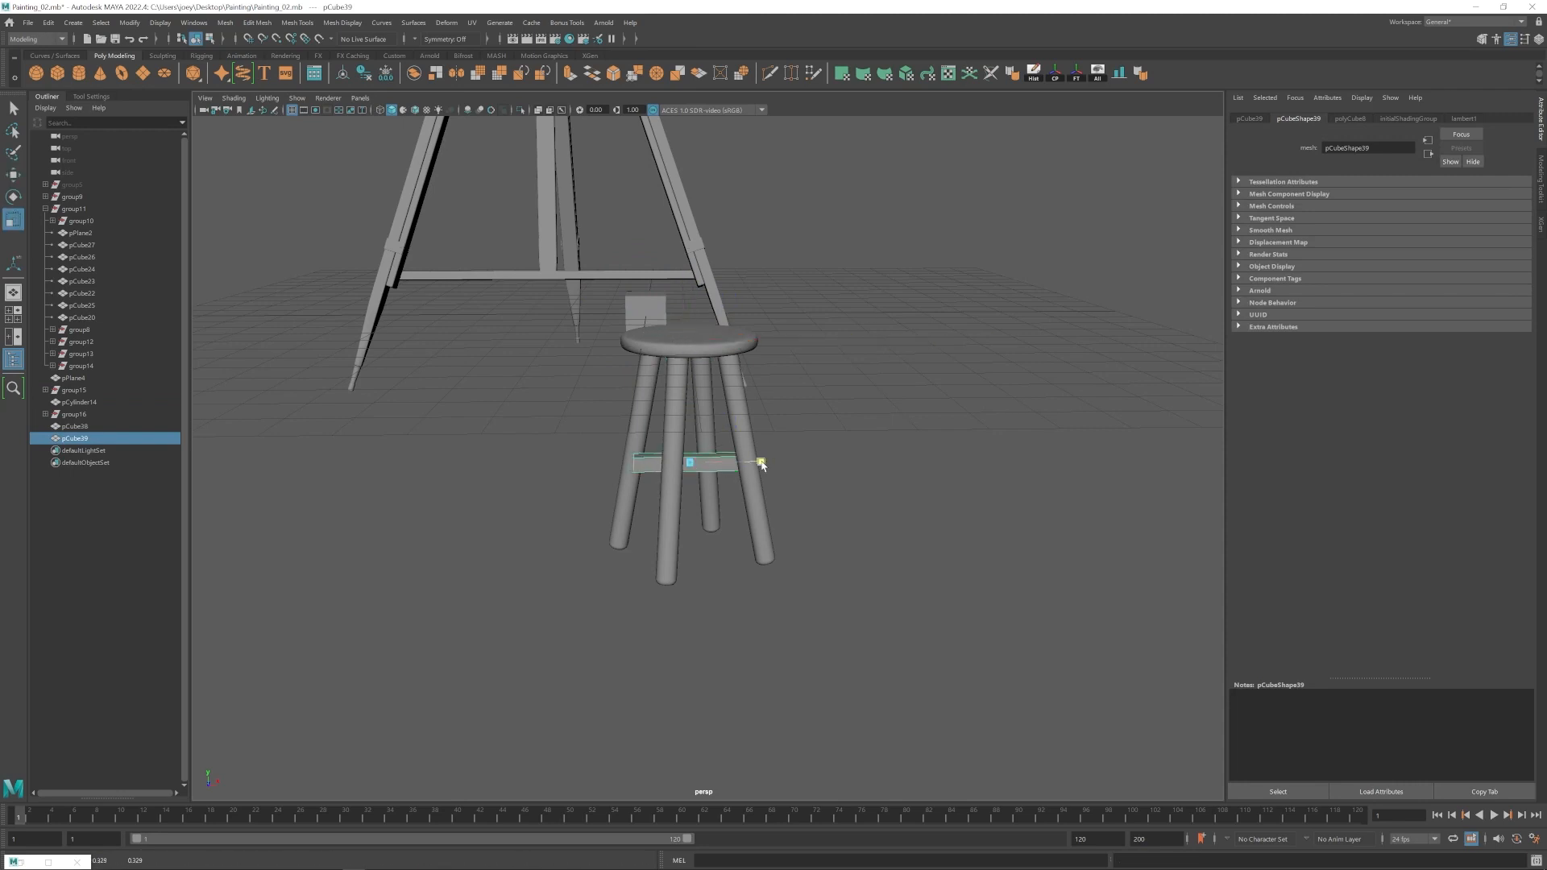
{"action": "left_click_drag", "start_coordinate": [709, 452], "coordinate": [794, 524], "text": "alt"}
{"action": "scroll", "coordinate": [693, 483], "scroll_direction": "up", "scroll_amount": 4}
{"action": "key", "text": "e"}
{"action": "left_click_drag", "start_coordinate": [681, 512], "coordinate": [690, 511]}
{"action": "key", "text": "r"}
Add a second crossbar and position the pair between the stool's legs.
{"action": "left_click_drag", "start_coordinate": [773, 516], "coordinate": [725, 475], "text": "alt"}
{"action": "left_click", "coordinate": [854, 524]}
{"action": "left_click", "coordinate": [685, 465]}
{"action": "left_click", "coordinate": [714, 464], "text": "shift"}
{"action": "key", "text": "w"}
{"action": "left_click", "coordinate": [650, 437]}
Select all parts of the stool, group them and place the stool in front of the easel.
{"action": "scroll", "coordinate": [650, 437], "scroll_direction": "down", "scroll_amount": 6}
{"action": "left_click_drag", "start_coordinate": [651, 439], "coordinate": [838, 467], "text": "alt"}
{"action": "left_click_drag", "start_coordinate": [668, 415], "coordinate": [766, 503]}
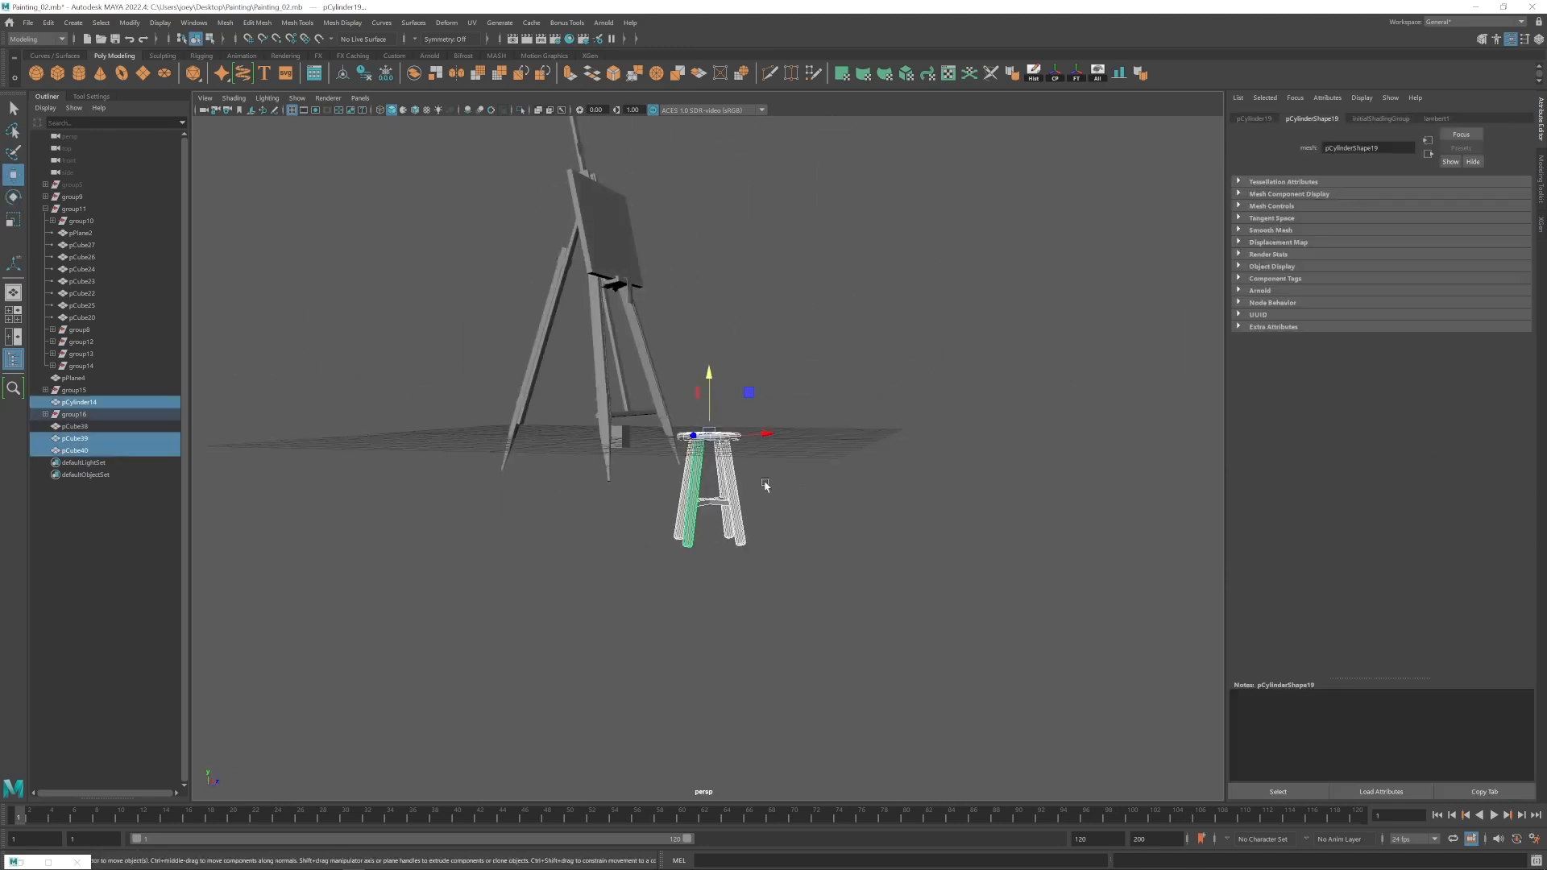
{"action": "key", "text": "ctrl+g"}
{"action": "key", "text": "space"}
{"action": "key", "text": "space"}
{"action": "left_click_drag", "start_coordinate": [1024, 383], "coordinate": [857, 422], "text": "alt"}
{"action": "left_click", "coordinate": [857, 423]}
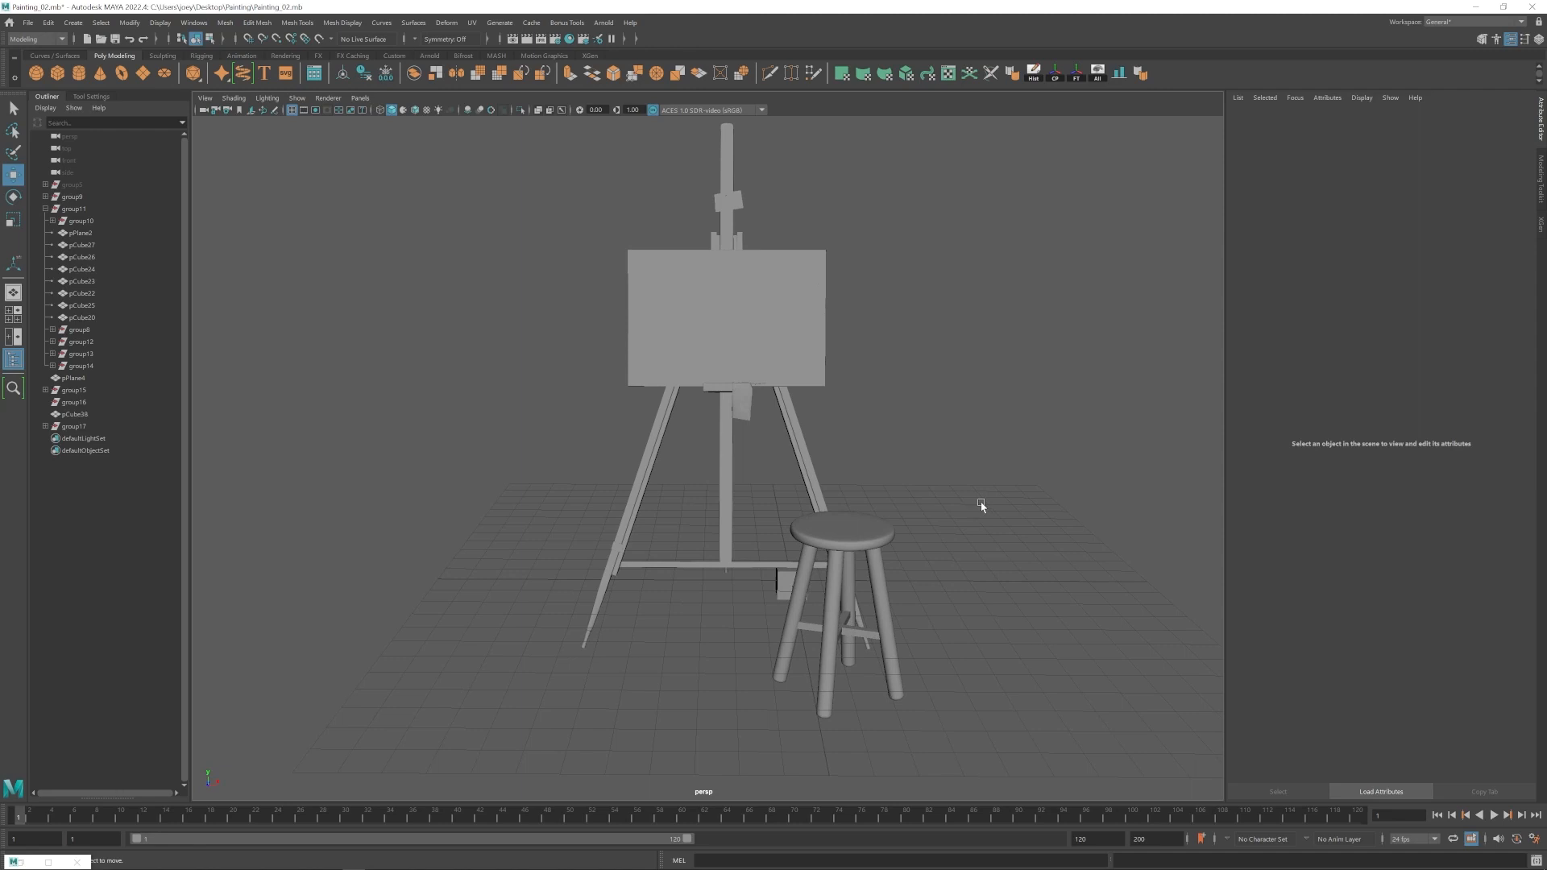
Select the stool's crossbars and adjust their position between the legs.
{"action": "left_click_drag", "start_coordinate": [981, 507], "coordinate": [907, 485], "text": "alt"}
{"action": "middle_click_drag", "start_coordinate": [740, 668], "coordinate": [750, 511], "text": "alt"}
{"action": "scroll", "coordinate": [746, 512], "scroll_direction": "up", "scroll_amount": 5}
{"action": "left_click", "coordinate": [679, 556]}
{"action": "left_click", "coordinate": [727, 555], "text": "shift"}
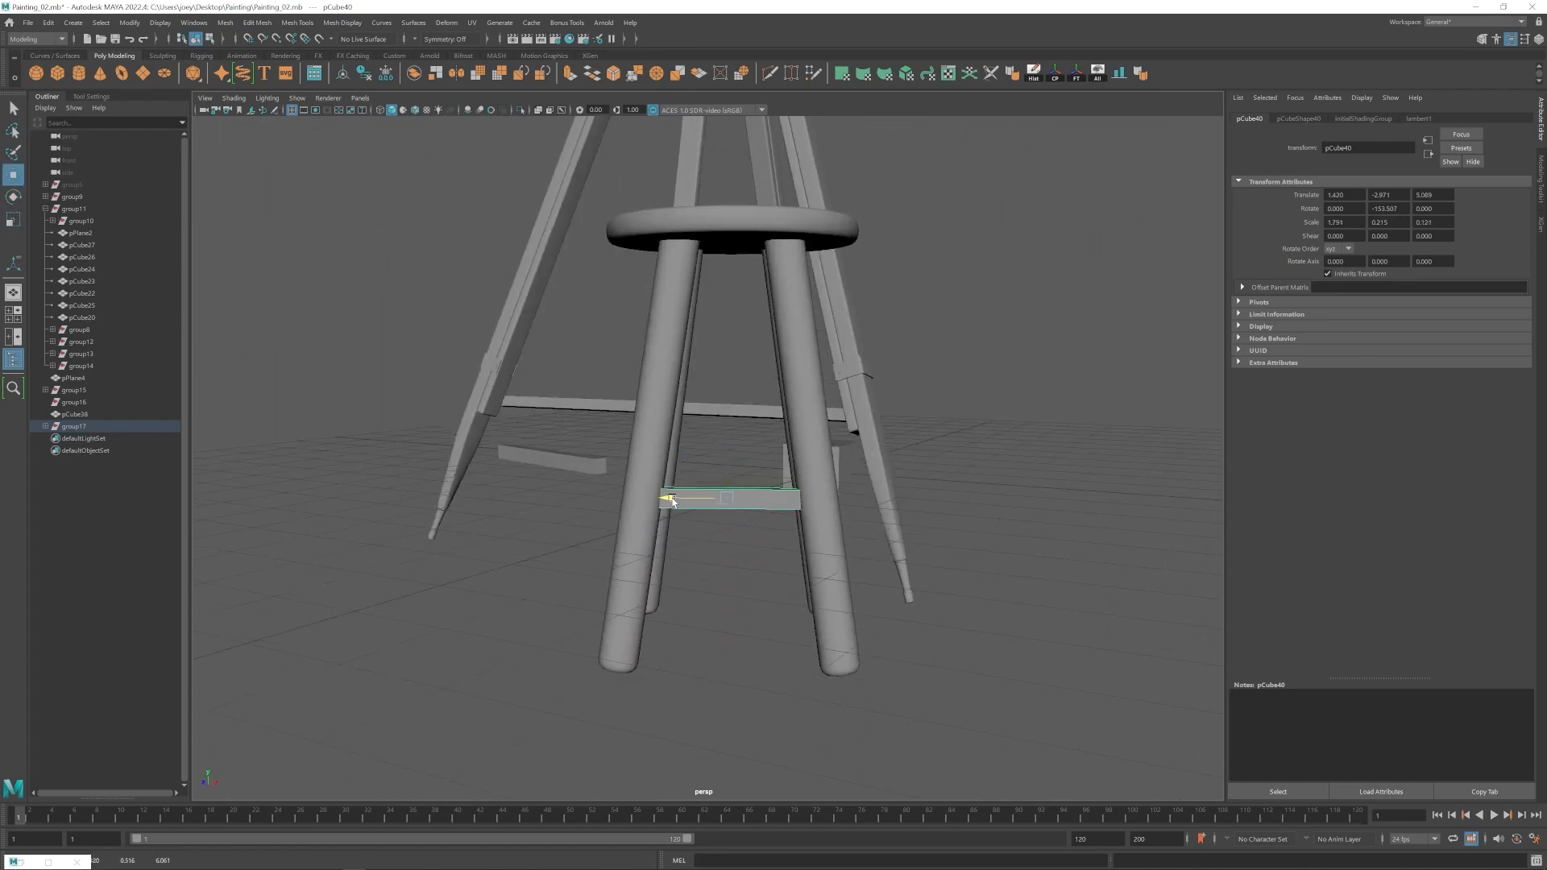
{"action": "left_click_drag", "start_coordinate": [673, 501], "coordinate": [768, 472], "text": "alt"}
{"action": "left_click_drag", "start_coordinate": [769, 475], "coordinate": [722, 524], "text": "alt"}
Duplicate a crossbar and rotate the bar into line with the two stool legs it joins.
{"action": "key", "text": "ctrl+d"}
{"action": "left_click_drag", "start_coordinate": [712, 490], "coordinate": [559, 487]}
{"action": "left_click_drag", "start_coordinate": [560, 486], "coordinate": [705, 294], "text": "alt"}
{"action": "left_click", "coordinate": [675, 522]}
{"action": "key", "text": "e"}
{"action": "left_click_drag", "start_coordinate": [675, 522], "coordinate": [711, 450], "text": "alt"}
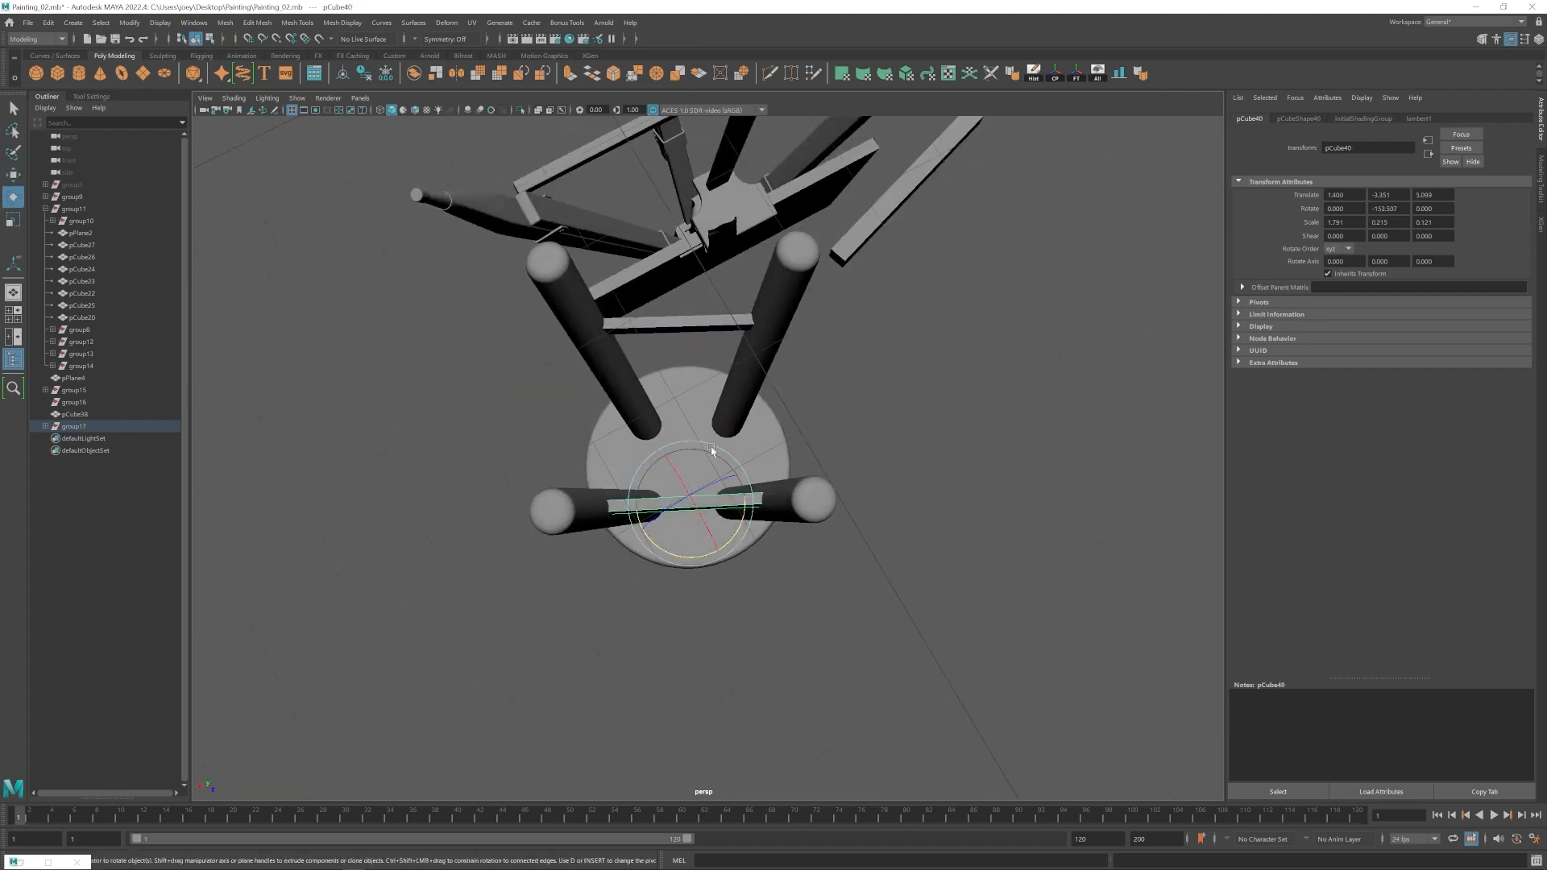
{"action": "left_click_drag", "start_coordinate": [737, 522], "coordinate": [731, 528], "text": "alt"}
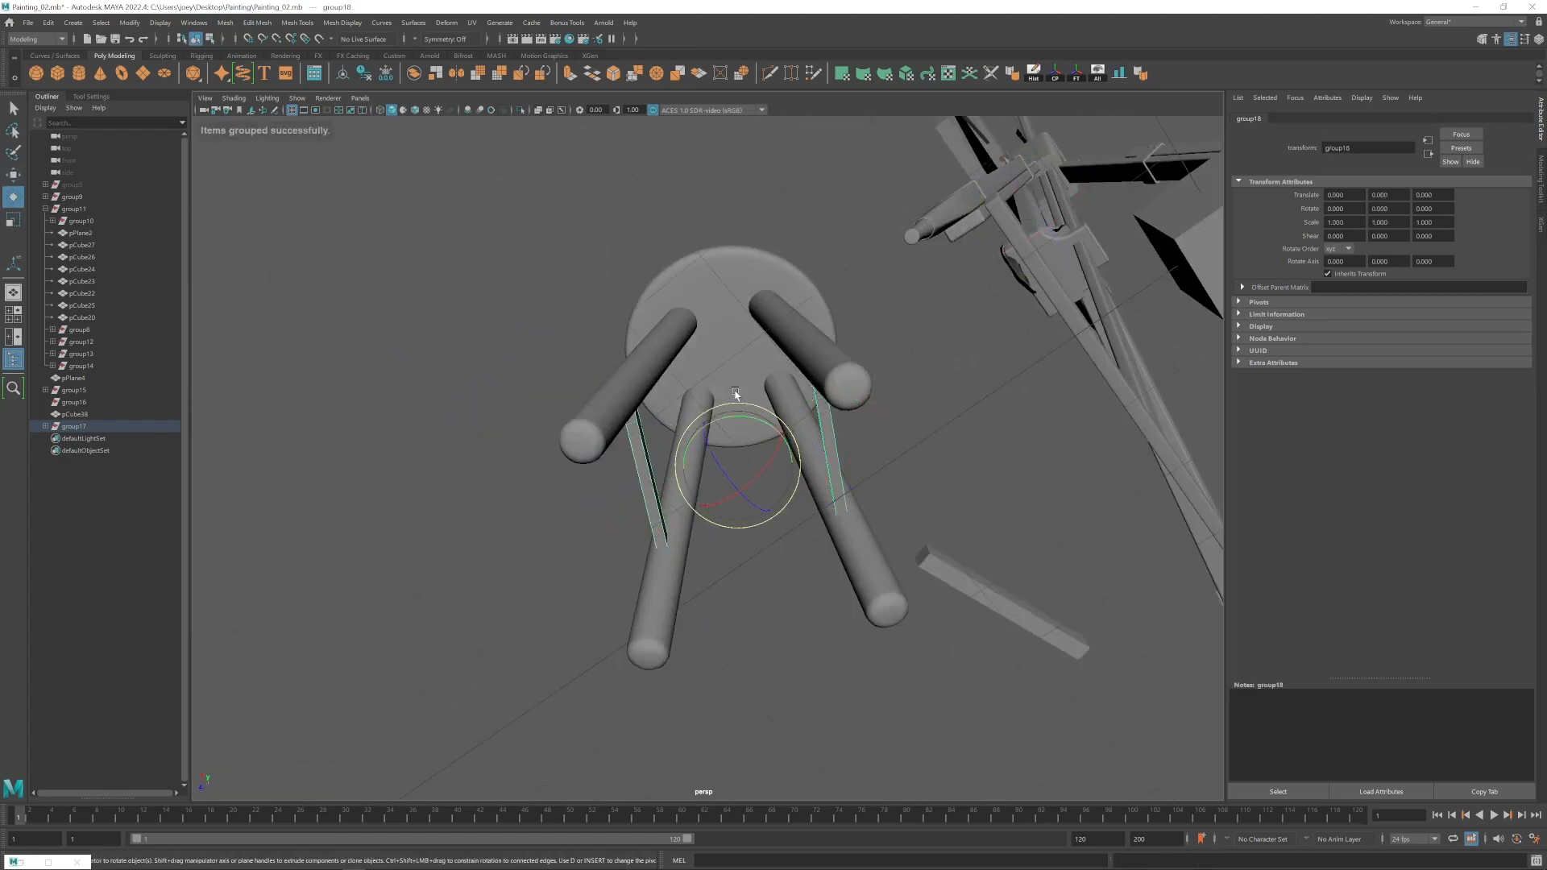
Group the two crossbars and rotate a duplicate pair to span the stool's remaining leg gaps.
{"action": "left_click_drag", "start_coordinate": [691, 422], "coordinate": [682, 439]}
{"action": "key", "text": "w"}
{"action": "left_click_drag", "start_coordinate": [686, 427], "coordinate": [742, 362], "text": "alt"}
{"action": "key", "text": "r"}
{"action": "left_click_drag", "start_coordinate": [743, 362], "coordinate": [625, 459], "text": "alt"}
Resize and move the new crossbars along their object axes to fit between the stool legs.
{"action": "left_click", "coordinate": [91, 97]}
{"action": "left_click", "coordinate": [810, 458]}
{"action": "left_click_drag", "start_coordinate": [839, 456], "coordinate": [846, 457]}
{"action": "left_click_drag", "start_coordinate": [693, 440], "coordinate": [814, 484], "text": "alt"}
{"action": "key", "text": "w"}
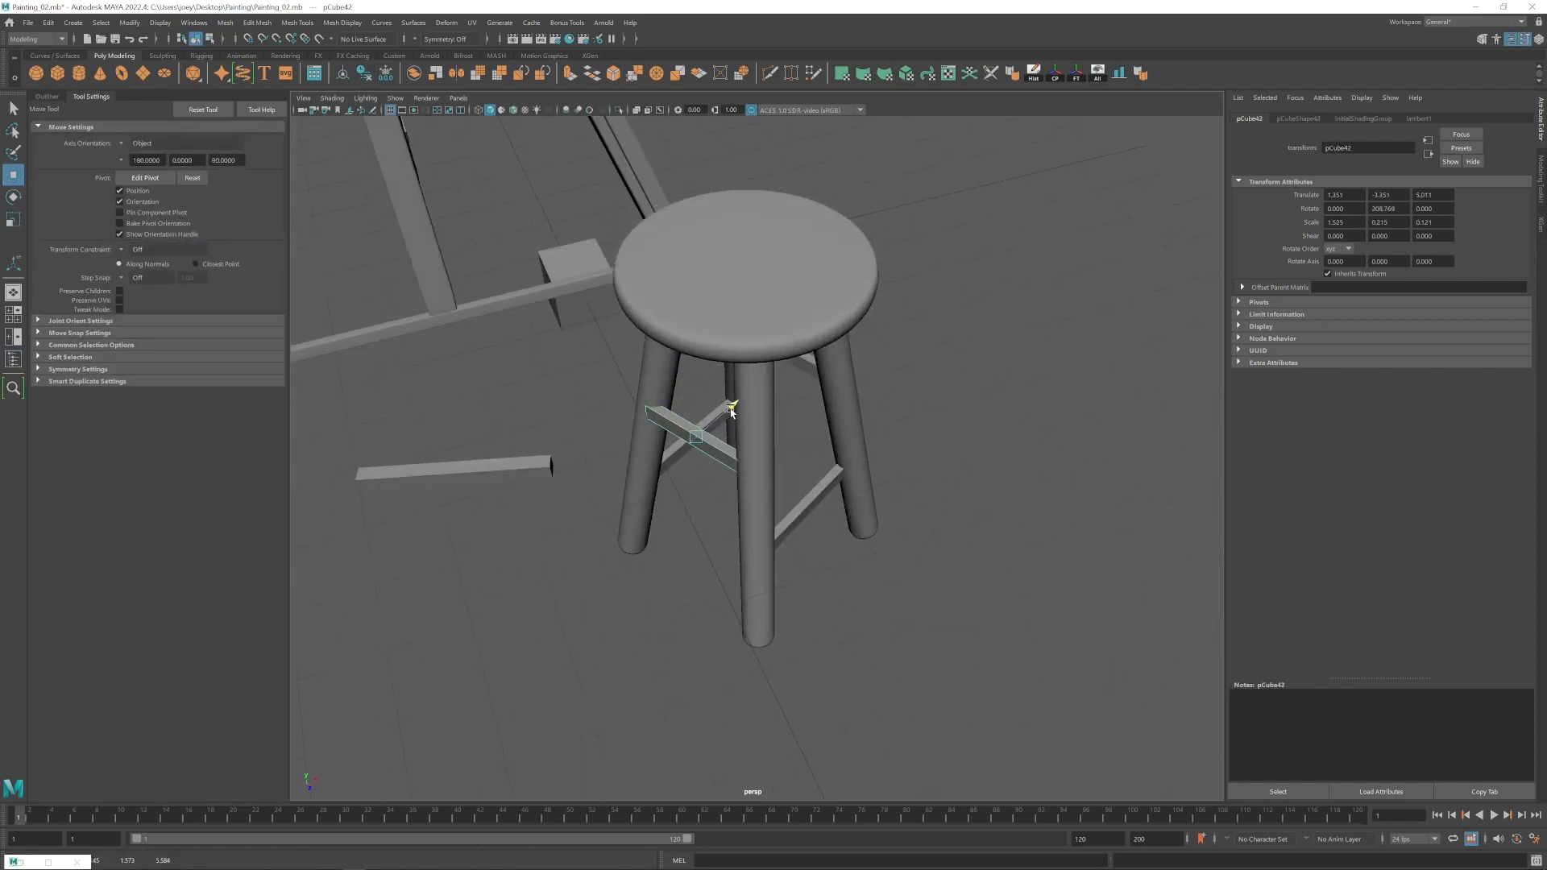
{"action": "left_click_drag", "start_coordinate": [729, 411], "coordinate": [713, 421]}
{"action": "left_click_drag", "start_coordinate": [749, 515], "coordinate": [757, 451], "text": "alt"}
Select the second pair of crossbars and raise them slightly on the stool legs.
{"action": "left_click", "coordinate": [927, 483]}
{"action": "left_click", "coordinate": [720, 431]}
{"action": "left_click", "coordinate": [741, 429], "text": "shift"}
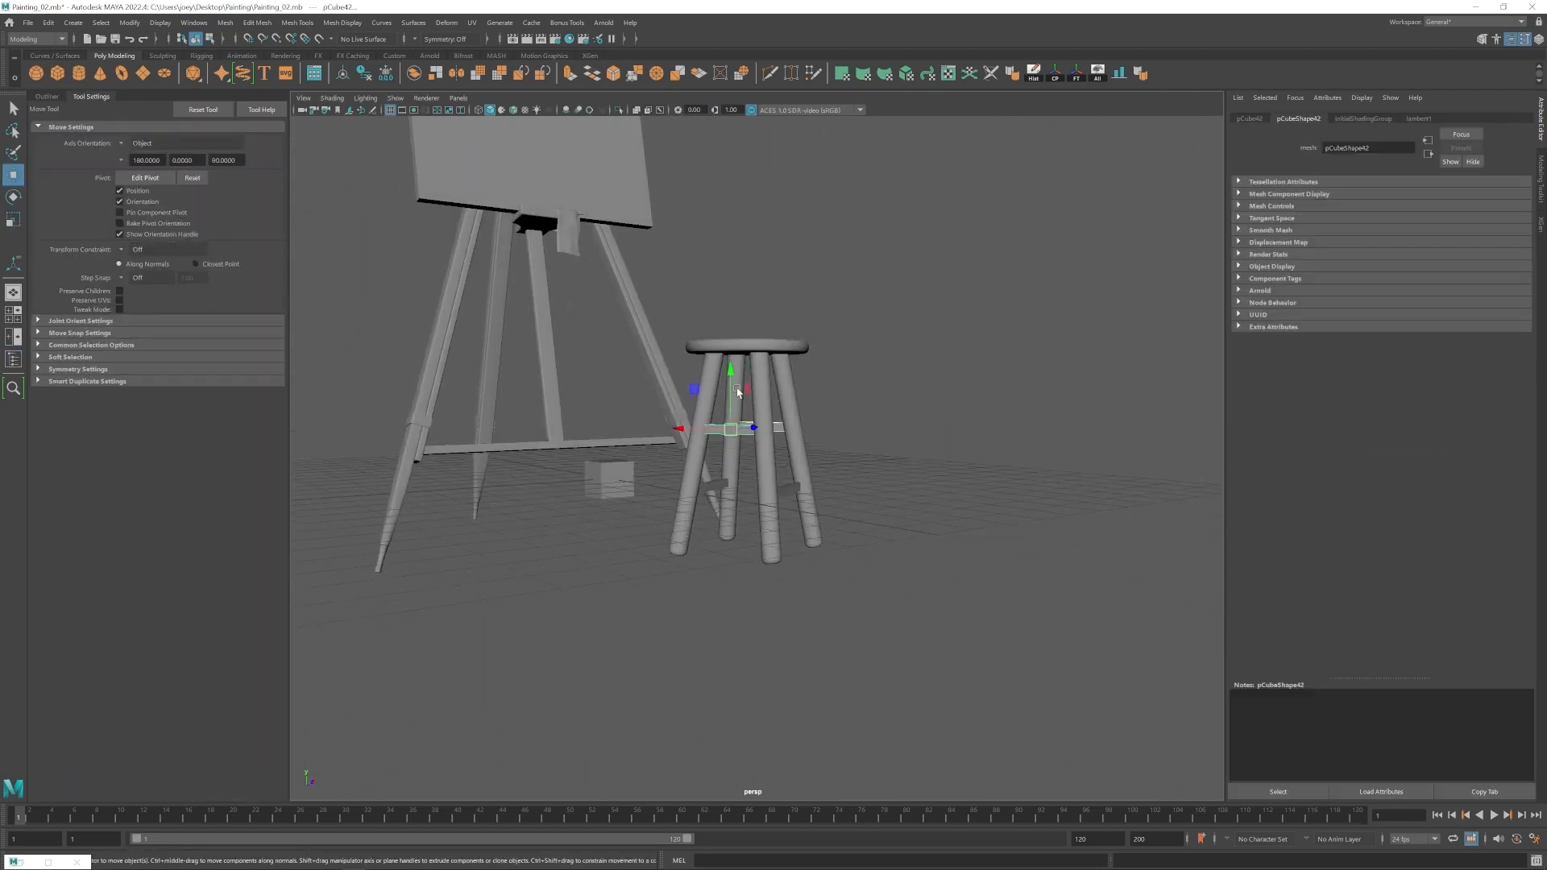
{"action": "left_click_drag", "start_coordinate": [735, 394], "coordinate": [735, 383]}
Delete the leftover cube beneath the easel and add a thin, flat cylinder as the palette base.
{"action": "left_click_drag", "start_coordinate": [741, 452], "coordinate": [842, 580], "text": "alt"}
{"action": "left_click", "coordinate": [610, 502]}
{"action": "left_click_drag", "start_coordinate": [689, 565], "coordinate": [363, 149], "text": "alt"}
{"action": "left_click", "coordinate": [79, 73]}
{"action": "key", "text": "r"}
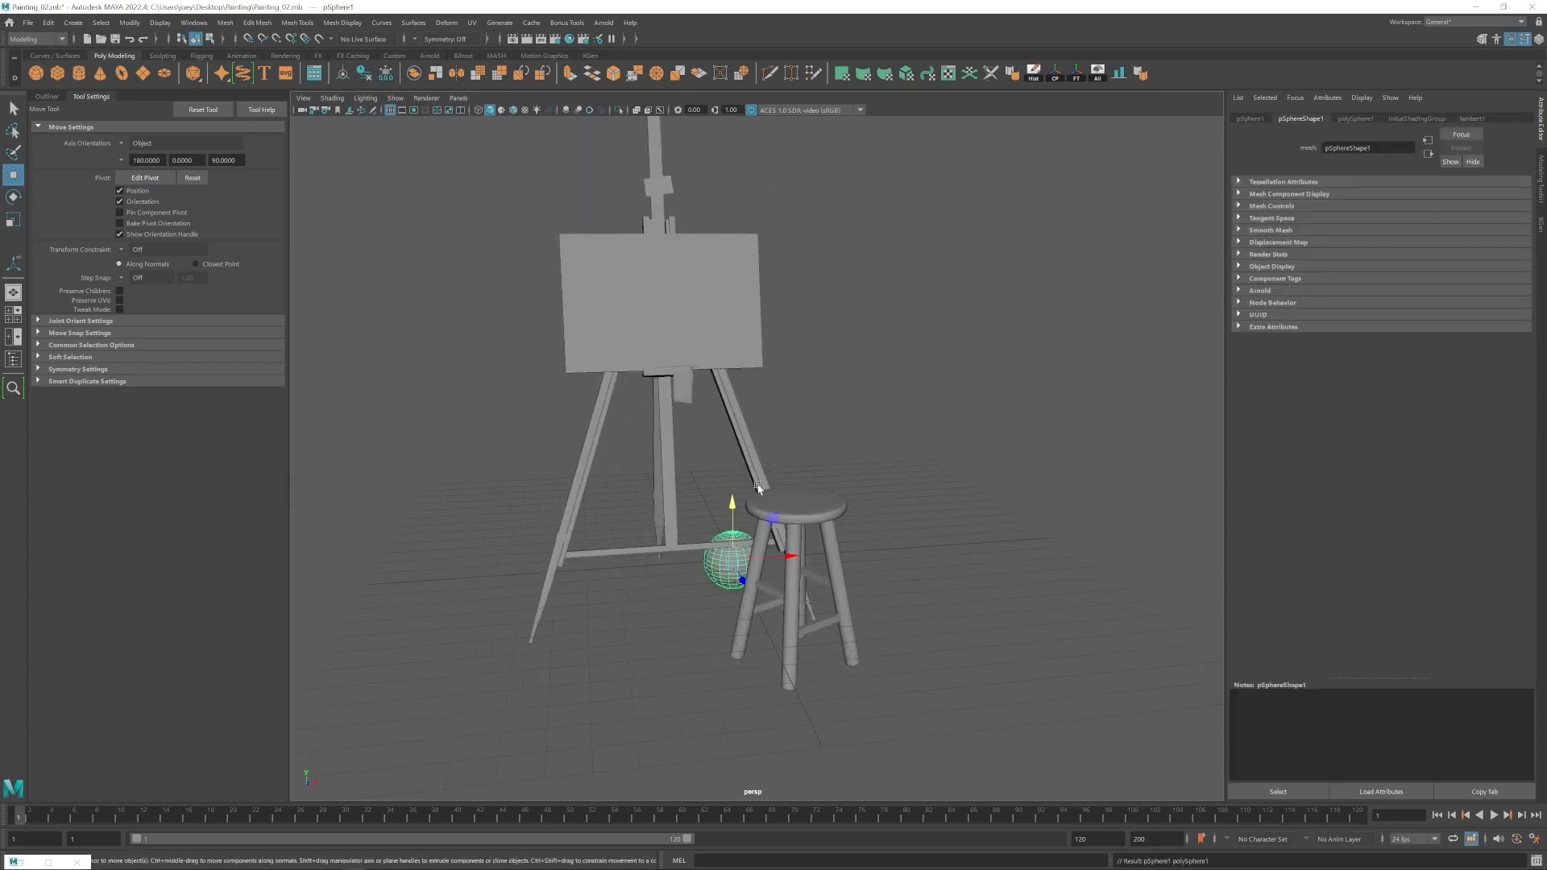
{"action": "right_click_drag", "start_coordinate": [732, 558], "coordinate": [805, 604], "text": "alt"}
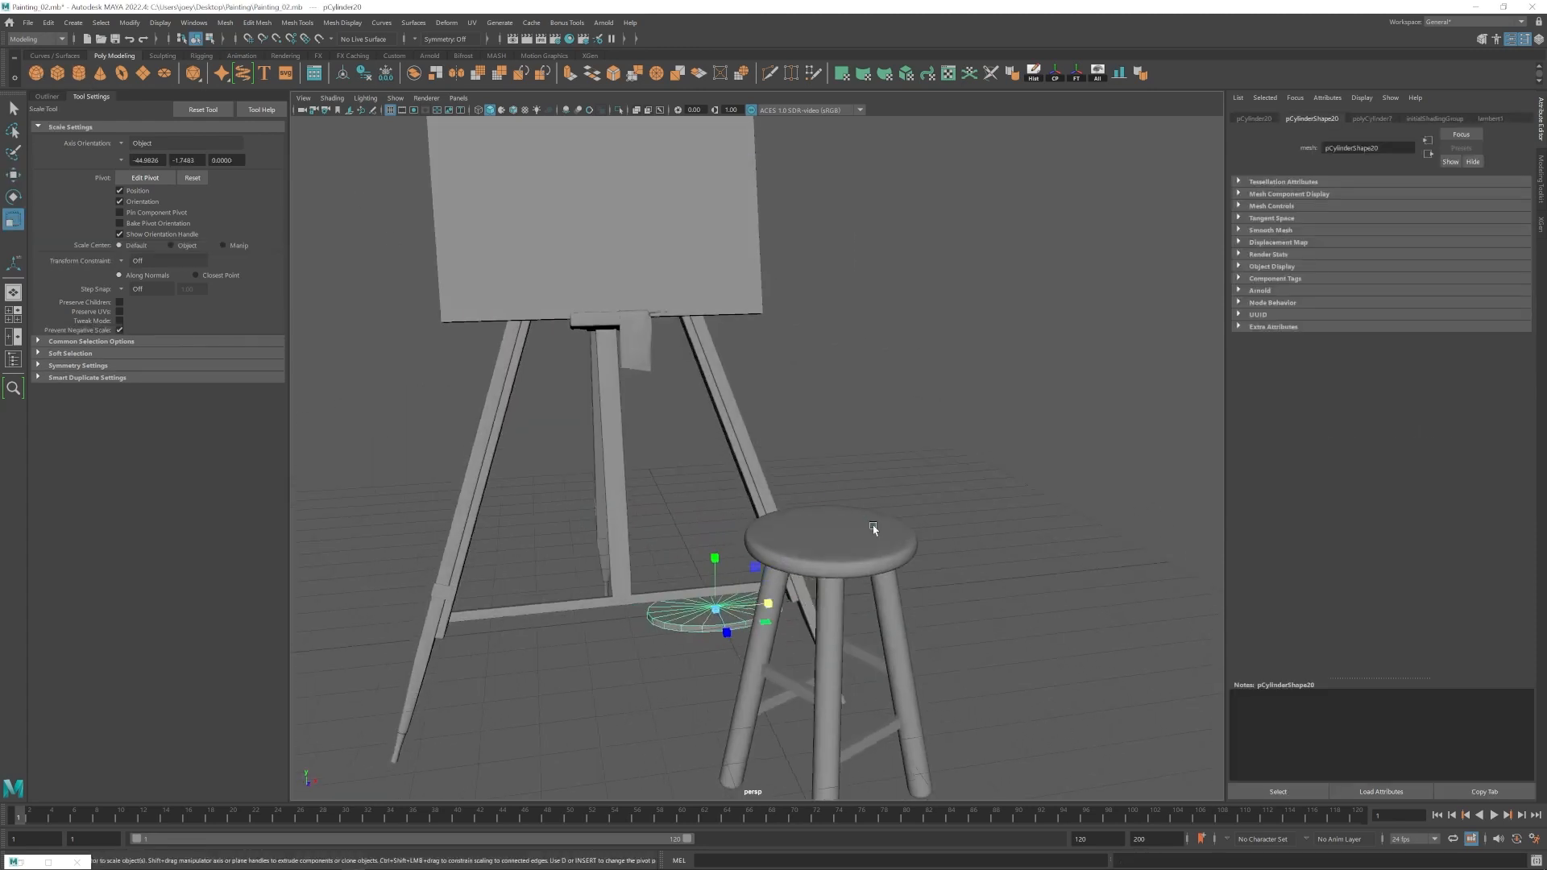
Move the flat cylinder onto the stool seat and scale it into an oval palette.
{"action": "left_click", "coordinate": [874, 529]}
{"action": "right_click_drag", "start_coordinate": [874, 529], "coordinate": [918, 429], "text": "alt"}
{"action": "key", "text": "r"}
{"action": "left_click_drag", "start_coordinate": [779, 365], "coordinate": [730, 497], "text": "alt"}
{"action": "mouse_move", "coordinate": [729, 496]}
{"action": "right_mouse_down", "text": "alt"}
{"action": "mouse_move", "coordinate": [709, 501]}
{"action": "mouse_move", "coordinate": [808, 507]}
{"action": "mouse_move", "coordinate": [741, 477]}
{"action": "right_mouse_up", "text": "alt"}
{"action": "right_click_drag", "start_coordinate": [703, 463], "coordinate": [701, 497]}
{"action": "left_click_drag", "start_coordinate": [701, 496], "coordinate": [747, 527], "text": "alt"}
{"action": "left_click_drag", "start_coordinate": [764, 440], "coordinate": [748, 485]}
{"action": "left_click_drag", "start_coordinate": [737, 564], "coordinate": [820, 369], "text": "alt"}
Move rim vertices of the palette inward to shape a notch in its edge.
{"action": "key", "text": "F8"}
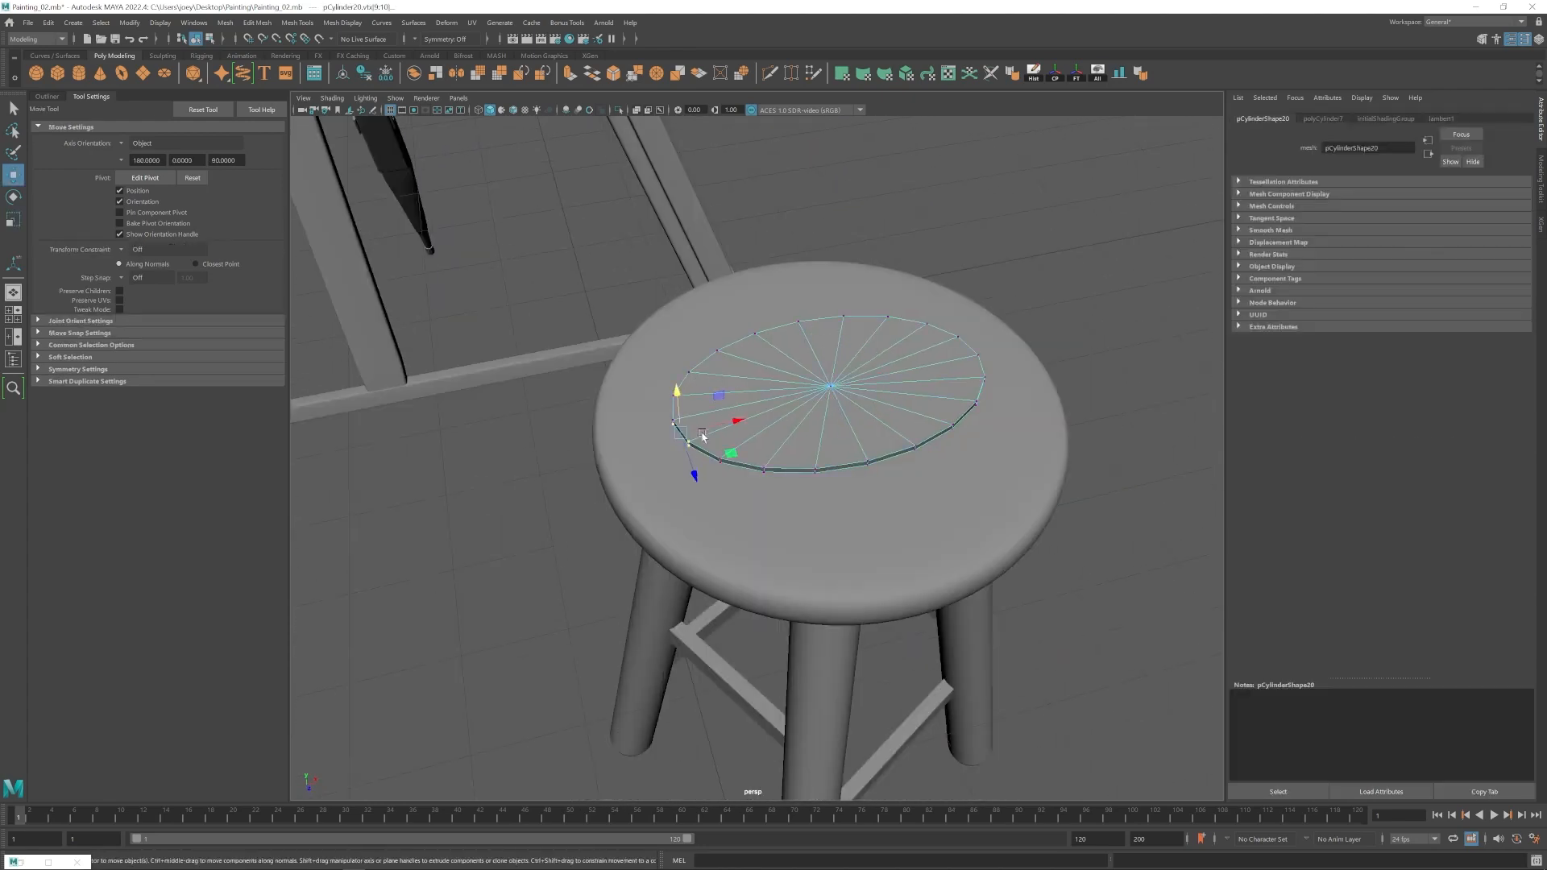
{"action": "left_click_drag", "start_coordinate": [792, 443], "coordinate": [793, 443]}
{"action": "left_click_drag", "start_coordinate": [793, 443], "coordinate": [790, 504], "text": "alt"}
Create a small cylinder with 6 axis subdivisions and position it through the palette near the notch.
{"action": "left_click", "coordinate": [79, 73]}
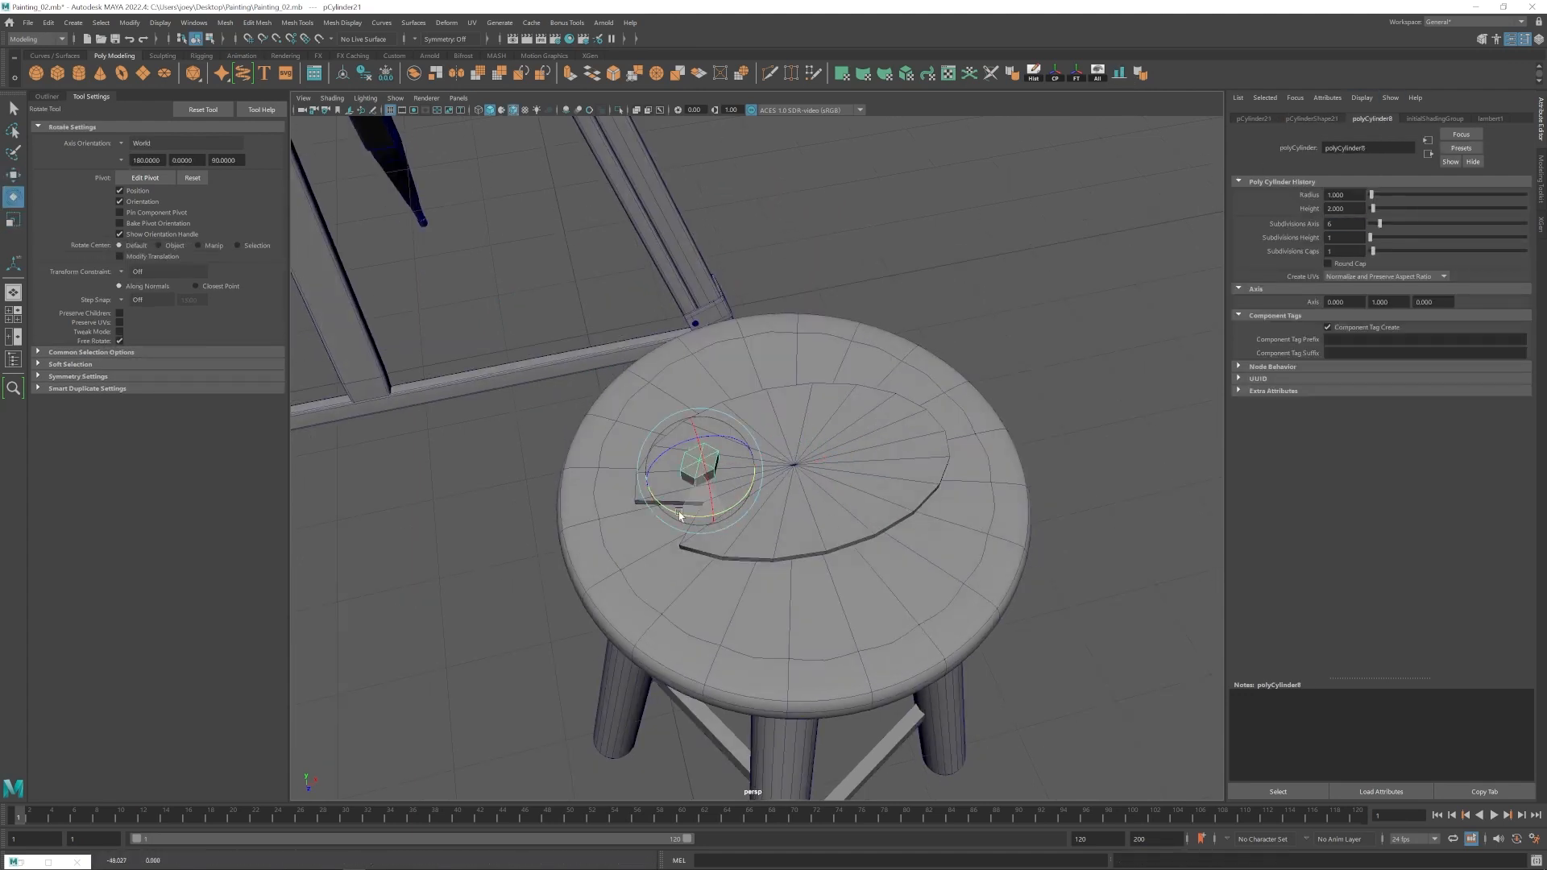
{"action": "left_click_drag", "start_coordinate": [729, 507], "coordinate": [777, 504], "text": "alt"}
{"action": "right_click_drag", "start_coordinate": [777, 504], "coordinate": [825, 511], "text": "alt"}
{"action": "middle_click_drag", "start_coordinate": [826, 511], "coordinate": [822, 477], "text": "alt"}
Subtract the six-sided cylinder from the palette with a Boolean difference to cut the thumb hole.
{"action": "left_click", "coordinate": [806, 475]}
{"action": "left_click", "coordinate": [729, 459], "text": "shift"}
{"action": "left_click", "coordinate": [224, 22]}
{"action": "mouse_move", "coordinate": [246, 48]}
{"action": "left_click", "coordinate": [354, 62]}
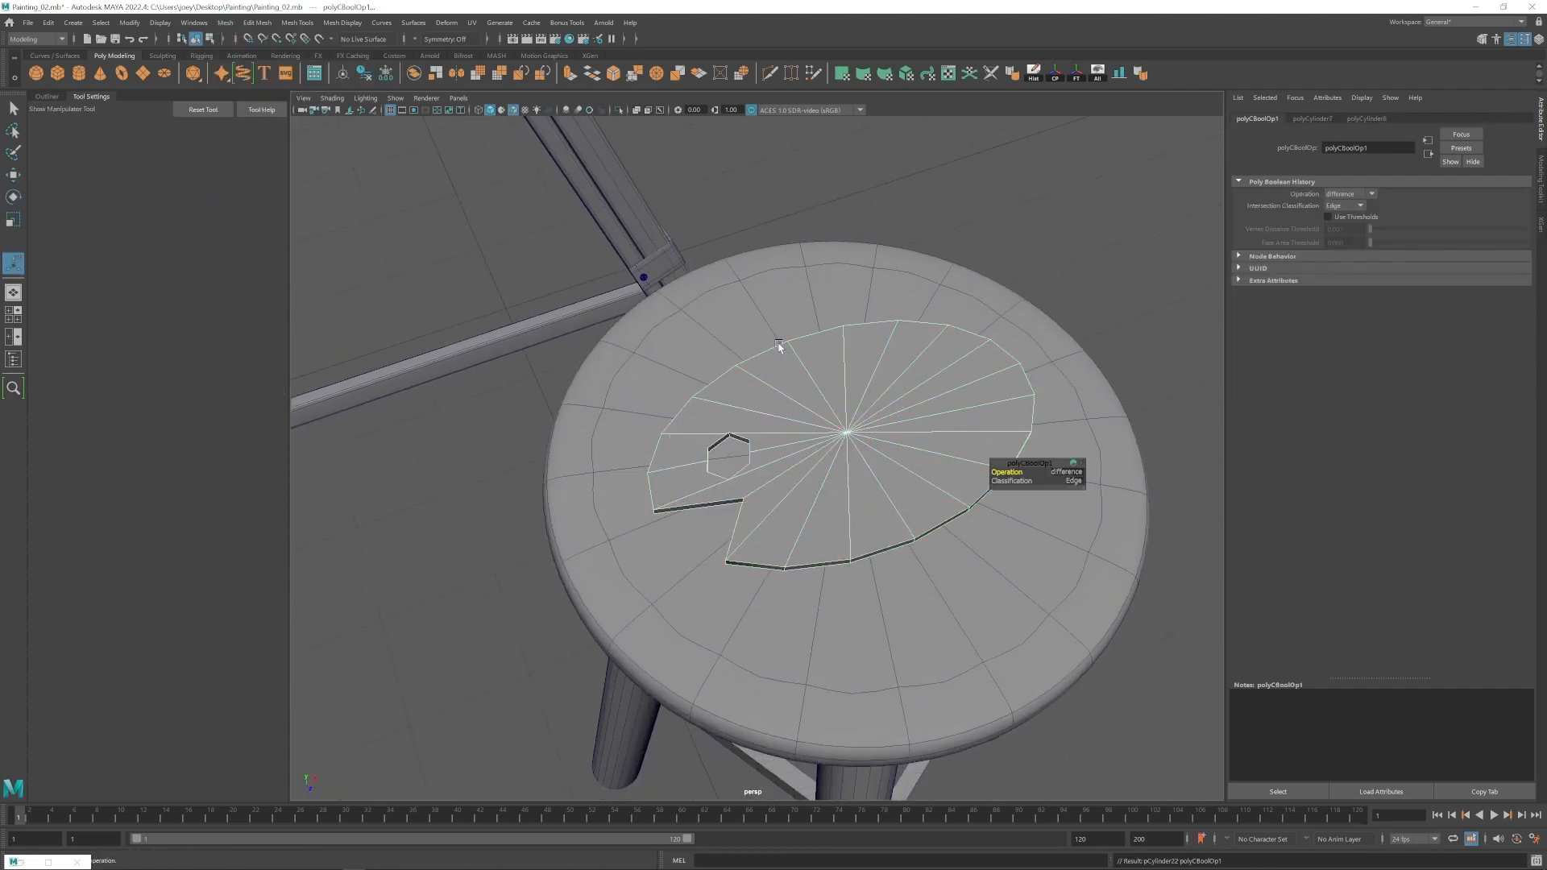
Merge the stray vertices around the thumb hole into its corners using Target Weld set to merge to target.
{"action": "scroll", "coordinate": [778, 347], "scroll_direction": "up", "scroll_amount": 5}
{"action": "left_click", "coordinate": [770, 73]}
{"action": "scroll", "coordinate": [709, 417], "scroll_direction": "up", "scroll_amount": 4}
{"action": "left_click", "coordinate": [791, 73]}
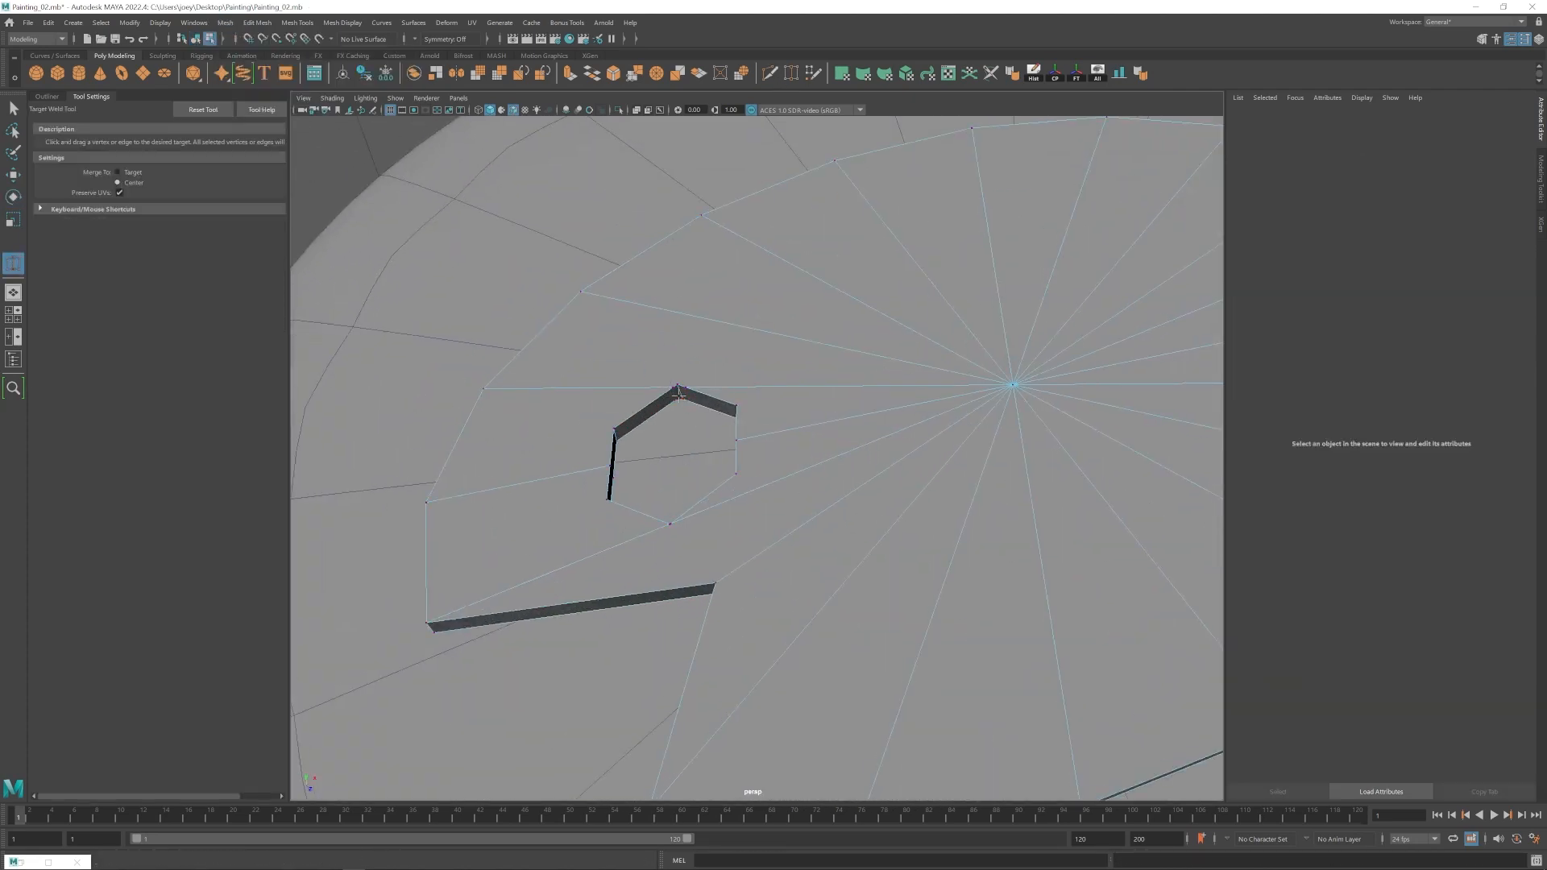
{"action": "left_click_drag", "start_coordinate": [610, 467], "coordinate": [617, 524], "text": "alt"}
{"action": "middle_click_drag", "start_coordinate": [617, 524], "coordinate": [782, 491], "text": "alt"}
{"action": "scroll", "coordinate": [838, 452], "scroll_direction": "up", "scroll_amount": 4}
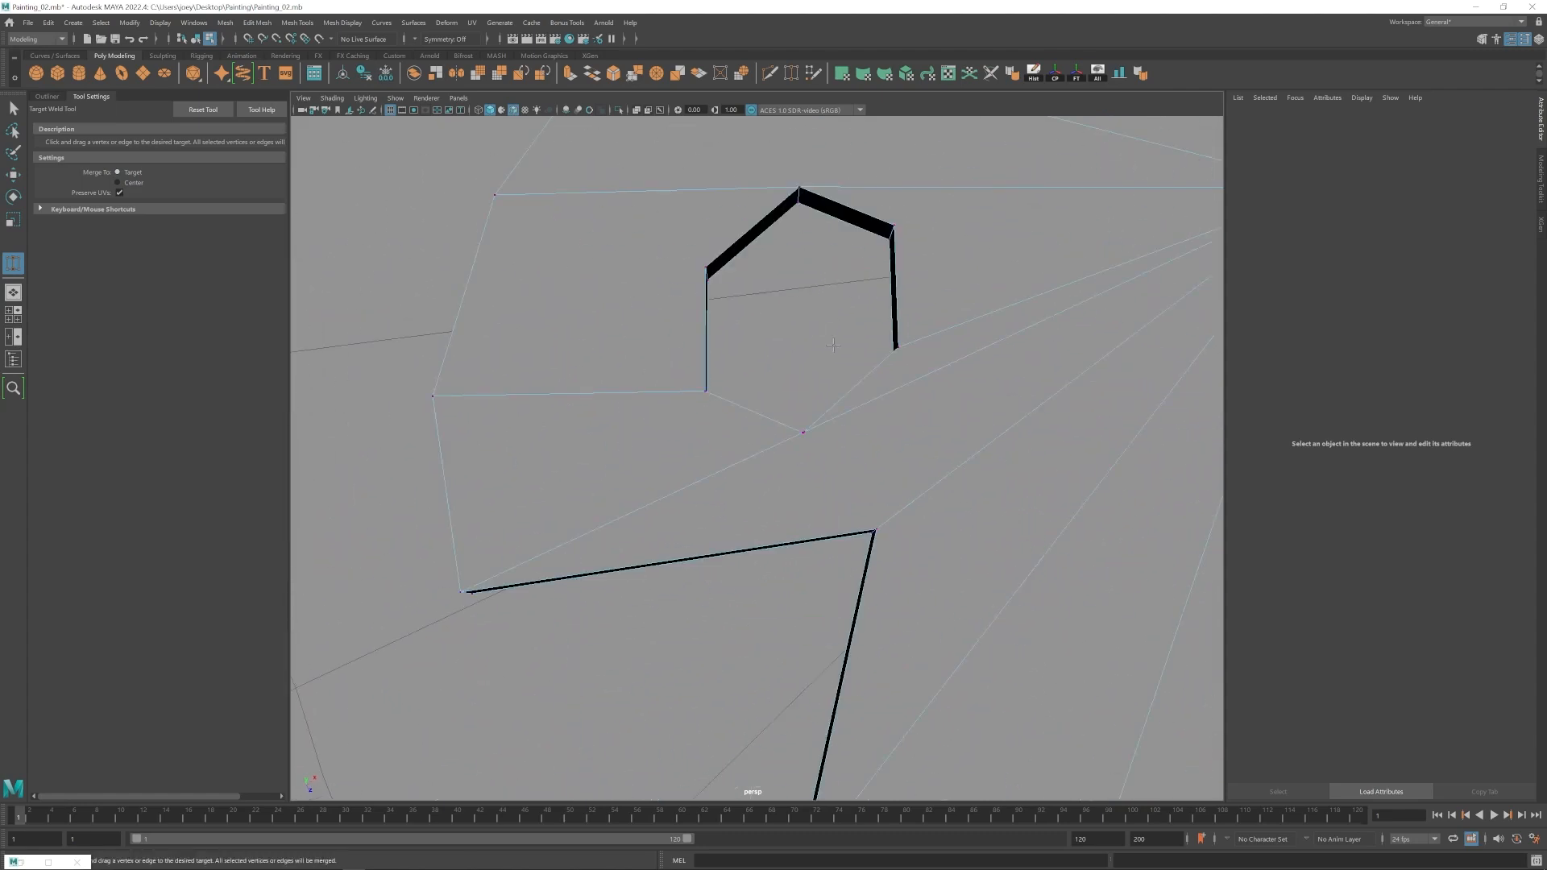
{"action": "scroll", "coordinate": [811, 421], "scroll_direction": "up", "scroll_amount": 3}
{"action": "scroll", "coordinate": [783, 701], "scroll_direction": "down", "scroll_amount": 4}
{"action": "middle_click_drag", "start_coordinate": [784, 701], "coordinate": [755, 419], "text": "alt"}
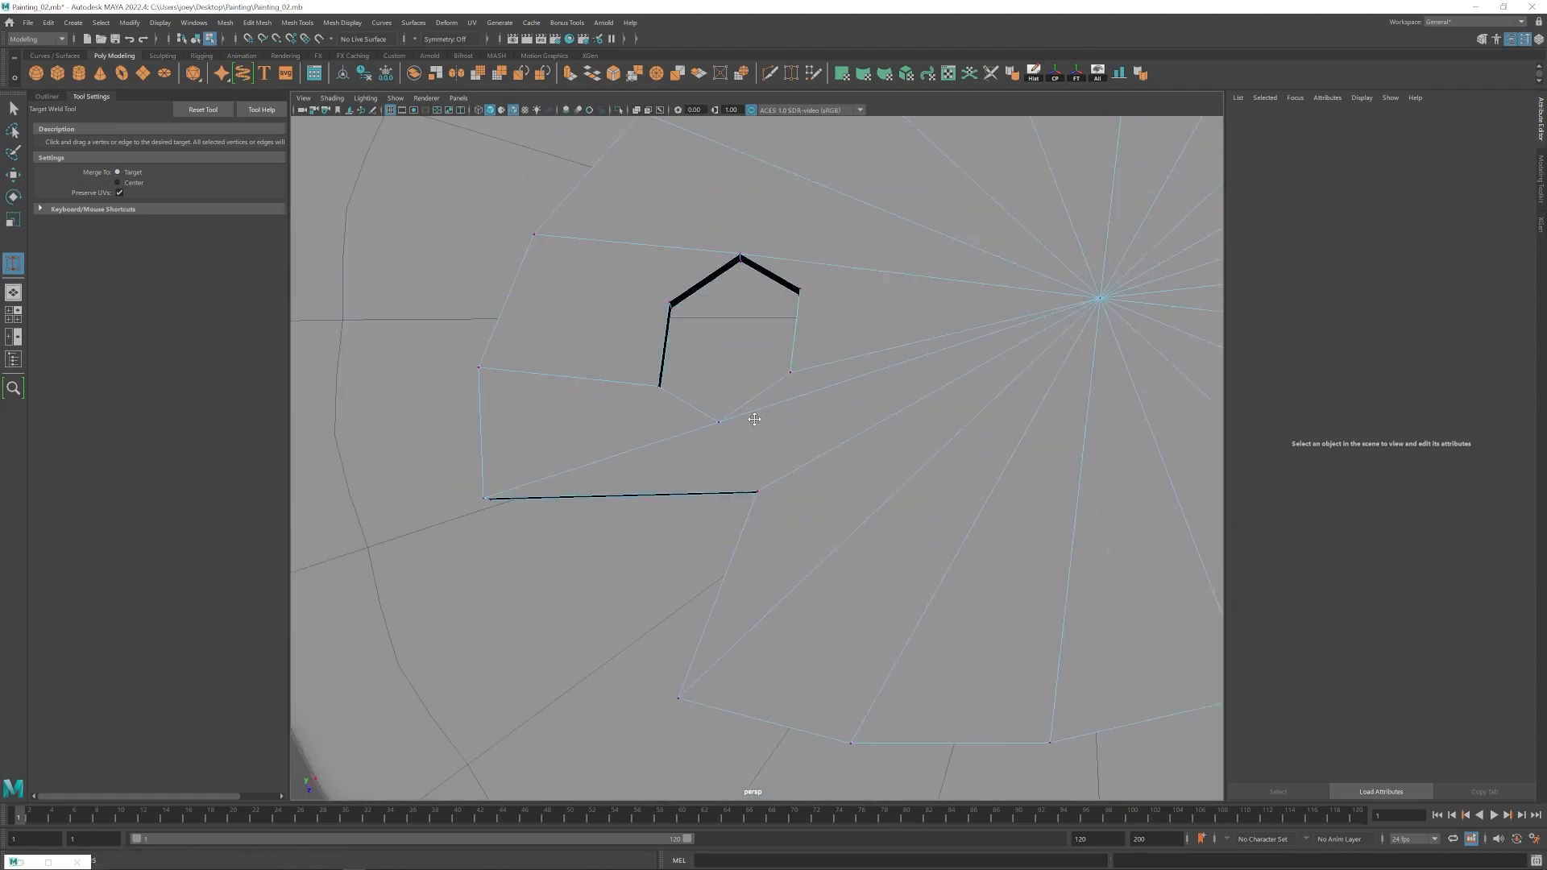
Cut new edges from the thumb hole's corners to the palette's outer vertices with Multi-Cut, and isolate the palette.
{"action": "key", "text": "ctrl+shift+x"}
{"action": "left_click", "coordinate": [760, 405]}
{"action": "key", "text": "w"}
{"action": "left_click_drag", "start_coordinate": [766, 291], "coordinate": [812, 283], "text": "alt"}
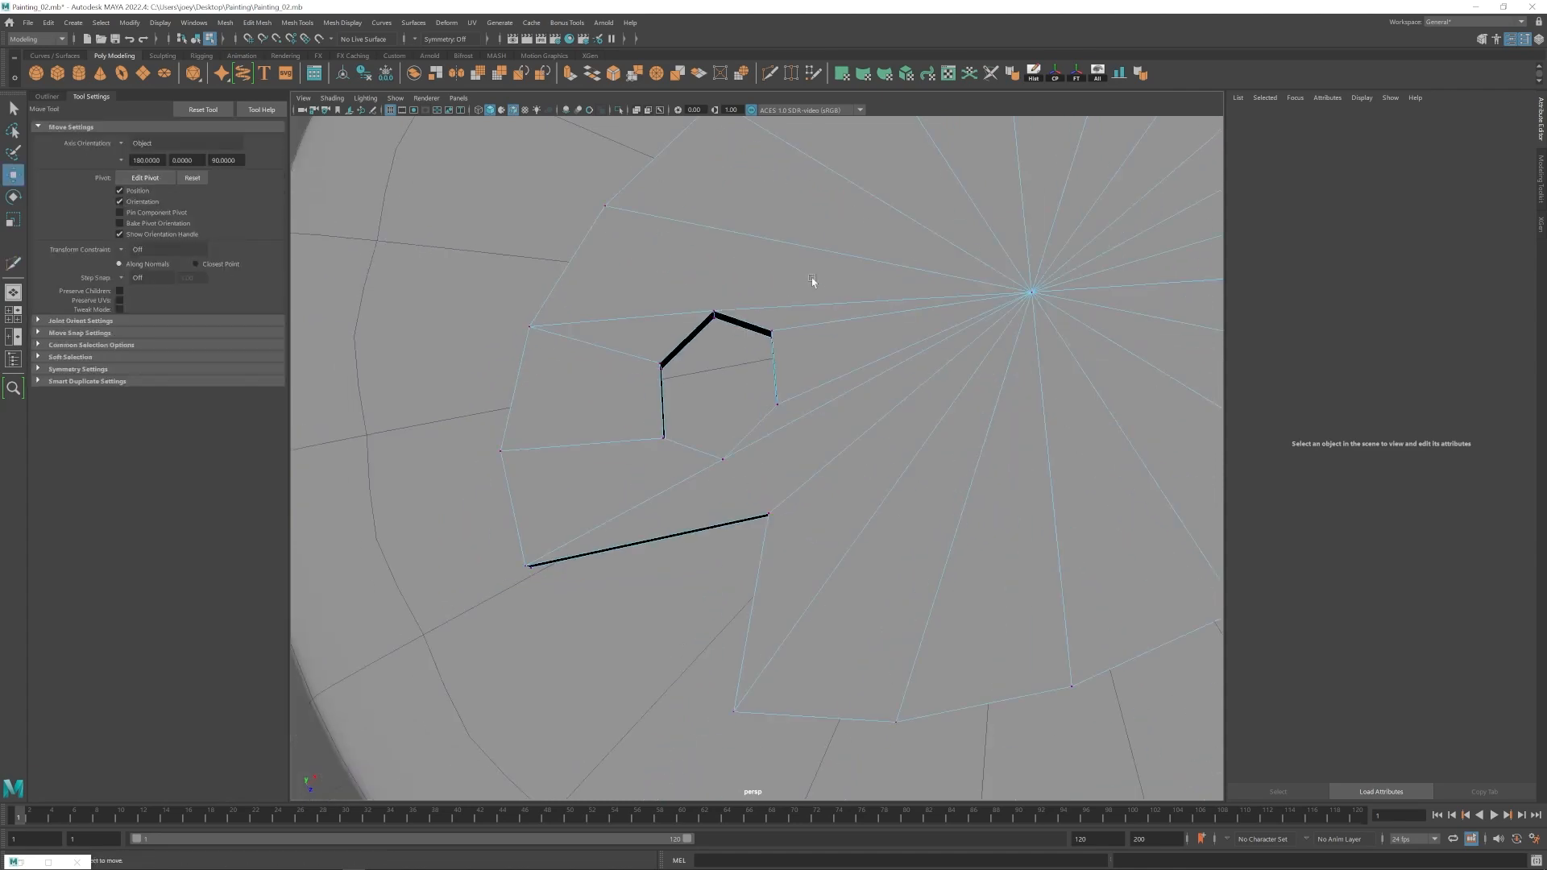
{"action": "middle_click_drag", "start_coordinate": [811, 283], "coordinate": [782, 323], "text": "alt"}
{"action": "key", "text": "ctrl+shift+x"}
{"action": "left_click", "coordinate": [692, 137]}
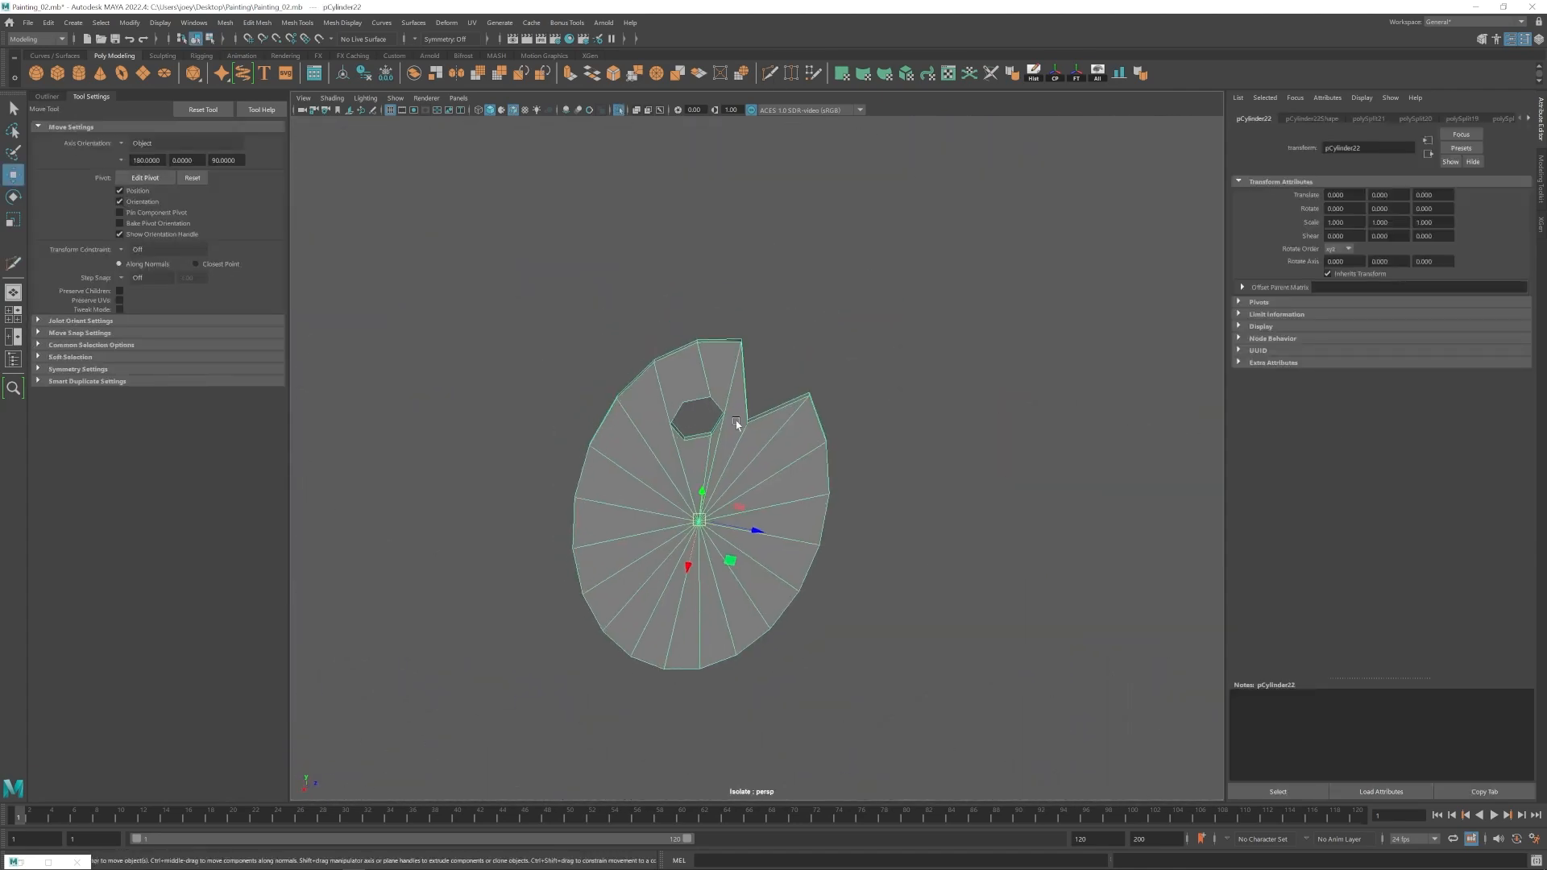
Cut edges from the thumb hole's corners to the palette's center and to the notch's inner corner with Multi-Cut.
{"action": "left_click", "coordinate": [647, 432]}
{"action": "left_click", "coordinate": [672, 552]}
{"action": "key", "text": "w"}
{"action": "key", "text": "ctrl+shift+x"}
{"action": "left_click", "coordinate": [708, 393]}
{"action": "left_click", "coordinate": [743, 403]}
{"action": "key", "text": "w"}
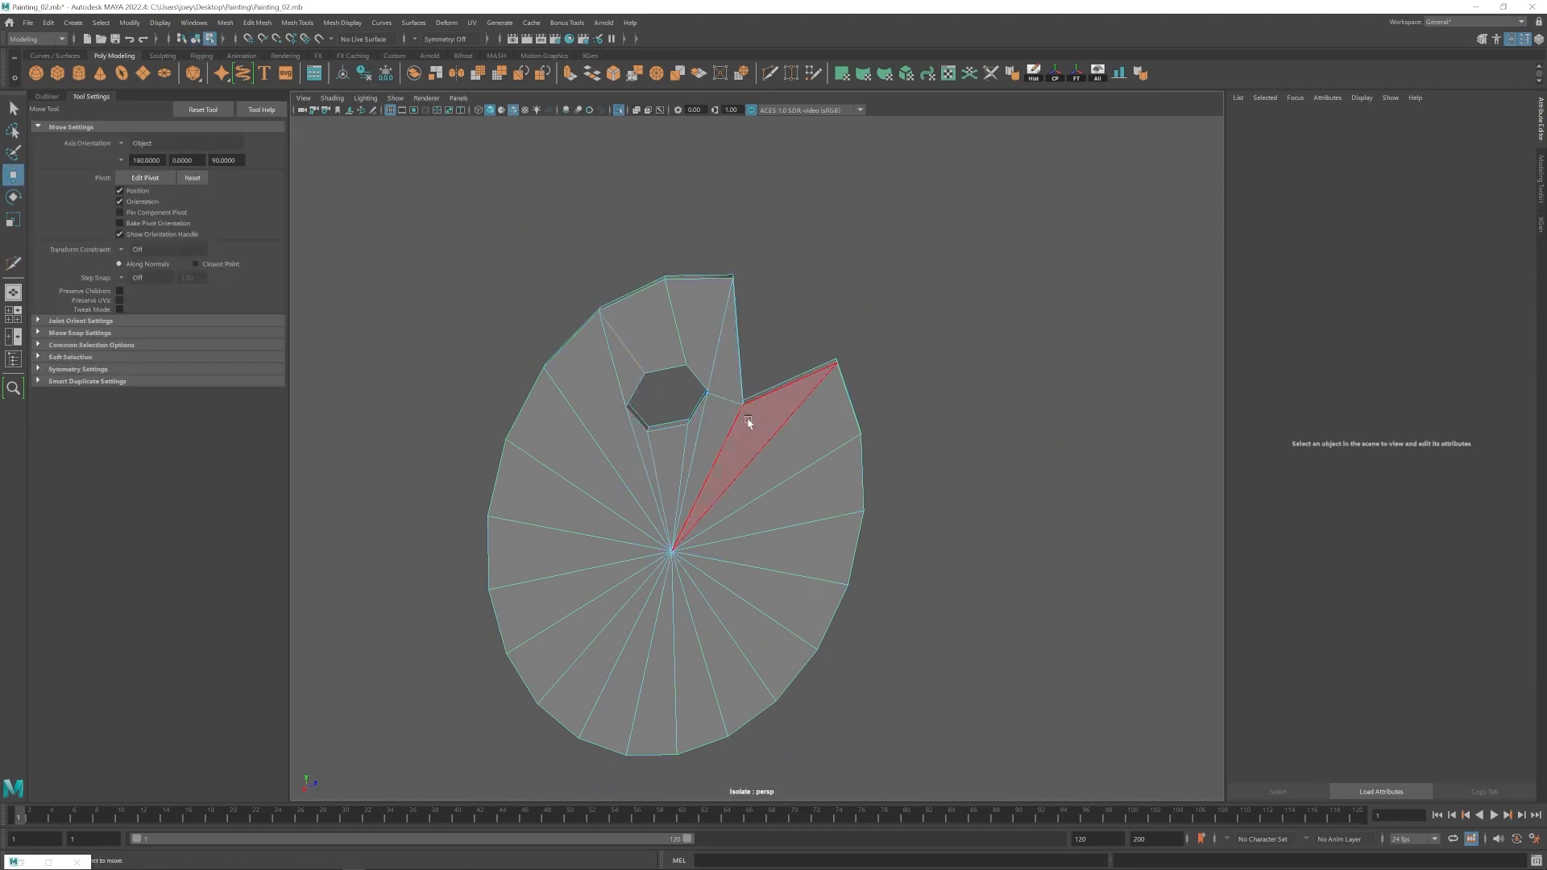
{"action": "left_click", "coordinate": [739, 376]}
{"action": "key", "text": "ctrl+shift+x"}
Bevel the thumb hole's edges and reduce the bevel fraction.
{"action": "left_click_drag", "start_coordinate": [660, 345], "coordinate": [669, 194], "text": "alt"}
{"action": "key", "text": "w"}
{"action": "left_click", "coordinate": [566, 320], "text": "shift"}
{"action": "left_click", "coordinate": [257, 23]}
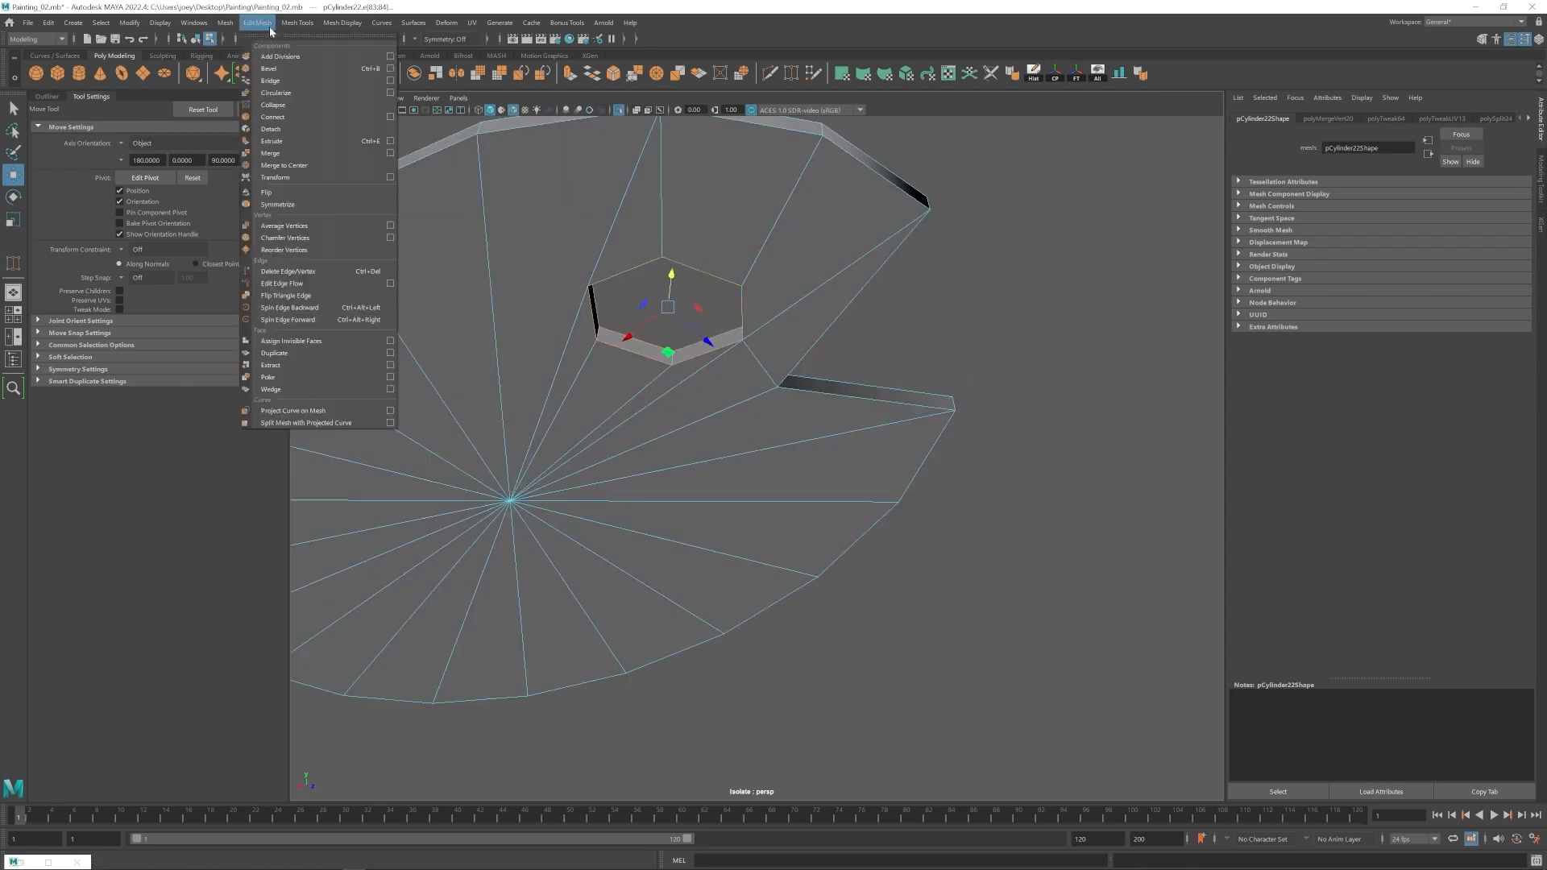
{"action": "left_click", "coordinate": [273, 69]}
{"action": "left_click_drag", "start_coordinate": [1447, 219], "coordinate": [1399, 219]}
Bevel the vertical corner edges of the palette's notch and check the shape in smooth preview.
{"action": "left_click_drag", "start_coordinate": [878, 323], "coordinate": [767, 432], "text": "alt"}
{"action": "left_click", "coordinate": [760, 466]}
{"action": "left_click", "coordinate": [257, 22]}
{"action": "left_click", "coordinate": [273, 69]}
{"action": "key", "text": "q"}
{"action": "key", "text": "w"}
{"action": "key", "text": "F8"}
{"action": "key", "text": "3"}
{"action": "scroll", "coordinate": [774, 440], "scroll_direction": "down", "scroll_amount": 5}
{"action": "key", "text": "1"}
{"action": "scroll", "coordinate": [794, 455], "scroll_direction": "up", "scroll_amount": 5}
Select the palette's outer rim edge loops and try a bevel on them.
{"action": "left_click", "coordinate": [647, 545]}
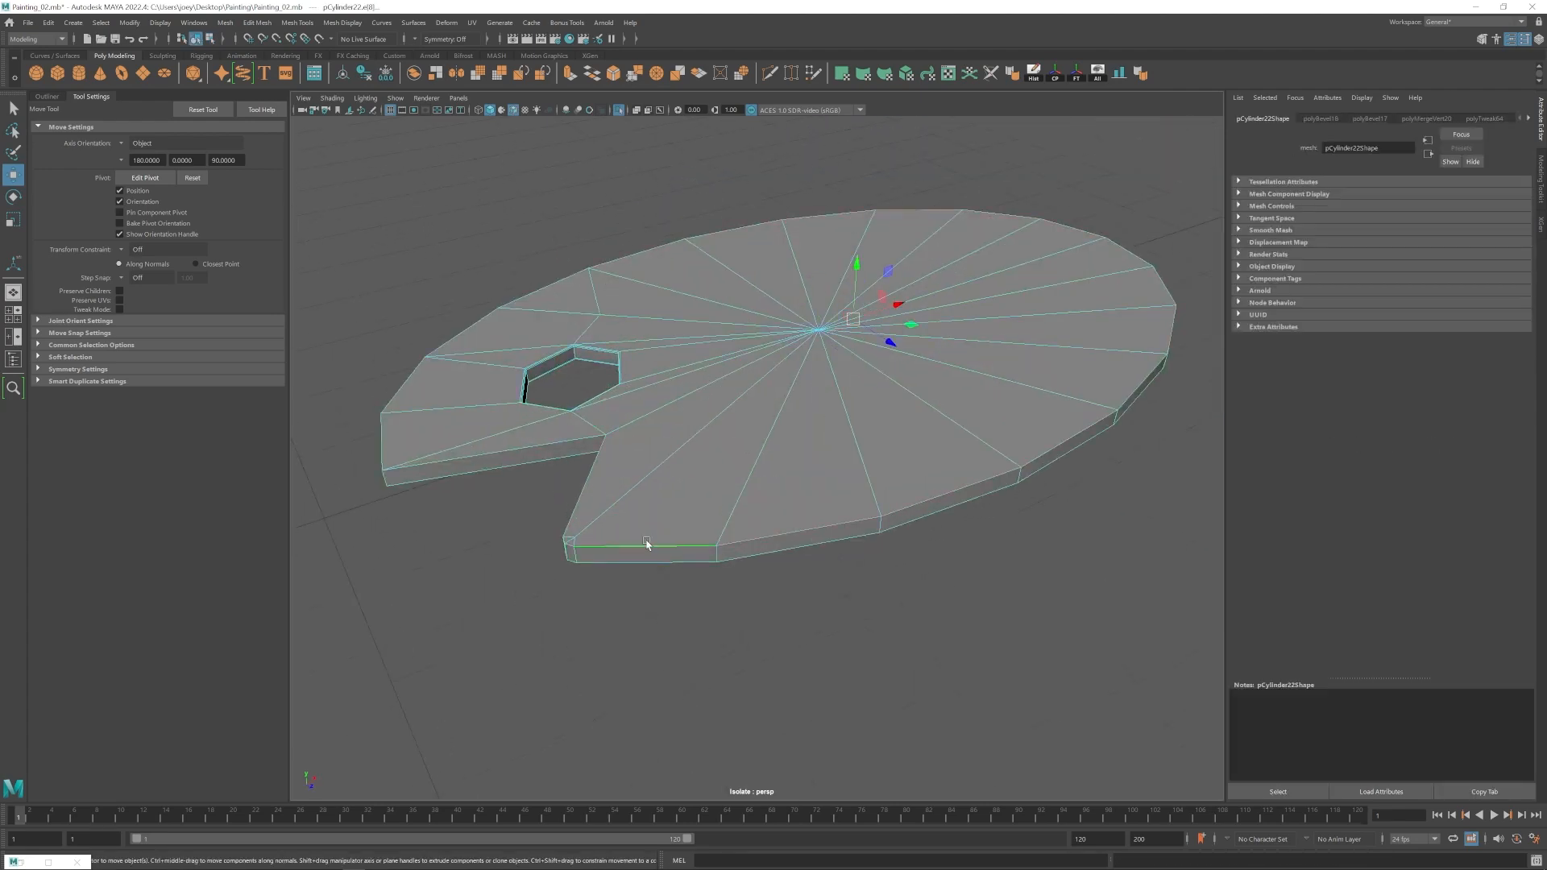
{"action": "double_click", "coordinate": [399, 481], "text": "shift"}
{"action": "left_click_drag", "start_coordinate": [794, 516], "coordinate": [788, 322], "text": "alt"}
{"action": "left_click", "coordinate": [257, 22]}
{"action": "left_click", "coordinate": [273, 69]}
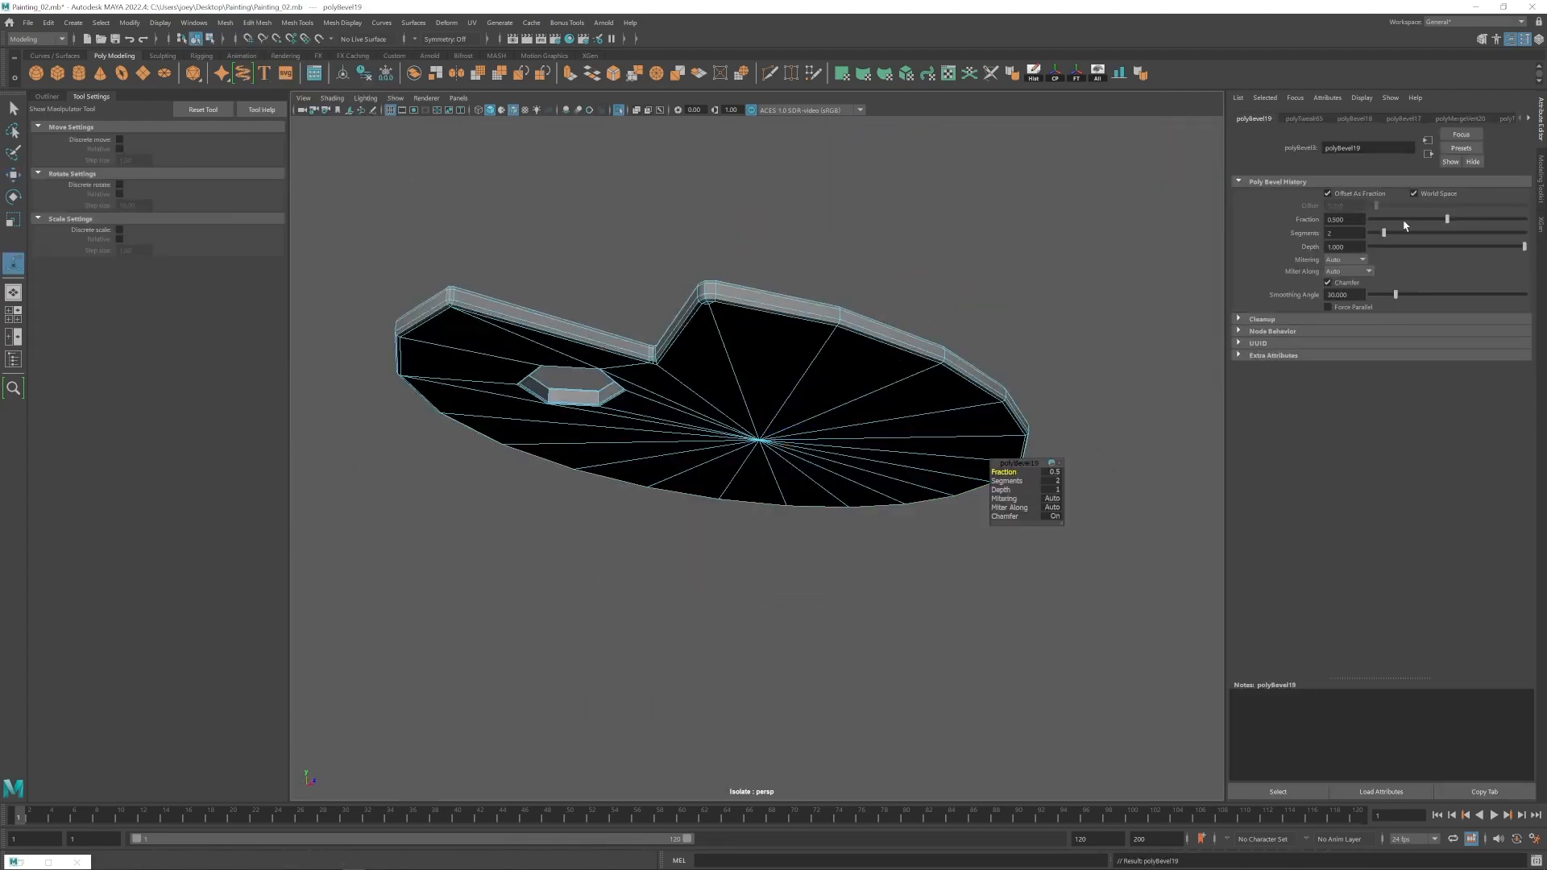
{"action": "key", "text": "ctrl+z"}
{"action": "key", "text": "q"}
Bevel the selected rim edges of the palette with 2 segments and a reduced fraction.
{"action": "left_click_drag", "start_coordinate": [813, 388], "coordinate": [728, 554], "text": "alt"}
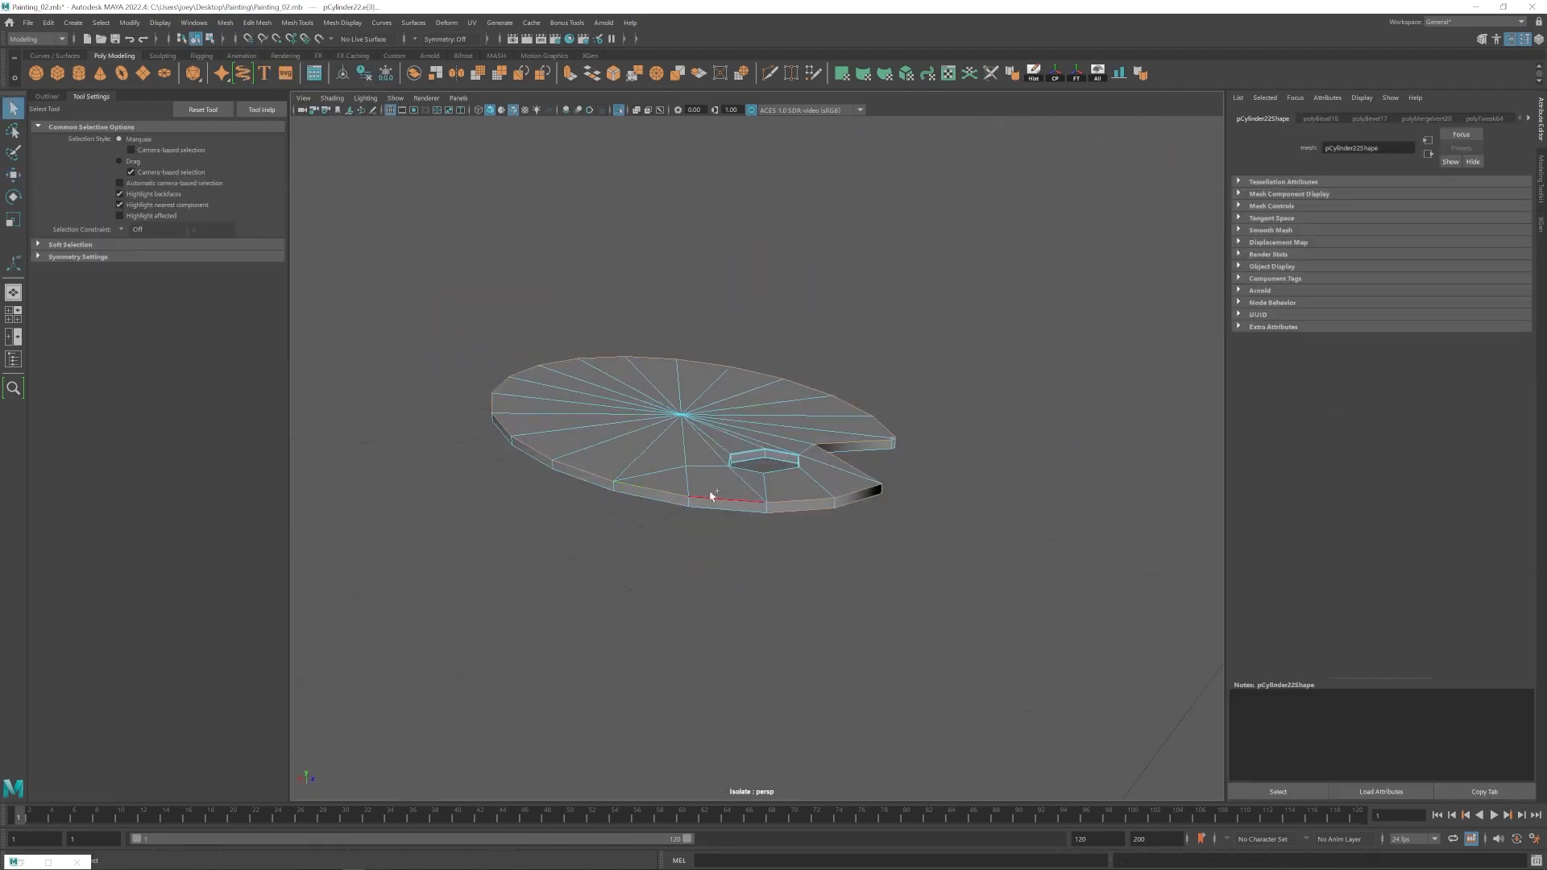
{"action": "left_click_drag", "start_coordinate": [711, 495], "coordinate": [733, 363], "text": "alt"}
{"action": "left_click", "coordinate": [257, 23]}
{"action": "left_click", "coordinate": [273, 70]}
{"action": "left_click_drag", "start_coordinate": [1448, 219], "coordinate": [1415, 220]}
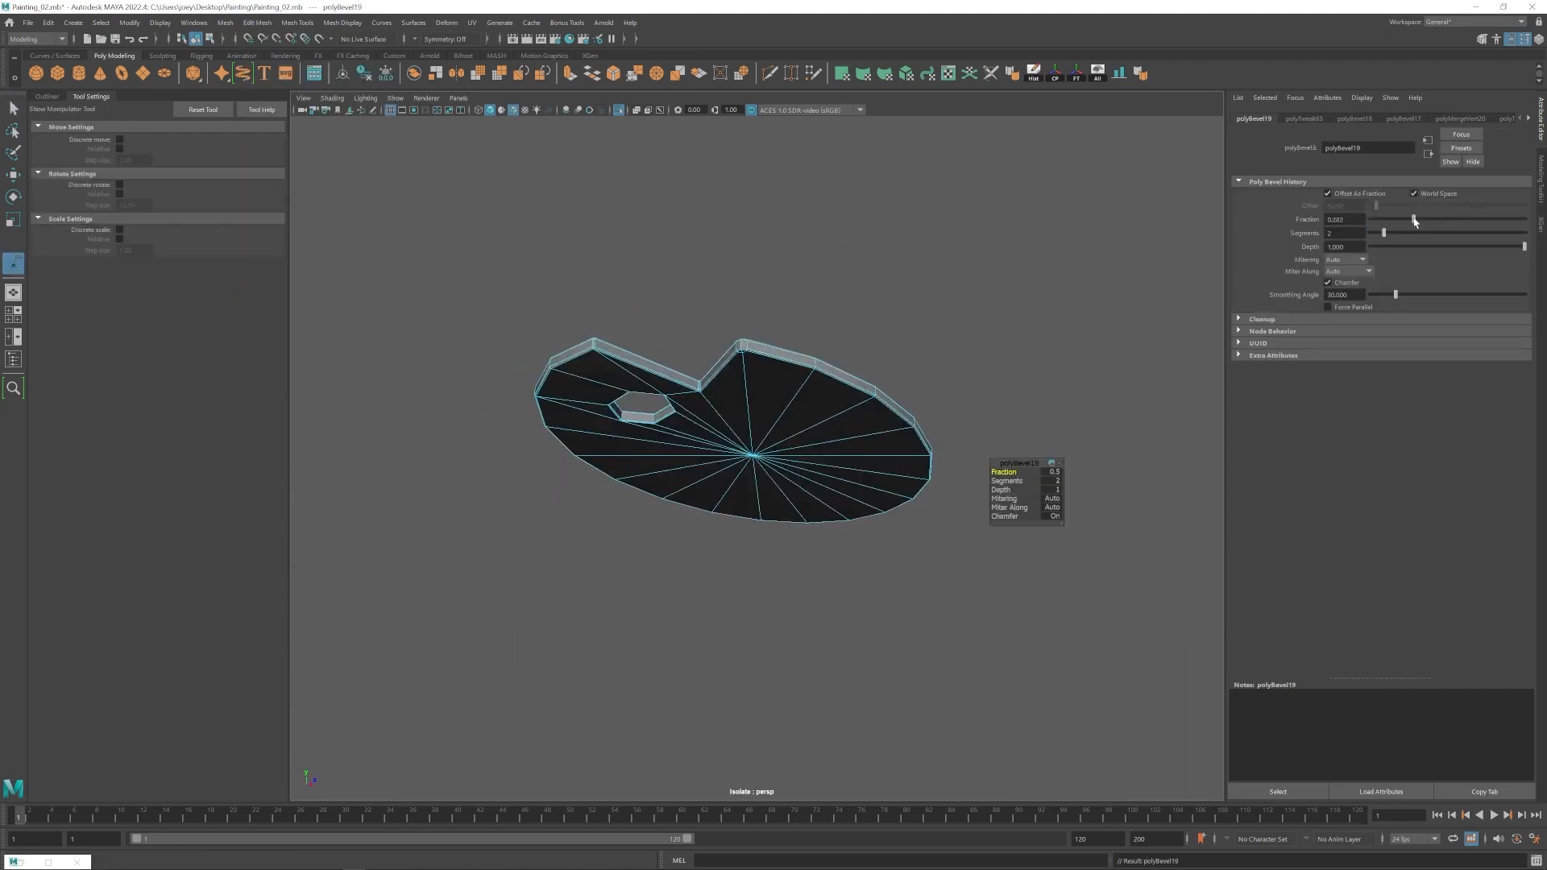
{"action": "scroll", "coordinate": [766, 355], "scroll_direction": "up", "scroll_amount": 4}
{"action": "key", "text": "ctrl+z"}
{"action": "key", "text": "w"}
Deselect the palette, turn off the wireframe overlay and bring back the rest of the scene from isolation.
{"action": "left_click_drag", "start_coordinate": [822, 399], "coordinate": [748, 508], "text": "alt"}
{"action": "left_click", "coordinate": [748, 508]}
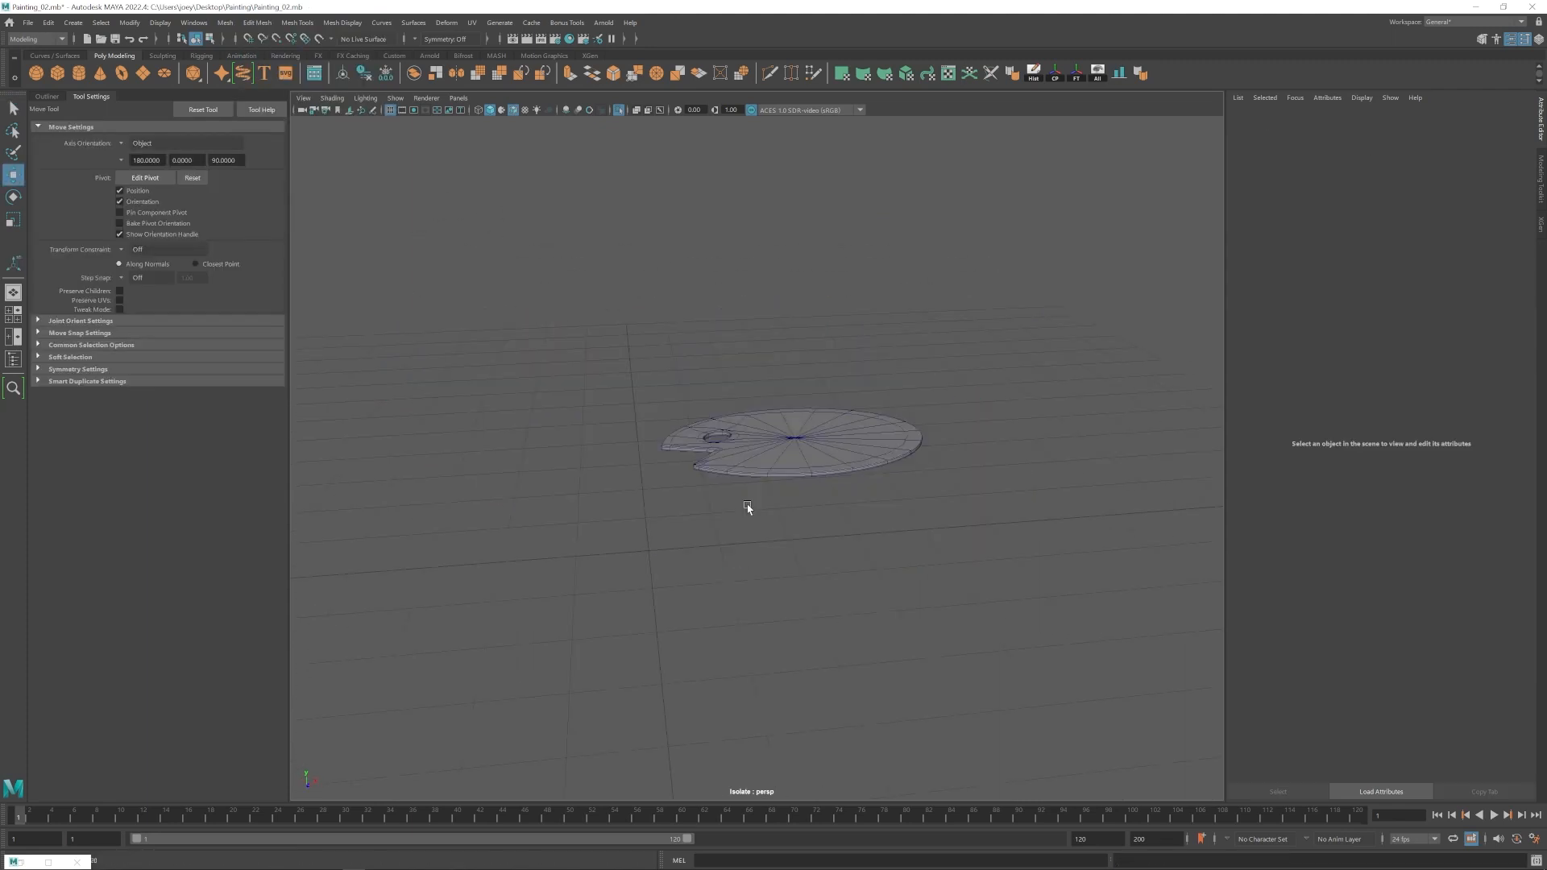
{"action": "left_click", "coordinate": [512, 112]}
{"action": "left_click", "coordinate": [618, 110]}
{"action": "scroll", "coordinate": [760, 452], "scroll_direction": "down", "scroll_amount": 5}
{"action": "left_click_drag", "start_coordinate": [725, 403], "coordinate": [760, 452], "text": "alt"}
{"action": "scroll", "coordinate": [760, 452], "scroll_direction": "up", "scroll_amount": 5}
Scale the palette to about 0.93, turn it about -41° around the vertical axis and place it on the stool seat.
{"action": "left_click", "coordinate": [758, 528]}
{"action": "key", "text": "r"}
{"action": "left_click_drag", "start_coordinate": [771, 554], "coordinate": [717, 582]}
{"action": "key", "text": "w"}
{"action": "left_click_drag", "start_coordinate": [737, 556], "coordinate": [806, 532]}
{"action": "scroll", "coordinate": [798, 515], "scroll_direction": "up", "scroll_amount": 5}
{"action": "left_click_drag", "start_coordinate": [793, 465], "coordinate": [793, 474]}
Create a new polygon sphere.
{"action": "left_click_drag", "start_coordinate": [793, 474], "coordinate": [751, 477], "text": "alt"}
{"action": "left_click", "coordinate": [871, 403]}
{"action": "scroll", "coordinate": [790, 452], "scroll_direction": "up", "scroll_amount": 5}
{"action": "left_click", "coordinate": [36, 74]}
Reposition the vertices at the tip of the palette's notch and return to object mode.
{"action": "right_click_drag", "start_coordinate": [751, 477], "coordinate": [697, 476]}
{"action": "left_click_drag", "start_coordinate": [643, 473], "coordinate": [704, 442]}
{"action": "mouse_move", "coordinate": [691, 503]}
{"action": "left_mouse_down"}
{"action": "mouse_move", "coordinate": [667, 493]}
{"action": "mouse_move", "coordinate": [672, 519]}
{"action": "left_mouse_up"}
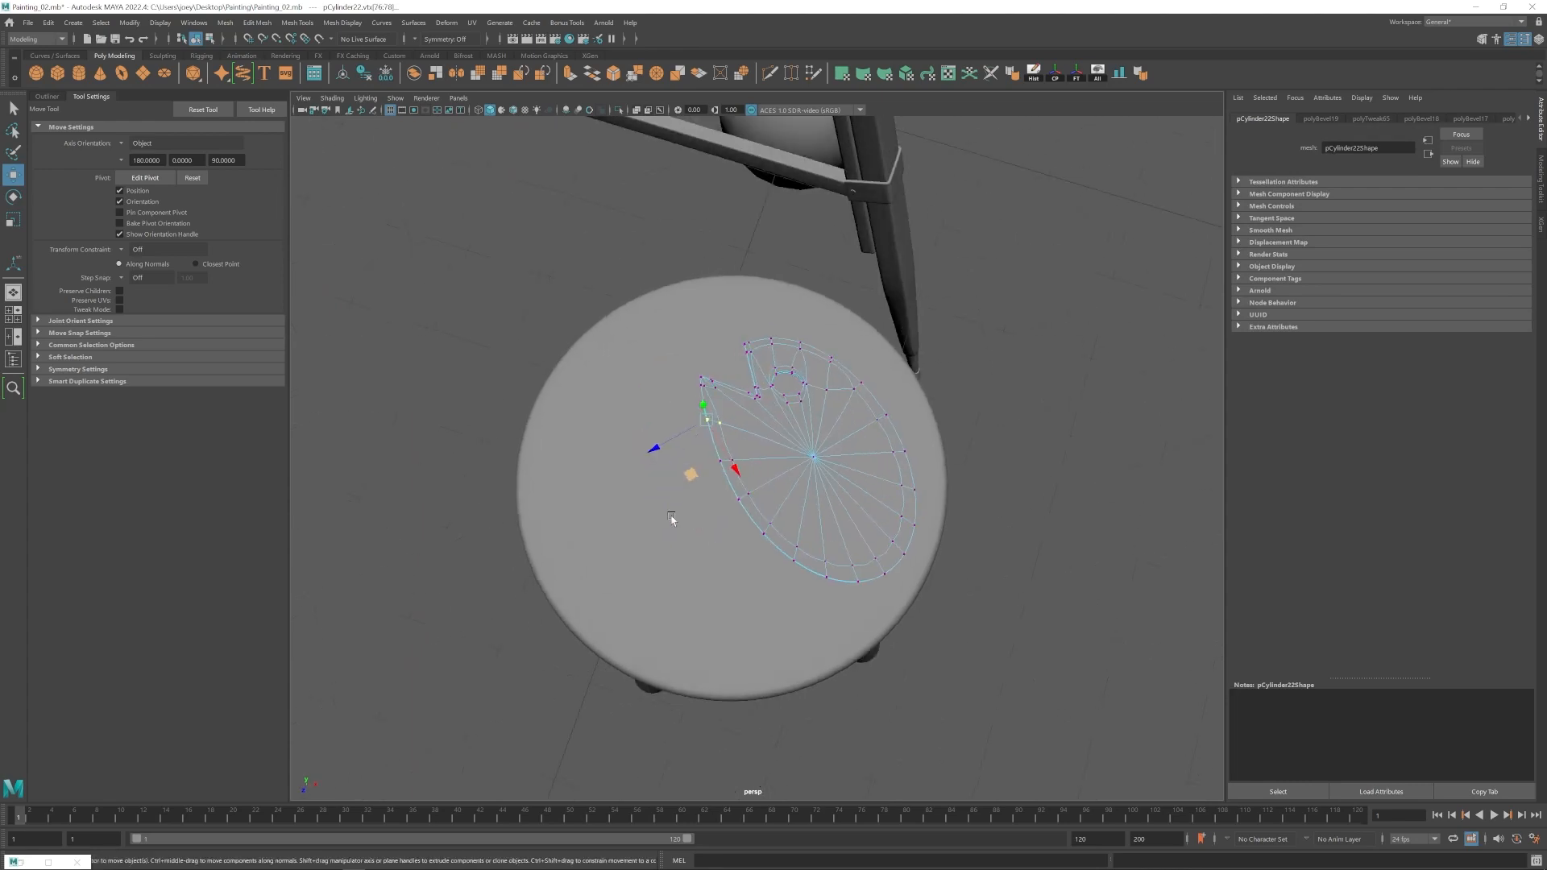
{"action": "left_click_drag", "start_coordinate": [691, 450], "coordinate": [791, 563], "text": "alt"}
{"action": "right_click_drag", "start_coordinate": [791, 562], "coordinate": [838, 524]}
{"action": "left_click", "coordinate": [951, 597]}
{"action": "right_click_drag", "start_coordinate": [951, 597], "coordinate": [1285, 749], "text": "alt"}
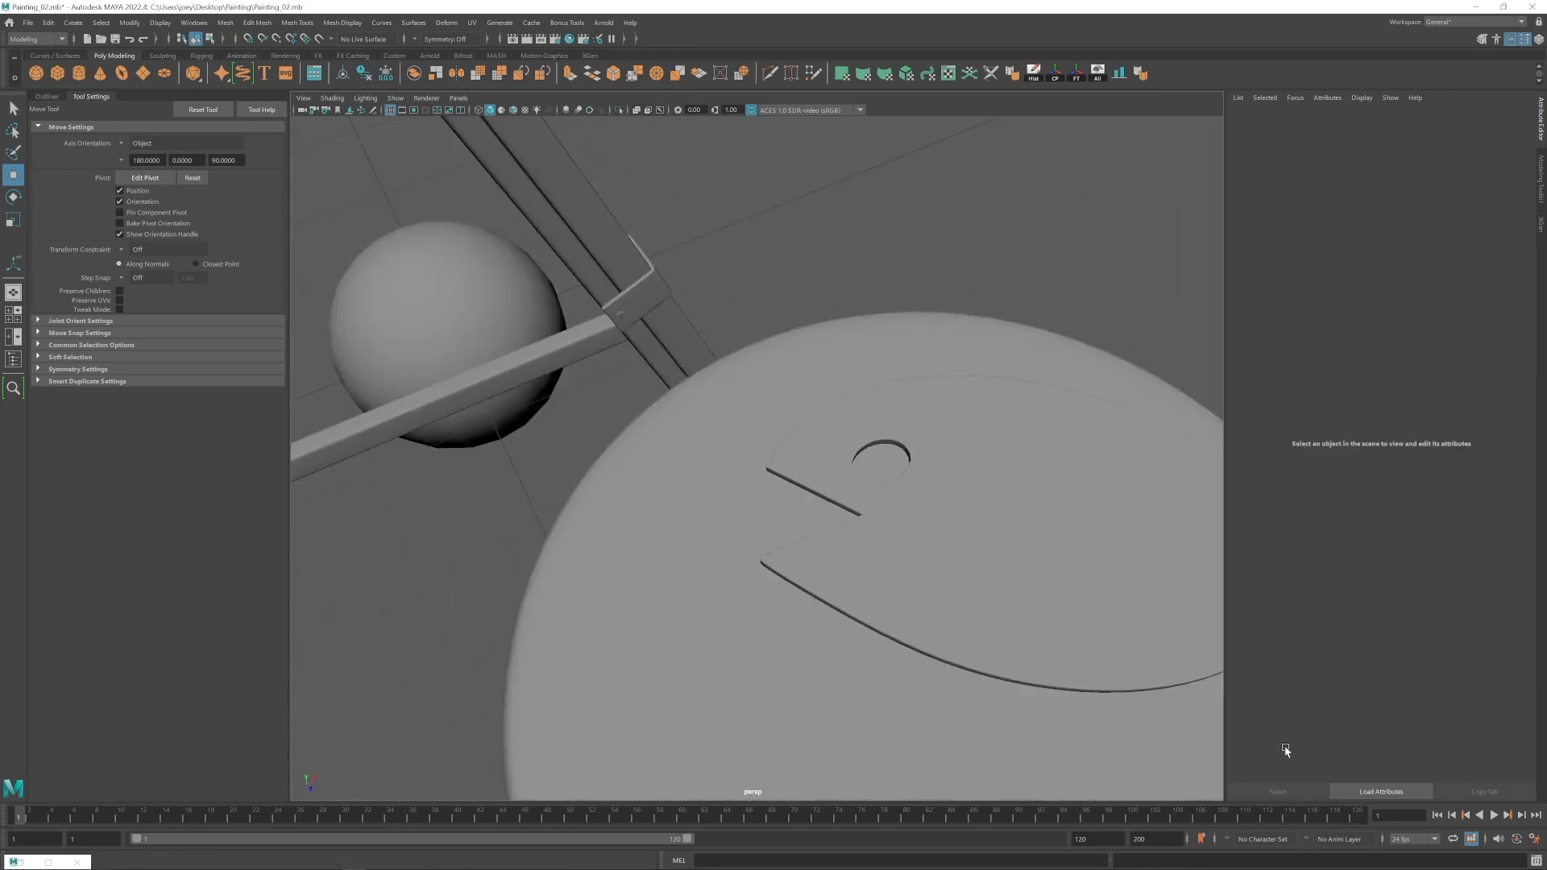
Try smoothing the palette mesh with adjusted divisions.
{"action": "left_click", "coordinate": [854, 516]}
{"action": "left_click_drag", "start_coordinate": [822, 492], "coordinate": [785, 524], "text": "alt"}
{"action": "left_click", "coordinate": [478, 73]}
{"action": "left_click", "coordinate": [836, 225]}
{"action": "right_click_drag", "start_coordinate": [836, 307], "coordinate": [693, 266], "text": "alt"}
{"action": "left_click_drag", "start_coordinate": [774, 483], "coordinate": [806, 451], "text": "alt"}
{"action": "left_click", "coordinate": [886, 524]}
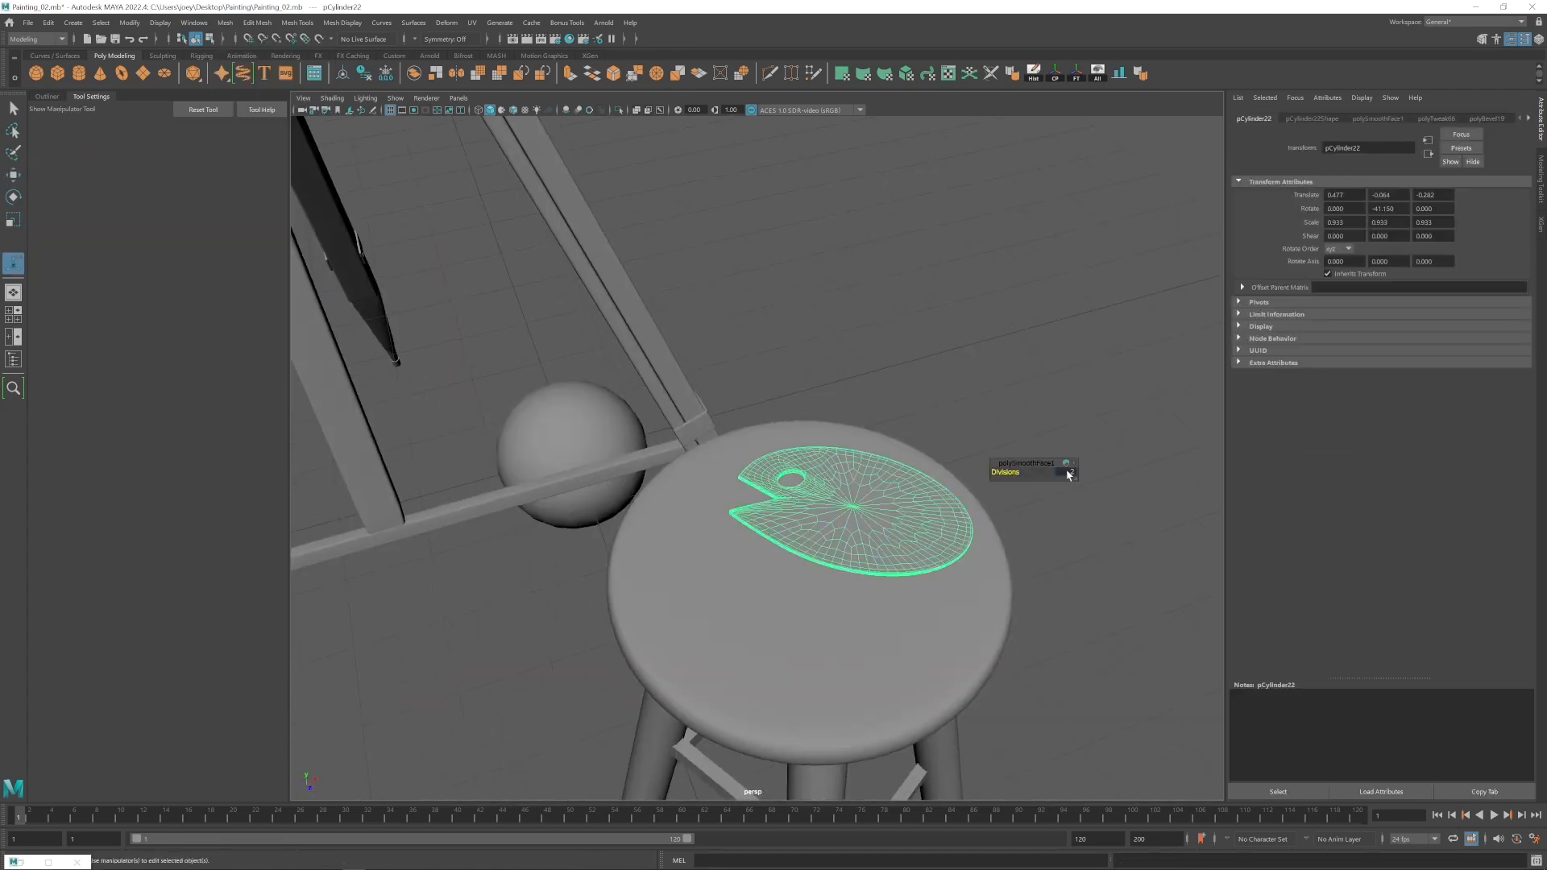
{"action": "key", "text": "w"}
Examine the smoothed palette's vertices around the notch and undo the smoothing.
{"action": "left_click_drag", "start_coordinate": [887, 516], "coordinate": [806, 556], "text": "alt"}
{"action": "right_click_drag", "start_coordinate": [765, 484], "coordinate": [871, 516], "text": "alt"}
{"action": "right_click_drag", "start_coordinate": [806, 451], "coordinate": [742, 451]}
{"action": "left_click_drag", "start_coordinate": [722, 431], "coordinate": [708, 460]}
{"action": "right_click_drag", "start_coordinate": [782, 493], "coordinate": [839, 461]}
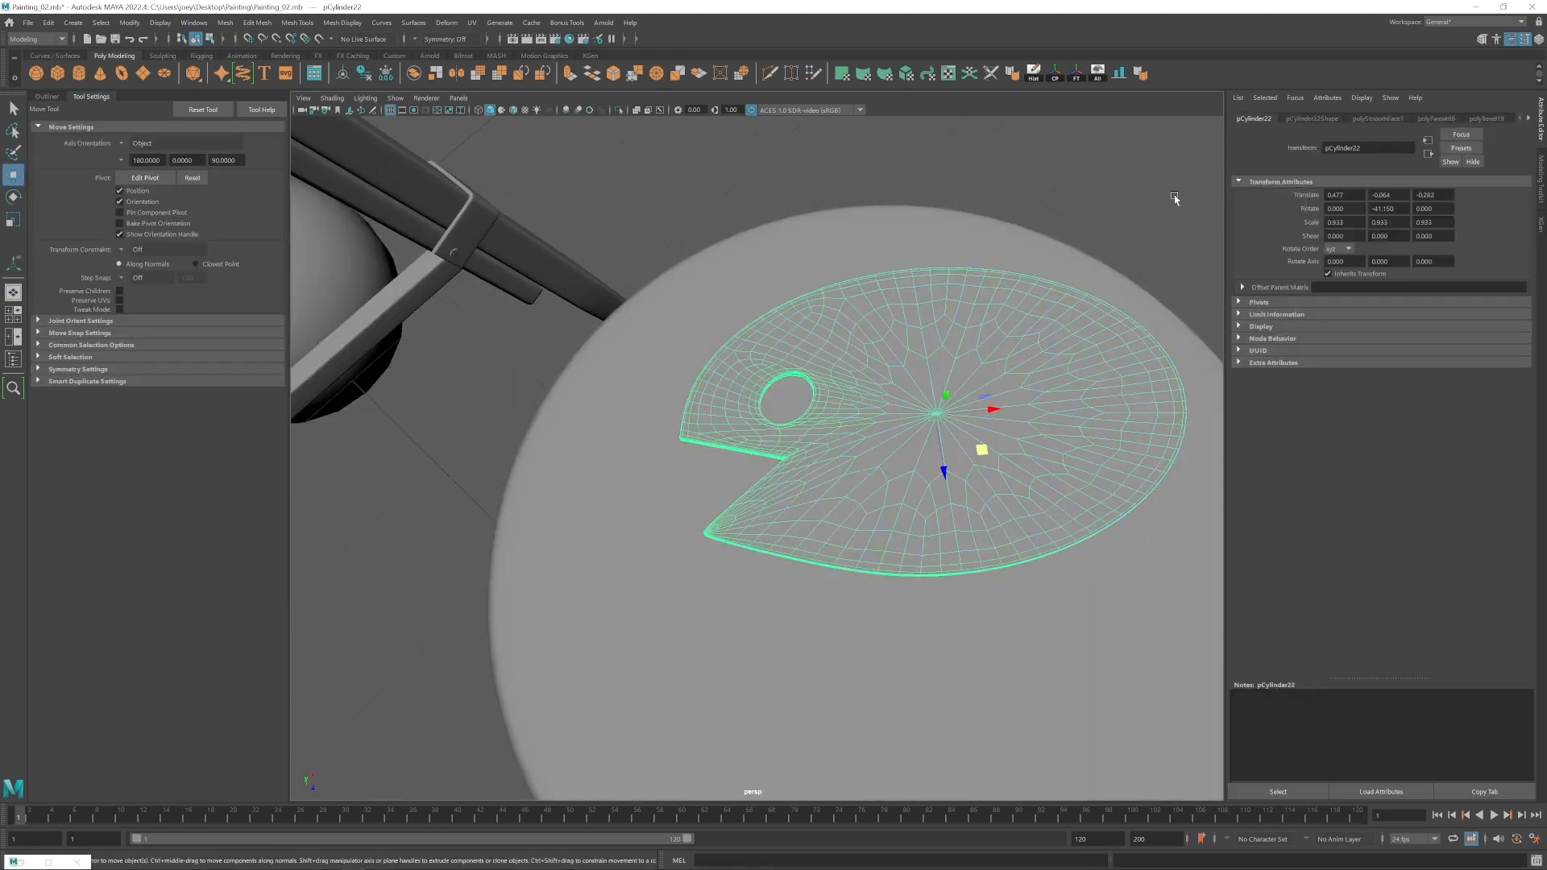
{"action": "left_click", "coordinate": [1174, 196]}
{"action": "left_click_drag", "start_coordinate": [886, 516], "coordinate": [814, 419], "text": "alt"}
{"action": "right_click_drag", "start_coordinate": [927, 556], "coordinate": [767, 567], "text": "alt"}
{"action": "key", "text": "ctrl+z"}
{"action": "key", "text": "ctrl+z"}
{"action": "key", "text": "ctrl+z"}
{"action": "key", "text": "ctrl+z"}
{"action": "key", "text": "ctrl+z"}
{"action": "key", "text": "ctrl+z"}
Cut an edge from the notch's rounded inner corner to the palette's center with Multi-Cut.
{"action": "left_click_drag", "start_coordinate": [767, 567], "coordinate": [887, 597], "text": "alt"}
{"action": "right_click_drag", "start_coordinate": [886, 597], "coordinate": [1192, 596], "text": "alt"}
{"action": "right_click_drag", "start_coordinate": [725, 508], "coordinate": [725, 460]}
{"action": "double_click", "coordinate": [694, 511]}
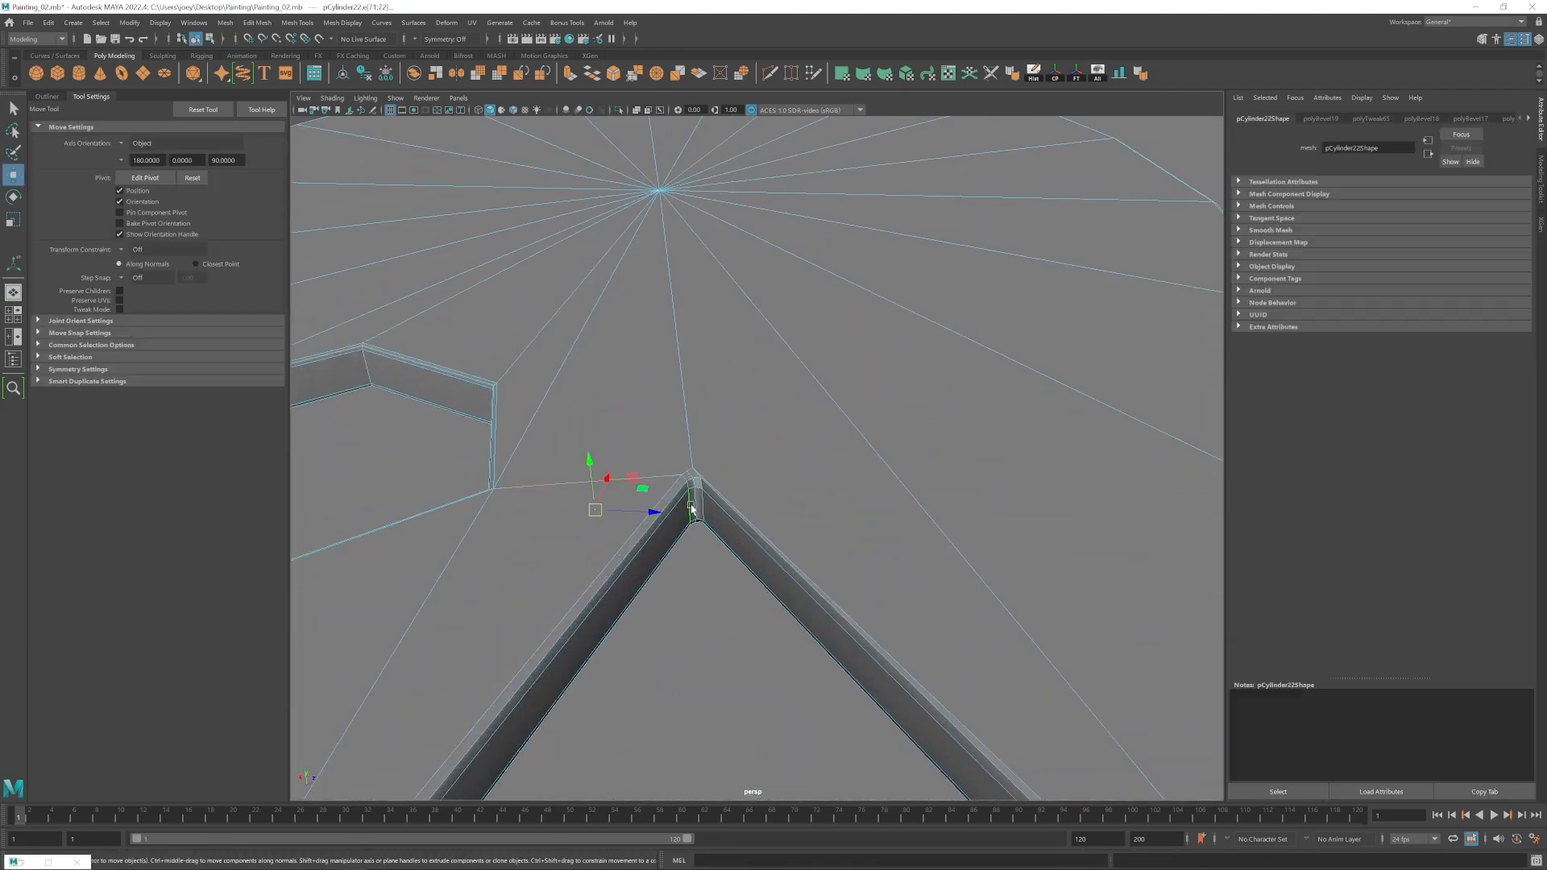
{"action": "left_click_drag", "start_coordinate": [701, 516], "coordinate": [934, 557], "text": "alt"}
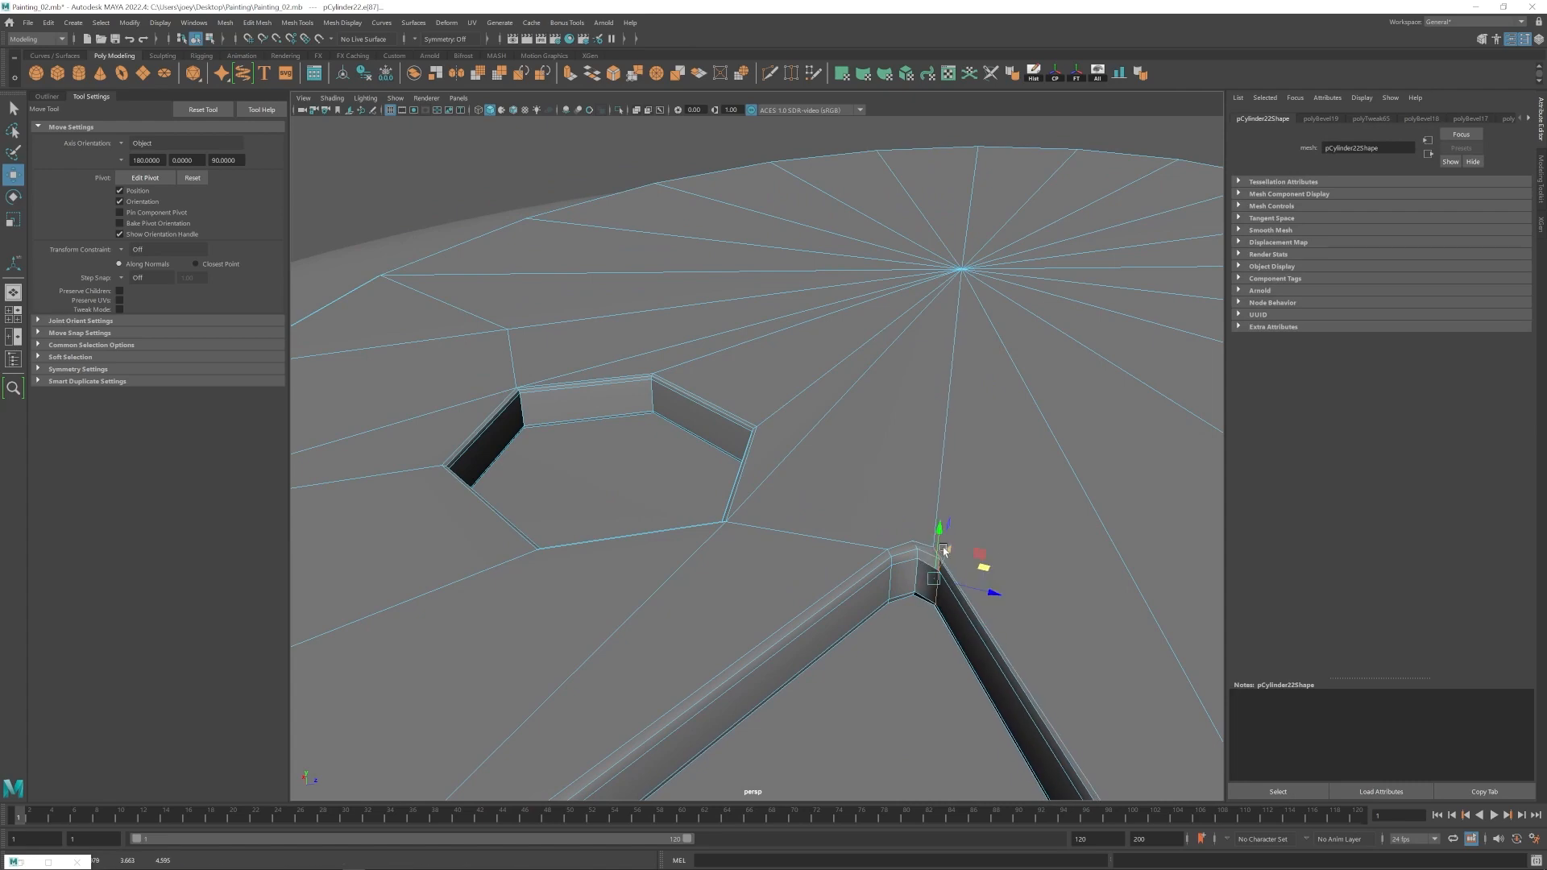
{"action": "left_click", "coordinate": [770, 74]}
{"action": "left_click", "coordinate": [914, 543]}
{"action": "left_click", "coordinate": [962, 270]}
{"action": "key", "text": "w"}
Isolate the palette, cut one more edge on it with Multi-Cut and show it in smooth preview.
{"action": "right_click_drag", "start_coordinate": [887, 462], "coordinate": [939, 432]}
{"action": "left_click_drag", "start_coordinate": [805, 516], "coordinate": [613, 557], "text": "alt"}
{"action": "left_click", "coordinate": [749, 339]}
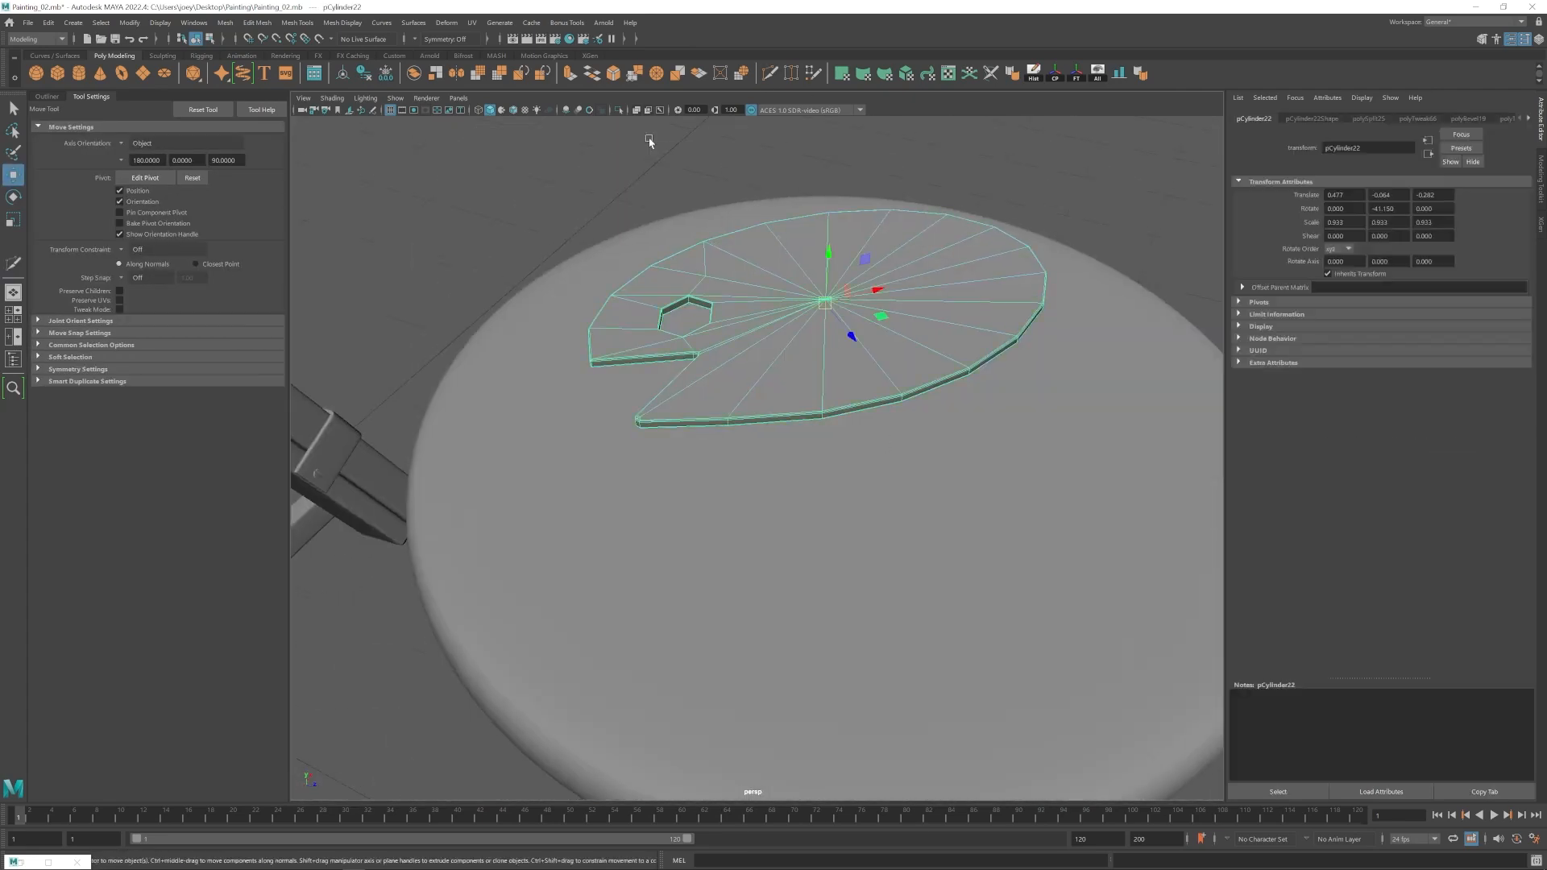
{"action": "left_click", "coordinate": [619, 110]}
{"action": "left_click_drag", "start_coordinate": [806, 419], "coordinate": [988, 567], "text": "alt"}
{"action": "left_click", "coordinate": [769, 73]}
{"action": "left_click", "coordinate": [540, 409]}
{"action": "left_click", "coordinate": [574, 727]}
{"action": "key", "text": "w"}
{"action": "key", "text": "3"}
Adjust the vertices at the palette's notch tip and show the full scene again.
{"action": "left_click_drag", "start_coordinate": [877, 359], "coordinate": [665, 495], "text": "alt"}
{"action": "right_click_drag", "start_coordinate": [664, 496], "coordinate": [726, 483], "text": "alt"}
{"action": "right_click_drag", "start_coordinate": [709, 479], "coordinate": [645, 480]}
{"action": "left_click_drag", "start_coordinate": [532, 500], "coordinate": [632, 464]}
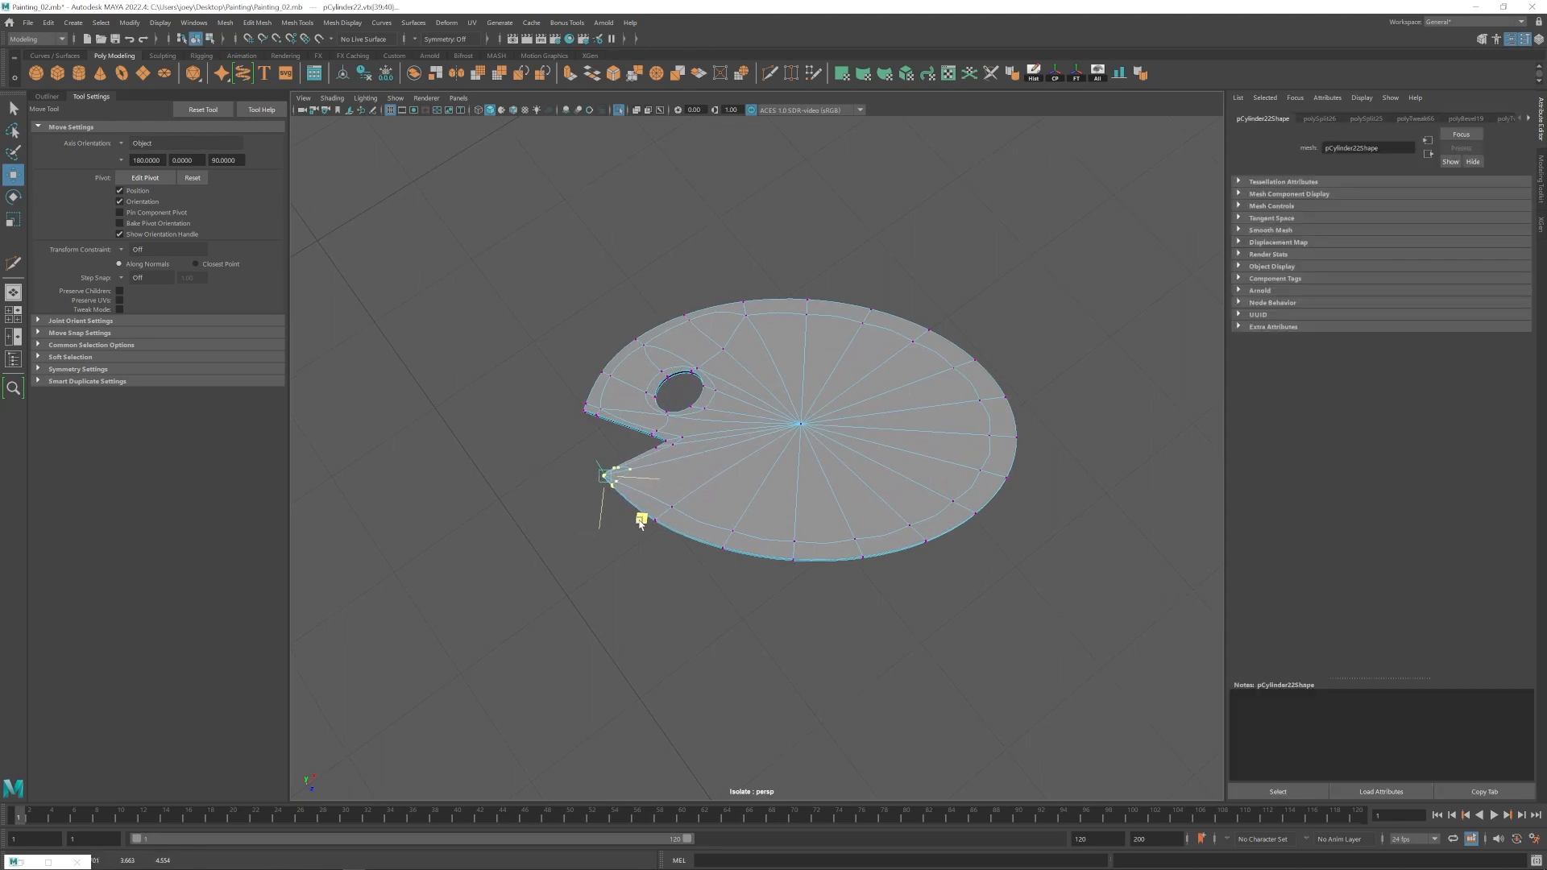
{"action": "right_click_drag", "start_coordinate": [726, 476], "coordinate": [778, 443]}
{"action": "left_click", "coordinate": [806, 612]}
{"action": "left_click_drag", "start_coordinate": [806, 564], "coordinate": [892, 556], "text": "alt"}
{"action": "left_click", "coordinate": [619, 109]}
{"action": "right_click_drag", "start_coordinate": [891, 556], "coordinate": [991, 516], "text": "alt"}
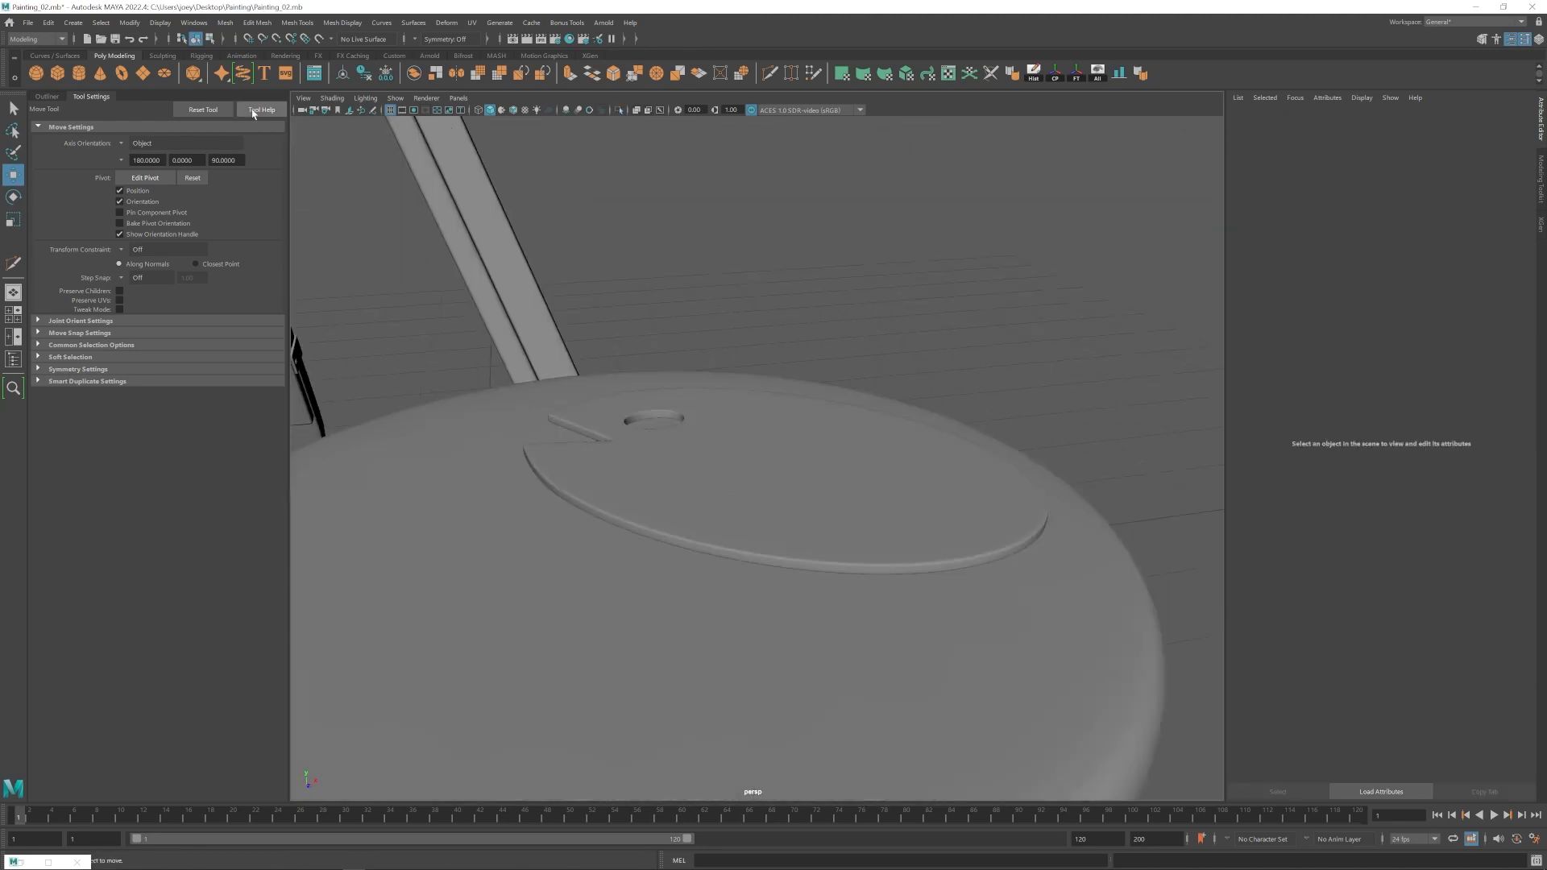
Place a small polygon sphere on the palette with 12 axis and 12 height subdivisions.
{"action": "left_click", "coordinate": [805, 500]}
{"action": "left_click", "coordinate": [1120, 73]}
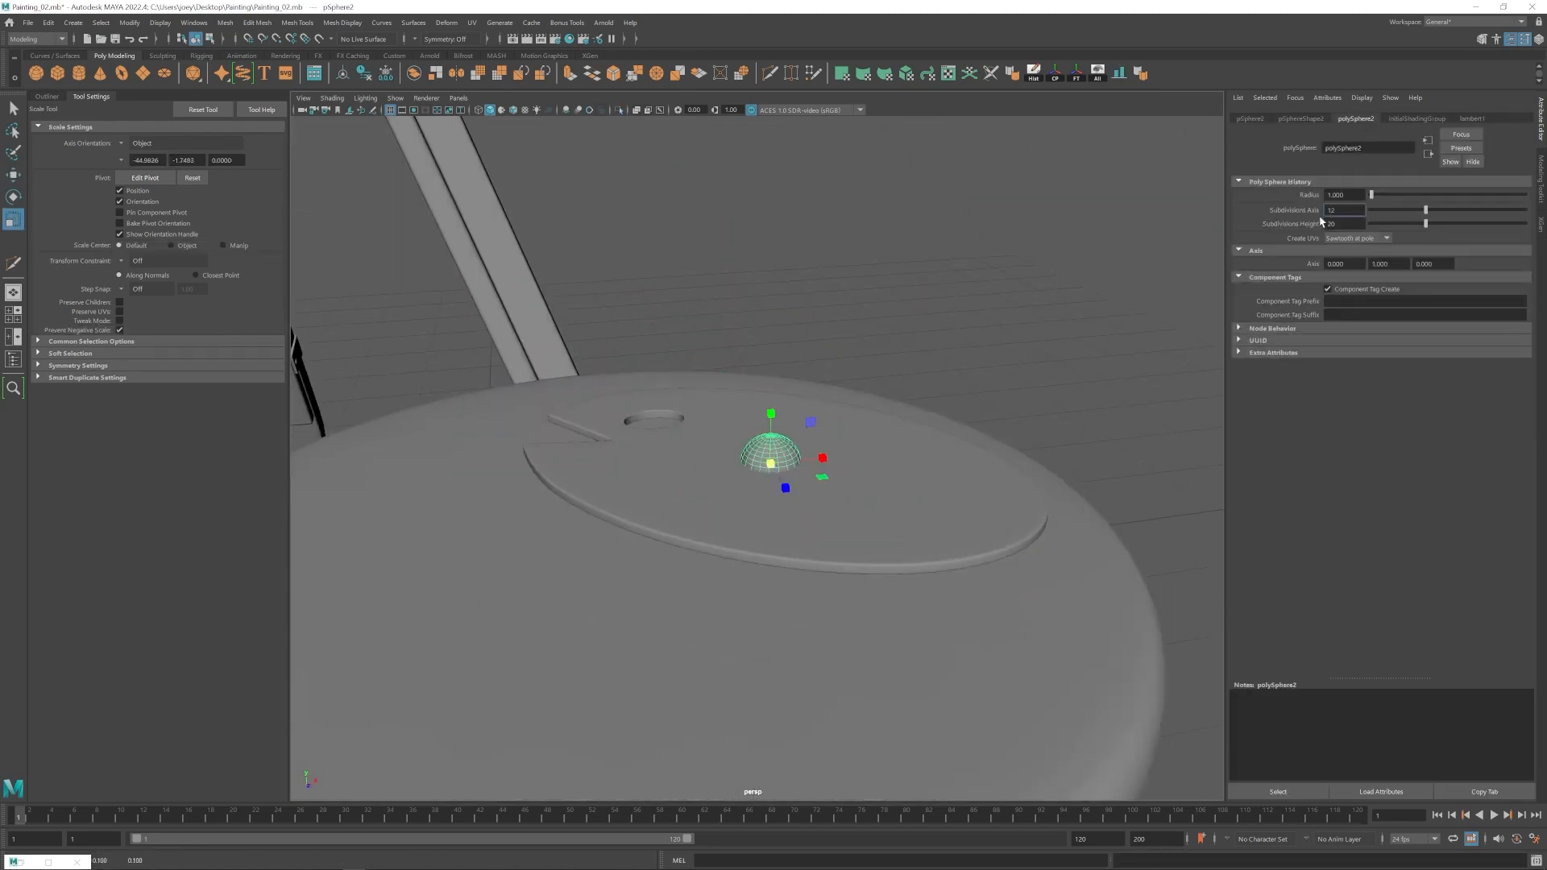
{"action": "left_click_drag", "start_coordinate": [914, 302], "coordinate": [903, 205], "text": "alt"}
Delete the lower faces of the small sphere to leave a dome on the palette.
{"action": "right_click_drag", "start_coordinate": [774, 451], "coordinate": [773, 515]}
{"action": "left_click_drag", "start_coordinate": [515, 604], "coordinate": [854, 476]}
{"action": "key", "text": "Delete"}
{"action": "right_click_drag", "start_coordinate": [669, 448], "coordinate": [712, 414]}
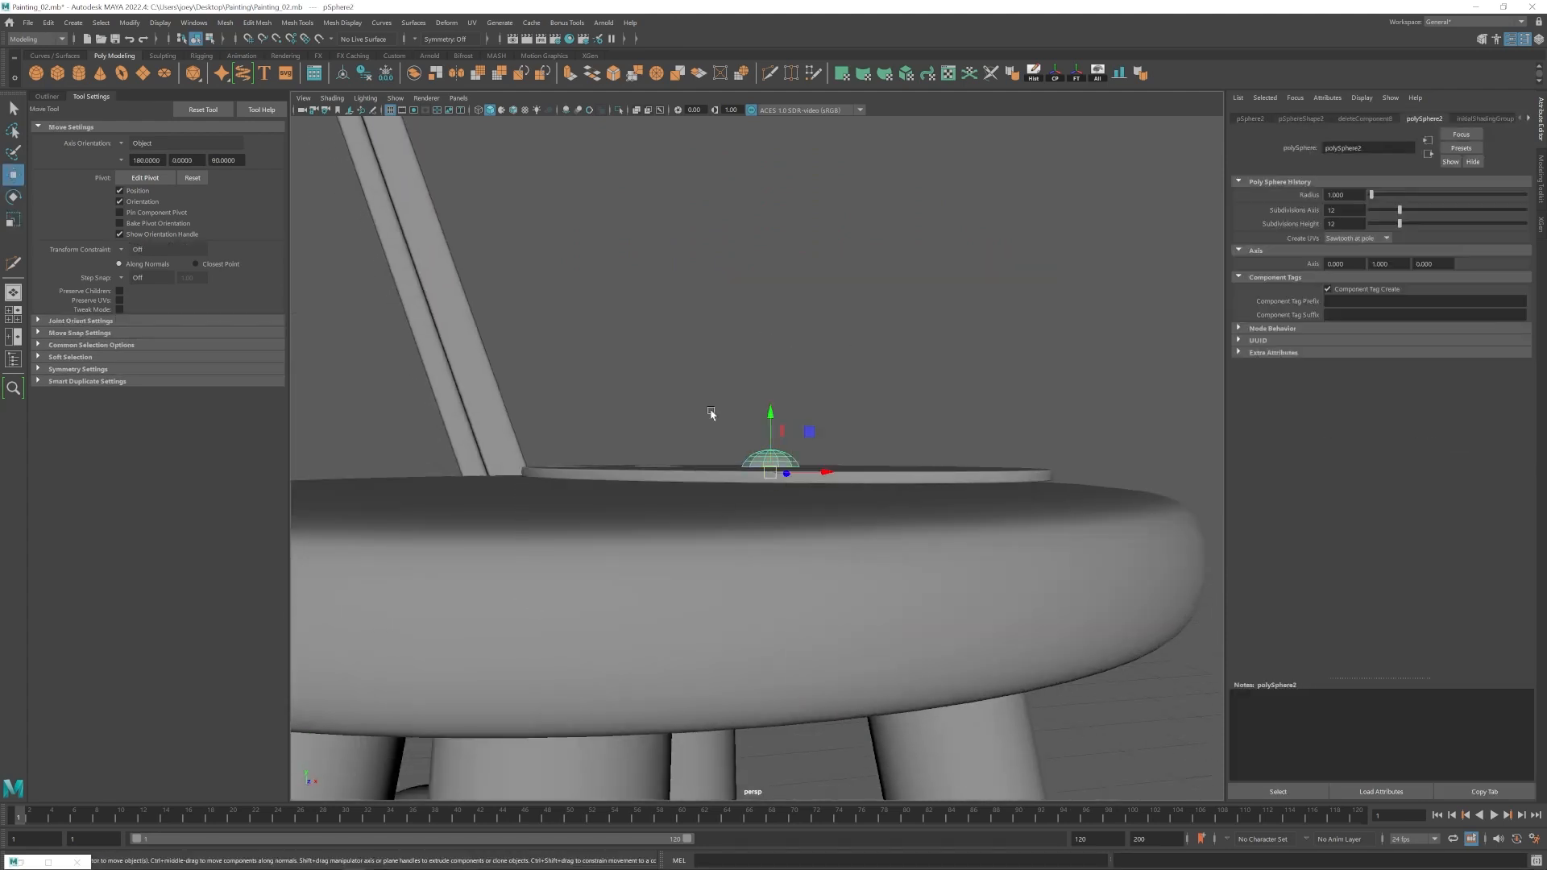
Pull the dome's rim vertices outward to start an irregular paint blob, undoing the last vertex change.
{"action": "left_click_drag", "start_coordinate": [712, 415], "coordinate": [758, 508], "text": "alt"}
{"action": "right_click_drag", "start_coordinate": [814, 474], "coordinate": [766, 474]}
{"action": "left_click", "coordinate": [789, 464]}
{"action": "left_click_drag", "start_coordinate": [820, 499], "coordinate": [784, 576], "text": "alt"}
{"action": "right_click_drag", "start_coordinate": [726, 476], "coordinate": [790, 450], "text": "alt"}
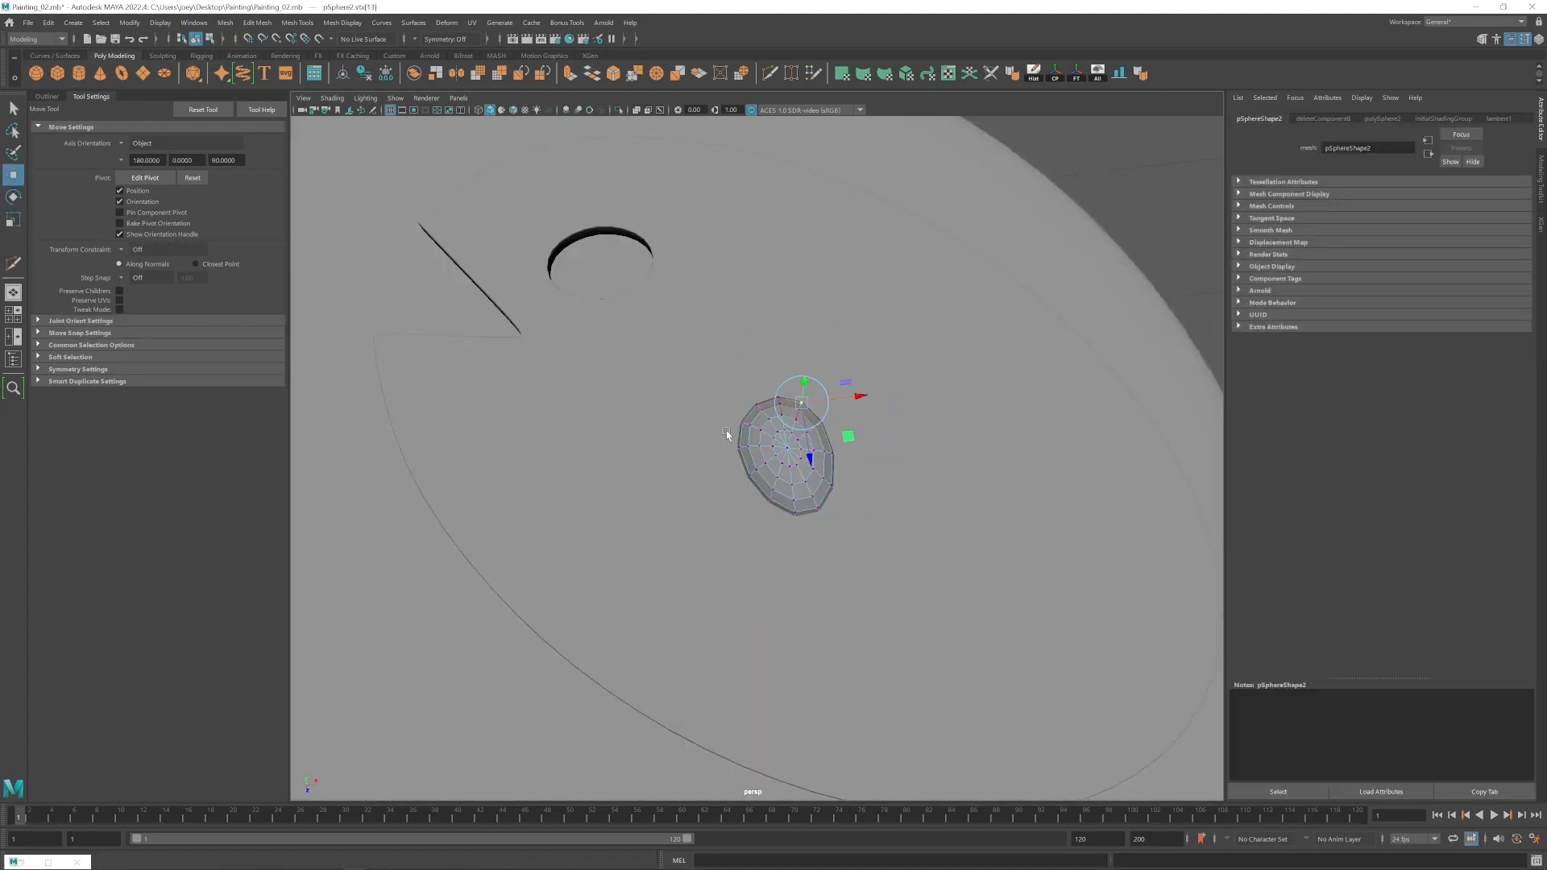
{"action": "left_click_drag", "start_coordinate": [844, 440], "coordinate": [839, 445]}
{"action": "left_click_drag", "start_coordinate": [839, 445], "coordinate": [806, 322], "text": "alt"}
{"action": "left_click", "coordinate": [729, 478]}
{"action": "left_click_drag", "start_coordinate": [729, 478], "coordinate": [773, 491], "text": "alt"}
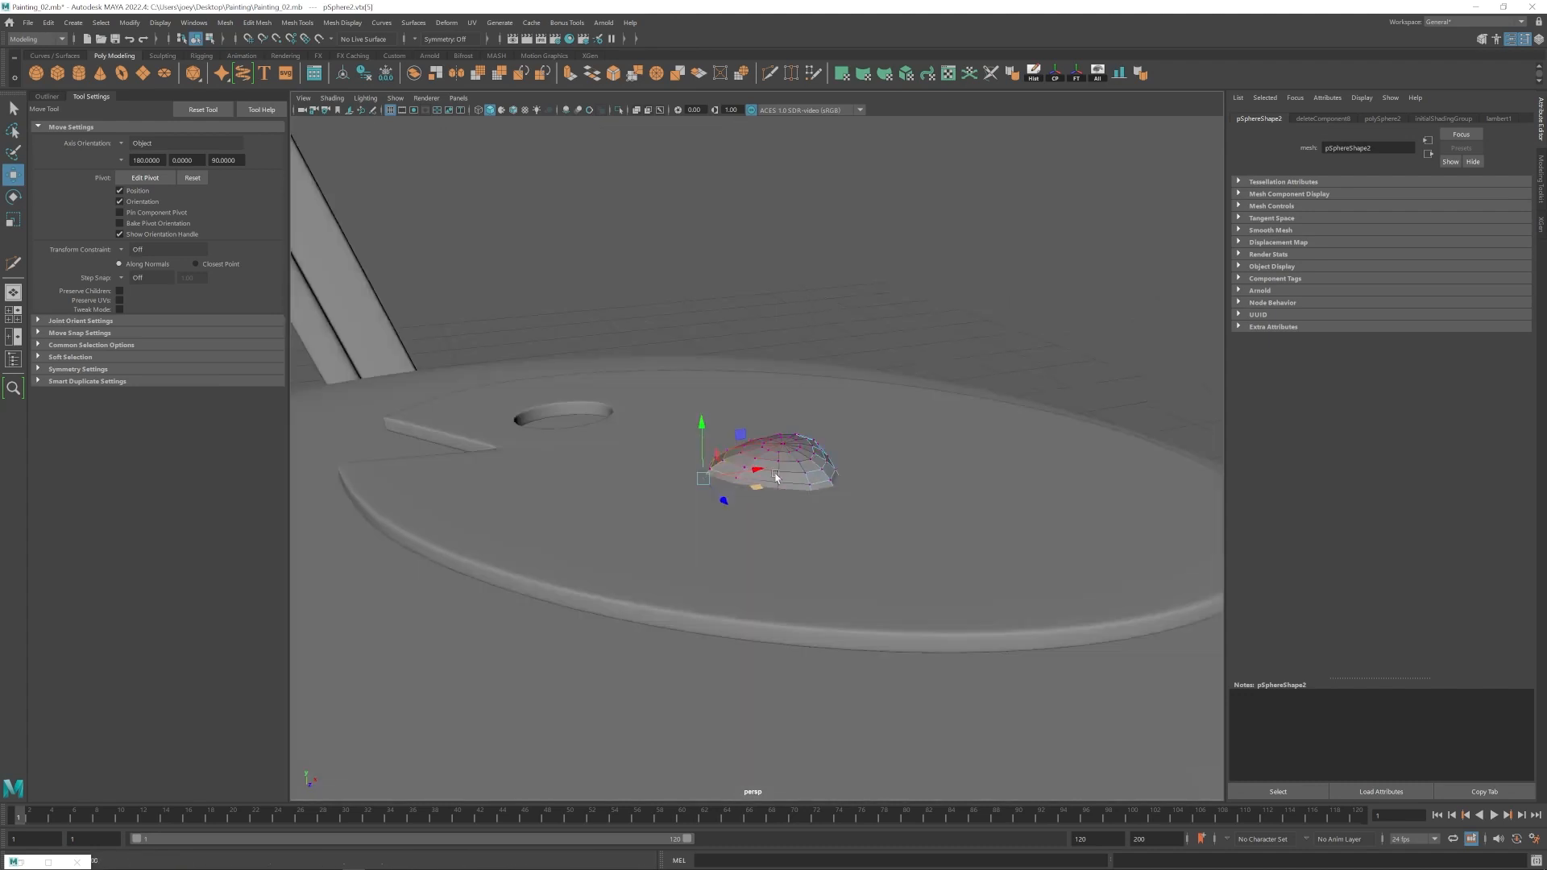
{"action": "key", "text": "ctrl+z"}
Stretch more of the dome's vertices into an uneven paint blob and show it in smooth preview.
{"action": "left_click_drag", "start_coordinate": [802, 386], "coordinate": [778, 411], "text": "alt"}
{"action": "left_click", "coordinate": [830, 481]}
{"action": "left_click_drag", "start_coordinate": [784, 498], "coordinate": [778, 500]}
{"action": "left_click_drag", "start_coordinate": [827, 448], "coordinate": [701, 548], "text": "alt"}
{"action": "left_click", "coordinate": [725, 476]}
{"action": "left_click", "coordinate": [674, 473]}
{"action": "left_click", "coordinate": [766, 475]}
{"action": "key", "text": "3"}
{"action": "left_click_drag", "start_coordinate": [765, 476], "coordinate": [767, 442], "text": "alt"}
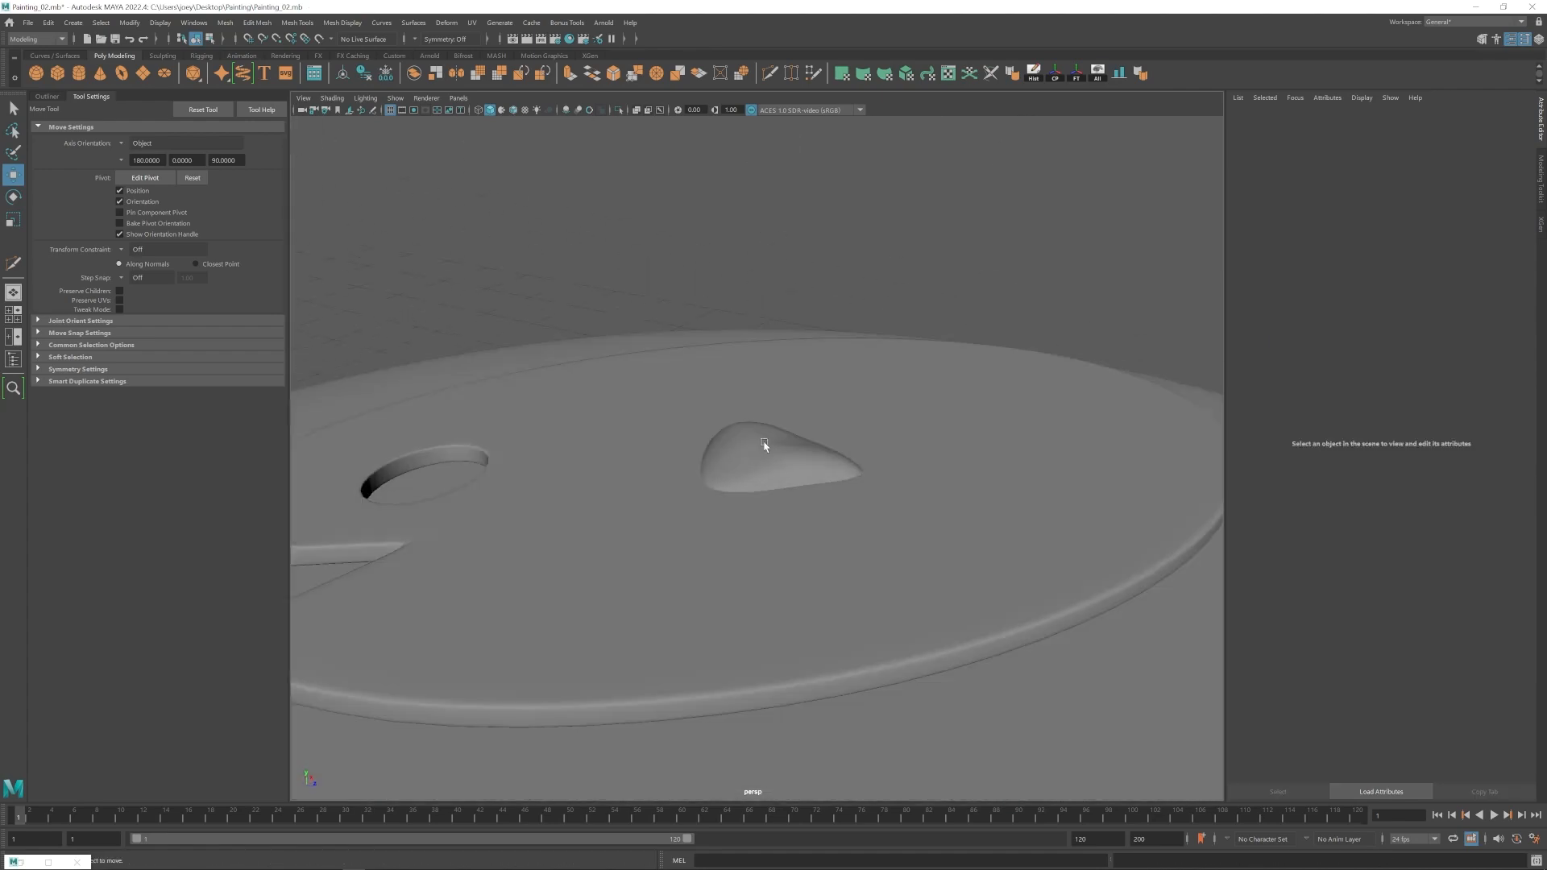
Refine the paint blob's surface vertices, then return to object mode and deselect it.
{"action": "right_click_drag", "start_coordinate": [767, 443], "coordinate": [710, 442]}
{"action": "mouse_move", "coordinate": [725, 442]}
{"action": "left_mouse_down", "text": "alt"}
{"action": "mouse_move", "coordinate": [844, 453]}
{"action": "mouse_move", "coordinate": [854, 427]}
{"action": "mouse_move", "coordinate": [766, 456]}
{"action": "mouse_move", "coordinate": [734, 448]}
{"action": "left_mouse_up", "text": "alt"}
{"action": "left_click", "coordinate": [844, 453]}
{"action": "key", "text": "1"}
{"action": "left_click", "coordinate": [810, 451]}
{"action": "left_click", "coordinate": [735, 475]}
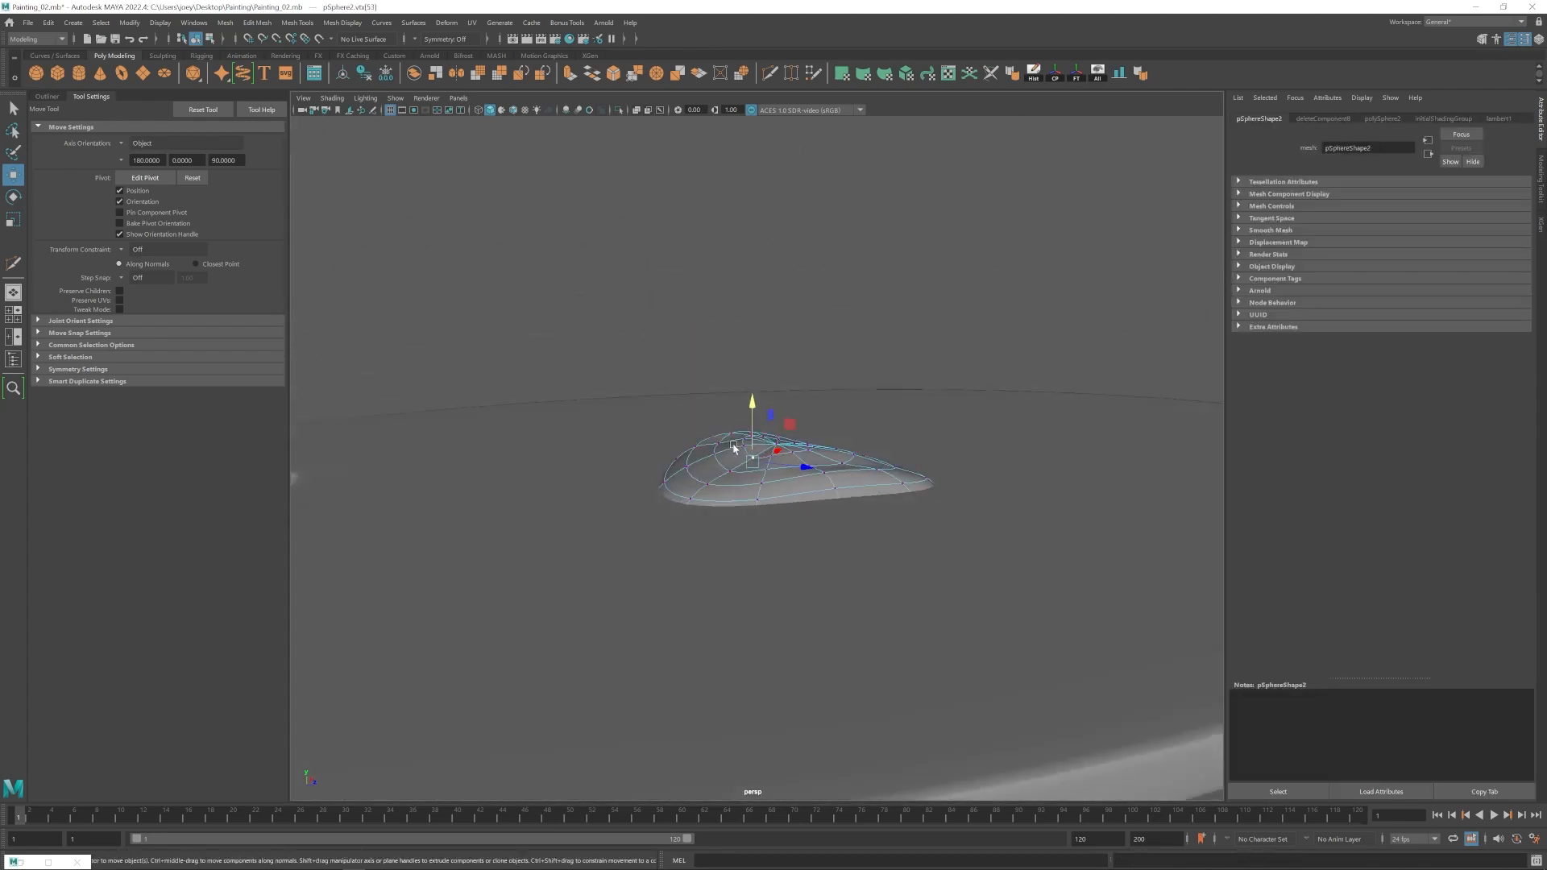
{"action": "left_click_drag", "start_coordinate": [745, 391], "coordinate": [752, 458], "text": "alt"}
{"action": "right_click_drag", "start_coordinate": [752, 458], "coordinate": [794, 423]}
{"action": "left_click", "coordinate": [794, 423]}
{"action": "scroll", "coordinate": [669, 482], "scroll_direction": "down", "scroll_amount": 10}
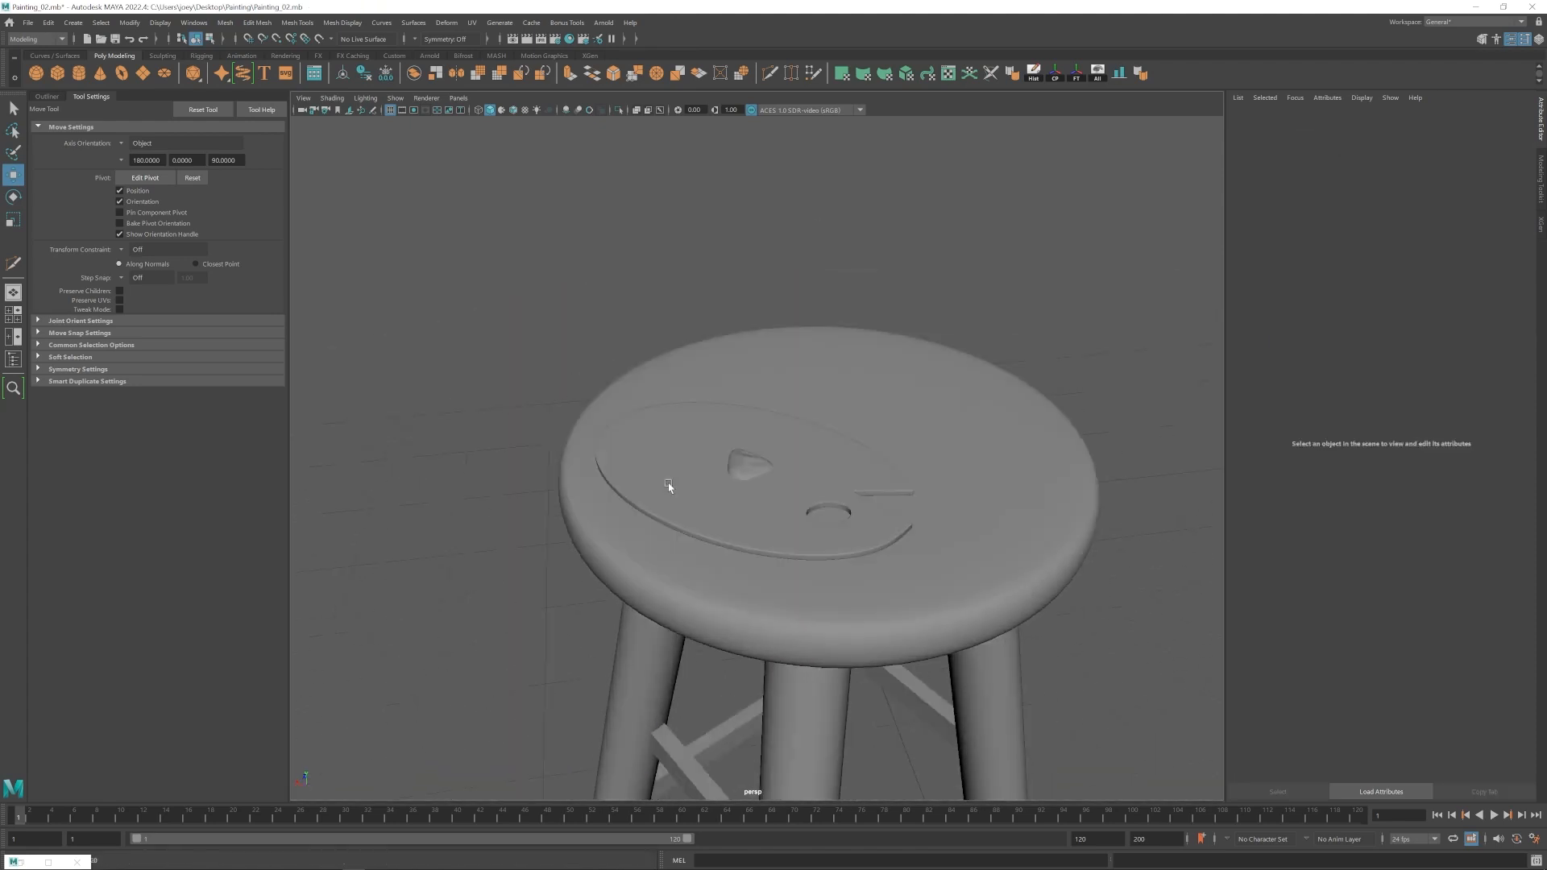
Smooth the paint blob mesh with 1 division.
{"action": "left_click", "coordinate": [750, 465]}
{"action": "left_click_drag", "start_coordinate": [750, 466], "coordinate": [691, 520], "text": "alt"}
{"action": "scroll", "coordinate": [706, 452], "scroll_direction": "up", "scroll_amount": 5}
{"action": "scroll", "coordinate": [706, 453], "scroll_direction": "down", "scroll_amount": 5}
{"action": "left_click", "coordinate": [225, 22]}
{"action": "left_click", "coordinate": [240, 158]}
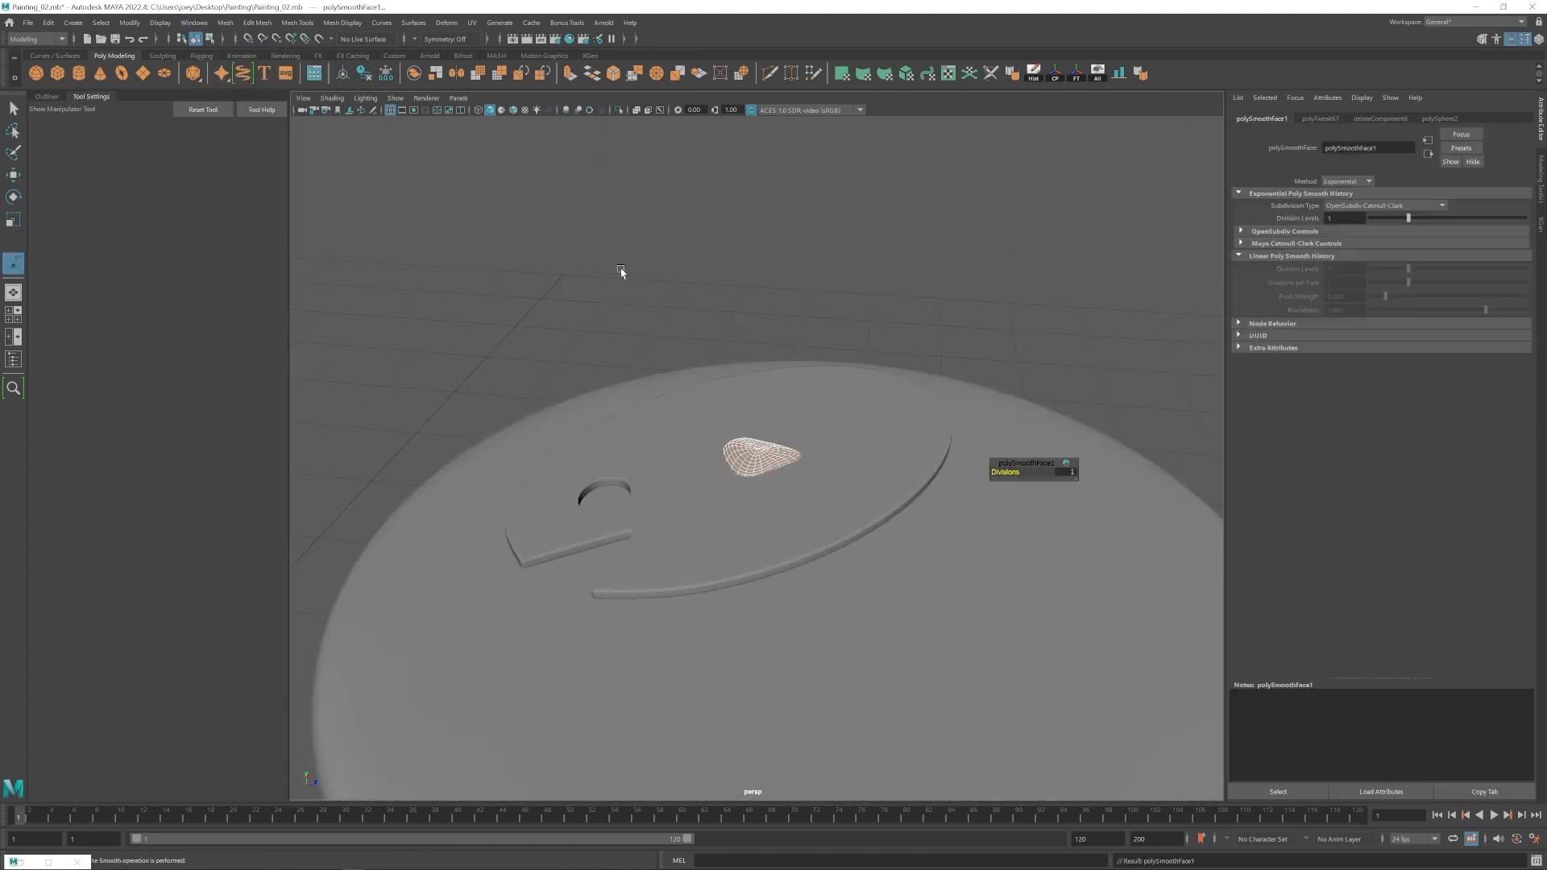
Adjust the paint blob's surface vertices to give it a higher, more uneven peak, then return to object mode.
{"action": "right_click_drag", "start_coordinate": [756, 456], "coordinate": [722, 461]}
{"action": "scroll", "coordinate": [714, 477], "scroll_direction": "up", "scroll_amount": 3}
{"action": "left_click", "coordinate": [729, 454]}
{"action": "key", "text": "w"}
{"action": "left_click_drag", "start_coordinate": [752, 449], "coordinate": [757, 387], "text": "alt"}
{"action": "right_click_drag", "start_coordinate": [878, 382], "coordinate": [922, 345]}
{"action": "left_click", "coordinate": [922, 346]}
Duplicate the paint blob three times and spread the copies over the palette with different rotations and sizes.
{"action": "left_click", "coordinate": [772, 454]}
{"action": "mouse_move", "coordinate": [749, 395]}
{"action": "left_mouse_down", "text": "alt"}
{"action": "mouse_move", "coordinate": [771, 454]}
{"action": "mouse_move", "coordinate": [725, 399]}
{"action": "left_mouse_up", "text": "alt"}
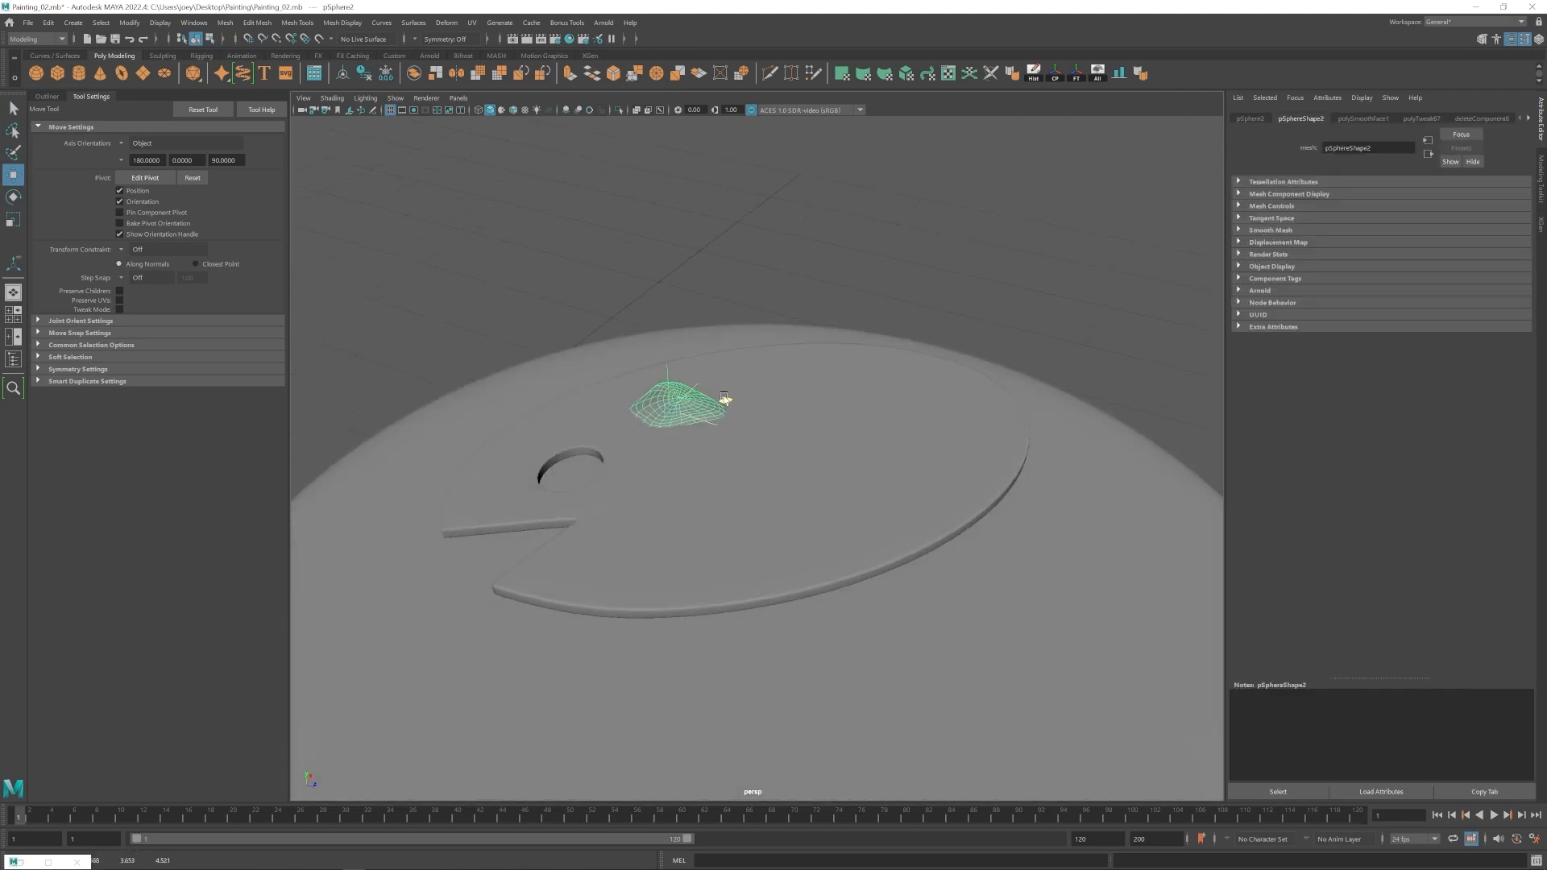
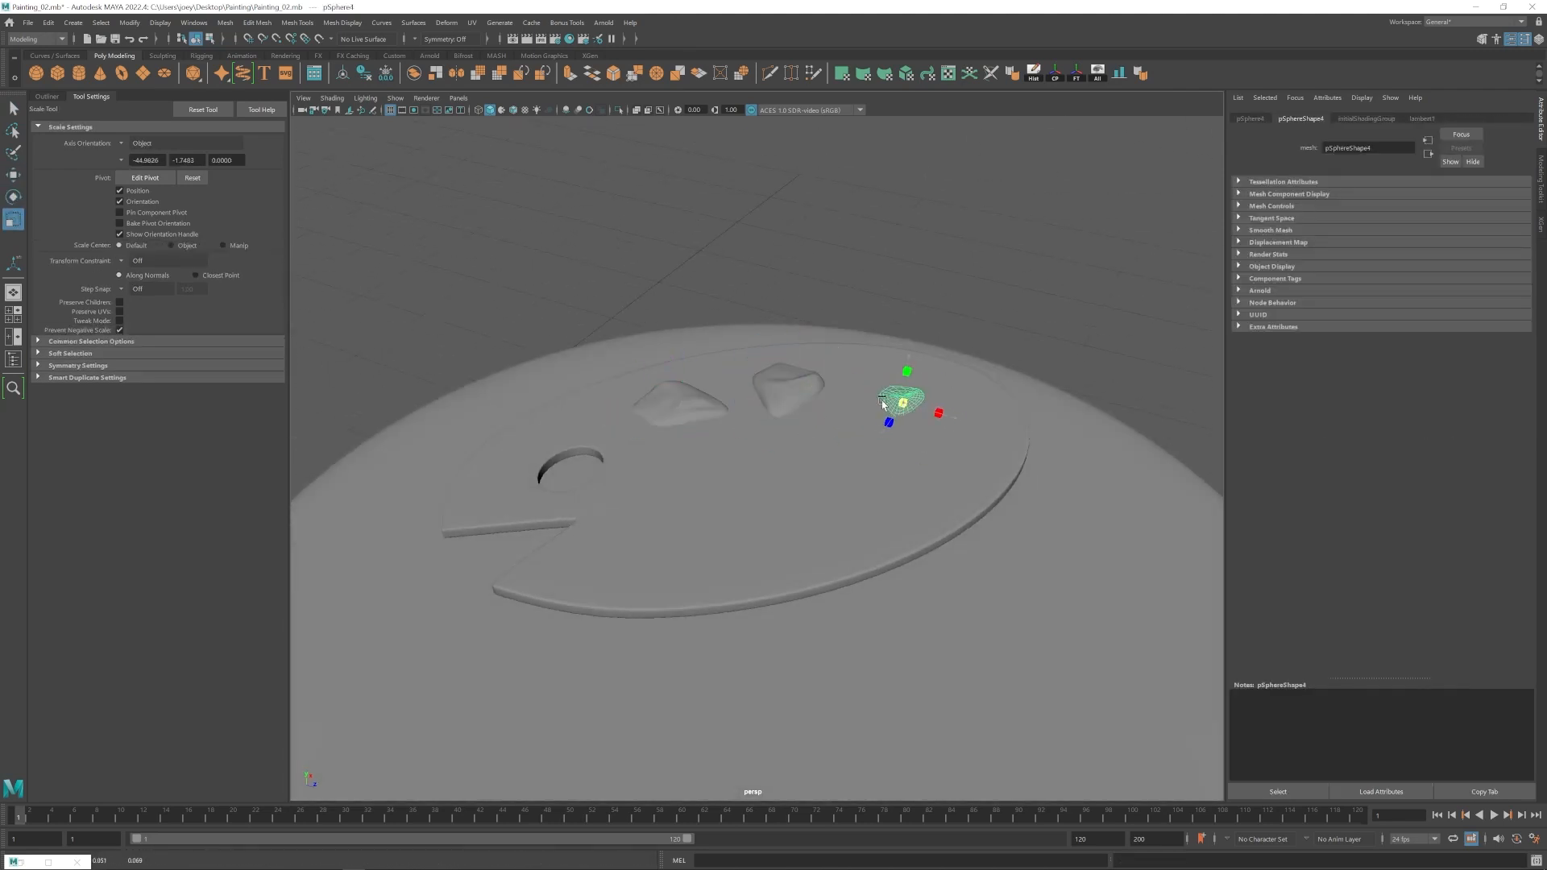
{"action": "left_click_drag", "start_coordinate": [885, 547], "coordinate": [863, 501], "text": "alt"}
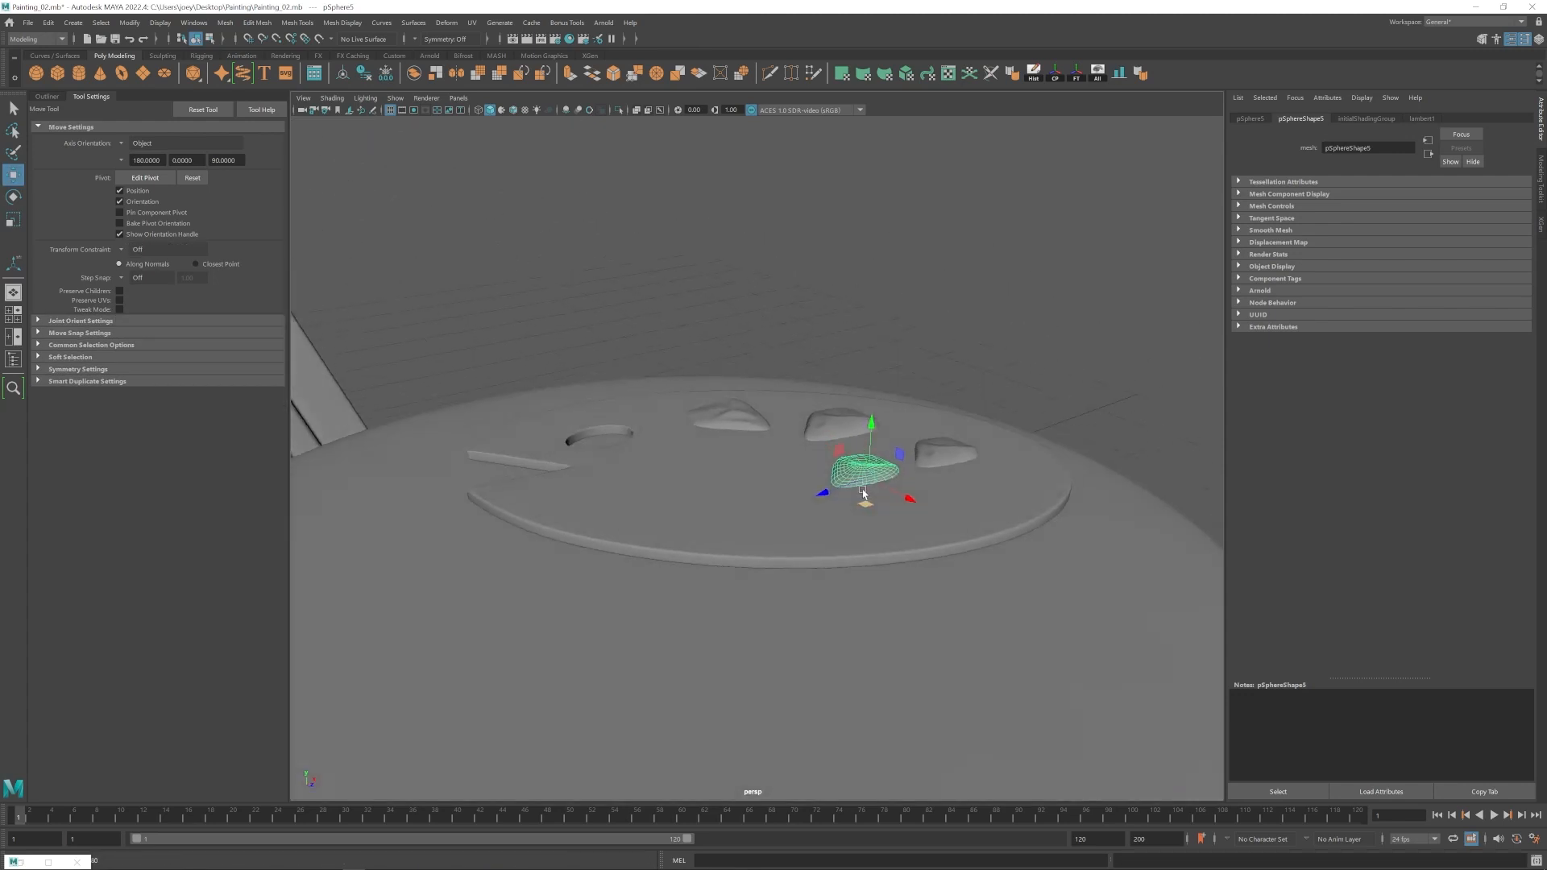
{"action": "scroll", "coordinate": [791, 459], "scroll_direction": "down", "scroll_amount": 5}
{"action": "scroll", "coordinate": [761, 472], "scroll_direction": "up", "scroll_amount": 7}
{"action": "key", "text": "r"}
{"action": "key", "text": "w"}
Reshape the vertices of the second paint blob so its outline and surface differ from the original.
{"action": "left_click_drag", "start_coordinate": [749, 439], "coordinate": [756, 491], "text": "alt"}
{"action": "right_click_drag", "start_coordinate": [738, 395], "coordinate": [697, 395]}
{"action": "left_click", "coordinate": [740, 360]}
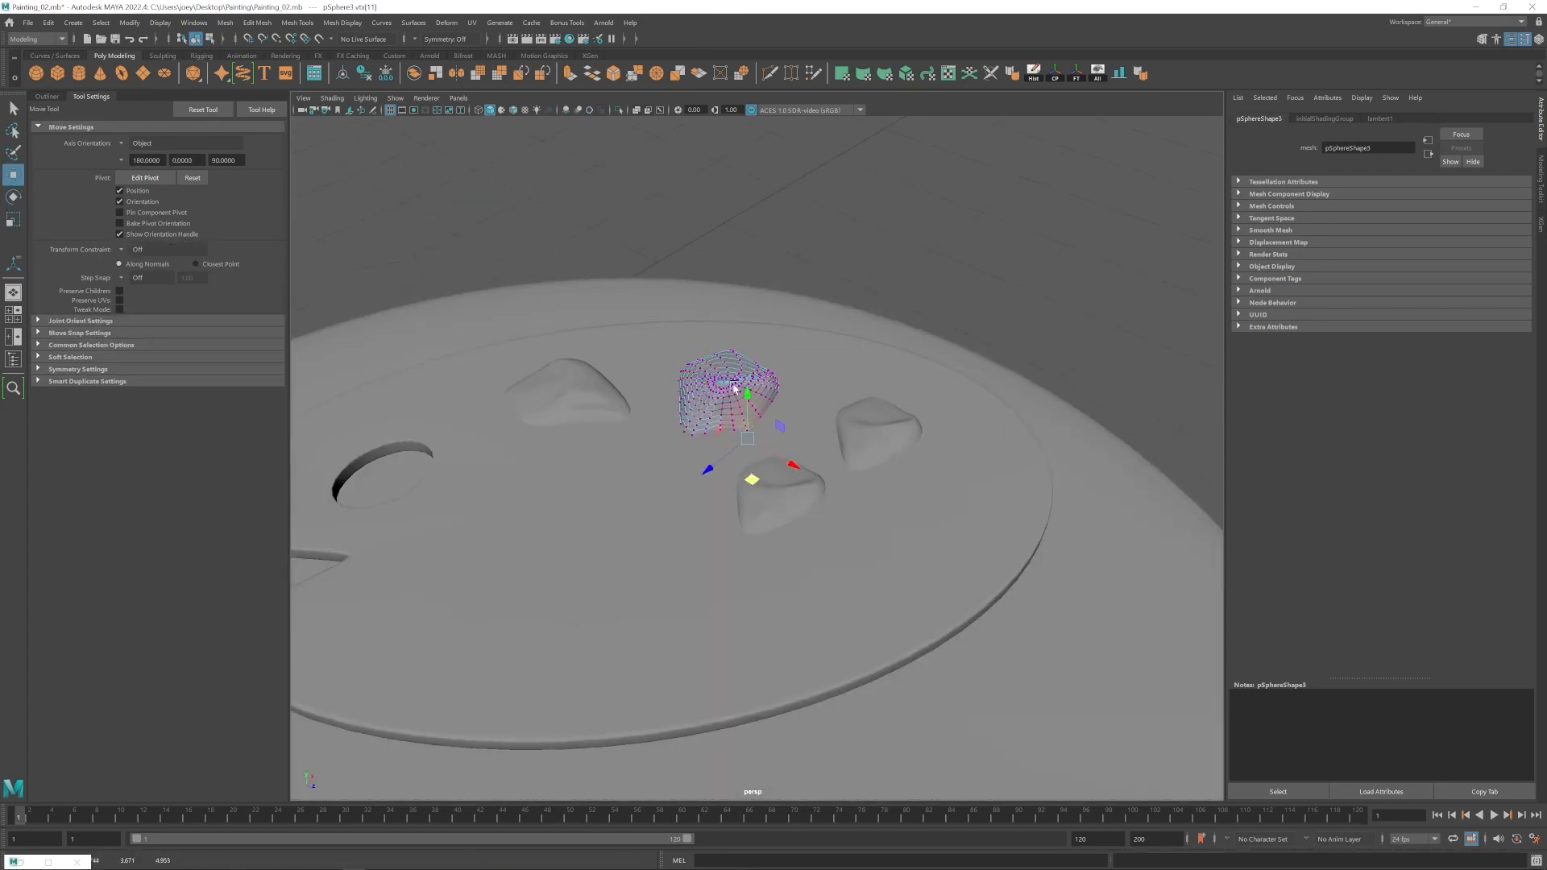
{"action": "left_click_drag", "start_coordinate": [614, 436], "coordinate": [746, 419], "text": "alt"}
{"action": "left_click_drag", "start_coordinate": [727, 377], "coordinate": [725, 370]}
{"action": "left_click_drag", "start_coordinate": [757, 388], "coordinate": [714, 442], "text": "alt"}
{"action": "left_click", "coordinate": [798, 347]}
{"action": "left_click_drag", "start_coordinate": [775, 379], "coordinate": [772, 387]}
{"action": "mouse_move", "coordinate": [761, 427]}
{"action": "left_mouse_down", "text": "alt"}
{"action": "mouse_move", "coordinate": [746, 360]}
{"action": "mouse_move", "coordinate": [748, 443]}
{"action": "left_mouse_up", "text": "alt"}
Reshape the vertices of the paint blob nearest the palette's middle into its own irregular form, then deselect it.
{"action": "scroll", "coordinate": [733, 456], "scroll_direction": "down", "scroll_amount": 5}
{"action": "scroll", "coordinate": [733, 457], "scroll_direction": "up", "scroll_amount": 10}
{"action": "right_click_drag", "start_coordinate": [903, 516], "coordinate": [862, 515]}
{"action": "left_click", "coordinate": [876, 440]}
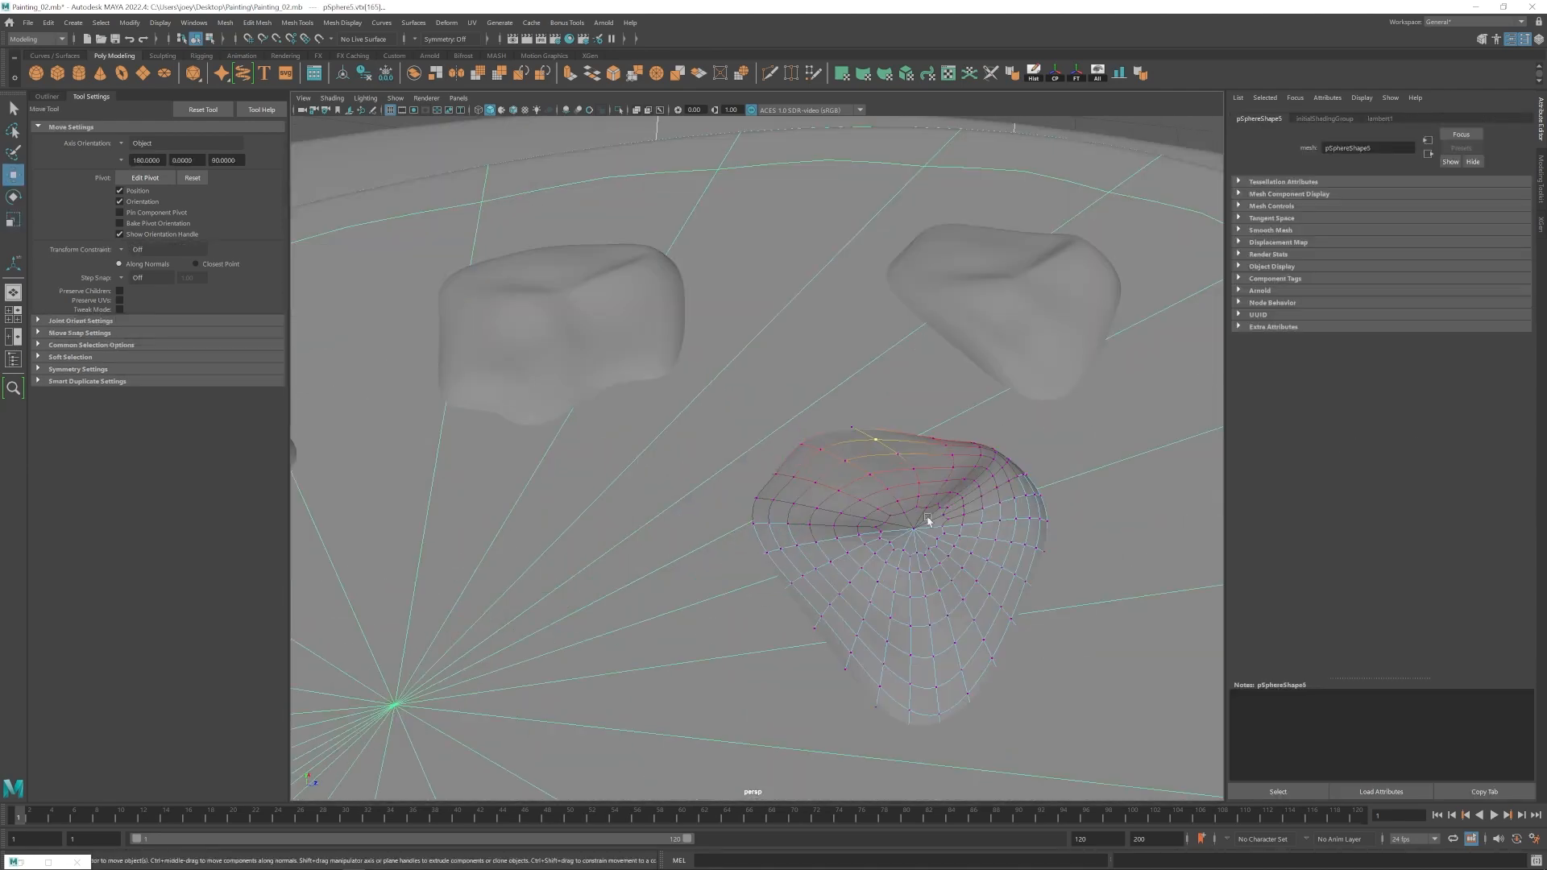
{"action": "left_click_drag", "start_coordinate": [927, 521], "coordinate": [949, 451], "text": "alt"}
{"action": "key", "text": "F9"}
{"action": "left_click", "coordinate": [986, 415]}
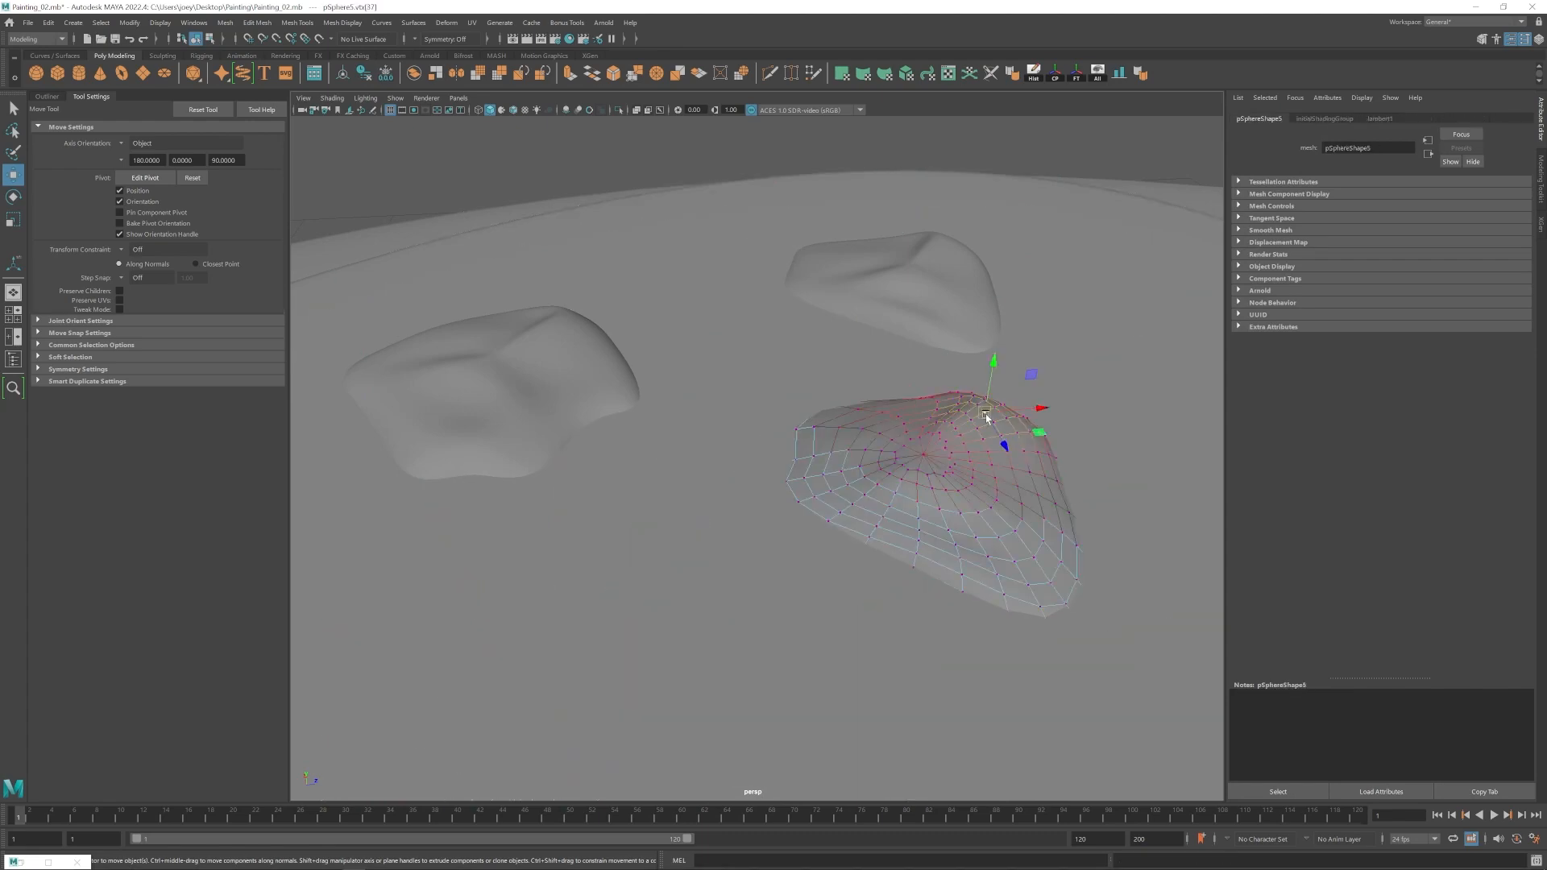
{"action": "left_click_drag", "start_coordinate": [908, 411], "coordinate": [746, 590], "text": "alt"}
{"action": "left_click", "coordinate": [591, 414]}
{"action": "scroll", "coordinate": [591, 419], "scroll_direction": "down", "scroll_amount": 4}
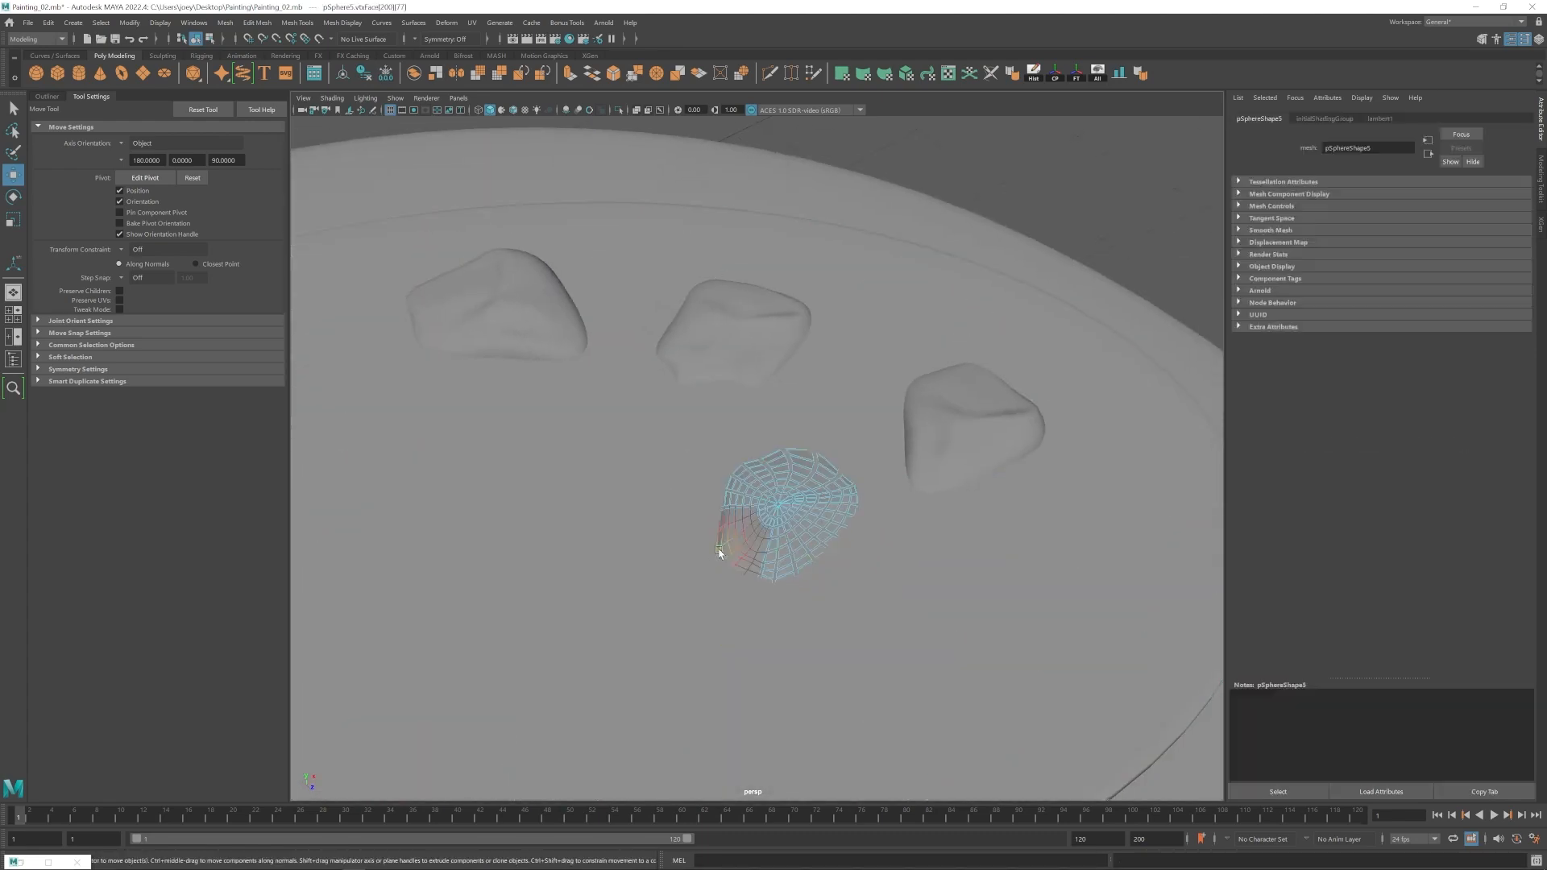
{"action": "left_click_drag", "start_coordinate": [740, 589], "coordinate": [760, 556], "text": "alt"}
{"action": "left_click", "coordinate": [760, 556]}
{"action": "scroll", "coordinate": [656, 473], "scroll_direction": "down", "scroll_amount": 10}
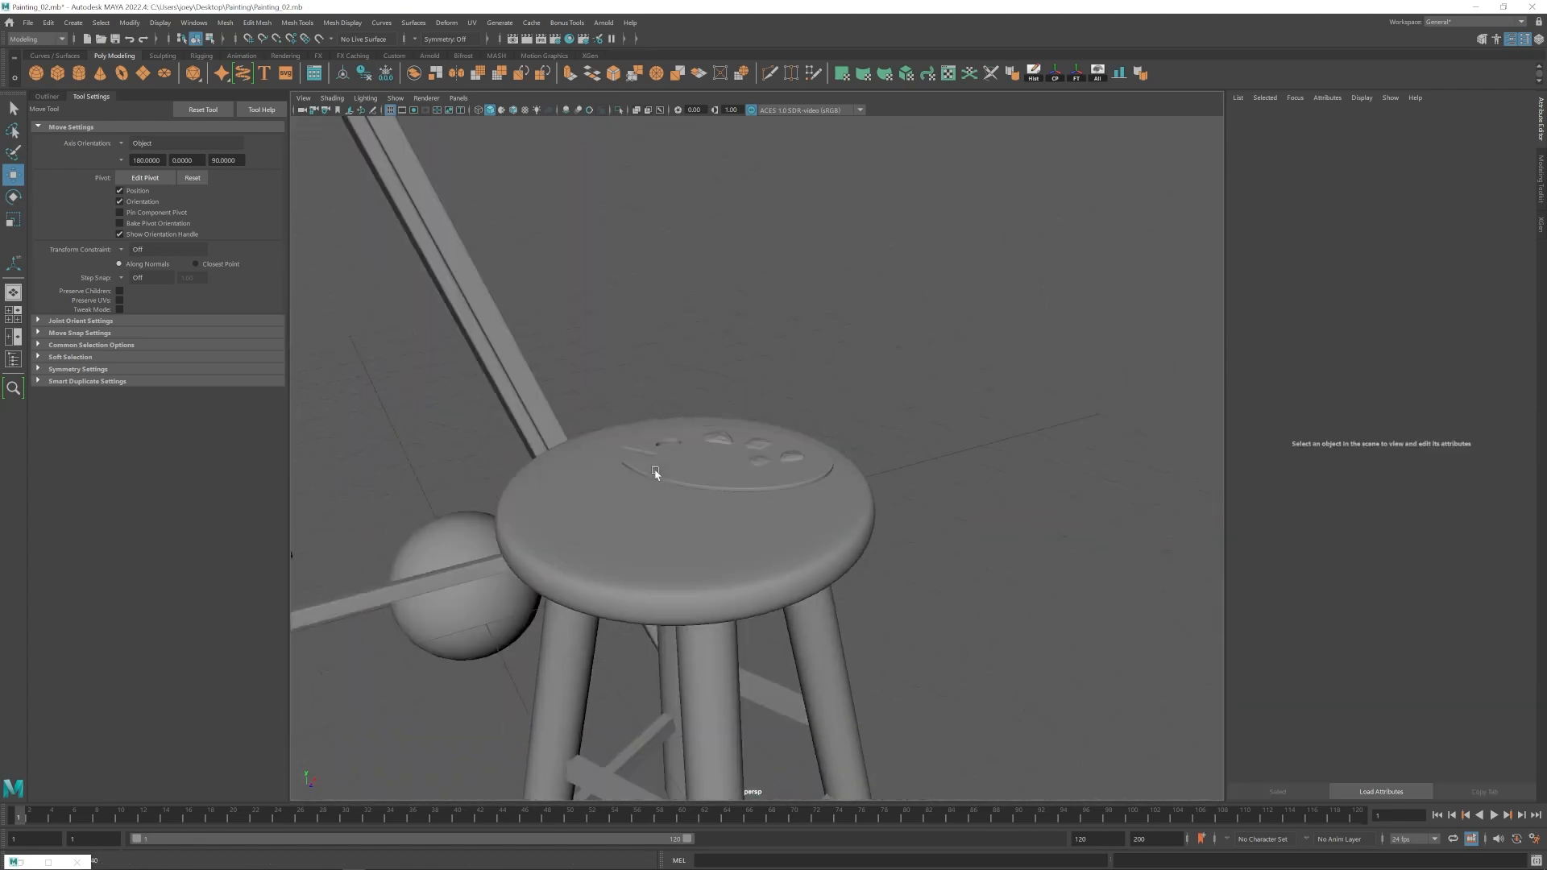
Create a polygon cylinder at the stool seat and scale it down uniformly to the size of a small cup.
{"action": "scroll", "coordinate": [656, 473], "scroll_direction": "down", "scroll_amount": 4}
{"action": "left_click_drag", "start_coordinate": [656, 473], "coordinate": [766, 538], "text": "alt"}
{"action": "scroll", "coordinate": [766, 538], "scroll_direction": "up", "scroll_amount": 6}
{"action": "left_click", "coordinate": [78, 73]}
{"action": "left_click", "coordinate": [715, 473], "text": "shift"}
{"action": "scroll", "coordinate": [736, 456], "scroll_direction": "down", "scroll_amount": 5}
{"action": "key", "text": "r"}
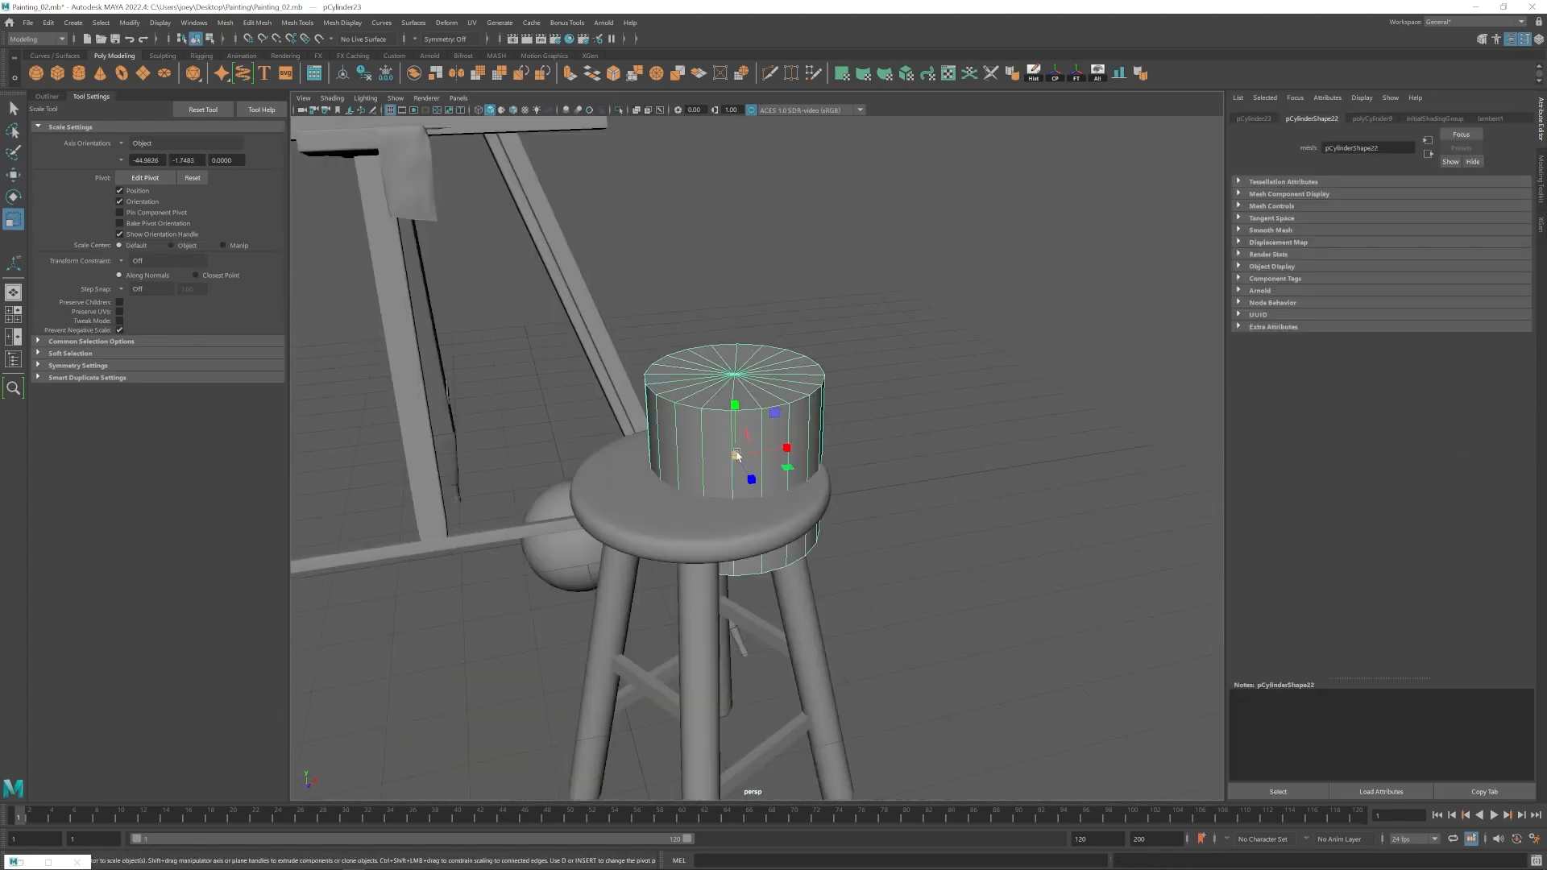
{"action": "left_click_drag", "start_coordinate": [735, 456], "coordinate": [685, 458]}
Move the small cylinder up and across so it stands on the stool seat beside the palette.
{"action": "key", "text": "w"}
{"action": "scroll", "coordinate": [737, 451], "scroll_direction": "up", "scroll_amount": 4}
{"action": "left_click_drag", "start_coordinate": [732, 383], "coordinate": [732, 360]}
{"action": "left_click_drag", "start_coordinate": [762, 436], "coordinate": [692, 511]}
{"action": "left_click_drag", "start_coordinate": [692, 511], "coordinate": [674, 407], "text": "alt"}
{"action": "left_click_drag", "start_coordinate": [674, 407], "coordinate": [649, 429], "text": "alt"}
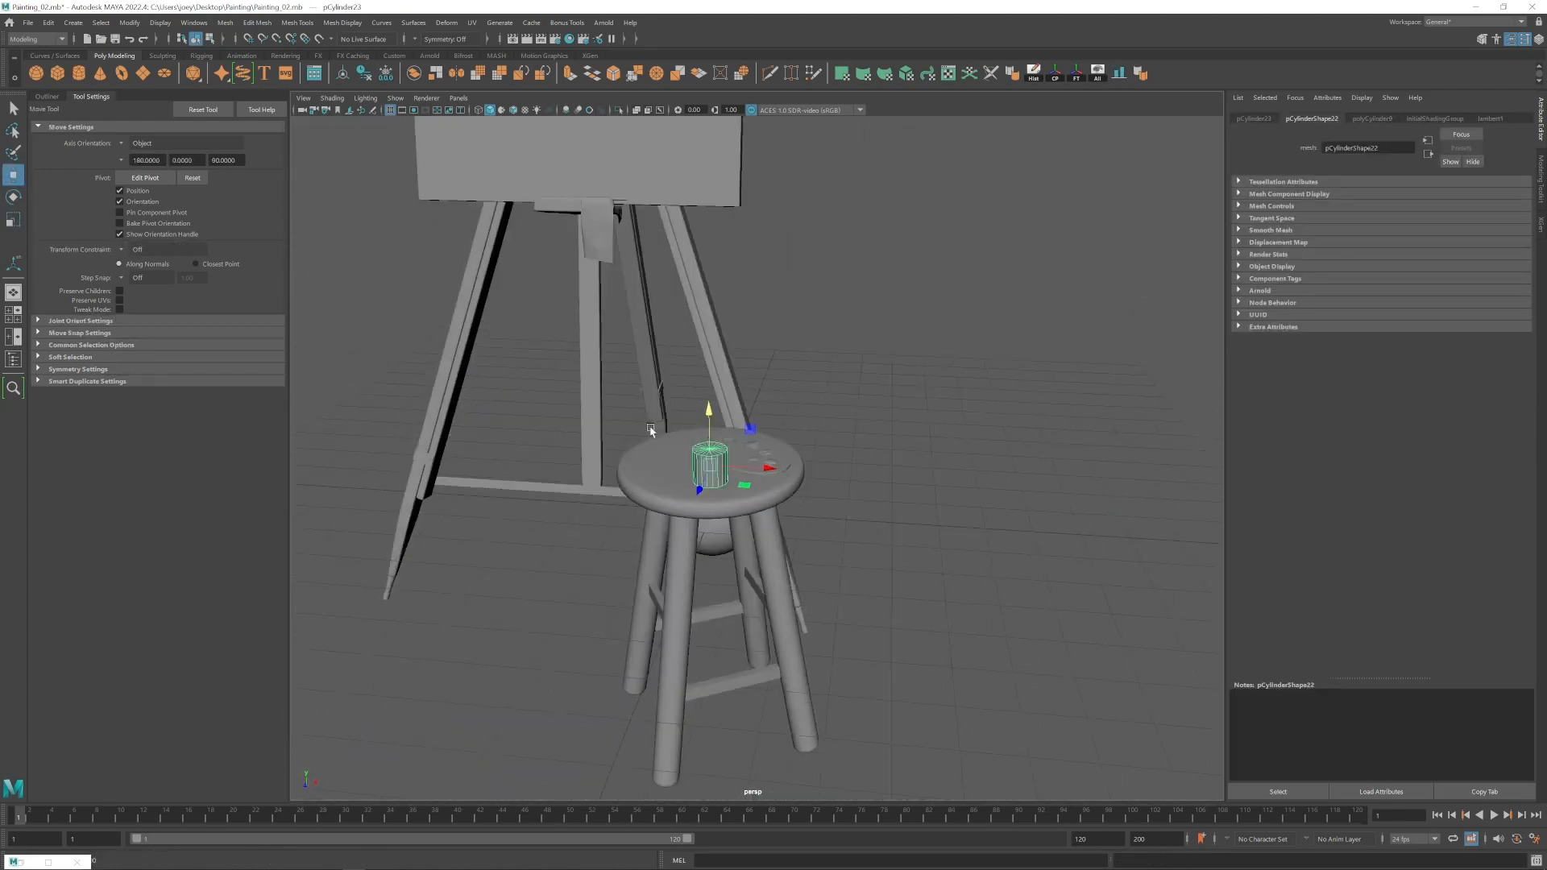
Raise the cylinder's top vertices to give it a taller cup shape.
{"action": "scroll", "coordinate": [725, 452], "scroll_direction": "up", "scroll_amount": 4}
{"action": "left_click_drag", "start_coordinate": [787, 468], "coordinate": [786, 436], "text": "alt"}
{"action": "right_click_drag", "start_coordinate": [784, 447], "coordinate": [730, 447]}
{"action": "left_click_drag", "start_coordinate": [745, 403], "coordinate": [828, 442]}
{"action": "left_click_drag", "start_coordinate": [774, 346], "coordinate": [775, 344]}
Delete the cylinder's top faces and extrude the open rim inward and down to form a hollow cup.
{"action": "scroll", "coordinate": [786, 427], "scroll_direction": "up", "scroll_amount": 5}
{"action": "left_click_drag", "start_coordinate": [793, 431], "coordinate": [822, 461], "text": "alt"}
{"action": "right_click_drag", "start_coordinate": [803, 403], "coordinate": [801, 439]}
{"action": "key", "text": "Delete"}
{"action": "key", "text": "ctrl+e"}
{"action": "key", "text": "r"}
{"action": "left_click_drag", "start_coordinate": [804, 309], "coordinate": [804, 451]}
{"action": "left_click", "coordinate": [911, 339]}
{"action": "left_click_drag", "start_coordinate": [814, 484], "coordinate": [782, 488], "text": "alt"}
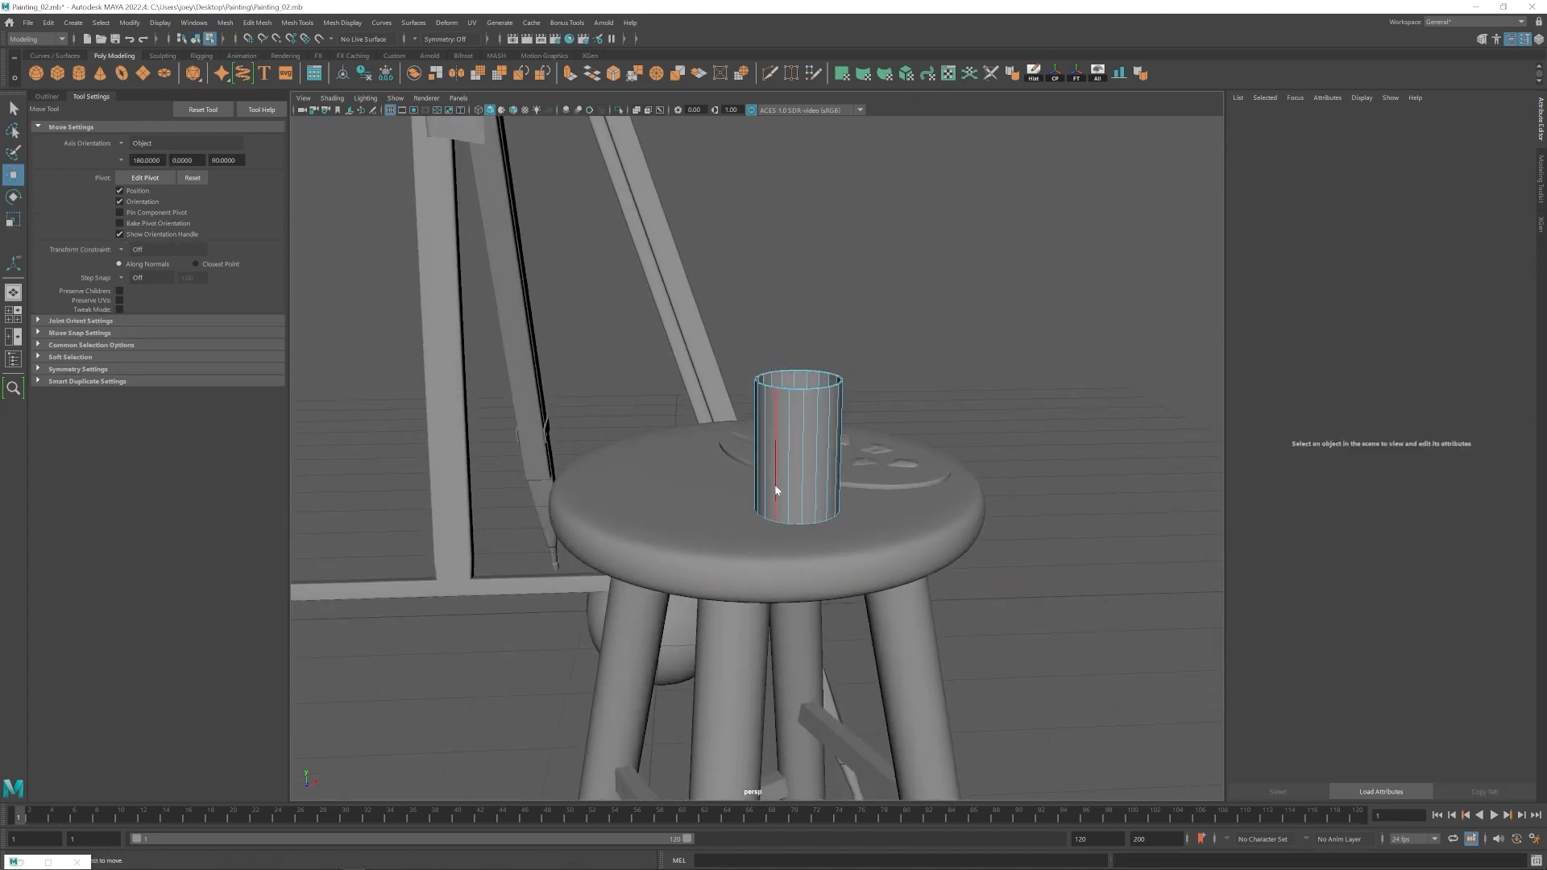
Insert an edge loop just above the cup's base and switch to face selection.
{"action": "scroll", "coordinate": [814, 524], "scroll_direction": "up", "scroll_amount": 8}
{"action": "key", "text": "ctrl+shift+x"}
{"action": "left_click", "coordinate": [770, 571], "text": "ctrl"}
{"action": "key", "text": "w"}
{"action": "right_click_drag", "start_coordinate": [769, 516], "coordinate": [768, 556]}
Try to extrude the narrow face ring around the cup's base and scale it outward.
{"action": "left_click", "coordinate": [790, 574]}
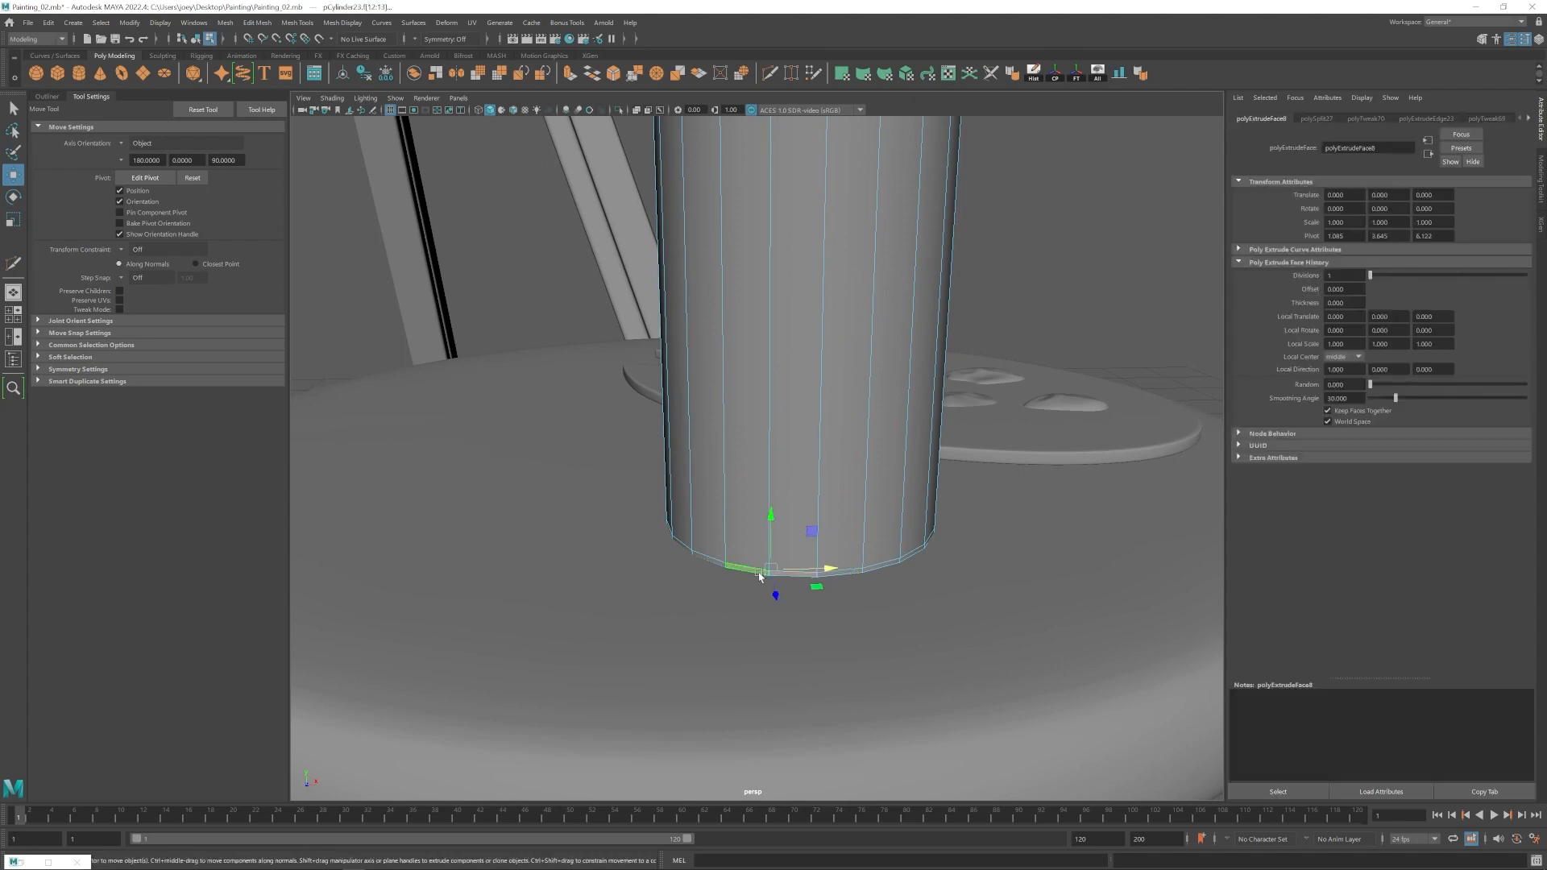
{"action": "double_click", "coordinate": [739, 569], "text": "shift"}
{"action": "key", "text": "ctrl+e"}
{"action": "key", "text": "r"}
{"action": "key", "text": "w"}
Try an edge loop just below the cup's rim and inspect the extruded base ring up close.
{"action": "right_click_drag", "start_coordinate": [801, 483], "coordinate": [838, 448]}
{"action": "scroll", "coordinate": [779, 403], "scroll_direction": "down", "scroll_amount": 8}
{"action": "scroll", "coordinate": [780, 373], "scroll_direction": "up", "scroll_amount": 7}
{"action": "key", "text": "ctrl+shift+x"}
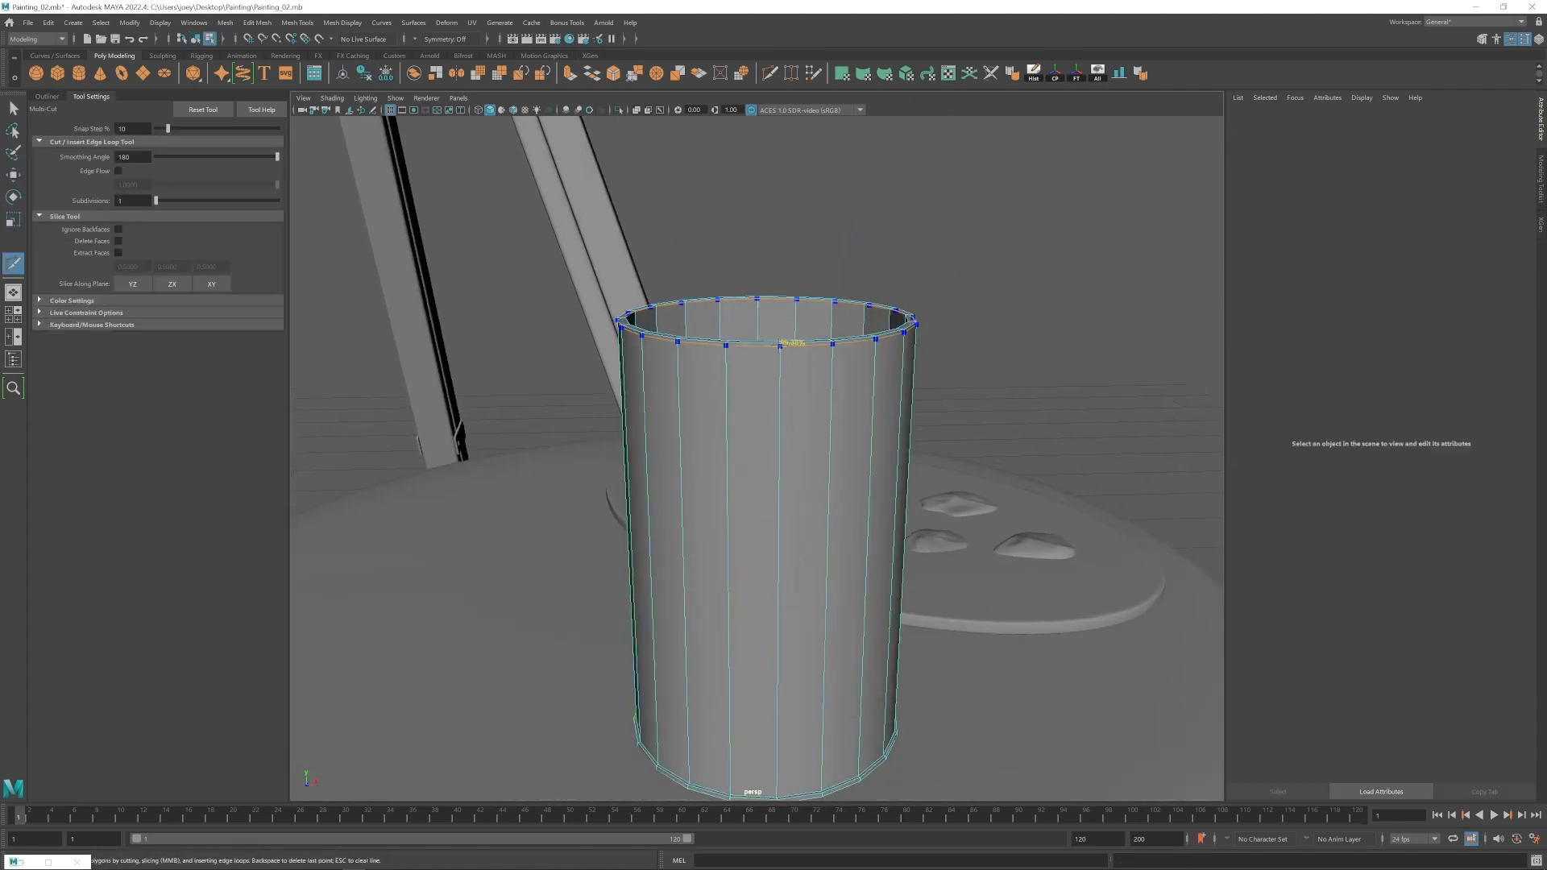
{"action": "left_click", "coordinate": [798, 344], "text": "ctrl"}
{"action": "key", "text": "w"}
{"action": "left_click", "coordinate": [905, 249]}
{"action": "scroll", "coordinate": [829, 462], "scroll_direction": "down", "scroll_amount": 10}
{"action": "left_click", "coordinate": [784, 484]}
{"action": "scroll", "coordinate": [741, 477], "scroll_direction": "up", "scroll_amount": 10}
{"action": "scroll", "coordinate": [748, 500], "scroll_direction": "up", "scroll_amount": 8}
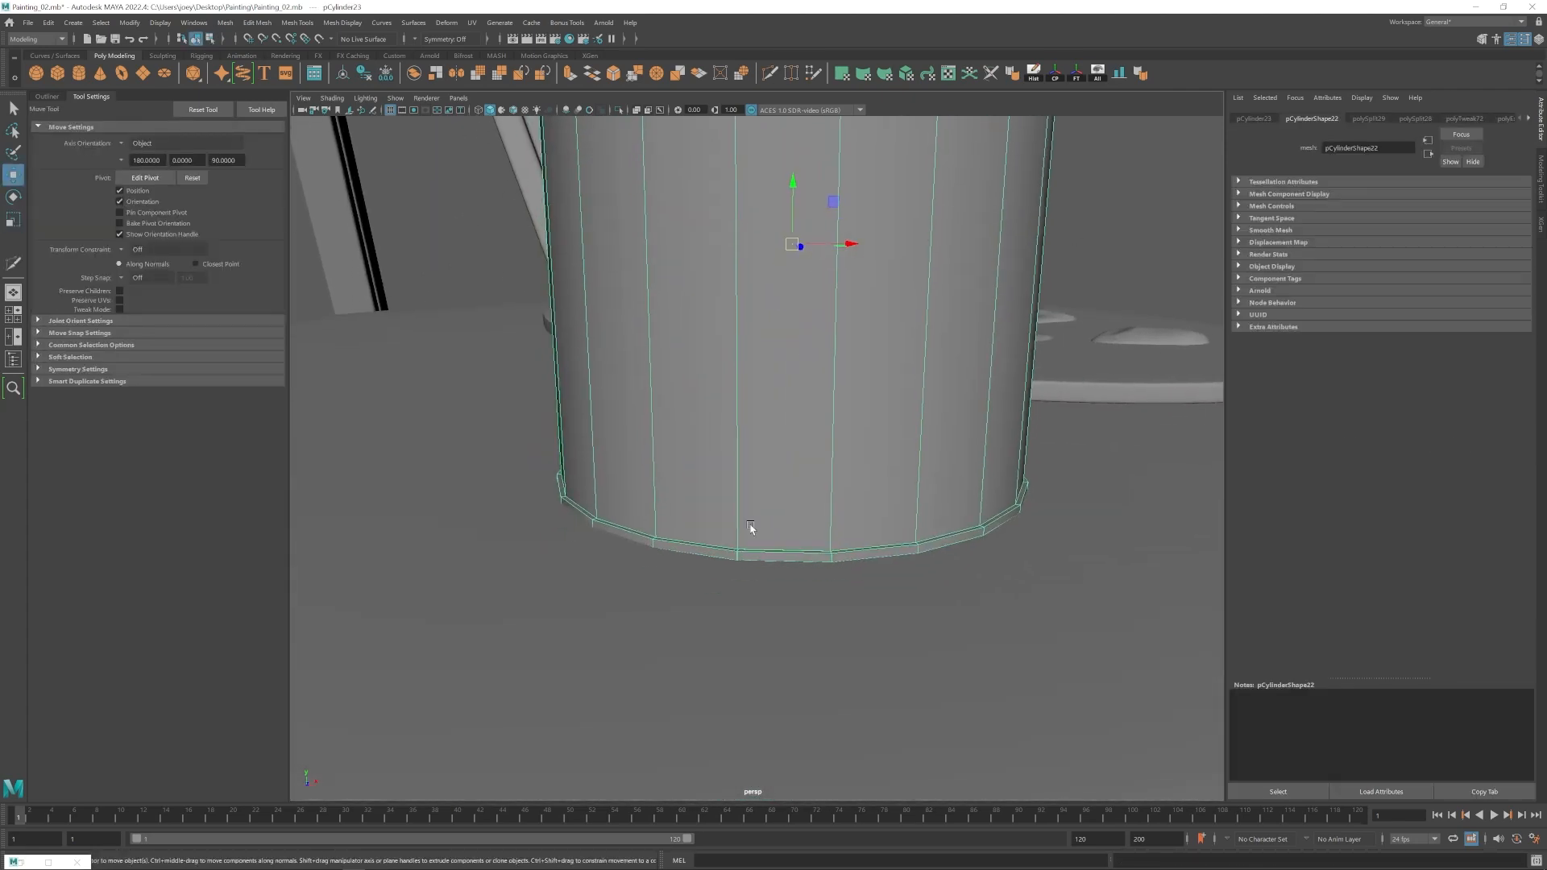
Undo the rim edge loop and the base ring extrusion.
{"action": "key", "text": "ctrl+z"}
{"action": "key", "text": "ctrl+z"}
{"action": "key", "text": "ctrl+z"}
{"action": "key", "text": "ctrl+z"}
{"action": "key", "text": "ctrl+z"}
{"action": "key", "text": "ctrl+z"}
{"action": "key", "text": "ctrl+z"}
{"action": "key", "text": "ctrl+z"}
{"action": "key", "text": "ctrl+z"}
{"action": "key", "text": "ctrl+z"}
Extrude the face ring around the cup's base and scale it slightly outward into a lip.
{"action": "double_click", "coordinate": [732, 667], "text": "shift"}
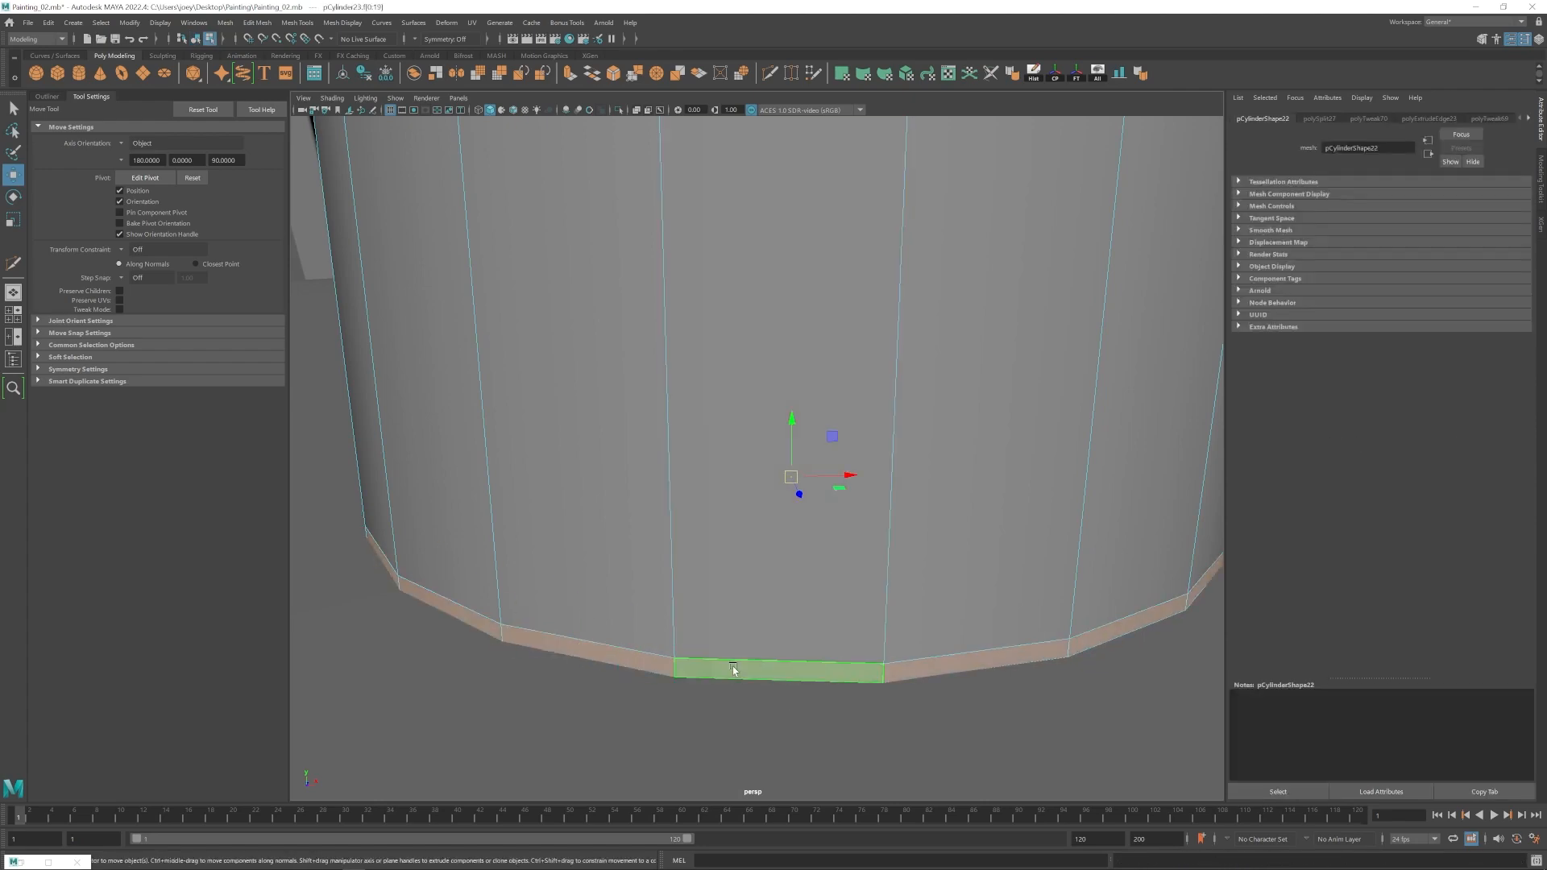
{"action": "key", "text": "ctrl+e"}
{"action": "key", "text": "r"}
{"action": "left_click_drag", "start_coordinate": [790, 477], "coordinate": [799, 478]}
Insert a supporting edge loop near the cup's base lip and leave the Multi-Cut tool.
{"action": "scroll", "coordinate": [774, 491], "scroll_direction": "down", "scroll_amount": 4}
{"action": "key", "text": "ctrl+shift+x"}
{"action": "left_click", "coordinate": [704, 594], "text": "ctrl"}
{"action": "scroll", "coordinate": [717, 403], "scroll_direction": "down", "scroll_amount": 7}
{"action": "middle_click_drag", "start_coordinate": [717, 349], "coordinate": [634, 522], "text": "alt"}
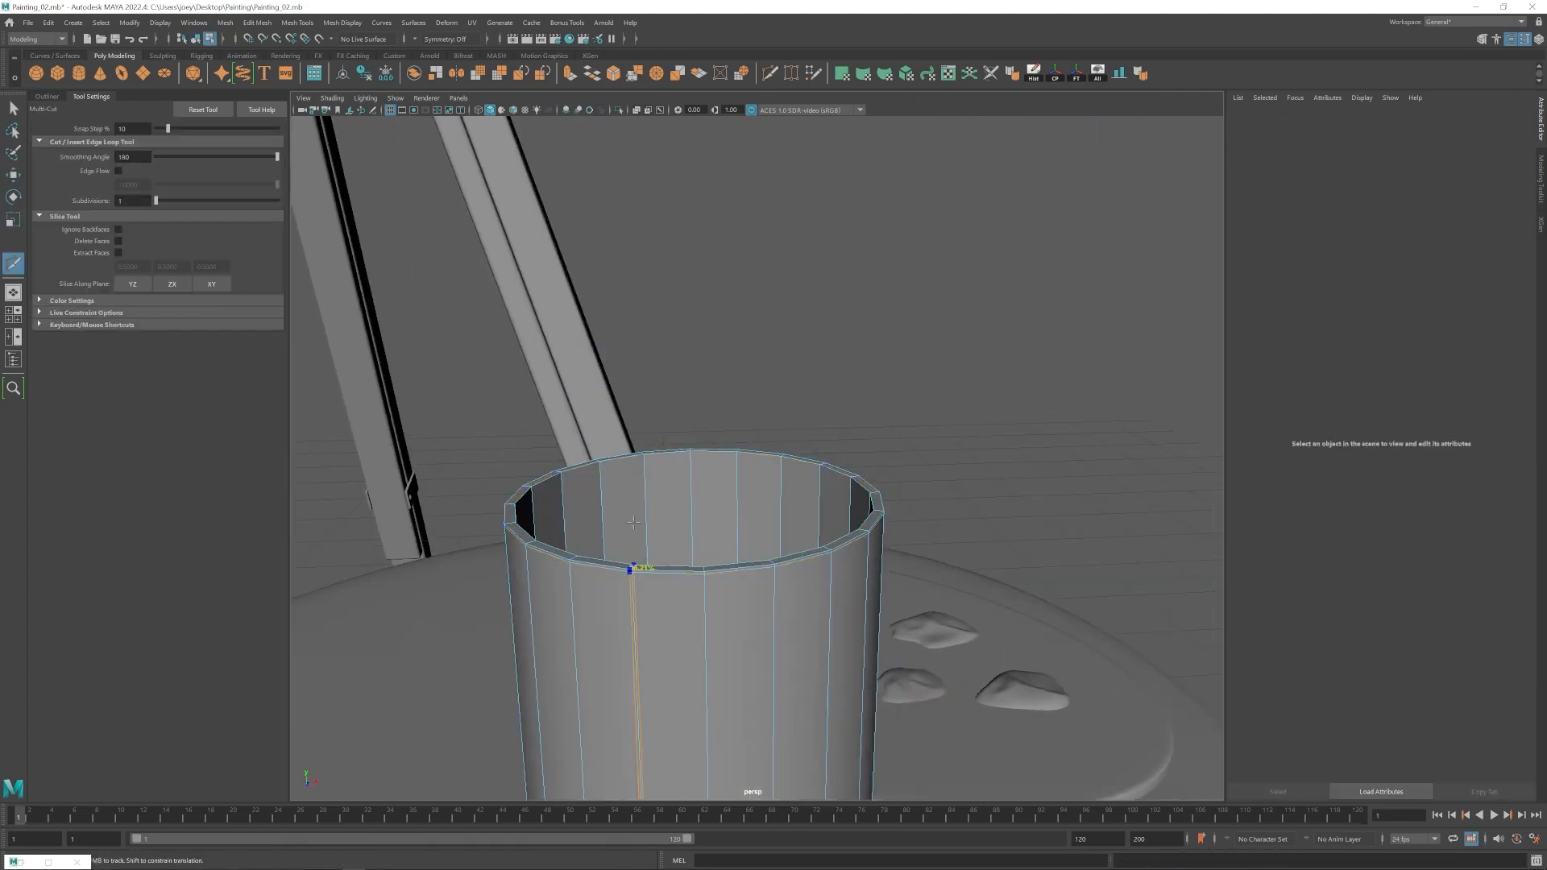
{"action": "key", "text": "w"}
{"action": "scroll", "coordinate": [758, 516], "scroll_direction": "down", "scroll_amount": 12}
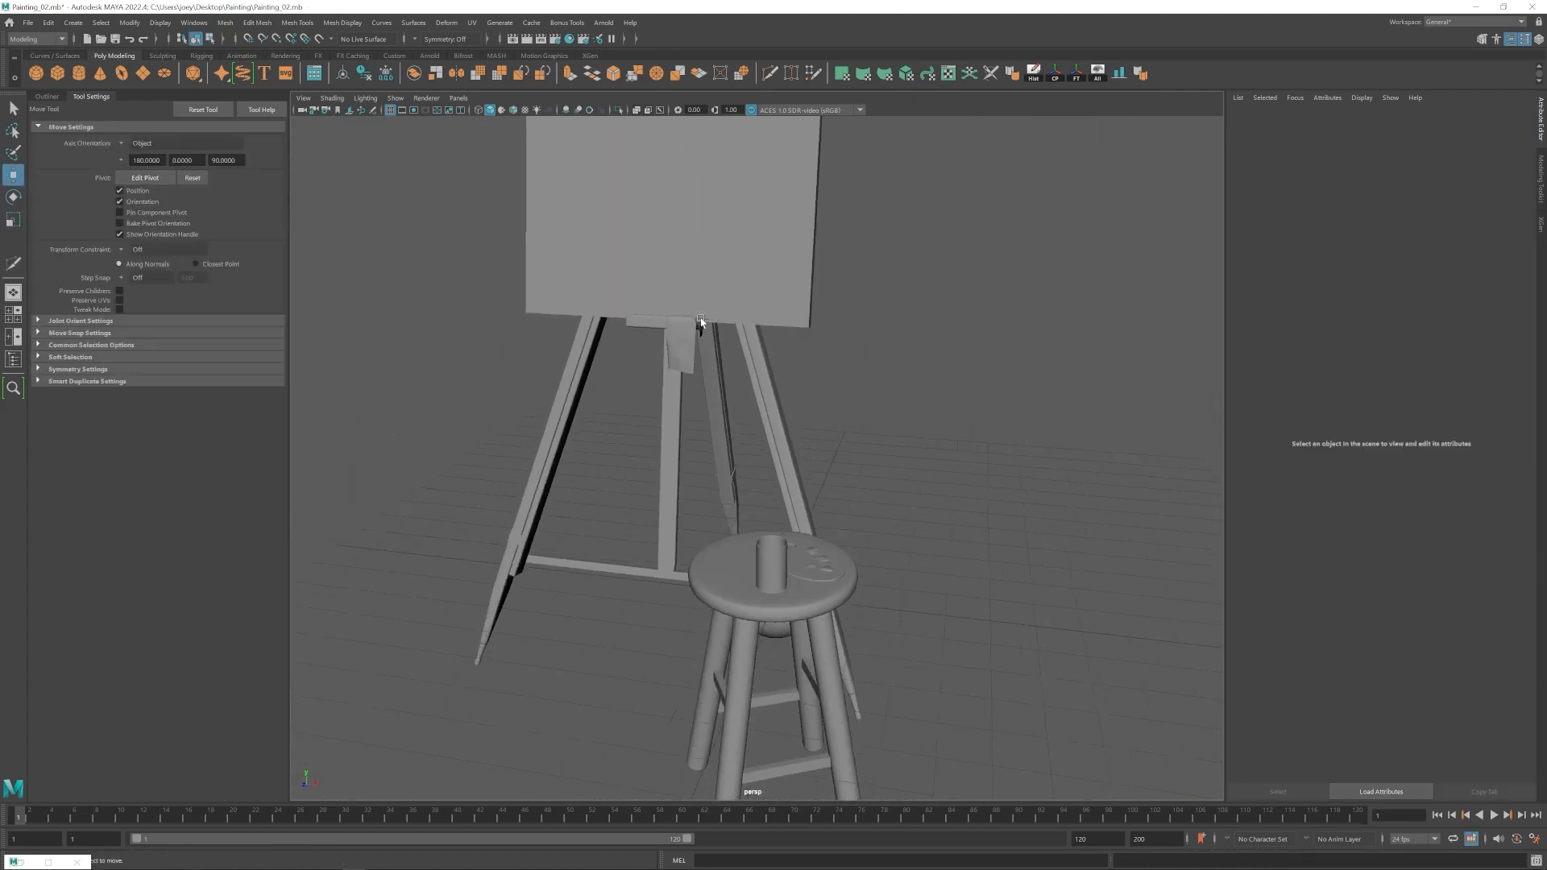
Duplicate the paintbrush group and bring the copy to the cup on the stool.
{"action": "left_click", "coordinate": [771, 528]}
{"action": "left_click", "coordinate": [772, 560]}
{"action": "key", "text": "f"}
{"action": "key", "text": "Up"}
{"action": "key", "text": "e"}
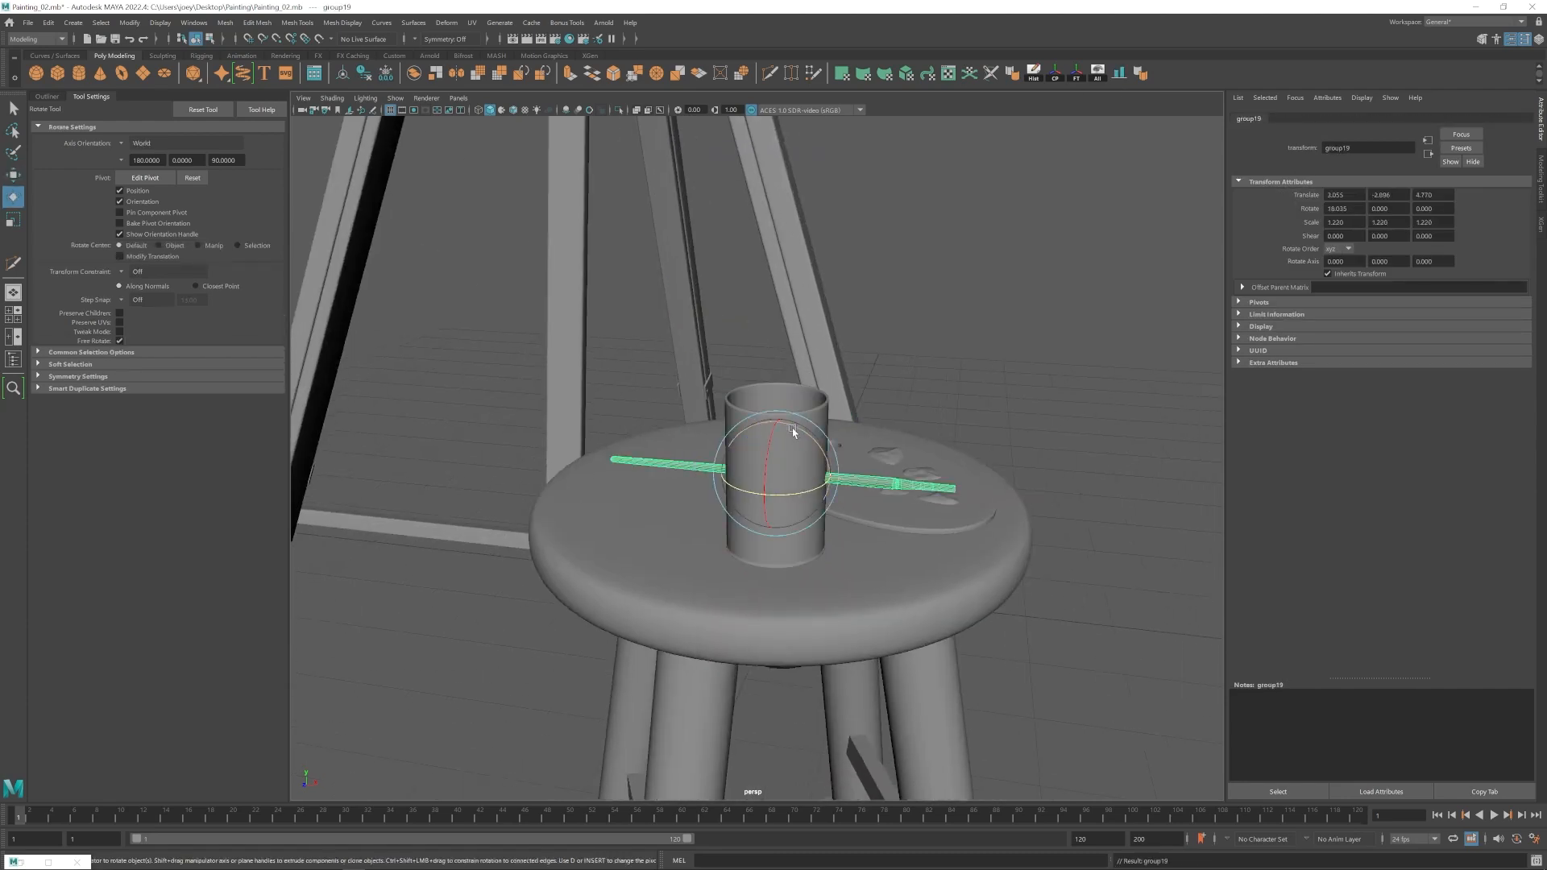
Rotate the paintbrush copy upright and move it inside the cup.
{"action": "left_click_drag", "start_coordinate": [792, 428], "coordinate": [735, 447]}
{"action": "key", "text": "w"}
{"action": "mouse_move", "coordinate": [774, 460]}
{"action": "left_mouse_down", "text": "alt"}
{"action": "mouse_move", "coordinate": [826, 443]}
{"action": "mouse_move", "coordinate": [843, 372]}
{"action": "left_mouse_up", "text": "alt"}
{"action": "left_click_drag", "start_coordinate": [843, 451], "coordinate": [857, 460]}
{"action": "mouse_move", "coordinate": [838, 444]}
{"action": "left_mouse_down", "text": "alt"}
{"action": "mouse_move", "coordinate": [814, 435]}
{"action": "mouse_move", "coordinate": [767, 477]}
{"action": "mouse_move", "coordinate": [745, 459]}
{"action": "left_mouse_up", "text": "alt"}
Duplicate the brush, then rotate, rescale and move the copy so it leans against the cup's other side.
{"action": "key", "text": "ctrl+d"}
{"action": "key", "text": "e"}
{"action": "mouse_move", "coordinate": [749, 463]}
{"action": "left_mouse_down", "text": "alt"}
{"action": "mouse_move", "coordinate": [808, 487]}
{"action": "mouse_move", "coordinate": [863, 423]}
{"action": "mouse_move", "coordinate": [911, 455]}
{"action": "left_mouse_up", "text": "alt"}
{"action": "key", "text": "r"}
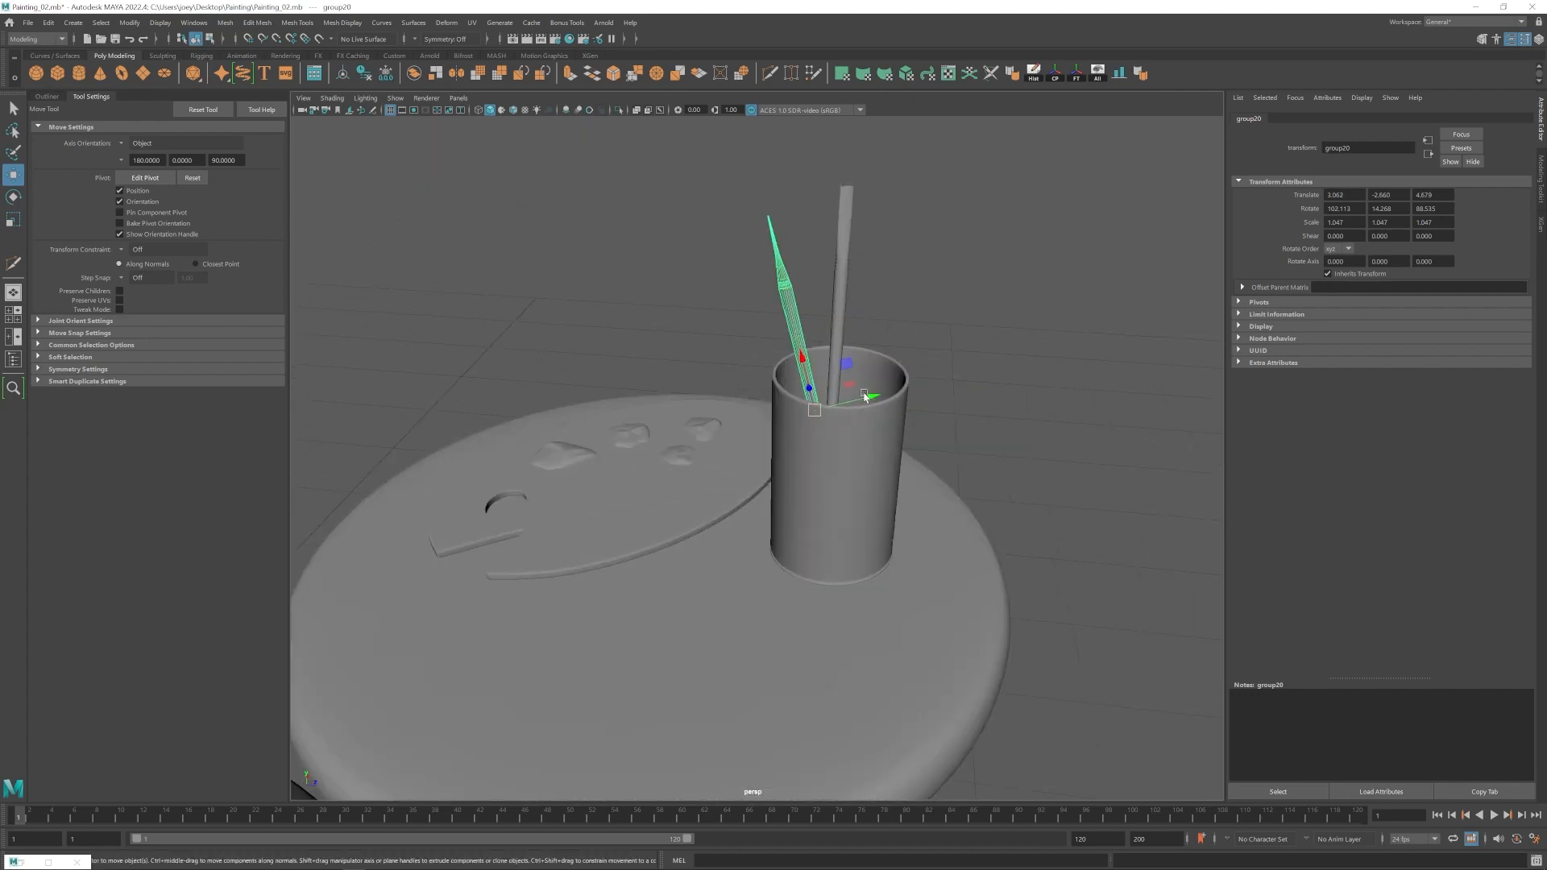
{"action": "left_click_drag", "start_coordinate": [814, 409], "coordinate": [792, 406]}
{"action": "mouse_move", "coordinate": [847, 419]}
{"action": "left_mouse_down", "text": "alt"}
{"action": "mouse_move", "coordinate": [829, 443]}
{"action": "mouse_move", "coordinate": [780, 418]}
{"action": "mouse_move", "coordinate": [768, 451]}
{"action": "mouse_move", "coordinate": [695, 442]}
{"action": "left_mouse_up", "text": "alt"}
Add a third brush to the cup as a duplicate with its own tilt, position and size.
{"action": "key", "text": "ctrl+d"}
{"action": "key", "text": "e"}
{"action": "key", "text": "w"}
{"action": "mouse_move", "coordinate": [695, 442]}
{"action": "left_mouse_down"}
{"action": "mouse_move", "coordinate": [732, 432]}
{"action": "mouse_move", "coordinate": [715, 419]}
{"action": "mouse_move", "coordinate": [748, 430]}
{"action": "mouse_move", "coordinate": [728, 410]}
{"action": "left_mouse_up"}
{"action": "key", "text": "e"}
{"action": "key", "text": "w"}
{"action": "key", "text": "r"}
{"action": "mouse_move", "coordinate": [701, 382]}
{"action": "left_mouse_down"}
{"action": "mouse_move", "coordinate": [710, 407]}
{"action": "mouse_move", "coordinate": [808, 446]}
{"action": "mouse_move", "coordinate": [742, 431]}
{"action": "mouse_move", "coordinate": [777, 405]}
{"action": "mouse_move", "coordinate": [743, 427]}
{"action": "left_mouse_up"}
{"action": "left_click", "coordinate": [887, 354]}
Duplicate one of the brushes in the cup, then rotate and move the copy to a different lean.
{"action": "left_click", "coordinate": [729, 338]}
{"action": "key", "text": "ctrl+d"}
{"action": "key", "text": "e"}
{"action": "key", "text": "w"}
Add one more brush copy, angle and position it inside the cup, then deselect everything.
{"action": "key", "text": "ctrl+d"}
{"action": "key", "text": "e"}
{"action": "key", "text": "w"}
{"action": "mouse_move", "coordinate": [742, 418]}
{"action": "left_mouse_down"}
{"action": "mouse_move", "coordinate": [790, 414]}
{"action": "mouse_move", "coordinate": [772, 424]}
{"action": "left_mouse_up"}
{"action": "key", "text": "e"}
{"action": "mouse_move", "coordinate": [794, 429]}
{"action": "left_mouse_down", "text": "alt"}
{"action": "mouse_move", "coordinate": [725, 443]}
{"action": "mouse_move", "coordinate": [636, 419]}
{"action": "left_mouse_up", "text": "alt"}
{"action": "key", "text": "w"}
{"action": "mouse_move", "coordinate": [629, 413]}
{"action": "left_mouse_down"}
{"action": "mouse_move", "coordinate": [605, 411]}
{"action": "mouse_move", "coordinate": [630, 401]}
{"action": "mouse_move", "coordinate": [609, 397]}
{"action": "left_mouse_up"}
{"action": "left_click_drag", "start_coordinate": [614, 400], "coordinate": [850, 487], "text": "alt"}
{"action": "scroll", "coordinate": [765, 451], "scroll_direction": "down", "scroll_amount": 5}
{"action": "left_click", "coordinate": [709, 432]}
{"action": "scroll", "coordinate": [807, 528], "scroll_direction": "down", "scroll_amount": 4}
{"action": "left_click_drag", "start_coordinate": [708, 432], "coordinate": [812, 529], "text": "alt"}
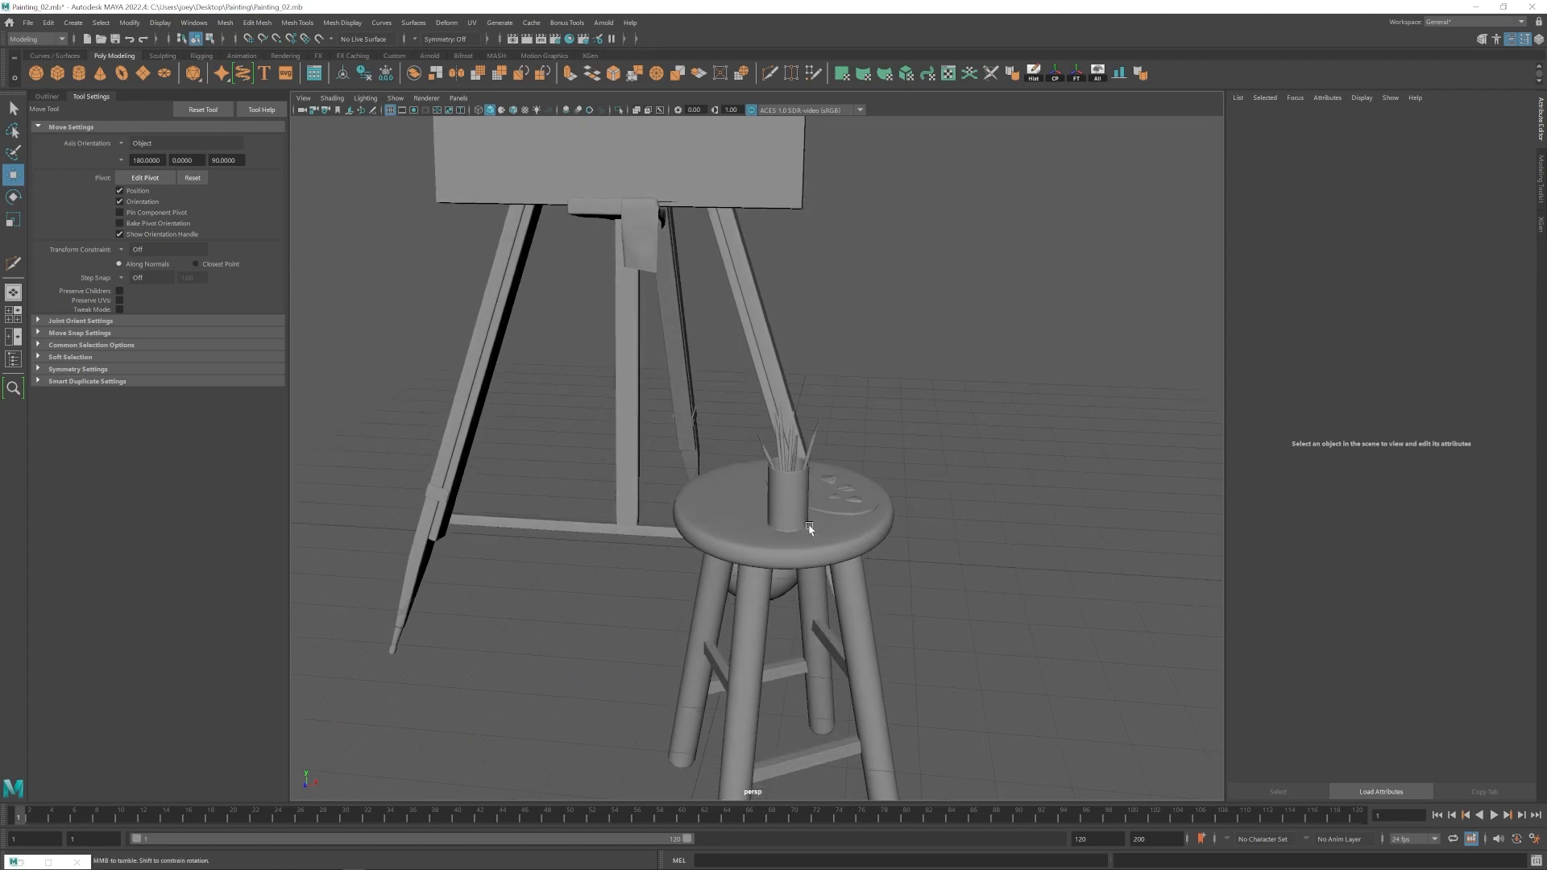
Lower the cup's top rim vertices to shorten the cup, then return to object mode.
{"action": "scroll", "coordinate": [806, 524], "scroll_direction": "down", "scroll_amount": 5}
{"action": "left_click_drag", "start_coordinate": [618, 470], "coordinate": [657, 428], "text": "alt"}
{"action": "right_click_drag", "start_coordinate": [785, 490], "coordinate": [726, 486]}
{"action": "left_click_drag", "start_coordinate": [699, 404], "coordinate": [857, 498]}
{"action": "scroll", "coordinate": [838, 475], "scroll_direction": "up", "scroll_amount": 4}
{"action": "left_click_drag", "start_coordinate": [807, 416], "coordinate": [806, 429]}
{"action": "right_click_drag", "start_coordinate": [810, 490], "coordinate": [867, 451]}
Select all the paintbrush groups together in the Outliner and lower them slightly into the shortened cup.
{"action": "left_click_drag", "start_coordinate": [750, 364], "coordinate": [870, 443]}
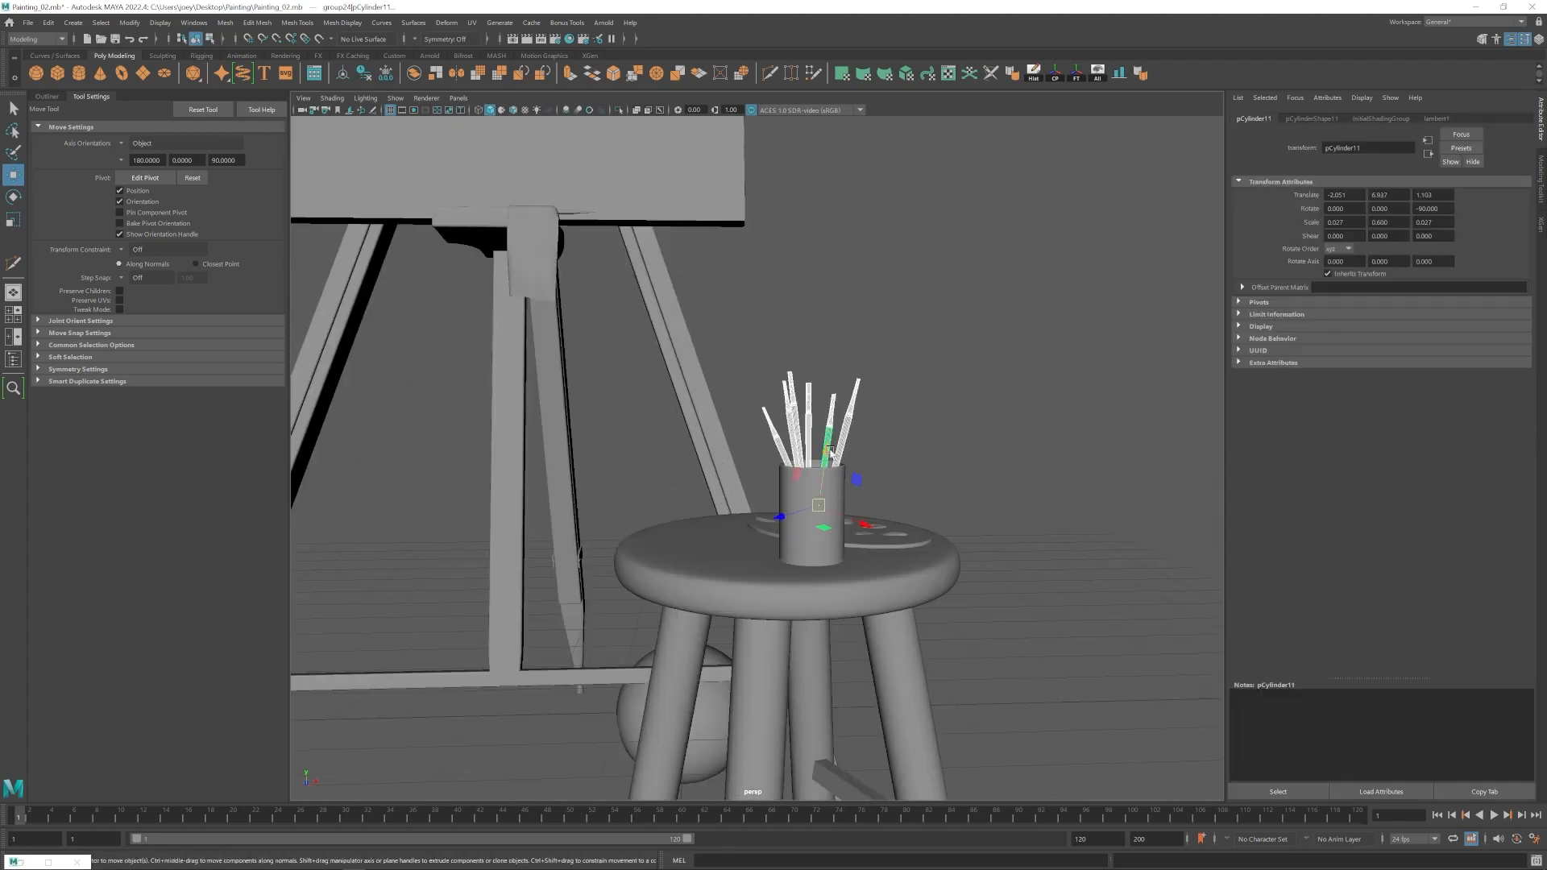
{"action": "left_click", "coordinate": [47, 97]}
{"action": "left_click", "coordinate": [75, 595]}
{"action": "left_click", "coordinate": [75, 535], "text": "shift"}
{"action": "scroll", "coordinate": [806, 451], "scroll_direction": "up", "scroll_amount": 6}
Select individual brushes as whole groups and shift them inside the cup so they rest against its rim.
{"action": "left_click", "coordinate": [853, 431]}
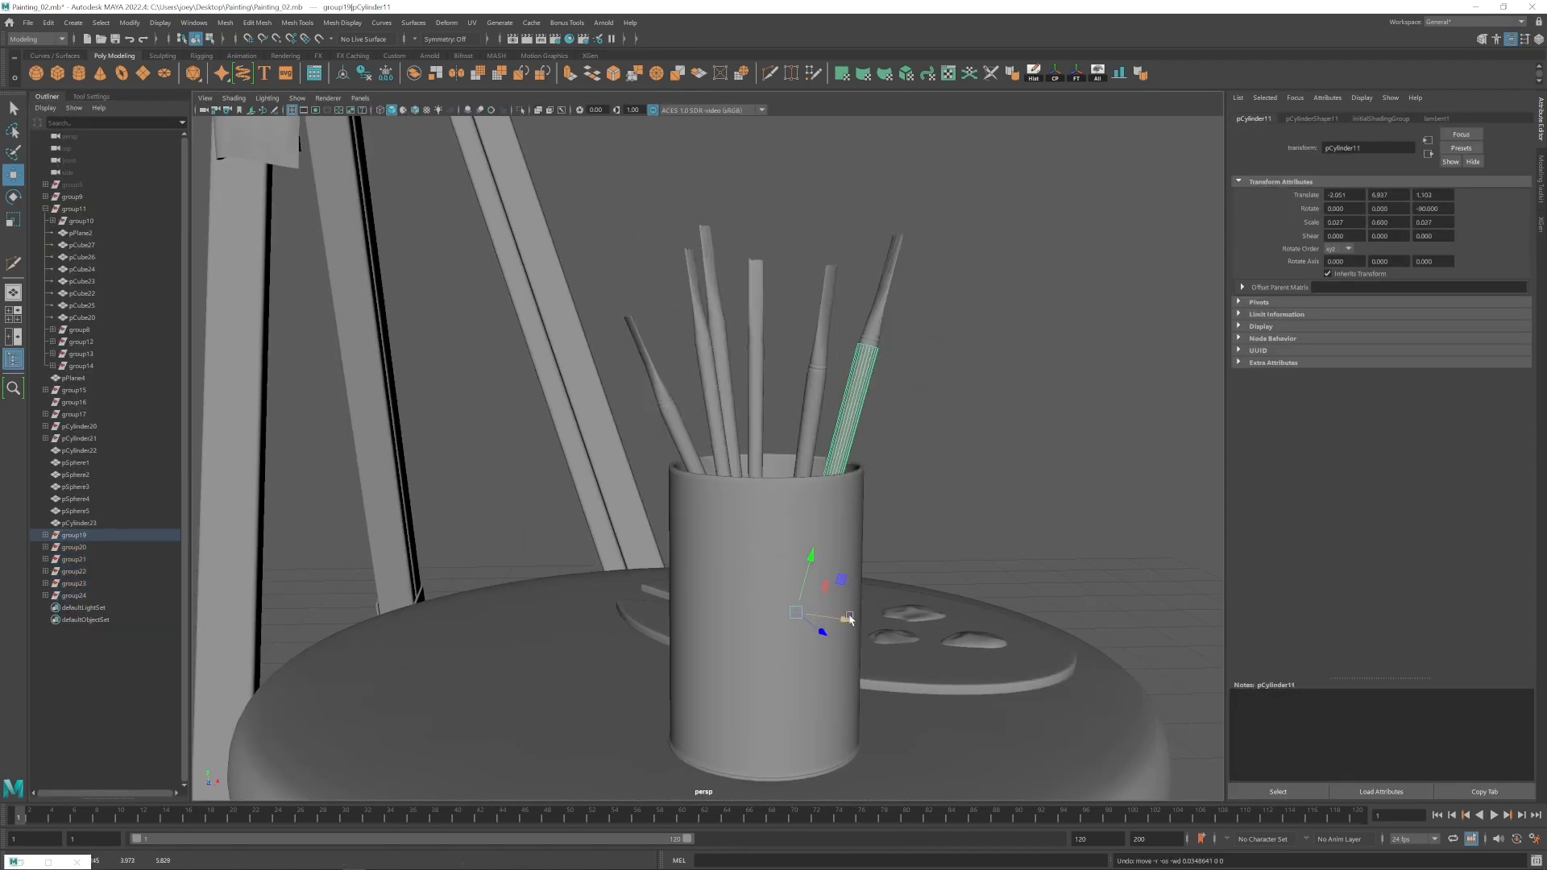
{"action": "left_click_drag", "start_coordinate": [779, 549], "coordinate": [701, 568], "text": "alt"}
{"action": "left_click", "coordinate": [830, 395]}
{"action": "key", "text": "Up"}
{"action": "left_click_drag", "start_coordinate": [838, 443], "coordinate": [715, 453], "text": "alt"}
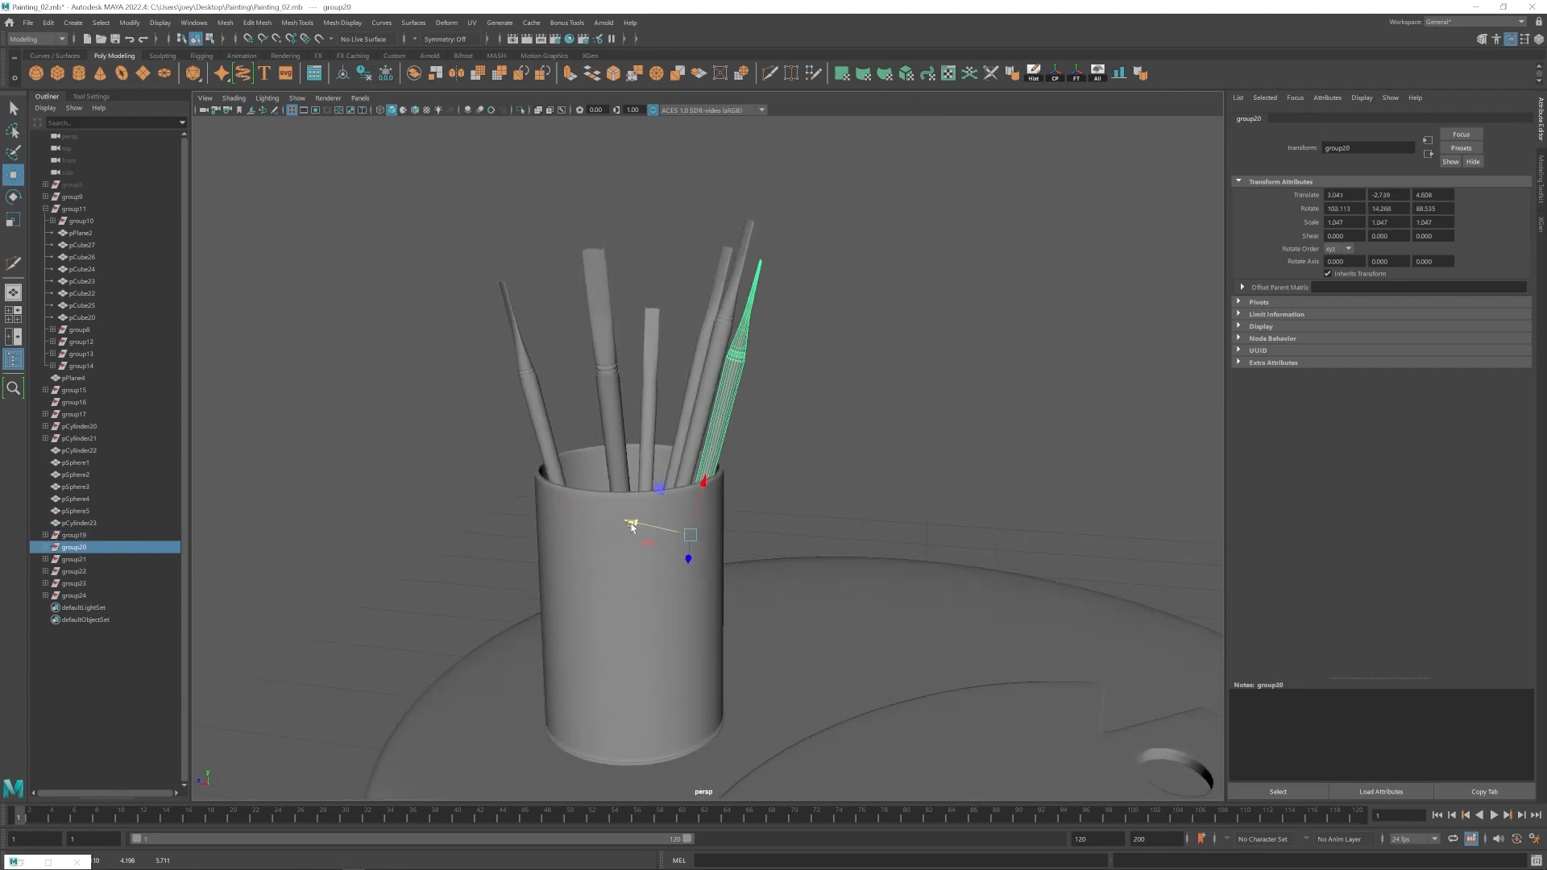
{"action": "left_click", "coordinate": [703, 367]}
{"action": "key", "text": "Up"}
{"action": "left_click_drag", "start_coordinate": [729, 520], "coordinate": [625, 492], "text": "alt"}
{"action": "left_click_drag", "start_coordinate": [777, 419], "coordinate": [719, 403], "text": "alt"}
{"action": "mouse_move", "coordinate": [790, 500]}
{"action": "left_mouse_down", "text": "alt"}
{"action": "mouse_move", "coordinate": [718, 500]}
{"action": "mouse_move", "coordinate": [733, 500]}
{"action": "mouse_move", "coordinate": [701, 515]}
{"action": "left_mouse_up", "text": "alt"}
Reposition the short middle brush and the outward-leaning flat brush inside the cup, then deselect everything.
{"action": "left_click", "coordinate": [656, 432]}
{"action": "key", "text": "Up"}
{"action": "left_click_drag", "start_coordinate": [838, 556], "coordinate": [751, 550], "text": "alt"}
{"action": "left_click", "coordinate": [554, 403]}
{"action": "key", "text": "Up"}
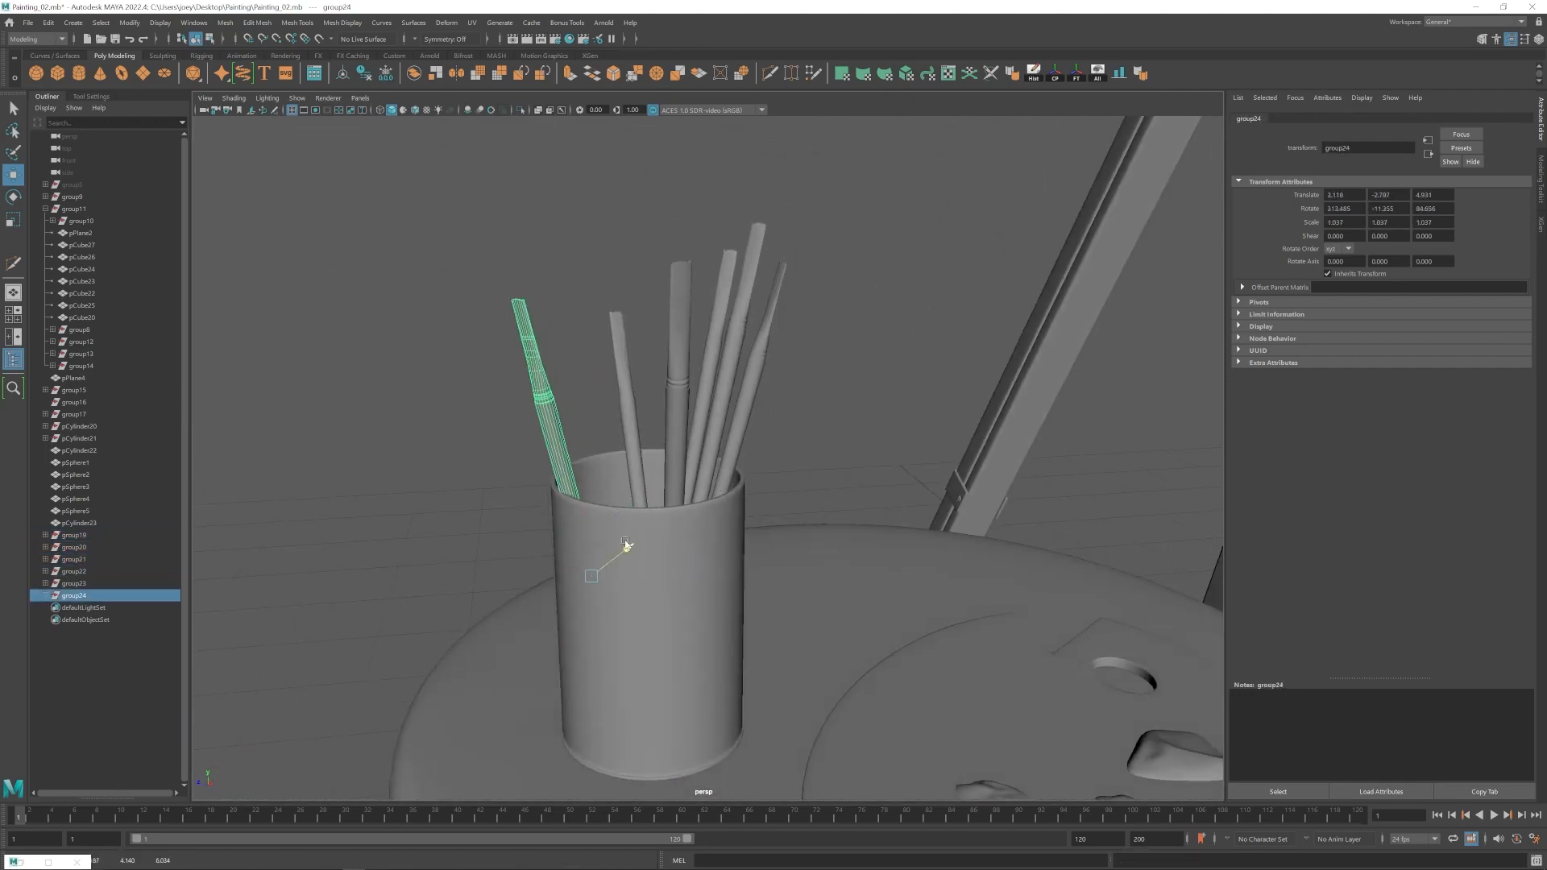
{"action": "left_click_drag", "start_coordinate": [626, 546], "coordinate": [632, 543]}
{"action": "left_click", "coordinate": [838, 347]}
Duplicate the stool's round seat and move the copy into the empty space beside the stool.
{"action": "left_click_drag", "start_coordinate": [612, 516], "coordinate": [774, 516], "text": "alt"}
{"action": "mouse_move", "coordinate": [773, 512]}
{"action": "right_mouse_down", "text": "alt"}
{"action": "mouse_move", "coordinate": [677, 515]}
{"action": "mouse_move", "coordinate": [629, 546]}
{"action": "mouse_move", "coordinate": [791, 570]}
{"action": "mouse_move", "coordinate": [745, 552]}
{"action": "right_mouse_up", "text": "alt"}
{"action": "left_click", "coordinate": [749, 514]}
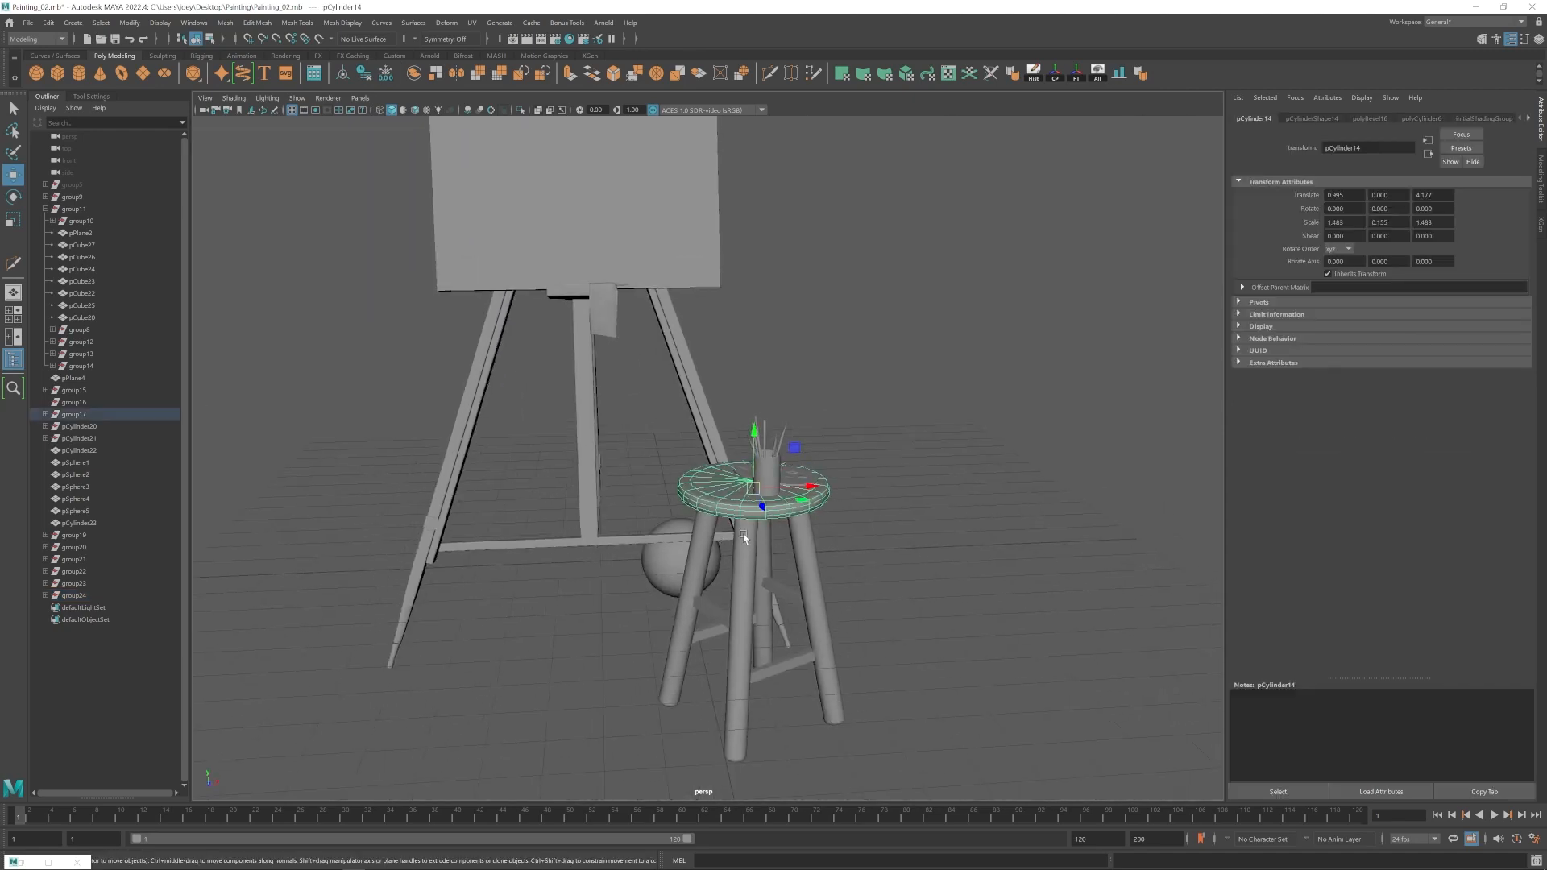
{"action": "key", "text": "ctrl+d"}
{"action": "left_click_drag", "start_coordinate": [758, 488], "coordinate": [1164, 477]}
{"action": "left_click", "coordinate": [1072, 346]}
Create a polygon plane, place it over the copied seat and raise it above the surface.
{"action": "middle_click_drag", "start_coordinate": [1007, 387], "coordinate": [693, 403], "text": "alt"}
{"action": "left_click", "coordinate": [144, 73]}
{"action": "left_click", "coordinate": [798, 514], "text": "shift"}
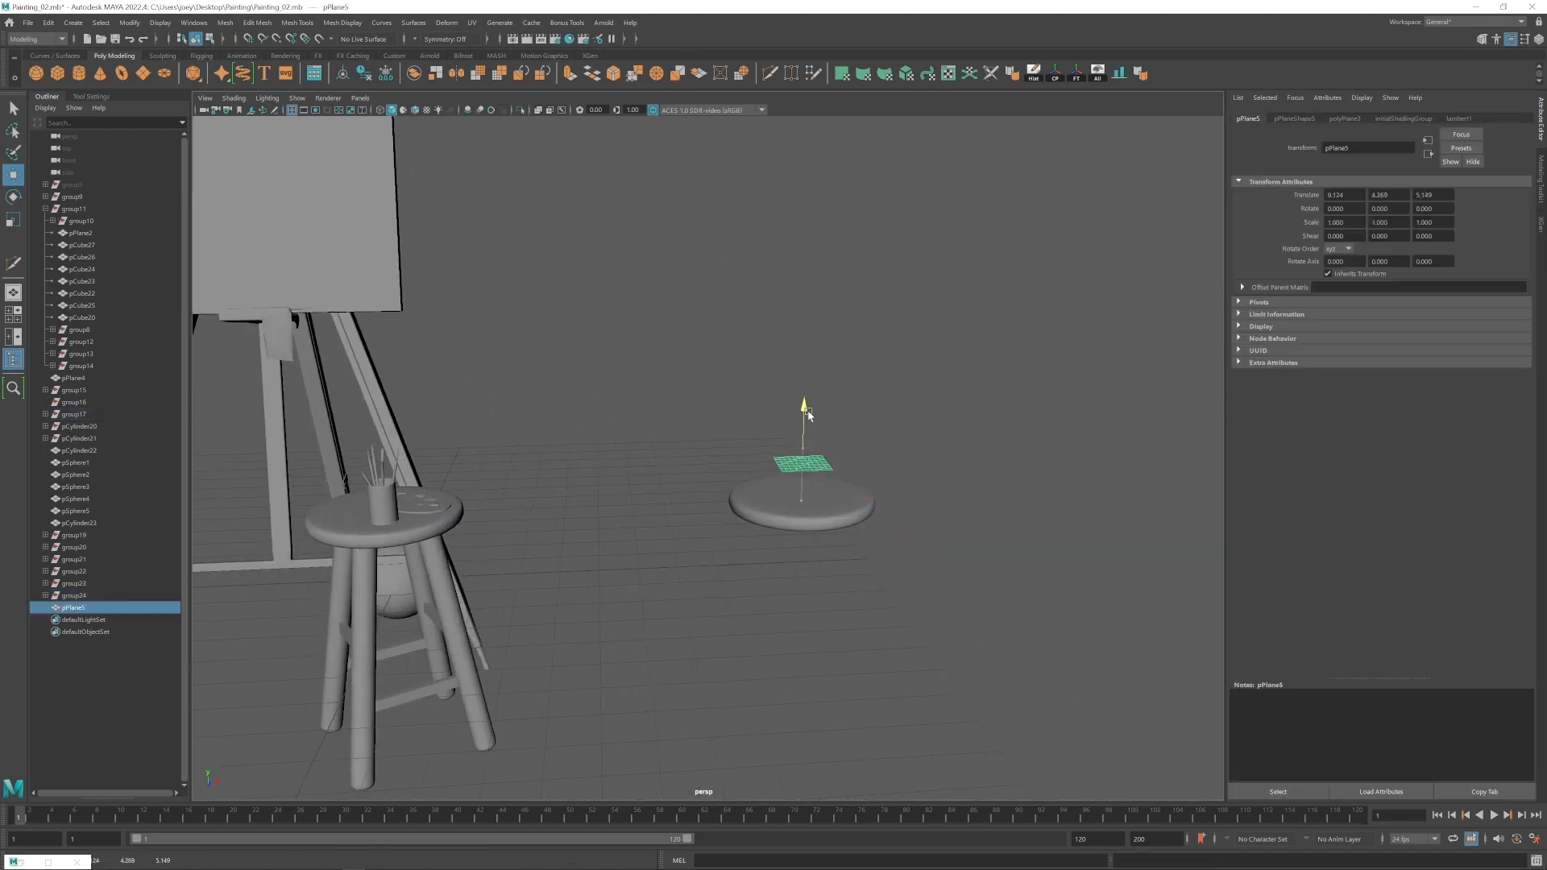
{"action": "left_click_drag", "start_coordinate": [807, 403], "coordinate": [808, 366]}
Make the copied seat a passive collider and turn the plane above it into nCloth.
{"action": "right_click_drag", "start_coordinate": [774, 499], "coordinate": [830, 515], "text": "alt"}
{"action": "middle_click_drag", "start_coordinate": [830, 514], "coordinate": [747, 522], "text": "alt"}
{"action": "left_click", "coordinate": [748, 522]}
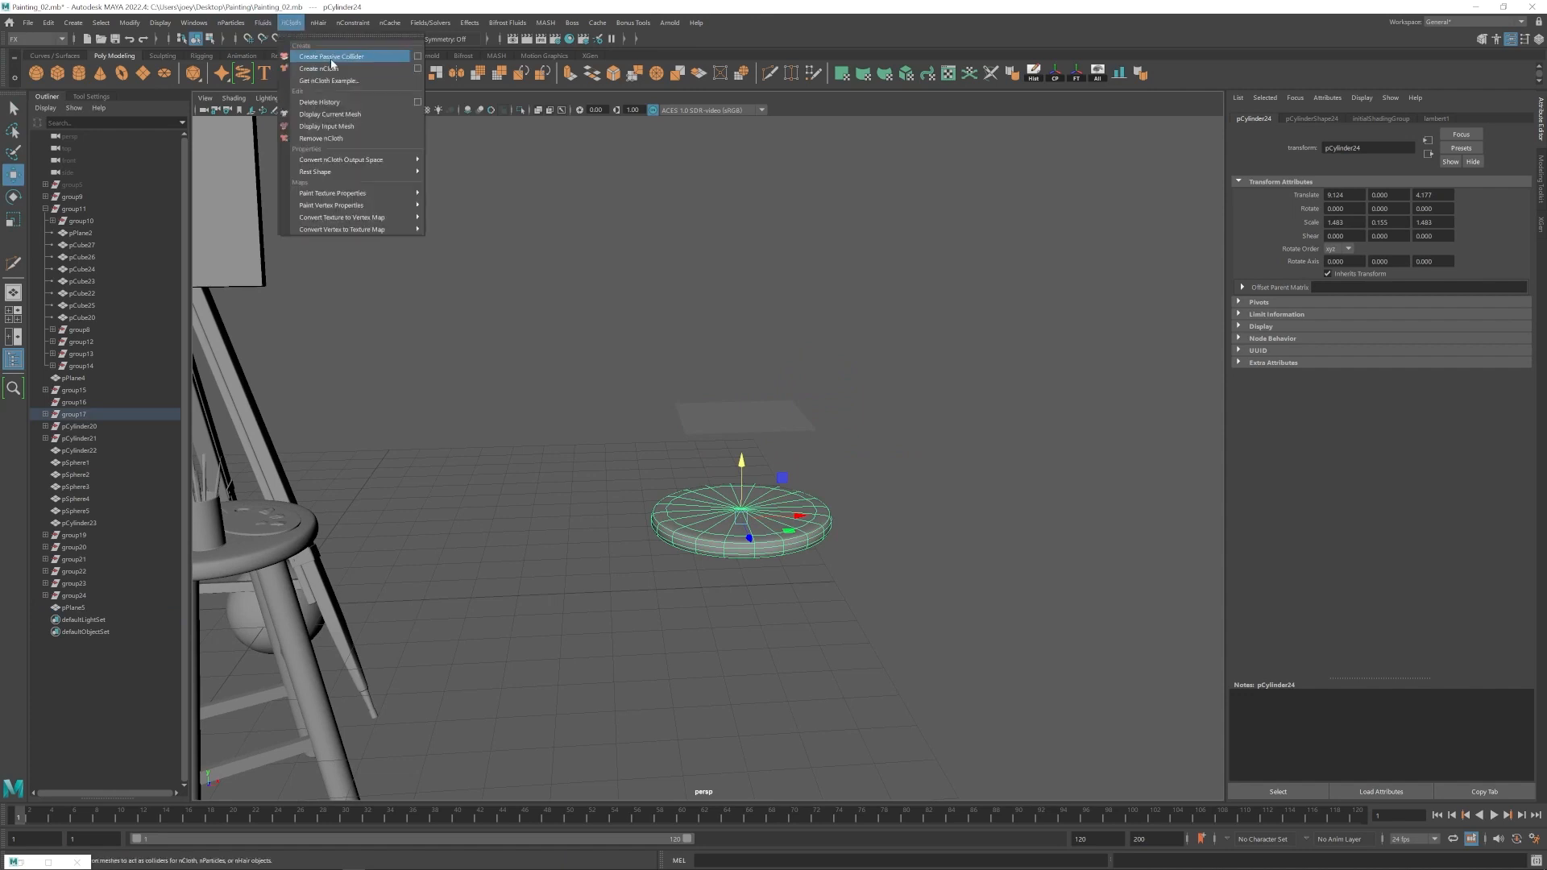
{"action": "left_click", "coordinate": [332, 58]}
{"action": "left_click", "coordinate": [342, 70]}
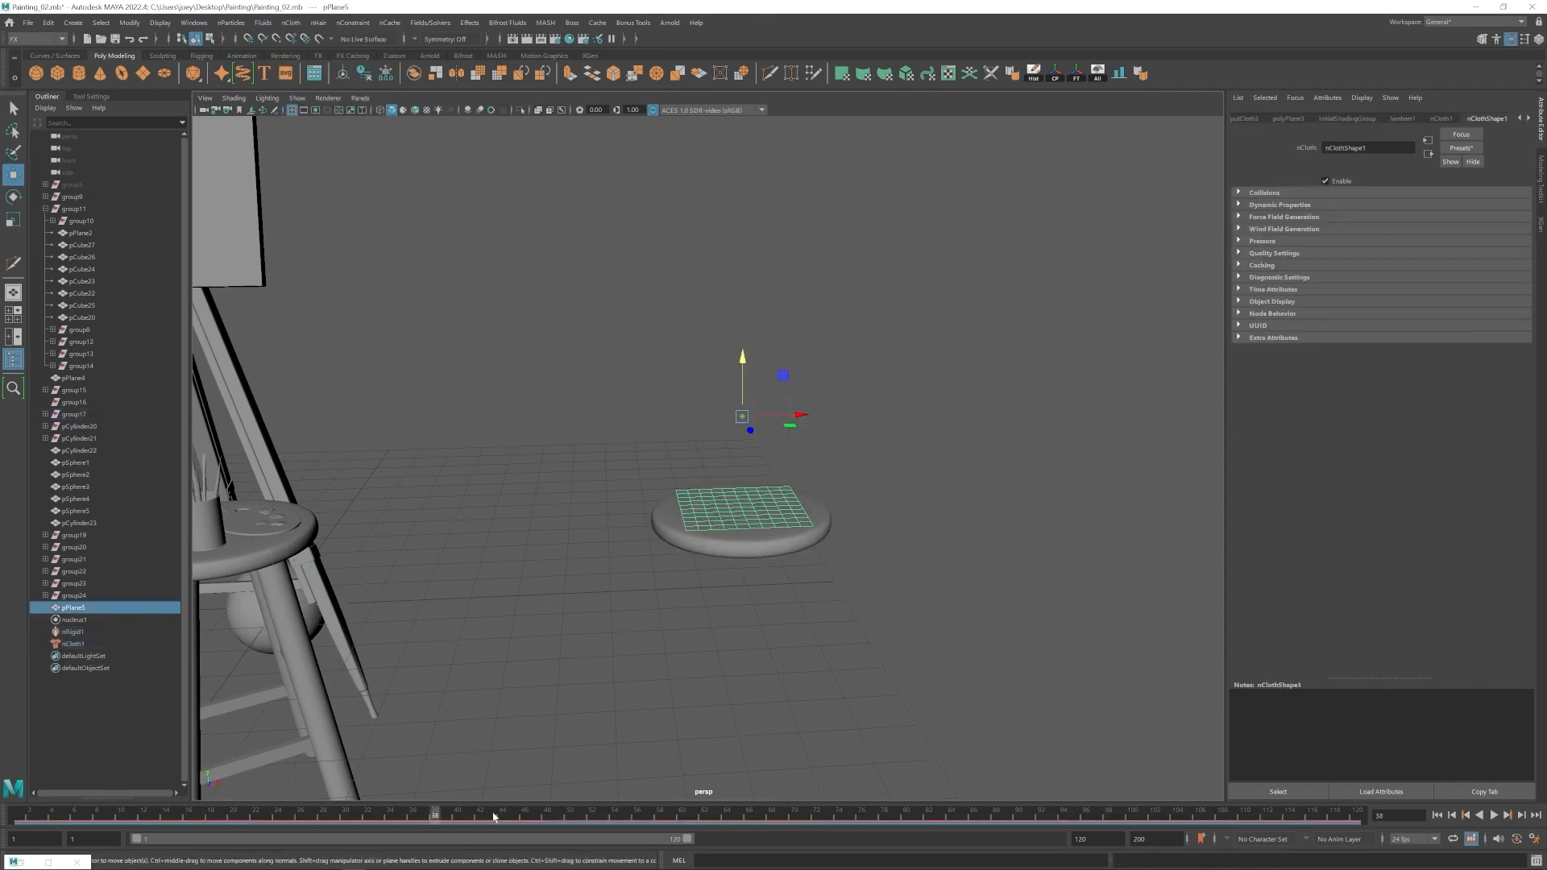
Return the simulation to the first frame, tilt the cloth plane steeply above the seat and simulate its fall.
{"action": "left_click_drag", "start_coordinate": [494, 816], "coordinate": [73, 817]}
{"action": "key", "text": "alt+v"}
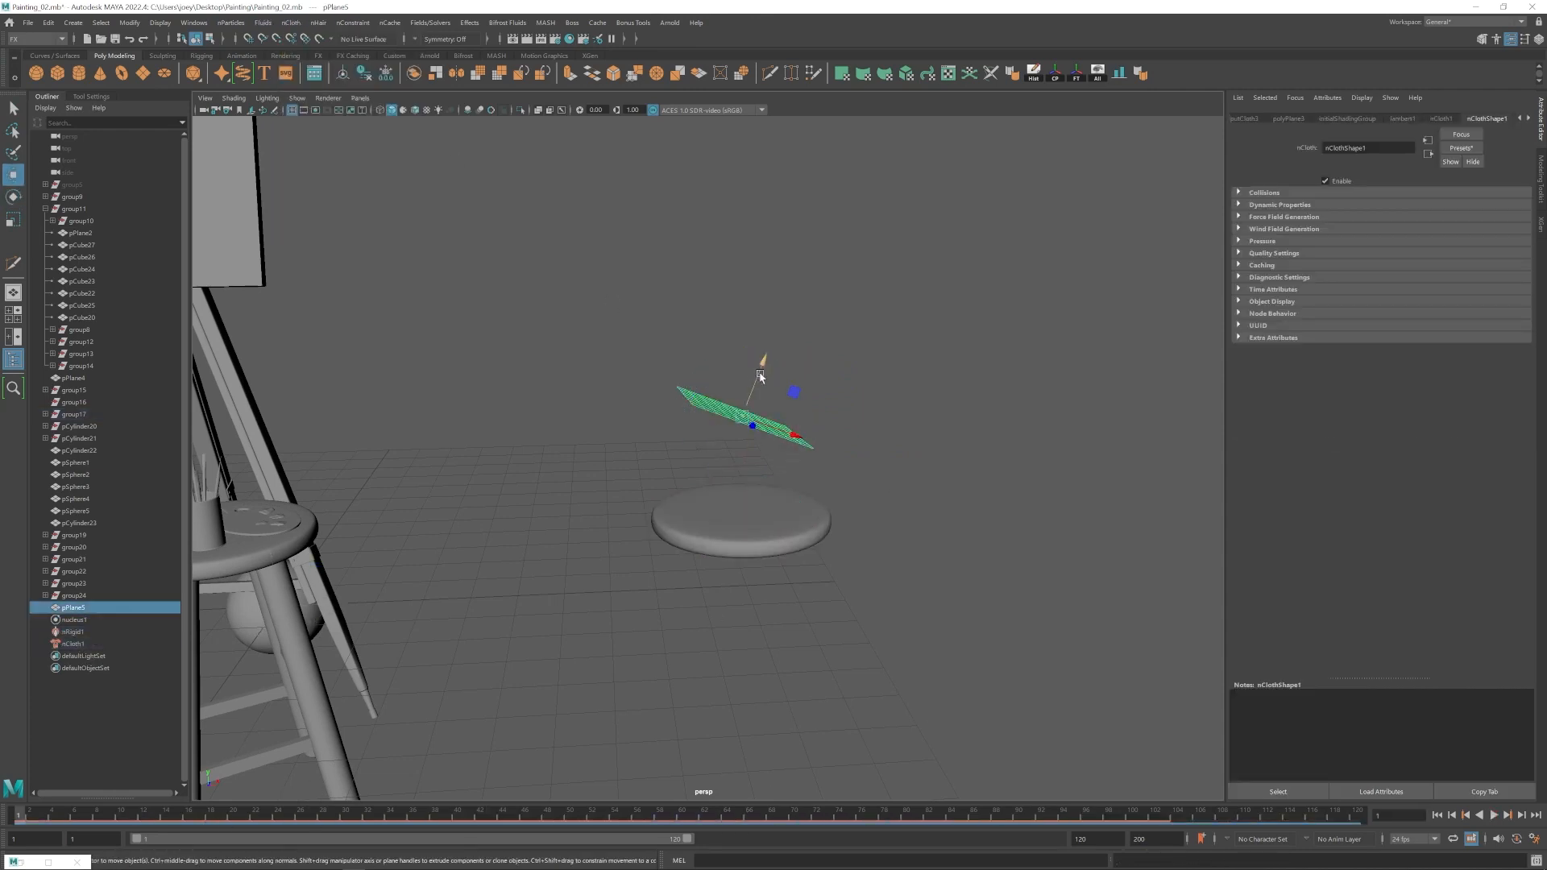
{"action": "left_click_drag", "start_coordinate": [760, 376], "coordinate": [730, 347], "text": "alt"}
{"action": "mouse_move", "coordinate": [810, 402]}
{"action": "left_mouse_down"}
{"action": "mouse_move", "coordinate": [811, 348]}
{"action": "mouse_move", "coordinate": [838, 403]}
{"action": "left_mouse_up"}
{"action": "left_click_drag", "start_coordinate": [19, 817], "coordinate": [503, 821]}
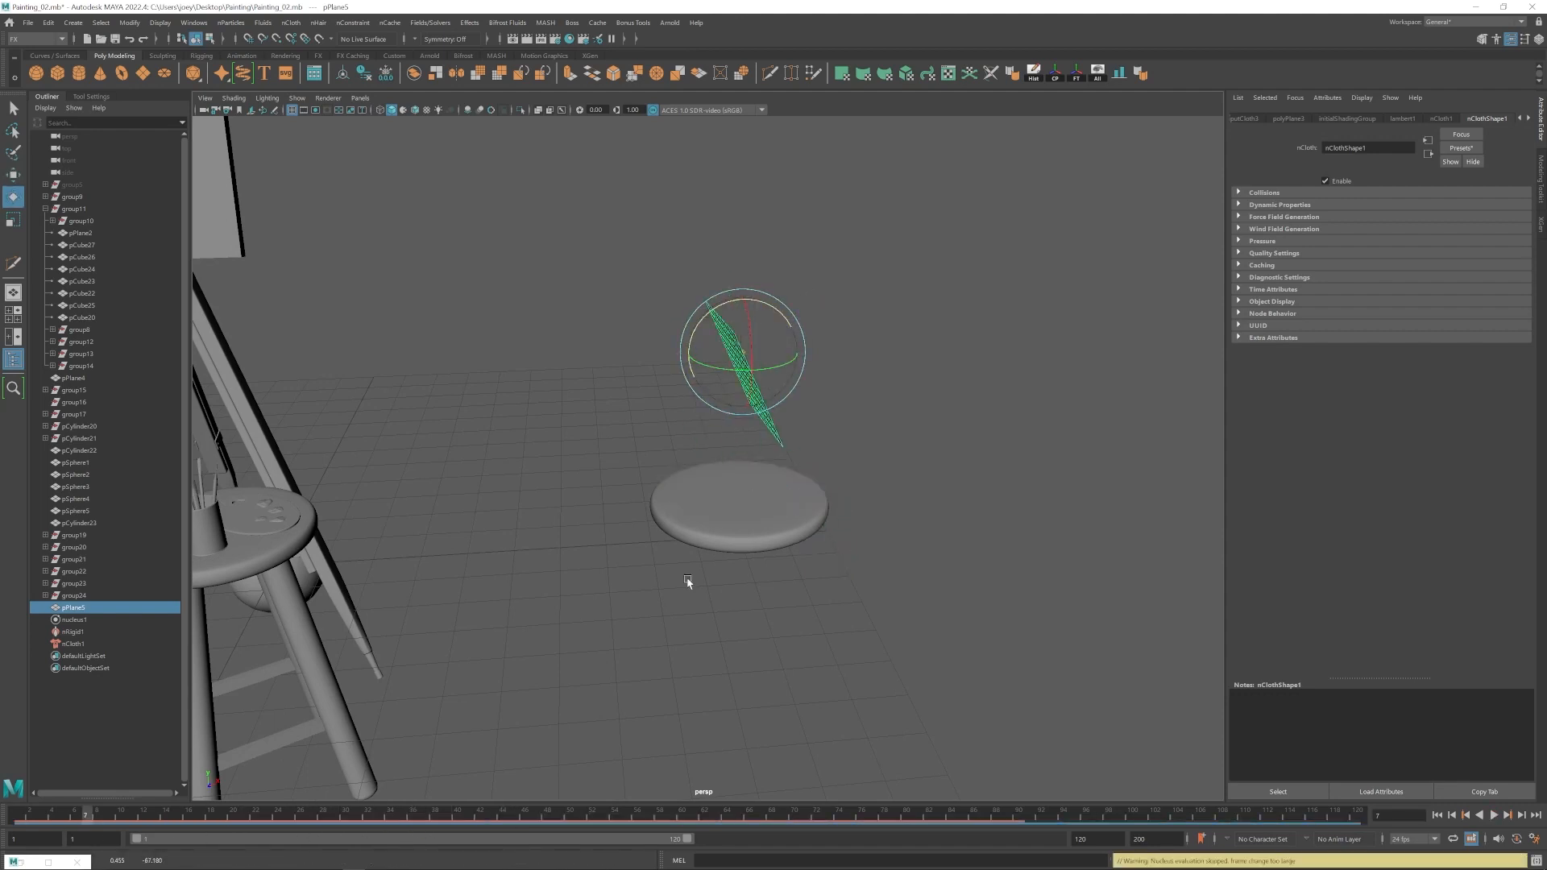
{"action": "left_click_drag", "start_coordinate": [297, 814], "coordinate": [312, 815]}
Replay the cloth drop and examine from several sides how the plane drapes over the copied seat.
{"action": "left_click_drag", "start_coordinate": [959, 694], "coordinate": [874, 666], "text": "alt"}
{"action": "middle_click_drag", "start_coordinate": [874, 666], "coordinate": [765, 613], "text": "alt"}
{"action": "left_click_drag", "start_coordinate": [311, 817], "coordinate": [224, 818]}
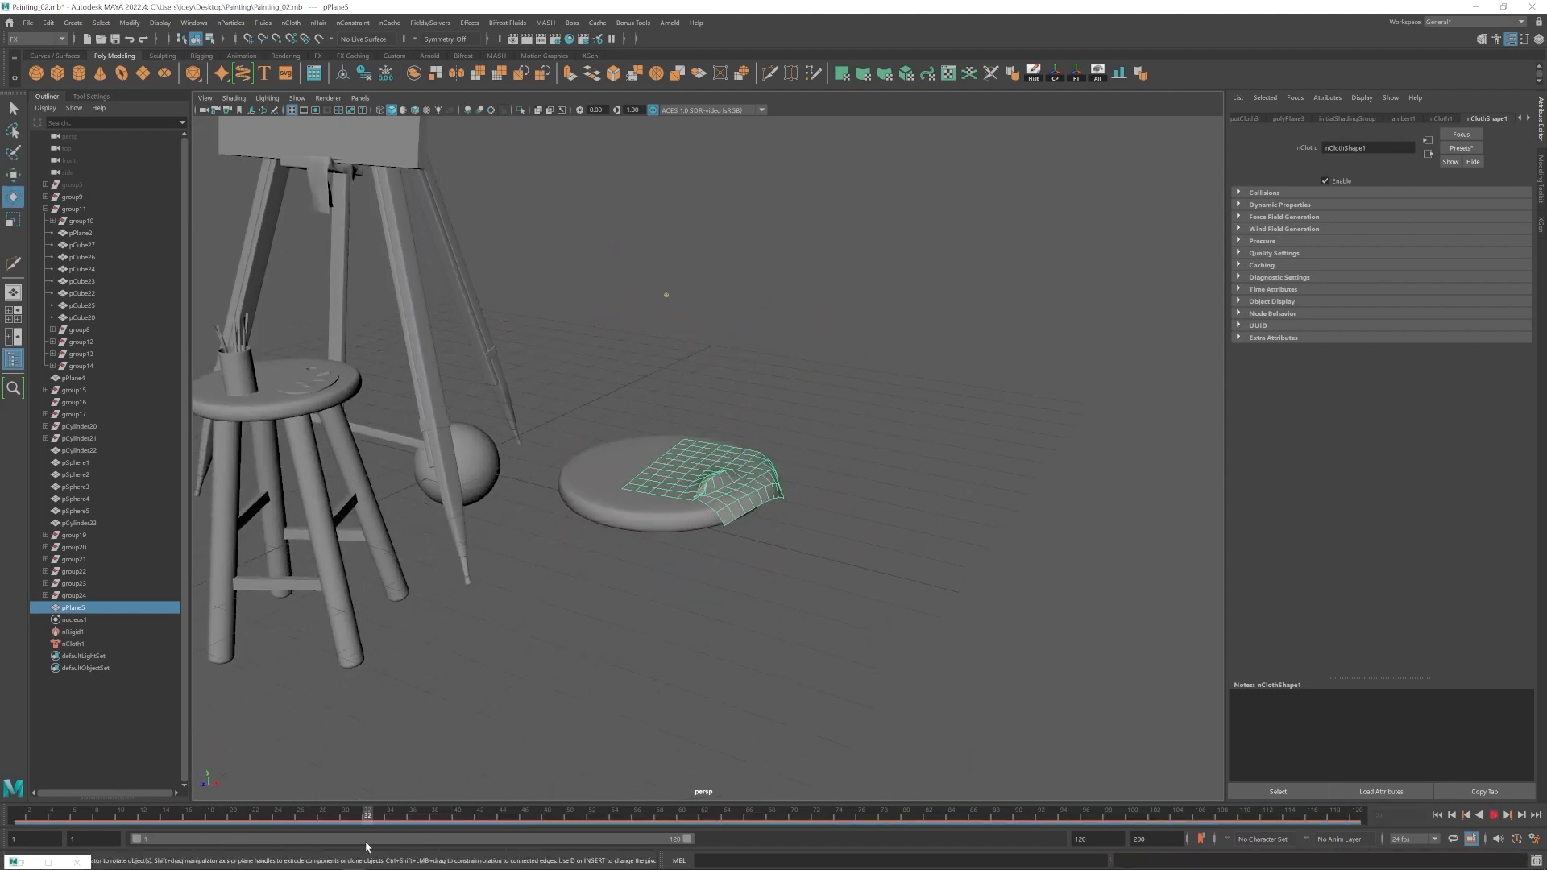
{"action": "left_click_drag", "start_coordinate": [366, 847], "coordinate": [358, 842]}
{"action": "left_click_drag", "start_coordinate": [770, 645], "coordinate": [904, 629], "text": "alt"}
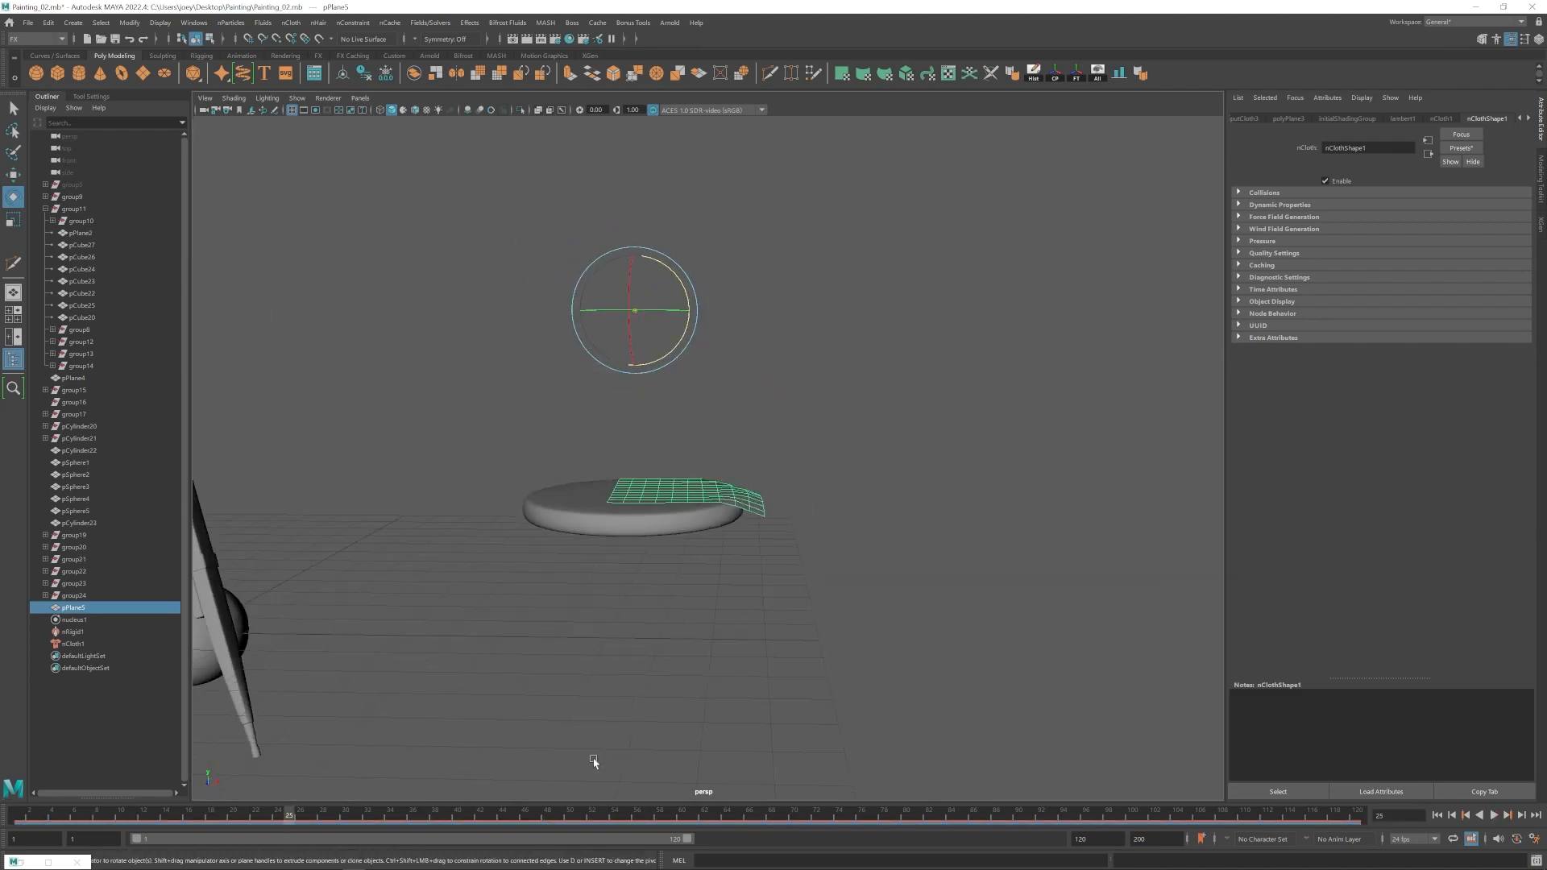
{"action": "left_click_drag", "start_coordinate": [407, 834], "coordinate": [425, 832]}
{"action": "mouse_move", "coordinate": [814, 637]}
{"action": "left_mouse_down", "text": "alt"}
{"action": "mouse_move", "coordinate": [644, 573]}
{"action": "mouse_move", "coordinate": [814, 612]}
{"action": "left_mouse_up", "text": "alt"}
Enlarge the upright cloth plane and advance the simulation until it lies folded over the copied seat.
{"action": "right_click_drag", "start_coordinate": [814, 613], "coordinate": [645, 565], "text": "alt"}
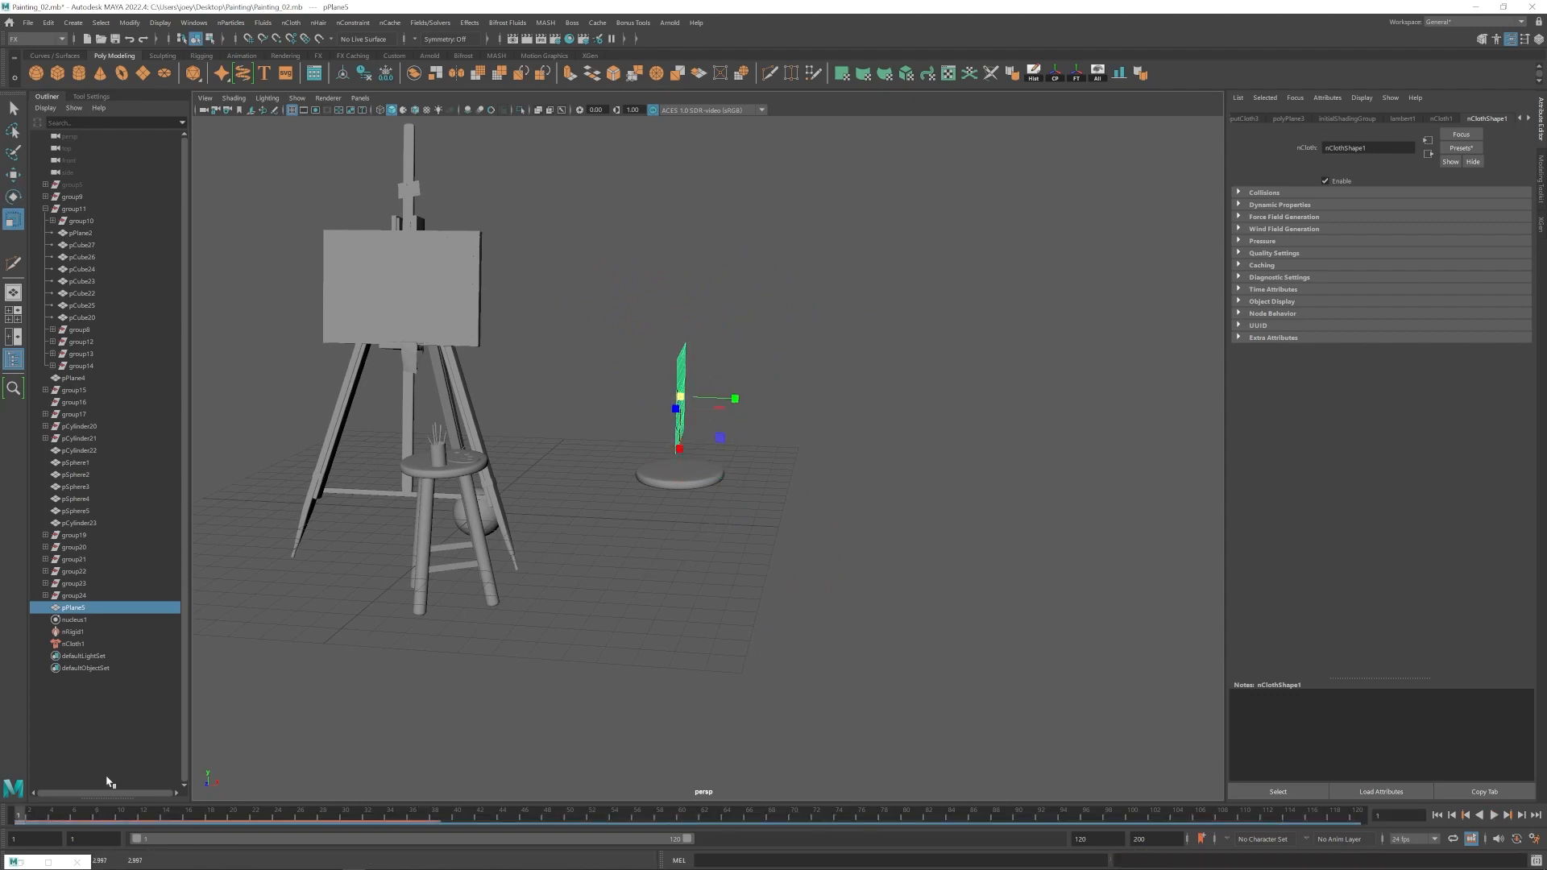
{"action": "left_click_drag", "start_coordinate": [567, 832], "coordinate": [675, 832]}
{"action": "left_click_drag", "start_coordinate": [814, 617], "coordinate": [794, 592], "text": "alt"}
{"action": "right_click_drag", "start_coordinate": [685, 592], "coordinate": [809, 560], "text": "alt"}
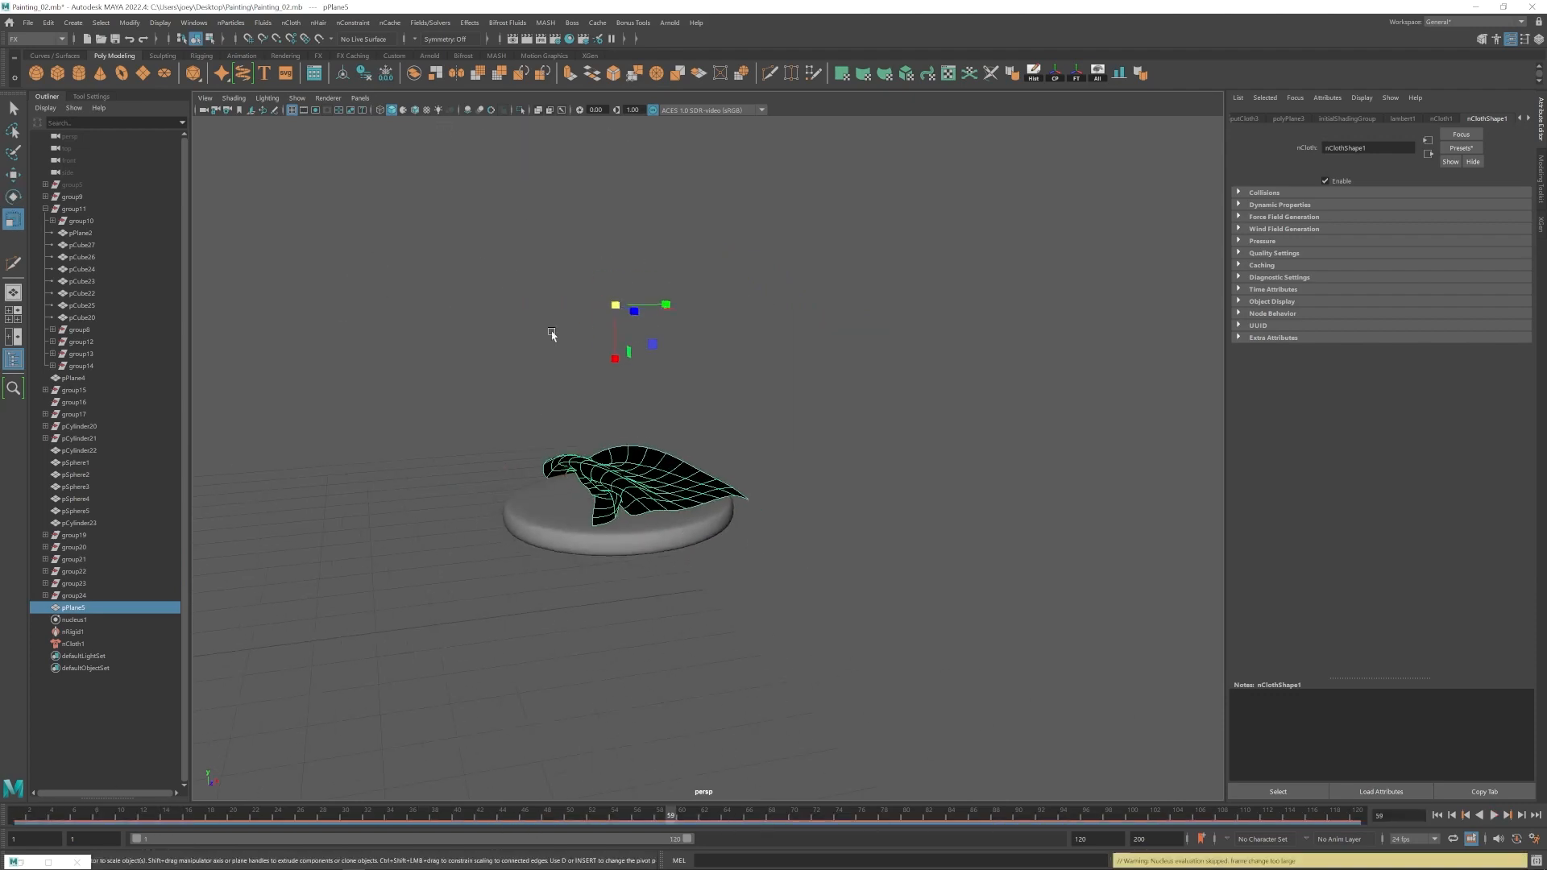
{"action": "left_click_drag", "start_coordinate": [552, 334], "coordinate": [671, 485], "text": "alt"}
{"action": "left_click_drag", "start_coordinate": [758, 507], "coordinate": [603, 450], "text": "alt"}
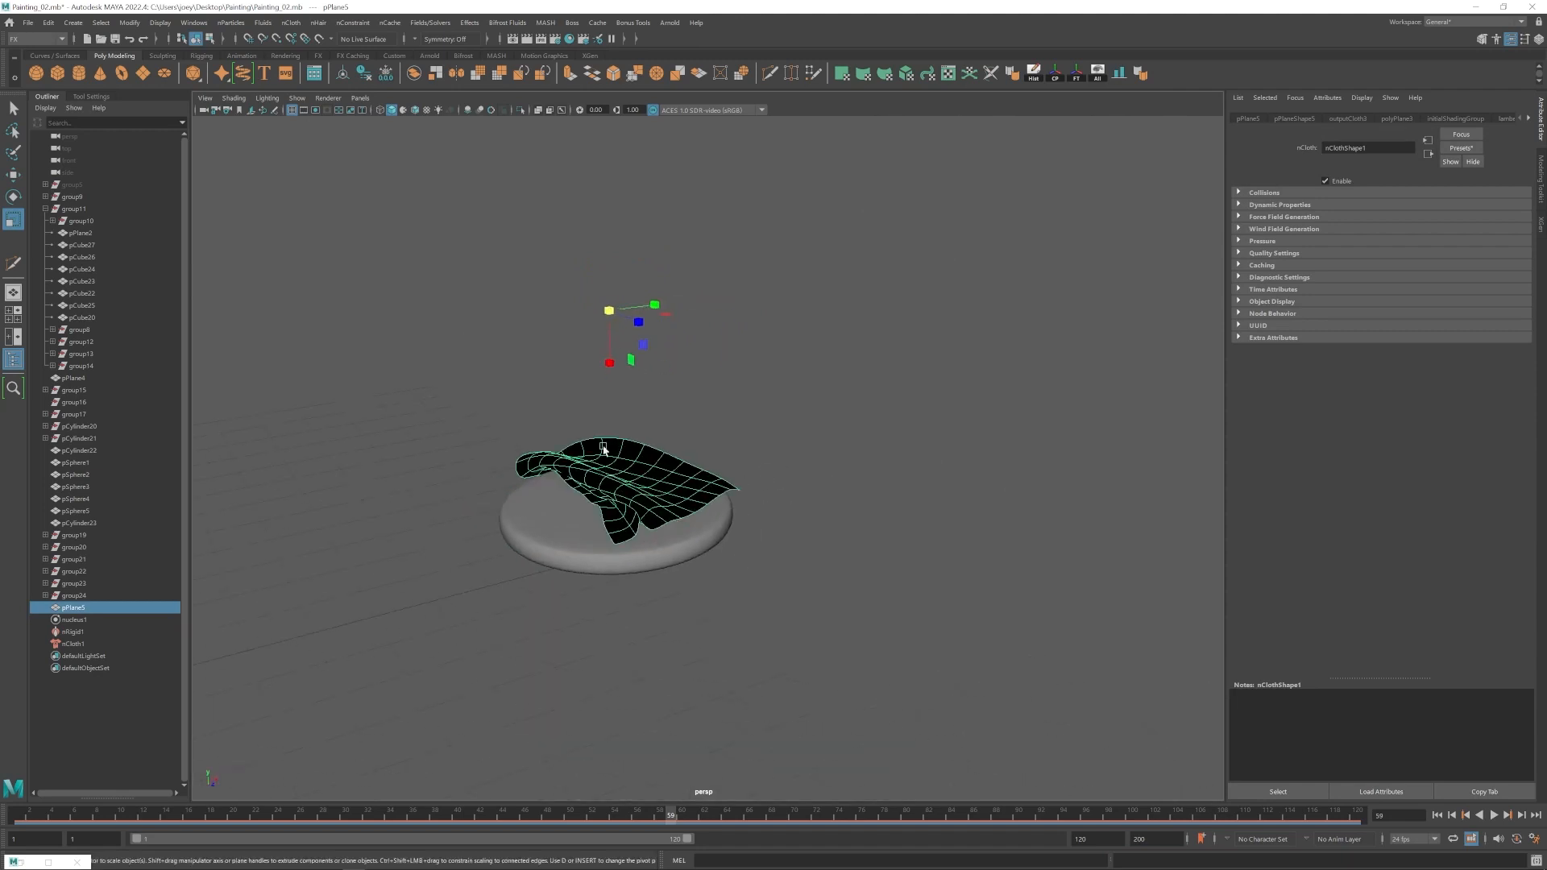
Reverse the face normals of the draped cloth so its dark side faces inward.
{"action": "left_click", "coordinate": [25, 55]}
{"action": "left_click", "coordinate": [415, 24]}
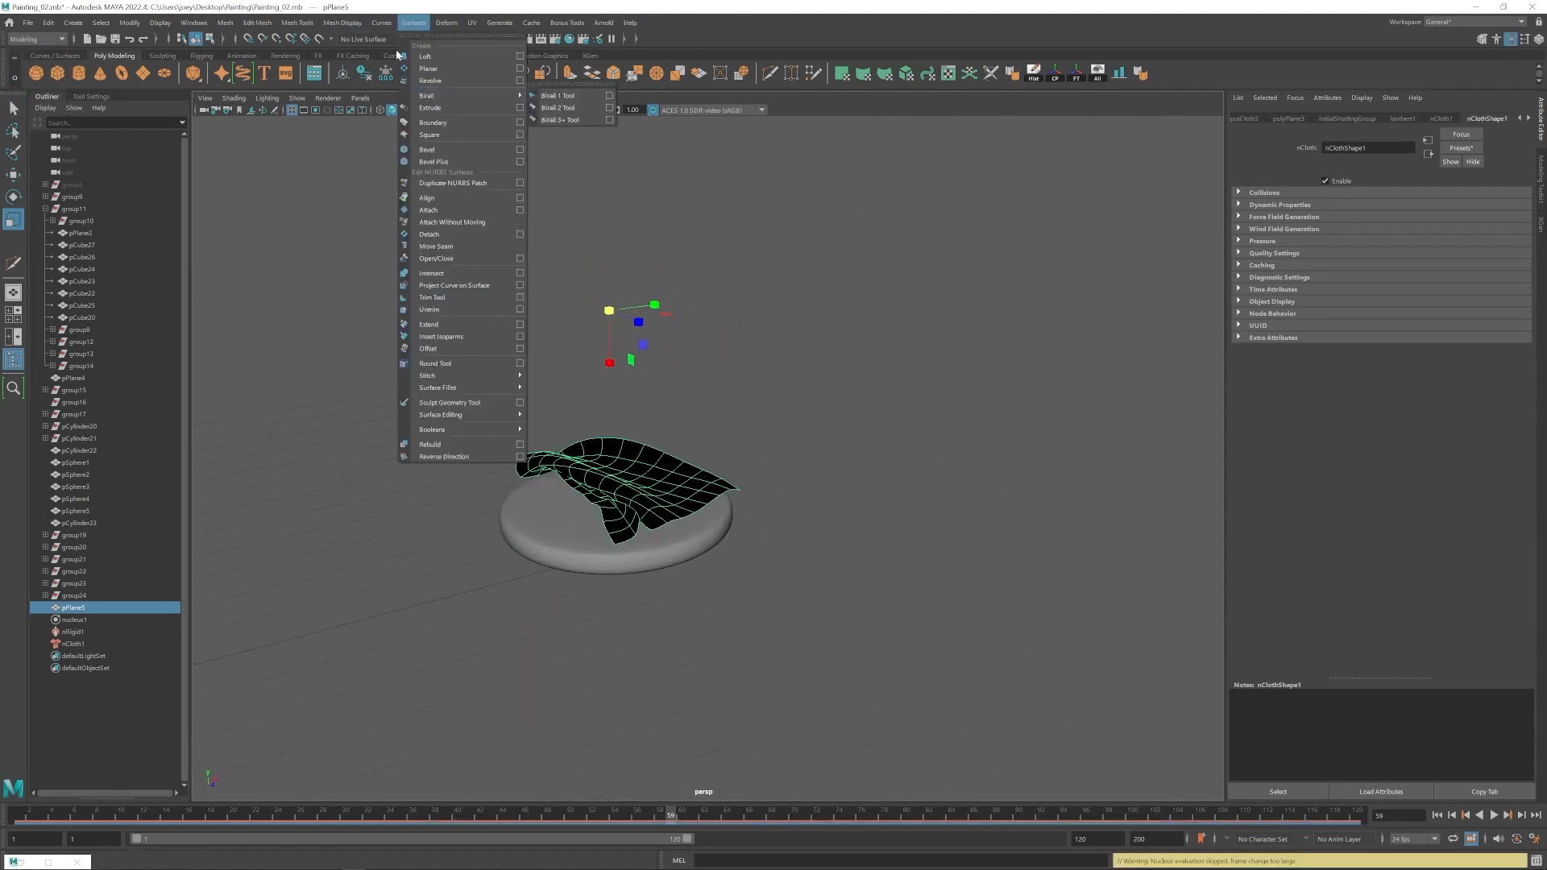
{"action": "left_click", "coordinate": [342, 80]}
{"action": "left_click", "coordinate": [814, 452]}
Reshape the curled end of the cloth by moving a vertex near the seat edge, then return to object mode.
{"action": "left_click_drag", "start_coordinate": [814, 556], "coordinate": [674, 510], "text": "alt"}
{"action": "left_click", "coordinate": [665, 476]}
{"action": "key", "text": "r"}
{"action": "left_click", "coordinate": [806, 556]}
{"action": "right_click_drag", "start_coordinate": [556, 484], "coordinate": [636, 500], "text": "alt"}
{"action": "right_click_drag", "start_coordinate": [709, 452], "coordinate": [644, 451]}
{"action": "left_click", "coordinate": [699, 466]}
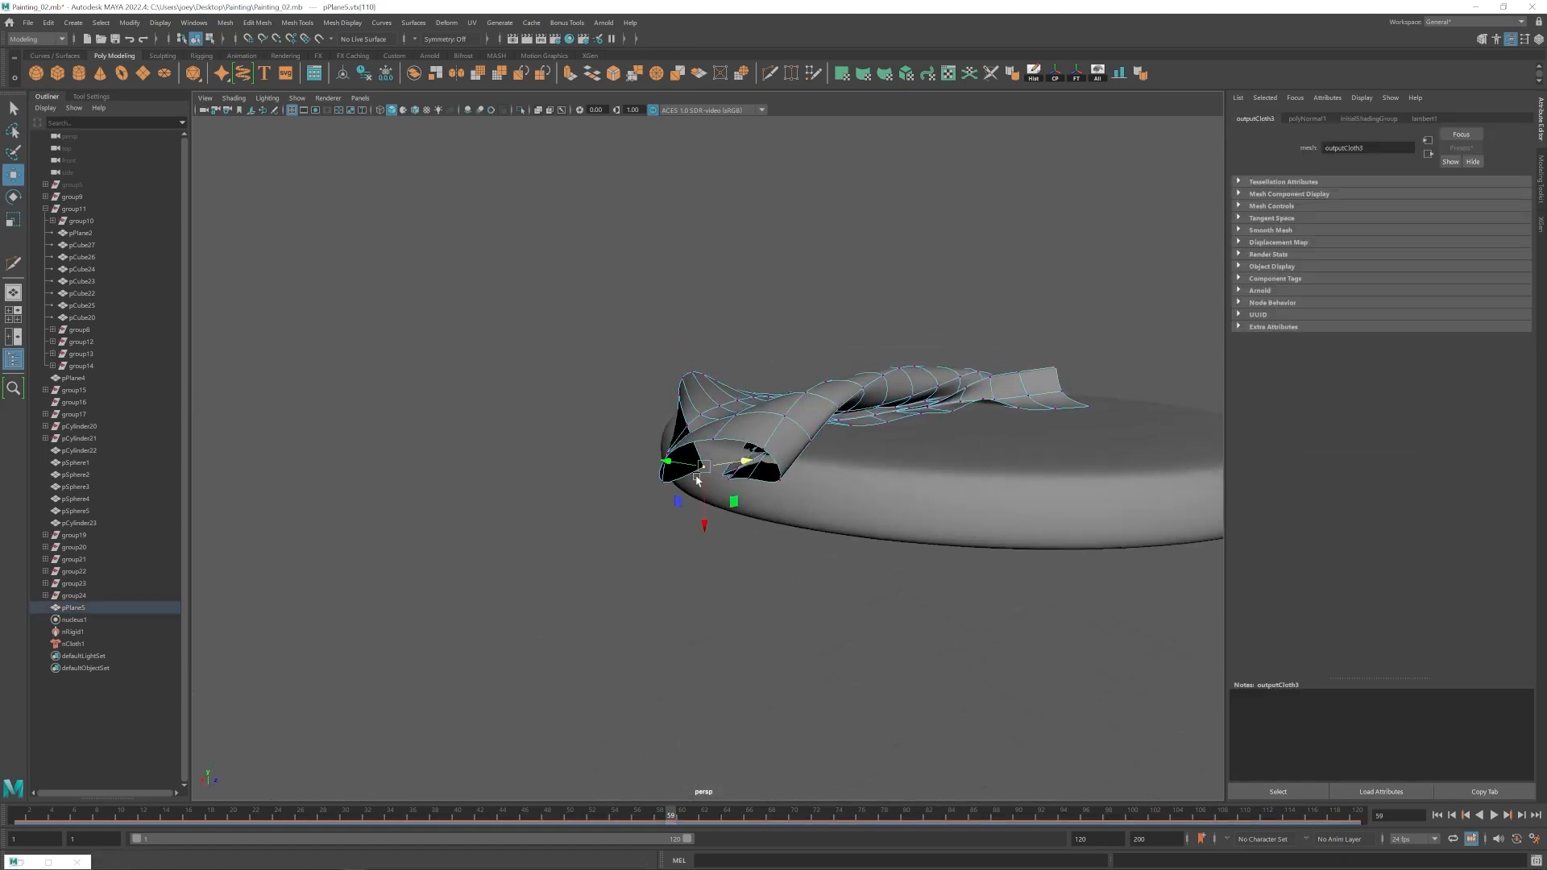
{"action": "left_click_drag", "start_coordinate": [695, 477], "coordinate": [709, 492], "text": "alt"}
{"action": "left_click_drag", "start_coordinate": [711, 496], "coordinate": [560, 508]}
{"action": "right_click_drag", "start_coordinate": [559, 508], "coordinate": [616, 452]}
{"action": "left_click", "coordinate": [725, 386]}
Move the folded cloth from the copied seat onto the real stool beside the easel.
{"action": "right_click_drag", "start_coordinate": [725, 451], "coordinate": [580, 459], "text": "alt"}
{"action": "mouse_move", "coordinate": [581, 460]}
{"action": "left_mouse_down", "text": "alt"}
{"action": "mouse_move", "coordinate": [588, 494]}
{"action": "mouse_move", "coordinate": [632, 453]}
{"action": "mouse_move", "coordinate": [600, 453]}
{"action": "left_mouse_up", "text": "alt"}
{"action": "right_click_drag", "start_coordinate": [601, 453], "coordinate": [476, 454], "text": "alt"}
{"action": "left_click_drag", "start_coordinate": [475, 453], "coordinate": [635, 438], "text": "alt"}
{"action": "middle_click_drag", "start_coordinate": [635, 438], "coordinate": [834, 427], "text": "alt"}
{"action": "left_click", "coordinate": [882, 433]}
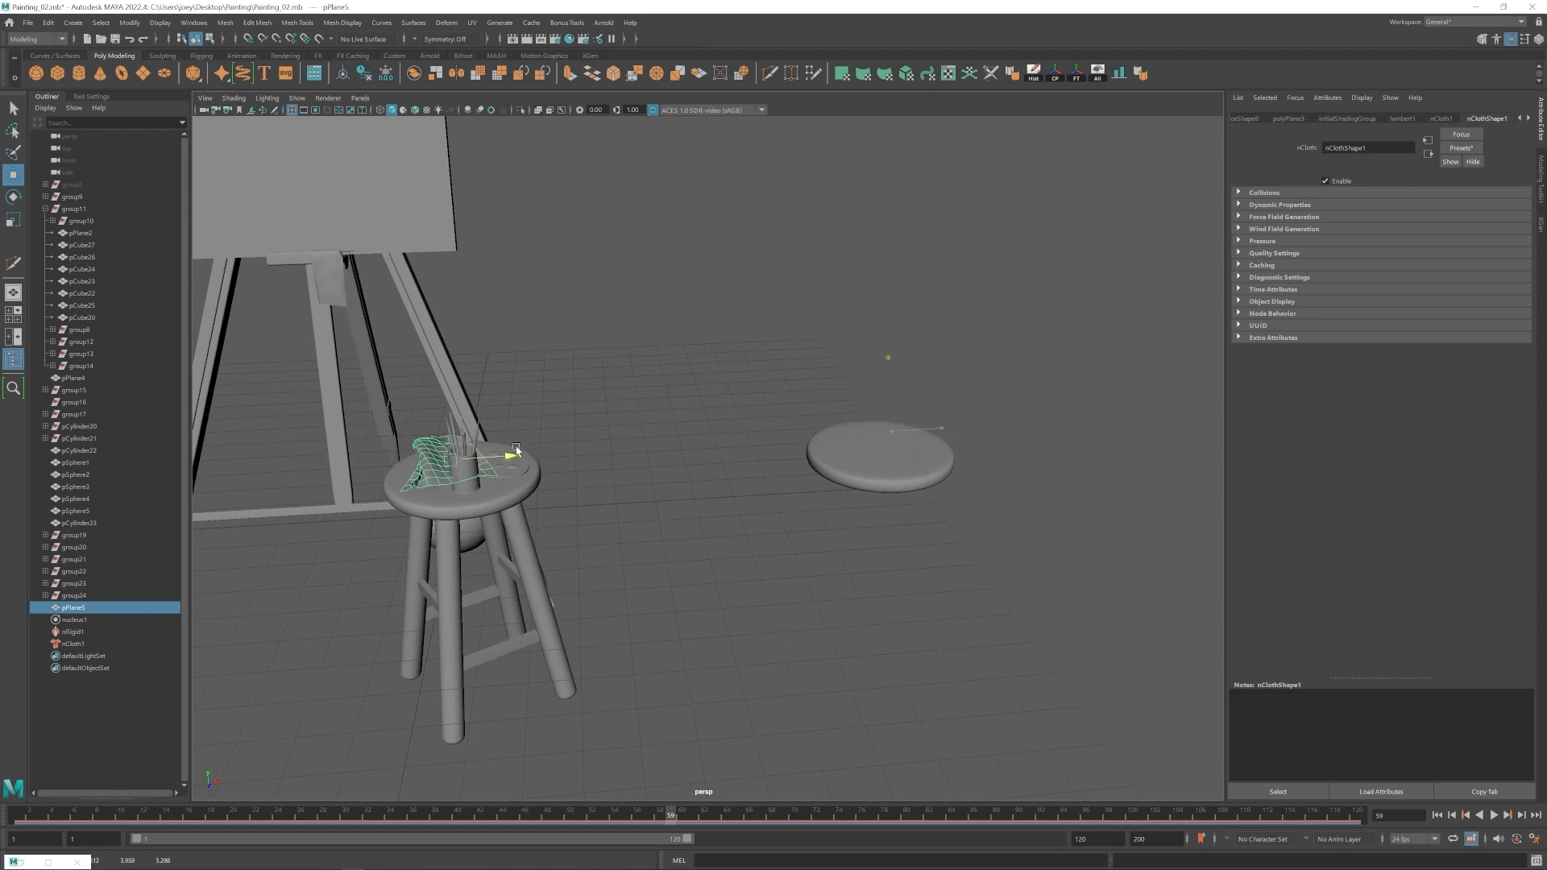
{"action": "left_click_drag", "start_coordinate": [516, 449], "coordinate": [522, 449]}
{"action": "middle_click_drag", "start_coordinate": [522, 449], "coordinate": [645, 451], "text": "alt"}
Adjust the cloth's height and position so it lies on the stool seat behind the brush cup.
{"action": "left_click_drag", "start_coordinate": [709, 556], "coordinate": [910, 493], "text": "alt"}
{"action": "left_click_drag", "start_coordinate": [758, 464], "coordinate": [750, 500]}
{"action": "left_click_drag", "start_coordinate": [809, 427], "coordinate": [616, 483]}
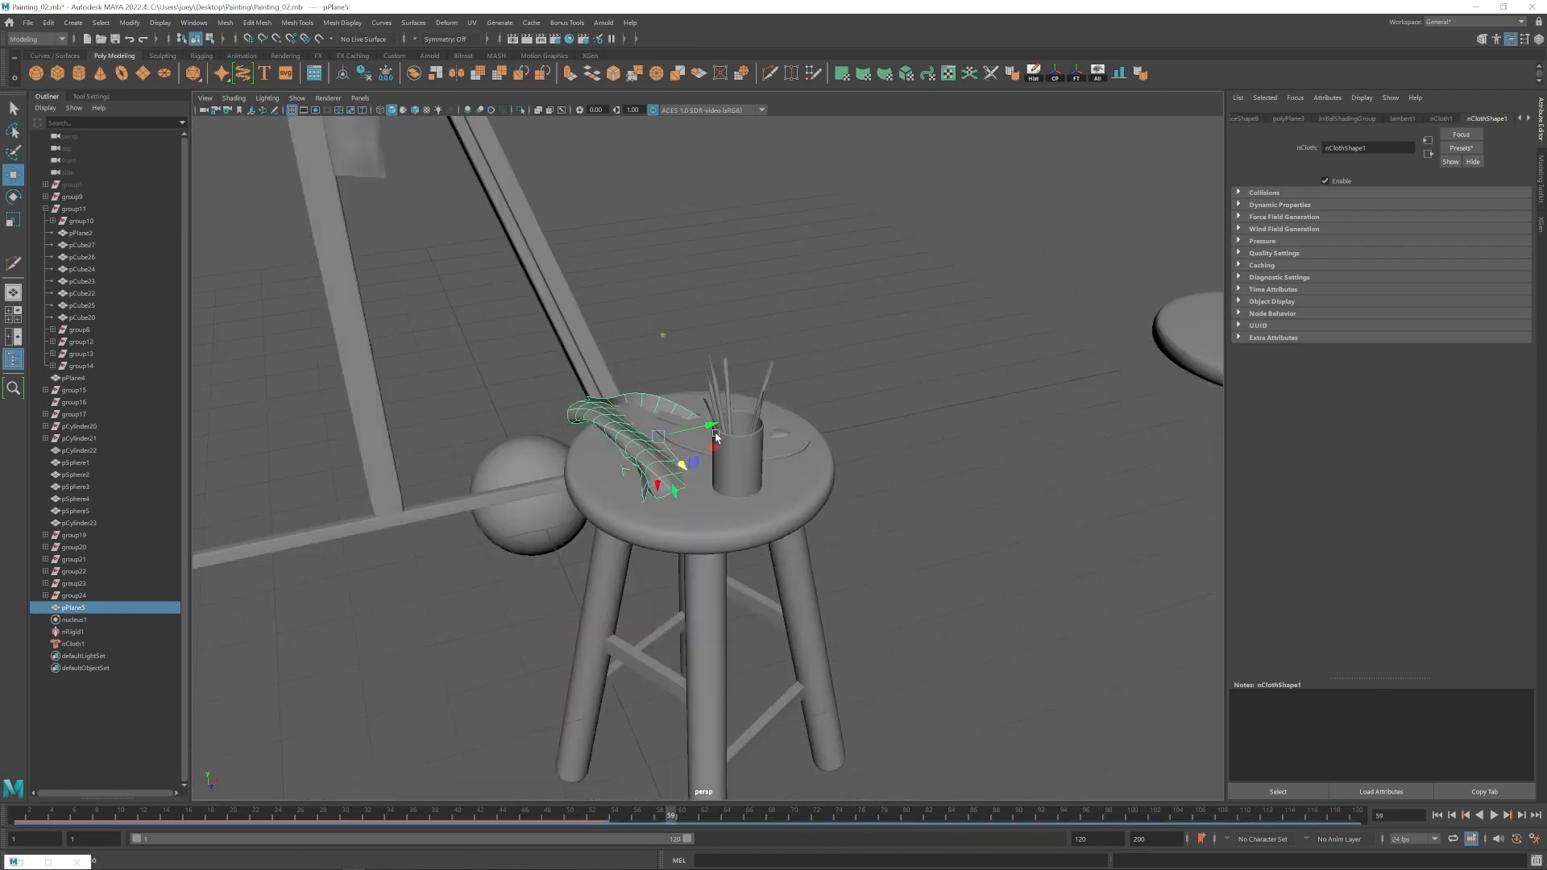
{"action": "right_click_drag", "start_coordinate": [716, 436], "coordinate": [794, 439], "text": "alt"}
{"action": "left_click_drag", "start_coordinate": [642, 459], "coordinate": [645, 451]}
{"action": "right_click_drag", "start_coordinate": [725, 451], "coordinate": [637, 451], "text": "alt"}
{"action": "left_click_drag", "start_coordinate": [711, 427], "coordinate": [723, 426]}
Group the cup with all its paintbrushes and center the group's pivot.
{"action": "mouse_move", "coordinate": [709, 431]}
{"action": "left_mouse_down", "text": "alt"}
{"action": "mouse_move", "coordinate": [768, 439]}
{"action": "mouse_move", "coordinate": [806, 387]}
{"action": "left_mouse_up", "text": "alt"}
{"action": "mouse_move", "coordinate": [846, 278]}
{"action": "left_mouse_down"}
{"action": "mouse_move", "coordinate": [771, 346]}
{"action": "mouse_move", "coordinate": [745, 411]}
{"action": "left_mouse_up"}
{"action": "right_click_drag", "start_coordinate": [746, 411], "coordinate": [833, 411], "text": "alt"}
{"action": "key", "text": "ctrl+g"}
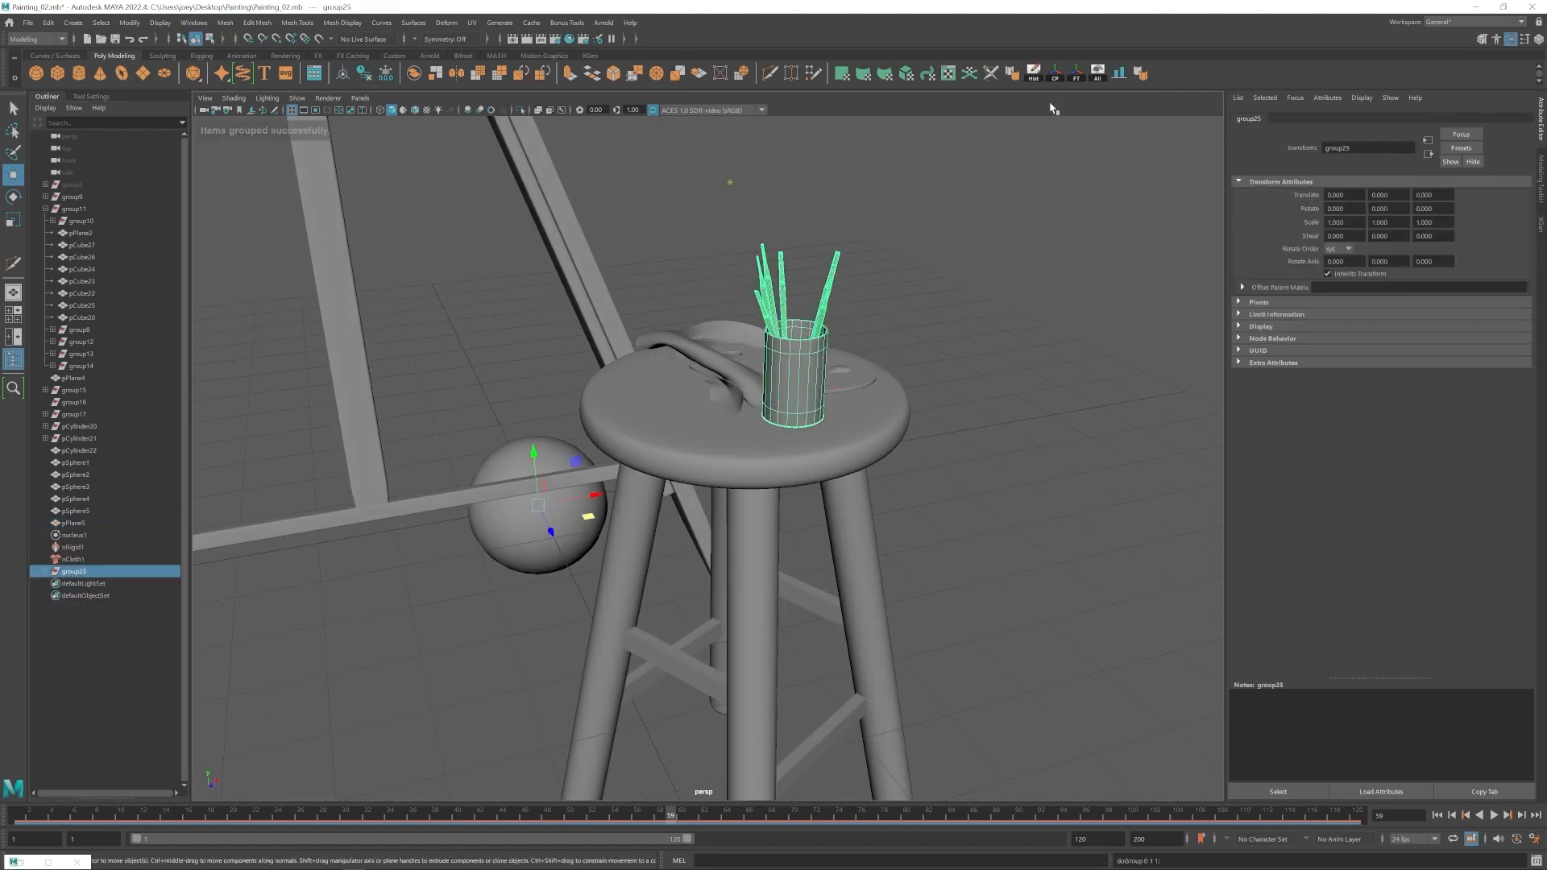
{"action": "left_click", "coordinate": [1055, 74]}
Move the brush cup group across the stool seat to make room for the cloth and palette.
{"action": "left_click_drag", "start_coordinate": [855, 363], "coordinate": [806, 391], "text": "alt"}
{"action": "left_click_drag", "start_coordinate": [823, 381], "coordinate": [691, 380]}
{"action": "mouse_move", "coordinate": [854, 403]}
{"action": "left_mouse_down", "text": "alt"}
{"action": "mouse_move", "coordinate": [814, 438]}
{"action": "mouse_move", "coordinate": [766, 443]}
{"action": "left_mouse_up", "text": "alt"}
{"action": "mouse_move", "coordinate": [666, 431]}
{"action": "left_mouse_down"}
{"action": "mouse_move", "coordinate": [670, 461]}
{"action": "mouse_move", "coordinate": [739, 465]}
{"action": "left_mouse_up"}
{"action": "mouse_move", "coordinate": [745, 459]}
{"action": "left_mouse_down", "text": "alt"}
{"action": "mouse_move", "coordinate": [814, 447]}
{"action": "mouse_move", "coordinate": [794, 403]}
{"action": "mouse_move", "coordinate": [750, 411]}
{"action": "mouse_move", "coordinate": [796, 368]}
{"action": "mouse_move", "coordinate": [932, 400]}
{"action": "mouse_move", "coordinate": [718, 412]}
{"action": "mouse_move", "coordinate": [629, 387]}
{"action": "left_mouse_up", "text": "alt"}
Select the palette with all its paint blobs and combine them into one group.
{"action": "left_click", "coordinate": [649, 379]}
{"action": "left_click", "coordinate": [854, 323]}
{"action": "left_click", "coordinate": [685, 395]}
{"action": "left_click", "coordinate": [756, 363], "text": "shift"}
{"action": "left_click", "coordinate": [729, 397], "text": "shift"}
{"action": "left_click", "coordinate": [667, 391], "text": "shift"}
{"action": "left_click", "coordinate": [676, 423], "text": "shift"}
{"action": "left_click_drag", "start_coordinate": [736, 385], "coordinate": [822, 411], "text": "alt"}
{"action": "key", "text": "ctrl+g"}
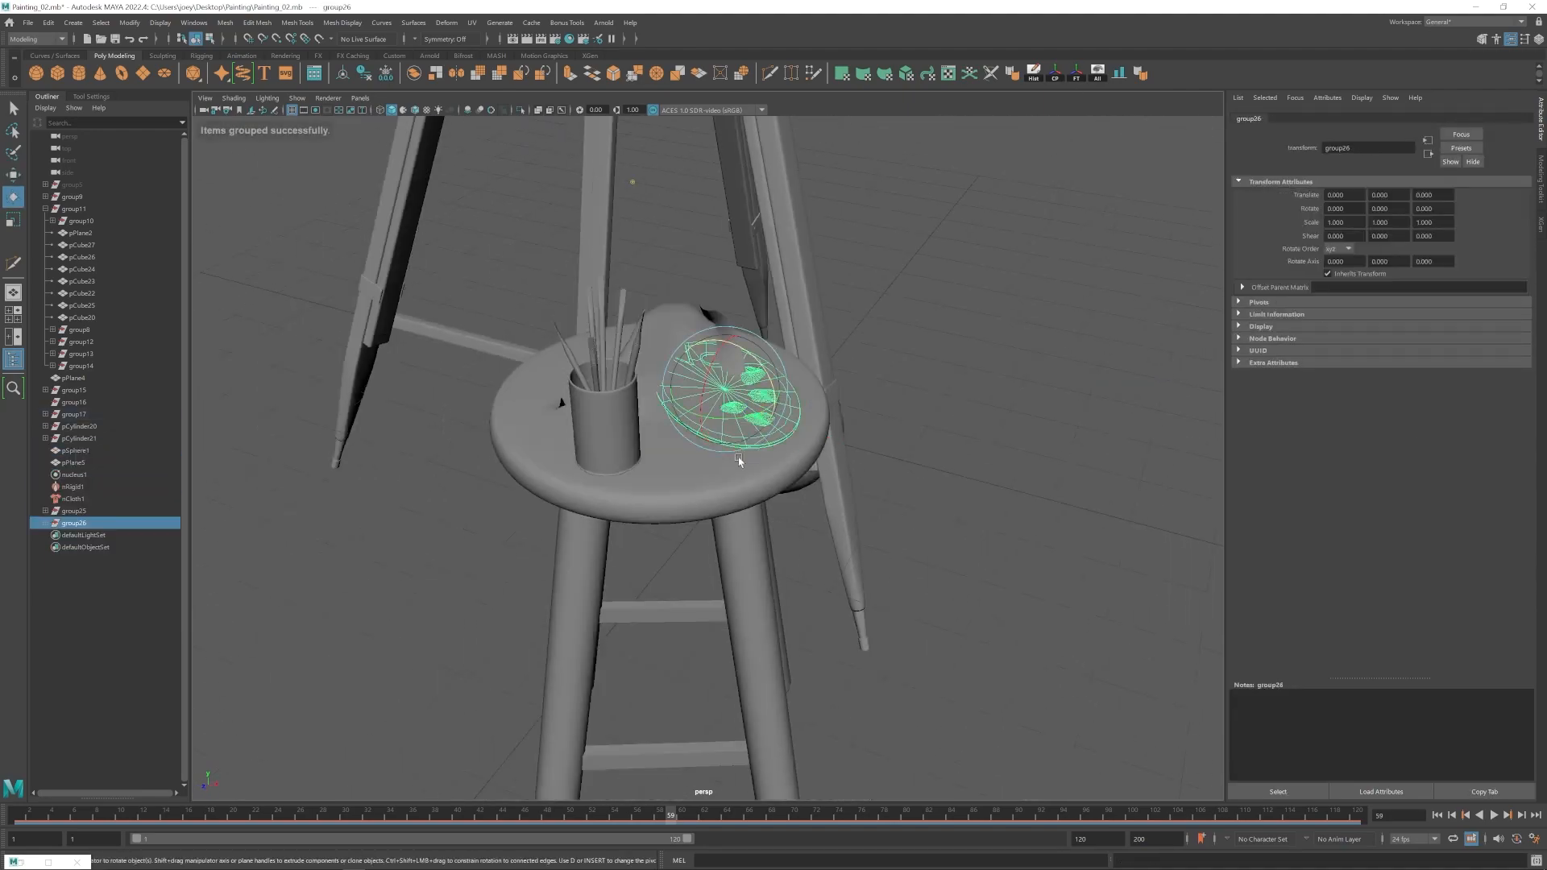
Rotate the palette group to a new angle on the stool seat.
{"action": "key", "text": "e"}
{"action": "left_click_drag", "start_coordinate": [733, 445], "coordinate": [693, 435]}
{"action": "left_click_drag", "start_coordinate": [750, 431], "coordinate": [794, 483], "text": "alt"}
{"action": "key", "text": "w"}
{"action": "scroll", "coordinate": [797, 503], "scroll_direction": "up", "scroll_amount": 5}
Adjust individual cloth vertices where the fabric lies on the stool seat.
{"action": "right_click_drag", "start_coordinate": [797, 514], "coordinate": [737, 512]}
{"action": "left_click", "coordinate": [626, 378]}
{"action": "left_click_drag", "start_coordinate": [737, 512], "coordinate": [746, 460], "text": "alt"}
{"action": "left_click", "coordinate": [735, 439]}
{"action": "left_click", "coordinate": [532, 451]}
Nudge a vertex on the cloth's far fold to refine its drape, then deselect it.
{"action": "left_click_drag", "start_coordinate": [532, 451], "coordinate": [783, 412], "text": "alt"}
{"action": "scroll", "coordinate": [587, 473], "scroll_direction": "down", "scroll_amount": 8}
{"action": "scroll", "coordinate": [659, 422], "scroll_direction": "up", "scroll_amount": 8}
{"action": "left_click", "coordinate": [659, 421]}
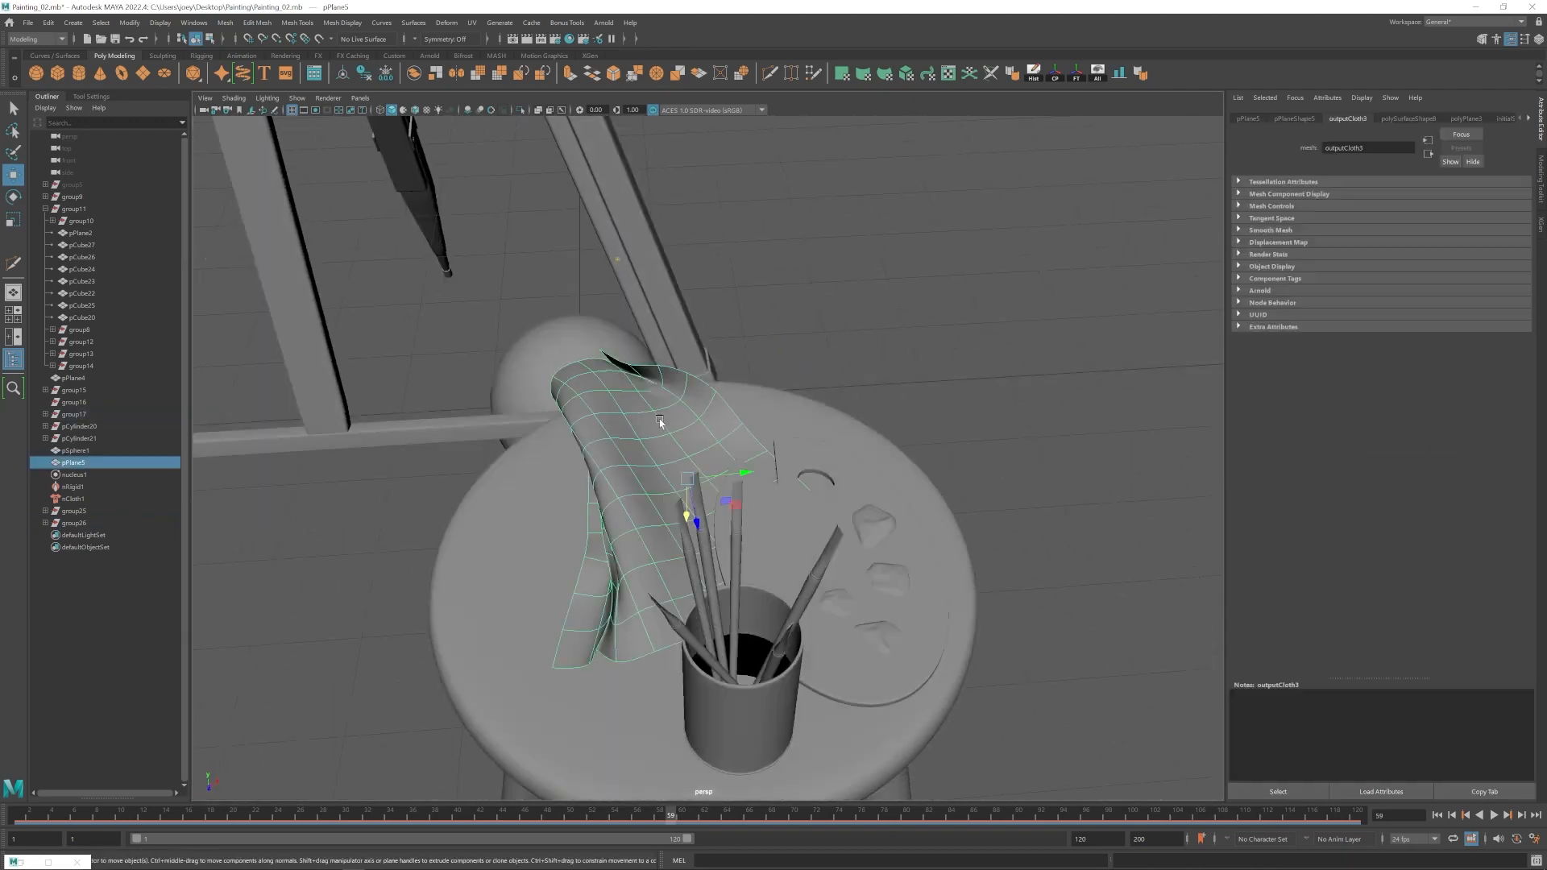
{"action": "right_click_drag", "start_coordinate": [660, 422], "coordinate": [601, 421]}
{"action": "left_click", "coordinate": [670, 369]}
{"action": "left_click_drag", "start_coordinate": [724, 372], "coordinate": [719, 374]}
{"action": "scroll", "coordinate": [755, 442], "scroll_direction": "down", "scroll_amount": 8}
{"action": "left_click", "coordinate": [756, 443]}
Lower a vertex in the middle of the cloth so the fabric settles closer to the seat.
{"action": "left_click_drag", "start_coordinate": [756, 442], "coordinate": [656, 463], "text": "alt"}
{"action": "scroll", "coordinate": [685, 452], "scroll_direction": "up", "scroll_amount": 8}
{"action": "right_click_drag", "start_coordinate": [713, 431], "coordinate": [656, 430]}
{"action": "left_click", "coordinate": [687, 409]}
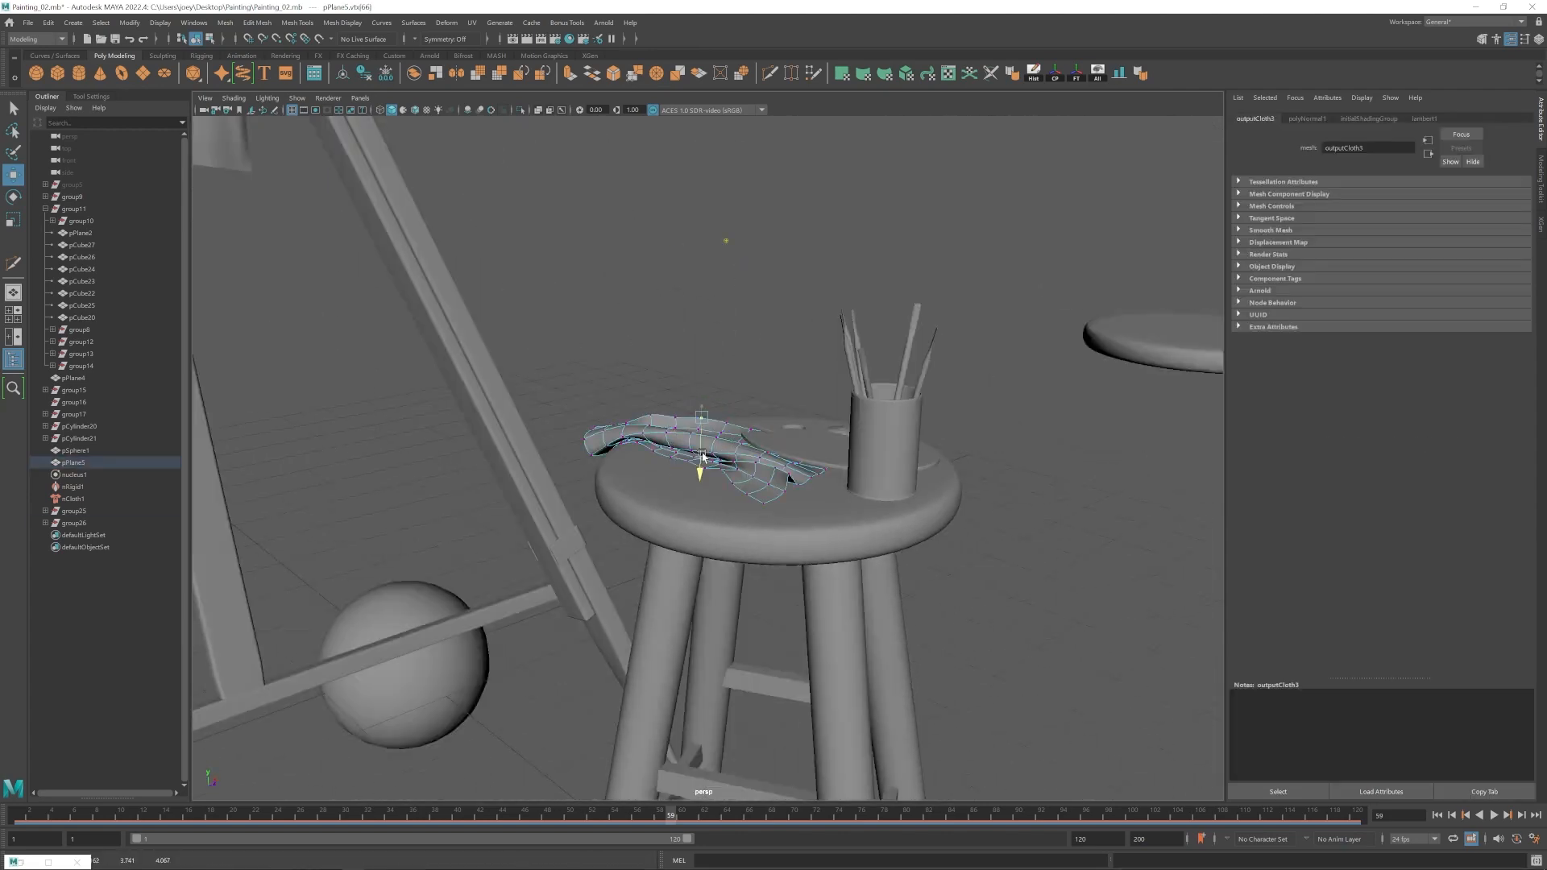
{"action": "left_click", "coordinate": [674, 457]}
{"action": "scroll", "coordinate": [674, 456], "scroll_direction": "down", "scroll_amount": 8}
{"action": "left_click_drag", "start_coordinate": [652, 458], "coordinate": [916, 546]}
{"action": "scroll", "coordinate": [916, 545], "scroll_direction": "up", "scroll_amount": 8}
{"action": "left_click", "coordinate": [726, 445]}
{"action": "mouse_move", "coordinate": [726, 445]}
{"action": "left_mouse_down", "text": "alt"}
{"action": "mouse_move", "coordinate": [766, 504]}
{"action": "mouse_move", "coordinate": [800, 474]}
{"action": "mouse_move", "coordinate": [642, 457]}
{"action": "left_mouse_up", "text": "alt"}
{"action": "scroll", "coordinate": [800, 474], "scroll_direction": "down", "scroll_amount": 8}
Select the whole brush cup group and shift its position on the stool seat.
{"action": "left_click", "coordinate": [801, 474]}
{"action": "scroll", "coordinate": [718, 487], "scroll_direction": "up", "scroll_amount": 8}
{"action": "left_click", "coordinate": [722, 491]}
{"action": "key", "text": "Up"}
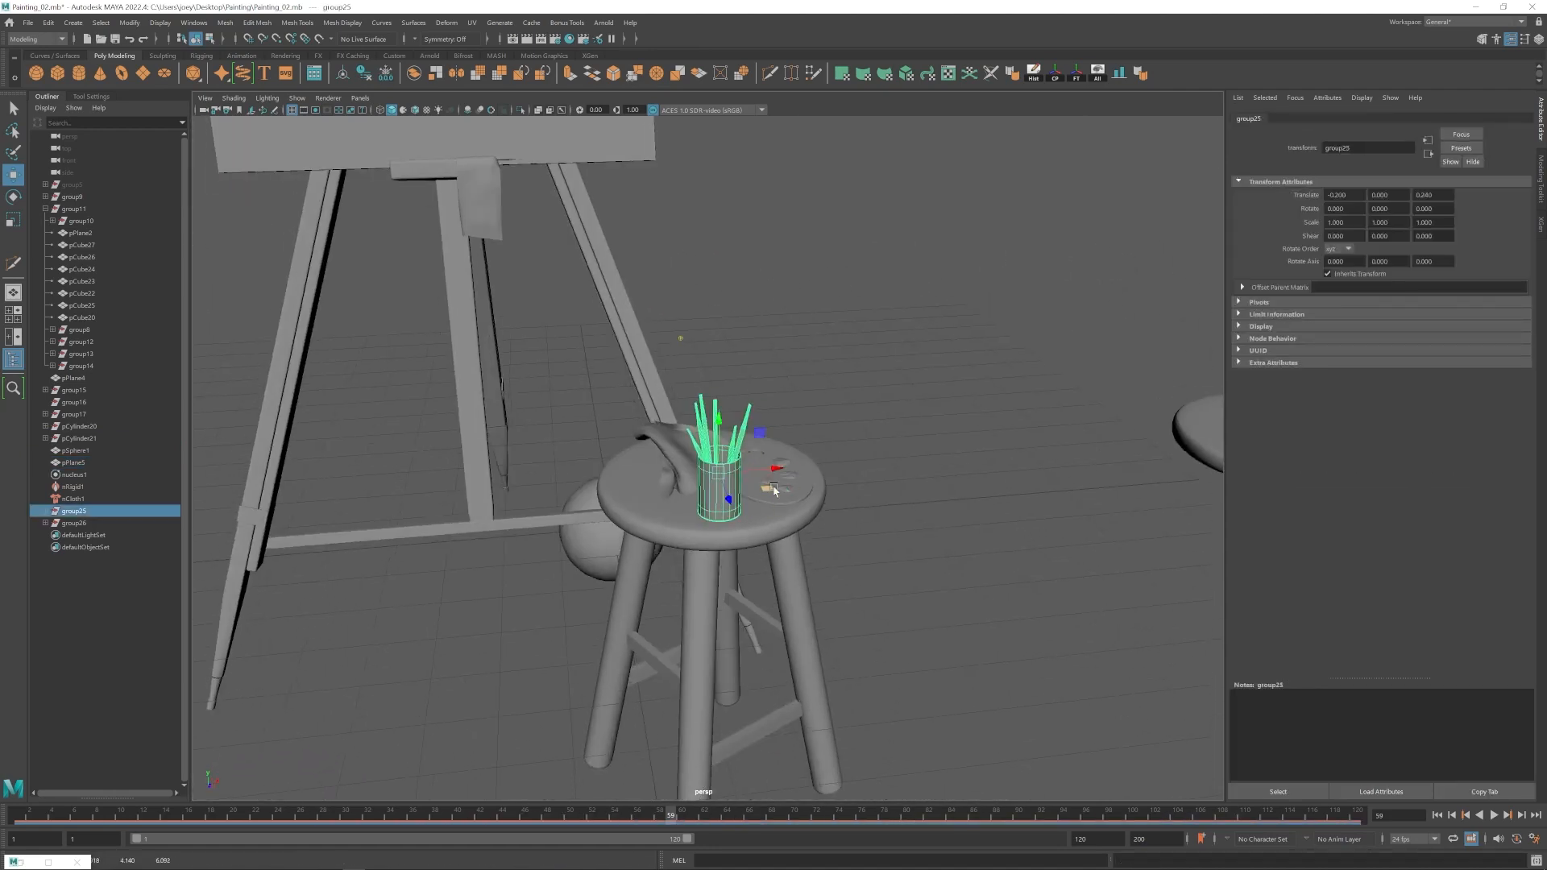
Move the cloth's front corner vertex beside the cup so it rests on the seat.
{"action": "scroll", "coordinate": [685, 475], "scroll_direction": "up", "scroll_amount": 8}
{"action": "left_click", "coordinate": [596, 461]}
{"action": "left_click", "coordinate": [567, 461]}
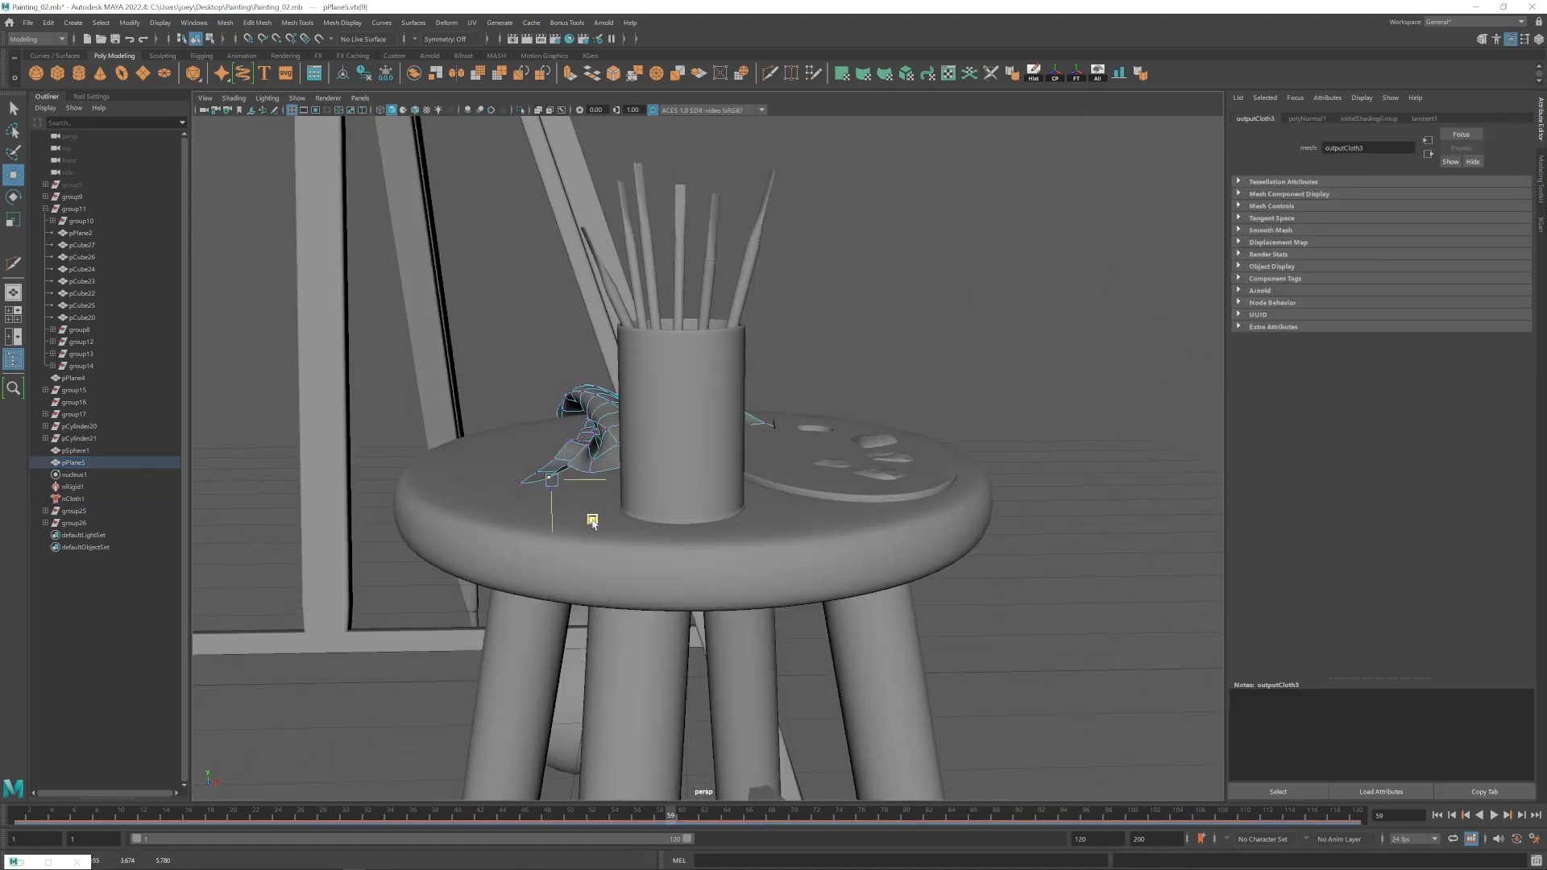
{"action": "left_click", "coordinate": [693, 484]}
Return the draped cloth to object selection, duplicate it, and delete the sphere under the easel.
{"action": "right_click_drag", "start_coordinate": [693, 483], "coordinate": [668, 565], "text": "alt"}
{"action": "left_click_drag", "start_coordinate": [668, 565], "coordinate": [1015, 628], "text": "alt"}
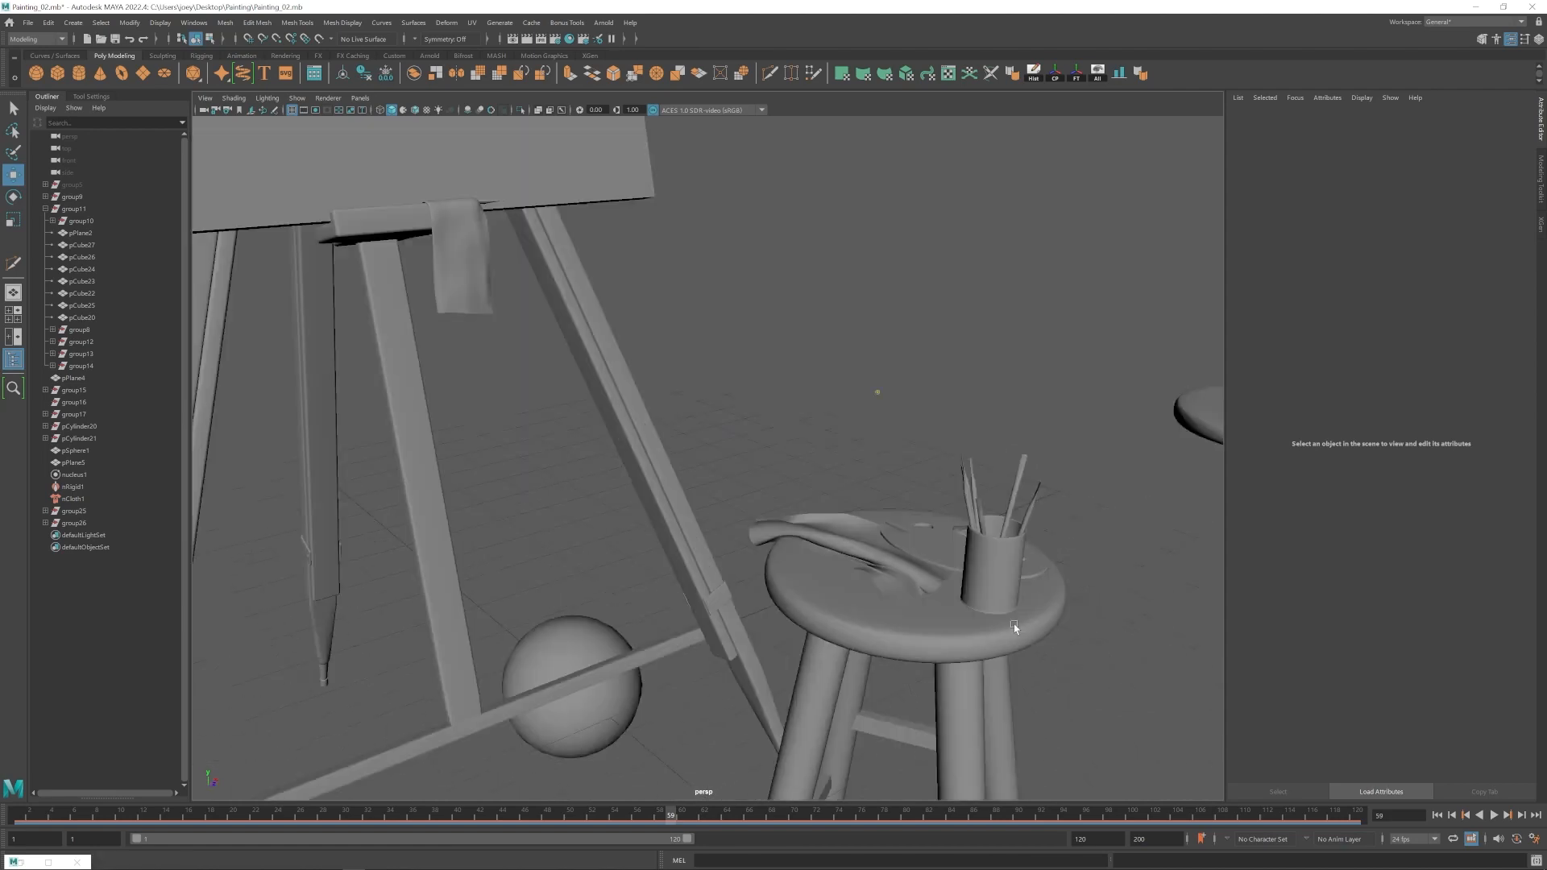
{"action": "left_click", "coordinate": [838, 552]}
{"action": "right_click_drag", "start_coordinate": [838, 552], "coordinate": [877, 563], "text": "alt"}
{"action": "left_click_drag", "start_coordinate": [876, 563], "coordinate": [695, 532], "text": "alt"}
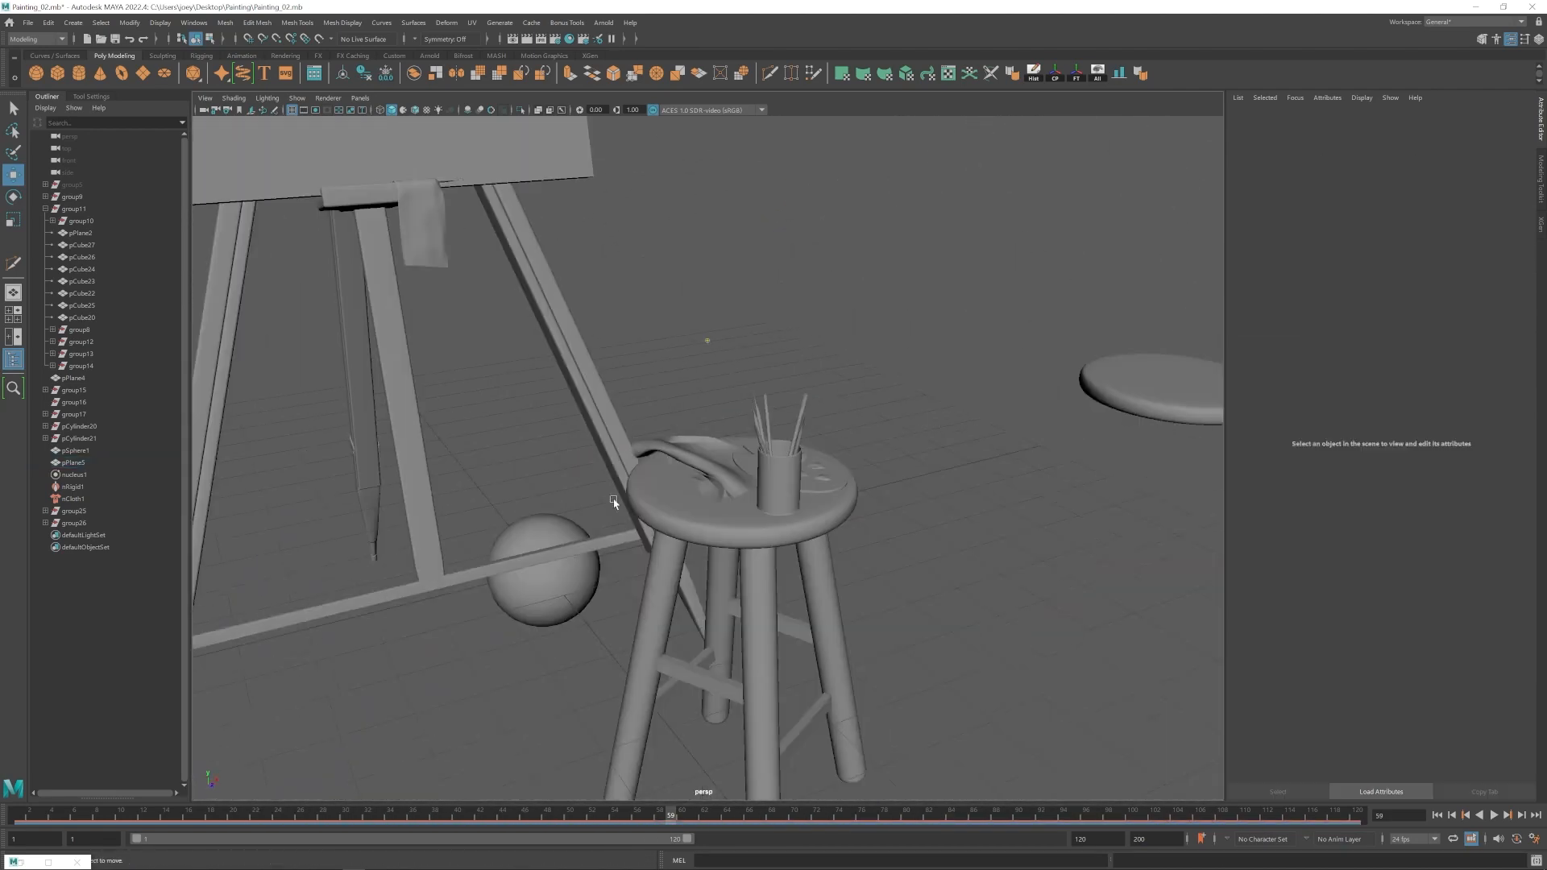
{"action": "left_click_drag", "start_coordinate": [709, 339], "coordinate": [622, 501], "text": "alt"}
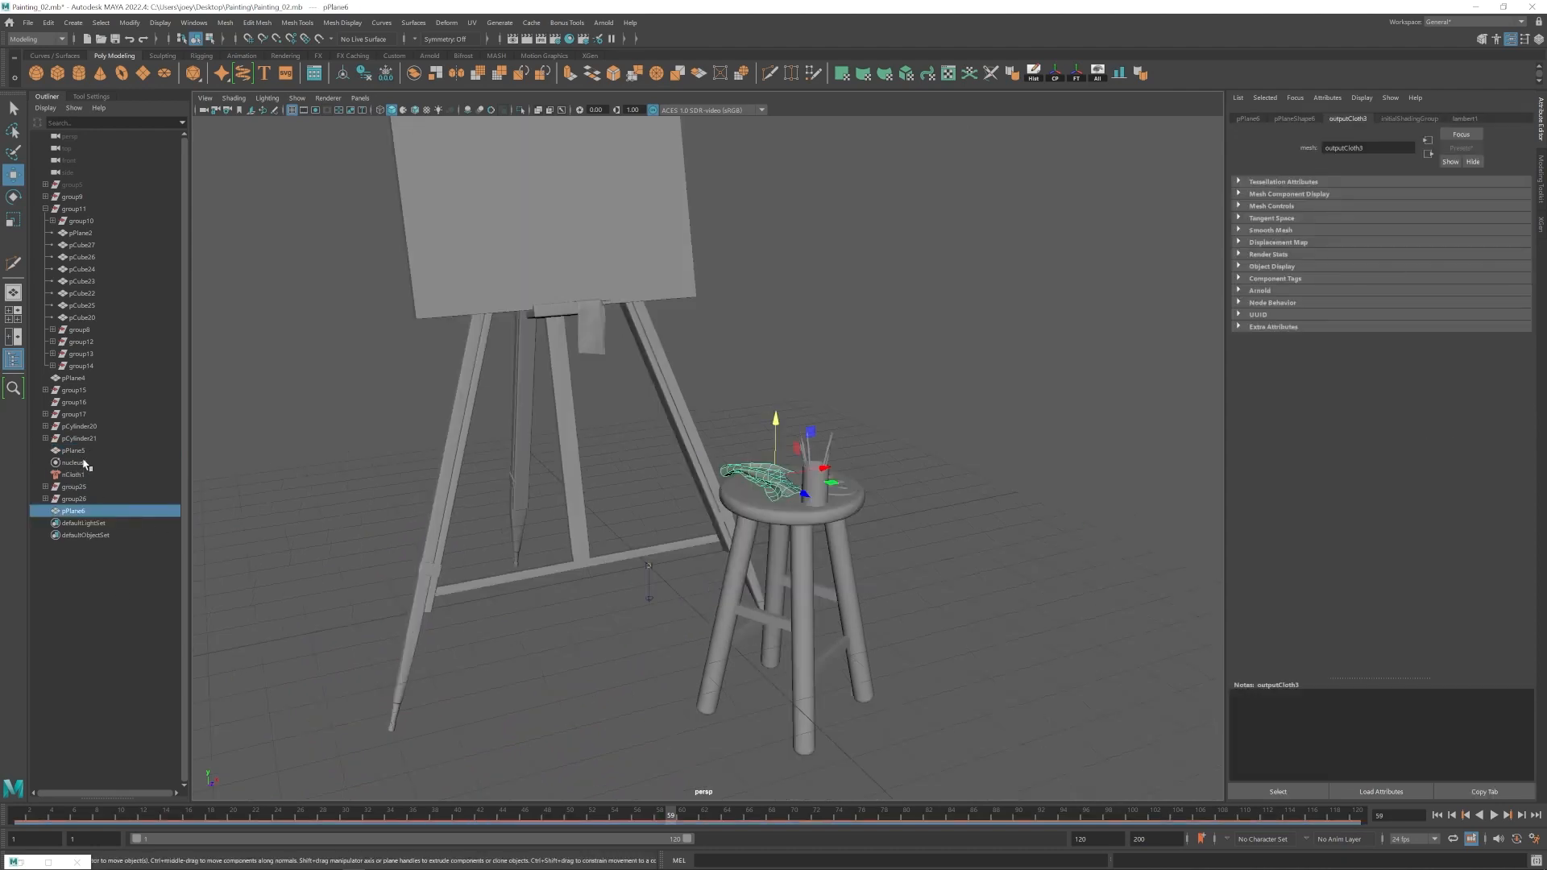
Delete the leftover nCloth1 node, the original simulated cloth plane, nucleus1 and group16 from the scene.
{"action": "left_click", "coordinate": [75, 473]}
{"action": "key", "text": "Delete"}
{"action": "left_click", "coordinate": [82, 501]}
{"action": "left_click", "coordinate": [79, 461]}
{"action": "left_click", "coordinate": [79, 453]}
{"action": "key", "text": "Delete"}
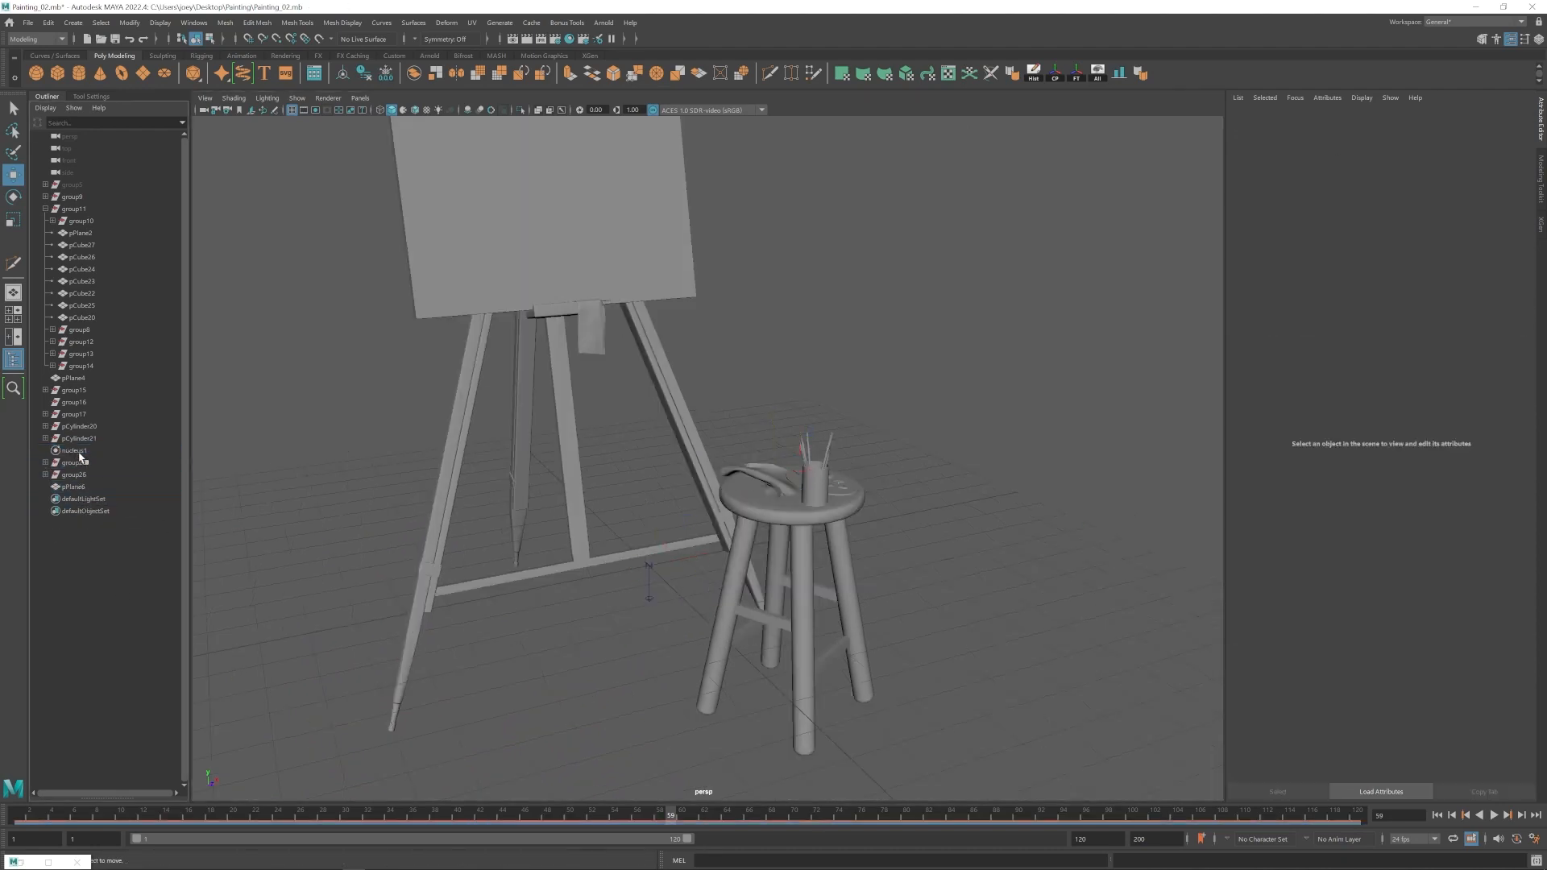
{"action": "left_click", "coordinate": [79, 453]}
{"action": "key", "text": "Delete"}
{"action": "double_click", "coordinate": [78, 475]}
{"action": "left_click", "coordinate": [78, 463]}
{"action": "left_click", "coordinate": [76, 405]}
{"action": "key", "text": "Delete"}
Group the stool with its palette, brush cup and cloth, and center the new group's pivot.
{"action": "left_click_drag", "start_coordinate": [750, 507], "coordinate": [855, 513], "text": "alt"}
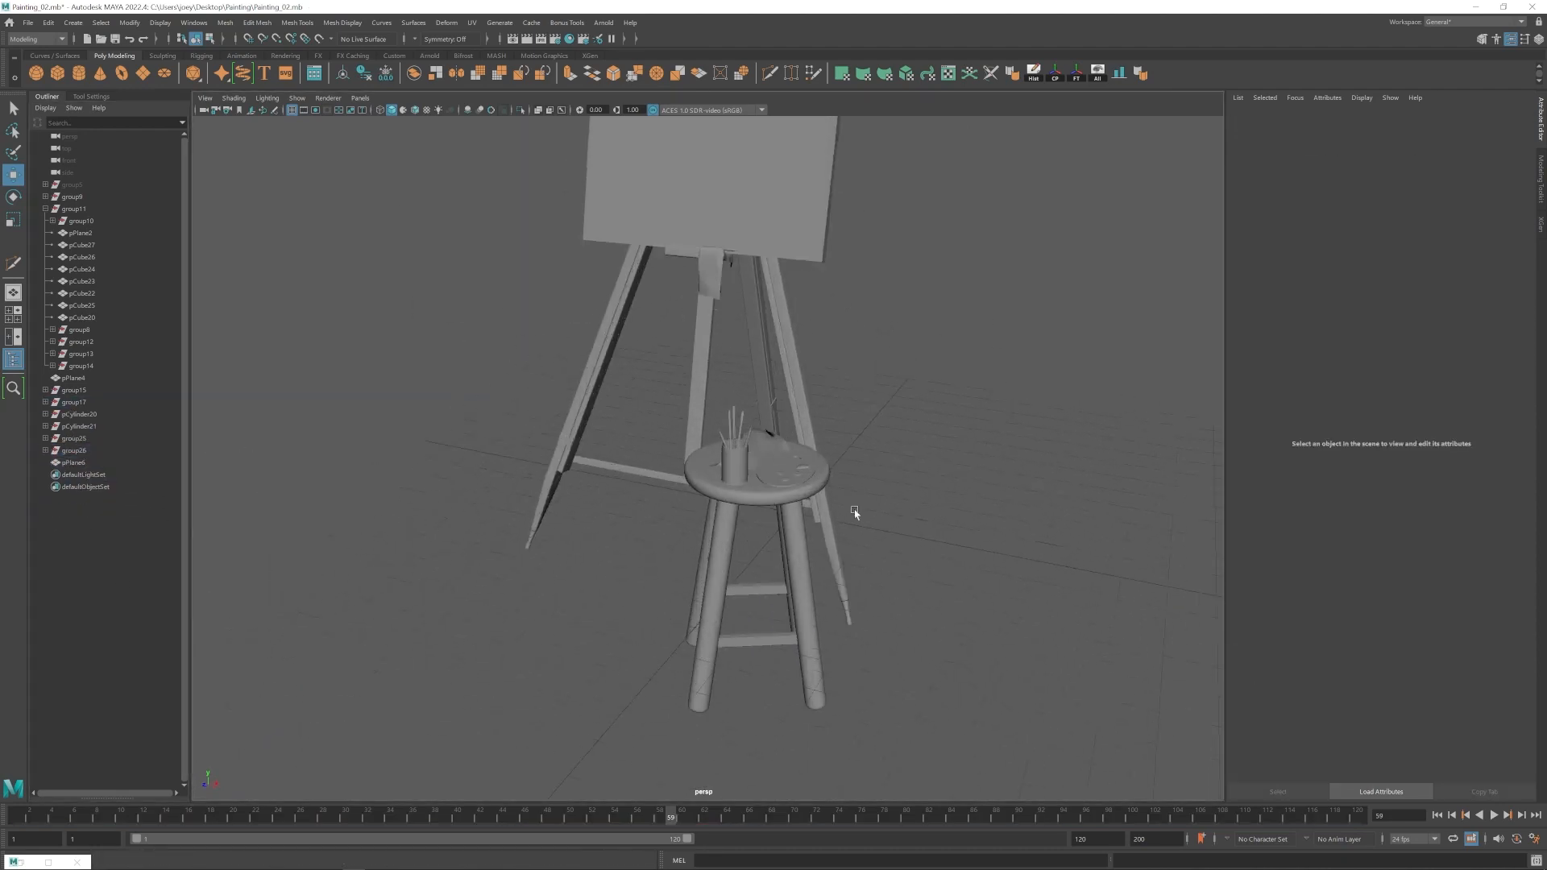
{"action": "left_click", "coordinate": [759, 500]}
{"action": "left_click", "coordinate": [80, 452], "text": "shift"}
{"action": "left_click", "coordinate": [82, 463], "text": "shift"}
{"action": "left_click_drag", "start_coordinate": [515, 467], "coordinate": [709, 451], "text": "alt"}
{"action": "key", "text": "ctrl+g"}
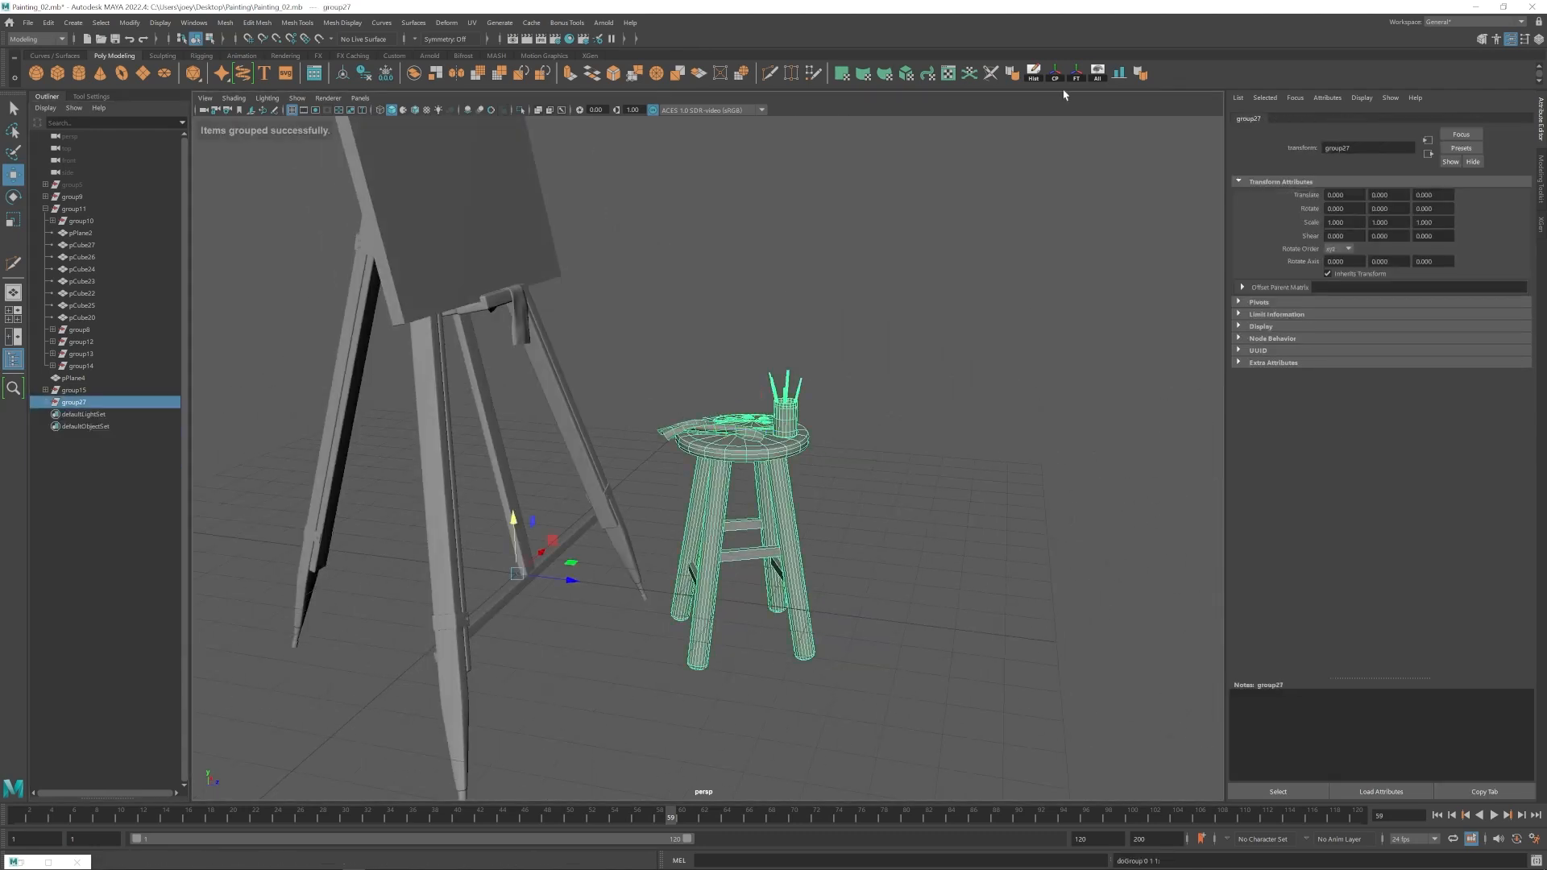
{"action": "left_click", "coordinate": [1055, 74]}
Move the stool group closer to the easel so it stands beside the right-hand leg.
{"action": "left_click_drag", "start_coordinate": [926, 459], "coordinate": [646, 485], "text": "alt"}
{"action": "left_click_drag", "start_coordinate": [680, 551], "coordinate": [848, 544]}
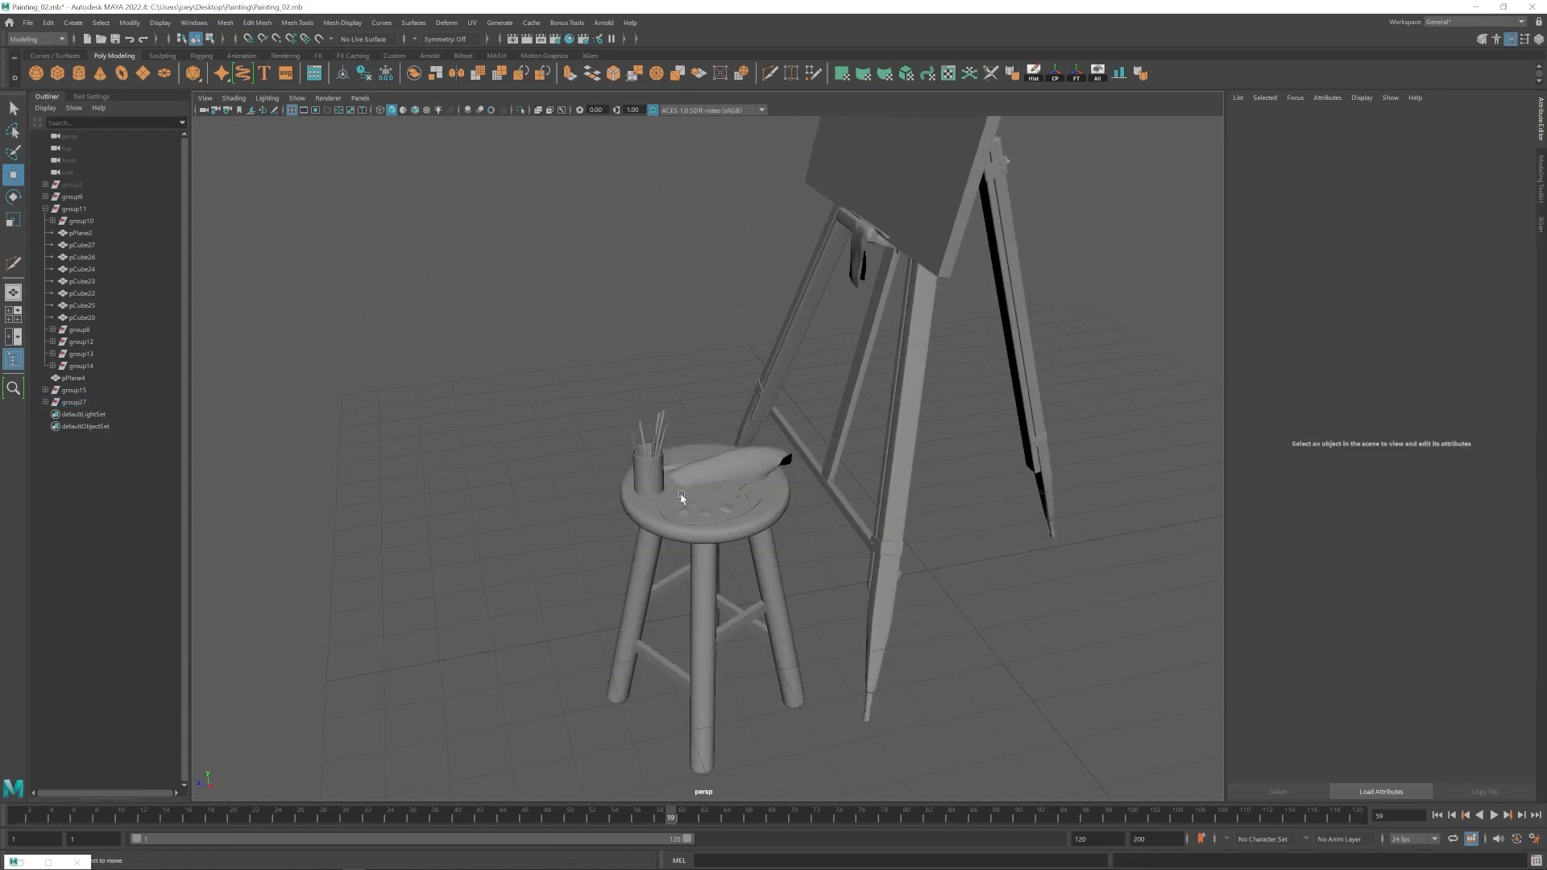
{"action": "left_click", "coordinate": [710, 503]}
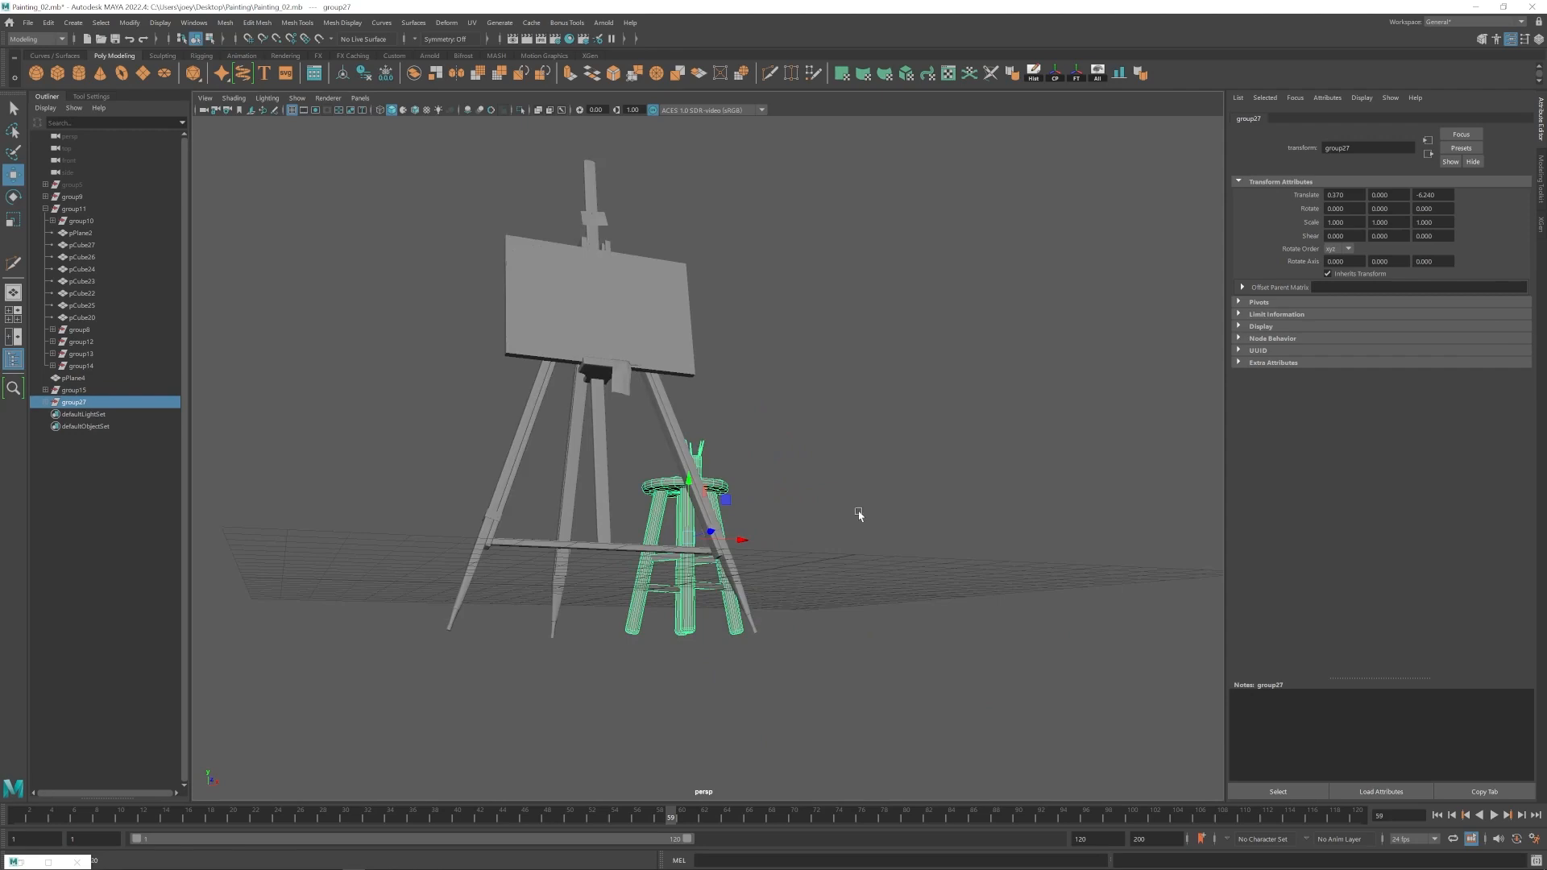
{"action": "left_click_drag", "start_coordinate": [857, 515], "coordinate": [774, 452], "text": "alt"}
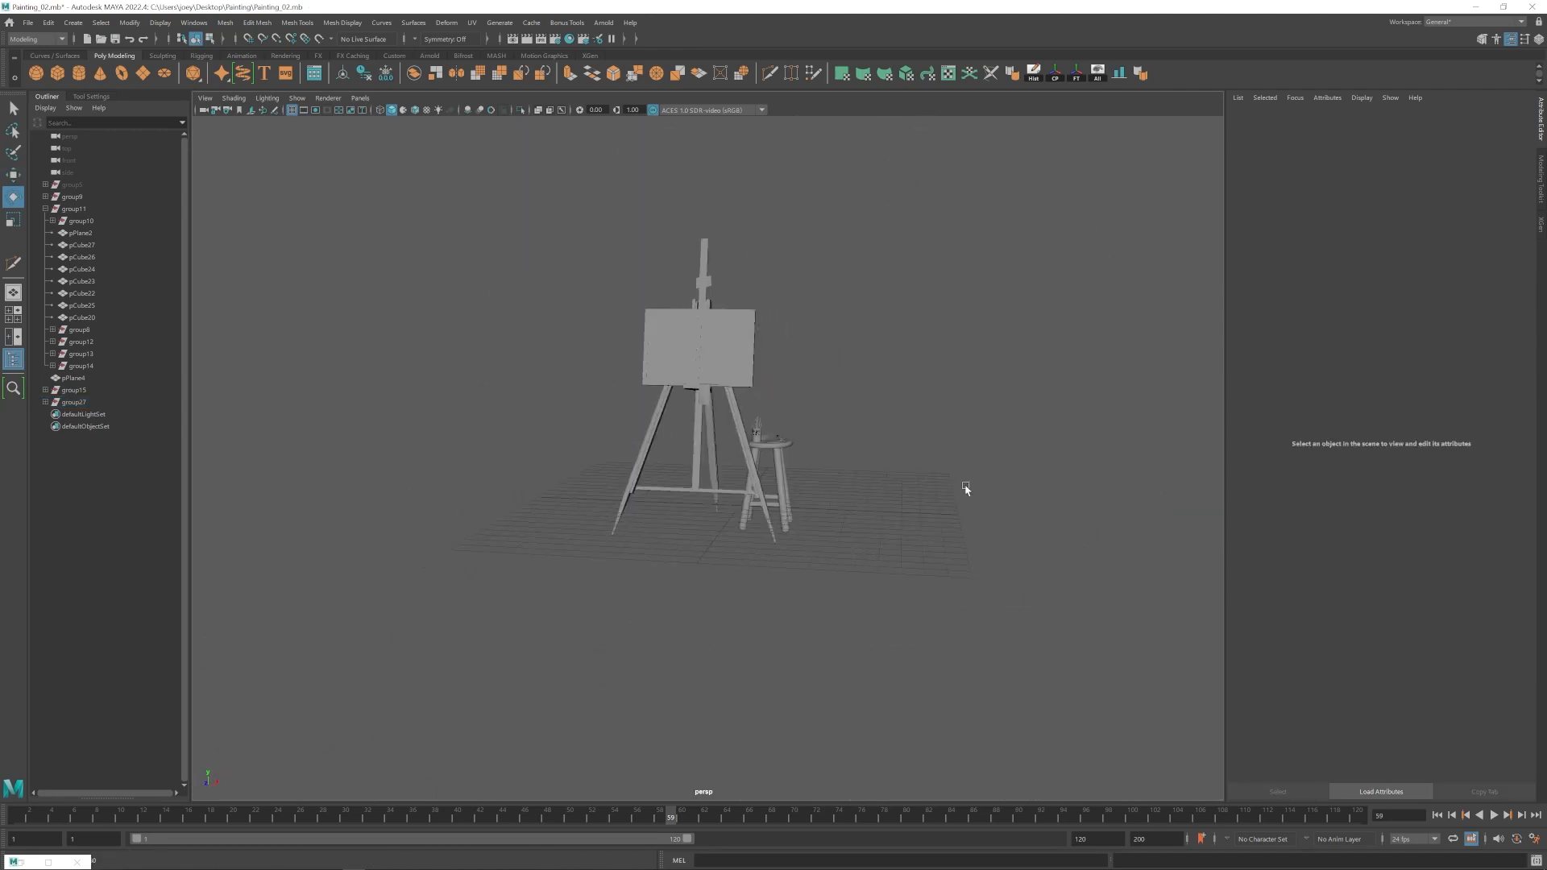
{"action": "right_click_drag", "start_coordinate": [967, 489], "coordinate": [915, 484], "text": "alt"}
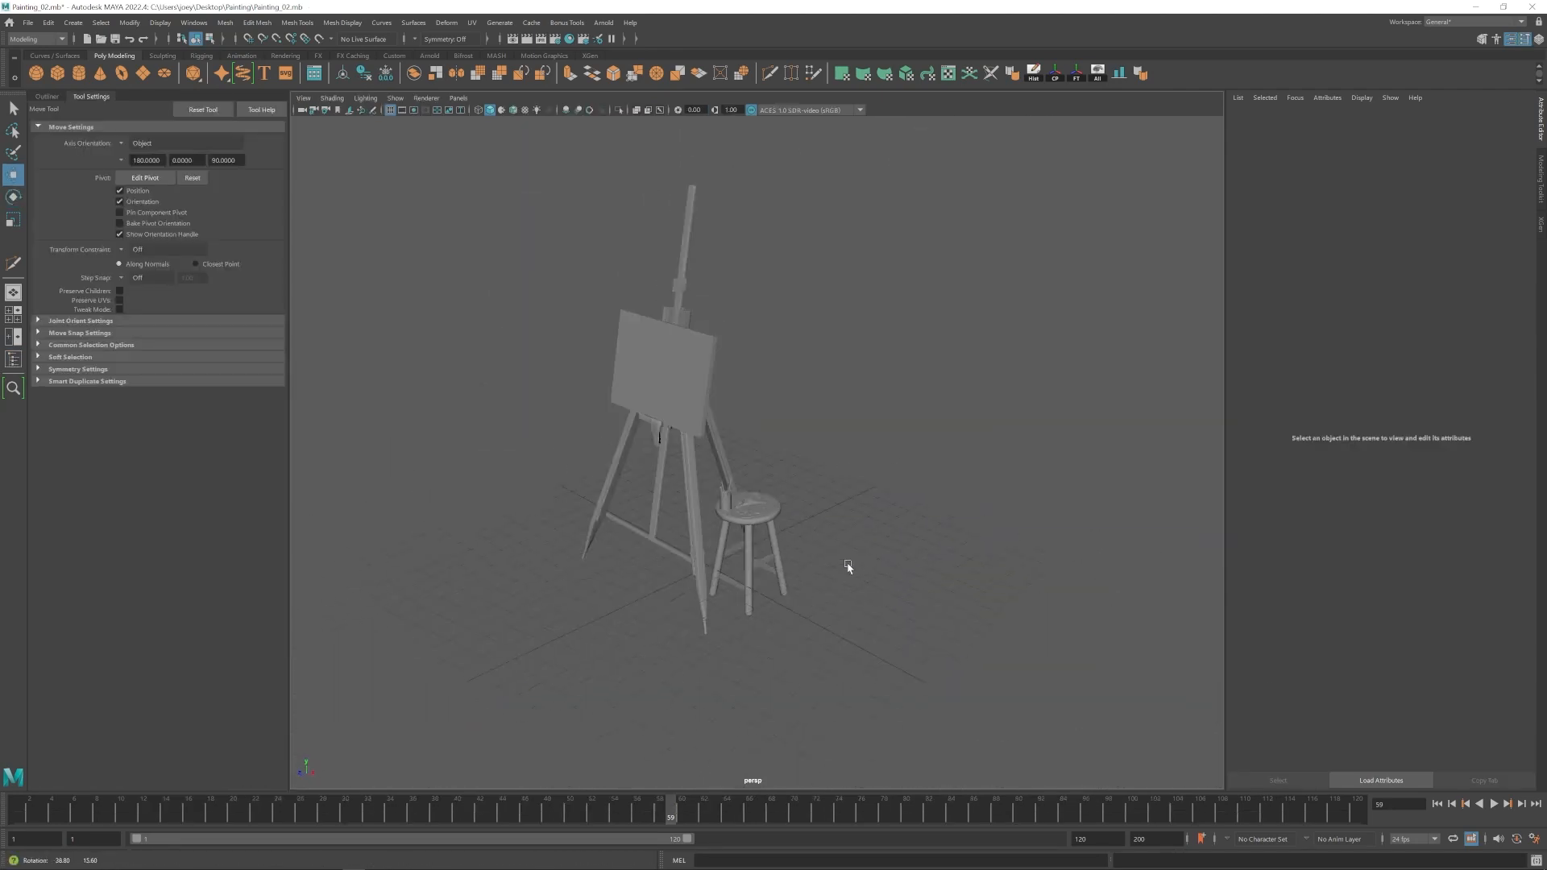
Open the top of the small cylinder on the stool and extrude its rim inward and up into a bottle neck.
{"action": "right_click_drag", "start_coordinate": [912, 587], "coordinate": [929, 356], "text": "alt"}
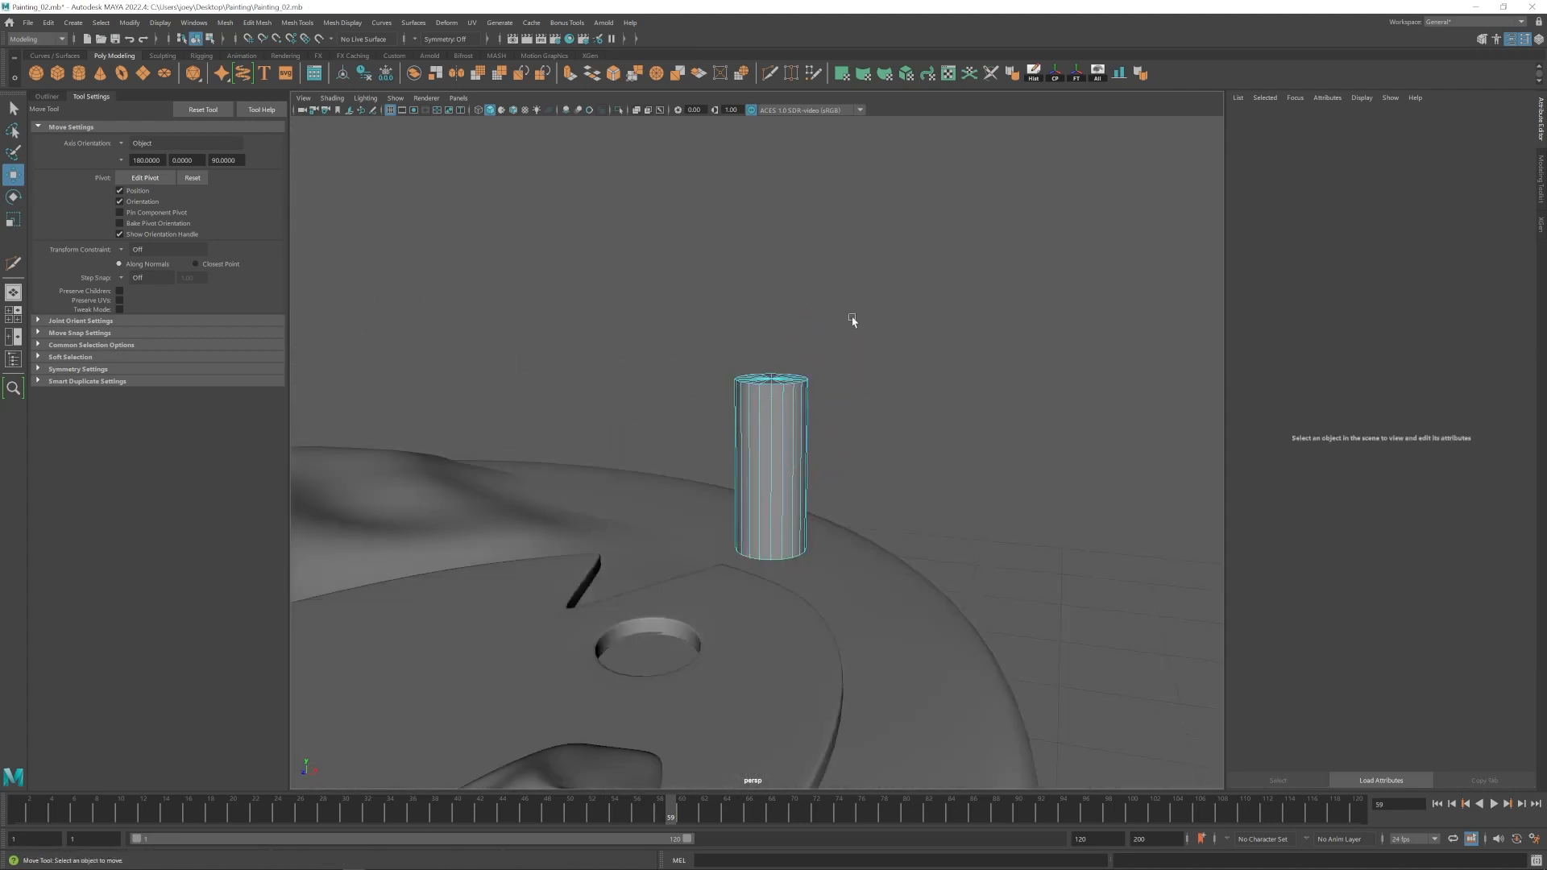
{"action": "left_click_drag", "start_coordinate": [771, 323], "coordinate": [771, 344]}
{"action": "key", "text": "ctrl+e"}
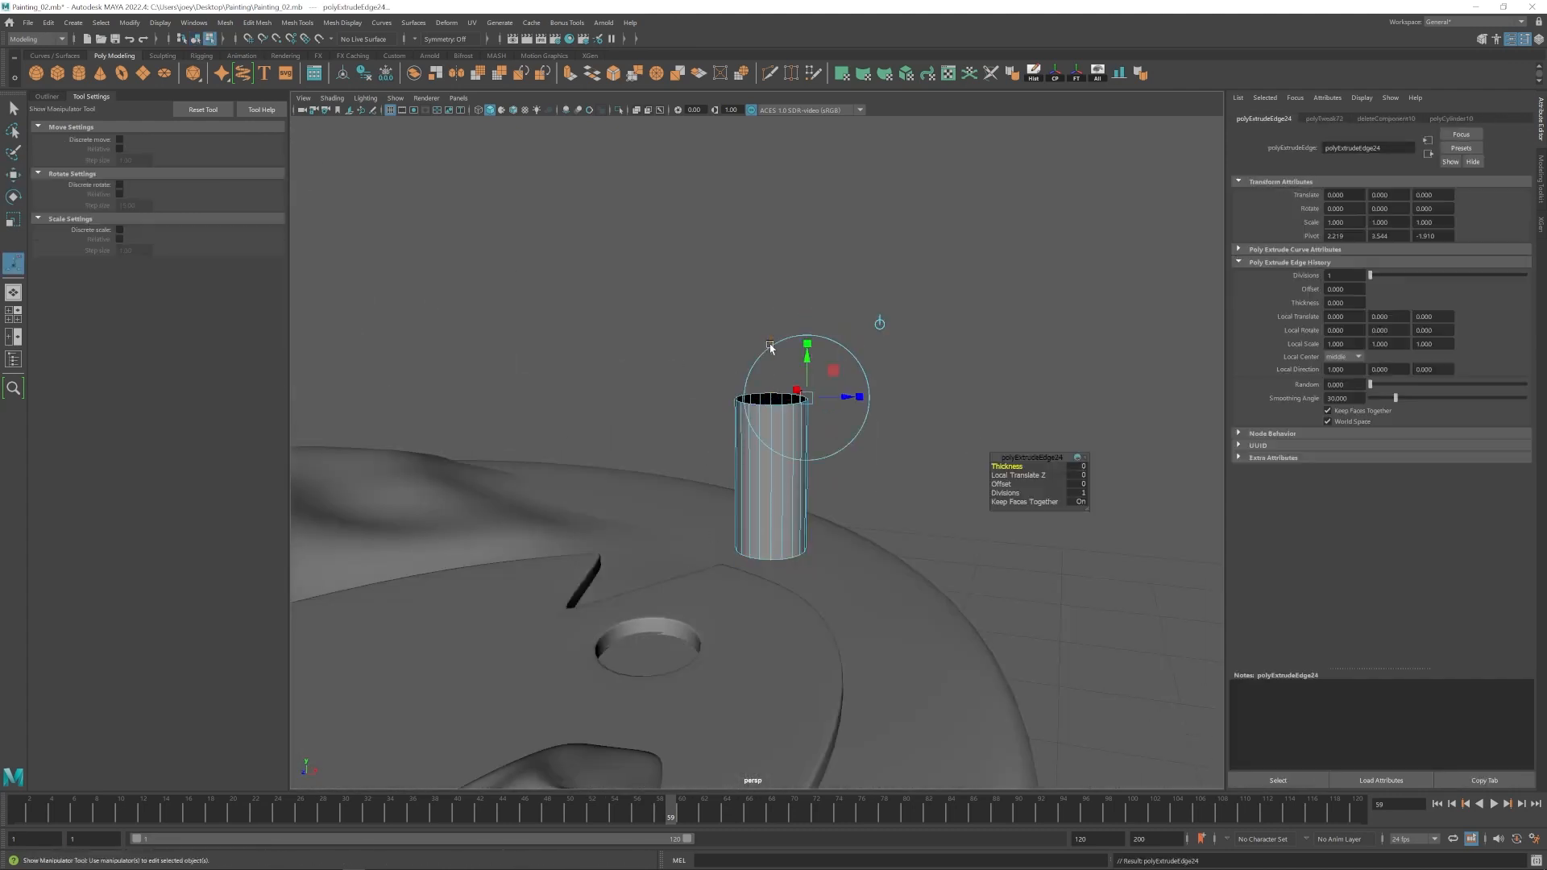
{"action": "key", "text": "r"}
{"action": "left_click_drag", "start_coordinate": [779, 403], "coordinate": [752, 401]}
Bevel the bottle's shoulder edge loop with 3 segments and return to object mode.
{"action": "double_click", "coordinate": [771, 405]}
{"action": "left_click", "coordinate": [257, 23]}
{"action": "left_click", "coordinate": [280, 70]}
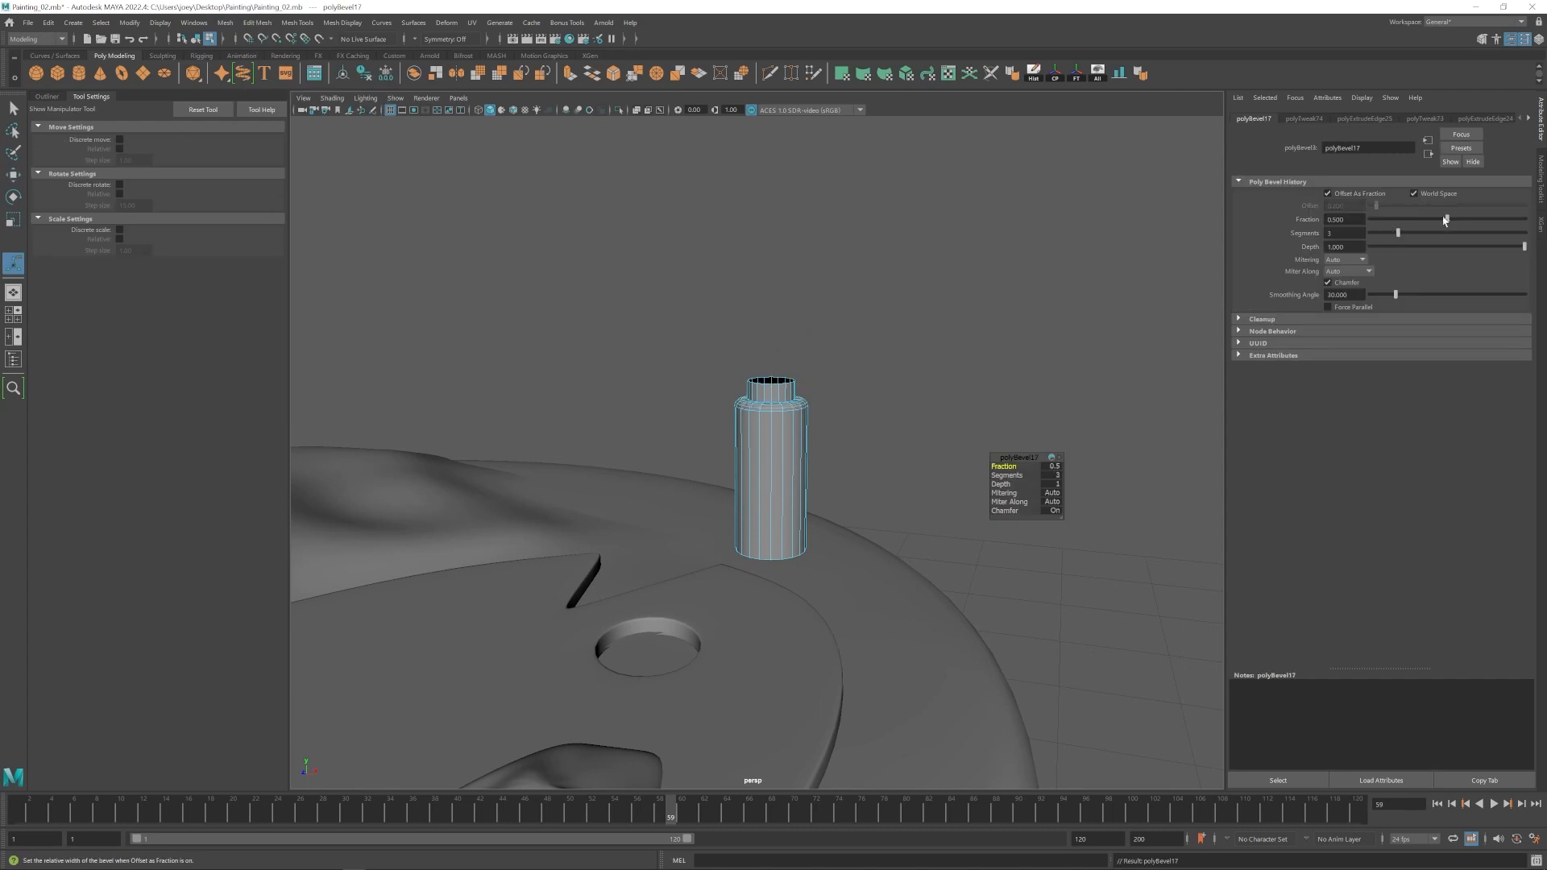
{"action": "scroll", "coordinate": [789, 416], "scroll_direction": "up", "scroll_amount": 3}
{"action": "key", "text": "w"}
{"action": "key", "text": "F8"}
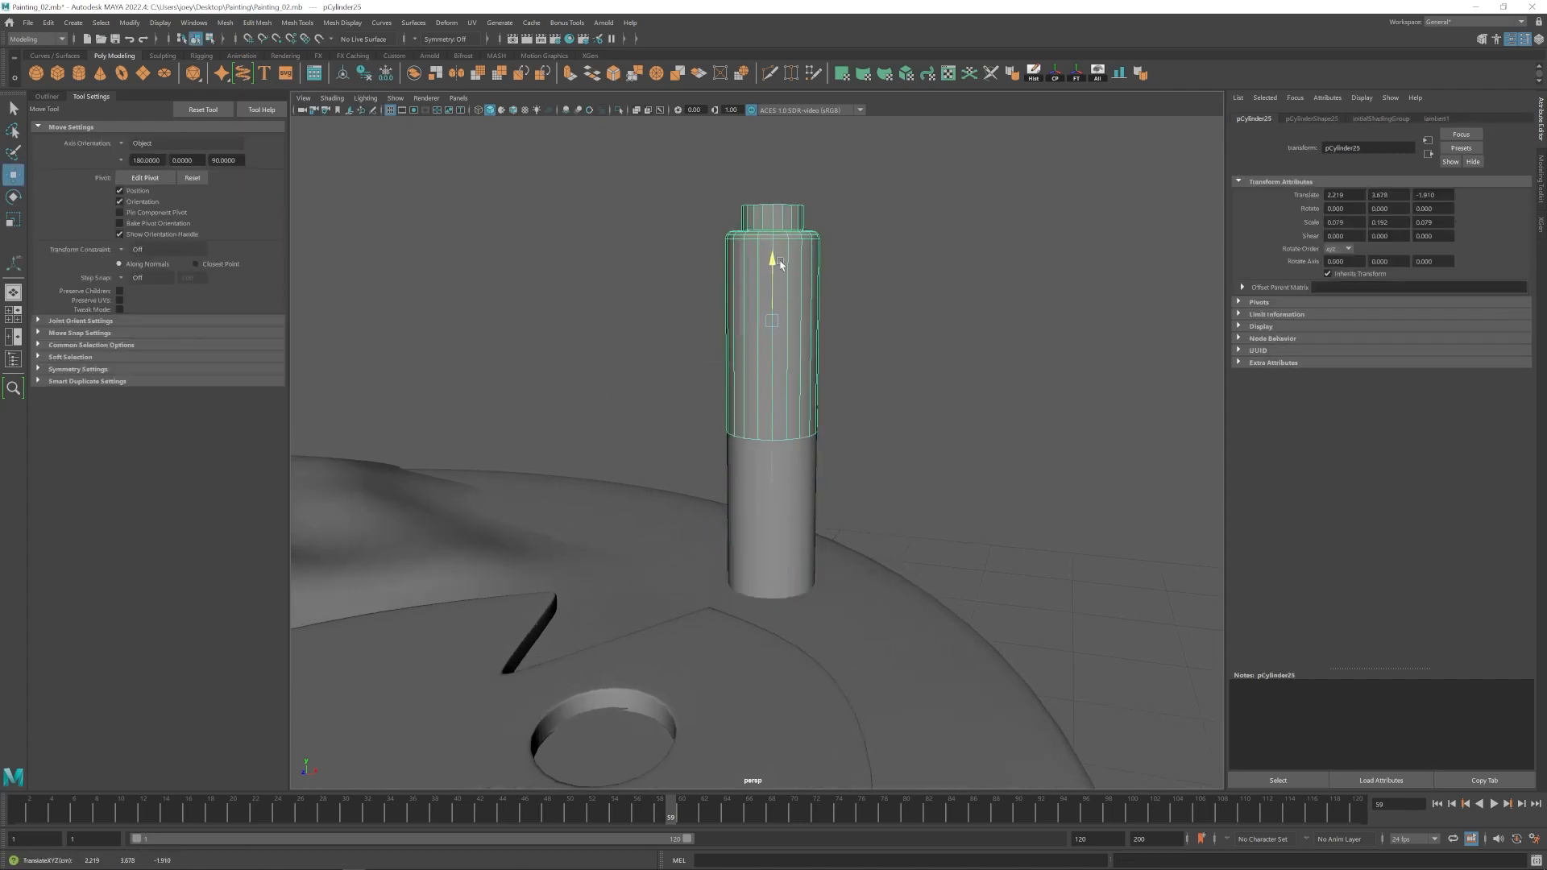
Reduce the bottle copy to a short, narrower open cylinder and seat it over the neck as a cap.
{"action": "key", "text": "r"}
{"action": "left_click_drag", "start_coordinate": [772, 321], "coordinate": [734, 320]}
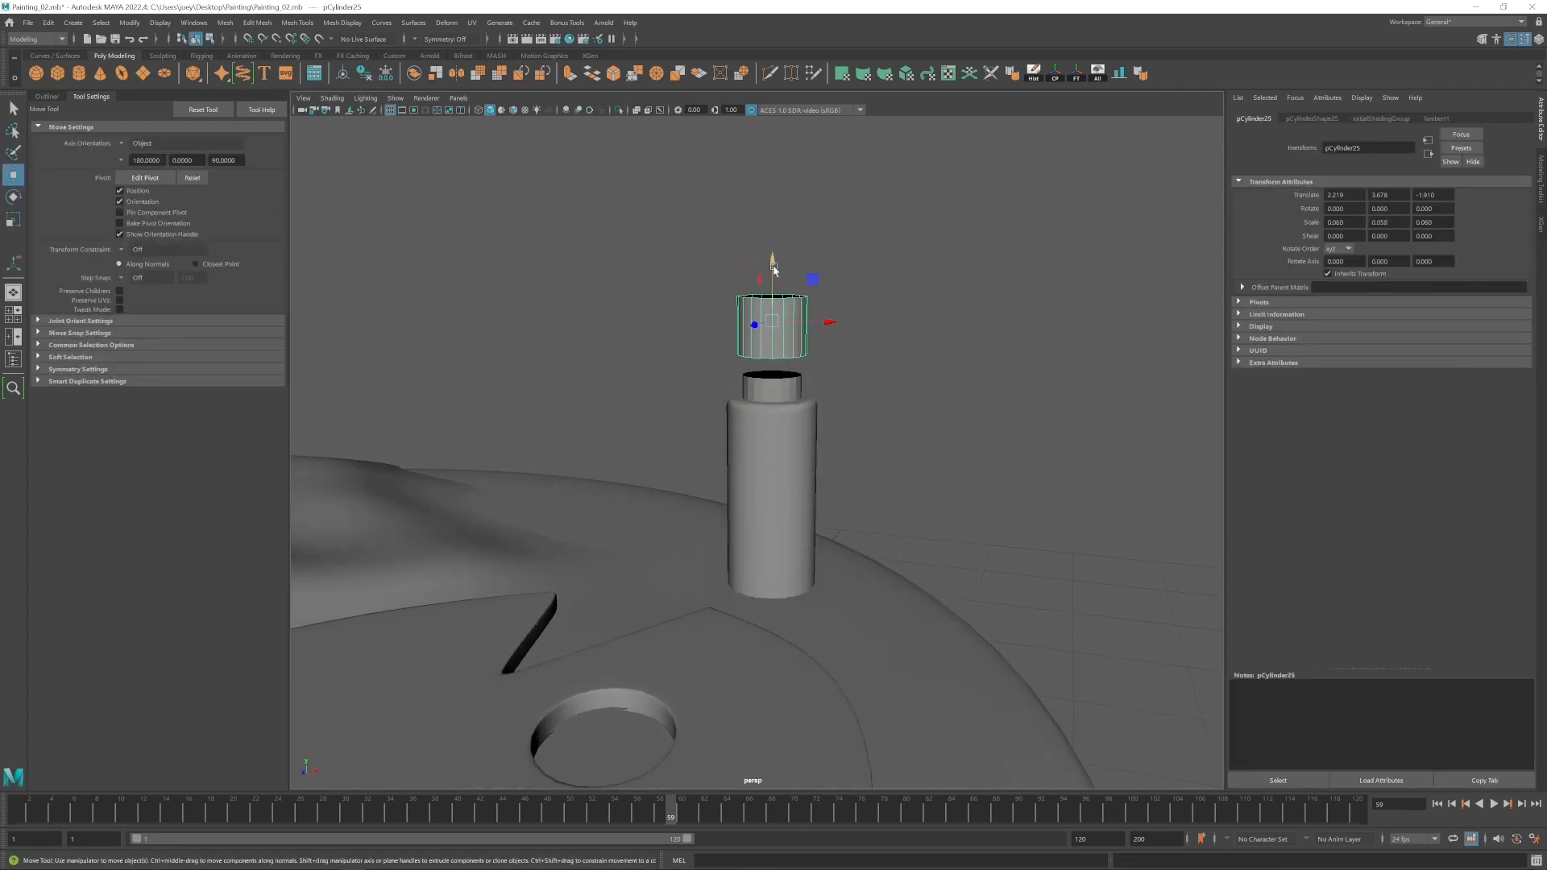
{"action": "left_click_drag", "start_coordinate": [806, 372], "coordinate": [734, 386], "text": "alt"}
{"action": "key", "text": "F8"}
{"action": "right_click_drag", "start_coordinate": [734, 385], "coordinate": [764, 432], "text": "alt"}
{"action": "left_click_drag", "start_coordinate": [764, 432], "coordinate": [772, 422], "text": "alt"}
{"action": "key", "text": "F8"}
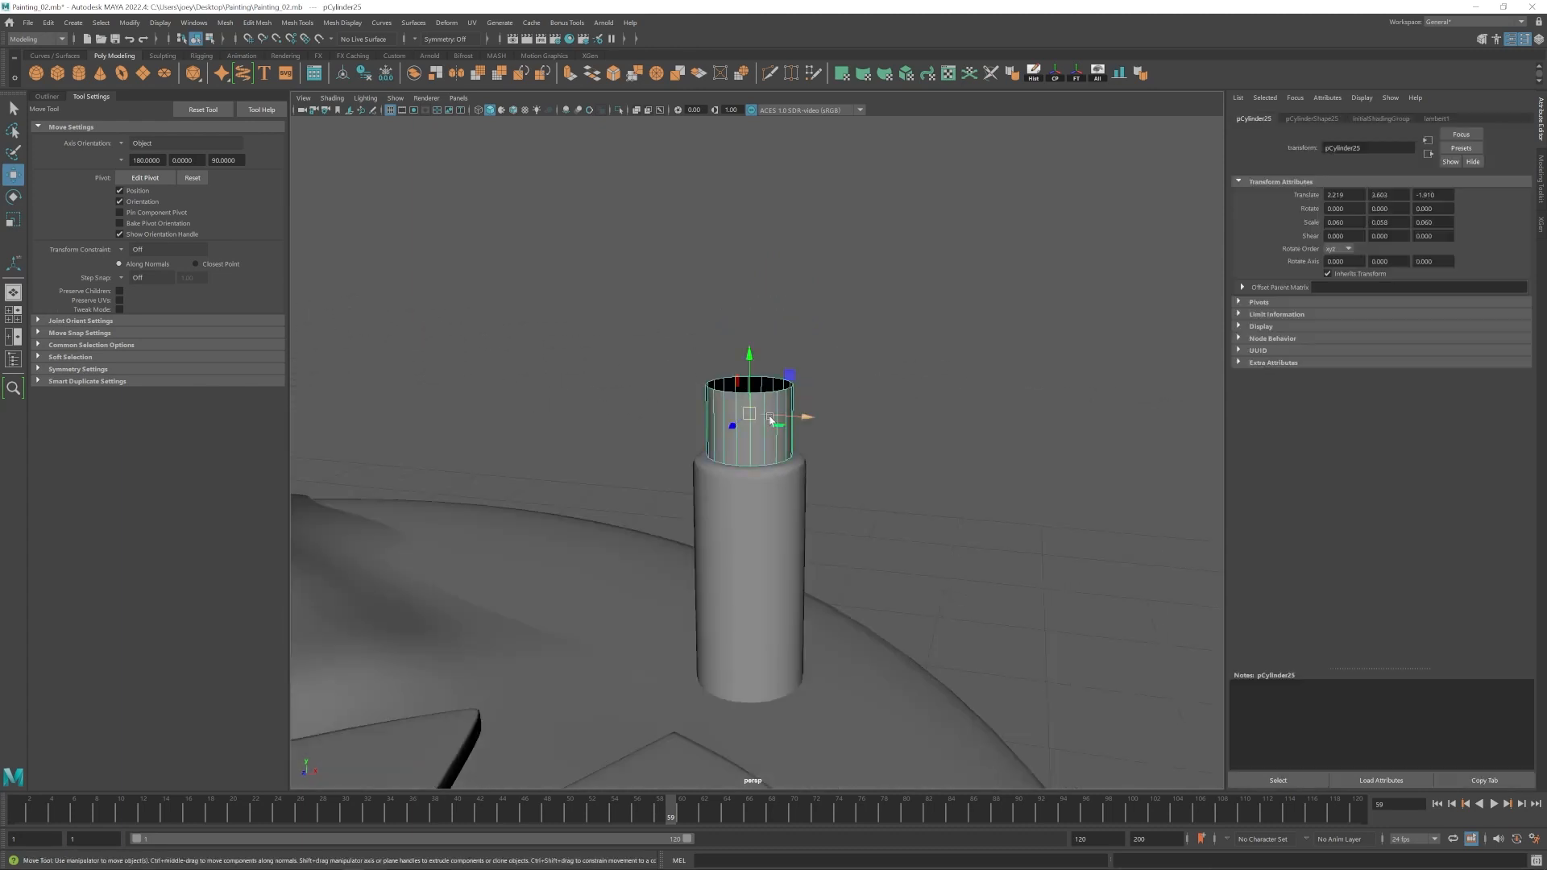
Duplicate the cap cylinder above itself and insert an edge loop around the lower one near its rim.
{"action": "key", "text": "ctrl+d"}
{"action": "left_click_drag", "start_coordinate": [750, 355], "coordinate": [750, 202]}
{"action": "right_click_drag", "start_coordinate": [806, 403], "coordinate": [881, 445], "text": "alt"}
{"action": "left_click", "coordinate": [738, 418]}
{"action": "key", "text": "ctrl+shift+x"}
{"action": "left_click", "coordinate": [735, 413], "text": "ctrl"}
{"action": "key", "text": "F8"}
{"action": "key", "text": "w"}
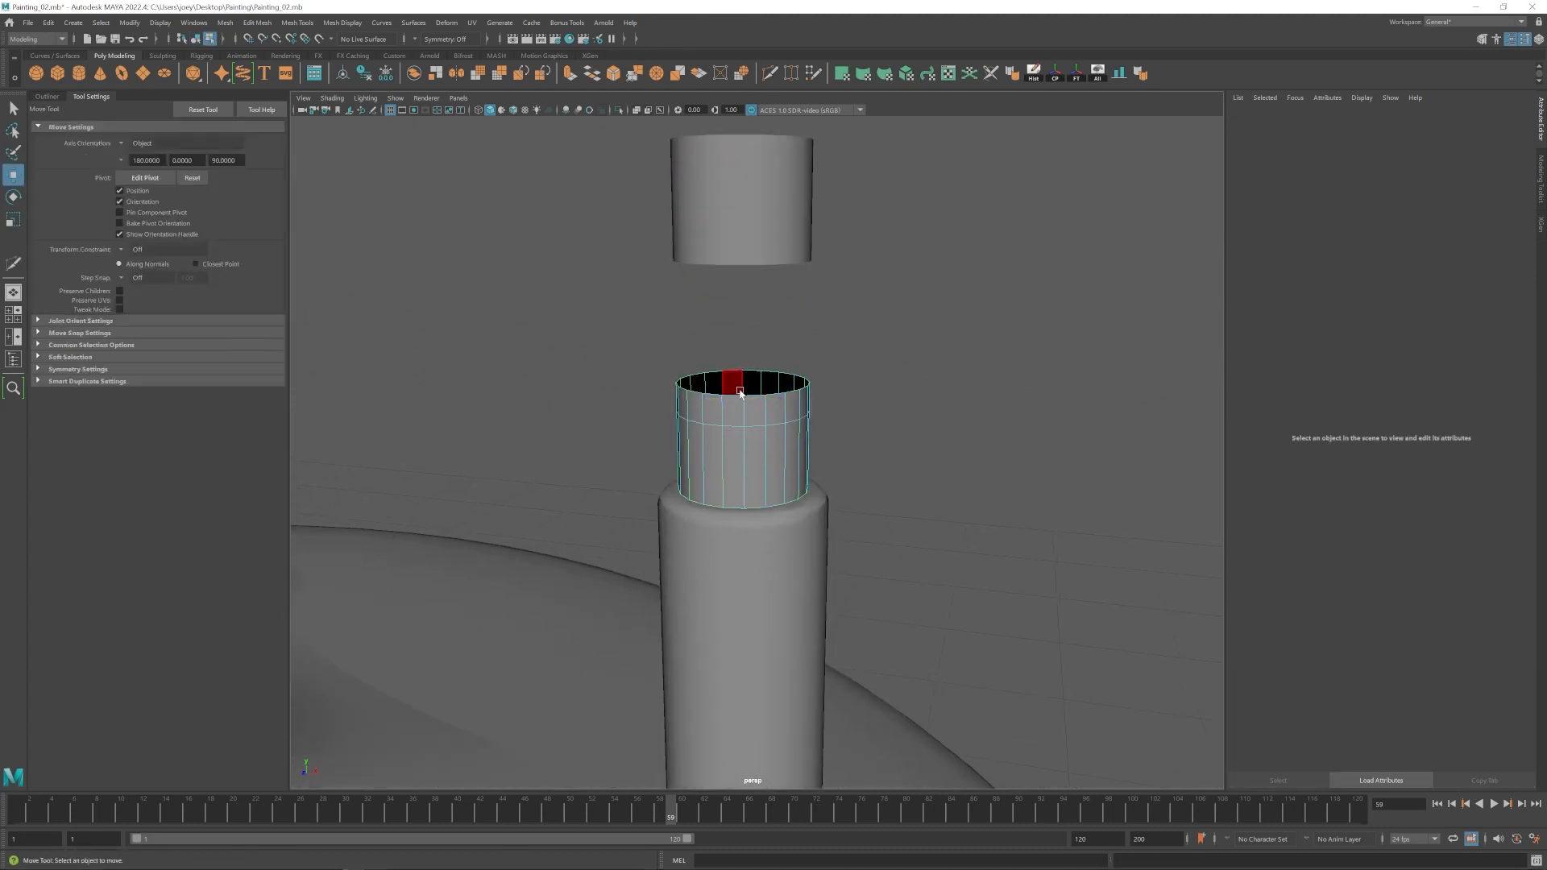
Push the front rim edges of the lower cap inward to start a thumb recess.
{"action": "left_click_drag", "start_coordinate": [739, 394], "coordinate": [754, 451], "text": "alt"}
{"action": "left_click", "coordinate": [761, 251]}
{"action": "left_click_drag", "start_coordinate": [739, 269], "coordinate": [804, 245]}
{"action": "middle_click_drag", "start_coordinate": [814, 266], "coordinate": [829, 483], "text": "alt"}
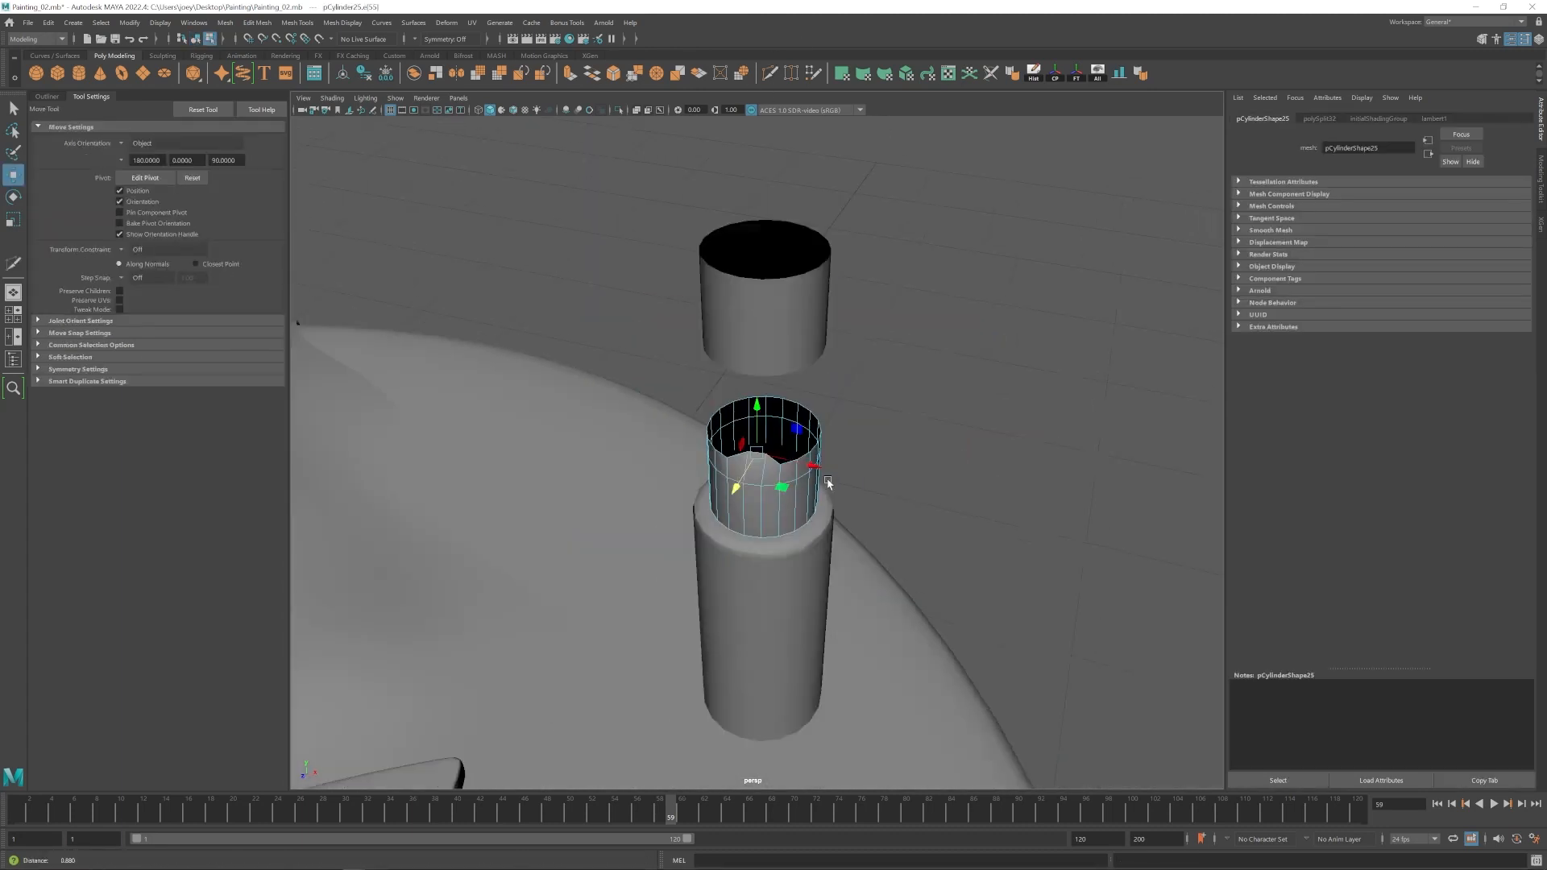
Insert a second edge loop just below the recess on the lower cap and adjust the recess's front edges.
{"action": "left_click_drag", "start_coordinate": [829, 483], "coordinate": [760, 465], "text": "alt"}
{"action": "right_click_drag", "start_coordinate": [760, 465], "coordinate": [798, 480], "text": "alt"}
{"action": "key", "text": "ctrl+shift+x"}
{"action": "mouse_move", "coordinate": [798, 480]}
{"action": "left_mouse_down", "text": "alt"}
{"action": "mouse_move", "coordinate": [766, 473]}
{"action": "mouse_move", "coordinate": [808, 482]}
{"action": "mouse_move", "coordinate": [805, 501]}
{"action": "left_mouse_up", "text": "alt"}
{"action": "left_click", "coordinate": [760, 467], "text": "ctrl"}
{"action": "key", "text": "w"}
{"action": "left_click", "coordinate": [808, 482]}
{"action": "right_click_drag", "start_coordinate": [805, 501], "coordinate": [870, 516], "text": "alt"}
{"action": "middle_click_drag", "start_coordinate": [814, 411], "coordinate": [690, 458], "text": "alt"}
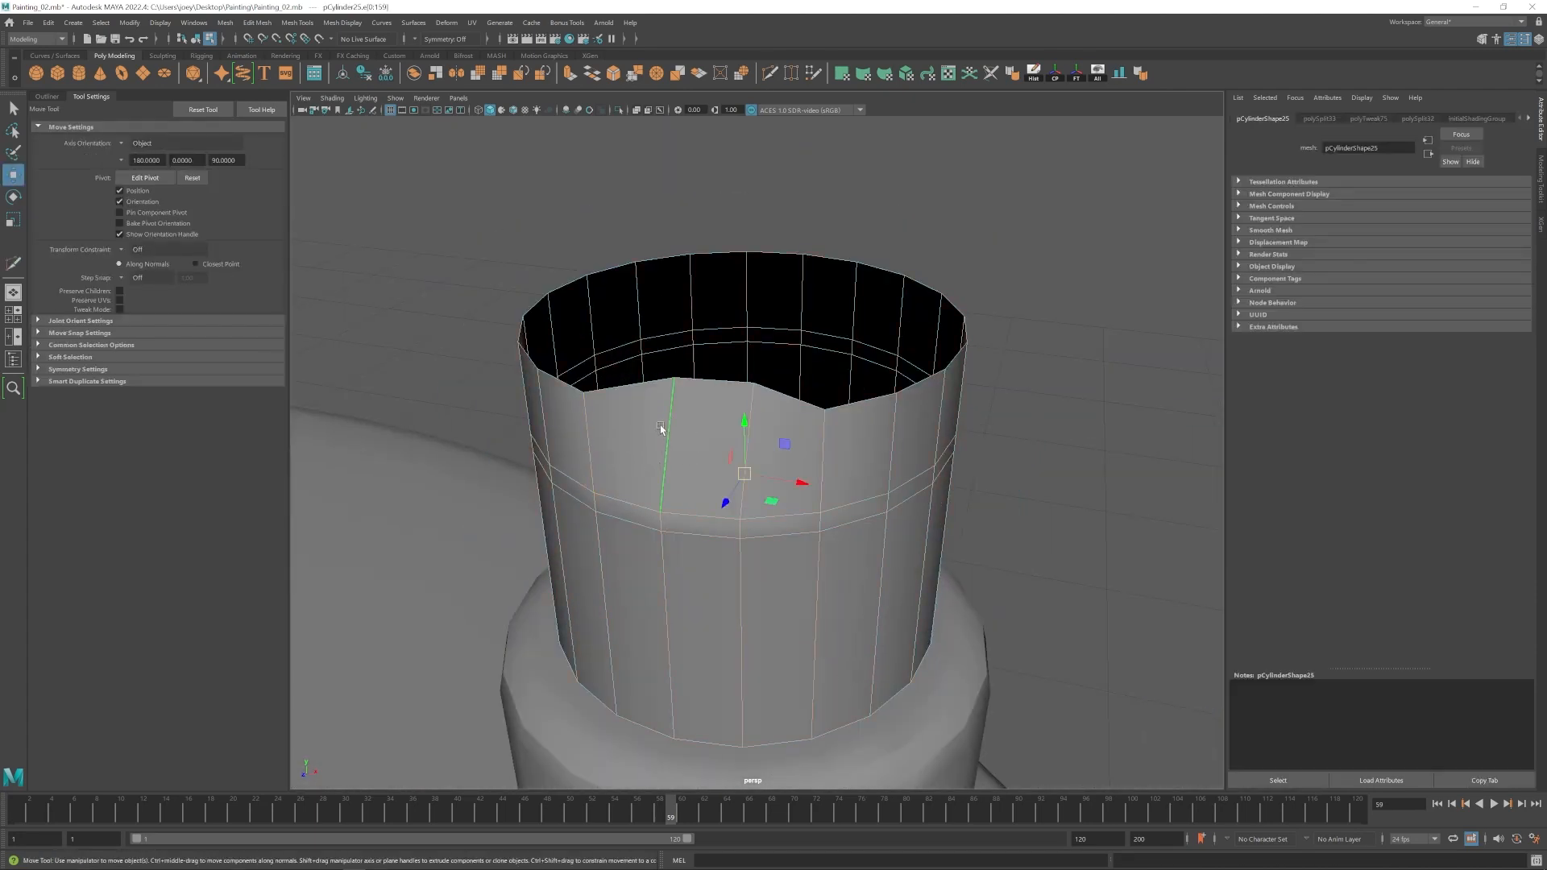
Adjust the edges at the side of the cap's thumb recess and delete the slanted face there.
{"action": "key", "text": "ctrl+e"}
{"action": "left_click_drag", "start_coordinate": [772, 482], "coordinate": [729, 485], "text": "alt"}
{"action": "key", "text": "w"}
{"action": "left_click_drag", "start_coordinate": [666, 469], "coordinate": [620, 439]}
{"action": "left_click", "coordinate": [642, 442]}
{"action": "key", "text": "Delete"}
Bridge the two open edges beside the cap's thumb recess to close the gap.
{"action": "key", "text": "F8"}
{"action": "left_click", "coordinate": [595, 432]}
{"action": "left_click", "coordinate": [685, 439], "text": "shift"}
{"action": "left_click", "coordinate": [258, 23]}
{"action": "key", "text": "ctrl+shift+x"}
{"action": "key", "text": "w"}
{"action": "right_click_drag", "start_coordinate": [773, 516], "coordinate": [728, 501], "text": "alt"}
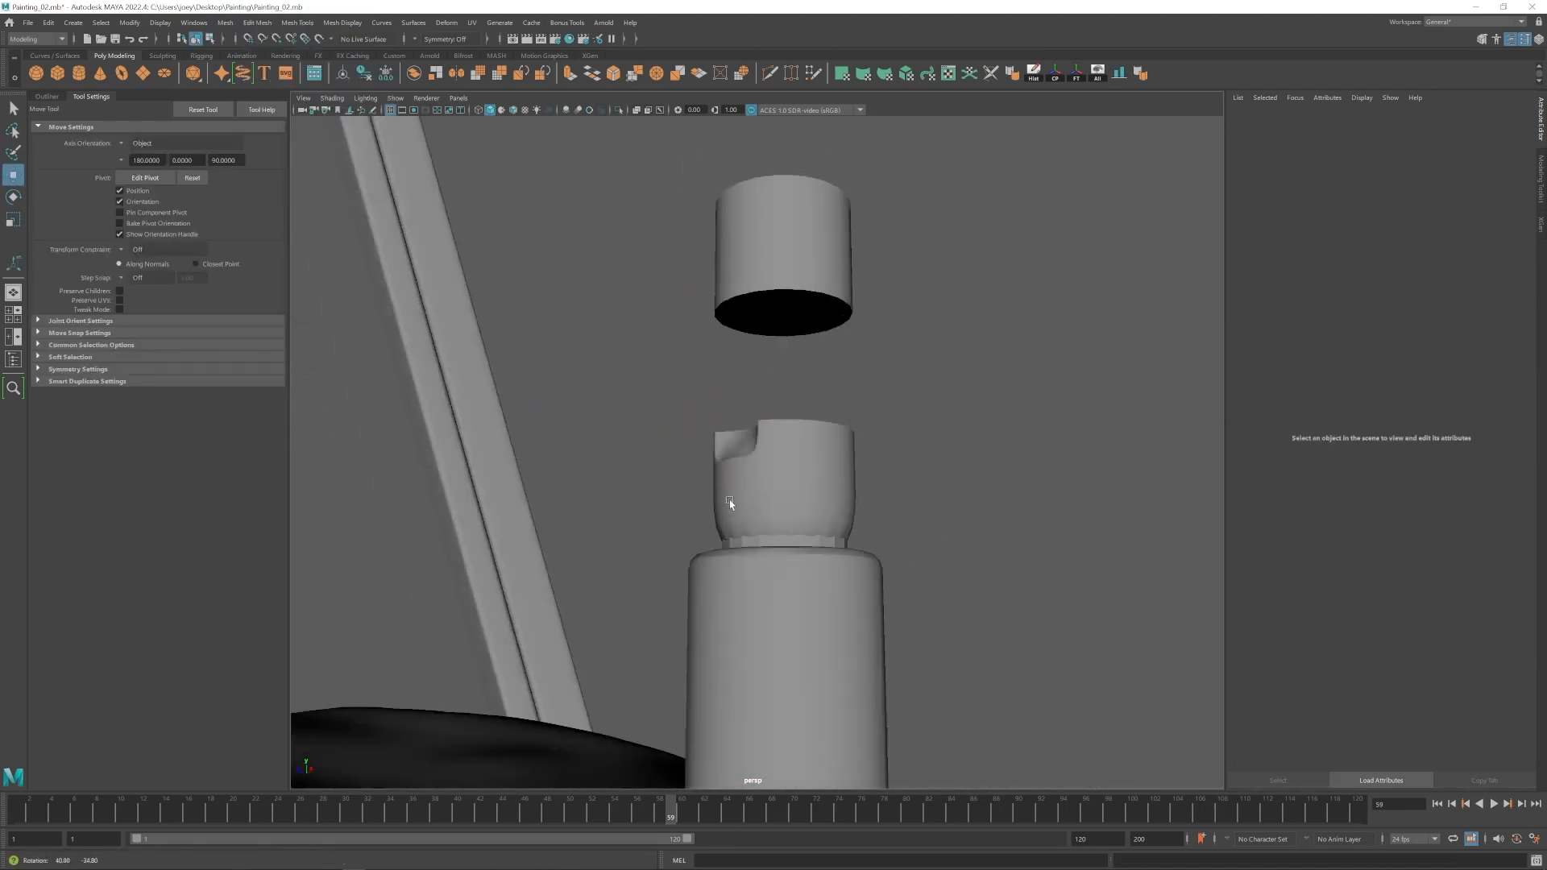
{"action": "left_click_drag", "start_coordinate": [729, 501], "coordinate": [770, 542], "text": "alt"}
{"action": "right_click_drag", "start_coordinate": [771, 542], "coordinate": [806, 528], "text": "alt"}
{"action": "left_click_drag", "start_coordinate": [725, 524], "coordinate": [724, 515], "text": "alt"}
{"action": "double_click", "coordinate": [723, 514]}
{"action": "left_click_drag", "start_coordinate": [757, 480], "coordinate": [753, 543]}
{"action": "key", "text": "ctrl+e"}
{"action": "key", "text": "r"}
{"action": "left_click", "coordinate": [724, 514]}
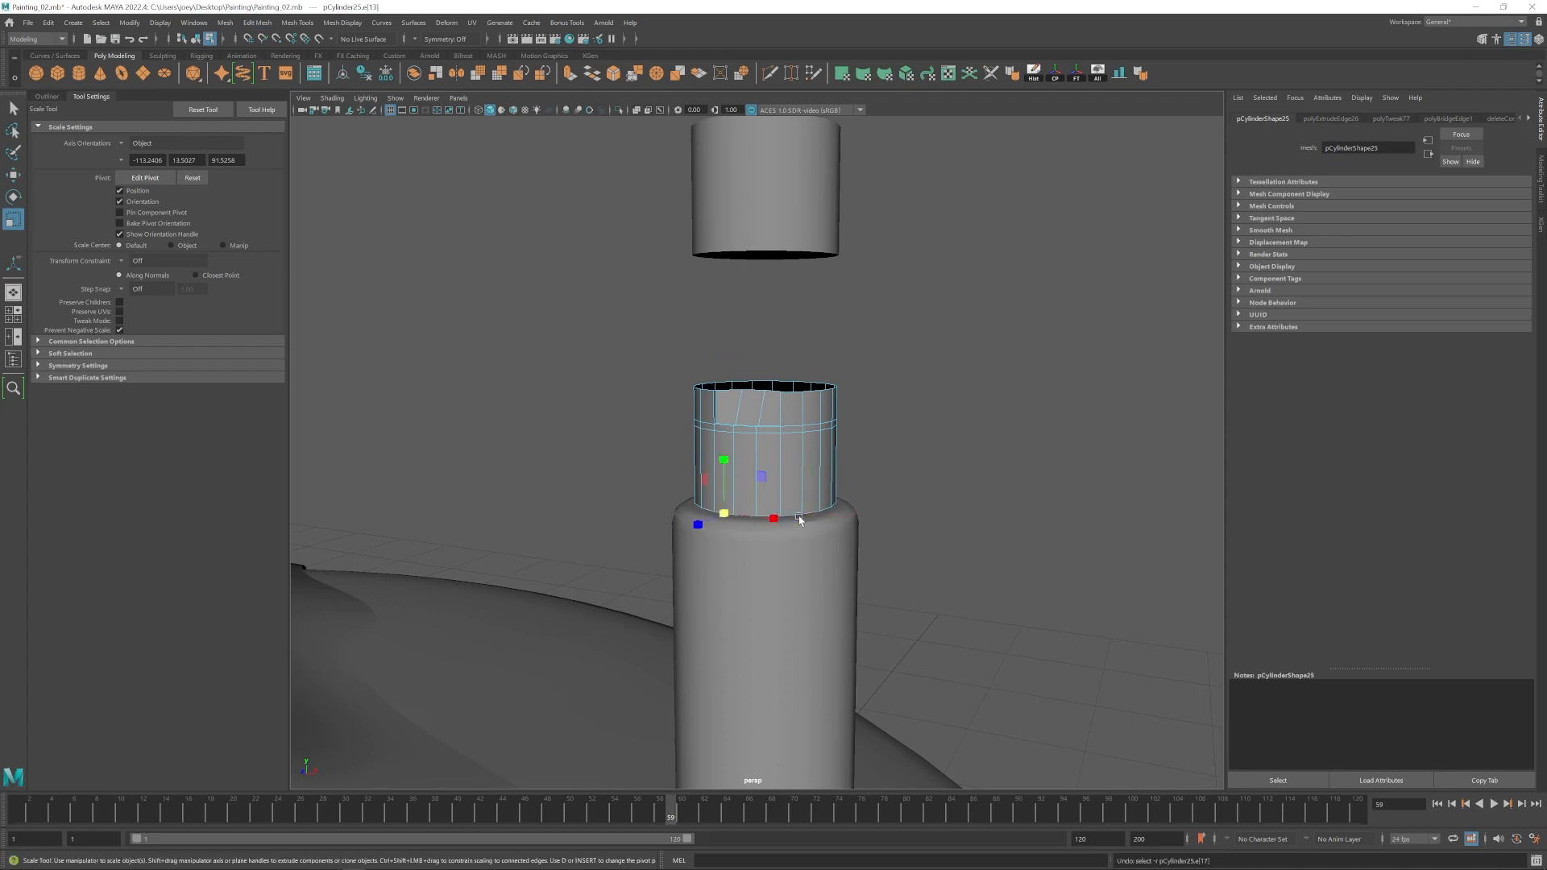
{"action": "key", "text": "ctrl+z"}
{"action": "key", "text": "ctrl+z"}
{"action": "key", "text": "ctrl+z"}
{"action": "left_click", "coordinate": [619, 109]}
{"action": "left_click_drag", "start_coordinate": [749, 435], "coordinate": [747, 405], "text": "alt"}
{"action": "left_click_drag", "start_coordinate": [773, 468], "coordinate": [785, 516], "text": "alt"}
{"action": "key", "text": "ctrl+e"}
{"action": "key", "text": "ctrl+z"}
{"action": "key", "text": "ctrl+z"}
{"action": "left_click_drag", "start_coordinate": [806, 568], "coordinate": [806, 534], "text": "alt"}
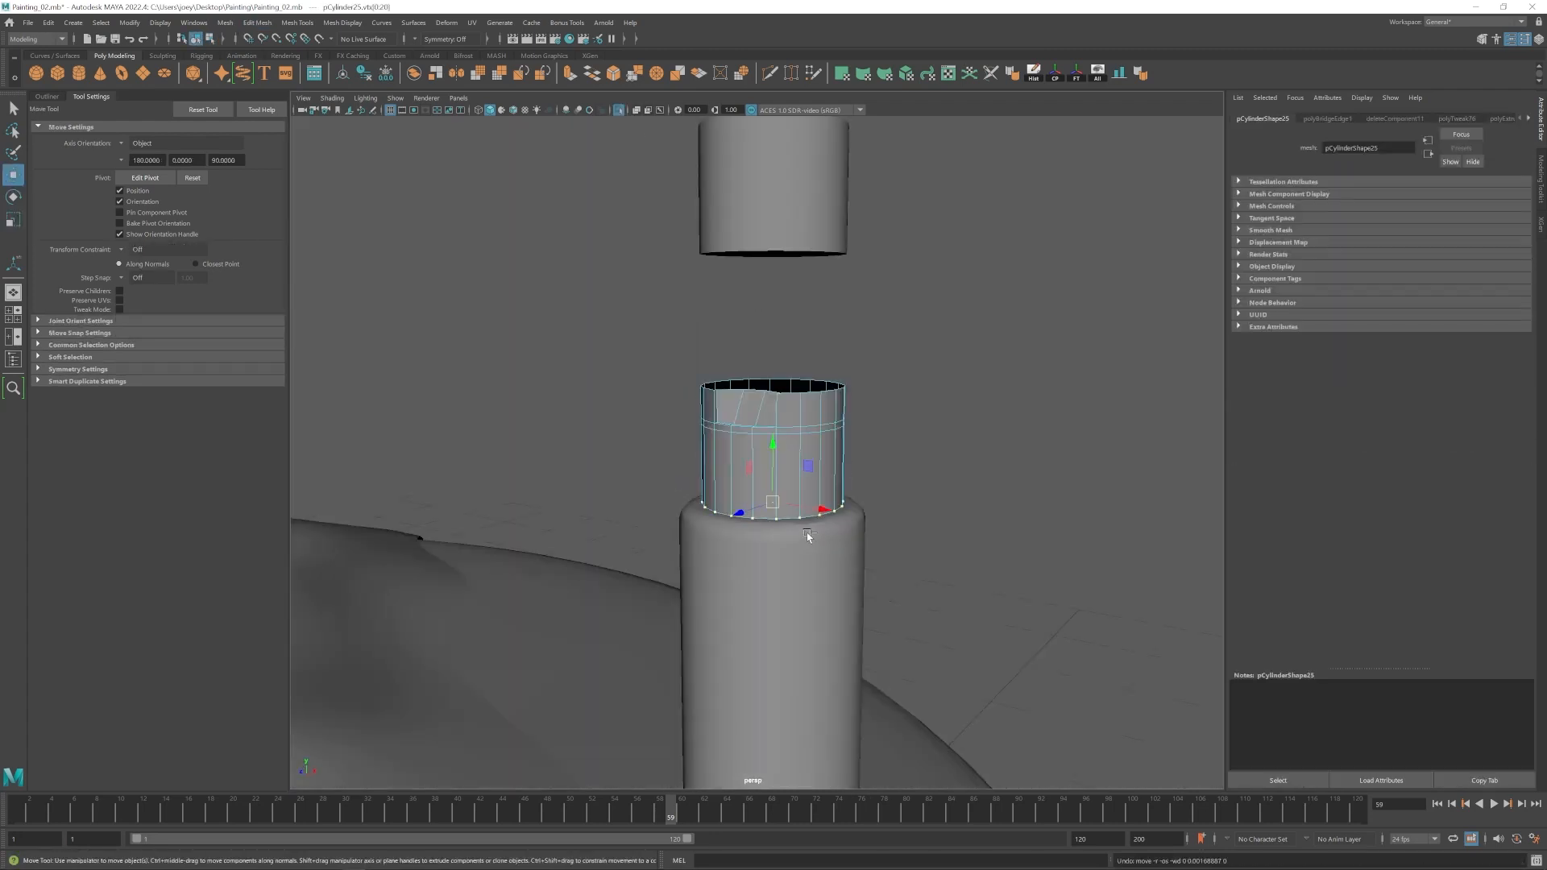
Bevel the bottom edge of the cap where it meets the bottle's shoulder.
{"action": "right_click_drag", "start_coordinate": [774, 471], "coordinate": [718, 480]}
{"action": "left_click_drag", "start_coordinate": [726, 483], "coordinate": [729, 464], "text": "alt"}
{"action": "key", "text": "ctrl+b"}
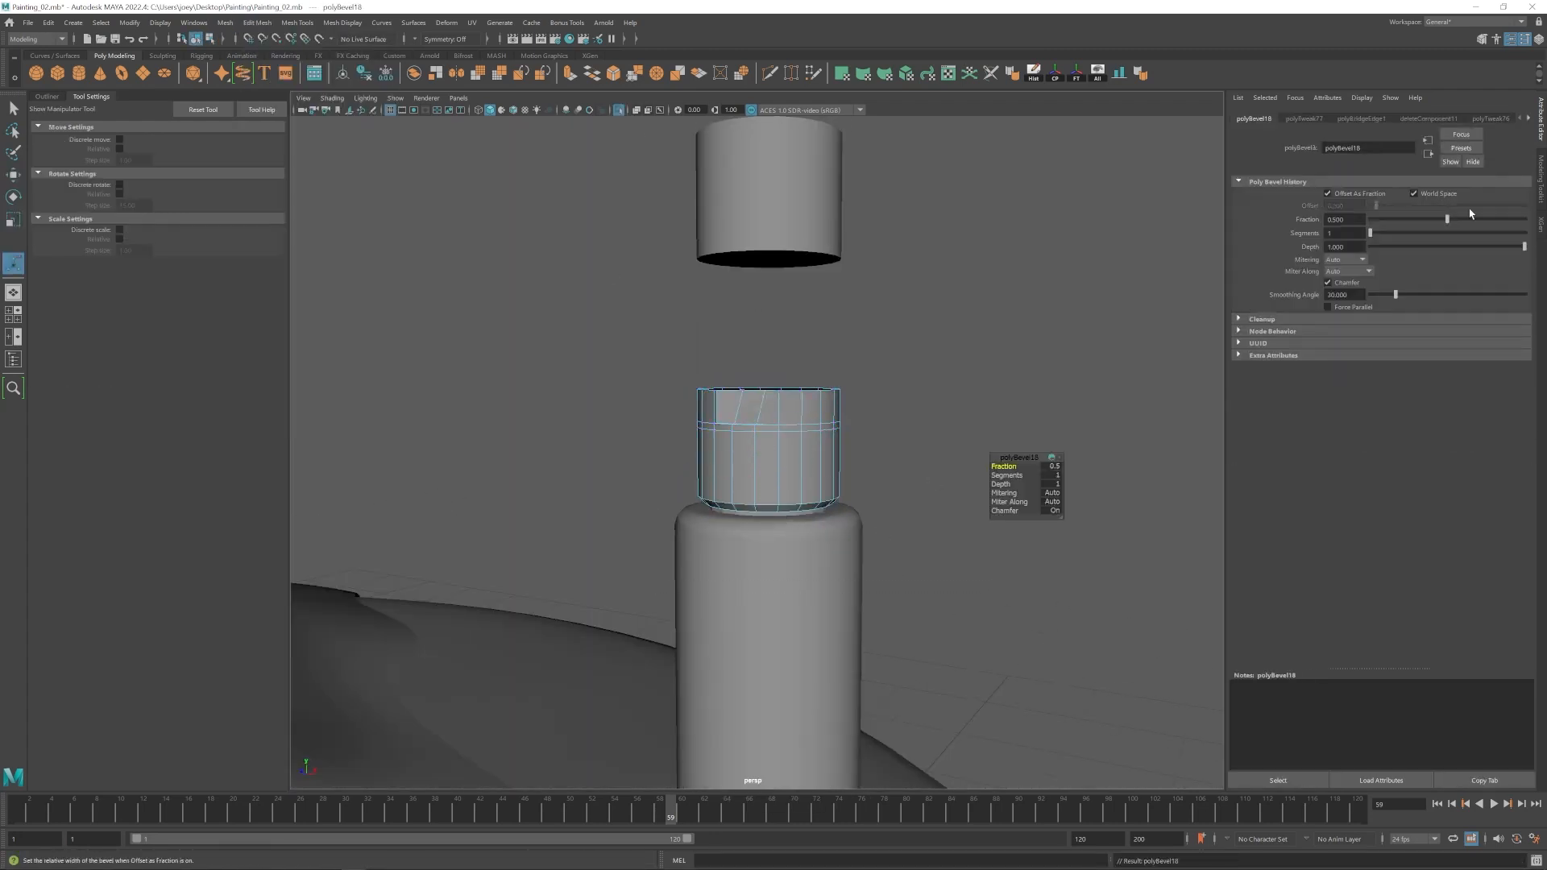
{"action": "left_click_drag", "start_coordinate": [859, 434], "coordinate": [855, 468], "text": "alt"}
{"action": "key", "text": "w"}
{"action": "left_click", "coordinate": [919, 451]}
Flatten the duplicate cylinder vertically into a thin lid and prepare it for placement on the cap.
{"action": "scroll", "coordinate": [742, 532], "scroll_direction": "down", "scroll_amount": 5}
{"action": "scroll", "coordinate": [742, 532], "scroll_direction": "up", "scroll_amount": 4}
{"action": "left_click", "coordinate": [762, 326]}
{"action": "key", "text": "r"}
{"action": "left_click_drag", "start_coordinate": [762, 270], "coordinate": [766, 281]}
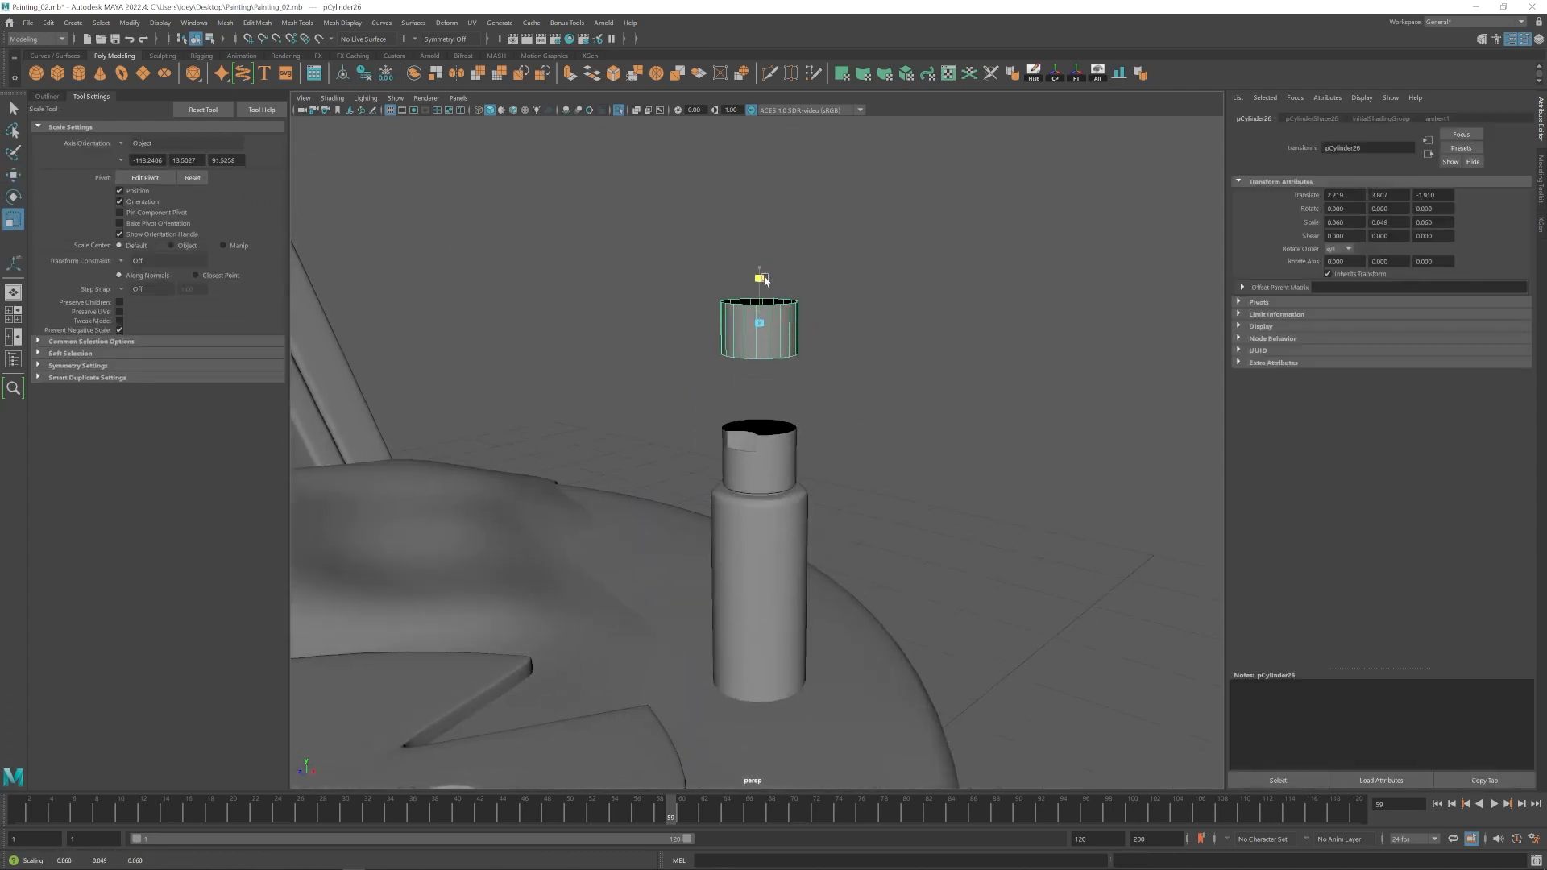
{"action": "key", "text": "w"}
Extrude the lid's top rim inward, merge it at the center to close the top, and set the lid on the cap.
{"action": "right_click_drag", "start_coordinate": [767, 476], "coordinate": [764, 373]}
{"action": "double_click", "coordinate": [753, 438]}
{"action": "key", "text": "ctrl+e"}
{"action": "key", "text": "w"}
{"action": "left_click_drag", "start_coordinate": [763, 374], "coordinate": [838, 343], "text": "alt"}
{"action": "left_click_drag", "start_coordinate": [892, 384], "coordinate": [592, 441]}
{"action": "left_click_drag", "start_coordinate": [737, 407], "coordinate": [748, 438], "text": "alt"}
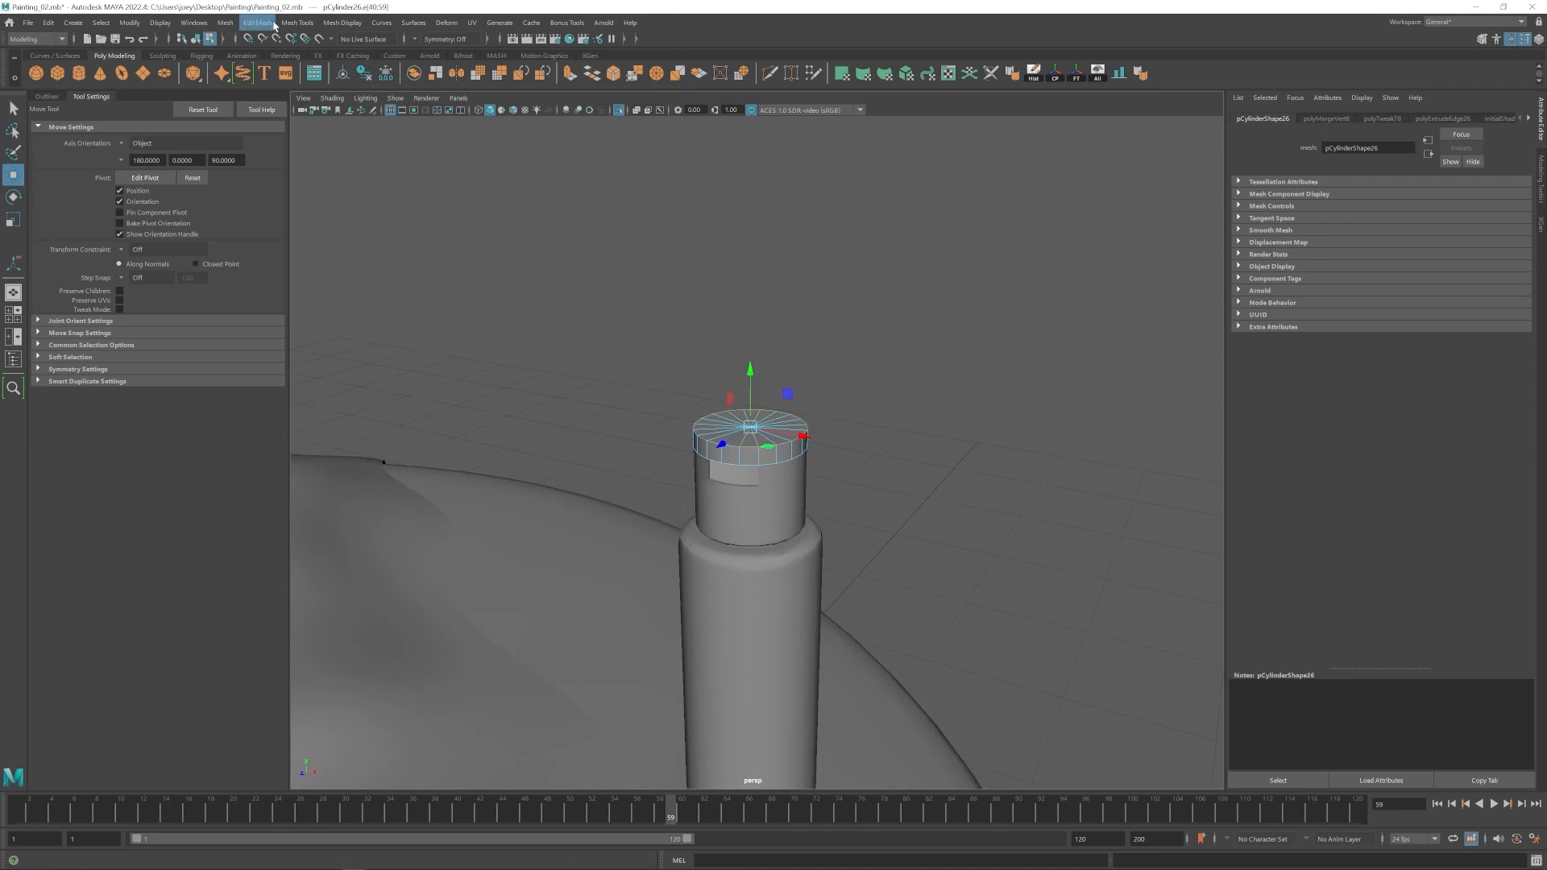
Bevel the lid's outer edge with 2 segments and reduce the bevel fraction.
{"action": "left_click", "coordinate": [274, 25]}
{"action": "left_click", "coordinate": [270, 57]}
{"action": "double_click", "coordinate": [771, 463]}
{"action": "key", "text": "g"}
{"action": "left_click_drag", "start_coordinate": [1448, 219], "coordinate": [1397, 219]}
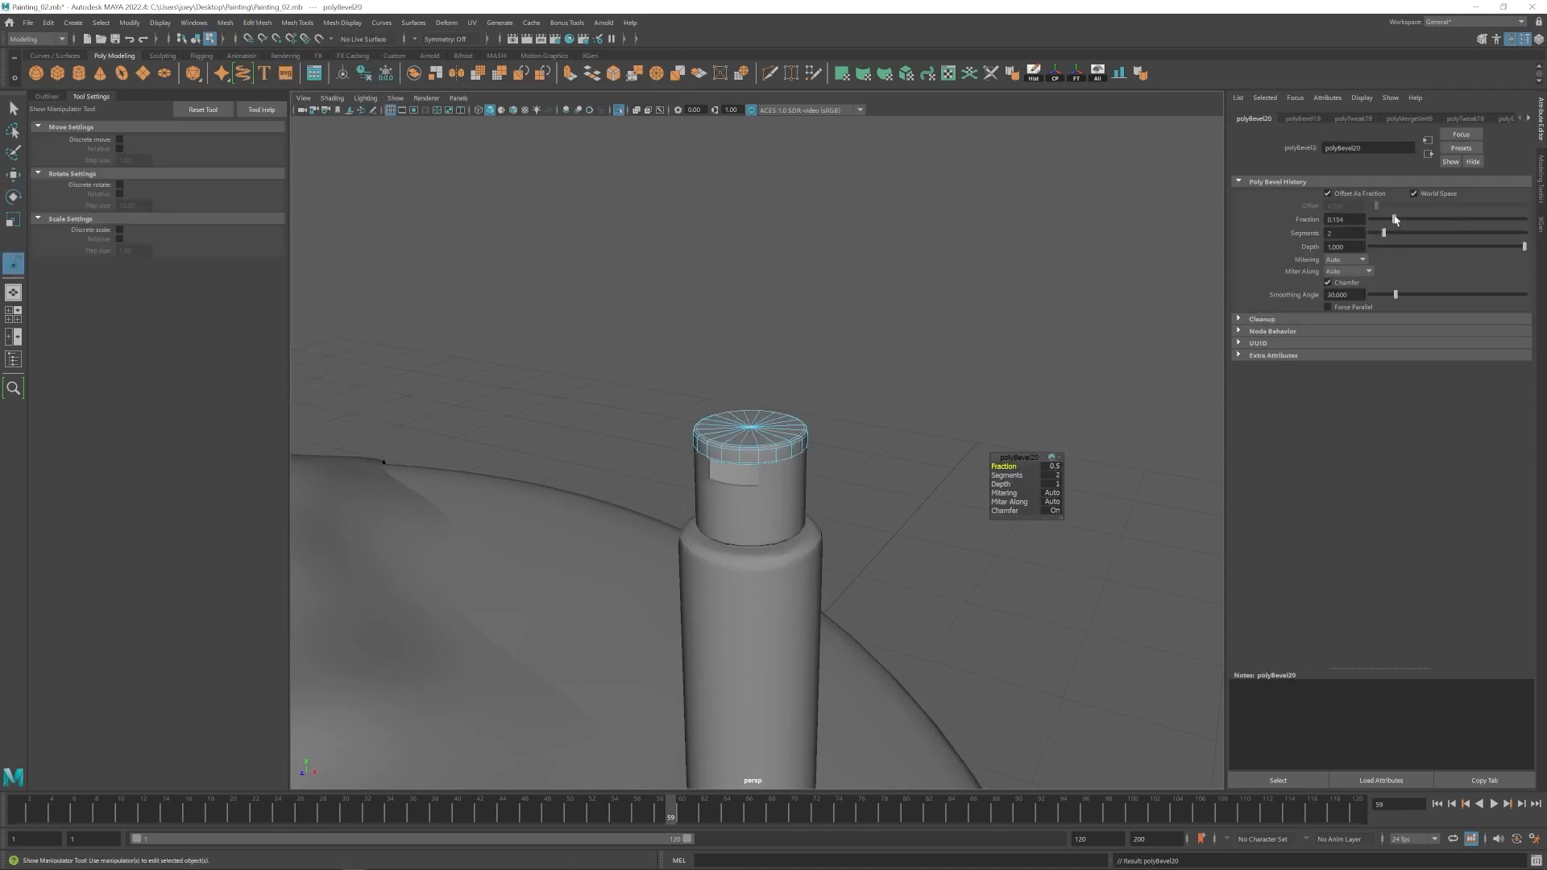
Select the lid as an object and adjust its scale to fit the cap.
{"action": "key", "text": "w"}
{"action": "left_click_drag", "start_coordinate": [874, 452], "coordinate": [902, 411], "text": "alt"}
{"action": "right_click_drag", "start_coordinate": [770, 451], "coordinate": [814, 415]}
{"action": "left_click", "coordinate": [785, 437]}
{"action": "key", "text": "r"}
{"action": "left_click", "coordinate": [919, 389]}
Examine how the lid, cap and bottle body fit together from several angles.
{"action": "right_click_drag", "start_coordinate": [919, 389], "coordinate": [766, 456], "text": "alt"}
{"action": "left_click_drag", "start_coordinate": [766, 455], "coordinate": [756, 513], "text": "alt"}
{"action": "right_click_drag", "start_coordinate": [756, 513], "coordinate": [829, 617], "text": "alt"}
{"action": "left_click_drag", "start_coordinate": [828, 617], "coordinate": [822, 592], "text": "alt"}
{"action": "left_click_drag", "start_coordinate": [821, 515], "coordinate": [717, 439]}
{"action": "right_click_drag", "start_coordinate": [721, 469], "coordinate": [810, 500], "text": "alt"}
{"action": "left_click", "coordinate": [757, 580], "text": "shift"}
{"action": "key", "text": "w"}
{"action": "left_click", "coordinate": [992, 273]}
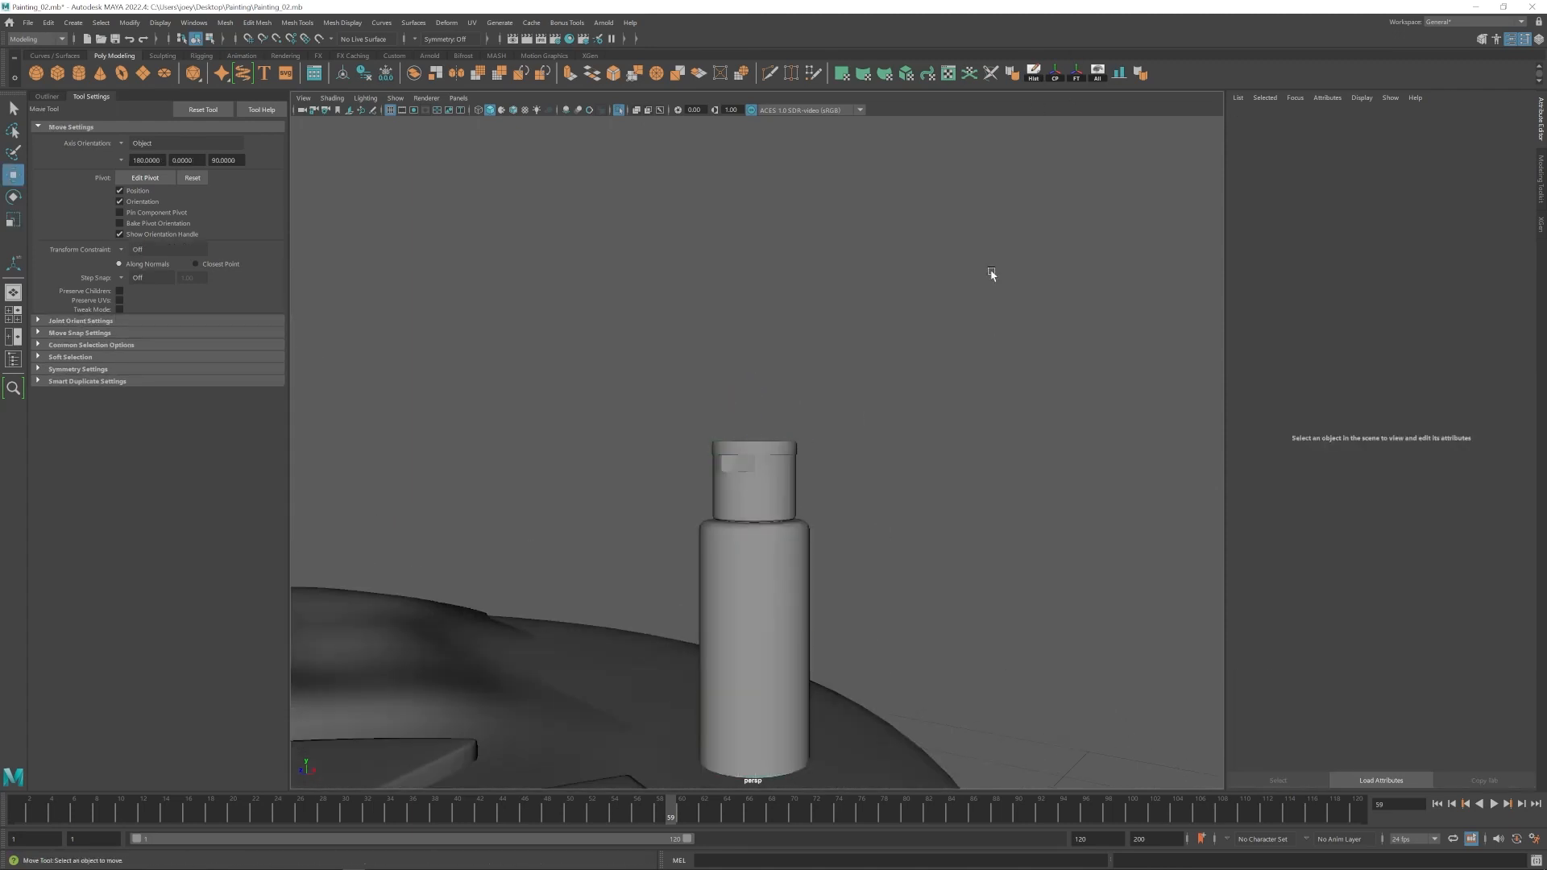
Bevel the bottle body's bottom edge with several segments to round it off.
{"action": "left_click", "coordinate": [1012, 587]}
{"action": "right_click_drag", "start_coordinate": [1012, 588], "coordinate": [927, 556], "text": "alt"}
{"action": "left_click_drag", "start_coordinate": [927, 556], "coordinate": [907, 592], "text": "alt"}
{"action": "left_click", "coordinate": [734, 523]}
{"action": "key", "text": "ctrl+b"}
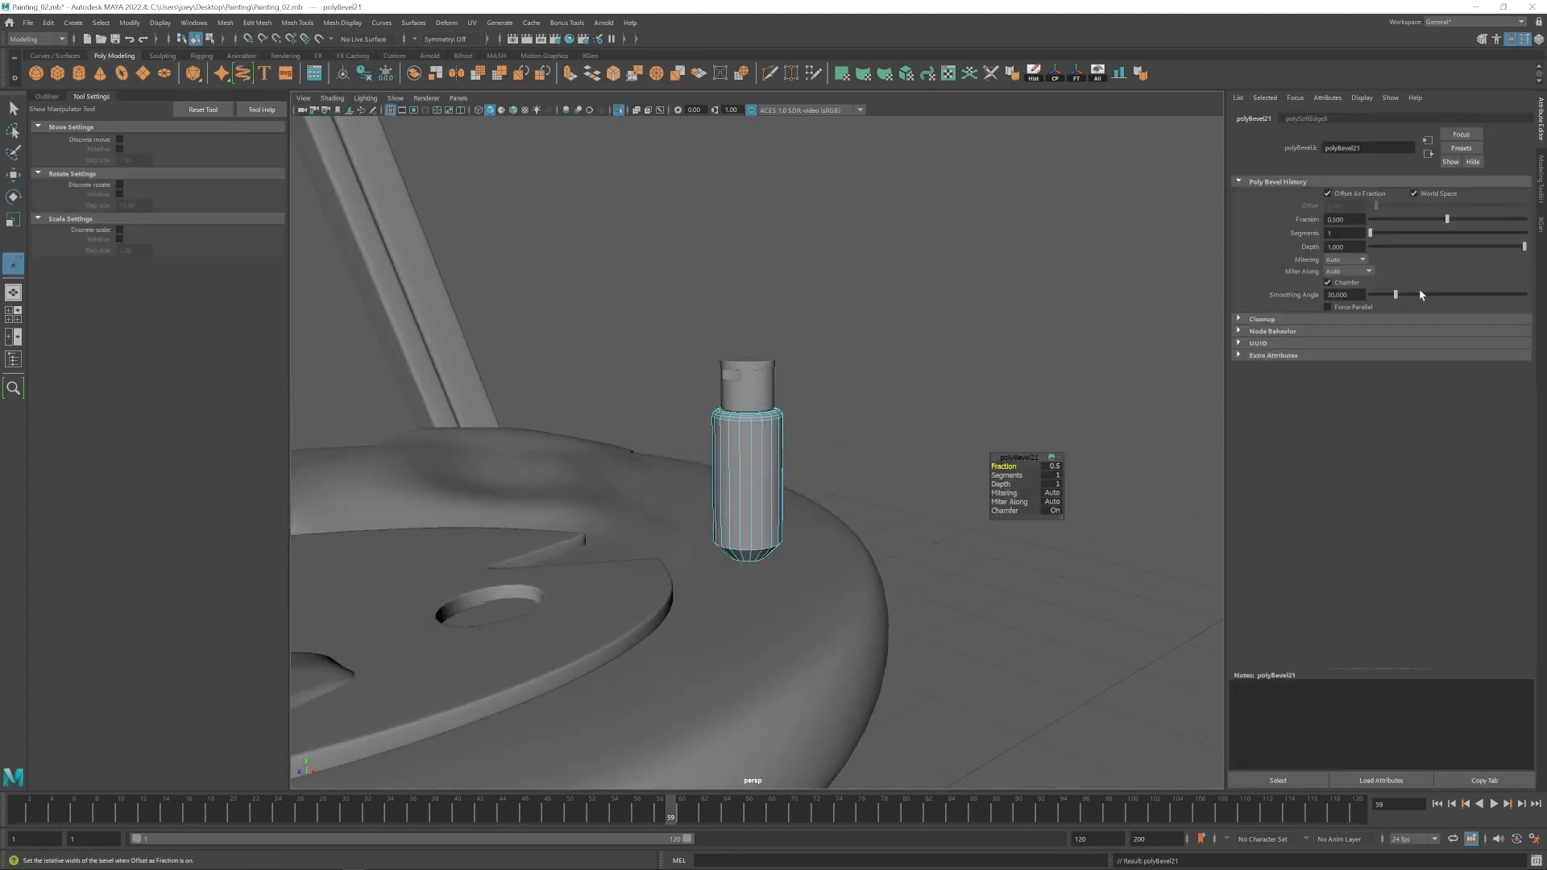
{"action": "left_click_drag", "start_coordinate": [1392, 234], "coordinate": [1398, 233]}
{"action": "key", "text": "w"}
{"action": "left_click", "coordinate": [641, 447]}
Select the bottle body, cap and lid together and group them.
{"action": "right_click_drag", "start_coordinate": [903, 467], "coordinate": [820, 452], "text": "alt"}
{"action": "left_click_drag", "start_coordinate": [821, 451], "coordinate": [700, 363], "text": "alt"}
{"action": "left_click_drag", "start_coordinate": [699, 363], "coordinate": [750, 398]}
{"action": "key", "text": "ctrl+g"}
{"action": "left_click_drag", "start_coordinate": [750, 403], "coordinate": [743, 418], "text": "alt"}
Rotate the bottle group about its vertical axis on the stool seat.
{"action": "key", "text": "e"}
{"action": "left_click_drag", "start_coordinate": [762, 479], "coordinate": [681, 515]}
{"action": "key", "text": "w"}
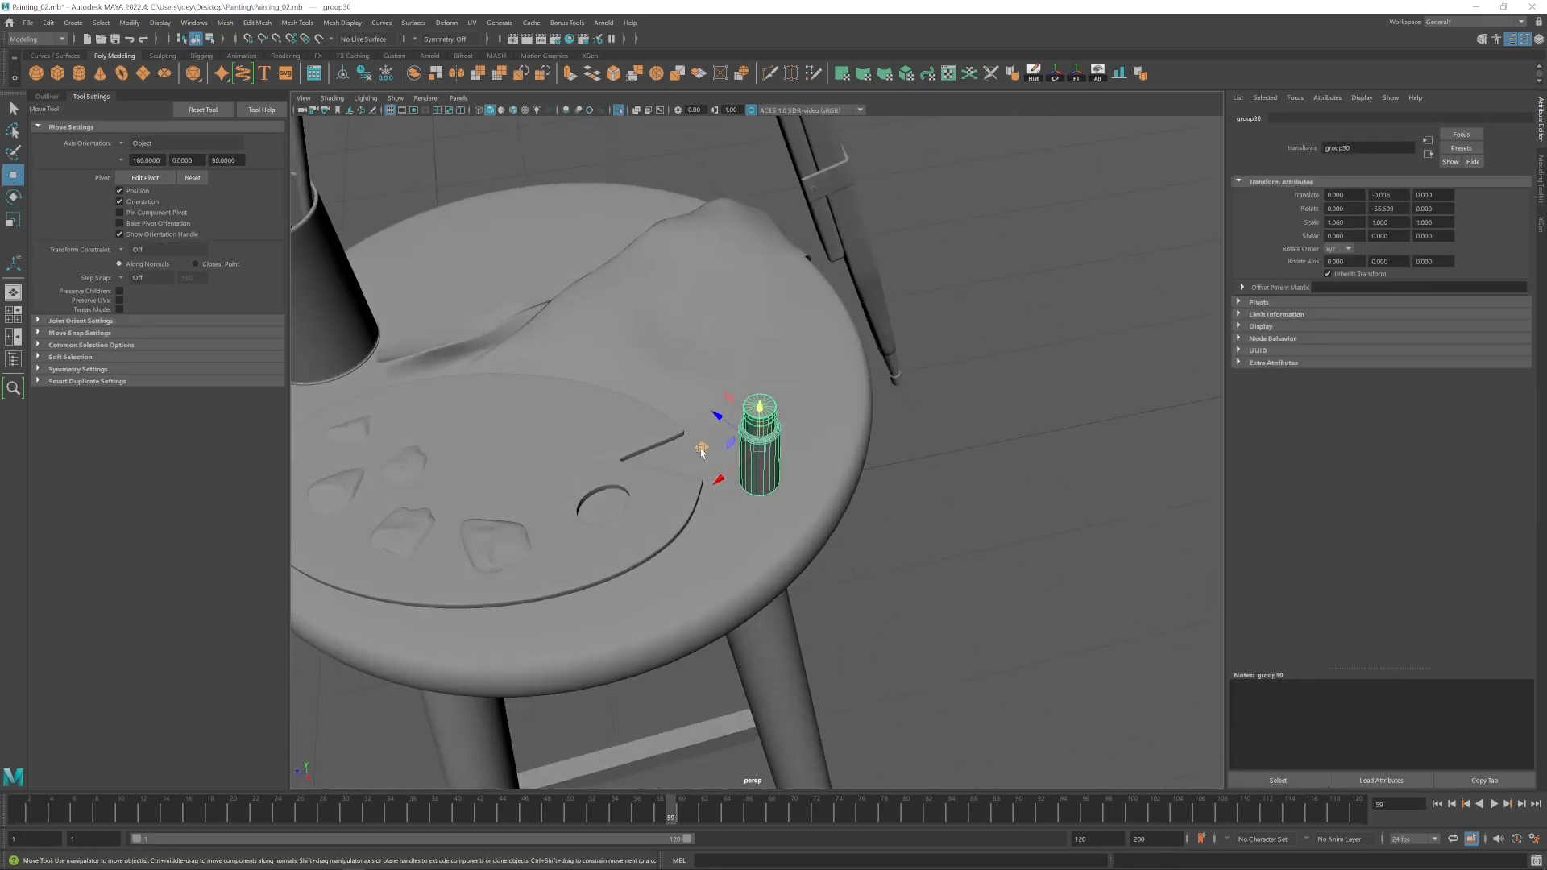
Place a copy of the bottle group next to the original bottle beside the palette.
{"action": "left_click_drag", "start_coordinate": [701, 450], "coordinate": [747, 417], "text": "shift"}
{"action": "left_click", "coordinate": [1019, 544]}
{"action": "right_click_drag", "start_coordinate": [1018, 544], "coordinate": [830, 556], "text": "alt"}
{"action": "left_click_drag", "start_coordinate": [830, 556], "coordinate": [870, 580], "text": "alt"}
{"action": "right_click_drag", "start_coordinate": [870, 580], "coordinate": [1007, 580], "text": "alt"}
Add a third, rotated copy of the bottle group and position it on the seat close to the other two.
{"action": "left_click", "coordinate": [739, 411]}
{"action": "key", "text": "Up"}
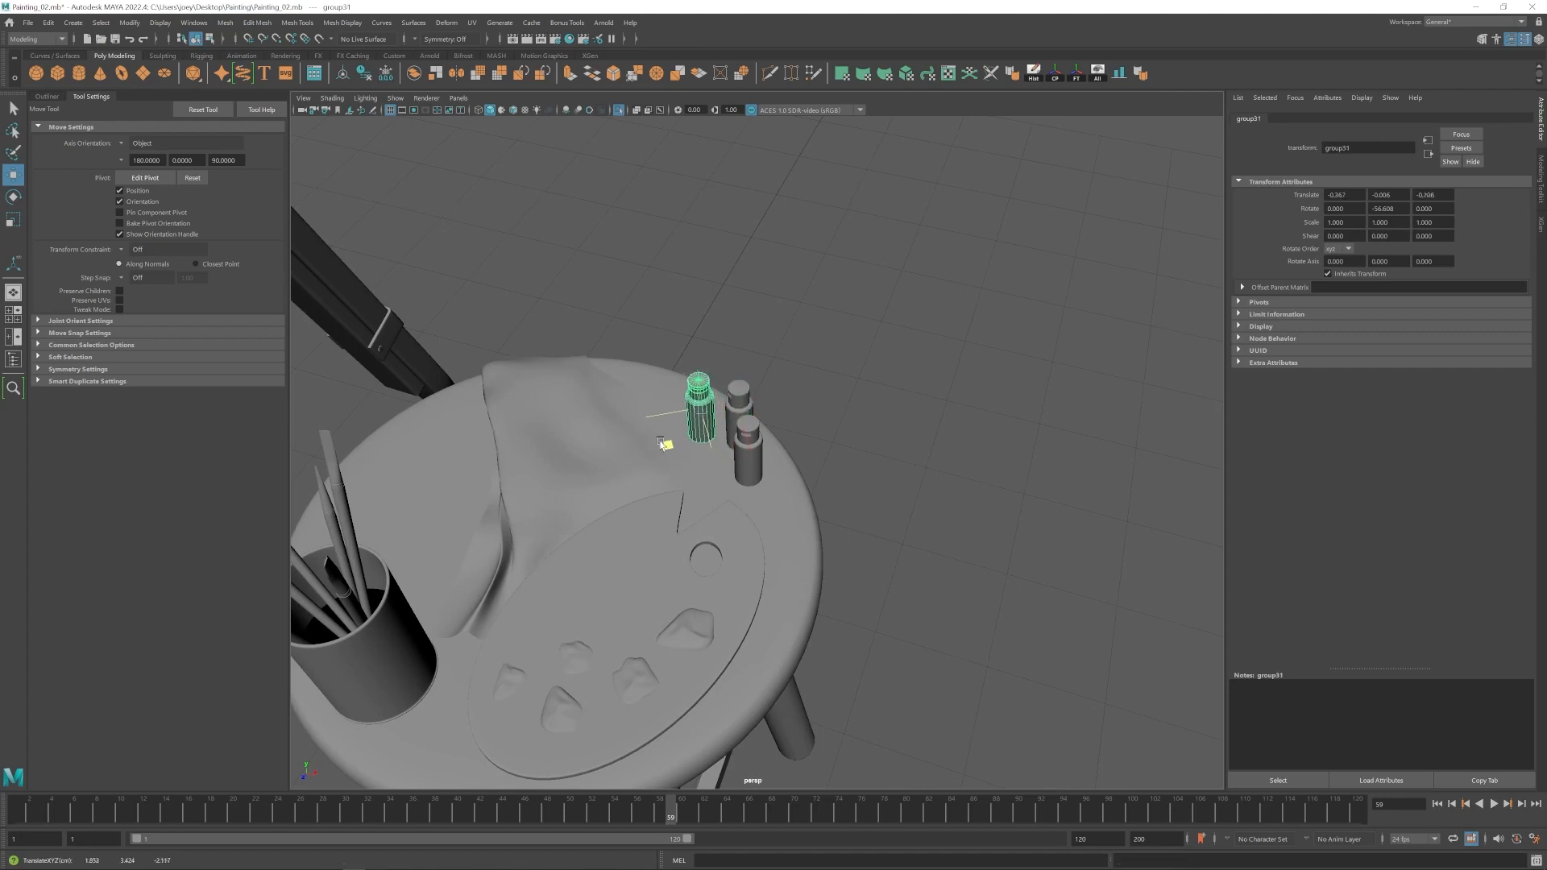
{"action": "left_click_drag", "start_coordinate": [729, 454], "coordinate": [761, 437]}
{"action": "left_click", "coordinate": [927, 544]}
{"action": "right_click_drag", "start_coordinate": [926, 544], "coordinate": [806, 543], "text": "alt"}
{"action": "left_click_drag", "start_coordinate": [806, 543], "coordinate": [546, 515], "text": "alt"}
{"action": "right_click_drag", "start_coordinate": [545, 515], "coordinate": [725, 516], "text": "alt"}
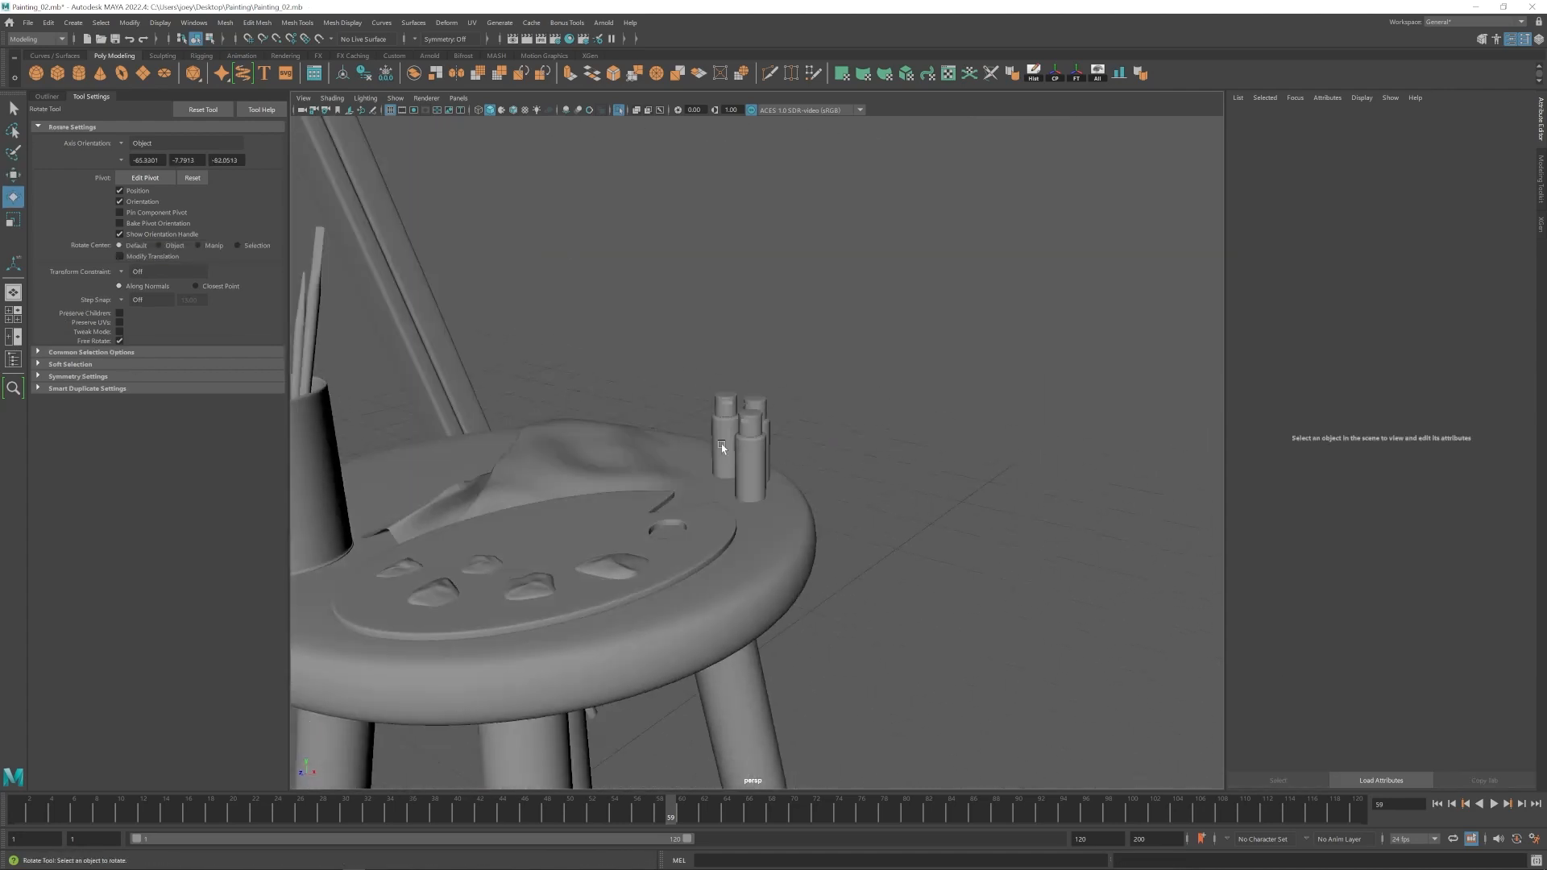
Rotate the third bottle group and move it across the stool seat to stand beside the brush cup.
{"action": "left_click", "coordinate": [722, 448]}
{"action": "key", "text": "Up"}
{"action": "key", "text": "w"}
{"action": "mouse_move", "coordinate": [722, 449]}
{"action": "left_mouse_down", "text": "alt"}
{"action": "mouse_move", "coordinate": [746, 476]}
{"action": "mouse_move", "coordinate": [493, 473]}
{"action": "left_mouse_up", "text": "alt"}
{"action": "left_click", "coordinate": [852, 480]}
{"action": "right_click_drag", "start_coordinate": [852, 481], "coordinate": [725, 484], "text": "alt"}
{"action": "left_click_drag", "start_coordinate": [725, 483], "coordinate": [813, 443], "text": "alt"}
{"action": "left_click", "coordinate": [654, 510]}
{"action": "left_click_drag", "start_coordinate": [675, 491], "coordinate": [670, 494]}
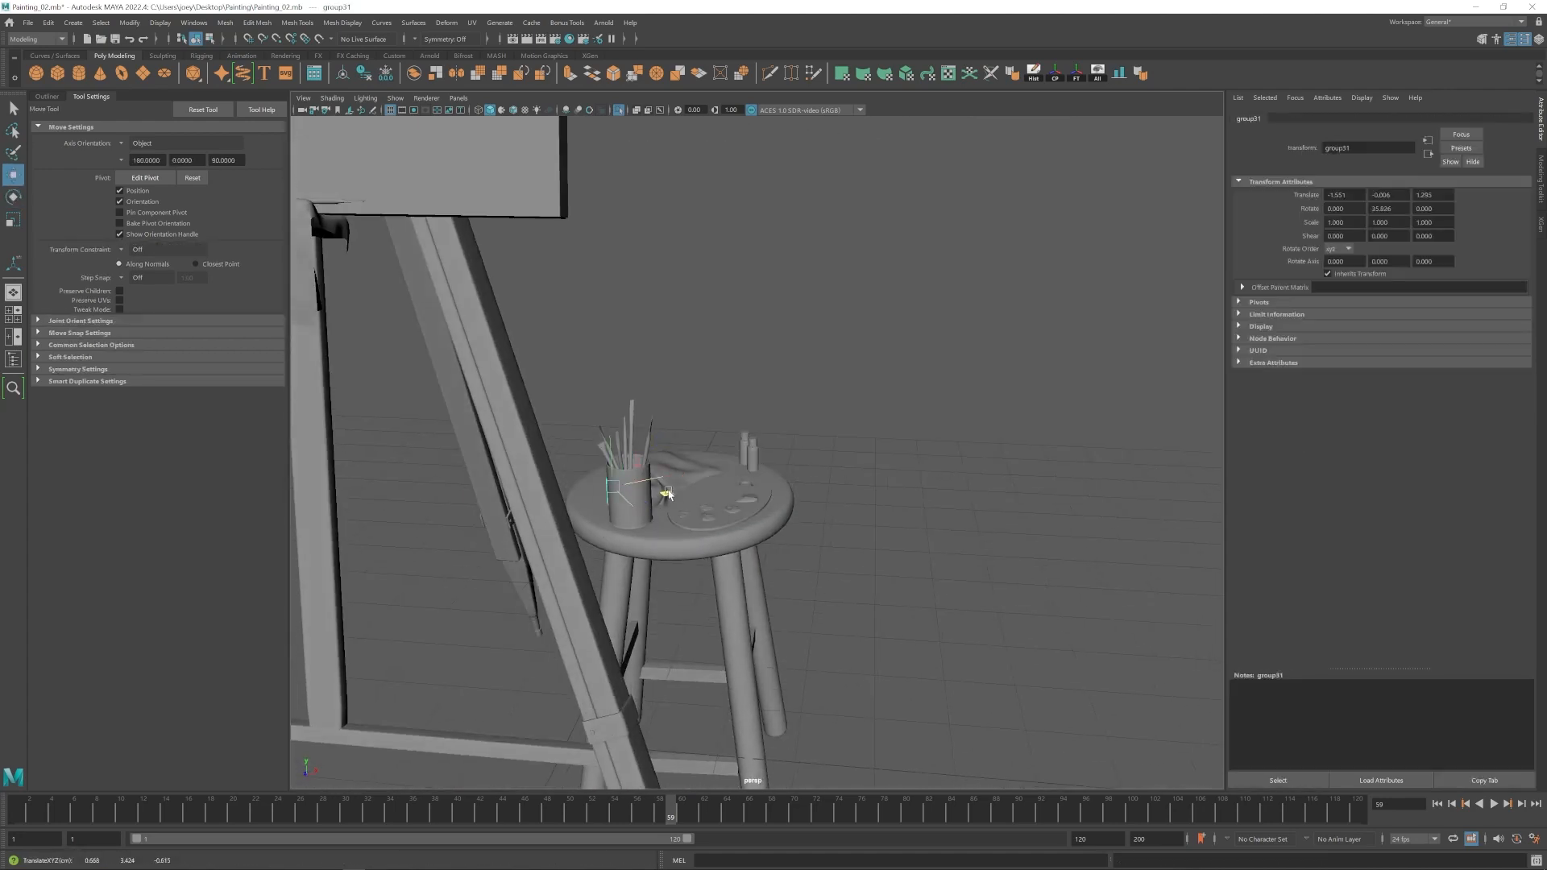
{"action": "left_click", "coordinate": [846, 500]}
{"action": "right_click_drag", "start_coordinate": [846, 499], "coordinate": [619, 481], "text": "alt"}
{"action": "left_click_drag", "start_coordinate": [619, 481], "coordinate": [641, 508], "text": "alt"}
{"action": "right_click_drag", "start_coordinate": [640, 508], "coordinate": [968, 596], "text": "alt"}
{"action": "left_click_drag", "start_coordinate": [967, 596], "coordinate": [929, 573], "text": "alt"}
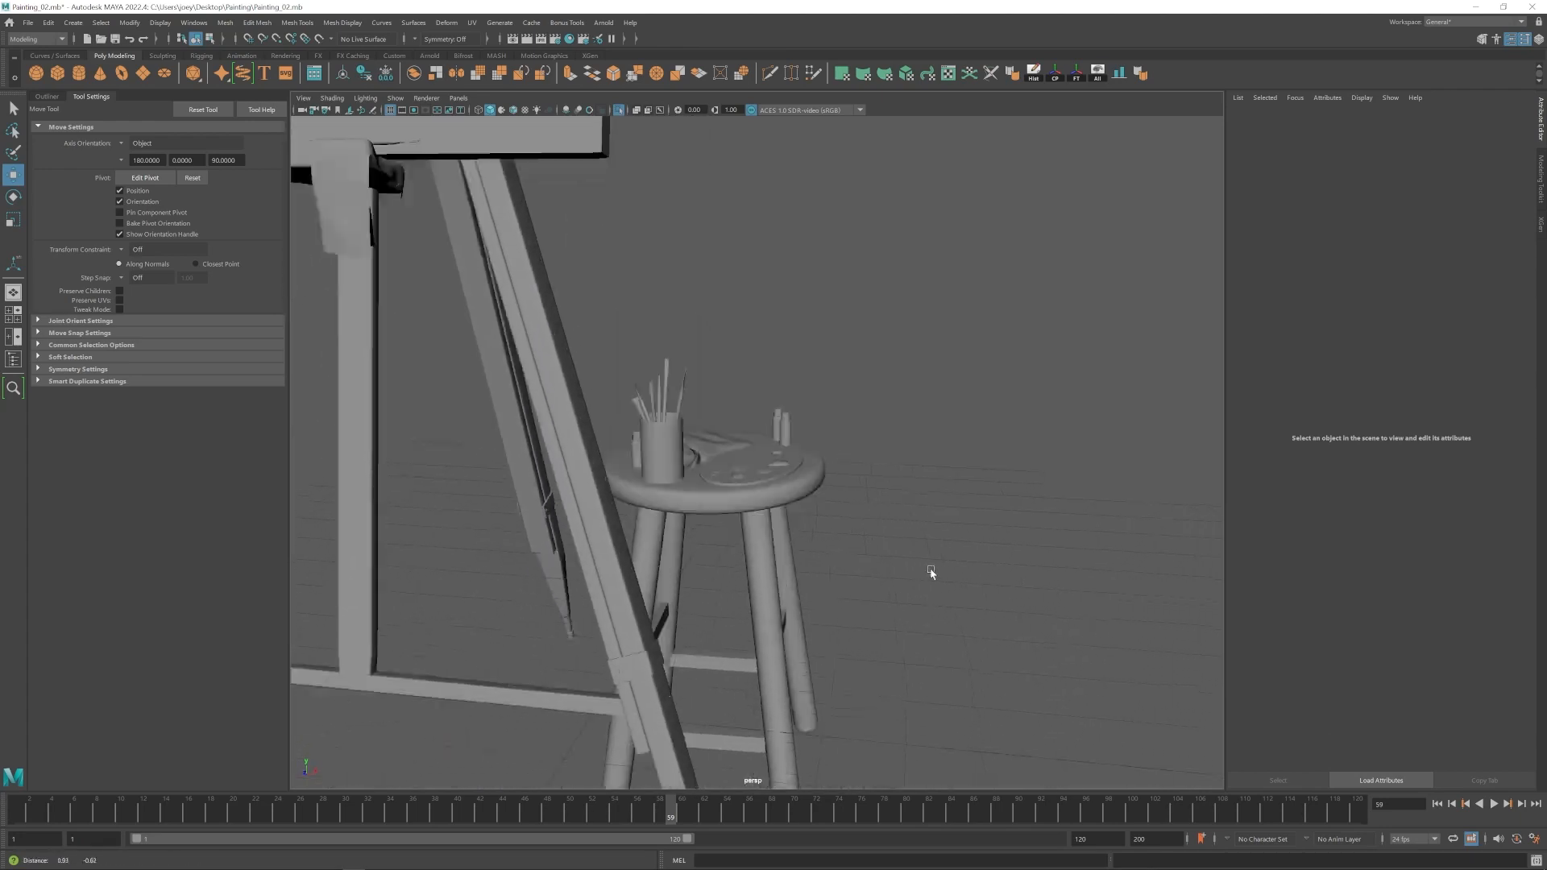
Select all three bottle groups together and adjust their height so they rest on the stool seat.
{"action": "right_click_drag", "start_coordinate": [929, 573], "coordinate": [807, 570], "text": "alt"}
{"action": "left_click_drag", "start_coordinate": [807, 571], "coordinate": [628, 590], "text": "alt"}
{"action": "right_click_drag", "start_coordinate": [629, 590], "coordinate": [829, 594], "text": "alt"}
{"action": "left_click", "coordinate": [798, 387]}
{"action": "left_click", "coordinate": [830, 377], "text": "shift"}
{"action": "left_click", "coordinate": [557, 366], "text": "shift"}
{"action": "right_click_drag", "start_coordinate": [557, 367], "coordinate": [491, 367]}
{"action": "left_click_drag", "start_coordinate": [369, 581], "coordinate": [1017, 371]}
{"action": "left_click_drag", "start_coordinate": [677, 340], "coordinate": [678, 335]}
{"action": "right_click_drag", "start_coordinate": [831, 373], "coordinate": [875, 343]}
{"action": "left_click", "coordinate": [895, 331]}
{"action": "left_click", "coordinate": [47, 97]}
{"action": "left_click", "coordinate": [73, 438]}
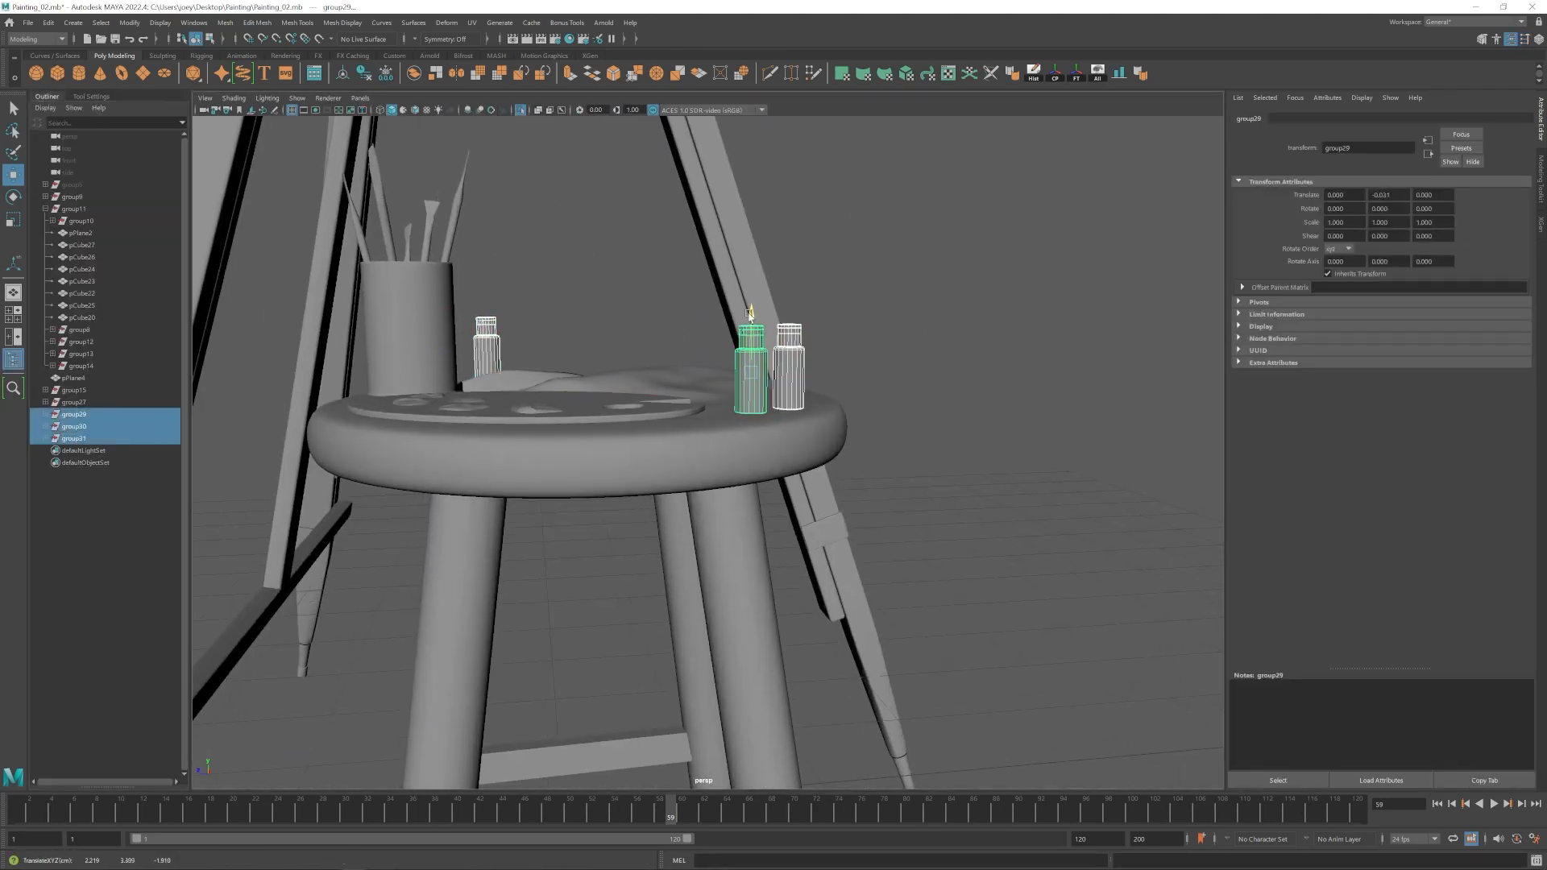
{"action": "left_click", "coordinate": [1026, 449]}
{"action": "right_click_drag", "start_coordinate": [1026, 449], "coordinate": [543, 536], "text": "alt"}
{"action": "left_click_drag", "start_coordinate": [543, 536], "coordinate": [587, 622], "text": "alt"}
{"action": "left_click", "coordinate": [196, 23]}
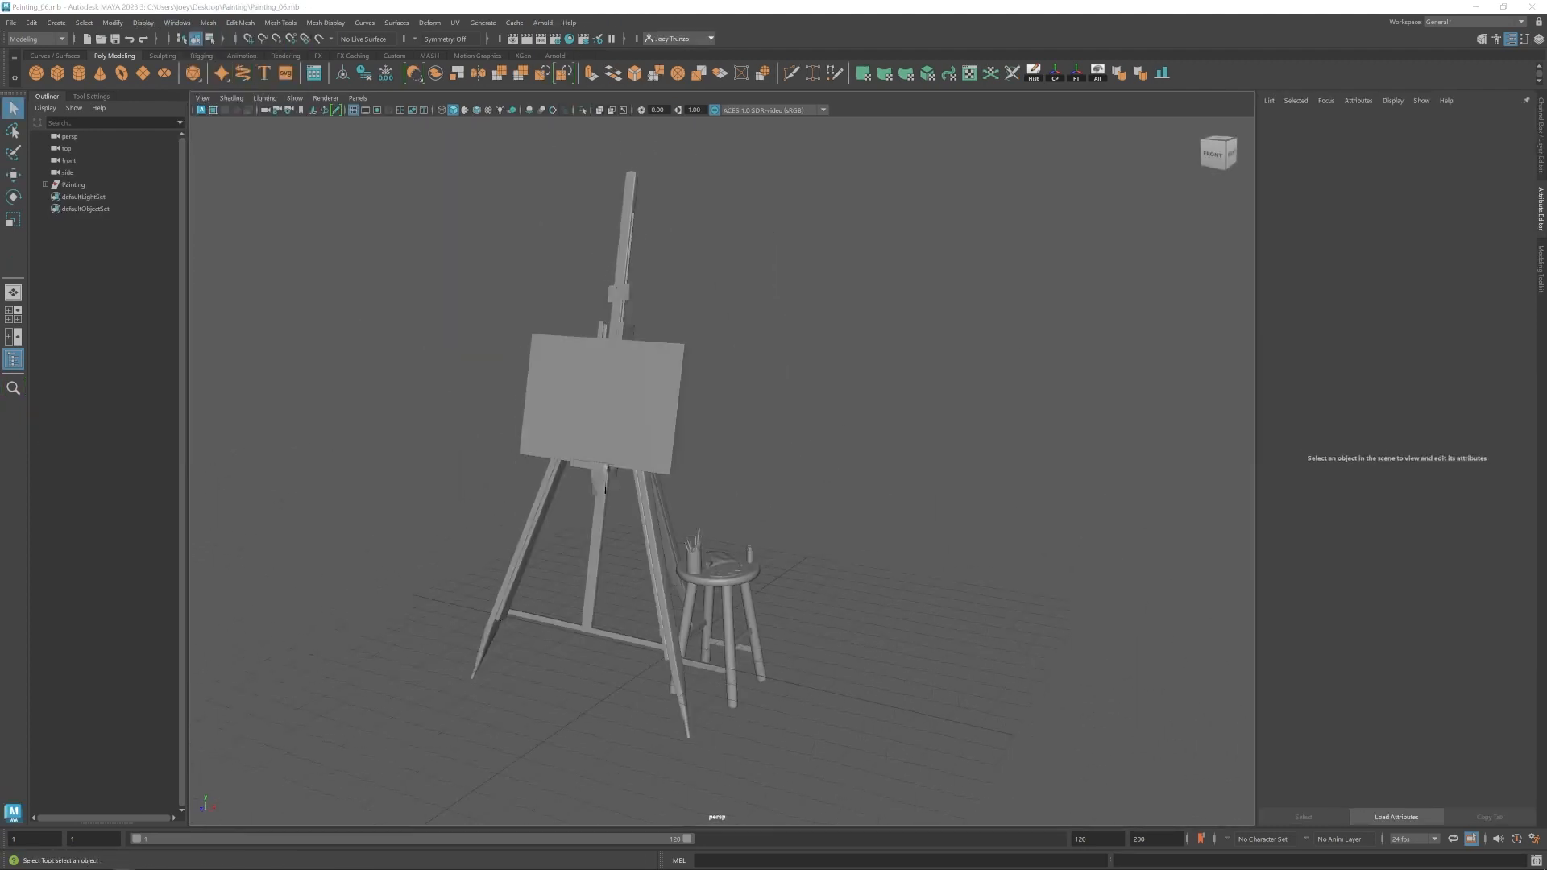
Inspect the screws on the easel's front canvas ledge and on its rear leg hinges.
{"action": "left_click_drag", "start_coordinate": [857, 464], "coordinate": [494, 461], "text": "alt"}
{"action": "middle_click_drag", "start_coordinate": [528, 494], "coordinate": [663, 480], "text": "alt"}
{"action": "right_click_drag", "start_coordinate": [663, 480], "coordinate": [731, 520], "text": "alt"}
{"action": "left_click_drag", "start_coordinate": [730, 520], "coordinate": [709, 543], "text": "alt"}
{"action": "scroll", "coordinate": [681, 428], "scroll_direction": "up", "scroll_amount": 3}
{"action": "left_click", "coordinate": [677, 412]}
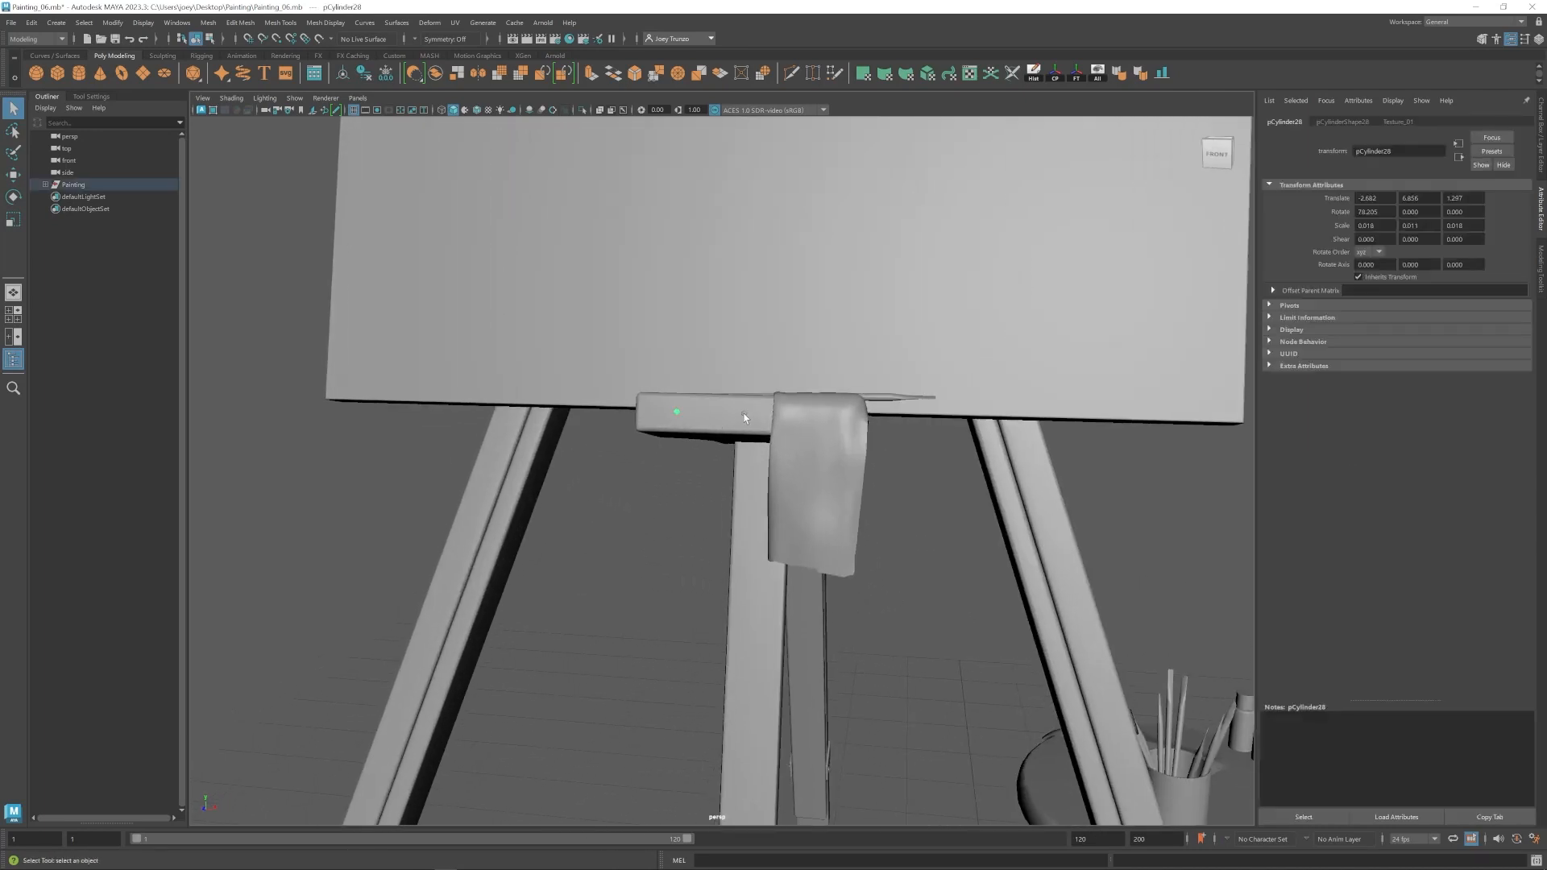
{"action": "scroll", "coordinate": [807, 555], "scroll_direction": "down", "scroll_amount": 5}
{"action": "left_click_drag", "start_coordinate": [753, 588], "coordinate": [695, 579], "text": "alt"}
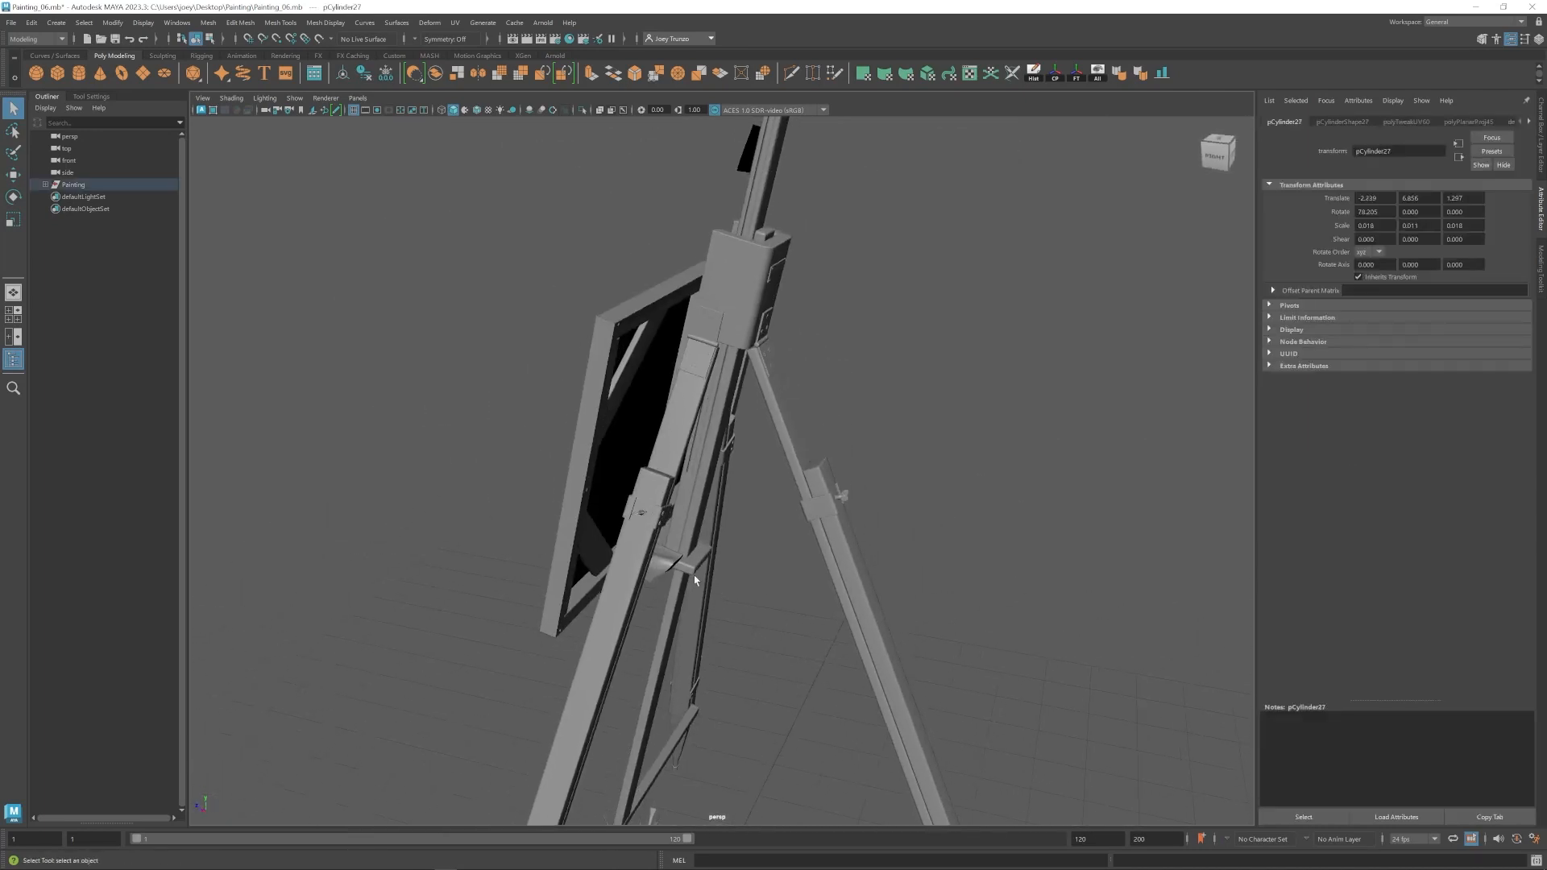
{"action": "right_click_drag", "start_coordinate": [583, 651], "coordinate": [787, 539], "text": "alt"}
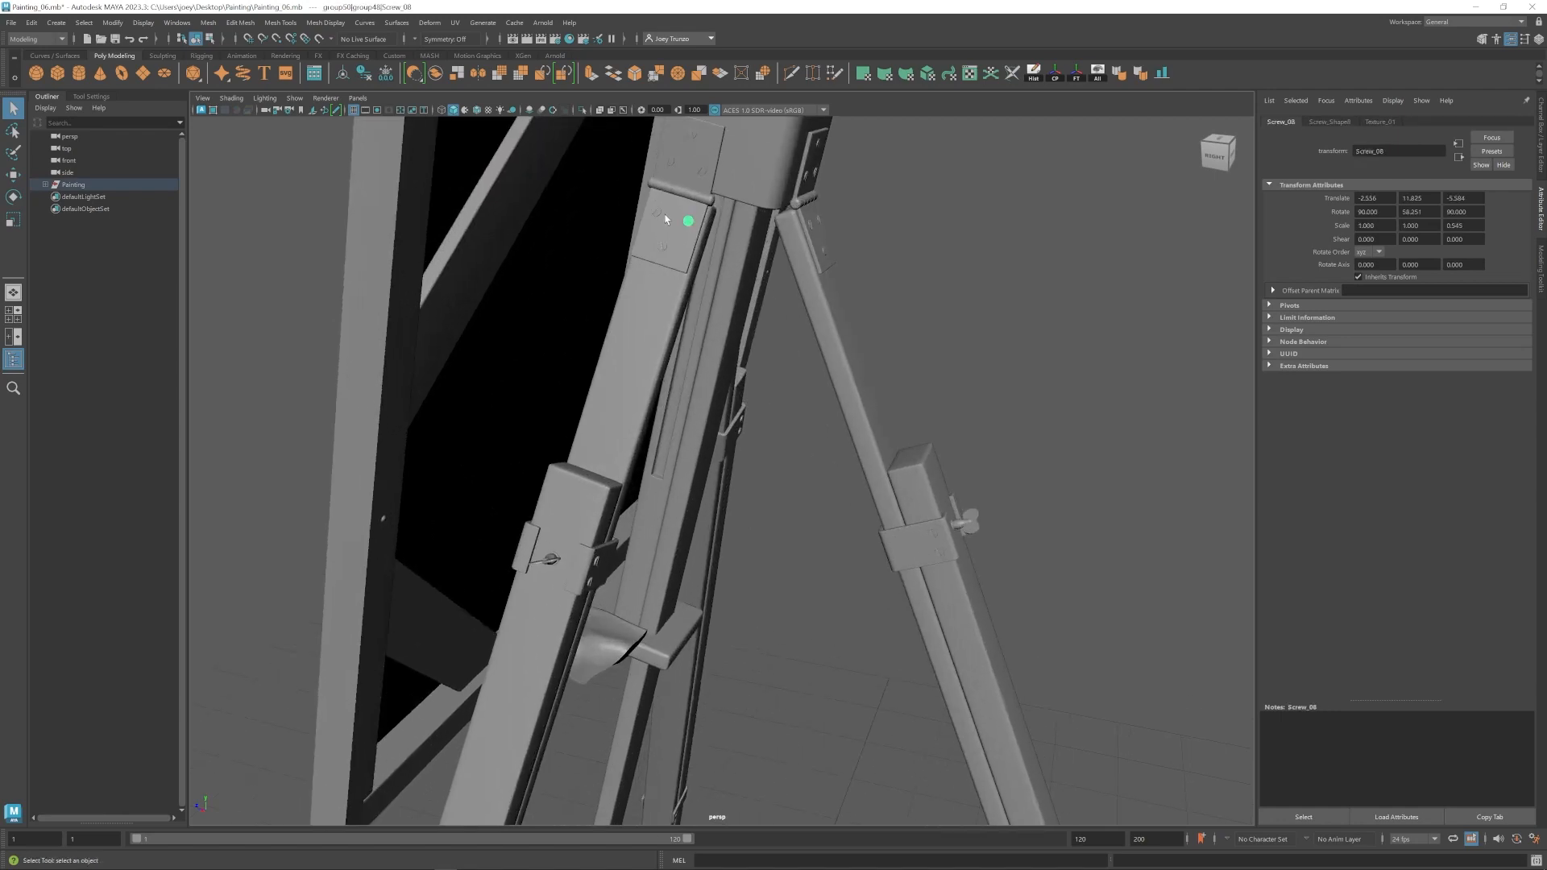
{"action": "left_click", "coordinate": [670, 166]}
{"action": "scroll", "coordinate": [677, 363], "scroll_direction": "down", "scroll_amount": 6}
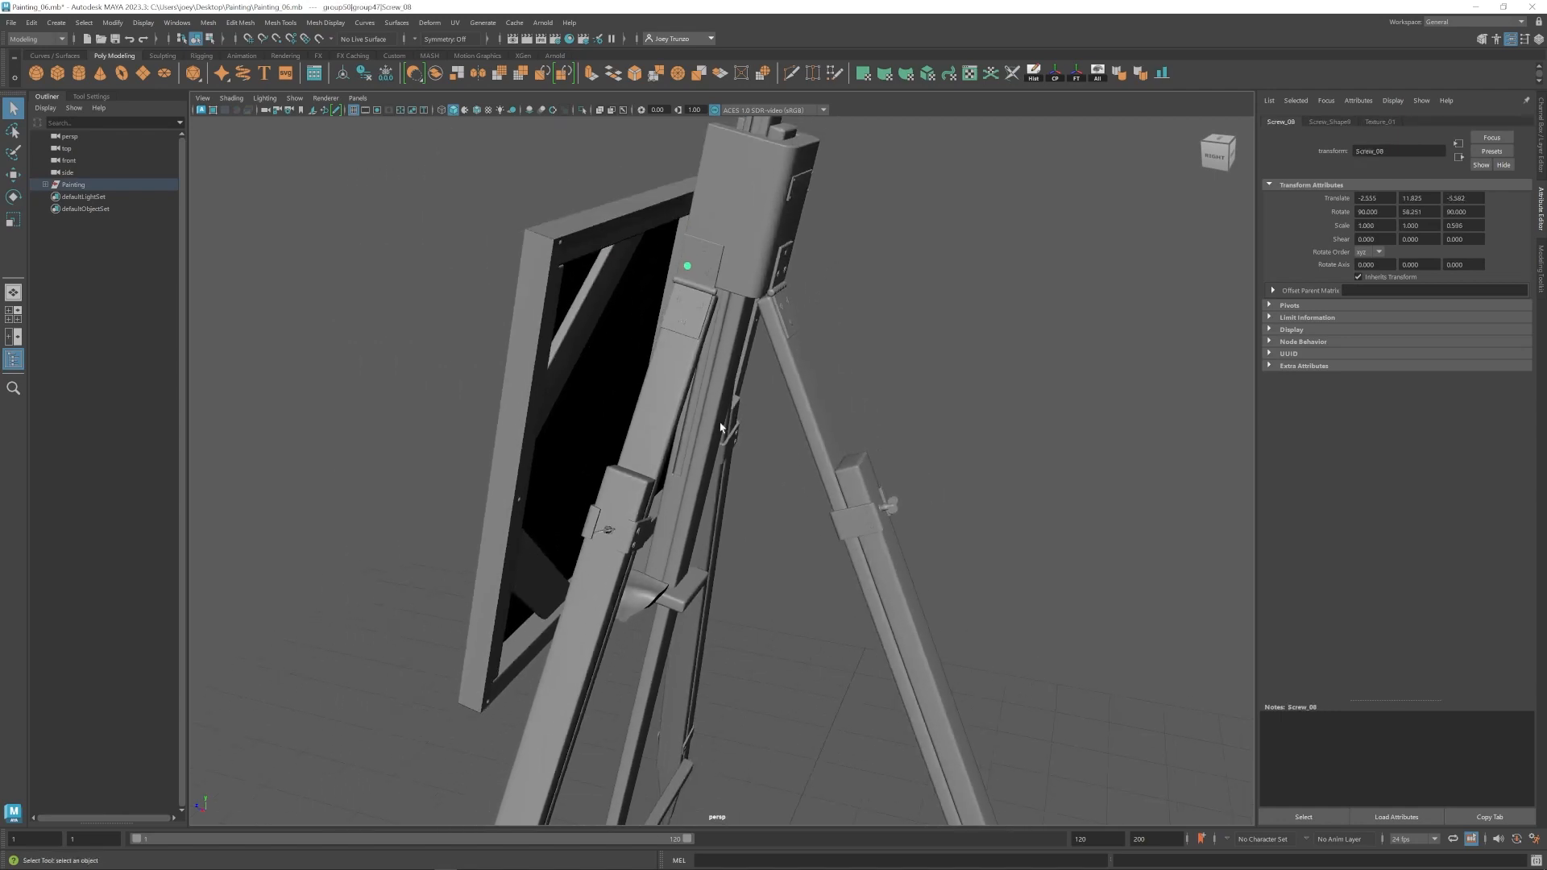
{"action": "left_click_drag", "start_coordinate": [719, 631], "coordinate": [644, 516], "text": "alt"}
{"action": "middle_click_drag", "start_coordinate": [645, 516], "coordinate": [610, 564], "text": "alt"}
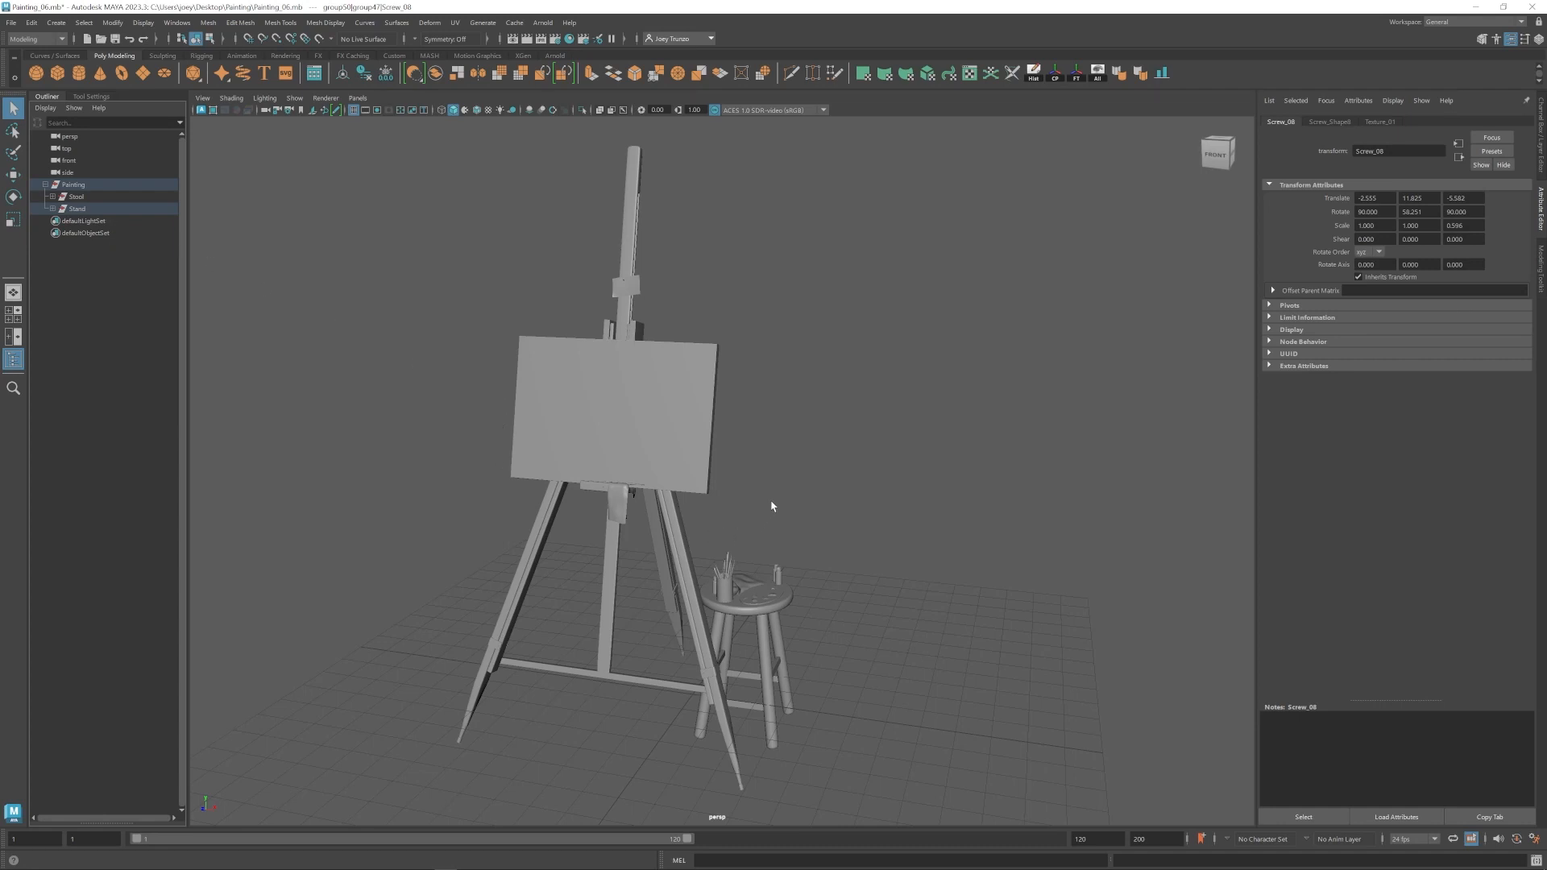
Examine the brushes in the cup, the cloth and the paint bottles on the stool up close.
{"action": "middle_click_drag", "start_coordinate": [771, 507], "coordinate": [722, 421], "text": "alt"}
{"action": "right_click_drag", "start_coordinate": [322, 524], "coordinate": [452, 563], "text": "alt"}
{"action": "middle_click_drag", "start_coordinate": [452, 564], "coordinate": [560, 601], "text": "alt"}
{"action": "mouse_move", "coordinate": [613, 580]}
{"action": "right_mouse_down", "text": "alt"}
{"action": "mouse_move", "coordinate": [678, 564]}
{"action": "mouse_move", "coordinate": [1032, 701]}
{"action": "right_mouse_up", "text": "alt"}
{"action": "left_click_drag", "start_coordinate": [571, 538], "coordinate": [591, 540], "text": "alt"}
{"action": "middle_click_drag", "start_coordinate": [572, 558], "coordinate": [633, 606], "text": "alt"}
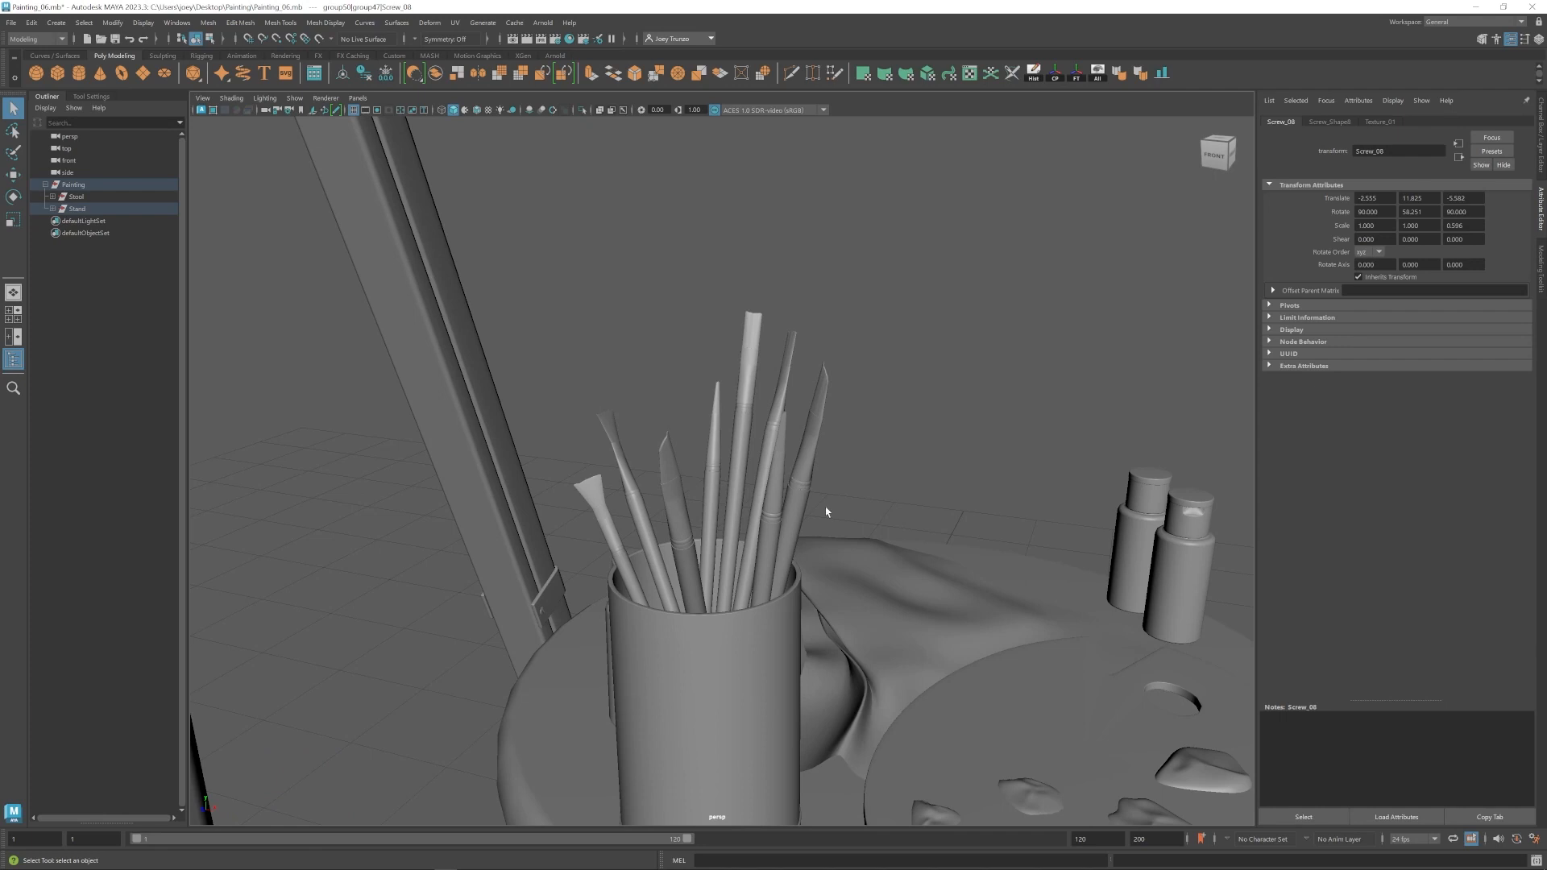
{"action": "right_click_drag", "start_coordinate": [826, 512], "coordinate": [660, 510], "text": "alt"}
{"action": "right_click_drag", "start_coordinate": [846, 481], "coordinate": [568, 480], "text": "alt"}
{"action": "middle_click_drag", "start_coordinate": [568, 480], "coordinate": [591, 548], "text": "alt"}
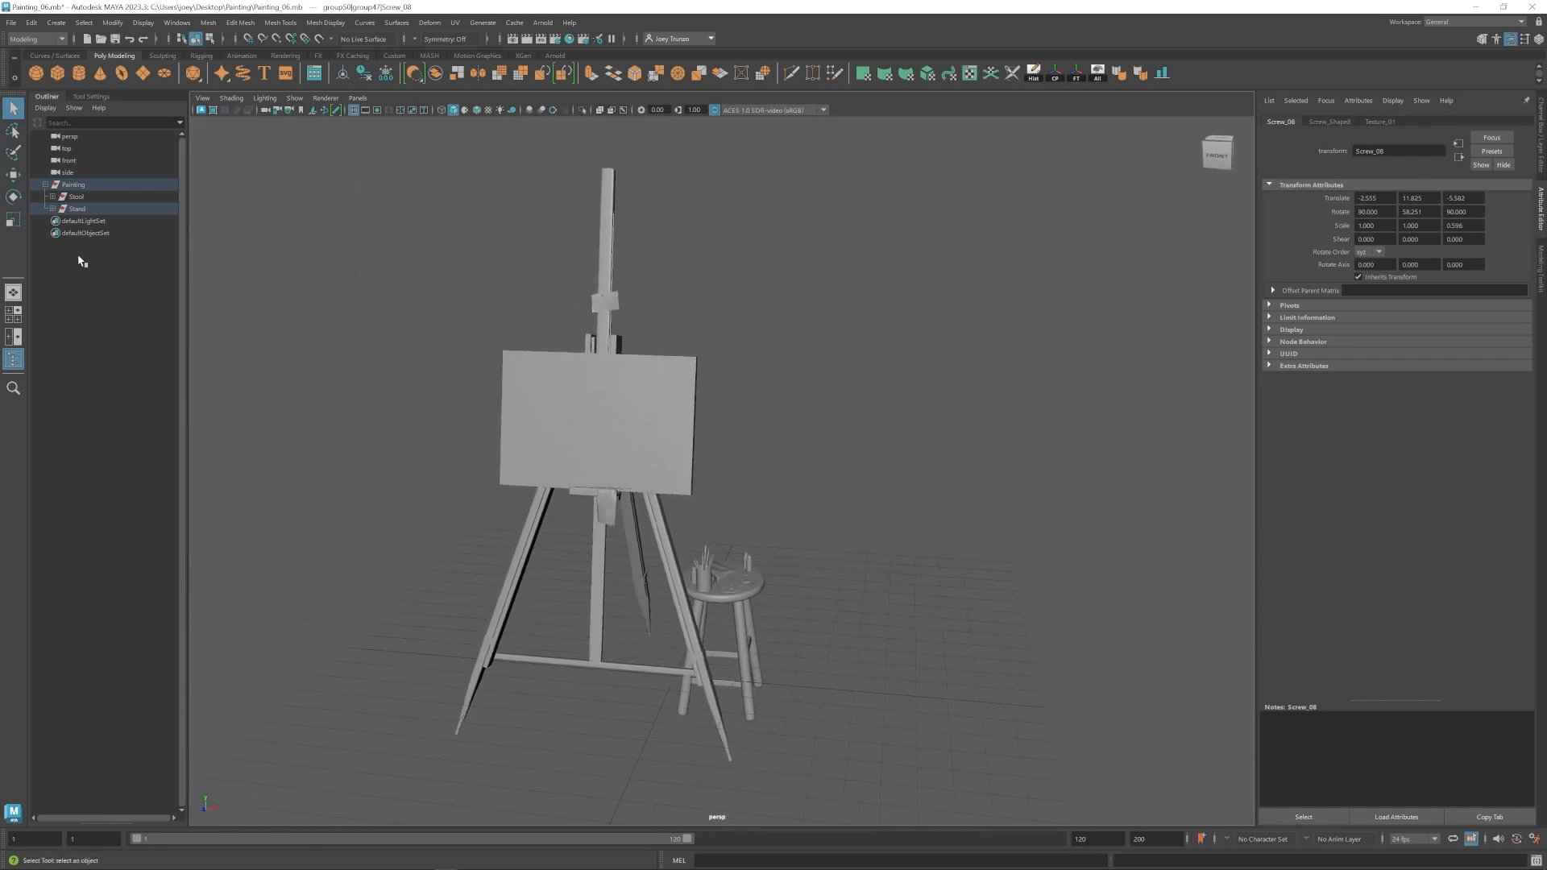
Open the UV Editor and view the UV layout of the Stool group and that of the Stand group.
{"action": "left_click", "coordinate": [81, 197]}
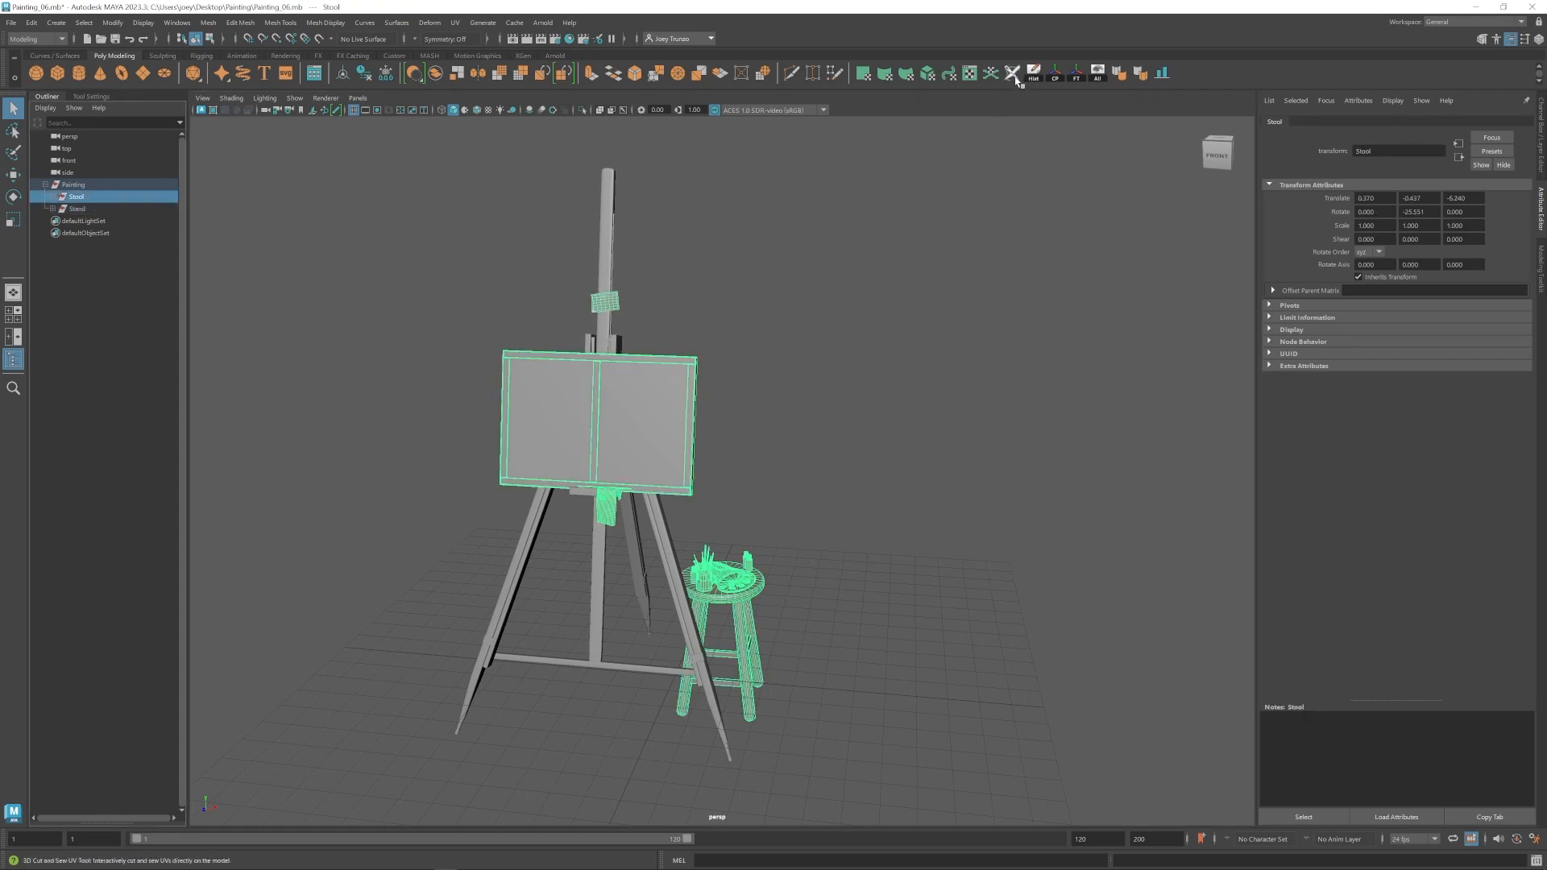
{"action": "left_click", "coordinate": [970, 73]}
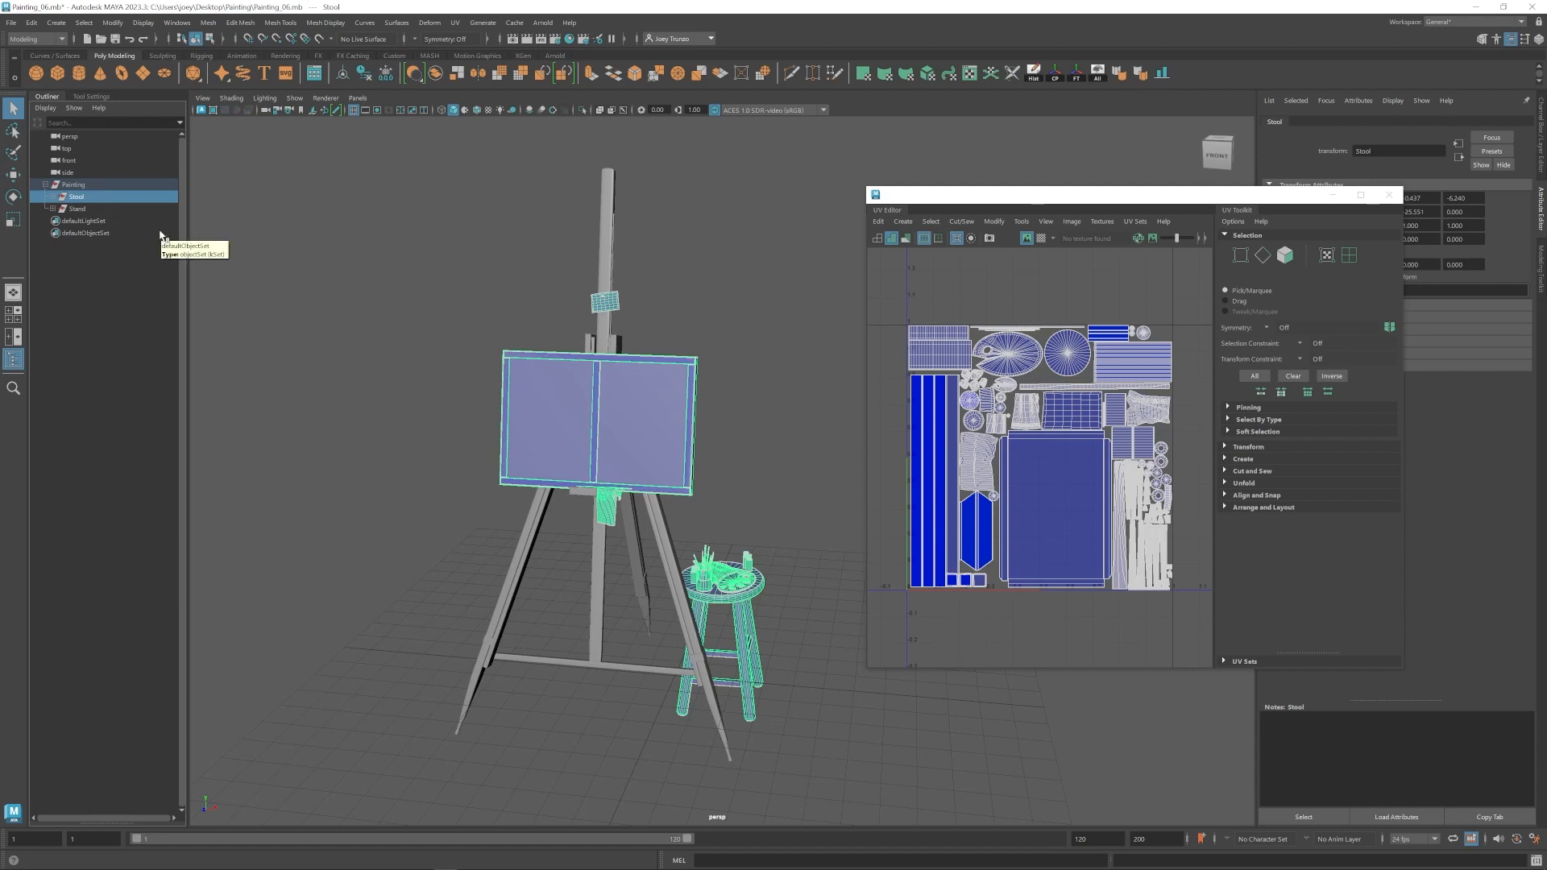
{"action": "left_click", "coordinate": [91, 210]}
{"action": "left_click_drag", "start_coordinate": [419, 404], "coordinate": [505, 418], "text": "alt"}
{"action": "middle_click_drag", "start_coordinate": [532, 462], "coordinate": [491, 437], "text": "alt"}
{"action": "right_click_drag", "start_coordinate": [491, 437], "coordinate": [453, 441], "text": "alt"}
{"action": "left_click_drag", "start_coordinate": [453, 441], "coordinate": [452, 434], "text": "alt"}
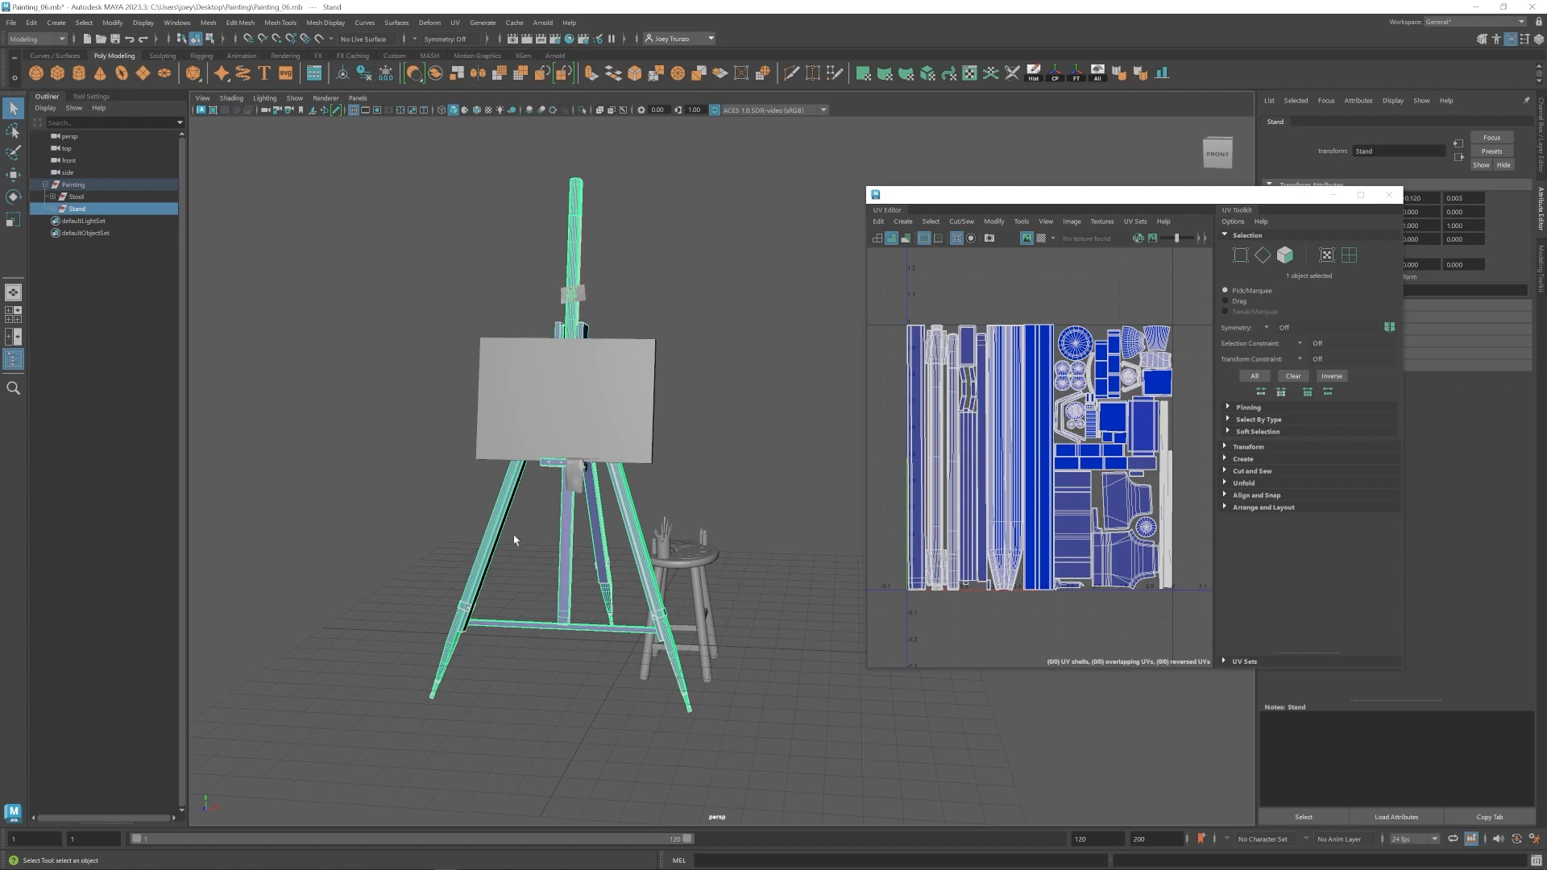
{"action": "mouse_move", "coordinate": [514, 540]}
{"action": "left_mouse_down", "text": "alt"}
{"action": "mouse_move", "coordinate": [463, 537]}
{"action": "mouse_move", "coordinate": [524, 540]}
{"action": "left_mouse_up", "text": "alt"}
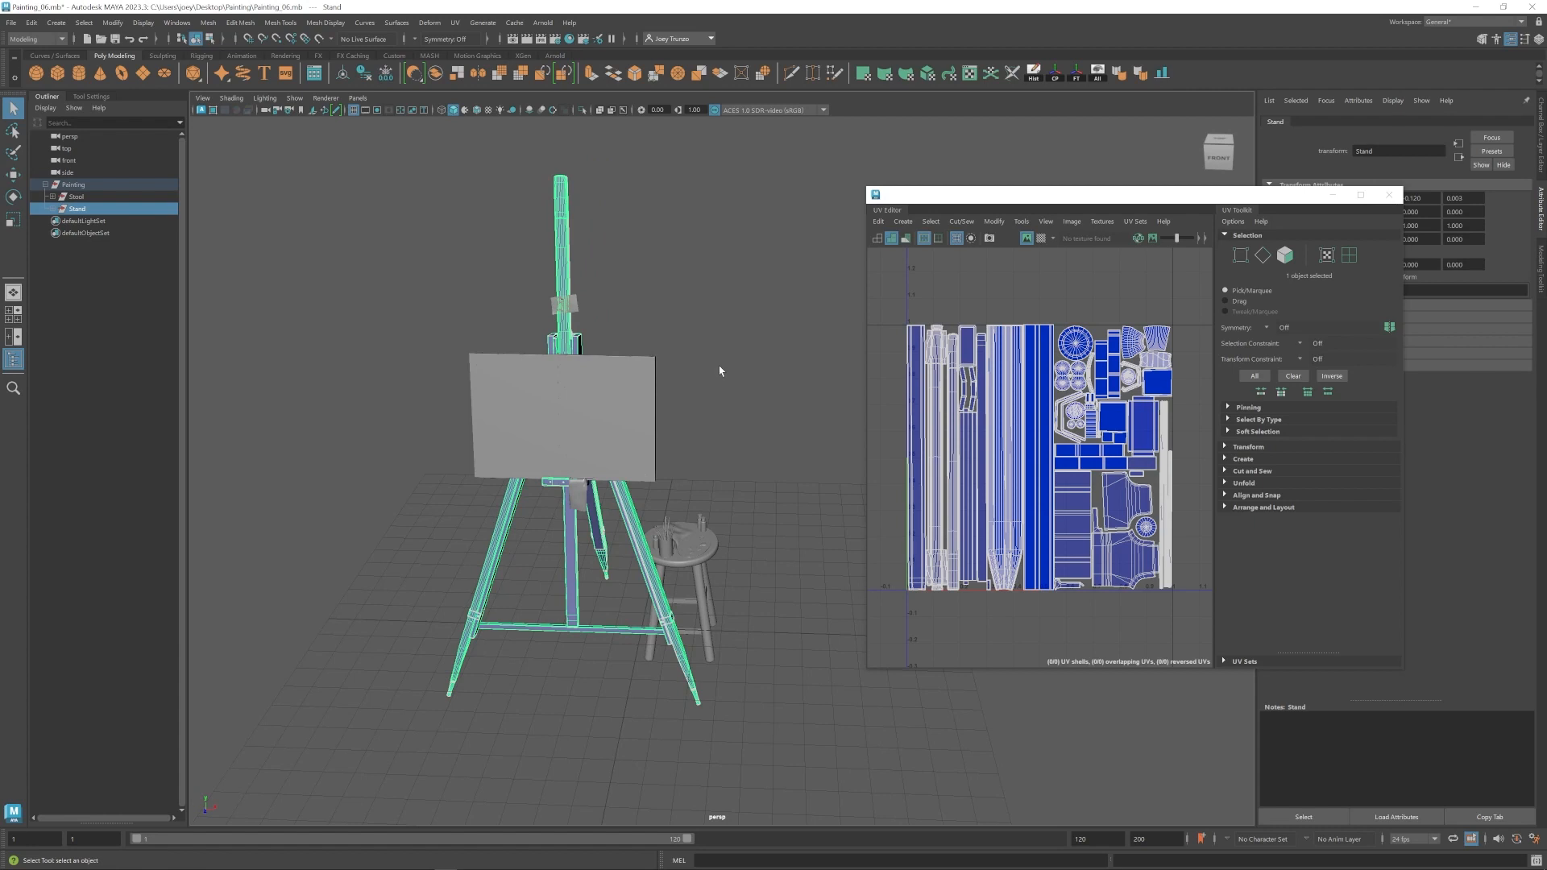
Compare the UV shells of the easel's rear leg with those of a front leg part, and clear the selection.
{"action": "left_click_drag", "start_coordinate": [720, 371], "coordinate": [675, 523], "text": "alt"}
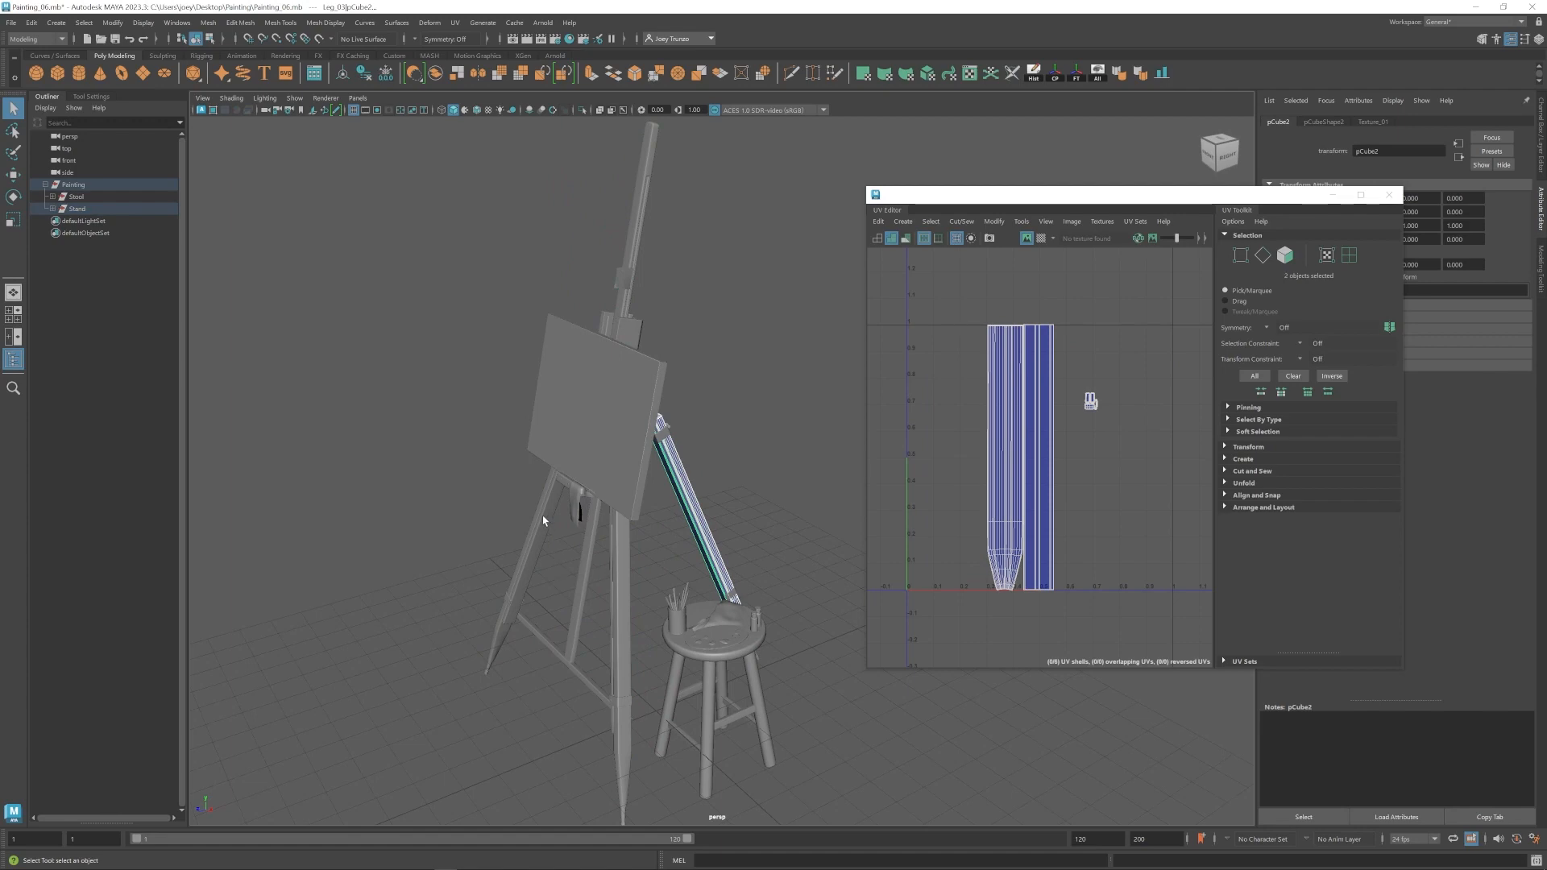
{"action": "left_click", "coordinate": [544, 521]}
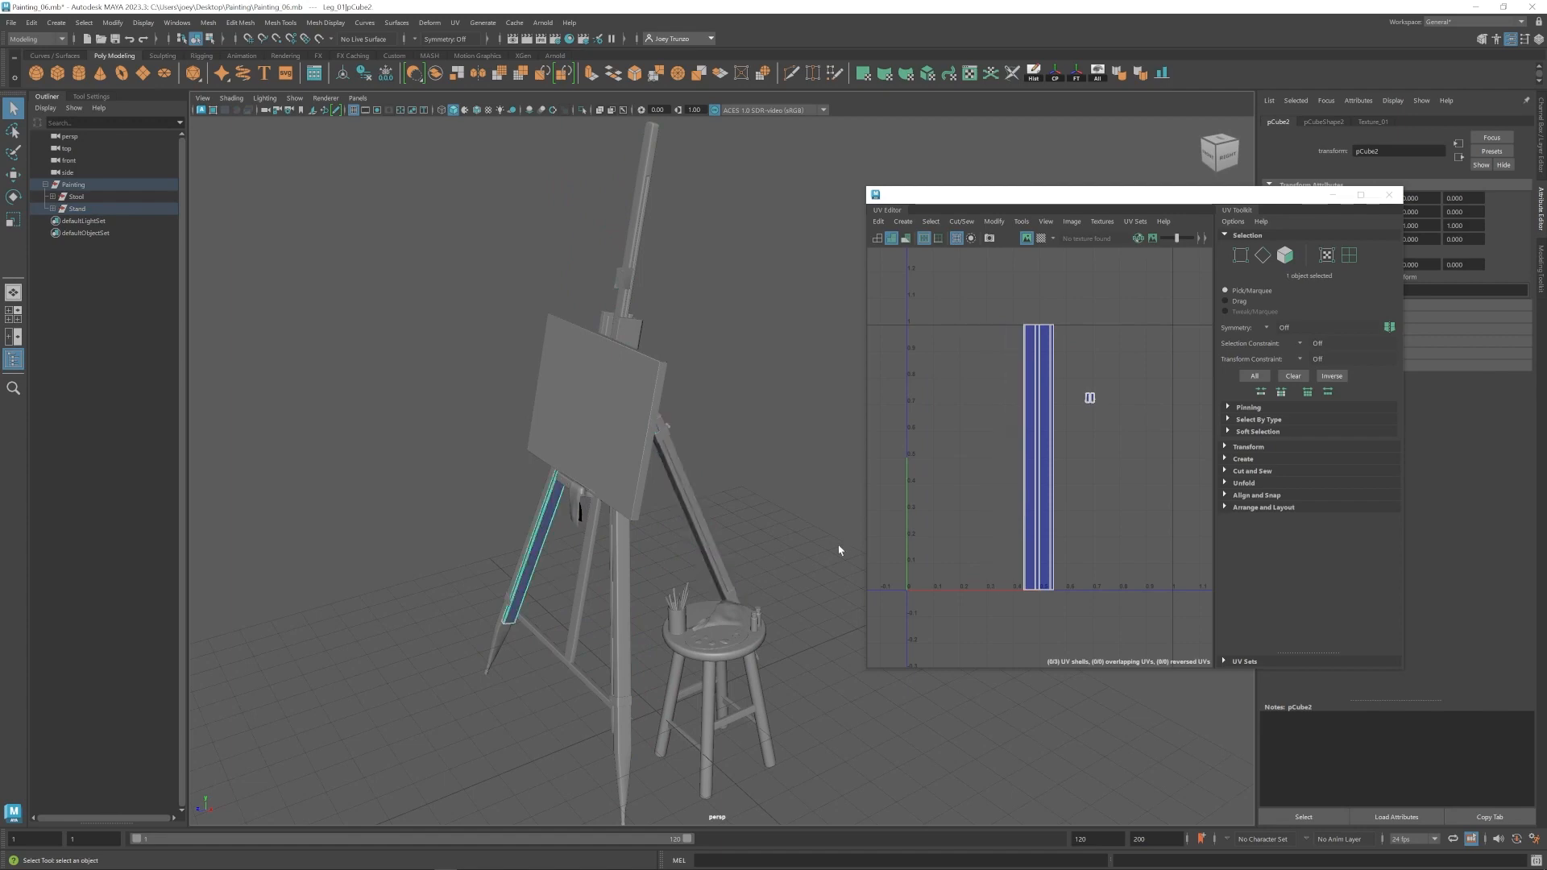
{"action": "left_click", "coordinate": [623, 557]}
{"action": "left_click", "coordinate": [739, 462]}
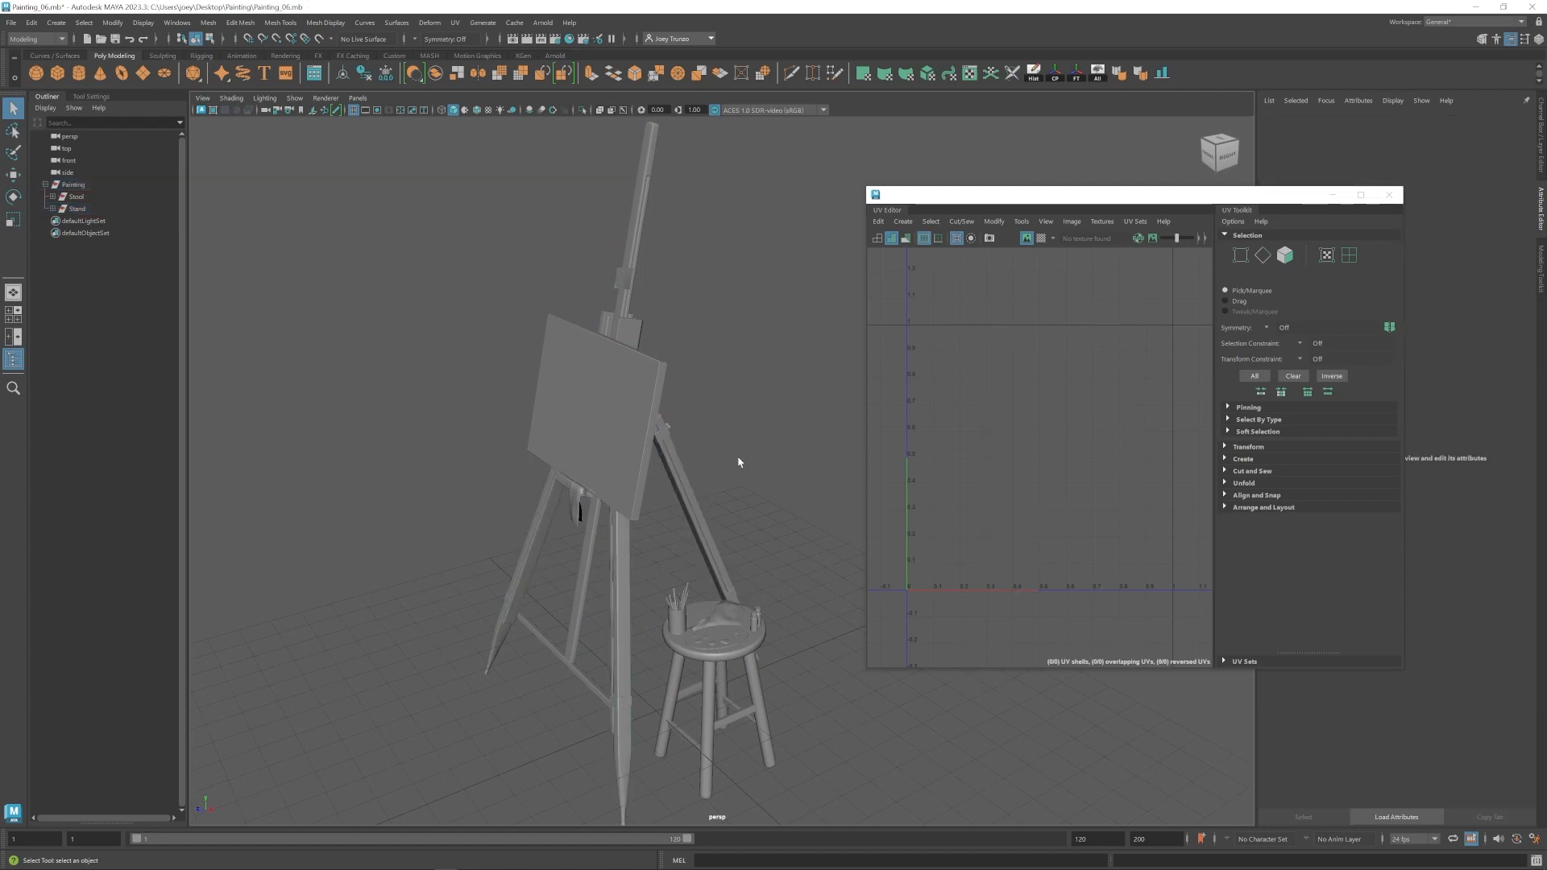
{"action": "middle_click_drag", "start_coordinate": [732, 485], "coordinate": [720, 463], "text": "alt"}
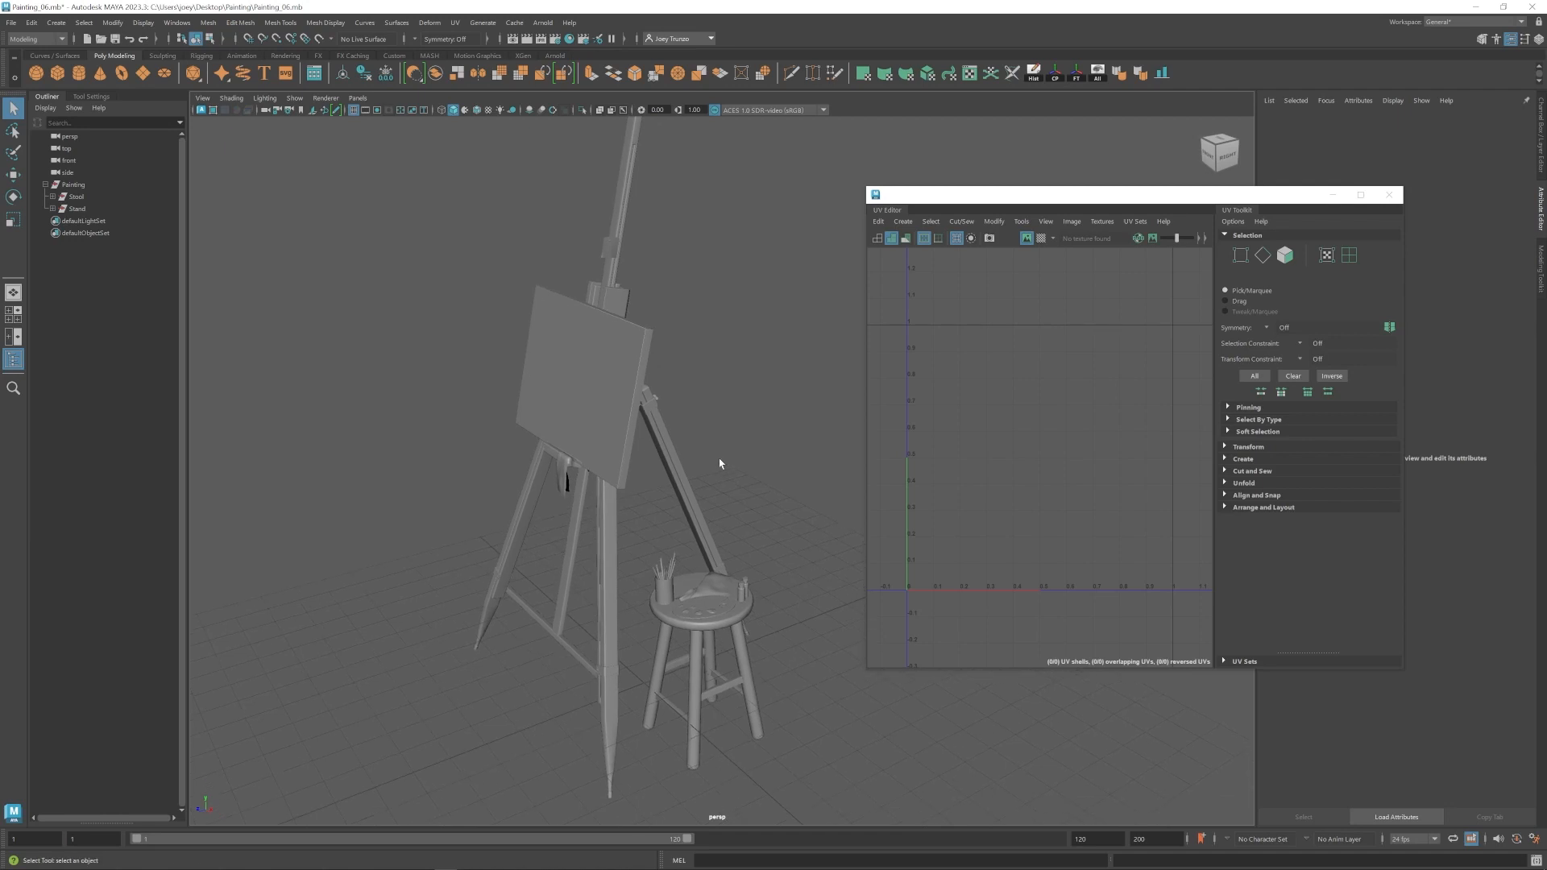
{"action": "left_click_drag", "start_coordinate": [720, 463], "coordinate": [738, 590], "text": "alt"}
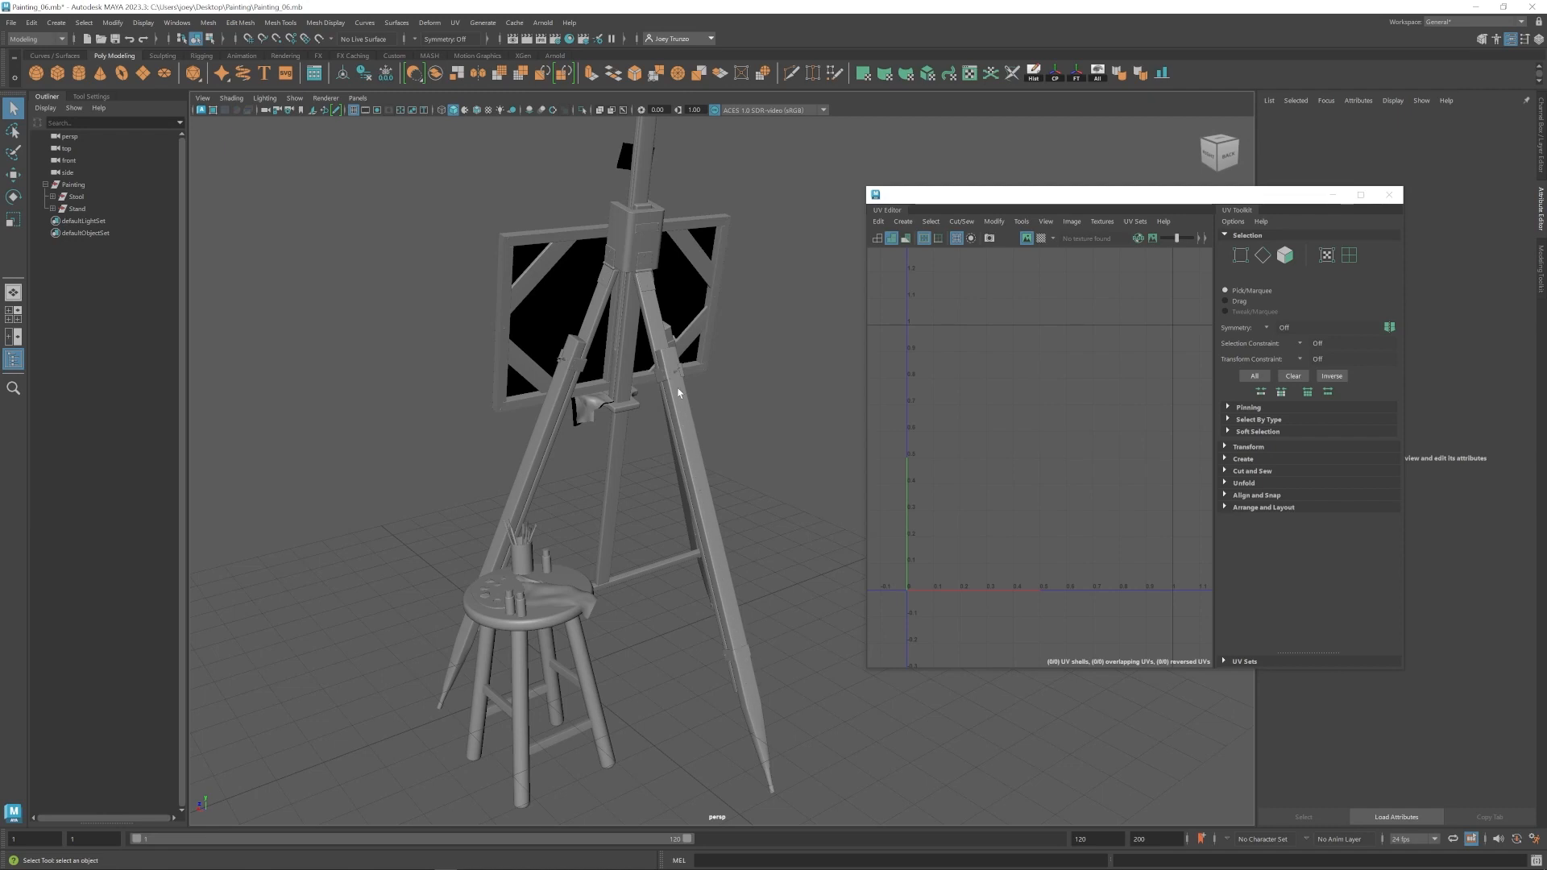
{"action": "left_click_drag", "start_coordinate": [653, 639], "coordinate": [648, 586], "text": "alt"}
{"action": "right_click_drag", "start_coordinate": [800, 573], "coordinate": [562, 529], "text": "alt"}
{"action": "mouse_move", "coordinate": [606, 507]}
{"action": "left_mouse_down", "text": "alt"}
{"action": "mouse_move", "coordinate": [592, 509]}
{"action": "mouse_move", "coordinate": [605, 518]}
{"action": "left_mouse_up", "text": "alt"}
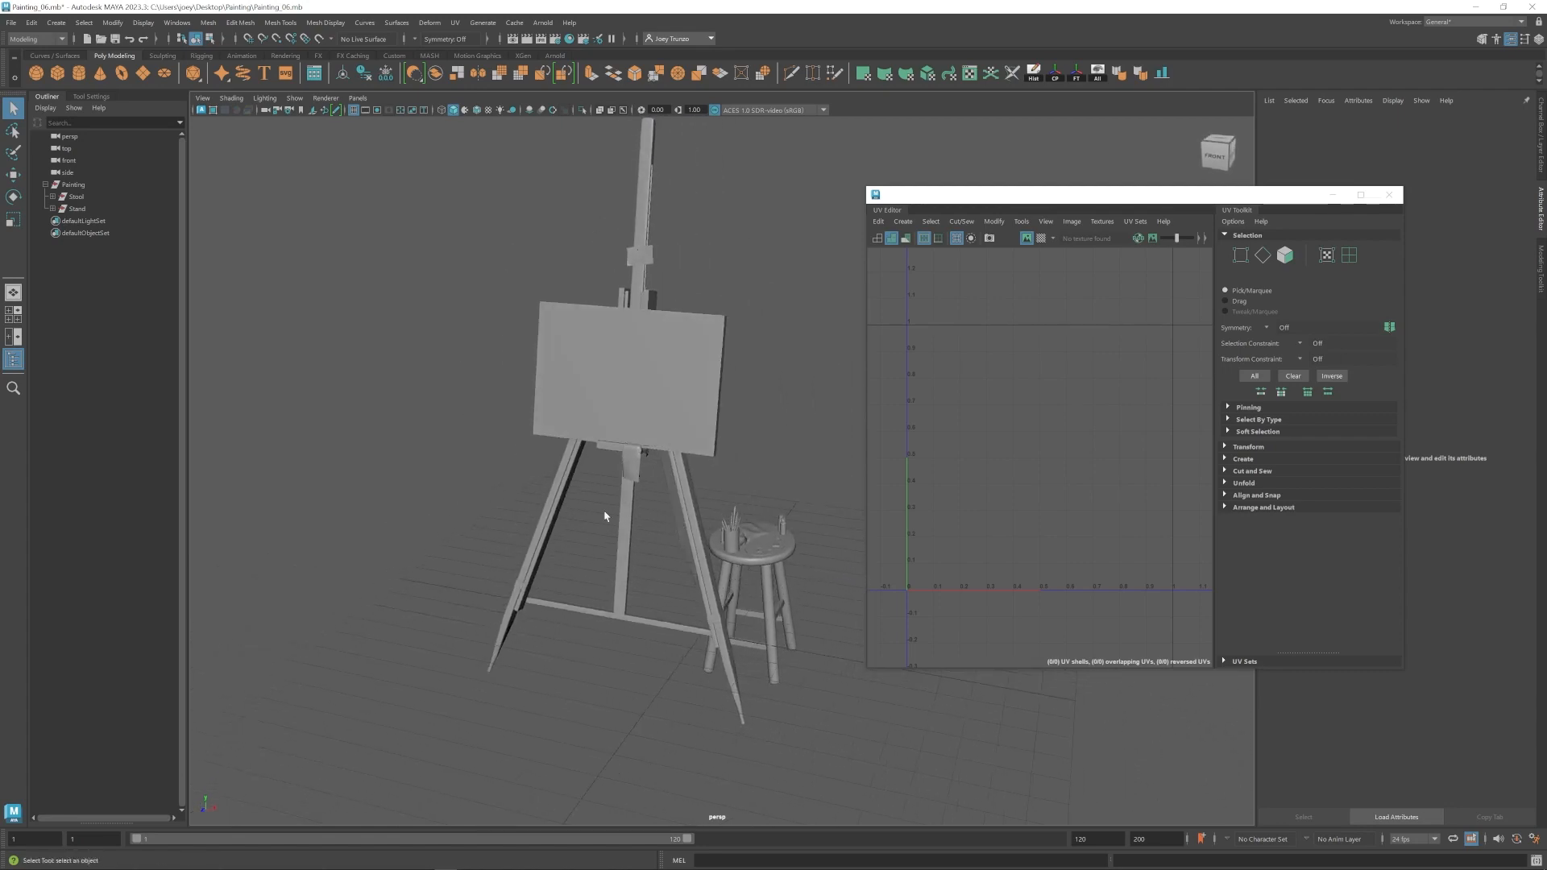
Check the UV shells of the three easel legs one after another for overlap, and deselect them.
{"action": "left_click_drag", "start_coordinate": [518, 481], "coordinate": [739, 487], "text": "alt"}
{"action": "left_click", "coordinate": [716, 524]}
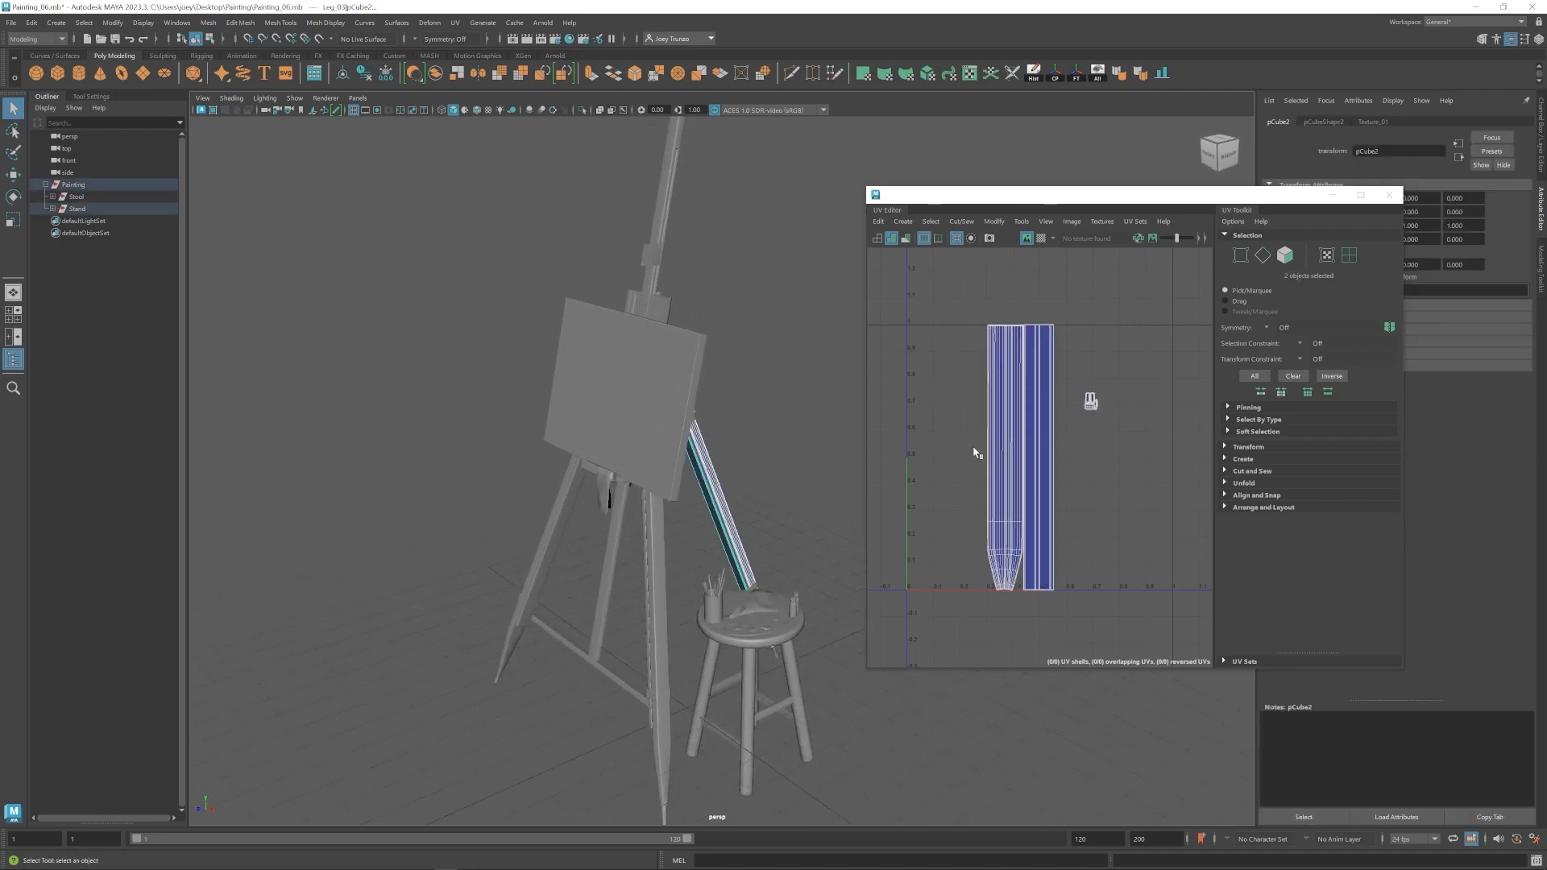
{"action": "left_click_drag", "start_coordinate": [716, 540], "coordinate": [649, 539], "text": "alt"}
{"action": "left_click", "coordinate": [645, 525]}
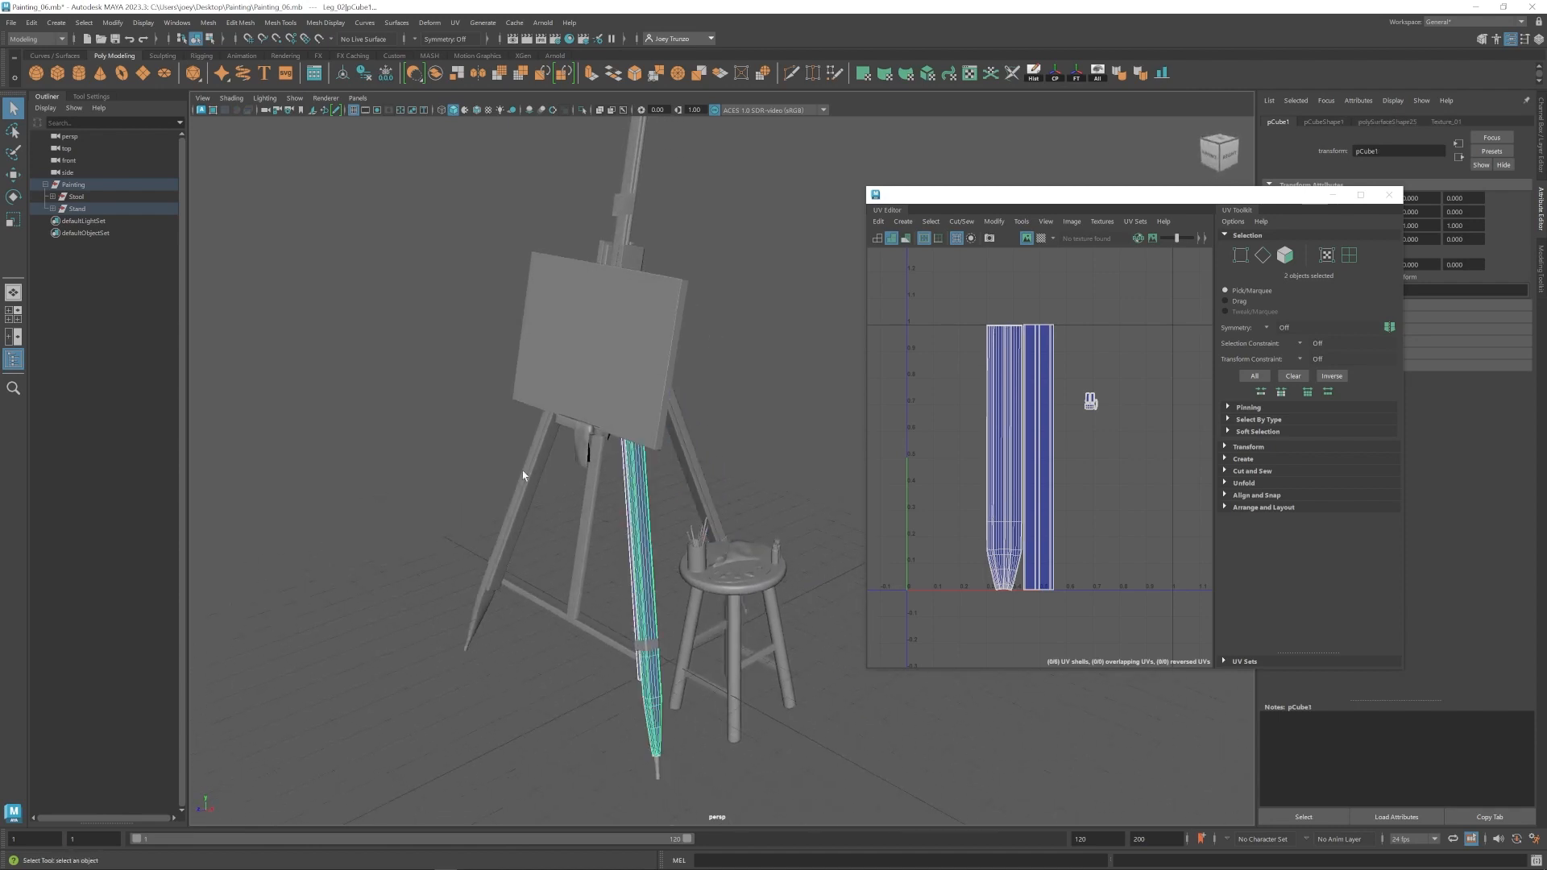
{"action": "left_click", "coordinate": [524, 477]}
{"action": "left_click", "coordinate": [418, 483]}
Examine the complete easel and stool from several angles and distances.
{"action": "left_click_drag", "start_coordinate": [500, 591], "coordinate": [647, 506], "text": "alt"}
{"action": "left_click_drag", "start_coordinate": [546, 551], "coordinate": [638, 526], "text": "alt"}
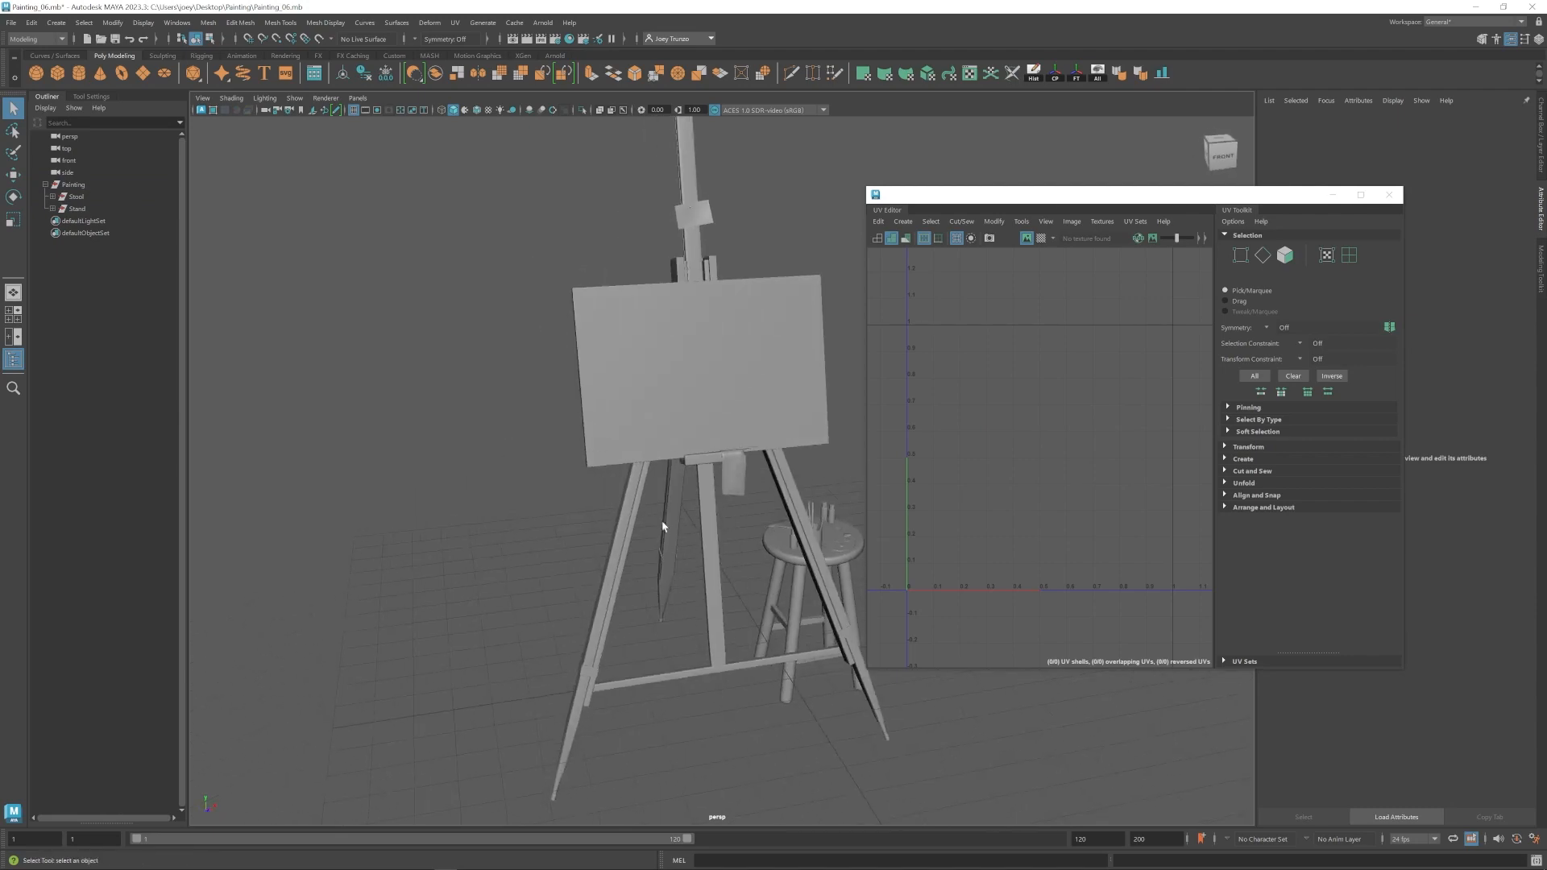
{"action": "left_click_drag", "start_coordinate": [786, 548], "coordinate": [723, 556], "text": "alt"}
{"action": "right_click_drag", "start_coordinate": [723, 554], "coordinate": [582, 505], "text": "alt"}
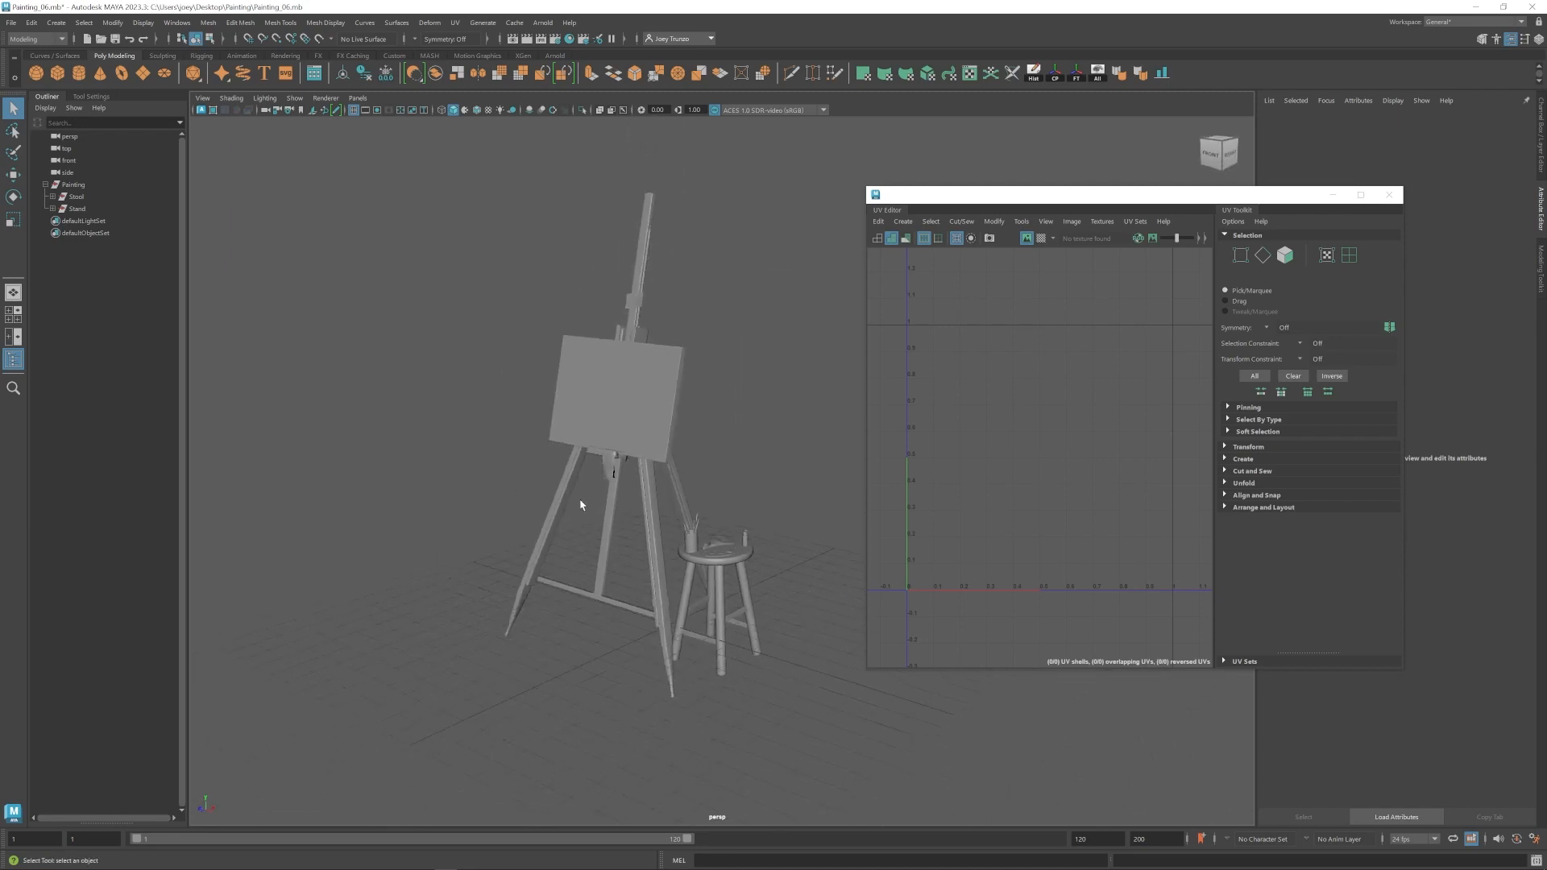
{"action": "left_click_drag", "start_coordinate": [582, 505], "coordinate": [629, 526], "text": "alt"}
{"action": "middle_click_drag", "start_coordinate": [628, 525], "coordinate": [462, 539], "text": "alt"}
{"action": "right_click_drag", "start_coordinate": [463, 539], "coordinate": [573, 562], "text": "alt"}
{"action": "middle_click_drag", "start_coordinate": [572, 561], "coordinate": [569, 574], "text": "alt"}
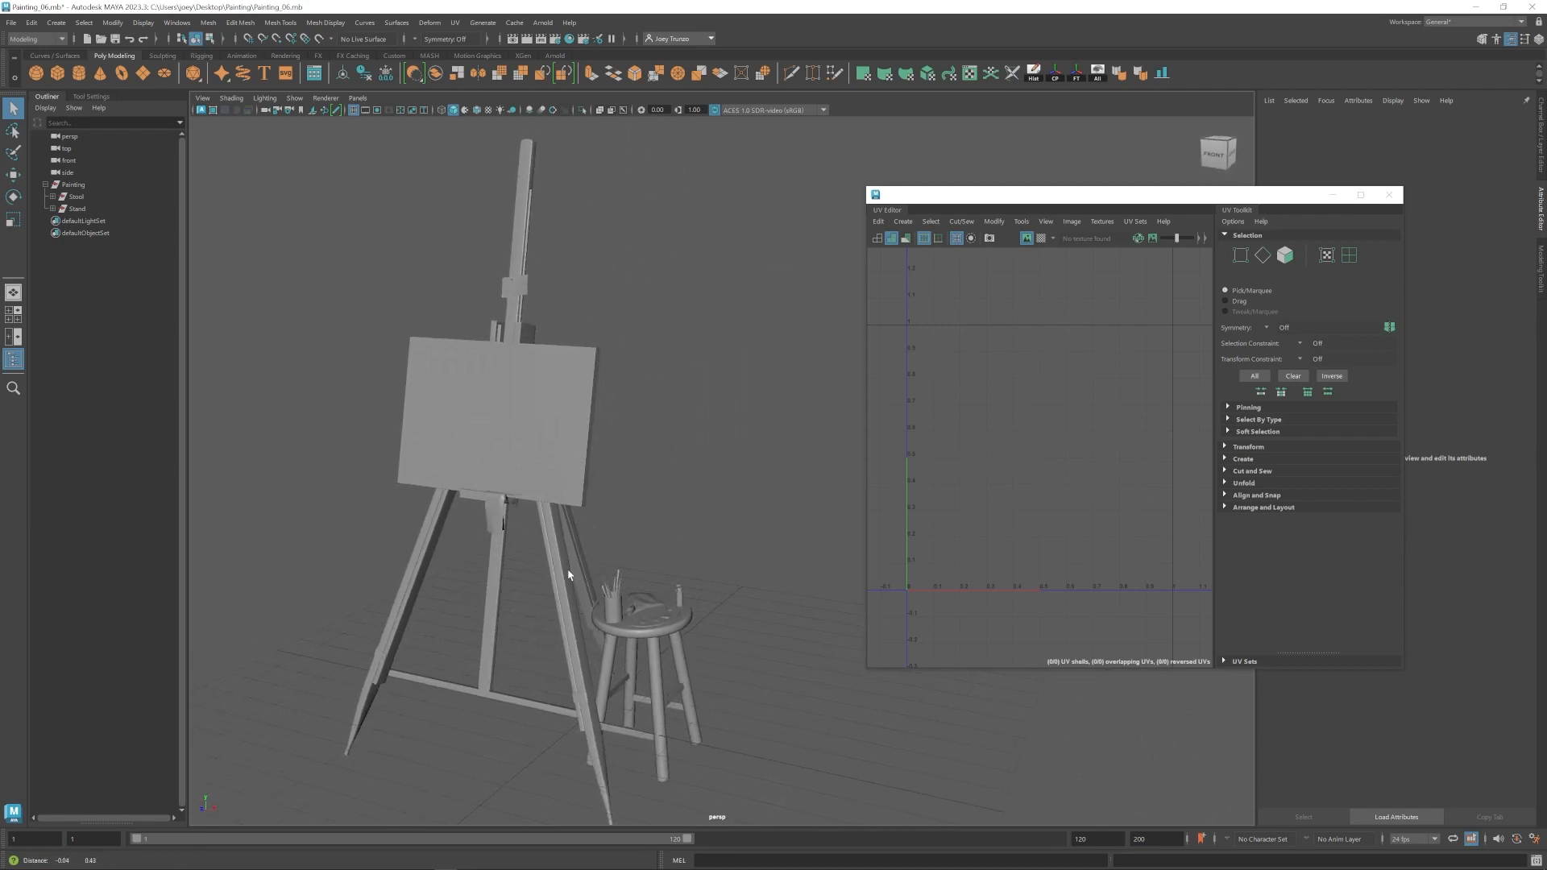
{"action": "right_click_drag", "start_coordinate": [570, 574], "coordinate": [515, 546], "text": "alt"}
{"action": "left_click_drag", "start_coordinate": [515, 546], "coordinate": [570, 550], "text": "alt"}
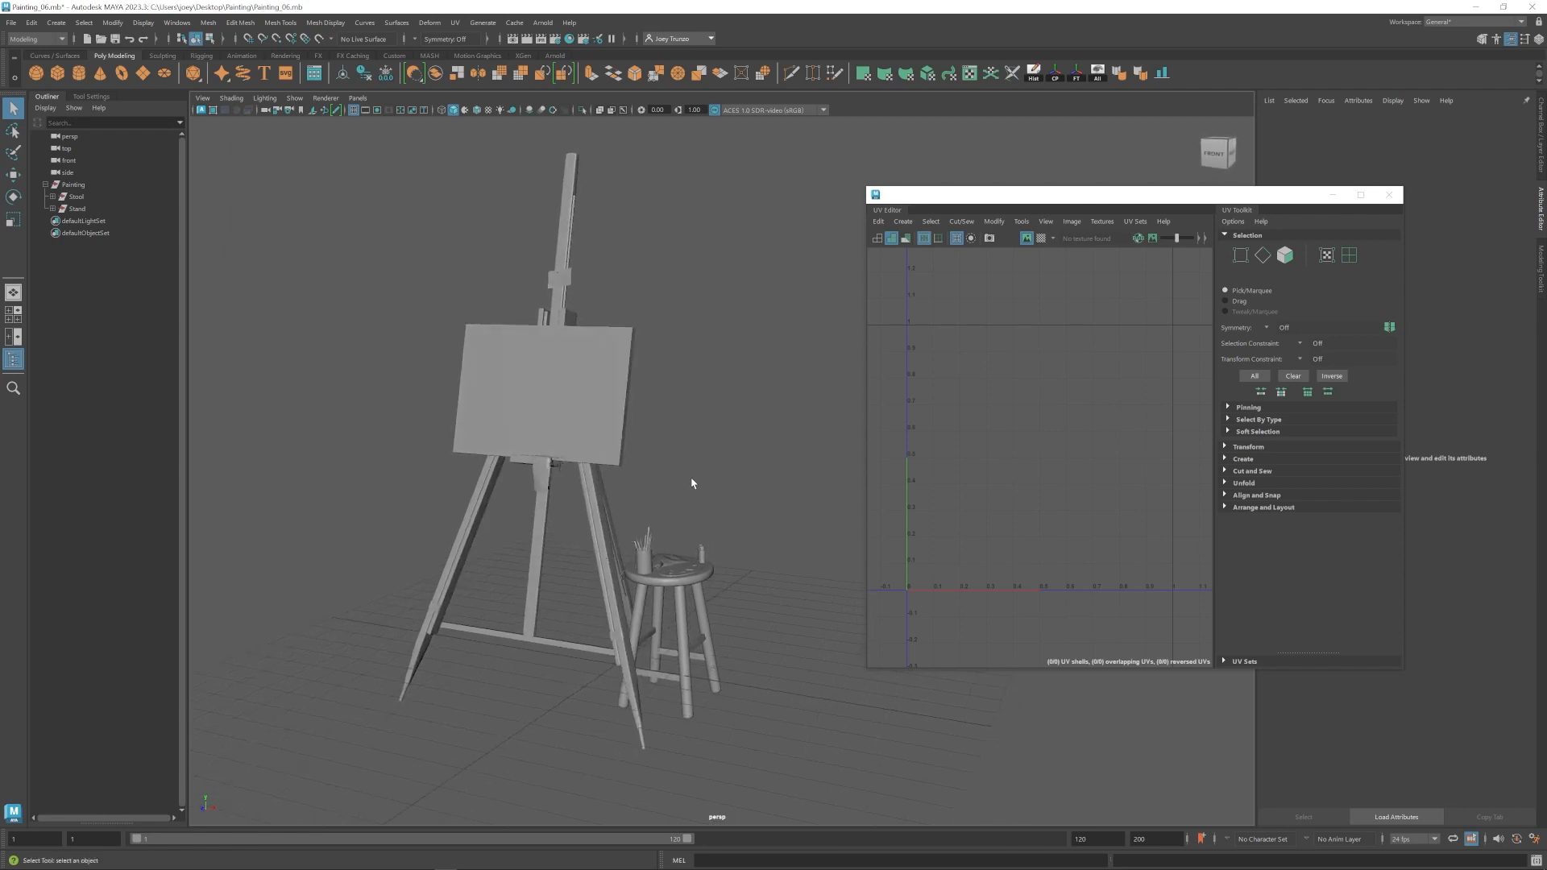
Examine the easel's upper mast and its clamp from behind and from the front.
{"action": "right_click_drag", "start_coordinate": [691, 483], "coordinate": [736, 443], "text": "alt"}
{"action": "left_click_drag", "start_coordinate": [736, 442], "coordinate": [458, 436], "text": "alt"}
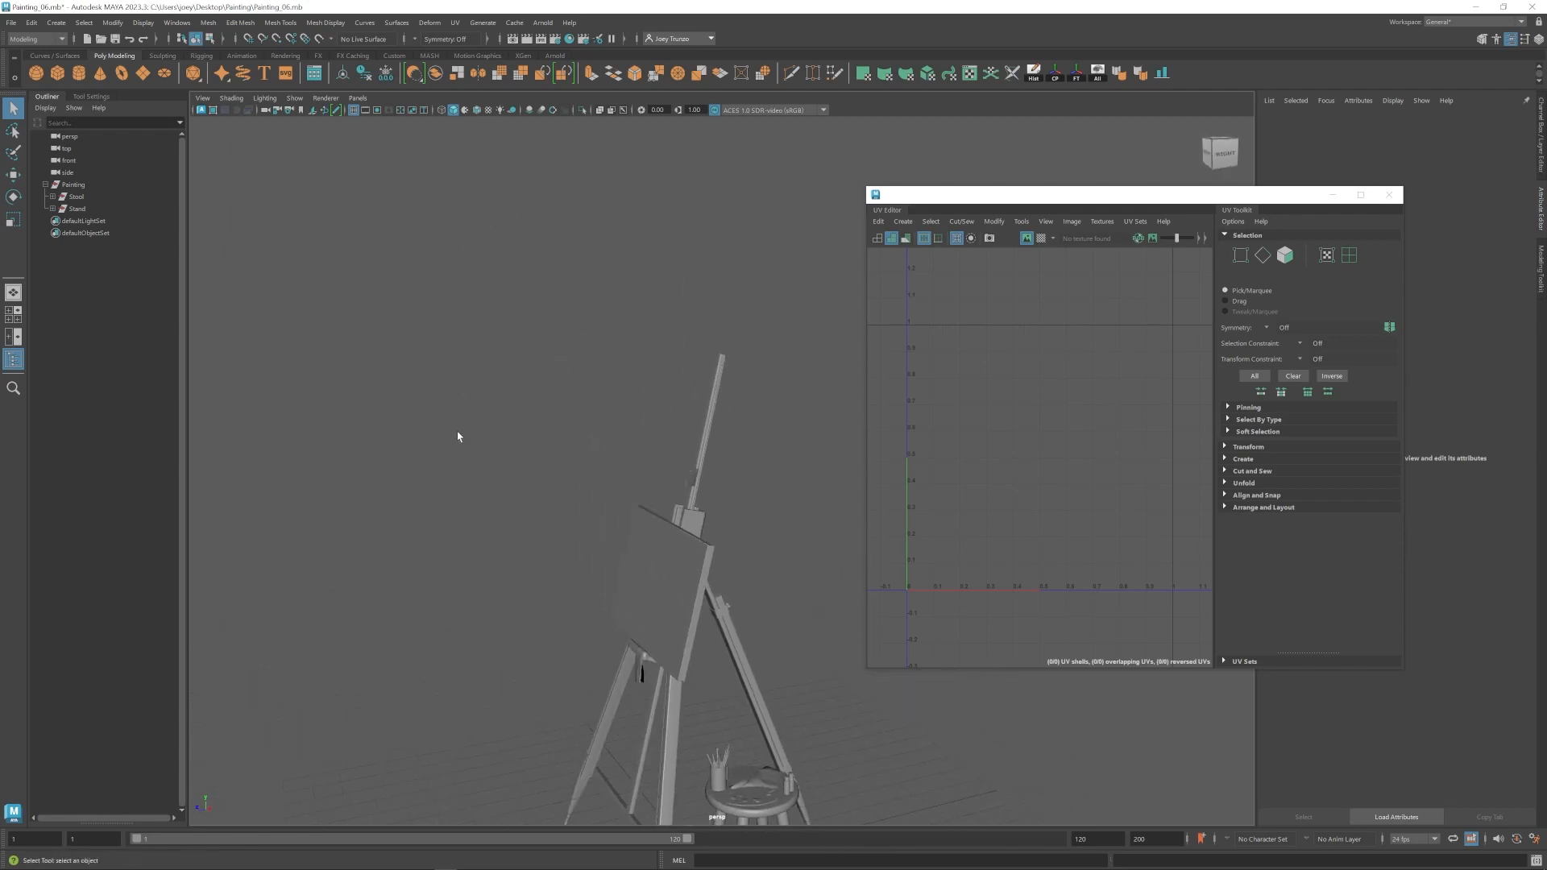
{"action": "right_click_drag", "start_coordinate": [458, 436], "coordinate": [581, 449], "text": "alt"}
{"action": "left_click_drag", "start_coordinate": [581, 449], "coordinate": [625, 428], "text": "alt"}
{"action": "right_click_drag", "start_coordinate": [626, 428], "coordinate": [785, 490], "text": "alt"}
{"action": "middle_click_drag", "start_coordinate": [786, 490], "coordinate": [619, 505], "text": "alt"}
{"action": "left_click_drag", "start_coordinate": [619, 504], "coordinate": [623, 525], "text": "alt"}
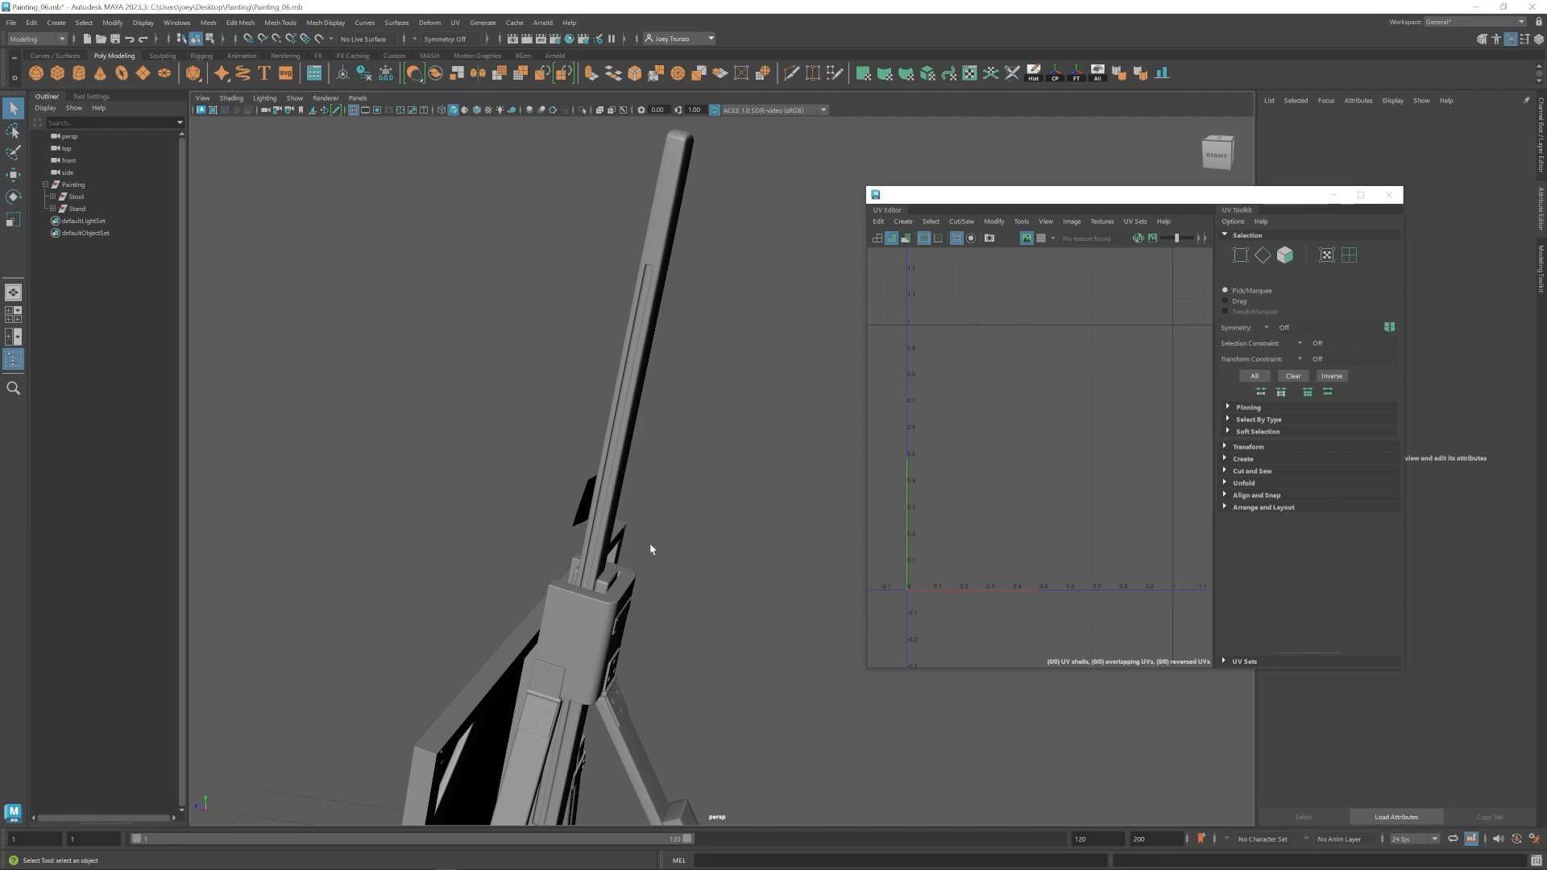
{"action": "left_click_drag", "start_coordinate": [652, 550], "coordinate": [615, 559], "text": "alt"}
{"action": "right_click_drag", "start_coordinate": [615, 559], "coordinate": [677, 525], "text": "alt"}
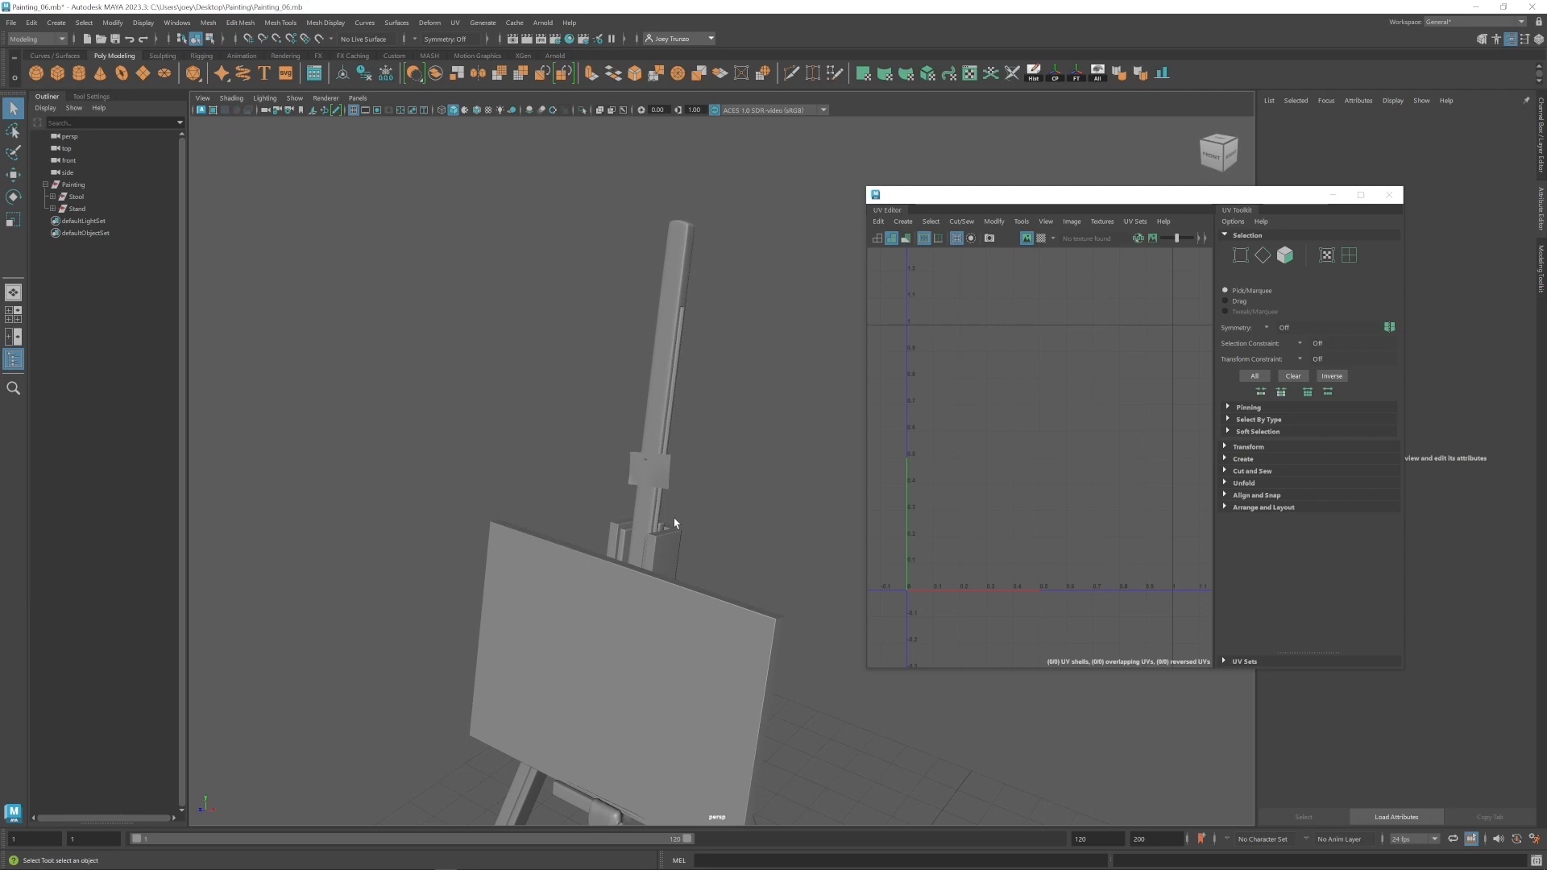
{"action": "left_click_drag", "start_coordinate": [680, 411], "coordinate": [688, 310], "text": "alt"}
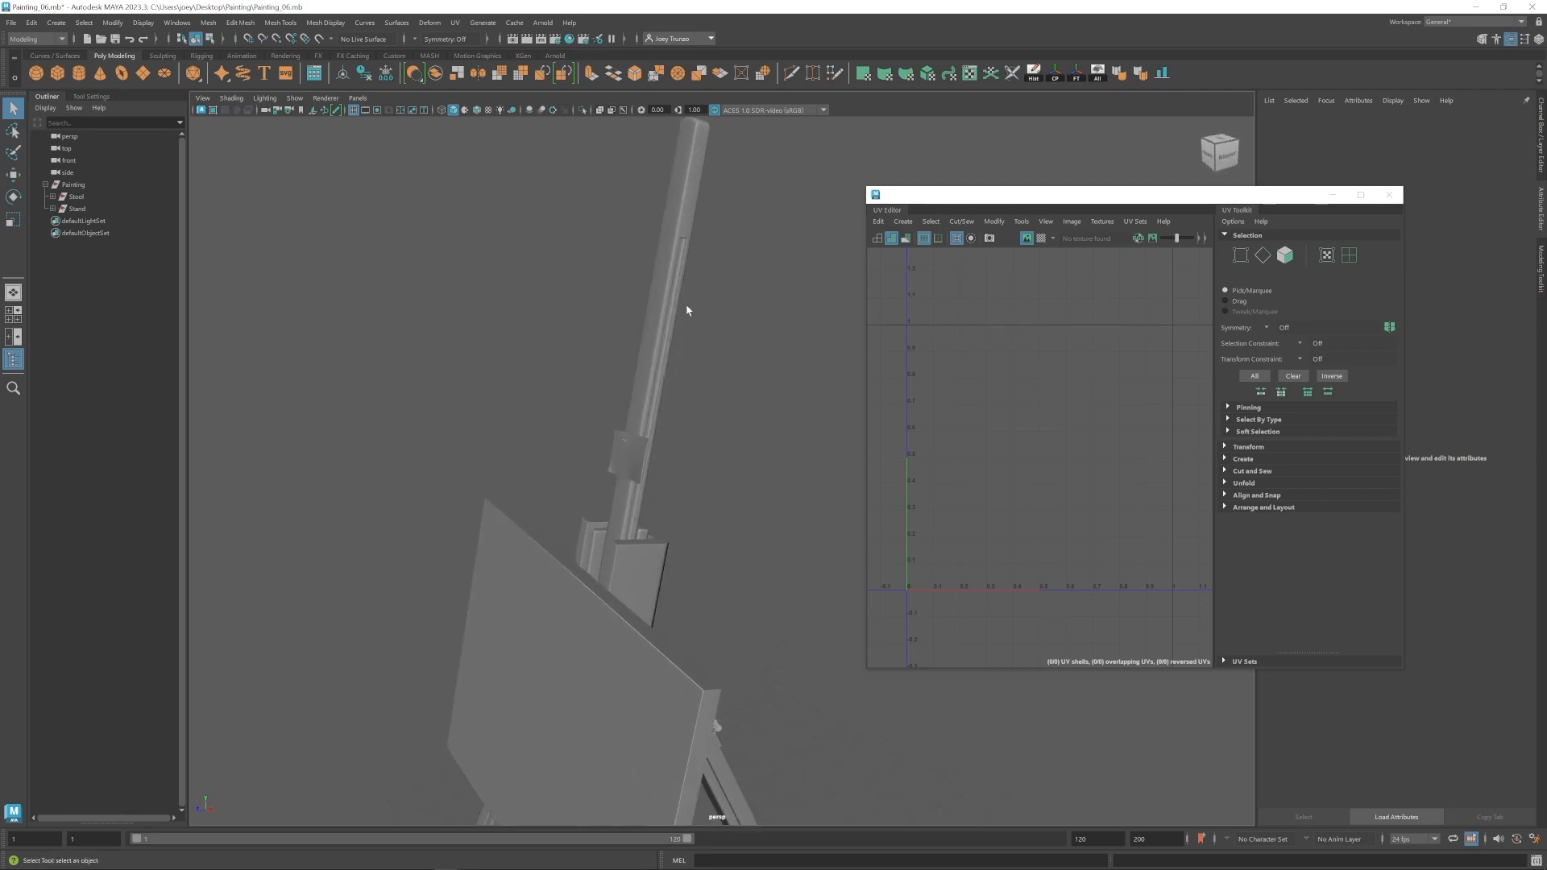
Inspect the UV shells of the grooved upper mast beam, clear the selection and view the back of the easel.
{"action": "left_click", "coordinate": [677, 251]}
{"action": "middle_click_drag", "start_coordinate": [638, 370], "coordinate": [680, 456], "text": "alt"}
{"action": "left_click_drag", "start_coordinate": [680, 456], "coordinate": [717, 471], "text": "alt"}
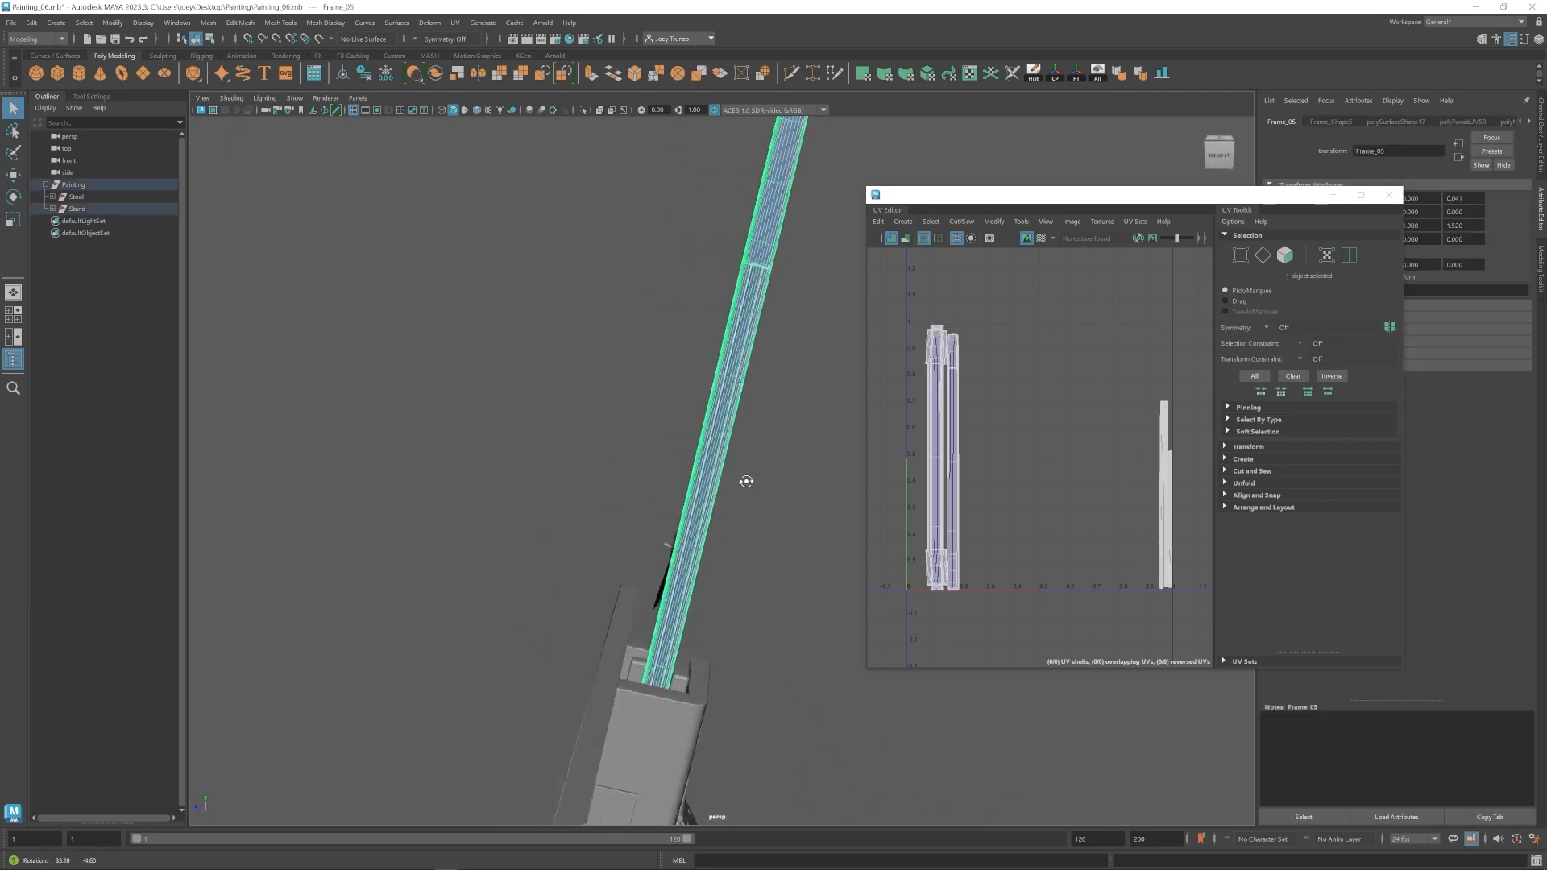
{"action": "left_click", "coordinate": [606, 439]}
{"action": "mouse_move", "coordinate": [735, 569]}
{"action": "left_mouse_down", "text": "alt"}
{"action": "mouse_move", "coordinate": [566, 556]}
{"action": "mouse_move", "coordinate": [494, 484]}
{"action": "mouse_move", "coordinate": [565, 529]}
{"action": "mouse_move", "coordinate": [664, 532]}
{"action": "mouse_move", "coordinate": [548, 548]}
{"action": "left_mouse_up", "text": "alt"}
{"action": "right_click_drag", "start_coordinate": [685, 564], "coordinate": [878, 608], "text": "alt"}
{"action": "left_click_drag", "start_coordinate": [656, 548], "coordinate": [597, 542], "text": "alt"}
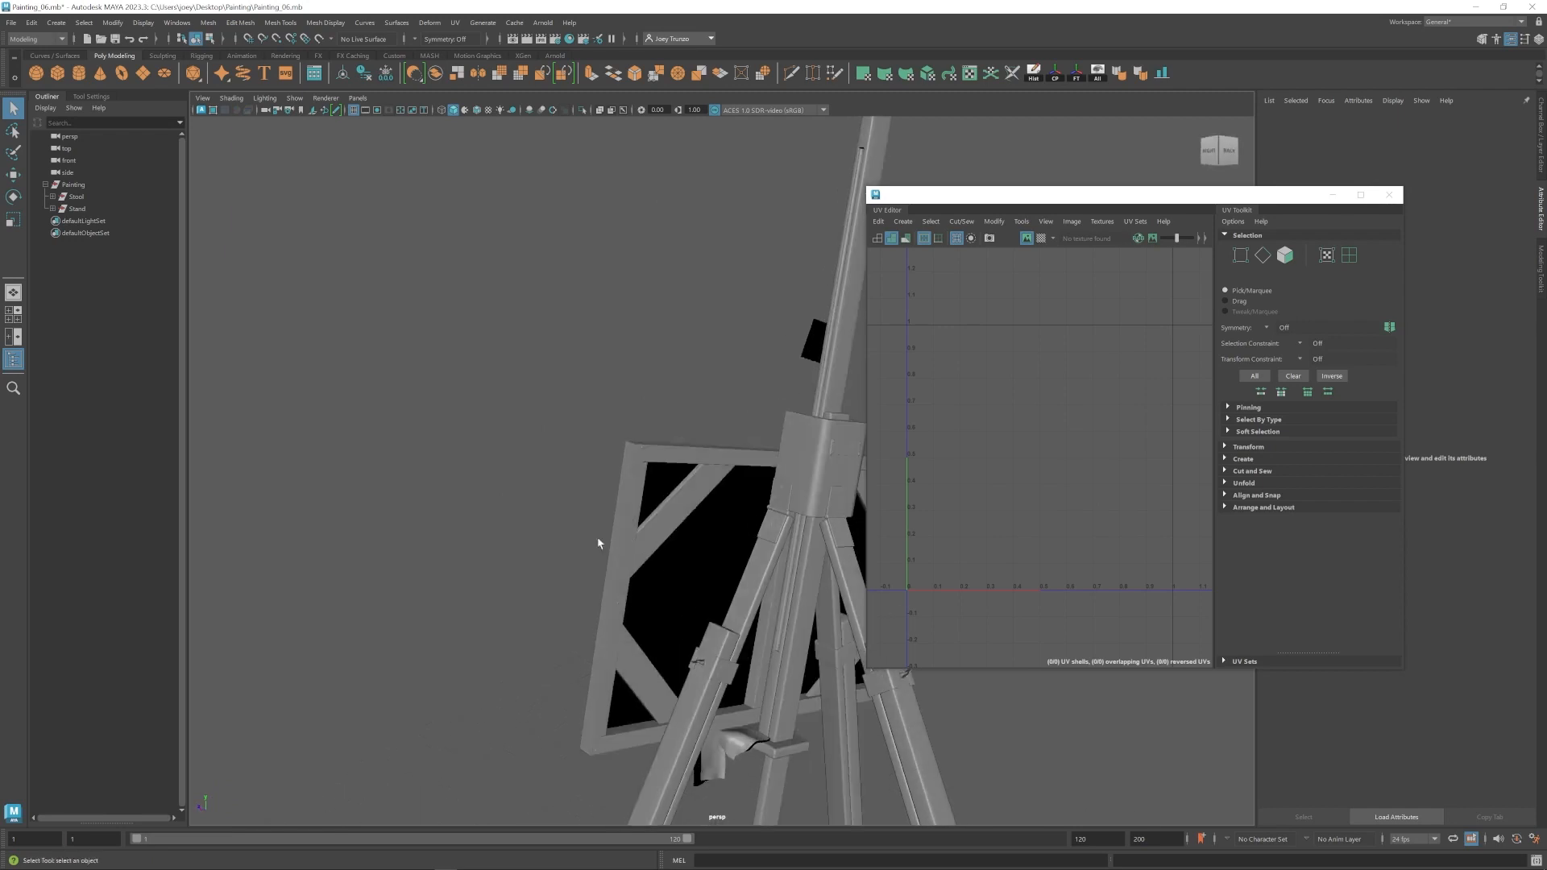
Examine the UV shells of the canvas and the corner of its frame from behind.
{"action": "right_click_drag", "start_coordinate": [597, 542], "coordinate": [642, 579], "text": "alt"}
{"action": "left_click_drag", "start_coordinate": [643, 580], "coordinate": [677, 560], "text": "alt"}
{"action": "left_click", "coordinate": [629, 390]}
{"action": "mouse_move", "coordinate": [629, 390]}
{"action": "left_mouse_down", "text": "alt"}
{"action": "mouse_move", "coordinate": [642, 472]}
{"action": "mouse_move", "coordinate": [625, 480]}
{"action": "left_mouse_up", "text": "alt"}
{"action": "right_click_drag", "start_coordinate": [637, 491], "coordinate": [857, 577], "text": "alt"}
{"action": "middle_click_drag", "start_coordinate": [582, 534], "coordinate": [677, 504], "text": "alt"}
{"action": "left_click_drag", "start_coordinate": [677, 504], "coordinate": [619, 445], "text": "alt"}
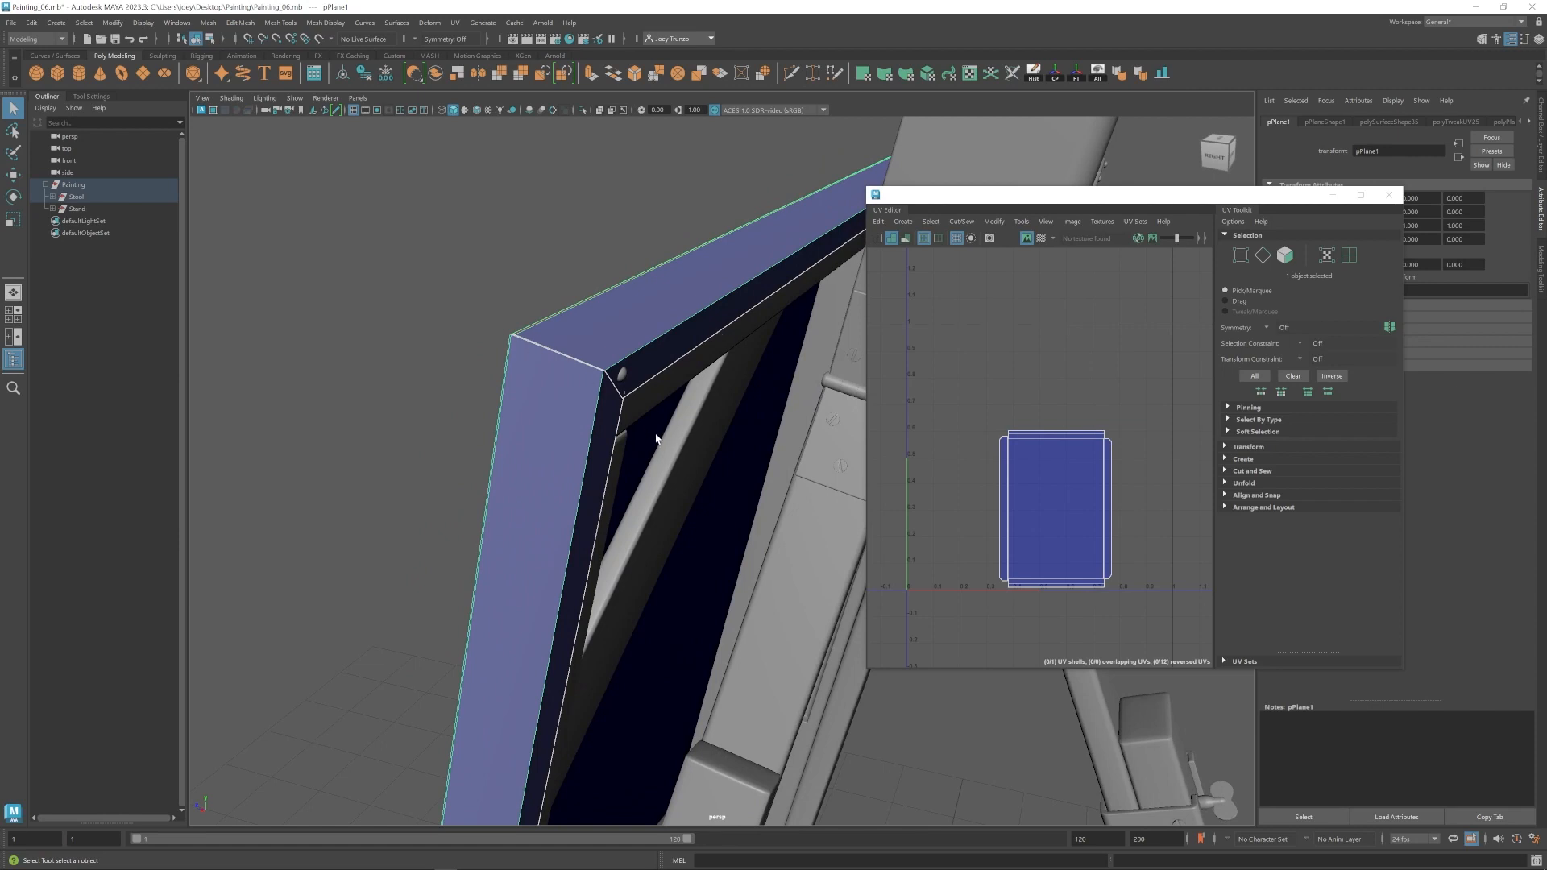
{"action": "mouse_move", "coordinate": [675, 470]}
{"action": "left_mouse_down", "text": "alt"}
{"action": "mouse_move", "coordinate": [684, 510]}
{"action": "mouse_move", "coordinate": [490, 403]}
{"action": "left_mouse_up", "text": "alt"}
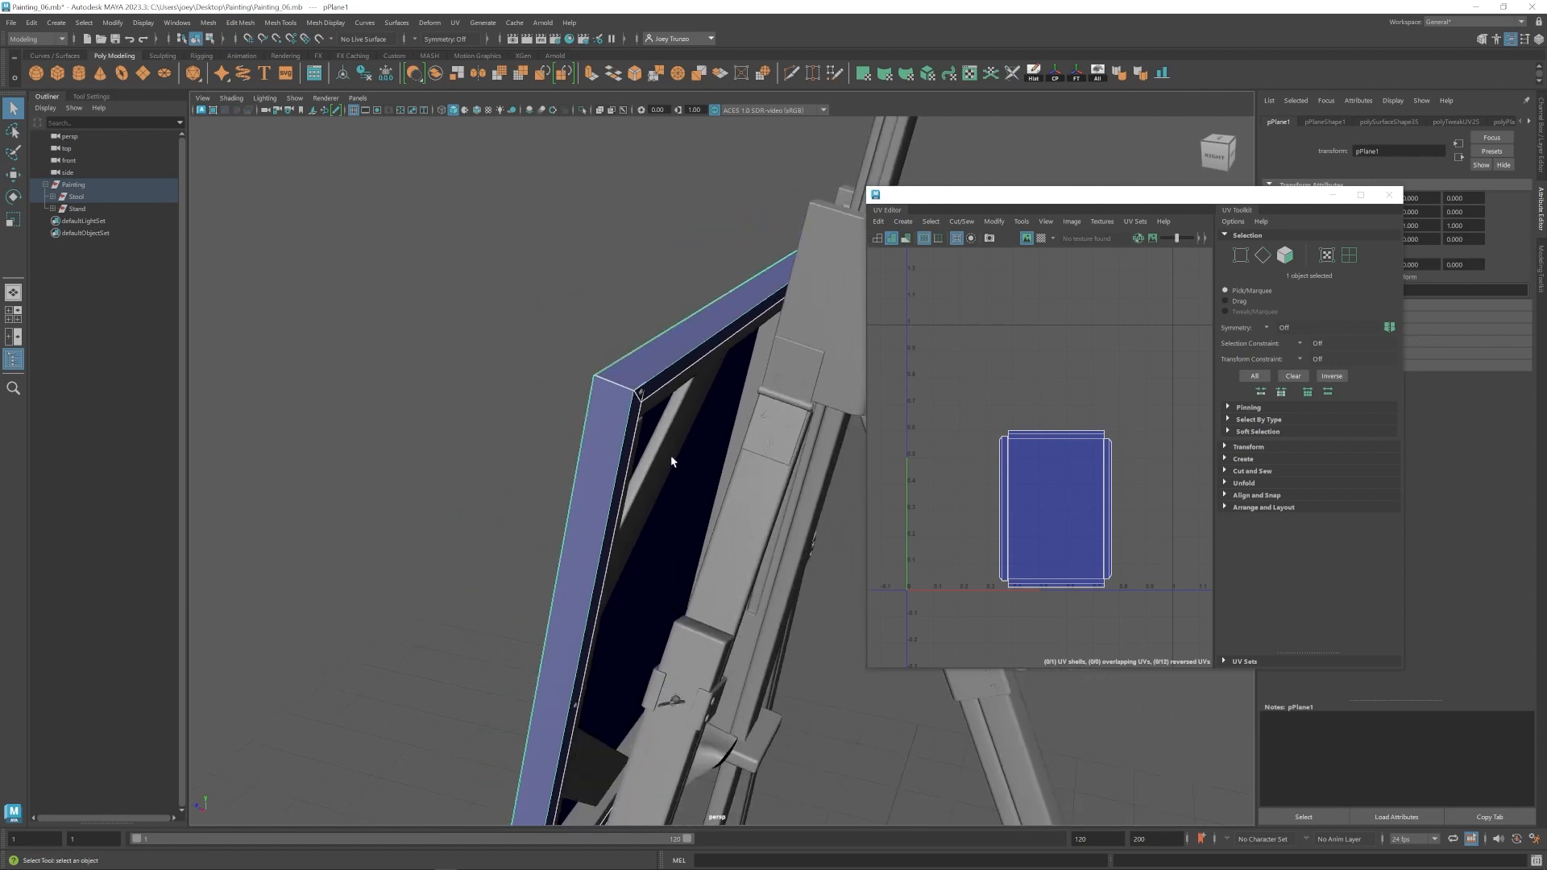
{"action": "left_click_drag", "start_coordinate": [642, 401], "coordinate": [604, 375], "text": "alt"}
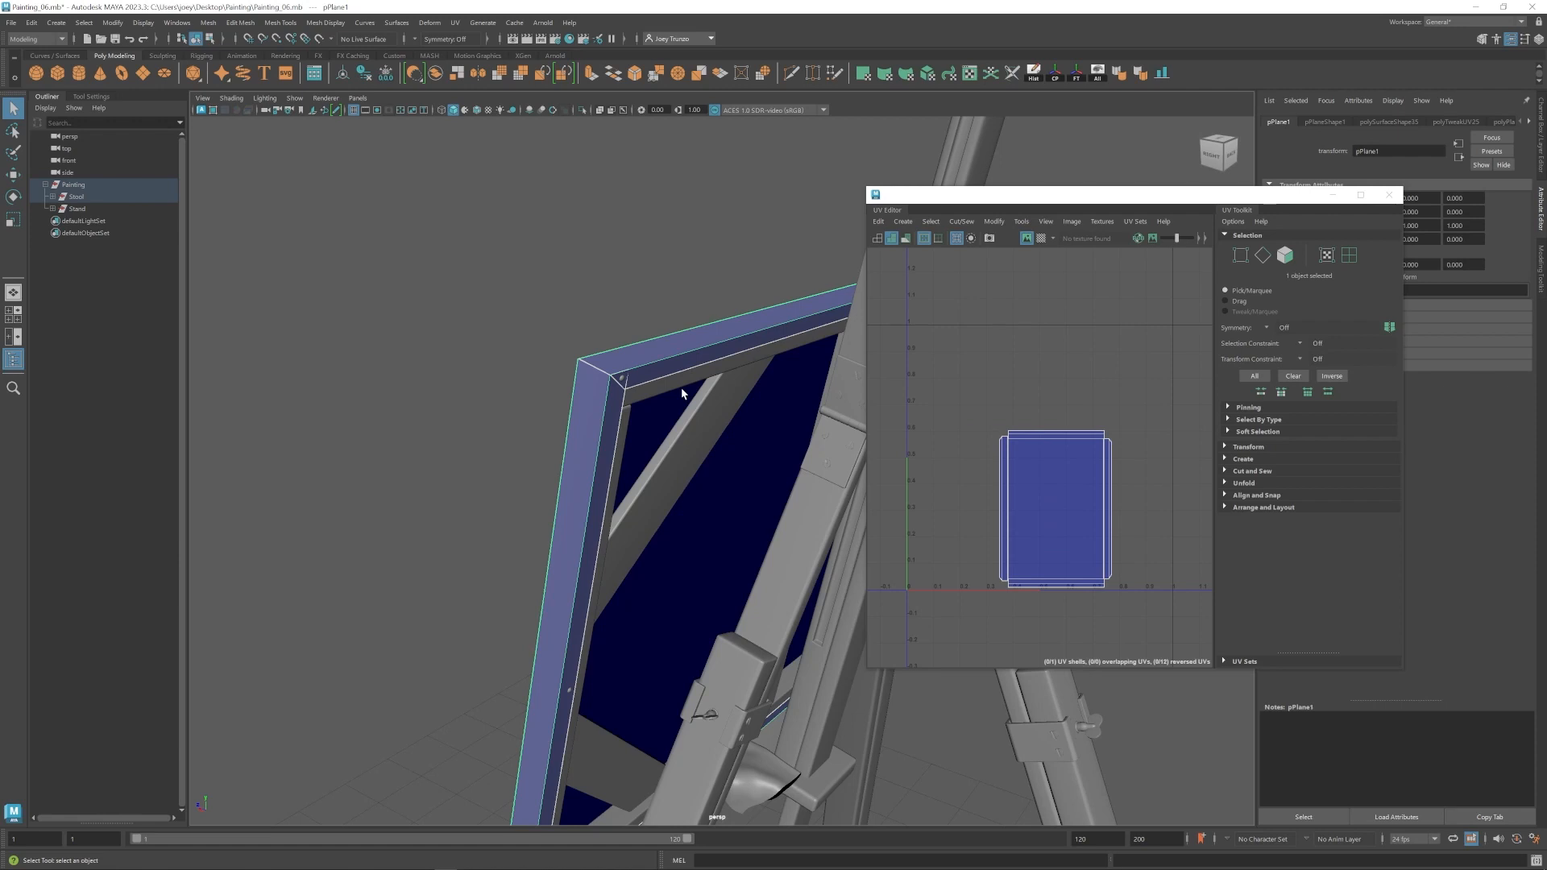
{"action": "left_click_drag", "start_coordinate": [620, 397], "coordinate": [488, 394], "text": "alt"}
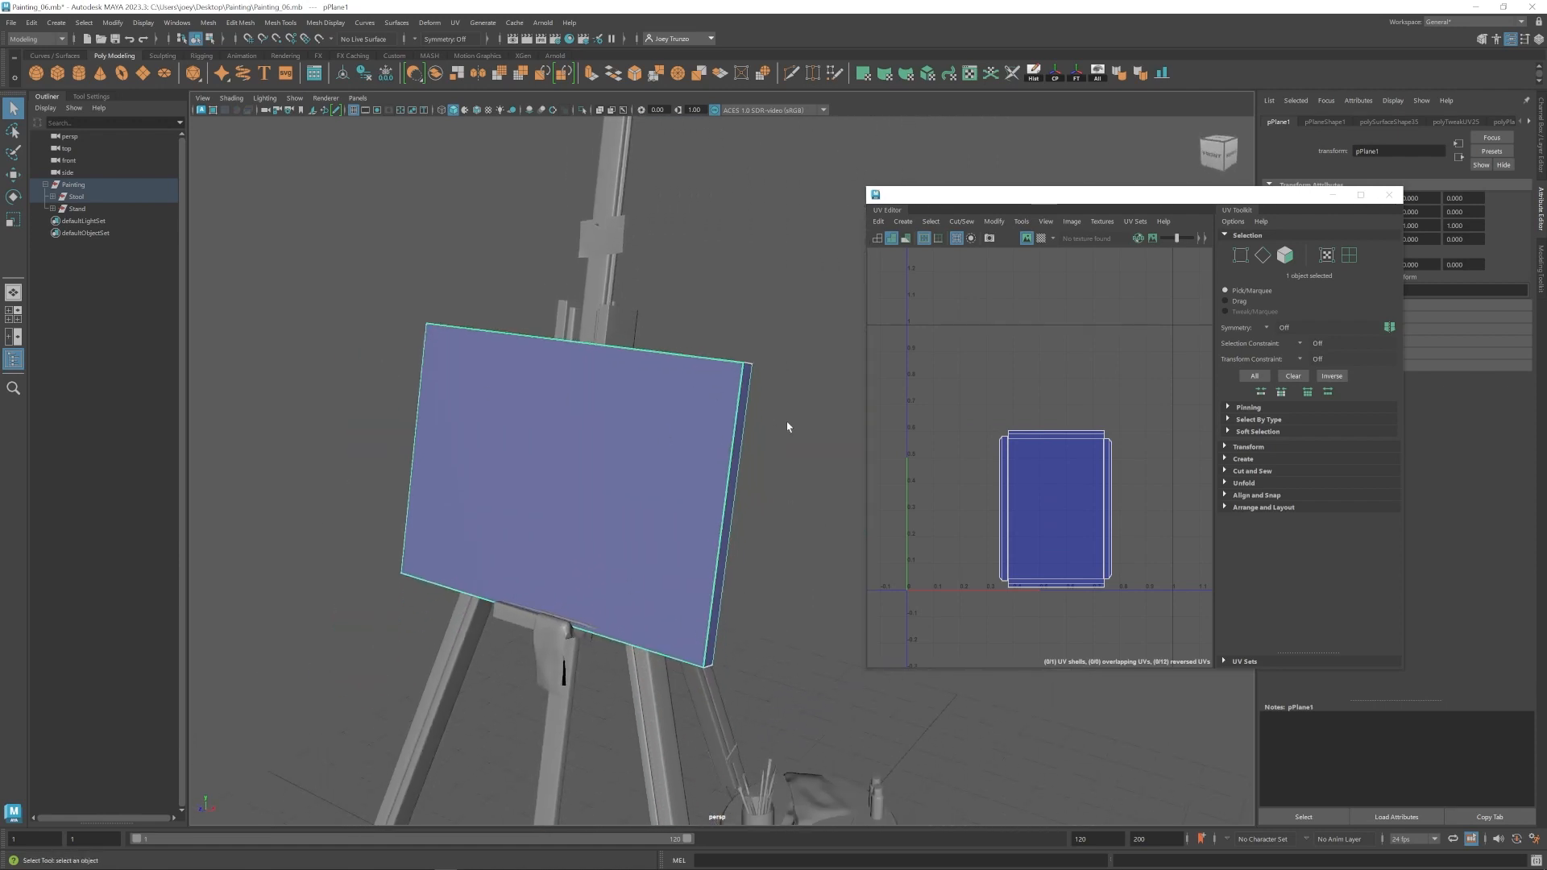
Compare the canvas from the back and the front, clear the selection and view the whole easel.
{"action": "left_click_drag", "start_coordinate": [787, 427], "coordinate": [646, 414], "text": "alt"}
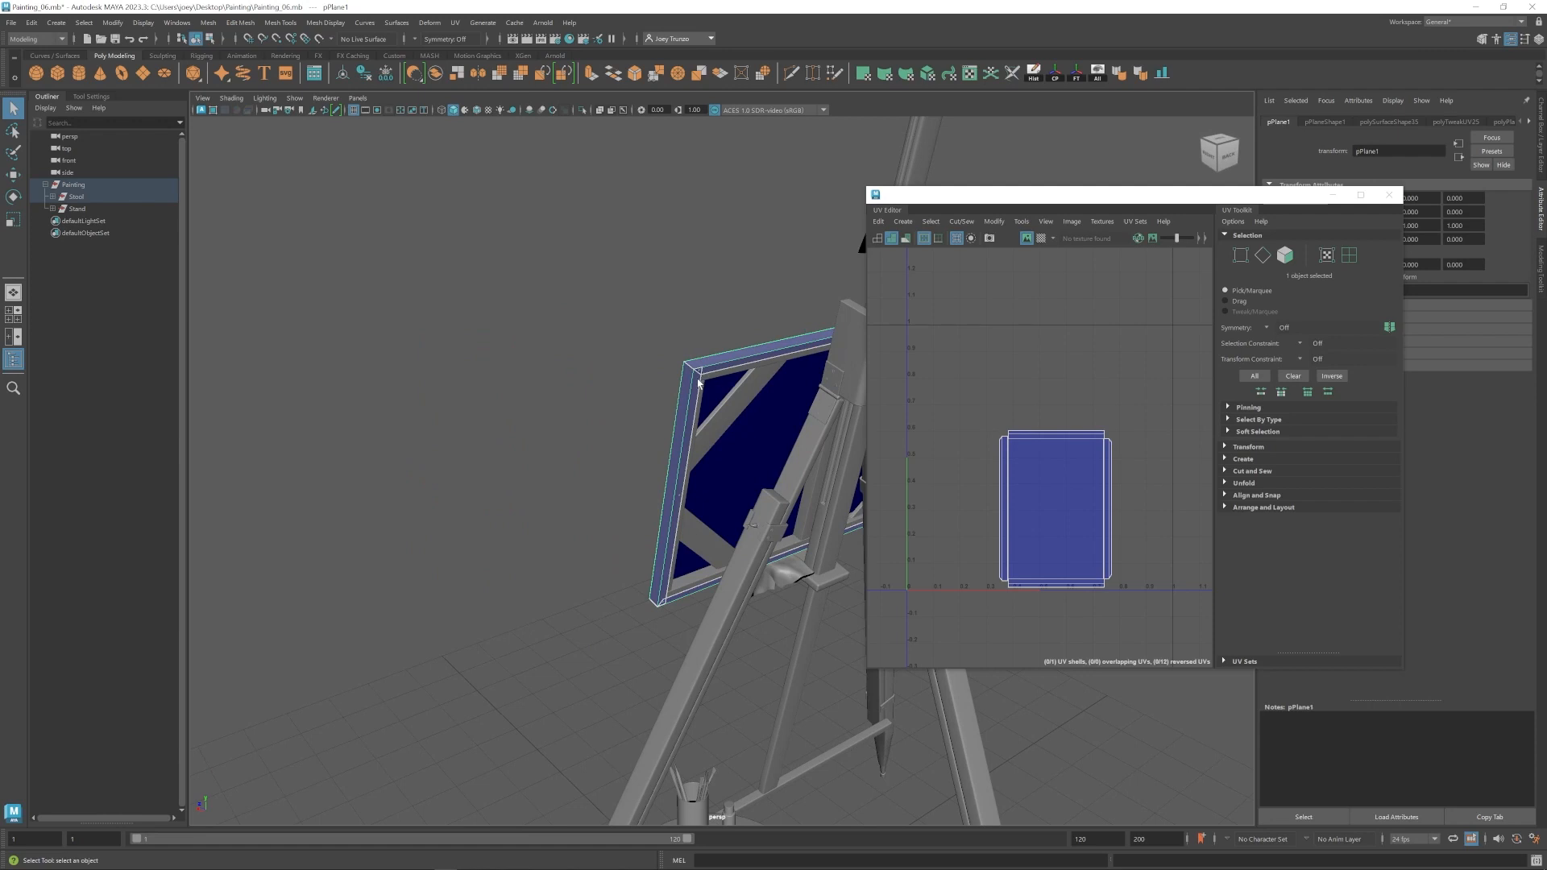
{"action": "right_click_drag", "start_coordinate": [698, 384], "coordinate": [713, 482], "text": "alt"}
{"action": "left_click_drag", "start_coordinate": [713, 482], "coordinate": [596, 397], "text": "alt"}
{"action": "mouse_move", "coordinate": [419, 516]}
{"action": "left_mouse_down", "text": "alt"}
{"action": "mouse_move", "coordinate": [535, 553]}
{"action": "mouse_move", "coordinate": [529, 601]}
{"action": "mouse_move", "coordinate": [656, 650]}
{"action": "left_mouse_up", "text": "alt"}
{"action": "right_click_drag", "start_coordinate": [656, 650], "coordinate": [332, 464], "text": "alt"}
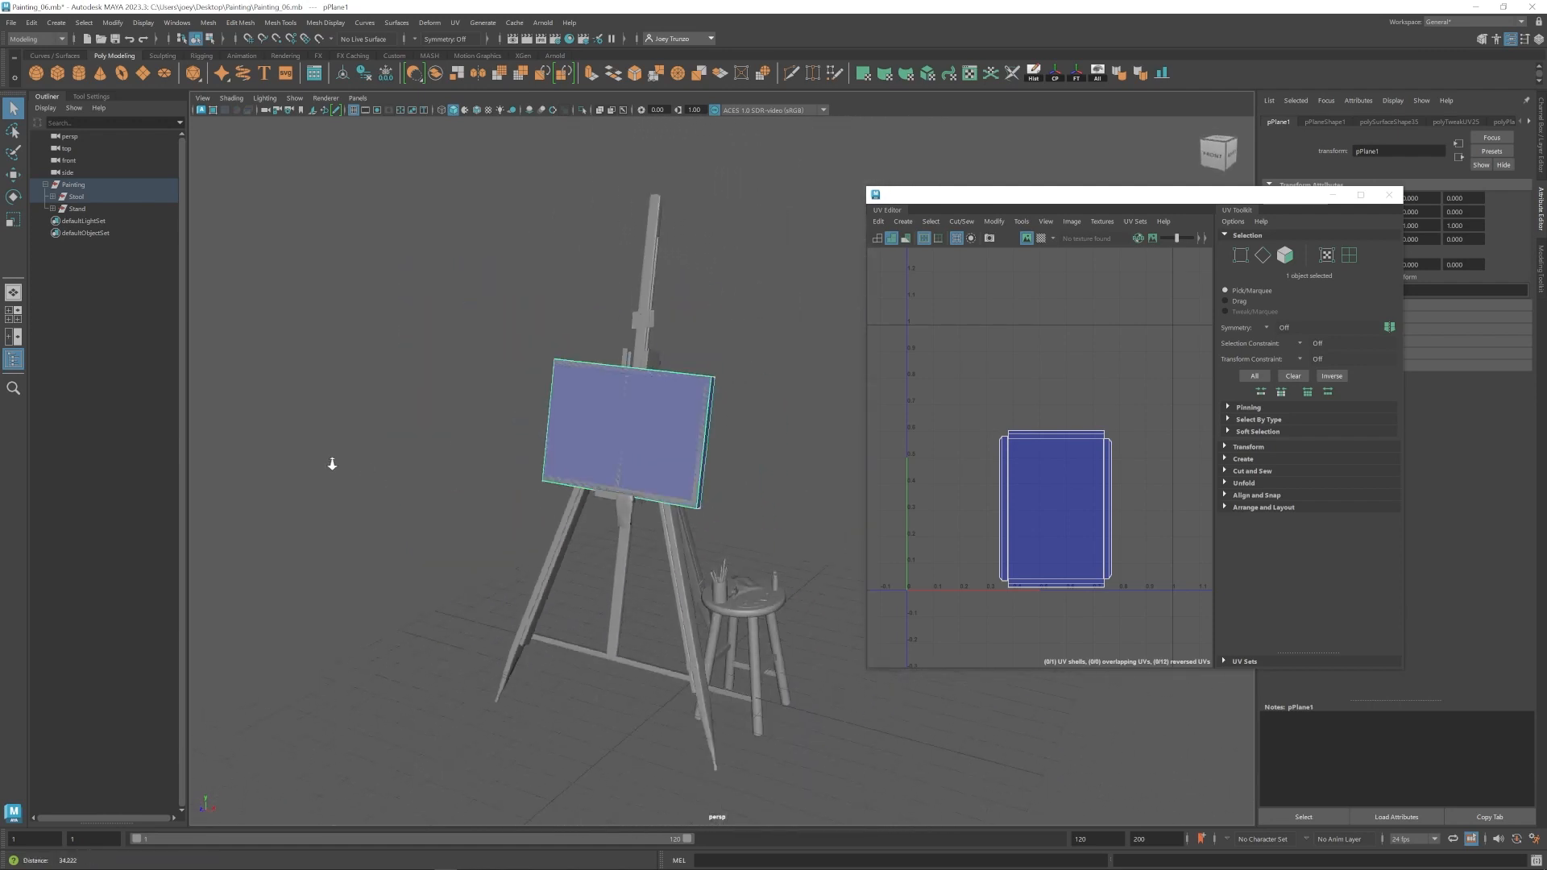
{"action": "left_click", "coordinate": [836, 460]}
{"action": "left_click_drag", "start_coordinate": [835, 459], "coordinate": [691, 482], "text": "alt"}
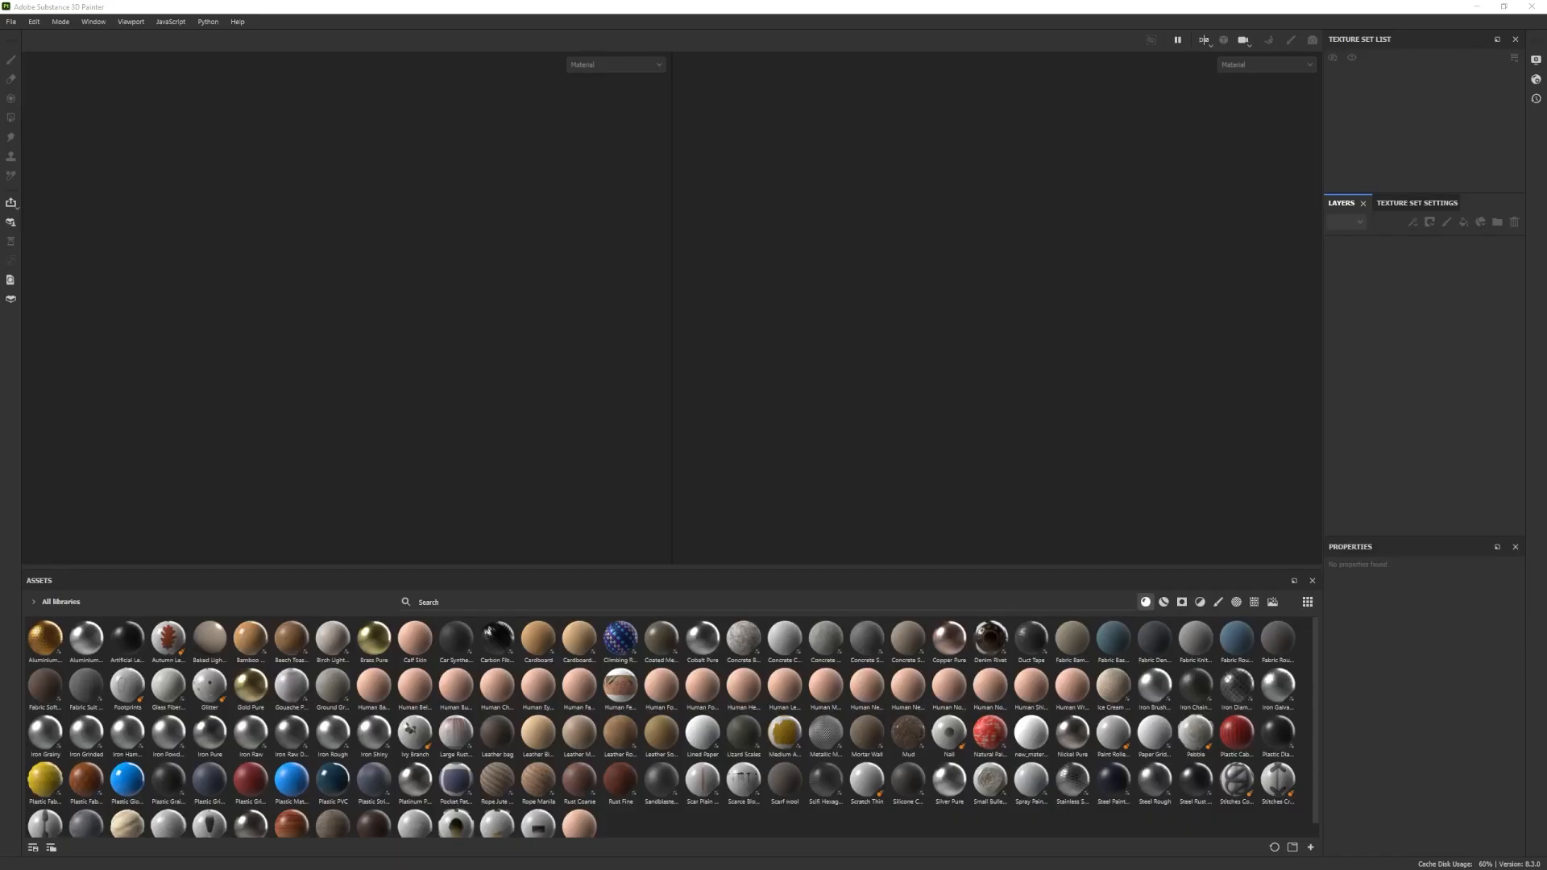
Switch to Substance 3D Painter and create a new project from the easel and stool mesh.
{"action": "left_click", "coordinate": [11, 22]}
{"action": "left_click", "coordinate": [32, 34]}
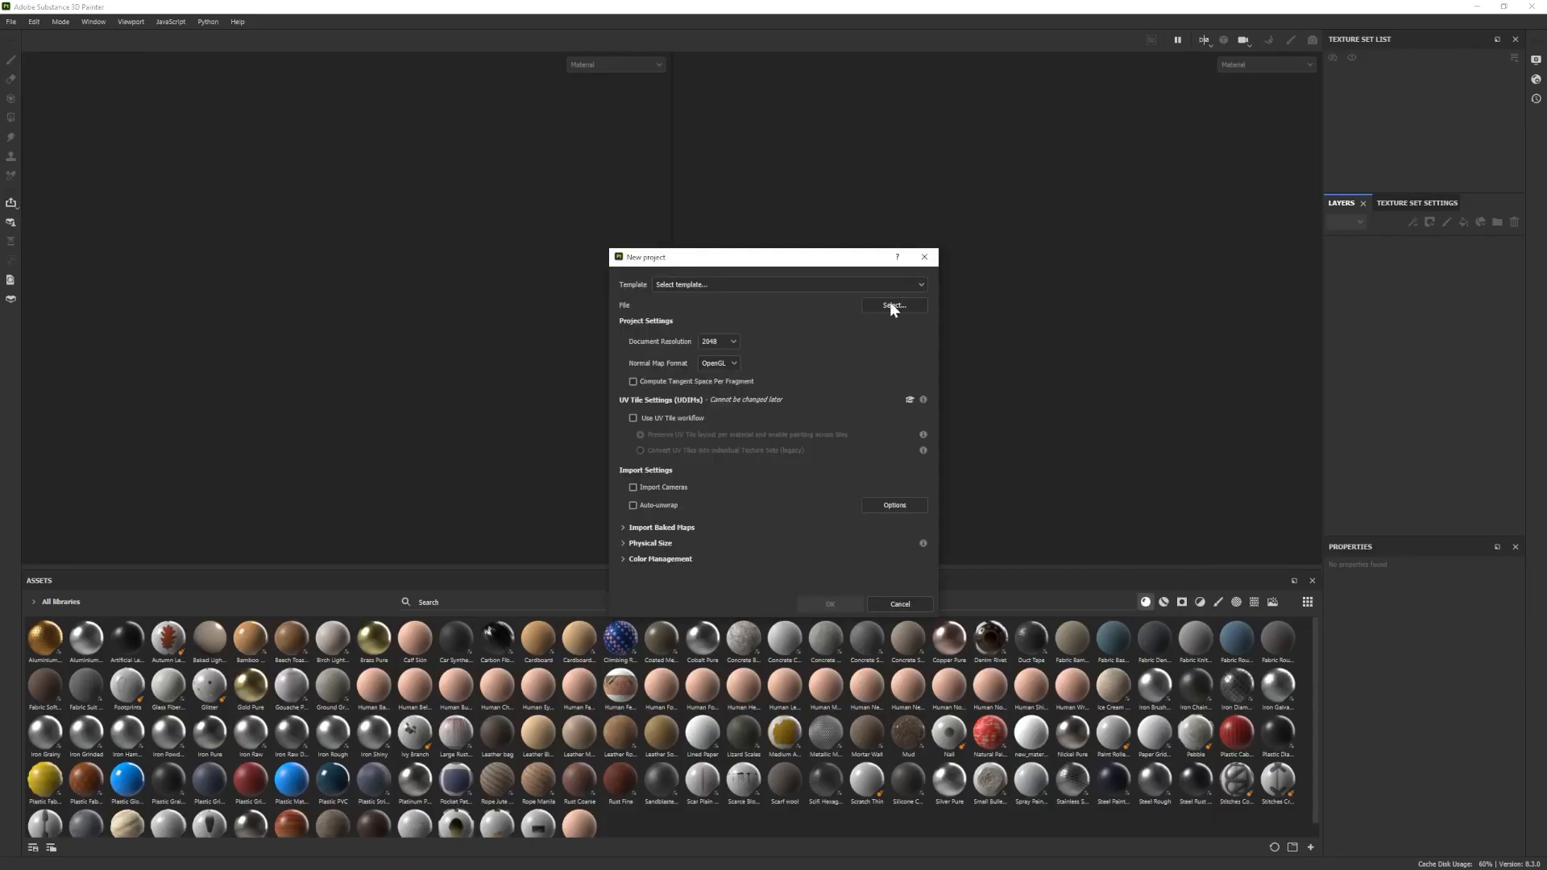
{"action": "key", "text": "Escape"}
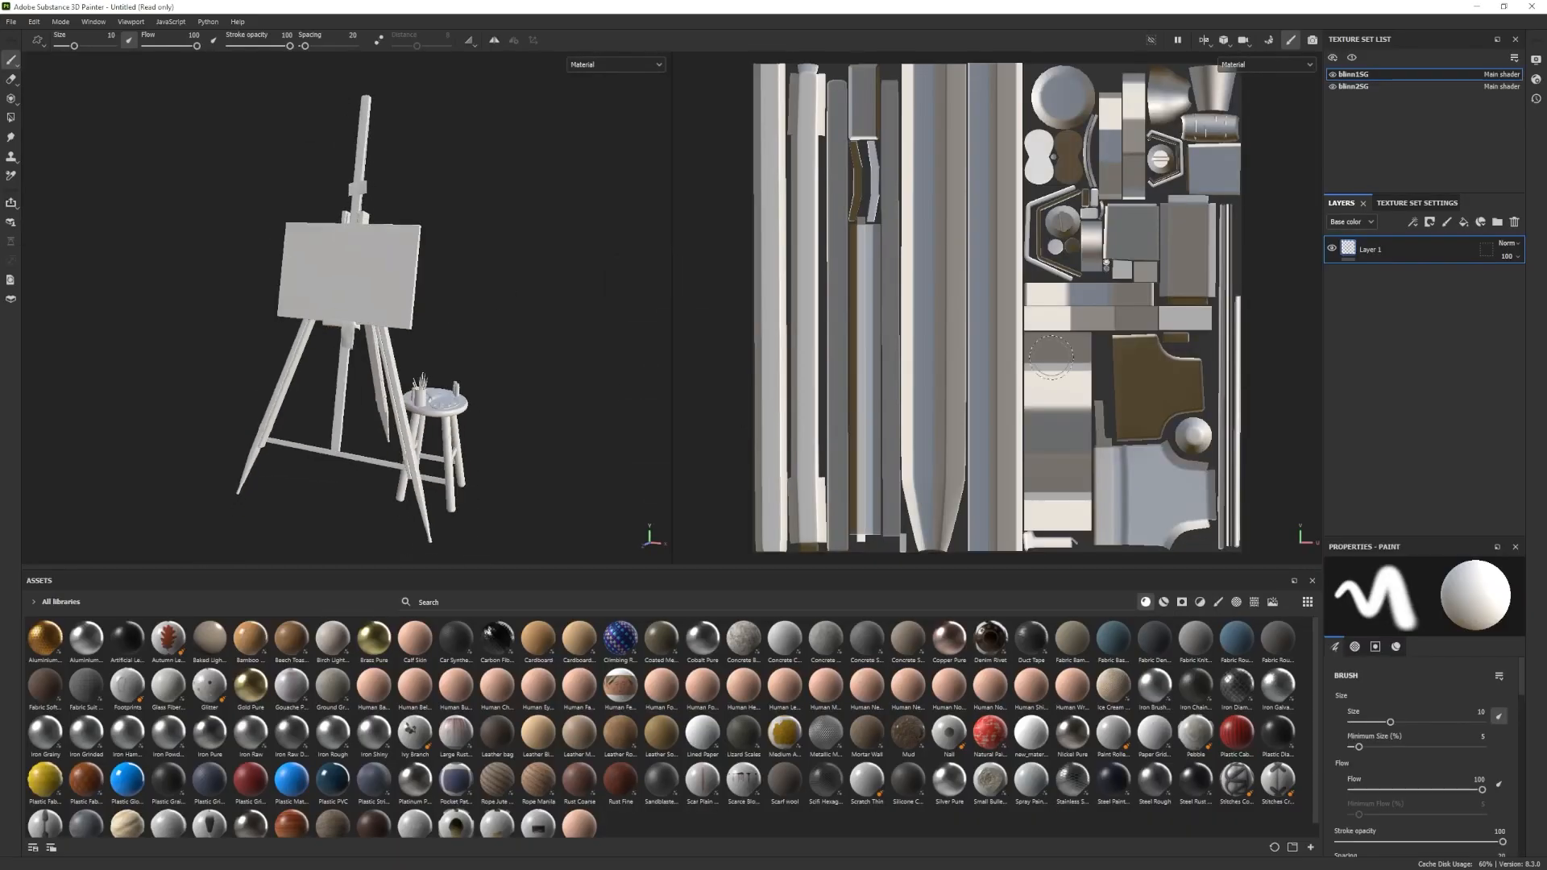
Enter mesh map baking, choose an output size and use the low poly mesh as the high poly mesh.
{"action": "left_click", "coordinate": [60, 21]}
{"action": "left_click", "coordinate": [76, 34]}
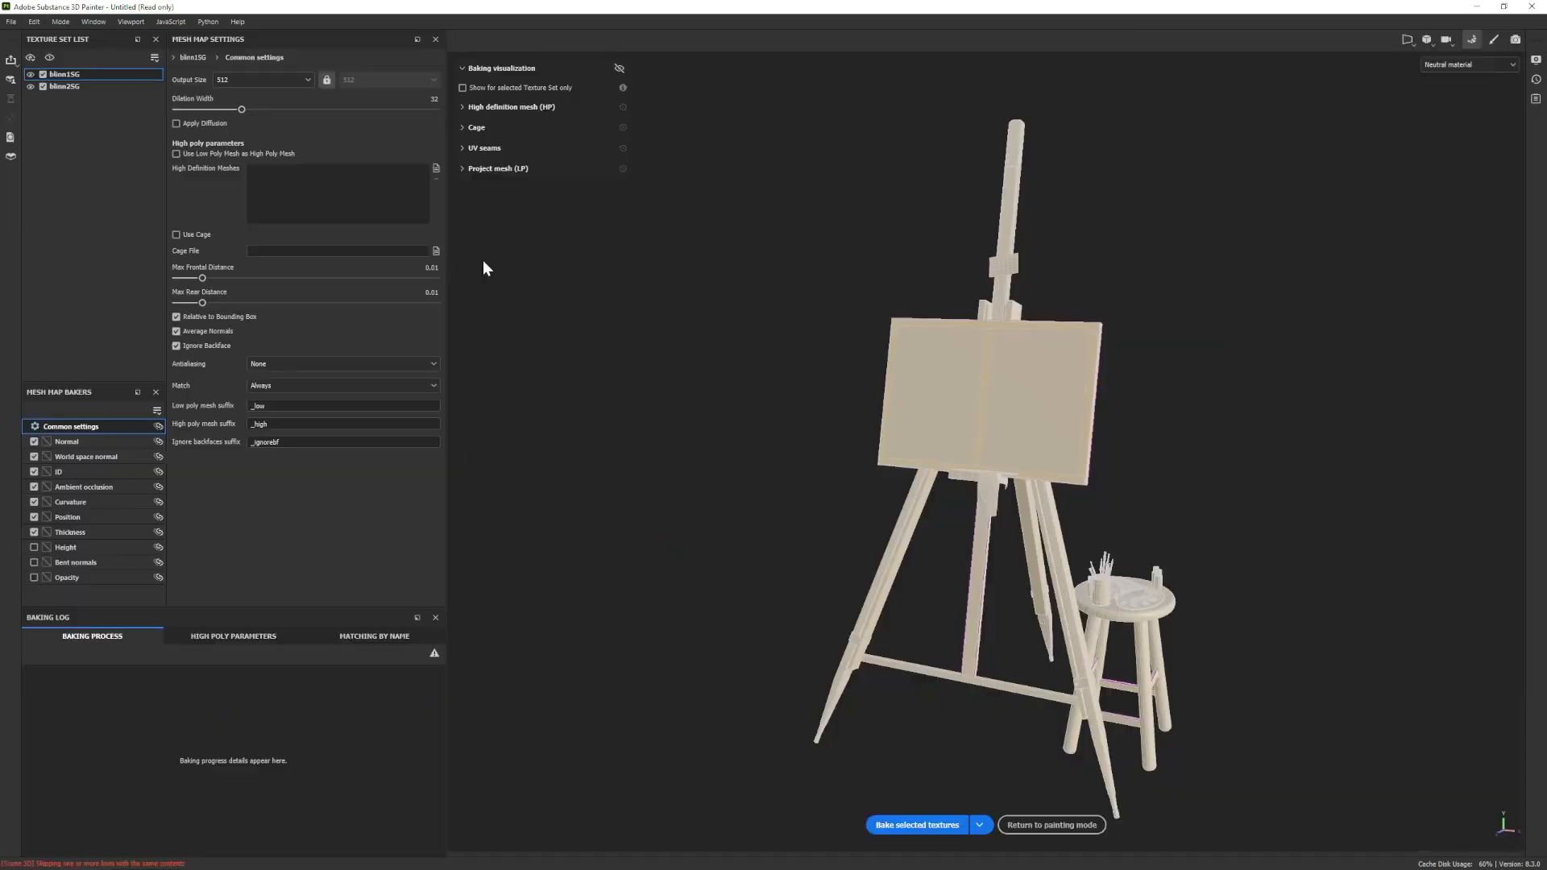
{"action": "left_click", "coordinate": [257, 79]}
{"action": "left_click", "coordinate": [248, 167]}
{"action": "left_click", "coordinate": [207, 151]}
Set ambient occlusion self occlusion to Only Same Mesh Name, bake the selected textures and return to painting mode.
{"action": "left_click", "coordinate": [126, 487]}
{"action": "left_click", "coordinate": [264, 235]}
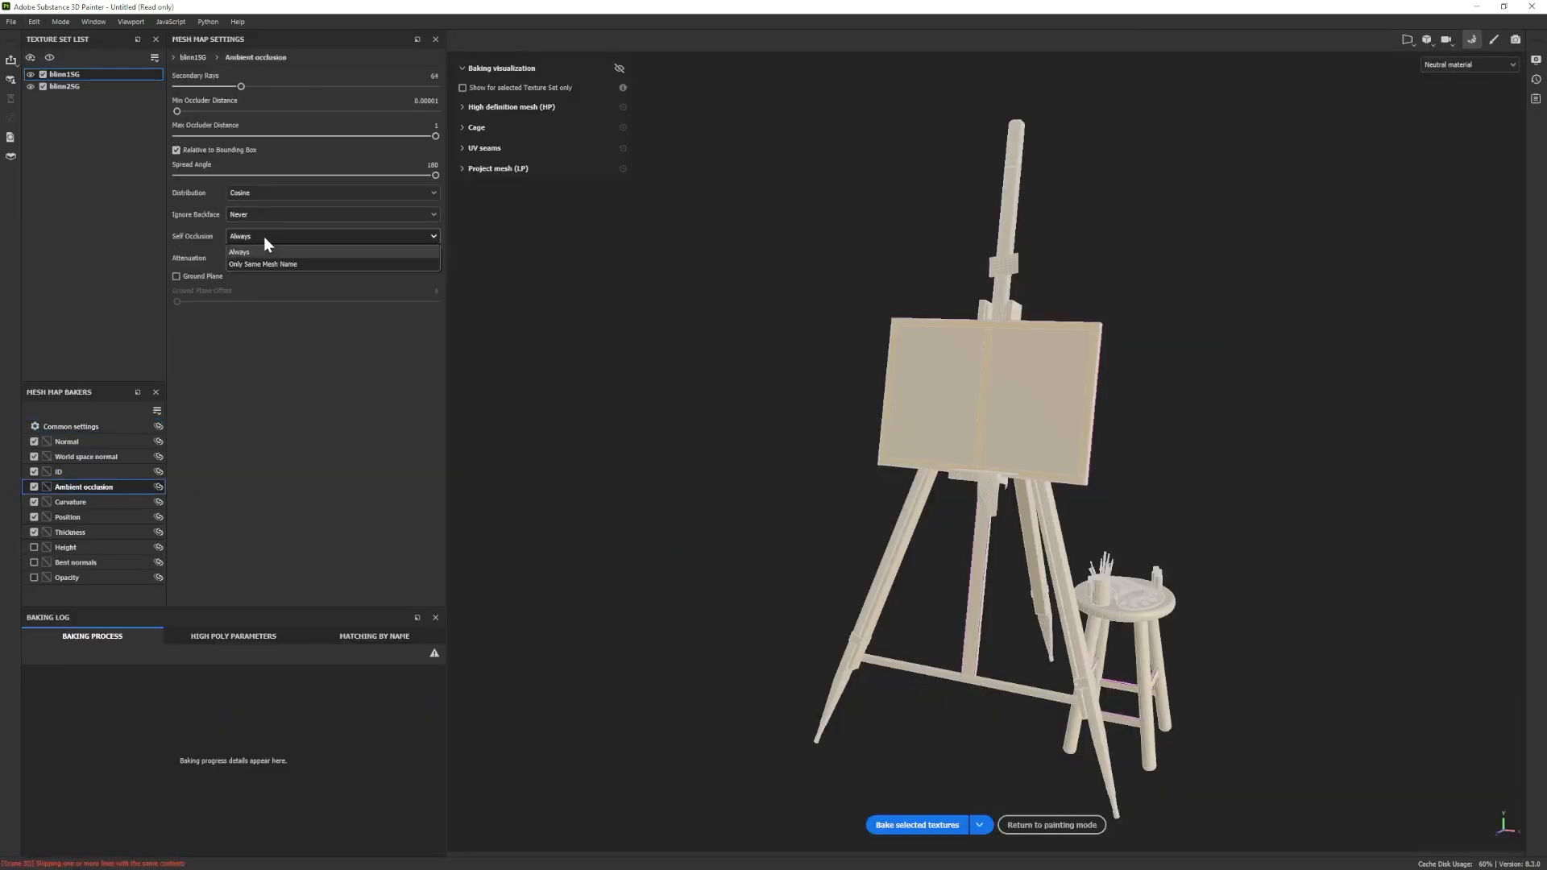
{"action": "left_click", "coordinate": [266, 258]}
{"action": "left_click", "coordinate": [919, 825]}
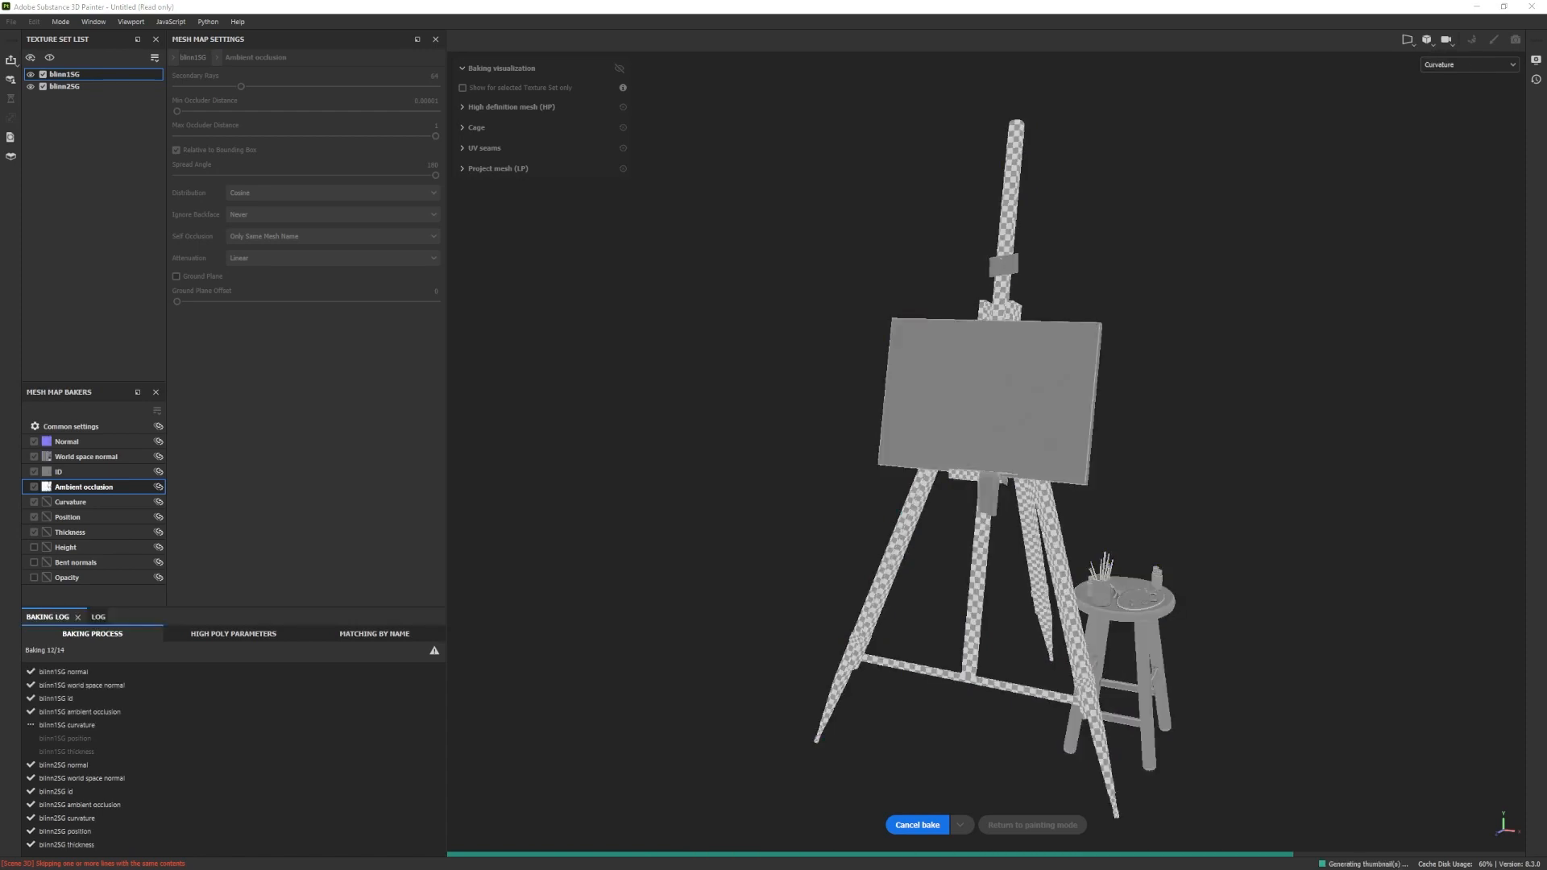
{"action": "left_click", "coordinate": [1052, 829]}
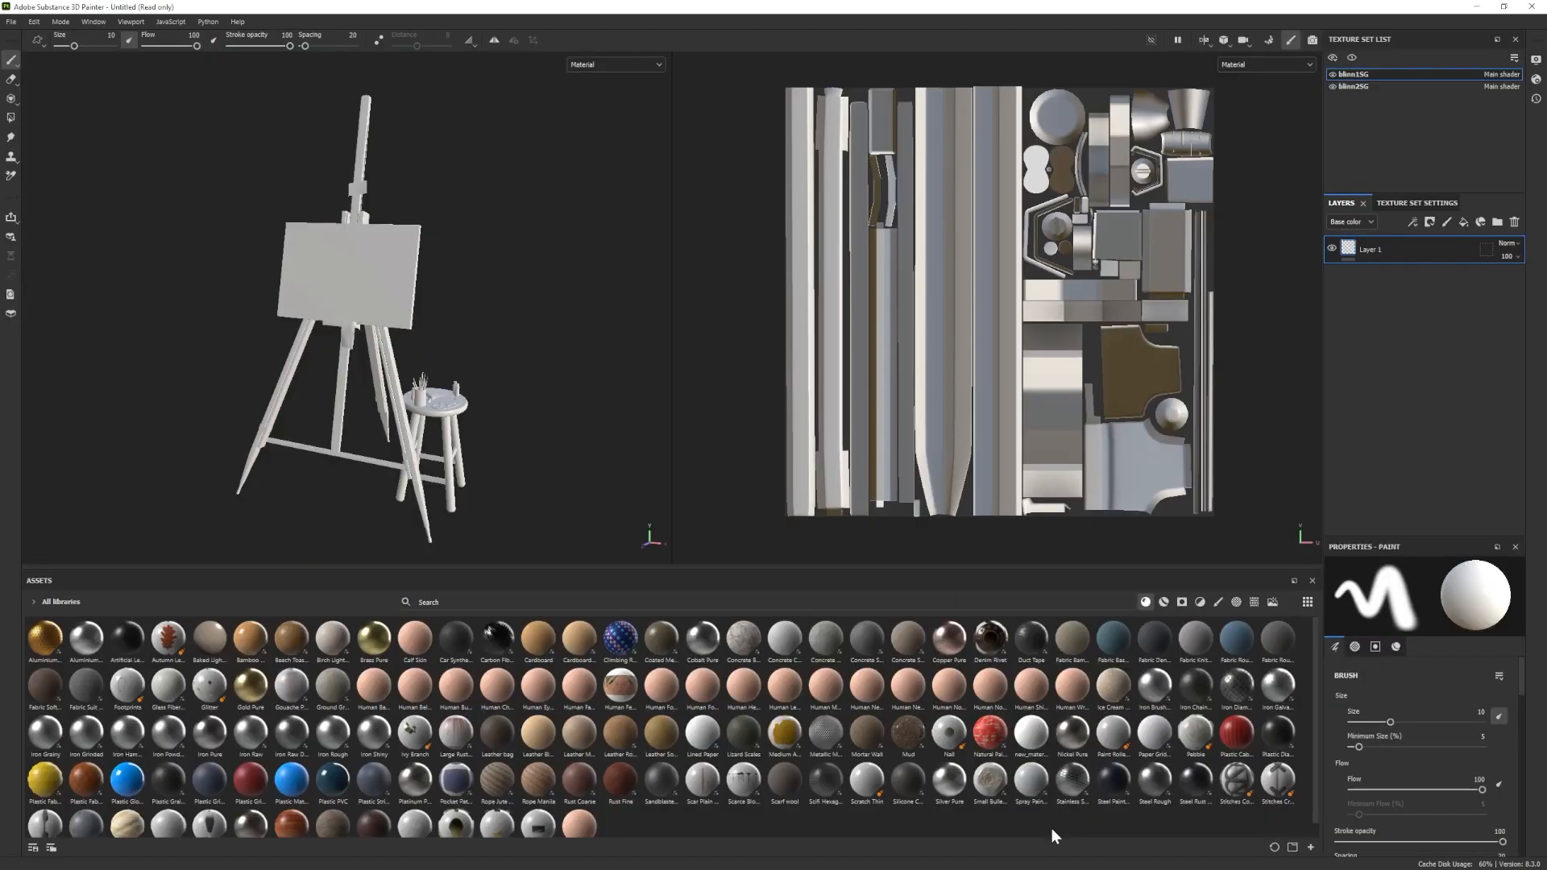
Adjust the shader settings and rotate the environment lighting around the model.
{"action": "left_click_drag", "start_coordinate": [425, 241], "coordinate": [208, 297], "text": "alt"}
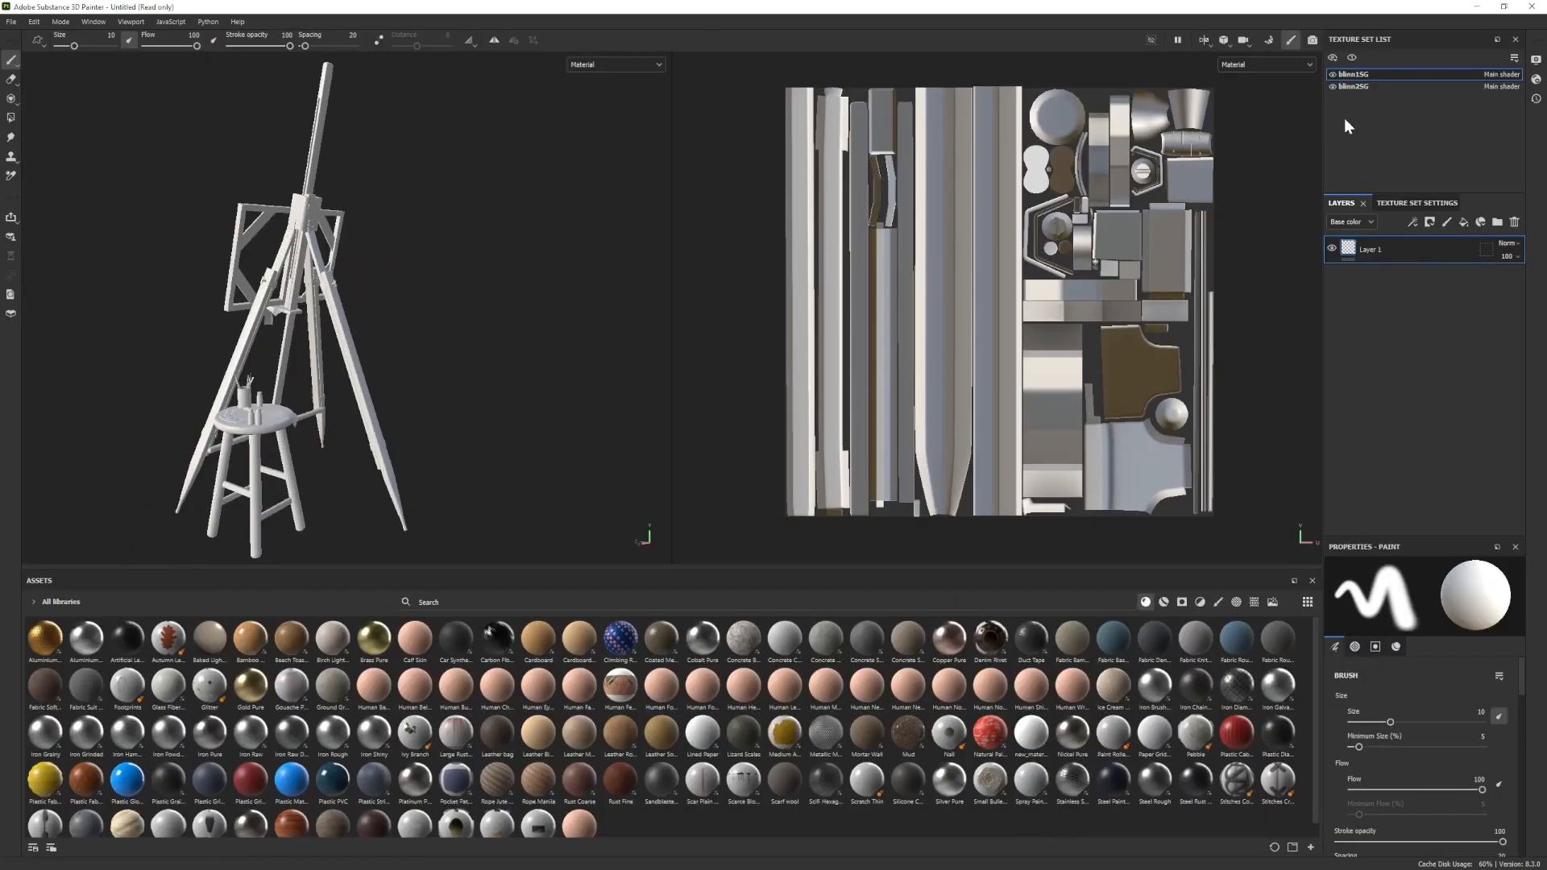
{"action": "left_click", "coordinate": [1536, 79]}
{"action": "left_click", "coordinate": [1434, 114]}
{"action": "left_click", "coordinate": [1396, 227]}
{"action": "left_click", "coordinate": [1536, 79]}
{"action": "left_click_drag", "start_coordinate": [194, 366], "coordinate": [423, 375], "text": "alt"}
{"action": "right_click_drag", "start_coordinate": [423, 375], "coordinate": [516, 375], "text": "shift"}
Isolate the blinn1SG texture set and apply the Wood Ship Hull Nordic smart material to the easel.
{"action": "left_click", "coordinate": [1353, 58]}
{"action": "scroll", "coordinate": [419, 407], "scroll_direction": "up", "scroll_amount": 1}
{"action": "left_click_drag", "start_coordinate": [427, 412], "coordinate": [394, 418], "text": "alt"}
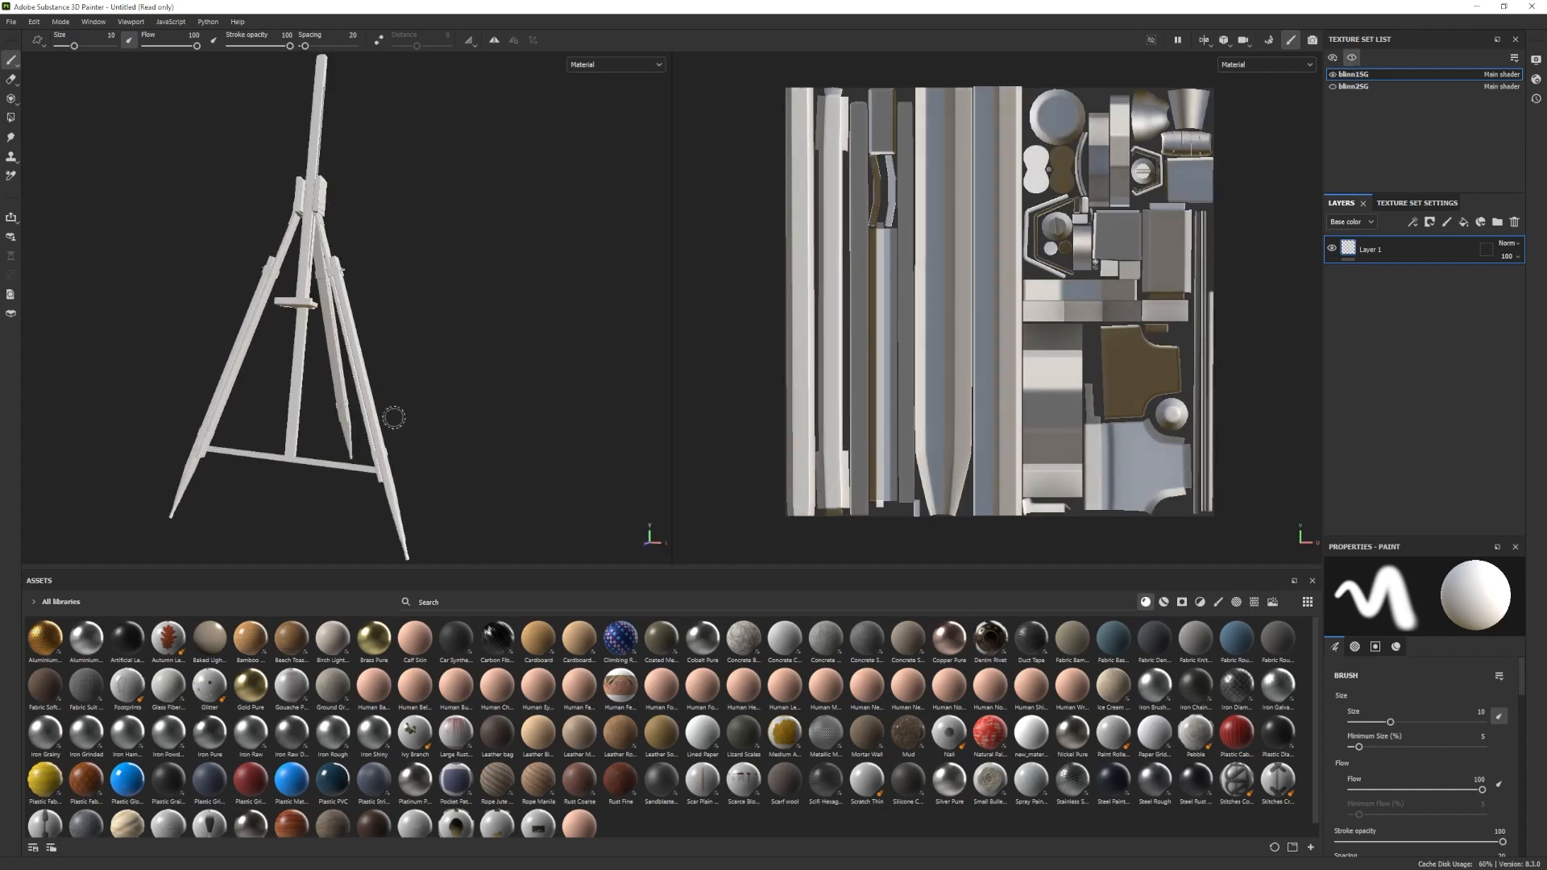
{"action": "left_click", "coordinate": [1163, 603]}
{"action": "left_click_drag", "start_coordinate": [1113, 780], "coordinate": [332, 385]}
{"action": "scroll", "coordinate": [264, 394], "scroll_direction": "up", "scroll_amount": 2}
Examine the parameters of the Pattern layer's Wood 01 mask and the Wood Fibers layer.
{"action": "left_click", "coordinate": [1345, 277]}
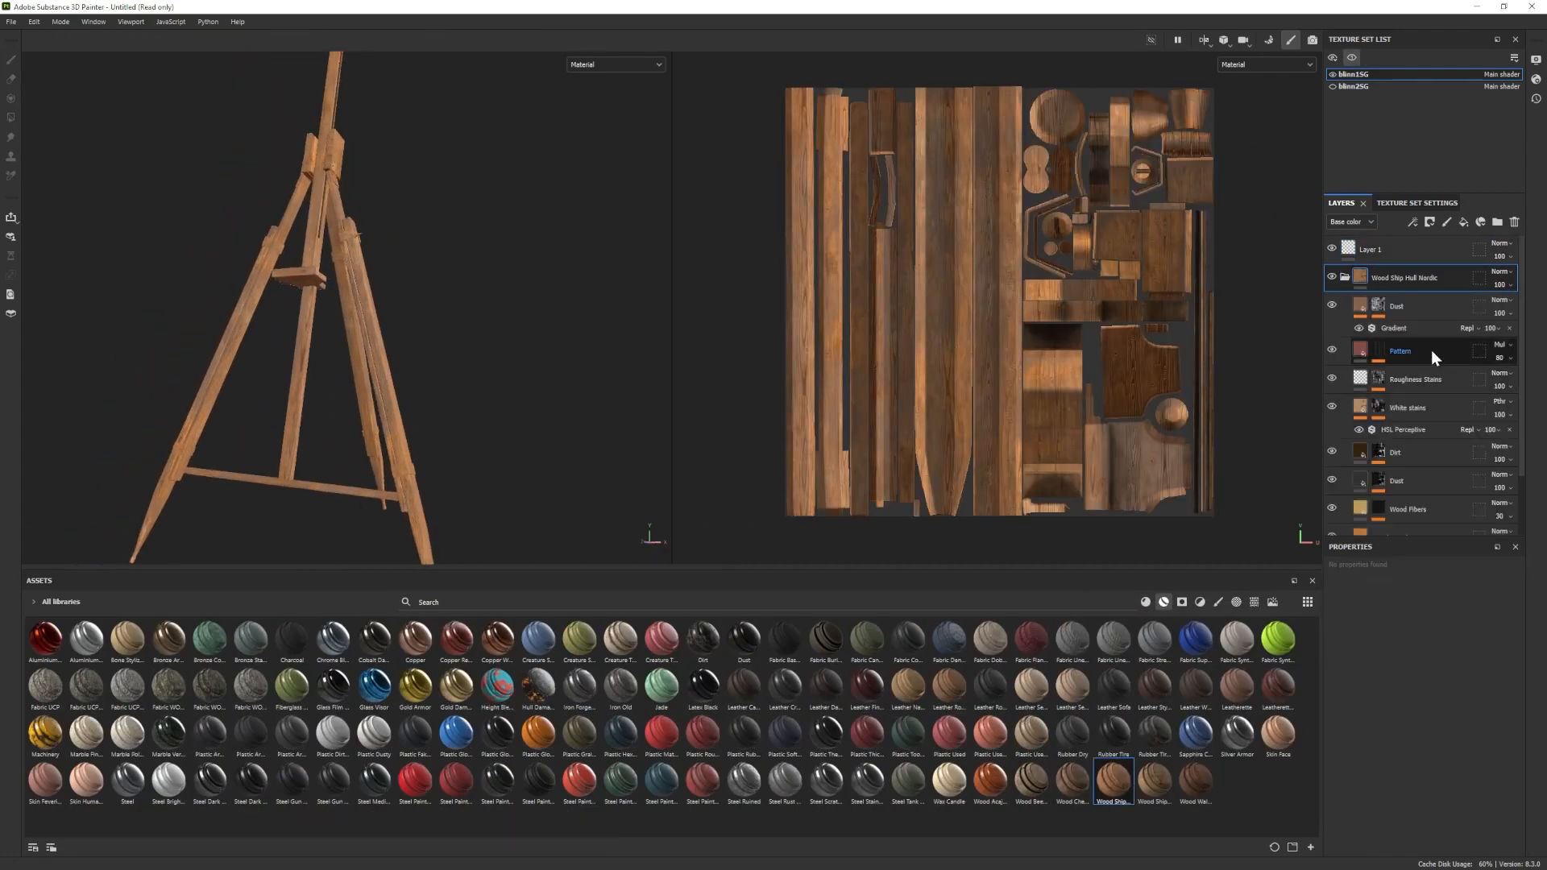
{"action": "left_click", "coordinate": [1378, 372]}
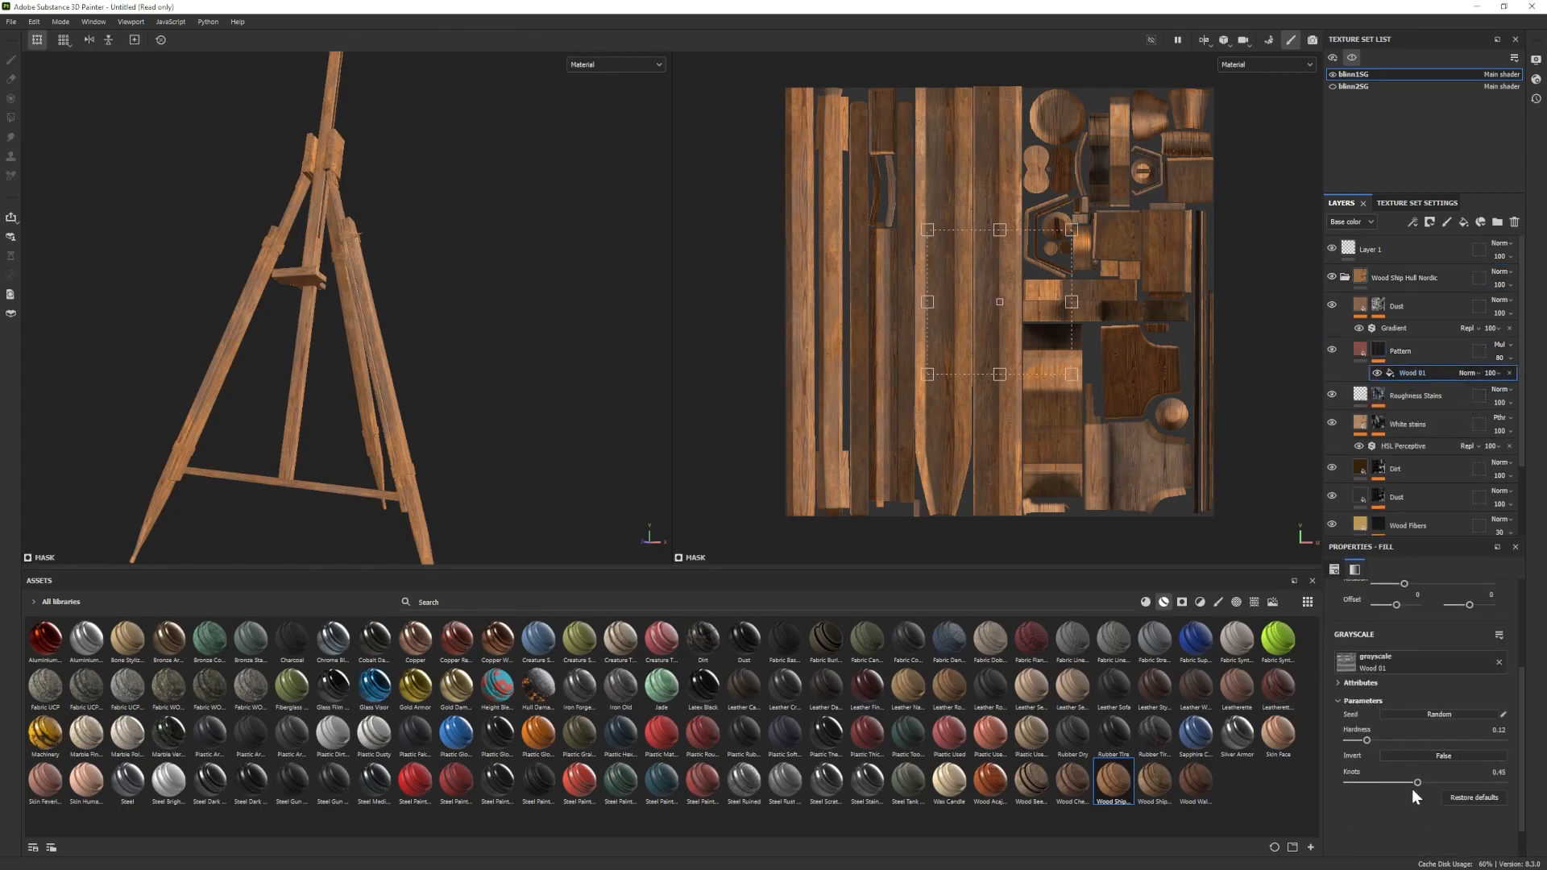
{"action": "left_click", "coordinate": [1364, 524]}
{"action": "scroll", "coordinate": [1370, 484], "scroll_direction": "down", "scroll_amount": 2}
{"action": "scroll", "coordinate": [487, 491], "scroll_direction": "up", "scroll_amount": 2}
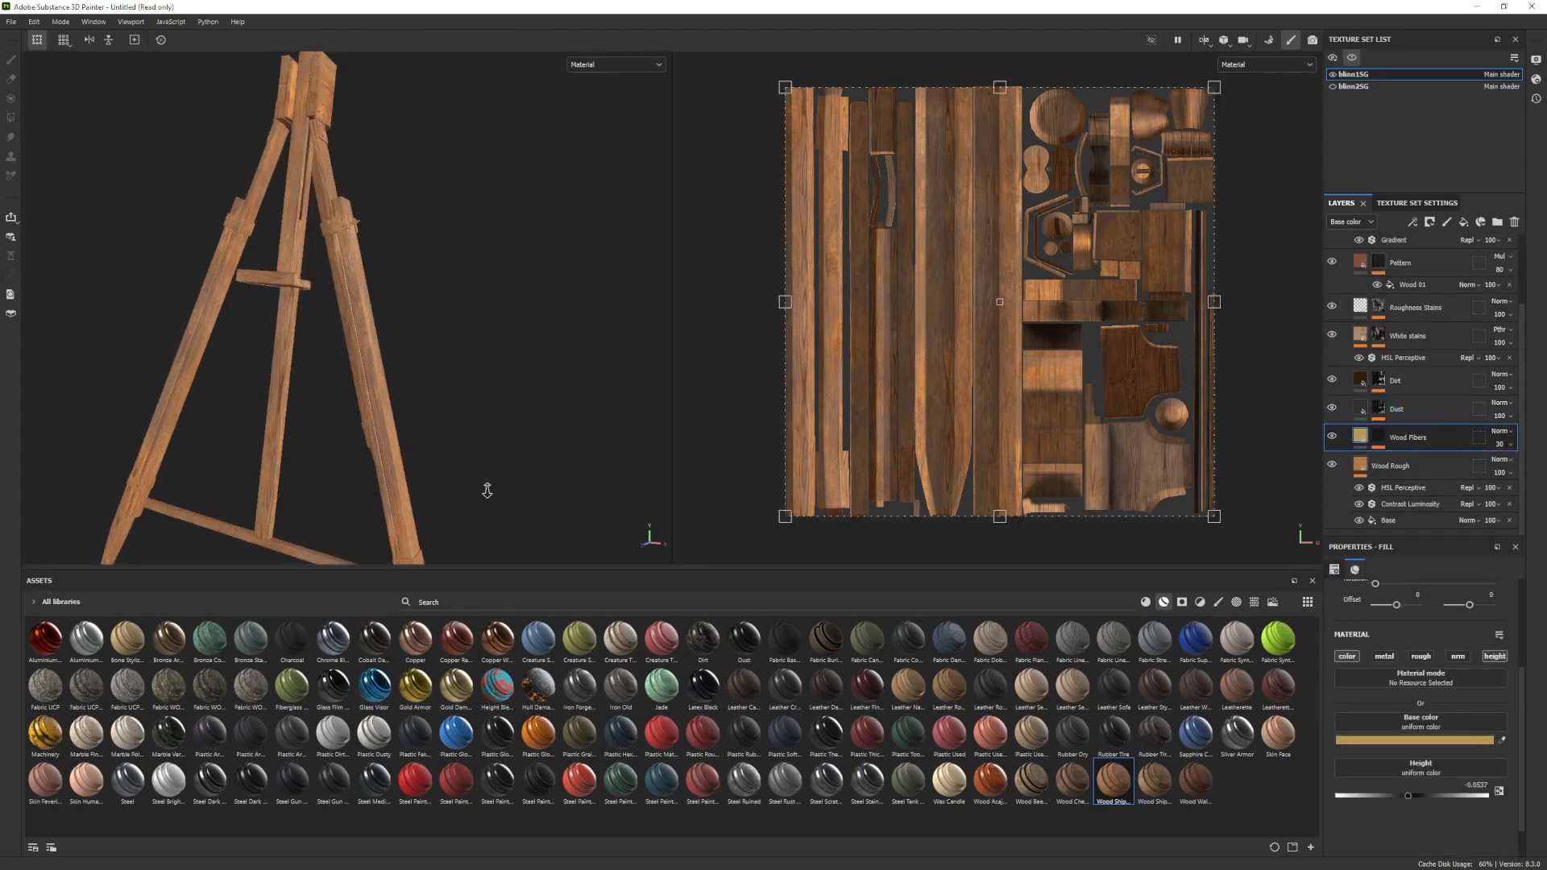
{"action": "left_click_drag", "start_coordinate": [487, 491], "coordinate": [485, 516], "text": "alt"}
Darken the Wood Rough layer's color to the brown 423121.
{"action": "left_click", "coordinate": [1361, 467]}
{"action": "left_click", "coordinate": [1407, 772]}
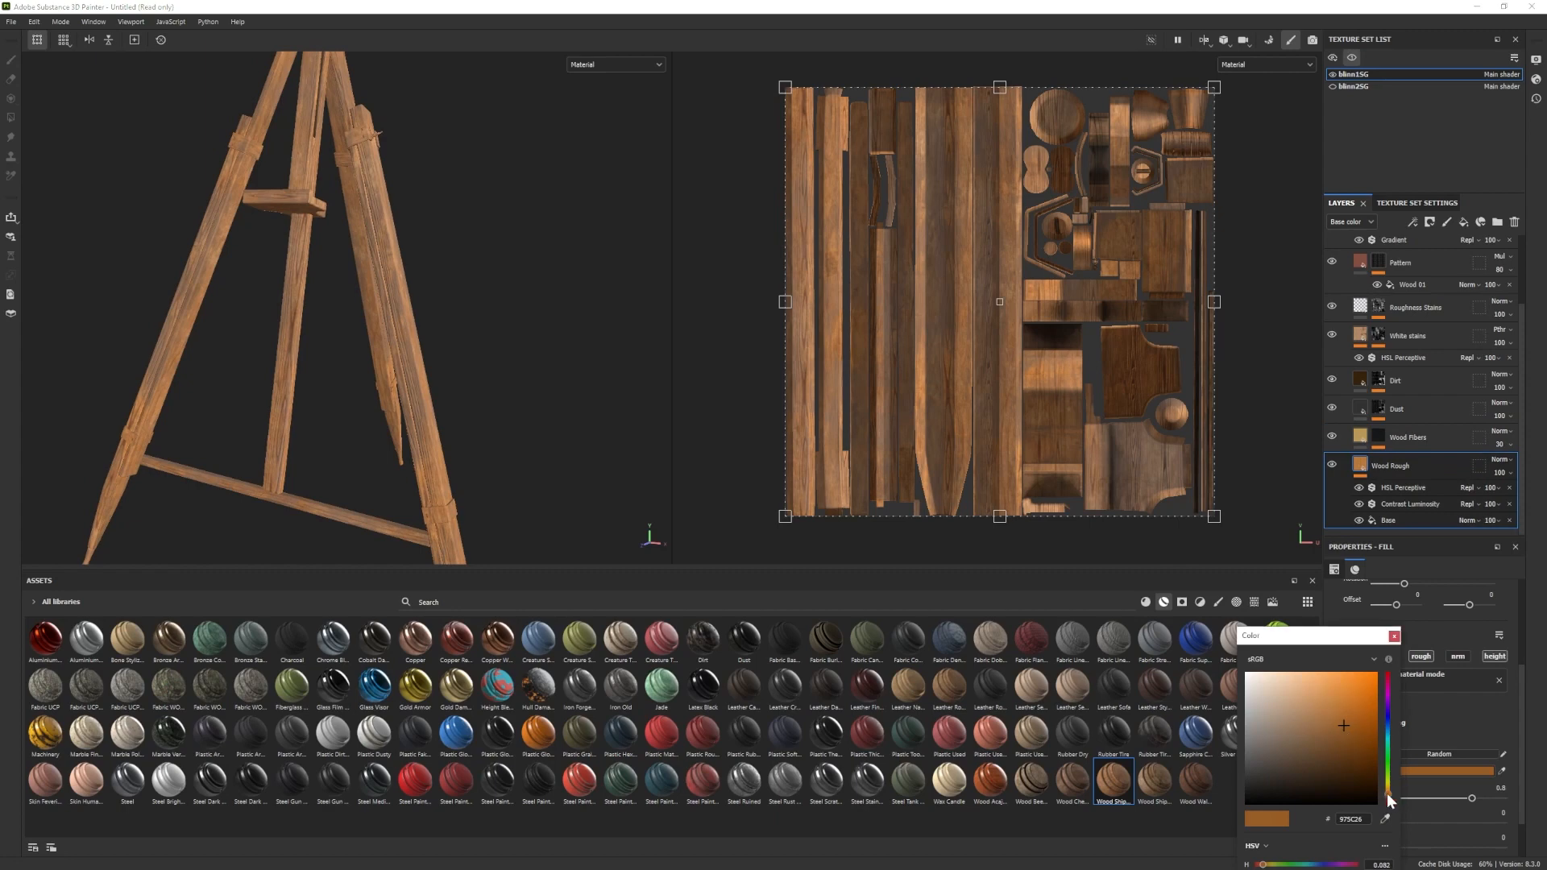
{"action": "left_click_drag", "start_coordinate": [1323, 728], "coordinate": [1312, 770]}
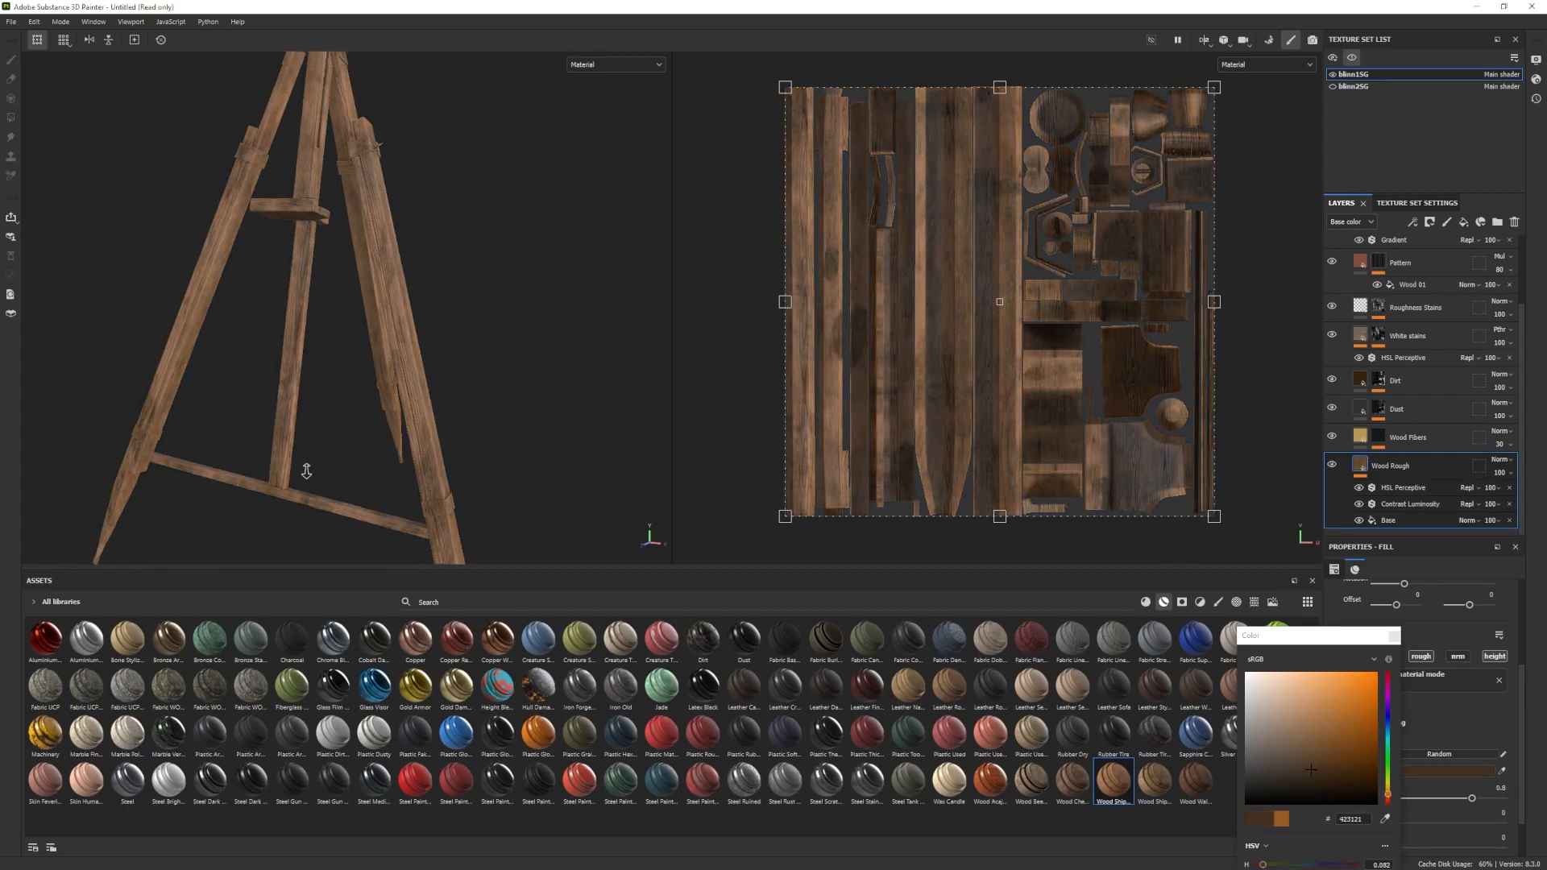
{"action": "left_click_drag", "start_coordinate": [307, 463], "coordinate": [406, 409], "text": "alt"}
{"action": "left_click", "coordinate": [1395, 637]}
Add a black mask to the Wood Ship Hull Nordic folder and polygon-fill the easel's wooden parts in it.
{"action": "scroll", "coordinate": [1358, 338], "scroll_direction": "up", "scroll_amount": 5}
{"action": "left_click", "coordinate": [1345, 277]}
{"action": "right_click", "coordinate": [1421, 277]}
{"action": "left_click", "coordinate": [1423, 299]}
{"action": "key", "text": "4"}
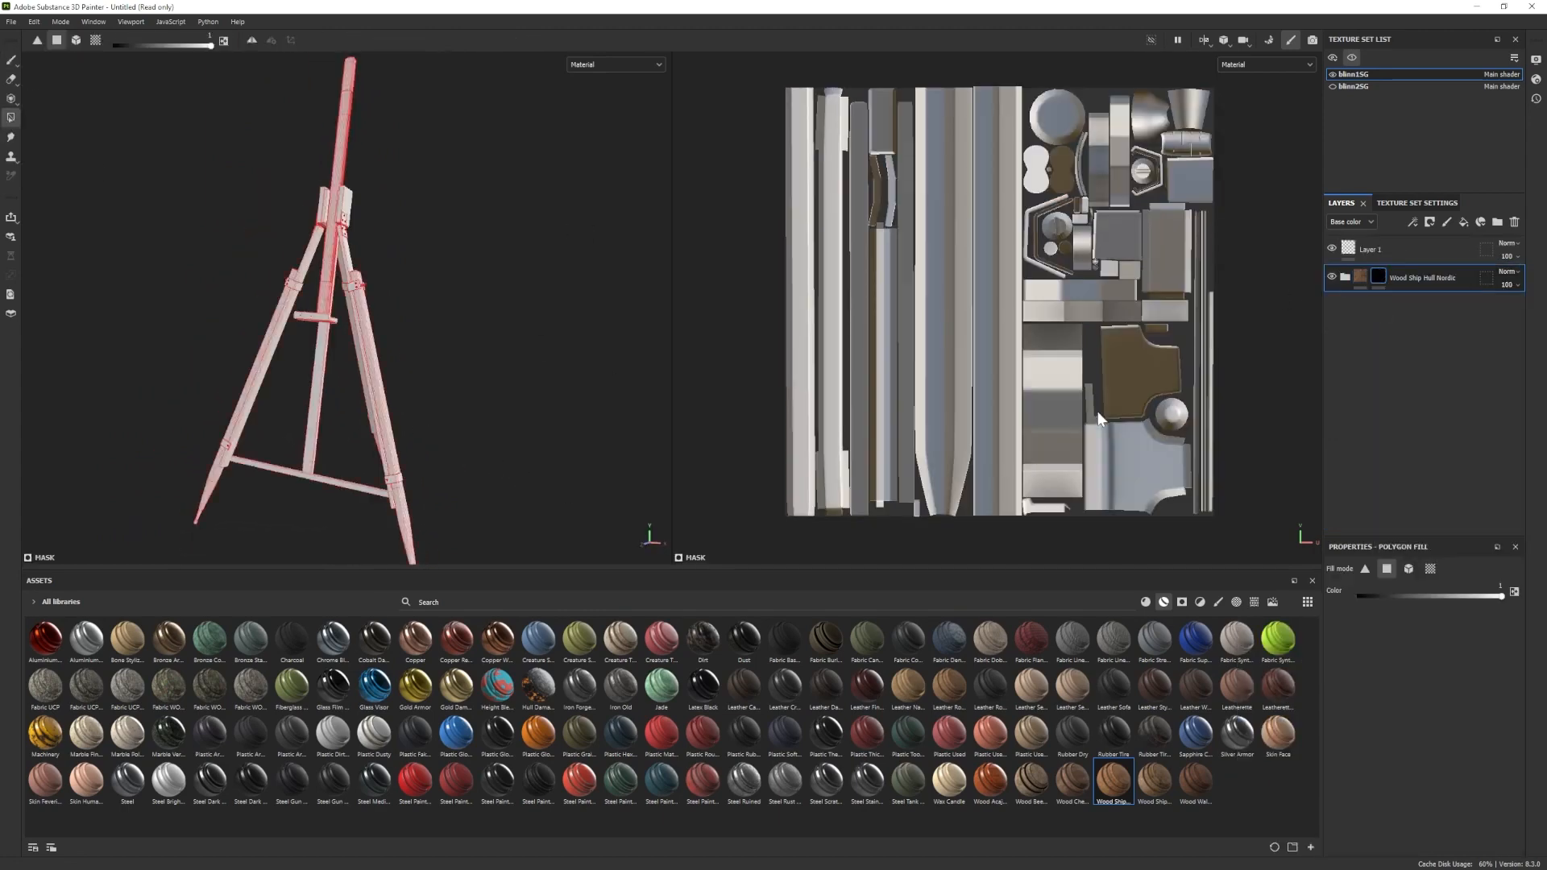
{"action": "left_click", "coordinate": [341, 310]}
{"action": "left_click_drag", "start_coordinate": [220, 468], "coordinate": [419, 311], "text": "alt"}
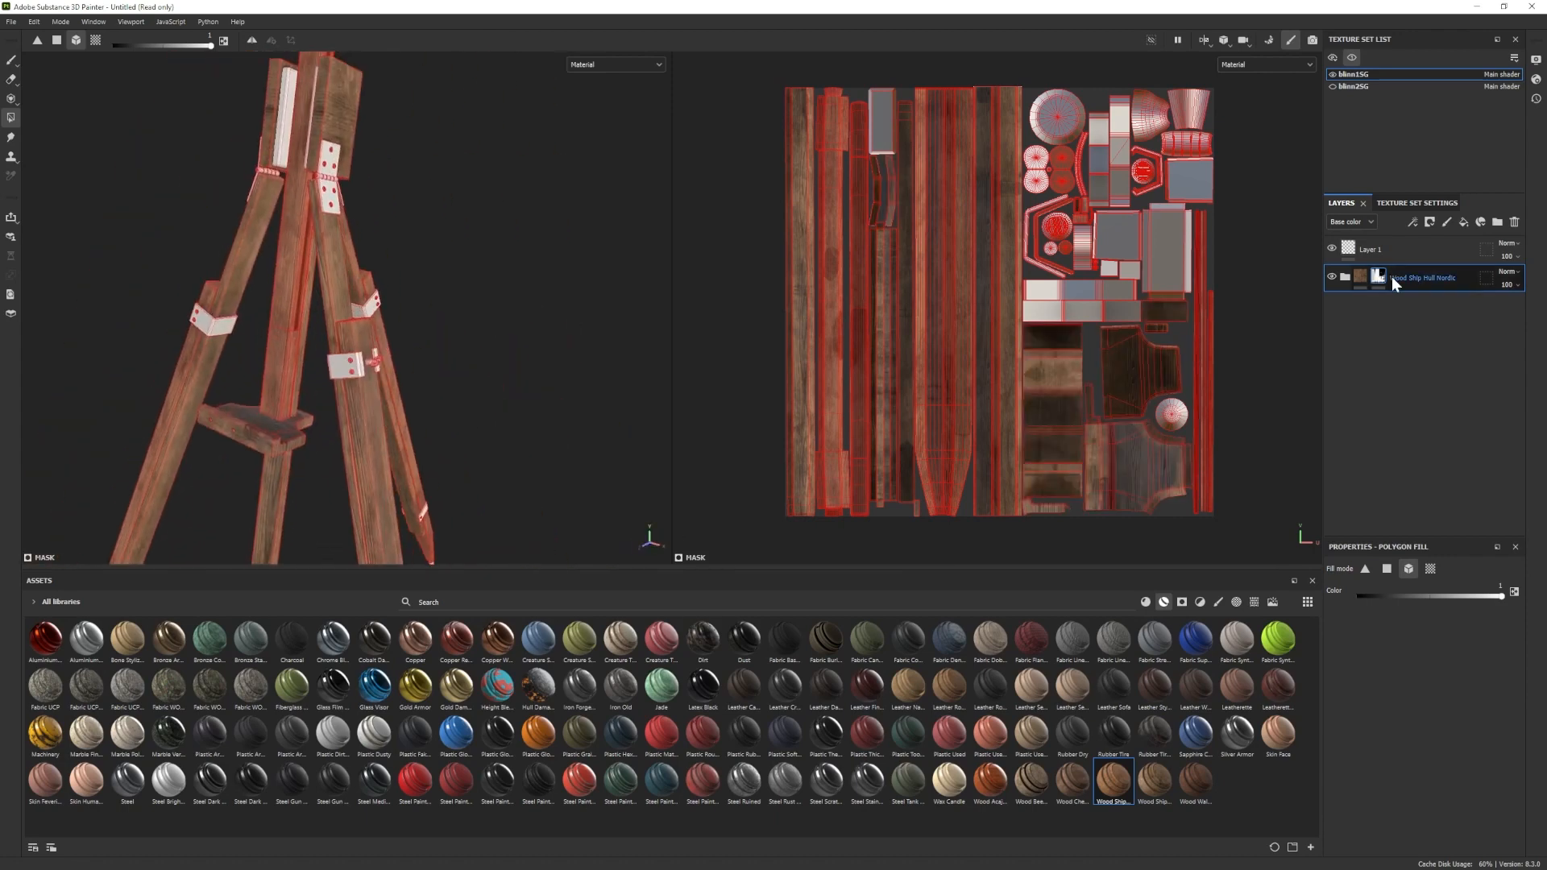
Increase the thickness of the Wood Fibers mask pattern, and set the Pattern mask's Wood 01 hardness to 0.05 and knots to 0.
{"action": "left_click", "coordinate": [1345, 277]}
{"action": "left_click", "coordinate": [1381, 524]}
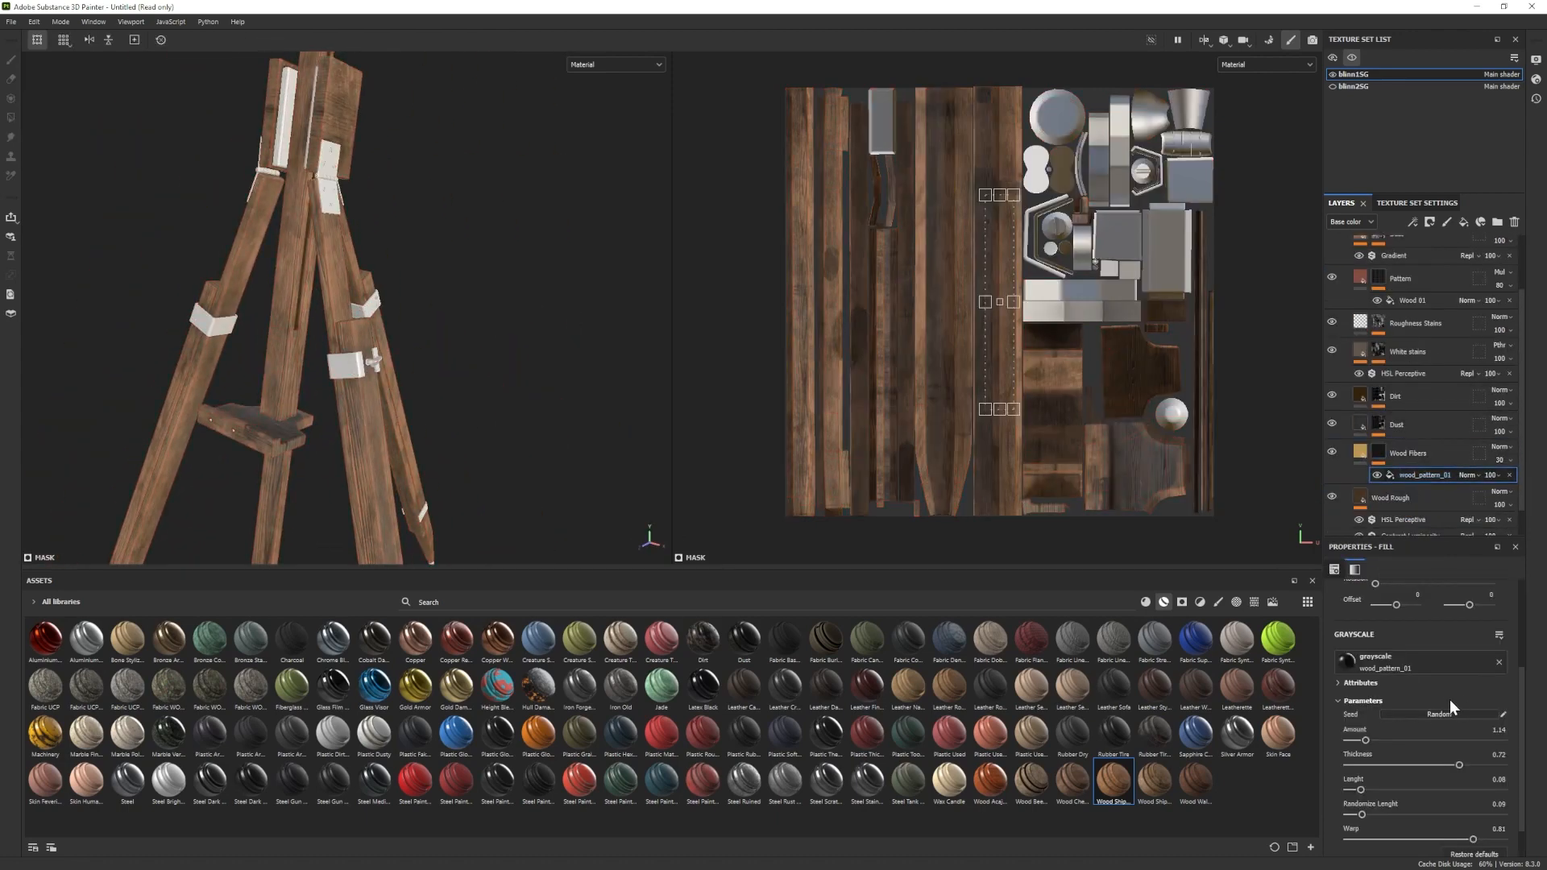
{"action": "left_click_drag", "start_coordinate": [1457, 766], "coordinate": [1473, 770]}
{"action": "scroll", "coordinate": [1383, 523], "scroll_direction": "down", "scroll_amount": 1}
{"action": "left_click", "coordinate": [1383, 522]}
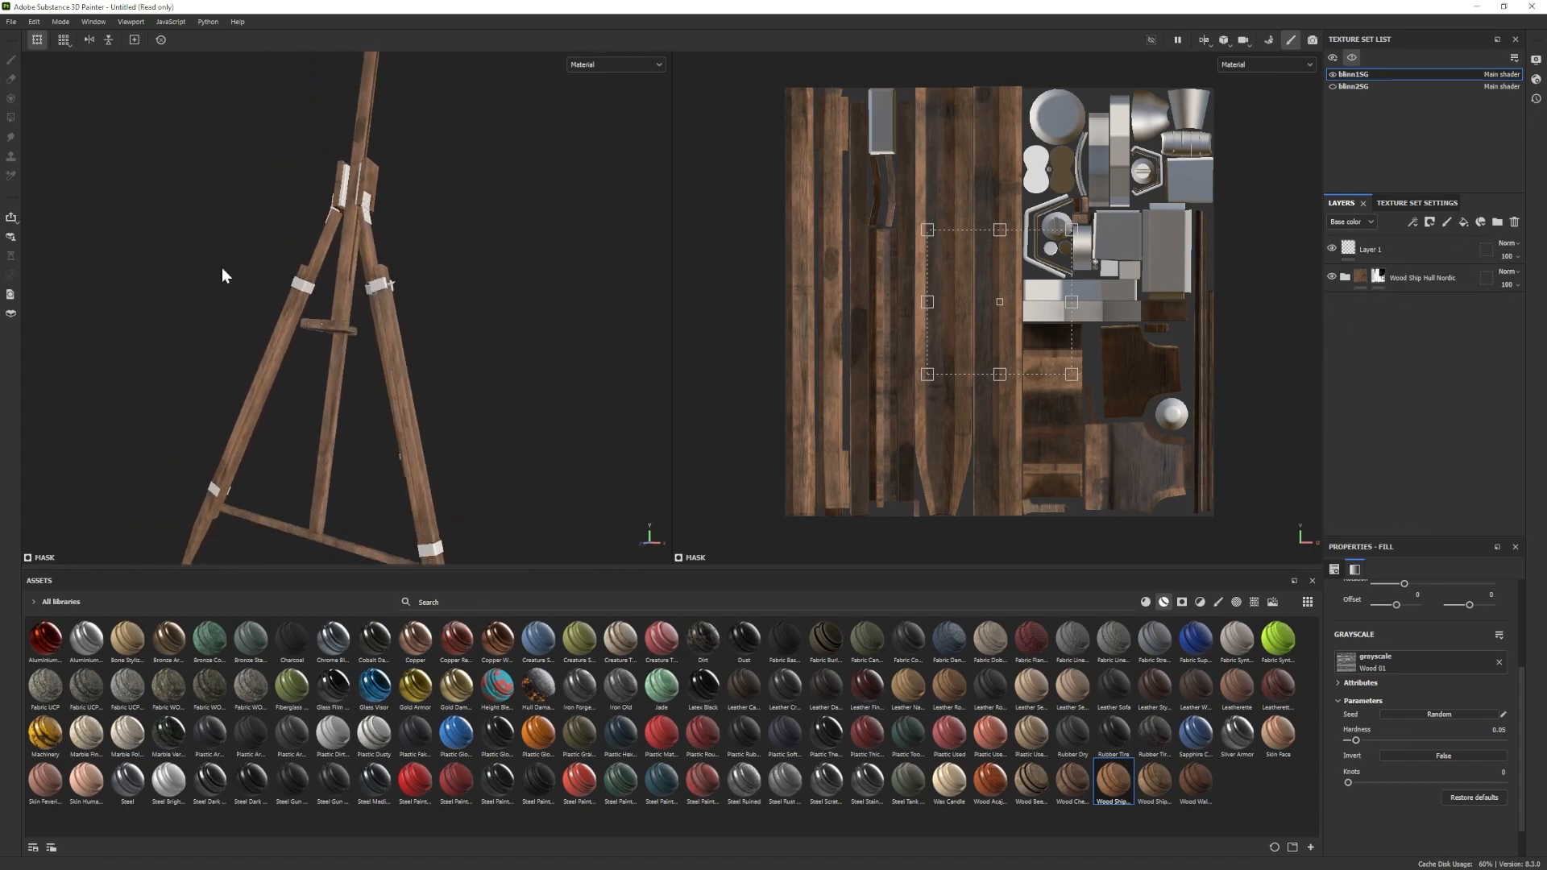
Fill the block at the top of the easel's legs in the Wood Ship Hull Nordic mask.
{"action": "right_click_drag", "start_coordinate": [222, 275], "coordinate": [656, 514], "text": "alt"}
{"action": "left_click", "coordinate": [1379, 277]}
{"action": "key", "text": "4"}
{"action": "left_click", "coordinate": [329, 332]}
{"action": "key", "text": "1"}
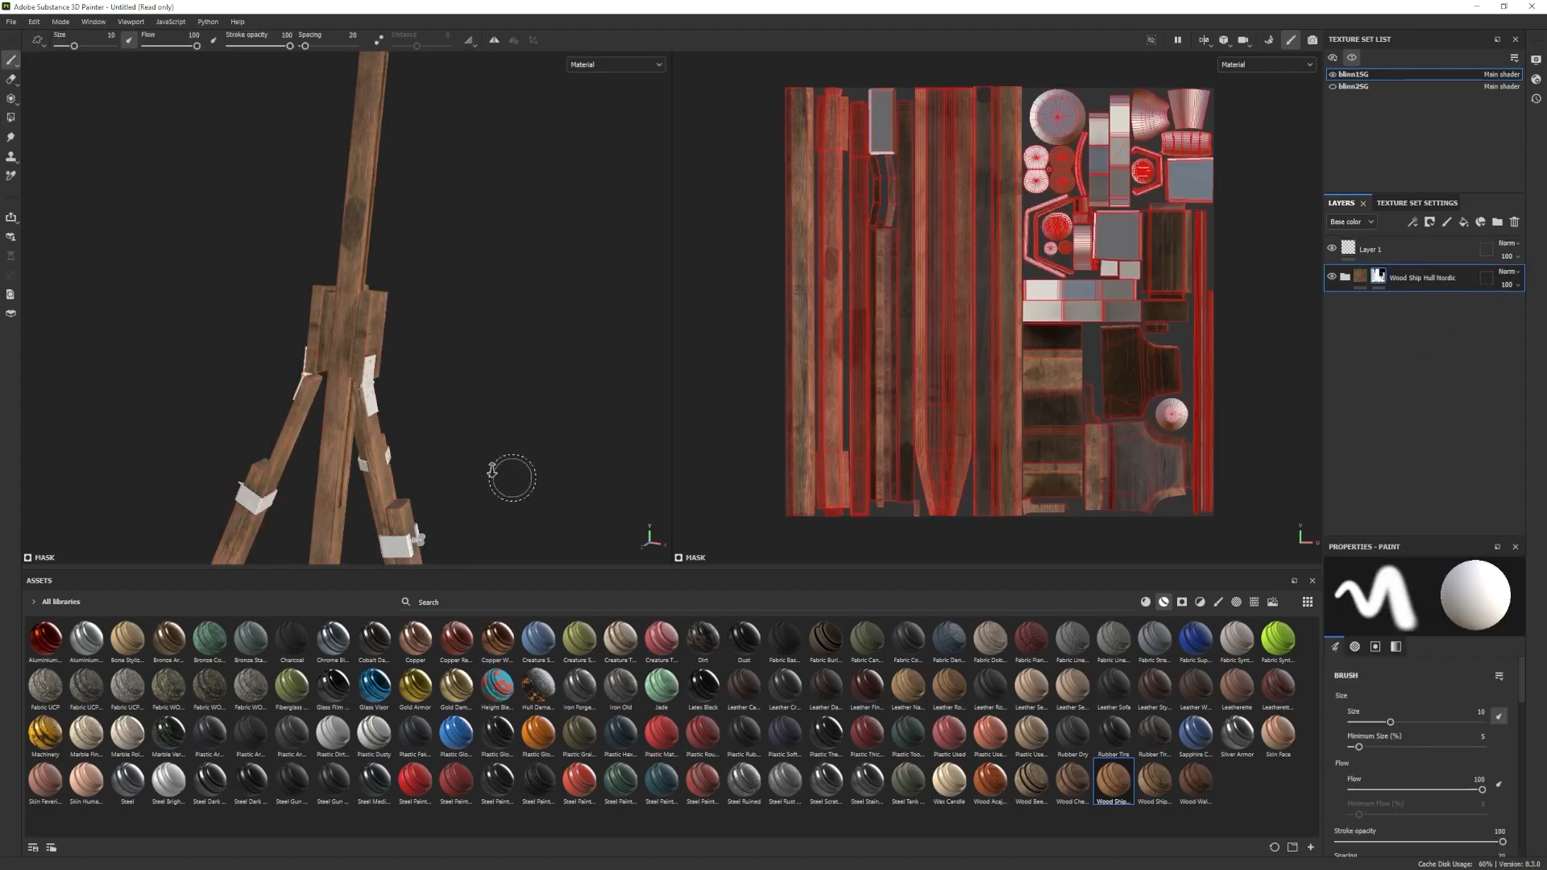
{"action": "right_click_drag", "start_coordinate": [492, 469], "coordinate": [440, 451], "text": "alt"}
{"action": "left_click_drag", "start_coordinate": [439, 451], "coordinate": [411, 377], "text": "alt"}
{"action": "right_click_drag", "start_coordinate": [411, 377], "coordinate": [452, 399], "text": "alt"}
{"action": "middle_click_drag", "start_coordinate": [367, 388], "coordinate": [327, 394], "text": "alt"}
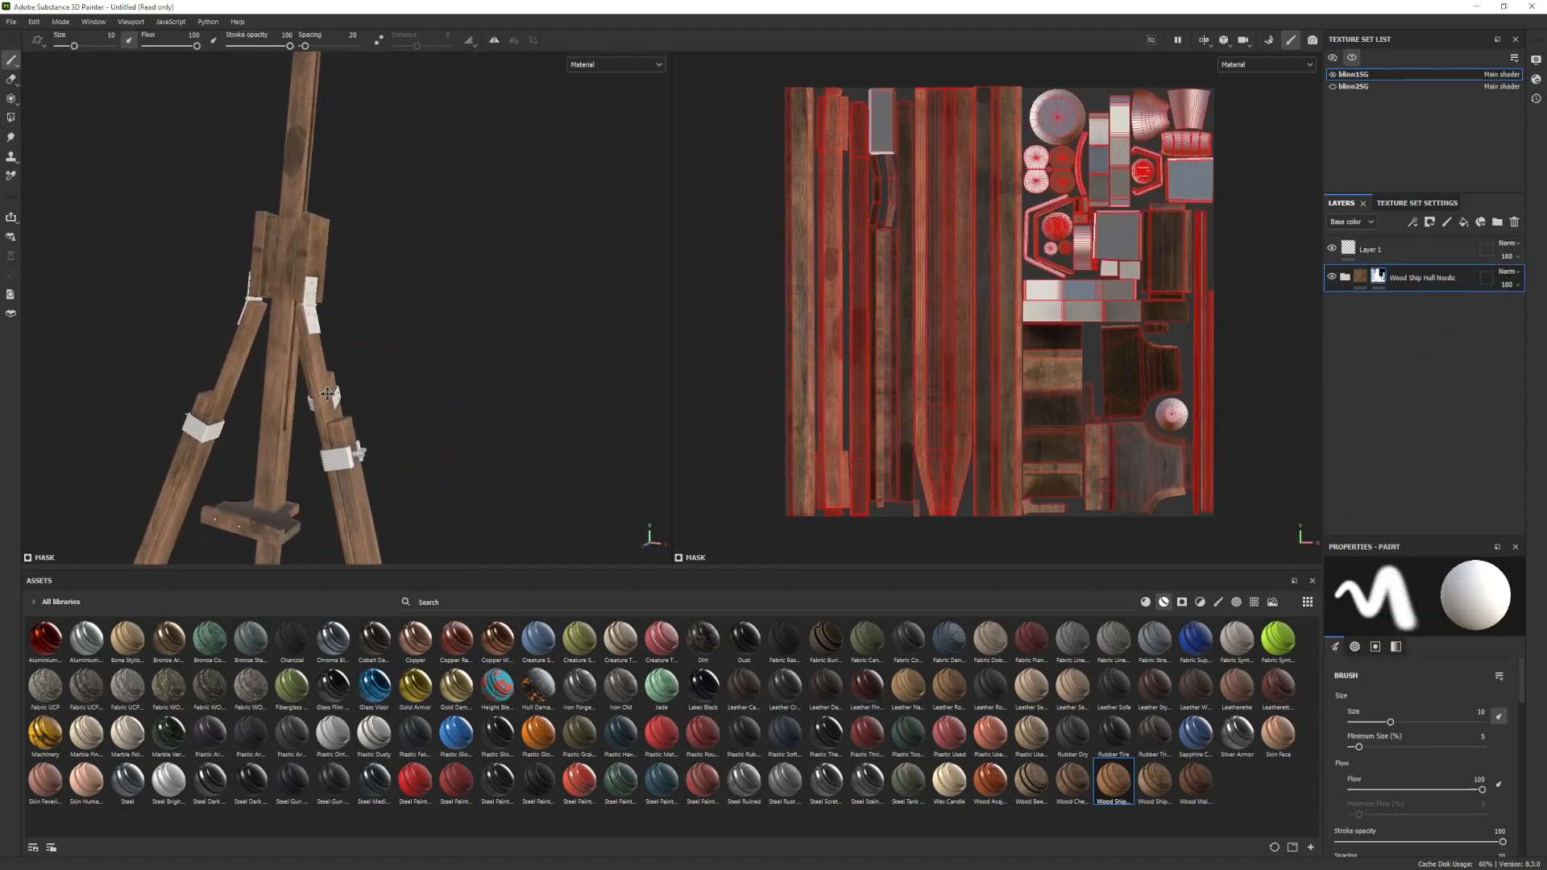
{"action": "left_click_drag", "start_coordinate": [327, 394], "coordinate": [408, 484], "text": "alt"}
Try the Iron Forged Old smart material beneath the wood folder for the metal fittings and delete it.
{"action": "left_click_drag", "start_coordinate": [579, 686], "coordinate": [346, 349]}
{"action": "right_click_drag", "start_coordinate": [345, 348], "coordinate": [363, 386], "text": "alt"}
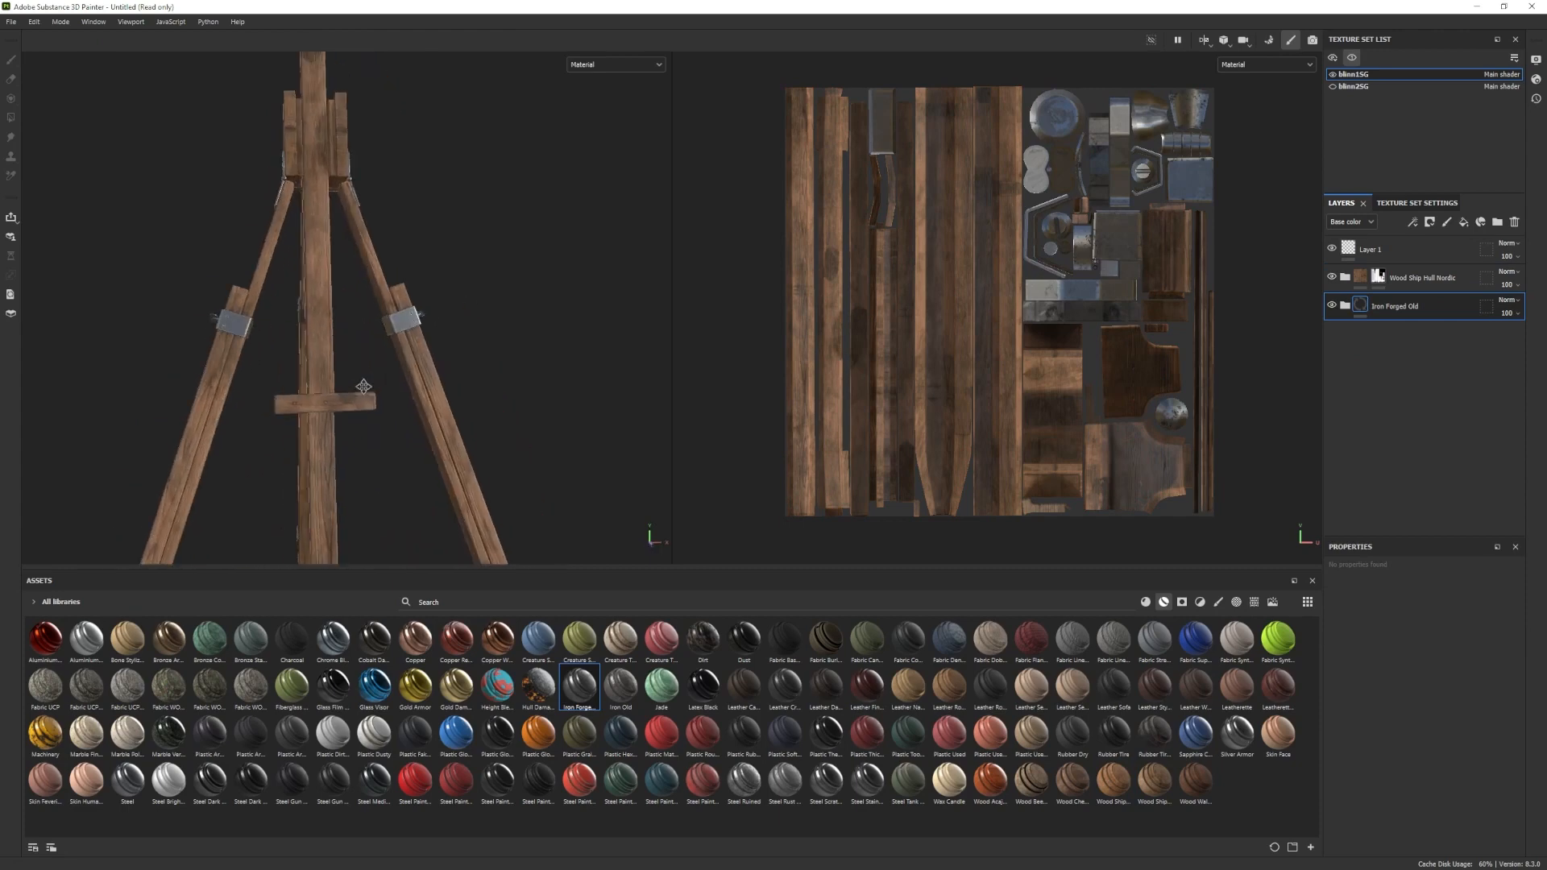
{"action": "middle_click_drag", "start_coordinate": [363, 387], "coordinate": [282, 395], "text": "alt"}
{"action": "right_click_drag", "start_coordinate": [282, 395], "coordinate": [486, 443], "text": "alt"}
{"action": "left_click_drag", "start_coordinate": [487, 443], "coordinate": [382, 442], "text": "alt"}
{"action": "key", "text": "Delete"}
Apply the Silver Armor smart material beneath the wood folder and set its Base layer color to 666666.
{"action": "left_click_drag", "start_coordinate": [1237, 734], "coordinate": [1394, 298]}
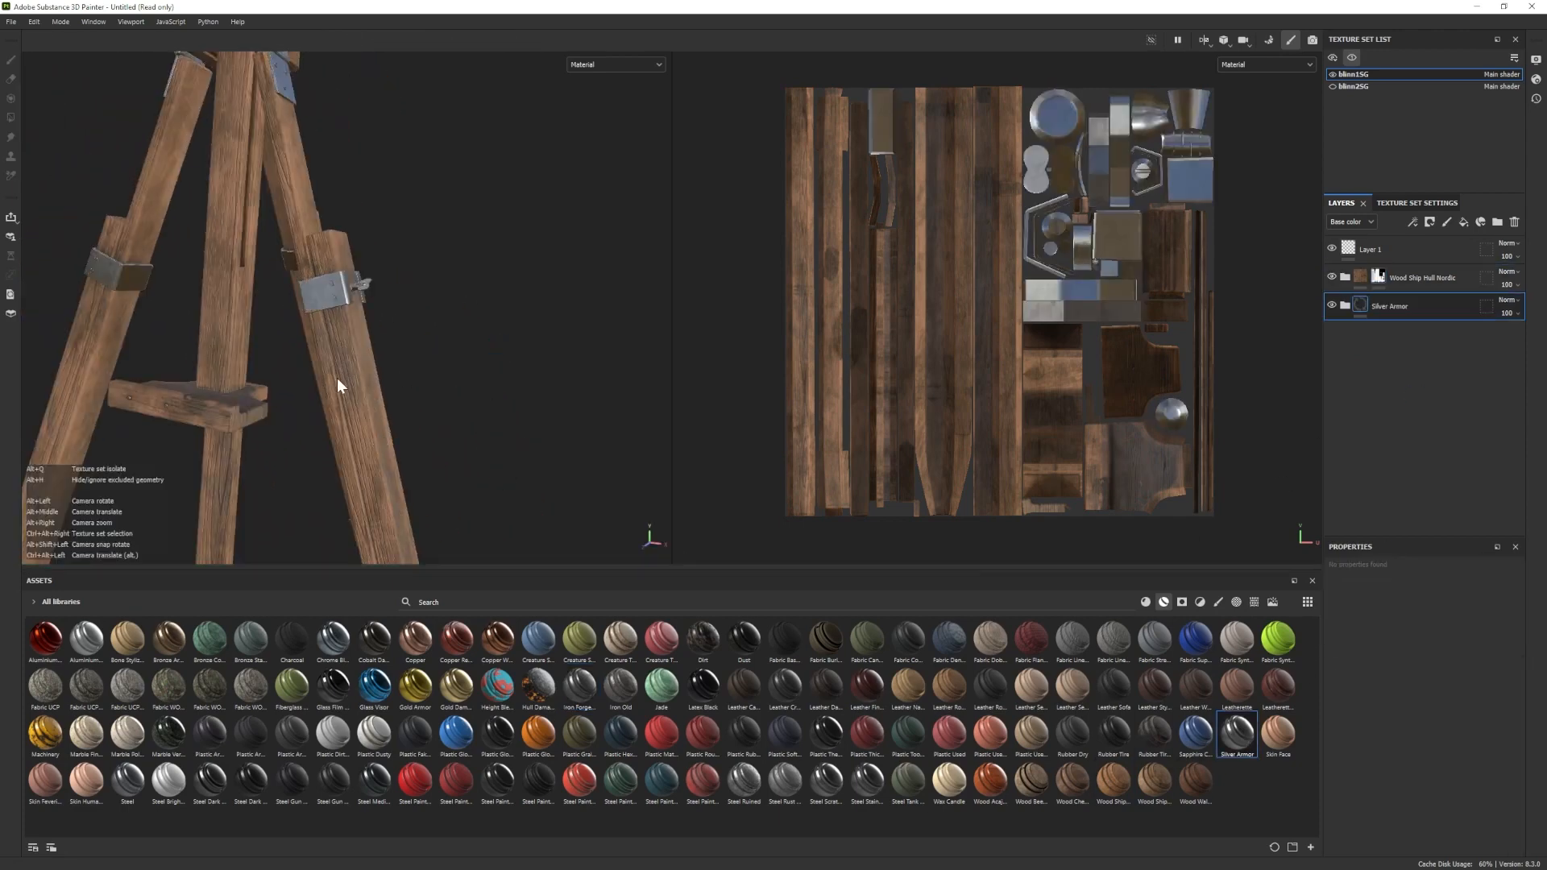
{"action": "right_click_drag", "start_coordinate": [337, 382], "coordinate": [193, 376], "text": "alt"}
{"action": "left_click", "coordinate": [1343, 305]}
{"action": "left_click", "coordinate": [1385, 523]}
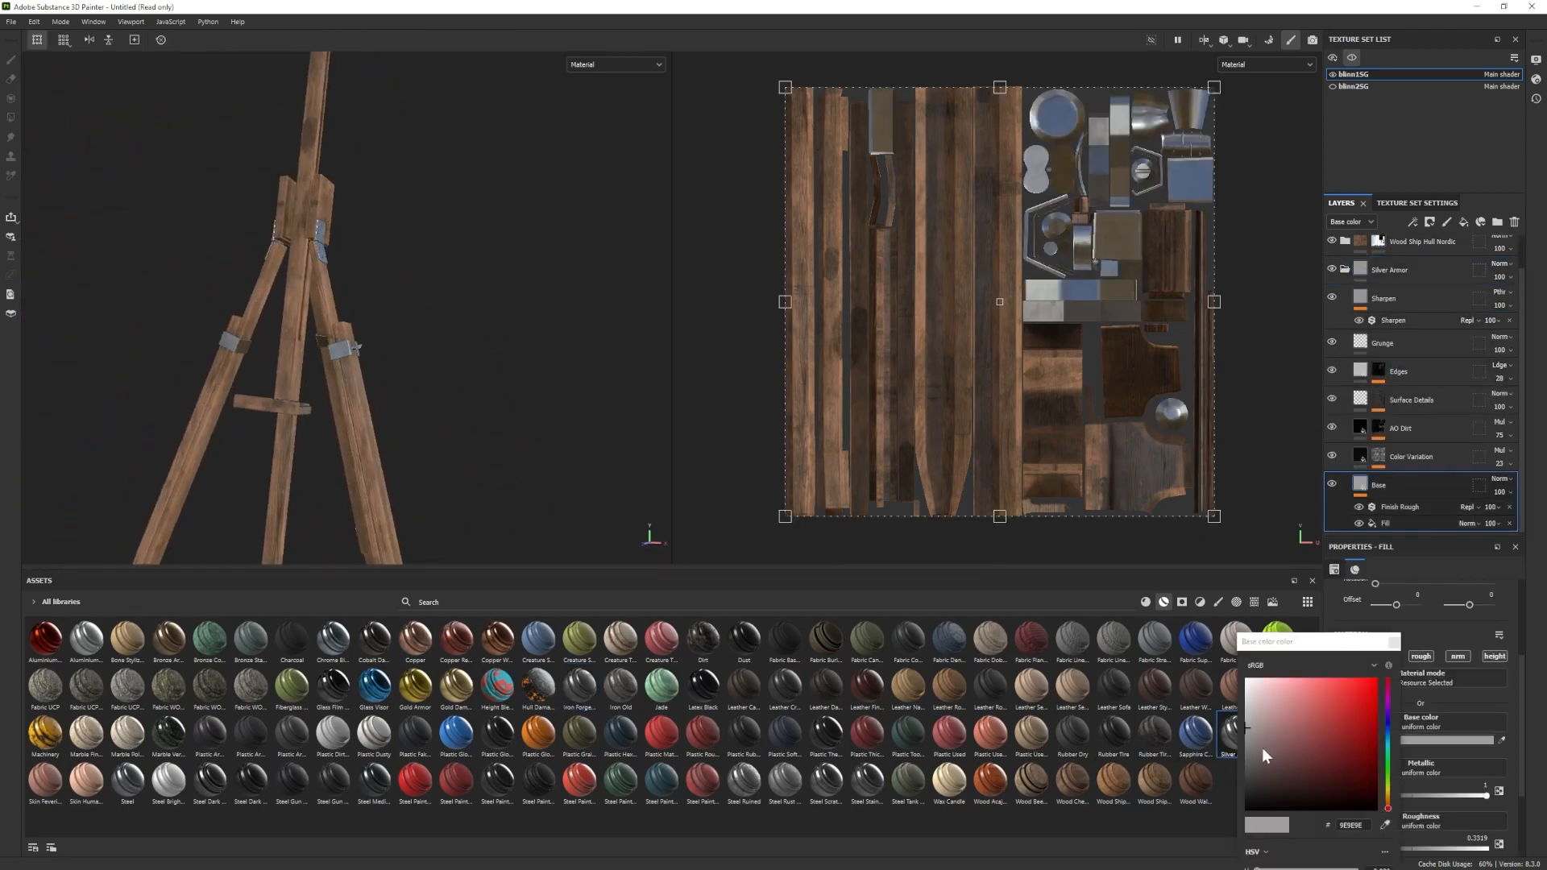
{"action": "left_click_drag", "start_coordinate": [1262, 748], "coordinate": [1241, 757]}
{"action": "left_click_drag", "start_coordinate": [363, 339], "coordinate": [5, 324], "text": "alt"}
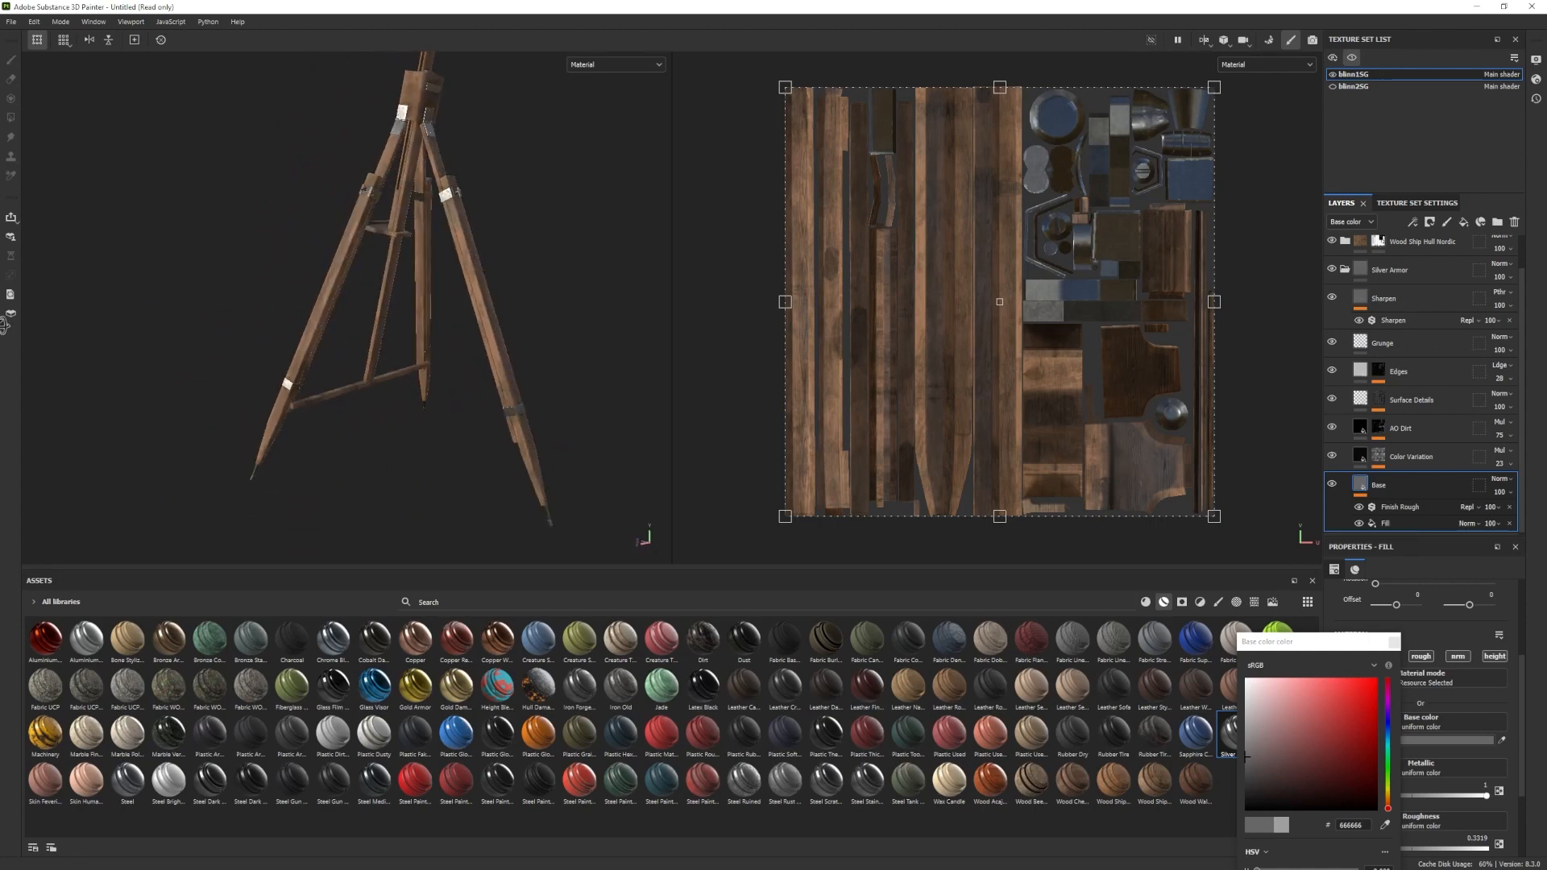
Raise the roughness of the Silver Armor Base layer to about 0.54 and check the metal under rotated lighting.
{"action": "scroll", "coordinate": [1400, 775], "scroll_direction": "down", "scroll_amount": 2}
{"action": "left_click_drag", "start_coordinate": [1405, 776], "coordinate": [1419, 774]}
{"action": "left_click_drag", "start_coordinate": [452, 363], "coordinate": [266, 375], "text": "alt"}
{"action": "right_click_drag", "start_coordinate": [266, 375], "coordinate": [355, 354], "text": "shift"}
{"action": "left_click_drag", "start_coordinate": [354, 354], "coordinate": [311, 311], "text": "alt"}
{"action": "right_click_drag", "start_coordinate": [312, 311], "coordinate": [323, 358], "text": "alt"}
{"action": "mouse_move", "coordinate": [322, 359]}
{"action": "left_mouse_down", "text": "alt"}
{"action": "mouse_move", "coordinate": [260, 346]}
{"action": "mouse_move", "coordinate": [330, 345]}
{"action": "left_mouse_up", "text": "alt"}
Shift the Silver Armor base color to an orange hue for a slightly warmer dark grey.
{"action": "left_click", "coordinate": [1415, 668]}
{"action": "left_click_drag", "start_coordinate": [1388, 814], "coordinate": [1390, 808]}
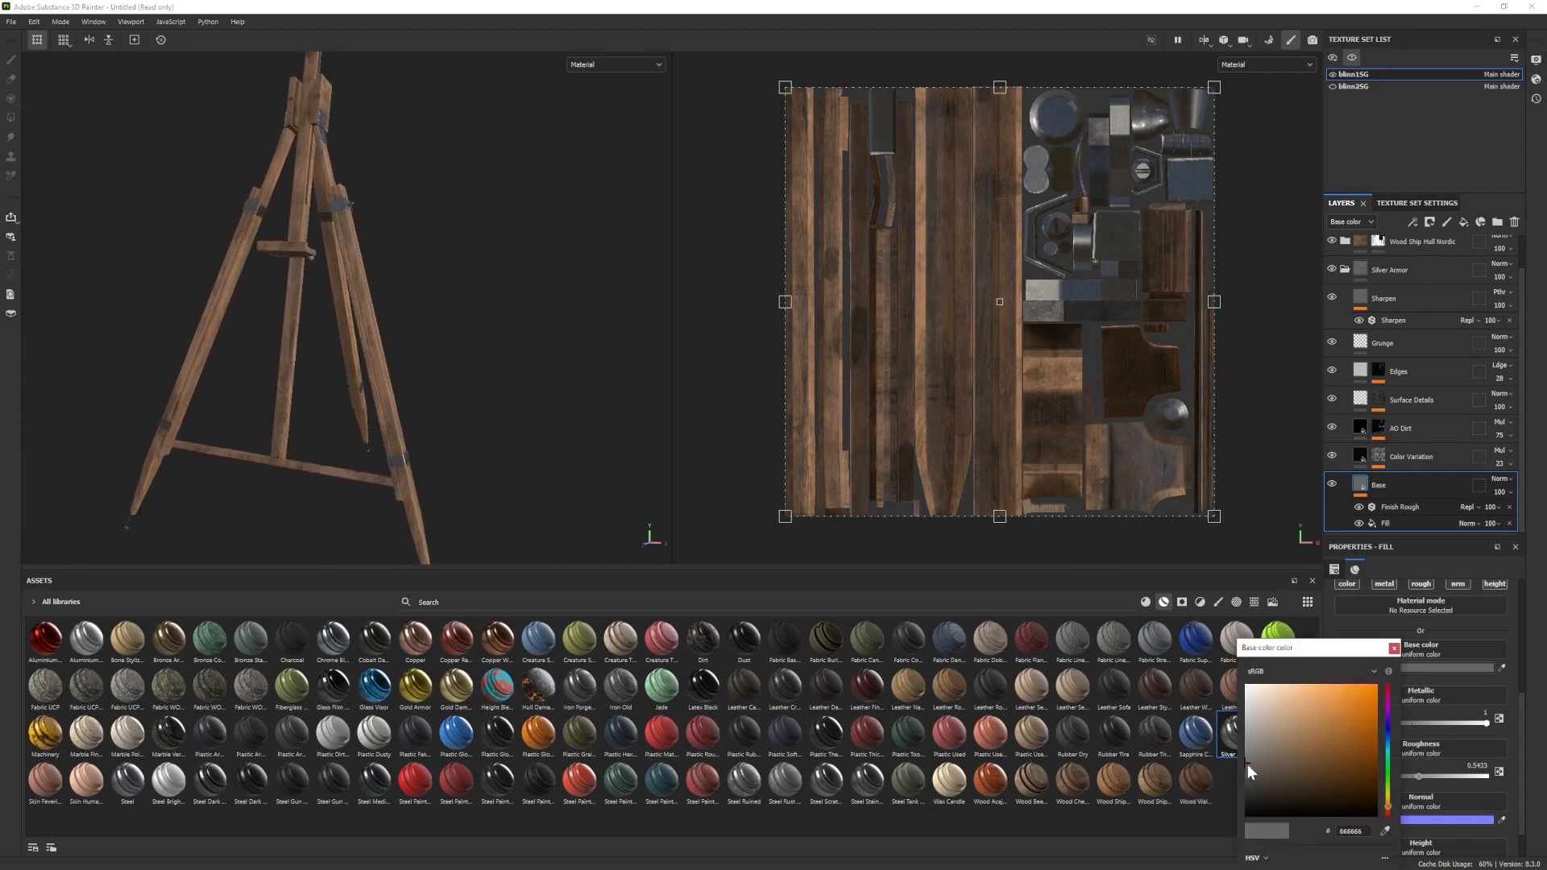
{"action": "left_click_drag", "start_coordinate": [1250, 762], "coordinate": [1250, 763]}
{"action": "left_click_drag", "start_coordinate": [372, 411], "coordinate": [324, 274], "text": "alt"}
{"action": "right_click_drag", "start_coordinate": [325, 274], "coordinate": [215, 336], "text": "alt"}
{"action": "left_click_drag", "start_coordinate": [215, 336], "coordinate": [341, 404], "text": "alt"}
{"action": "right_click_drag", "start_coordinate": [341, 403], "coordinate": [331, 338], "text": "alt"}
Add a black mask to the Silver Armor folder and polygon-fill the easel's metal brackets and hinge plates in it.
{"action": "left_click", "coordinate": [1344, 269]}
{"action": "right_click", "coordinate": [1374, 313]}
{"action": "left_click", "coordinate": [1449, 333]}
{"action": "key", "text": "4"}
{"action": "left_click", "coordinate": [131, 296]}
{"action": "left_click_drag", "start_coordinate": [242, 290], "coordinate": [249, 184], "text": "alt"}
{"action": "left_click", "coordinate": [226, 166]}
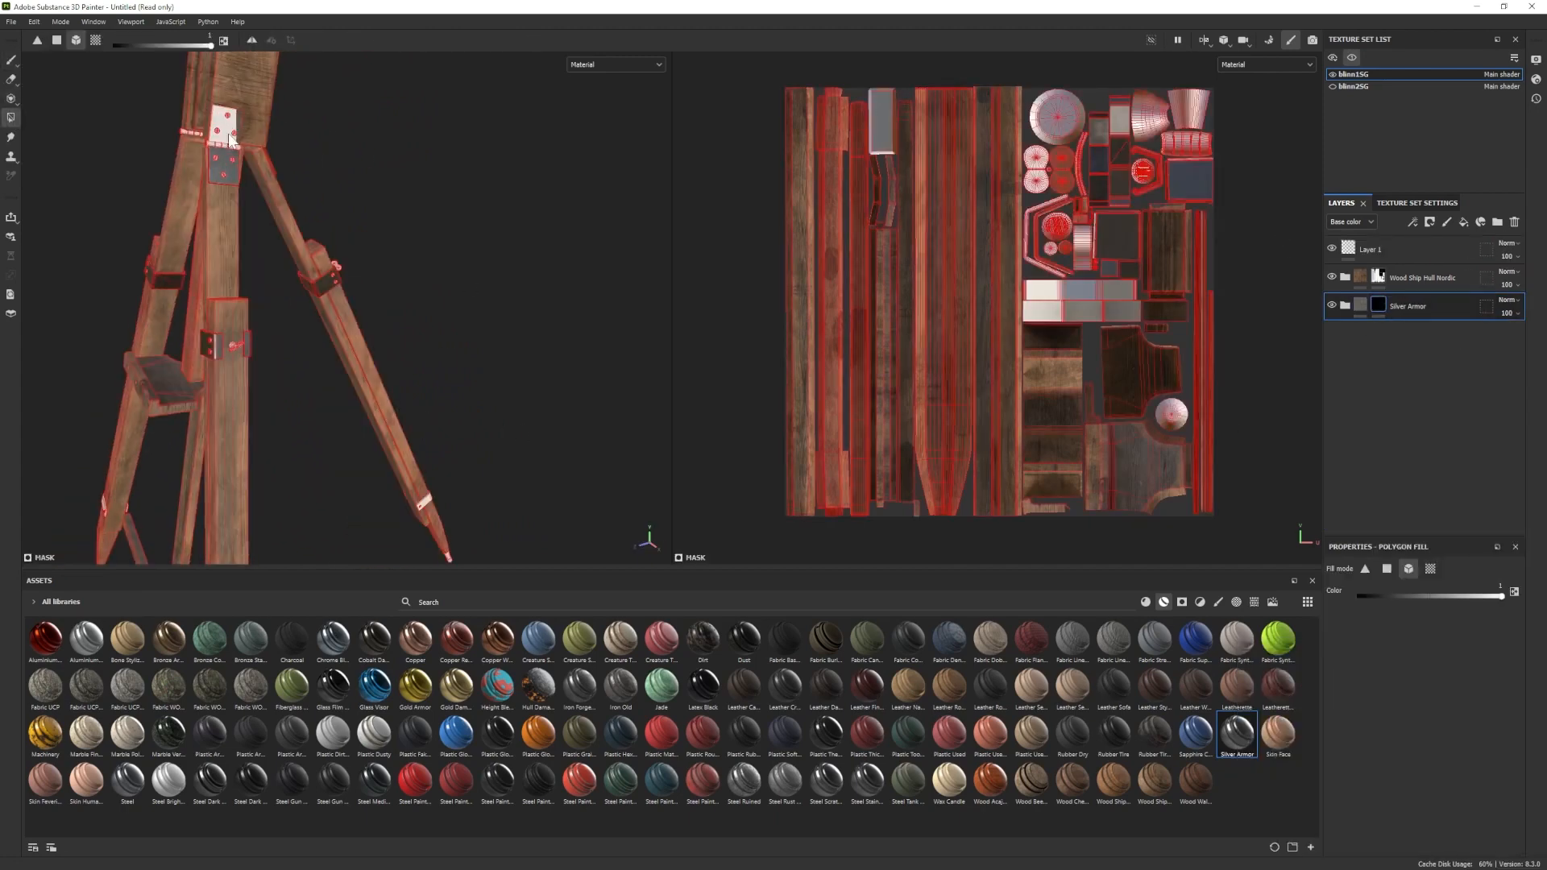
{"action": "left_click", "coordinate": [231, 160]}
Fill the metal bands and foot ferrules of the easel's legs in the Silver Armor mask.
{"action": "left_click_drag", "start_coordinate": [181, 354], "coordinate": [210, 440], "text": "alt"}
{"action": "right_click_drag", "start_coordinate": [211, 440], "coordinate": [286, 347], "text": "alt"}
{"action": "middle_click_drag", "start_coordinate": [287, 347], "coordinate": [311, 138], "text": "alt"}
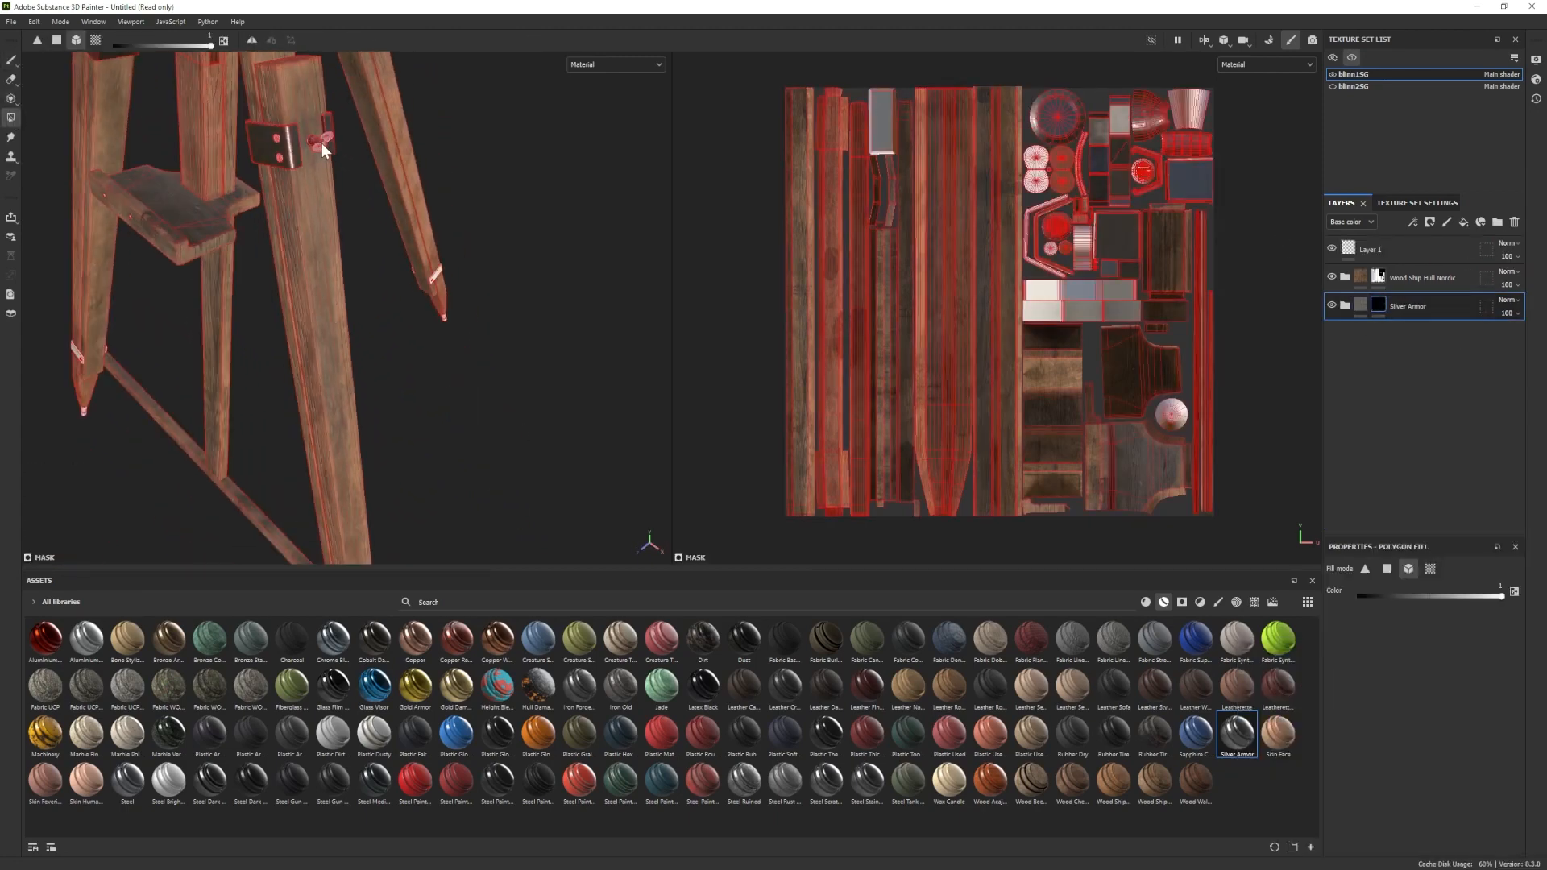
{"action": "right_click_drag", "start_coordinate": [329, 211], "coordinate": [249, 352], "text": "alt"}
{"action": "left_click_drag", "start_coordinate": [249, 352], "coordinate": [266, 185], "text": "alt"}
{"action": "left_click", "coordinate": [10, 58]}
{"action": "left_click_drag", "start_coordinate": [306, 290], "coordinate": [369, 358], "text": "alt"}
Add the Bronze Armor smart material below the Silver Armor folder and set its Base Metal base color to a dark brown.
{"action": "left_click_drag", "start_coordinate": [169, 639], "coordinate": [1383, 369]}
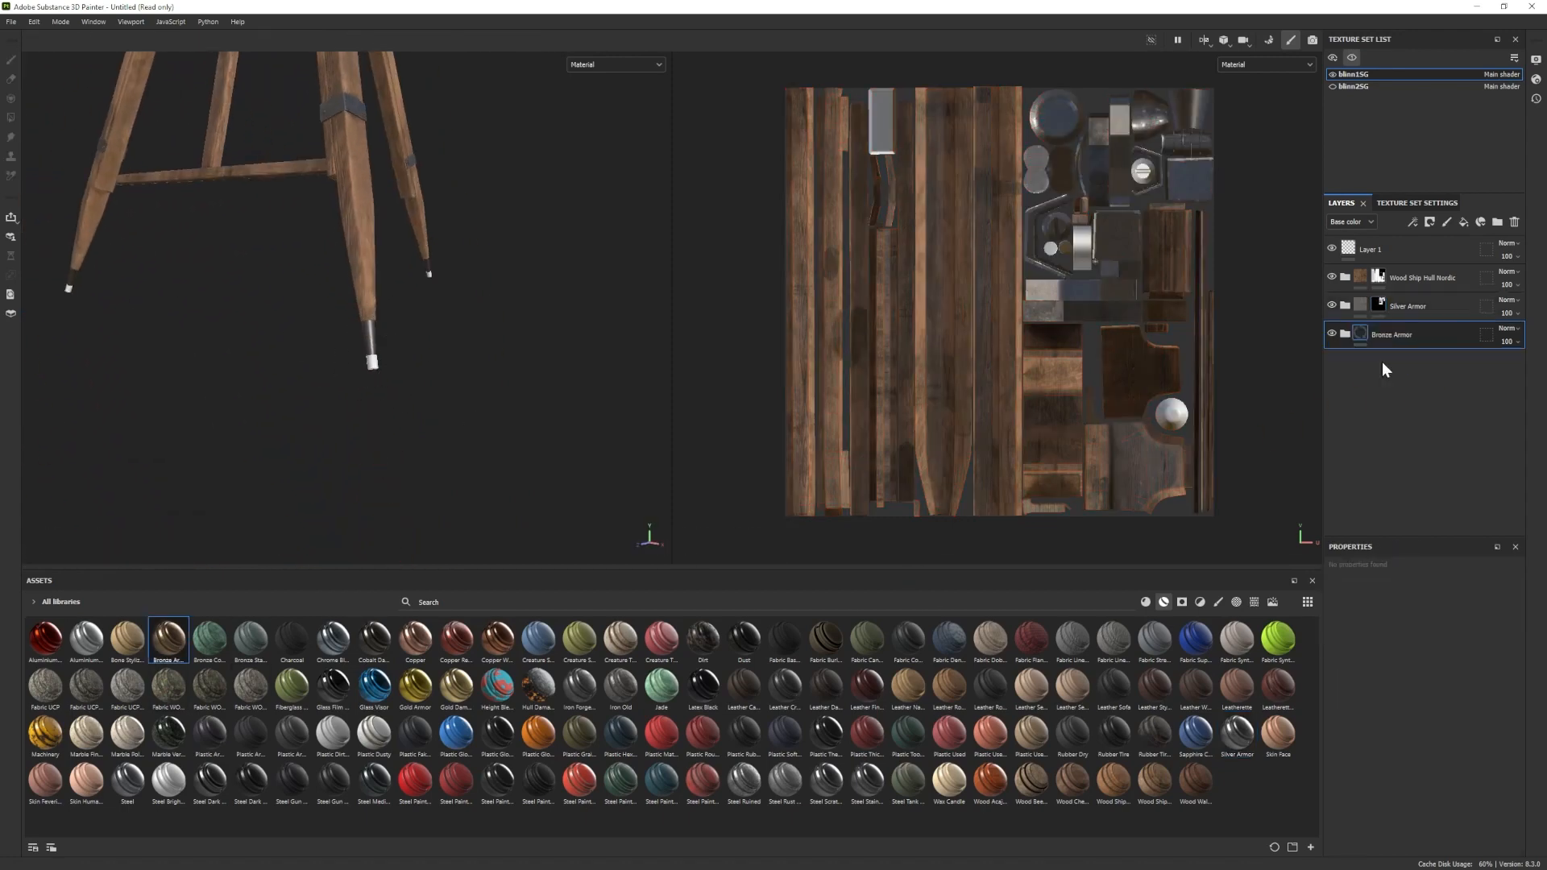
{"action": "left_click", "coordinate": [1387, 531]}
{"action": "left_click", "coordinate": [1448, 668]}
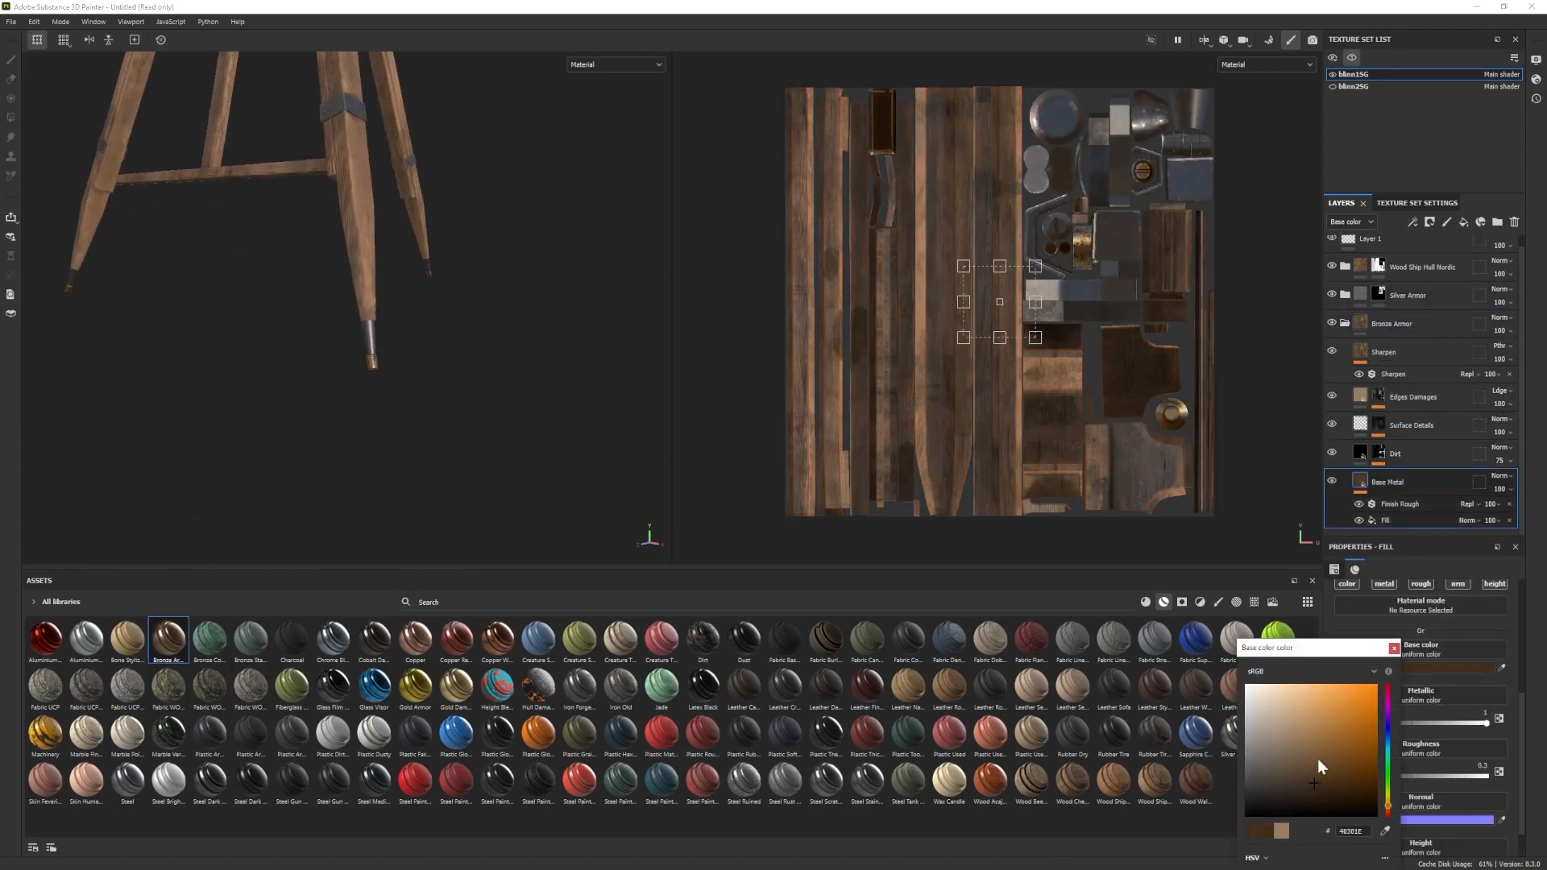
{"action": "left_click_drag", "start_coordinate": [387, 379], "coordinate": [274, 288], "text": "alt"}
{"action": "left_click_drag", "start_coordinate": [534, 421], "coordinate": [467, 395], "text": "alt"}
{"action": "left_click", "coordinate": [1345, 323]}
{"action": "right_click_drag", "start_coordinate": [322, 234], "coordinate": [242, 292], "text": "alt"}
{"action": "middle_click_drag", "start_coordinate": [242, 293], "coordinate": [297, 405], "text": "alt"}
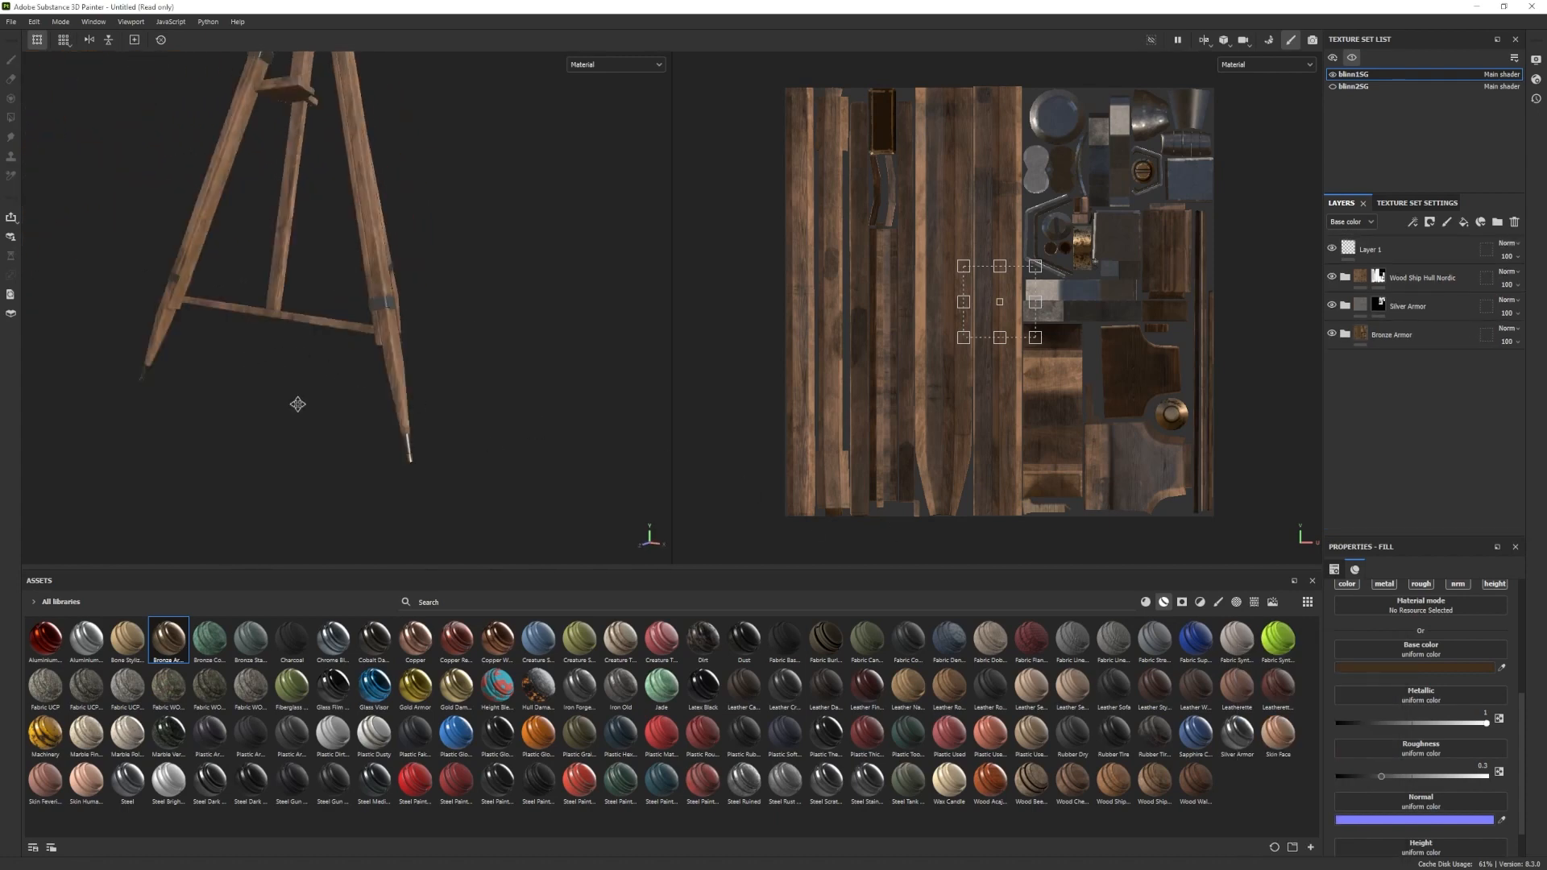
Add a black mask to the Bronze Armor folder and desaturate the base color of its Edges Damages layer to a greyer brown.
{"action": "right_click", "coordinate": [1402, 335]}
{"action": "left_click", "coordinate": [1426, 93]}
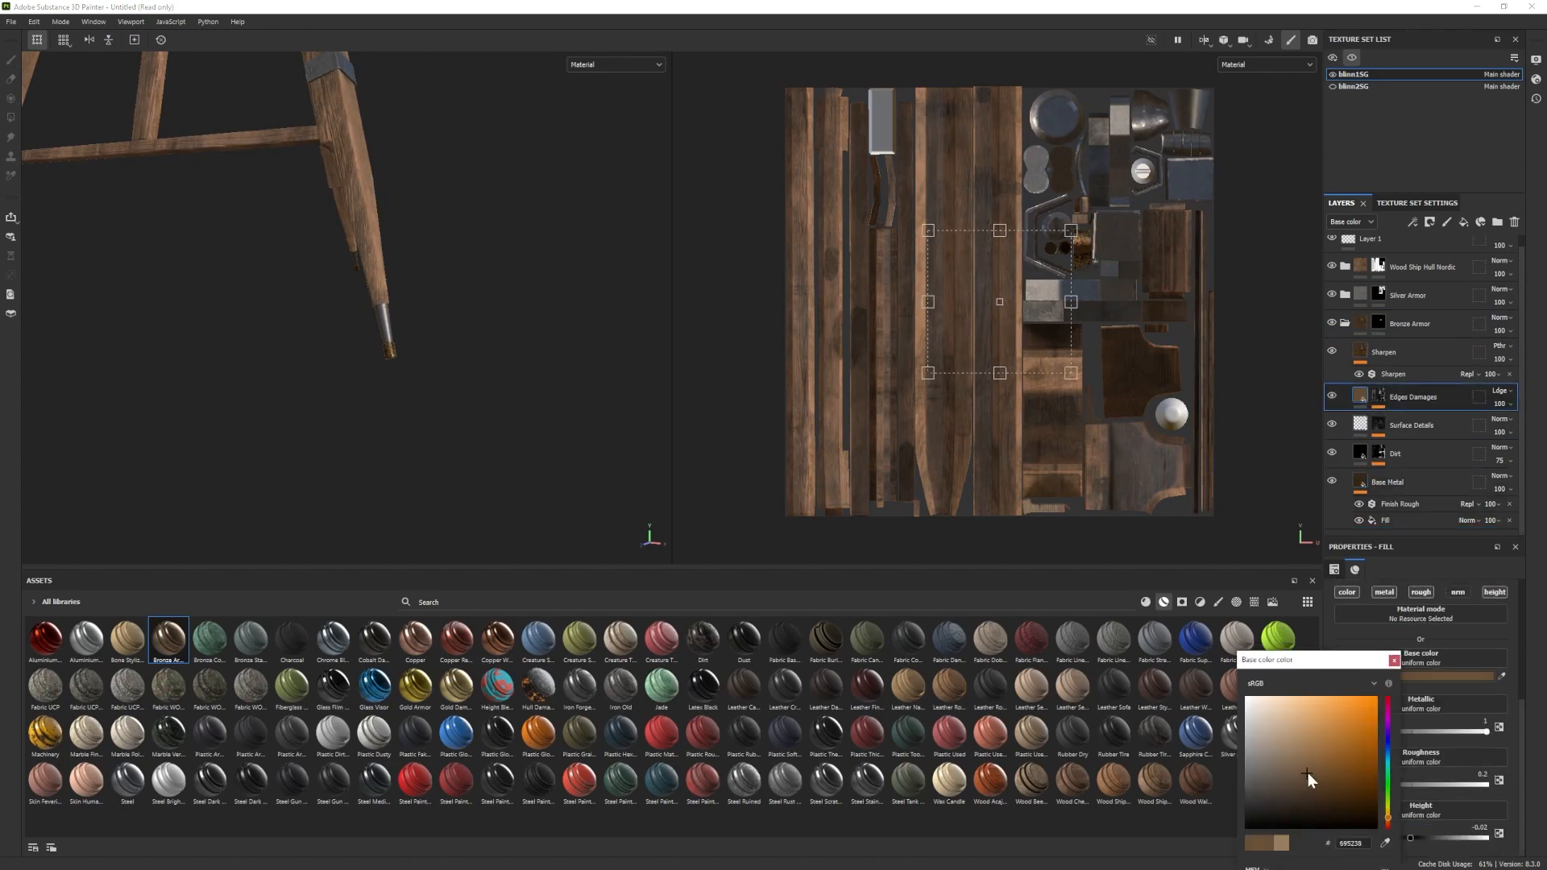
{"action": "left_click_drag", "start_coordinate": [1318, 767], "coordinate": [1280, 780]}
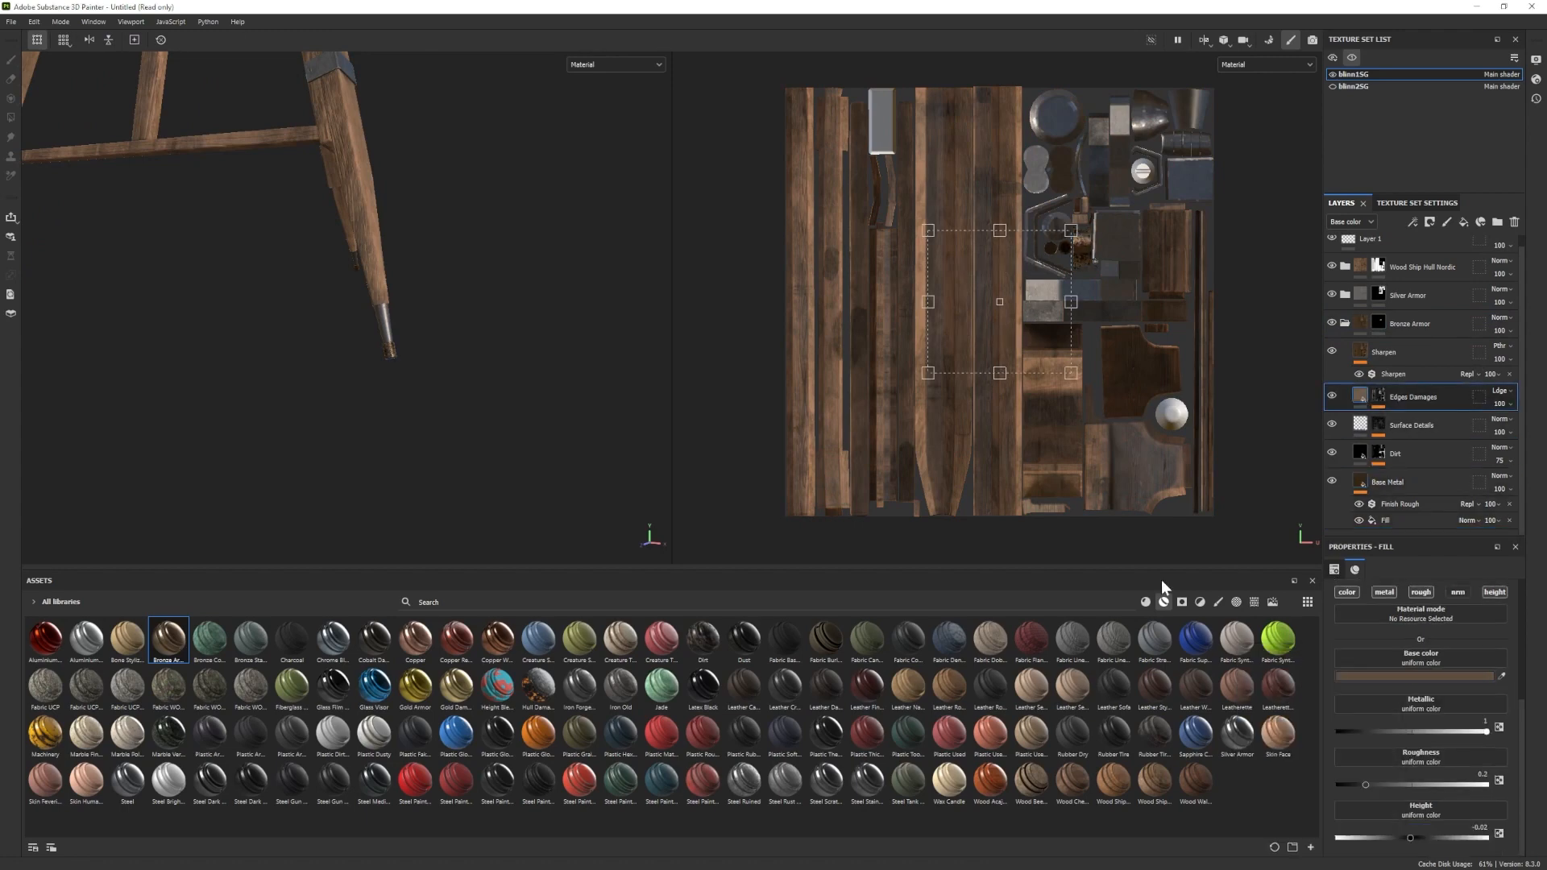
{"action": "scroll", "coordinate": [435, 467], "scroll_direction": "down", "scroll_amount": 3}
{"action": "left_click_drag", "start_coordinate": [436, 467], "coordinate": [356, 318], "text": "alt"}
{"action": "scroll", "coordinate": [415, 449], "scroll_direction": "up", "scroll_amount": 3}
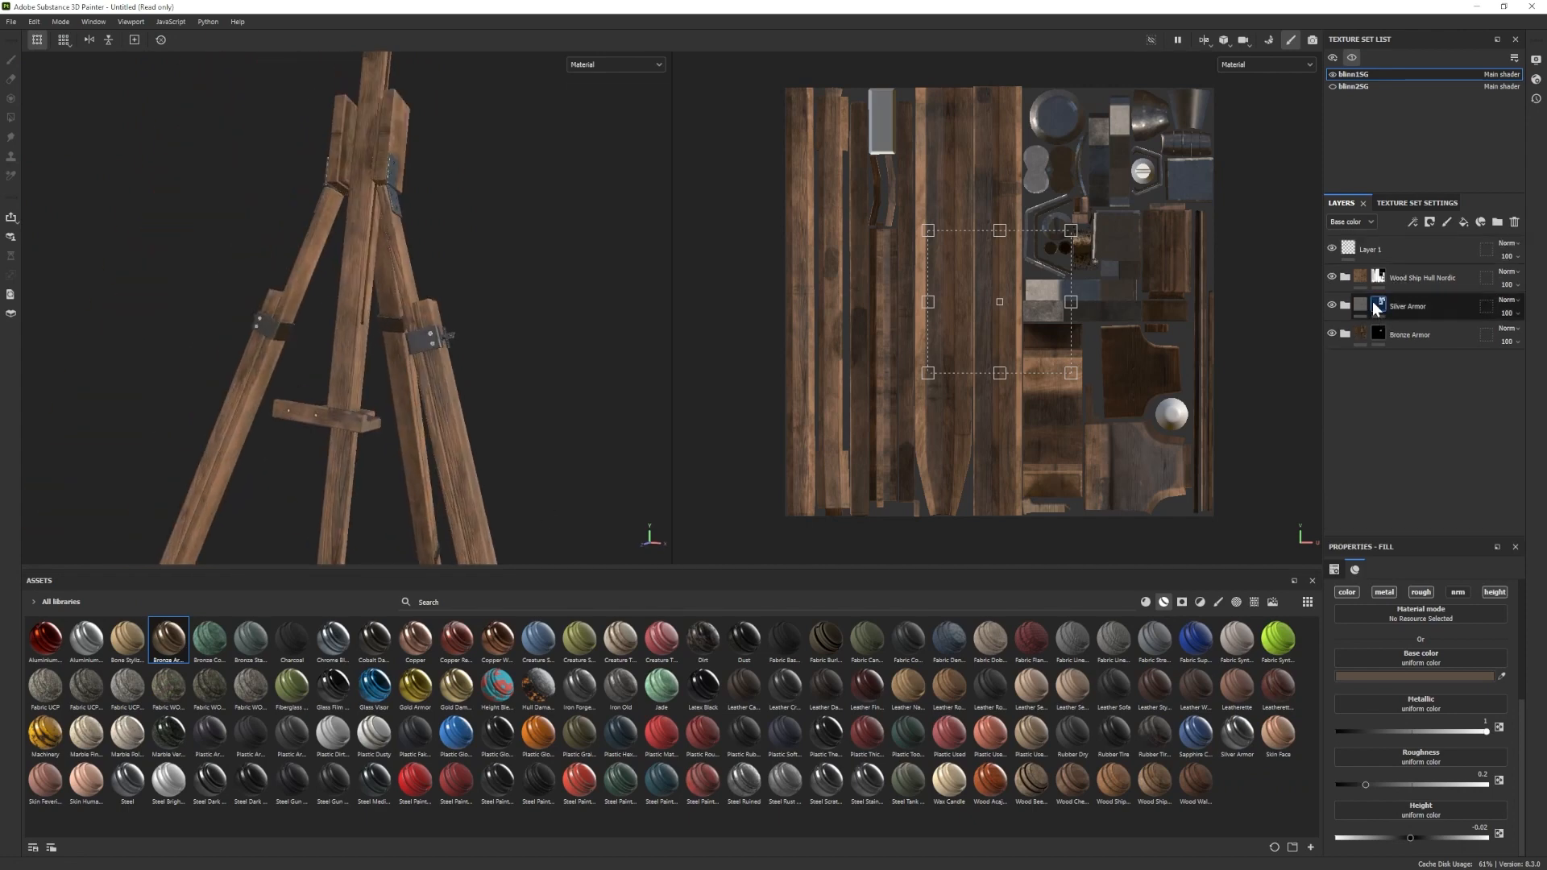
Polygon-fill the side screw of the easel leg's metal bracket in the Silver Armor mask.
{"action": "key", "text": "4"}
{"action": "left_click", "coordinate": [12, 60]}
{"action": "left_click_drag", "start_coordinate": [242, 311], "coordinate": [339, 307], "text": "alt"}
{"action": "scroll", "coordinate": [339, 307], "scroll_direction": "up", "scroll_amount": 3}
{"action": "left_click", "coordinate": [11, 118]}
{"action": "left_click", "coordinate": [170, 142]}
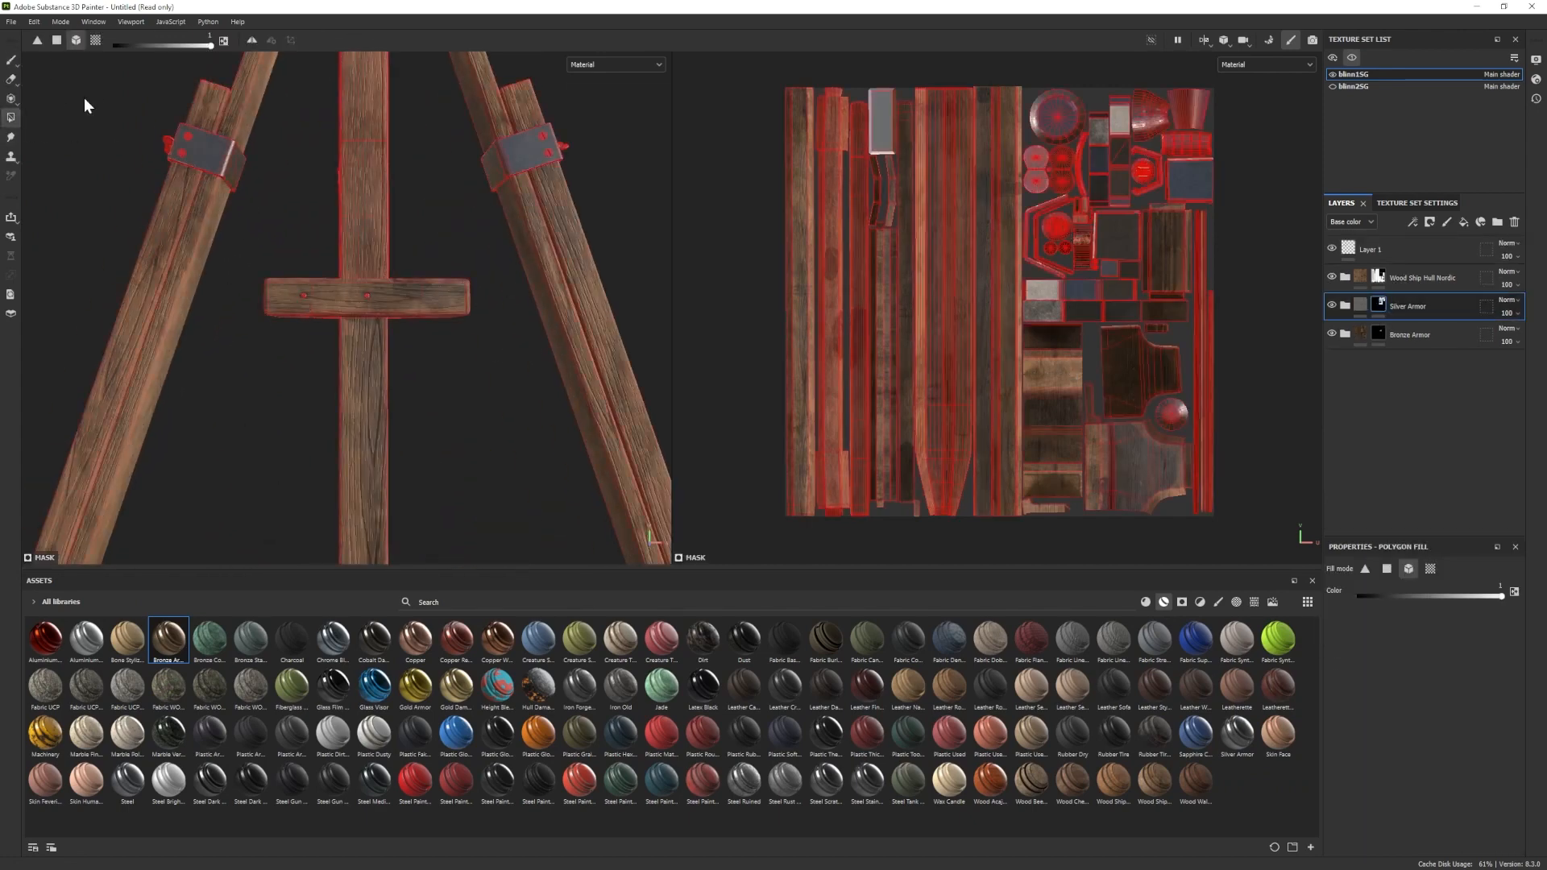
Examine the easel's hinge plates, brackets and bolts from several angles to check the metal coverage.
{"action": "left_click", "coordinate": [11, 61]}
{"action": "scroll", "coordinate": [407, 364], "scroll_direction": "down", "scroll_amount": 5}
{"action": "left_click_drag", "start_coordinate": [407, 364], "coordinate": [328, 310], "text": "alt"}
{"action": "middle_click_drag", "start_coordinate": [329, 311], "coordinate": [305, 439], "text": "alt"}
{"action": "left_click_drag", "start_coordinate": [305, 439], "coordinate": [339, 363], "text": "alt"}
{"action": "scroll", "coordinate": [347, 306], "scroll_direction": "up", "scroll_amount": 4}
{"action": "middle_click_drag", "start_coordinate": [352, 287], "coordinate": [252, 276], "text": "alt"}
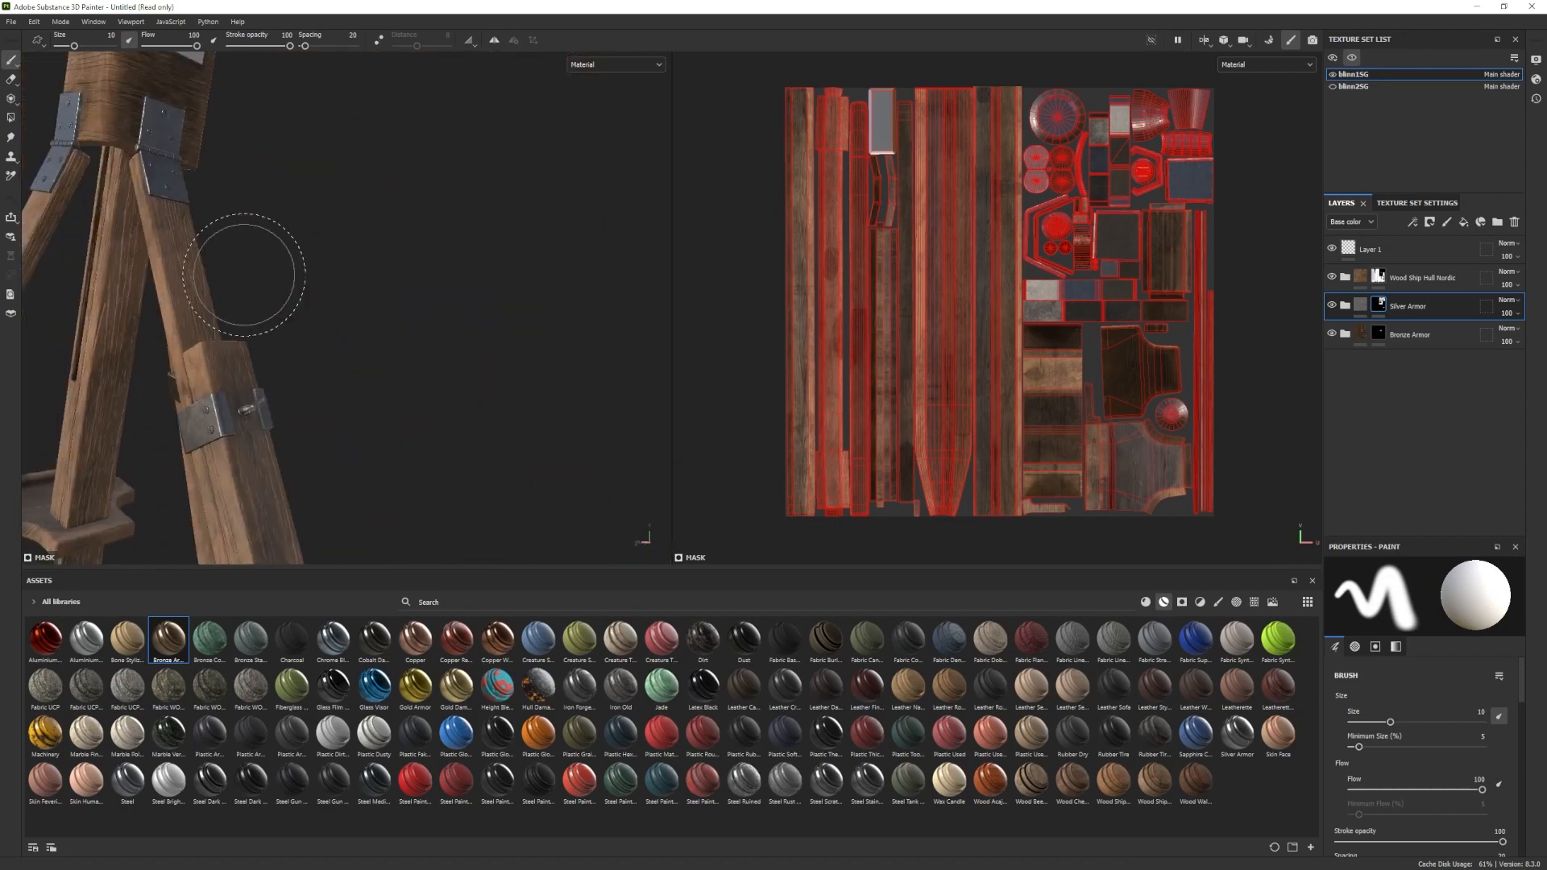
{"action": "scroll", "coordinate": [252, 277], "scroll_direction": "down", "scroll_amount": 5}
{"action": "left_click_drag", "start_coordinate": [253, 276], "coordinate": [387, 342], "text": "alt"}
{"action": "right_click_drag", "start_coordinate": [387, 342], "coordinate": [317, 335], "text": "alt"}
{"action": "left_click_drag", "start_coordinate": [317, 335], "coordinate": [370, 340], "text": "alt"}
Show all parts of the model again and make blinn2SG the active texture set.
{"action": "key", "text": "alt+q"}
{"action": "right_click_drag", "start_coordinate": [355, 346], "coordinate": [403, 350], "text": "alt"}
{"action": "middle_click_drag", "start_coordinate": [403, 351], "coordinate": [349, 403], "text": "alt"}
{"action": "right_click_drag", "start_coordinate": [349, 403], "coordinate": [339, 415], "text": "alt"}
{"action": "left_click", "coordinate": [1354, 87]}
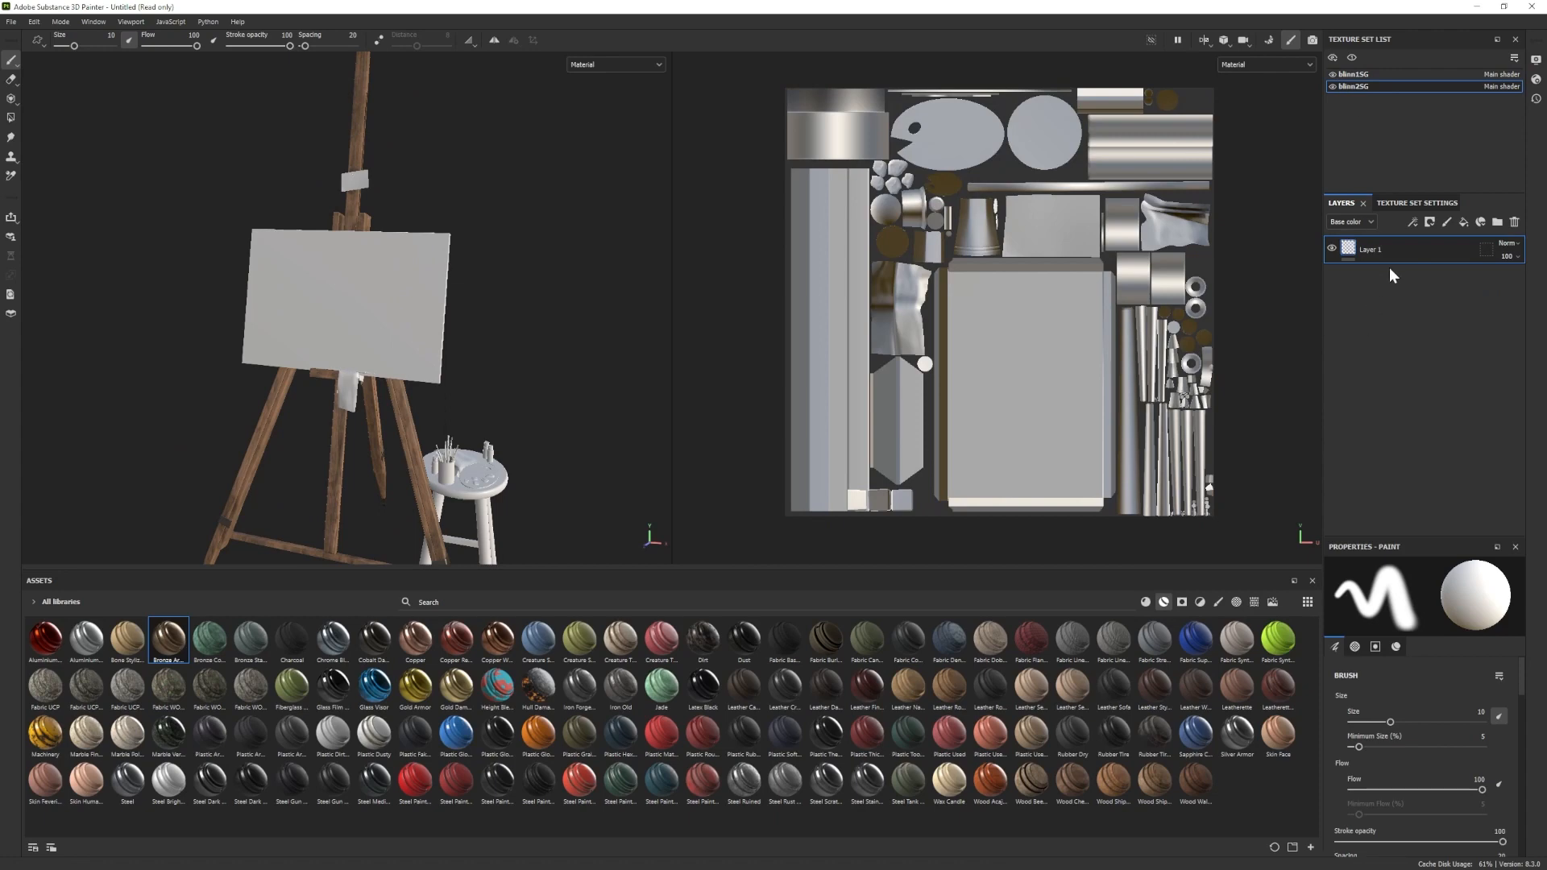
Rotate the environment lighting so that the front of the canvas is brightly lit.
{"action": "left_click_drag", "start_coordinate": [403, 385], "coordinate": [377, 387], "text": "alt"}
{"action": "right_click_drag", "start_coordinate": [377, 387], "coordinate": [411, 379], "text": "alt"}
{"action": "right_click_drag", "start_coordinate": [411, 378], "coordinate": [499, 375], "text": "shift"}
{"action": "middle_click_drag", "start_coordinate": [451, 338], "coordinate": [435, 383], "text": "alt"}
{"action": "left_click_drag", "start_coordinate": [435, 382], "coordinate": [460, 387], "text": "alt"}
{"action": "right_click_drag", "start_coordinate": [459, 387], "coordinate": [472, 391], "text": "alt"}
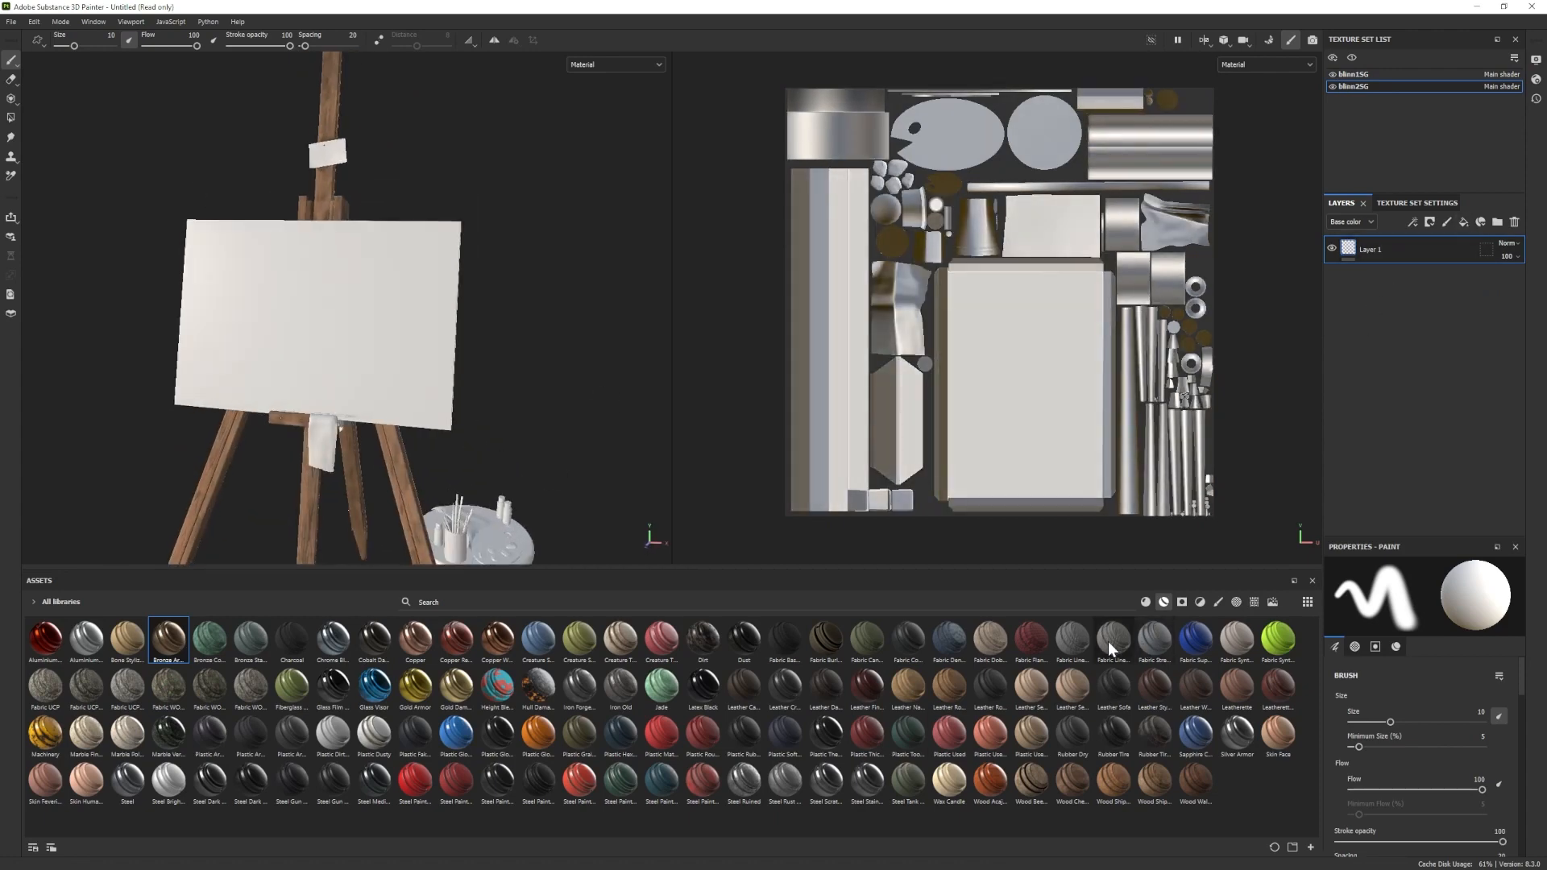
Add the Fabric Linen Creased smart material below Layer 1 and delete the topmost layer inside its folder.
{"action": "left_click_drag", "start_coordinate": [1072, 640], "coordinate": [1419, 278]}
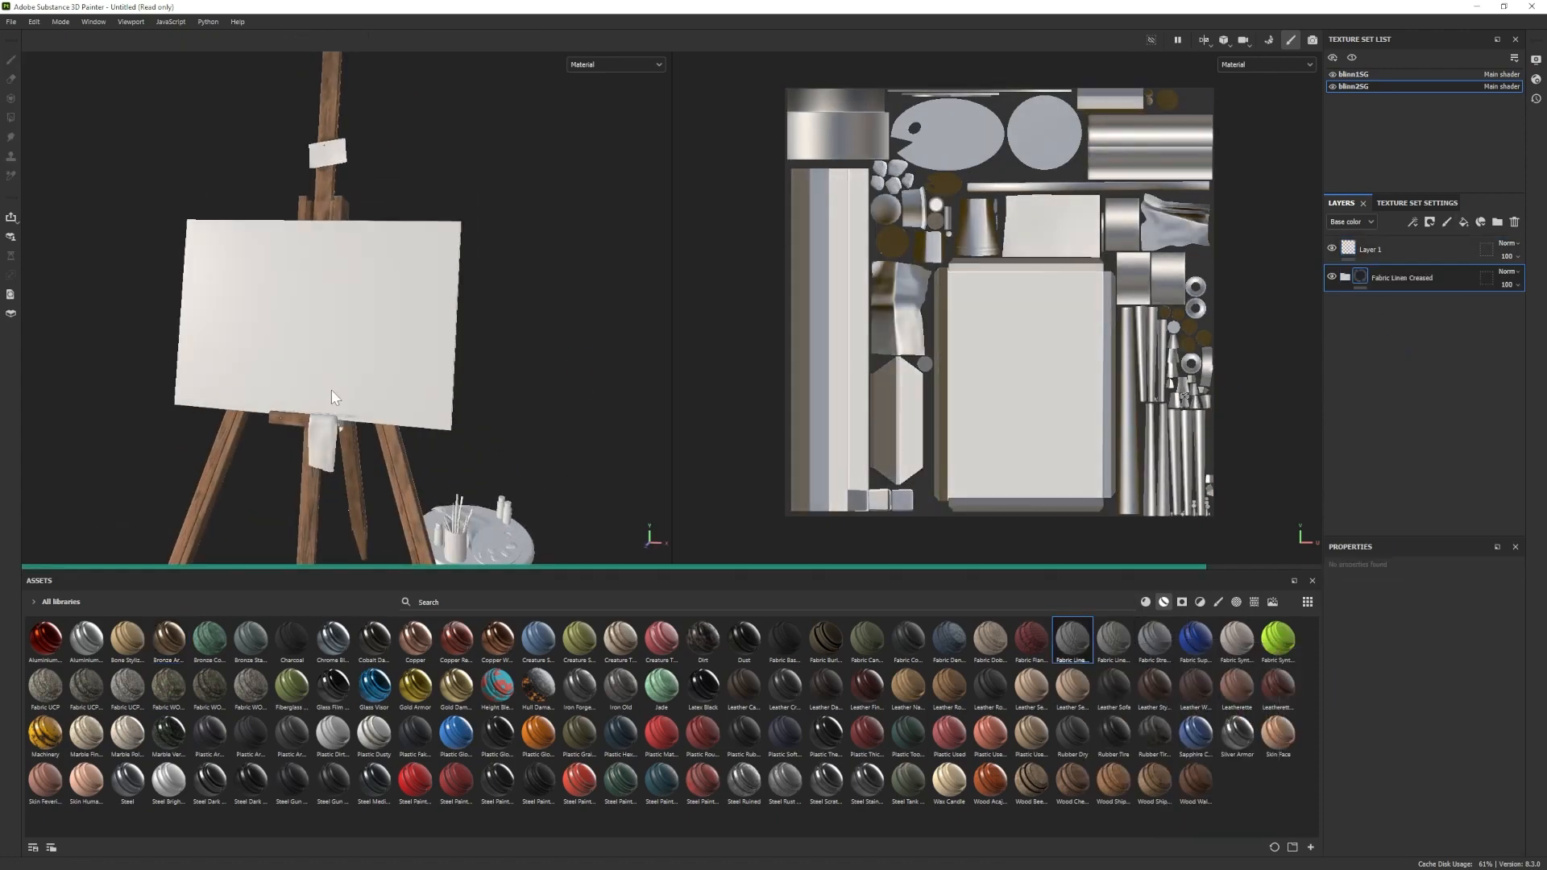
{"action": "left_click_drag", "start_coordinate": [331, 389], "coordinate": [367, 387], "text": "alt"}
{"action": "right_click_drag", "start_coordinate": [367, 387], "coordinate": [380, 428], "text": "alt"}
{"action": "left_click", "coordinate": [1422, 306]}
{"action": "key", "text": "Delete"}
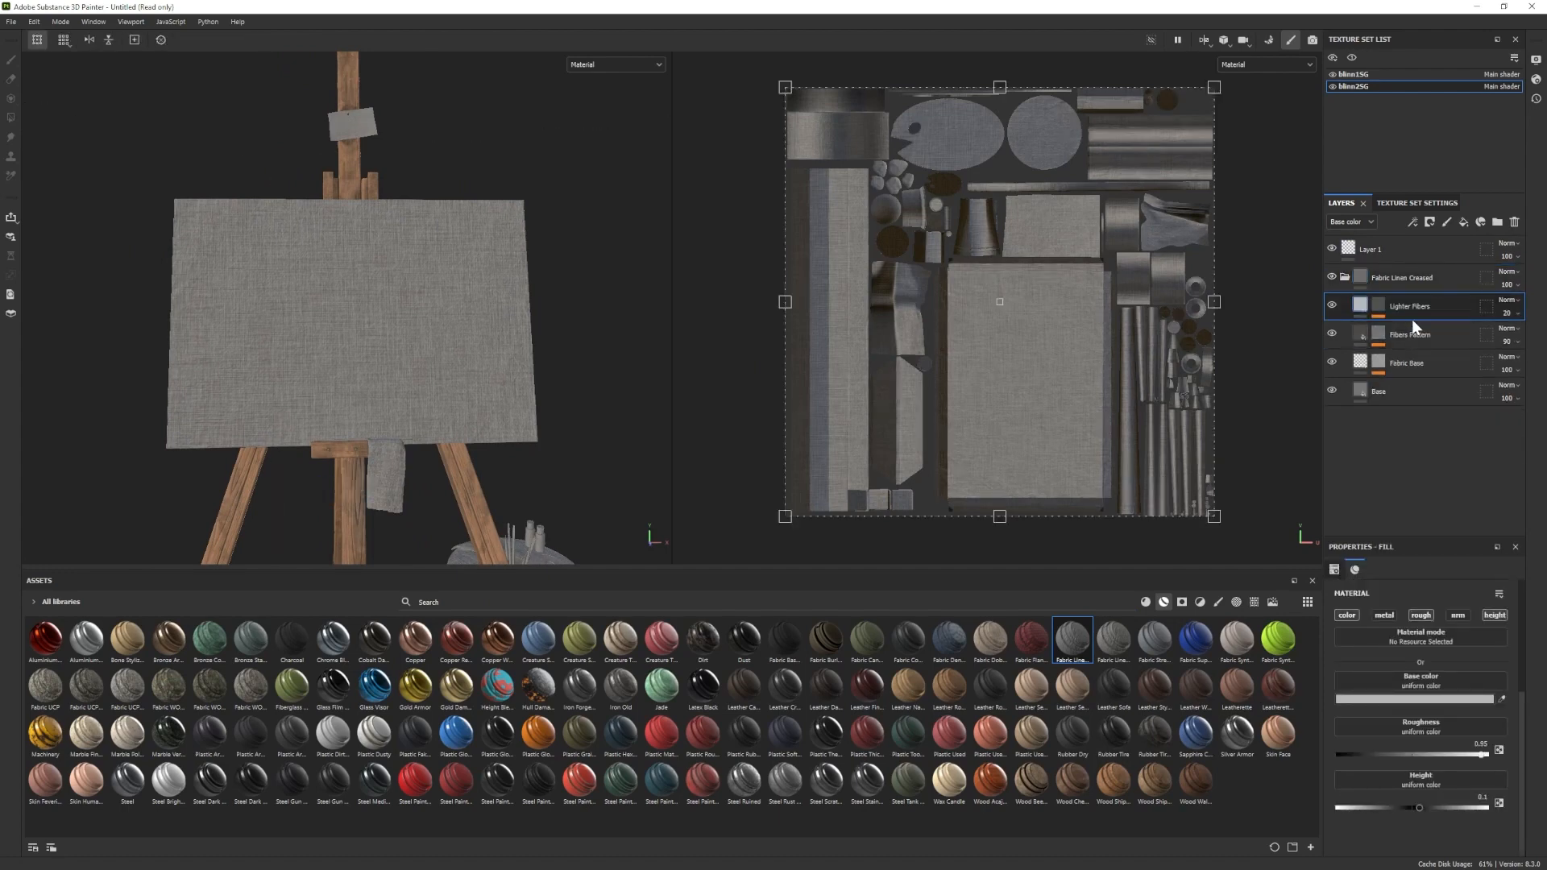
Hide the Lighter Fibers and Fibers Pattern layers in the Fabric Linen Creased folder.
{"action": "left_click", "coordinate": [1332, 305]}
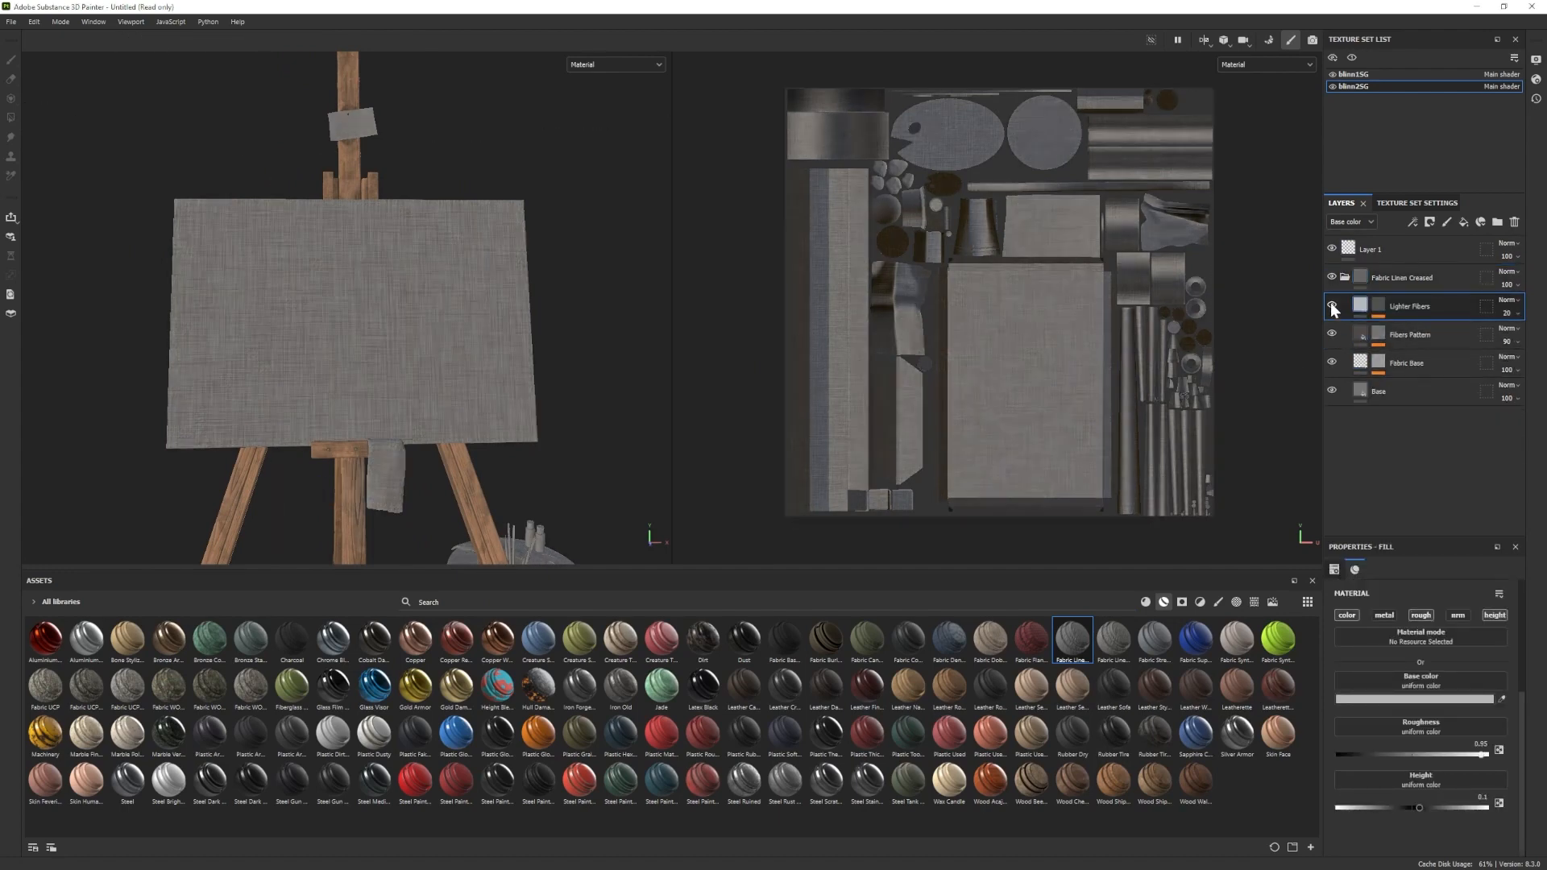
{"action": "left_click", "coordinate": [1332, 305]}
{"action": "left_click", "coordinate": [1333, 306]}
{"action": "left_click", "coordinate": [1332, 333]}
{"action": "scroll", "coordinate": [290, 391], "scroll_direction": "up", "scroll_amount": 3}
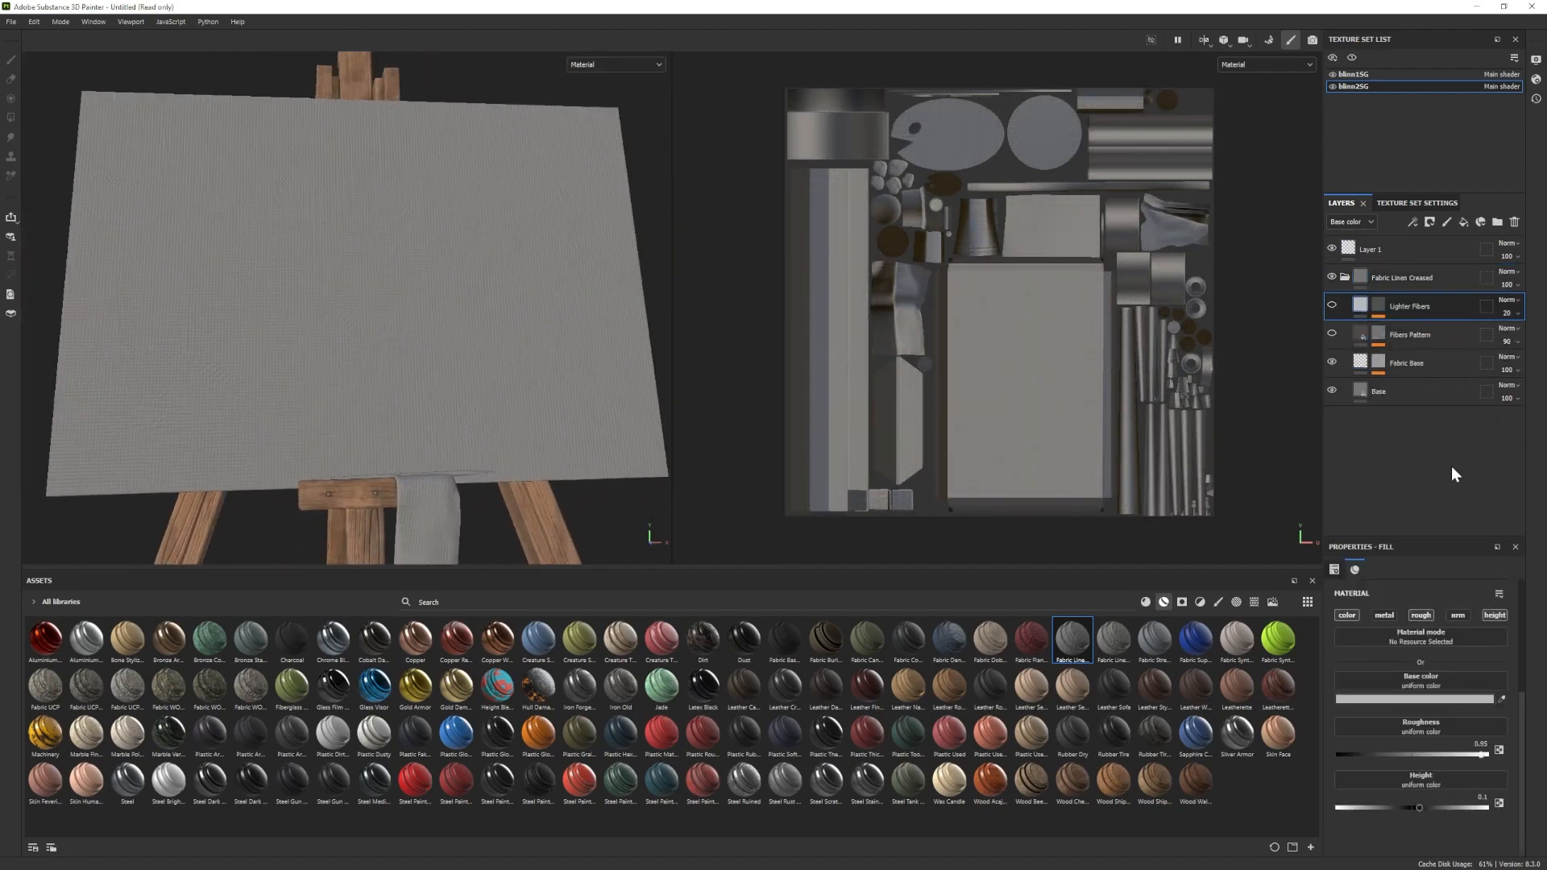
Hide the Blur Slope and Messy Fibers 1 effects in the Fabric Base mask and open the Weave 3 fill settings.
{"action": "left_click", "coordinate": [1379, 363]}
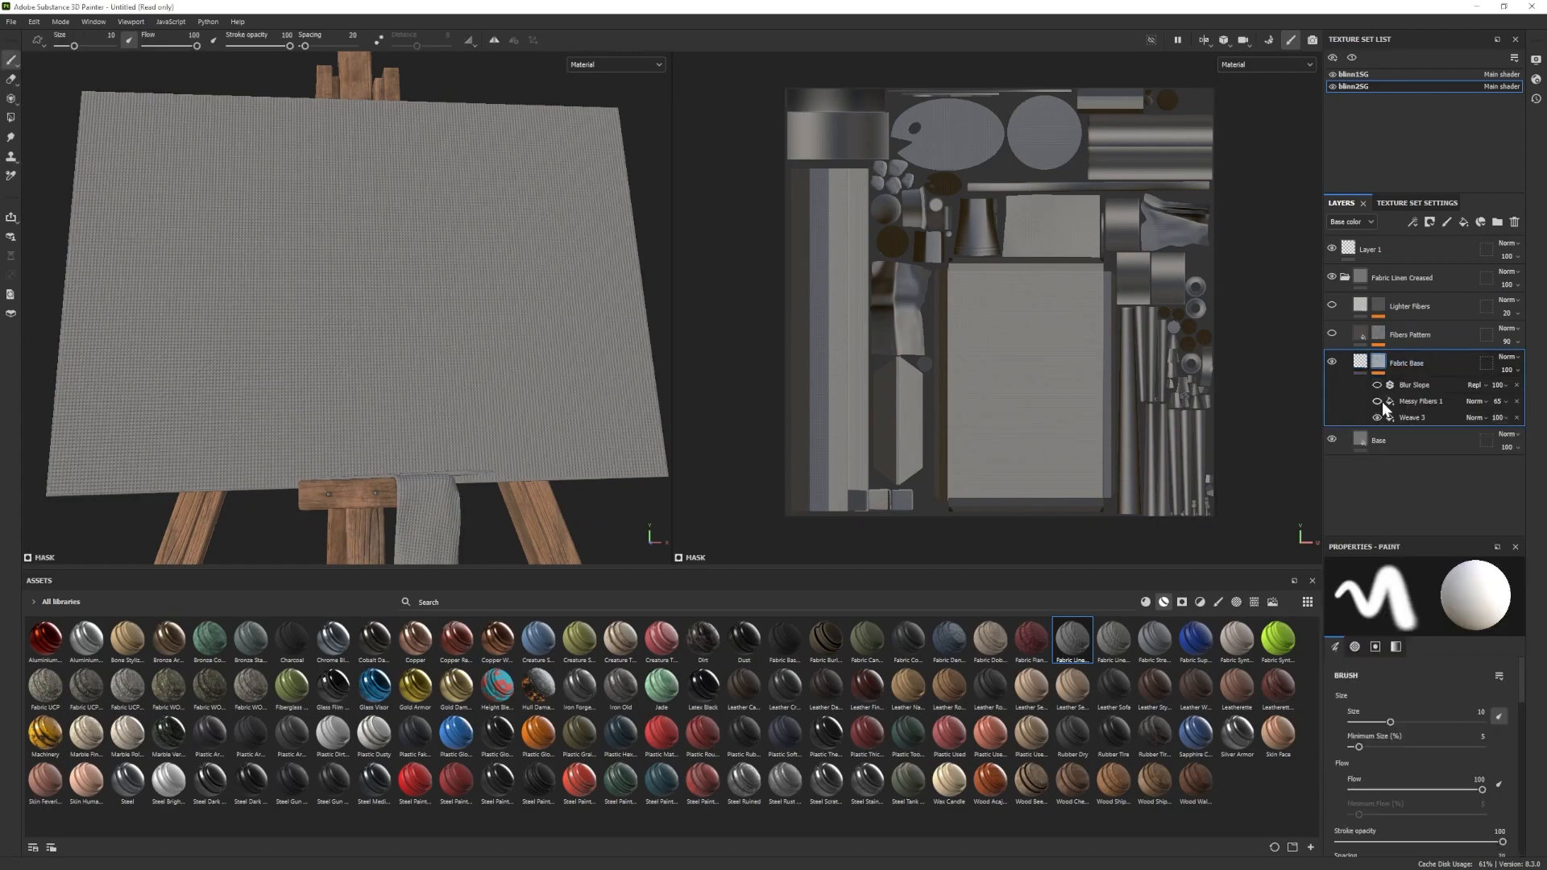
{"action": "left_click", "coordinate": [1407, 417]}
{"action": "left_click_drag", "start_coordinate": [442, 426], "coordinate": [345, 394], "text": "alt"}
{"action": "scroll", "coordinate": [345, 393], "scroll_direction": "up", "scroll_amount": 3}
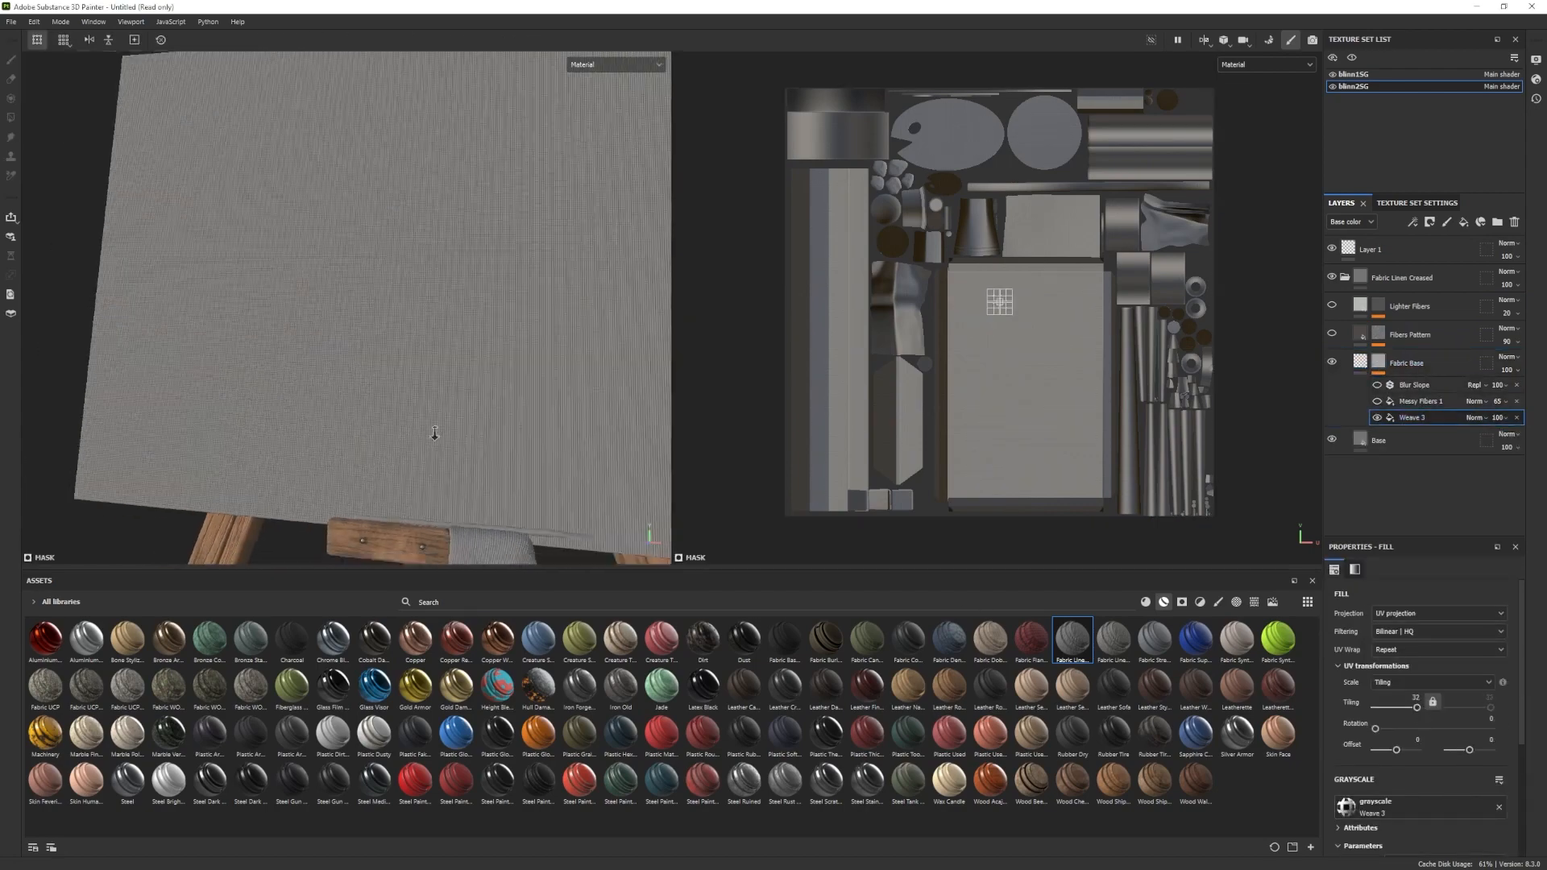
{"action": "scroll", "coordinate": [345, 394], "scroll_direction": "down", "scroll_amount": 3}
{"action": "scroll", "coordinate": [1434, 752], "scroll_direction": "down", "scroll_amount": 5}
Lighten the base color of the fabric's Base layer to an off-white.
{"action": "left_click", "coordinate": [1394, 441]}
{"action": "left_click", "coordinate": [1438, 700]}
{"action": "left_click_drag", "start_coordinate": [1250, 768], "coordinate": [1231, 744]}
{"action": "left_click", "coordinate": [1394, 666]}
{"action": "left_click_drag", "start_coordinate": [250, 335], "coordinate": [104, 46], "text": "alt"}
Render the easel in Iray with a clear color background to judge the white canvas fabric, and return to painting mode.
{"action": "key", "text": "F10"}
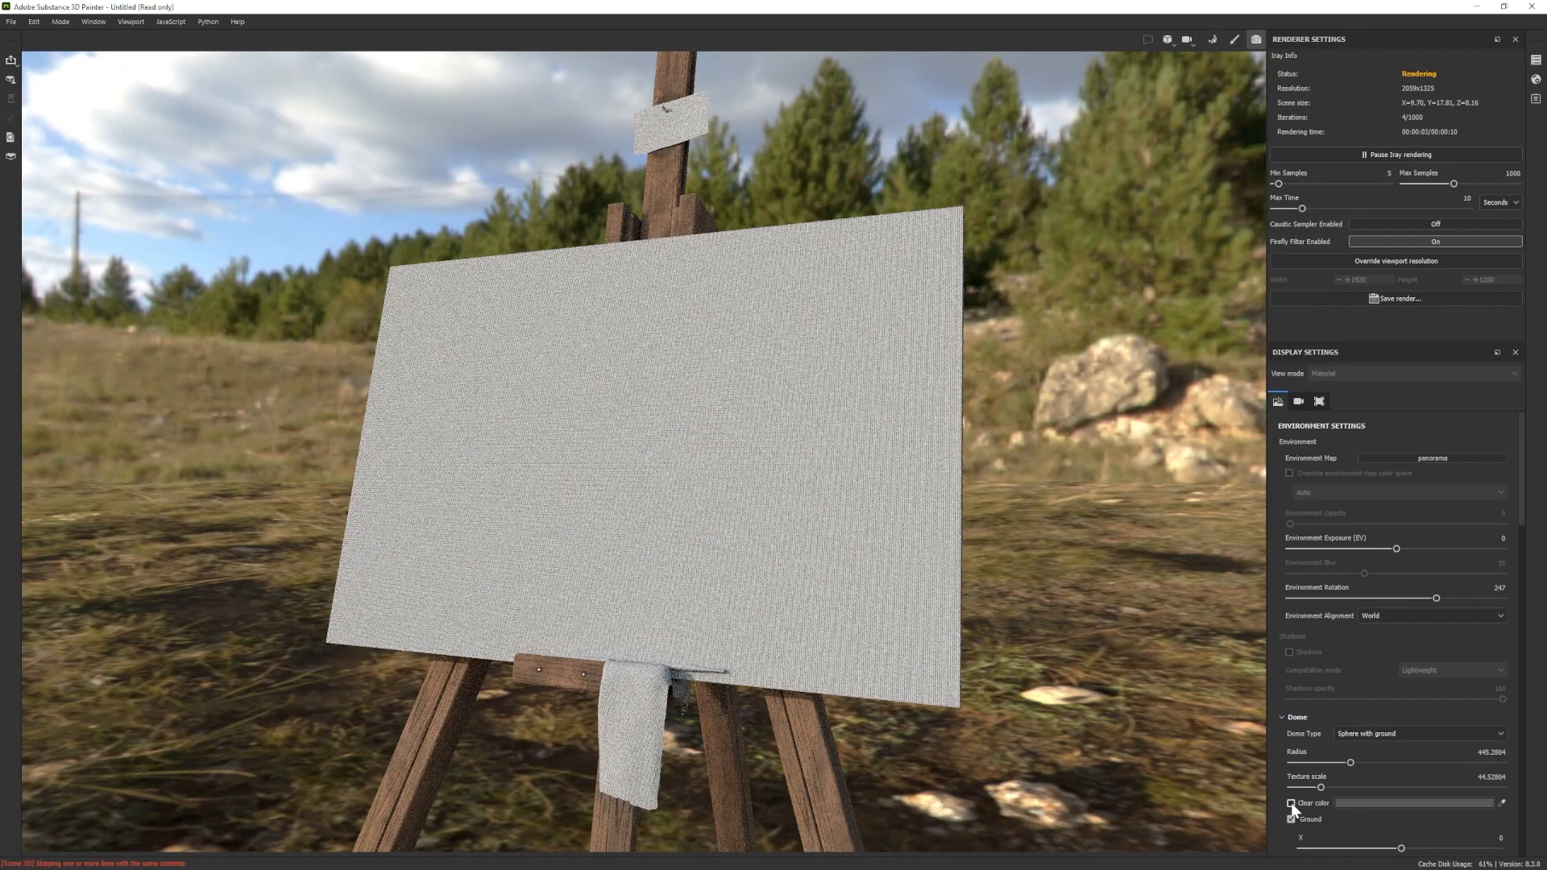
{"action": "left_click", "coordinate": [1291, 803]}
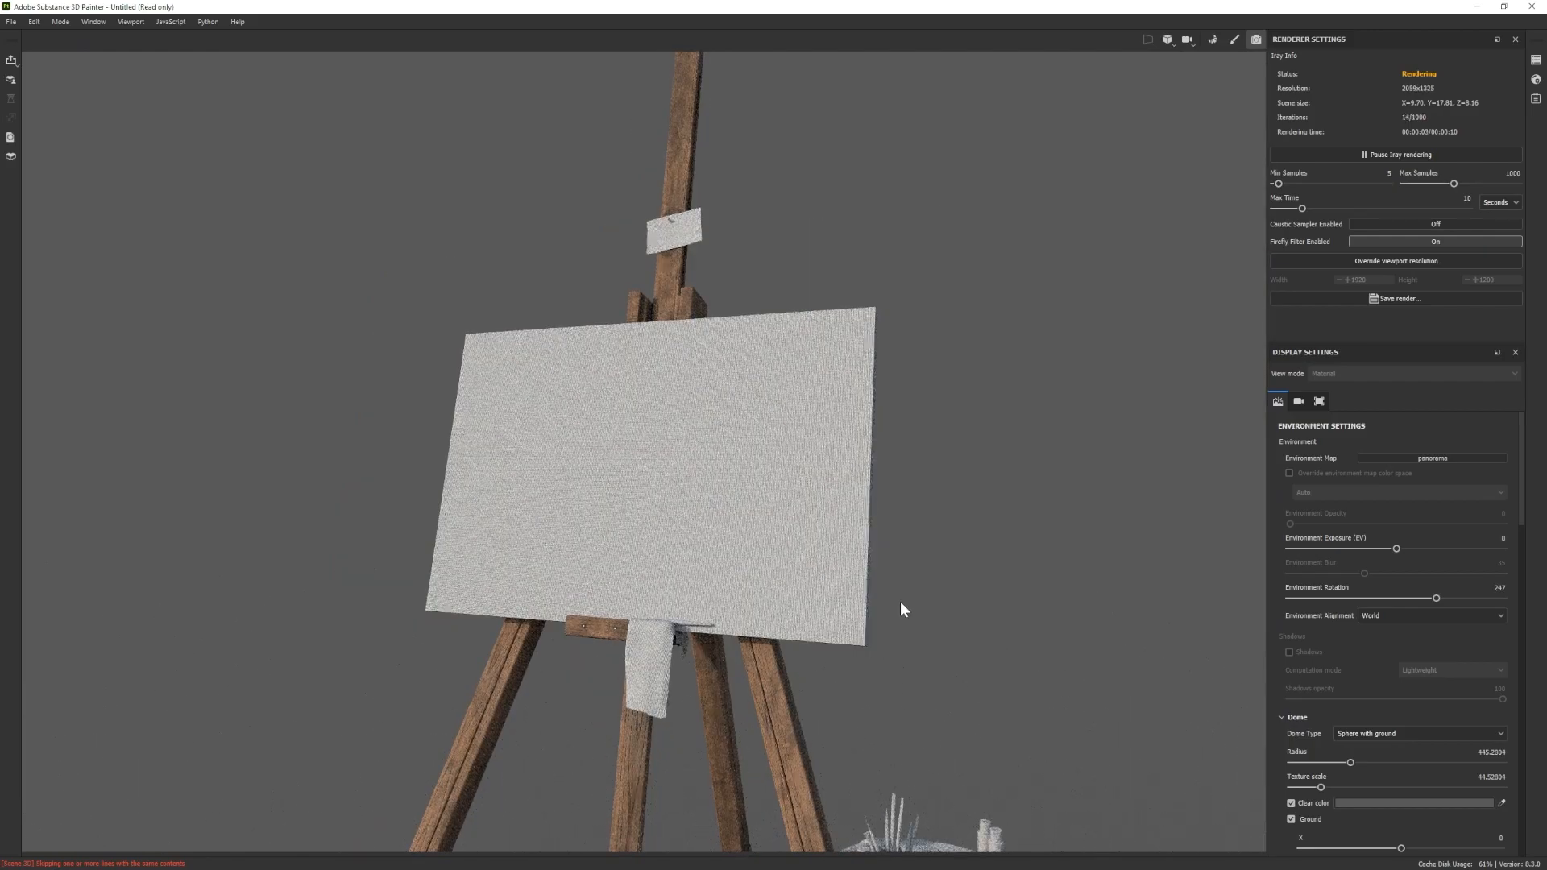
{"action": "left_click", "coordinate": [73, 41]}
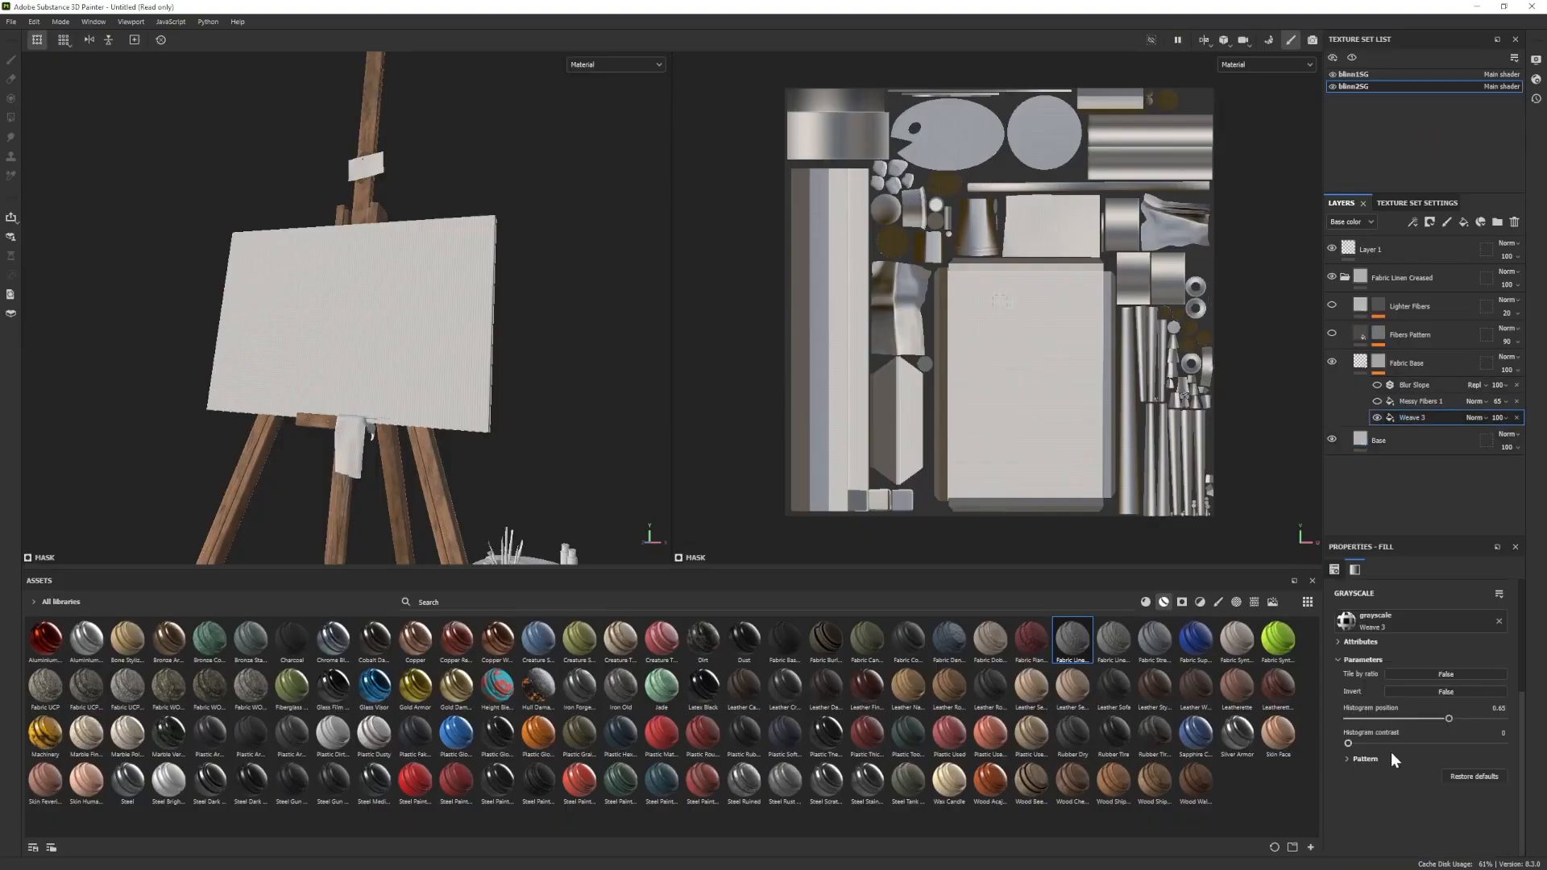
Set the Fabric Base layer's height to about 0.16 and check the canvas weave in an Iray render.
{"action": "right_click_drag", "start_coordinate": [516, 387], "coordinate": [750, 545], "text": "alt"}
{"action": "middle_click_drag", "start_coordinate": [750, 546], "coordinate": [628, 514], "text": "alt"}
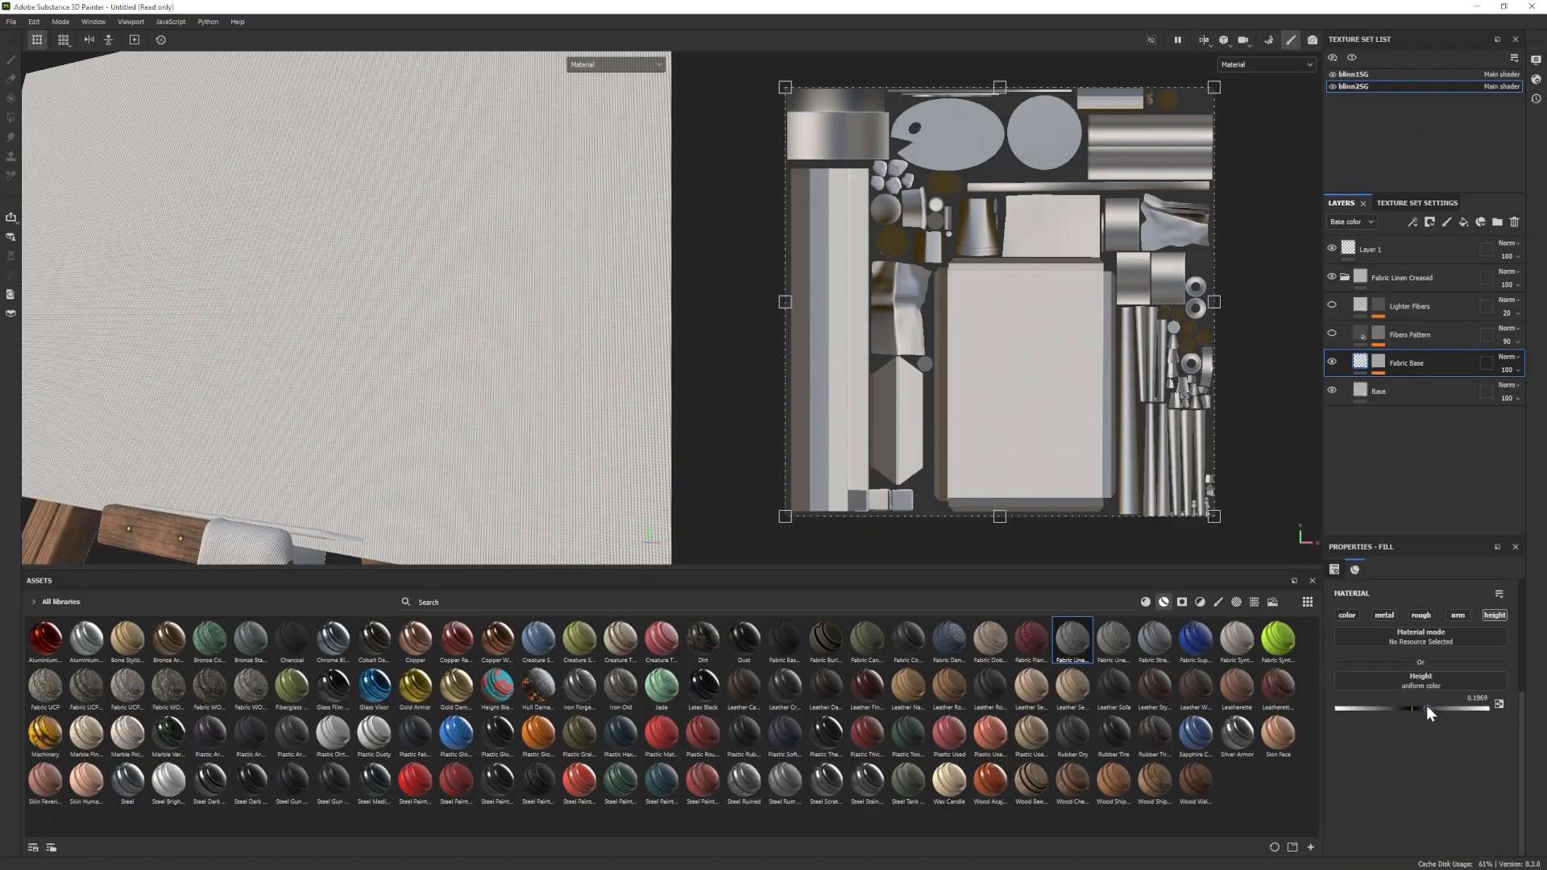
{"action": "right_click_drag", "start_coordinate": [421, 351], "coordinate": [290, 337], "text": "alt"}
{"action": "left_click", "coordinate": [63, 22]}
{"action": "left_click", "coordinate": [79, 53]}
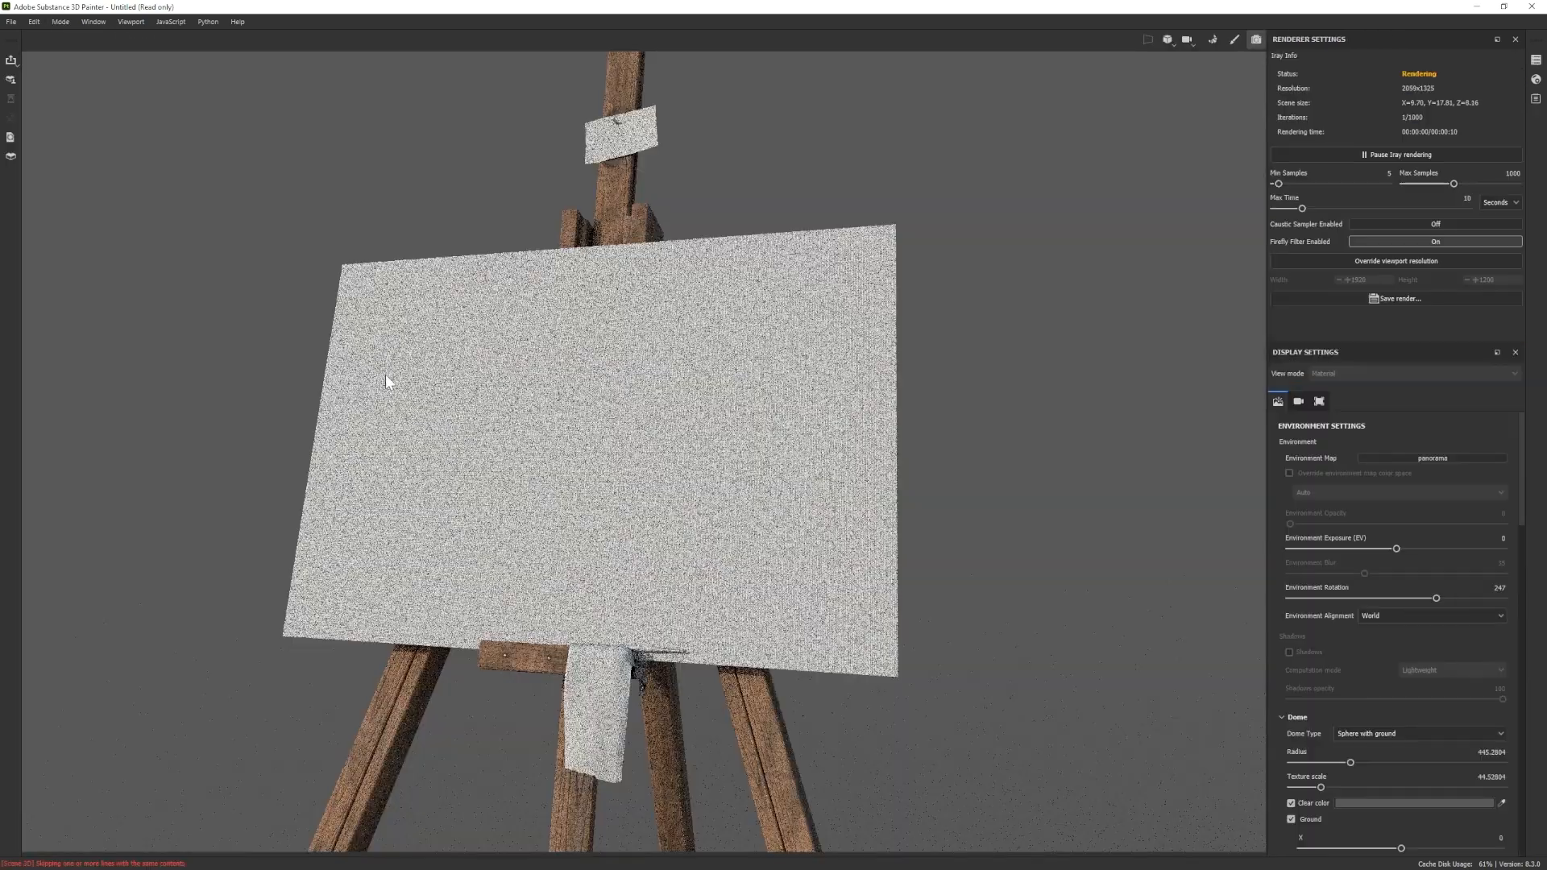
{"action": "left_click", "coordinate": [79, 52]}
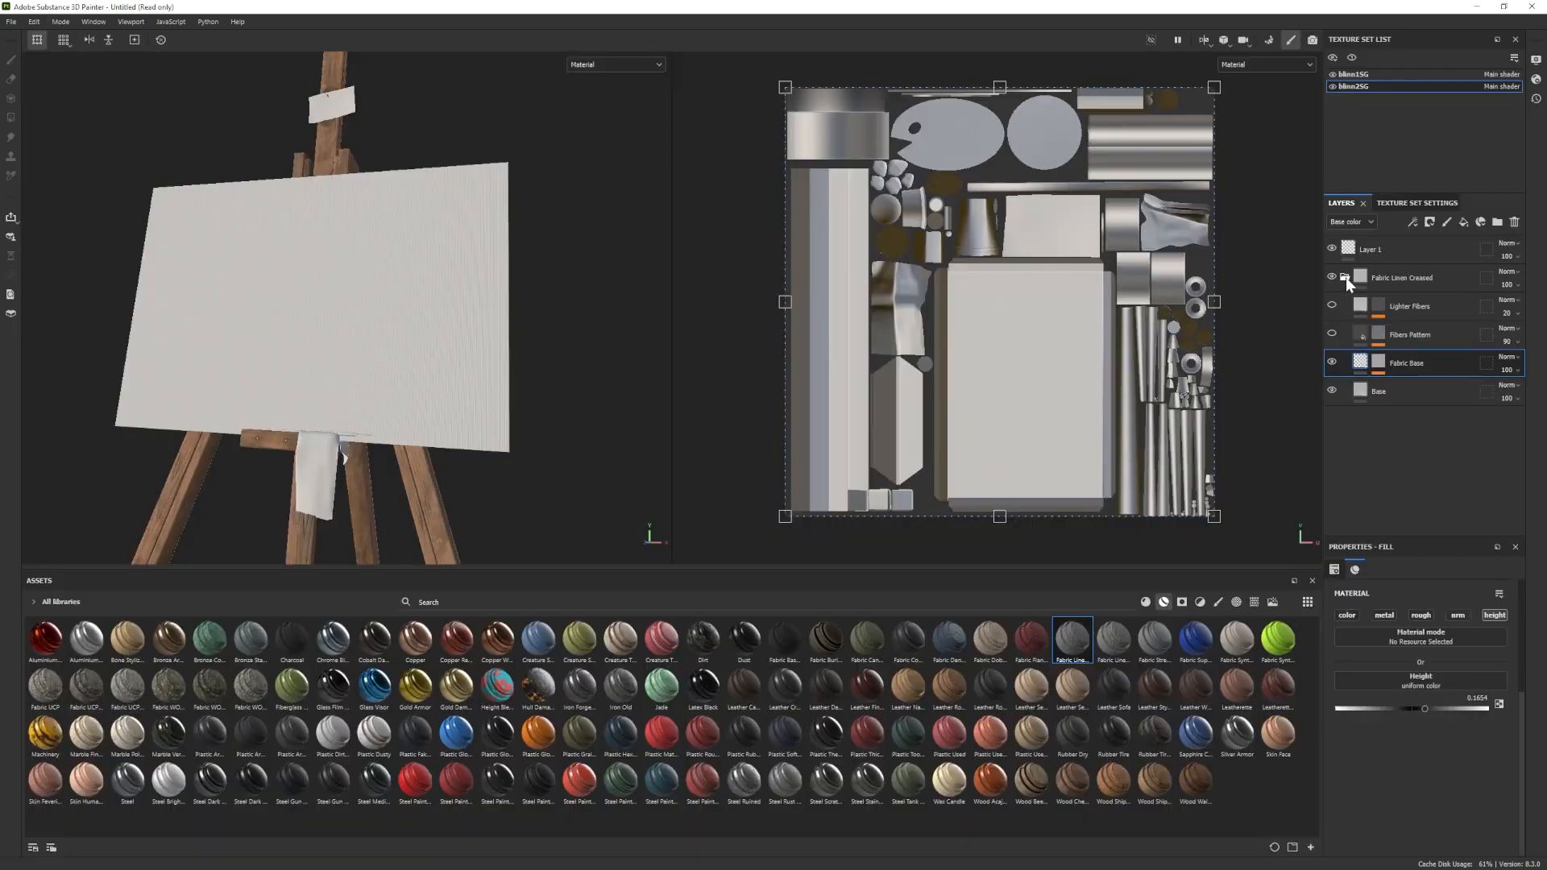
Add a black mask to the Fabric Linen Creased folder and polygon-fill the easel's canvas in it.
{"action": "left_click", "coordinate": [11, 62]}
{"action": "mouse_move", "coordinate": [274, 346]}
{"action": "left_mouse_down", "text": "alt"}
{"action": "mouse_move", "coordinate": [353, 363]}
{"action": "mouse_move", "coordinate": [250, 354]}
{"action": "left_mouse_up", "text": "alt"}
{"action": "right_click_drag", "start_coordinate": [250, 355], "coordinate": [322, 367], "text": "alt"}
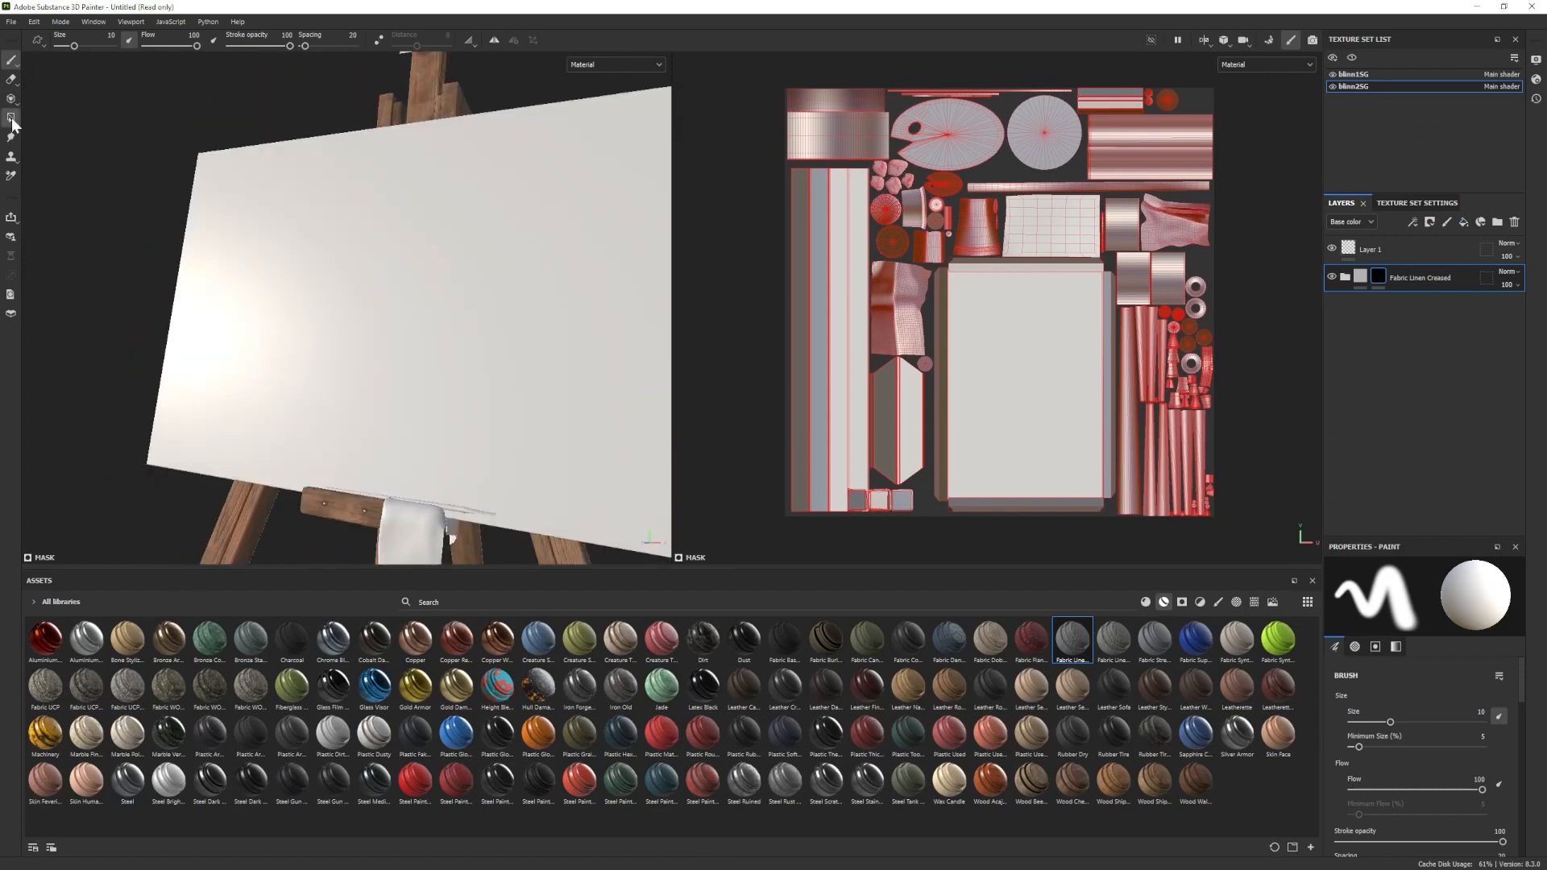
{"action": "left_click", "coordinate": [11, 120]}
{"action": "left_click", "coordinate": [250, 242]}
{"action": "left_click", "coordinate": [11, 61]}
{"action": "mouse_move", "coordinate": [290, 354]}
{"action": "left_mouse_down", "text": "alt"}
{"action": "mouse_move", "coordinate": [387, 379]}
{"action": "mouse_move", "coordinate": [366, 377]}
{"action": "left_mouse_up", "text": "alt"}
{"action": "right_click_drag", "start_coordinate": [366, 377], "coordinate": [335, 370], "text": "alt"}
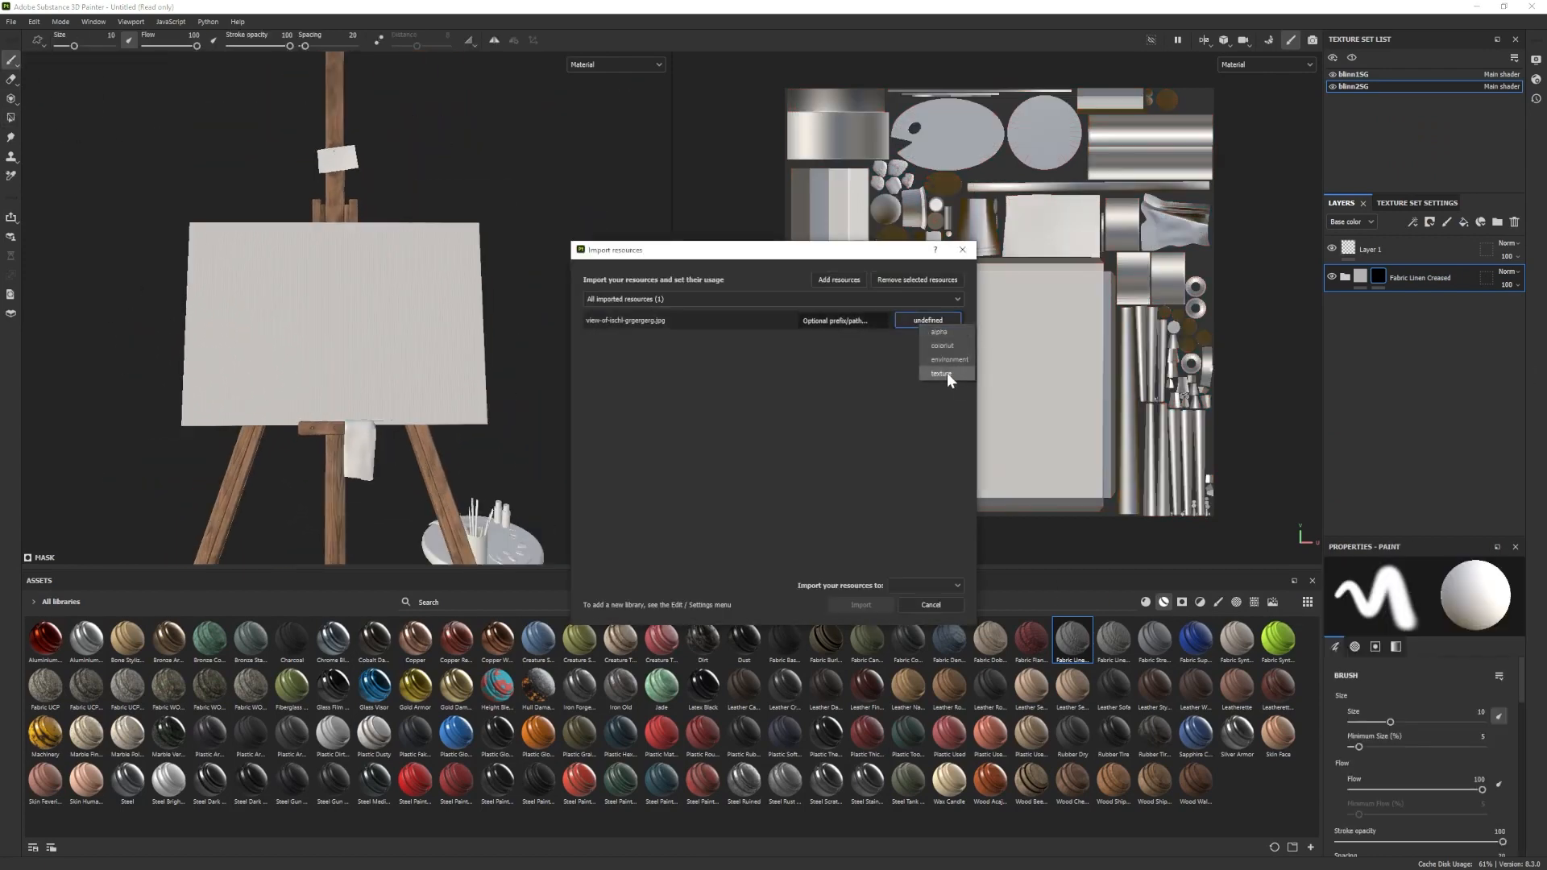
Import the view-of-ischl JPG as a texture and add a paint layer at the top of the Fabric Linen Creased folder.
{"action": "left_click", "coordinate": [859, 606]}
{"action": "left_click", "coordinate": [1345, 277]}
{"action": "left_click", "coordinate": [1411, 306]}
{"action": "left_click", "coordinate": [1447, 222]}
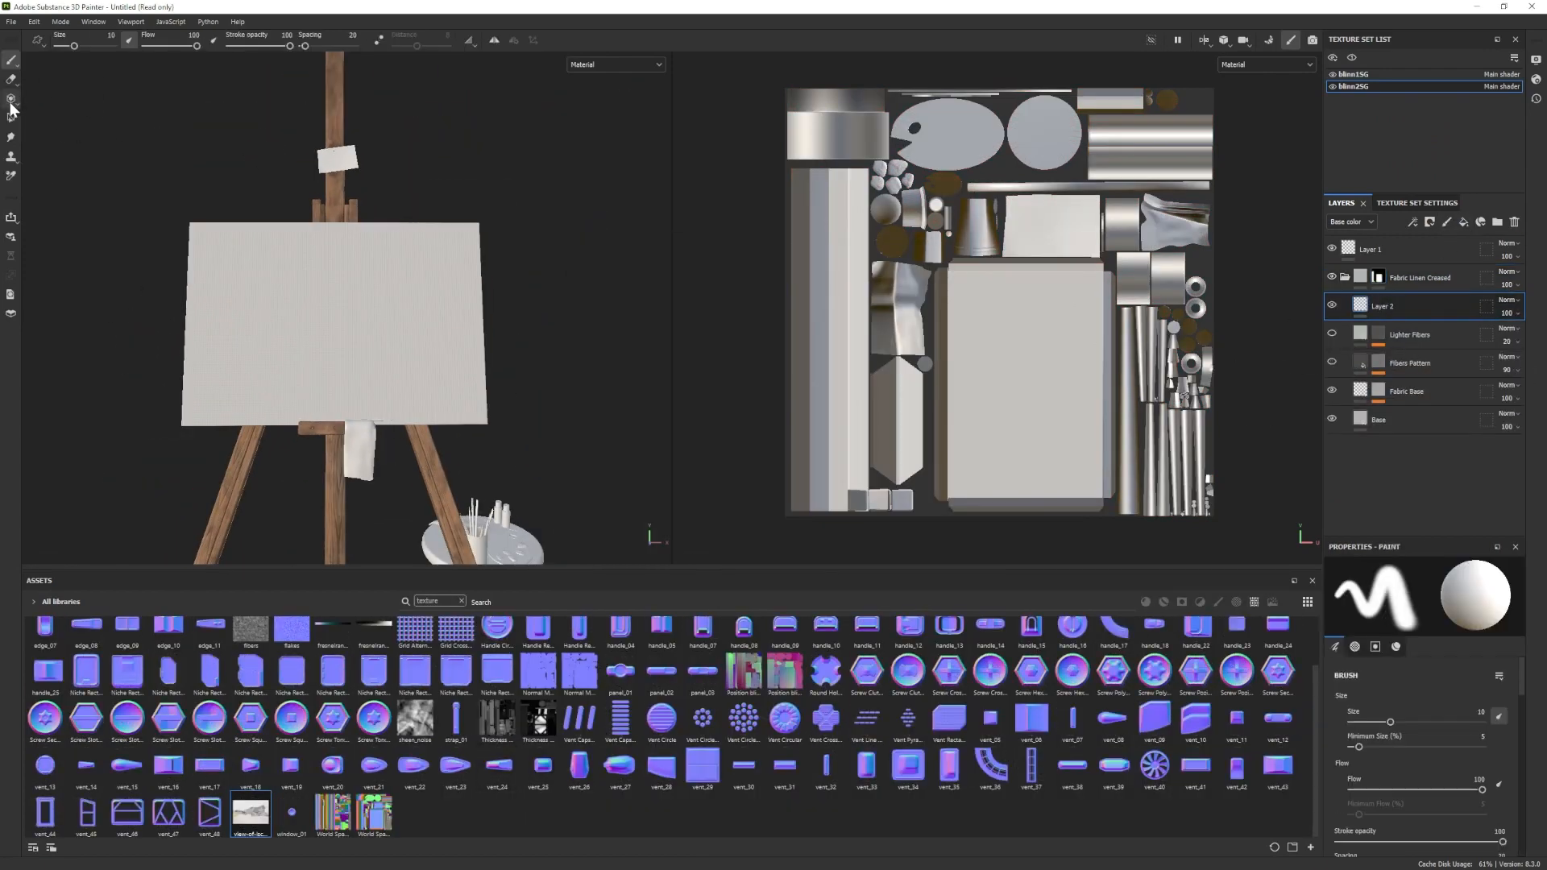
Assign the view-of-ischl texture as the base color of the Projection tool.
{"action": "left_click", "coordinate": [12, 99]}
{"action": "scroll", "coordinate": [1405, 775], "scroll_direction": "down", "scroll_amount": 5}
{"action": "scroll", "coordinate": [1404, 775], "scroll_direction": "down", "scroll_amount": 6}
{"action": "left_click_drag", "start_coordinate": [250, 813], "coordinate": [1421, 735]}
Rotate and scale the 2D view until the canvas UV island lines up with the projected landscape image.
{"action": "left_click_drag", "start_coordinate": [1048, 266], "coordinate": [856, 322], "text": "alt+shift"}
{"action": "middle_click_drag", "start_coordinate": [856, 321], "coordinate": [946, 414], "text": "alt"}
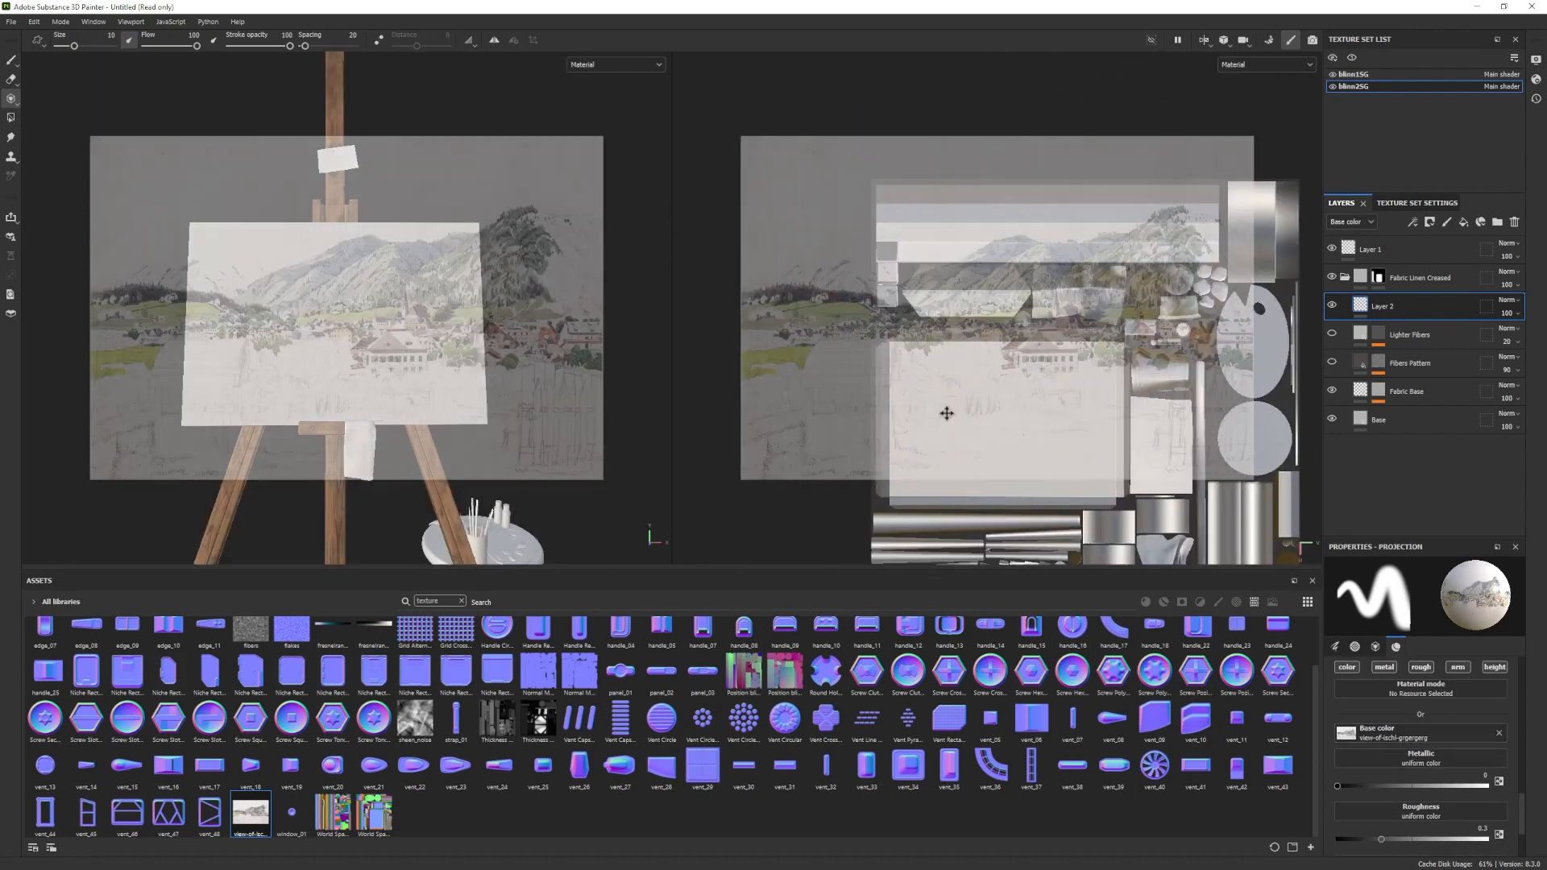
{"action": "right_click_drag", "start_coordinate": [946, 414], "coordinate": [1047, 484], "text": "alt"}
{"action": "middle_click_drag", "start_coordinate": [1047, 532], "coordinate": [1035, 442], "text": "alt"}
{"action": "right_click_drag", "start_coordinate": [1035, 441], "coordinate": [1022, 432], "text": "alt"}
{"action": "mouse_move", "coordinate": [1022, 432]}
{"action": "middle_mouse_down", "text": "alt"}
{"action": "mouse_move", "coordinate": [1026, 414]}
{"action": "mouse_move", "coordinate": [995, 419]}
{"action": "middle_mouse_up", "text": "alt"}
Try to project the landscape image onto the canvas island, and undo the strokes.
{"action": "mouse_move", "coordinate": [751, 155]}
{"action": "left_mouse_down"}
{"action": "mouse_move", "coordinate": [751, 363]}
{"action": "mouse_move", "coordinate": [1105, 453]}
{"action": "mouse_move", "coordinate": [1048, 379]}
{"action": "mouse_move", "coordinate": [1017, 238]}
{"action": "left_mouse_up"}
{"action": "key", "text": "ctrl+z"}
{"action": "mouse_move", "coordinate": [1096, 311]}
{"action": "middle_mouse_down", "text": "alt"}
{"action": "mouse_move", "coordinate": [1118, 293]}
{"action": "mouse_move", "coordinate": [1103, 304]}
{"action": "middle_mouse_up", "text": "alt"}
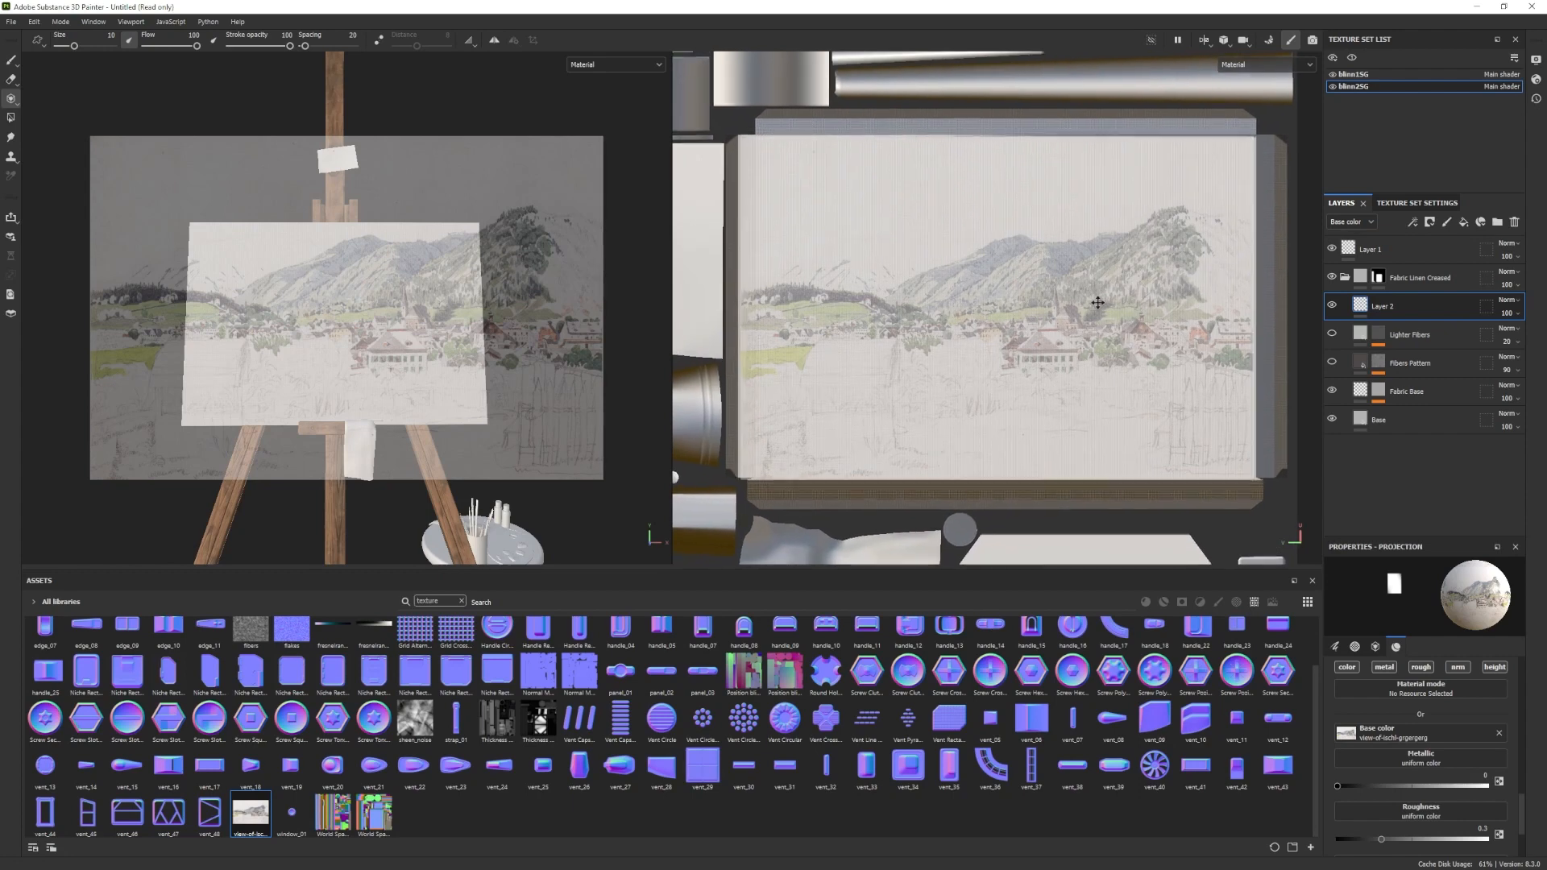
{"action": "right_click_drag", "start_coordinate": [1109, 309], "coordinate": [1076, 301], "text": "alt"}
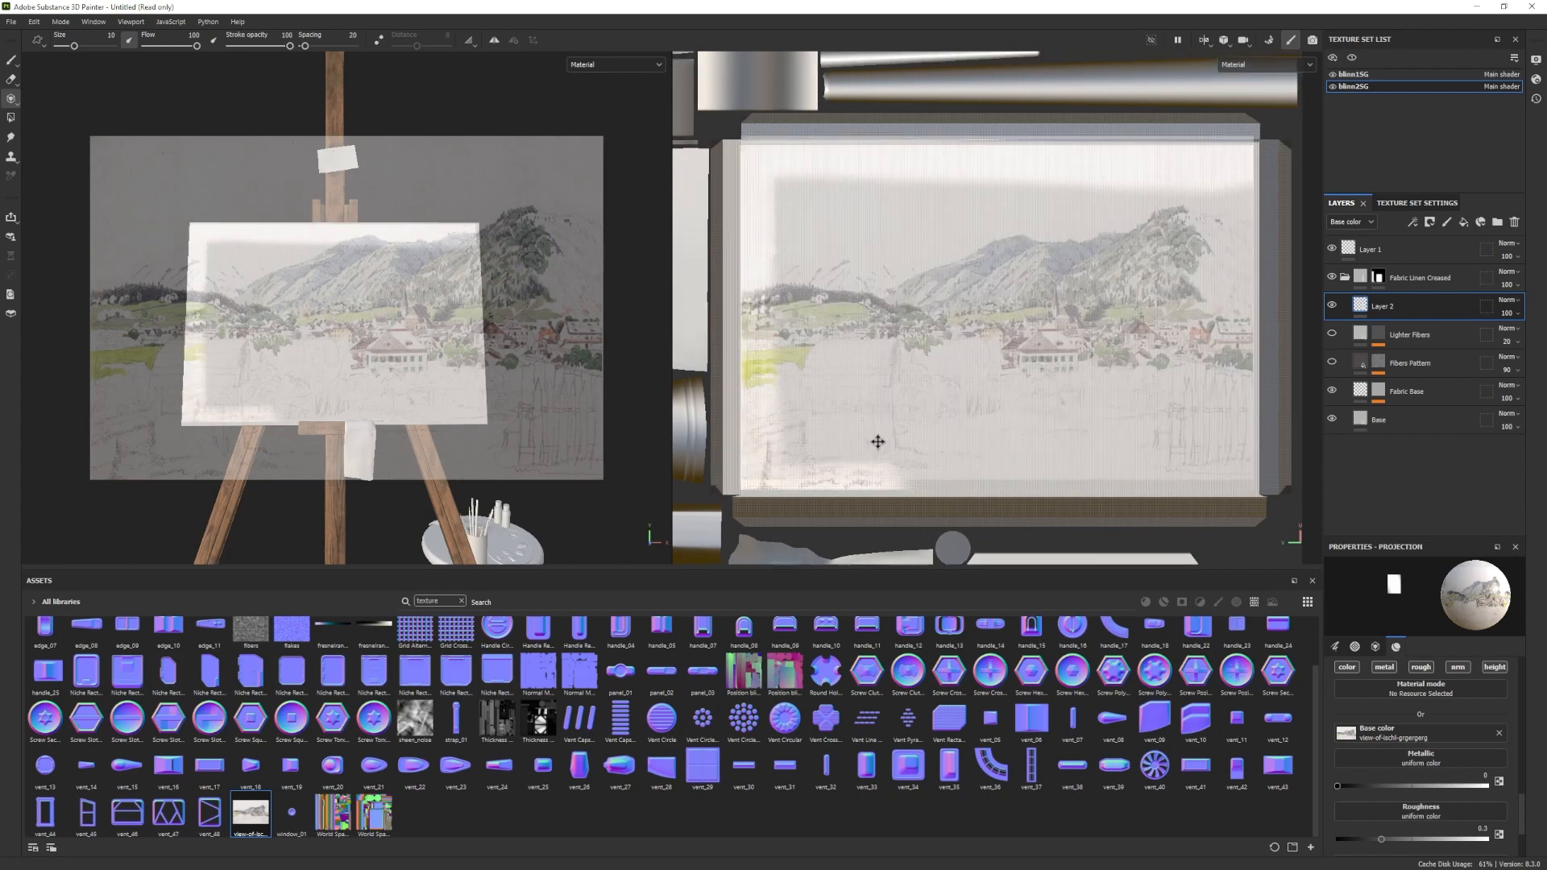
{"action": "key", "text": "ctrl+z"}
Refine the canvas island's alignment with the stencil and paint the projected landscape over the whole canvas front.
{"action": "right_click_drag", "start_coordinate": [856, 411], "coordinate": [912, 390], "text": "alt"}
{"action": "middle_click_drag", "start_coordinate": [911, 391], "coordinate": [902, 395], "text": "alt"}
{"action": "left_click_drag", "start_coordinate": [762, 462], "coordinate": [944, 450]}
{"action": "middle_click_drag", "start_coordinate": [939, 435], "coordinate": [934, 431], "text": "alt"}
{"action": "right_click_drag", "start_coordinate": [934, 431], "coordinate": [923, 429], "text": "alt"}
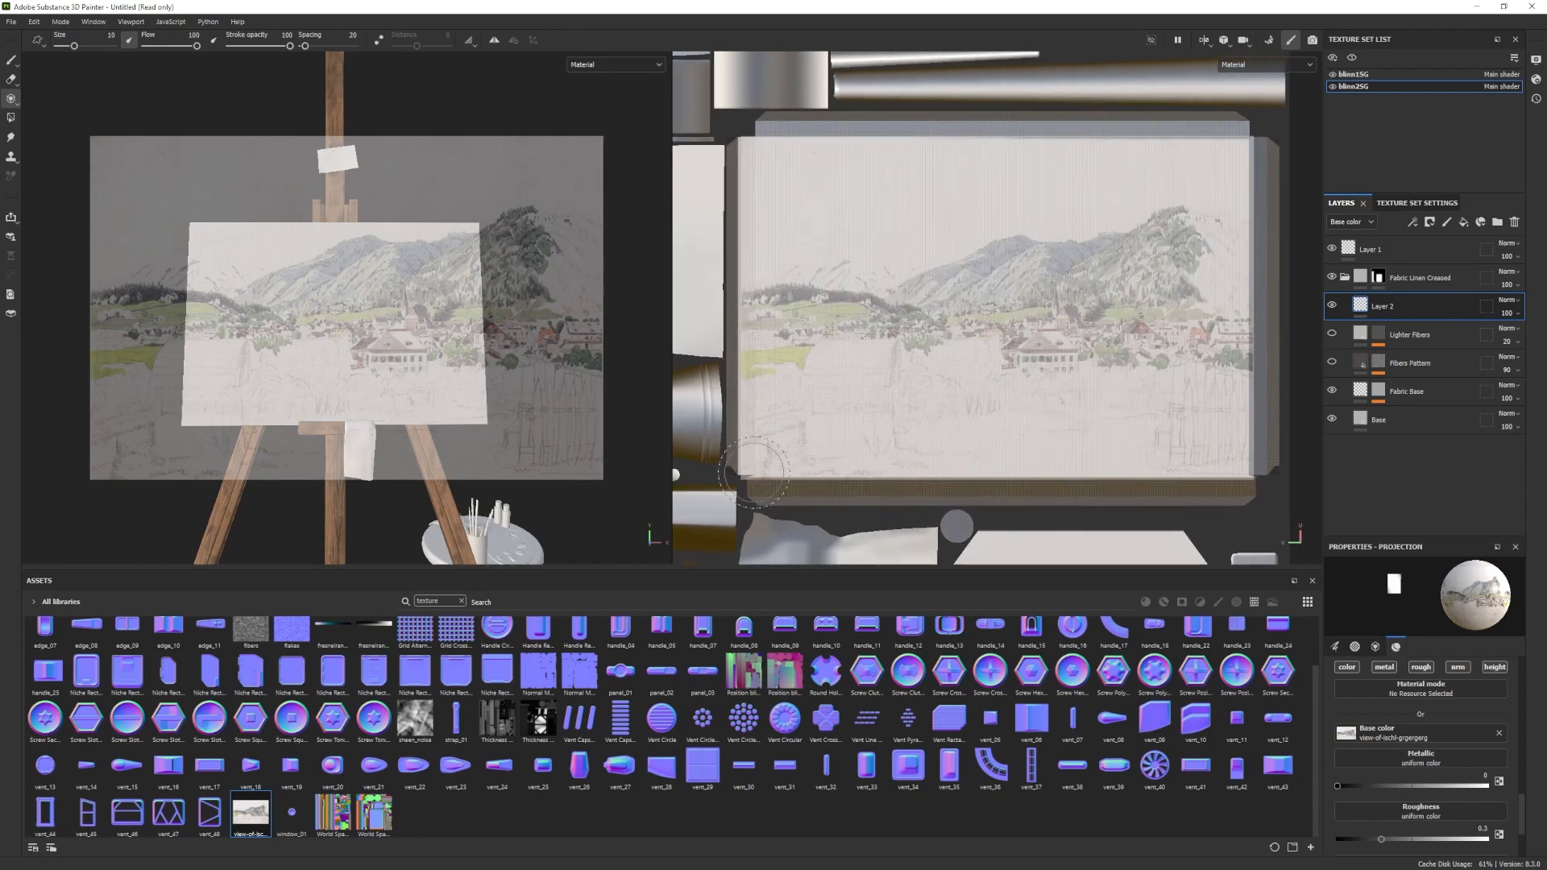
{"action": "mouse_move", "coordinate": [939, 463]}
{"action": "left_mouse_down"}
{"action": "mouse_move", "coordinate": [1136, 146]}
{"action": "mouse_move", "coordinate": [743, 447]}
{"action": "mouse_move", "coordinate": [1084, 184]}
{"action": "mouse_move", "coordinate": [843, 375]}
{"action": "mouse_move", "coordinate": [871, 287]}
{"action": "left_mouse_up"}
Erase the landscape paint along the canvas edges with straight eraser strokes and check the canvas sides.
{"action": "left_click", "coordinate": [12, 61]}
{"action": "left_click_drag", "start_coordinate": [323, 322], "coordinate": [455, 361], "text": "alt"}
{"action": "left_click", "coordinate": [12, 118]}
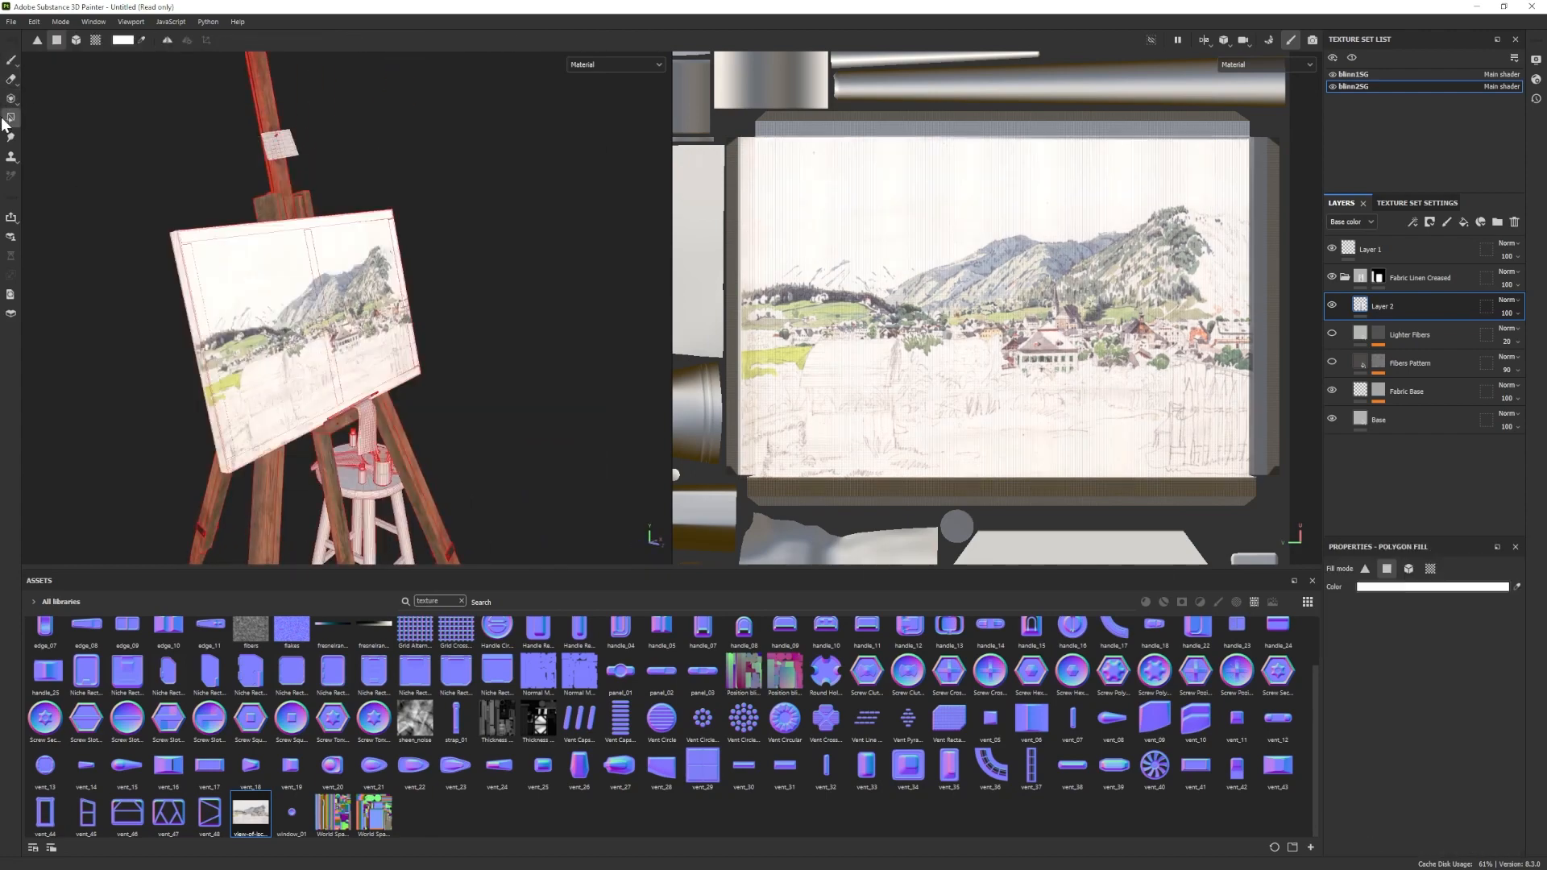
{"action": "key", "text": "2"}
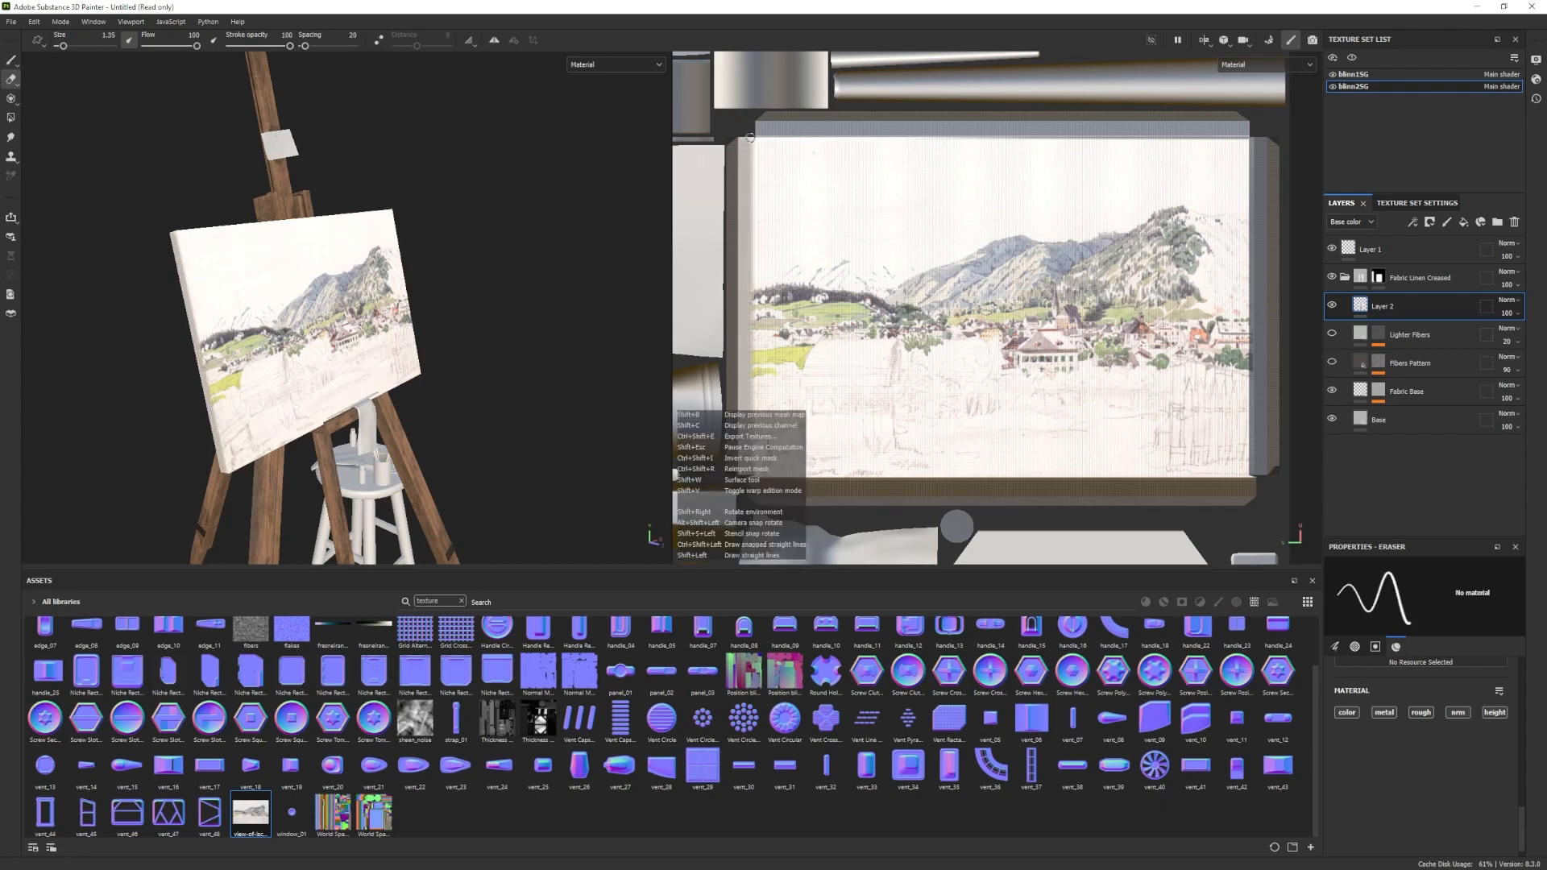
{"action": "left_click", "coordinate": [750, 138], "text": "shift"}
{"action": "left_click_drag", "start_coordinate": [451, 346], "coordinate": [1282, 431], "text": "alt"}
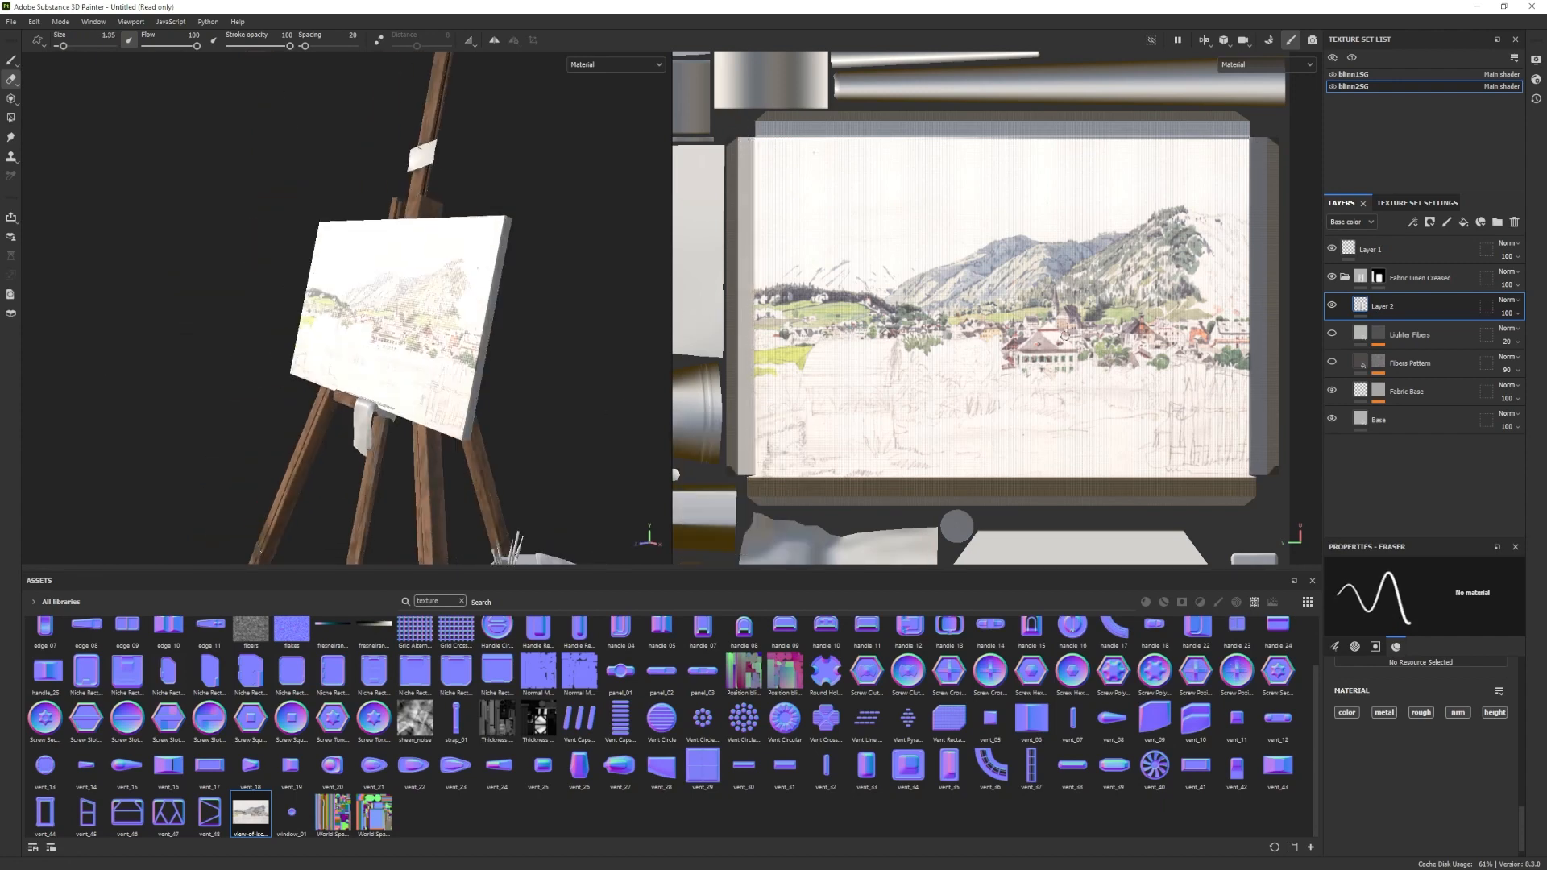
{"action": "left_click_drag", "start_coordinate": [839, 144], "coordinate": [772, 130], "text": "alt"}
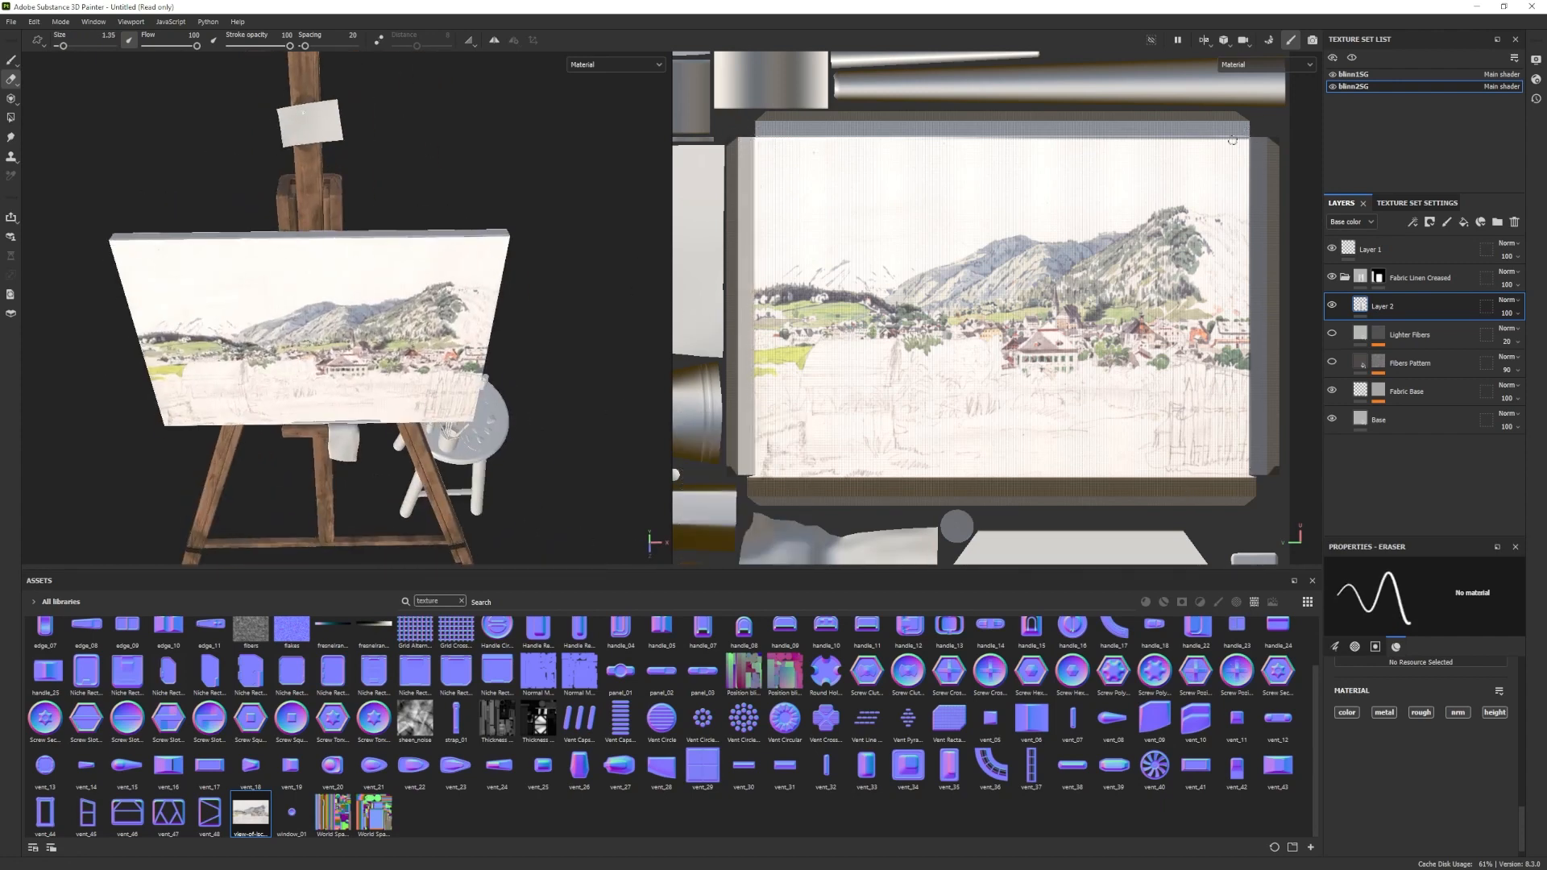
{"action": "left_click_drag", "start_coordinate": [528, 362], "coordinate": [520, 274], "text": "alt"}
{"action": "key", "text": "1"}
{"action": "left_click_drag", "start_coordinate": [501, 435], "coordinate": [388, 325], "text": "alt"}
Add a Levels effect on the base color of the landscape paint layer and lower its white output to darken the image.
{"action": "right_click", "coordinate": [1419, 309]}
{"action": "left_click", "coordinate": [1462, 674]}
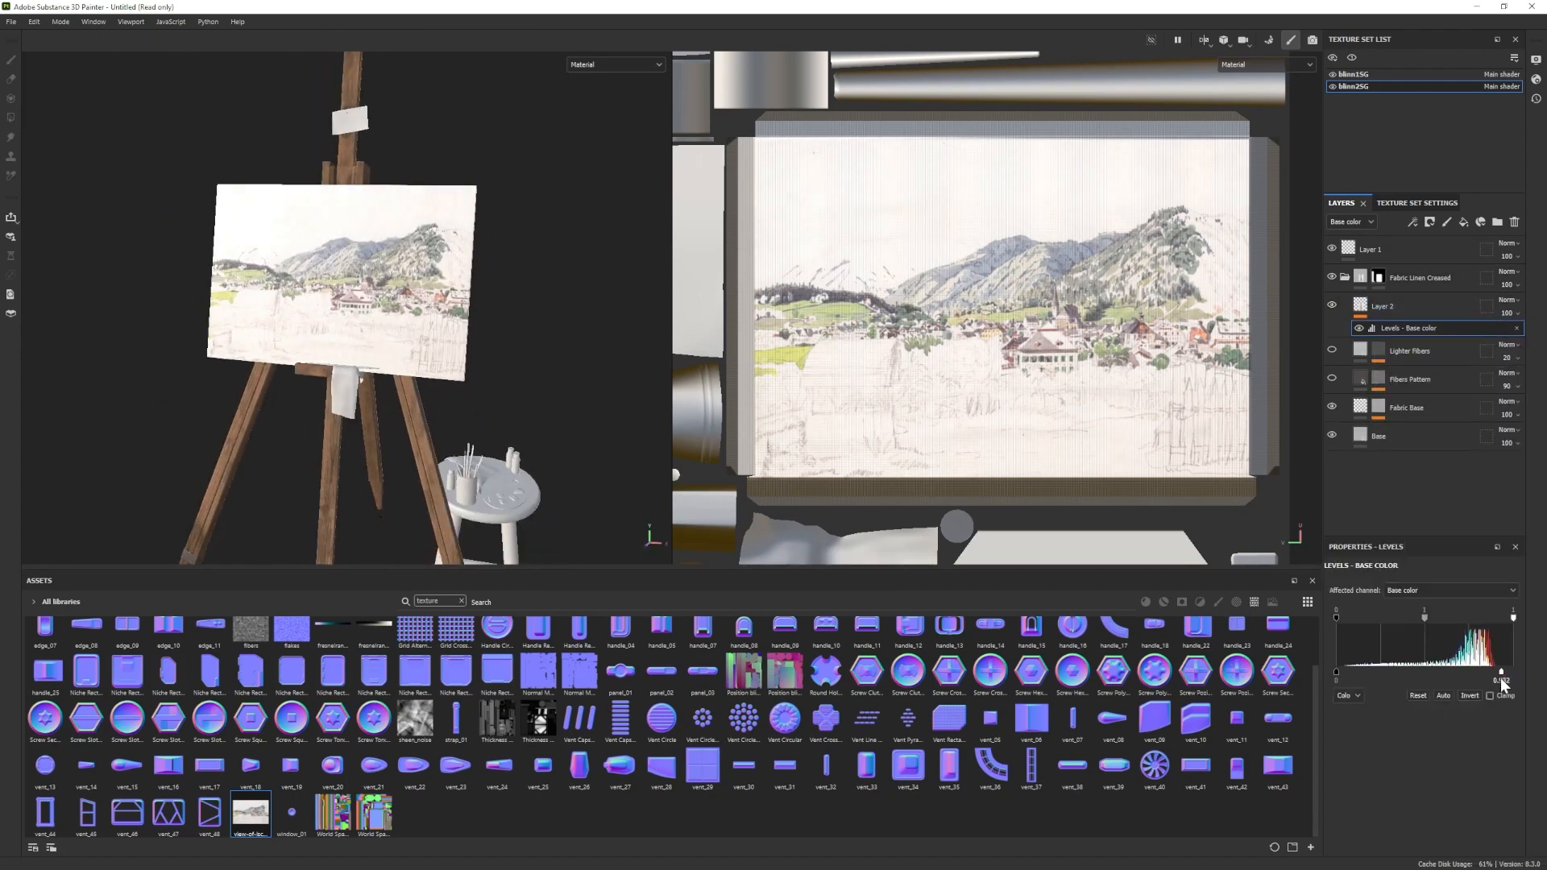
{"action": "left_click_drag", "start_coordinate": [1500, 679], "coordinate": [1484, 683]}
{"action": "left_click_drag", "start_coordinate": [500, 363], "coordinate": [403, 363], "text": "alt"}
{"action": "scroll", "coordinate": [355, 387], "scroll_direction": "down", "scroll_amount": 4}
{"action": "scroll", "coordinate": [354, 387], "scroll_direction": "up", "scroll_amount": 4}
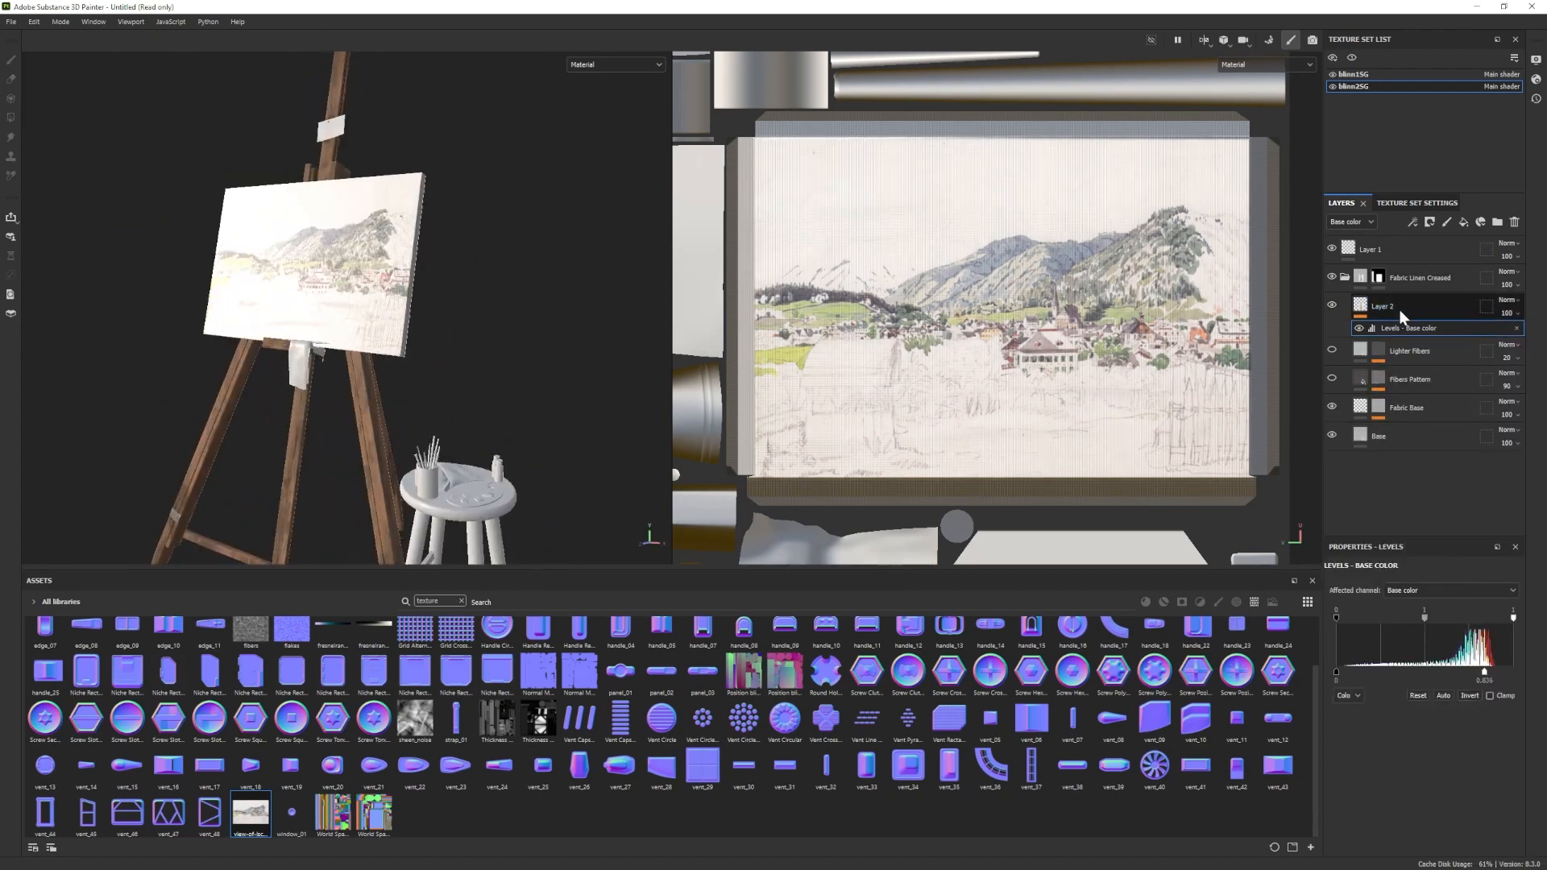
Add another Levels effect to the landscape paint layer, targeting Roughness, and raise its black output to make the painting less glossy.
{"action": "right_click", "coordinate": [1403, 314]}
{"action": "left_click", "coordinate": [1445, 793]}
{"action": "left_click", "coordinate": [1419, 592]}
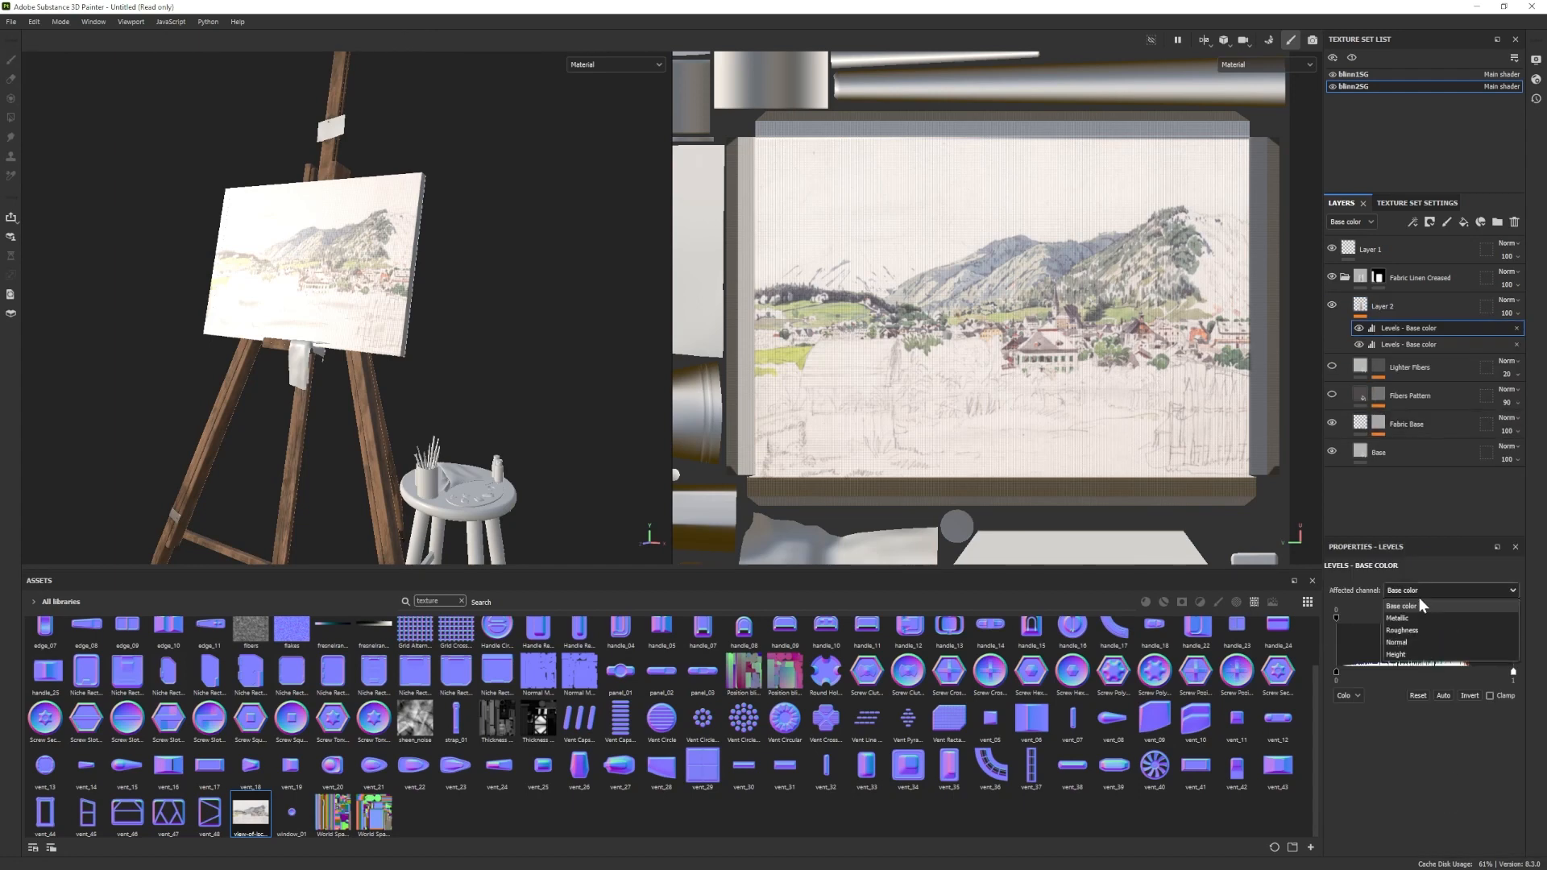
{"action": "left_click_drag", "start_coordinate": [1424, 615], "coordinate": [1429, 617]}
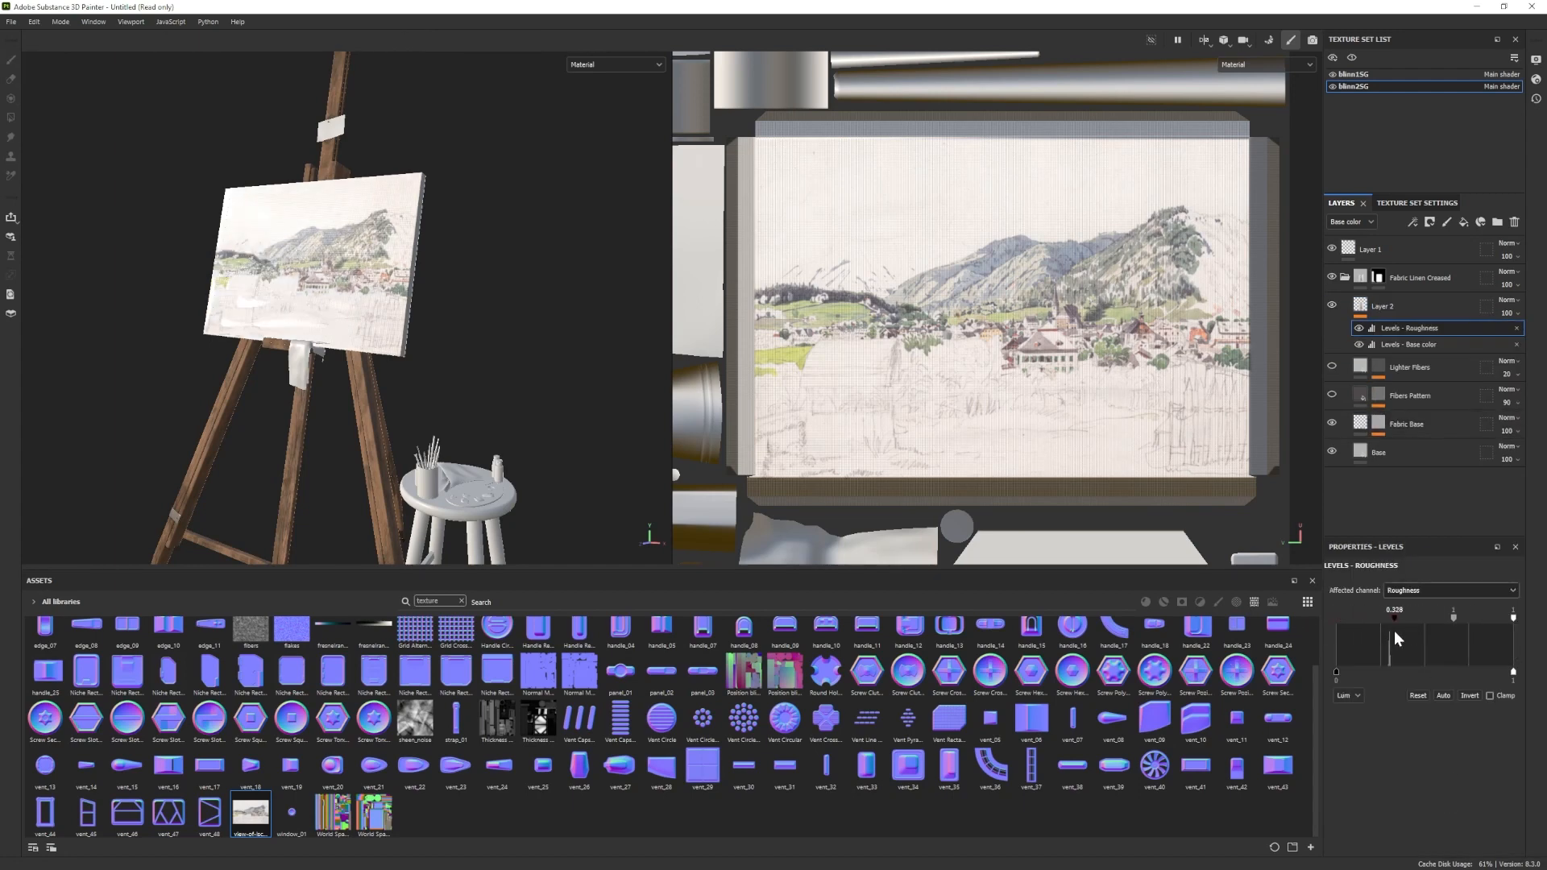
{"action": "left_click_drag", "start_coordinate": [484, 411], "coordinate": [443, 428], "text": "alt"}
{"action": "left_click", "coordinate": [1419, 695]}
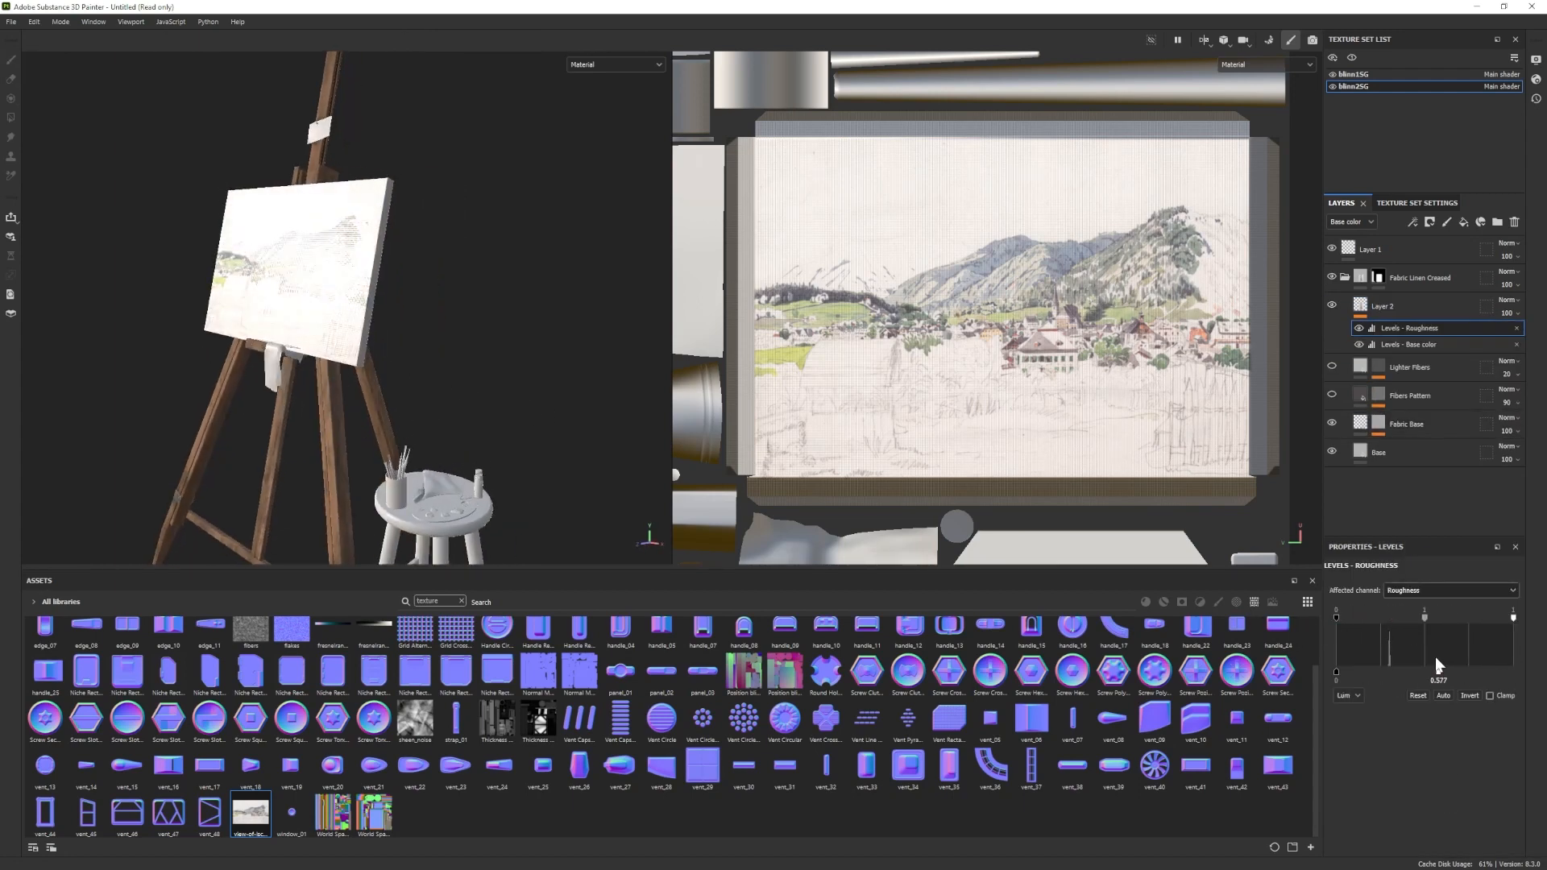
{"action": "left_click_drag", "start_coordinate": [1437, 662], "coordinate": [1516, 670]}
{"action": "mouse_move", "coordinate": [464, 425]}
{"action": "left_mouse_down", "text": "alt"}
{"action": "mouse_move", "coordinate": [490, 430]}
{"action": "mouse_move", "coordinate": [442, 423]}
{"action": "left_mouse_up", "text": "alt"}
{"action": "left_click_drag", "start_coordinate": [1337, 674], "coordinate": [1481, 680]}
{"action": "left_click_drag", "start_coordinate": [466, 413], "coordinate": [526, 419], "text": "alt"}
{"action": "left_click_drag", "start_coordinate": [525, 419], "coordinate": [466, 405], "text": "alt"}
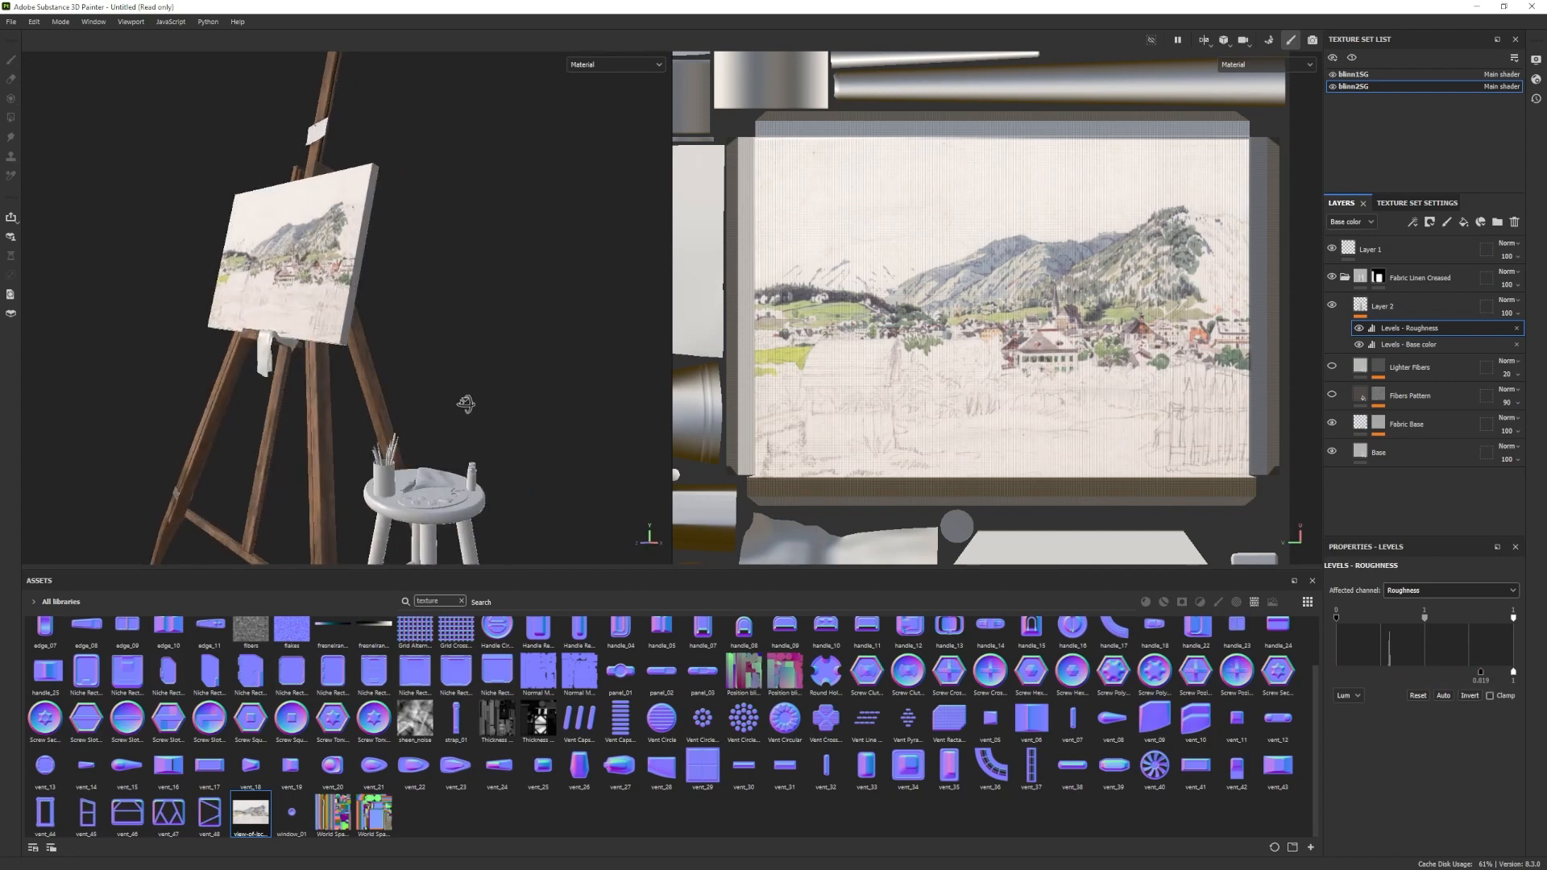
{"action": "left_click_drag", "start_coordinate": [528, 451], "coordinate": [472, 415], "text": "alt"}
{"action": "left_click_drag", "start_coordinate": [1446, 673], "coordinate": [1434, 671]}
{"action": "mouse_move", "coordinate": [323, 409]}
{"action": "left_mouse_down", "text": "alt"}
{"action": "mouse_move", "coordinate": [370, 418]}
{"action": "mouse_move", "coordinate": [341, 395]}
{"action": "left_mouse_up", "text": "alt"}
Raise the white output of the landscape layer's base color Levels effect to about 0.91.
{"action": "left_click_drag", "start_coordinate": [1486, 671], "coordinate": [1498, 672]}
{"action": "left_click_drag", "start_coordinate": [283, 343], "coordinate": [266, 316], "text": "alt"}
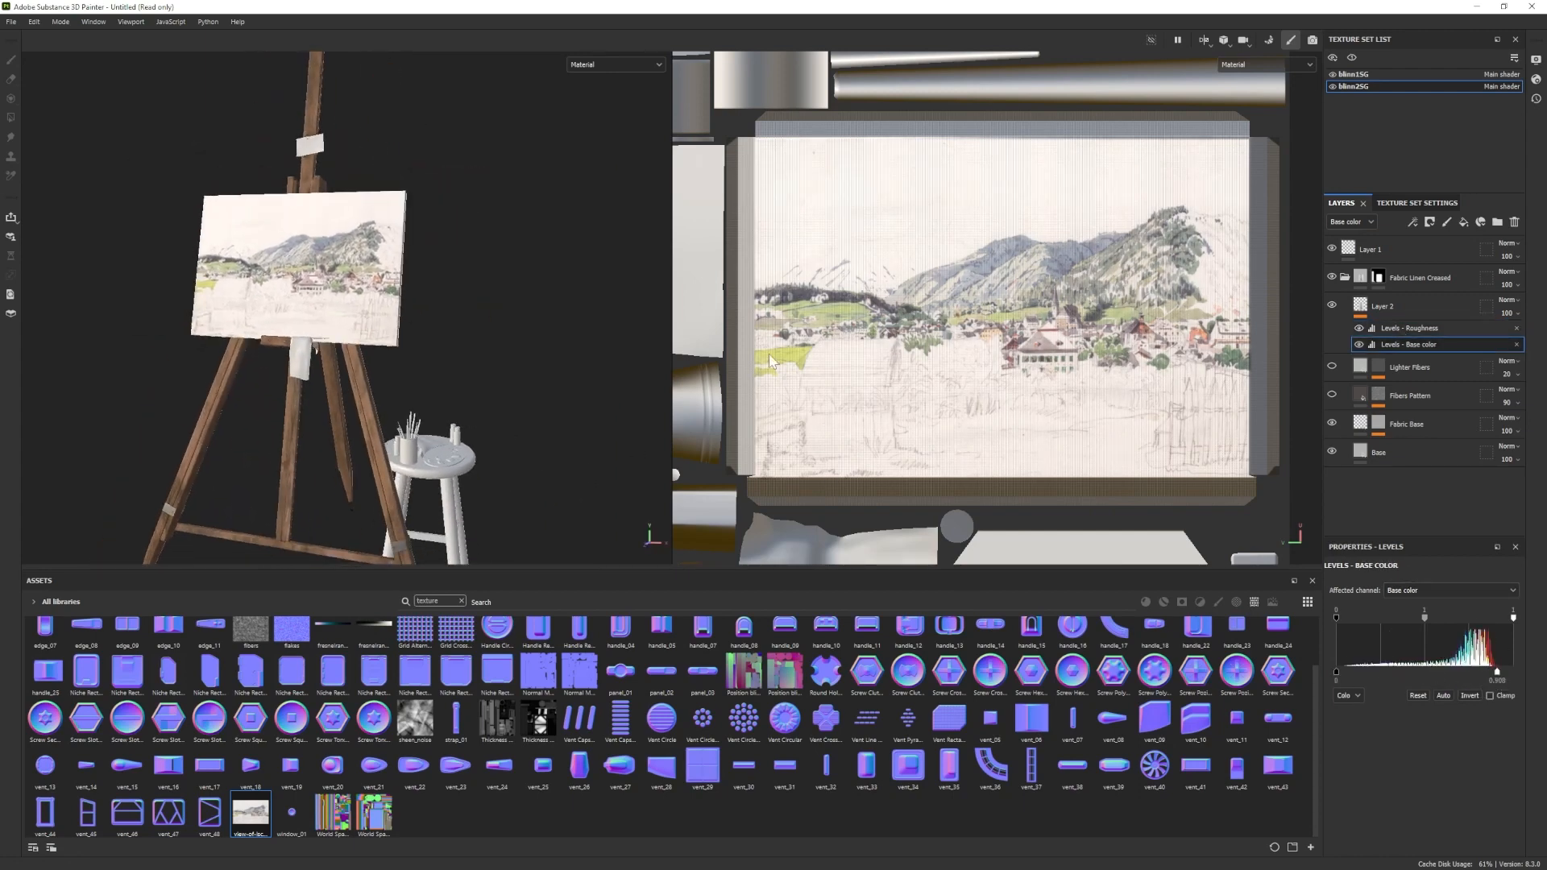
{"action": "left_click_drag", "start_coordinate": [365, 353], "coordinate": [321, 387], "text": "alt"}
Import the river town photo into the asset library as a texture.
{"action": "scroll", "coordinate": [388, 227], "scroll_direction": "up", "scroll_amount": 3}
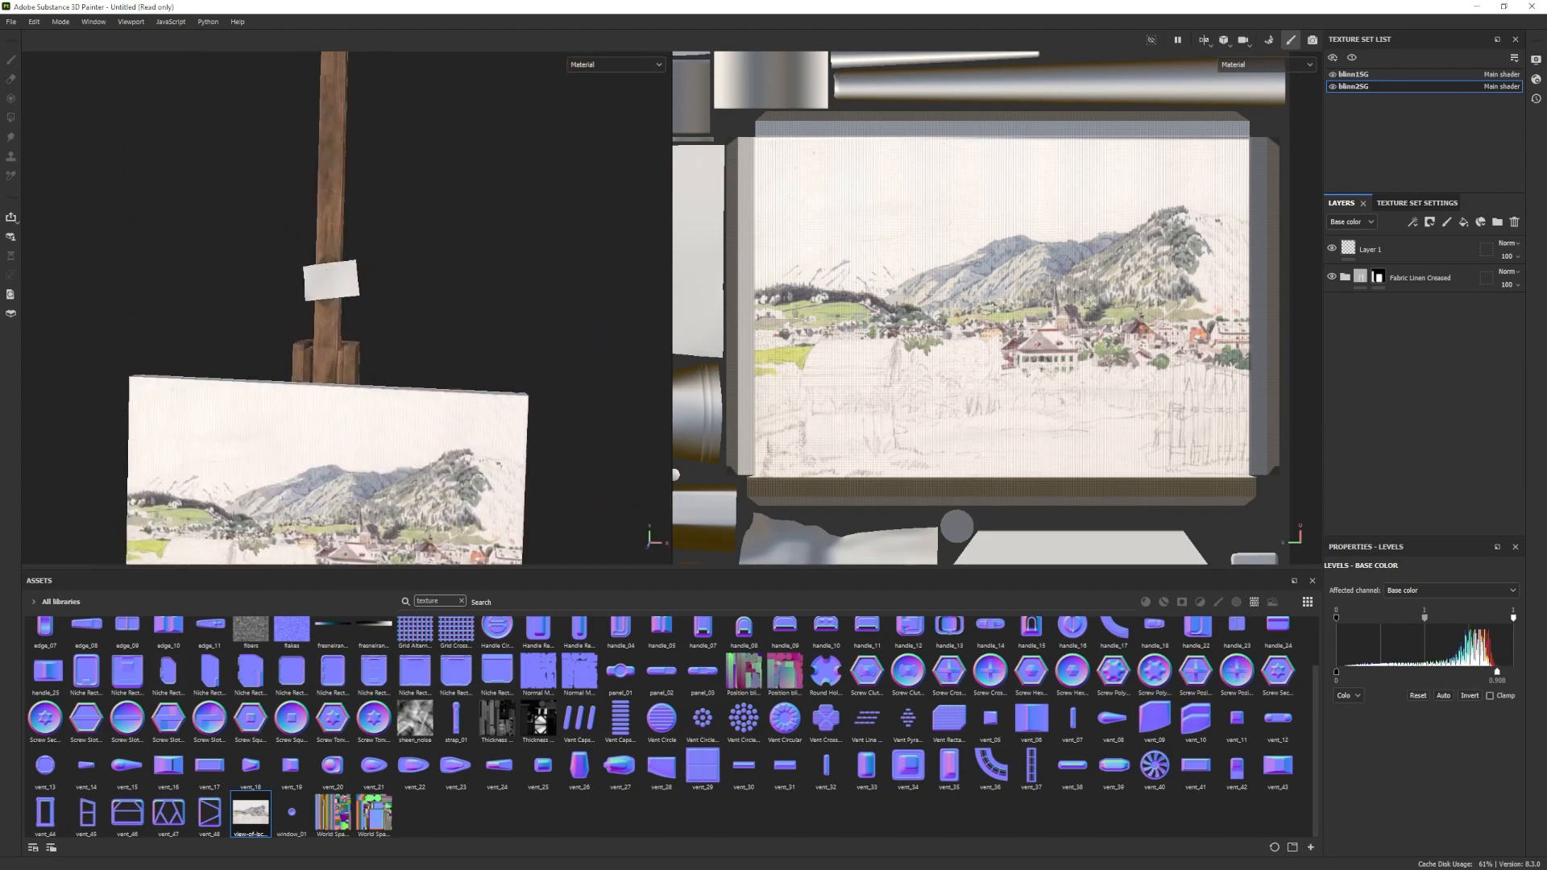
{"action": "left_click_drag", "start_coordinate": [957, 527], "coordinate": [794, 697]}
{"action": "left_click", "coordinate": [915, 602]}
{"action": "left_click", "coordinate": [860, 605]}
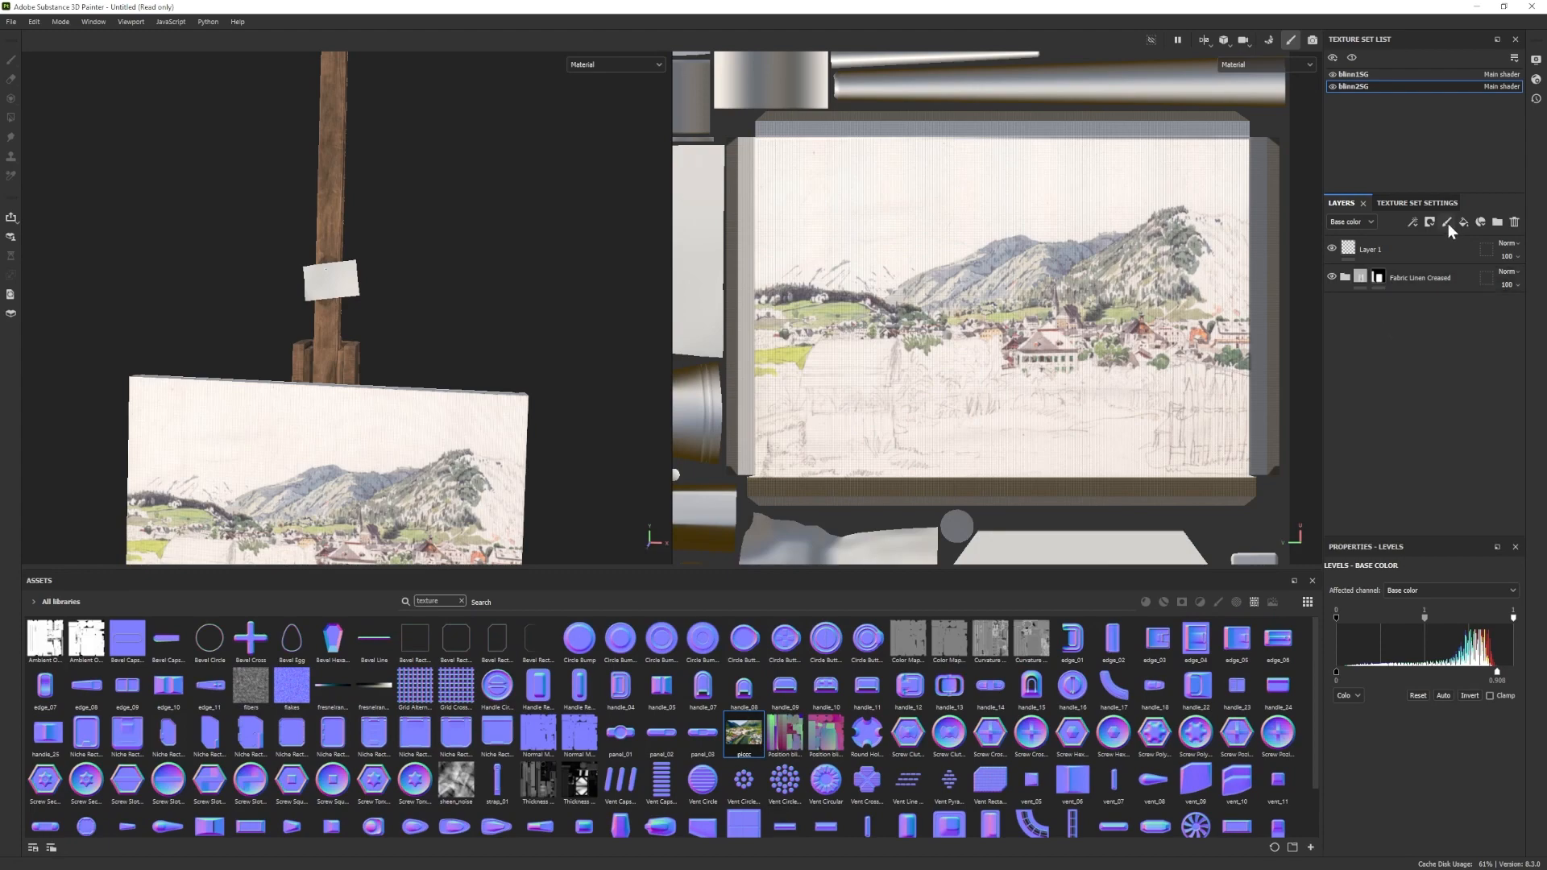
Add a new paint layer above the Fabric Linen Creased folder and delete the unused Layer 1.
{"action": "left_click", "coordinate": [1448, 224]}
{"action": "left_click", "coordinate": [1473, 255]}
{"action": "key", "text": "Delete"}
{"action": "left_click_drag", "start_coordinate": [1390, 278], "coordinate": [1389, 240]}
{"action": "left_click", "coordinate": [1345, 278]}
Load the river town photo as the Projection tool's base color and align the small card's UV island with the stencil.
{"action": "left_click", "coordinate": [11, 98]}
{"action": "left_click_drag", "start_coordinate": [743, 734], "coordinate": [1378, 735]}
{"action": "scroll", "coordinate": [1048, 338], "scroll_direction": "down", "scroll_amount": 5}
{"action": "left_click_drag", "start_coordinate": [1048, 339], "coordinate": [1132, 471], "text": "alt"}
{"action": "scroll", "coordinate": [1048, 467], "scroll_direction": "up", "scroll_amount": 5}
{"action": "middle_click_drag", "start_coordinate": [1047, 467], "coordinate": [831, 464], "text": "alt"}
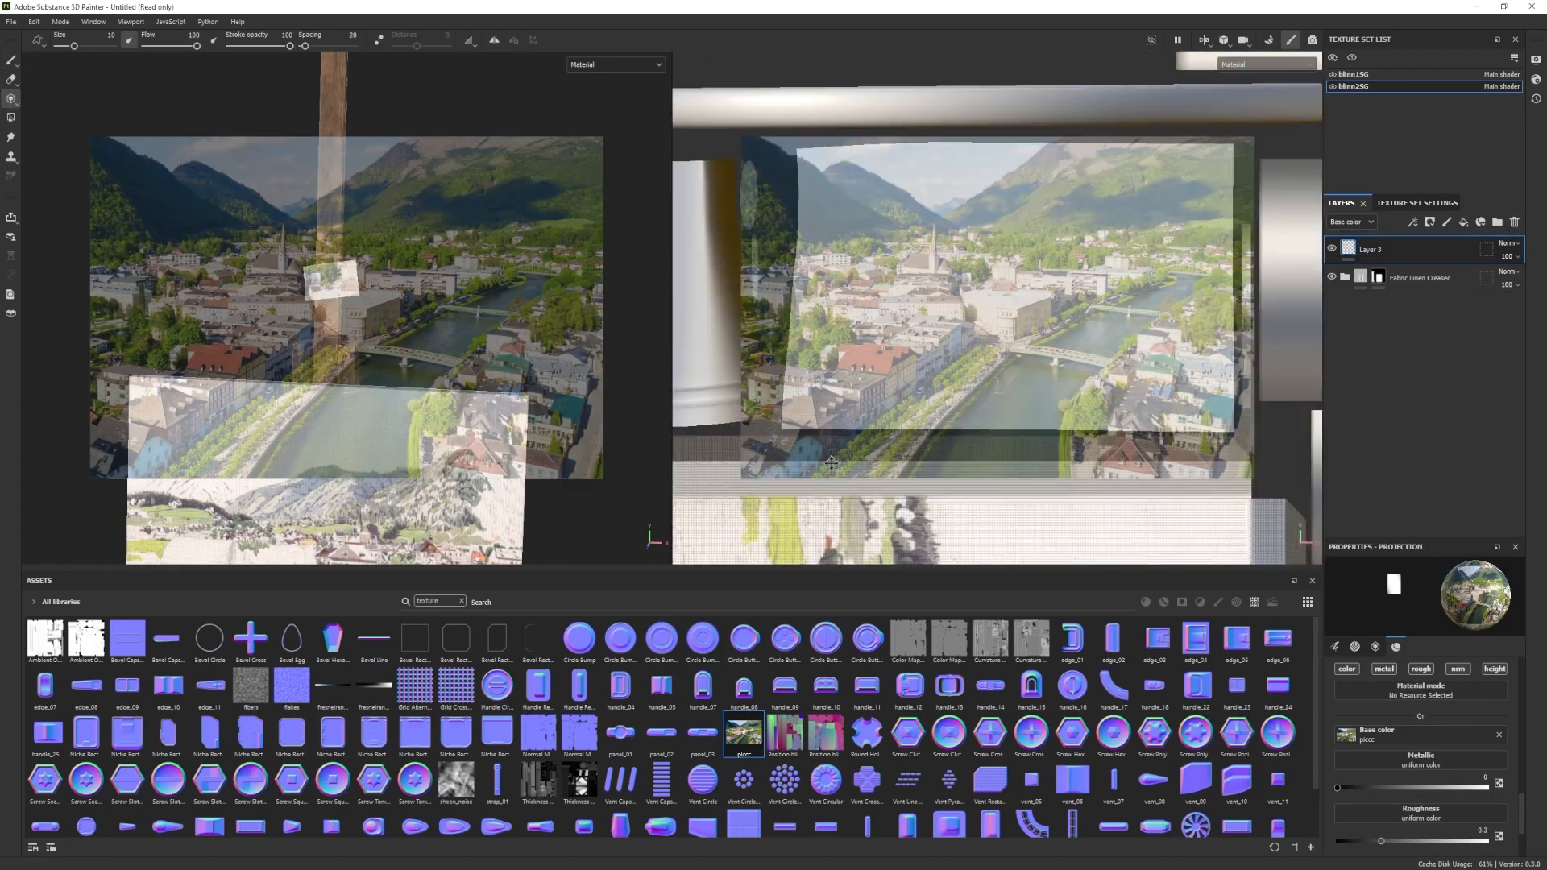
{"action": "right_click_drag", "start_coordinate": [831, 463], "coordinate": [865, 471], "text": "alt"}
{"action": "mouse_move", "coordinate": [865, 471]}
{"action": "middle_mouse_down", "text": "alt"}
{"action": "mouse_move", "coordinate": [860, 508]}
{"action": "mouse_move", "coordinate": [838, 480]}
{"action": "middle_mouse_up", "text": "alt"}
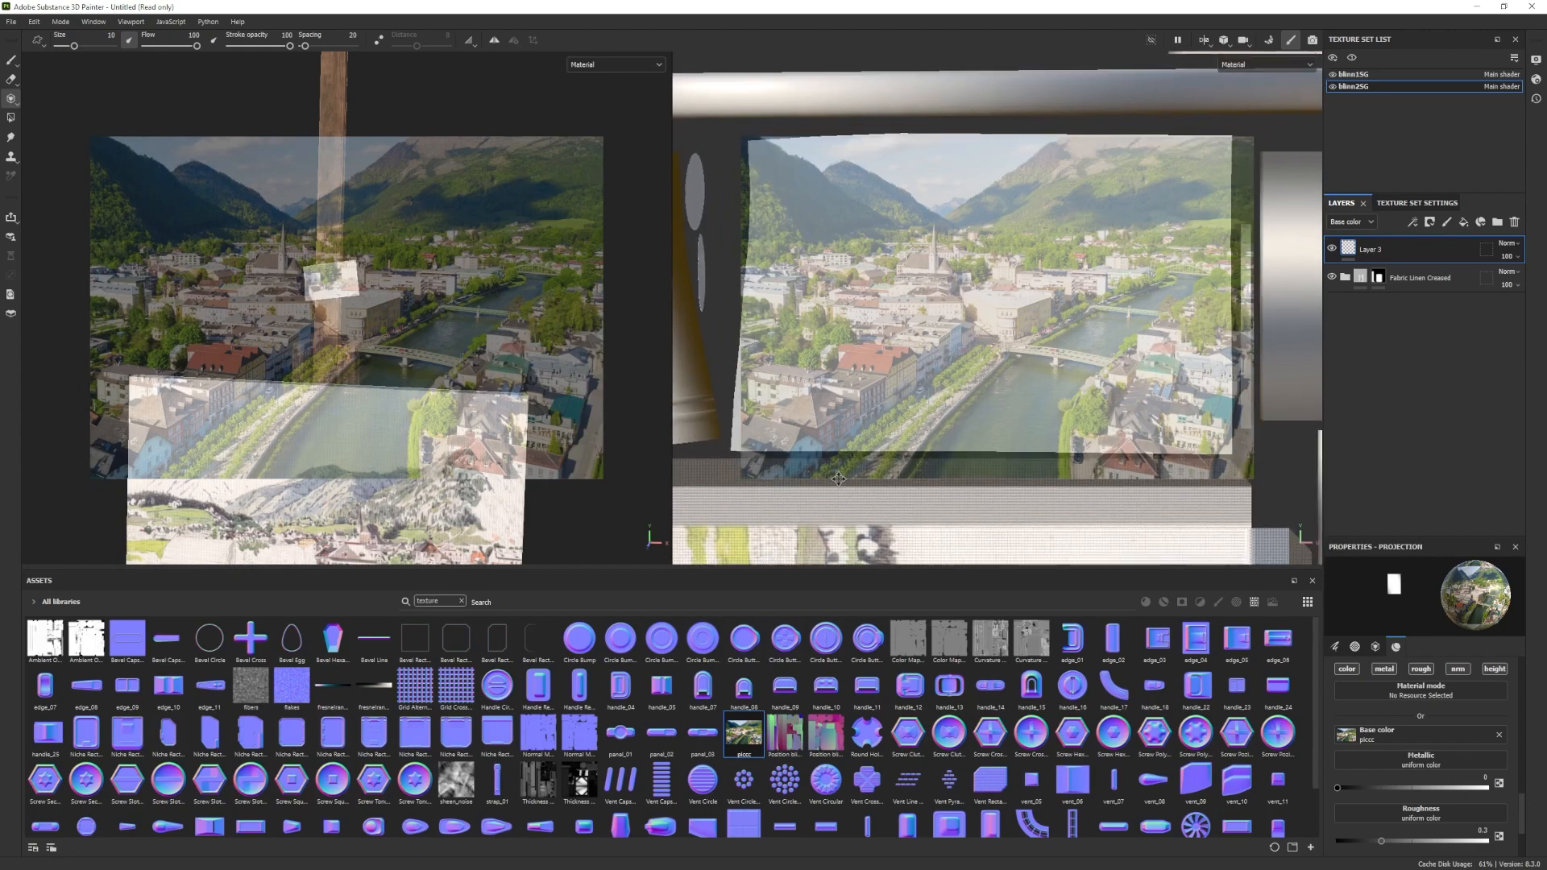
Reduce the brush size and paint the projected town photo over the whole small card island.
{"action": "right_click_drag", "start_coordinate": [839, 479], "coordinate": [806, 476], "text": "ctrl"}
{"action": "mouse_move", "coordinate": [926, 339]}
{"action": "left_mouse_down"}
{"action": "mouse_move", "coordinate": [1012, 314]}
{"action": "mouse_move", "coordinate": [1048, 378]}
{"action": "mouse_move", "coordinate": [967, 387]}
{"action": "left_mouse_up"}
{"action": "middle_click_drag", "start_coordinate": [872, 317], "coordinate": [884, 322], "text": "alt"}
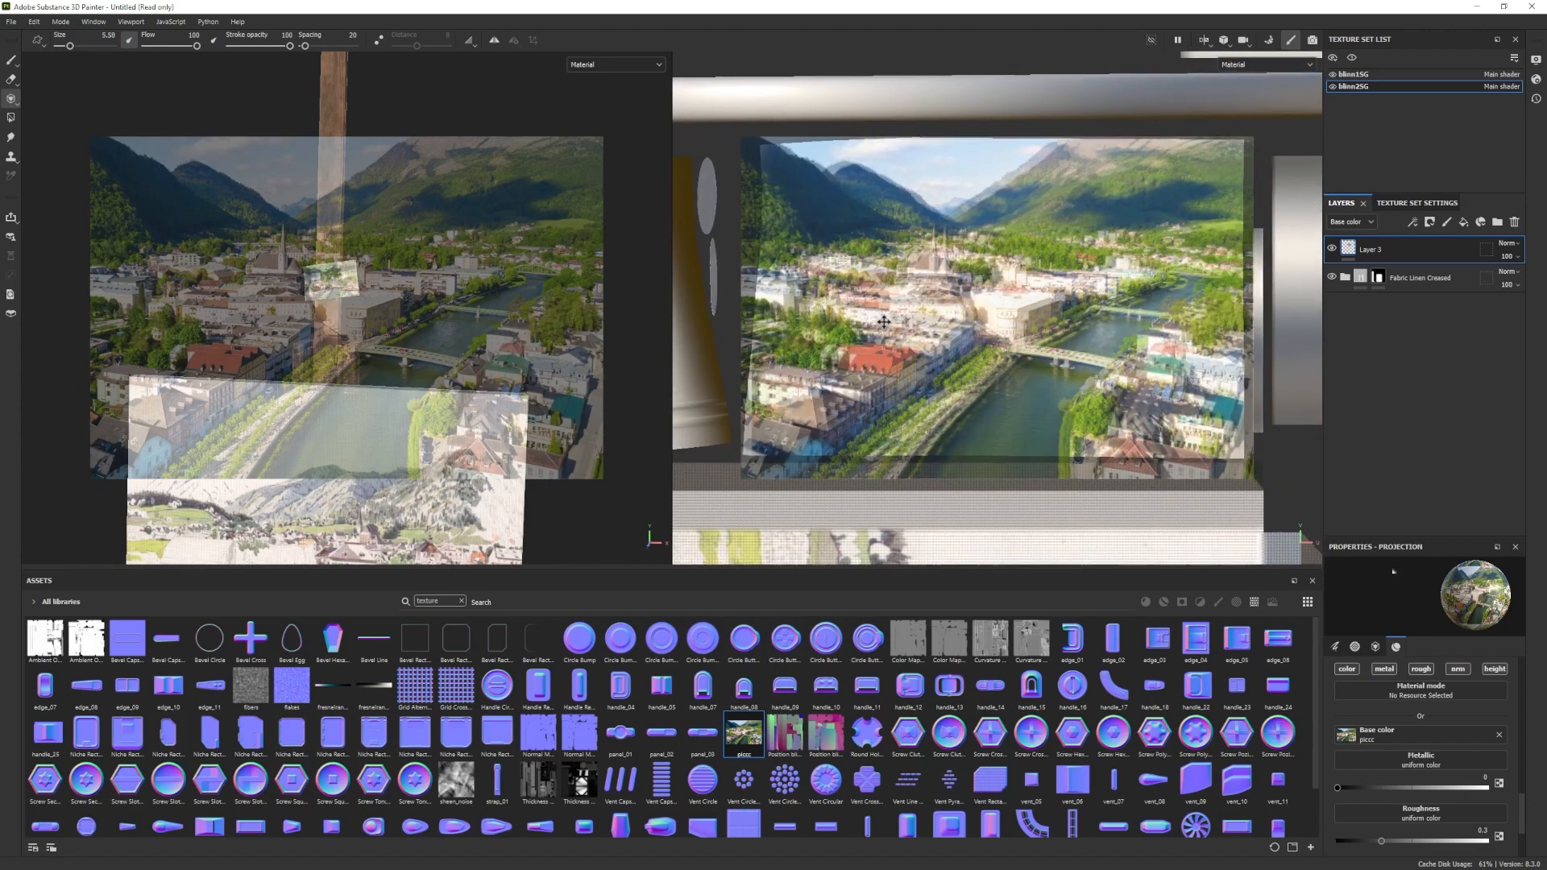
Add a black mask to the town photo layer and fill in only the small card with Polygon Fill.
{"action": "right_click", "coordinate": [1383, 245]}
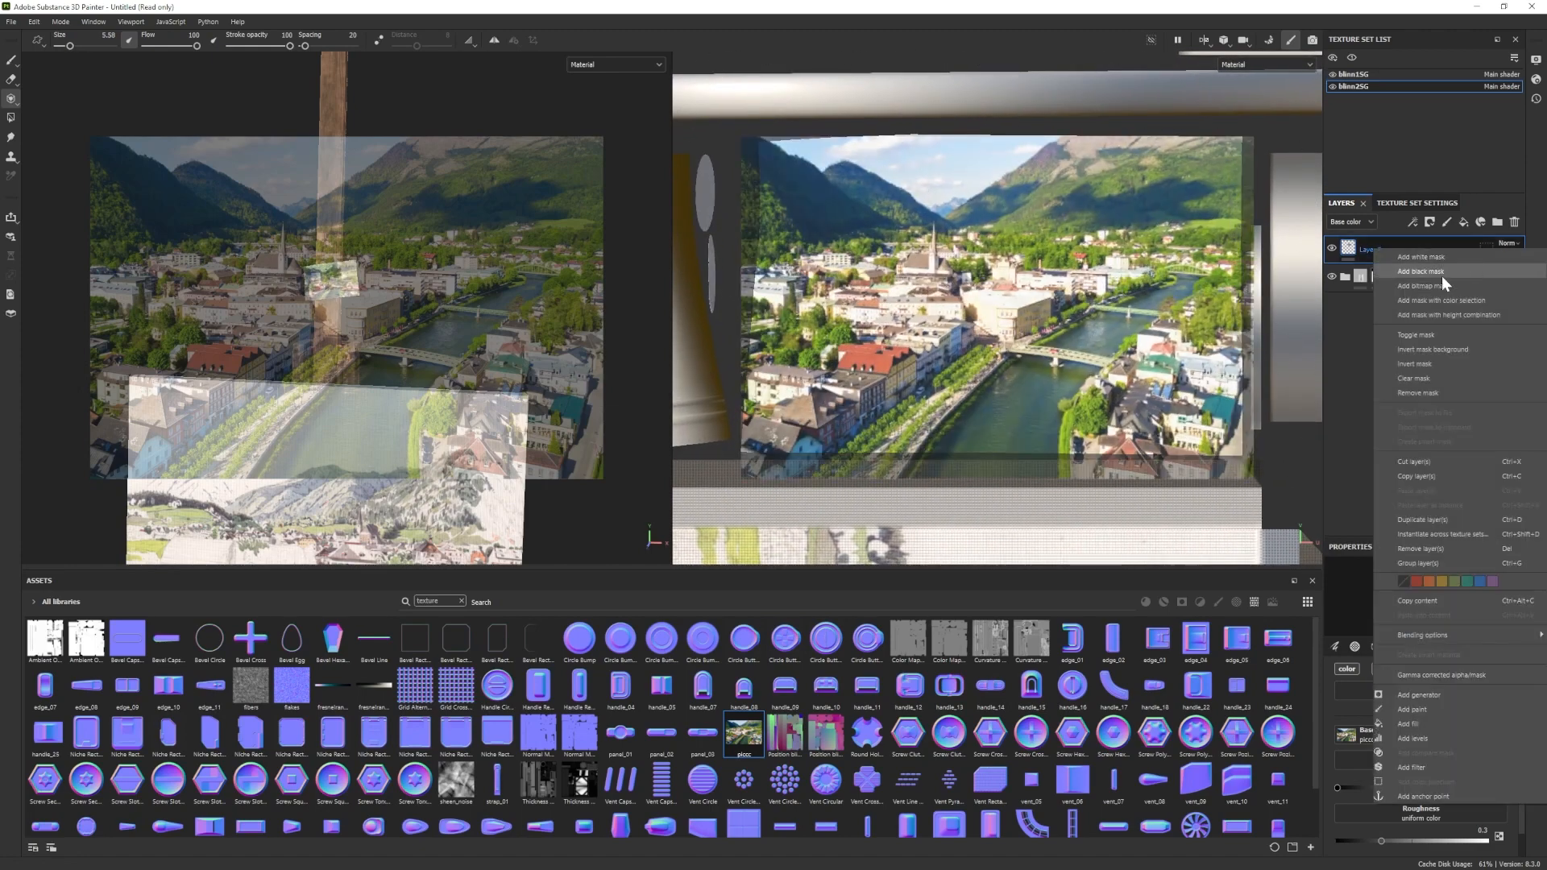
{"action": "left_click", "coordinate": [1442, 276]}
{"action": "key", "text": "4"}
{"action": "left_click", "coordinate": [1072, 339]}
{"action": "key", "text": "1"}
Add the Plastic Glossy smart material below the linen folder with a black mask, and reveal it only on the card's pin.
{"action": "right_click_drag", "start_coordinate": [457, 246], "coordinate": [338, 274], "text": "alt"}
{"action": "mouse_move", "coordinate": [339, 274]}
{"action": "left_mouse_down", "text": "alt"}
{"action": "mouse_move", "coordinate": [169, 315]}
{"action": "mouse_move", "coordinate": [211, 347]}
{"action": "left_mouse_up", "text": "alt"}
{"action": "right_click_drag", "start_coordinate": [211, 346], "coordinate": [335, 442], "text": "alt"}
{"action": "middle_click_drag", "start_coordinate": [335, 442], "coordinate": [311, 246], "text": "alt"}
{"action": "left_click_drag", "start_coordinate": [311, 246], "coordinate": [313, 271], "text": "alt"}
{"action": "left_click", "coordinate": [462, 602]}
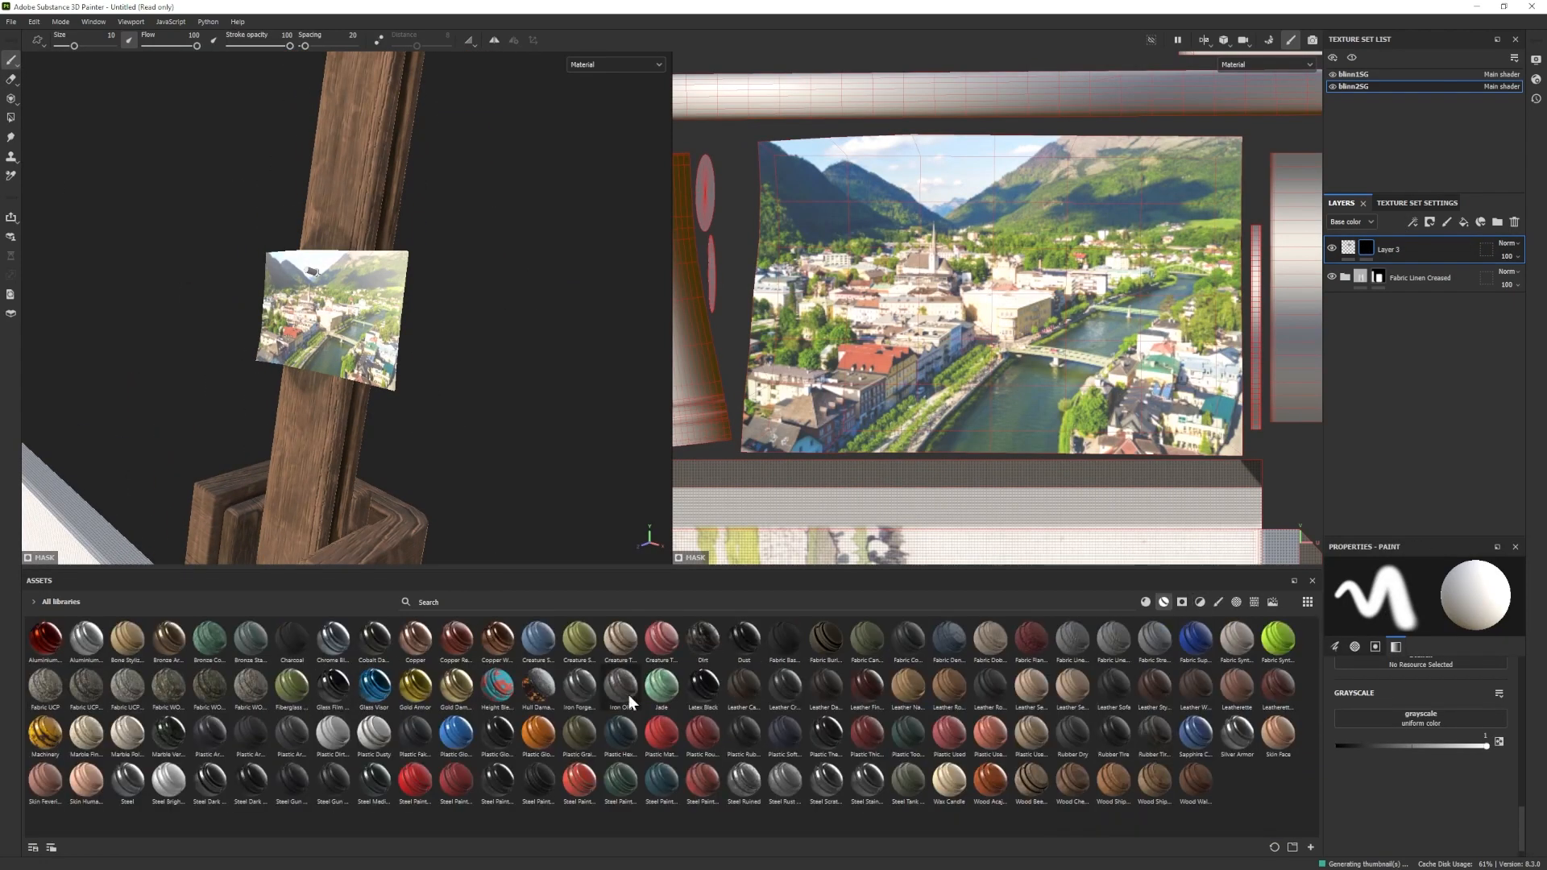
{"action": "left_click_drag", "start_coordinate": [454, 739], "coordinate": [1391, 345]}
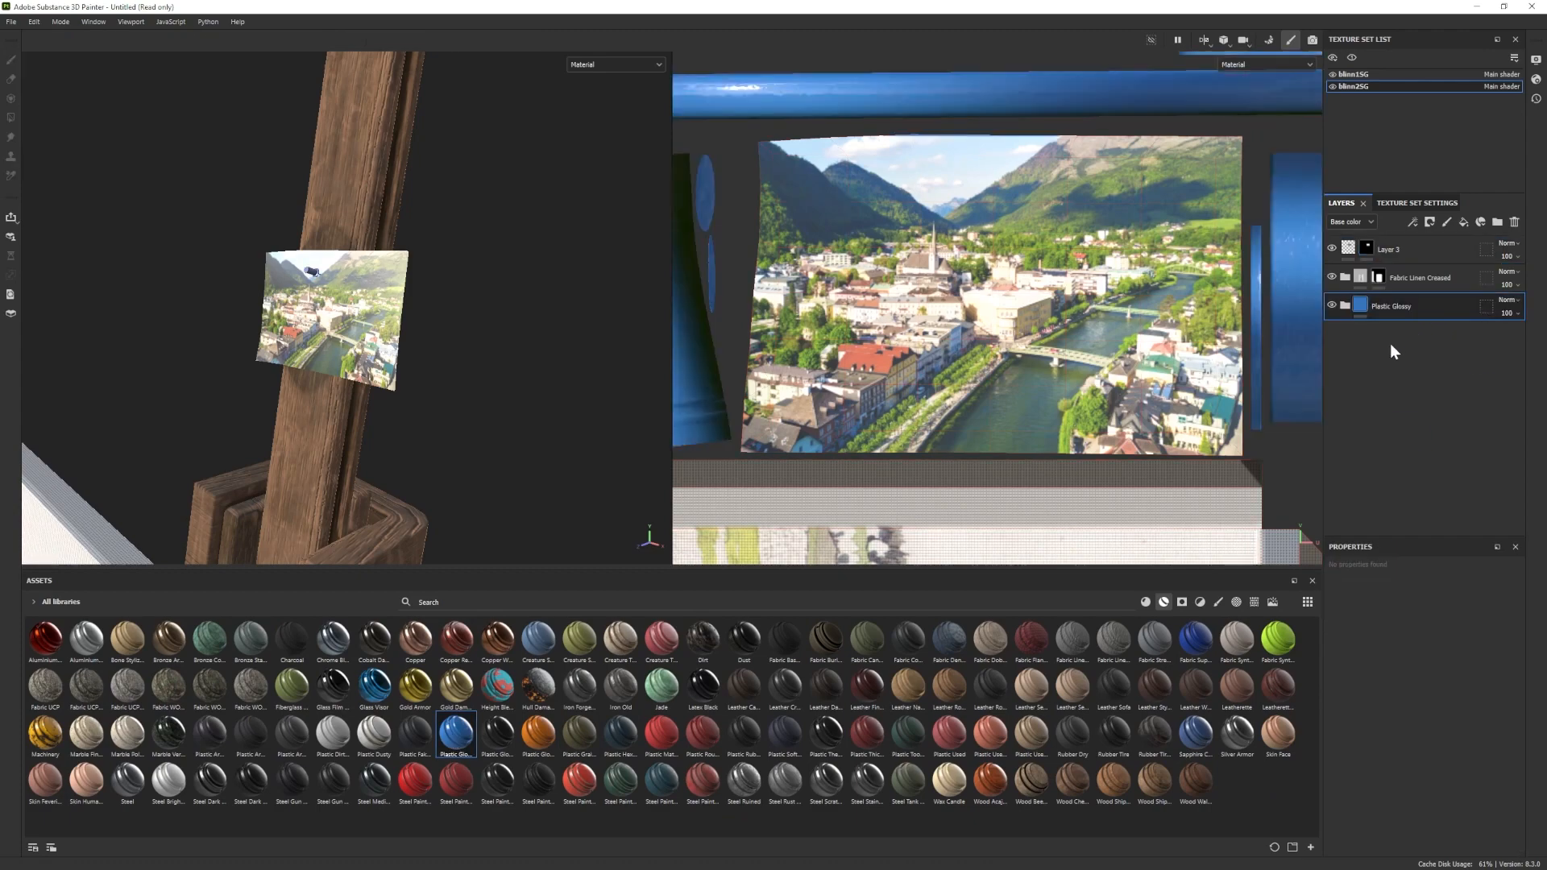
{"action": "right_click", "coordinate": [1404, 312]}
{"action": "left_click", "coordinate": [1430, 331]}
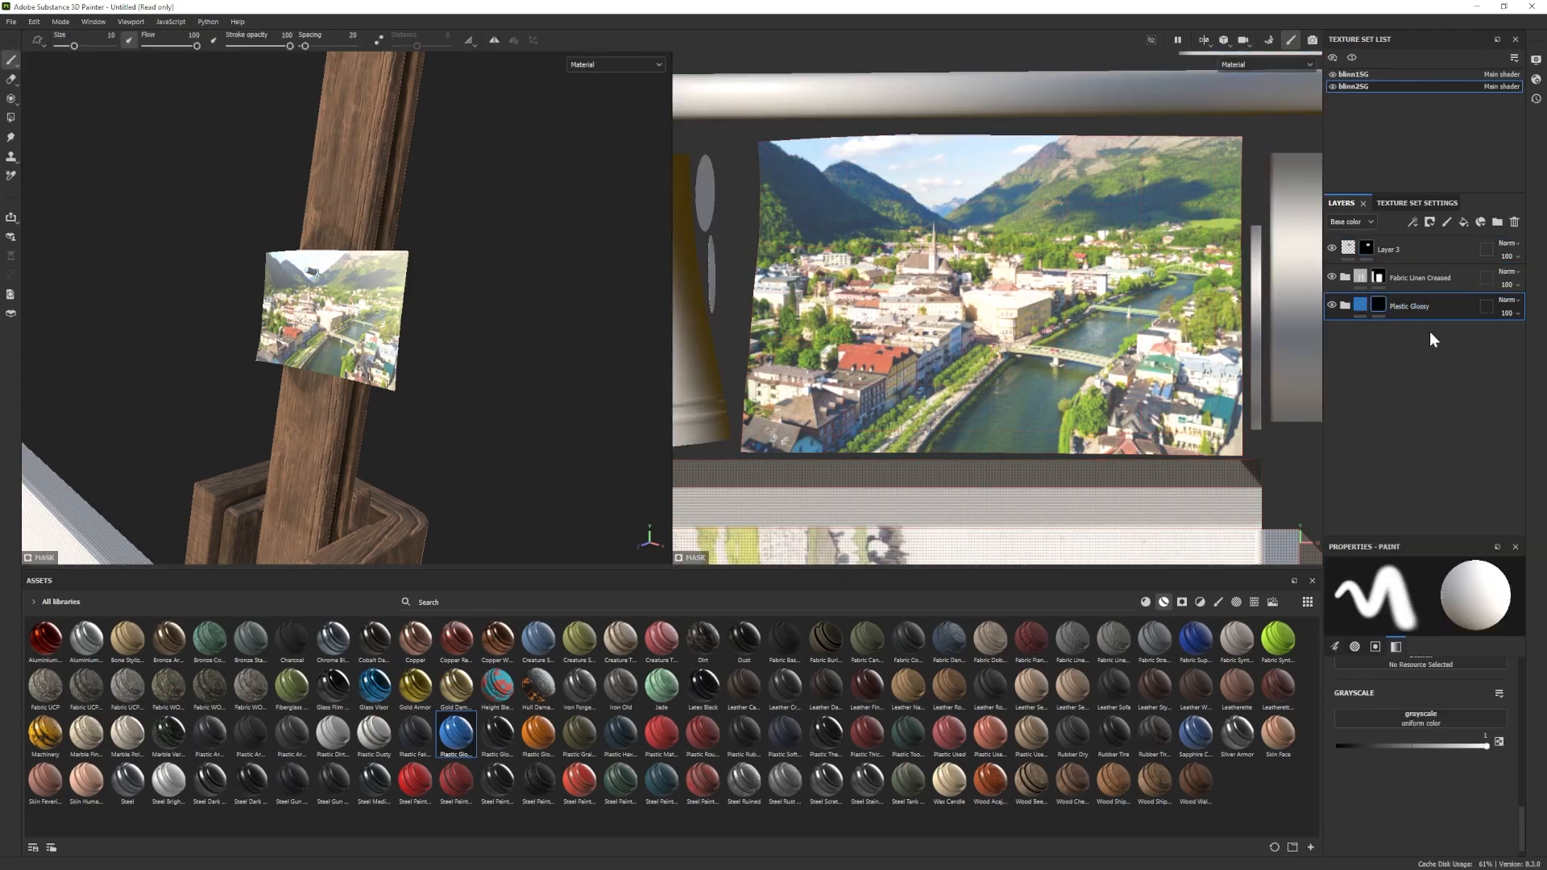
{"action": "left_click", "coordinate": [11, 117]}
{"action": "left_click", "coordinate": [312, 272]}
Set the base color of Plastic Glossy's Plastic Base layer to red.
{"action": "left_click", "coordinate": [1361, 305]}
{"action": "left_click", "coordinate": [1345, 305]}
{"action": "left_click", "coordinate": [1388, 391]}
{"action": "scroll", "coordinate": [1421, 705], "scroll_direction": "down", "scroll_amount": 5}
{"action": "left_click", "coordinate": [1420, 702]}
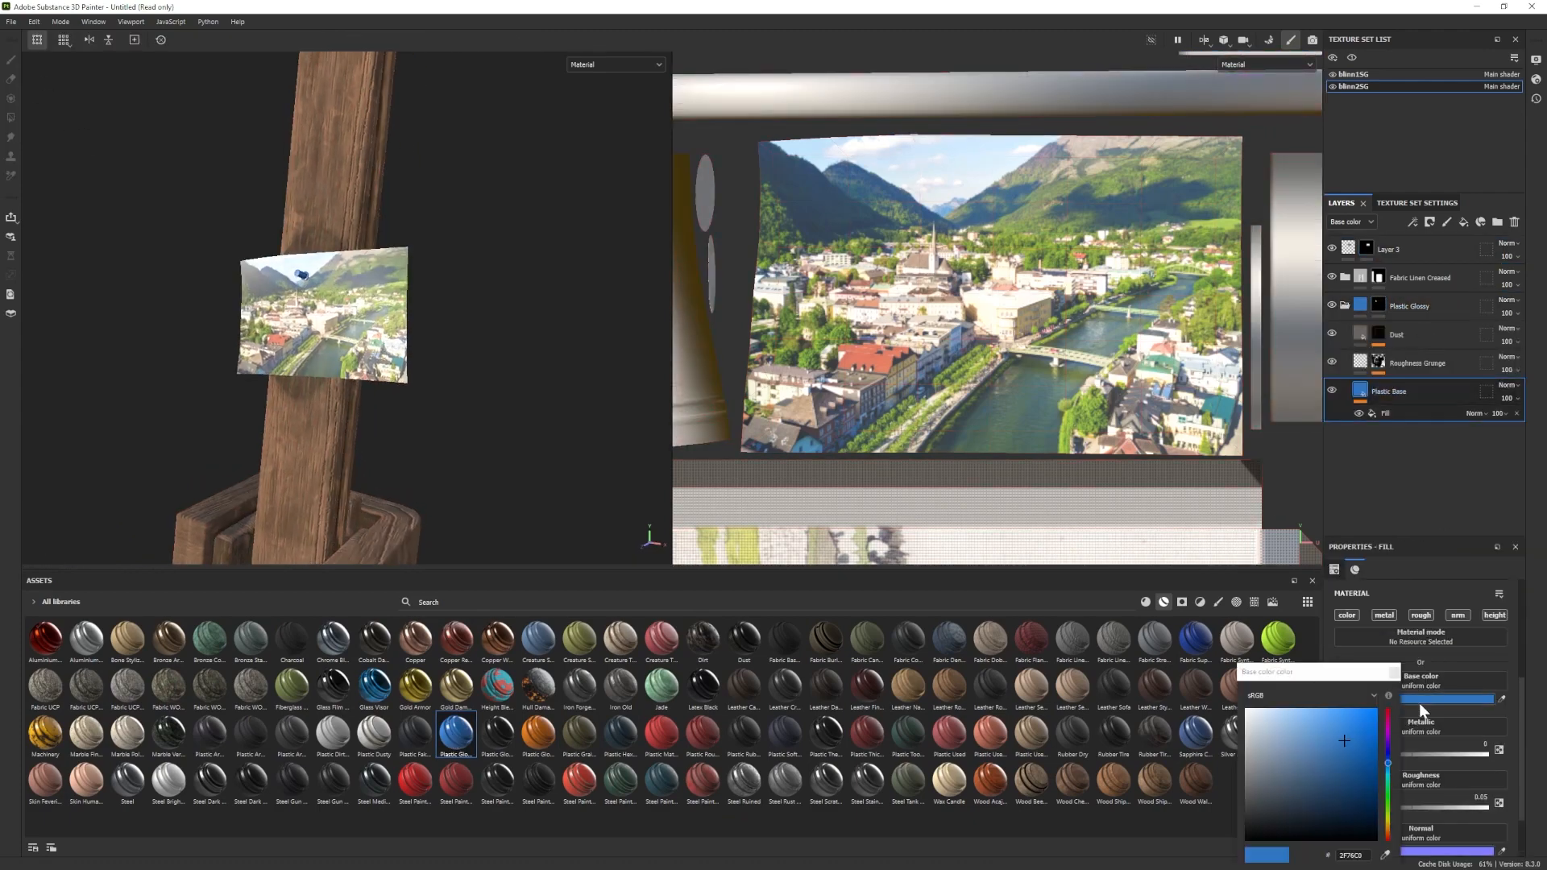
{"action": "left_click", "coordinate": [1374, 738]}
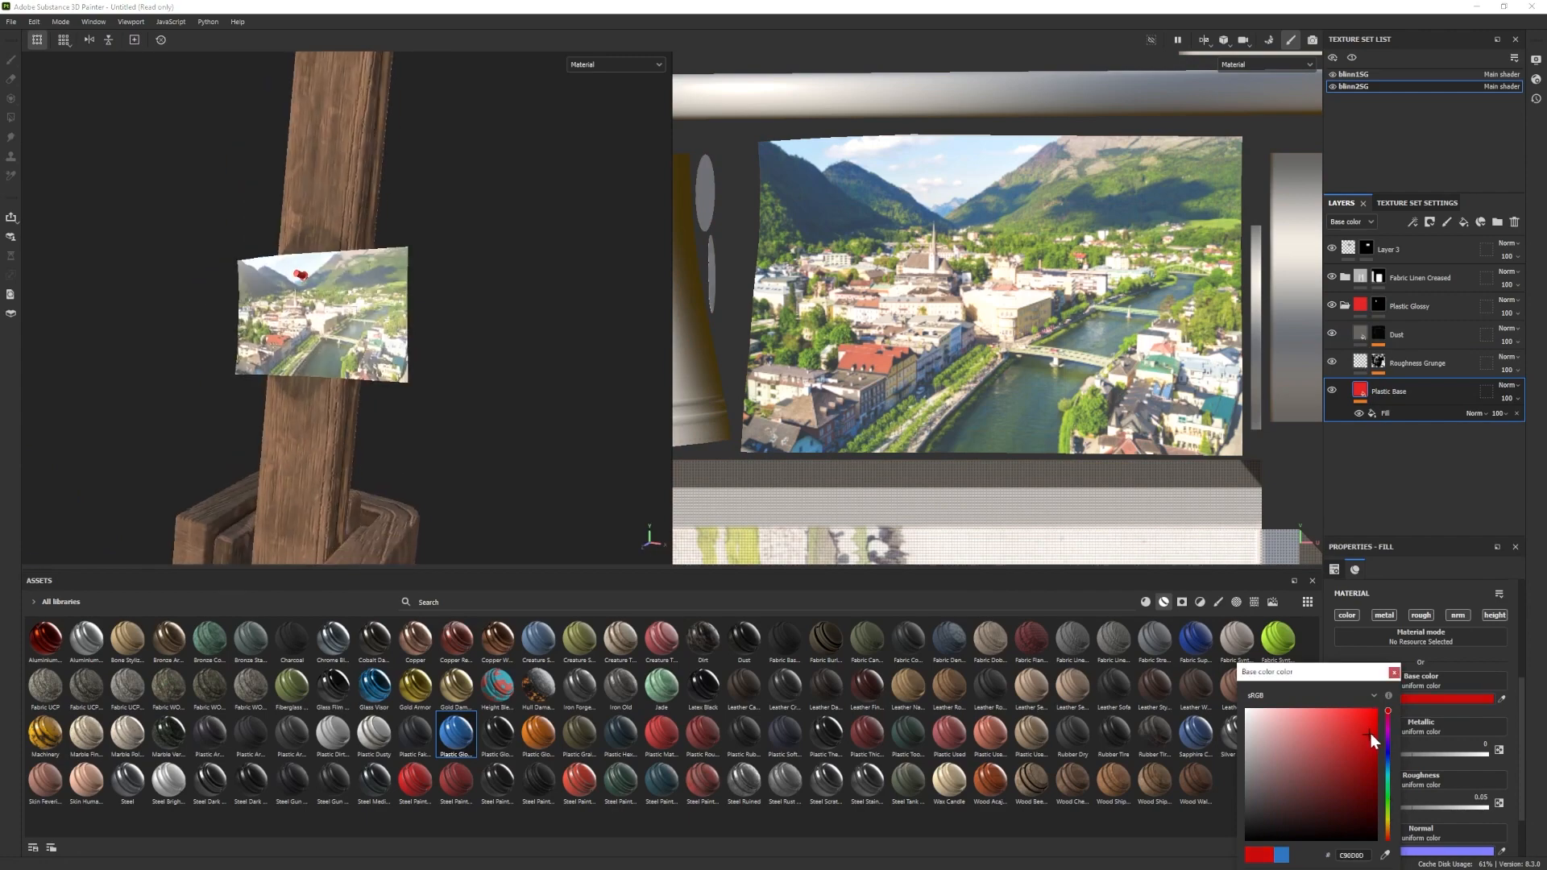
{"action": "left_click", "coordinate": [1345, 307]}
Add the Plastic Used smart material at the bottom of the layer stack and change its Base Plastic color to gray-blue.
{"action": "left_click", "coordinate": [457, 408]}
{"action": "left_click_drag", "start_coordinate": [369, 371], "coordinate": [339, 378], "text": "alt"}
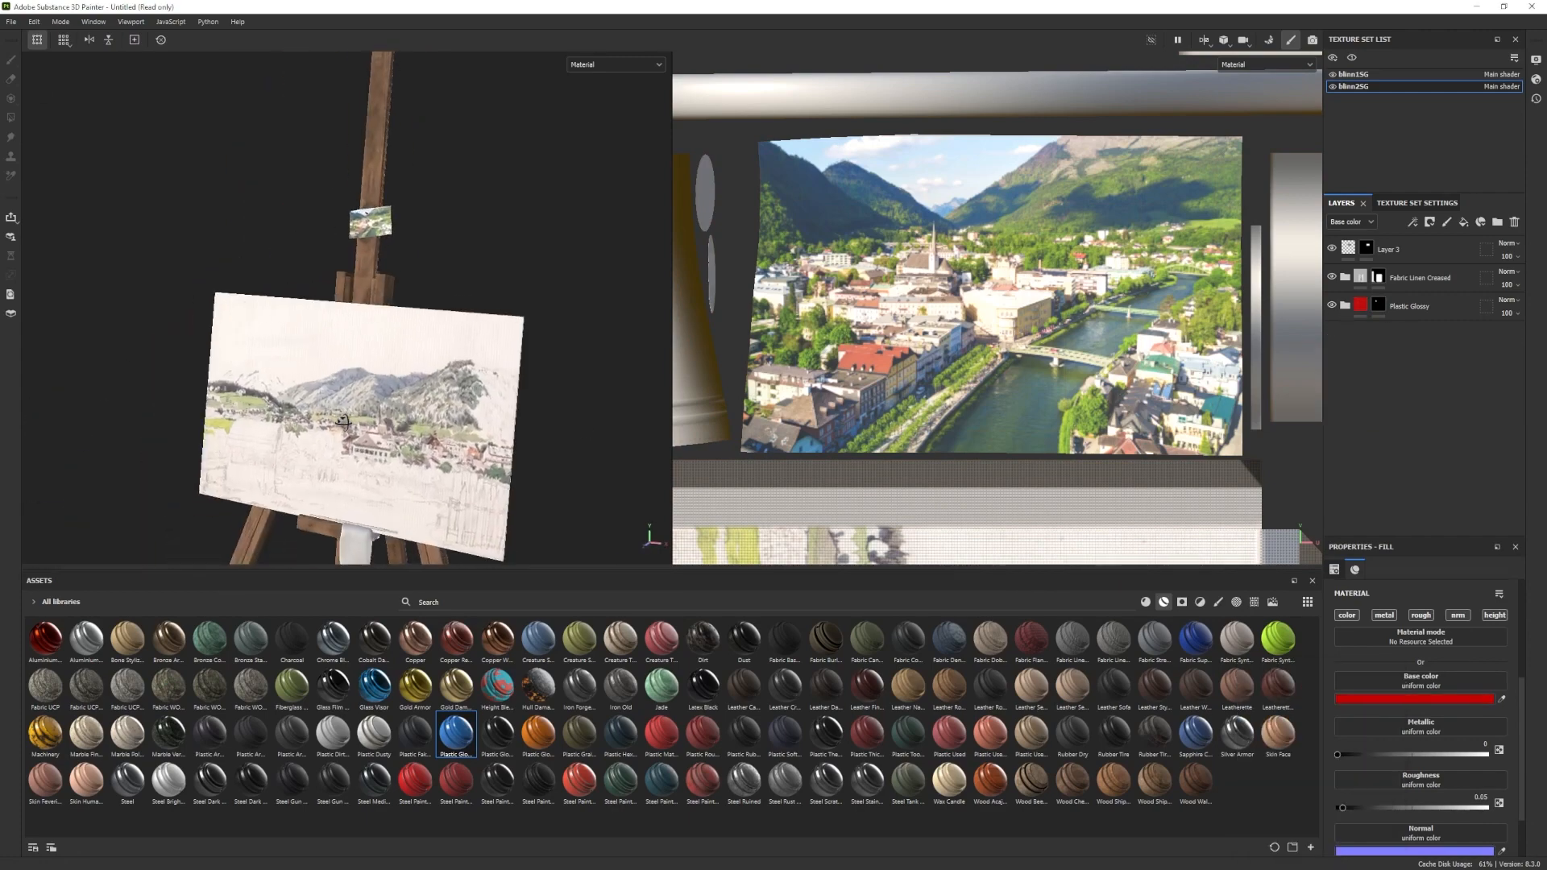
{"action": "scroll", "coordinate": [338, 379], "scroll_direction": "up", "scroll_amount": 5}
{"action": "left_click_drag", "start_coordinate": [949, 734], "coordinate": [456, 504]}
{"action": "scroll", "coordinate": [457, 503], "scroll_direction": "up", "scroll_amount": 3}
{"action": "left_click", "coordinate": [1345, 333]}
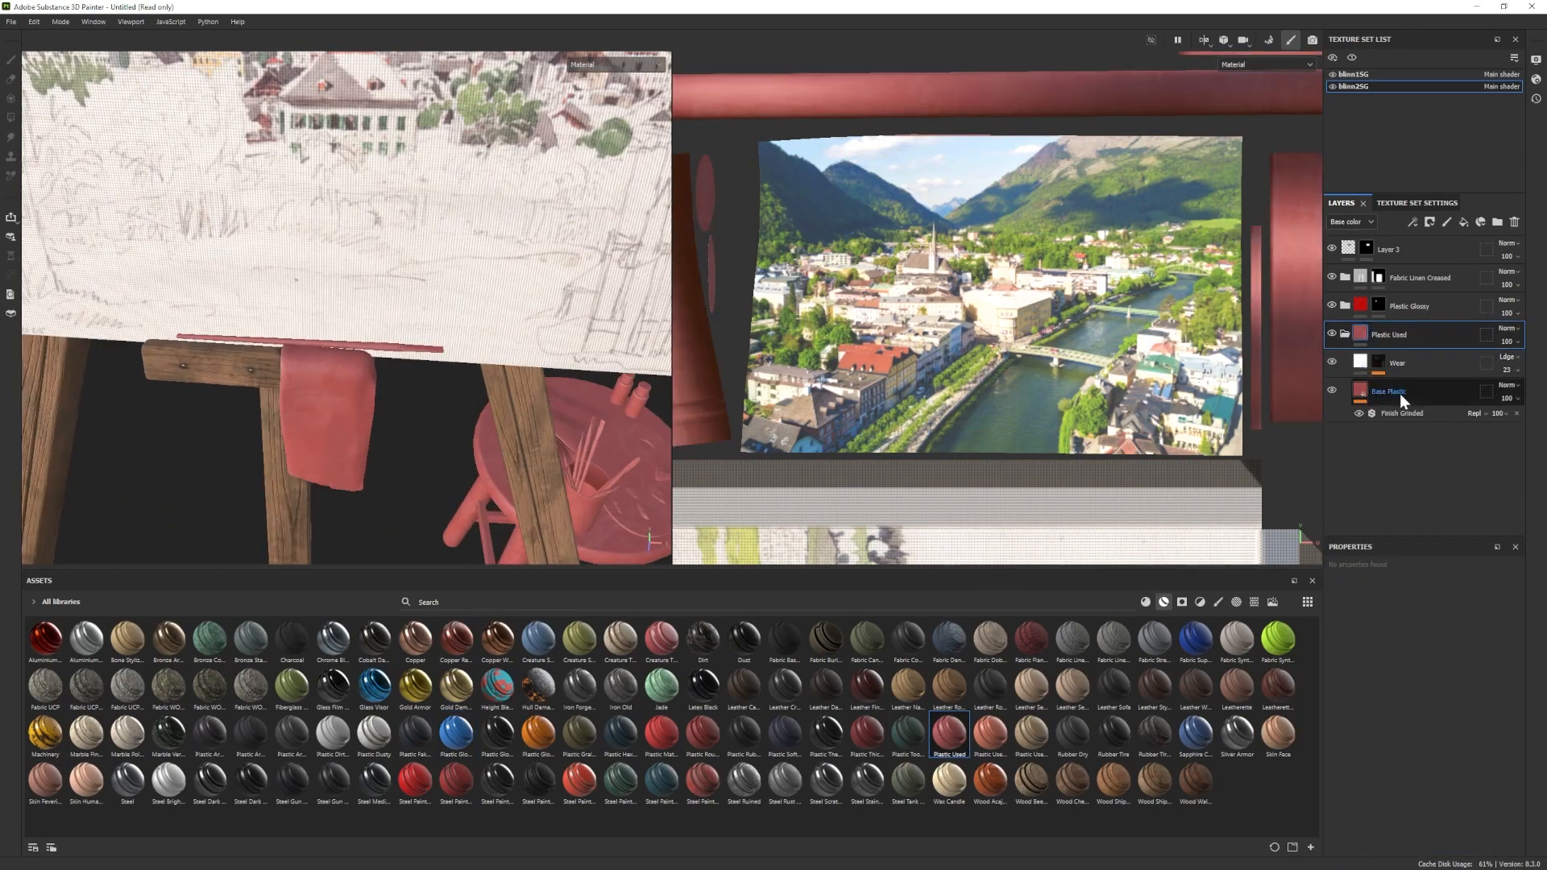
{"action": "left_click", "coordinate": [1400, 393]}
{"action": "left_click", "coordinate": [1401, 699]}
{"action": "left_click_drag", "start_coordinate": [1280, 793], "coordinate": [1234, 757]}
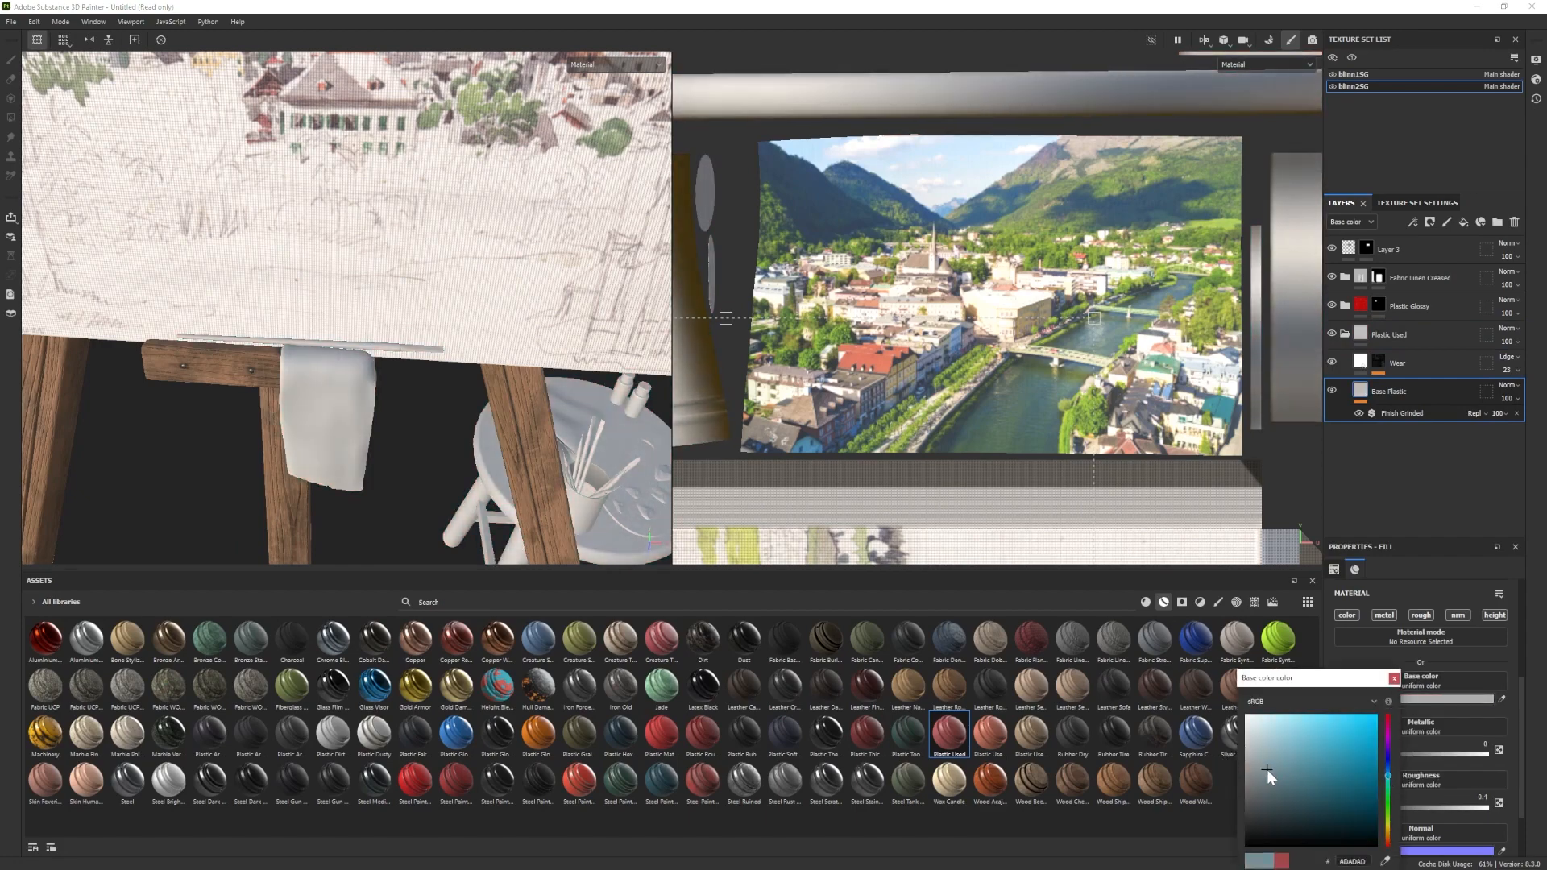
Add a black mask to Plastic Used and fill in only the thin stick lying below the canvas.
{"action": "left_click", "coordinate": [1402, 393]}
{"action": "right_click", "coordinate": [1406, 334]}
{"action": "left_click", "coordinate": [1419, 14]}
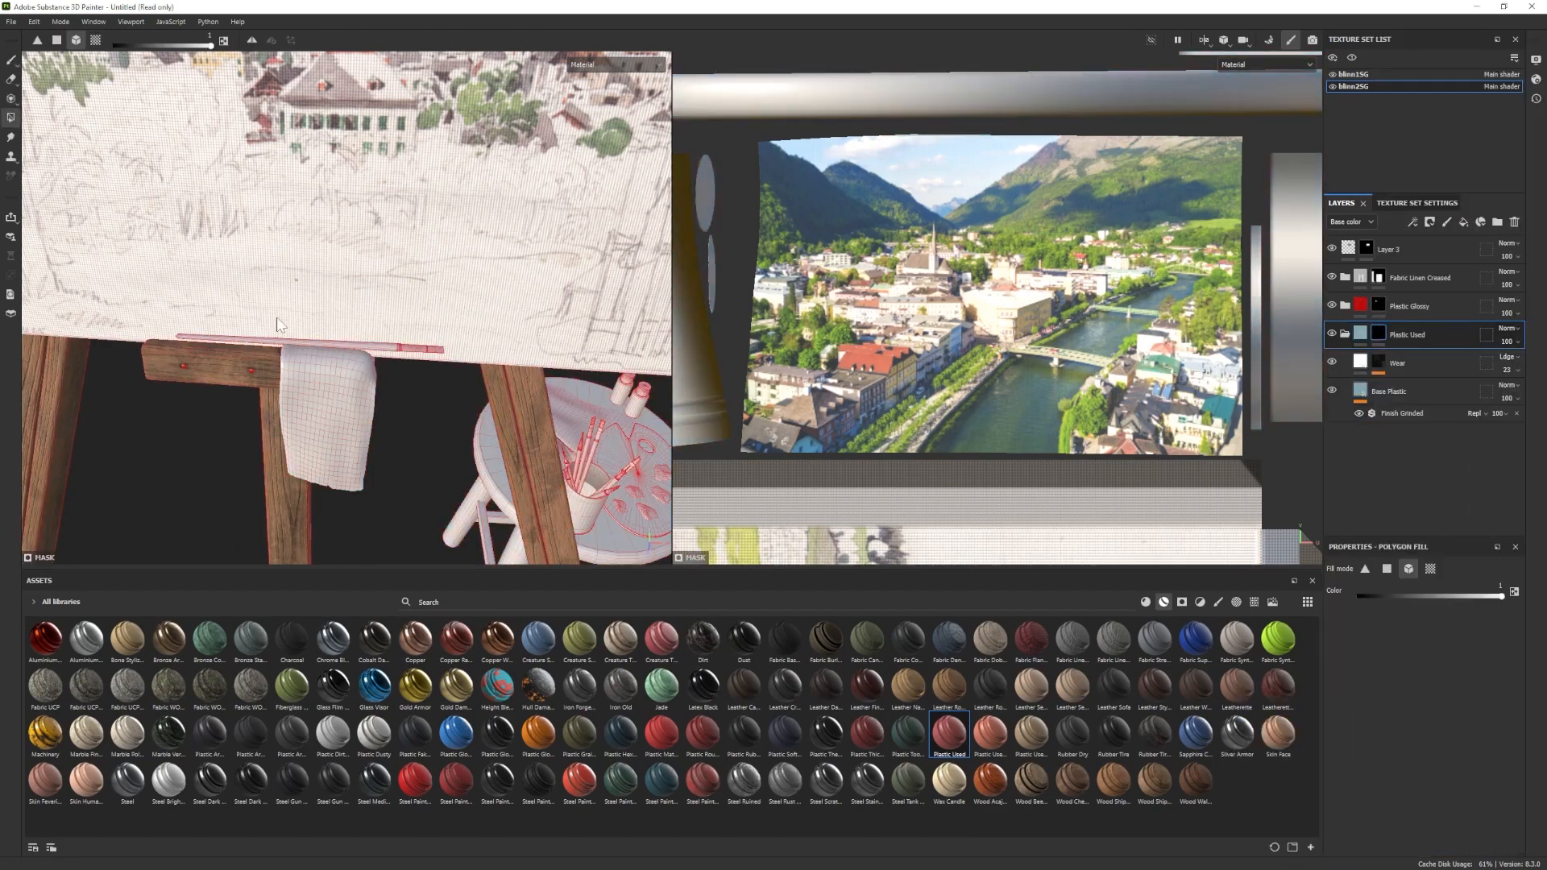
{"action": "left_click", "coordinate": [279, 342]}
{"action": "key", "text": "1"}
Change the base color of the Base Plastic layer to a darker, more neutral gray.
{"action": "left_click_drag", "start_coordinate": [283, 346], "coordinate": [295, 330], "text": "alt"}
{"action": "scroll", "coordinate": [295, 331], "scroll_direction": "down", "scroll_amount": 2}
{"action": "left_click", "coordinate": [1392, 392]}
{"action": "left_click", "coordinate": [1403, 699]}
{"action": "left_click_drag", "start_coordinate": [1274, 806], "coordinate": [1256, 777]}
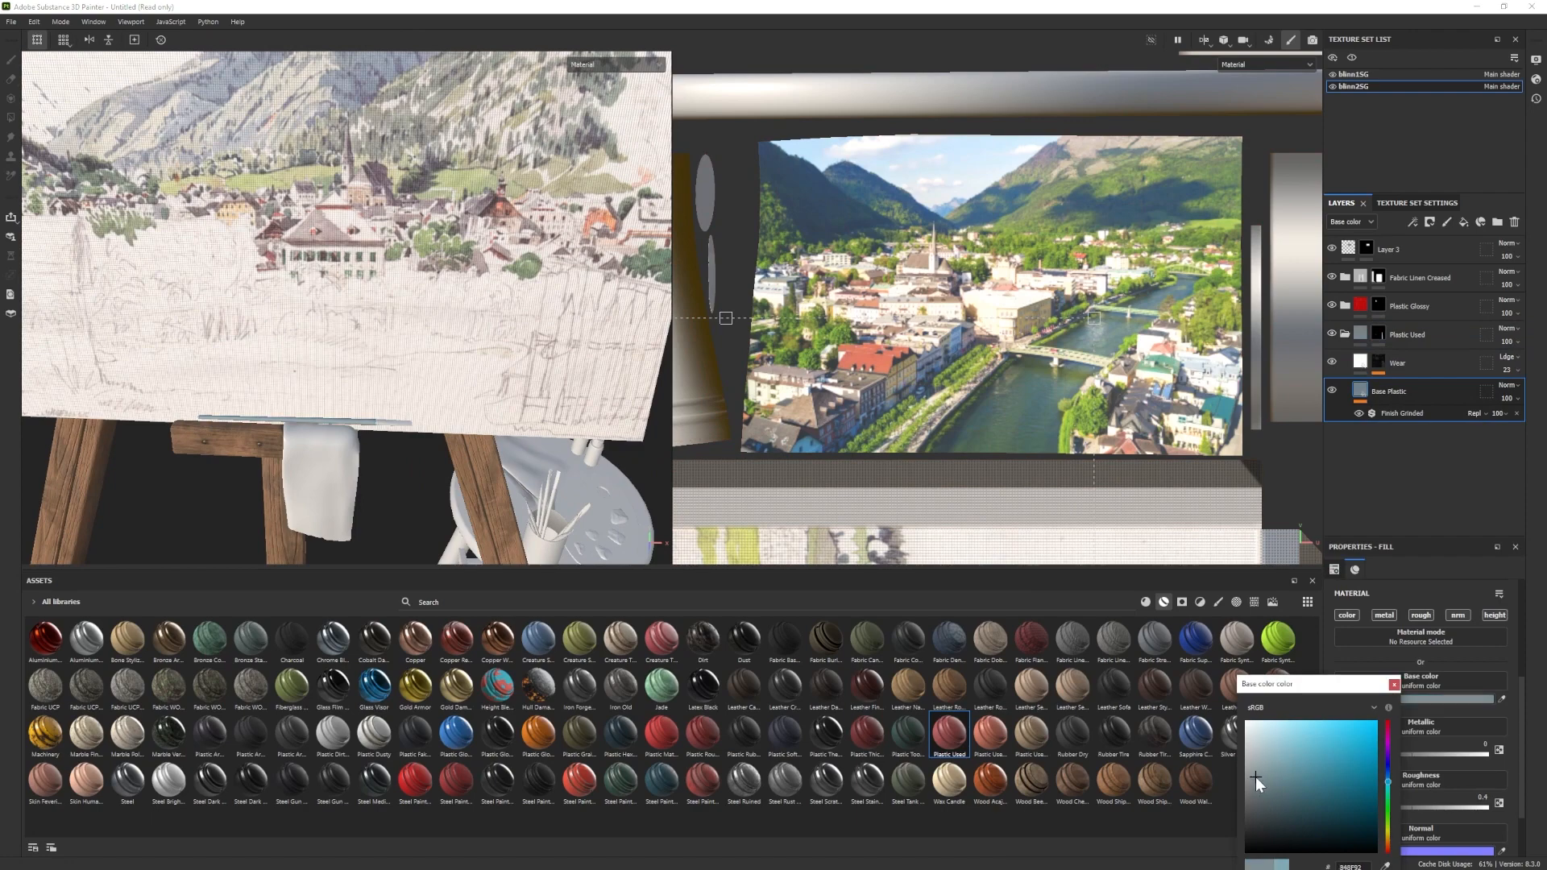
{"action": "left_click", "coordinate": [1394, 685]}
Try a fill layer with a stains and scratches smart mask above Base Plastic and open its base color.
{"action": "left_click", "coordinate": [1463, 221]}
{"action": "left_click", "coordinate": [1182, 602]}
{"action": "left_click_drag", "start_coordinate": [1237, 686], "coordinate": [1406, 395]}
{"action": "left_click", "coordinate": [1414, 415]}
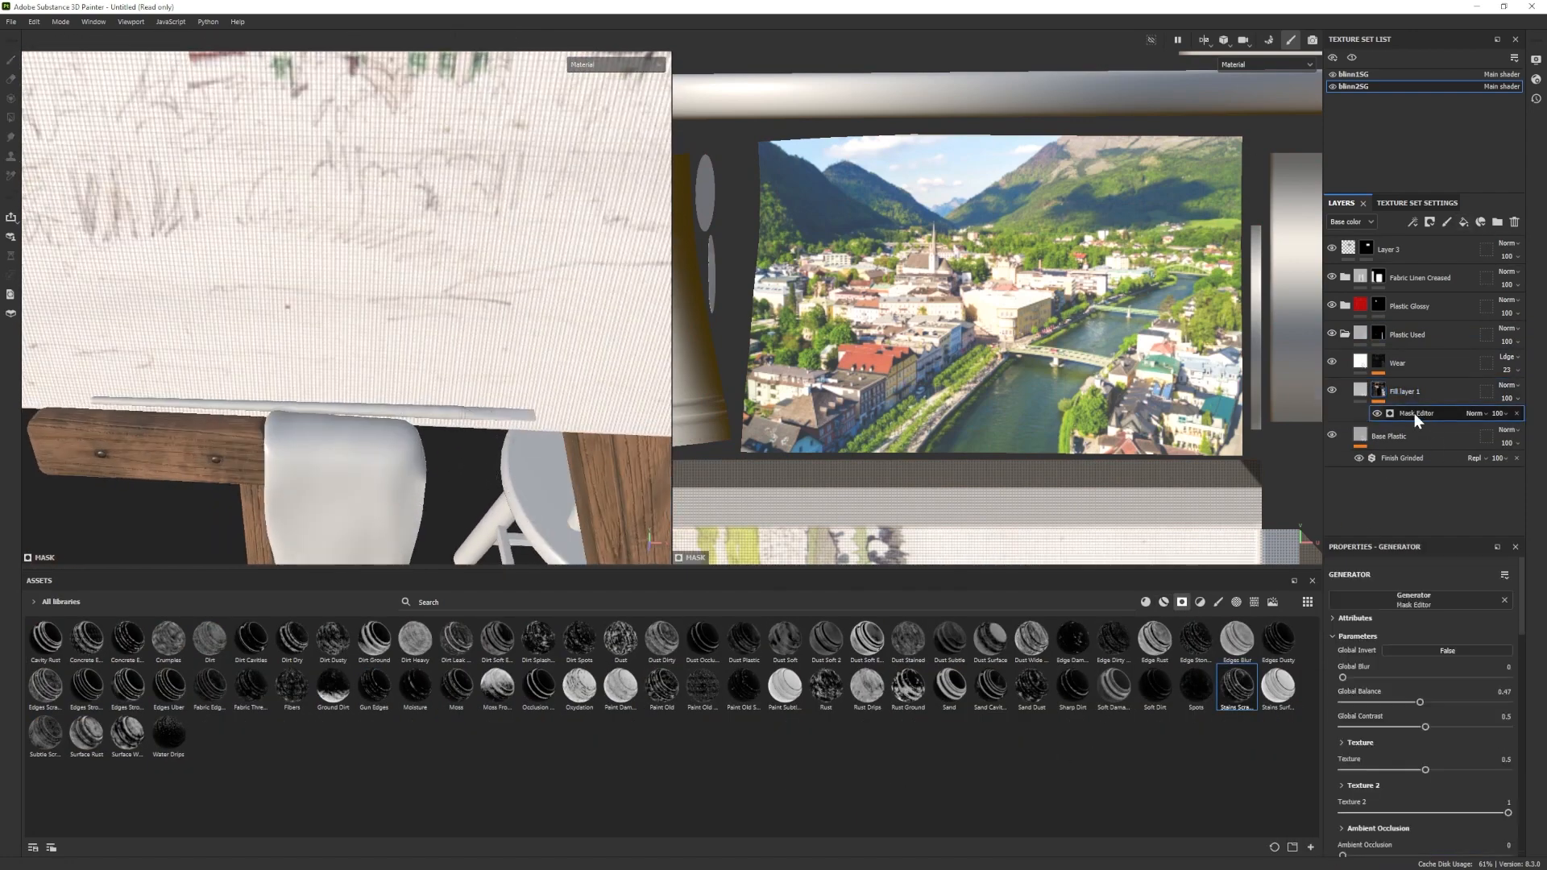
{"action": "left_click", "coordinate": [1361, 391]}
{"action": "left_click", "coordinate": [1400, 700]}
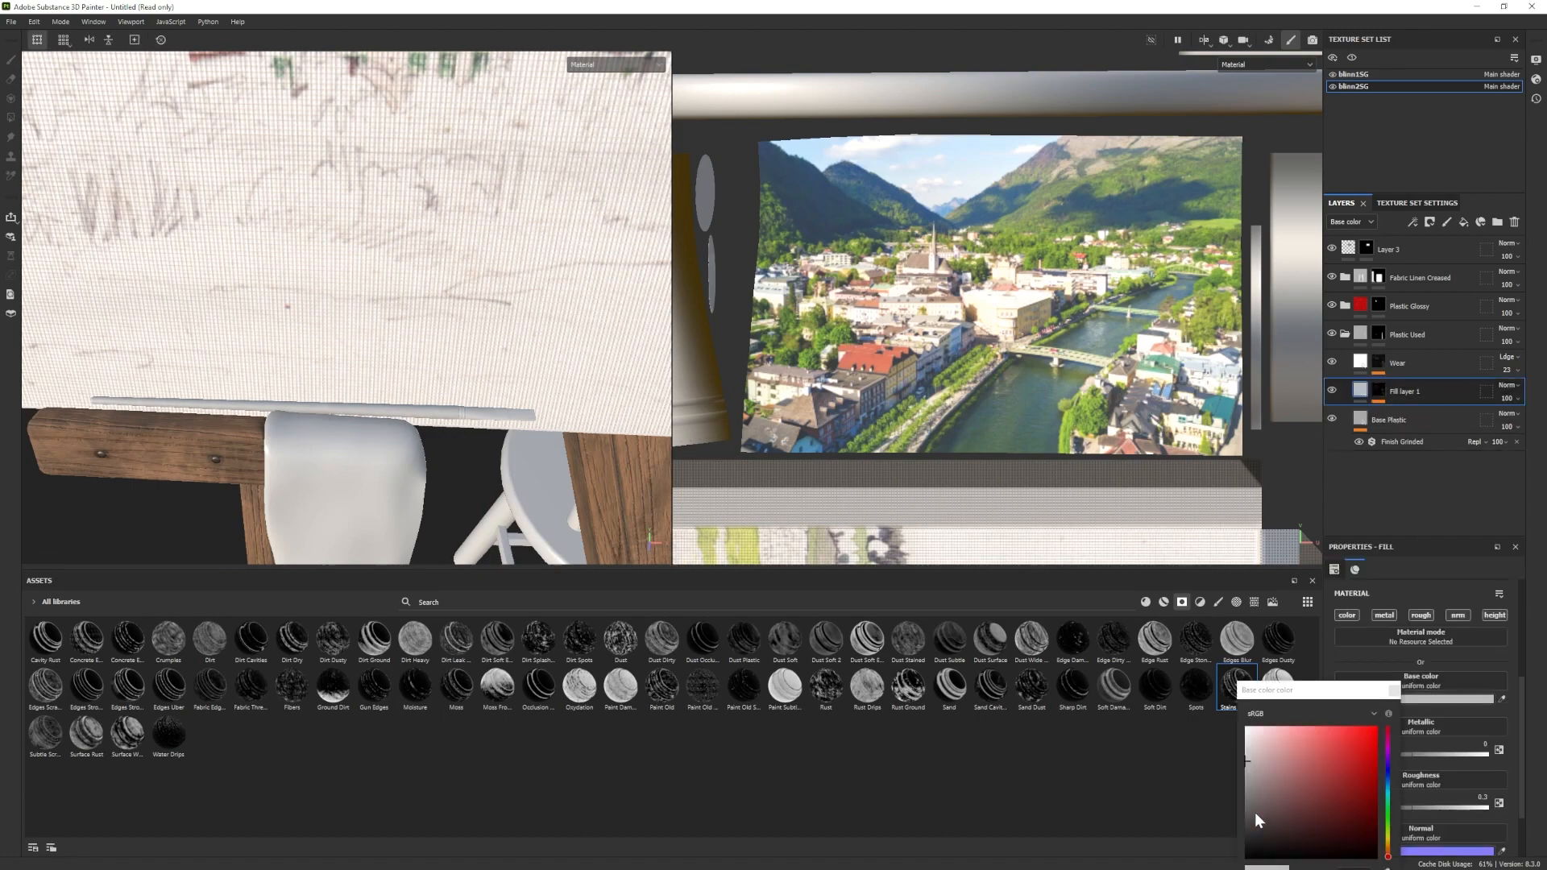
{"action": "left_click", "coordinate": [1395, 690]}
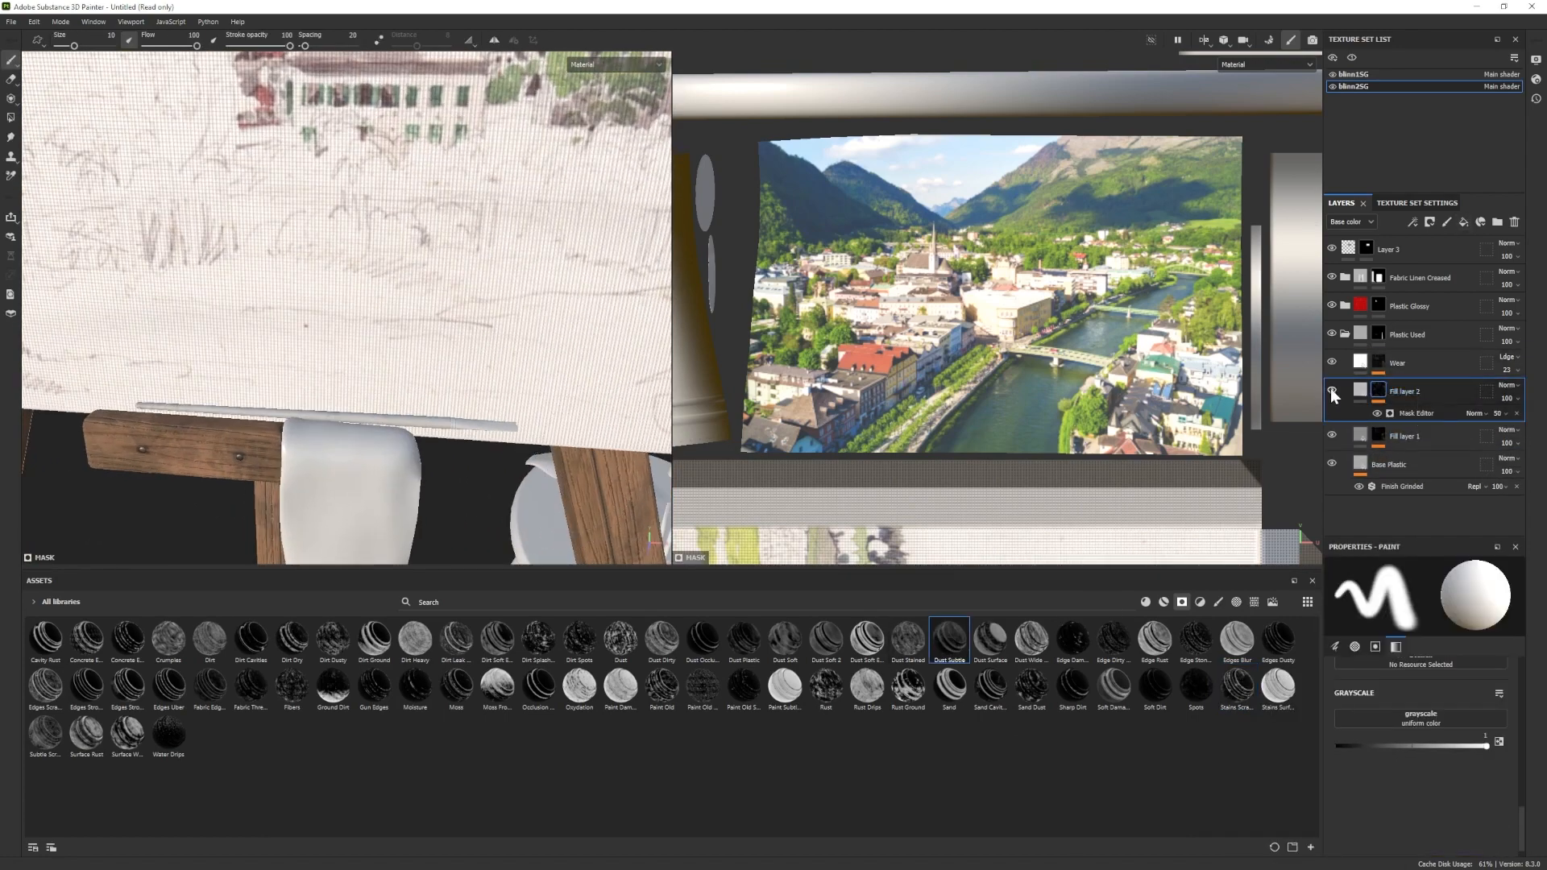
Try a dark gray base color on the Dust Subtle fill layer, and delete both fill layers above Base Plastic.
{"action": "left_click", "coordinate": [1362, 391]}
{"action": "left_click", "coordinate": [1443, 699]}
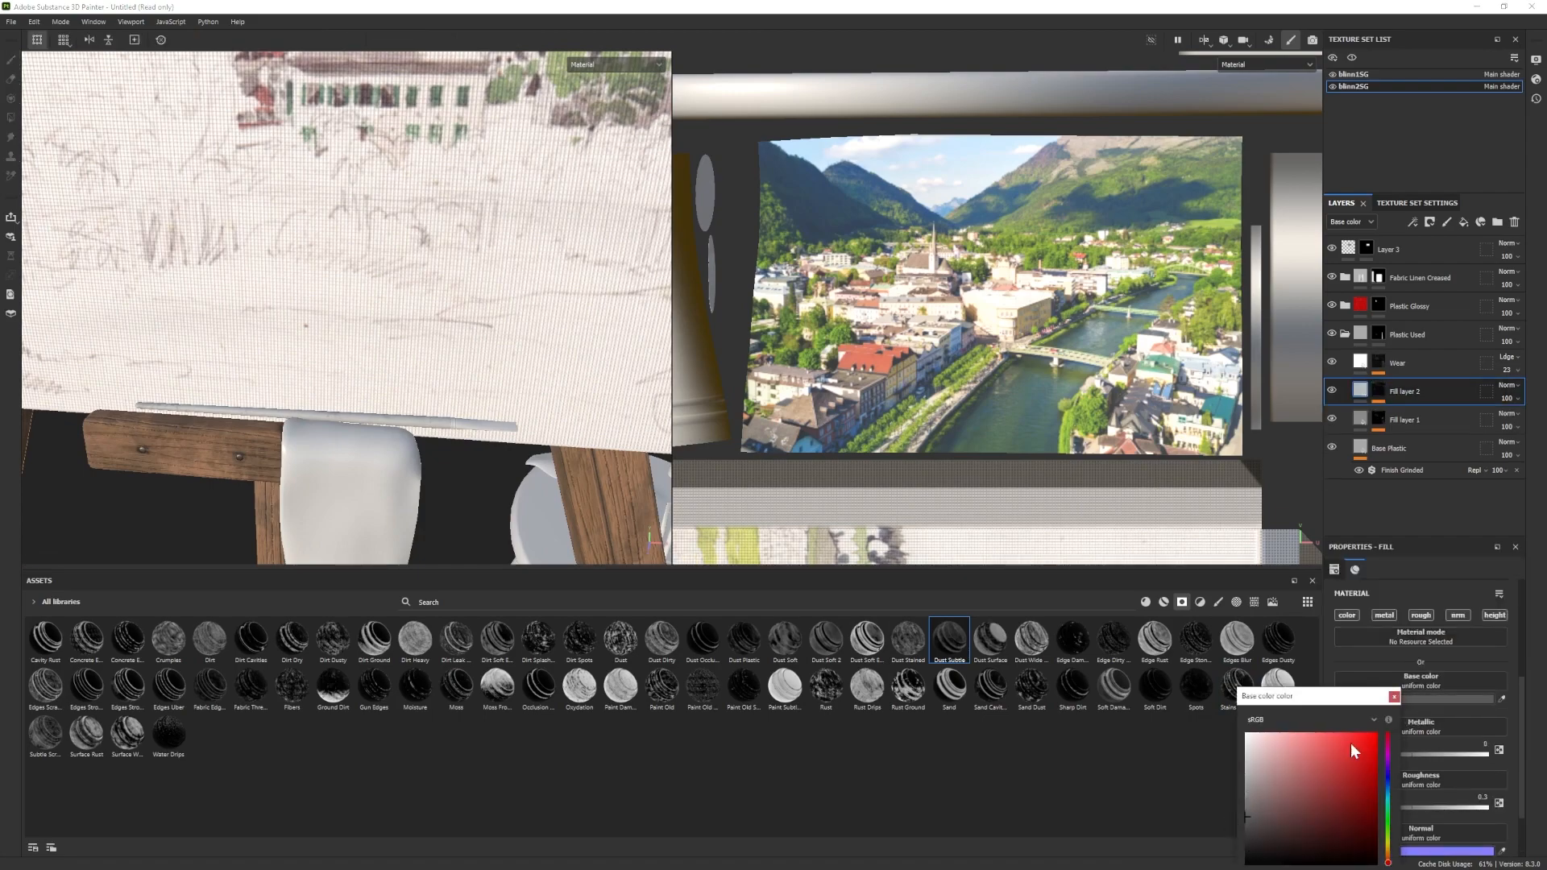
{"action": "left_click_drag", "start_coordinate": [355, 323], "coordinate": [322, 322], "text": "alt"}
{"action": "right_click_drag", "start_coordinate": [346, 363], "coordinate": [477, 540], "text": "alt"}
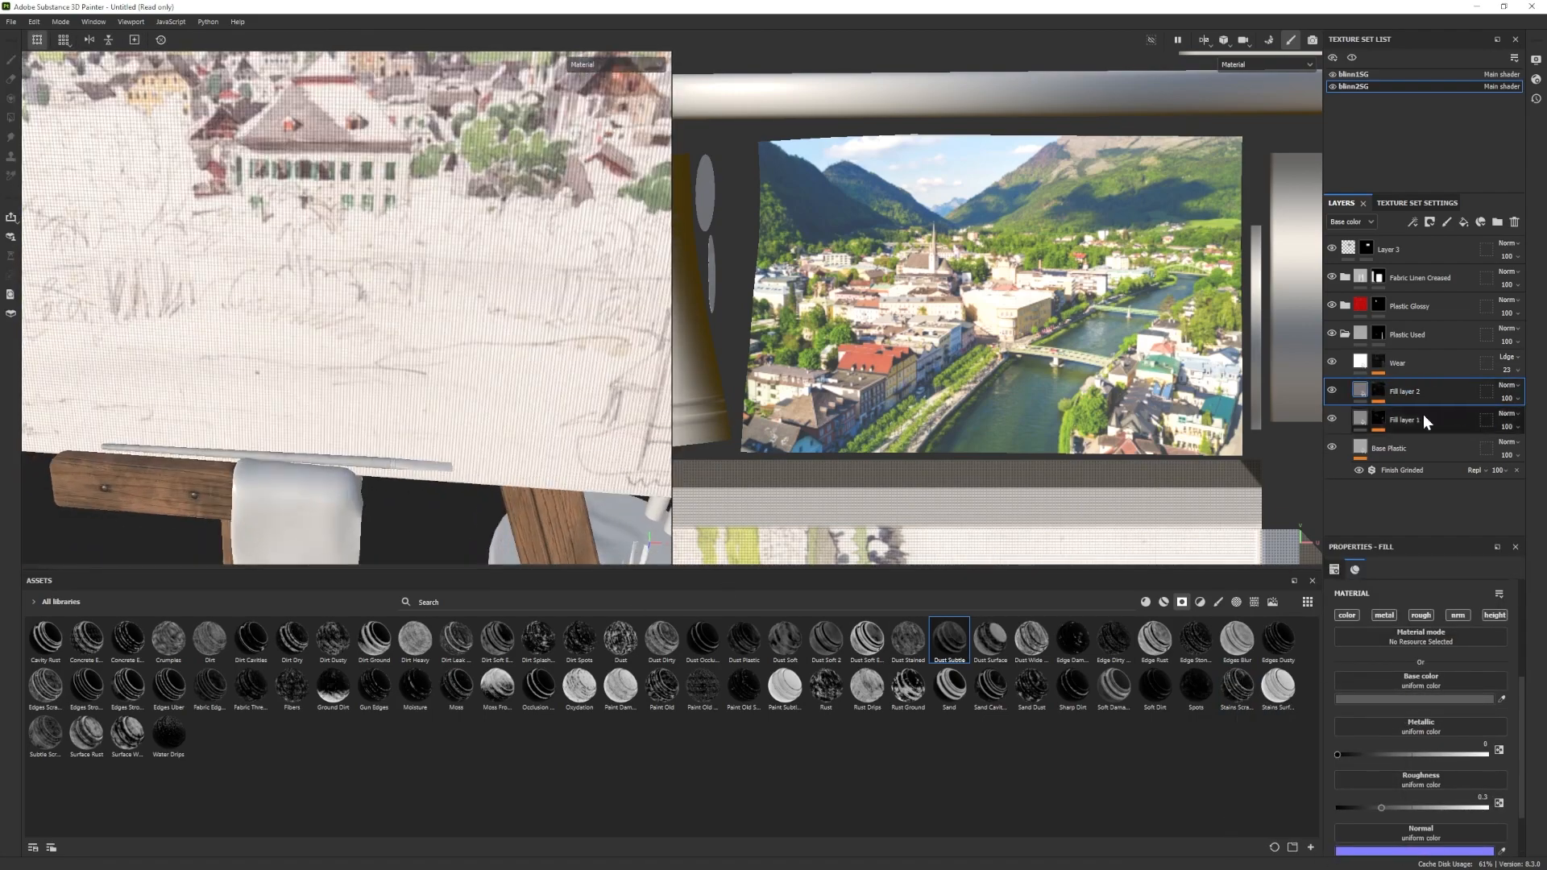
{"action": "left_click", "coordinate": [1423, 421], "text": "shift"}
{"action": "key", "text": "Delete"}
Set the base color of the Base Plastic layer to a muted blue.
{"action": "left_click", "coordinate": [1391, 699]}
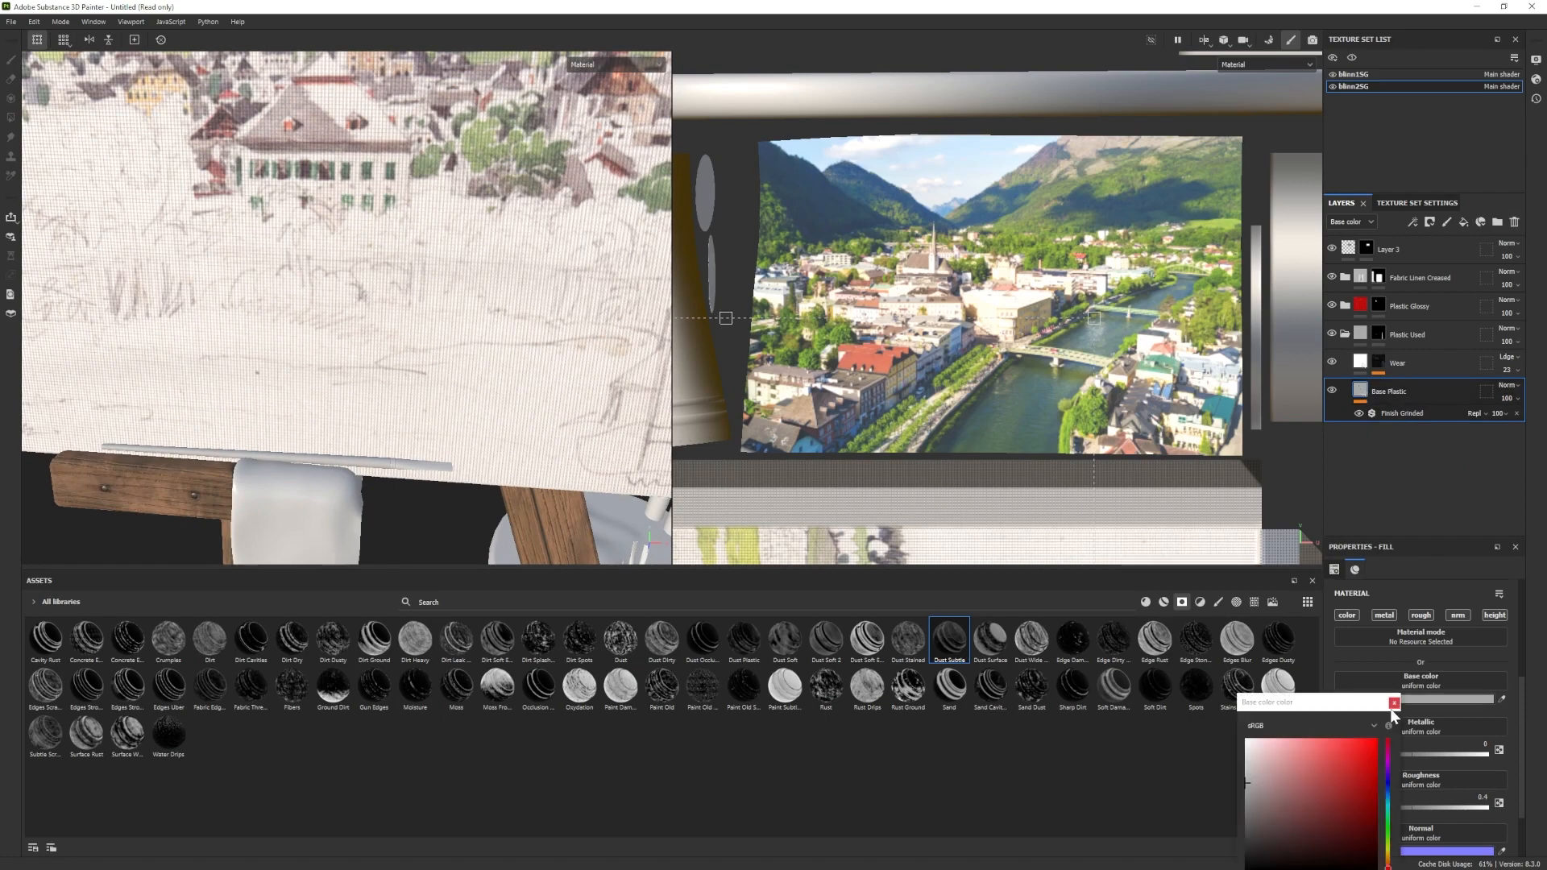
{"action": "left_click_drag", "start_coordinate": [1312, 706], "coordinate": [1283, 592]}
{"action": "left_click", "coordinate": [1285, 677]}
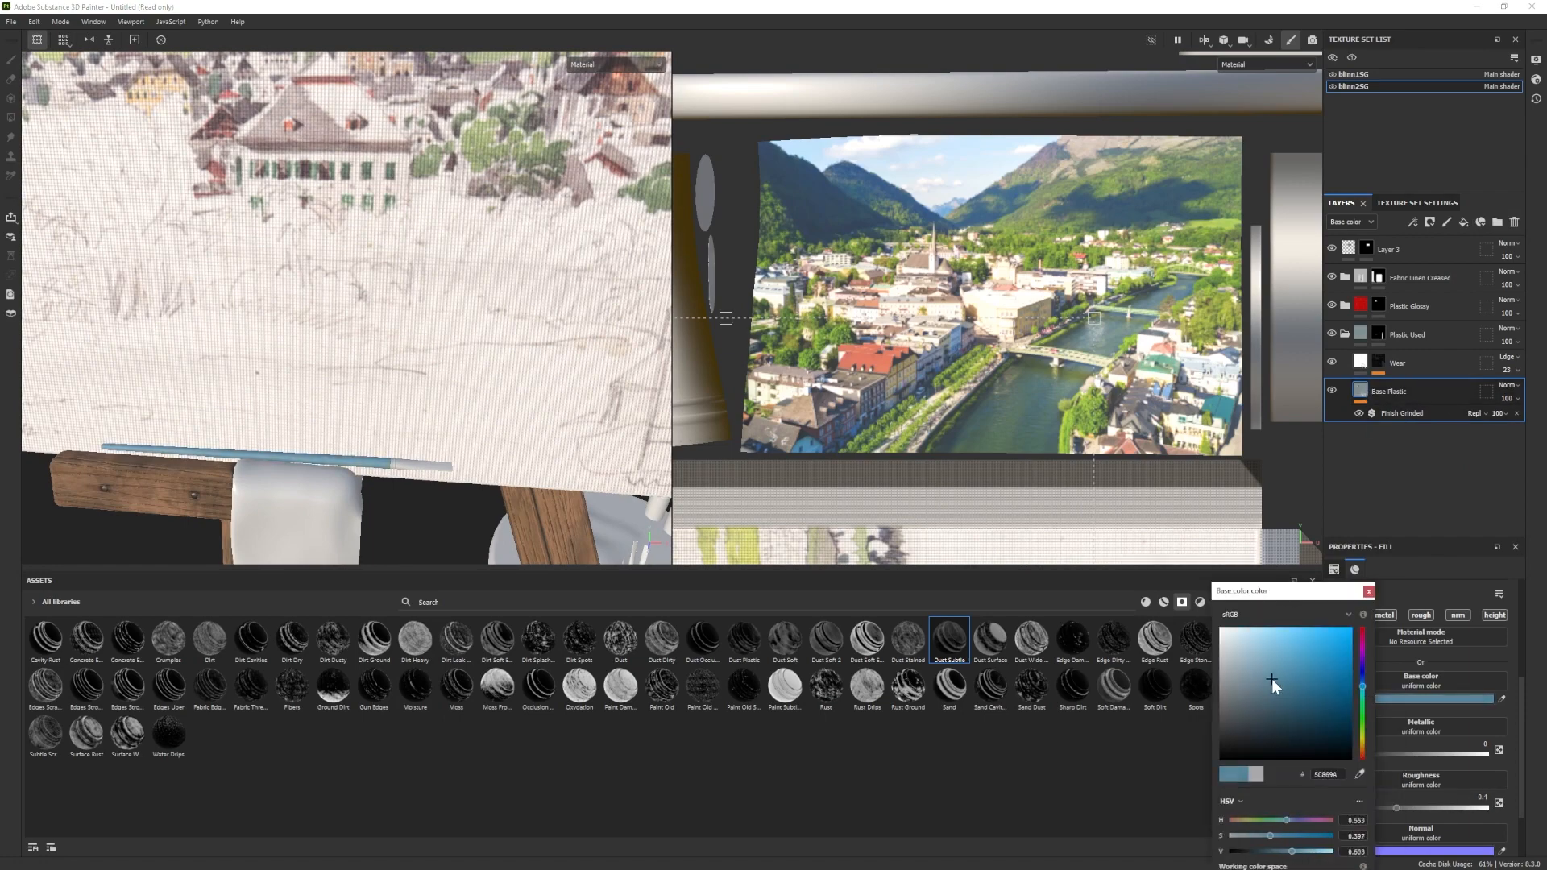
Add a fill layer with the Paint Old smart mask above Base Plastic and set its base color to light gray.
{"action": "left_click", "coordinate": [1465, 223]}
{"action": "left_click_drag", "start_coordinate": [662, 687], "coordinate": [1405, 392]}
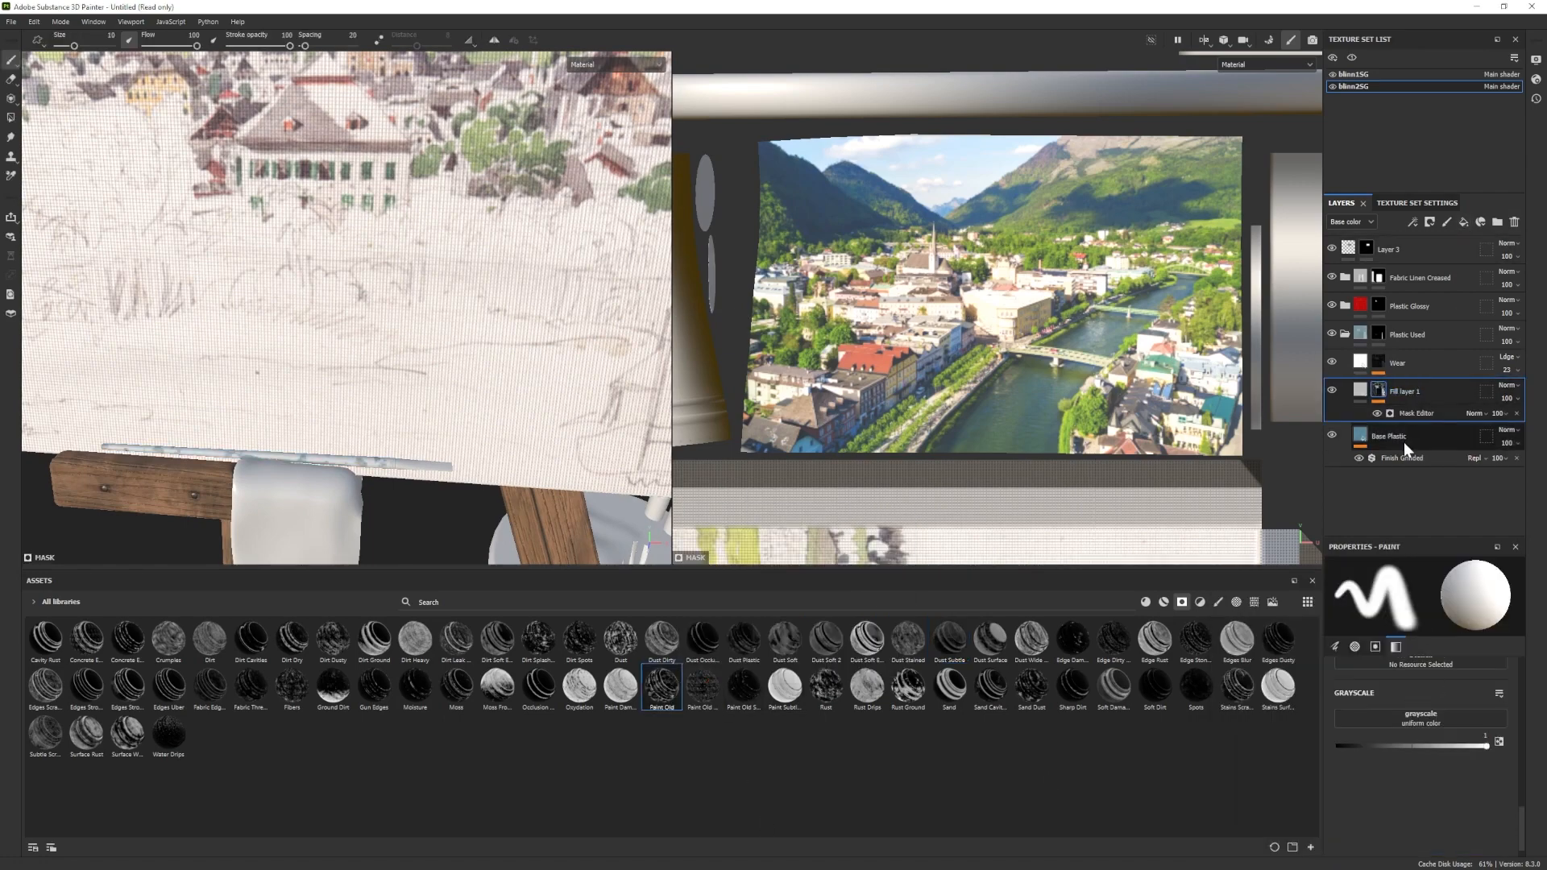
{"action": "left_click", "coordinate": [1424, 414]}
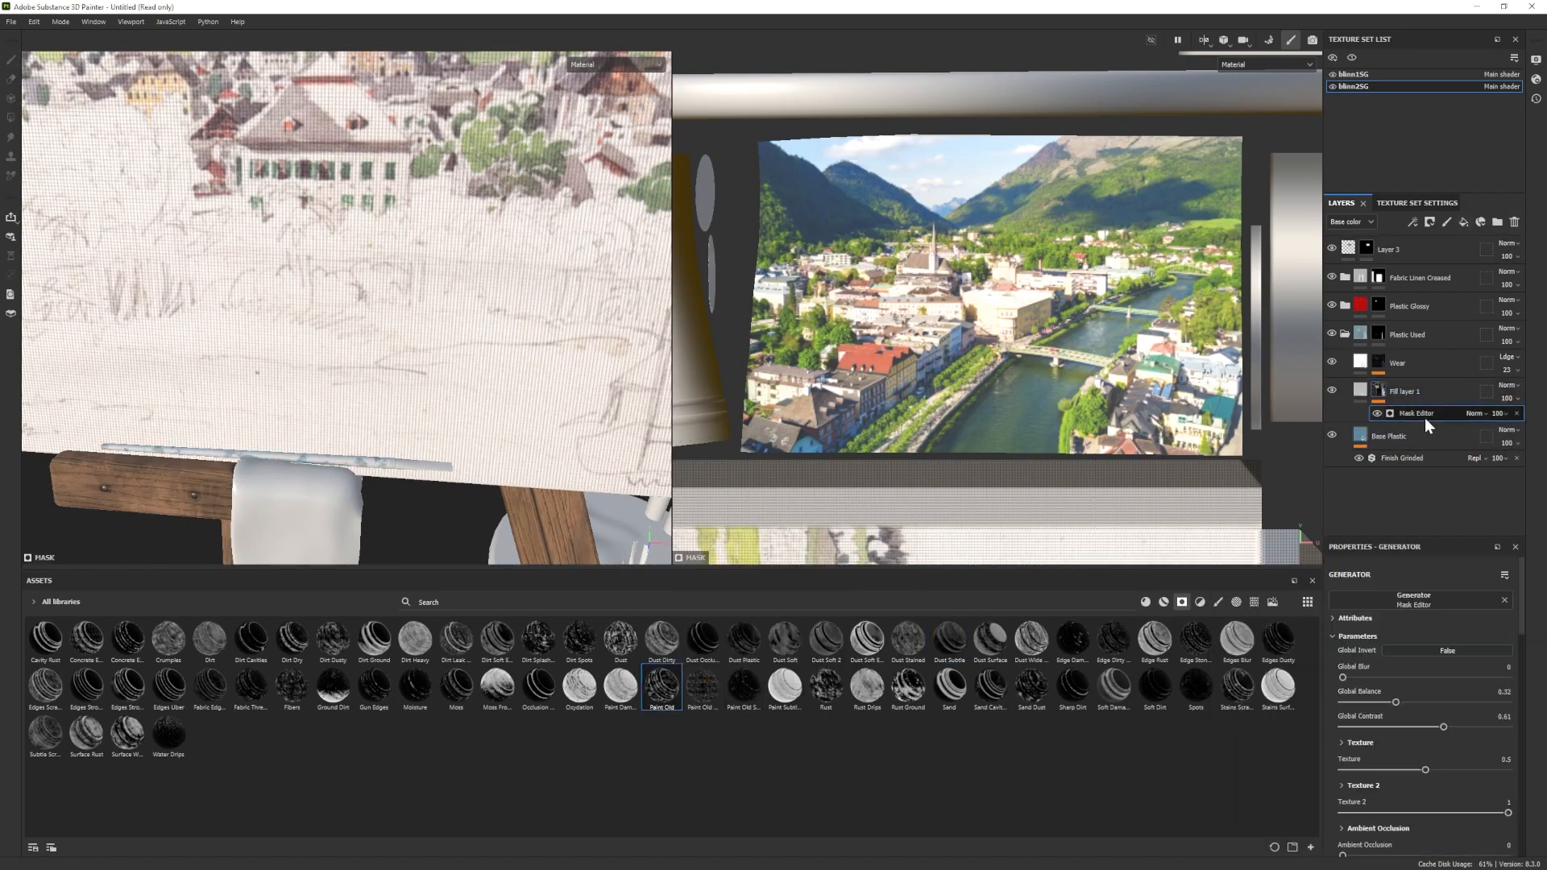
{"action": "key", "text": "ctrl+z"}
{"action": "left_click", "coordinate": [1434, 698]}
{"action": "left_click", "coordinate": [1368, 598]}
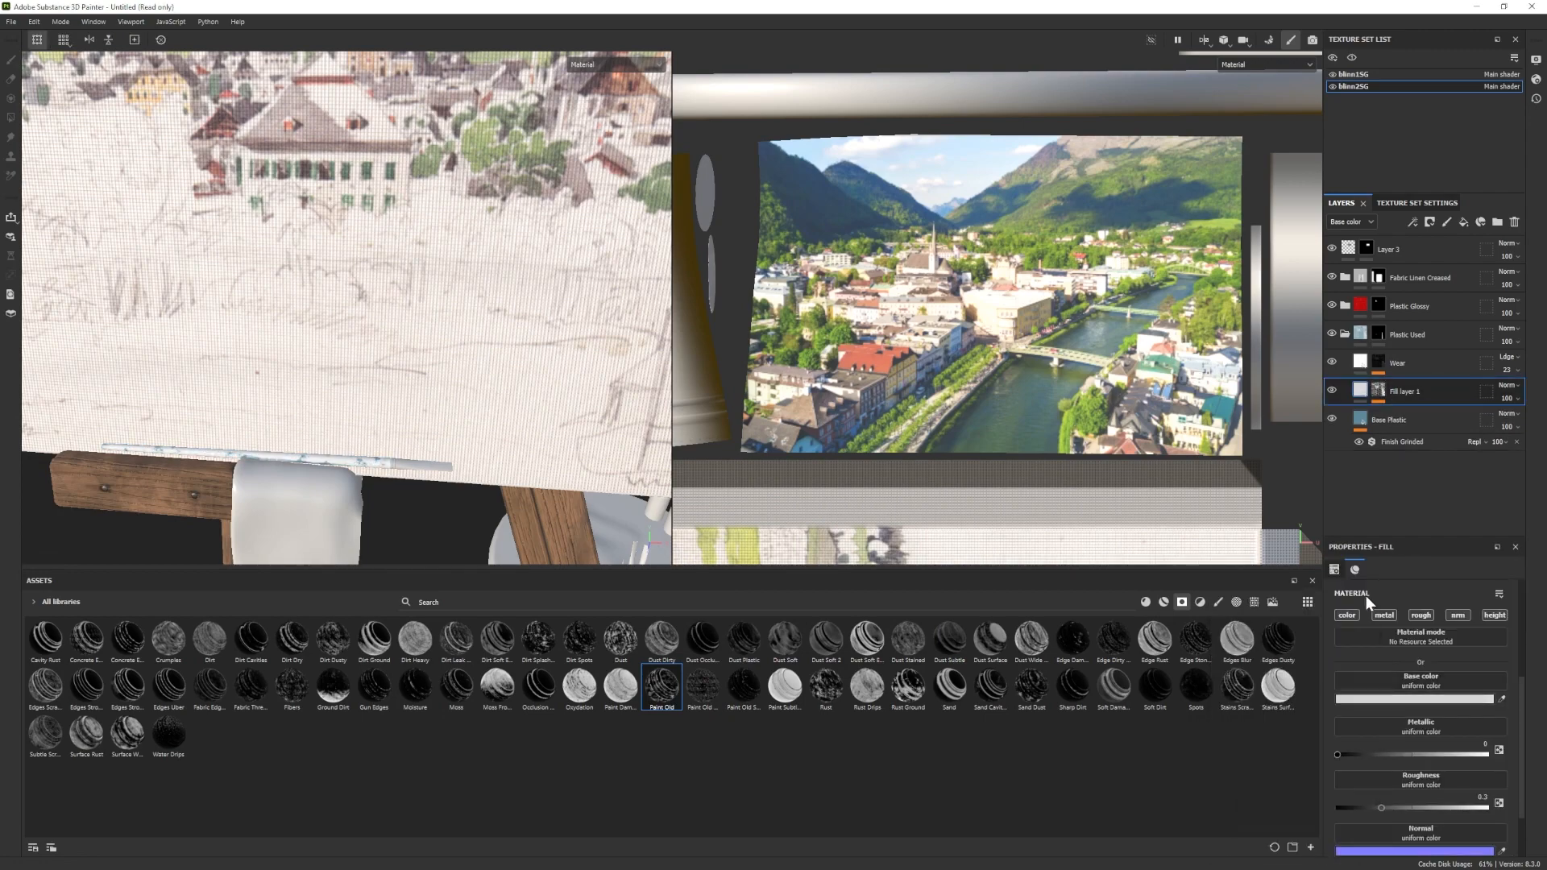
Set the base color of the Base Plastic layer to light gray.
{"action": "right_click_drag", "start_coordinate": [133, 323], "coordinate": [403, 461], "text": "alt"}
{"action": "left_click", "coordinate": [1409, 422]}
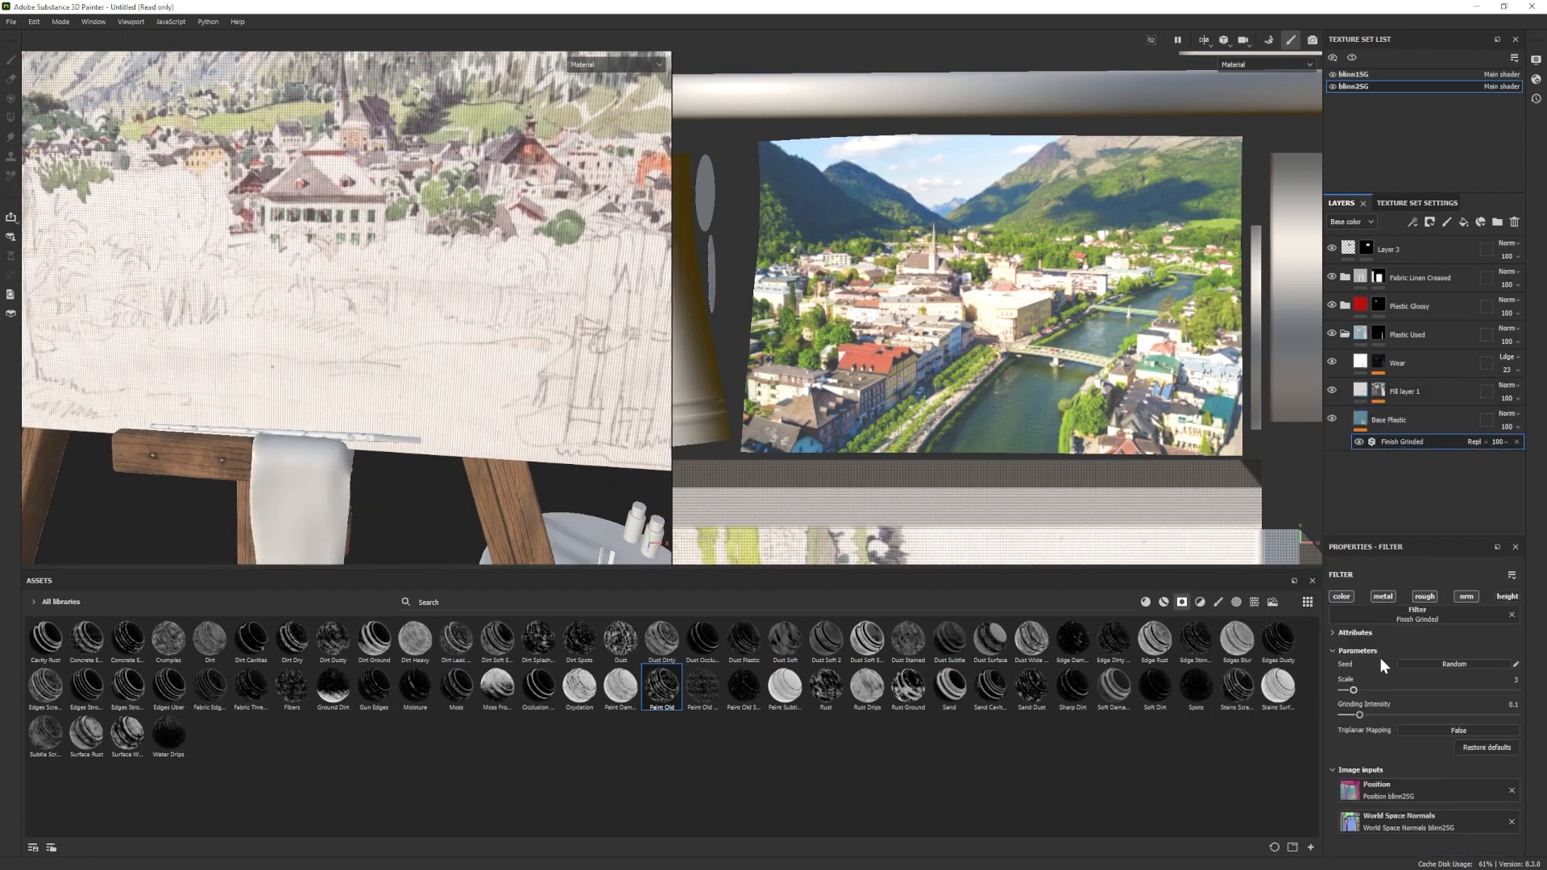
{"action": "left_click", "coordinate": [1426, 695]}
{"action": "left_click", "coordinate": [1369, 604]}
Set Fill layer 1's base color to teal blue, then lower its Mask Editor's Global Balance and set Texture to 0.12.
{"action": "left_click", "coordinate": [1406, 393]}
{"action": "left_click", "coordinate": [1406, 699]}
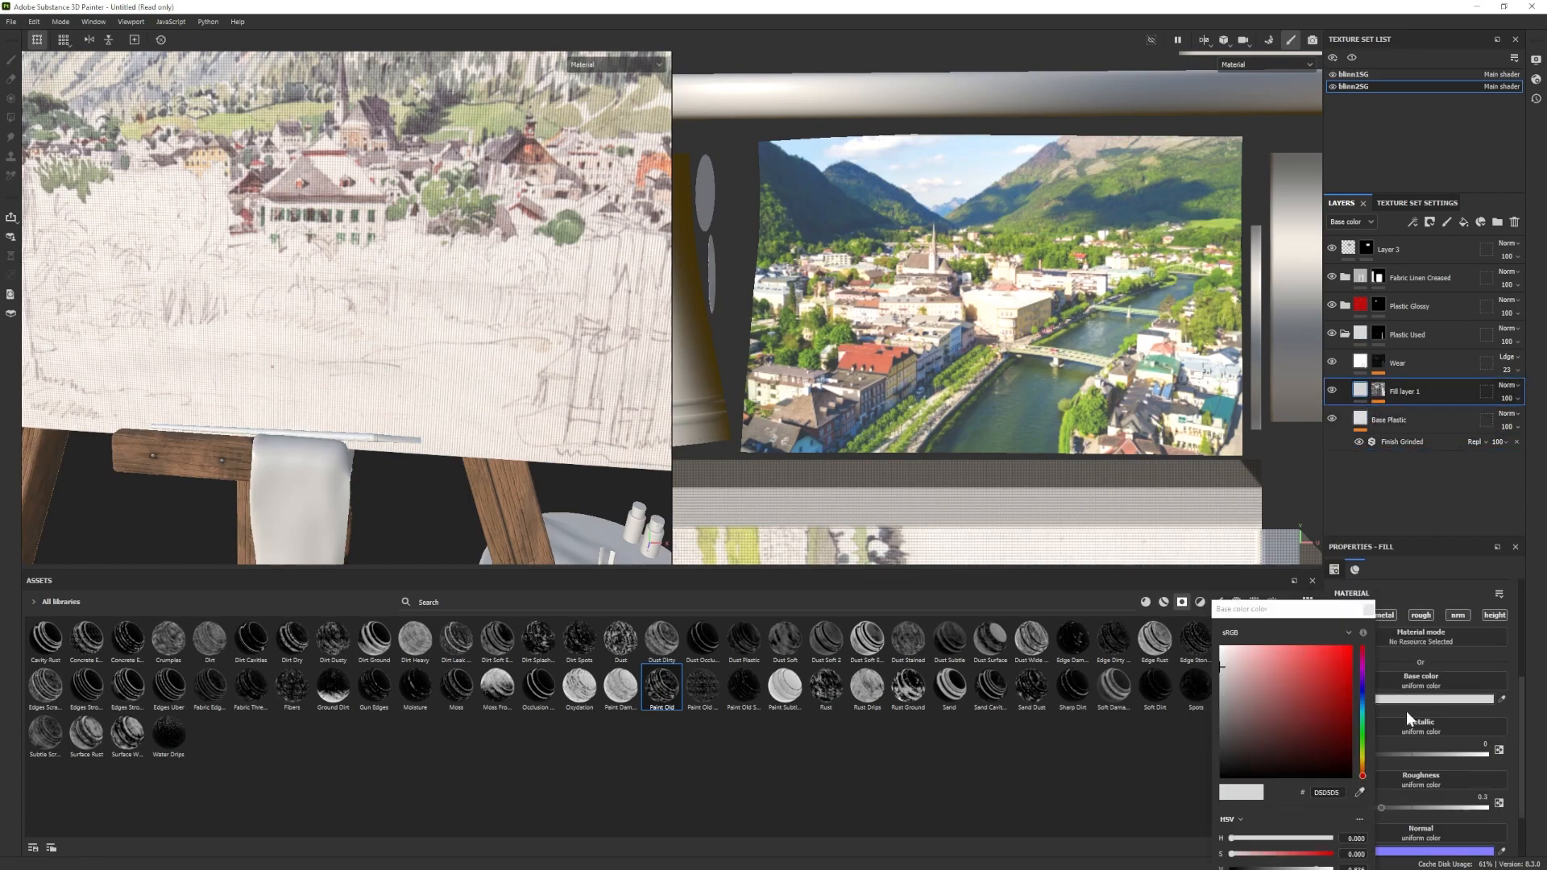
{"action": "left_click", "coordinate": [1362, 707]}
{"action": "mouse_move", "coordinate": [1287, 709]}
{"action": "left_mouse_down"}
{"action": "mouse_move", "coordinate": [1202, 691]}
{"action": "mouse_move", "coordinate": [1294, 696]}
{"action": "left_mouse_up"}
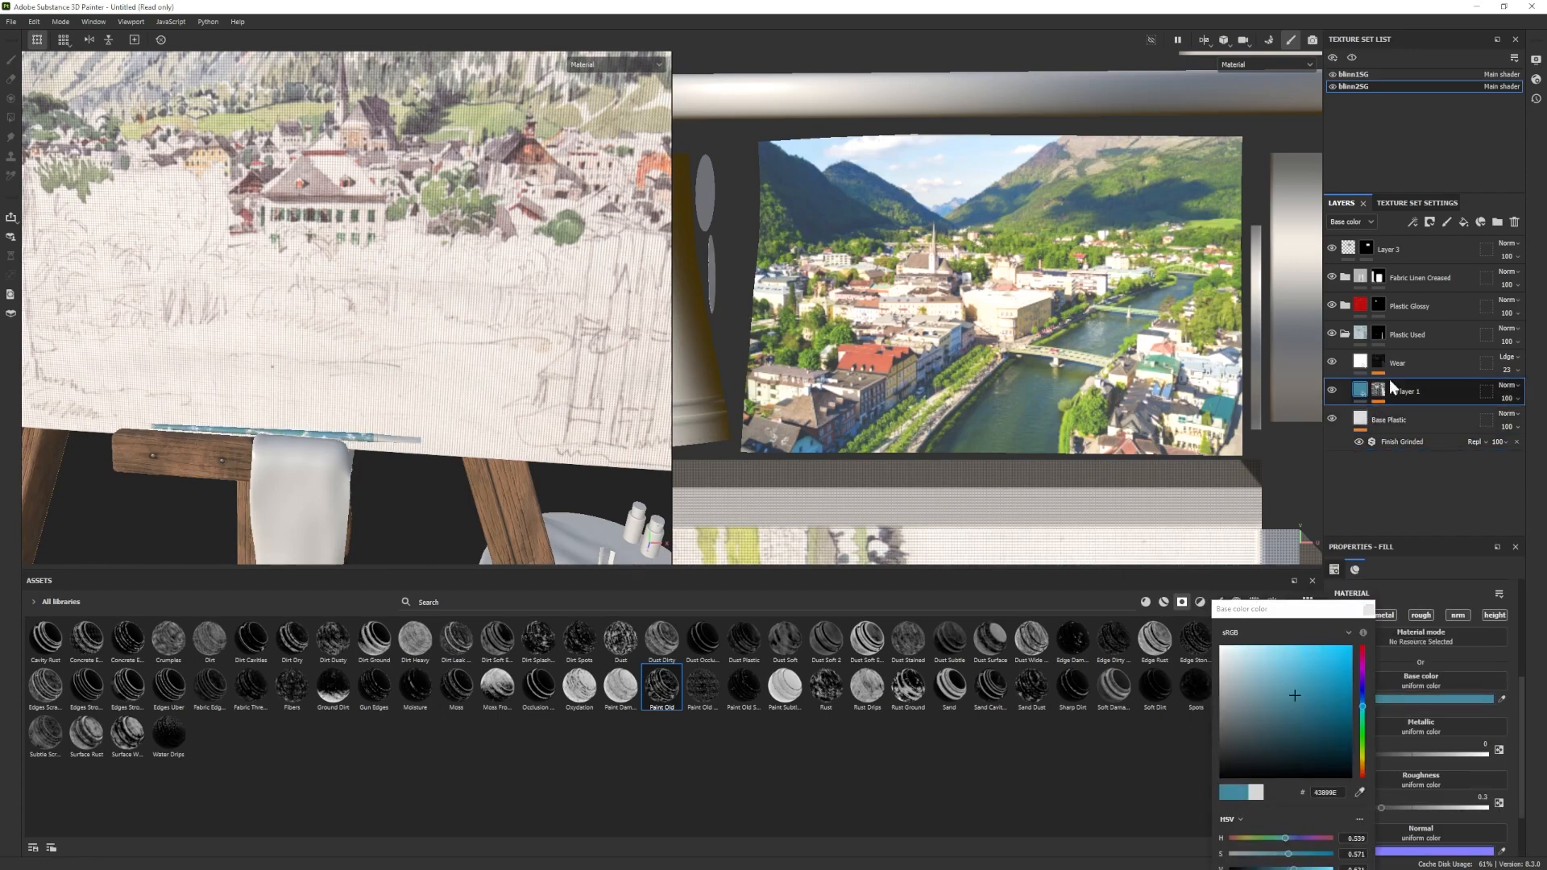
{"action": "left_click", "coordinate": [1380, 391]}
{"action": "left_click", "coordinate": [1420, 415]}
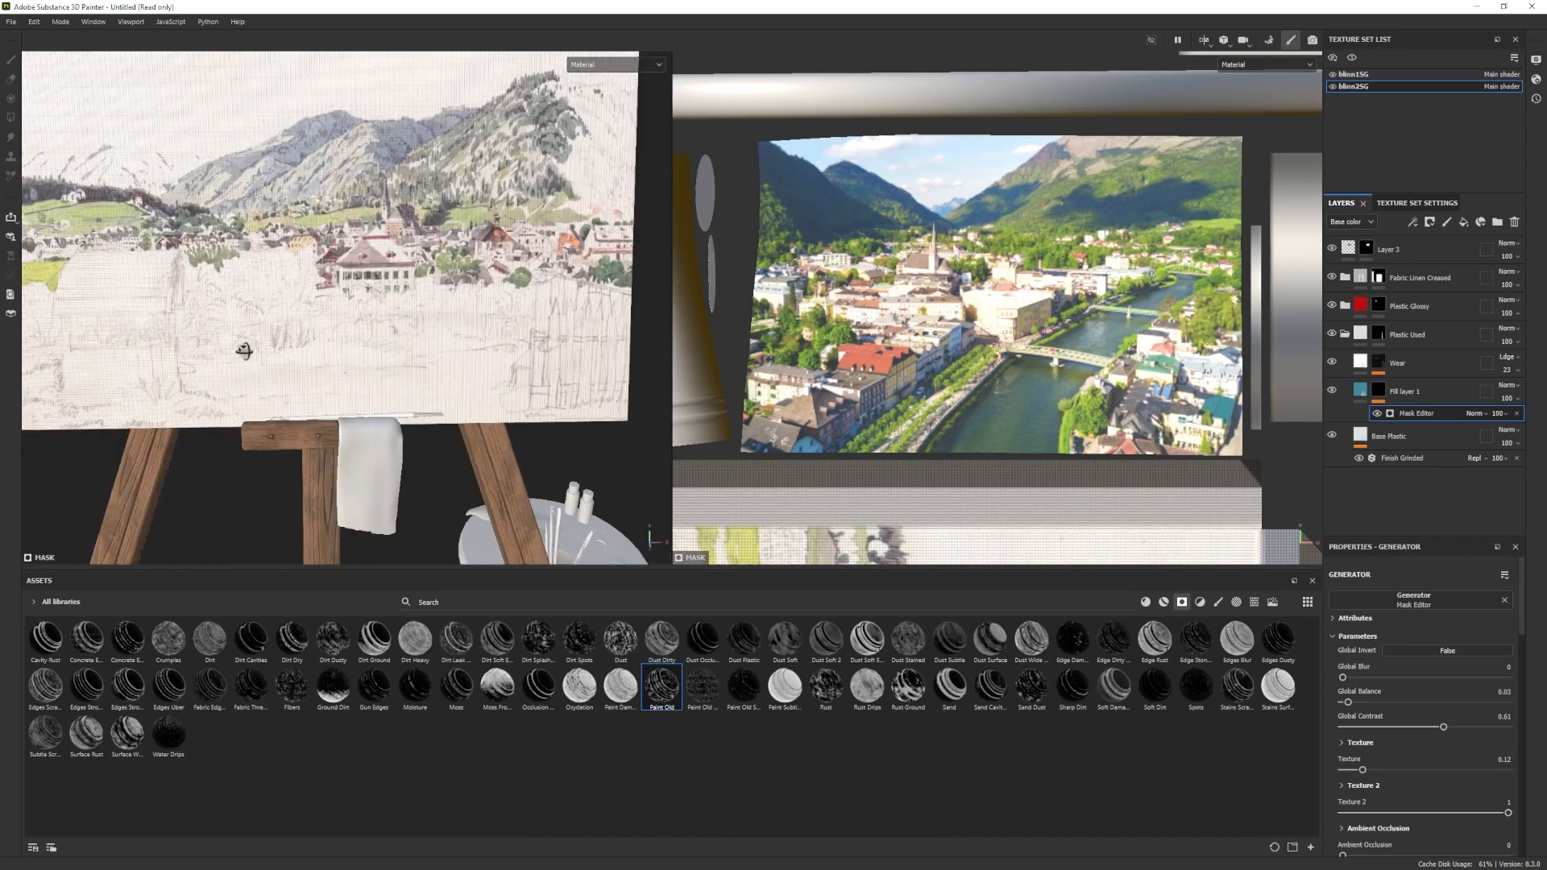
Add a second fill layer with the Dust Wide smart mask above Fill layer 1 and color it blue.
{"action": "left_click", "coordinate": [1464, 222]}
{"action": "left_click_drag", "start_coordinate": [1427, 389], "coordinate": [1425, 390]}
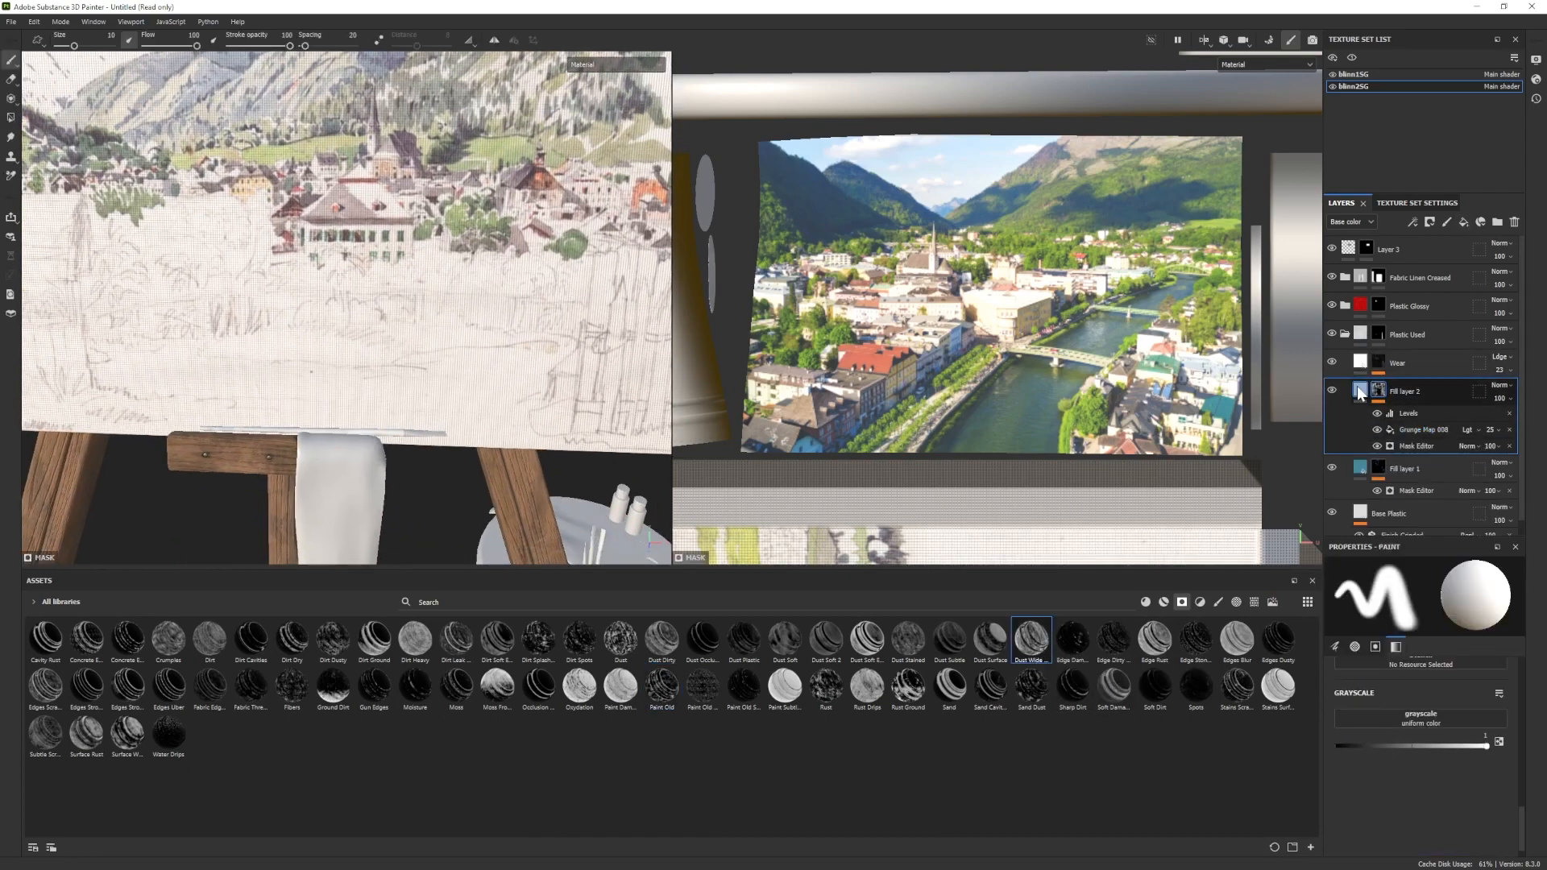
{"action": "left_click", "coordinate": [1359, 388]}
{"action": "left_click", "coordinate": [1401, 700]}
{"action": "left_click", "coordinate": [1363, 701]}
{"action": "left_click_drag", "start_coordinate": [1296, 698], "coordinate": [1362, 701]}
{"action": "left_click_drag", "start_coordinate": [1252, 711], "coordinate": [1282, 694]}
{"action": "left_click", "coordinate": [1379, 390]}
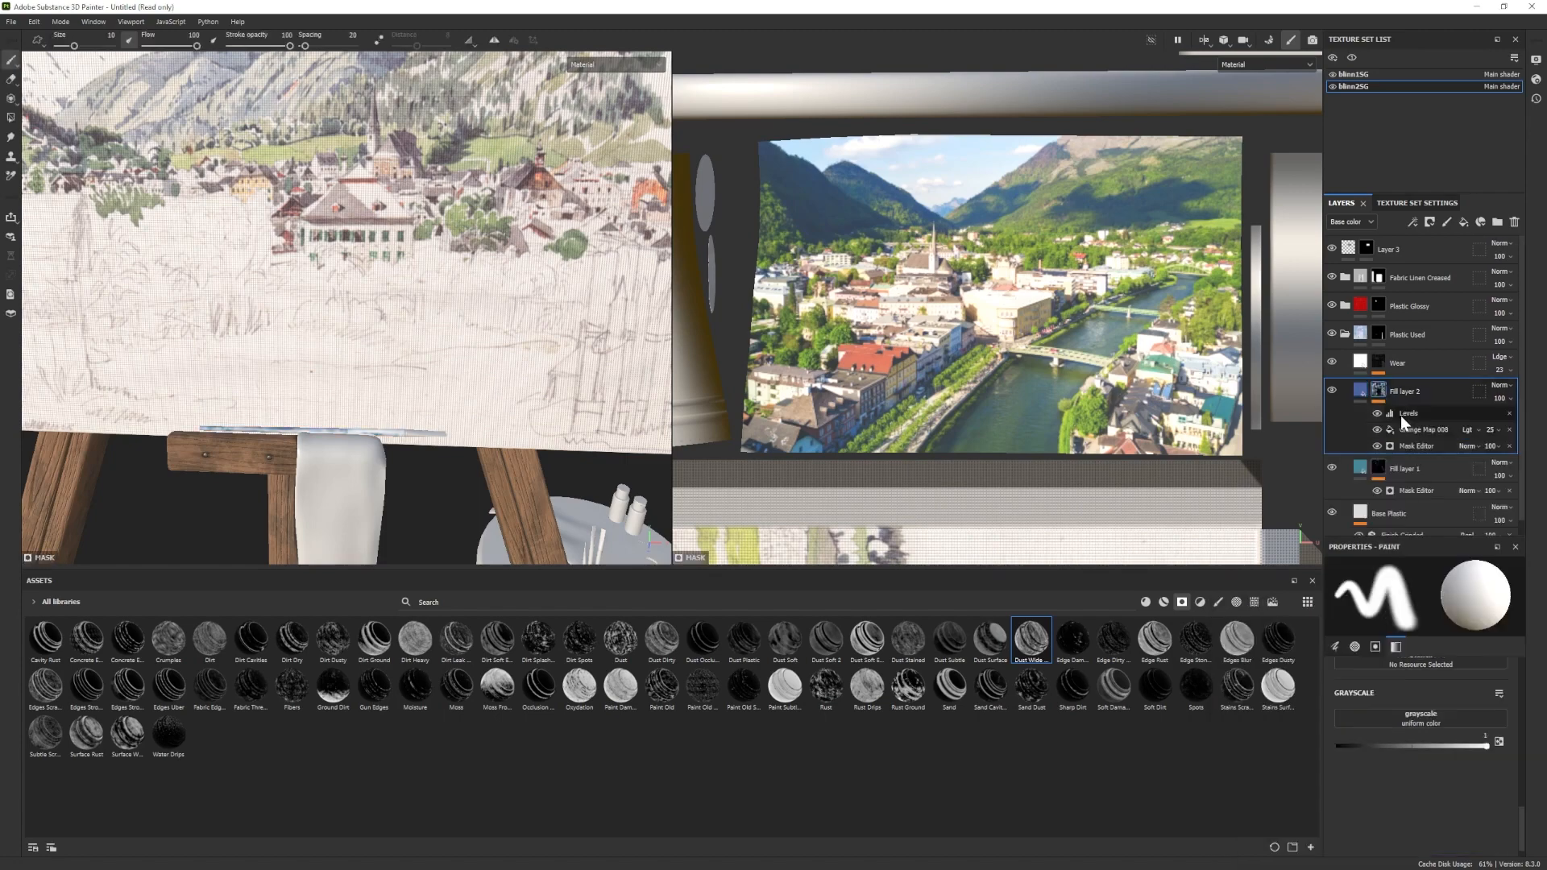
Adjust the Global Balance of Fill layer 2's Mask Editor to 0.37.
{"action": "left_click", "coordinate": [1415, 447]}
{"action": "left_click_drag", "start_coordinate": [266, 468], "coordinate": [355, 477], "text": "alt"}
{"action": "scroll", "coordinate": [354, 477], "scroll_direction": "down", "scroll_amount": 5}
{"action": "scroll", "coordinate": [355, 477], "scroll_direction": "up", "scroll_amount": 5}
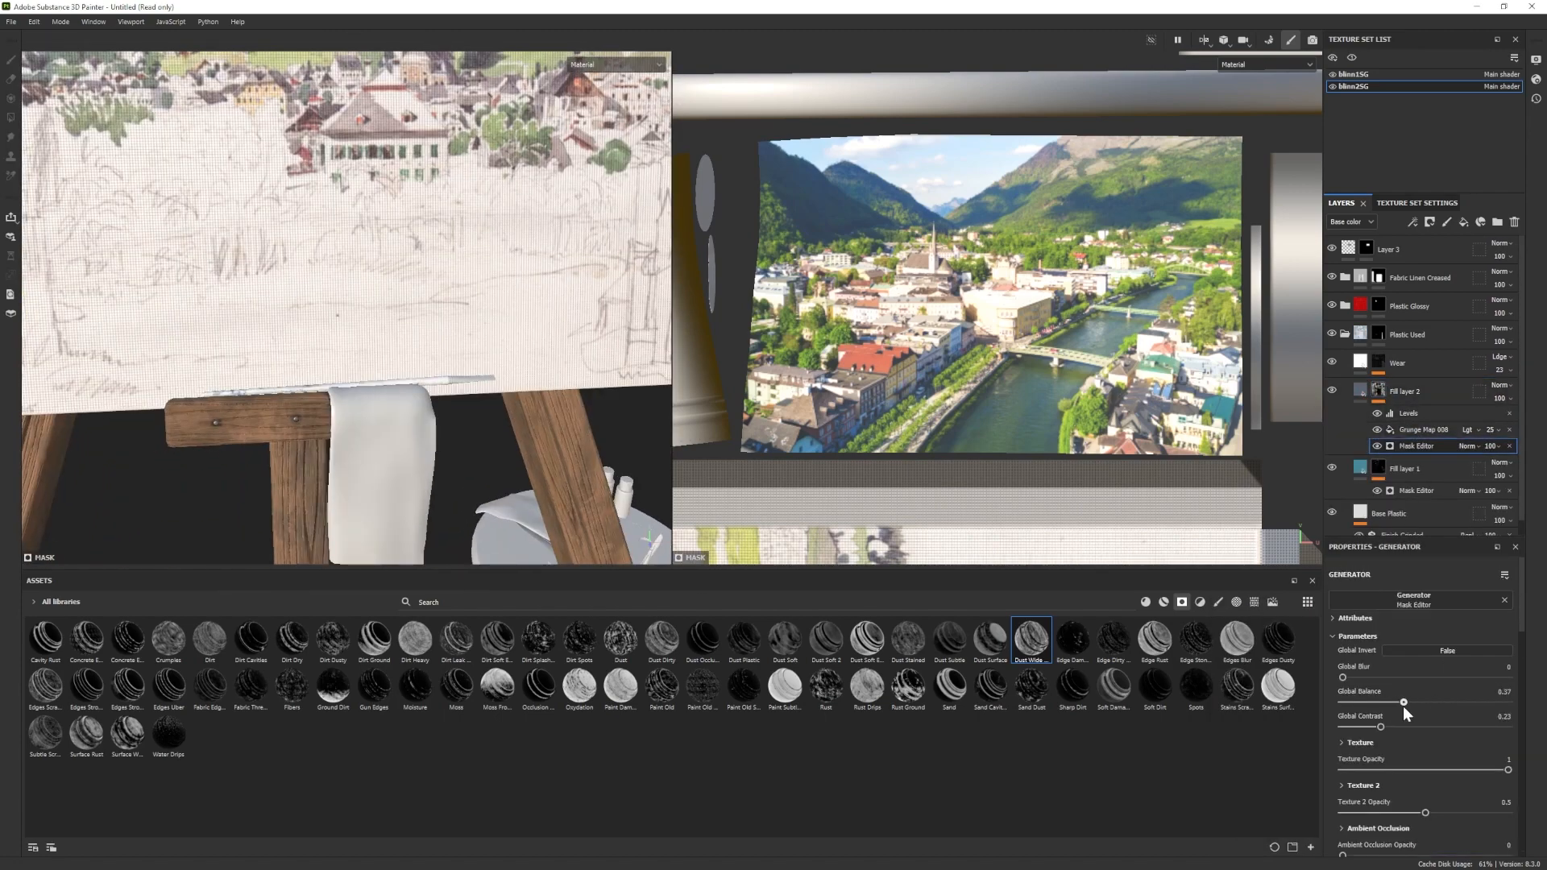
Add a third fill layer above Fill layer 2 and apply the edge damage smart mask to it.
{"action": "left_click", "coordinate": [1464, 223]}
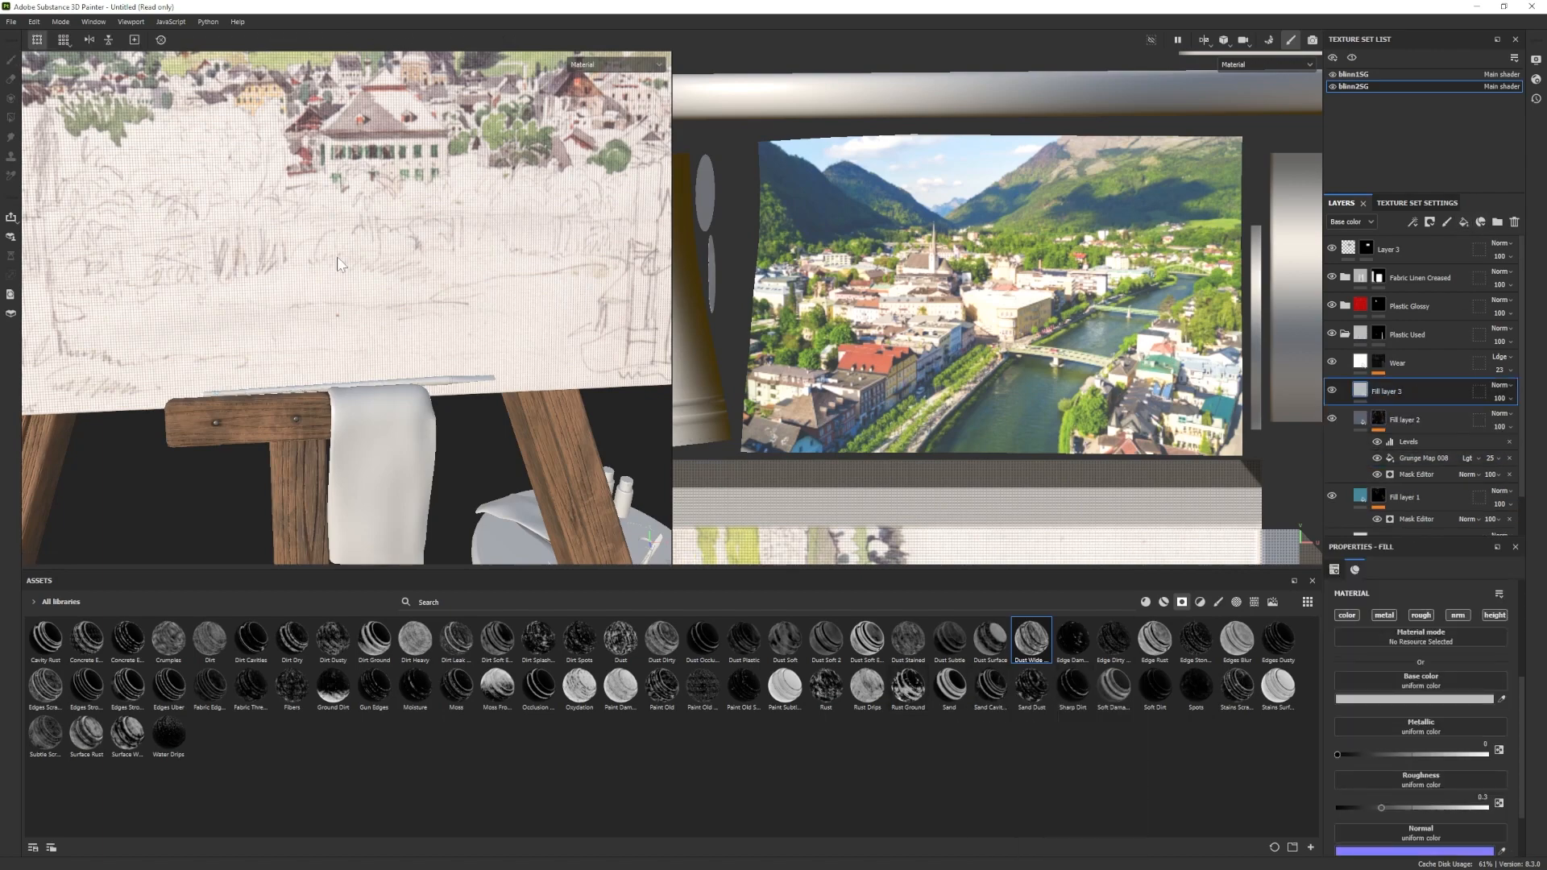
{"action": "scroll", "coordinate": [339, 264], "scroll_direction": "up", "scroll_amount": 1}
{"action": "left_click_drag", "start_coordinate": [1072, 640], "coordinate": [1394, 403]}
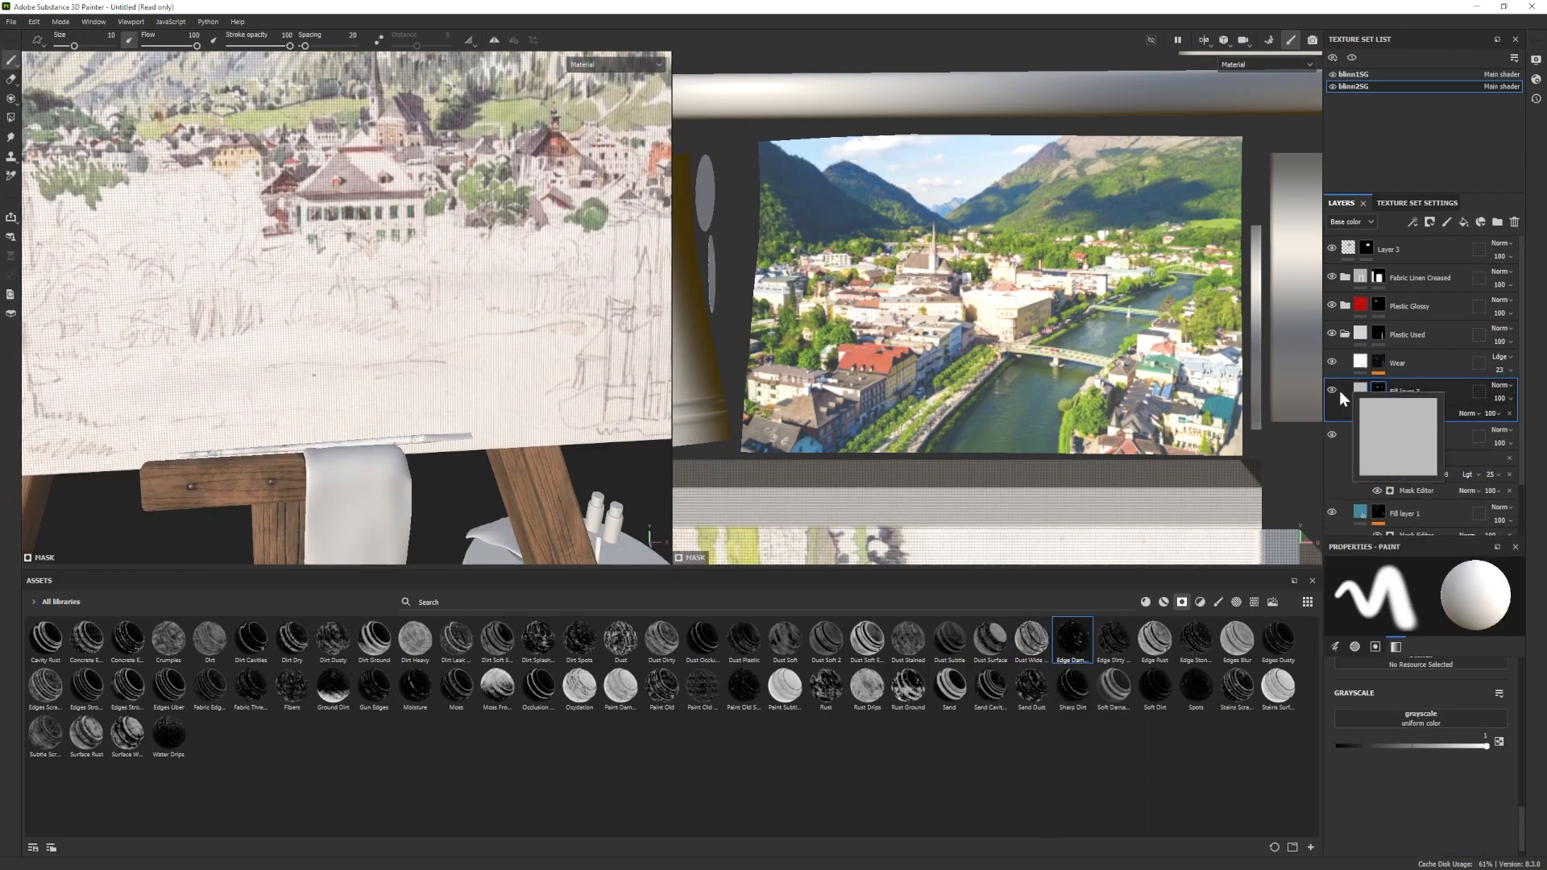
Add the Silver Armor smart material above the Plastic Used folder and change its Base layer colour to light grey.
{"action": "left_click", "coordinate": [1164, 602]}
{"action": "left_click_drag", "start_coordinate": [1426, 318], "coordinate": [1426, 321]}
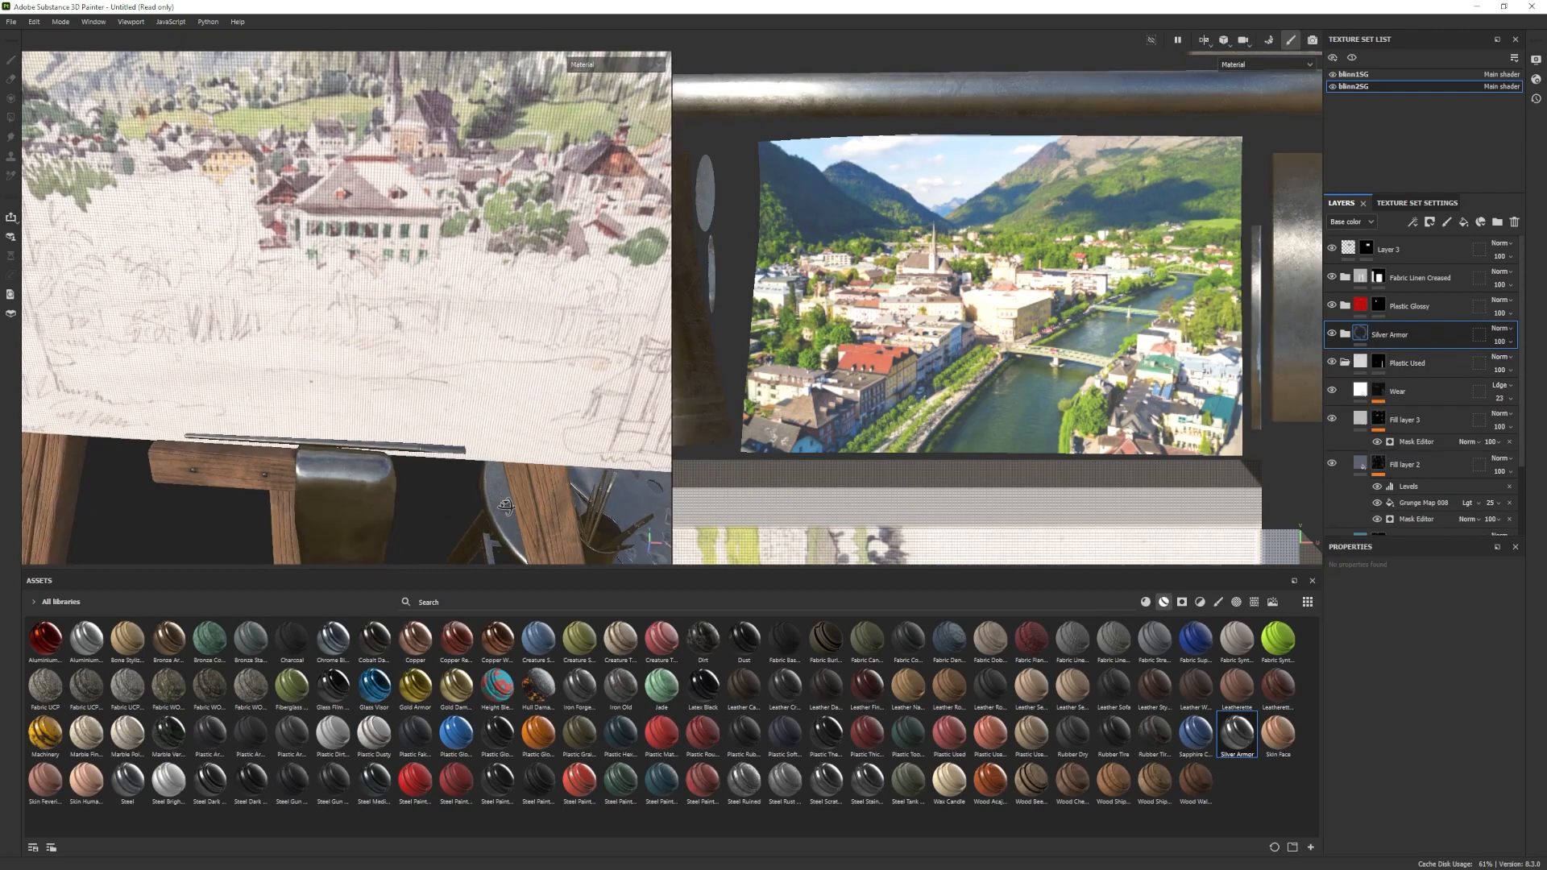
{"action": "scroll", "coordinate": [1425, 517], "scroll_direction": "down", "scroll_amount": 2}
{"action": "left_click", "coordinate": [1380, 477]}
{"action": "left_click", "coordinate": [1442, 698]}
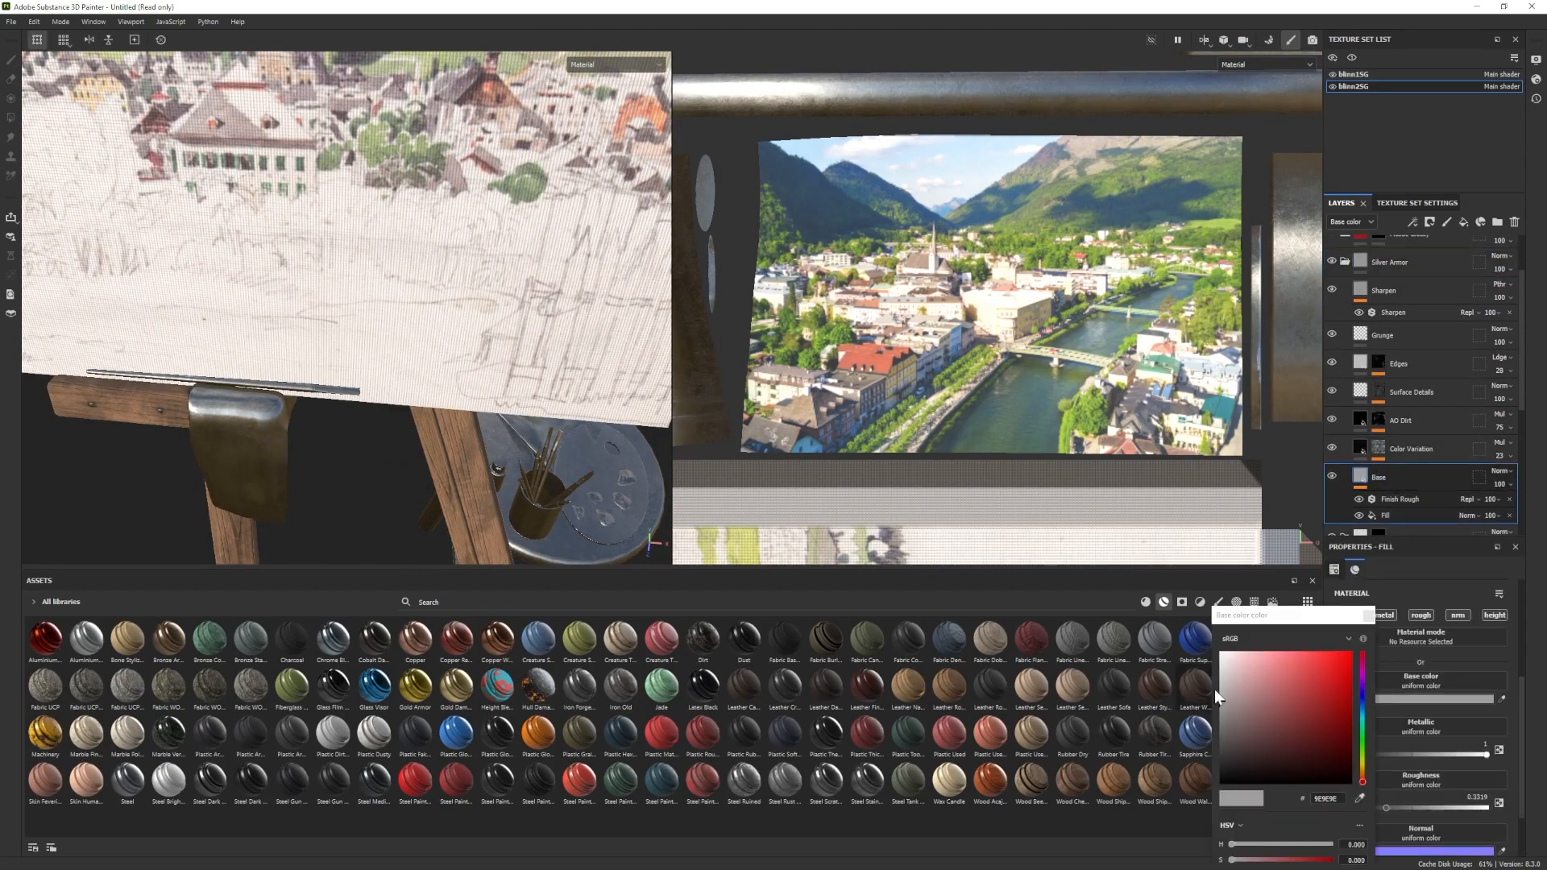
{"action": "left_click_drag", "start_coordinate": [1215, 689], "coordinate": [1212, 685]}
{"action": "left_click", "coordinate": [1373, 615]}
Give the Silver Armor folder a black mask and reveal it on the metal part of the paintbrush with Polygon Fill.
{"action": "right_click", "coordinate": [1392, 262]}
{"action": "left_click", "coordinate": [1440, 278]}
{"action": "left_click", "coordinate": [11, 118]}
{"action": "left_click", "coordinate": [320, 391]}
{"action": "key", "text": "1"}
{"action": "left_click_drag", "start_coordinate": [320, 392], "coordinate": [325, 343], "text": "alt"}
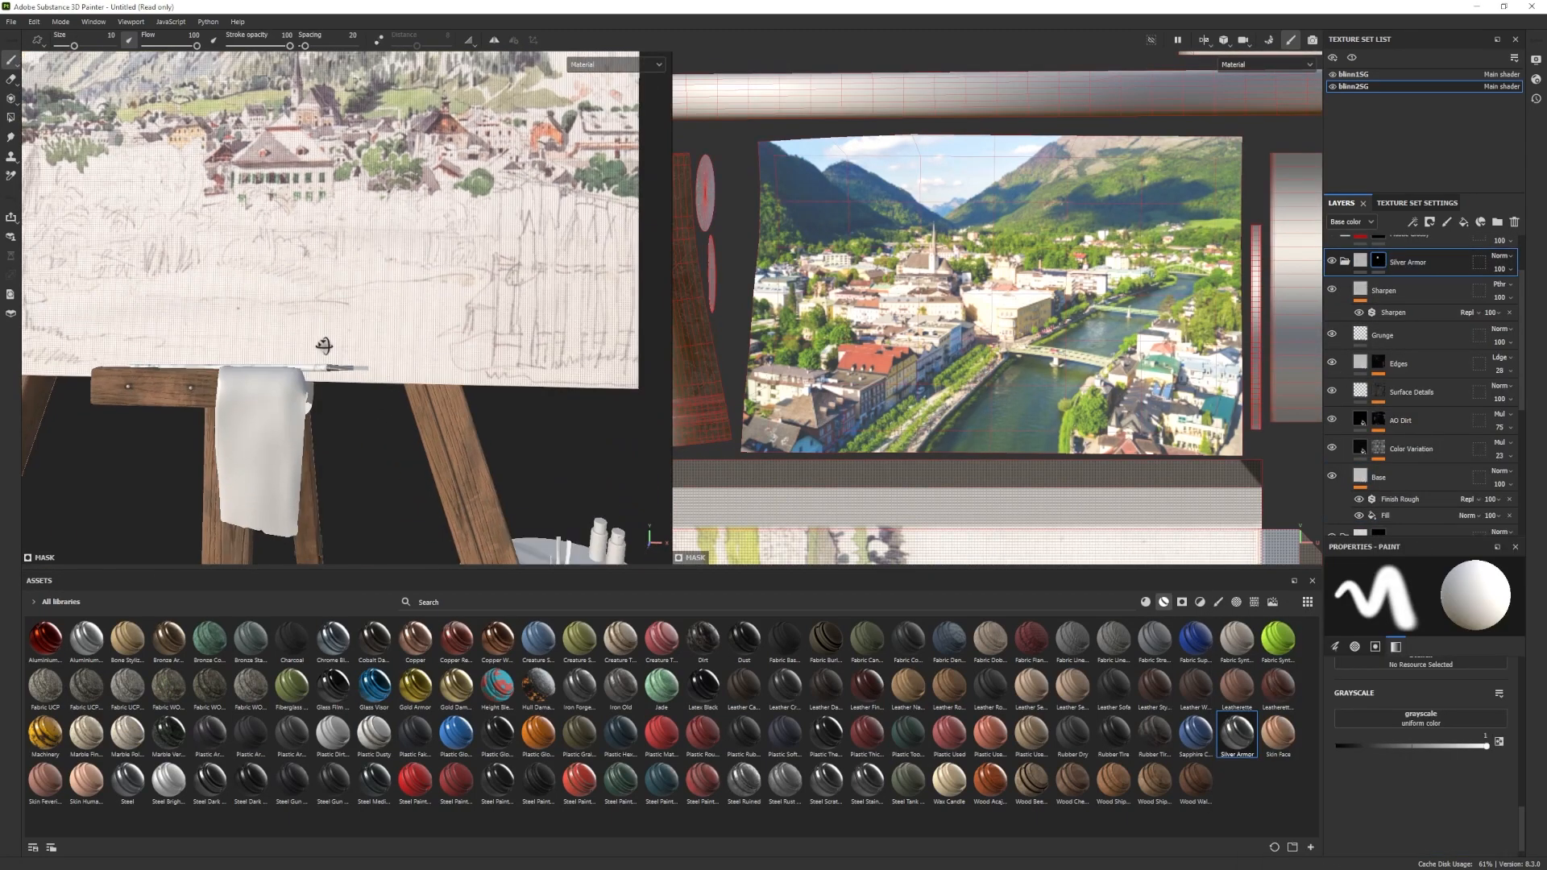
Set the Silver Armor Base layer's roughness to 0.5276 and its base colour to grey A2A2A2.
{"action": "scroll", "coordinate": [325, 343], "scroll_direction": "up", "scroll_amount": 3}
{"action": "left_click", "coordinate": [1377, 477]}
{"action": "mouse_move", "coordinate": [1387, 807]}
{"action": "left_mouse_down"}
{"action": "mouse_move", "coordinate": [1432, 809]}
{"action": "mouse_move", "coordinate": [1416, 808]}
{"action": "left_mouse_up"}
{"action": "left_click_drag", "start_coordinate": [302, 282], "coordinate": [306, 383], "text": "alt"}
{"action": "left_click", "coordinate": [1383, 698]}
{"action": "left_click_drag", "start_coordinate": [1241, 710], "coordinate": [1216, 705]}
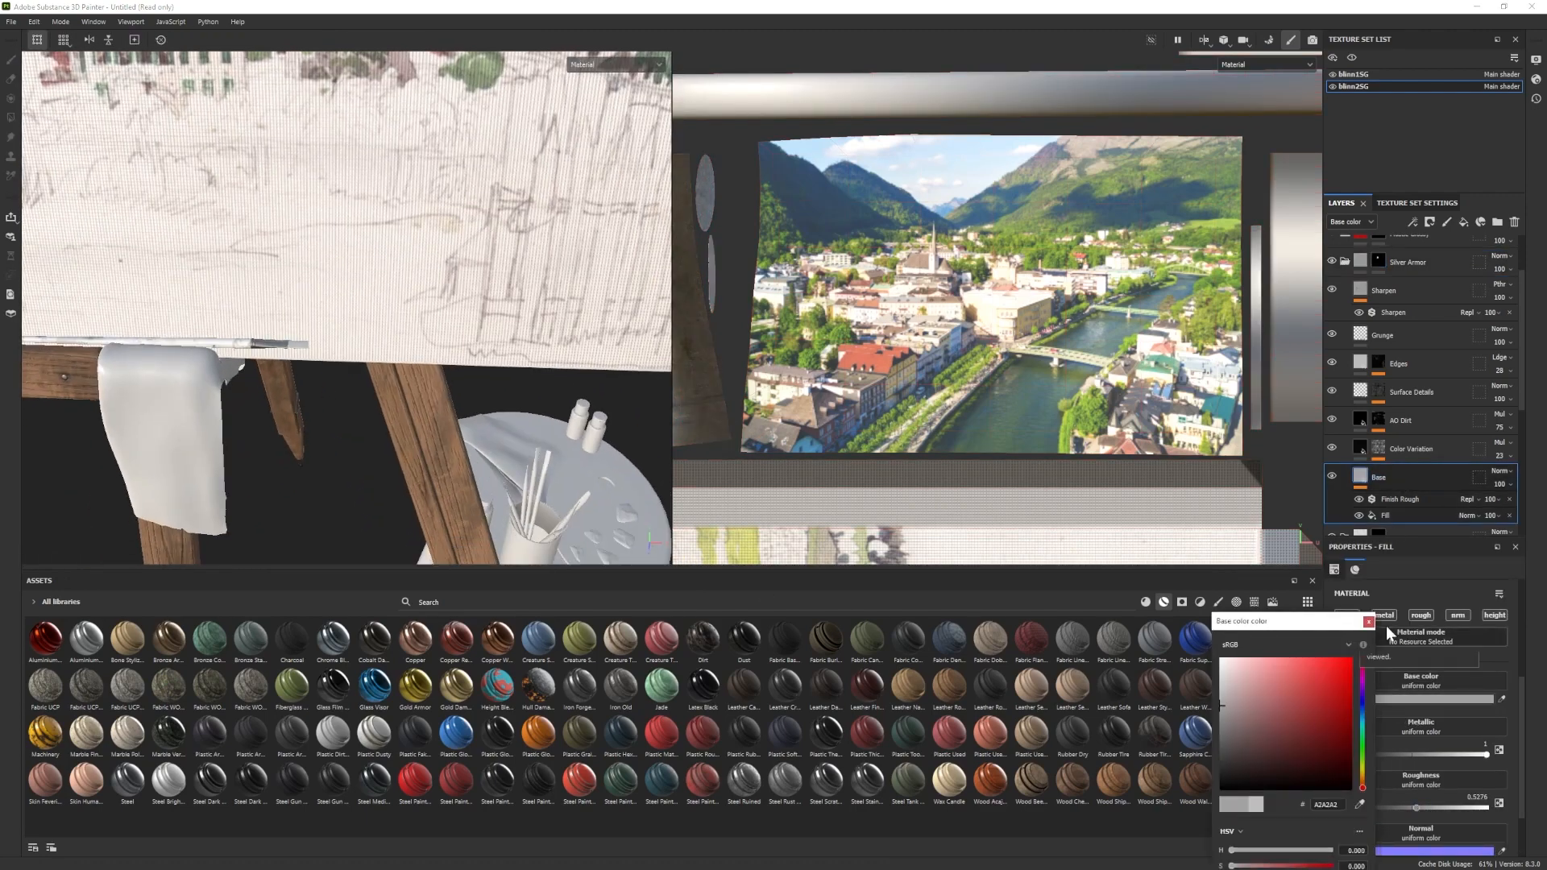
{"action": "left_click", "coordinate": [1370, 622]}
Add the Plastic Used Soft smart material below Silver Armor and adjust its base colour to a muted beige.
{"action": "scroll", "coordinate": [592, 407], "scroll_direction": "up", "scroll_amount": 1}
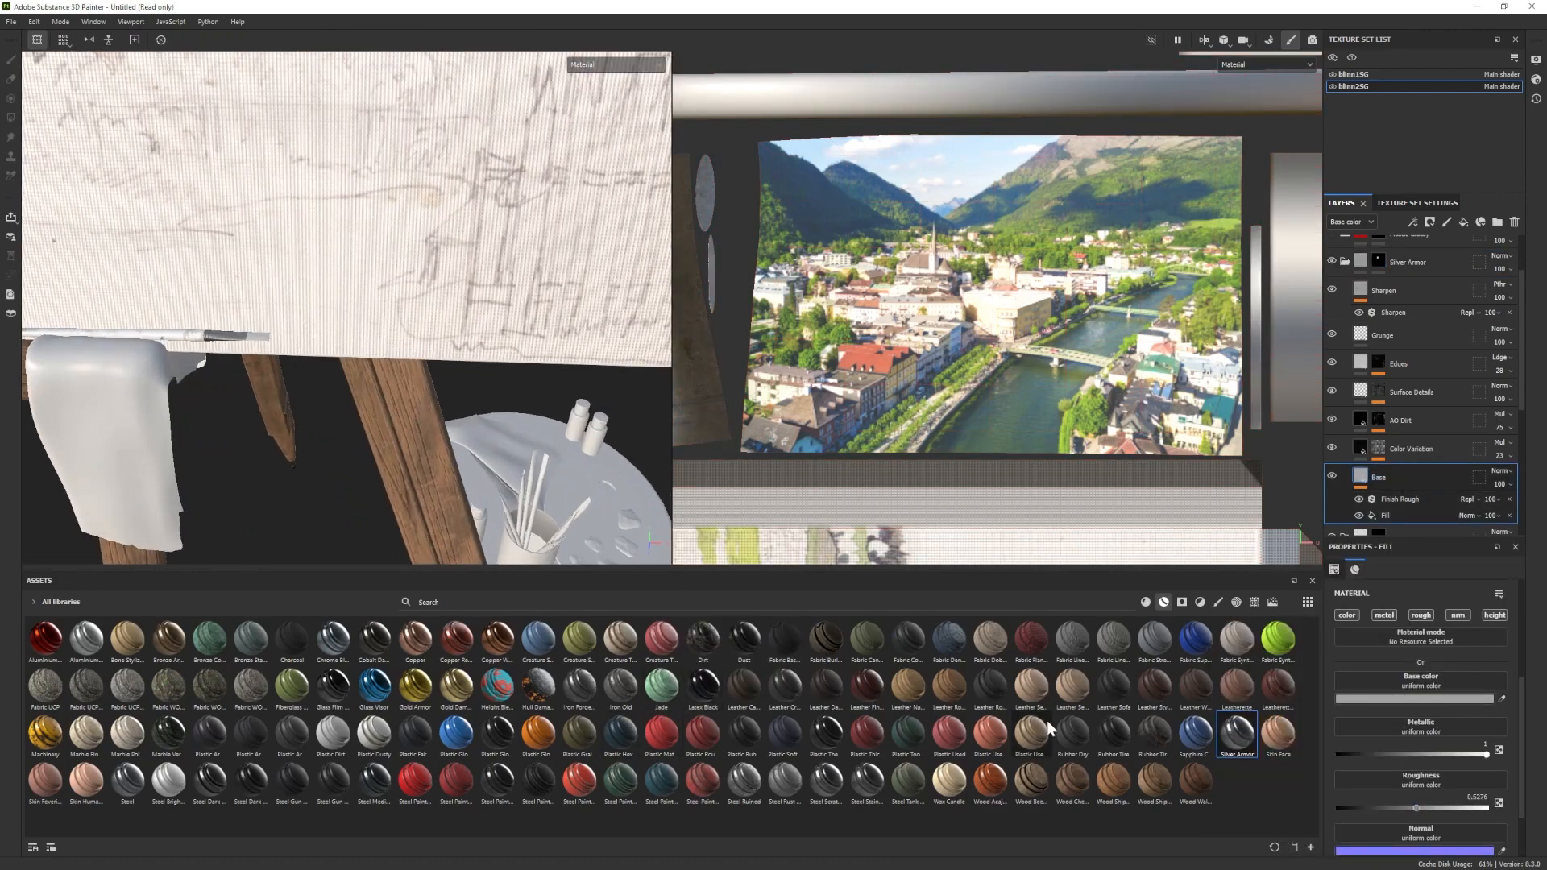
{"action": "left_click", "coordinate": [1345, 262]}
{"action": "left_click_drag", "start_coordinate": [1410, 392], "coordinate": [1409, 284]}
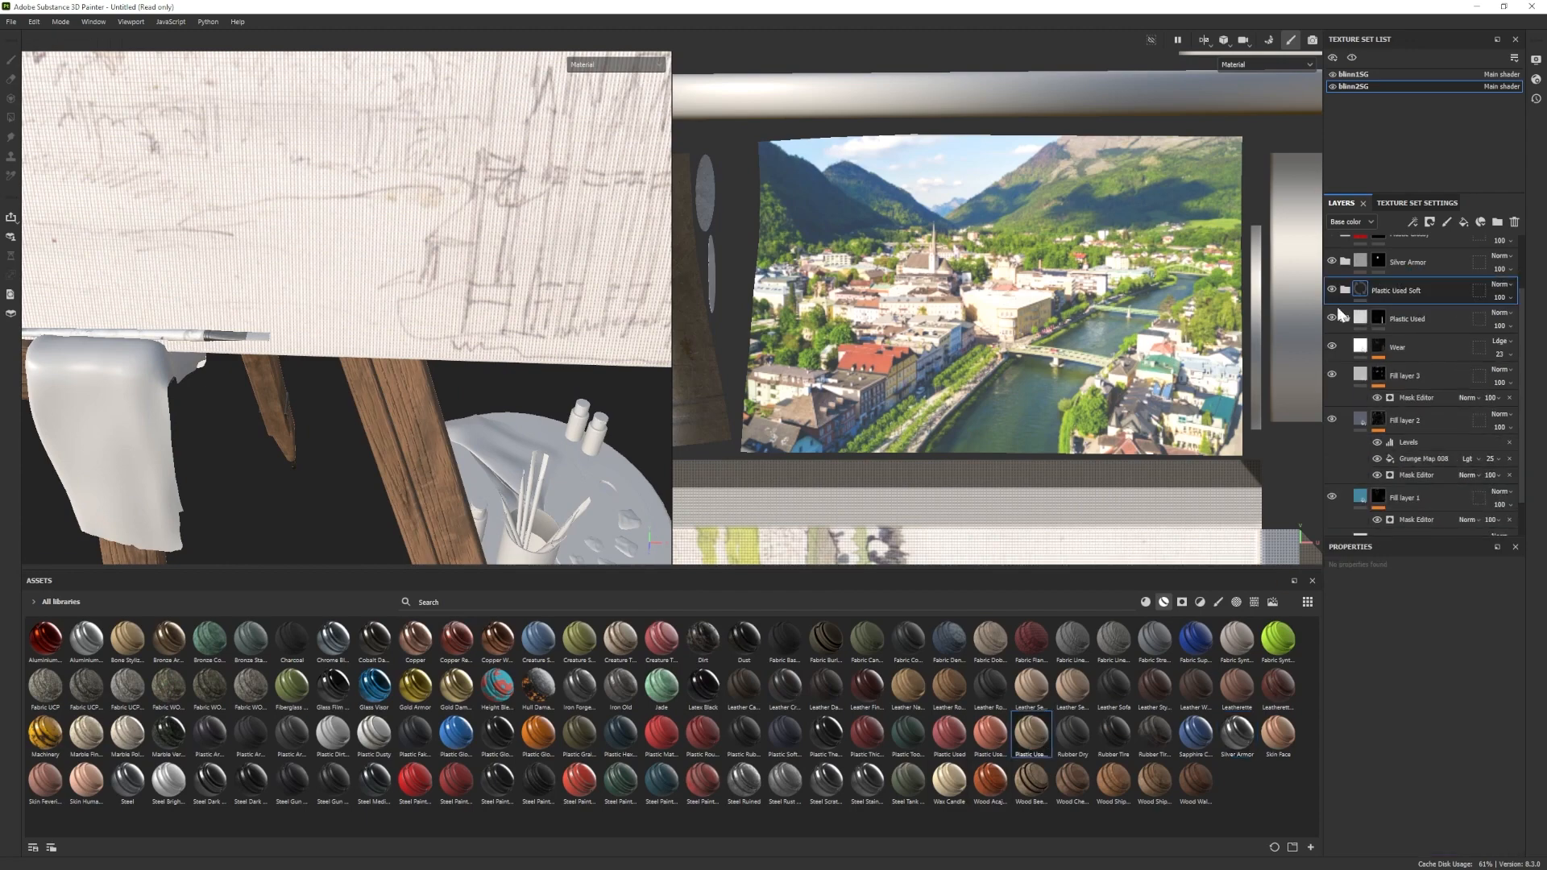
{"action": "left_click", "coordinate": [1403, 502]}
{"action": "left_click", "coordinate": [1418, 699]}
{"action": "left_click_drag", "start_coordinate": [1258, 715], "coordinate": [1248, 714]}
{"action": "left_click", "coordinate": [1369, 628]}
Give the Plastic Used Soft folder a black mask and reveal it on the tip of the paintbrush.
{"action": "left_click", "coordinate": [1344, 290]}
{"action": "left_click", "coordinate": [1404, 363]}
{"action": "left_click", "coordinate": [1412, 52]}
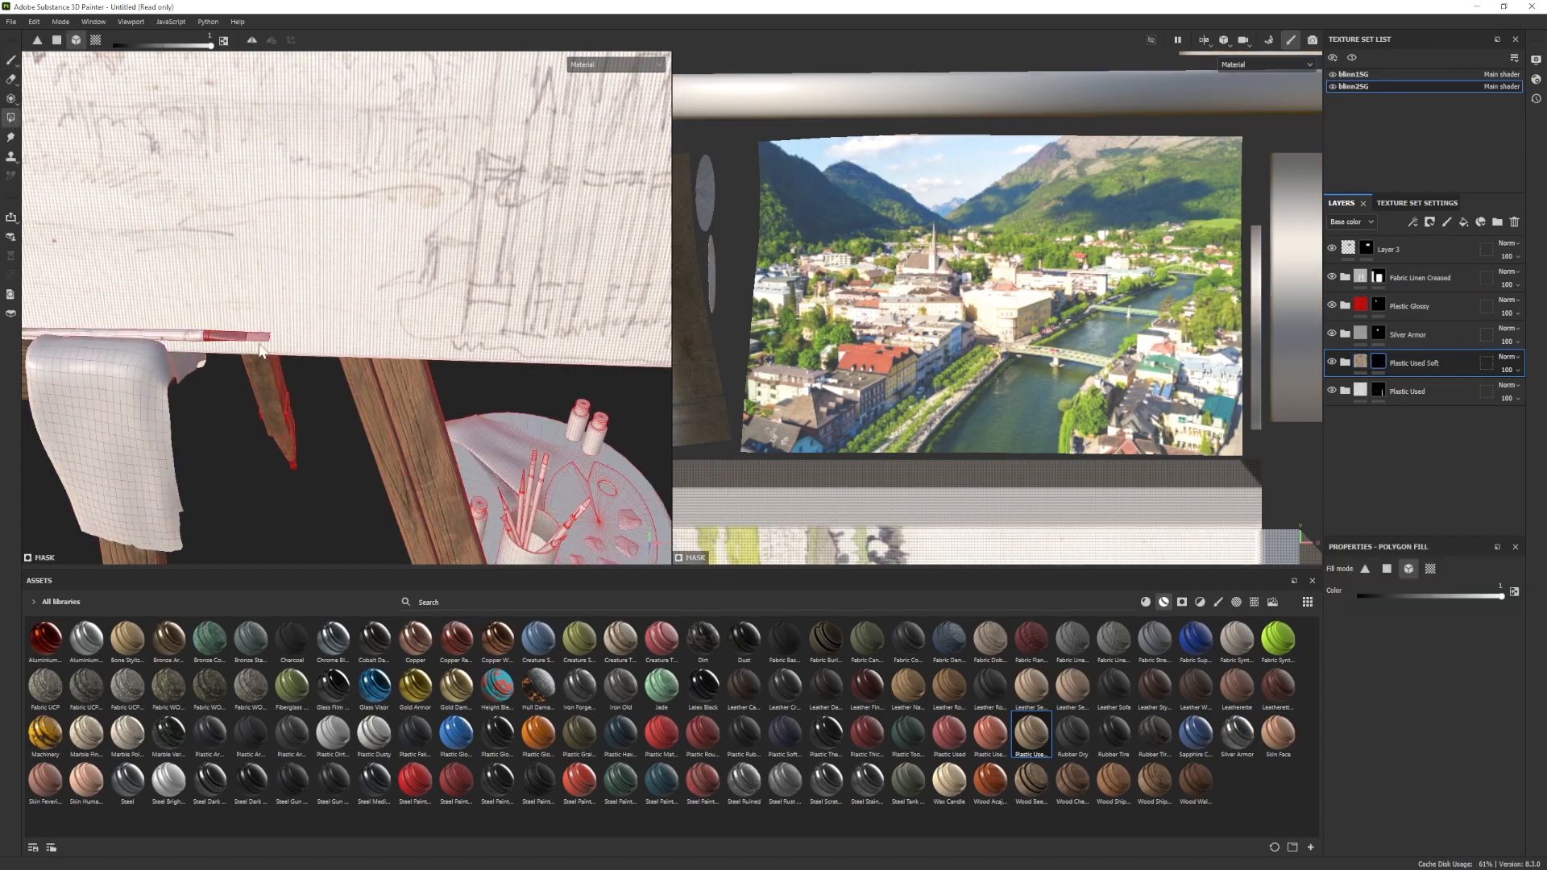
{"action": "key", "text": "1"}
Hide Fill layer 1 in the Plastic Used folder and set the Base Plastic layer's colour to muted teal.
{"action": "scroll", "coordinate": [323, 338], "scroll_direction": "down", "scroll_amount": 5}
{"action": "left_click_drag", "start_coordinate": [186, 374], "coordinate": [317, 390], "text": "alt"}
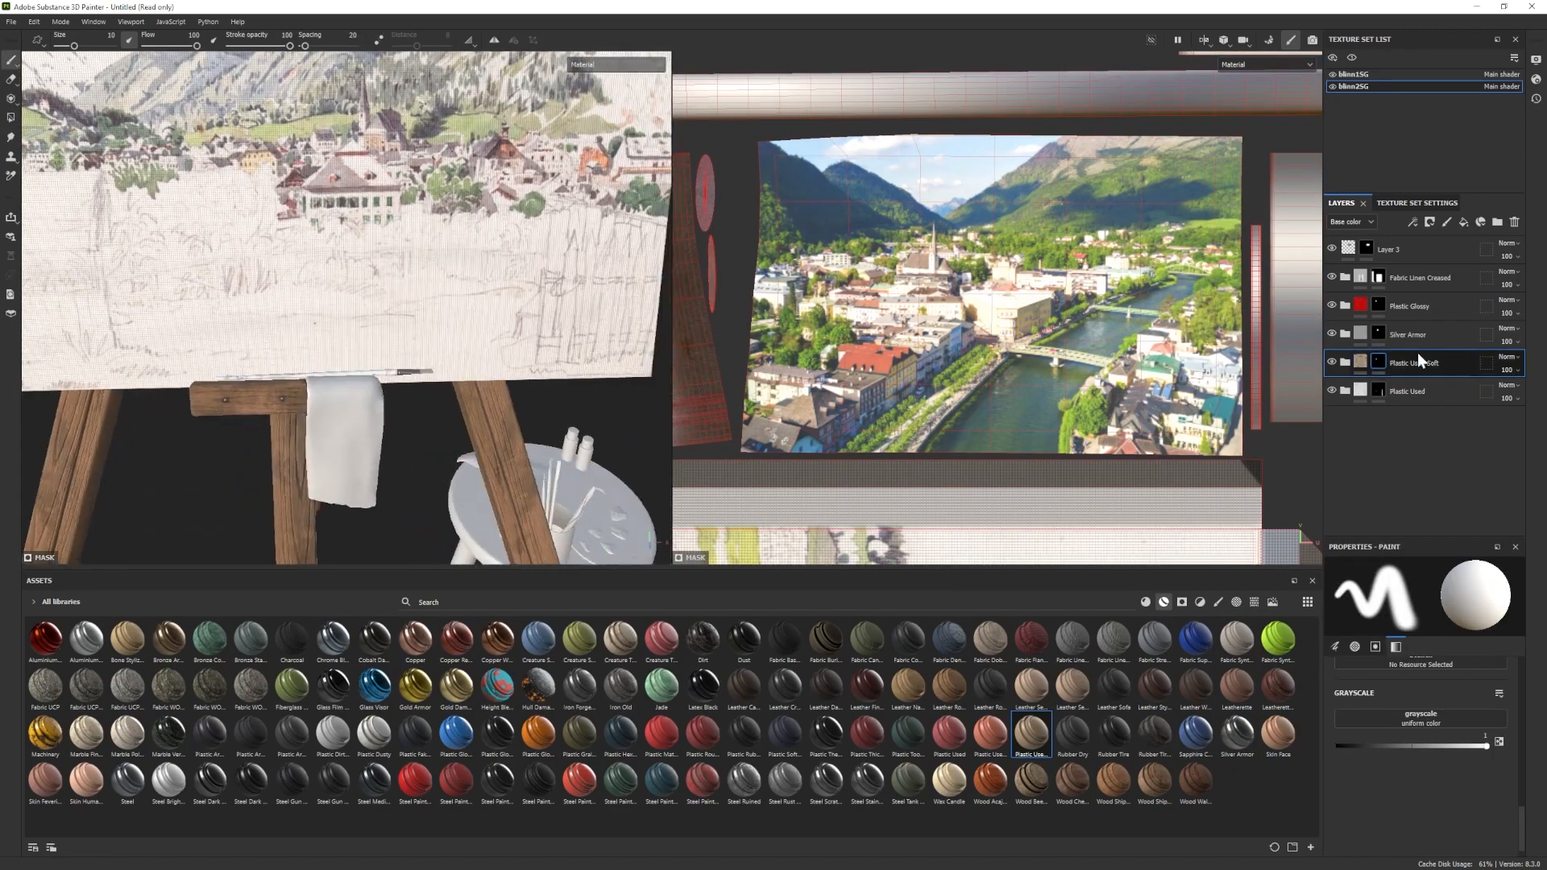
{"action": "left_click", "coordinate": [1345, 391]}
{"action": "scroll", "coordinate": [1419, 490], "scroll_direction": "down", "scroll_amount": 2}
{"action": "left_click", "coordinate": [1408, 505]}
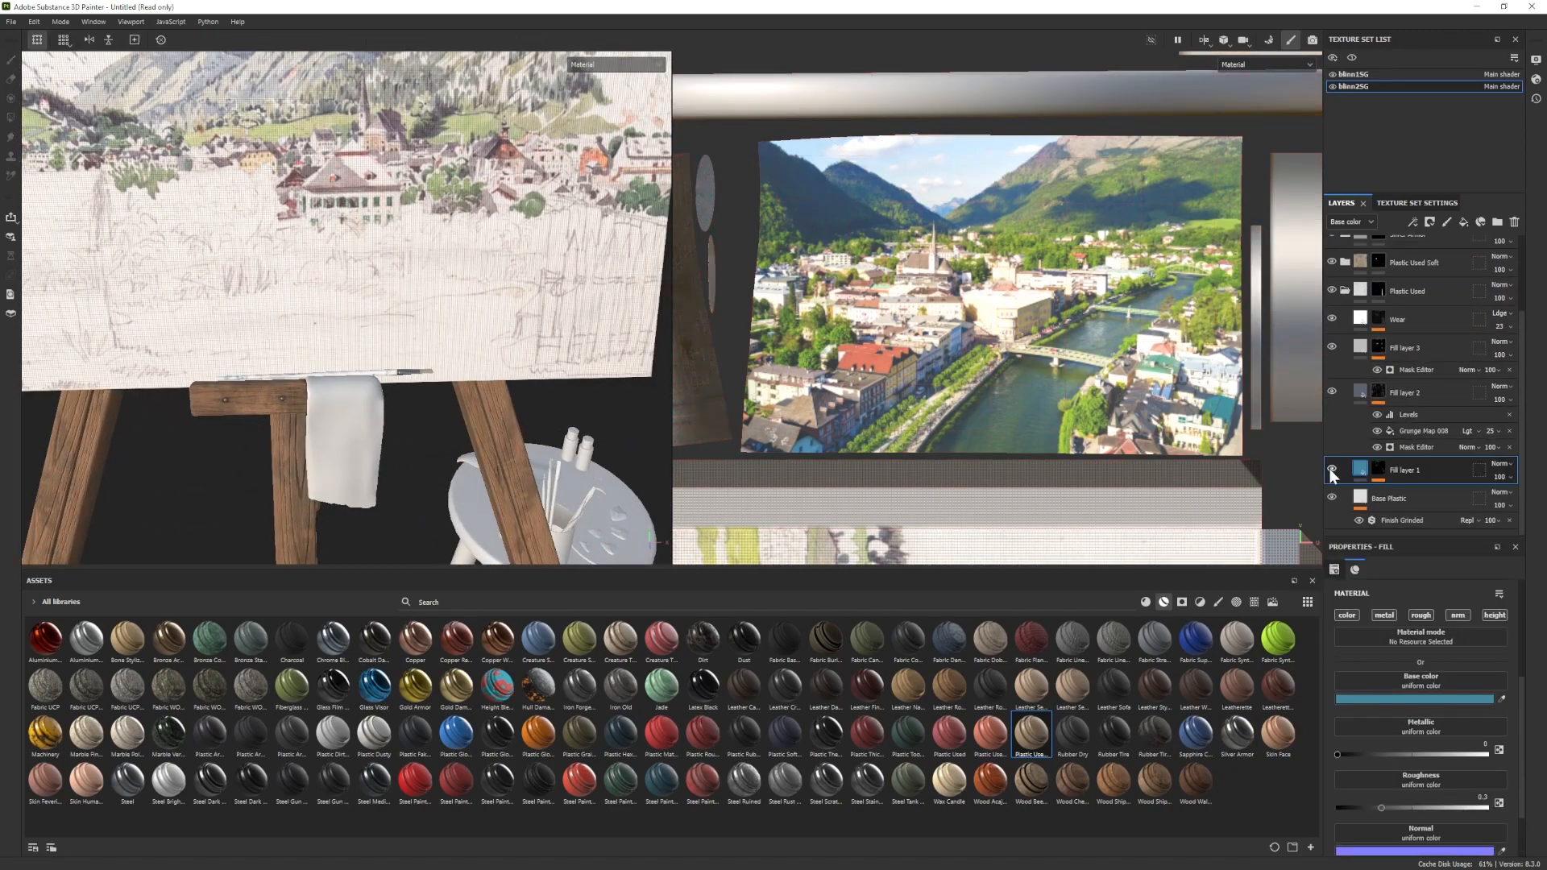
{"action": "left_click", "coordinate": [1403, 697]}
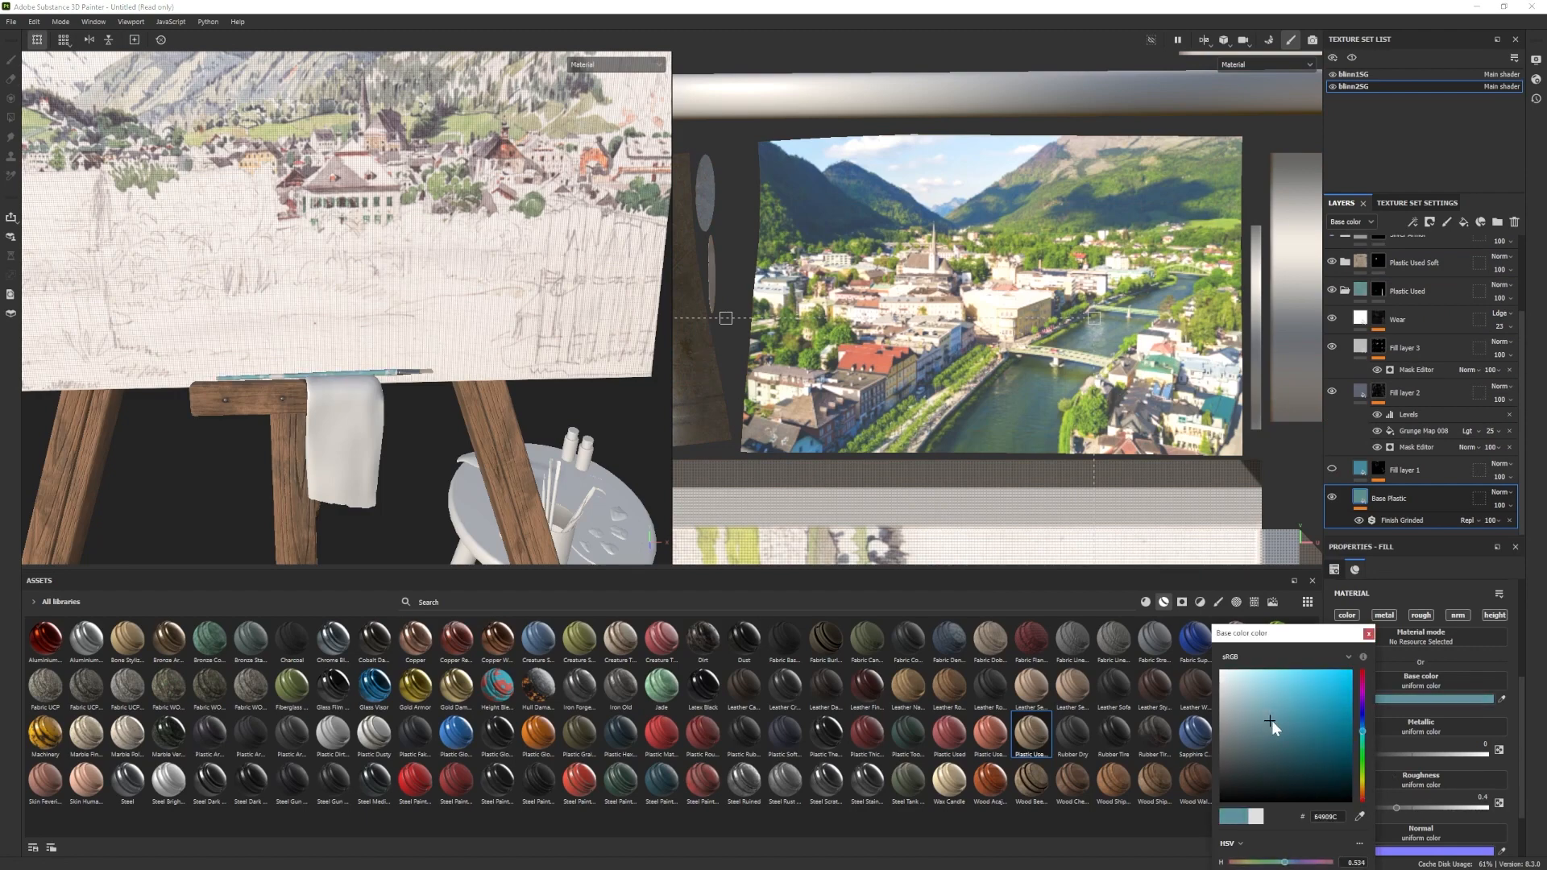
{"action": "left_click", "coordinate": [1370, 635]}
{"action": "scroll", "coordinate": [258, 379], "scroll_direction": "down", "scroll_amount": 3}
{"action": "left_click_drag", "start_coordinate": [254, 379], "coordinate": [302, 383], "text": "alt"}
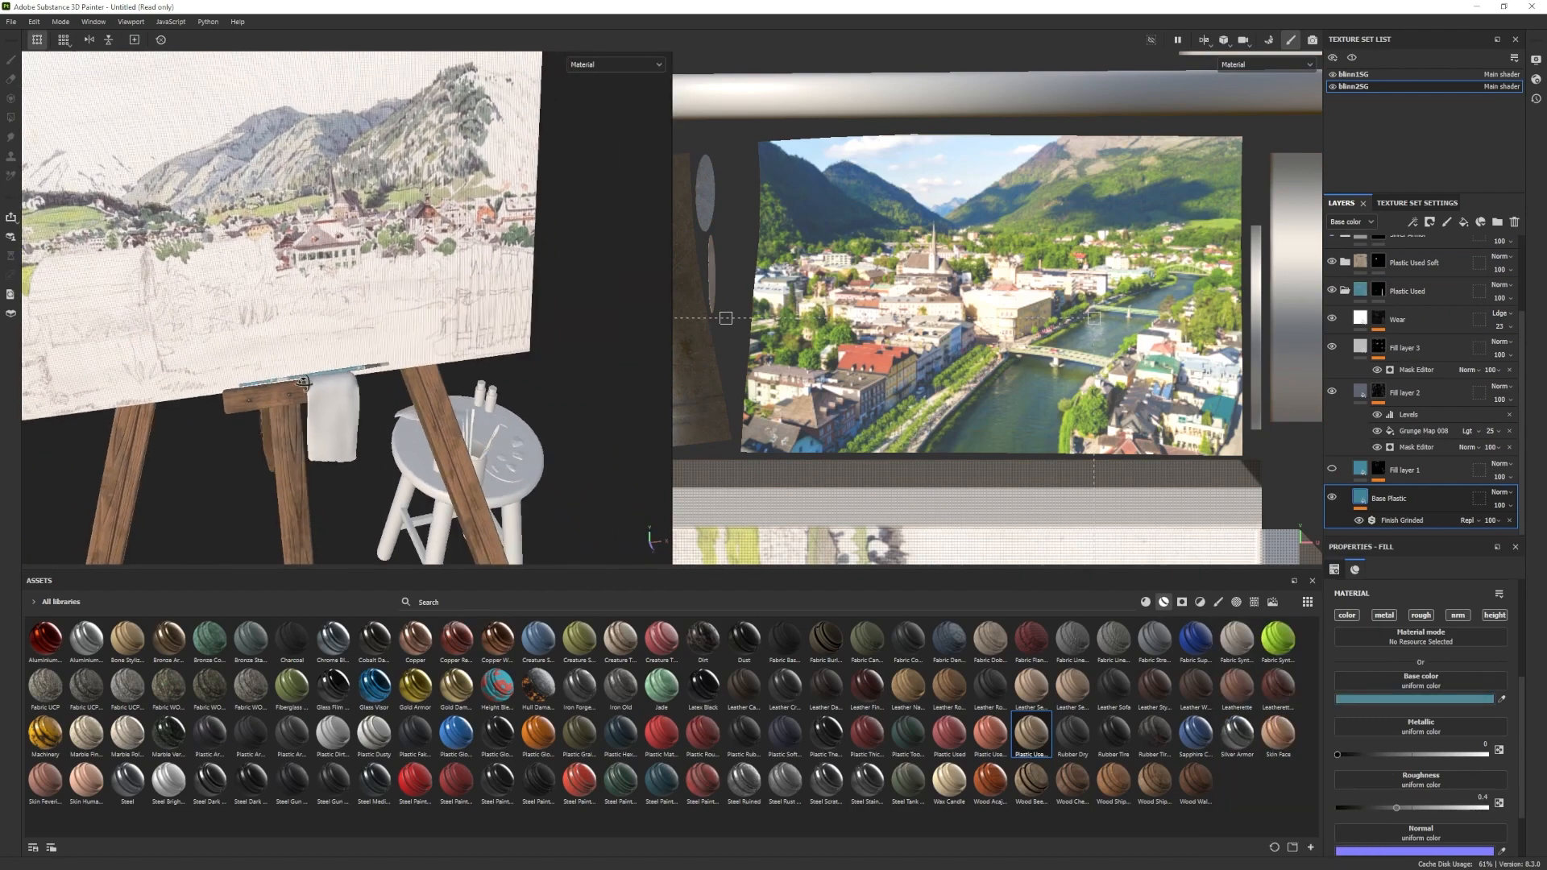
Set the Global Balance of Fill layer 3's Mask Editor to 0.27 and the Base Plastic roughness to 0.3246.
{"action": "left_click", "coordinate": [1415, 369]}
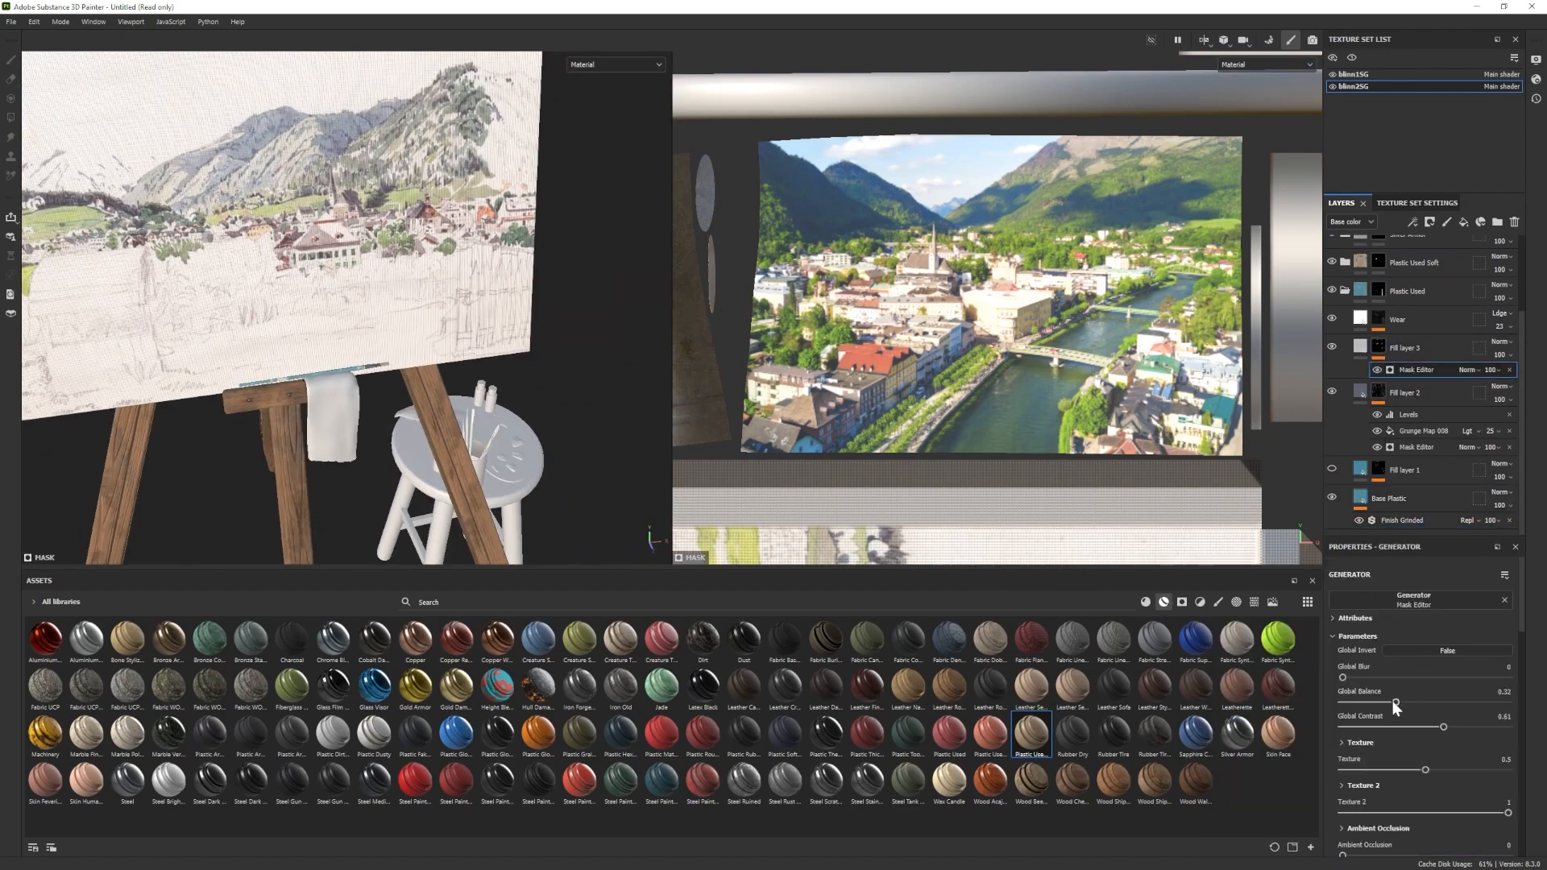
{"action": "left_click_drag", "start_coordinate": [319, 400], "coordinate": [397, 404], "text": "alt"}
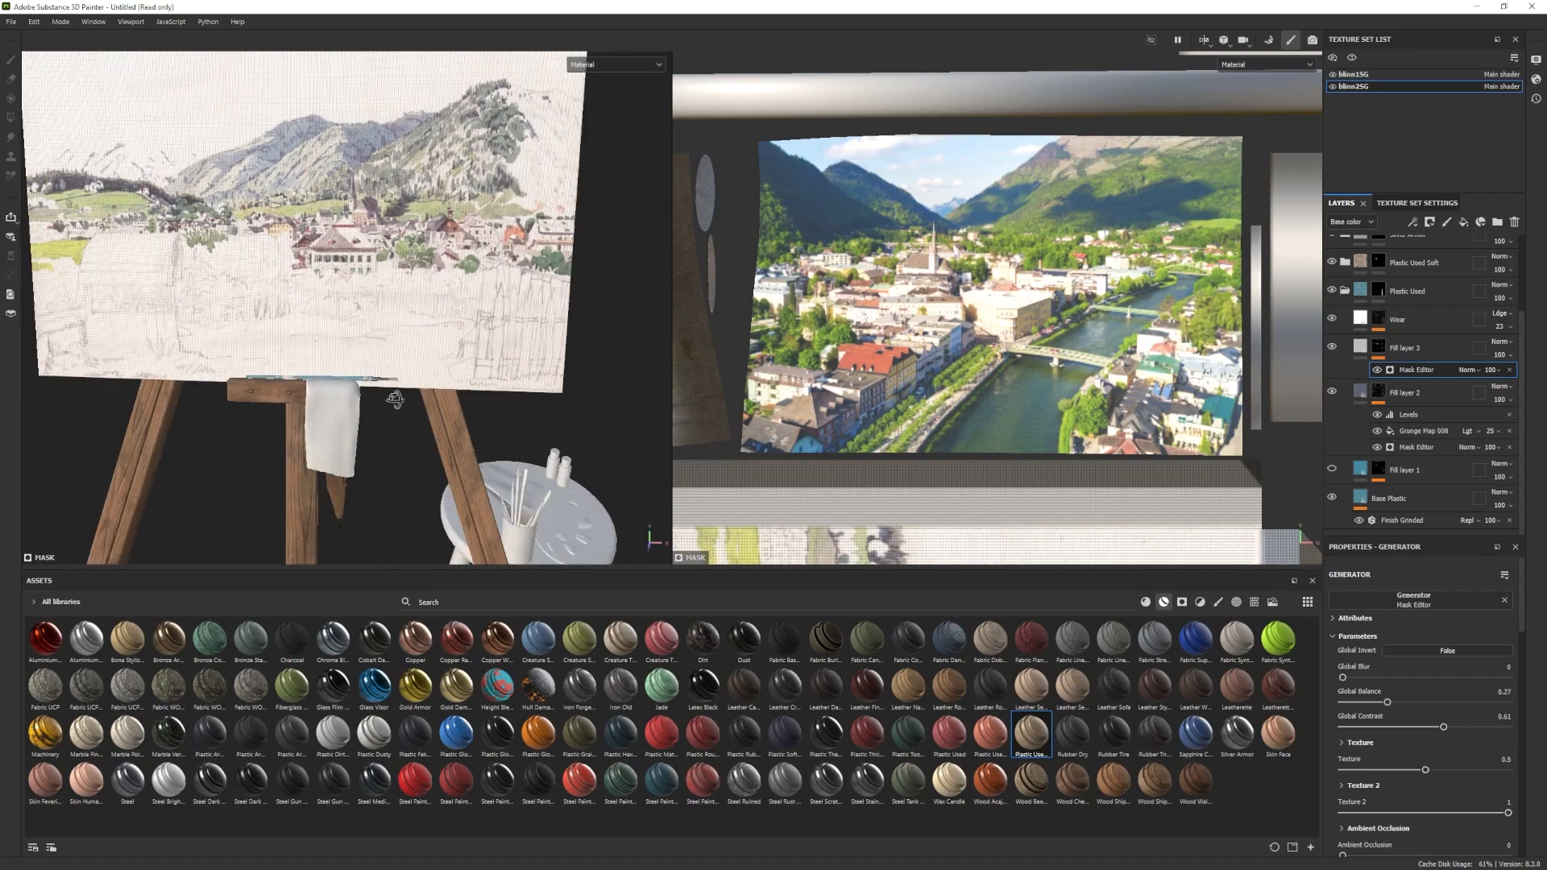
{"action": "scroll", "coordinate": [398, 403], "scroll_direction": "down", "scroll_amount": 3}
{"action": "left_click", "coordinate": [1395, 499]}
{"action": "scroll", "coordinate": [1375, 770], "scroll_direction": "down", "scroll_amount": 1}
{"action": "left_click_drag", "start_coordinate": [243, 398], "coordinate": [277, 403], "text": "alt"}
{"action": "middle_click_drag", "start_coordinate": [276, 403], "coordinate": [294, 332], "text": "alt"}
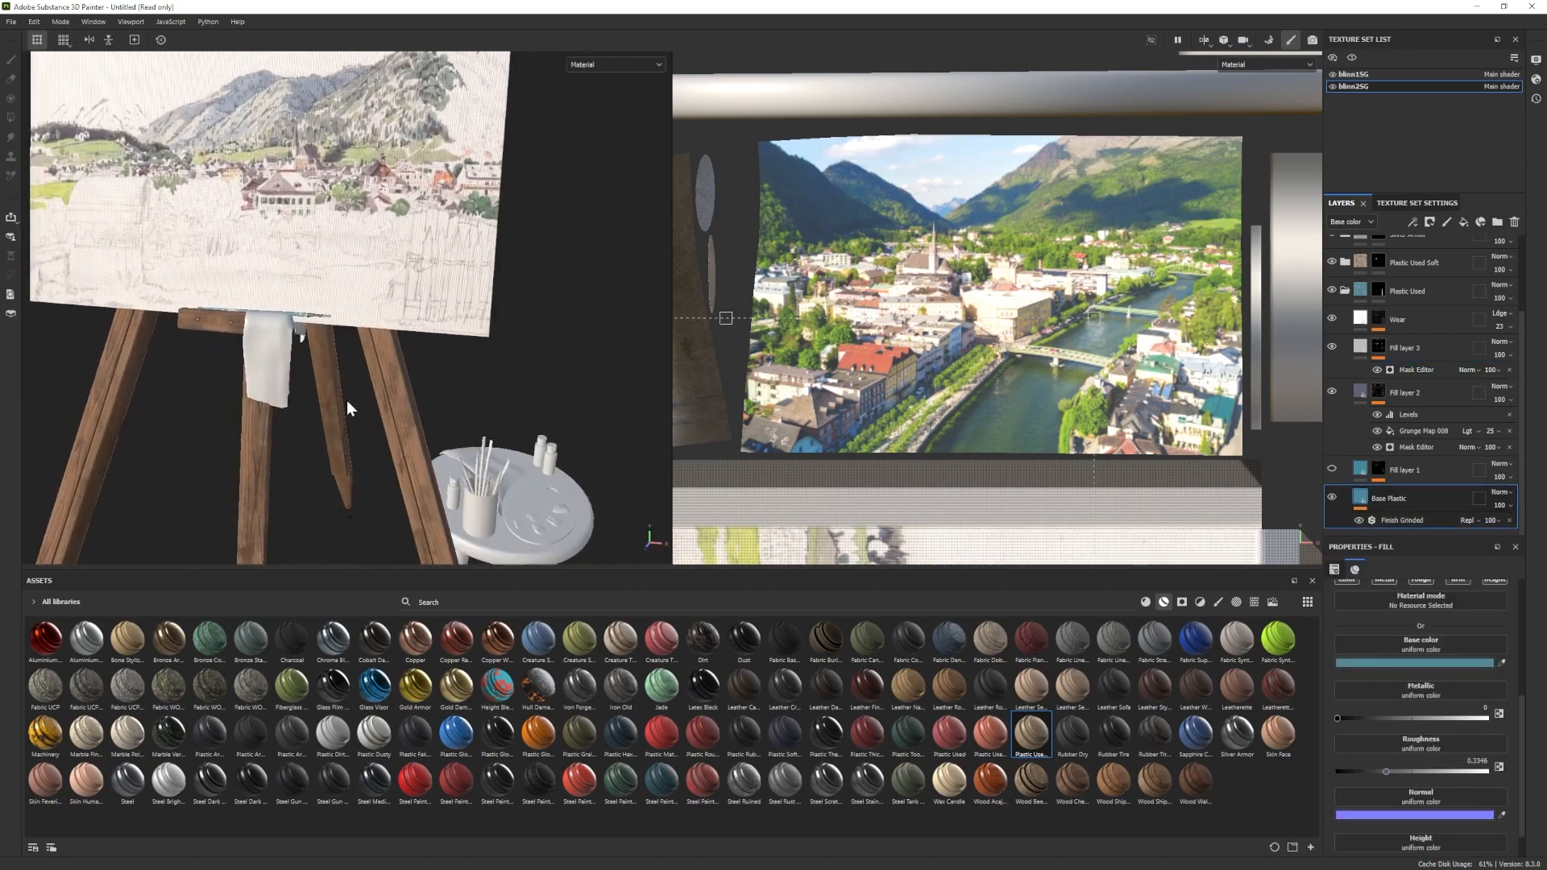
Collapse the Plastic Used folder and add the Fabric WOODLAND Dirty smart material below it.
{"action": "left_click", "coordinate": [1345, 290]}
{"action": "middle_click_drag", "start_coordinate": [326, 419], "coordinate": [333, 341], "text": "alt"}
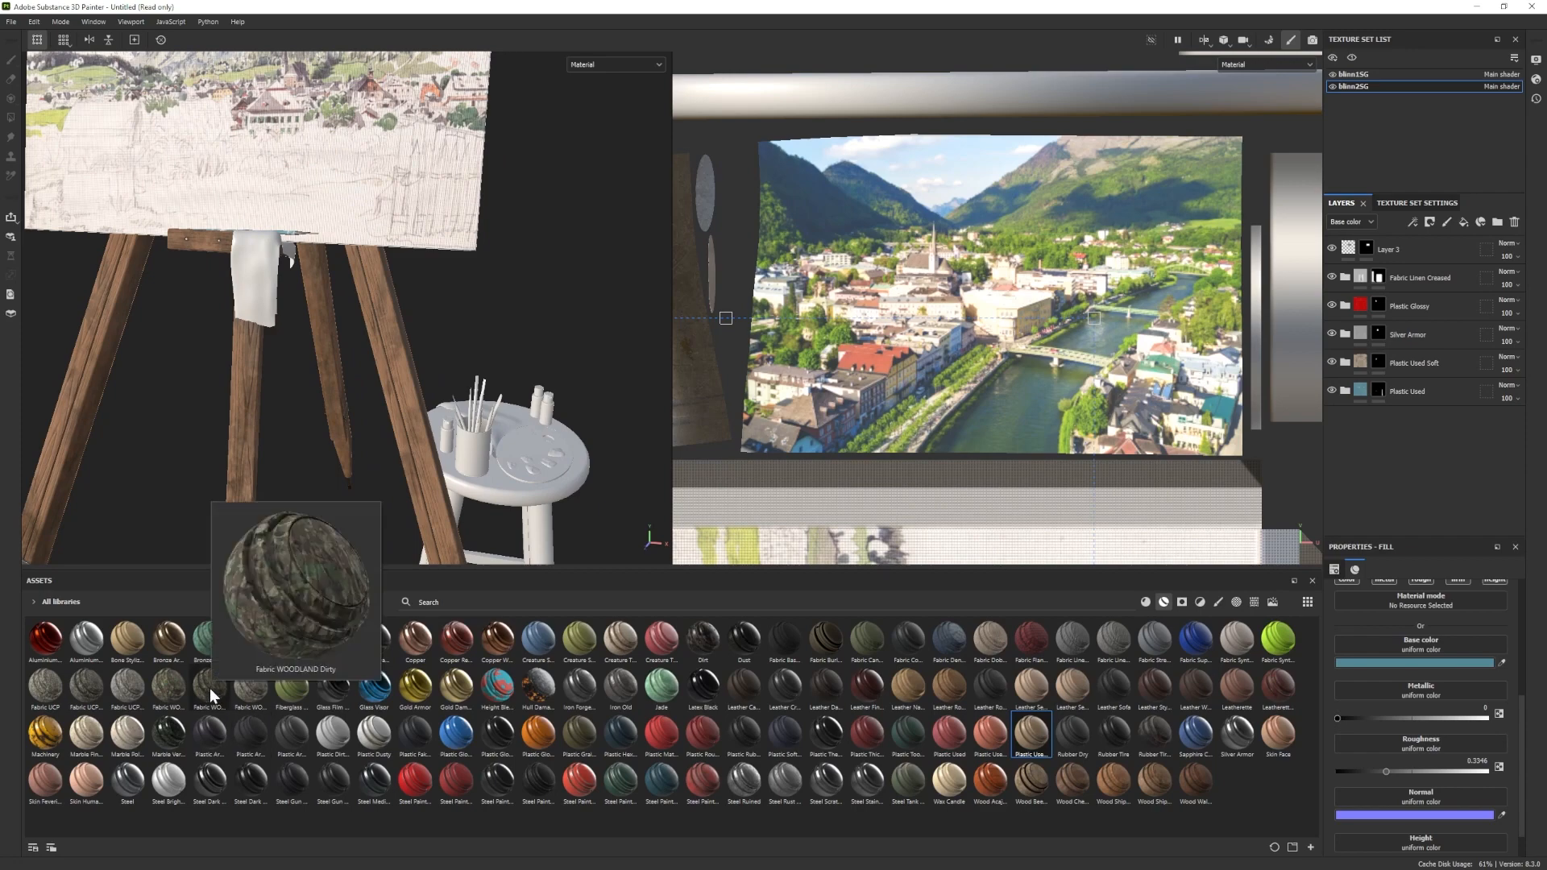
{"action": "left_click_drag", "start_coordinate": [210, 689], "coordinate": [1416, 439]}
Replace the camouflage colours Color 01 to Color 04 of the Fabric WOODLAND layer with one neutral grey.
{"action": "left_click", "coordinate": [1420, 506]}
{"action": "scroll", "coordinate": [1418, 793], "scroll_direction": "down", "scroll_amount": 3}
{"action": "left_click", "coordinate": [1417, 798]}
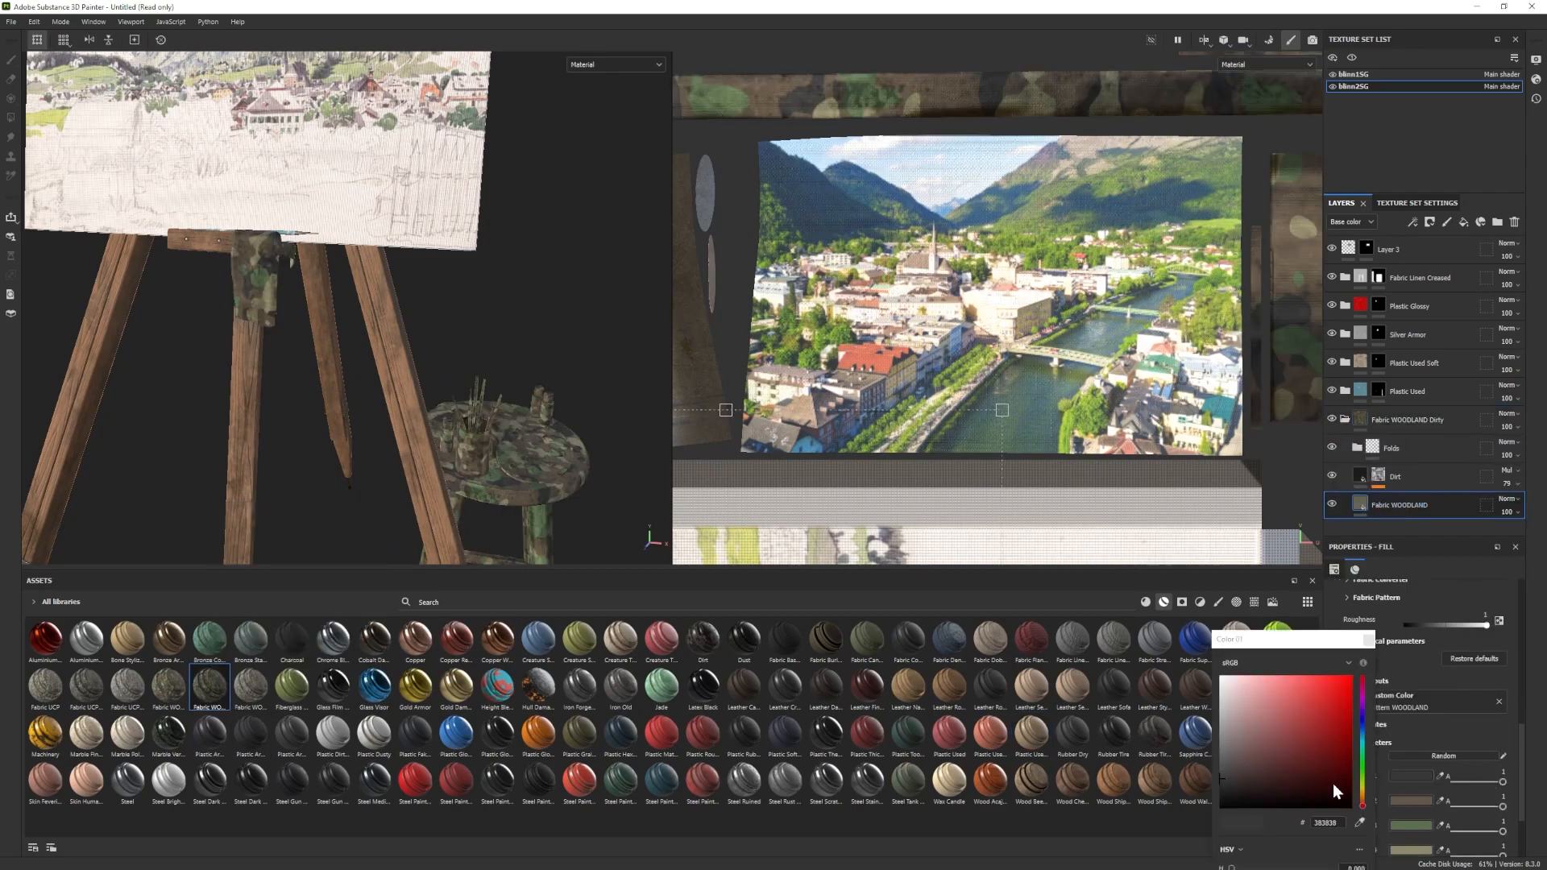
{"action": "left_click", "coordinate": [1381, 641]}
{"action": "left_click", "coordinate": [1415, 775]}
{"action": "left_click", "coordinate": [1441, 826]}
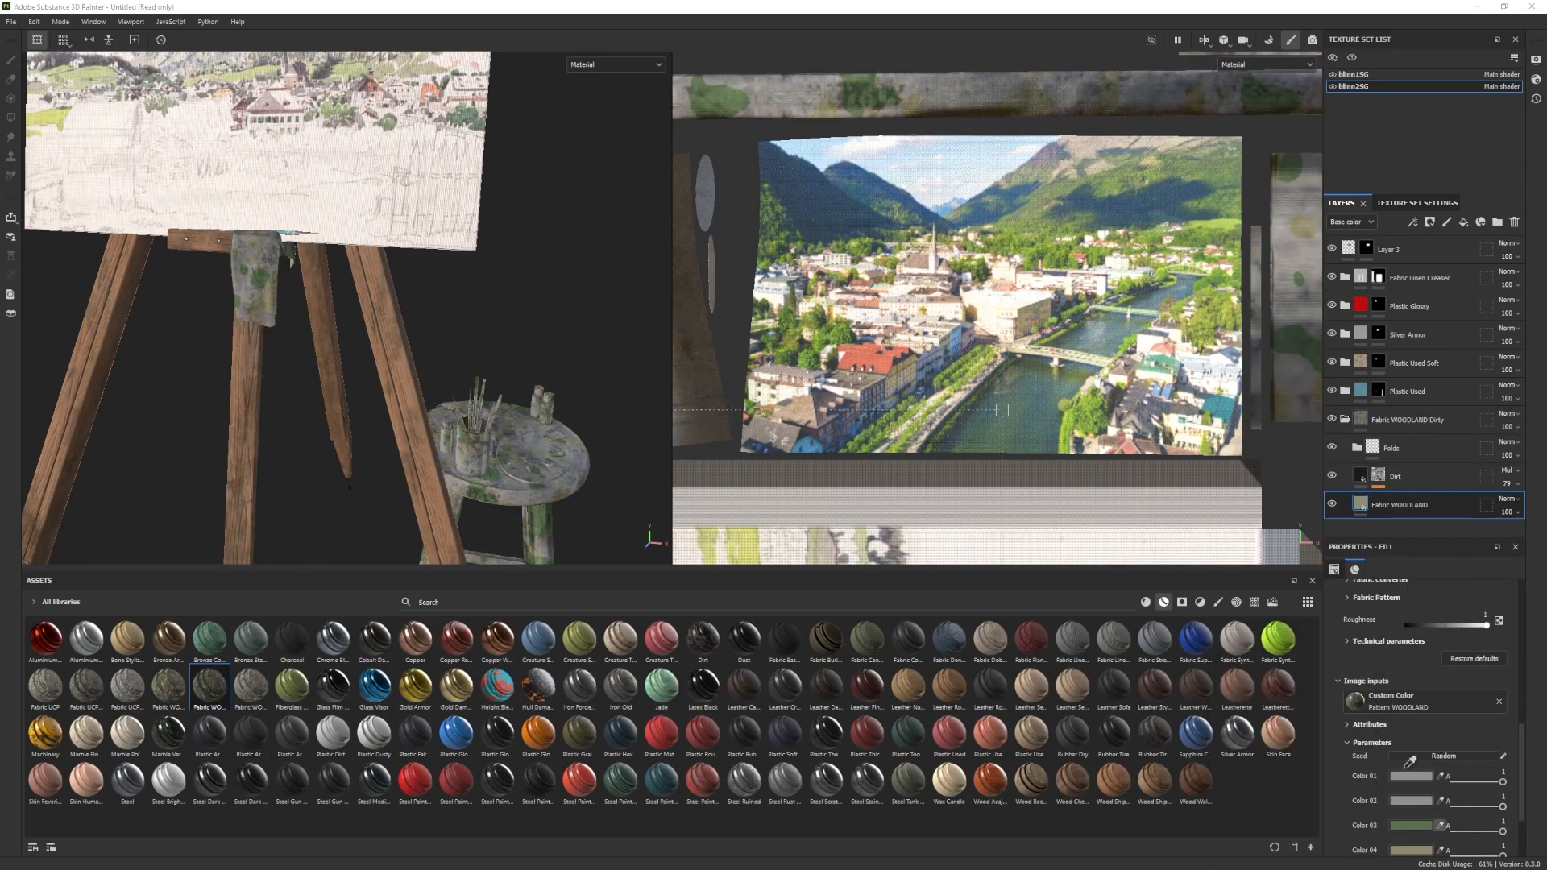
{"action": "left_click", "coordinate": [1408, 776]}
{"action": "left_click", "coordinate": [1441, 851]}
{"action": "scroll", "coordinate": [346, 278], "scroll_direction": "down", "scroll_amount": 5}
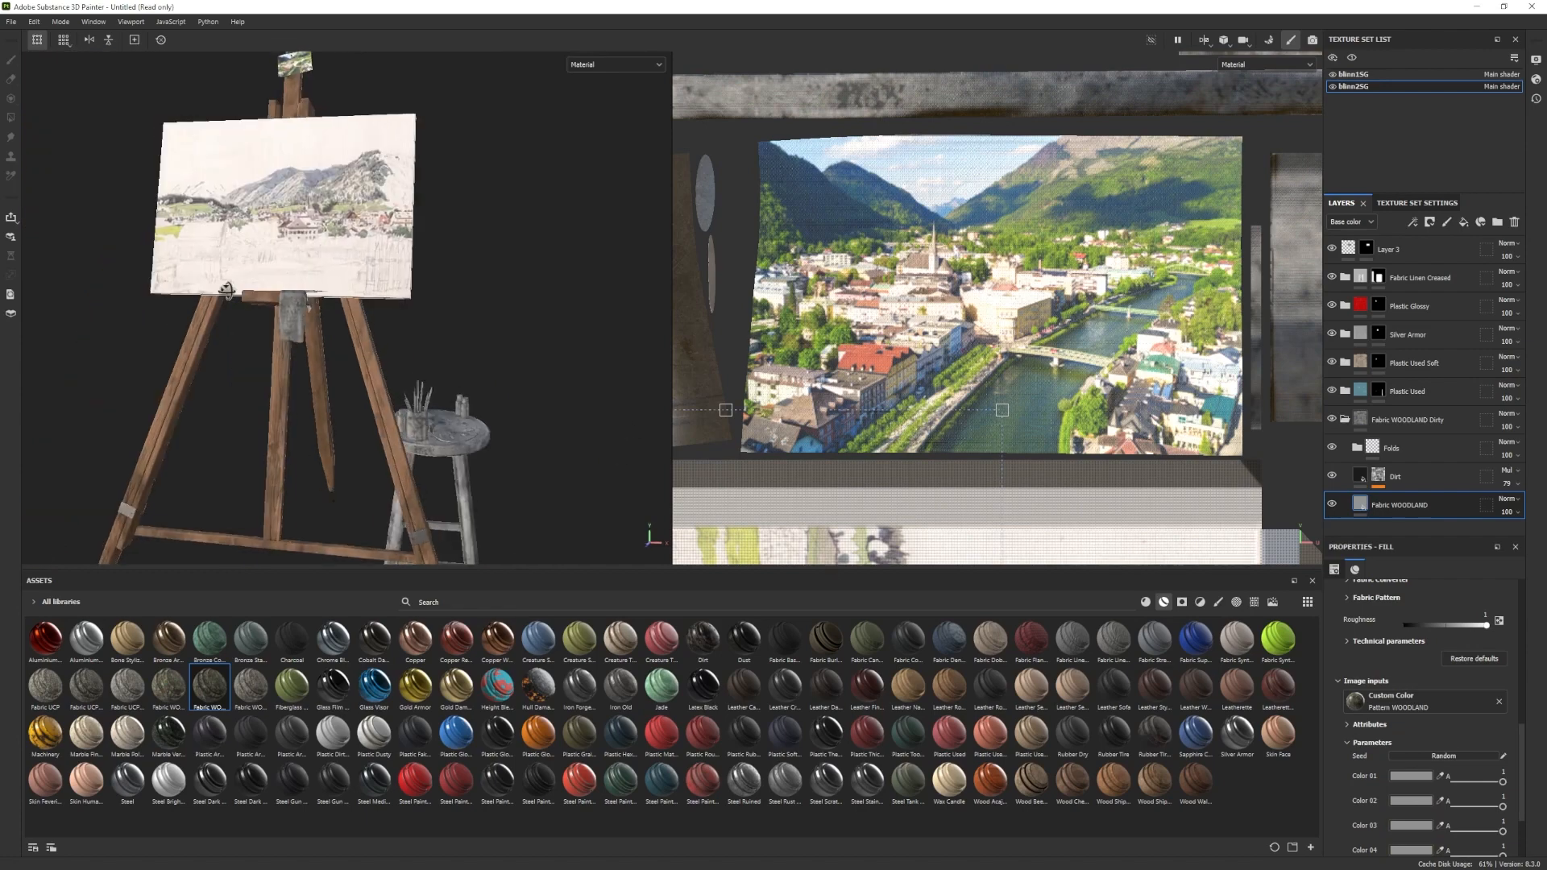
Lighten Color 01 of the Fabric WOODLAND pattern to B7B7B7 and match the other pattern colours to it.
{"action": "scroll", "coordinate": [347, 278], "scroll_direction": "up", "scroll_amount": 3}
{"action": "left_click", "coordinate": [1412, 777]}
{"action": "left_click_drag", "start_coordinate": [1215, 708], "coordinate": [1212, 720]}
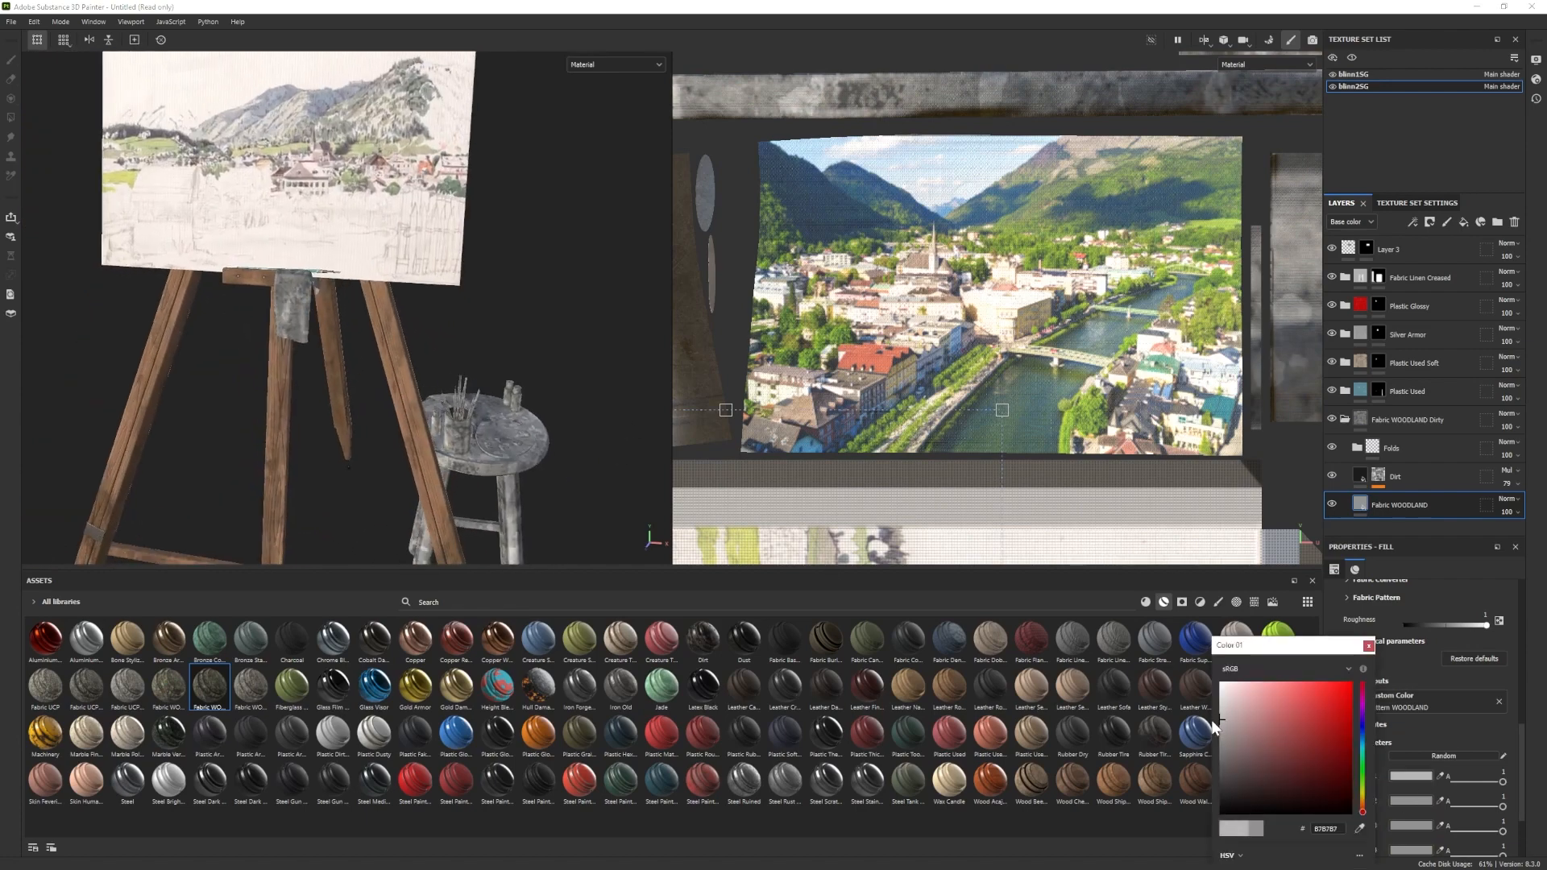
{"action": "left_click", "coordinate": [1368, 646]}
{"action": "left_click", "coordinate": [1408, 773]}
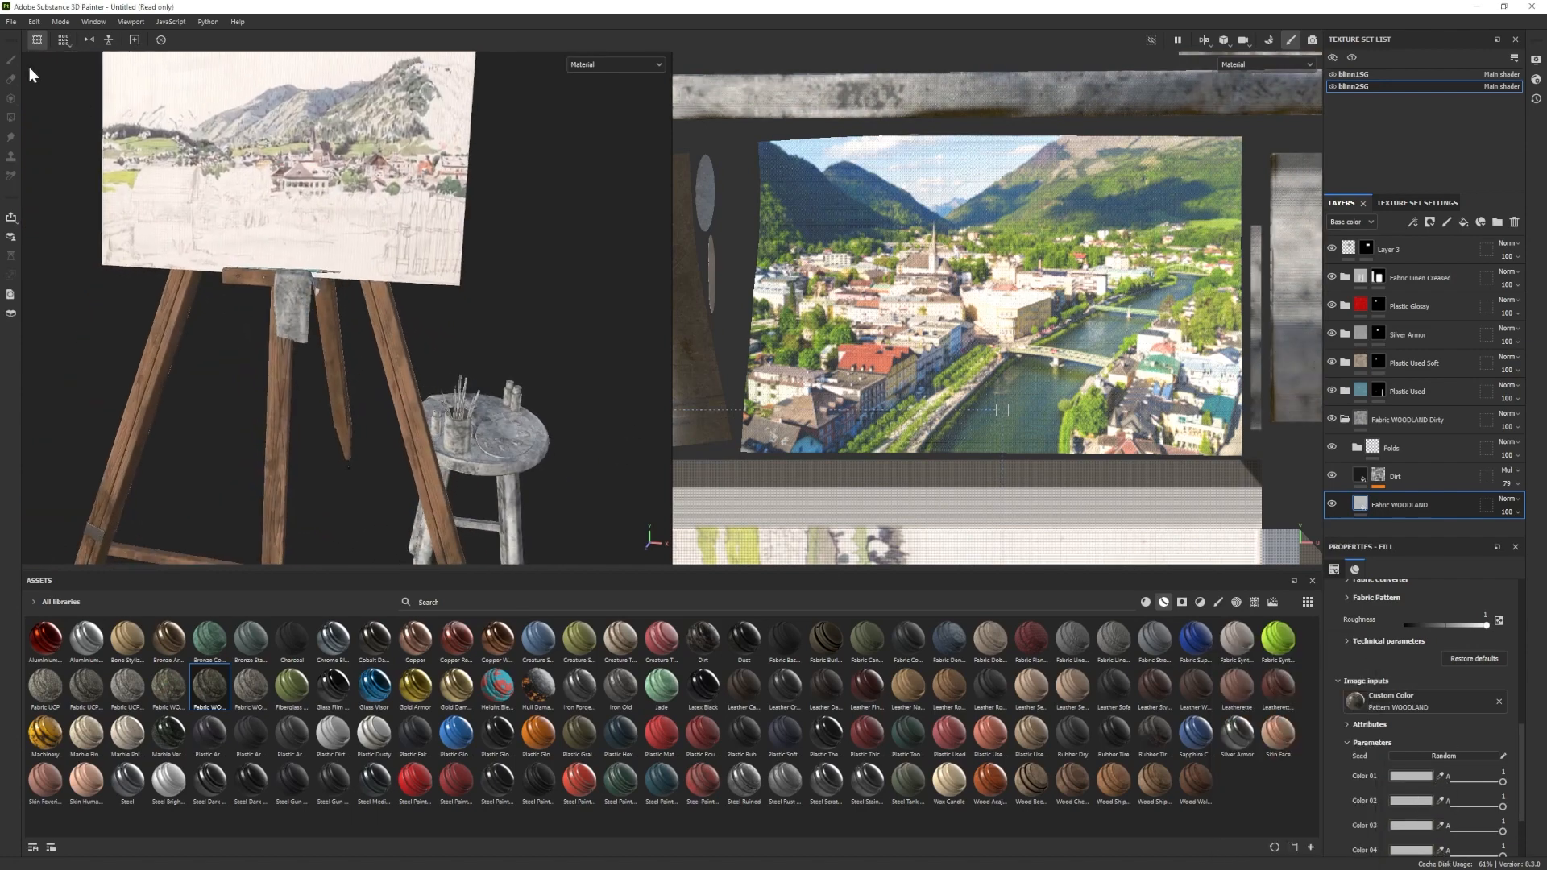
Add a fill layer above Folds in the Fabric WOODLAND Dirty folder and apply the Paint Old smart mask to it.
{"action": "scroll", "coordinate": [274, 339], "scroll_direction": "down", "scroll_amount": 3}
{"action": "middle_click_drag", "start_coordinate": [274, 338], "coordinate": [269, 386], "text": "alt"}
{"action": "scroll", "coordinate": [269, 386], "scroll_direction": "up", "scroll_amount": 3}
{"action": "left_click", "coordinate": [1392, 448]}
{"action": "left_click", "coordinate": [1464, 222]}
{"action": "left_click", "coordinate": [1182, 603]}
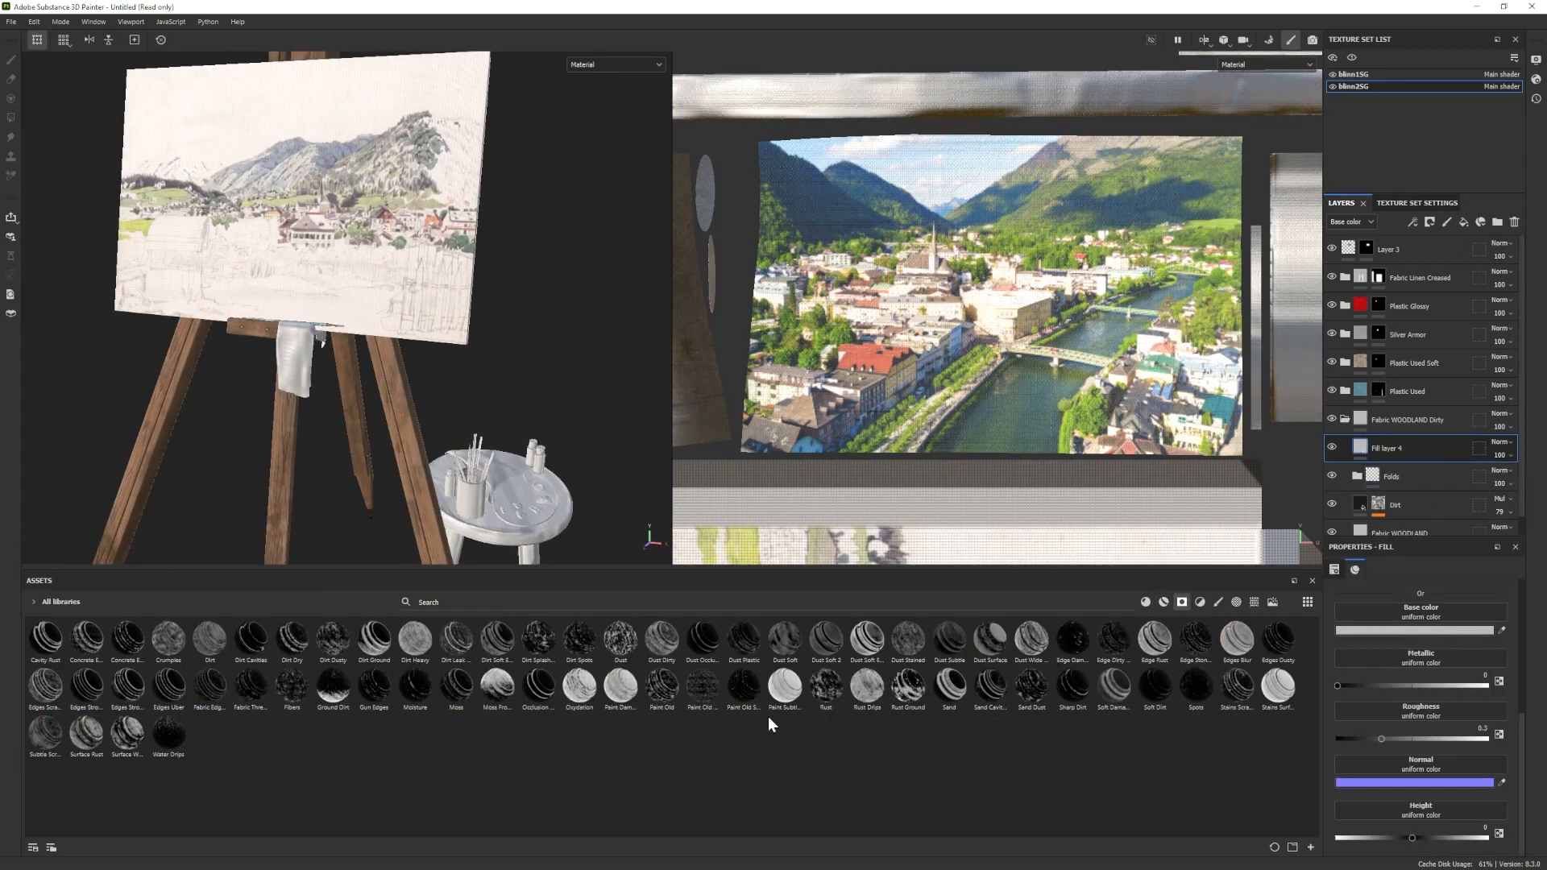
{"action": "left_click_drag", "start_coordinate": [661, 687], "coordinate": [1396, 448]}
Set the base colour of Fill layer 4 to teal for the paint stains.
{"action": "left_click", "coordinate": [1360, 448]}
{"action": "left_click", "coordinate": [1413, 631]}
{"action": "left_click", "coordinate": [1362, 754]}
{"action": "mouse_move", "coordinate": [1294, 727]}
{"action": "left_mouse_down"}
{"action": "mouse_move", "coordinate": [1274, 712]}
{"action": "mouse_move", "coordinate": [1284, 736]}
{"action": "left_mouse_up"}
{"action": "left_click", "coordinate": [1369, 653]}
Adjust Fill layer 4's Mask Editor, including its Global Balance, to reduce the teal stains on the cloth.
{"action": "left_click", "coordinate": [1378, 448]}
{"action": "left_click", "coordinate": [1419, 470]}
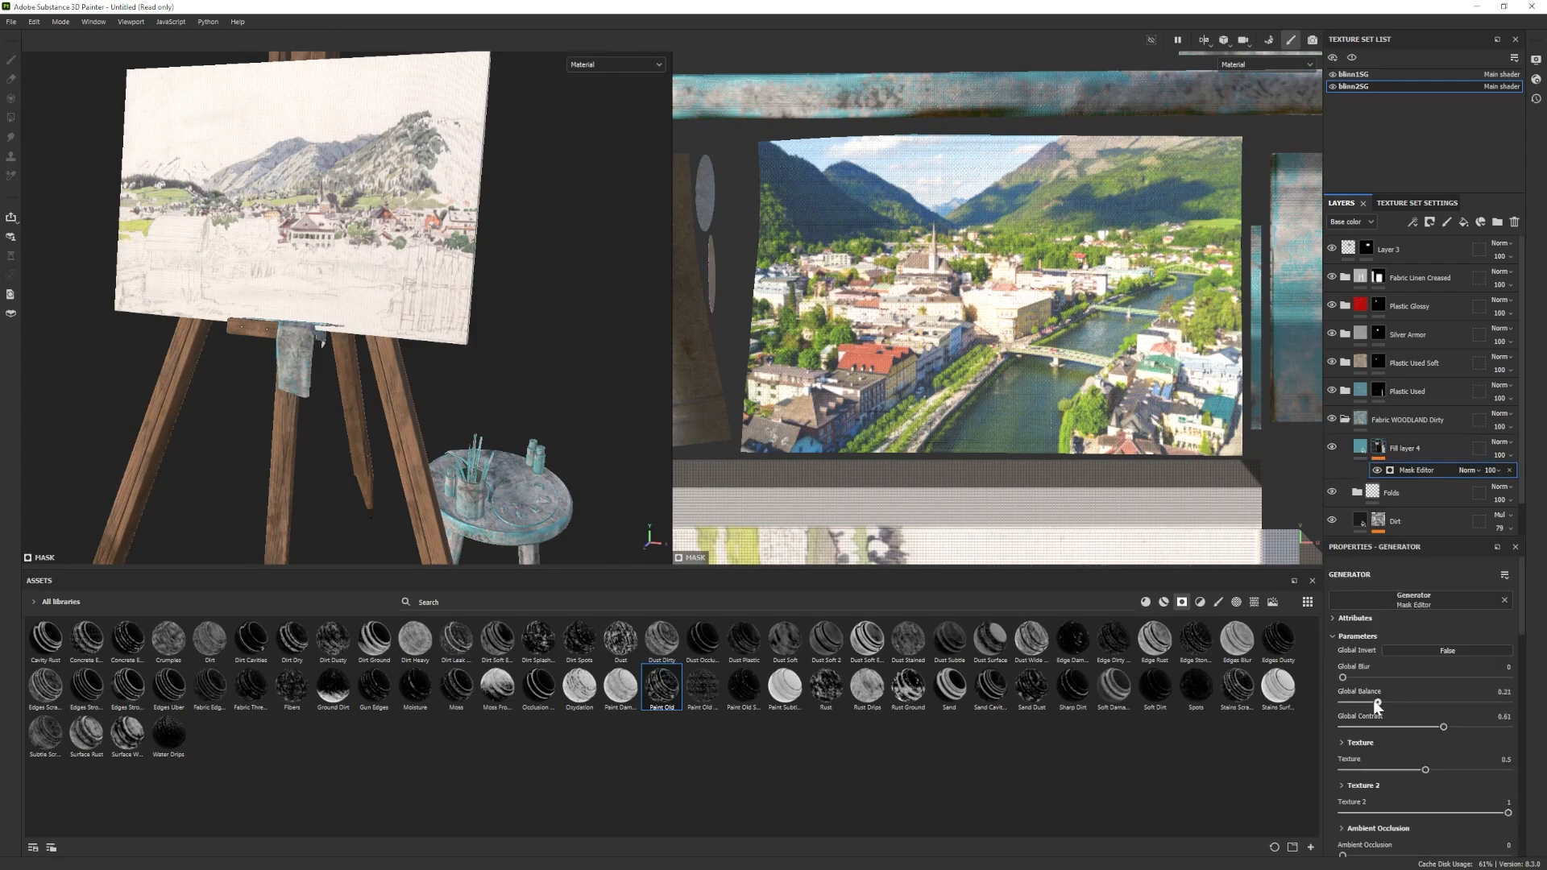
{"action": "left_click_drag", "start_coordinate": [1391, 627], "coordinate": [1444, 626]}
{"action": "scroll", "coordinate": [339, 421], "scroll_direction": "down", "scroll_amount": 3}
Add a fill layer above Fill layer 4, apply another Paint Old variant as its smart mask and colour it white.
{"action": "left_click", "coordinate": [1464, 223]}
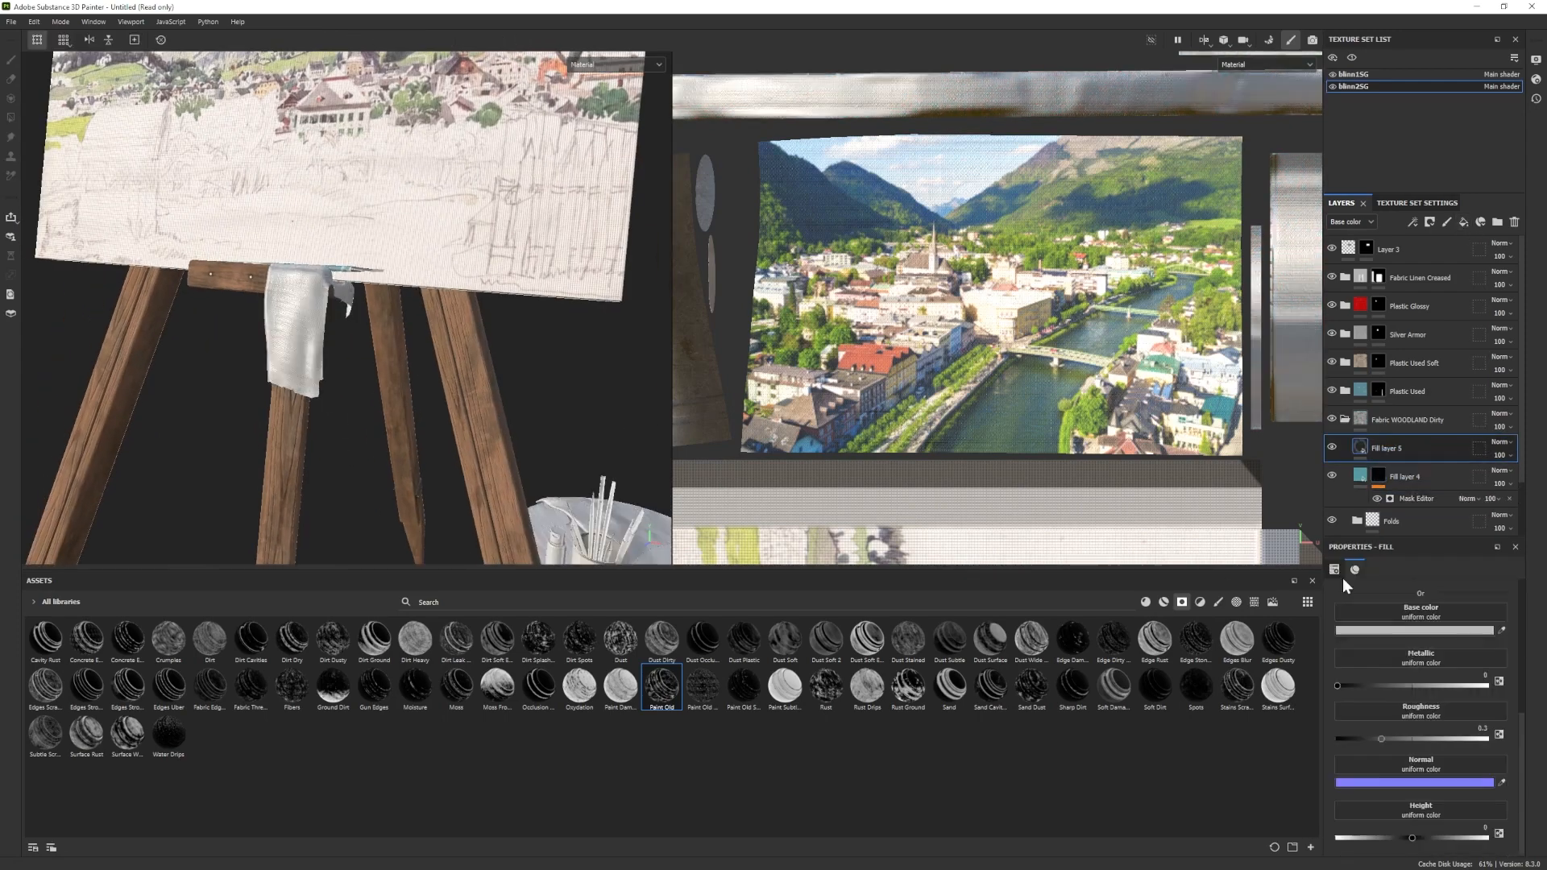
{"action": "left_click_drag", "start_coordinate": [744, 687], "coordinate": [1410, 448]}
{"action": "left_click", "coordinate": [1360, 448]}
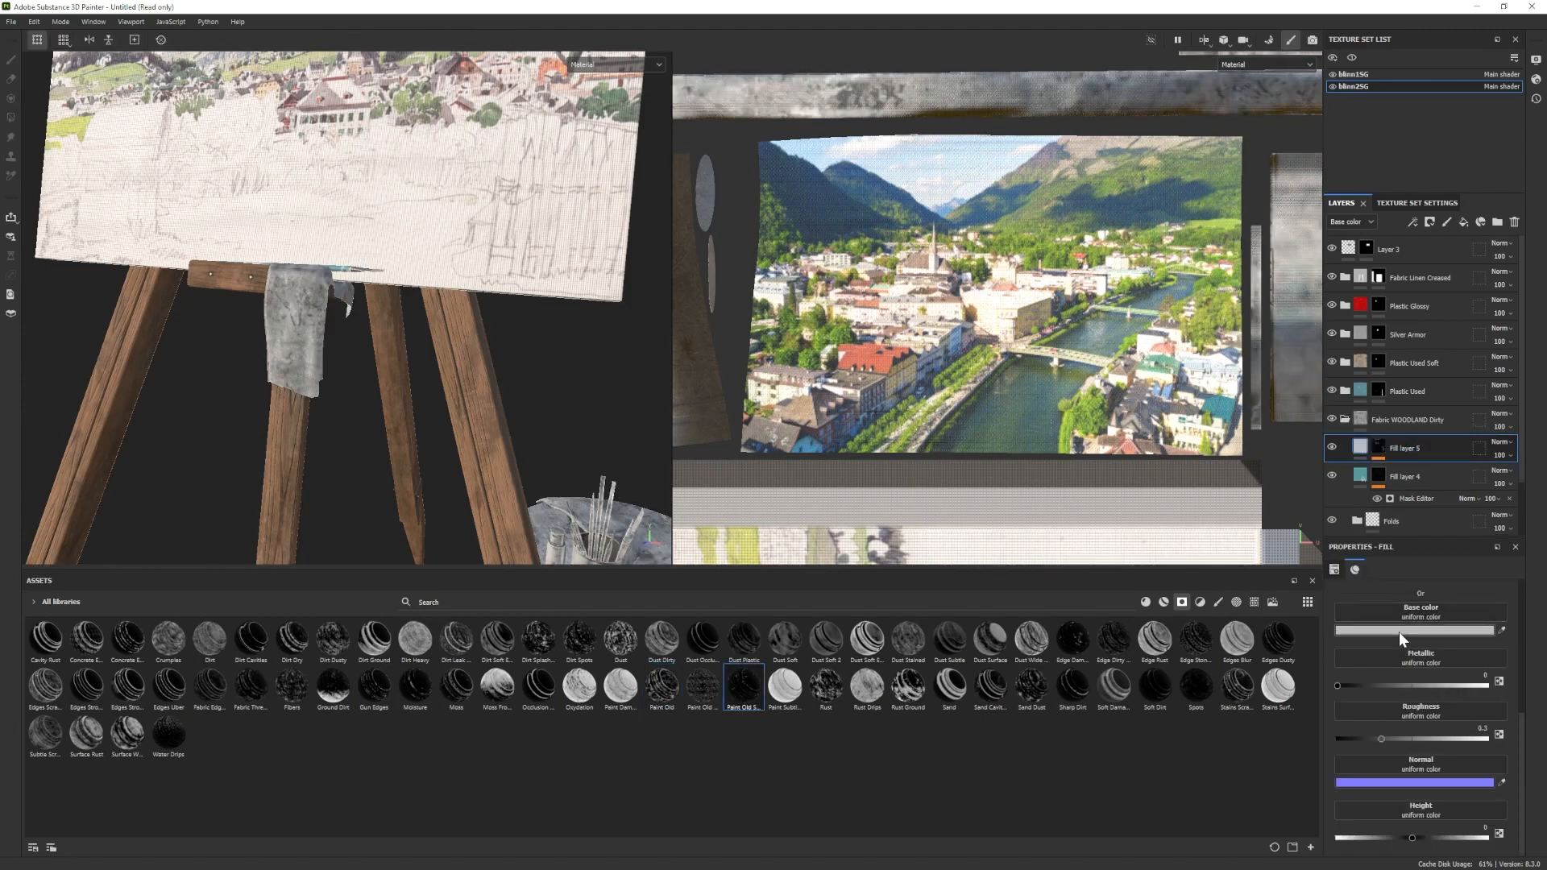
{"action": "left_click", "coordinate": [1399, 631]}
{"action": "left_click_drag", "start_coordinate": [1241, 713], "coordinate": [1184, 698]}
Adjust the Mask Builder settings on Fill layer 5's mask.
{"action": "left_click", "coordinate": [1379, 448]}
{"action": "left_click", "coordinate": [1412, 469]}
{"action": "mouse_move", "coordinate": [435, 381]}
{"action": "left_mouse_down", "text": "alt"}
{"action": "mouse_move", "coordinate": [342, 348]}
{"action": "mouse_move", "coordinate": [423, 375]}
{"action": "left_mouse_up", "text": "alt"}
Add a fill layer above Fill layer 5 with the Dirt Spots smart mask and set its base colour to 853E06.
{"action": "left_click", "coordinate": [1402, 449]}
{"action": "left_click", "coordinate": [1464, 222]}
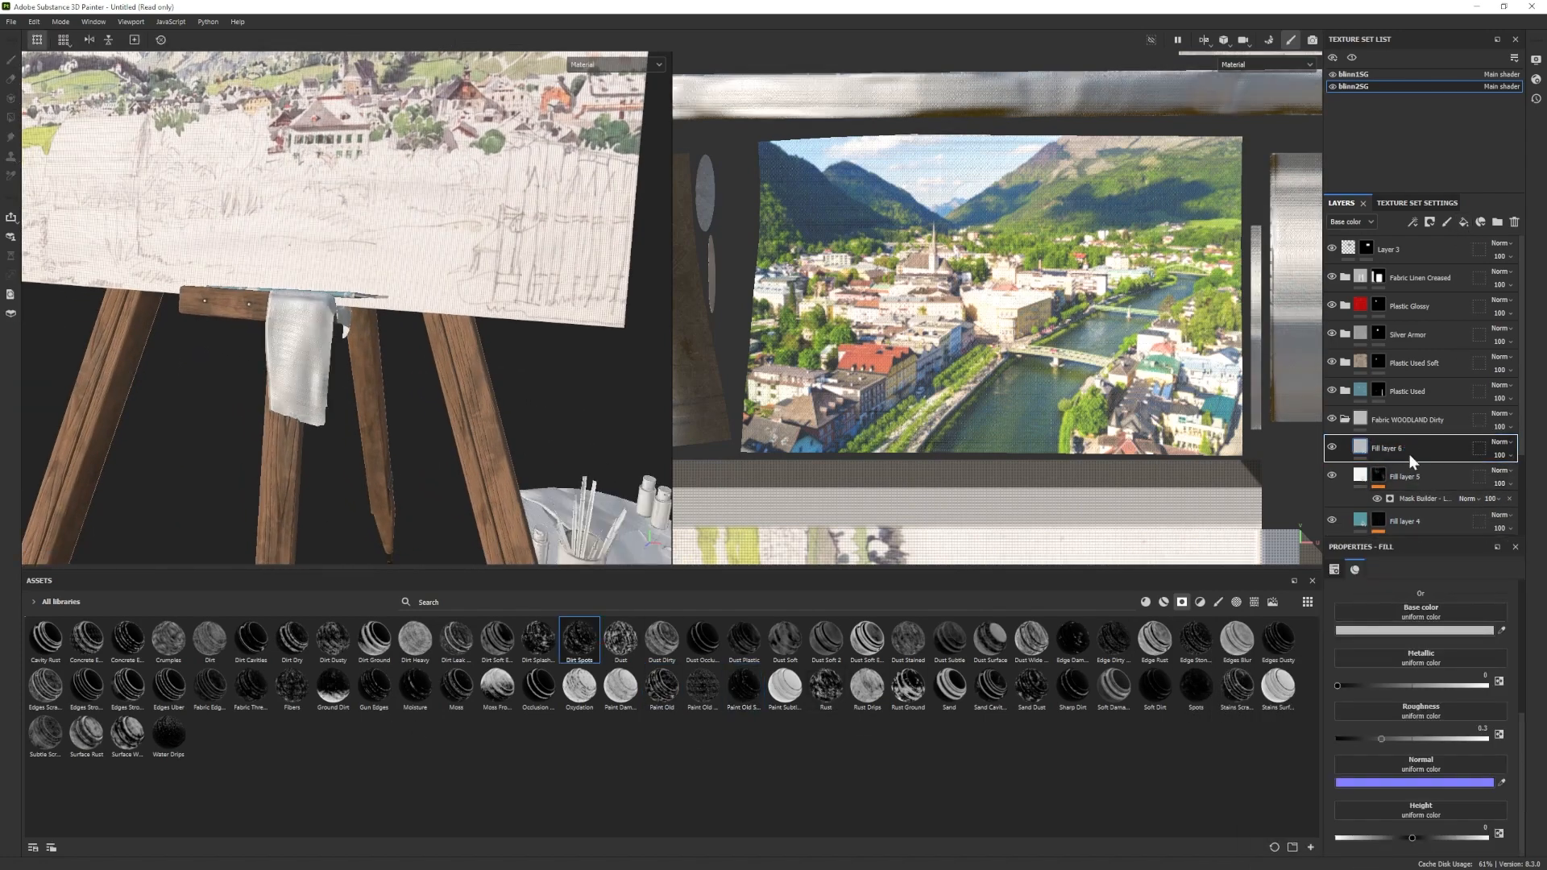
{"action": "left_click", "coordinate": [1361, 447]}
{"action": "left_click", "coordinate": [1416, 630]}
{"action": "left_click", "coordinate": [1329, 750]}
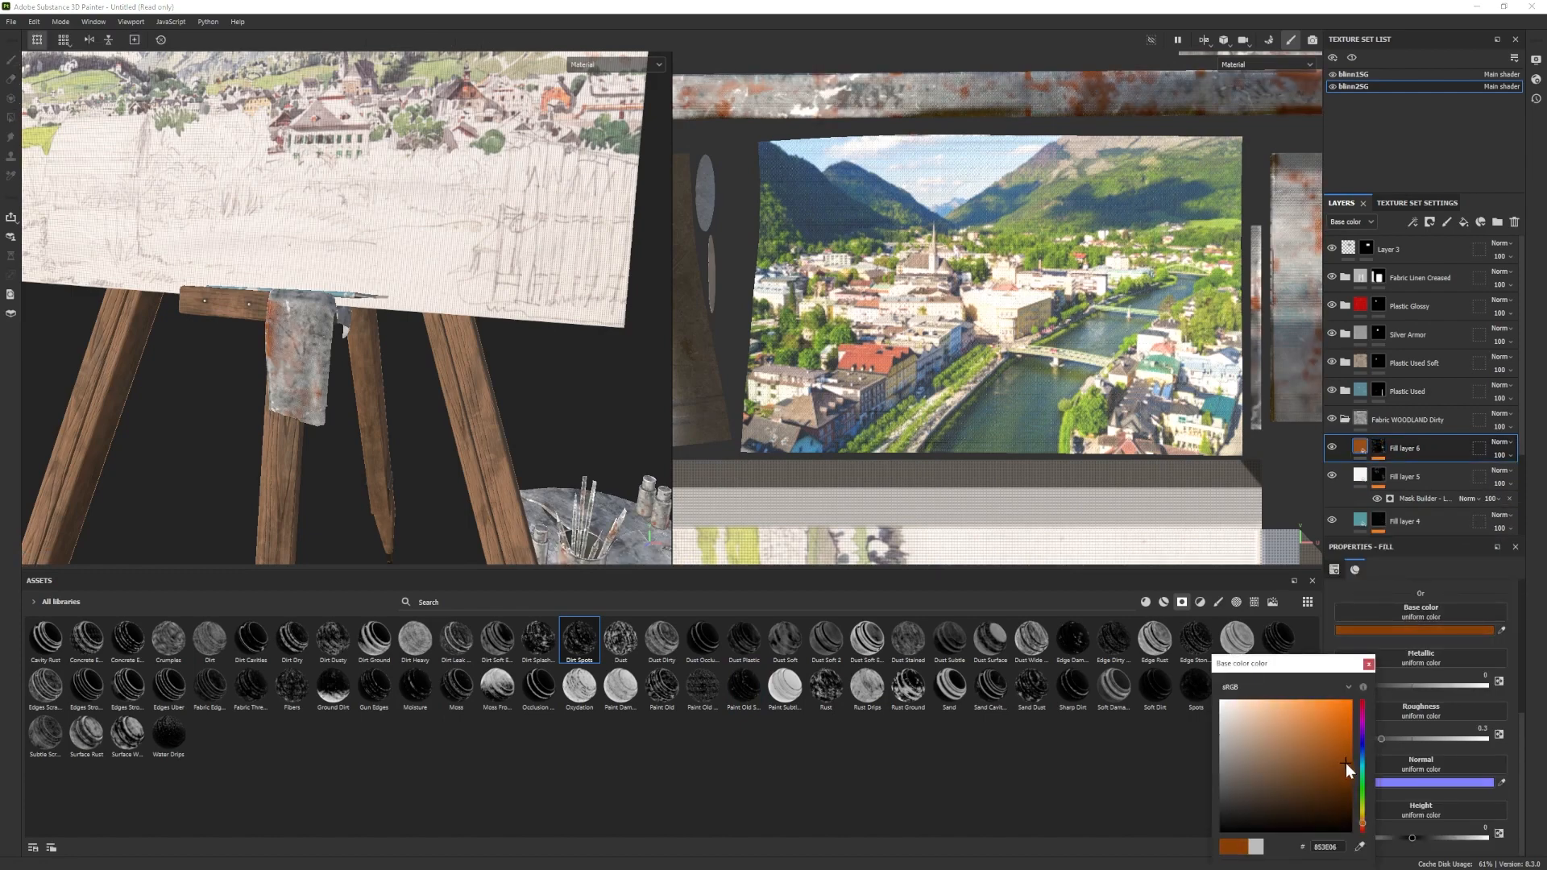
Set Fill layer 6's Mask Editor to Global Balance 0.53, Global Contrast 0.1 and Curvature Opacity 0.18.
{"action": "left_click", "coordinate": [1379, 448]}
{"action": "left_click", "coordinate": [1414, 485]}
{"action": "scroll", "coordinate": [1421, 790], "scroll_direction": "down", "scroll_amount": 1}
{"action": "left_click_drag", "start_coordinate": [1425, 790], "coordinate": [1360, 789]}
{"action": "left_click_drag", "start_coordinate": [1425, 593], "coordinate": [1431, 593]}
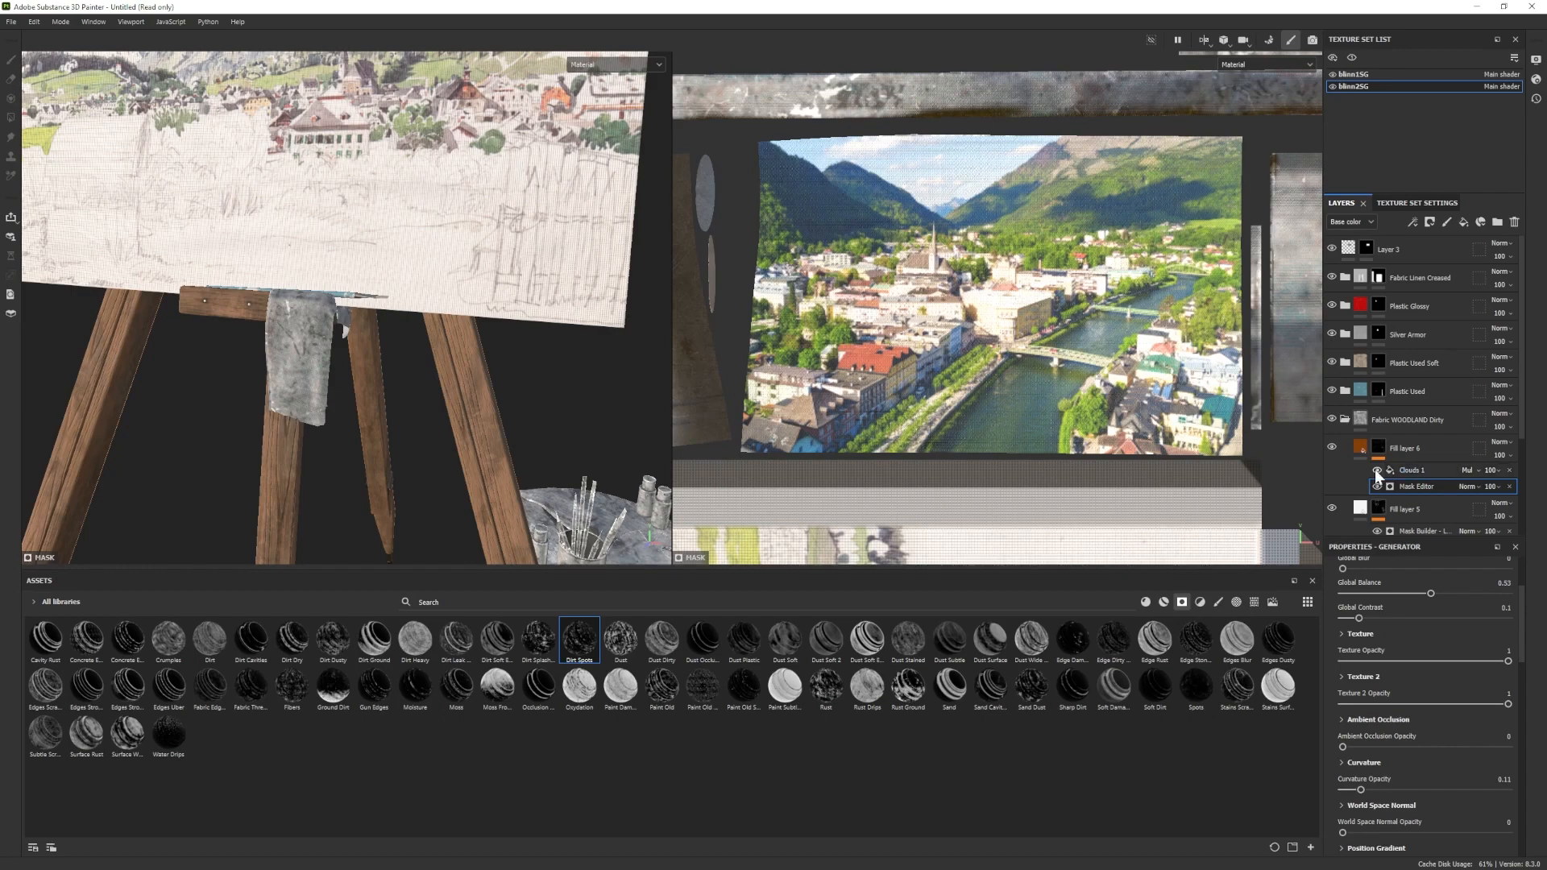
{"action": "left_click_drag", "start_coordinate": [1375, 789], "coordinate": [1372, 790]}
Inspect the easel from several angles and save the project as Painting_01.
{"action": "right_click_drag", "start_coordinate": [476, 387], "coordinate": [397, 404], "text": "alt"}
{"action": "left_click_drag", "start_coordinate": [397, 405], "coordinate": [172, 346], "text": "alt"}
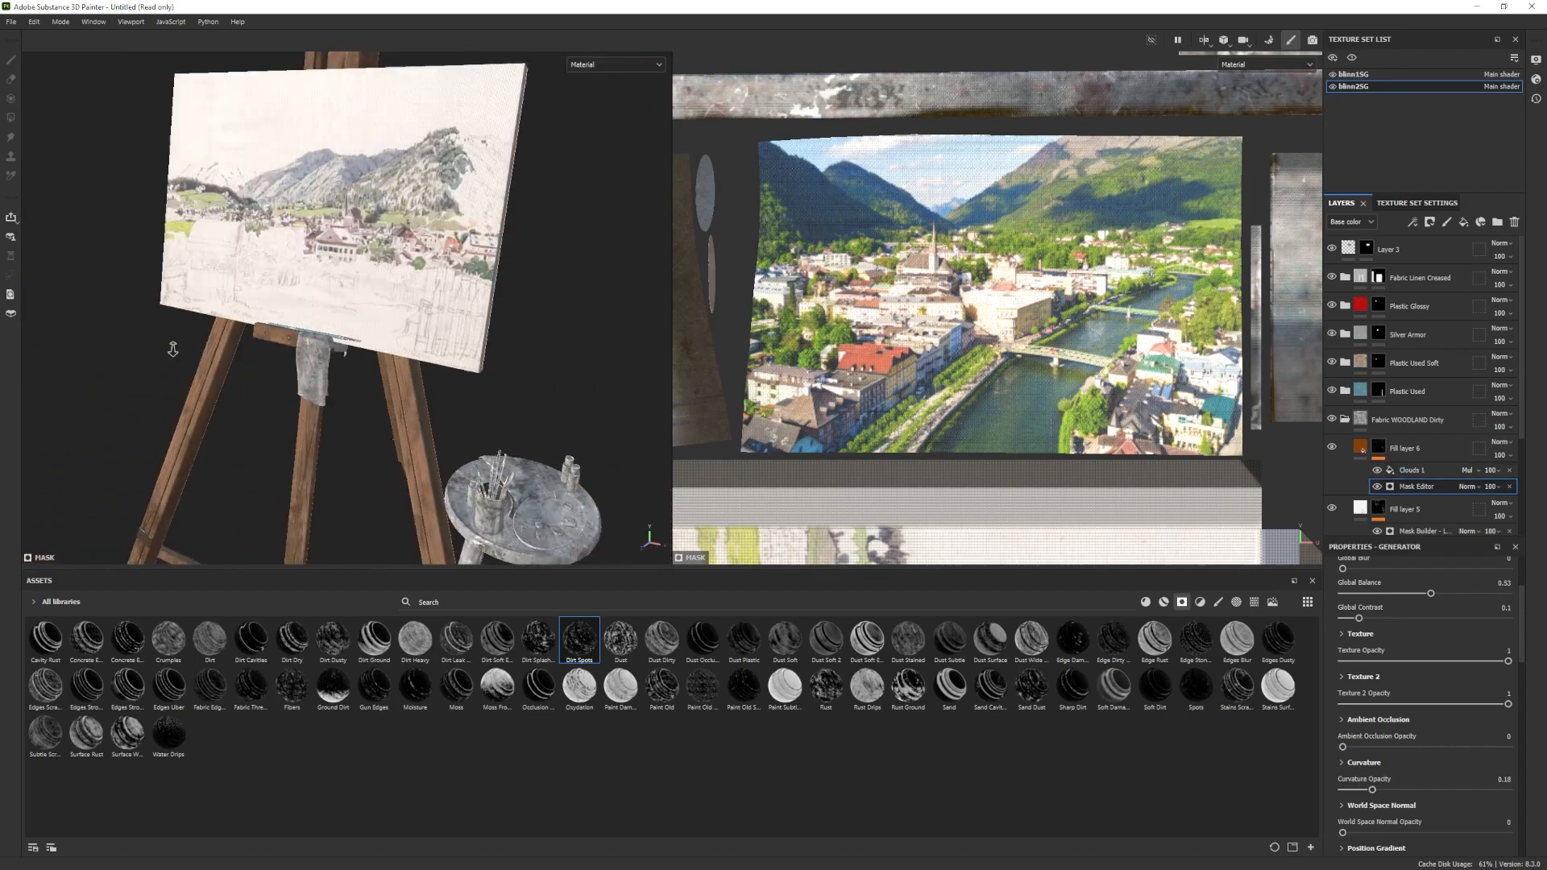
{"action": "right_click_drag", "start_coordinate": [173, 347], "coordinate": [443, 432], "text": "alt"}
{"action": "left_click_drag", "start_coordinate": [442, 432], "coordinate": [237, 397], "text": "alt"}
{"action": "middle_click_drag", "start_coordinate": [416, 440], "coordinate": [409, 562], "text": "alt"}
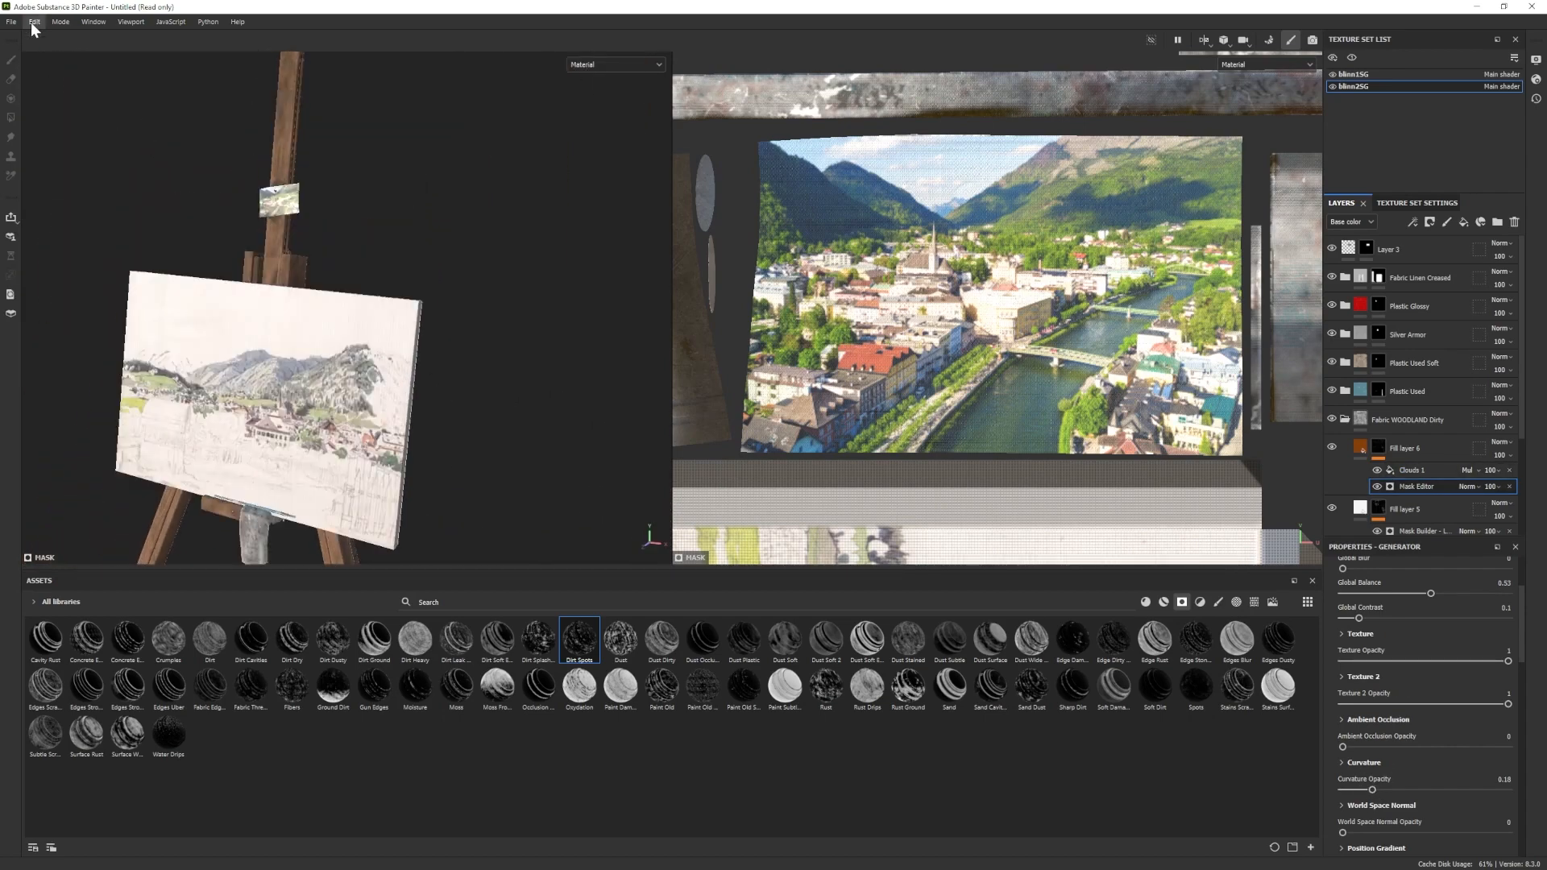
{"action": "left_click", "coordinate": [11, 22]}
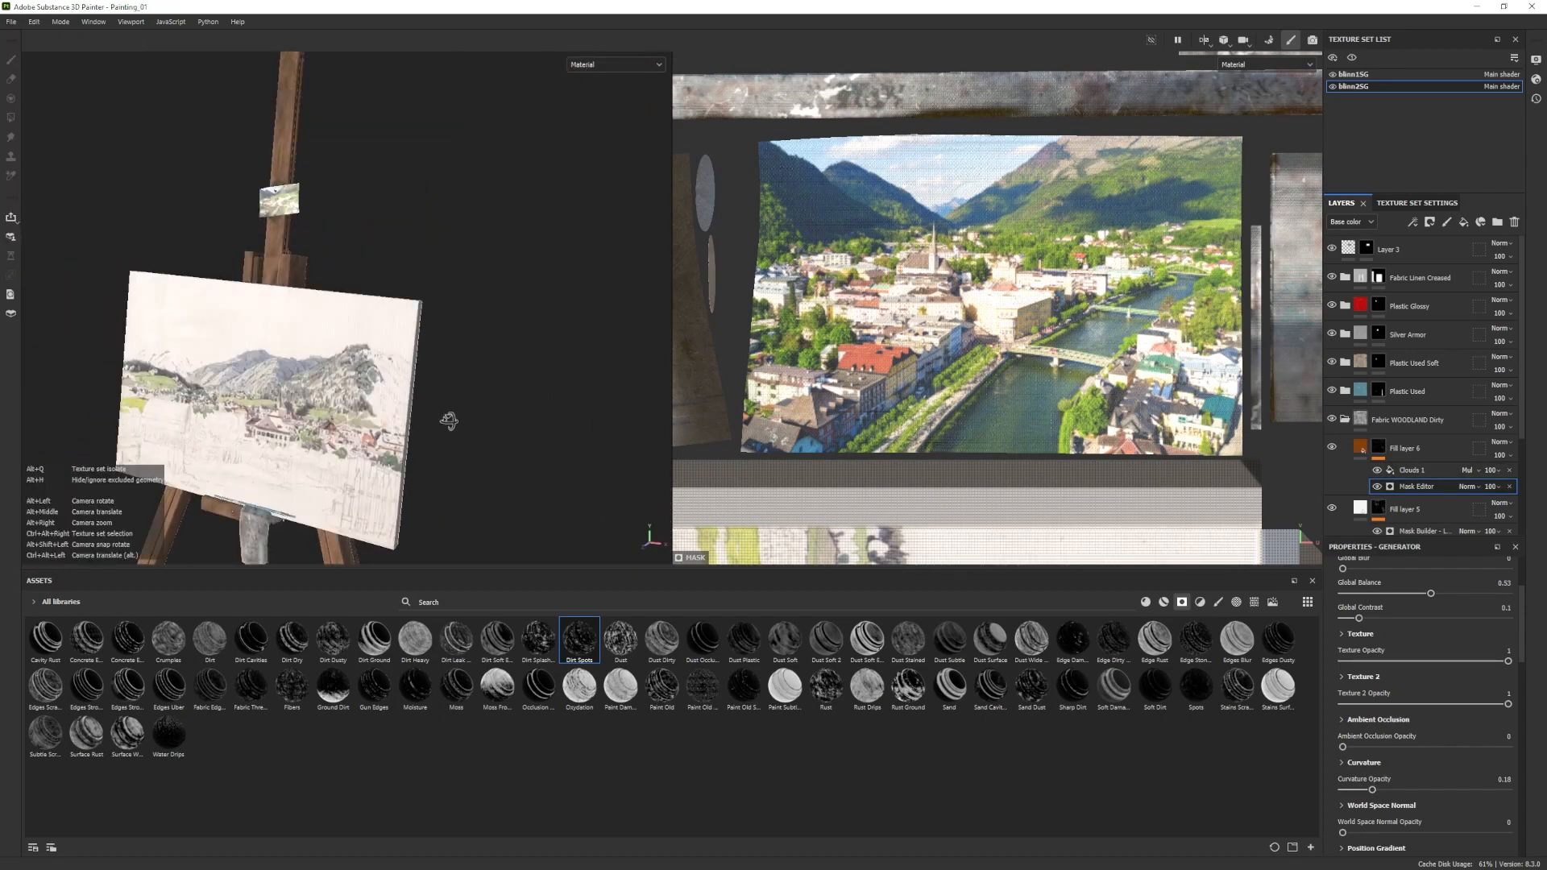
Give the Fabric WOODLAND Dirty folder a black mask and reveal it only on the hanging cloth.
{"action": "left_click_drag", "start_coordinate": [449, 422], "coordinate": [475, 379], "text": "alt"}
{"action": "middle_click_drag", "start_coordinate": [492, 556], "coordinate": [345, 432], "text": "alt"}
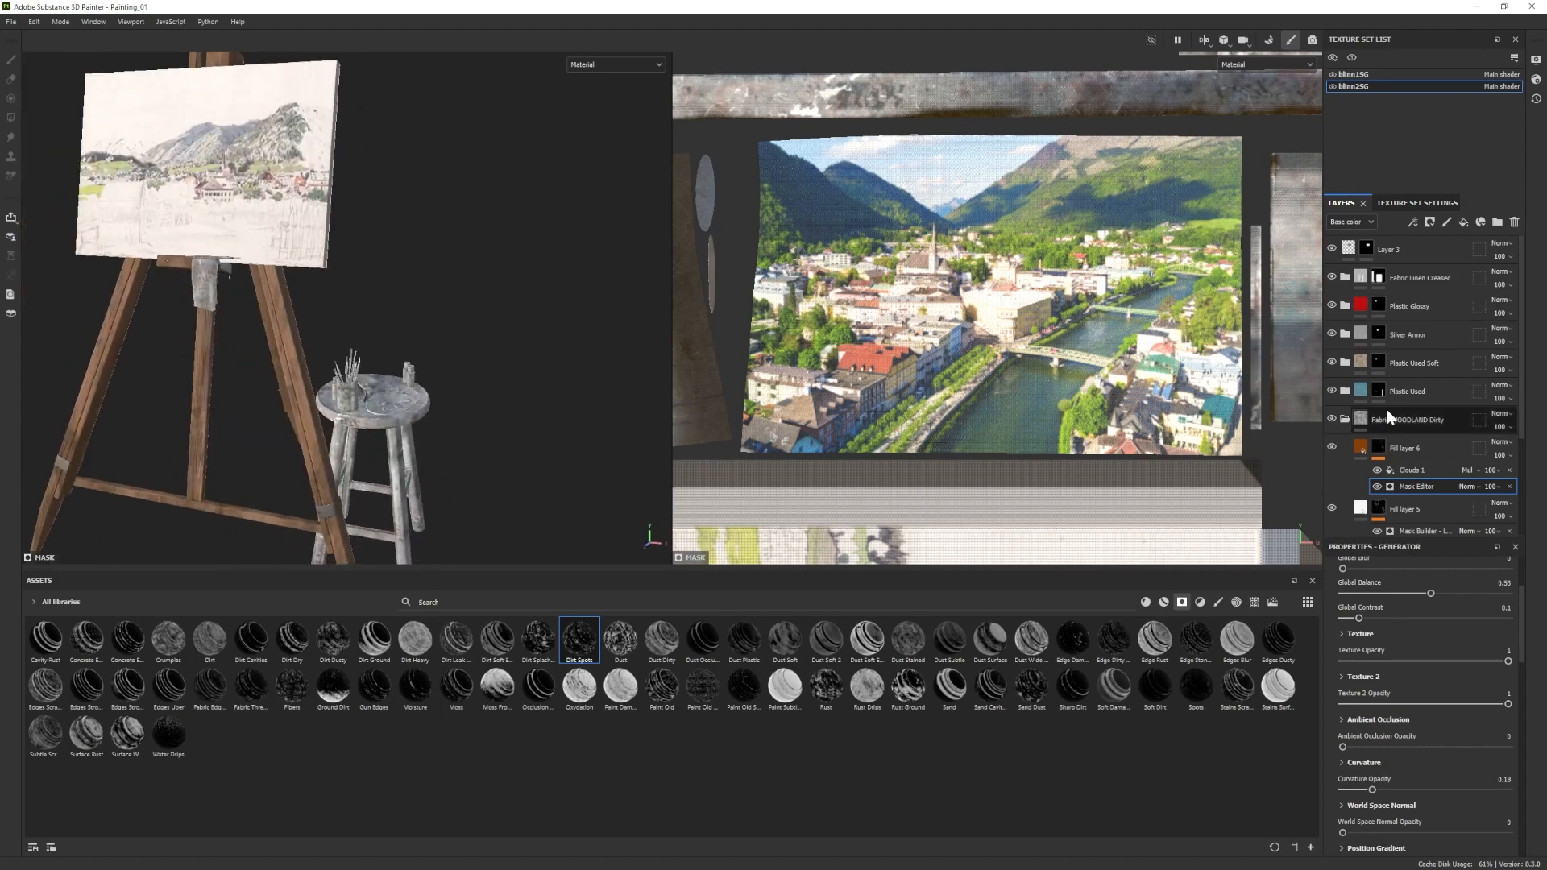
{"action": "right_click", "coordinate": [1418, 419]}
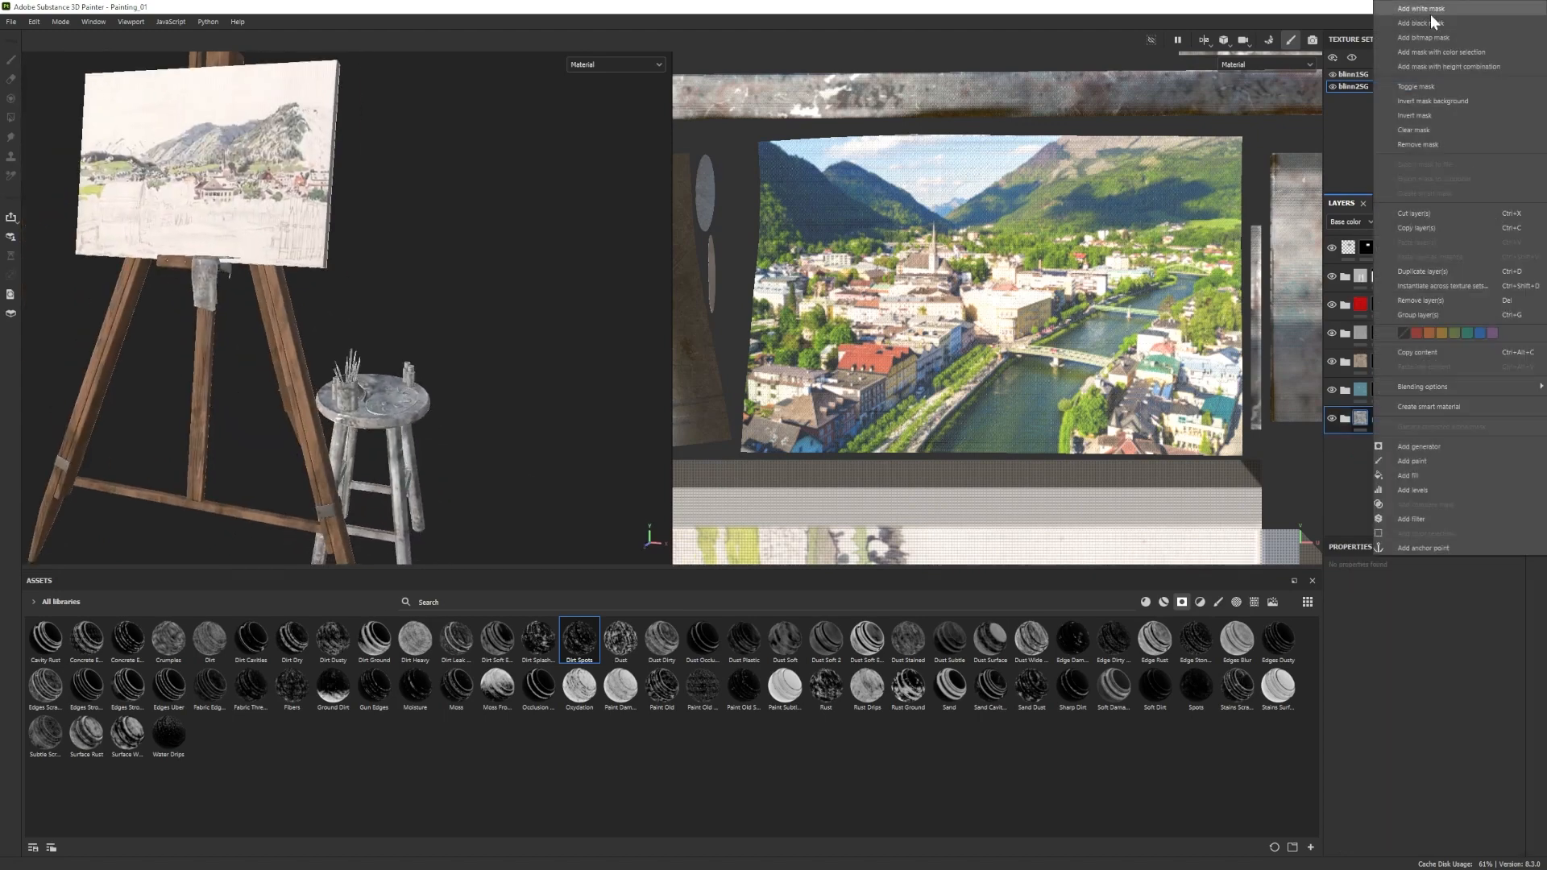
{"action": "left_click", "coordinate": [1386, 24]}
{"action": "left_click_drag", "start_coordinate": [359, 345], "coordinate": [428, 347], "text": "alt"}
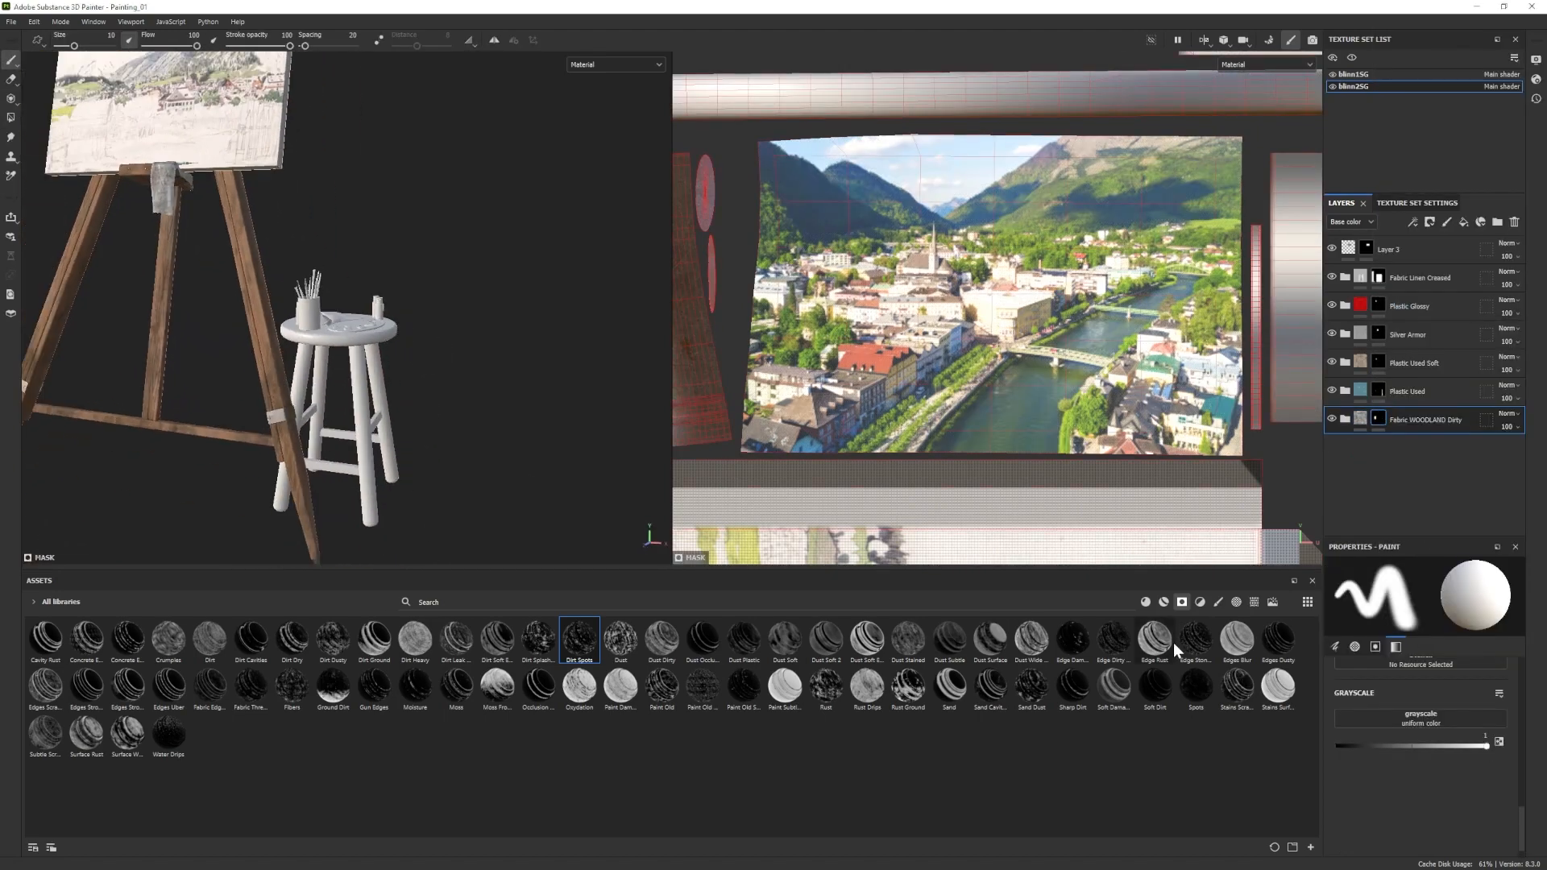
Apply the Wood Chest Stylized smart material to the stool, below the Fabric WOODLAND Dirty folder.
{"action": "left_click", "coordinate": [1146, 602]}
{"action": "mouse_move", "coordinate": [1076, 786]}
{"action": "left_click_drag", "start_coordinate": [1076, 786], "coordinate": [340, 414]}
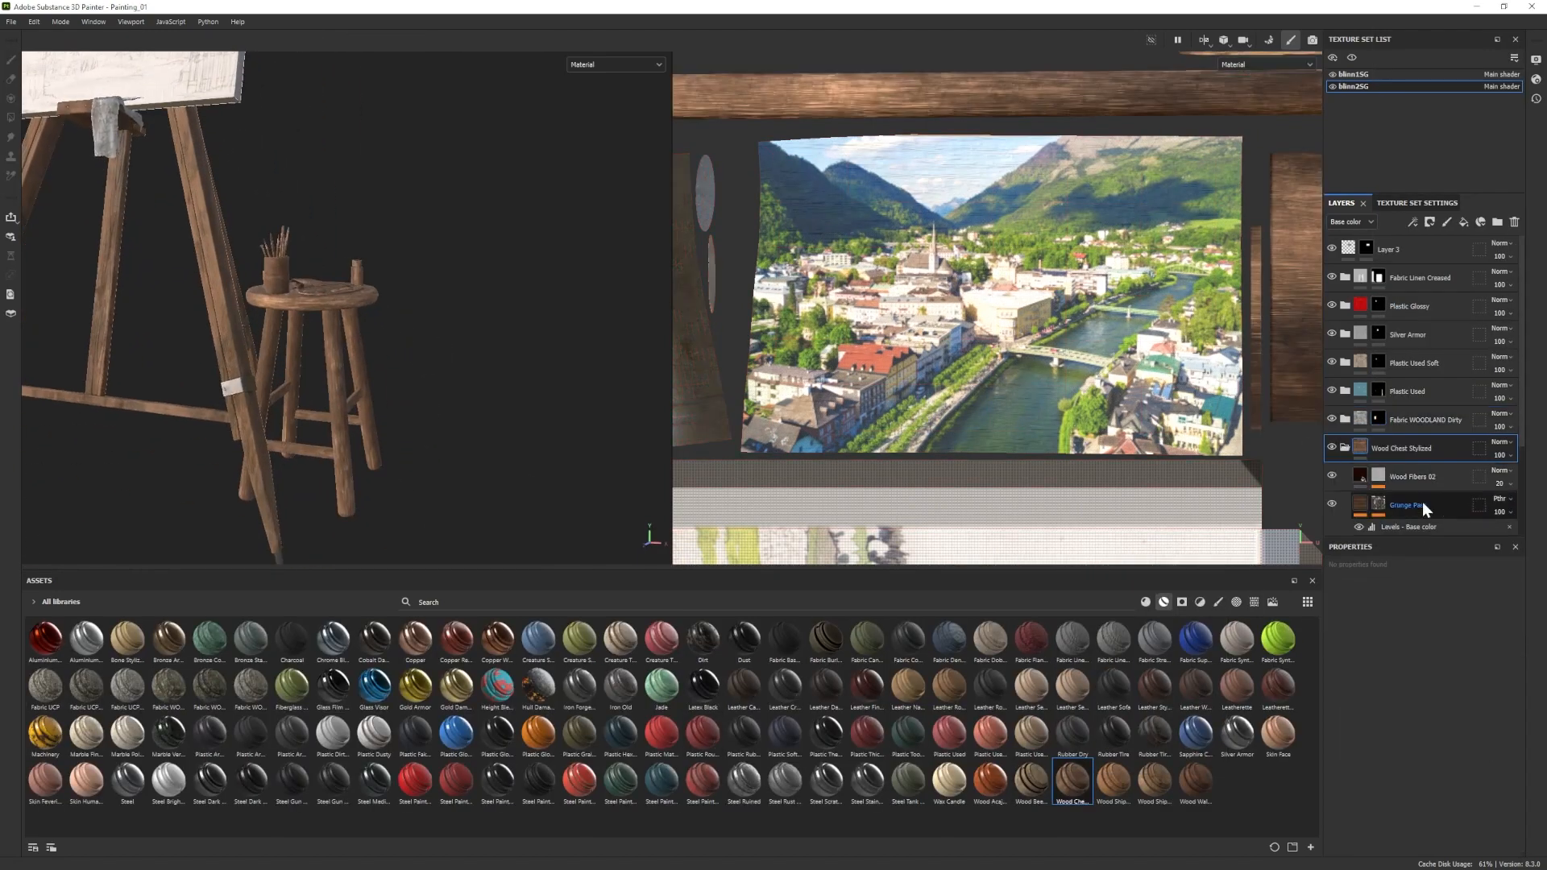
Set the base color of the Base layer in the Wood Chest Stylized folder to a muted tan.
{"action": "scroll", "coordinate": [1423, 501], "scroll_direction": "down", "scroll_amount": 3}
{"action": "left_click", "coordinate": [1426, 514]}
{"action": "left_click", "coordinate": [1451, 644]}
{"action": "left_click", "coordinate": [1263, 748]}
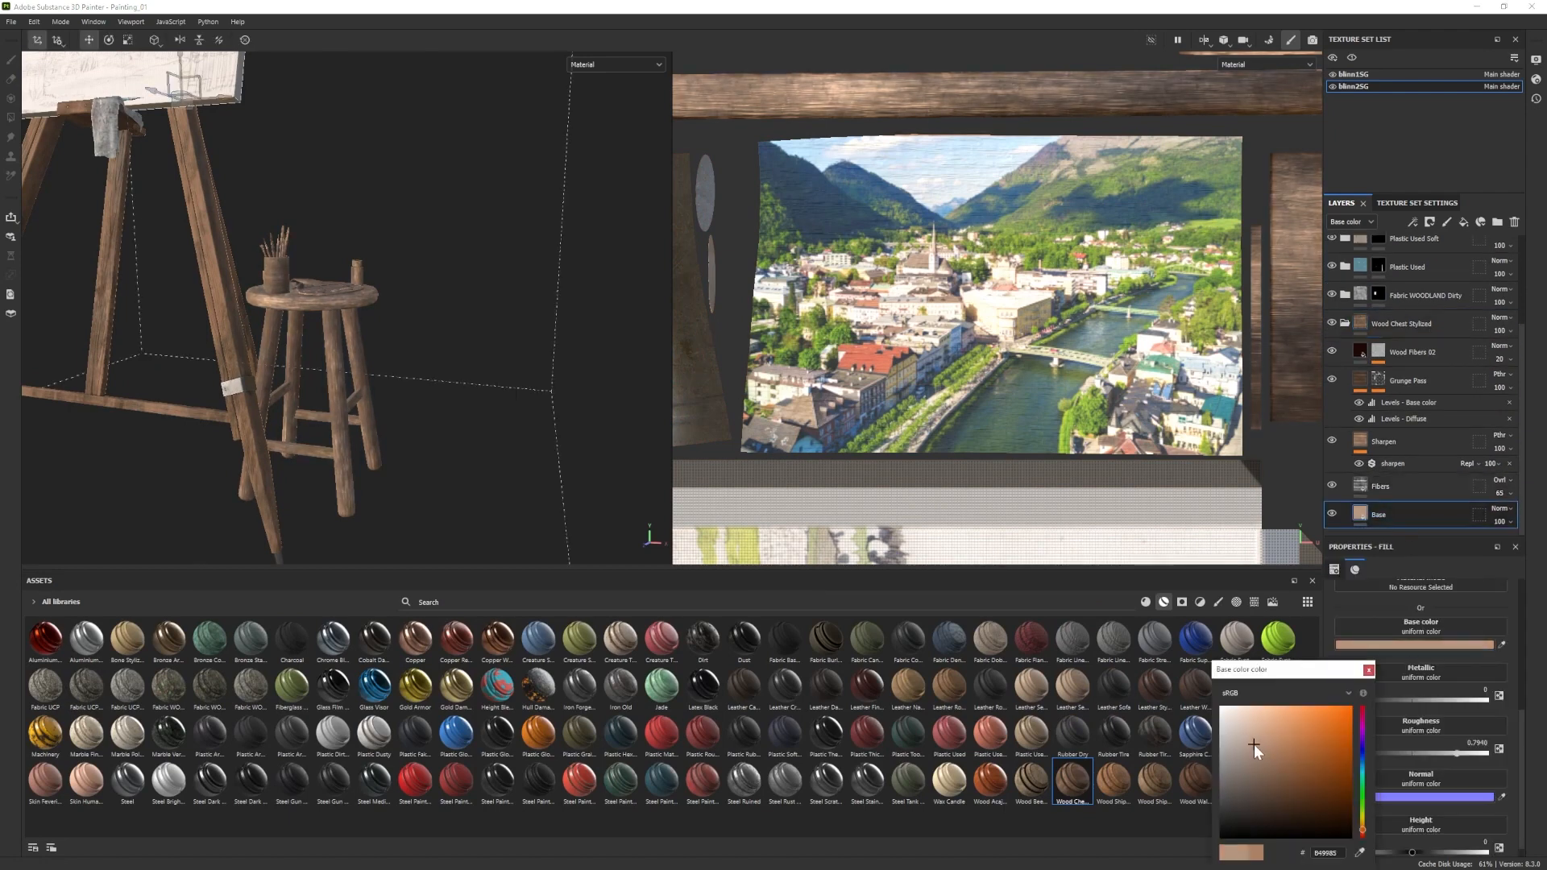
Give the Wood Chest Stylized folder a black mask and reveal it only on the stool's seat, legs and crossbars.
{"action": "scroll", "coordinate": [1394, 324], "scroll_direction": "up", "scroll_amount": 3}
{"action": "right_click", "coordinate": [1406, 448]}
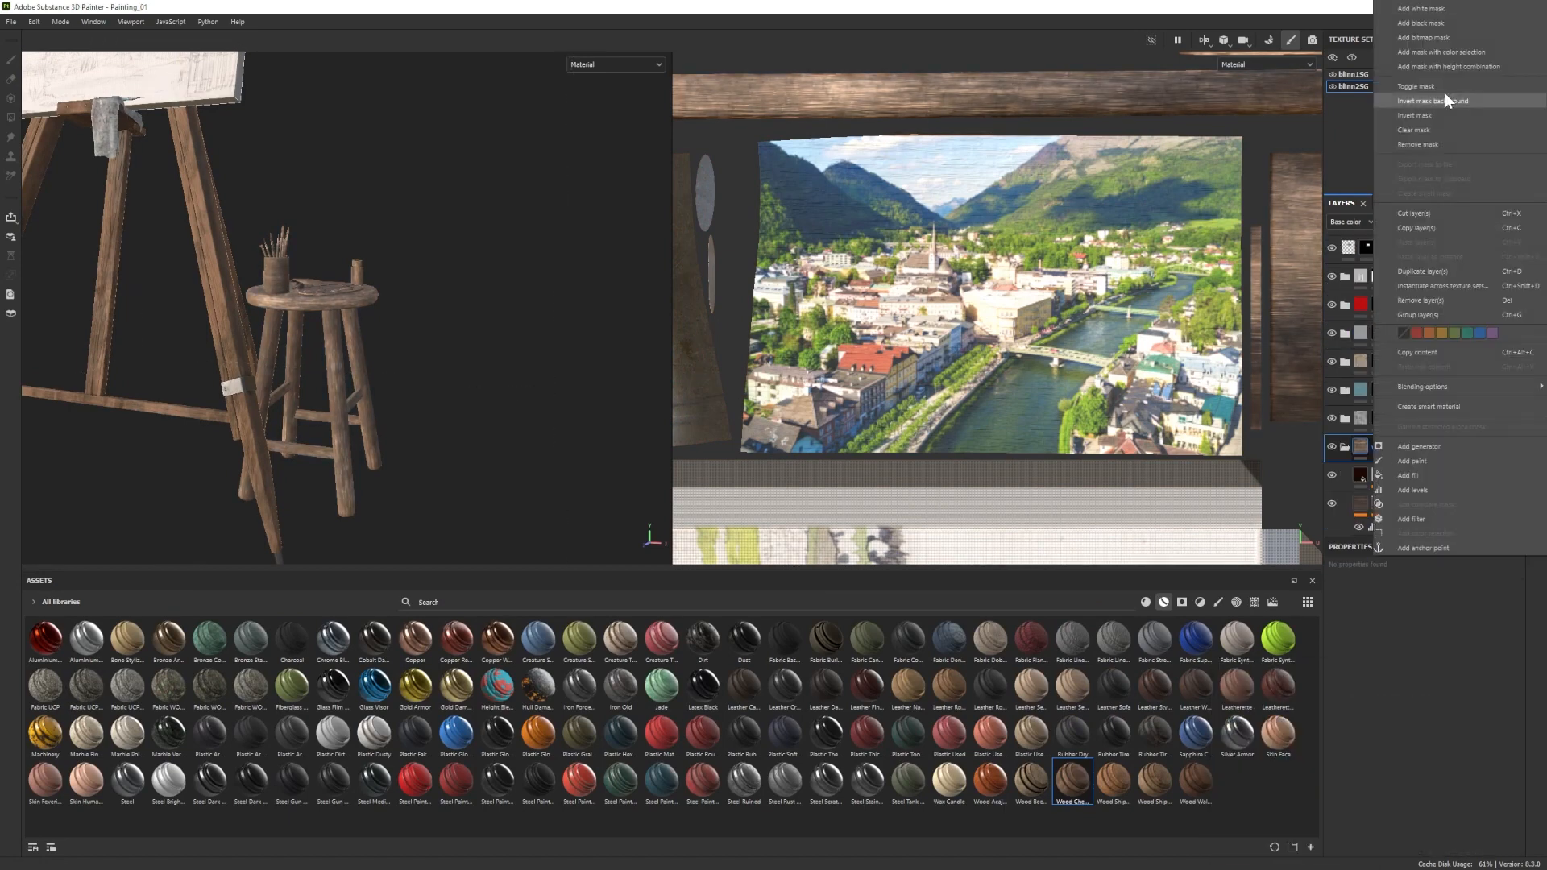
{"action": "left_click", "coordinate": [1421, 23]}
{"action": "left_click", "coordinate": [11, 117]}
{"action": "left_click", "coordinate": [343, 452]}
{"action": "left_click", "coordinate": [296, 355]}
{"action": "left_click", "coordinate": [318, 300]}
{"action": "left_click", "coordinate": [11, 60]}
{"action": "mouse_move", "coordinate": [266, 338]}
{"action": "right_mouse_down", "text": "alt"}
{"action": "mouse_move", "coordinate": [216, 404]}
{"action": "mouse_move", "coordinate": [278, 347]}
{"action": "right_mouse_up", "text": "alt"}
{"action": "left_click_drag", "start_coordinate": [278, 347], "coordinate": [241, 343], "text": "alt"}
{"action": "right_click_drag", "start_coordinate": [242, 343], "coordinate": [294, 314], "text": "alt"}
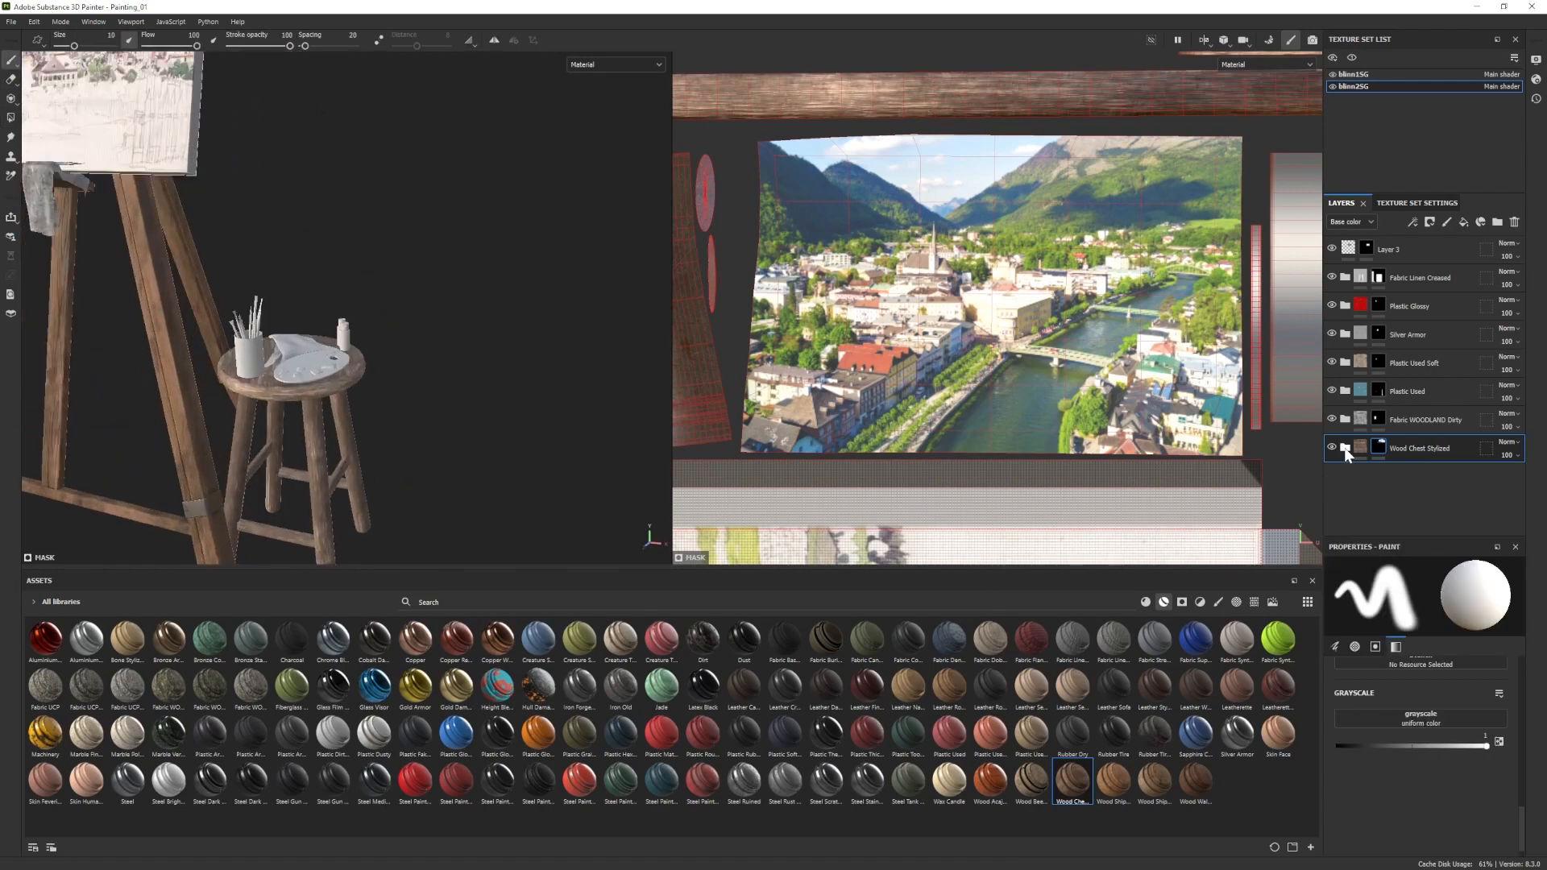
Apply the Wood Beech Veined smart material below the Wood Chest Stylized folder and hide its Wood Fibers layer.
{"action": "left_click_drag", "start_coordinate": [1032, 781], "coordinate": [425, 452]}
{"action": "scroll", "coordinate": [1417, 480], "scroll_direction": "down", "scroll_amount": 2}
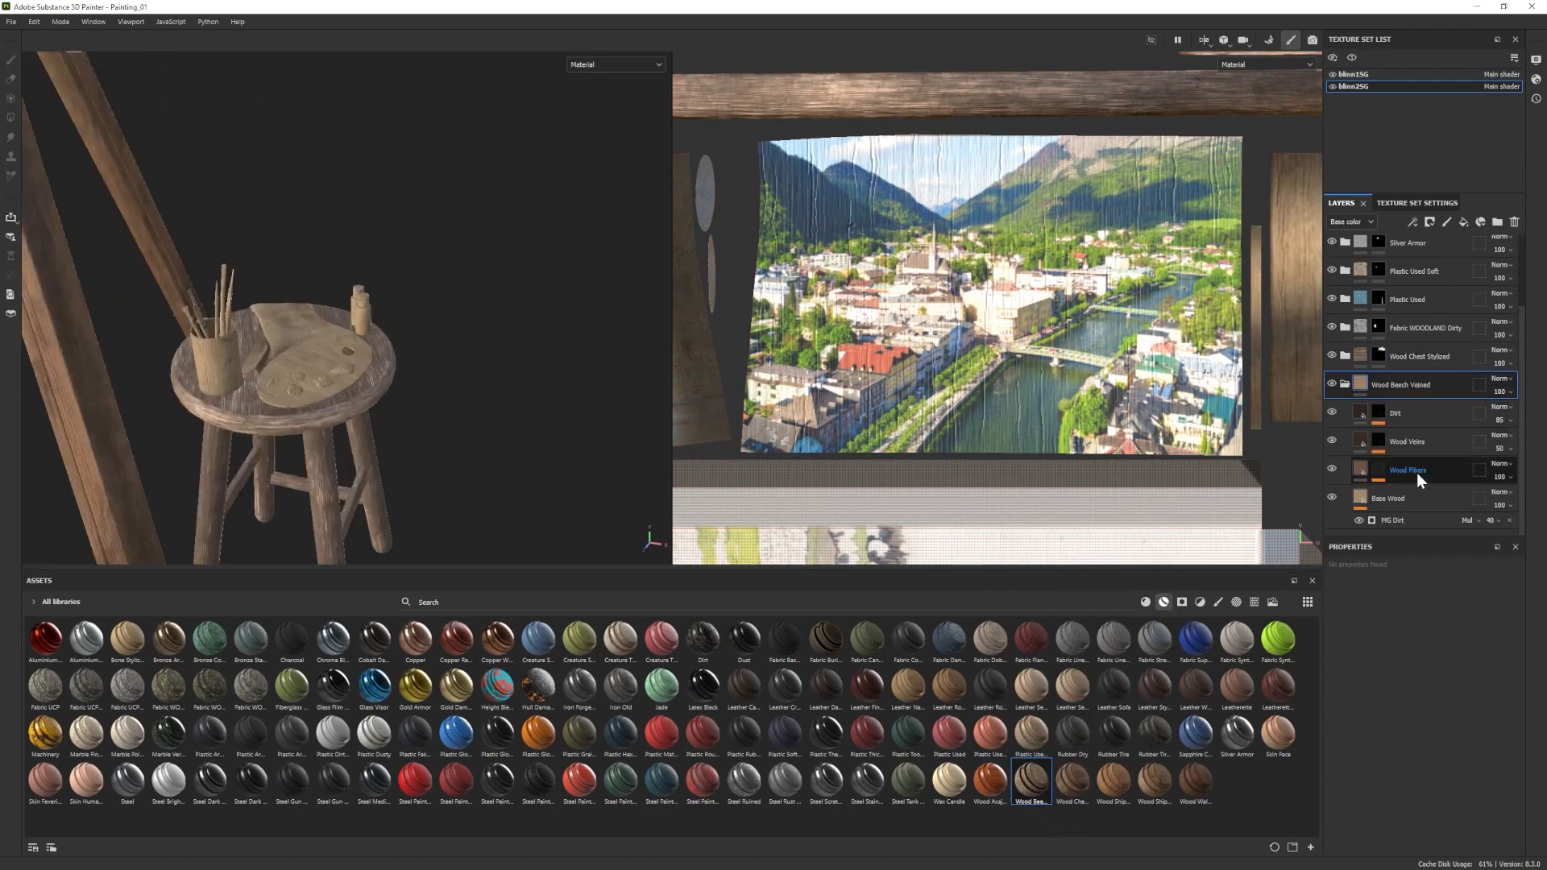
{"action": "left_click", "coordinate": [1332, 469]}
Recolor the Wood Beech Veined folder's Base Wood layer to a greyish beige and its Wood Veins layer to a dark brown.
{"action": "left_click", "coordinate": [1362, 498]}
{"action": "left_click", "coordinate": [1405, 724]}
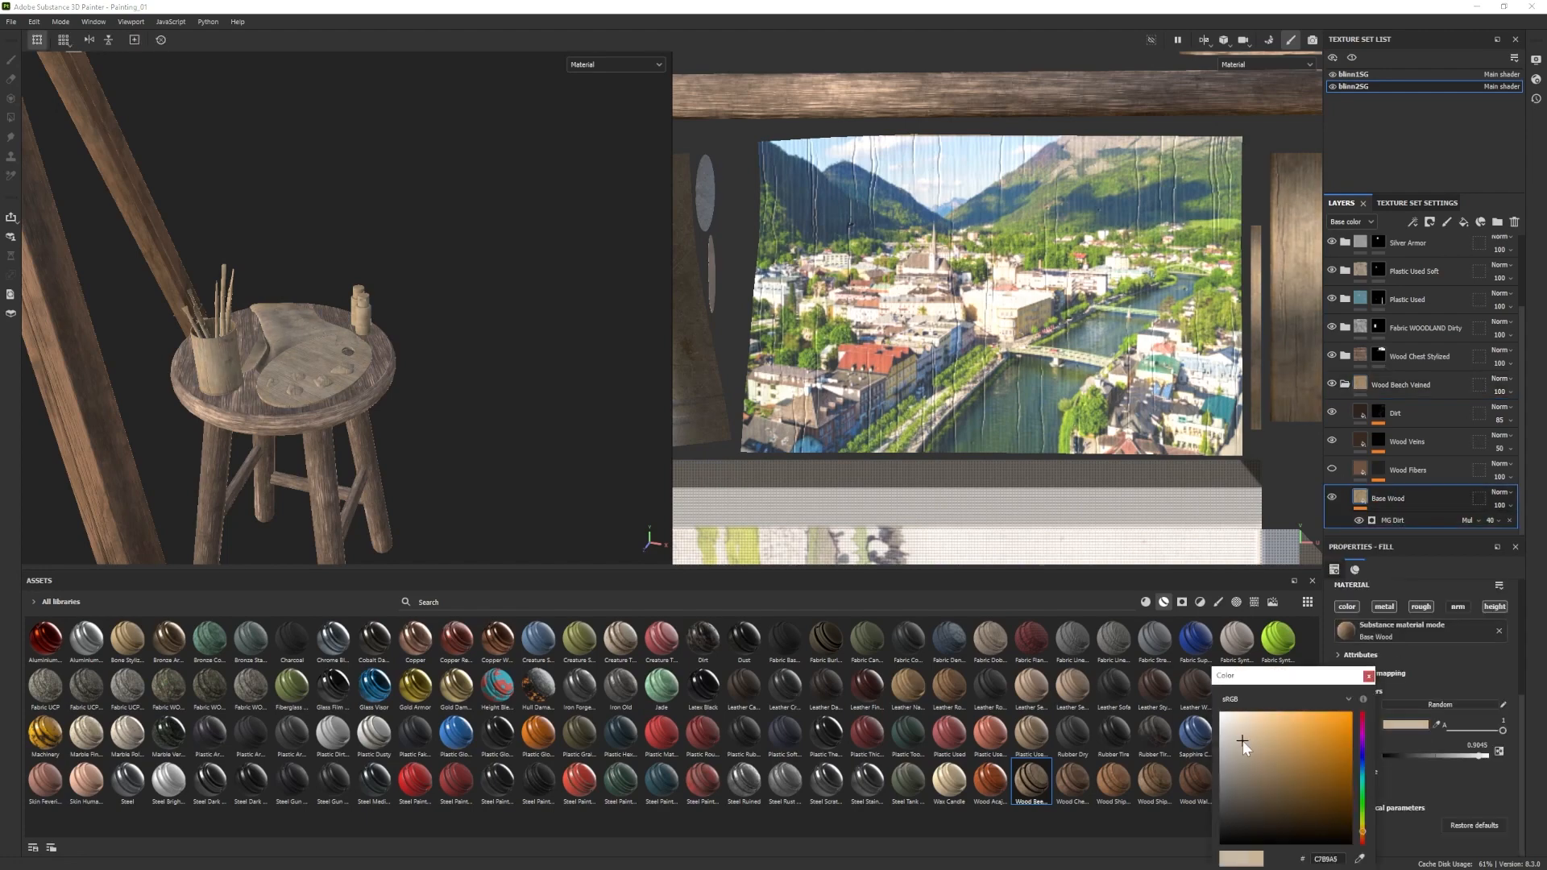
{"action": "left_click", "coordinate": [1370, 677]}
{"action": "left_click", "coordinate": [1362, 441]}
{"action": "left_click", "coordinate": [1406, 700]}
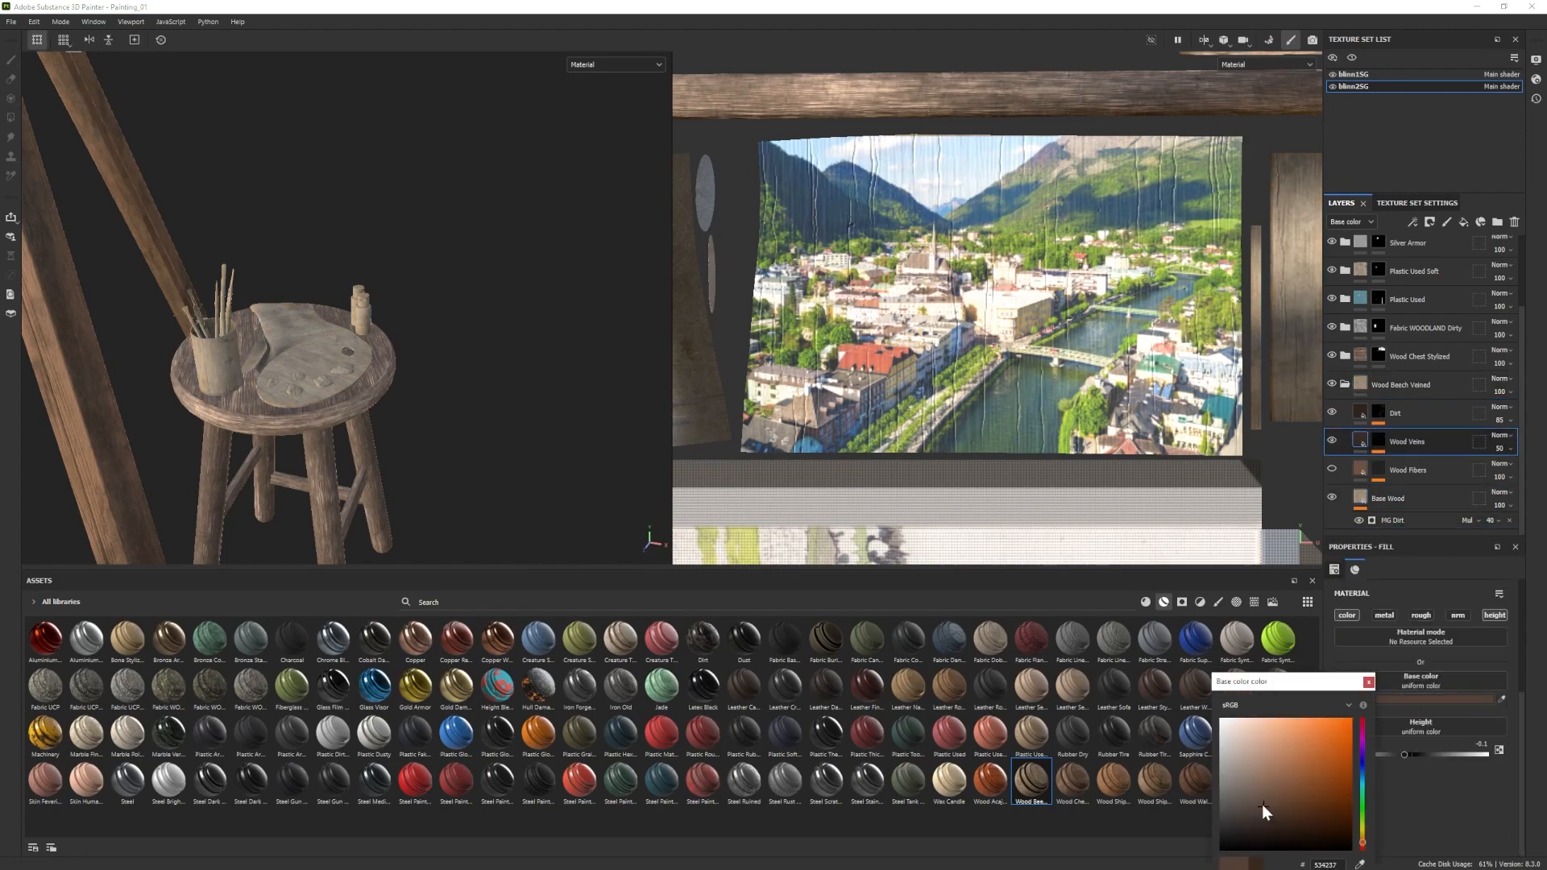
{"action": "left_click", "coordinate": [1357, 379]}
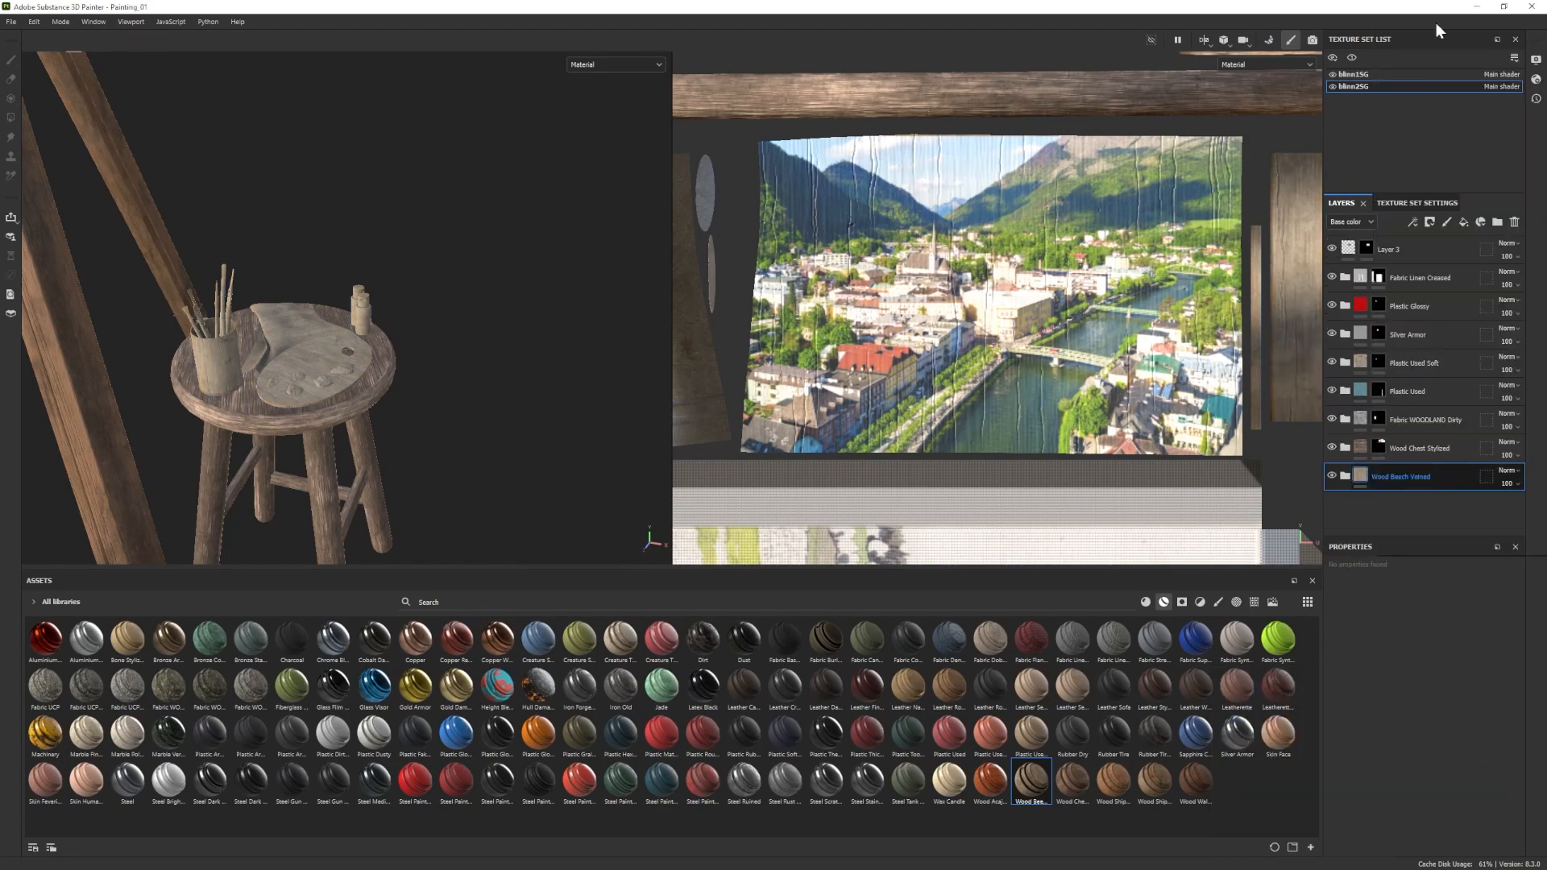
Mask the Wood Beech Veined folder in black and reveal it only on the artist's palette.
{"action": "key", "text": "4"}
{"action": "left_click", "coordinate": [284, 368]}
{"action": "key", "text": "1"}
{"action": "mouse_move", "coordinate": [290, 371]}
{"action": "left_mouse_down", "text": "alt"}
{"action": "mouse_move", "coordinate": [338, 323]}
{"action": "mouse_move", "coordinate": [379, 379]}
{"action": "mouse_move", "coordinate": [497, 419]}
{"action": "left_mouse_up", "text": "alt"}
Adjust the Base Wood color in the Wood Beech Veined folder to a paler, less saturated tone.
{"action": "left_click", "coordinate": [1345, 476]}
{"action": "left_click", "coordinate": [1361, 498]}
{"action": "left_click", "coordinate": [1404, 732]}
{"action": "left_click", "coordinate": [1228, 751]}
Apply the Iron Forged Old smart material below the Wood Beech Veined folder.
{"action": "right_click_drag", "start_coordinate": [497, 419], "coordinate": [564, 428], "text": "alt"}
{"action": "left_click_drag", "start_coordinate": [484, 403], "coordinate": [476, 354], "text": "alt"}
{"action": "left_click_drag", "start_coordinate": [579, 687], "coordinate": [1420, 552]}
{"action": "left_click", "coordinate": [1345, 386]}
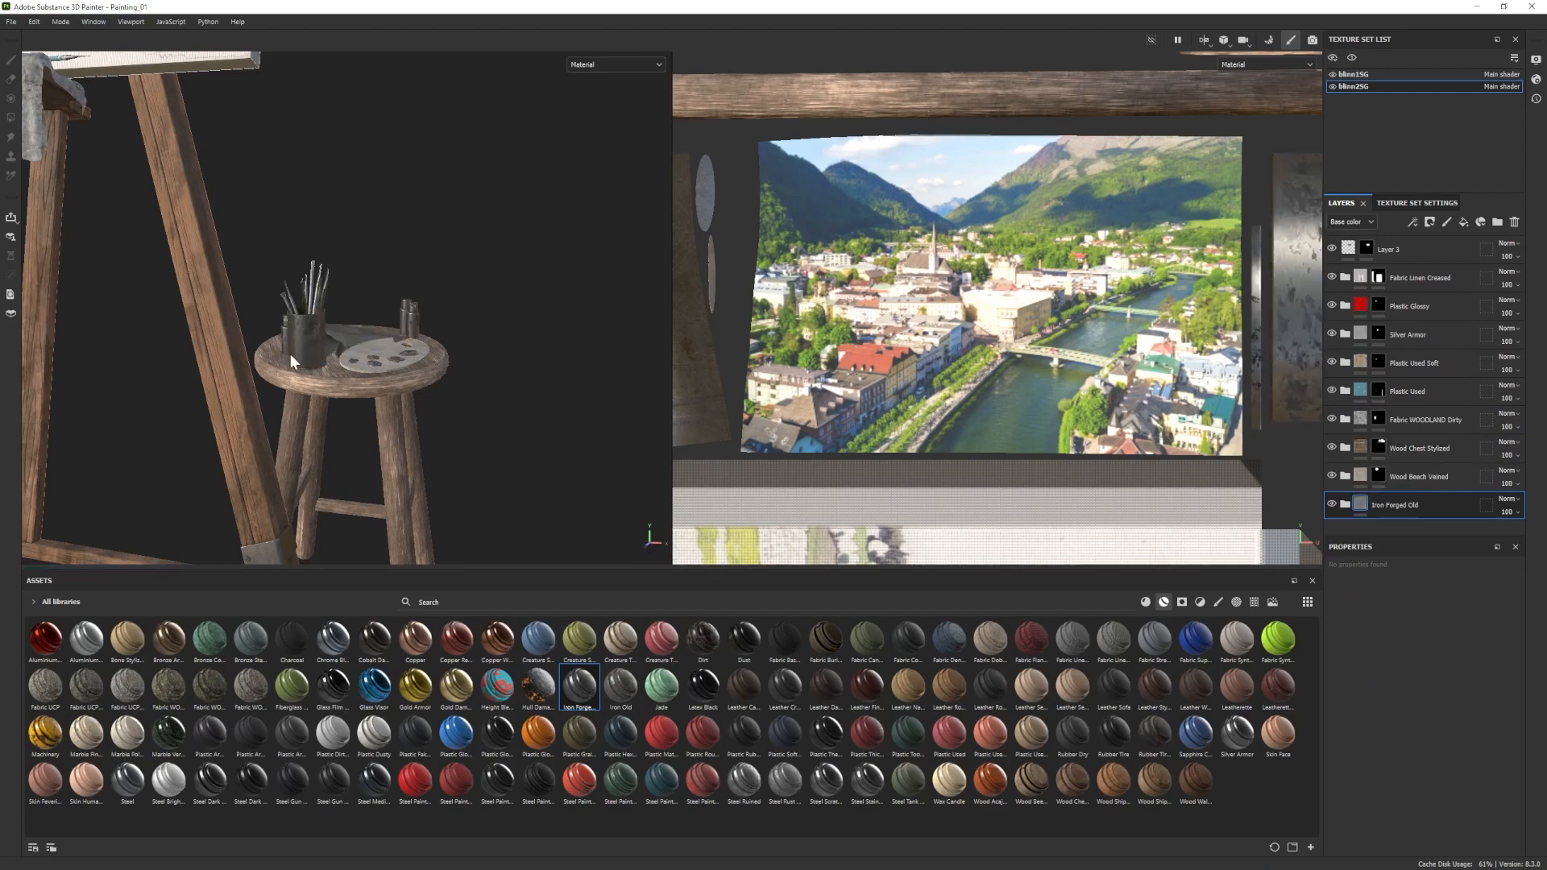
{"action": "left_click_drag", "start_coordinate": [284, 342], "coordinate": [303, 278], "text": "alt"}
Slightly lower one property of a layer inside the Iron Forged Old folder.
{"action": "left_click", "coordinate": [1345, 504]}
{"action": "scroll", "coordinate": [1418, 503], "scroll_direction": "down", "scroll_amount": 3}
{"action": "scroll", "coordinate": [1419, 508], "scroll_direction": "down", "scroll_amount": 1}
{"action": "left_click", "coordinate": [1415, 501]}
{"action": "left_click_drag", "start_coordinate": [1428, 808], "coordinate": [1412, 808]}
{"action": "left_click_drag", "start_coordinate": [355, 322], "coordinate": [354, 386], "text": "alt"}
{"action": "left_click", "coordinate": [1345, 315]}
Add a black mask to the Iron Forged Old folder and reveal it only on the brush cup.
{"action": "right_click", "coordinate": [1403, 507]}
{"action": "left_click", "coordinate": [1406, 22]}
{"action": "key", "text": "4"}
{"action": "left_click", "coordinate": [335, 338]}
{"action": "key", "text": "1"}
Extend the Silver Armor folder's mask to the metal ferrules of the paintbrushes in the cup.
{"action": "mouse_move", "coordinate": [355, 387]}
{"action": "right_mouse_down", "text": "alt"}
{"action": "mouse_move", "coordinate": [306, 370]}
{"action": "mouse_move", "coordinate": [403, 378]}
{"action": "right_mouse_up", "text": "alt"}
{"action": "left_click_drag", "start_coordinate": [402, 379], "coordinate": [395, 338], "text": "alt"}
{"action": "middle_click_drag", "start_coordinate": [395, 338], "coordinate": [383, 287], "text": "alt"}
{"action": "right_click_drag", "start_coordinate": [383, 287], "coordinate": [477, 259], "text": "alt"}
{"action": "left_click_drag", "start_coordinate": [476, 258], "coordinate": [492, 310], "text": "alt"}
{"action": "left_click", "coordinate": [1378, 333]}
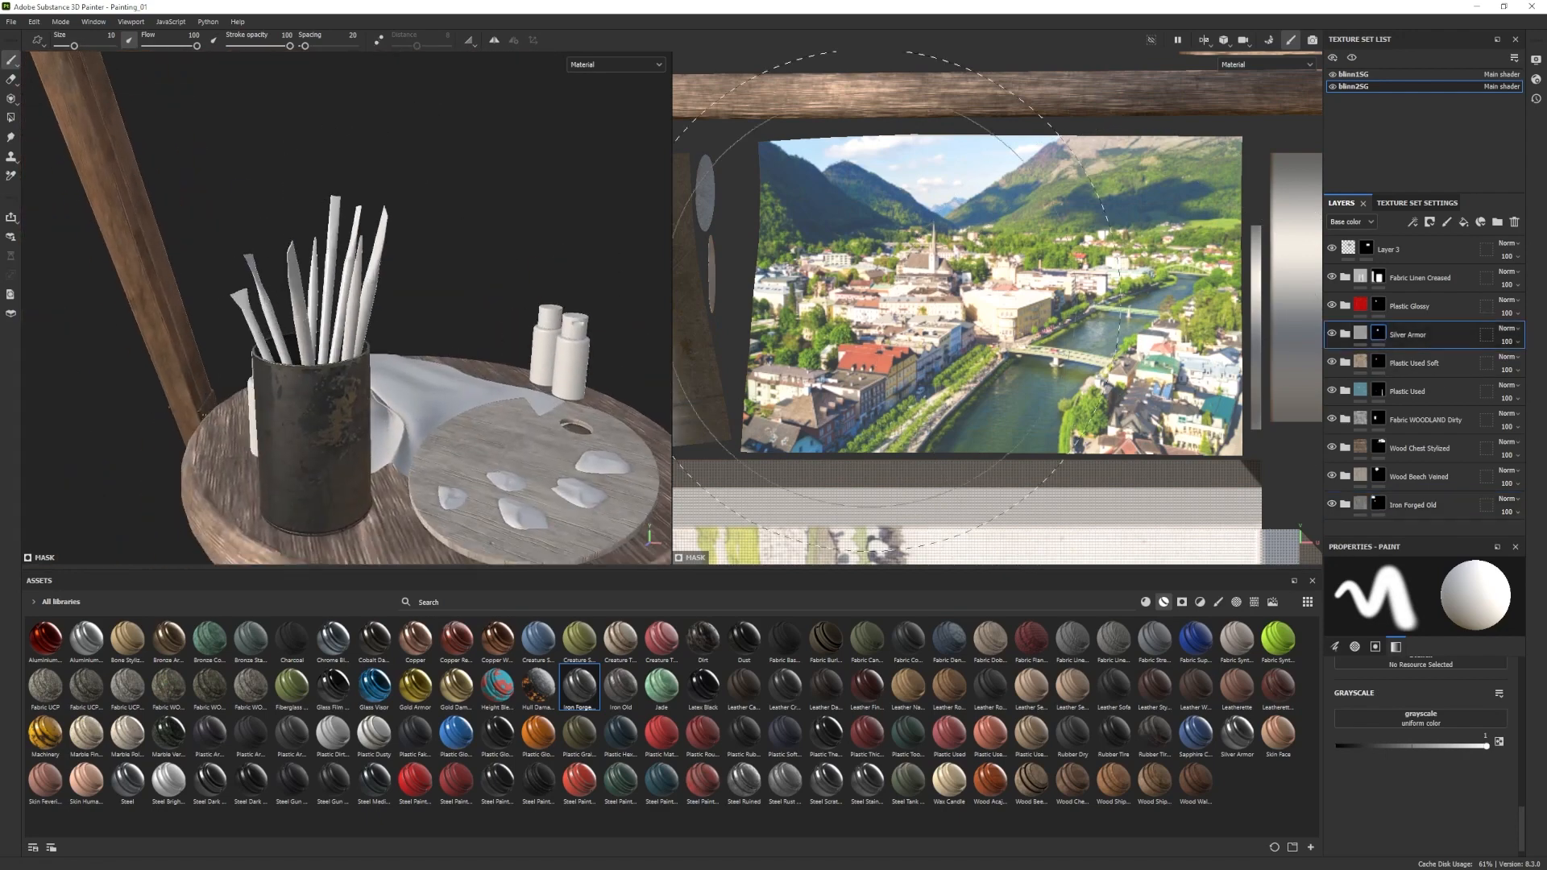
{"action": "key", "text": "4"}
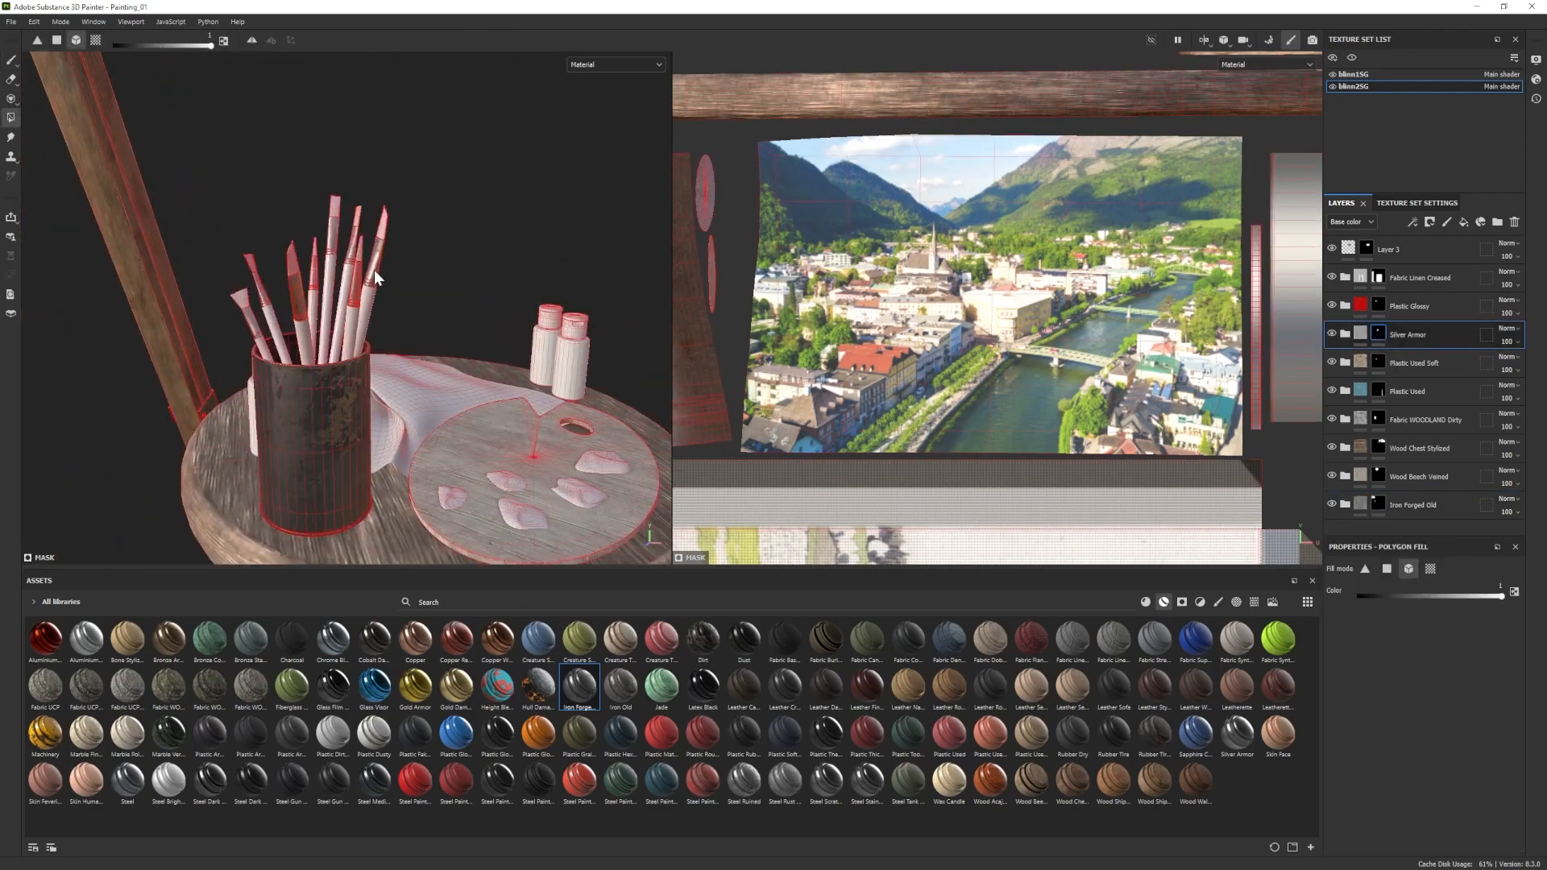
{"action": "key", "text": "1"}
Extend the Plastic Used Soft folder's mask to the bristles of the paintbrushes in the cup.
{"action": "right_click_drag", "start_coordinate": [374, 270], "coordinate": [326, 262], "text": "alt"}
{"action": "left_click_drag", "start_coordinate": [327, 262], "coordinate": [334, 298], "text": "alt"}
{"action": "left_click", "coordinate": [1378, 361]}
{"action": "key", "text": "4"}
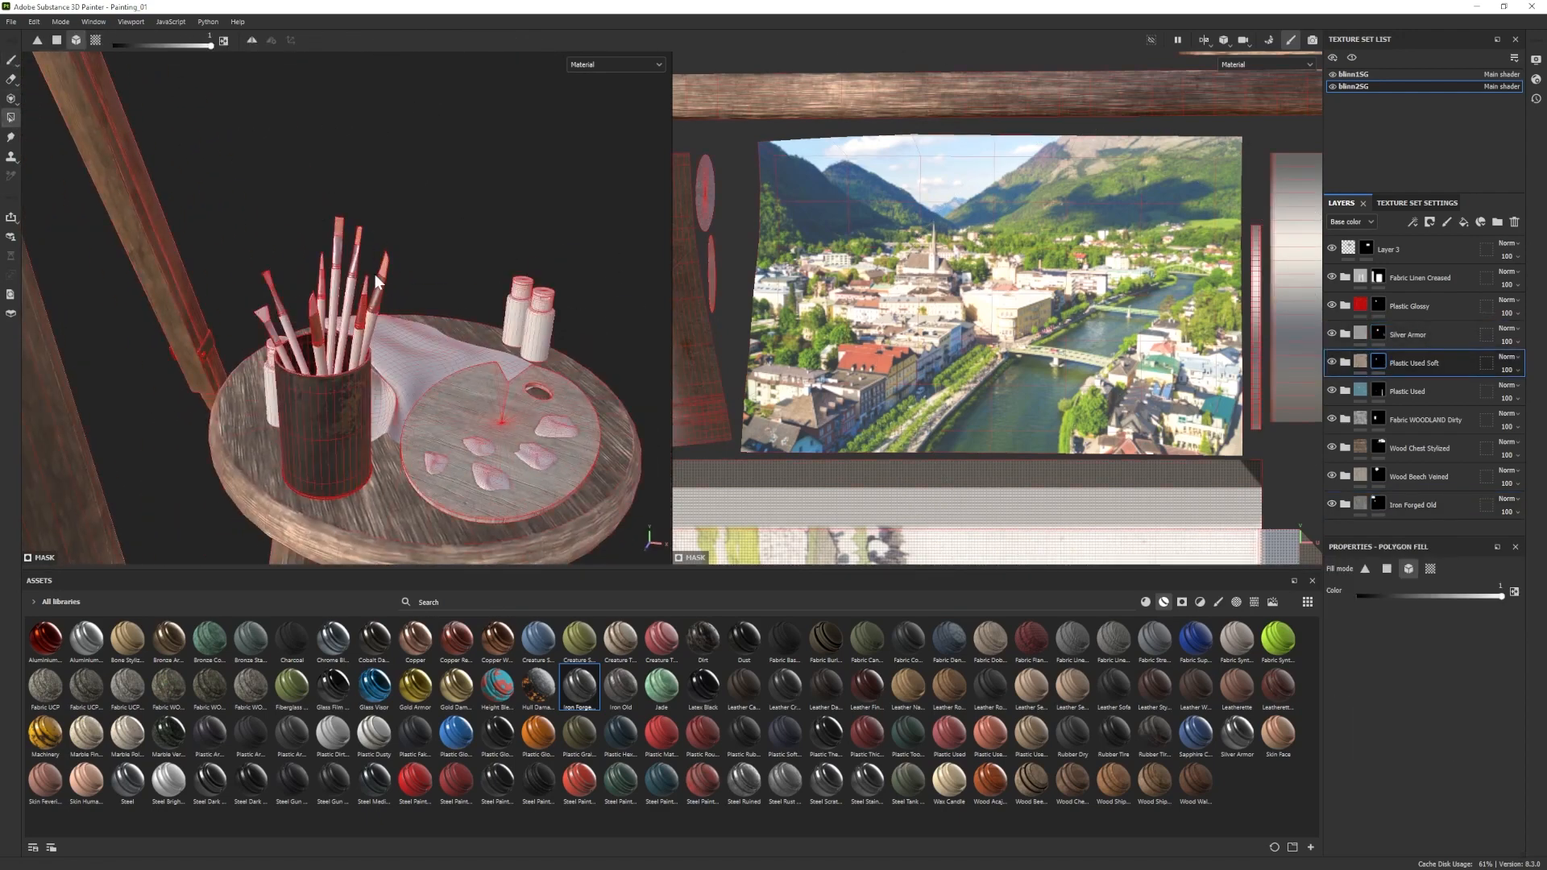
{"action": "left_click", "coordinate": [8, 56]}
Duplicate the Plastic Used folder together with its mask.
{"action": "mouse_move", "coordinate": [379, 298]}
{"action": "right_mouse_down", "text": "alt"}
{"action": "mouse_move", "coordinate": [306, 290]}
{"action": "mouse_move", "coordinate": [363, 294]}
{"action": "right_mouse_up", "text": "alt"}
{"action": "left_click_drag", "start_coordinate": [363, 294], "coordinate": [367, 314], "text": "alt"}
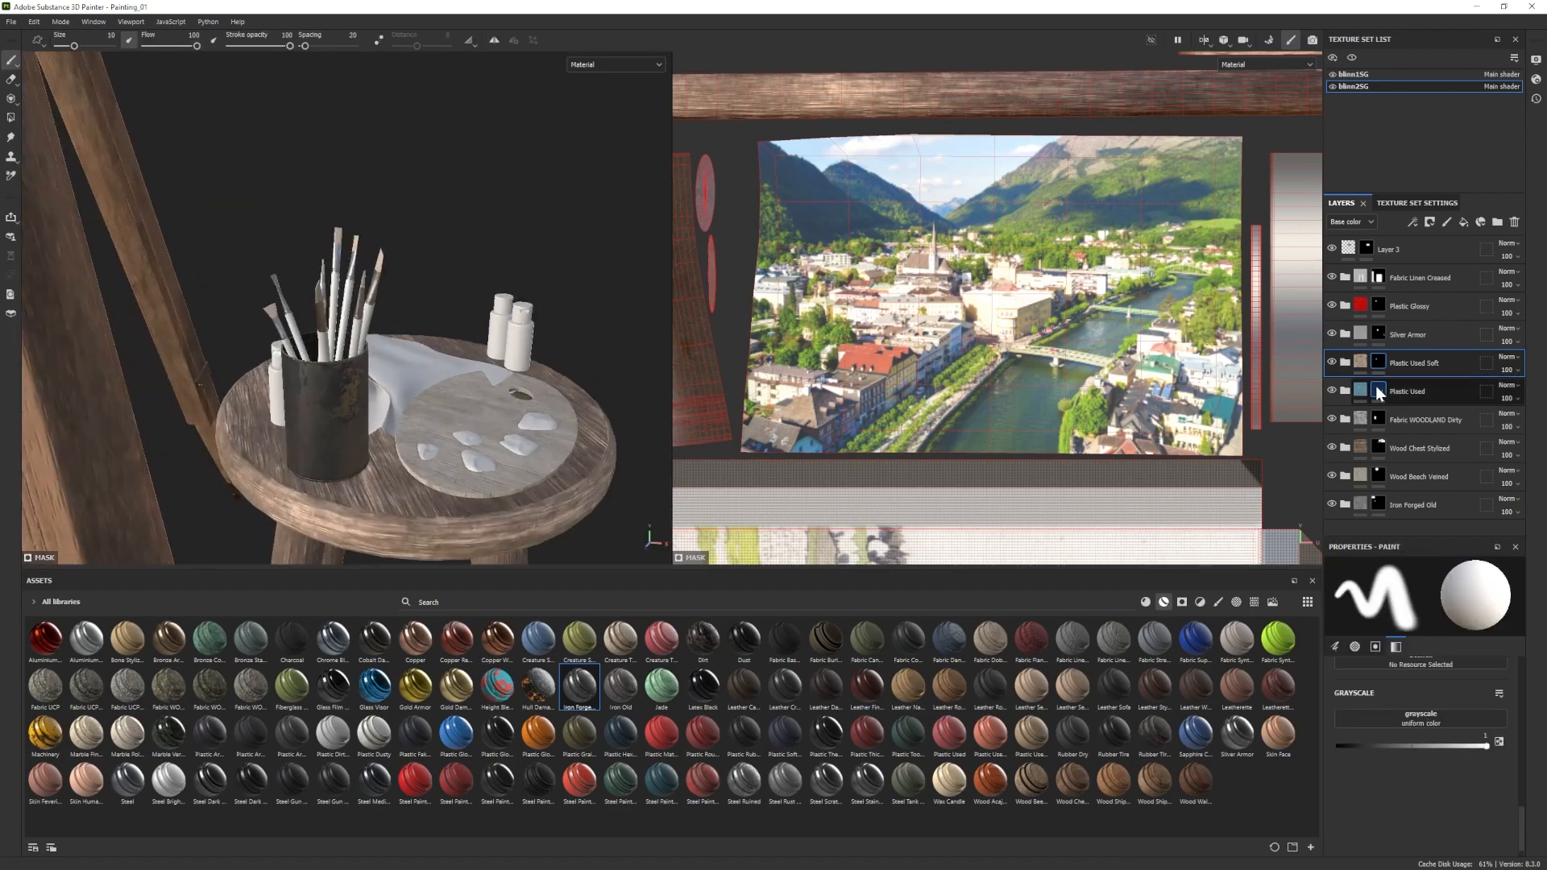
{"action": "left_click", "coordinate": [1379, 390]}
{"action": "left_click", "coordinate": [10, 118]}
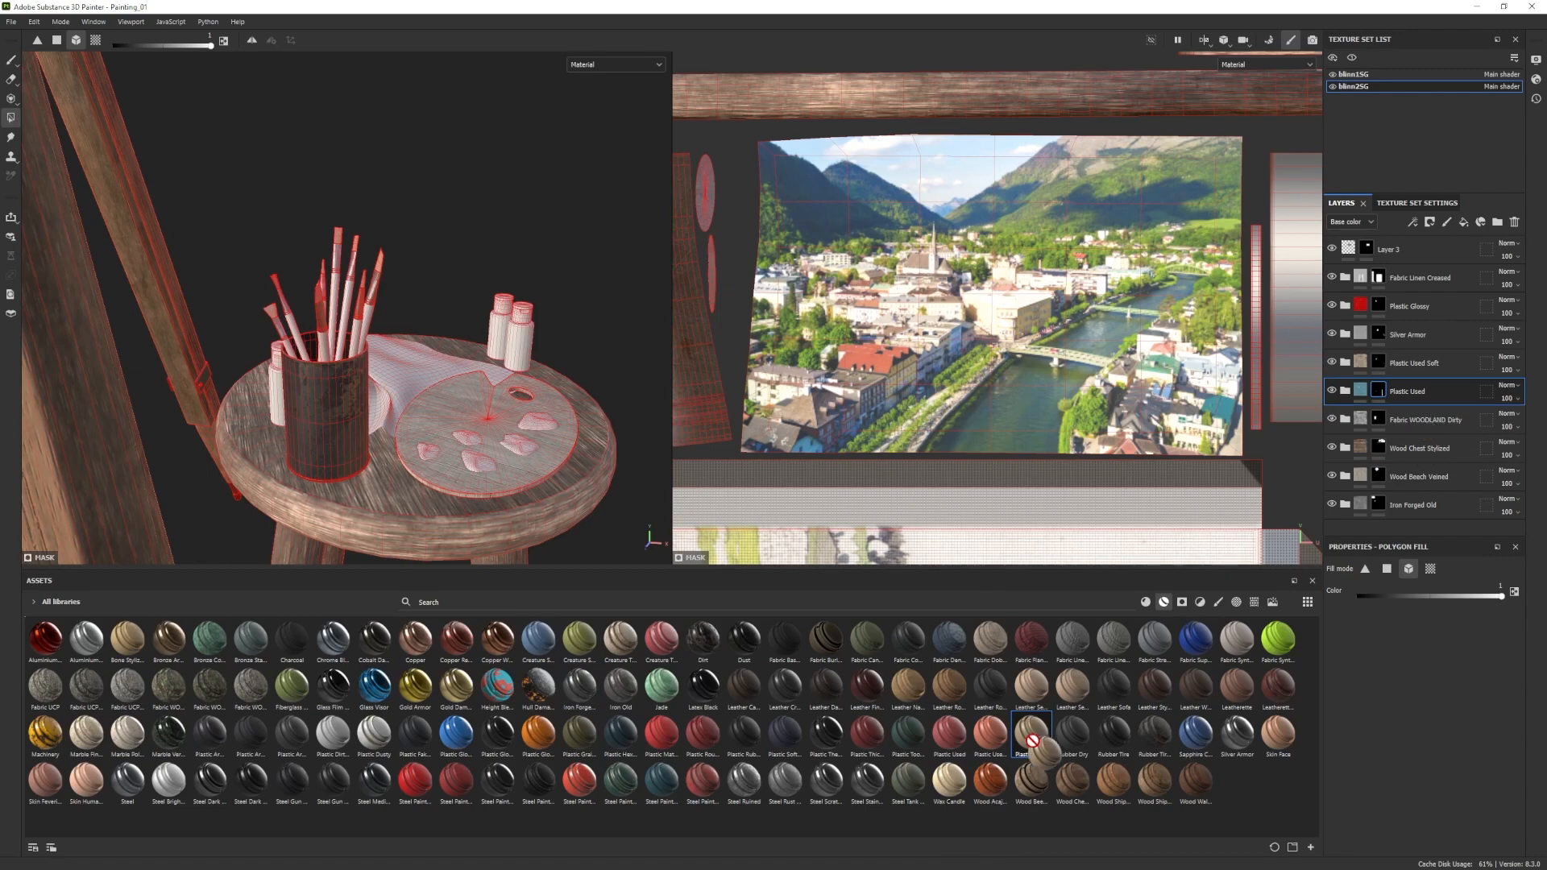
{"action": "key", "text": "ctrl+d"}
{"action": "key", "text": "f"}
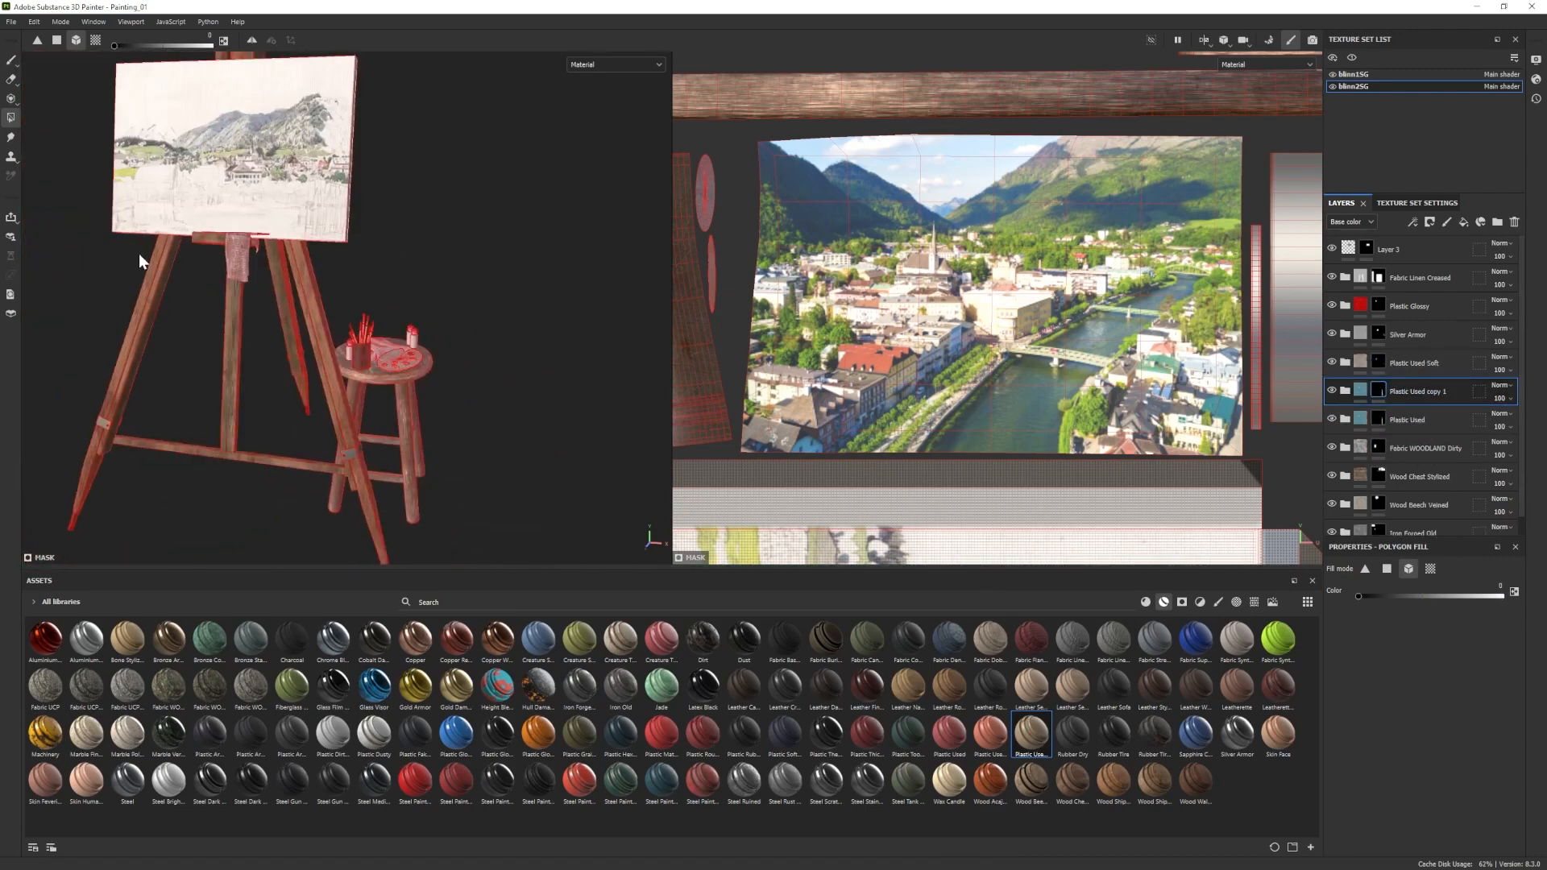
Clear the mask of the Plastic Used copy and reveal the folder on the handles of the paintbrushes in the cup.
{"action": "middle_click_drag", "start_coordinate": [572, 470], "coordinate": [413, 353], "text": "alt"}
{"action": "right_click_drag", "start_coordinate": [413, 353], "coordinate": [242, 314], "text": "alt"}
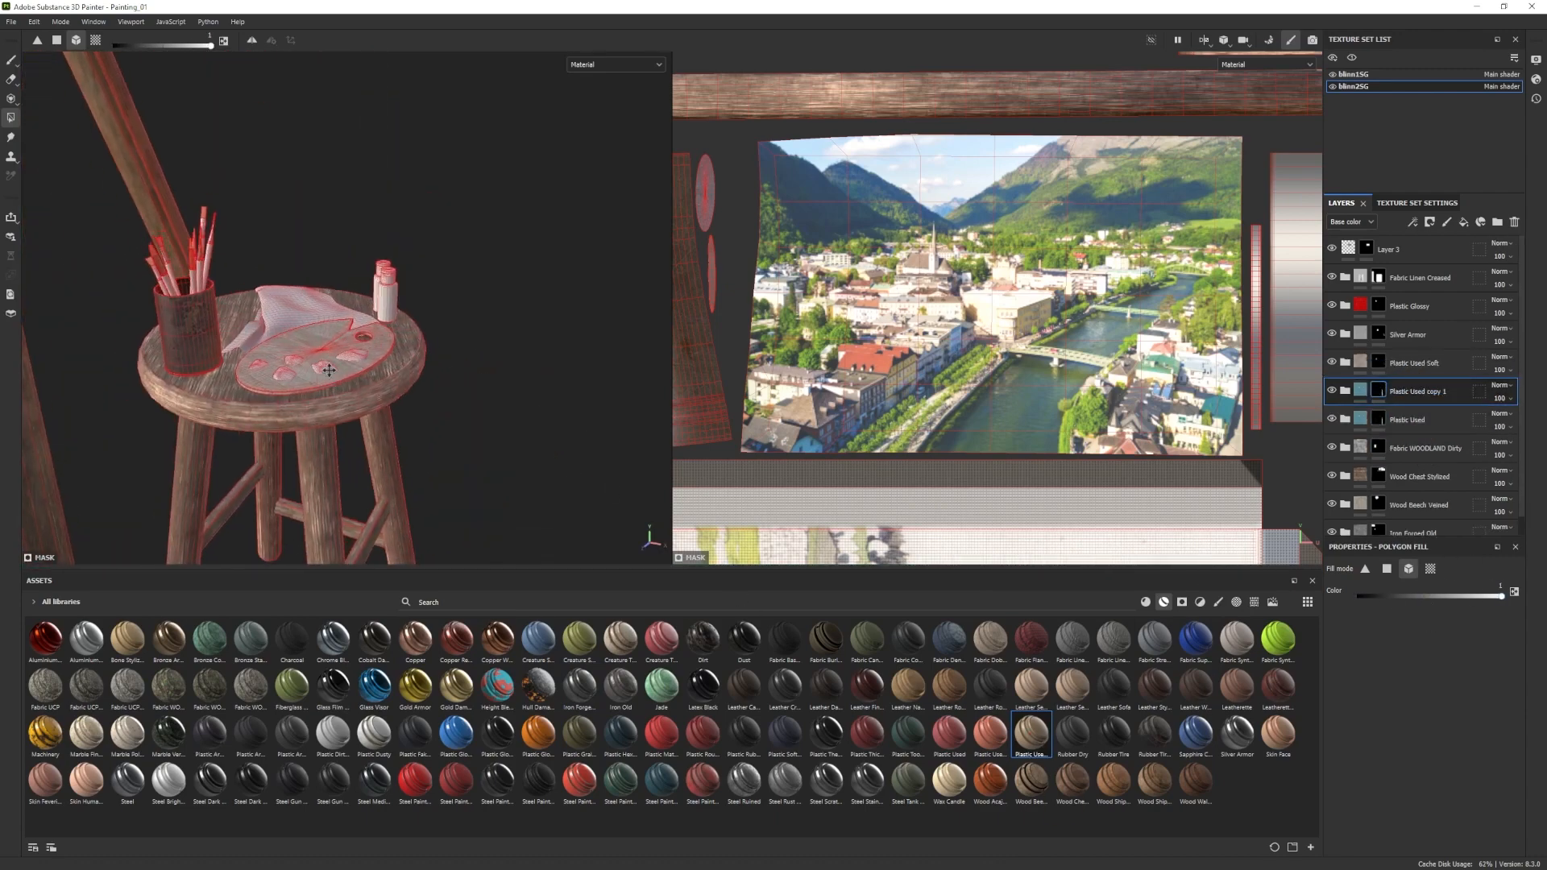
{"action": "left_click_drag", "start_coordinate": [242, 314], "coordinate": [307, 316], "text": "alt"}
{"action": "key", "text": "x"}
{"action": "scroll", "coordinate": [1412, 466], "scroll_direction": "down", "scroll_amount": 1}
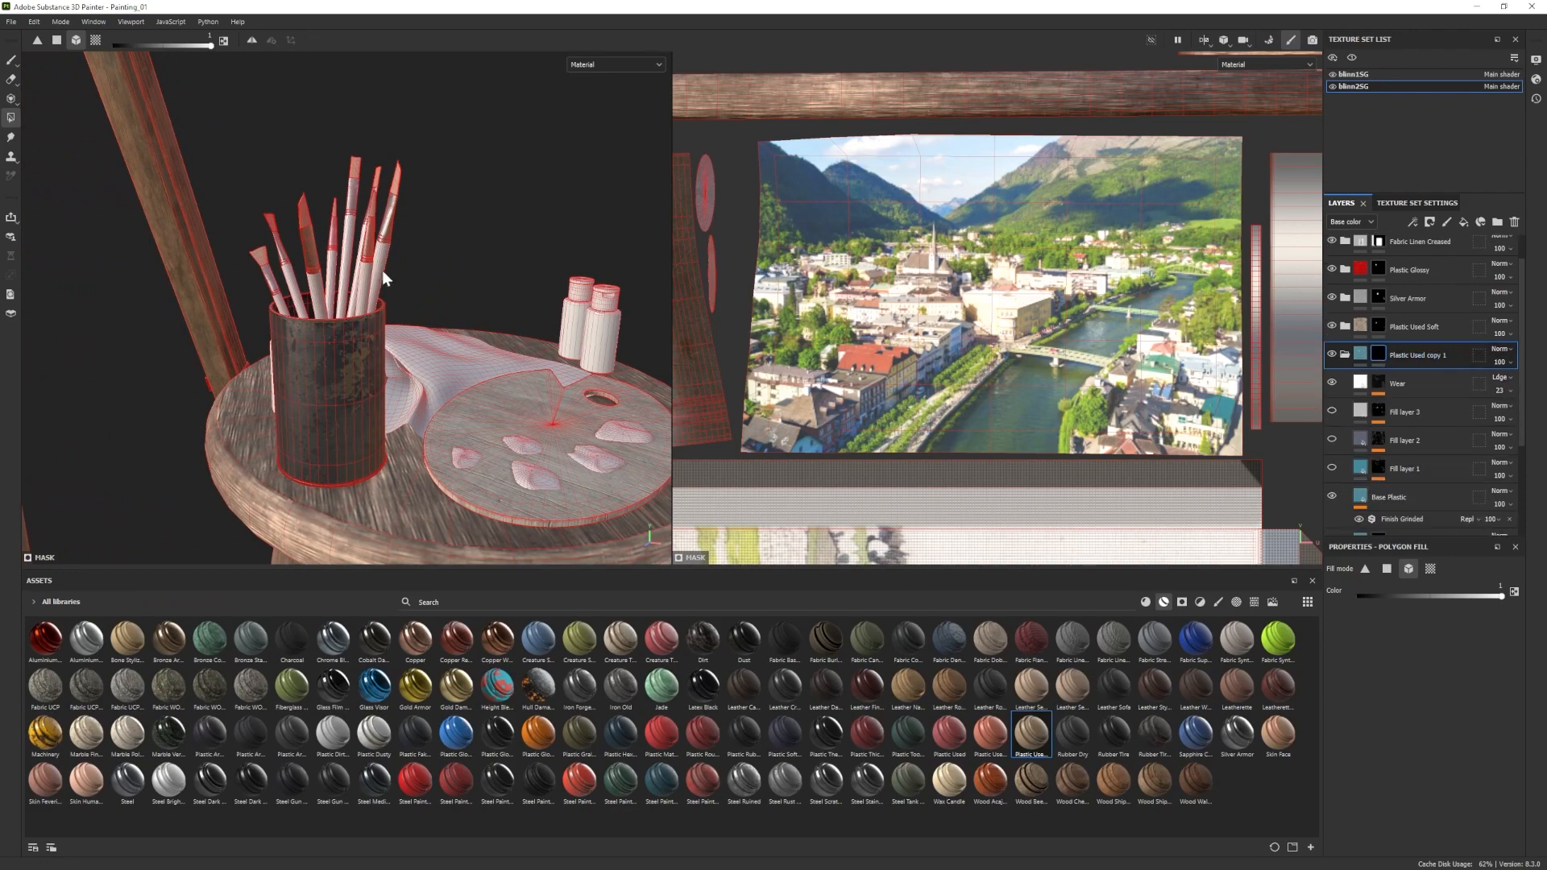
{"action": "left_click", "coordinate": [12, 60]}
Apply the blue Plastic Glossy smart material below the Iron Forged Old folder.
{"action": "right_click_drag", "start_coordinate": [452, 411], "coordinate": [318, 365], "text": "alt"}
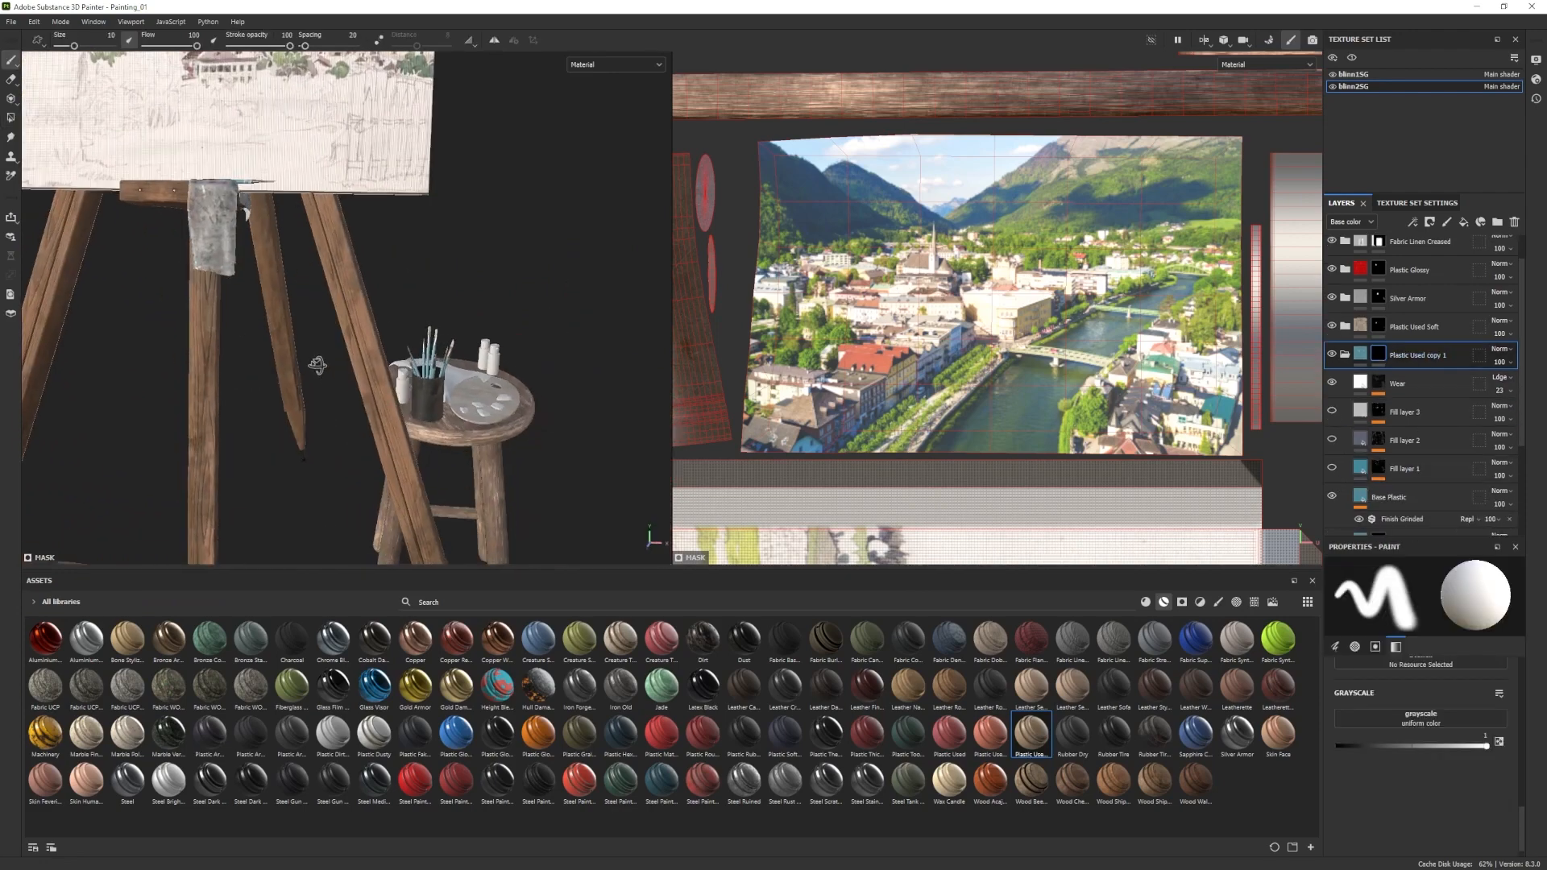
{"action": "left_click_drag", "start_coordinate": [318, 365], "coordinate": [415, 350], "text": "alt"}
{"action": "mouse_move", "coordinate": [415, 350]}
{"action": "right_mouse_down", "text": "alt"}
{"action": "mouse_move", "coordinate": [449, 295]}
{"action": "mouse_move", "coordinate": [465, 430]}
{"action": "mouse_move", "coordinate": [580, 476]}
{"action": "right_mouse_up", "text": "alt"}
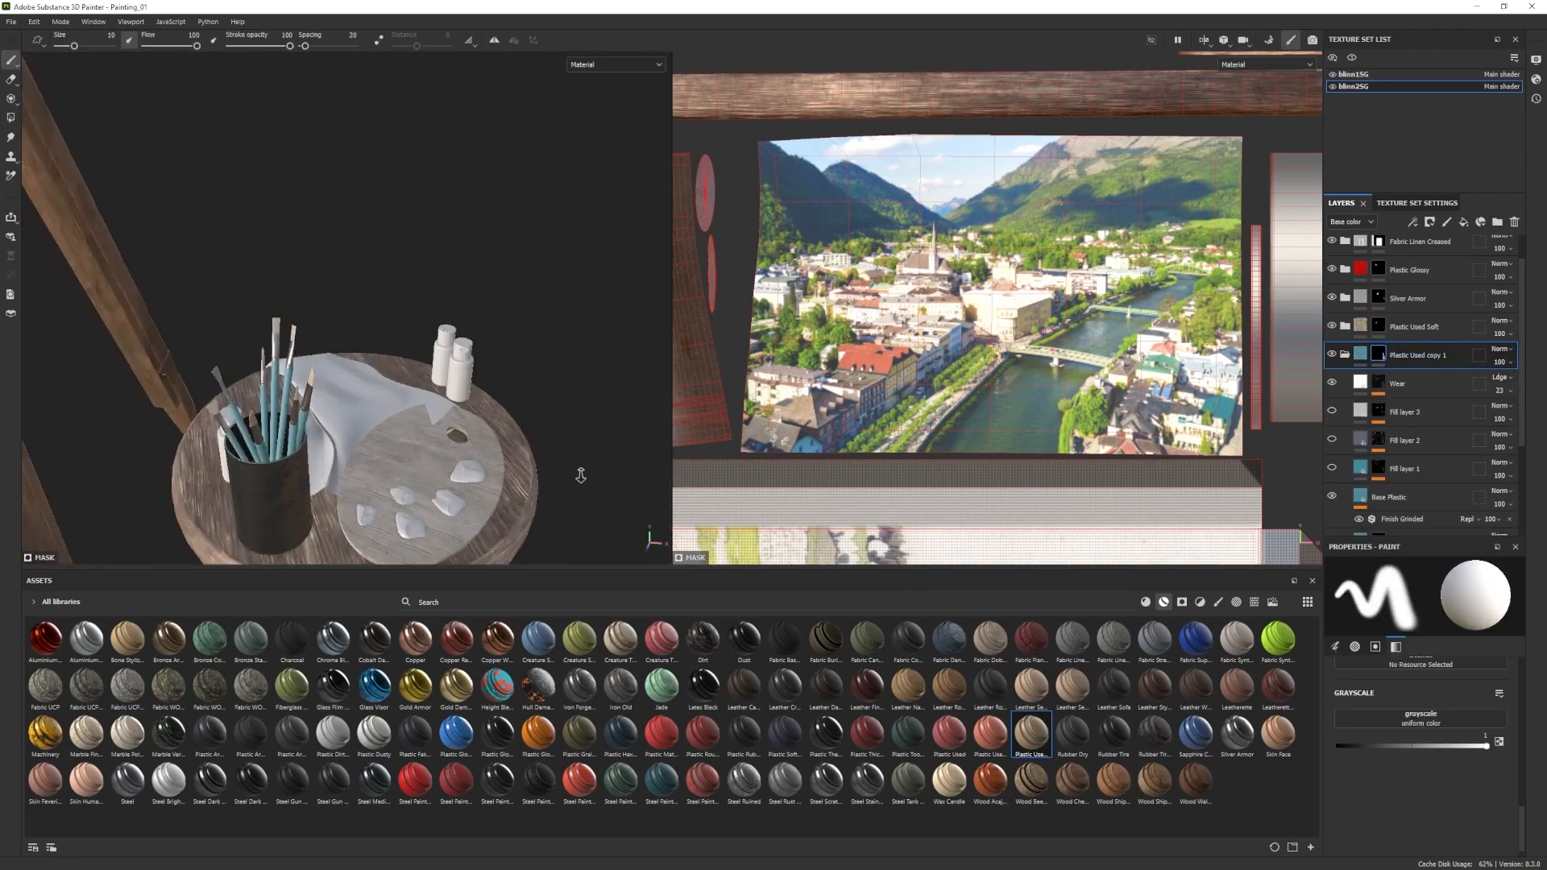
{"action": "middle_click_drag", "start_coordinate": [581, 476], "coordinate": [554, 403], "text": "alt"}
{"action": "left_click_drag", "start_coordinate": [491, 378], "coordinate": [381, 347], "text": "alt"}
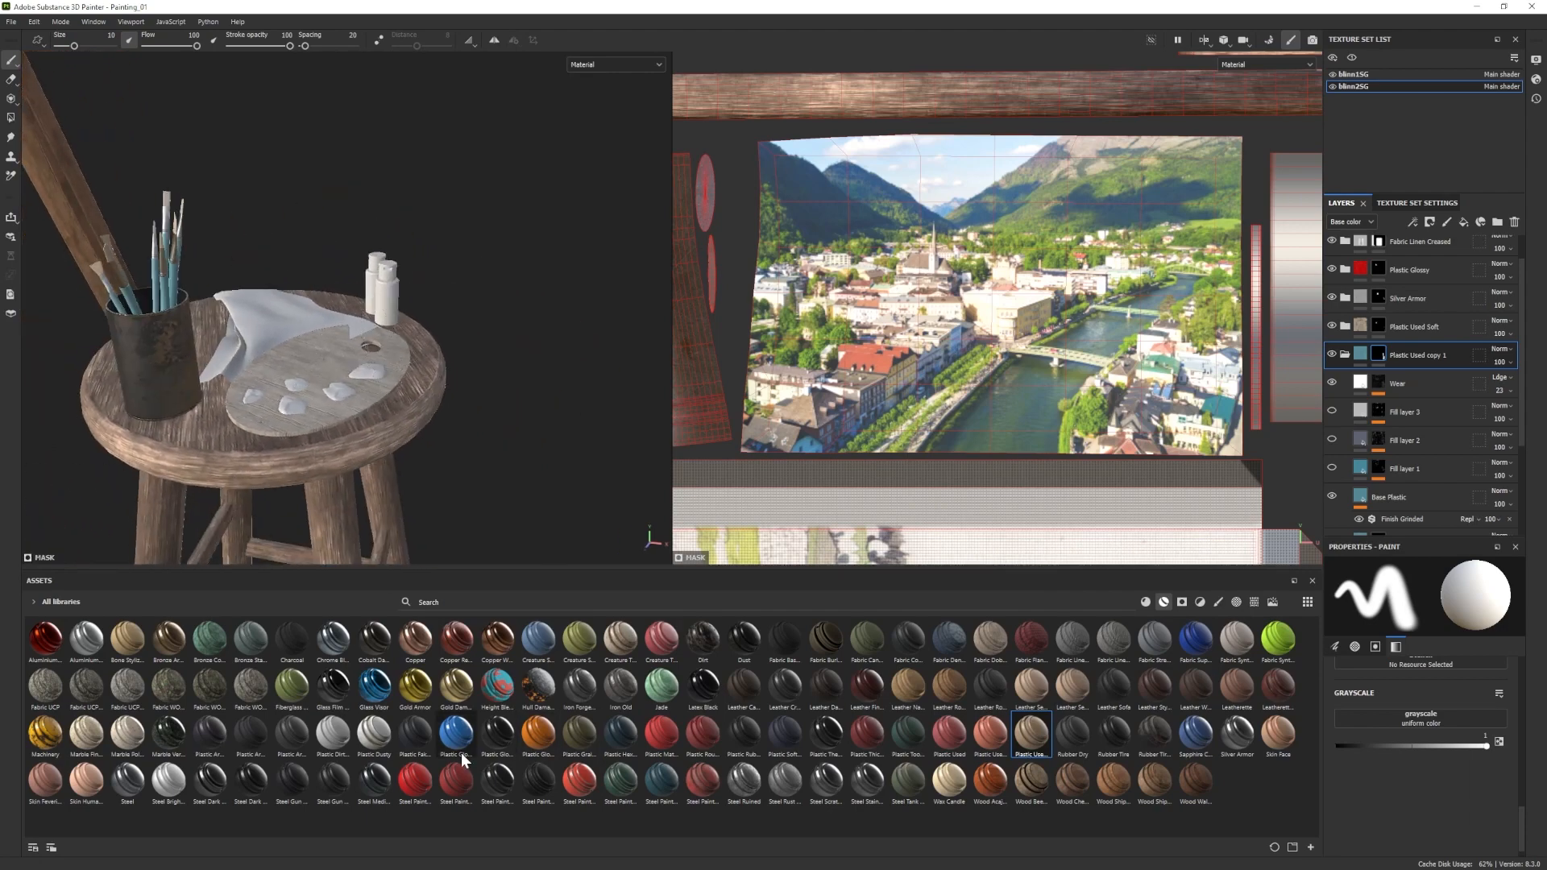
{"action": "left_click_drag", "start_coordinate": [463, 759], "coordinate": [1418, 497]}
{"action": "right_click_drag", "start_coordinate": [371, 427], "coordinate": [403, 363], "text": "alt"}
Set the base color of the new Plastic Glossy folder's Plastic Base layer to a medium green.
{"action": "left_click", "coordinate": [1345, 470]}
{"action": "scroll", "coordinate": [1417, 490], "scroll_direction": "down", "scroll_amount": 2}
{"action": "left_click", "coordinate": [1417, 494]}
{"action": "left_click_drag", "start_coordinate": [403, 362], "coordinate": [483, 322], "text": "alt"}
{"action": "left_click", "coordinate": [1377, 699]}
{"action": "left_click", "coordinate": [1362, 820]}
{"action": "left_click", "coordinate": [1283, 772]}
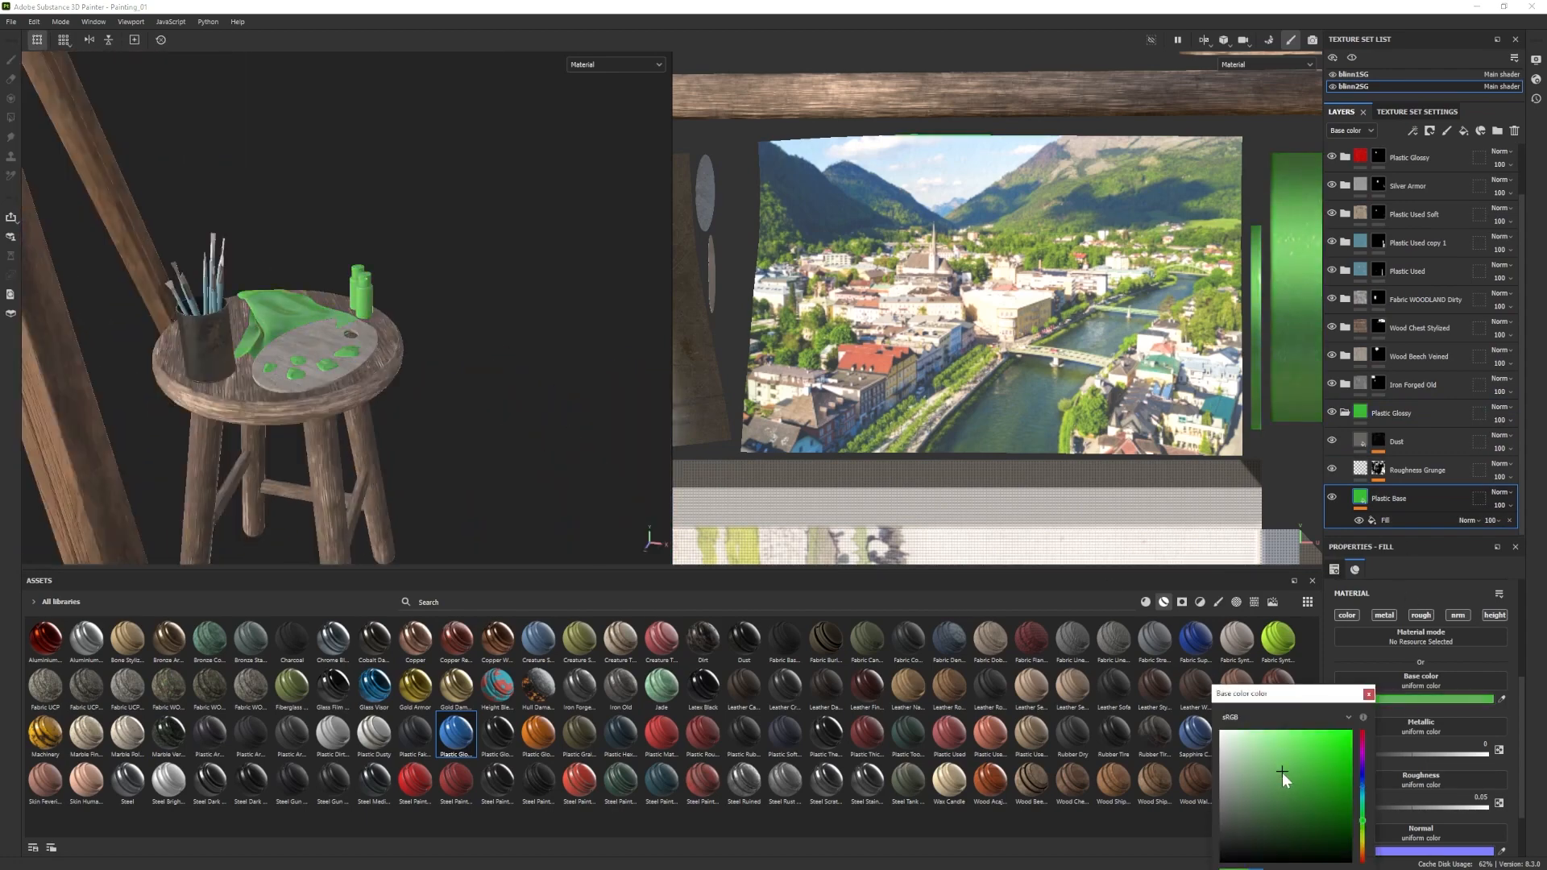
{"action": "left_click_drag", "start_coordinate": [1283, 772], "coordinate": [1285, 784]}
{"action": "right_click_drag", "start_coordinate": [371, 318], "coordinate": [242, 322], "text": "alt"}
{"action": "left_click", "coordinate": [1280, 781]}
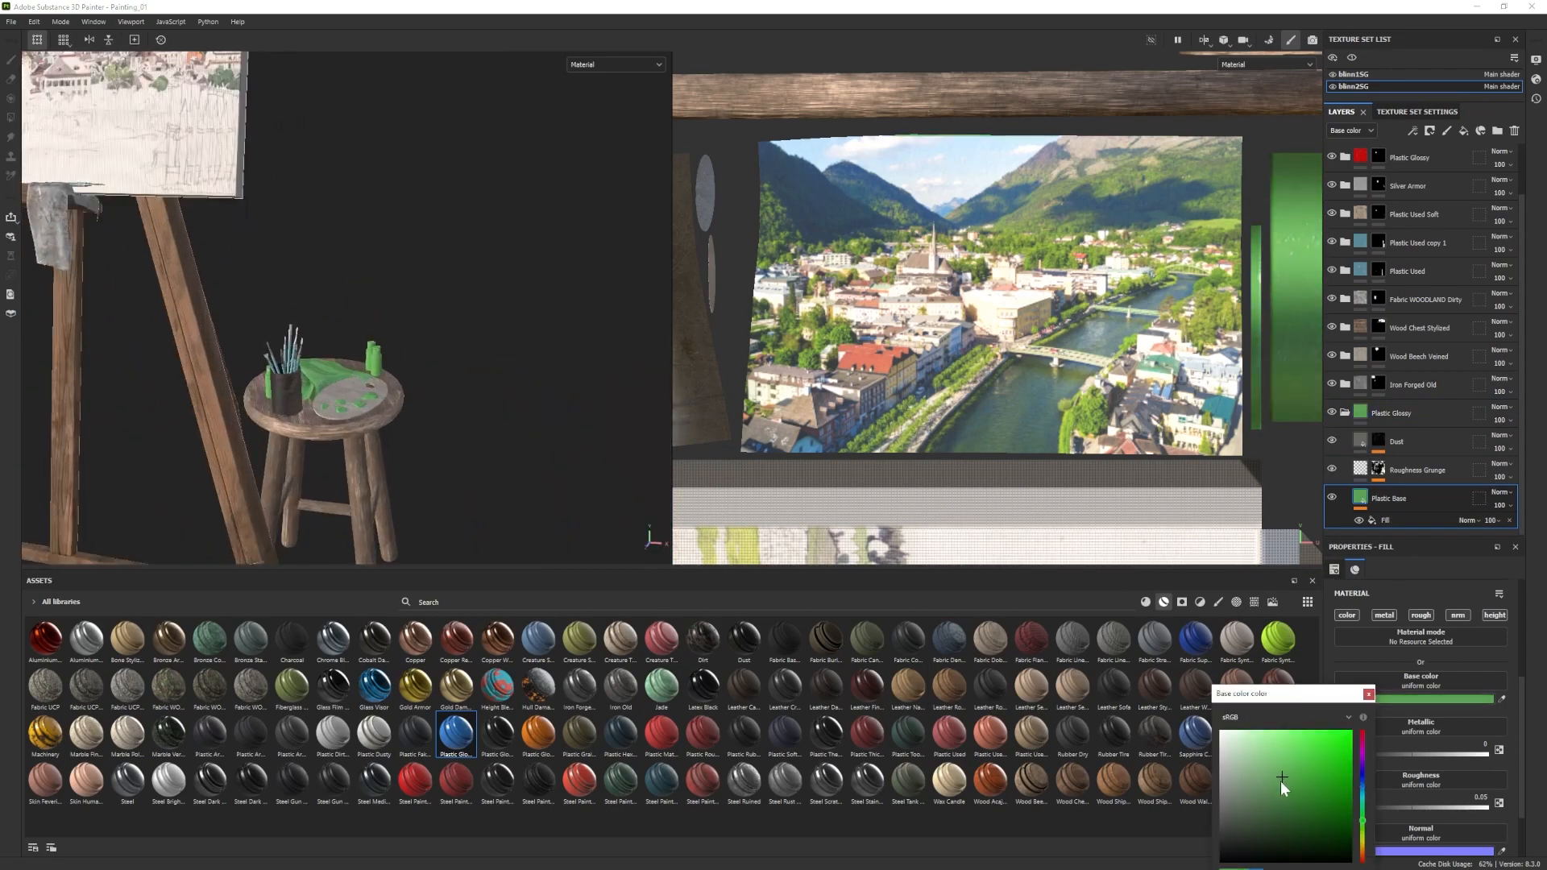
{"action": "left_click", "coordinate": [1370, 693]}
Black-mask the green Plastic Glossy folder and a second, blue one, revealing each on its own paint blob on the palette.
{"action": "right_click", "coordinate": [1406, 413]}
{"action": "left_click", "coordinate": [1434, 22]}
{"action": "left_click", "coordinate": [1345, 413]}
{"action": "left_click", "coordinate": [11, 118]}
{"action": "right_click_drag", "start_coordinate": [363, 423], "coordinate": [492, 435], "text": "alt"}
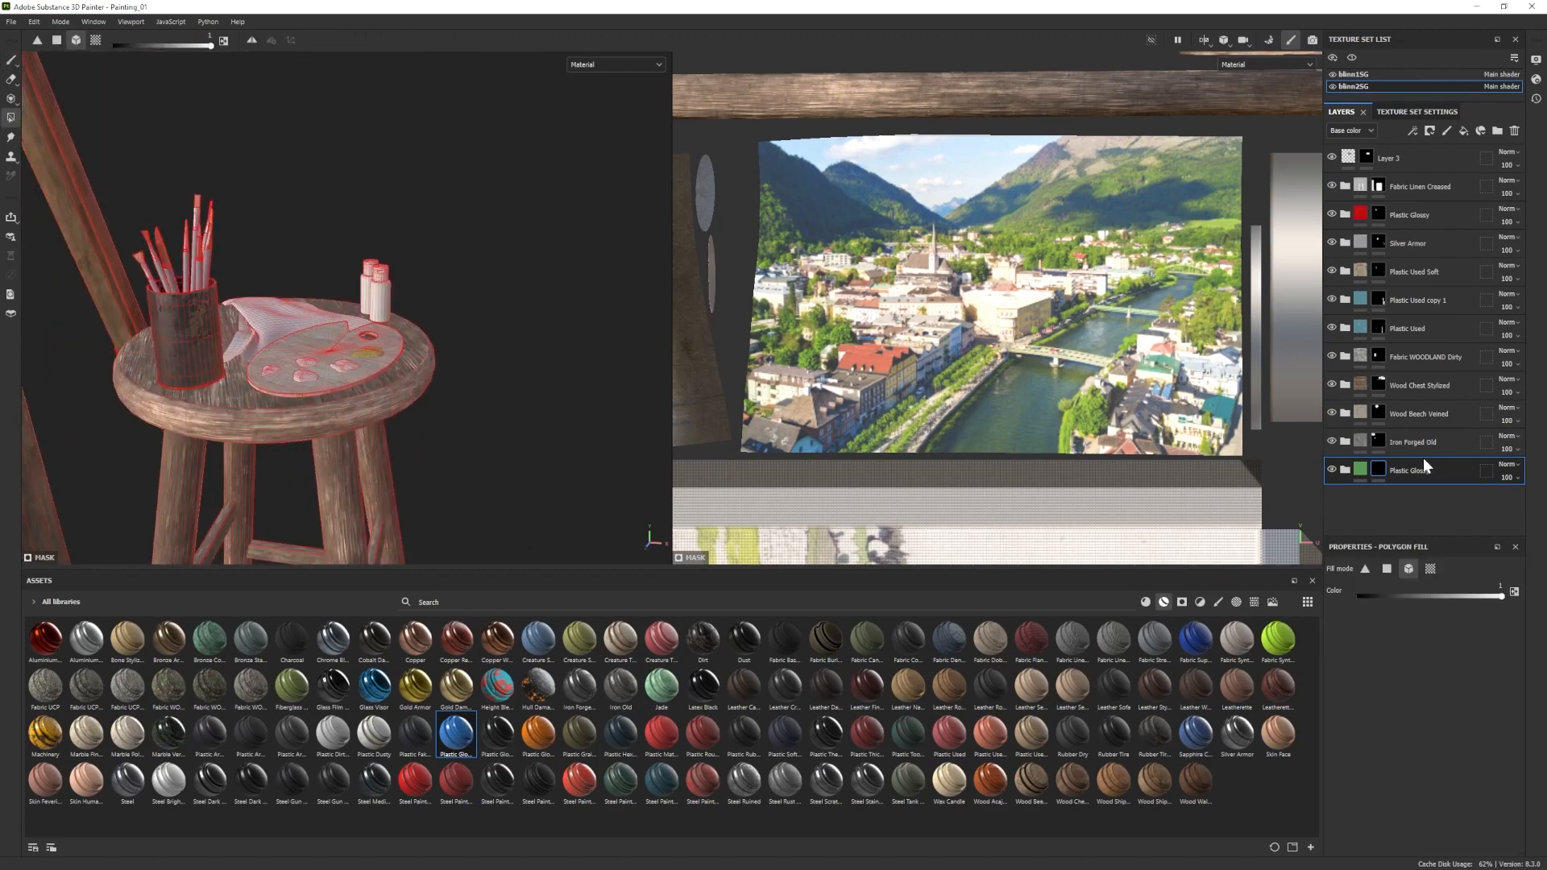
{"action": "right_click", "coordinate": [1391, 501]}
{"action": "left_click", "coordinate": [1424, 27]}
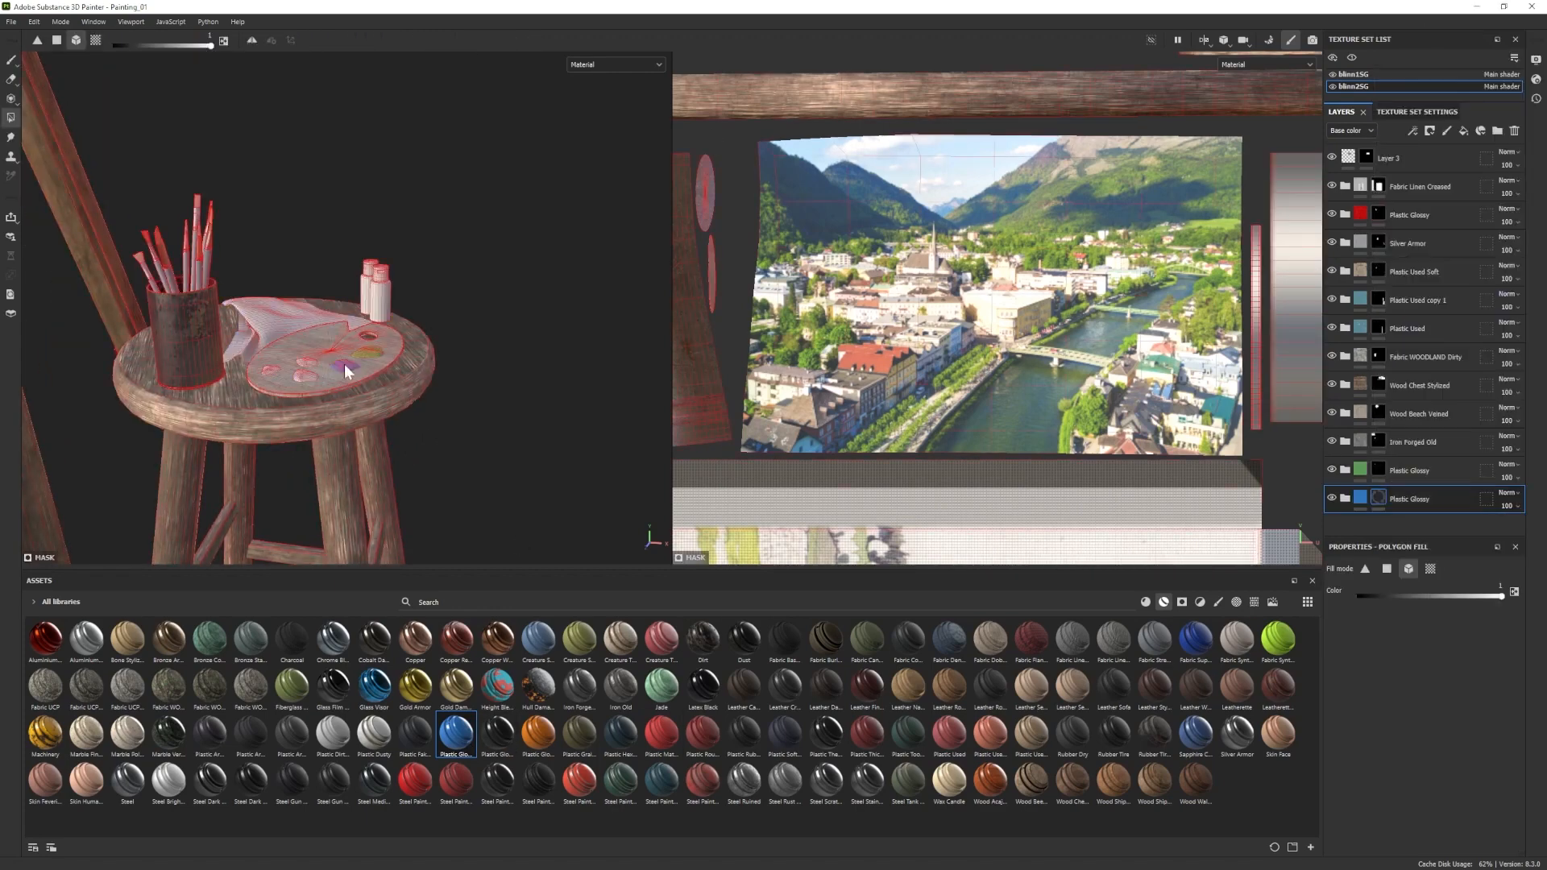
Add two more Plastic Glossy folders, one near-black and one red, each masked to a single paint blob on the palette.
{"action": "left_click_drag", "start_coordinate": [1390, 529], "coordinate": [1381, 505]}
{"action": "left_click", "coordinate": [1429, 700]}
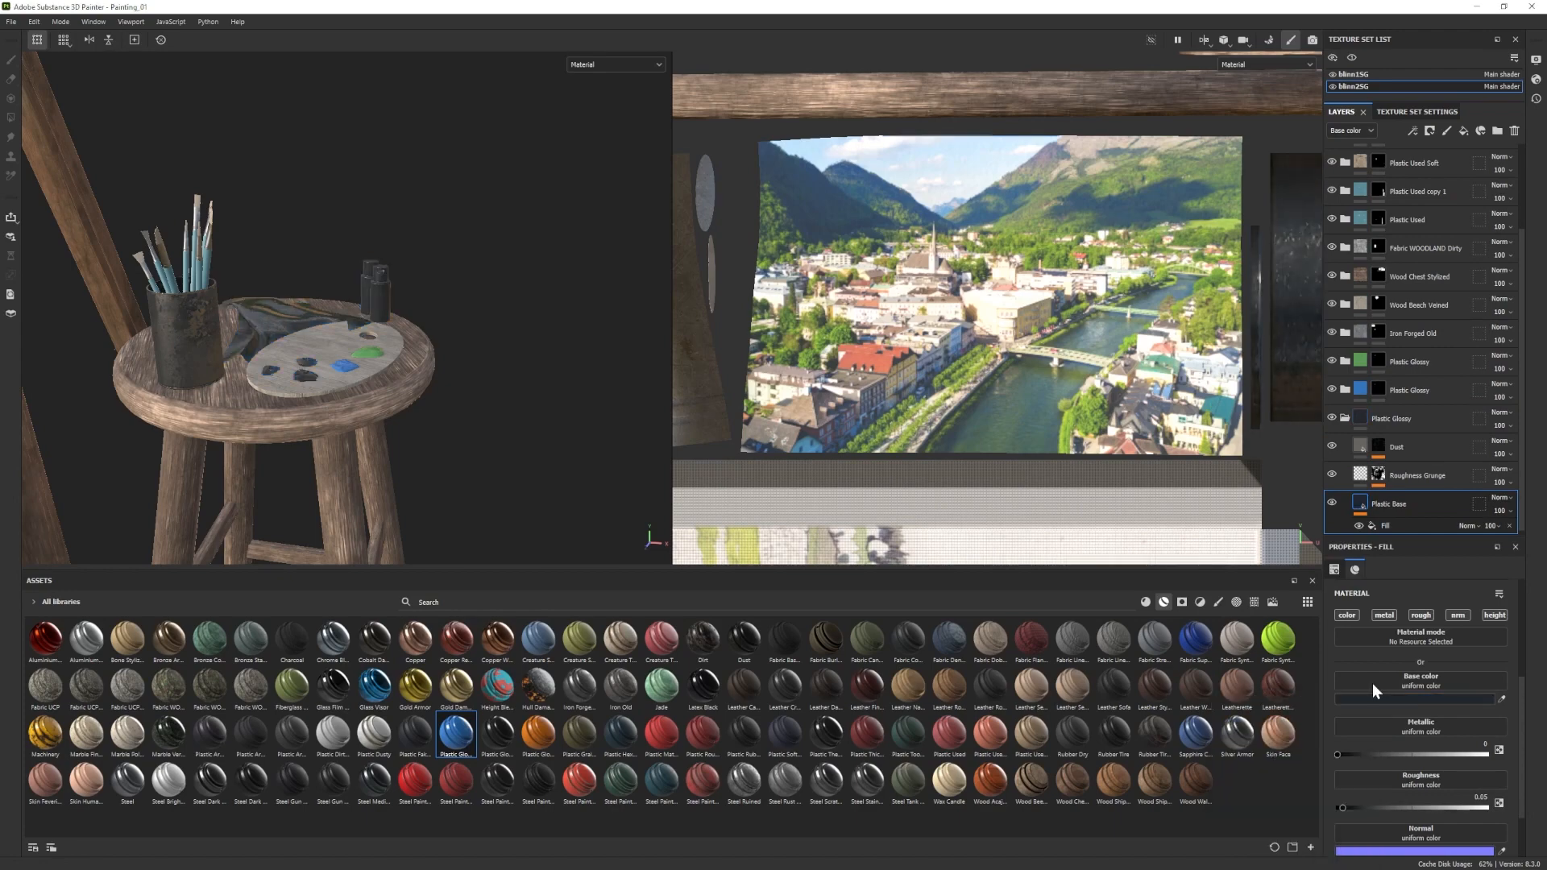
{"action": "left_click_drag", "start_coordinate": [1408, 425], "coordinate": [1379, 467]}
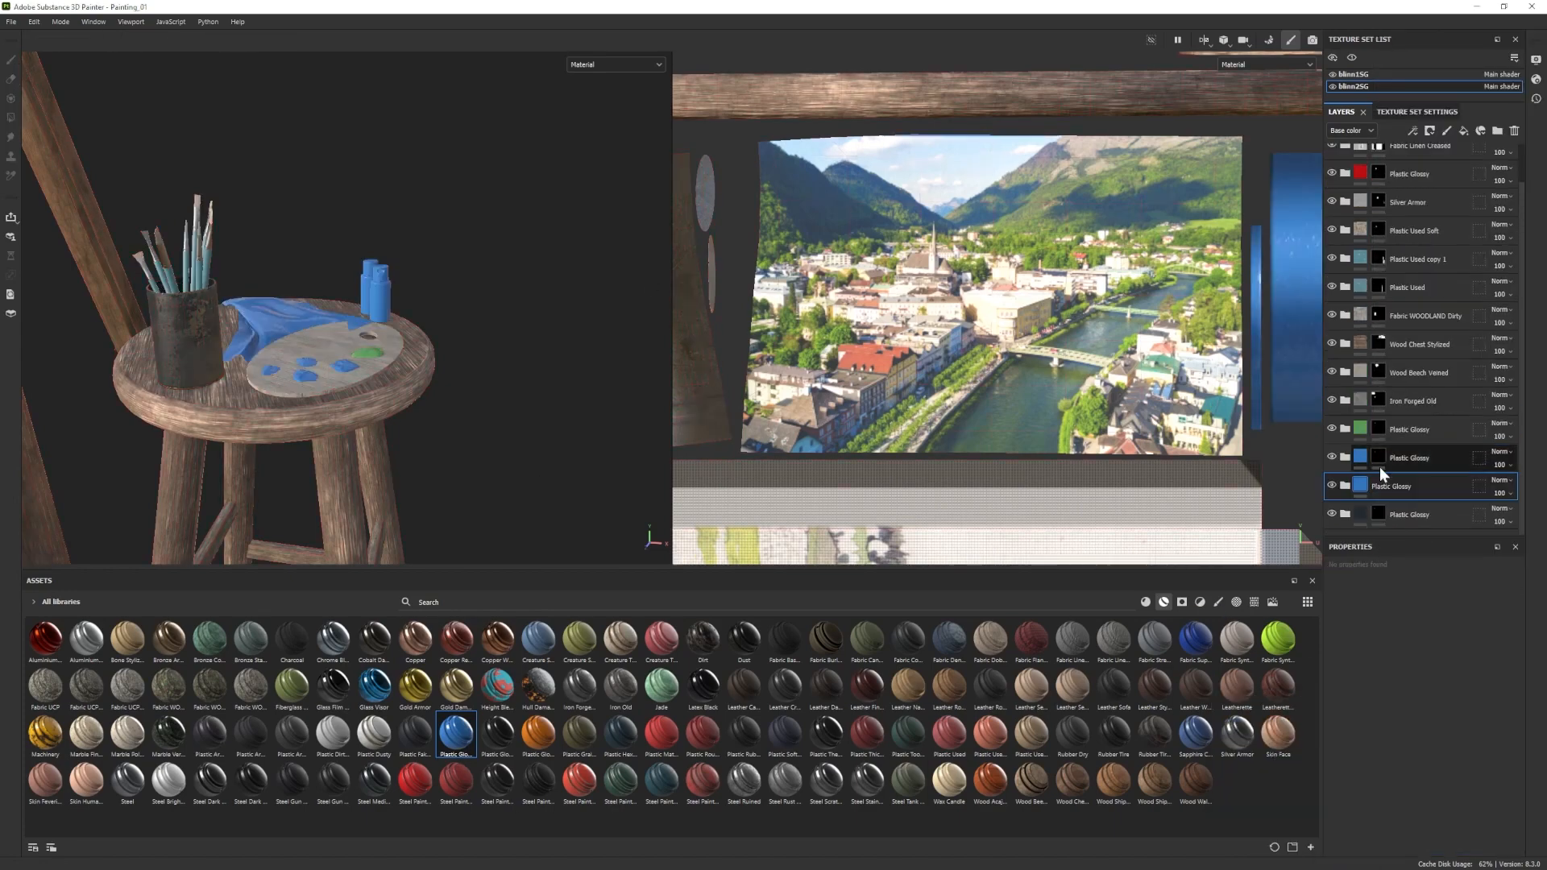
{"action": "left_click", "coordinate": [1420, 700]}
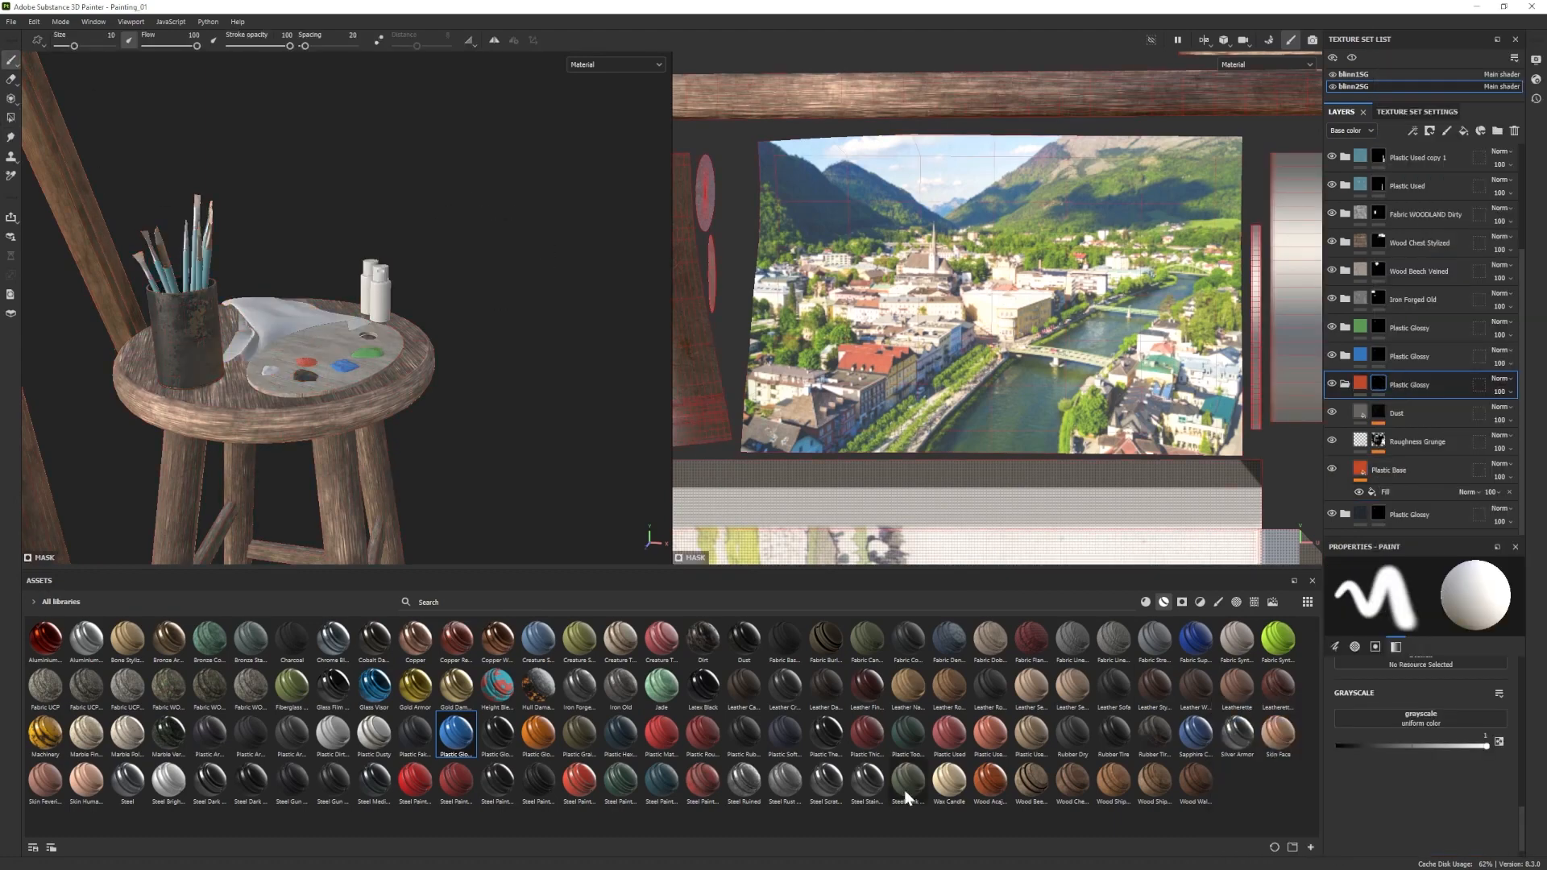
Add a yellow Plastic Glossy folder above the red one and mask it to the remaining white paint blob.
{"action": "left_click_drag", "start_coordinate": [456, 733], "coordinate": [1346, 413]}
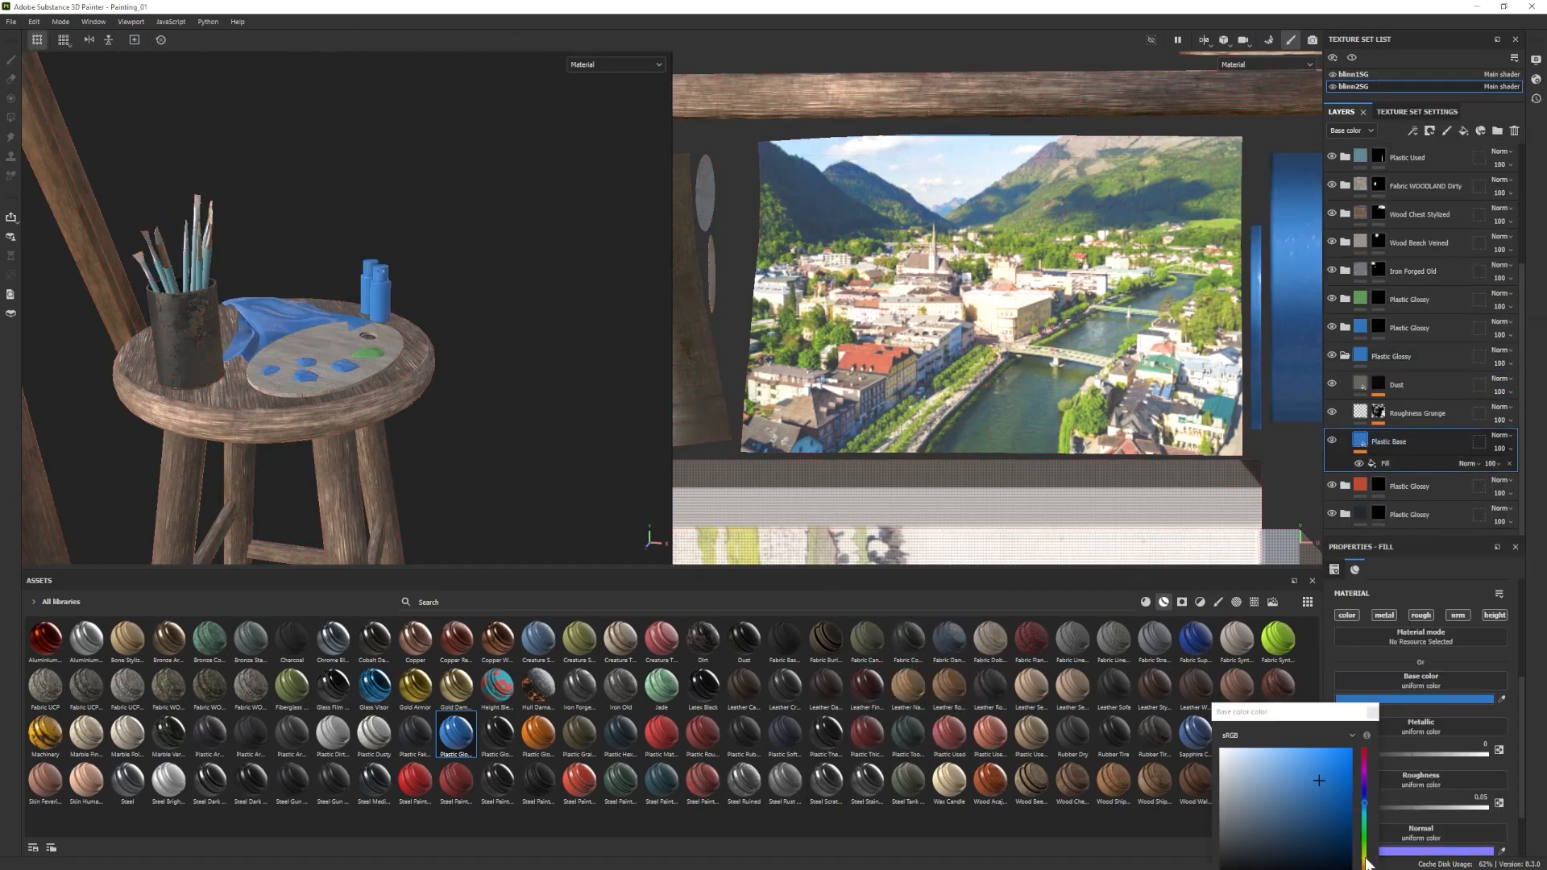
{"action": "left_click", "coordinate": [1339, 780]}
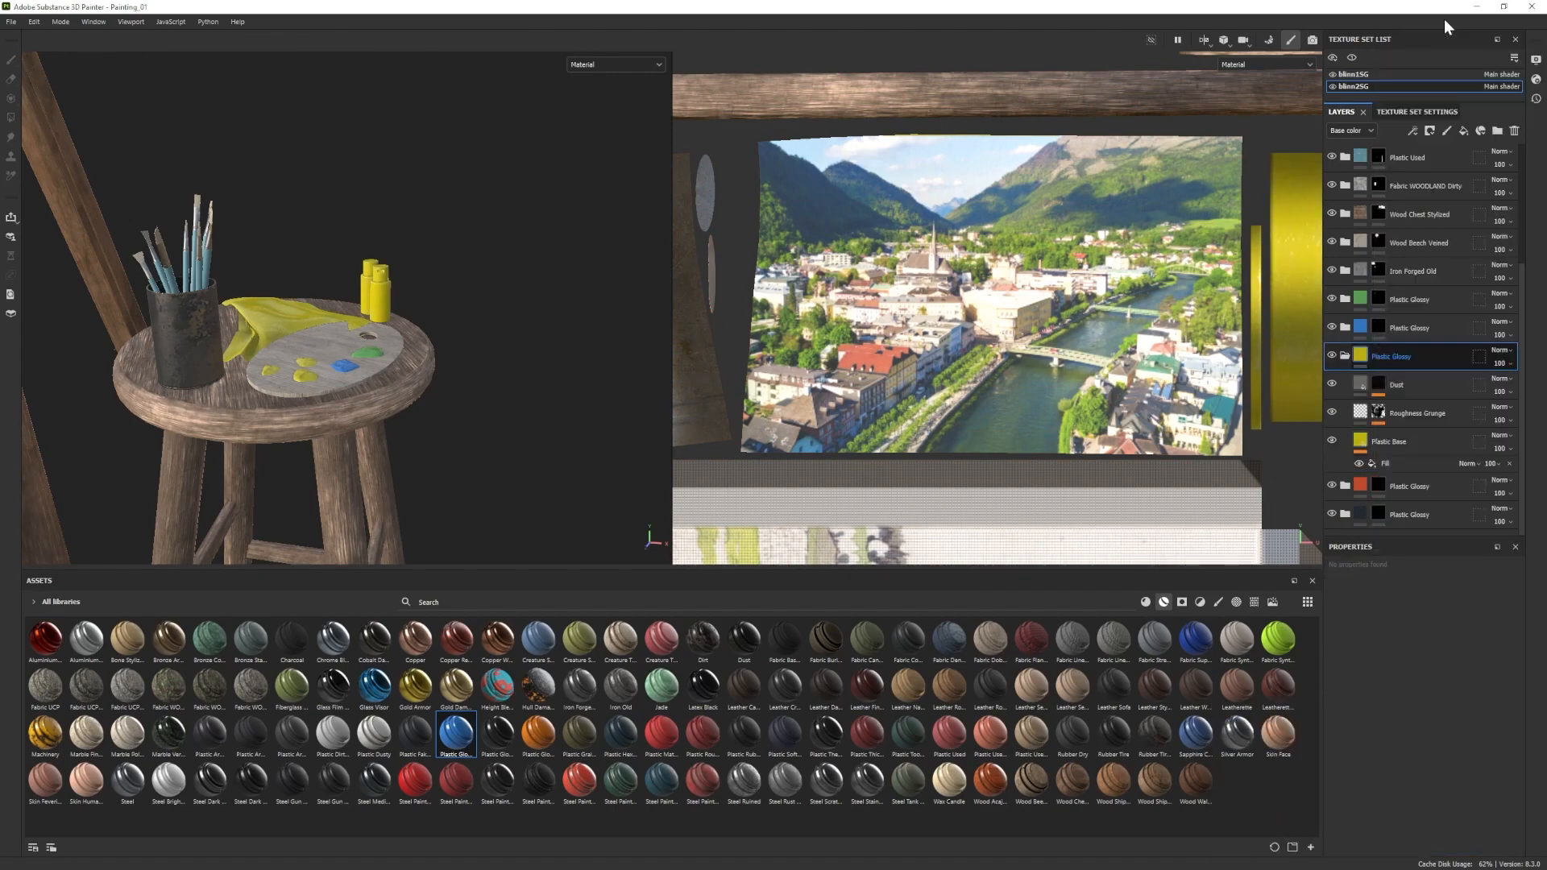
{"action": "key", "text": "1"}
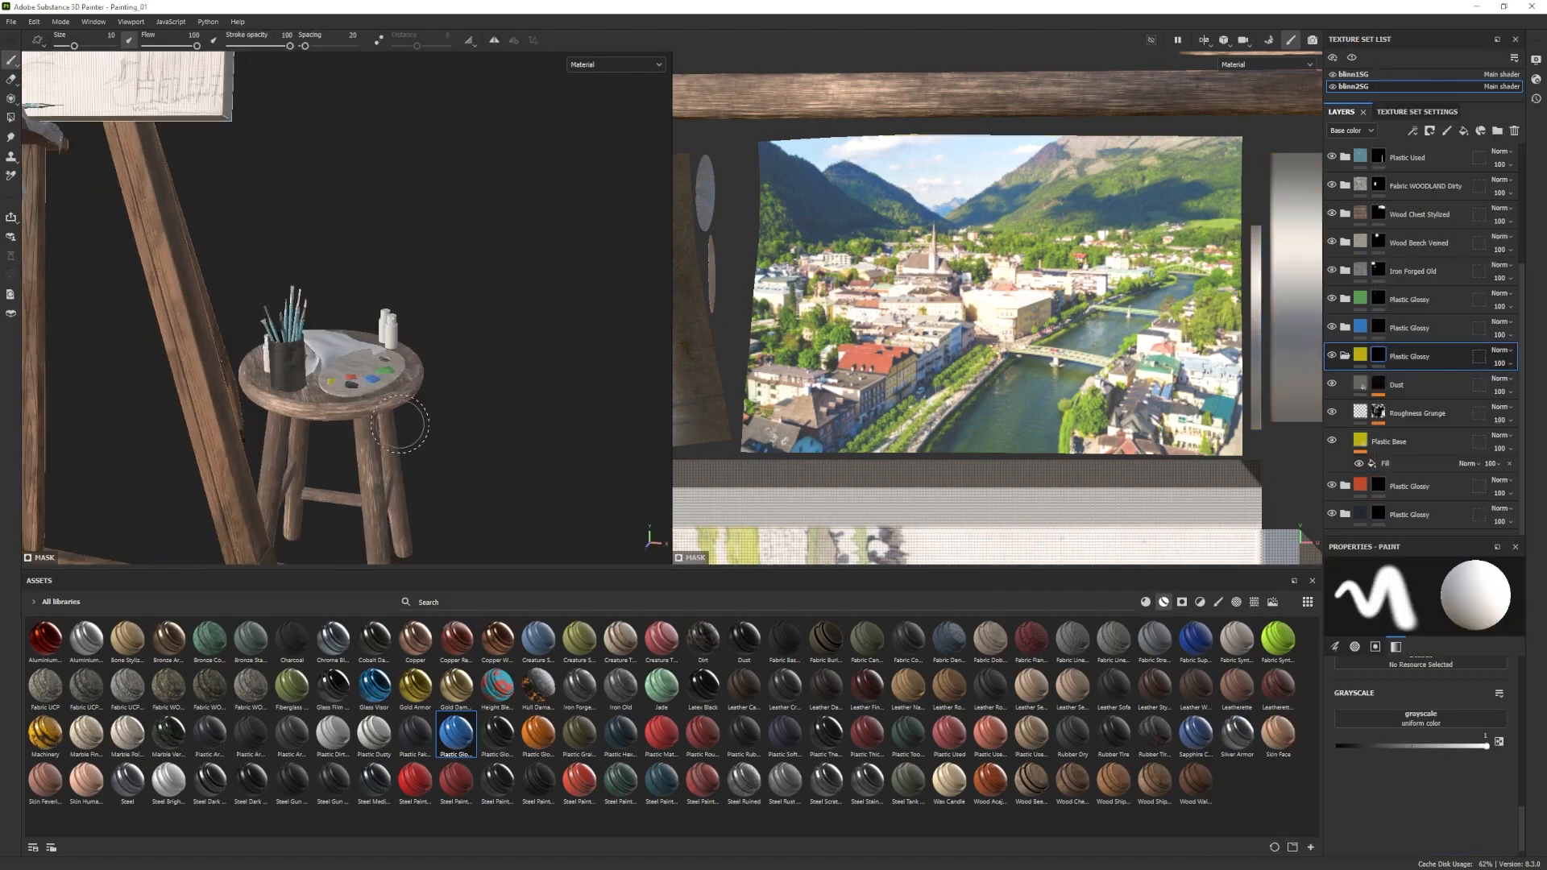
{"action": "scroll", "coordinate": [400, 424], "scroll_direction": "up", "scroll_amount": 5}
{"action": "mouse_move", "coordinate": [400, 424]}
{"action": "left_mouse_down", "text": "alt"}
{"action": "mouse_move", "coordinate": [395, 459]}
{"action": "mouse_move", "coordinate": [396, 411]}
{"action": "left_mouse_up", "text": "alt"}
{"action": "left_click", "coordinate": [1345, 356]}
{"action": "left_click_drag", "start_coordinate": [297, 340], "coordinate": [387, 354], "text": "alt"}
Group the five palette-color Plastic Glossy folders into one folder named Paint and collapse it.
{"action": "left_click", "coordinate": [1419, 515]}
{"action": "left_click", "coordinate": [1429, 398], "text": "shift"}
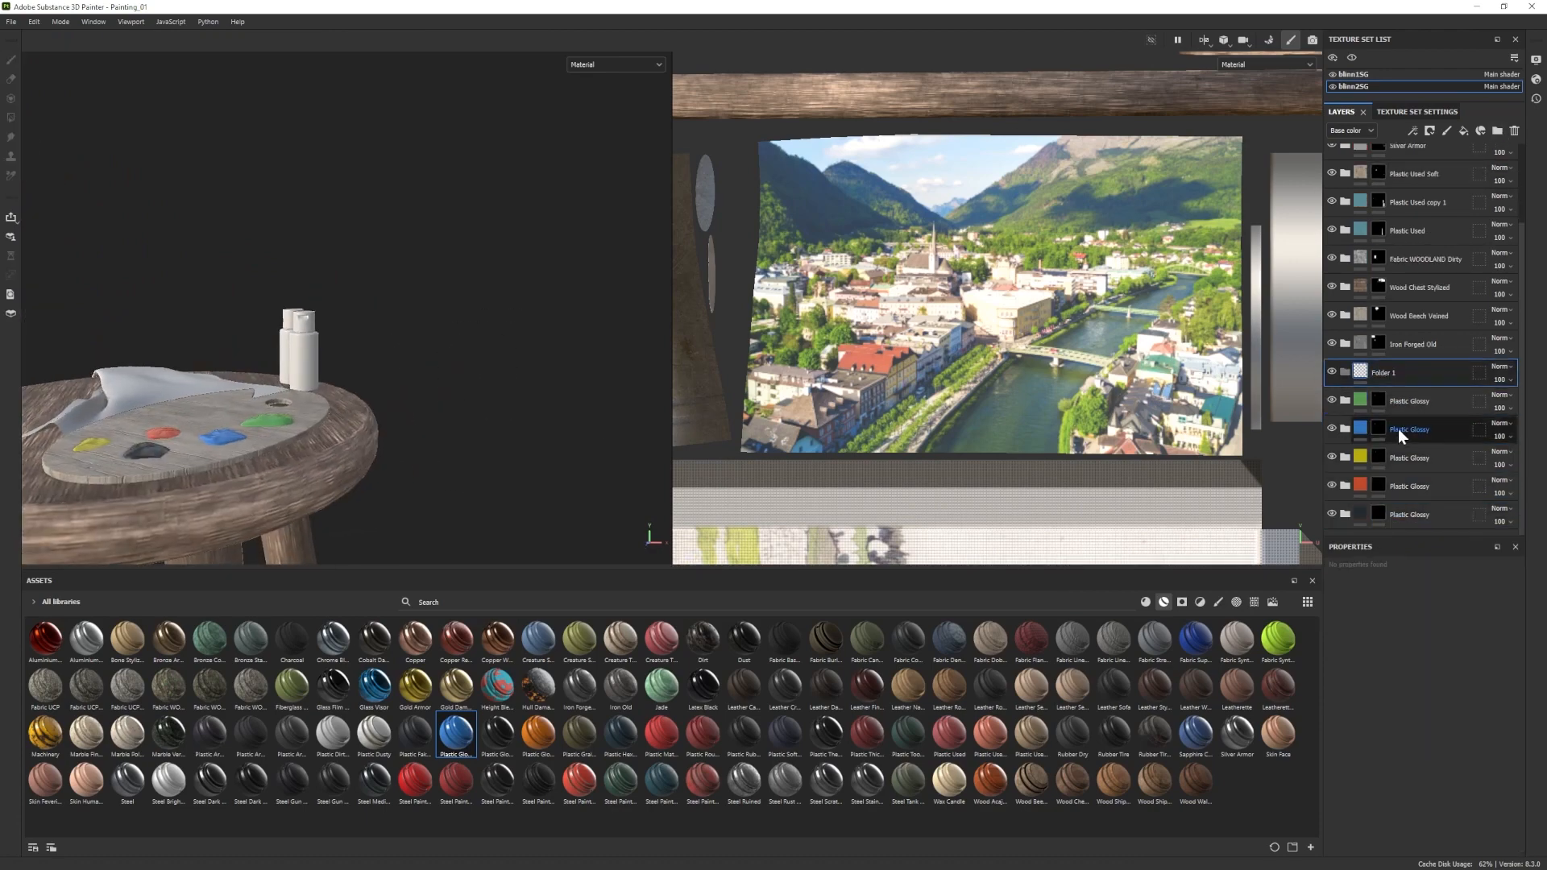
{"action": "key", "text": "ctrl+g"}
{"action": "type", "text": "Paint"}
{"action": "key", "text": "Return"}
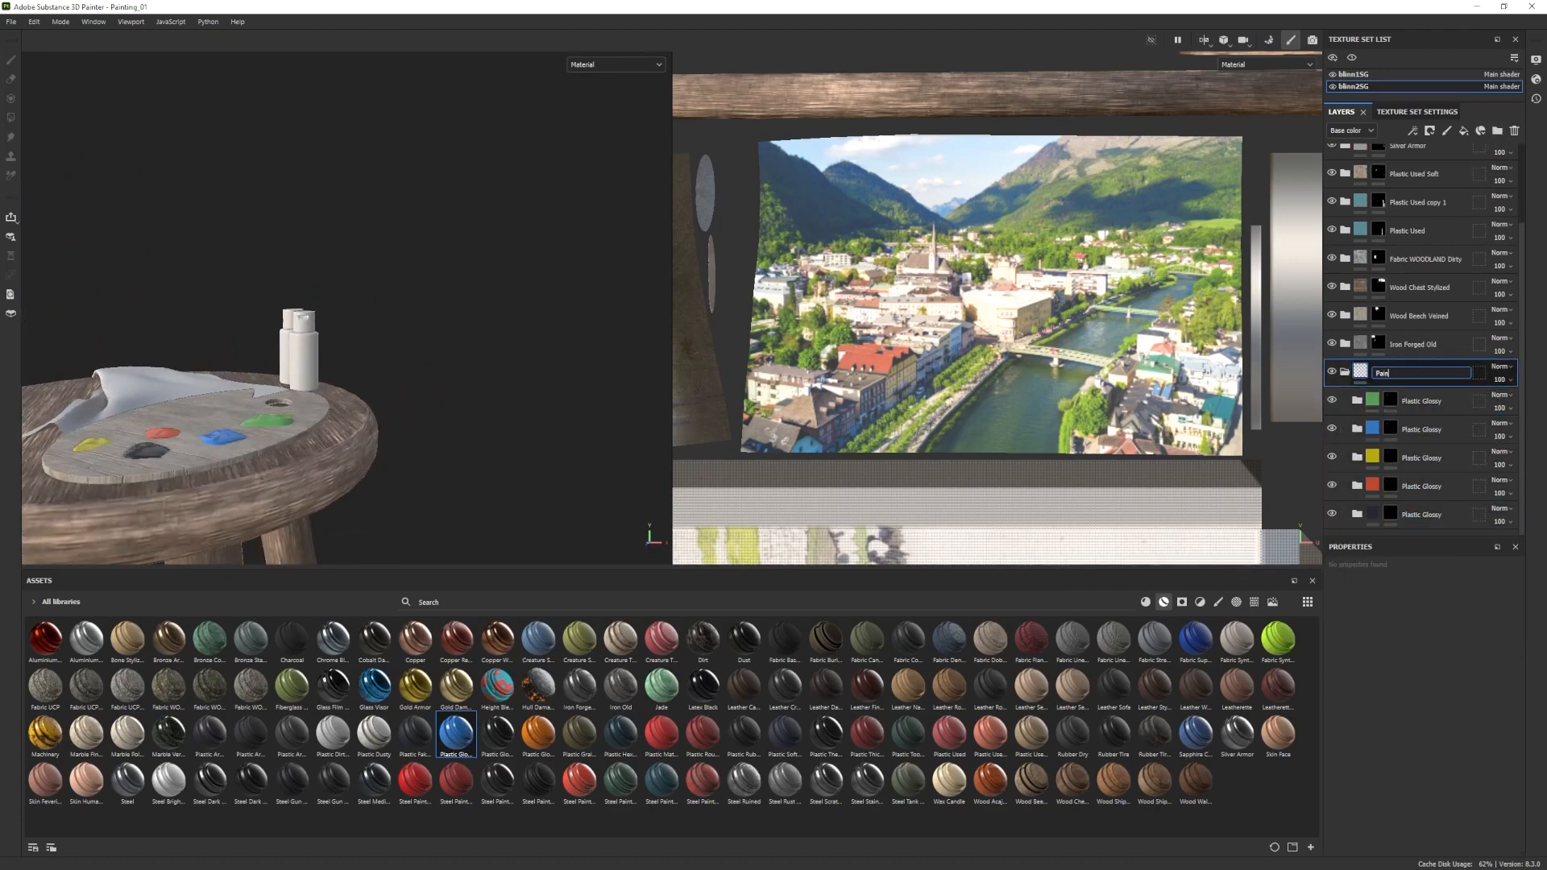
{"action": "left_click", "coordinate": [1345, 372]}
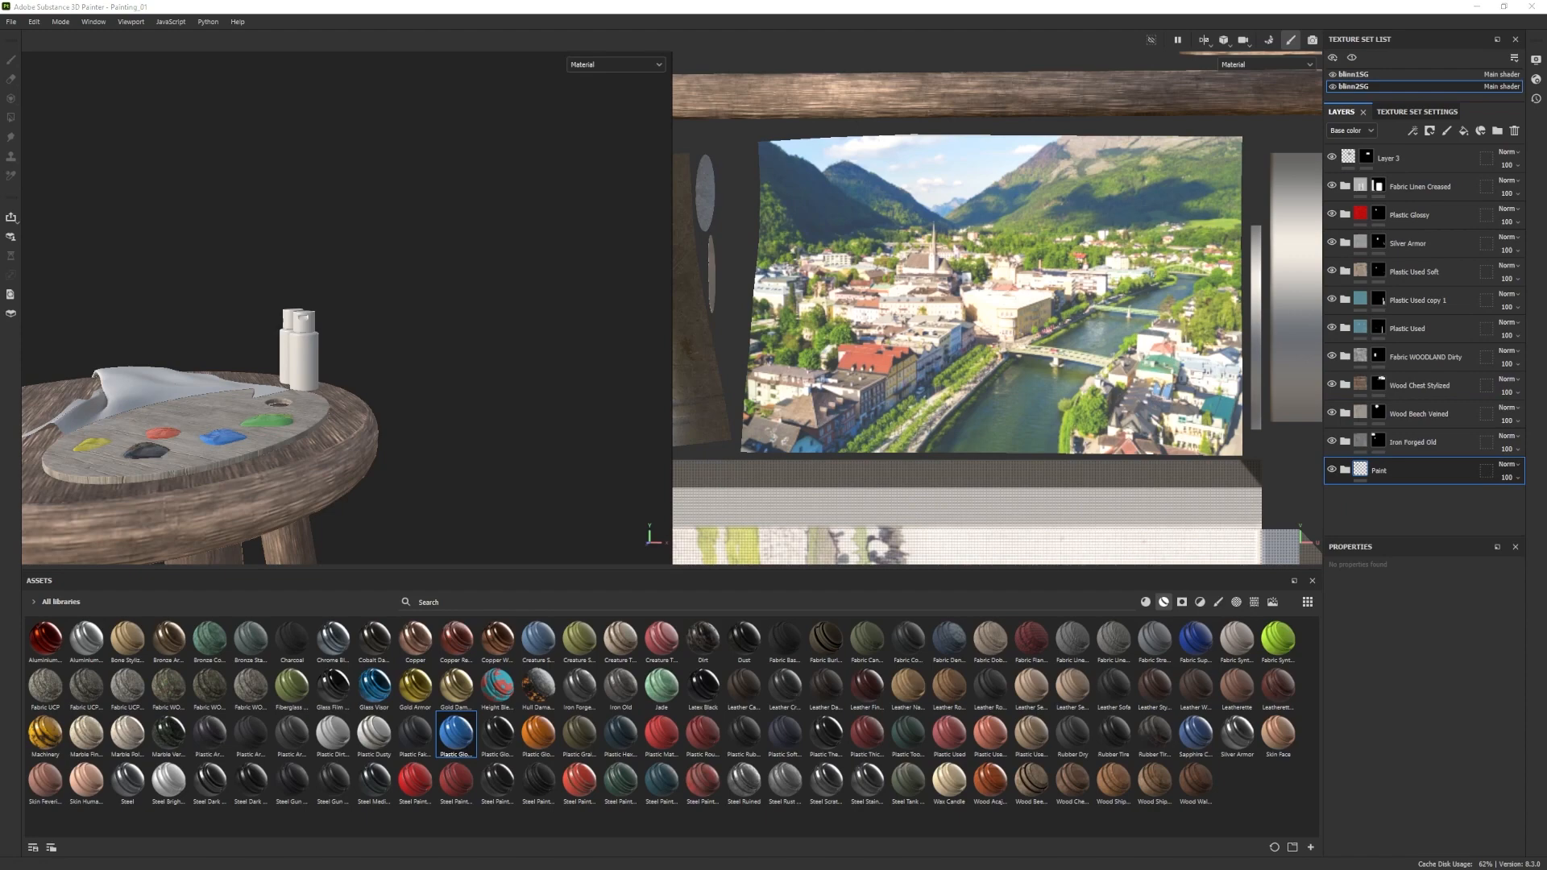
Import the image 111111.PNG as a texture resource.
{"action": "left_click", "coordinate": [928, 320]}
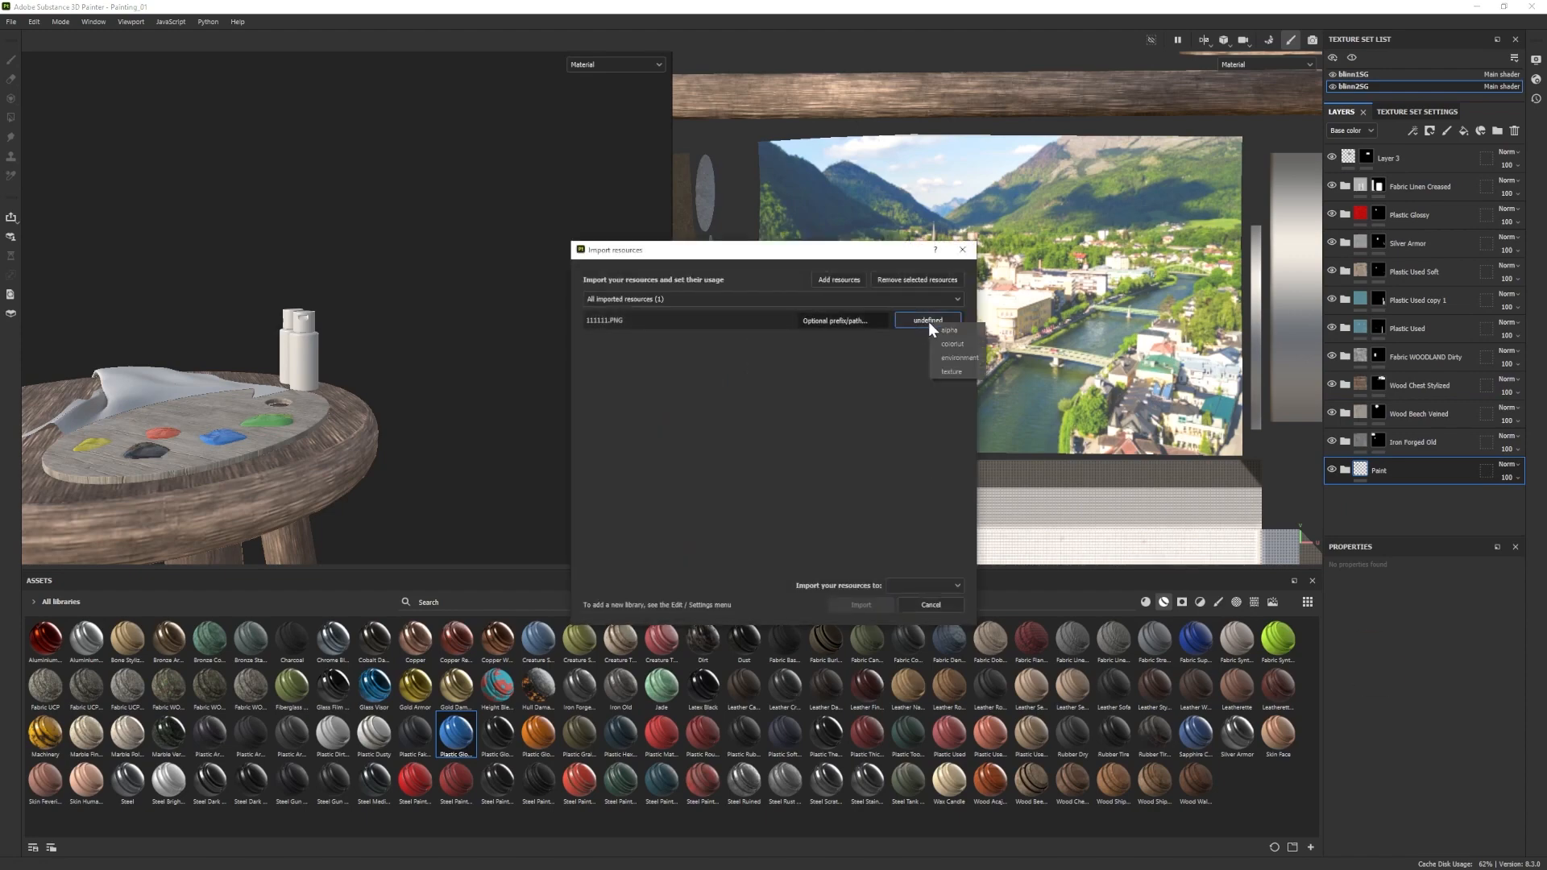
{"action": "left_click", "coordinate": [862, 606]}
Add a paint layer above the Paint folder and project the 111111 texture as base color onto the front bottle's body.
{"action": "left_click", "coordinate": [1448, 130]}
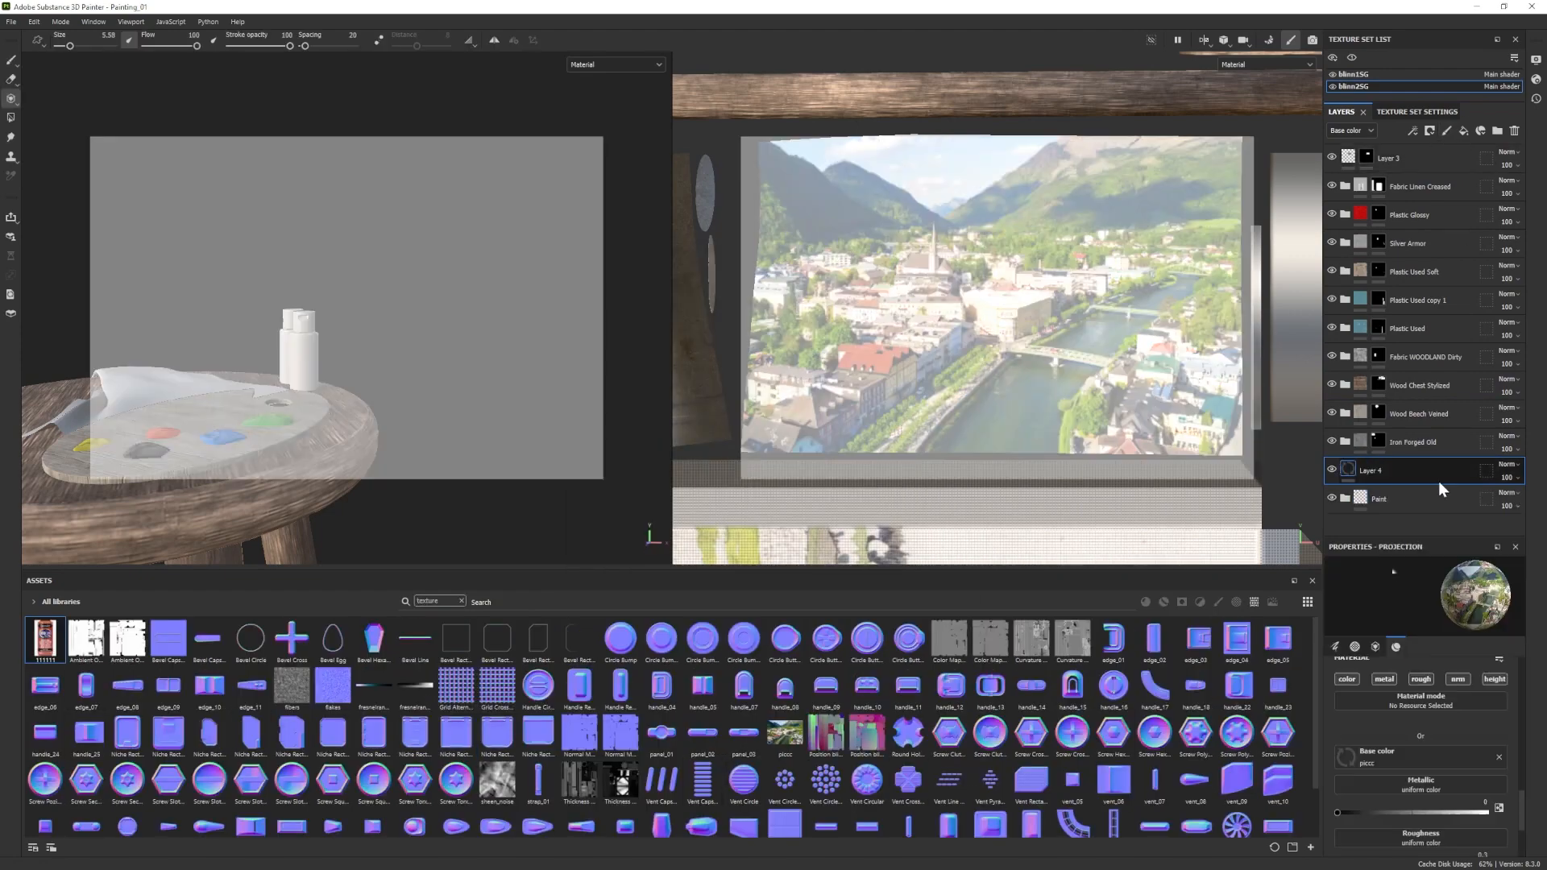
{"action": "left_click_drag", "start_coordinate": [45, 638], "coordinate": [1421, 742]}
{"action": "scroll", "coordinate": [949, 362], "scroll_direction": "down", "scroll_amount": 8}
{"action": "middle_click_drag", "start_coordinate": [949, 362], "coordinate": [788, 222], "text": "alt"}
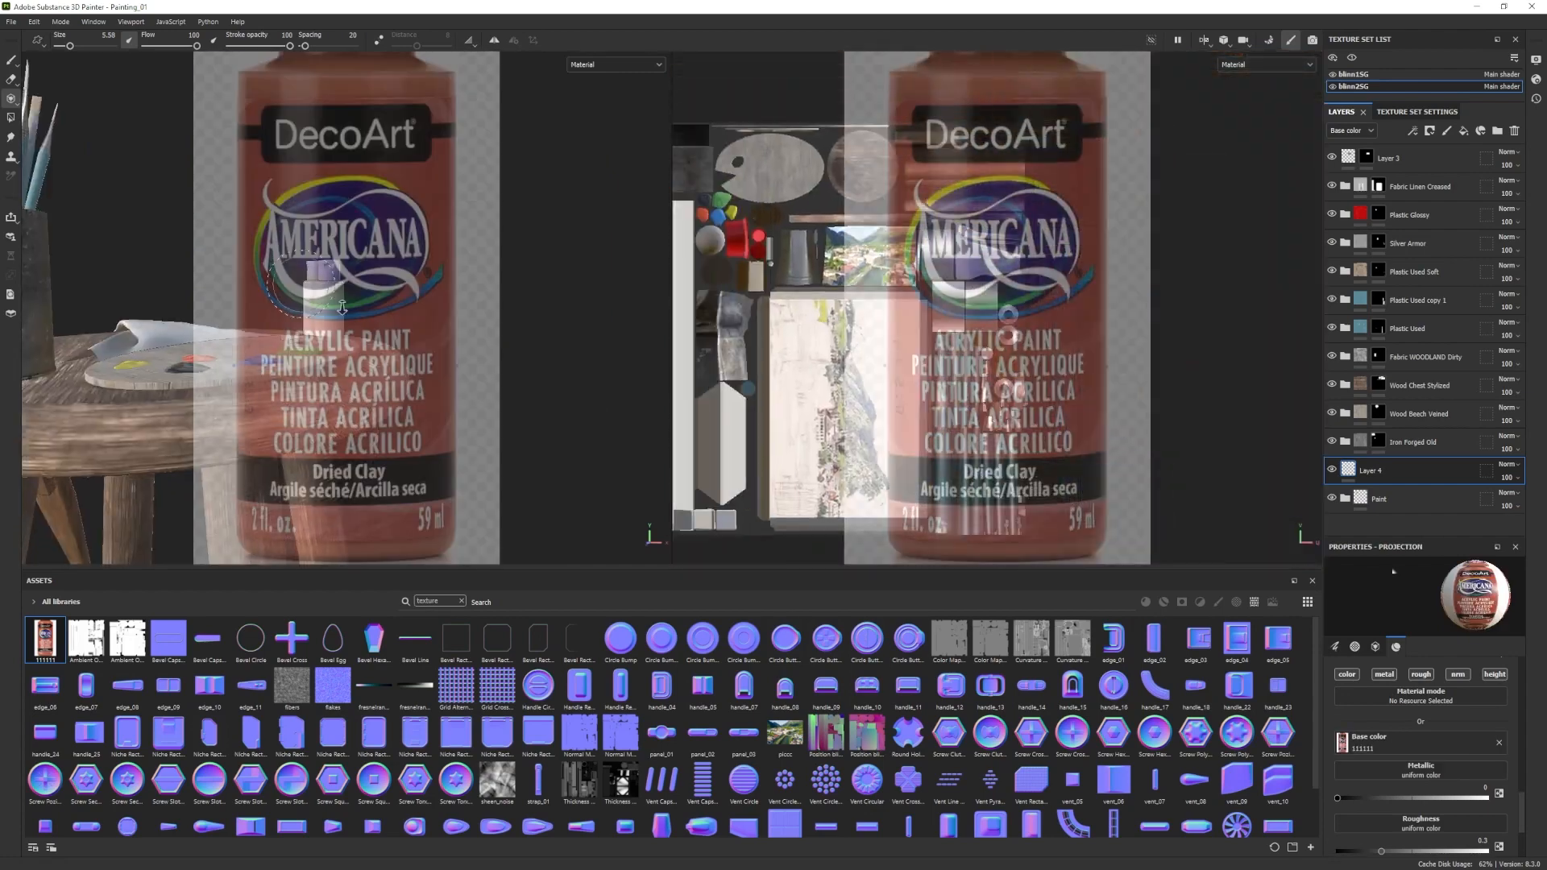
{"action": "scroll", "coordinate": [1051, 399], "scroll_direction": "up", "scroll_amount": 5}
{"action": "scroll", "coordinate": [967, 201], "scroll_direction": "up", "scroll_amount": 4}
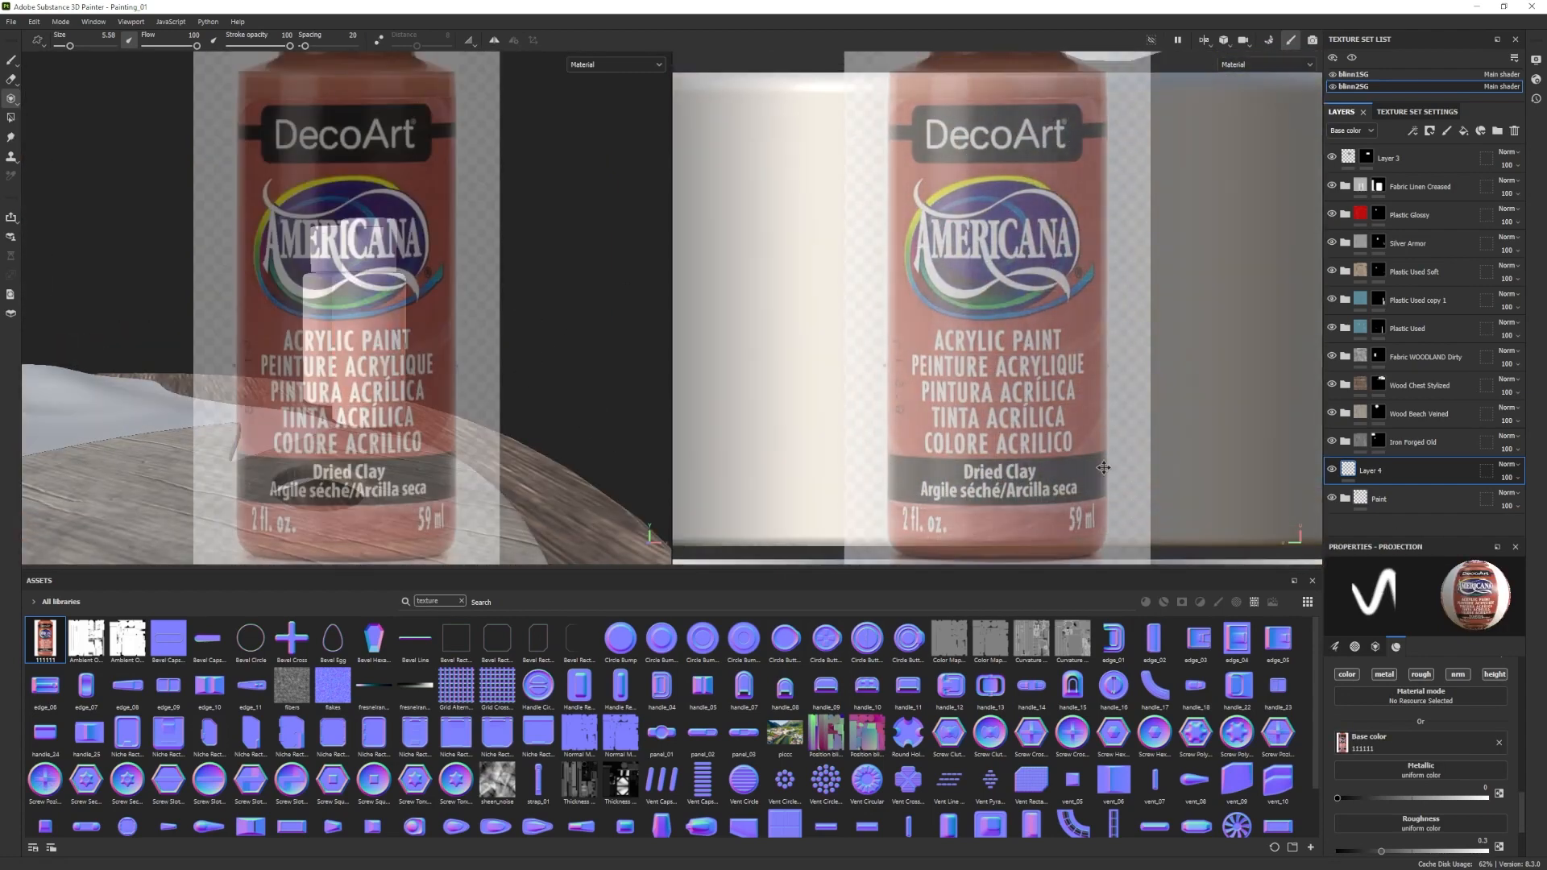
{"action": "mouse_move", "coordinate": [966, 198]}
{"action": "left_mouse_down"}
{"action": "mouse_move", "coordinate": [919, 447]}
{"action": "mouse_move", "coordinate": [1067, 153]}
{"action": "mouse_move", "coordinate": [1064, 174]}
{"action": "left_mouse_up"}
Erase the projected image's leftover margin along the left edge of the bottle label with the Basic Hard brush.
{"action": "left_click", "coordinate": [10, 79]}
{"action": "mouse_move", "coordinate": [467, 407]}
{"action": "left_mouse_down", "text": "alt"}
{"action": "mouse_move", "coordinate": [364, 416]}
{"action": "mouse_move", "coordinate": [484, 415]}
{"action": "mouse_move", "coordinate": [451, 419]}
{"action": "left_mouse_up", "text": "alt"}
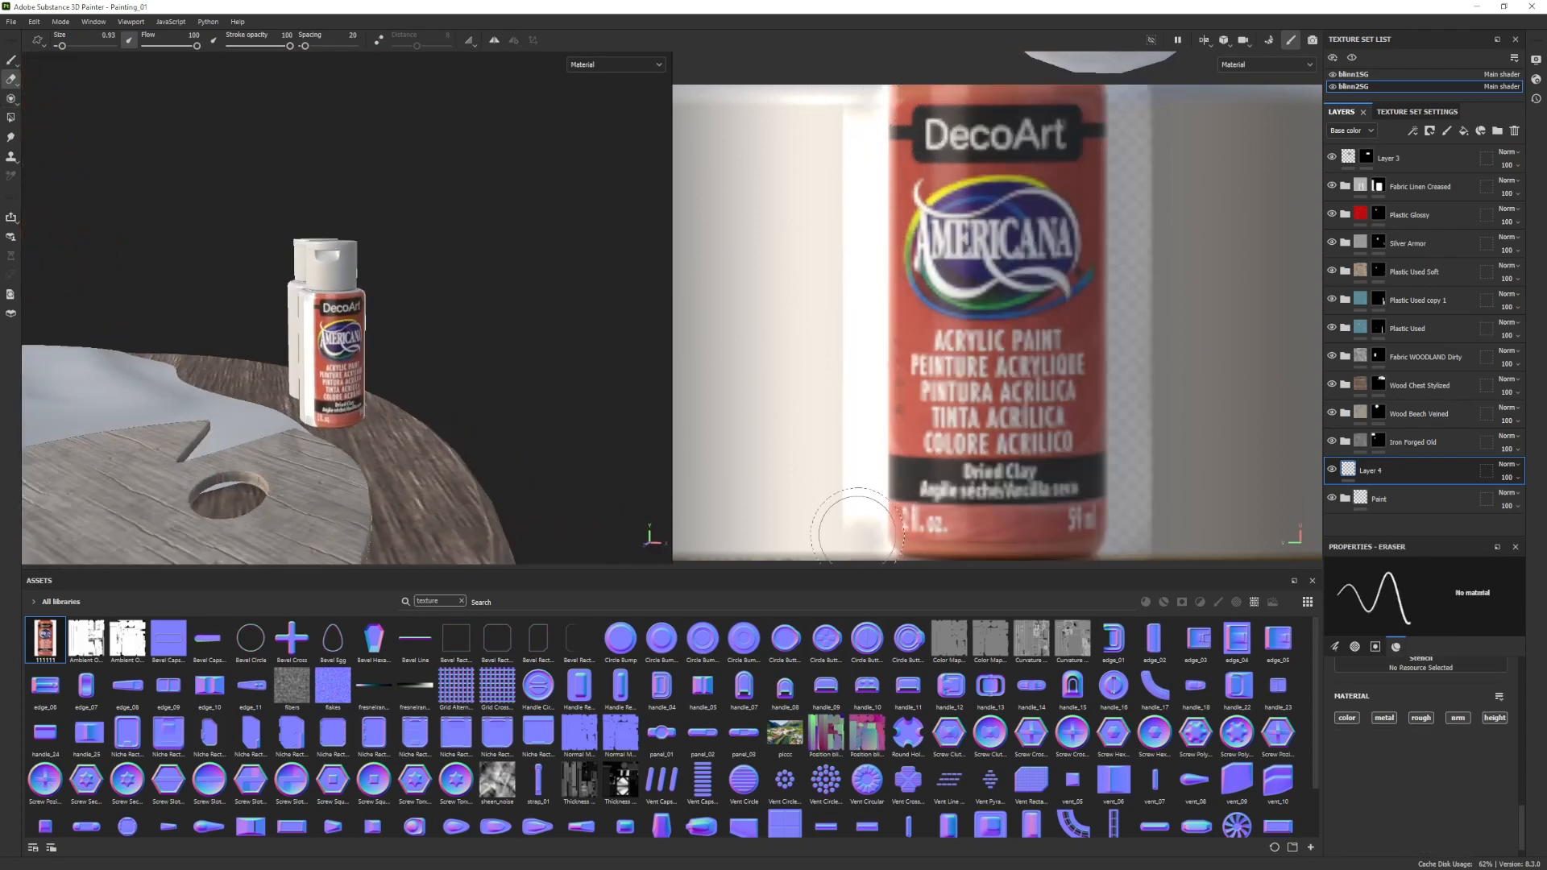
{"action": "left_click", "coordinate": [462, 601]}
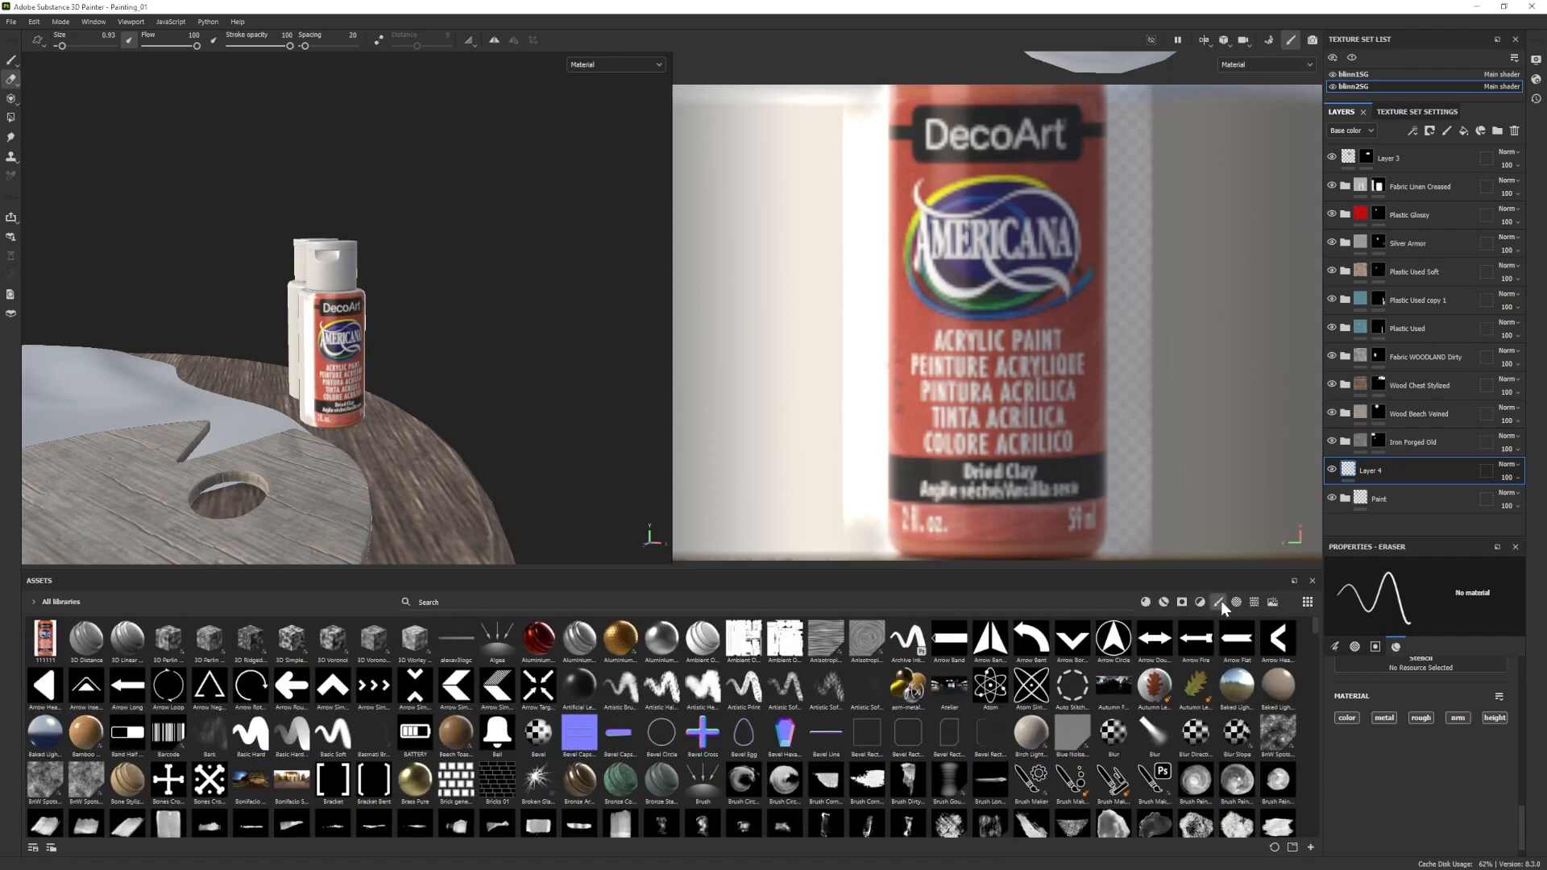
{"action": "left_click", "coordinate": [1218, 602]}
{"action": "left_click", "coordinate": [456, 639]}
{"action": "left_click", "coordinate": [864, 528], "text": "shift"}
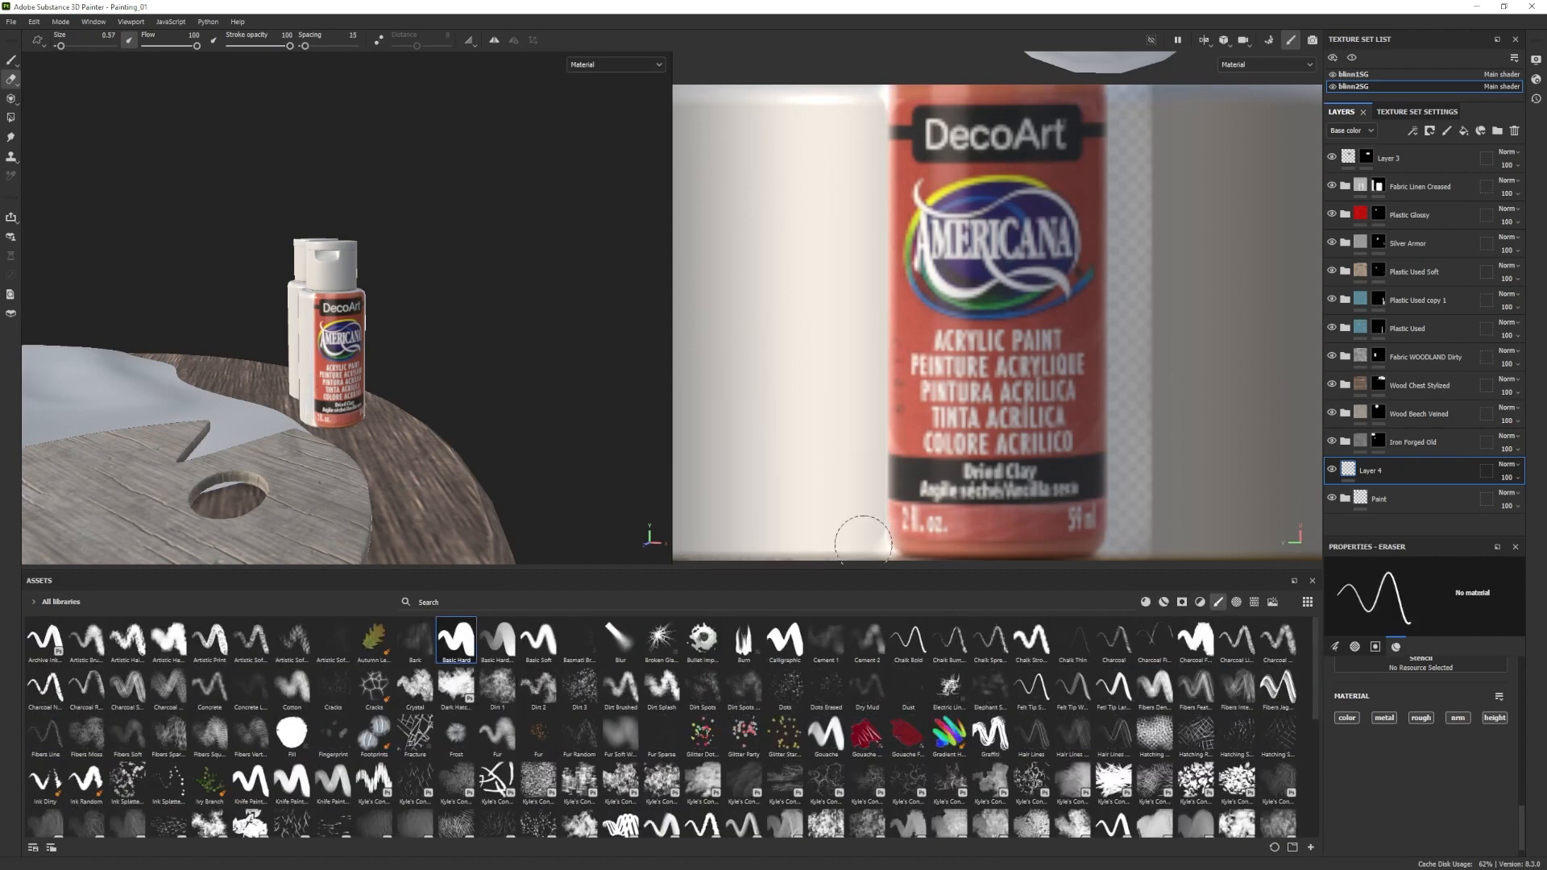
Erase the leftover checkered margin along the right edge of the bottle label, widening the eraser for the outer part.
{"action": "key", "text": "p"}
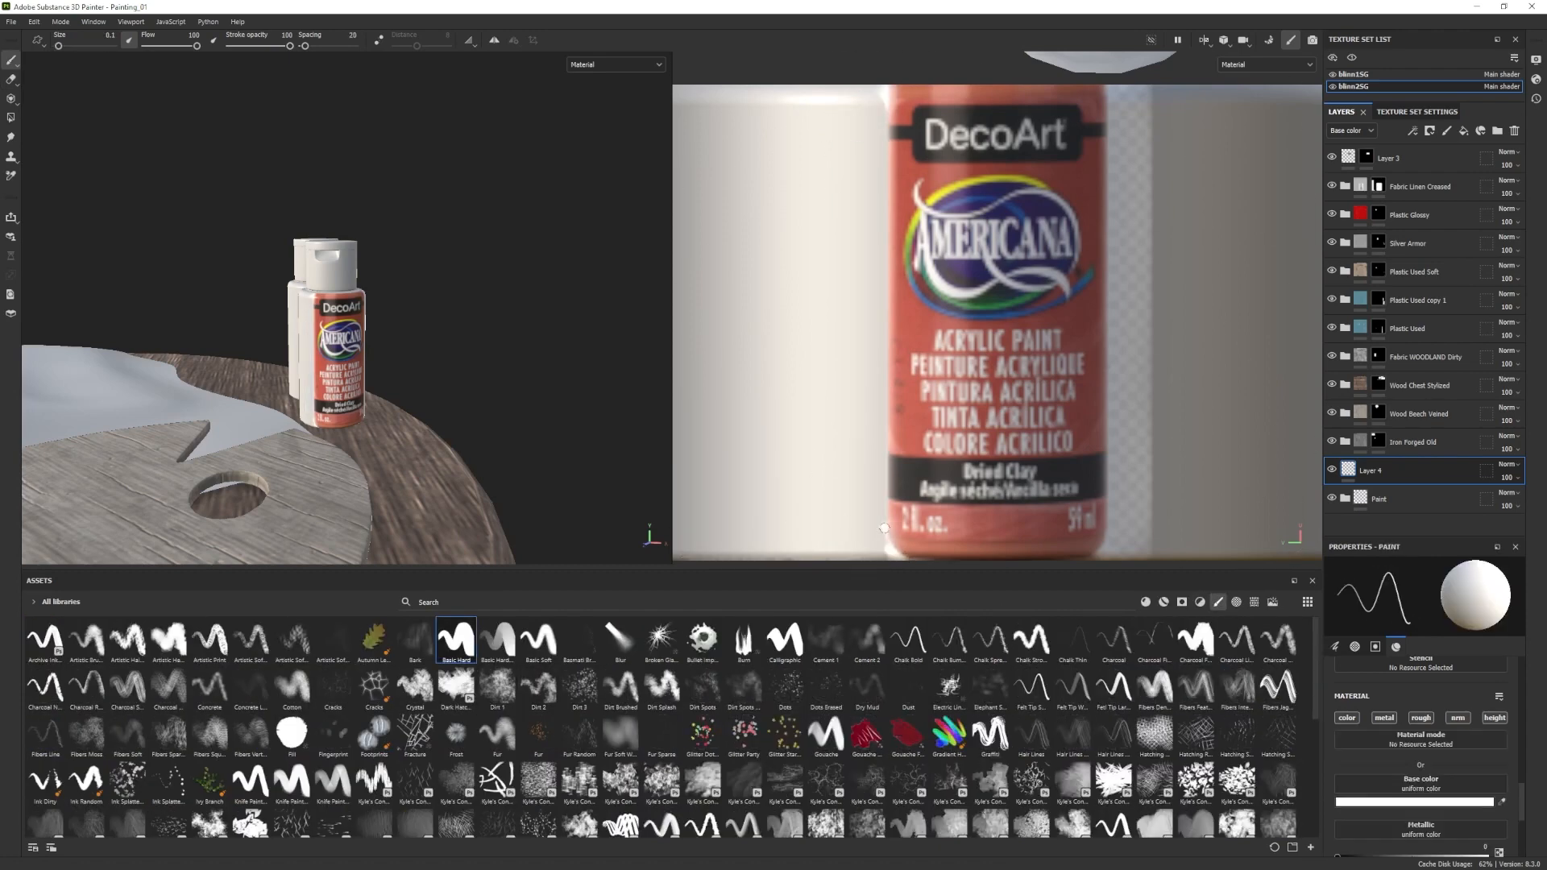
{"action": "key", "text": "e"}
{"action": "left_click", "coordinate": [1114, 538]}
{"action": "left_click", "coordinate": [1115, 79], "text": "shift"}
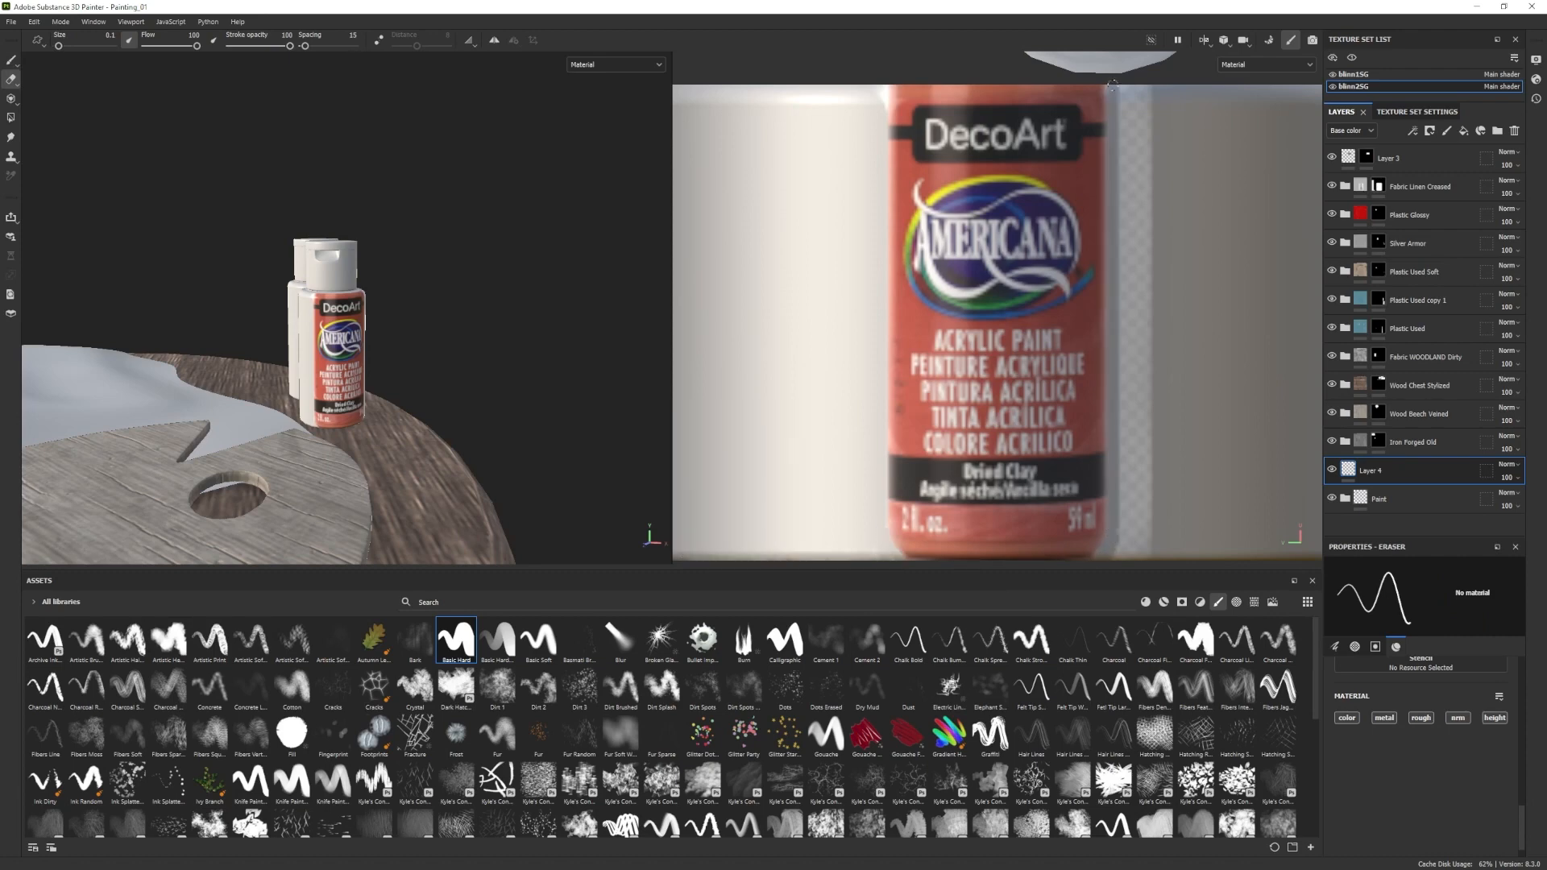
{"action": "right_click_drag", "start_coordinate": [1117, 79], "coordinate": [1139, 78], "text": "ctrl"}
{"action": "left_click_drag", "start_coordinate": [1138, 78], "coordinate": [1139, 552]}
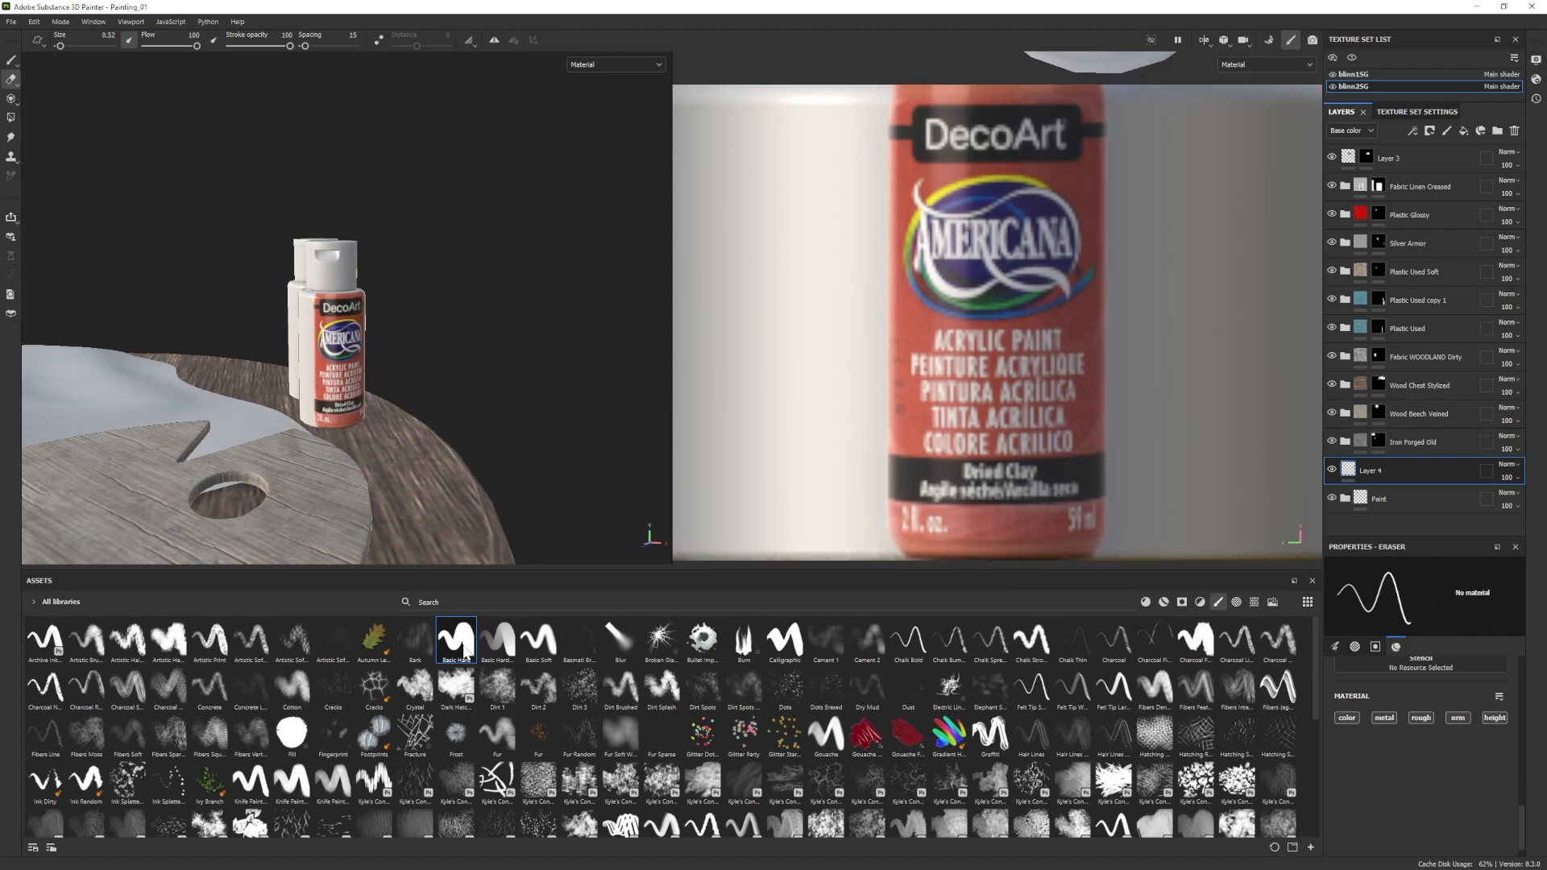
Paint a straight dark line from the DecoArt banner to the left edge of the bottle's UV shell.
{"action": "key", "text": "p"}
{"action": "left_click_drag", "start_coordinate": [1501, 804], "coordinate": [901, 132]}
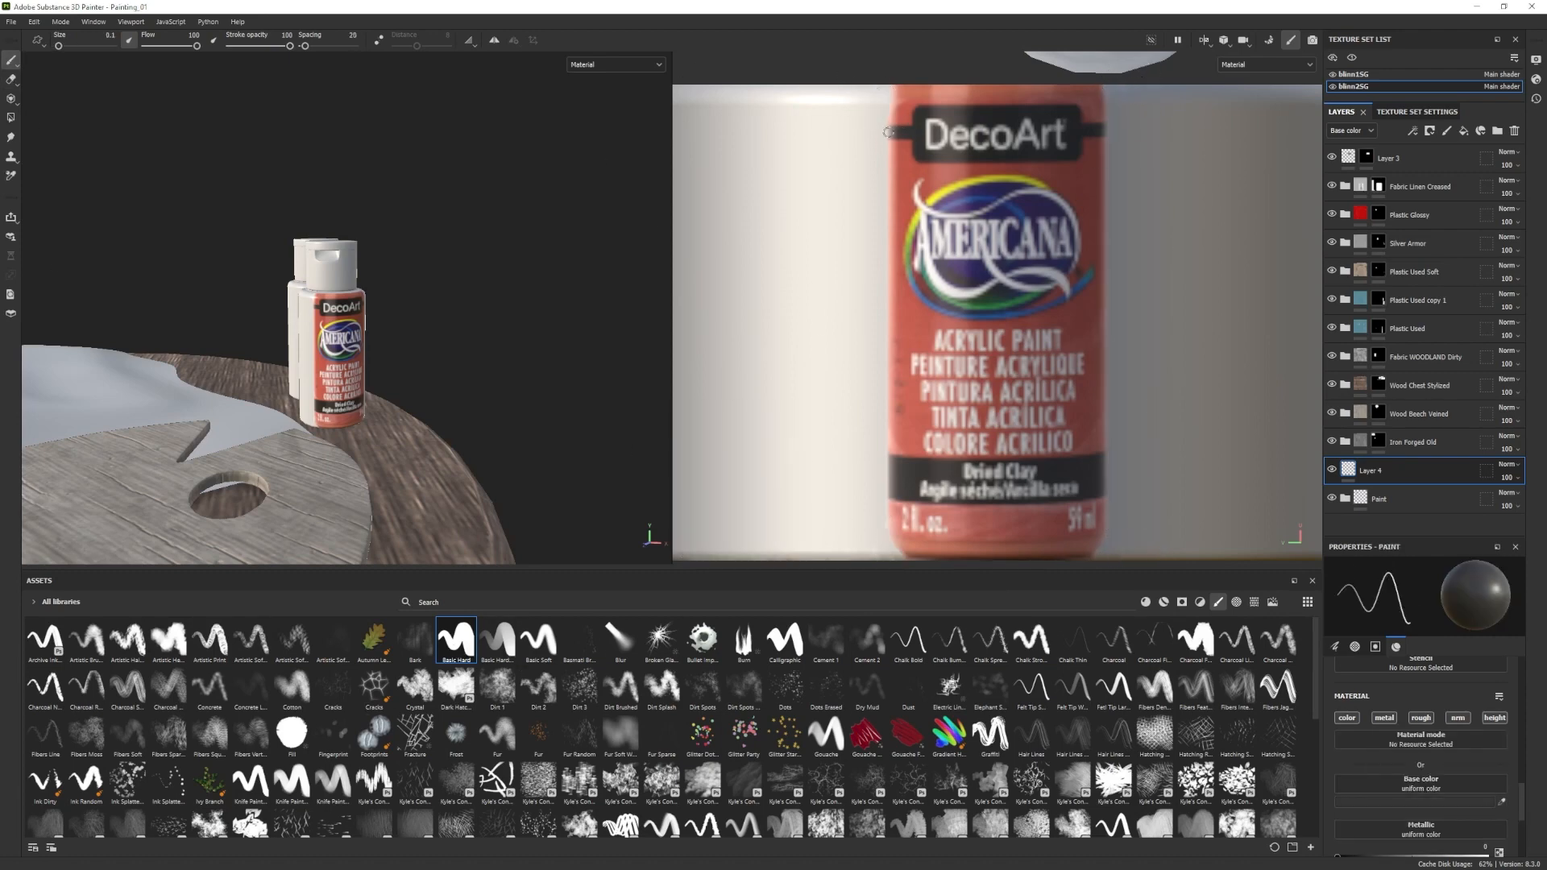
{"action": "left_click", "coordinate": [676, 132], "text": "shift"}
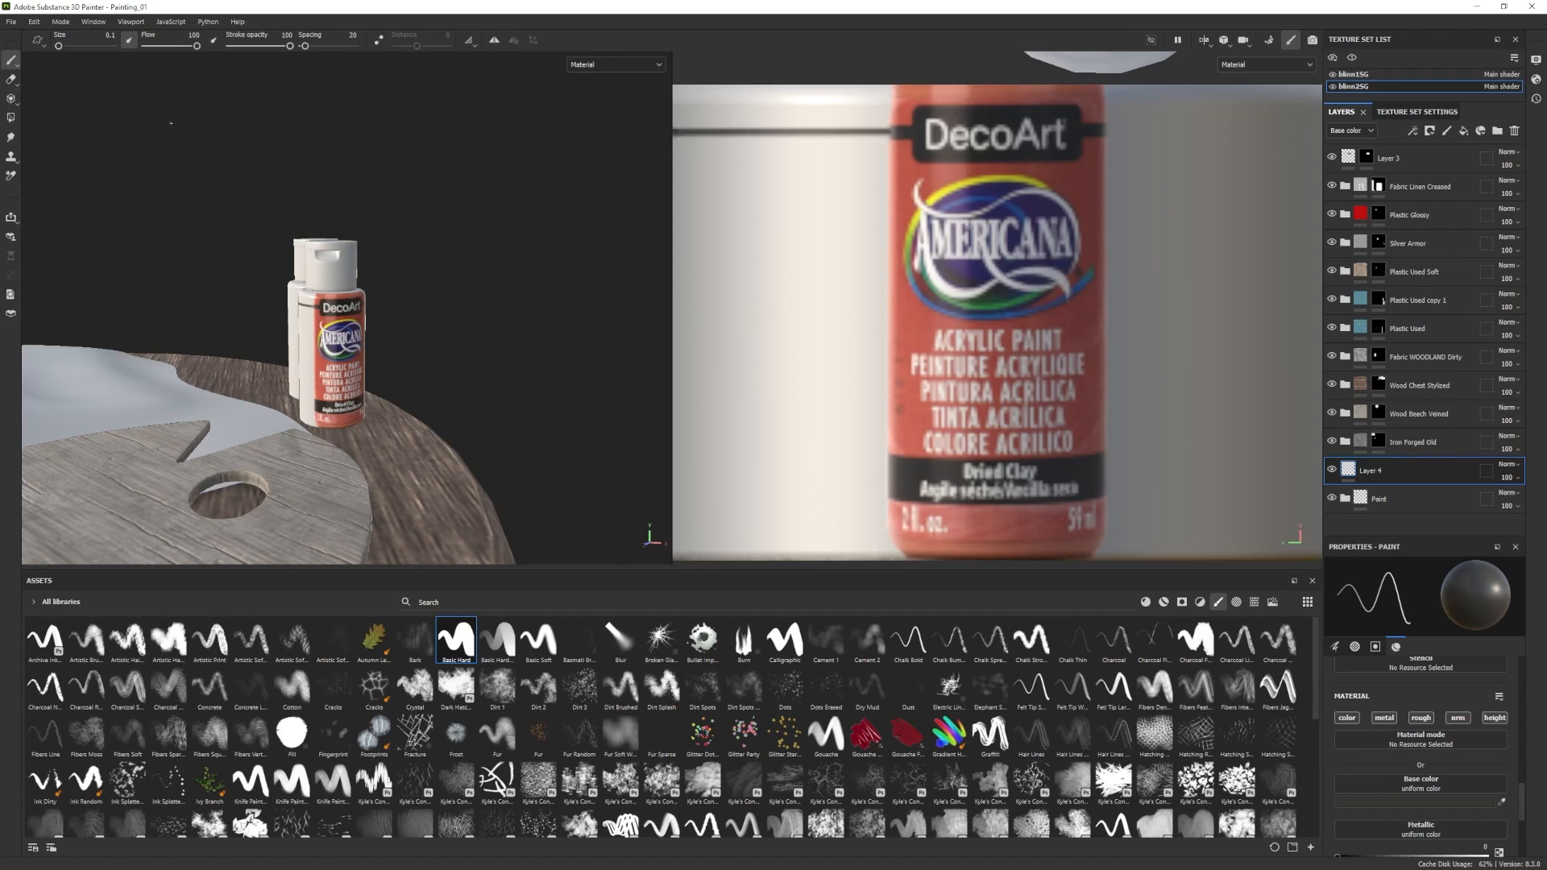
Set the brush's roughness to about 0.48 and base color to 181818, and repaint the dark line left of the DecoArt banner.
{"action": "left_click", "coordinate": [1412, 803]}
{"action": "left_click_drag", "start_coordinate": [1368, 755], "coordinate": [895, 136]}
{"action": "scroll", "coordinate": [1423, 766], "scroll_direction": "down", "scroll_amount": 1}
{"action": "left_click_drag", "start_coordinate": [1384, 838], "coordinate": [1407, 839]}
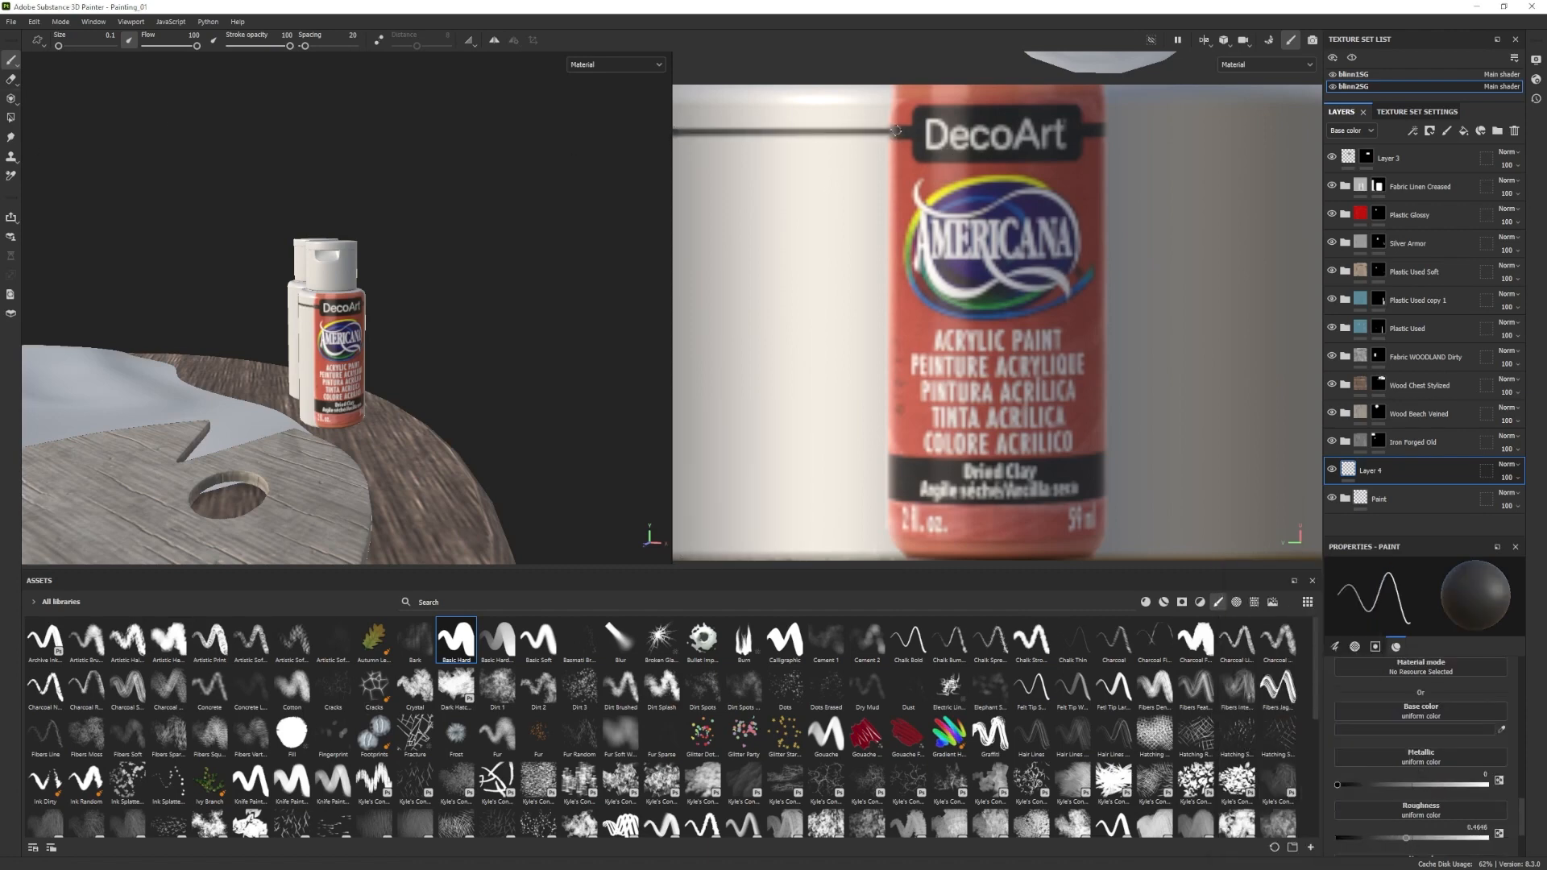
{"action": "left_click", "coordinate": [895, 131], "text": "shift"}
{"action": "left_click", "coordinate": [1412, 730]}
{"action": "left_click", "coordinate": [1228, 722]}
{"action": "left_click", "coordinate": [1412, 730]}
{"action": "left_click", "coordinate": [1242, 766]}
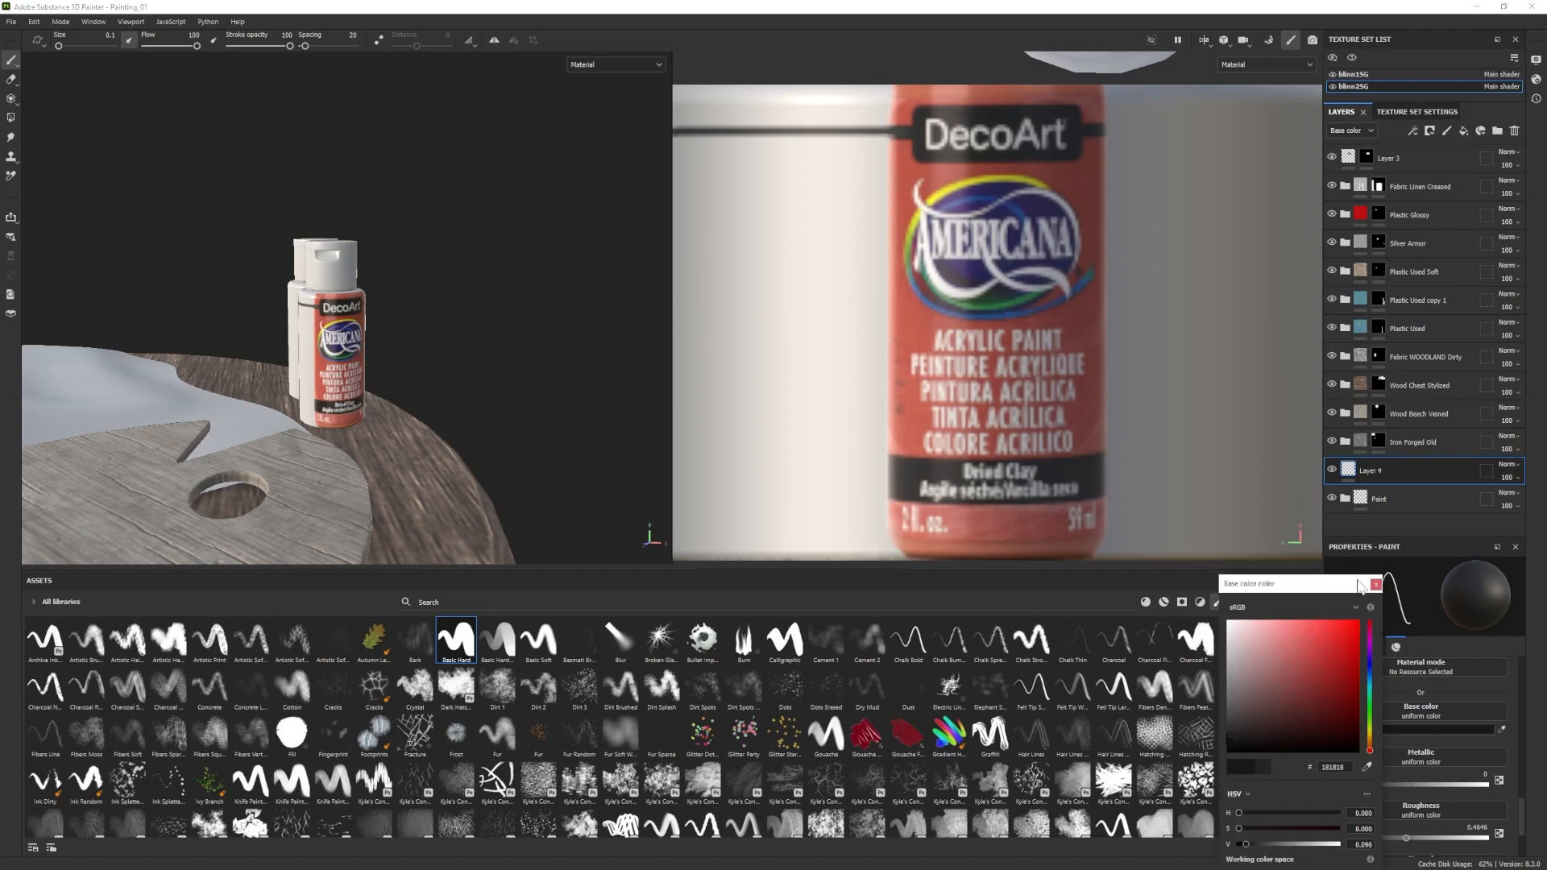
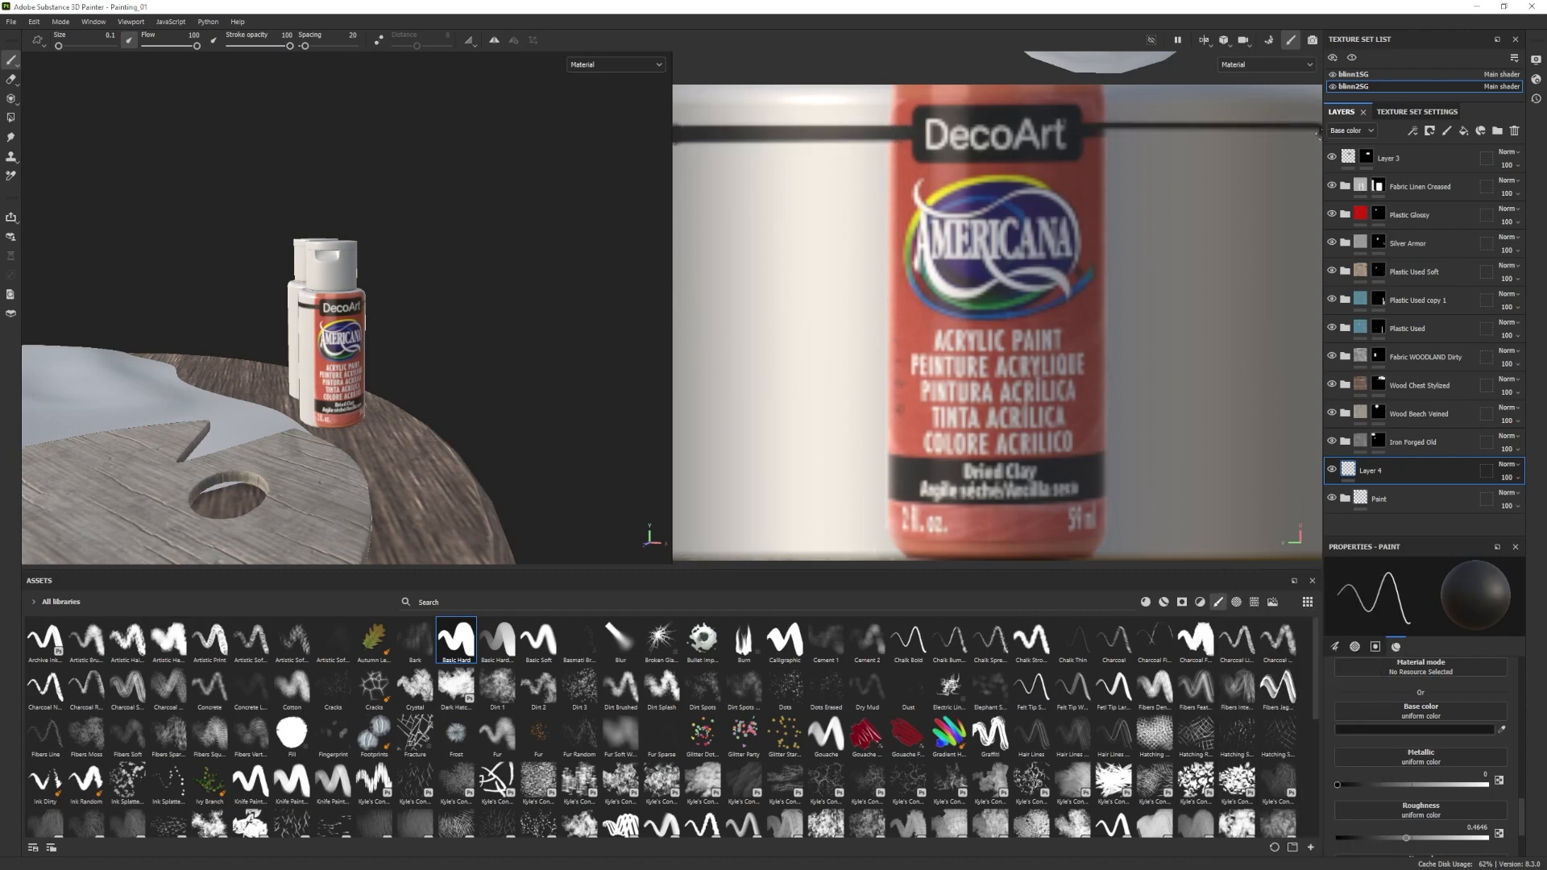
Paint two straight dark lines extending the lower black band's upper and lower edges to the left edge of the bottle.
{"action": "scroll", "coordinate": [347, 314], "scroll_direction": "up", "scroll_amount": 3}
{"action": "mouse_move", "coordinate": [451, 306]}
{"action": "left_mouse_down", "text": "alt"}
{"action": "mouse_move", "coordinate": [346, 314]}
{"action": "mouse_move", "coordinate": [451, 306]}
{"action": "left_mouse_up", "text": "alt"}
{"action": "scroll", "coordinate": [451, 307], "scroll_direction": "down", "scroll_amount": 5}
{"action": "scroll", "coordinate": [451, 322], "scroll_direction": "up", "scroll_amount": 2}
{"action": "left_click", "coordinate": [897, 461]}
{"action": "left_click", "coordinate": [675, 458], "text": "shift"}
{"action": "left_click", "coordinate": [682, 495]}
{"action": "left_click", "coordinate": [896, 496], "text": "shift"}
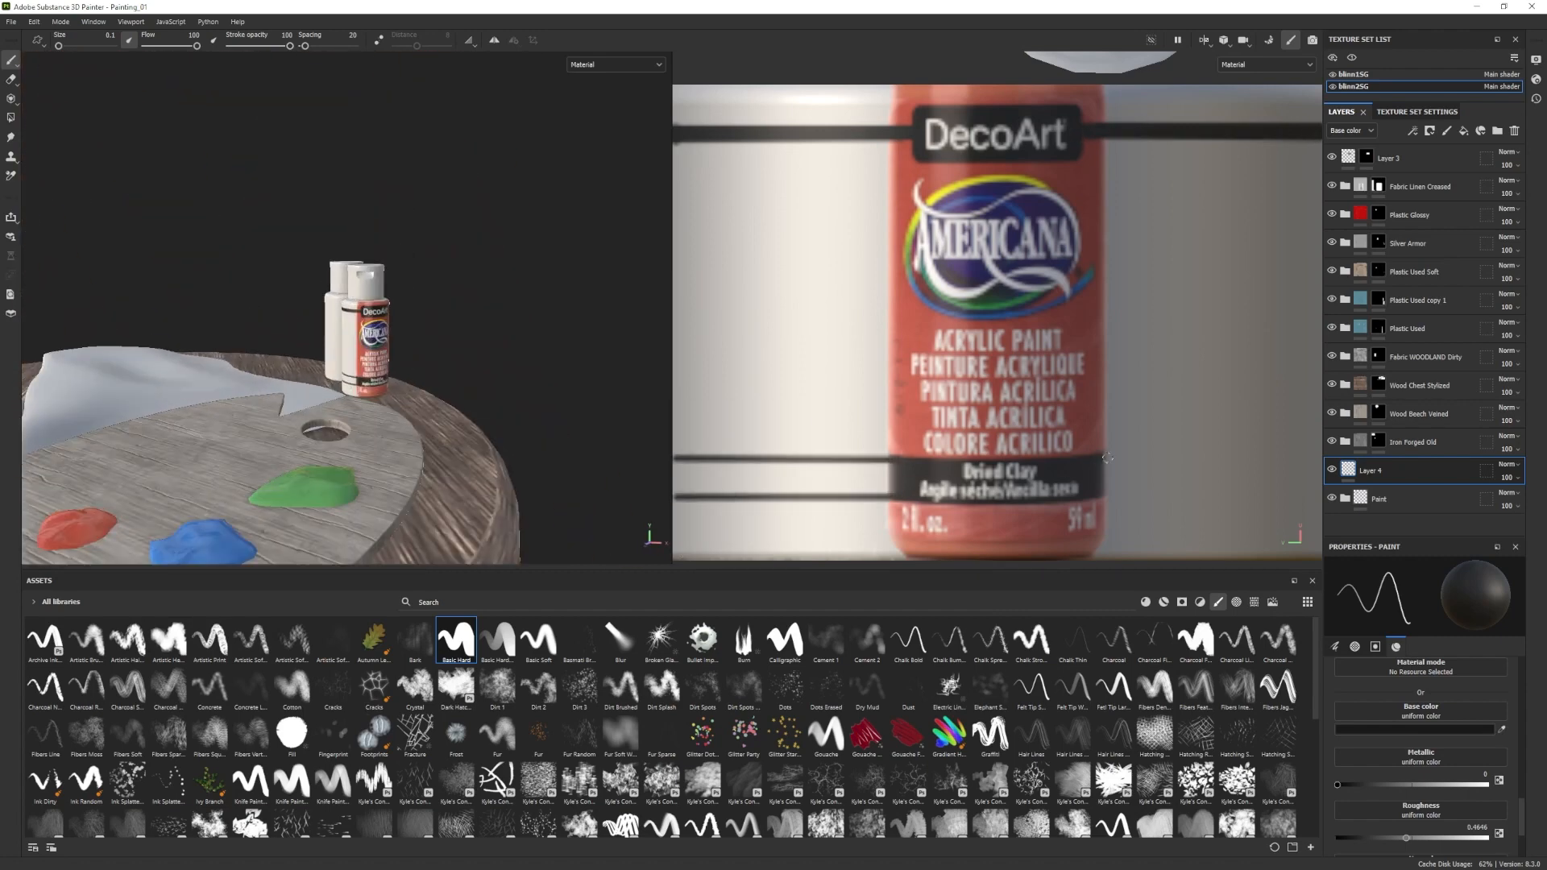
Extend the lower black band solidly to the right edge and fill the gap between the two lines on its left.
{"action": "left_click", "coordinate": [1320, 469], "text": "shift"}
{"action": "left_click", "coordinate": [1114, 481]}
{"action": "left_click", "coordinate": [1320, 478], "text": "shift"}
{"action": "key", "text": "bracketleft"}
{"action": "key", "text": "bracketleft"}
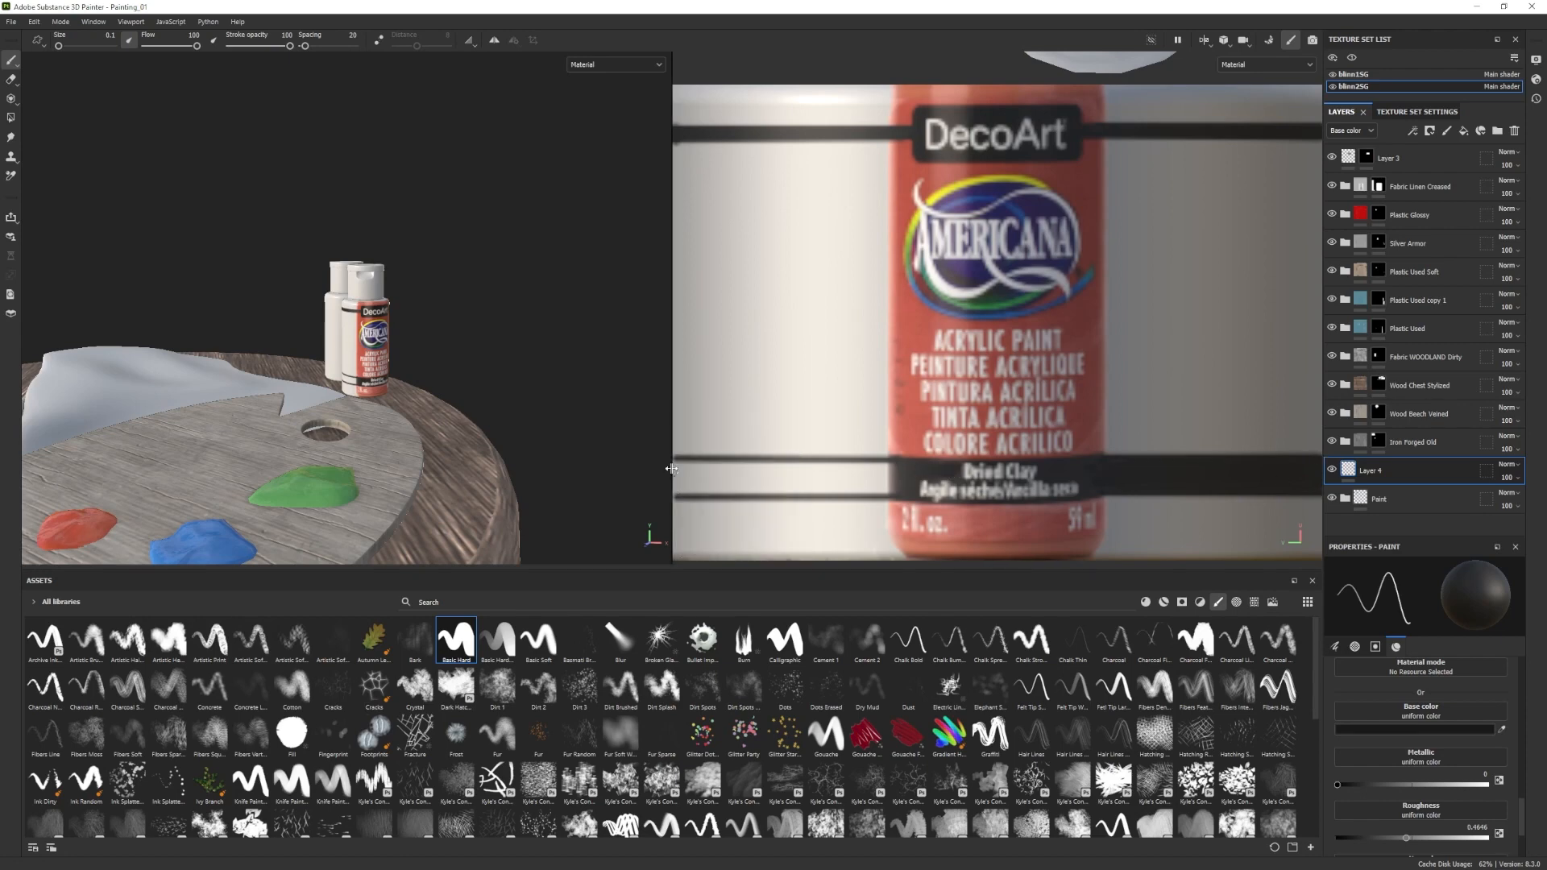
{"action": "left_click", "coordinate": [912, 479]}
{"action": "left_click", "coordinate": [679, 479], "text": "shift"}
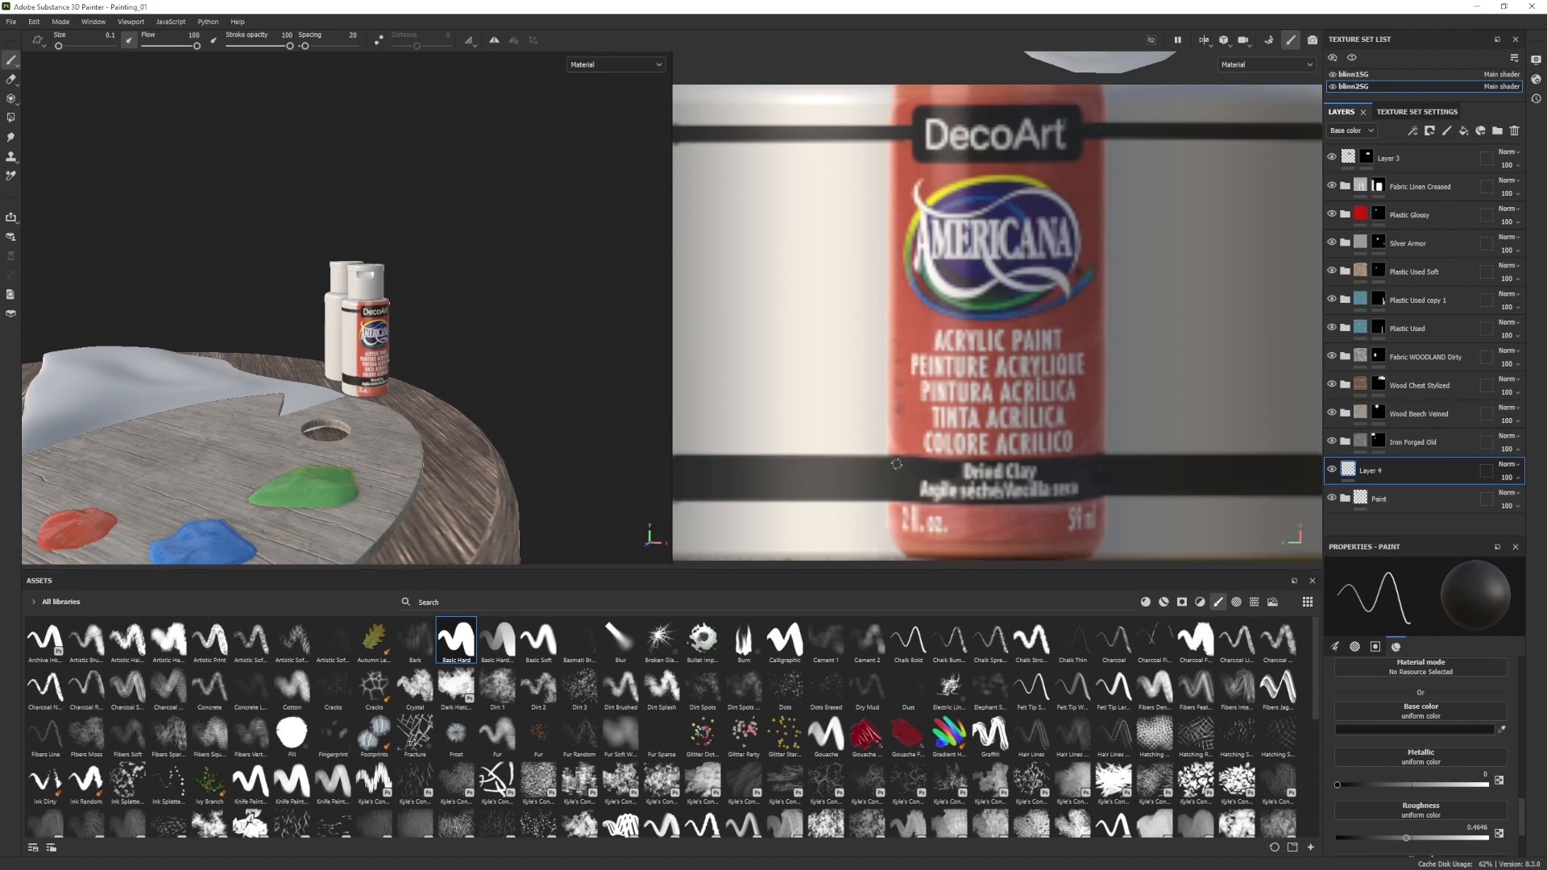
Add a fill layer beneath the label layer and give it a red base color matching the label.
{"action": "left_click_drag", "start_coordinate": [367, 338], "coordinate": [459, 351], "text": "alt"}
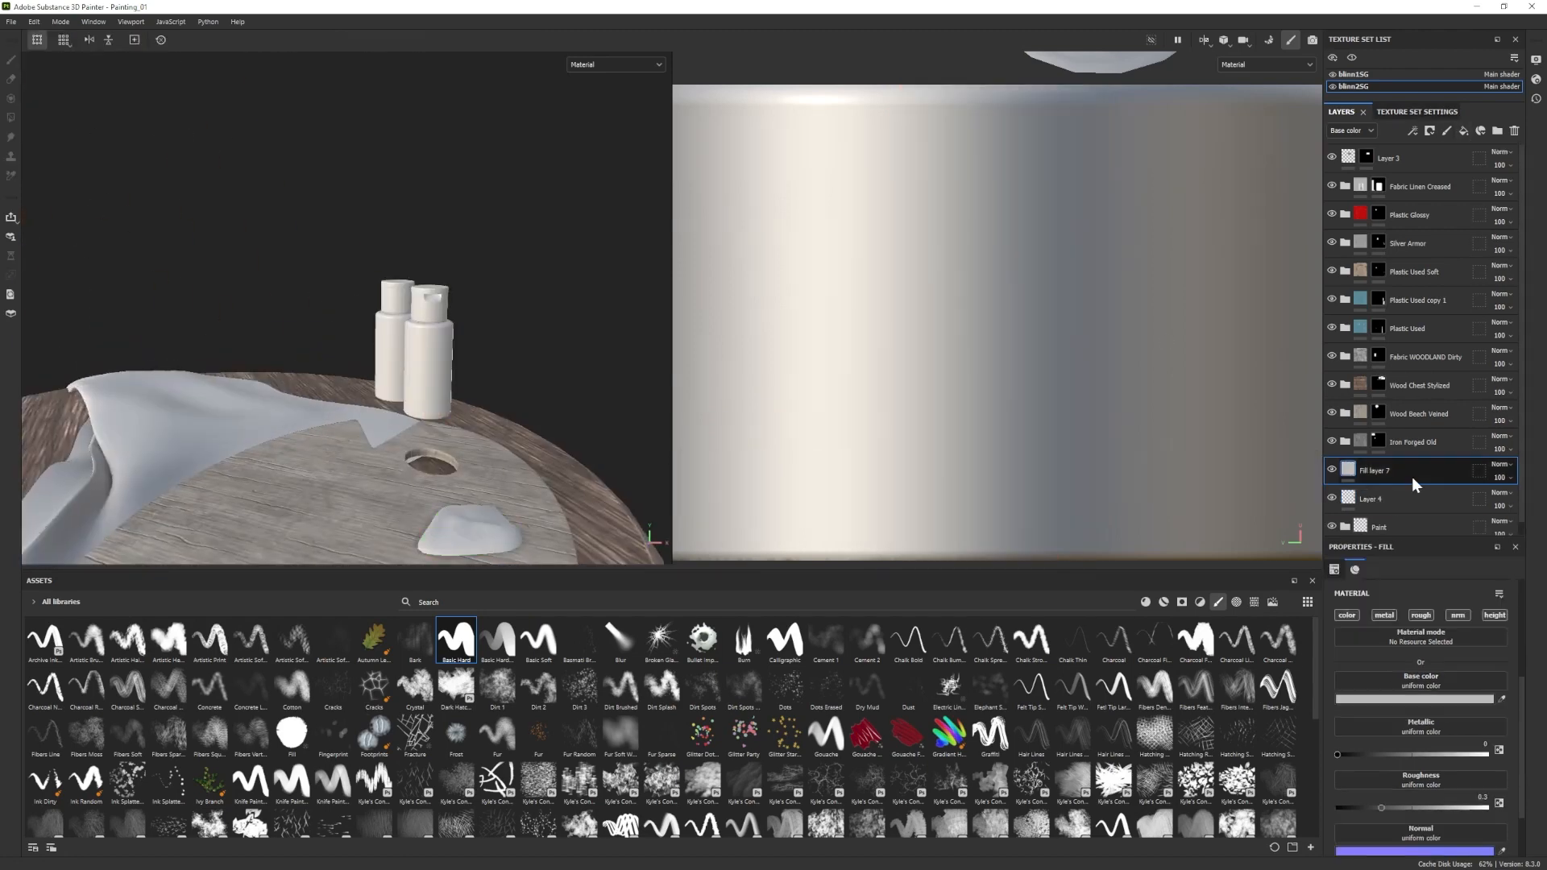
{"action": "left_click", "coordinate": [11, 78]}
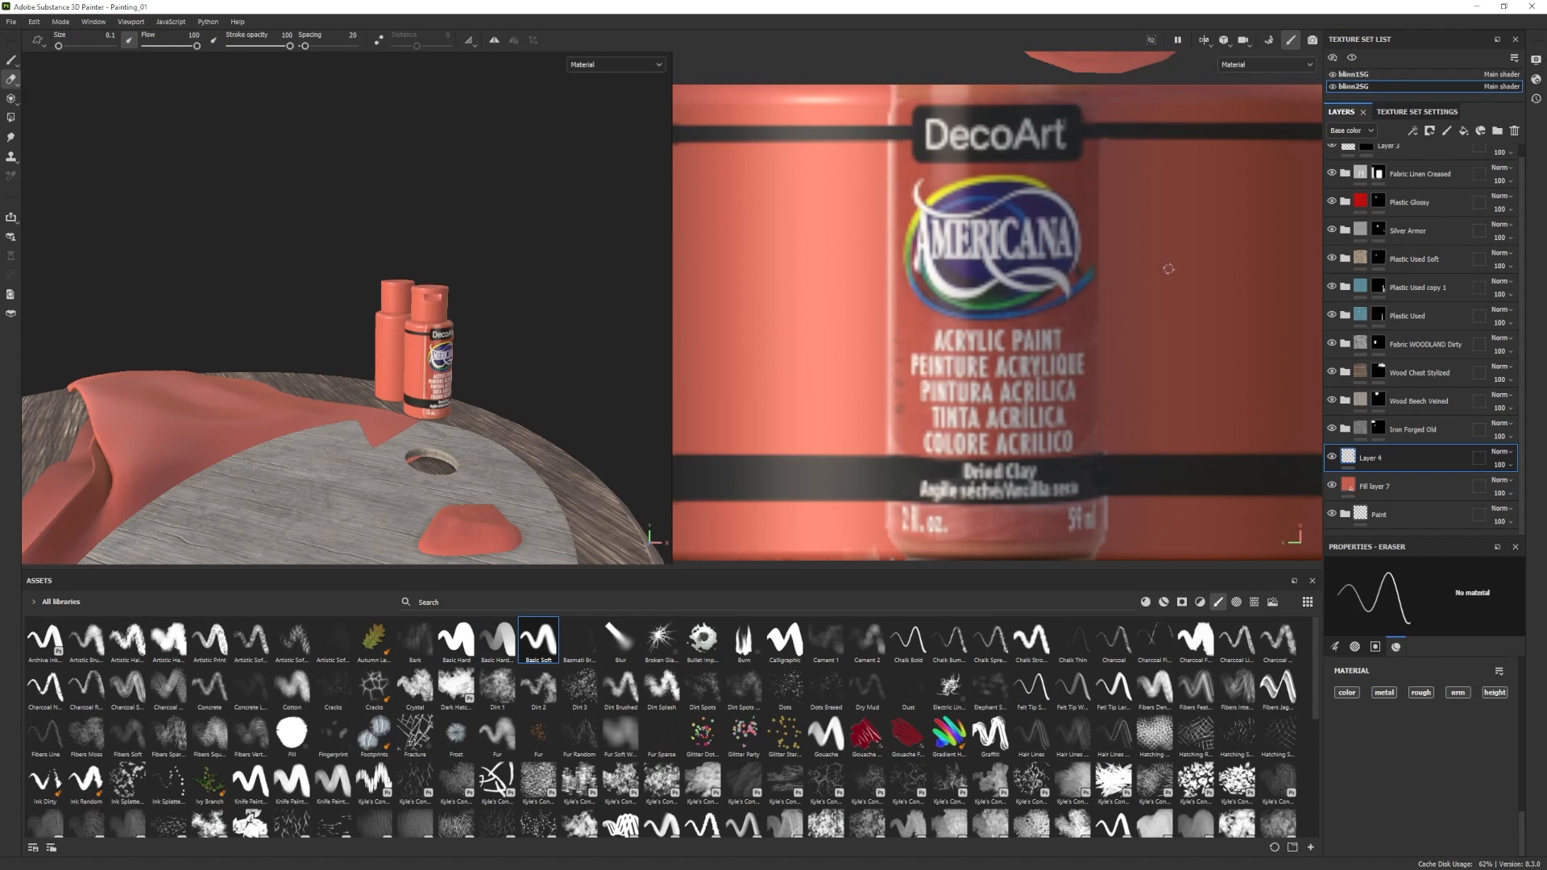
{"action": "left_click", "coordinate": [1375, 488]}
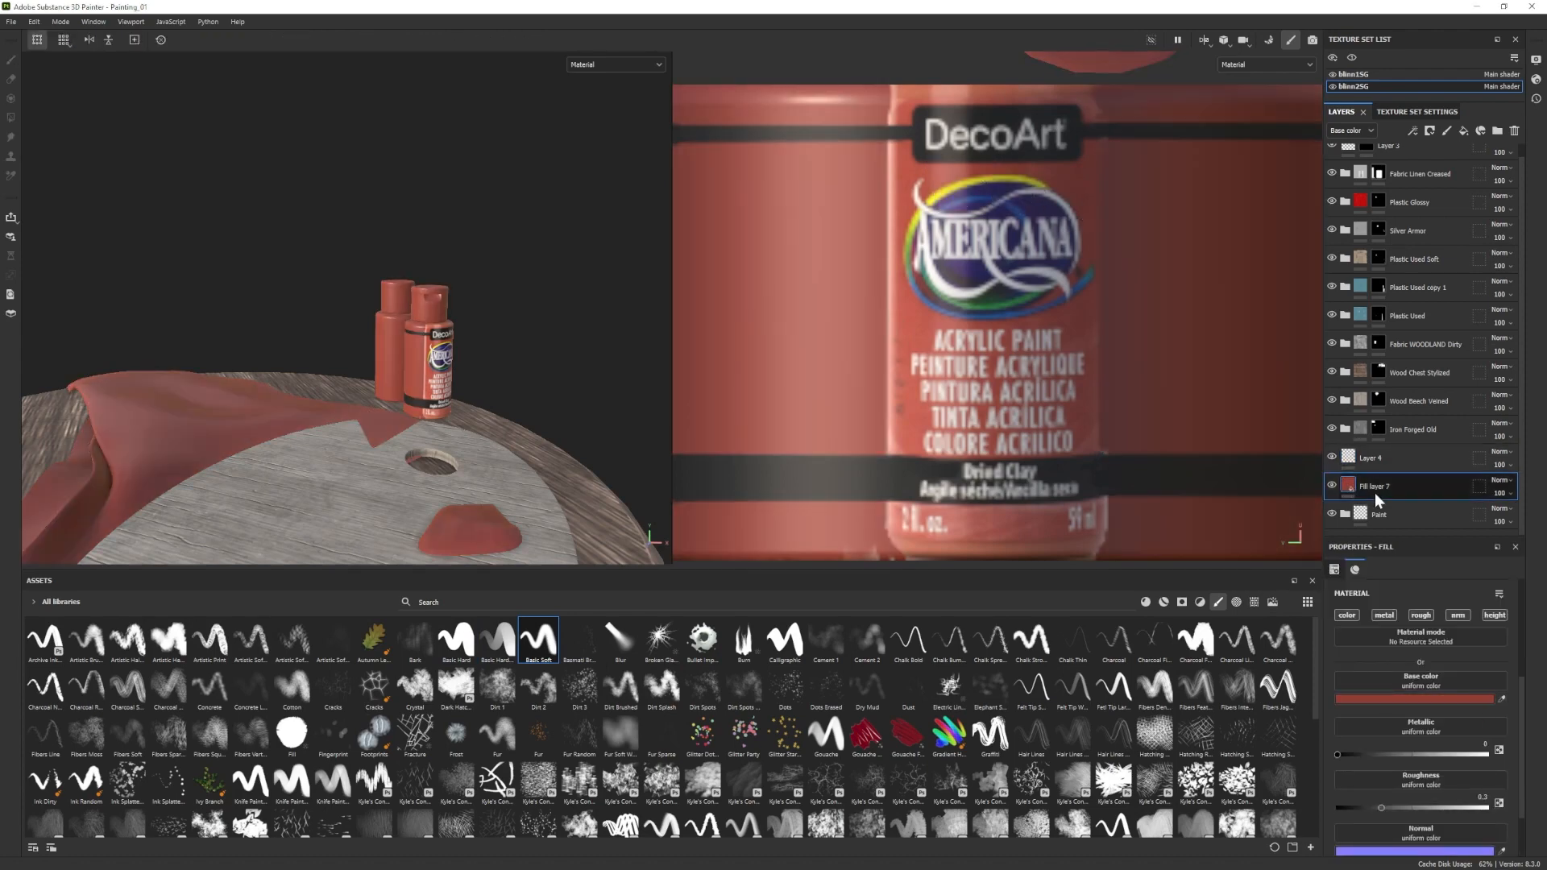
Erase the label layer's visible outer edges and the area around the volume text with the Basic Soft brush.
{"action": "left_click", "coordinate": [1370, 458]}
{"action": "left_click_drag", "start_coordinate": [886, 295], "coordinate": [892, 449]}
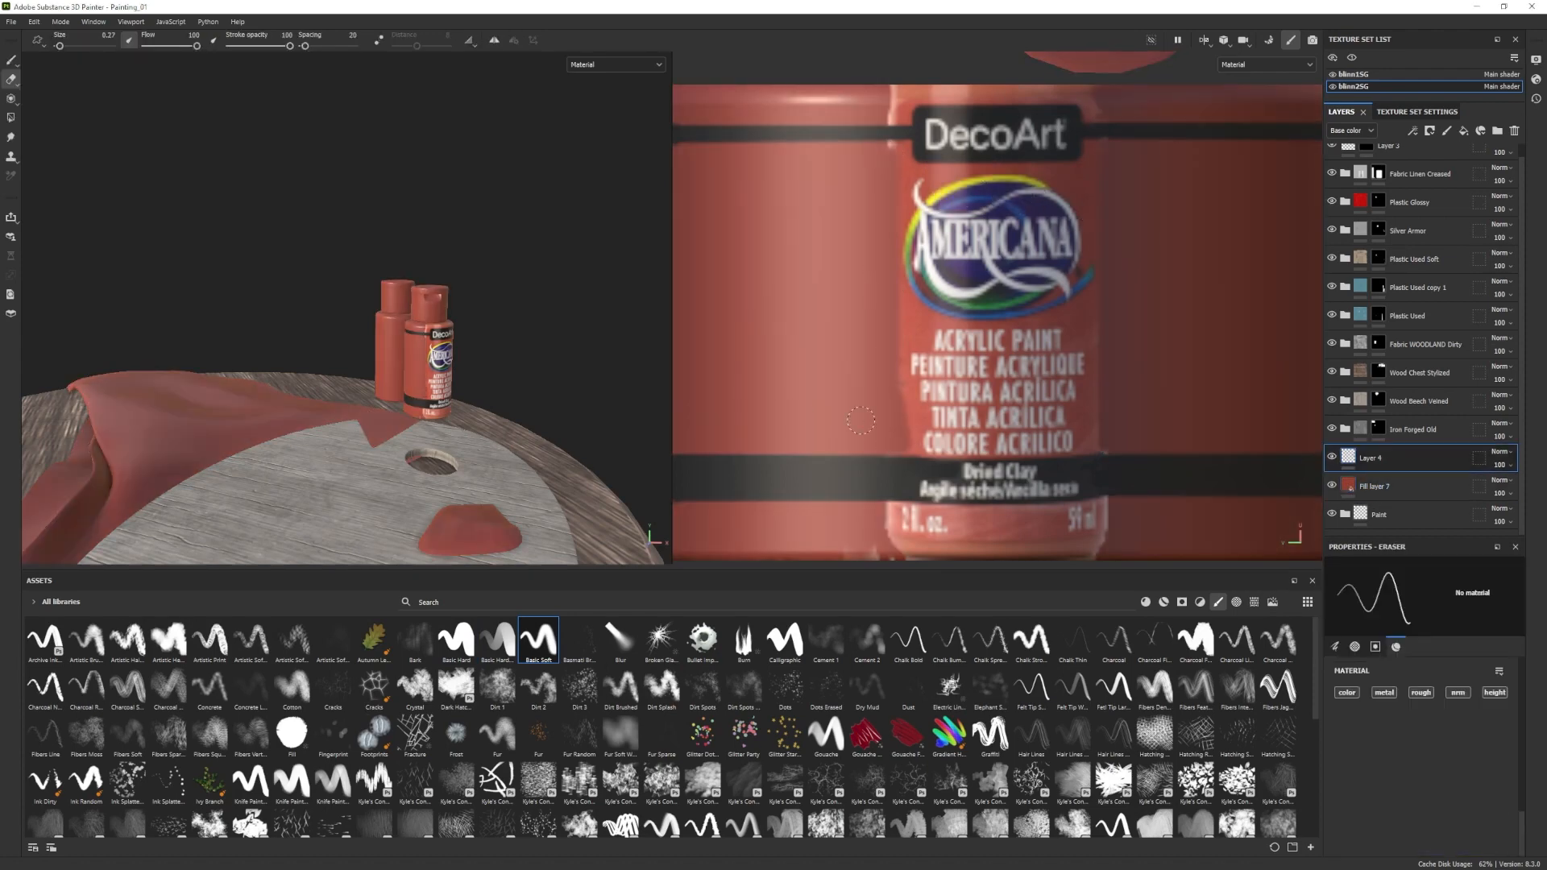
{"action": "mouse_move", "coordinate": [824, 551]}
{"action": "left_mouse_down"}
{"action": "mouse_move", "coordinate": [967, 547]}
{"action": "mouse_move", "coordinate": [1108, 503]}
{"action": "mouse_move", "coordinate": [889, 512]}
{"action": "left_mouse_up"}
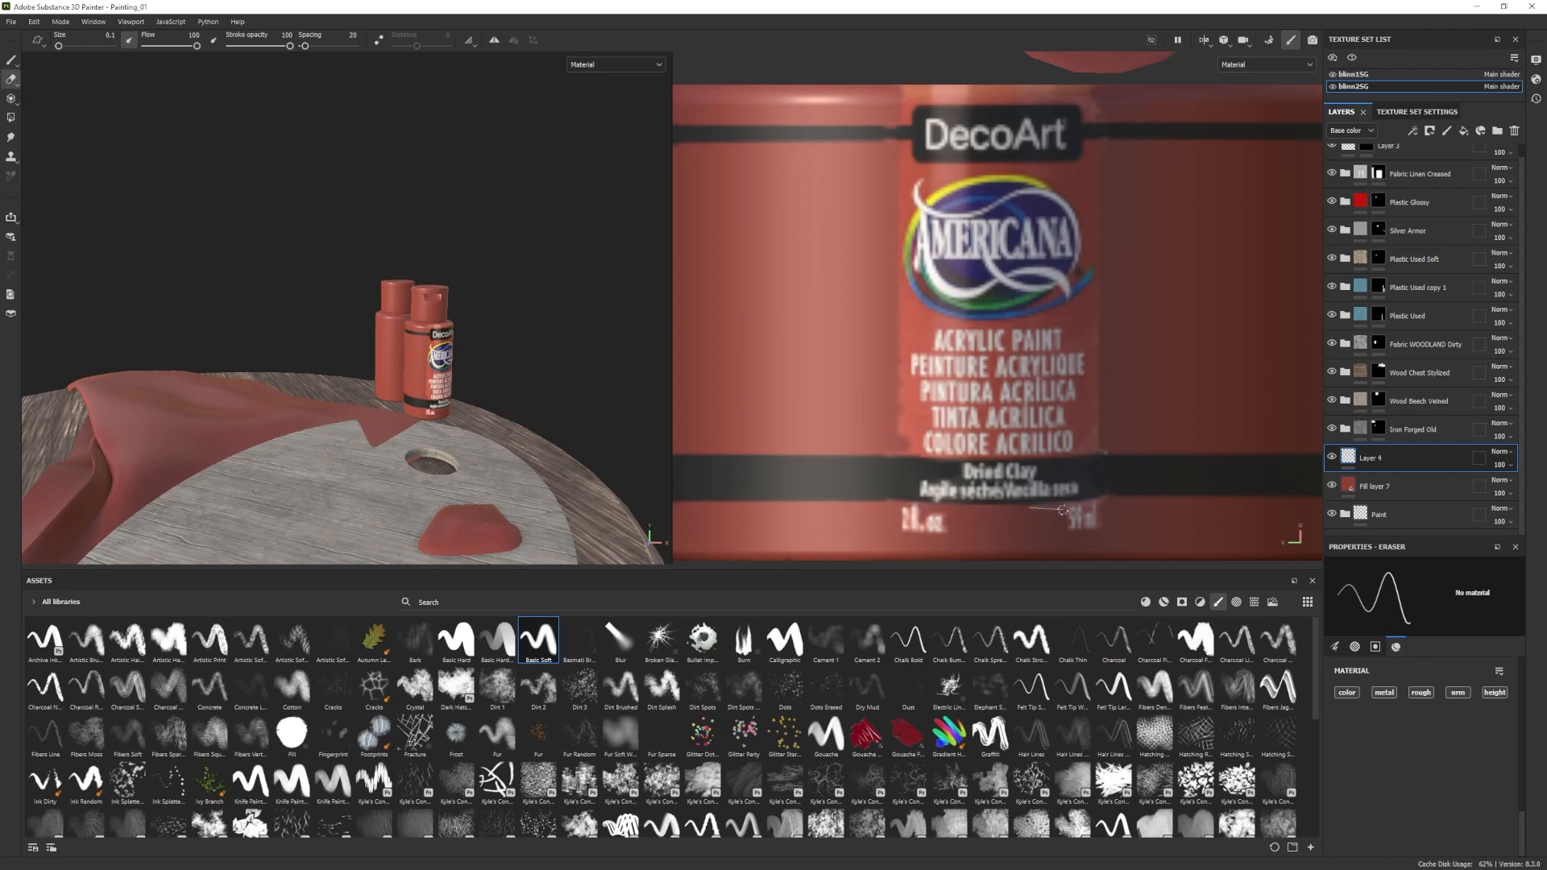
{"action": "scroll", "coordinate": [927, 524], "scroll_direction": "up", "scroll_amount": 3}
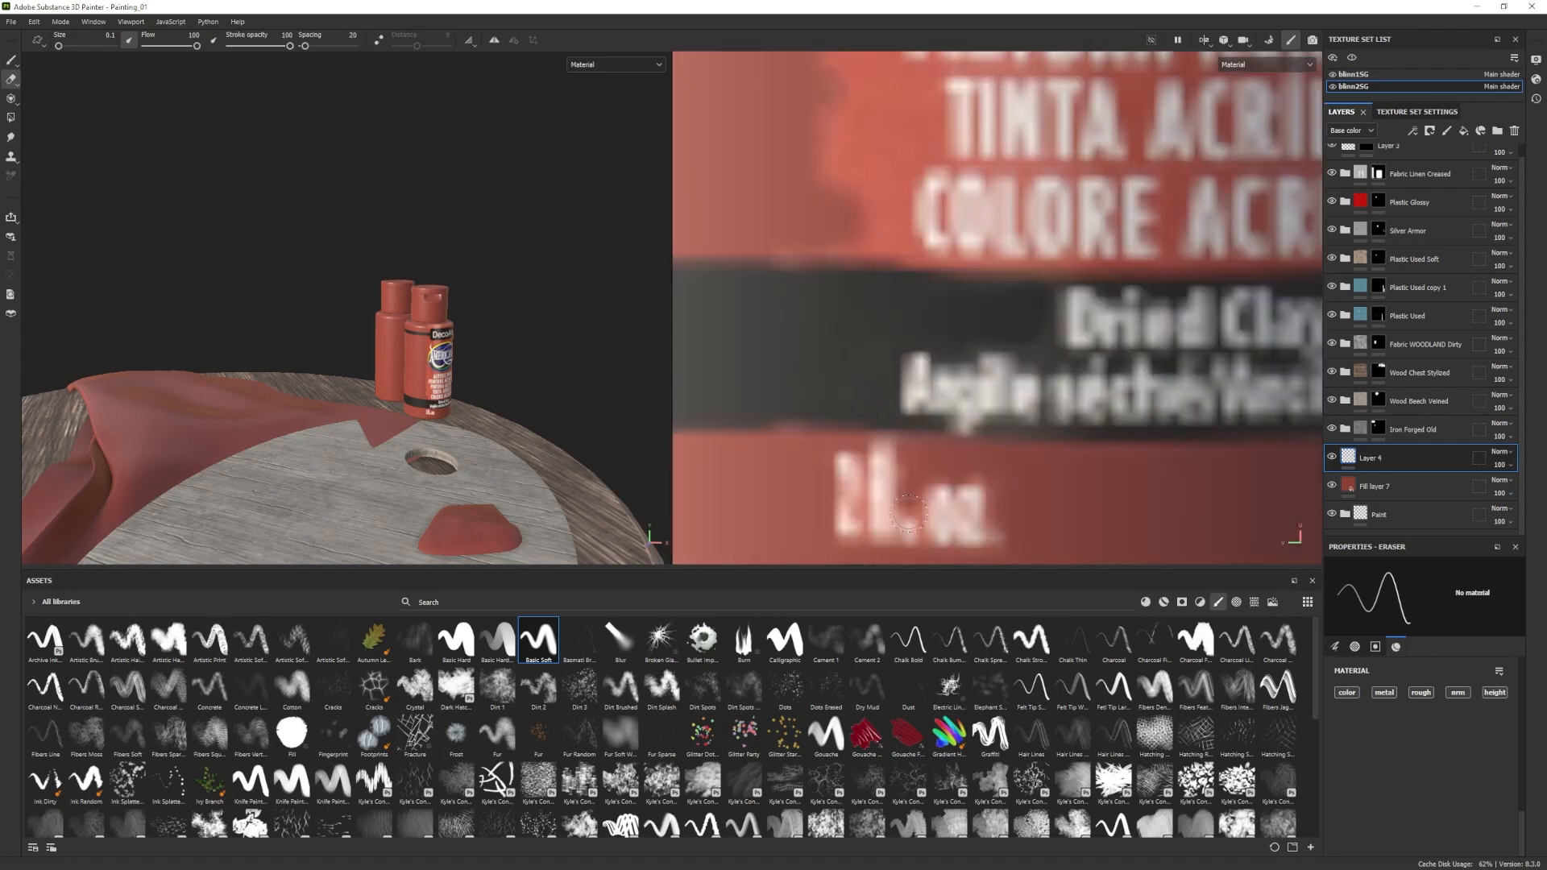
{"action": "left_click_drag", "start_coordinate": [857, 472], "coordinate": [863, 528]}
{"action": "scroll", "coordinate": [452, 387], "scroll_direction": "down", "scroll_amount": 5}
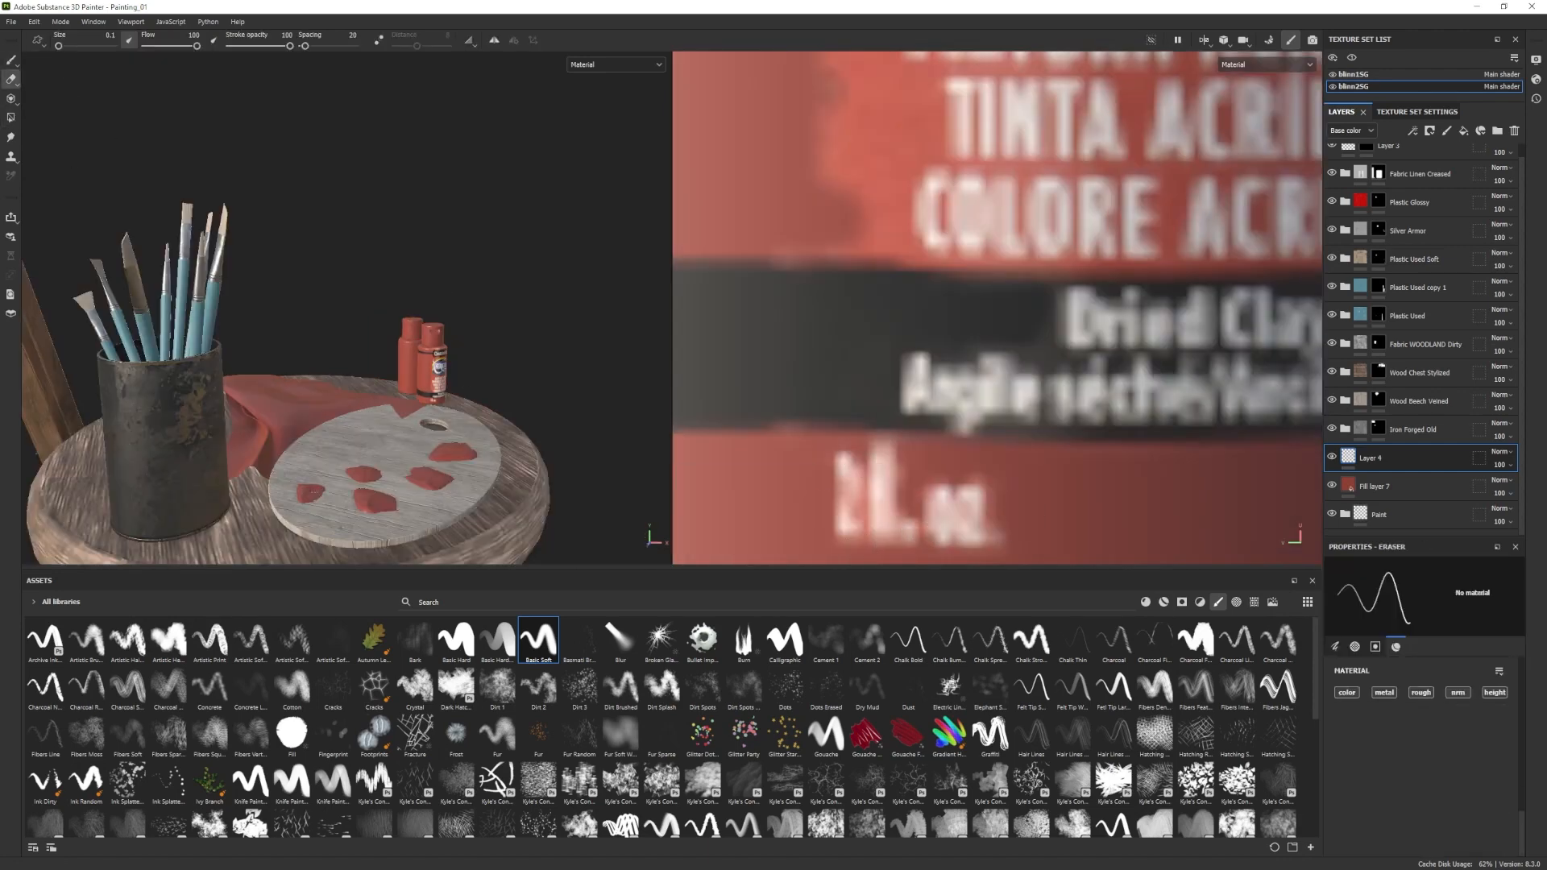
Sample the label's red for the fill layer beneath it and adjust the base color to B65247.
{"action": "scroll", "coordinate": [951, 411], "scroll_direction": "down", "scroll_amount": 10}
{"action": "mouse_move", "coordinate": [451, 386]}
{"action": "left_mouse_down", "text": "alt"}
{"action": "mouse_move", "coordinate": [500, 379]}
{"action": "mouse_move", "coordinate": [427, 378]}
{"action": "left_mouse_up", "text": "alt"}
{"action": "scroll", "coordinate": [354, 439], "scroll_direction": "up", "scroll_amount": 2}
{"action": "left_click_drag", "start_coordinate": [354, 439], "coordinate": [321, 447], "text": "alt"}
{"action": "scroll", "coordinate": [964, 413], "scroll_direction": "up", "scroll_amount": 5}
{"action": "left_click", "coordinate": [1362, 487]}
{"action": "left_click", "coordinate": [1502, 700]}
{"action": "left_click", "coordinate": [920, 405]}
{"action": "left_click", "coordinate": [1415, 699]}
{"action": "left_click", "coordinate": [1313, 673]}
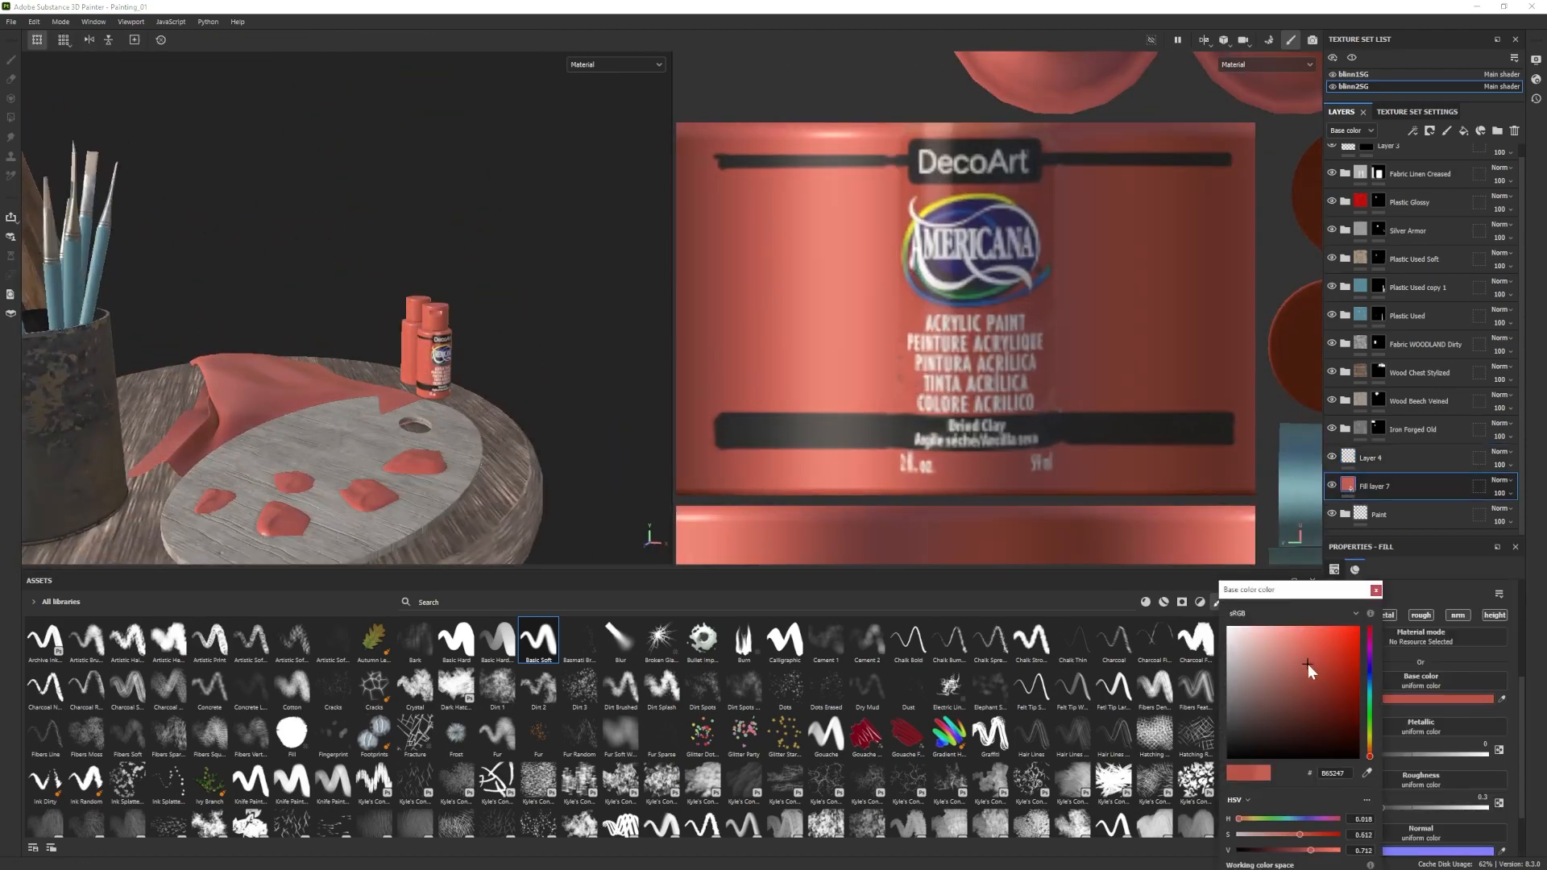
Group the label and red fill layers into a folder with a black mask and reveal it only on the front bottle's body.
{"action": "scroll", "coordinate": [419, 379], "scroll_direction": "down", "scroll_amount": 2}
{"action": "mouse_move", "coordinate": [419, 379]}
{"action": "left_mouse_down", "text": "alt"}
{"action": "mouse_move", "coordinate": [387, 338]}
{"action": "mouse_move", "coordinate": [435, 371]}
{"action": "left_mouse_up", "text": "alt"}
{"action": "left_click", "coordinate": [1371, 458], "text": "shift"}
{"action": "left_click", "coordinate": [1498, 131]}
{"action": "right_click", "coordinate": [1400, 457]}
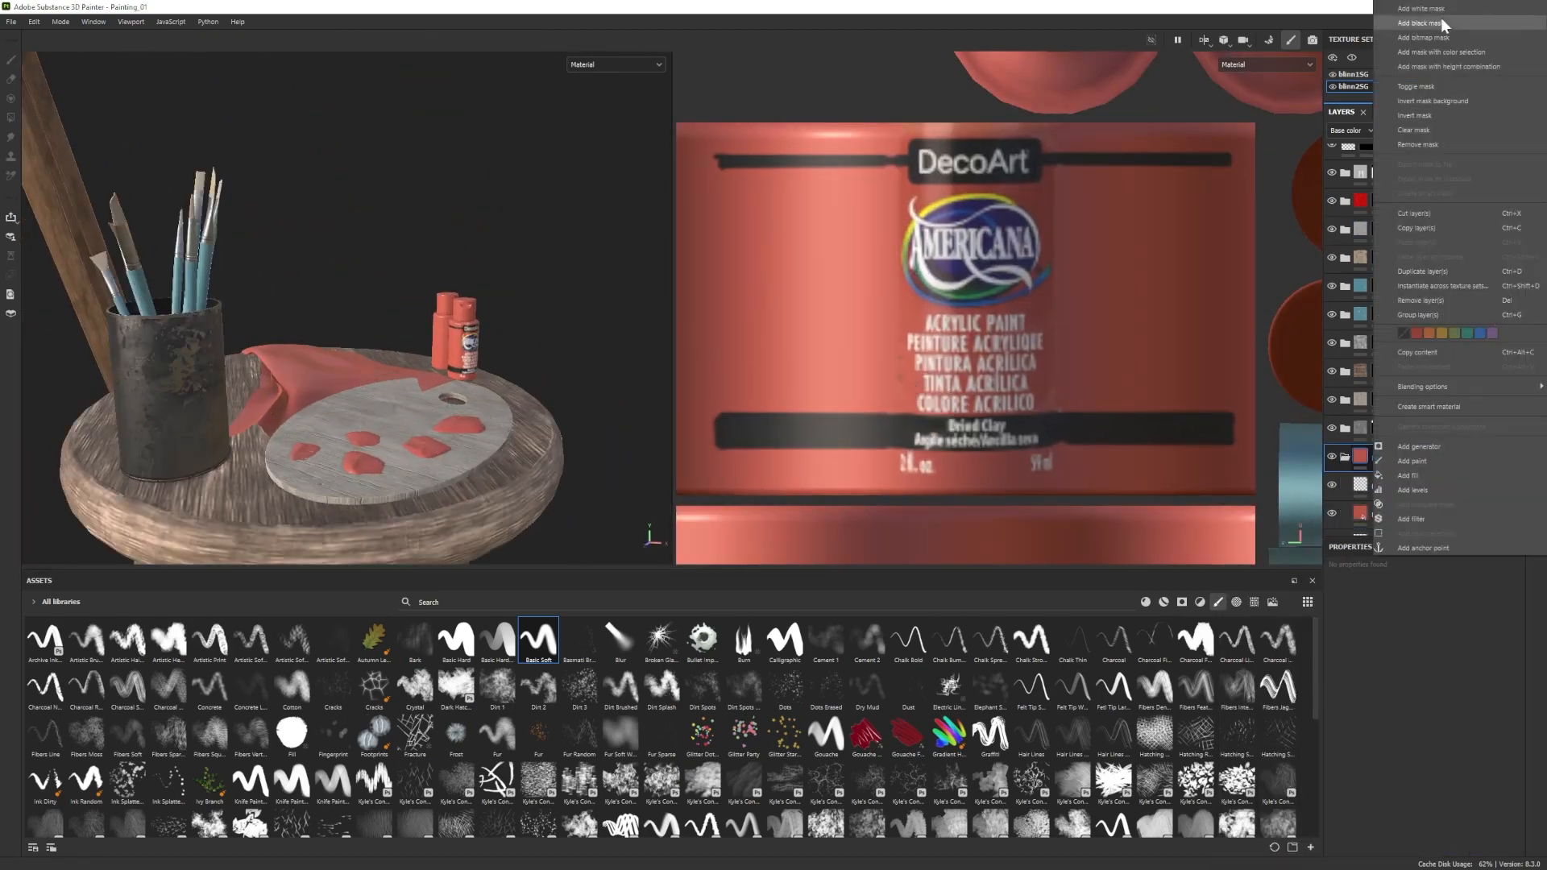
{"action": "left_click", "coordinate": [1447, 24]}
{"action": "left_click", "coordinate": [11, 99]}
{"action": "left_click", "coordinate": [963, 322]}
Extend the label layer's black bands fully around the red bottle with the Basic Hard brush.
{"action": "scroll", "coordinate": [373, 304], "scroll_direction": "up", "scroll_amount": 5}
{"action": "middle_click_drag", "start_coordinate": [373, 304], "coordinate": [169, 177], "text": "alt"}
{"action": "left_click", "coordinate": [1390, 487]}
{"action": "left_click", "coordinate": [456, 641]}
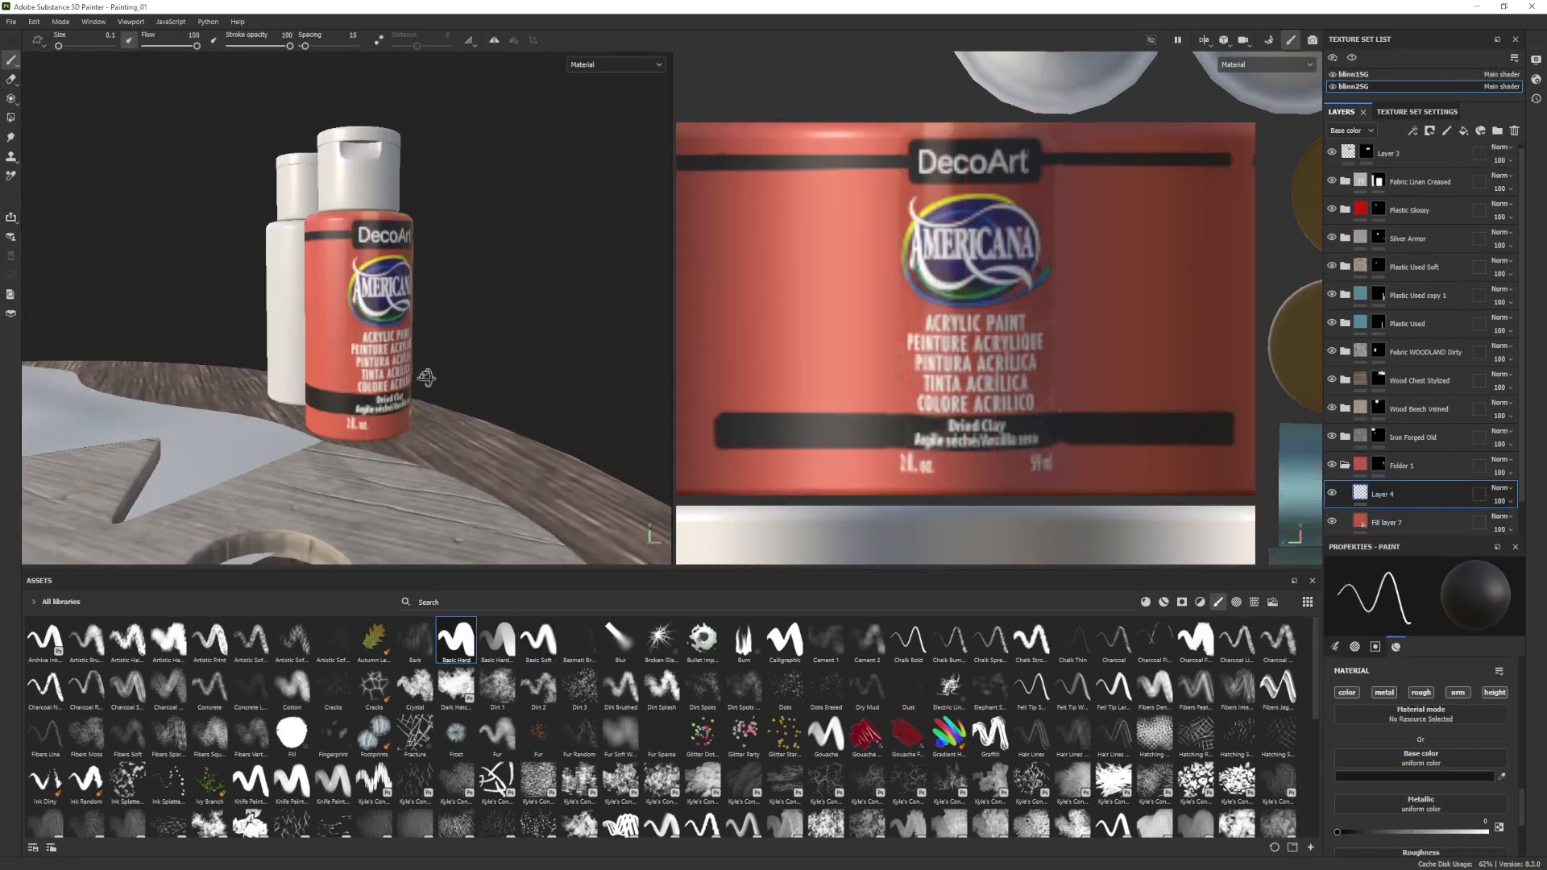
{"action": "mouse_move", "coordinate": [427, 378]}
{"action": "left_mouse_down", "text": "alt"}
{"action": "mouse_move", "coordinate": [266, 395]}
{"action": "mouse_move", "coordinate": [448, 419]}
{"action": "mouse_move", "coordinate": [432, 409]}
{"action": "left_mouse_up", "text": "alt"}
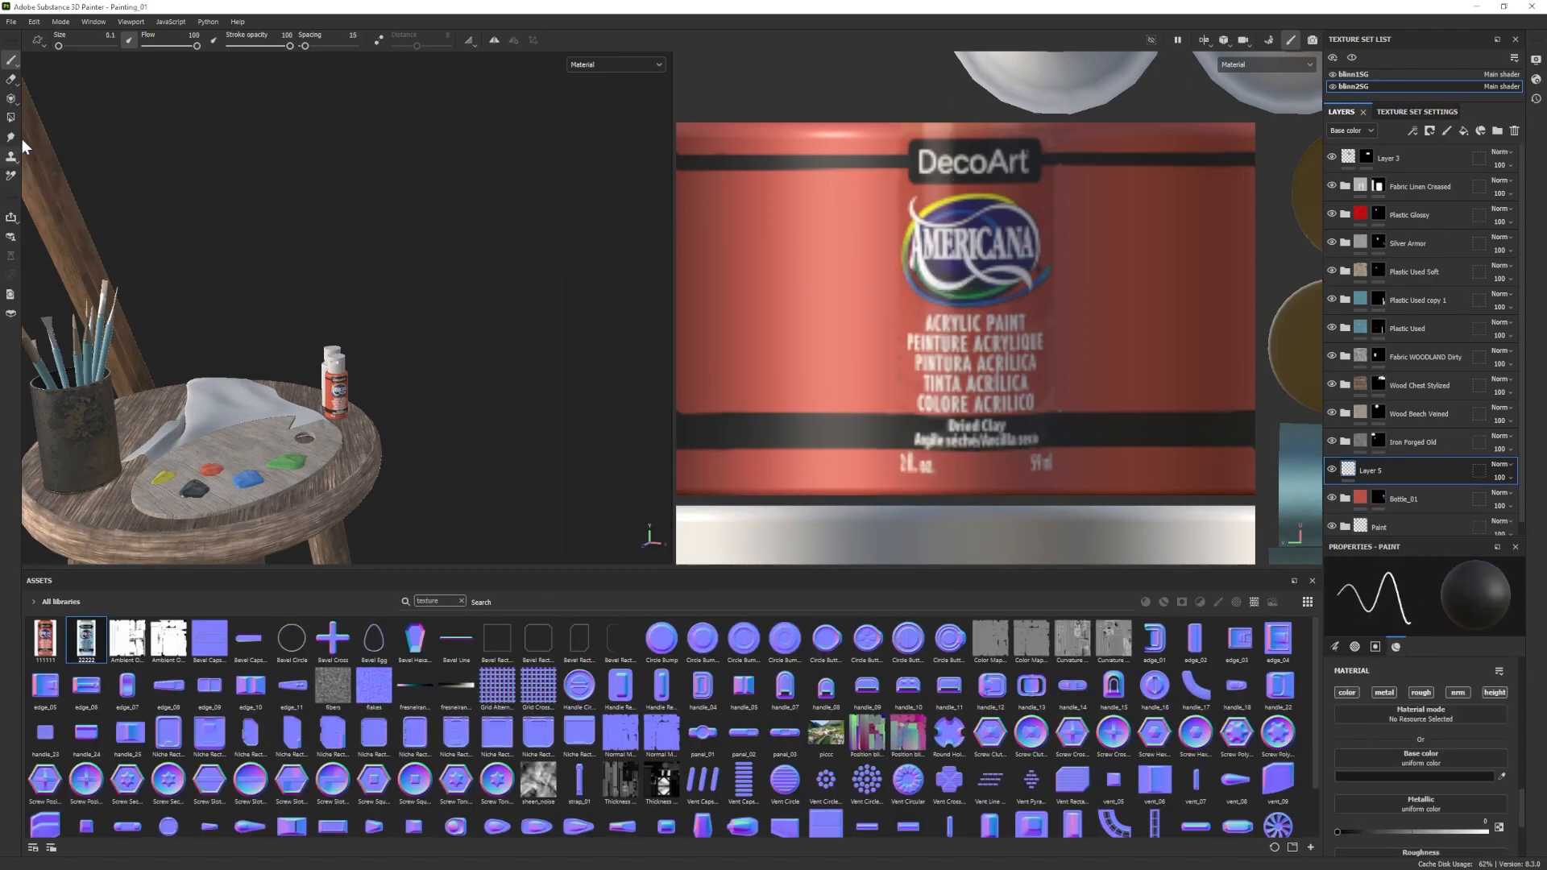
Project the 22222 texture as base color onto the second bottle's body on the new paint layer, aligned to its UV shell.
{"action": "key", "text": "3"}
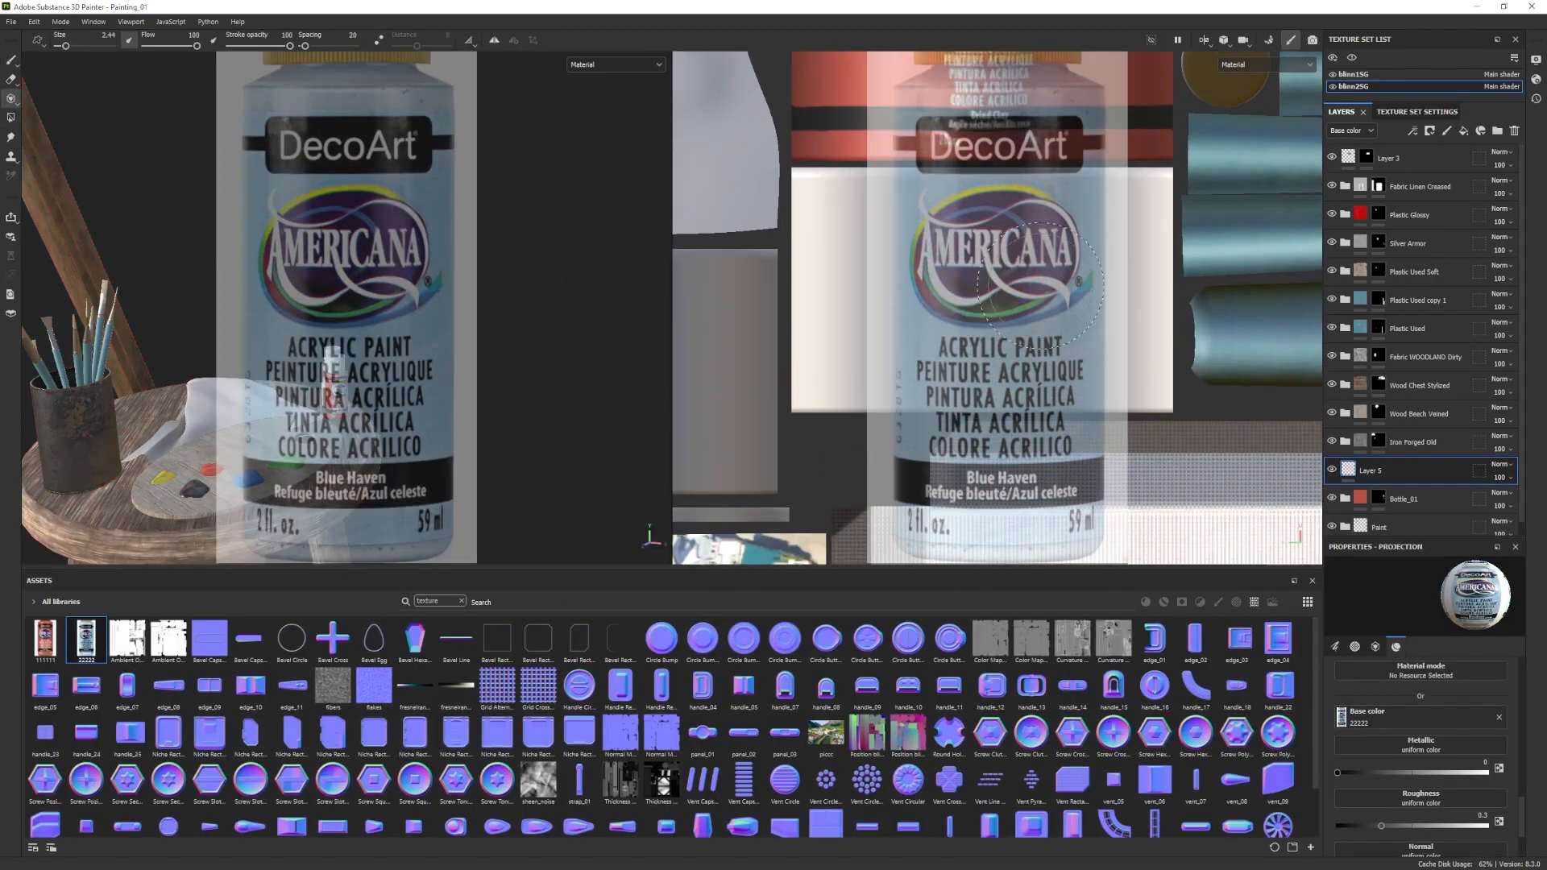
{"action": "left_click_drag", "start_coordinate": [516, 355], "coordinate": [419, 346], "text": "alt"}
{"action": "middle_click_drag", "start_coordinate": [992, 298], "coordinate": [1076, 302], "text": "alt"}
{"action": "left_click_drag", "start_coordinate": [387, 363], "coordinate": [419, 355], "text": "alt"}
{"action": "middle_click_drag", "start_coordinate": [1124, 315], "coordinate": [1090, 320], "text": "alt"}
{"action": "left_click_drag", "start_coordinate": [105, 330], "coordinate": [403, 310], "text": "alt"}
{"action": "middle_click_drag", "start_coordinate": [1125, 282], "coordinate": [1100, 283], "text": "alt"}
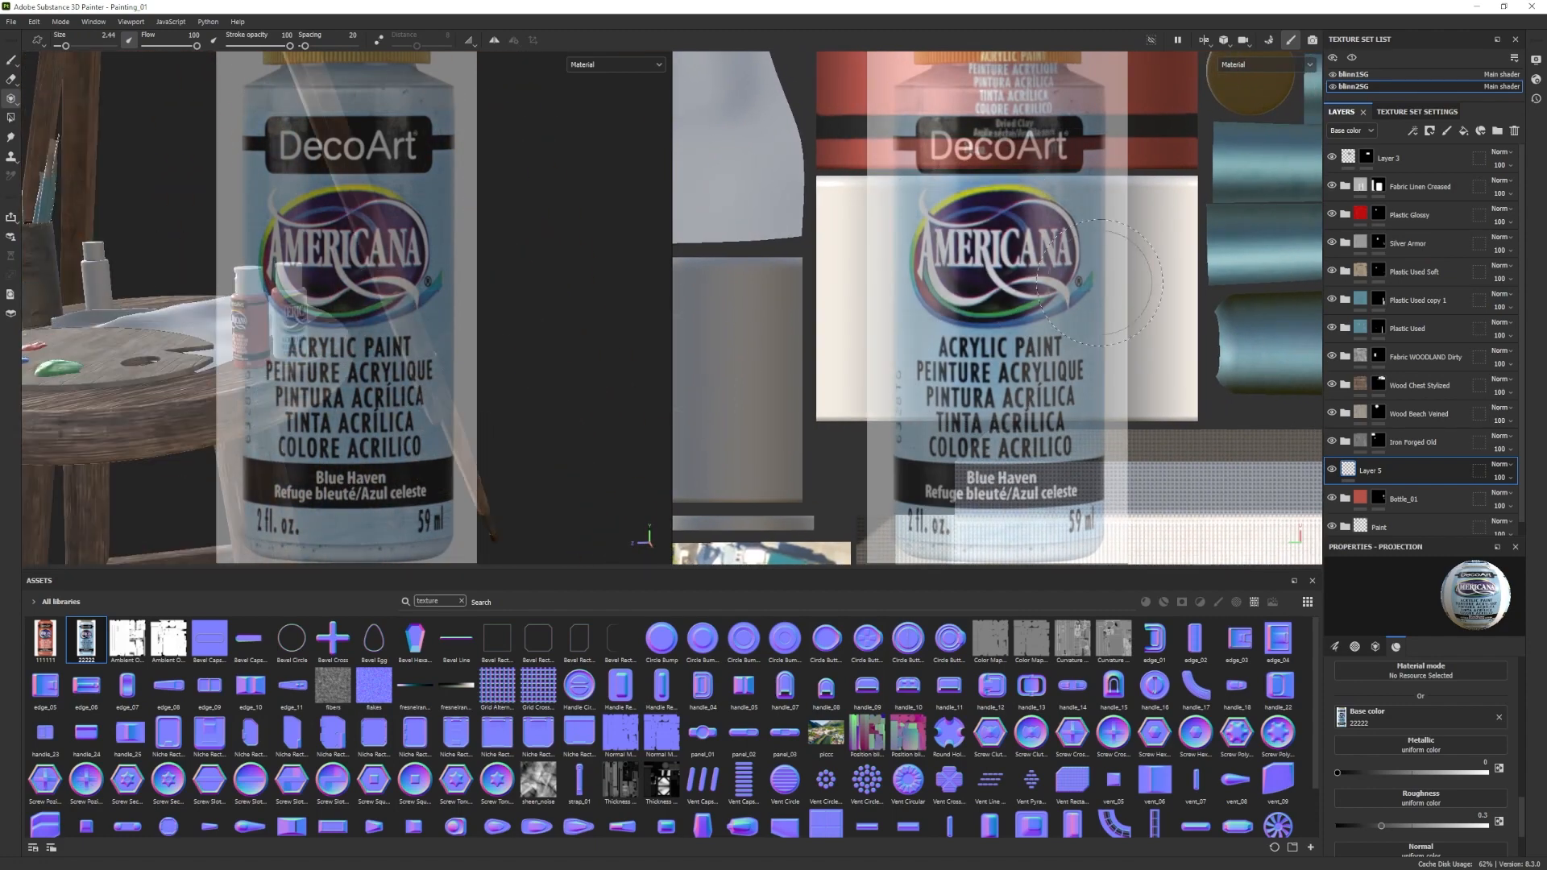
{"action": "right_click_drag", "start_coordinate": [1100, 282], "coordinate": [1153, 258], "text": "alt"}
{"action": "middle_click_drag", "start_coordinate": [1072, 153], "coordinate": [1074, 181], "text": "alt"}
{"action": "left_click_drag", "start_coordinate": [995, 157], "coordinate": [1063, 165]}
{"action": "middle_click_drag", "start_coordinate": [1060, 185], "coordinate": [1040, 157], "text": "alt"}
{"action": "mouse_move", "coordinate": [1032, 161]}
{"action": "left_mouse_down"}
{"action": "mouse_move", "coordinate": [962, 197]}
{"action": "mouse_move", "coordinate": [947, 358]}
{"action": "left_mouse_up"}
{"action": "mouse_move", "coordinate": [947, 358]}
{"action": "left_mouse_down"}
{"action": "mouse_move", "coordinate": [1054, 330]}
{"action": "mouse_move", "coordinate": [1039, 311]}
{"action": "left_mouse_up"}
Erase the projected image's leftover margin along the left edge of the blue label with straight eraser strokes.
{"action": "key", "text": "2"}
{"action": "left_click", "coordinate": [891, 100]}
{"action": "left_click", "coordinate": [894, 553], "text": "shift"}
{"action": "left_click", "coordinate": [895, 102], "text": "shift"}
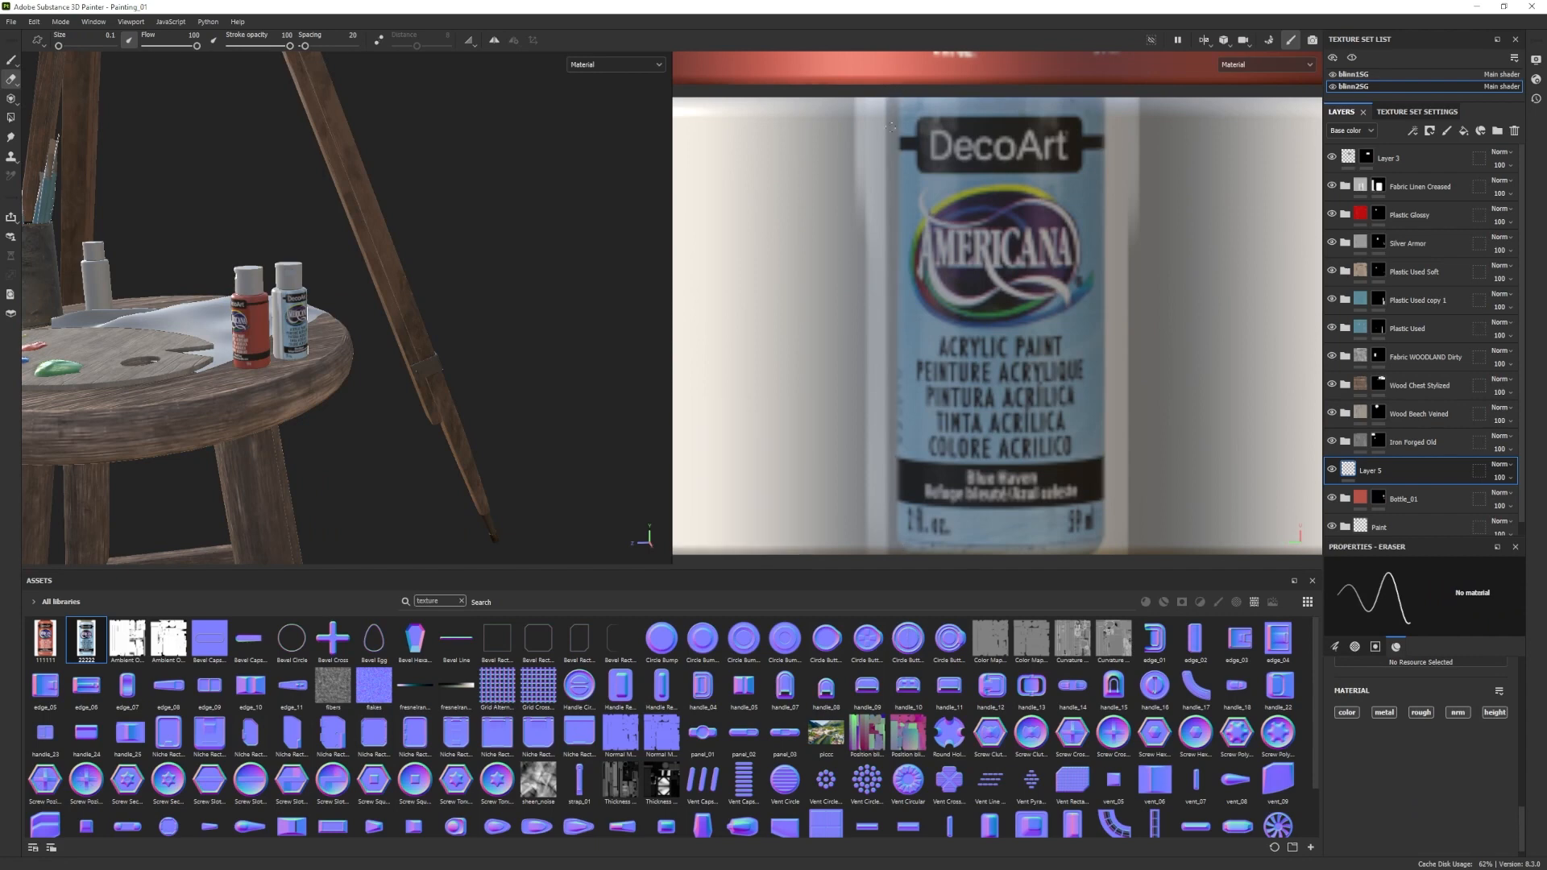
{"action": "left_click", "coordinate": [879, 101]}
{"action": "left_click", "coordinate": [882, 555], "text": "shift"}
{"action": "left_click", "coordinate": [867, 107], "text": "shift"}
Erase the leftover margin along the right edge of the blue label, using a smaller eraser close to the label.
{"action": "left_click", "coordinate": [1116, 96]}
{"action": "left_click", "coordinate": [1120, 554], "text": "shift"}
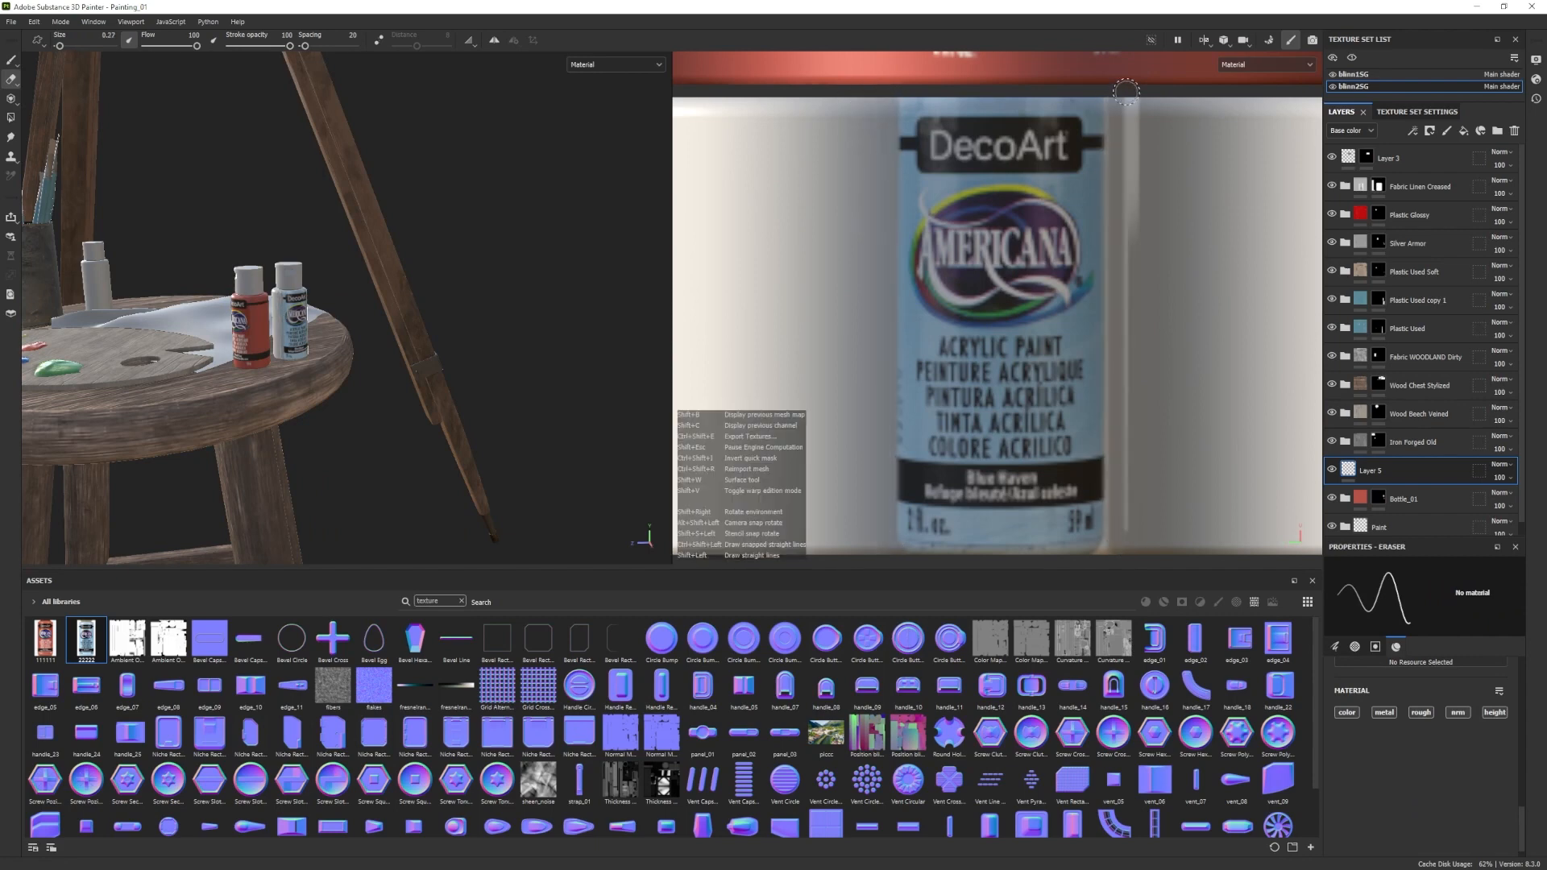
{"action": "left_click", "coordinate": [1128, 95], "text": "shift"}
{"action": "right_click_drag", "start_coordinate": [1137, 396], "coordinate": [1123, 396], "text": "ctrl"}
{"action": "left_click", "coordinate": [1108, 553]}
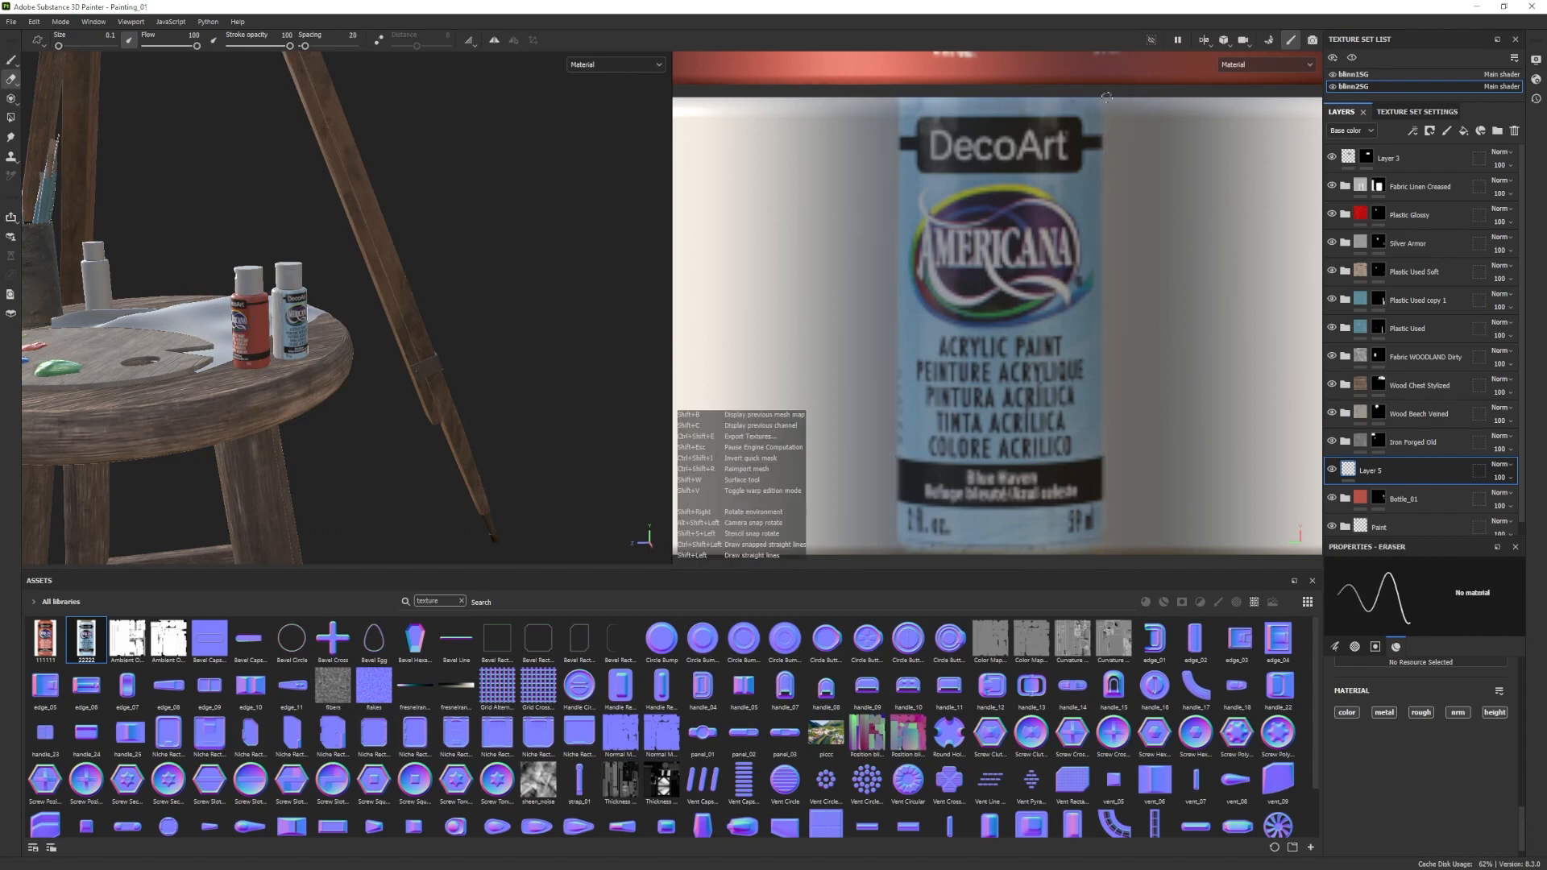
{"action": "left_click", "coordinate": [1107, 99], "text": "shift"}
Add a fill layer with a black mask above the Bottle_01 folder and sample its base color from the blue label.
{"action": "left_click", "coordinate": [1404, 503]}
{"action": "left_click", "coordinate": [1463, 131]}
{"action": "right_click", "coordinate": [1406, 500]}
{"action": "left_click", "coordinate": [1443, 524]}
{"action": "left_click", "coordinate": [1348, 498]}
{"action": "left_click", "coordinate": [1502, 699]}
{"action": "left_click", "coordinate": [921, 351]}
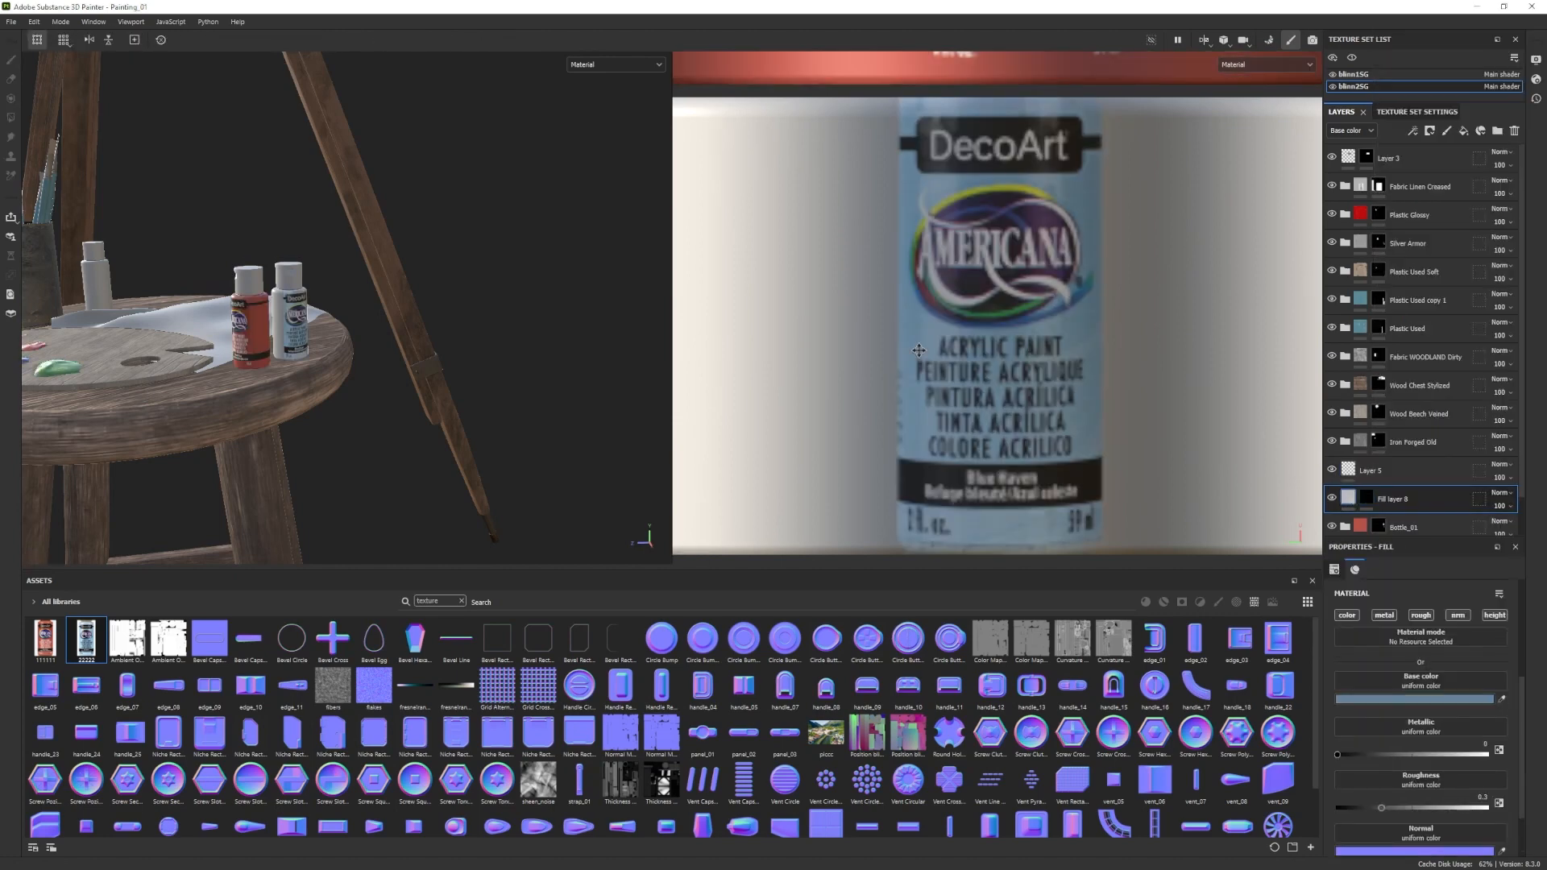
Fill the new layer's mask over the second bottle's body.
{"action": "left_click", "coordinate": [1367, 498]}
{"action": "left_click", "coordinate": [11, 118]}
{"action": "left_click", "coordinate": [725, 339]}
Lighten the masked fill layer's base color to a pale blue matching the label.
{"action": "left_click", "coordinate": [1349, 498]}
{"action": "left_click", "coordinate": [1400, 700]}
{"action": "left_click_drag", "start_coordinate": [1270, 677], "coordinate": [1273, 625]}
{"action": "left_click_drag", "start_coordinate": [564, 339], "coordinate": [362, 338], "text": "alt"}
{"action": "left_click_drag", "start_coordinate": [552, 368], "coordinate": [276, 359], "text": "alt"}
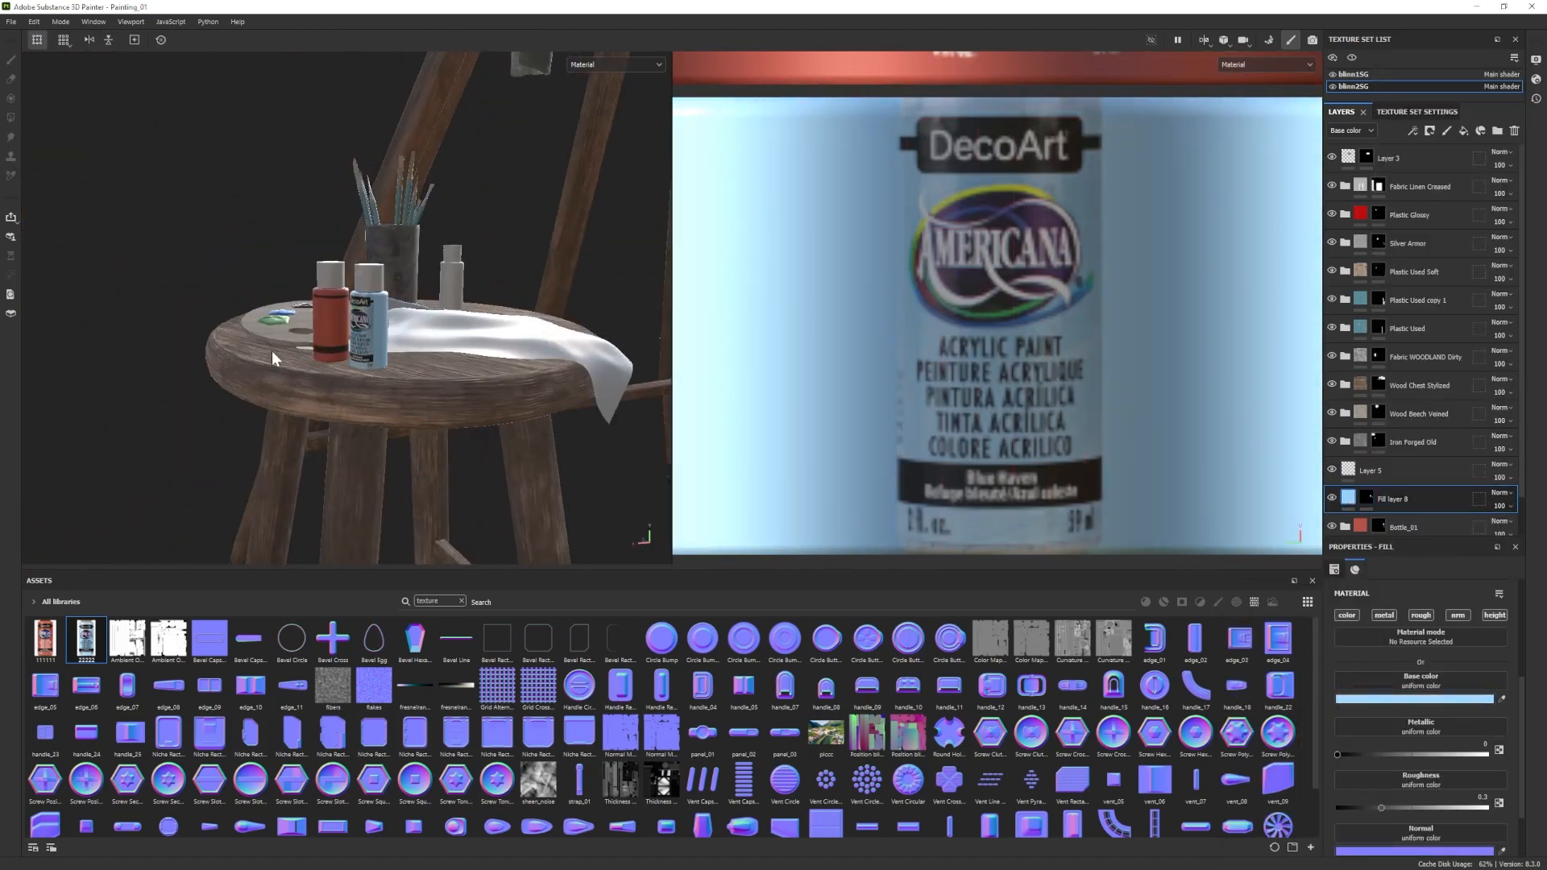
Fine-tune the masked blue fill layer's base color to A2D5FA so it matches the label on the second bottle.
{"action": "scroll", "coordinate": [276, 360], "scroll_direction": "up", "scroll_amount": 4}
{"action": "left_click", "coordinate": [1419, 699]}
{"action": "left_click_drag", "start_coordinate": [1273, 639], "coordinate": [1280, 643]}
{"action": "mouse_move", "coordinate": [419, 387]}
{"action": "left_mouse_down", "text": "alt"}
{"action": "mouse_move", "coordinate": [622, 396]}
{"action": "mouse_move", "coordinate": [403, 367]}
{"action": "left_mouse_up", "text": "alt"}
{"action": "left_click", "coordinate": [1275, 640]}
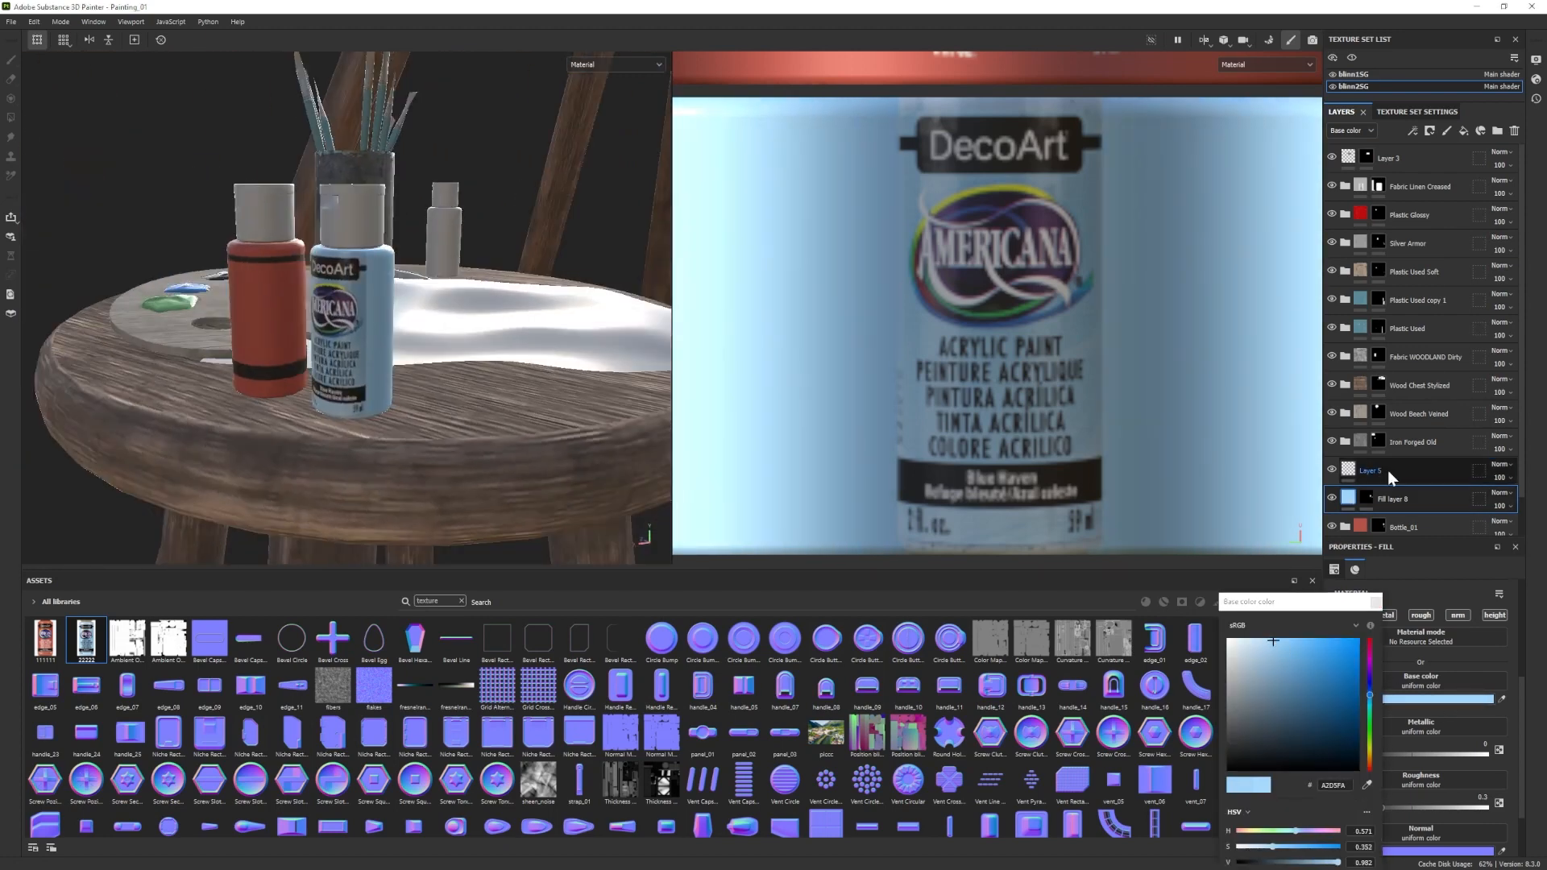
Try other blend modes on the blue label's paint layer, Layer 5.
{"action": "left_click", "coordinate": [1388, 471]}
{"action": "left_click", "coordinate": [1502, 465]}
{"action": "left_click", "coordinate": [1489, 260]}
{"action": "left_click", "coordinate": [1502, 465]}
{"action": "left_click", "coordinate": [1495, 406]}
{"action": "left_click", "coordinate": [1502, 465]}
{"action": "left_click", "coordinate": [1491, 68]}
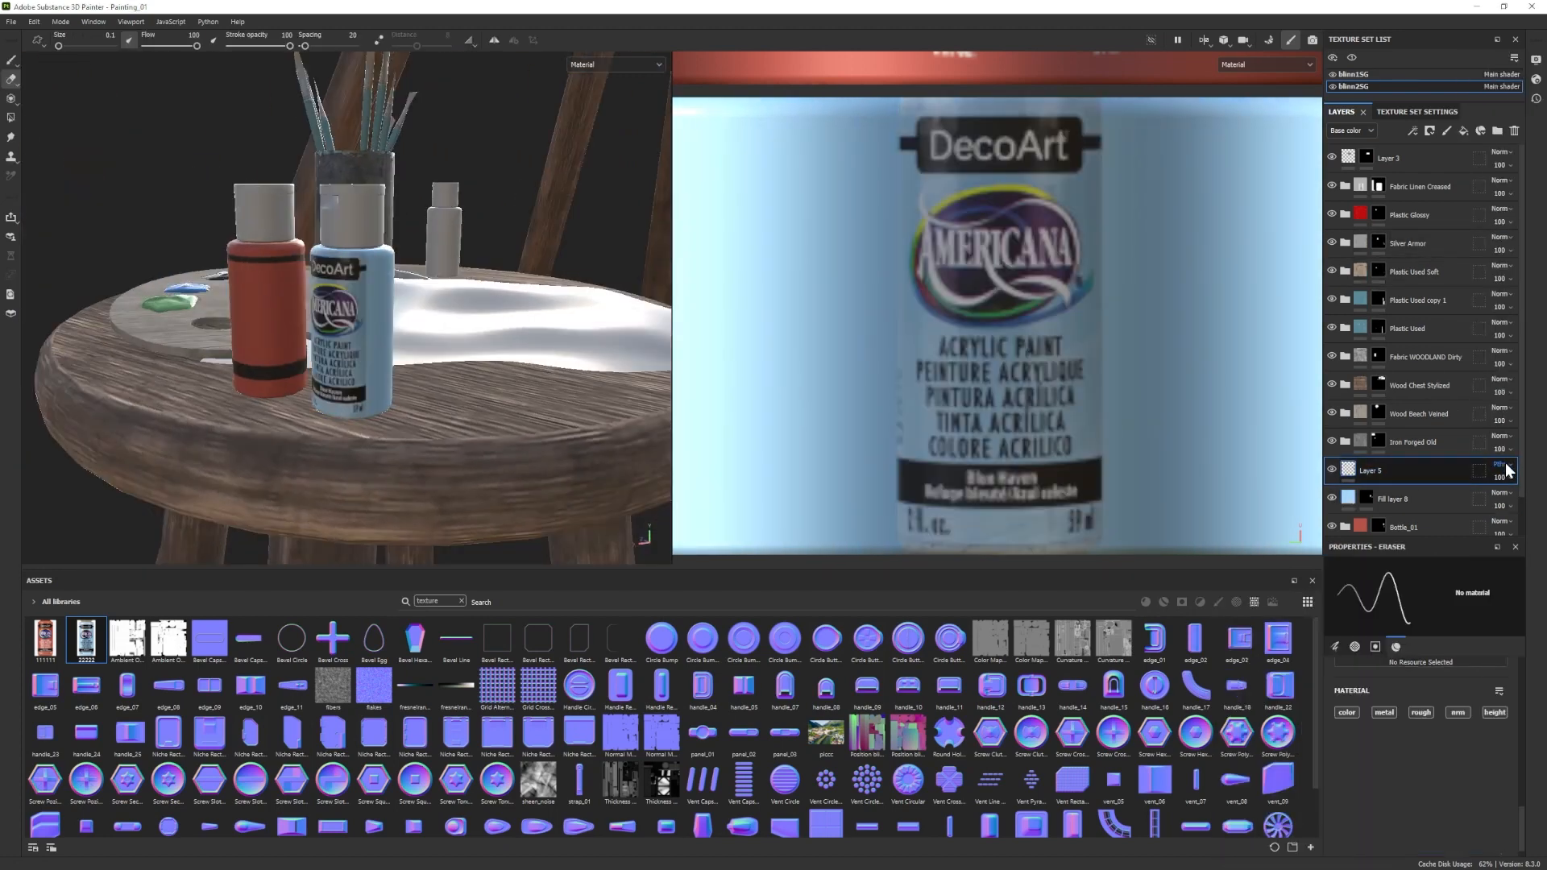
Erase the leftover dark bar ends and edges around the blue label on Layer 5.
{"action": "left_click", "coordinate": [11, 79]}
{"action": "right_click_drag", "start_coordinate": [1088, 436], "coordinate": [1103, 436], "text": "ctrl"}
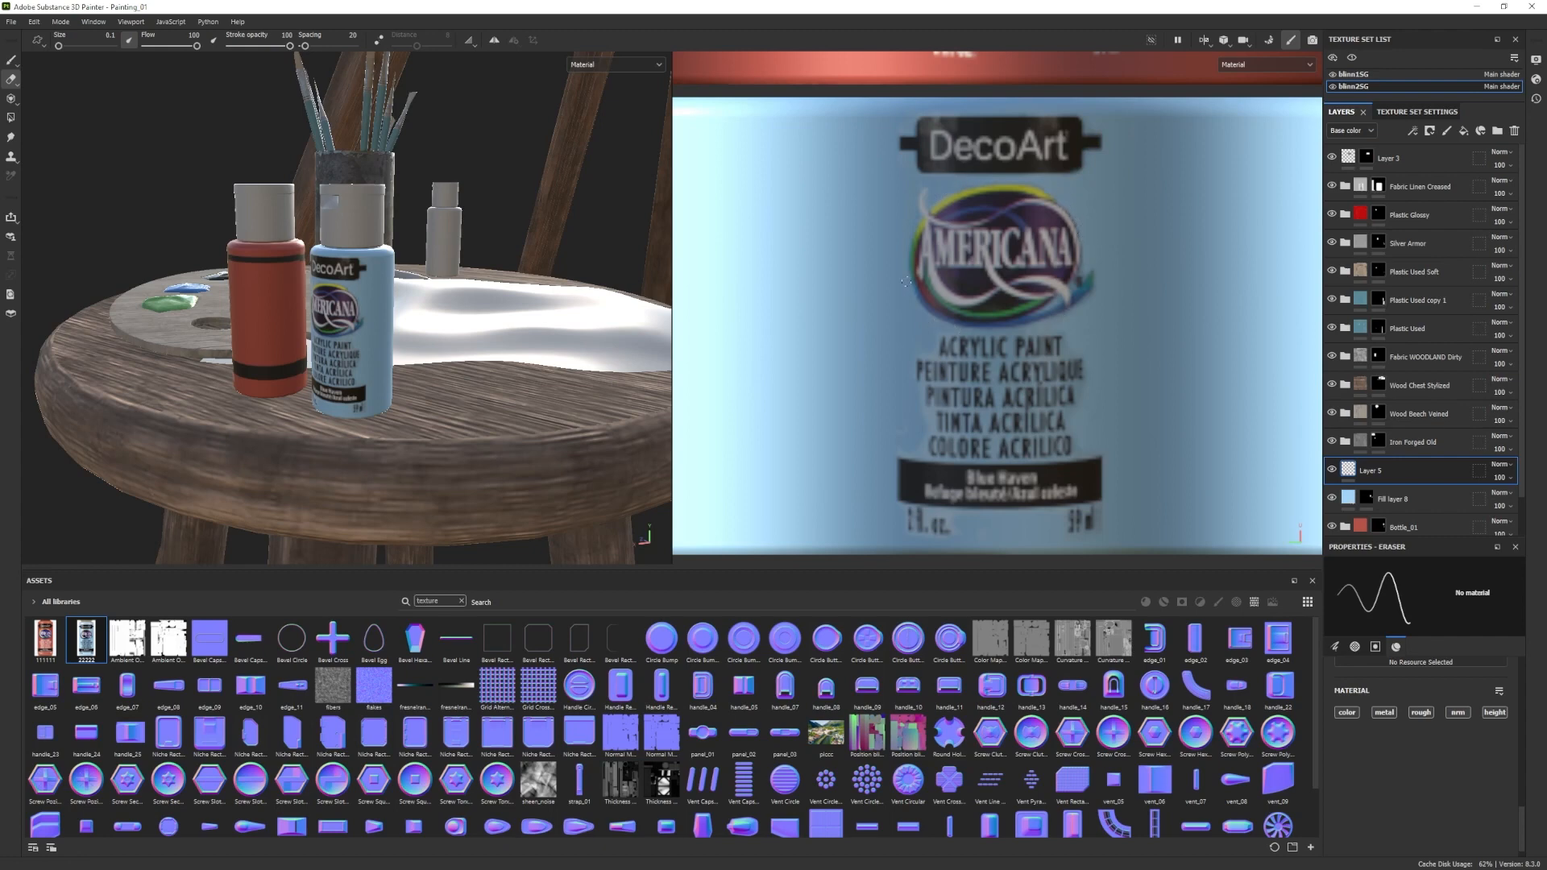
{"action": "left_click_drag", "start_coordinate": [322, 346], "coordinate": [476, 355], "text": "alt"}
{"action": "scroll", "coordinate": [927, 414], "scroll_direction": "up", "scroll_amount": 3}
{"action": "left_click_drag", "start_coordinate": [323, 362], "coordinate": [806, 407], "text": "alt"}
{"action": "scroll", "coordinate": [1382, 494], "scroll_direction": "down", "scroll_amount": 1}
Erase the black bars extending beside the red label on Layer 4 in the Bottle_01 folder.
{"action": "left_click", "coordinate": [1345, 491]}
{"action": "scroll", "coordinate": [1338, 487], "scroll_direction": "down", "scroll_amount": 2}
{"action": "left_click", "coordinate": [1385, 457]}
{"action": "scroll", "coordinate": [967, 282], "scroll_direction": "down", "scroll_amount": 5}
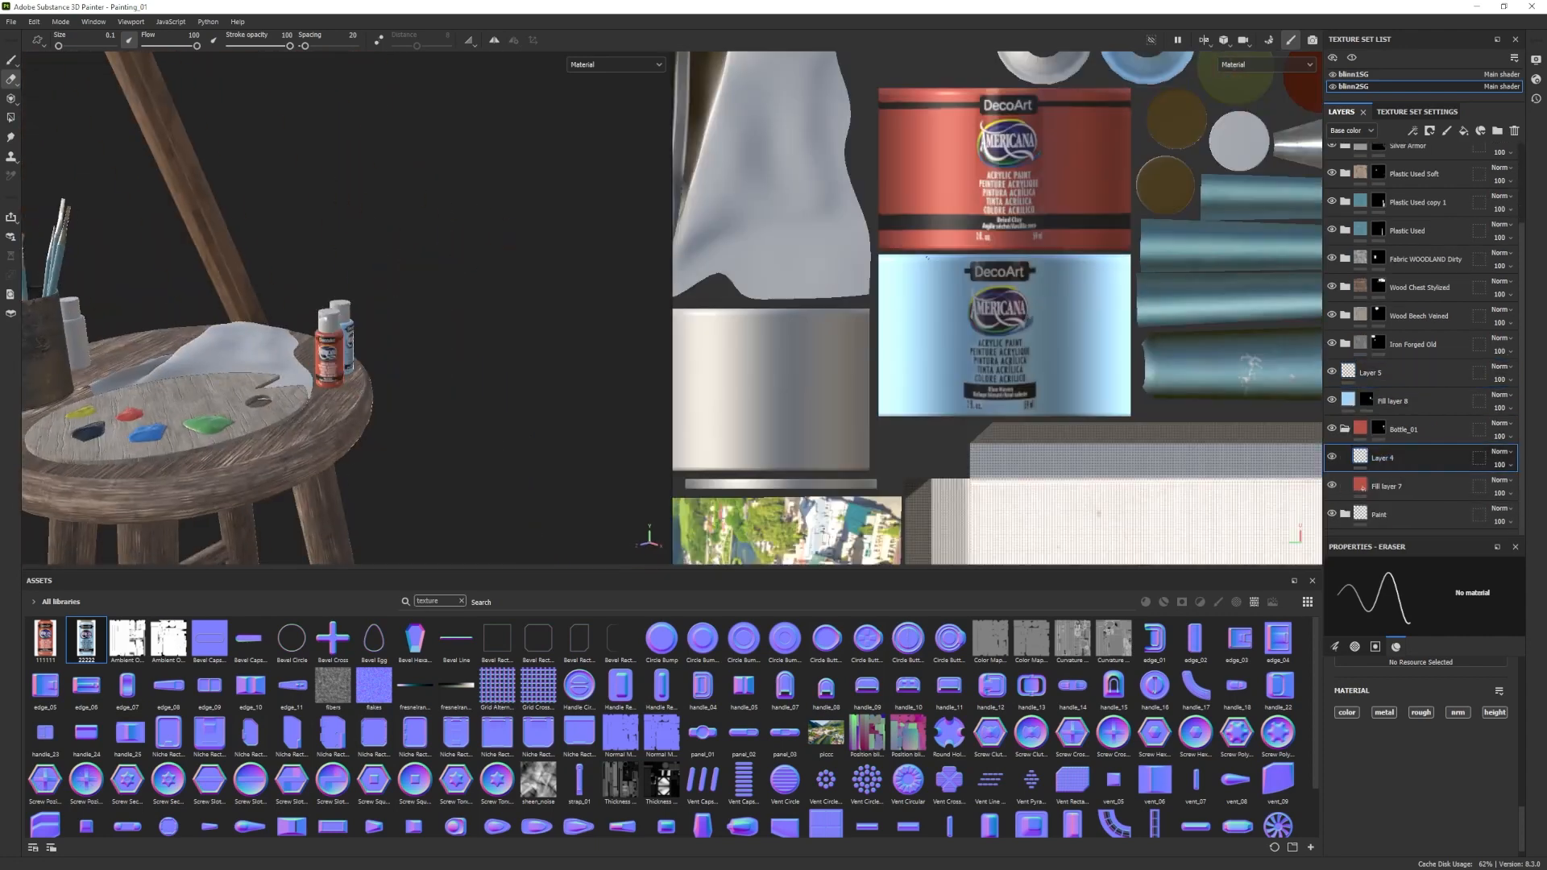
{"action": "scroll", "coordinate": [949, 252], "scroll_direction": "up", "scroll_amount": 2}
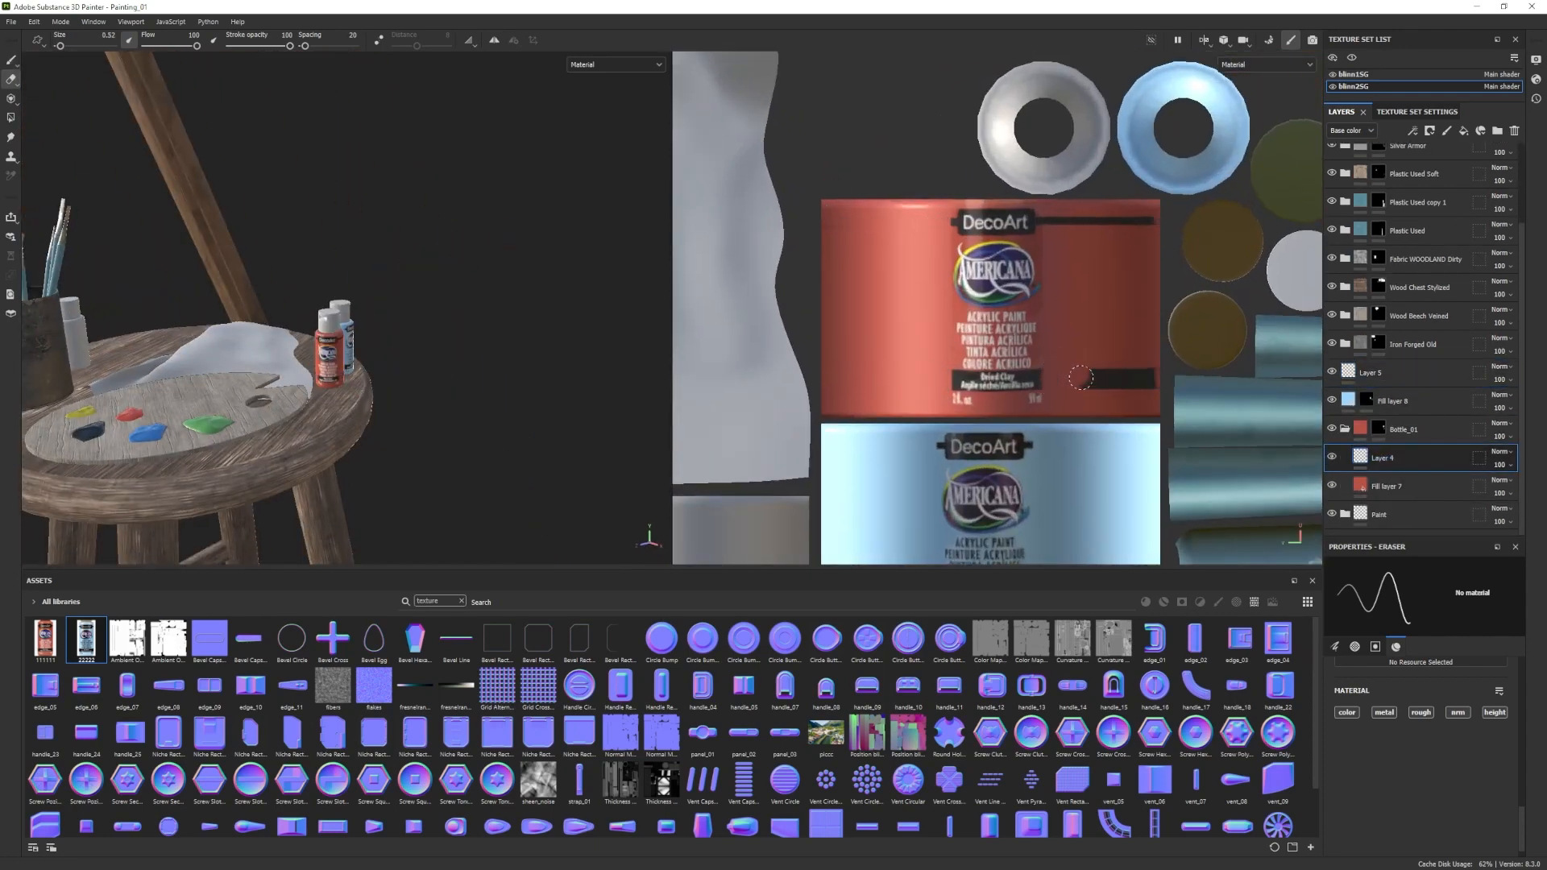
{"action": "left_click_drag", "start_coordinate": [1049, 217], "coordinate": [1158, 220]}
{"action": "mouse_move", "coordinate": [452, 306]}
{"action": "left_mouse_down", "text": "alt"}
{"action": "mouse_move", "coordinate": [629, 322]}
{"action": "mouse_move", "coordinate": [556, 310]}
{"action": "left_mouse_up", "text": "alt"}
{"action": "scroll", "coordinate": [953, 201], "scroll_direction": "up", "scroll_amount": 3}
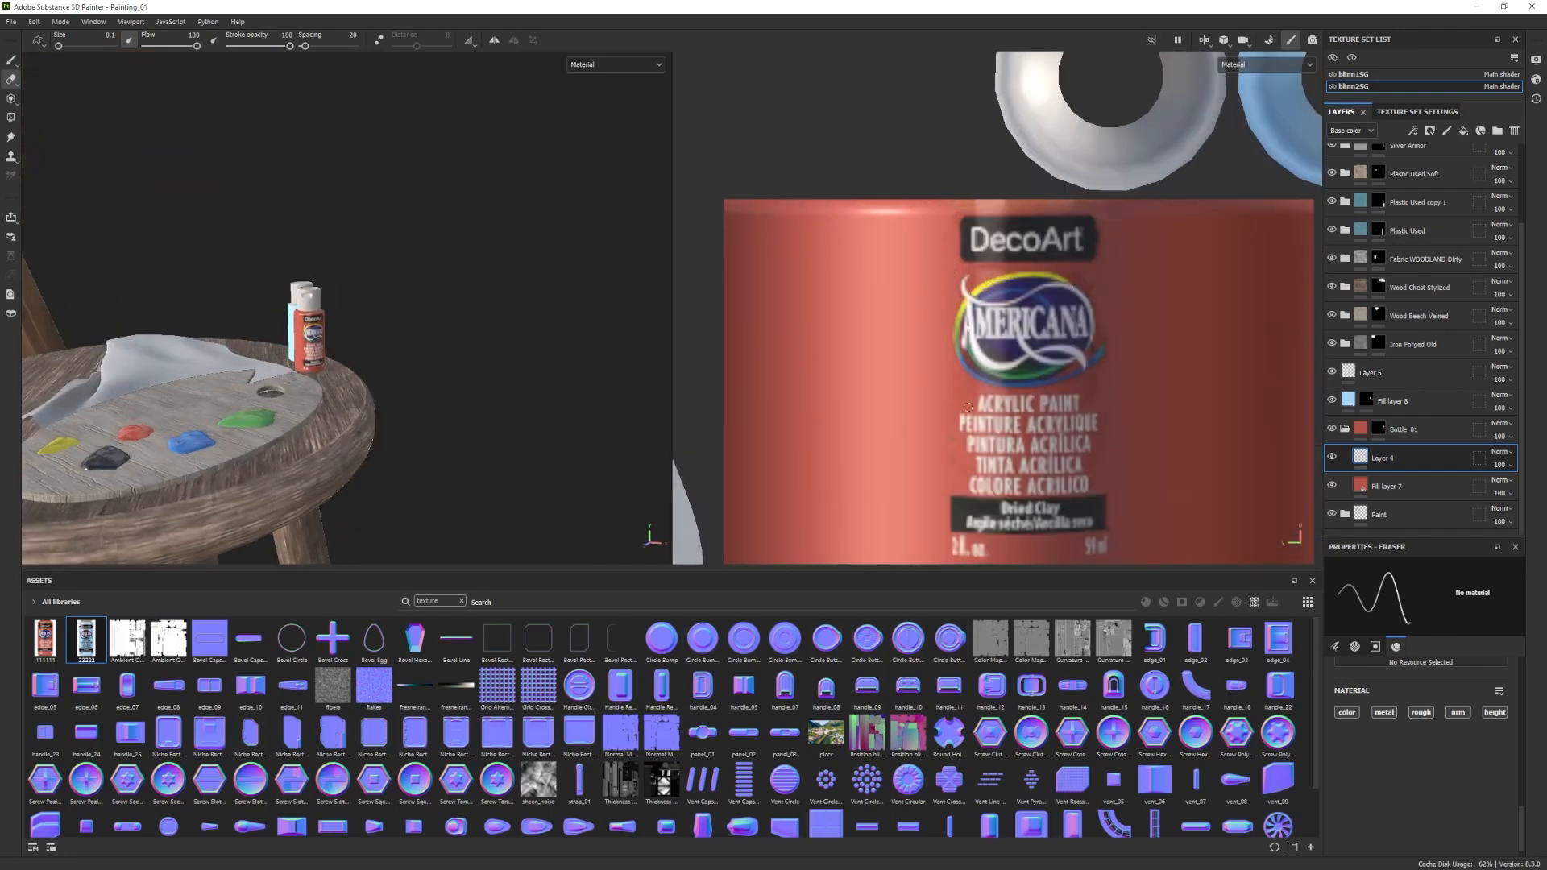
{"action": "mouse_move", "coordinate": [415, 363]}
{"action": "left_mouse_down", "text": "alt"}
{"action": "mouse_move", "coordinate": [516, 359]}
{"action": "mouse_move", "coordinate": [408, 397]}
{"action": "mouse_move", "coordinate": [433, 430]}
{"action": "left_mouse_up", "text": "alt"}
Group Layer 5 and Fill layer 8 into a folder named Bottle_02.
{"action": "left_click", "coordinate": [1412, 401]}
{"action": "left_click_drag", "start_coordinate": [451, 362], "coordinate": [403, 371], "text": "alt"}
{"action": "scroll", "coordinate": [403, 370], "scroll_direction": "up", "scroll_amount": 3}
{"action": "left_click", "coordinate": [1345, 429]}
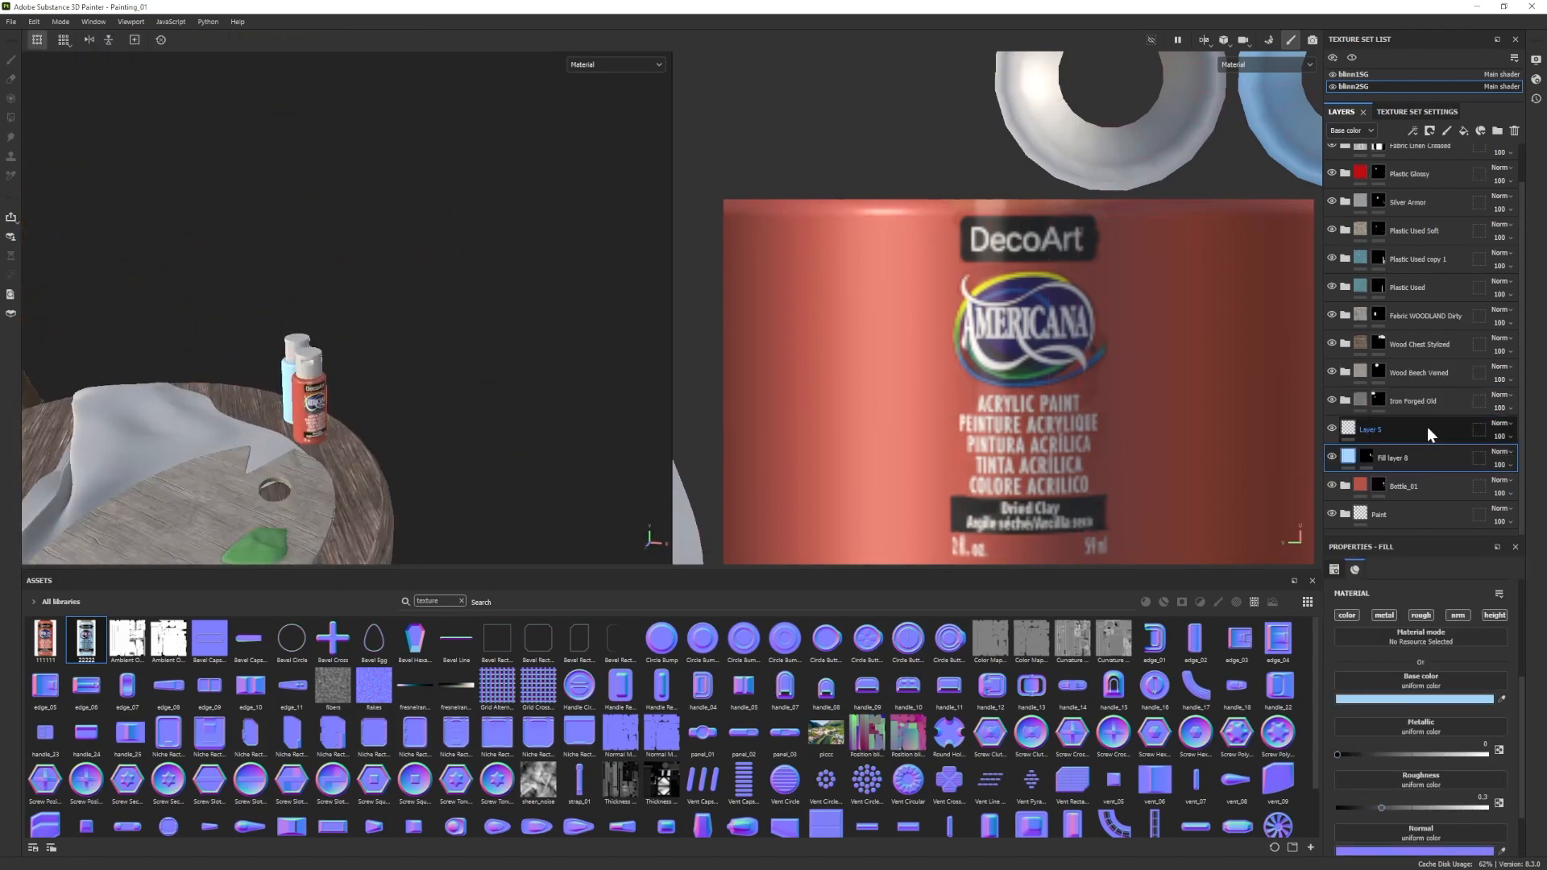
{"action": "left_click", "coordinate": [1402, 433], "text": "ctrl"}
{"action": "key", "text": "ctrl+g"}
{"action": "double_click", "coordinate": [1392, 433]}
{"action": "type", "text": "Bottle_02"}
{"action": "key", "text": "Return"}
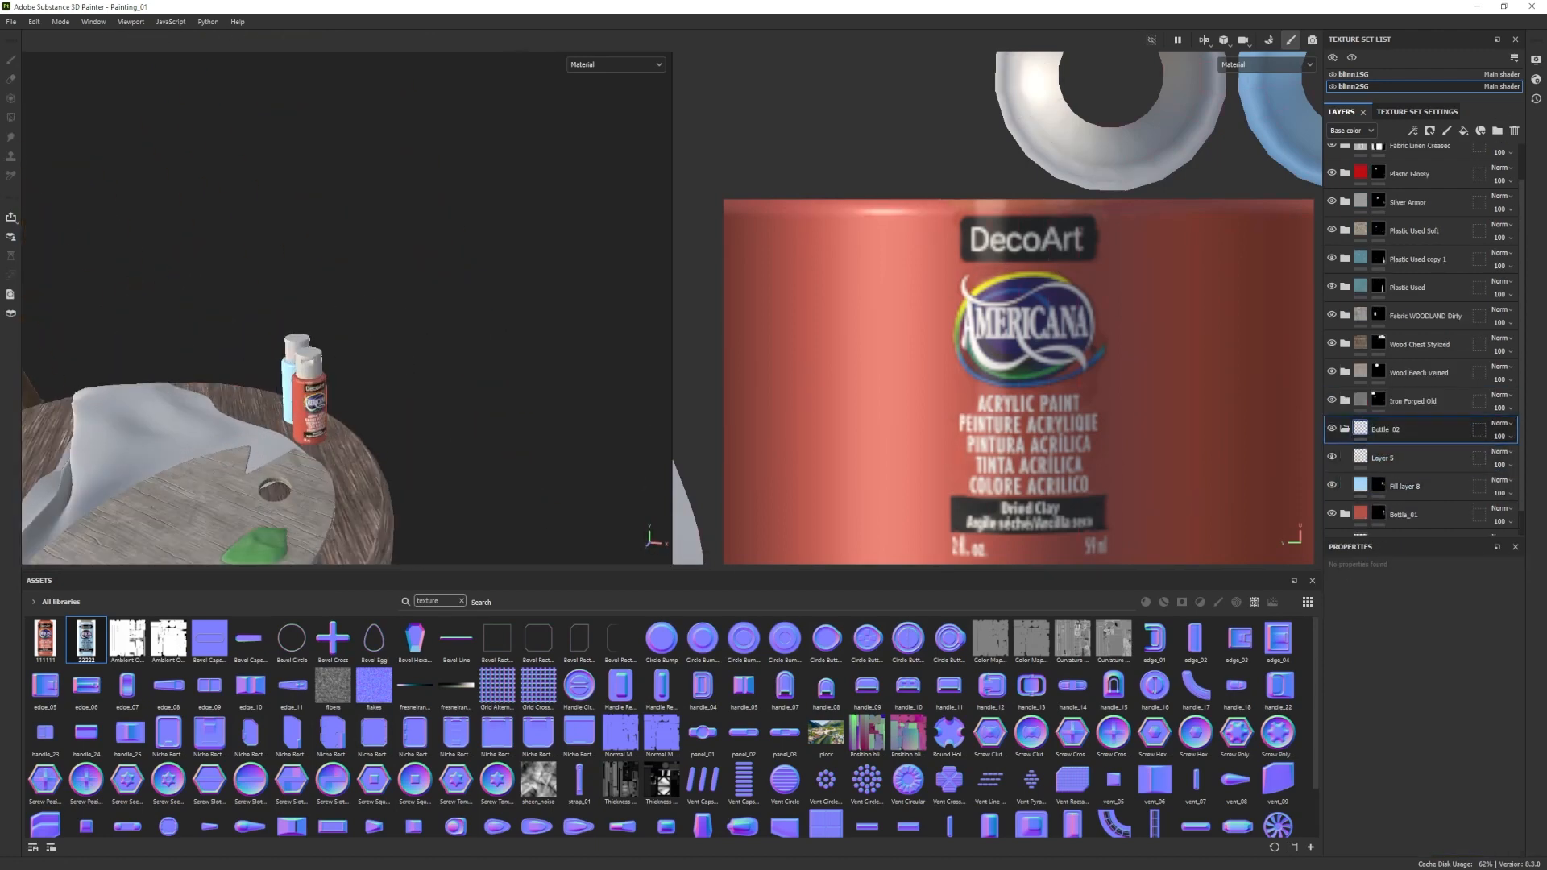
Add a black mask to the Bottle_02 folder and fill it over the second bottle's body.
{"action": "left_click", "coordinate": [1345, 429]}
{"action": "left_click", "coordinate": [1332, 457]}
{"action": "left_click", "coordinate": [1332, 457]}
{"action": "scroll", "coordinate": [984, 301], "scroll_direction": "down", "scroll_amount": 5}
{"action": "scroll", "coordinate": [346, 339], "scroll_direction": "down", "scroll_amount": 2}
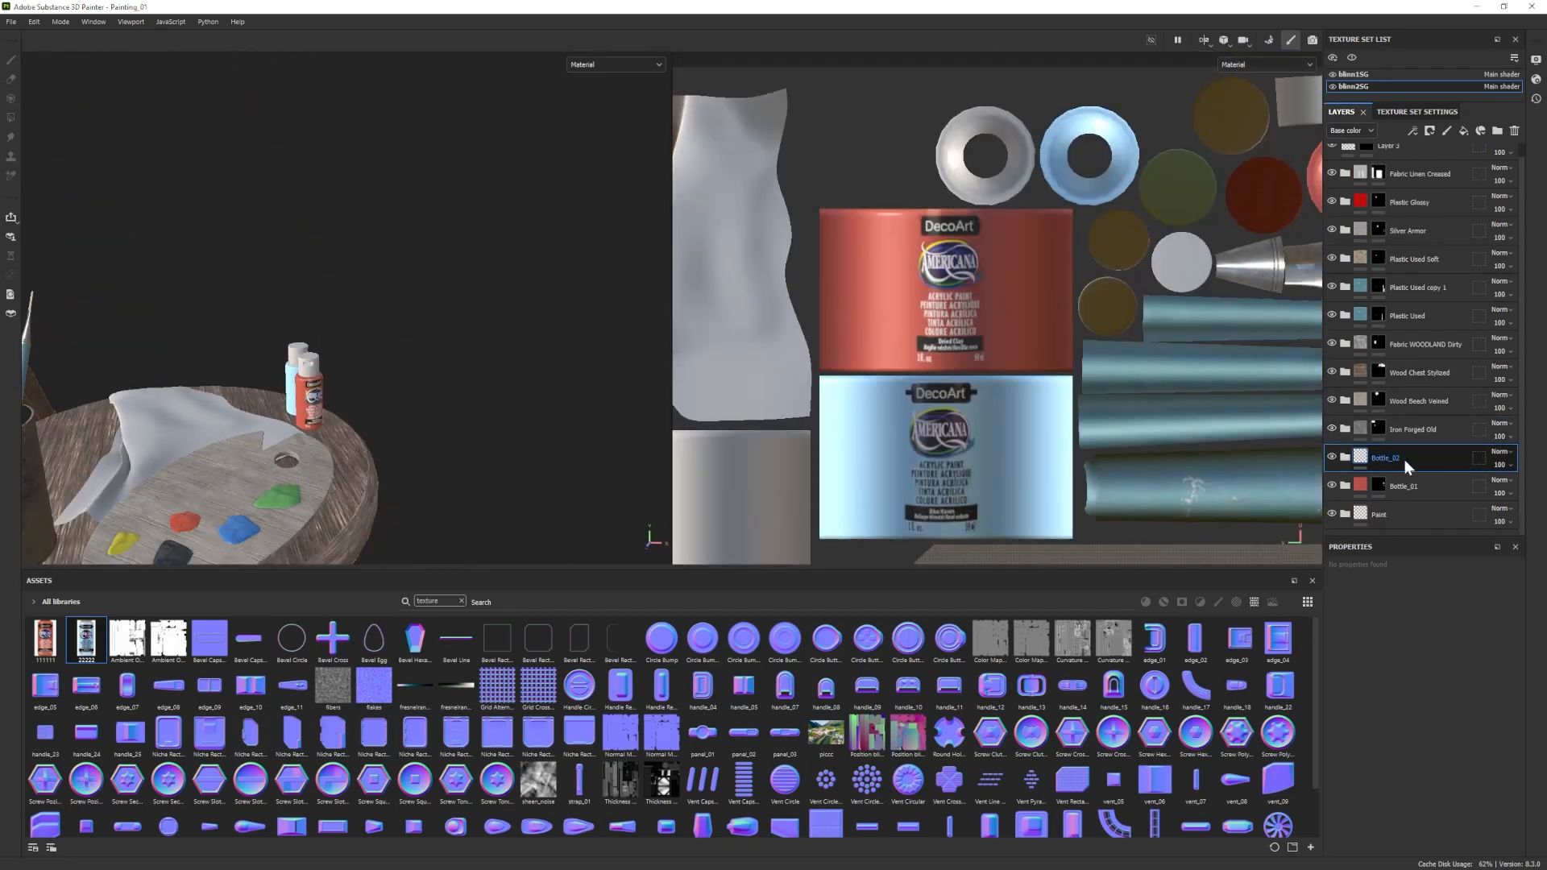
{"action": "right_click", "coordinate": [1406, 464]}
{"action": "left_click", "coordinate": [1442, 490]}
{"action": "left_click", "coordinate": [991, 451]}
{"action": "left_click", "coordinate": [10, 61]}
Erase the leftover patch above the red label's DecoArt band on Layer 4 in the Bottle_01 folder.
{"action": "left_click_drag", "start_coordinate": [548, 387], "coordinate": [500, 407], "text": "alt"}
{"action": "scroll", "coordinate": [500, 407], "scroll_direction": "up", "scroll_amount": 4}
{"action": "scroll", "coordinate": [931, 216], "scroll_direction": "up", "scroll_amount": 5}
{"action": "left_click", "coordinate": [1345, 486]}
{"action": "left_click", "coordinate": [1395, 514]}
{"action": "left_click", "coordinate": [10, 79]}
{"action": "left_click_drag", "start_coordinate": [903, 205], "coordinate": [962, 206]}
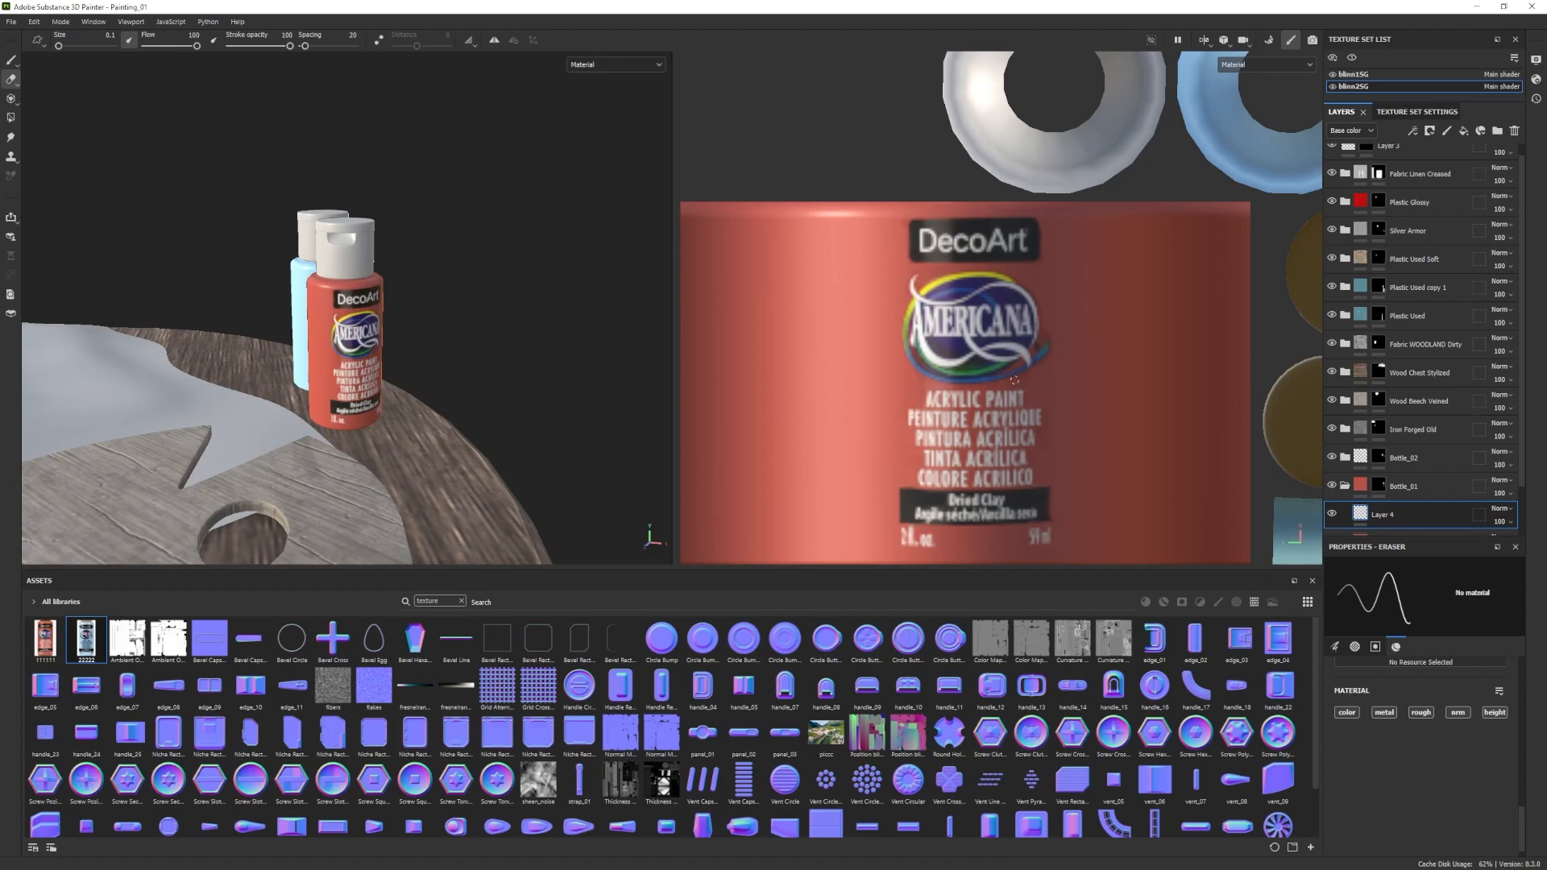
{"action": "scroll", "coordinate": [346, 339], "scroll_direction": "down", "scroll_amount": 8}
{"action": "left_click_drag", "start_coordinate": [347, 338], "coordinate": [403, 347], "text": "alt"}
Add a paint layer above Bottle_02, import the green label image 3333, and use it as the projection's base color.
{"action": "left_click", "coordinate": [1345, 486]}
{"action": "left_click", "coordinate": [1406, 458]}
{"action": "left_click", "coordinate": [1448, 131]}
{"action": "left_click", "coordinate": [10, 118]}
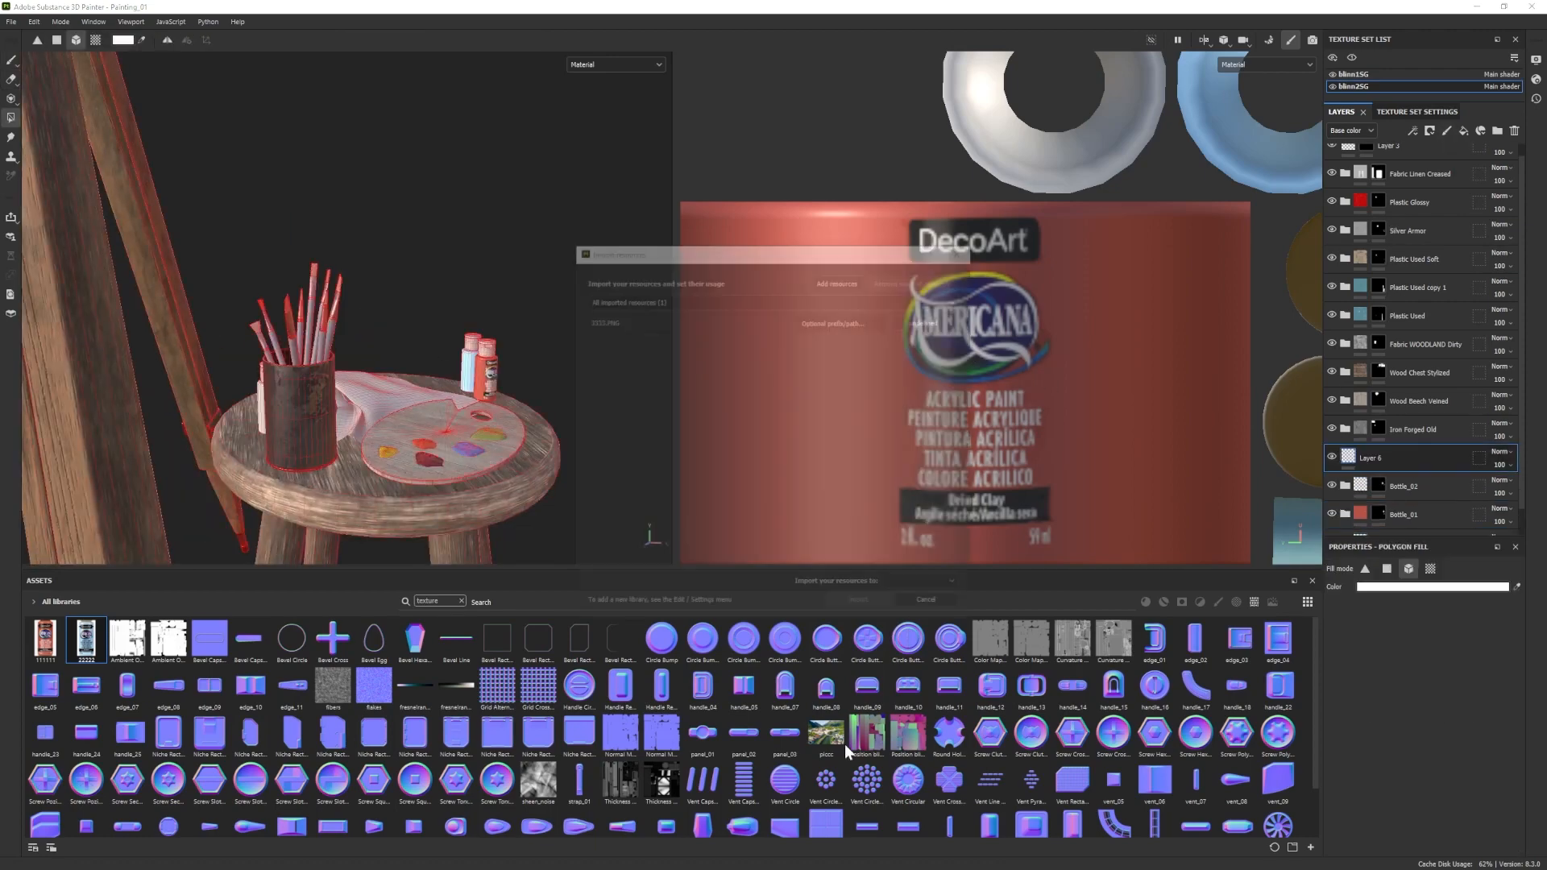
{"action": "left_click", "coordinate": [911, 553]}
{"action": "left_click", "coordinate": [11, 98]}
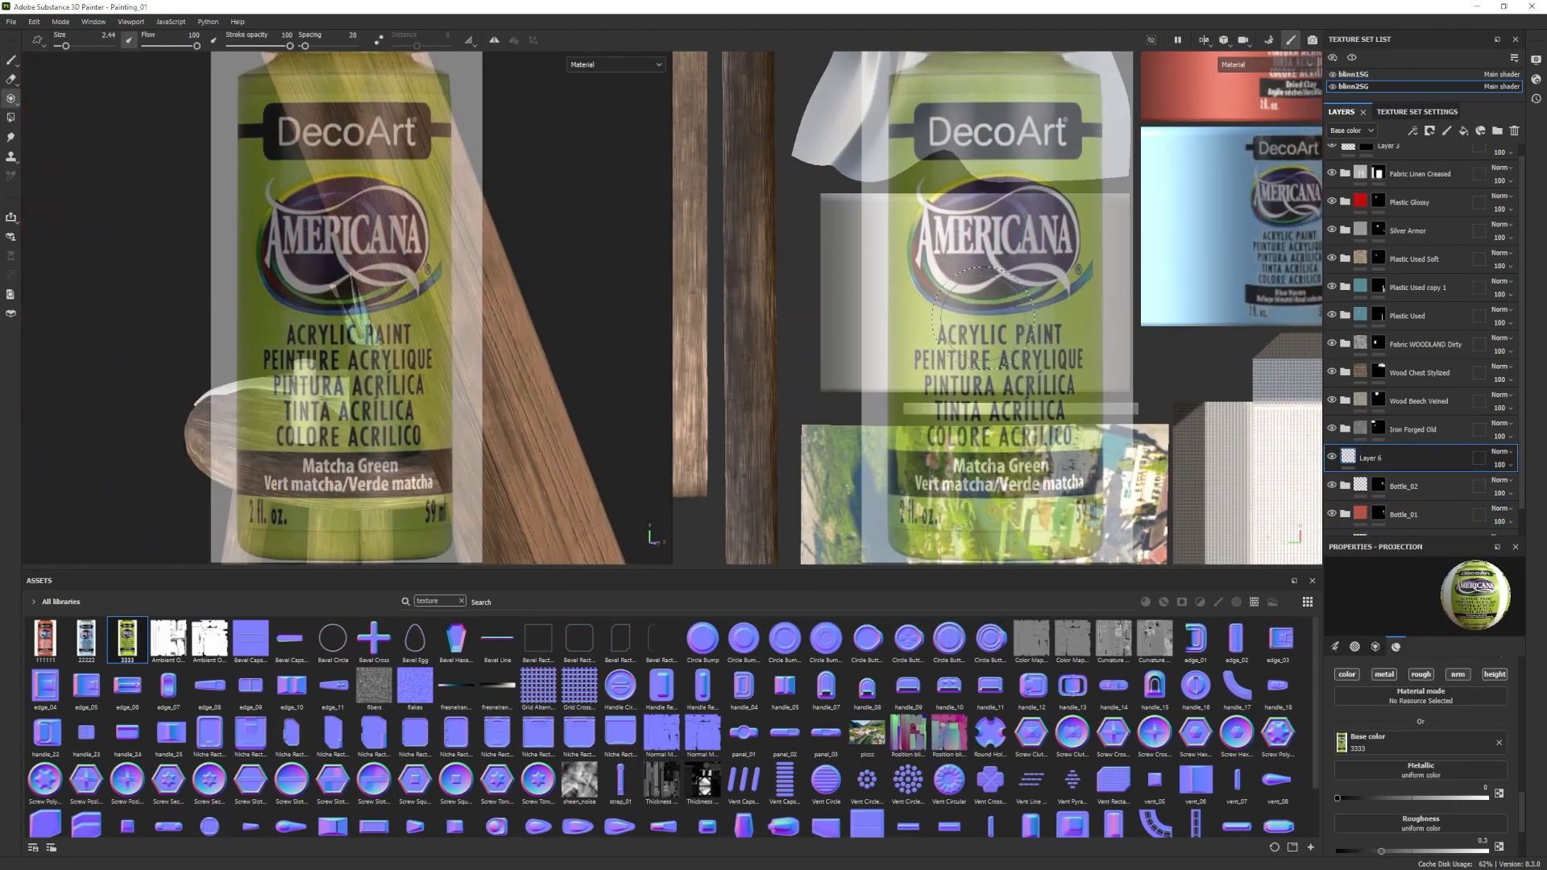
Try to project the green label onto the third bottle's body, and undo the last stroke.
{"action": "left_click_drag", "start_coordinate": [926, 325], "coordinate": [912, 451]}
{"action": "left_click", "coordinate": [10, 61]}
{"action": "scroll", "coordinate": [346, 338], "scroll_direction": "down", "scroll_amount": 5}
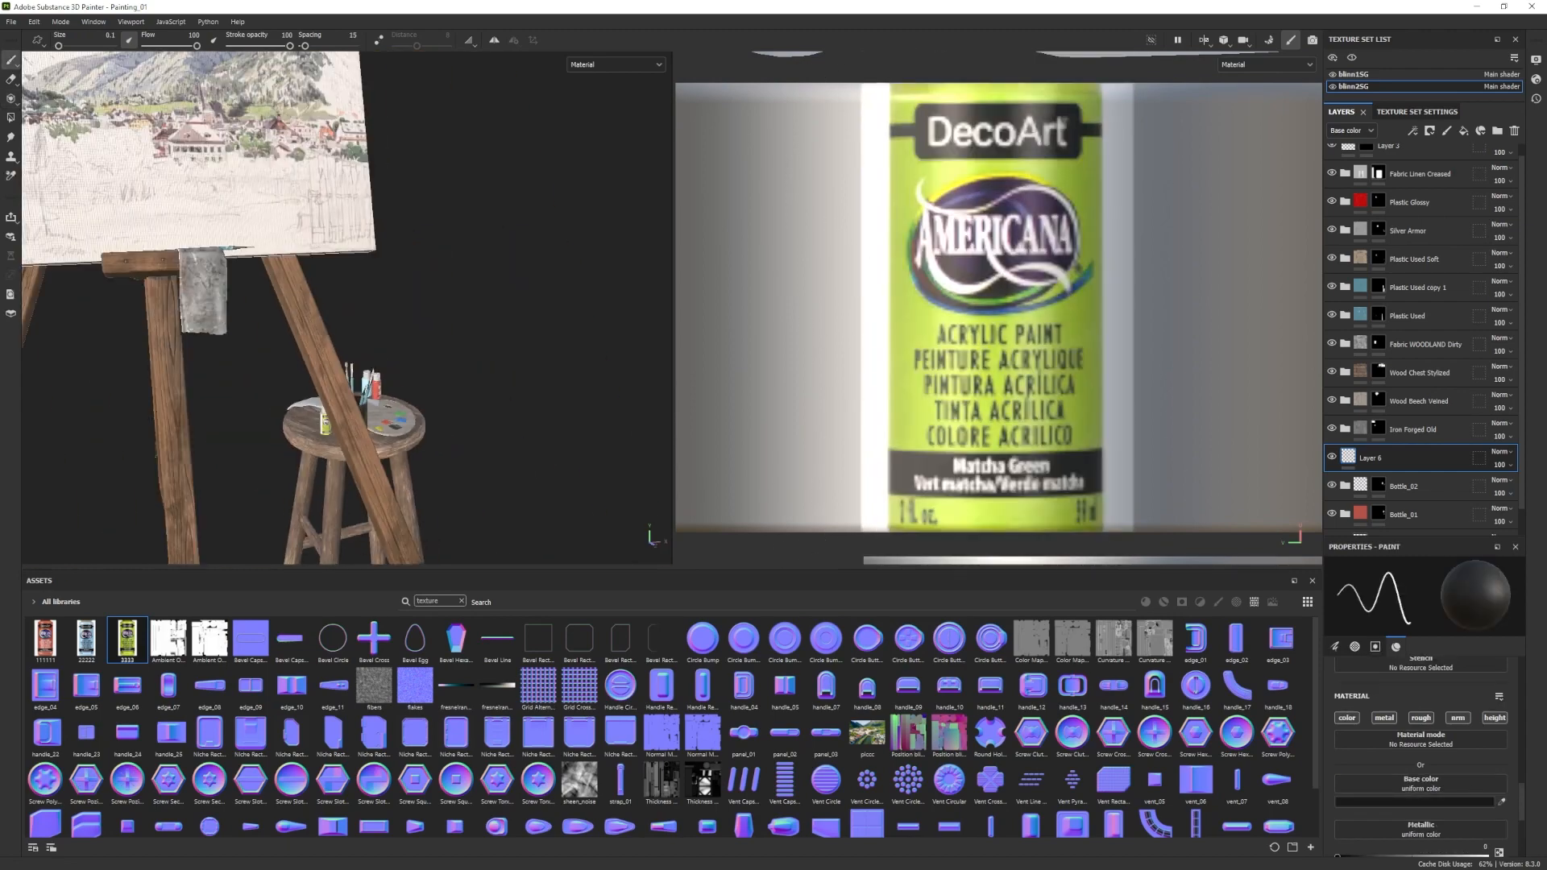
{"action": "left_click_drag", "start_coordinate": [346, 339], "coordinate": [419, 339], "text": "alt"}
{"action": "scroll", "coordinate": [387, 387], "scroll_direction": "up", "scroll_amount": 3}
{"action": "key", "text": "ctrl+z"}
Project the Matcha Green label onto the third bottle's body in the UV view, centered on its UV shell.
{"action": "left_click", "coordinate": [11, 100]}
{"action": "middle_click_drag", "start_coordinate": [951, 307], "coordinate": [990, 309], "text": "alt"}
{"action": "left_click_drag", "start_coordinate": [951, 161], "coordinate": [1056, 435]}
{"action": "left_click_drag", "start_coordinate": [346, 338], "coordinate": [403, 331], "text": "alt"}
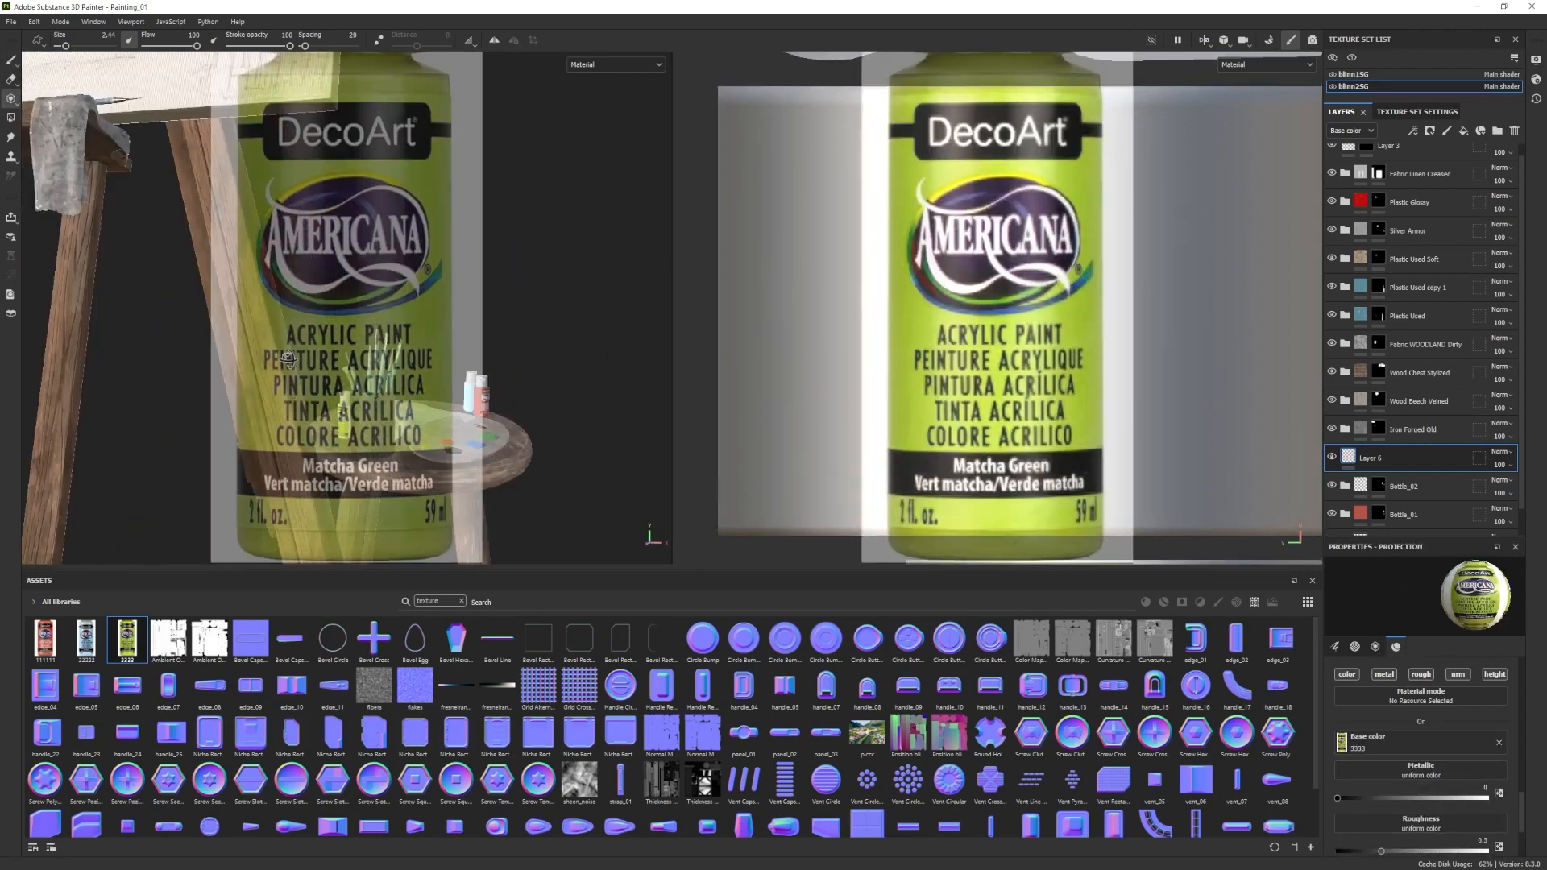
Erase the white margins along both sides of the green label and around its upper corners.
{"action": "left_click", "coordinate": [11, 80]}
{"action": "middle_click_drag", "start_coordinate": [967, 242], "coordinate": [960, 268], "text": "alt"}
{"action": "left_click_drag", "start_coordinate": [900, 189], "coordinate": [900, 164]}
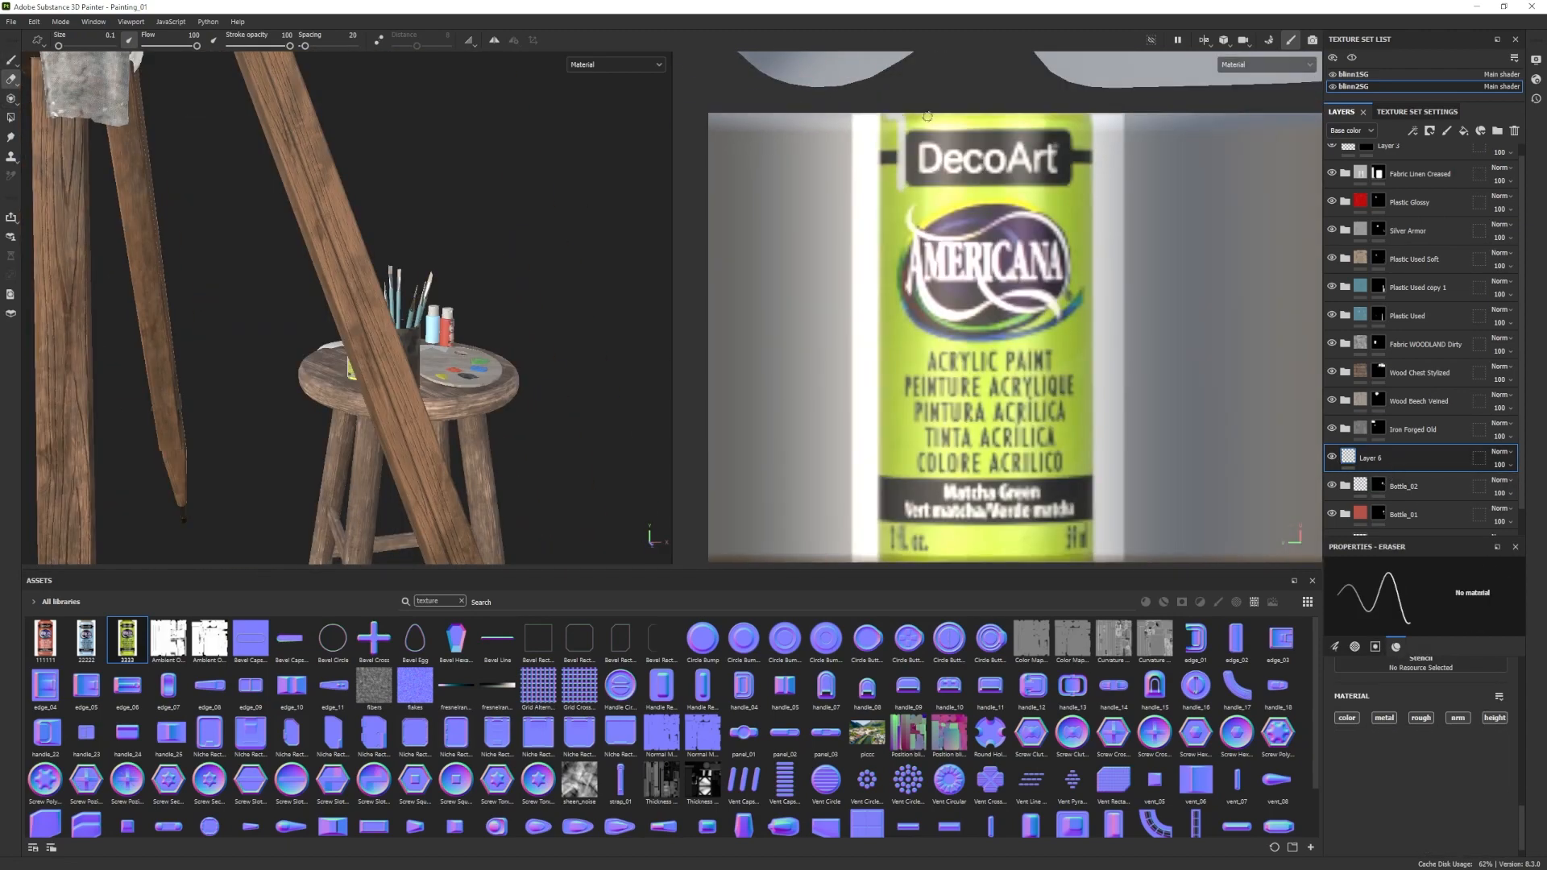
{"action": "left_click_drag", "start_coordinate": [1095, 157], "coordinate": [1116, 554]}
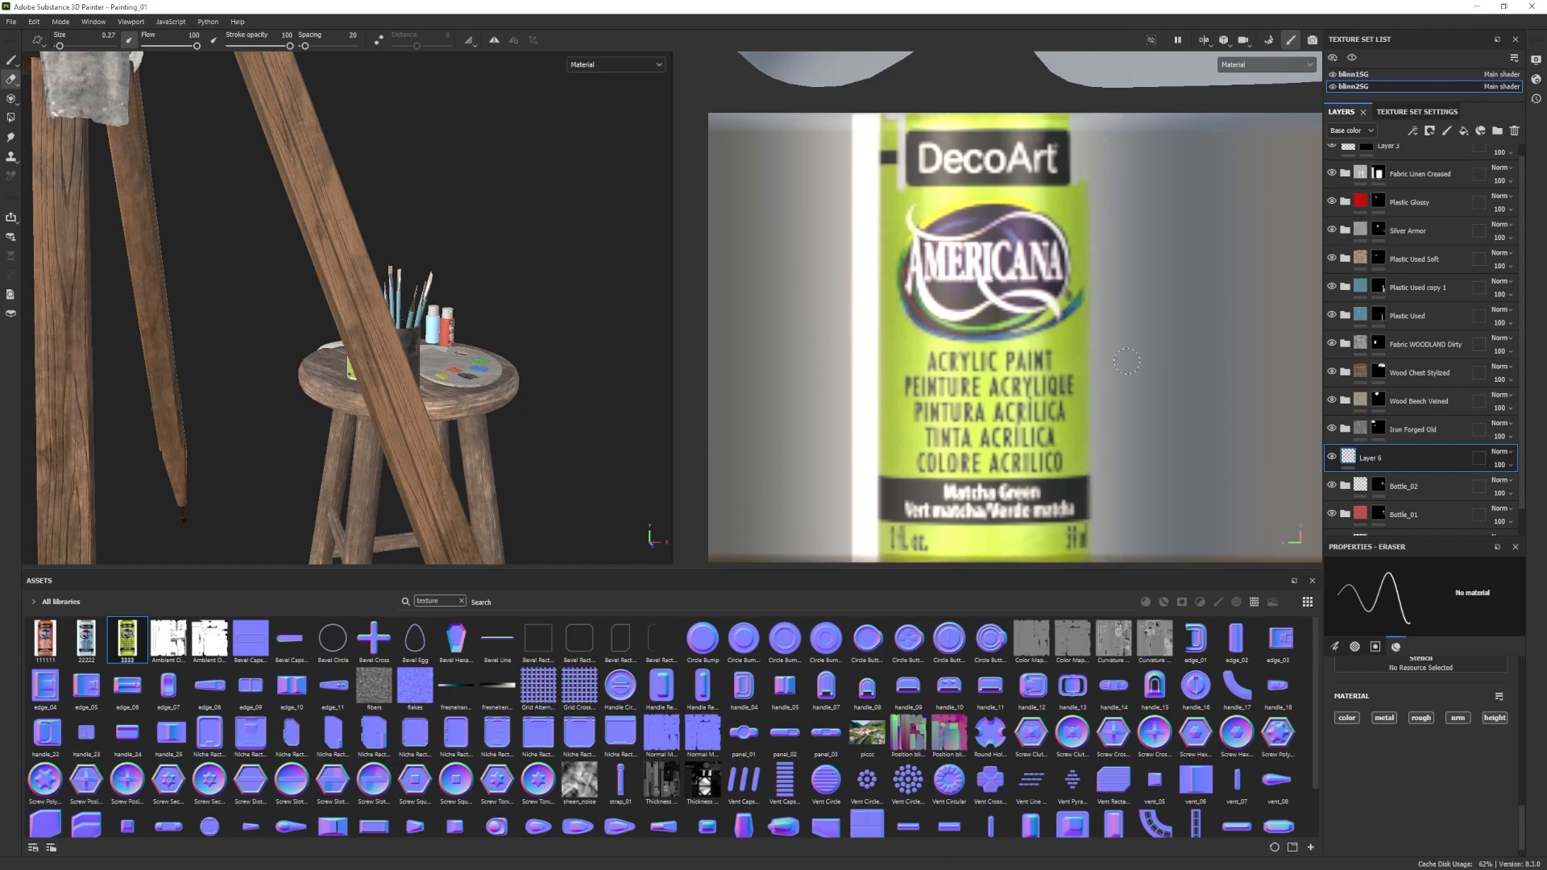
{"action": "mouse_move", "coordinate": [874, 555]}
{"action": "left_mouse_down"}
{"action": "mouse_move", "coordinate": [874, 125]}
{"action": "mouse_move", "coordinate": [865, 490]}
{"action": "left_mouse_up"}
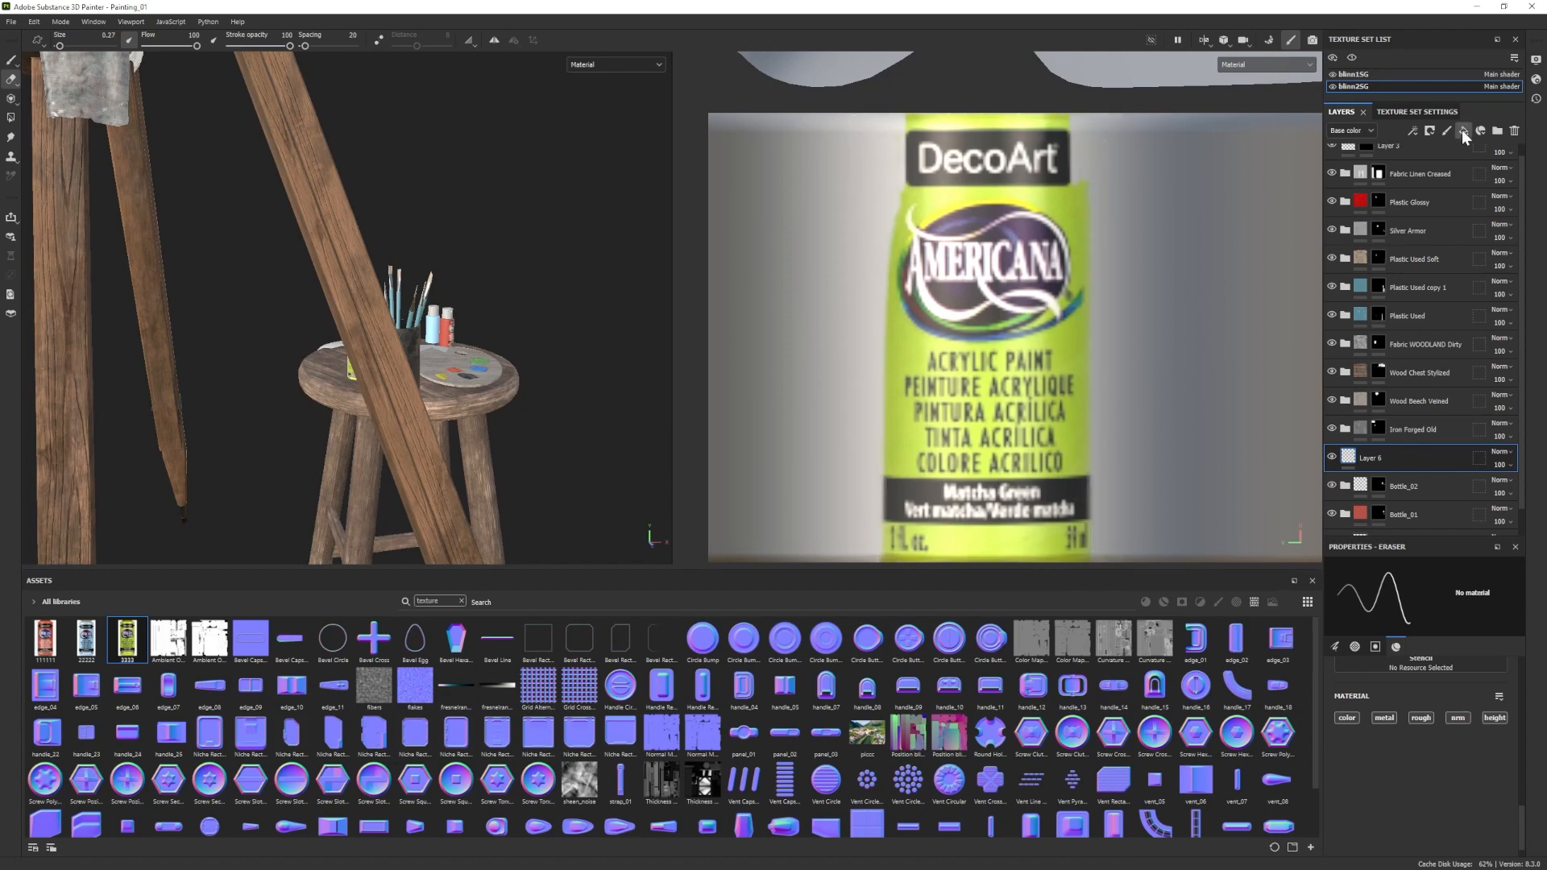
Add a fill layer beneath the green label's layer and set its base color to A3BF2D.
{"action": "left_click", "coordinate": [1462, 129]}
{"action": "left_click", "coordinate": [1422, 669]}
{"action": "left_click_drag", "start_coordinate": [1367, 669], "coordinate": [1328, 670]}
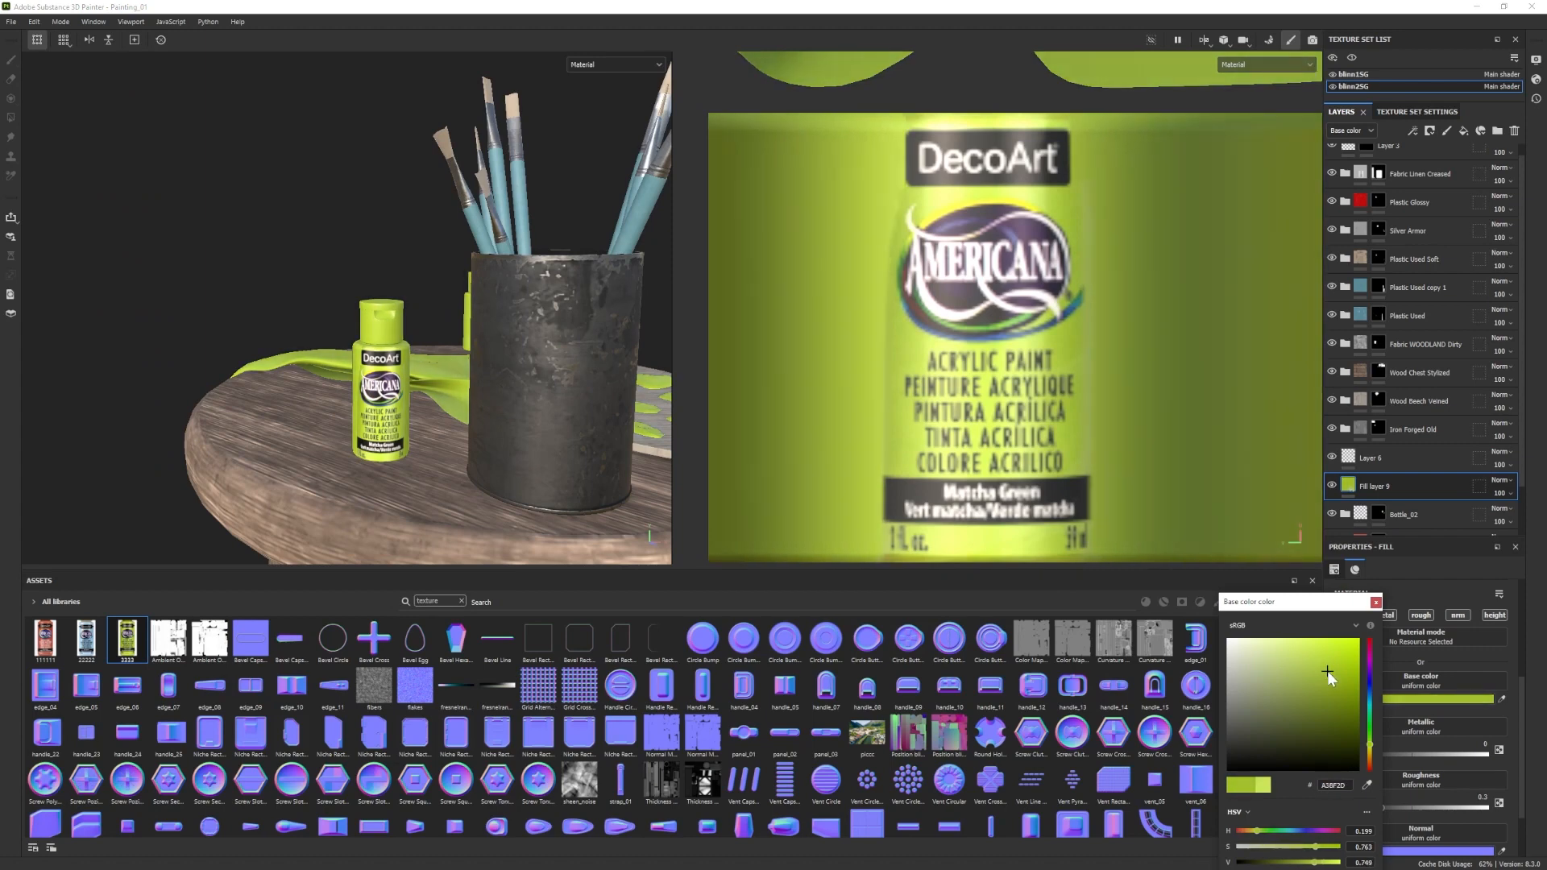
Erase the leftover edges around the green label on Layer 6, and group the label and green fill layers into a folder.
{"action": "left_click", "coordinate": [1386, 458]}
{"action": "left_click_drag", "start_coordinate": [910, 118], "coordinate": [1082, 117]}
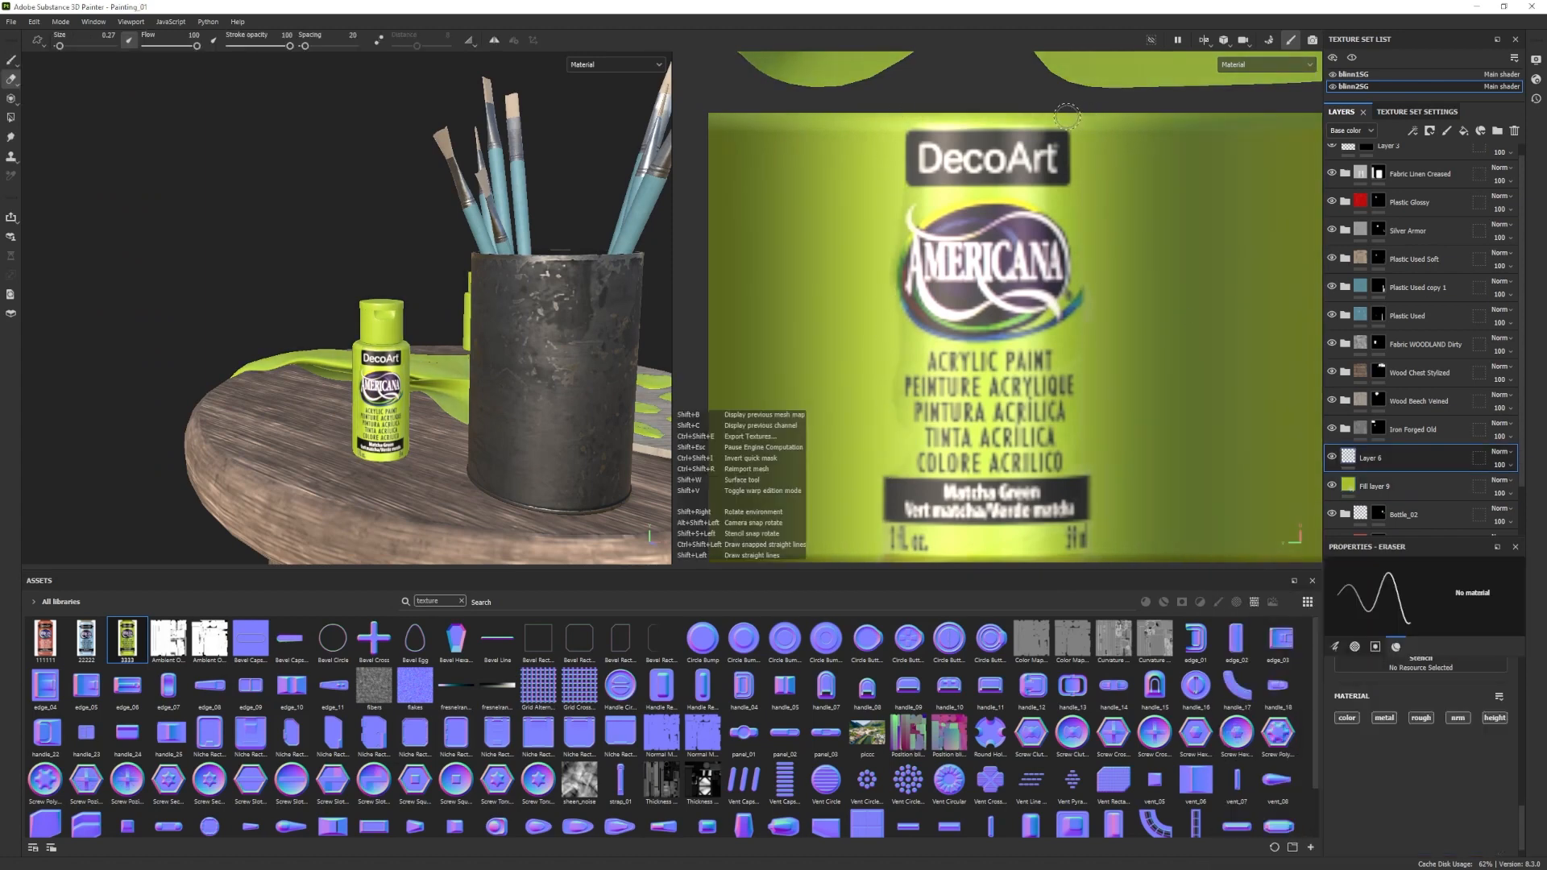
{"action": "right_click_drag", "start_coordinate": [985, 191], "coordinate": [960, 191], "text": "ctrl"}
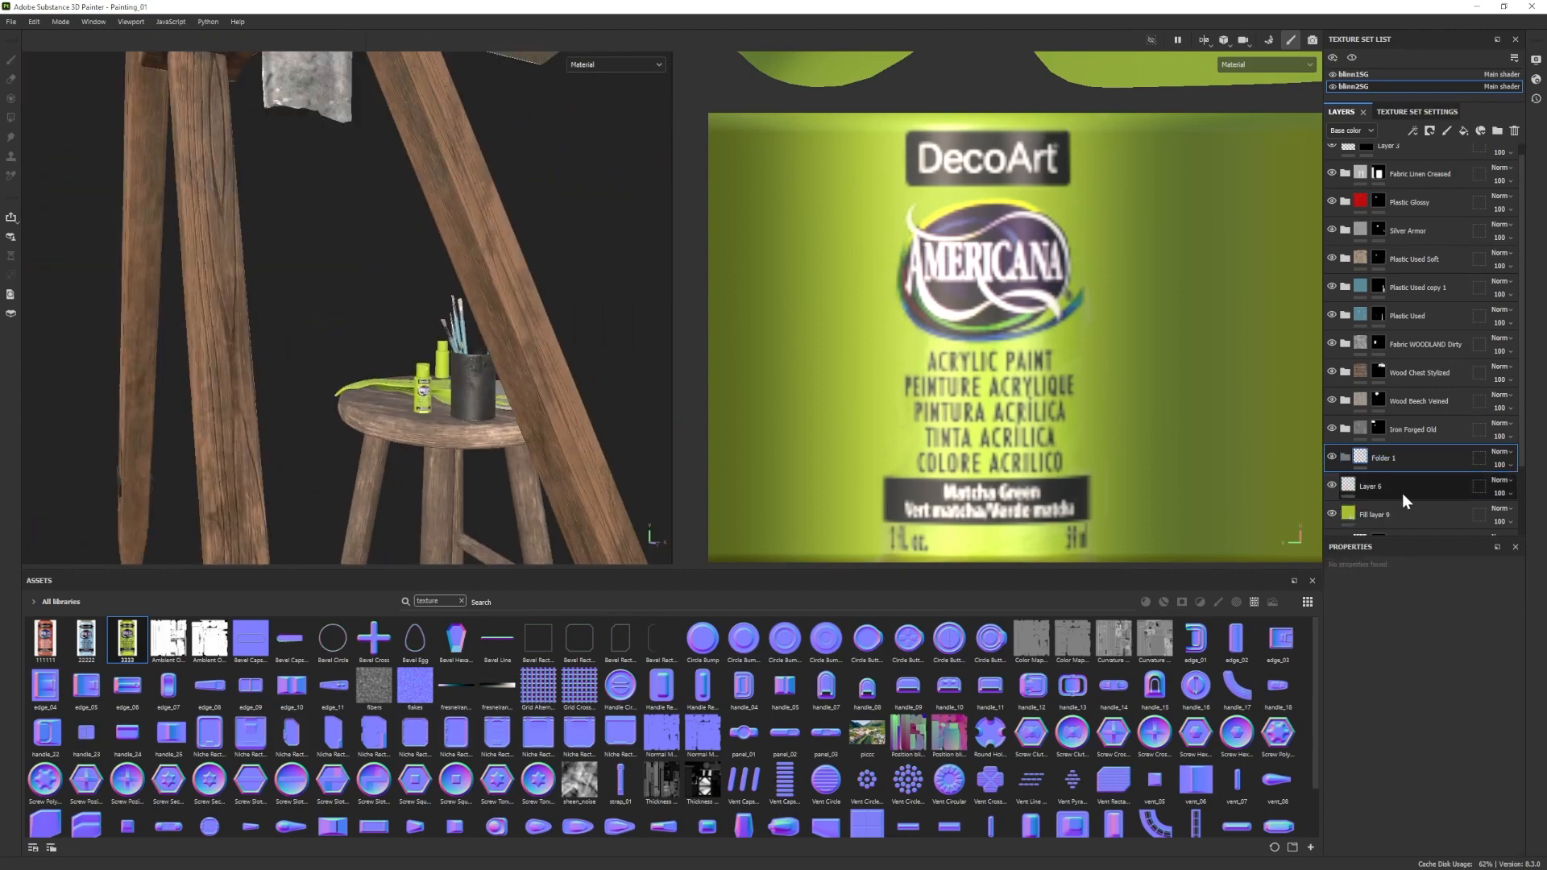
{"action": "key", "text": "ctrl+g"}
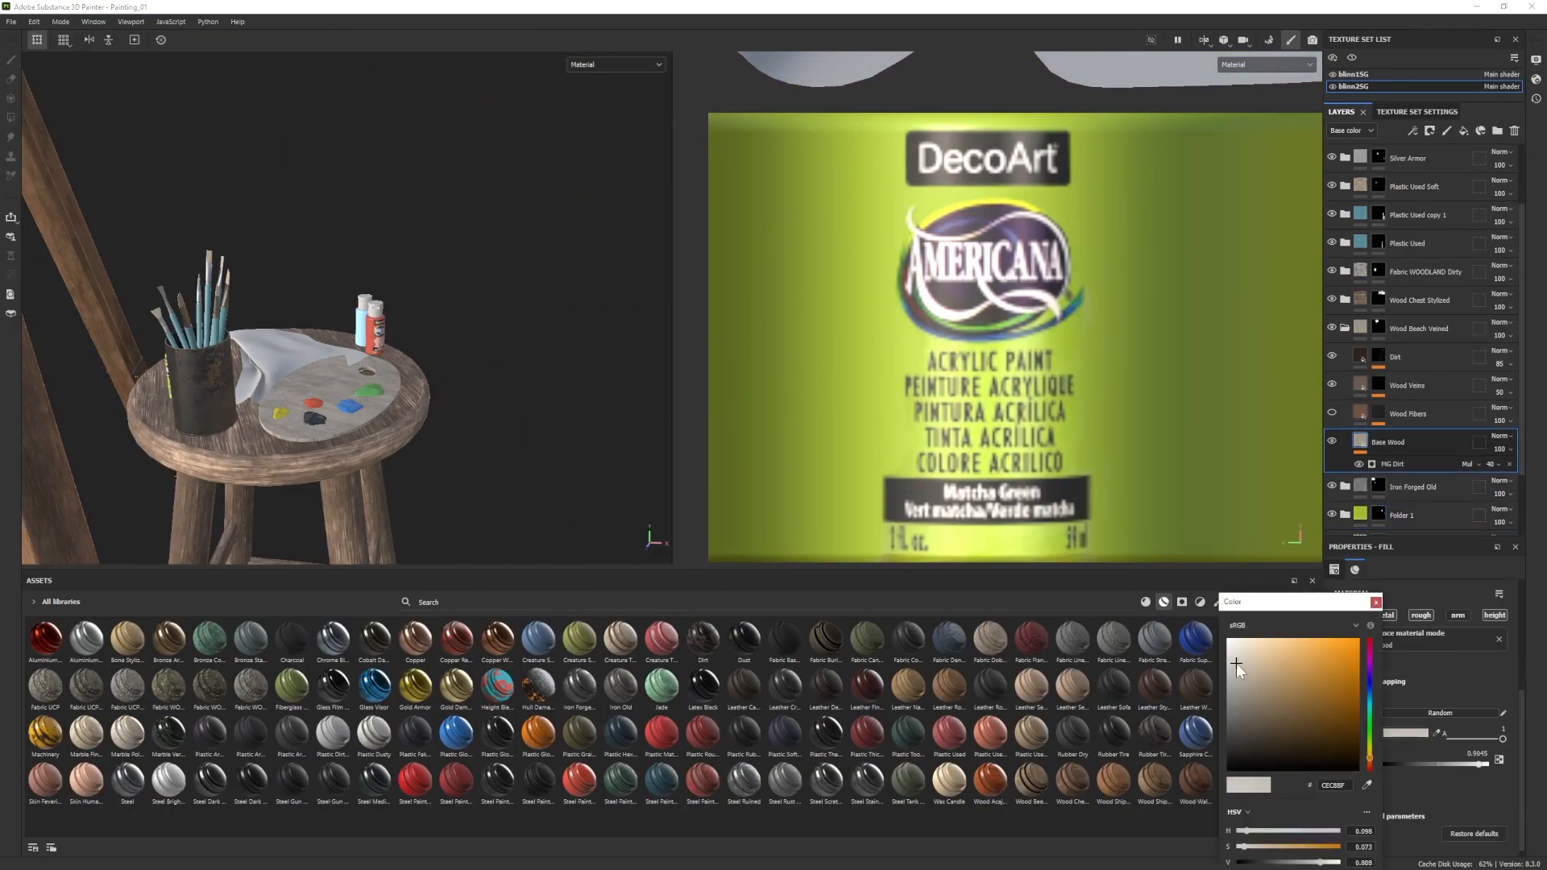
Toggle the Wood Veins layer of the Wood Beach Veined material to examine its effect on the wood surface.
{"action": "left_click", "coordinate": [1412, 765]}
{"action": "left_click", "coordinate": [1416, 384]}
{"action": "left_click", "coordinate": [1333, 382]}
{"action": "left_click", "coordinate": [1333, 382]}
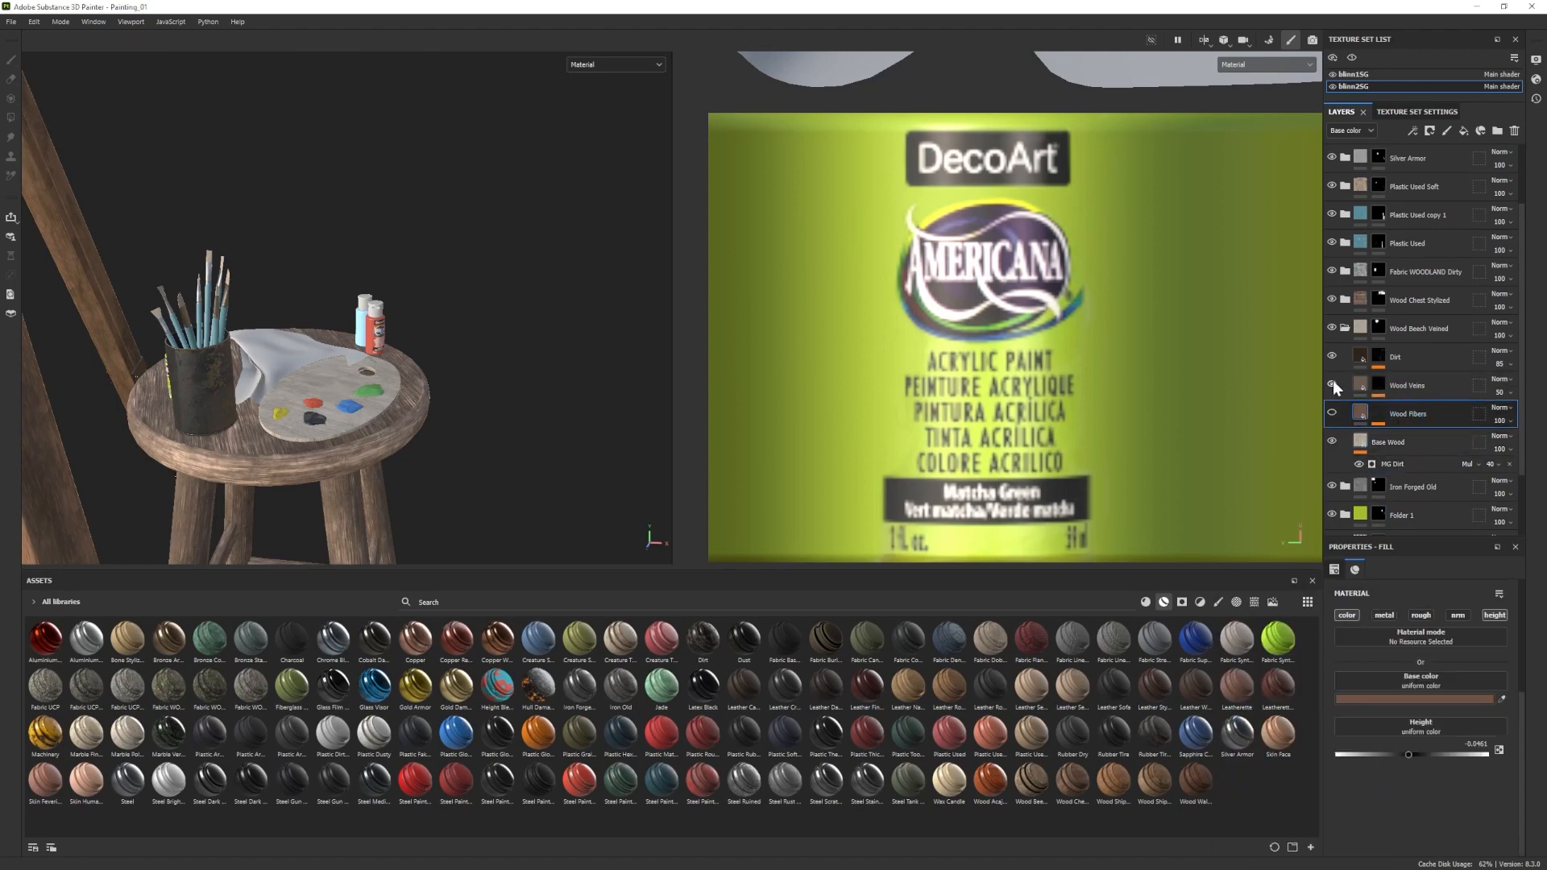
{"action": "left_click", "coordinate": [1408, 454]}
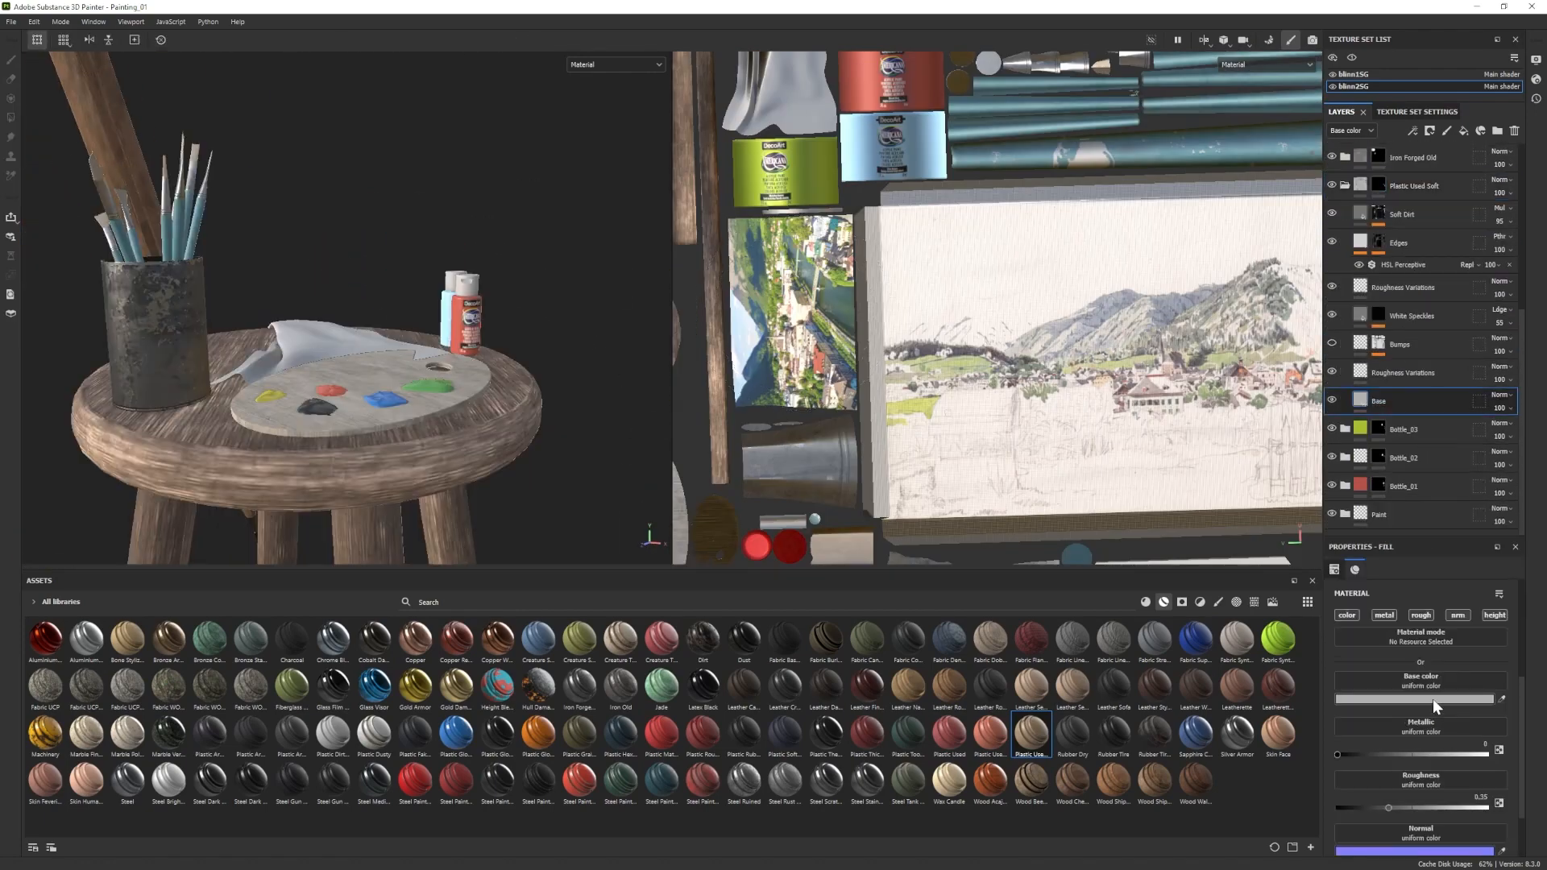
Set the base layer of the lower Plastic Used Soft material to light grey with roughness 0.2165, and close its folder.
{"action": "scroll", "coordinate": [1402, 733], "scroll_direction": "down", "scroll_amount": 1}
{"action": "left_click", "coordinate": [1345, 185]}
{"action": "left_click_drag", "start_coordinate": [283, 346], "coordinate": [346, 410], "text": "alt"}
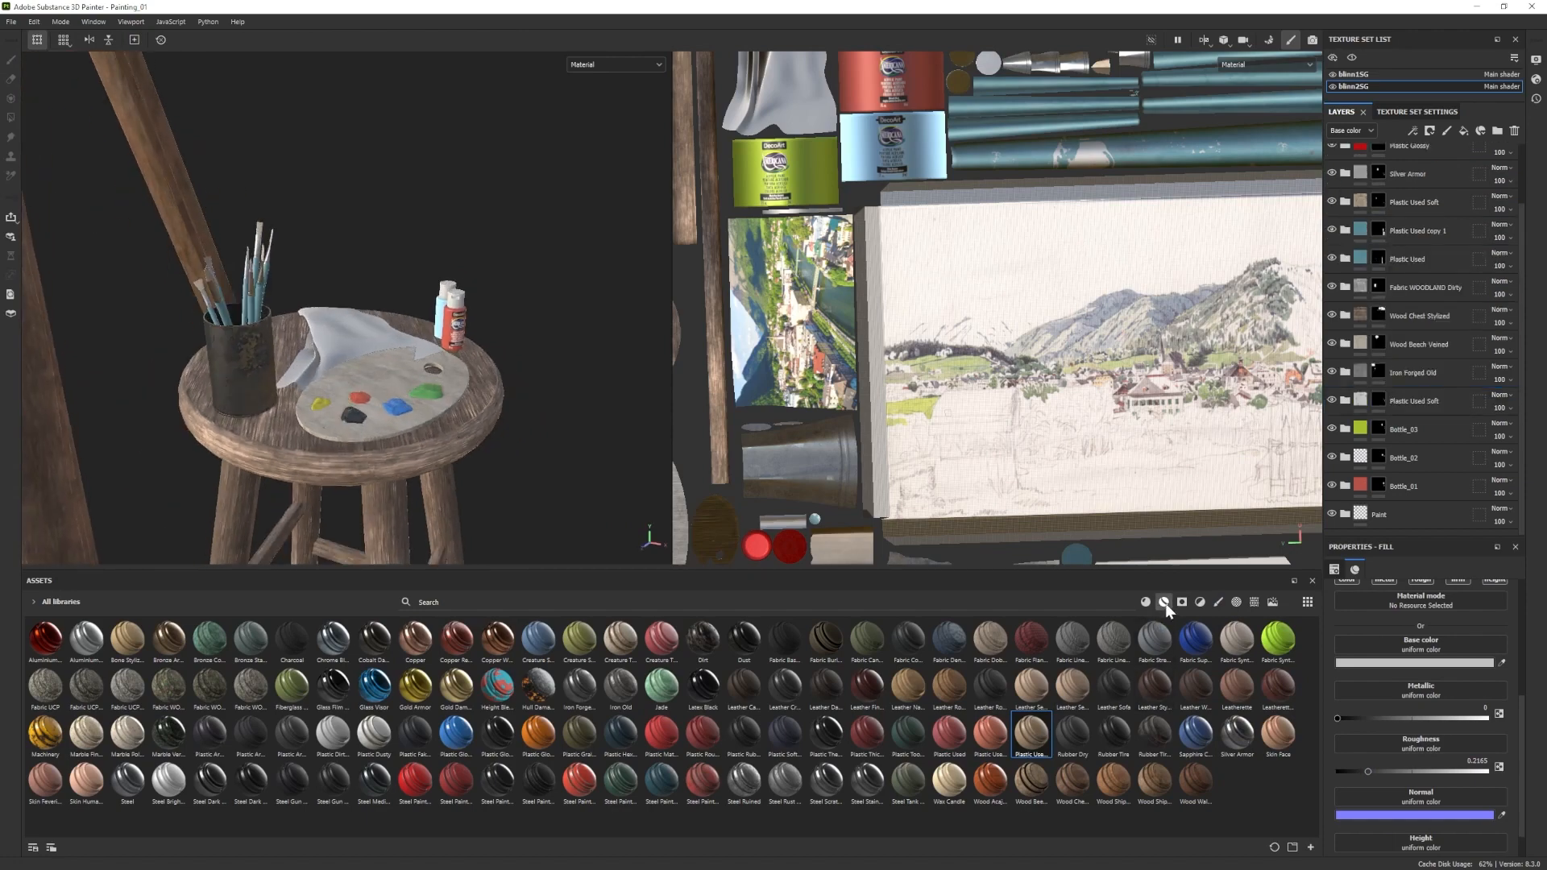
Add the Fabric WOODLAND Dirty smart material with a black mask and fill the mask over the cloth on the stool.
{"action": "left_click_drag", "start_coordinate": [1400, 299], "coordinate": [1406, 298]}
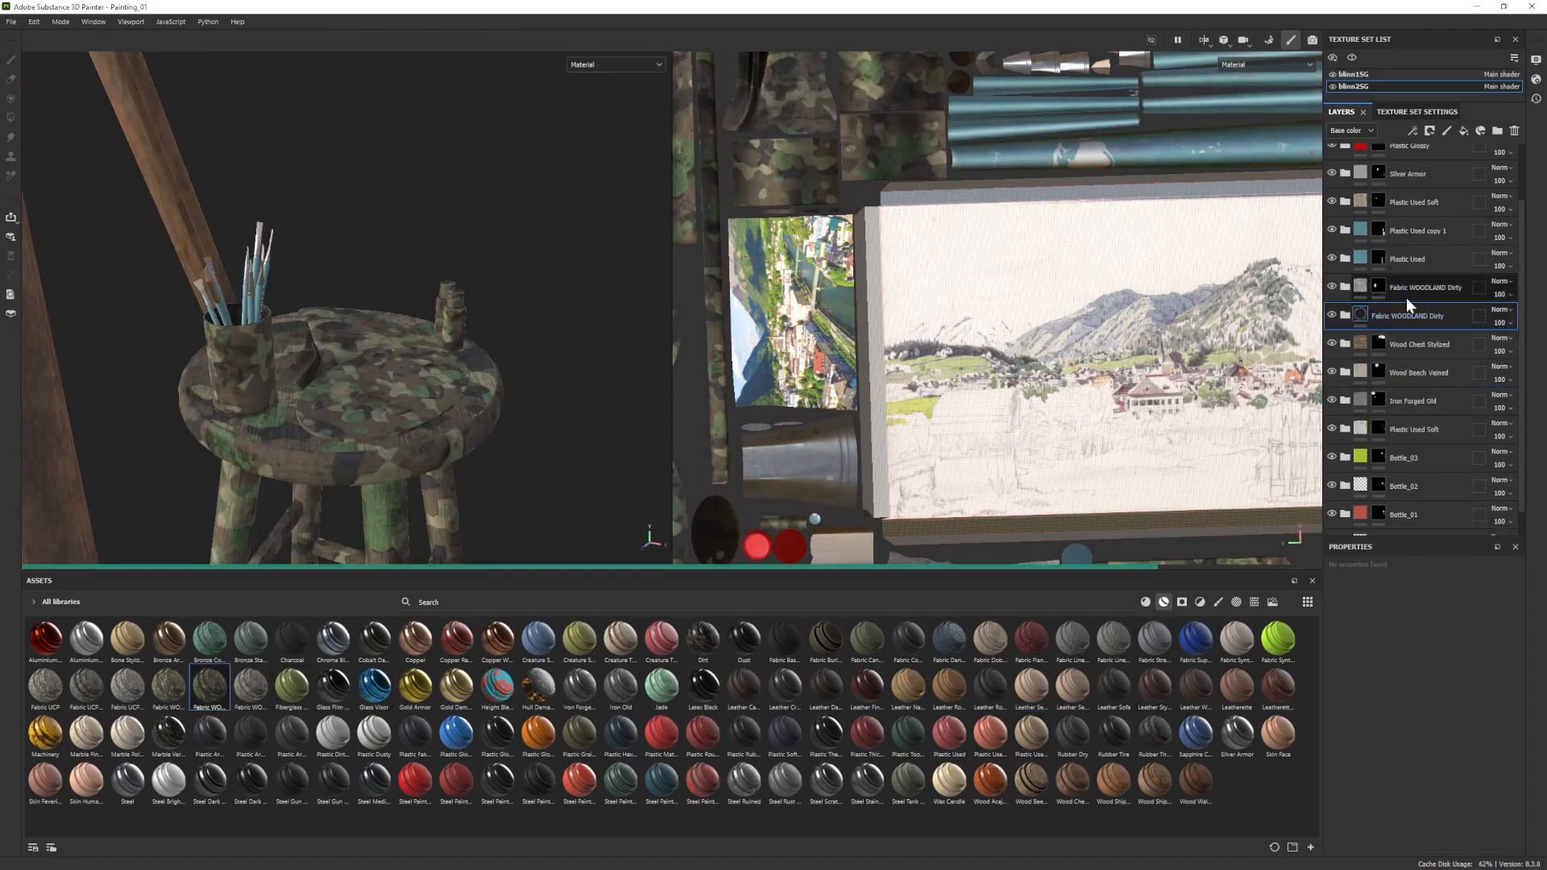
{"action": "right_click", "coordinate": [1409, 318]}
{"action": "left_click", "coordinate": [1422, 337]}
{"action": "left_click", "coordinate": [11, 119]}
{"action": "left_click", "coordinate": [361, 332]}
{"action": "key", "text": "1"}
Change all four pattern colors of the stool cloth's Fabric WOODLAND layer to light grey.
{"action": "left_click", "coordinate": [1345, 315]}
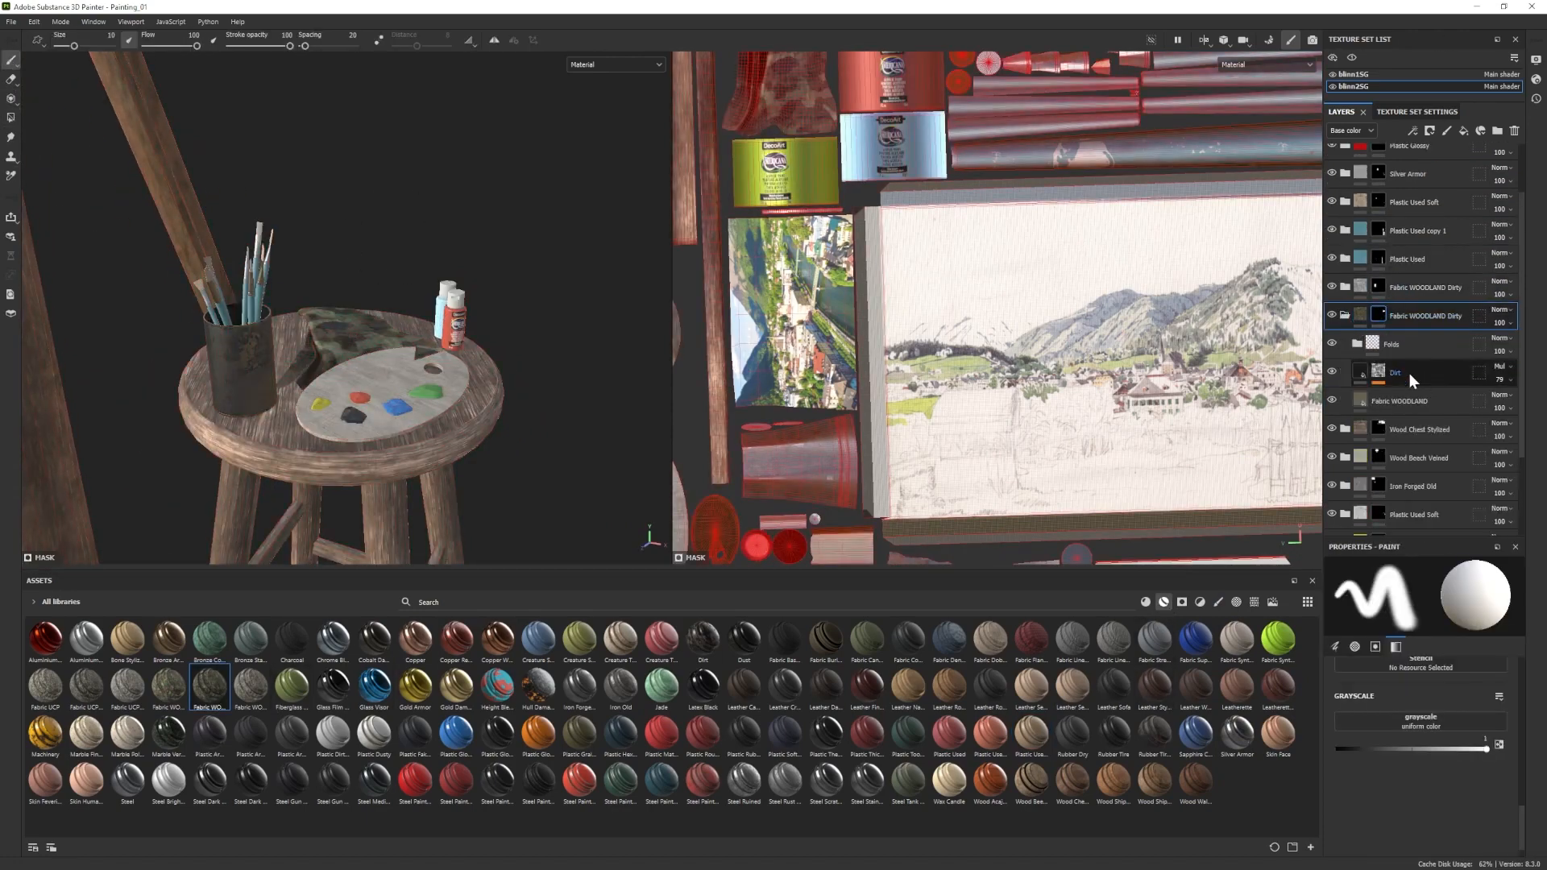
{"action": "left_click", "coordinate": [1415, 401]}
{"action": "scroll", "coordinate": [1448, 701], "scroll_direction": "down", "scroll_amount": 4}
{"action": "left_click", "coordinate": [1411, 740]}
{"action": "left_click", "coordinate": [1230, 671]}
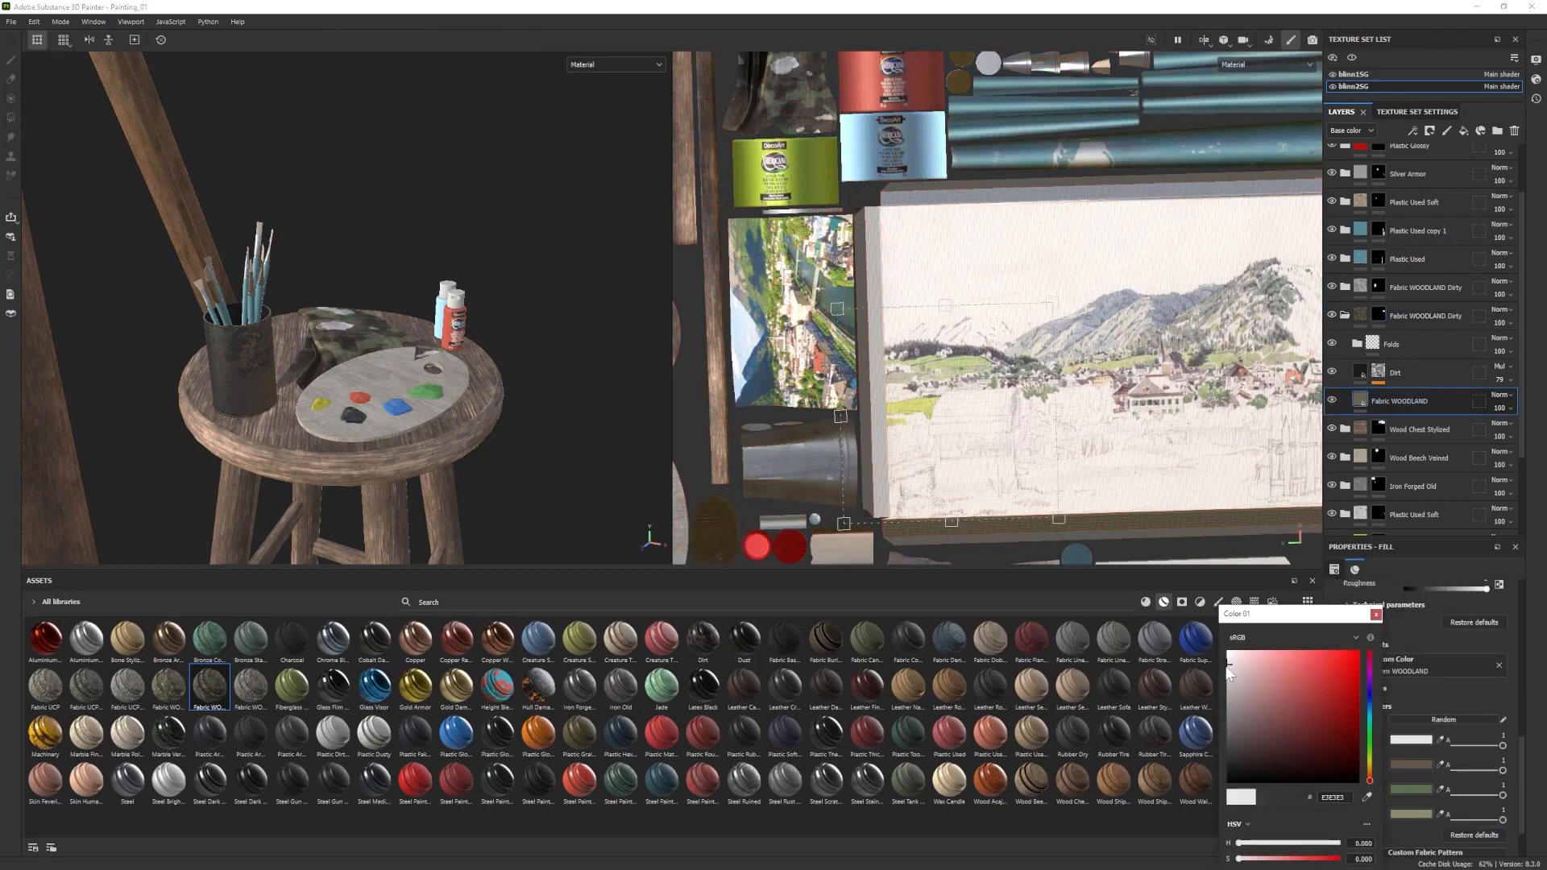
{"action": "left_click", "coordinate": [1376, 615]}
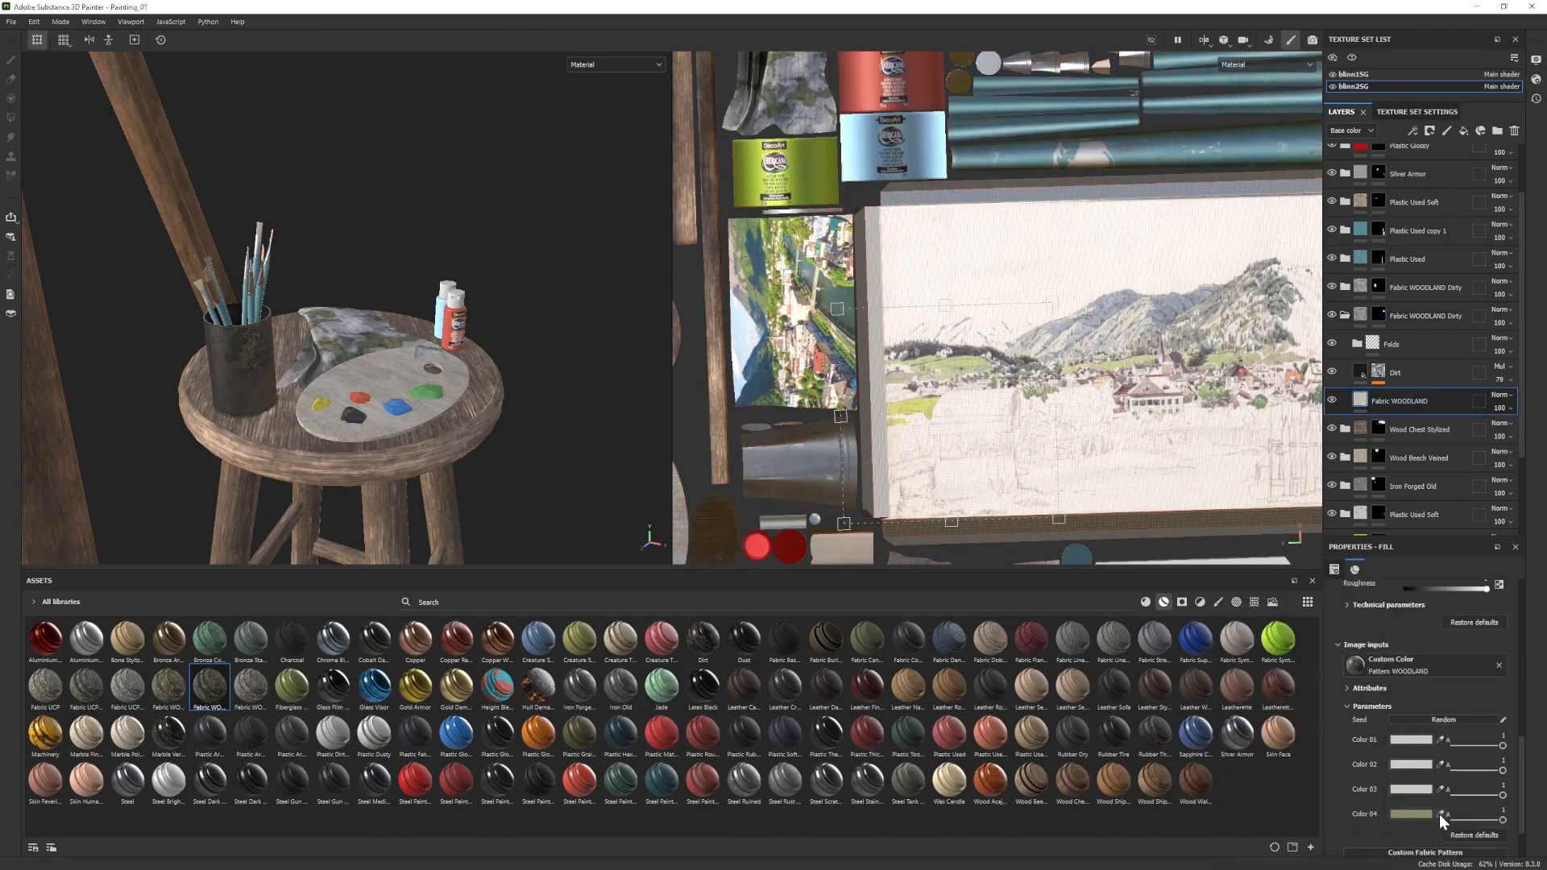
{"action": "scroll", "coordinate": [1442, 721], "scroll_direction": "up", "scroll_amount": 3}
{"action": "scroll", "coordinate": [1442, 721], "scroll_direction": "up", "scroll_amount": 2}
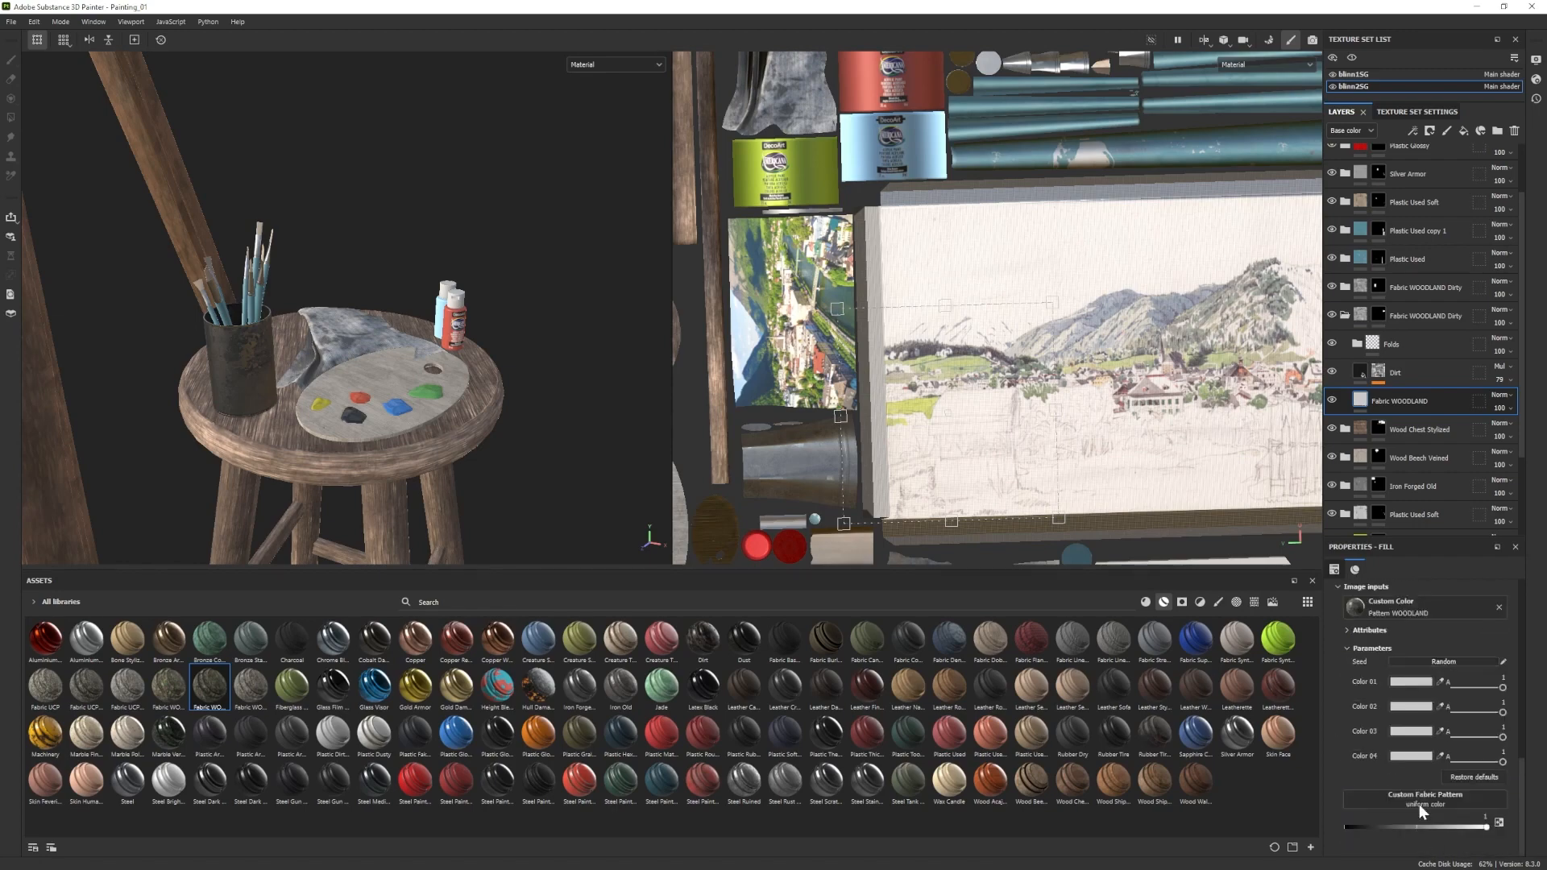
Set the Dirt Level of the stool cloth's MG Dirt generator to 0.53 and close the material's folder.
{"action": "left_click", "coordinate": [1357, 375]}
{"action": "left_click", "coordinate": [1409, 395]}
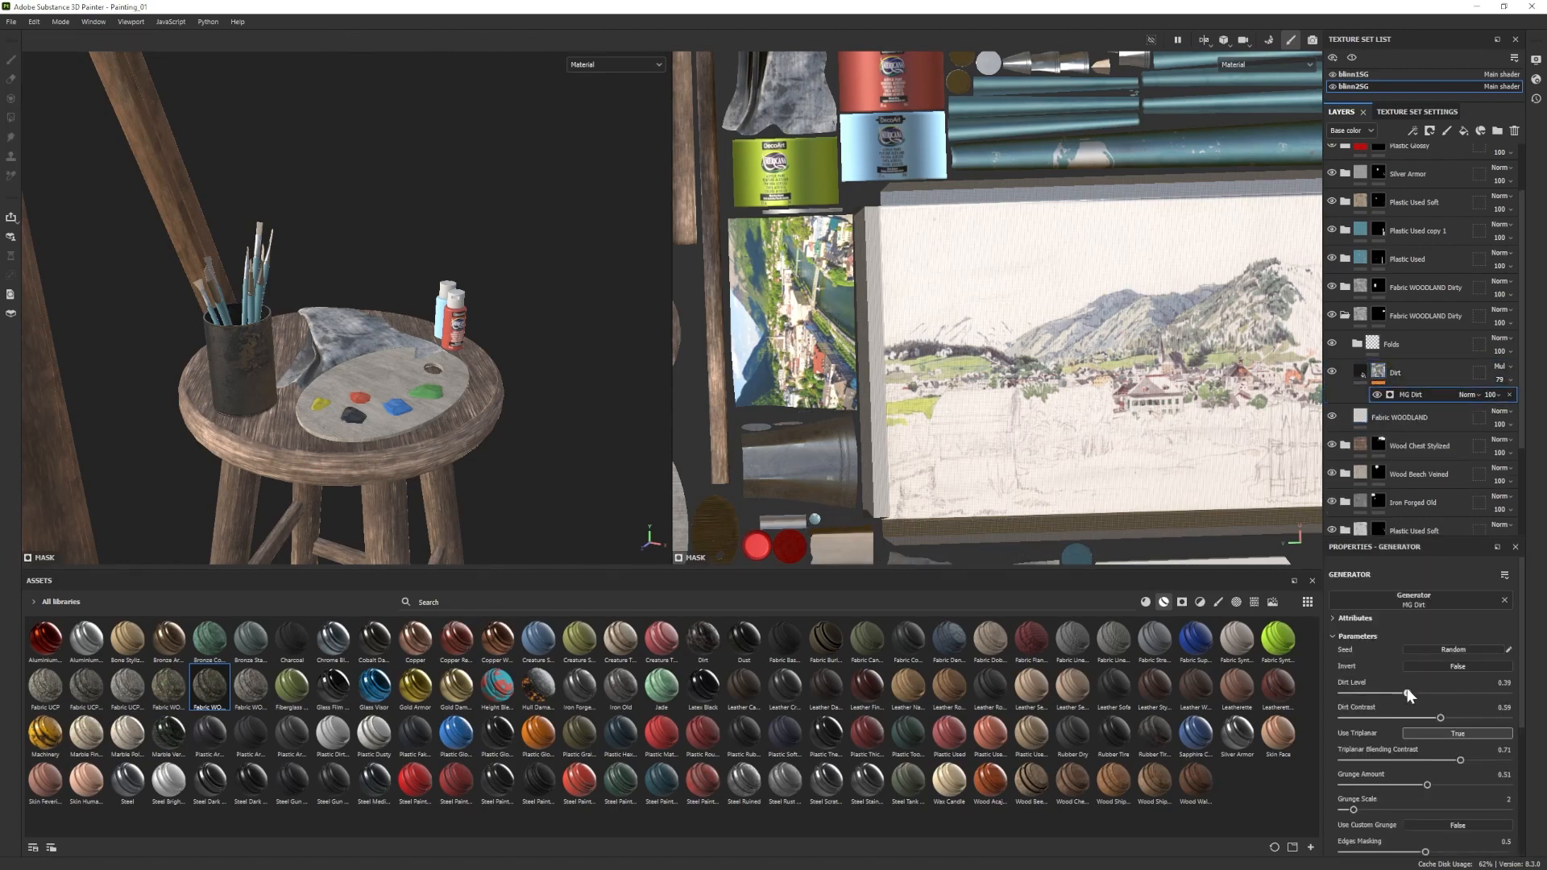
{"action": "left_click_drag", "start_coordinate": [1408, 695], "coordinate": [1442, 693]}
{"action": "scroll", "coordinate": [348, 407], "scroll_direction": "down", "scroll_amount": 5}
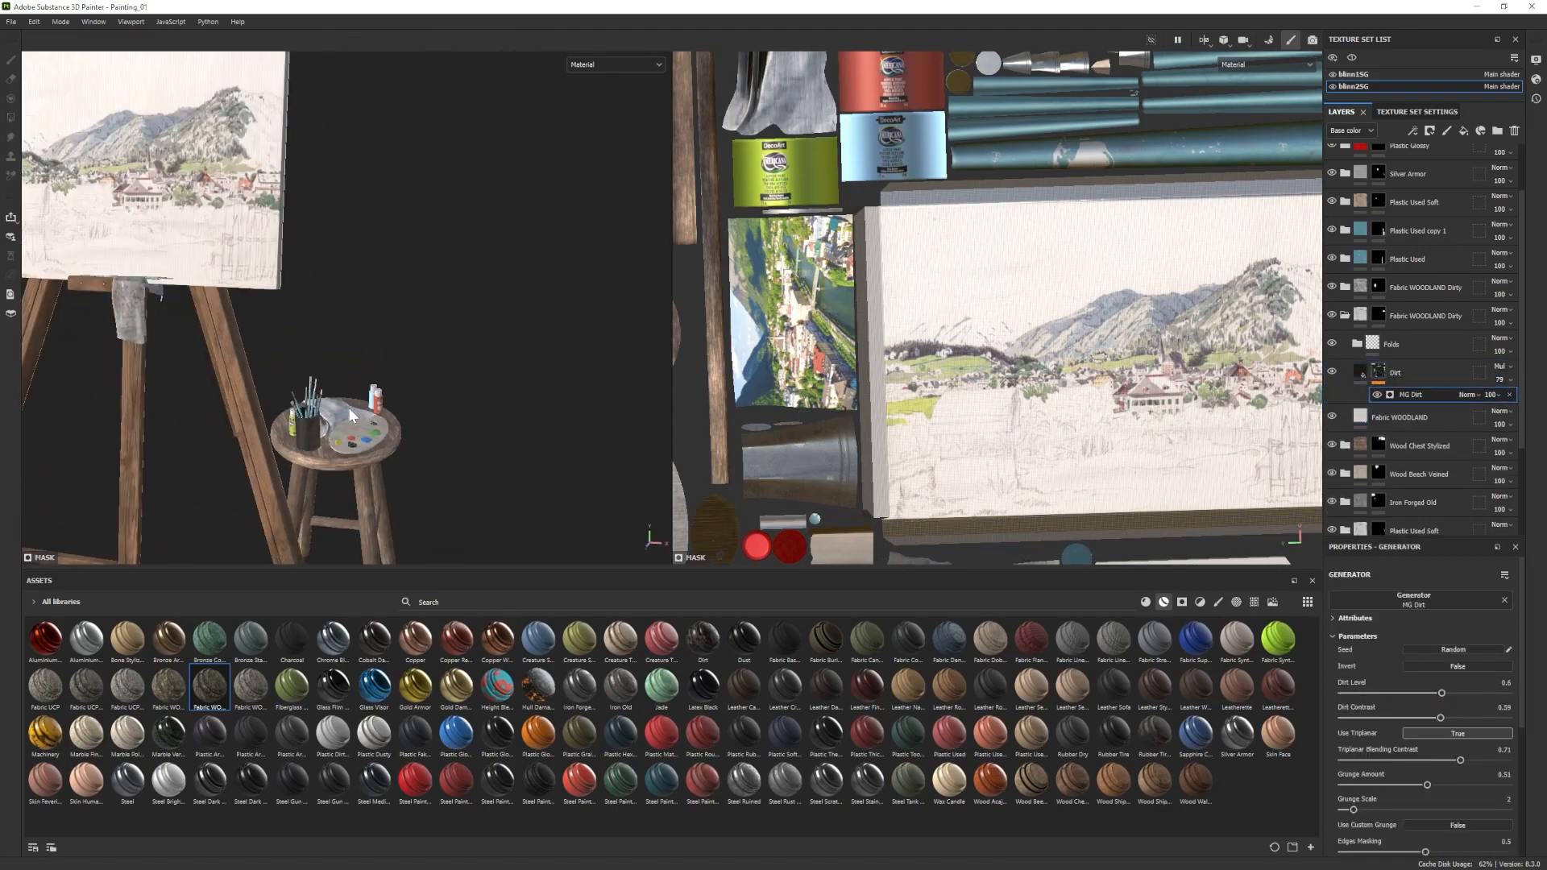
{"action": "scroll", "coordinate": [361, 446], "scroll_direction": "up", "scroll_amount": 5}
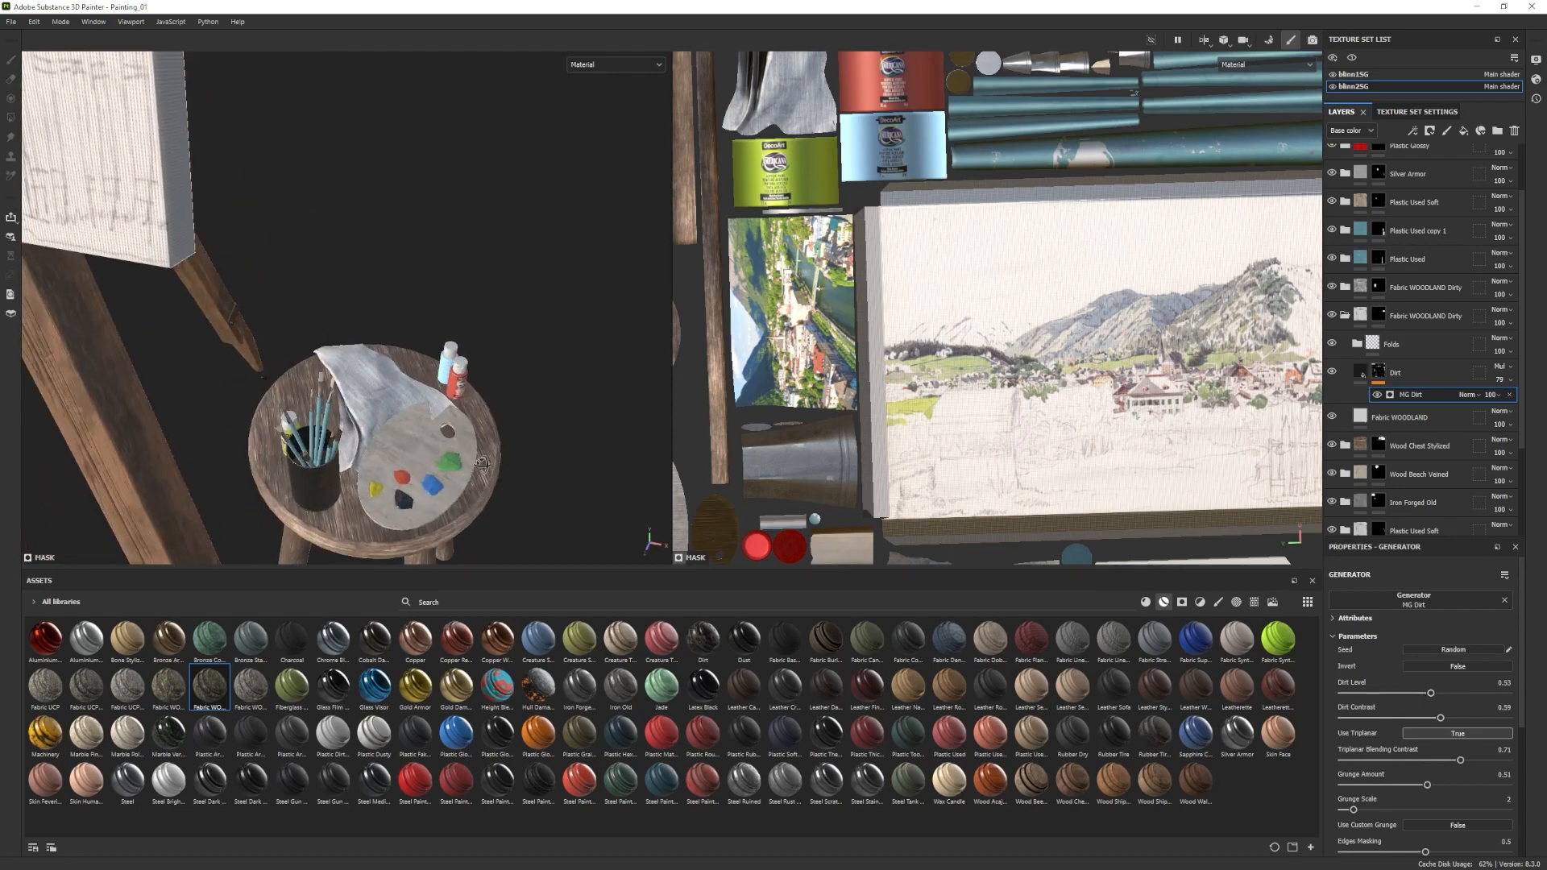
{"action": "scroll", "coordinate": [361, 447], "scroll_direction": "down", "scroll_amount": 7}
{"action": "middle_click_drag", "start_coordinate": [361, 447], "coordinate": [325, 387], "text": "alt"}
{"action": "scroll", "coordinate": [338, 387], "scroll_direction": "up", "scroll_amount": 2}
{"action": "left_click", "coordinate": [1345, 315]}
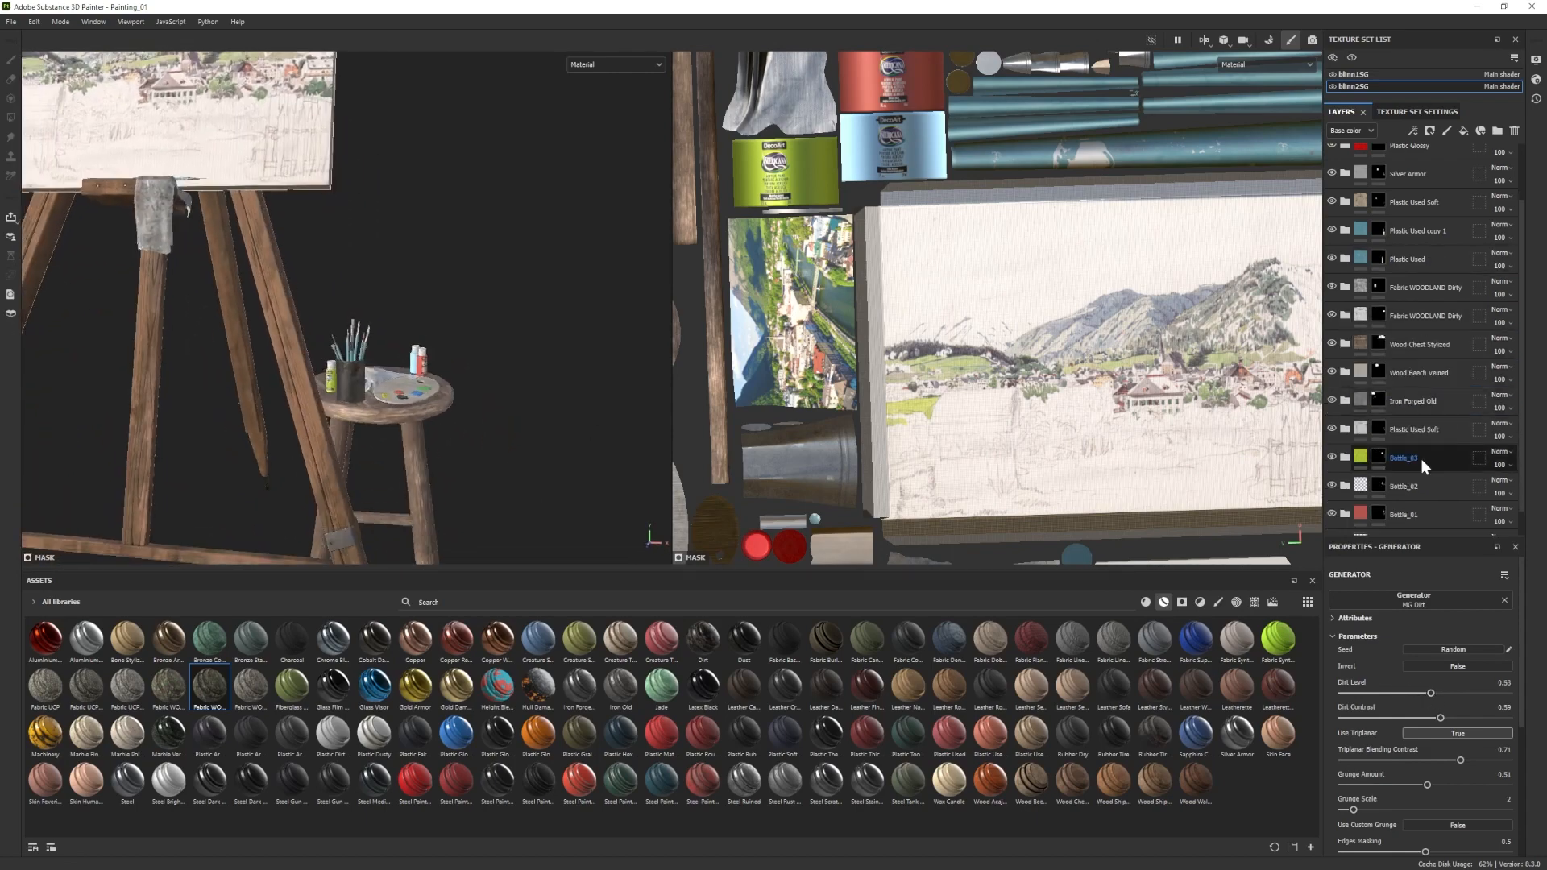
Lighten the grey base color of the Base layer in the Iron Forged Old material.
{"action": "left_click", "coordinate": [1345, 400]}
{"action": "scroll", "coordinate": [1418, 363], "scroll_direction": "down", "scroll_amount": 2}
{"action": "left_click", "coordinate": [1379, 443]}
{"action": "left_click", "coordinate": [1438, 699]}
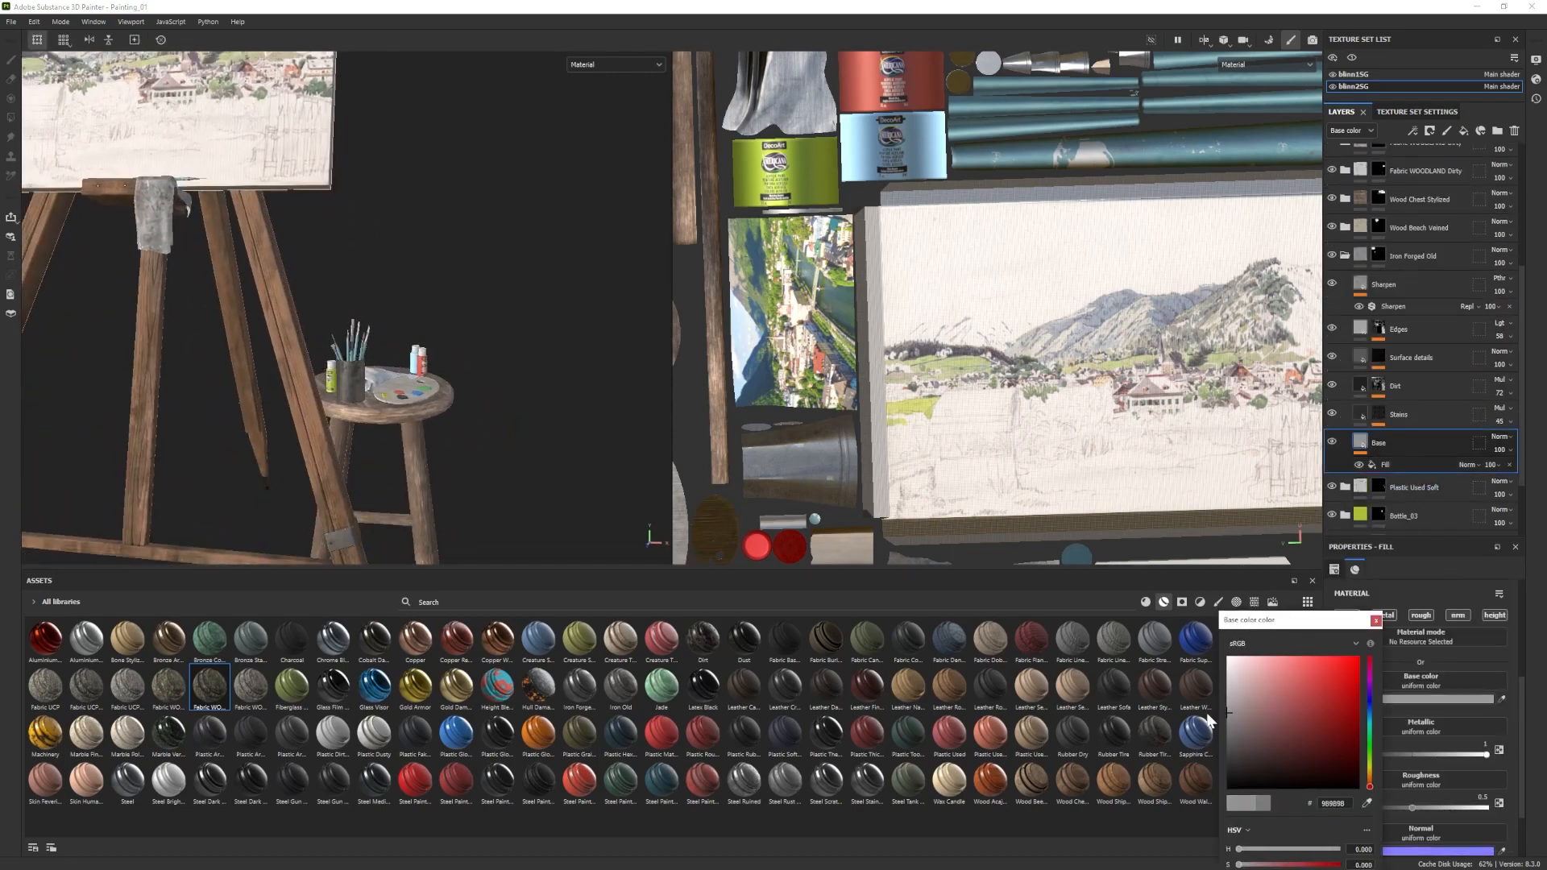
{"action": "left_click_drag", "start_coordinate": [1208, 714], "coordinate": [1207, 716]}
{"action": "scroll", "coordinate": [452, 403], "scroll_direction": "down", "scroll_amount": 3}
{"action": "left_click_drag", "start_coordinate": [451, 403], "coordinate": [518, 421], "text": "alt"}
{"action": "scroll", "coordinate": [518, 421], "scroll_direction": "up", "scroll_amount": 4}
{"action": "middle_click_drag", "start_coordinate": [517, 420], "coordinate": [367, 391], "text": "alt"}
Add a fill layer above the Sharpen layer inside the Iron Forged Old folder.
{"action": "left_click", "coordinate": [1380, 288]}
{"action": "left_click", "coordinate": [1465, 131]}
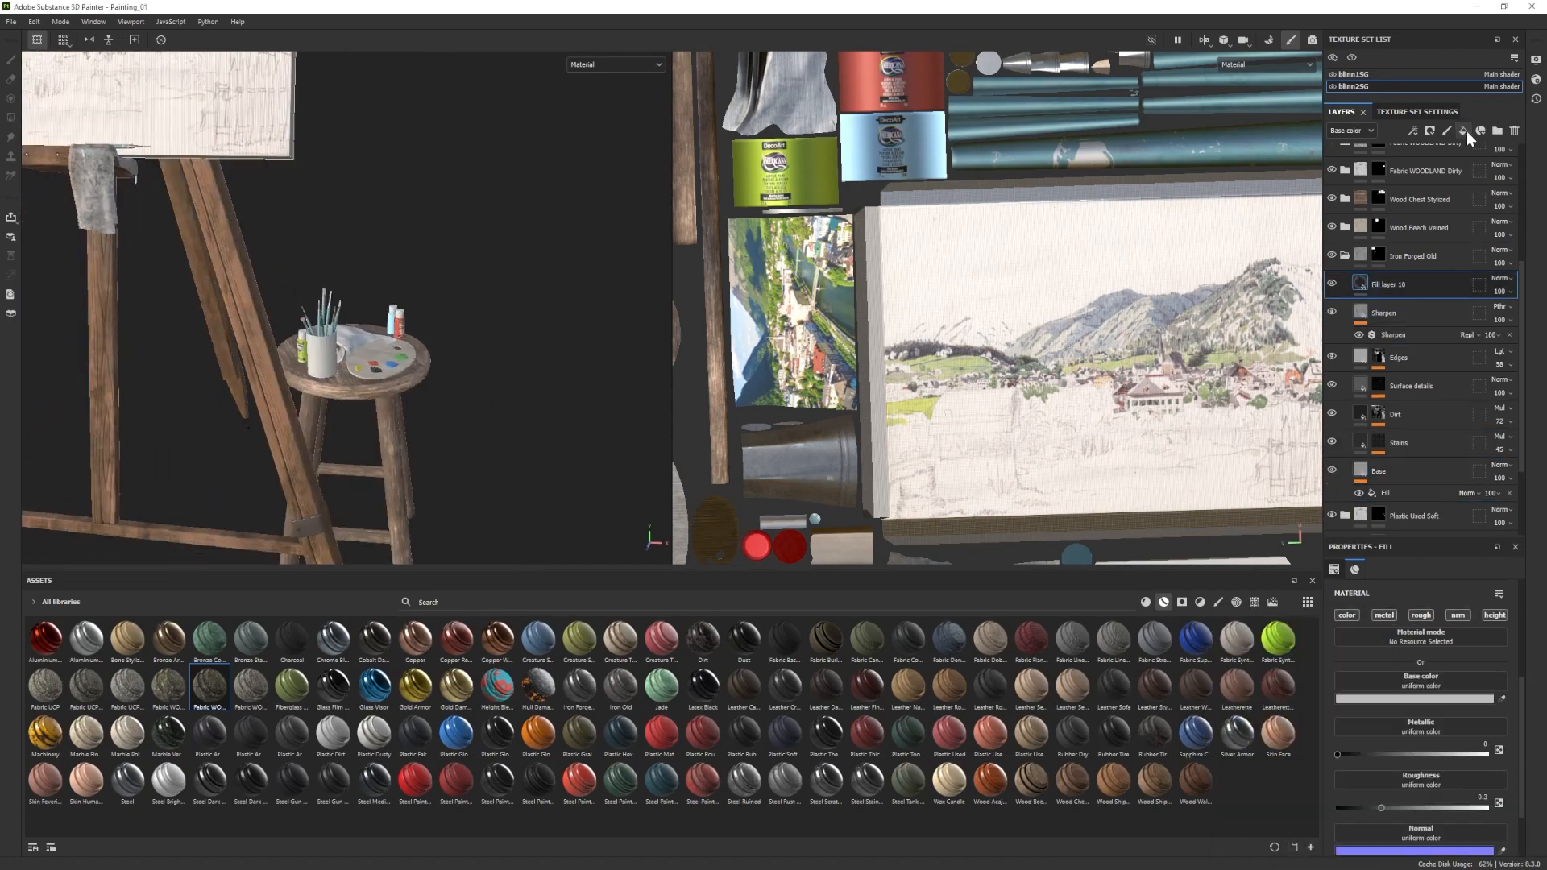
Apply the Paint Old smart mask to Fill layer 10 and set the layer's base color to green.
{"action": "left_click", "coordinate": [1182, 602]}
{"action": "left_click_drag", "start_coordinate": [667, 694], "coordinate": [1334, 295]}
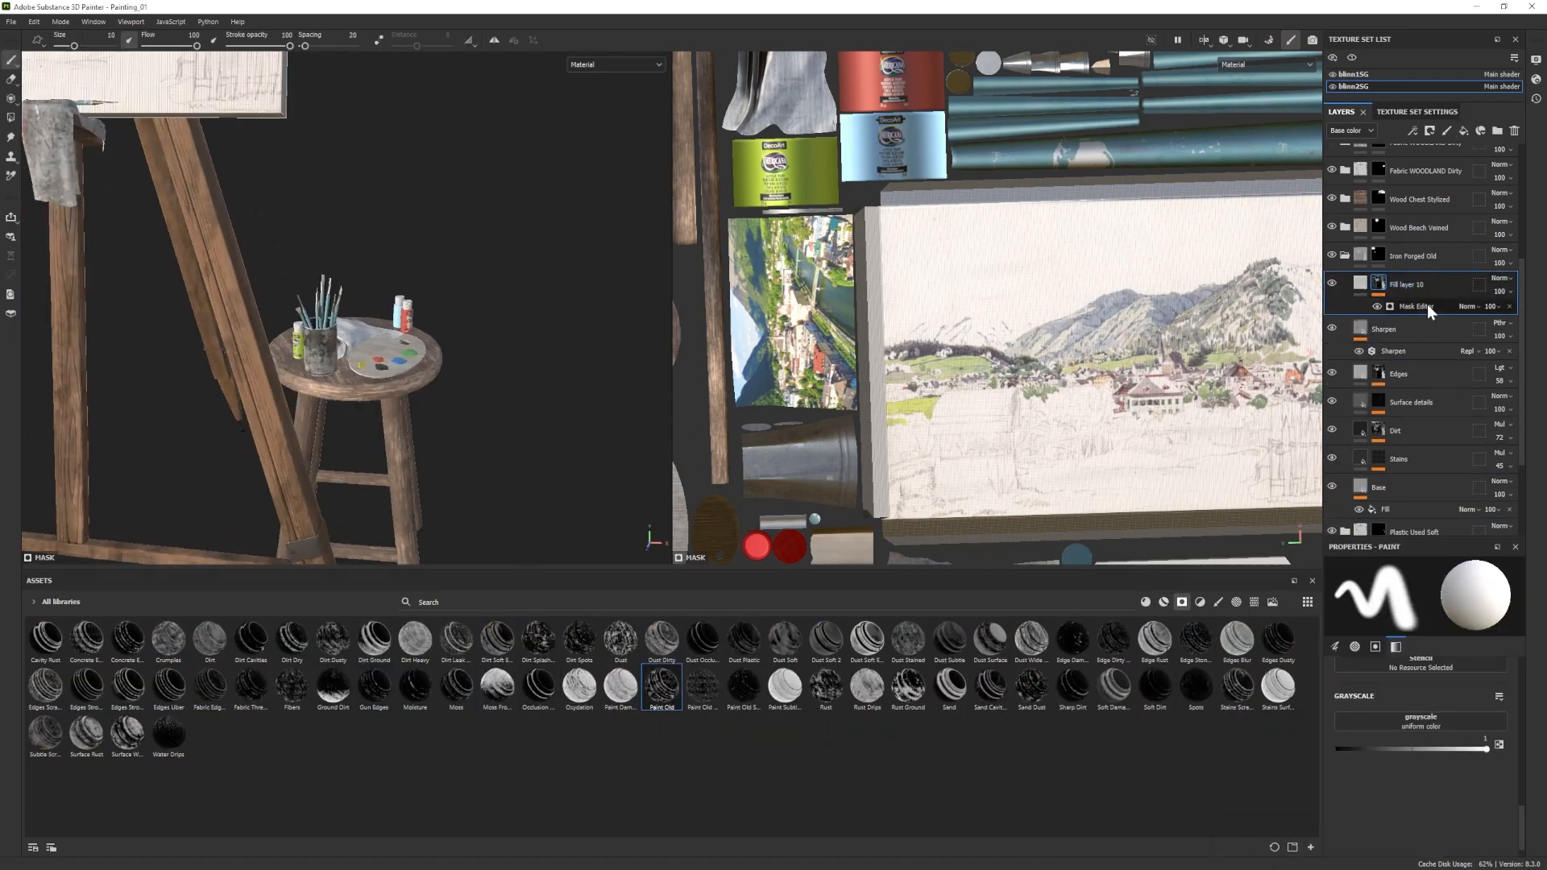
{"action": "left_click", "coordinate": [1361, 284]}
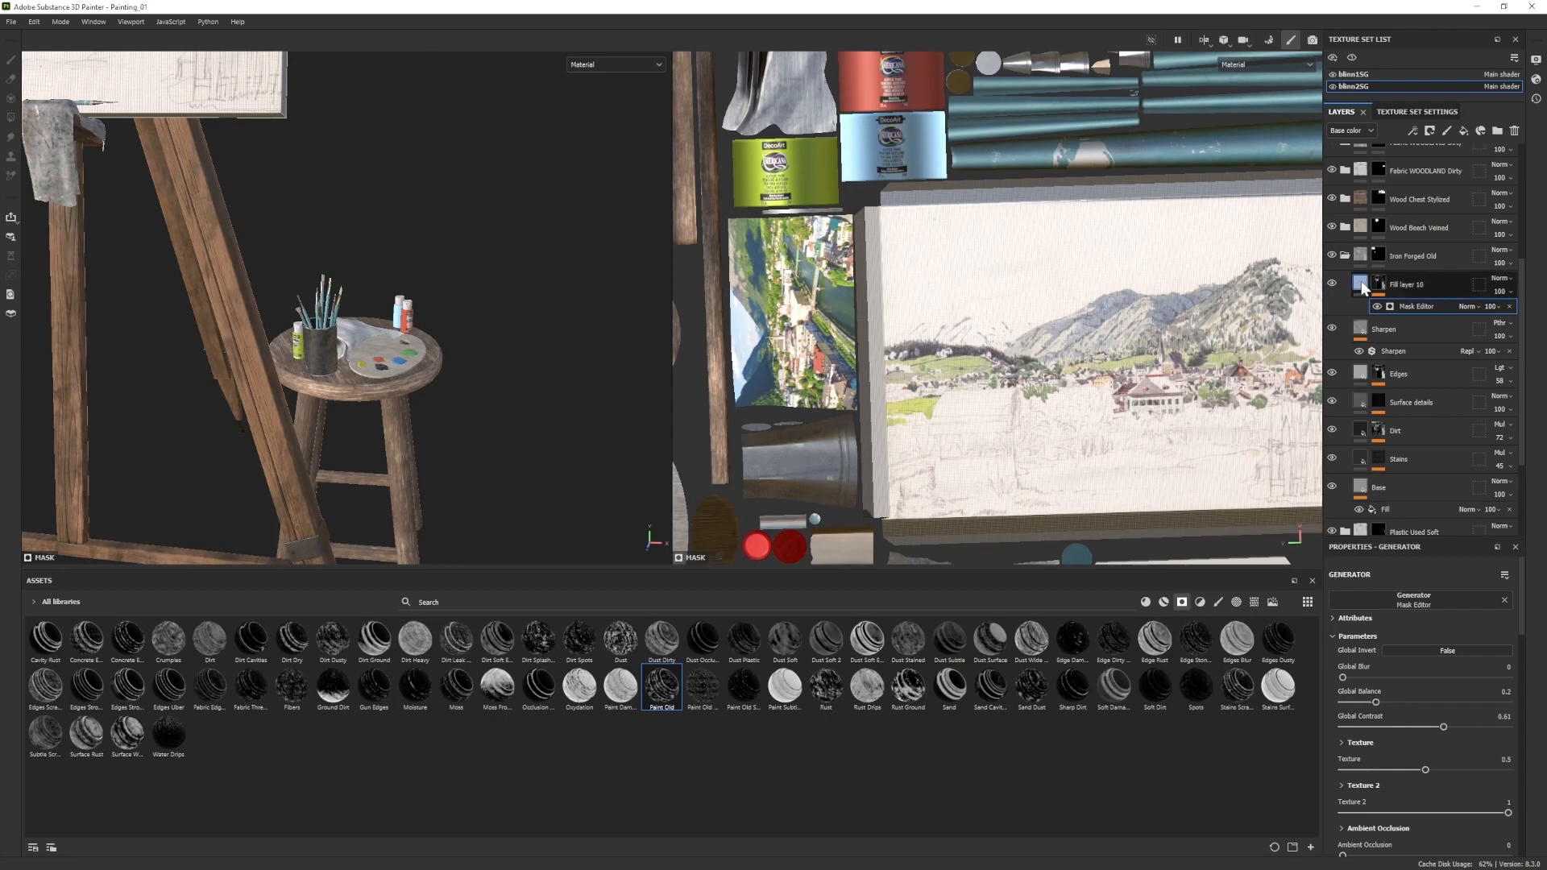
{"action": "scroll", "coordinate": [1422, 419], "scroll_direction": "down", "scroll_amount": 3}
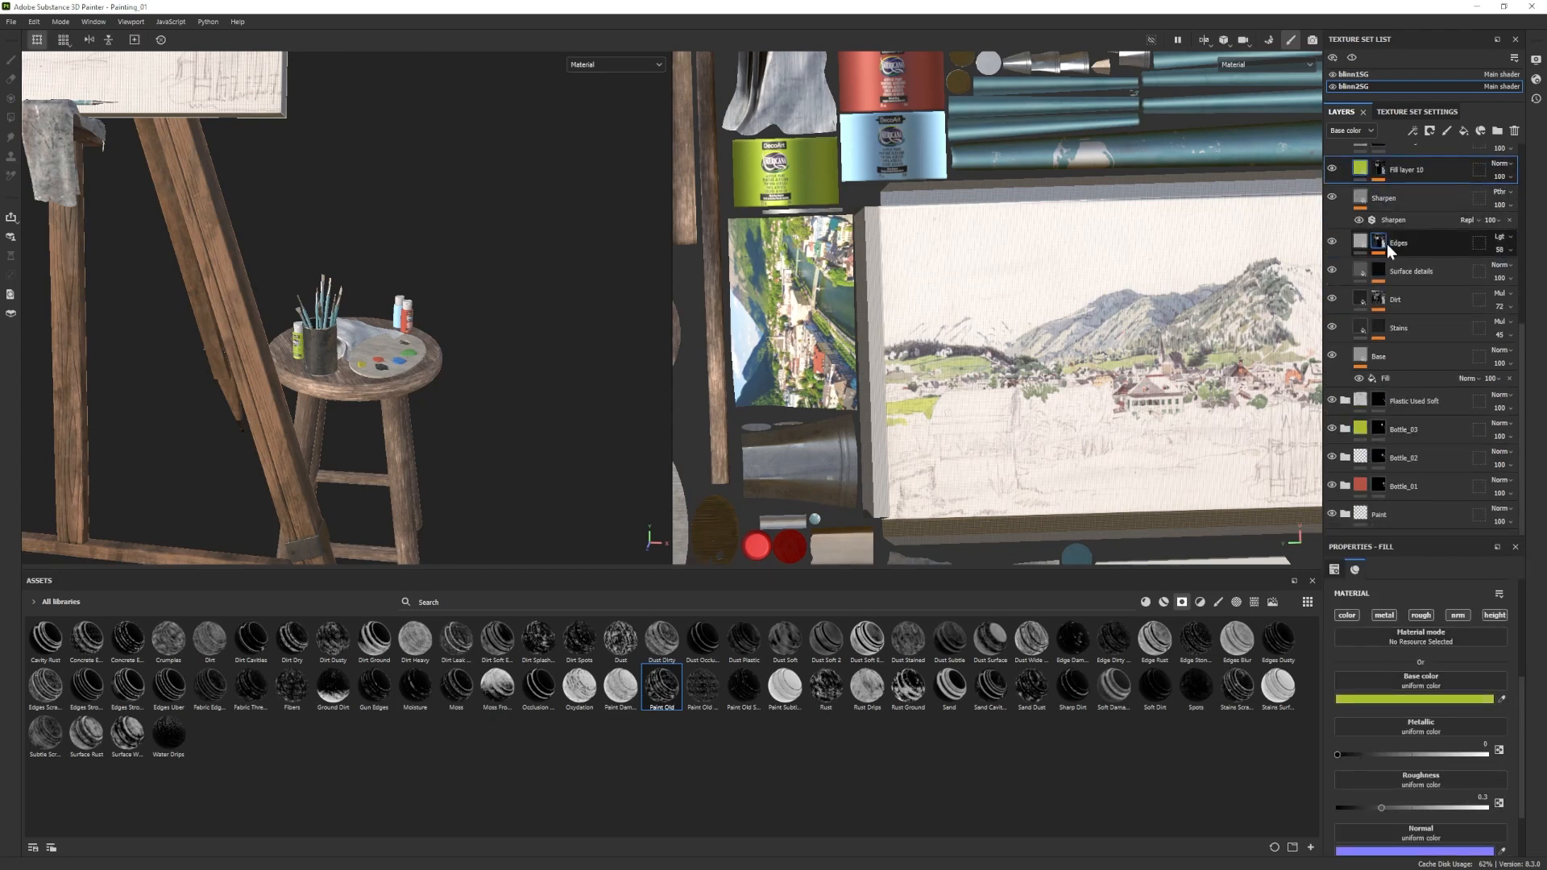
Reduce the paint coverage in Fill layer 10's Mask Editor and reapply the green base color.
{"action": "left_click", "coordinate": [1379, 167]}
{"action": "scroll", "coordinate": [1418, 710], "scroll_direction": "down", "scroll_amount": 2}
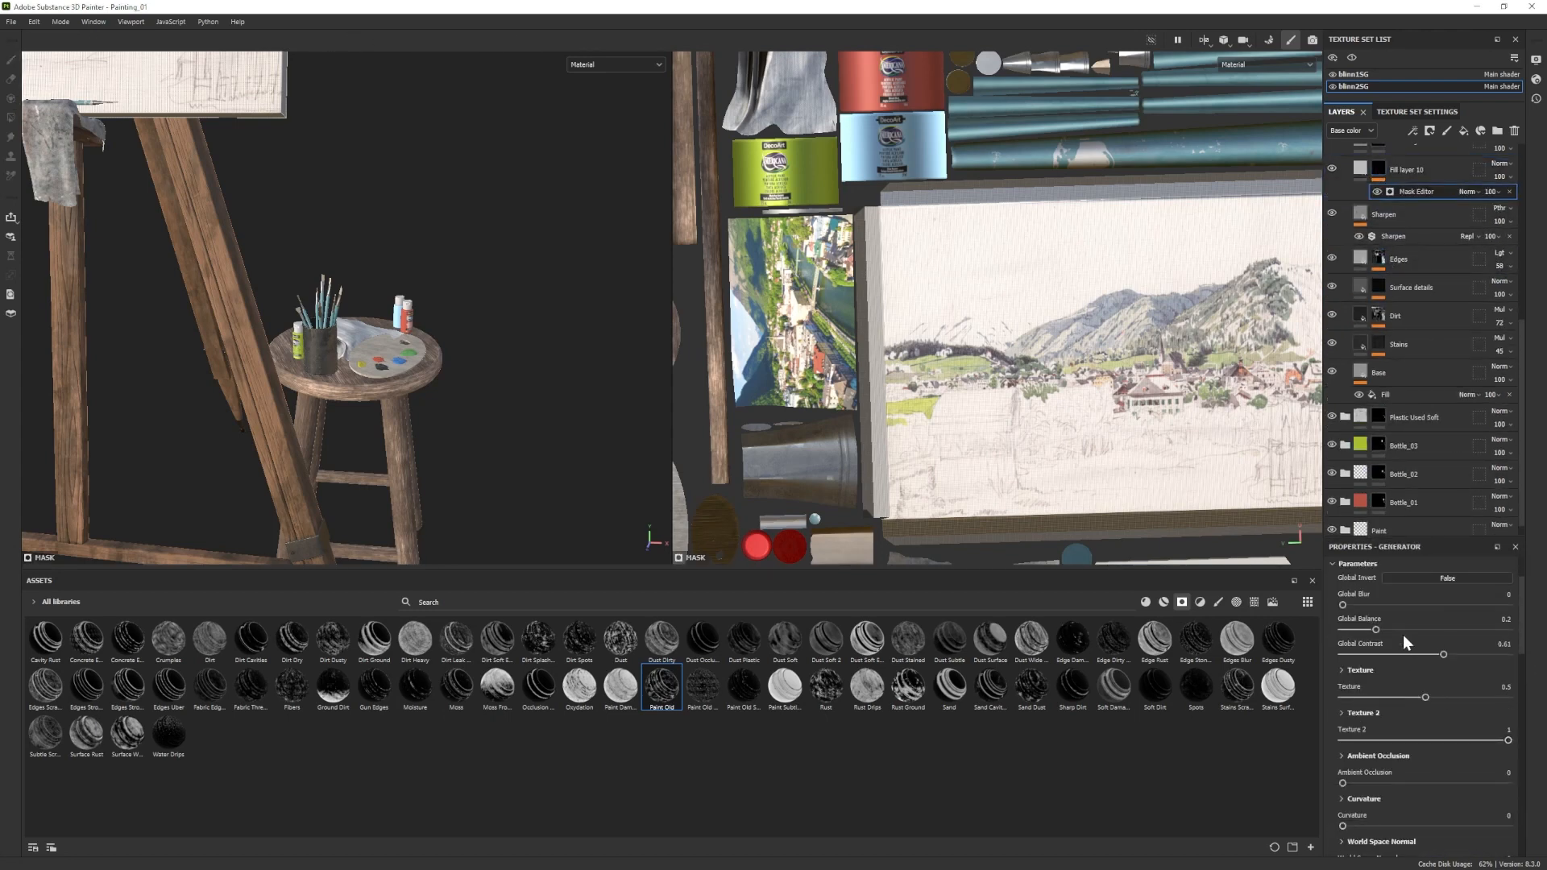
{"action": "left_click", "coordinate": [1392, 364]}
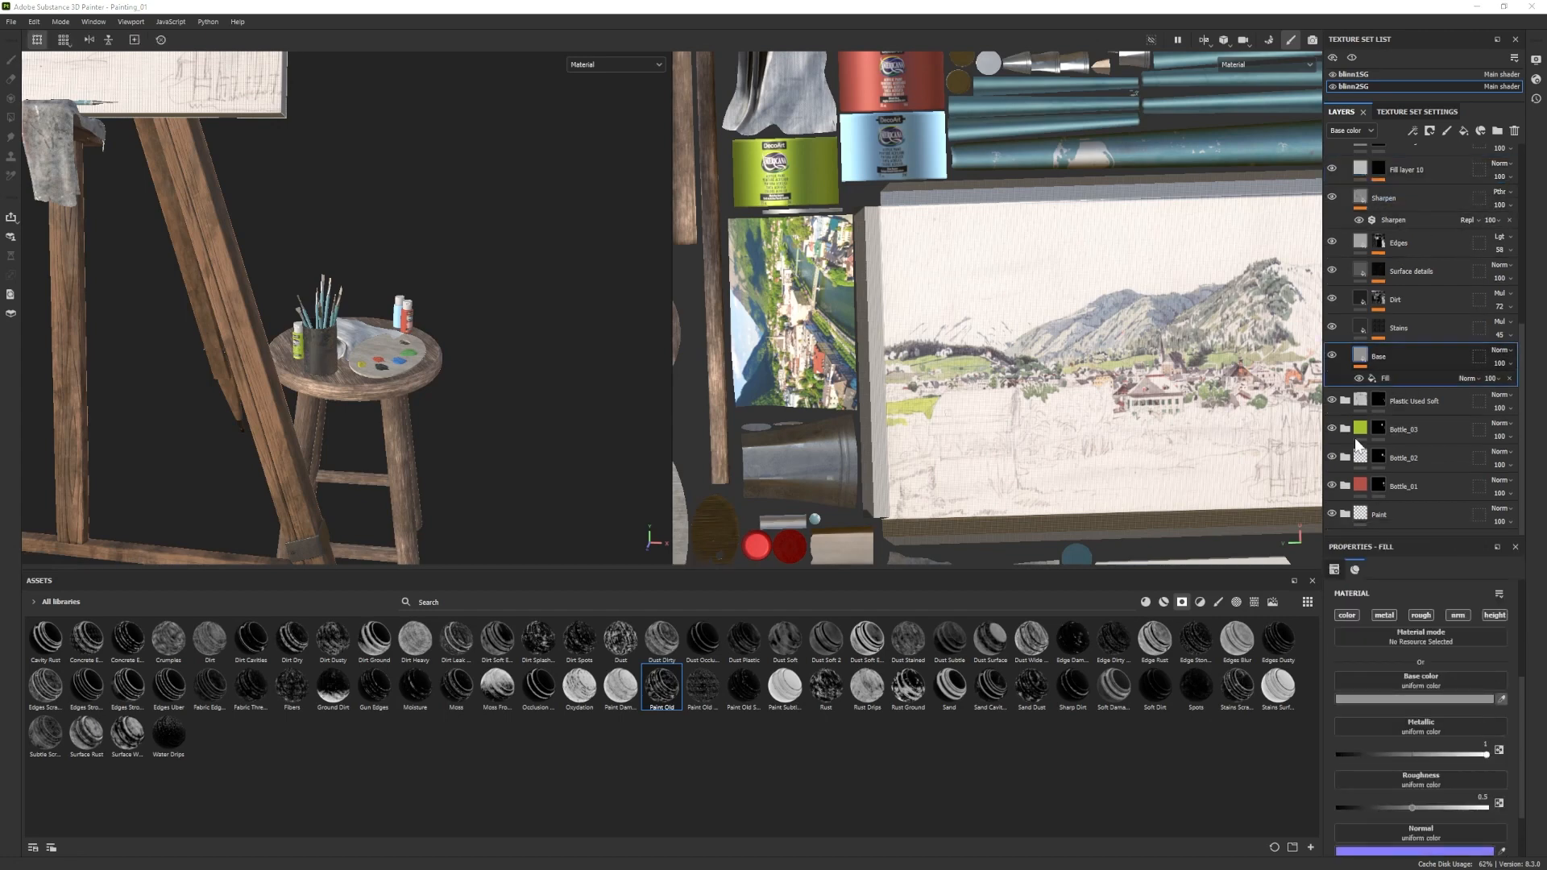
{"action": "scroll", "coordinate": [1402, 339], "scroll_direction": "up", "scroll_amount": 3}
{"action": "left_click", "coordinate": [1396, 351]}
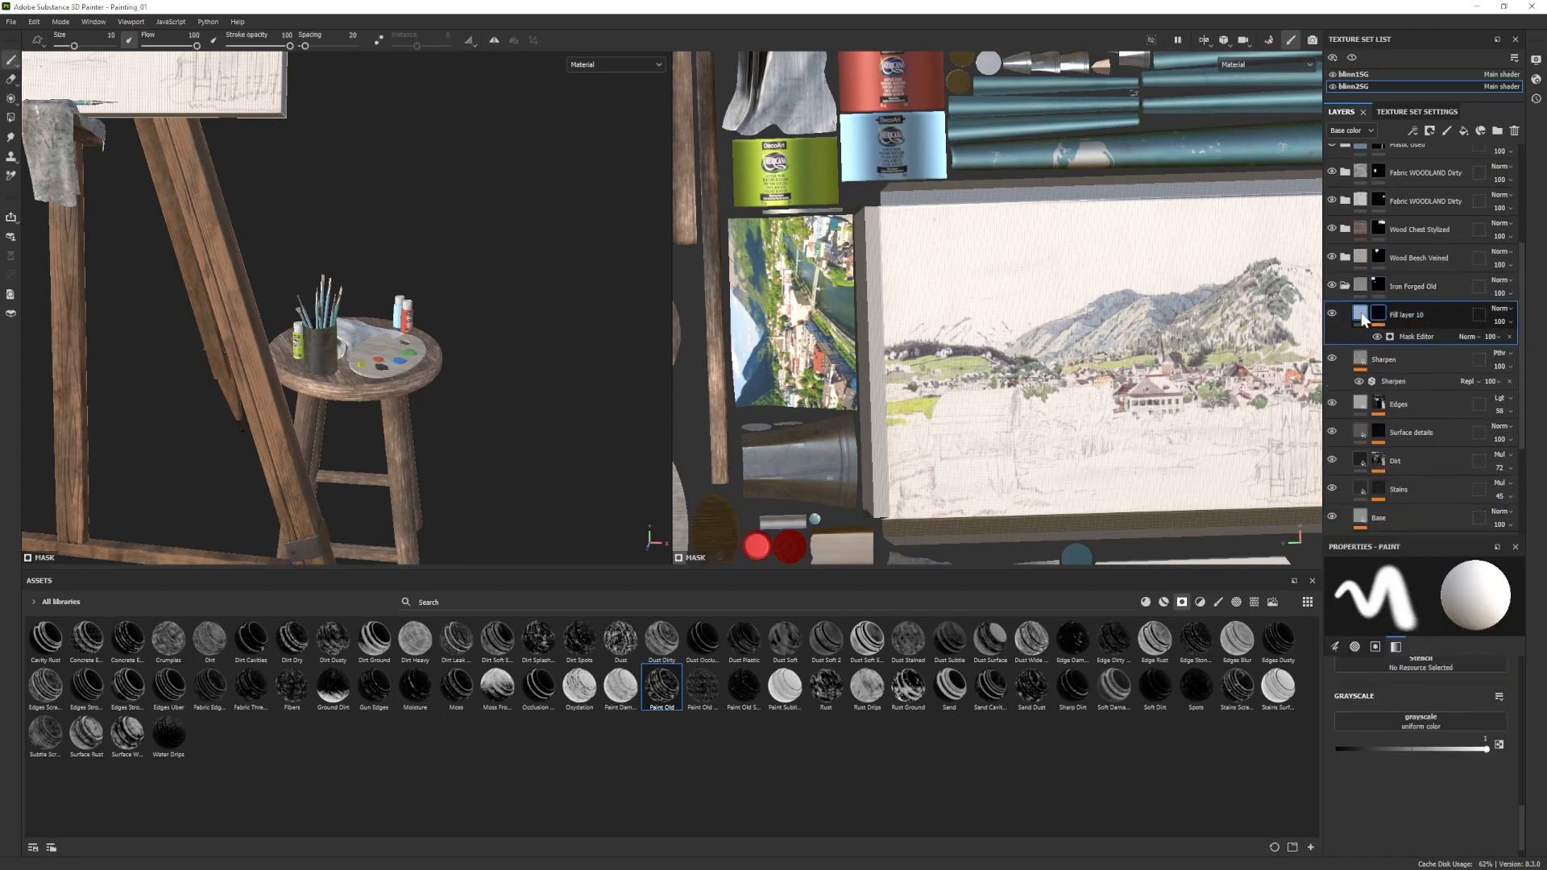
{"action": "left_click", "coordinate": [1409, 315]}
{"action": "scroll", "coordinate": [1402, 363], "scroll_direction": "down", "scroll_amount": 2}
{"action": "left_click", "coordinate": [1378, 205]}
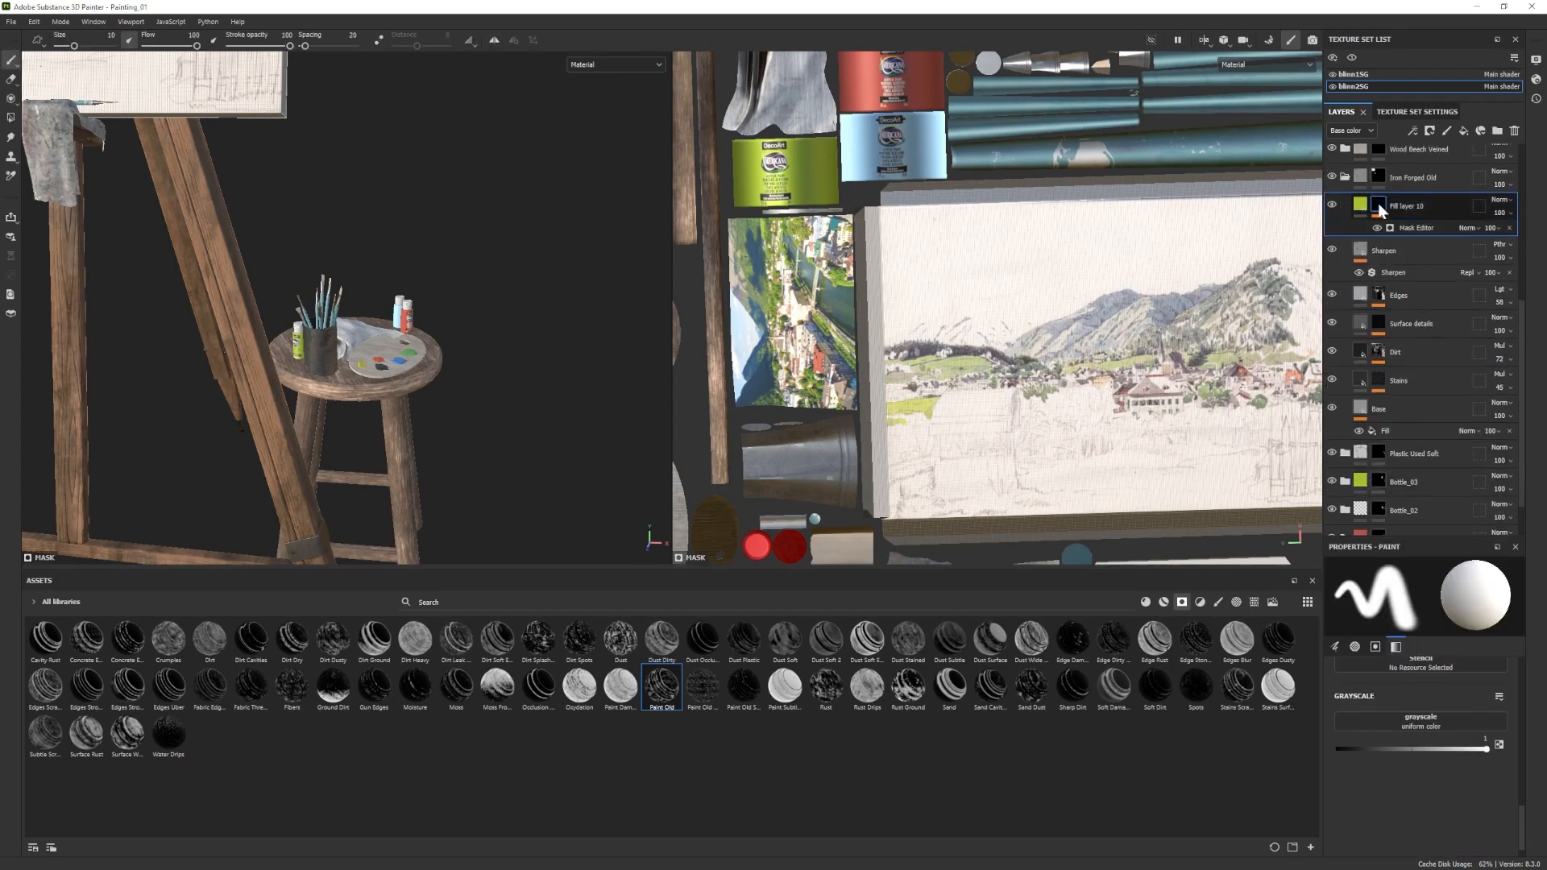
Add a fill layer above Fill layer 10 with a sparse old-paint smart mask and a coral red base color.
{"action": "scroll", "coordinate": [535, 399], "scroll_direction": "up", "scroll_amount": 4}
{"action": "scroll", "coordinate": [535, 399], "scroll_direction": "down", "scroll_amount": 4}
{"action": "scroll", "coordinate": [536, 399], "scroll_direction": "up", "scroll_amount": 1}
{"action": "left_click", "coordinate": [1460, 131]}
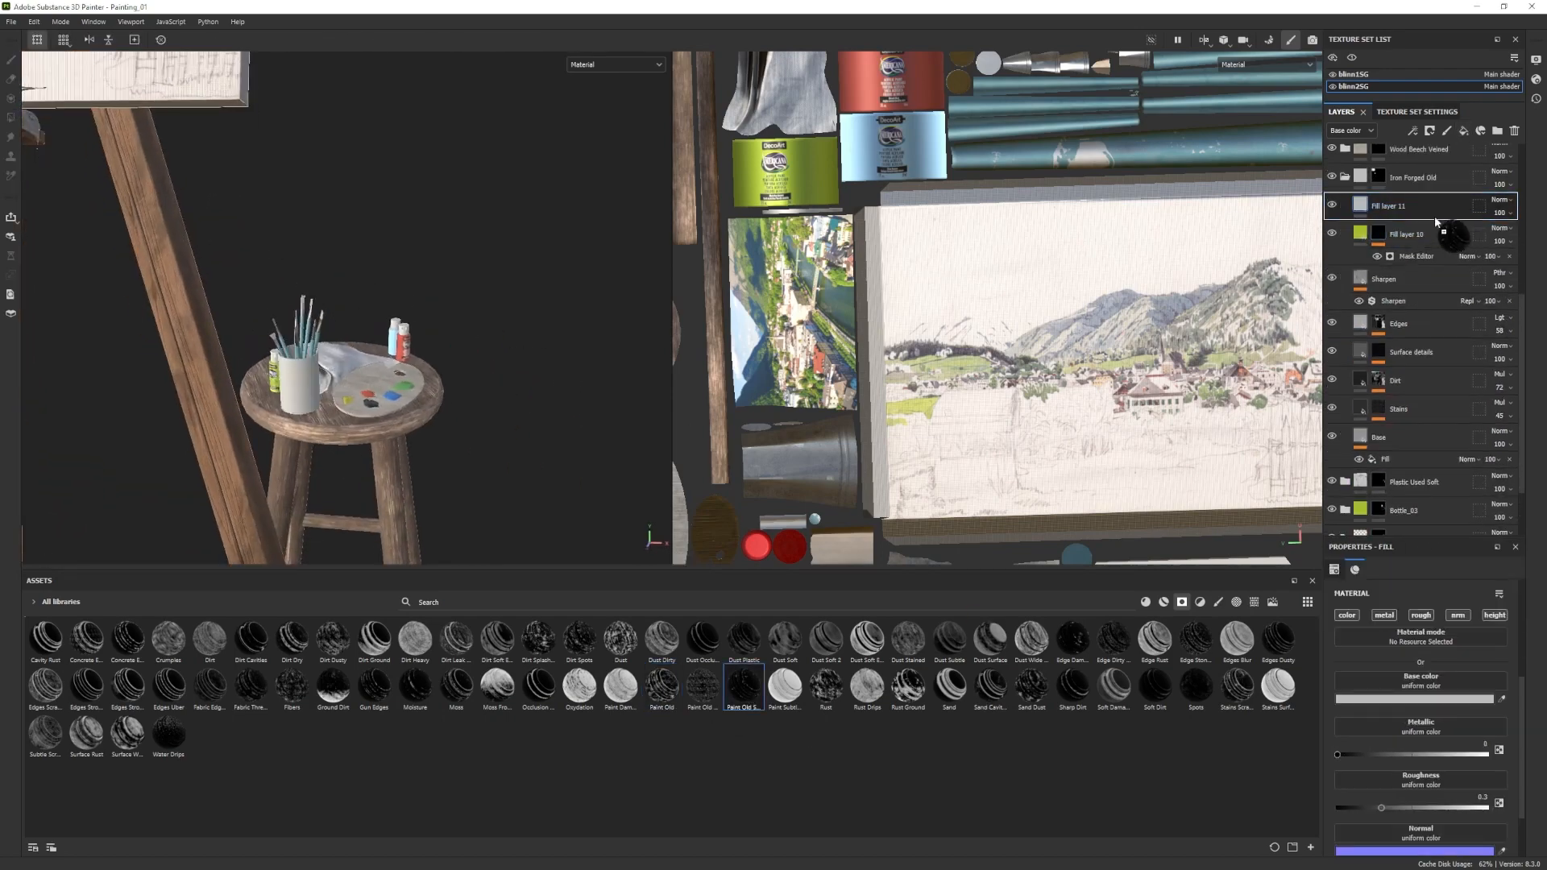
{"action": "left_click", "coordinate": [403, 346]}
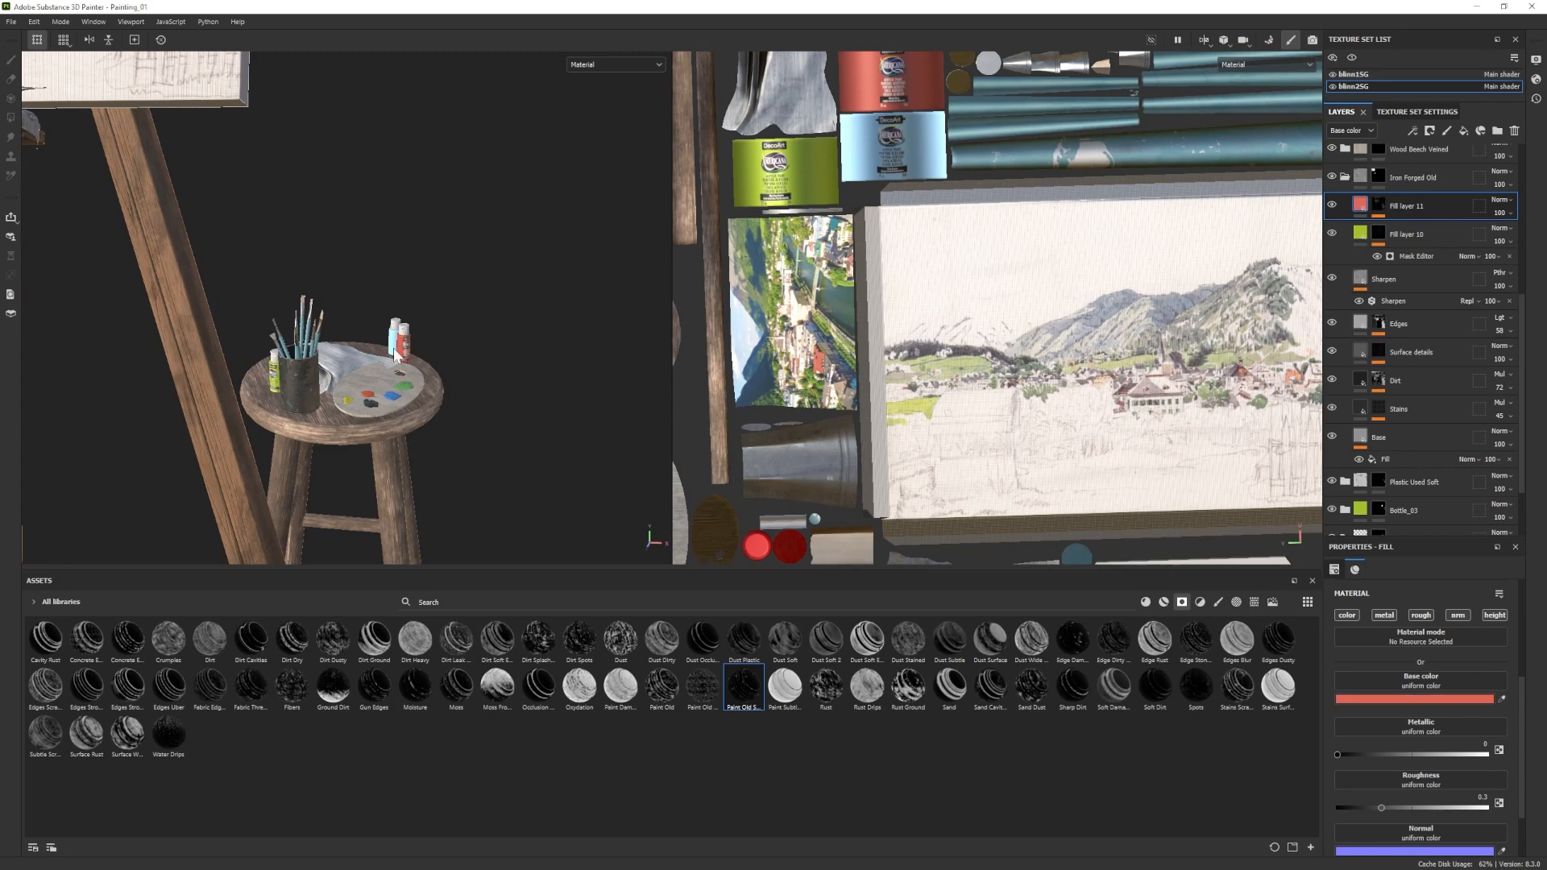
Set the Curvature of Fill layer 11's Mask Builder generator to 0.1.
{"action": "left_click", "coordinate": [1378, 204]}
{"action": "left_click", "coordinate": [1422, 229]}
{"action": "scroll", "coordinate": [1428, 766], "scroll_direction": "down", "scroll_amount": 4}
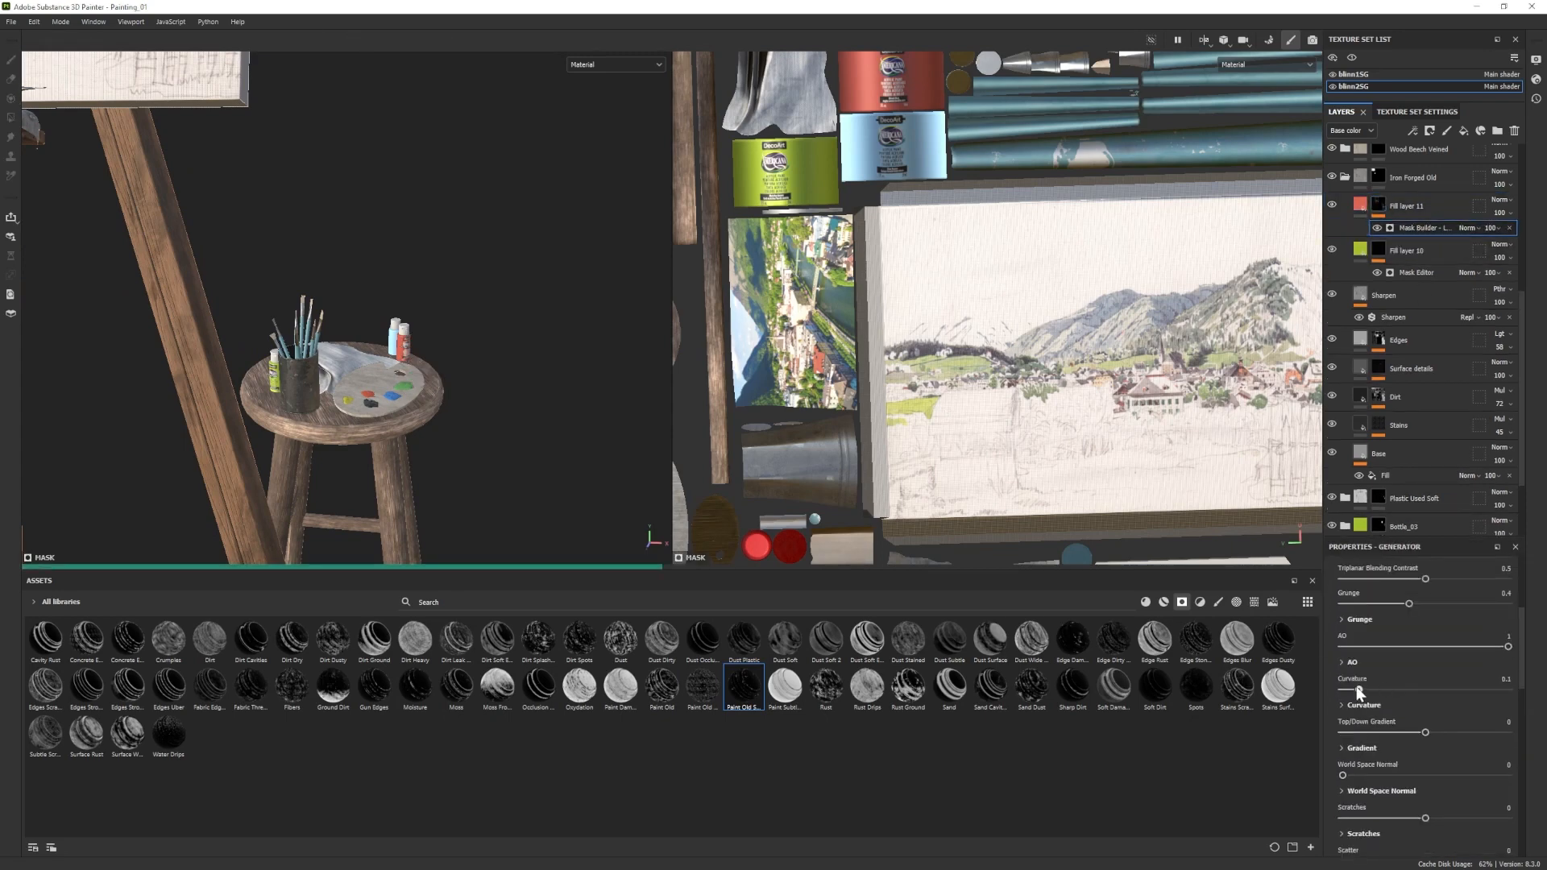
Add a fill layer with the Fibers smart mask and set its Mask Editor to Texture 0.36 and Texture 2 0.88.
{"action": "left_click", "coordinate": [1460, 131]}
{"action": "left_click_drag", "start_coordinate": [1072, 641], "coordinate": [1400, 219]}
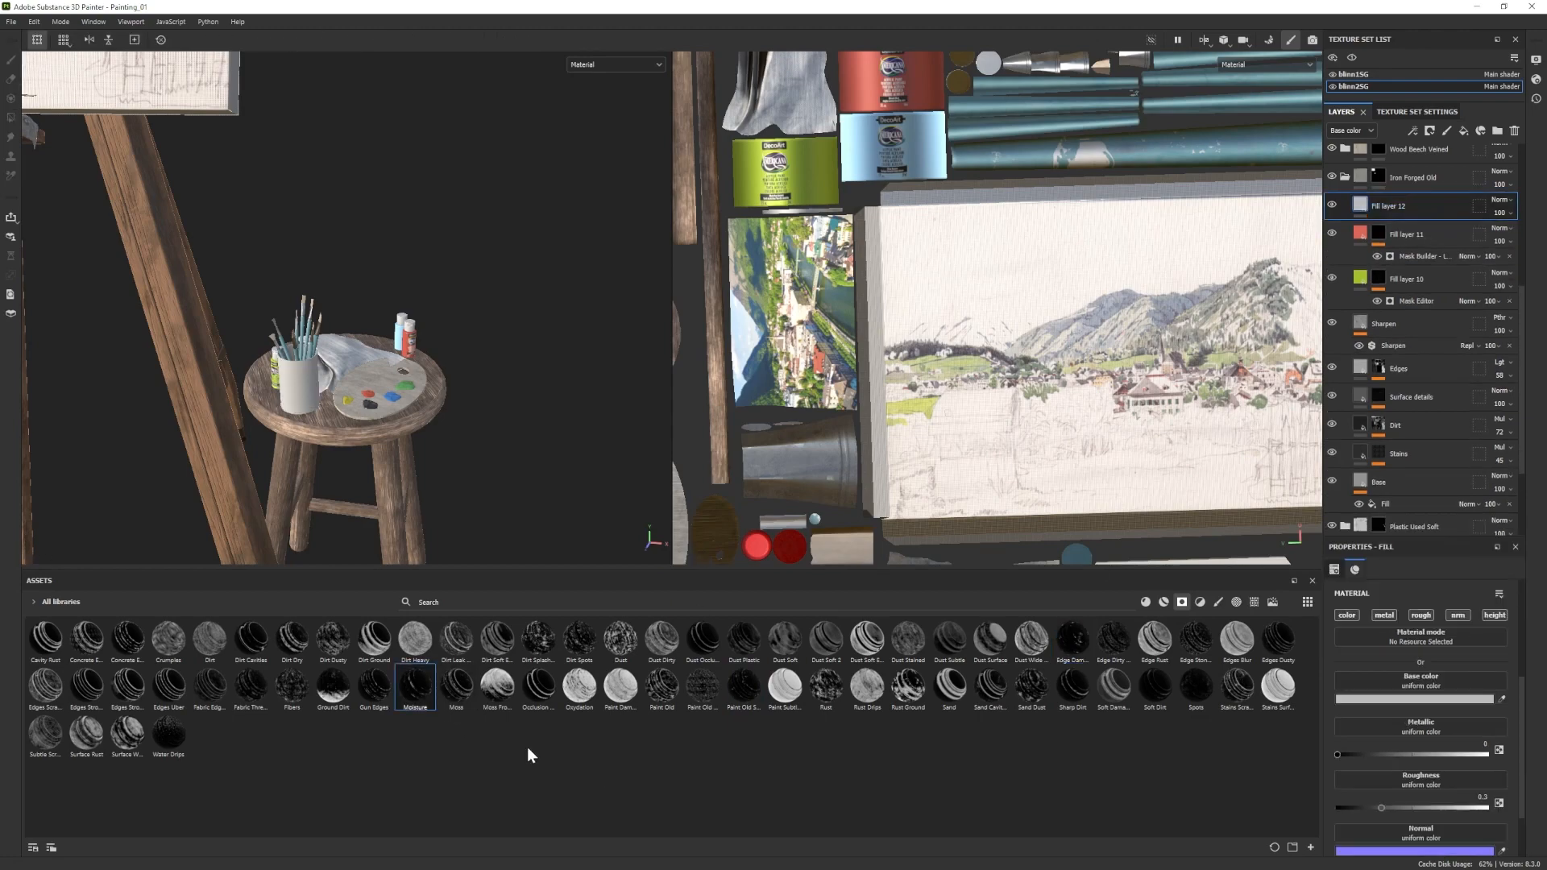
{"action": "left_click_drag", "start_coordinate": [338, 706], "coordinate": [1427, 216]}
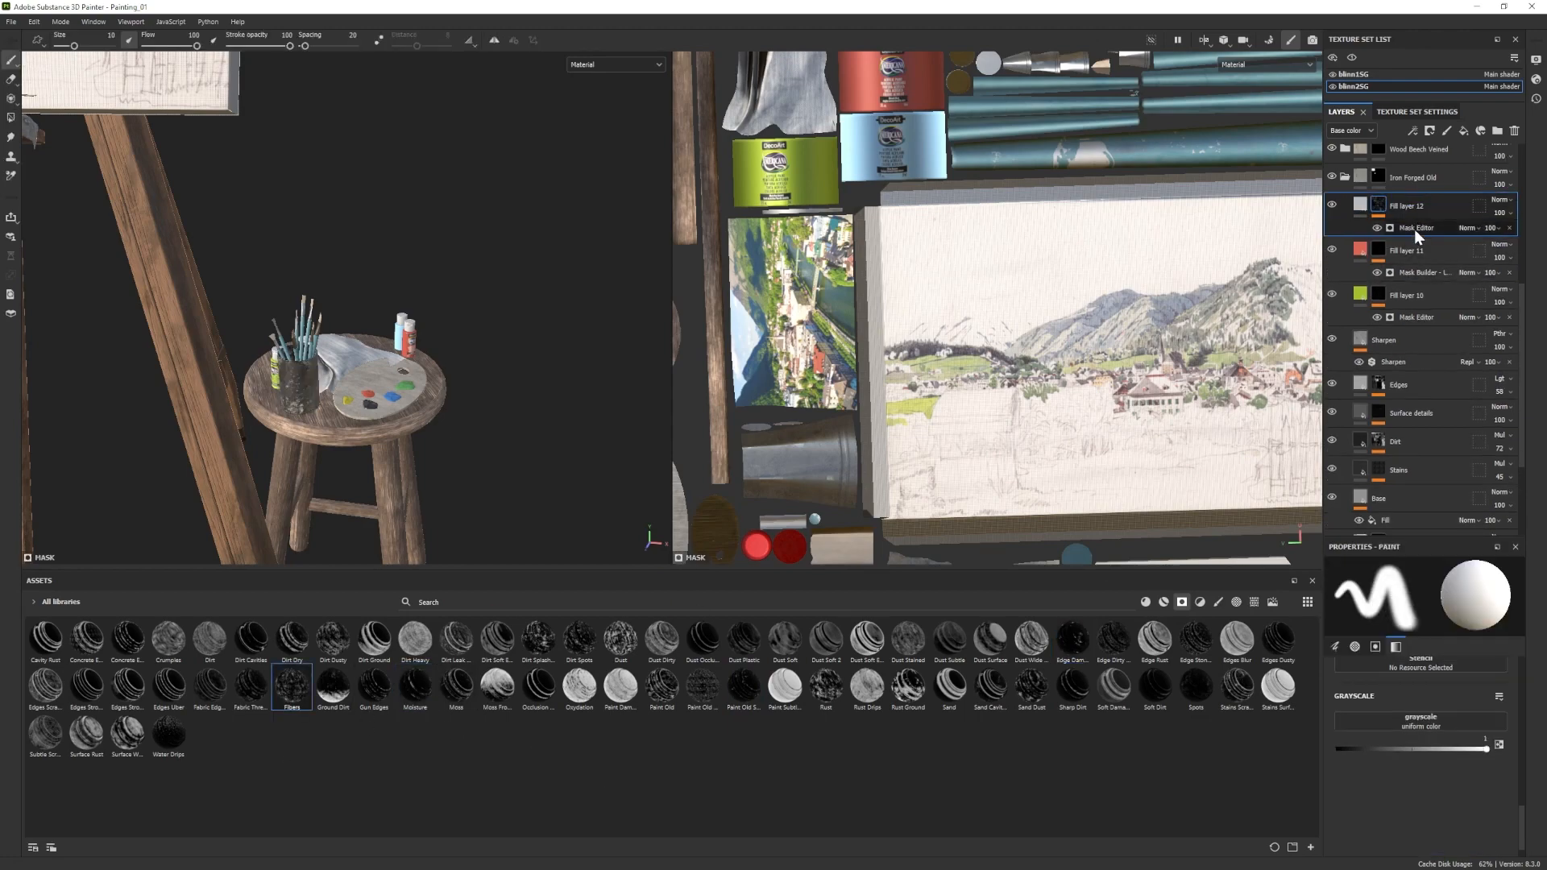
{"action": "left_click", "coordinate": [1414, 229]}
{"action": "left_click_drag", "start_coordinate": [392, 355], "coordinate": [392, 399], "text": "alt"}
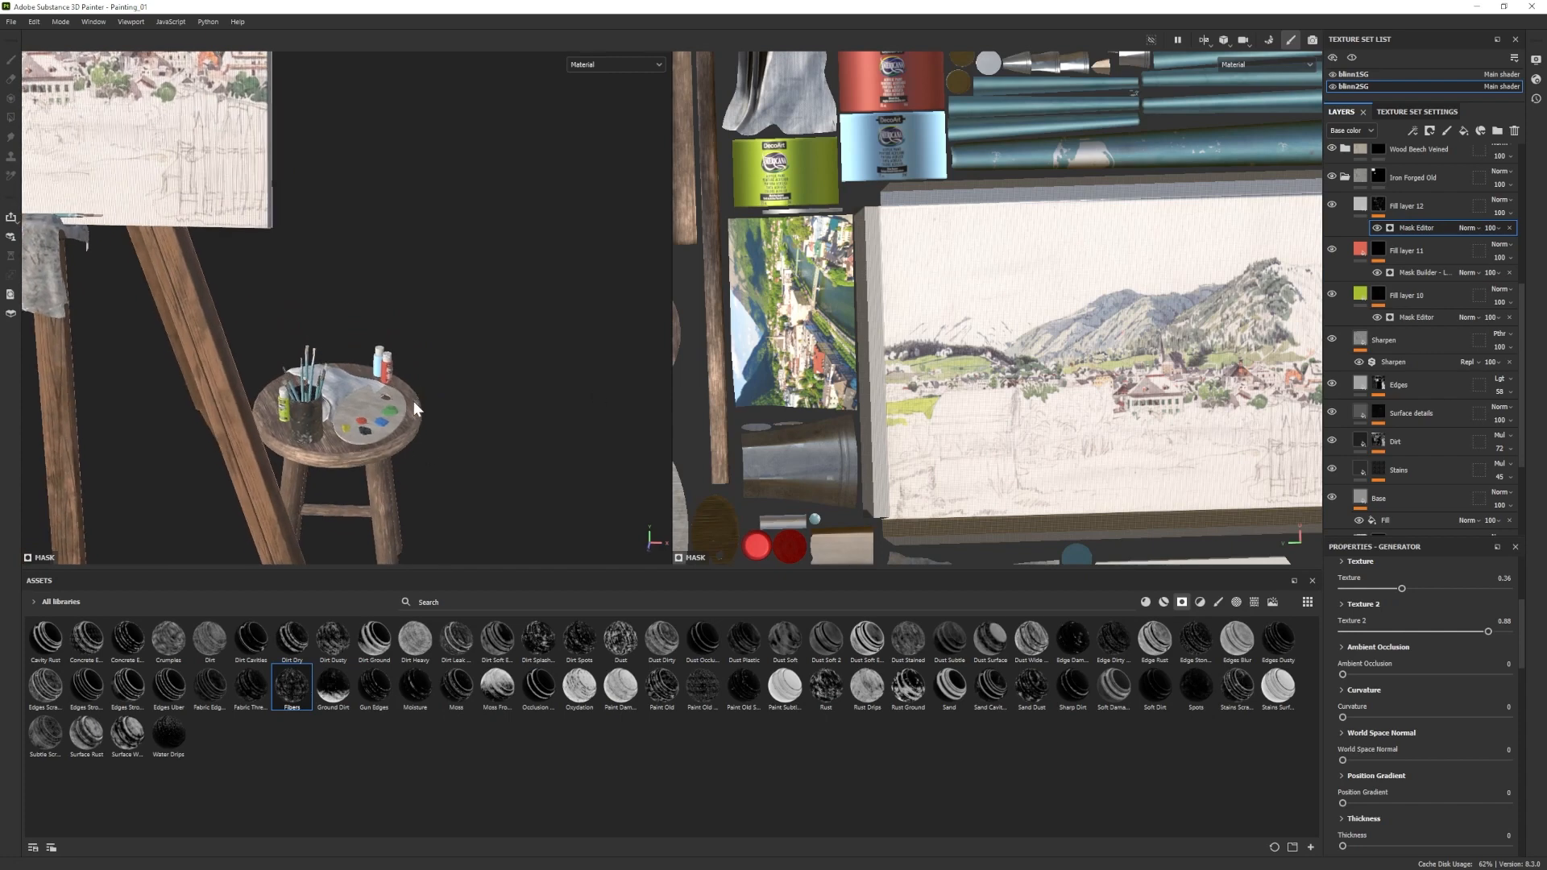
Try the Rust Ground smart mask on a new fill layer above Fill layer 12 and delete that layer.
{"action": "left_click", "coordinate": [1464, 130]}
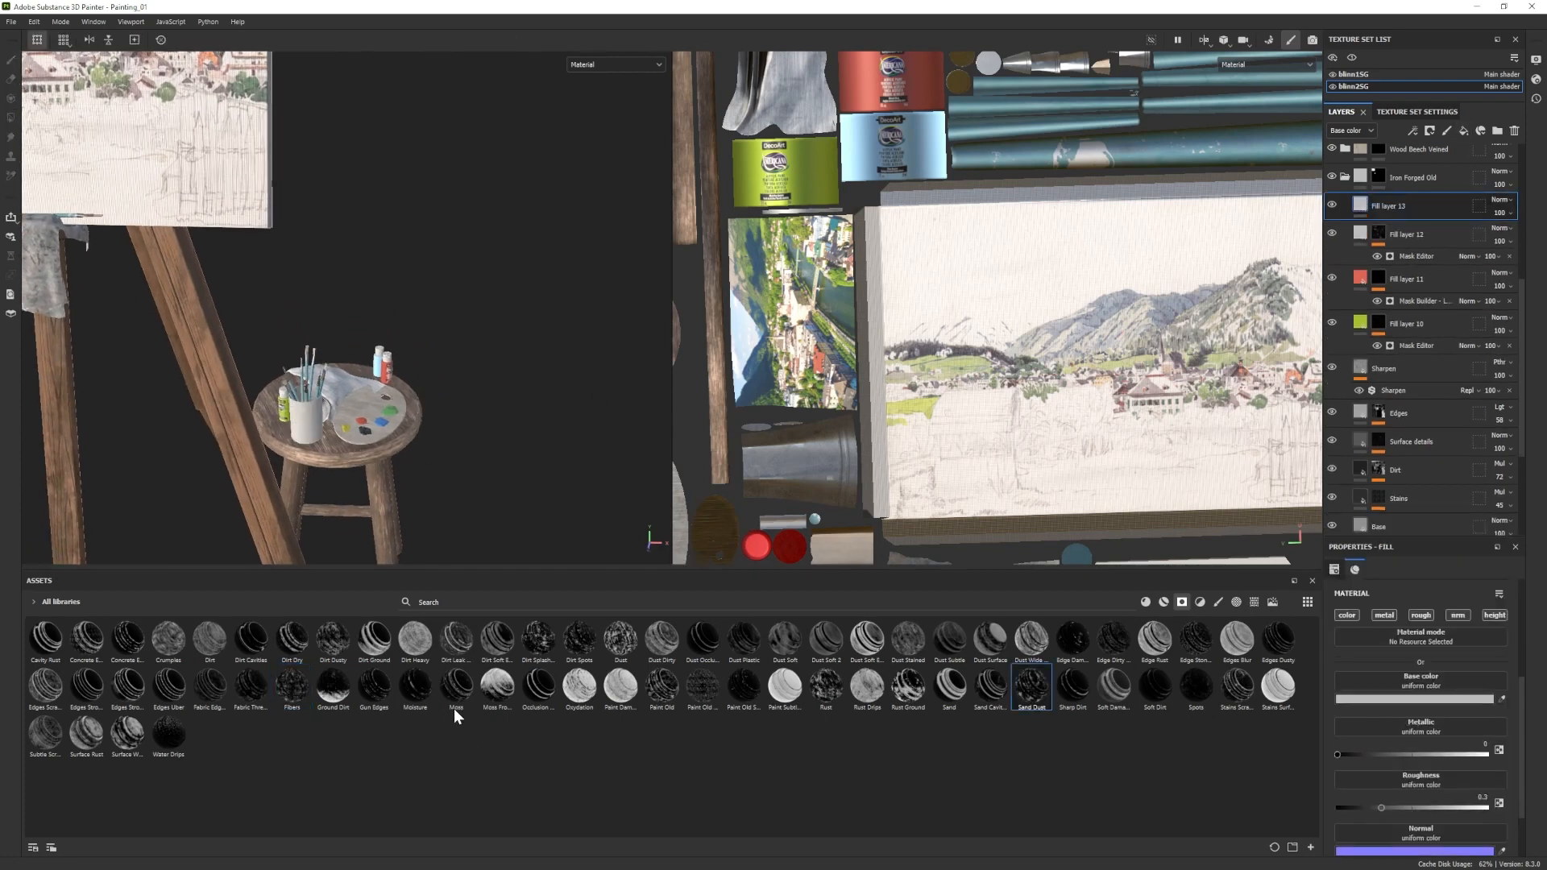
{"action": "left_click_drag", "start_coordinate": [1332, 286], "coordinate": [1412, 221]}
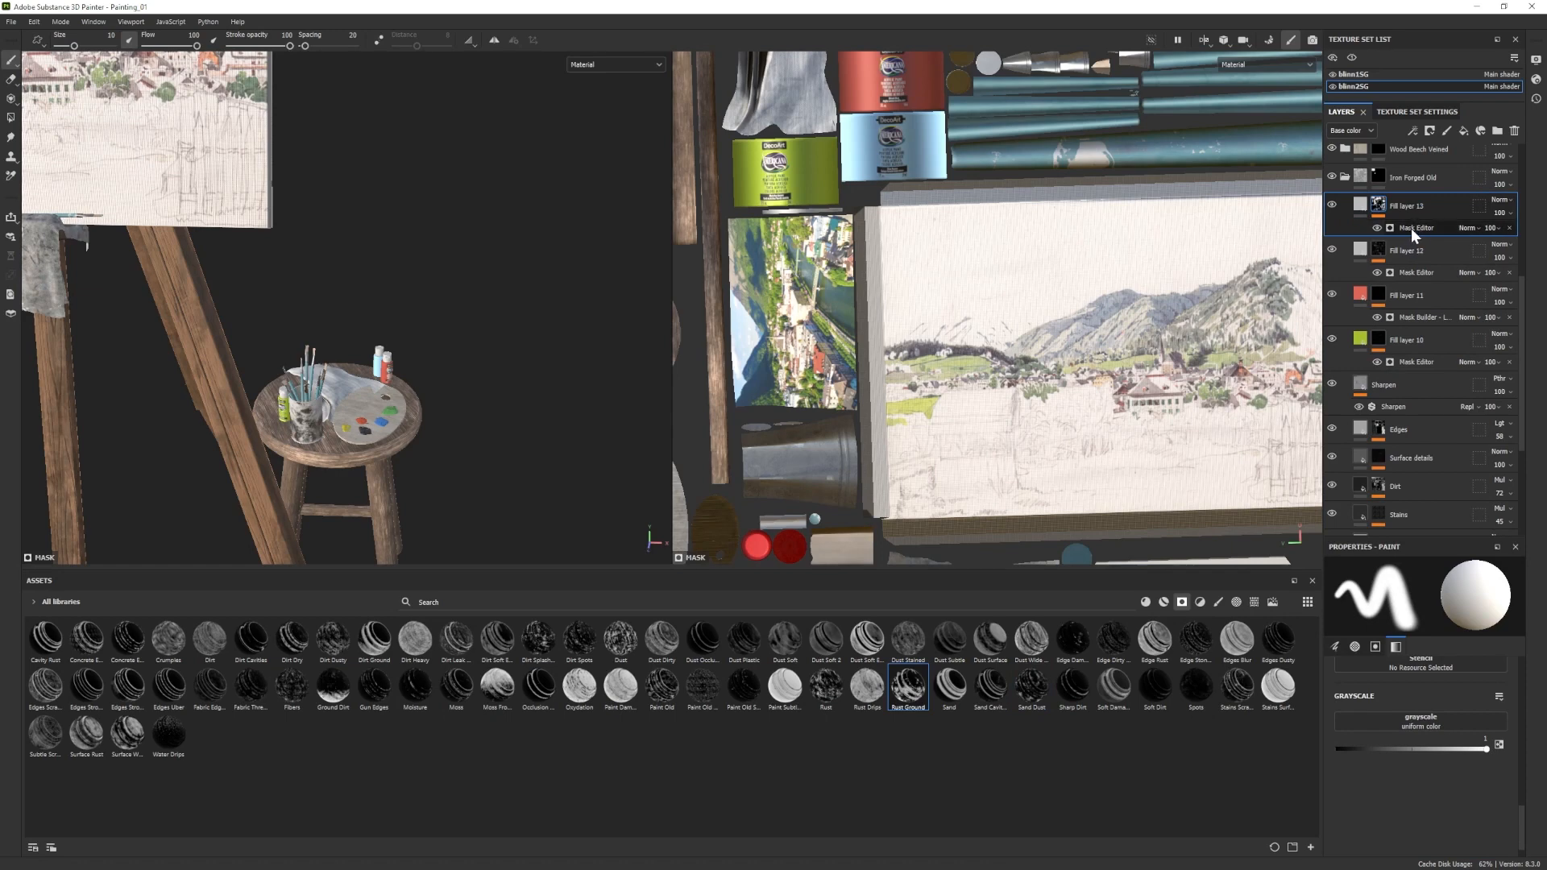
{"action": "left_click", "coordinate": [1410, 229]}
{"action": "left_click", "coordinate": [1382, 588]}
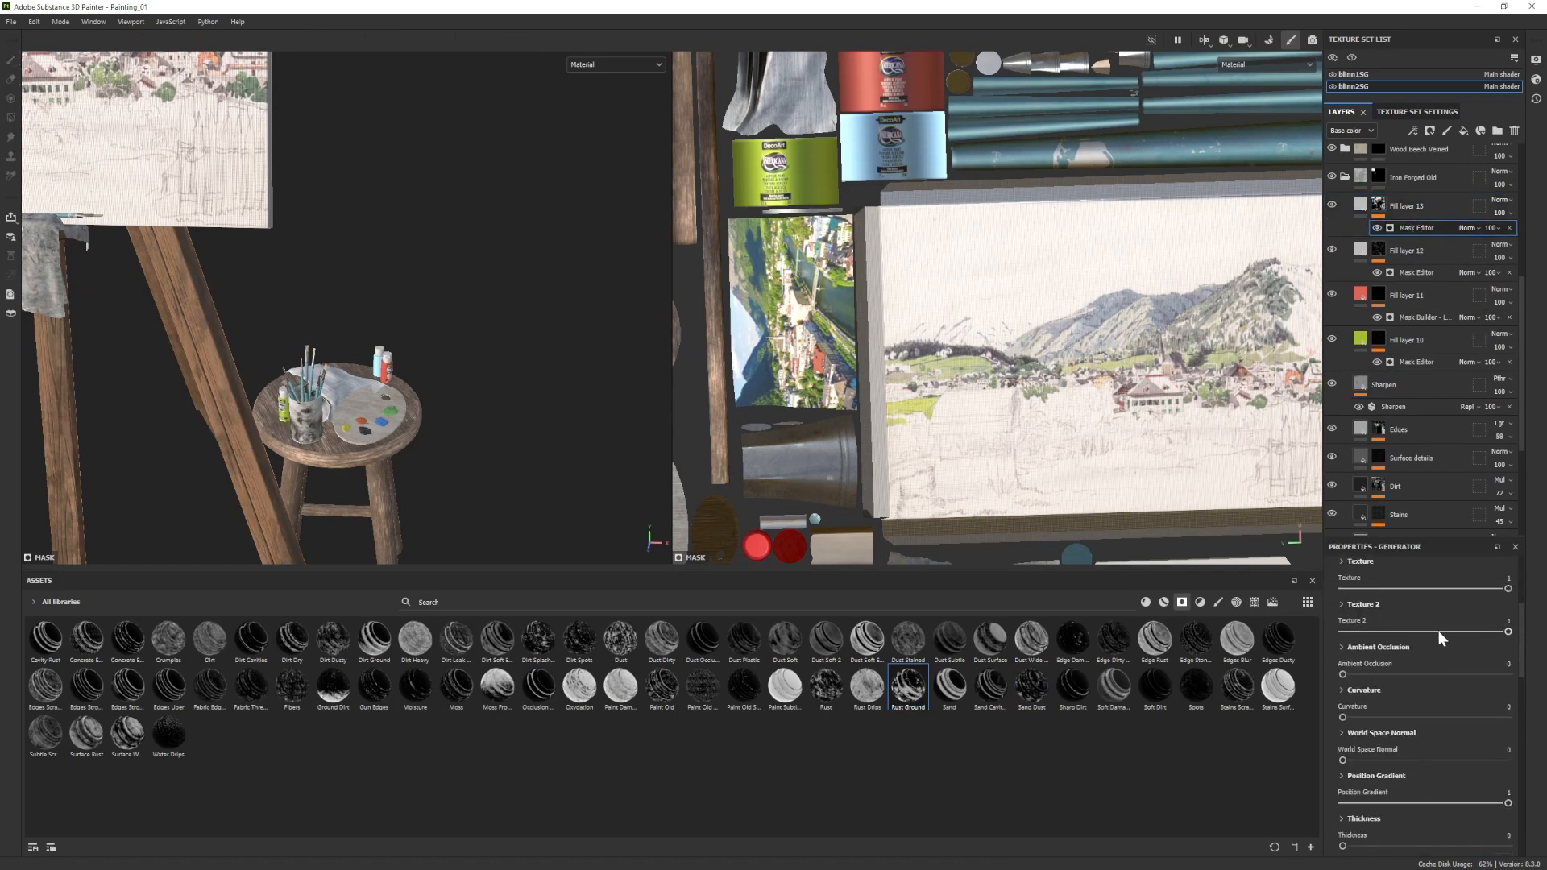
{"action": "scroll", "coordinate": [1446, 608], "scroll_direction": "up", "scroll_amount": 3}
{"action": "left_click", "coordinate": [1438, 210]}
{"action": "key", "text": "Delete"}
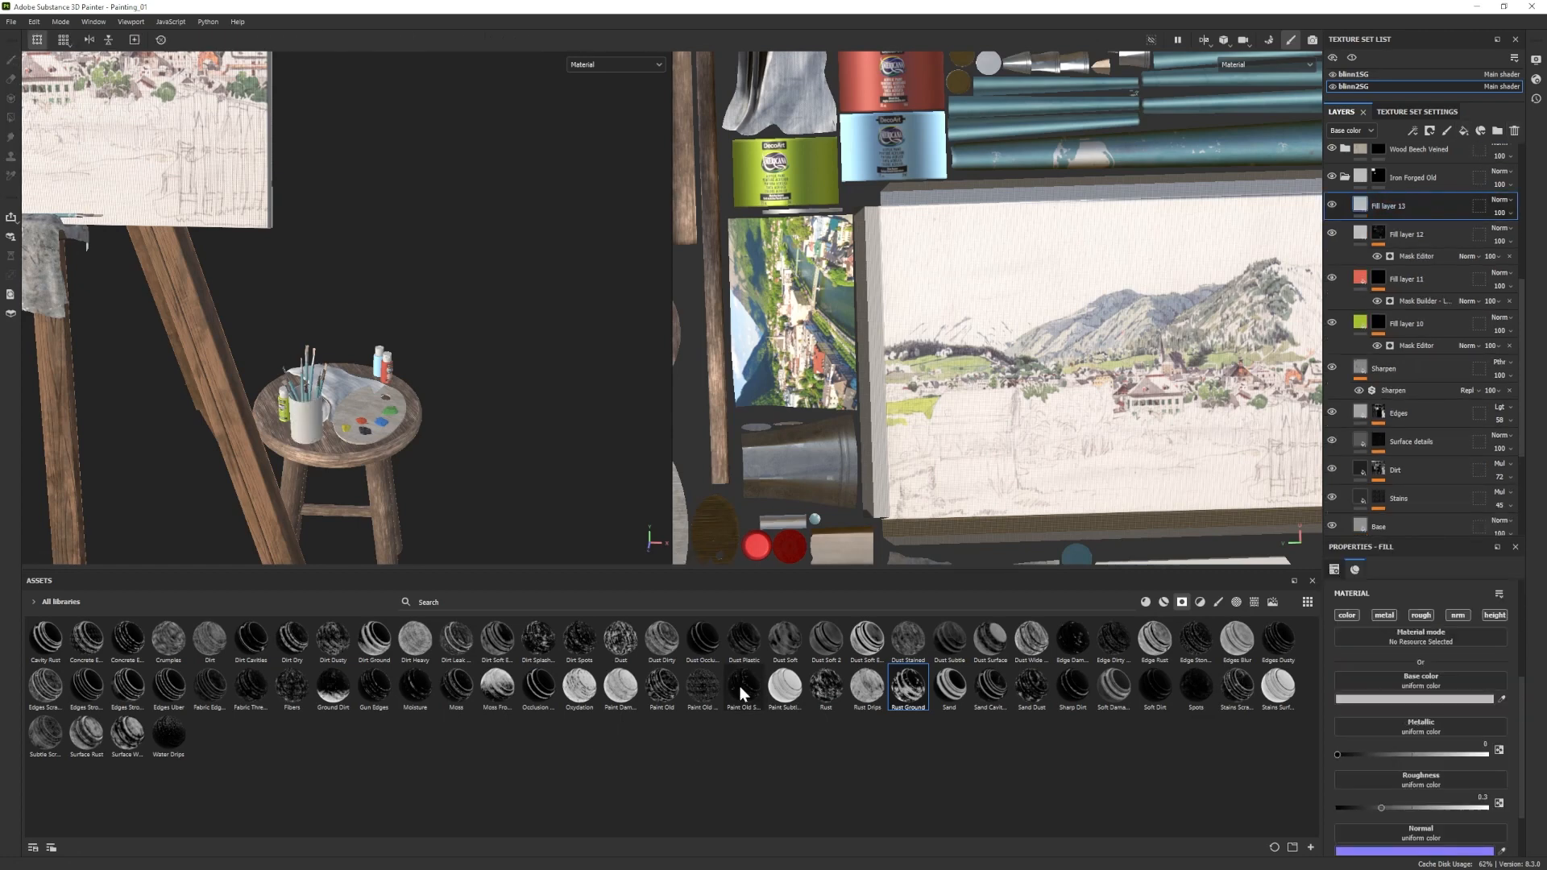
Try an old-paint smart mask with Level 0.73 and Grunge 0.93 on Fill layer 13 and delete that layer.
{"action": "left_click_drag", "start_coordinate": [743, 694], "coordinate": [1406, 203]}
{"action": "left_click", "coordinate": [1419, 228]}
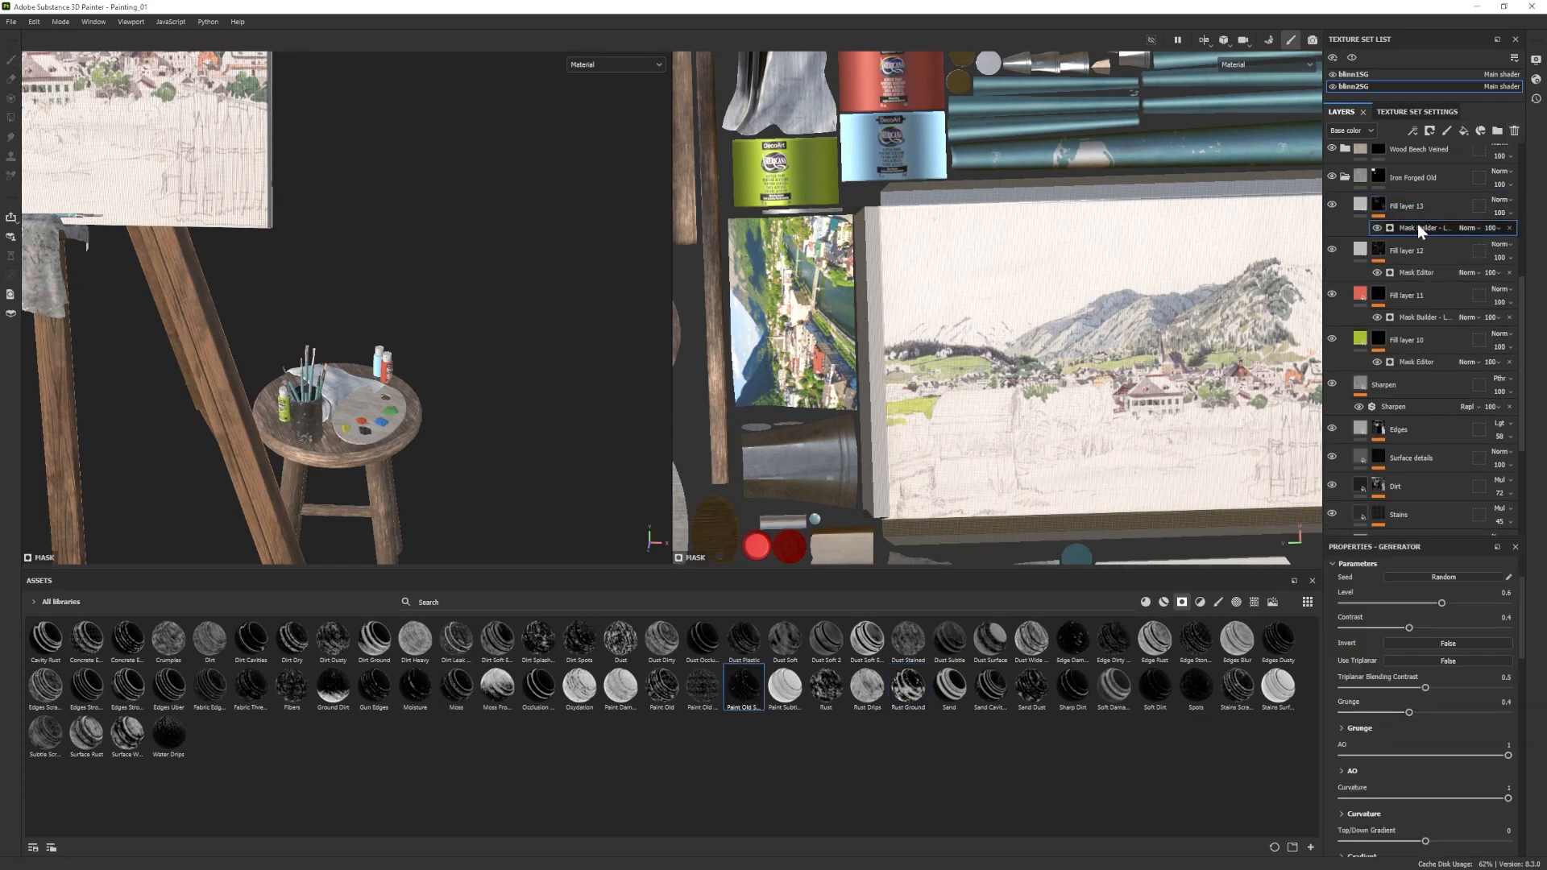
{"action": "scroll", "coordinate": [1457, 684], "scroll_direction": "up", "scroll_amount": 2}
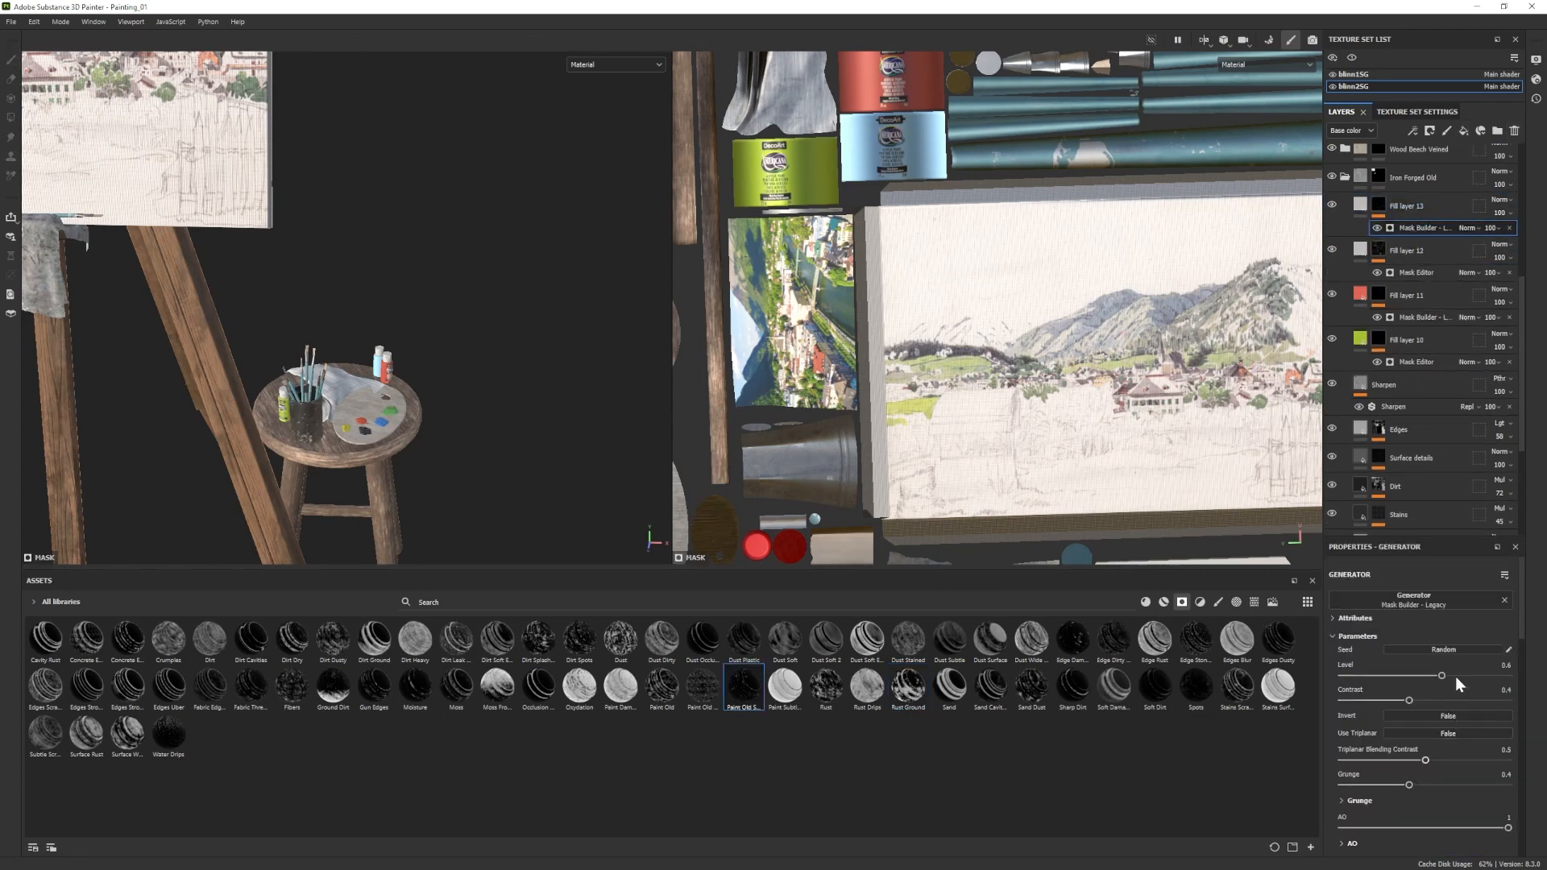
{"action": "left_click", "coordinate": [1442, 649]}
{"action": "left_click_drag", "start_coordinate": [1456, 784], "coordinate": [1496, 785]}
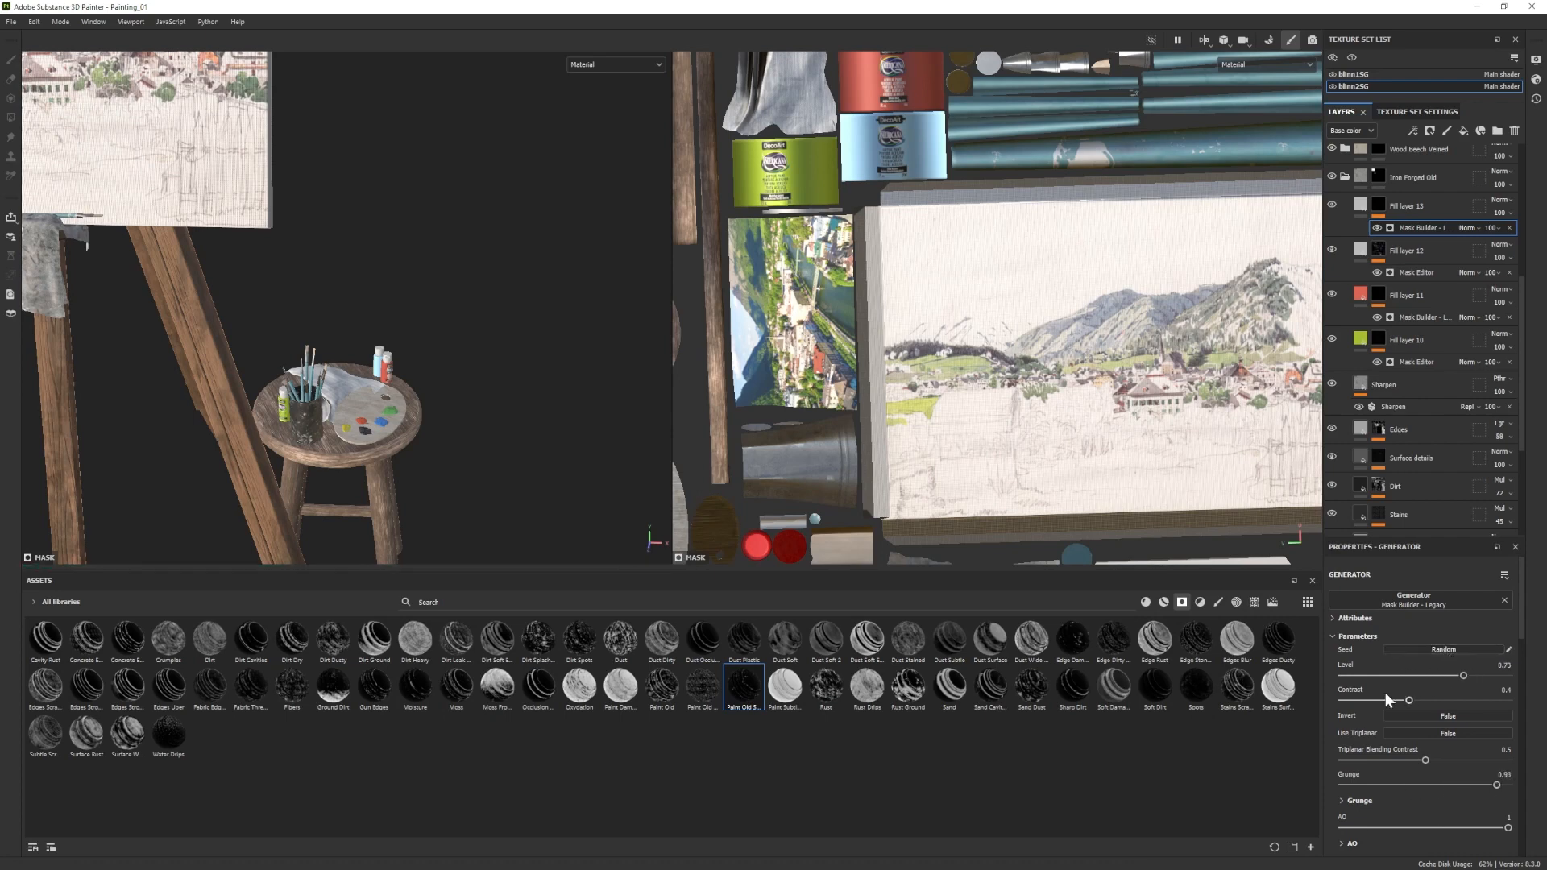
{"action": "left_click", "coordinate": [1333, 204]}
{"action": "left_click", "coordinate": [1436, 202]}
{"action": "key", "text": "Delete"}
Add a fill layer with the Spots smart mask and pick its blue base color from the palette's paint.
{"action": "left_click", "coordinate": [1464, 131]}
{"action": "left_click_drag", "start_coordinate": [1196, 686], "coordinate": [1327, 203]}
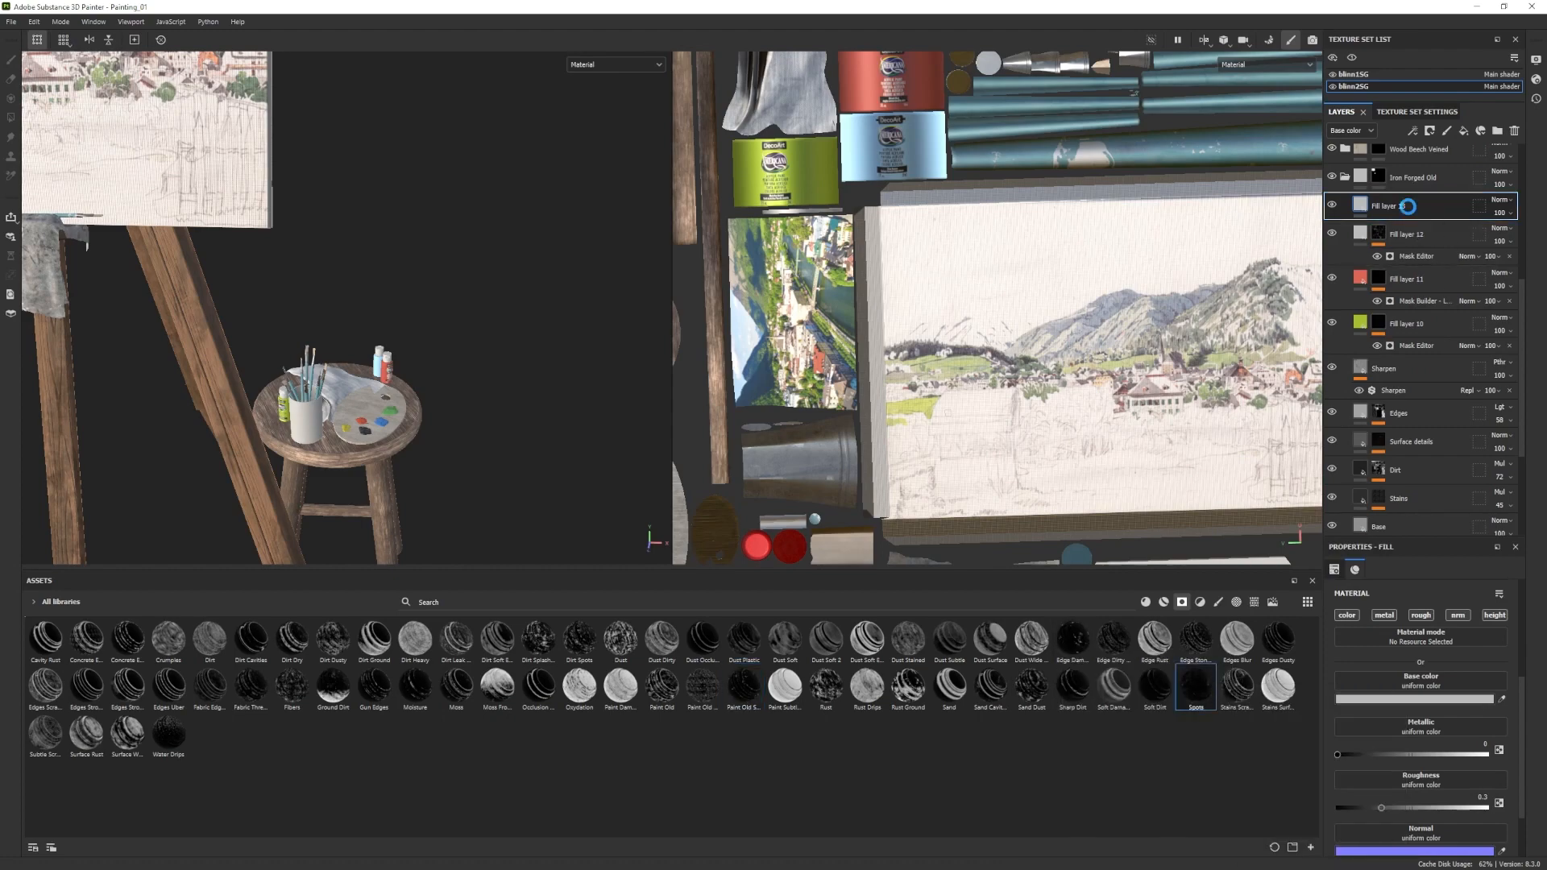
{"action": "left_click", "coordinate": [1410, 228]}
{"action": "left_click", "coordinate": [1361, 204]}
{"action": "scroll", "coordinate": [1416, 451], "scroll_direction": "down", "scroll_amount": 2}
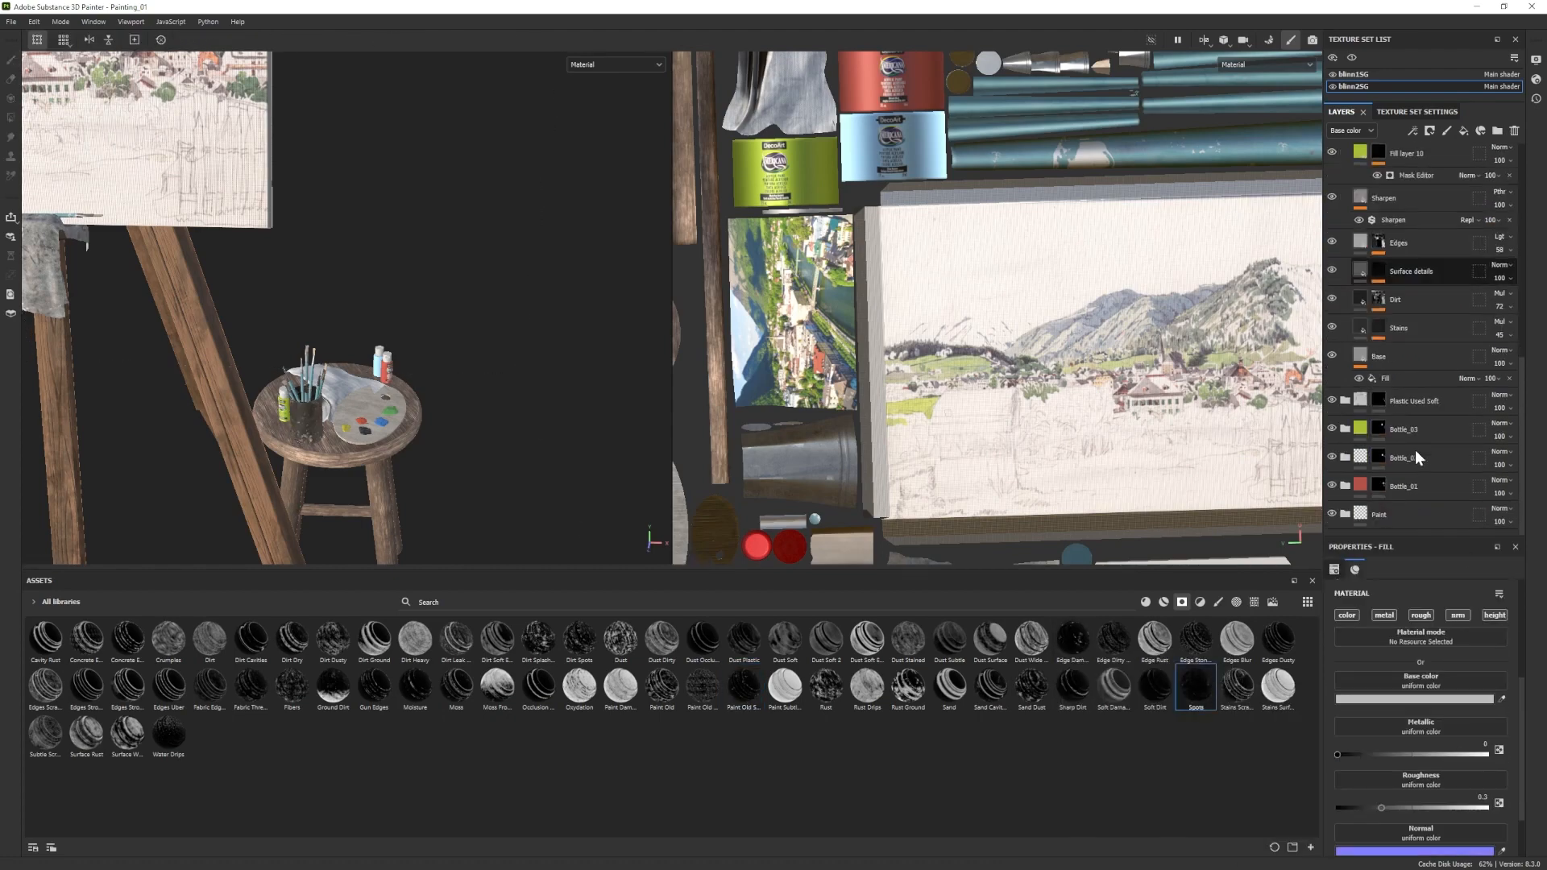
{"action": "scroll", "coordinate": [1423, 452], "scroll_direction": "up", "scroll_amount": 5}
{"action": "left_click", "coordinate": [1502, 699]}
{"action": "left_click", "coordinate": [383, 424]}
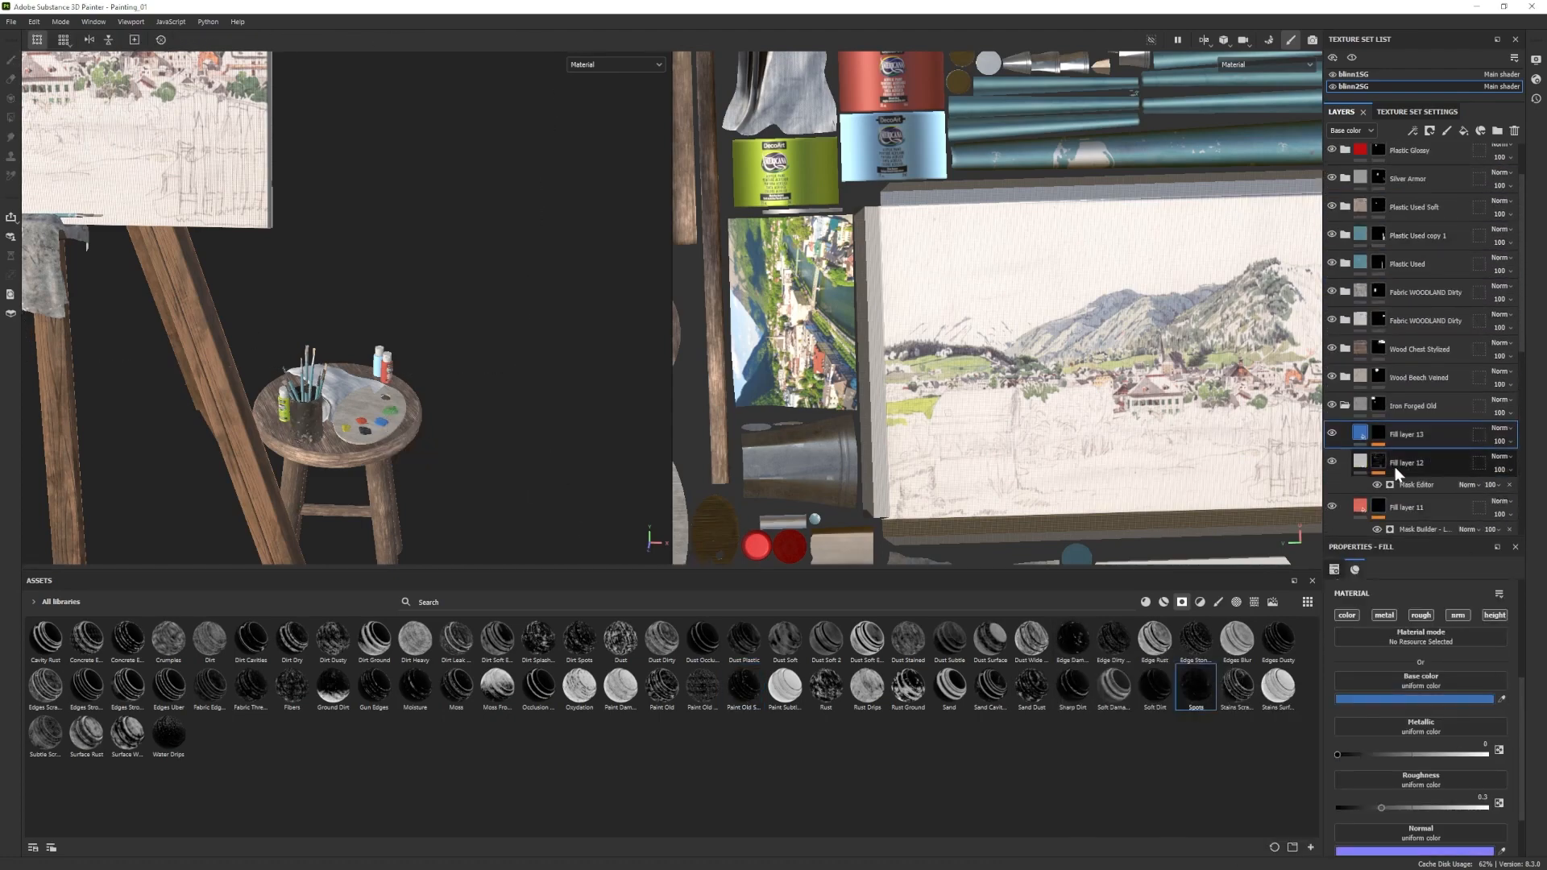
Set the Histogram position of Fill layer 13's Dirt 1 mask to 0.4 and collapse the Iron Forged Old folder.
{"action": "left_click", "coordinate": [1412, 452]}
{"action": "scroll", "coordinate": [1412, 681], "scroll_direction": "down", "scroll_amount": 2}
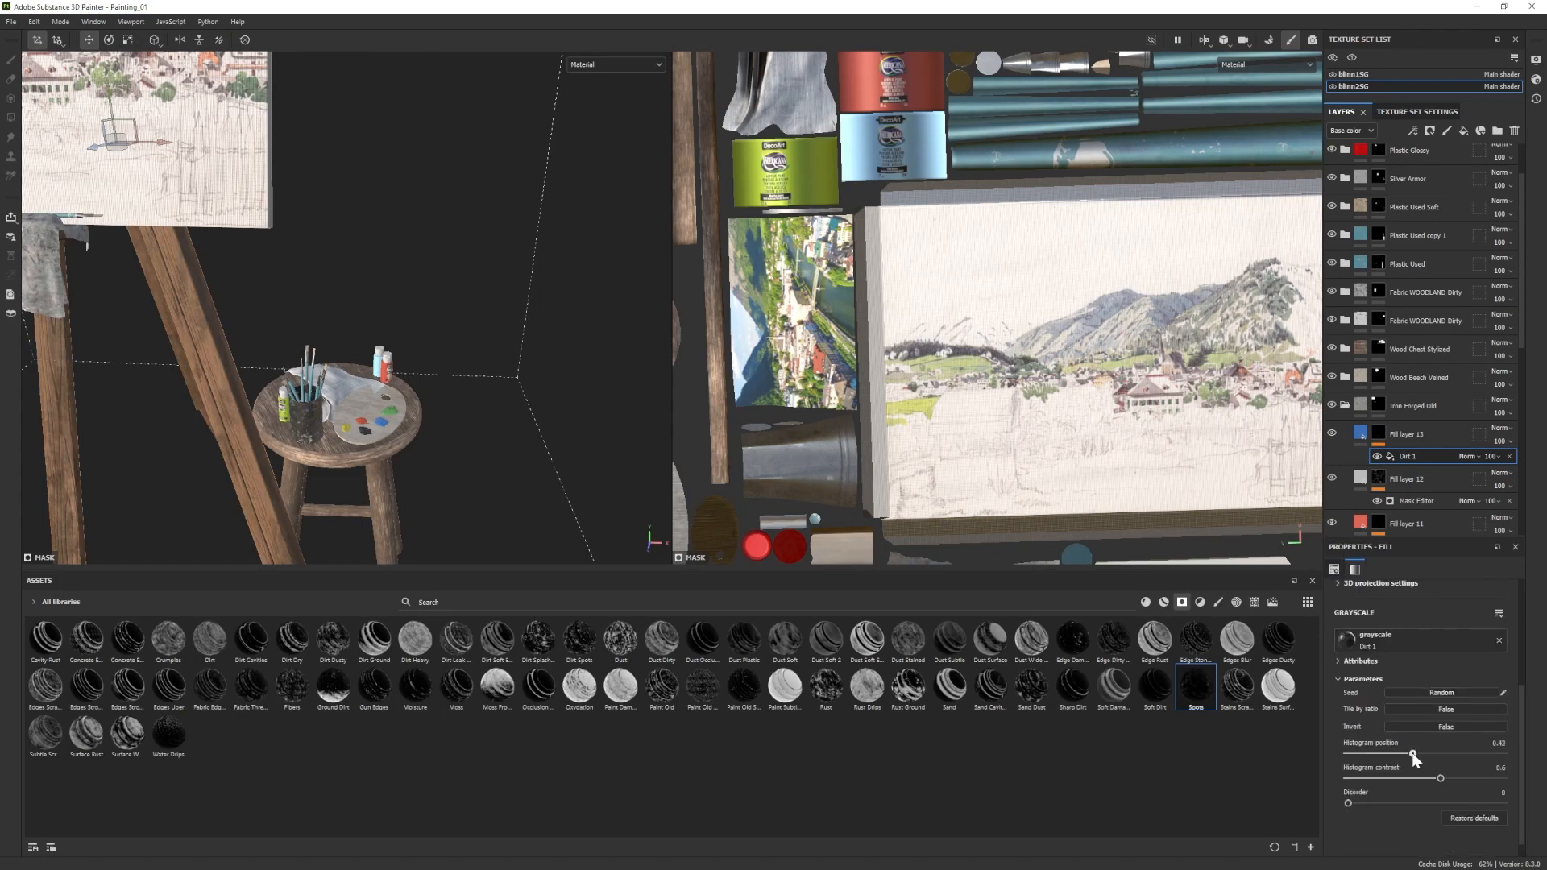
{"action": "left_click_drag", "start_coordinate": [1413, 755], "coordinate": [1411, 754]}
{"action": "scroll", "coordinate": [444, 387], "scroll_direction": "down", "scroll_amount": 3}
{"action": "left_click_drag", "start_coordinate": [443, 386], "coordinate": [287, 327], "text": "alt"}
{"action": "scroll", "coordinate": [451, 359], "scroll_direction": "up", "scroll_amount": 3}
{"action": "left_click", "coordinate": [1345, 406]}
{"action": "key", "text": "f"}
{"action": "right_click_drag", "start_coordinate": [287, 327], "coordinate": [340, 446], "text": "alt"}
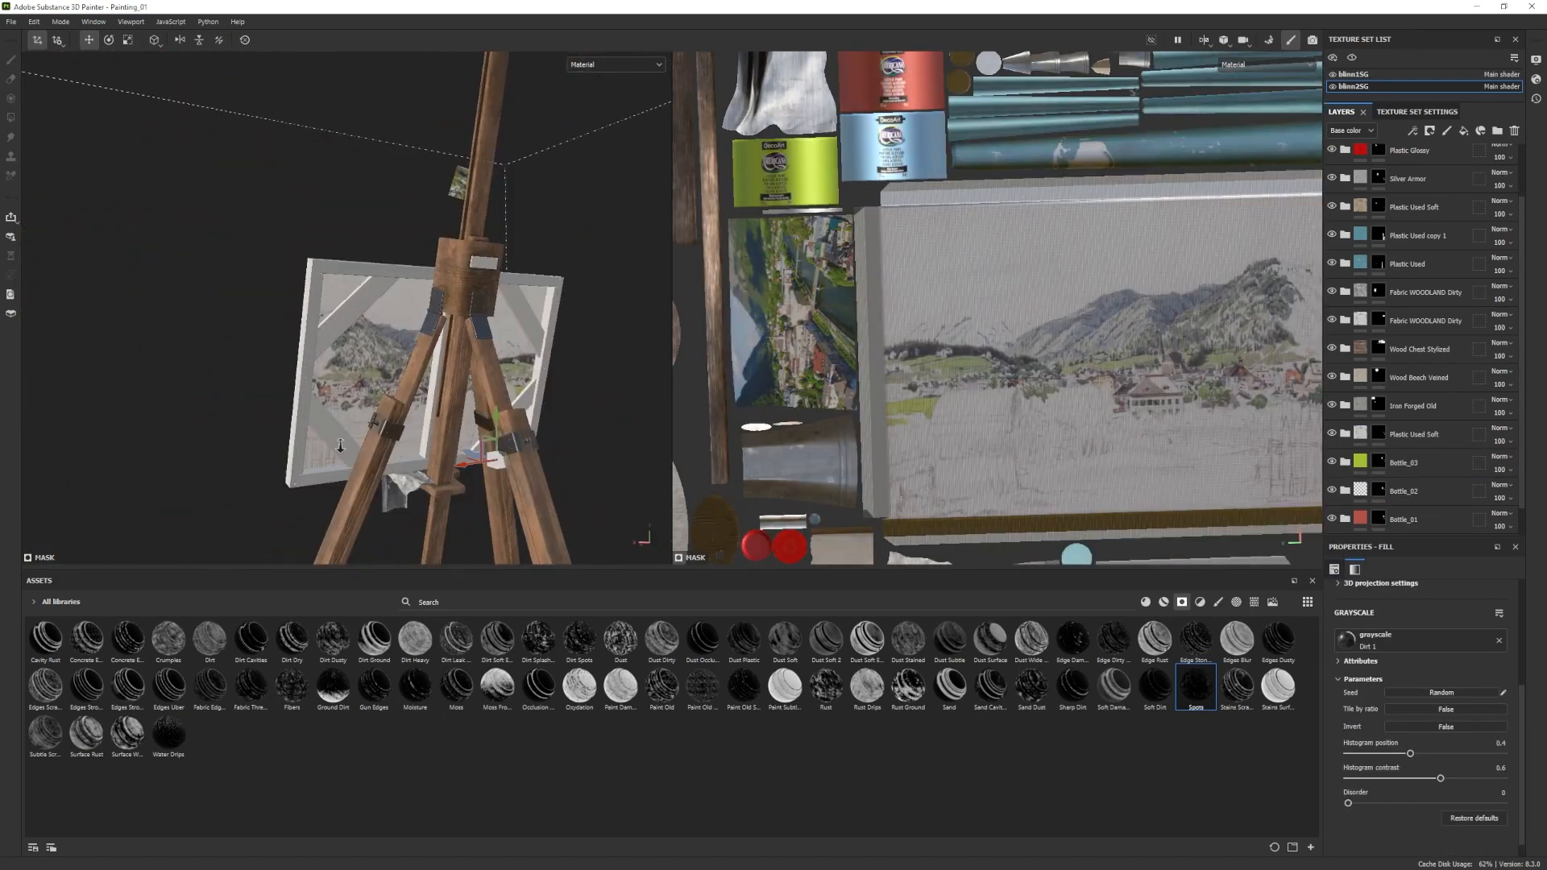
Add the Wood Chest Stylized smart material directly below Layer 3 and expand its folder.
{"action": "left_click", "coordinate": [1164, 602]}
{"action": "left_click_drag", "start_coordinate": [1075, 780], "coordinate": [1419, 175]}
{"action": "left_click", "coordinate": [1345, 186]}
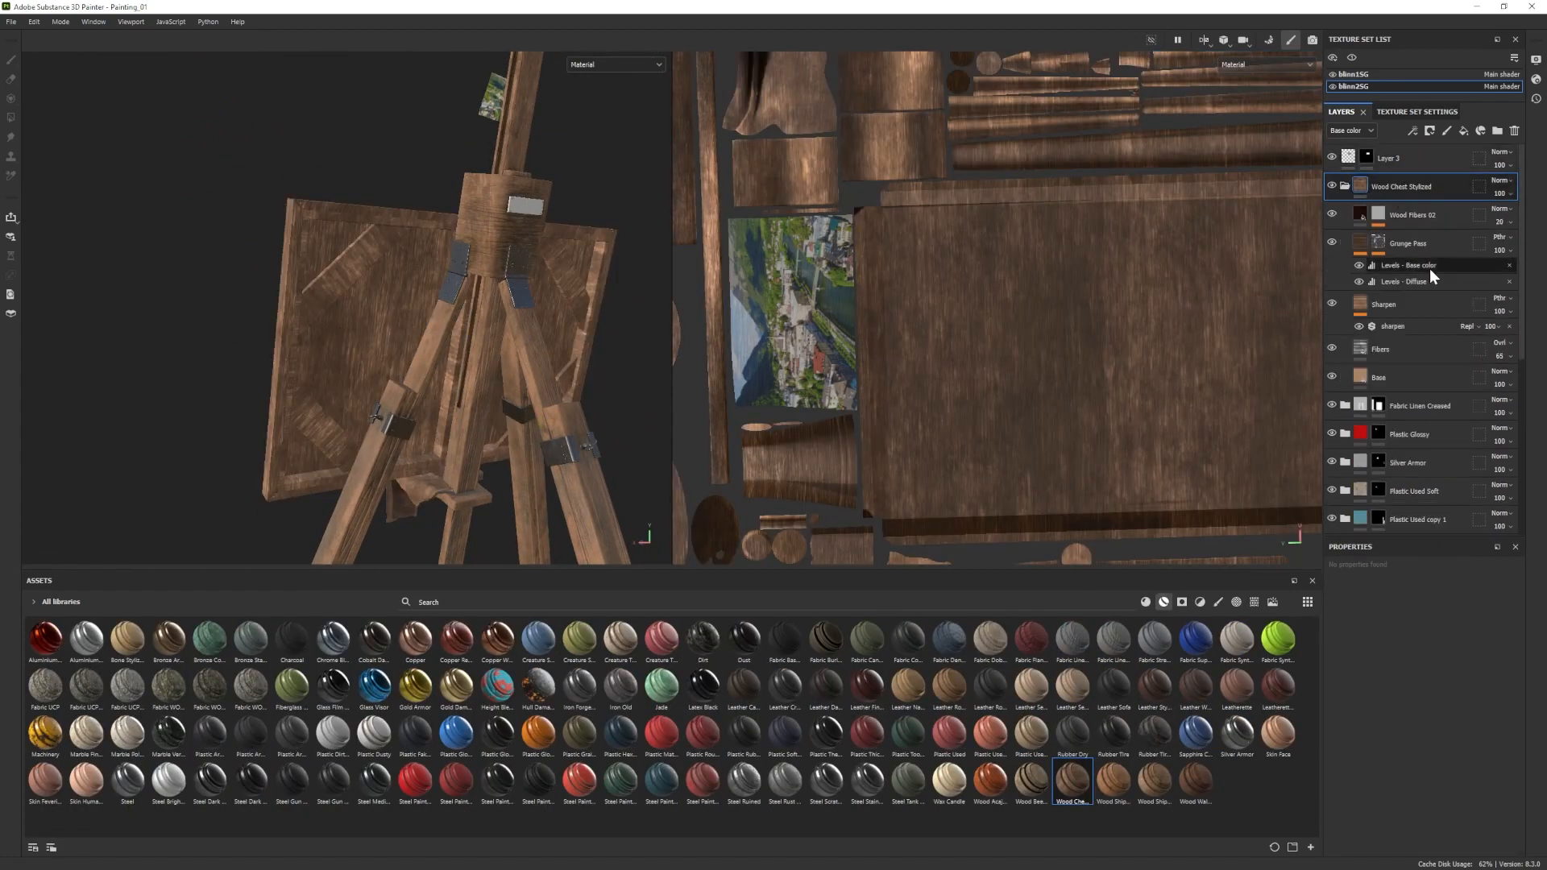
Rotate the new Wood Chest Stylized material's Fibers layer so the grain runs horizontally, and check the Wood Fibers 02 settings.
{"action": "left_click", "coordinate": [1423, 349]}
{"action": "left_click", "coordinate": [1362, 215]}
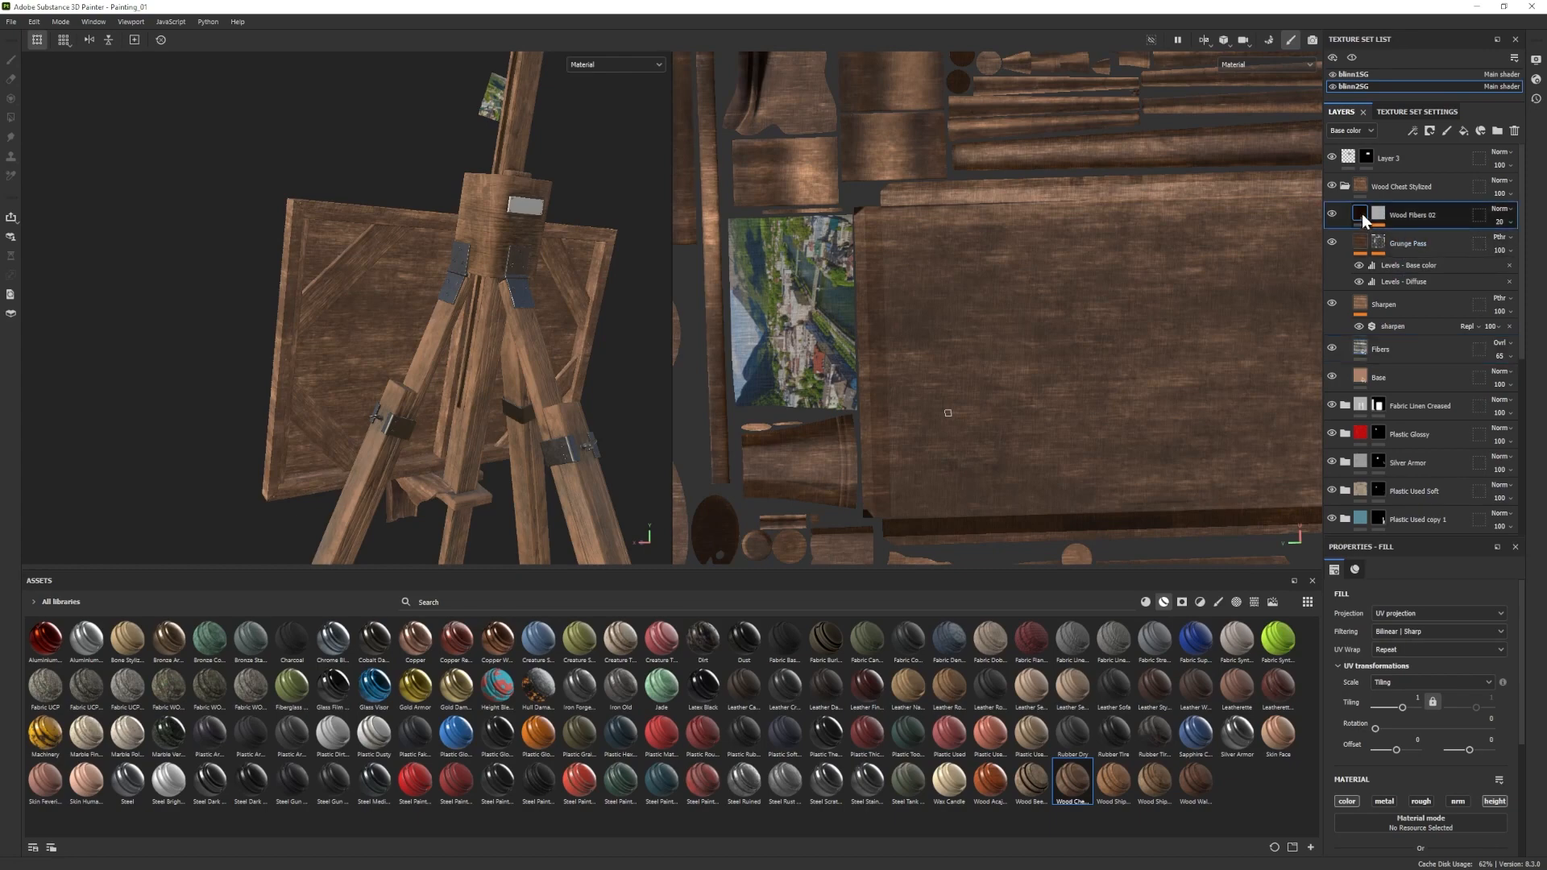
{"action": "left_click", "coordinate": [1379, 215]}
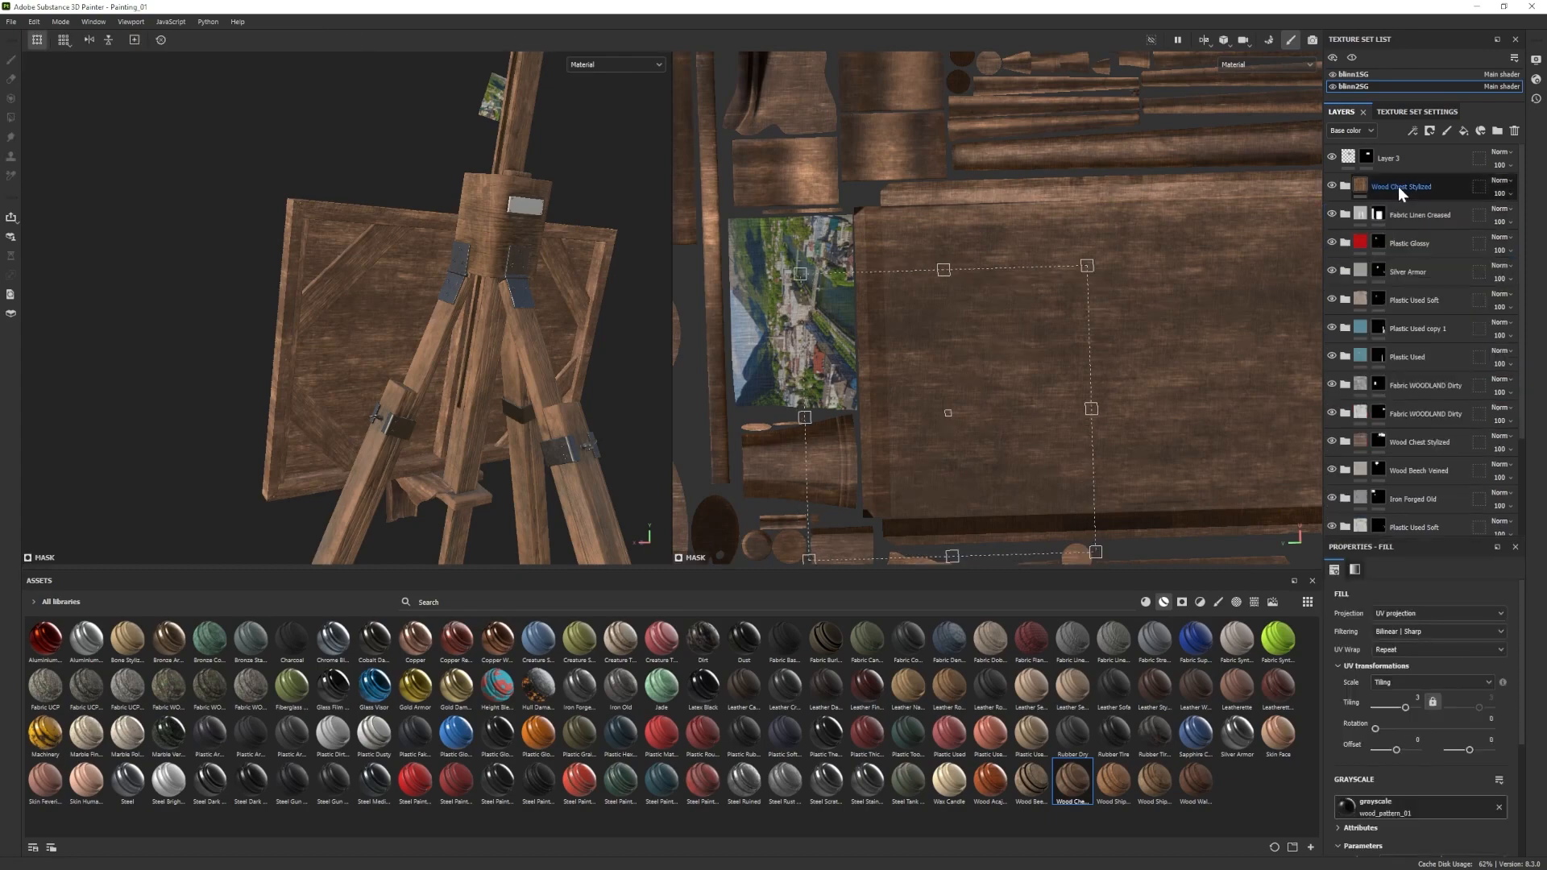
Change the base color of the new Wood Chest Stylized material to a darker, greyer brown and collapse its folder.
{"action": "left_click", "coordinate": [1364, 396]}
{"action": "scroll", "coordinate": [1402, 720], "scroll_direction": "down", "scroll_amount": 3}
{"action": "left_click", "coordinate": [1388, 756]}
{"action": "left_click_drag", "start_coordinate": [1256, 729], "coordinate": [1247, 729]}
{"action": "left_click", "coordinate": [1344, 187]}
Add a black mask to the new Wood Chest Stylized folder and fill in the wooden bars on the canvas's back.
{"action": "right_click", "coordinate": [1397, 188]}
{"action": "left_click", "coordinate": [1417, 215]}
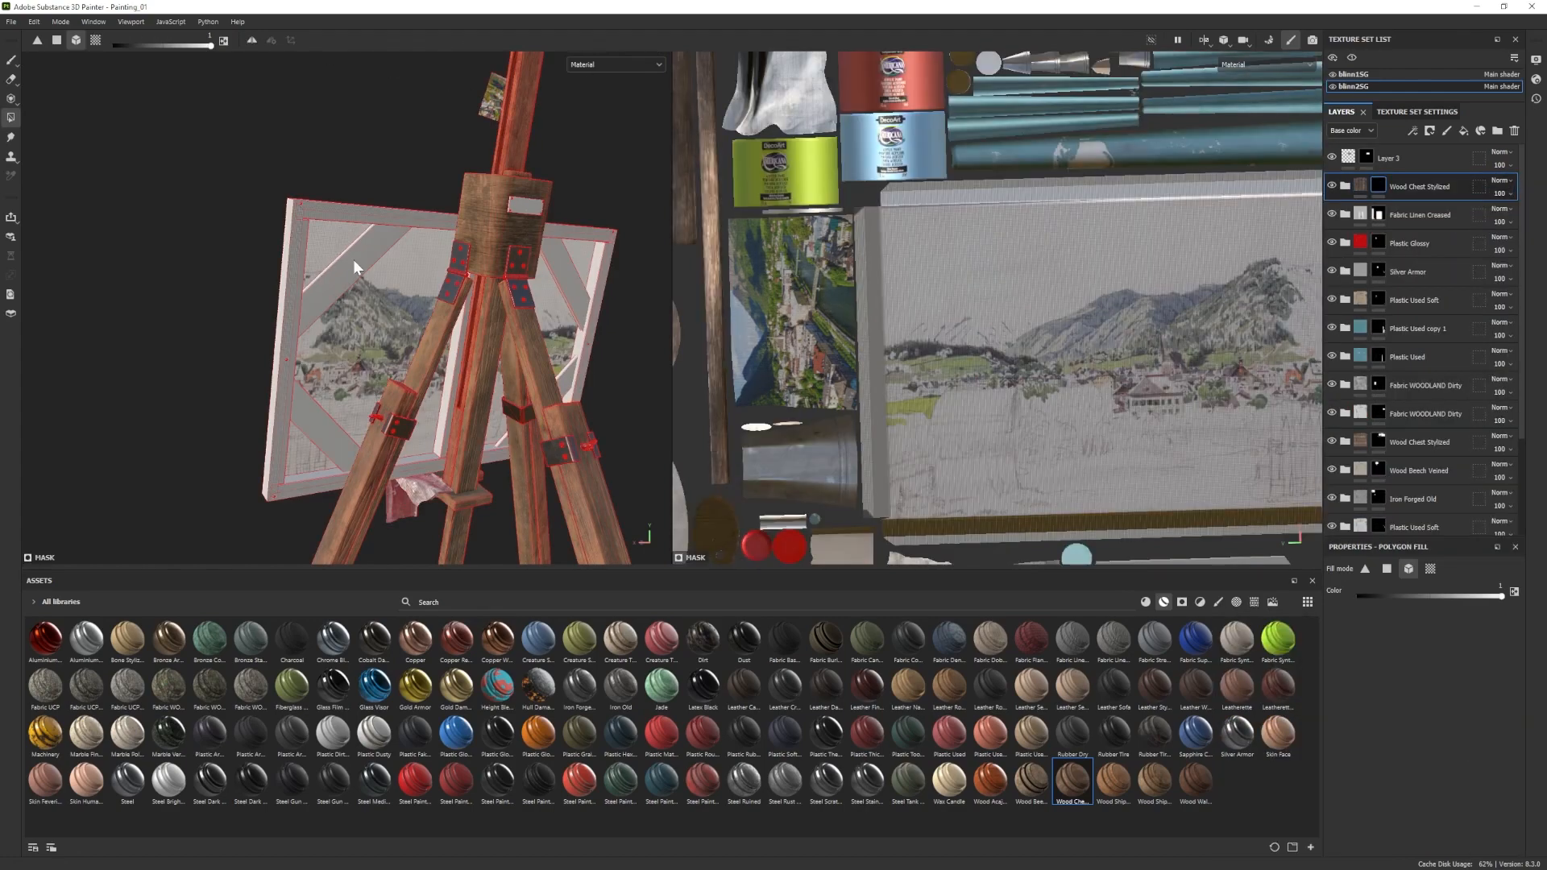
{"action": "left_click", "coordinate": [343, 275]}
{"action": "left_click", "coordinate": [453, 365]}
{"action": "key", "text": "1"}
{"action": "mouse_move", "coordinate": [442, 359]}
{"action": "right_mouse_down", "text": "alt"}
{"action": "mouse_move", "coordinate": [355, 379]}
{"action": "mouse_move", "coordinate": [419, 355]}
{"action": "right_mouse_up", "text": "alt"}
Select the Silver Armor layer's mask and examine the metal brackets on the easel's back.
{"action": "left_click", "coordinate": [1382, 271]}
{"action": "key", "text": "4"}
{"action": "mouse_move", "coordinate": [580, 419]}
{"action": "right_mouse_down", "text": "alt"}
{"action": "mouse_move", "coordinate": [806, 474]}
{"action": "mouse_move", "coordinate": [709, 476]}
{"action": "right_mouse_up", "text": "alt"}
{"action": "key", "text": "1"}
{"action": "right_click_drag", "start_coordinate": [484, 323], "coordinate": [379, 427], "text": "alt"}
{"action": "left_click_drag", "start_coordinate": [379, 427], "coordinate": [409, 441], "text": "alt"}
{"action": "mouse_move", "coordinate": [410, 441]}
{"action": "right_mouse_down", "text": "alt"}
{"action": "mouse_move", "coordinate": [322, 484]}
{"action": "mouse_move", "coordinate": [436, 419]}
{"action": "right_mouse_up", "text": "alt"}
{"action": "mouse_move", "coordinate": [435, 419]}
{"action": "left_mouse_down", "text": "alt"}
{"action": "mouse_move", "coordinate": [500, 403]}
{"action": "mouse_move", "coordinate": [483, 451]}
{"action": "left_mouse_up", "text": "alt"}
Try adding another Silver Armor smart material at the lower end of the blinn2SG layer stack.
{"action": "scroll", "coordinate": [1427, 486], "scroll_direction": "down", "scroll_amount": 5}
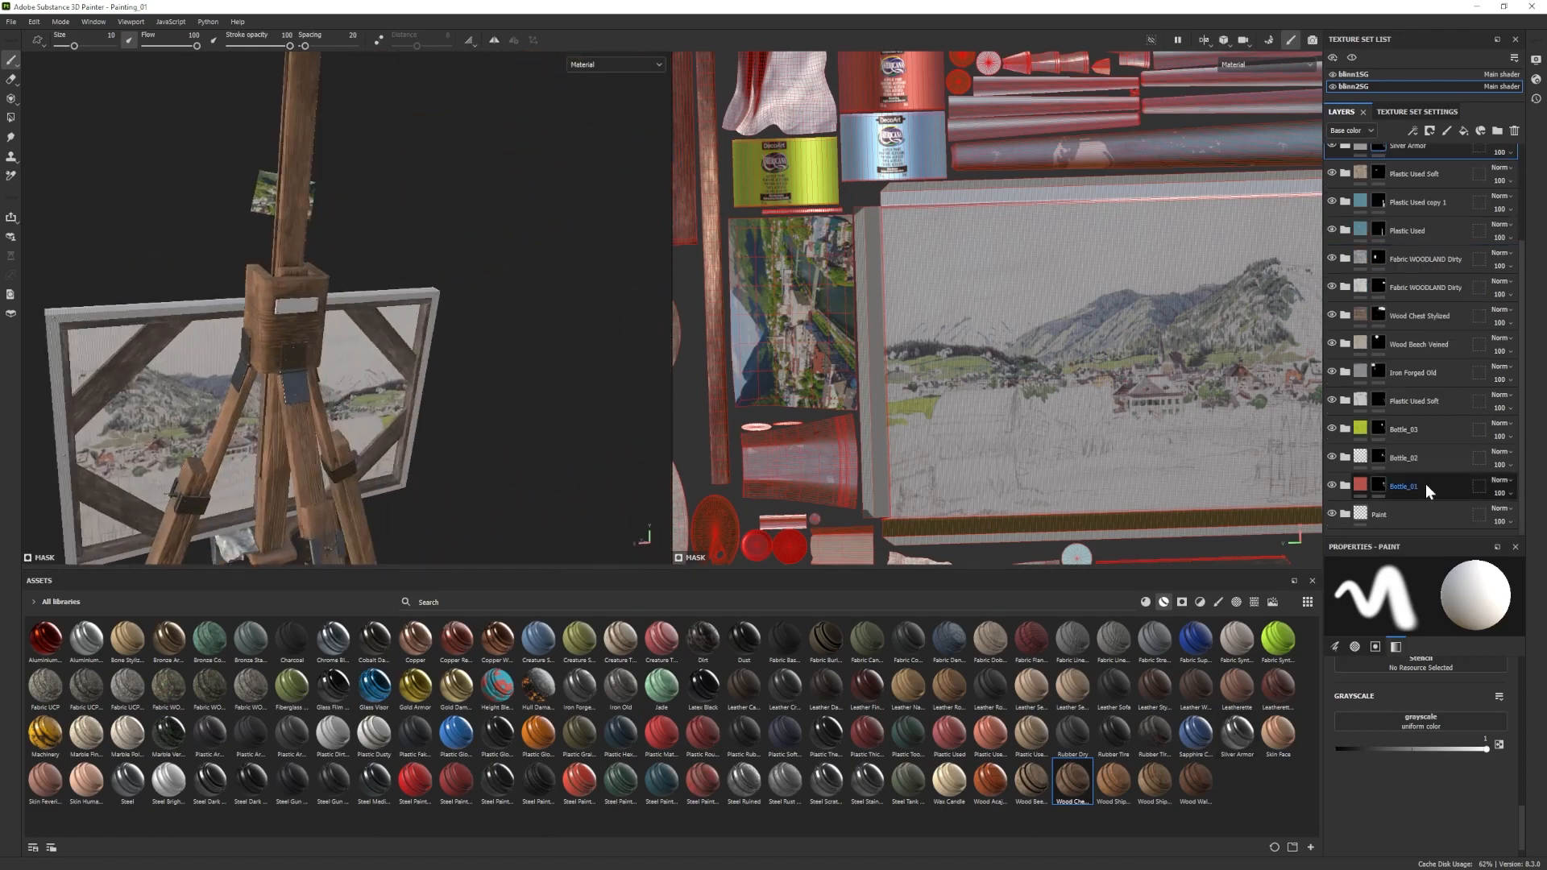
{"action": "left_click_drag", "start_coordinate": [1237, 733], "coordinate": [1409, 527]}
{"action": "left_click_drag", "start_coordinate": [258, 352], "coordinate": [282, 359], "text": "alt"}
{"action": "mouse_move", "coordinate": [1412, 532]}
{"action": "left_mouse_down"}
{"action": "mouse_move", "coordinate": [1399, 128]}
{"action": "mouse_move", "coordinate": [1398, 158]}
{"action": "left_mouse_up"}
{"action": "key", "text": "2"}
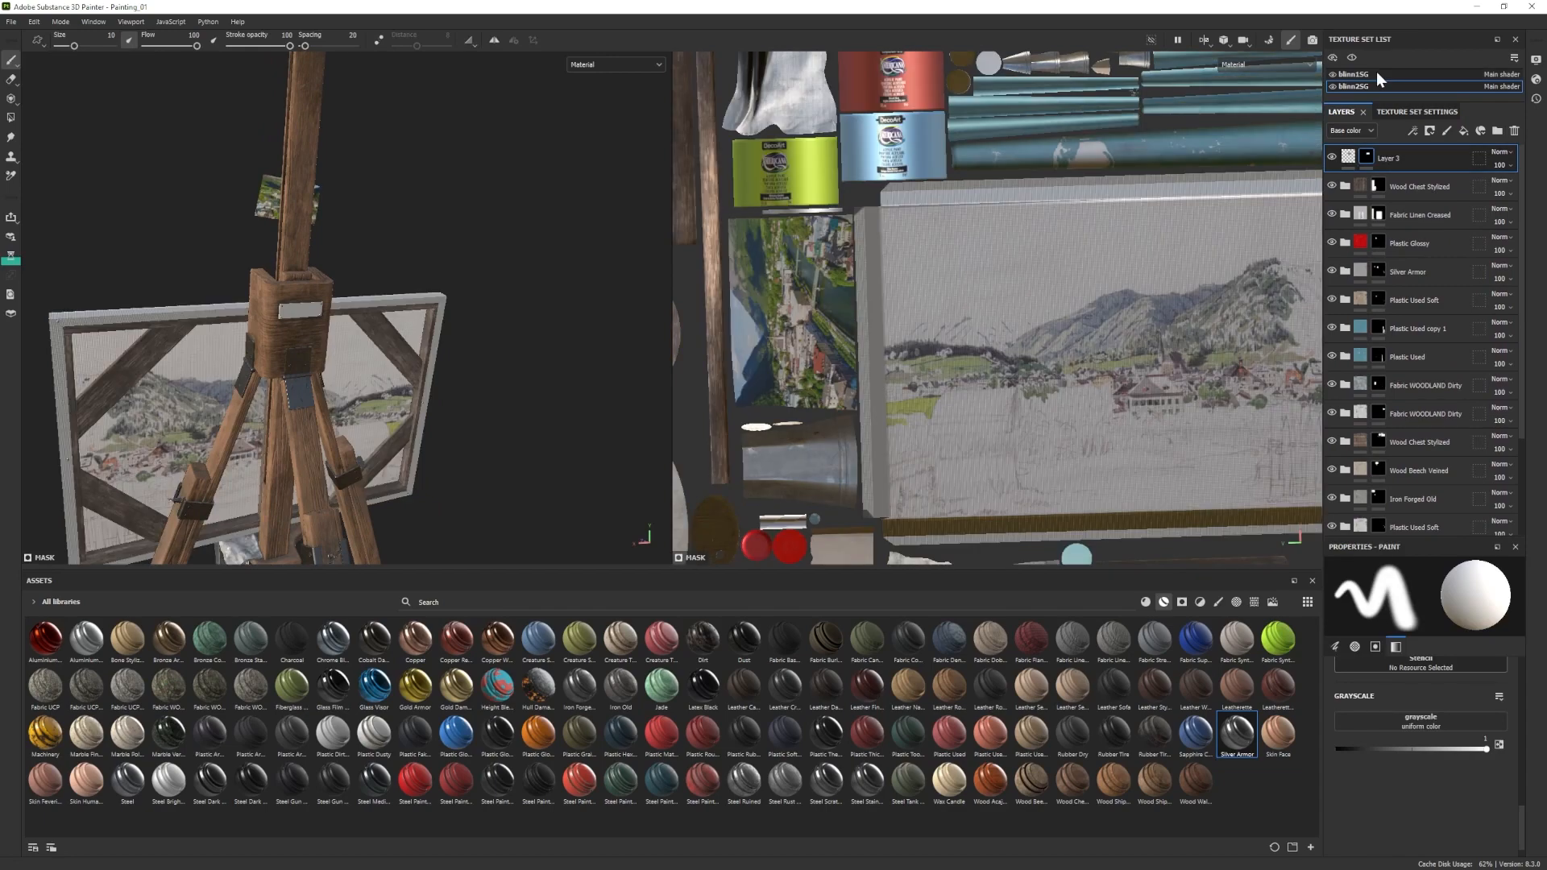
Add the Bronze Armor smart material to the blinn1SG texture set below Layer 1 and darken its Base Metal color.
{"action": "left_click", "coordinate": [1376, 74]}
{"action": "left_click_drag", "start_coordinate": [1237, 734], "coordinate": [1412, 168]}
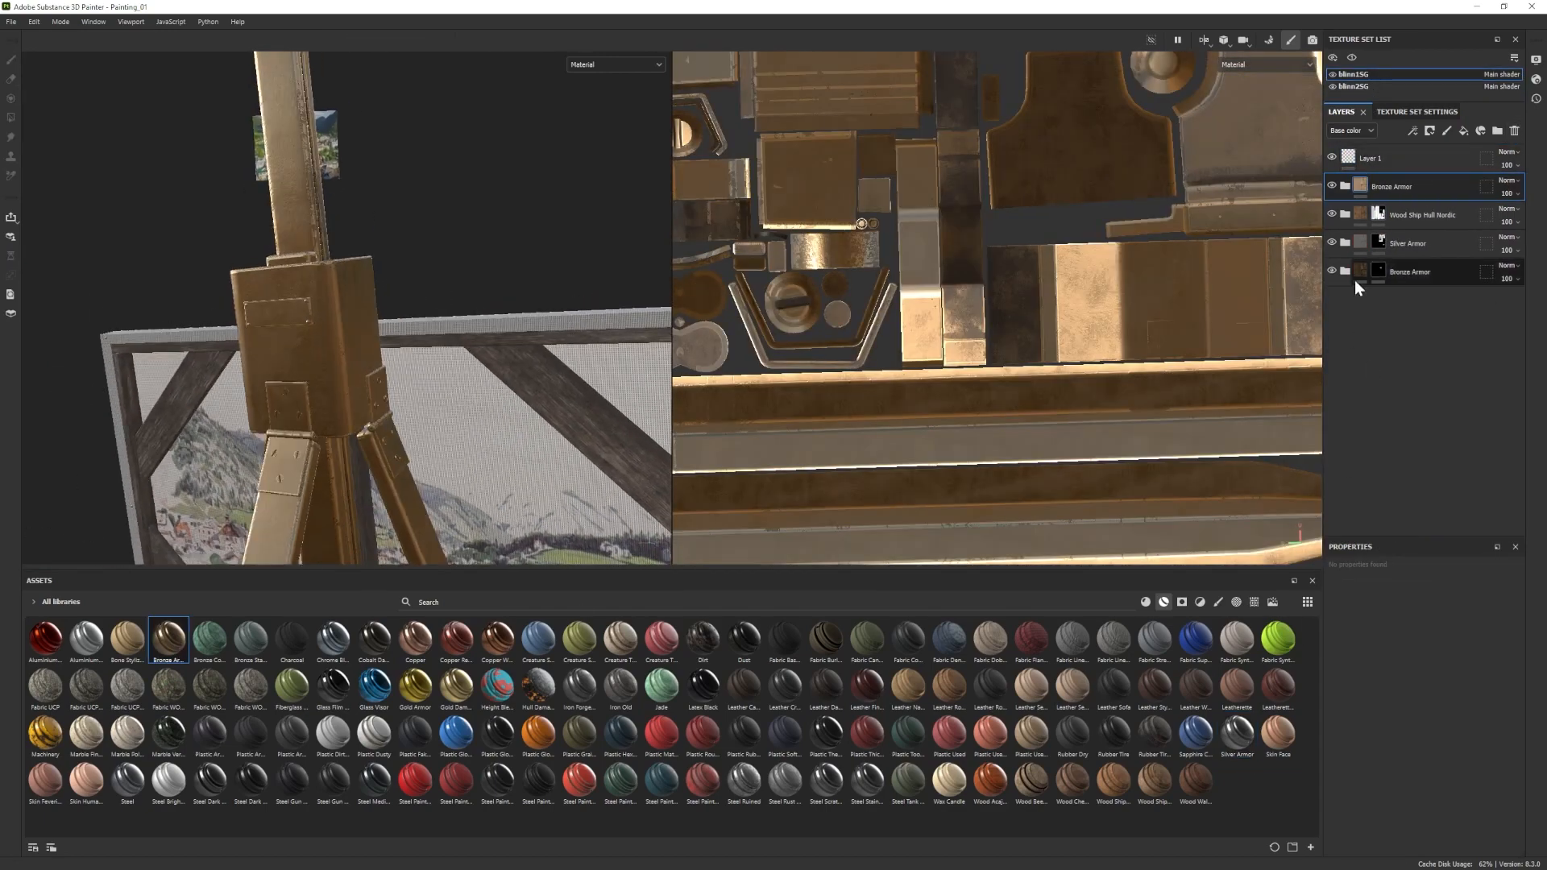
{"action": "left_click", "coordinate": [1388, 345]}
{"action": "left_click", "coordinate": [1439, 740]}
{"action": "left_click", "coordinate": [1257, 739]}
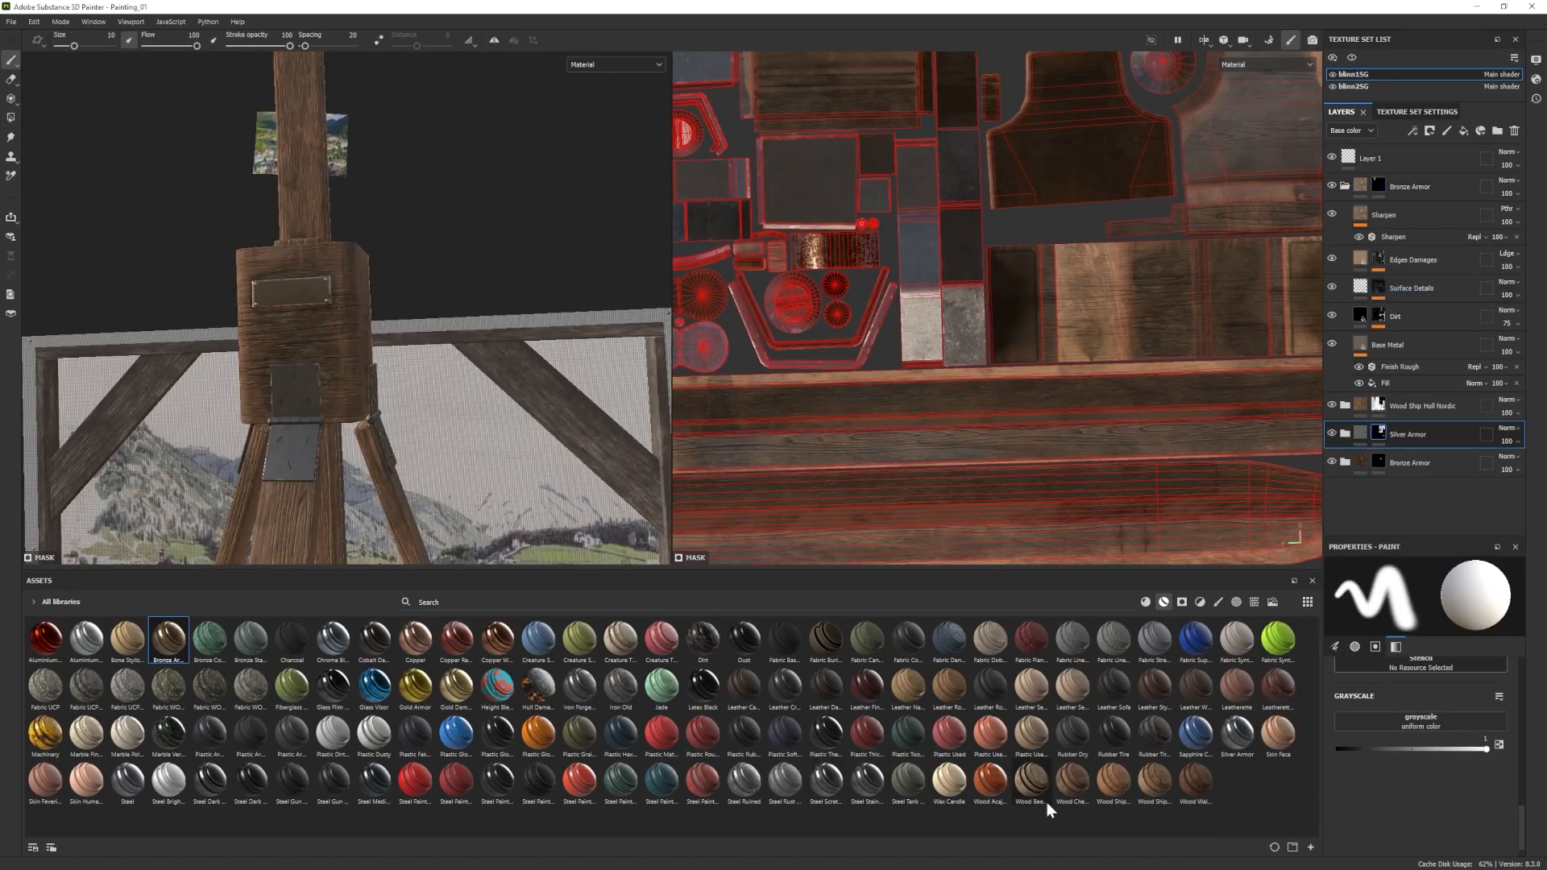
Add the Silver Armor smart material below the lowest Bronze Armor folder and give it a black mask.
{"action": "left_click_drag", "start_coordinate": [1237, 733], "coordinate": [1378, 490]}
{"action": "right_click", "coordinate": [1375, 489]}
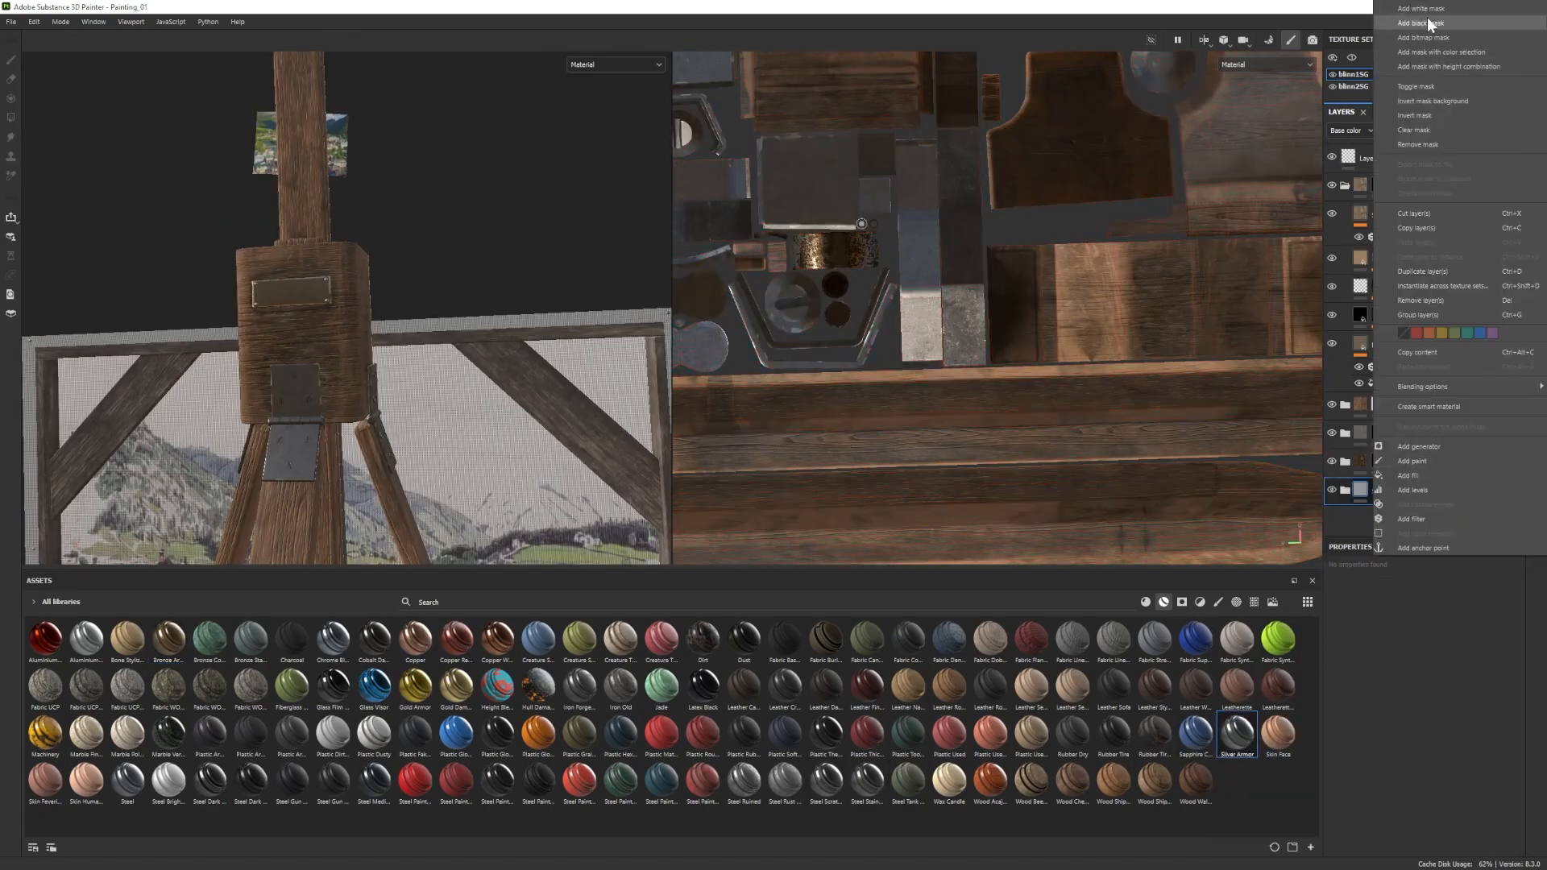
{"action": "left_click", "coordinate": [1429, 24]}
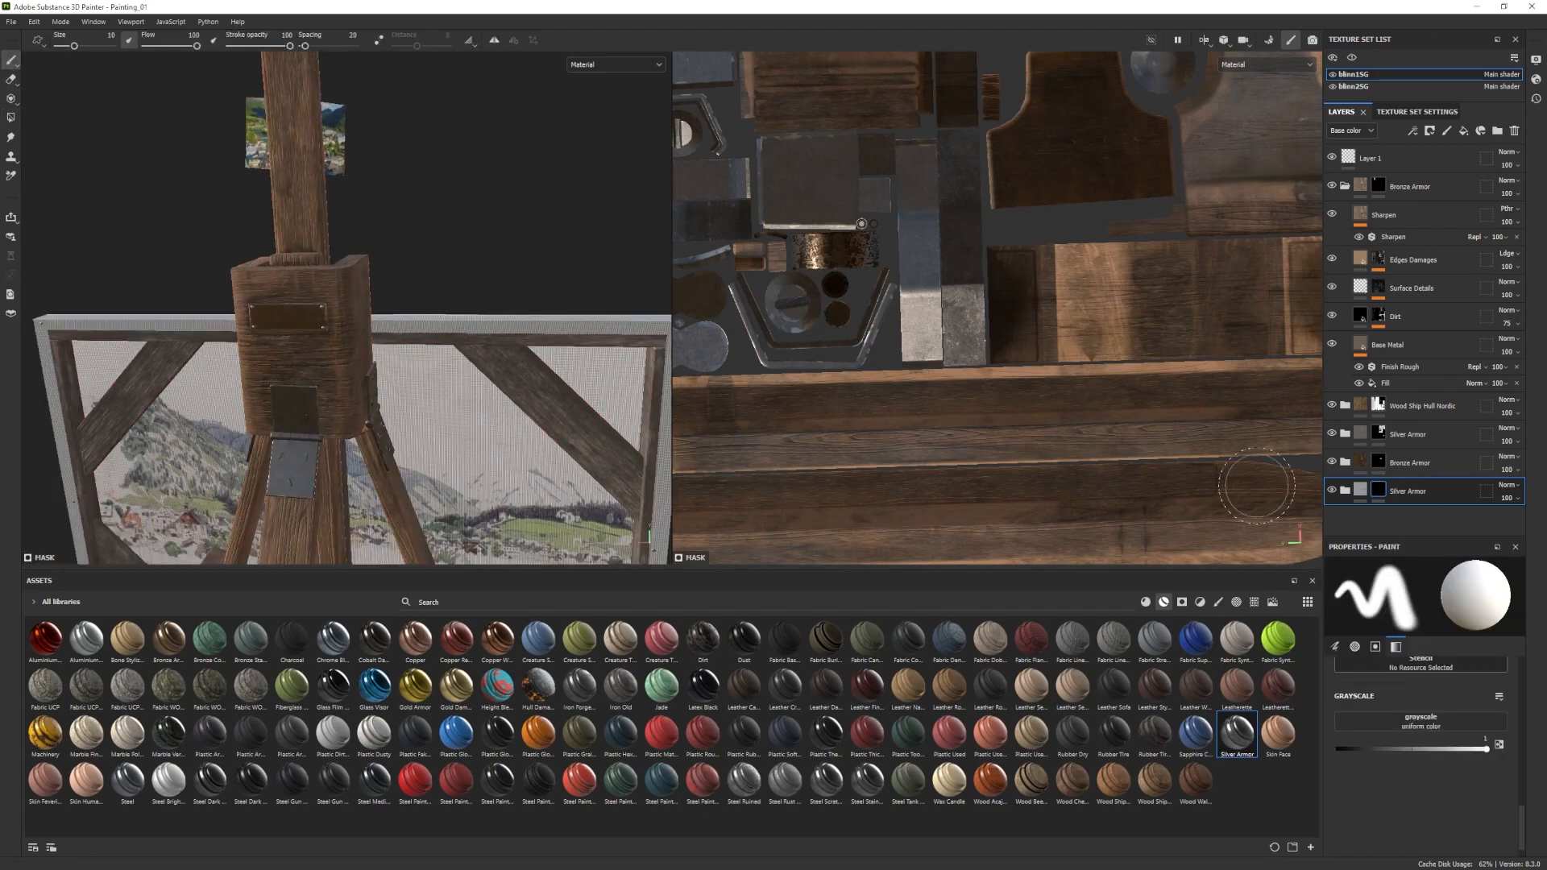
Darken the base color of the Edges layer inside the lowest Silver Armor folder.
{"action": "scroll", "coordinate": [1407, 499], "scroll_direction": "down", "scroll_amount": 3}
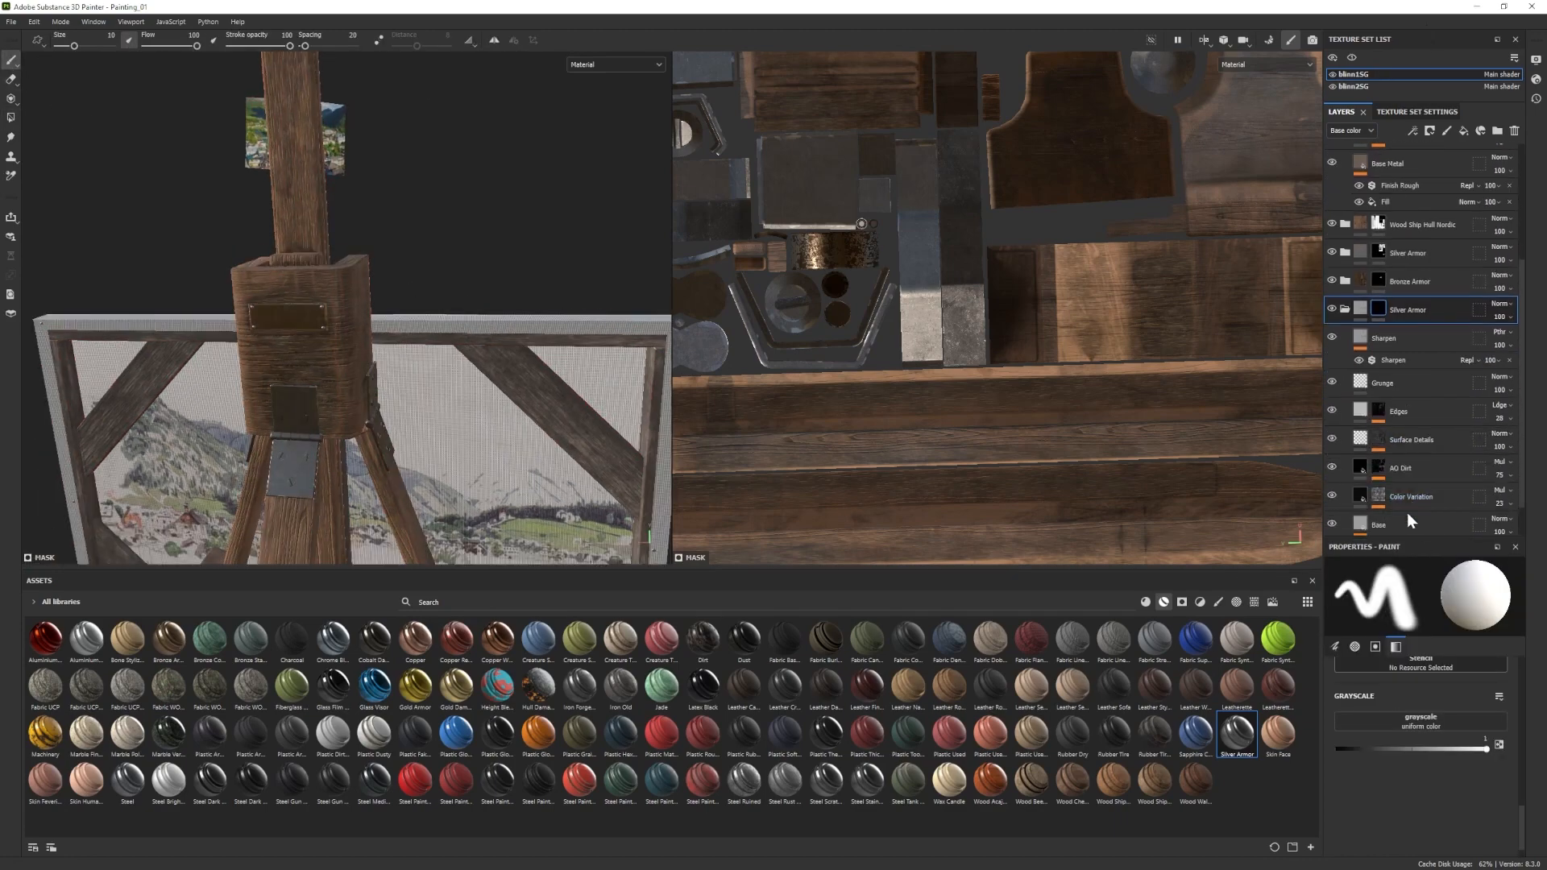
{"action": "left_click", "coordinate": [1399, 411]}
{"action": "left_click", "coordinate": [1438, 740]}
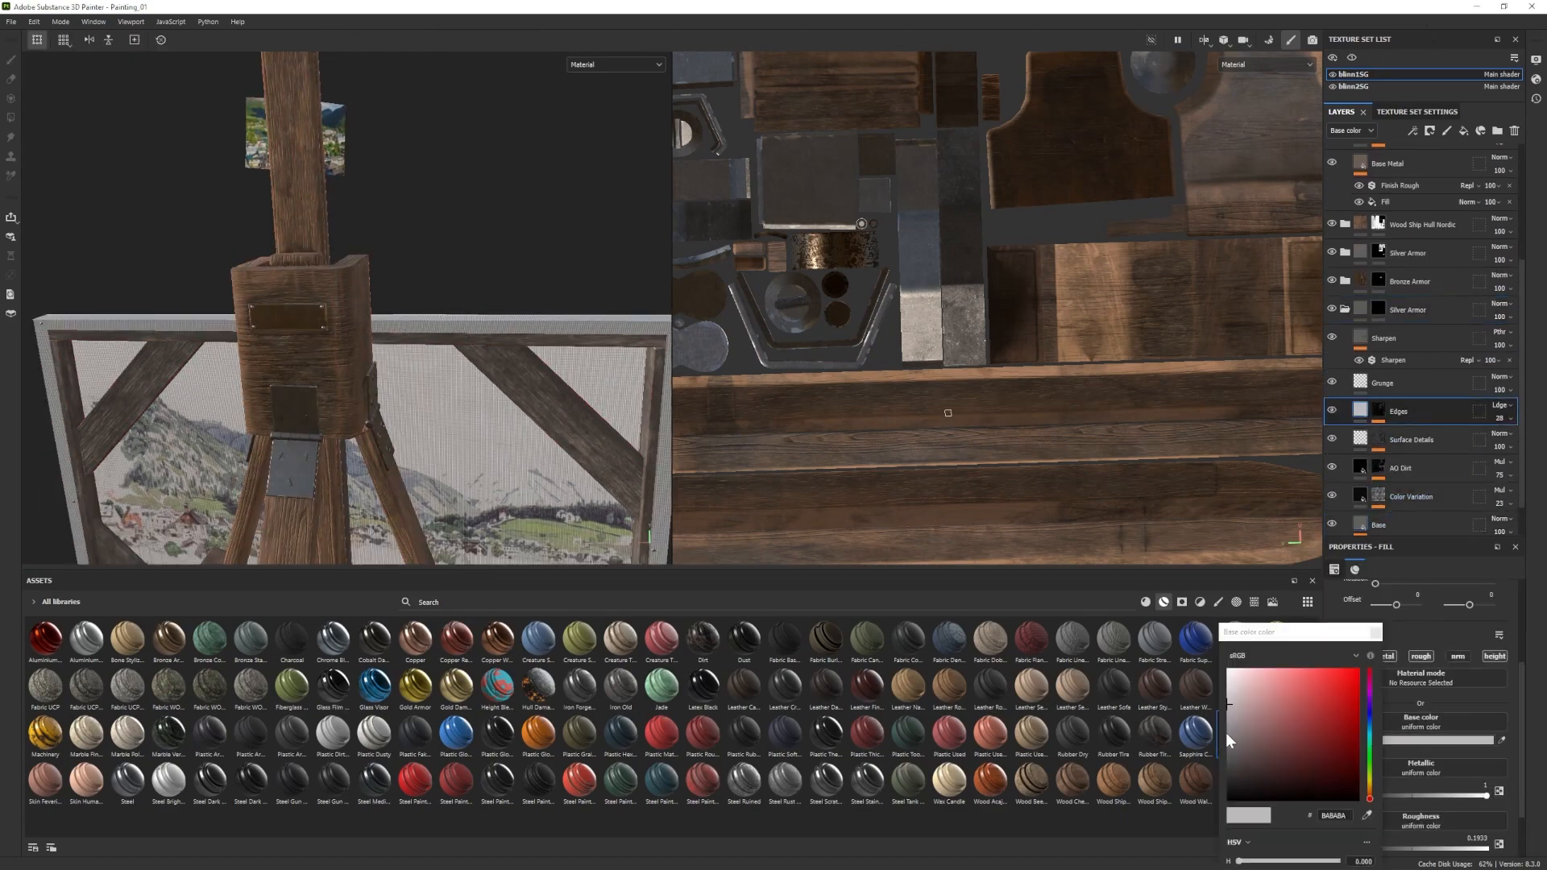
{"action": "mouse_move", "coordinate": [1225, 732]}
{"action": "left_mouse_down"}
{"action": "mouse_move", "coordinate": [1233, 771]}
{"action": "mouse_move", "coordinate": [1230, 731]}
{"action": "left_mouse_up"}
{"action": "left_click", "coordinate": [1375, 632]}
Add a fill layer and move it above the Sharpen layer in the upper Bronze Armor folder.
{"action": "left_click_drag", "start_coordinate": [294, 346], "coordinate": [364, 330], "text": "alt"}
{"action": "scroll", "coordinate": [364, 331], "scroll_direction": "up", "scroll_amount": 3}
{"action": "left_click", "coordinate": [1345, 282]}
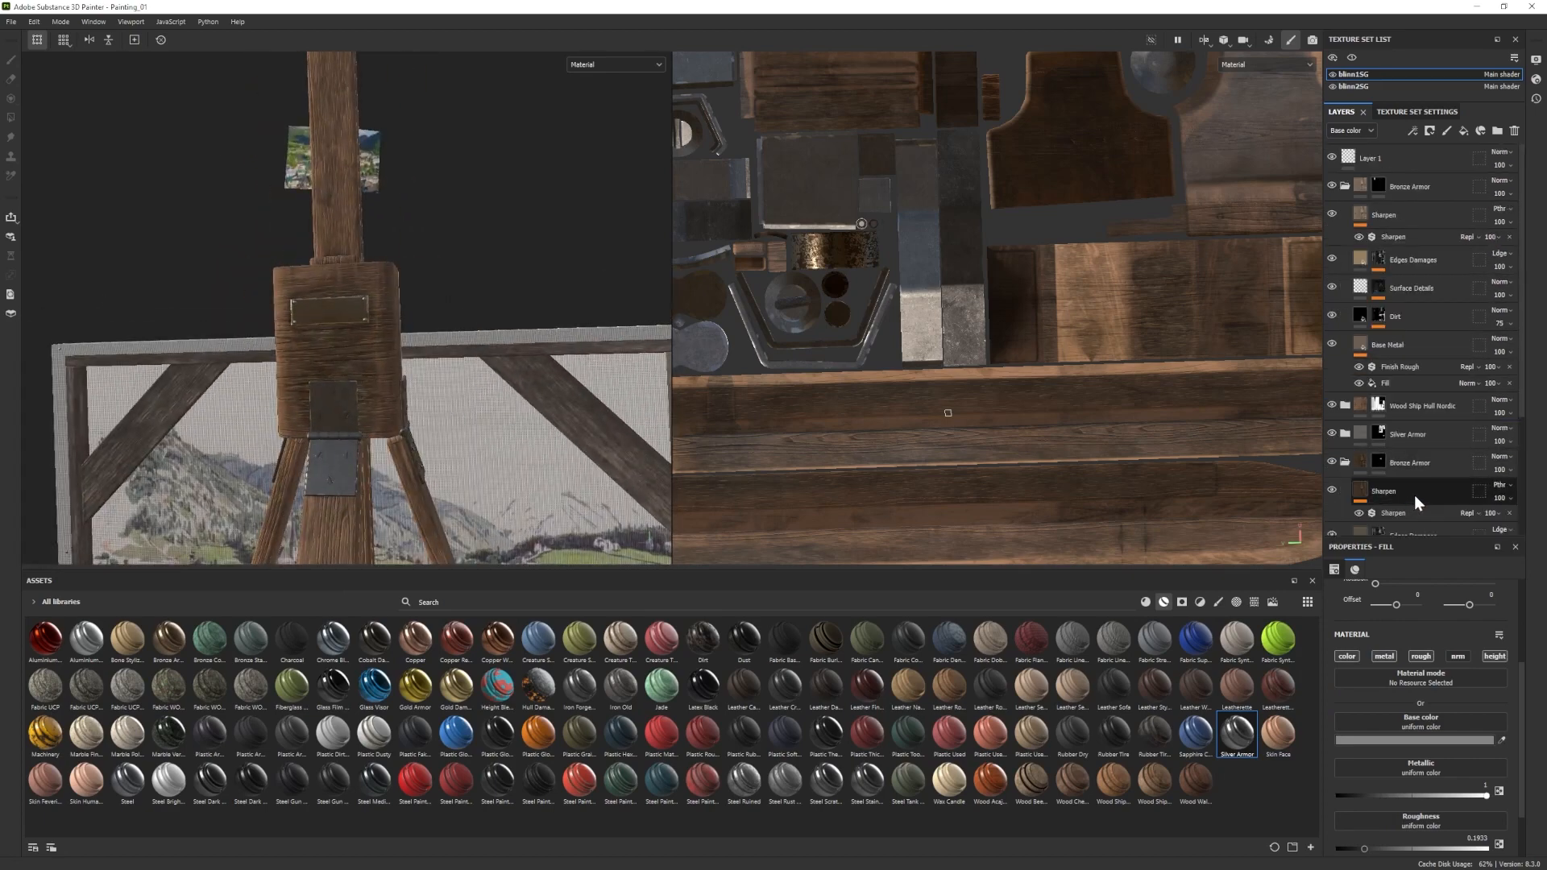
{"action": "left_click", "coordinate": [1415, 495]}
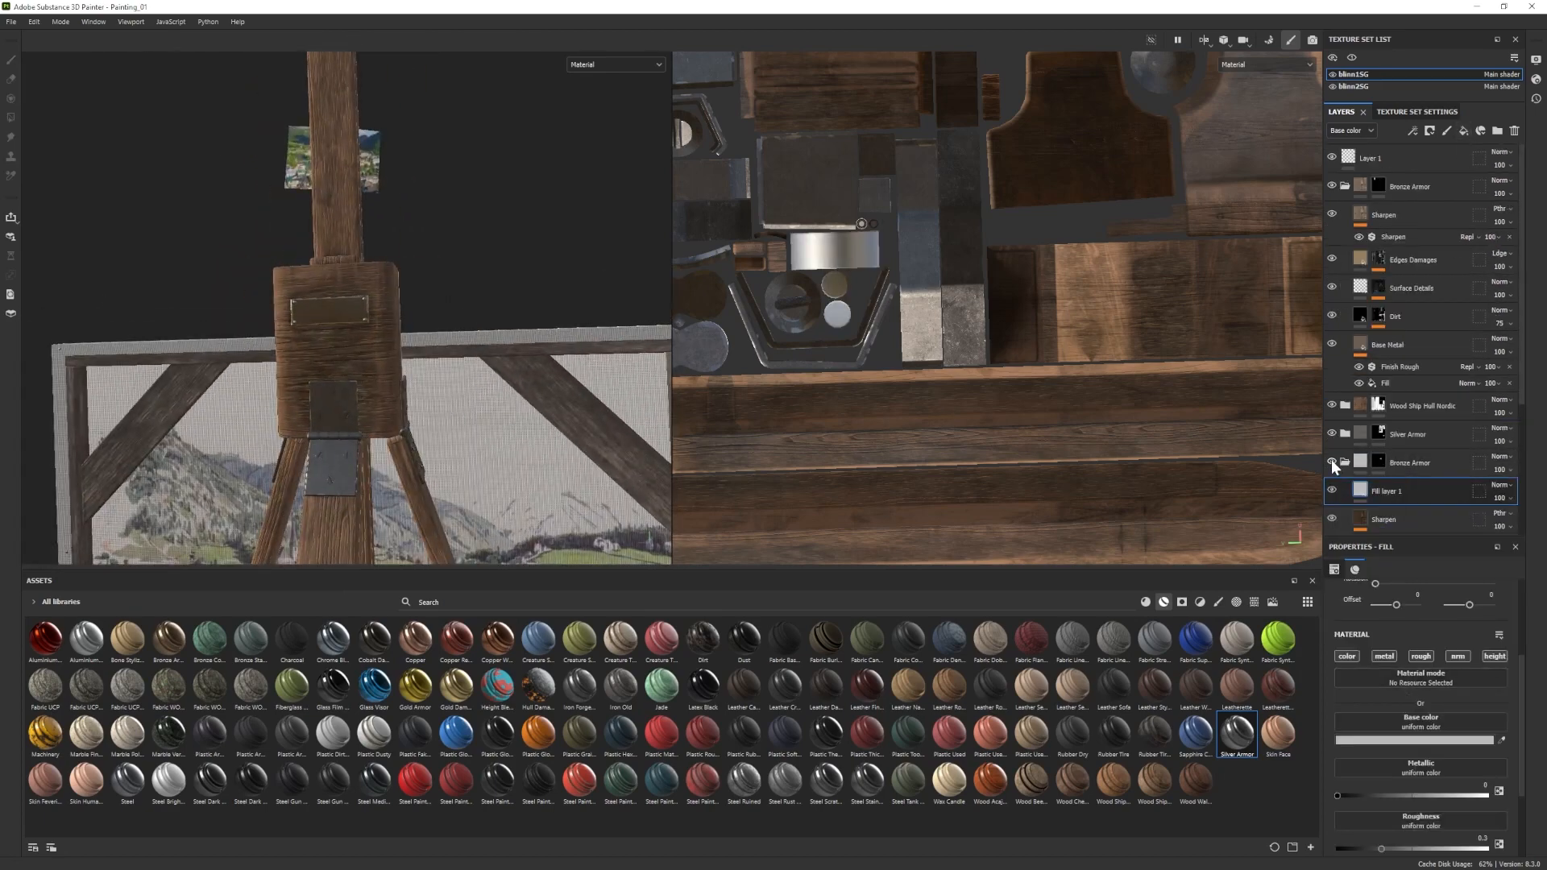
{"action": "key", "text": "ctrl+x"}
{"action": "left_click", "coordinate": [1384, 215]}
{"action": "key", "text": "ctrl+v"}
Turn off the new fill layer's color channel and give the layer a black mask.
{"action": "left_click", "coordinate": [1346, 656]}
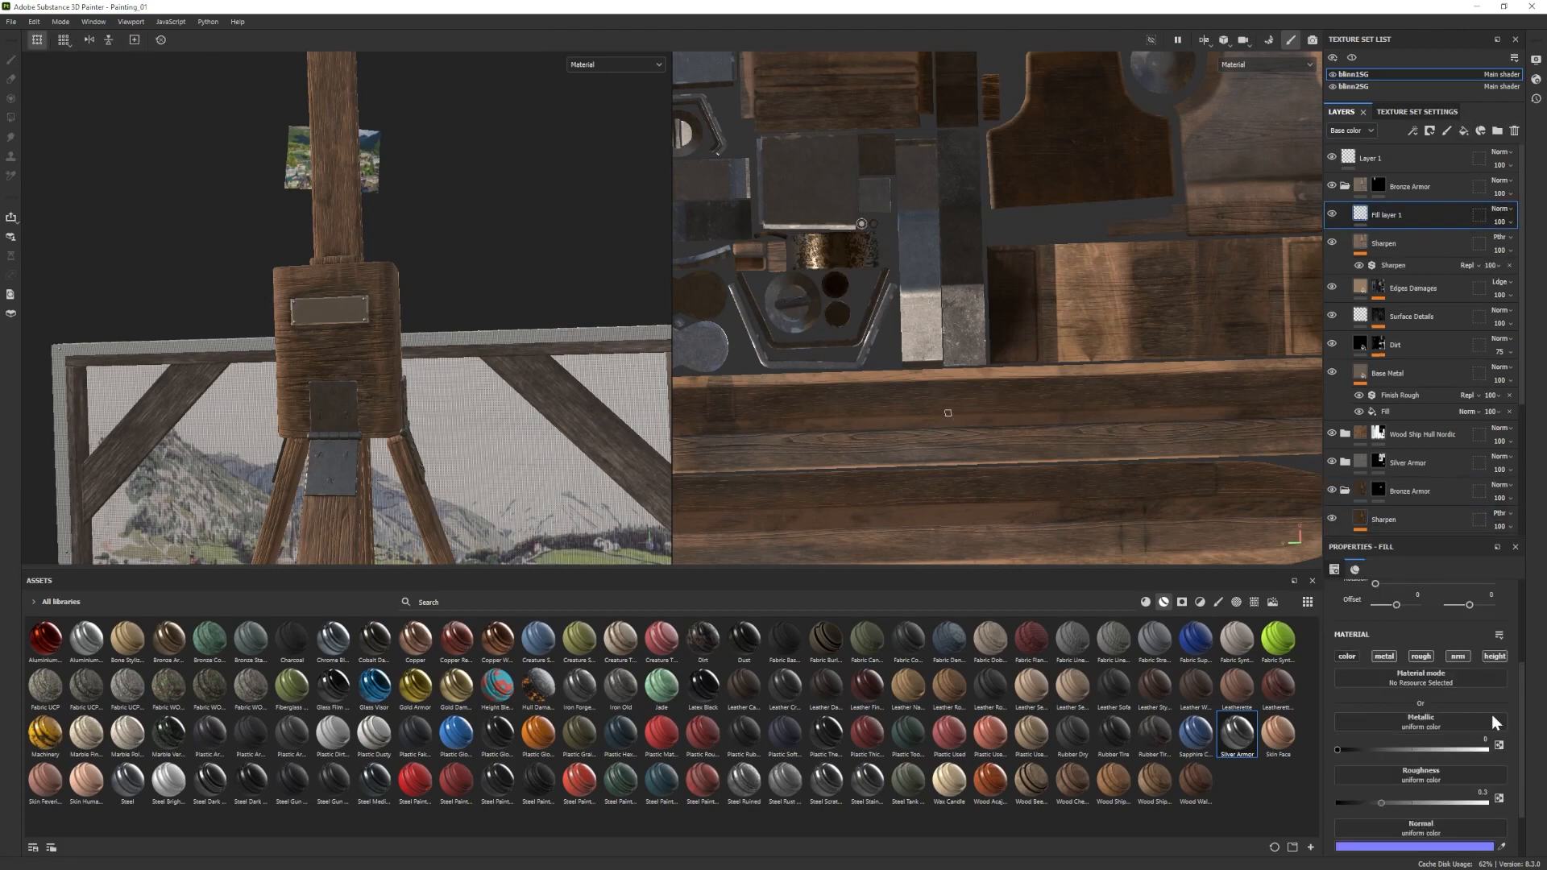
{"action": "scroll", "coordinate": [1401, 830], "scroll_direction": "down", "scroll_amount": 2}
{"action": "right_click", "coordinate": [1384, 215]}
{"action": "left_click", "coordinate": [1412, 242]}
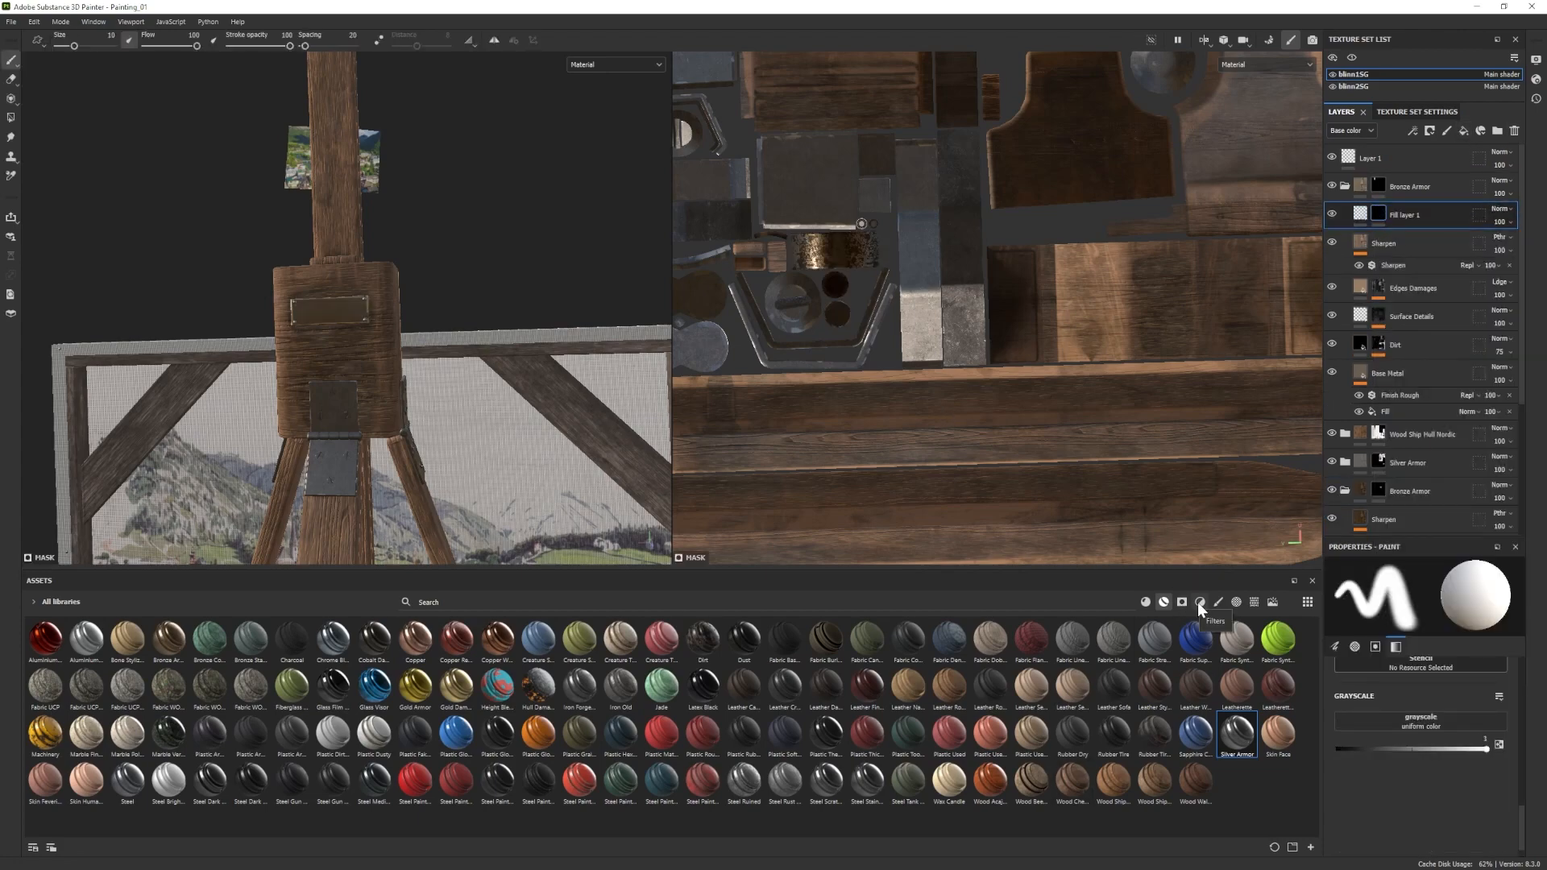
Find the Font Dancing alpha for the mask brush and set its text to "Polyrendr CO.".
{"action": "left_click", "coordinate": [1218, 602]}
{"action": "left_click", "coordinate": [1236, 602]}
{"action": "scroll", "coordinate": [528, 790], "scroll_direction": "down", "scroll_amount": 8}
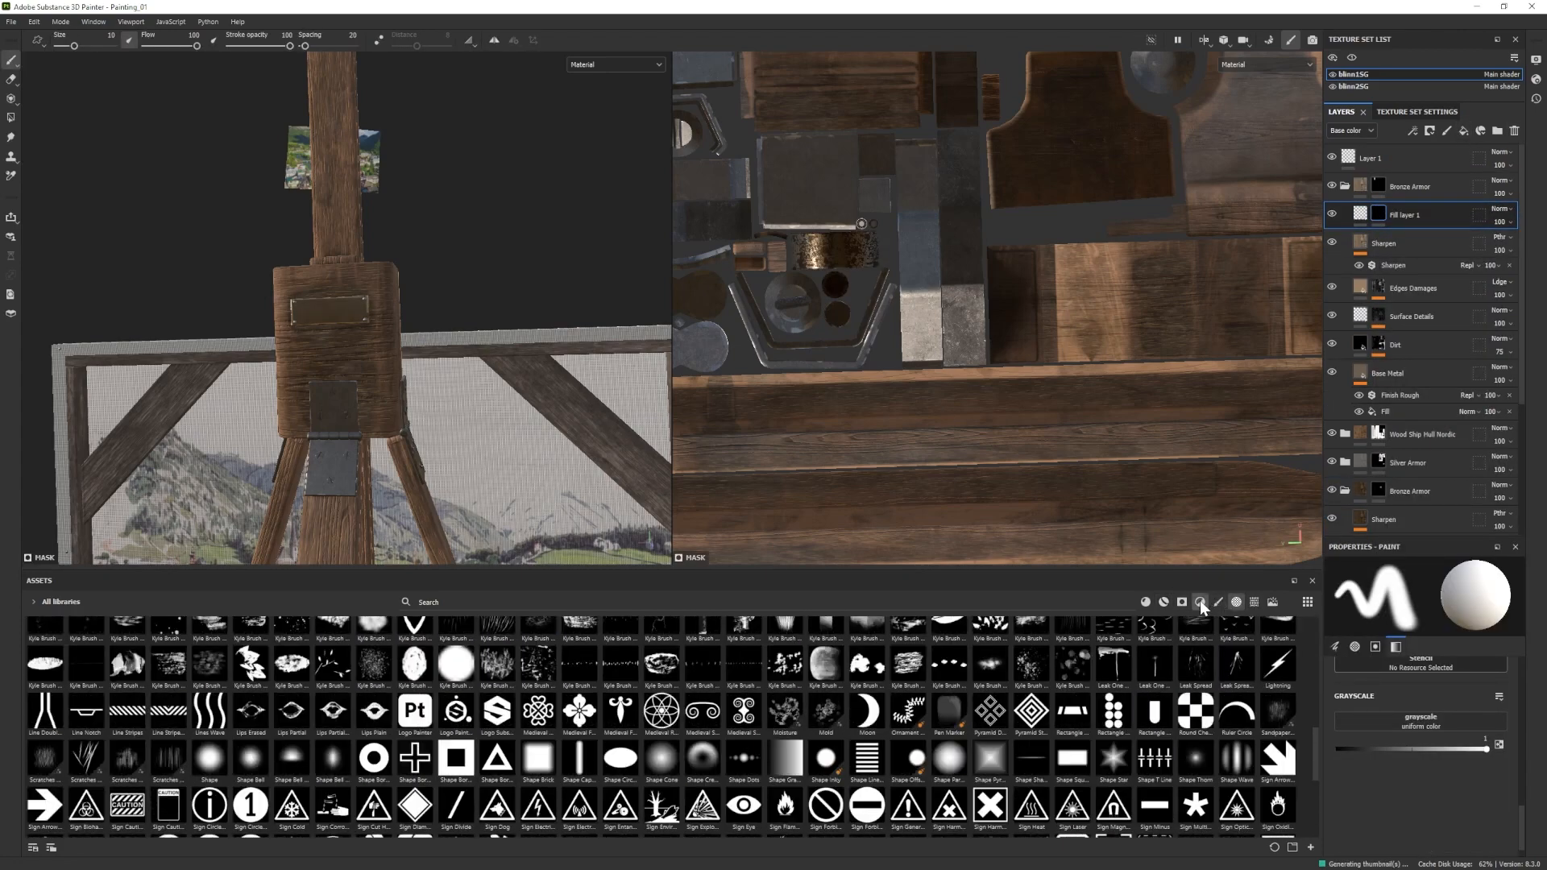
{"action": "left_click", "coordinate": [1200, 602]}
{"action": "left_click", "coordinate": [1236, 602]}
{"action": "mouse_move", "coordinate": [324, 782]}
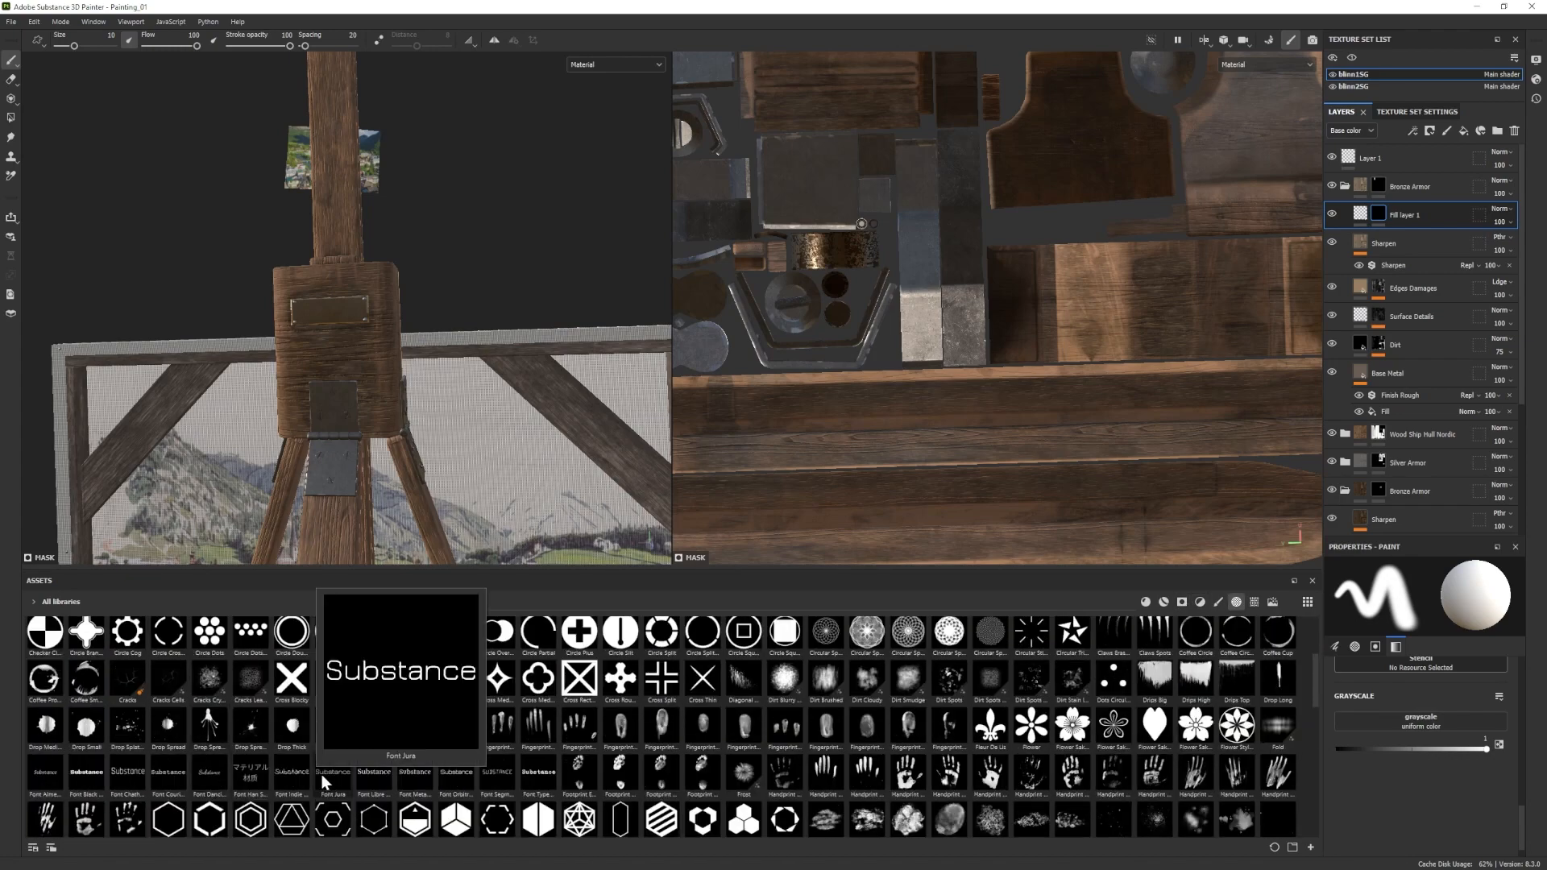
{"action": "left_click", "coordinate": [209, 774]}
{"action": "left_click_drag", "start_coordinate": [1422, 701], "coordinate": [1347, 699]}
{"action": "type", "text": "Polyrendr CO."}
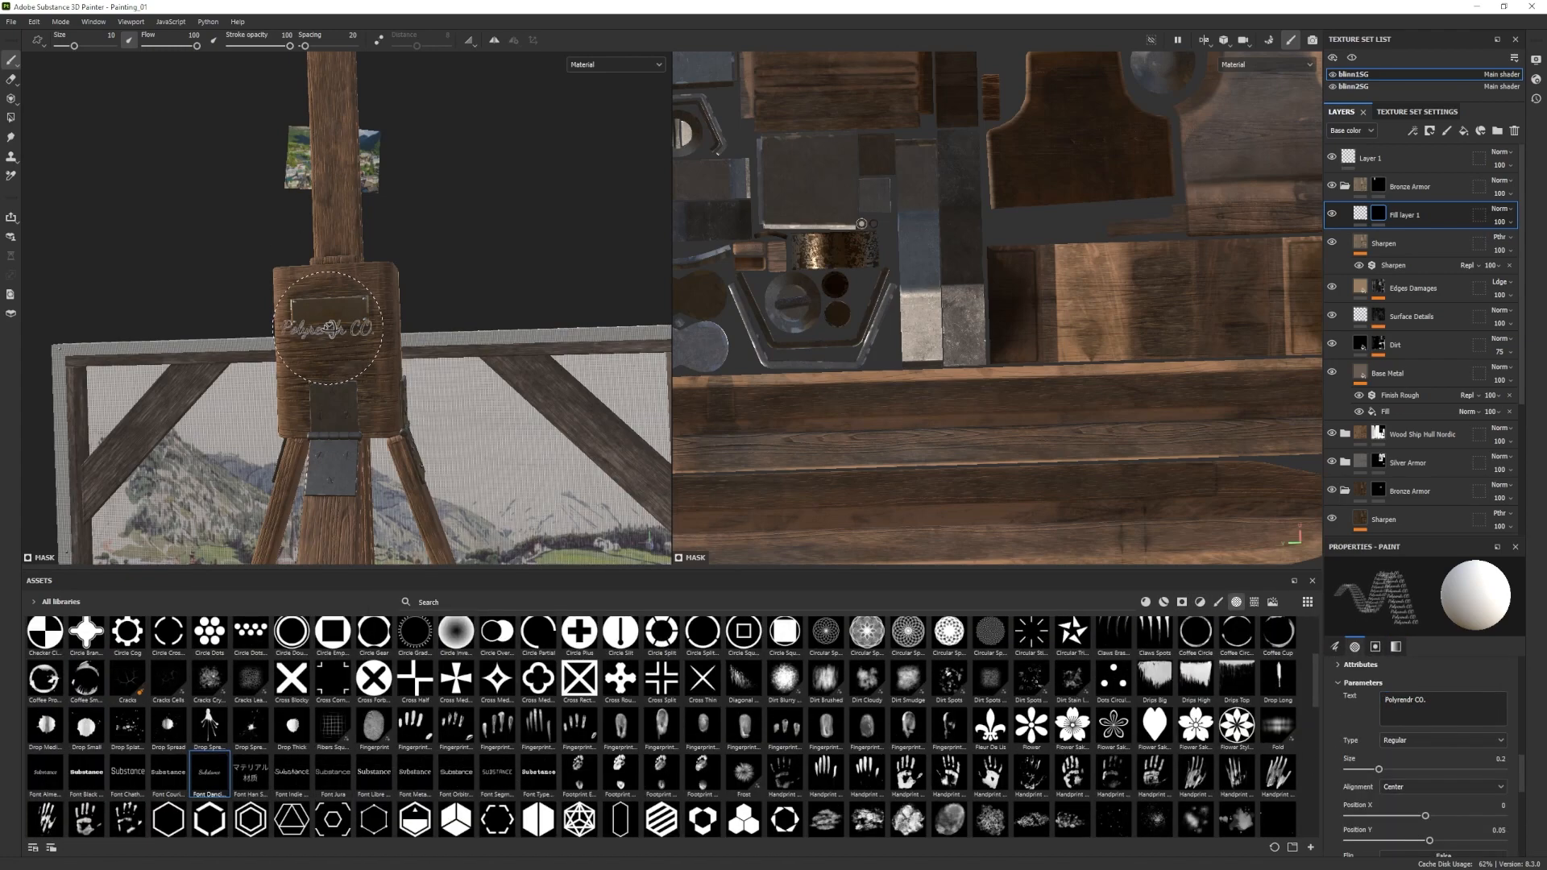
Shrink the brush to fit the bronze nameplate on the easel's back and stamp "Polyrendr CO." on it.
{"action": "left_click_drag", "start_coordinate": [314, 330], "coordinate": [331, 329], "text": "alt"}
{"action": "right_click_drag", "start_coordinate": [331, 329], "coordinate": [355, 323], "text": "alt"}
{"action": "mouse_move", "coordinate": [355, 322]}
{"action": "middle_mouse_down", "text": "alt"}
{"action": "mouse_move", "coordinate": [452, 355]}
{"action": "mouse_move", "coordinate": [368, 296]}
{"action": "middle_mouse_up", "text": "alt"}
{"action": "right_click_drag", "start_coordinate": [341, 281], "coordinate": [326, 280], "text": "ctrl"}
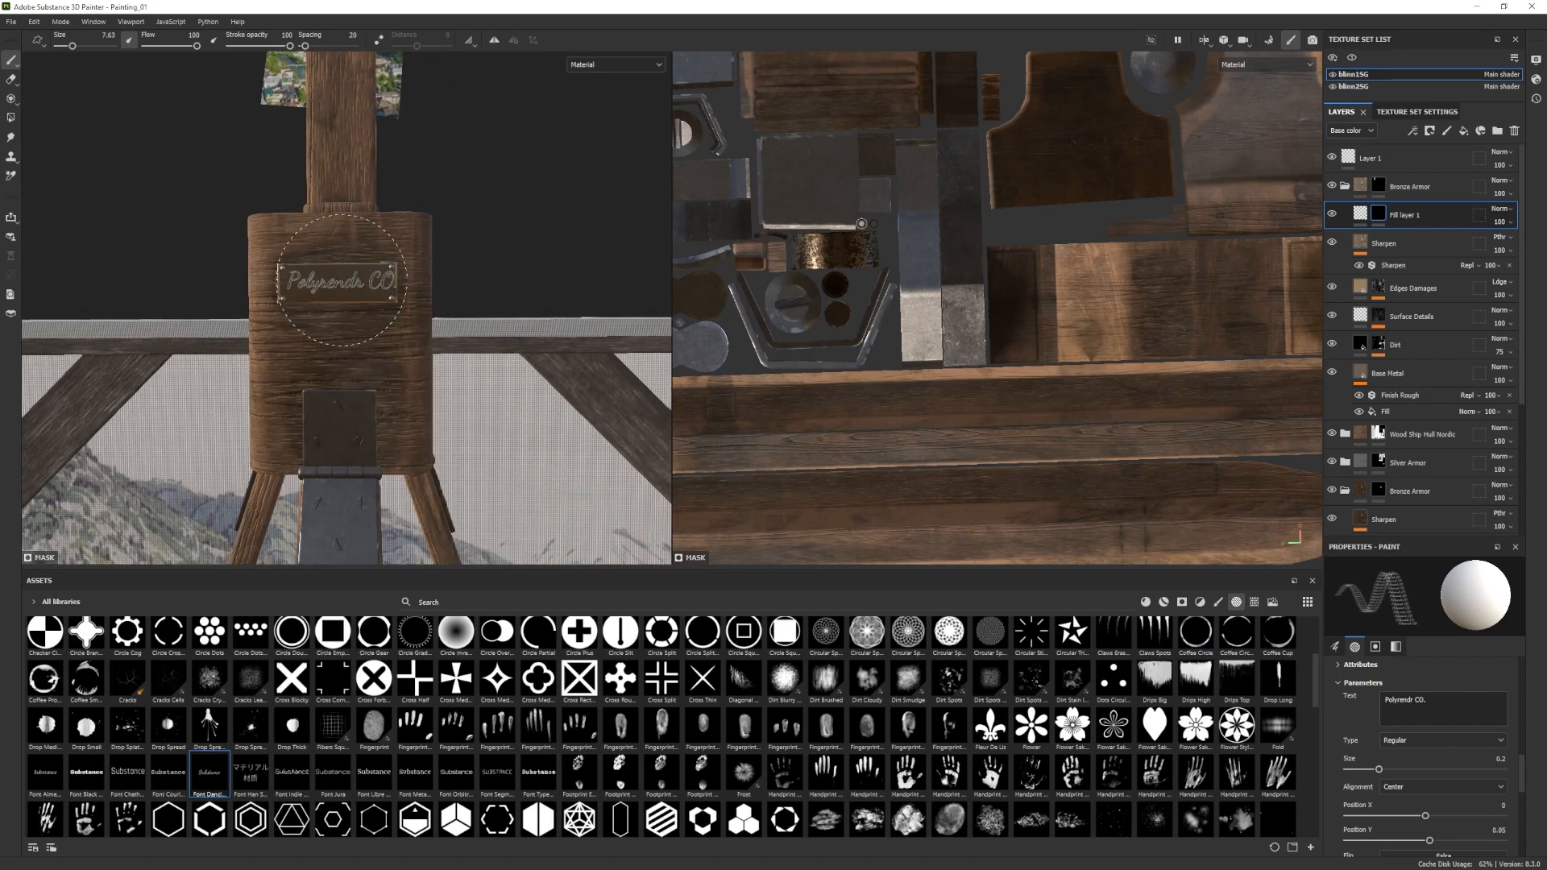
{"action": "left_click", "coordinate": [345, 278]}
Try "PR" in the same script font beside the company name on the nameplate.
{"action": "mouse_move", "coordinate": [345, 277]}
{"action": "left_mouse_down", "text": "alt"}
{"action": "mouse_move", "coordinate": [282, 302]}
{"action": "mouse_move", "coordinate": [296, 284]}
{"action": "left_mouse_up", "text": "alt"}
{"action": "type", "text": "PR"}
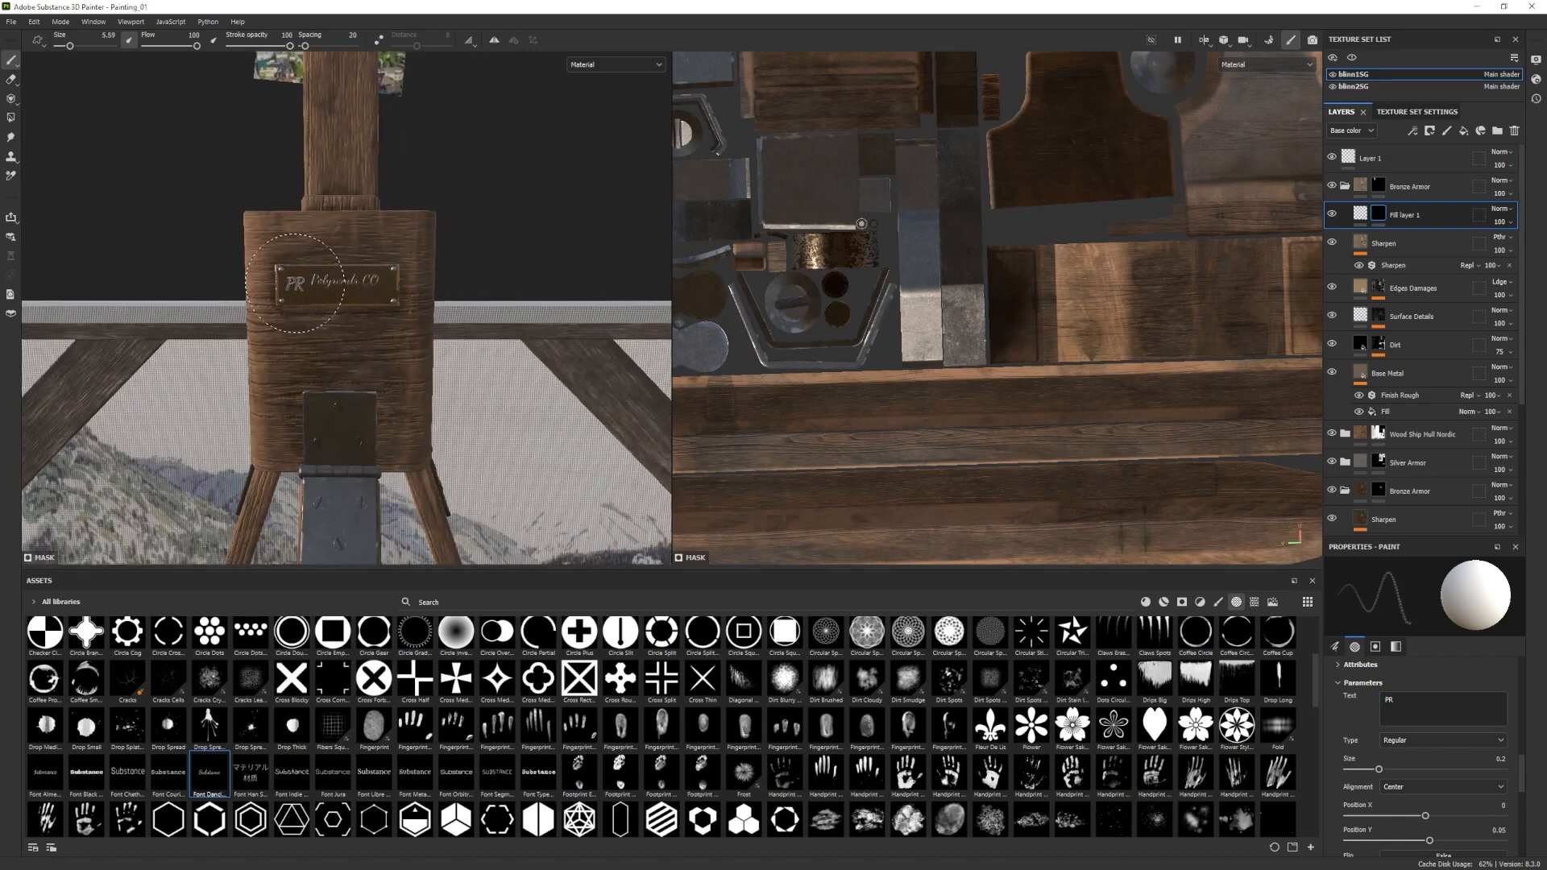
{"action": "left_click_drag", "start_coordinate": [343, 378], "coordinate": [416, 497], "text": "alt"}
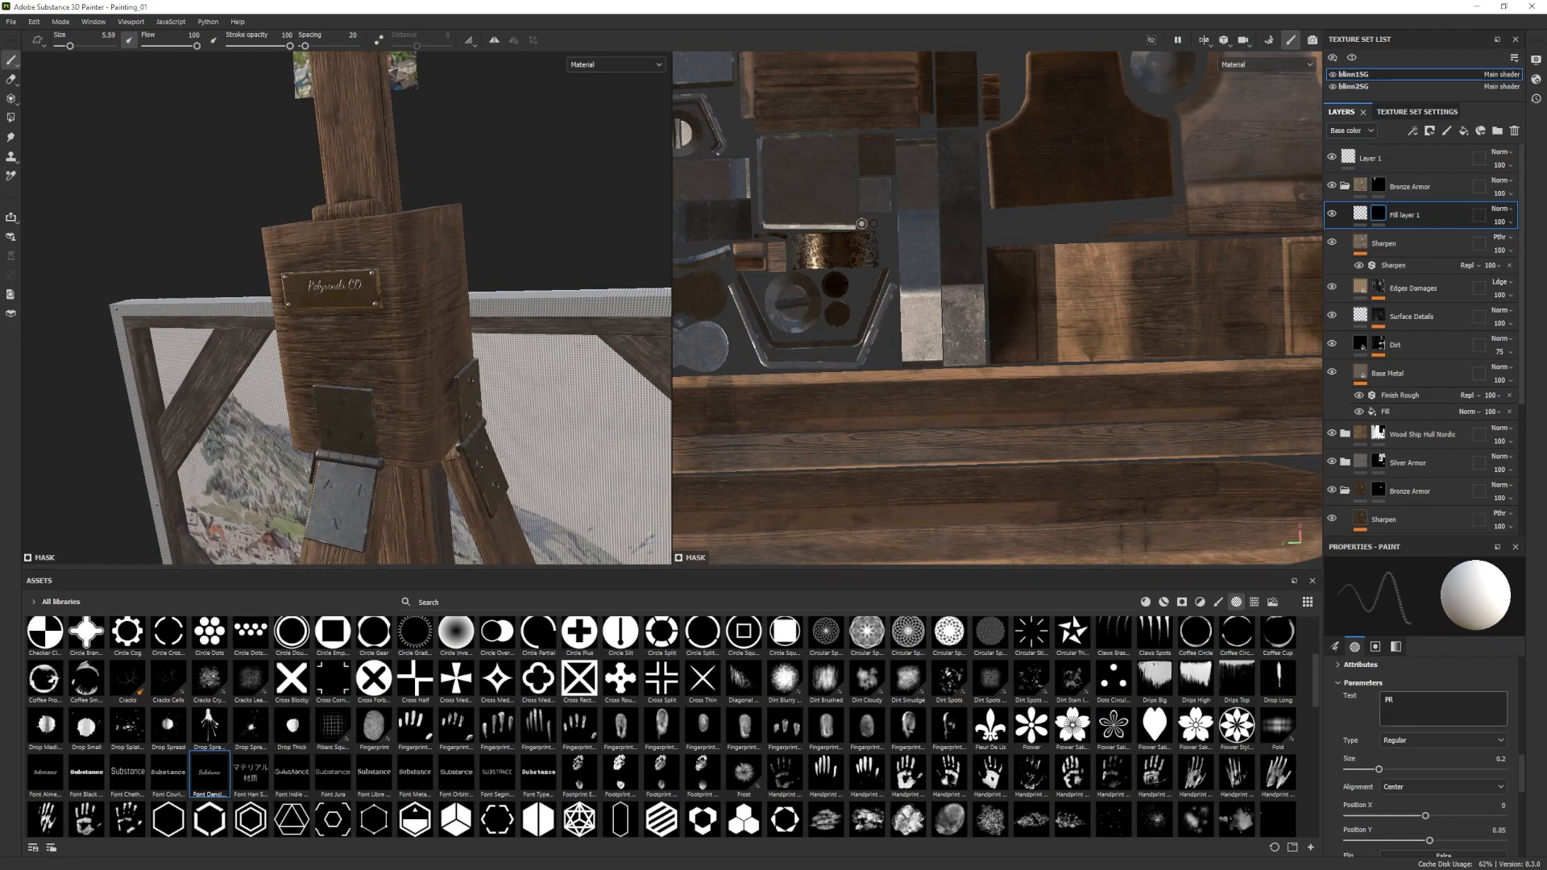
Set the brush text to "Ontario, Canada" at text size 0.15 and stamp it below the company name.
{"action": "type", "text": "Ontario, Canada"}
{"action": "left_click_drag", "start_coordinate": [326, 310], "coordinate": [375, 319], "text": "alt"}
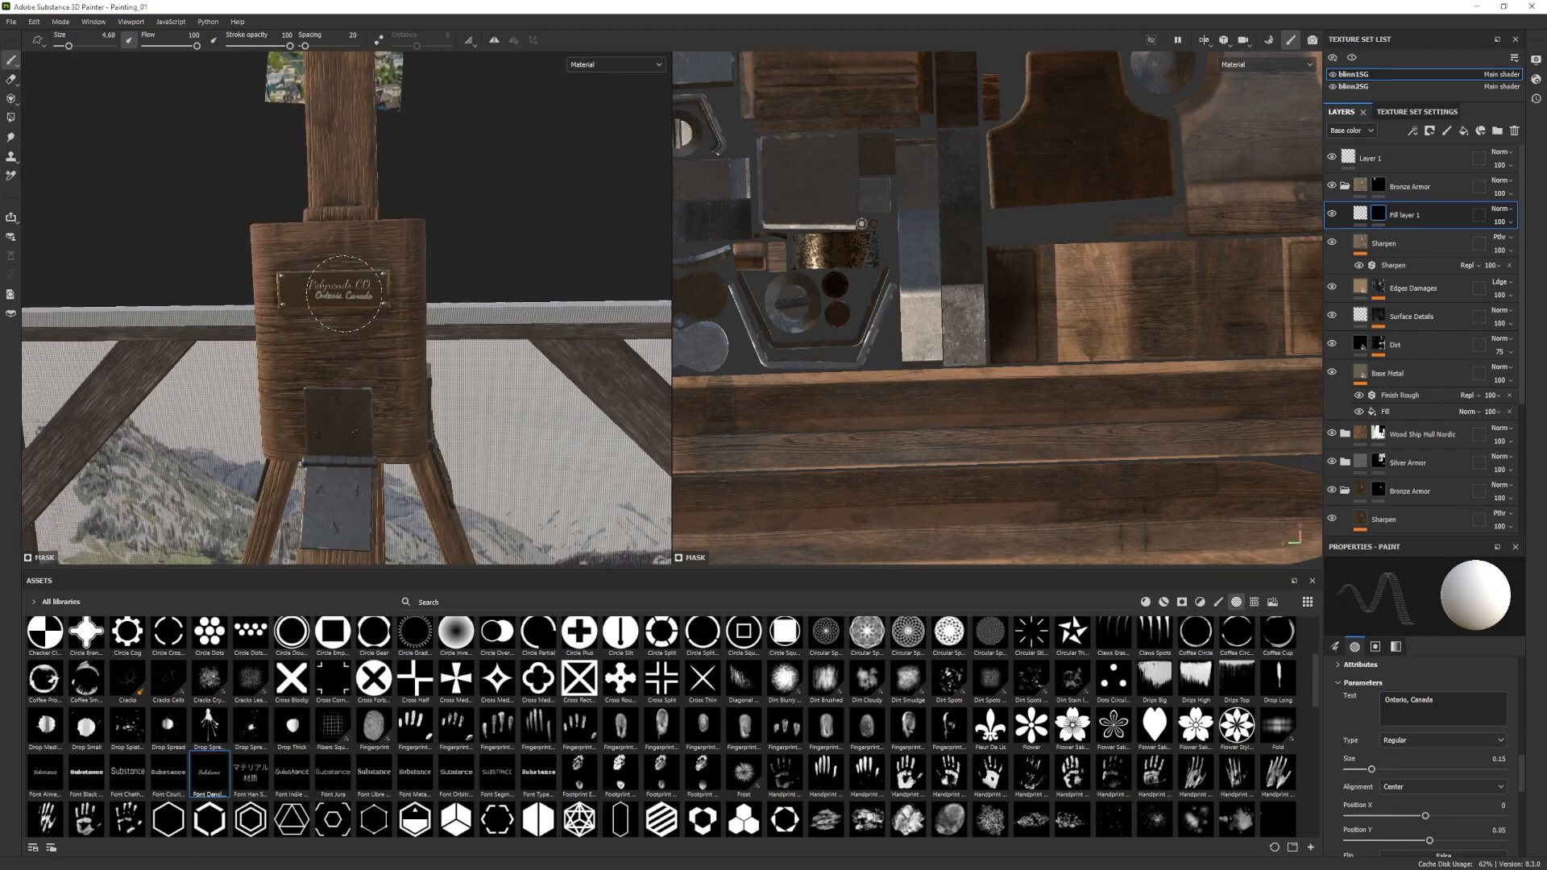
{"action": "scroll", "coordinate": [344, 294], "scroll_direction": "up", "scroll_amount": 3}
{"action": "scroll", "coordinate": [365, 280], "scroll_direction": "down", "scroll_amount": 3}
Switch to the Font Libre alpha in bold with the text "PR" and stamp it beside the company name on the nameplate.
{"action": "left_click_drag", "start_coordinate": [365, 281], "coordinate": [327, 330], "text": "alt"}
{"action": "left_click", "coordinate": [380, 780]}
{"action": "left_click", "coordinate": [1417, 740]}
{"action": "left_click", "coordinate": [1406, 767]}
{"action": "left_click_drag", "start_coordinate": [1424, 702], "coordinate": [1365, 709]}
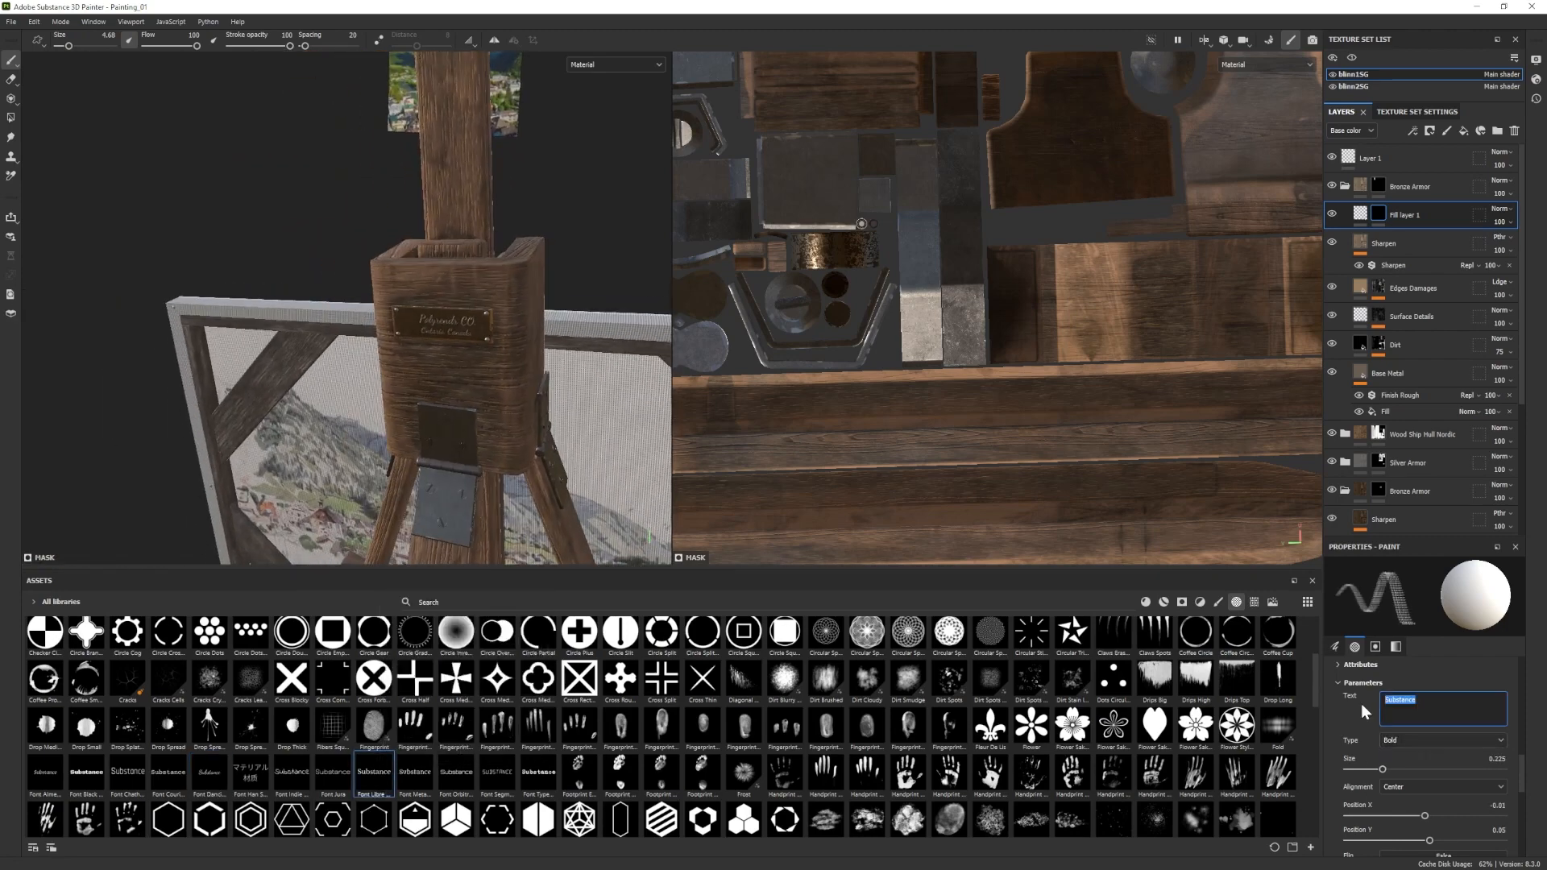
{"action": "type", "text": "PR"}
{"action": "left_click_drag", "start_coordinate": [398, 375], "coordinate": [515, 414], "text": "alt"}
{"action": "scroll", "coordinate": [483, 379], "scroll_direction": "up", "scroll_amount": 2}
{"action": "scroll", "coordinate": [413, 319], "scroll_direction": "down", "scroll_amount": 3}
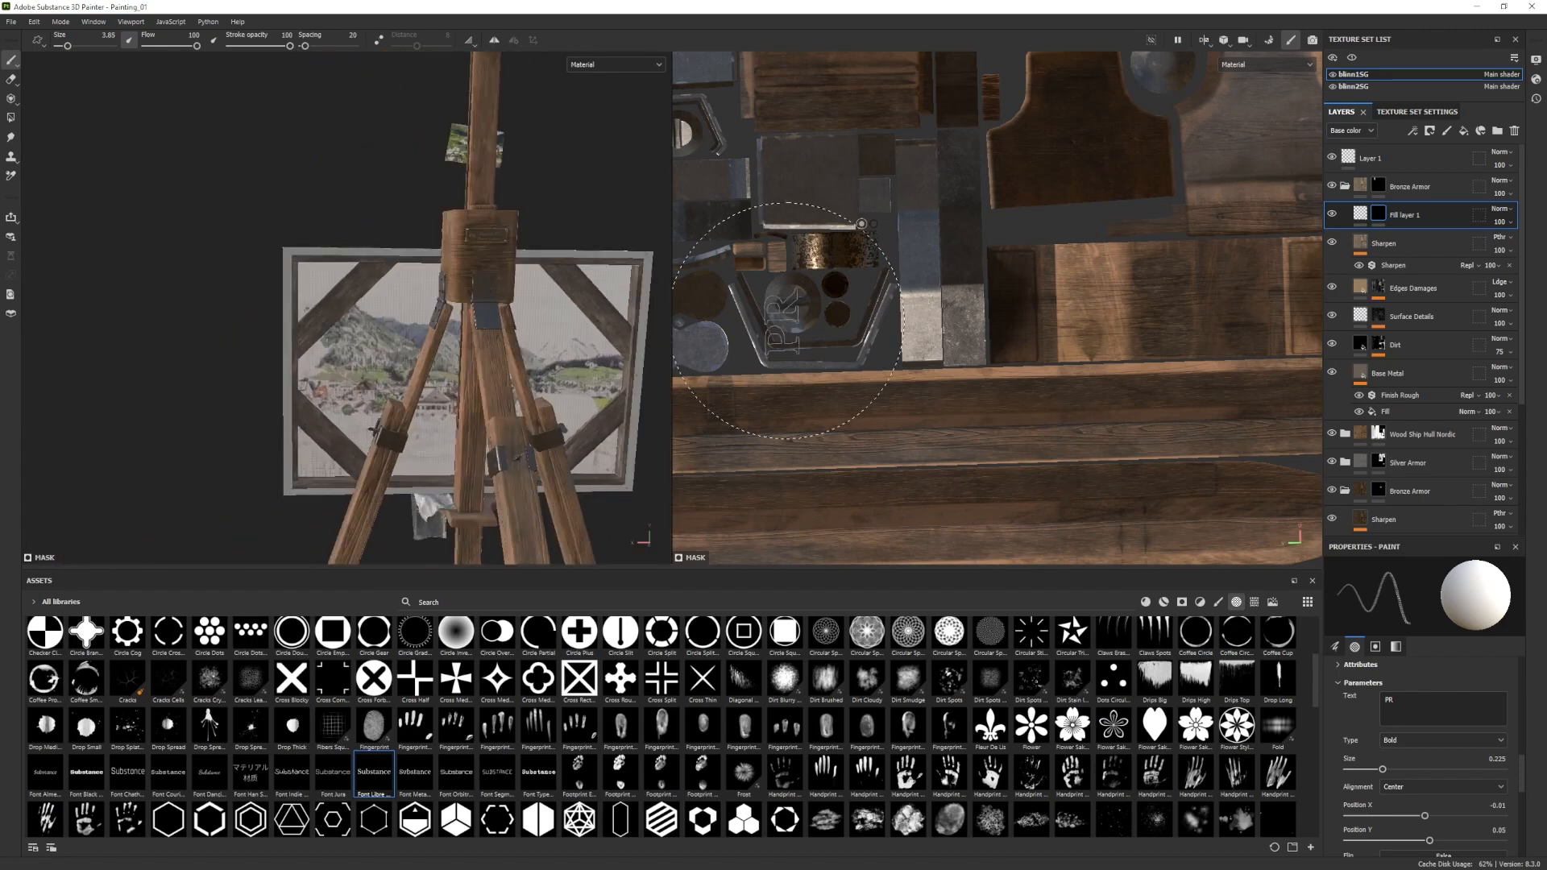
Collapse the open Bronze Armor folders and switch to the blinn2SG texture set.
{"action": "left_click", "coordinate": [1345, 186]}
{"action": "left_click", "coordinate": [1345, 272]}
{"action": "left_click", "coordinate": [1351, 56]}
{"action": "left_click", "coordinate": [1351, 55]}
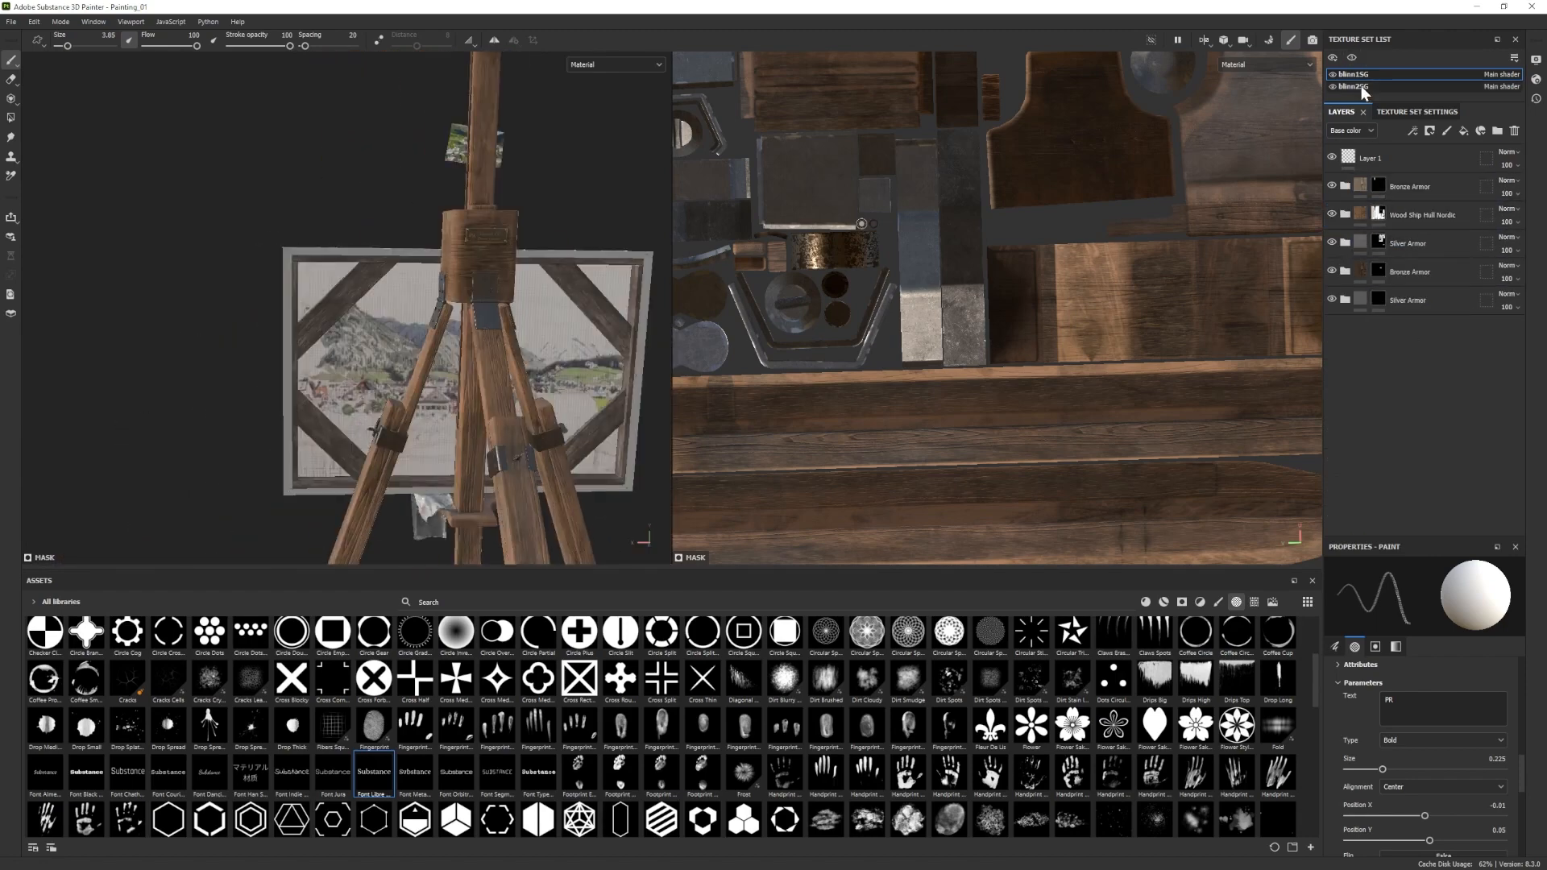
{"action": "left_click", "coordinate": [1362, 86]}
{"action": "key", "text": "e"}
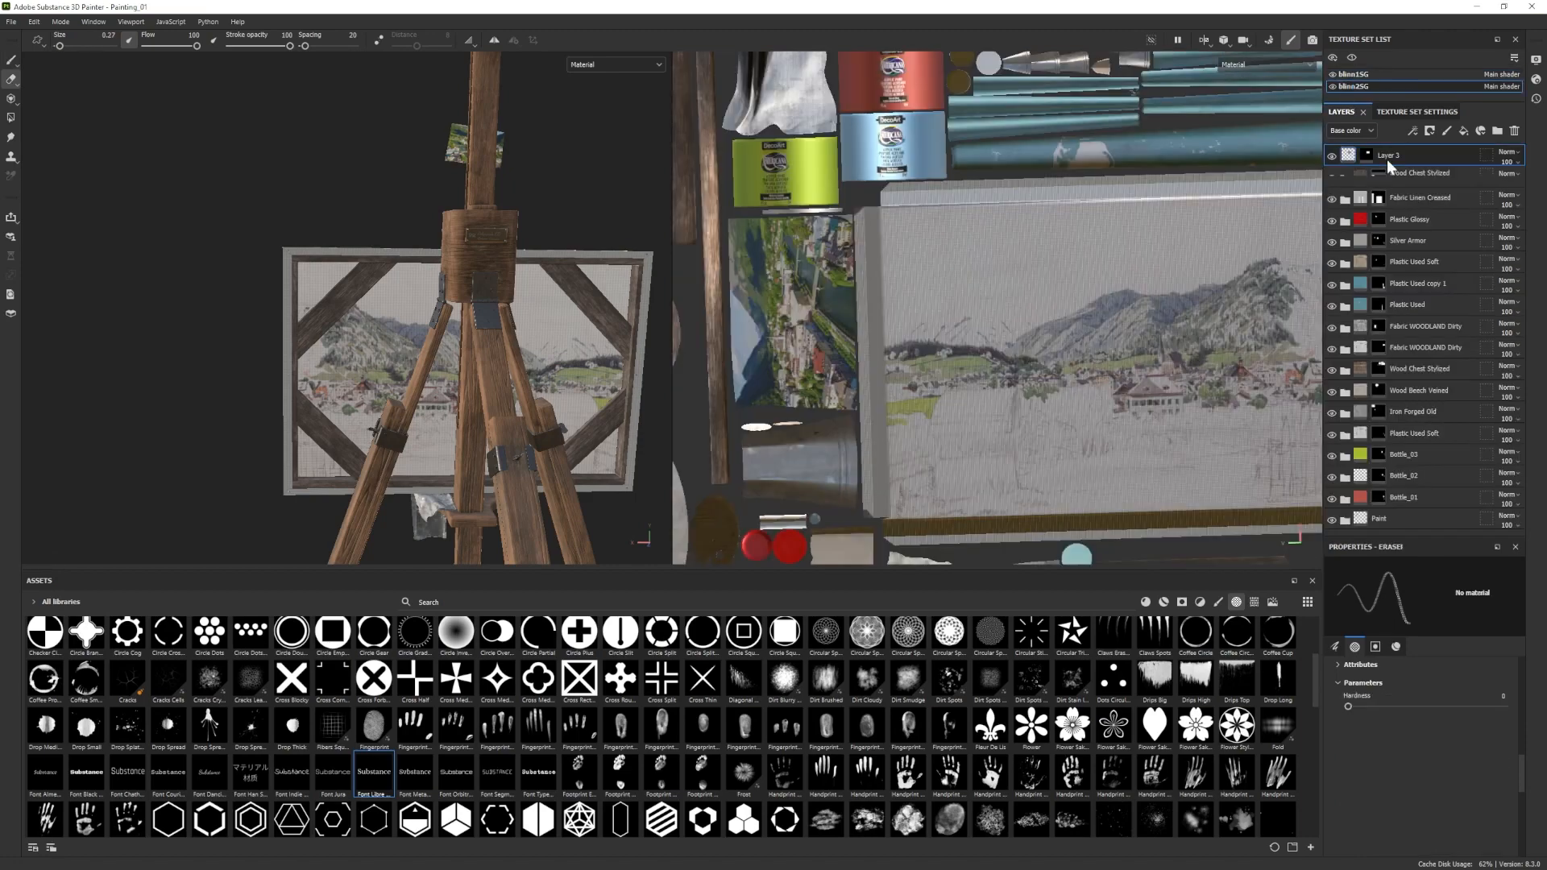
Add a fill layer with a black mask above Wood Fibers 02 in the top Wood Chest Stylized folder.
{"action": "left_click", "coordinate": [1347, 187]}
{"action": "left_click", "coordinate": [1415, 215]}
{"action": "left_click", "coordinate": [1463, 131]}
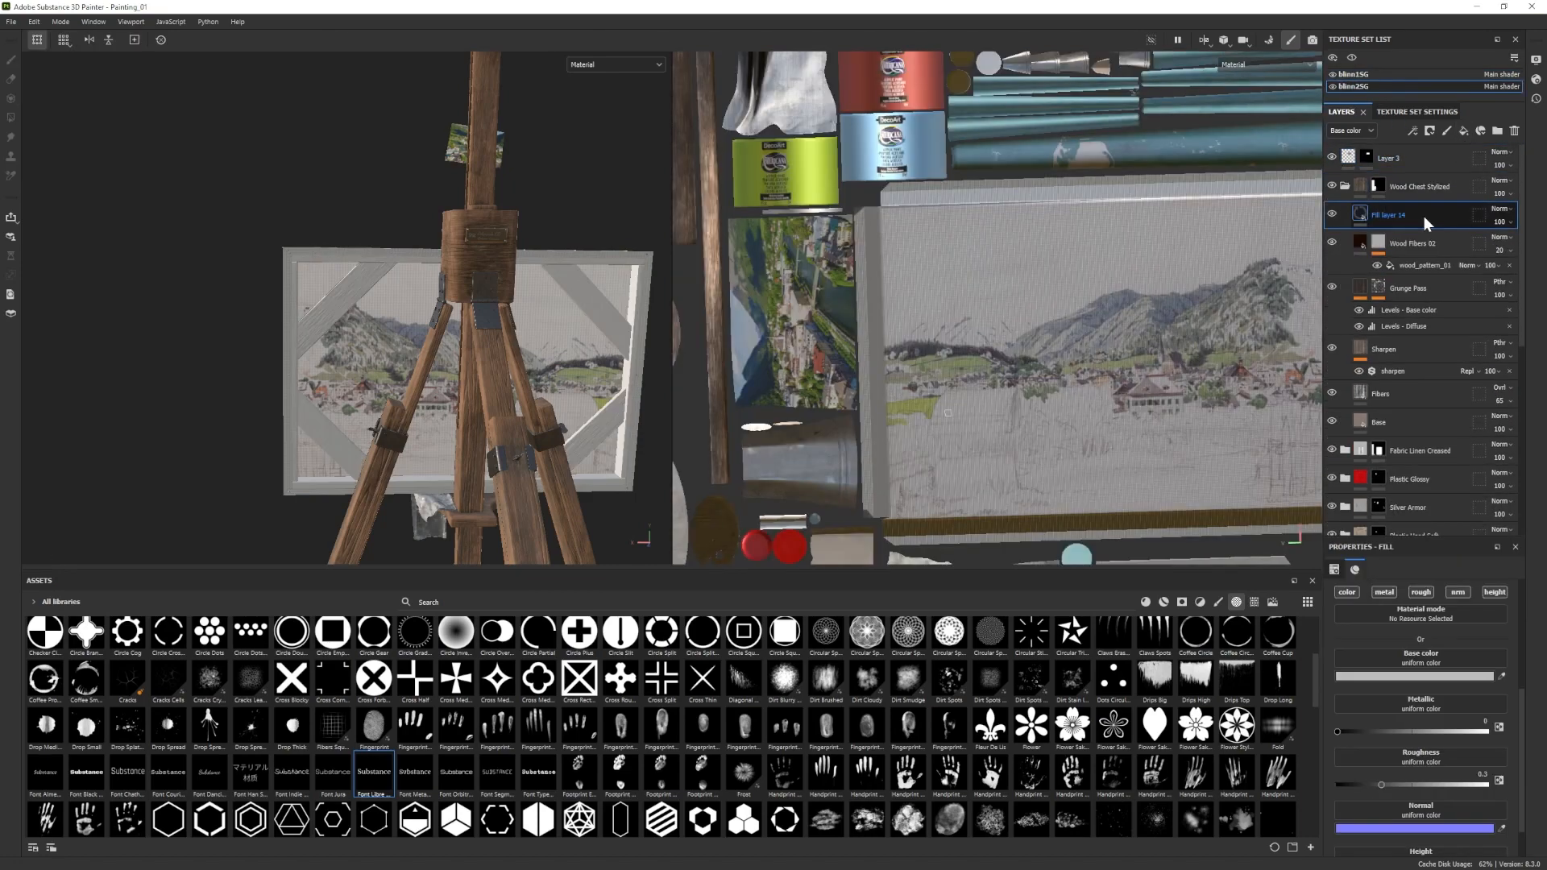
{"action": "right_click", "coordinate": [1426, 217]}
{"action": "left_click", "coordinate": [1433, 237]}
Choose the handwritten-style font alpha between Font Han and Font Jura and set its text to "Mar 18, 23".
{"action": "left_click", "coordinate": [283, 779]}
{"action": "left_click_drag", "start_coordinate": [1425, 701], "coordinate": [1368, 708]}
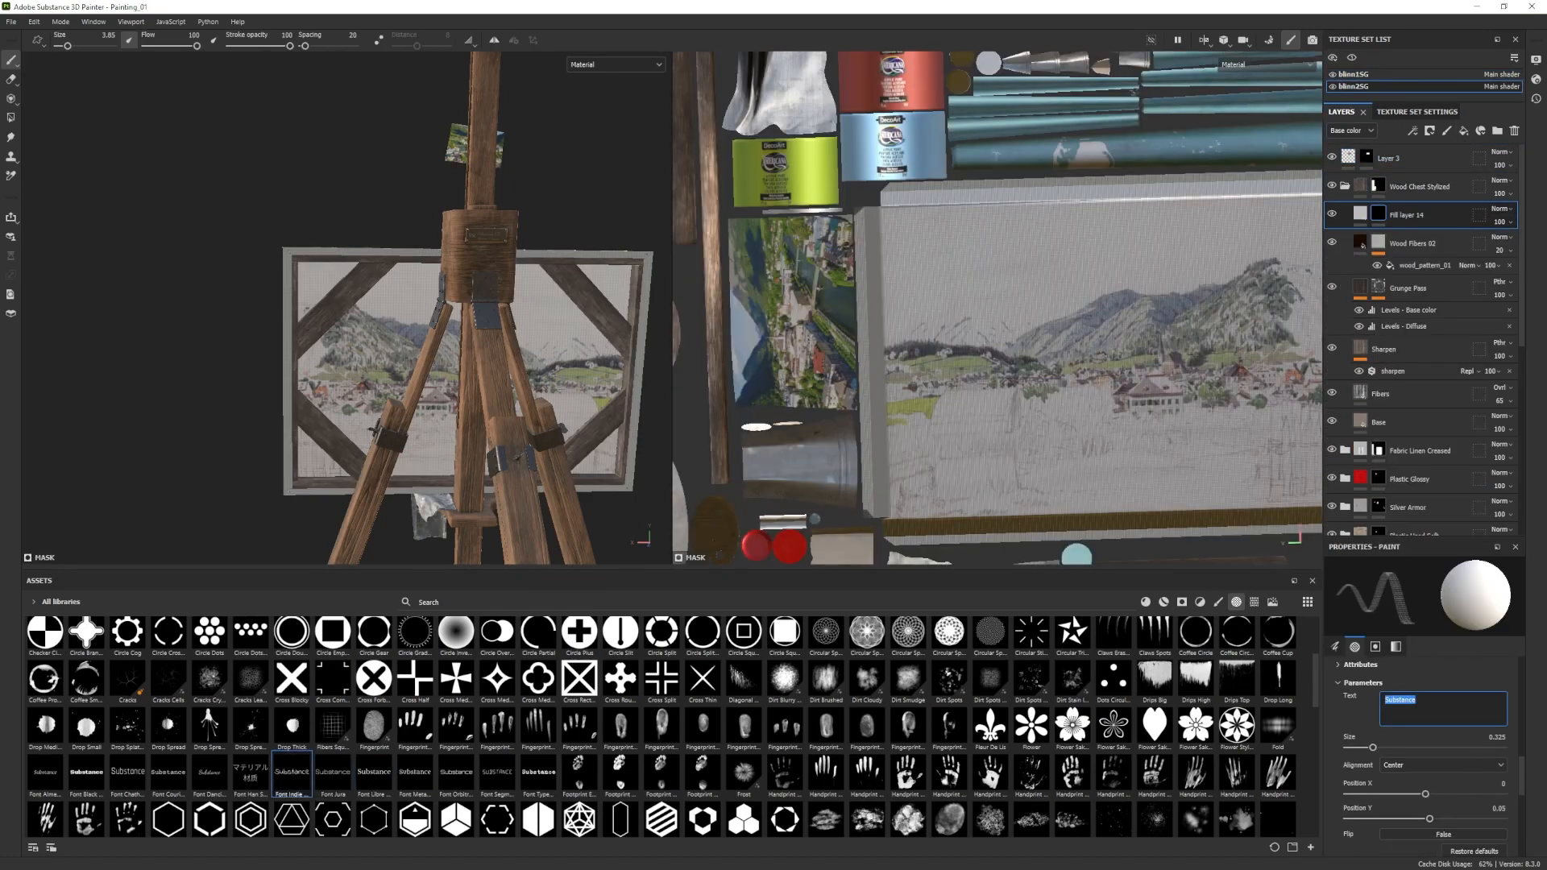
{"action": "type", "text": "Mar 18, 23"}
{"action": "scroll", "coordinate": [331, 251], "scroll_direction": "up", "scroll_amount": 3}
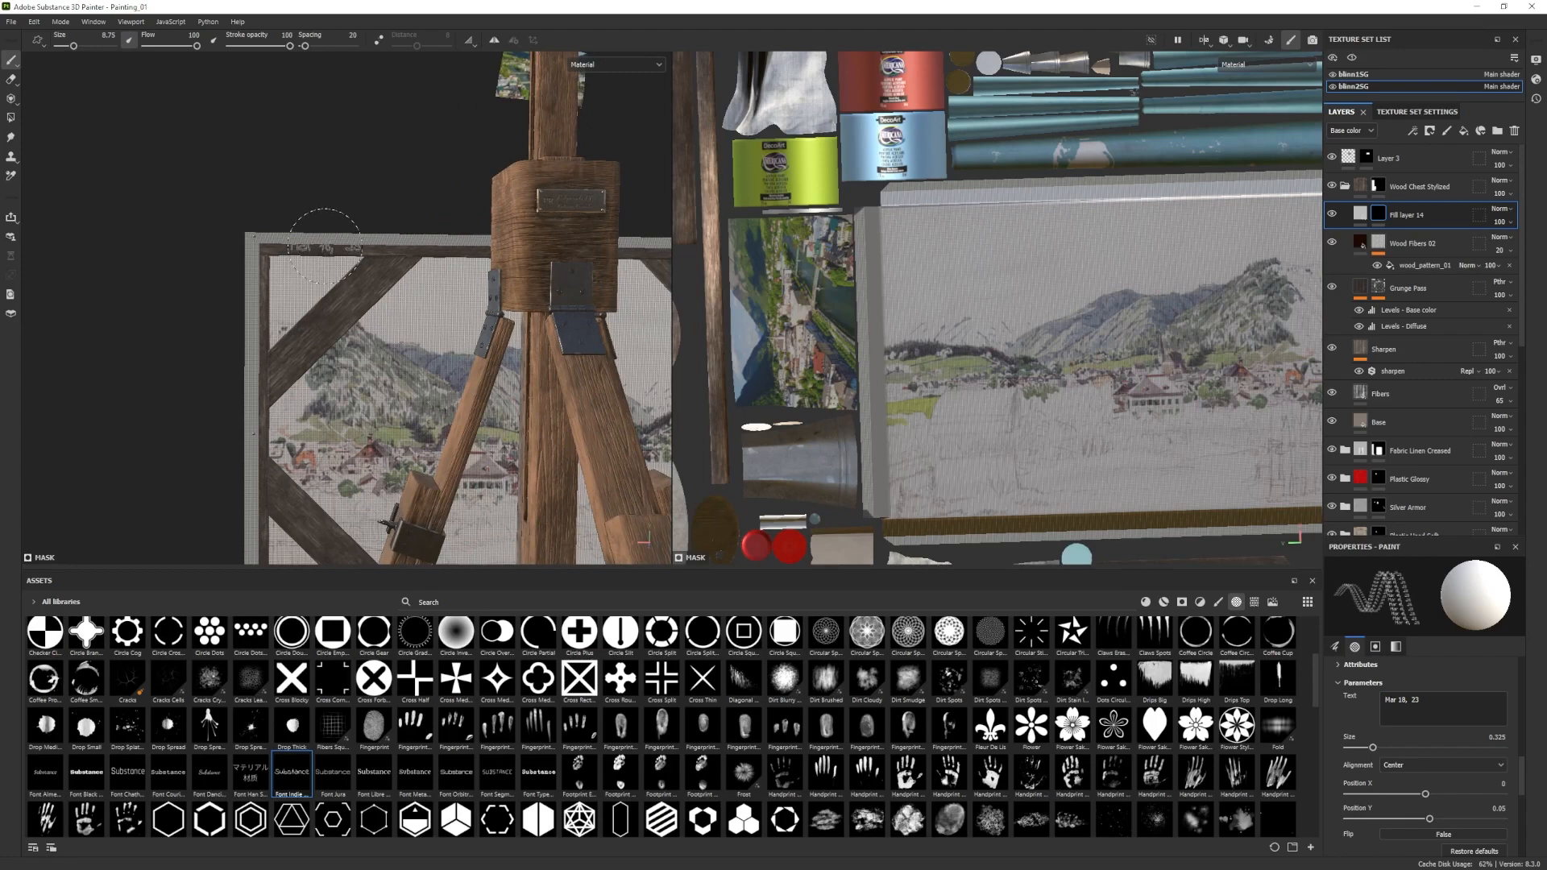
Adjust the brush angle and stamp the date on the upper wooden bar of the canvas back, near its corner.
{"action": "left_click_drag", "start_coordinate": [325, 242], "coordinate": [395, 290], "text": "alt"}
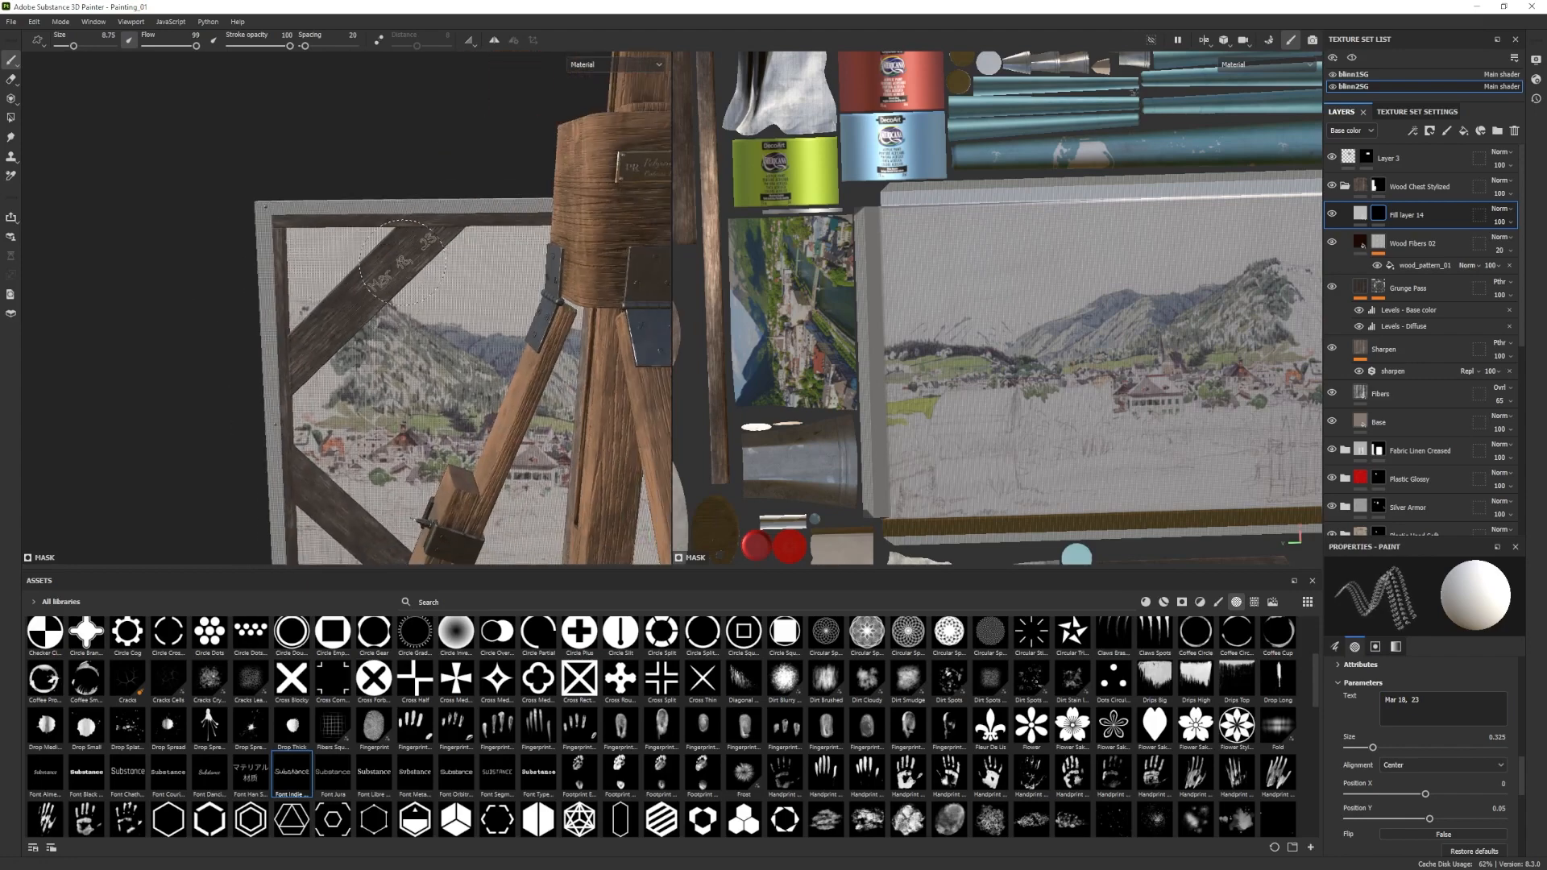
{"action": "scroll", "coordinate": [408, 267], "scroll_direction": "down", "scroll_amount": 3}
{"action": "left_click_drag", "start_coordinate": [403, 278], "coordinate": [299, 324], "text": "alt"}
{"action": "scroll", "coordinate": [290, 328], "scroll_direction": "up", "scroll_amount": 3}
{"action": "scroll", "coordinate": [1415, 763], "scroll_direction": "up", "scroll_amount": 8}
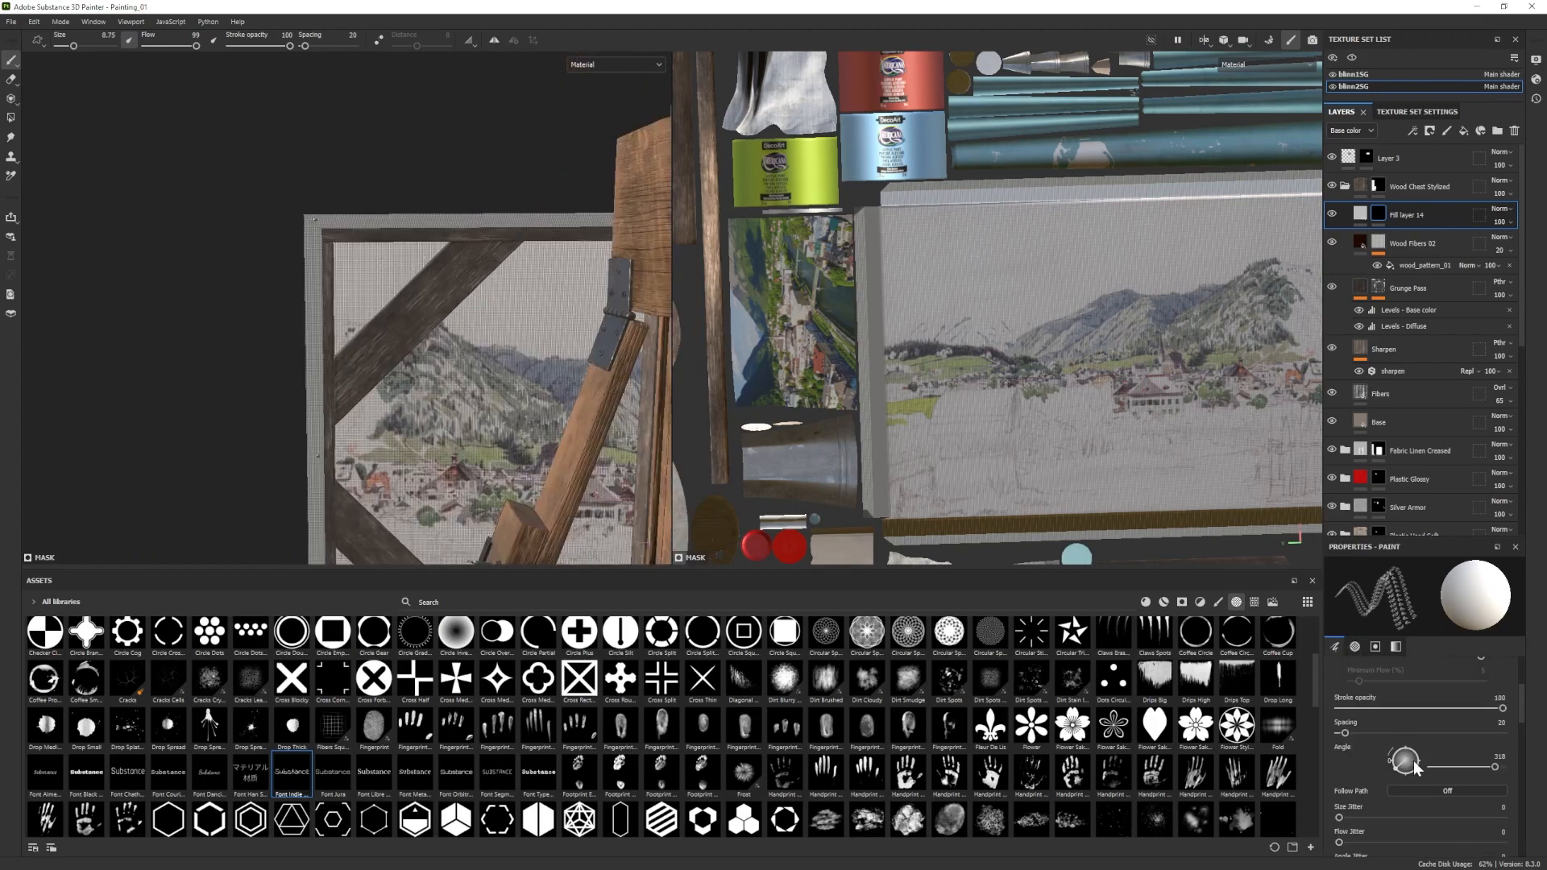
{"action": "left_click", "coordinate": [377, 233]}
{"action": "left_click_drag", "start_coordinate": [377, 233], "coordinate": [307, 449], "text": "alt"}
Examine the easel from behind and the painting, rag and stool from the front.
{"action": "scroll", "coordinate": [378, 236], "scroll_direction": "down", "scroll_amount": 5}
{"action": "scroll", "coordinate": [307, 449], "scroll_direction": "up", "scroll_amount": 3}
{"action": "scroll", "coordinate": [1438, 768], "scroll_direction": "down", "scroll_amount": 3}
{"action": "scroll", "coordinate": [1438, 769], "scroll_direction": "down", "scroll_amount": 8}
{"action": "scroll", "coordinate": [509, 501], "scroll_direction": "down", "scroll_amount": 3}
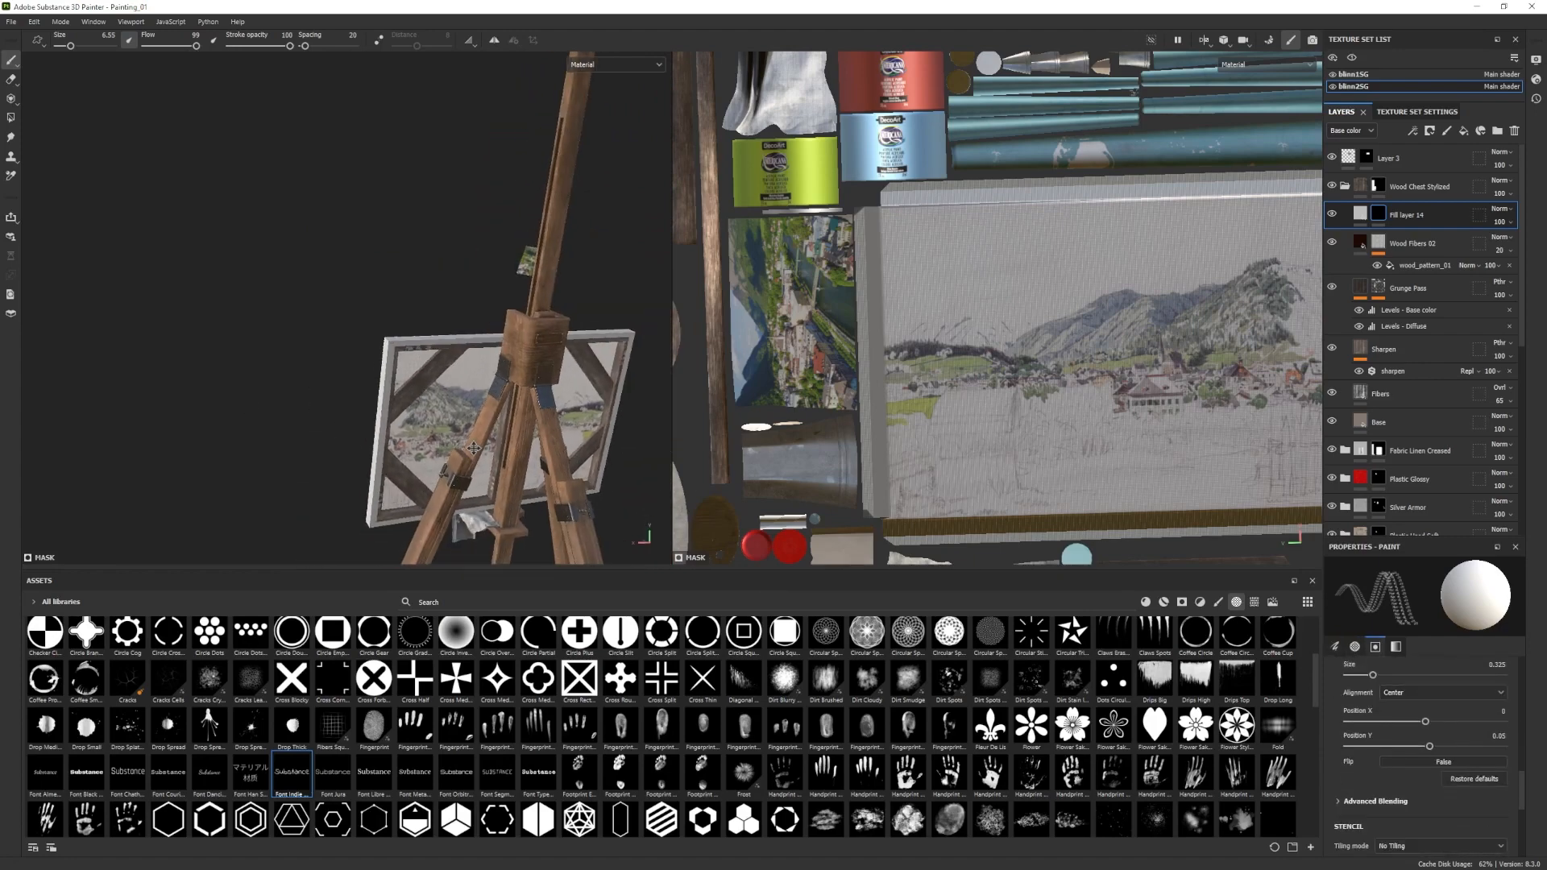
{"action": "middle_click_drag", "start_coordinate": [511, 506], "coordinate": [456, 445], "text": "alt"}
{"action": "scroll", "coordinate": [1443, 749], "scroll_direction": "down", "scroll_amount": 1}
{"action": "left_click_drag", "start_coordinate": [499, 484], "coordinate": [645, 468], "text": "alt"}
{"action": "middle_click_drag", "start_coordinate": [637, 451], "coordinate": [578, 480], "text": "alt"}
{"action": "scroll", "coordinate": [579, 479], "scroll_direction": "up", "scroll_amount": 3}
Switch to the blinn1SG texture set and add the Plastic Glossy smart material below Layer 1 with a black mask.
{"action": "left_click", "coordinate": [1345, 186]}
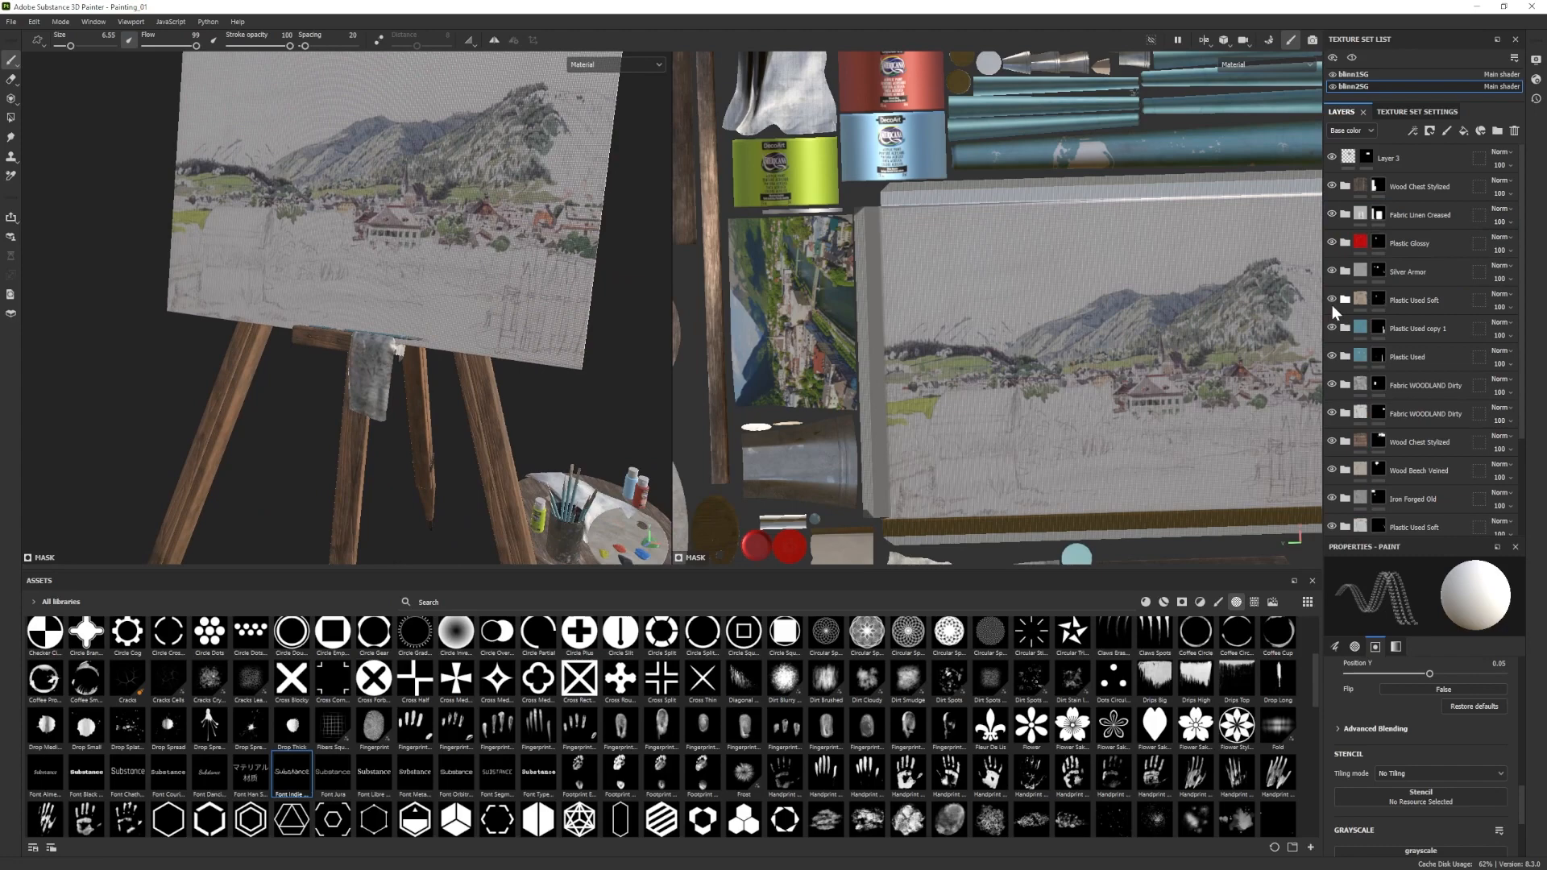
{"action": "left_click", "coordinate": [1355, 74]}
{"action": "key", "text": "e"}
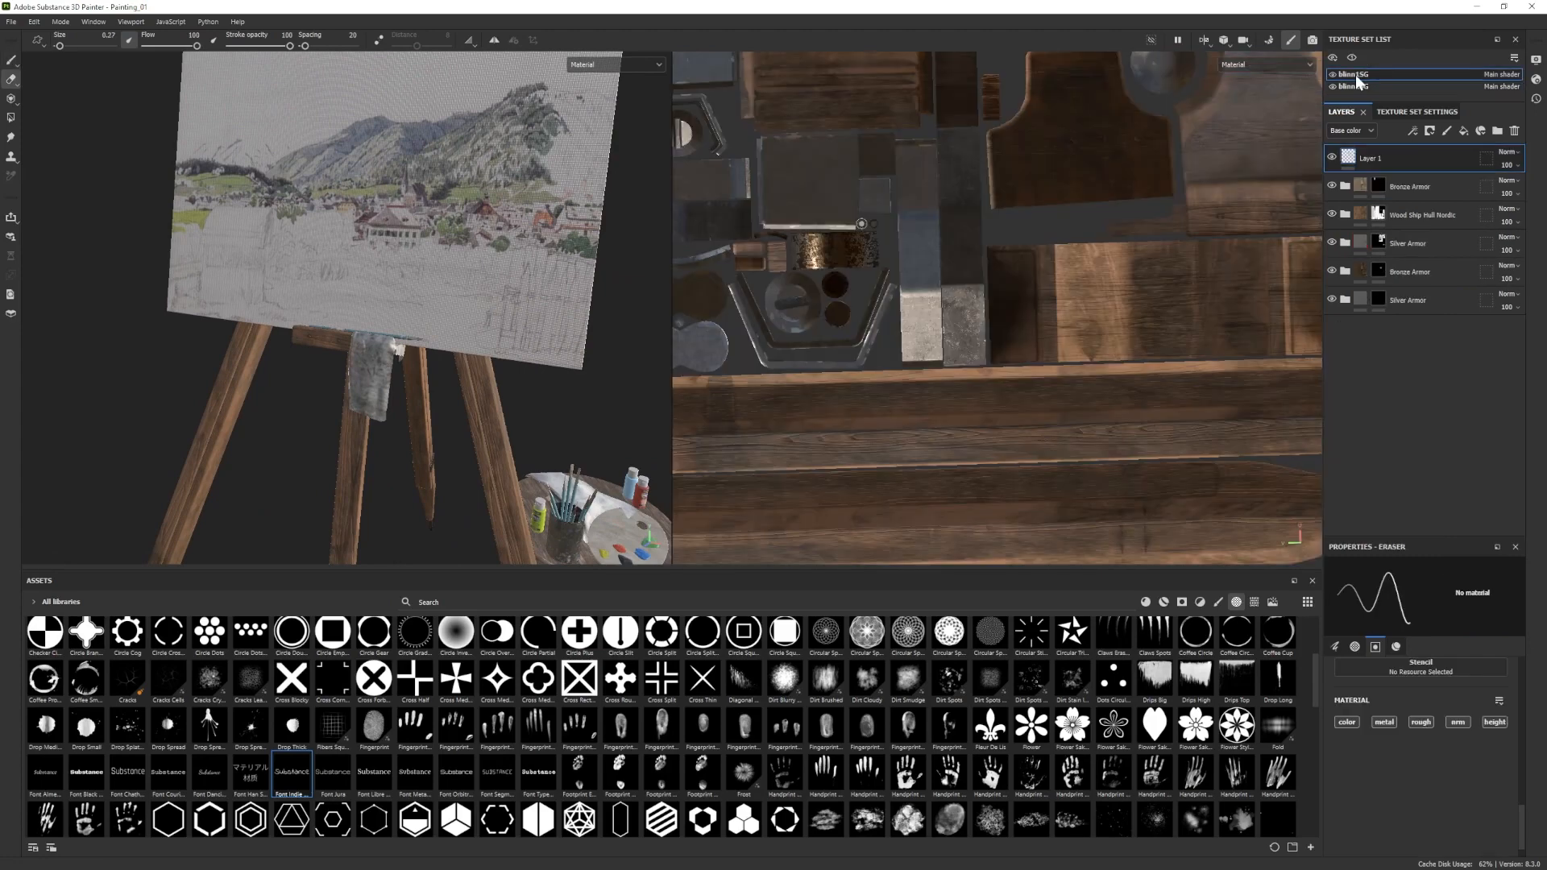
{"action": "left_click", "coordinate": [1164, 602]}
{"action": "mouse_move", "coordinate": [456, 734]}
{"action": "left_mouse_down"}
{"action": "mouse_move", "coordinate": [1416, 362]}
{"action": "mouse_move", "coordinate": [1400, 187]}
{"action": "left_mouse_up"}
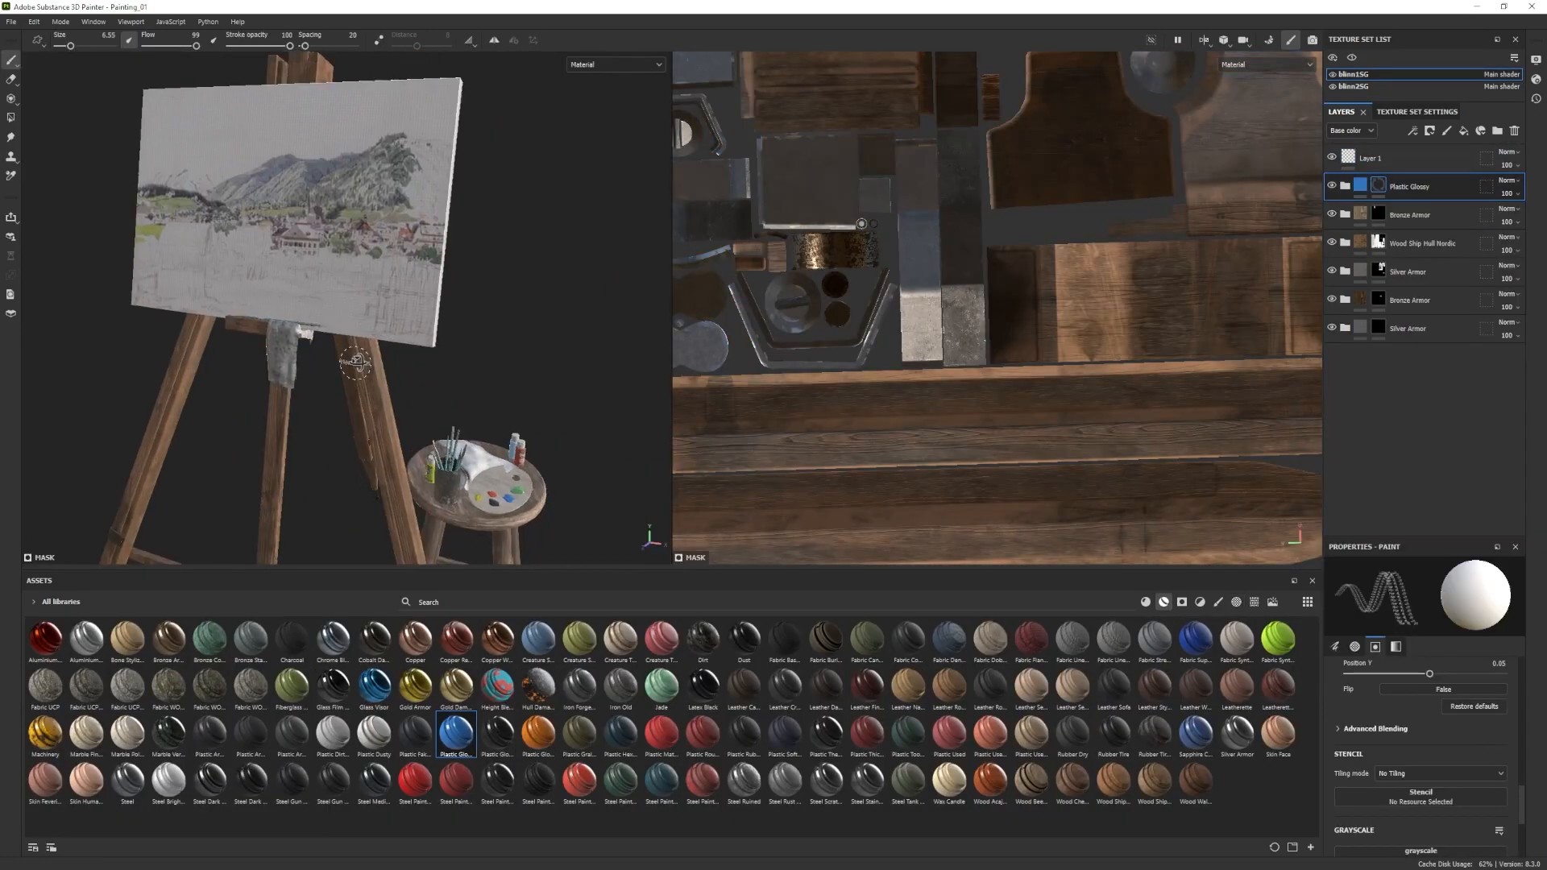
Change the Plastic Glossy material's plastic base color to light grey and select the folder's mask.
{"action": "left_click", "coordinate": [1345, 187]}
{"action": "left_click", "coordinate": [1395, 270]}
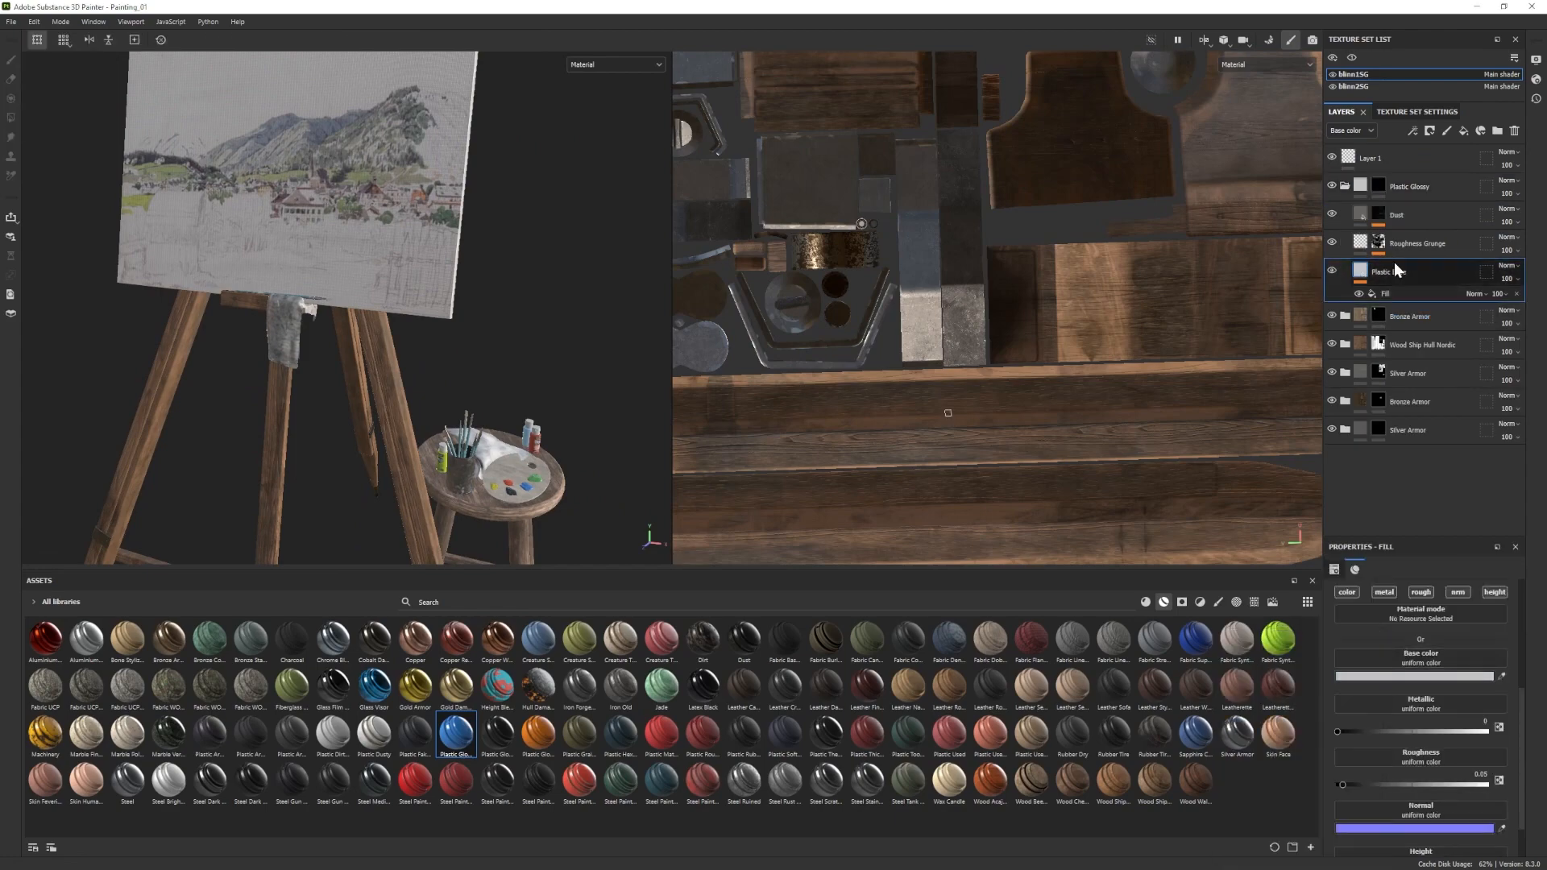
{"action": "left_click", "coordinate": [1345, 186]}
{"action": "left_click", "coordinate": [1378, 186]}
Search the brushes for "knife" and try the first knife brush.
{"action": "left_click", "coordinate": [1219, 602]}
{"action": "left_click", "coordinate": [500, 602]}
{"action": "type", "text": "knife"}
{"action": "left_click", "coordinate": [46, 640]}
Search the brushes for "paint" and try one of Kyle's Paint brushes at a size of about 3.
{"action": "left_click", "coordinate": [1127, 602]}
{"action": "type", "text": "pa"}
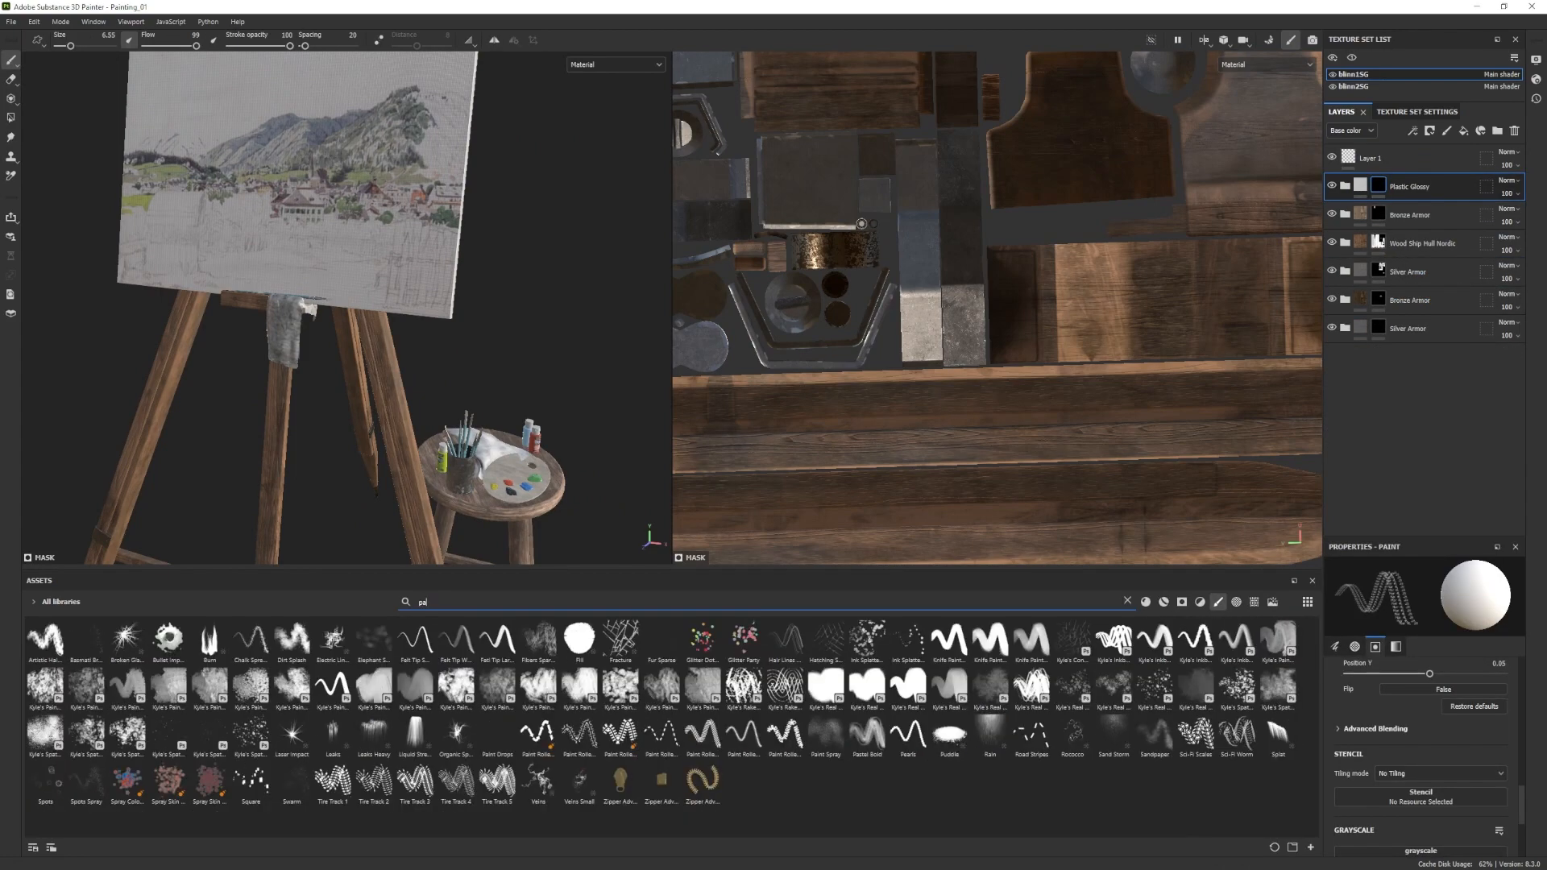
{"action": "type", "text": "int"}
{"action": "left_click", "coordinate": [703, 640]}
{"action": "scroll", "coordinate": [262, 306], "scroll_direction": "up", "scroll_amount": 3}
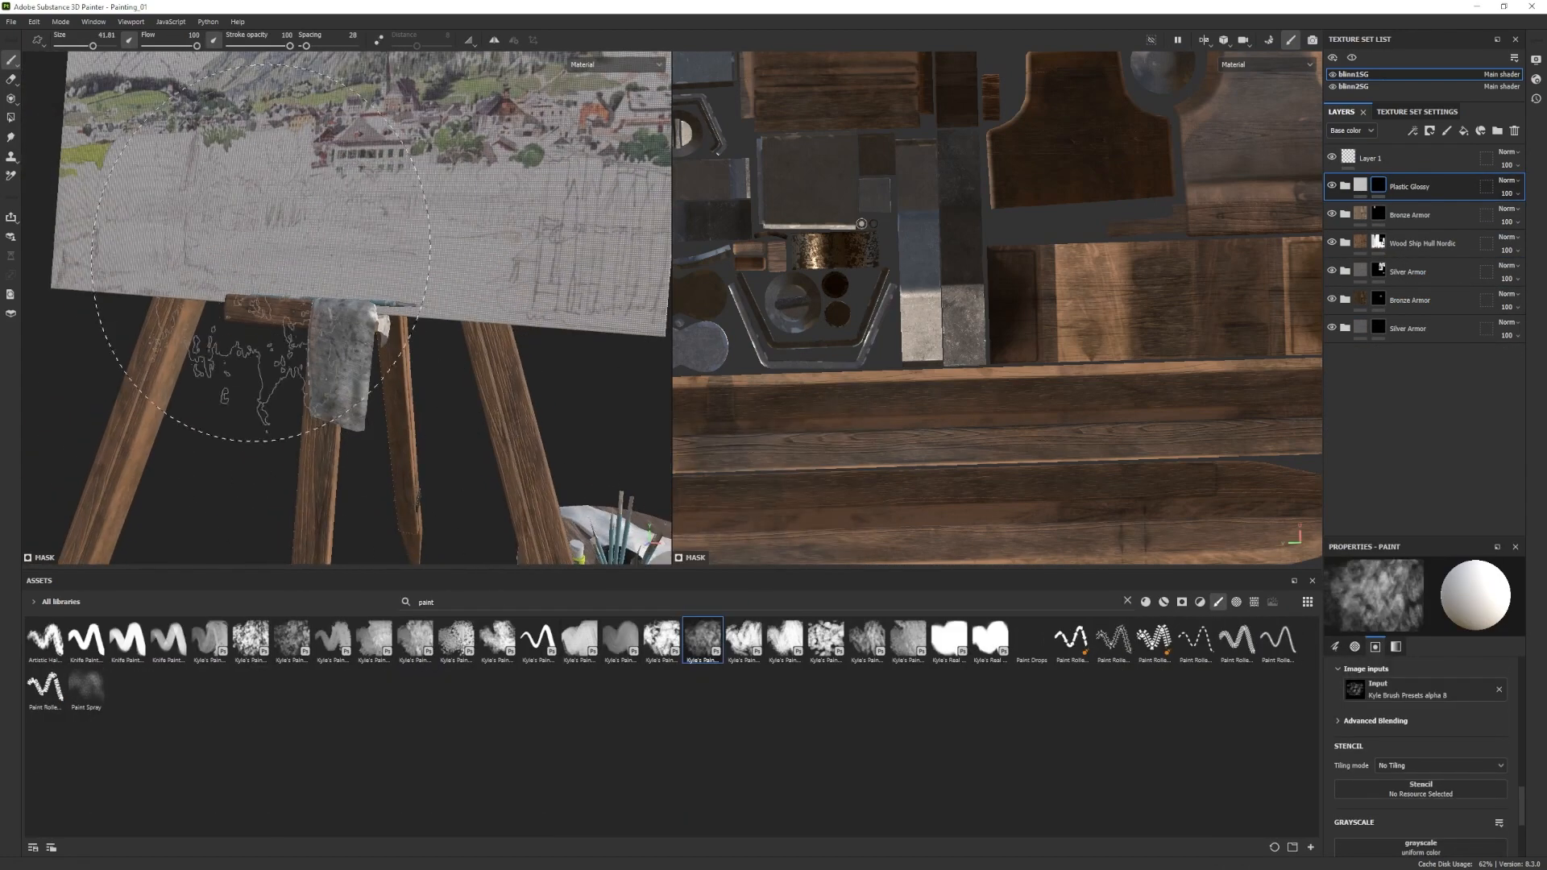
{"action": "right_click_drag", "start_coordinate": [261, 253], "coordinate": [173, 253], "text": "ctrl"}
{"action": "mouse_move", "coordinate": [261, 266]}
{"action": "left_mouse_down", "text": "alt"}
{"action": "mouse_move", "coordinate": [338, 302]}
{"action": "mouse_move", "coordinate": [298, 282]}
{"action": "left_mouse_up", "text": "alt"}
Select the last Knife Painting brush and reduce its size to about 2.9.
{"action": "mouse_move", "coordinate": [110, 648]}
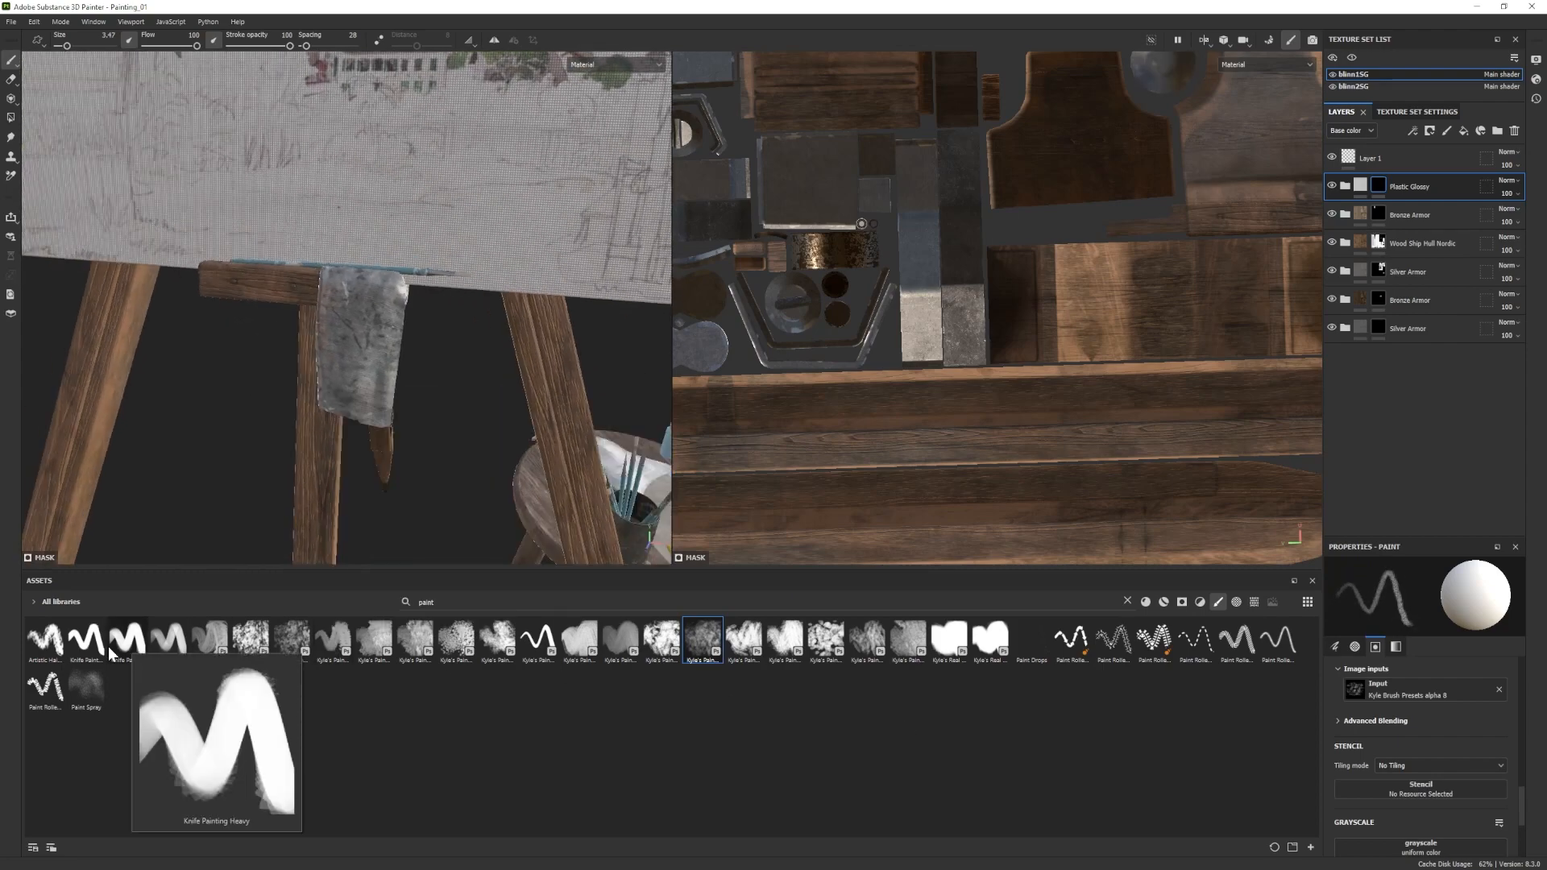
{"action": "left_click", "coordinate": [168, 641]}
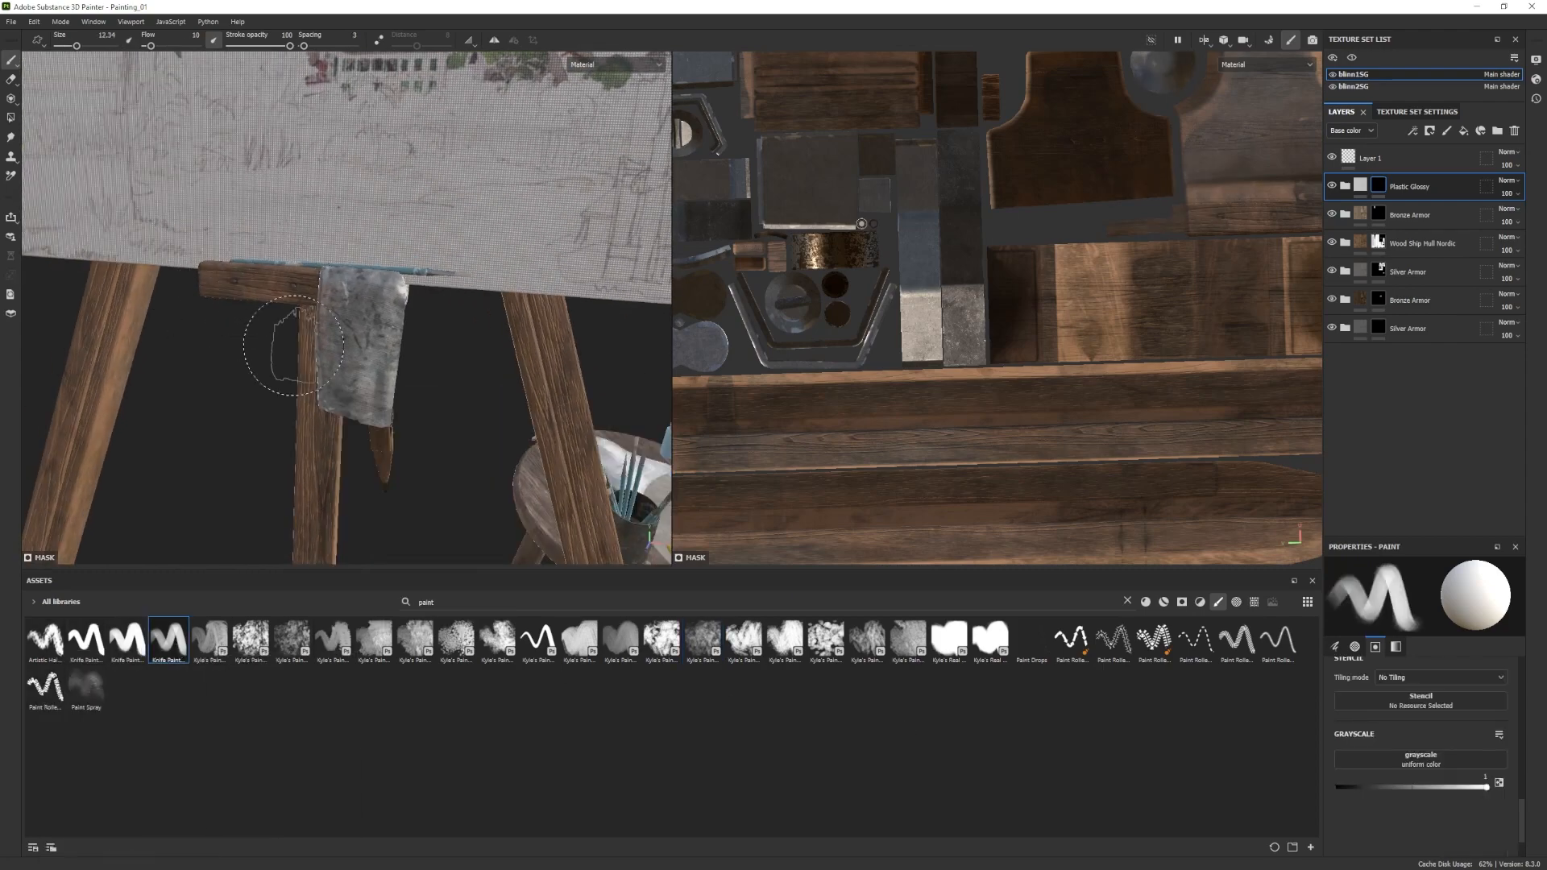
{"action": "right_click_drag", "start_coordinate": [294, 345], "coordinate": [278, 351], "text": "ctrl"}
{"action": "scroll", "coordinate": [281, 352], "scroll_direction": "down", "scroll_amount": 3}
{"action": "scroll", "coordinate": [401, 378], "scroll_direction": "down", "scroll_amount": 3}
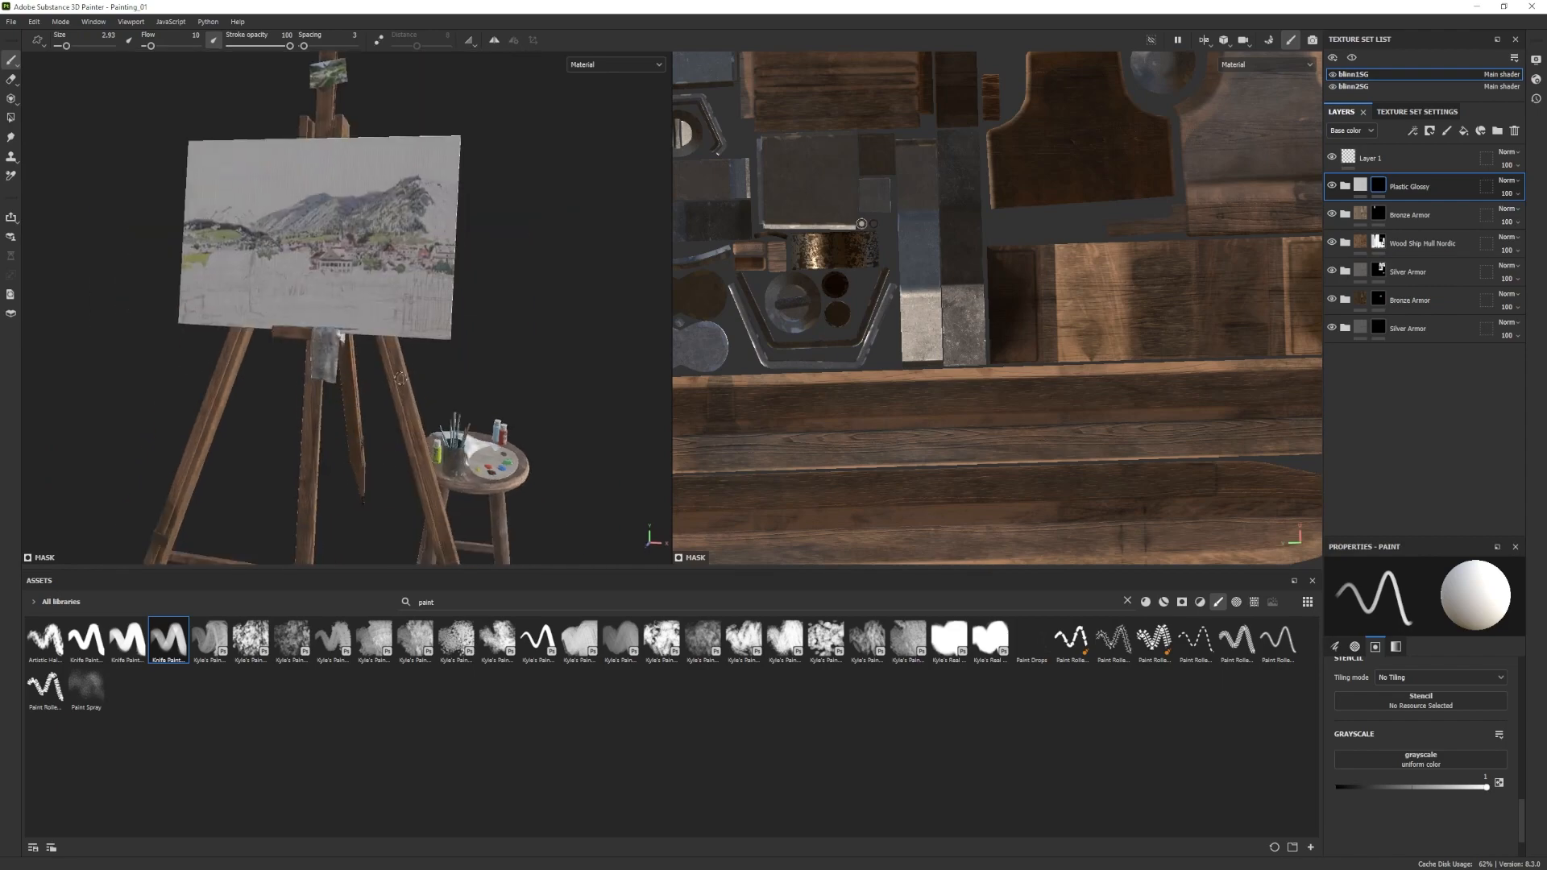
Add a fill layer directly below the Plastic Glossy folder and apply the Paint Old smart mask to it.
{"action": "left_click", "coordinate": [1464, 130]}
{"action": "mouse_move", "coordinate": [1400, 187]}
{"action": "left_mouse_down"}
{"action": "mouse_move", "coordinate": [1407, 230]}
{"action": "mouse_move", "coordinate": [1407, 216]}
{"action": "left_mouse_up"}
{"action": "left_click", "coordinate": [1182, 602]}
{"action": "left_click", "coordinate": [1411, 240]}
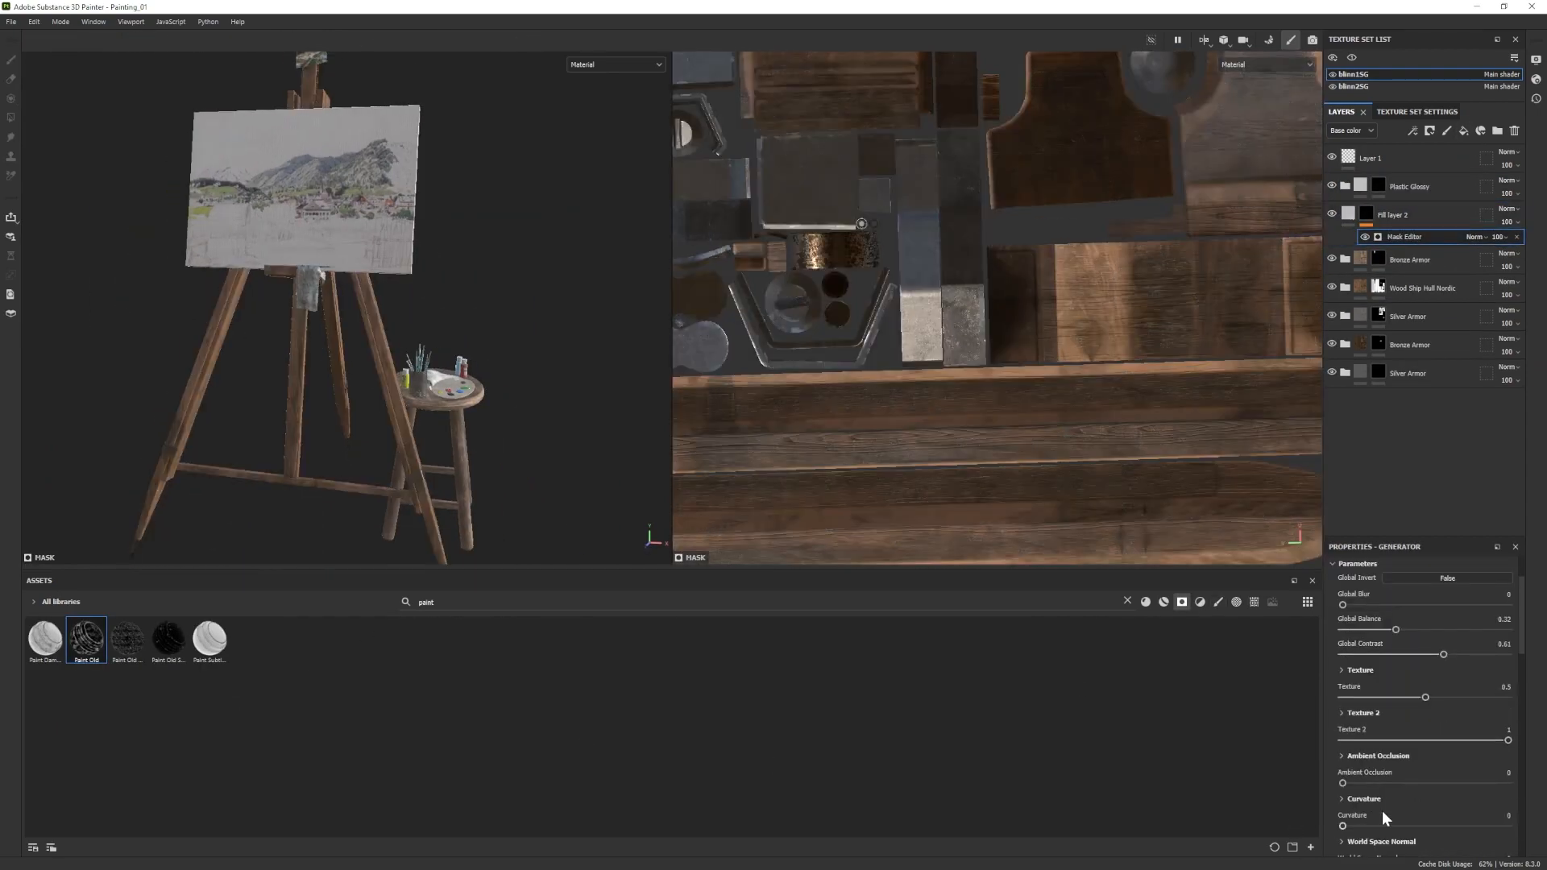
Set the Paint Old mask's global balance to 0.5 and its texture amount to 0.58.
{"action": "left_click_drag", "start_coordinate": [1420, 625], "coordinate": [1425, 625]}
{"action": "mouse_move", "coordinate": [1426, 697]}
{"action": "left_mouse_down"}
{"action": "mouse_move", "coordinate": [1519, 693]}
{"action": "mouse_move", "coordinate": [1439, 679]}
{"action": "left_mouse_up"}
{"action": "left_click_drag", "start_coordinate": [419, 451], "coordinate": [458, 467], "text": "alt"}
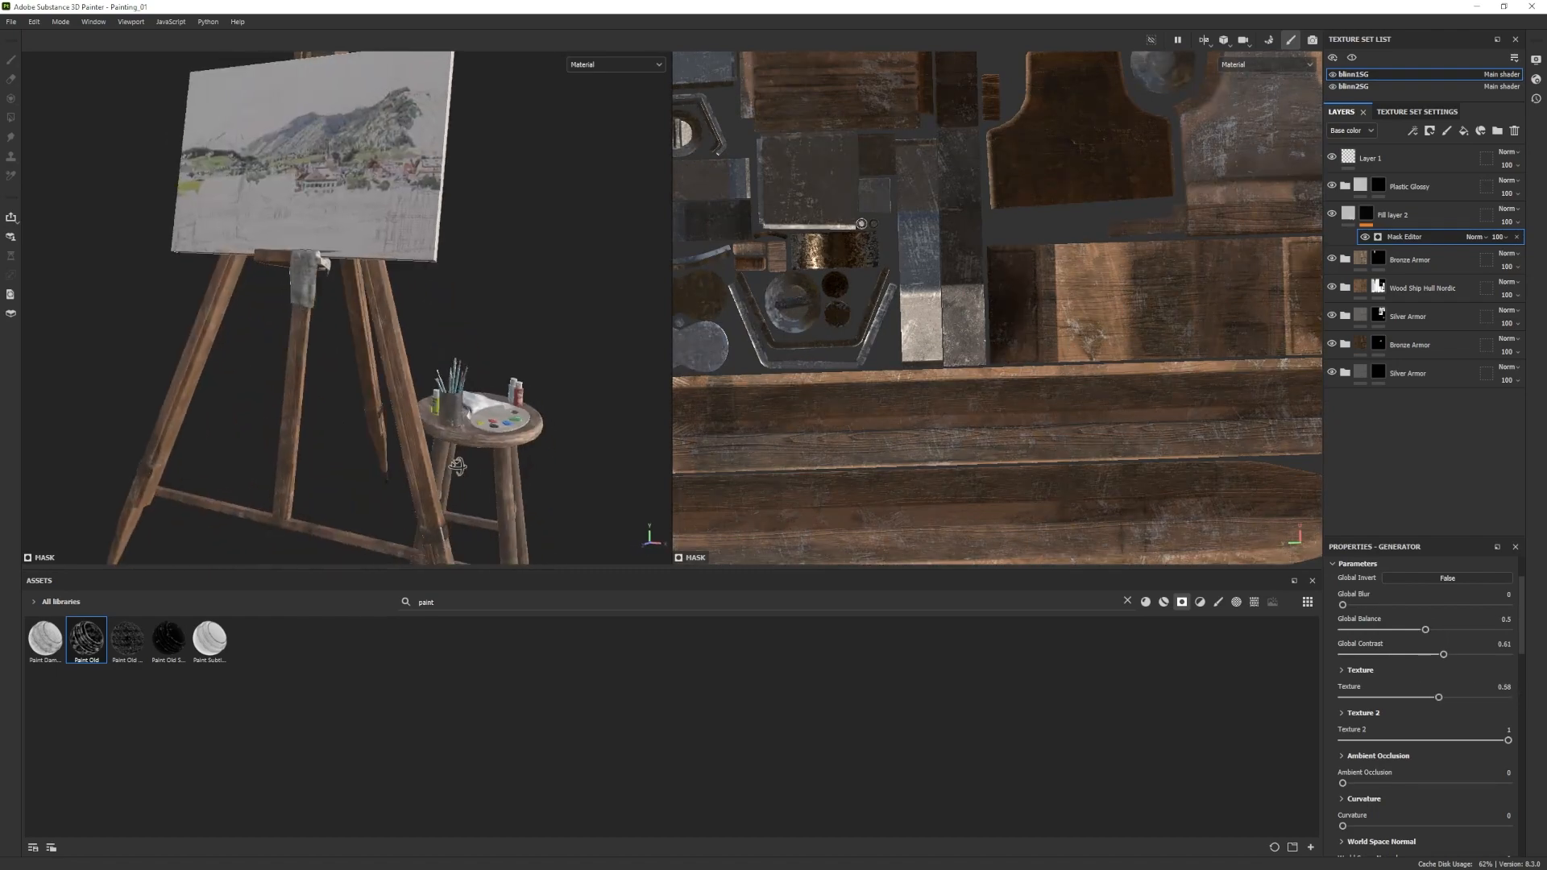
Undo the latest changes to the Paint Old mask.
{"action": "key", "text": "ctrl+z"}
{"action": "key", "text": "ctrl+z"}
{"action": "key", "text": "ctrl+z"}
{"action": "key", "text": "ctrl+z"}
Clear the asset search, apply the Spots smart mask to Fill layer 2 and select its Dirt 1 fill.
{"action": "left_click", "coordinate": [1128, 601]}
{"action": "mouse_move", "coordinate": [1196, 686]}
{"action": "left_mouse_down"}
{"action": "mouse_move", "coordinate": [1407, 231]}
{"action": "mouse_move", "coordinate": [1396, 218]}
{"action": "left_mouse_up"}
{"action": "left_click_drag", "start_coordinate": [395, 381], "coordinate": [389, 406], "text": "alt"}
{"action": "left_click", "coordinate": [1418, 237]}
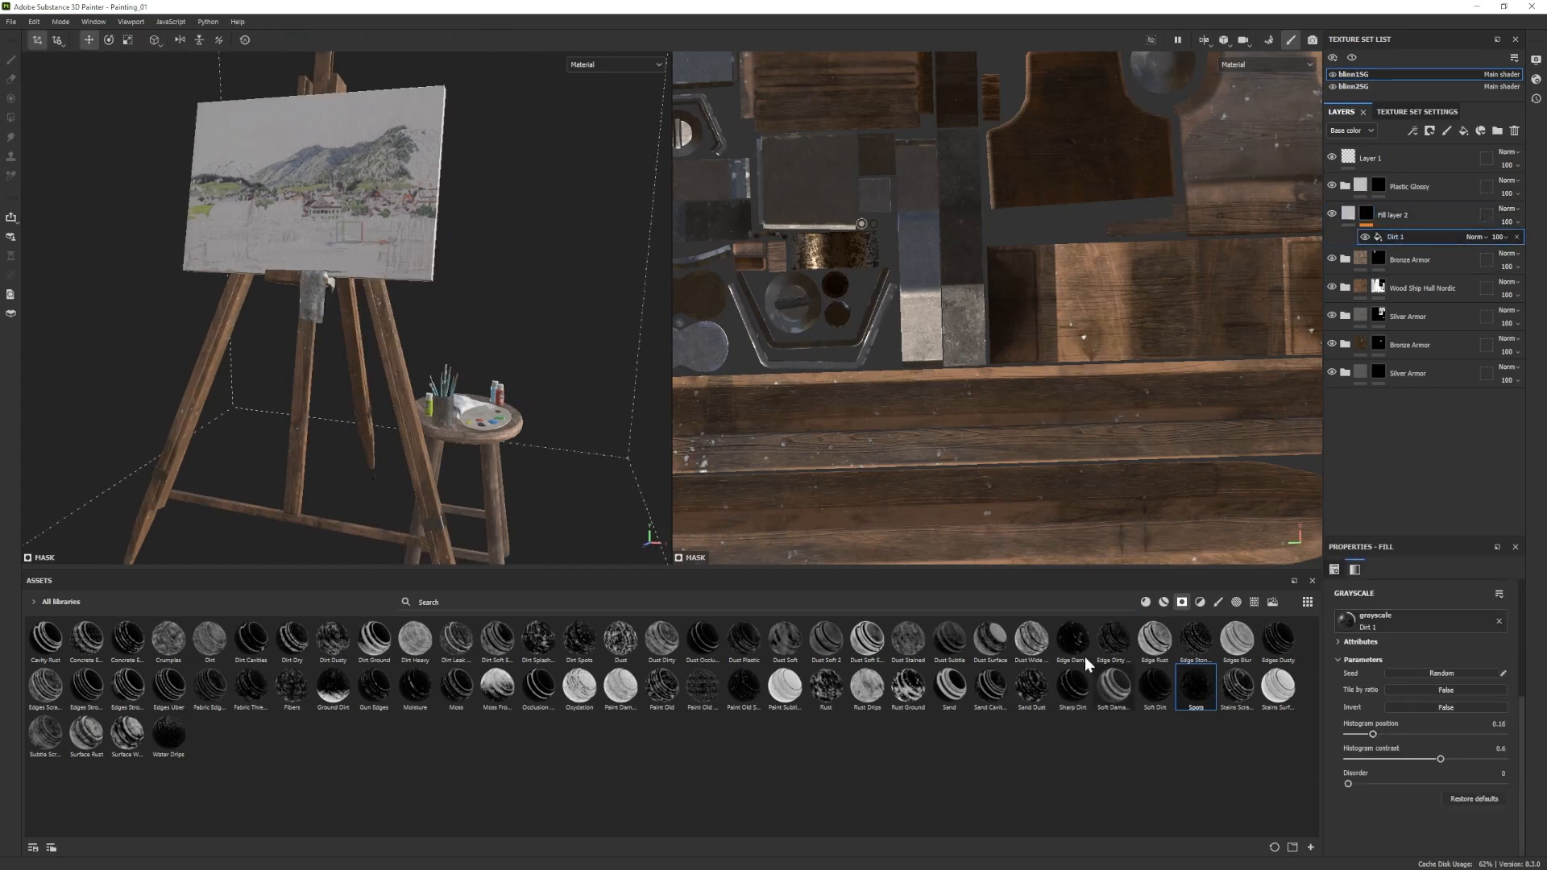
Undo the Spots smart mask on Fill layer 2.
{"action": "left_click", "coordinate": [1414, 211]}
{"action": "mouse_move", "coordinate": [266, 386]}
{"action": "left_mouse_down", "text": "alt"}
{"action": "mouse_move", "coordinate": [209, 345]}
{"action": "mouse_move", "coordinate": [242, 354]}
{"action": "left_mouse_up", "text": "alt"}
{"action": "key", "text": "ctrl+z"}
{"action": "key", "text": "ctrl+y"}
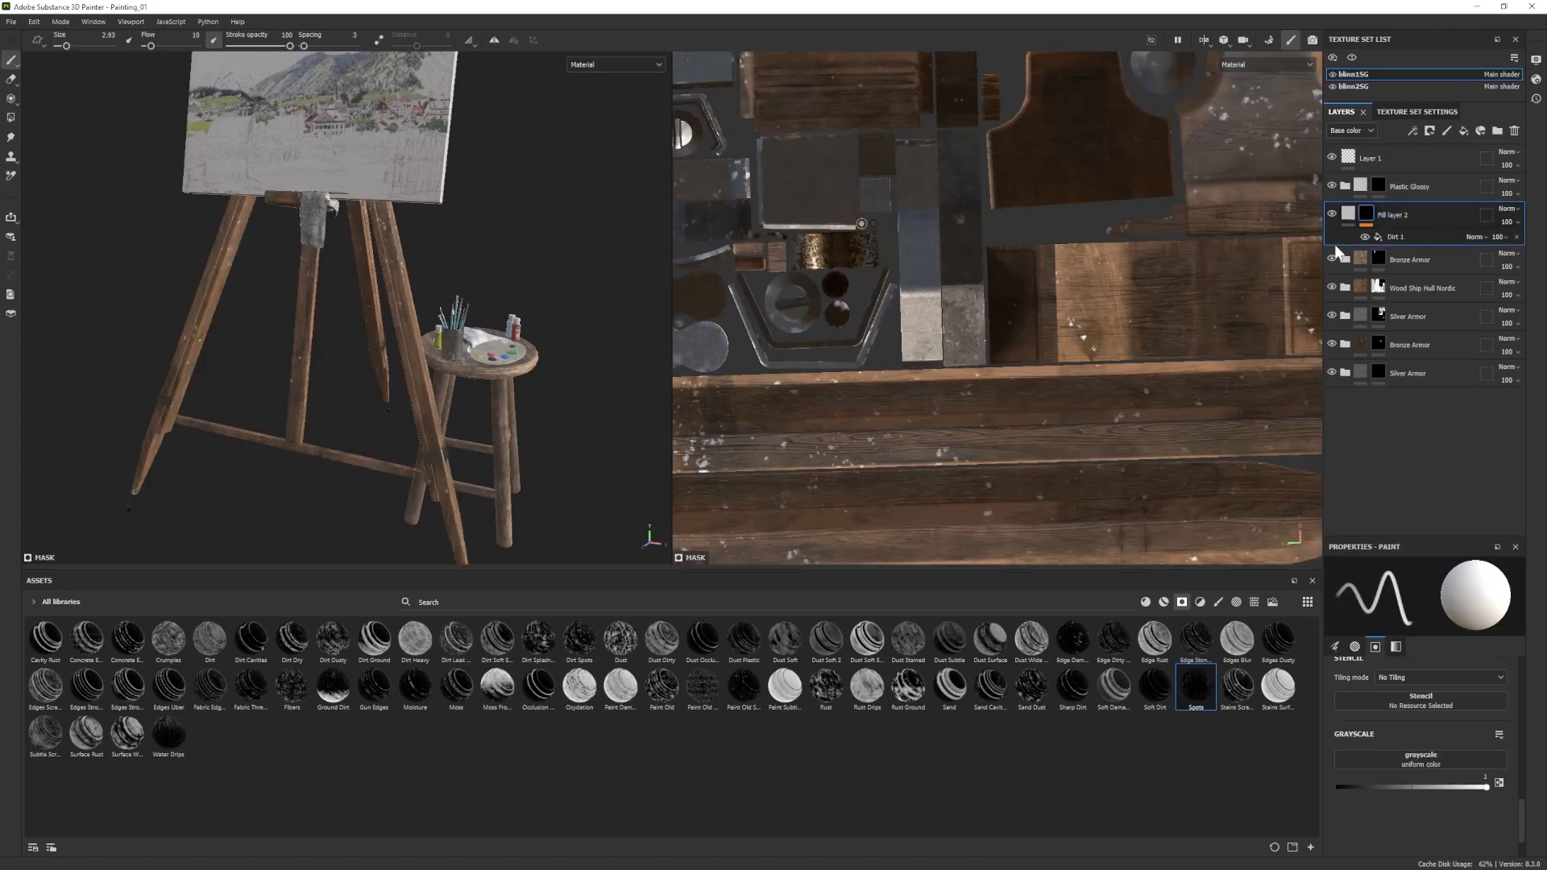
{"action": "key", "text": "ctrl+z"}
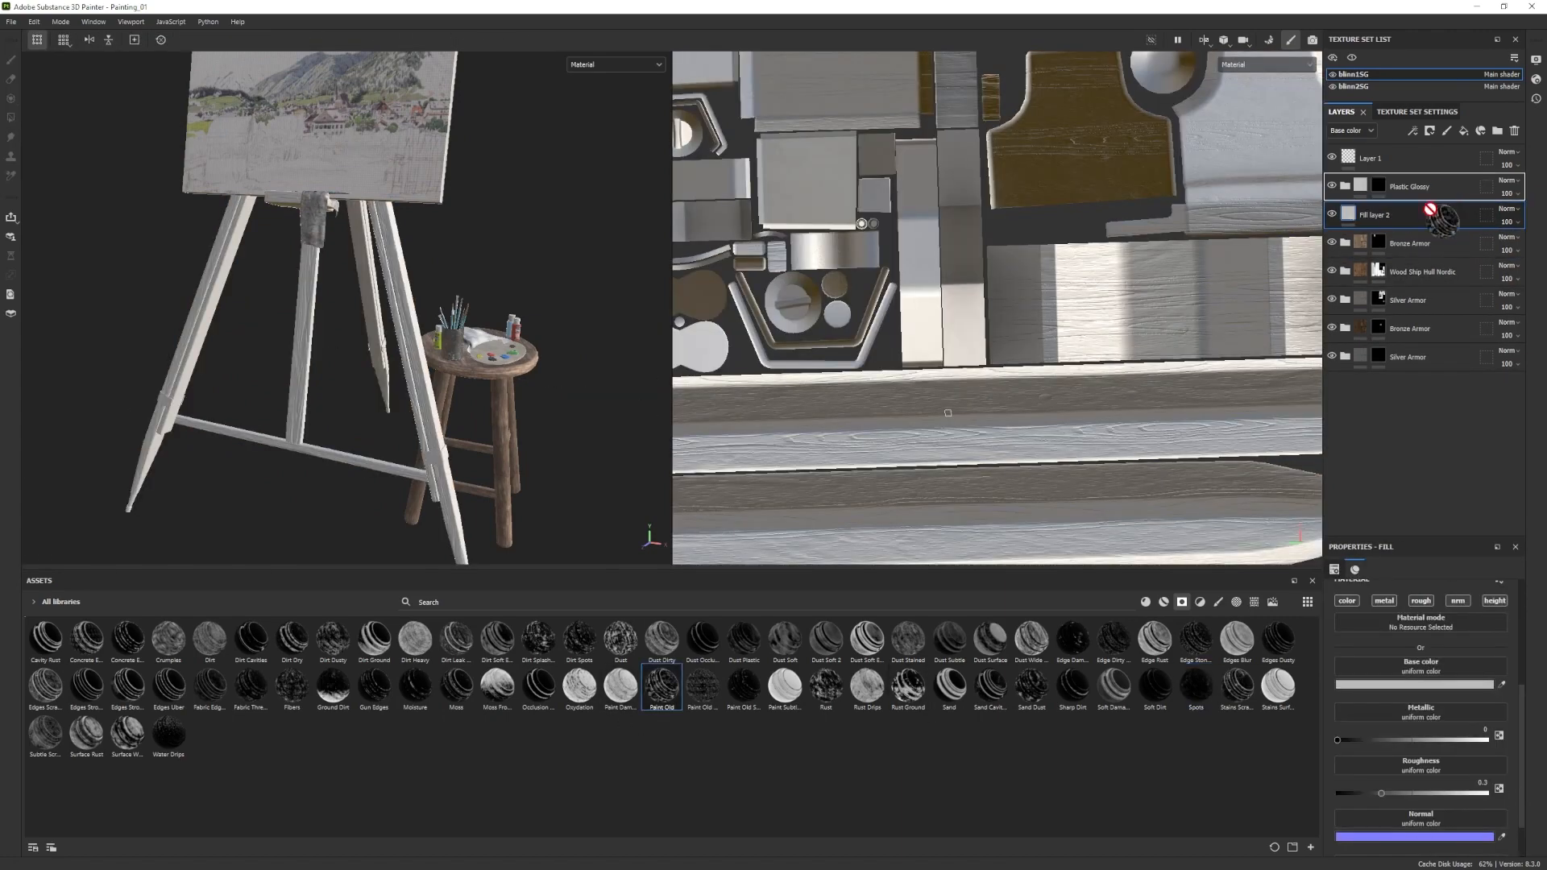
Apply the paint damage smart mask to Fill layer 2 and raise its Metal Edge Wear grunge amount.
{"action": "left_click_drag", "start_coordinate": [620, 689], "coordinate": [1400, 214]}
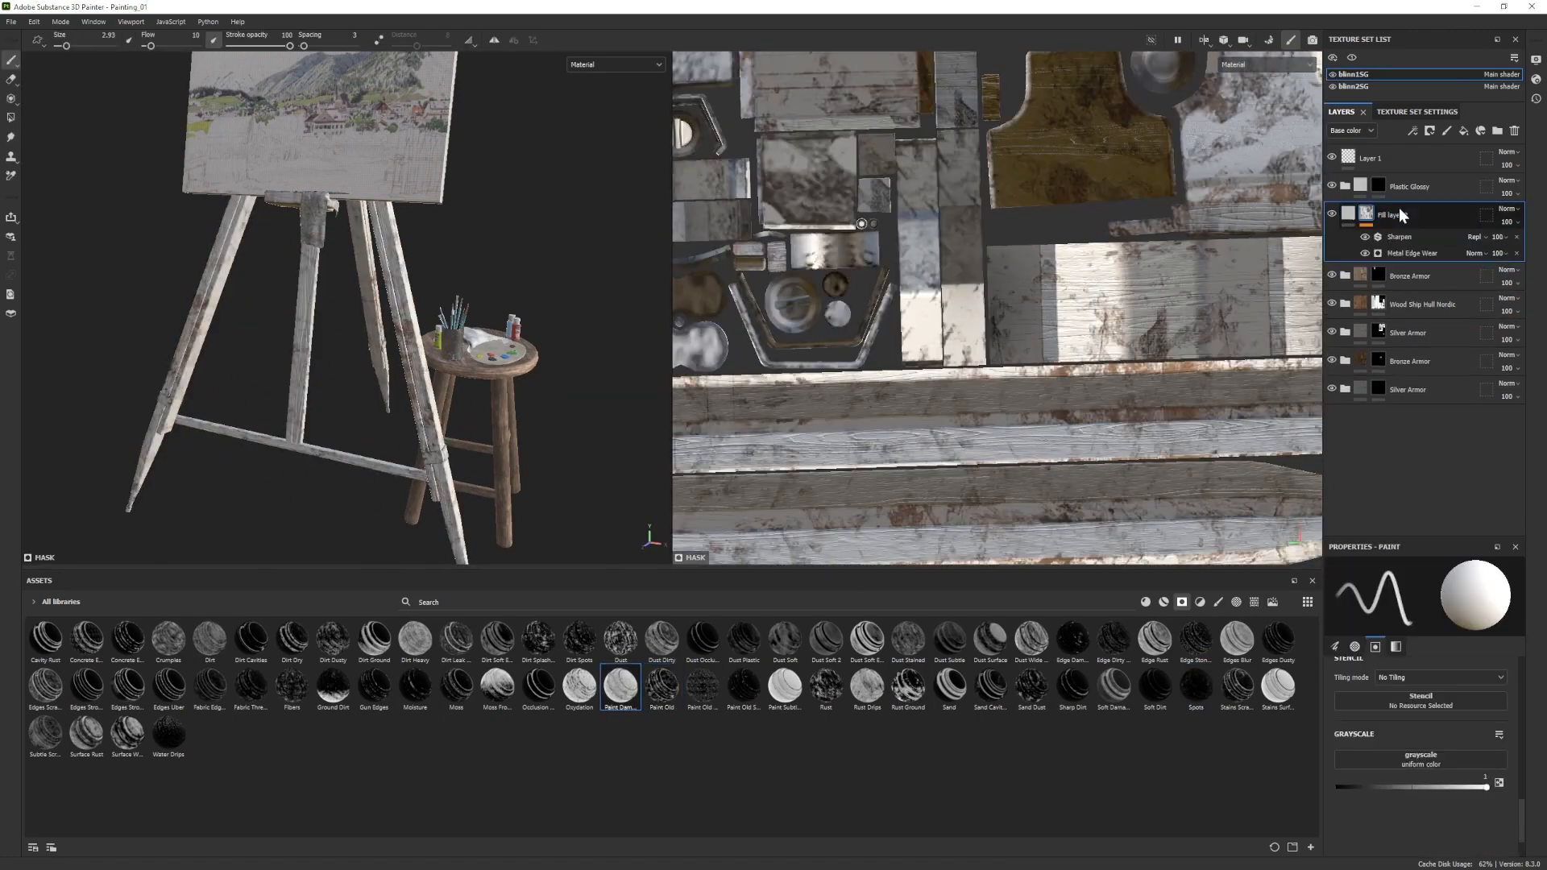
{"action": "left_click", "coordinate": [1402, 254]}
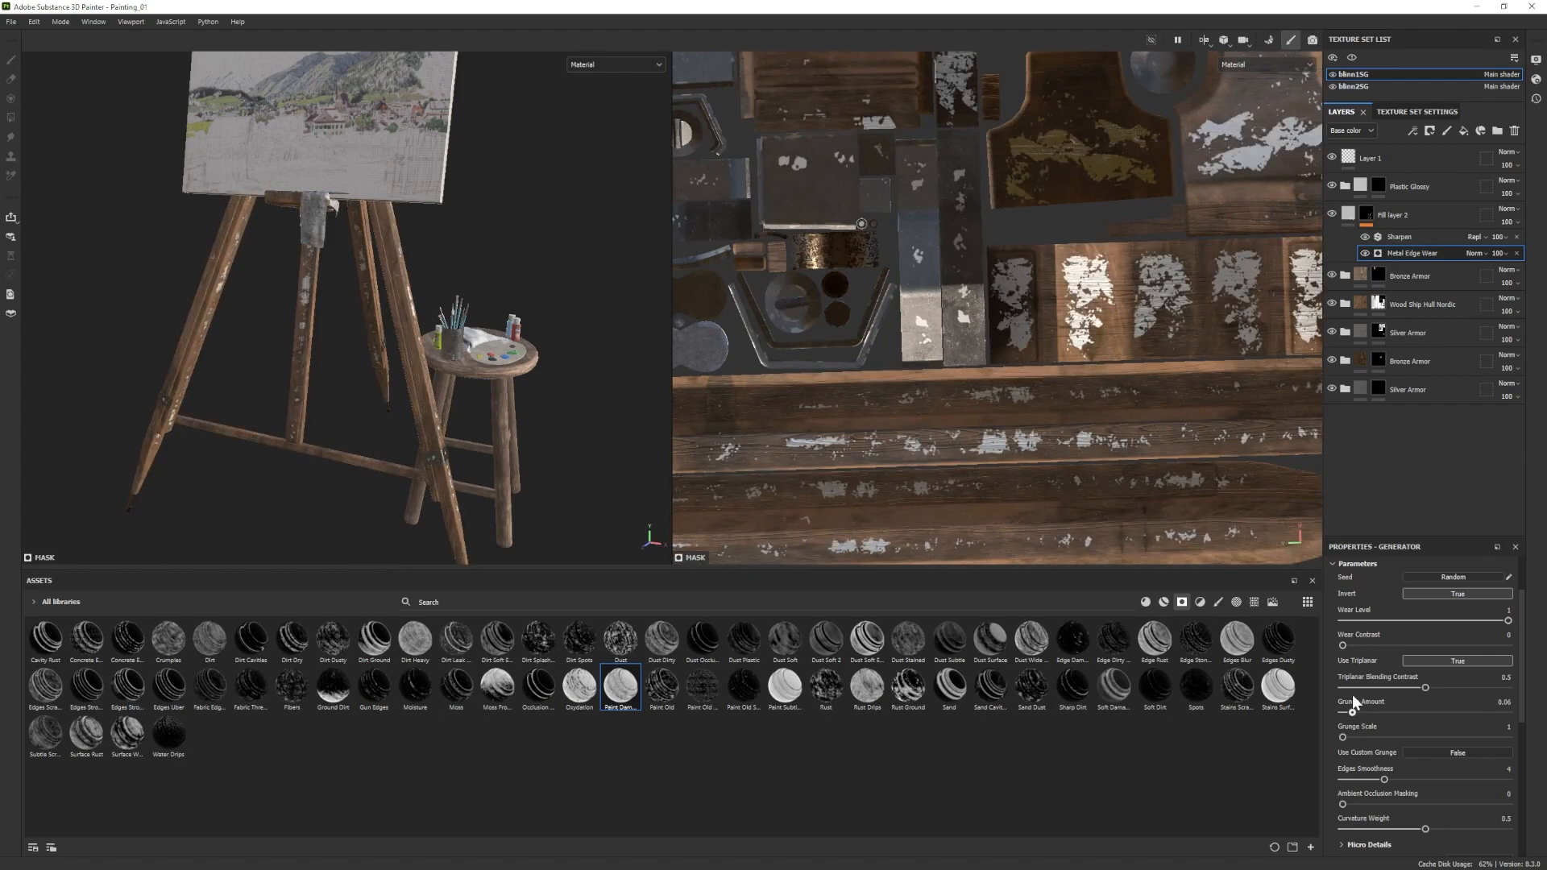
{"action": "left_click_drag", "start_coordinate": [1353, 700], "coordinate": [1373, 701]}
Group Fill layer 2 into a folder and give the folder a white mask.
{"action": "left_click", "coordinate": [1402, 216]}
{"action": "key", "text": "ctrl+g"}
{"action": "right_click", "coordinate": [1402, 218]}
{"action": "left_click", "coordinate": [1434, 231]}
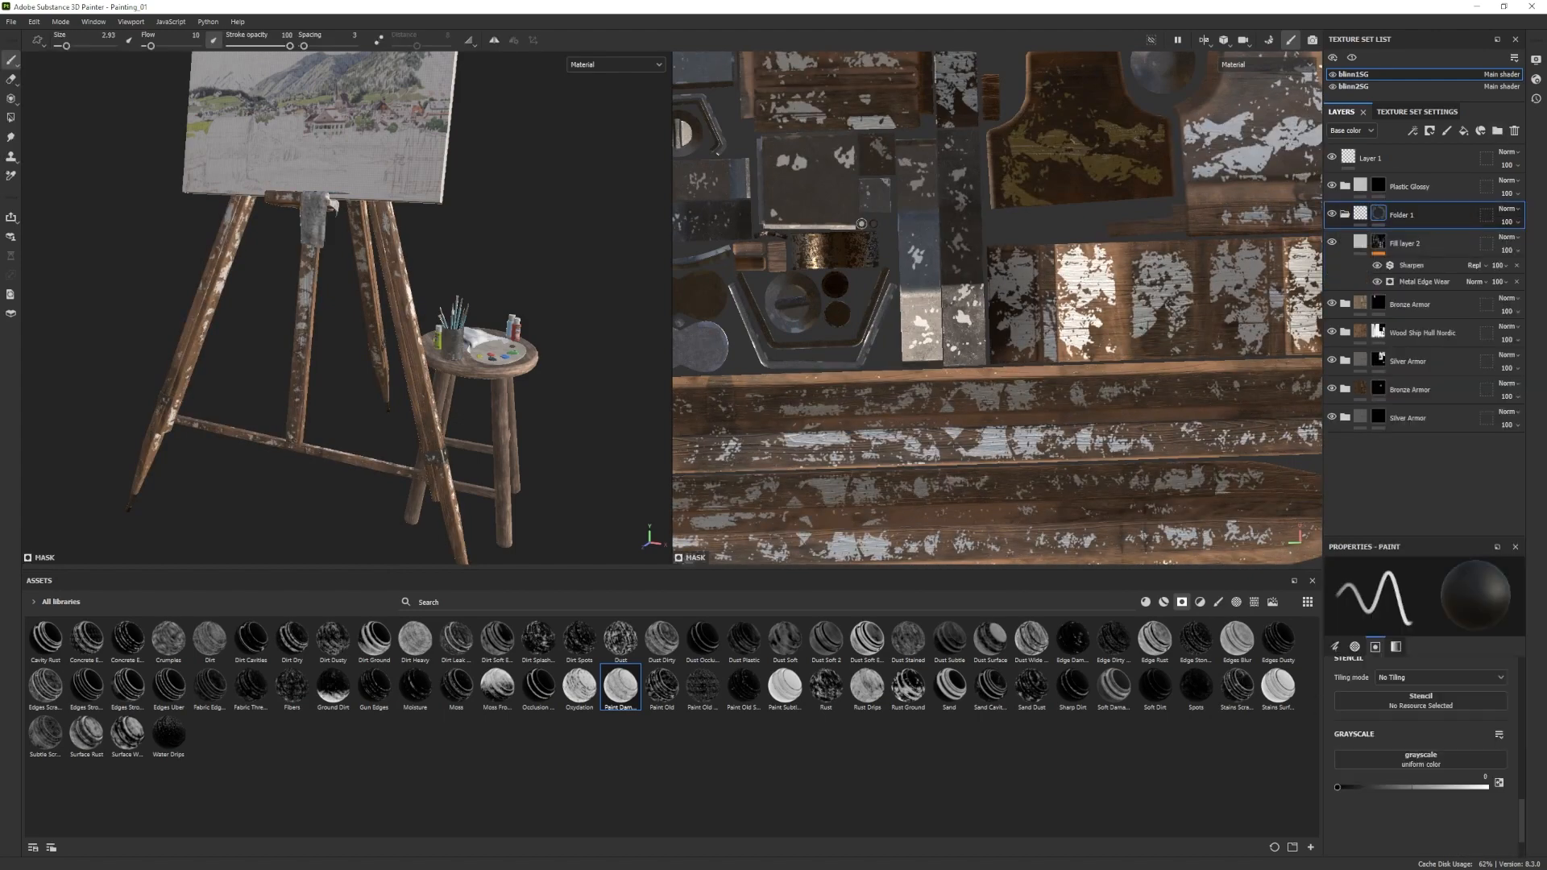
Search the brushes for "pain" and pick one of Kyle's textured paint brushes for painting the folder mask.
{"action": "left_click_drag", "start_coordinate": [395, 266], "coordinate": [354, 286], "text": "alt"}
{"action": "left_click", "coordinate": [1219, 602]}
{"action": "left_click", "coordinate": [579, 602]}
{"action": "type", "text": "pain"}
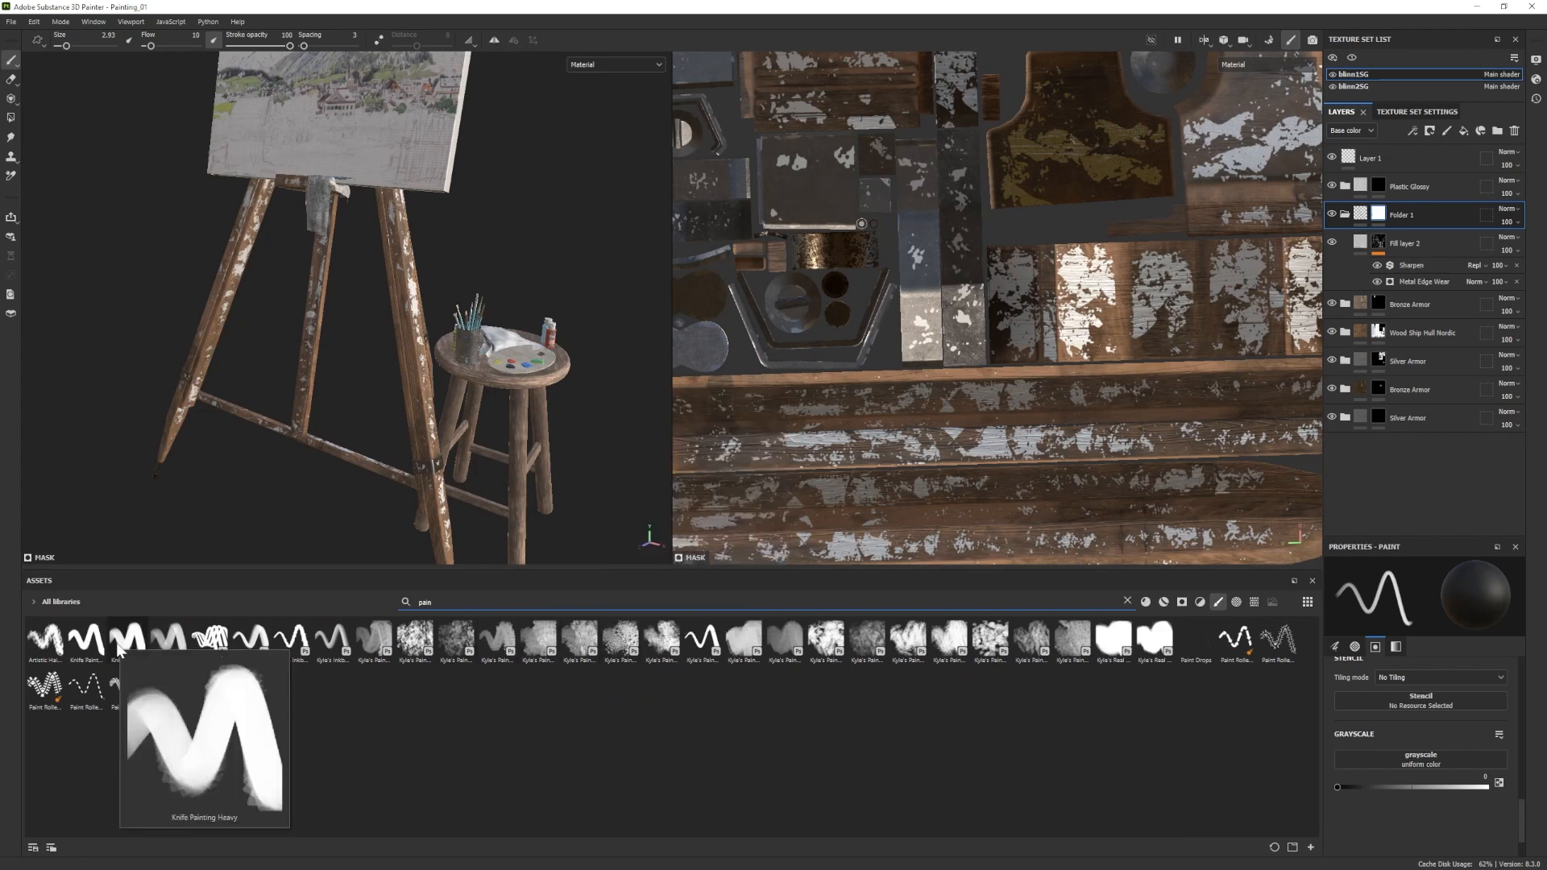
{"action": "left_click", "coordinate": [87, 639]}
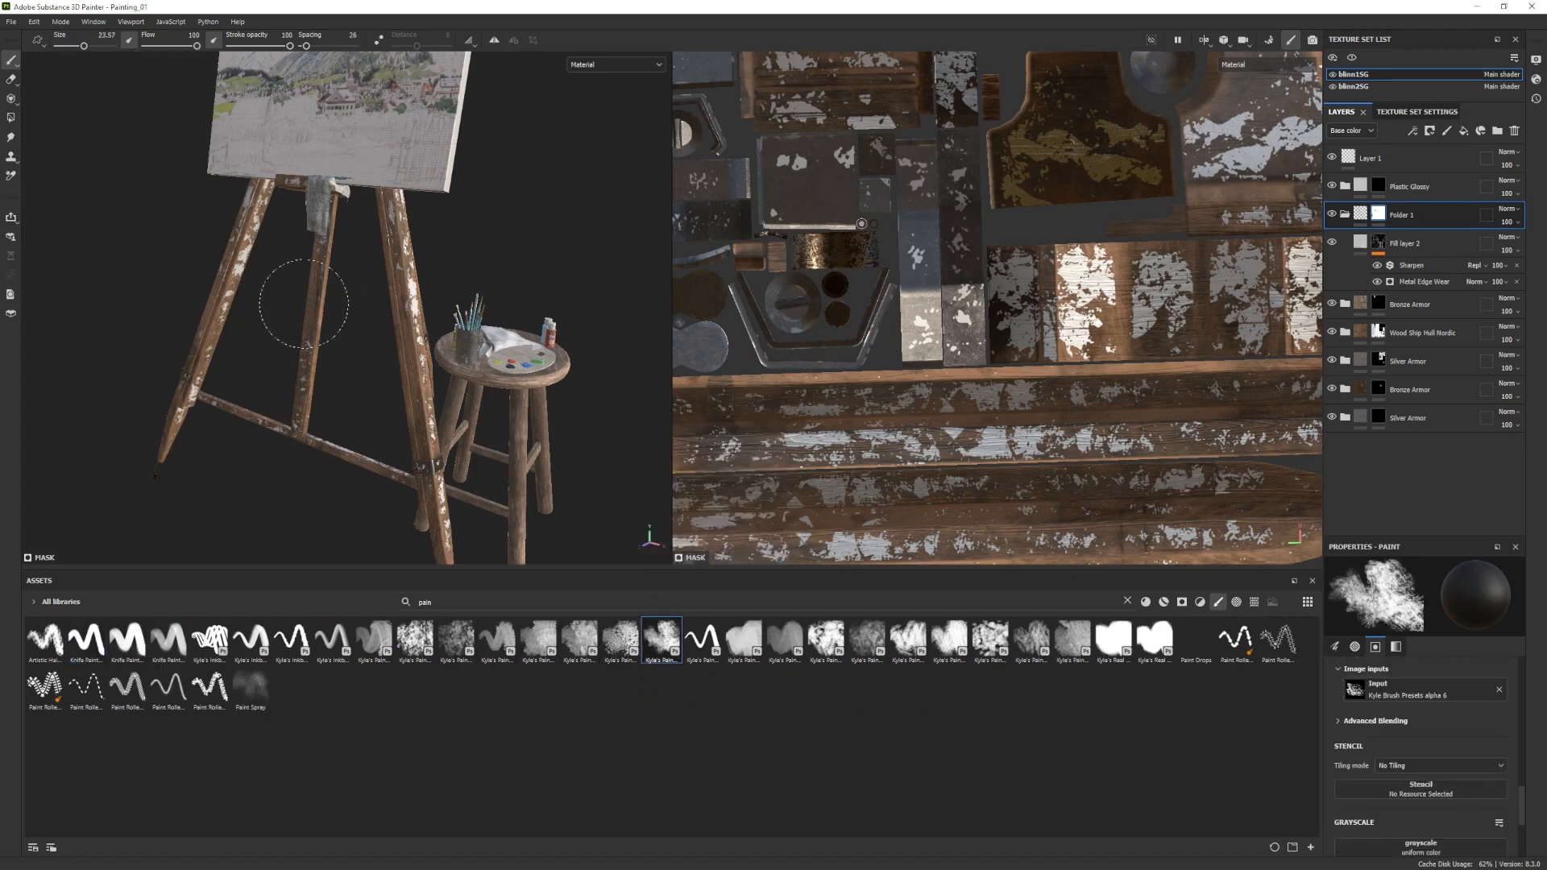
{"action": "left_click_drag", "start_coordinate": [355, 329], "coordinate": [244, 286], "text": "alt"}
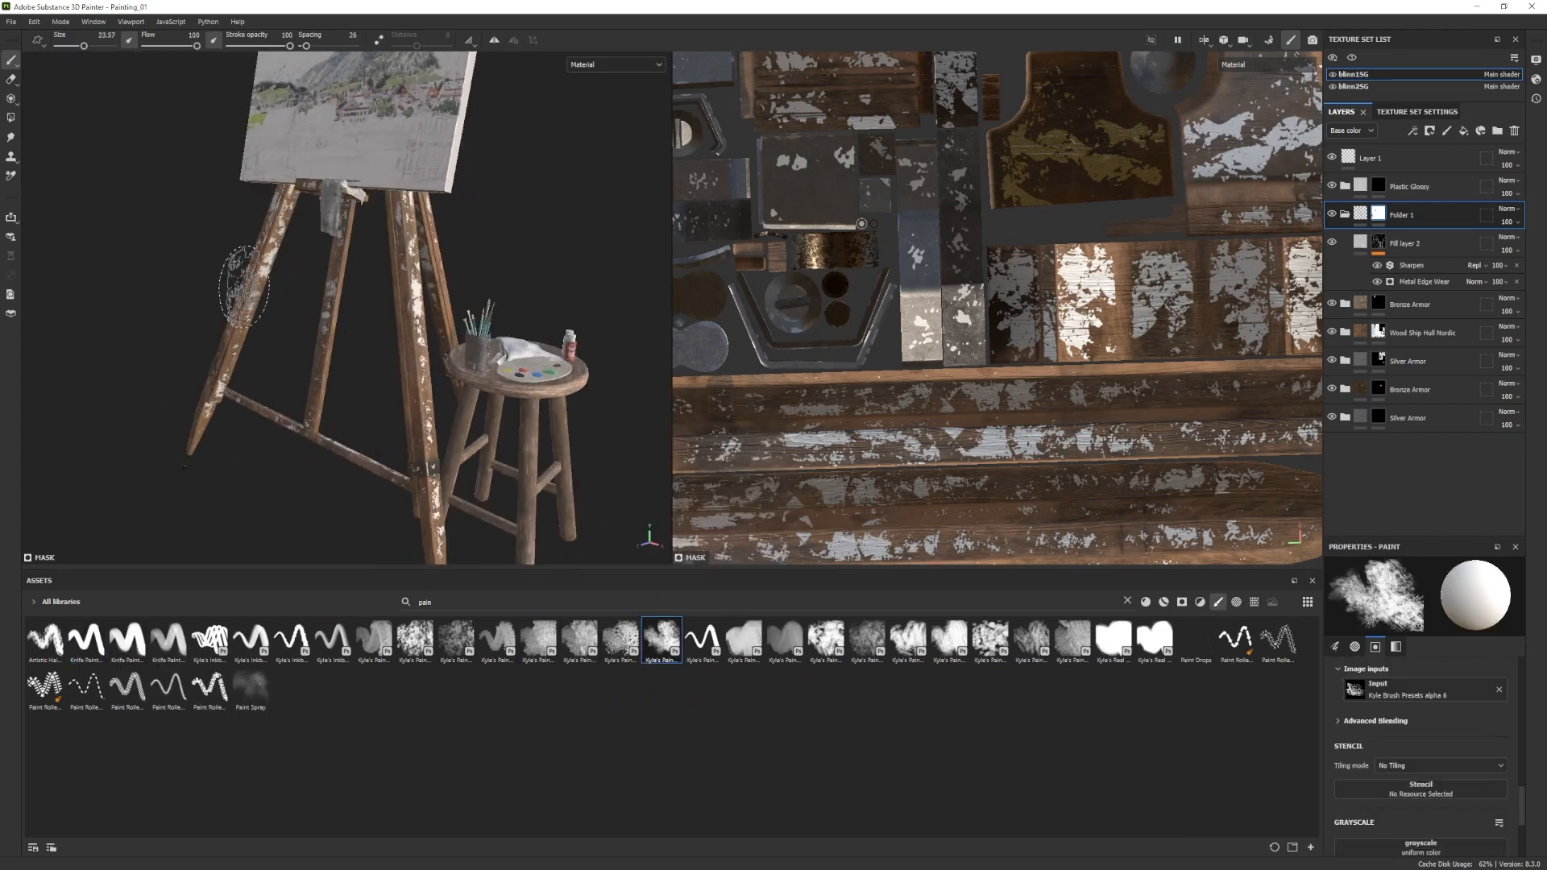
Paint black on Folder 1's mask to thin out the white paint flakes on the easel's legs and crossbar.
{"action": "right_click", "coordinate": [1409, 216]}
{"action": "left_click", "coordinate": [1436, 228]}
{"action": "left_click", "coordinate": [313, 286]}
{"action": "mouse_move", "coordinate": [313, 286]}
{"action": "left_mouse_down", "text": "alt"}
{"action": "mouse_move", "coordinate": [473, 282]}
{"action": "mouse_move", "coordinate": [348, 100]}
{"action": "mouse_move", "coordinate": [342, 149]}
{"action": "mouse_move", "coordinate": [220, 294]}
{"action": "mouse_move", "coordinate": [305, 333]}
{"action": "left_mouse_up", "text": "alt"}
{"action": "left_click_drag", "start_coordinate": [263, 388], "coordinate": [460, 459], "text": "alt"}
{"action": "right_click_drag", "start_coordinate": [231, 378], "coordinate": [516, 433], "text": "alt"}
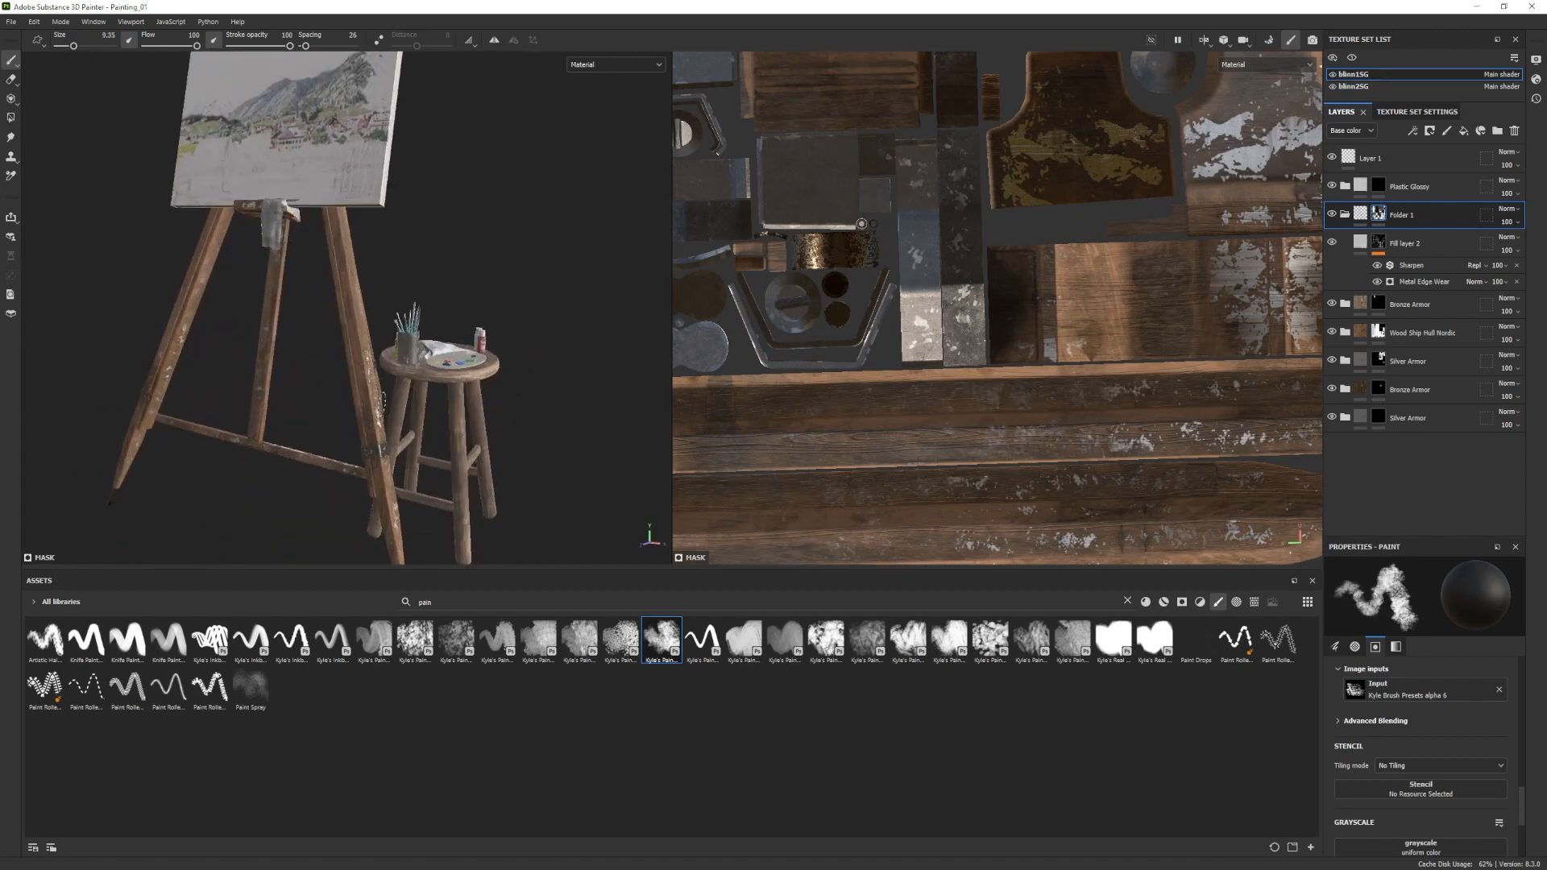
{"action": "left_click_drag", "start_coordinate": [377, 406], "coordinate": [204, 403], "text": "alt"}
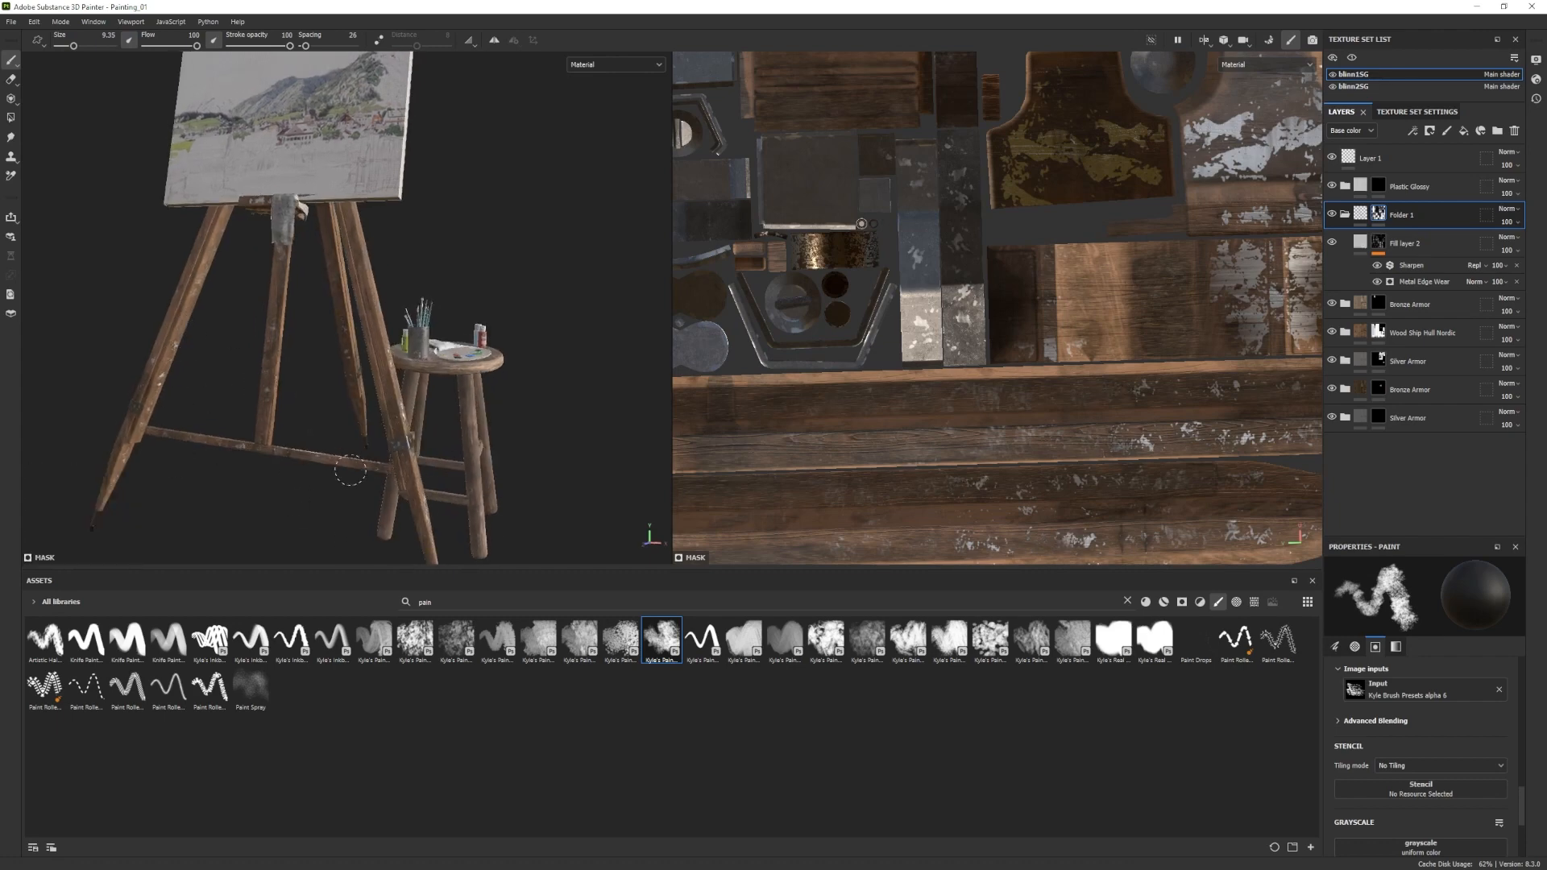
{"action": "left_click_drag", "start_coordinate": [350, 471], "coordinate": [234, 523], "text": "alt"}
{"action": "scroll", "coordinate": [258, 387], "scroll_direction": "down", "scroll_amount": 5}
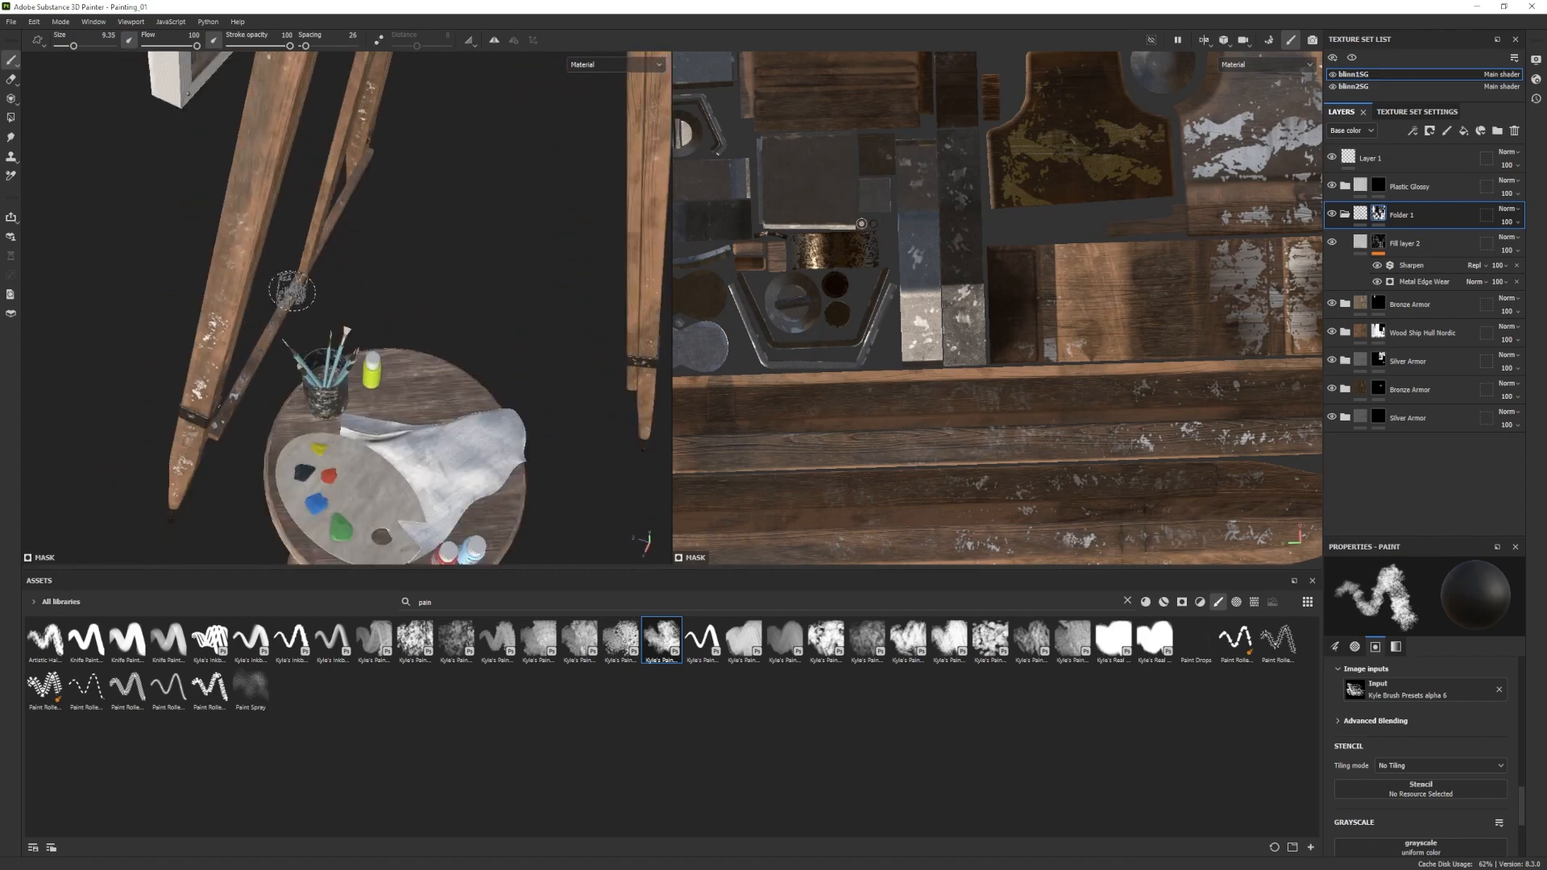
Mask out more white flakes on the easel's centre leg, back and upper post using a smaller brush.
{"action": "left_click_drag", "start_coordinate": [221, 427], "coordinate": [393, 400], "text": "alt"}
{"action": "scroll", "coordinate": [218, 349], "scroll_direction": "up", "scroll_amount": 2}
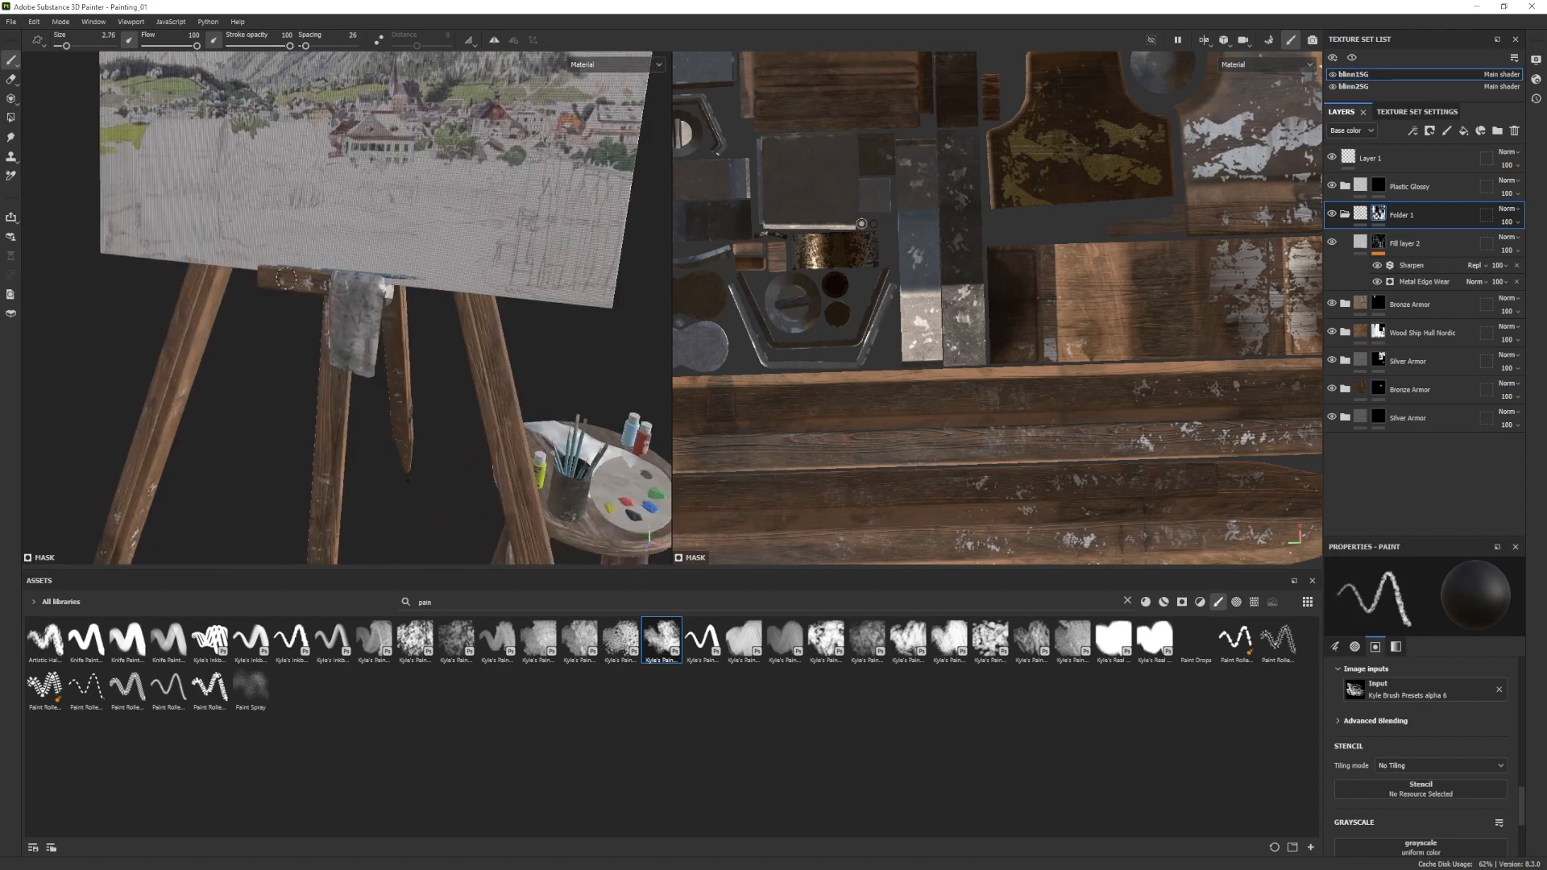
{"action": "left_click_drag", "start_coordinate": [286, 279], "coordinate": [493, 335], "text": "alt"}
{"action": "right_click_drag", "start_coordinate": [266, 379], "coordinate": [142, 460], "text": "alt"}
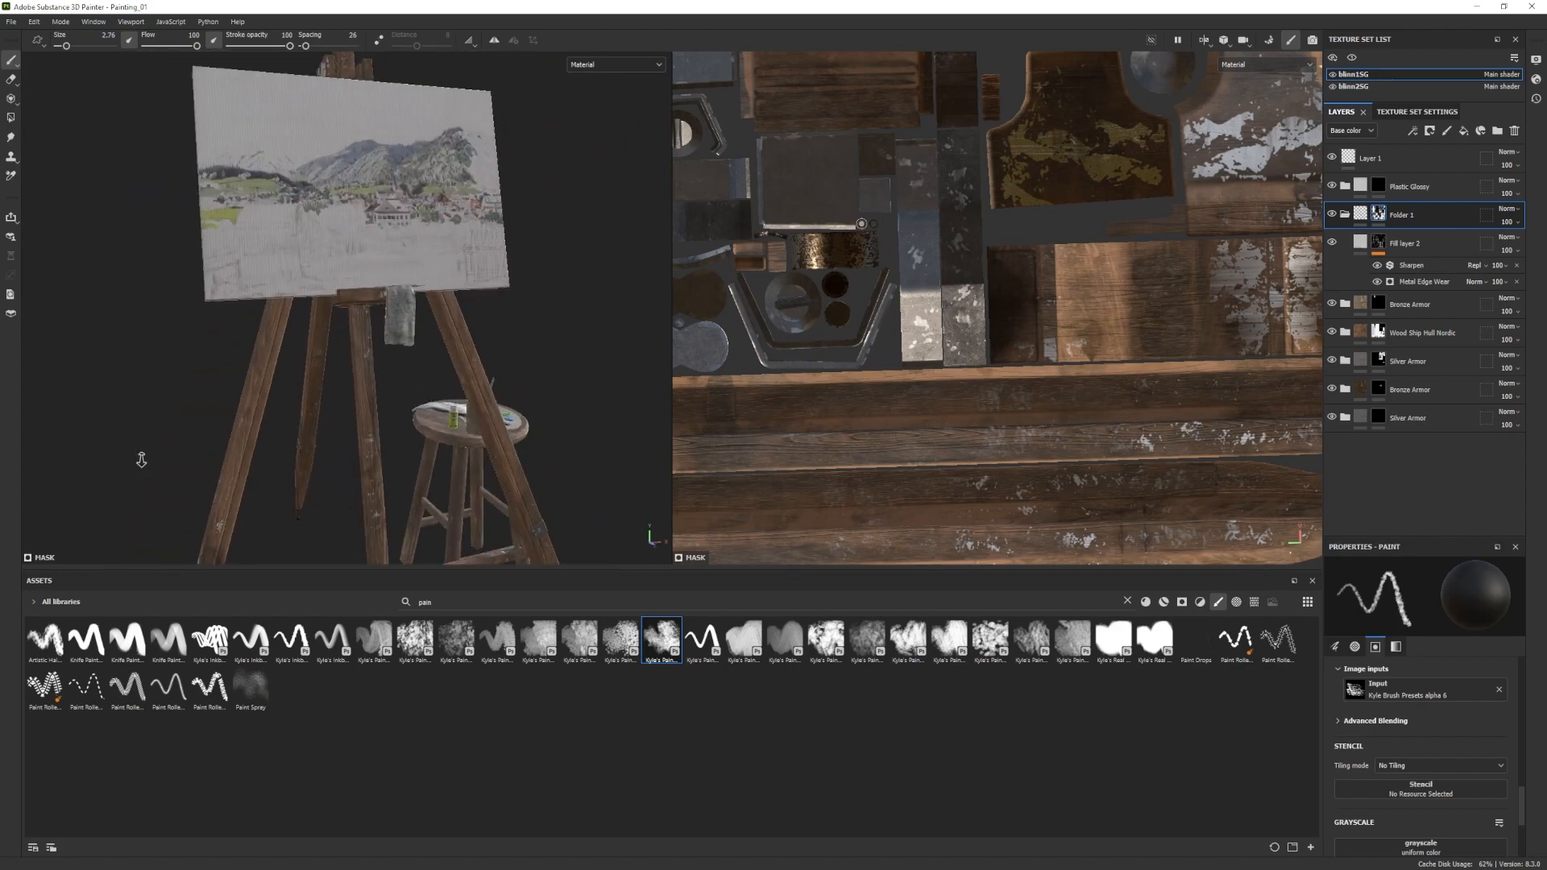
{"action": "mouse_move", "coordinate": [141, 460]}
{"action": "left_mouse_down", "text": "alt"}
{"action": "mouse_move", "coordinate": [258, 439]}
{"action": "mouse_move", "coordinate": [332, 237]}
{"action": "left_mouse_up", "text": "alt"}
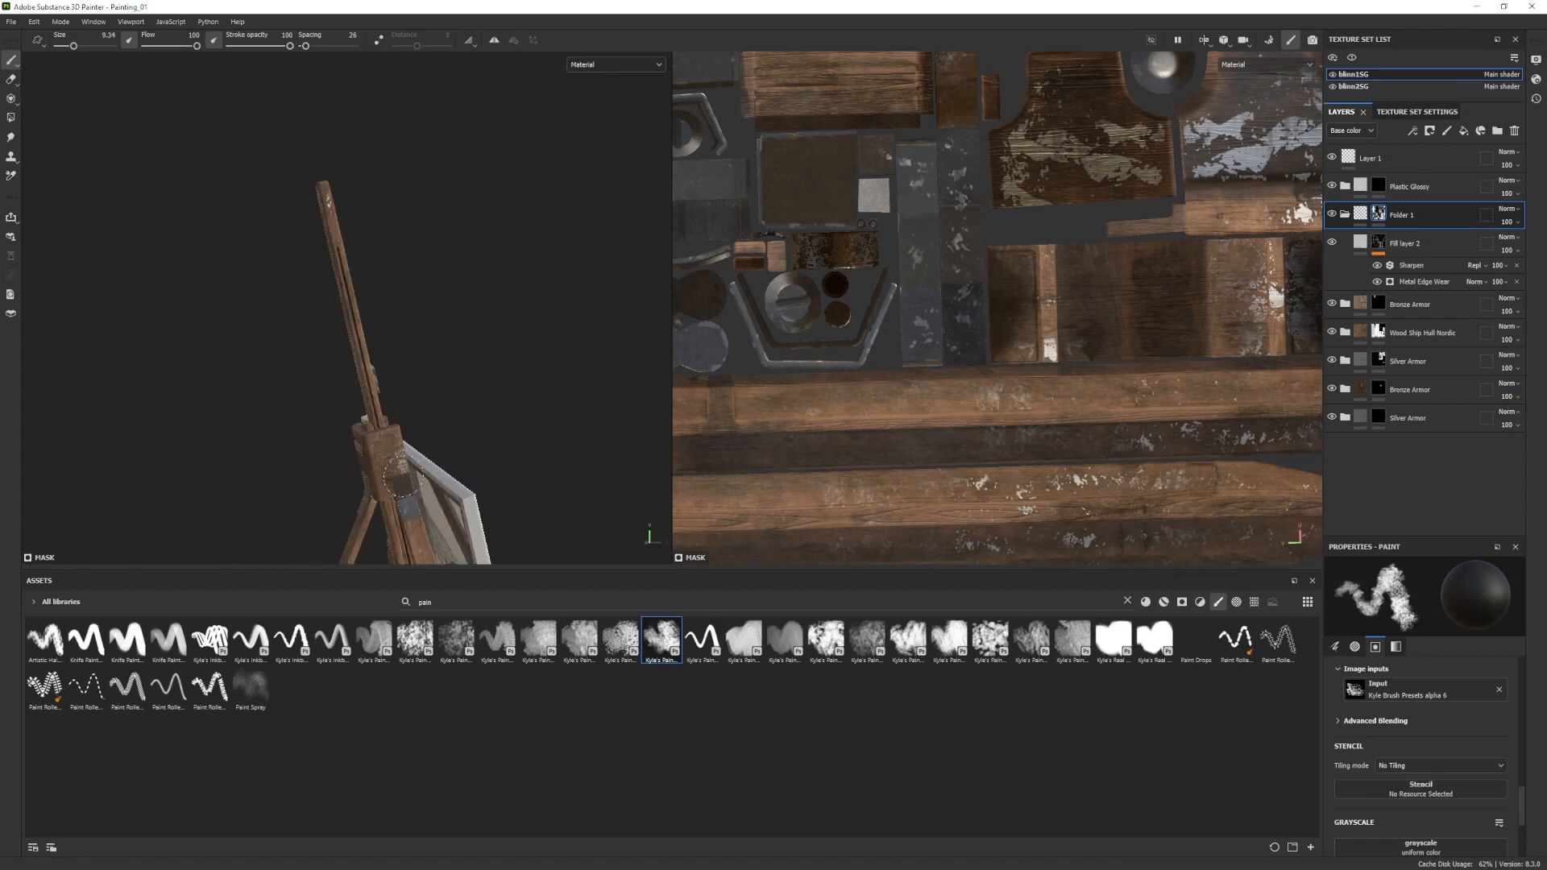
{"action": "left_click_drag", "start_coordinate": [398, 480], "coordinate": [379, 334], "text": "alt"}
{"action": "left_click_drag", "start_coordinate": [344, 155], "coordinate": [516, 386], "text": "alt"}
Collapse Folder 1, add a fill layer above it and apply the Rust smart mask to the new layer.
{"action": "left_click", "coordinate": [1344, 216]}
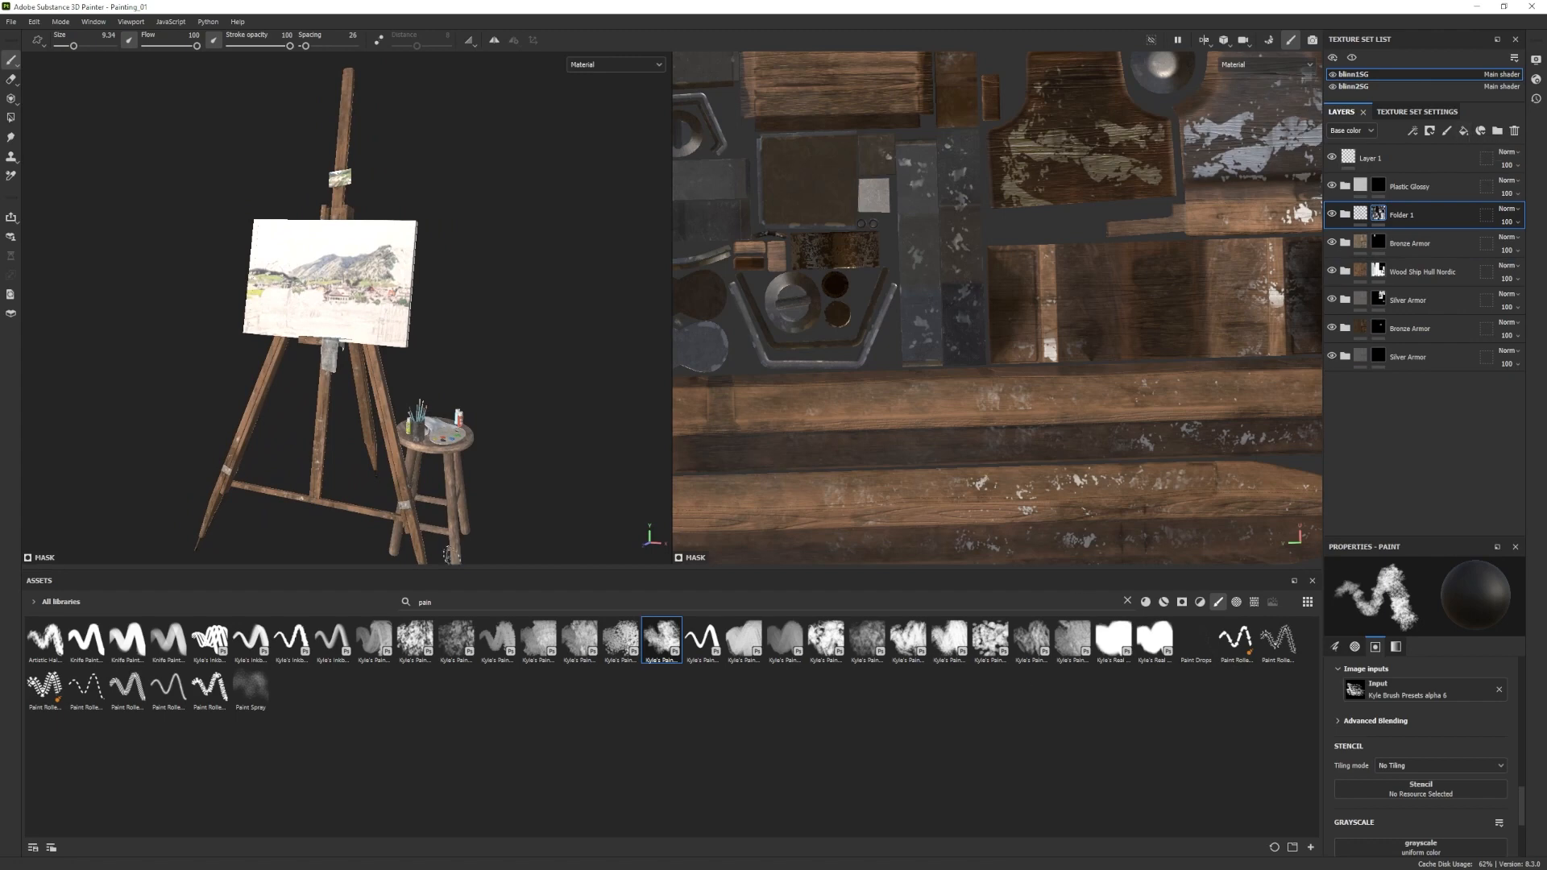
{"action": "left_click_drag", "start_coordinate": [456, 324], "coordinate": [346, 425], "text": "alt"}
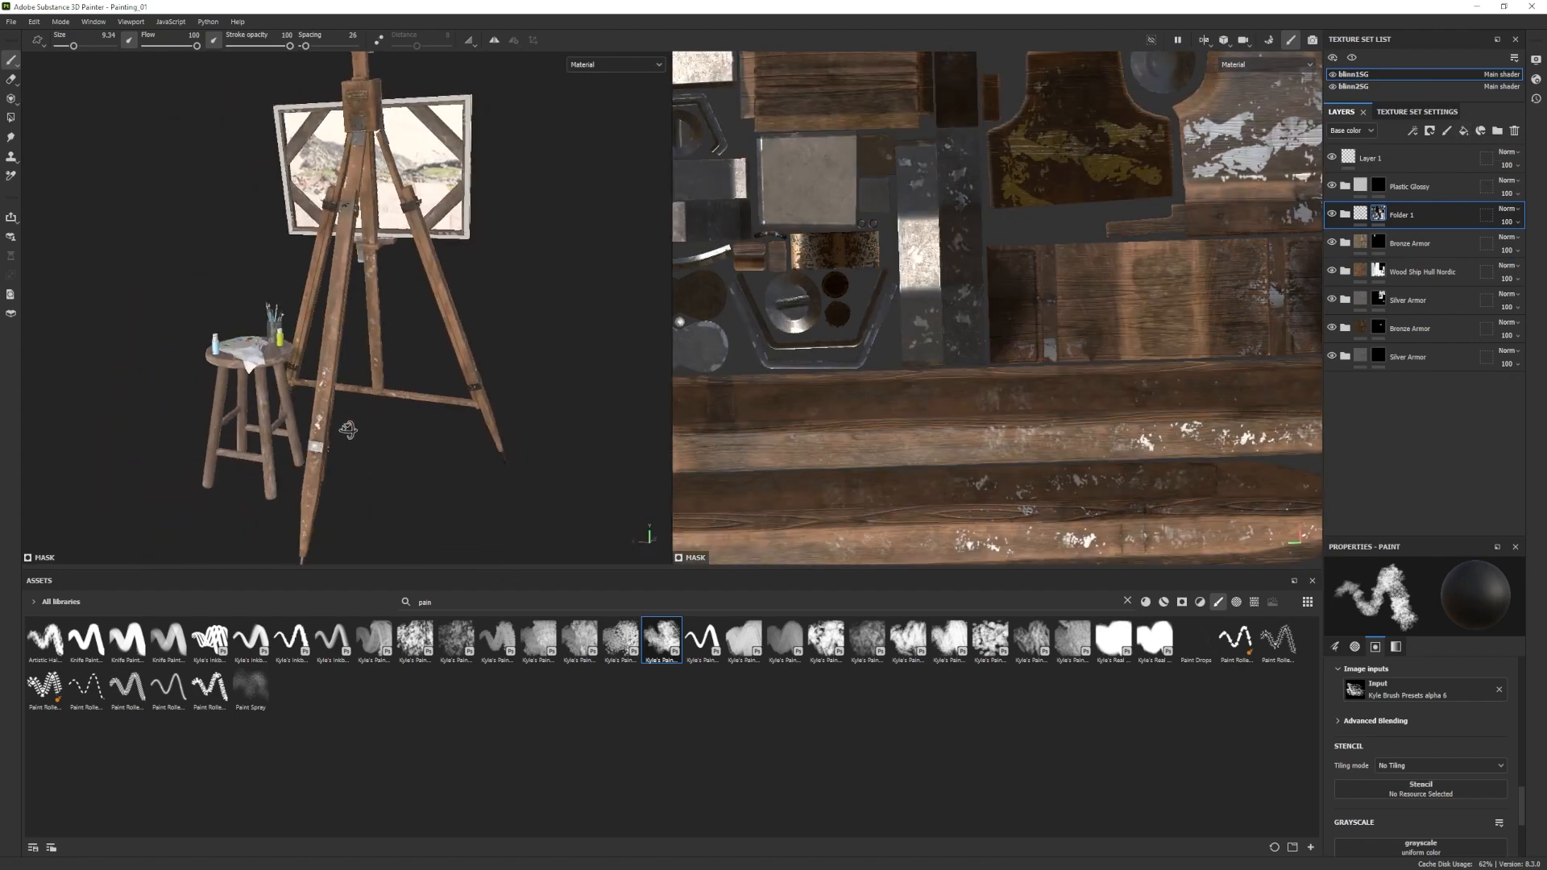
{"action": "right_click_drag", "start_coordinate": [346, 425], "coordinate": [296, 396], "text": "alt"}
{"action": "left_click_drag", "start_coordinate": [296, 396], "coordinate": [343, 379], "text": "alt"}
{"action": "right_click_drag", "start_coordinate": [342, 379], "coordinate": [363, 403], "text": "alt"}
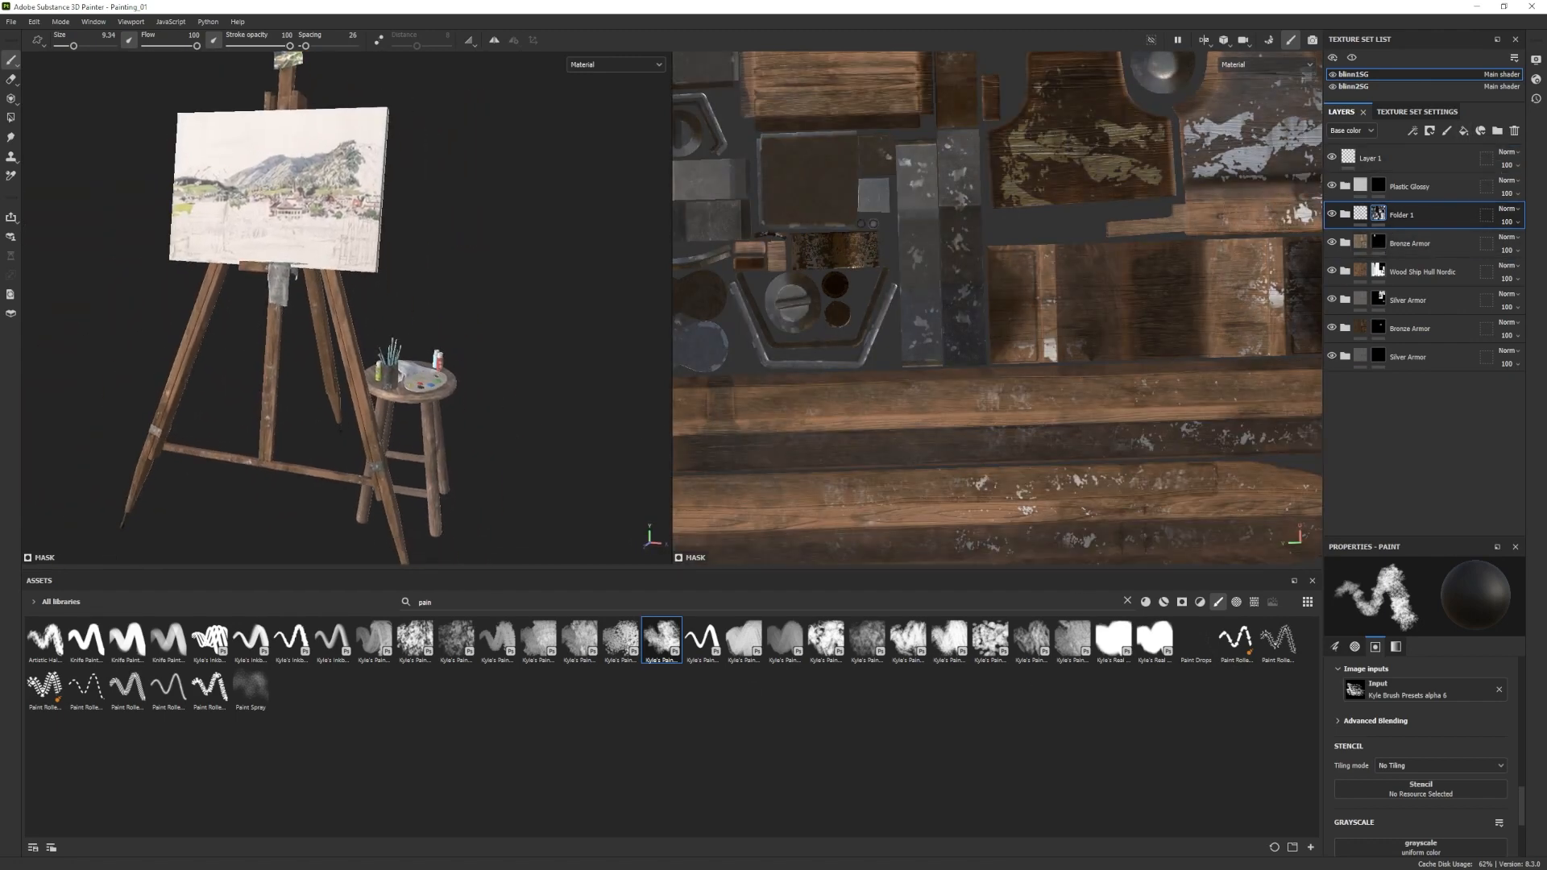
{"action": "left_click", "coordinate": [1182, 602]}
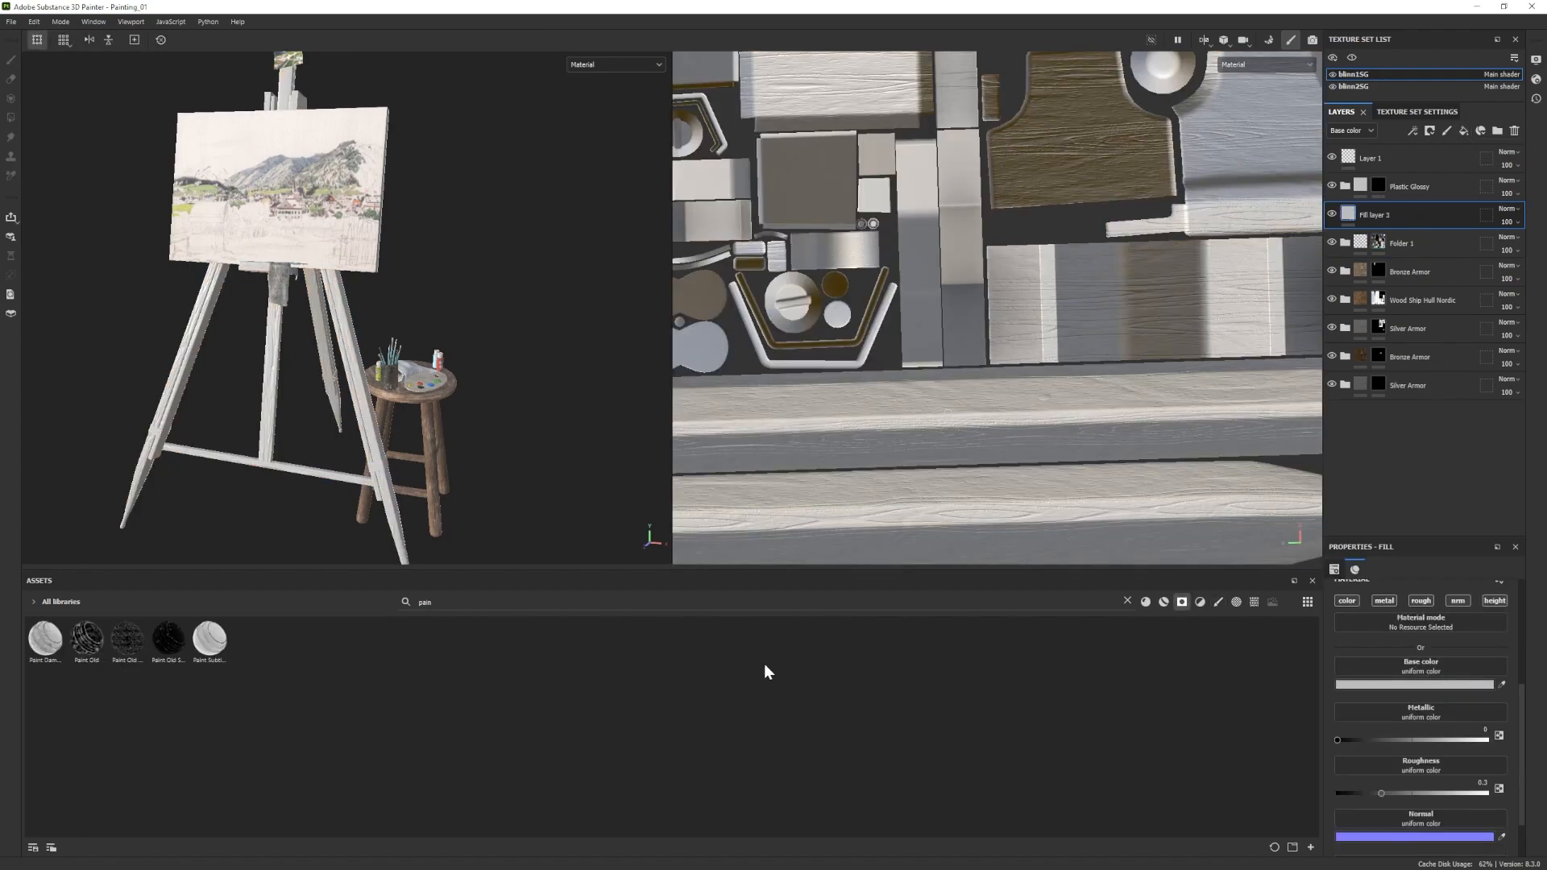
{"action": "left_click", "coordinate": [1127, 602]}
{"action": "left_click_drag", "start_coordinate": [824, 694], "coordinate": [1420, 216]}
Change Fill layer 3's base color to a muted green and open its mask's Mask Editor settings.
{"action": "left_click", "coordinate": [1348, 213]}
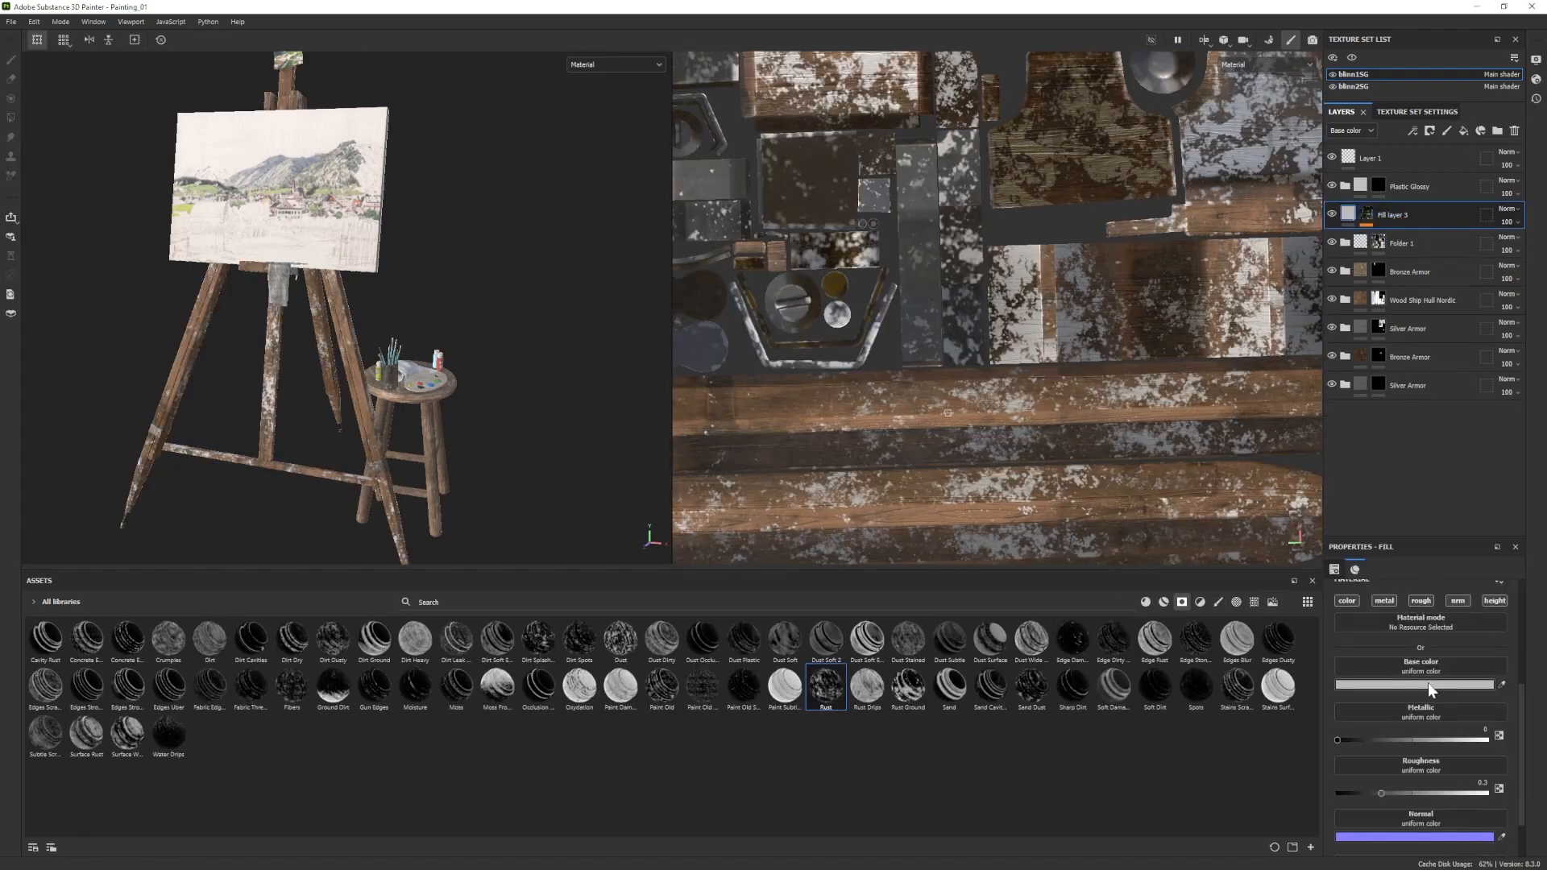
{"action": "left_click", "coordinate": [1428, 683]}
{"action": "left_click_drag", "start_coordinate": [1299, 727], "coordinate": [1267, 736]}
{"action": "left_click_drag", "start_coordinate": [1370, 771], "coordinate": [1373, 790]}
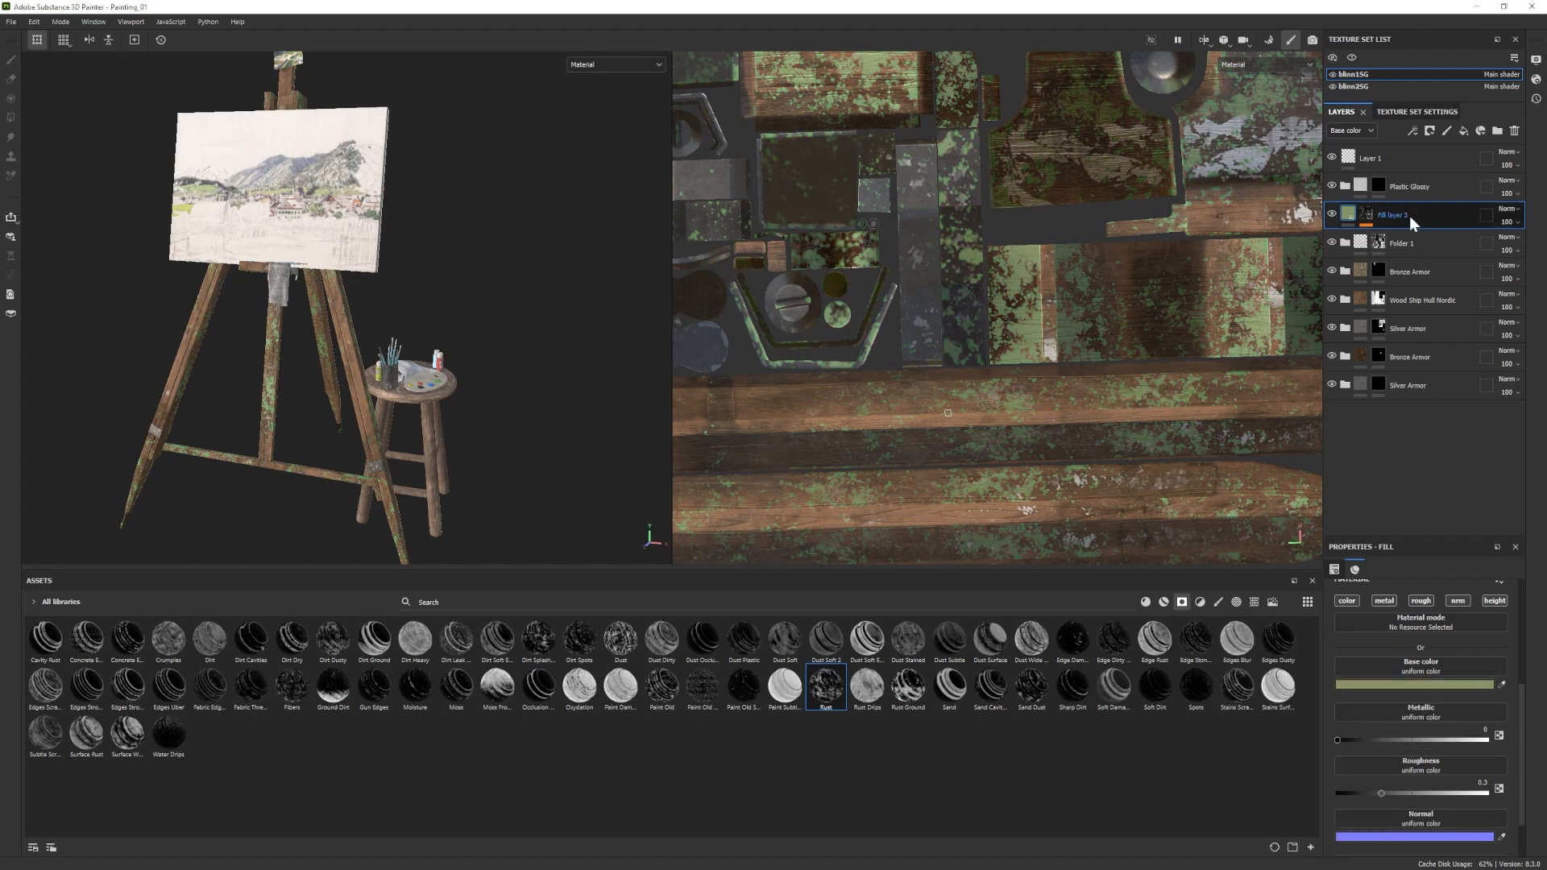
{"action": "left_click", "coordinate": [1366, 215]}
{"action": "scroll", "coordinate": [1410, 725], "scroll_direction": "down", "scroll_amount": 5}
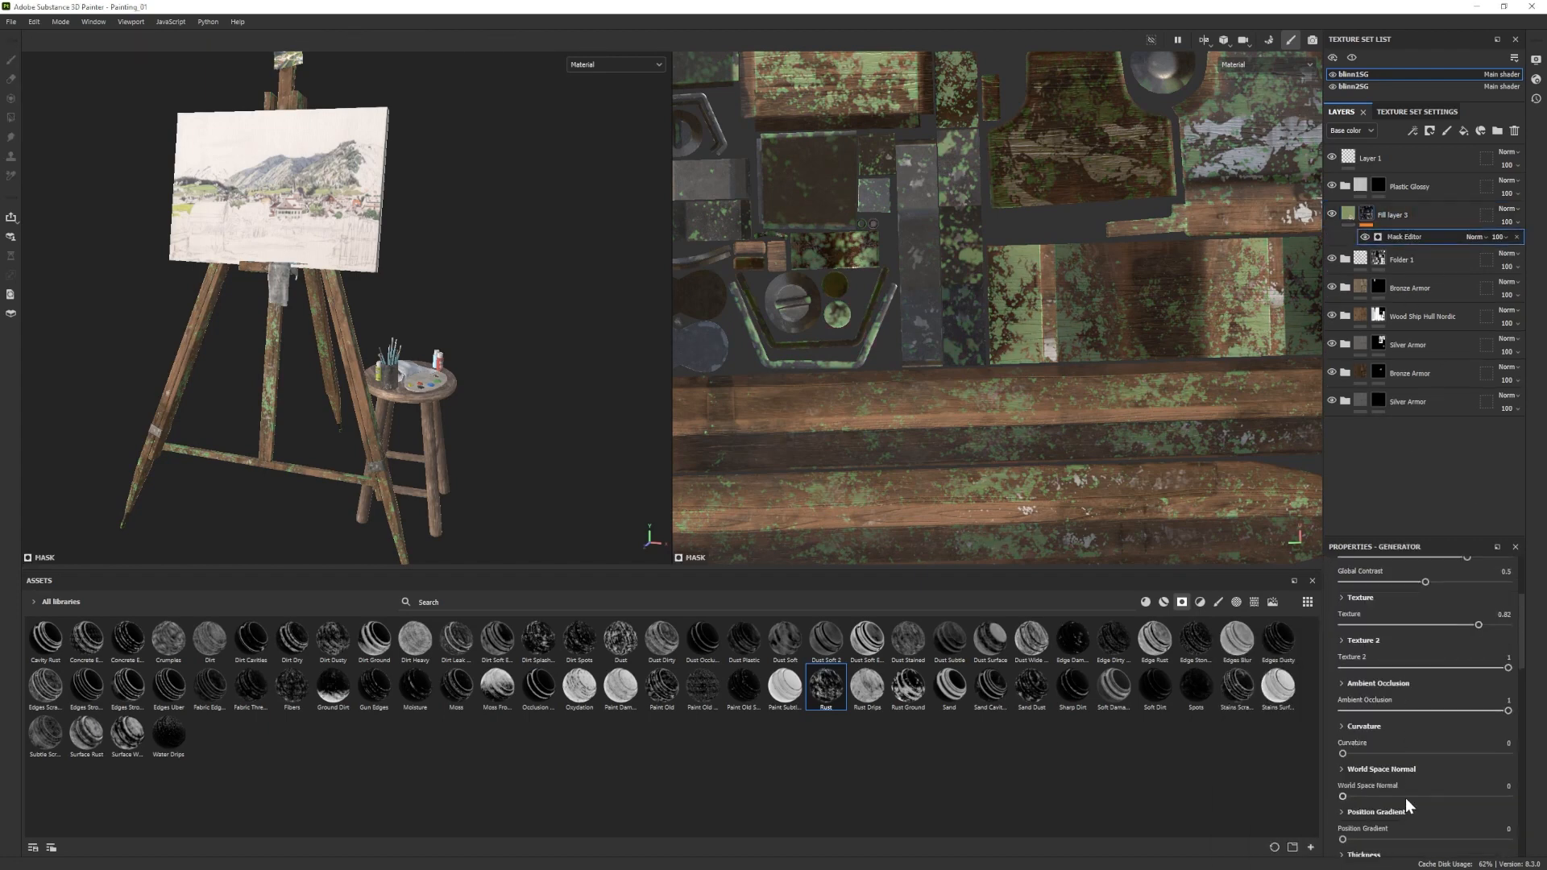
{"action": "scroll", "coordinate": [1407, 799], "scroll_direction": "down", "scroll_amount": 3}
Put Fill layer 3 into a new folder and add a white mask to that folder.
{"action": "left_click", "coordinate": [1414, 213]}
{"action": "left_click", "coordinate": [1498, 131]}
{"action": "left_click_drag", "start_coordinate": [1404, 243], "coordinate": [1398, 214]}
{"action": "right_click", "coordinate": [1397, 215]}
{"action": "left_click", "coordinate": [1423, 224]}
Paint black on Folder 2's mask to remove green patches from the easel's centre leg and lower crossbar.
{"action": "scroll", "coordinate": [248, 364], "scroll_direction": "up", "scroll_amount": 2}
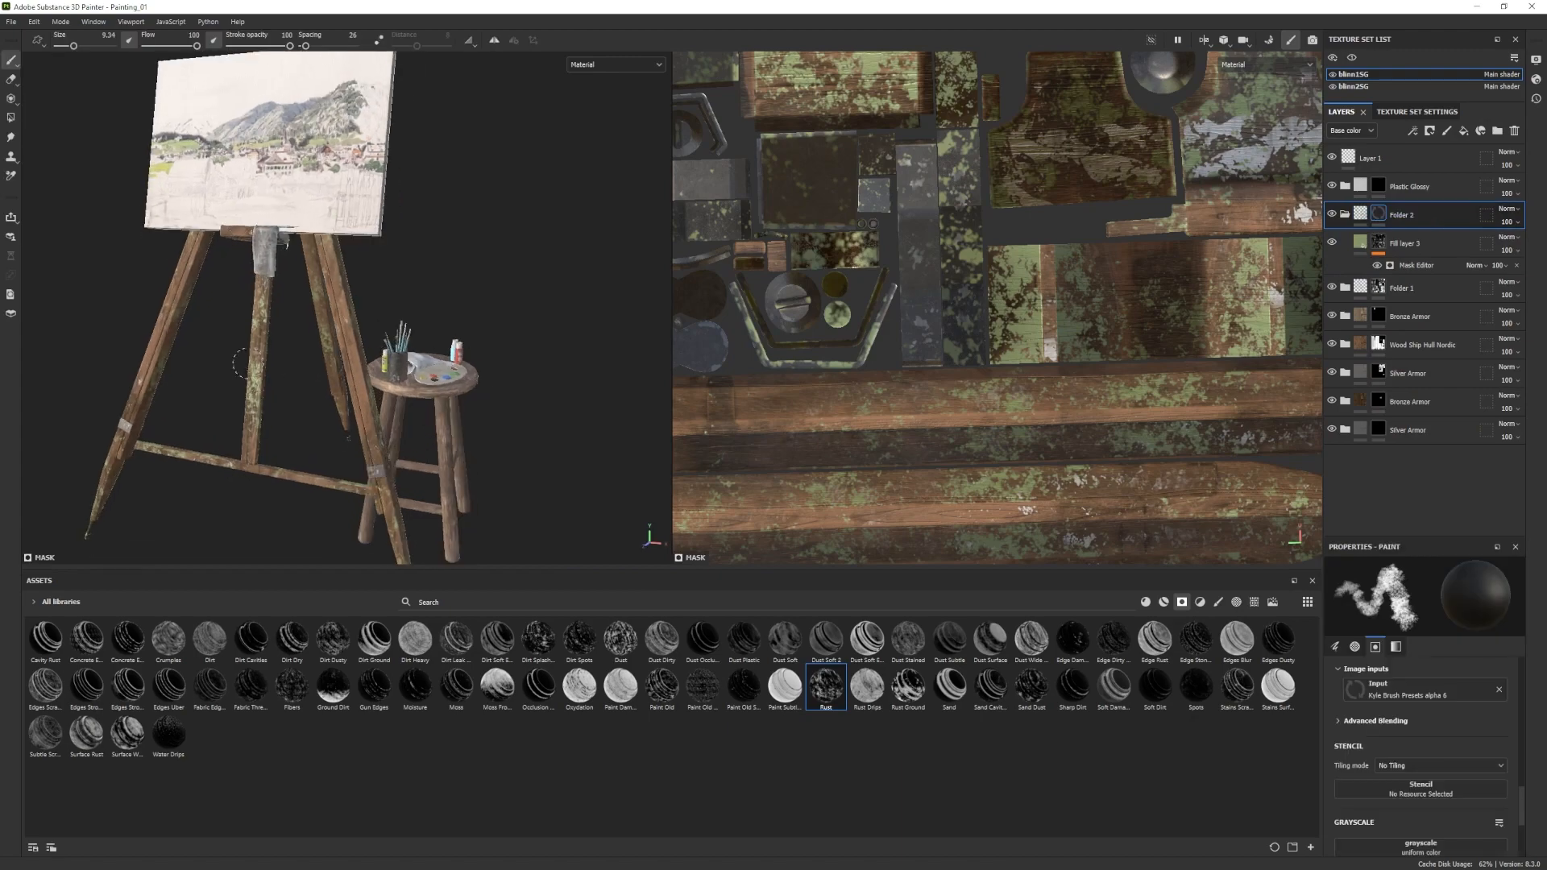
{"action": "left_click_drag", "start_coordinate": [249, 364], "coordinate": [247, 407]}
{"action": "mouse_move", "coordinate": [248, 408]}
{"action": "left_mouse_down", "text": "alt"}
{"action": "mouse_move", "coordinate": [278, 503]}
{"action": "mouse_move", "coordinate": [289, 470]}
{"action": "left_mouse_up", "text": "alt"}
{"action": "scroll", "coordinate": [266, 427], "scroll_direction": "up", "scroll_amount": 2}
{"action": "mouse_move", "coordinate": [289, 470]}
{"action": "left_mouse_down"}
{"action": "mouse_move", "coordinate": [375, 472]}
{"action": "mouse_move", "coordinate": [363, 489]}
{"action": "mouse_move", "coordinate": [320, 448]}
{"action": "left_mouse_up"}
{"action": "scroll", "coordinate": [363, 489], "scroll_direction": "up", "scroll_amount": 3}
{"action": "scroll", "coordinate": [345, 486], "scroll_direction": "down", "scroll_amount": 4}
Mask out the green patches on the back of the easel and along its upper post.
{"action": "mouse_move", "coordinate": [73, 399]}
{"action": "left_mouse_down", "text": "alt"}
{"action": "mouse_move", "coordinate": [155, 390]}
{"action": "mouse_move", "coordinate": [420, 428]}
{"action": "left_mouse_up", "text": "alt"}
{"action": "right_click_drag", "start_coordinate": [363, 432], "coordinate": [174, 432], "text": "shift"}
{"action": "middle_click_drag", "start_coordinate": [241, 202], "coordinate": [314, 435], "text": "alt"}
{"action": "right_click_drag", "start_coordinate": [278, 266], "coordinate": [294, 266], "text": "ctrl"}
{"action": "left_click_drag", "start_coordinate": [278, 234], "coordinate": [282, 282]}
{"action": "mouse_move", "coordinate": [338, 339]}
{"action": "left_mouse_down", "text": "alt"}
{"action": "mouse_move", "coordinate": [403, 307]}
{"action": "mouse_move", "coordinate": [355, 314]}
{"action": "left_mouse_up", "text": "alt"}
{"action": "mouse_move", "coordinate": [322, 258]}
{"action": "left_mouse_down"}
{"action": "mouse_move", "coordinate": [343, 323]}
{"action": "mouse_move", "coordinate": [278, 399]}
{"action": "mouse_move", "coordinate": [286, 387]}
{"action": "mouse_move", "coordinate": [161, 378]}
{"action": "left_mouse_up"}
{"action": "middle_click_drag", "start_coordinate": [338, 161], "coordinate": [331, 282], "text": "alt"}
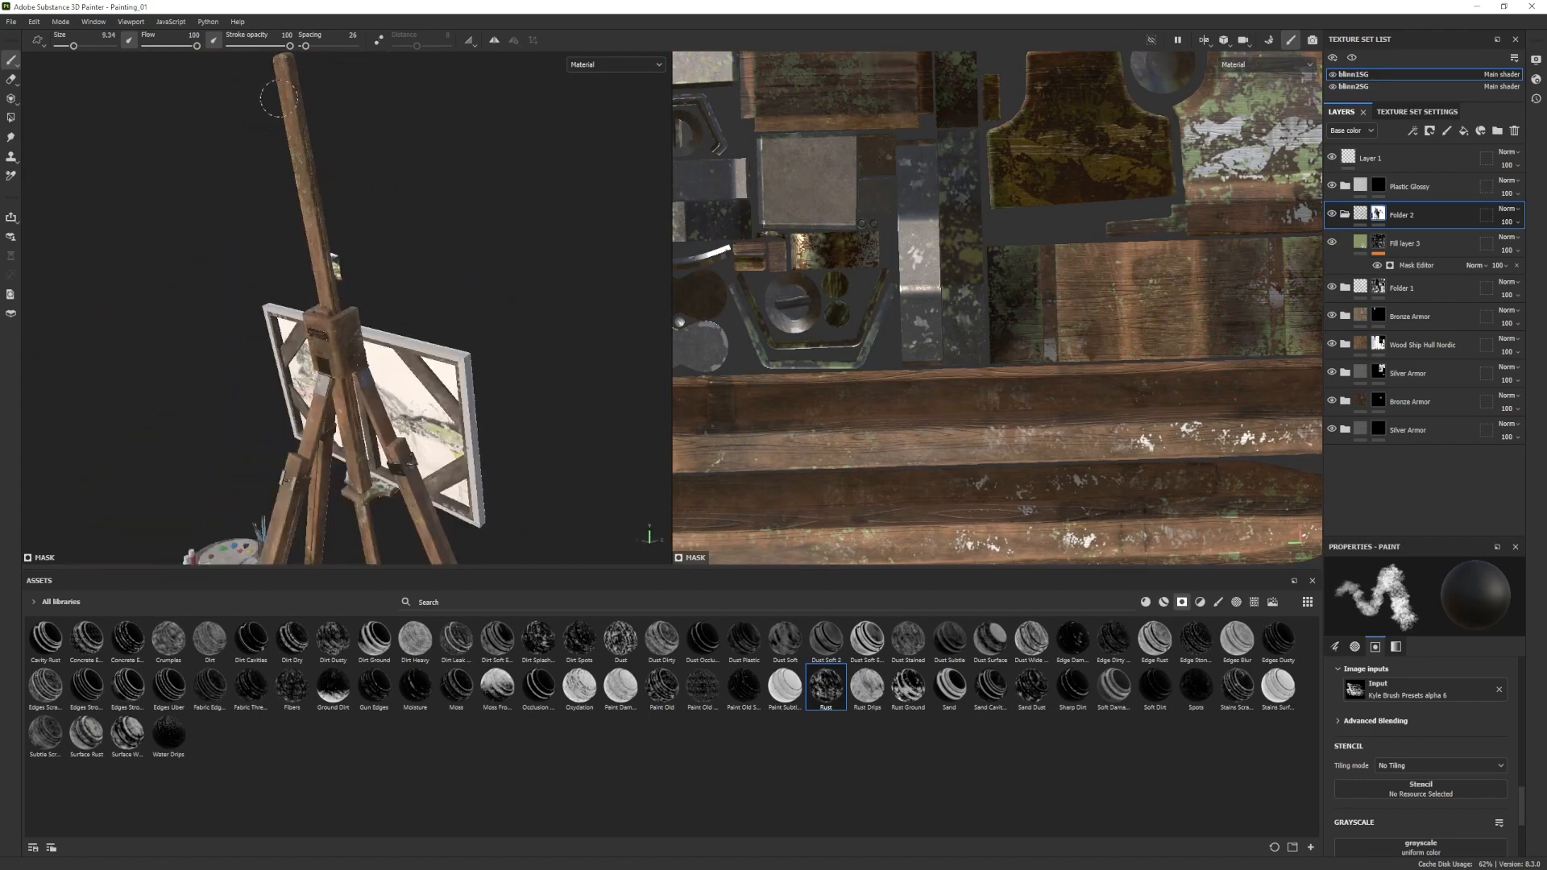
{"action": "left_click_drag", "start_coordinate": [278, 97], "coordinate": [484, 161], "text": "alt"}
{"action": "right_click_drag", "start_coordinate": [451, 180], "coordinate": [351, 180], "text": "shift"}
{"action": "left_click_drag", "start_coordinate": [329, 143], "coordinate": [334, 181], "text": "alt"}
Toggle the Wood Ship Hull Nordic folder off and on, expand it and open the Dust layer's Mask Editor.
{"action": "left_click", "coordinate": [1332, 344]}
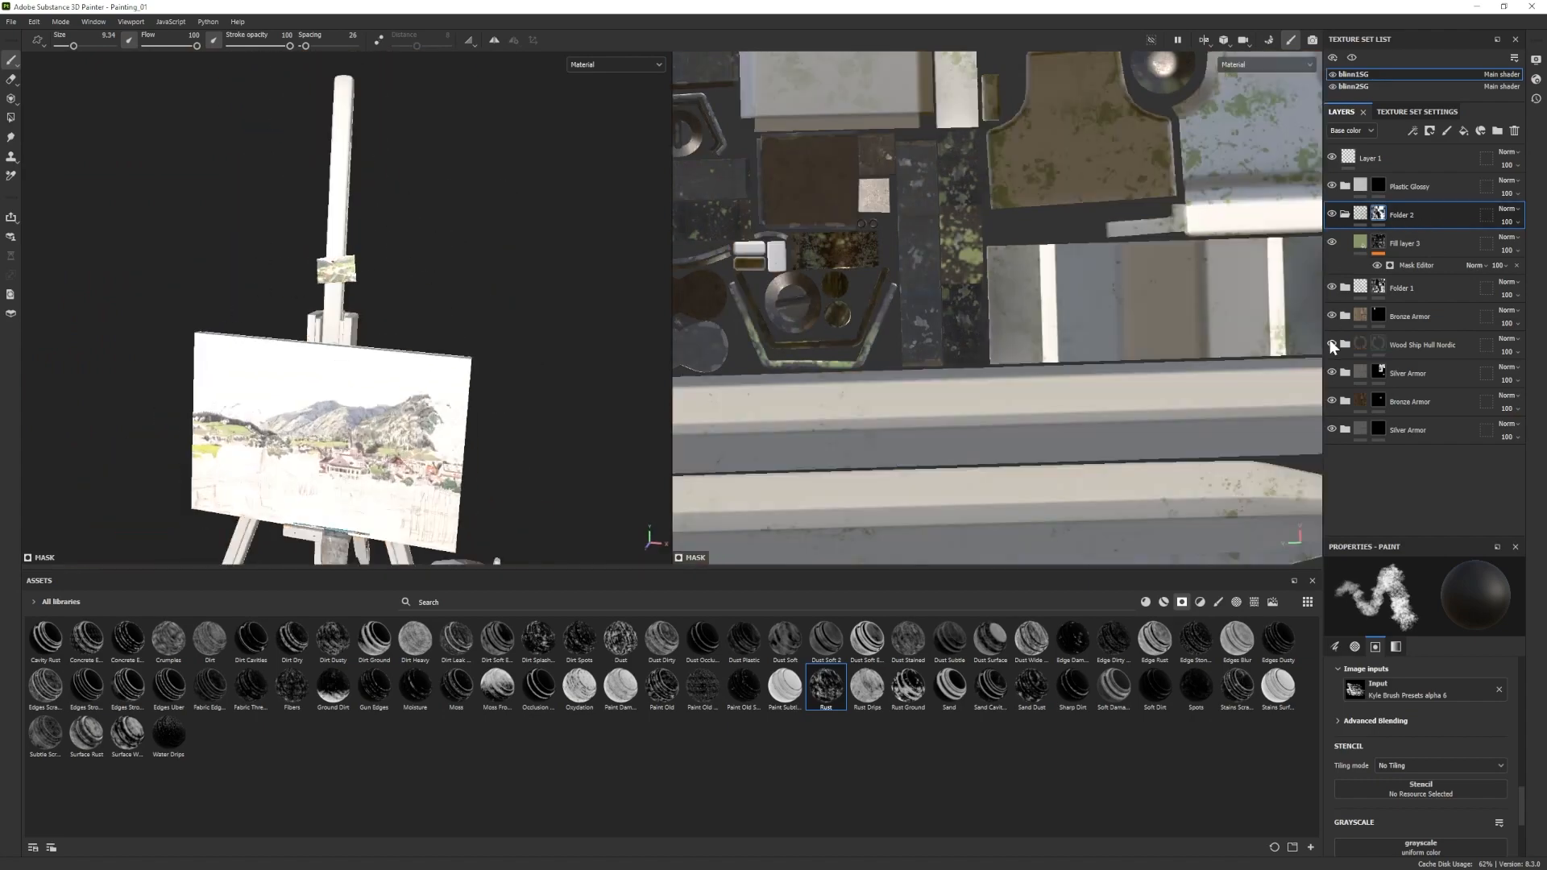
{"action": "left_click", "coordinate": [1332, 344]}
{"action": "left_click", "coordinate": [1345, 344]}
{"action": "left_click", "coordinate": [1380, 372]}
{"action": "scroll", "coordinate": [1413, 777], "scroll_direction": "down", "scroll_amount": 3}
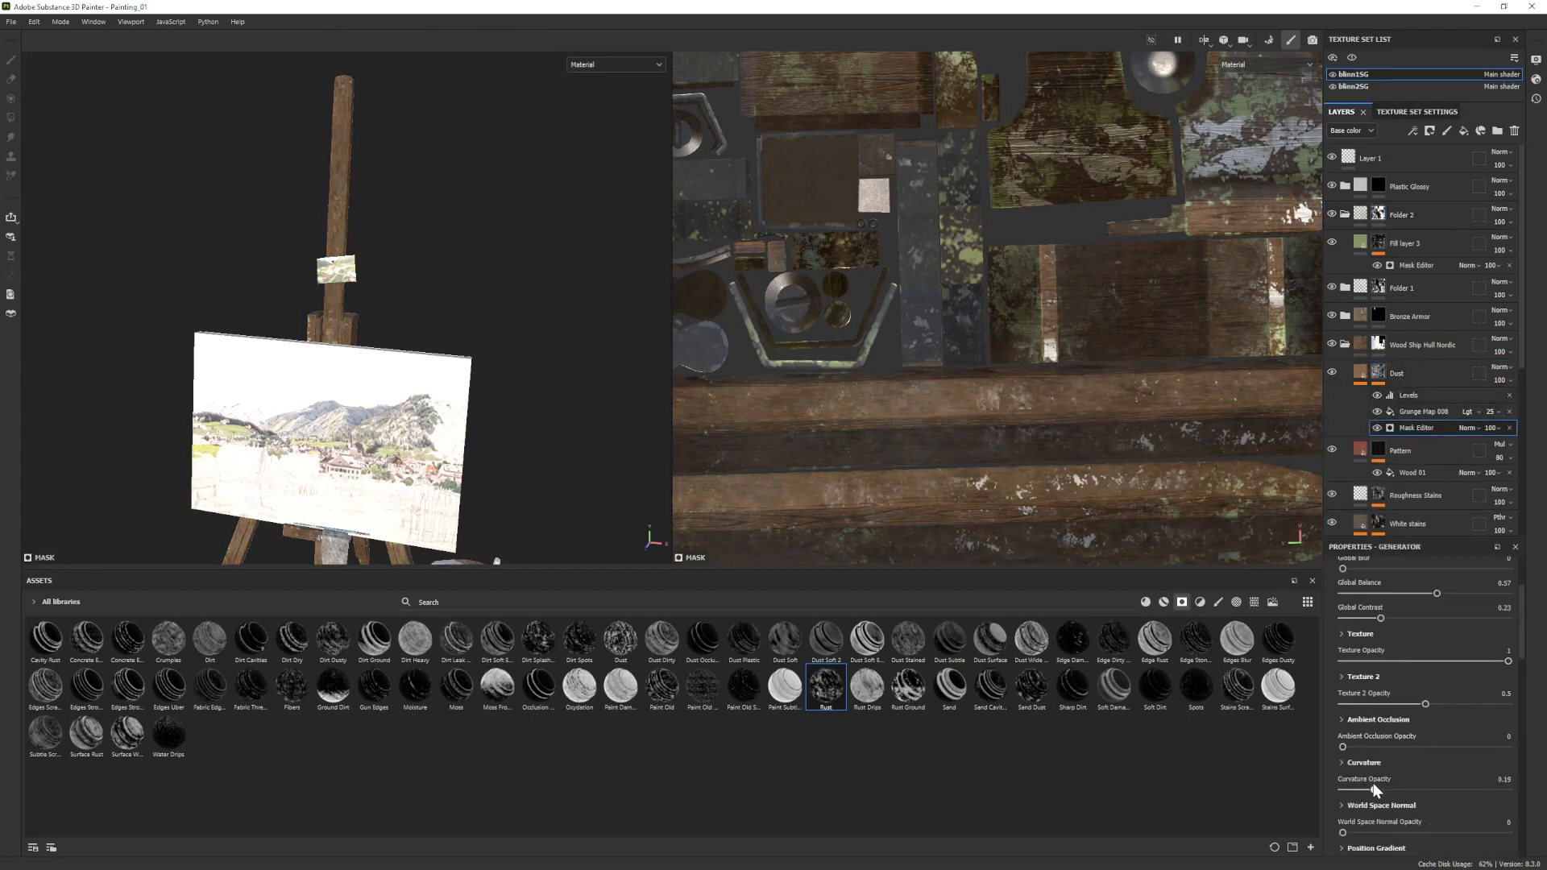
Set the Dust mask's Curvature Opacity to 0.48 and undo a trial increase of its Texture 2 Opacity.
{"action": "scroll", "coordinate": [1408, 790], "scroll_direction": "down", "scroll_amount": 1}
{"action": "left_click_drag", "start_coordinate": [1424, 668], "coordinate": [1365, 655]}
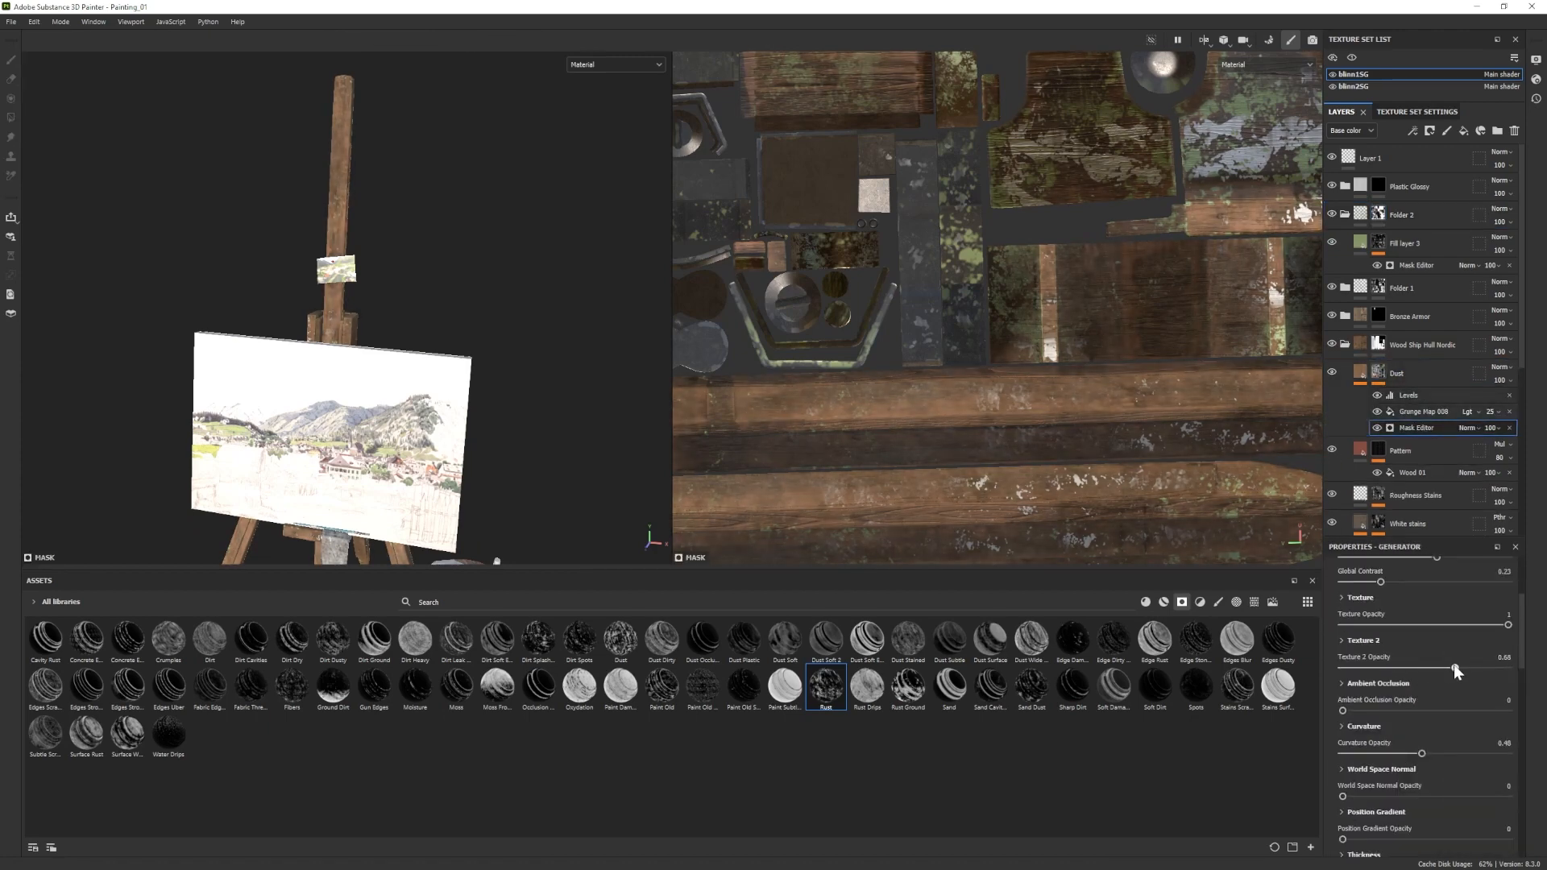
{"action": "scroll", "coordinate": [363, 363], "scroll_direction": "down", "scroll_amount": 2}
{"action": "key", "text": "ctrl+z"}
{"action": "middle_click_drag", "start_coordinate": [363, 419], "coordinate": [413, 461], "text": "alt"}
{"action": "scroll", "coordinate": [425, 257], "scroll_direction": "down", "scroll_amount": 3}
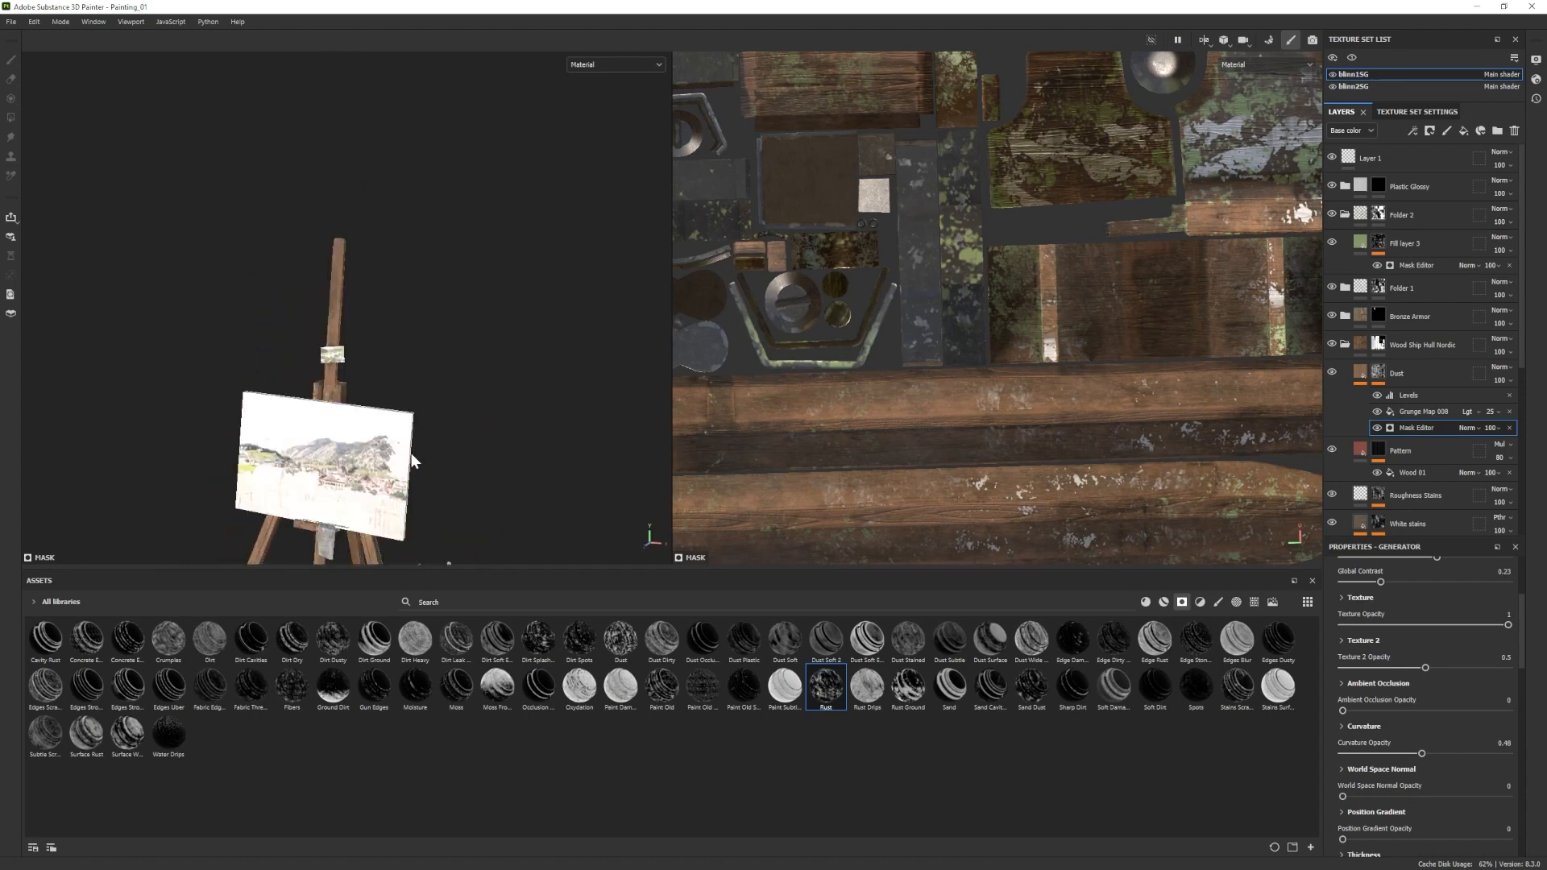
Try to group the Dust layer into a folder with a white mask and erase parts of it.
{"action": "scroll", "coordinate": [413, 461], "scroll_direction": "up", "scroll_amount": 4}
{"action": "left_click", "coordinate": [1424, 371]}
{"action": "key", "text": "ctrl+g"}
{"action": "right_click", "coordinate": [1424, 371]}
{"action": "left_click", "coordinate": [1433, 9]}
{"action": "left_click", "coordinate": [11, 79]}
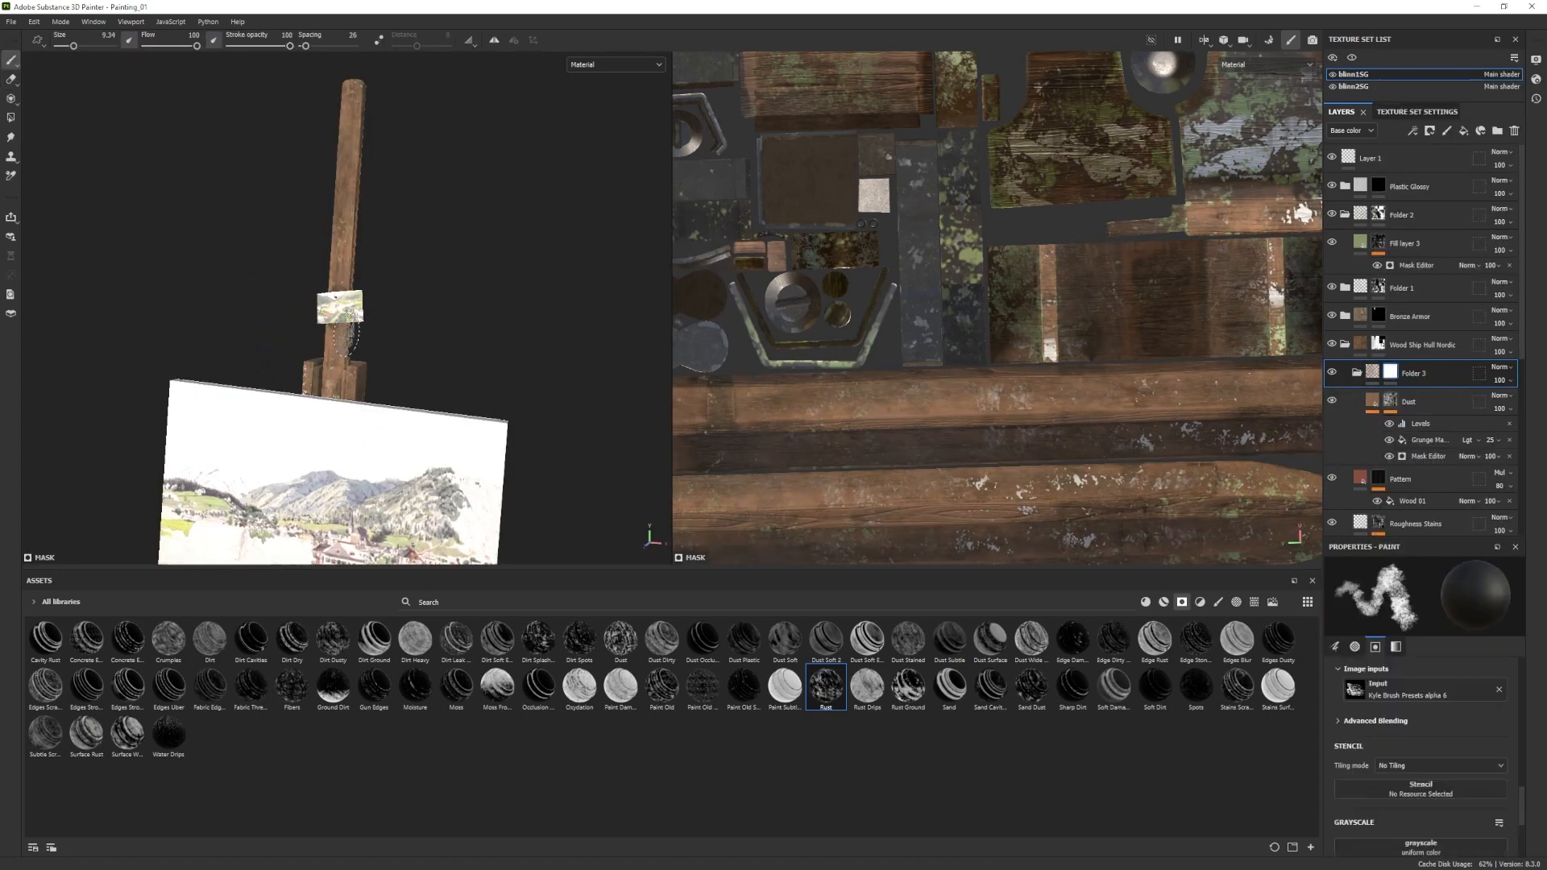
{"action": "scroll", "coordinate": [301, 324], "scroll_direction": "down", "scroll_amount": 3}
{"action": "mouse_move", "coordinate": [332, 288]}
{"action": "left_mouse_down", "text": "alt"}
{"action": "mouse_move", "coordinate": [301, 324]}
{"action": "mouse_move", "coordinate": [355, 246]}
{"action": "mouse_move", "coordinate": [386, 229]}
{"action": "left_mouse_up", "text": "alt"}
{"action": "scroll", "coordinate": [301, 325], "scroll_direction": "up", "scroll_amount": 3}
{"action": "left_click", "coordinate": [11, 79]}
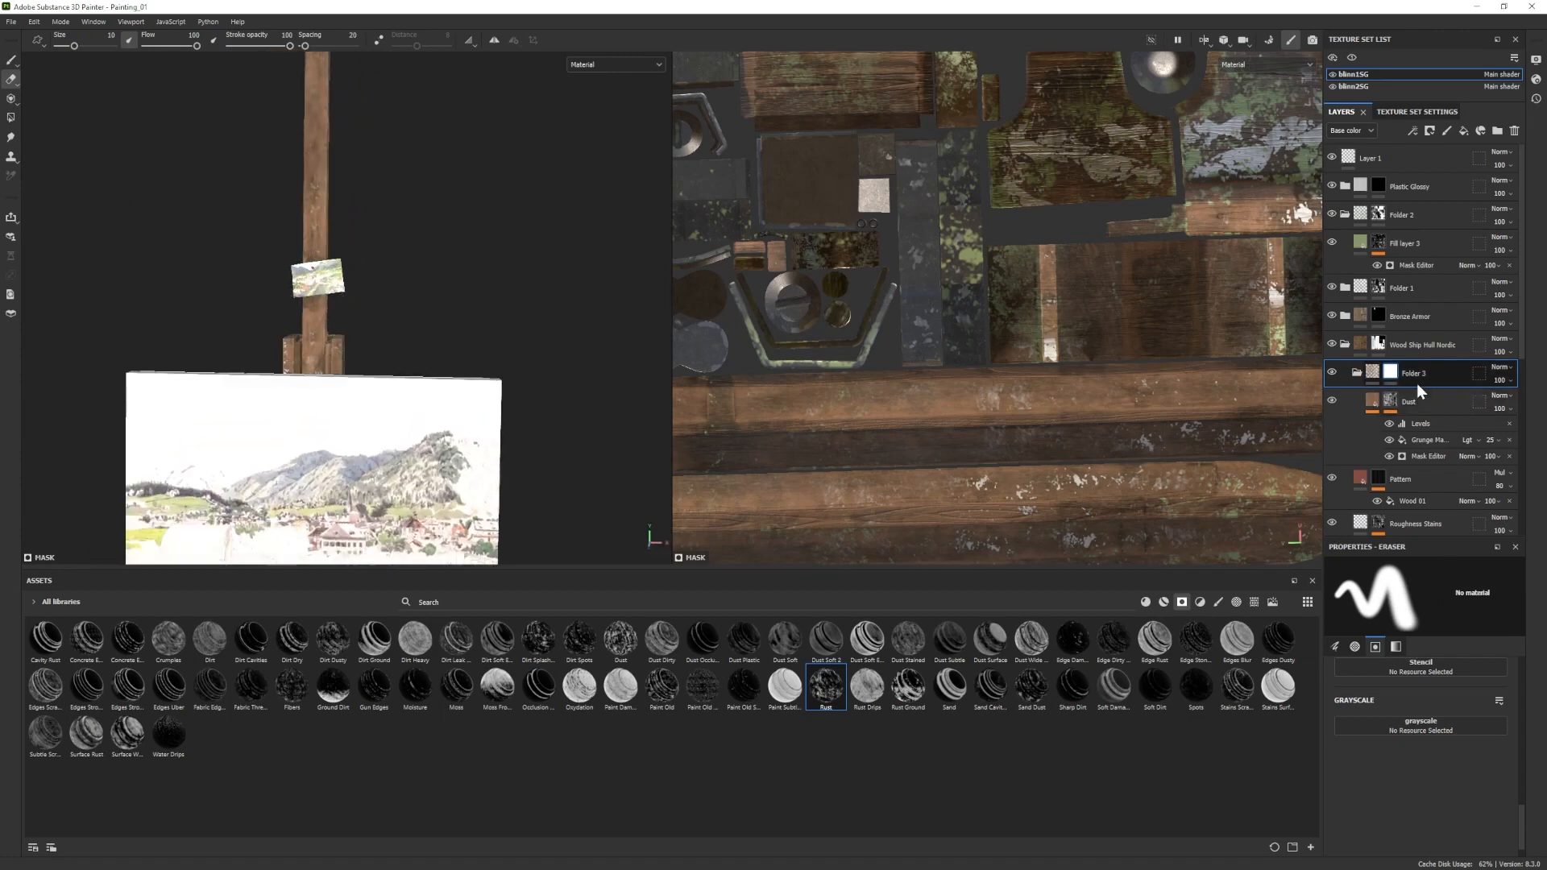
Undo the move of the Dust layer into Folder 3.
{"action": "key", "text": "ctrl+z"}
{"action": "left_click", "coordinate": [33, 21]}
{"action": "left_click", "coordinate": [40, 36]}
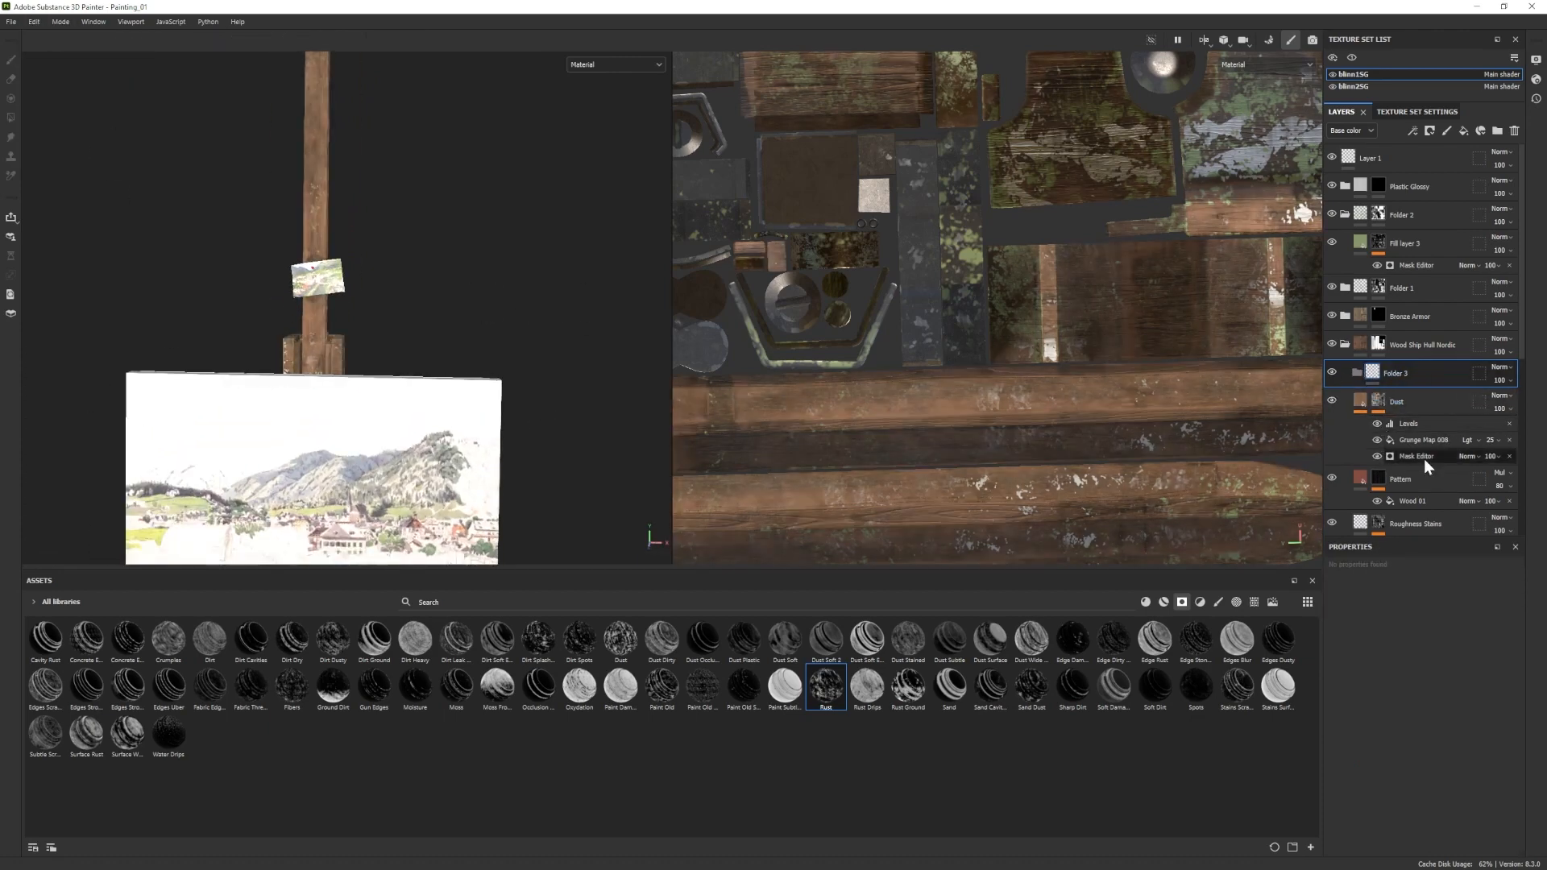
Review the Dust layer's Mask Editor parameters and hide the Mask Editor effect on its mask.
{"action": "left_click", "coordinate": [1360, 401]}
{"action": "scroll", "coordinate": [1399, 754], "scroll_direction": "down", "scroll_amount": 3}
{"action": "left_click", "coordinate": [1379, 400]}
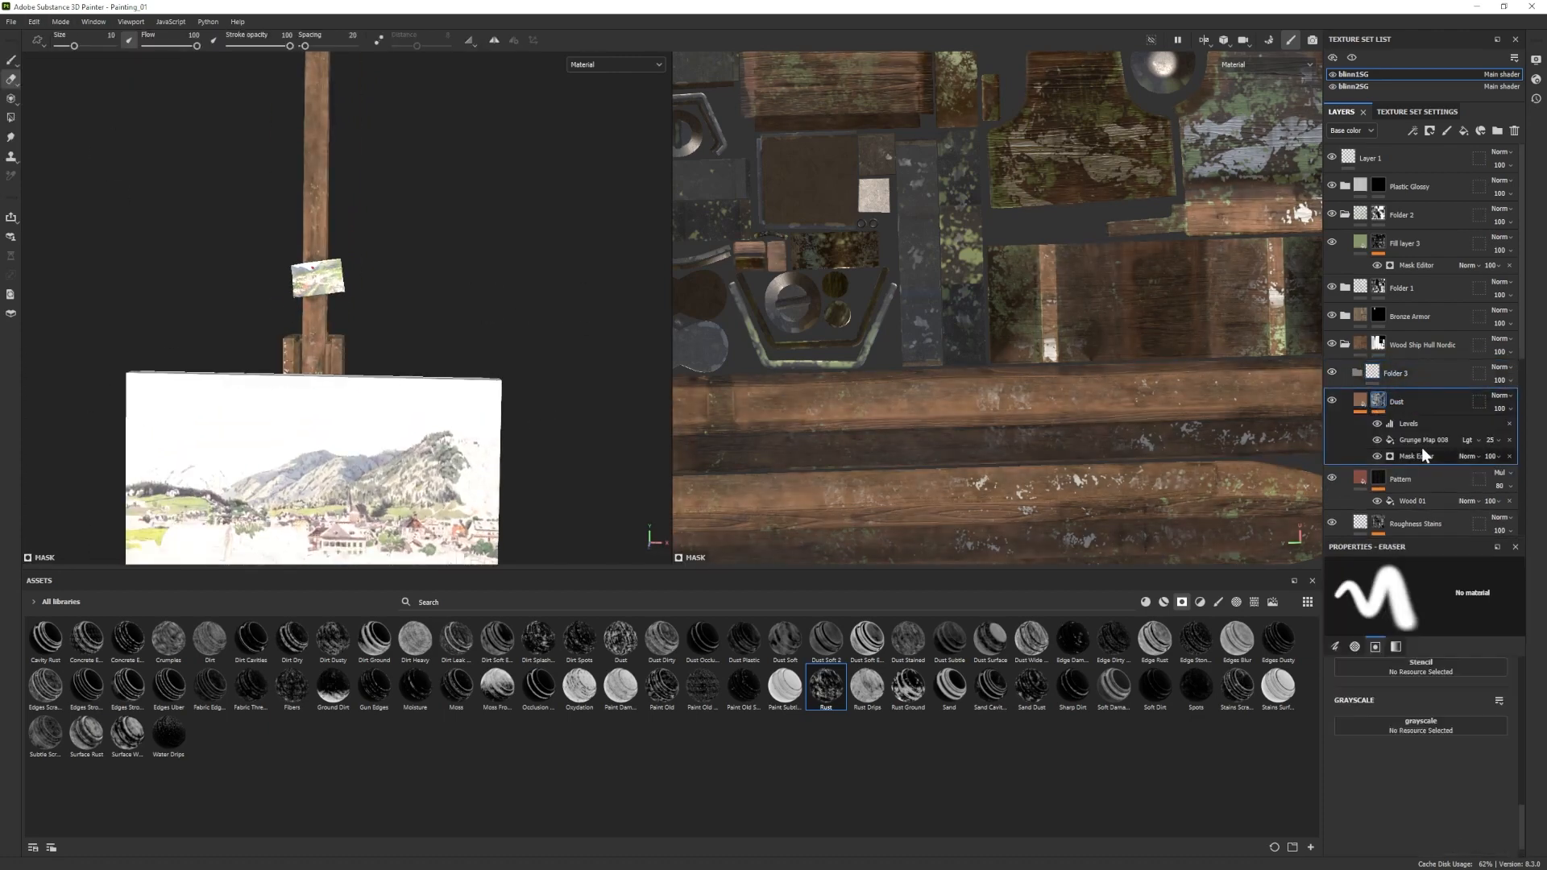
{"action": "left_click", "coordinate": [1421, 456]}
{"action": "scroll", "coordinate": [1426, 651], "scroll_direction": "down", "scroll_amount": 2}
{"action": "scroll", "coordinate": [348, 394], "scroll_direction": "down", "scroll_amount": 4}
{"action": "left_click_drag", "start_coordinate": [348, 394], "coordinate": [312, 297], "text": "alt"}
{"action": "left_click", "coordinate": [1377, 456]}
{"action": "left_click", "coordinate": [1377, 456]}
{"action": "left_click", "coordinate": [1377, 456]}
Set the color of the Wood Rough base layer to a lighter brown.
{"action": "scroll", "coordinate": [1377, 456], "scroll_direction": "down", "scroll_amount": 3}
{"action": "left_click", "coordinate": [1361, 480]}
{"action": "scroll", "coordinate": [1383, 694], "scroll_direction": "down", "scroll_amount": 3}
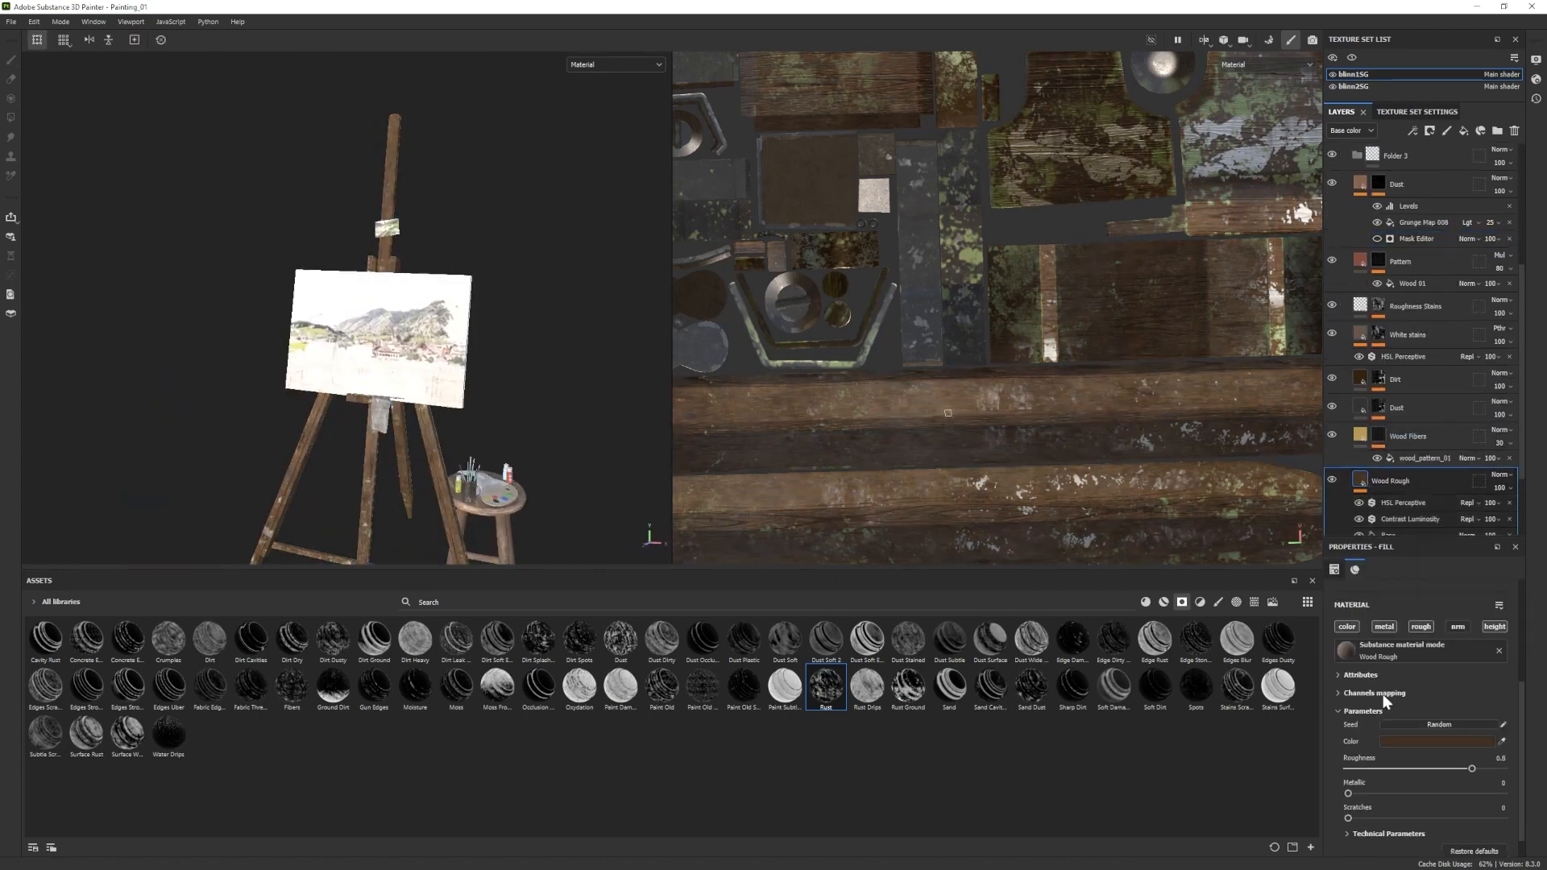
{"action": "left_click", "coordinate": [1400, 741]}
{"action": "left_click", "coordinate": [1299, 759]}
{"action": "left_click_drag", "start_coordinate": [484, 387], "coordinate": [594, 401], "text": "alt"}
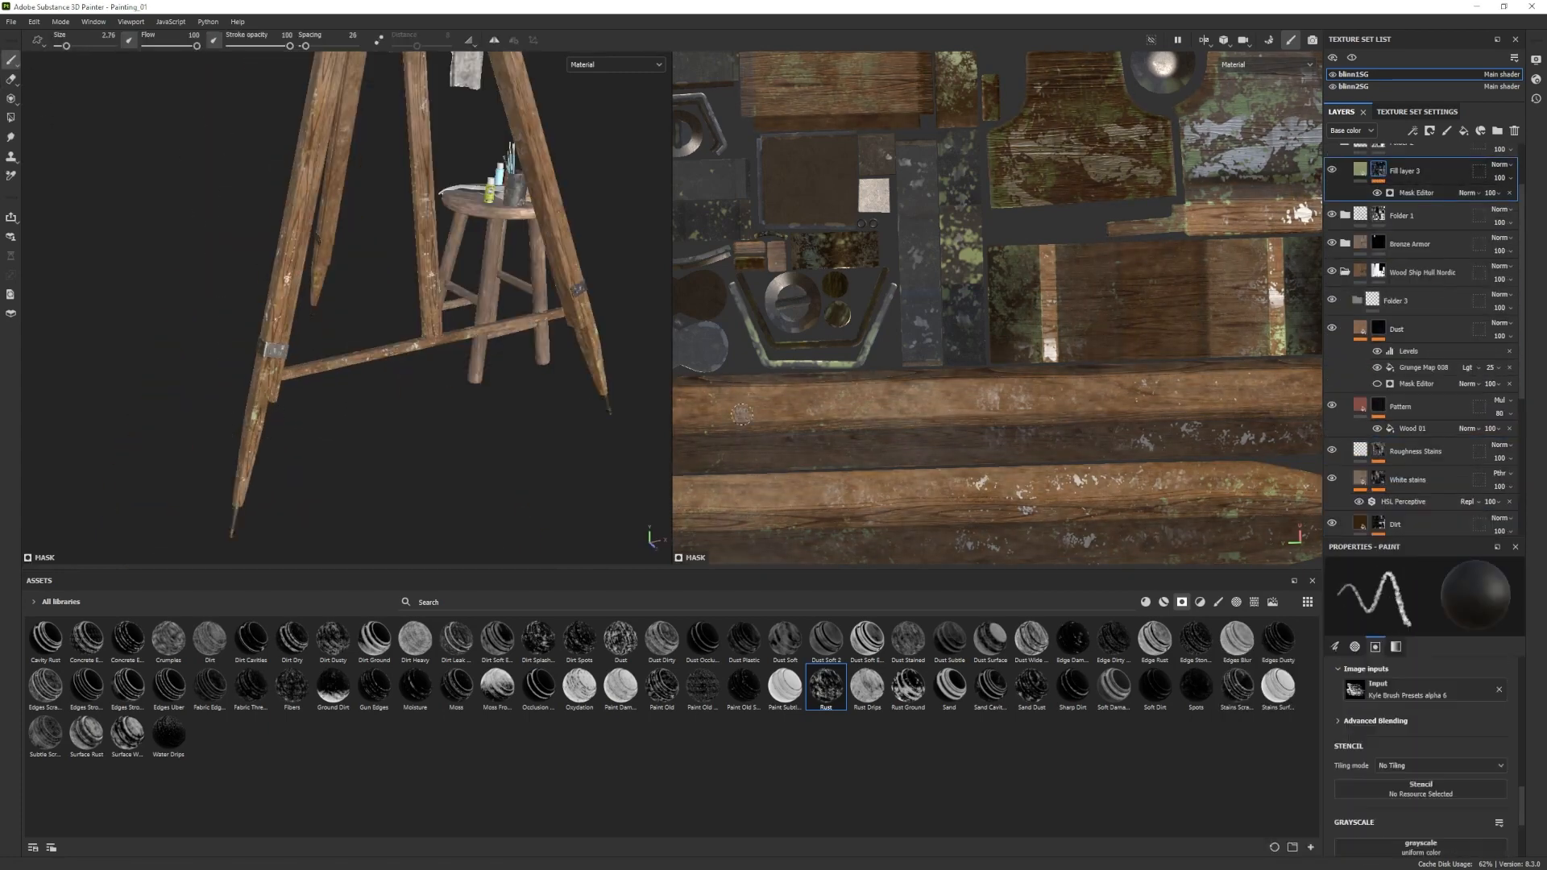
Collapse Folder 2, add a fill layer above it and apply the Spots smart mask to the new layer.
{"action": "scroll", "coordinate": [1379, 171], "scroll_direction": "up", "scroll_amount": 1}
{"action": "left_click", "coordinate": [1379, 175]}
{"action": "left_click_drag", "start_coordinate": [387, 435], "coordinate": [280, 387], "text": "alt"}
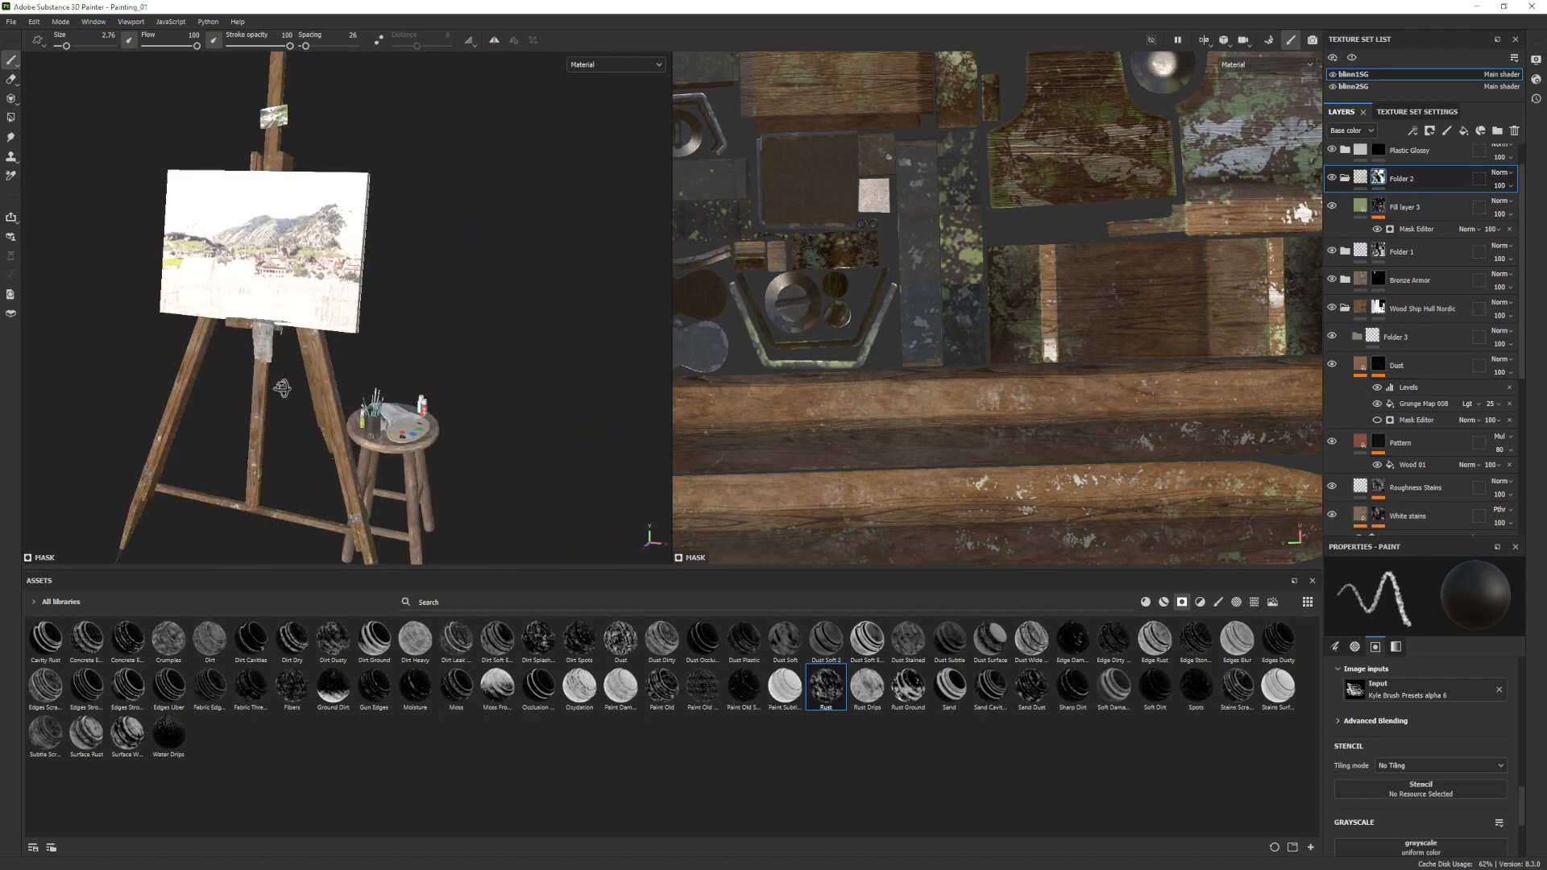
{"action": "left_click", "coordinate": [1345, 177]}
{"action": "left_click", "coordinate": [1464, 130]}
{"action": "left_click_drag", "start_coordinate": [1196, 687], "coordinate": [1390, 154]}
Set the base color of Fill layer 4 to orange.
{"action": "left_click", "coordinate": [1348, 151]}
{"action": "left_click", "coordinate": [1383, 711]}
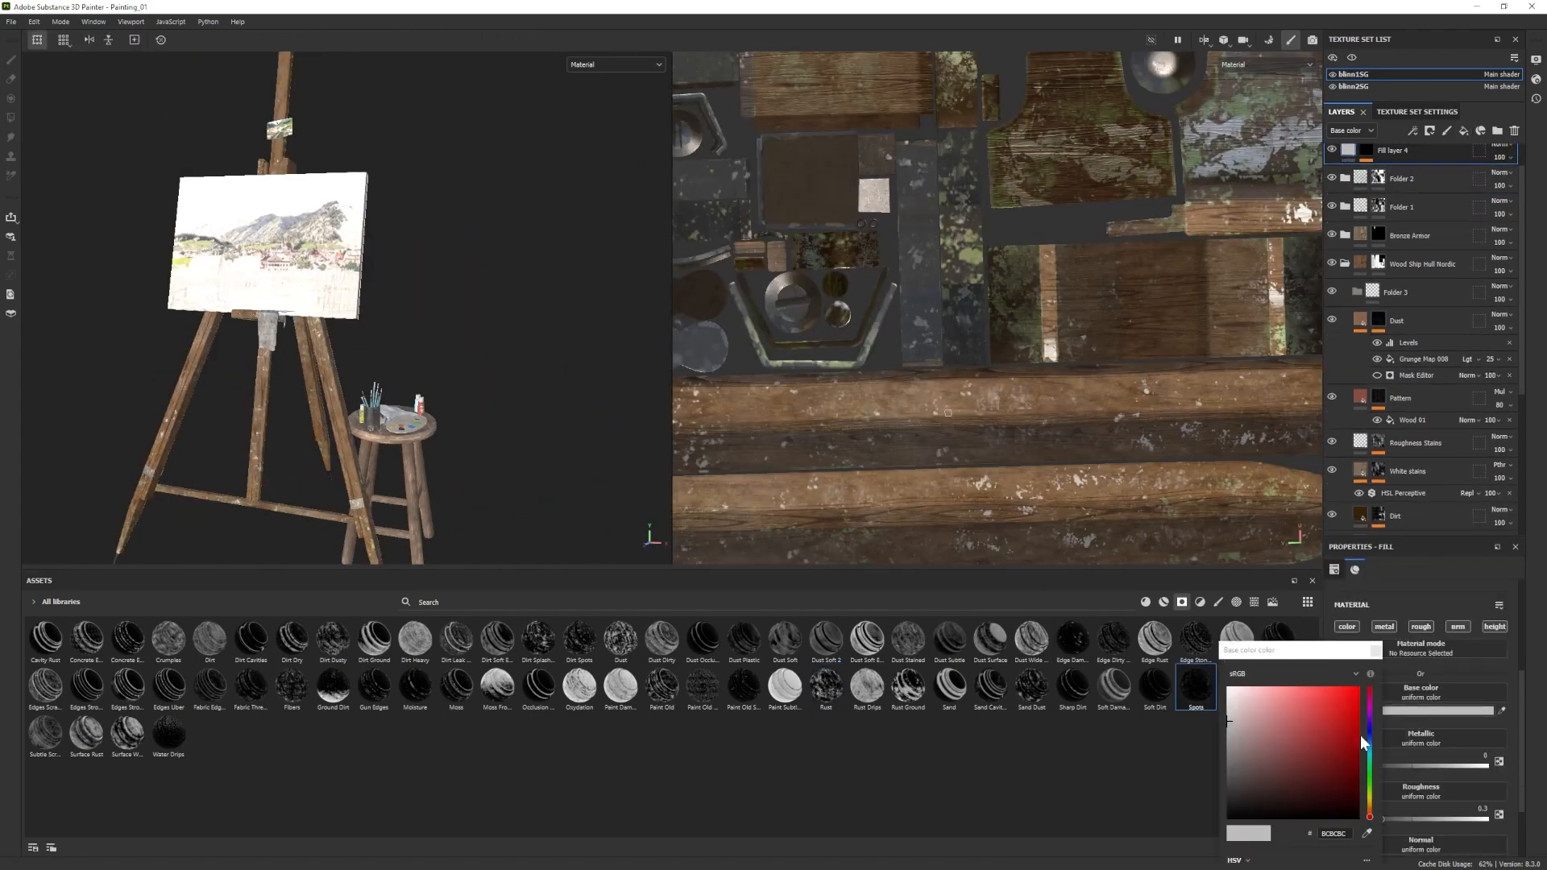
{"action": "left_click_drag", "start_coordinate": [1350, 741], "coordinate": [1350, 732]}
{"action": "scroll", "coordinate": [387, 387], "scroll_direction": "up", "scroll_amount": 3}
{"action": "left_click_drag", "start_coordinate": [419, 411], "coordinate": [460, 415], "text": "alt"}
{"action": "left_click", "coordinate": [1376, 650]}
{"action": "left_click", "coordinate": [1366, 151]}
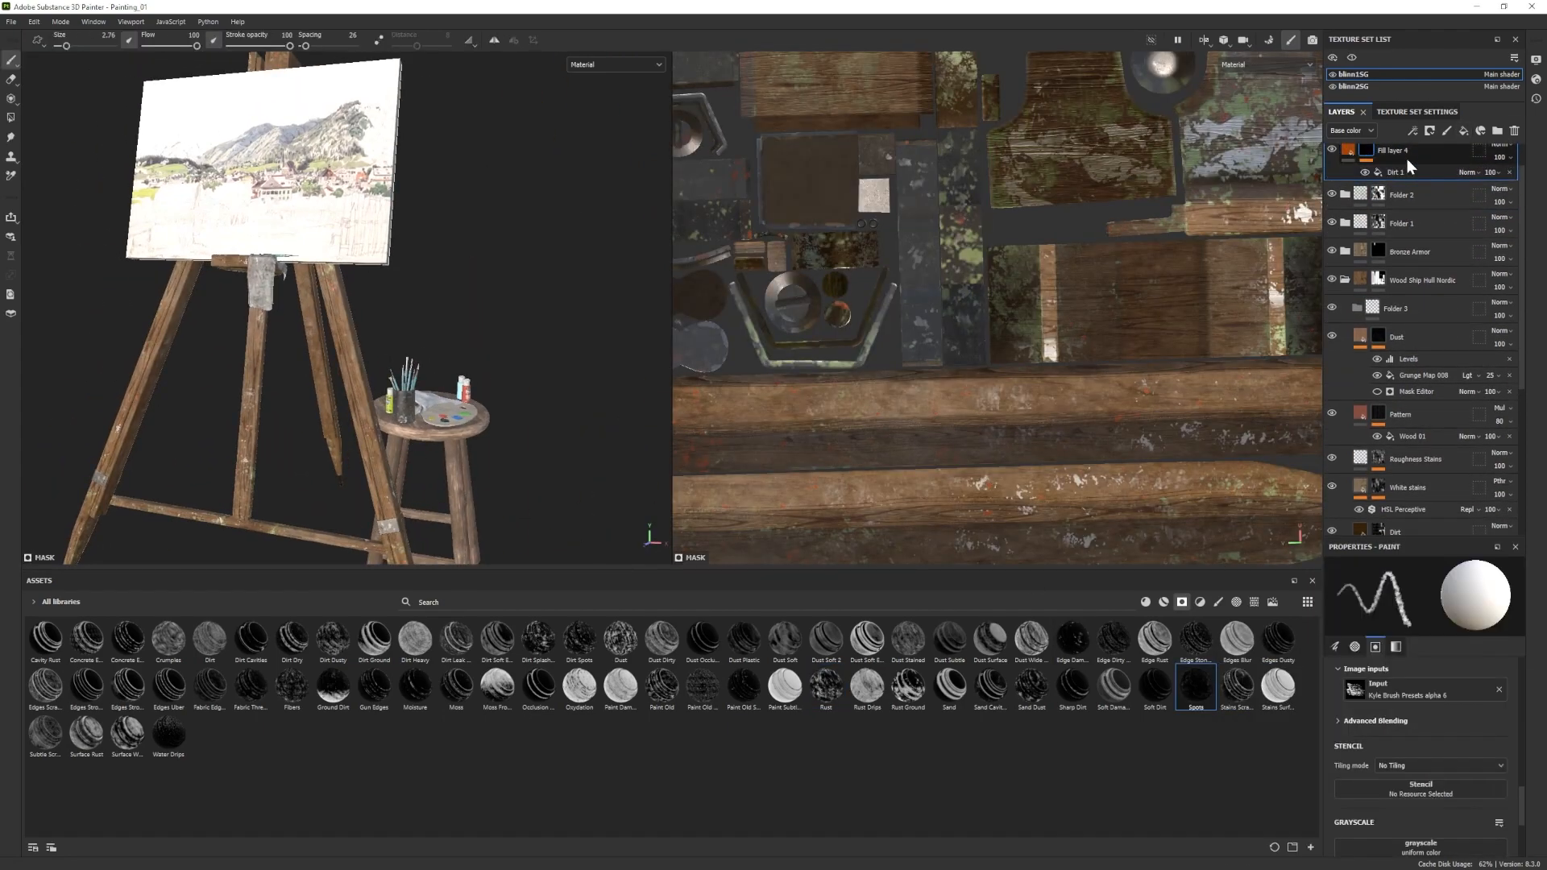
Group Fill layer 4 into a new folder and add a white mask to the folder.
{"action": "scroll", "coordinate": [1407, 158], "scroll_direction": "up", "scroll_amount": 1}
{"action": "mouse_move", "coordinate": [363, 435]}
{"action": "left_mouse_down", "text": "alt"}
{"action": "mouse_move", "coordinate": [540, 444]}
{"action": "mouse_move", "coordinate": [387, 439]}
{"action": "left_mouse_up", "text": "alt"}
{"action": "key", "text": "ctrl+g"}
{"action": "right_click", "coordinate": [1399, 184]}
{"action": "left_click", "coordinate": [1422, 193]}
Touch up the masks of Folder 4 and Folder 2 around the easel's back, upper post and legs.
{"action": "scroll", "coordinate": [387, 346], "scroll_direction": "up", "scroll_amount": 3}
{"action": "left_click_drag", "start_coordinate": [387, 347], "coordinate": [531, 342], "text": "alt"}
{"action": "scroll", "coordinate": [349, 291], "scroll_direction": "down", "scroll_amount": 3}
{"action": "scroll", "coordinate": [500, 322], "scroll_direction": "up", "scroll_amount": 4}
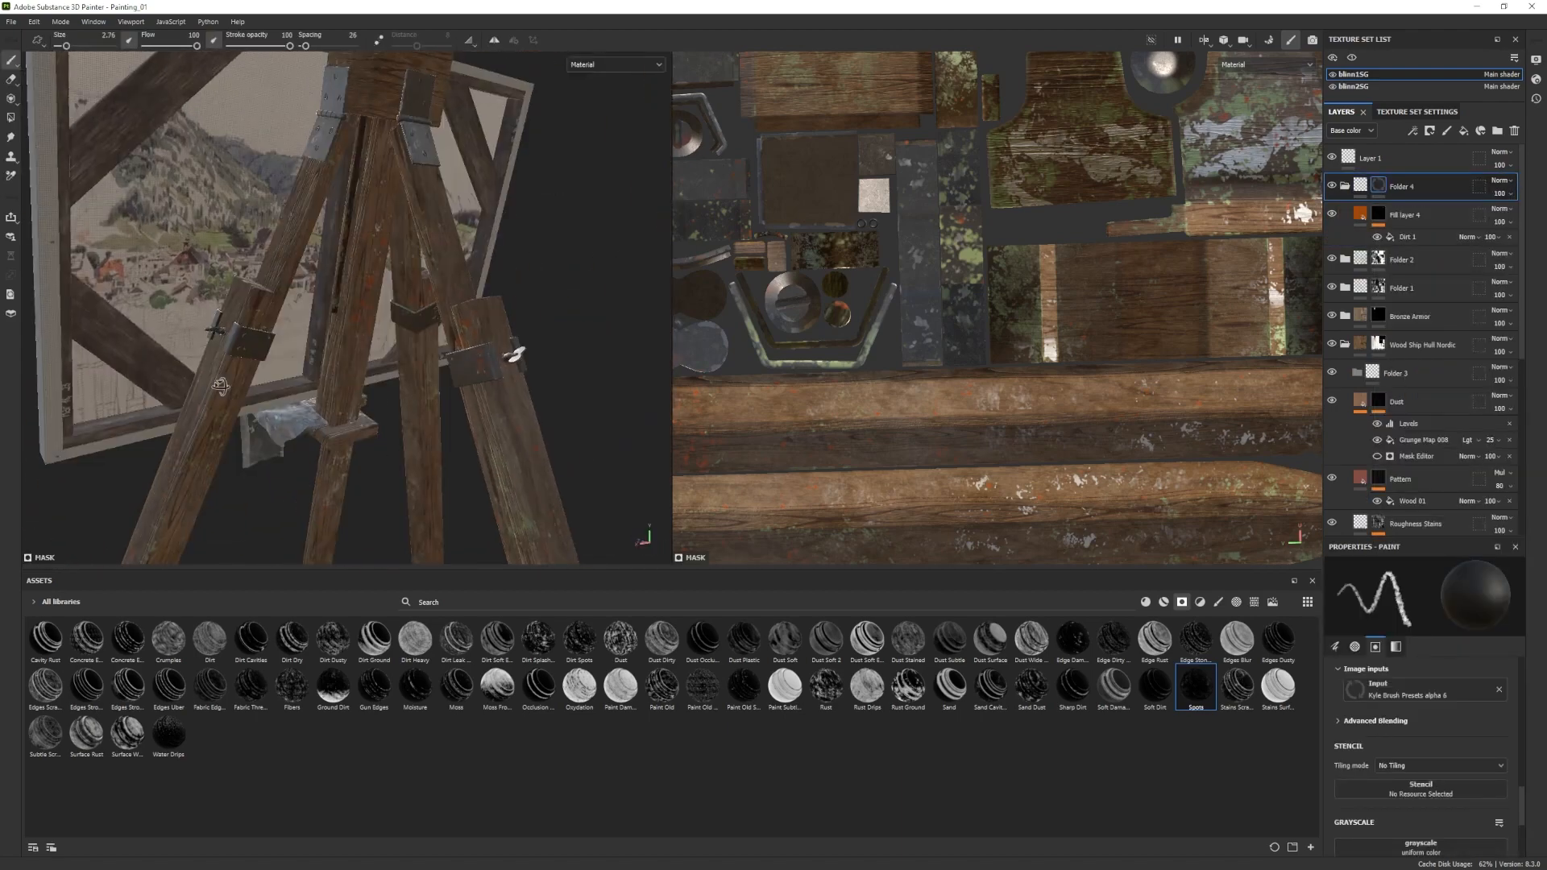
{"action": "right_click_drag", "start_coordinate": [532, 343], "coordinate": [484, 359], "text": "shift"}
{"action": "mouse_move", "coordinate": [484, 358]}
{"action": "left_mouse_down", "text": "alt"}
{"action": "mouse_move", "coordinate": [359, 387]}
{"action": "mouse_move", "coordinate": [283, 379]}
{"action": "left_mouse_up", "text": "alt"}
{"action": "left_click", "coordinate": [1378, 258]}
{"action": "left_click", "coordinate": [1345, 260]}
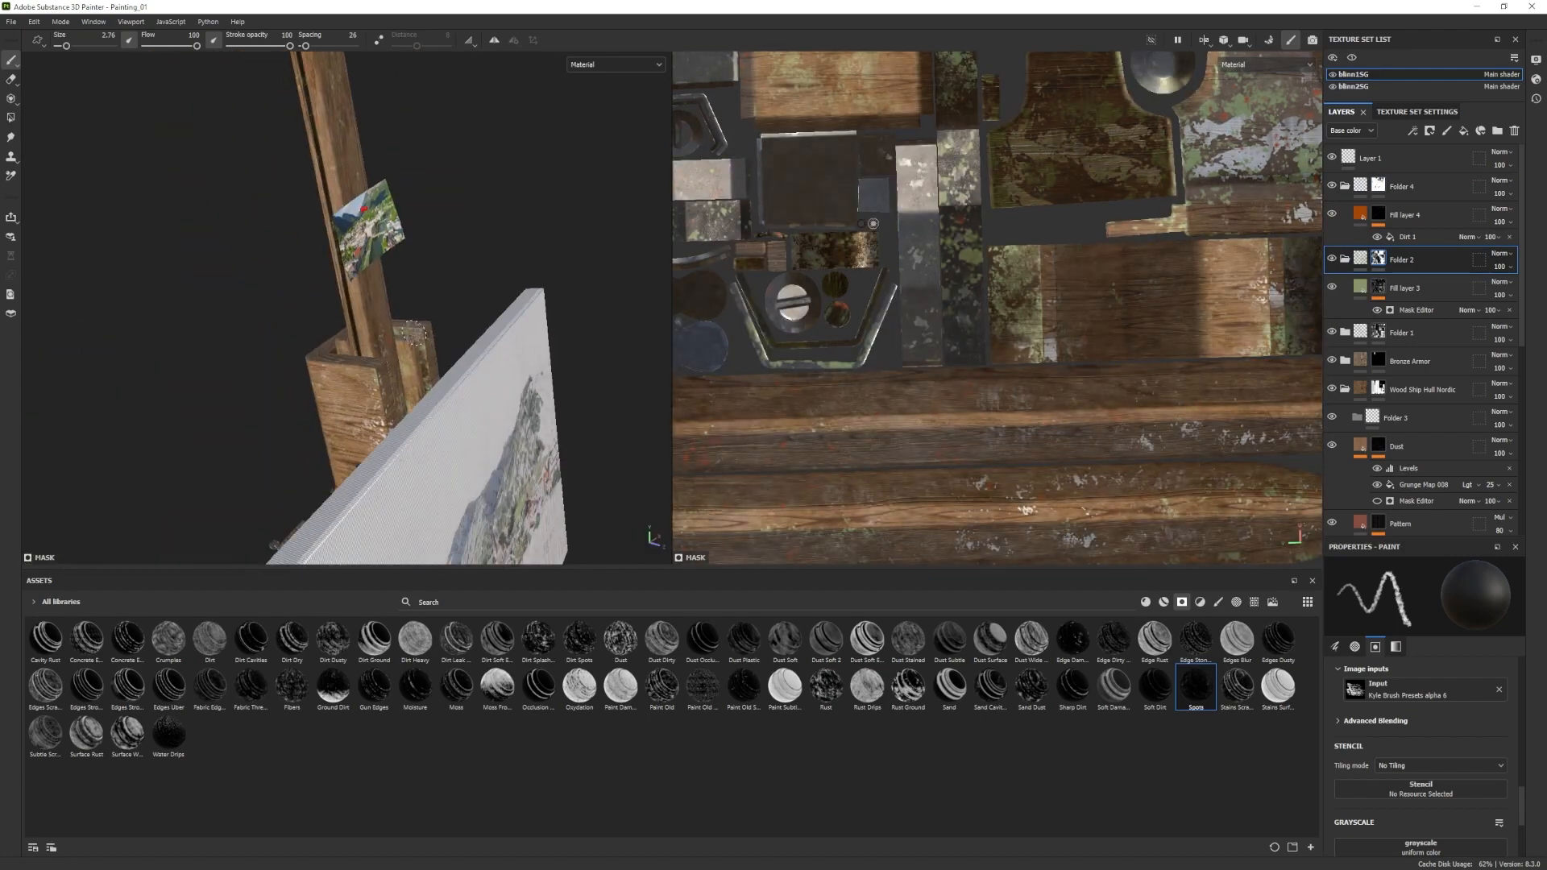
{"action": "mouse_move", "coordinate": [414, 332]}
{"action": "left_mouse_down", "text": "alt"}
{"action": "mouse_move", "coordinate": [339, 322]}
{"action": "mouse_move", "coordinate": [395, 330]}
{"action": "left_mouse_up", "text": "alt"}
{"action": "left_click", "coordinate": [1379, 185]}
{"action": "mouse_move", "coordinate": [378, 274]}
{"action": "left_mouse_down", "text": "alt"}
{"action": "mouse_move", "coordinate": [325, 266]}
{"action": "mouse_move", "coordinate": [394, 496]}
{"action": "mouse_move", "coordinate": [605, 457]}
{"action": "mouse_move", "coordinate": [305, 457]}
{"action": "left_mouse_up", "text": "alt"}
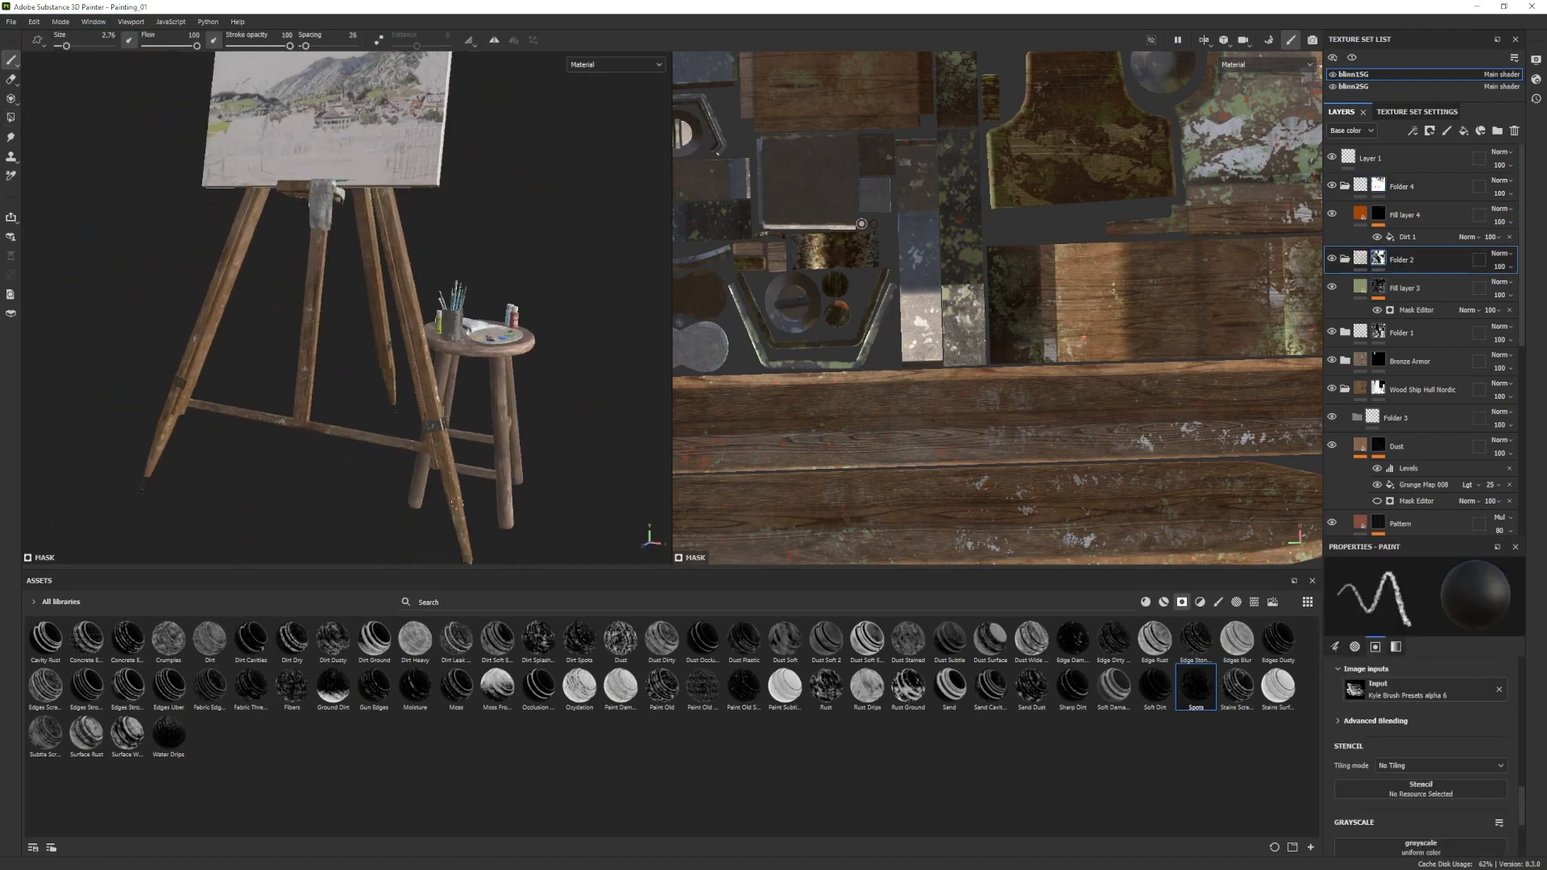
{"action": "left_click_drag", "start_coordinate": [456, 505], "coordinate": [490, 207], "text": "alt"}
{"action": "right_click_drag", "start_coordinate": [490, 207], "coordinate": [403, 395], "text": "alt"}
Collapse Folders 2 and 4, add a fill layer above Folder 4 and set its base color to dark blue.
{"action": "left_click", "coordinate": [1345, 260]}
{"action": "left_click", "coordinate": [1345, 186]}
{"action": "left_click", "coordinate": [1403, 186]}
{"action": "left_click", "coordinate": [1464, 131]}
{"action": "left_click", "coordinate": [1422, 710]}
{"action": "left_click", "coordinate": [1370, 743]}
{"action": "left_click", "coordinate": [1318, 761]}
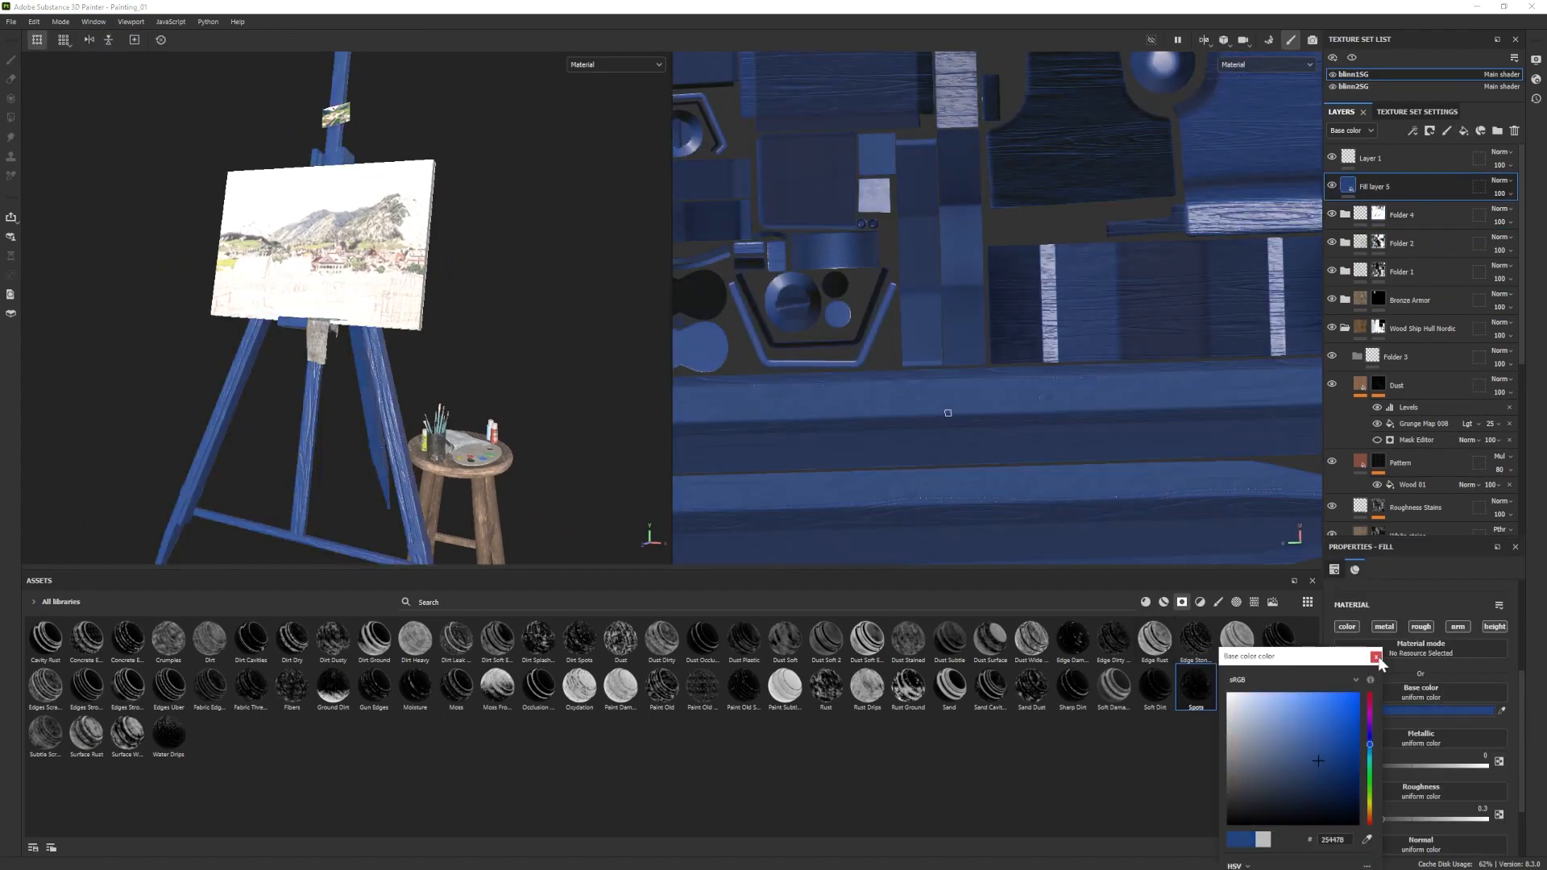
{"action": "left_click", "coordinate": [1376, 657]}
Apply the Edge Damages smart mask to the blue fill layer, group the layer into a folder and add a white mask to the folder.
{"action": "left_click_drag", "start_coordinate": [1073, 639], "coordinate": [1378, 187]}
{"action": "right_click_drag", "start_coordinate": [322, 322], "coordinate": [378, 323], "text": "alt"}
{"action": "left_click", "coordinate": [1498, 130]}
{"action": "left_click_drag", "start_coordinate": [1406, 215], "coordinate": [1400, 188]}
{"action": "right_click", "coordinate": [1402, 187]}
{"action": "left_click", "coordinate": [1439, 202]}
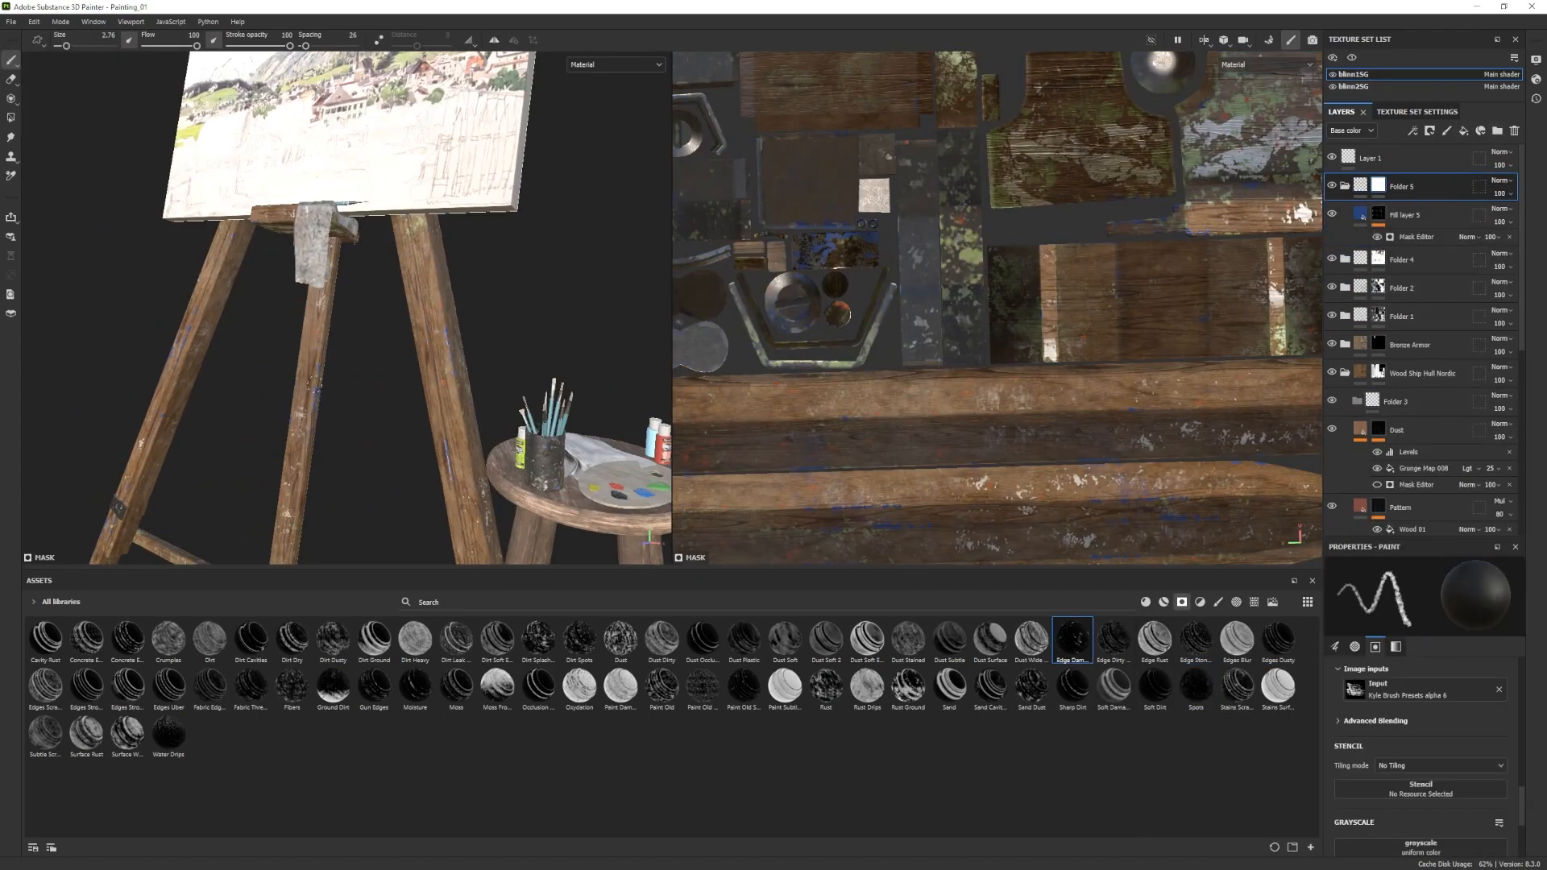
Examine the blue paint specks on the easel's legs, crossbar and back from all sides.
{"action": "left_click_drag", "start_coordinate": [314, 385], "coordinate": [564, 424], "text": "alt"}
{"action": "middle_click_drag", "start_coordinate": [322, 428], "coordinate": [371, 282], "text": "alt"}
{"action": "left_click_drag", "start_coordinate": [322, 282], "coordinate": [394, 285], "text": "alt"}
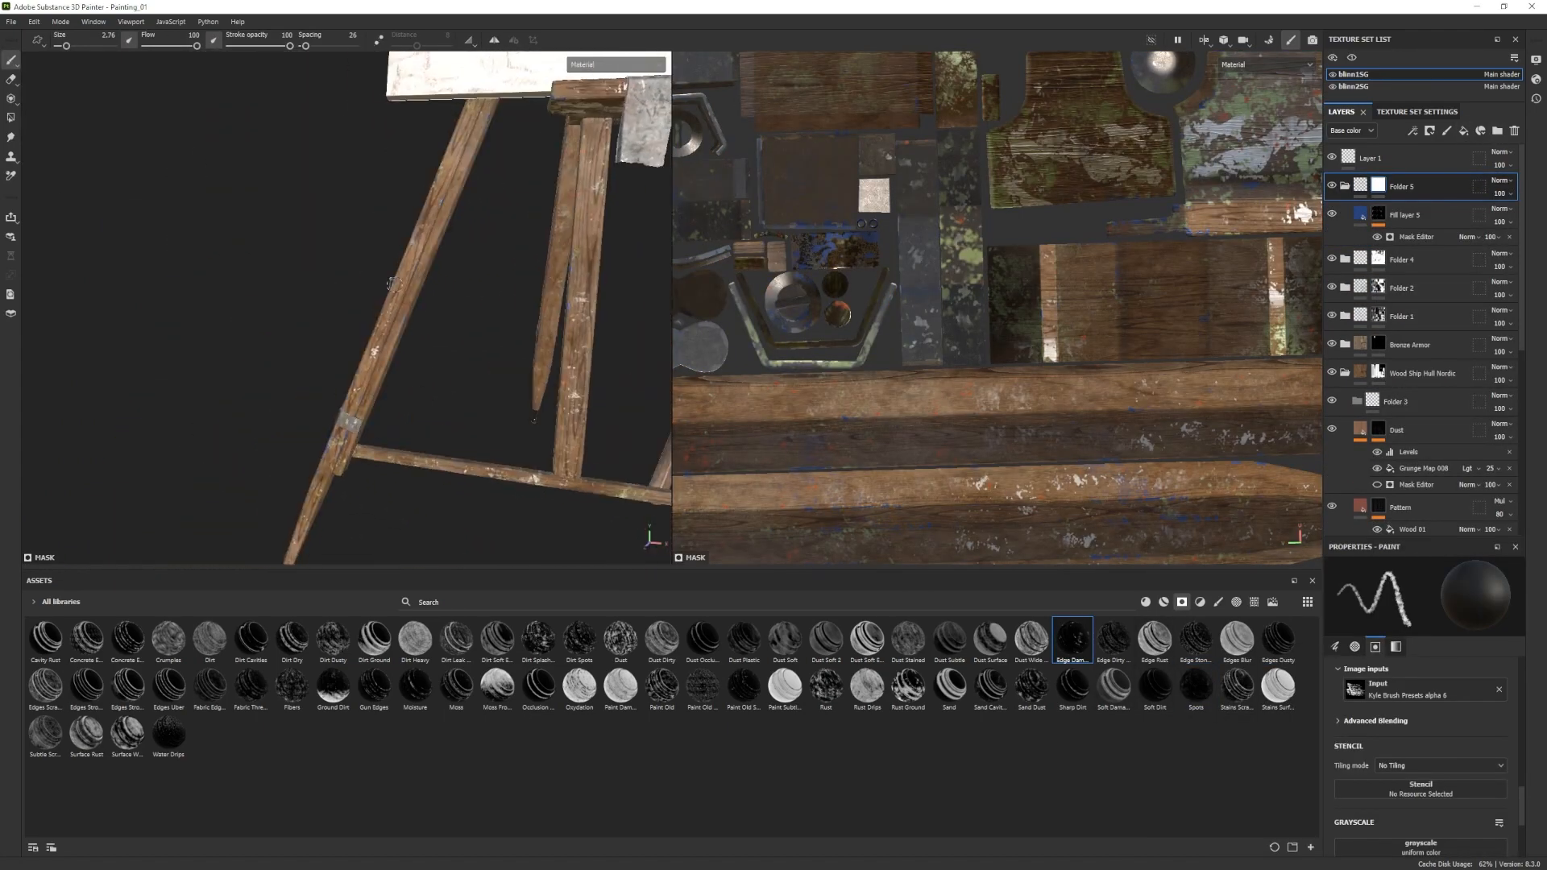
{"action": "right_click_drag", "start_coordinate": [394, 285], "coordinate": [298, 354], "text": "alt"}
{"action": "left_click_drag", "start_coordinate": [299, 362], "coordinate": [435, 379], "text": "alt"}
{"action": "right_click_drag", "start_coordinate": [322, 354], "coordinate": [395, 355], "text": "alt"}
{"action": "middle_click_drag", "start_coordinate": [363, 282], "coordinate": [339, 387], "text": "alt"}
{"action": "left_click_drag", "start_coordinate": [322, 362], "coordinate": [459, 363], "text": "alt"}
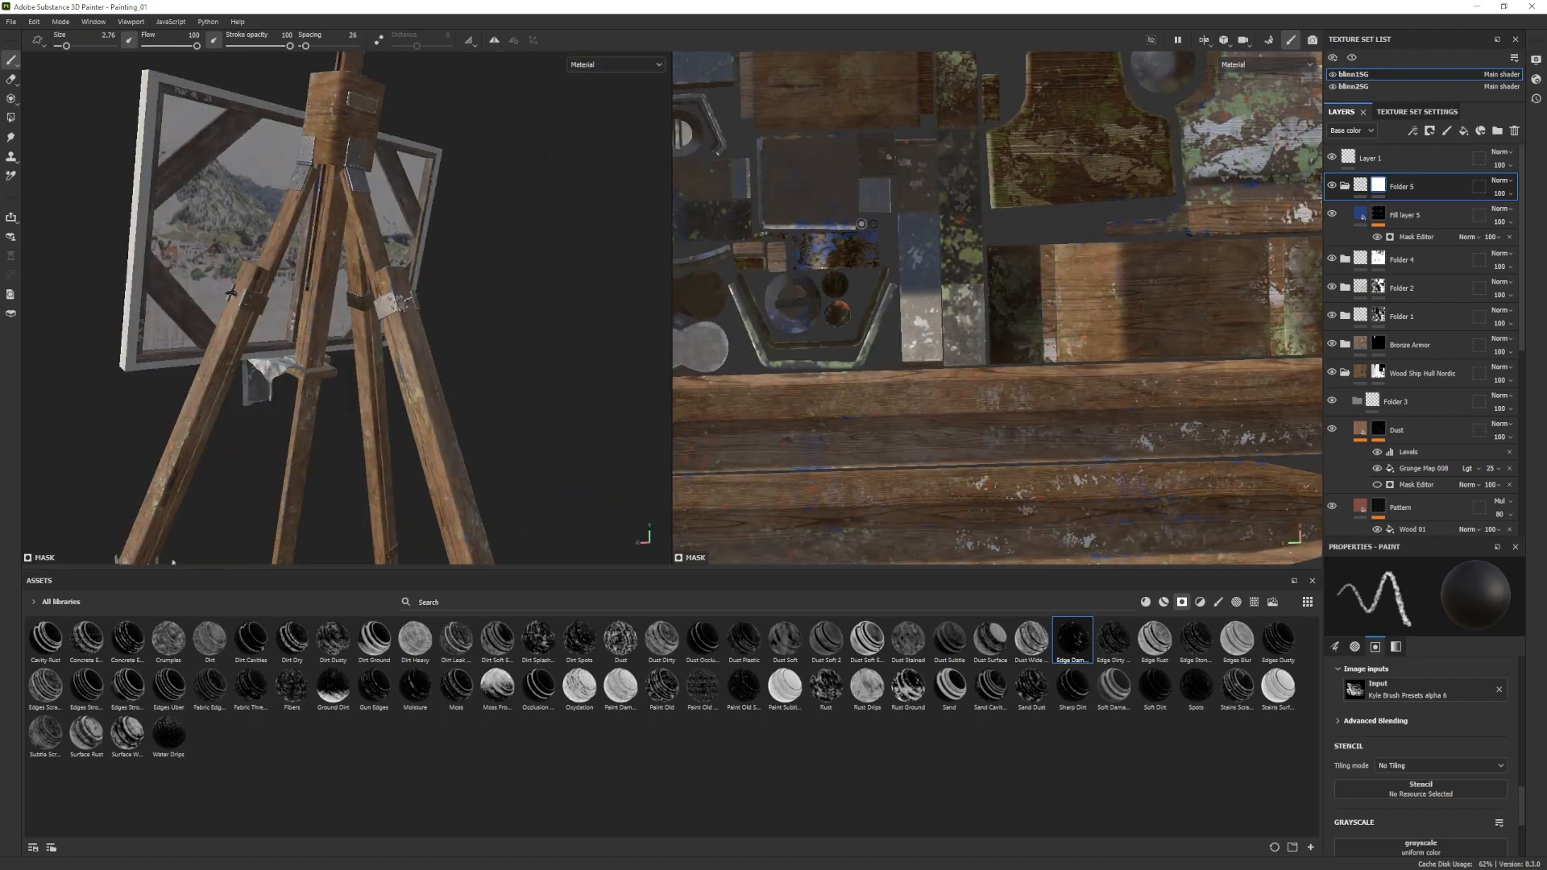
{"action": "middle_click_drag", "start_coordinate": [338, 306], "coordinate": [343, 395], "text": "alt"}
{"action": "left_click_drag", "start_coordinate": [323, 354], "coordinate": [492, 367], "text": "alt"}
{"action": "middle_click_drag", "start_coordinate": [362, 161], "coordinate": [414, 323], "text": "alt"}
{"action": "left_click_drag", "start_coordinate": [414, 323], "coordinate": [556, 323], "text": "alt"}
{"action": "middle_click_drag", "start_coordinate": [484, 403], "coordinate": [488, 282], "text": "alt"}
Touch up the masks of Folder 1 and Folder 5 on the easel's legs, and collapse Folder 5.
{"action": "left_click", "coordinate": [1378, 316]}
{"action": "left_click_drag", "start_coordinate": [467, 322], "coordinate": [330, 363], "text": "alt"}
{"action": "left_click", "coordinate": [1378, 185]}
{"action": "middle_click_drag", "start_coordinate": [363, 548], "coordinate": [427, 418], "text": "alt"}
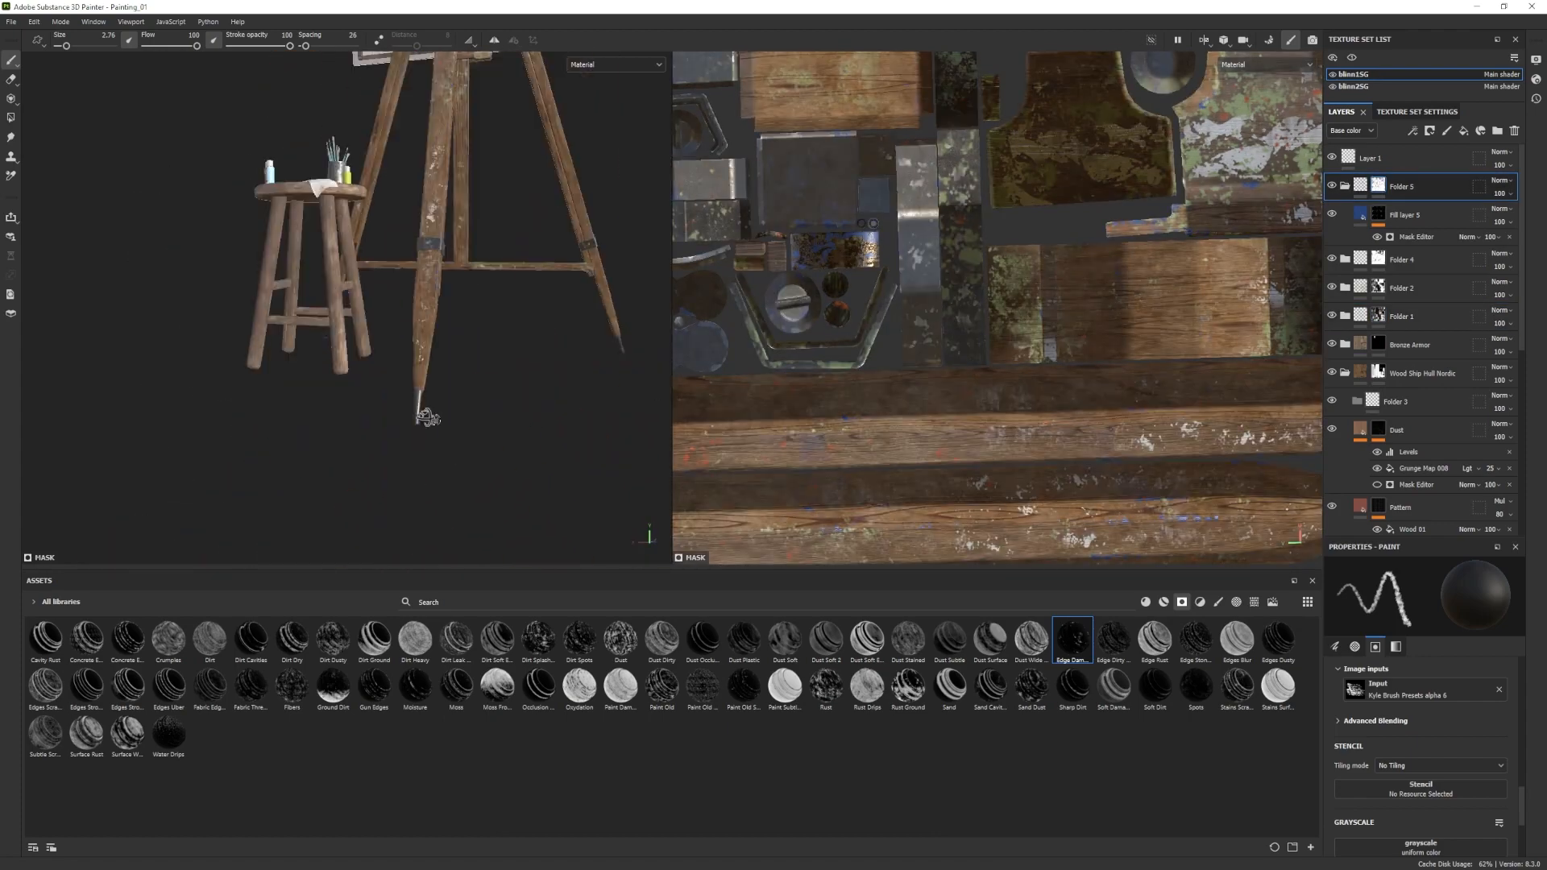
{"action": "left_click_drag", "start_coordinate": [427, 417], "coordinate": [306, 389], "text": "alt"}
{"action": "right_click_drag", "start_coordinate": [306, 388], "coordinate": [231, 390], "text": "shift"}
{"action": "left_click", "coordinate": [1378, 316]}
{"action": "left_click_drag", "start_coordinate": [231, 391], "coordinate": [475, 491], "text": "alt"}
{"action": "right_click_drag", "start_coordinate": [476, 492], "coordinate": [403, 483], "text": "alt"}
{"action": "left_click", "coordinate": [1345, 186]}
Switch to the blinn2SG texture set, add a white fill layer on top and apply an old-paint smart mask to it.
{"action": "right_click_drag", "start_coordinate": [314, 275], "coordinate": [387, 290], "text": "alt"}
{"action": "middle_click_drag", "start_coordinate": [516, 451], "coordinate": [362, 390], "text": "alt"}
{"action": "left_click_drag", "start_coordinate": [363, 390], "coordinate": [315, 403], "text": "alt"}
{"action": "right_click_drag", "start_coordinate": [314, 403], "coordinate": [403, 411], "text": "alt"}
{"action": "right_click_drag", "start_coordinate": [403, 411], "coordinate": [524, 415], "text": "shift"}
{"action": "left_click", "coordinate": [1352, 86]}
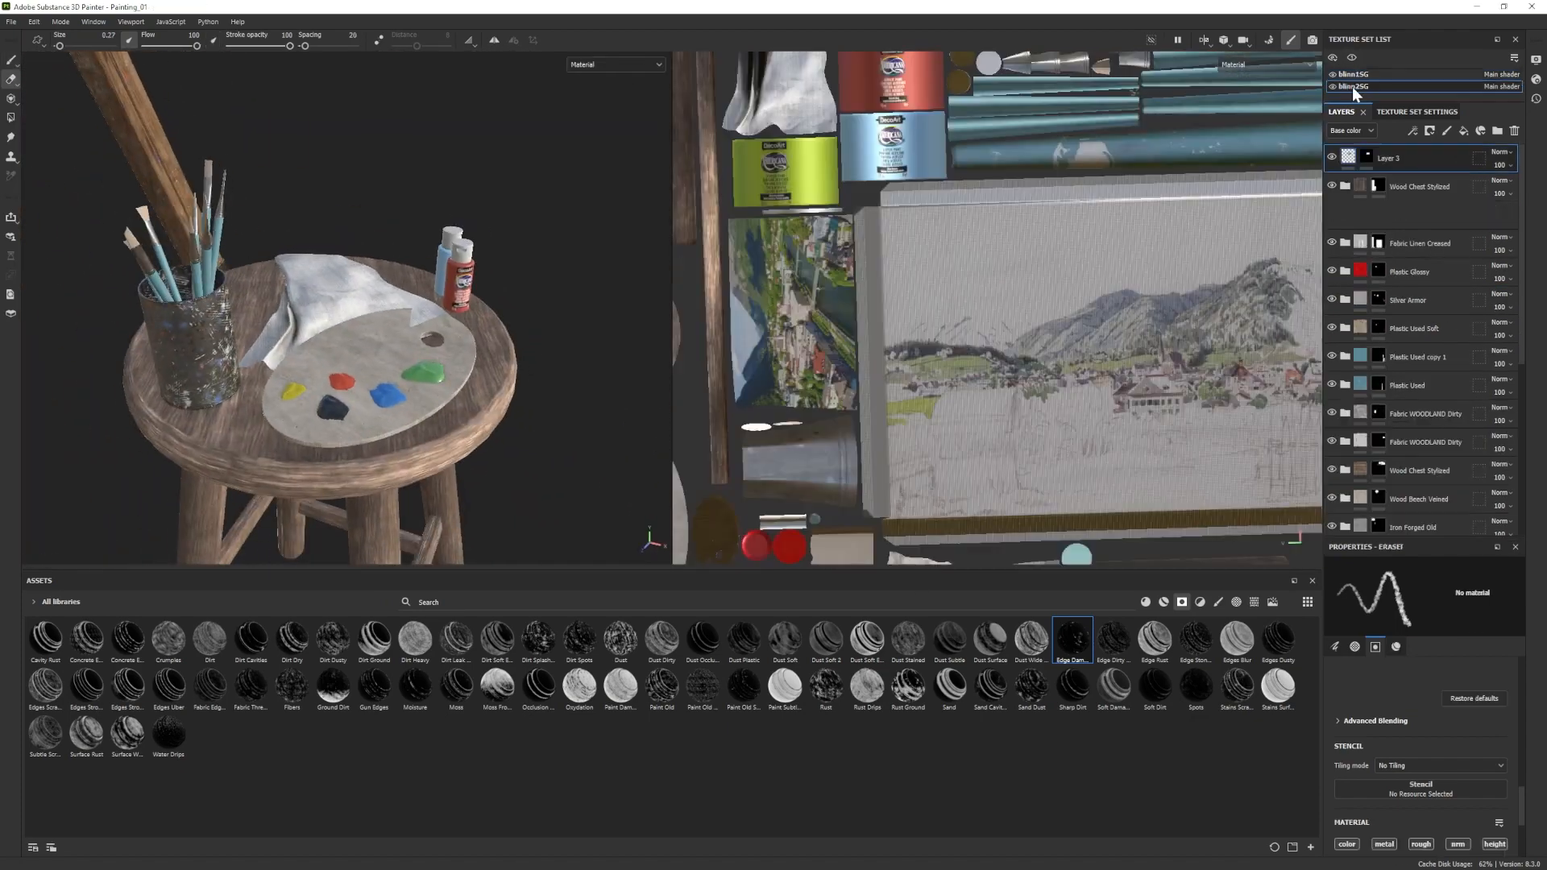
{"action": "key", "text": "e"}
{"action": "key", "text": "f"}
{"action": "left_click", "coordinate": [1465, 132]}
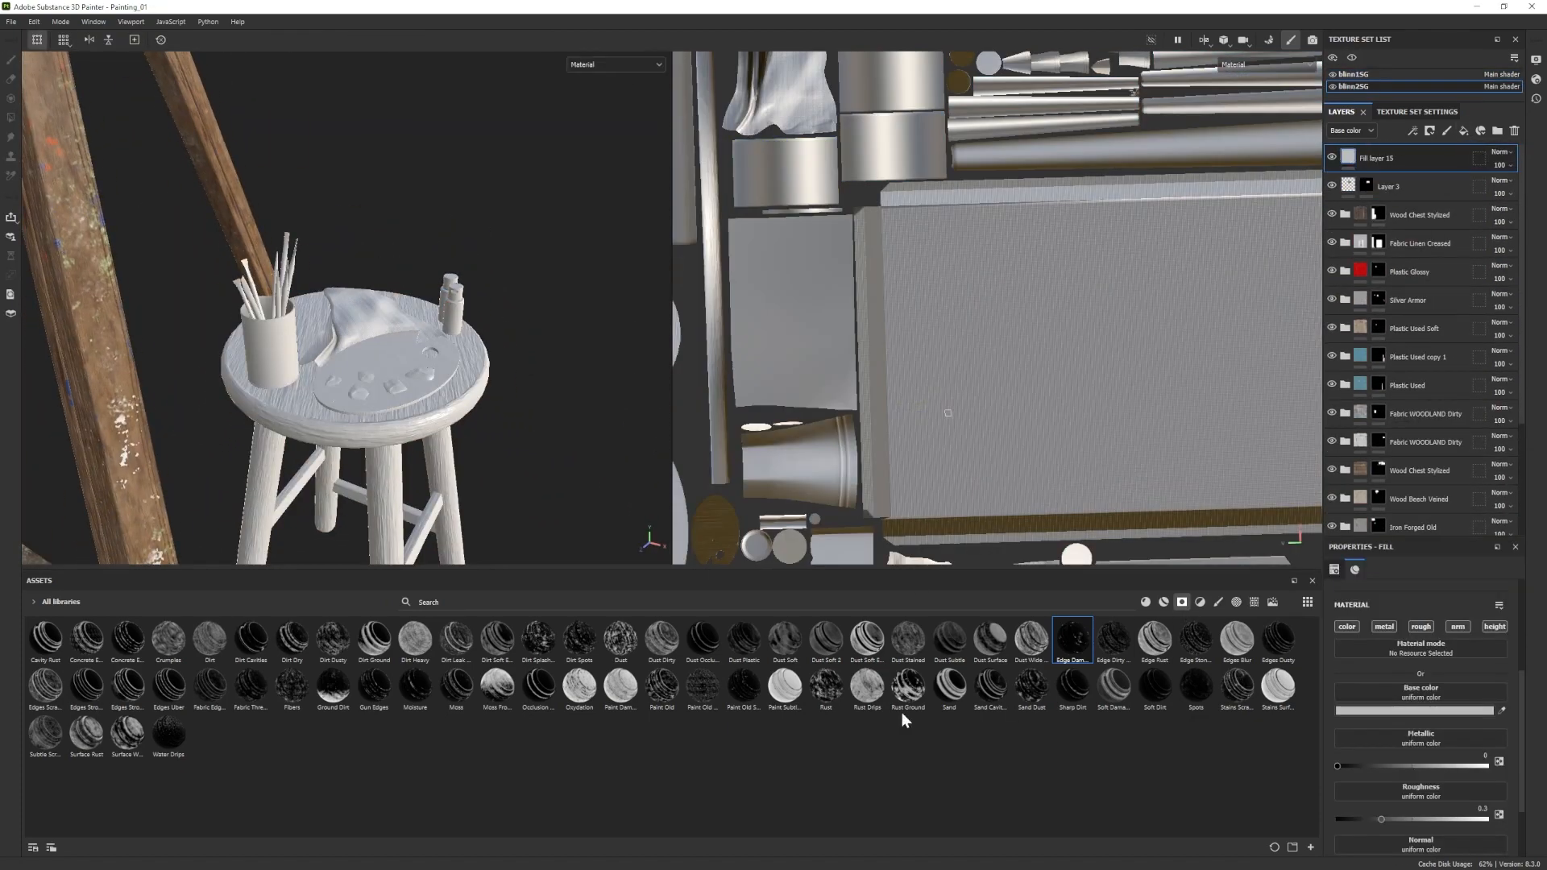
{"action": "left_click", "coordinate": [1366, 158]}
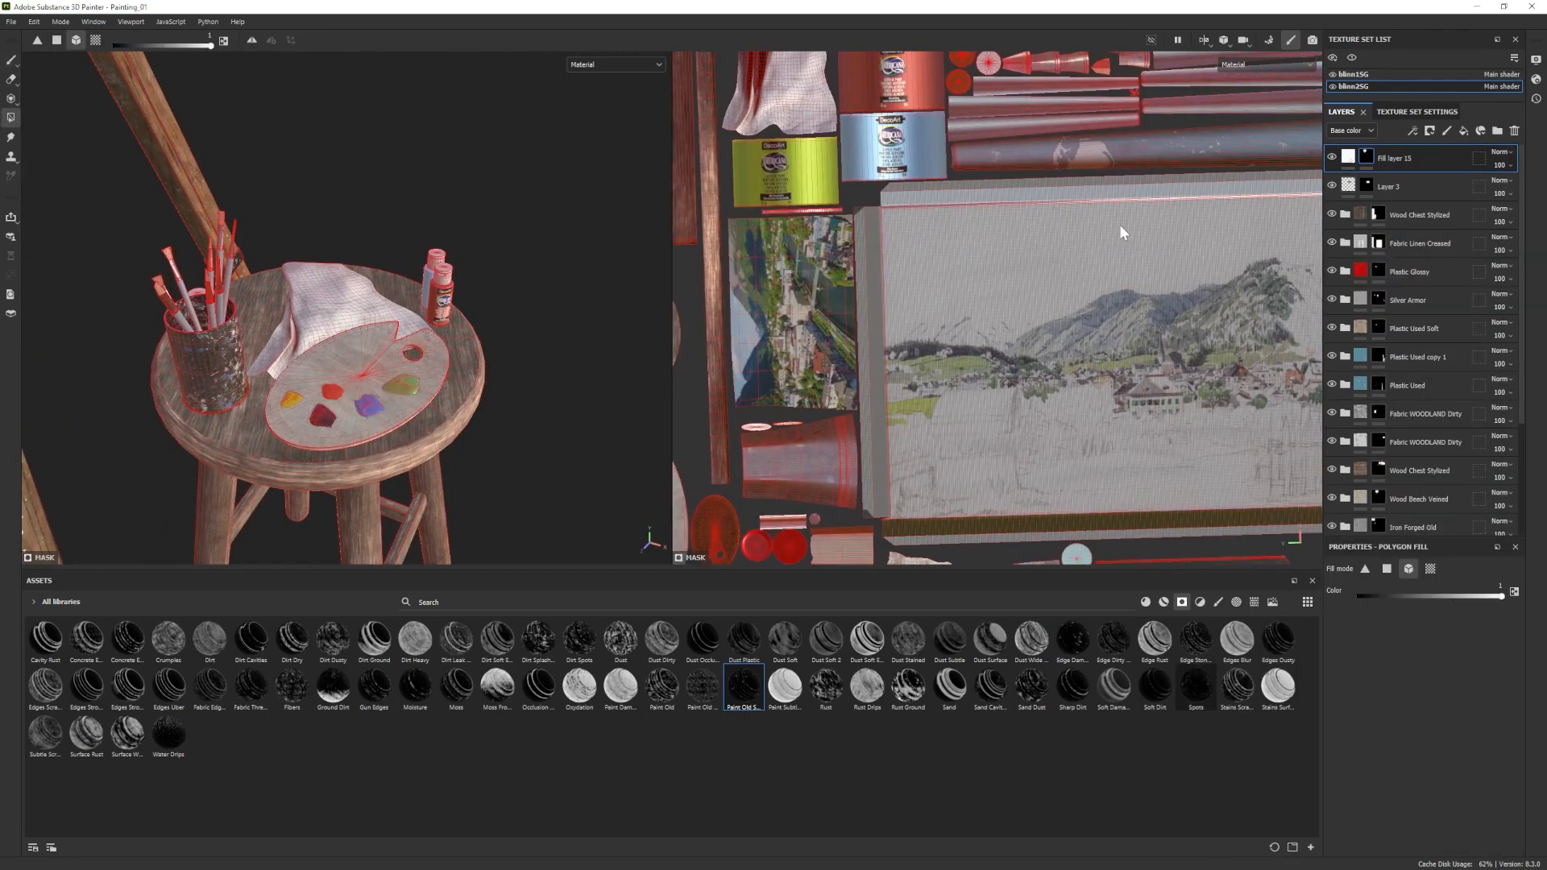
Group Fill layer 15 into a folder and restrict the folder to the palette with a black mask and polygon fill.
{"action": "key", "text": "ctrl+g"}
{"action": "right_click", "coordinate": [1403, 158]}
{"action": "left_click", "coordinate": [1434, 183]}
{"action": "left_click_drag", "start_coordinate": [370, 387], "coordinate": [362, 354], "text": "alt"}
Set the height of Fill layer 15 to 0.001.
{"action": "left_click", "coordinate": [1406, 186]}
{"action": "scroll", "coordinate": [1422, 766], "scroll_direction": "down", "scroll_amount": 3}
{"action": "left_click_drag", "start_coordinate": [1413, 838], "coordinate": [1422, 839]}
{"action": "scroll", "coordinate": [310, 379], "scroll_direction": "up", "scroll_amount": 3}
{"action": "left_click", "coordinate": [1478, 828]}
{"action": "type", "text": "0"}
{"action": "key", "text": "Return"}
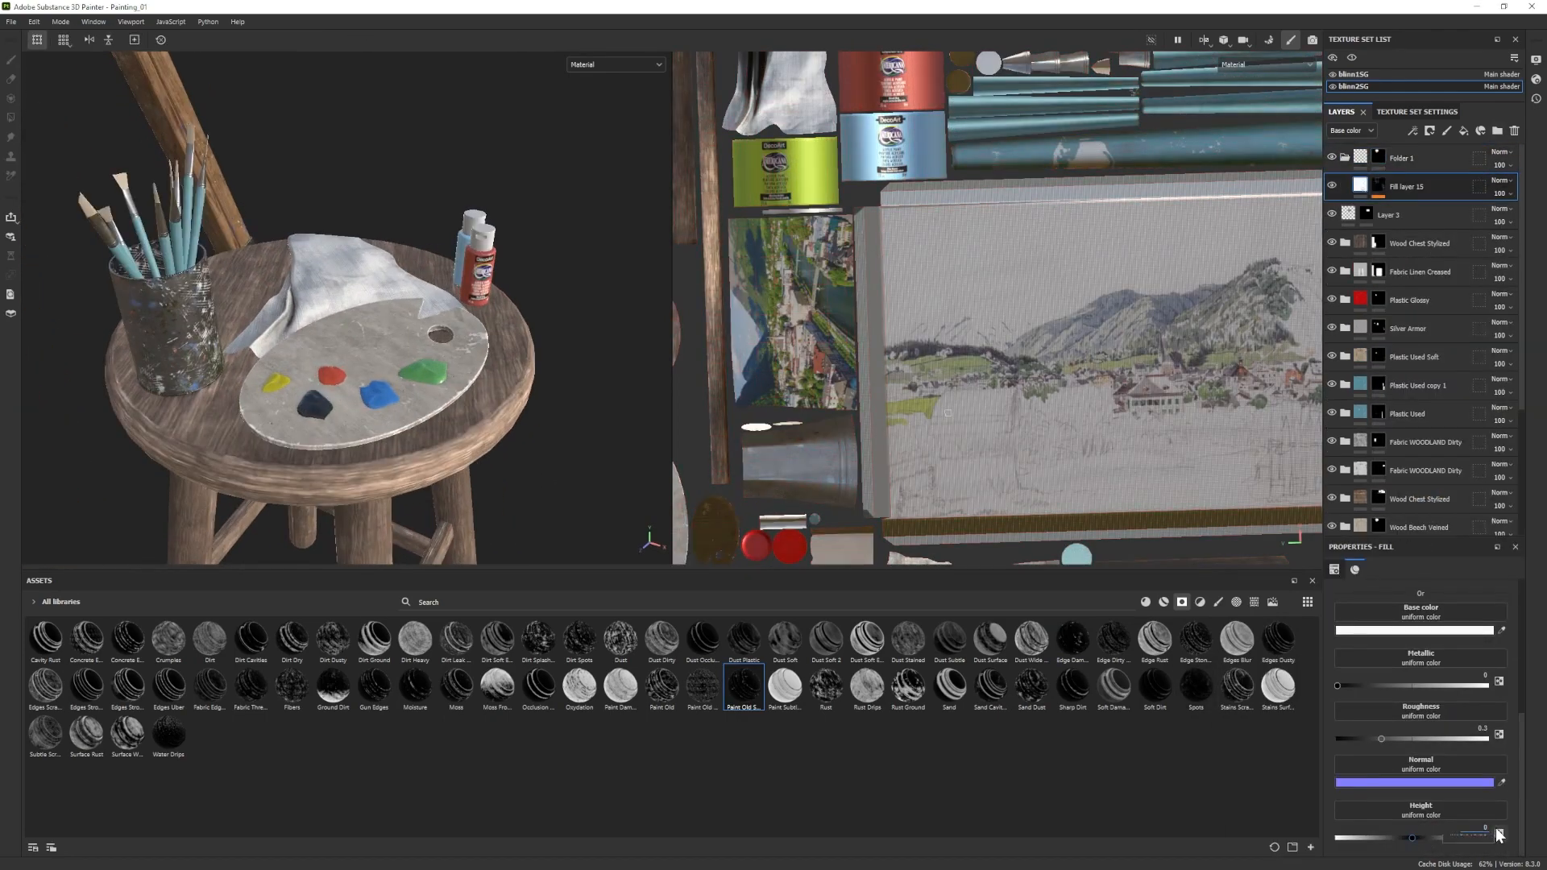
{"action": "scroll", "coordinate": [311, 378], "scroll_direction": "down", "scroll_amount": 5}
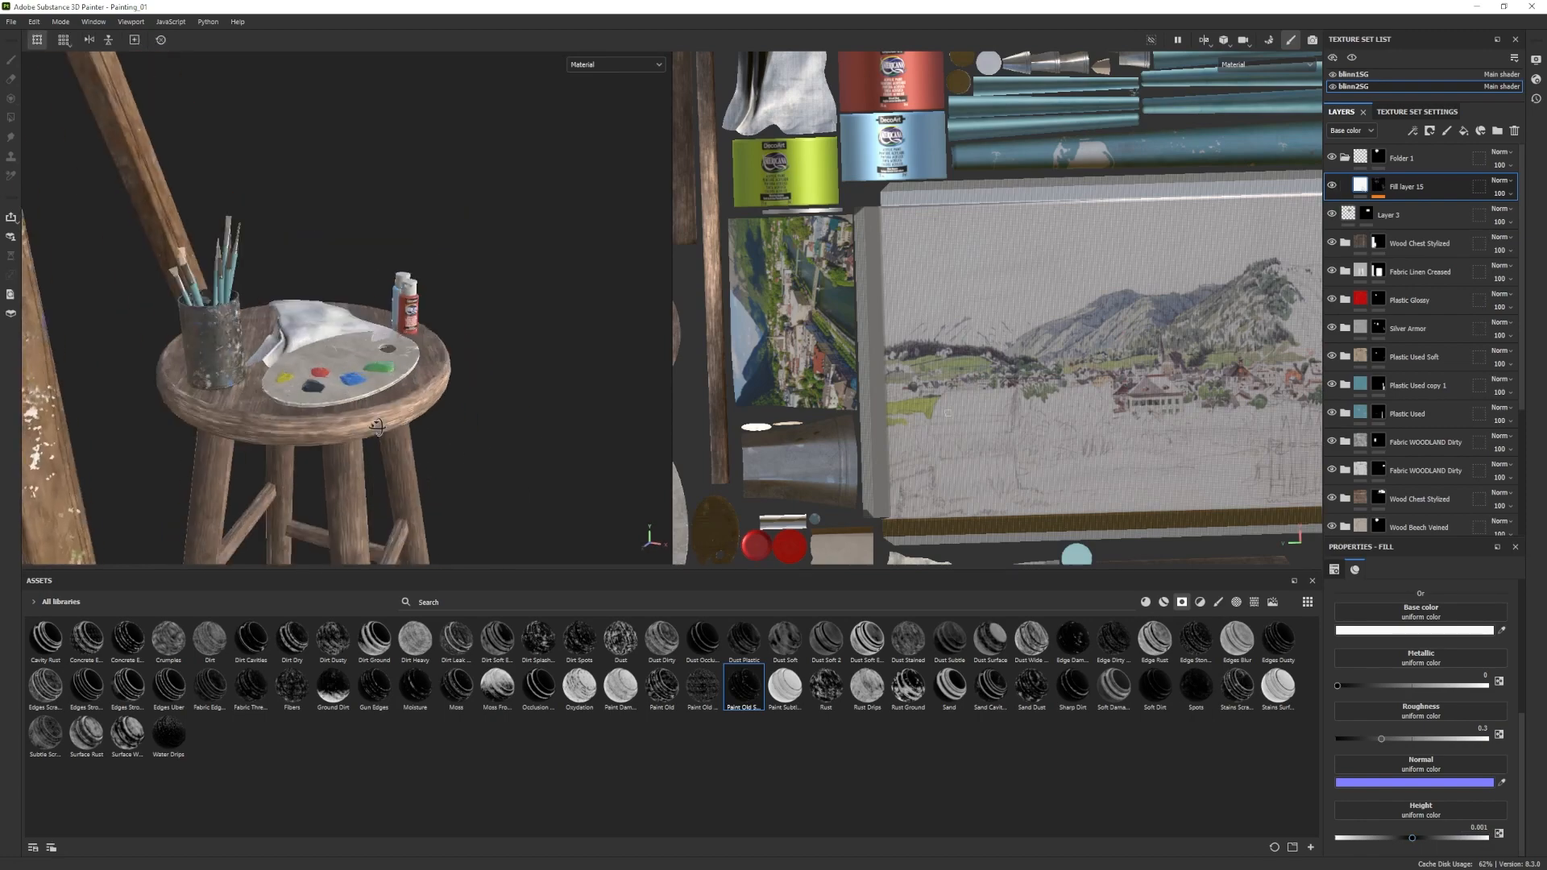
{"action": "scroll", "coordinate": [310, 403], "scroll_direction": "up", "scroll_amount": 3}
Add a fill layer above Fill layer 15 with the Fibers smart mask, sample the palette's red as base color and set Global Balance to 0.44.
{"action": "left_click", "coordinate": [1464, 131]}
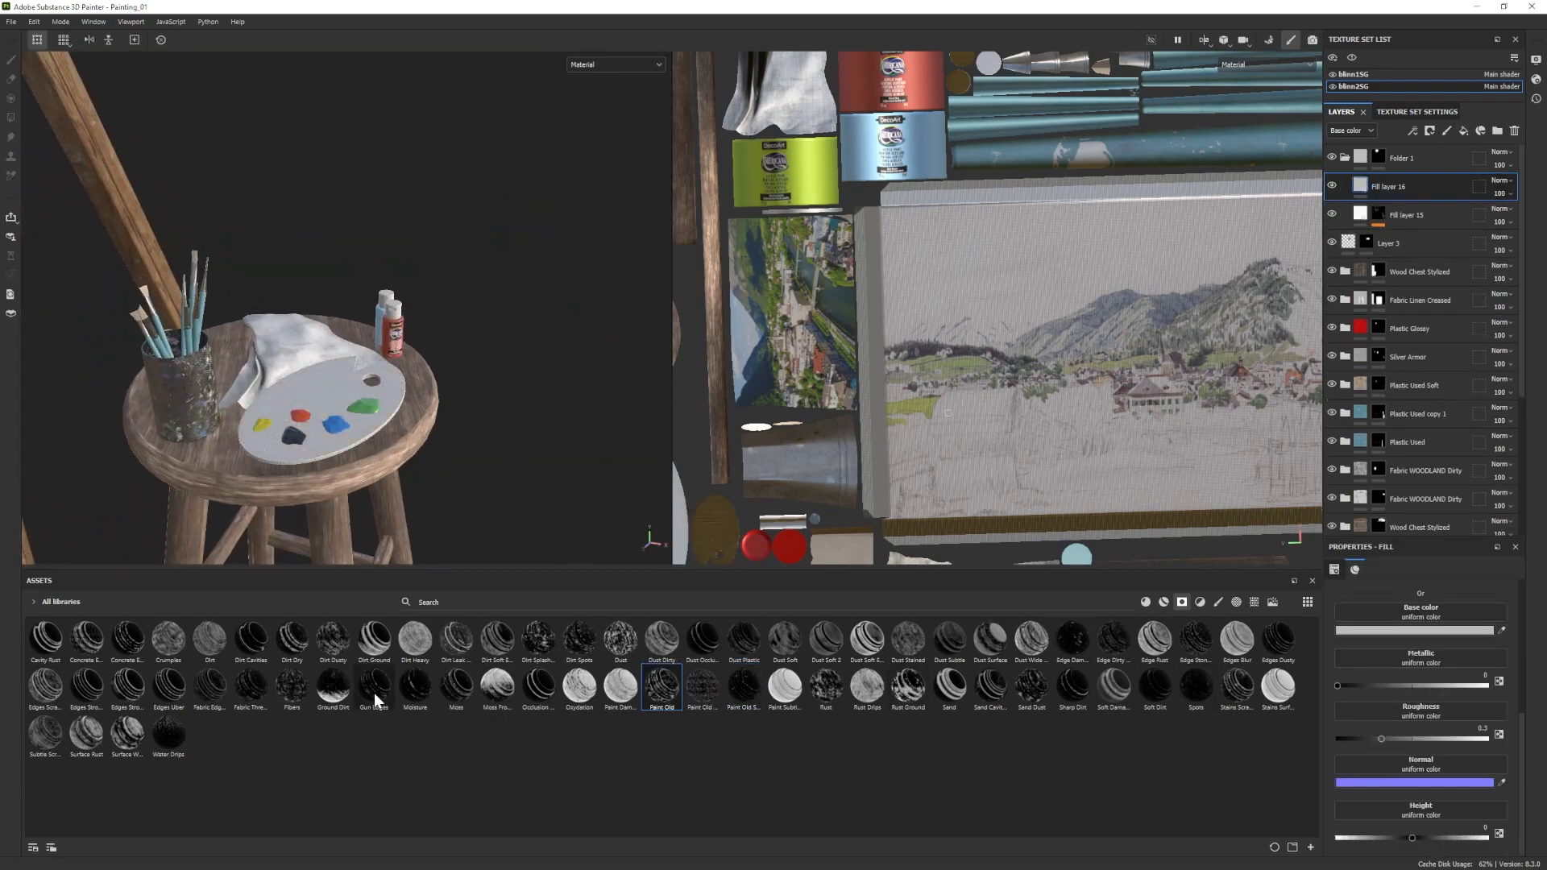
{"action": "left_click_drag", "start_coordinate": [291, 687], "coordinate": [1402, 186]}
{"action": "left_click", "coordinate": [1360, 186]}
{"action": "left_click", "coordinate": [1391, 631]}
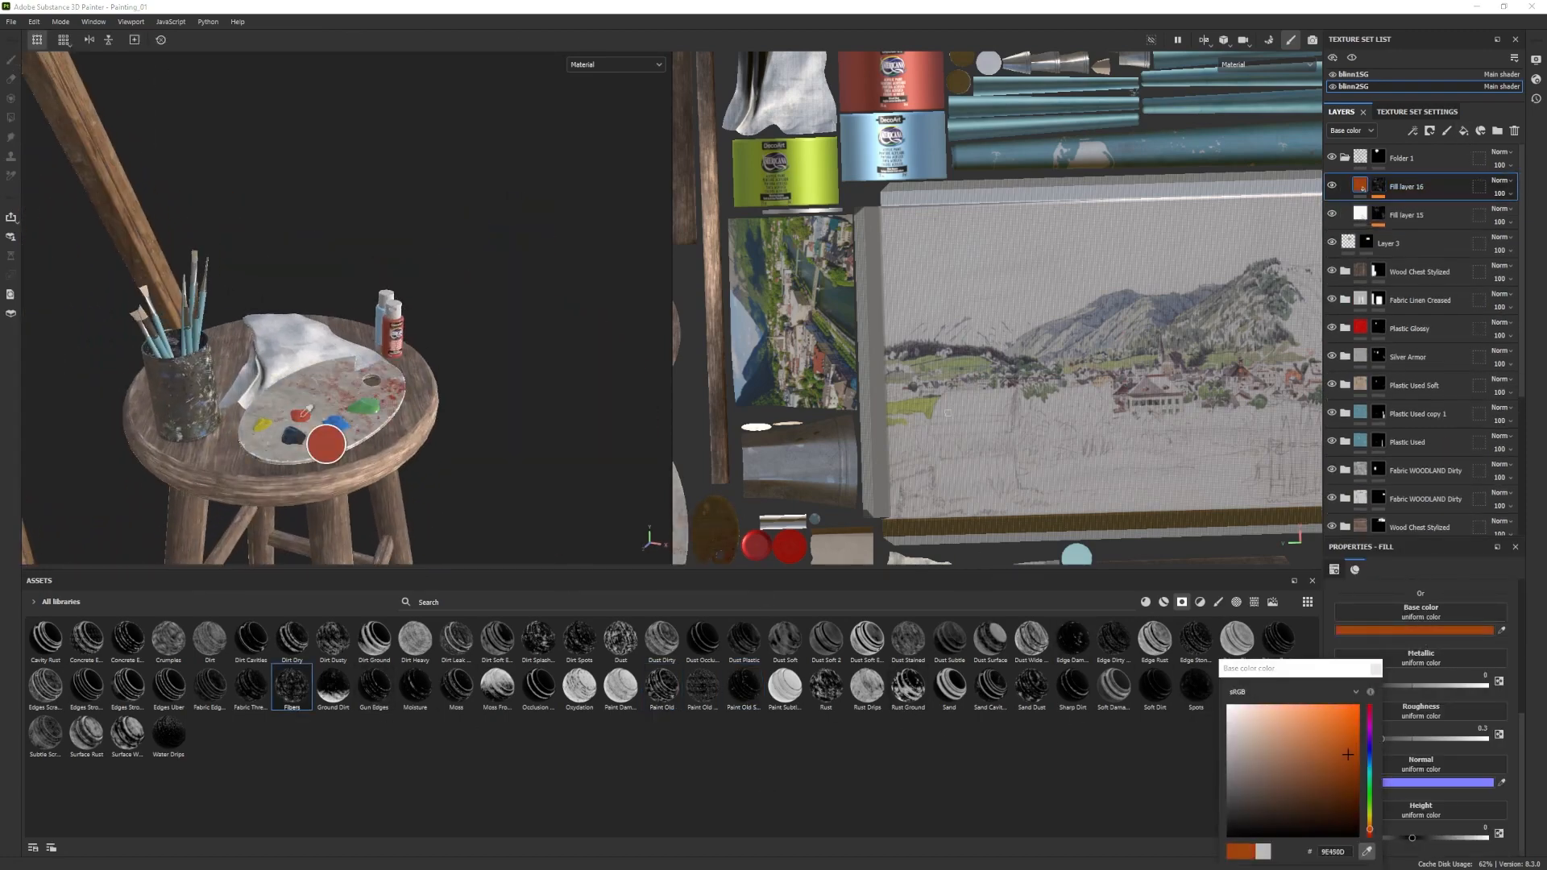
{"action": "left_click", "coordinate": [1379, 186]}
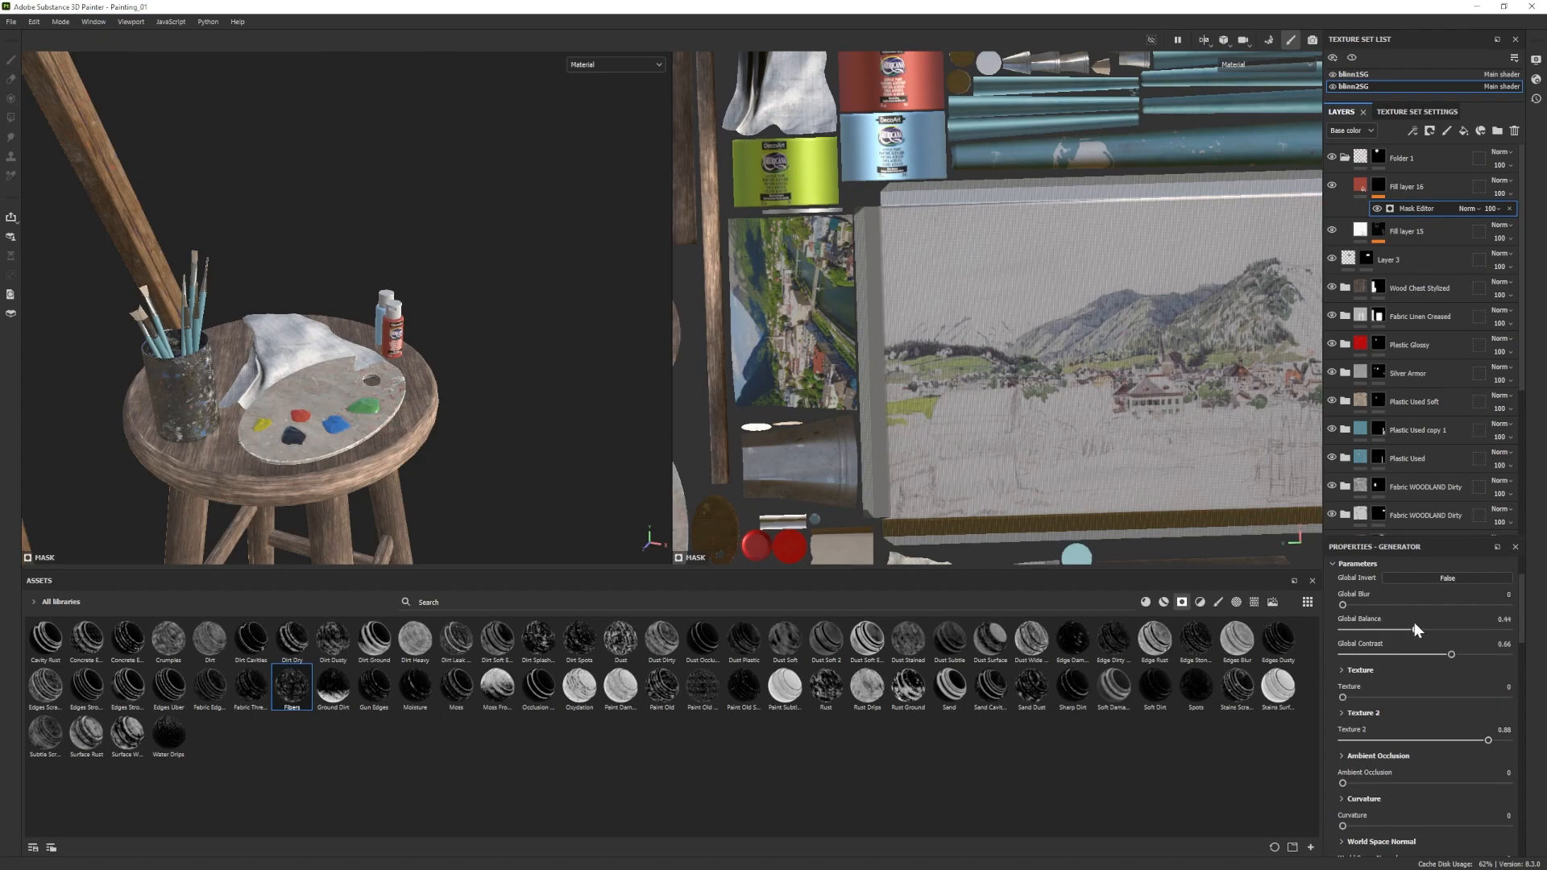
Add a dark blue fill layer above Fill layer 16, discard the Edge Damages mask and apply the Rust smart mask.
{"action": "left_click", "coordinate": [1465, 131]}
{"action": "left_click_drag", "start_coordinate": [1073, 640], "coordinate": [1418, 187]}
{"action": "key", "text": "ctrl+z"}
{"action": "left_click_drag", "start_coordinate": [827, 688], "coordinate": [1406, 183]}
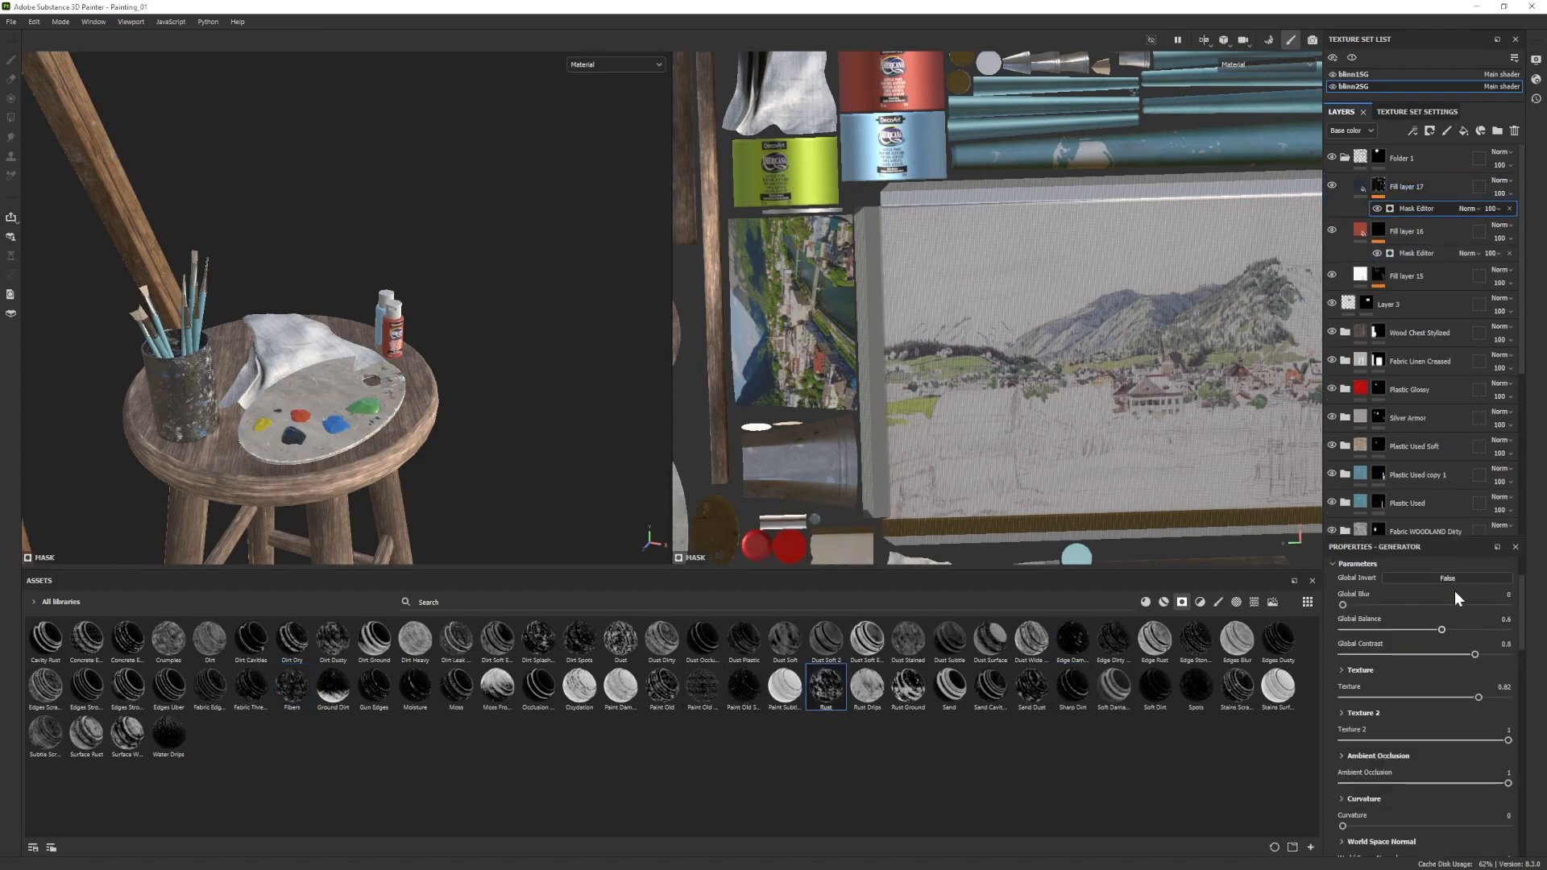
Add a yellow fill layer above Fill layer 17 and try the Rust Ground and Sharp Dirt smart masks on it.
{"action": "left_click", "coordinate": [1464, 132]}
{"action": "left_click_drag", "start_coordinate": [908, 687], "coordinate": [1406, 186]}
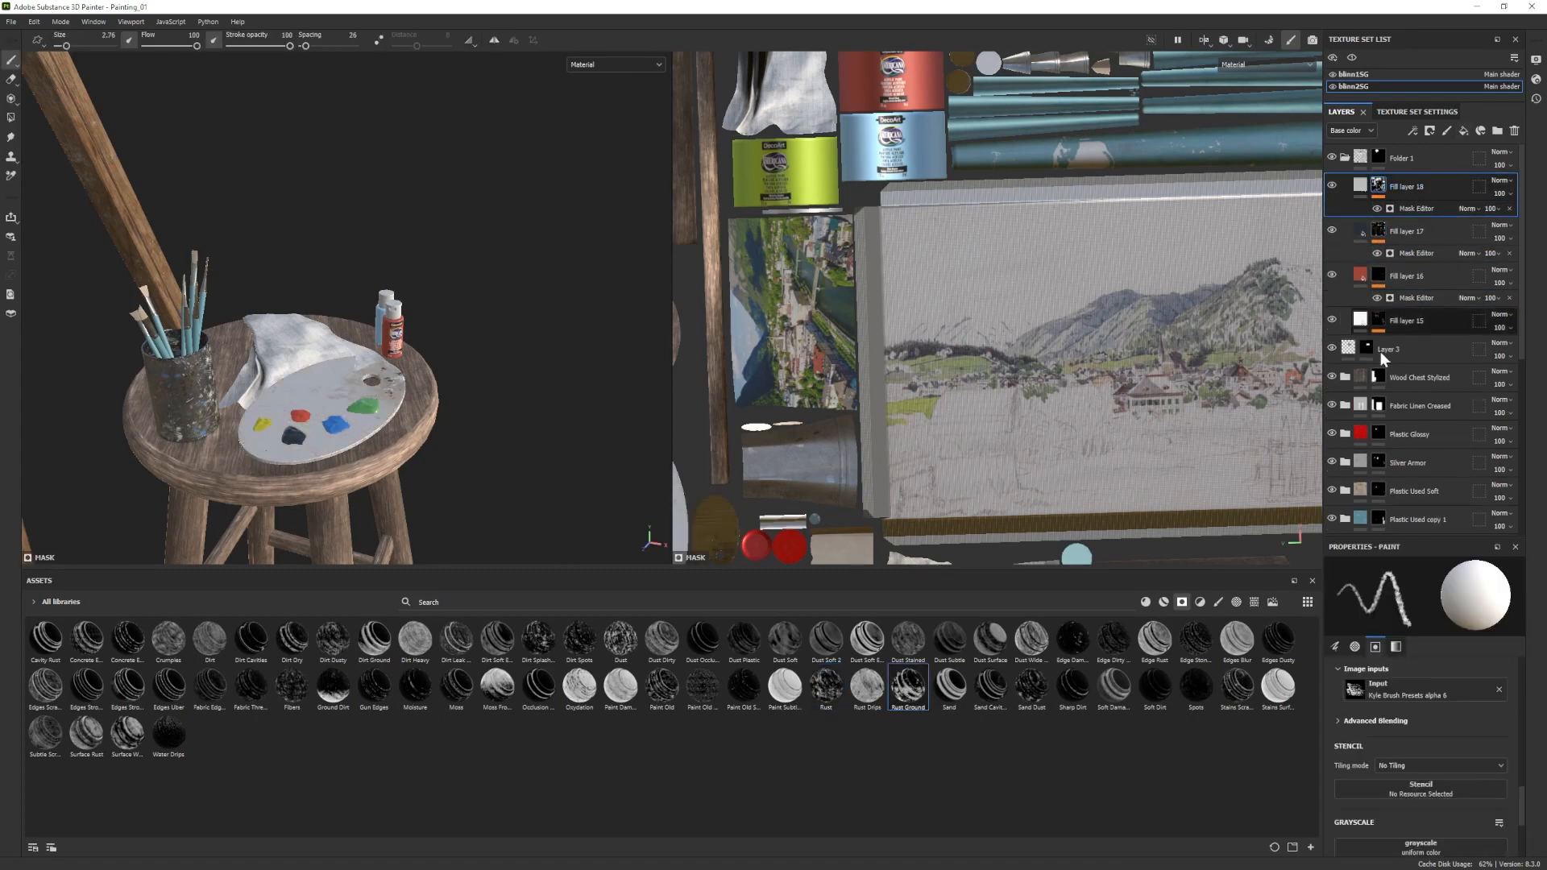
{"action": "key", "text": "ctrl+z"}
{"action": "left_click_drag", "start_coordinate": [1073, 687], "coordinate": [1406, 186]}
{"action": "left_click", "coordinate": [1360, 186]}
{"action": "left_click", "coordinate": [1401, 631]}
{"action": "left_click", "coordinate": [1370, 824]}
{"action": "left_click", "coordinate": [1327, 745]}
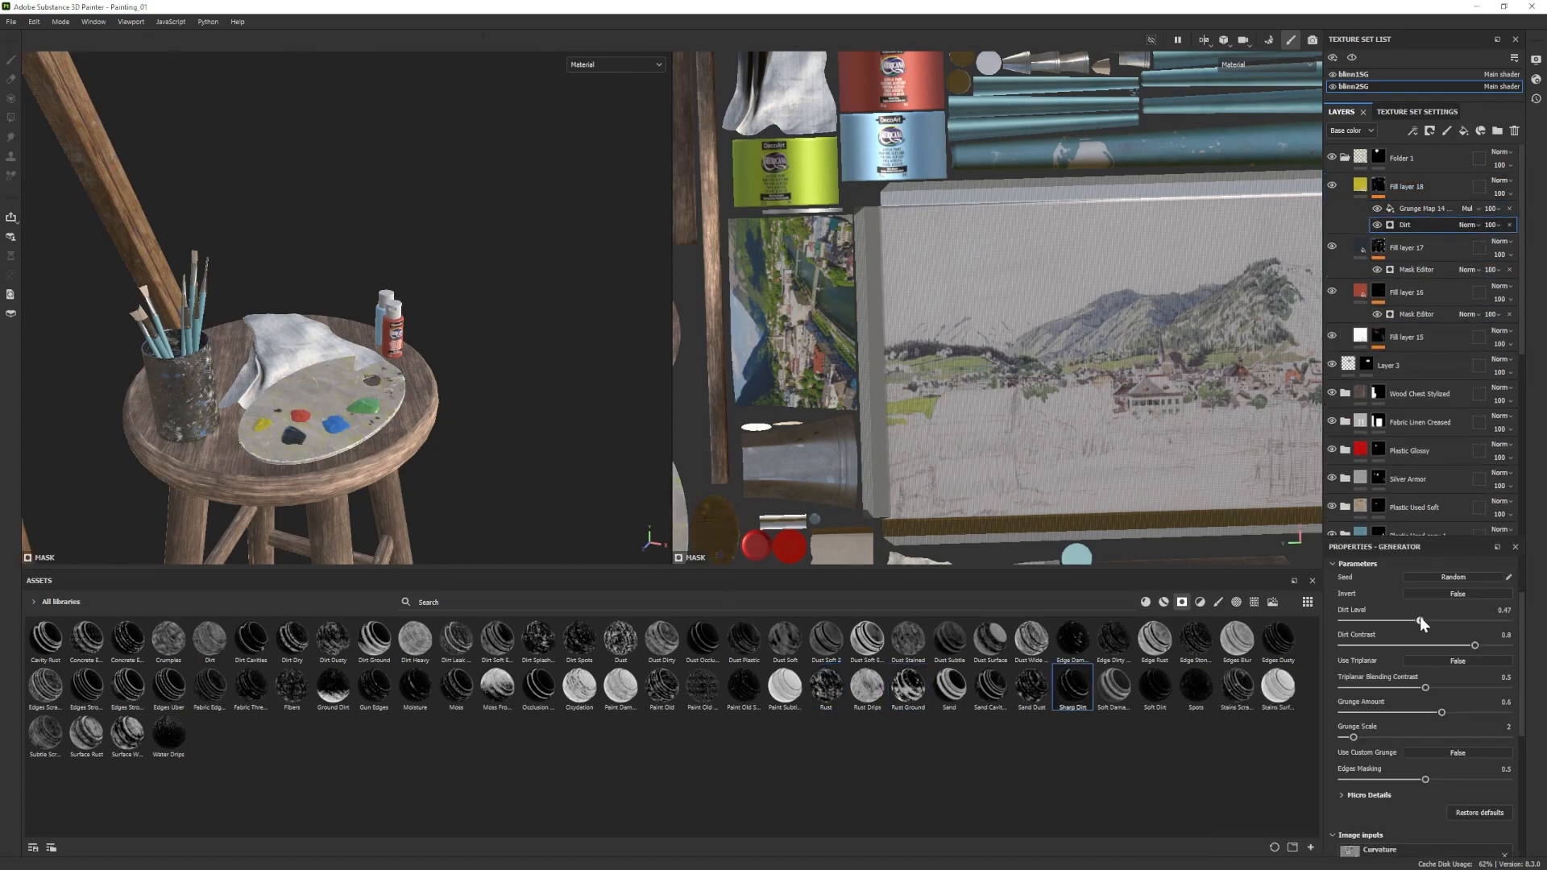
{"action": "left_click", "coordinate": [1379, 186]}
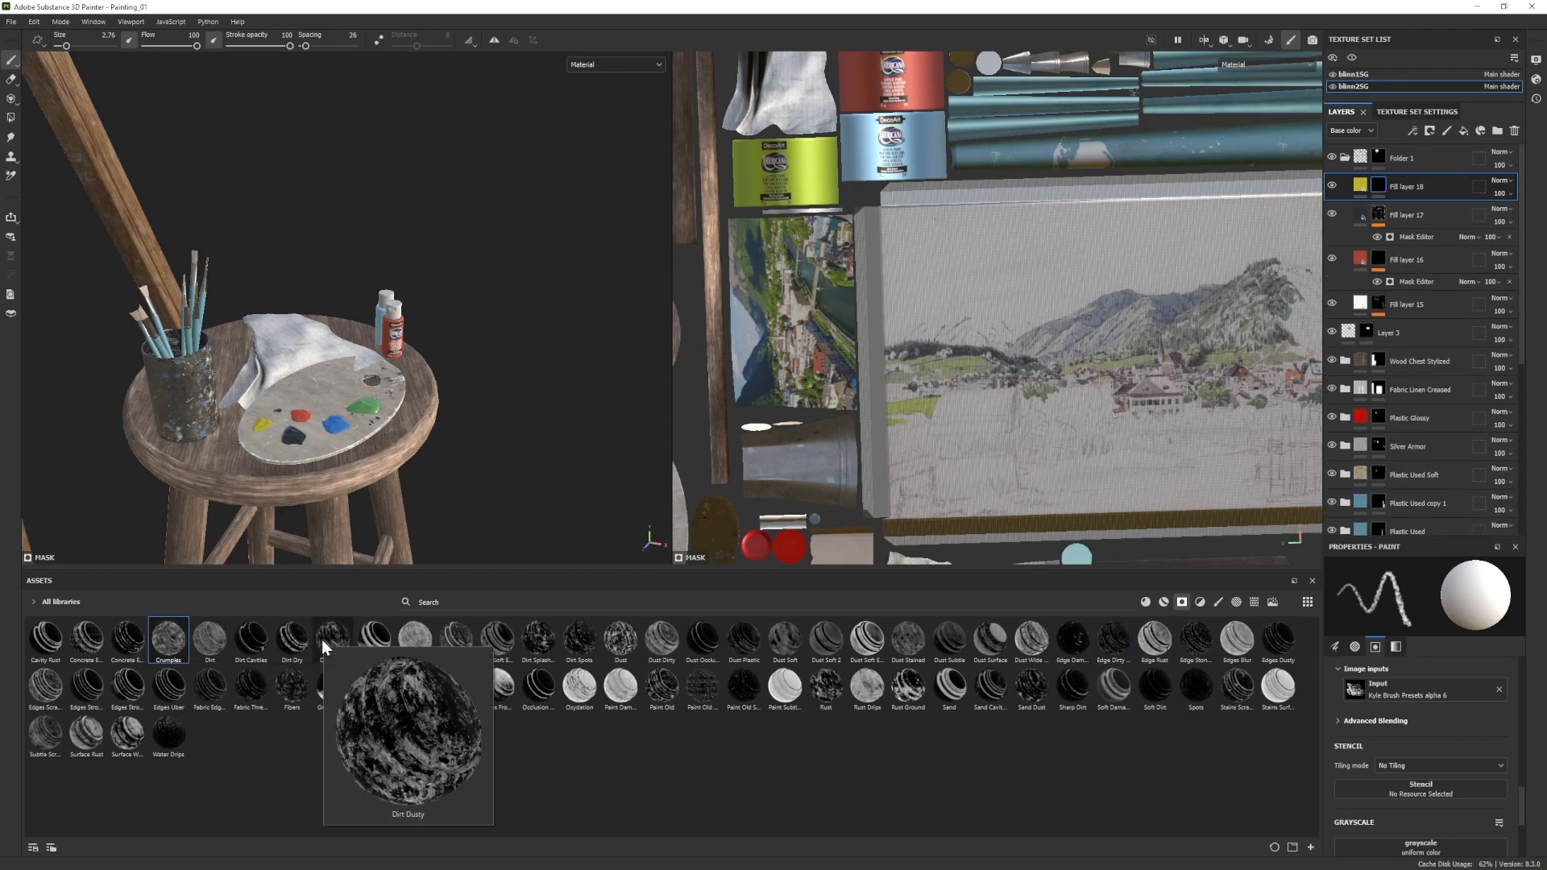
Try the Dirt Dusty smart mask on Fill layer 18, undo it, apply Surface Worn instead and adjust its Mask Editor balance and contrast.
{"action": "left_click_drag", "start_coordinate": [323, 643], "coordinate": [1419, 192]}
{"action": "key", "text": "ctrl+z"}
{"action": "left_click_drag", "start_coordinate": [120, 734], "coordinate": [1423, 193]}
{"action": "left_click", "coordinate": [1412, 208]}
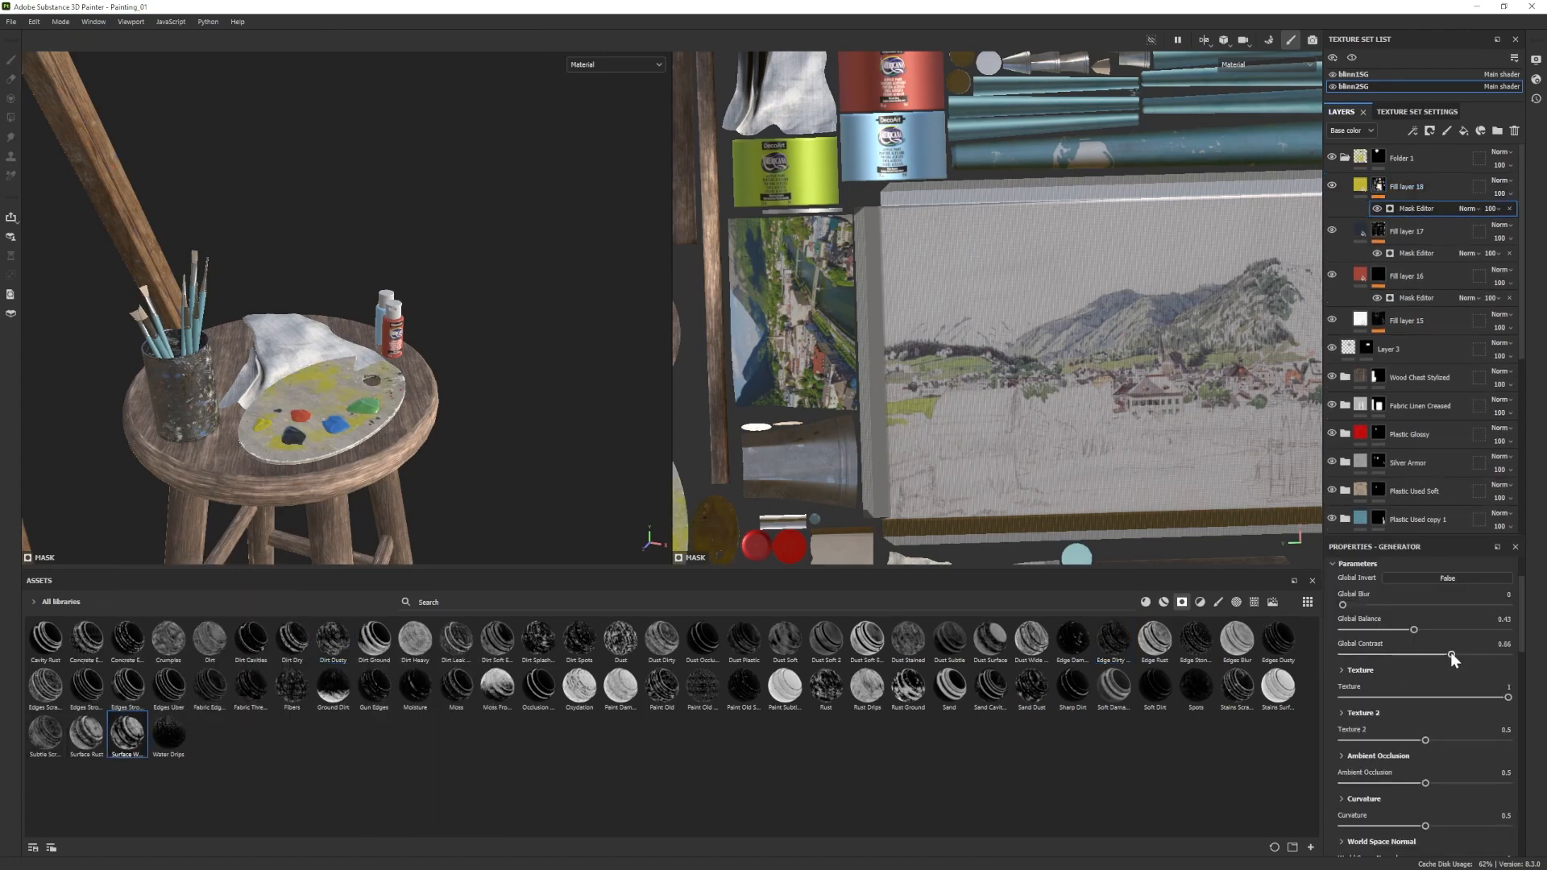
Raise the height of Fill layers 18 and 17 slightly so the yellow and dark blue paint stand out on the palette.
{"action": "left_click", "coordinate": [1361, 185]}
{"action": "scroll", "coordinate": [1439, 815], "scroll_direction": "down", "scroll_amount": 10}
{"action": "right_click_drag", "start_coordinate": [464, 347], "coordinate": [537, 460], "text": "alt"}
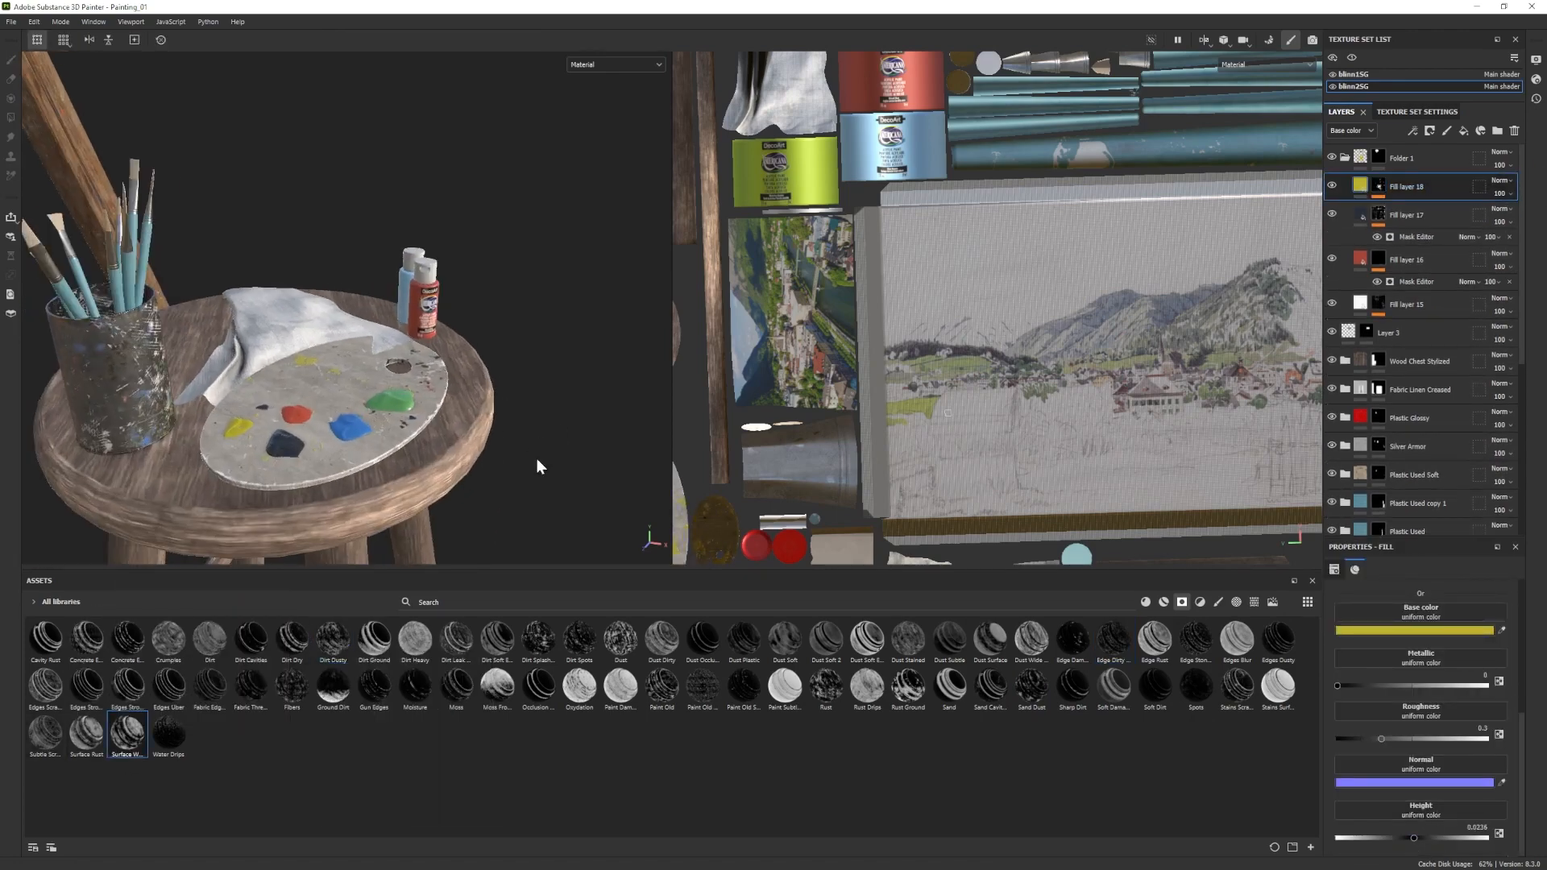
{"action": "left_click", "coordinate": [1360, 214]}
{"action": "left_click_drag", "start_coordinate": [1413, 838], "coordinate": [1416, 838]}
{"action": "right_click_drag", "start_coordinate": [475, 484], "coordinate": [363, 379], "text": "alt"}
{"action": "left_click_drag", "start_coordinate": [362, 395], "coordinate": [399, 403], "text": "alt"}
{"action": "right_click_drag", "start_coordinate": [387, 411], "coordinate": [453, 506], "text": "alt"}
Add a fill layer above Fill layer 18, sample the palette's blue as base color and apply the Rust smart mask.
{"action": "left_click", "coordinate": [1411, 186]}
{"action": "left_click", "coordinate": [1463, 131]}
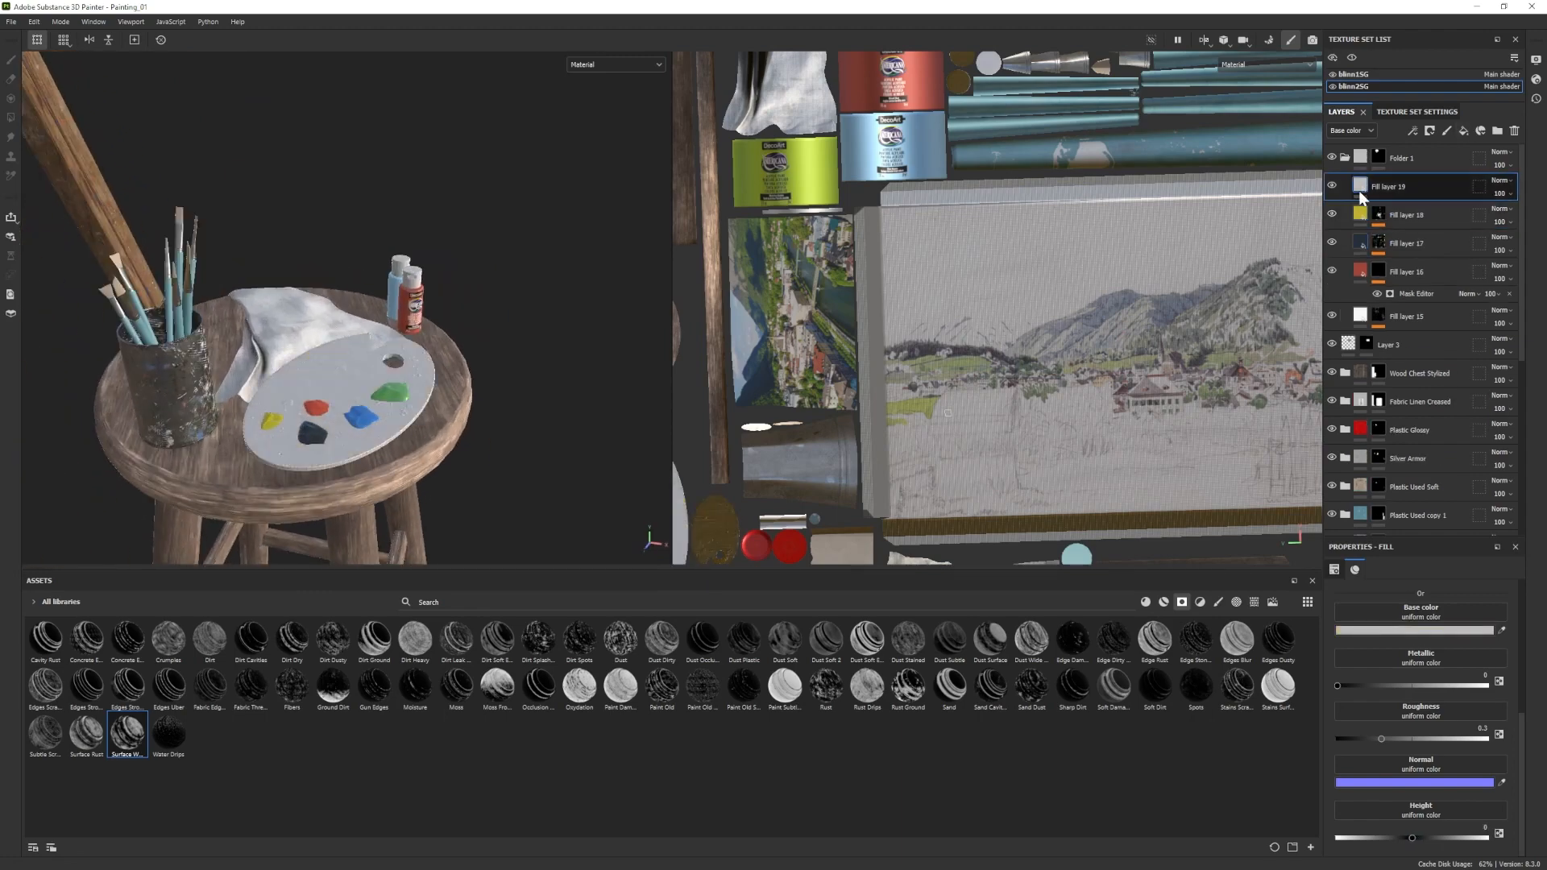
{"action": "left_click", "coordinate": [1502, 630]}
{"action": "left_click", "coordinate": [362, 418]}
{"action": "left_click_drag", "start_coordinate": [540, 720], "coordinate": [1420, 209]}
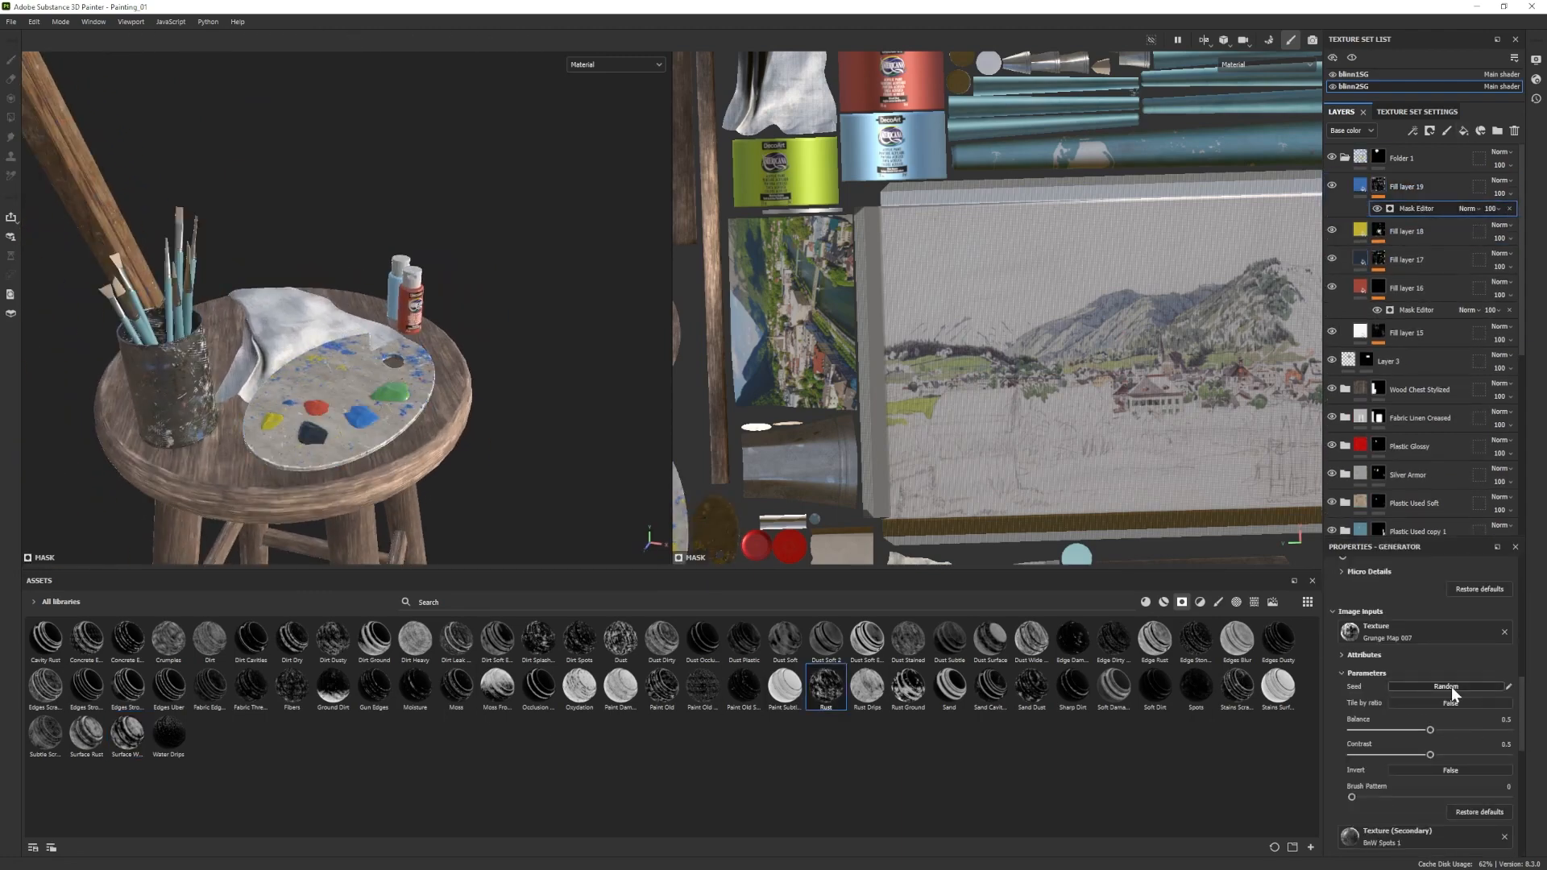
Increase the texture contrast in Fill layer 19's Mask Editor and raise the layer's height slightly.
{"action": "left_click_drag", "start_coordinate": [1431, 754], "coordinate": [1474, 754]}
{"action": "left_click", "coordinate": [1361, 185]}
{"action": "scroll", "coordinate": [1415, 742], "scroll_direction": "down", "scroll_amount": 10}
{"action": "left_click_drag", "start_coordinate": [1415, 838], "coordinate": [1415, 838]}
{"action": "scroll", "coordinate": [485, 461], "scroll_direction": "up", "scroll_amount": 5}
{"action": "scroll", "coordinate": [485, 461], "scroll_direction": "down", "scroll_amount": 5}
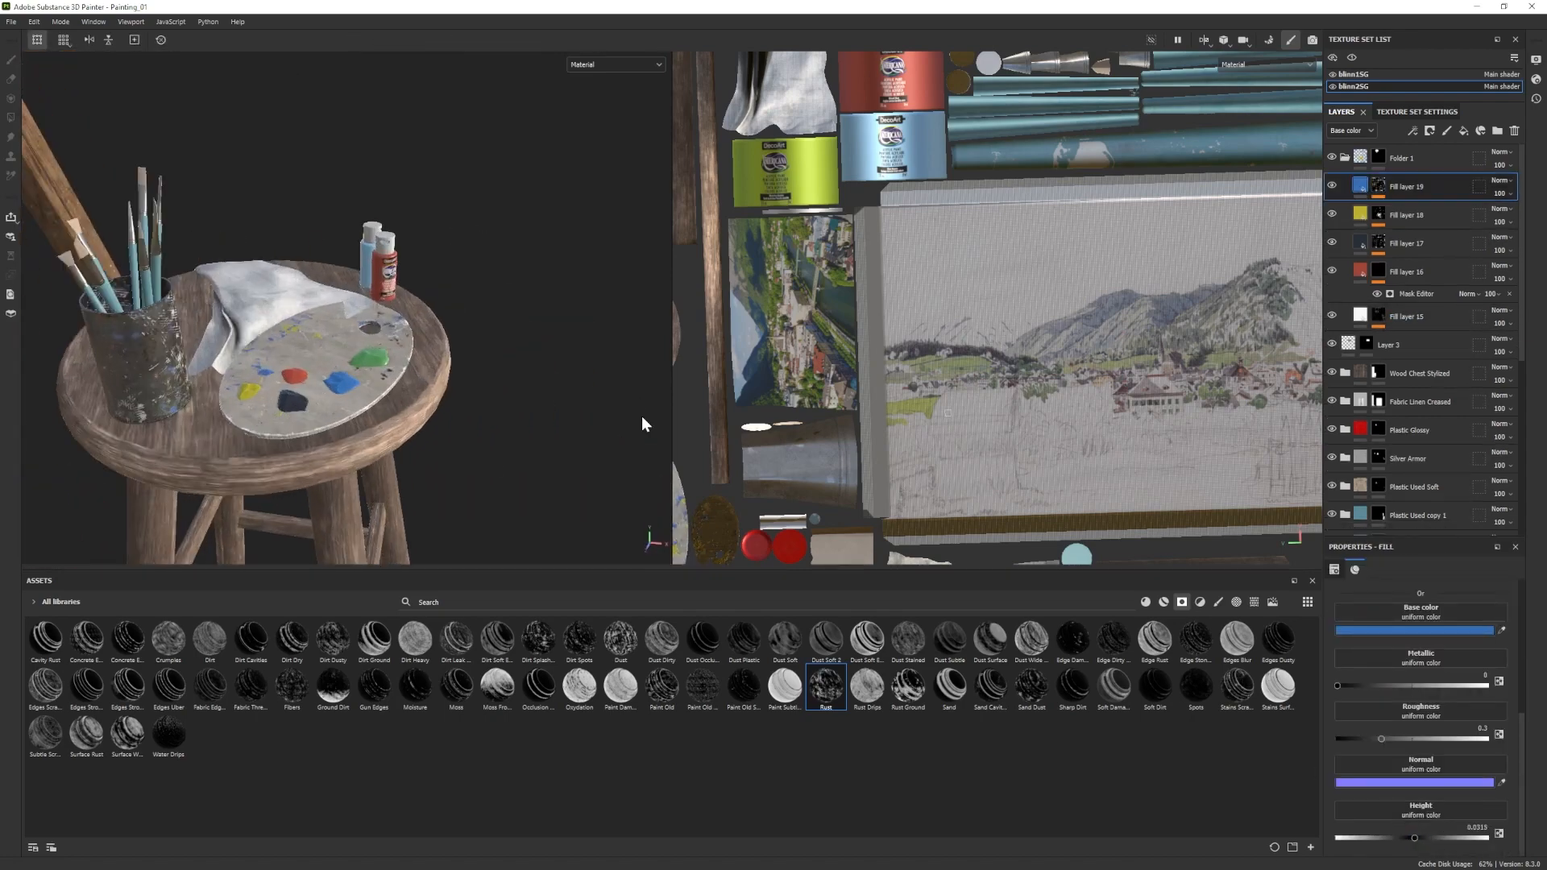
Choose the Hair Lines brush, add a fill layer above Fill layer 19 and give it a black mask.
{"action": "left_click", "coordinate": [1379, 271]}
{"action": "left_click", "coordinate": [1219, 602]}
{"action": "left_click", "coordinate": [1114, 734]}
{"action": "left_click", "coordinate": [1407, 186]}
{"action": "left_click", "coordinate": [1464, 130]}
{"action": "right_click", "coordinate": [1427, 185]}
{"action": "left_click", "coordinate": [1463, 206]}
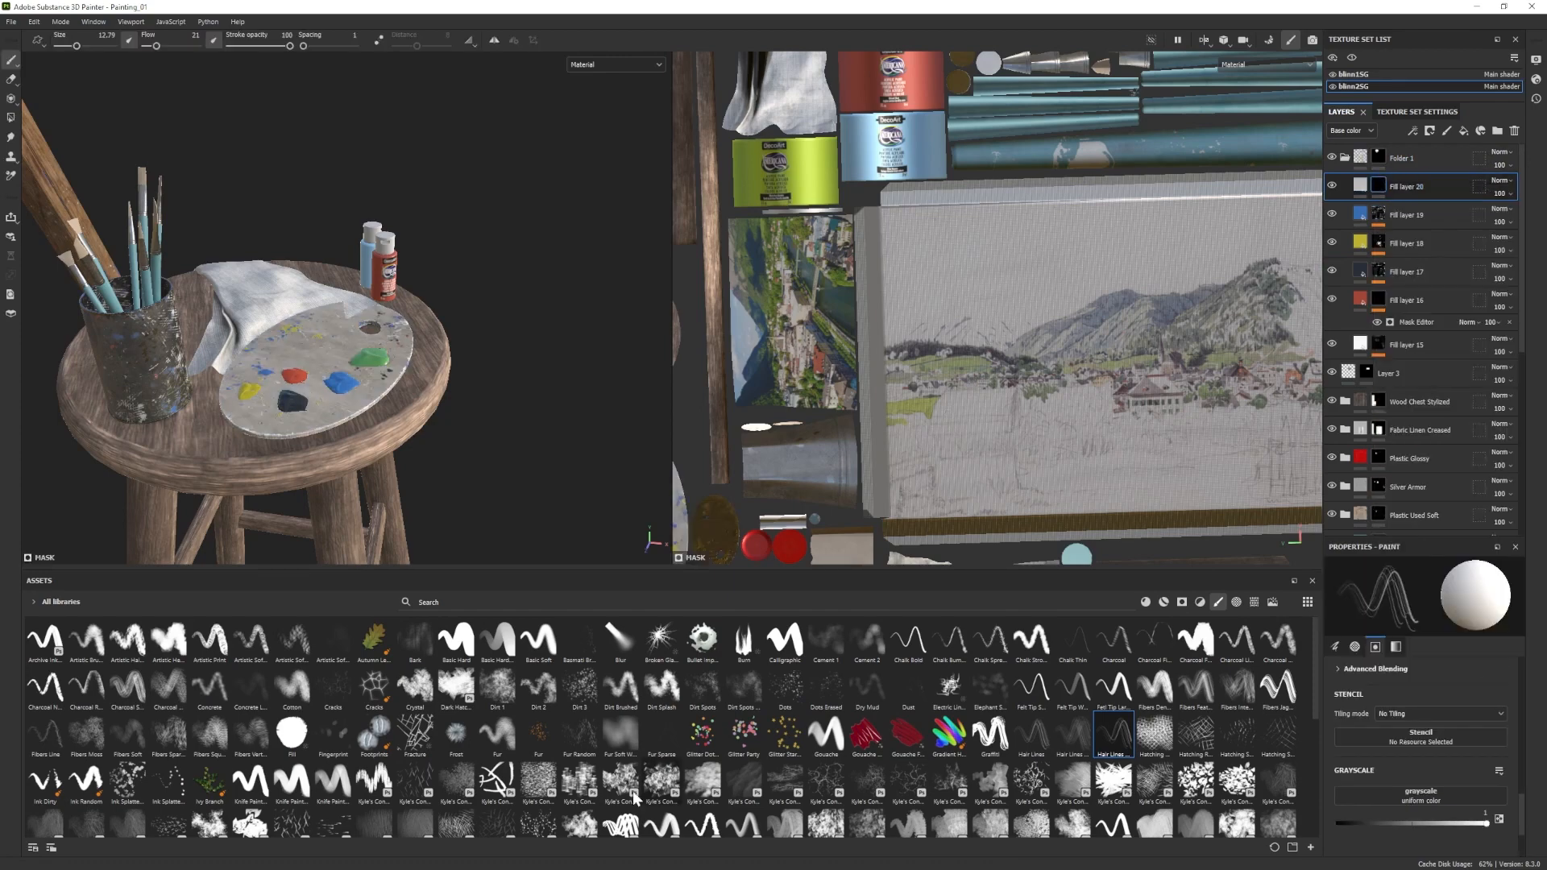
Filter the brushes by "brush", pick a Fibers brush, sample the palette's red for Fill layer 20 and paint a stroke on its mask.
{"action": "type", "text": "brush"}
{"action": "left_click", "coordinate": [867, 686]}
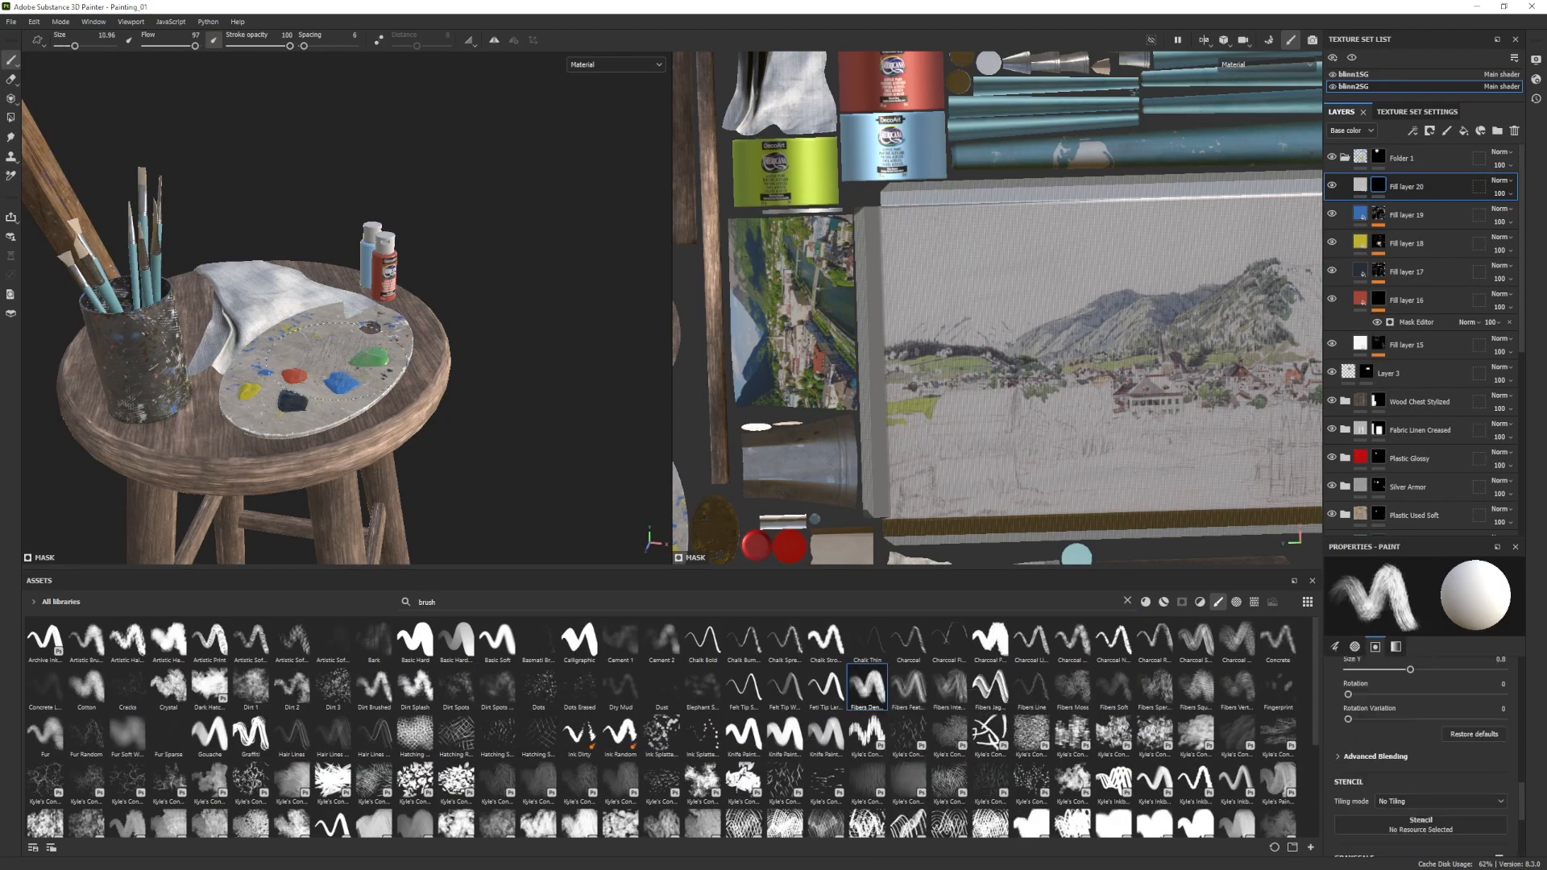
{"action": "left_click", "coordinate": [1360, 186]}
{"action": "left_click", "coordinate": [1500, 631]}
{"action": "left_click", "coordinate": [297, 376]}
{"action": "left_click", "coordinate": [1379, 186]}
{"action": "mouse_move", "coordinate": [322, 346]}
{"action": "left_mouse_down", "text": "alt"}
{"action": "mouse_move", "coordinate": [326, 375]}
{"action": "mouse_move", "coordinate": [324, 326]}
{"action": "mouse_move", "coordinate": [319, 347]}
{"action": "left_mouse_up", "text": "alt"}
{"action": "left_click_drag", "start_coordinate": [281, 367], "coordinate": [300, 355]}
Try several Kyle's brushes and paint small red dabs on the palette through Fill layer 20's mask.
{"action": "scroll", "coordinate": [1047, 725], "scroll_direction": "down", "scroll_amount": 3}
{"action": "left_click", "coordinate": [1196, 644]}
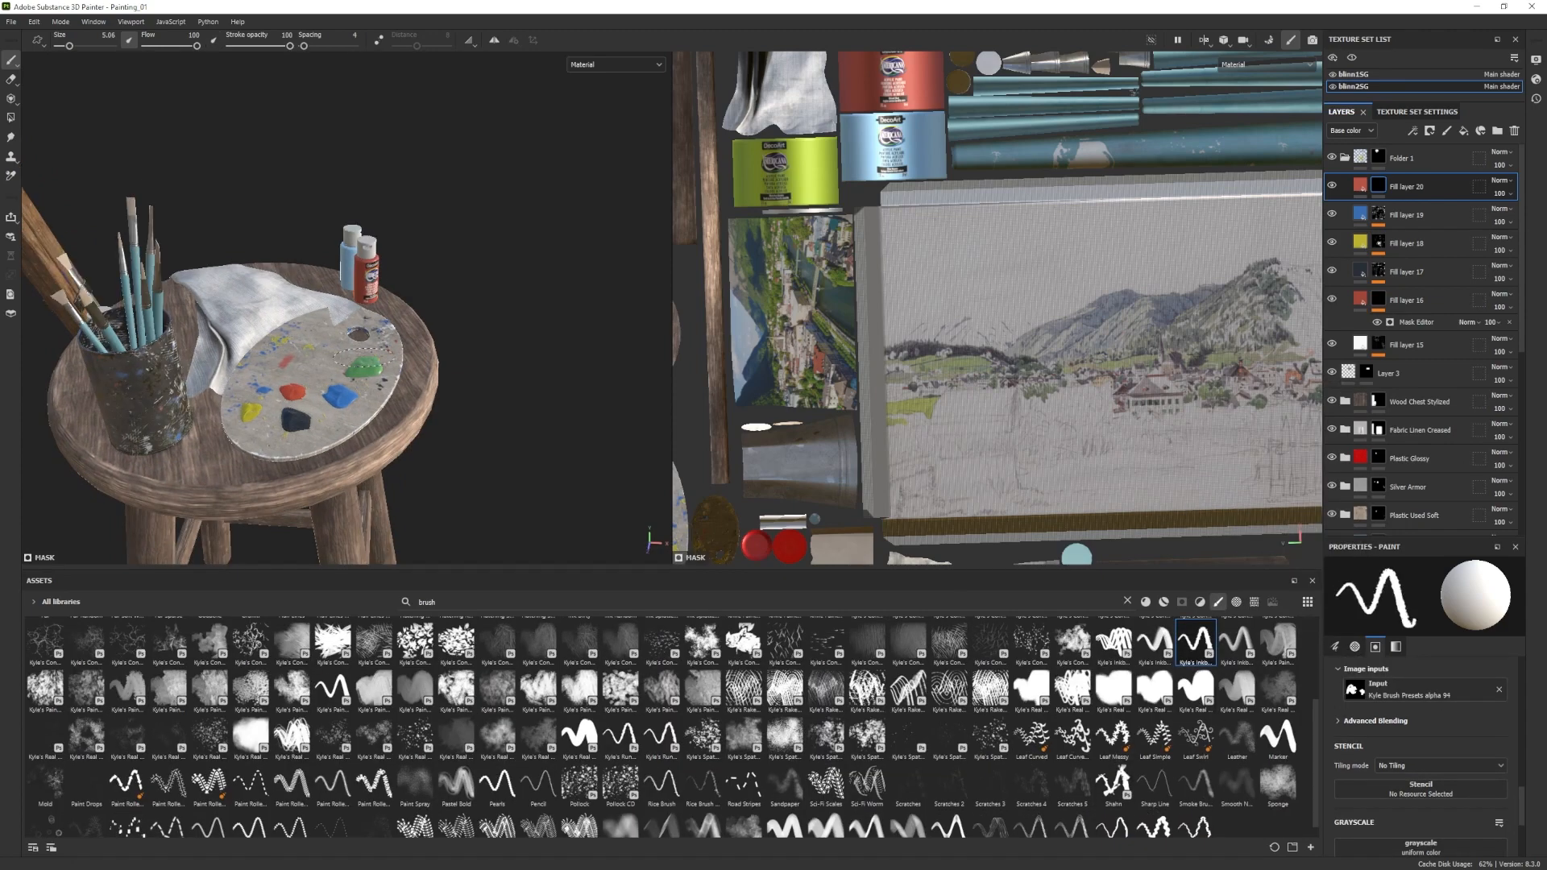
{"action": "mouse_move", "coordinate": [418, 689]}
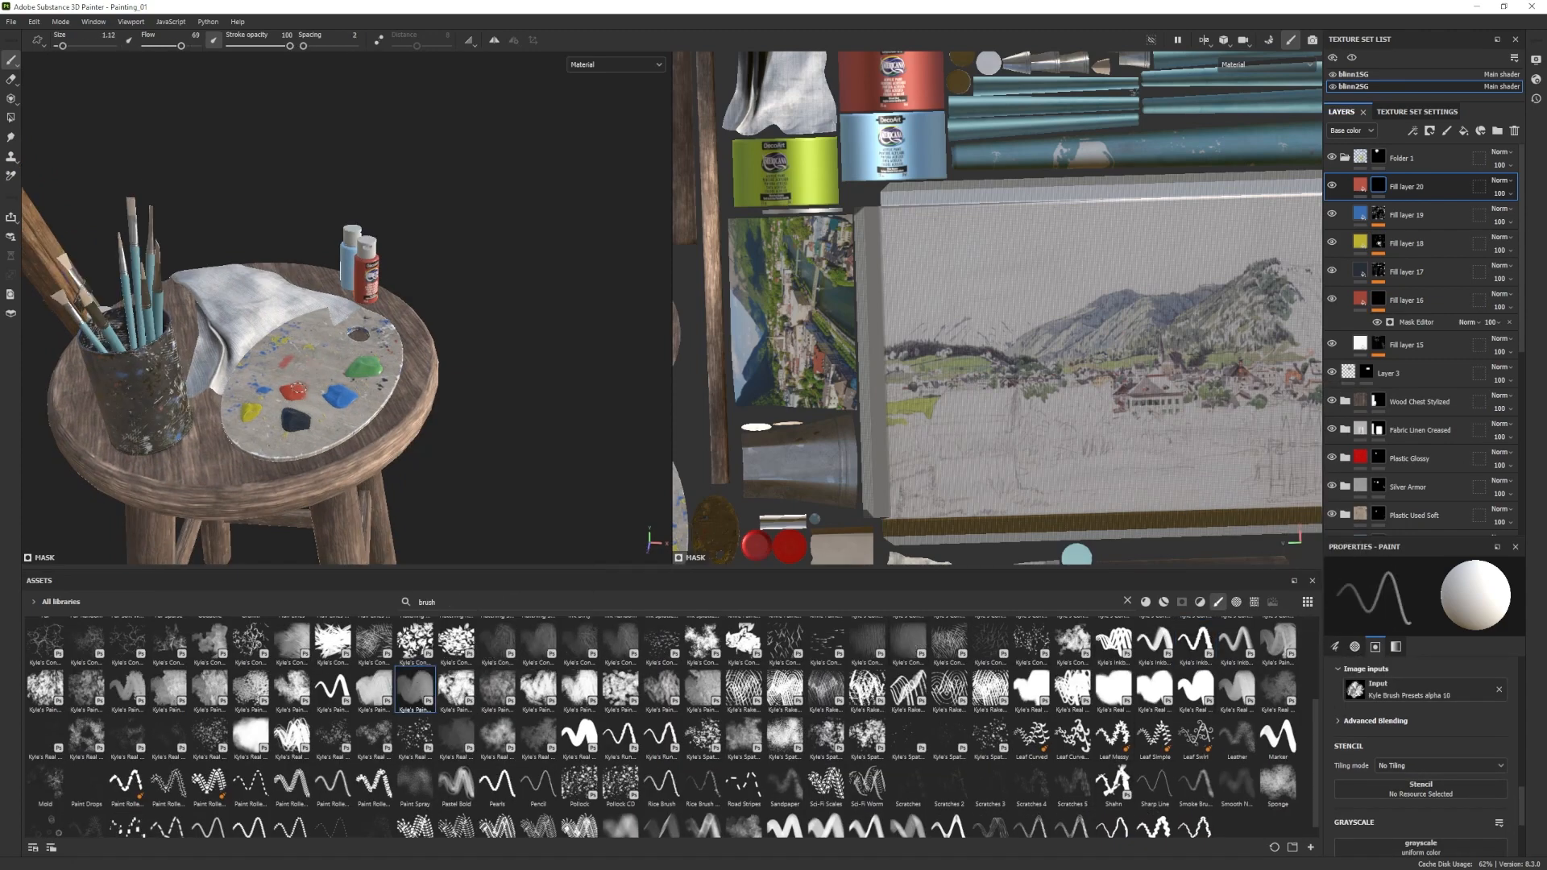
{"action": "left_click", "coordinate": [333, 689]}
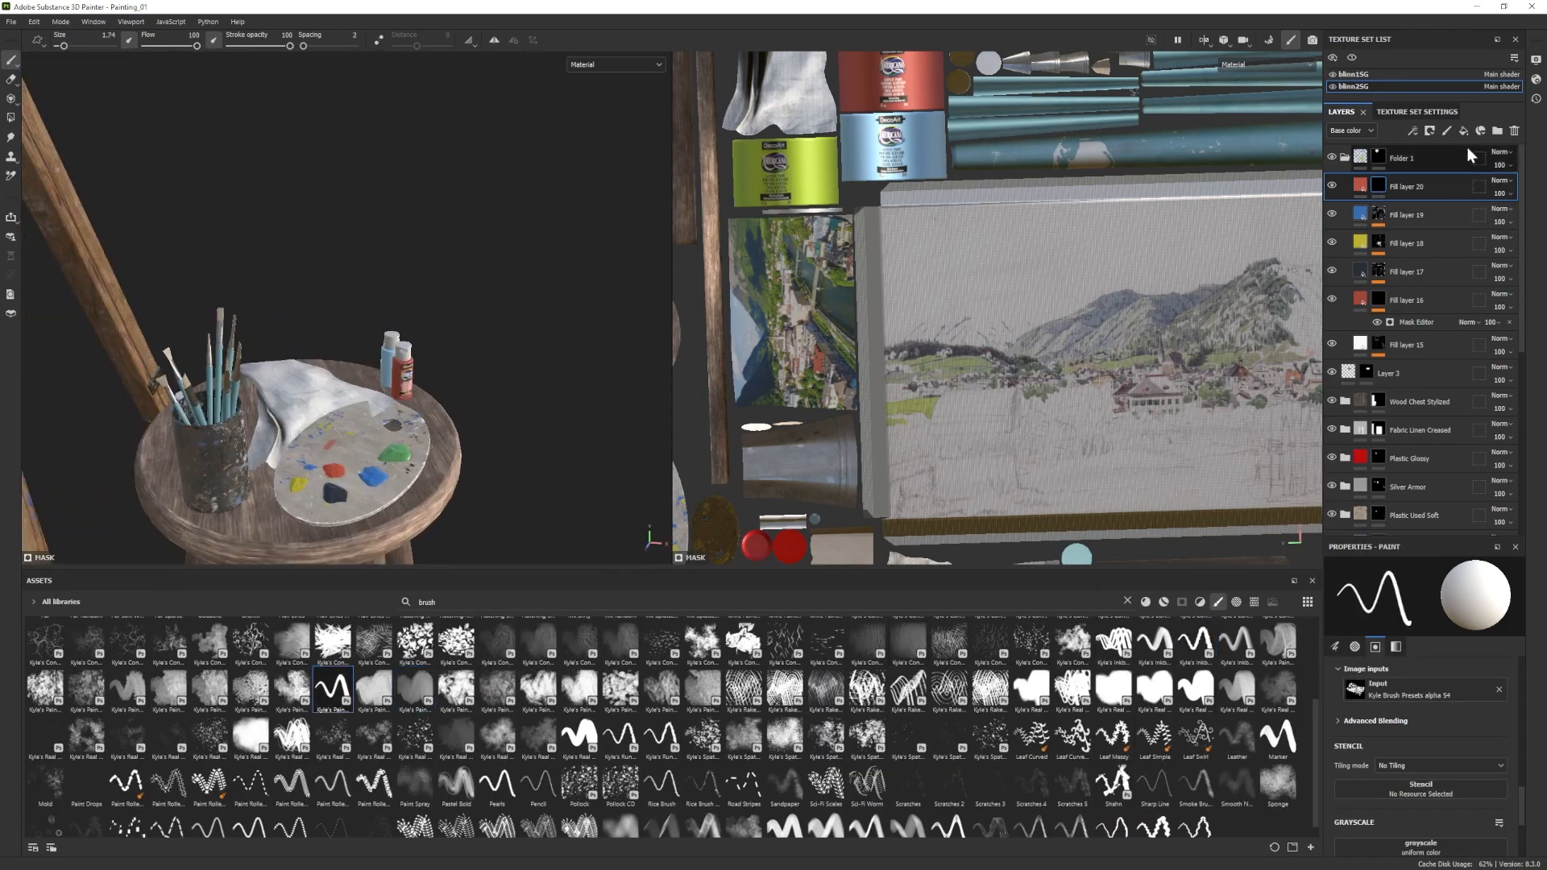
Add a fill layer with a black mask above Fill layer 20 and set its base color to off-white.
{"action": "left_click", "coordinate": [1464, 131]}
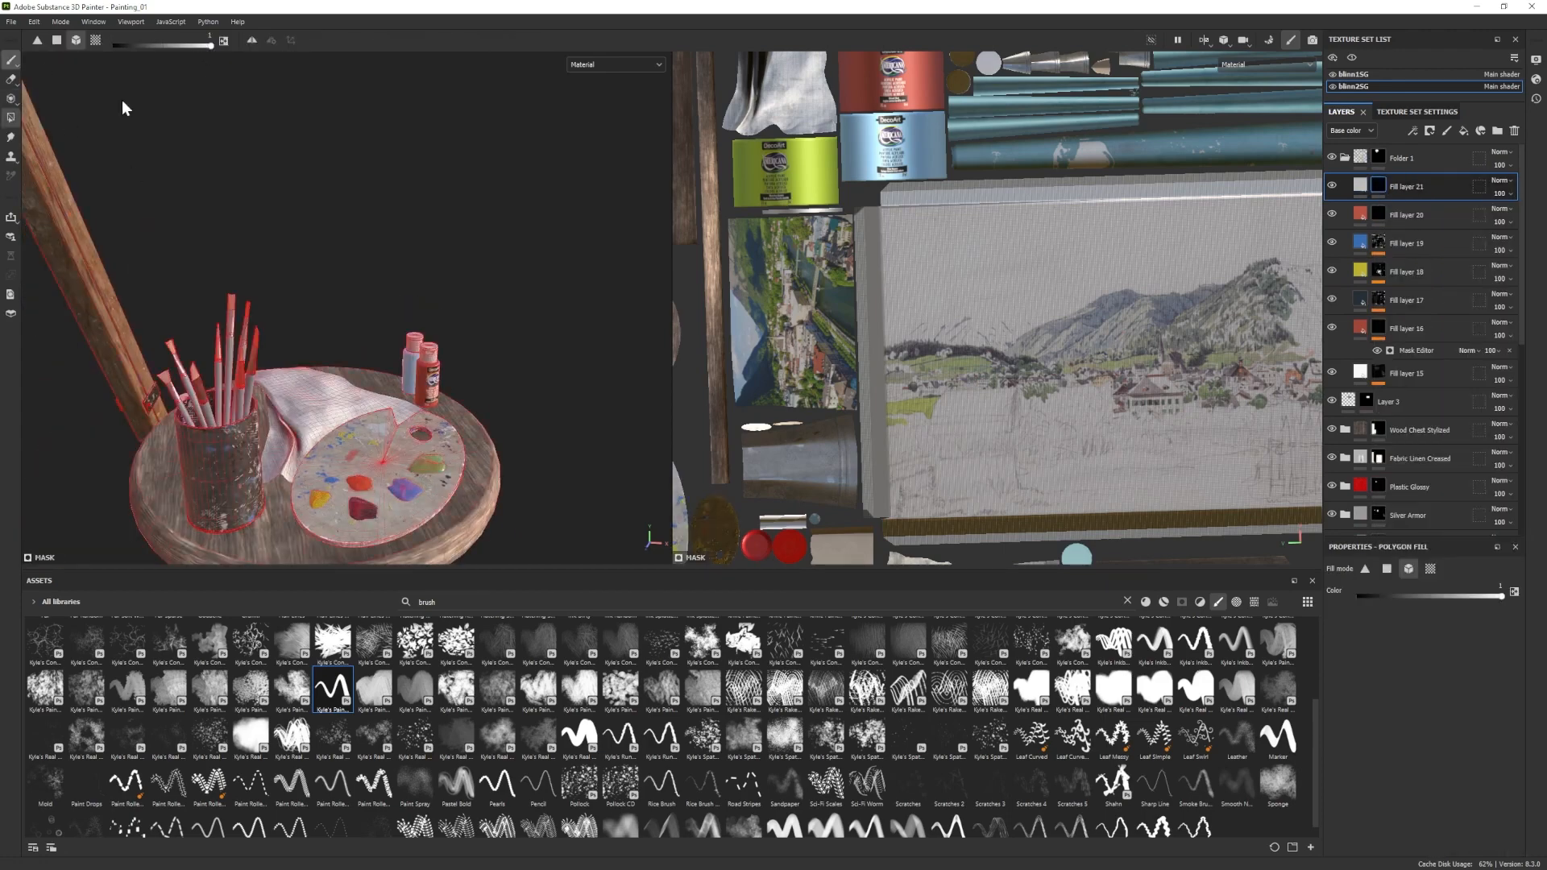
{"action": "left_click", "coordinate": [1411, 631]}
{"action": "left_click", "coordinate": [1243, 732]}
{"action": "left_click", "coordinate": [1372, 675]}
{"action": "left_click", "coordinate": [1378, 185]}
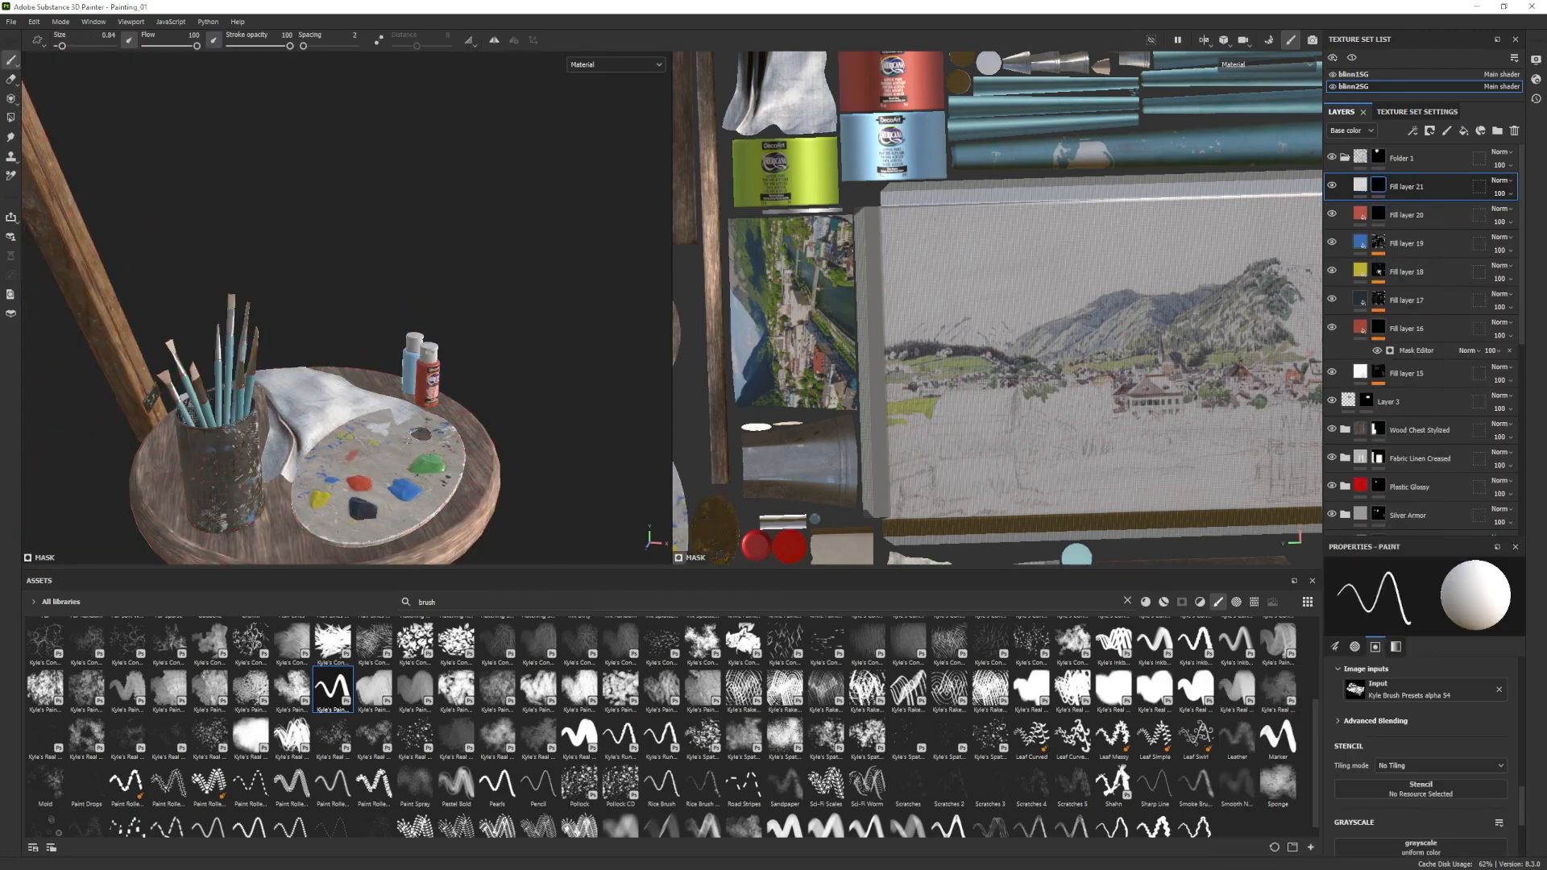
Dab off-white paint onto the palette through Fill layer 21's mask and raise the layer's height slightly.
{"action": "left_click_drag", "start_coordinate": [322, 363], "coordinate": [346, 306], "text": "alt"}
{"action": "left_click", "coordinate": [1360, 185]}
{"action": "left_click_drag", "start_coordinate": [1412, 838], "coordinate": [1417, 838]}
{"action": "scroll", "coordinate": [224, 456], "scroll_direction": "down", "scroll_amount": 3}
{"action": "left_click", "coordinate": [1378, 185]}
{"action": "scroll", "coordinate": [355, 435], "scroll_direction": "up", "scroll_amount": 4}
{"action": "scroll", "coordinate": [259, 405], "scroll_direction": "down", "scroll_amount": 8}
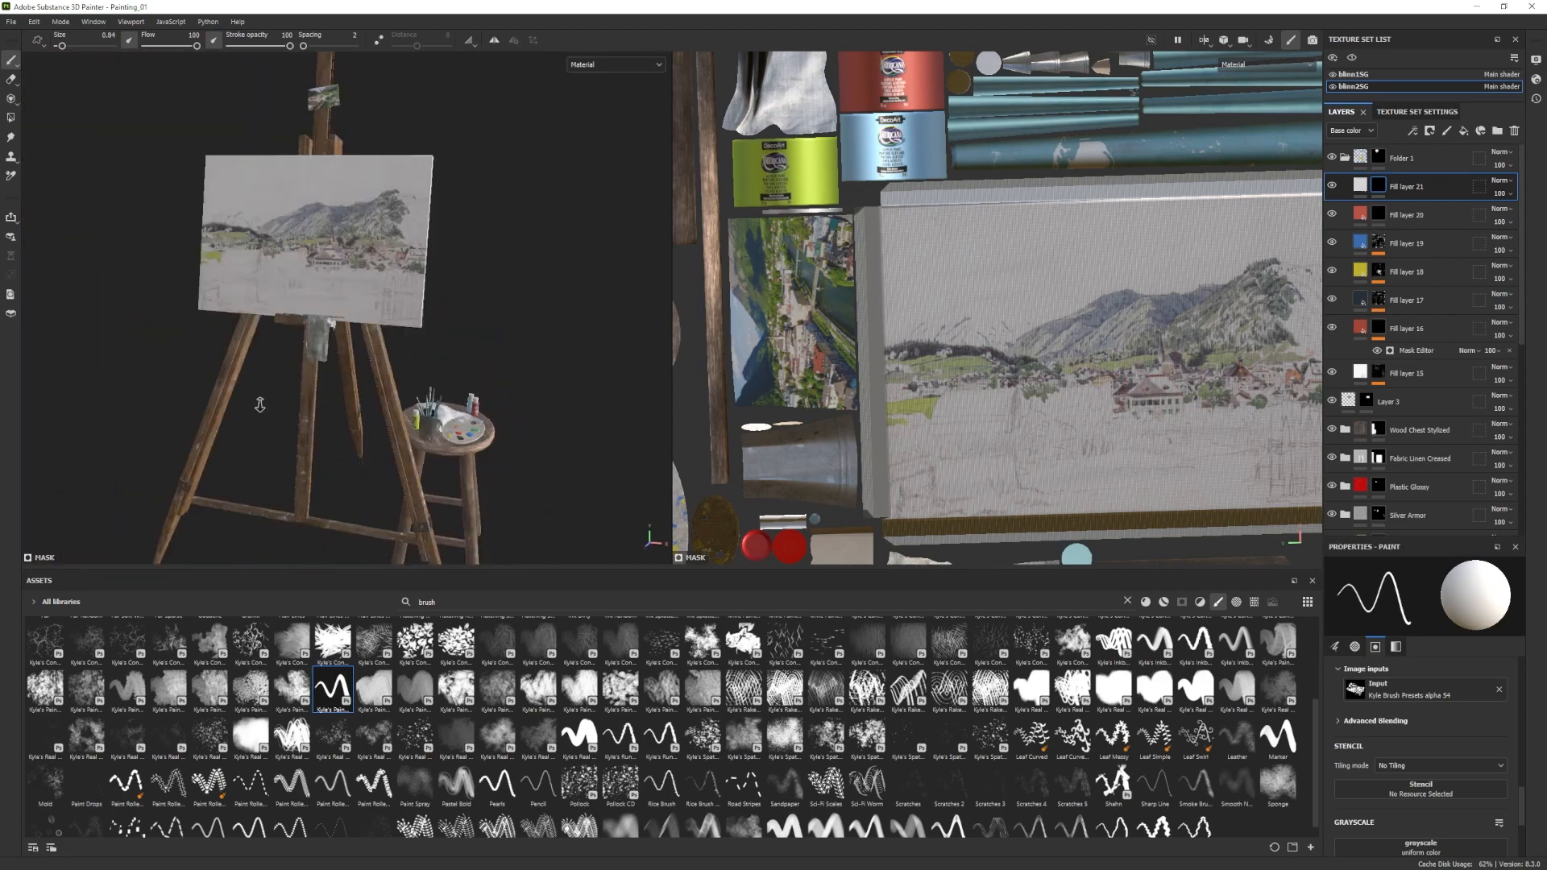
Collapse Folder 1 and solo the blinn2SG texture set in the viewport.
{"action": "scroll", "coordinate": [355, 415], "scroll_direction": "up", "scroll_amount": 4}
{"action": "left_click", "coordinate": [1345, 158]}
{"action": "left_click", "coordinate": [1352, 58]}
{"action": "left_click_drag", "start_coordinate": [359, 362], "coordinate": [436, 354], "text": "alt"}
{"action": "scroll", "coordinate": [471, 379], "scroll_direction": "down", "scroll_amount": 4}
{"action": "scroll", "coordinate": [482, 405], "scroll_direction": "up", "scroll_amount": 5}
Show the smart masks without a search filter and try Dirt Leaks on a new fill layer in the upper Wood Chest Stylized folder.
{"action": "left_click", "coordinate": [1345, 214]}
{"action": "left_click", "coordinate": [1406, 243]}
{"action": "left_click", "coordinate": [1463, 131]}
{"action": "left_click", "coordinate": [1182, 603]}
{"action": "left_click", "coordinate": [1128, 602]}
{"action": "left_click_drag", "start_coordinate": [456, 639], "coordinate": [1350, 241]}
{"action": "key", "text": "Delete"}
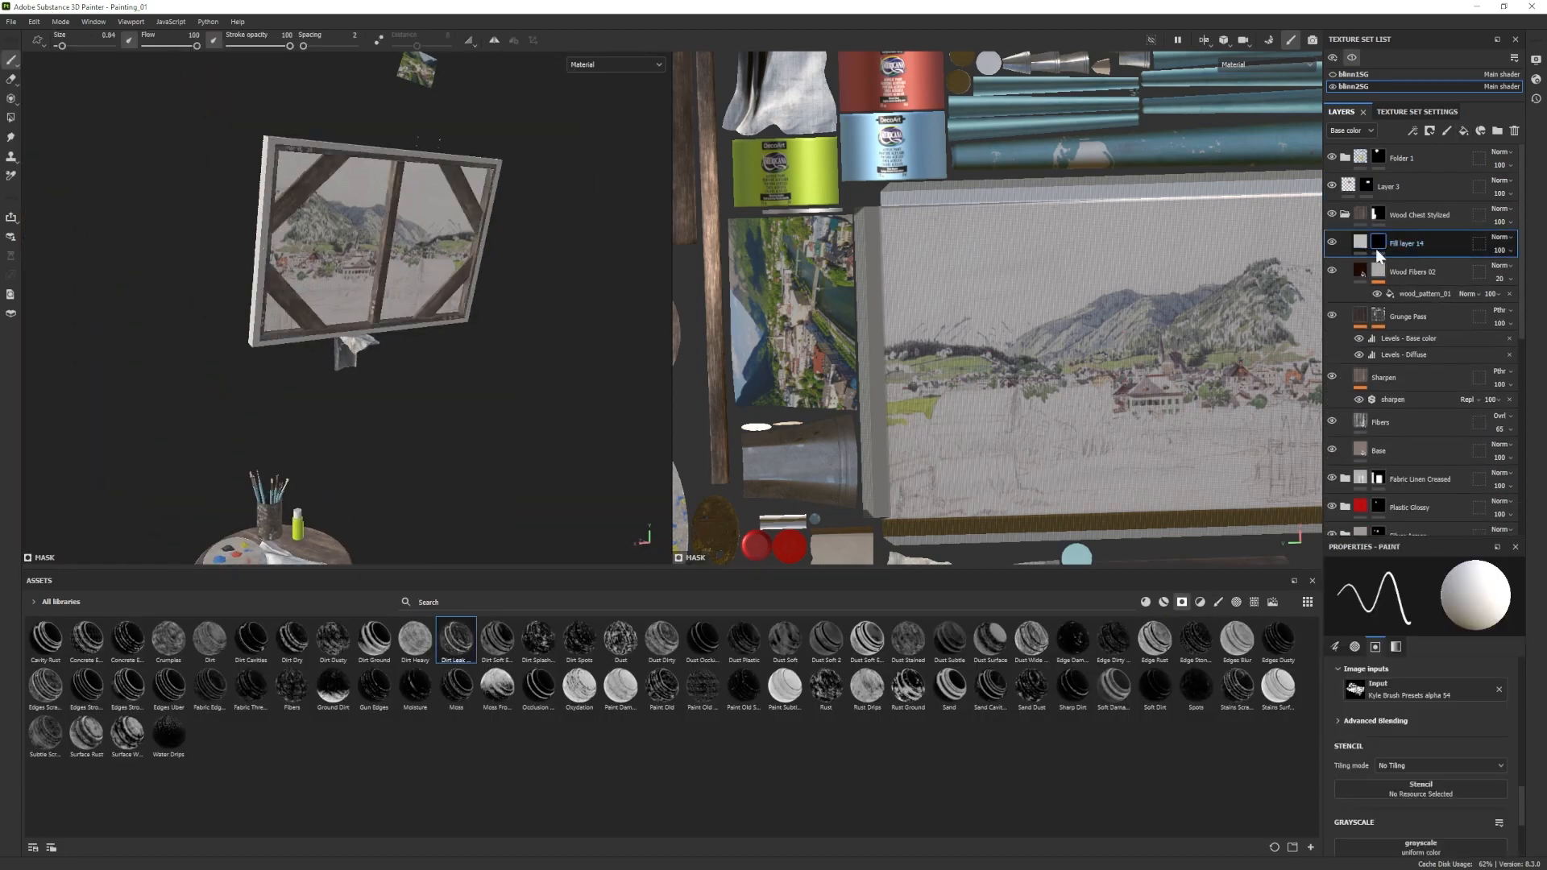
Add a light grey fill layer with a Paint Old smart mask inside the stool's Wood Chest Stylized folder.
{"action": "left_click", "coordinate": [1346, 214]}
{"action": "left_click", "coordinate": [1331, 469]}
{"action": "left_click", "coordinate": [1332, 469]}
{"action": "left_click", "coordinate": [1345, 470]}
{"action": "left_click_drag", "start_coordinate": [743, 687], "coordinate": [1413, 490]}
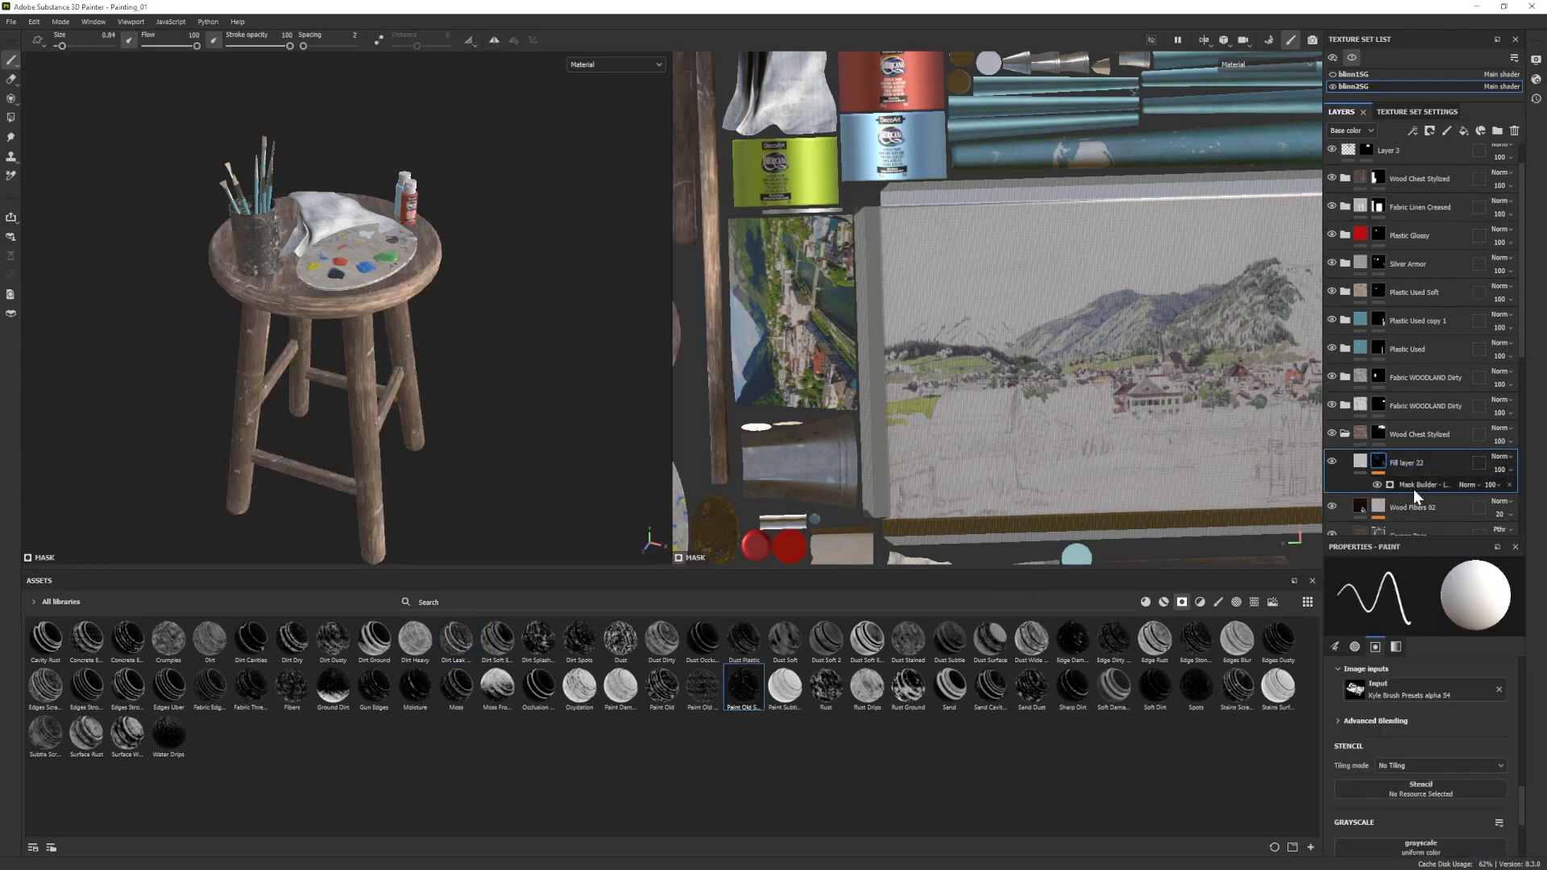
Group Fill layer 22 into a folder with a white mask and collapse the folder.
{"action": "key", "text": "ctrl+g"}
{"action": "right_click", "coordinate": [1412, 464]}
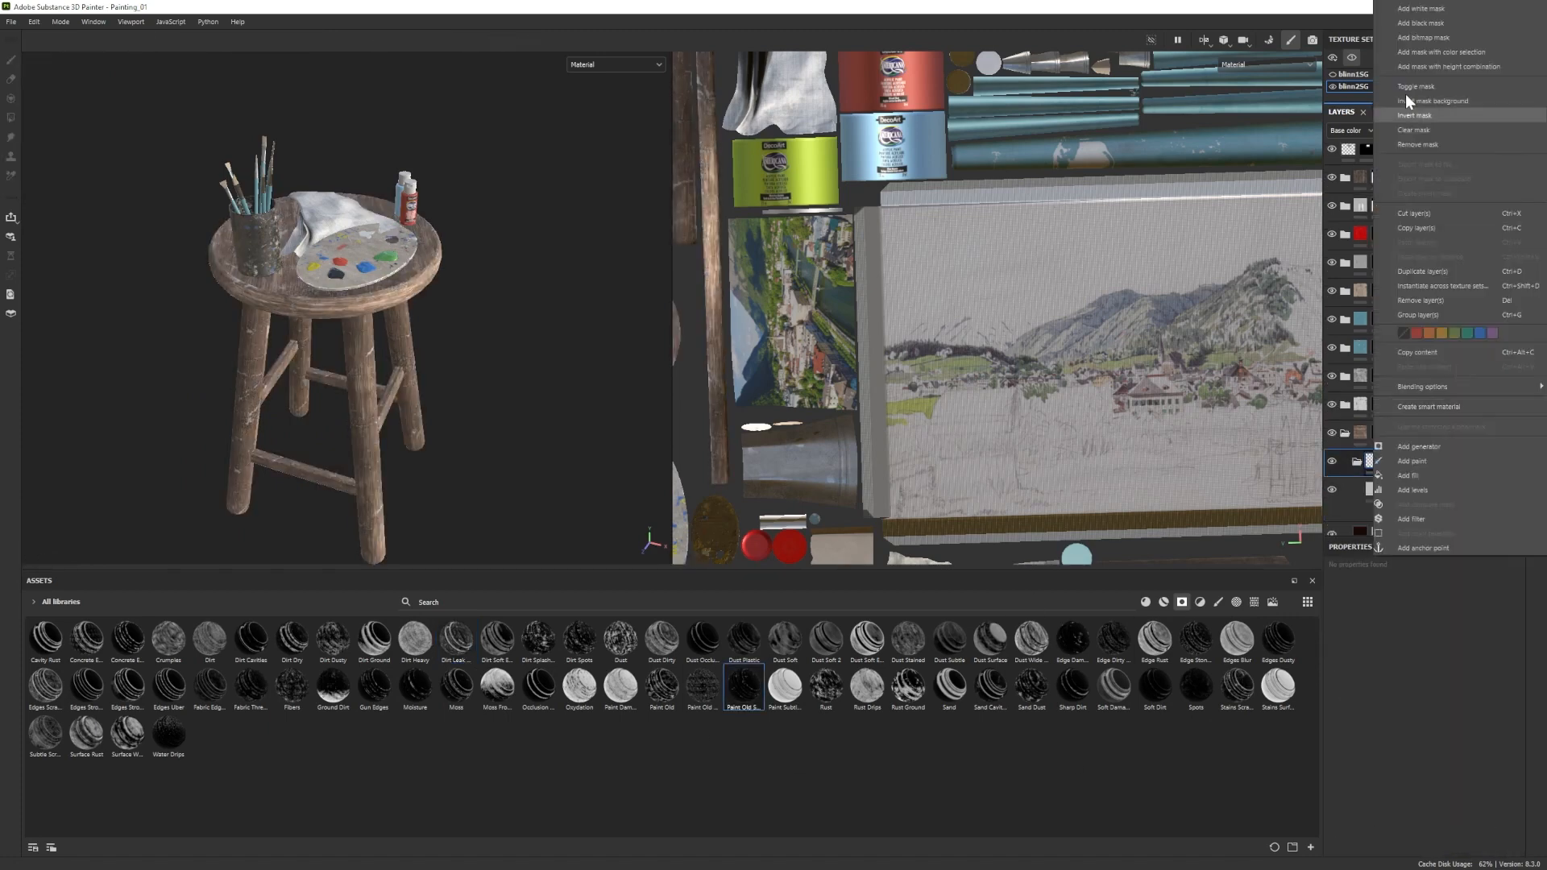
{"action": "left_click", "coordinate": [1411, 8]}
{"action": "left_click_drag", "start_coordinate": [250, 435], "coordinate": [240, 378], "text": "alt"}
{"action": "scroll", "coordinate": [240, 378], "scroll_direction": "up", "scroll_amount": 1}
{"action": "scroll", "coordinate": [369, 278], "scroll_direction": "down", "scroll_amount": 3}
{"action": "left_click_drag", "start_coordinate": [369, 278], "coordinate": [371, 315], "text": "alt"}
{"action": "left_click", "coordinate": [1357, 462]}
Add a fill layer above Folder 2, sample a red base color and mask it with the Edge Damage smart mask.
{"action": "left_click", "coordinate": [1464, 130]}
{"action": "left_click", "coordinate": [1502, 699]}
{"action": "left_click", "coordinate": [1361, 235]}
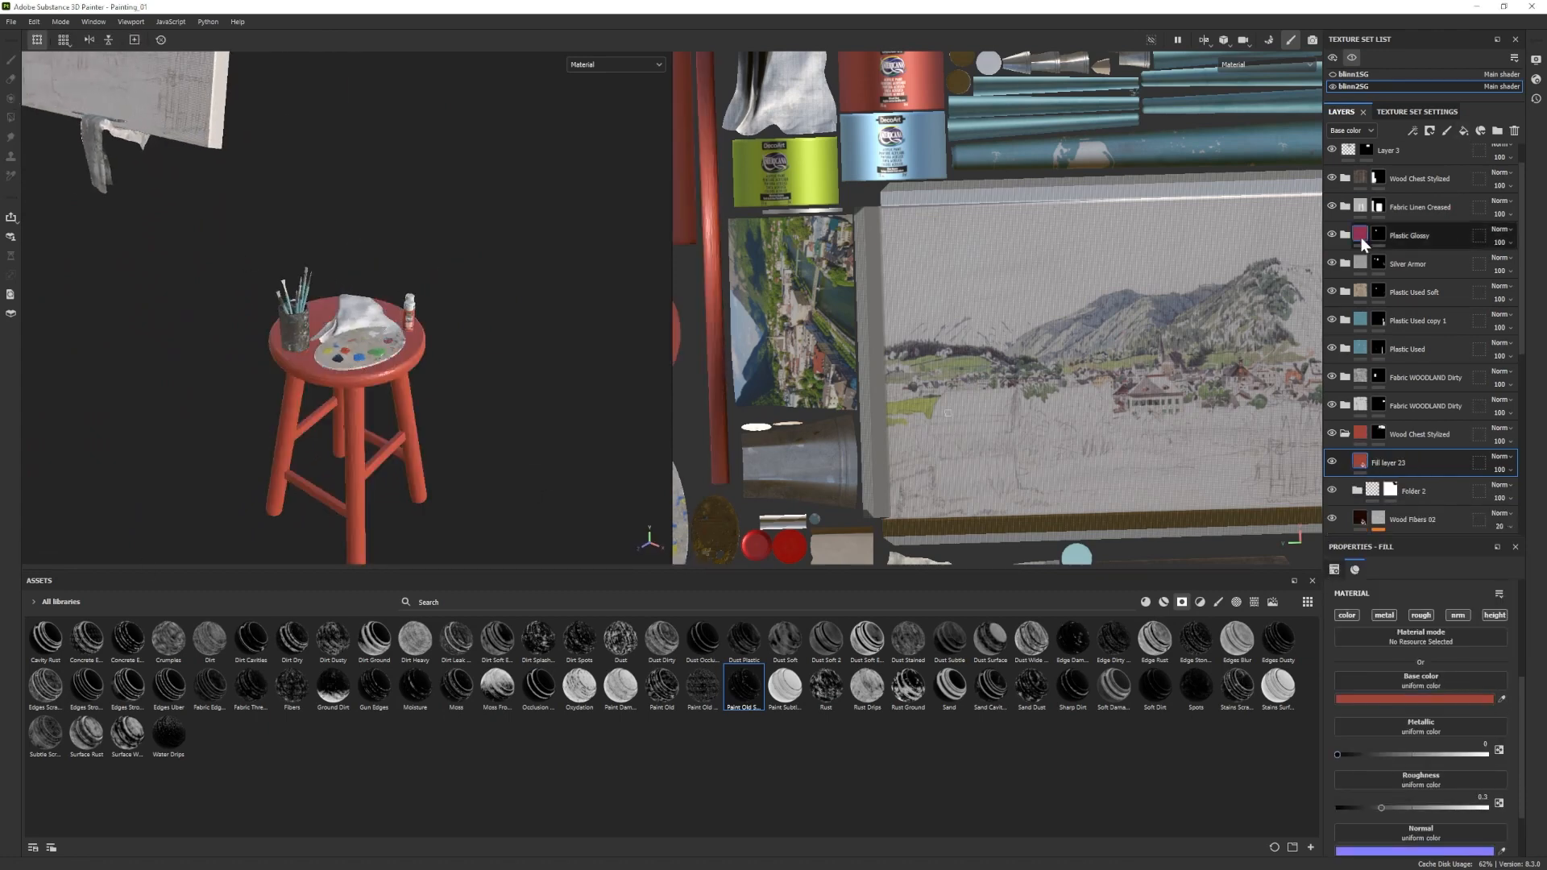
{"action": "left_click_drag", "start_coordinate": [1070, 637], "coordinate": [1416, 477]}
{"action": "left_click", "coordinate": [1416, 482]}
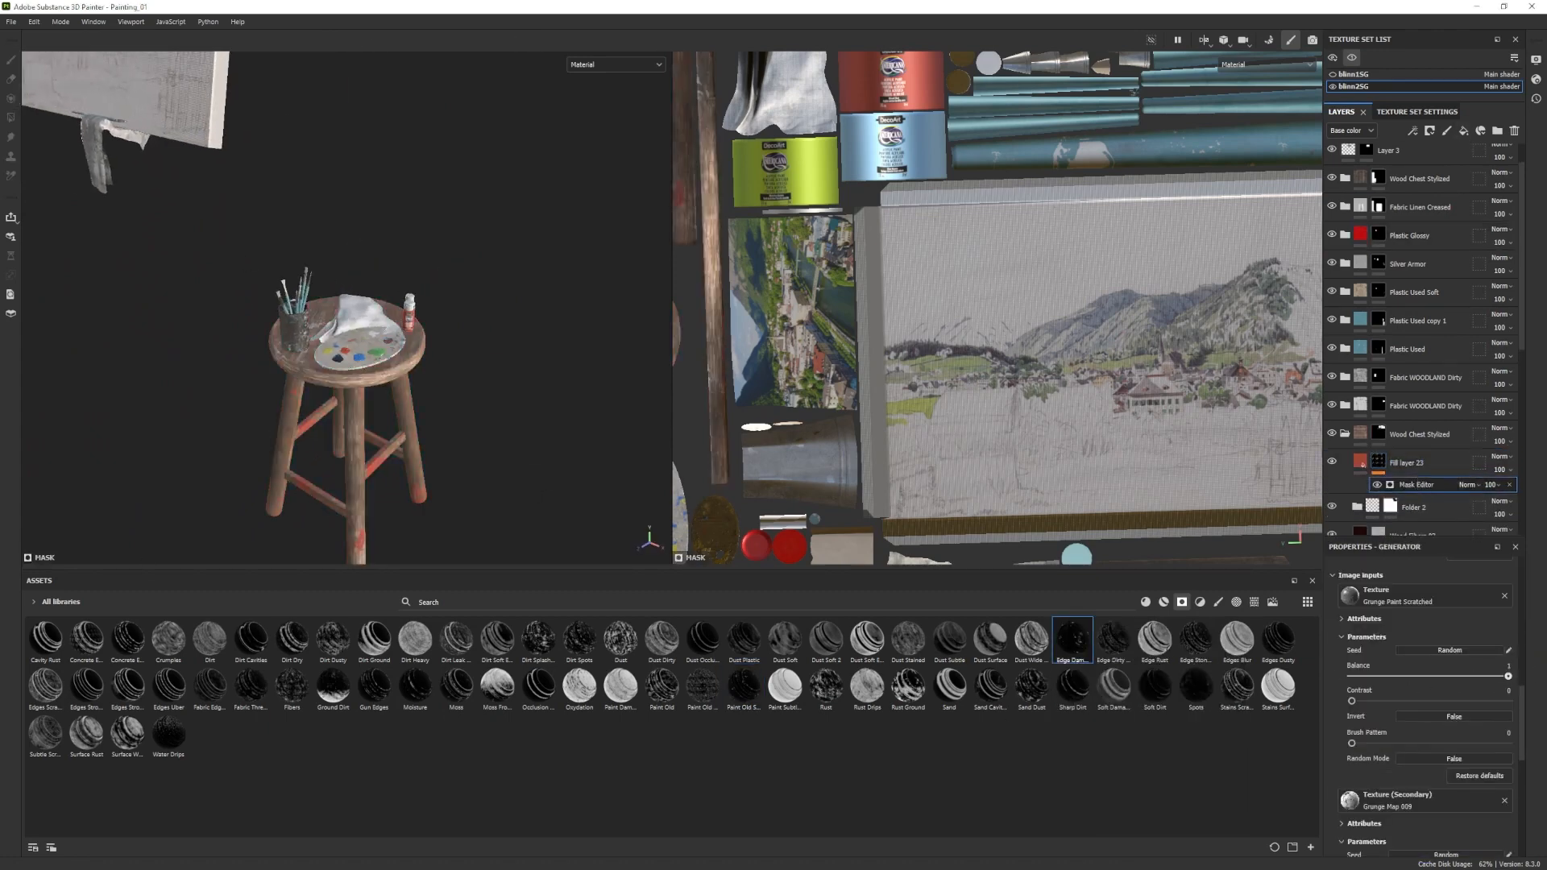
Group Fill layer 23 into a folder and give the folder a white mask.
{"action": "left_click", "coordinate": [1404, 461]}
{"action": "key", "text": "ctrl+g"}
{"action": "right_click", "coordinate": [1404, 461]}
{"action": "left_click", "coordinate": [1418, 10]}
{"action": "left_click_drag", "start_coordinate": [355, 419], "coordinate": [330, 310], "text": "alt"}
{"action": "left_click_drag", "start_coordinate": [321, 387], "coordinate": [131, 404], "text": "alt"}
{"action": "left_click_drag", "start_coordinate": [435, 346], "coordinate": [387, 379], "text": "alt"}
Raise the height of Fill layer 23 slightly.
{"action": "left_click", "coordinate": [1372, 490]}
{"action": "left_click_drag", "start_coordinate": [1412, 838], "coordinate": [1414, 838]}
{"action": "mouse_move", "coordinate": [409, 399]}
{"action": "left_mouse_down", "text": "alt"}
{"action": "mouse_move", "coordinate": [387, 378]}
{"action": "mouse_move", "coordinate": [403, 394]}
{"action": "left_mouse_up", "text": "alt"}
{"action": "scroll", "coordinate": [1423, 476], "scroll_direction": "down", "scroll_amount": 1}
{"action": "left_click", "coordinate": [1373, 474]}
{"action": "mouse_move", "coordinate": [440, 407]}
{"action": "right_mouse_down", "text": "alt"}
{"action": "mouse_move", "coordinate": [500, 414]}
{"action": "mouse_move", "coordinate": [411, 403]}
{"action": "right_mouse_up", "text": "alt"}
Add a fill layer above Folder 3, sample the palette's green as its base color and mask it with the Fibers smart mask.
{"action": "left_click", "coordinate": [1415, 390]}
{"action": "left_click", "coordinate": [1464, 131]}
{"action": "left_click", "coordinate": [1501, 631]}
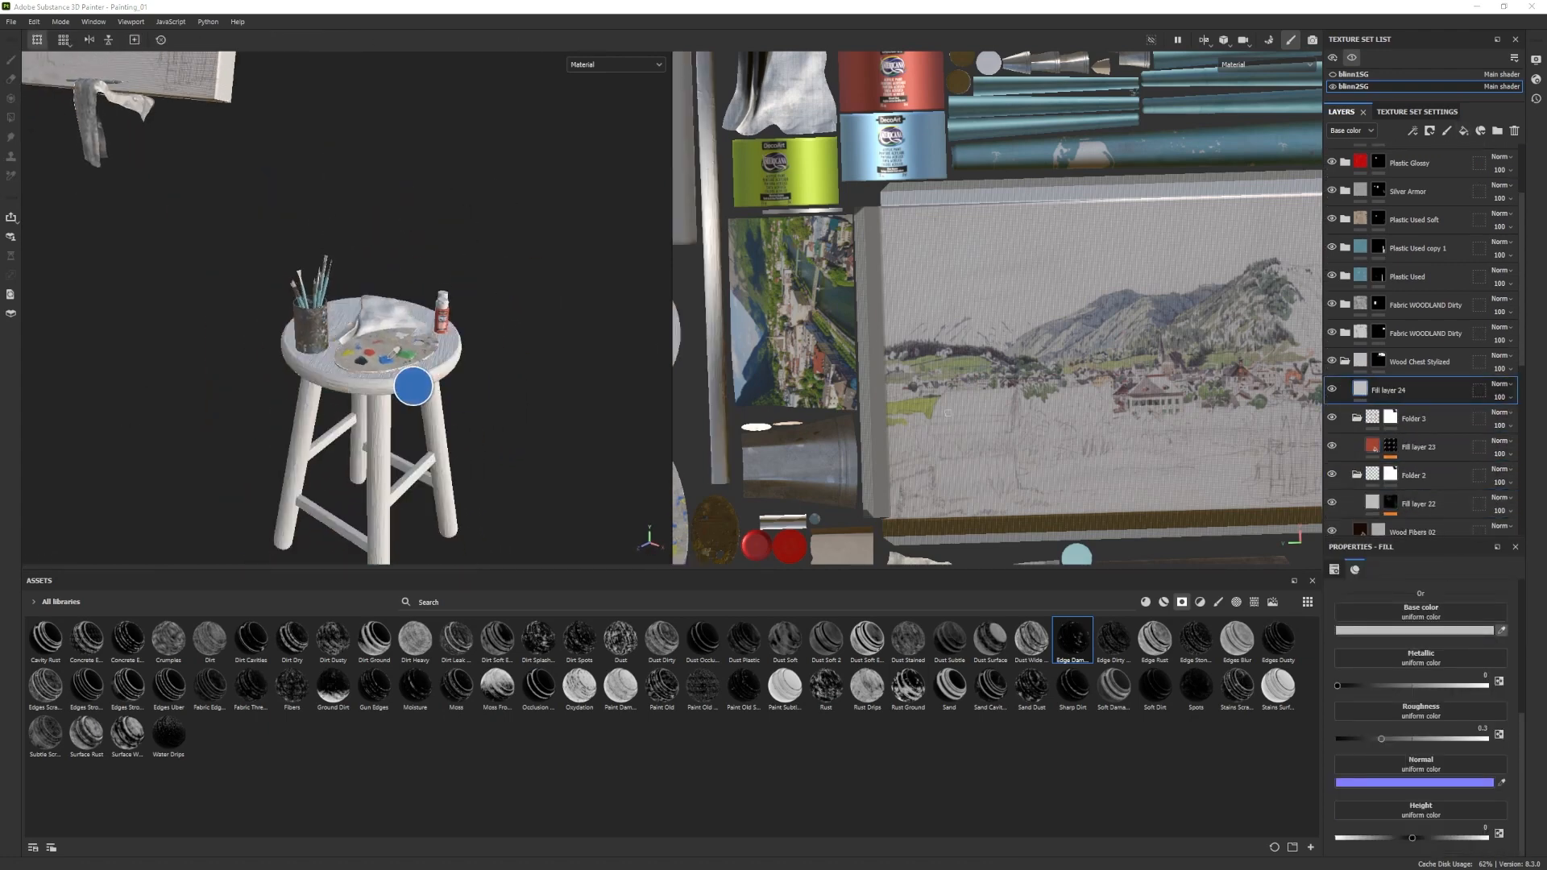
{"action": "left_click", "coordinate": [407, 355]}
{"action": "left_click_drag", "start_coordinate": [1031, 687], "coordinate": [1402, 392]}
{"action": "left_click_drag", "start_coordinate": [291, 686], "coordinate": [1402, 391]}
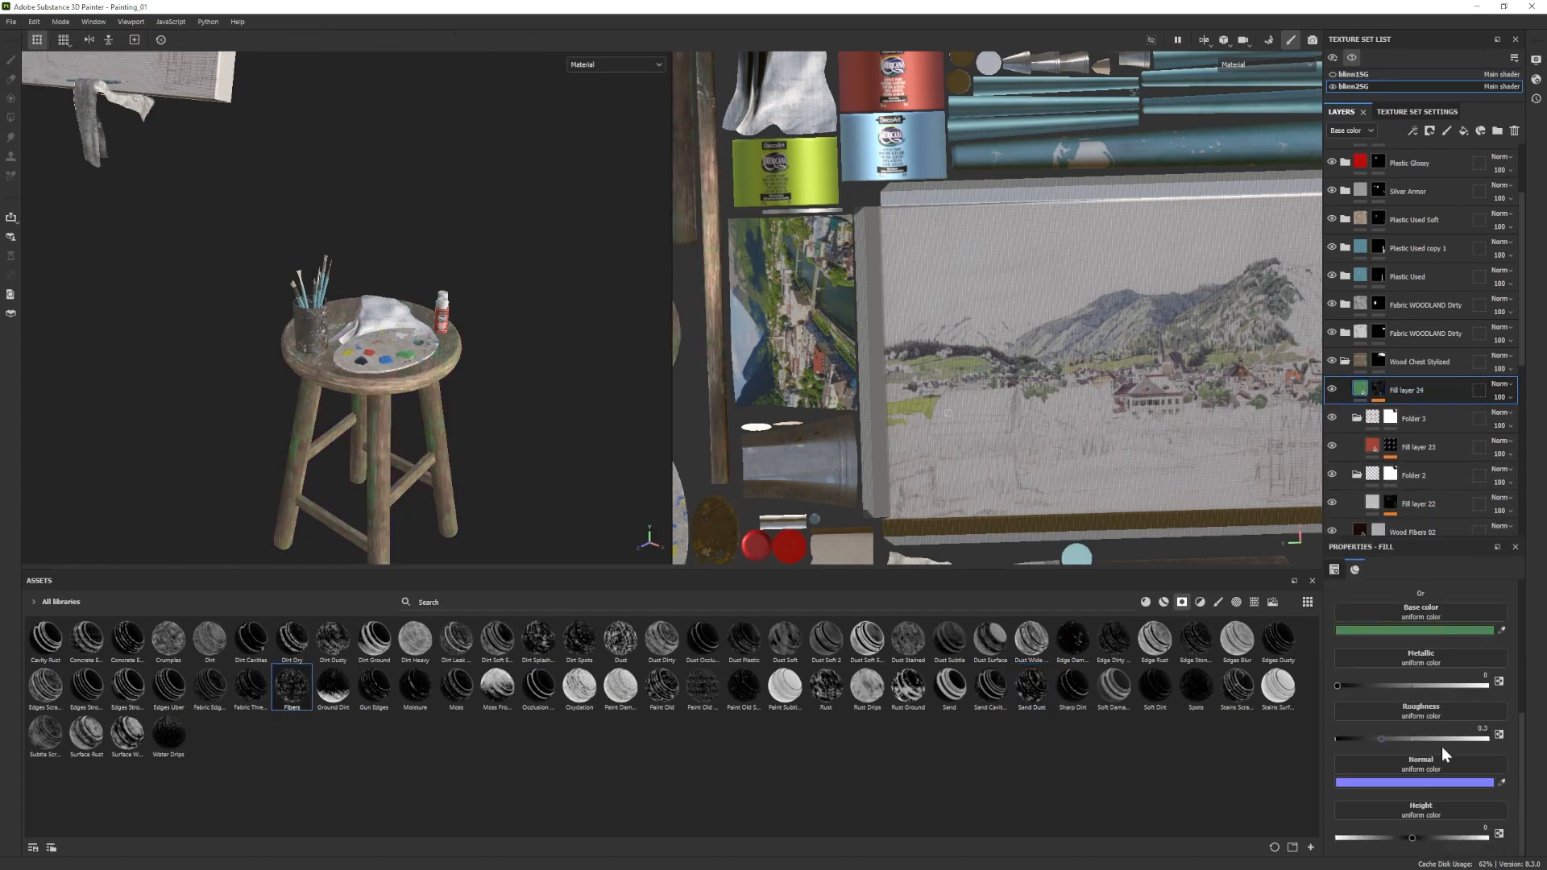
Group Fill layer 24 into a folder with a white mask and collapse the folder.
{"action": "key", "text": "ctrl+g"}
{"action": "right_click", "coordinate": [1402, 390]}
{"action": "left_click", "coordinate": [1406, 28]}
{"action": "left_click_drag", "start_coordinate": [419, 503], "coordinate": [395, 451], "text": "alt"}
{"action": "right_click_drag", "start_coordinate": [395, 451], "coordinate": [422, 457], "text": "alt"}
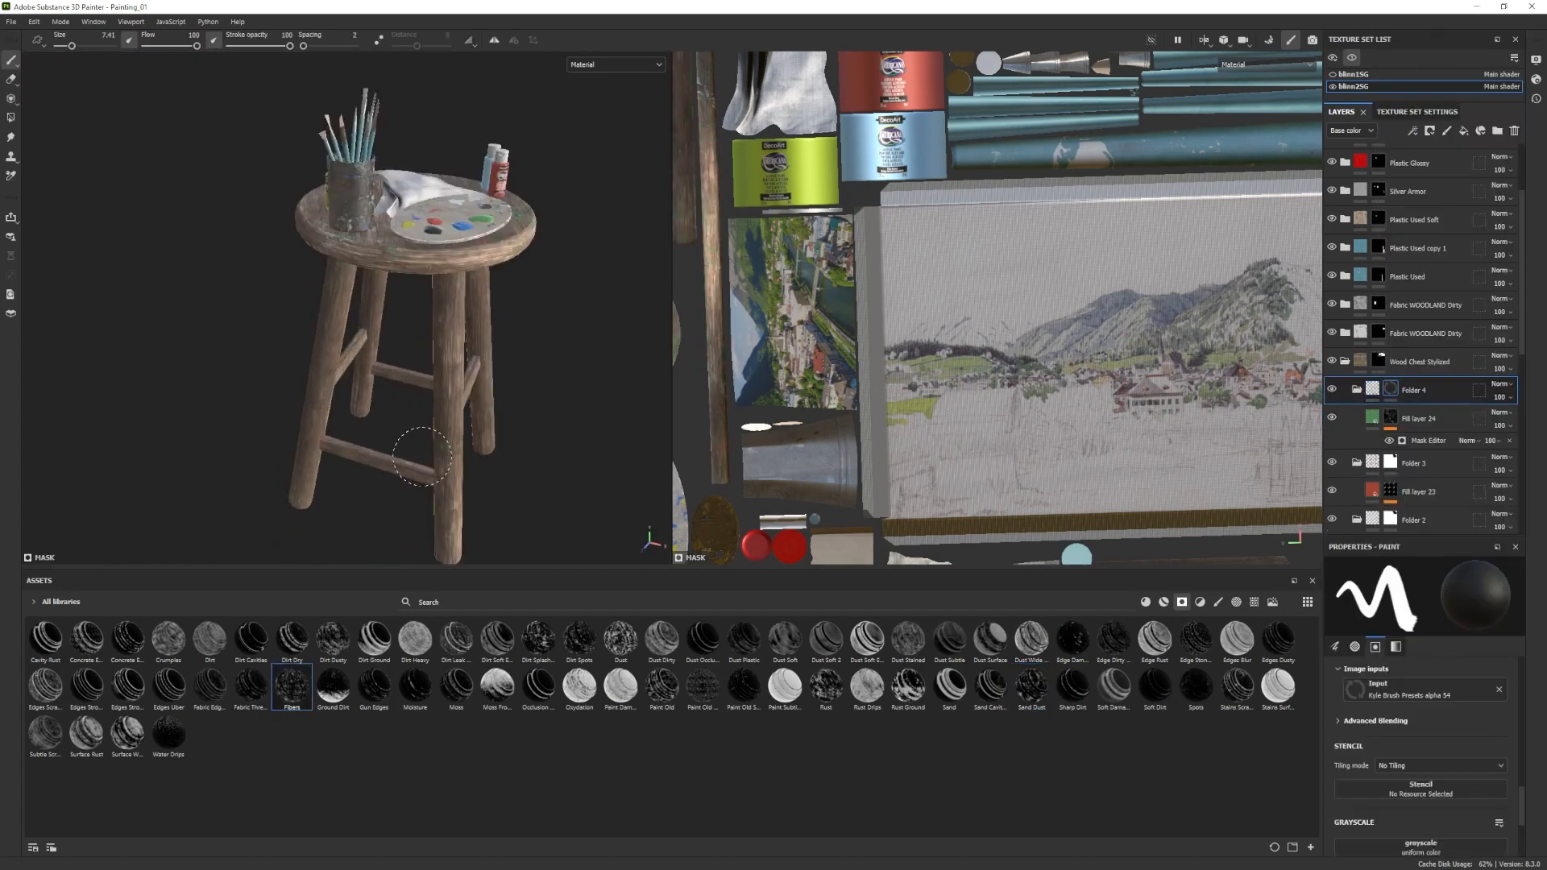
{"action": "left_click_drag", "start_coordinate": [435, 451], "coordinate": [431, 382], "text": "alt"}
{"action": "mouse_move", "coordinate": [432, 382]}
{"action": "right_mouse_down", "text": "alt"}
{"action": "mouse_move", "coordinate": [339, 354]}
{"action": "mouse_move", "coordinate": [419, 379]}
{"action": "right_mouse_up", "text": "alt"}
{"action": "left_click", "coordinate": [1357, 390]}
Add a fill layer above Folder 4, sample the palette's blue and mask it with the Dust Stained smart mask.
{"action": "left_click", "coordinate": [1465, 131]}
{"action": "left_click", "coordinate": [1499, 629]}
{"action": "left_click", "coordinate": [368, 311]}
{"action": "left_click_drag", "start_coordinate": [909, 639], "coordinate": [1400, 392]}
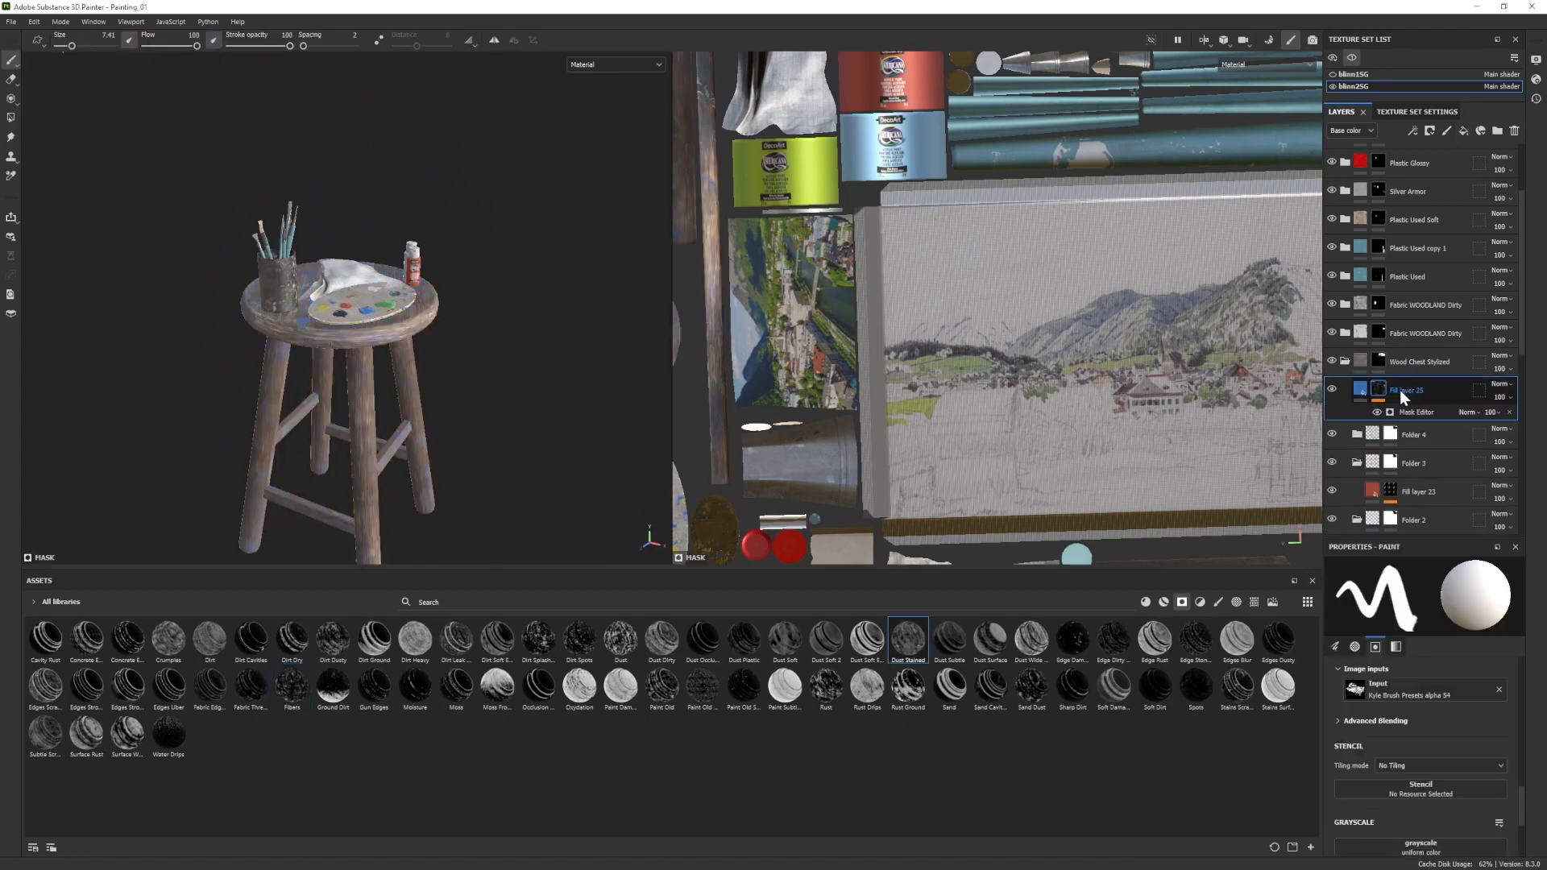
Group Fill layer 25 into a white-masked folder and set its Mask Editor's secondary texture contrast to 0.55.
{"action": "key", "text": "ctrl+g"}
{"action": "left_click", "coordinate": [1373, 422]}
{"action": "left_click", "coordinate": [1428, 441]}
{"action": "scroll", "coordinate": [1426, 725], "scroll_direction": "down", "scroll_amount": 3}
{"action": "left_click_drag", "start_coordinate": [1431, 793], "coordinate": [1440, 796]}
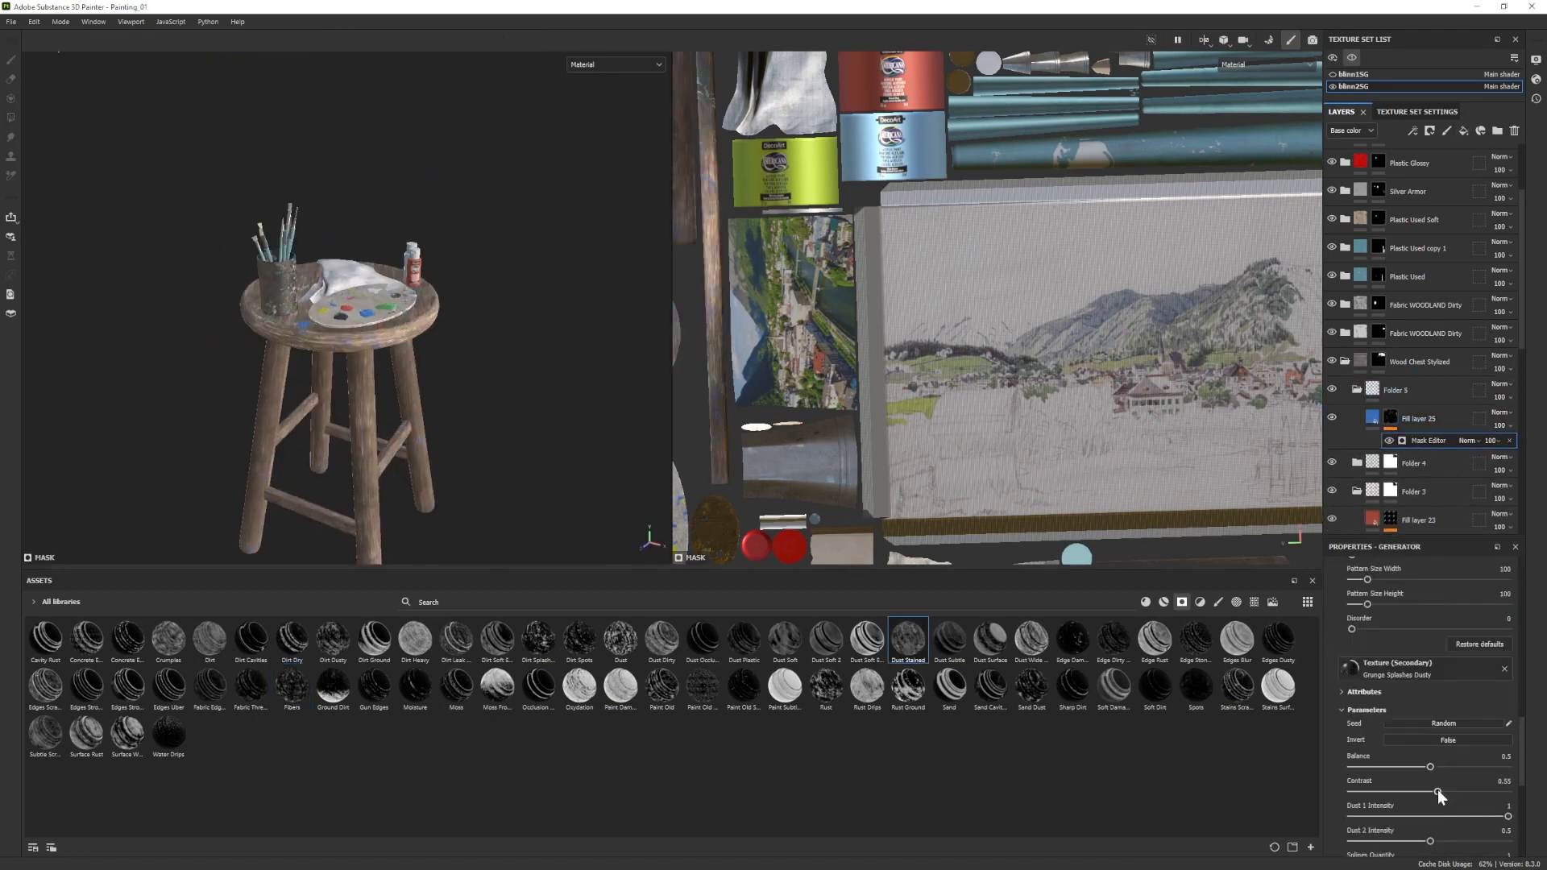
{"action": "right_click", "coordinate": [1419, 398]}
{"action": "left_click", "coordinate": [1442, 11]}
{"action": "left_click", "coordinate": [1357, 390]}
Add a fill layer inside the palette's Wood Beech Veined folder.
{"action": "right_click_drag", "start_coordinate": [338, 386], "coordinate": [419, 403], "text": "alt"}
{"action": "left_click_drag", "start_coordinate": [419, 403], "coordinate": [386, 460], "text": "alt"}
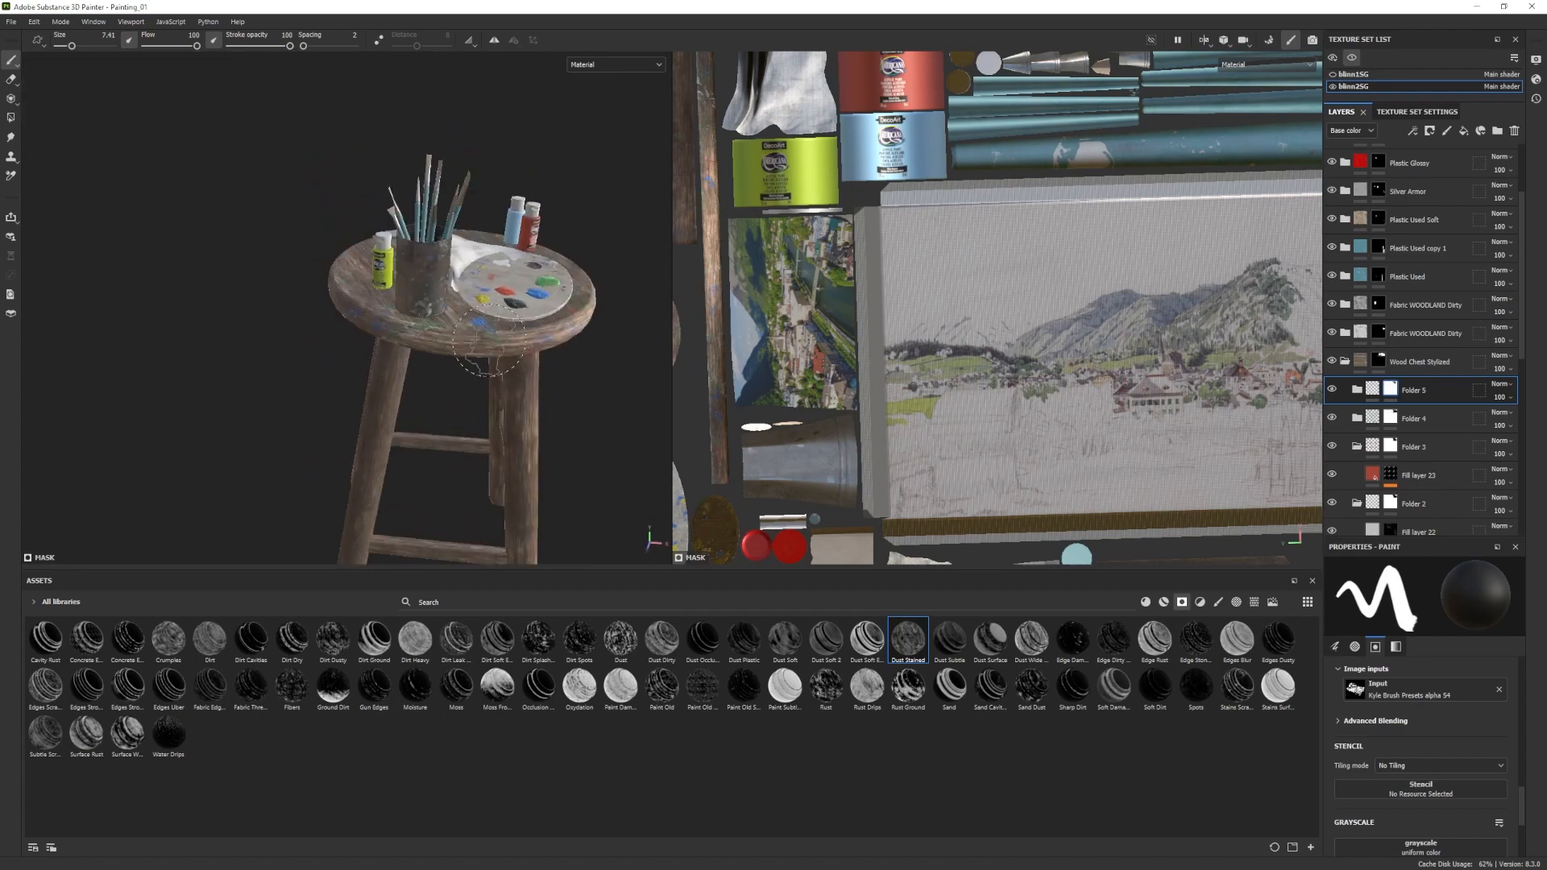
{"action": "right_click_drag", "start_coordinate": [387, 460], "coordinate": [290, 439], "text": "alt"}
{"action": "middle_click_drag", "start_coordinate": [290, 439], "coordinate": [270, 323], "text": "alt"}
{"action": "right_click_drag", "start_coordinate": [270, 322], "coordinate": [362, 354], "text": "alt"}
{"action": "left_click_drag", "start_coordinate": [363, 355], "coordinate": [419, 355], "text": "alt"}
{"action": "scroll", "coordinate": [1414, 358], "scroll_direction": "up", "scroll_amount": 3}
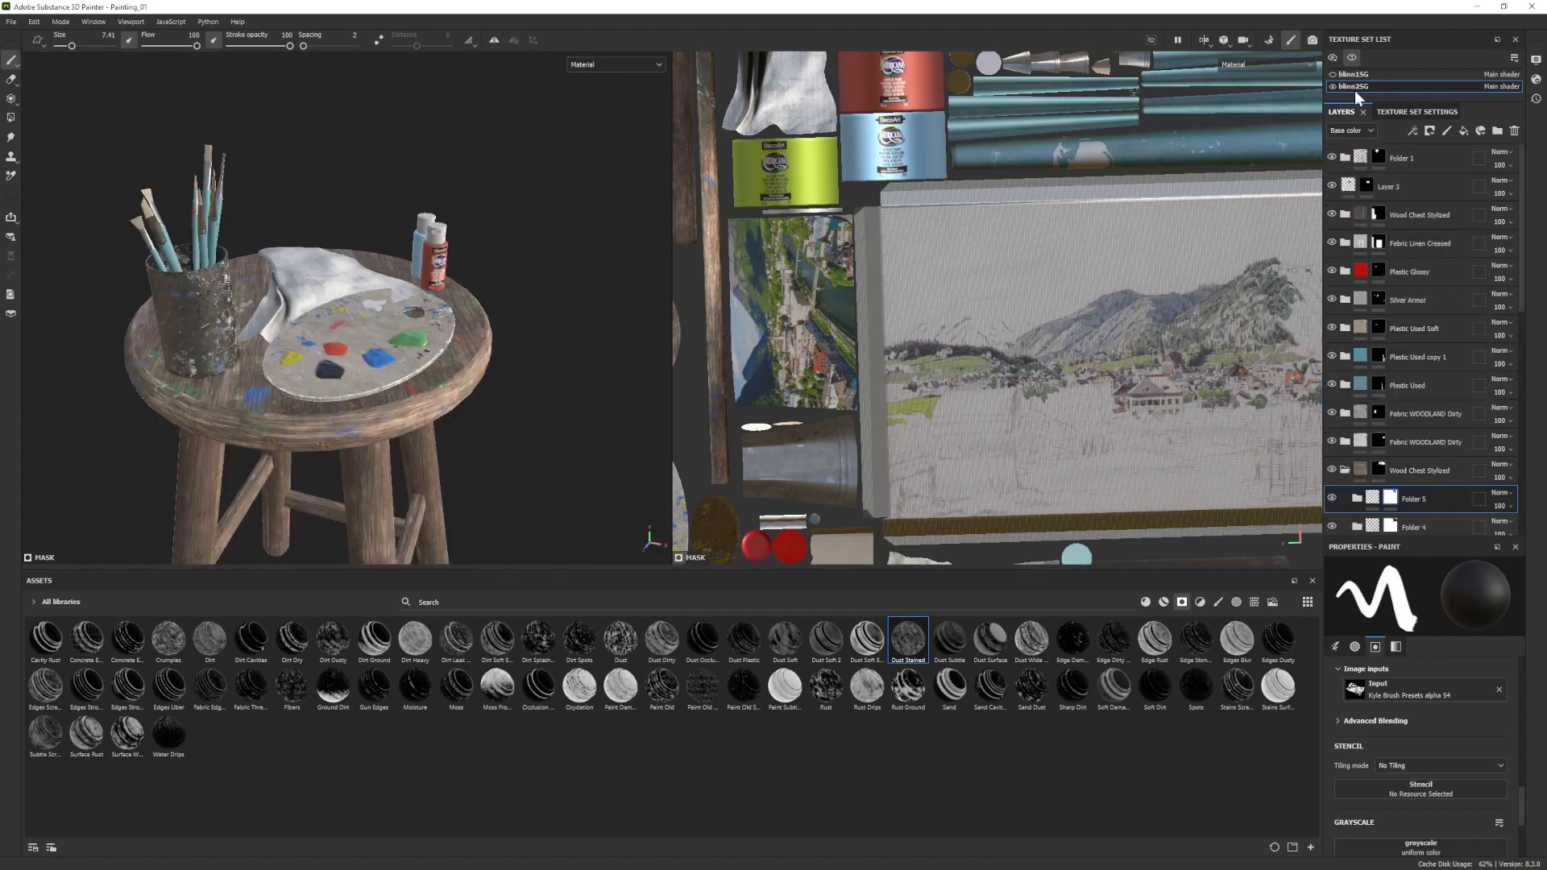
{"action": "left_click", "coordinate": [1345, 471]}
{"action": "left_click", "coordinate": [1343, 499]}
{"action": "scroll", "coordinate": [1357, 429], "scroll_direction": "down", "scroll_amount": 1}
{"action": "left_click", "coordinate": [1418, 456]}
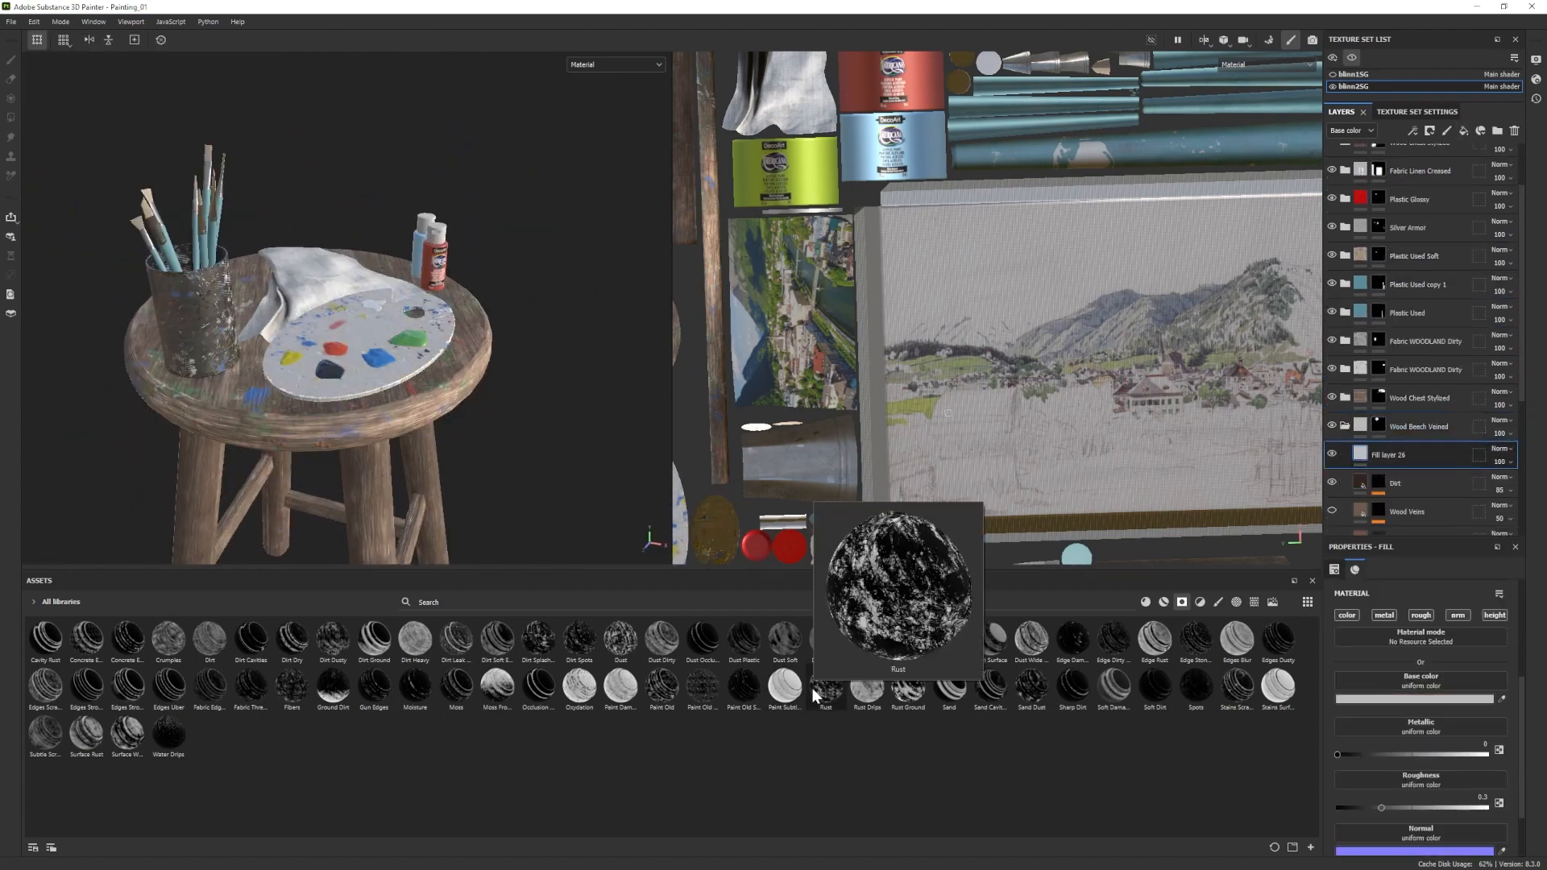
Darken Fill layer 26's grey base color and mask it with a Dust Wide smart mask.
{"action": "left_click", "coordinate": [1360, 454]}
{"action": "left_click", "coordinate": [1421, 683]}
{"action": "left_click_drag", "start_coordinate": [1237, 765], "coordinate": [1220, 815]}
Set the secondary grunge texture's balance to 0.29 in Fill layer 26's Mask Editor.
{"action": "left_click", "coordinate": [1379, 454]}
{"action": "left_click", "coordinate": [1425, 510]}
{"action": "scroll", "coordinate": [1418, 709], "scroll_direction": "down", "scroll_amount": 10}
{"action": "left_click_drag", "start_coordinate": [1432, 717], "coordinate": [1398, 717]}
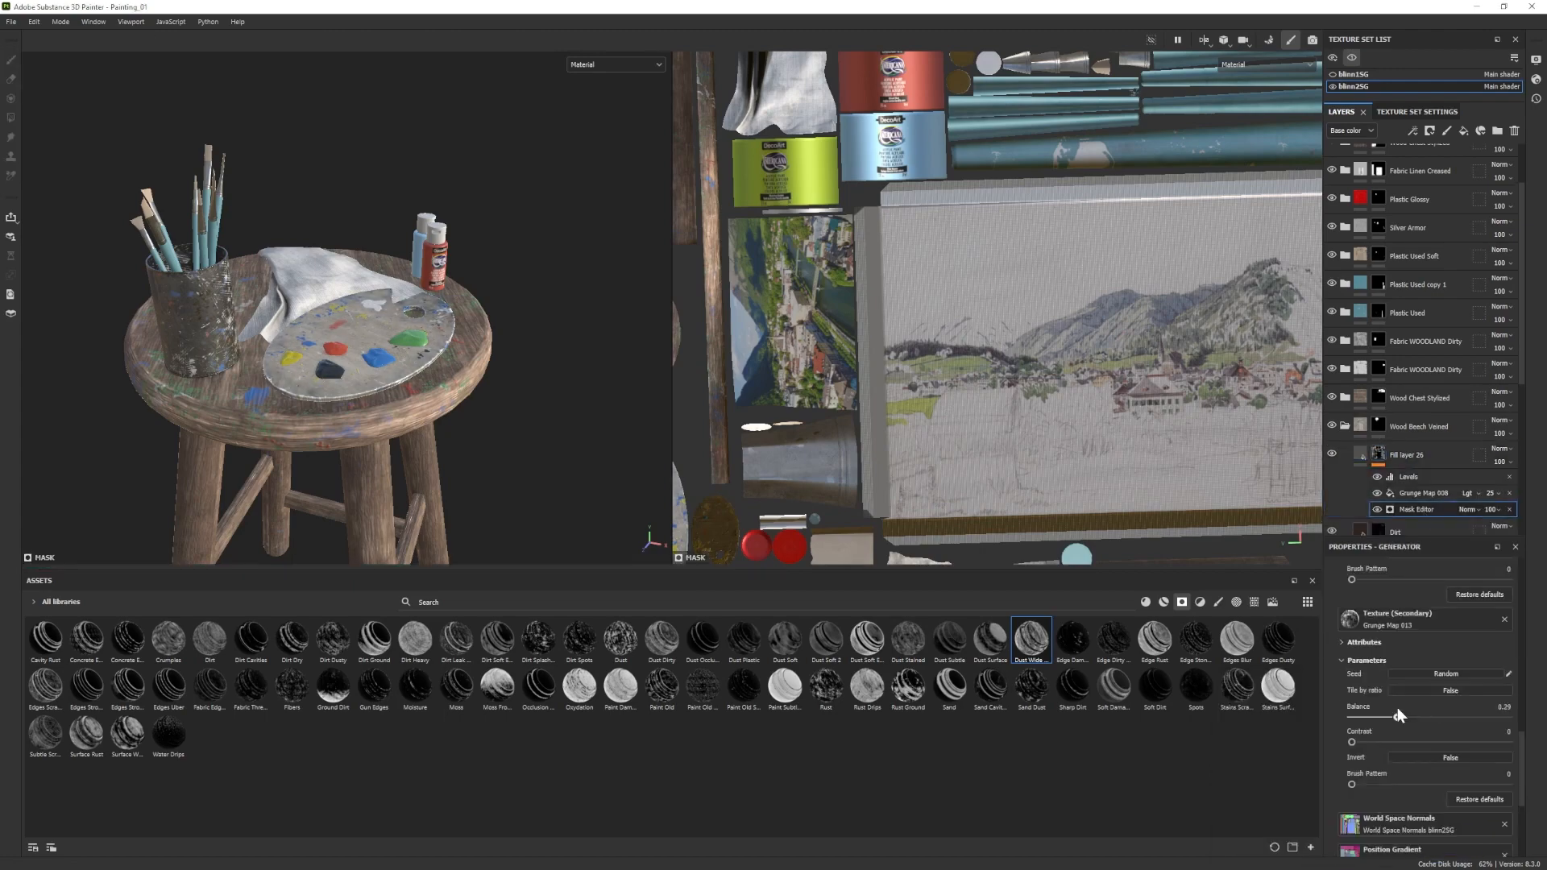
{"action": "right_click_drag", "start_coordinate": [403, 354], "coordinate": [370, 358], "text": "alt"}
Add a fill layer above Fill layer 26, mask it with the Fibers smart mask and set its base color to green.
{"action": "left_click", "coordinate": [1464, 130]}
{"action": "left_click", "coordinate": [1073, 687]}
{"action": "left_click_drag", "start_coordinate": [295, 697], "coordinate": [1399, 455]}
{"action": "left_click", "coordinate": [1361, 454]}
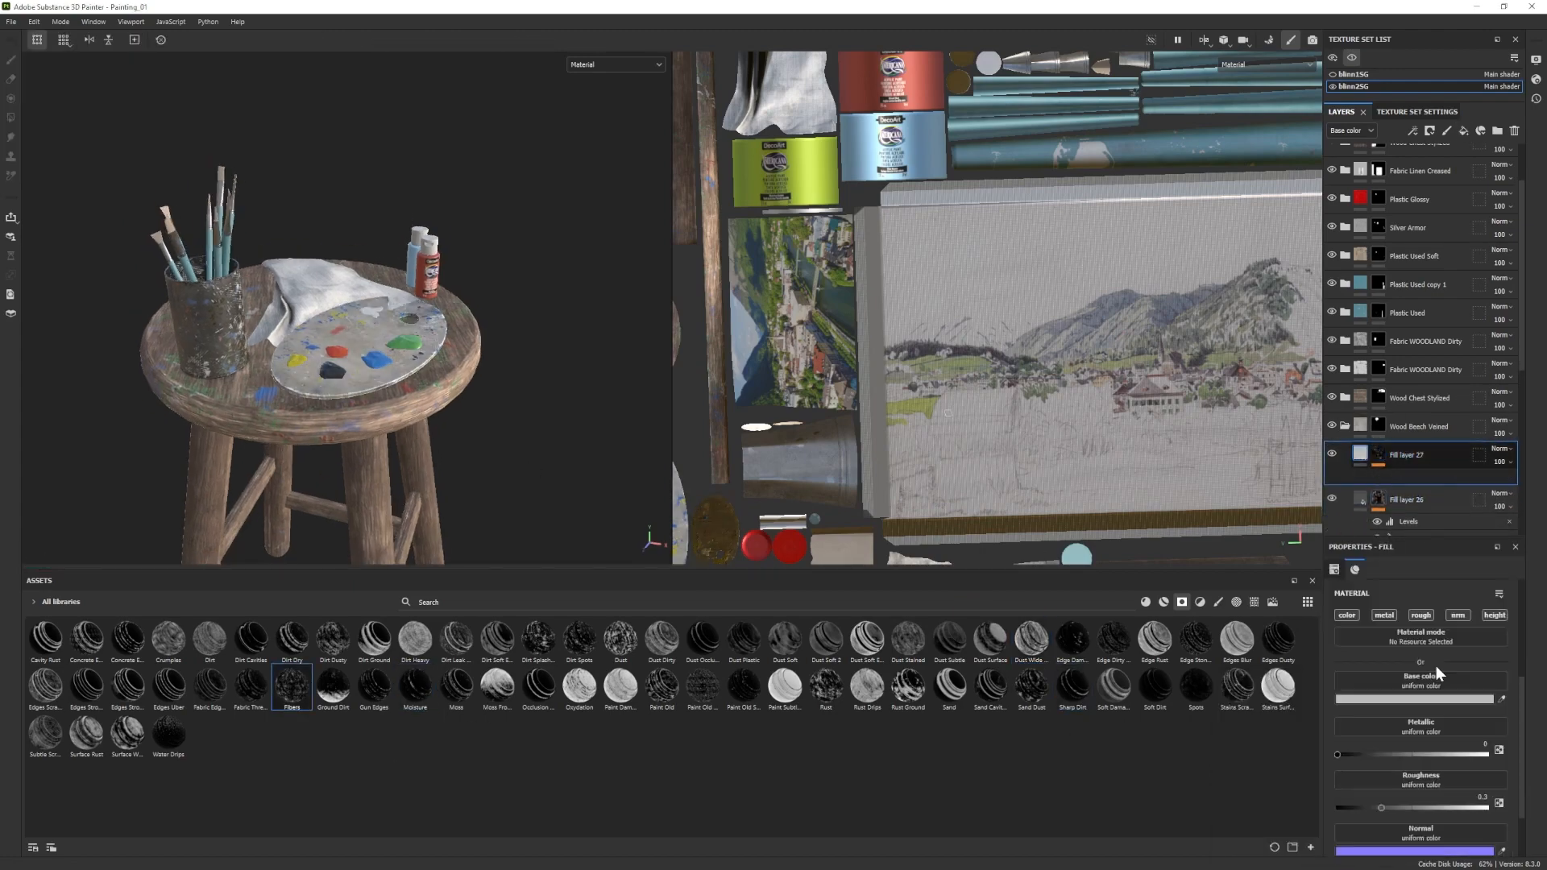
{"action": "left_click", "coordinate": [1418, 699]}
{"action": "left_click", "coordinate": [1278, 784]}
{"action": "left_click", "coordinate": [1375, 686]}
{"action": "left_click", "coordinate": [1384, 699]}
{"action": "left_click_drag", "start_coordinate": [1367, 774], "coordinate": [1368, 804]}
{"action": "left_click", "coordinate": [1378, 690]}
Add a fill layer above Fill layer 27.
{"action": "left_click", "coordinate": [1465, 131]}
{"action": "left_click_drag", "start_coordinate": [991, 686], "coordinate": [1403, 456]}
{"action": "left_click", "coordinate": [1360, 454]}
{"action": "left_click", "coordinate": [1407, 700]}
{"action": "left_click", "coordinate": [1371, 844]}
{"action": "left_click", "coordinate": [1299, 778]}
{"action": "left_click", "coordinate": [1380, 699]}
{"action": "key", "text": "ctrl+z"}
{"action": "key", "text": "ctrl+z"}
{"action": "key", "text": "ctrl+z"}
{"action": "key", "text": "ctrl+z"}
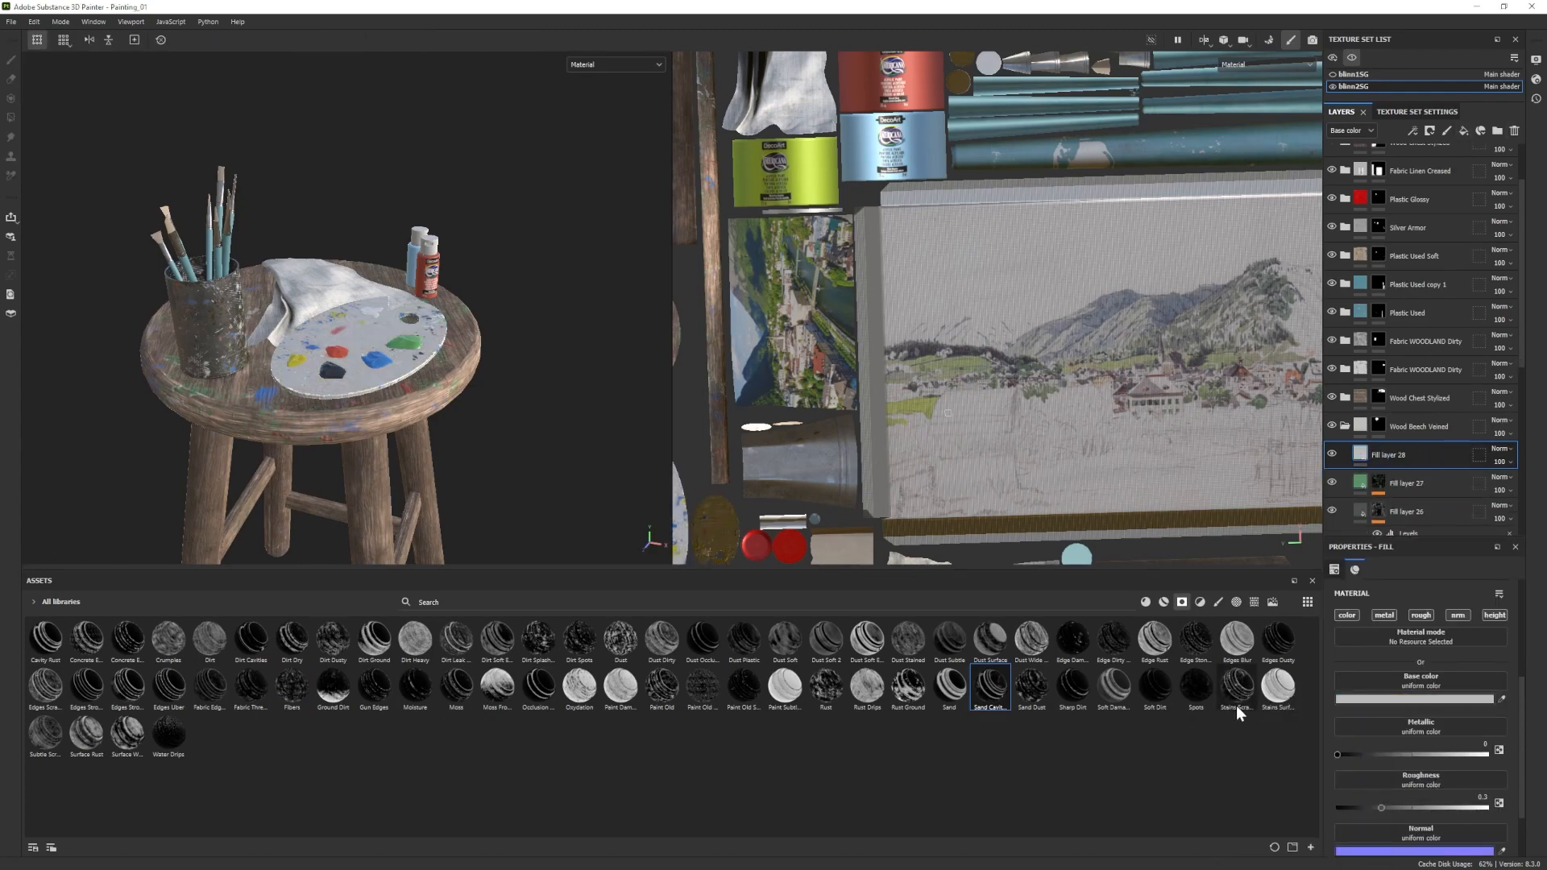
{"action": "left_click_drag", "start_coordinate": [739, 652], "coordinate": [1410, 455]}
{"action": "key", "text": "ctrl+z"}
Mask Fill layer 28 with the Dirt Spots smart mask and set its base color to a saturated green.
{"action": "left_click_drag", "start_coordinate": [580, 640], "coordinate": [1406, 456]}
{"action": "left_click", "coordinate": [1360, 454]}
{"action": "left_click", "coordinate": [1418, 698]}
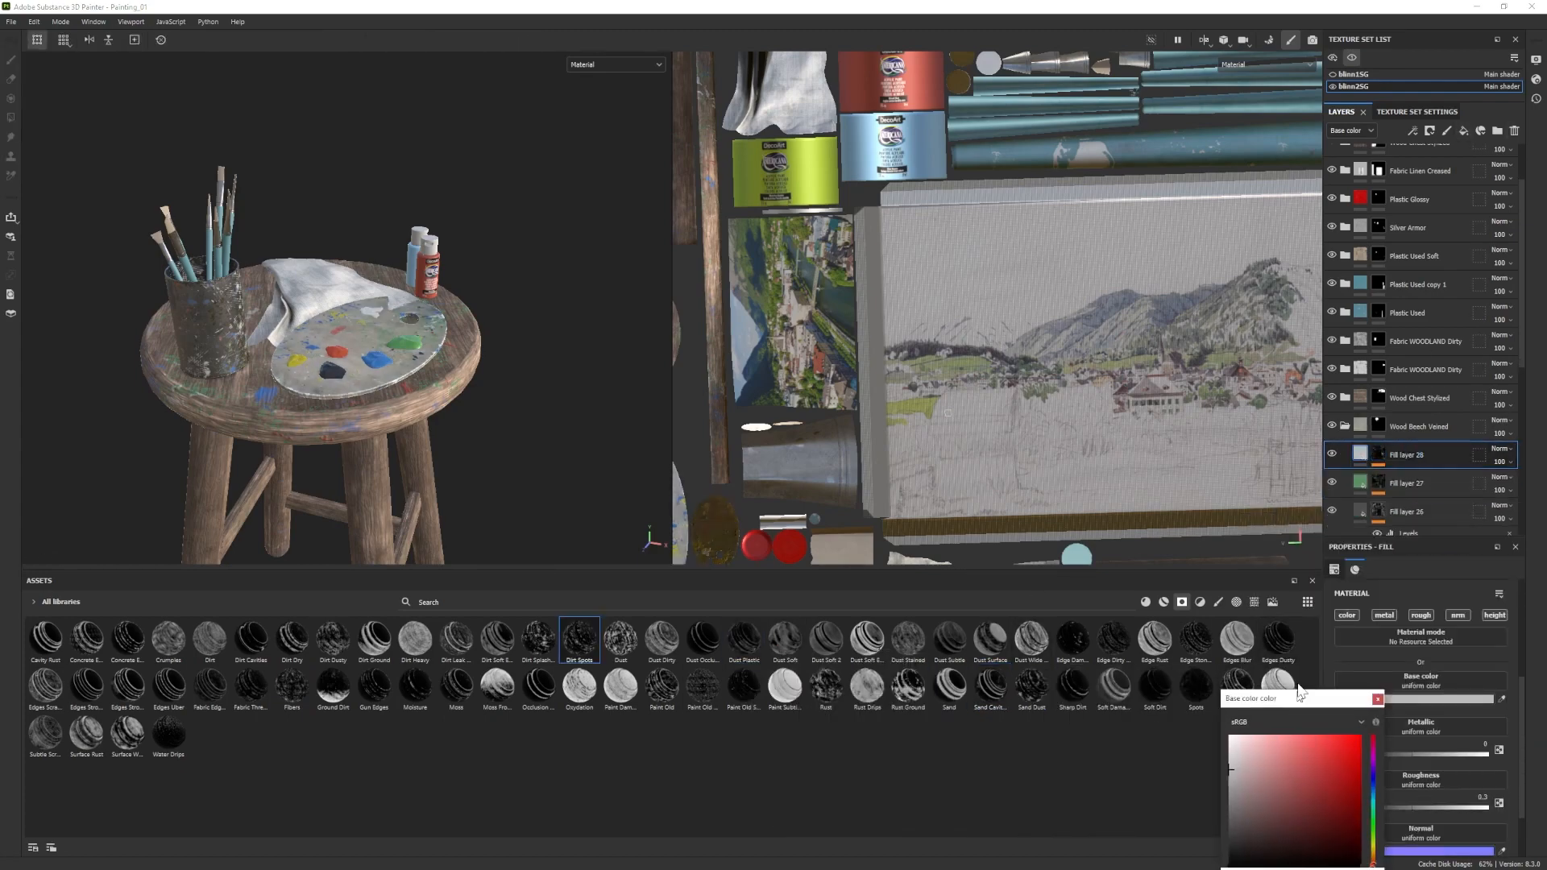
{"action": "left_click_drag", "start_coordinate": [1307, 726], "coordinate": [1307, 724]}
Add a fill layer with the palette's red and a Paint Old smart mask, setting the Grunge Concrete Burnt balance to 0.11.
{"action": "left_click", "coordinate": [1464, 130]}
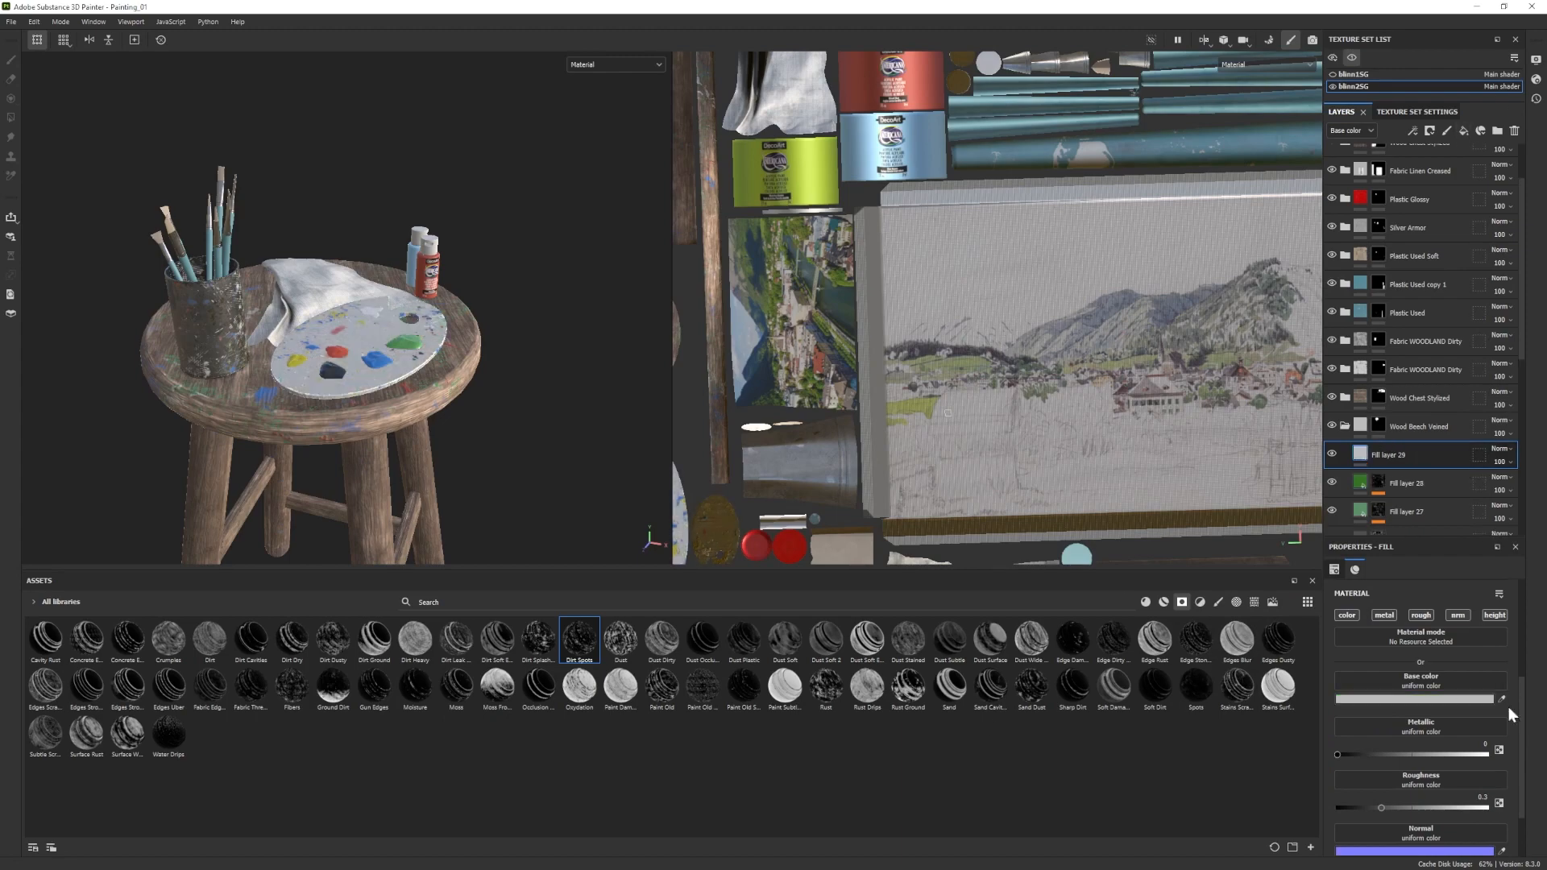
{"action": "left_click", "coordinate": [344, 350]}
{"action": "mouse_move", "coordinate": [702, 686]}
{"action": "left_mouse_down"}
{"action": "mouse_move", "coordinate": [1262, 460]}
{"action": "mouse_move", "coordinate": [1402, 455]}
{"action": "left_mouse_up"}
{"action": "left_click", "coordinate": [1423, 477]}
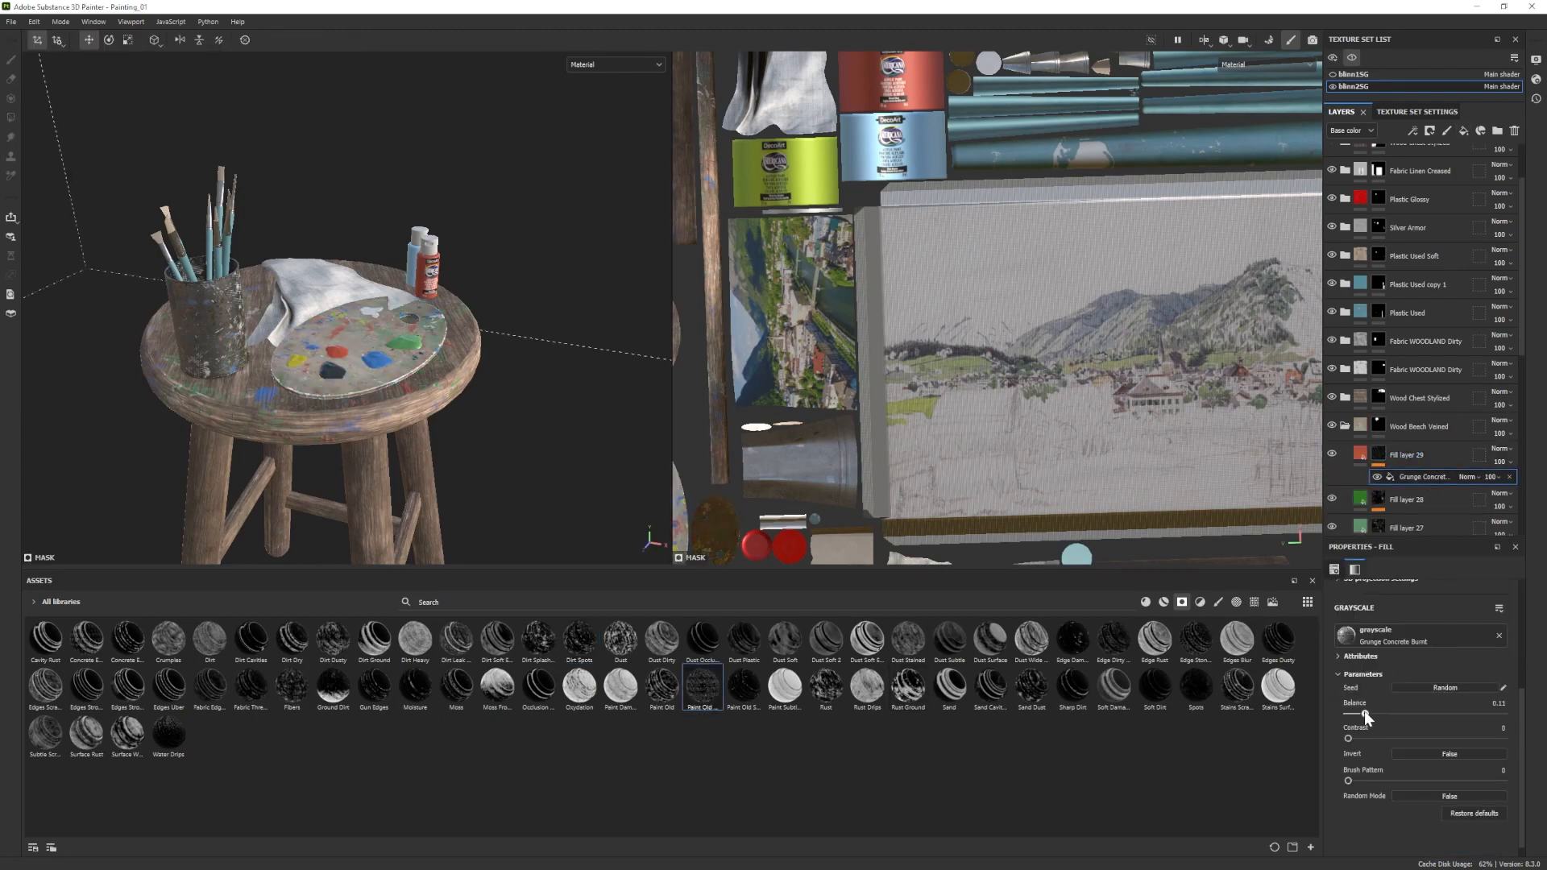
{"action": "left_click", "coordinate": [1441, 456]}
Add a fill layer above Fill layer 29 and mask it with the Sand Dust smart mask after trying Moss and Moisture.
{"action": "left_click", "coordinate": [1464, 130]}
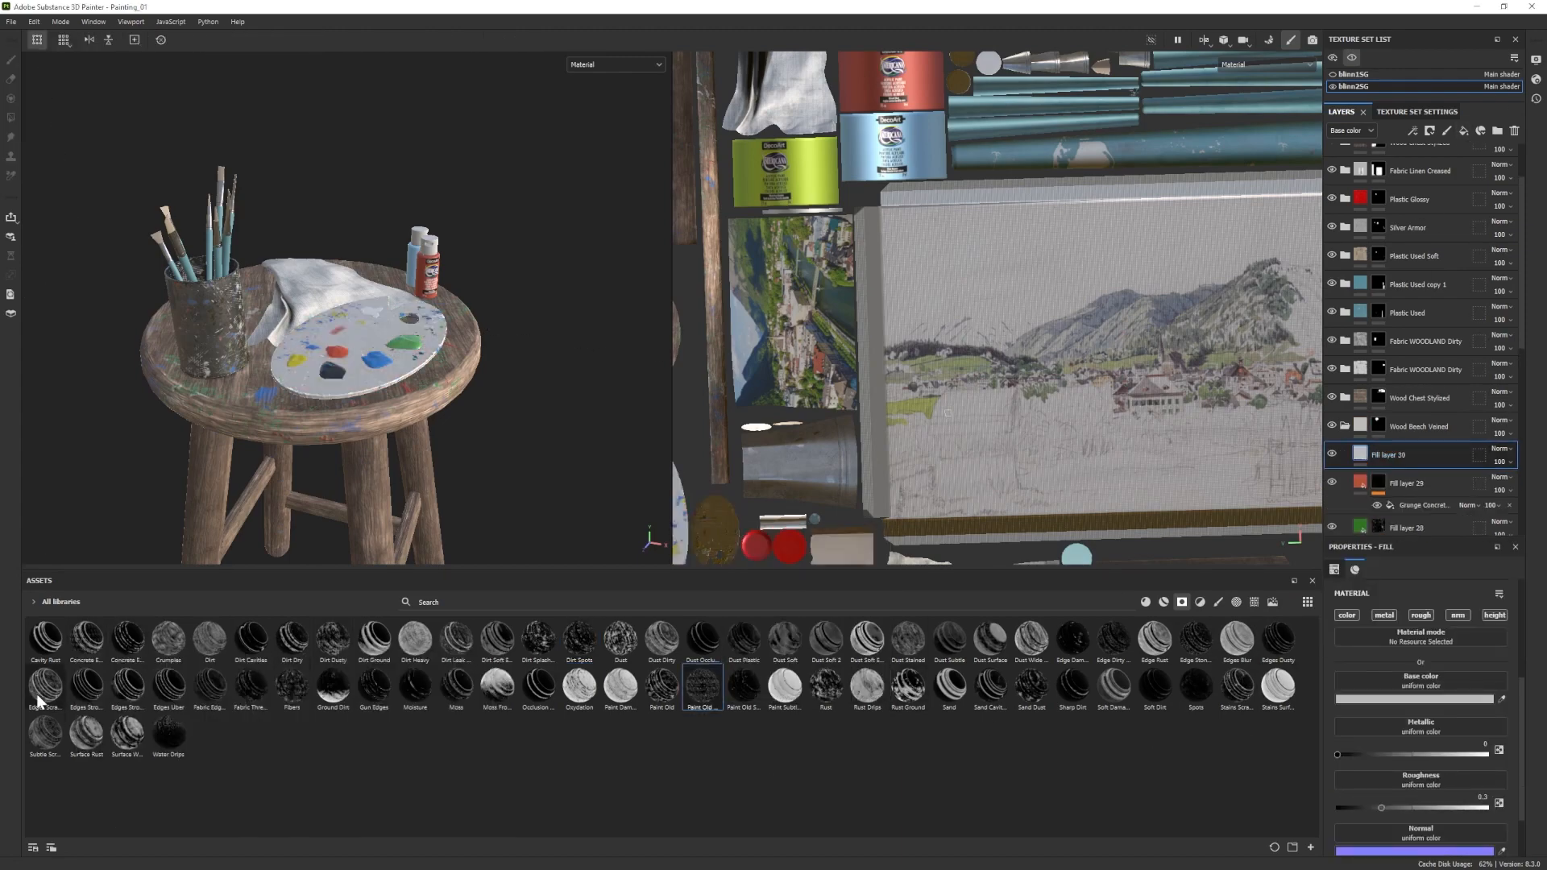
{"action": "left_click_drag", "start_coordinate": [456, 687], "coordinate": [1336, 457]}
{"action": "key", "text": "ctrl+z"}
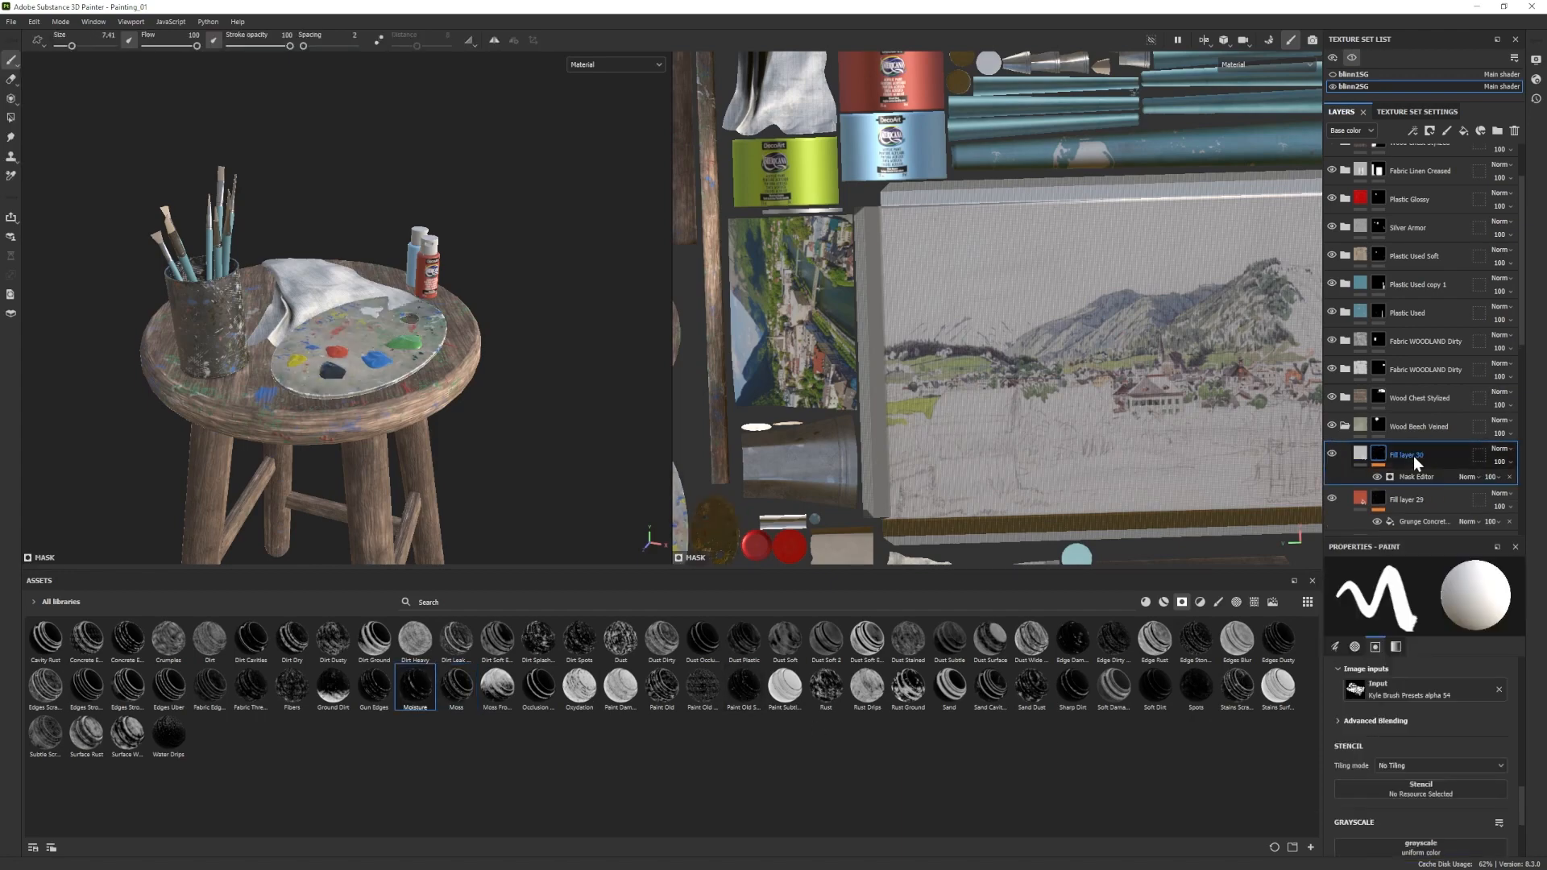
{"action": "key", "text": "ctrl+z"}
{"action": "left_click_drag", "start_coordinate": [1032, 686], "coordinate": [1387, 456]}
{"action": "left_click", "coordinate": [1416, 476]}
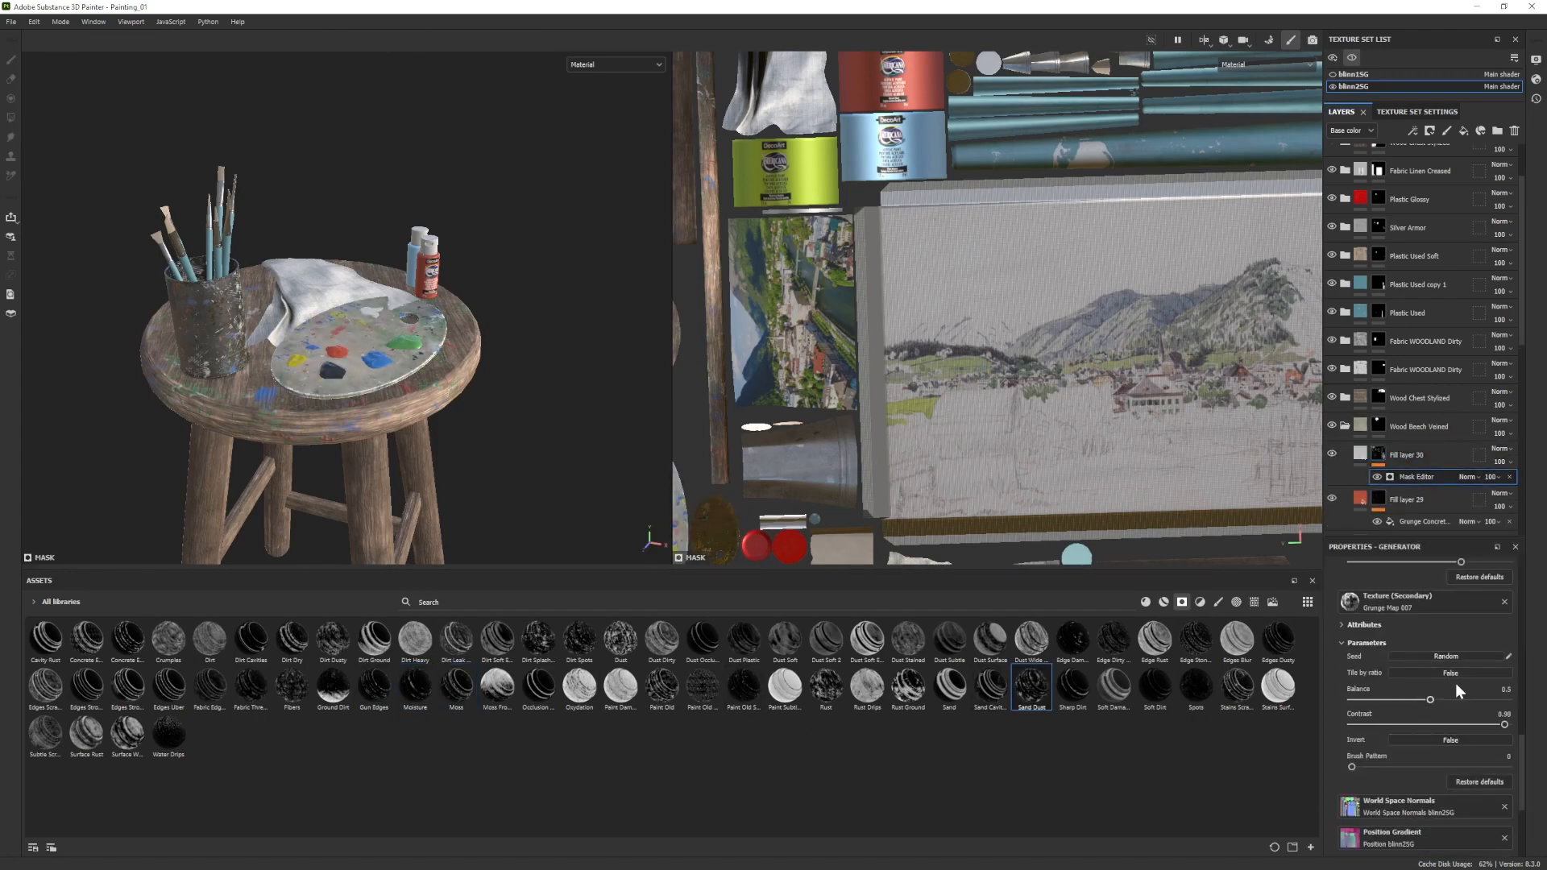
{"action": "key", "text": "ctrl+z"}
Set Fill layer 30's base color to light teal.
{"action": "left_click", "coordinate": [1408, 700]}
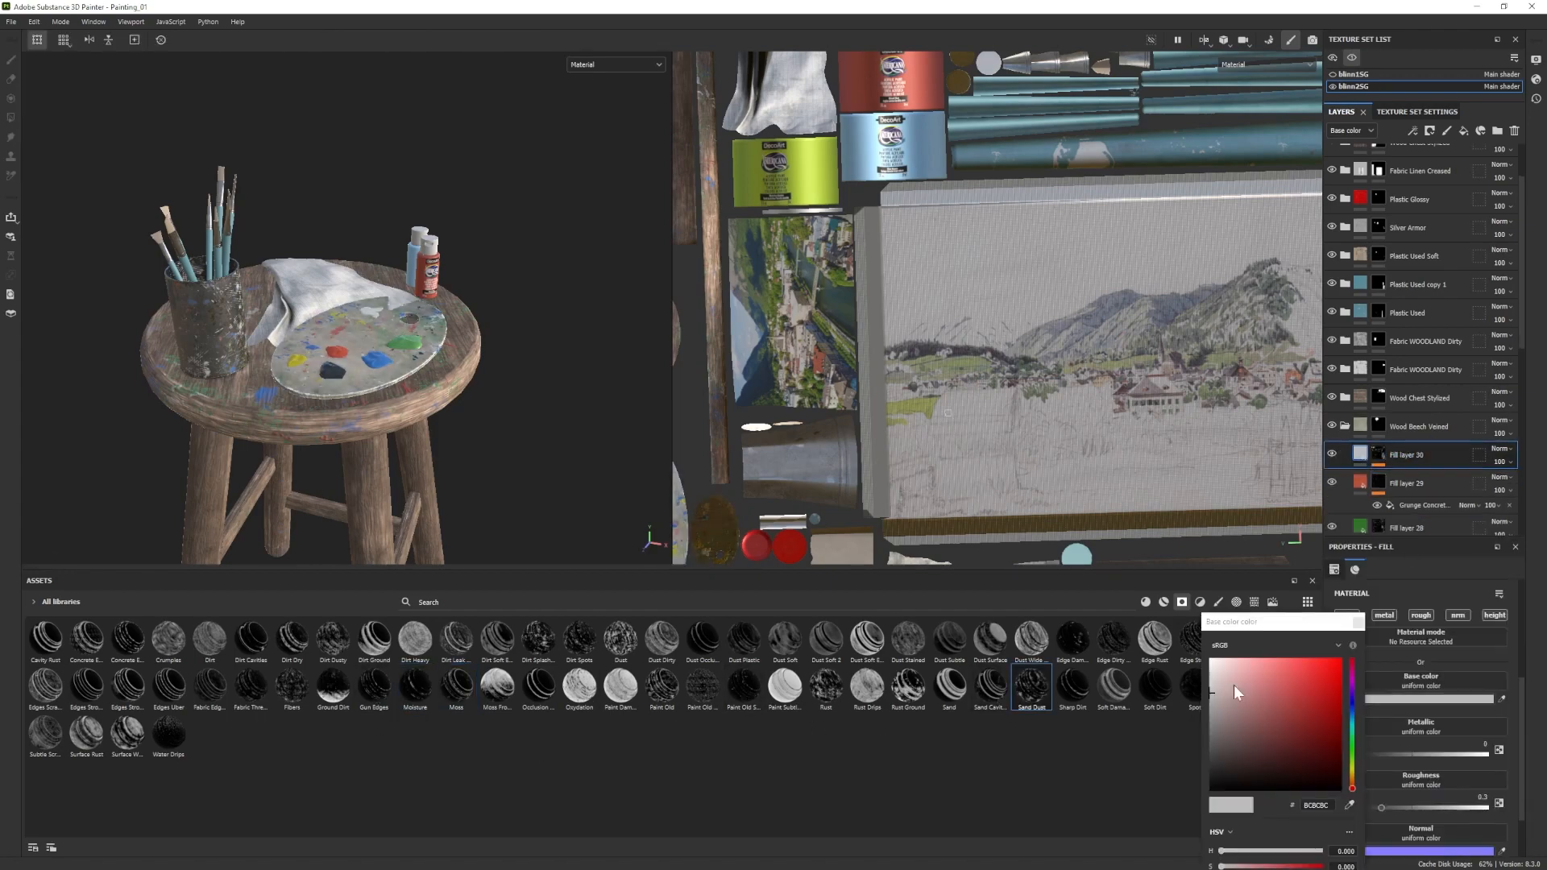
{"action": "left_click", "coordinate": [1216, 760]}
{"action": "left_click", "coordinate": [1353, 724]}
{"action": "left_click", "coordinate": [1306, 700]}
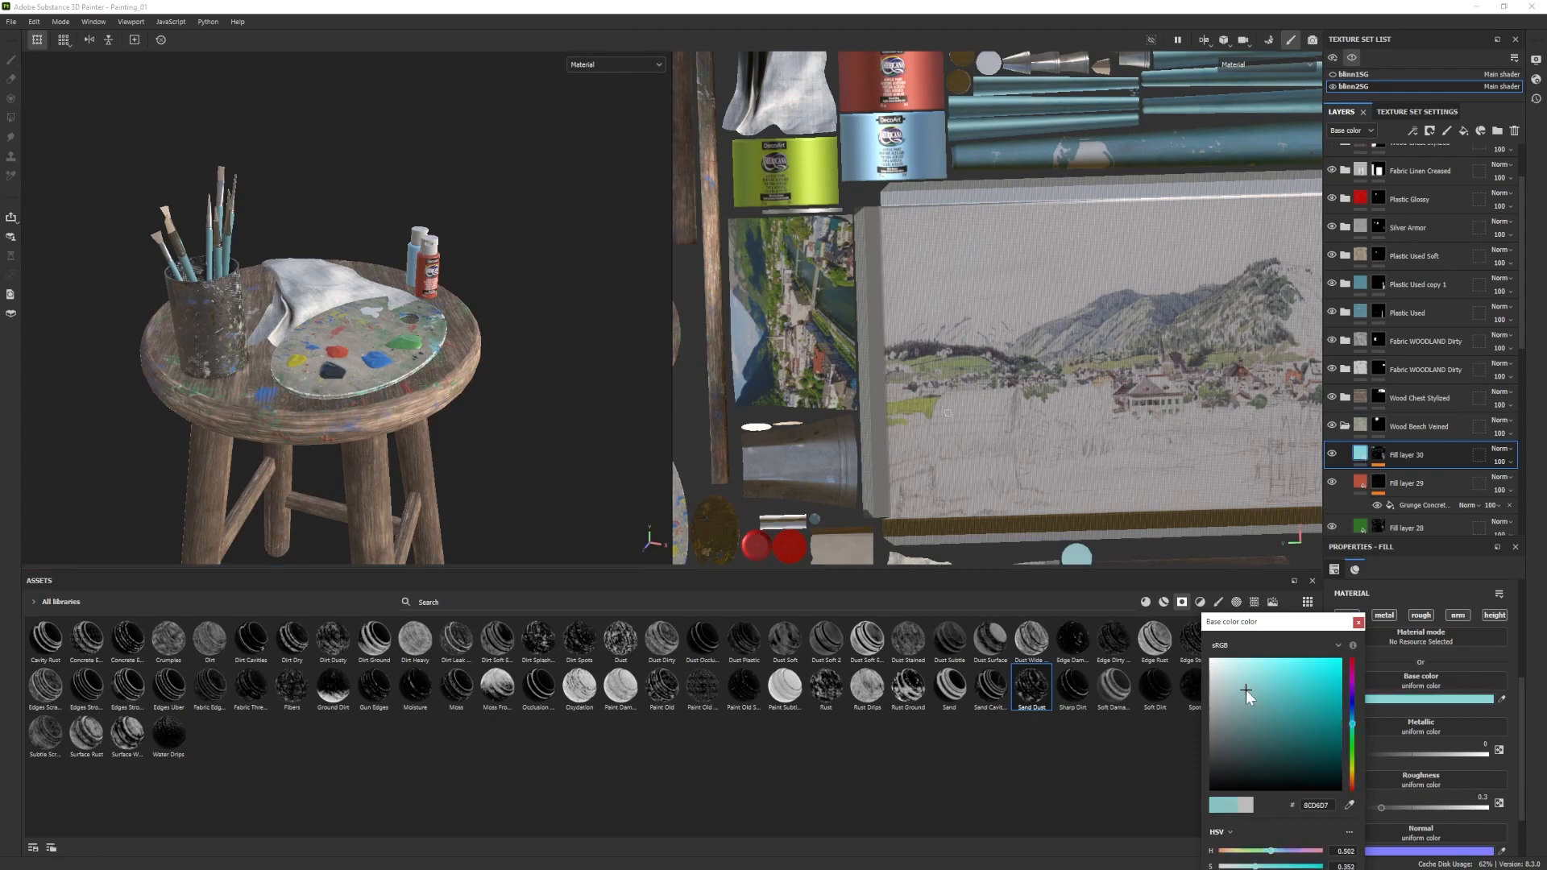
Add a fill layer above Folds in the lower Fabric WOODLAND Dirty folder and mask it with the Edge Damage smart mask.
{"action": "left_click_drag", "start_coordinate": [415, 323], "coordinate": [440, 399], "text": "alt"}
{"action": "scroll", "coordinate": [1467, 365], "scroll_direction": "down", "scroll_amount": 2}
{"action": "left_click", "coordinate": [1345, 297]}
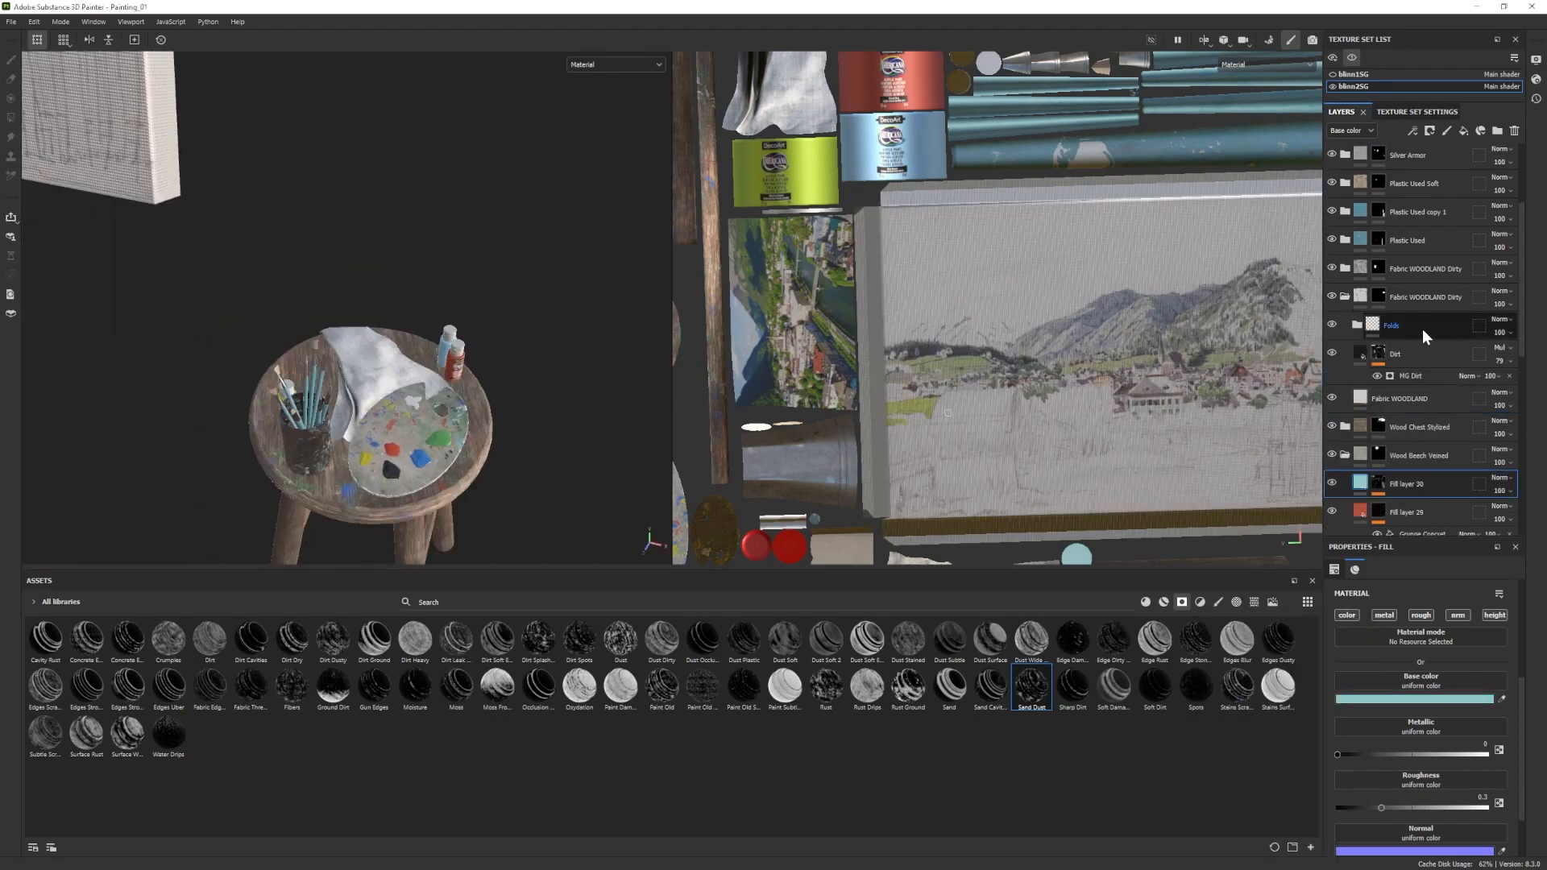
{"action": "left_click", "coordinate": [1423, 332]}
{"action": "left_click", "coordinate": [1464, 131]}
{"action": "left_click_drag", "start_coordinate": [1073, 639], "coordinate": [1403, 325]}
Set Fill layer 31's base color to green.
{"action": "left_click", "coordinate": [1360, 324]}
{"action": "left_click", "coordinate": [1402, 699]}
{"action": "left_click", "coordinate": [1352, 757]}
{"action": "left_click", "coordinate": [1302, 727]}
Increase the grunge texture's contrast strongly and its balance slightly in Fill layer 31's Mask Editor.
{"action": "left_click", "coordinate": [1378, 324]}
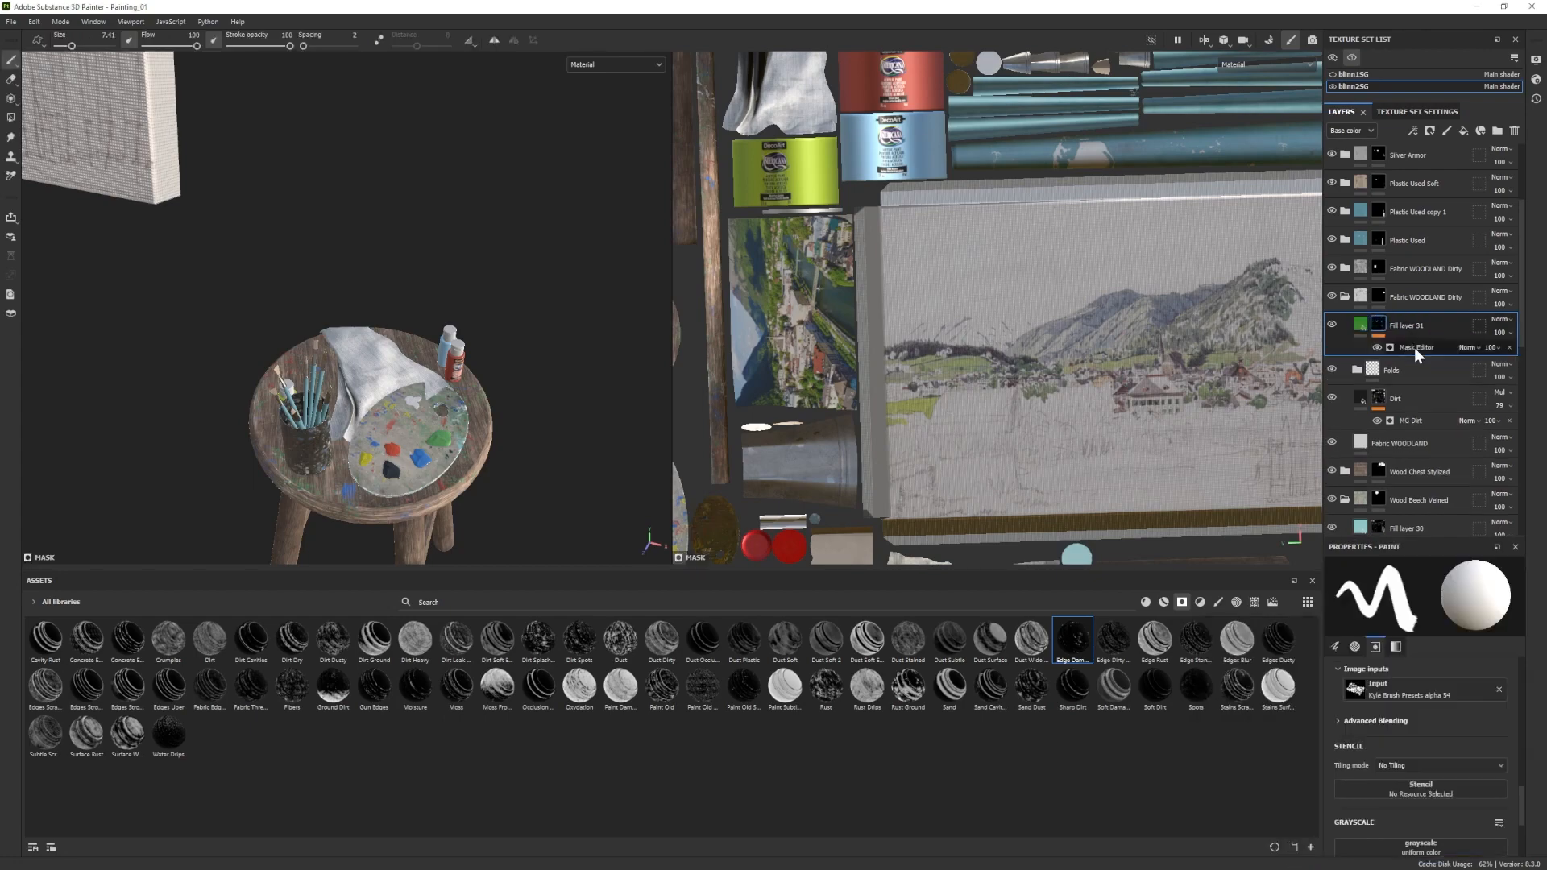
{"action": "left_click", "coordinate": [1416, 348]}
{"action": "scroll", "coordinate": [1431, 709], "scroll_direction": "down", "scroll_amount": 15}
{"action": "left_click_drag", "start_coordinate": [1431, 742], "coordinate": [1489, 742]}
{"action": "mouse_move", "coordinate": [1430, 717]}
{"action": "left_mouse_down"}
{"action": "mouse_move", "coordinate": [1474, 717]}
{"action": "mouse_move", "coordinate": [1436, 718]}
{"action": "left_mouse_up"}
{"action": "mouse_move", "coordinate": [455, 355]}
{"action": "left_mouse_down", "text": "alt"}
{"action": "mouse_move", "coordinate": [491, 365]}
{"action": "mouse_move", "coordinate": [516, 322]}
{"action": "left_mouse_up", "text": "alt"}
{"action": "left_click", "coordinate": [1378, 324]}
{"action": "scroll", "coordinate": [367, 366], "scroll_direction": "down", "scroll_amount": 5}
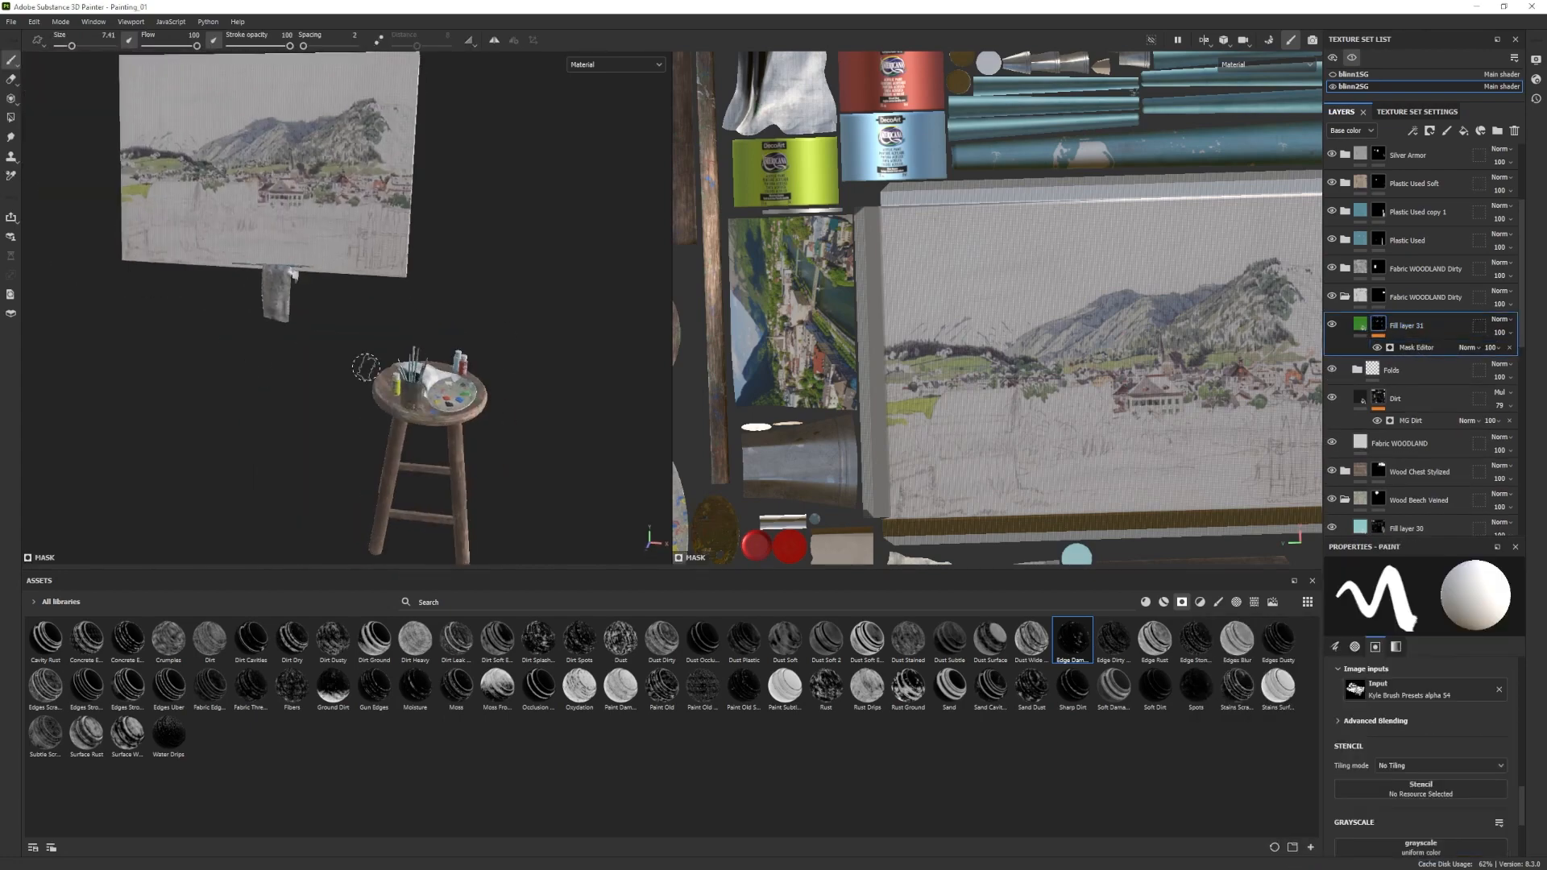
Add a fill layer in the Bottle_01 folder and mask it with the Moss smart mask.
{"action": "scroll", "coordinate": [427, 420], "scroll_direction": "up", "scroll_amount": 3}
{"action": "left_click_drag", "start_coordinate": [427, 387], "coordinate": [452, 451], "text": "alt"}
{"action": "scroll", "coordinate": [427, 403], "scroll_direction": "up", "scroll_amount": 5}
{"action": "scroll", "coordinate": [1423, 387], "scroll_direction": "down", "scroll_amount": 15}
{"action": "left_click", "coordinate": [1345, 483]}
{"action": "left_click", "coordinate": [1407, 513]}
{"action": "left_click", "coordinate": [1464, 130]}
{"action": "mouse_move", "coordinate": [374, 686]}
{"action": "left_mouse_down"}
{"action": "mouse_move", "coordinate": [1458, 546]}
{"action": "mouse_move", "coordinate": [1409, 516]}
{"action": "left_mouse_up"}
{"action": "key", "text": "ctrl+z"}
{"action": "left_click_drag", "start_coordinate": [456, 686], "coordinate": [1409, 512]}
Strongly reduce a parameter of the Mask Builder generator on Fill layer 32's mask.
{"action": "scroll", "coordinate": [384, 389], "scroll_direction": "up", "scroll_amount": 3}
{"action": "scroll", "coordinate": [1422, 467], "scroll_direction": "down", "scroll_amount": 2}
{"action": "left_click", "coordinate": [1425, 458]}
{"action": "scroll", "coordinate": [1429, 774], "scroll_direction": "down", "scroll_amount": 20}
{"action": "scroll", "coordinate": [1429, 774], "scroll_direction": "up", "scroll_amount": 3}
{"action": "left_click_drag", "start_coordinate": [1429, 710], "coordinate": [1299, 677]}
{"action": "scroll", "coordinate": [1450, 705], "scroll_direction": "up", "scroll_amount": 14}
{"action": "left_click_drag", "start_coordinate": [419, 355], "coordinate": [451, 387], "text": "alt"}
Set Fill layer 32's base color to near white.
{"action": "left_click", "coordinate": [1360, 435]}
{"action": "scroll", "coordinate": [1410, 701], "scroll_direction": "down", "scroll_amount": 8}
{"action": "left_click", "coordinate": [1375, 701]}
{"action": "left_click_drag", "start_coordinate": [1215, 700], "coordinate": [1211, 685]}
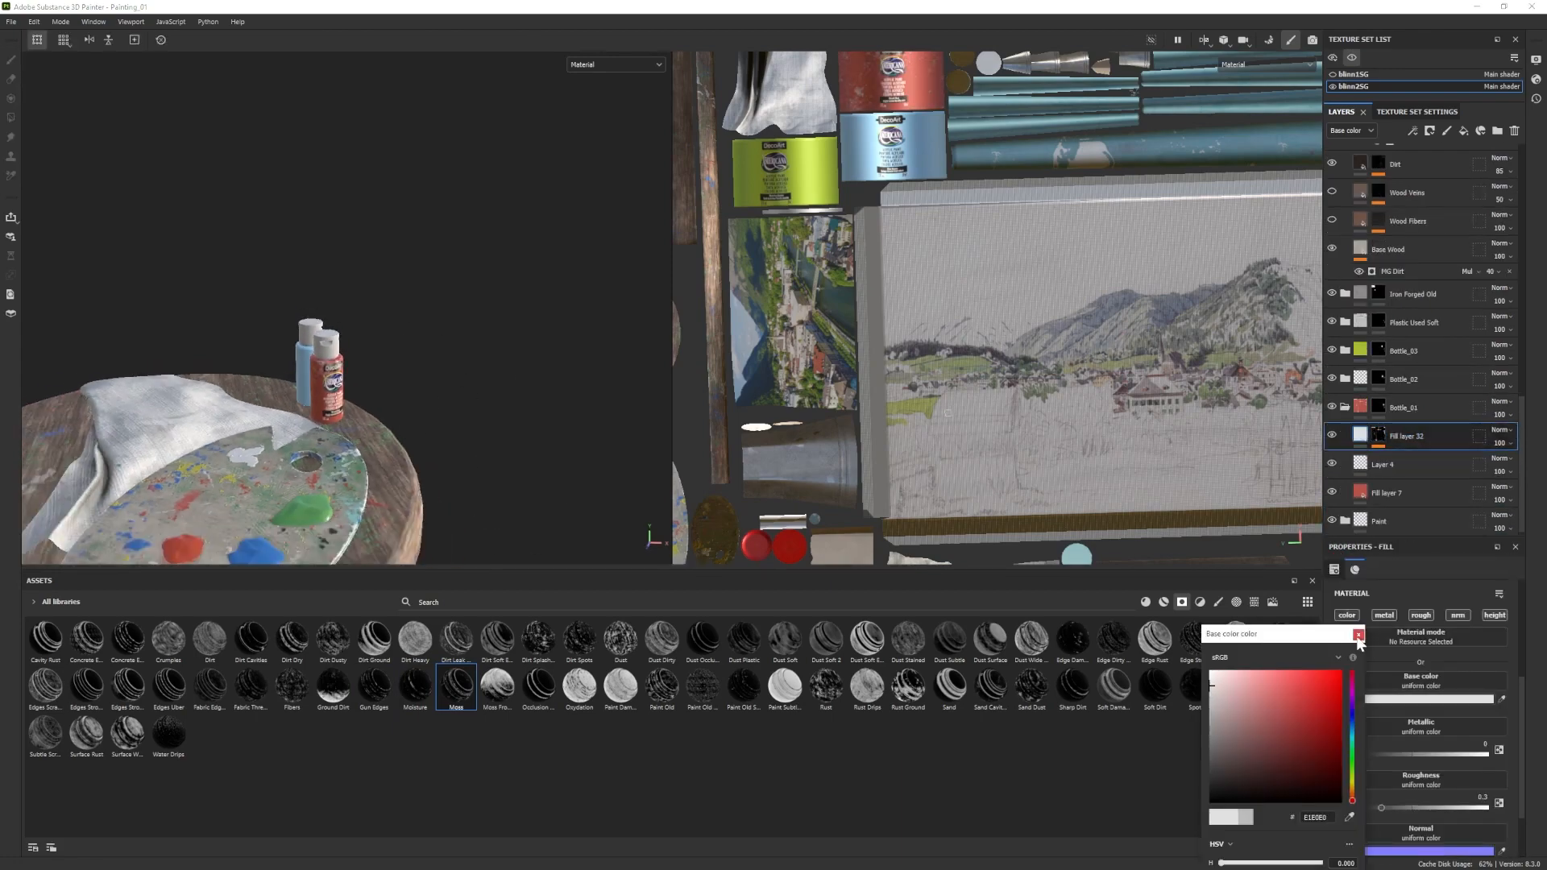
{"action": "left_click", "coordinate": [1358, 635]}
{"action": "left_click", "coordinate": [1378, 435]}
{"action": "left_click", "coordinate": [1425, 457]}
Add a fill layer at the top of the Bottle_02 folder and mask it with a Paint Old smart mask.
{"action": "left_click", "coordinate": [1345, 379]}
{"action": "left_click", "coordinate": [1406, 386]}
{"action": "left_click", "coordinate": [1464, 130]}
{"action": "mouse_move", "coordinate": [743, 686]}
{"action": "left_mouse_down"}
{"action": "mouse_move", "coordinate": [1413, 408]}
{"action": "mouse_move", "coordinate": [1410, 387]}
{"action": "left_mouse_up"}
{"action": "left_click", "coordinate": [1425, 407]}
Give Fill layer 33 a dark base color and adjust the Level of its mask's Mask Builder generator.
{"action": "left_click", "coordinate": [1360, 384]}
{"action": "left_click", "coordinate": [1375, 699]}
{"action": "left_click", "coordinate": [1359, 641]}
{"action": "scroll", "coordinate": [339, 362], "scroll_direction": "down", "scroll_amount": 5}
{"action": "left_click", "coordinate": [1378, 384]}
{"action": "left_click", "coordinate": [1425, 407]}
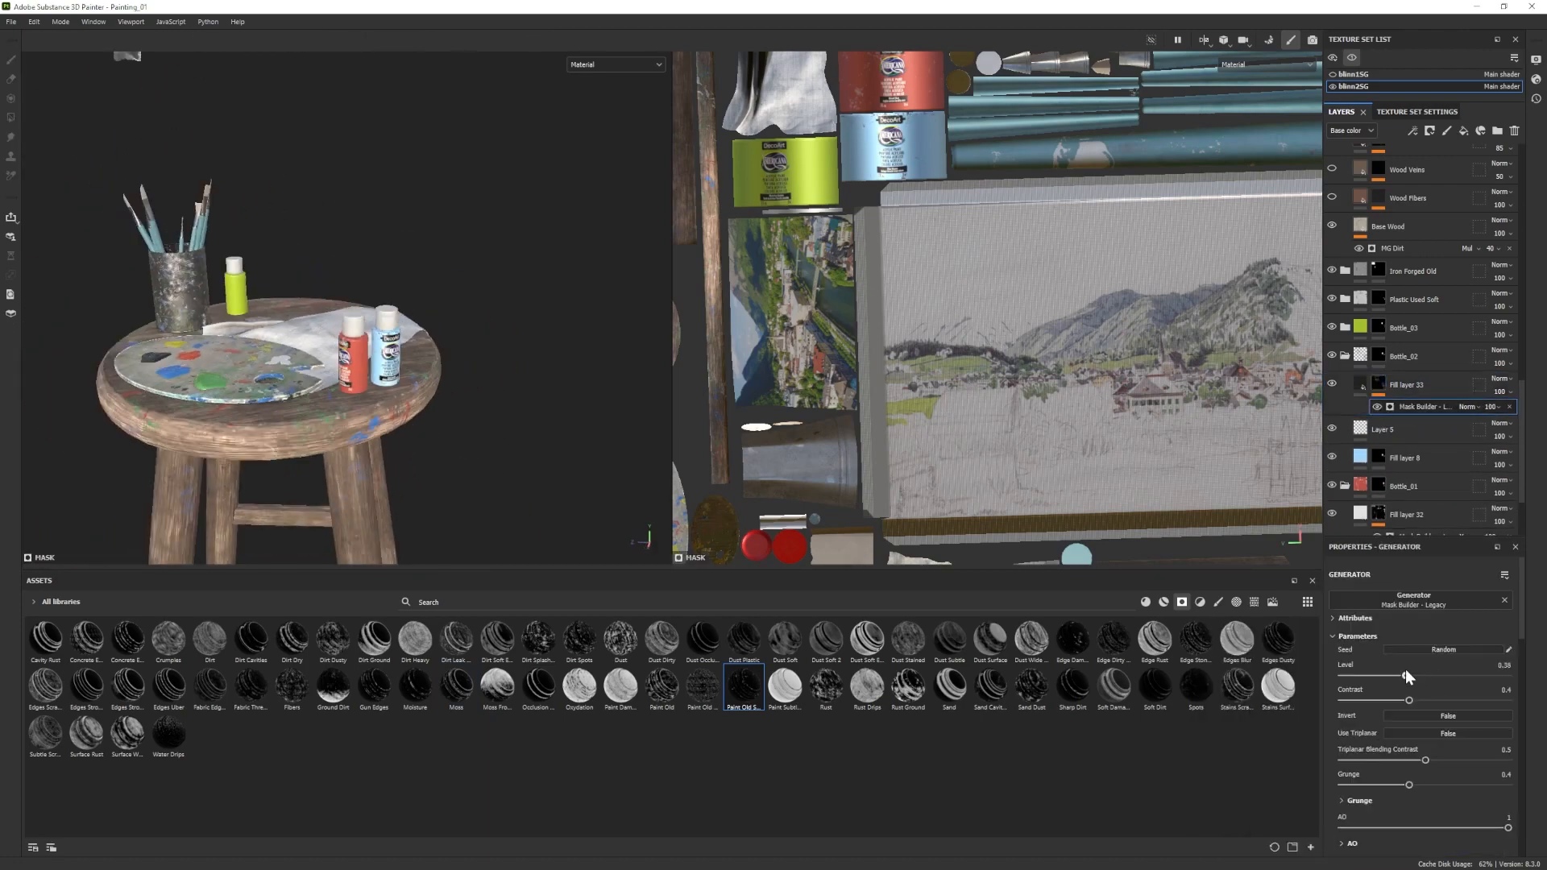
{"action": "scroll", "coordinate": [355, 338], "scroll_direction": "up", "scroll_amount": 4}
{"action": "mouse_move", "coordinate": [323, 346]}
{"action": "left_mouse_down", "text": "alt"}
{"action": "mouse_move", "coordinate": [356, 321]}
{"action": "mouse_move", "coordinate": [500, 383]}
{"action": "mouse_move", "coordinate": [402, 379]}
{"action": "left_mouse_up", "text": "alt"}
{"action": "scroll", "coordinate": [356, 321], "scroll_direction": "down", "scroll_amount": 4}
Paste a copy of Fill layer 33 into the Bottle_03 folder.
{"action": "left_click", "coordinate": [1378, 384]}
{"action": "left_click", "coordinate": [1345, 327]}
{"action": "key", "text": "ctrl+v"}
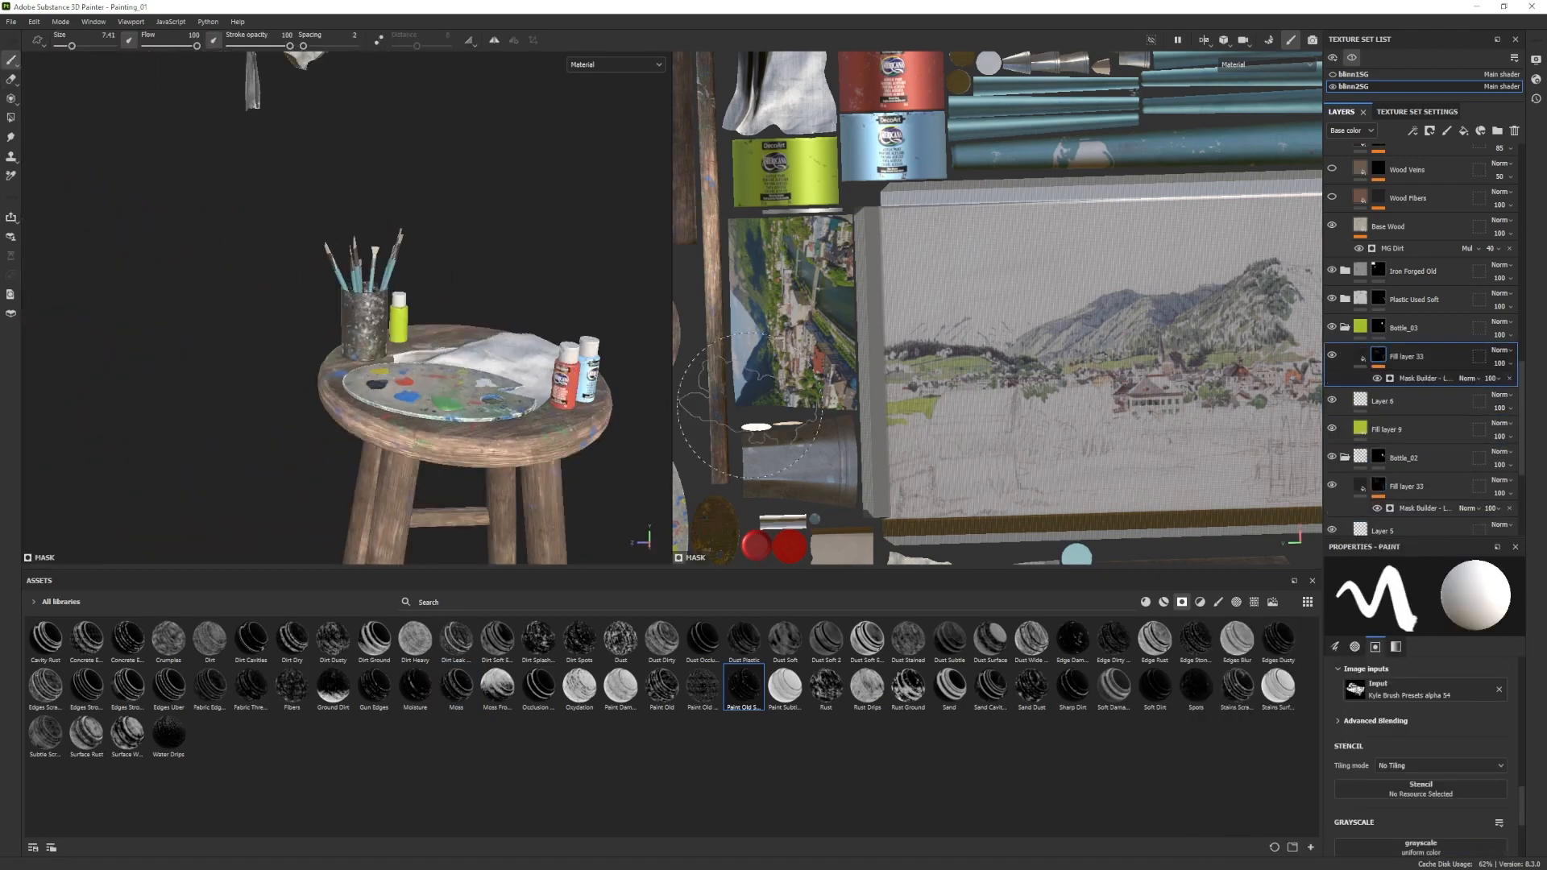
Add a near-white fill layer at the top of the Bottle_03 folder and mask it with the Spots smart mask.
{"action": "left_click", "coordinate": [1464, 131]}
{"action": "left_click_drag", "start_coordinate": [1195, 689], "coordinate": [1406, 356]}
{"action": "left_click", "coordinate": [1360, 355]}
{"action": "left_click", "coordinate": [1375, 699]}
{"action": "left_click", "coordinate": [1211, 693]}
{"action": "left_click_drag", "start_coordinate": [363, 403], "coordinate": [500, 432], "text": "alt"}
{"action": "left_click", "coordinate": [1359, 647]}
Raise the histogram position of the Dirt 1 grunge in Fill layer 34's mask to about 0.5.
{"action": "left_click", "coordinate": [1378, 355]}
{"action": "left_click", "coordinate": [1407, 377]}
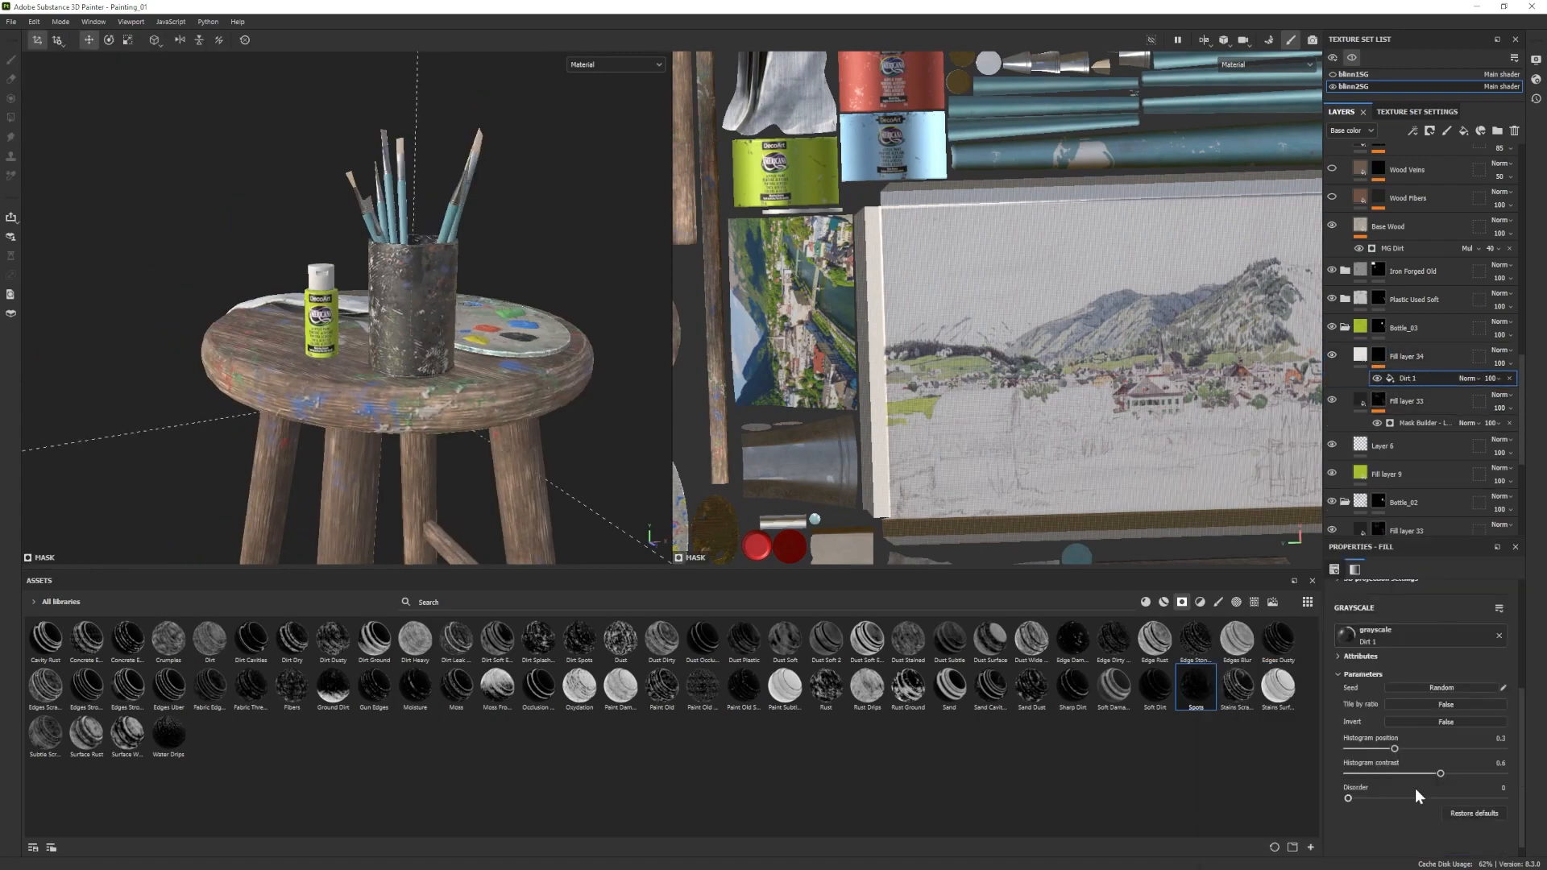
{"action": "left_click_drag", "start_coordinate": [1398, 750], "coordinate": [1427, 749]}
Show both texture sets and set the environment map to Soft 1Front 2Backs in Iray rendering mode.
{"action": "left_click_drag", "start_coordinate": [338, 371], "coordinate": [131, 394], "text": "alt"}
{"action": "scroll", "coordinate": [323, 339], "scroll_direction": "down", "scroll_amount": 5}
{"action": "left_click", "coordinate": [1354, 60]}
{"action": "scroll", "coordinate": [335, 274], "scroll_direction": "down", "scroll_amount": 3}
{"action": "middle_click_drag", "start_coordinate": [335, 273], "coordinate": [349, 307], "text": "alt"}
{"action": "left_click", "coordinate": [1313, 40]}
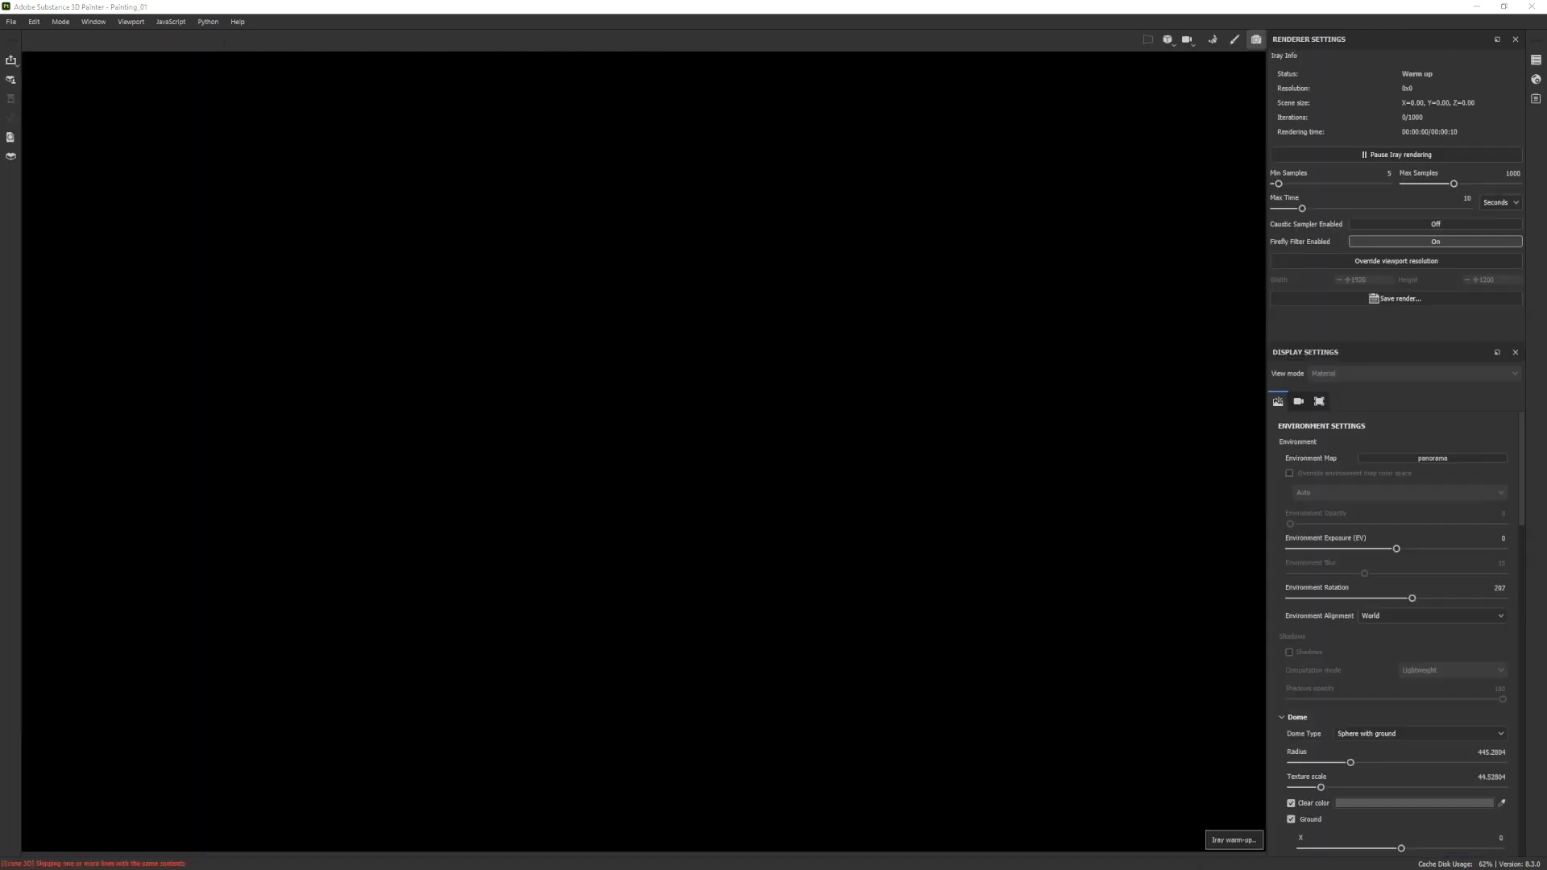
{"action": "left_click", "coordinate": [1426, 458]}
{"action": "left_click", "coordinate": [1518, 569]}
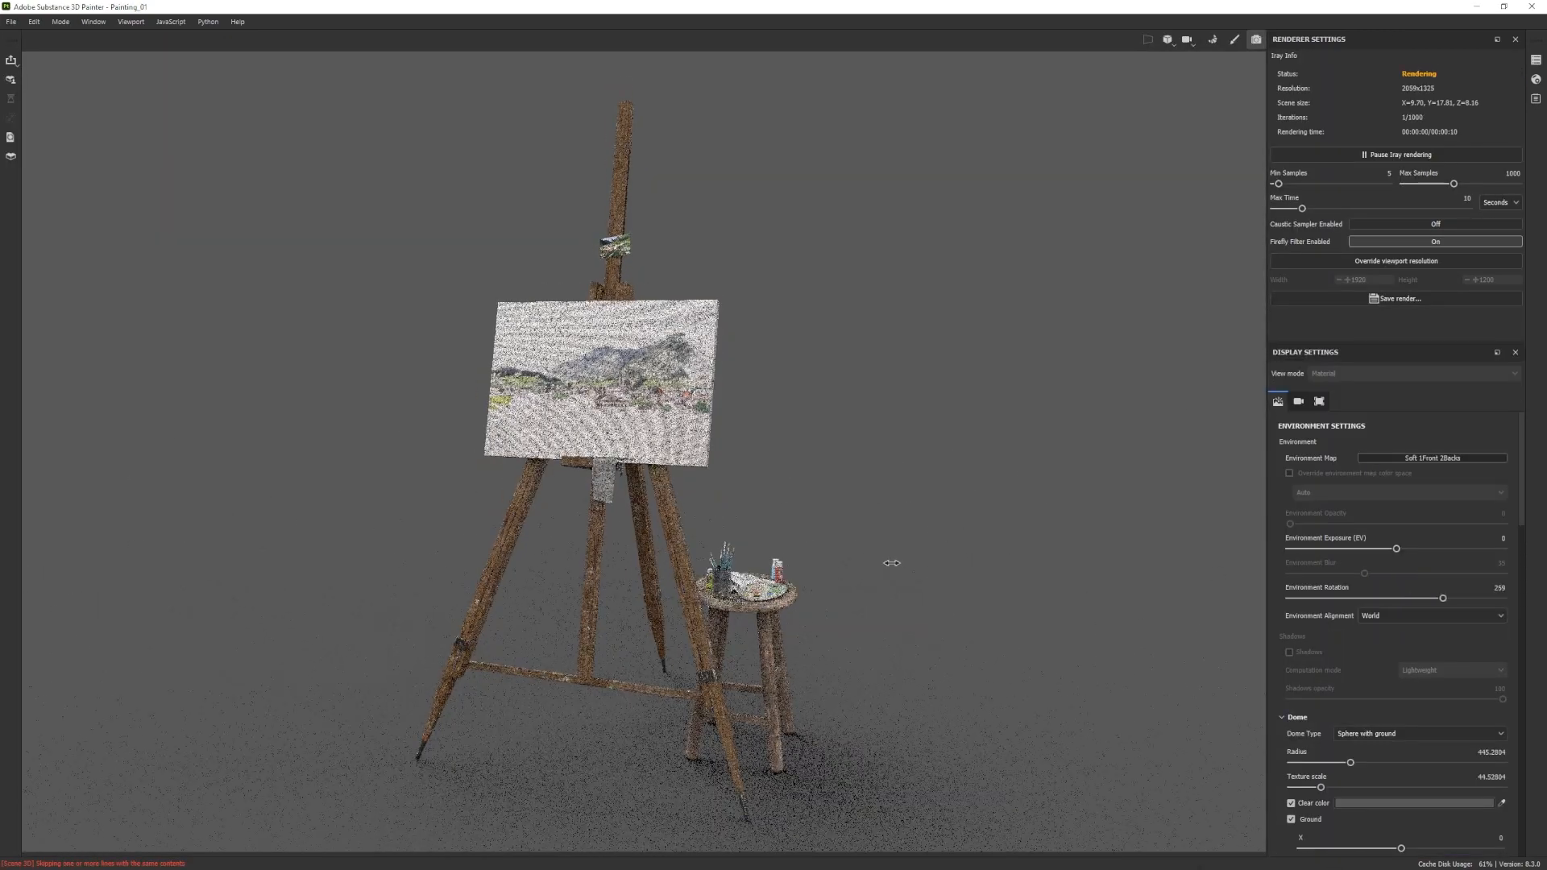
Lower the output white level to about 0.53 in the base color Levels of Layer 2 in Fabric Linen Creased.
{"action": "left_click", "coordinate": [1234, 39]}
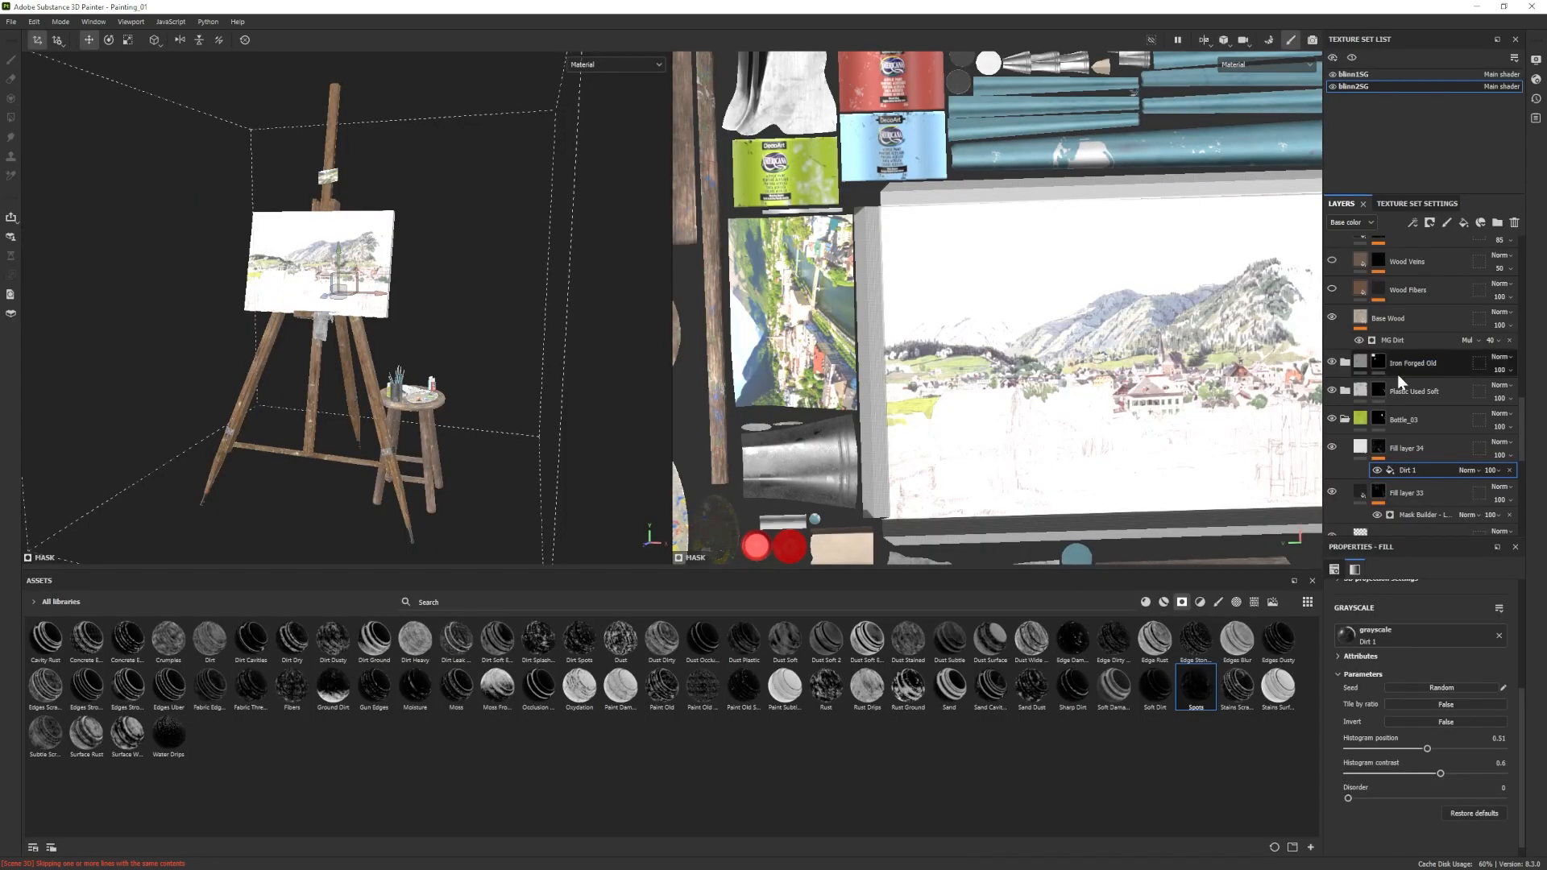
{"action": "scroll", "coordinate": [1397, 374], "scroll_direction": "up", "scroll_amount": 15}
{"action": "left_click", "coordinate": [1332, 332]}
{"action": "left_click", "coordinate": [1345, 334]}
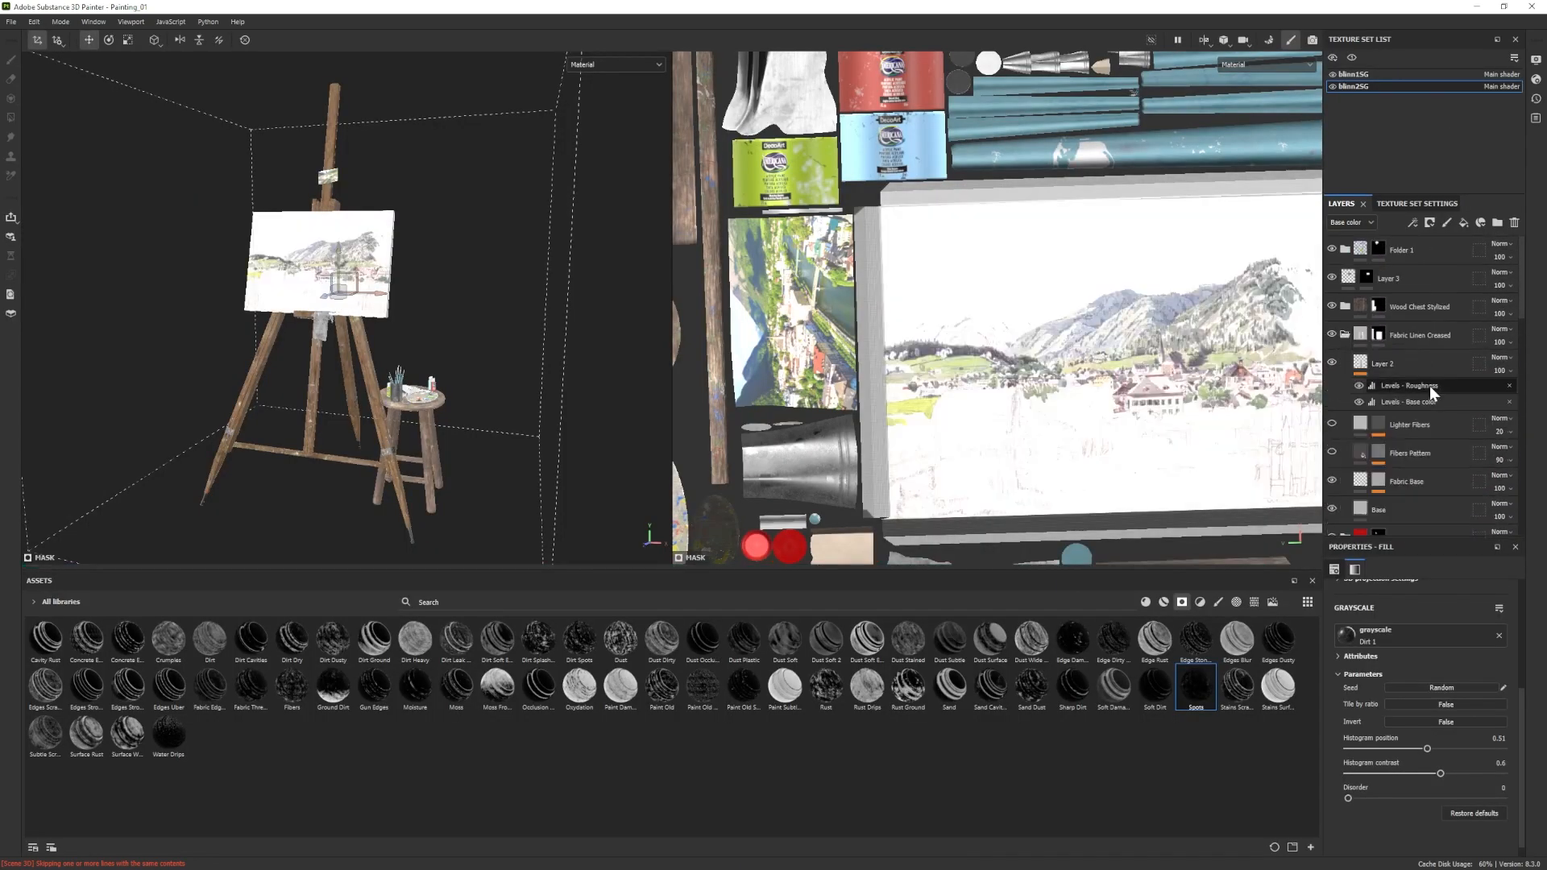
{"action": "left_click", "coordinate": [1428, 402]}
{"action": "left_click_drag", "start_coordinate": [1484, 671], "coordinate": [1440, 660]}
{"action": "mouse_move", "coordinate": [1336, 618]}
{"action": "left_mouse_down"}
{"action": "mouse_move", "coordinate": [1352, 618]}
{"action": "mouse_move", "coordinate": [1339, 618]}
{"action": "left_mouse_up"}
{"action": "left_click_drag", "start_coordinate": [1440, 671], "coordinate": [1430, 671]}
Render the easel in Iray and rotate the environment lighting to 18.
{"action": "left_click", "coordinate": [60, 21]}
{"action": "left_click", "coordinate": [87, 52]}
{"action": "left_click_drag", "start_coordinate": [370, 301], "coordinate": [497, 388], "text": "alt"}
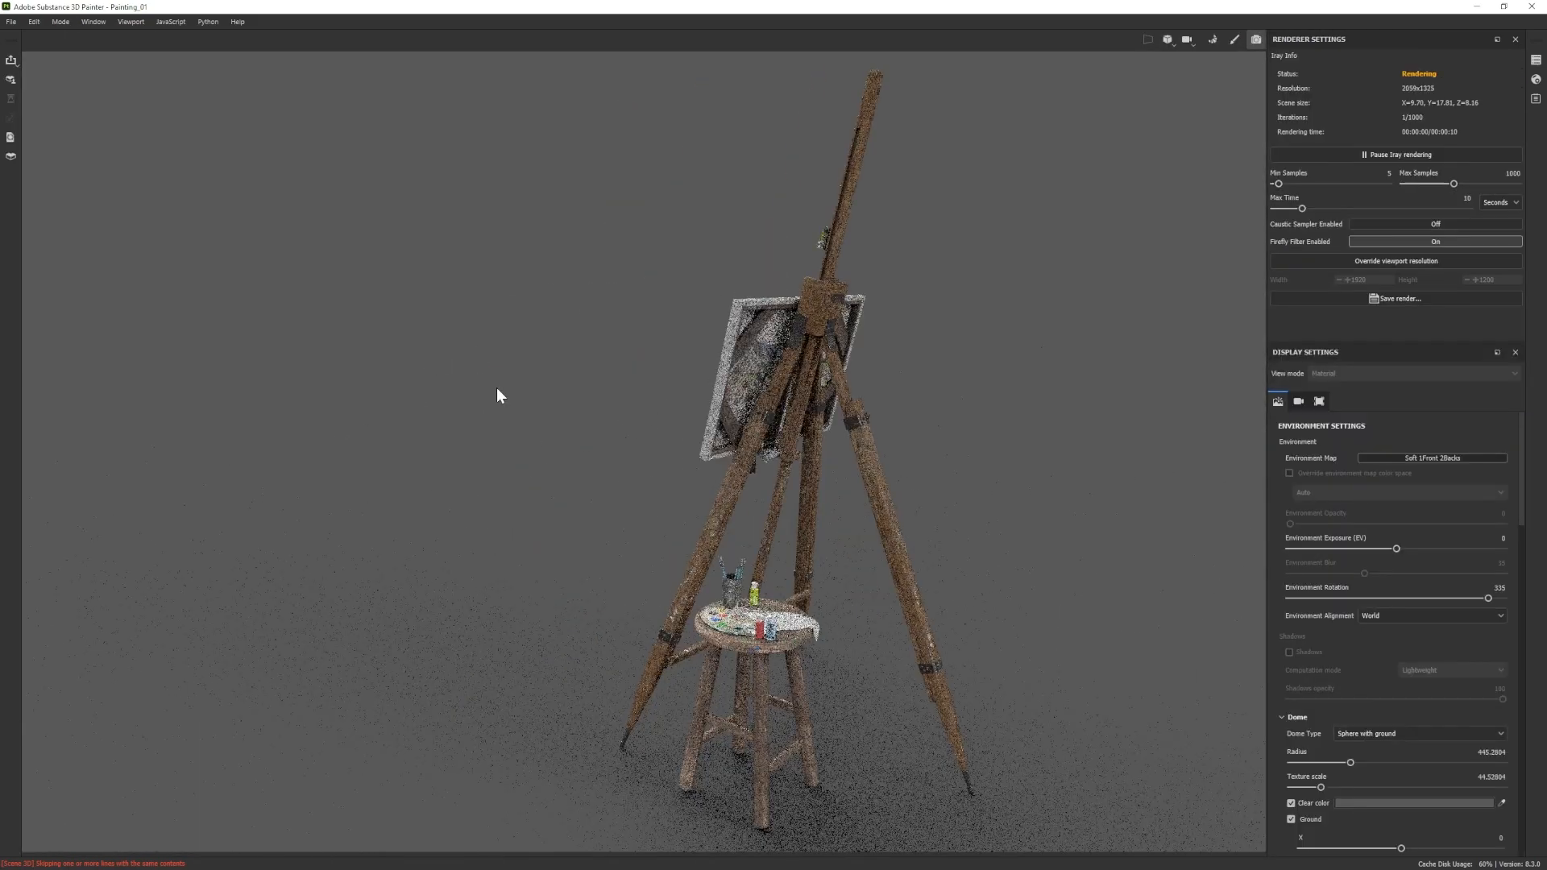
{"action": "right_click_drag", "start_coordinate": [497, 388], "coordinate": [589, 429], "text": "shift"}
{"action": "left_click_drag", "start_coordinate": [588, 429], "coordinate": [962, 484], "text": "alt"}
{"action": "right_click_drag", "start_coordinate": [962, 483], "coordinate": [952, 498], "text": "shift"}
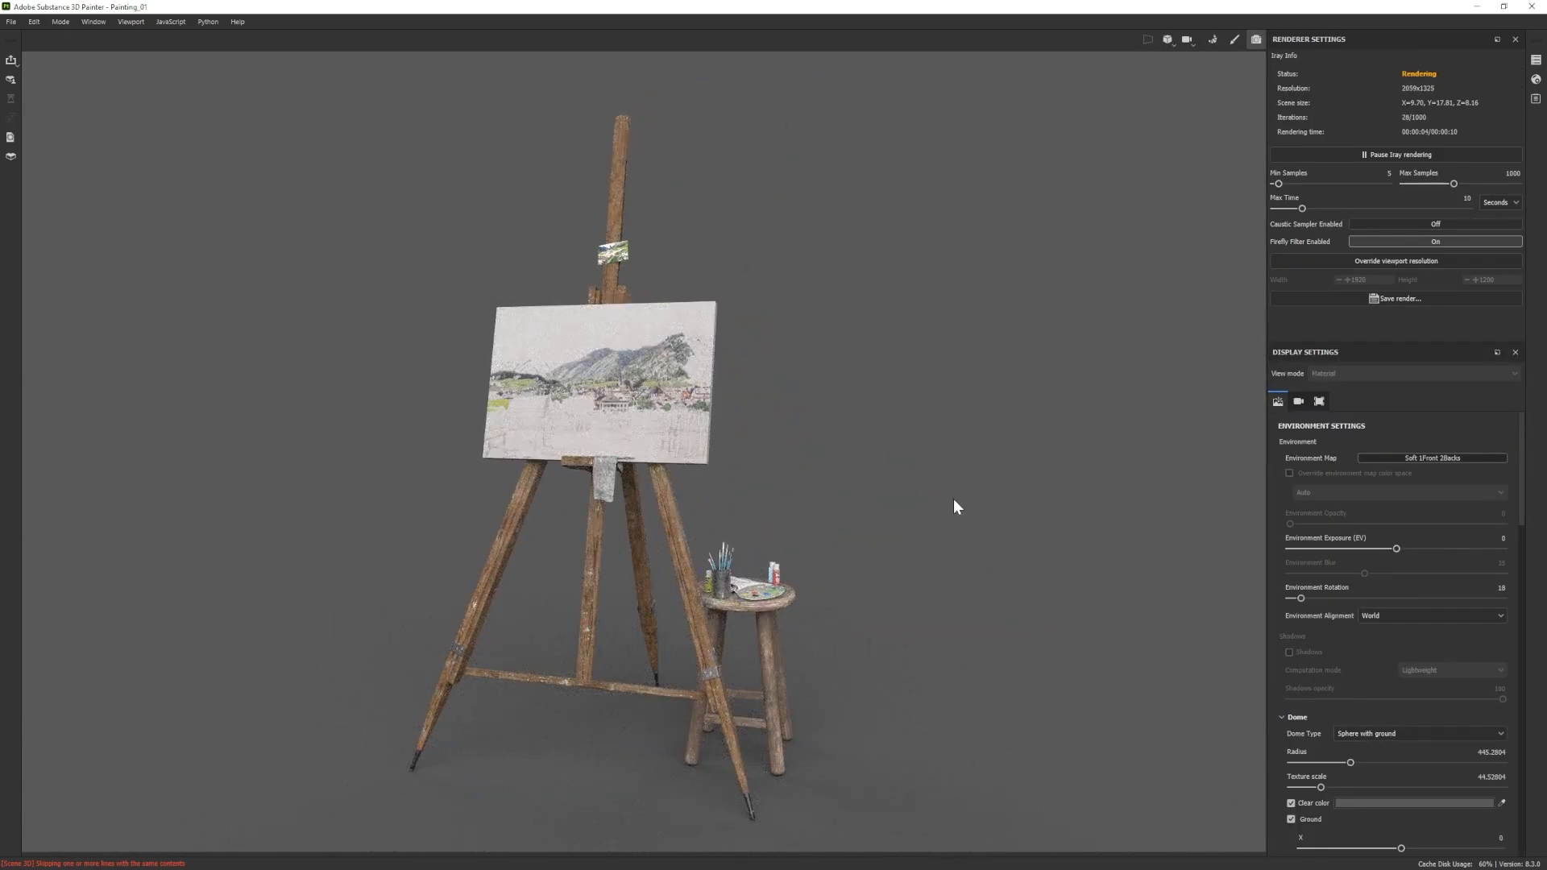
Set the render camera's focal length to 35 mm and frame the easel and stool more closely.
{"action": "left_click", "coordinate": [60, 21]}
{"action": "right_click_drag", "start_coordinate": [834, 400], "coordinate": [886, 435], "text": "alt"}
{"action": "scroll", "coordinate": [1446, 795], "scroll_direction": "down", "scroll_amount": 3}
{"action": "double_click", "coordinate": [1498, 817]}
{"action": "type", "text": "35"}
{"action": "key", "text": "Return"}
{"action": "right_click_drag", "start_coordinate": [1003, 507], "coordinate": [966, 457], "text": "alt"}
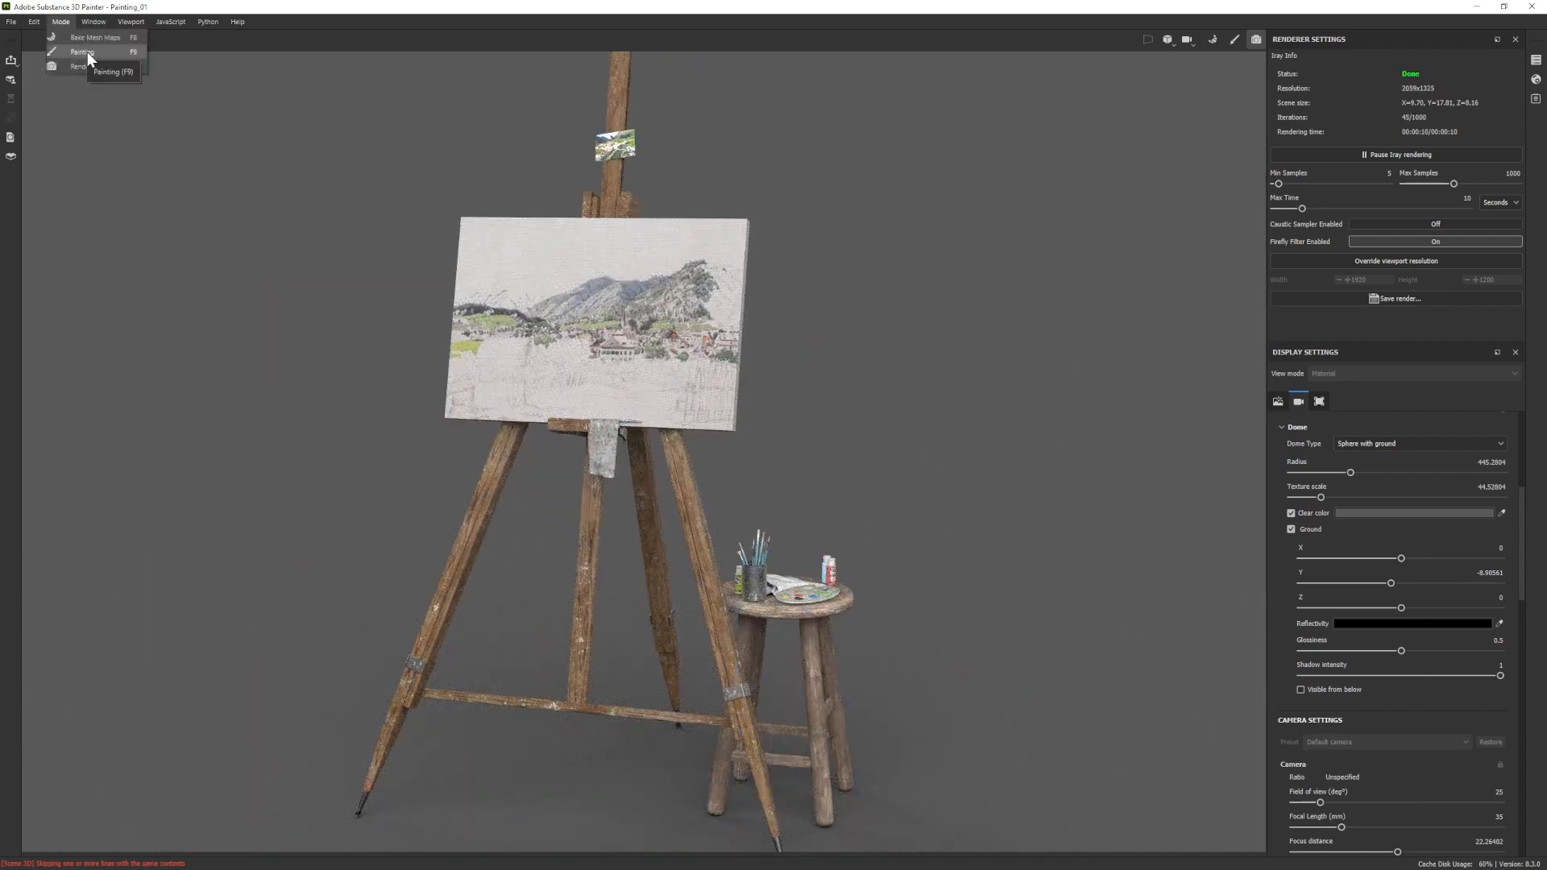
{"action": "left_click", "coordinate": [925, 393]}
{"action": "right_click_drag", "start_coordinate": [925, 394], "coordinate": [904, 372], "text": "alt"}
Darken the render background's clear color to a very dark gray.
{"action": "left_click", "coordinate": [1412, 513]}
{"action": "left_click_drag", "start_coordinate": [1357, 644], "coordinate": [1356, 662]}
{"action": "left_click", "coordinate": [59, 22]}
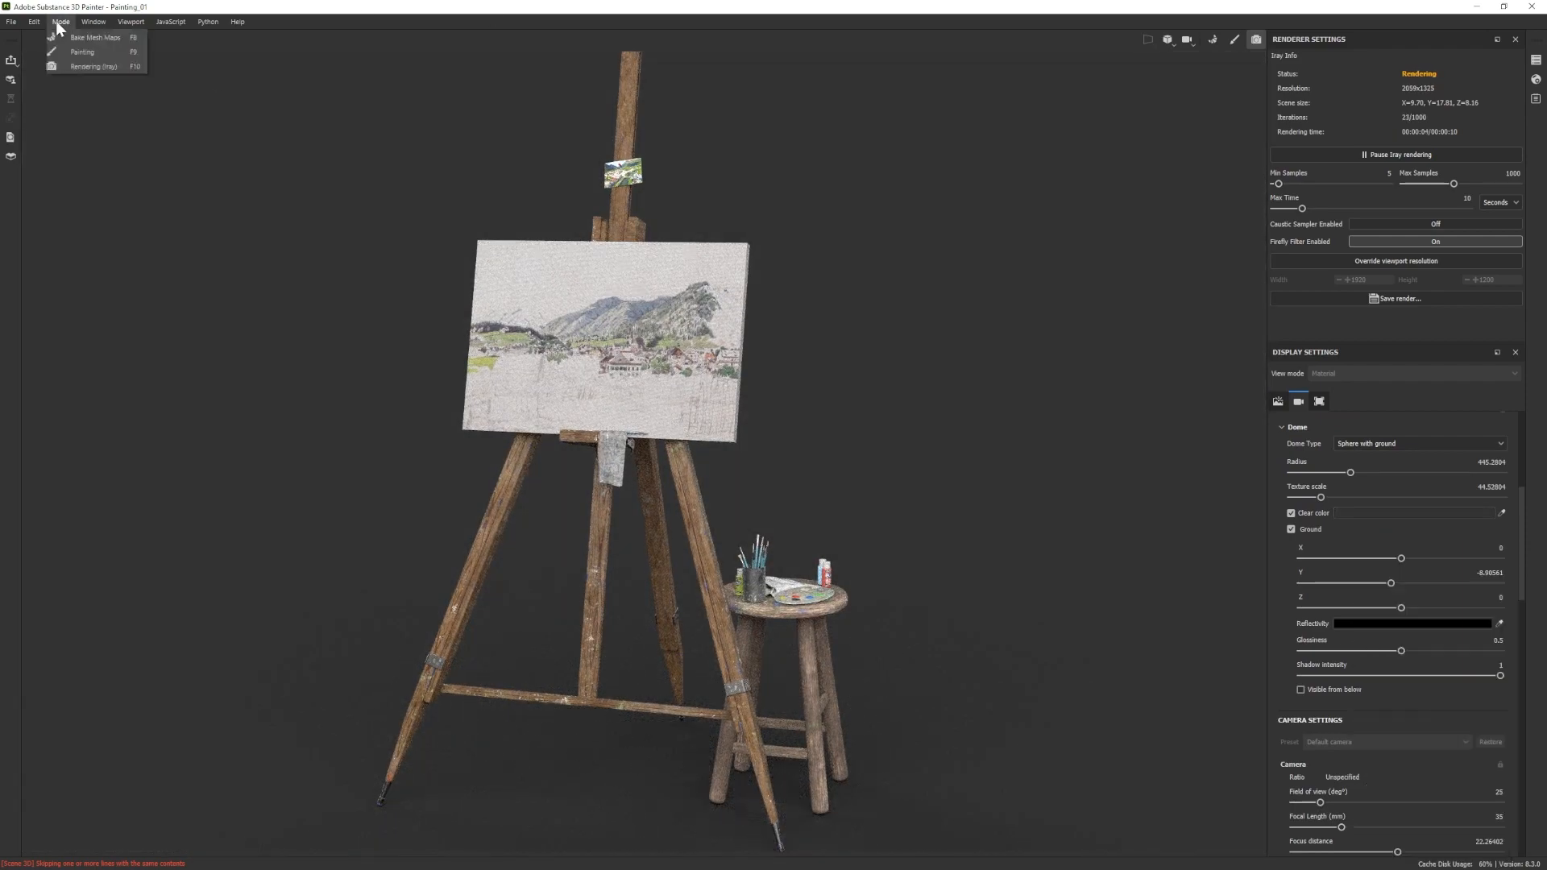
Return to painting mode and expand the Wood Chest Stylized folder.
{"action": "left_click", "coordinate": [71, 37]}
{"action": "scroll", "coordinate": [1341, 404], "scroll_direction": "down", "scroll_amount": 4}
{"action": "left_click", "coordinate": [1333, 407]}
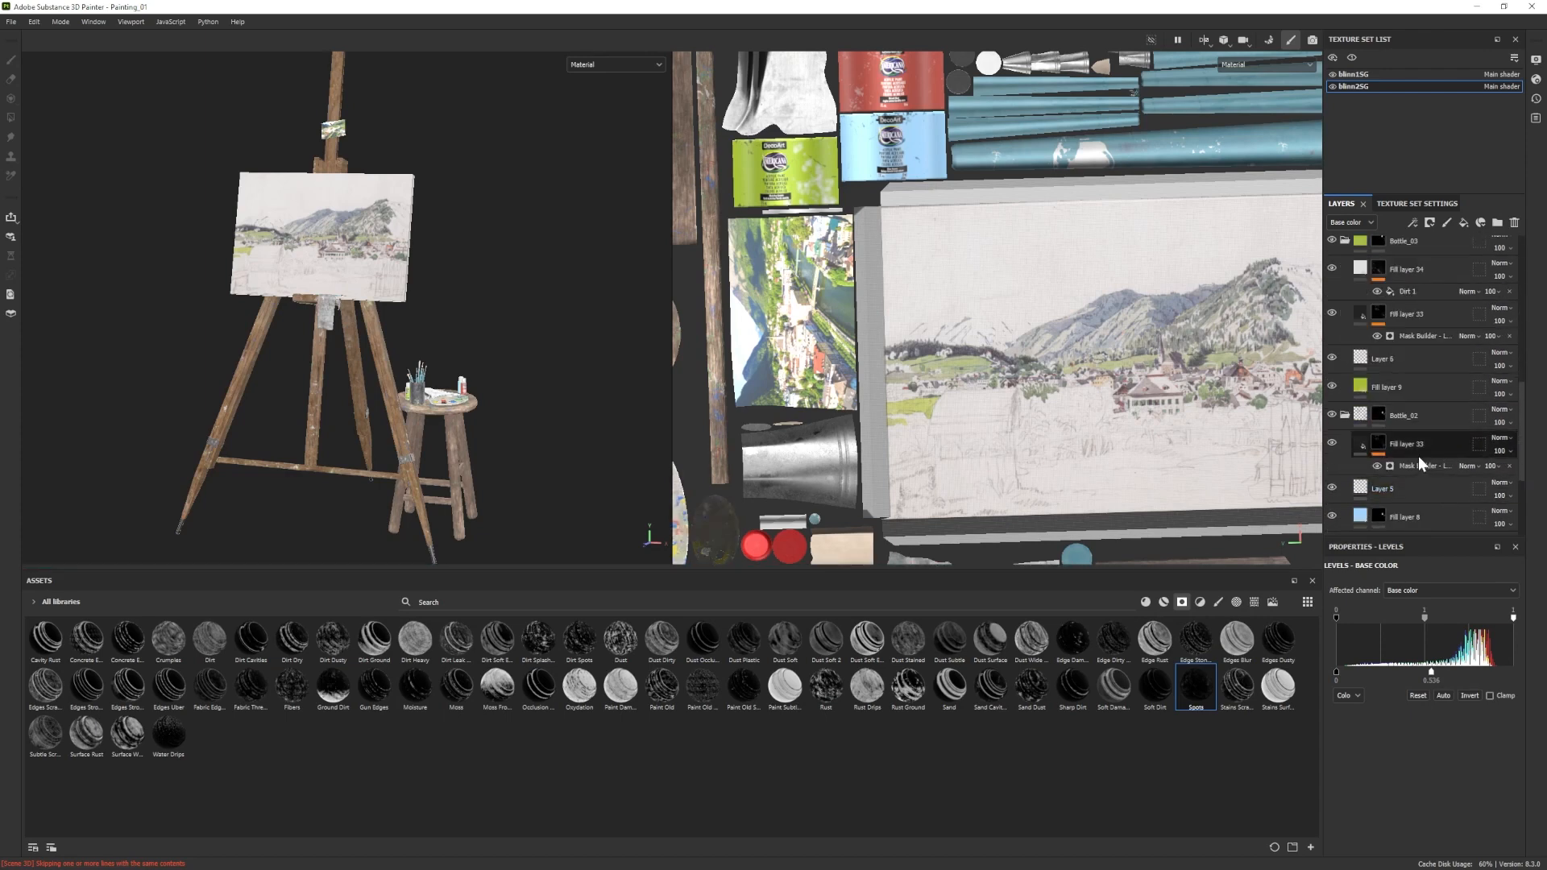
{"action": "scroll", "coordinate": [1419, 457], "scroll_direction": "up", "scroll_amount": 3}
{"action": "scroll", "coordinate": [1420, 467], "scroll_direction": "down", "scroll_amount": 1}
{"action": "double_click", "coordinate": [1420, 415]}
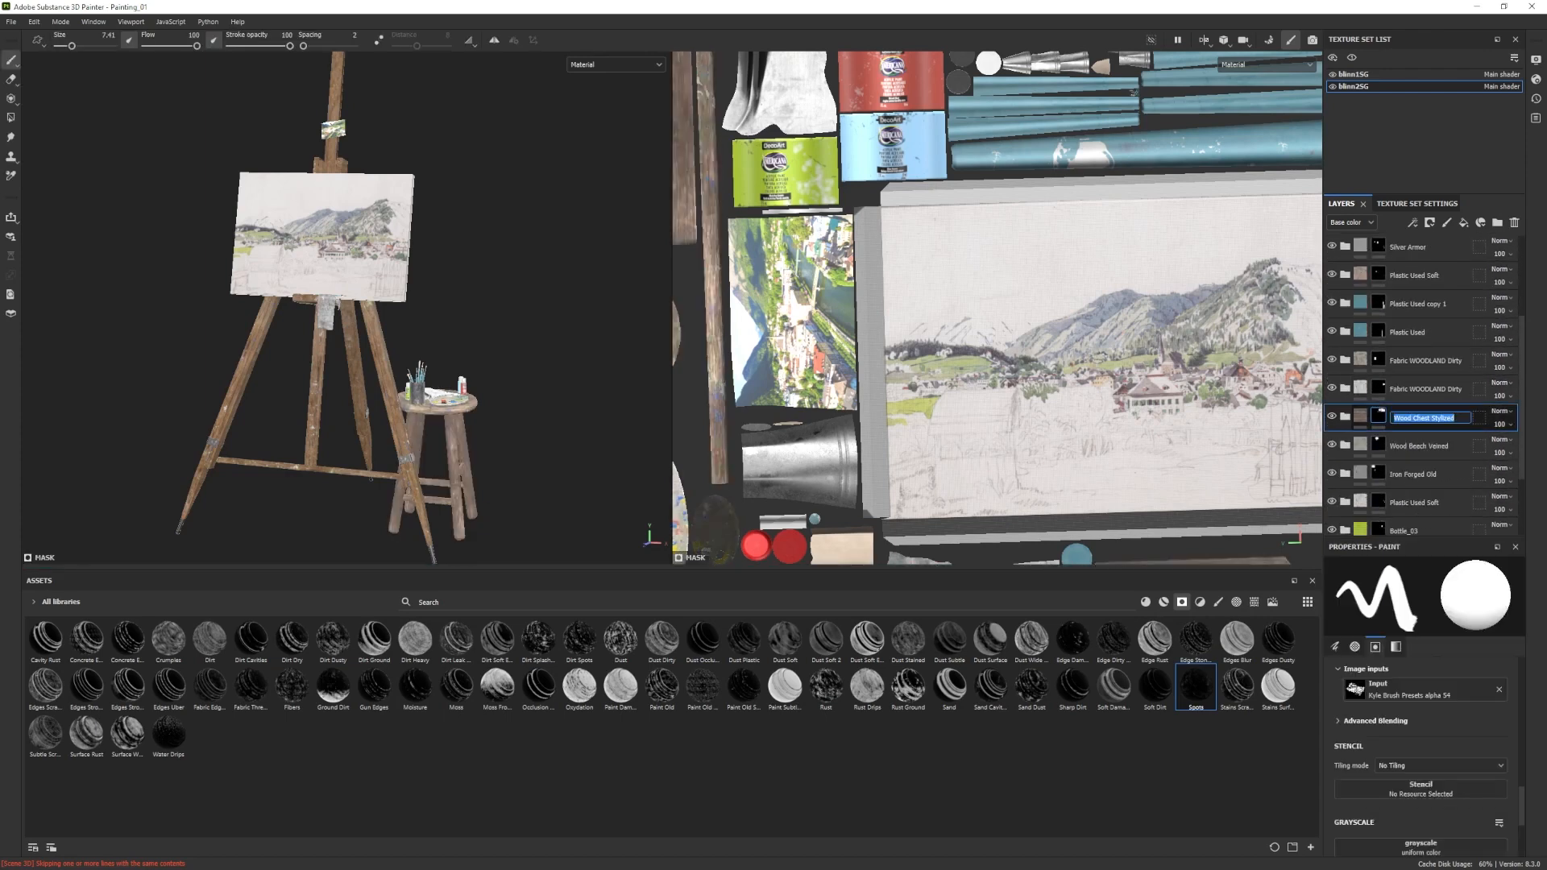
{"action": "left_click", "coordinate": [1345, 415]}
Set the base color of the stool wood's Base layer to a warmer orange-brown.
{"action": "scroll", "coordinate": [1417, 443], "scroll_direction": "down", "scroll_amount": 8}
{"action": "left_click", "coordinate": [1379, 453]}
{"action": "scroll", "coordinate": [1421, 685], "scroll_direction": "down", "scroll_amount": 4}
{"action": "left_click", "coordinate": [1421, 714]}
{"action": "left_click", "coordinate": [1257, 730]}
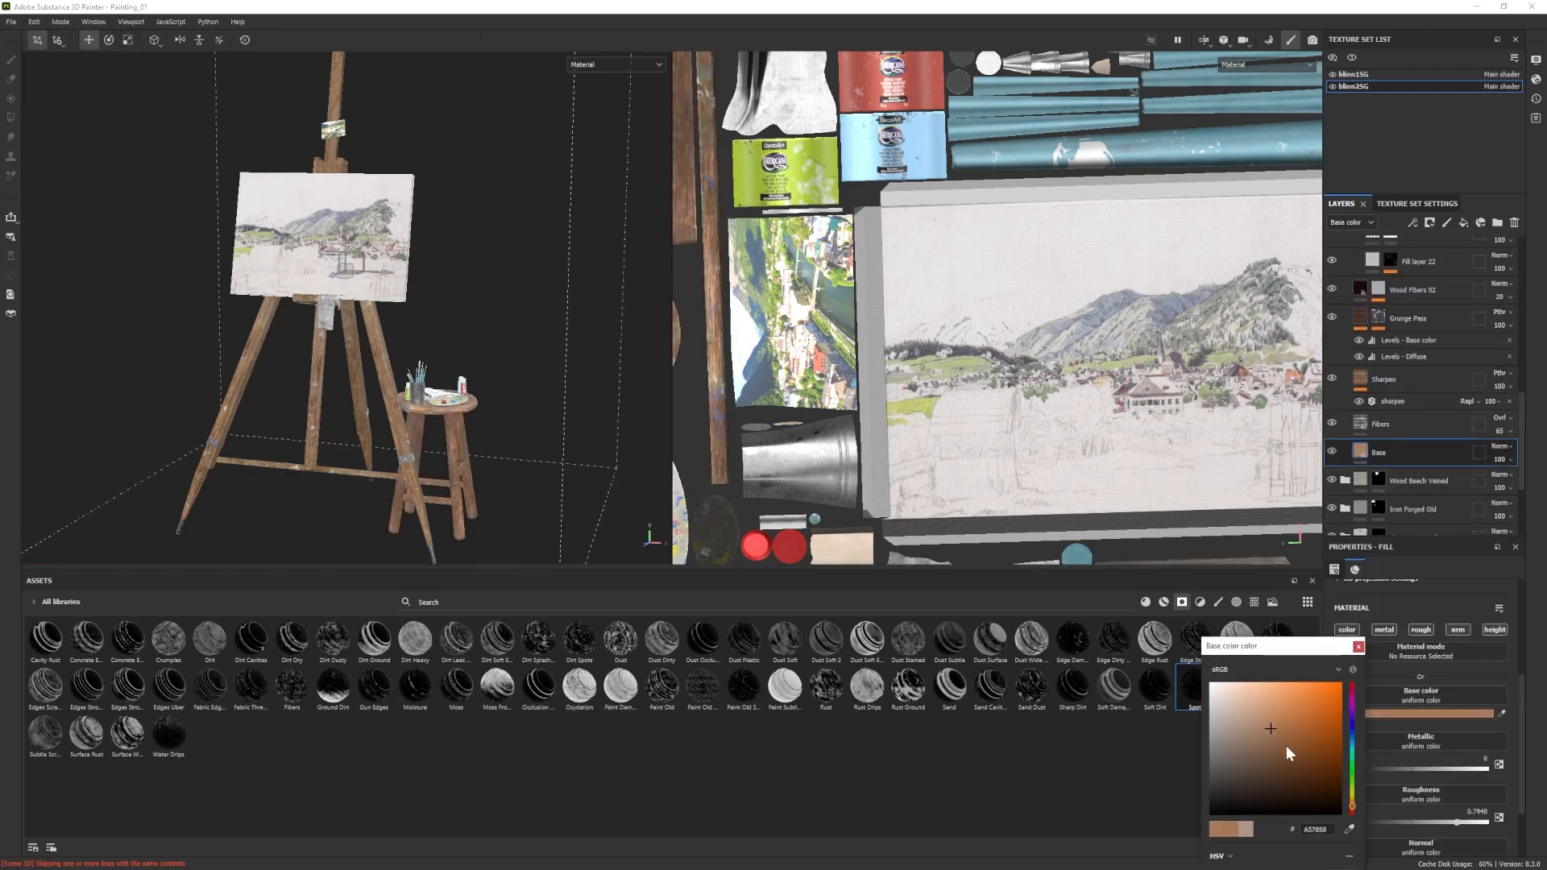
{"action": "left_click_drag", "start_coordinate": [1286, 747], "coordinate": [1280, 742]}
Render the scene in Iray and examine the recolored stool from the front and back of the easel.
{"action": "left_click", "coordinate": [53, 22]}
{"action": "left_click", "coordinate": [71, 51]}
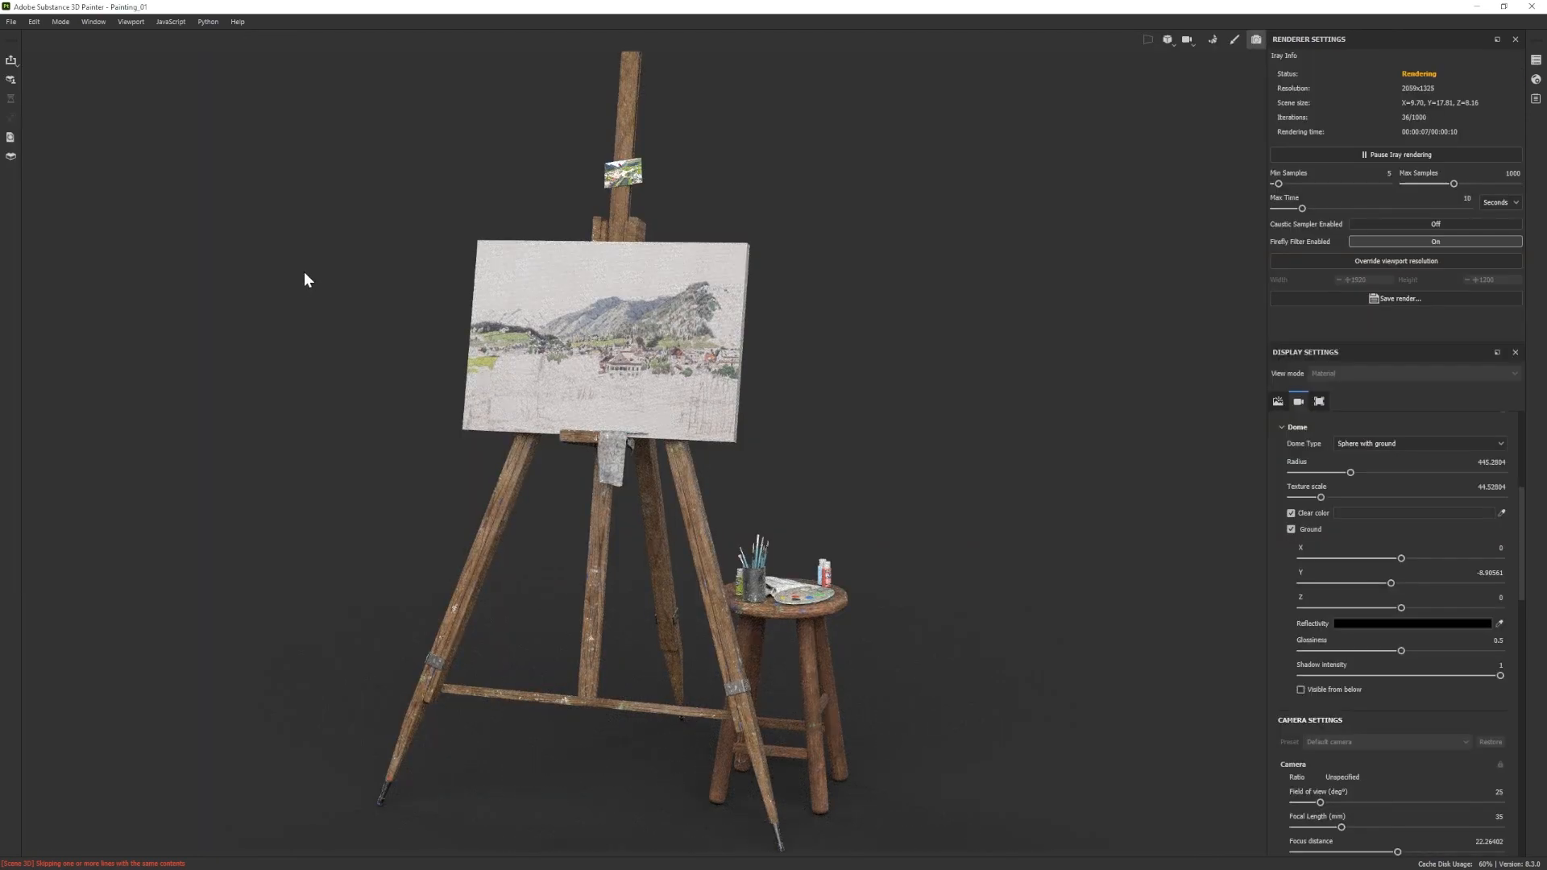
{"action": "left_click_drag", "start_coordinate": [877, 487], "coordinate": [1047, 548], "text": "alt"}
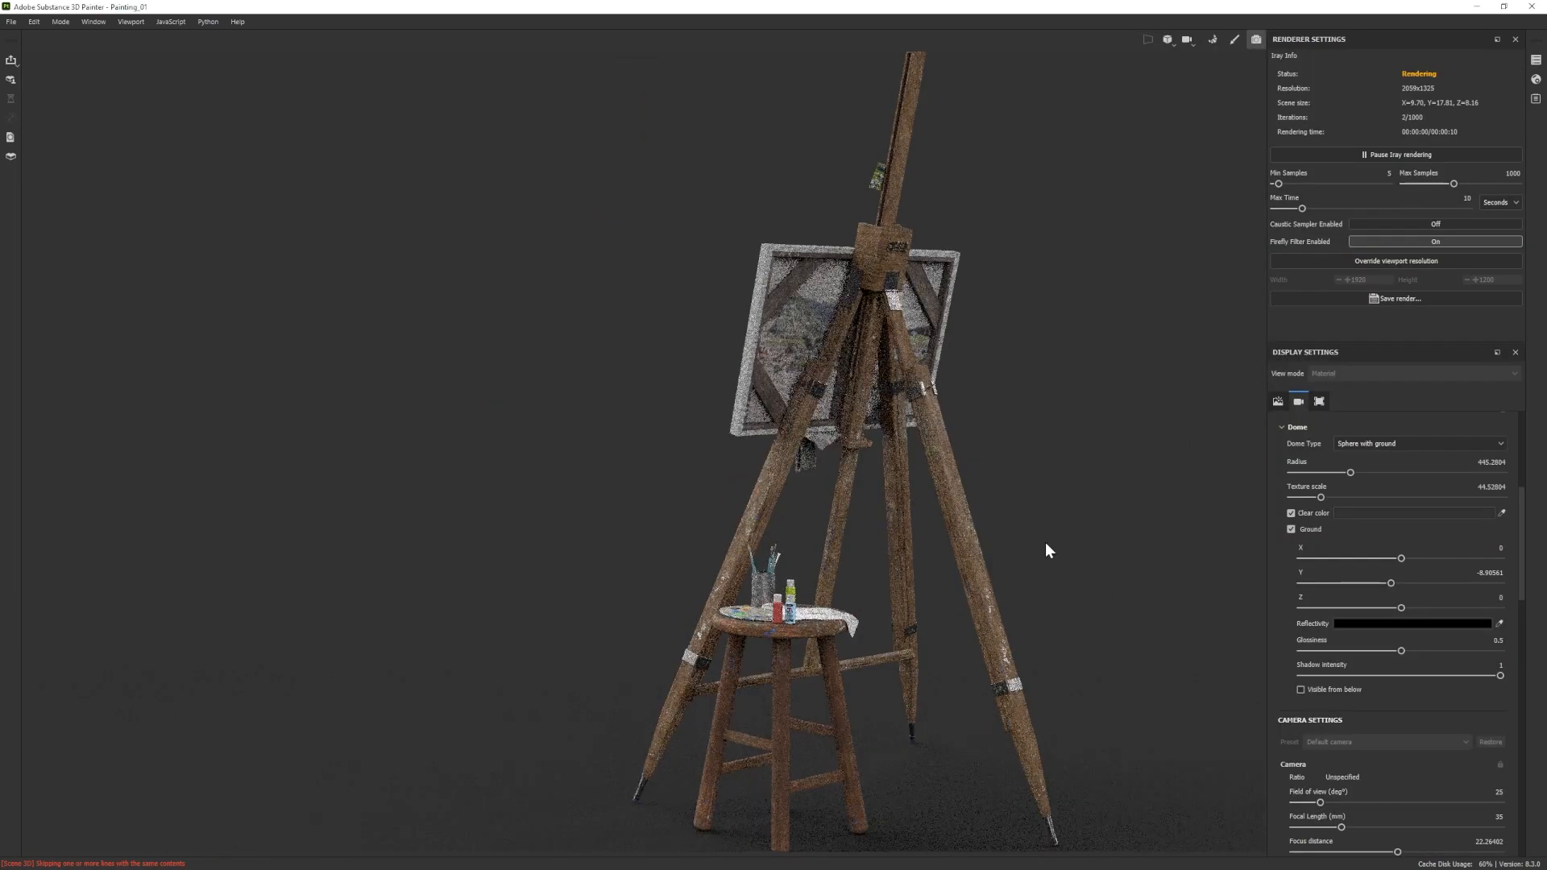
{"action": "mouse_move", "coordinate": [956, 419]}
{"action": "left_mouse_down", "text": "alt"}
{"action": "mouse_move", "coordinate": [1058, 466]}
{"action": "mouse_move", "coordinate": [974, 476]}
{"action": "left_mouse_up", "text": "alt"}
{"action": "left_click", "coordinate": [60, 21]}
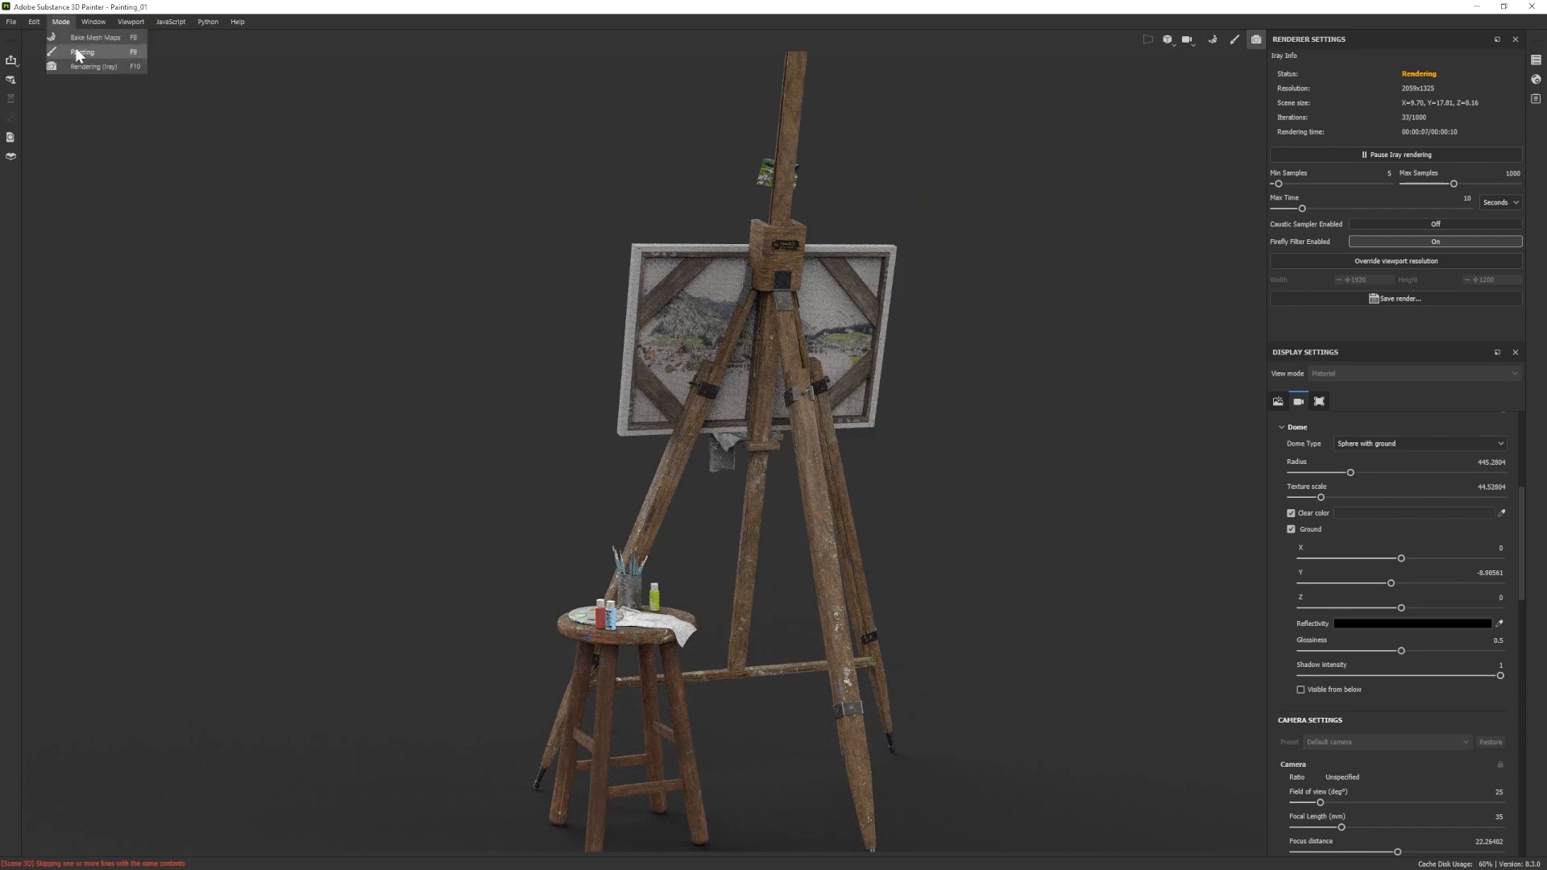
Switch to the blinn1SG texture set and duplicate its Wood Ship Hull Nordic folder.
{"action": "left_click", "coordinate": [79, 51]}
{"action": "scroll", "coordinate": [582, 386], "scroll_direction": "up", "scroll_amount": 4}
{"action": "left_click_drag", "start_coordinate": [582, 385], "coordinate": [428, 404], "text": "alt"}
{"action": "left_click", "coordinate": [1357, 75]}
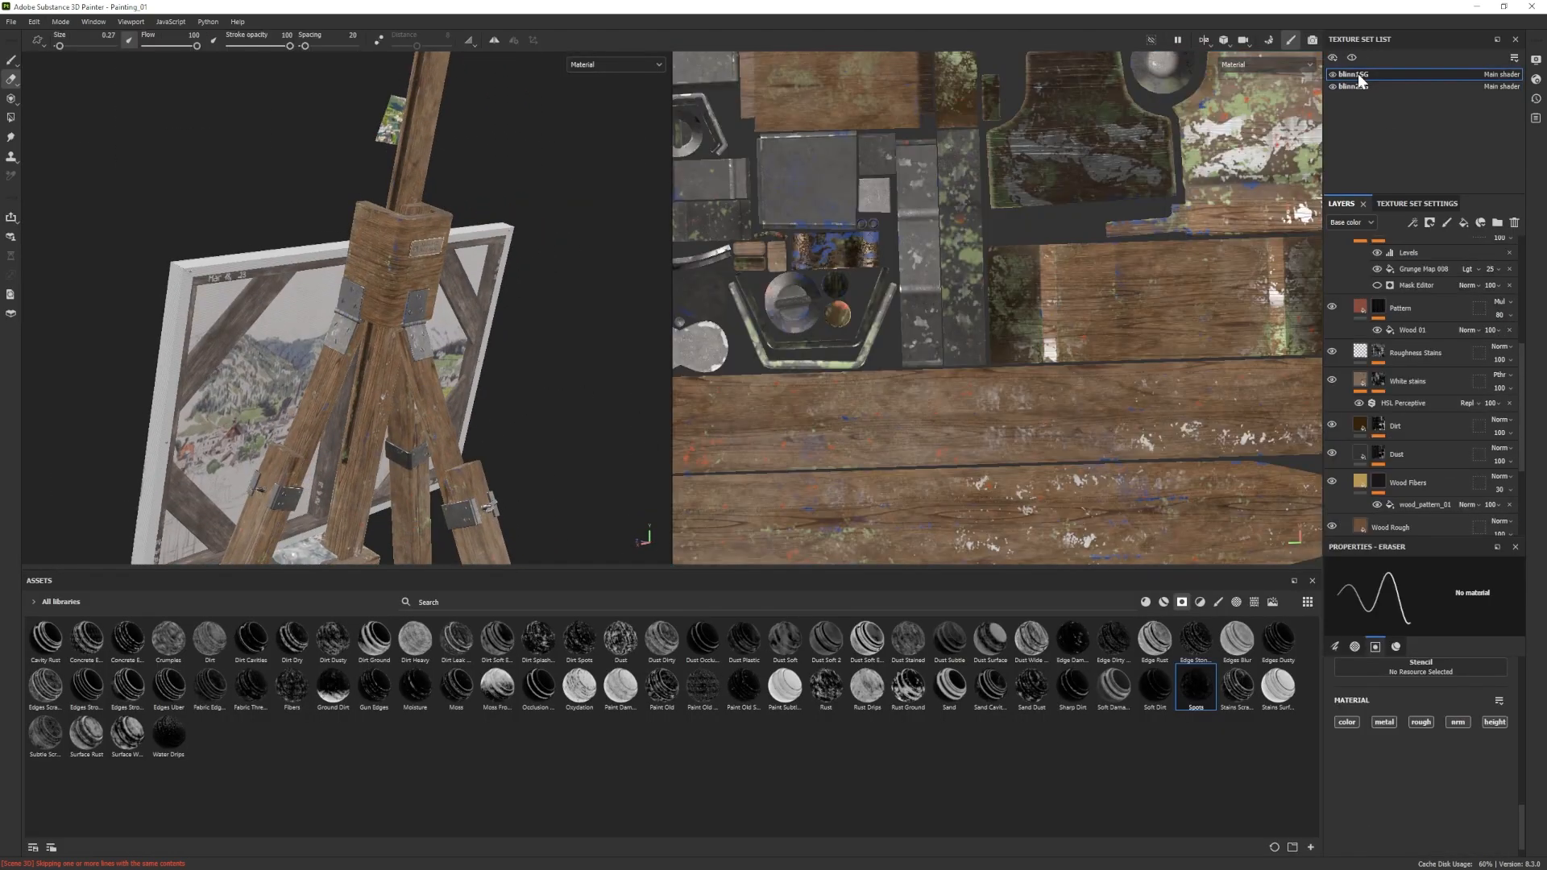
{"action": "left_click", "coordinate": [1409, 420]}
{"action": "key", "text": "ctrl+d"}
{"action": "left_click", "coordinate": [1346, 418]}
Hide the Pattern layer in the duplicated Wood Ship Hull Nordic folder.
{"action": "scroll", "coordinate": [1423, 459], "scroll_direction": "down", "scroll_amount": 4}
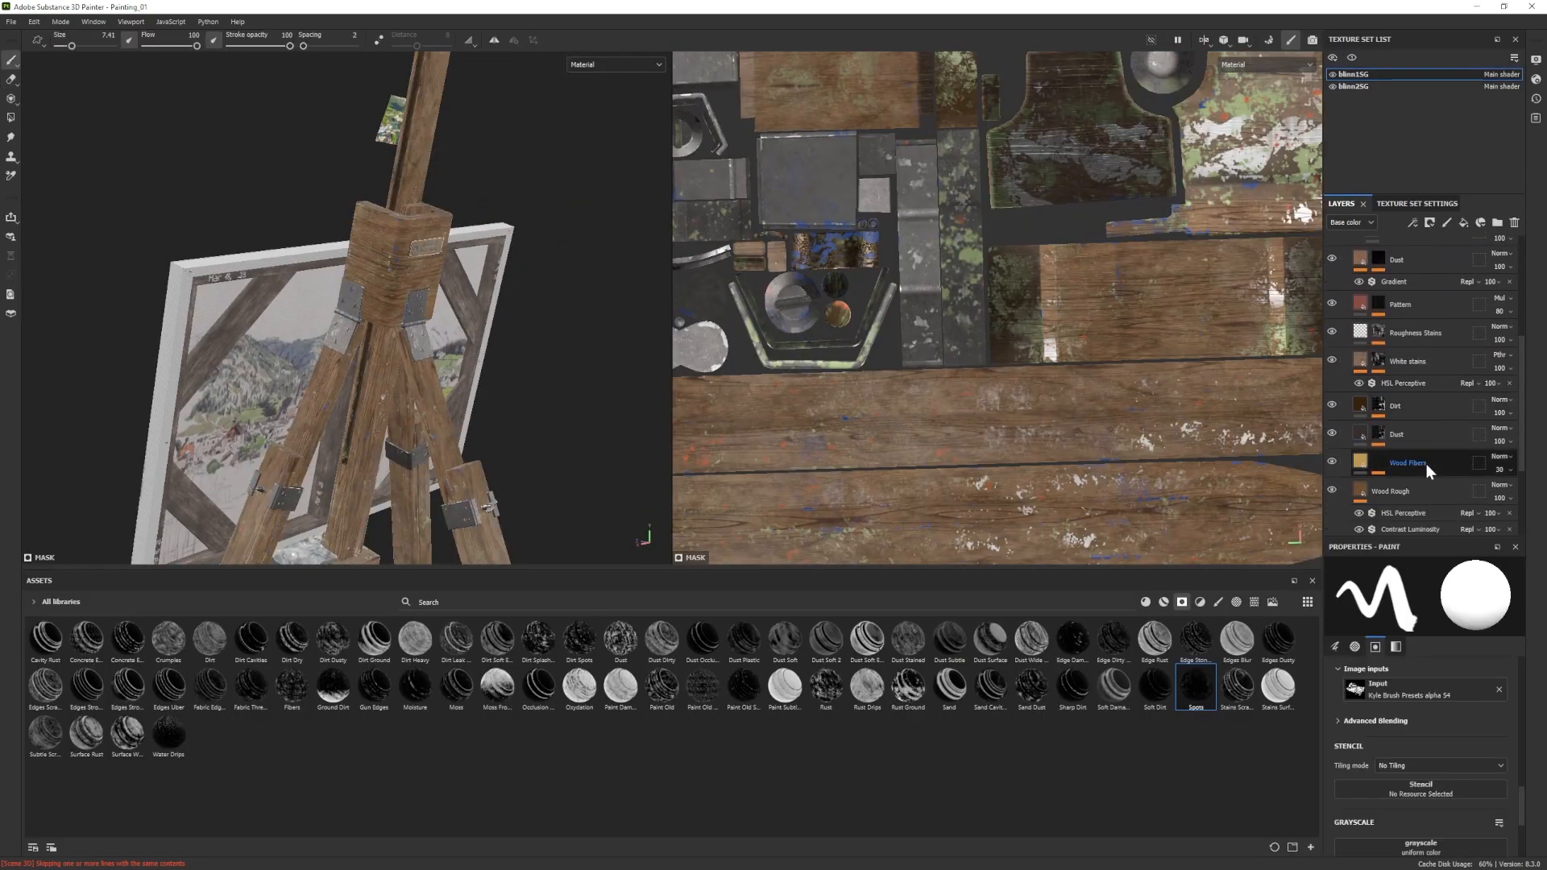
{"action": "left_click", "coordinate": [1426, 464]}
{"action": "scroll", "coordinate": [1406, 485], "scroll_direction": "down", "scroll_amount": 2}
{"action": "scroll", "coordinate": [1404, 485], "scroll_direction": "up", "scroll_amount": 2}
{"action": "left_click", "coordinate": [1379, 303]}
{"action": "left_click", "coordinate": [1412, 326]}
{"action": "left_click", "coordinate": [1331, 302]}
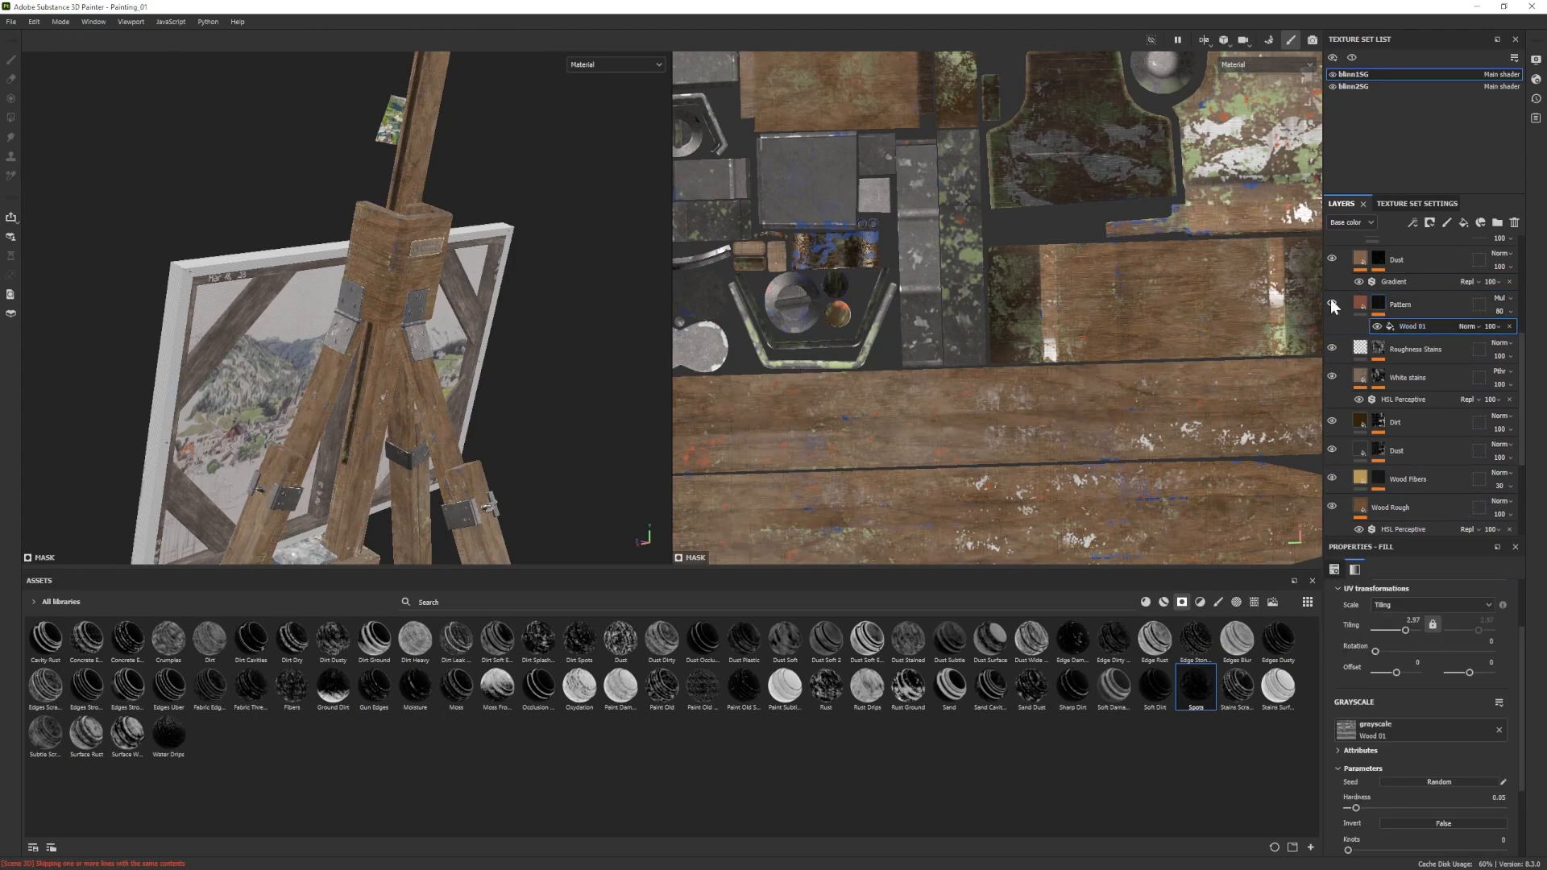
Rotate the wood_pattern_01 fill in the Wood Fibers mask to 88.59 degrees.
{"action": "scroll", "coordinate": [1332, 302], "scroll_direction": "up", "scroll_amount": 2}
{"action": "scroll", "coordinate": [1338, 468], "scroll_direction": "down", "scroll_amount": 2}
{"action": "left_click", "coordinate": [1422, 501]}
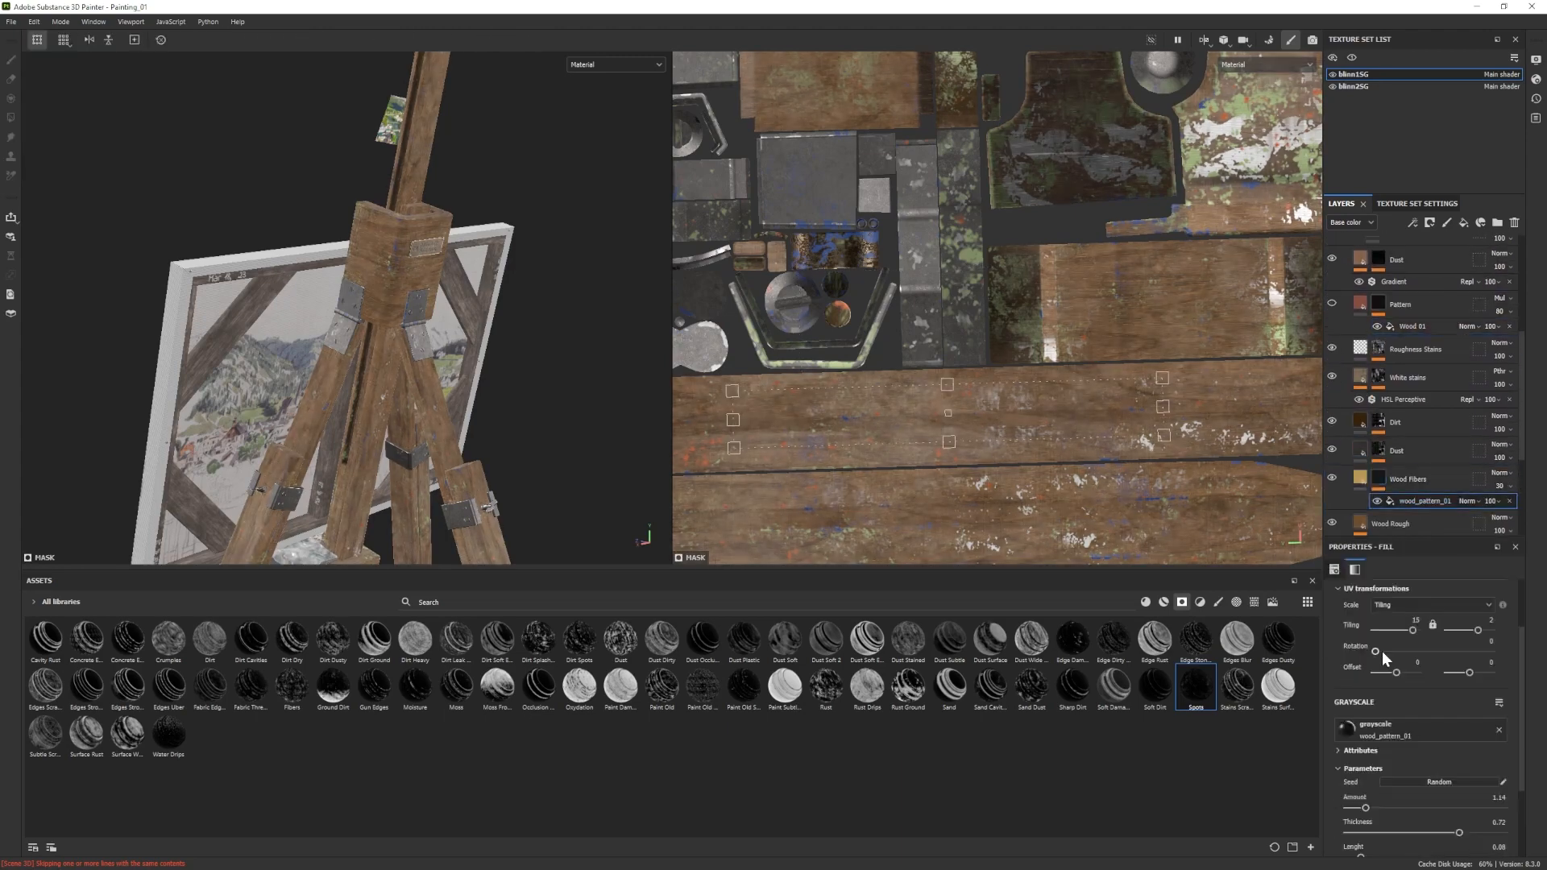
{"action": "left_click_drag", "start_coordinate": [1405, 651], "coordinate": [1403, 651]}
{"action": "left_click_drag", "start_coordinate": [536, 330], "coordinate": [504, 335], "text": "alt"}
{"action": "scroll", "coordinate": [1337, 443], "scroll_direction": "down", "scroll_amount": 1}
Toggle the Dust layer's visibility to compare its effect on the easel wood.
{"action": "scroll", "coordinate": [1406, 452], "scroll_direction": "down", "scroll_amount": 2}
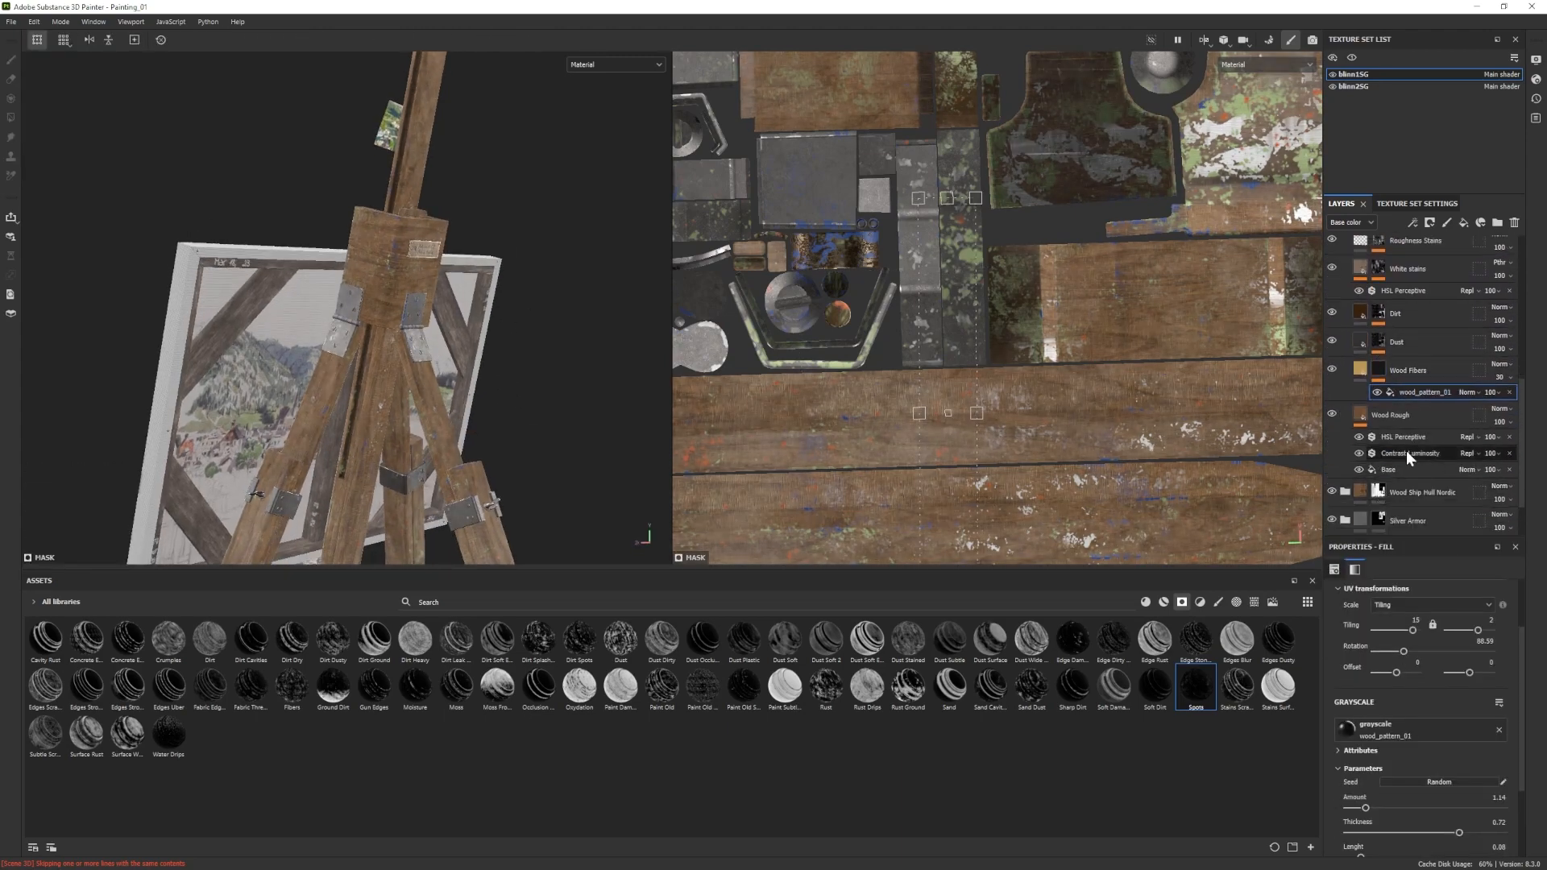
{"action": "scroll", "coordinate": [1390, 419], "scroll_direction": "up", "scroll_amount": 5}
{"action": "scroll", "coordinate": [1348, 480], "scroll_direction": "down", "scroll_amount": 3}
{"action": "left_click", "coordinate": [1331, 411]}
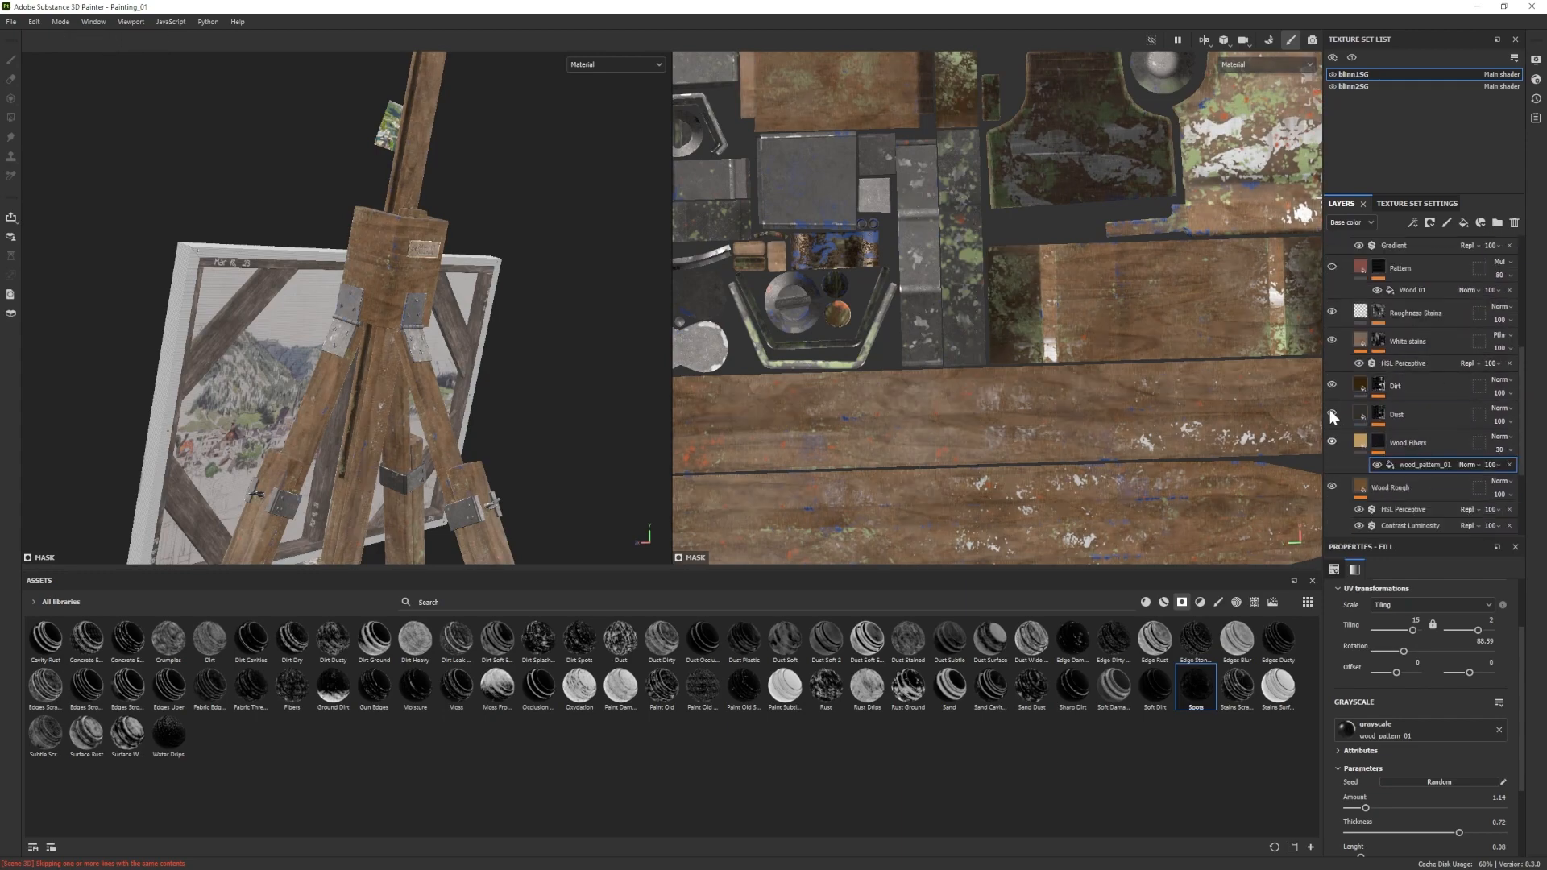
{"action": "left_click", "coordinate": [1330, 411]}
Edit the duplicated Wood Ship Hull Nordic folder's mask on the easel's rear wood parts using Polygon Fill.
{"action": "scroll", "coordinate": [1335, 403], "scroll_direction": "up", "scroll_amount": 4}
{"action": "left_click", "coordinate": [1378, 311]}
{"action": "scroll", "coordinate": [1398, 451], "scroll_direction": "down", "scroll_amount": 1}
{"action": "scroll", "coordinate": [1428, 776], "scroll_direction": "down", "scroll_amount": 3}
{"action": "scroll", "coordinate": [1382, 451], "scroll_direction": "up", "scroll_amount": 1}
{"action": "scroll", "coordinate": [402, 323], "scroll_direction": "down", "scroll_amount": 4}
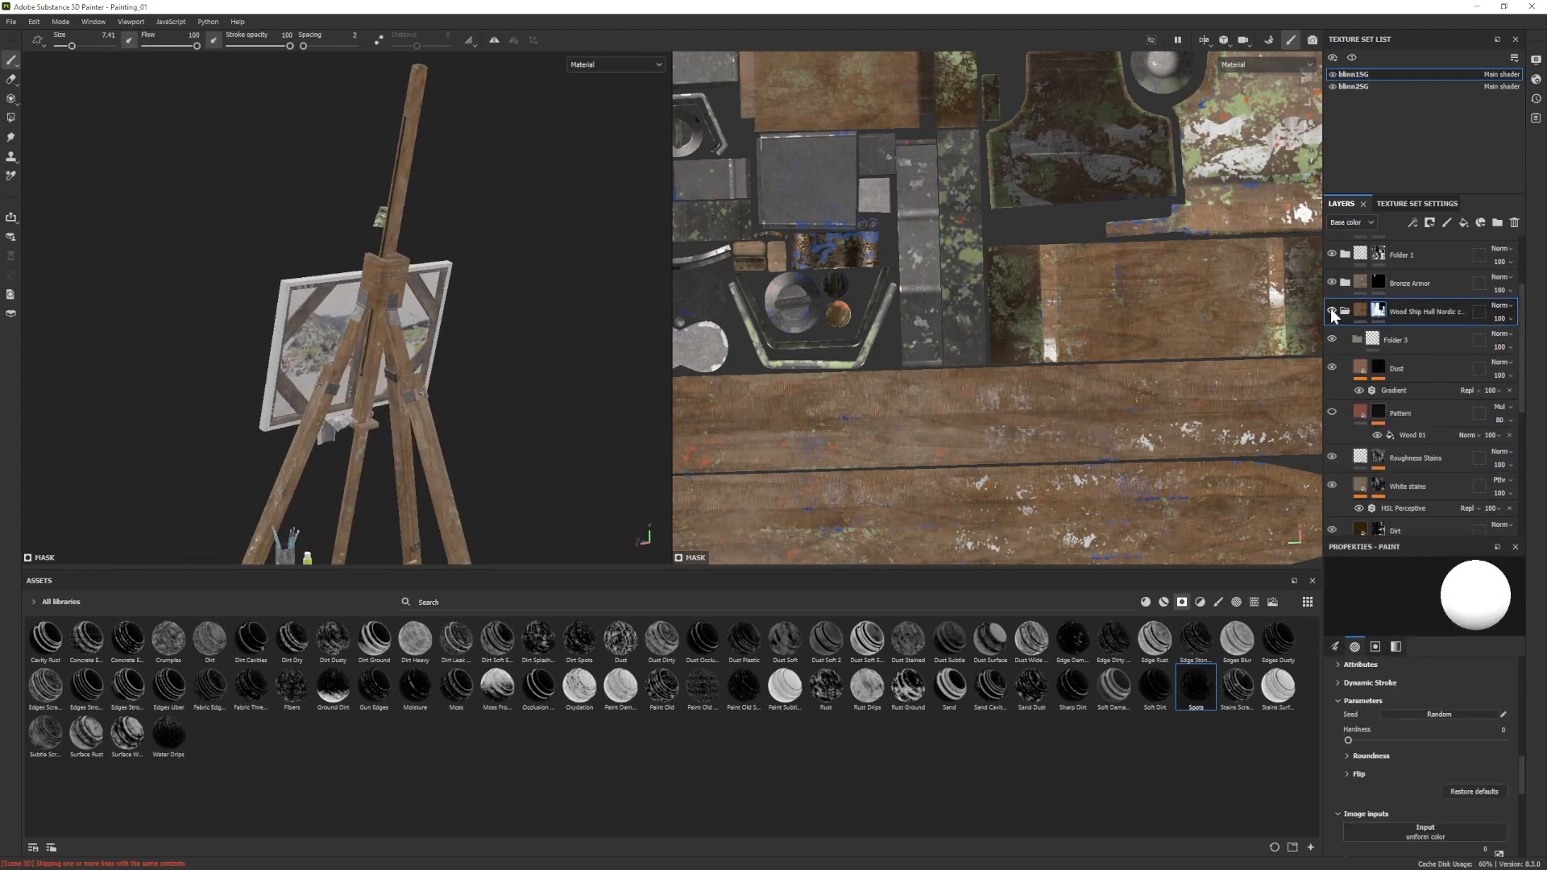
{"action": "left_click", "coordinate": [1344, 312]}
{"action": "left_click", "coordinate": [10, 118]}
{"action": "scroll", "coordinate": [363, 266], "scroll_direction": "up", "scroll_amount": 4}
{"action": "left_click", "coordinate": [366, 262]}
{"action": "left_click", "coordinate": [10, 60]}
{"action": "scroll", "coordinate": [347, 403], "scroll_direction": "down", "scroll_amount": 5}
{"action": "scroll", "coordinate": [322, 306], "scroll_direction": "up", "scroll_amount": 5}
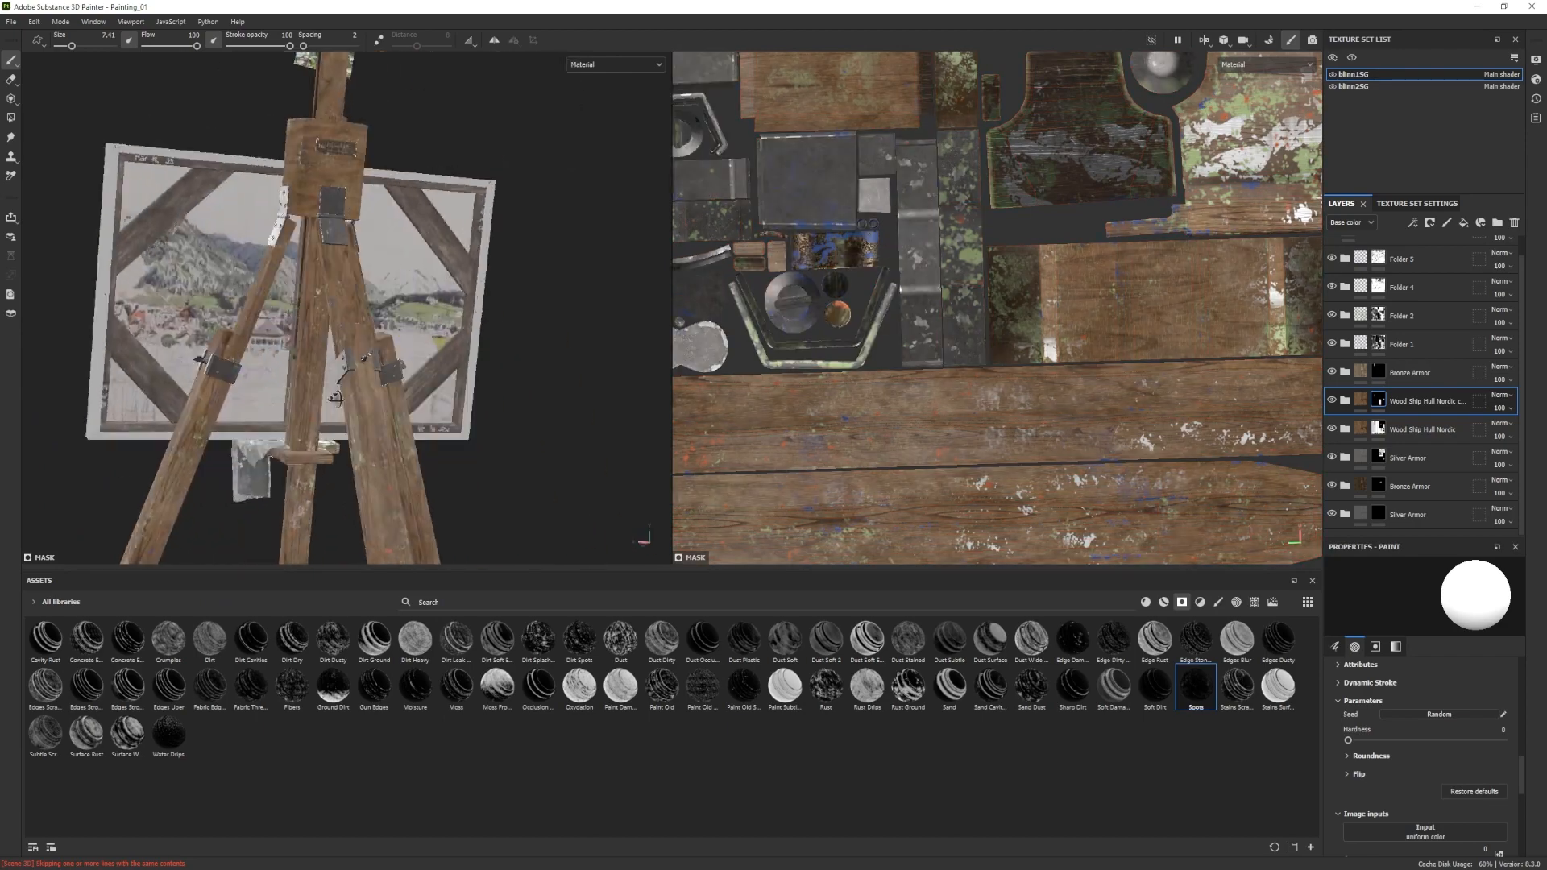
Render the scene in Iray and examine the easel, canvas and stool.
{"action": "left_click_drag", "start_coordinate": [419, 367], "coordinate": [520, 373], "text": "alt"}
{"action": "scroll", "coordinate": [451, 338], "scroll_direction": "down", "scroll_amount": 3}
{"action": "left_click_drag", "start_coordinate": [194, 401], "coordinate": [468, 445], "text": "alt"}
{"action": "scroll", "coordinate": [467, 445], "scroll_direction": "down", "scroll_amount": 5}
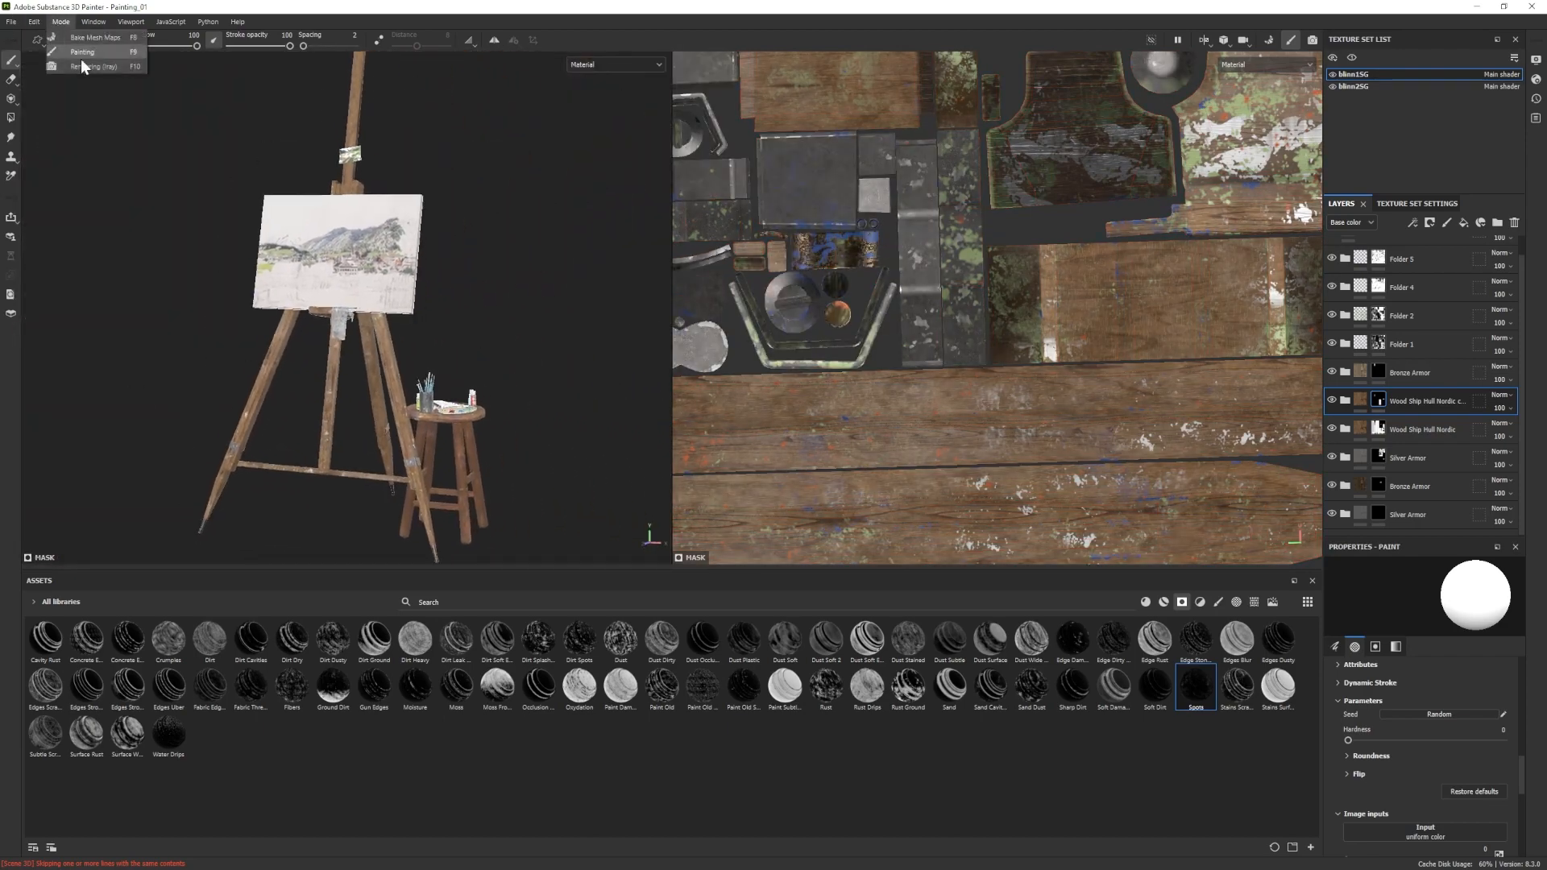
{"action": "left_click", "coordinate": [81, 65]}
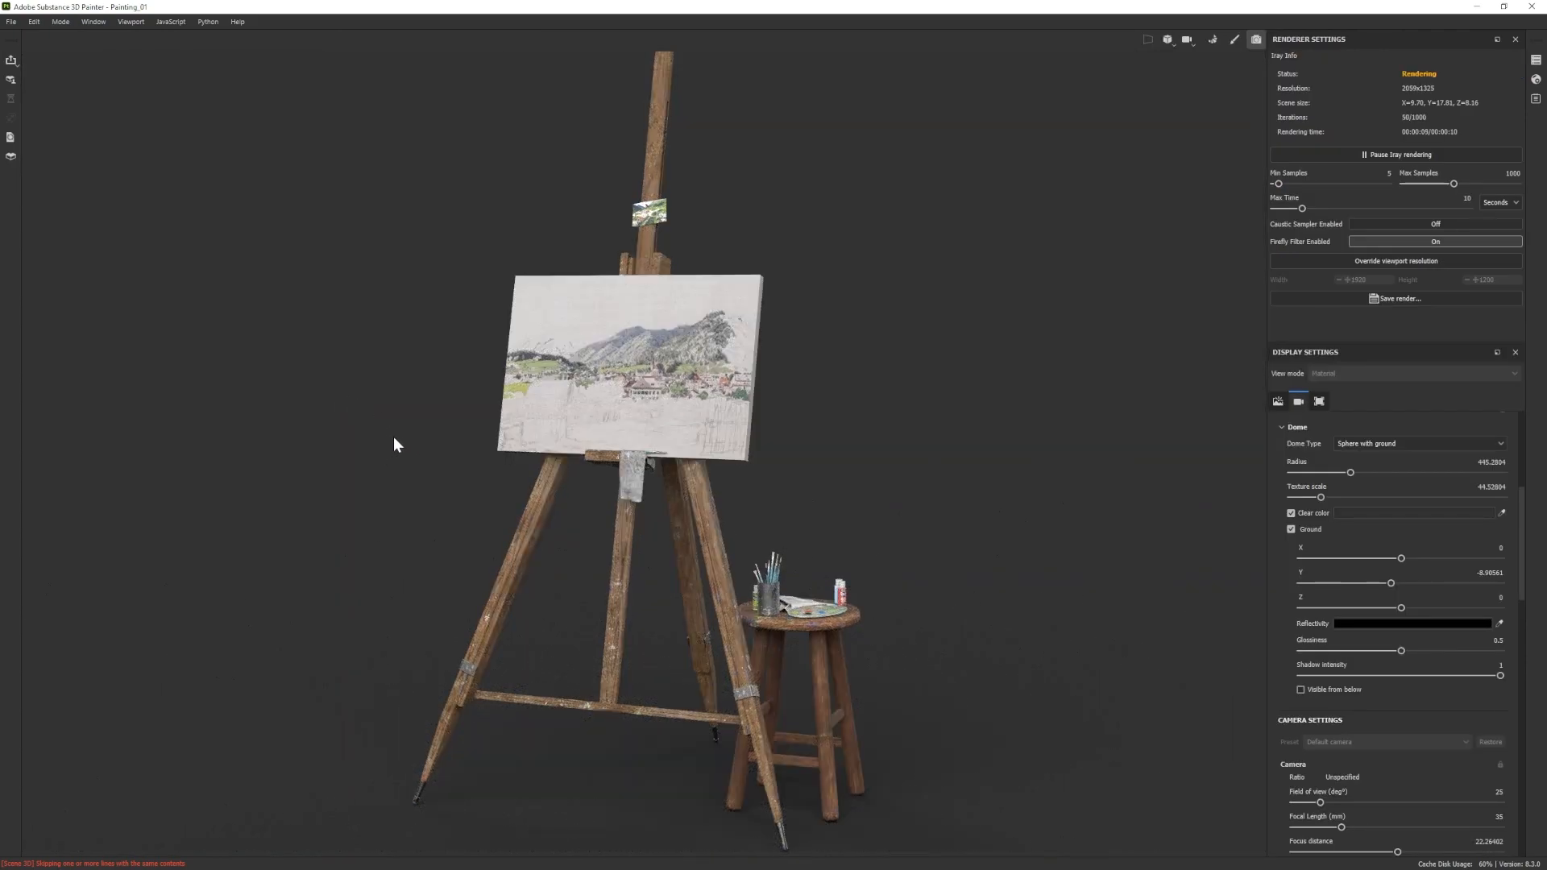
{"action": "left_click_drag", "start_coordinate": [392, 437], "coordinate": [460, 473], "text": "alt"}
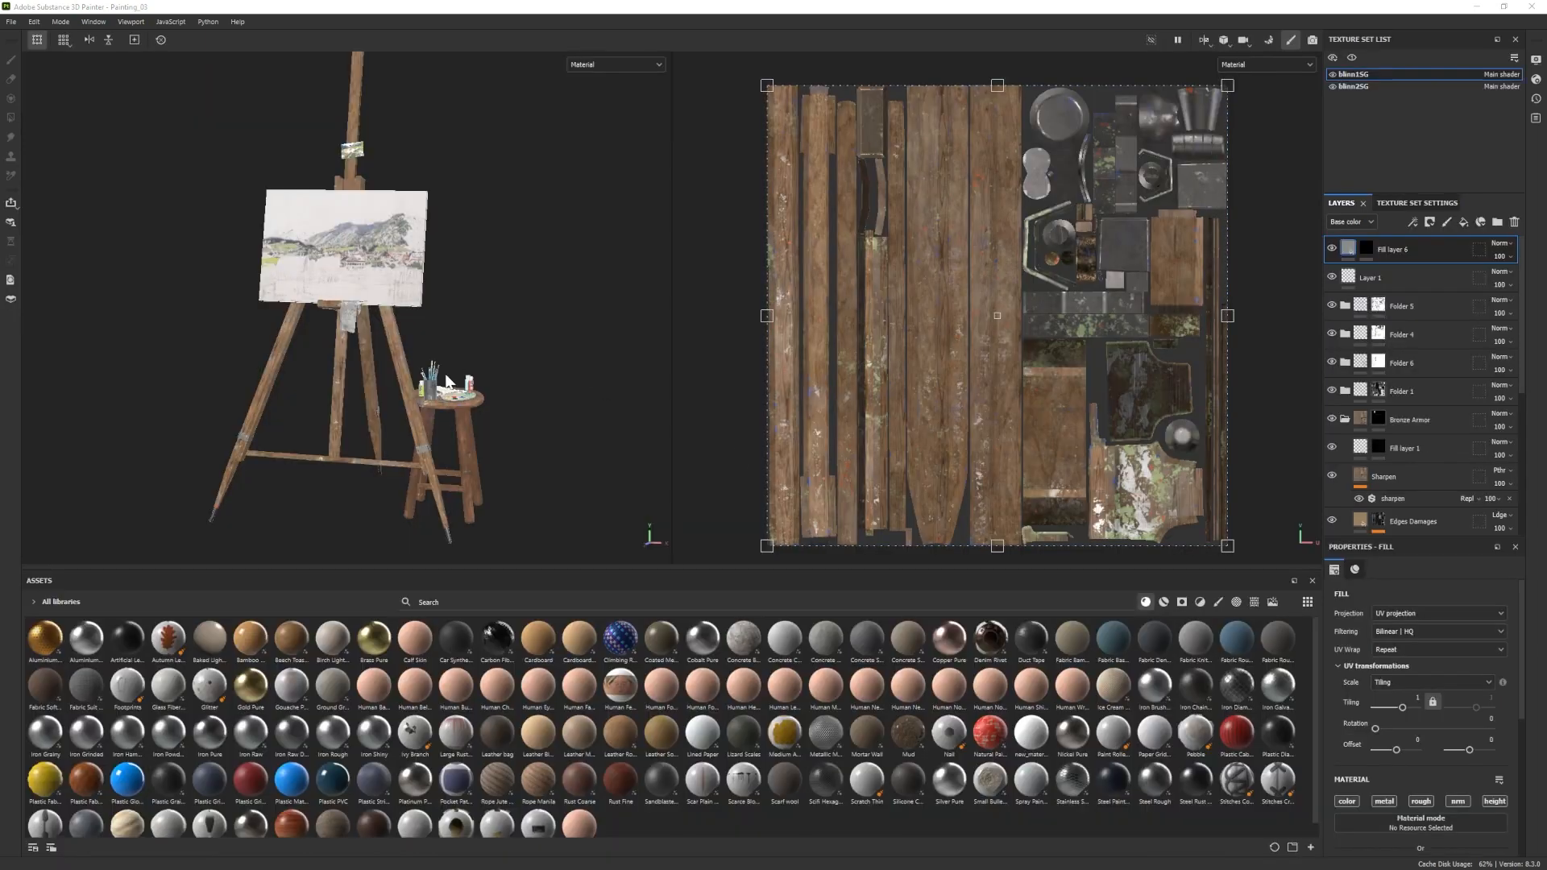
Examine the textured easel, canvas, hanging cloth and stool up close from several angles in the painting viewport.
{"action": "mouse_move", "coordinate": [447, 382]}
{"action": "left_mouse_down", "text": "alt"}
{"action": "mouse_move", "coordinate": [276, 387]}
{"action": "mouse_move", "coordinate": [701, 421]}
{"action": "mouse_move", "coordinate": [601, 394]}
{"action": "mouse_move", "coordinate": [277, 457]}
{"action": "mouse_move", "coordinate": [266, 419]}
{"action": "mouse_move", "coordinate": [317, 432]}
{"action": "mouse_move", "coordinate": [321, 456]}
{"action": "mouse_move", "coordinate": [271, 439]}
{"action": "mouse_move", "coordinate": [325, 436]}
{"action": "mouse_move", "coordinate": [313, 407]}
{"action": "left_mouse_up", "text": "alt"}
{"action": "scroll", "coordinate": [325, 436], "scroll_direction": "up", "scroll_amount": 5}
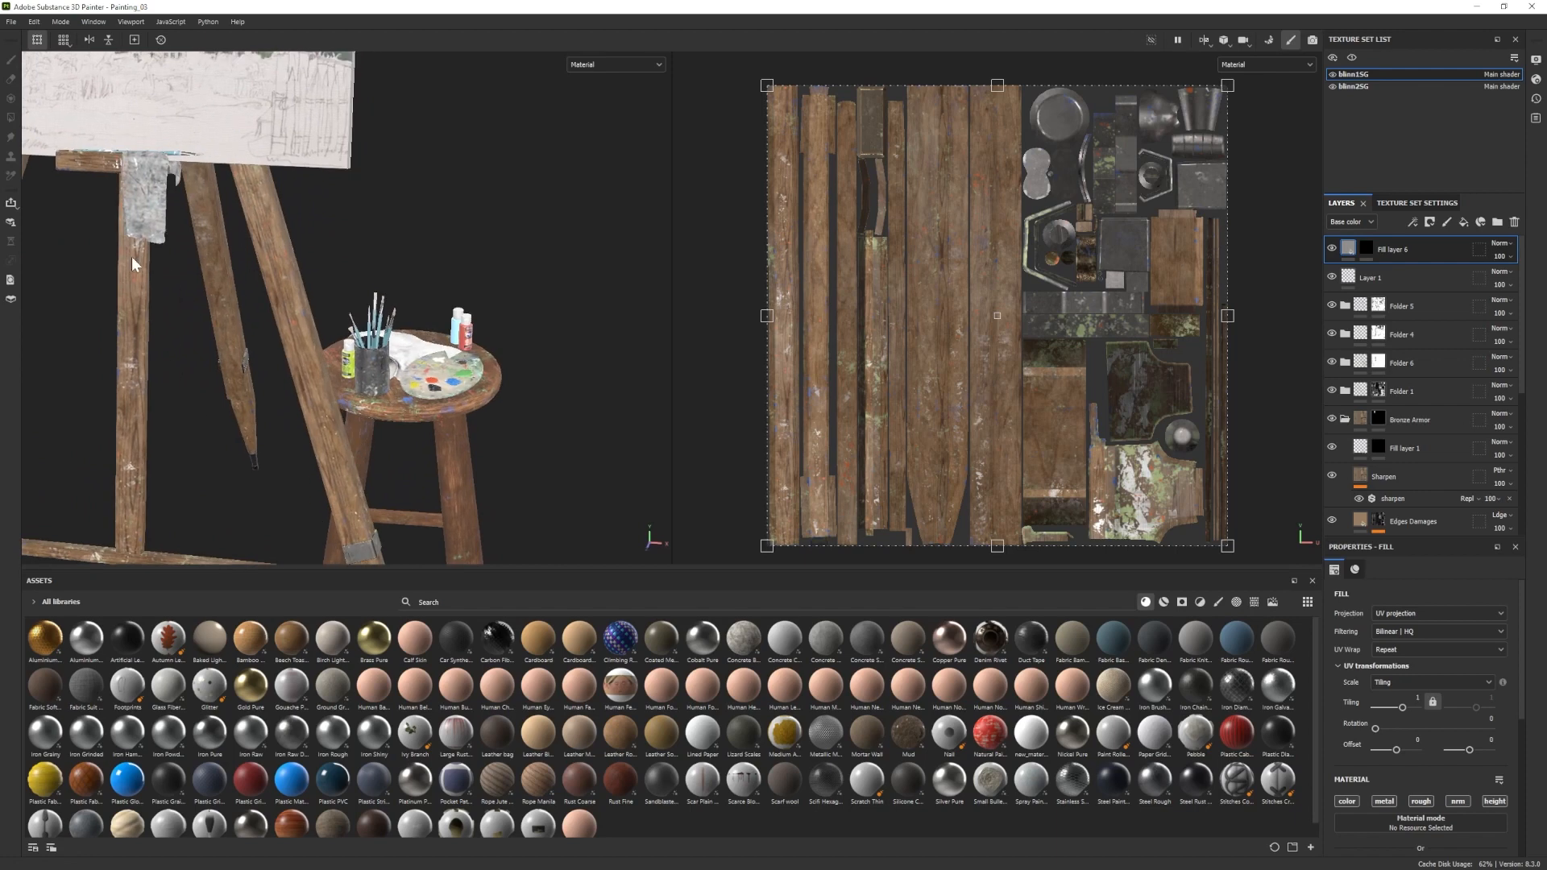
{"action": "scroll", "coordinate": [398, 441], "scroll_direction": "down", "scroll_amount": 3}
{"action": "middle_click_drag", "start_coordinate": [293, 428], "coordinate": [321, 414], "text": "alt"}
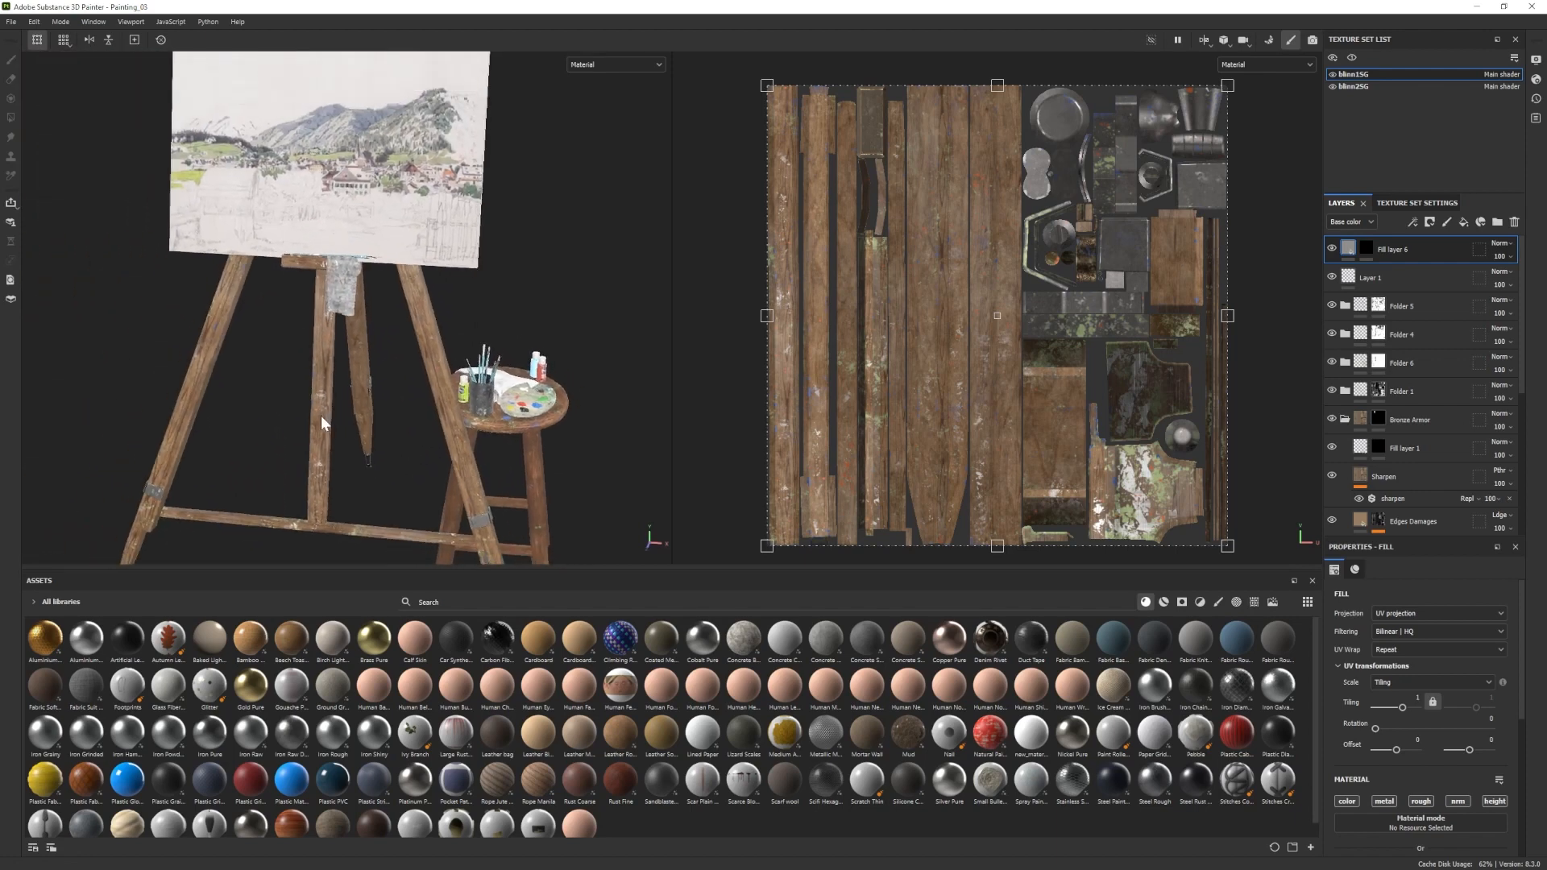
{"action": "left_click_drag", "start_coordinate": [482, 425], "coordinate": [252, 407], "text": "alt"}
{"action": "scroll", "coordinate": [265, 409], "scroll_direction": "up", "scroll_amount": 3}
{"action": "left_click_drag", "start_coordinate": [363, 399], "coordinate": [442, 380], "text": "alt"}
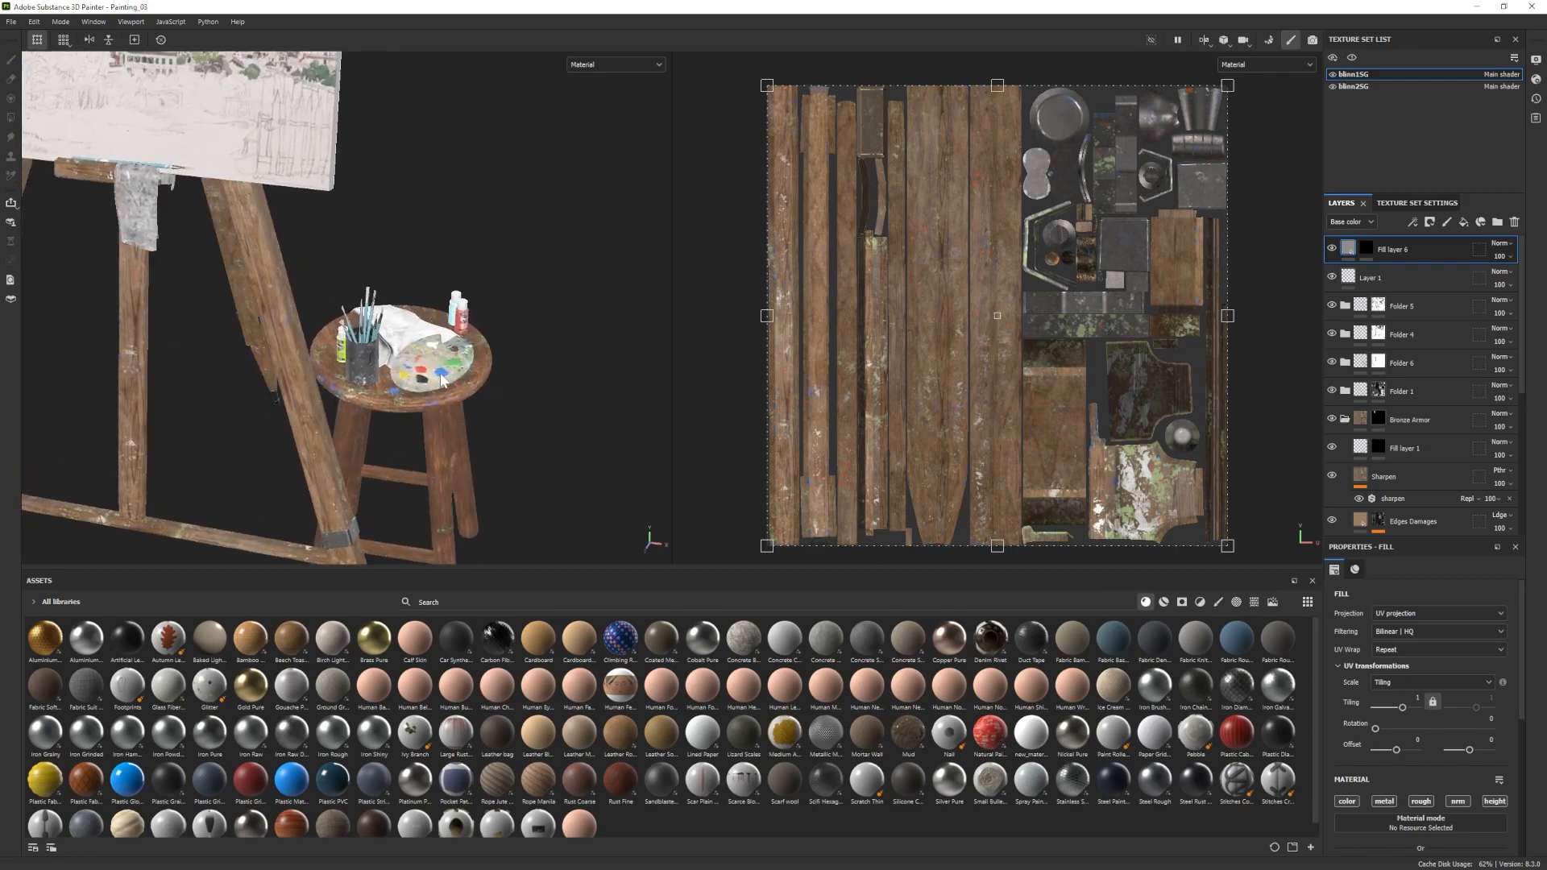
{"action": "scroll", "coordinate": [412, 418], "scroll_direction": "down", "scroll_amount": 5}
{"action": "scroll", "coordinate": [284, 252], "scroll_direction": "up", "scroll_amount": 4}
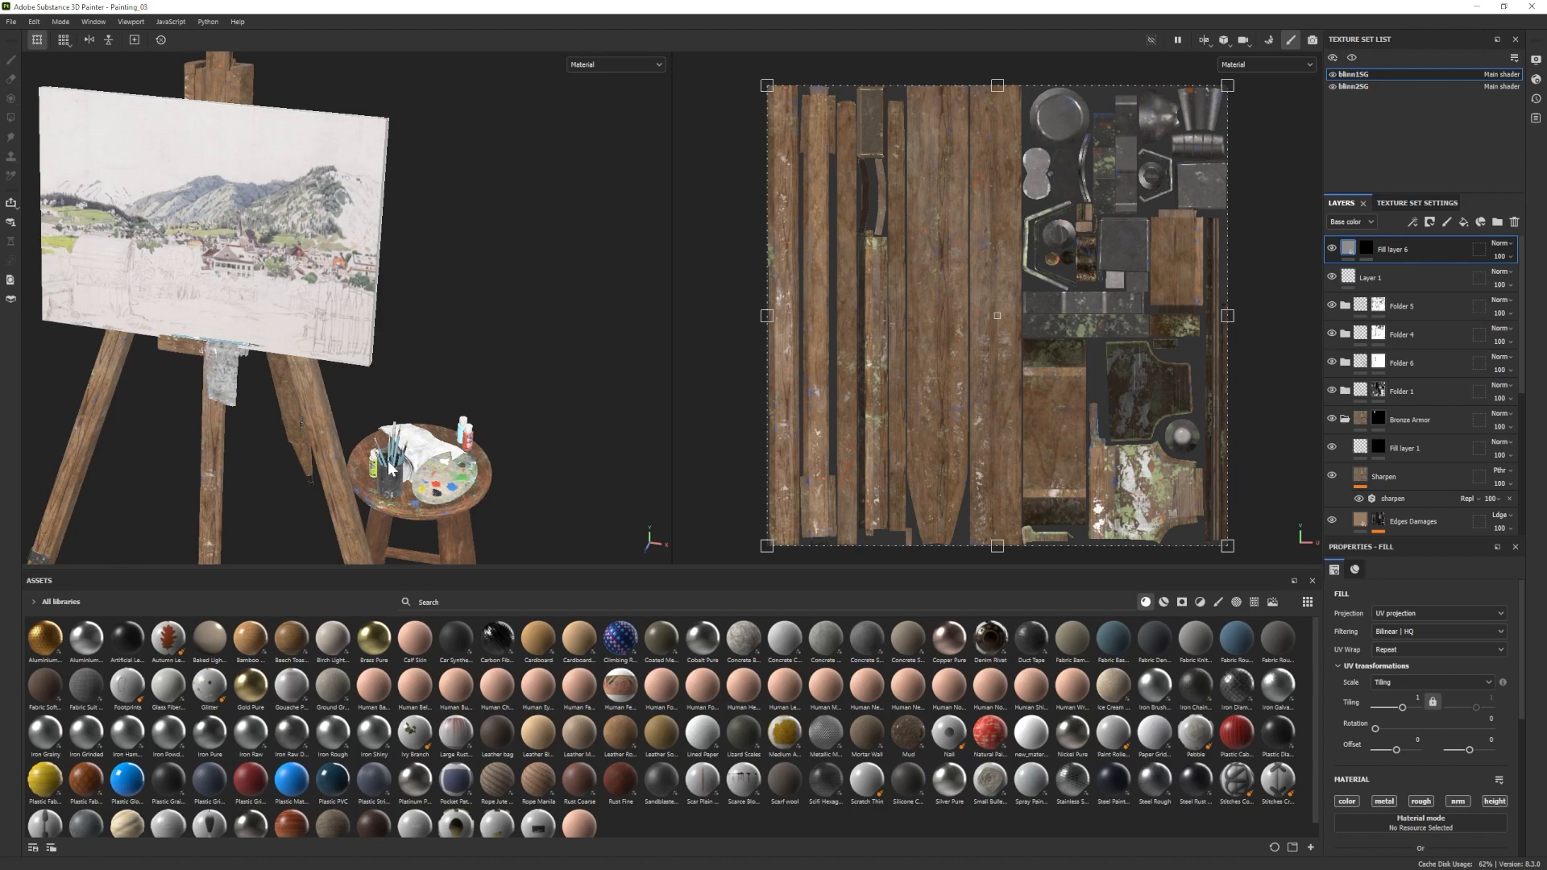
{"action": "left_click_drag", "start_coordinate": [388, 462], "coordinate": [413, 466], "text": "alt"}
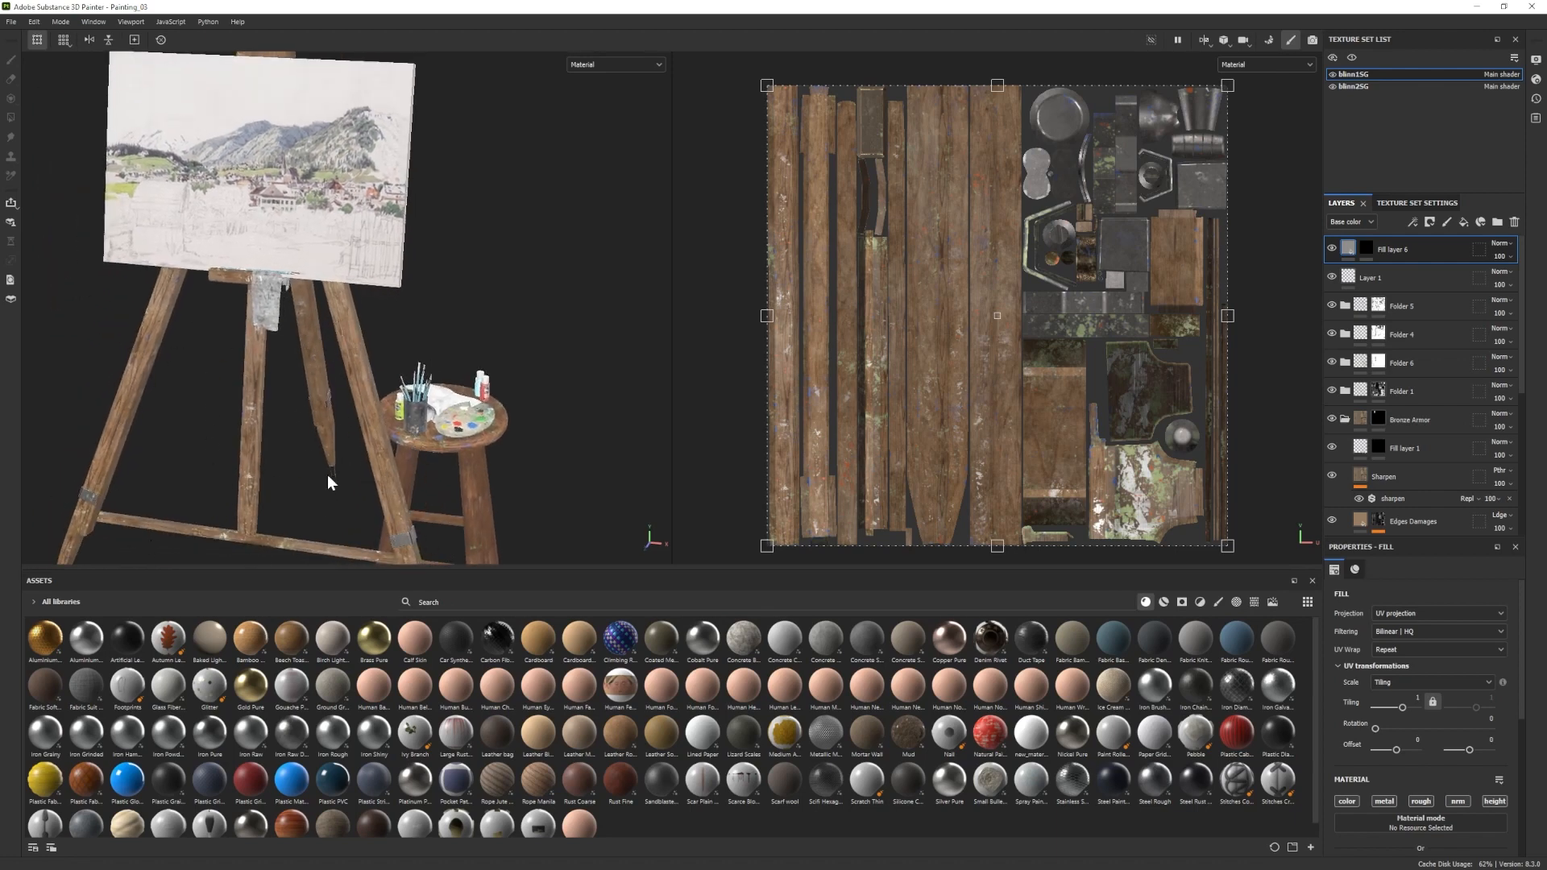
{"action": "left_click_drag", "start_coordinate": [327, 475], "coordinate": [387, 500], "text": "alt"}
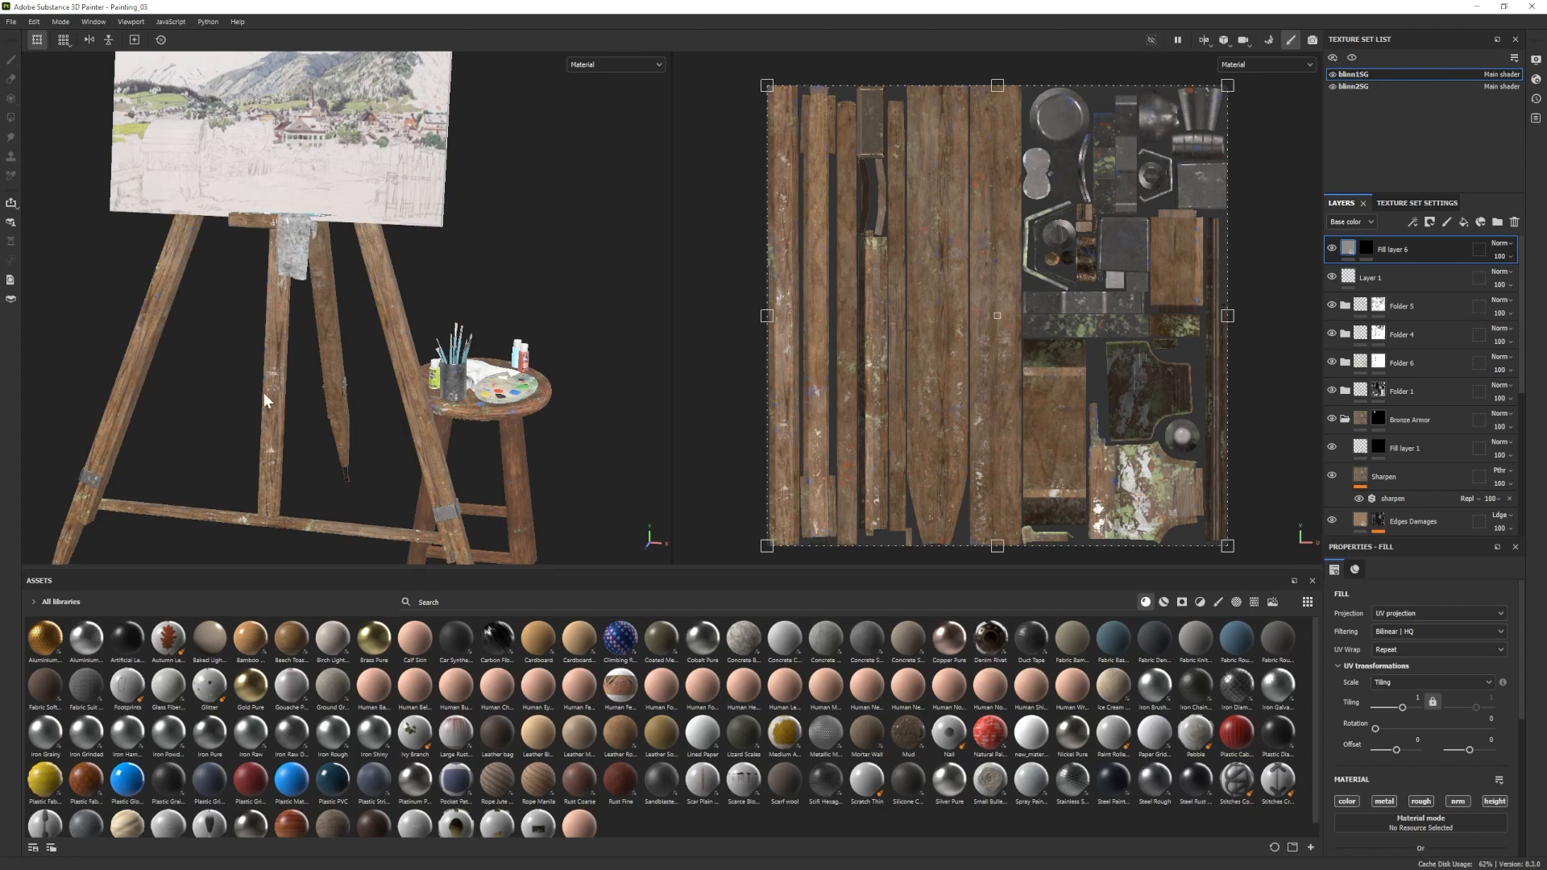
Inspect the easel legs, the canvas and the stool with its painting supplies from different angles and distances.
{"action": "left_click_drag", "start_coordinate": [322, 358], "coordinate": [275, 428], "text": "alt"}
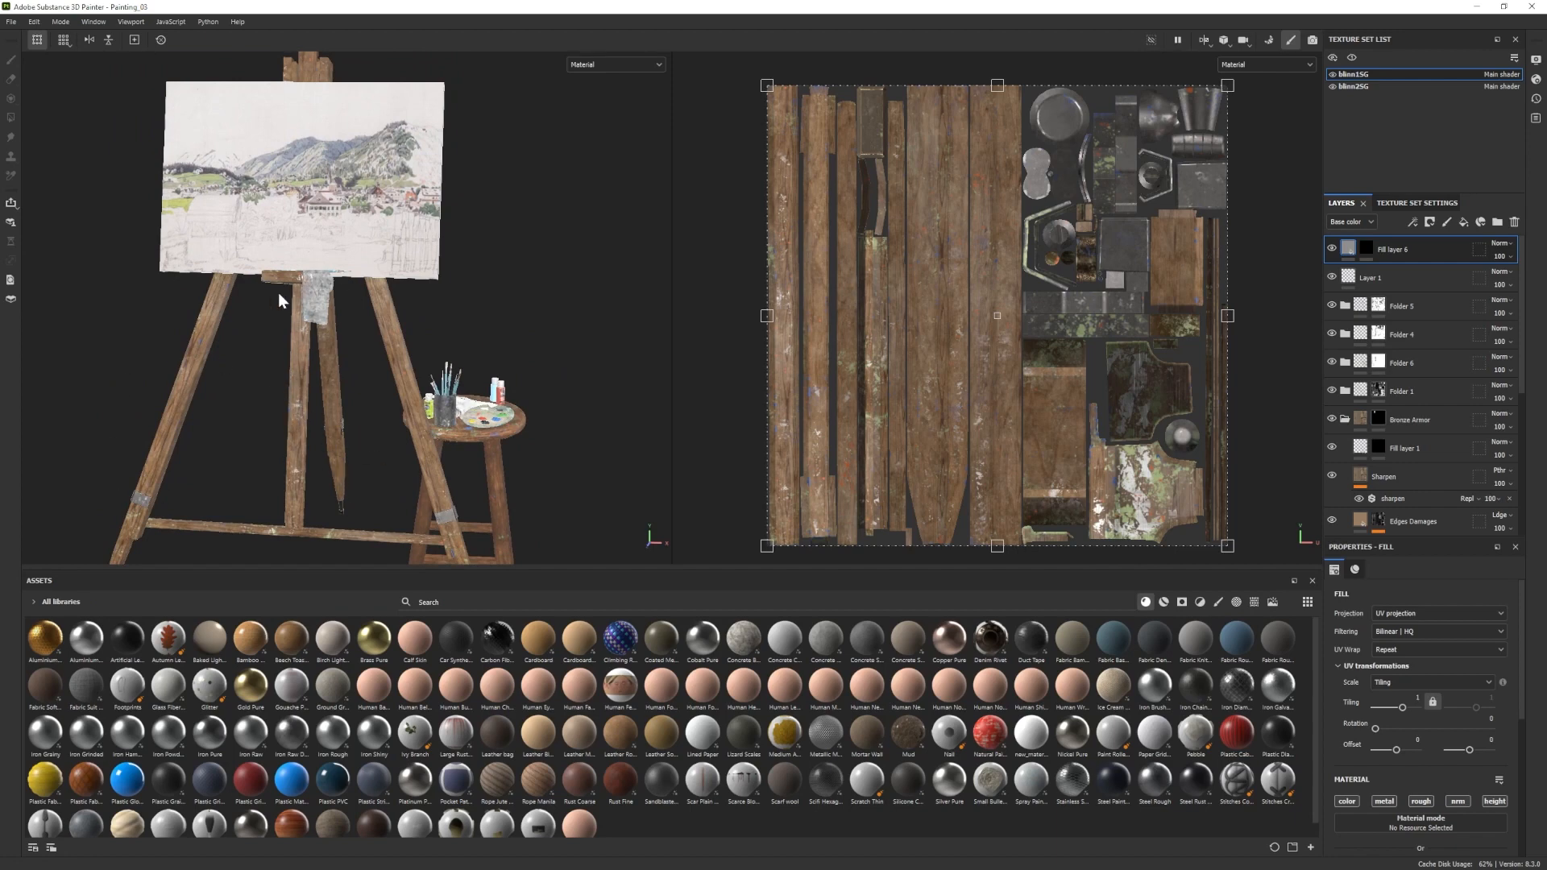
{"action": "left_click_drag", "start_coordinate": [415, 395], "coordinate": [336, 426], "text": "alt"}
{"action": "middle_click_drag", "start_coordinate": [336, 425], "coordinate": [300, 400], "text": "alt"}
{"action": "right_click_drag", "start_coordinate": [300, 400], "coordinate": [459, 388], "text": "alt"}
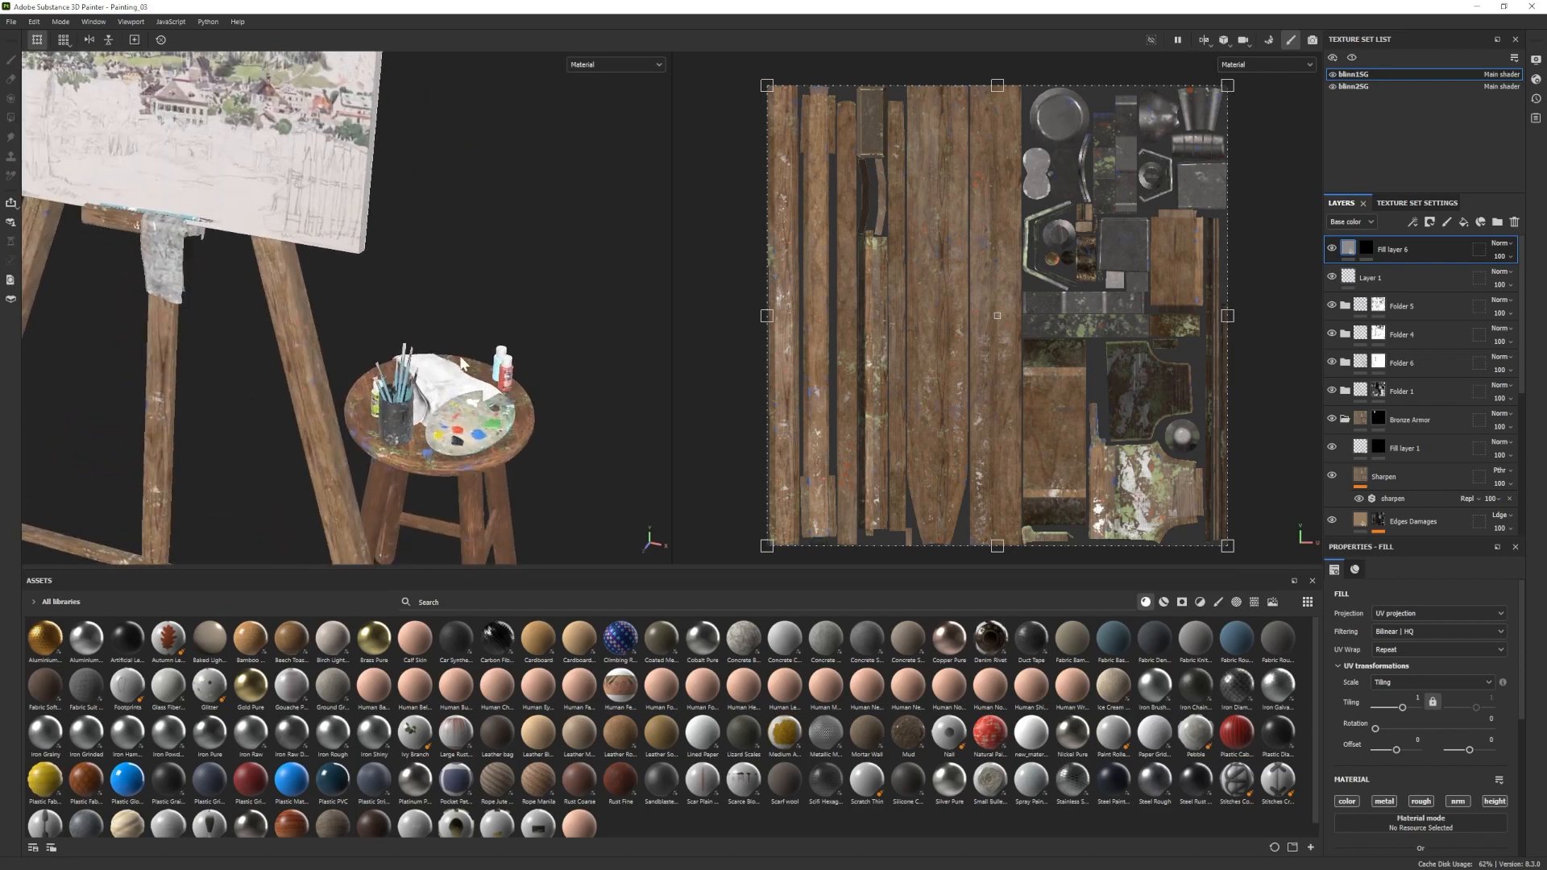
{"action": "left_click_drag", "start_coordinate": [438, 490], "coordinate": [456, 452], "text": "alt"}
{"action": "right_click_drag", "start_coordinate": [457, 466], "coordinate": [333, 462], "text": "alt"}
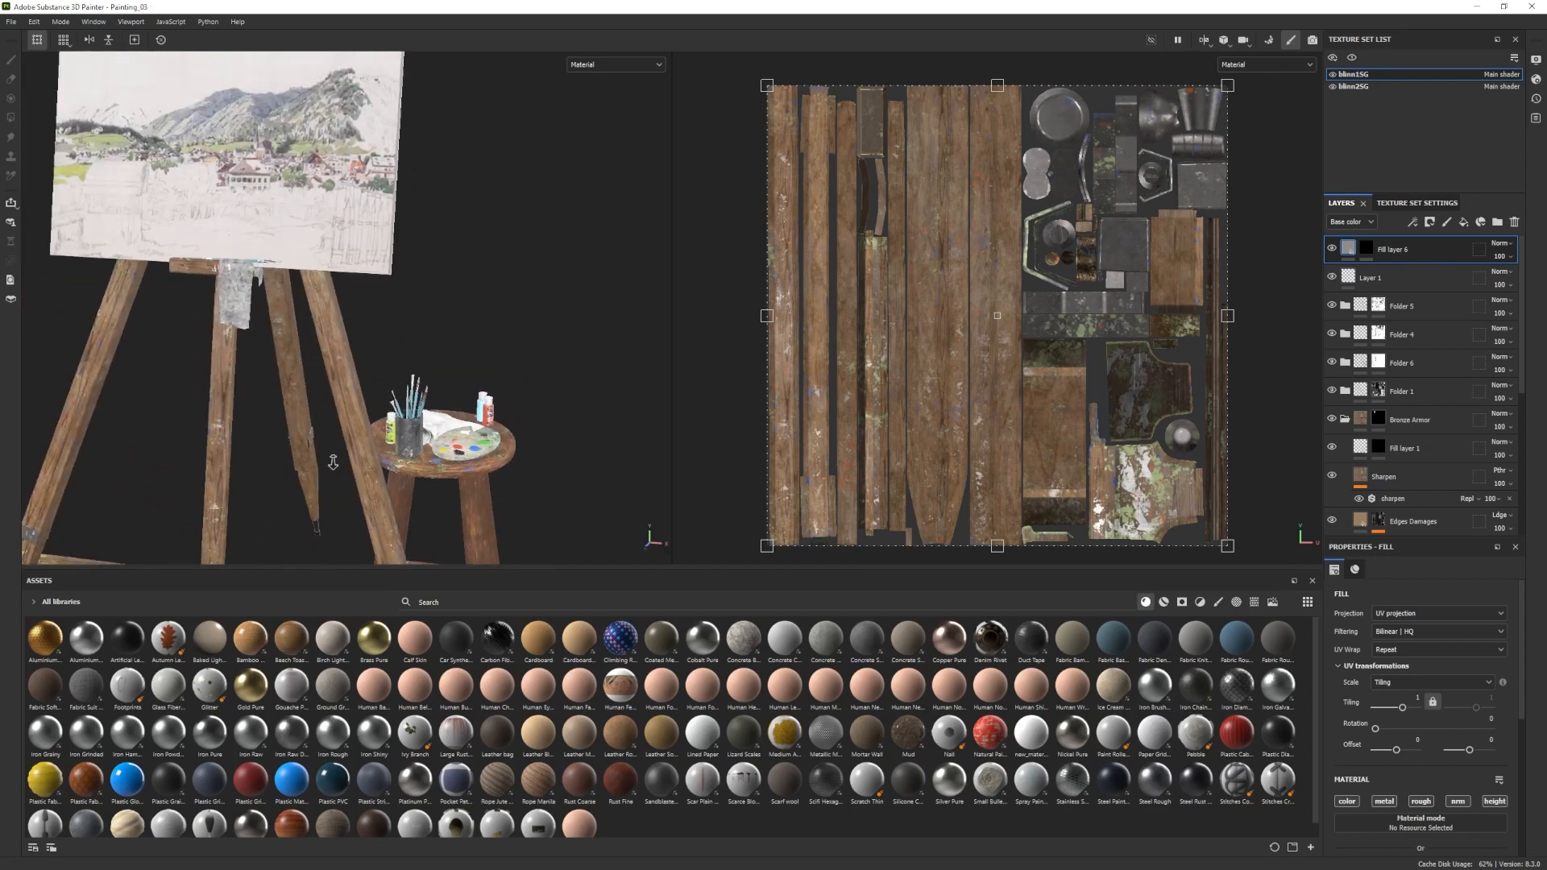
{"action": "right_click_drag", "start_coordinate": [453, 490], "coordinate": [343, 469], "text": "alt"}
{"action": "left_click_drag", "start_coordinate": [342, 474], "coordinate": [305, 461], "text": "alt"}
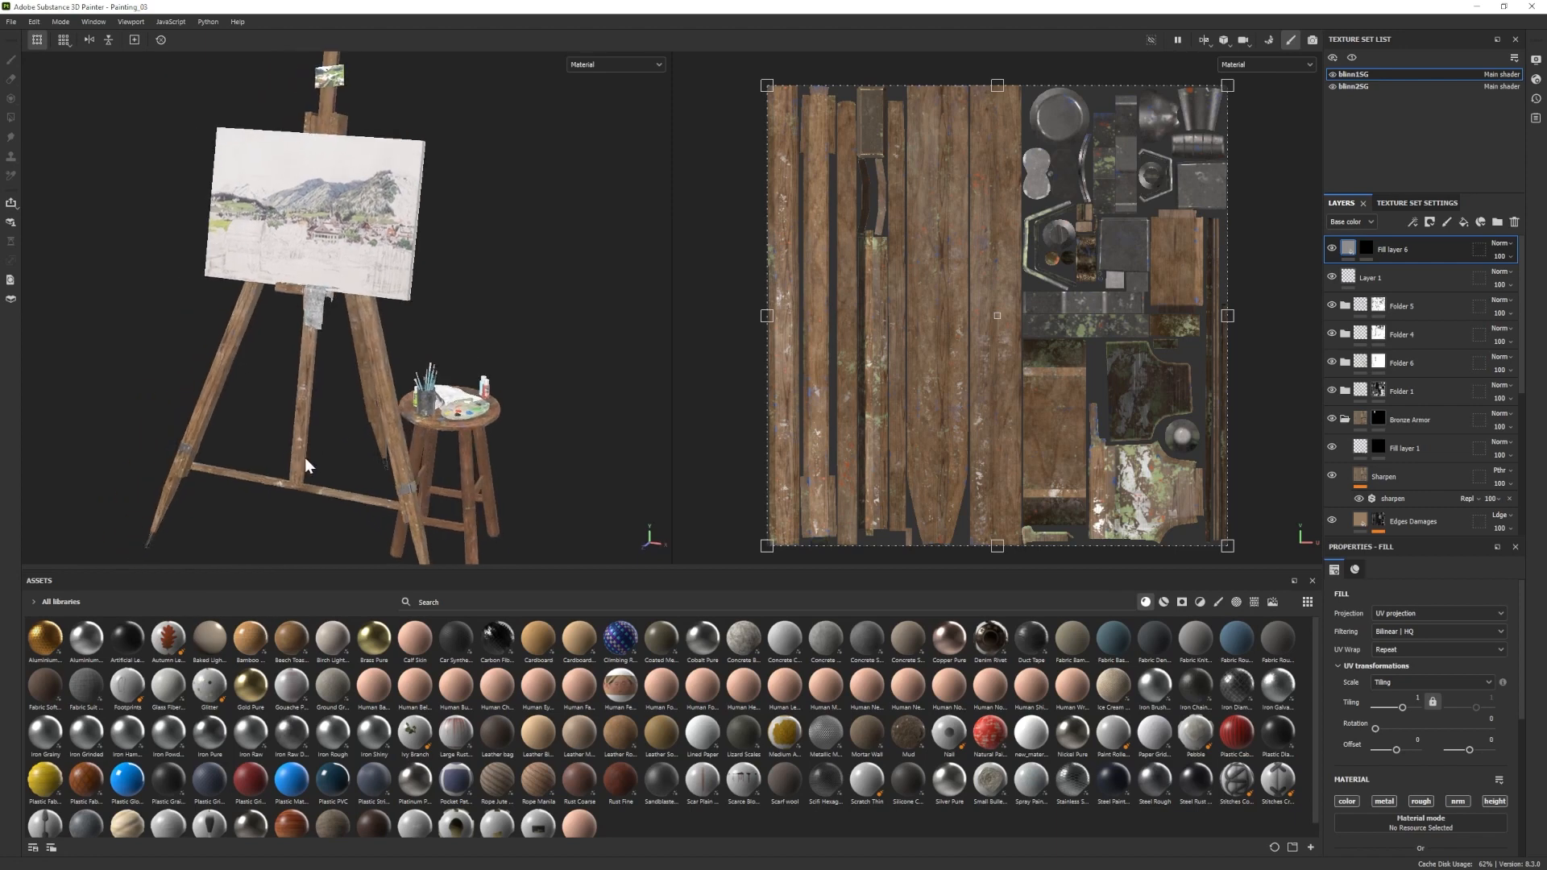
{"action": "left_click_drag", "start_coordinate": [321, 448], "coordinate": [374, 347], "text": "alt"}
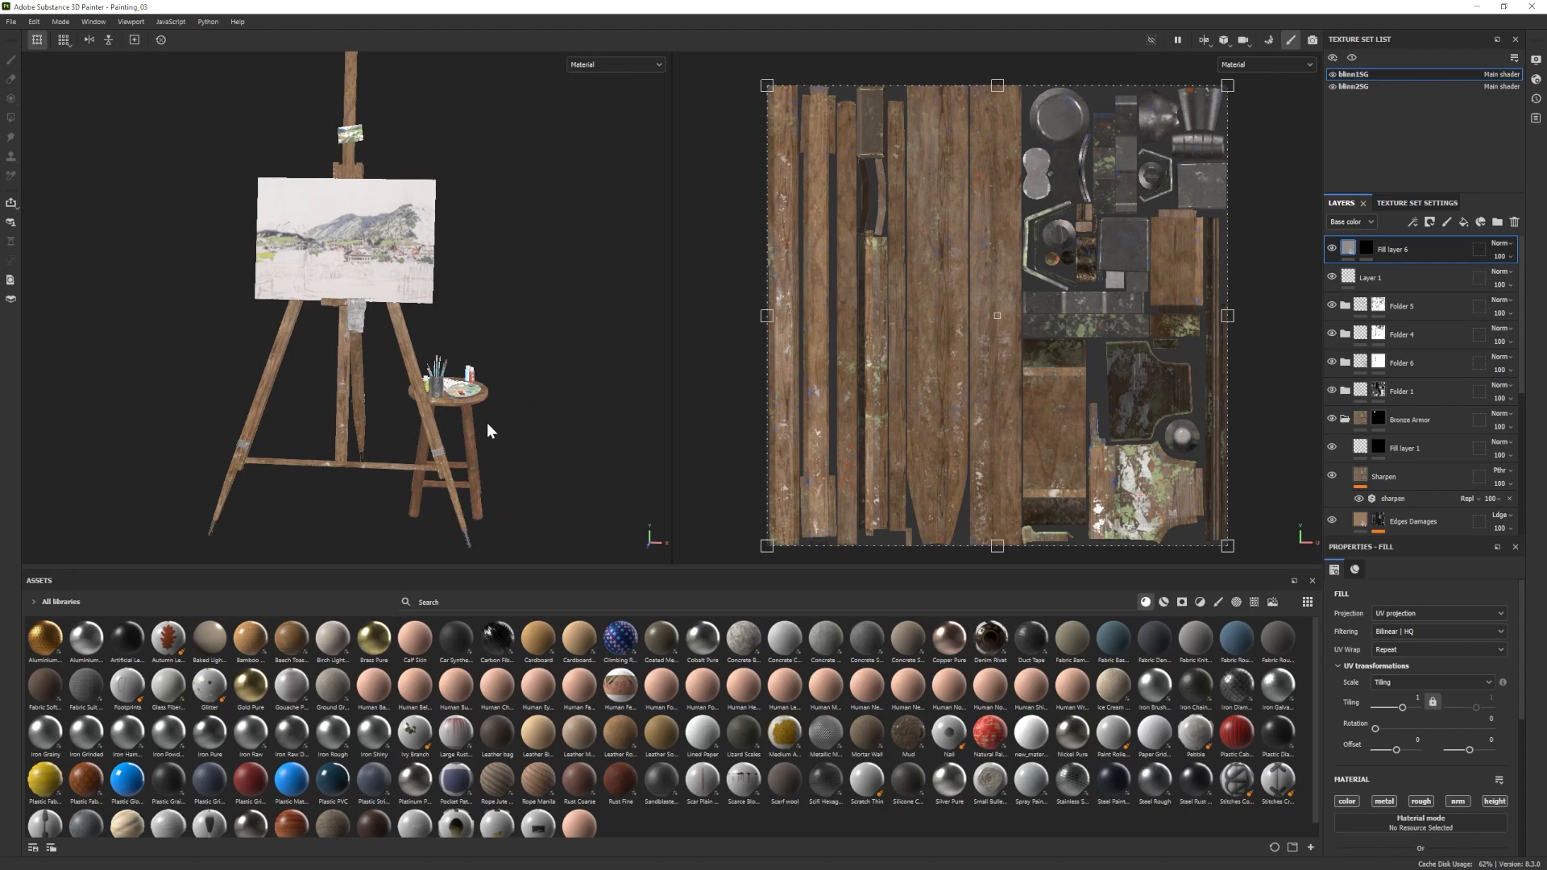
{"action": "left_click_drag", "start_coordinate": [452, 440], "coordinate": [415, 445], "text": "alt"}
{"action": "scroll", "coordinate": [436, 449], "scroll_direction": "up", "scroll_amount": 3}
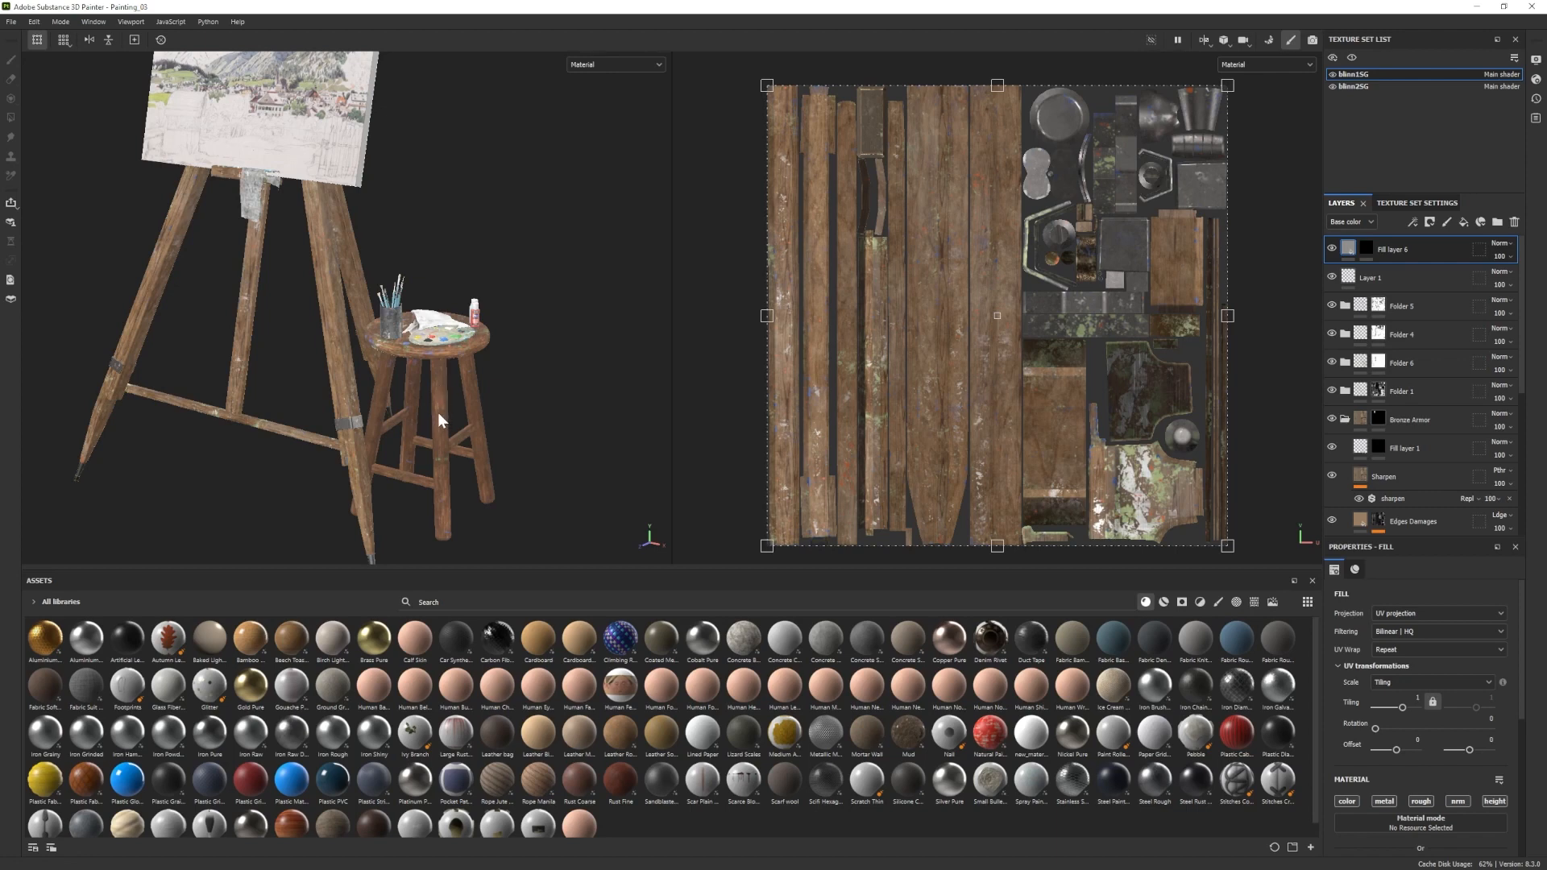
{"action": "left_click_drag", "start_coordinate": [440, 393], "coordinate": [366, 270], "text": "alt"}
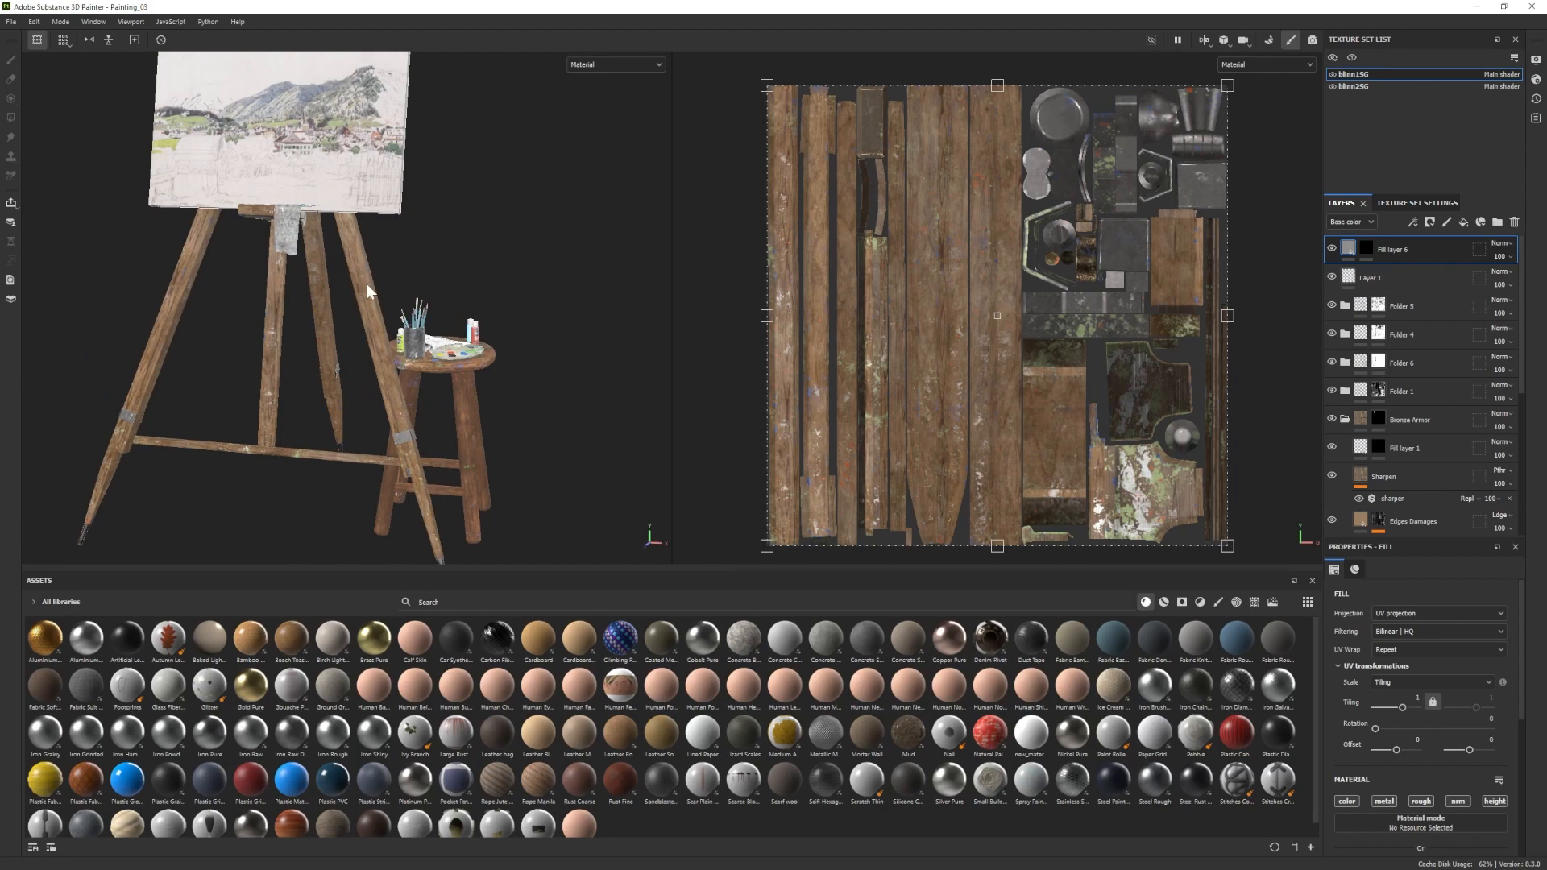
{"action": "left_click_drag", "start_coordinate": [450, 394], "coordinate": [462, 456], "text": "alt"}
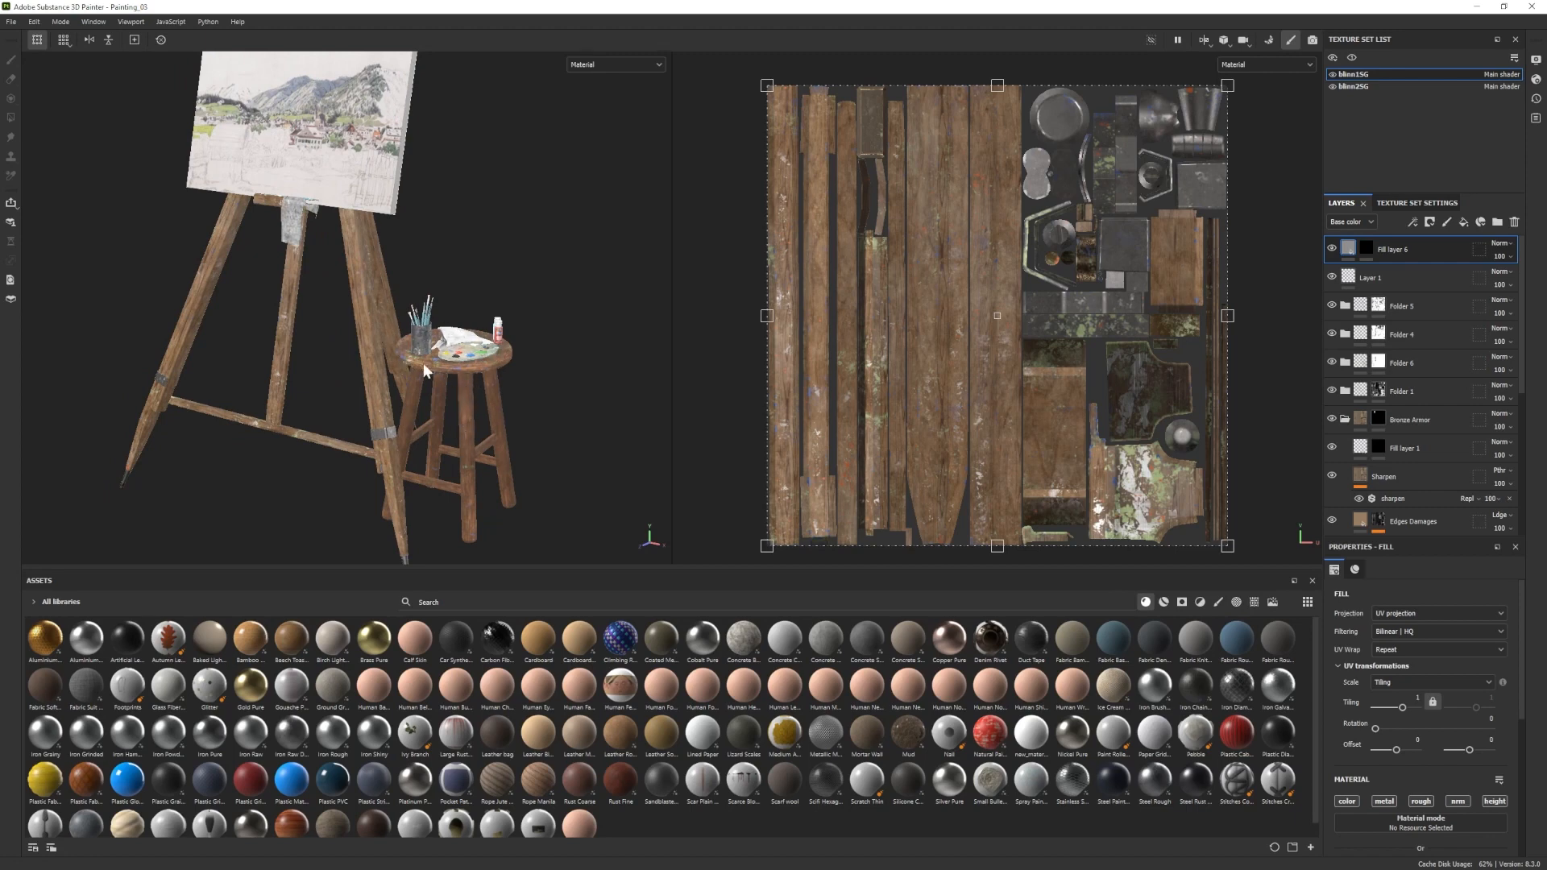
{"action": "left_click_drag", "start_coordinate": [474, 390], "coordinate": [283, 408], "text": "alt"}
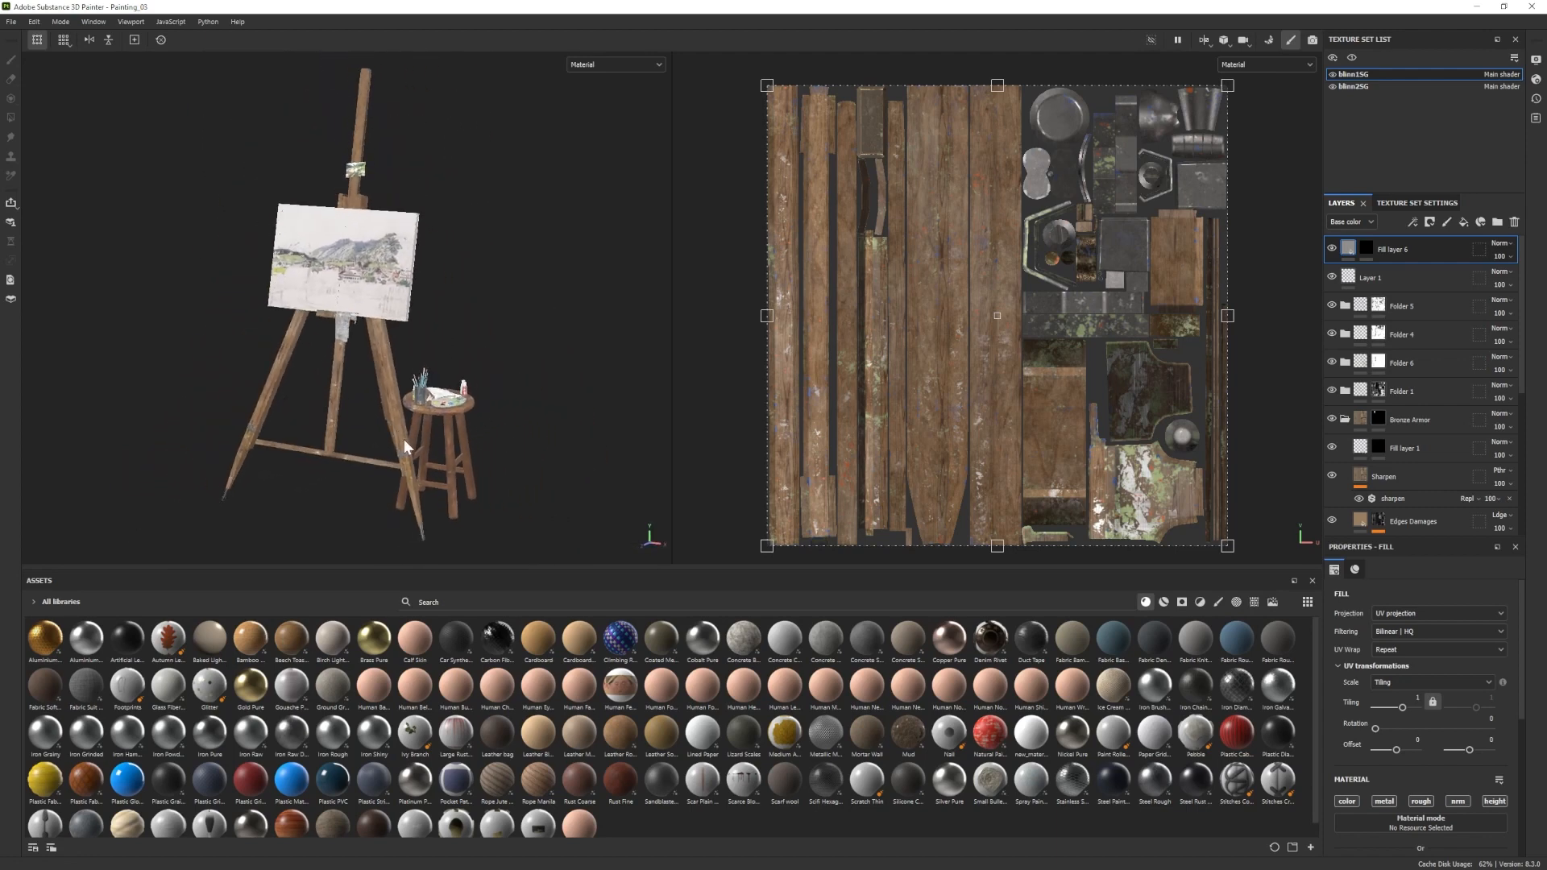
{"action": "mouse_move", "coordinate": [404, 441]}
{"action": "left_mouse_down", "text": "alt"}
{"action": "mouse_move", "coordinate": [459, 435]}
{"action": "mouse_move", "coordinate": [383, 437]}
{"action": "left_mouse_up", "text": "alt"}
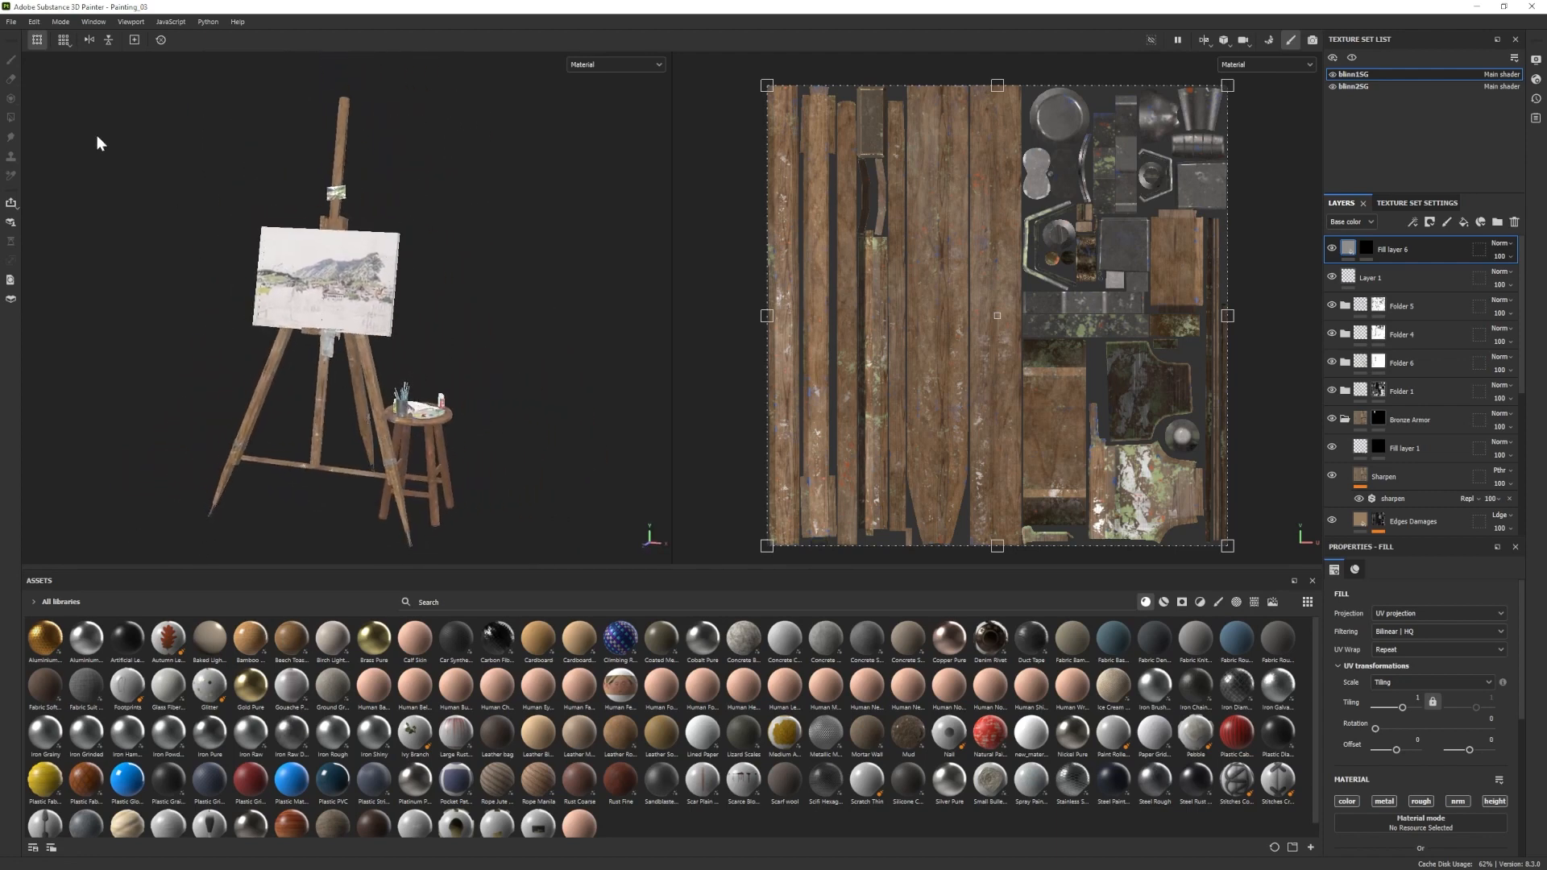
Switch to Iray rendering and frame the whole easel and stool in a near-frontal view.
{"action": "left_click", "coordinate": [62, 24]}
{"action": "left_click", "coordinate": [94, 69]}
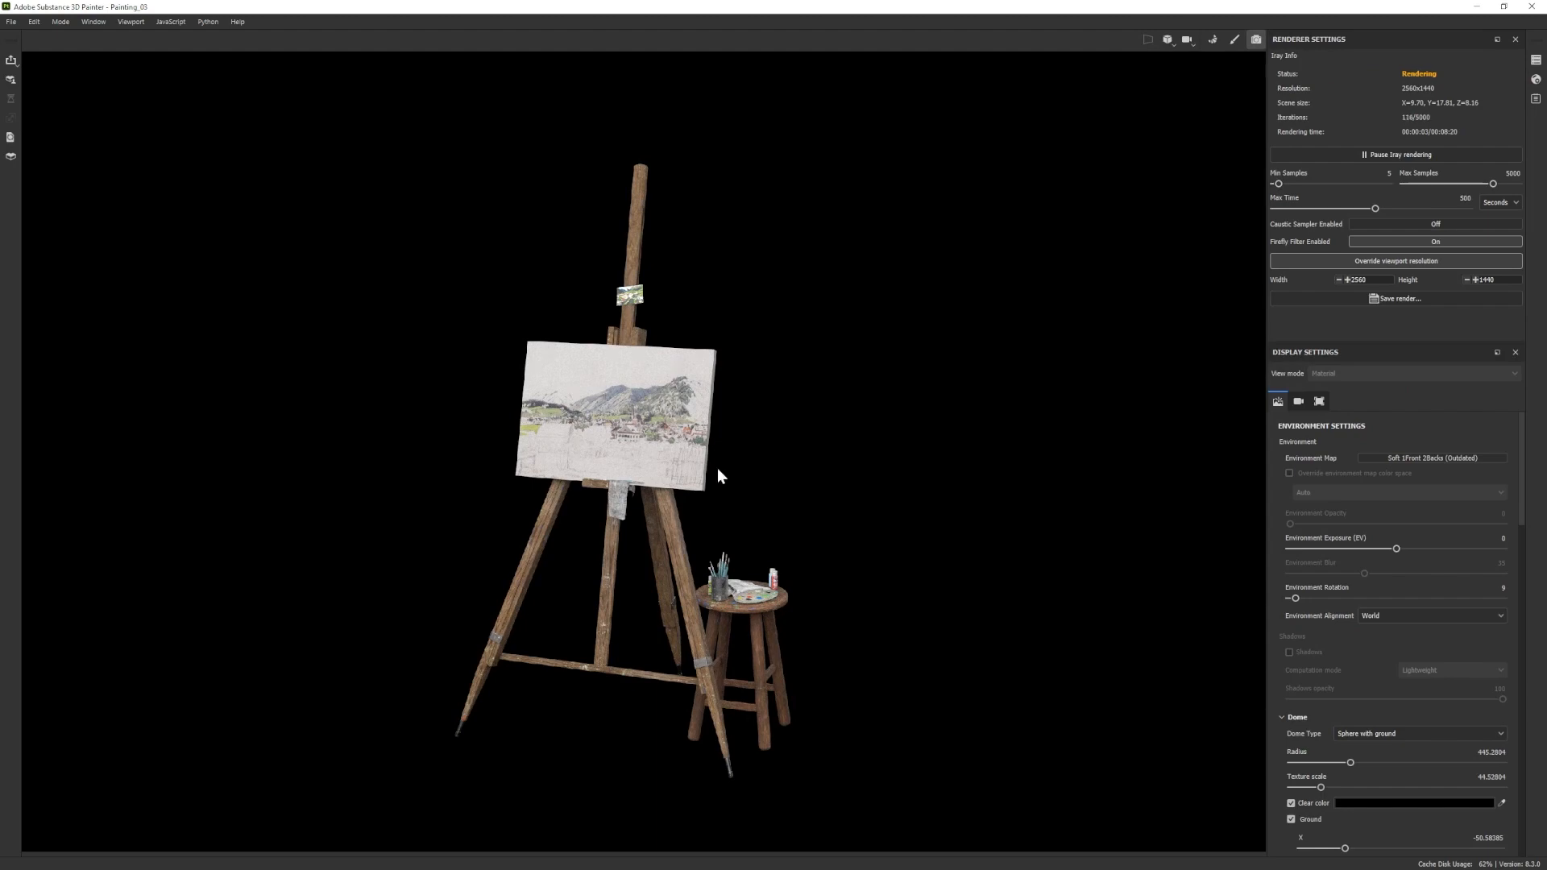
{"action": "middle_click_drag", "start_coordinate": [753, 544], "coordinate": [719, 537], "text": "alt"}
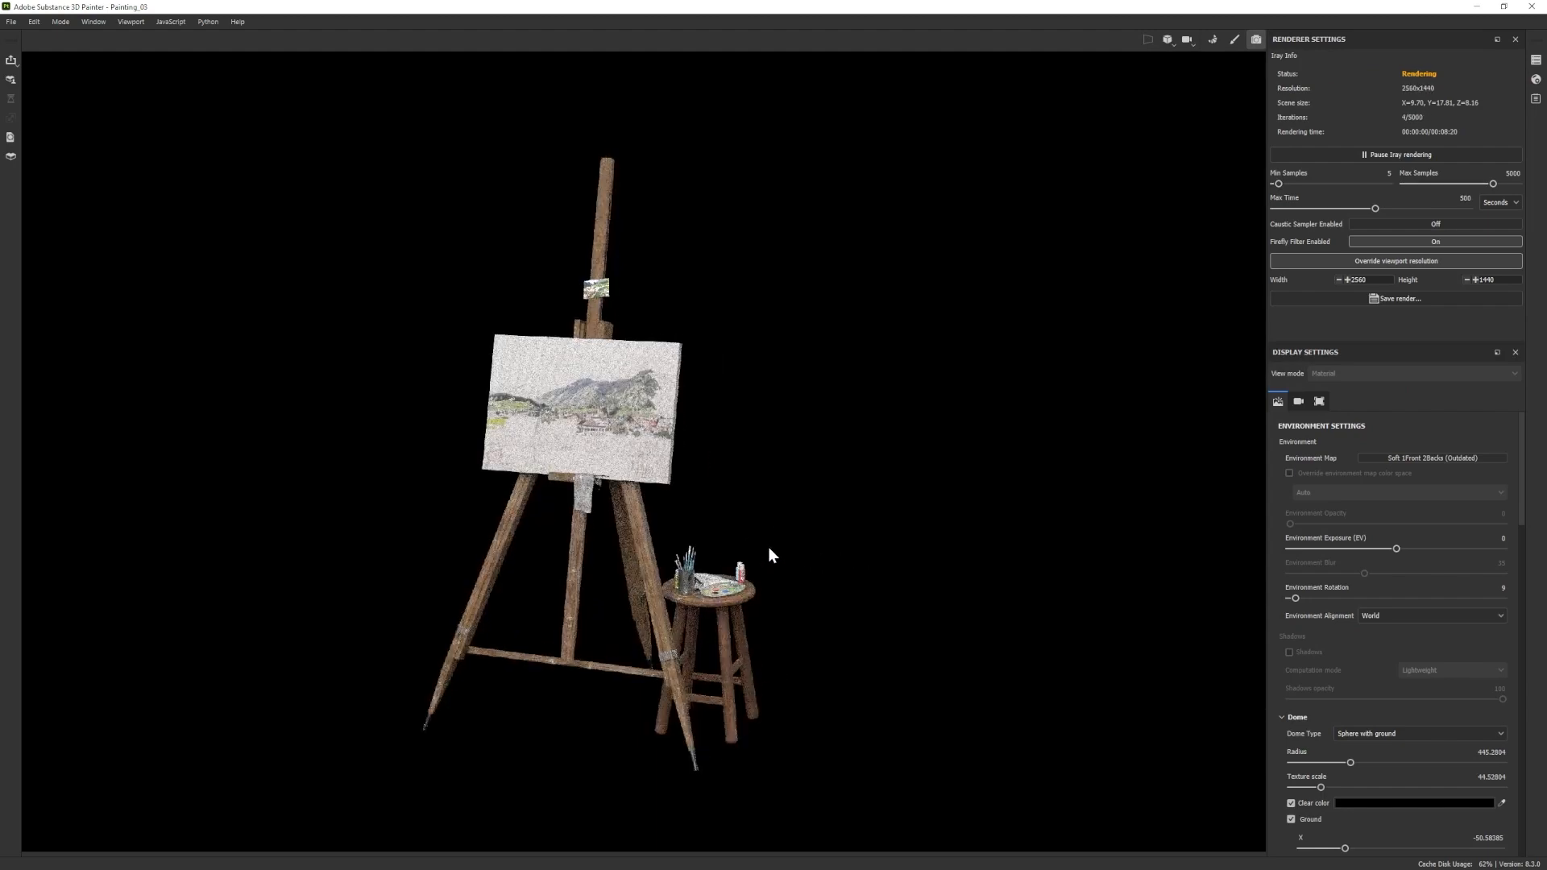
{"action": "left_click_drag", "start_coordinate": [659, 554], "coordinate": [795, 490], "text": "alt"}
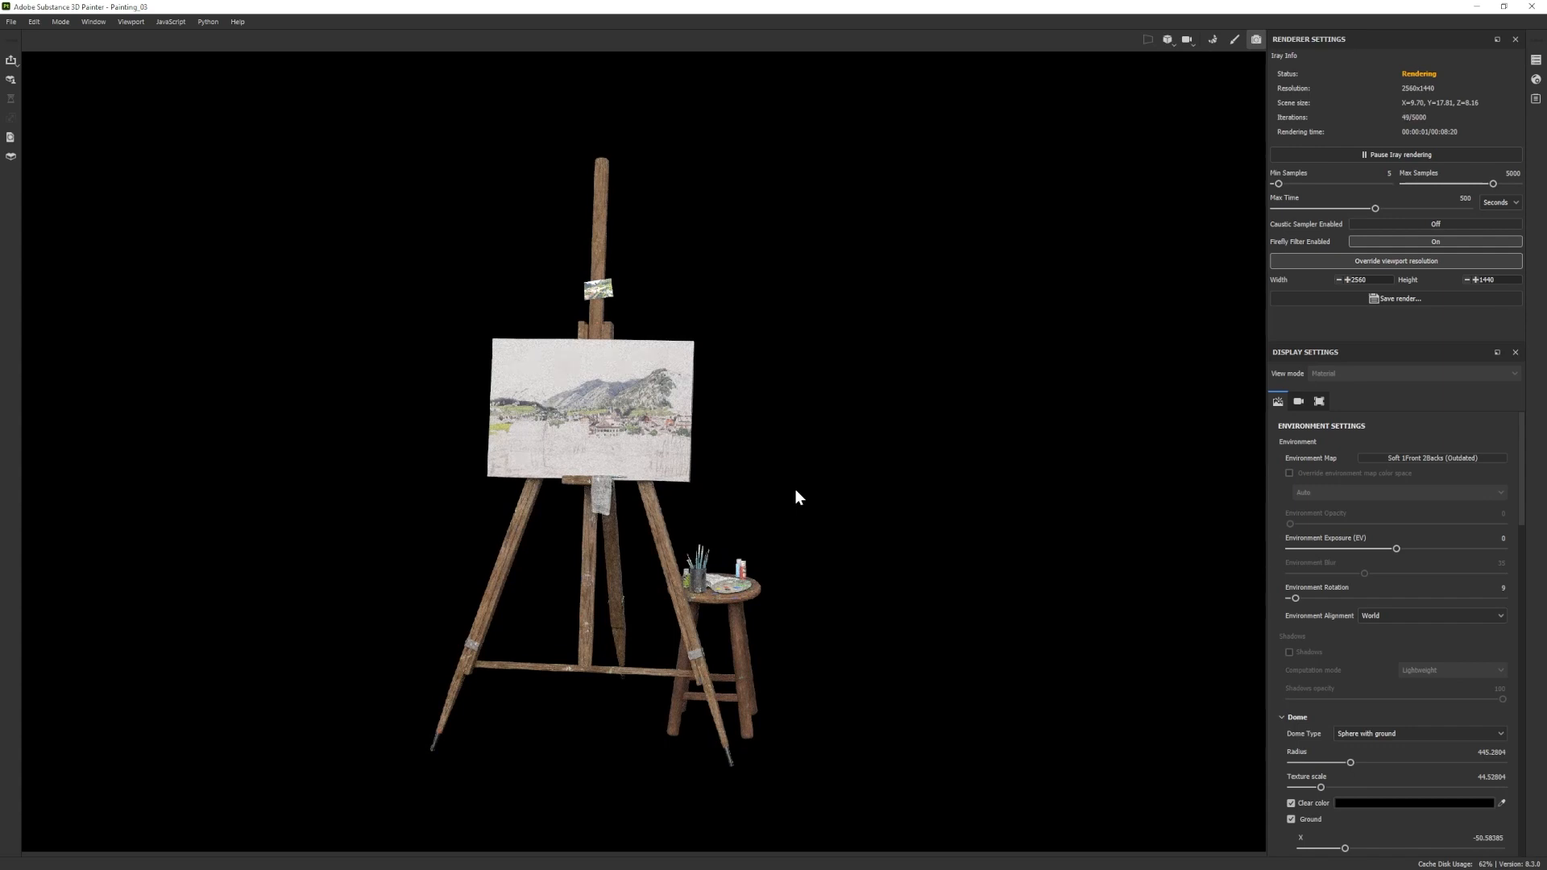